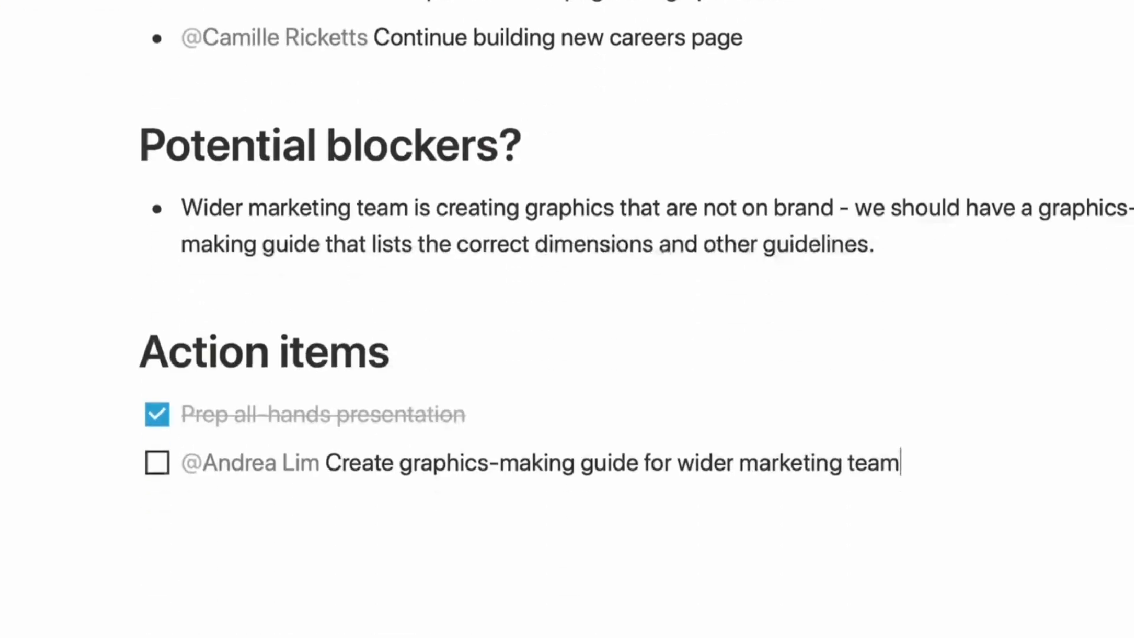
Add the to-do 'Share findings with stakeholders' and browse the Sales, Marketing and Engineering pages.
key(Return)
text(Share findings with stakeholders)
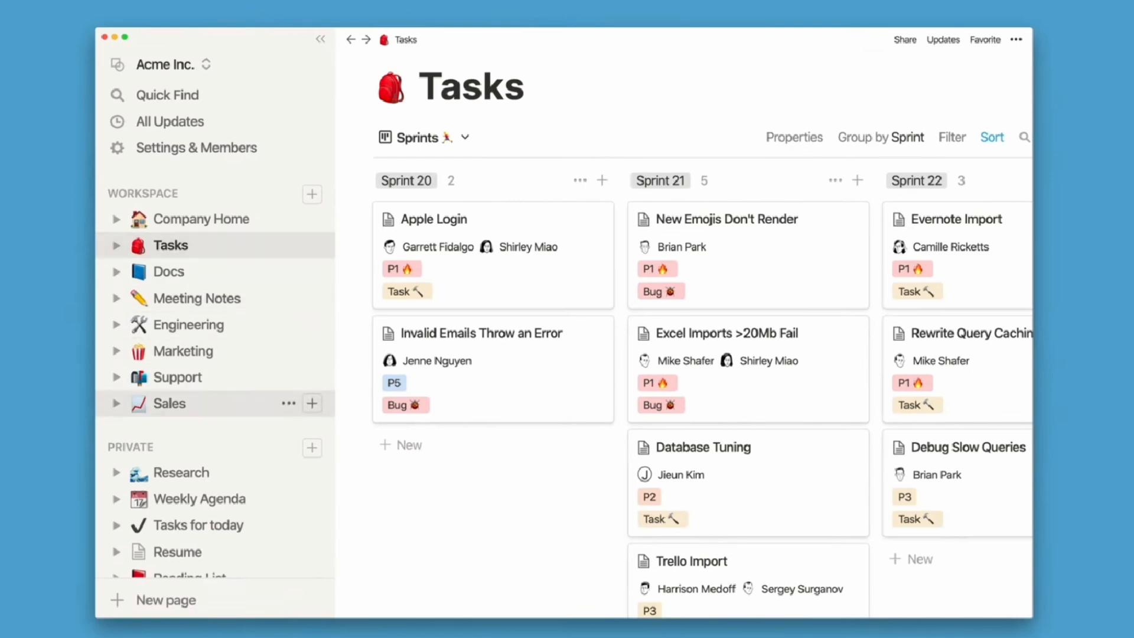
click(170, 403)
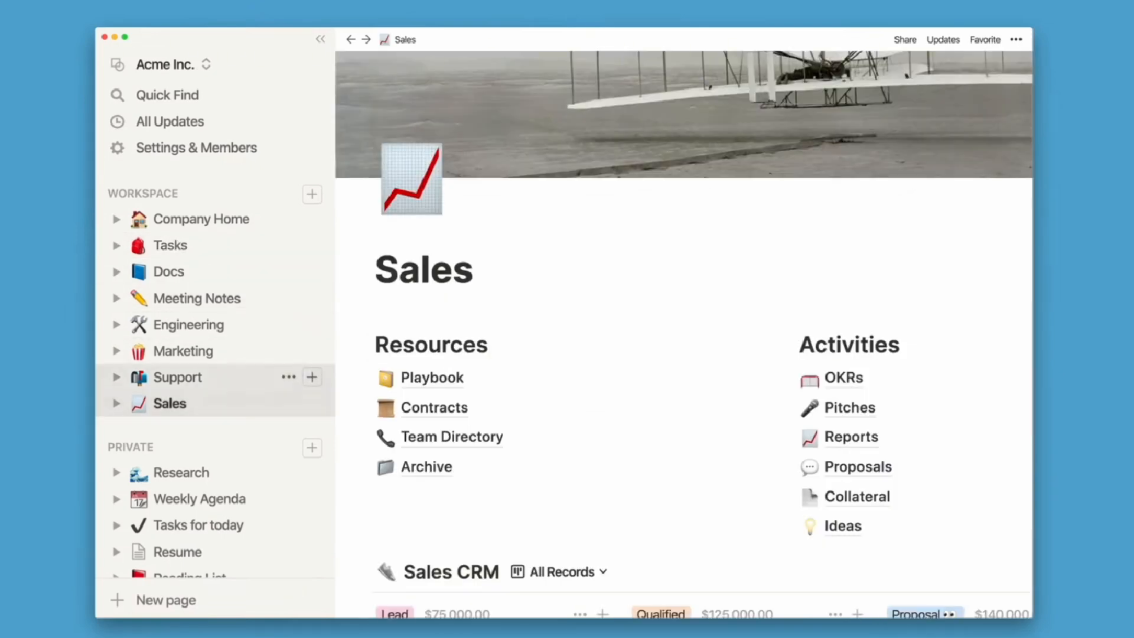
click(184, 351)
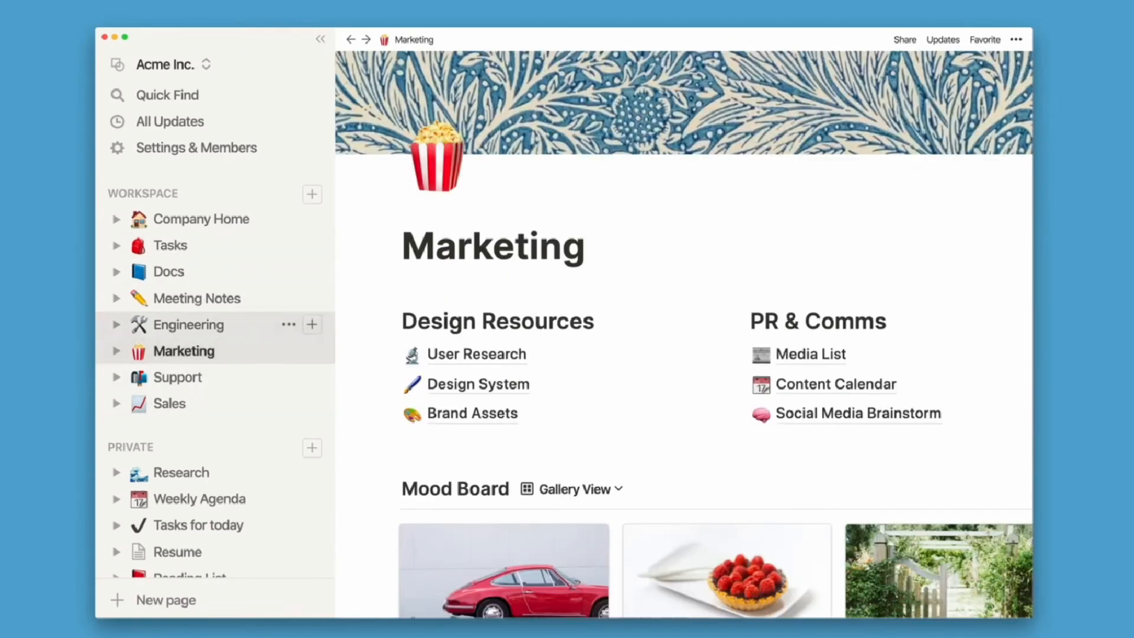
click(189, 325)
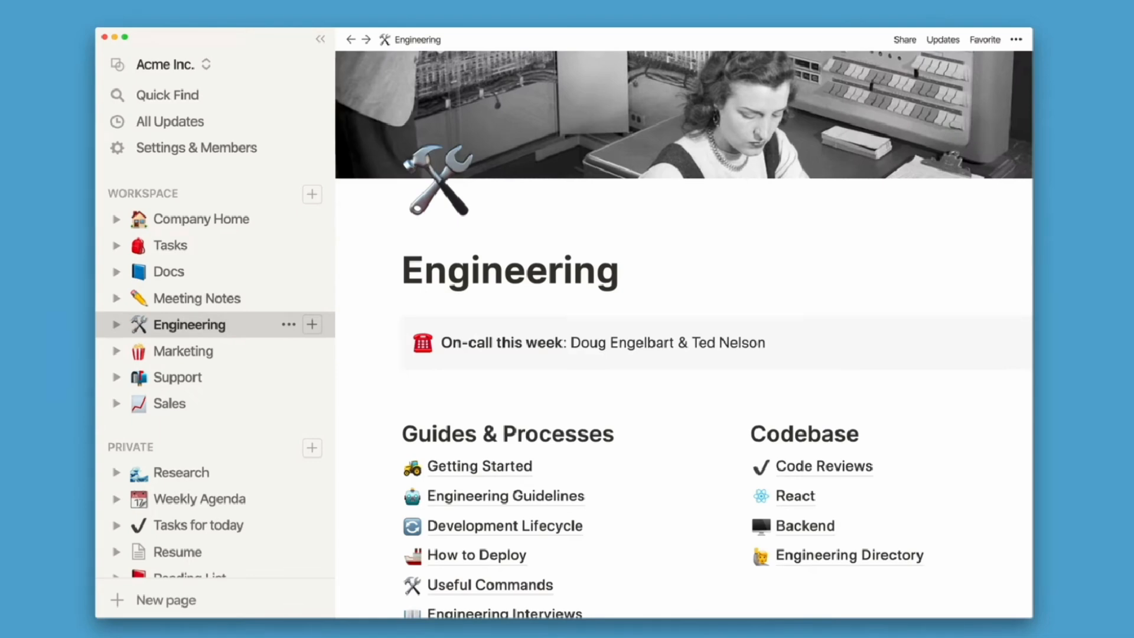
Check off Board meeting decks, Prep PDF and Send email in the Weekly Agenda.
click(534, 359)
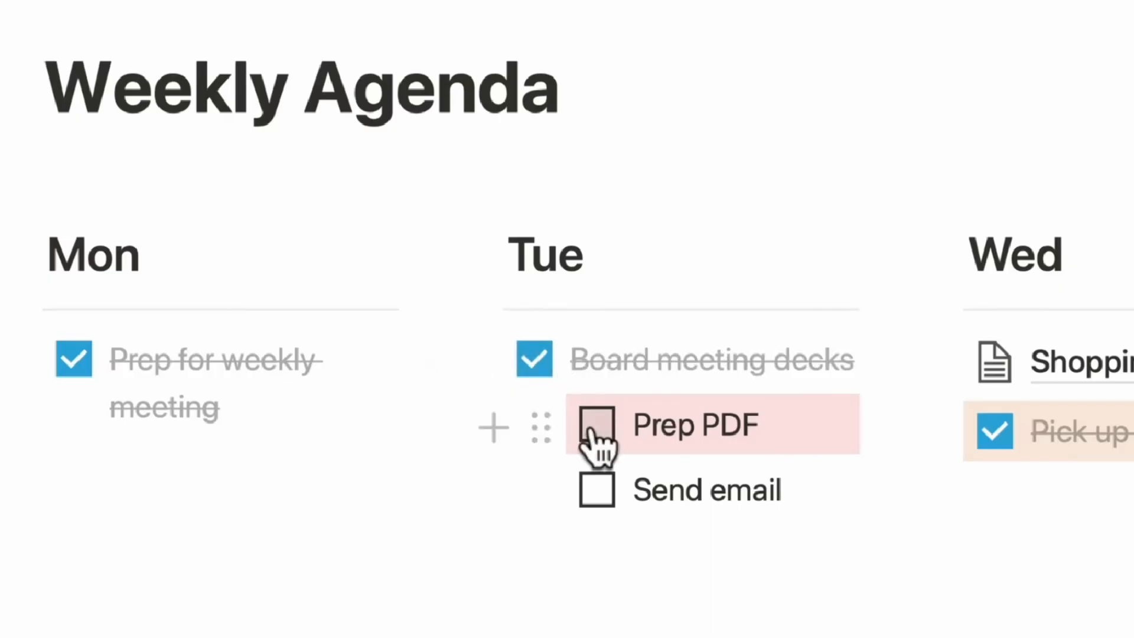
click(597, 423)
click(596, 489)
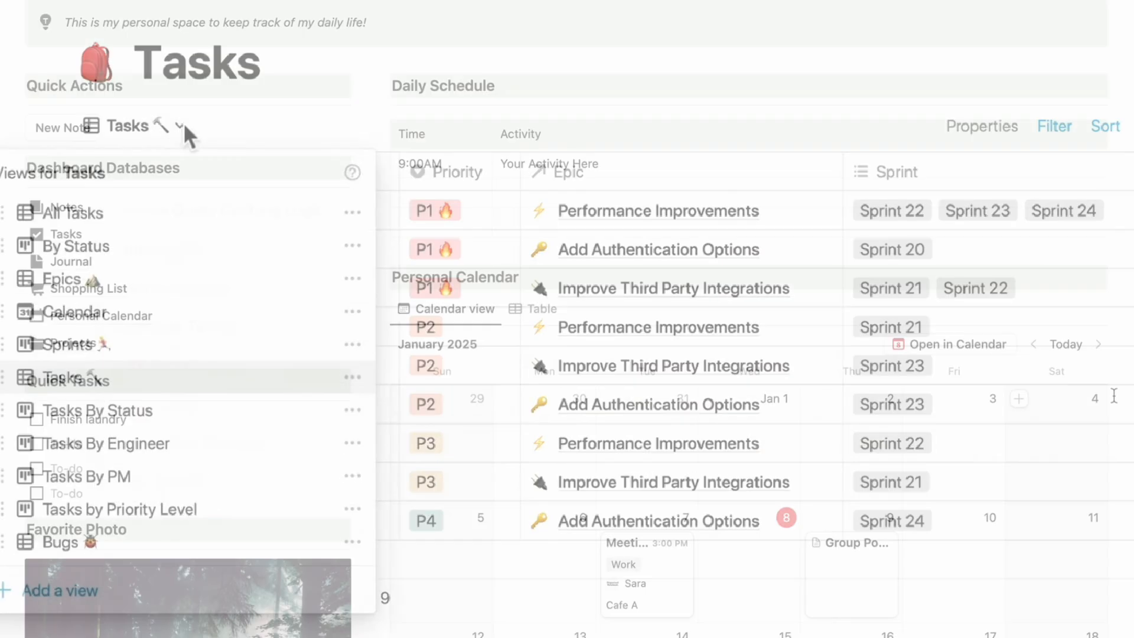
scroll(1114, 394, down, 3)
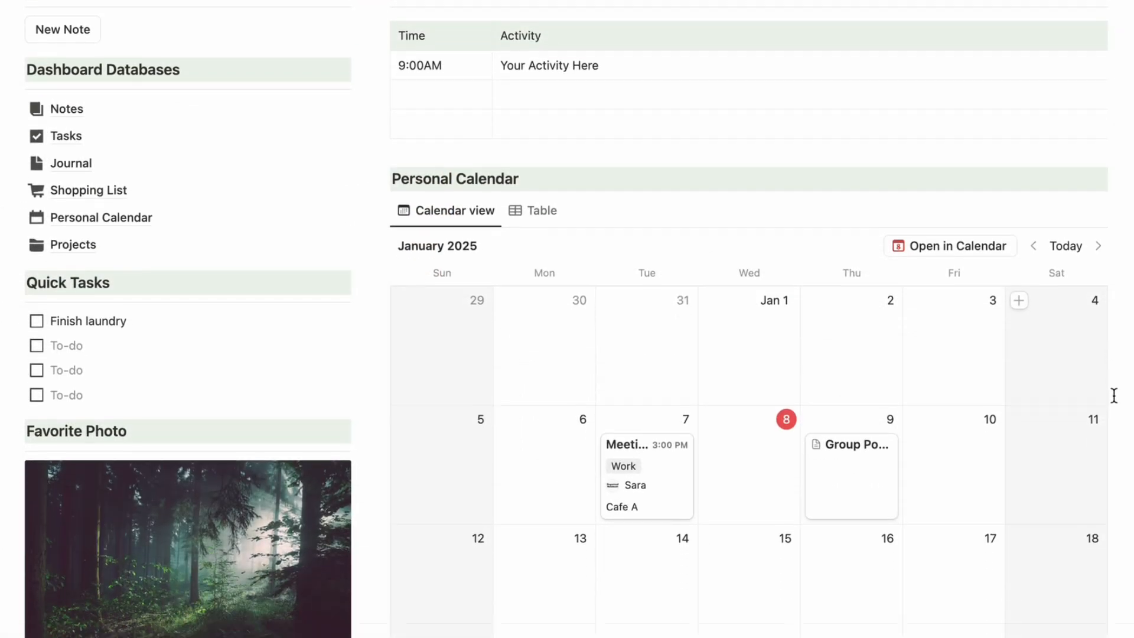
Drag the Task 2 card from Not started into In progress on the Task List board.
scroll(1114, 395, down, 6)
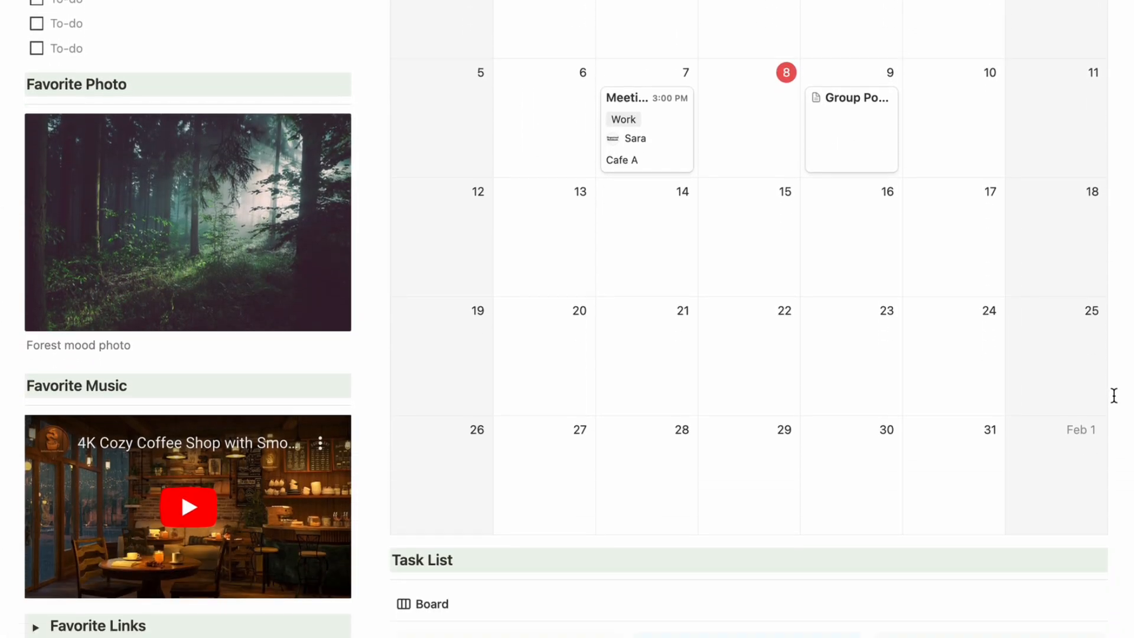
scroll(1114, 395, down, 7)
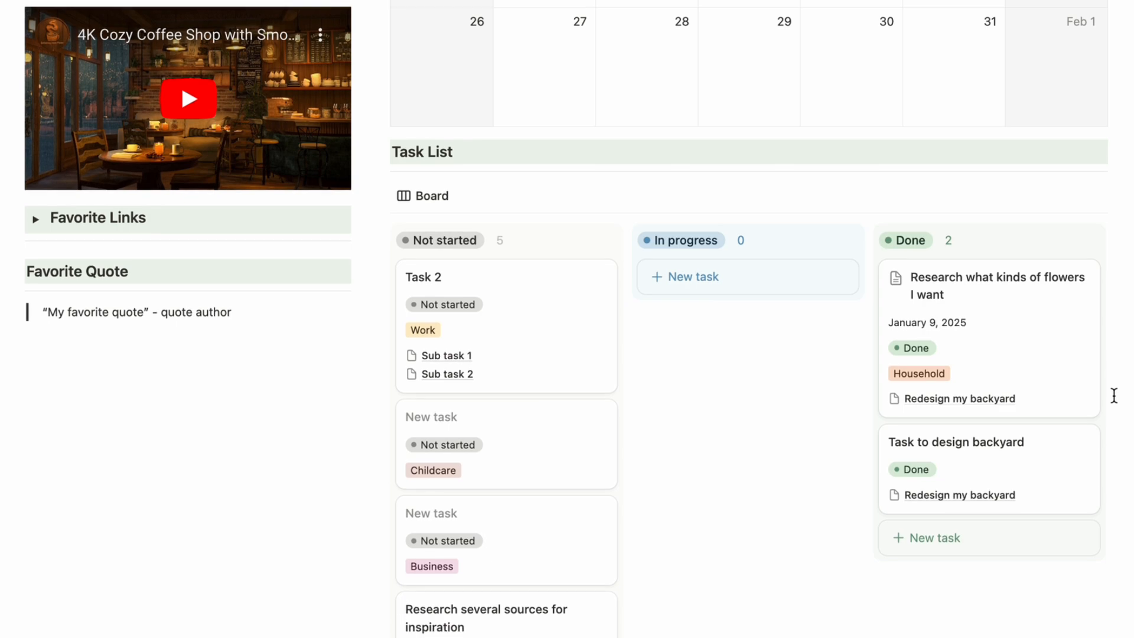
scroll(1114, 395, down, 2)
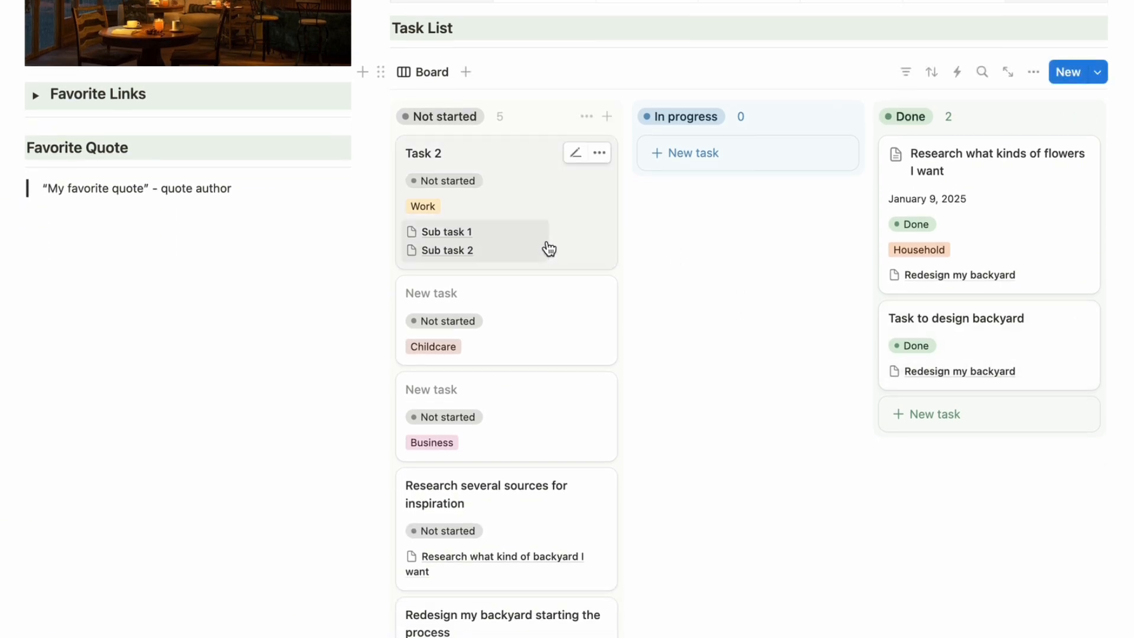
drag(549, 249, 703, 184)
Follow the Notes link from the dashboard.
scroll(730, 325, up, 15)
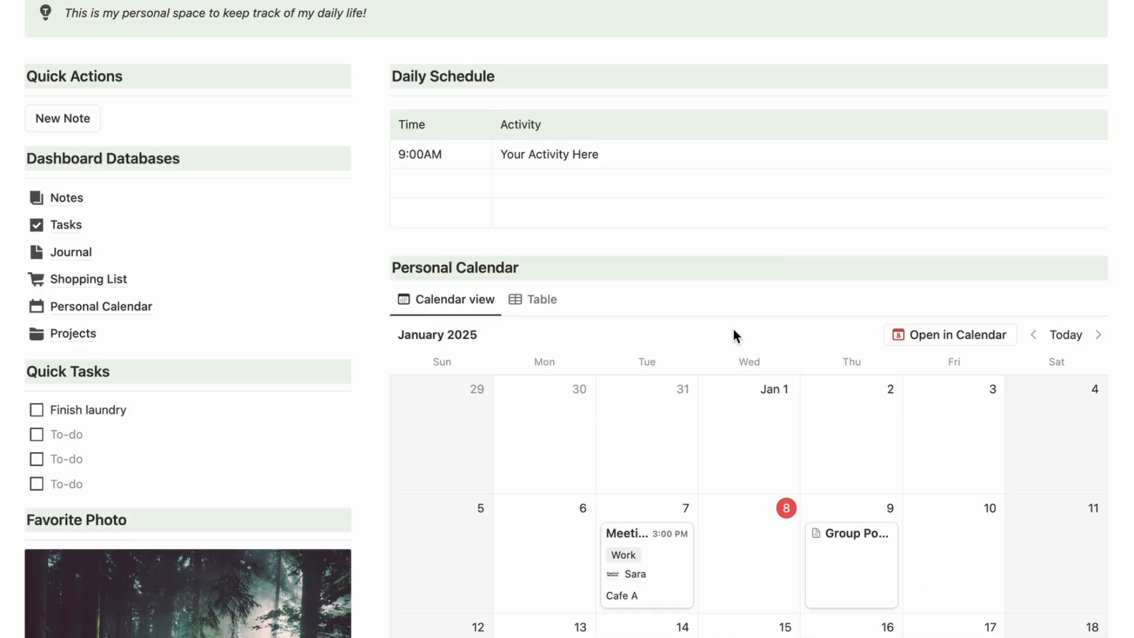
scroll(732, 329, up, 4)
click(81, 463)
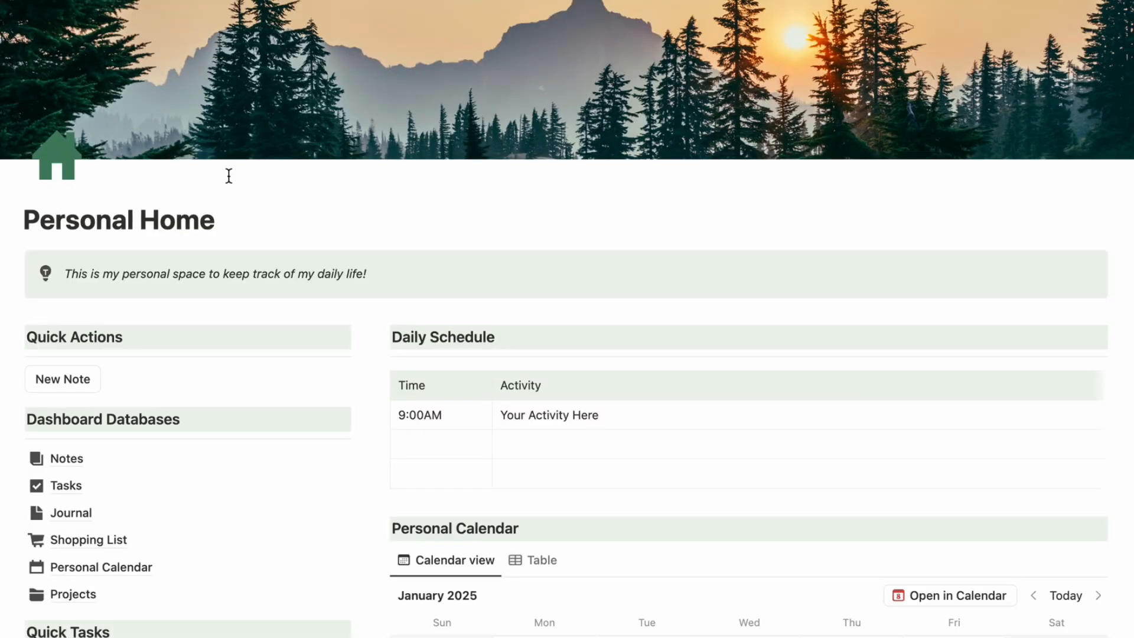
scroll(228, 176, down, 6)
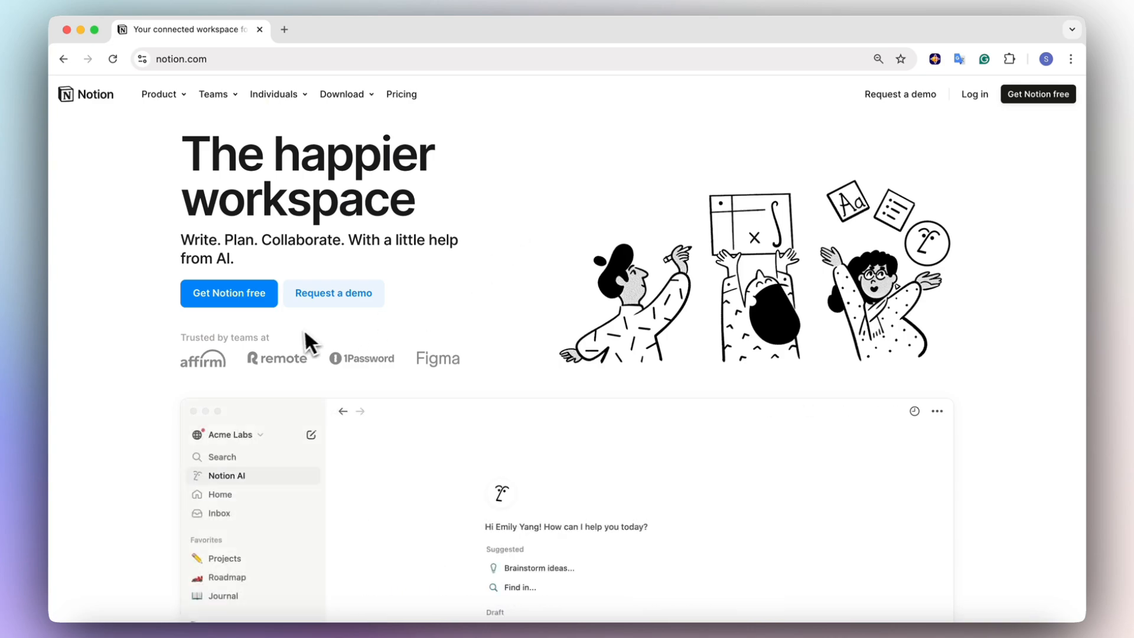
Sign up for free Notion with a work email and submit the pasted verification code.
click(233, 300)
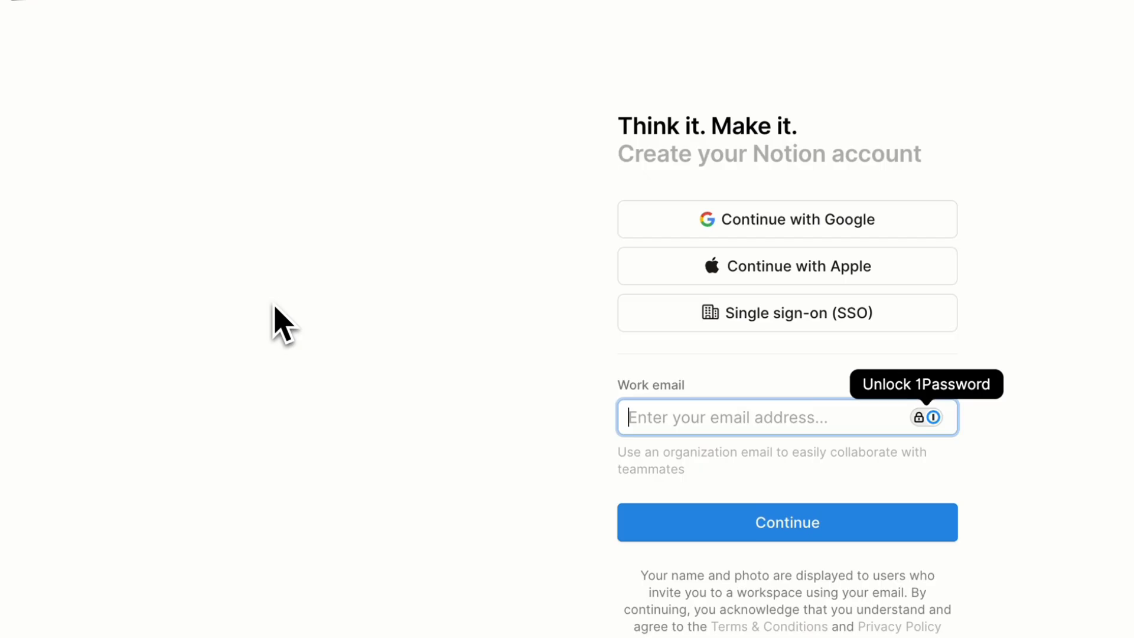
click(483, 348)
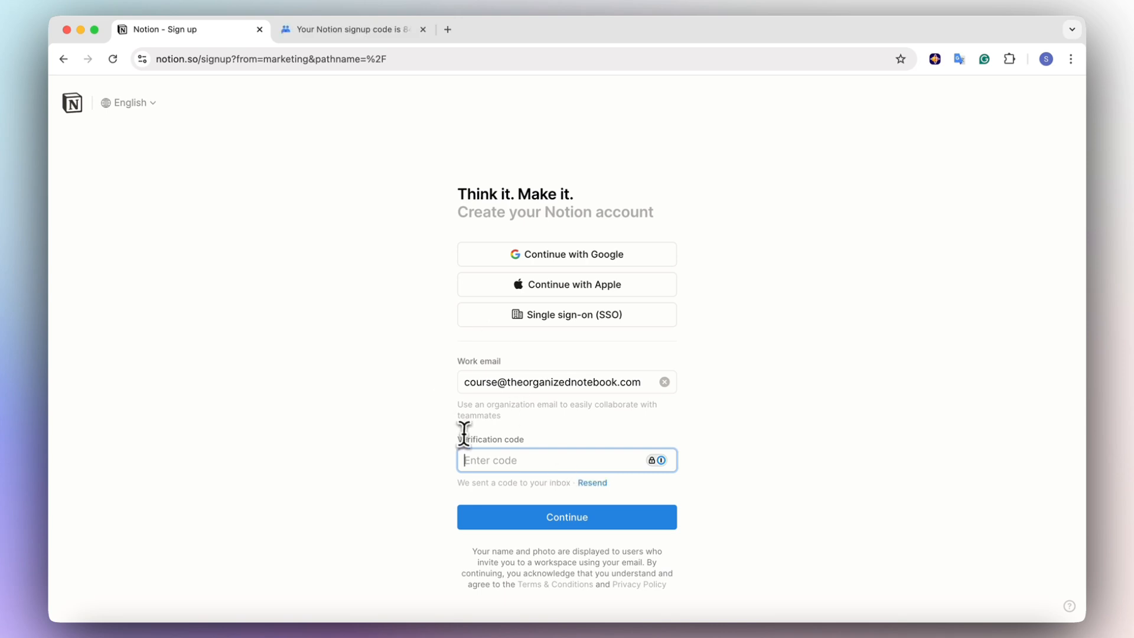
key(super+v)
key(Return)
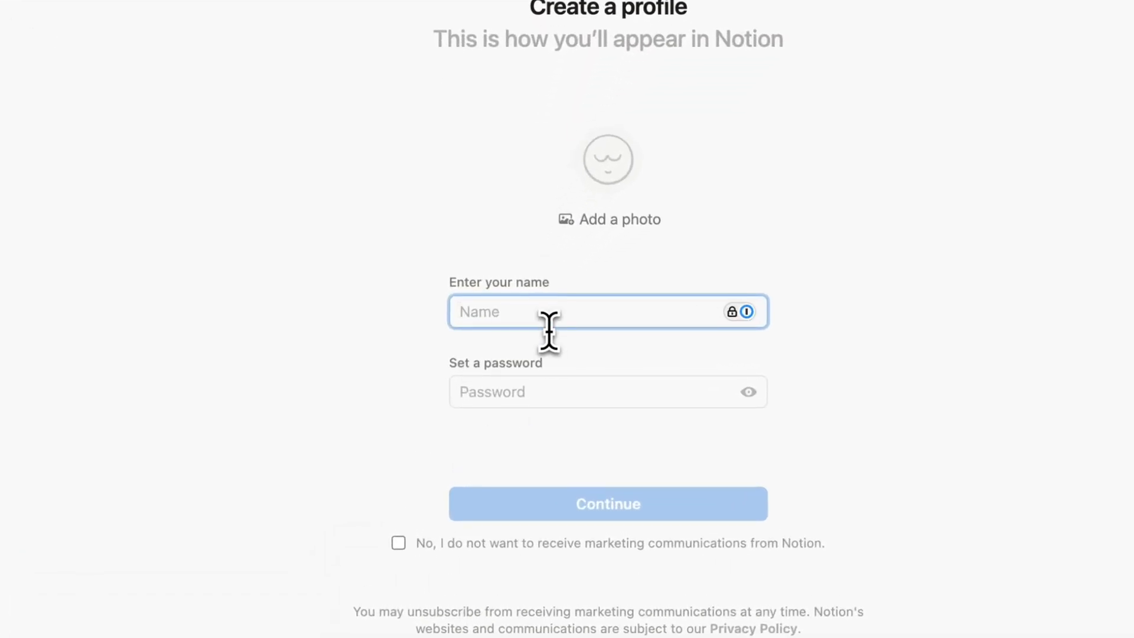
Enter your name and password, then set Notion up for personal life, used on your own.
click(513, 392)
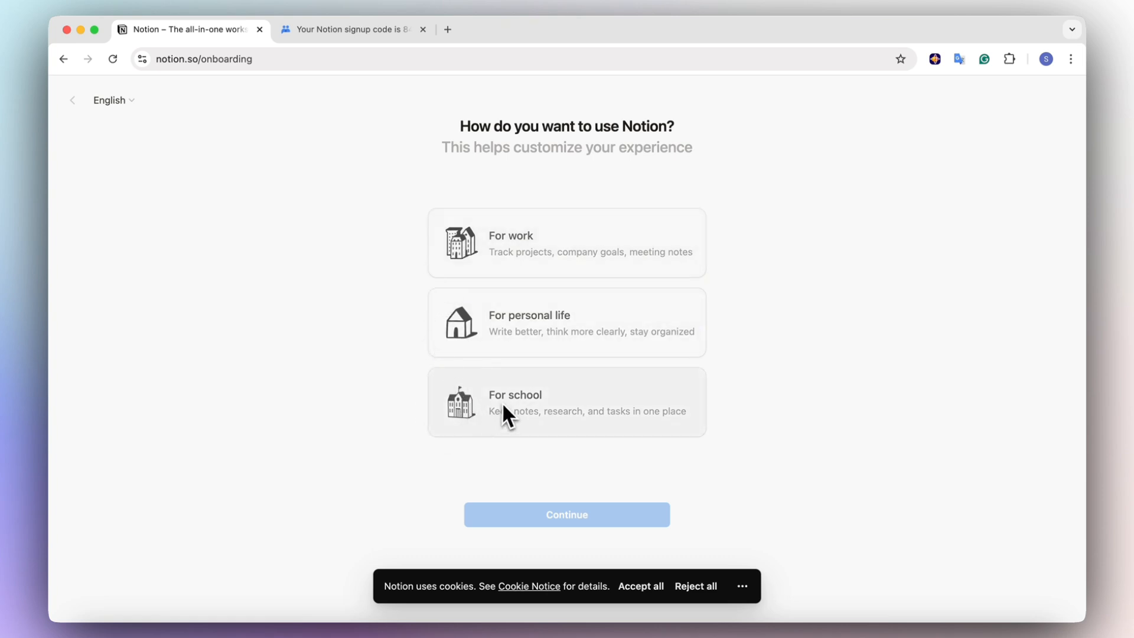
click(518, 353)
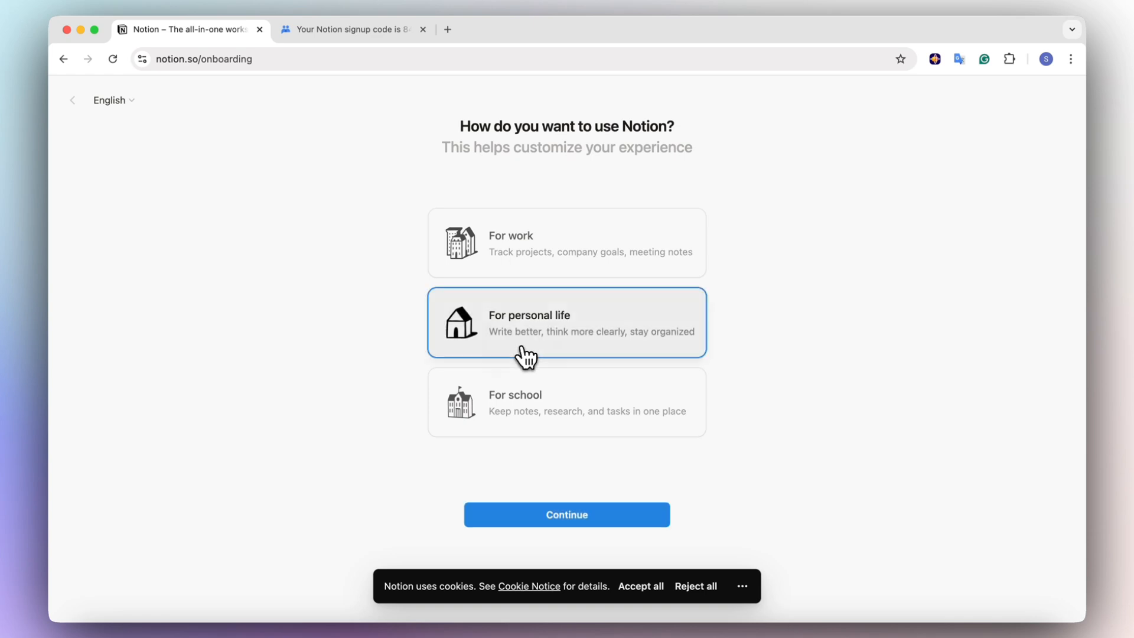
click(558, 524)
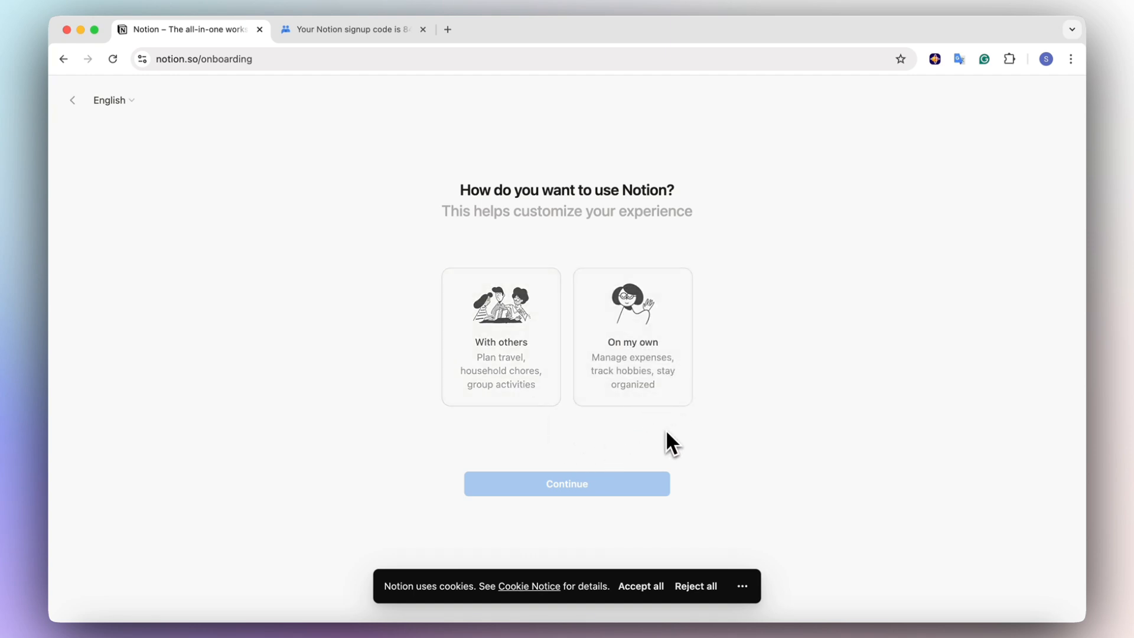
click(635, 390)
click(614, 483)
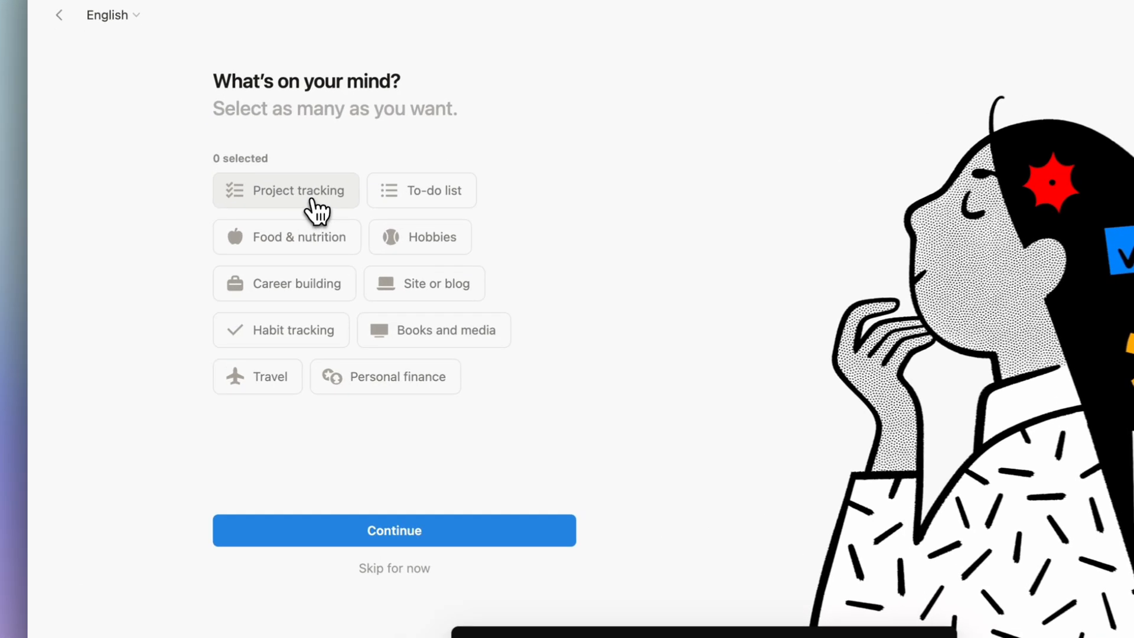
Select Project tracking, Habit tracking, To-do list and Travel as interests and continue.
click(269, 243)
click(272, 342)
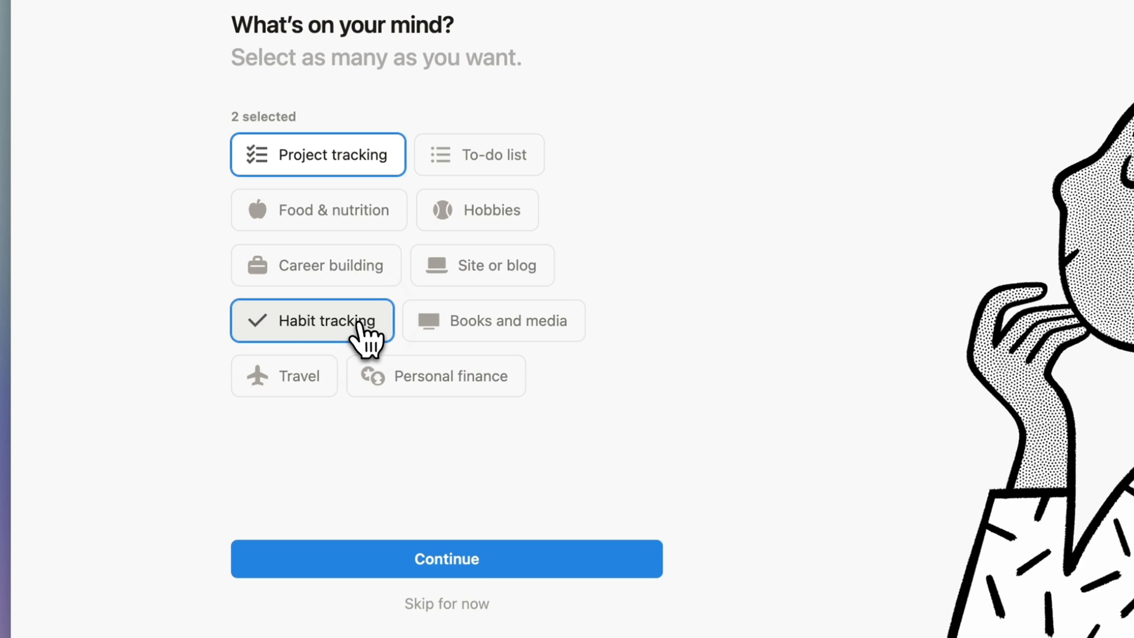
click(467, 170)
click(313, 381)
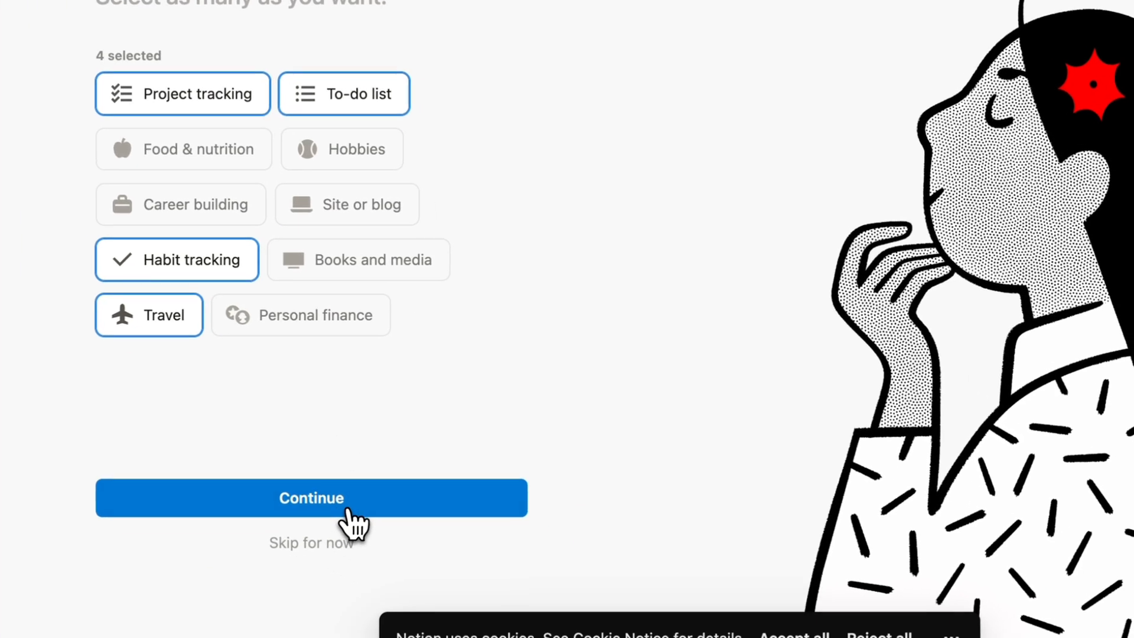
click(348, 508)
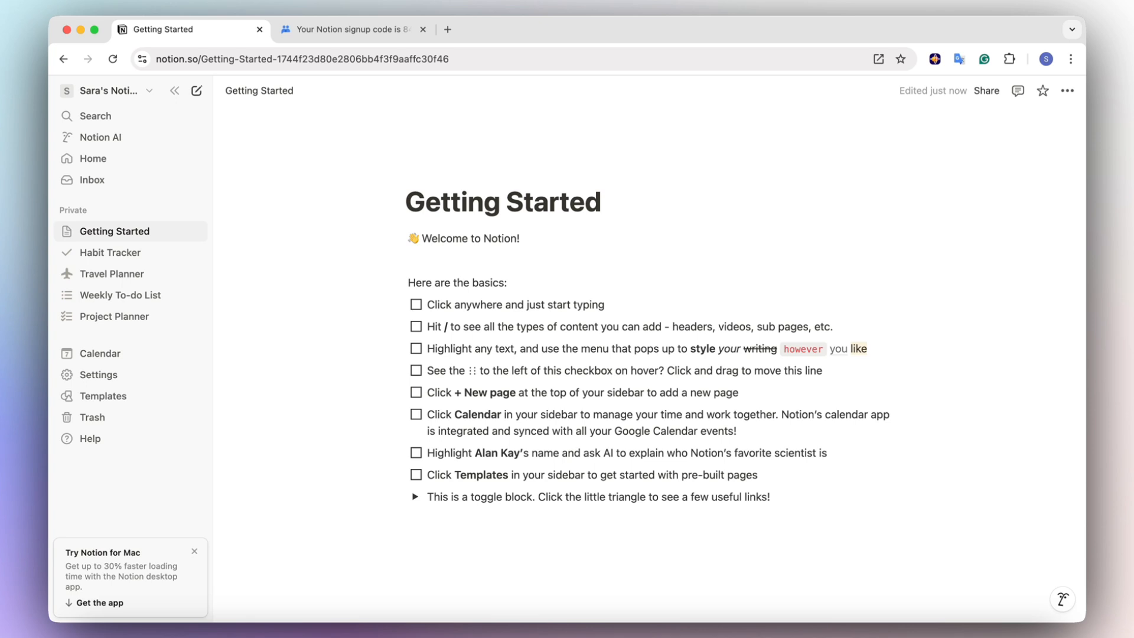
Open the Notion for Mac download page, view its download options, then return to Getting Started.
click(168, 572)
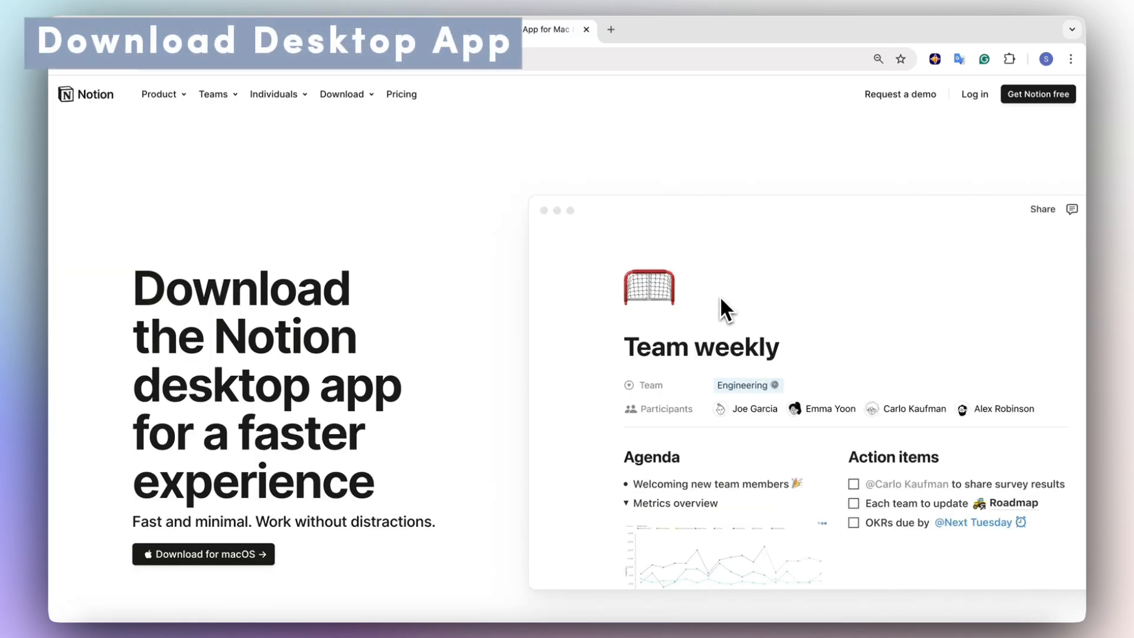
scroll(665, 357, down, 2)
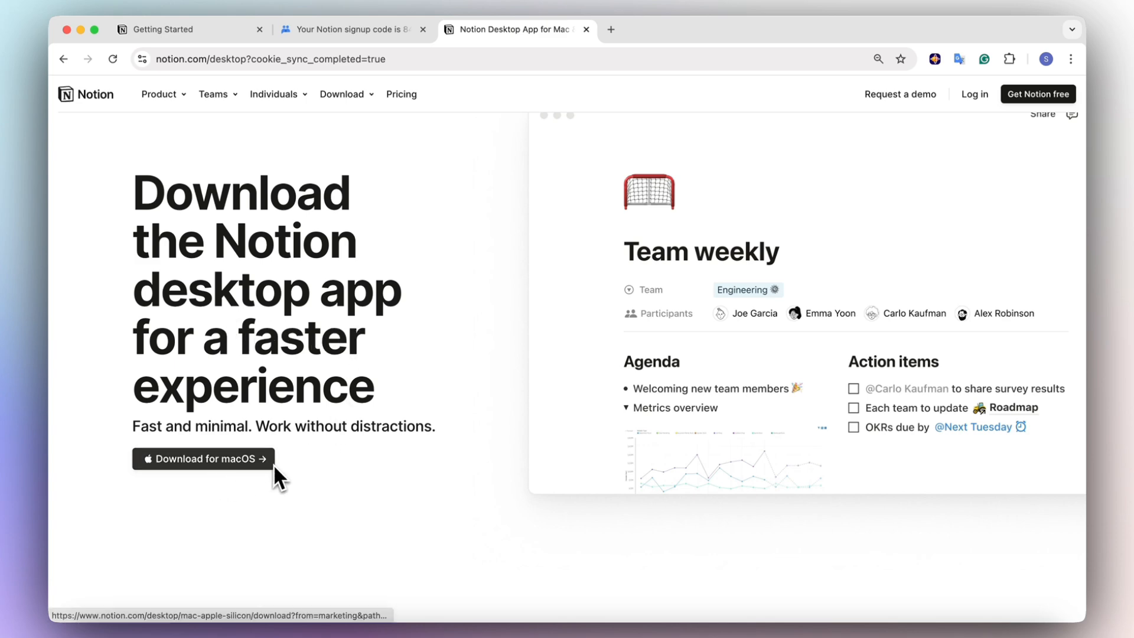
scroll(274, 463, down, 15)
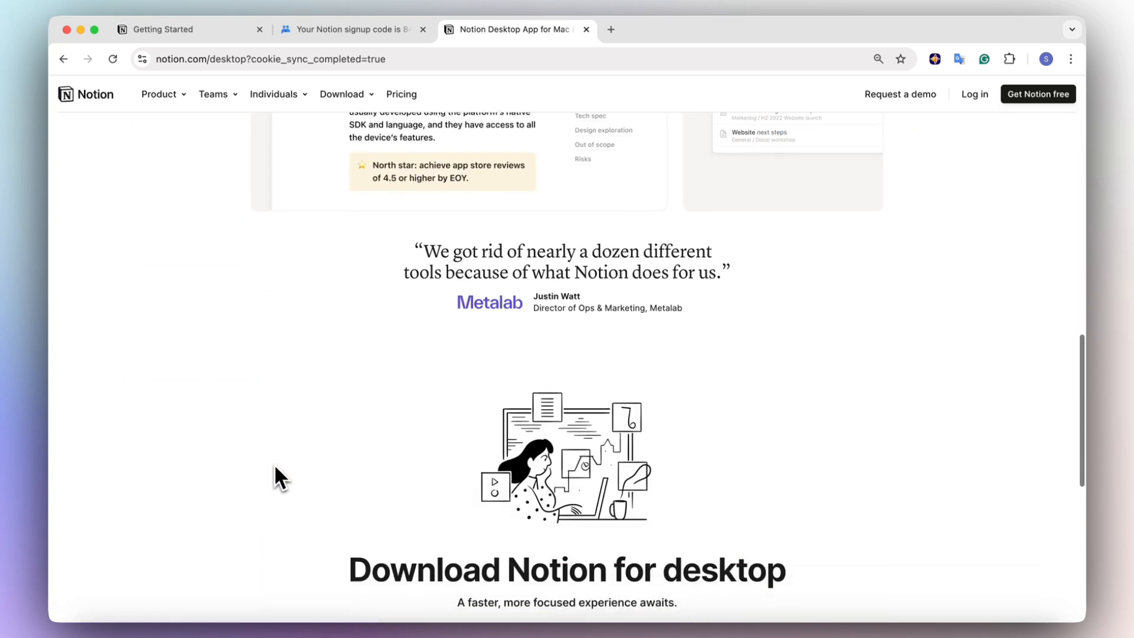
scroll(274, 463, down, 10)
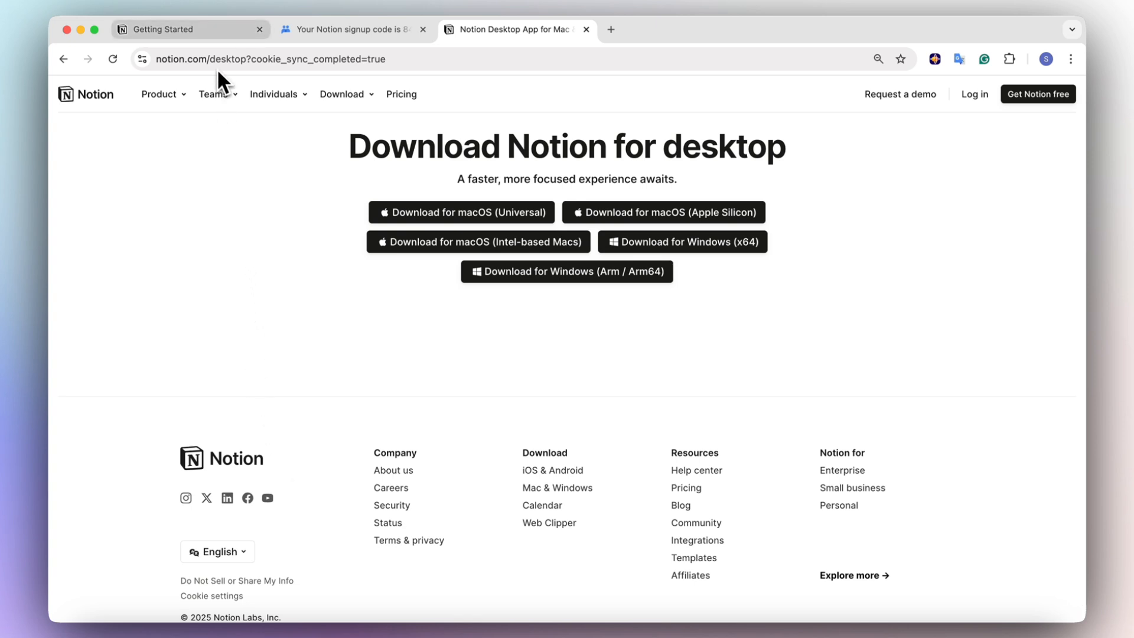
click(195, 29)
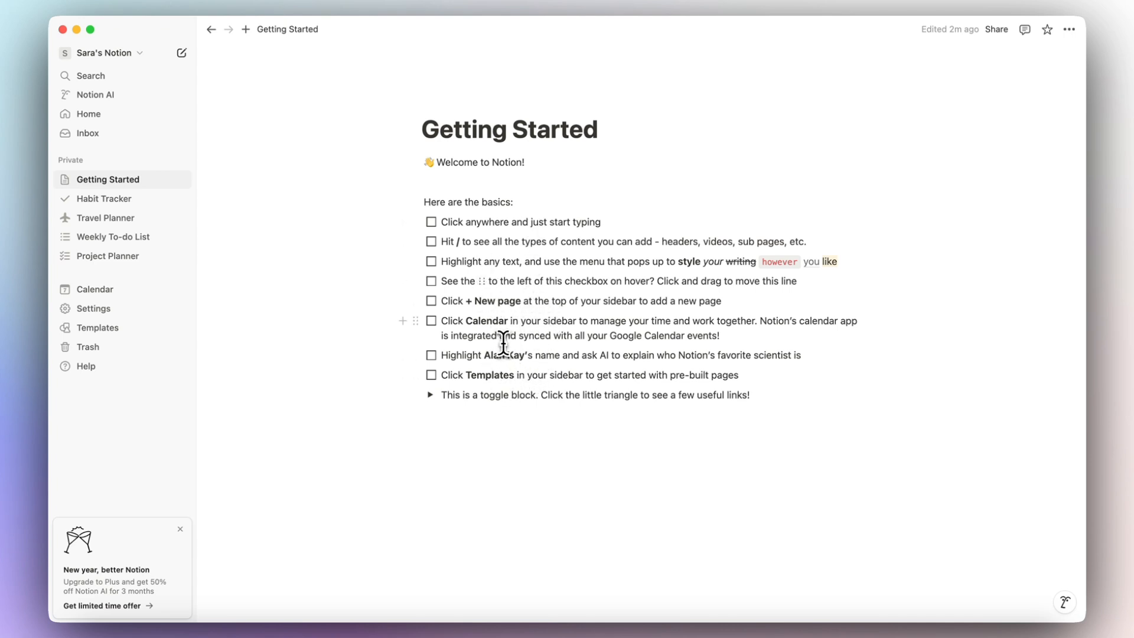
Visit Habit Tracker, Travel Planner and Weekly To-do List, finishing on Project Planner.
click(117, 202)
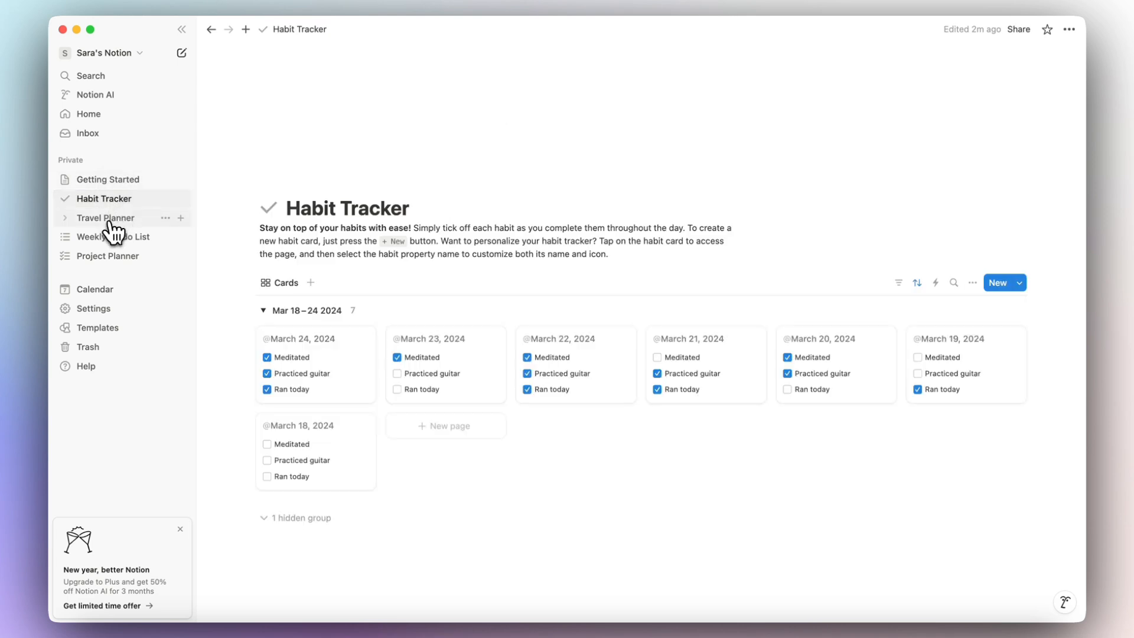
click(109, 226)
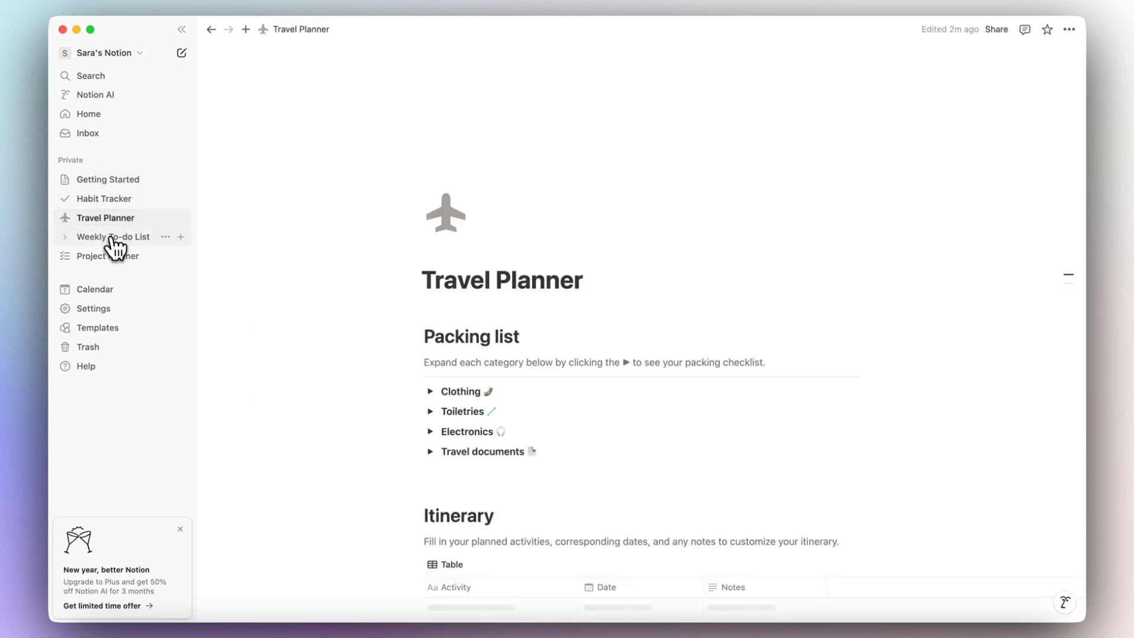
click(109, 238)
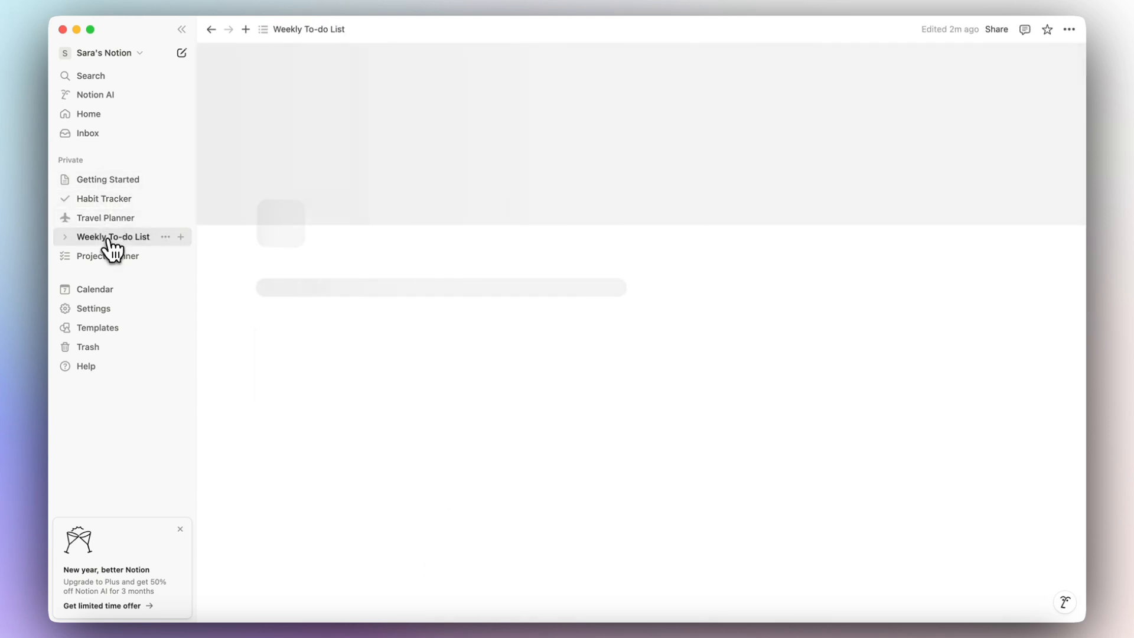
click(111, 258)
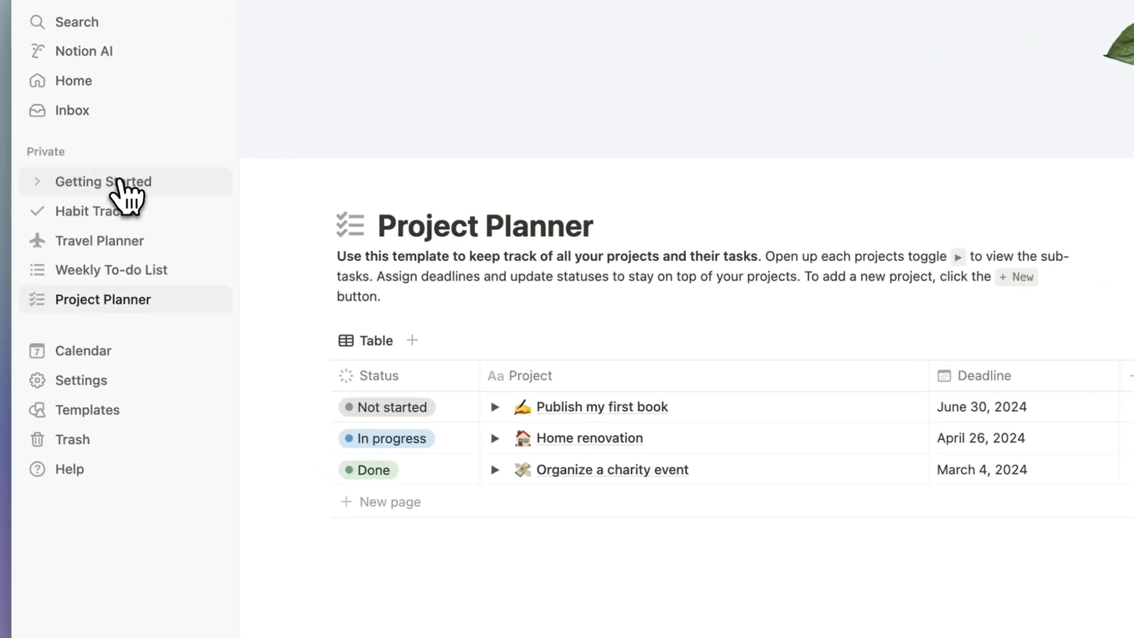
Move Getting Started, Habit Tracker, Travel Planner, Weekly To-do List and Project Planner to Trash.
click(192, 181)
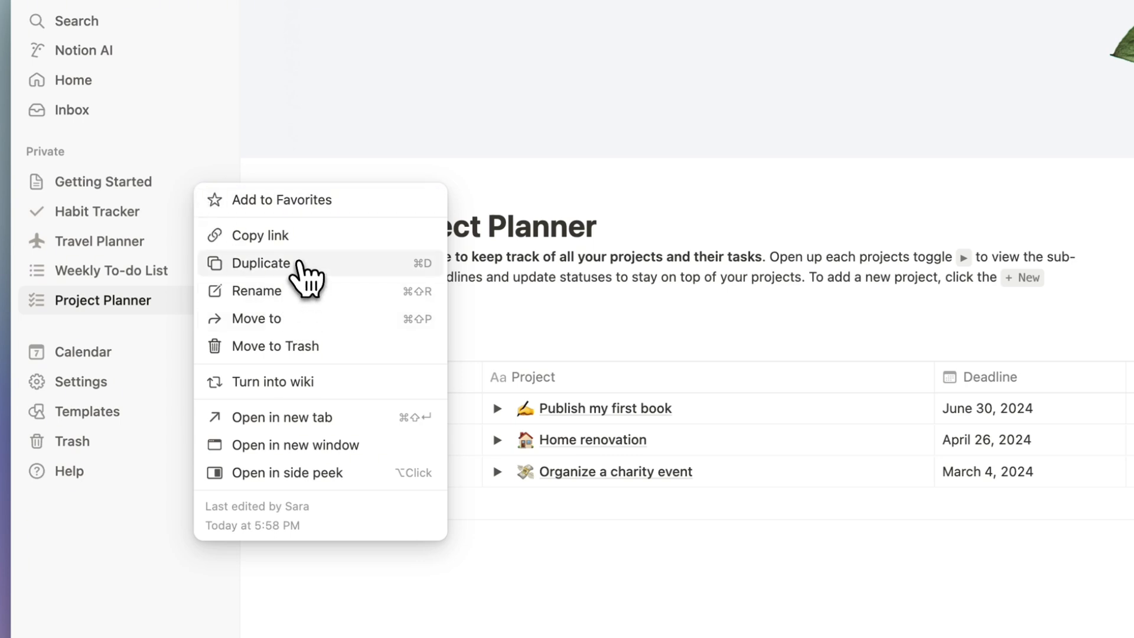
click(307, 346)
click(192, 182)
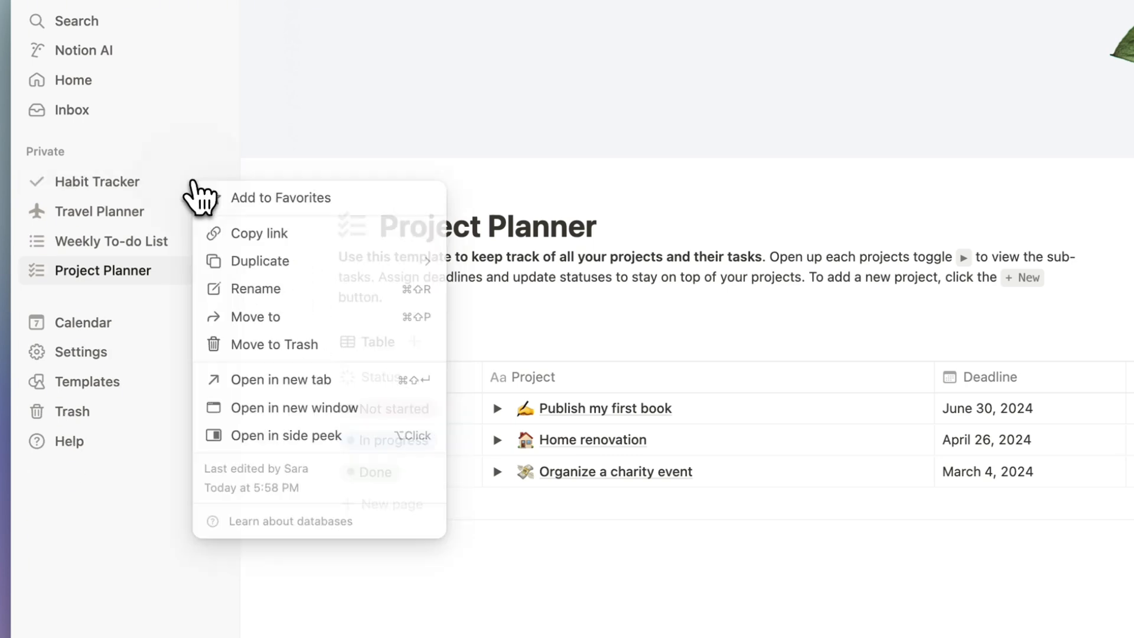
click(283, 345)
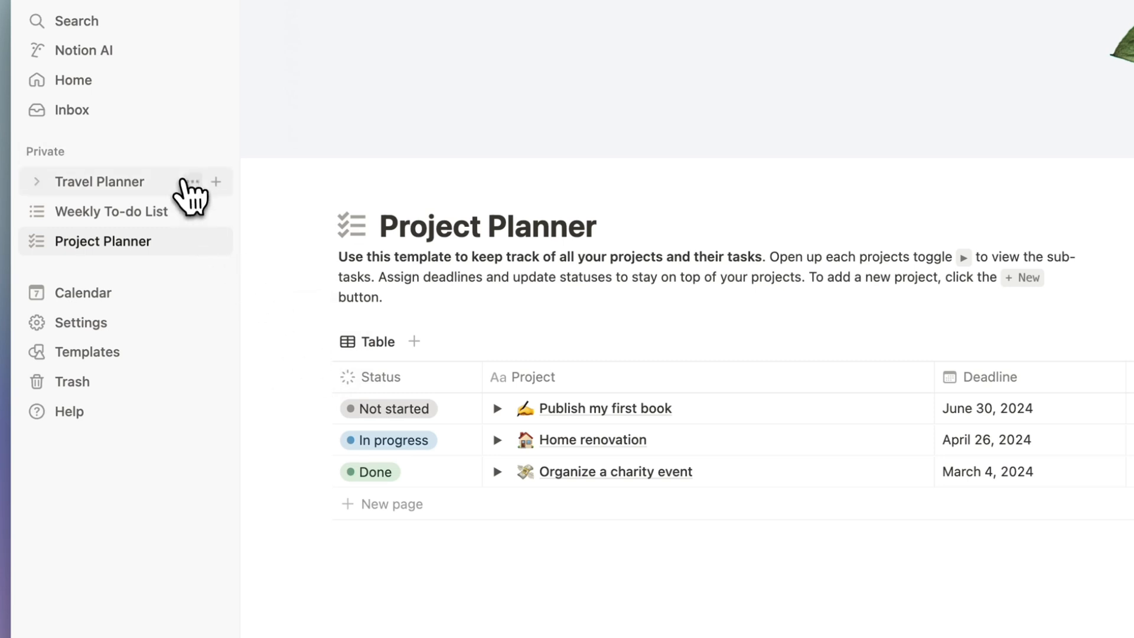
click(197, 182)
click(322, 346)
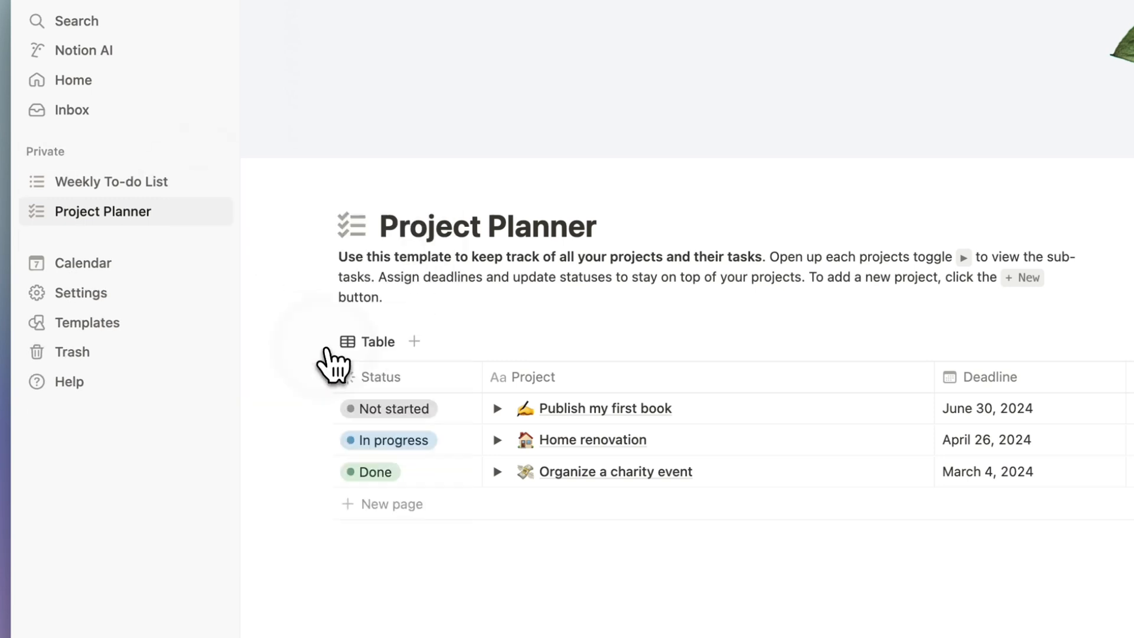
click(192, 181)
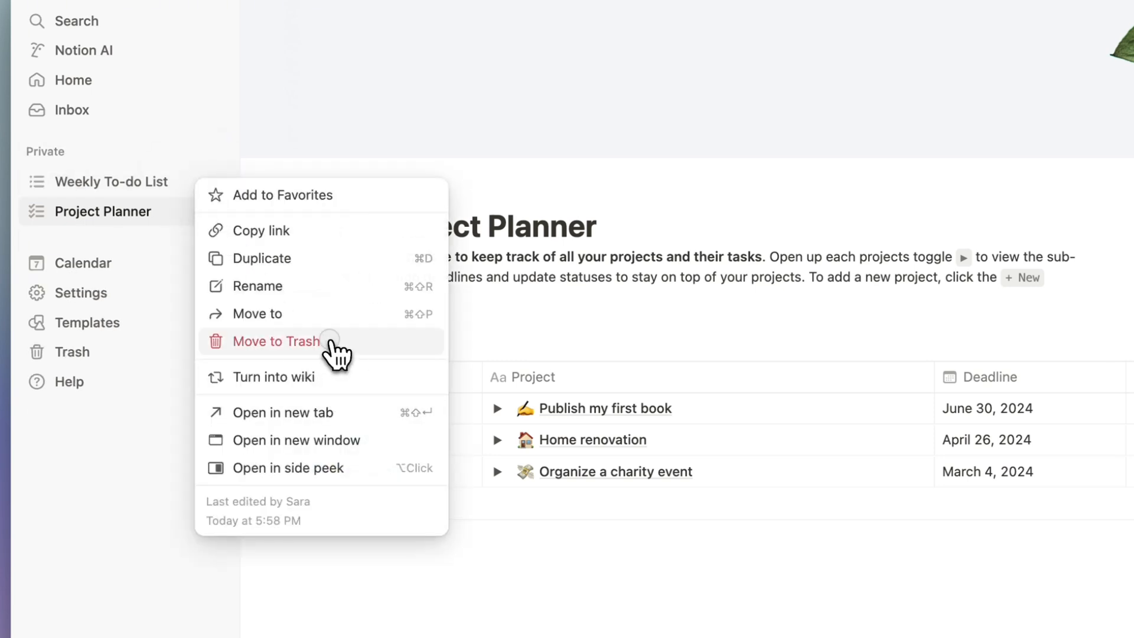
click(327, 341)
click(192, 181)
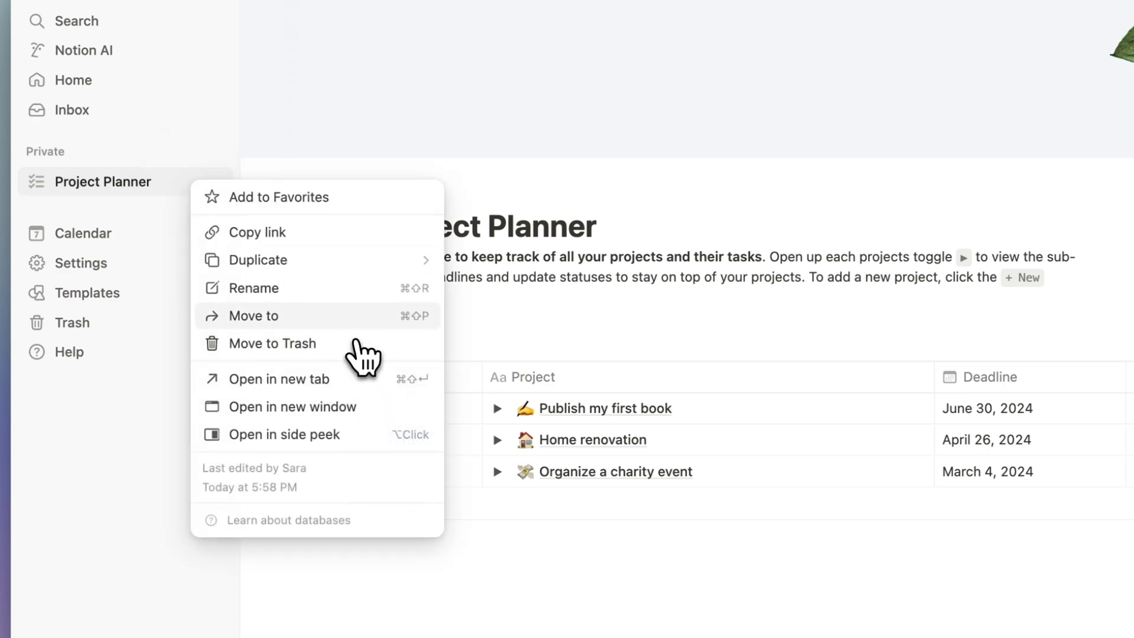
click(350, 332)
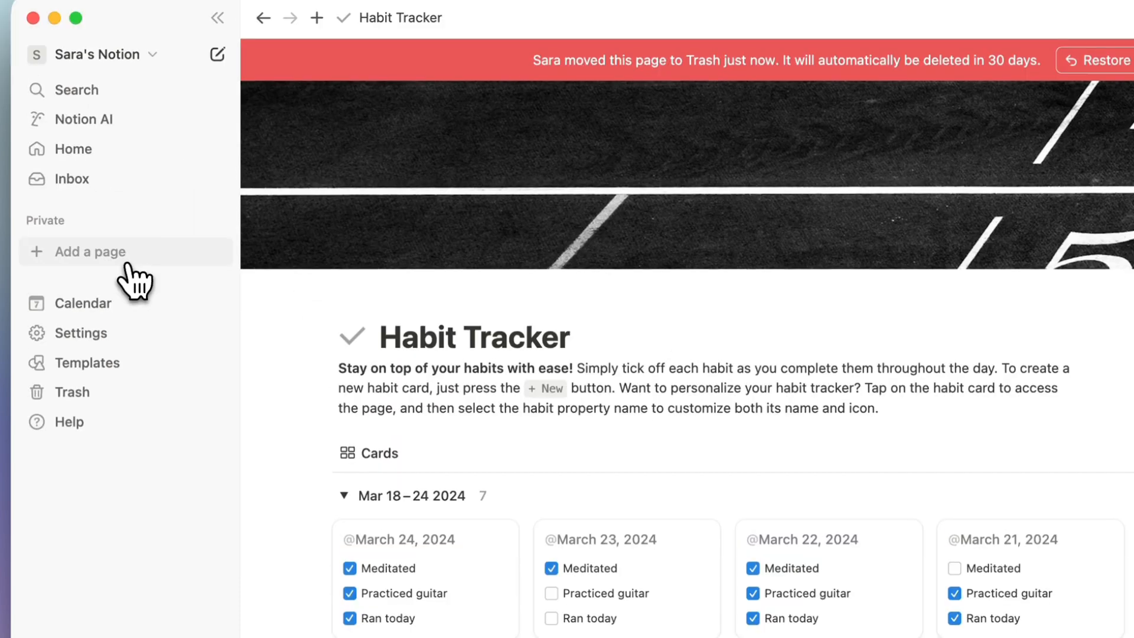
Add a blank new page, dismiss the upgrade offer card, and open Settings.
click(89, 254)
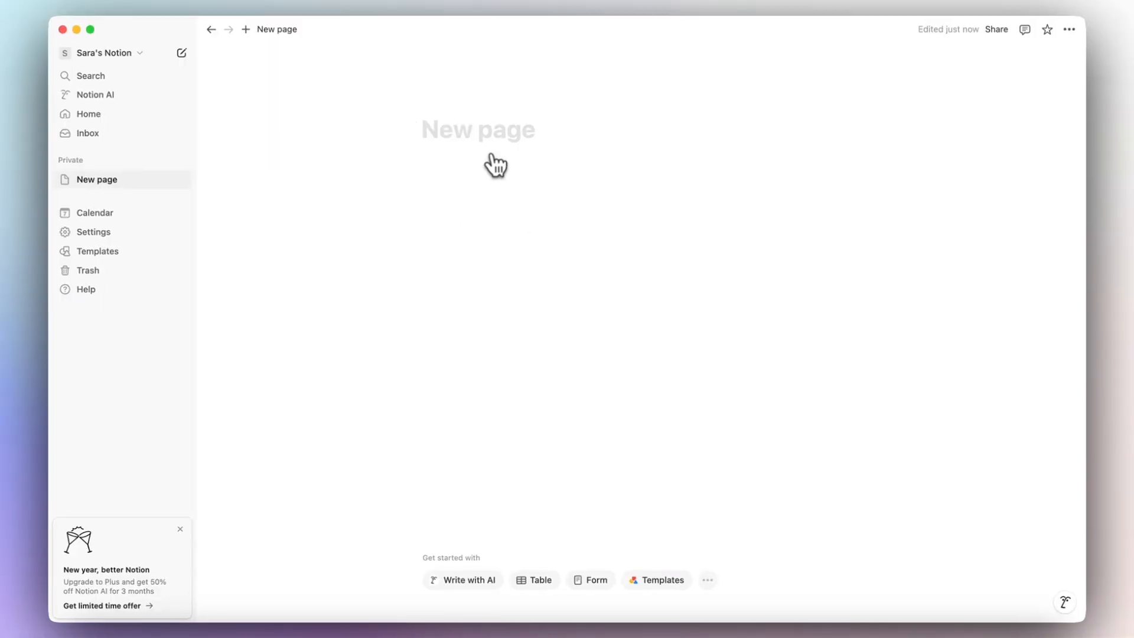
click(180, 529)
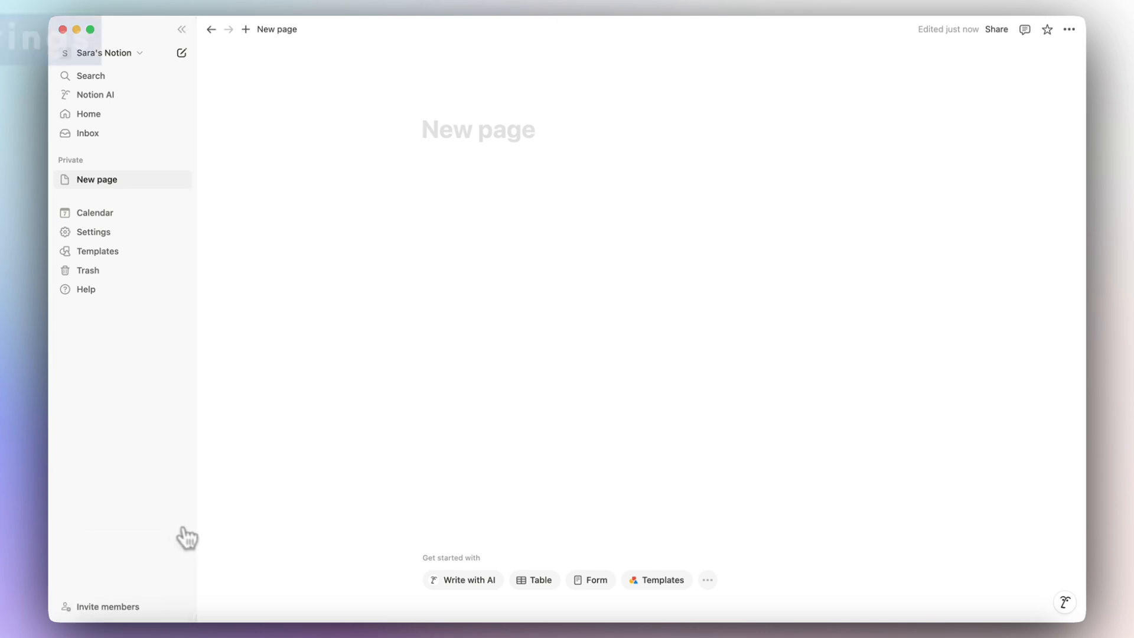
click(92, 236)
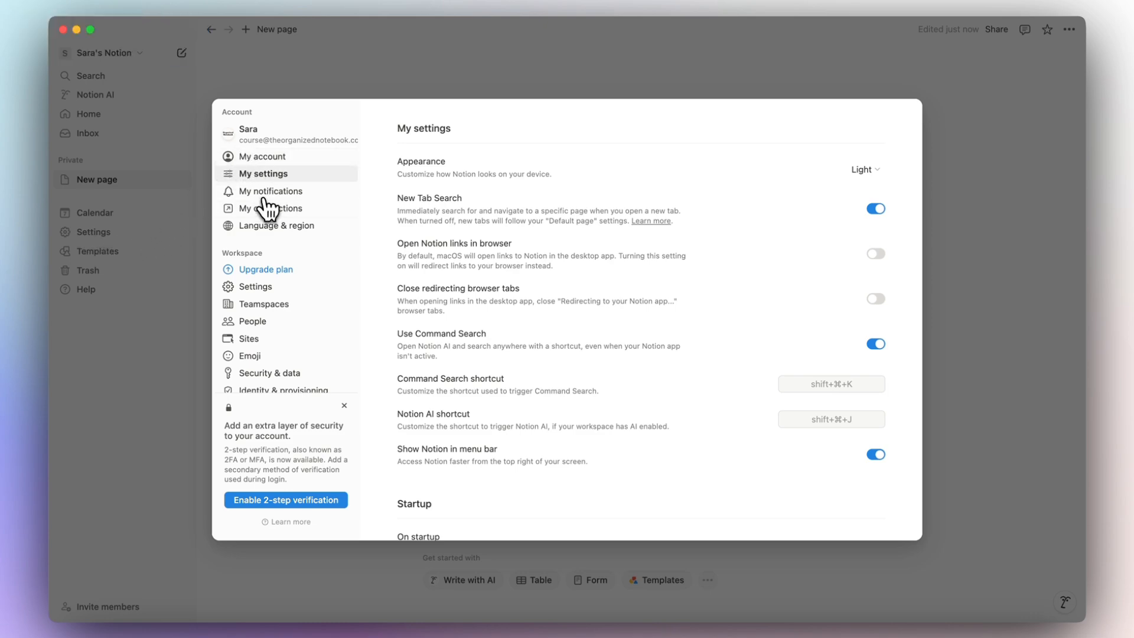
Close the 2-step verification notice, review My account, and cancel Delete my account.
click(344, 405)
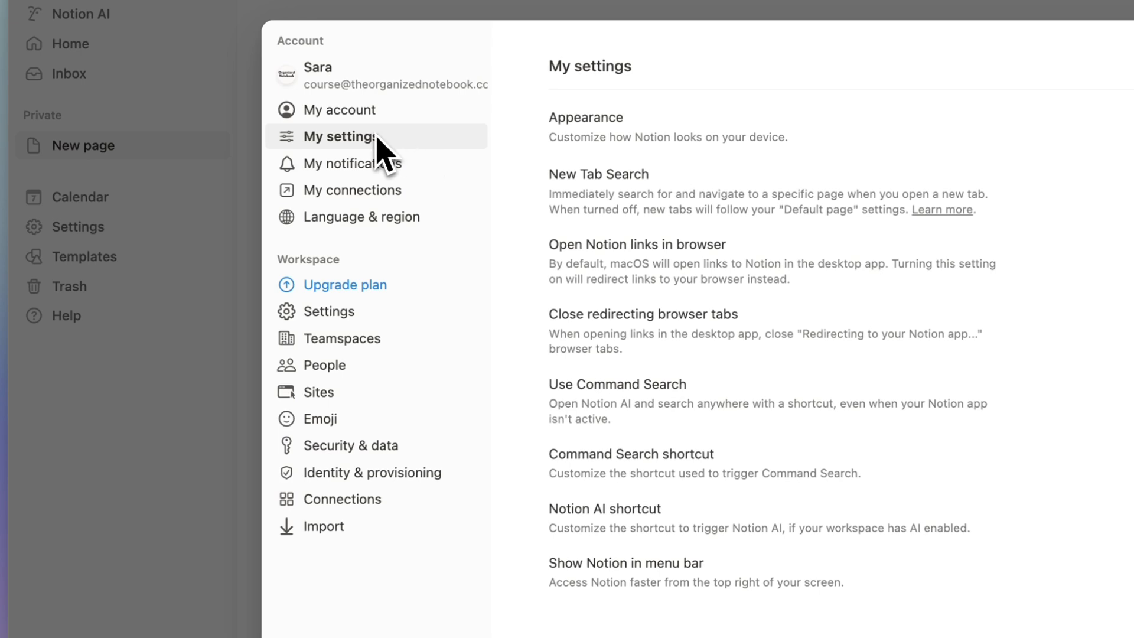
click(346, 110)
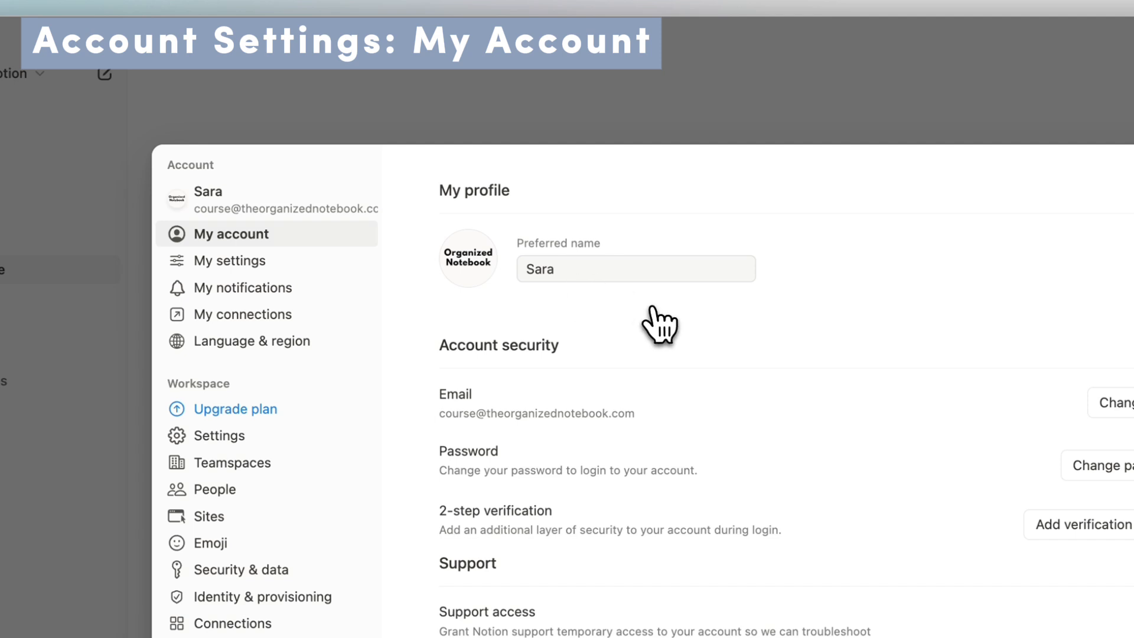
scroll(638, 322, down, 5)
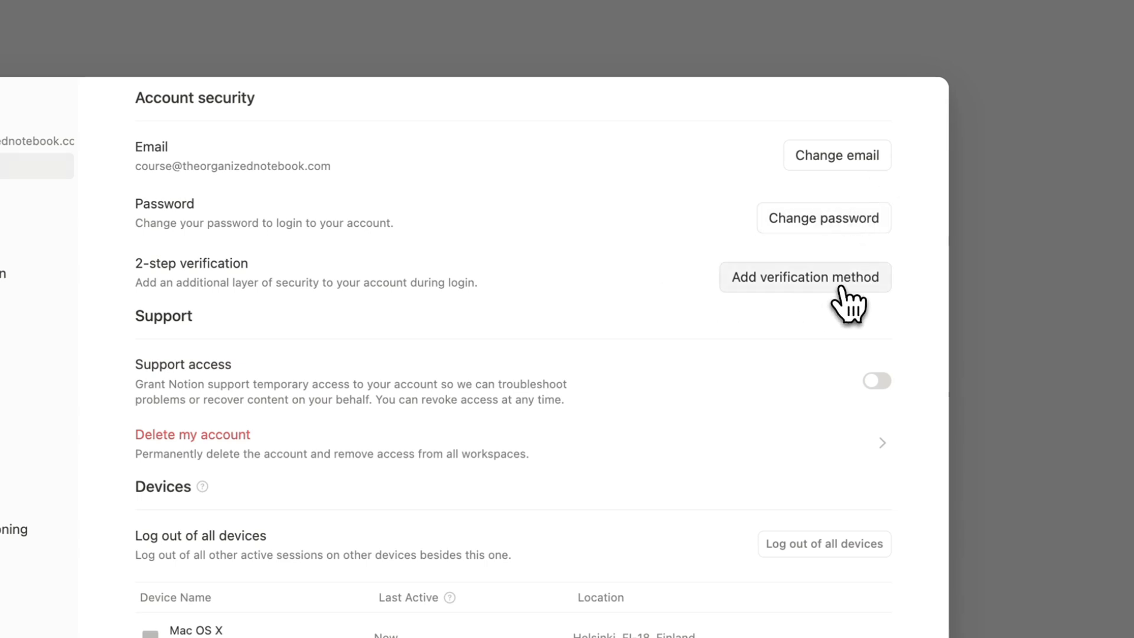
scroll(845, 290, down, 1)
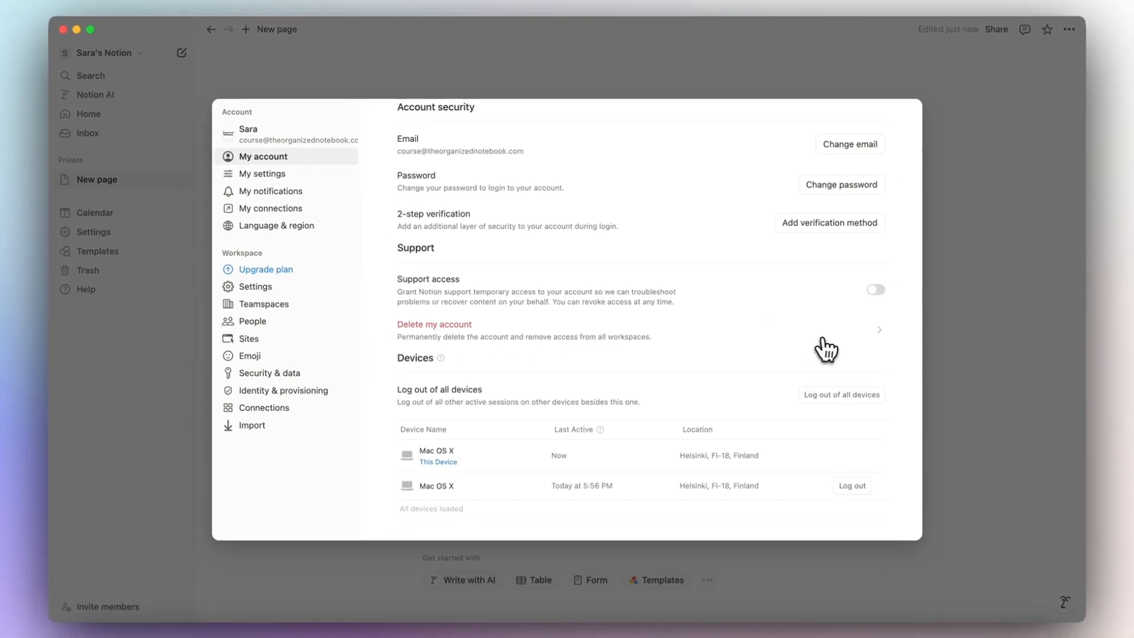
click(878, 339)
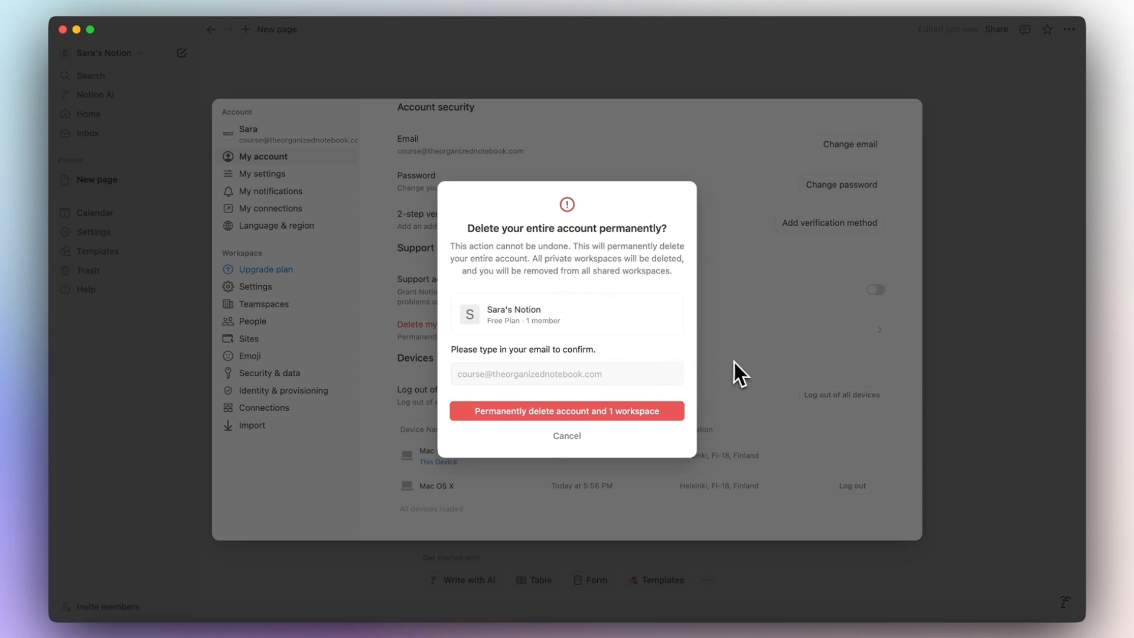
click(716, 337)
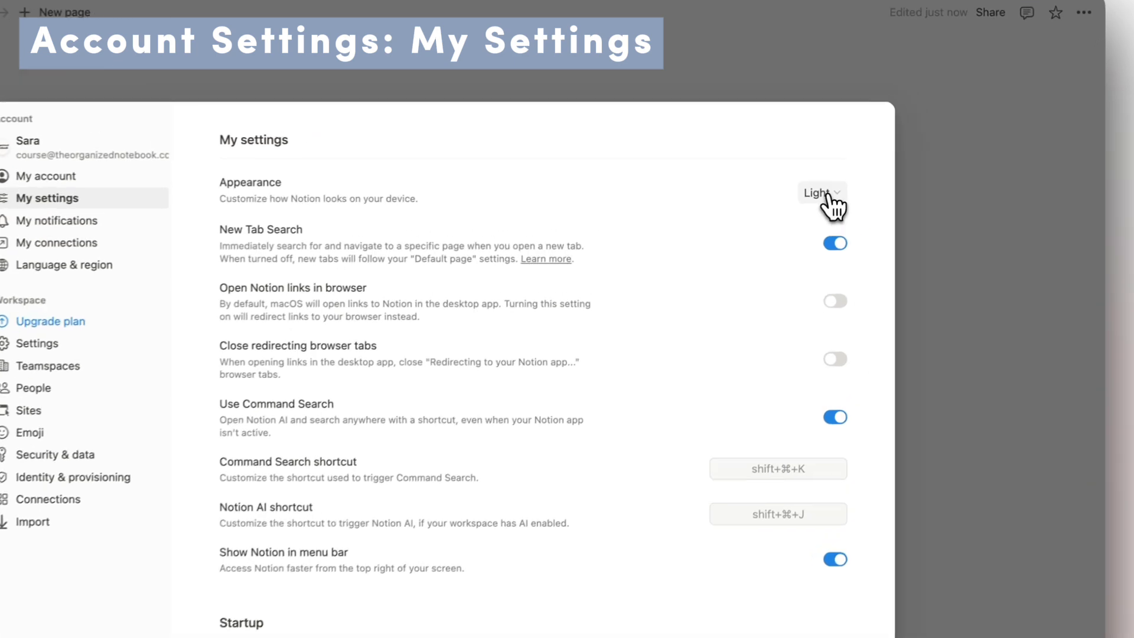
click(830, 195)
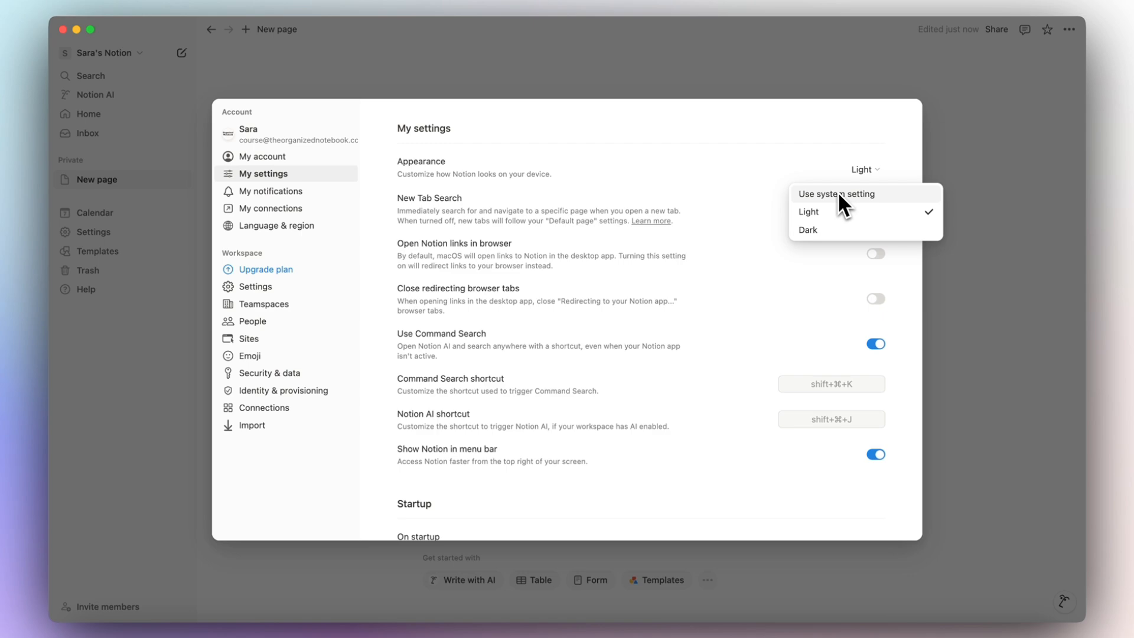
click(725, 195)
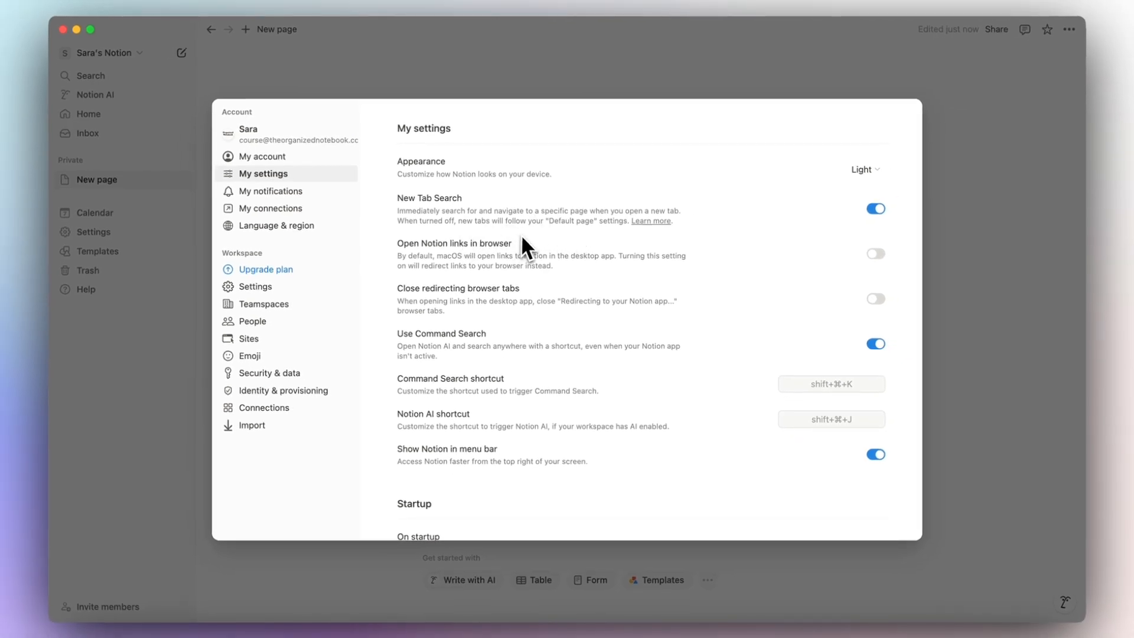
key(Escape)
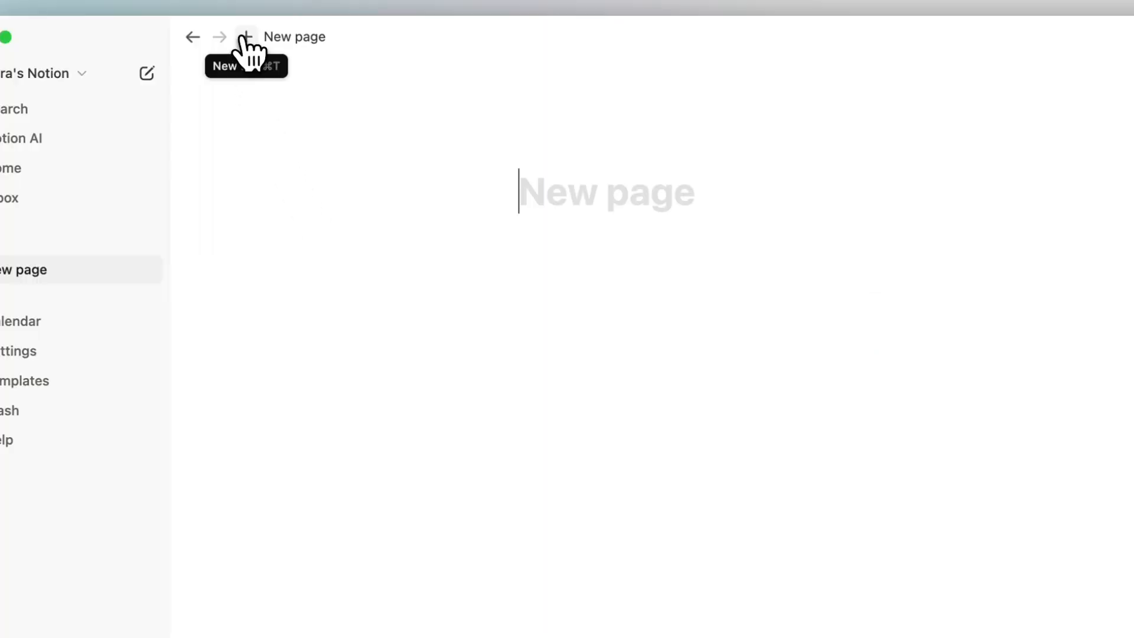
click(246, 37)
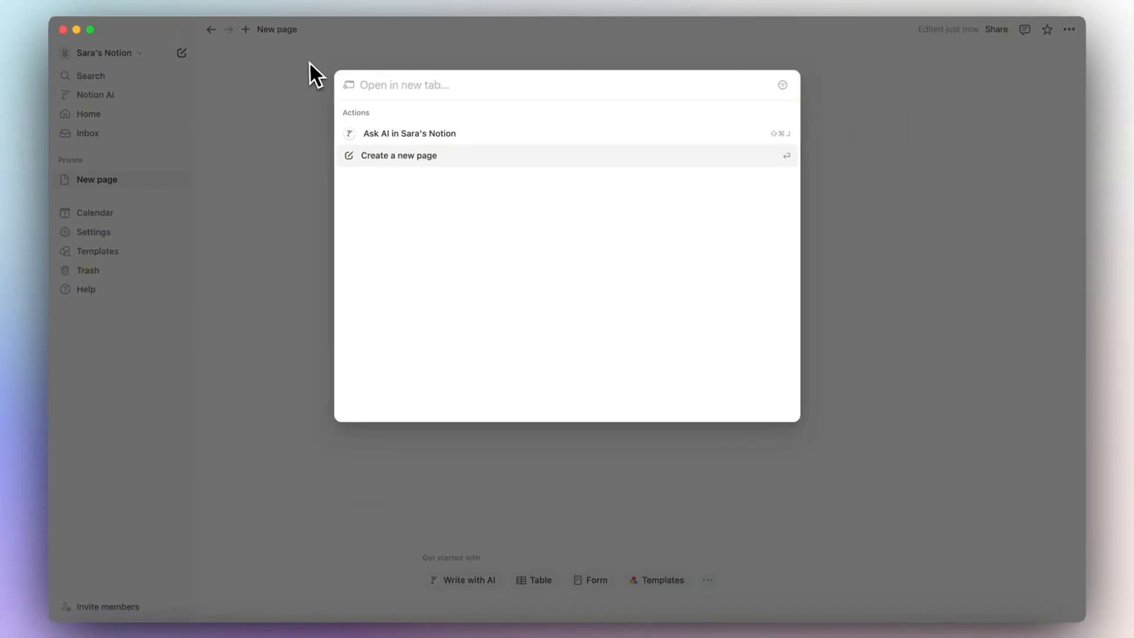
key(super+comma)
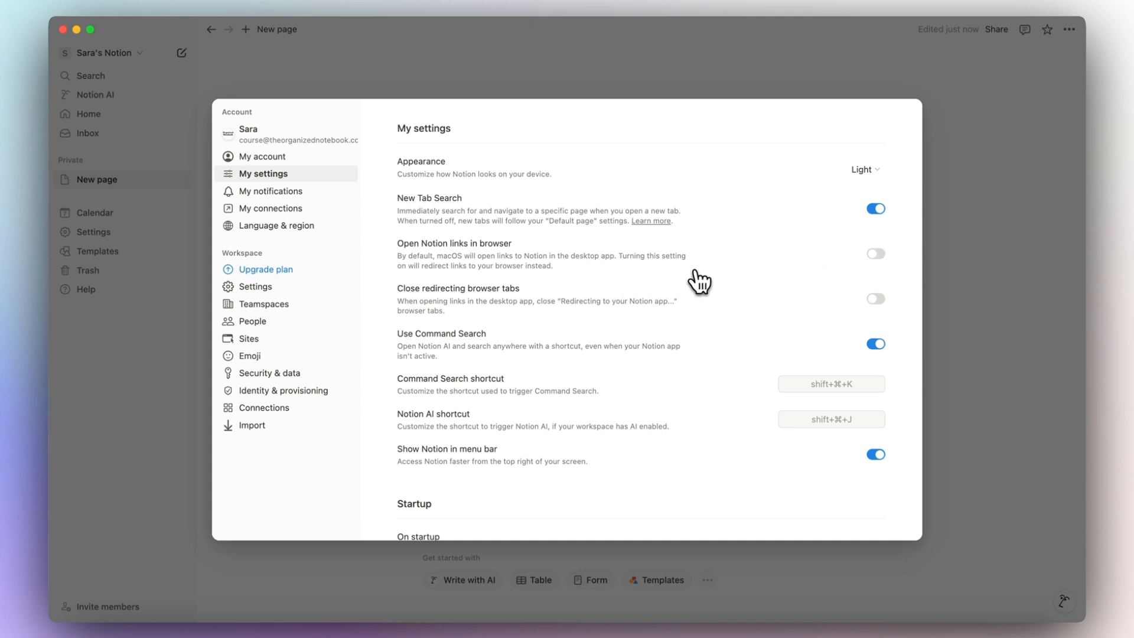
Record shift+⌘+K as the Command Search shortcut and shift+⌘+J for Notion AI.
scroll(715, 280, down, 1)
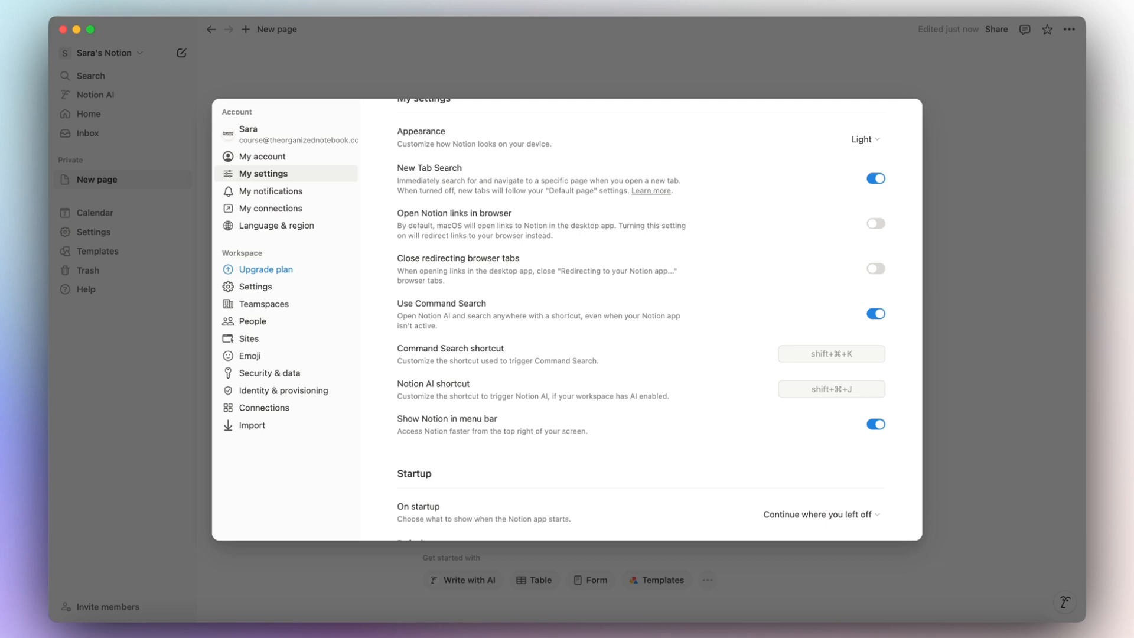
scroll(647, 345, down, 2)
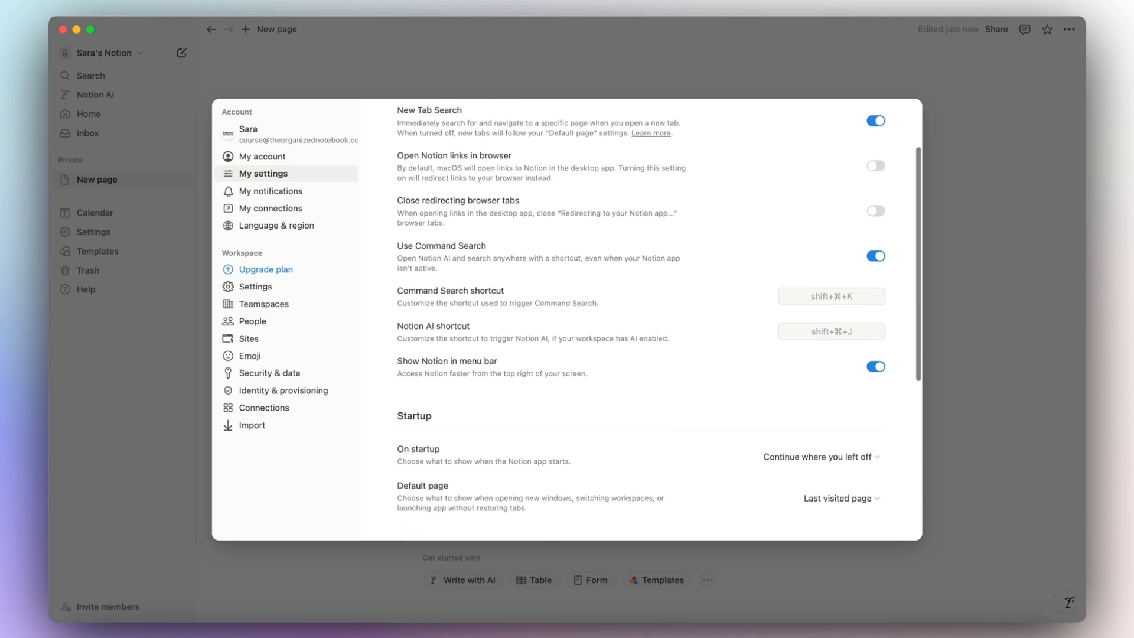
scroll(647, 345, down, 3)
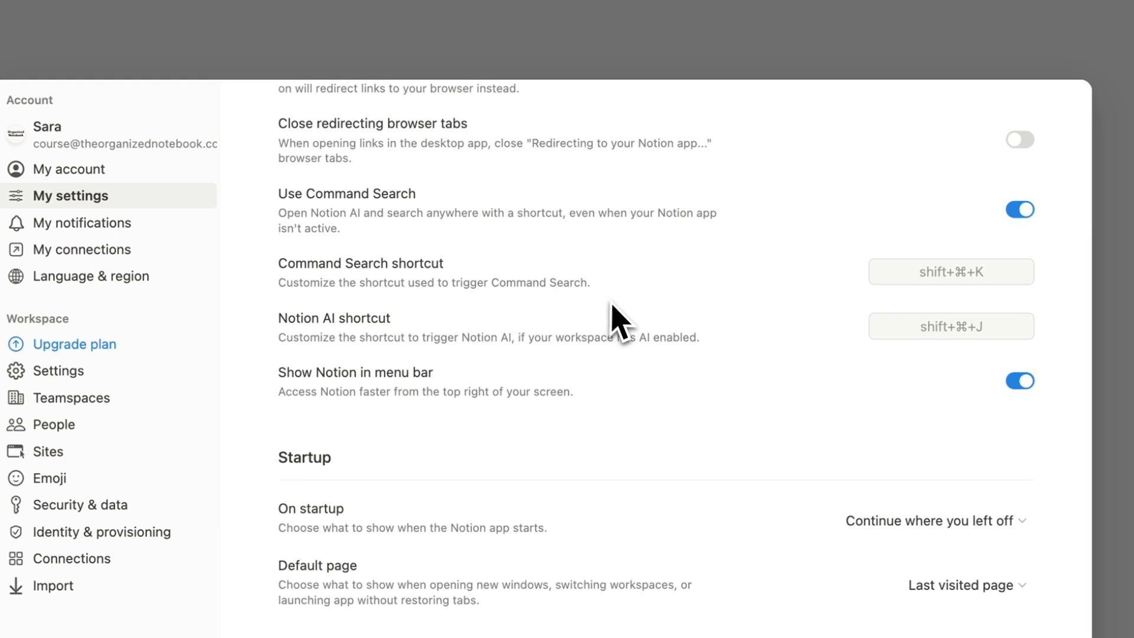
click(941, 273)
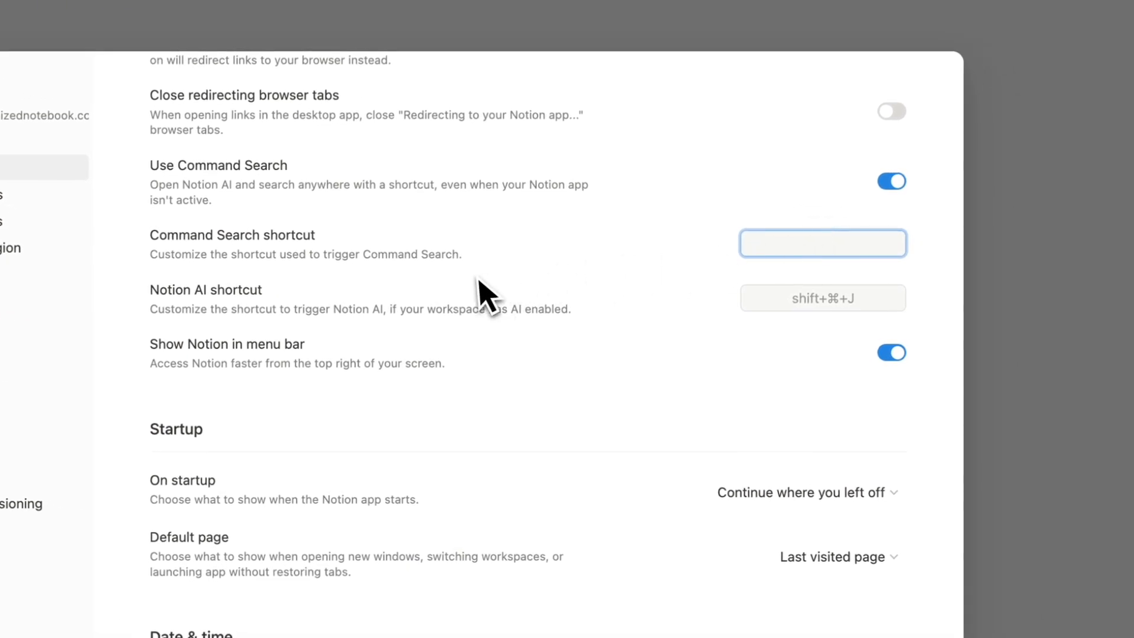
key(shift+super+k)
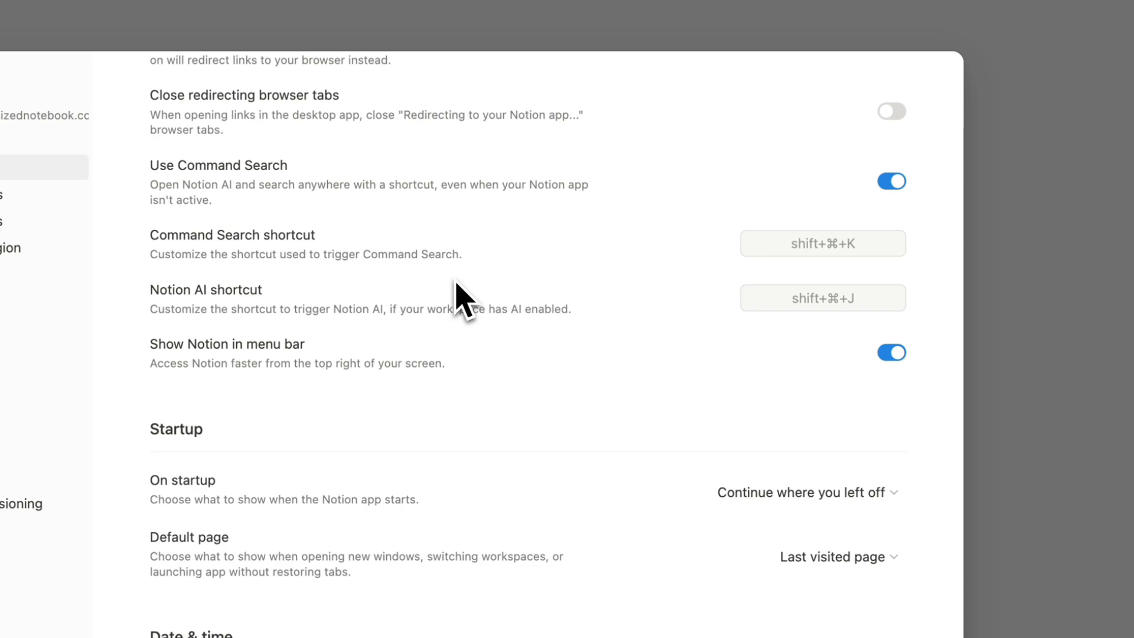
click(855, 299)
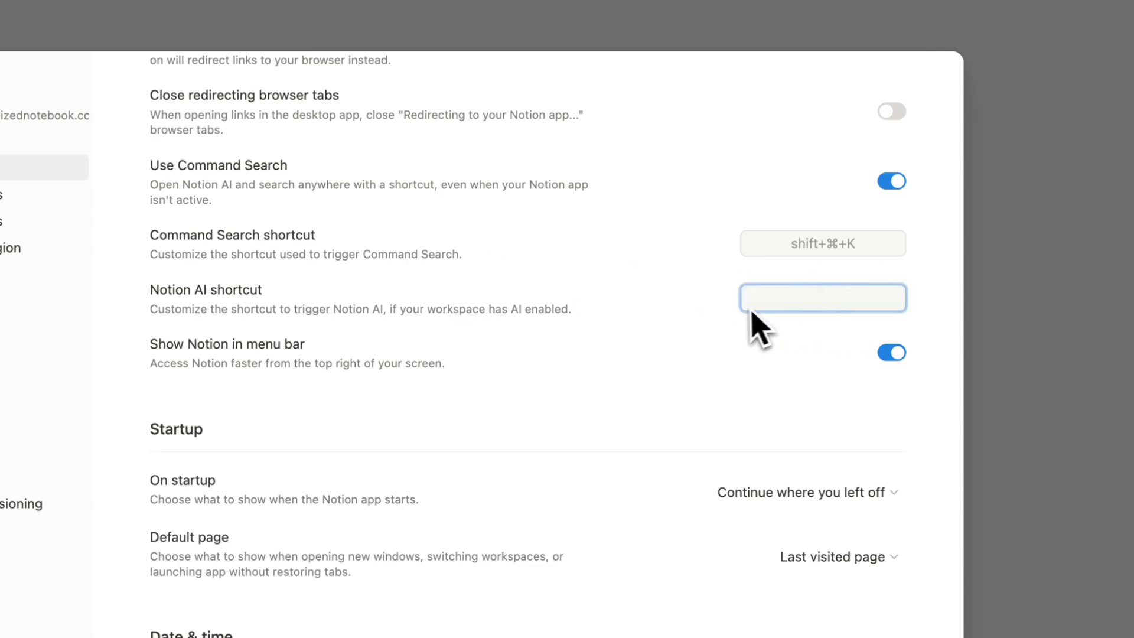
key(shift+super+j)
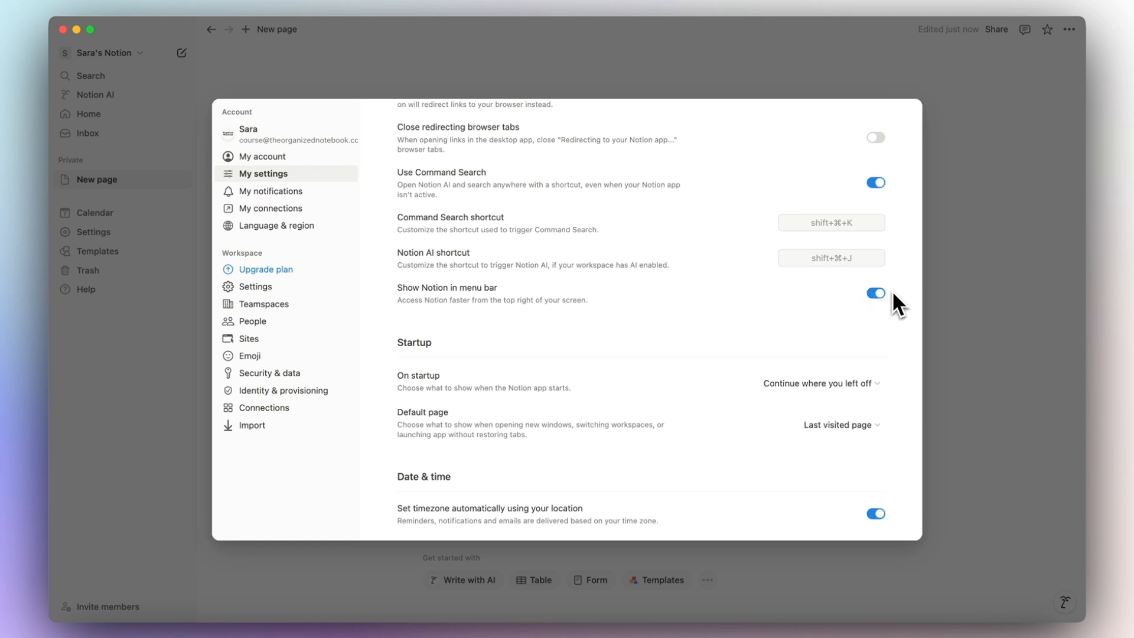
scroll(811, 309, down, 3)
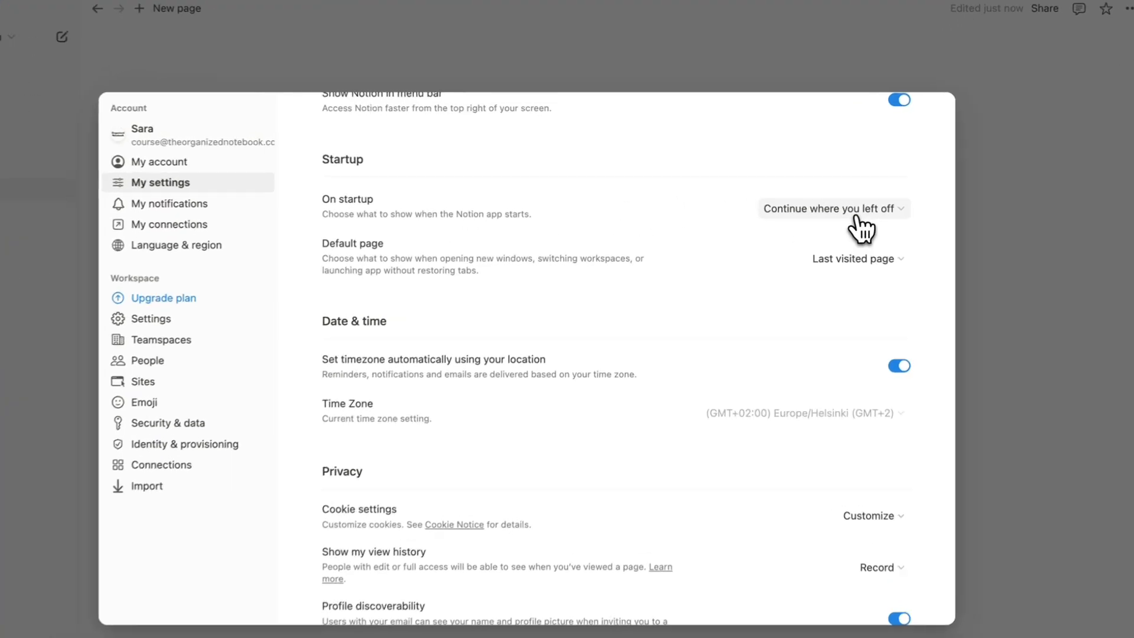
click(827, 199)
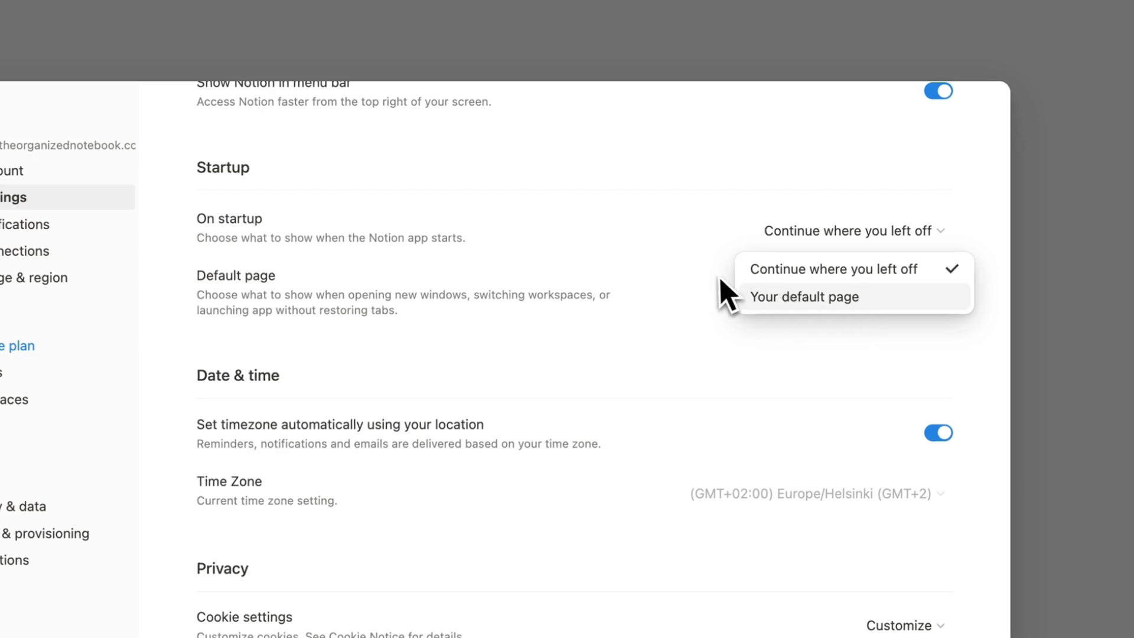
click(639, 251)
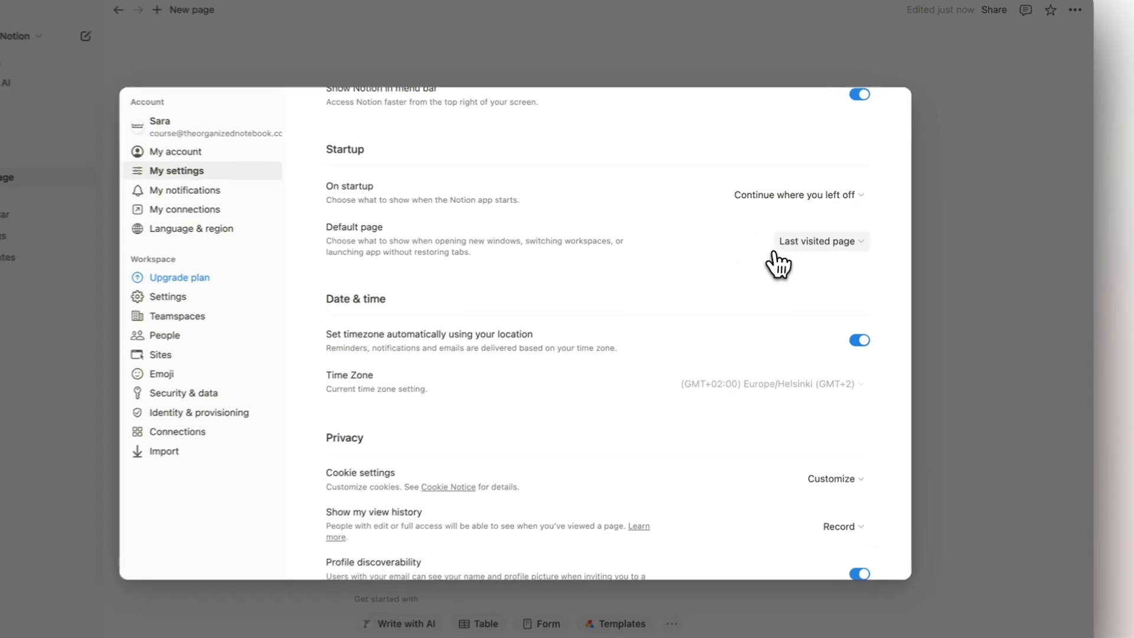
click(839, 238)
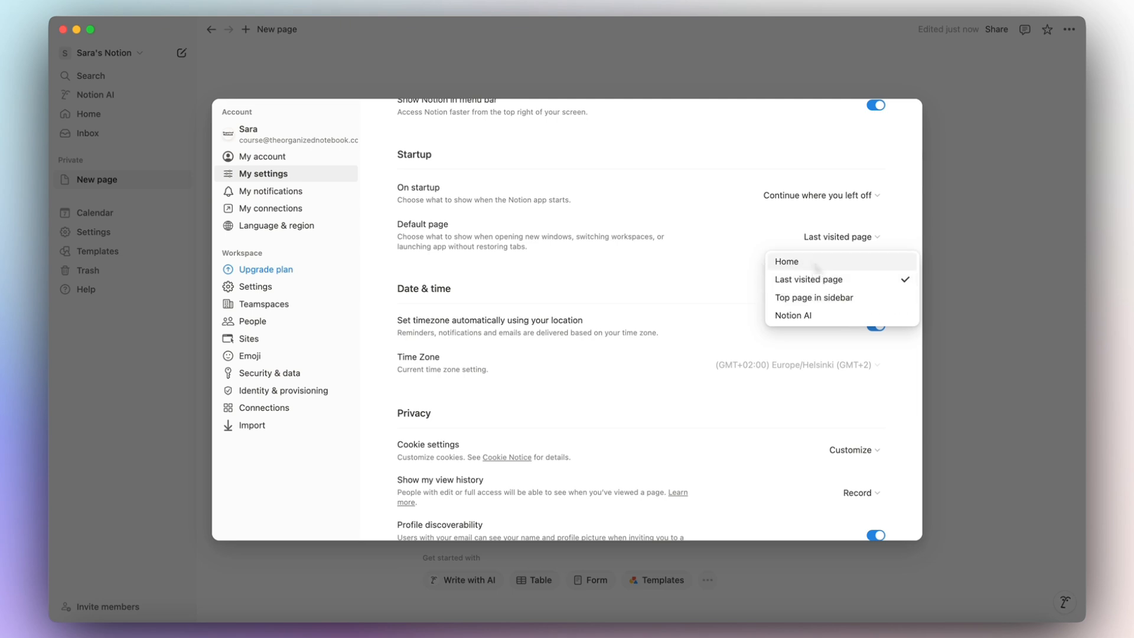
click(679, 273)
scroll(678, 273, down, 1)
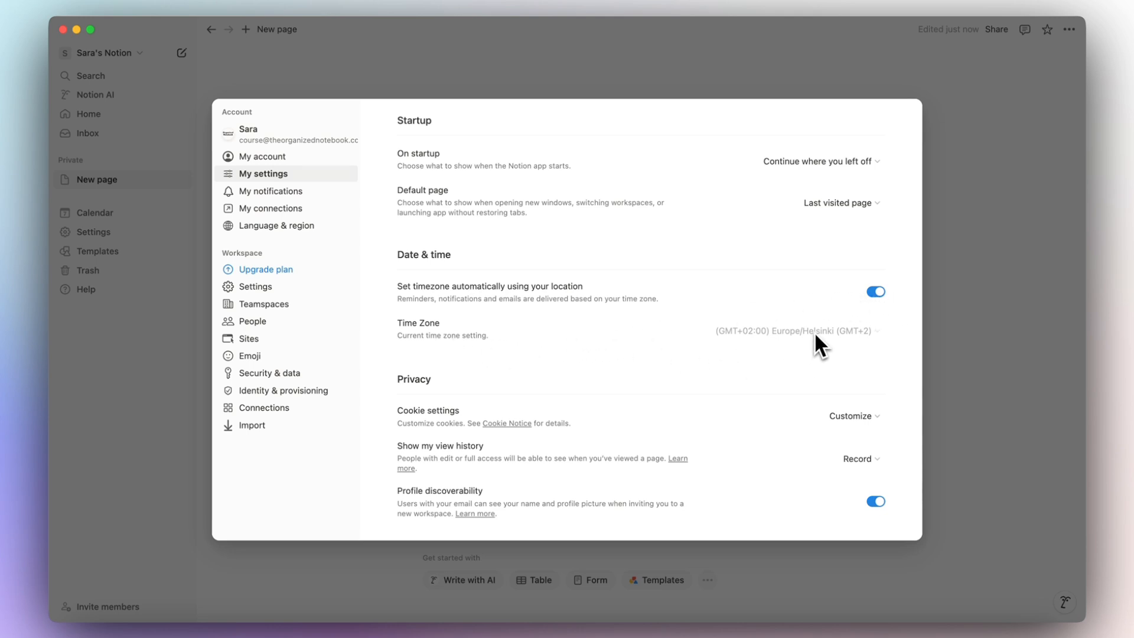
click(877, 292)
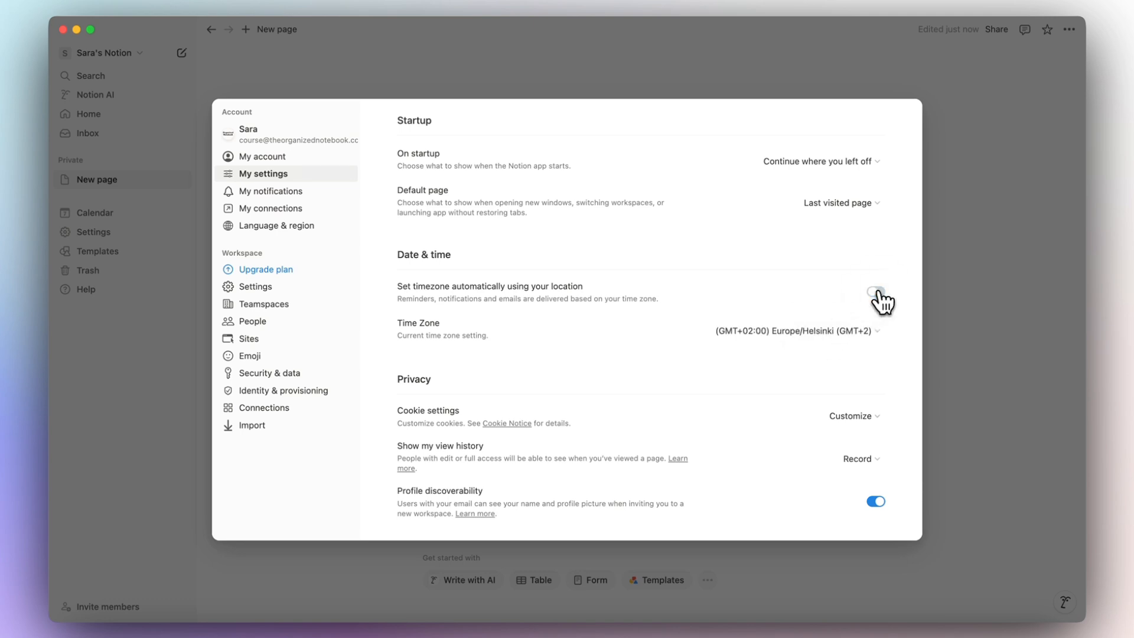
click(878, 293)
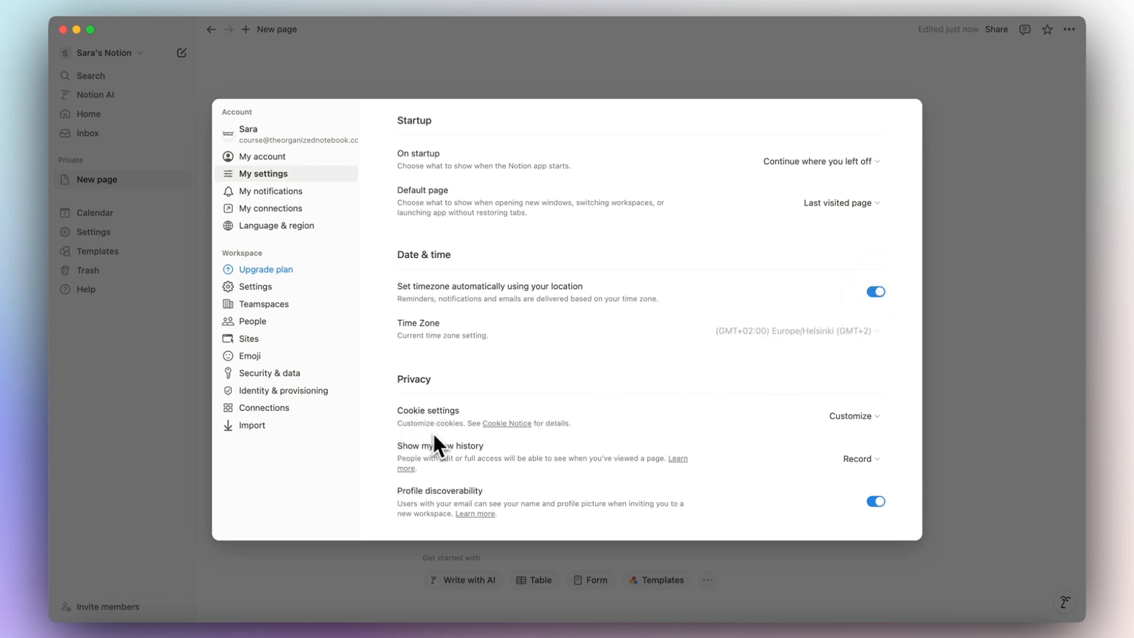
click(873, 417)
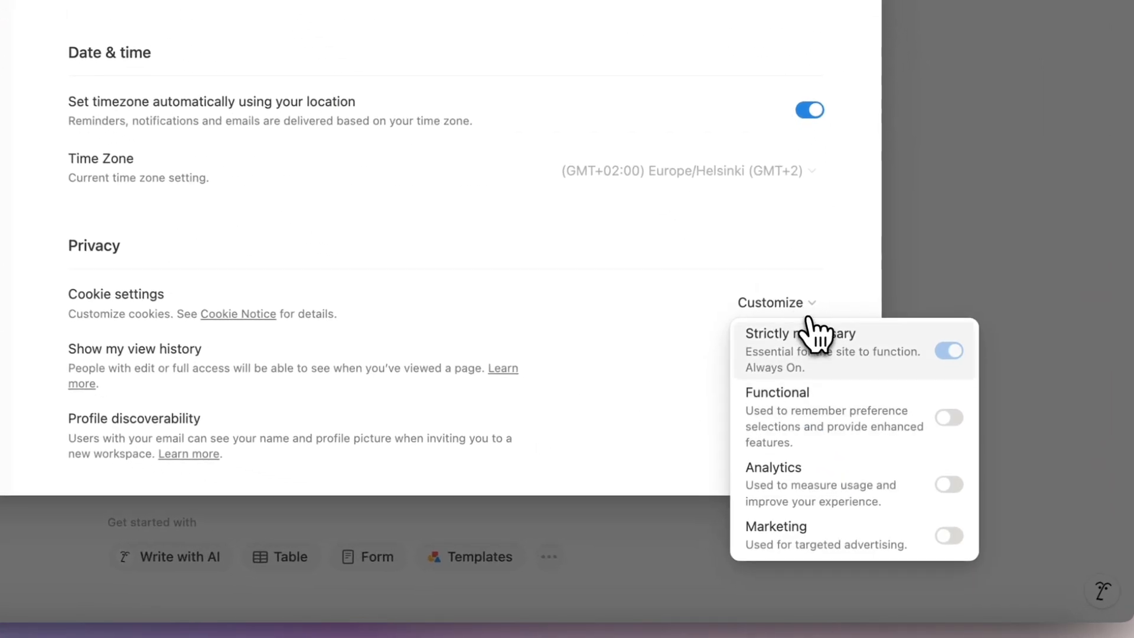
click(948, 421)
click(950, 421)
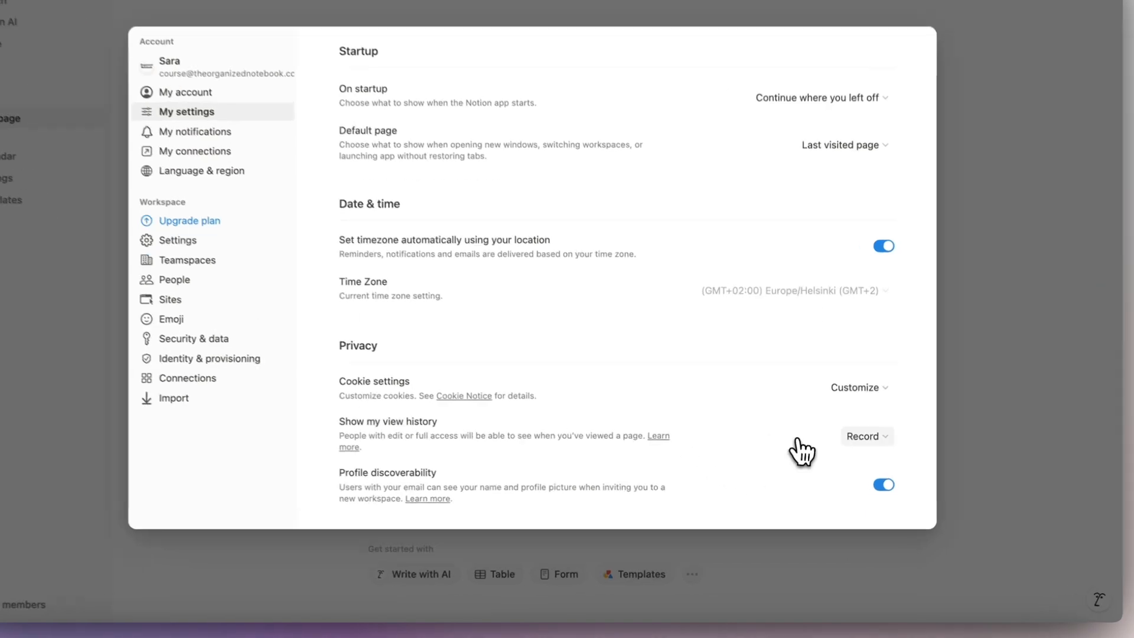
click(862, 459)
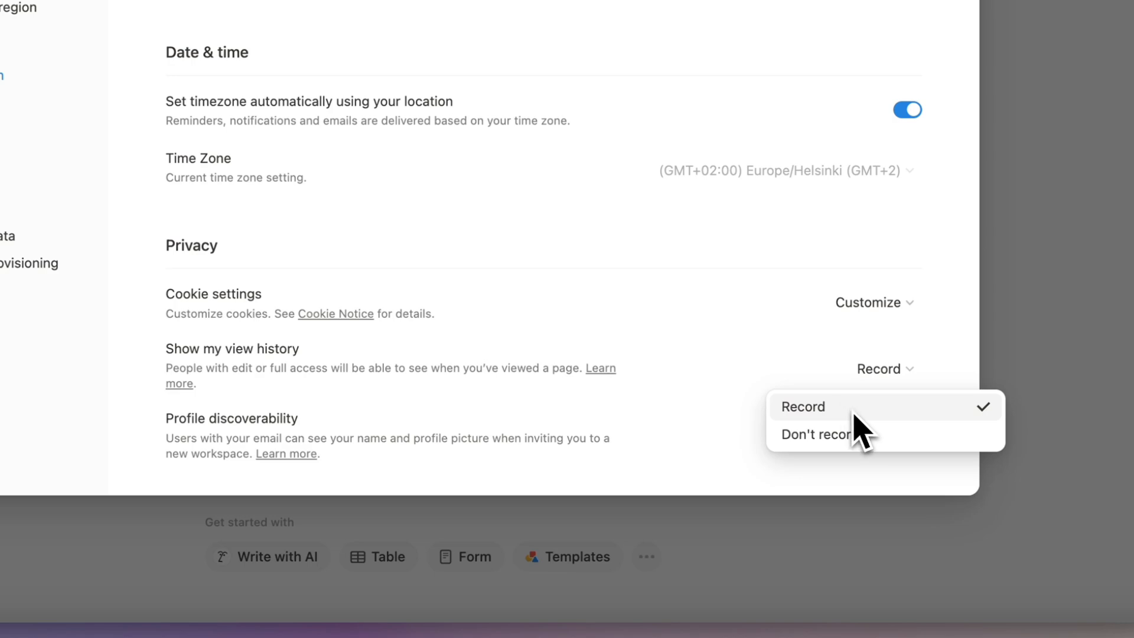
click(613, 405)
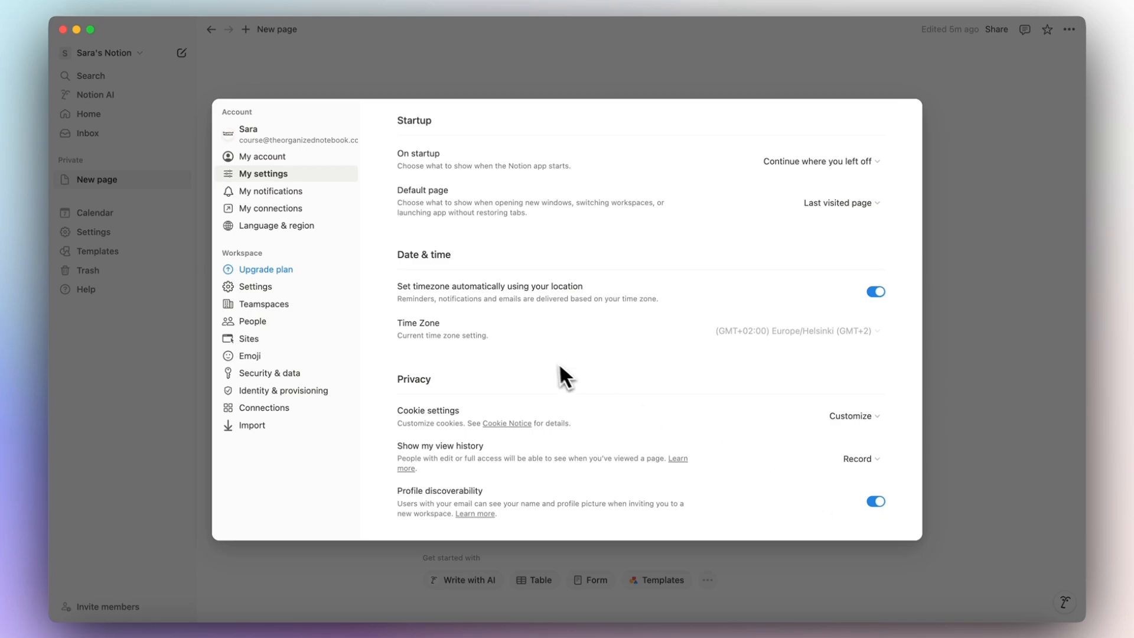
Review My notifications, leaving Slack notifications Off, then move on to My connections.
click(270, 191)
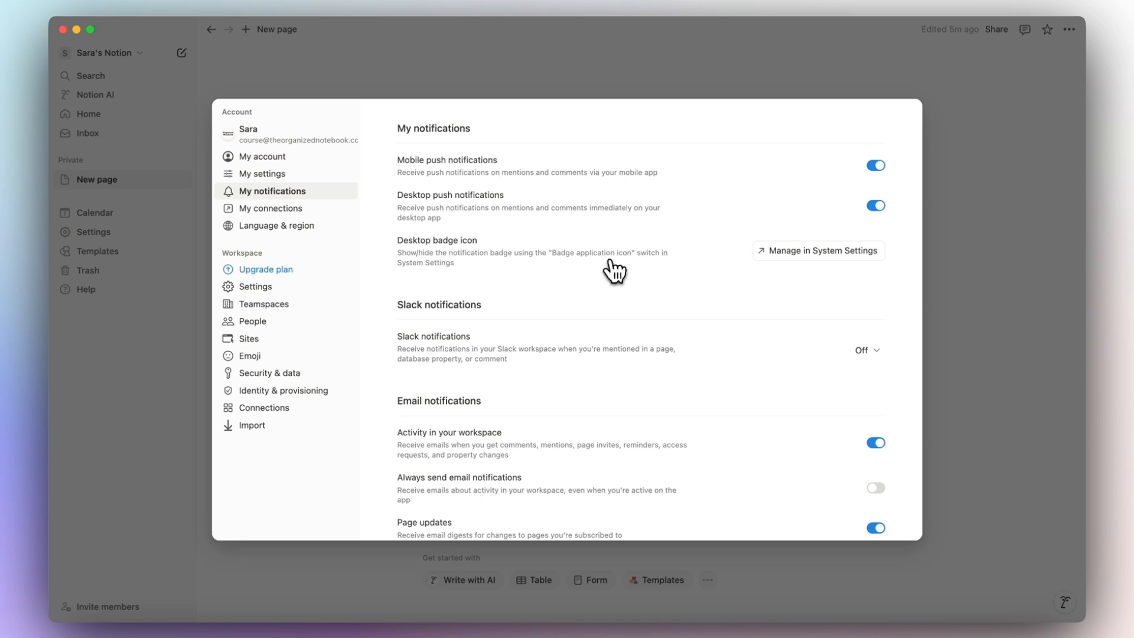
scroll(730, 357, down, 5)
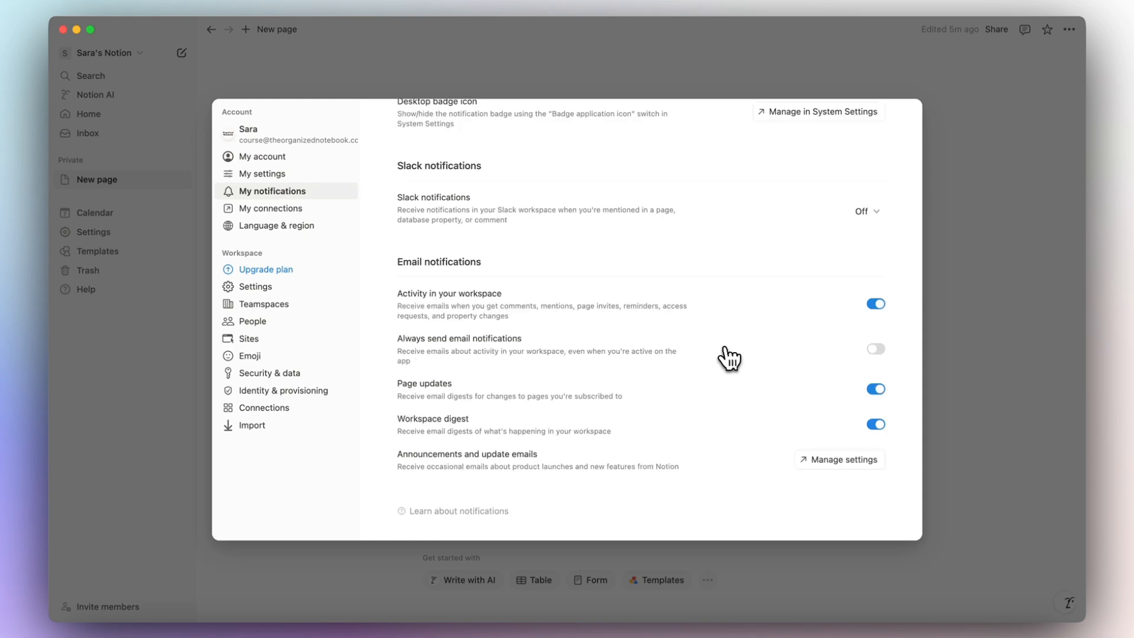
click(866, 212)
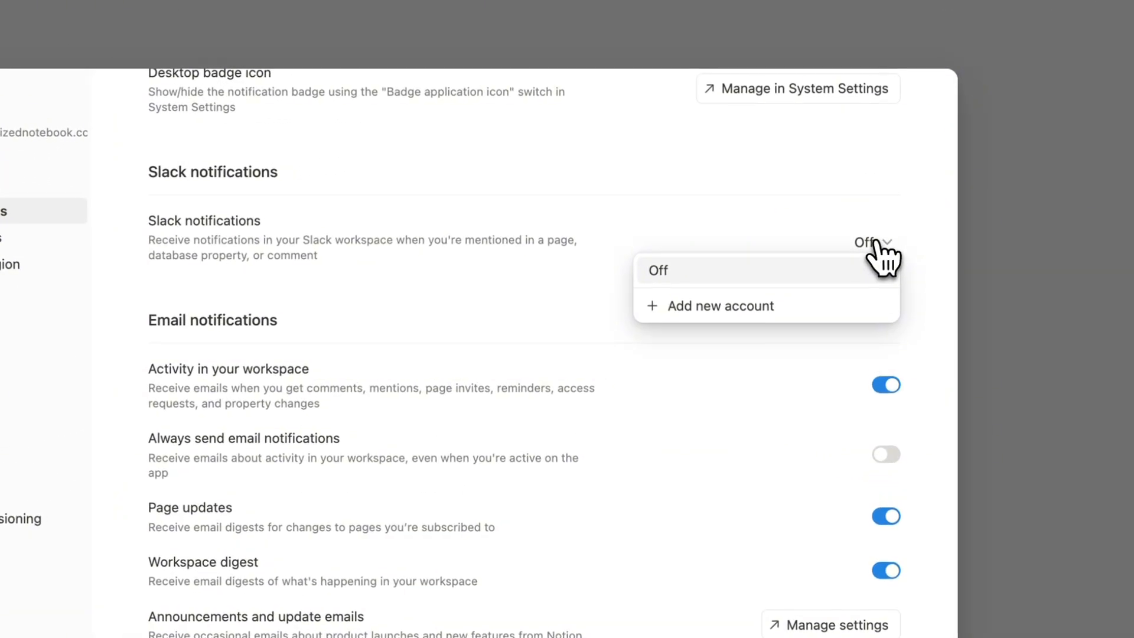
click(551, 322)
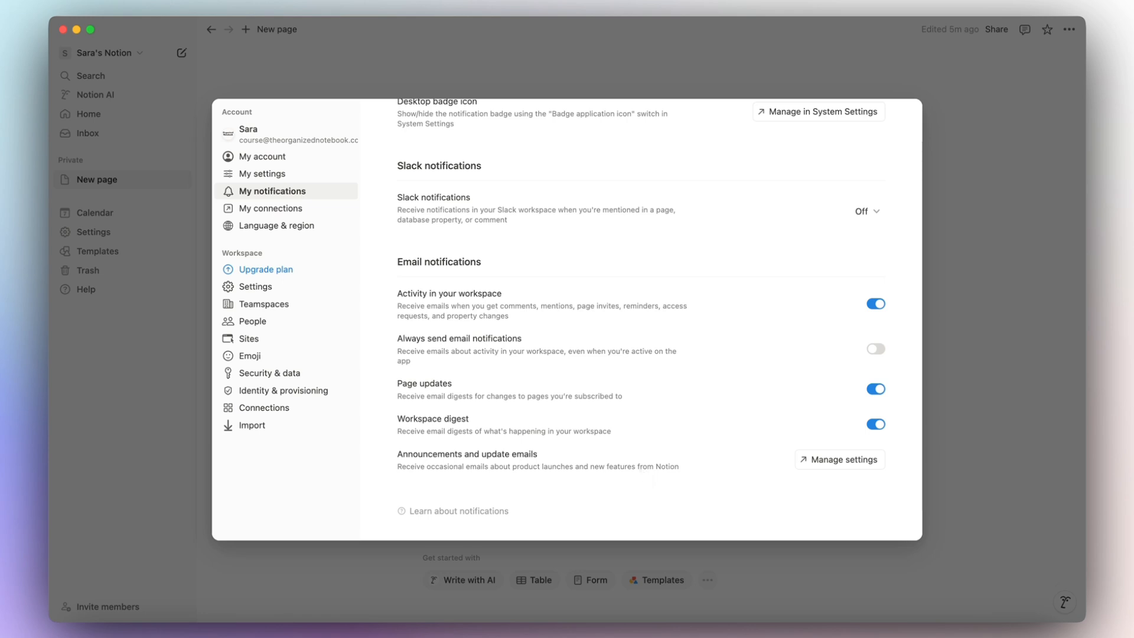
click(278, 212)
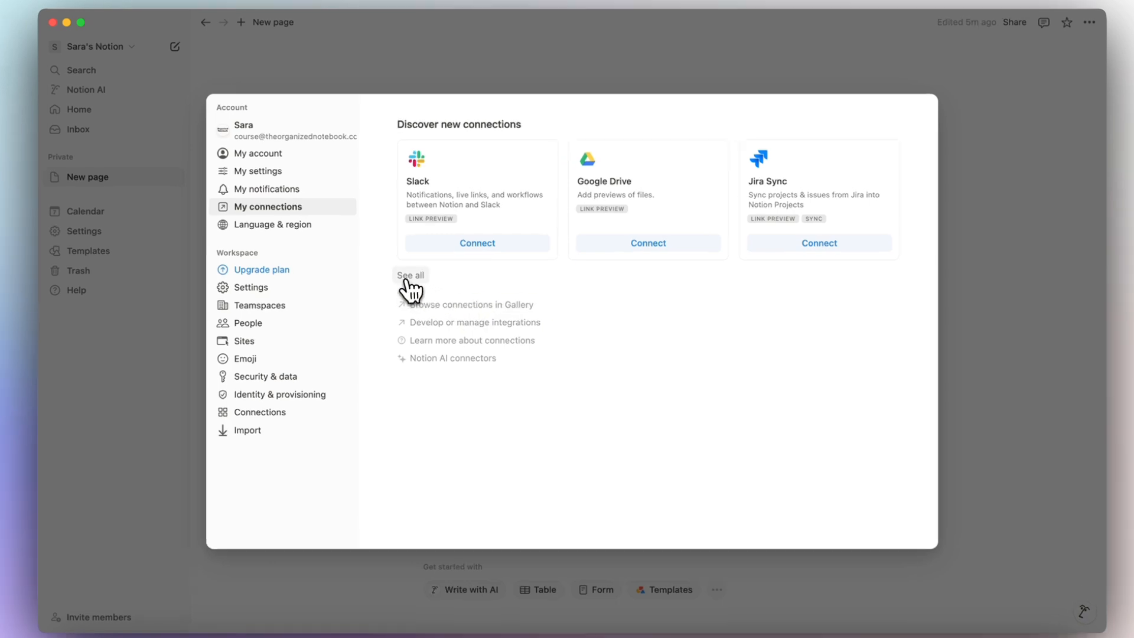
Show all connections and browse cards such as Figma, GitHub, GitLab and Jira.
click(408, 276)
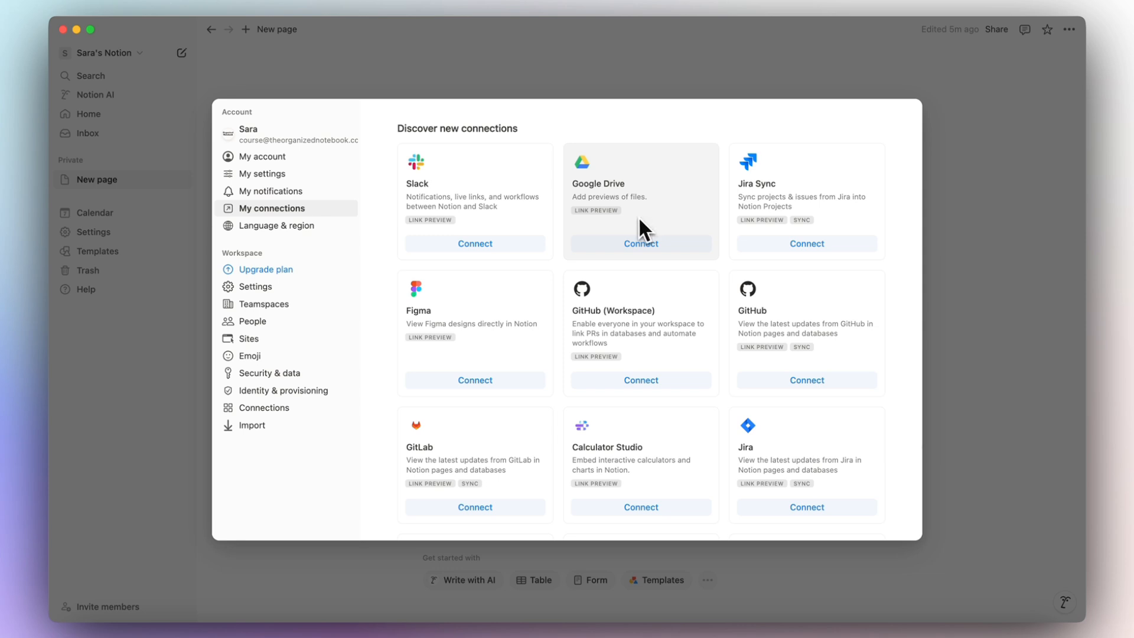
scroll(431, 207, down, 3)
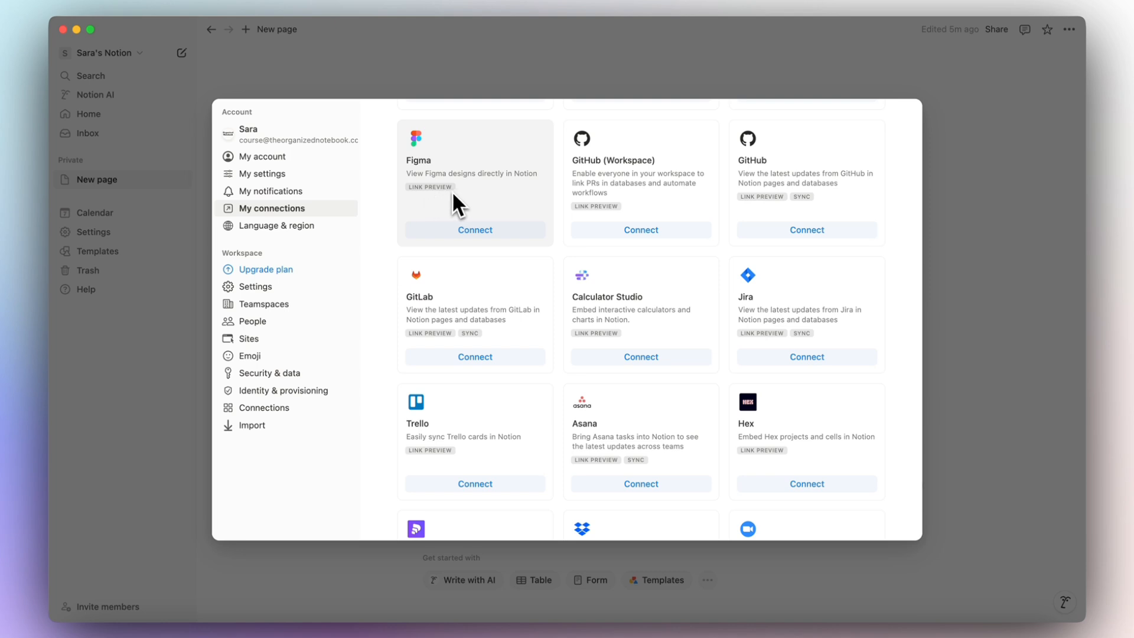
scroll(455, 203, down, 3)
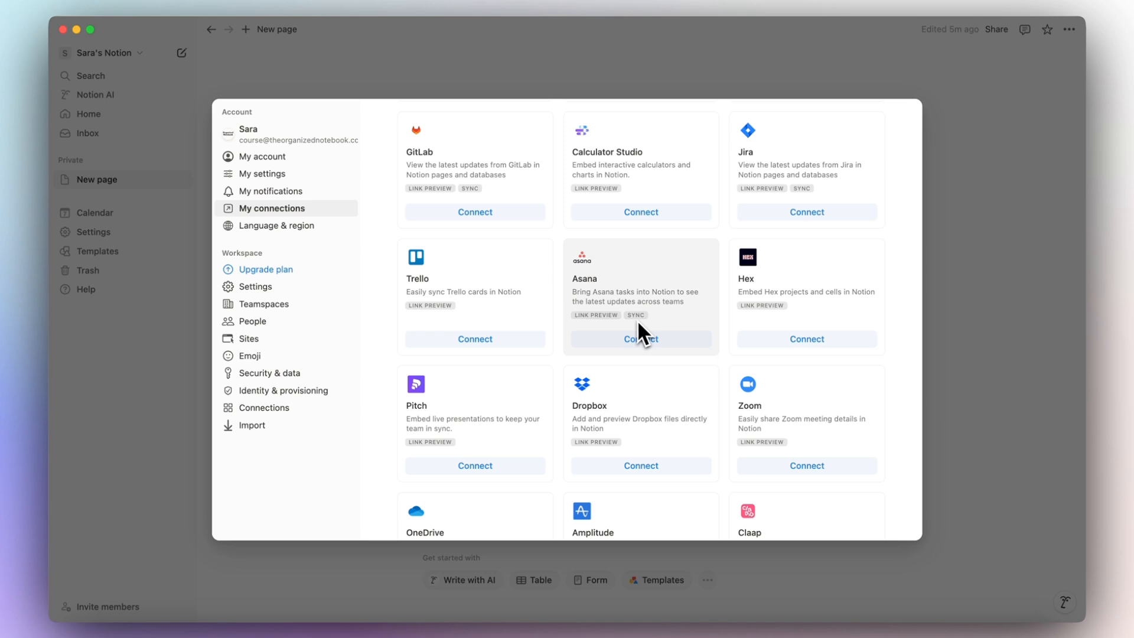
scroll(637, 320, down, 10)
scroll(591, 348, down, 3)
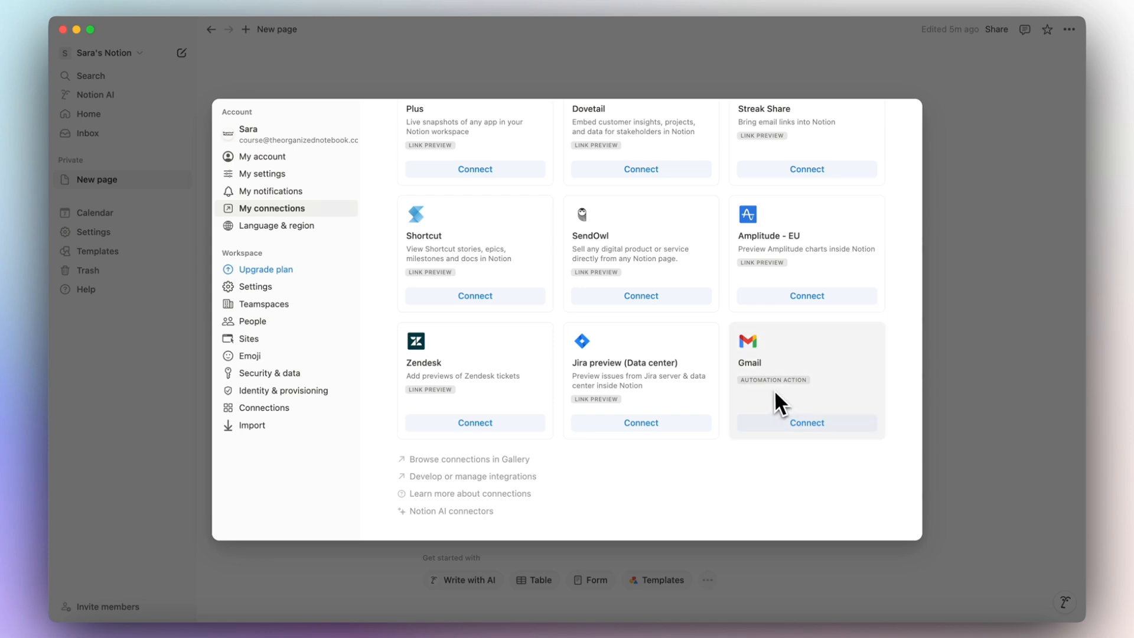
scroll(485, 402, up, 15)
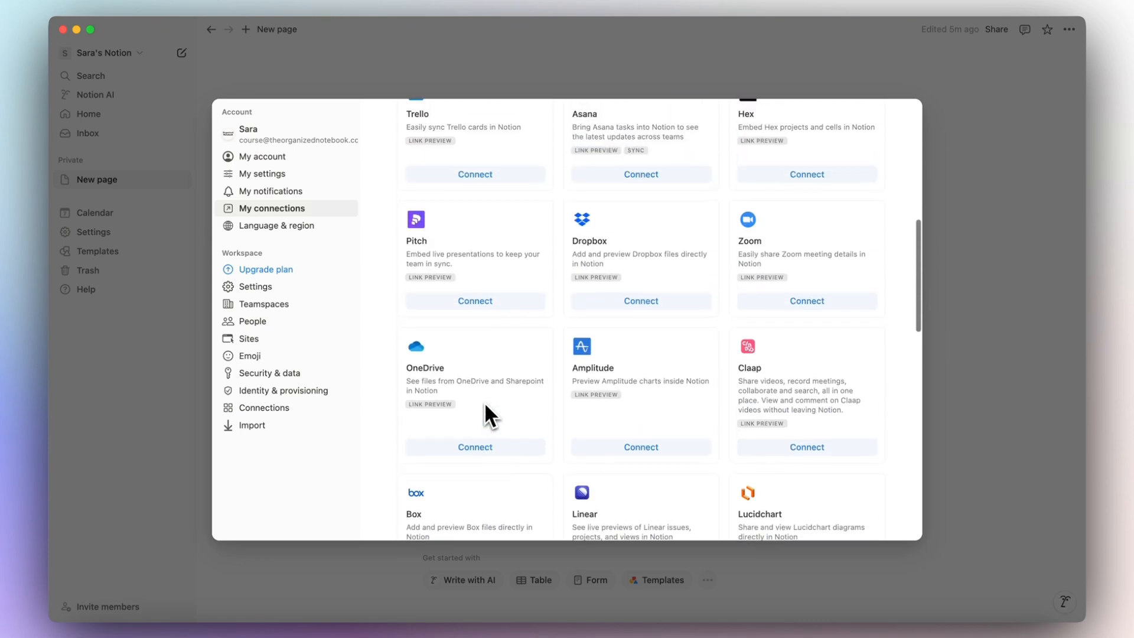
scroll(484, 401, up, 10)
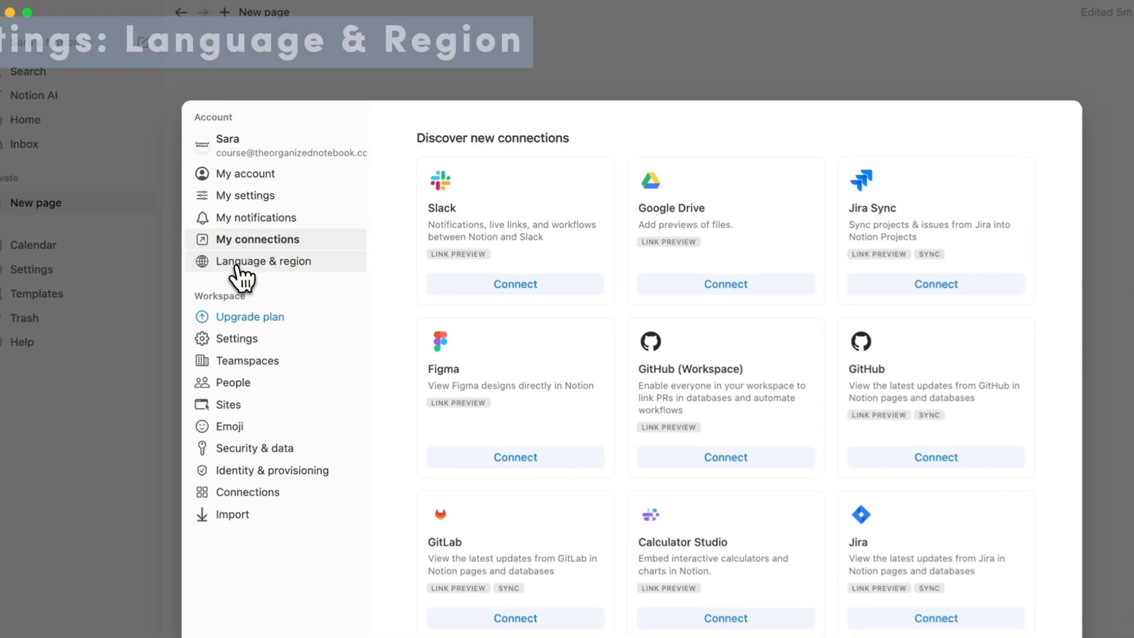
Check Language & region, keeping English, then open the Upgrade plan pricing comparison.
click(262, 228)
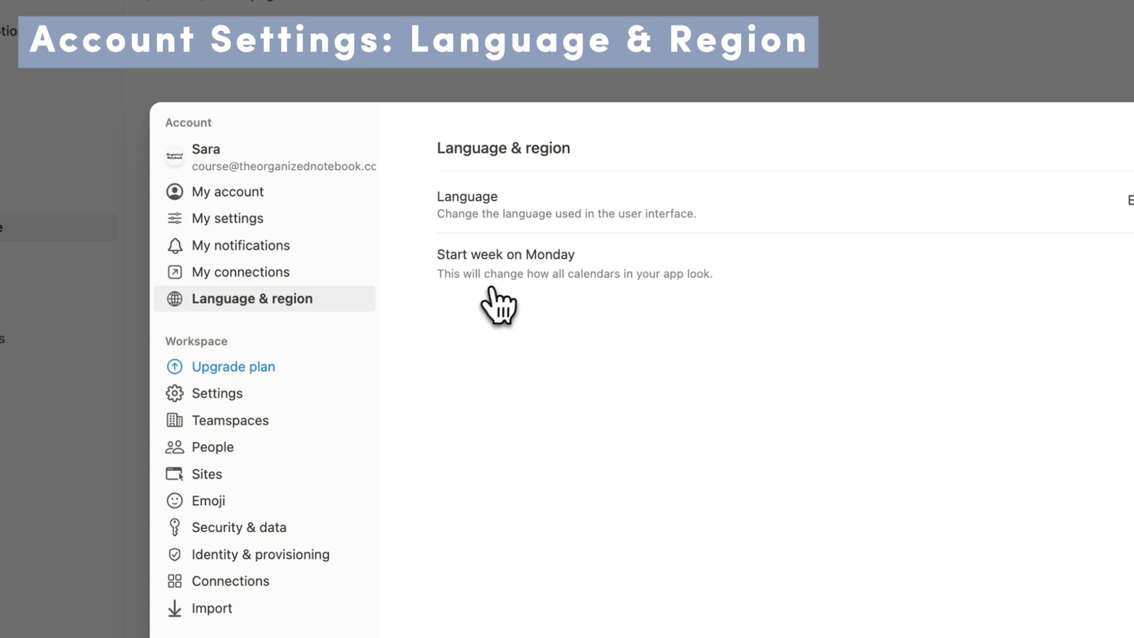
click(867, 199)
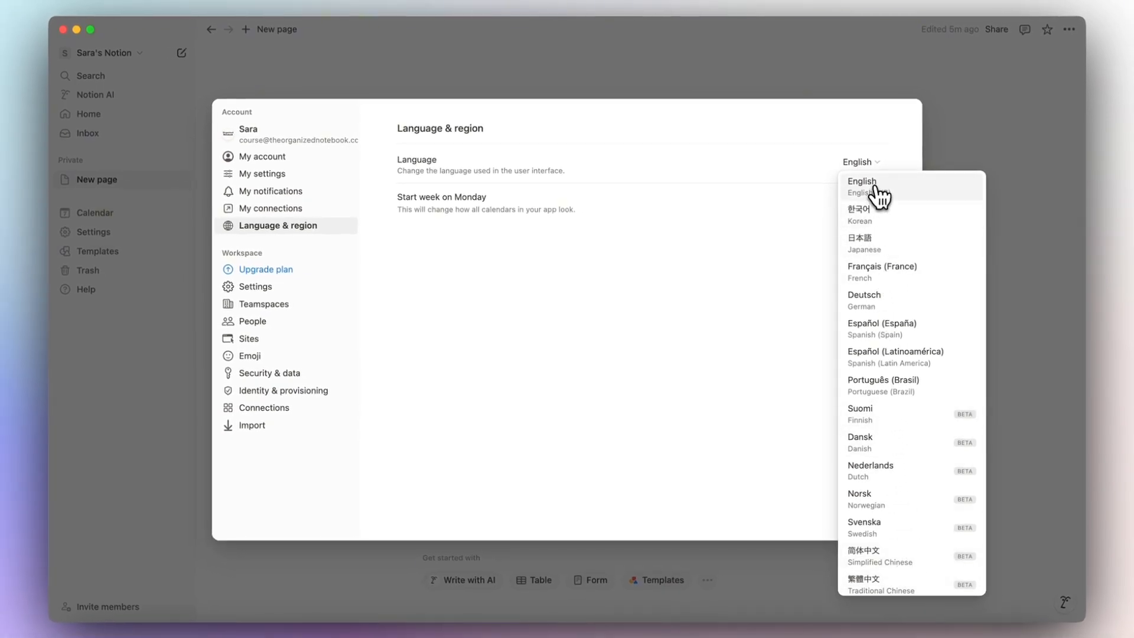
click(762, 482)
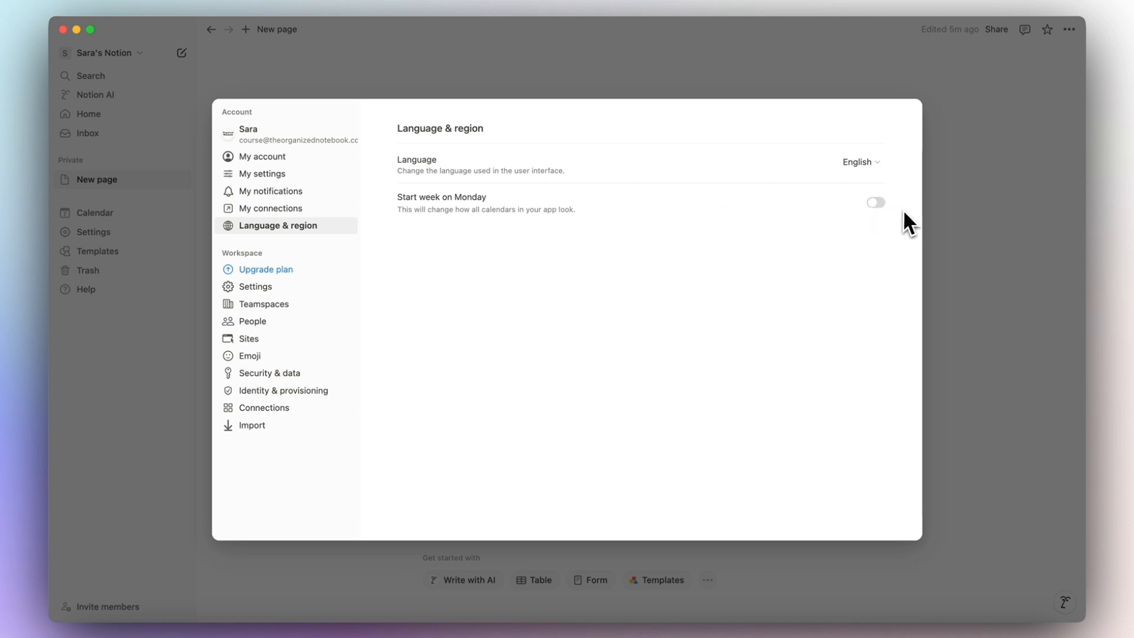
click(252, 269)
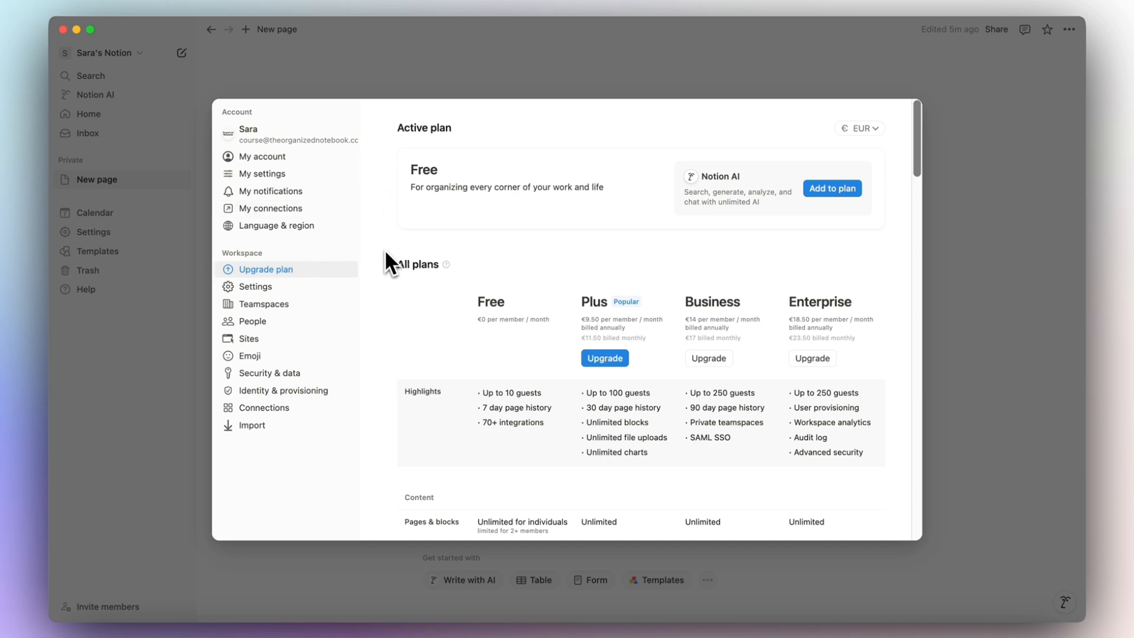
scroll(385, 253, down, 2)
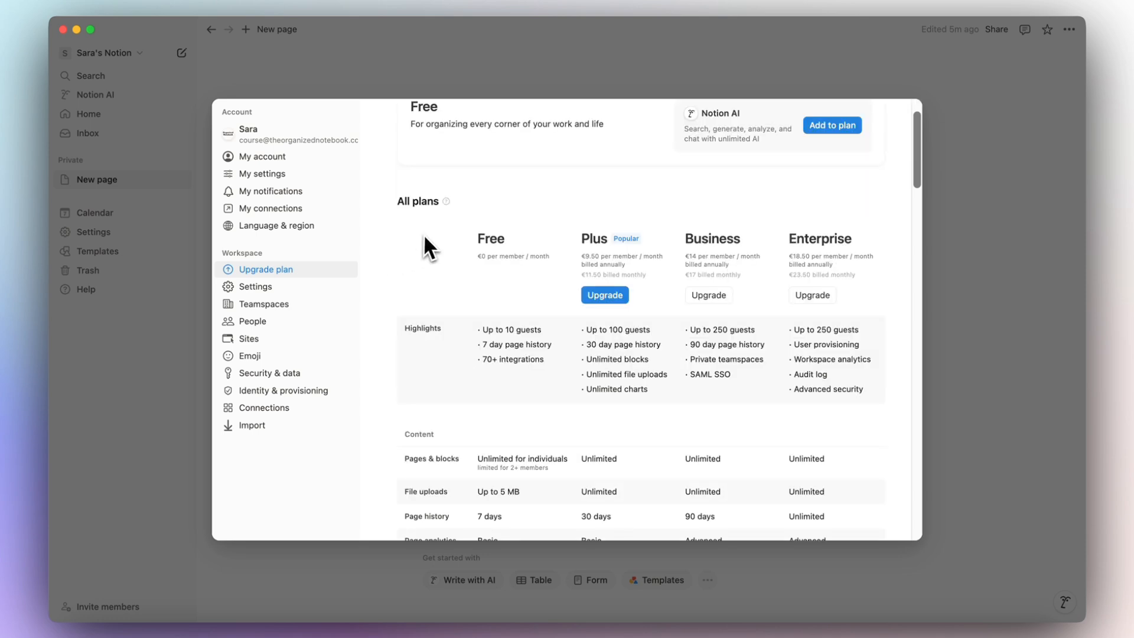
scroll(498, 281, down, 3)
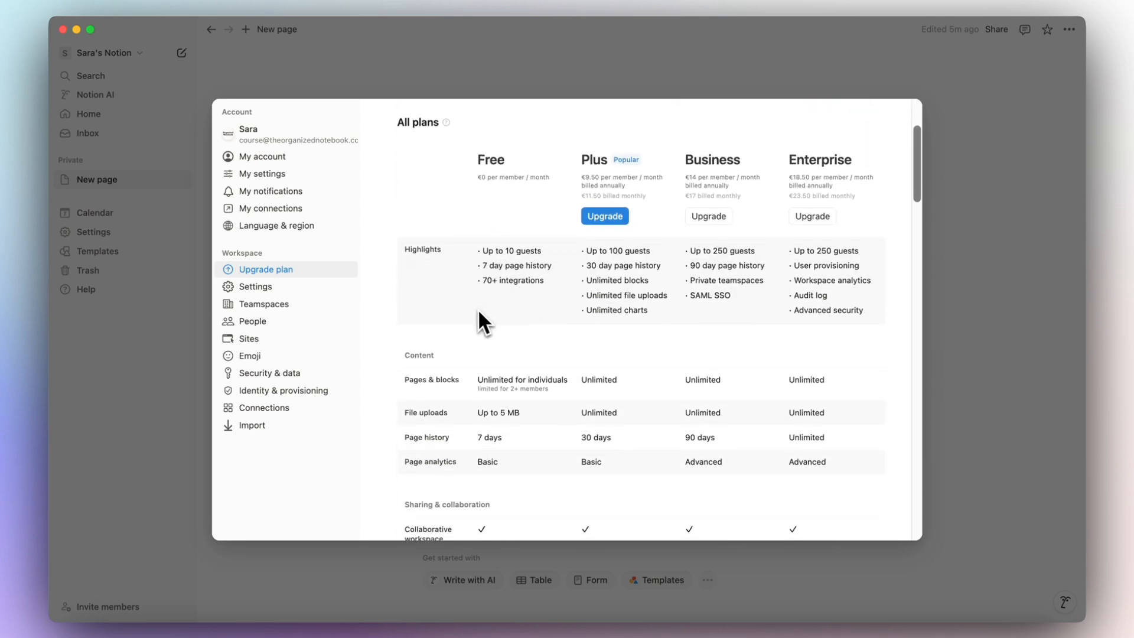
scroll(416, 340, down, 3)
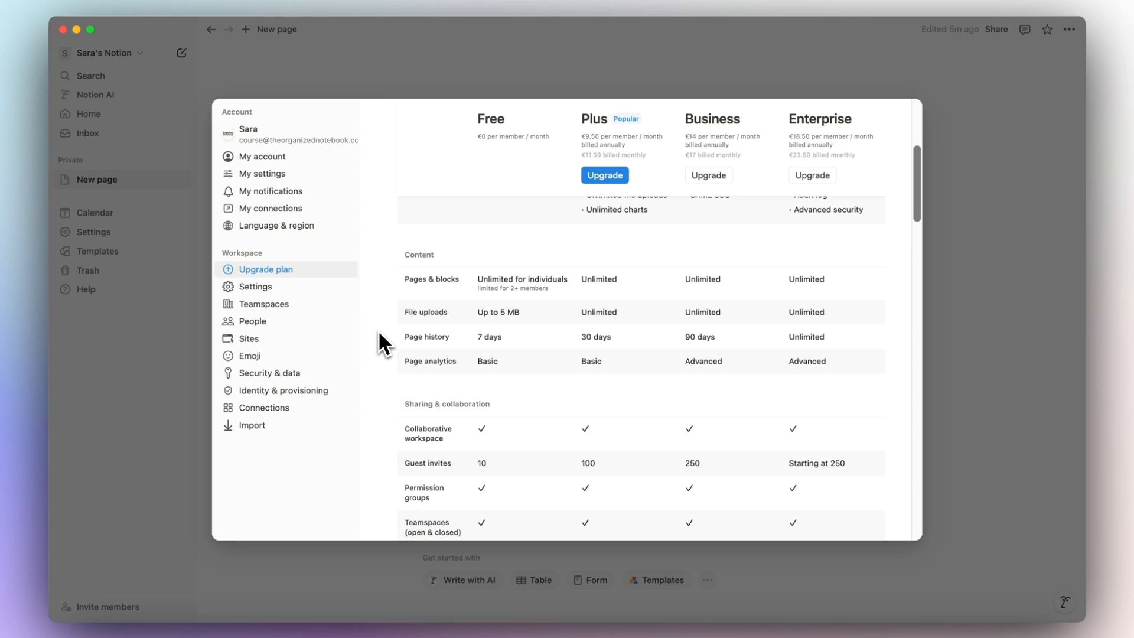
scroll(378, 330, up, 2)
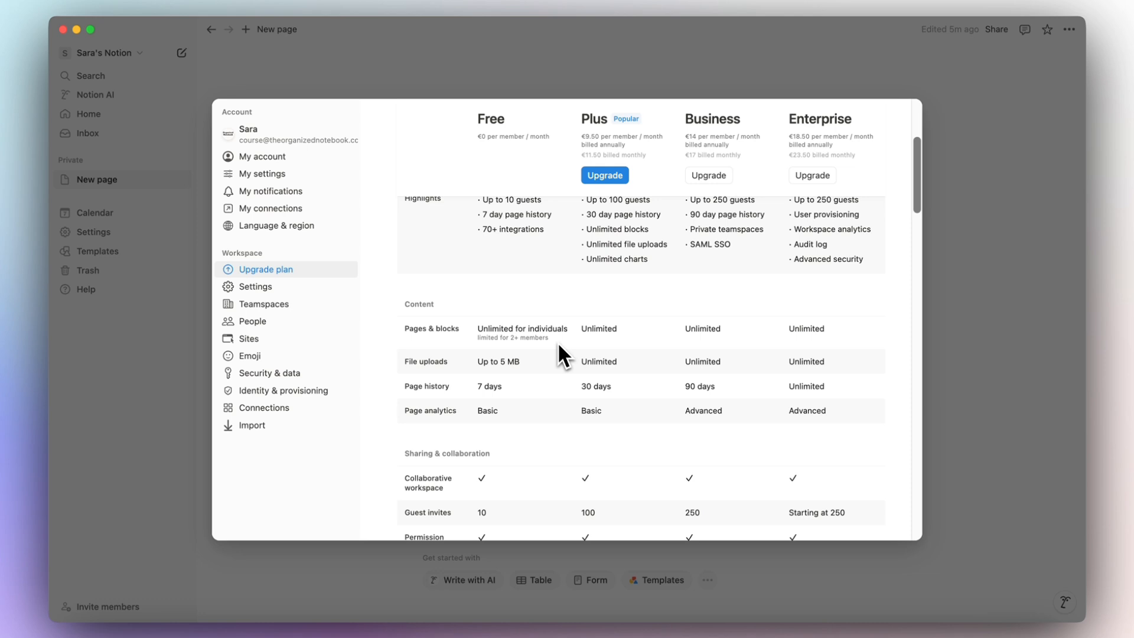
scroll(558, 348, up, 1)
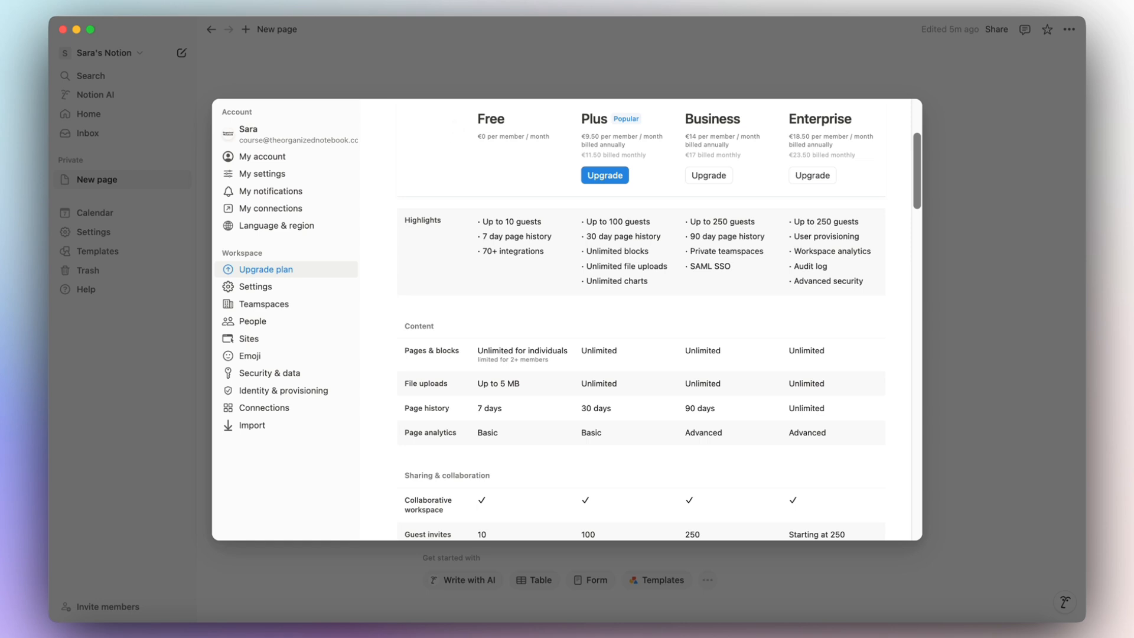
scroll(380, 339, down, 4)
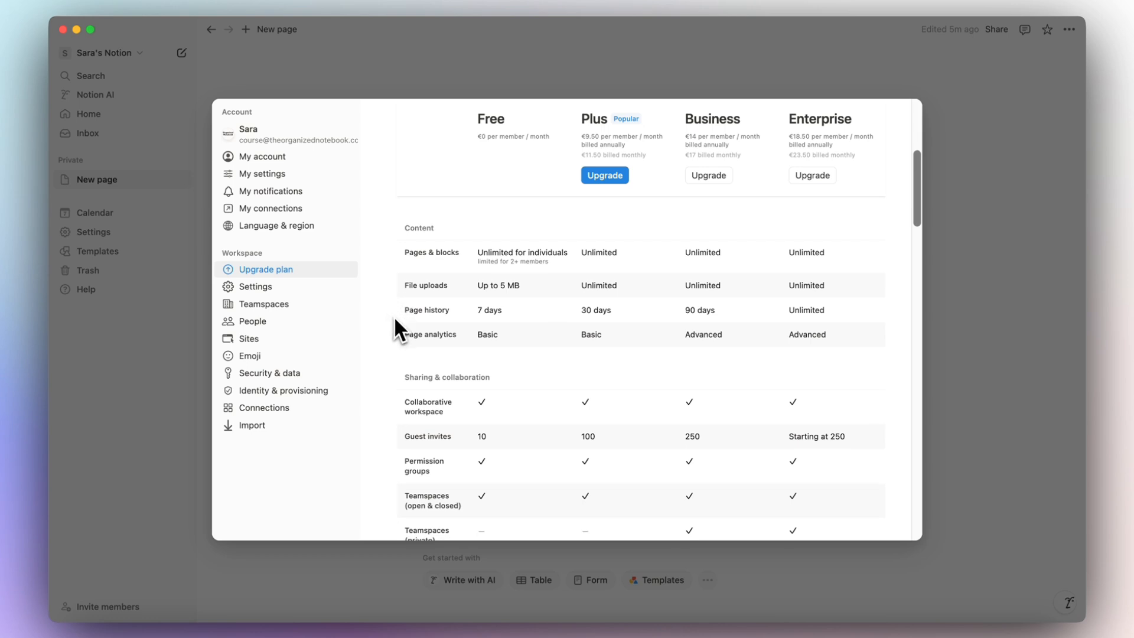
scroll(395, 320, down, 5)
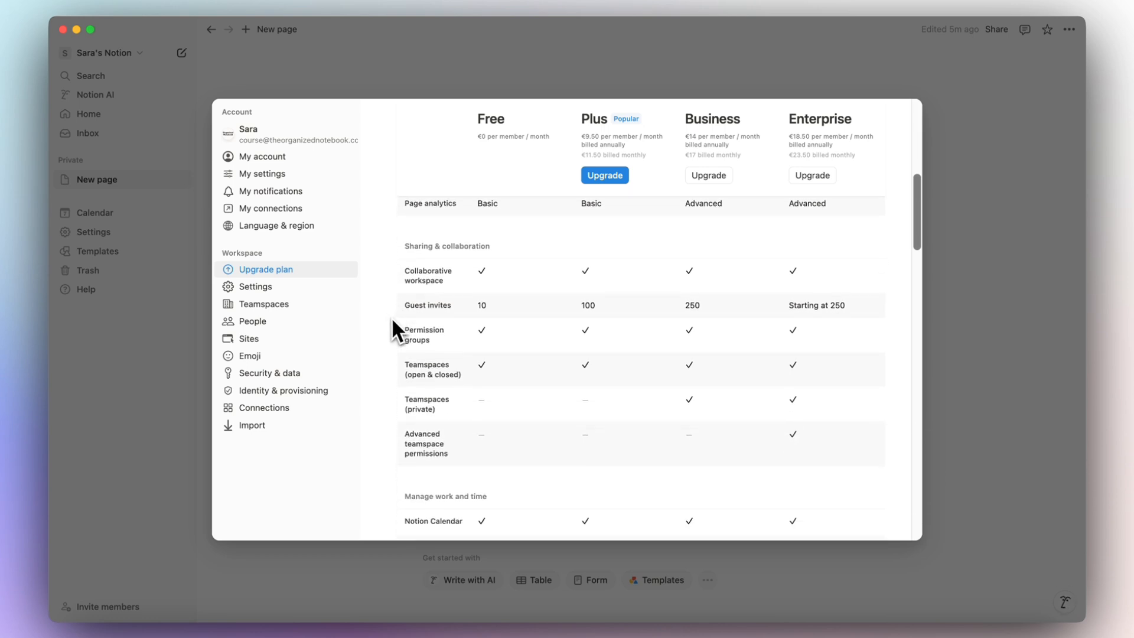
scroll(380, 374, down, 3)
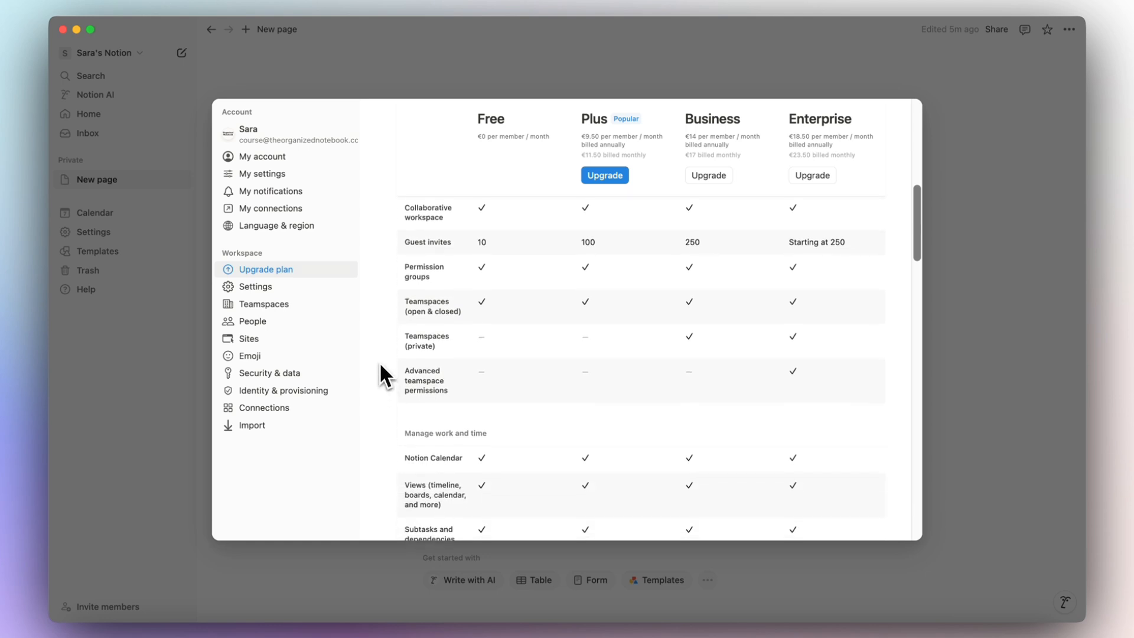
scroll(376, 353, down, 8)
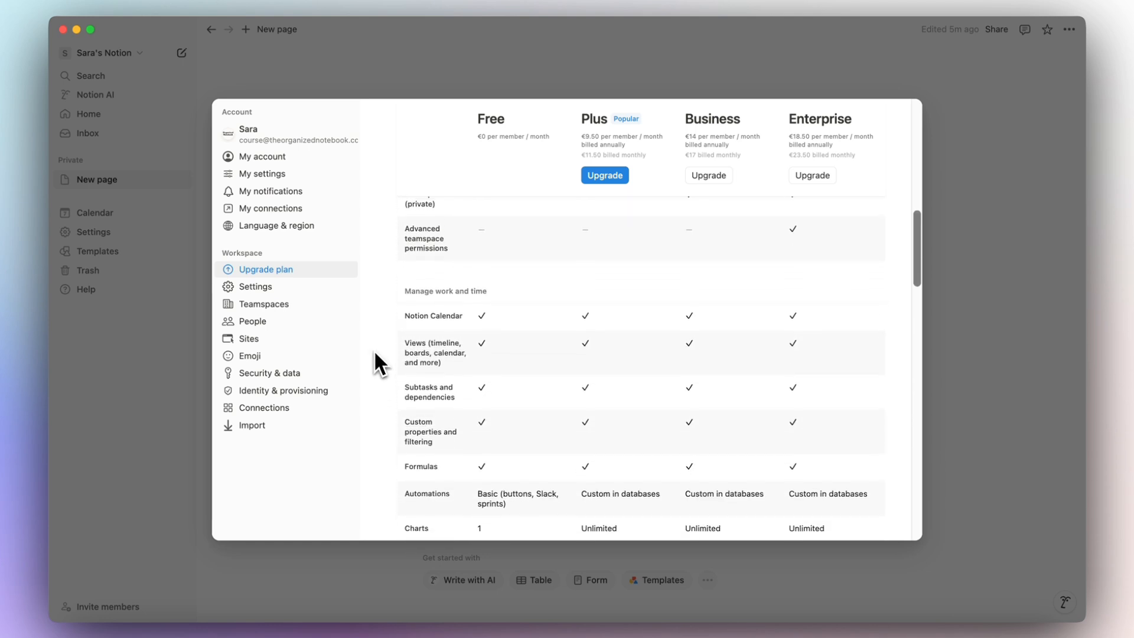
scroll(378, 362, down, 5)
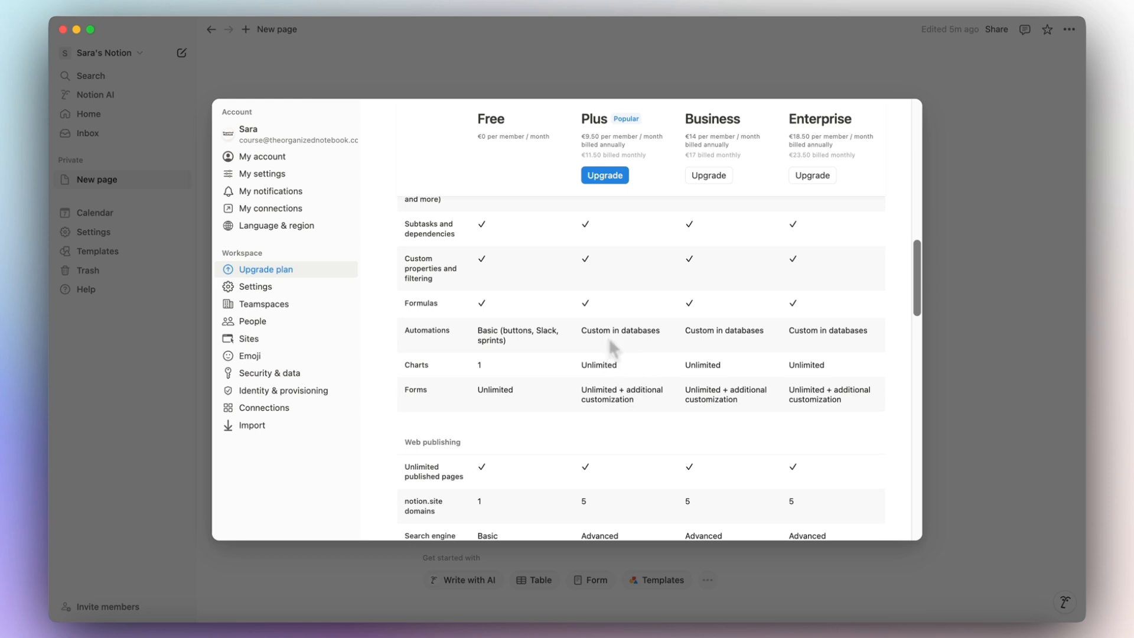
scroll(608, 337, down, 1)
scroll(609, 341, down, 5)
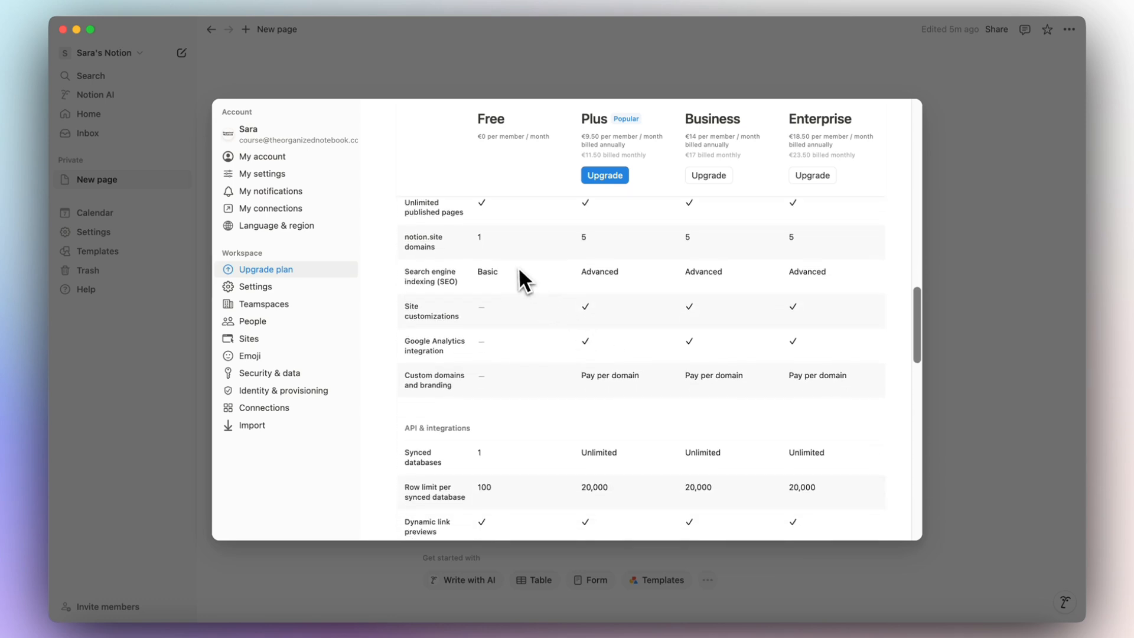
scroll(483, 404, down, 10)
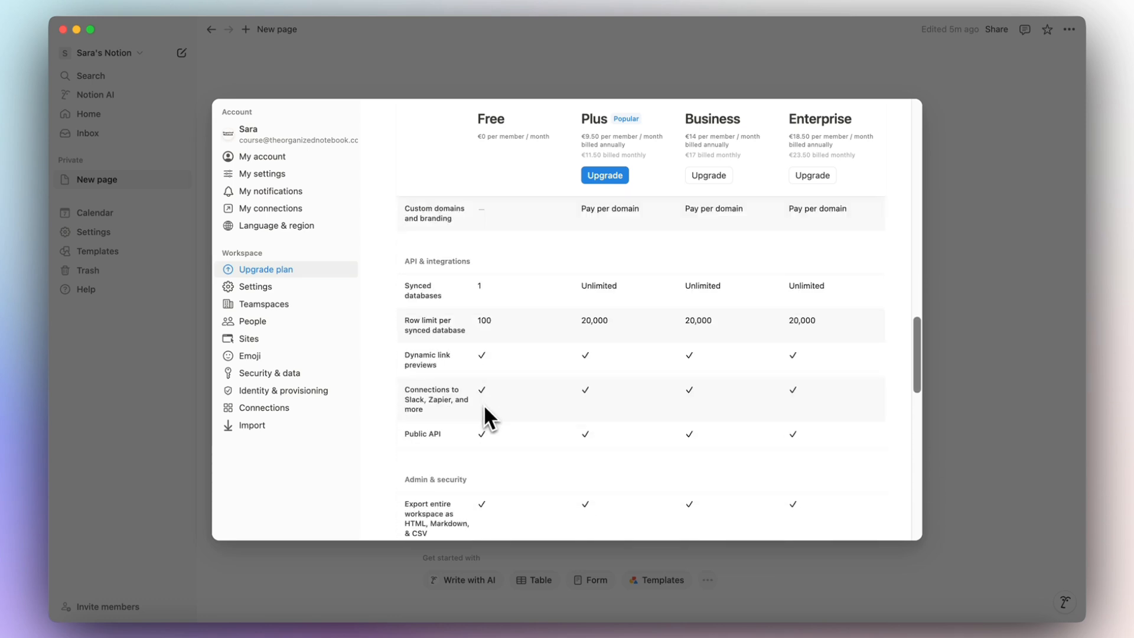
scroll(483, 406, down, 10)
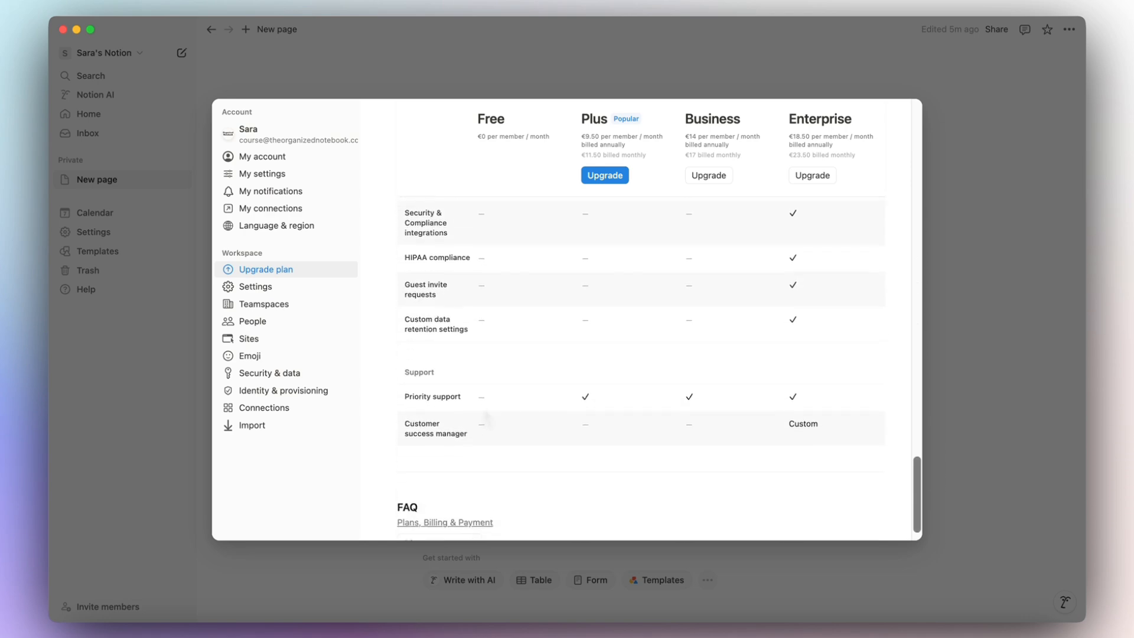
scroll(483, 408, up, 8)
scroll(483, 408, up, 15)
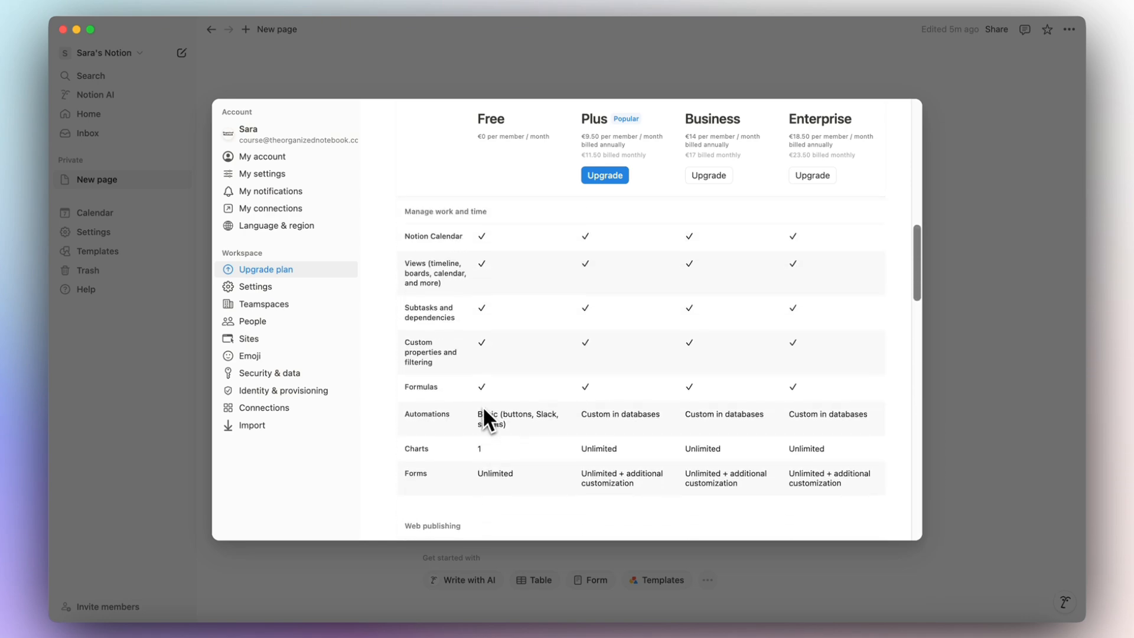
scroll(484, 408, up, 6)
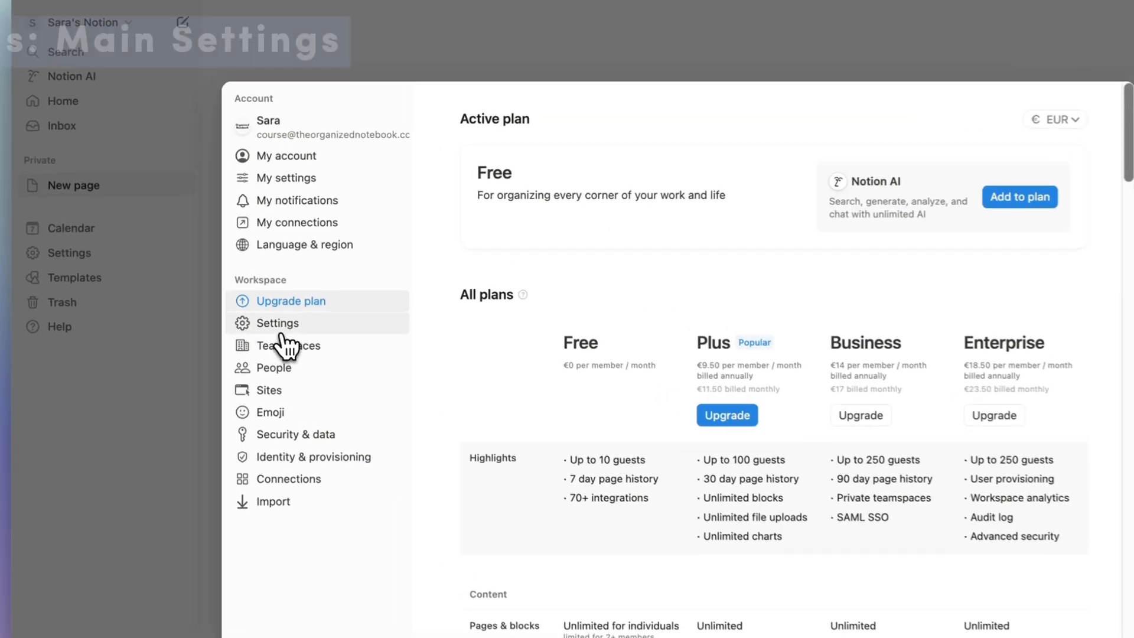
In workspace Settings, replace the S icon with the house emoji found by searching 'home'.
click(255, 291)
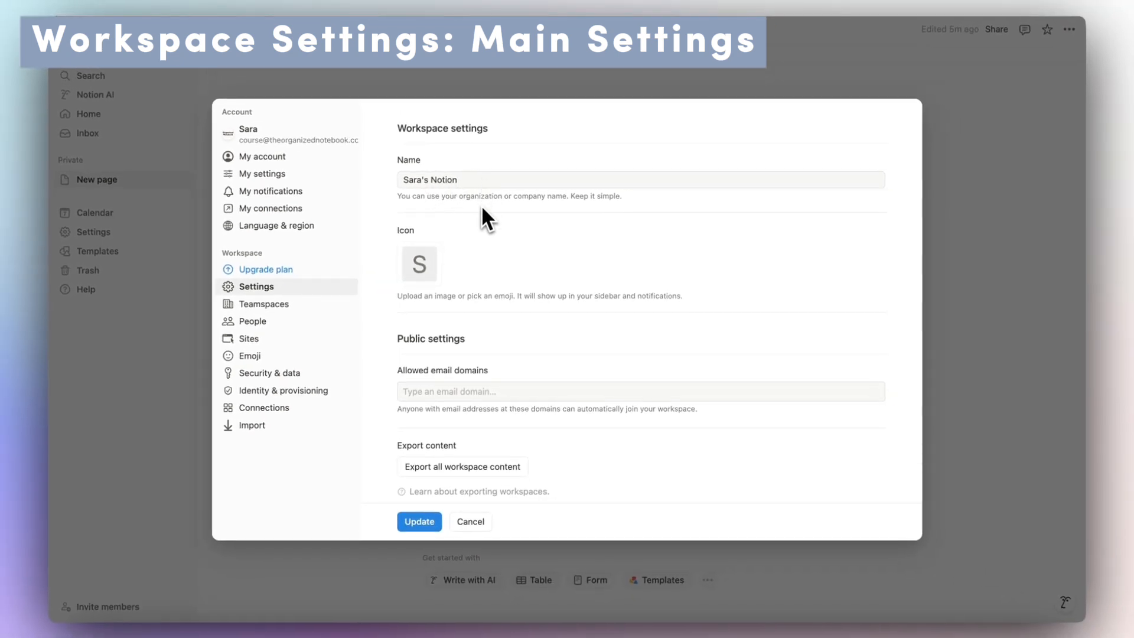
scroll(414, 263, down, 2)
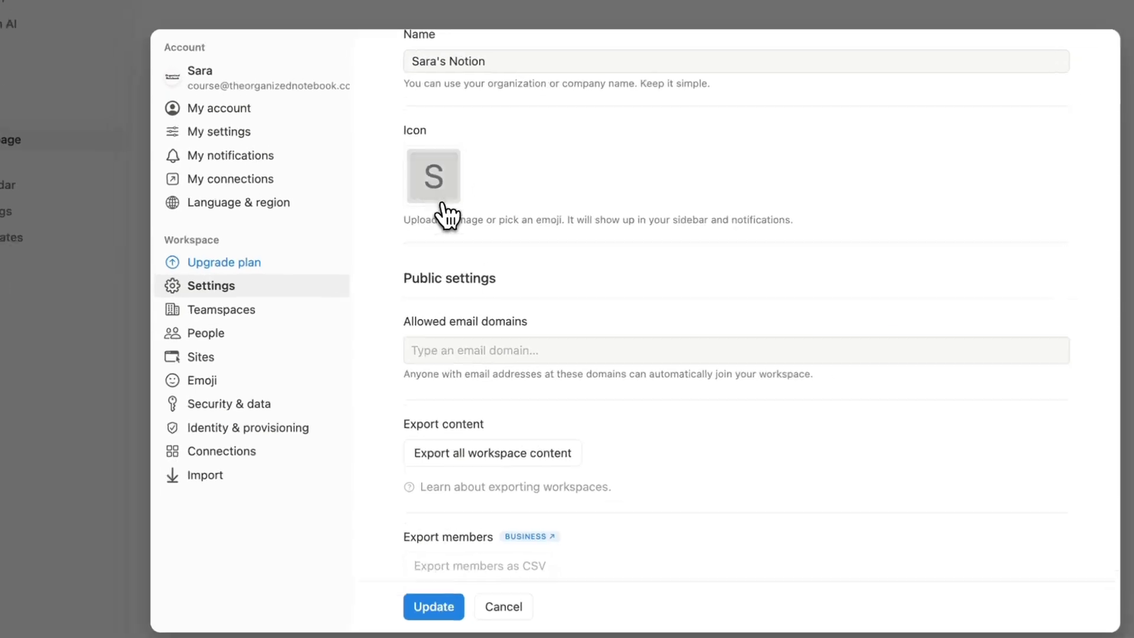
click(419, 206)
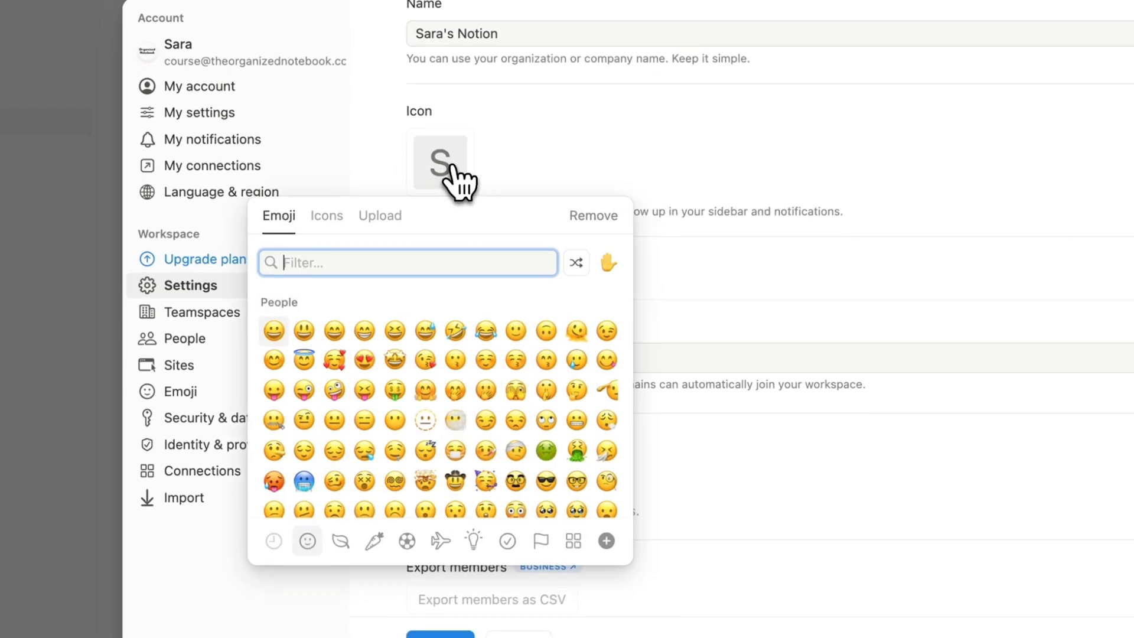
text(ho)
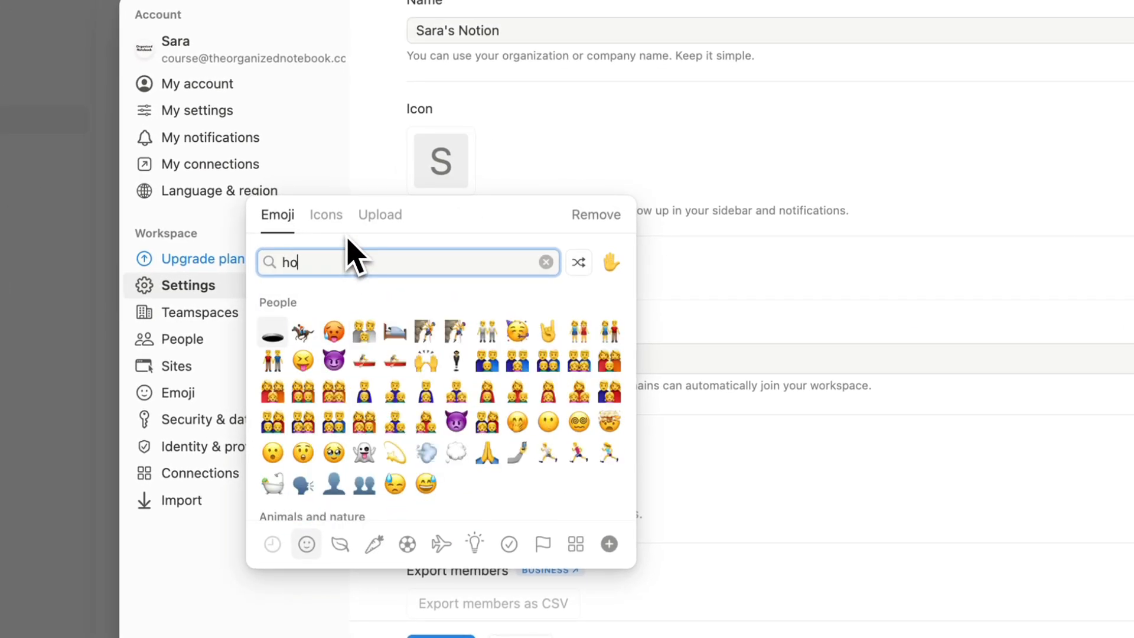
text(me)
click(304, 303)
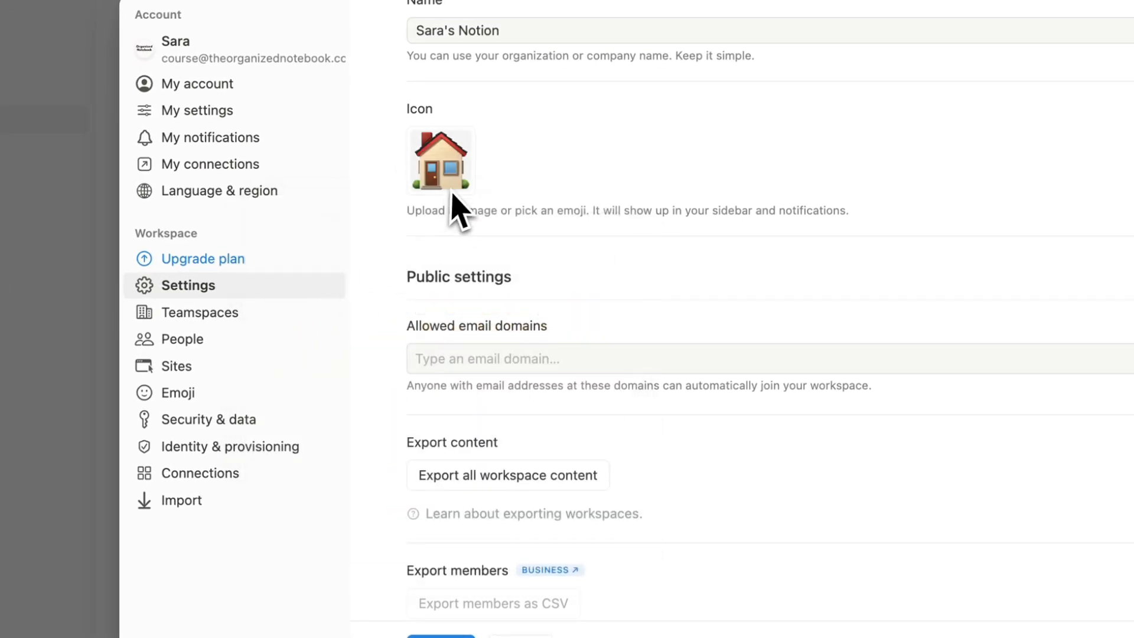
scroll(650, 230, down, 3)
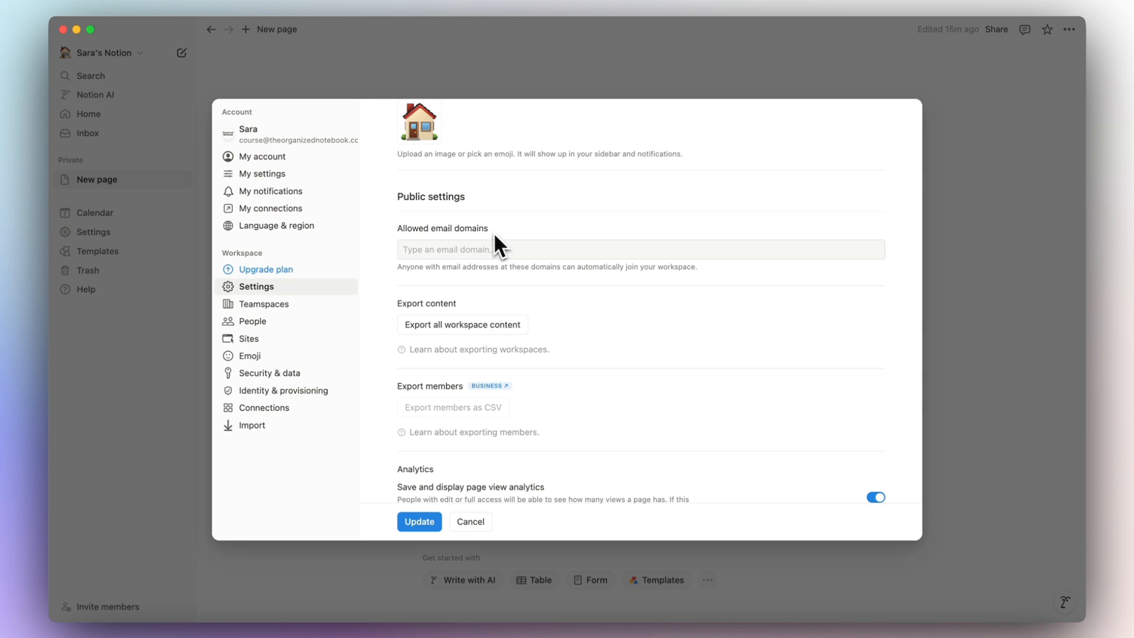
scroll(373, 339, down, 4)
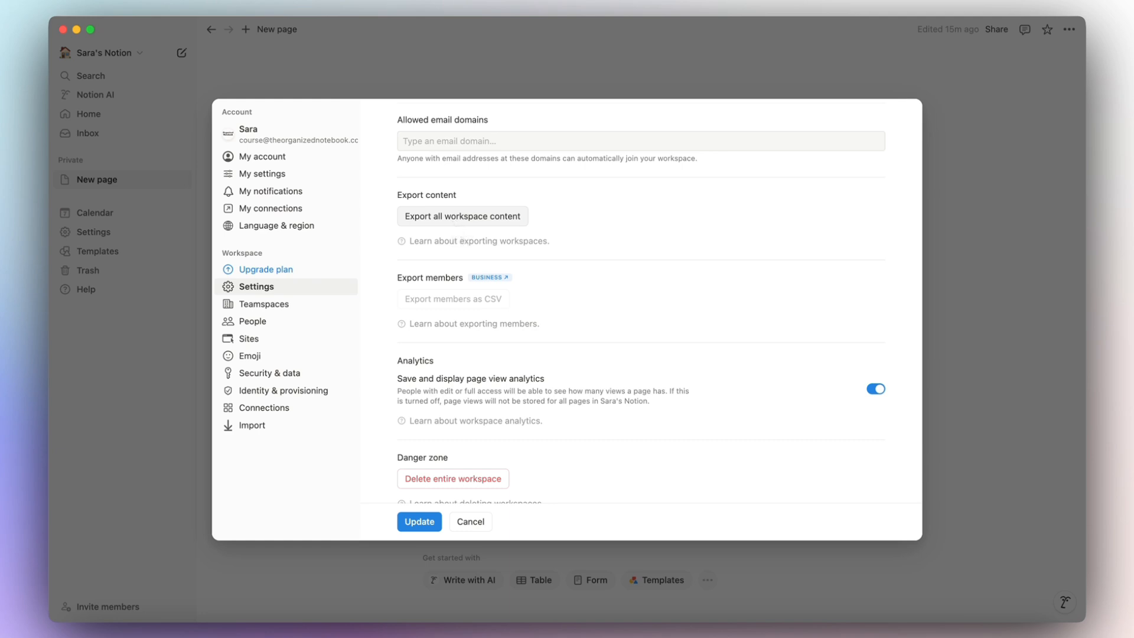
scroll(582, 245, down, 1)
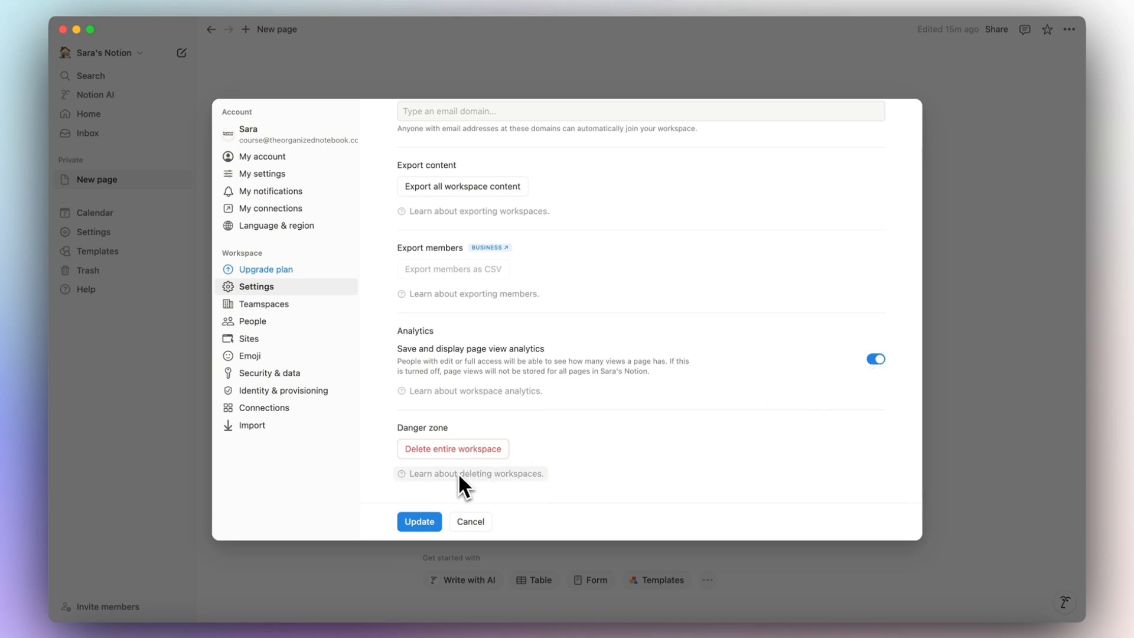
Look over Teamspaces settings, then open People showing the single Workspace owner.
click(298, 304)
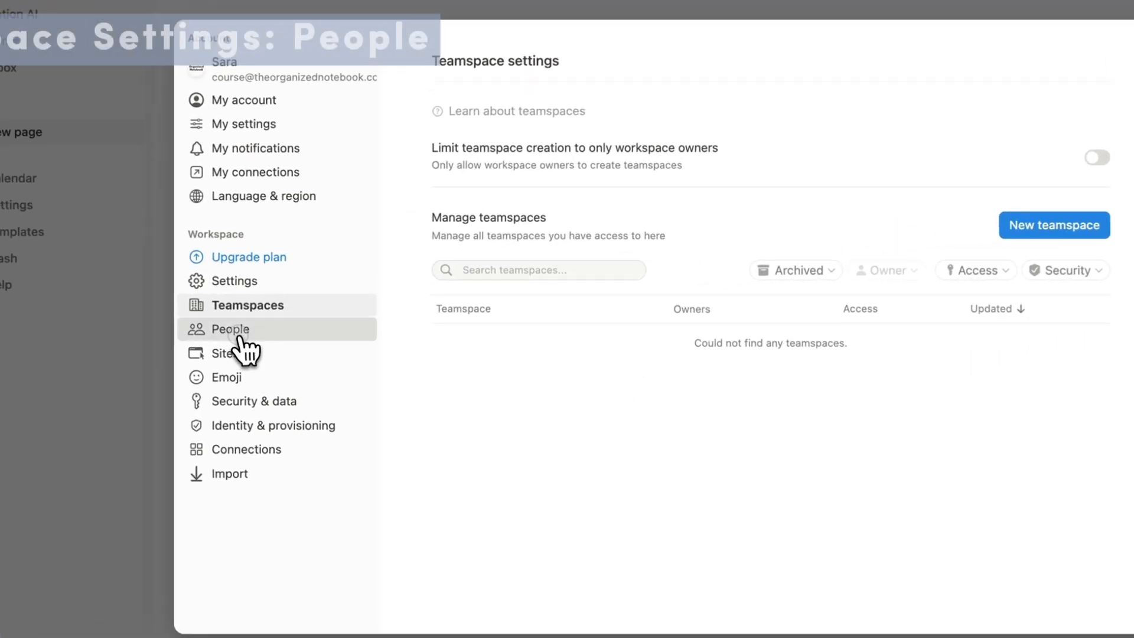
click(254, 324)
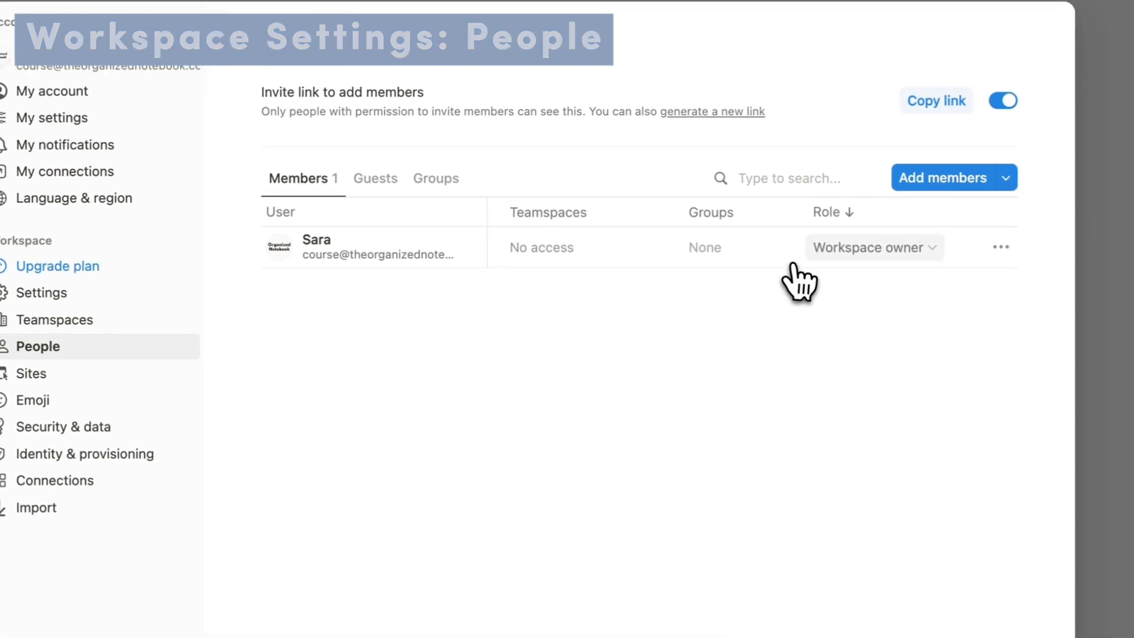
Check the owner's role choices and the Guests list without changes, then open Sites.
click(868, 248)
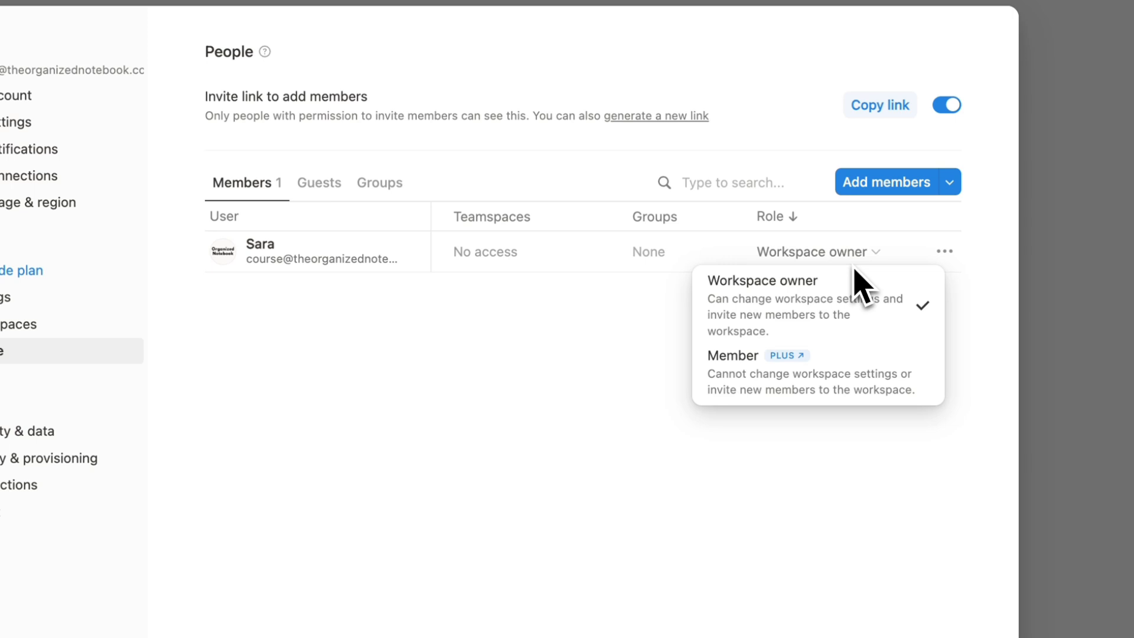
click(511, 356)
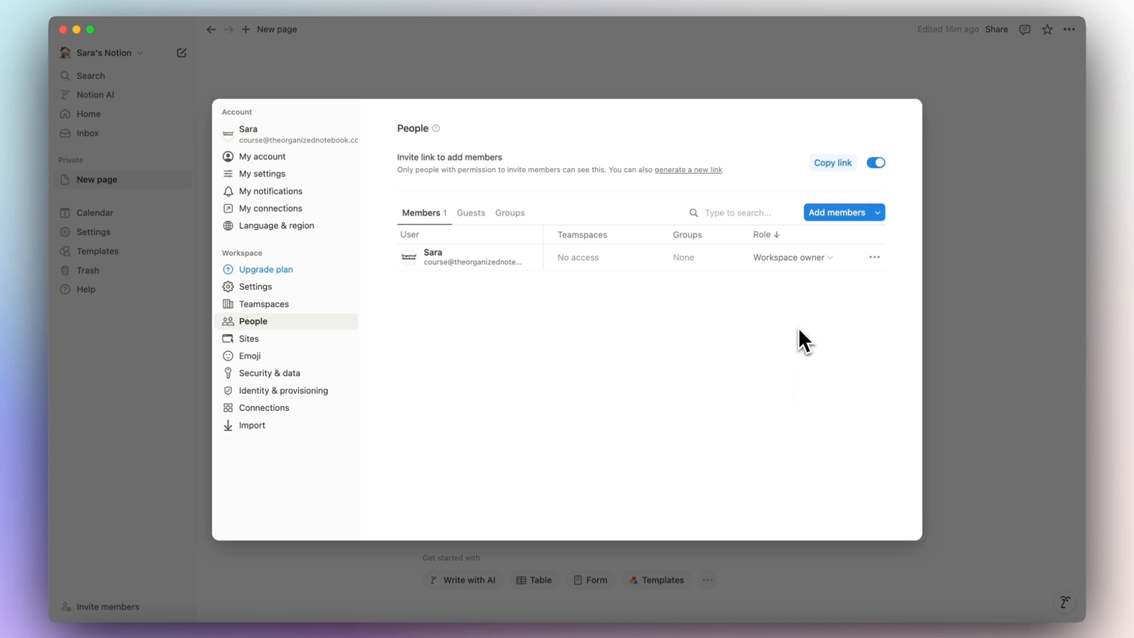
click(482, 216)
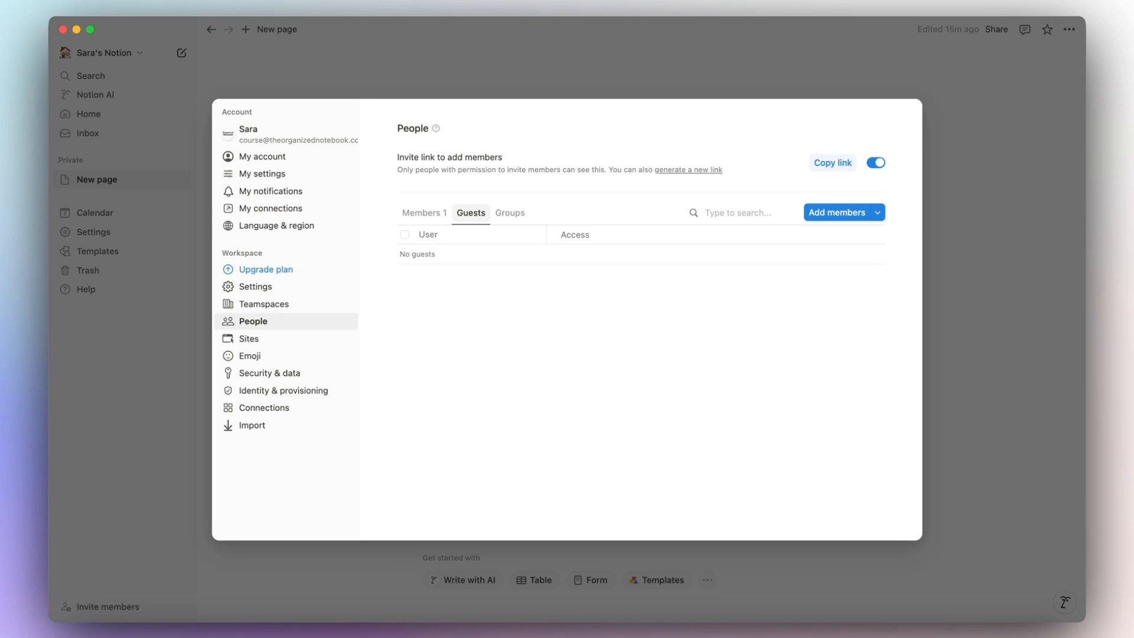
click(444, 214)
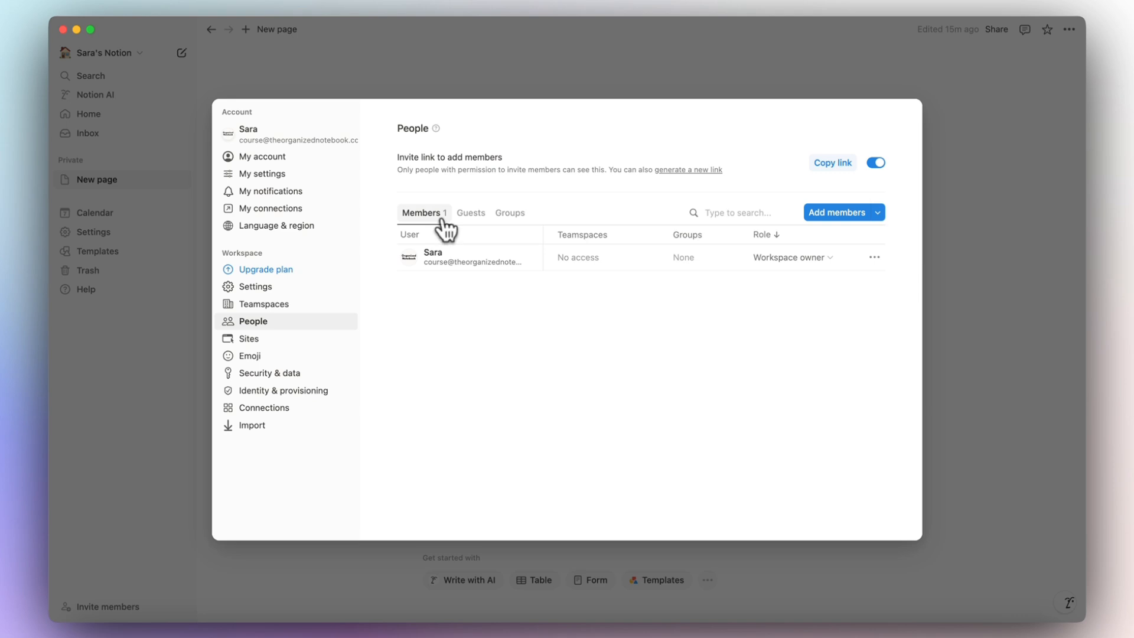
click(248, 339)
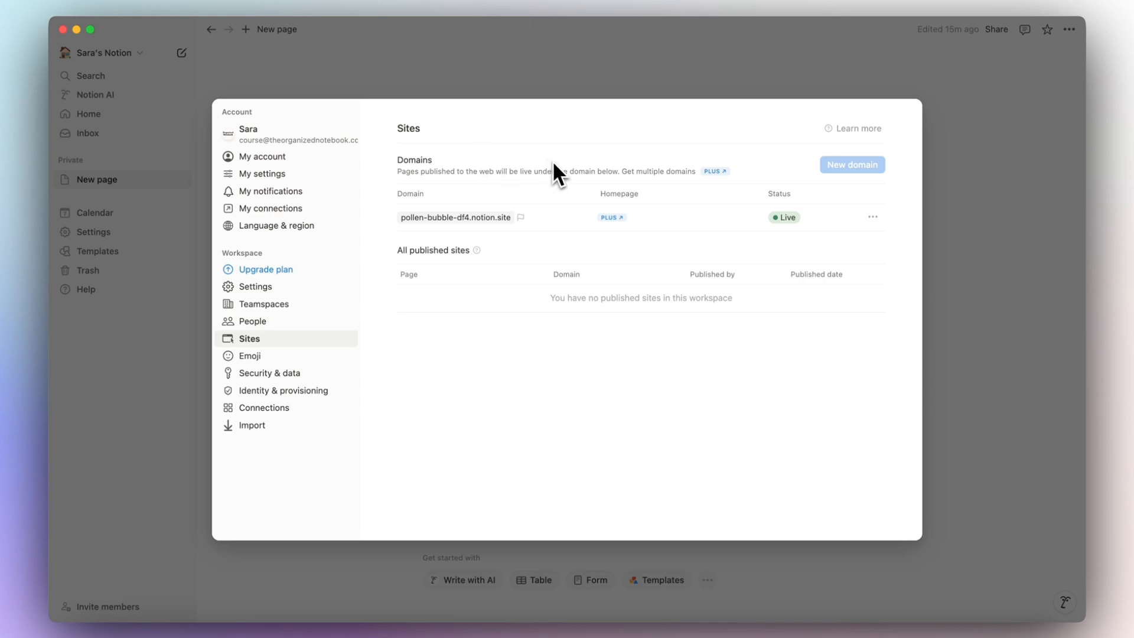
Update the site domain name from pollen-bubble-df4 to organizednotebook and save it.
click(873, 217)
click(863, 232)
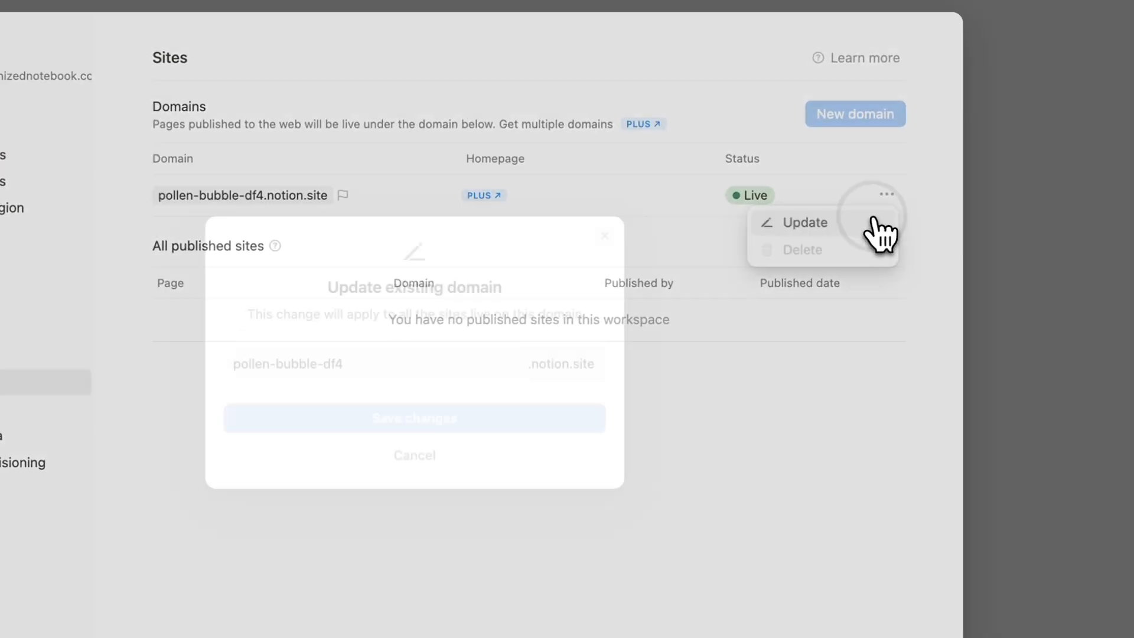
triple_click(300, 364)
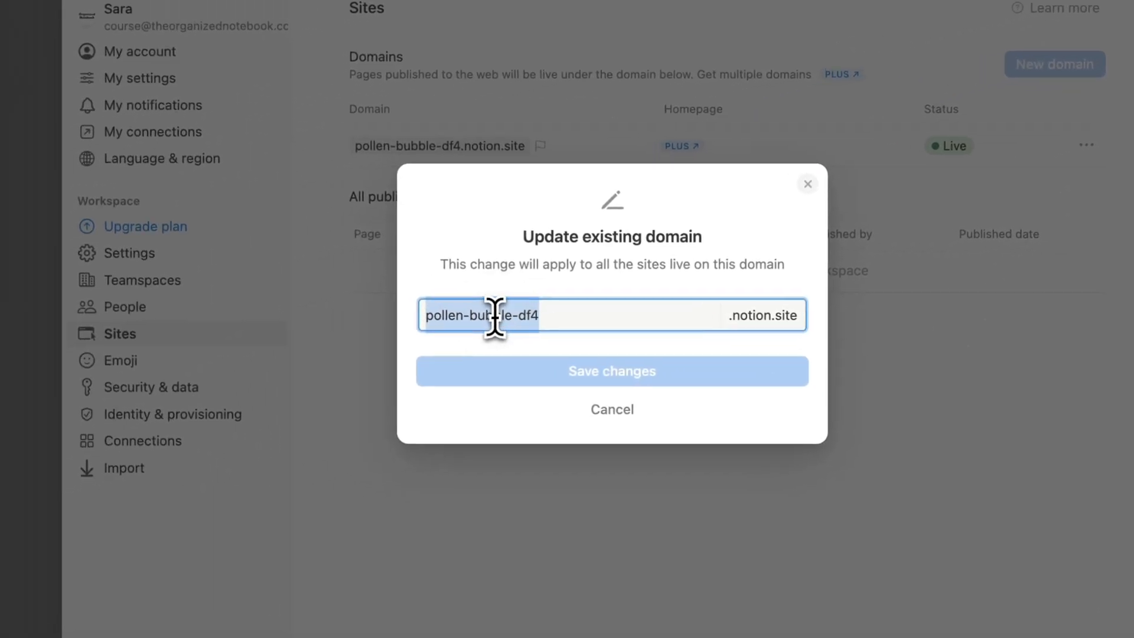
key(BackSpace)
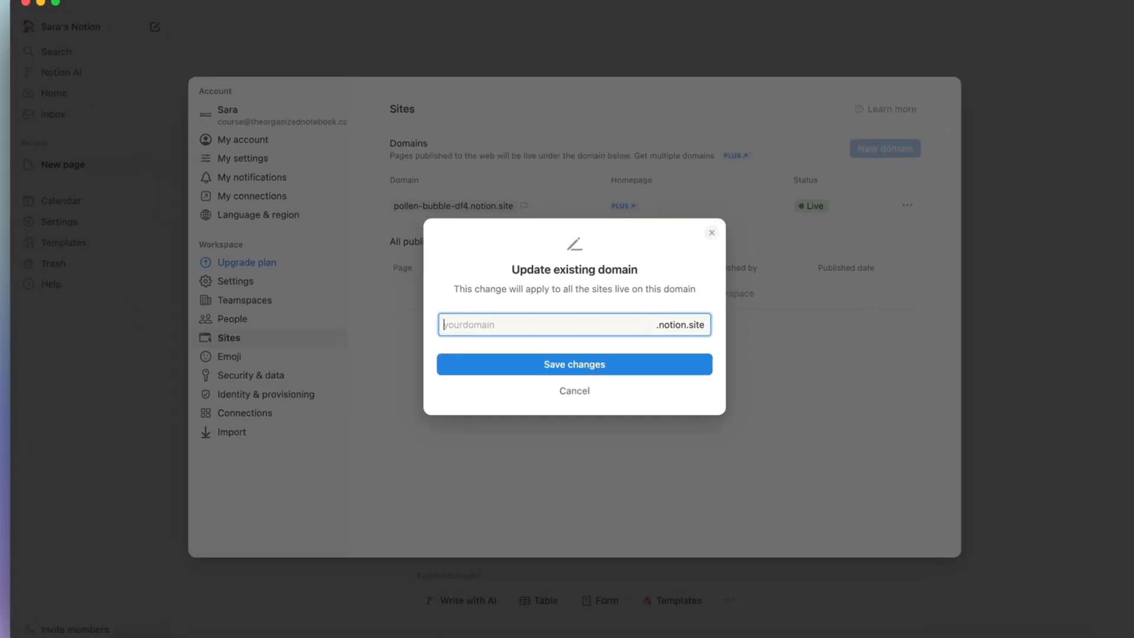
text(organized)
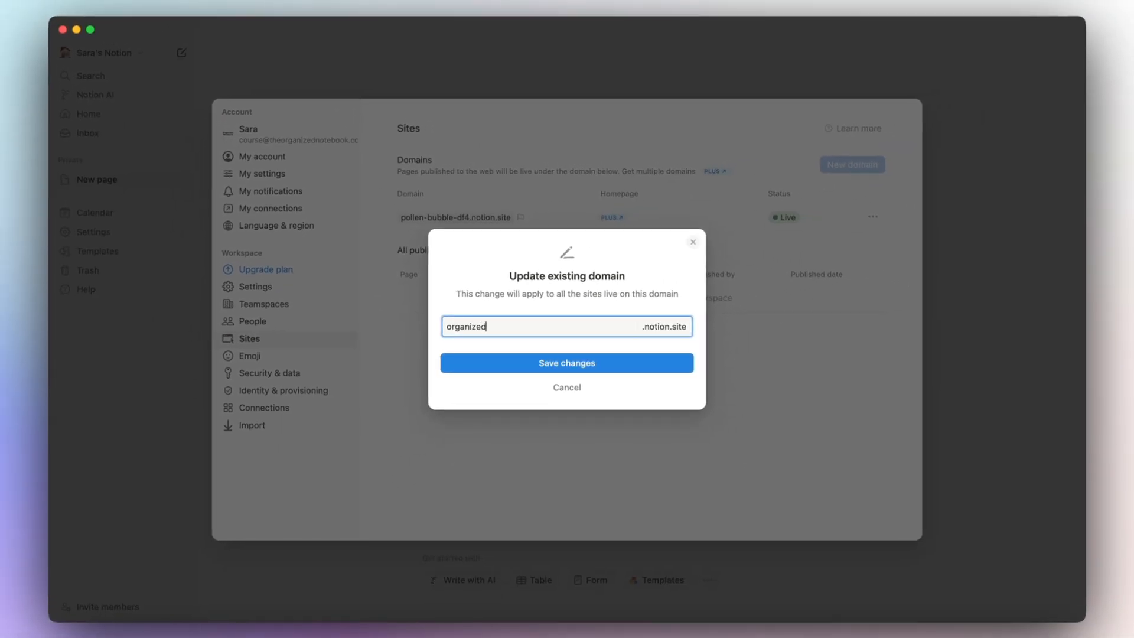
text(notebook)
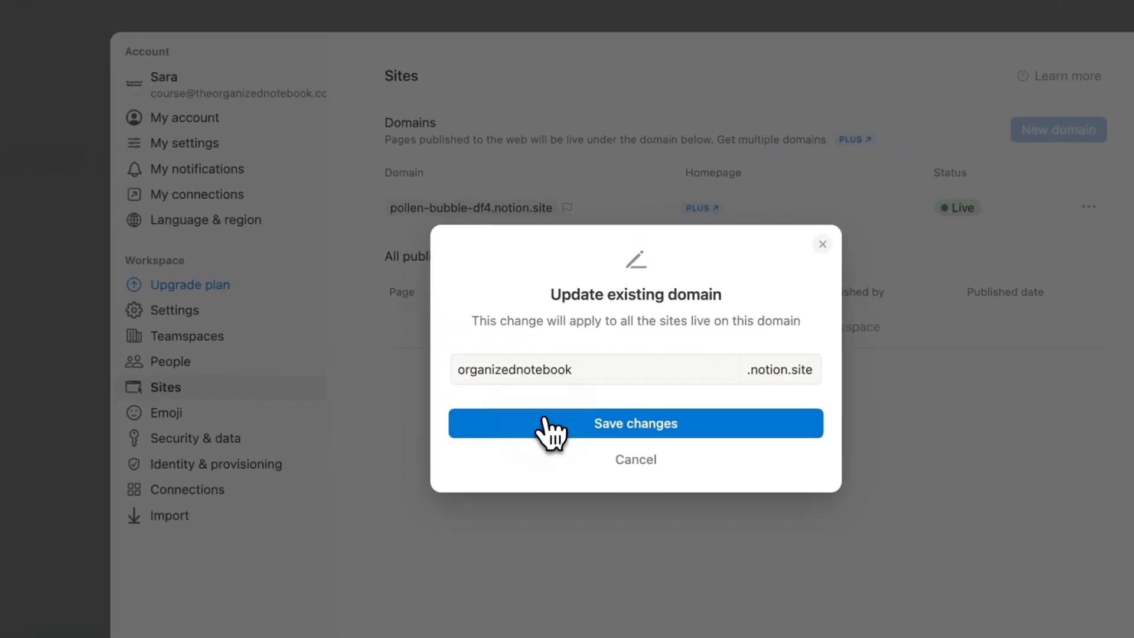
click(528, 363)
click(732, 443)
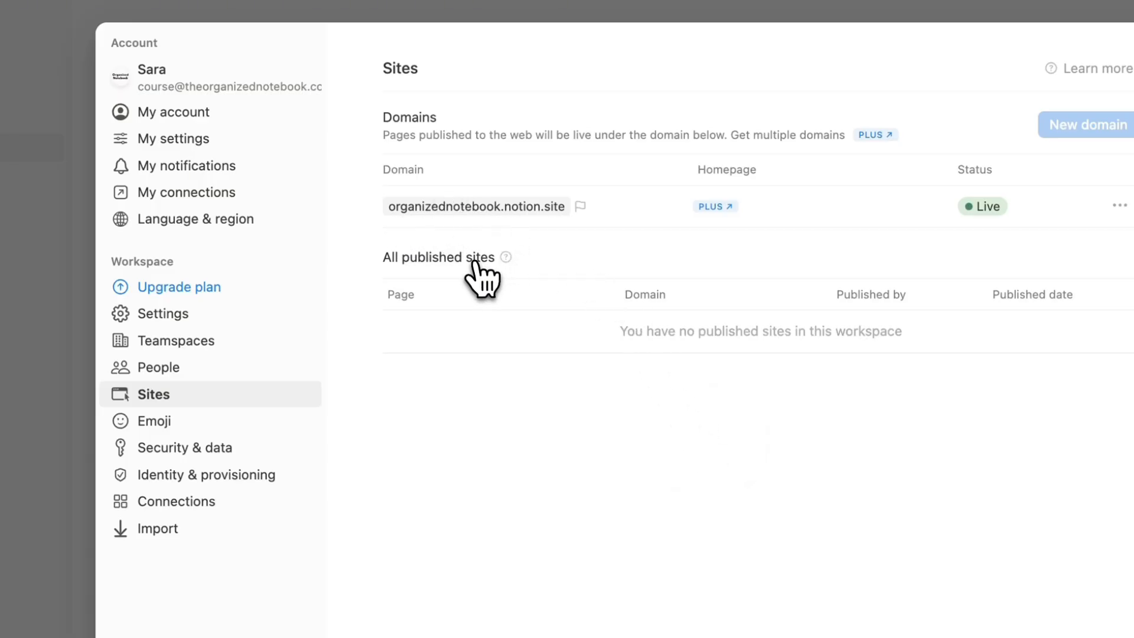
In Emoji settings, start adding a custom emoji and cancel it.
click(148, 420)
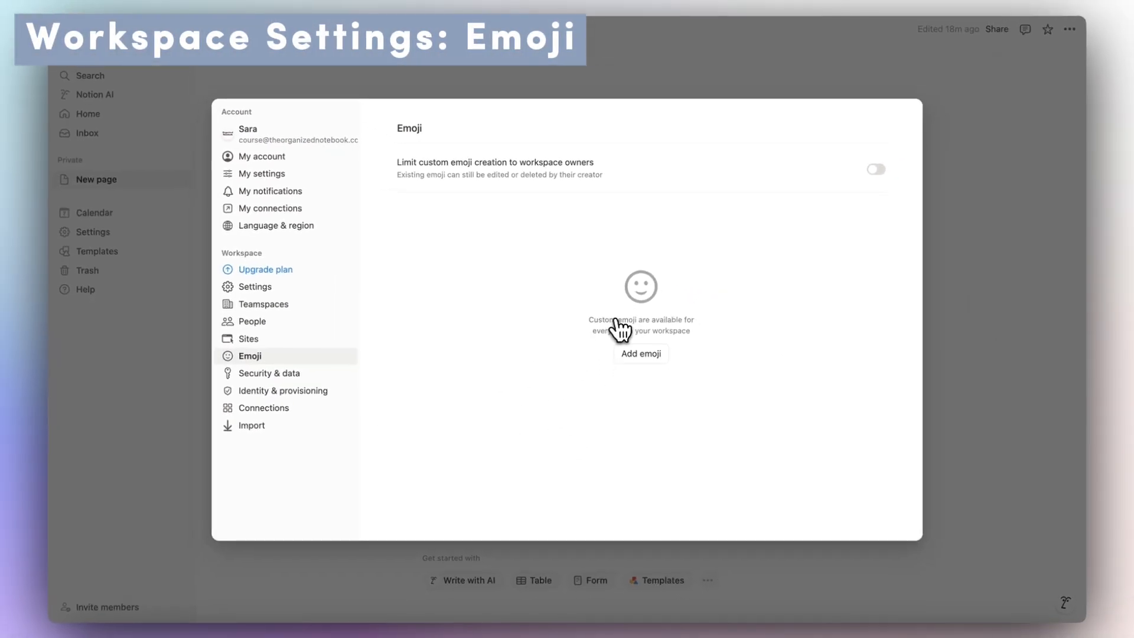
click(651, 360)
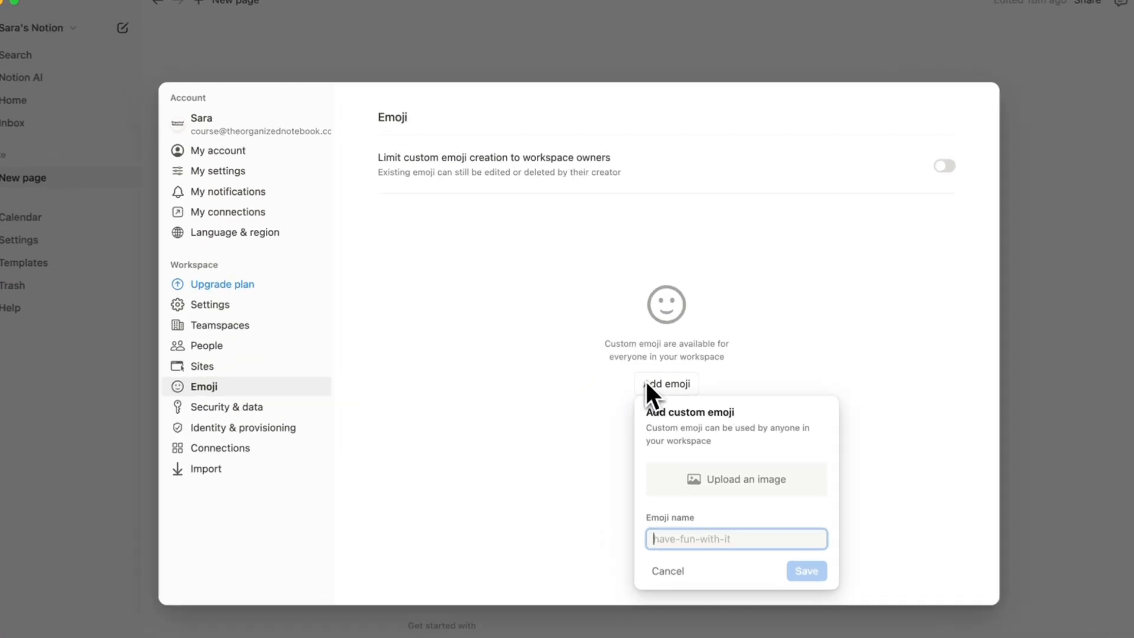
click(641, 354)
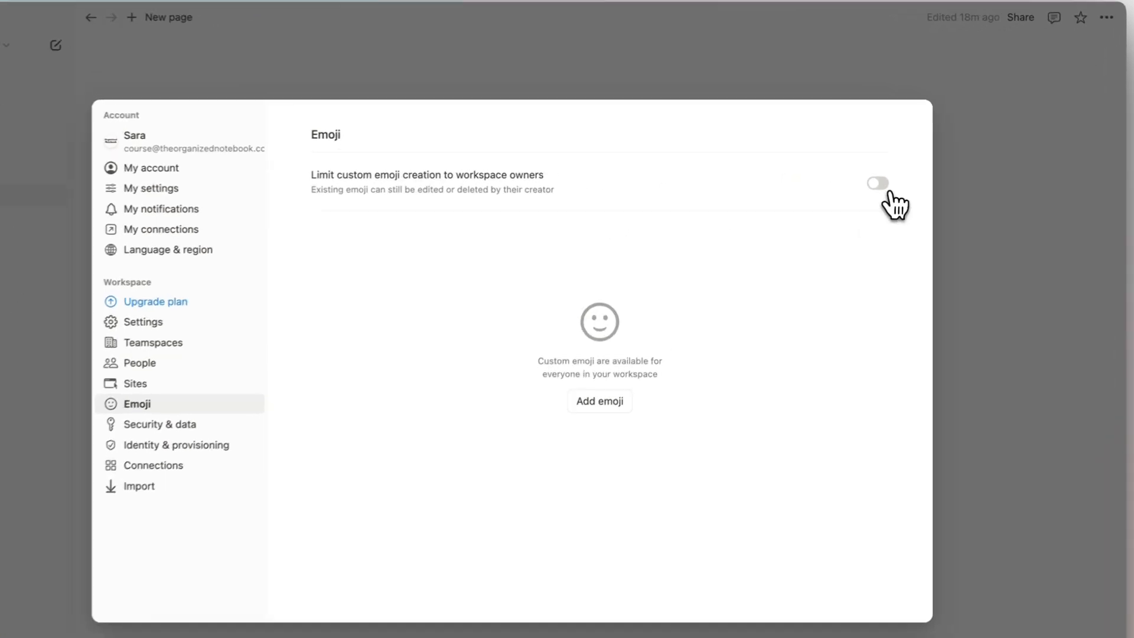
Toggle the owner-only emoji limit back off, keeping creation open to everyone, then open Security & data.
click(876, 170)
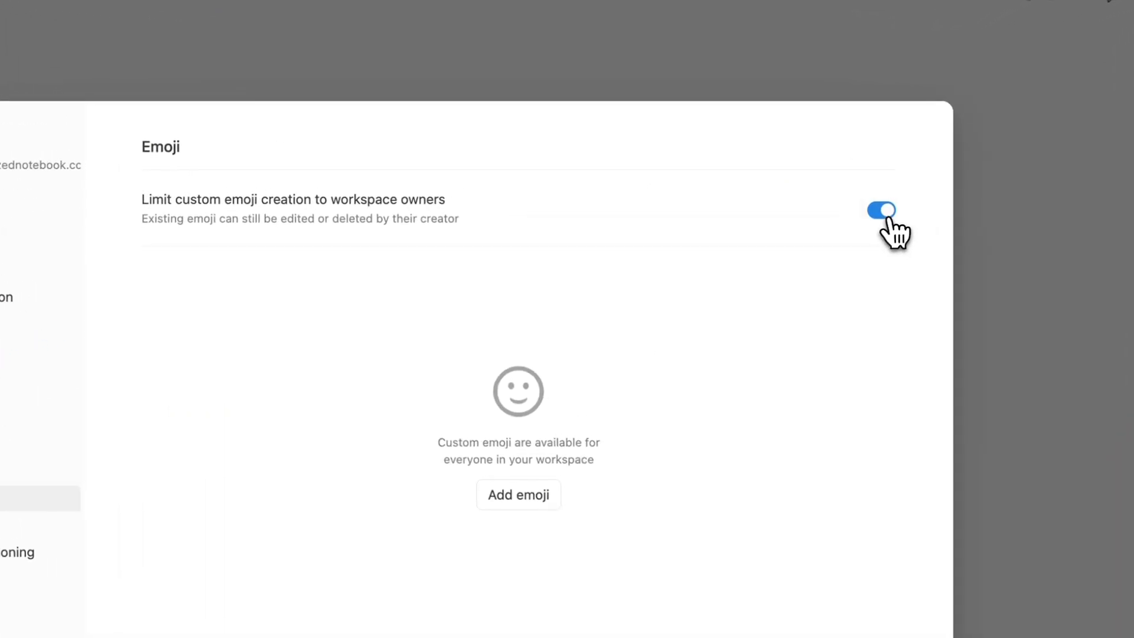
click(888, 220)
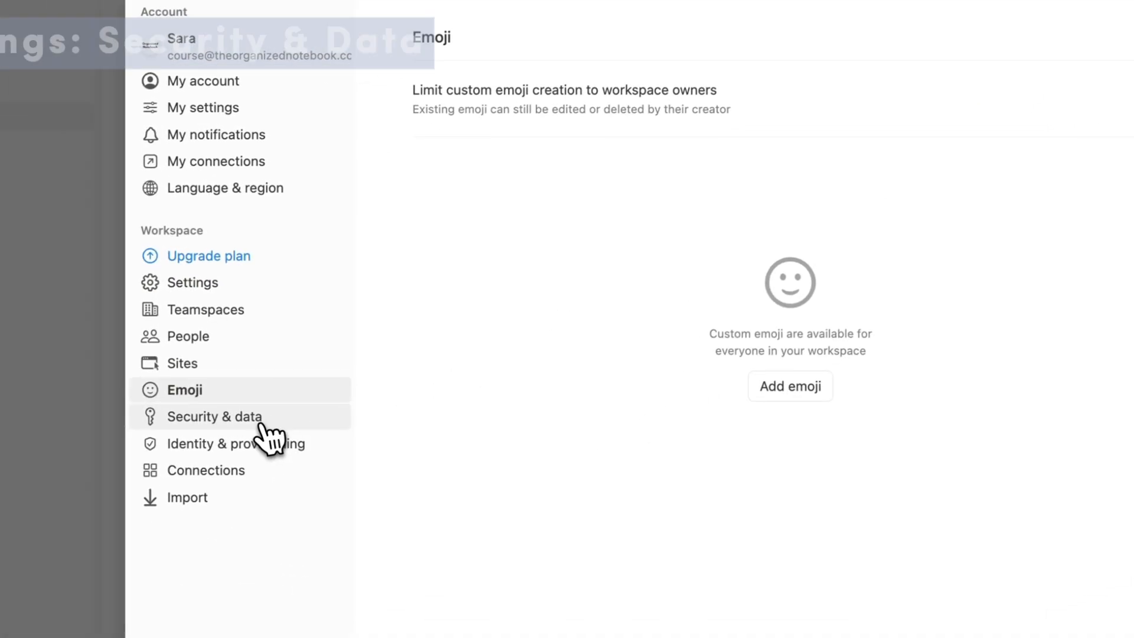
click(260, 420)
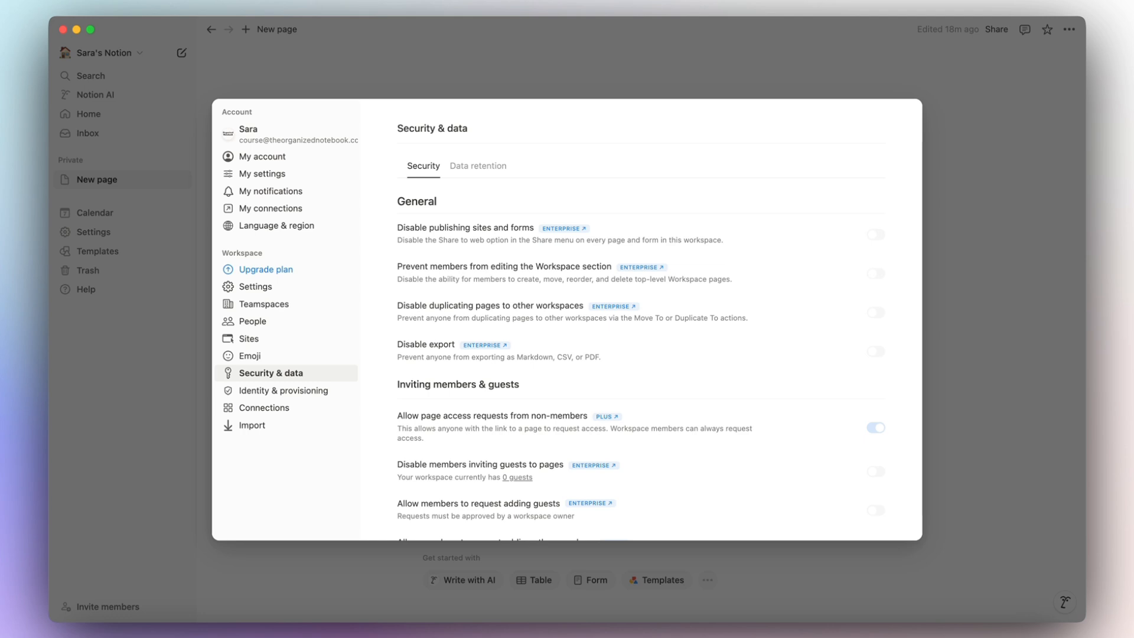
Review the Security options and the Data retention tab, then open Identity & provisioning.
scroll(485, 316, down, 3)
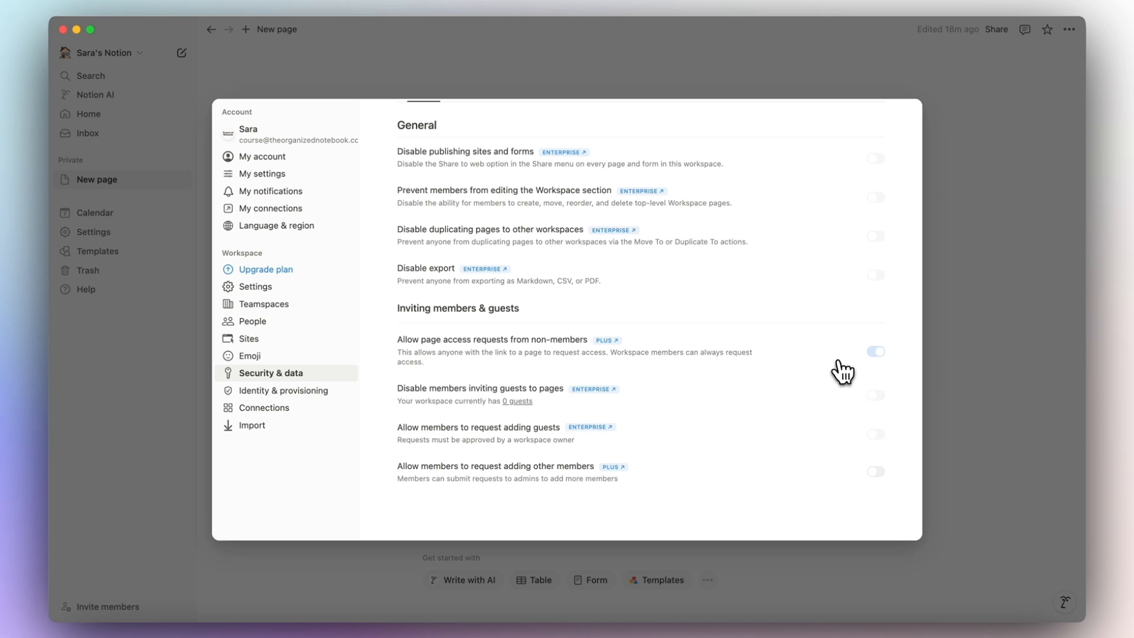
scroll(829, 419, up, 3)
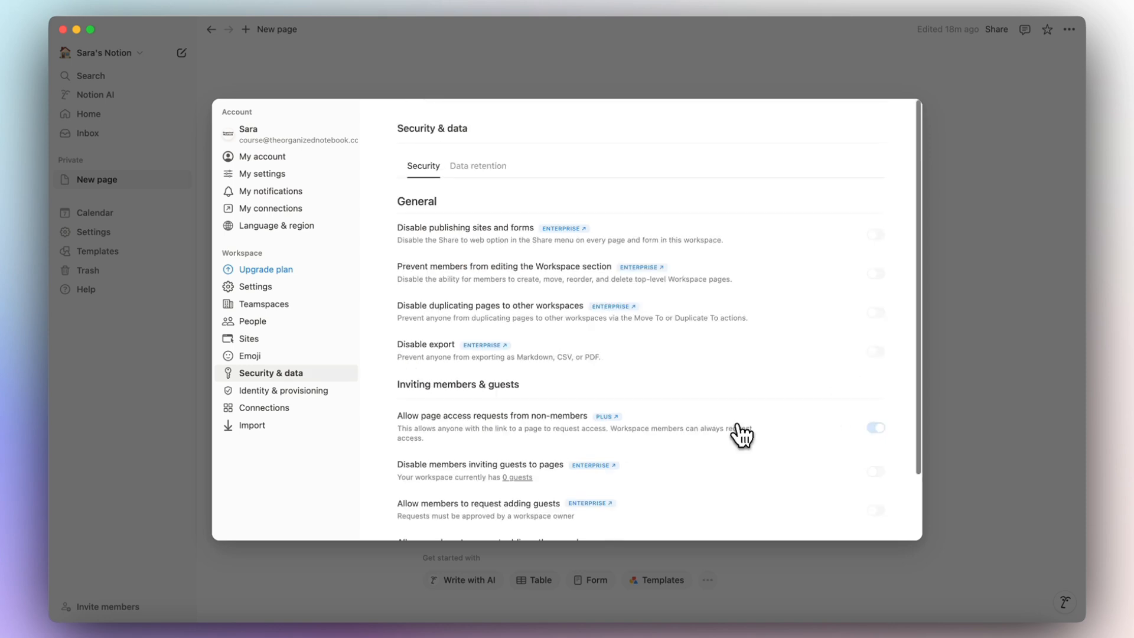
scroll(734, 430, down, 3)
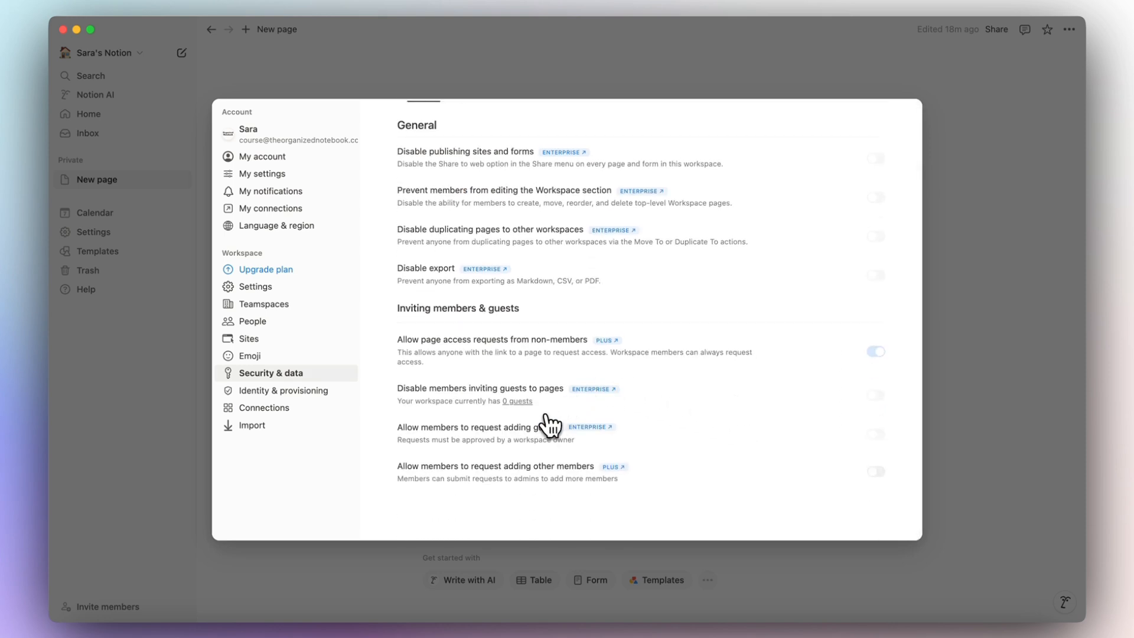
scroll(851, 438, up, 1)
scroll(861, 437, down, 1)
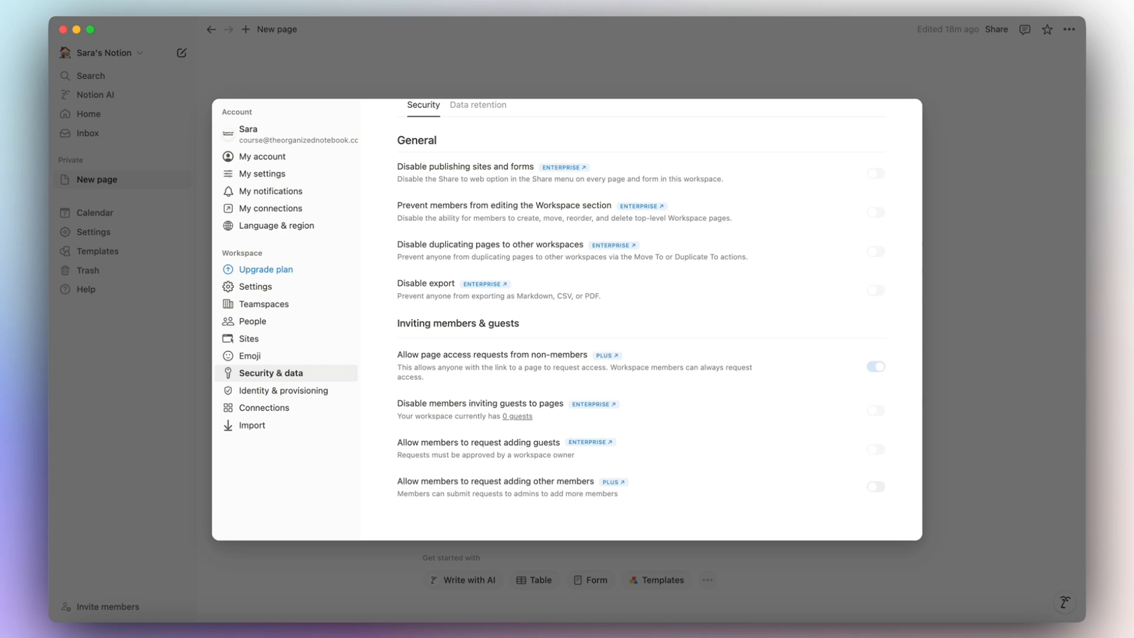
click(478, 106)
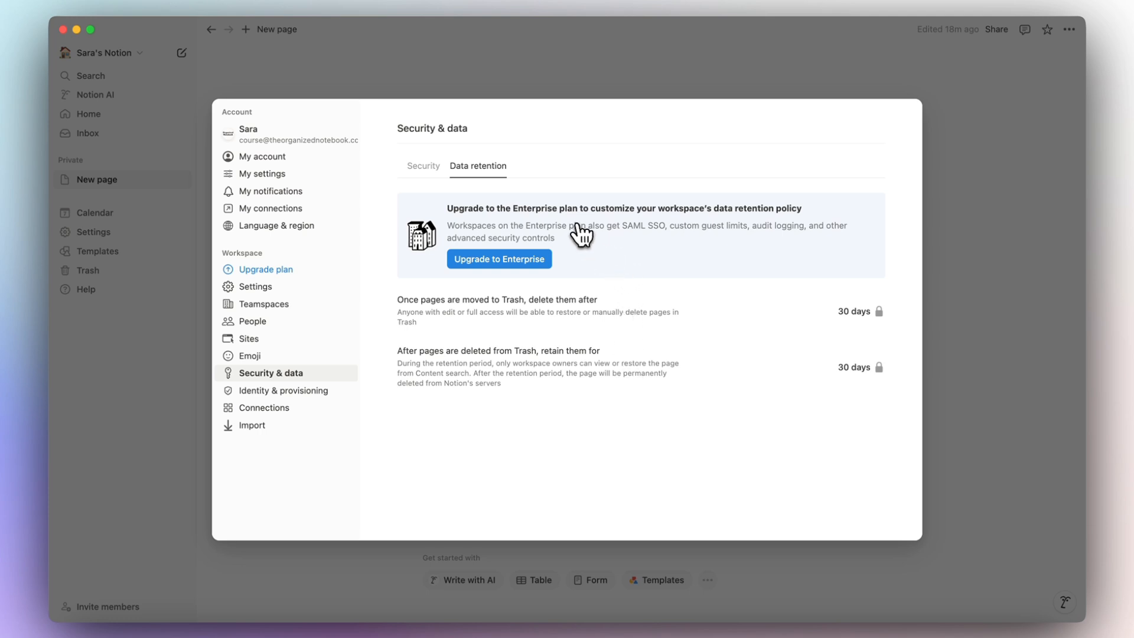
click(344, 392)
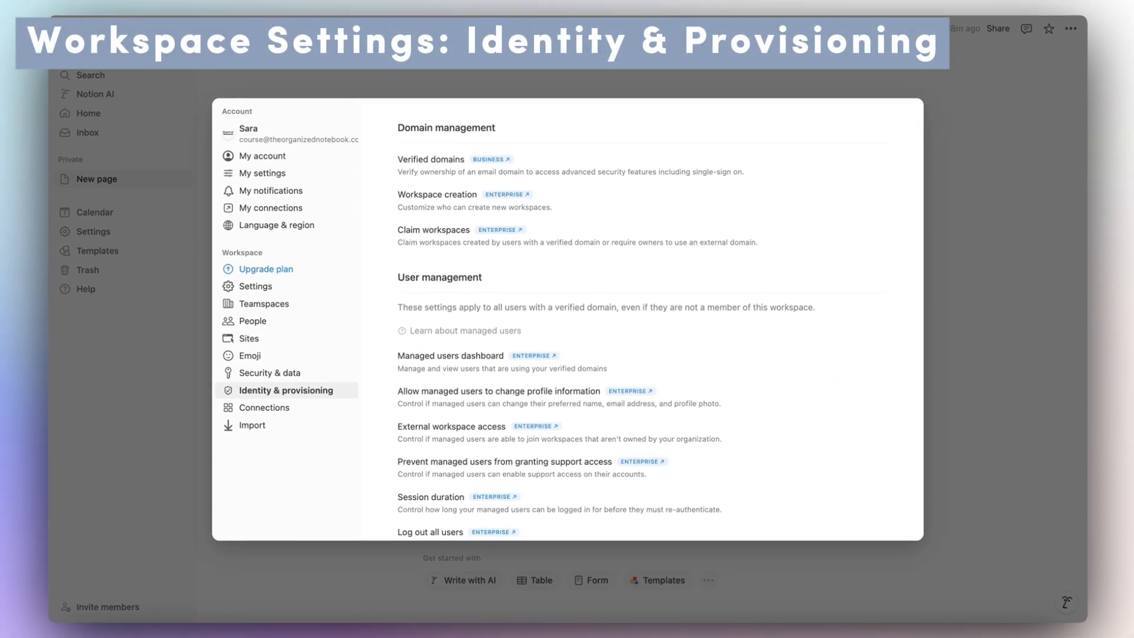
Scroll through Identity & provisioning, then open Connections listing Google Drive and Slack.
scroll(405, 407, down, 10)
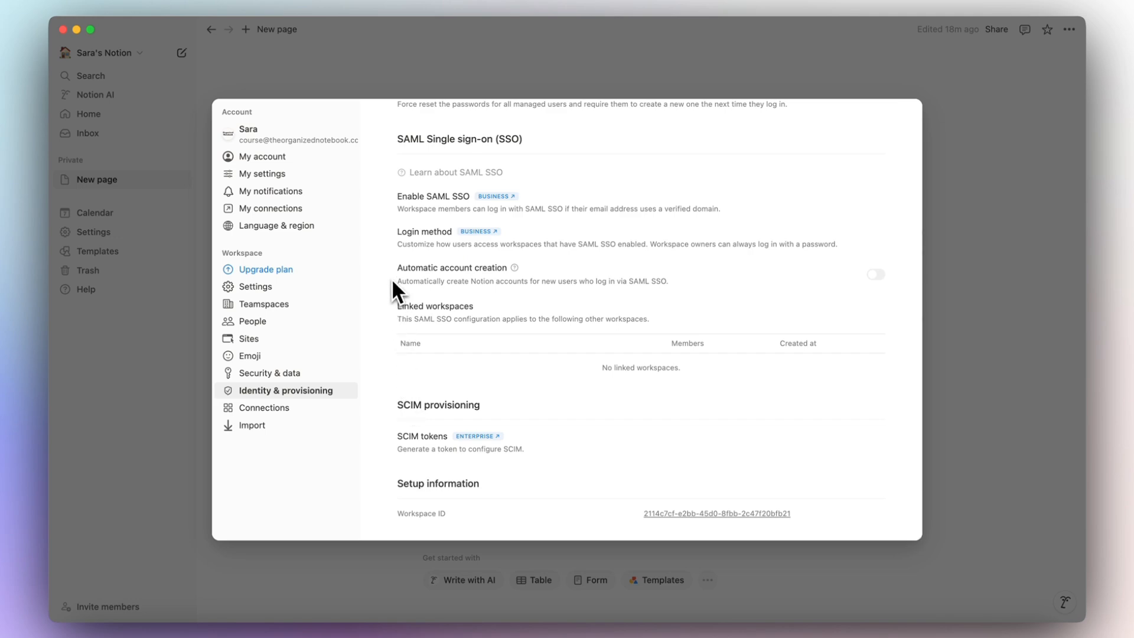
scroll(389, 254, up, 10)
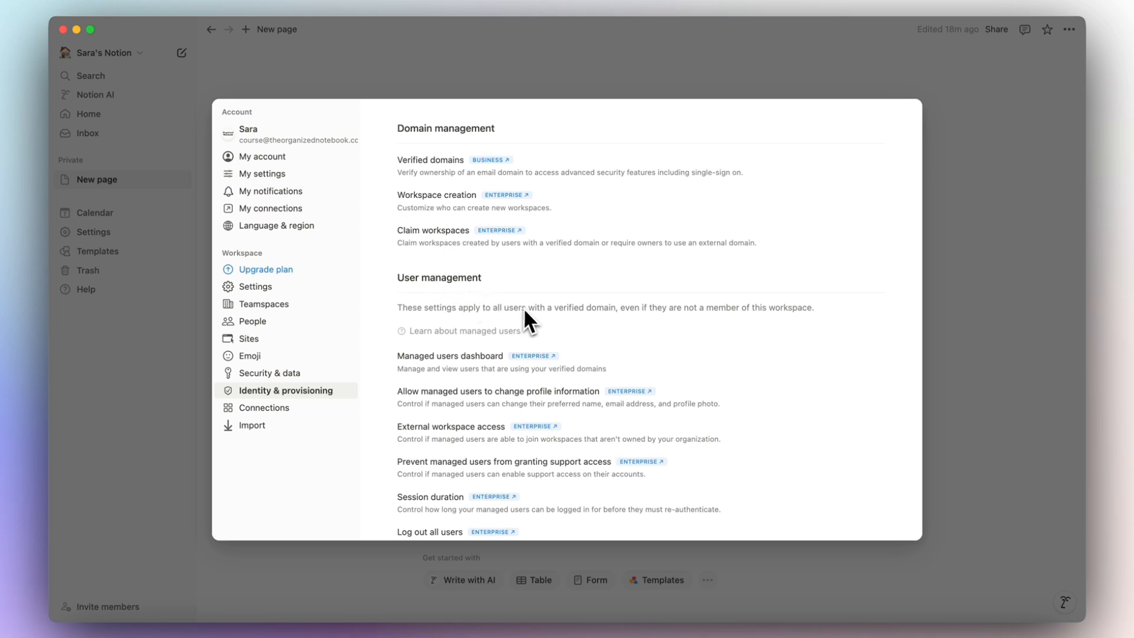
scroll(526, 312, down, 10)
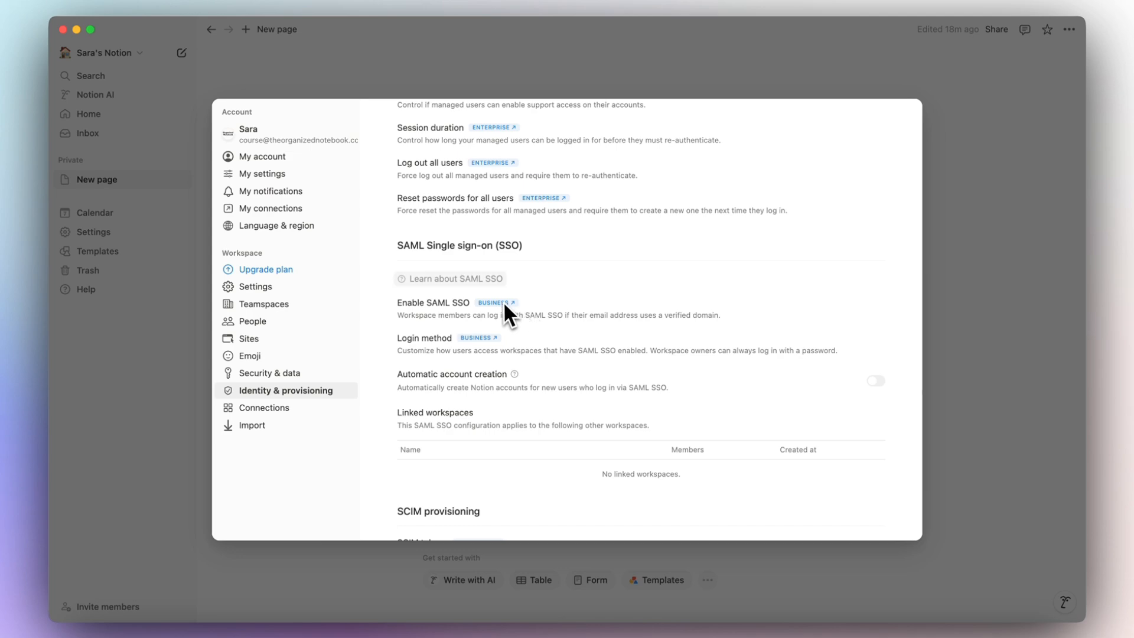
scroll(558, 299, down, 3)
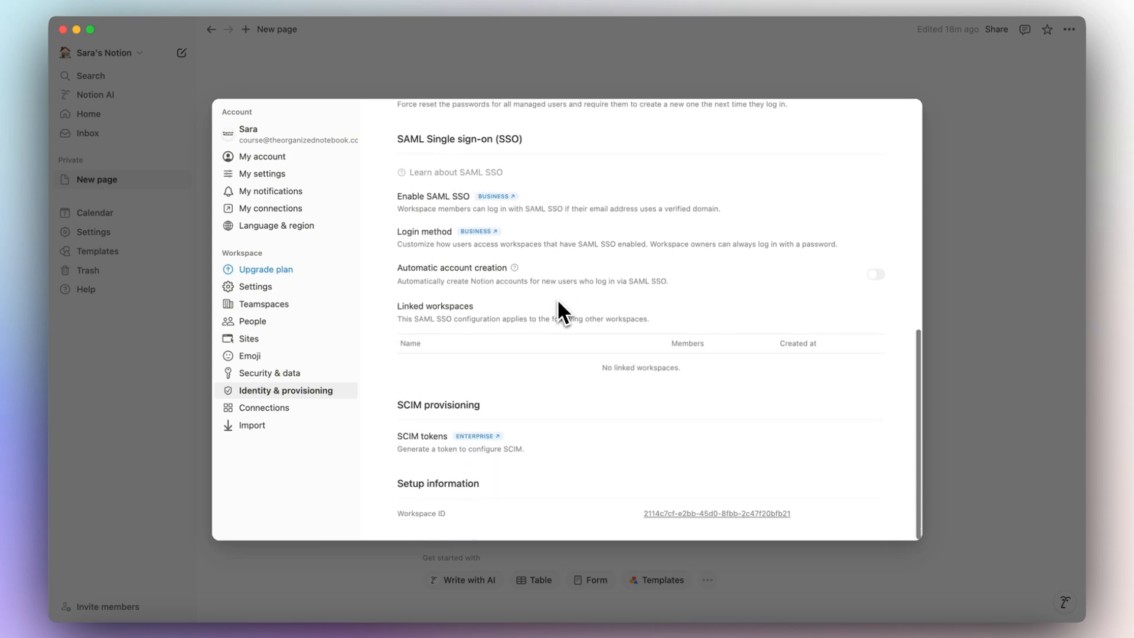
scroll(558, 299, up, 15)
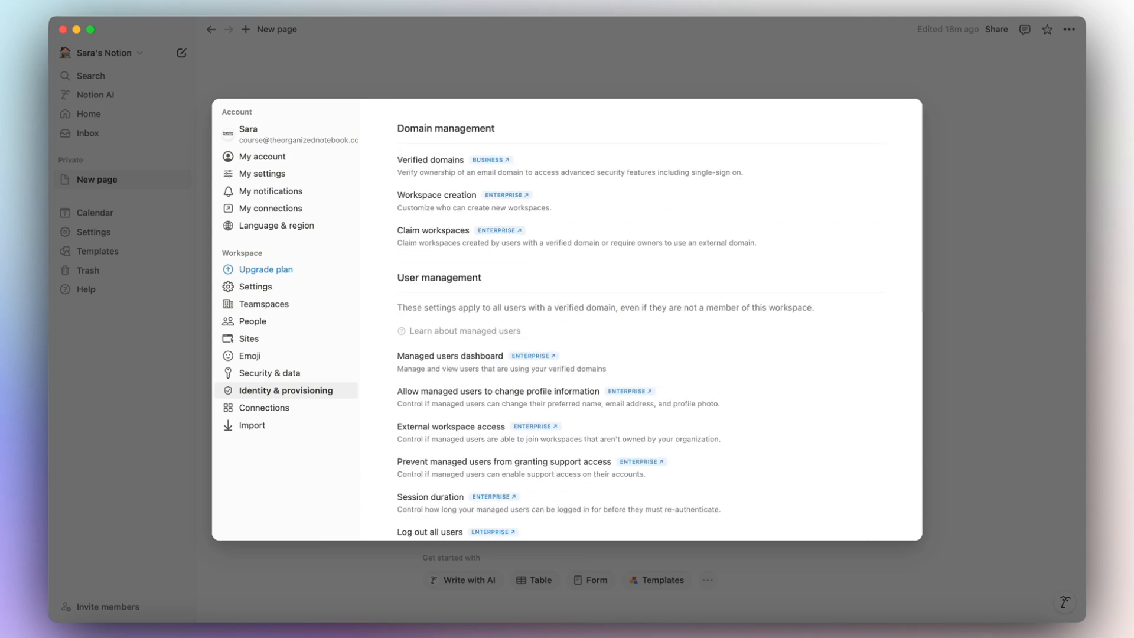
click(287, 408)
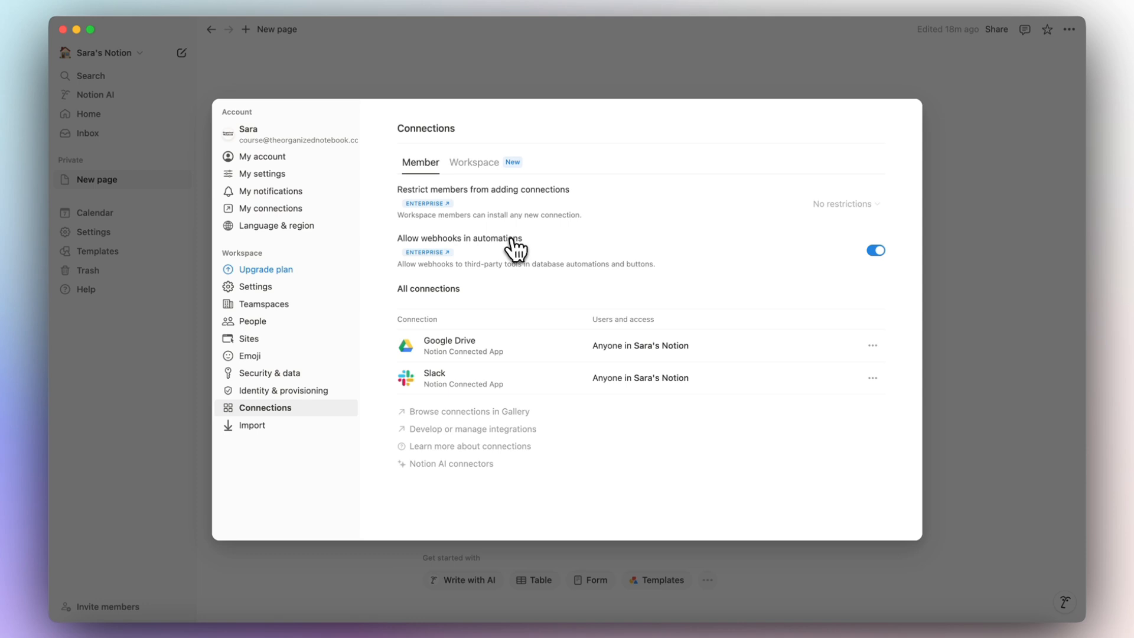
Review the workspace and member connections, then view the Import data options in Settings.
click(476, 164)
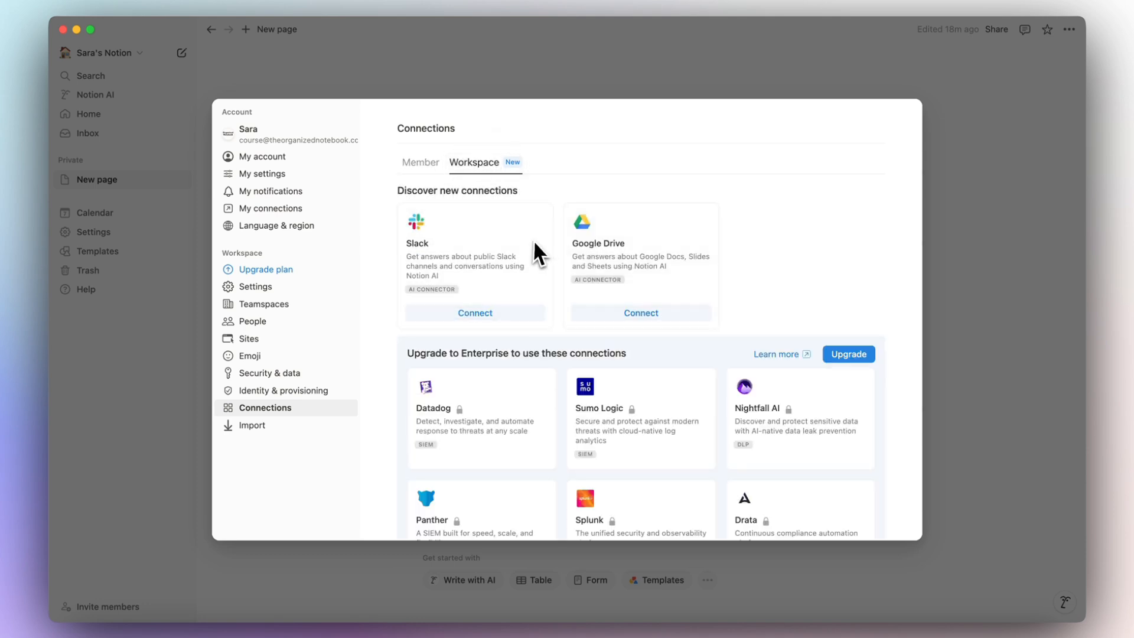
click(447, 180)
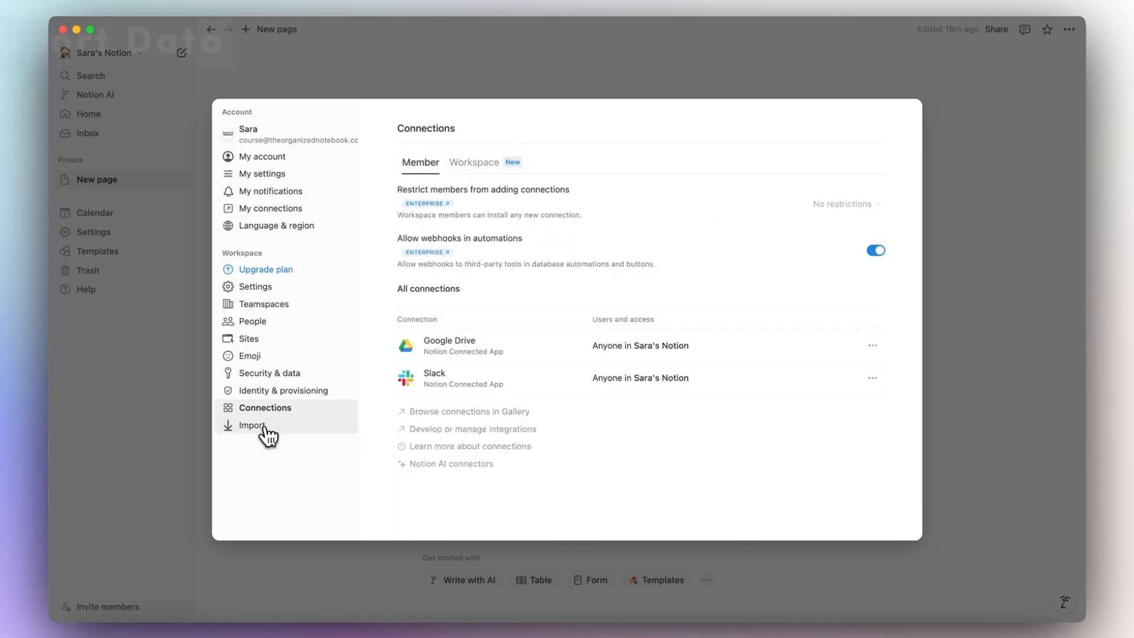
click(264, 427)
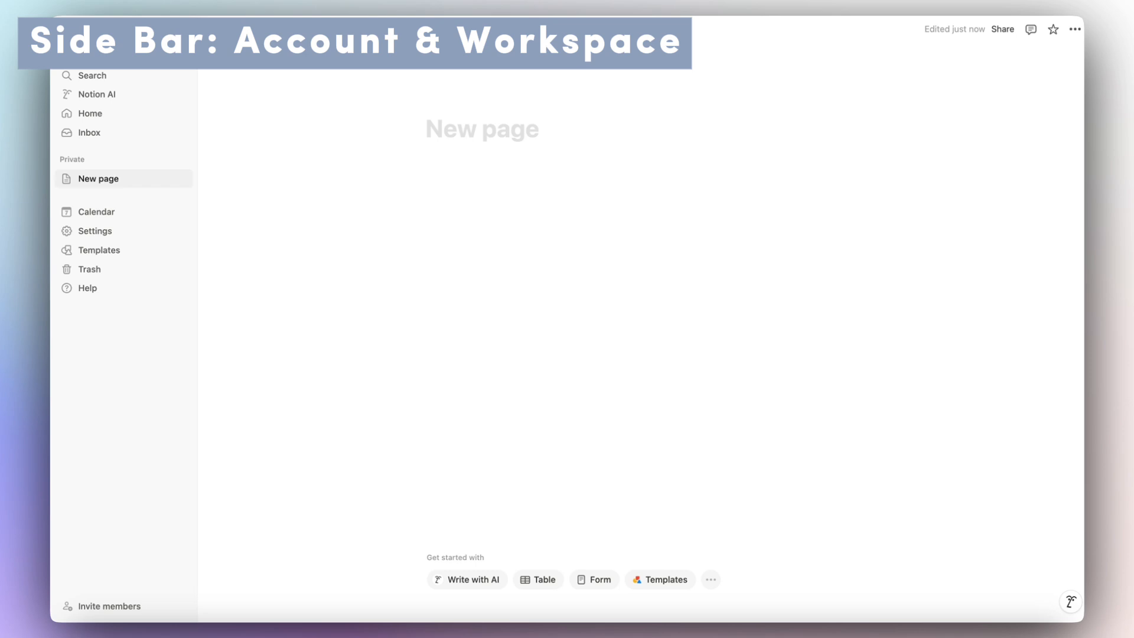
Open the workspace menu and check the account's join or log out options.
click(112, 53)
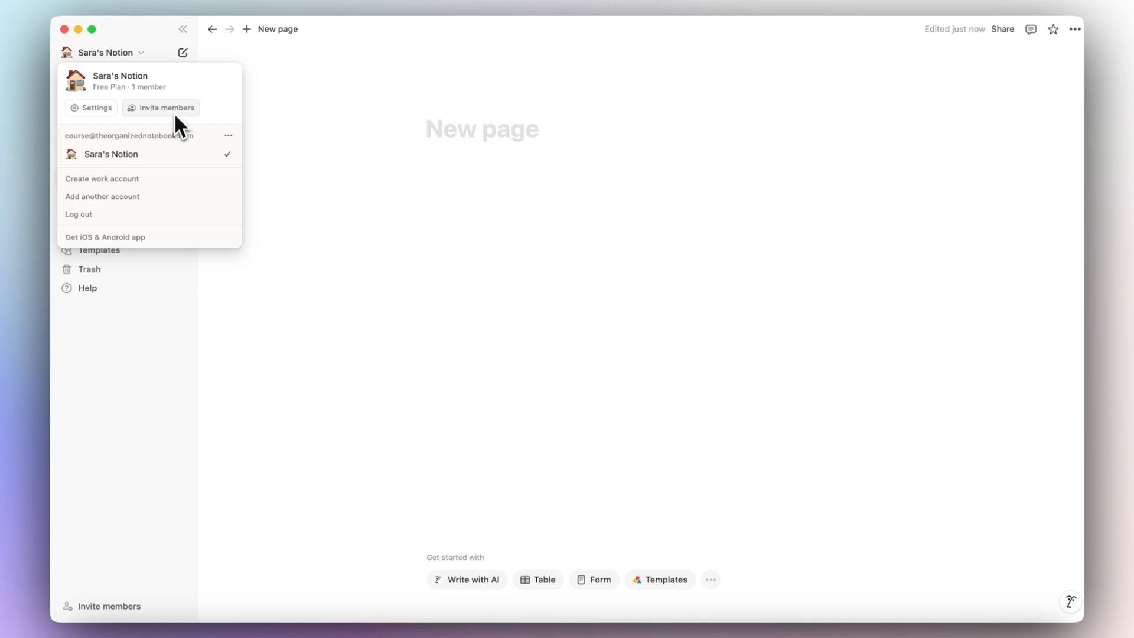
click(229, 137)
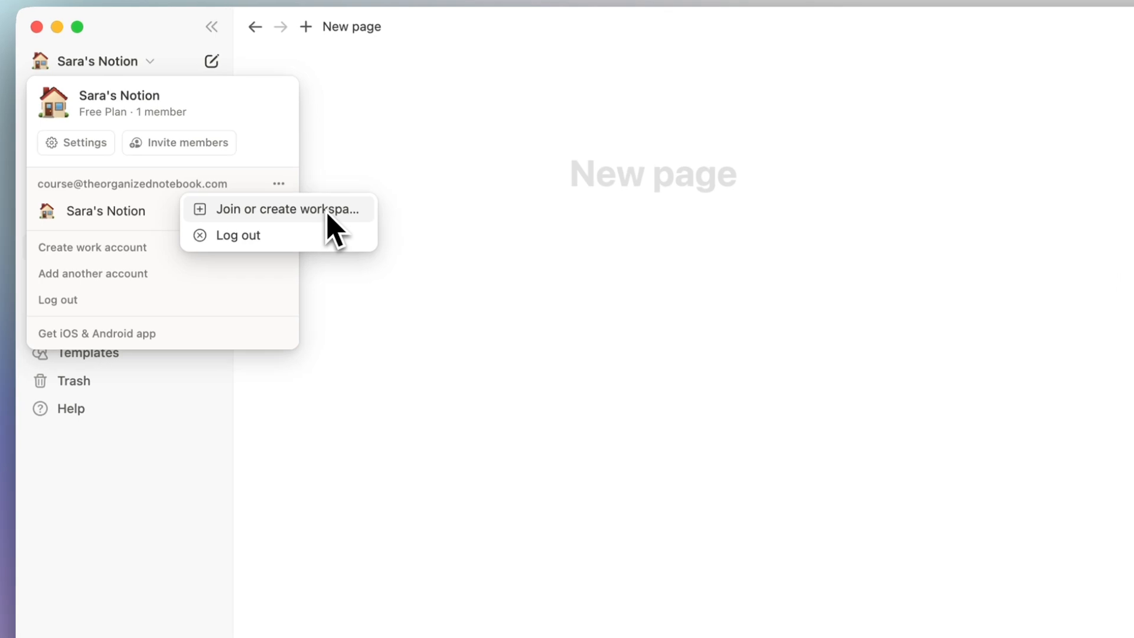
click(158, 222)
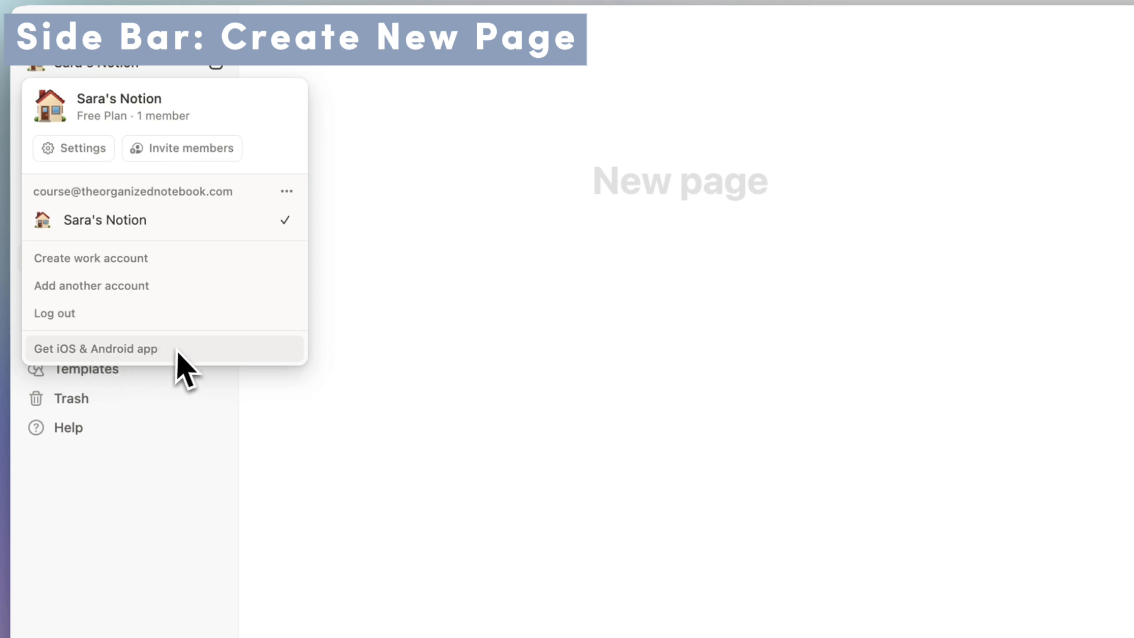
Create a second blank page, move it to Trash, and open the workspace search.
click(195, 398)
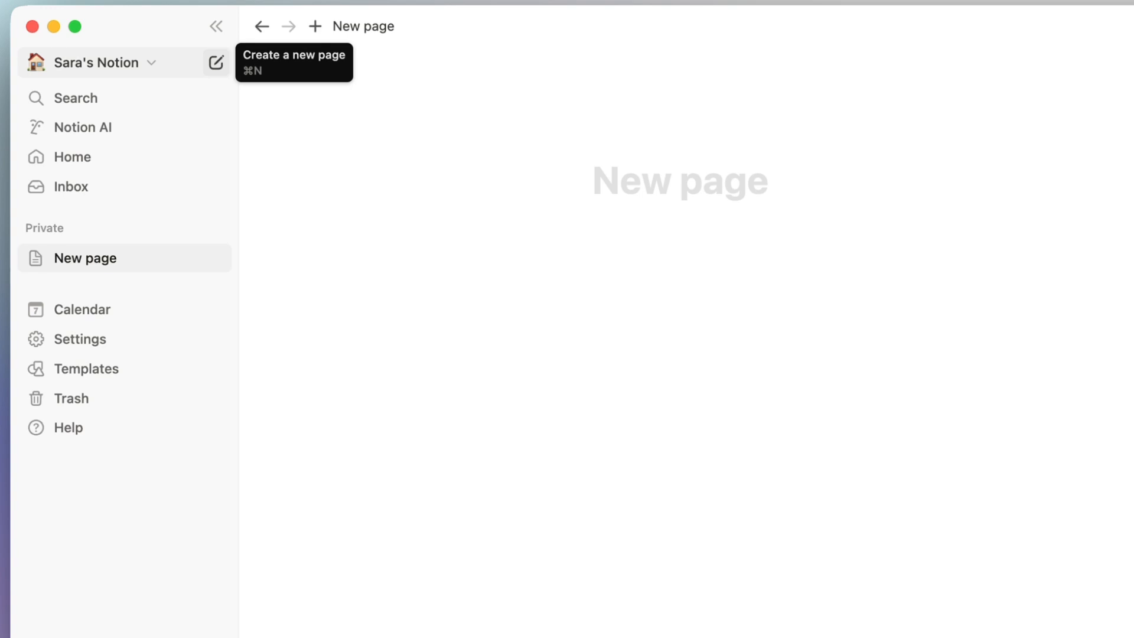
click(215, 62)
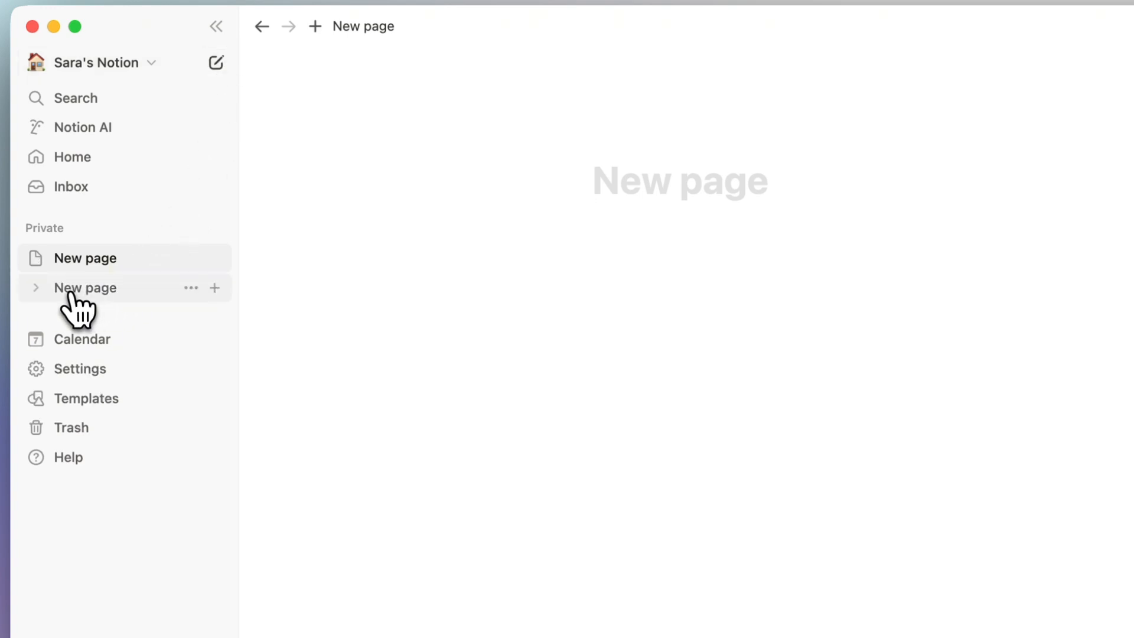
click(192, 287)
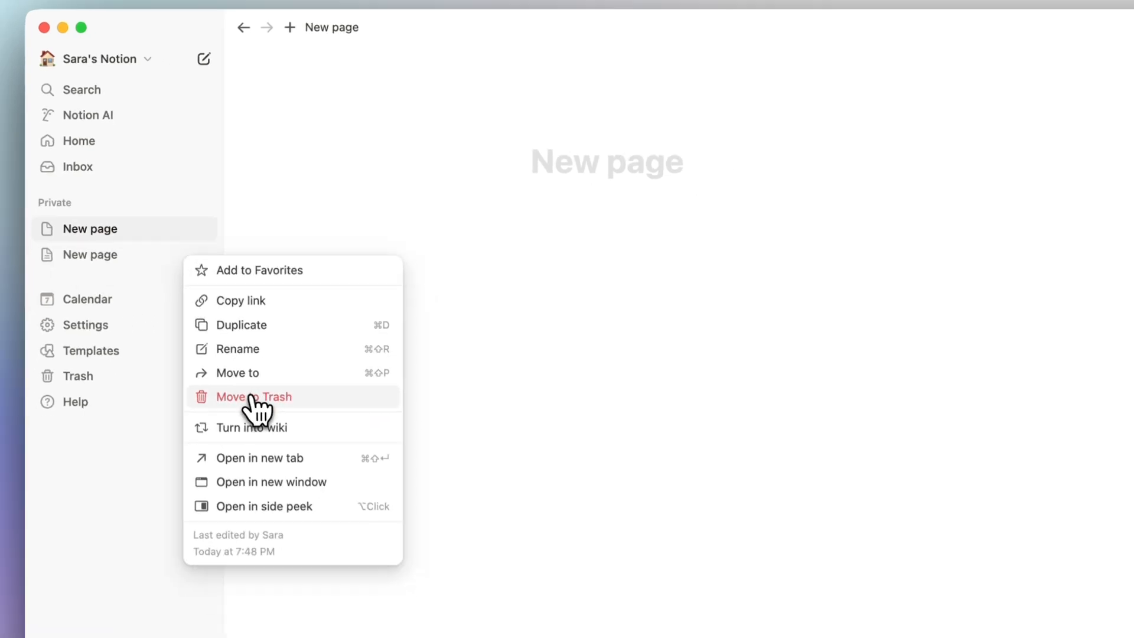
click(254, 397)
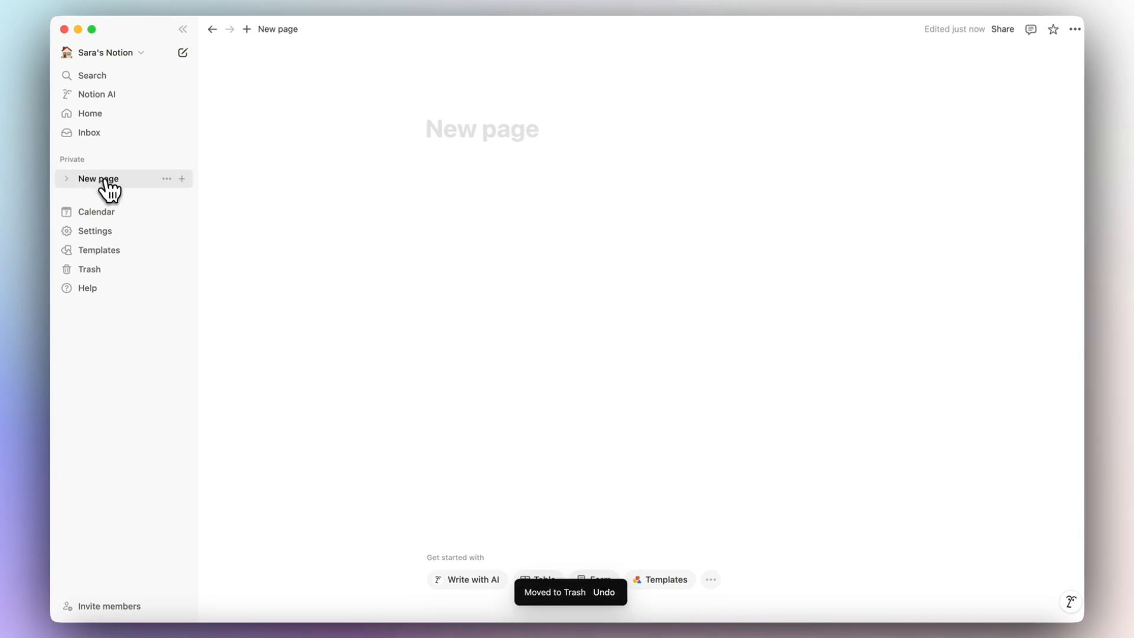
click(89, 76)
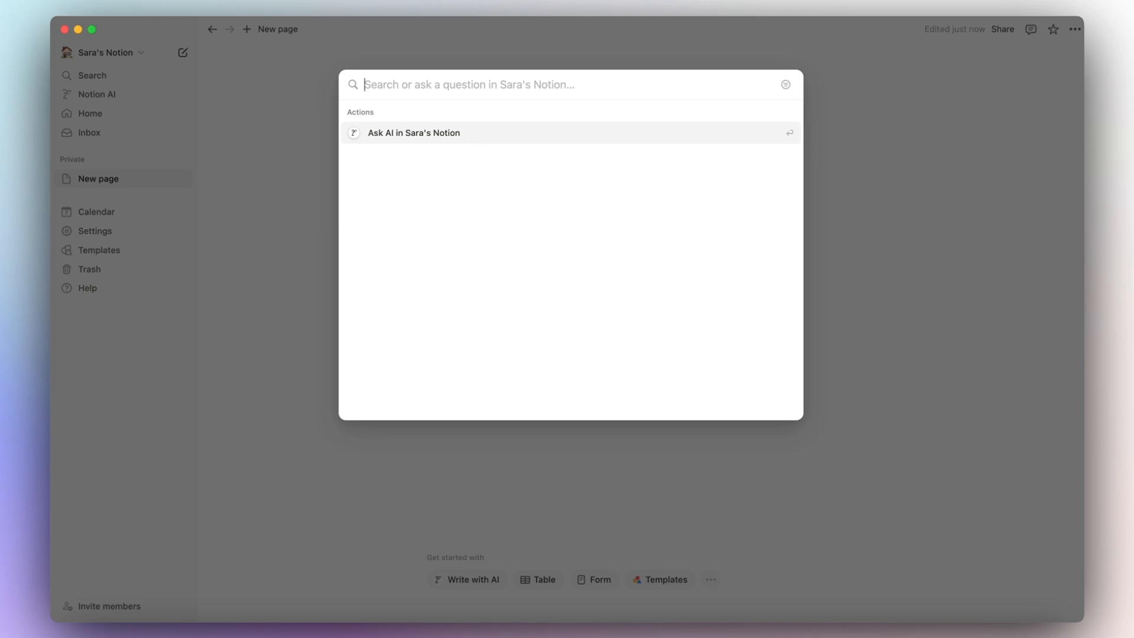
Open the Notion AI chat and review its All sources knowledge list.
key(Escape)
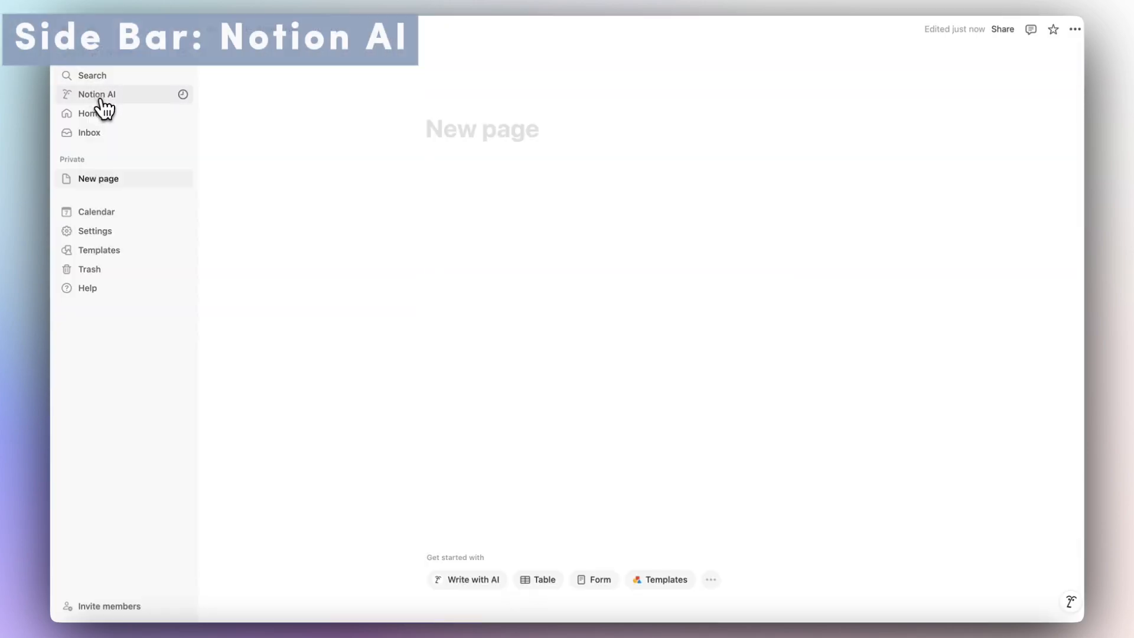
click(99, 99)
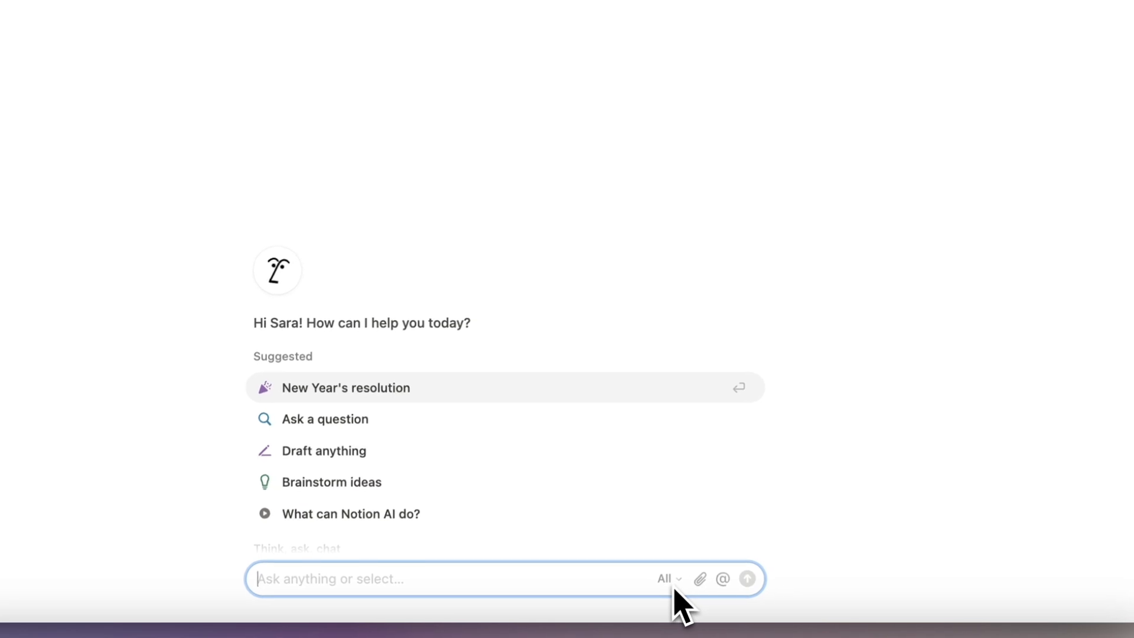
click(673, 584)
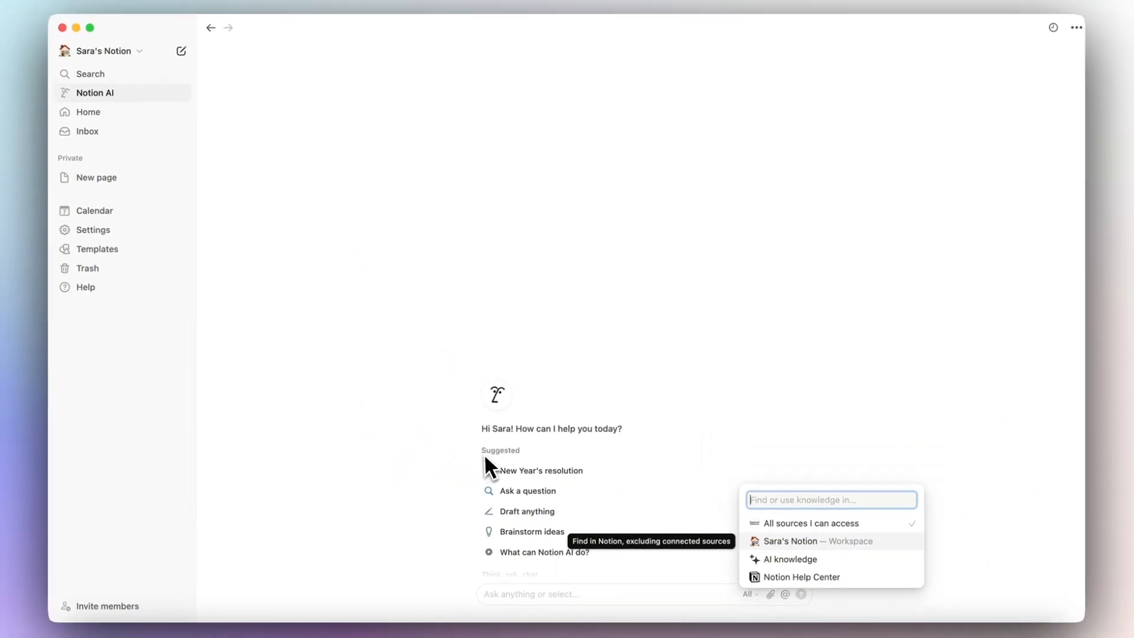
click(105, 94)
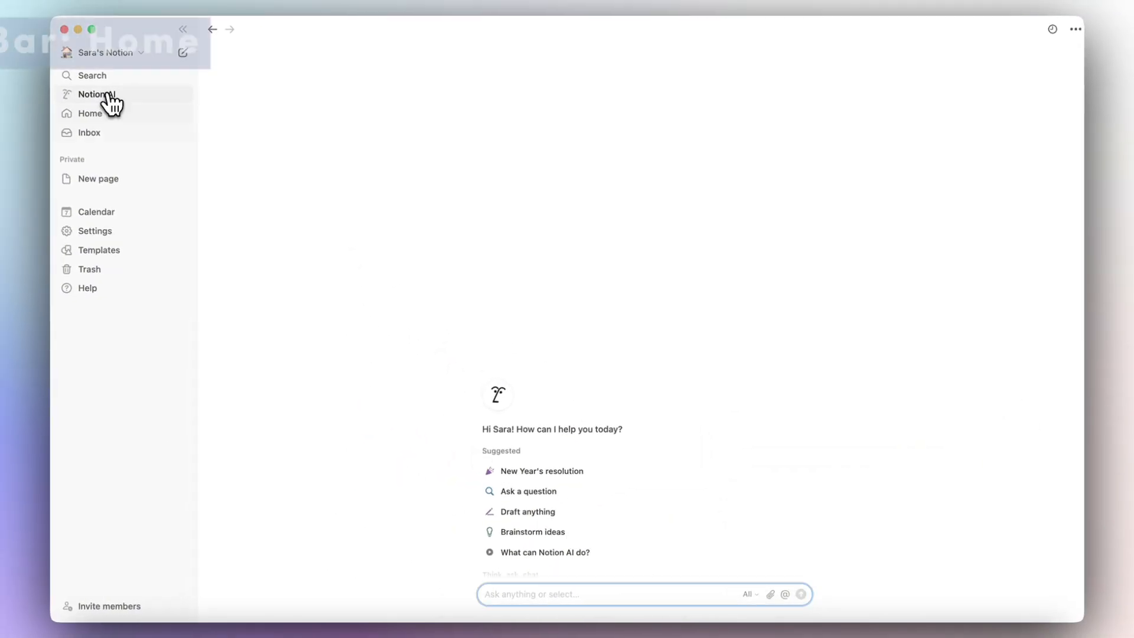
Go to the Home page and scroll through its sections.
click(101, 118)
click(103, 120)
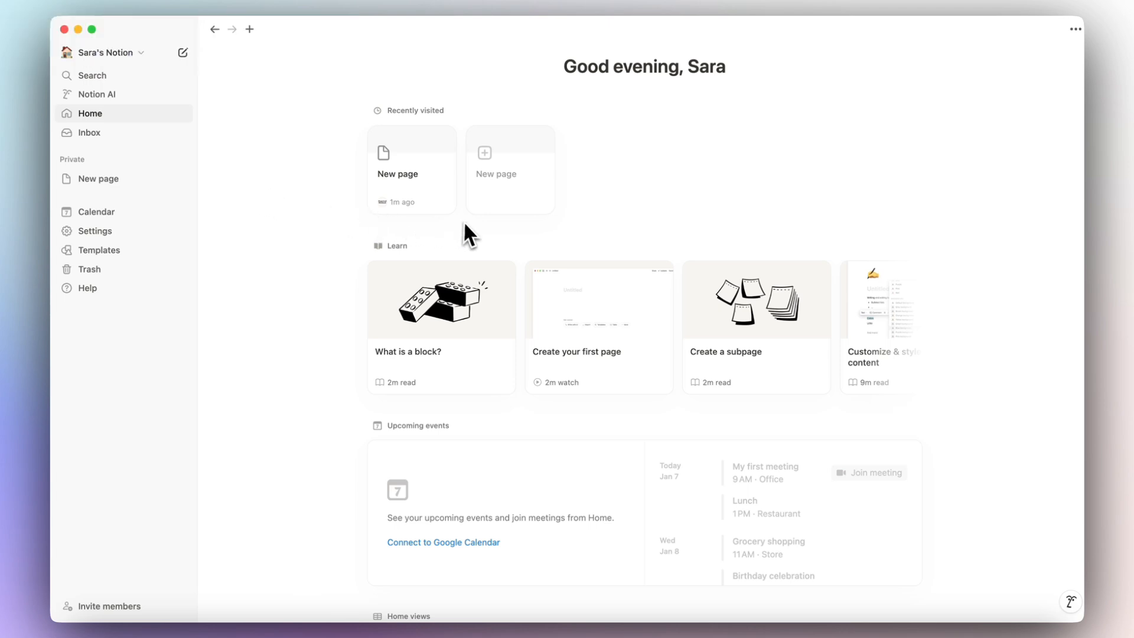
scroll(513, 232, down, 2)
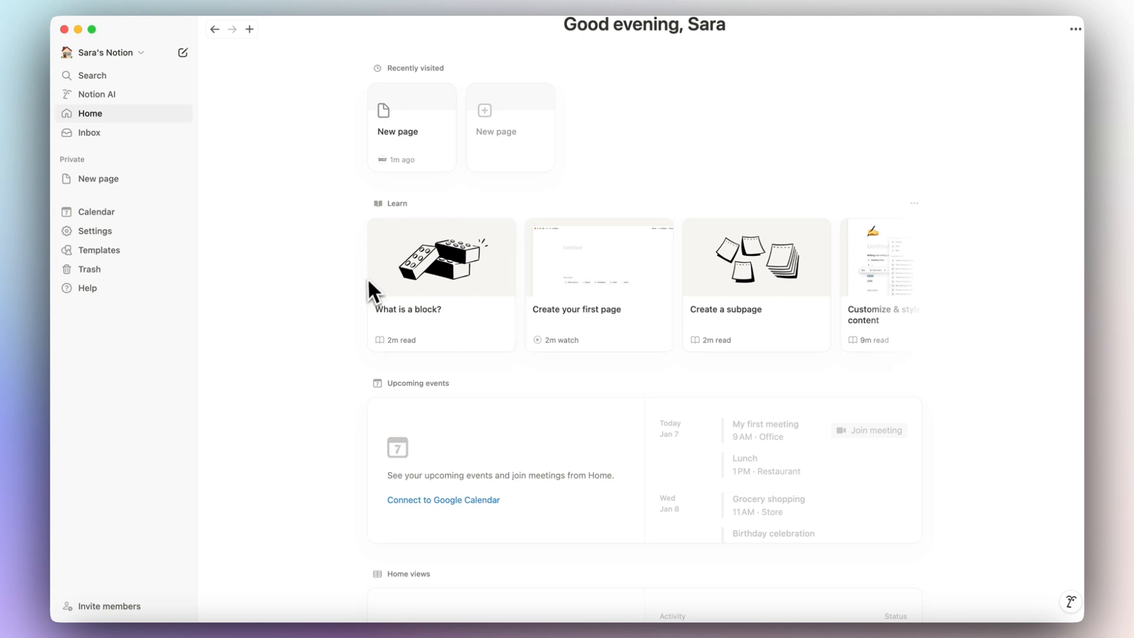
scroll(334, 378, down, 4)
scroll(405, 224, down, 4)
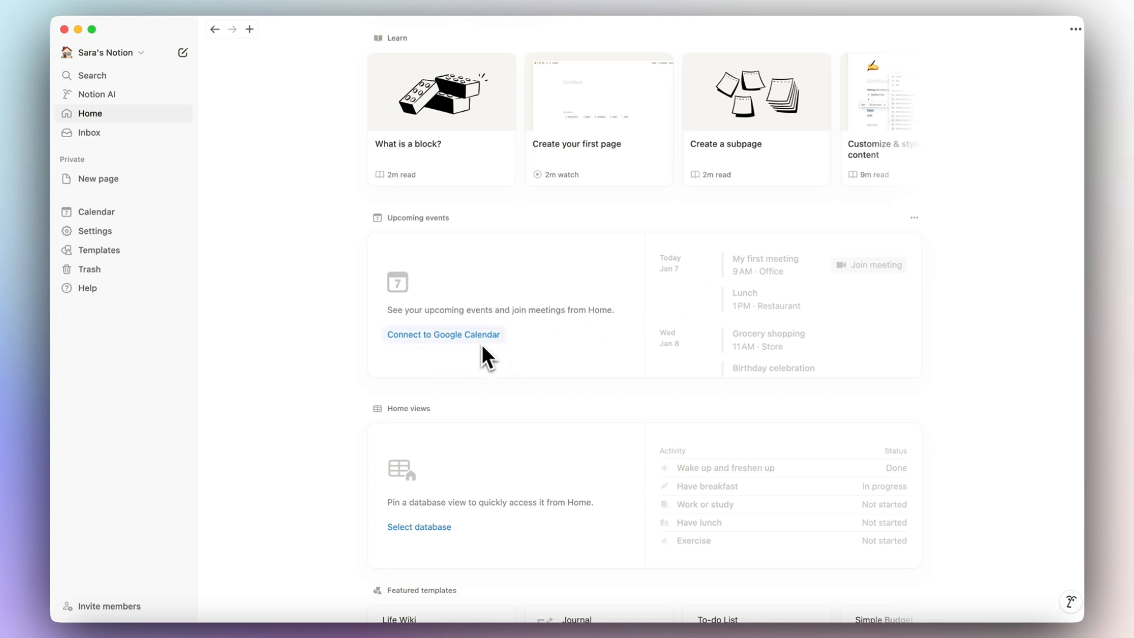
scroll(491, 390, down, 3)
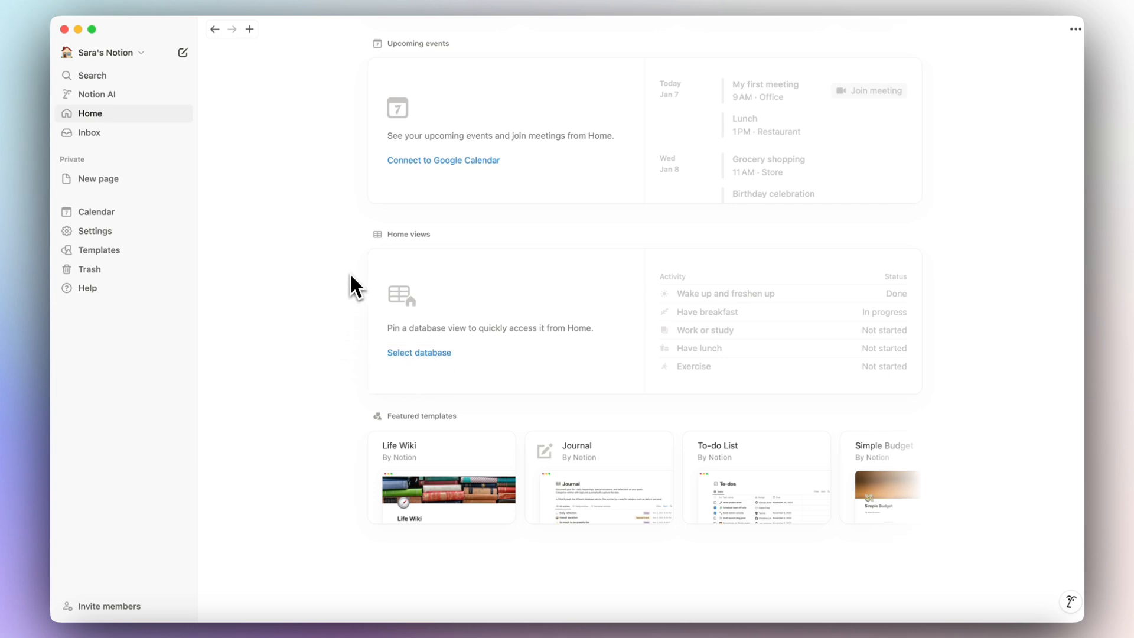
scroll(313, 263, up, 6)
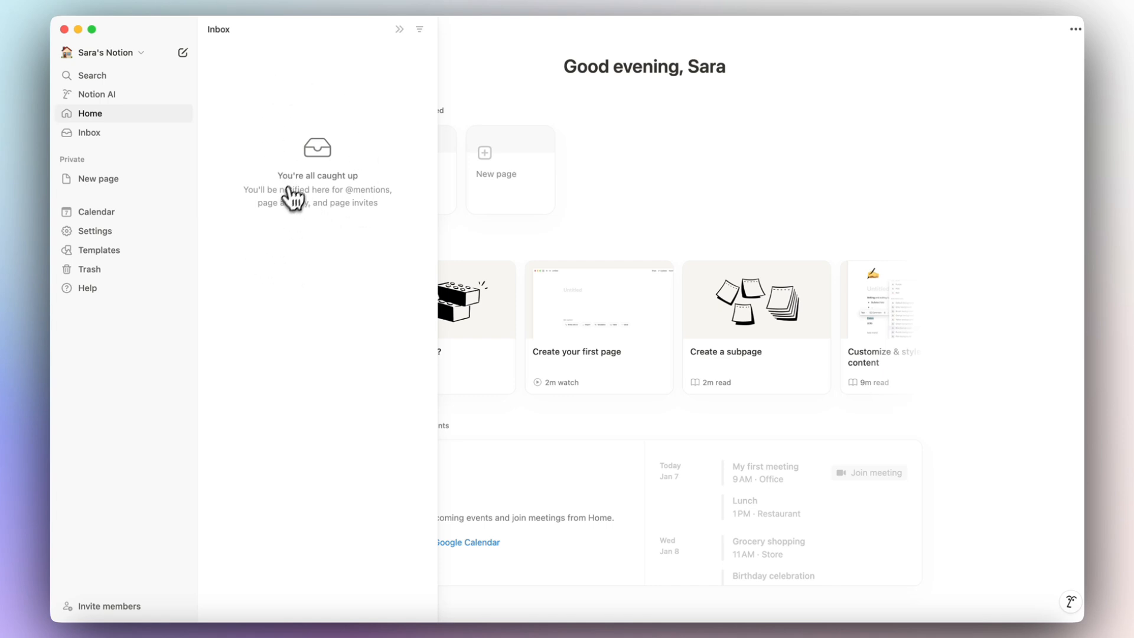
Check the Inbox filter options, lock the pane open, then collapse the Inbox.
click(419, 30)
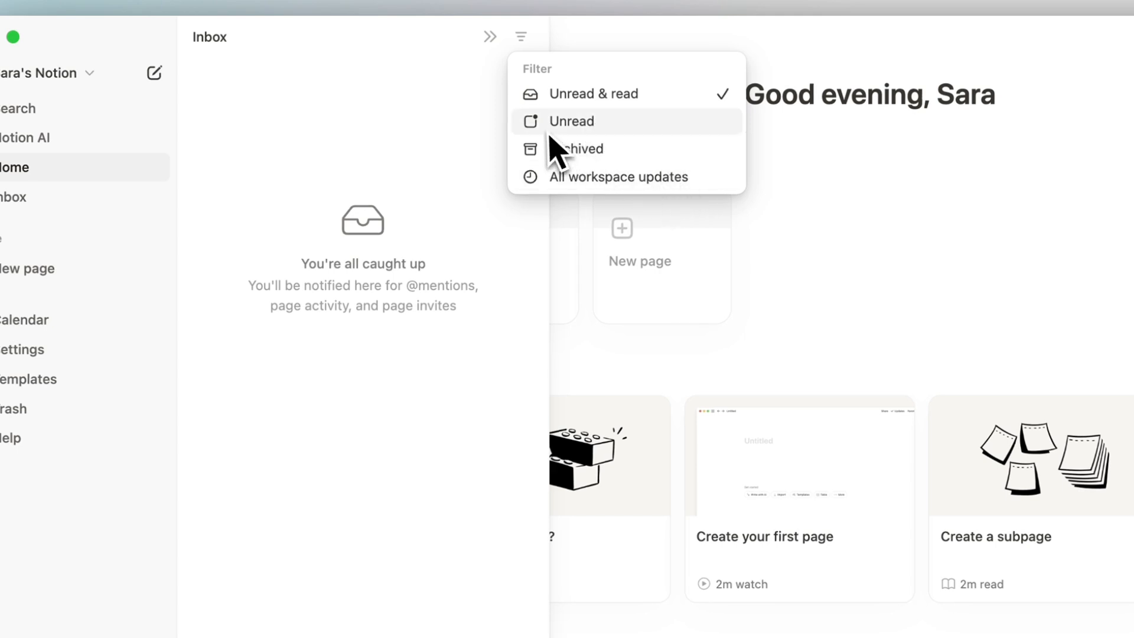
click(494, 68)
click(497, 46)
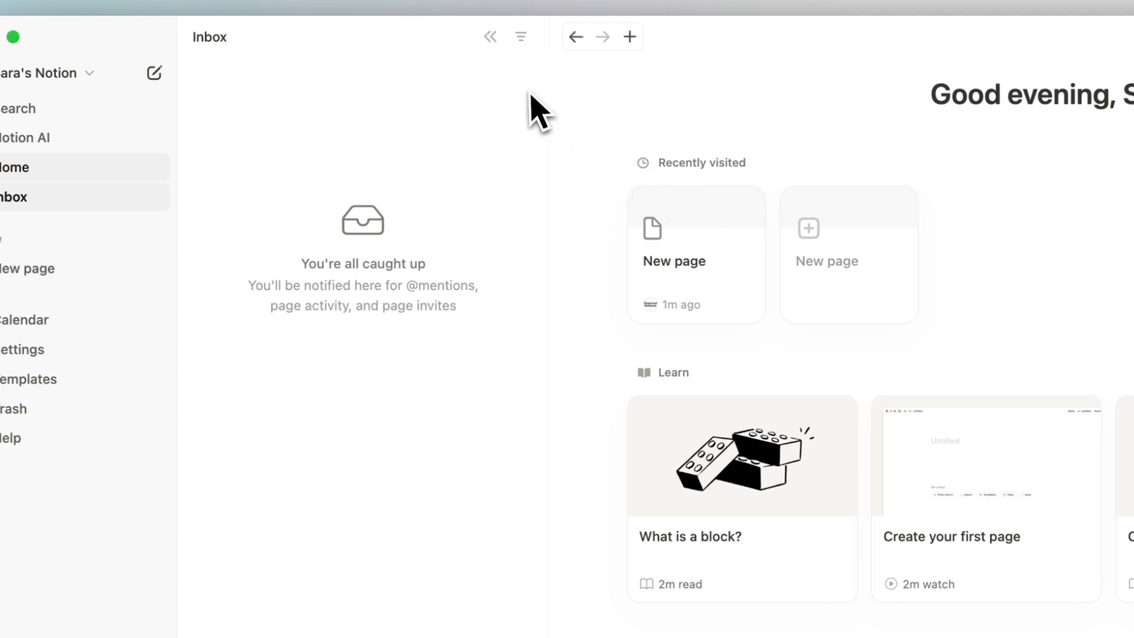
click(495, 38)
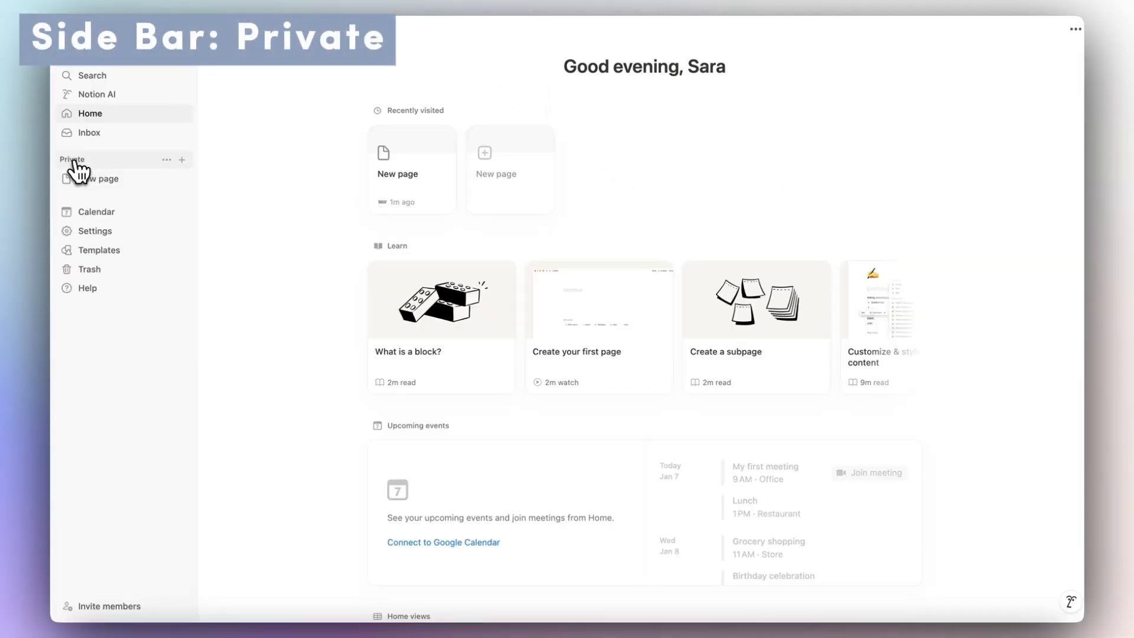
Invite a collaborator by e-mail to New page, then move it back under Private.
click(88, 179)
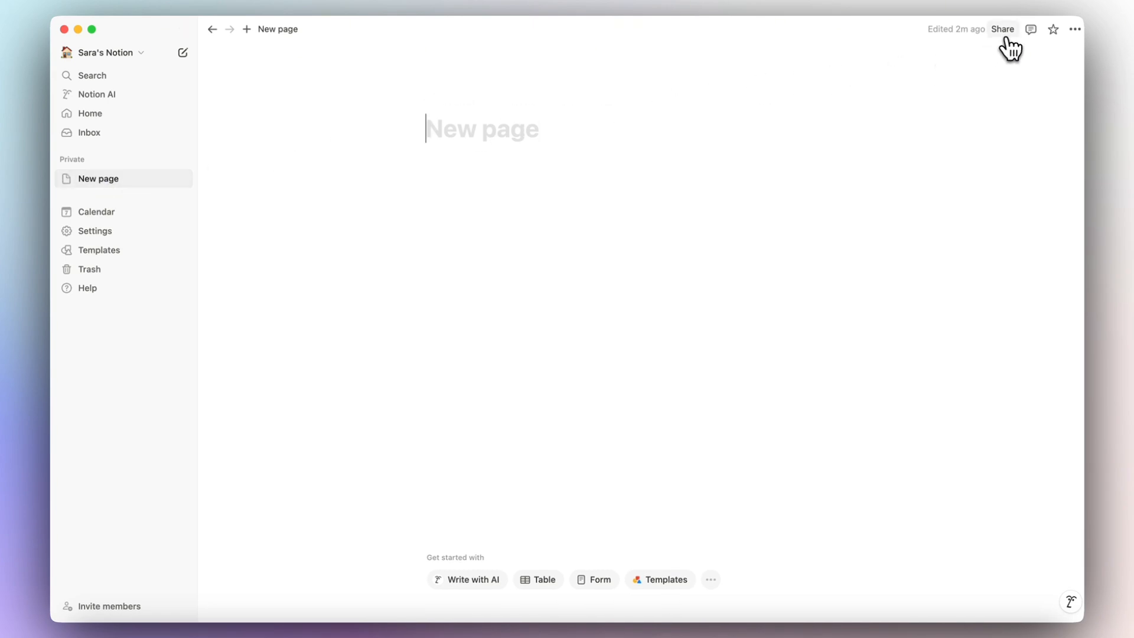
click(1002, 42)
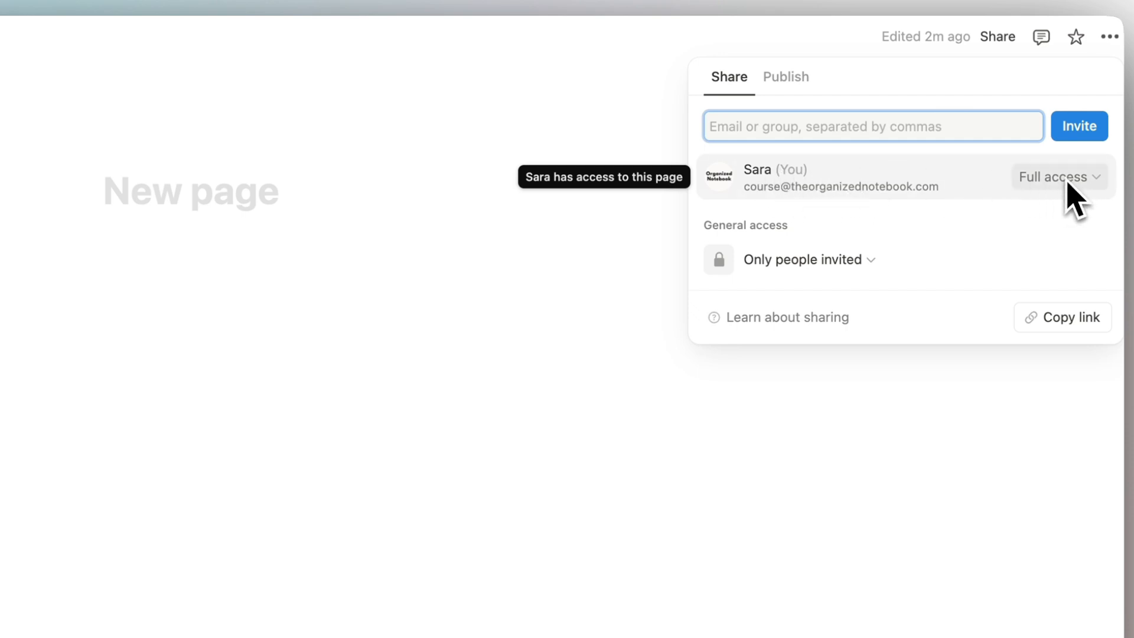
click(845, 127)
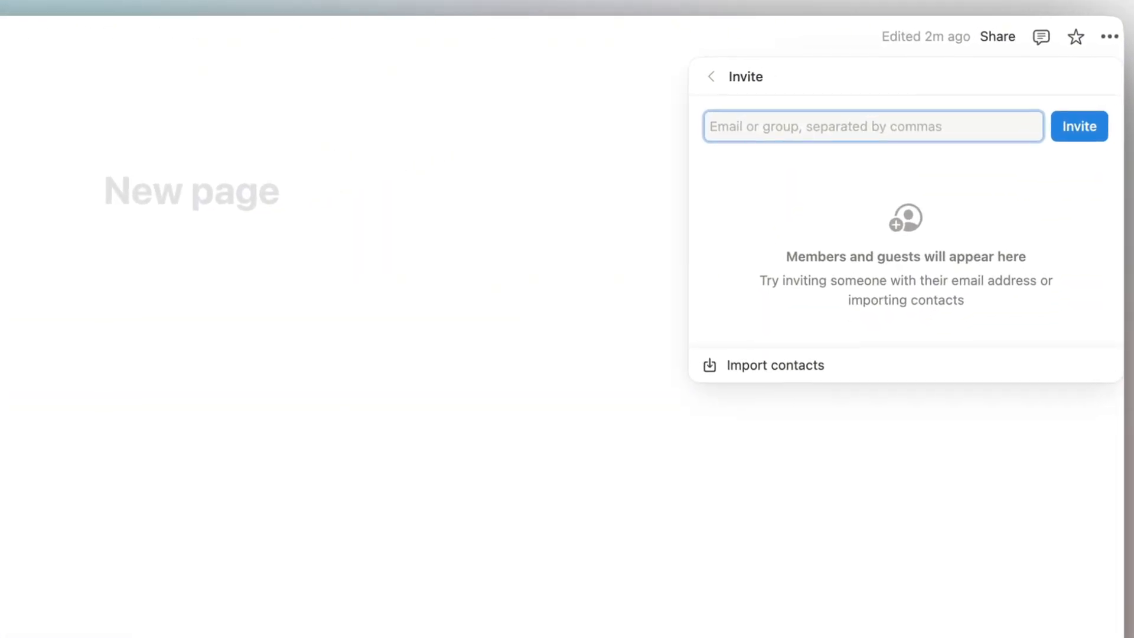
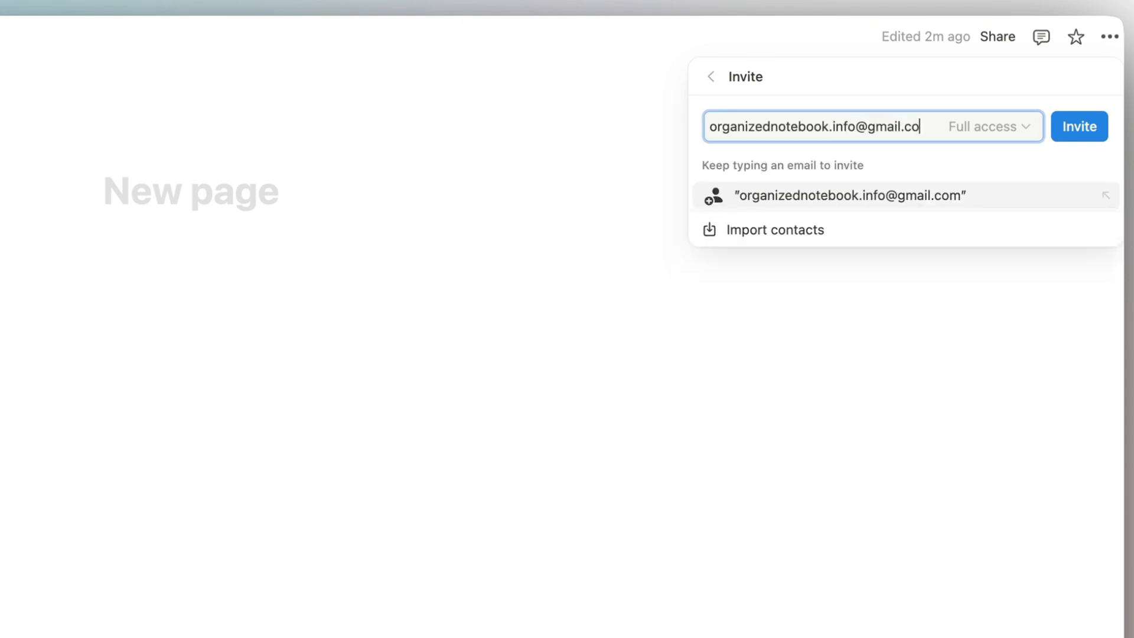
click(894, 202)
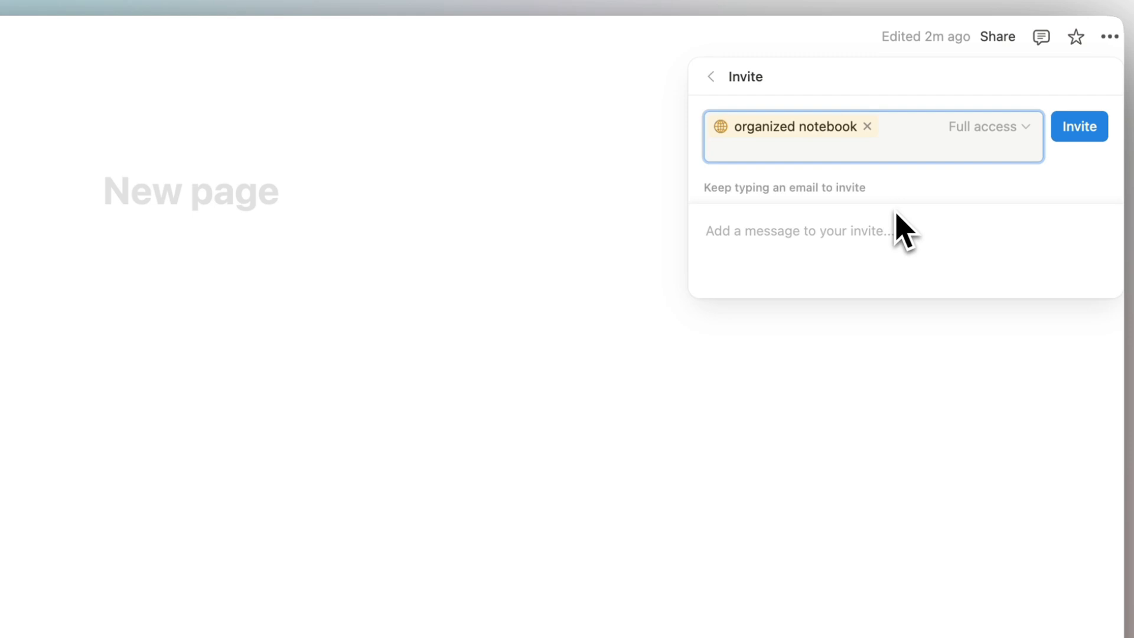
click(1070, 131)
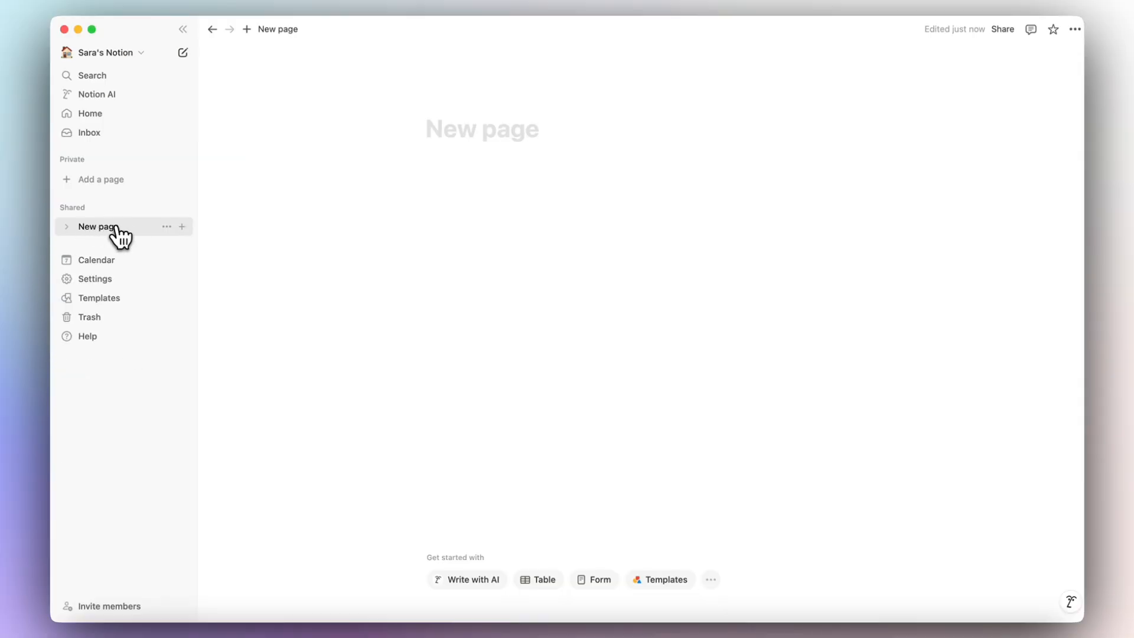
drag(125, 232, 111, 171)
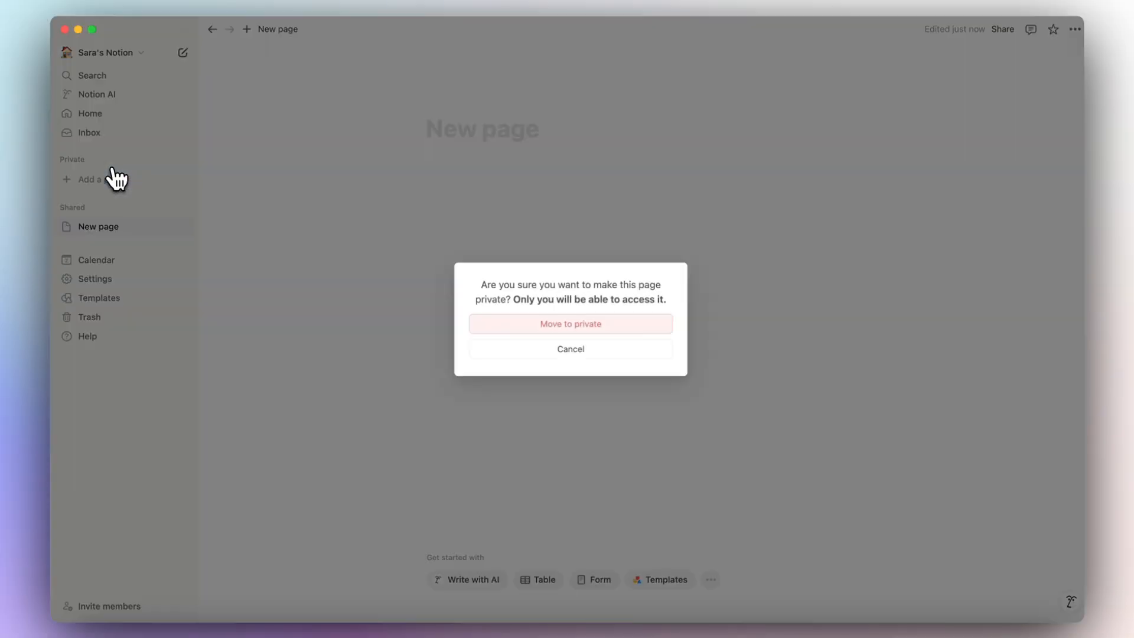
click(525, 324)
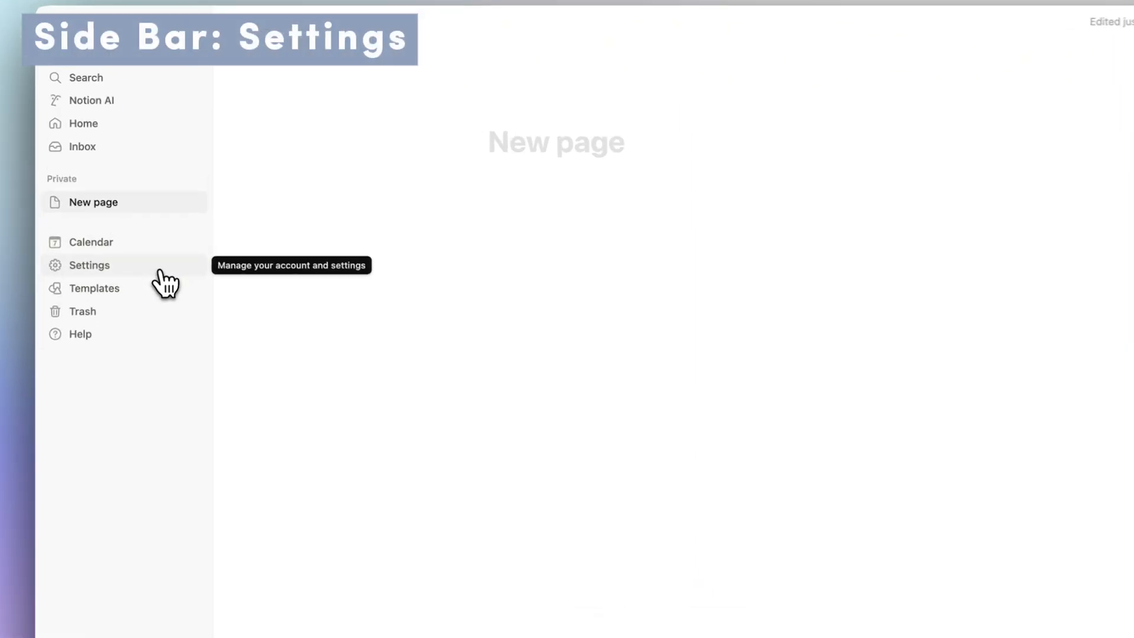
click(161, 269)
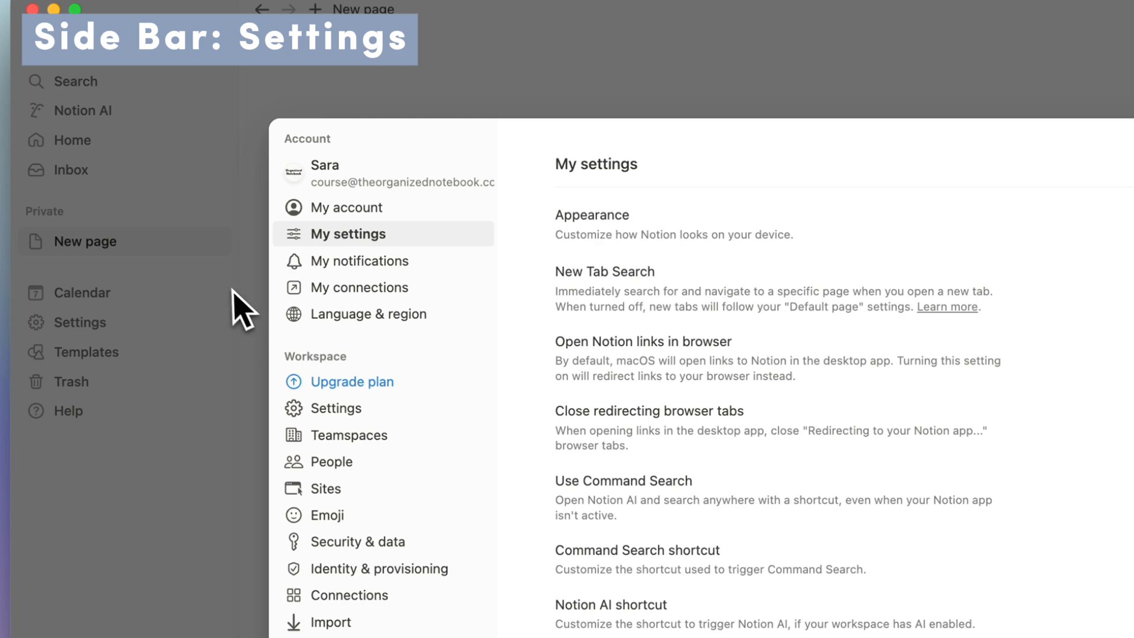
click(242, 307)
click(95, 45)
click(99, 129)
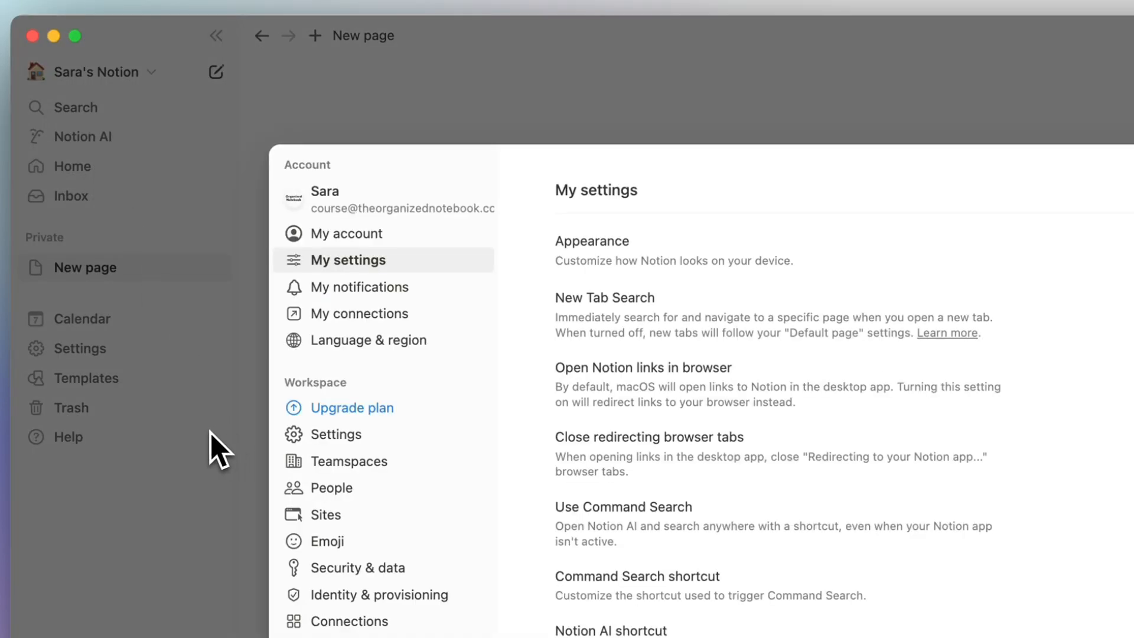
click(210, 433)
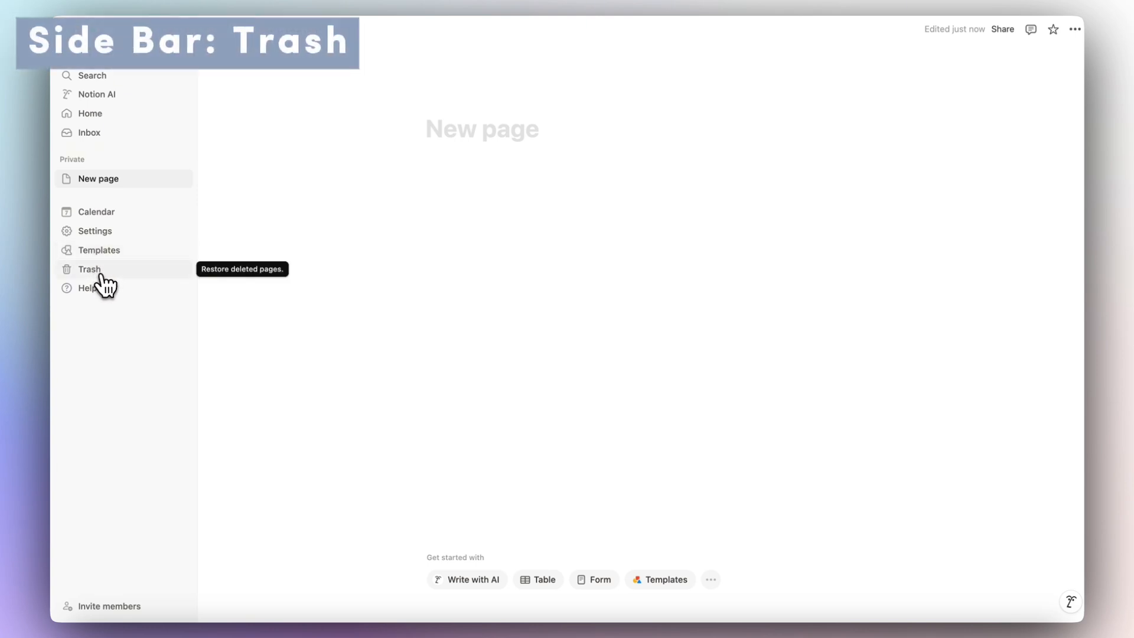
Browse the deleted pages in Trash, then open Help & documentation online.
click(101, 274)
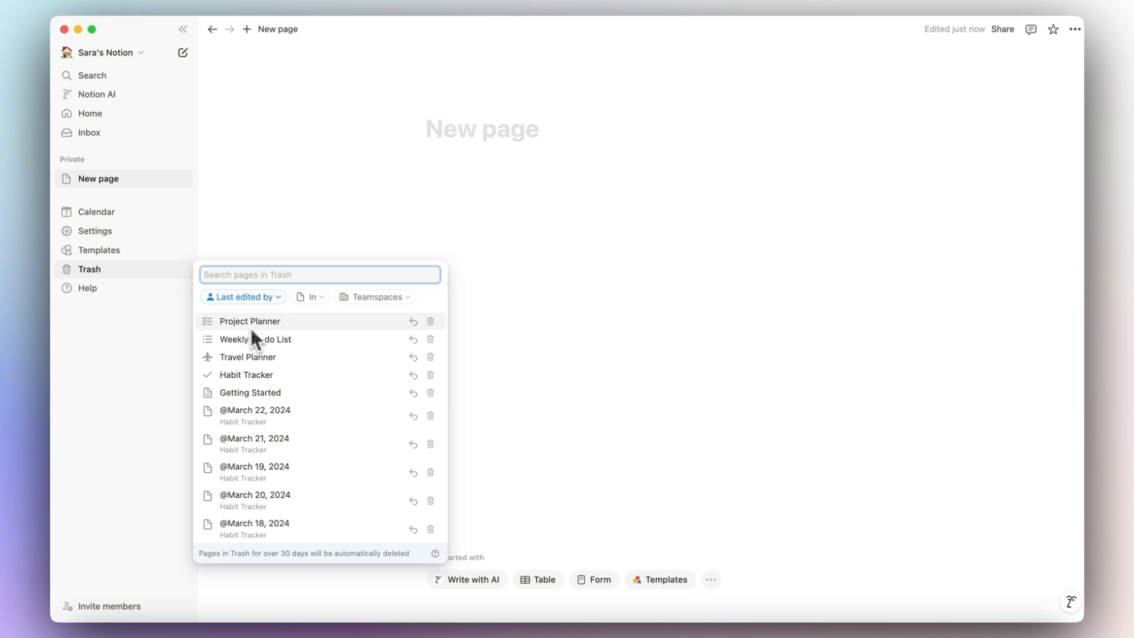
scroll(245, 496, down, 2)
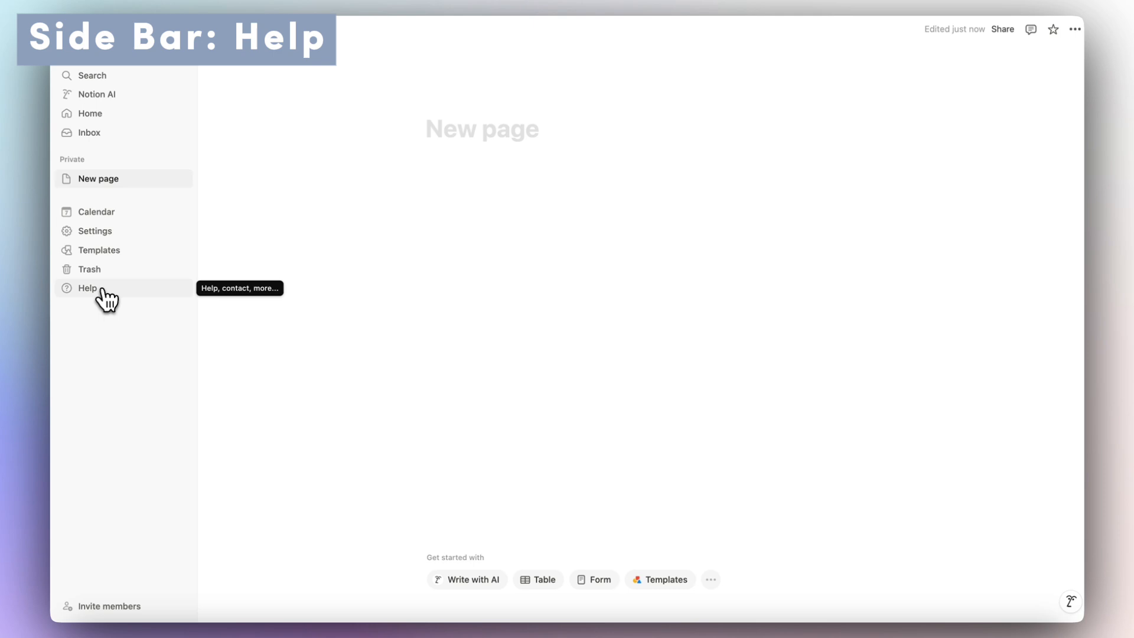
click(103, 291)
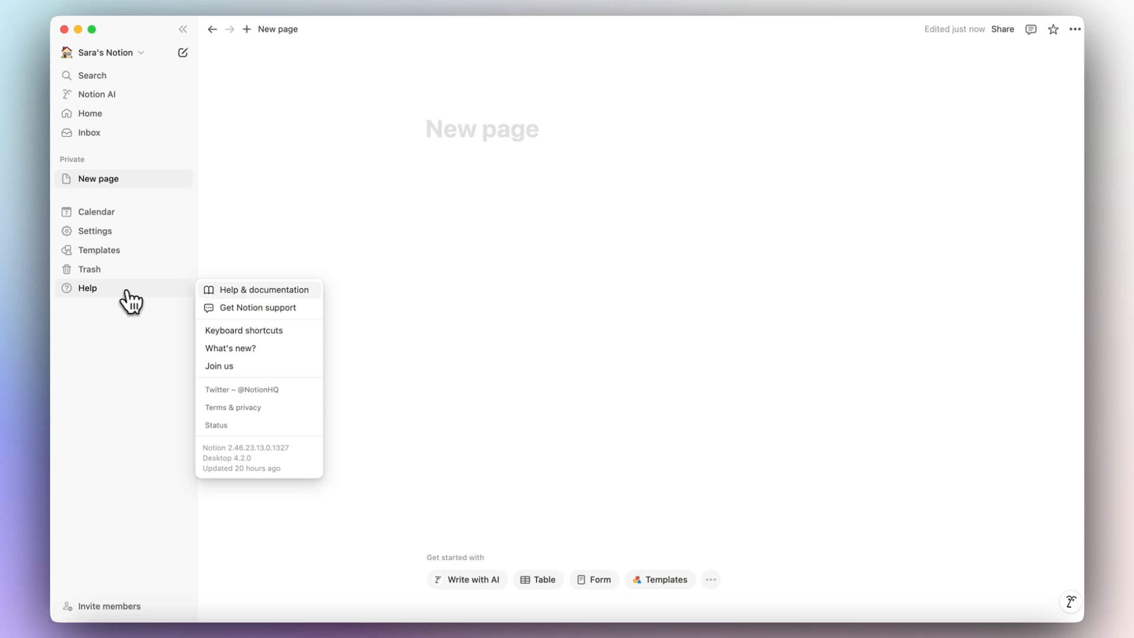
click(252, 290)
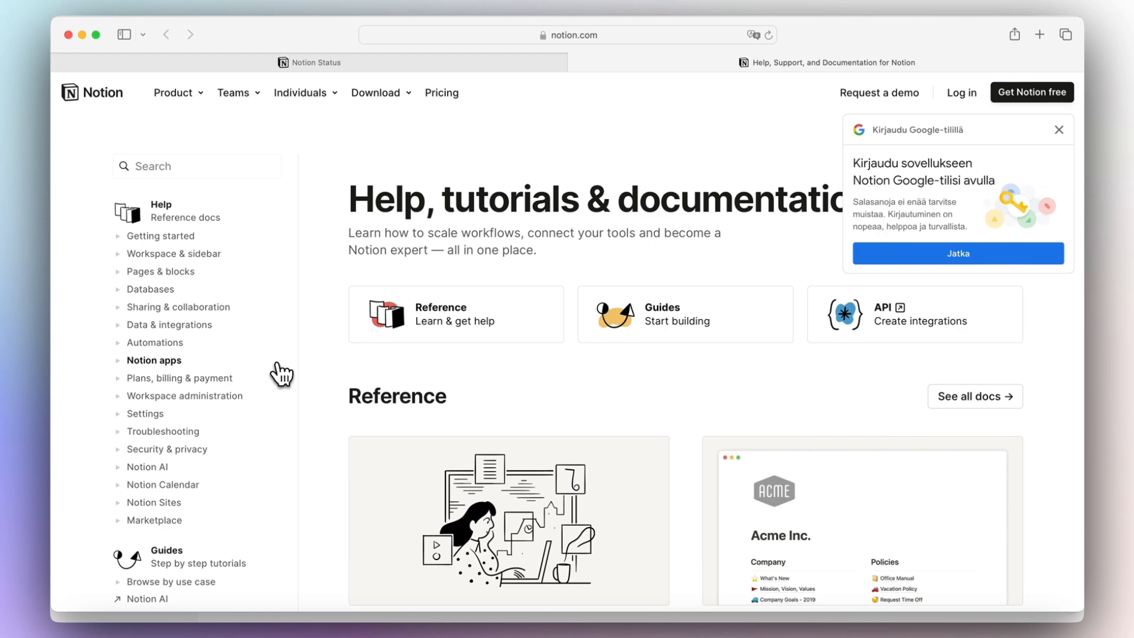
Close the Google sign-in popup and scroll down to the Reference guides.
click(1059, 130)
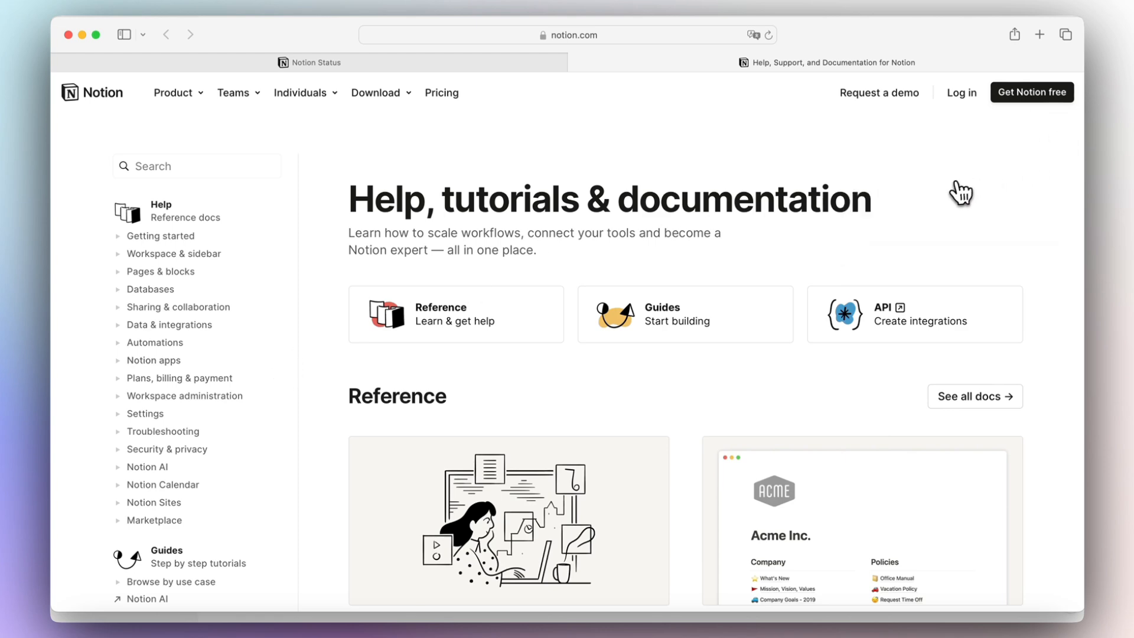
scroll(920, 210, down, 5)
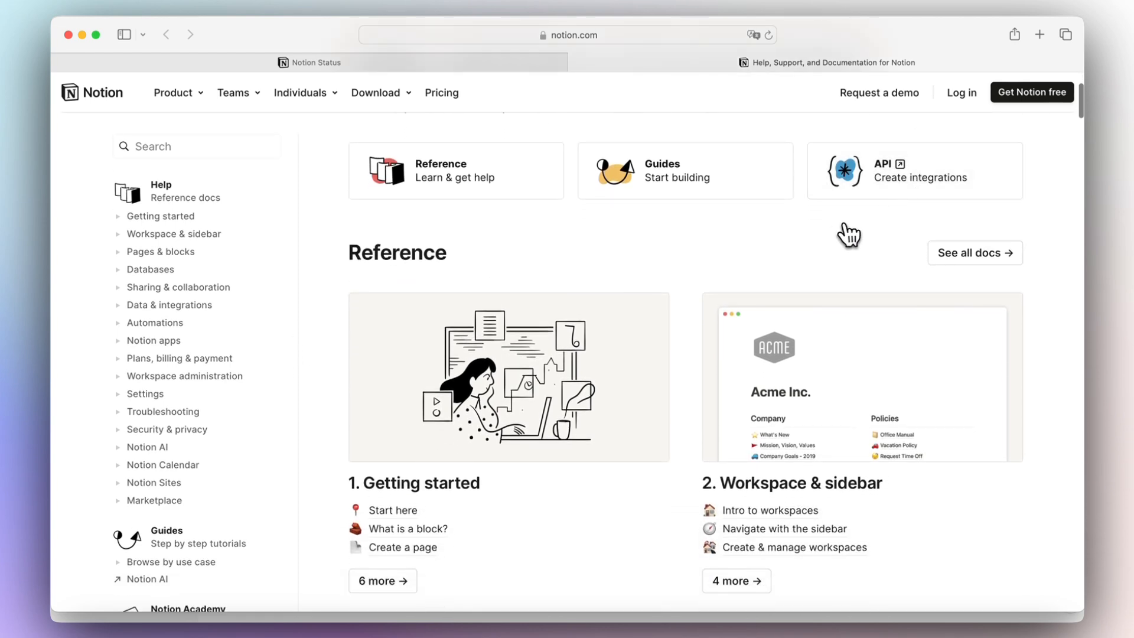
scroll(844, 229, down, 2)
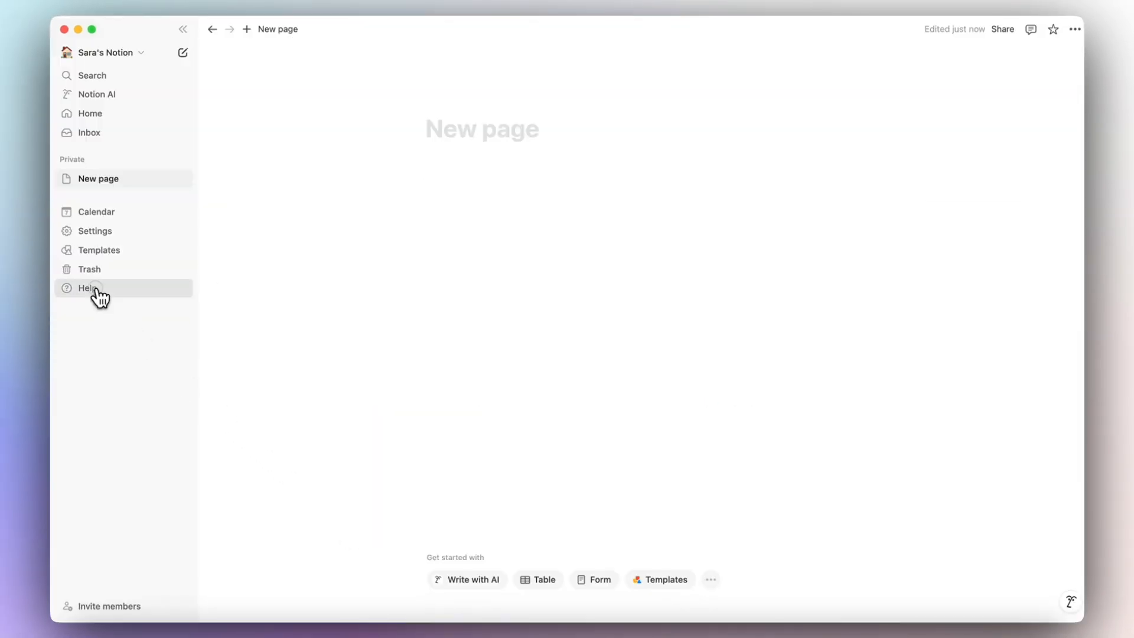
Start a Notion Support chat, then open the Keyboard shortcuts help article.
click(90, 290)
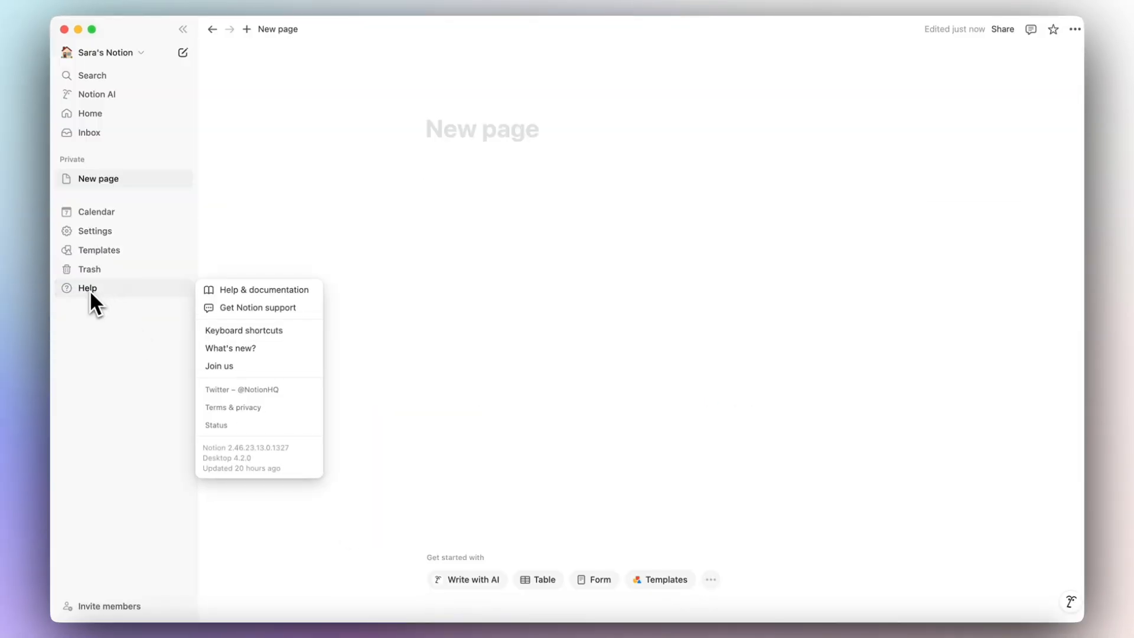
click(267, 309)
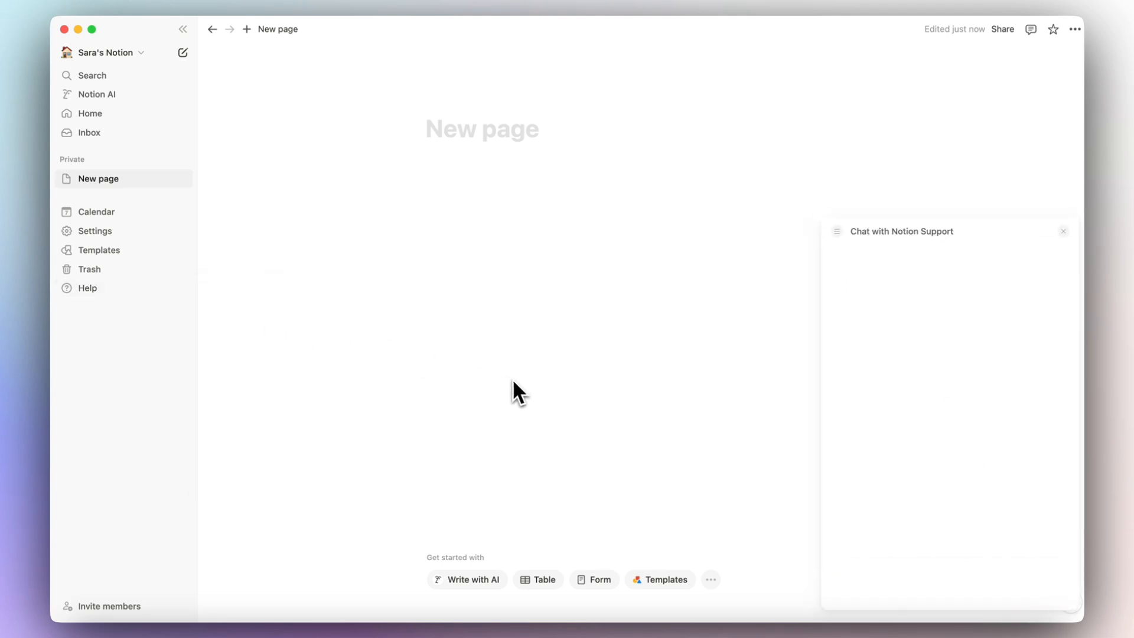
click(87, 288)
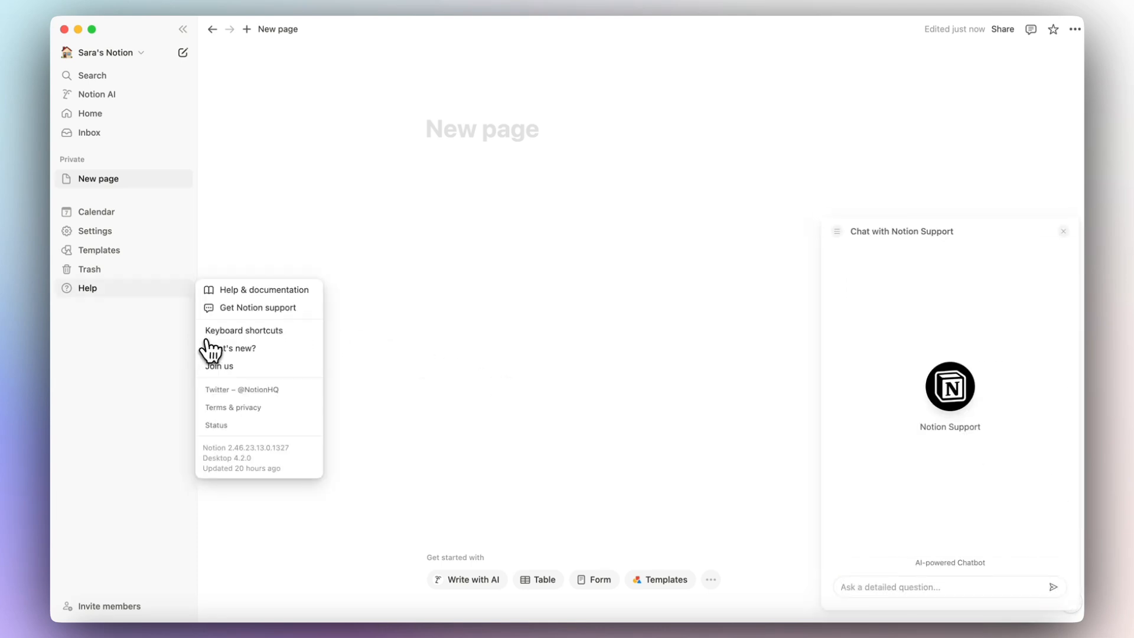
click(245, 335)
scroll(350, 408, down, 2)
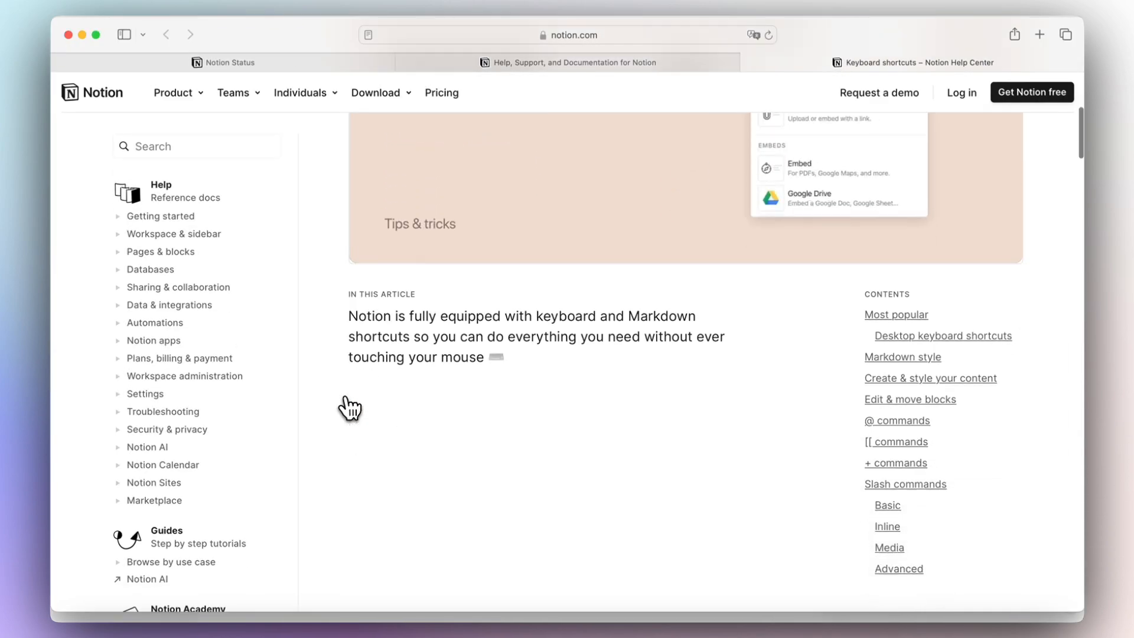
Scroll to the Most popular and Desktop shortcut lists, then bring Notion forward and open Help.
scroll(350, 407, down, 10)
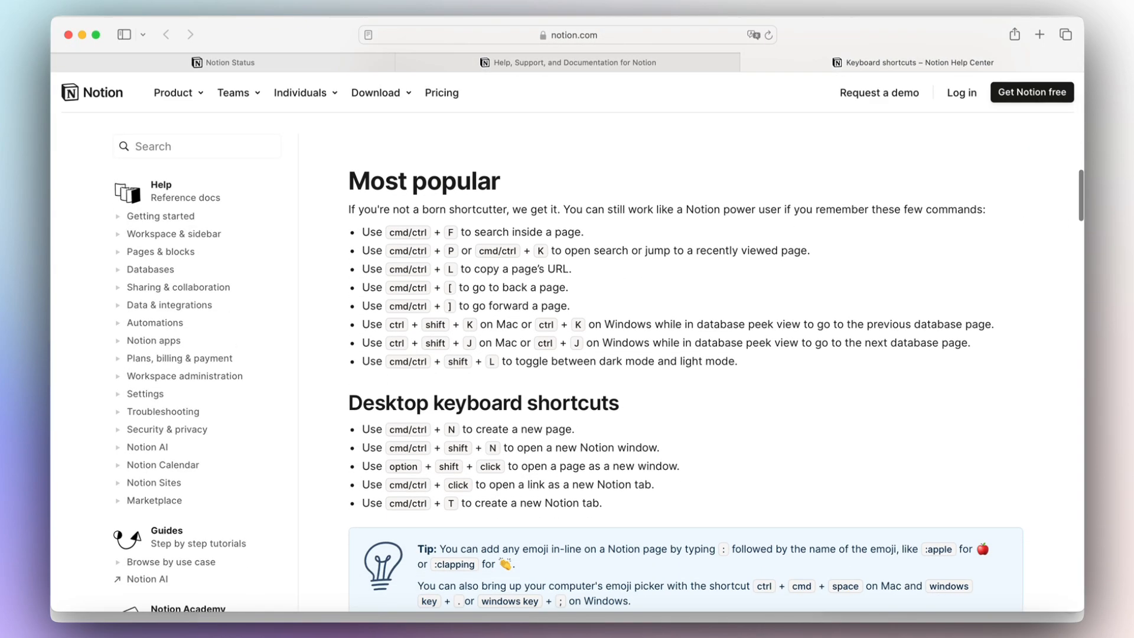
scroll(686, 378, down, 1)
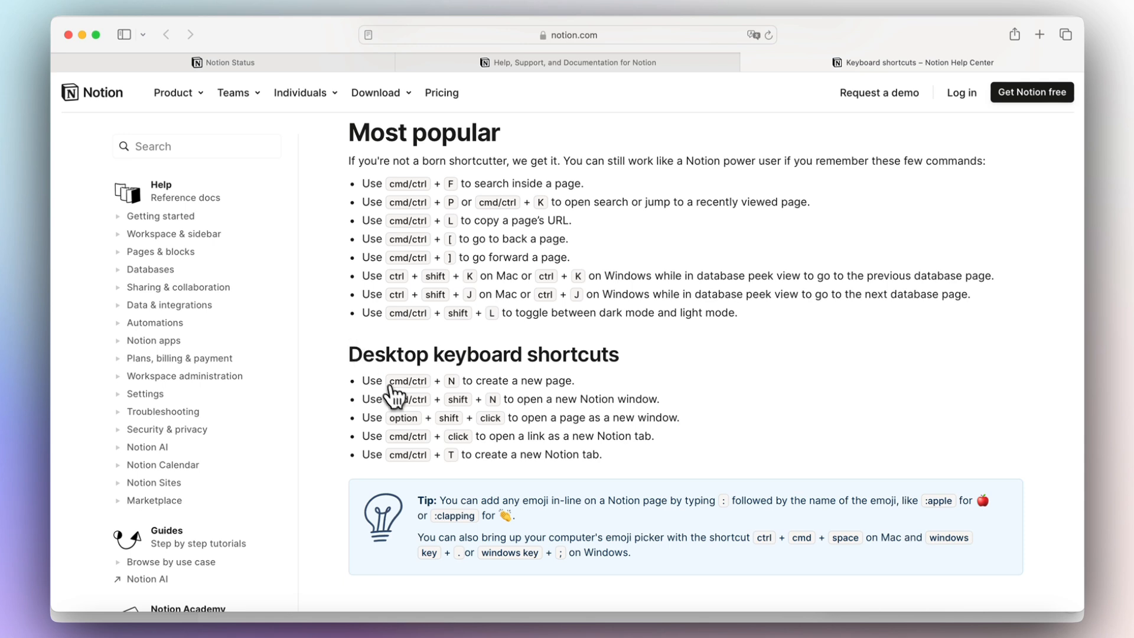
click(479, 629)
click(87, 289)
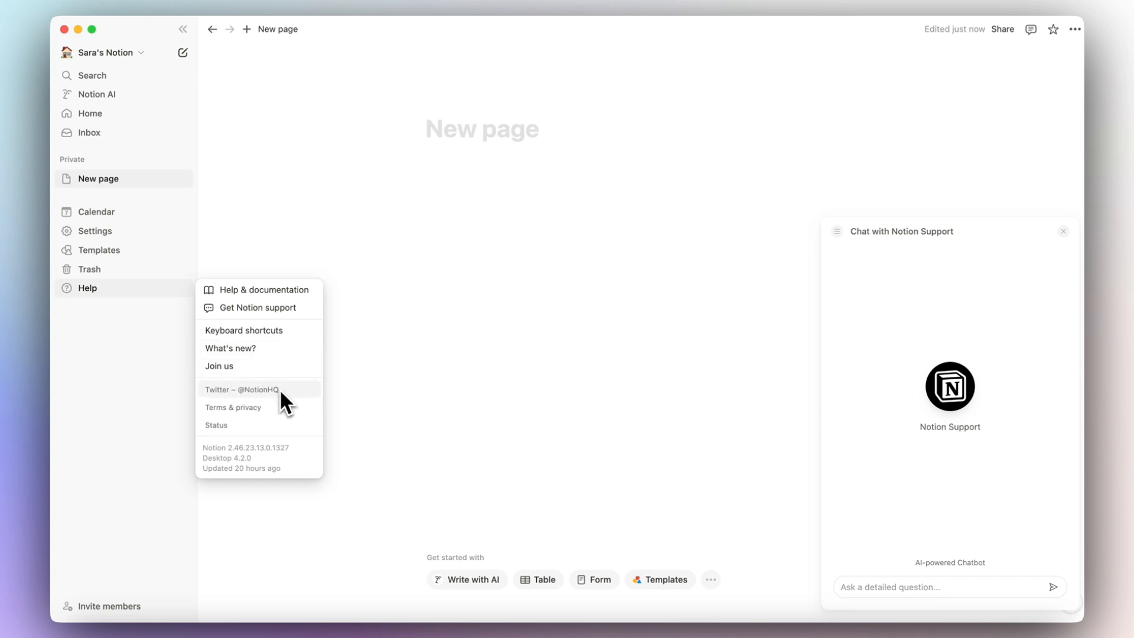
Open Status from the Help menu to confirm all Notion systems are operational.
click(218, 431)
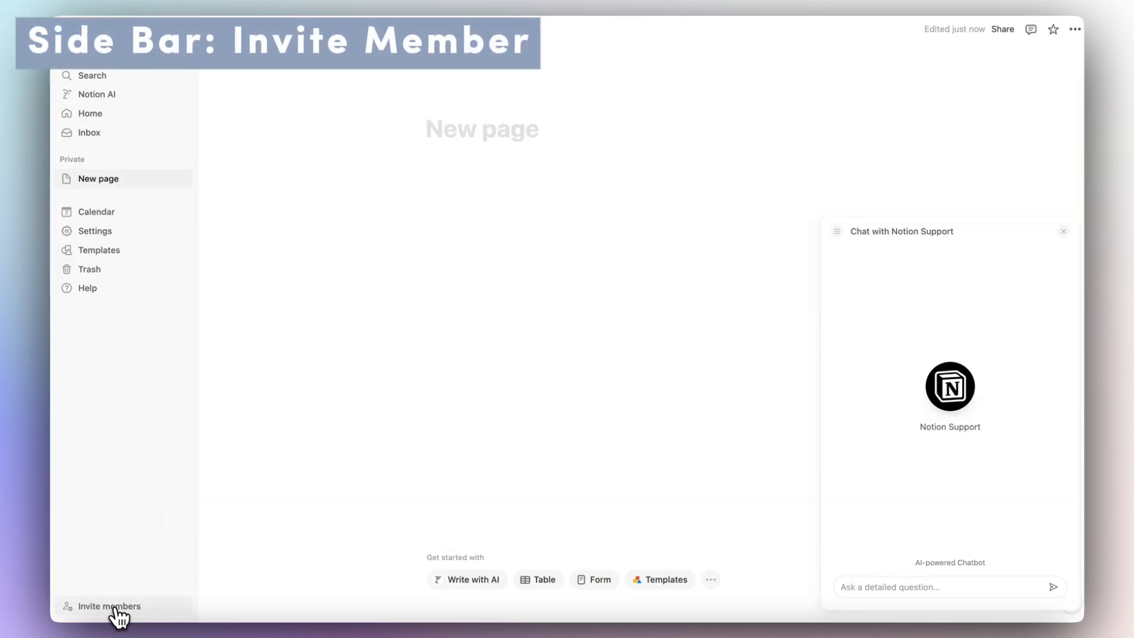
Open the Invite members dialog and review the role options, keeping Workspace owner.
click(114, 607)
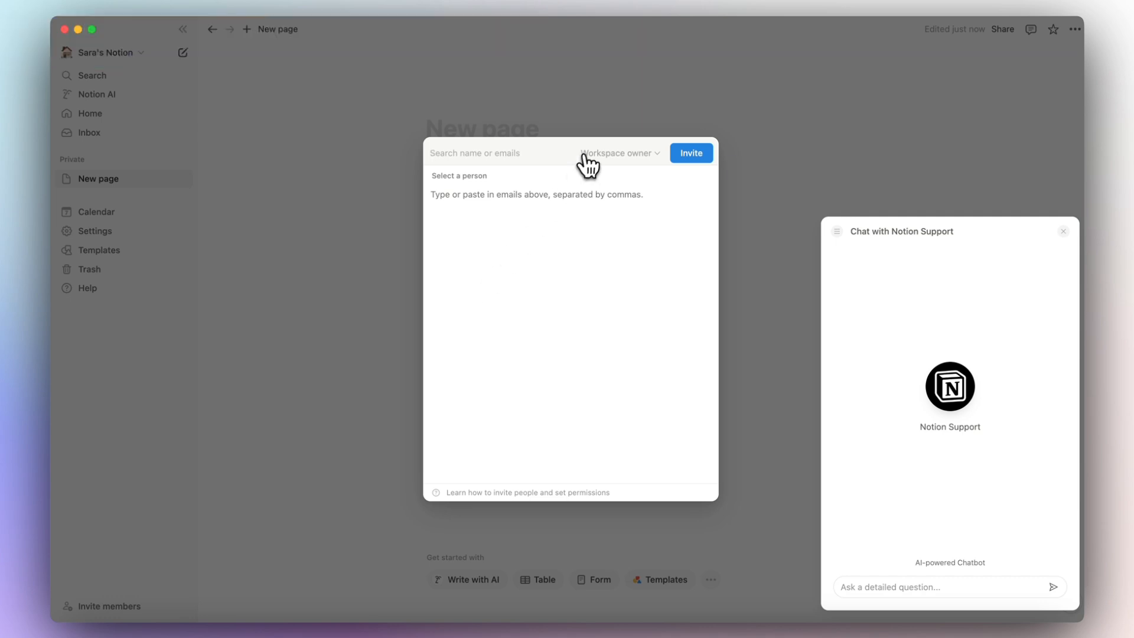
click(617, 155)
mouse_move(628, 230)
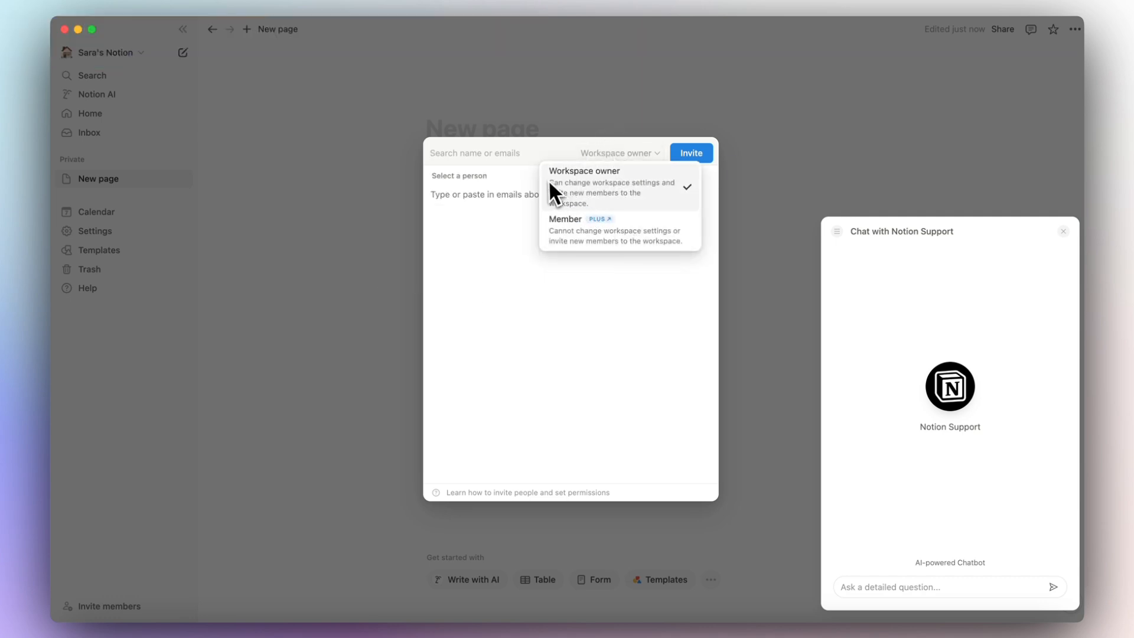
click(518, 168)
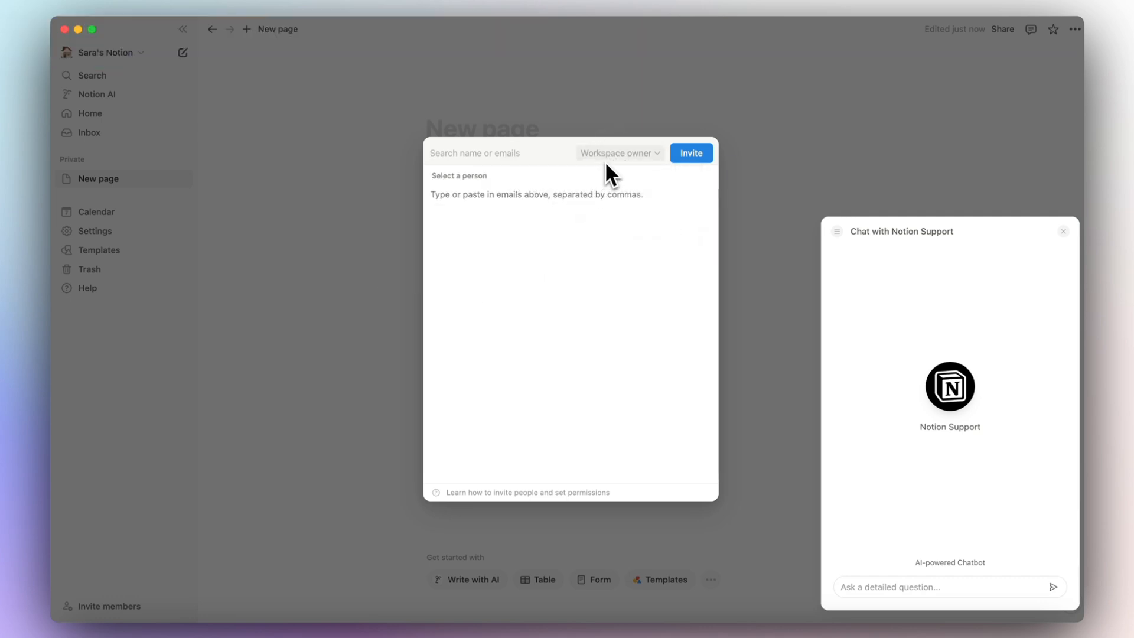
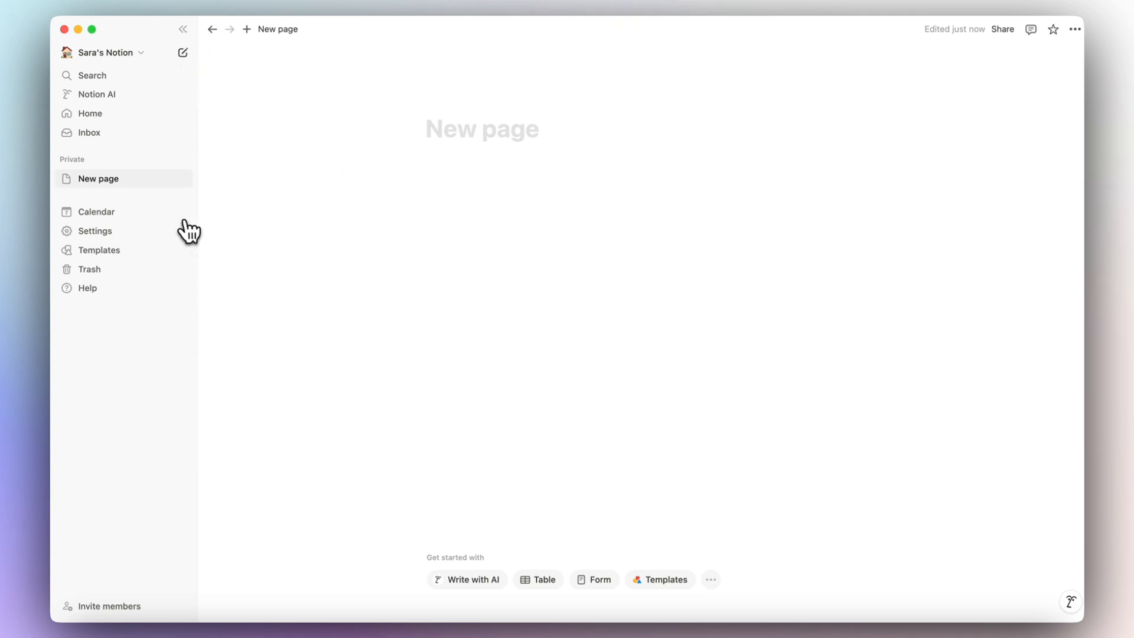
Add a subpage titled 'Database' inside the untitled page as a new blank table.
click(108, 185)
click(401, 180)
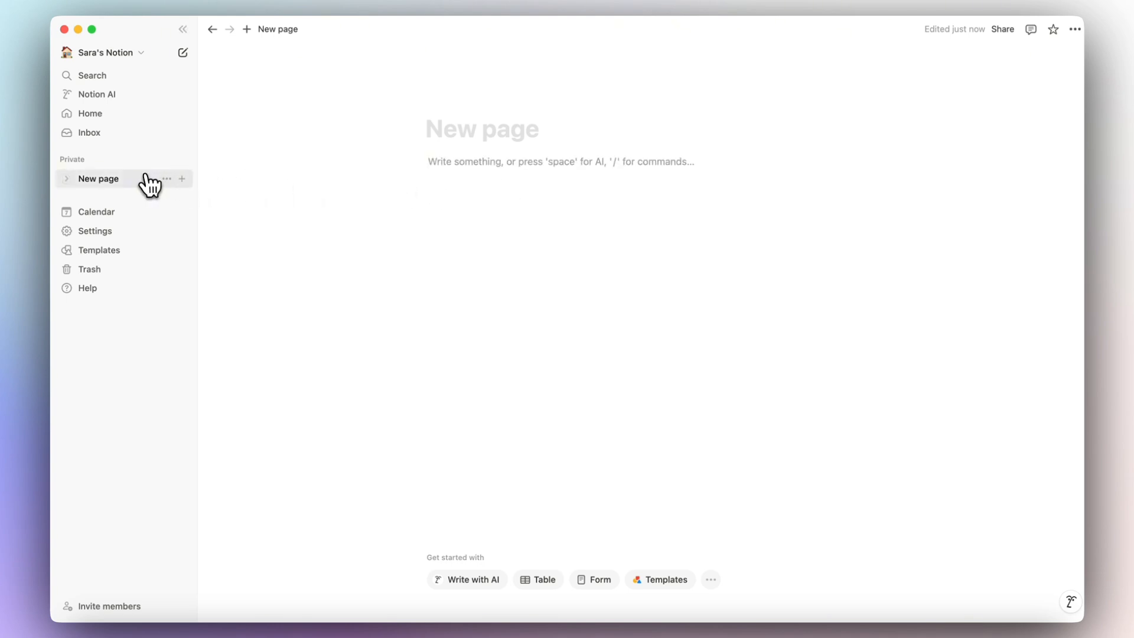
click(182, 183)
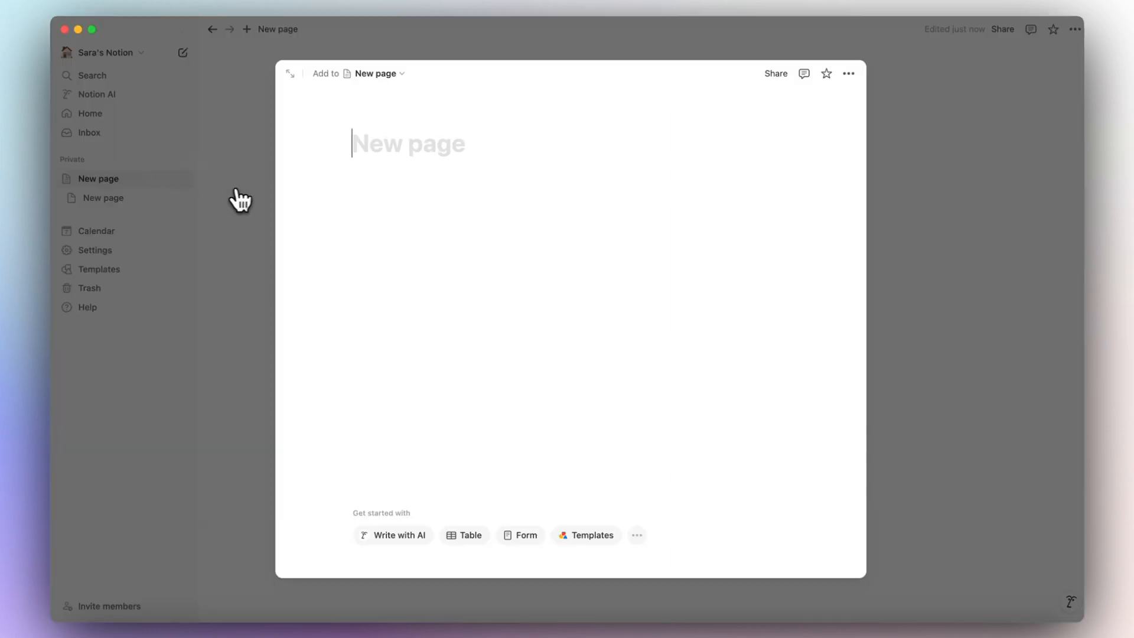
text(Database)
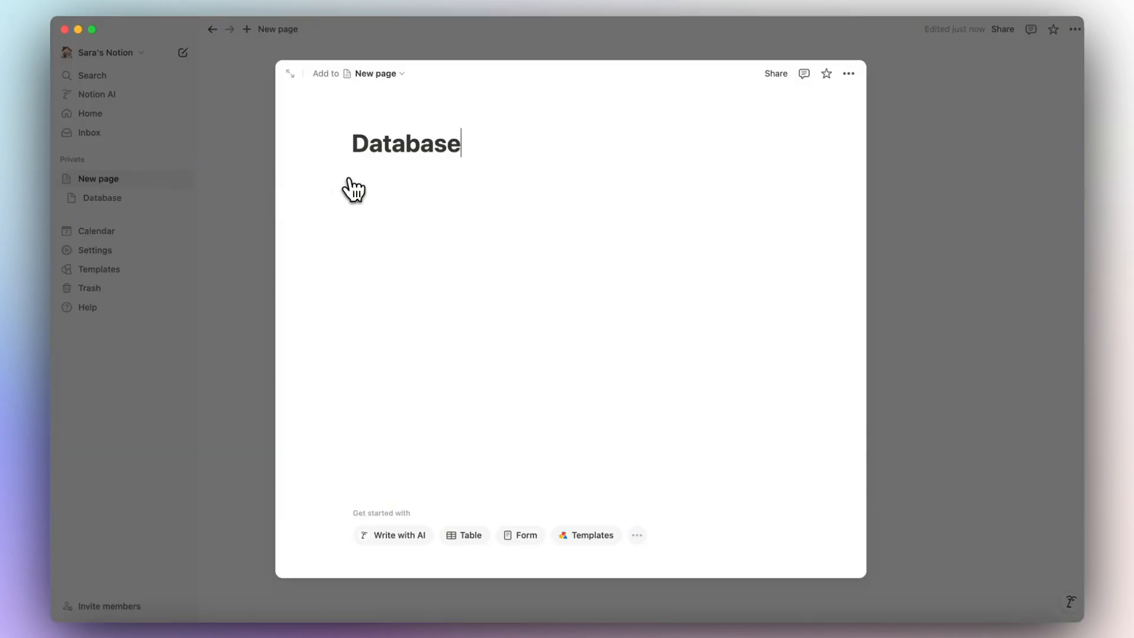
click(475, 537)
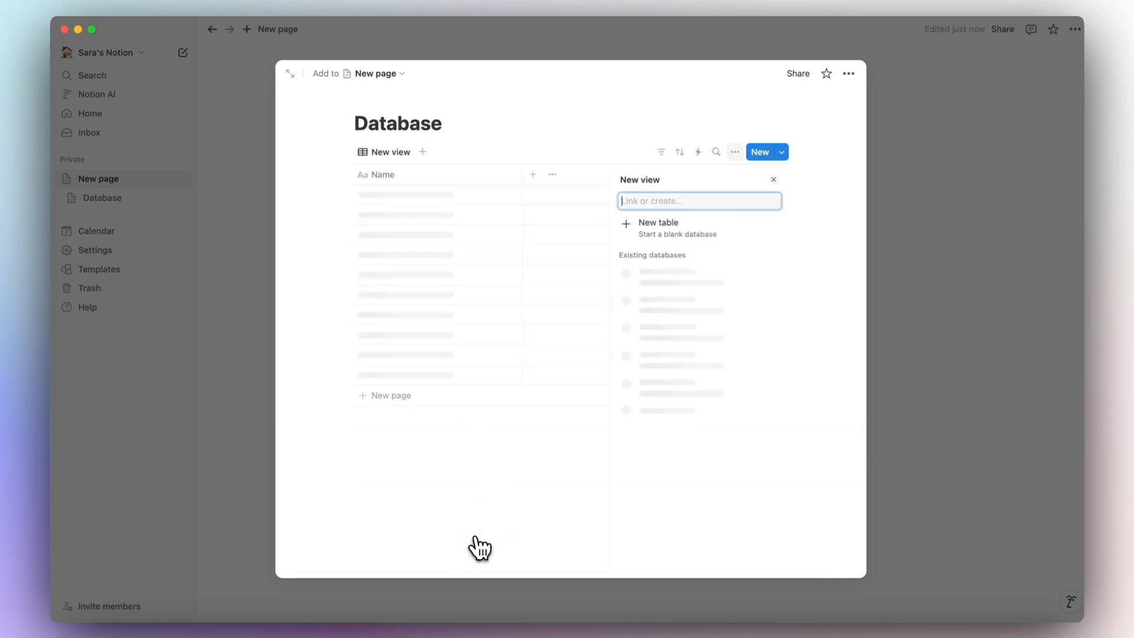
click(692, 232)
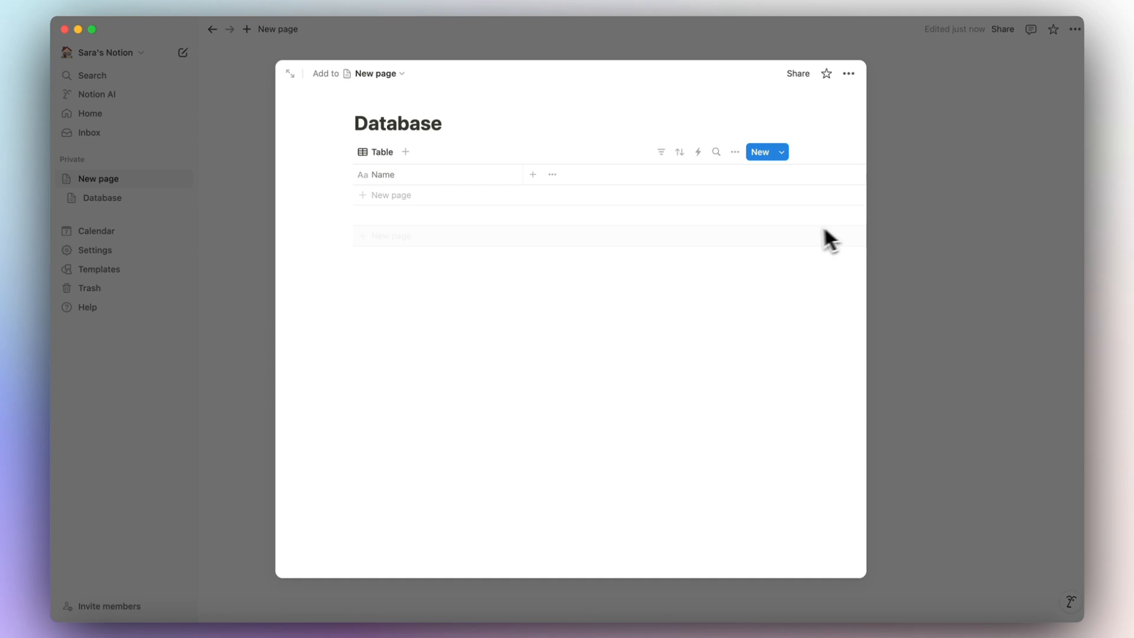
key(Escape)
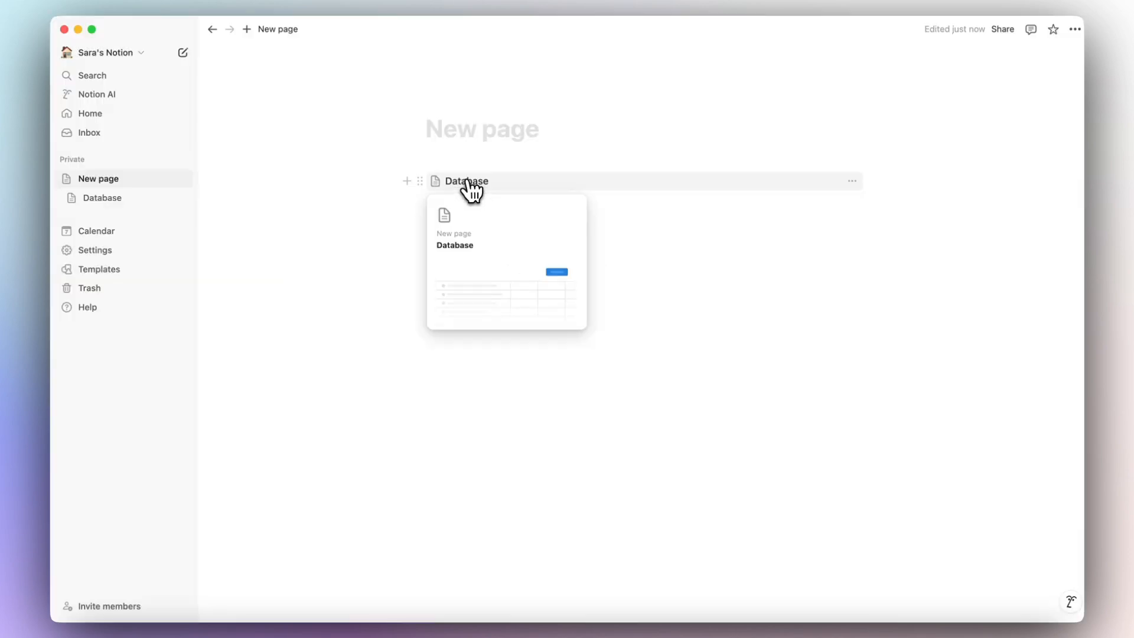
click(469, 188)
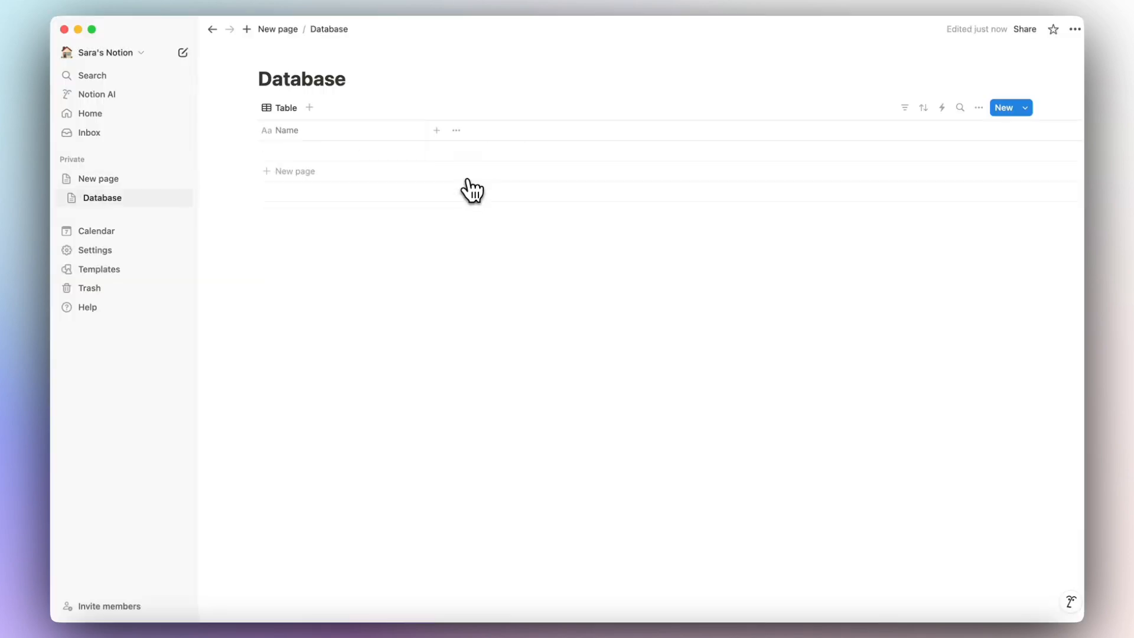
Add two empty rows to the Database table and open the first row's page.
click(336, 177)
key(Escape)
click(321, 176)
key(Escape)
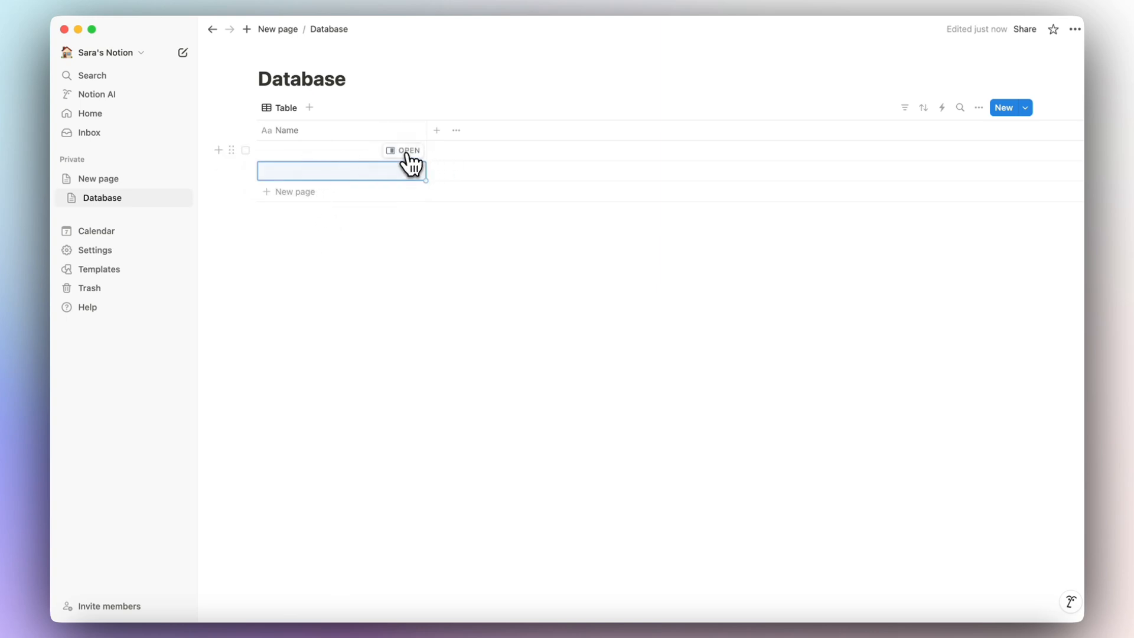
click(407, 152)
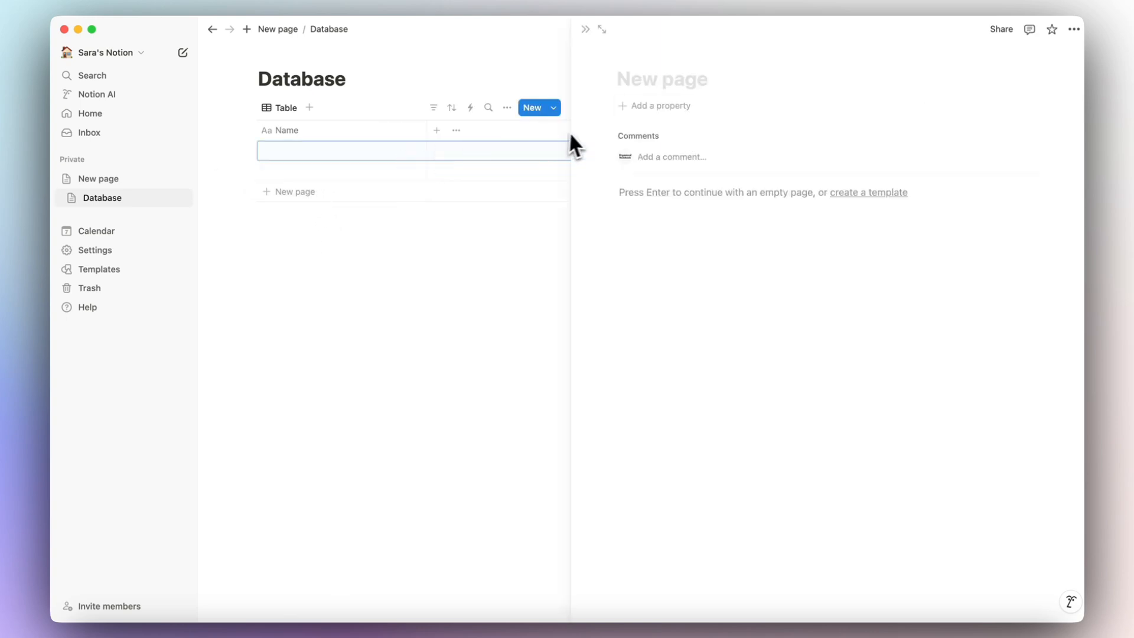
click(141, 179)
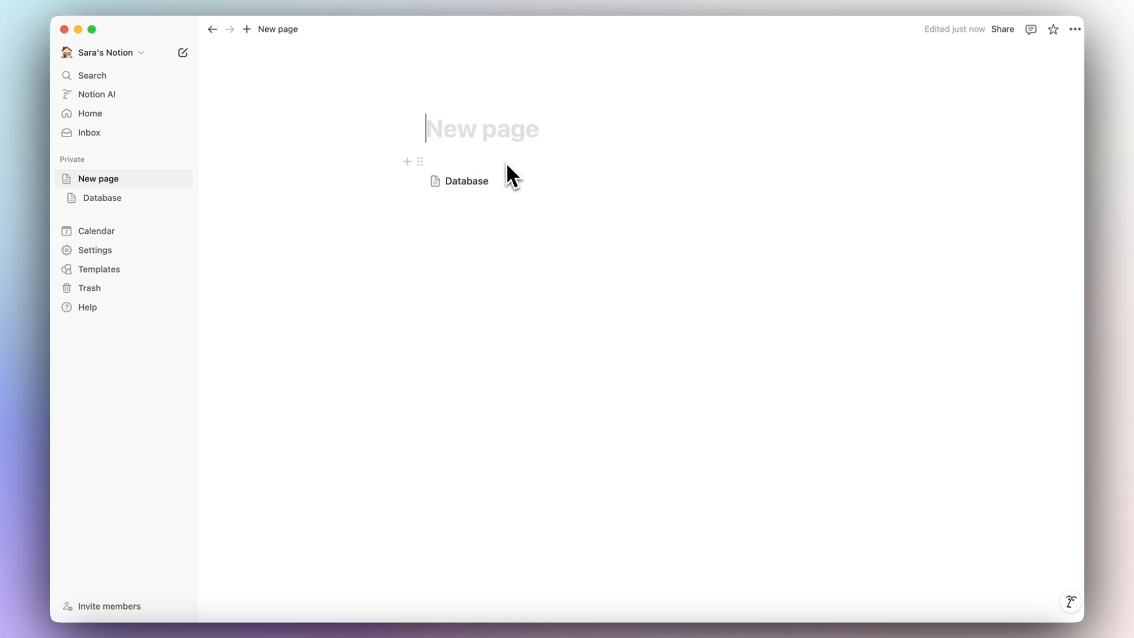
click(115, 199)
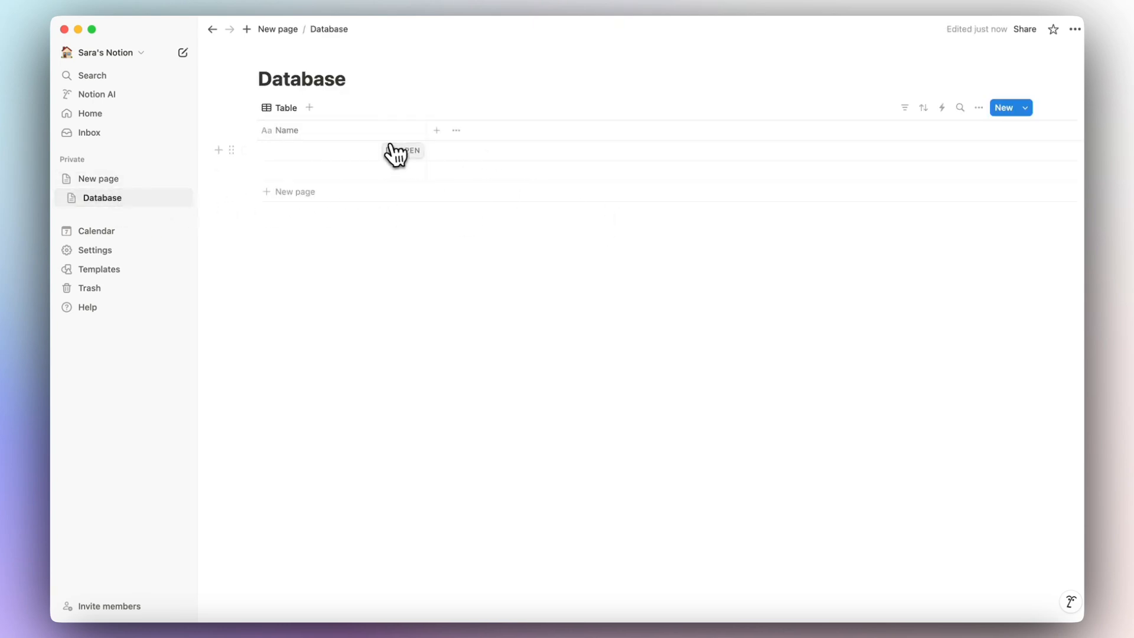
click(401, 150)
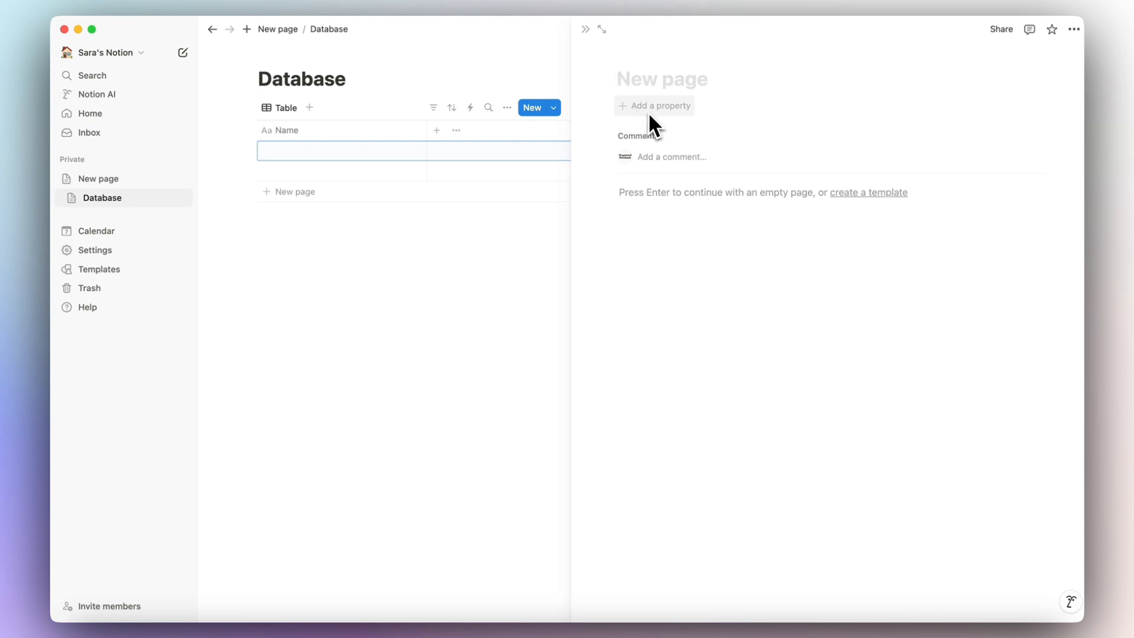
Add a Date property to the first row.
click(678, 107)
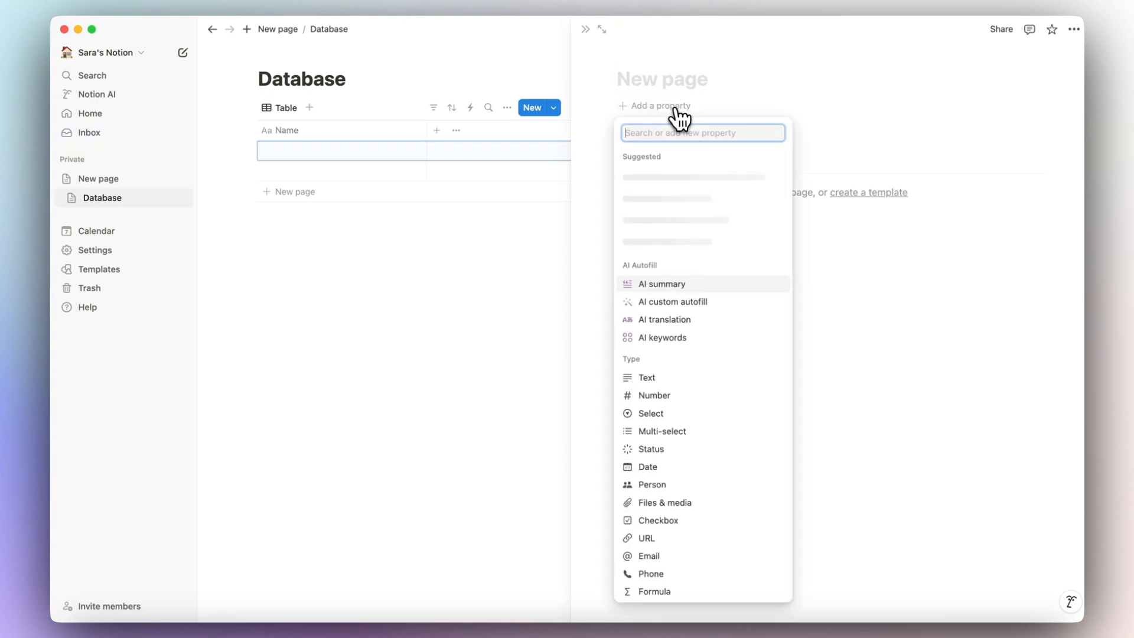
text(date)
click(676, 176)
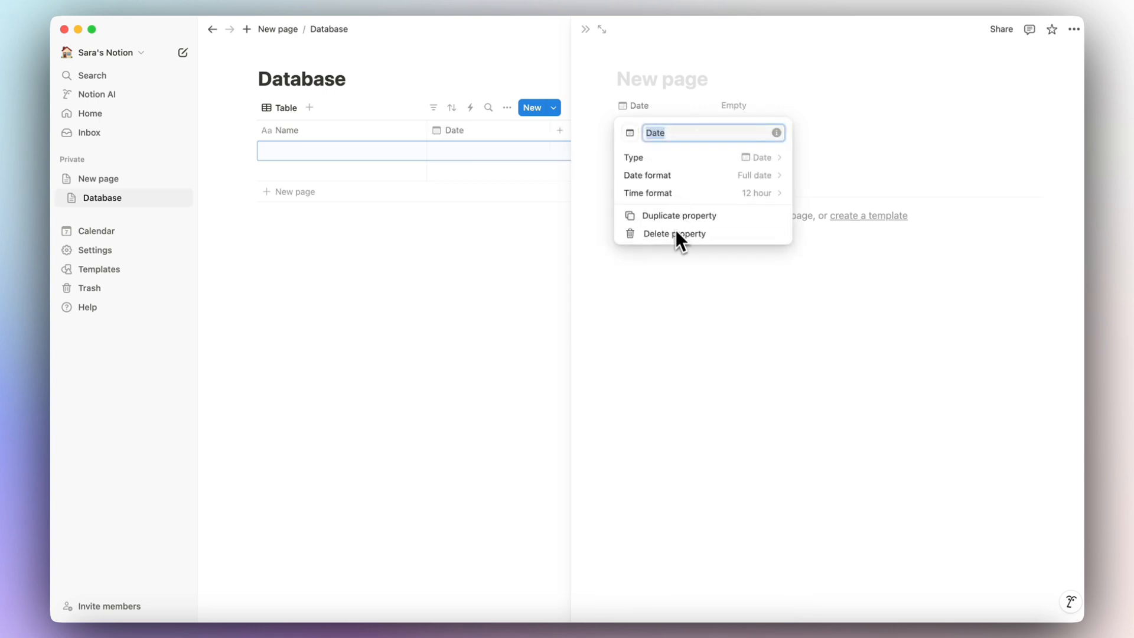
click(669, 325)
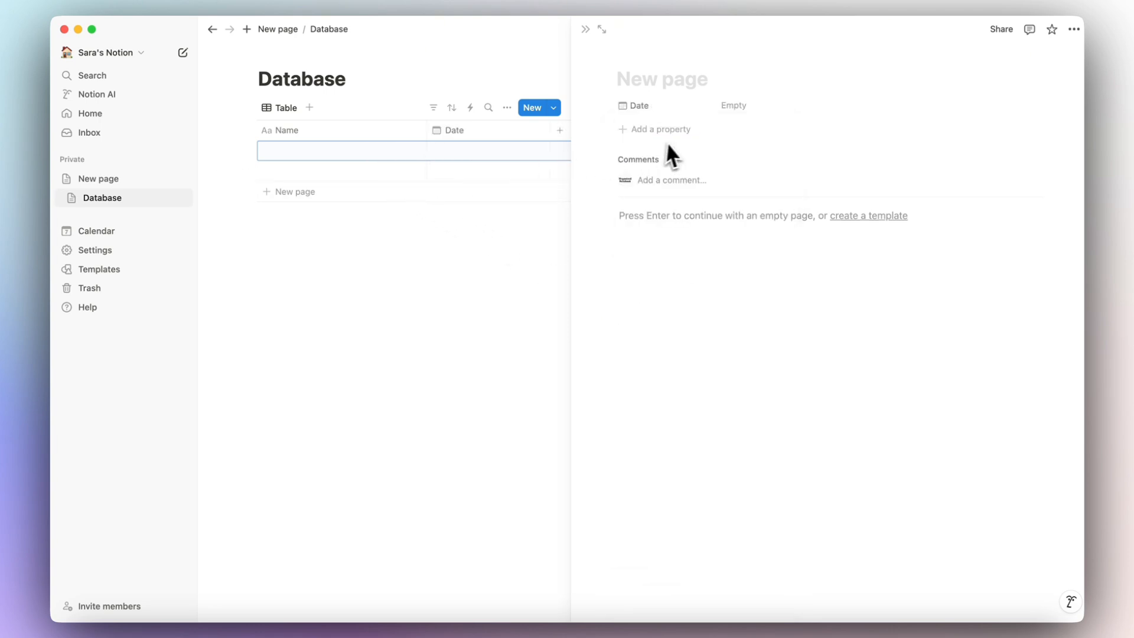
On the parent page, remove the empty line above Database and add a line below it.
click(132, 180)
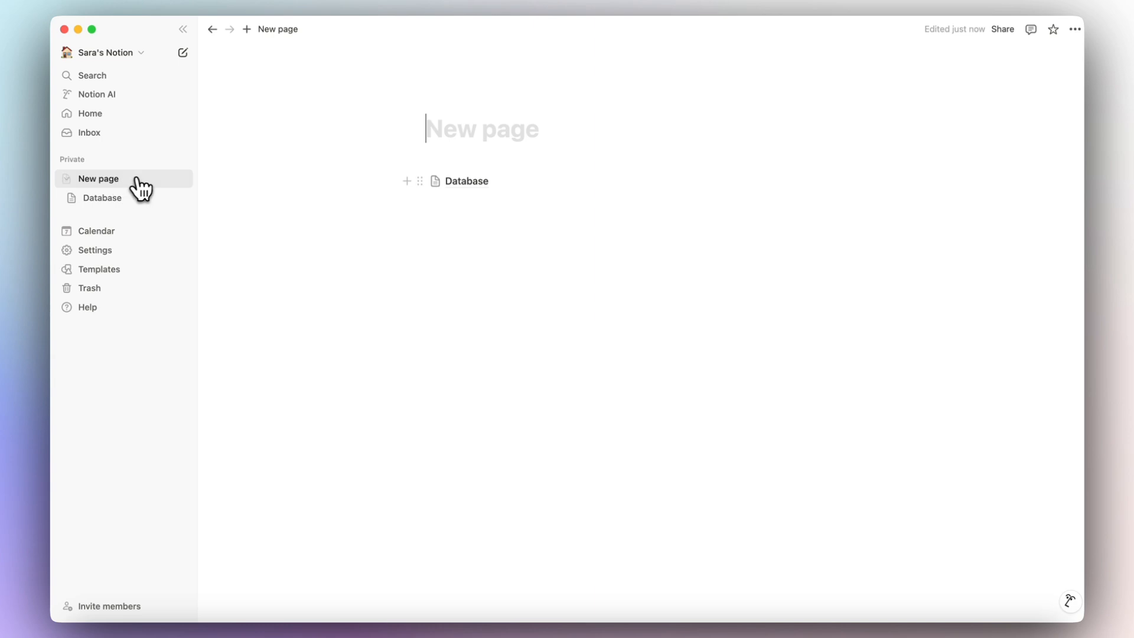
click(451, 159)
key(BackSpace)
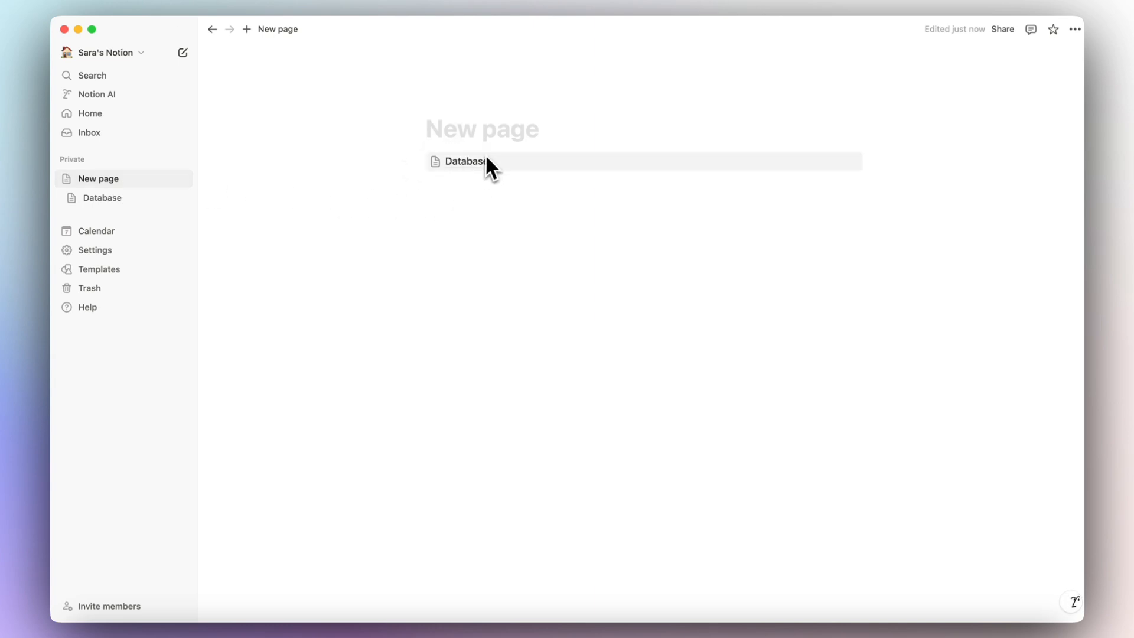
click(447, 190)
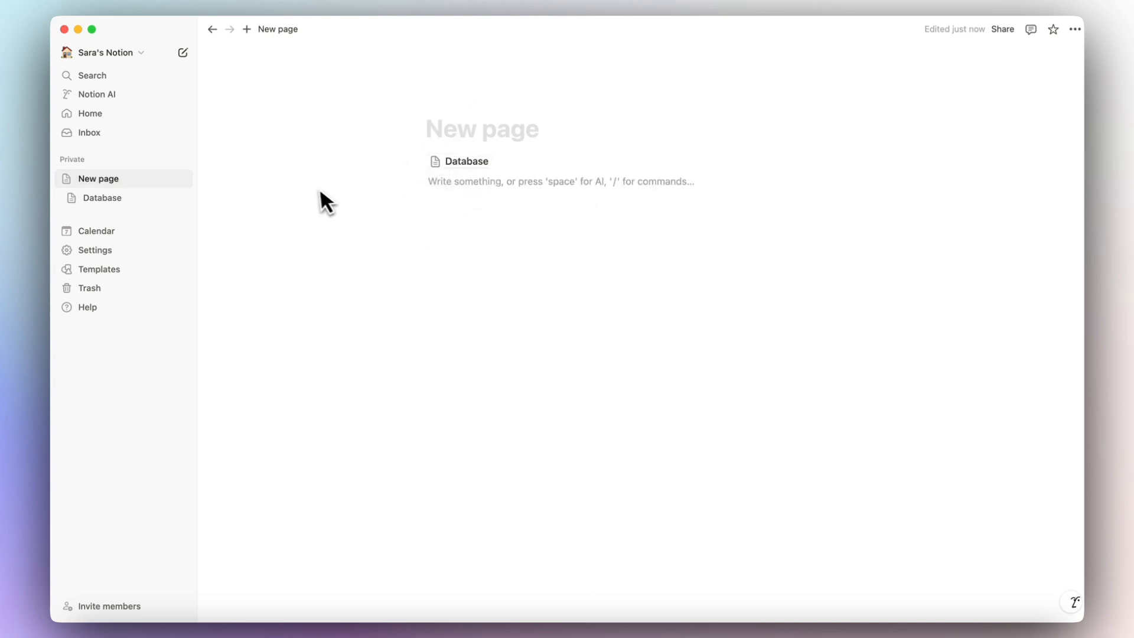
Create a new blank private page, then revisit the Database subpage and its row.
click(181, 160)
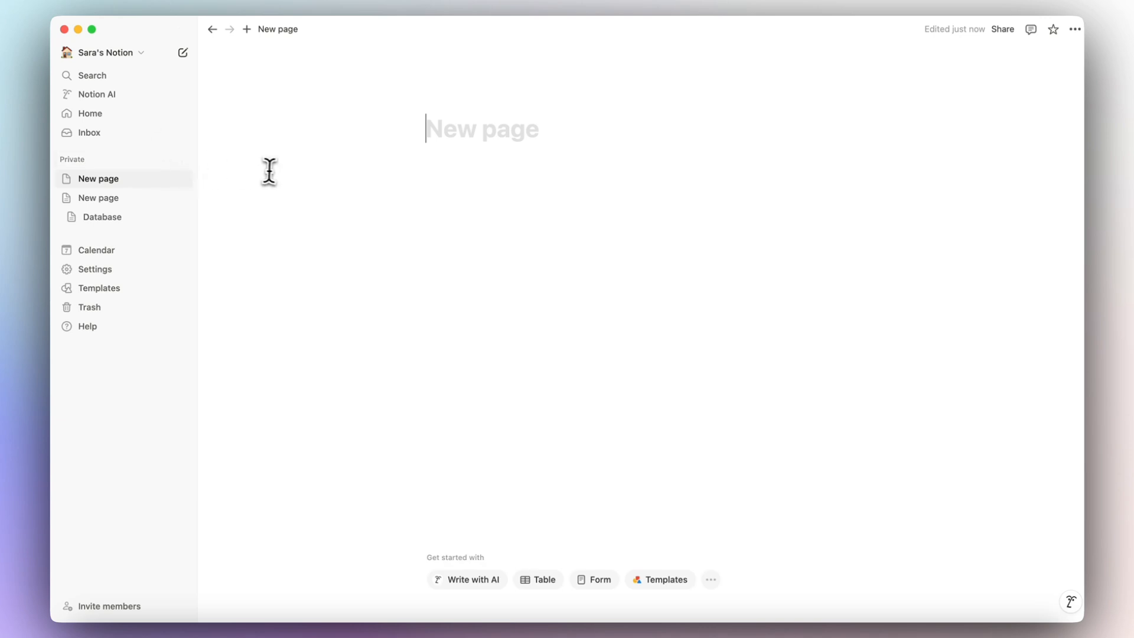
click(525, 166)
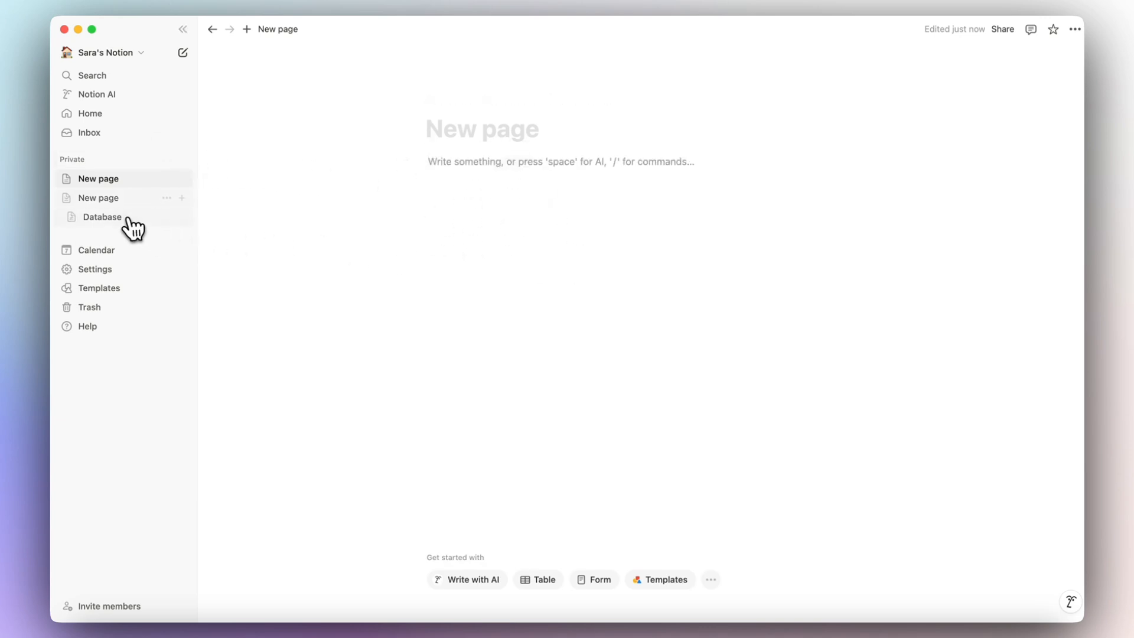
click(110, 199)
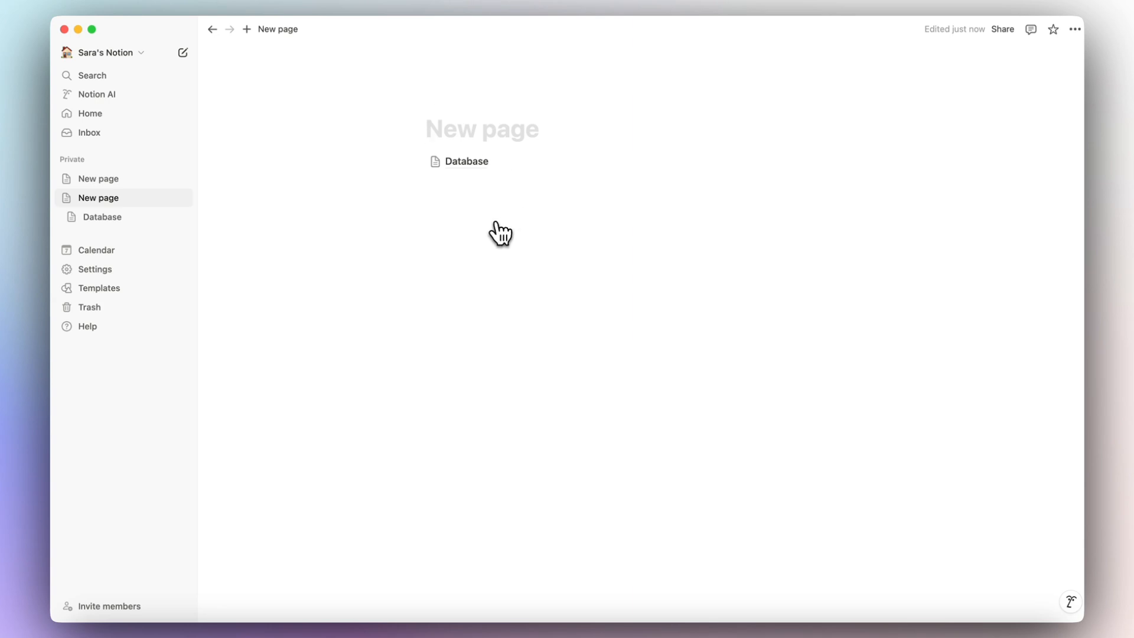
click(468, 162)
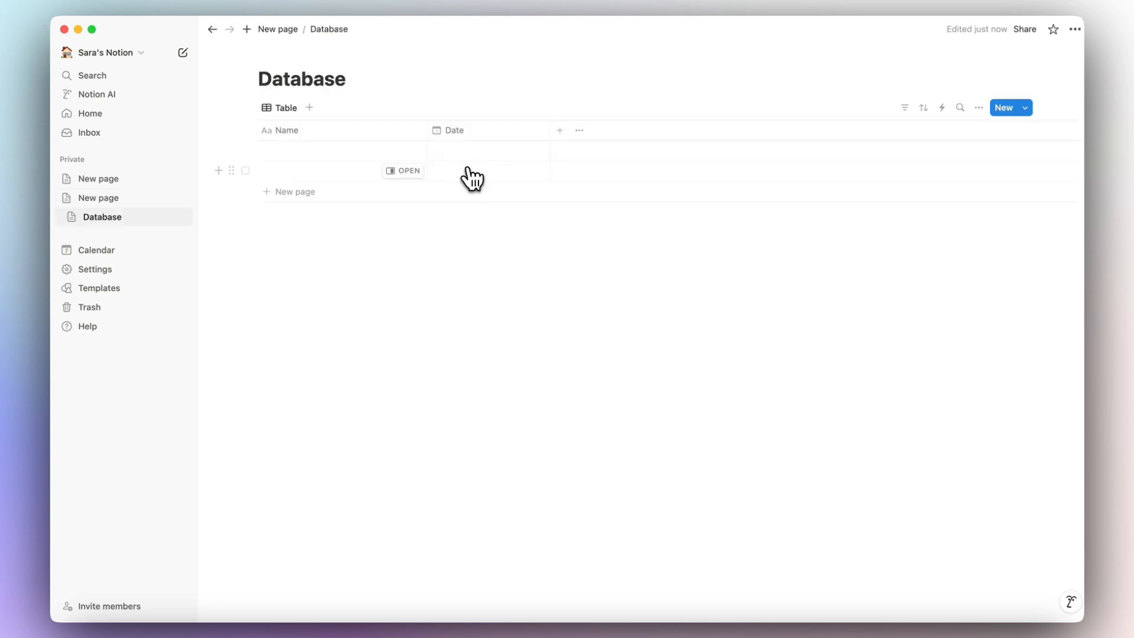
click(409, 171)
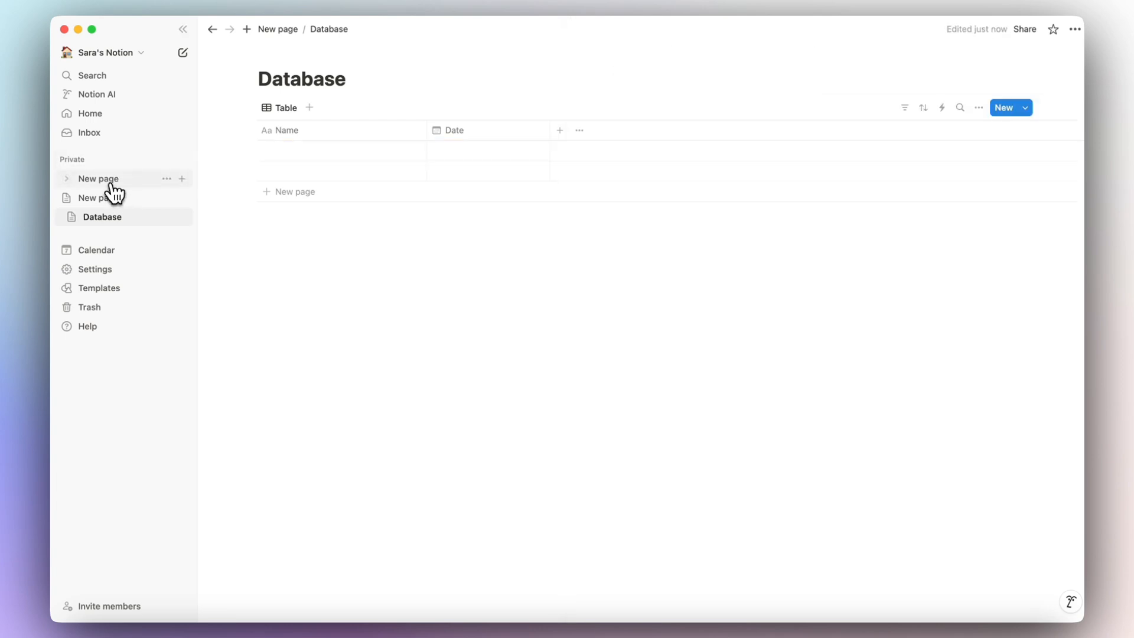
Move the untitled page holding the Database subpage to the Trash.
click(108, 183)
click(111, 199)
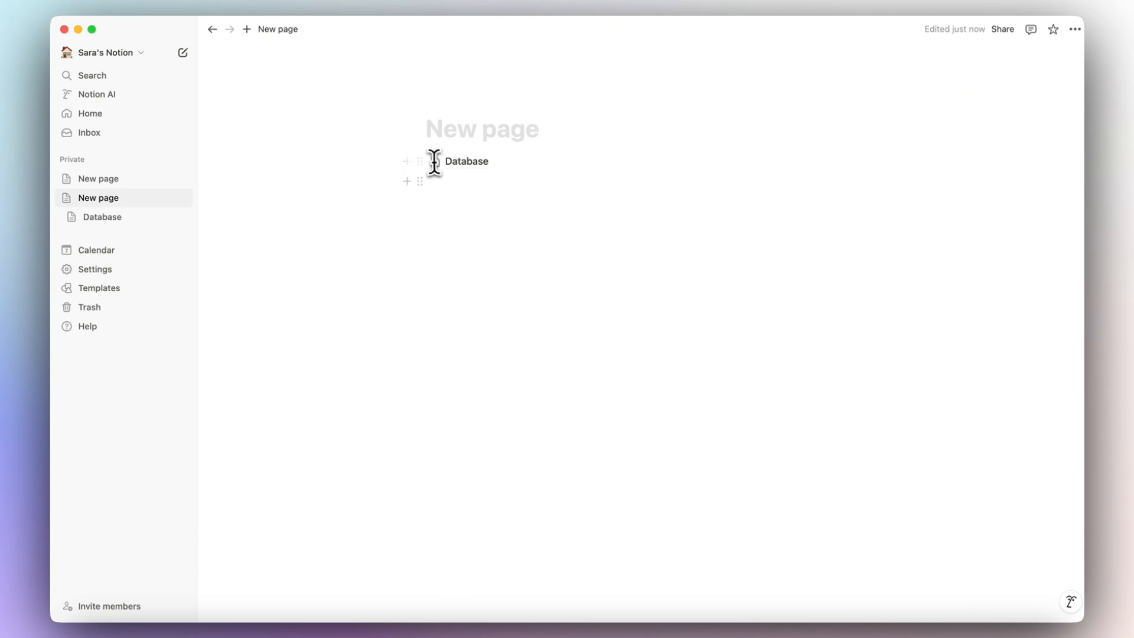
click(462, 186)
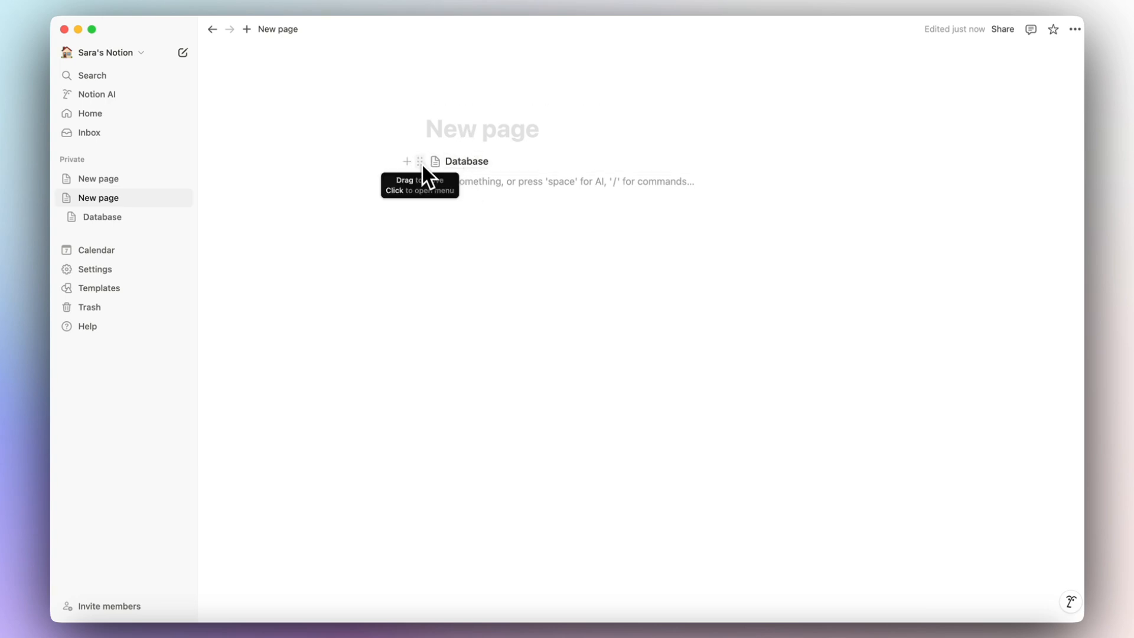
click(169, 200)
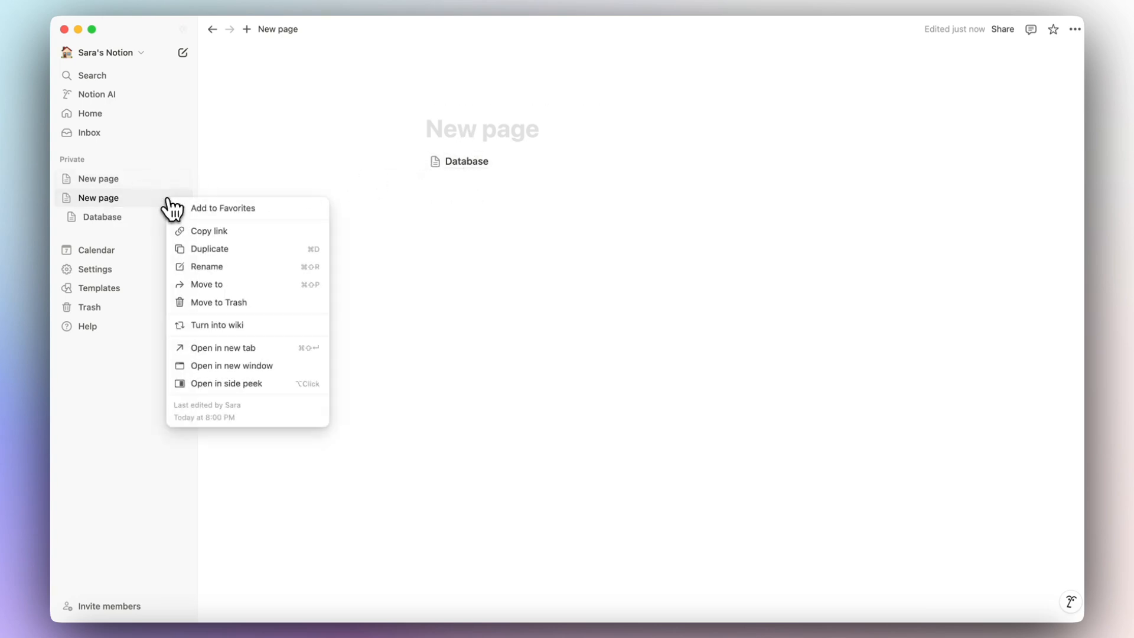
click(233, 302)
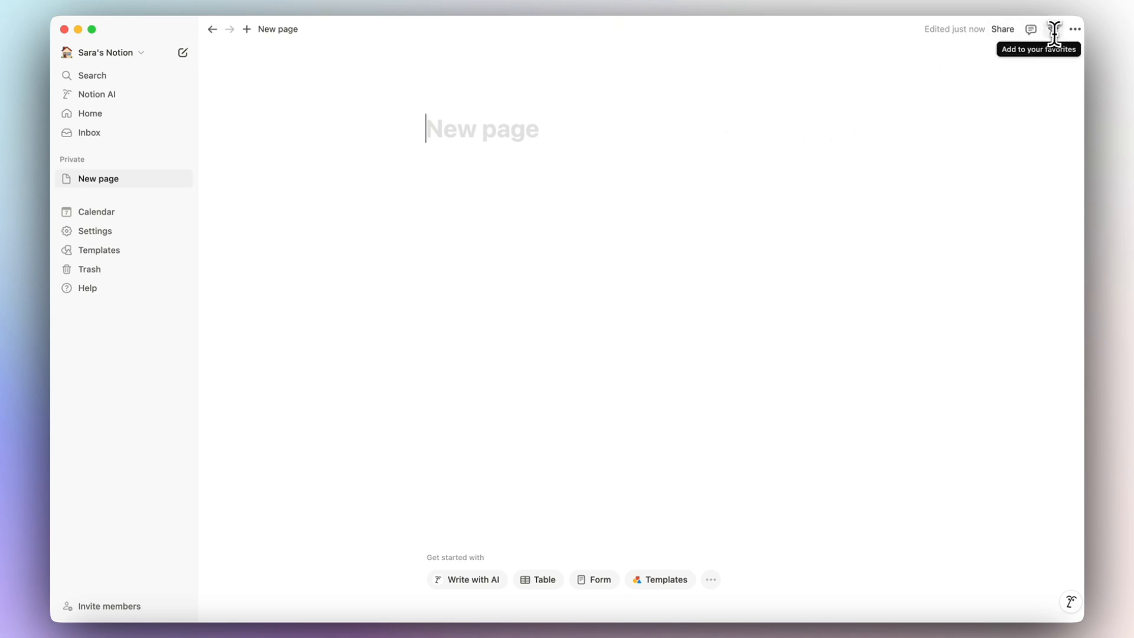
Review the page's Share options, including the invite view and the Publish to web tab.
click(1006, 31)
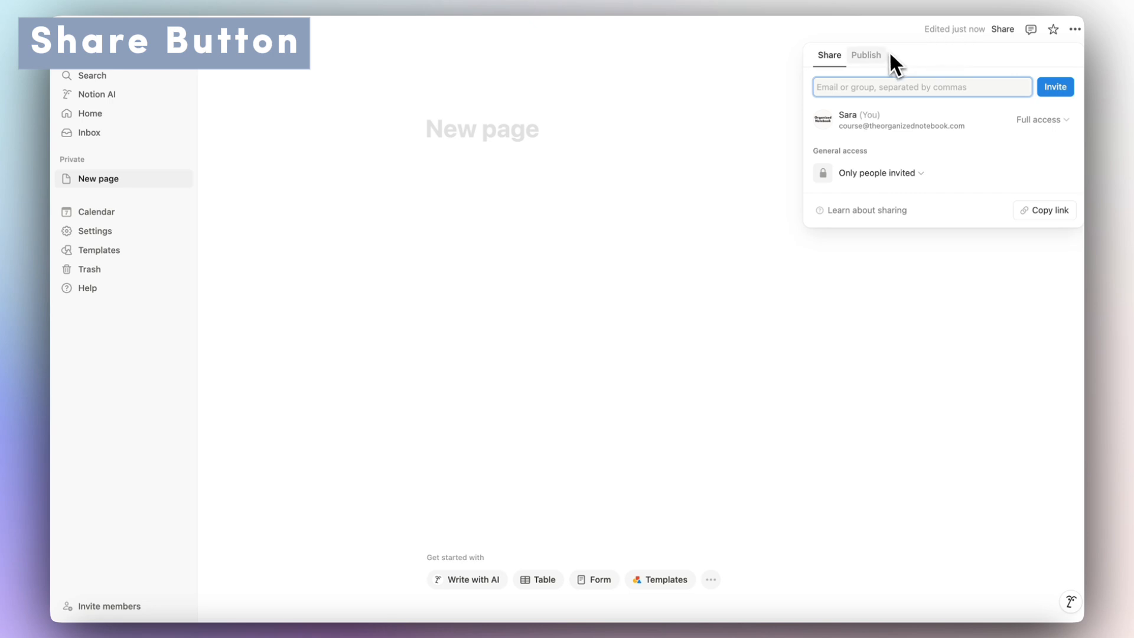
click(833, 89)
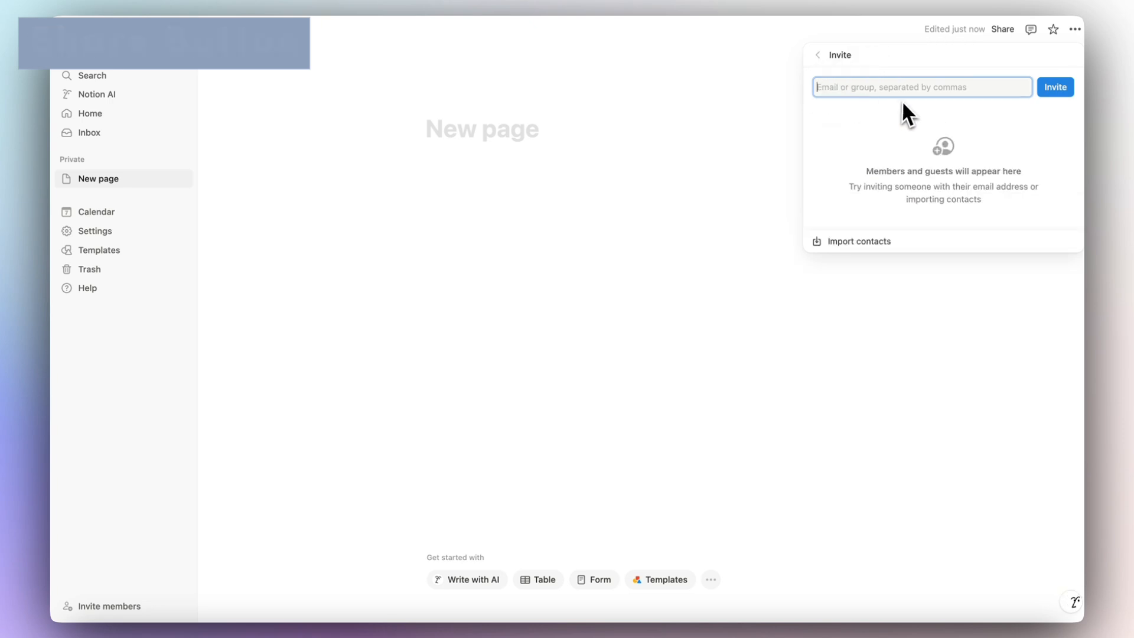
click(818, 56)
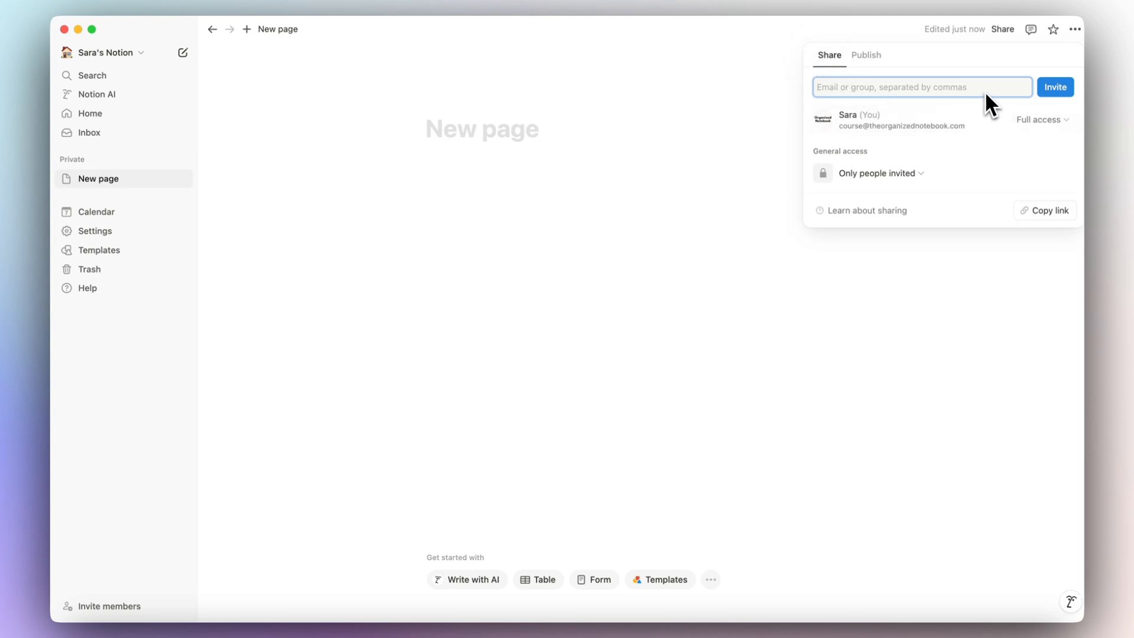
click(866, 55)
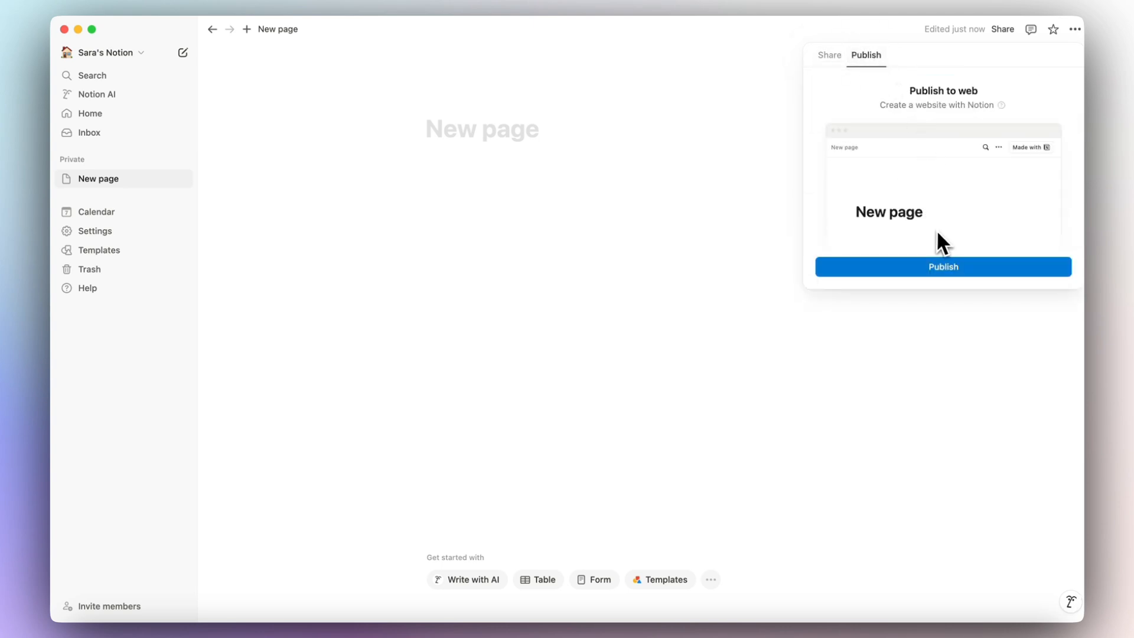
click(1031, 31)
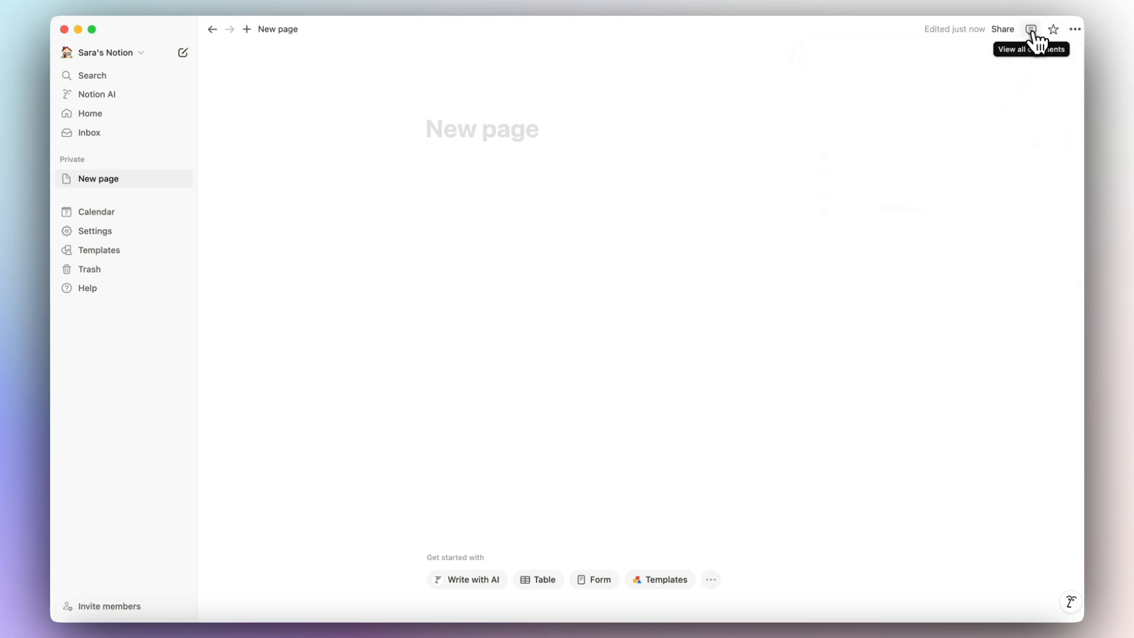
Post a page comment reading 'New comment'.
click(1032, 31)
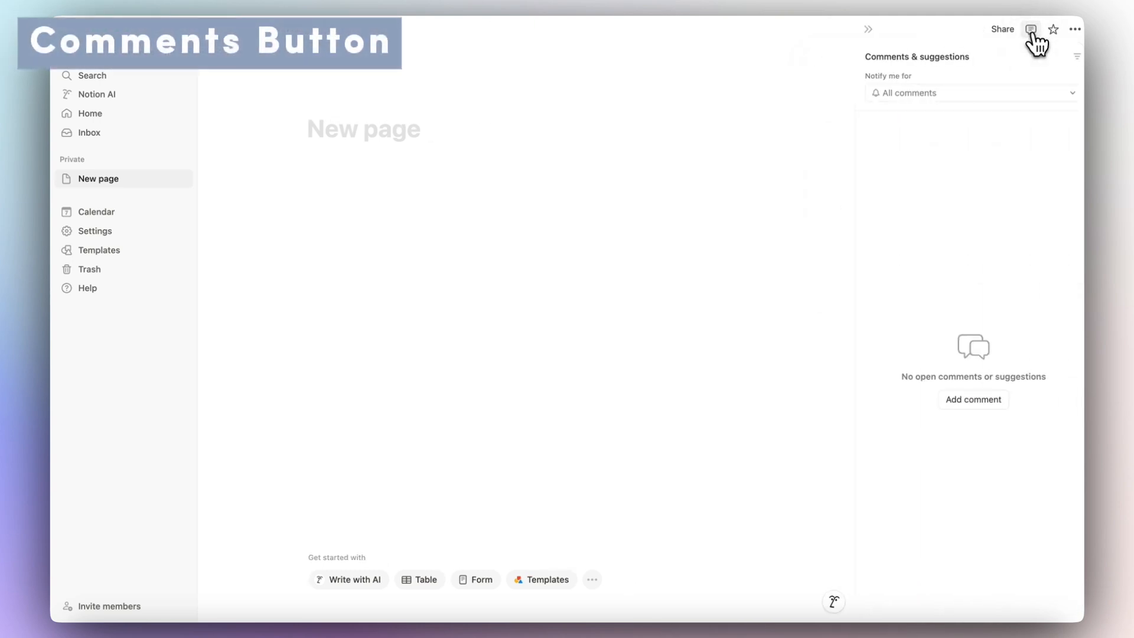
click(947, 389)
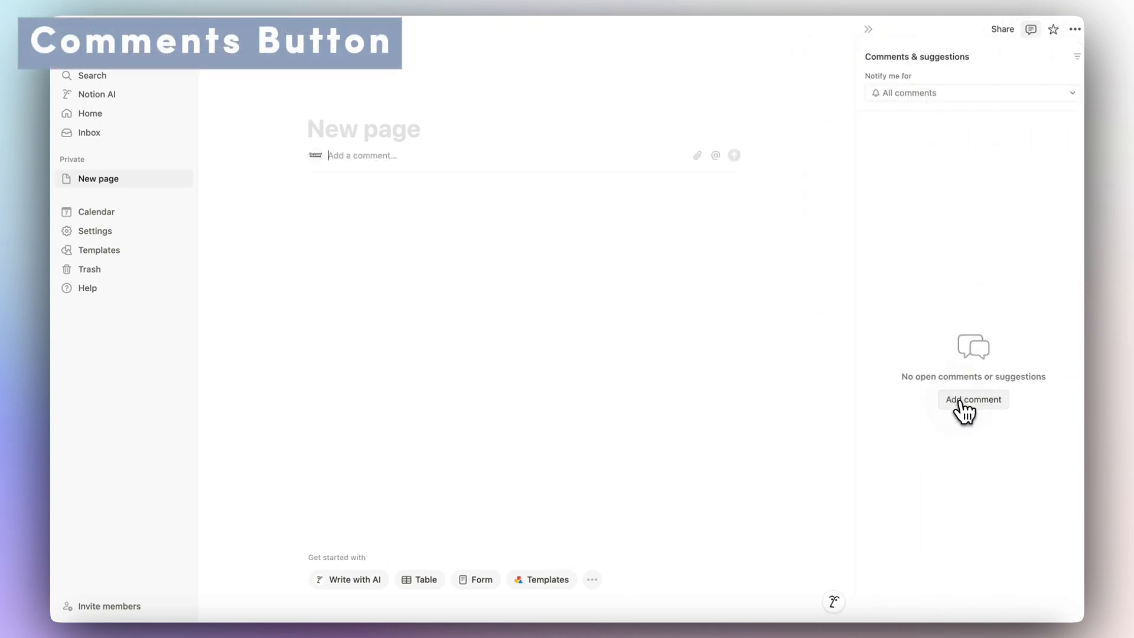
text(New)
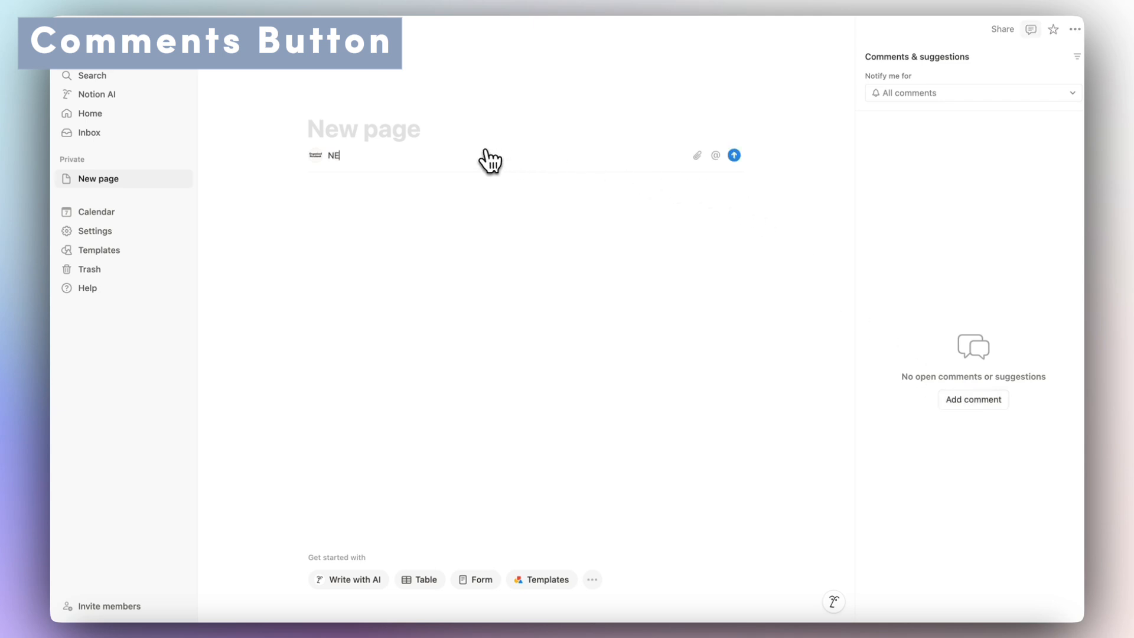
text( comme)
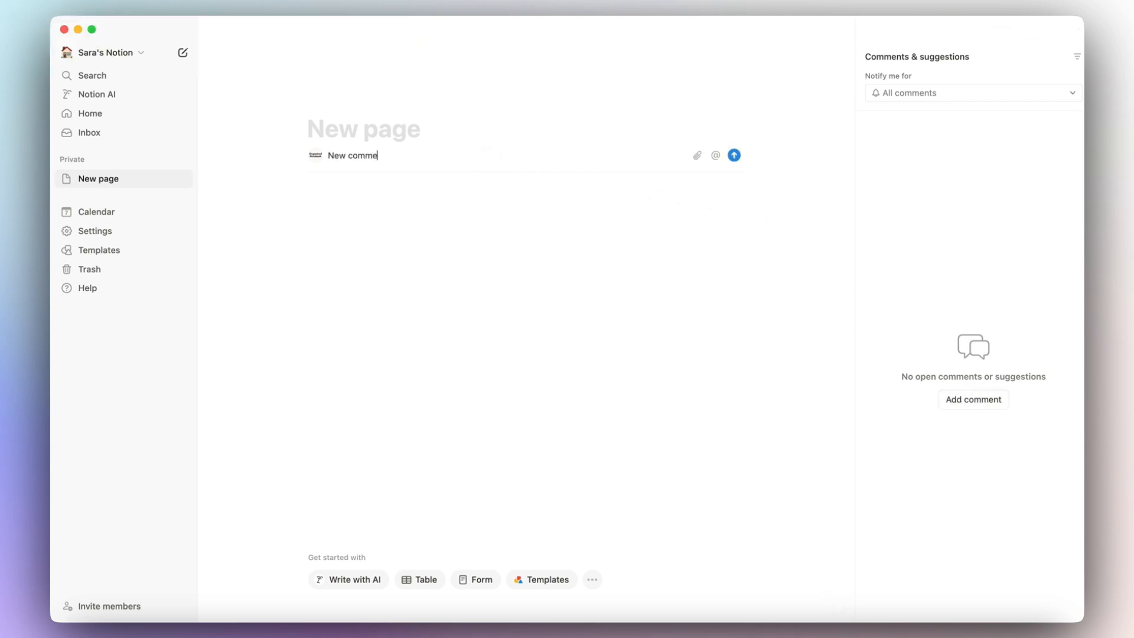
text(nt)
click(734, 155)
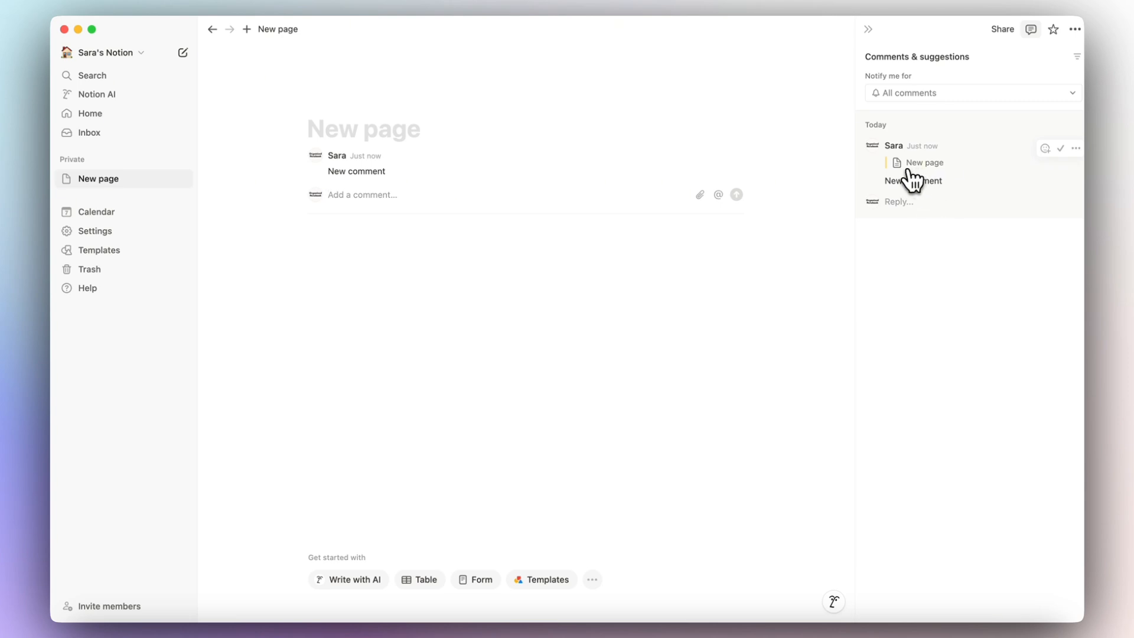
click(1031, 30)
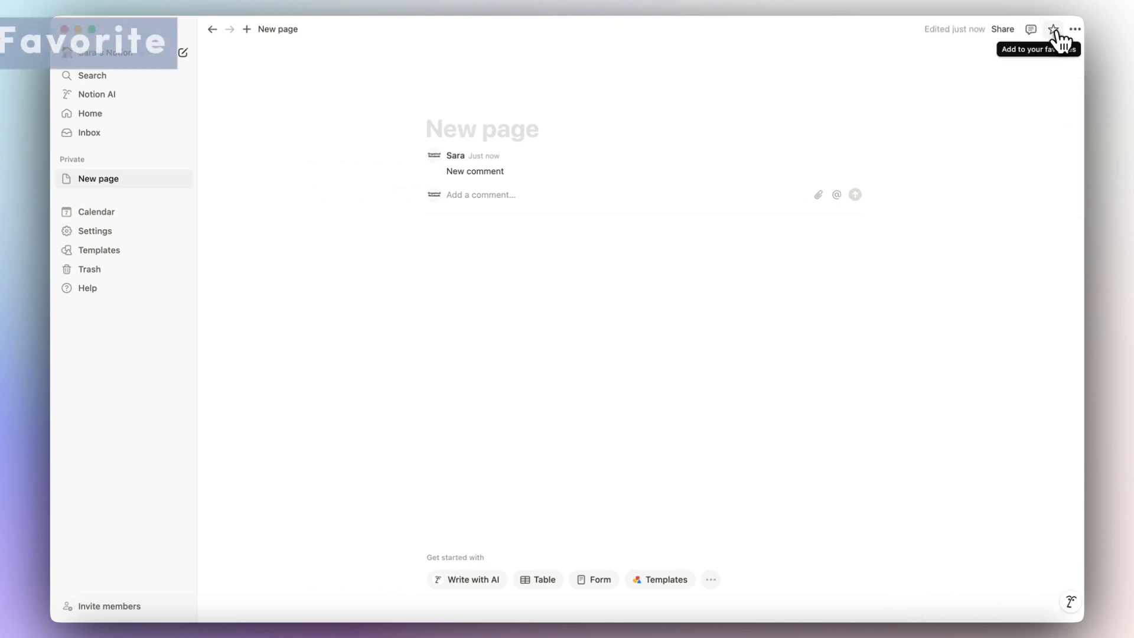
Toggle the page's favorite star and delete the 'New comment' comment.
click(1054, 29)
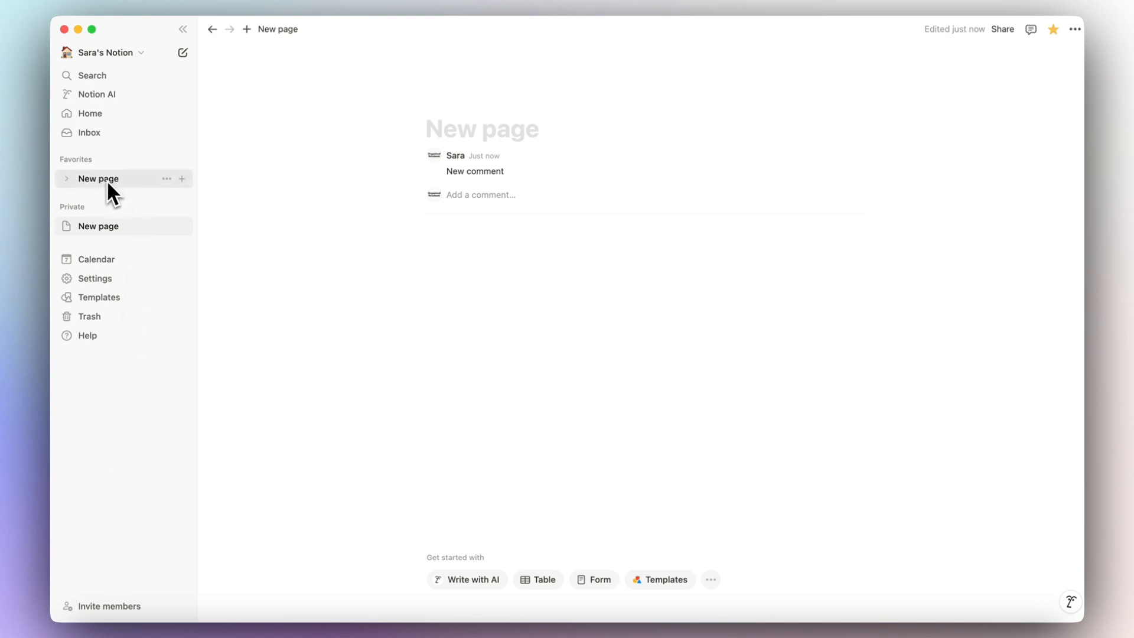
click(853, 154)
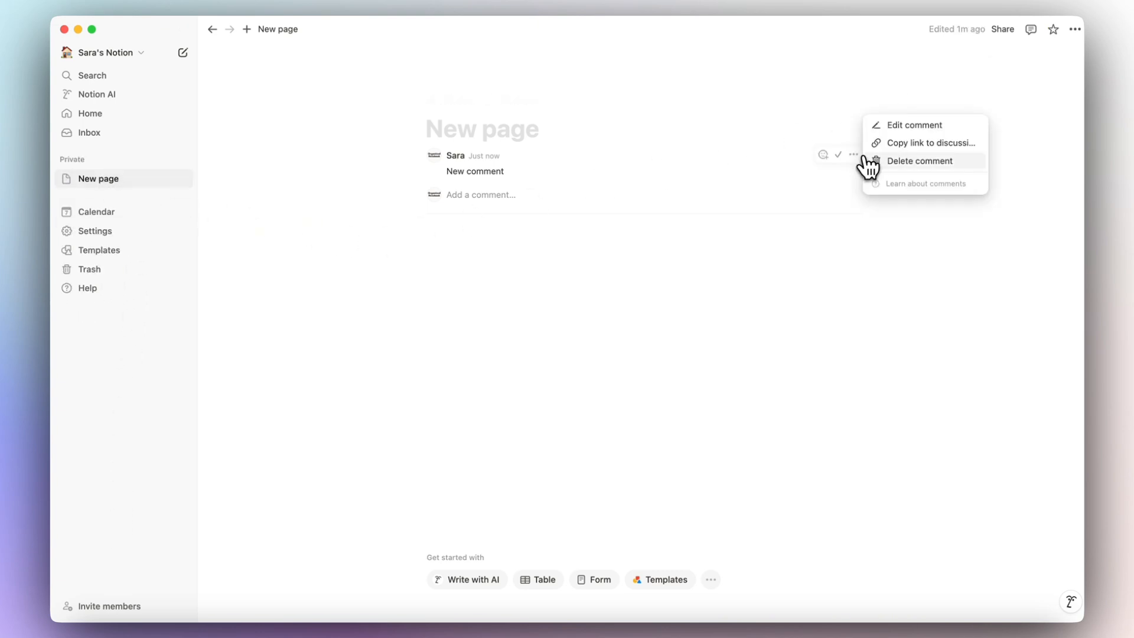
click(902, 165)
click(564, 326)
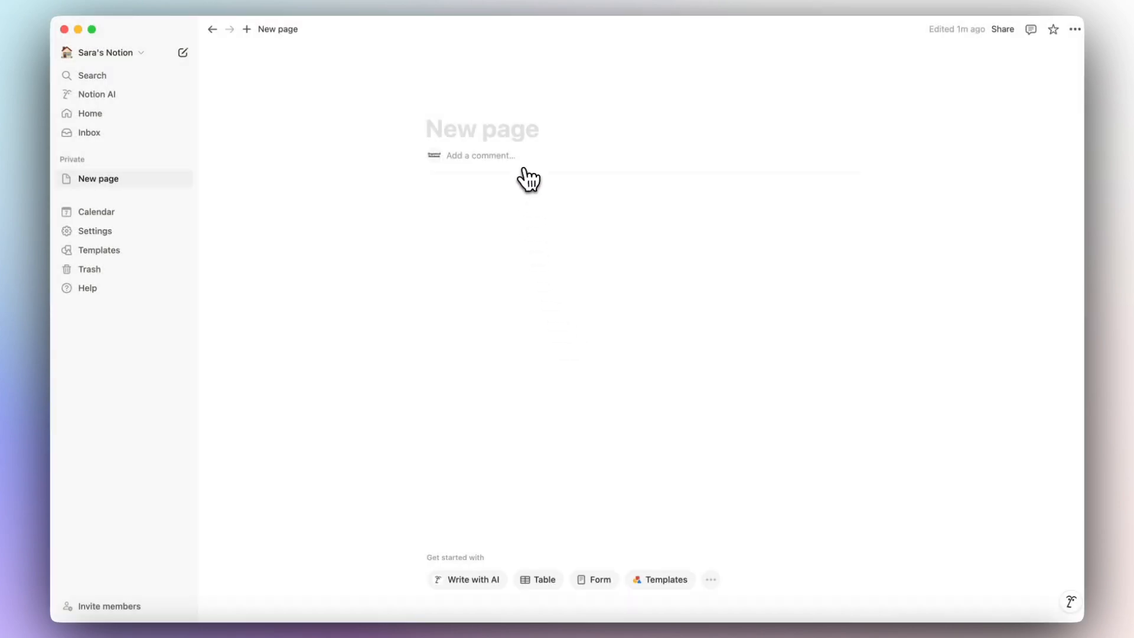
Try the Serif and Mono fonts, then keep the Default font.
click(1075, 29)
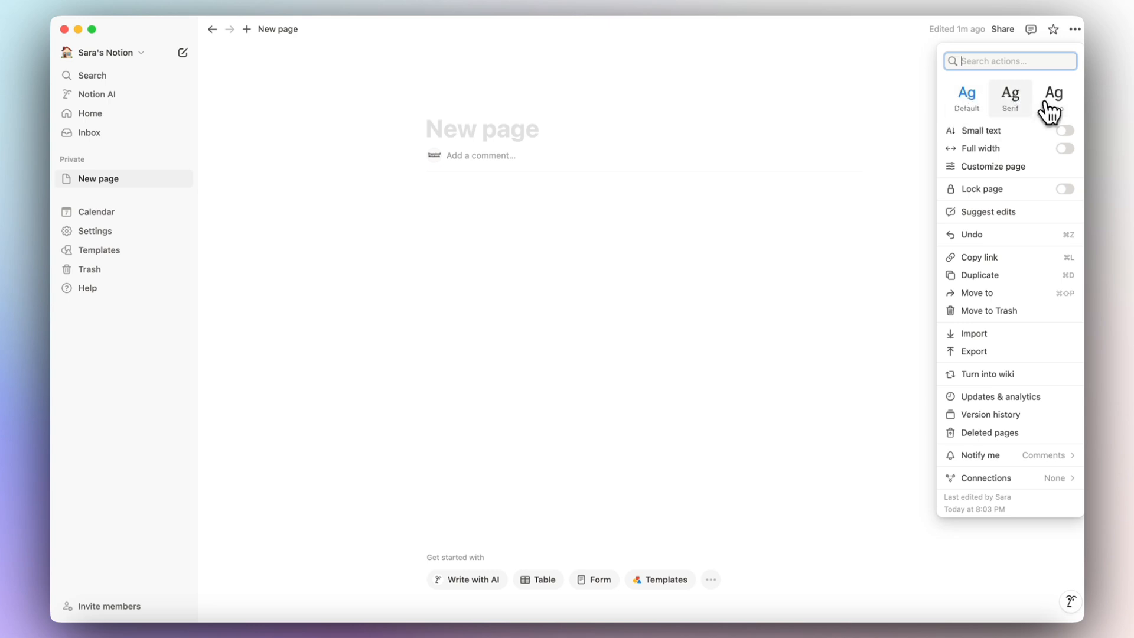
click(1013, 106)
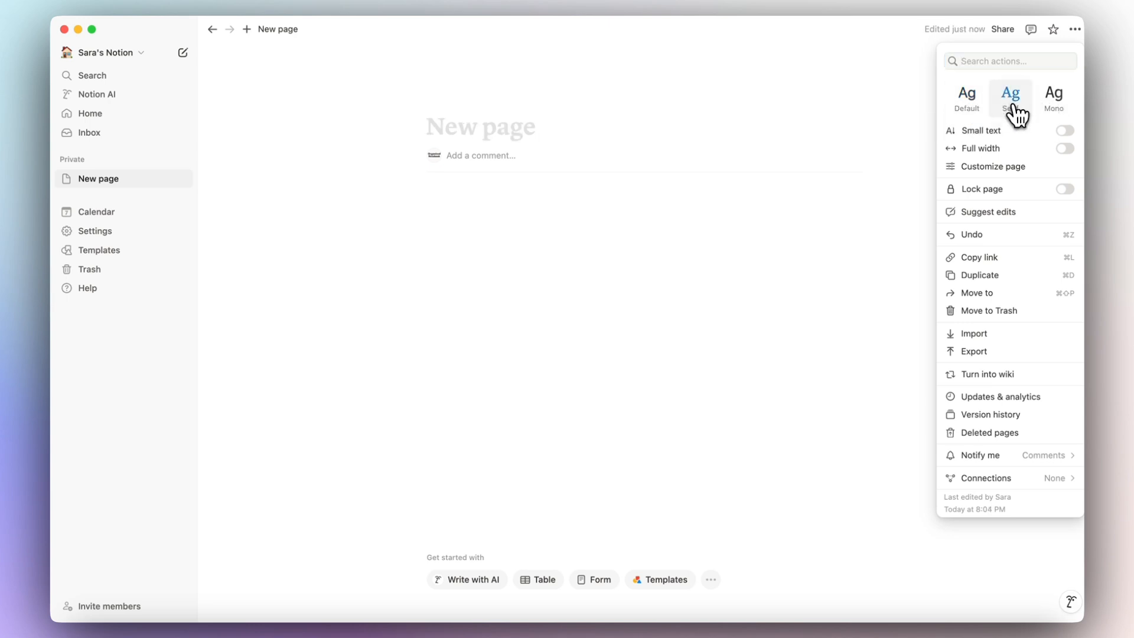
click(1040, 107)
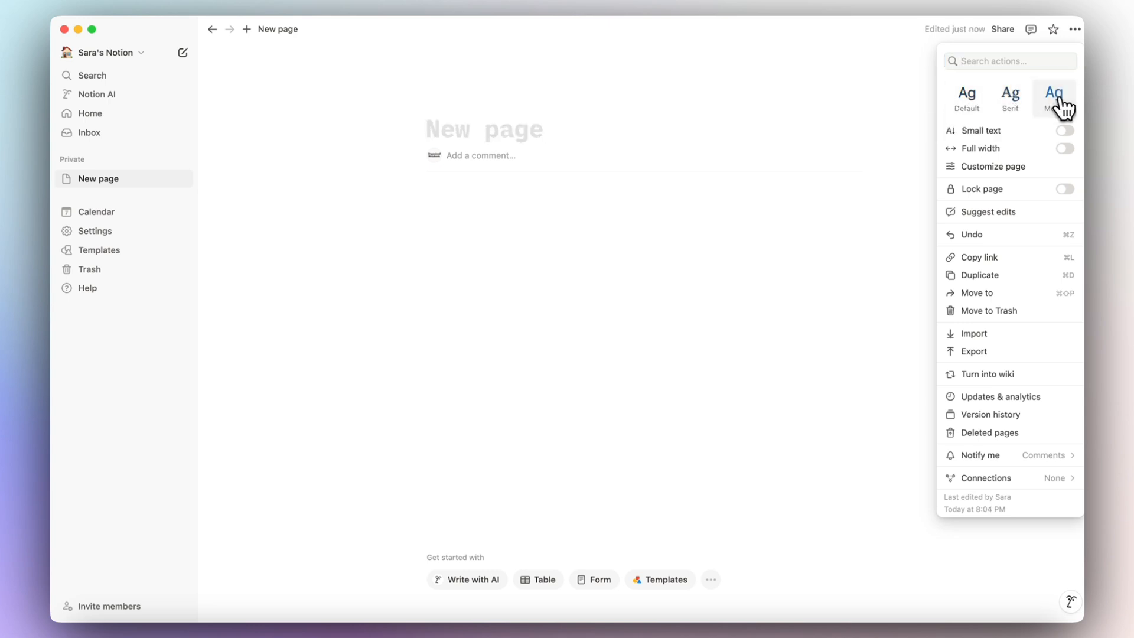
click(980, 109)
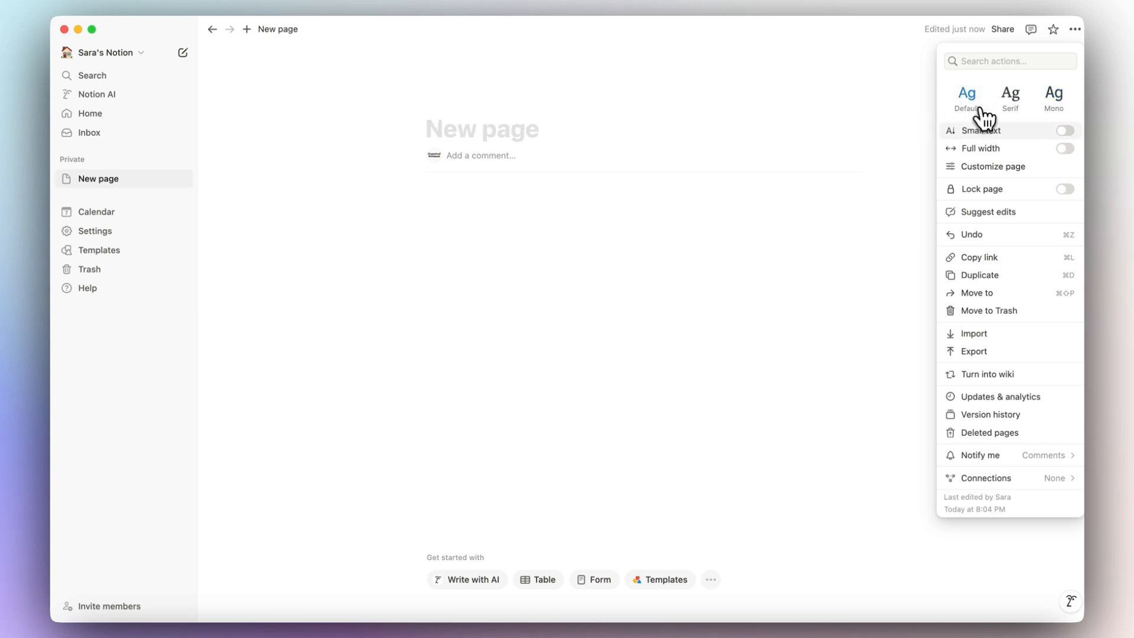
Turn on Small text and Full width for the page after testing each toggle.
click(1067, 134)
click(1066, 131)
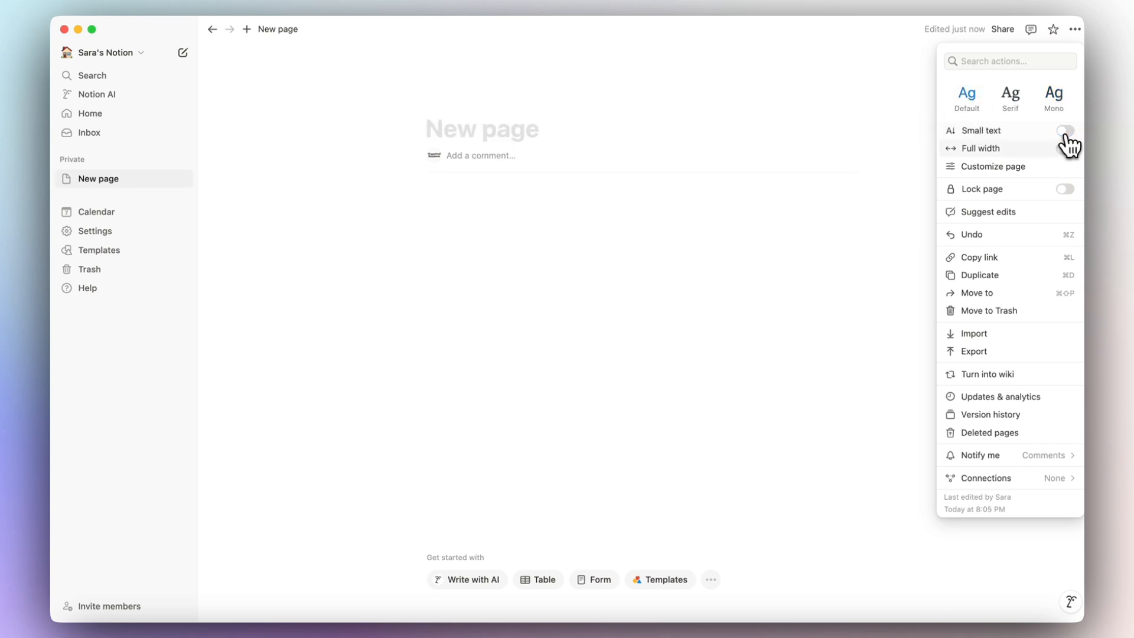
click(1066, 149)
click(1065, 150)
click(1065, 131)
click(1066, 149)
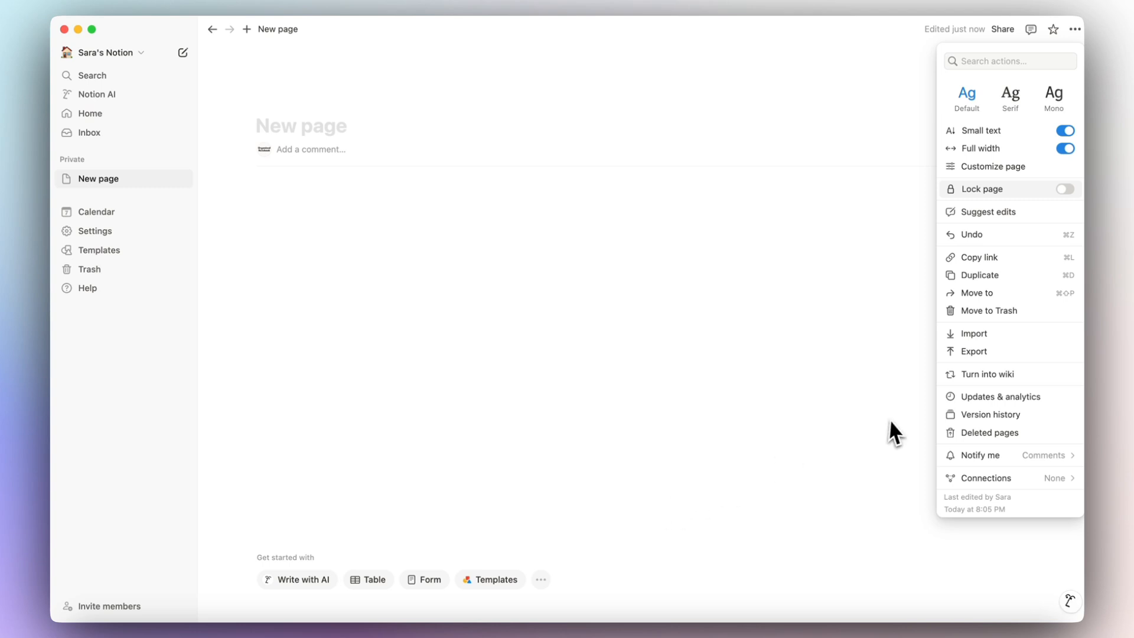
click(1067, 151)
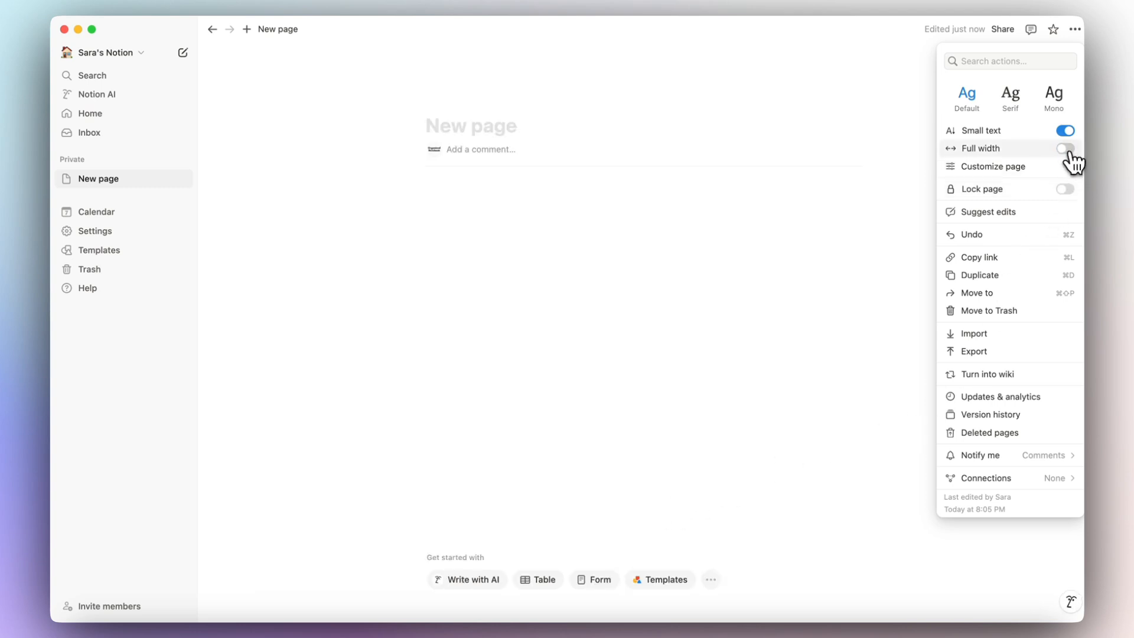
click(1066, 132)
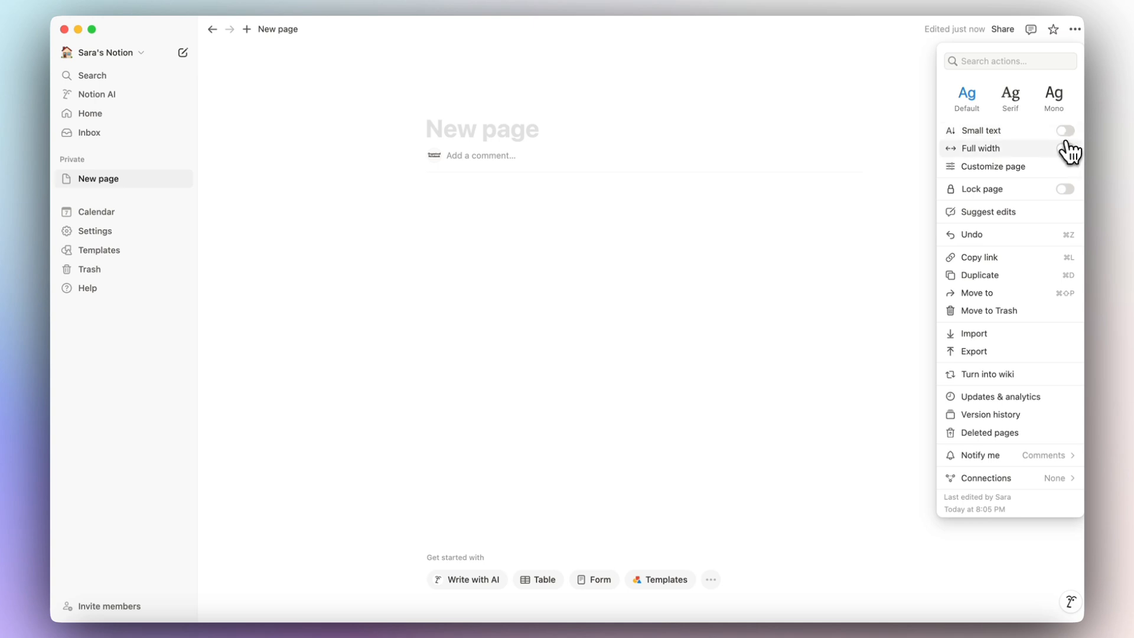
click(1066, 150)
click(1066, 132)
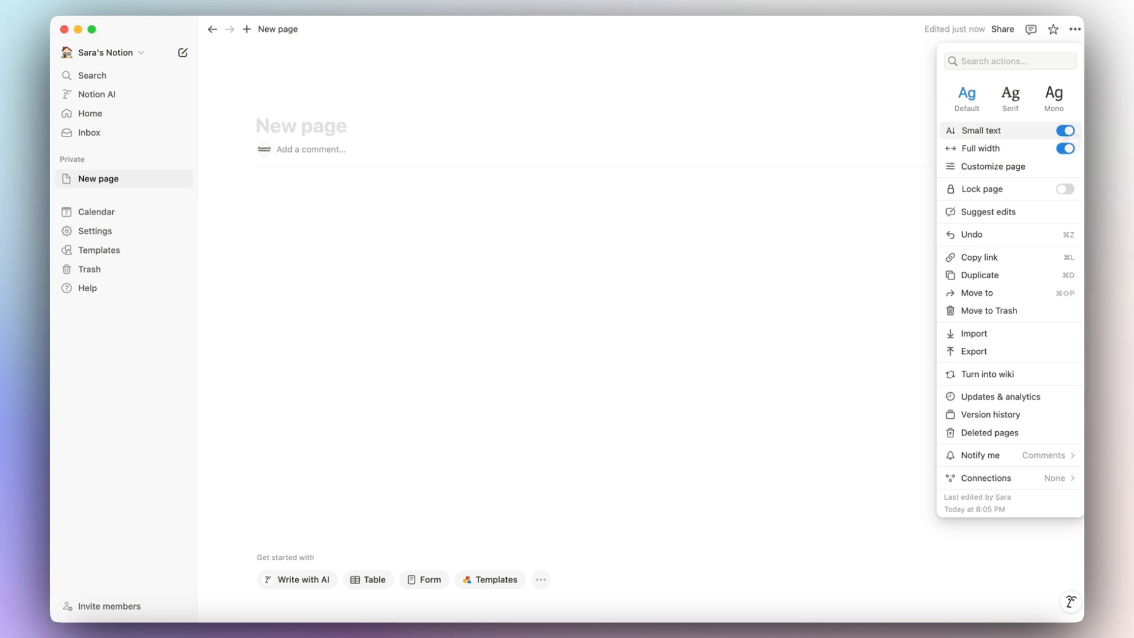
click(982, 170)
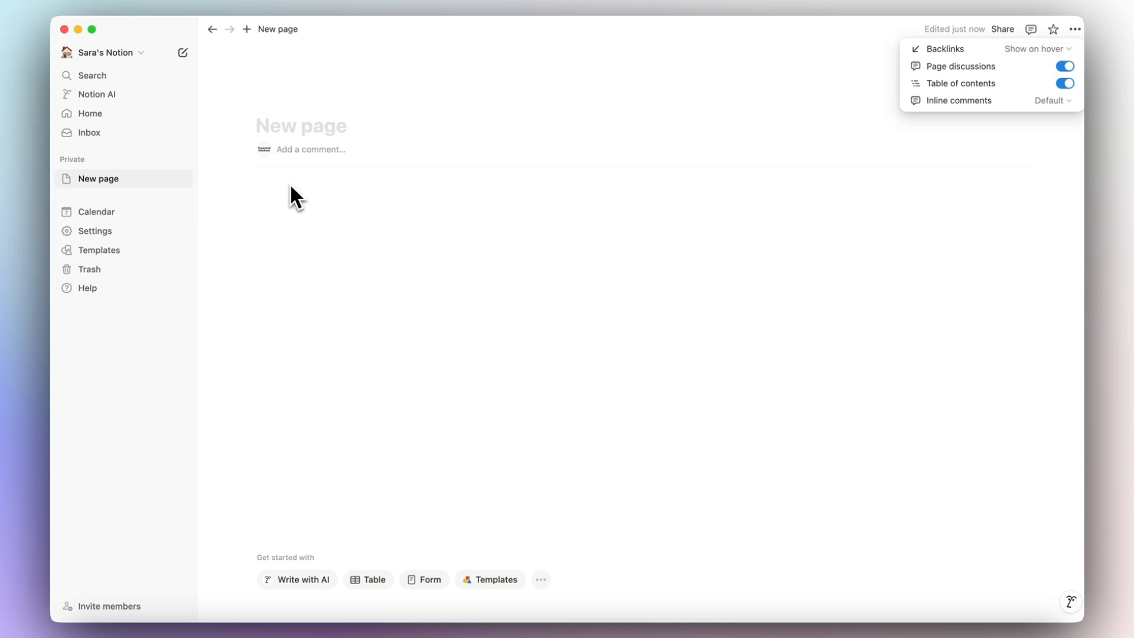
Leave Backlinks unchanged and switch Page discussions off in Customize page.
click(1056, 50)
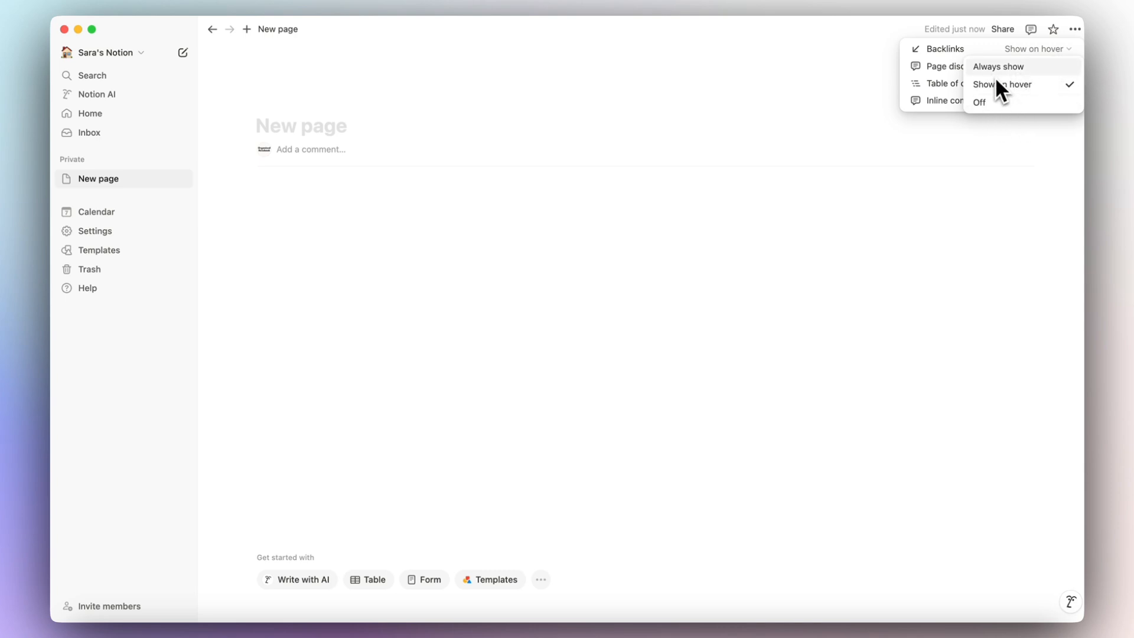
click(981, 51)
click(1066, 67)
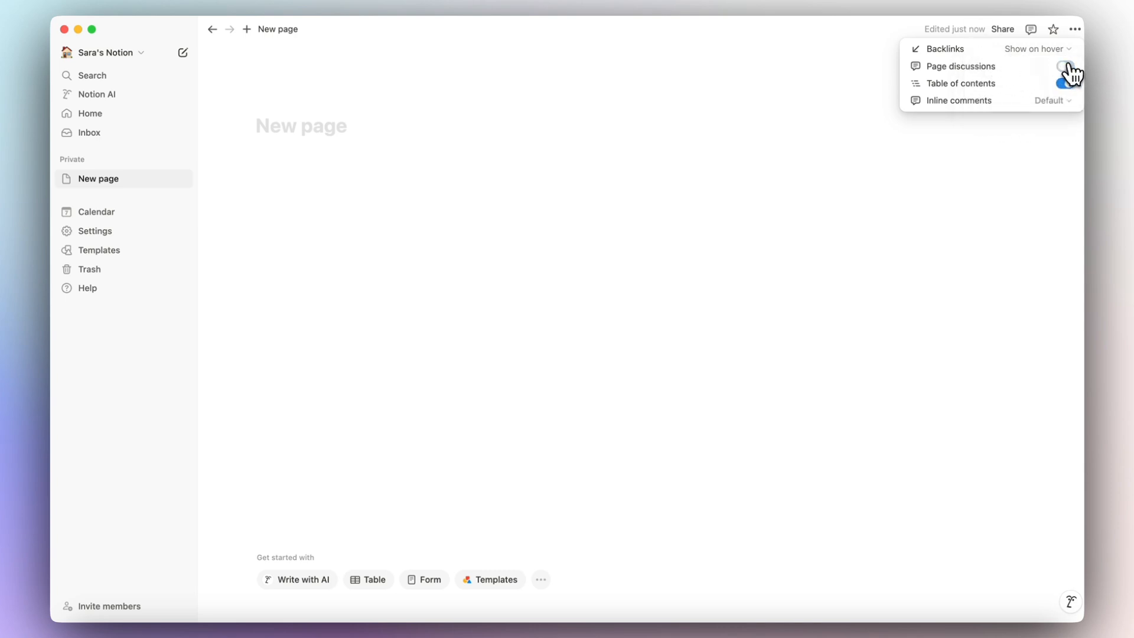
click(1068, 67)
click(1067, 67)
click(1068, 66)
click(1067, 66)
click(1043, 127)
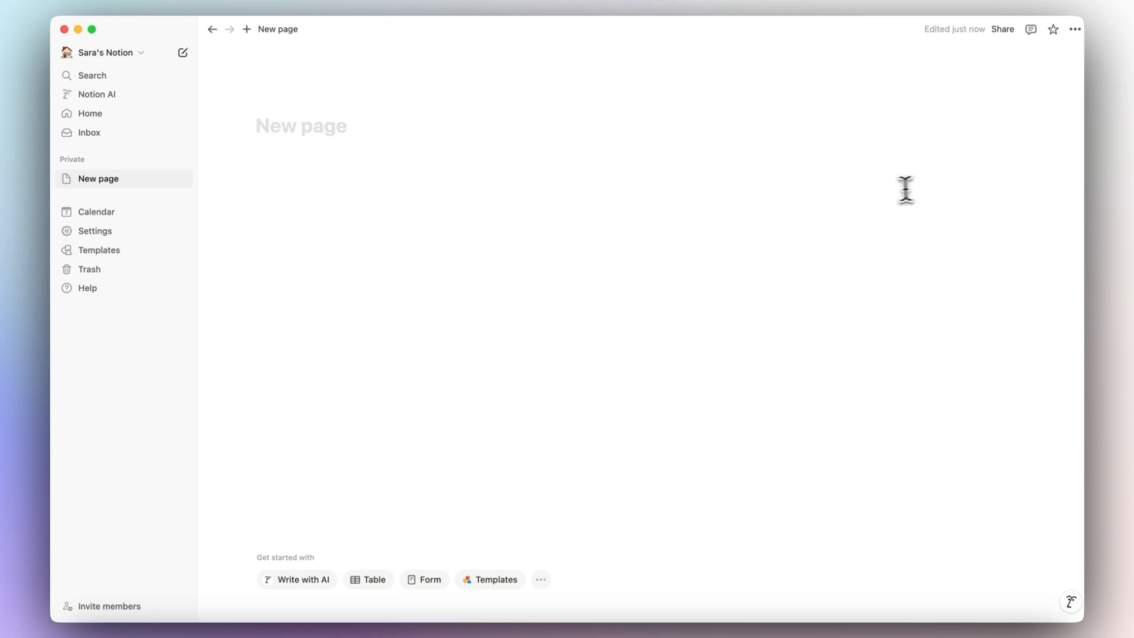
Add Heading 3 lines 'Text Here' and 'Heading HEre', then jump to the latter via the table of contents.
click(305, 162)
text(/heading)
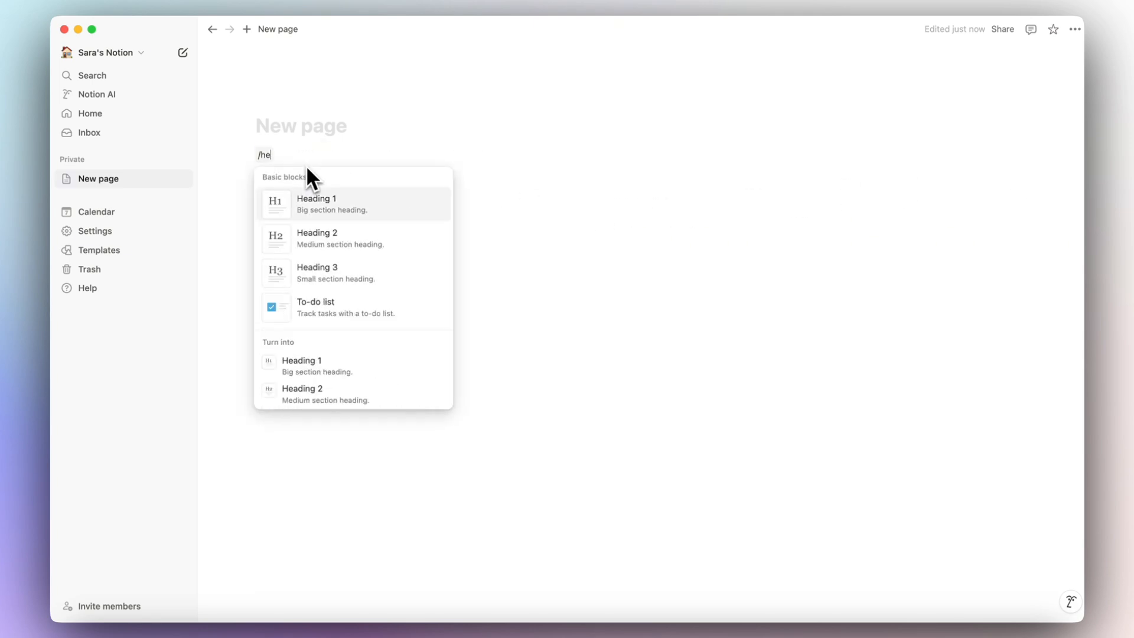
click(290, 285)
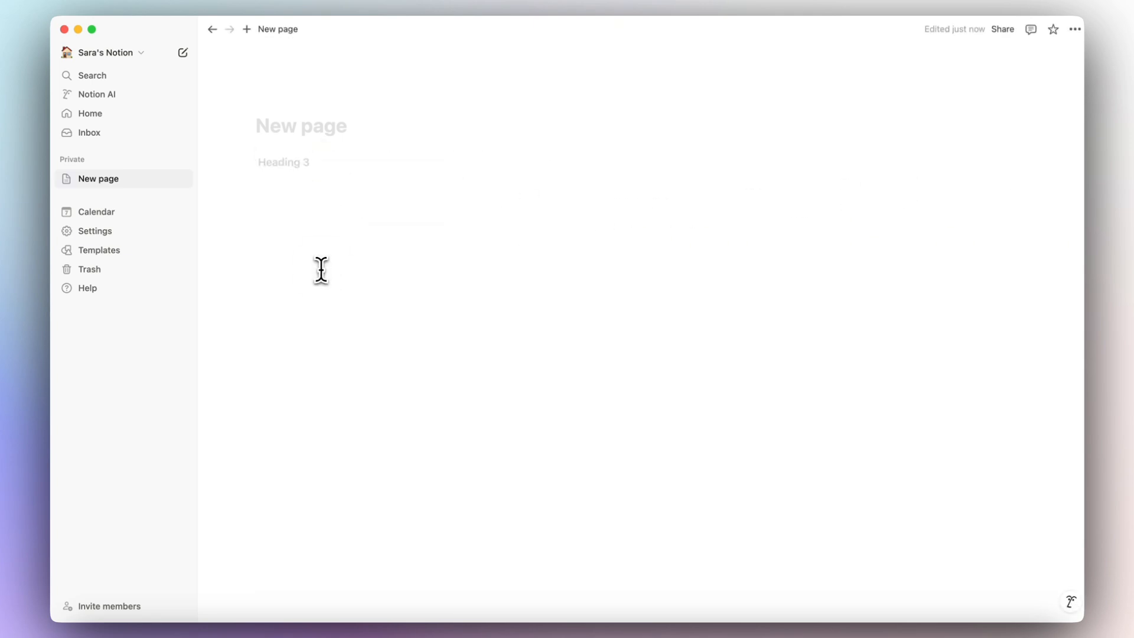
text(Text Here)
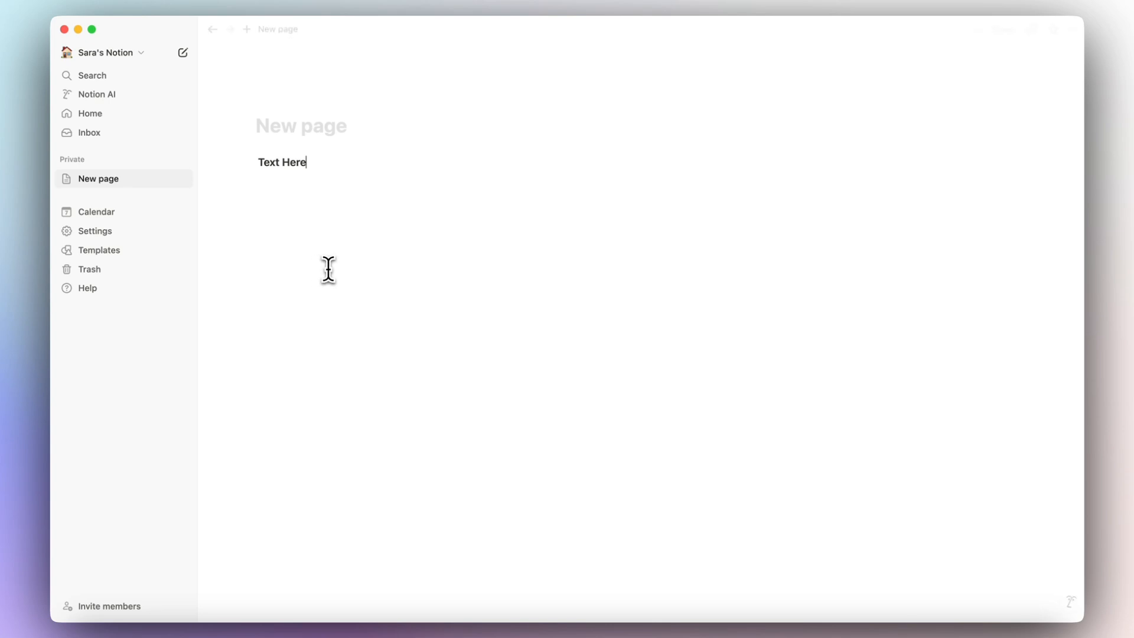
key(Return)
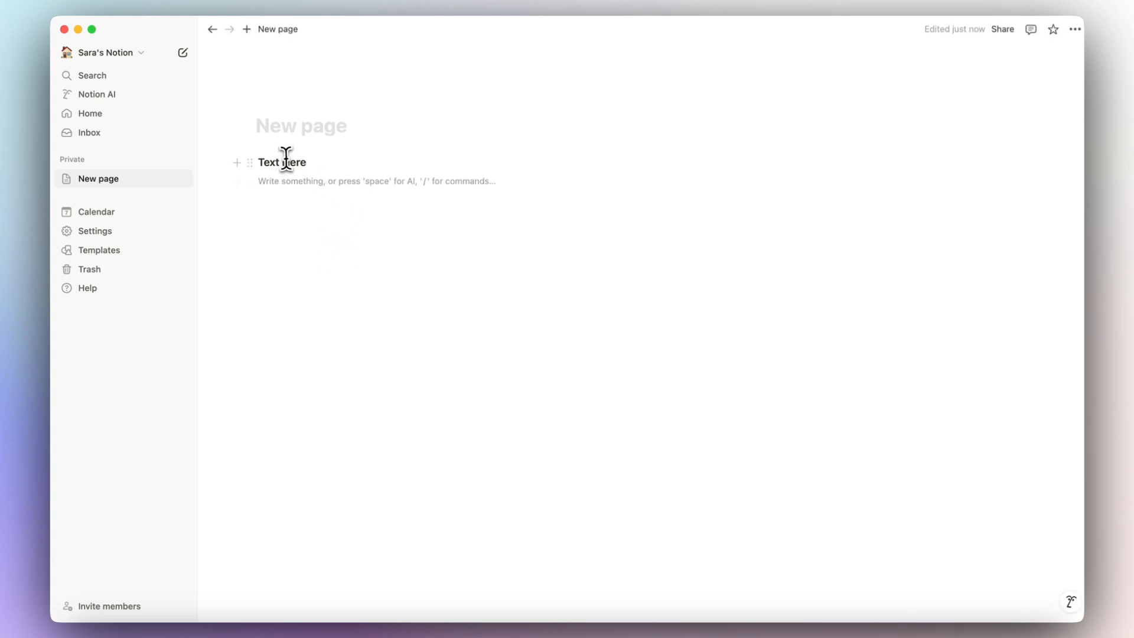
text(/heading)
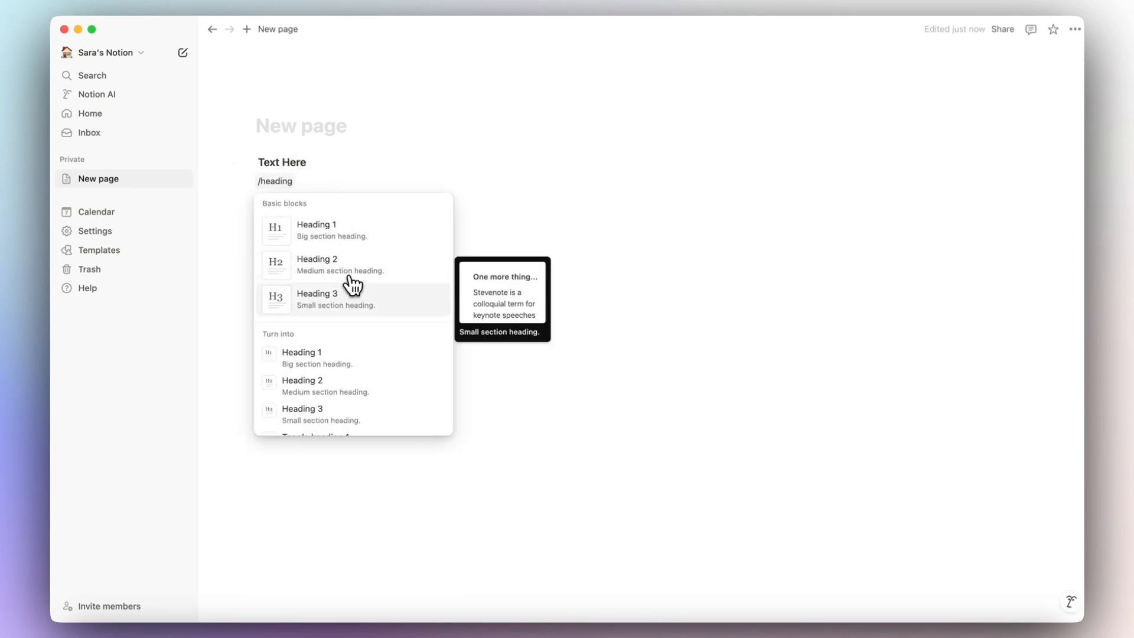
click(352, 289)
text(Heading HEre)
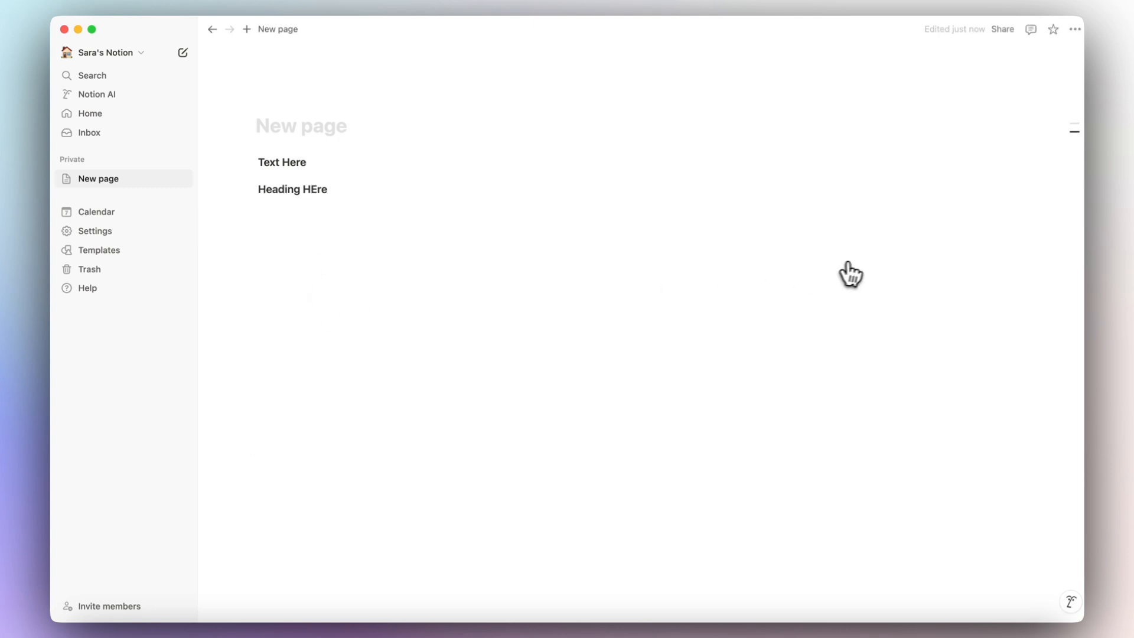
mouse_move(1075, 142)
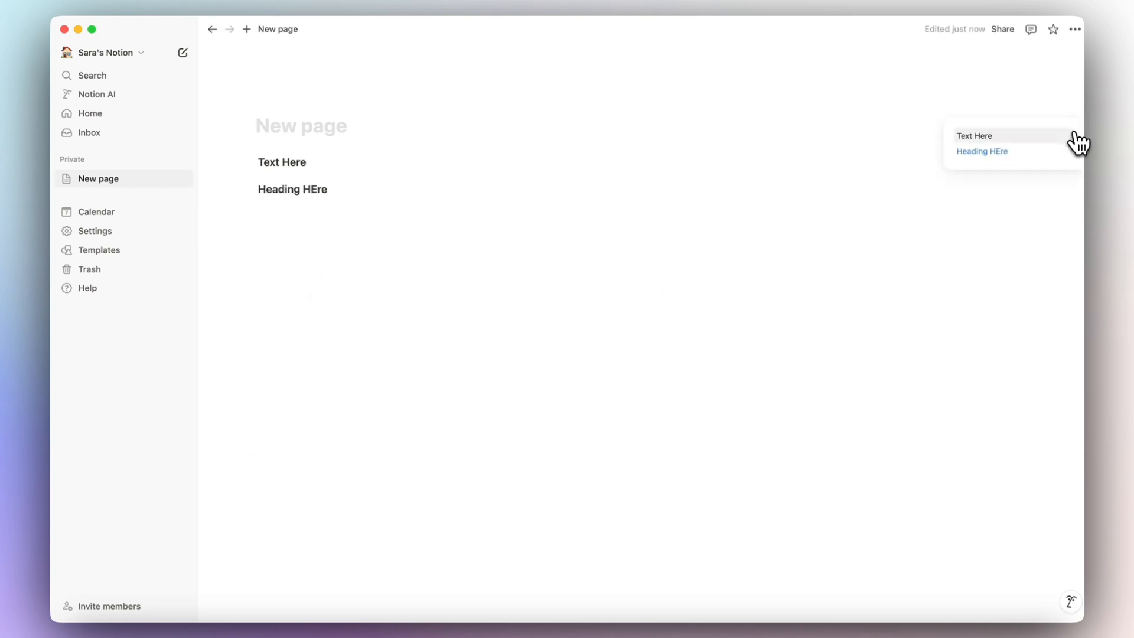
click(1008, 151)
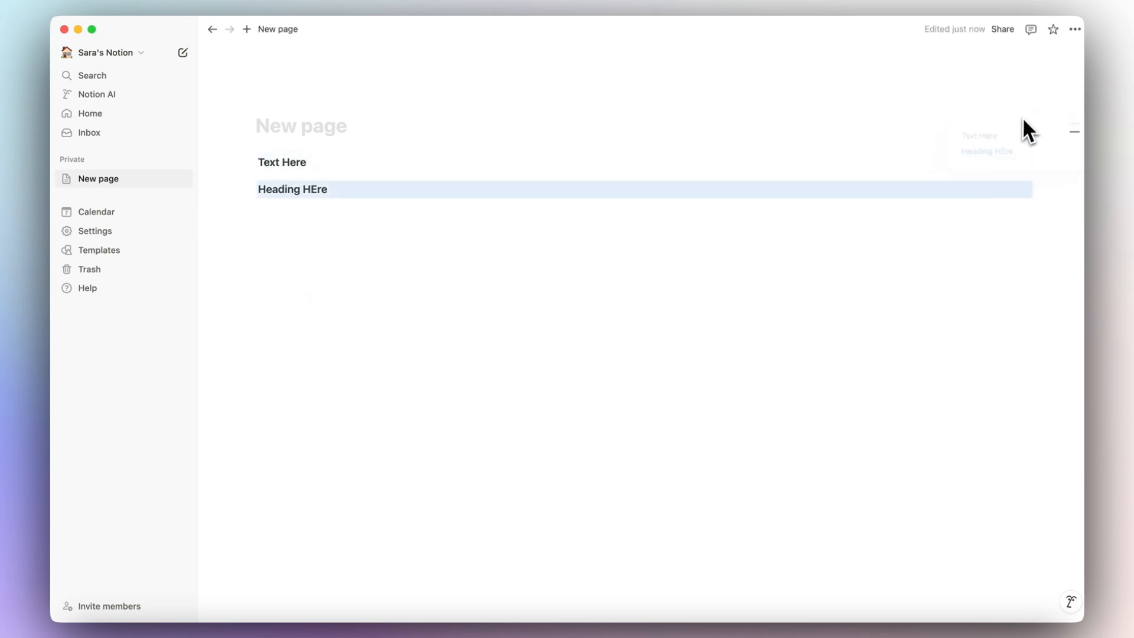
click(1072, 29)
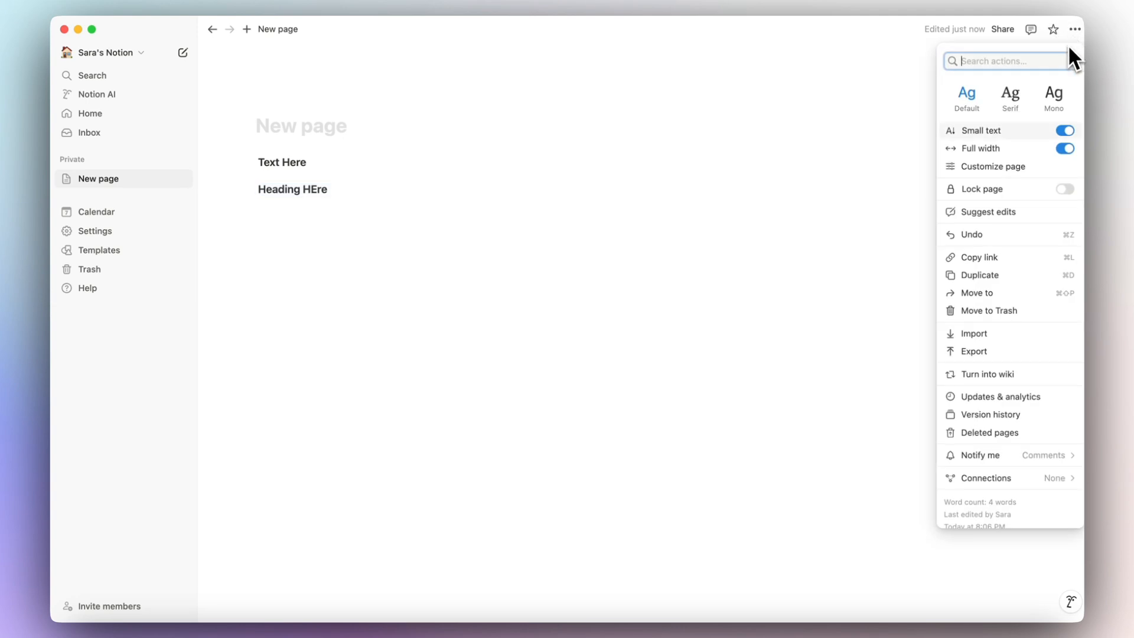
In Customize page, toggle the table of contents off and back on and review inline comment options.
click(1044, 167)
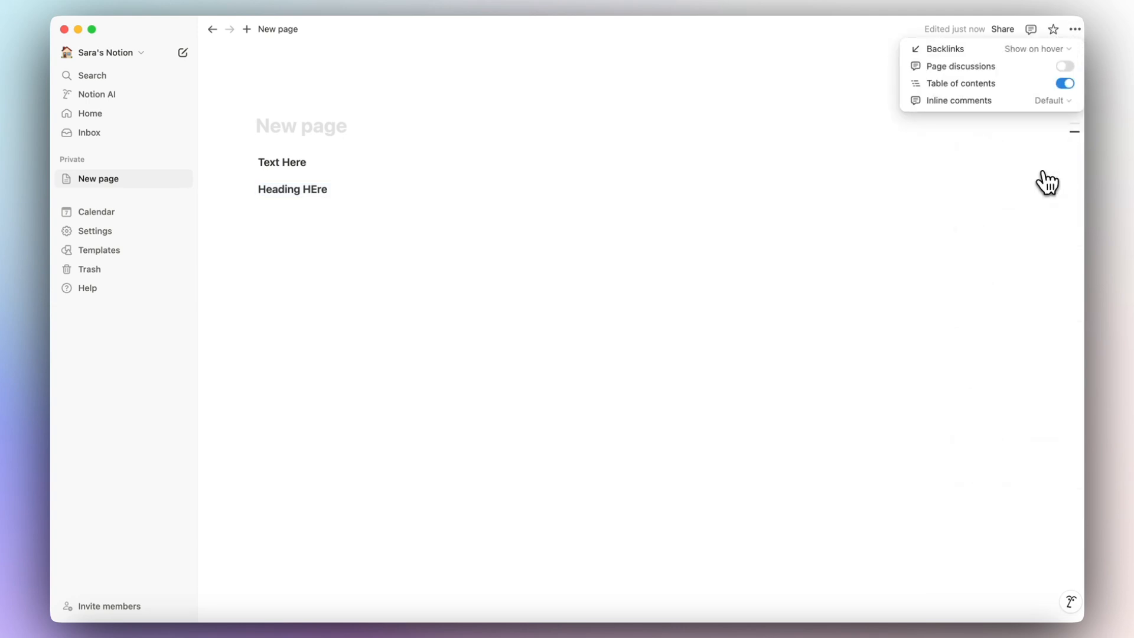
click(1068, 84)
click(1068, 84)
click(1070, 103)
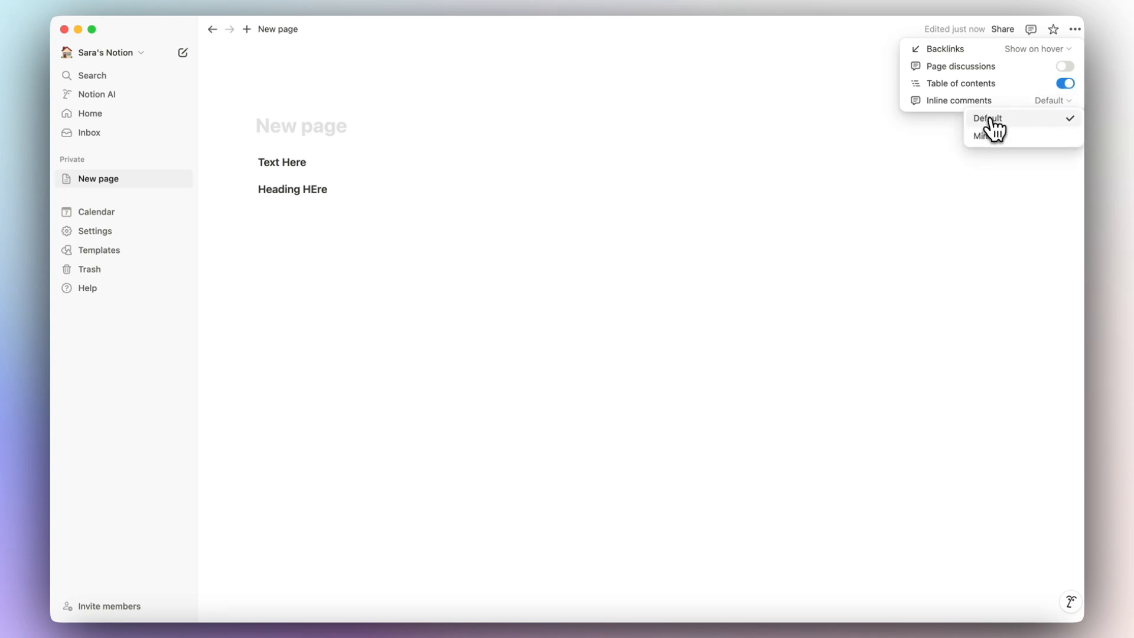
click(523, 248)
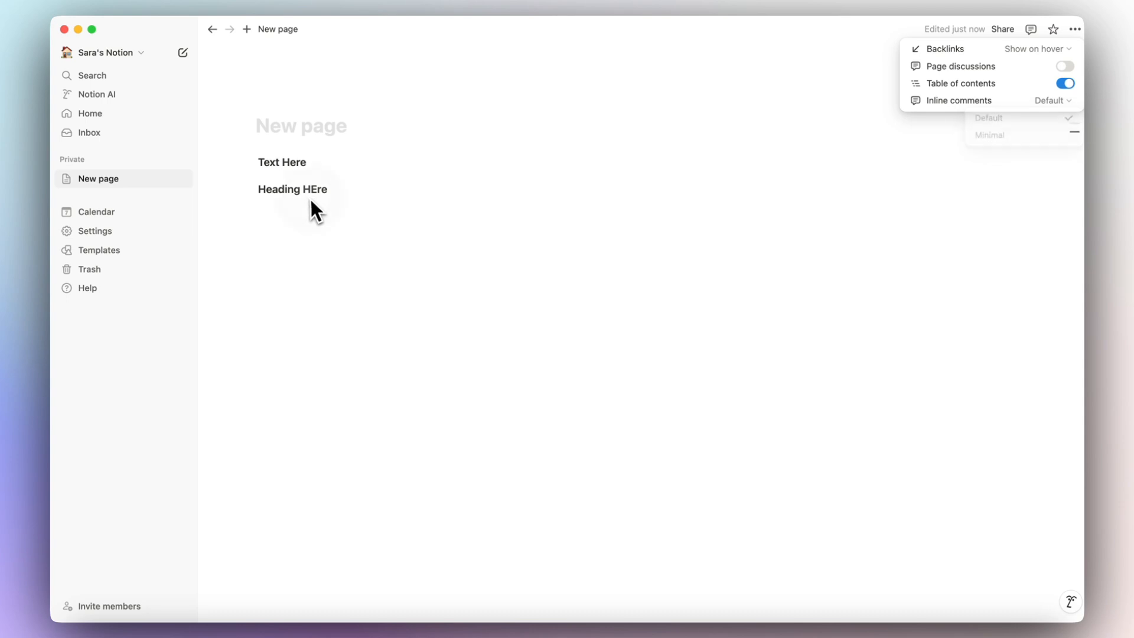
Comment 'Comment' on the Heading HEre text.
drag(332, 188, 240, 185)
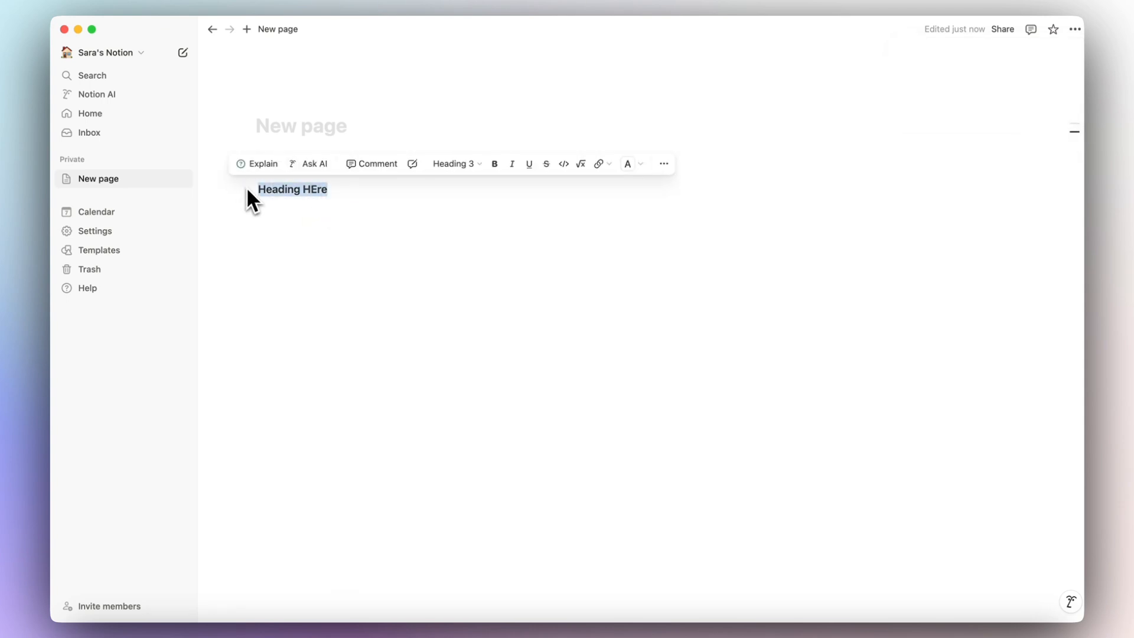
click(371, 164)
text(Comment)
key(Return)
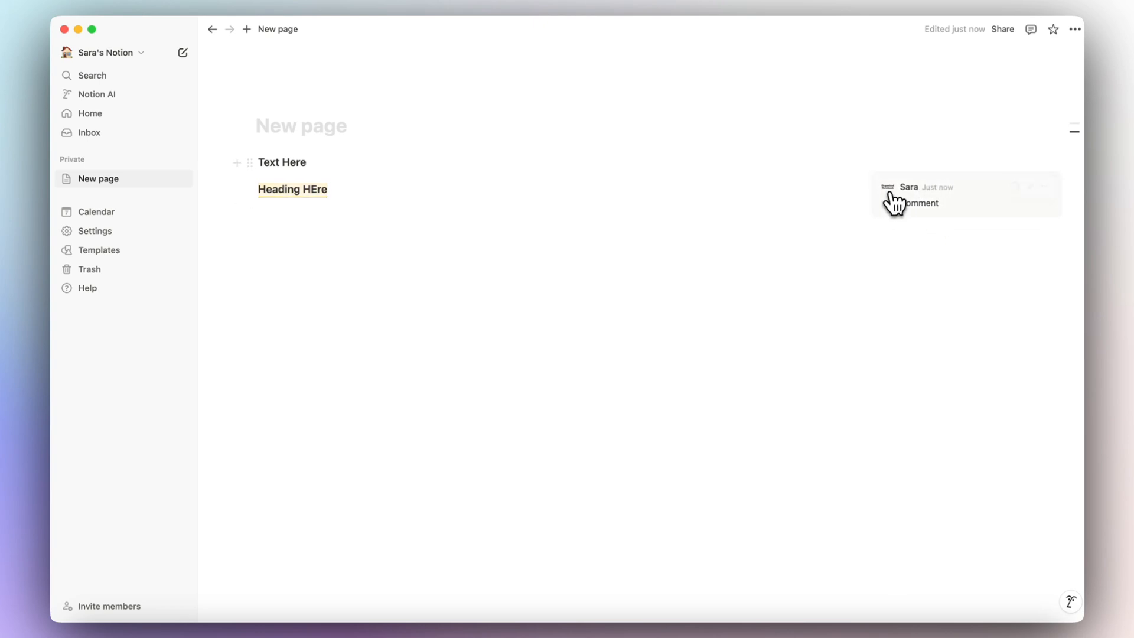
Set inline comments to Minimal display and check the comment thread on Heading HEre.
click(1075, 29)
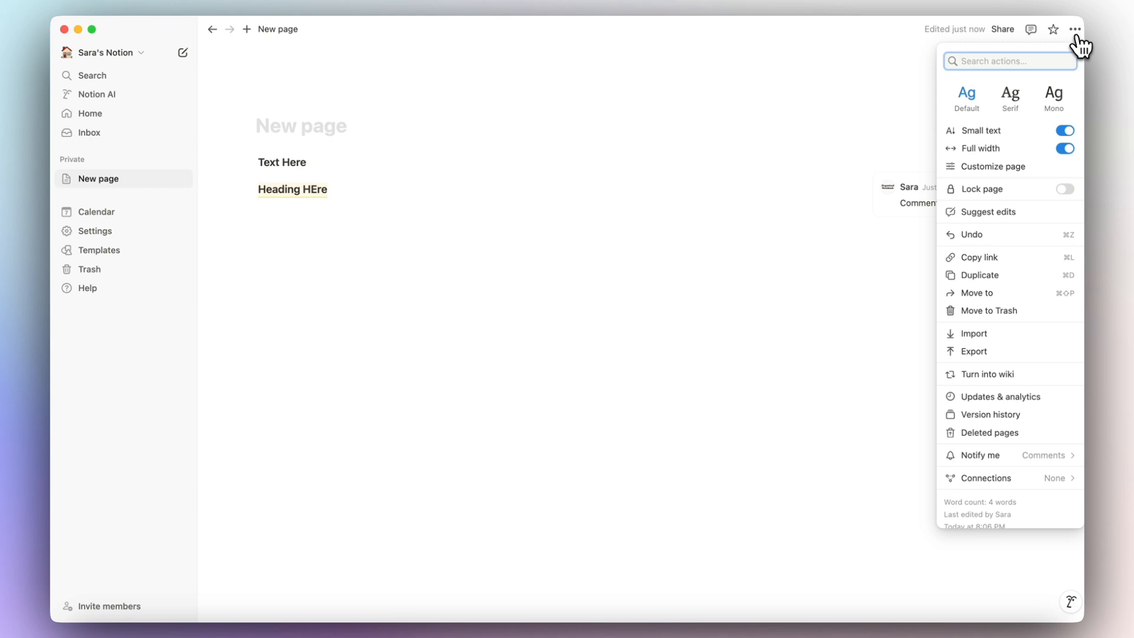
click(1031, 167)
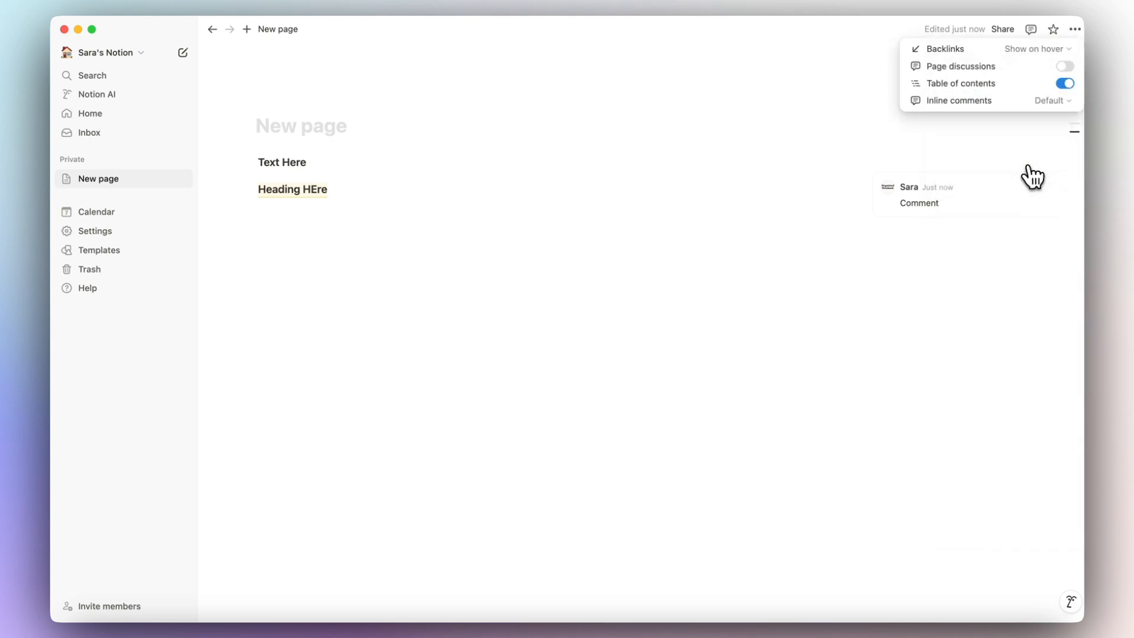
click(1053, 104)
click(1044, 133)
click(939, 242)
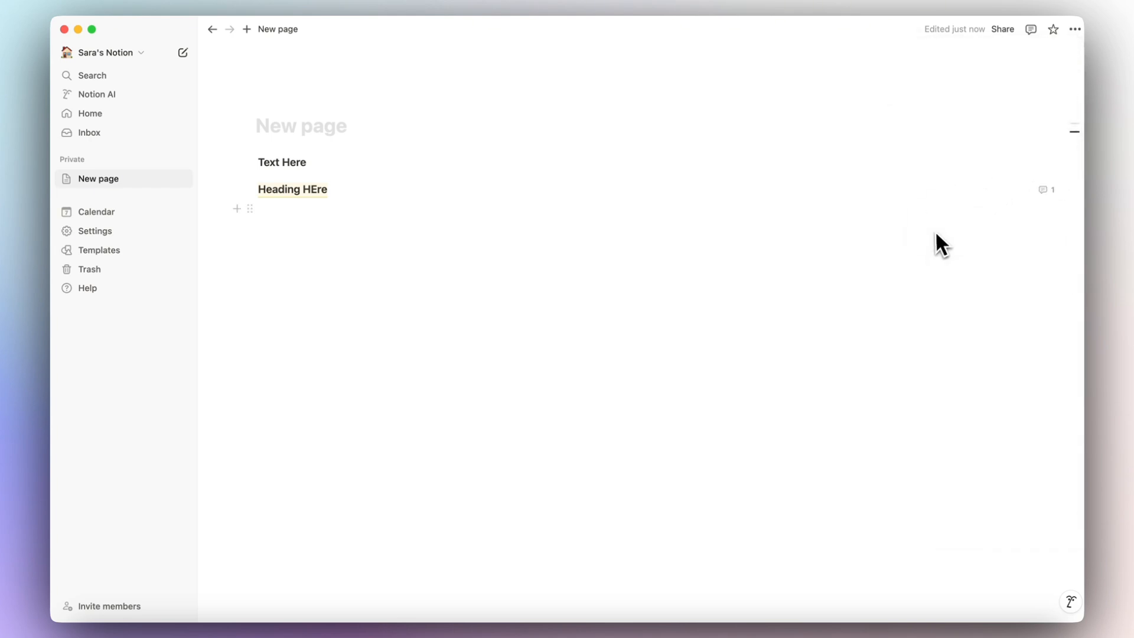
click(1046, 191)
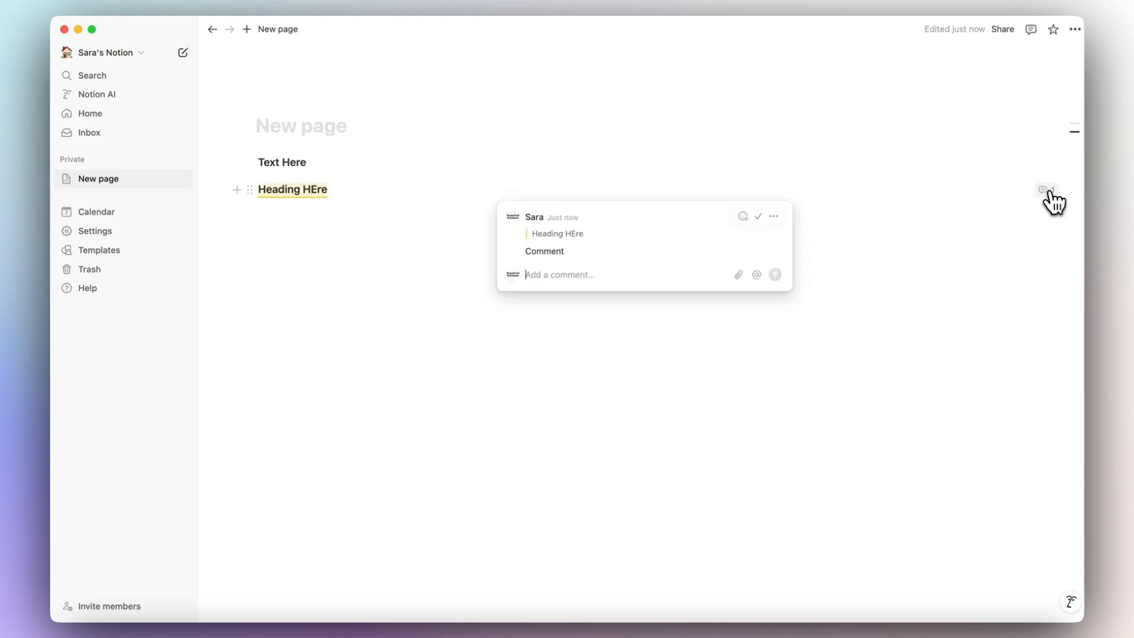
click(830, 179)
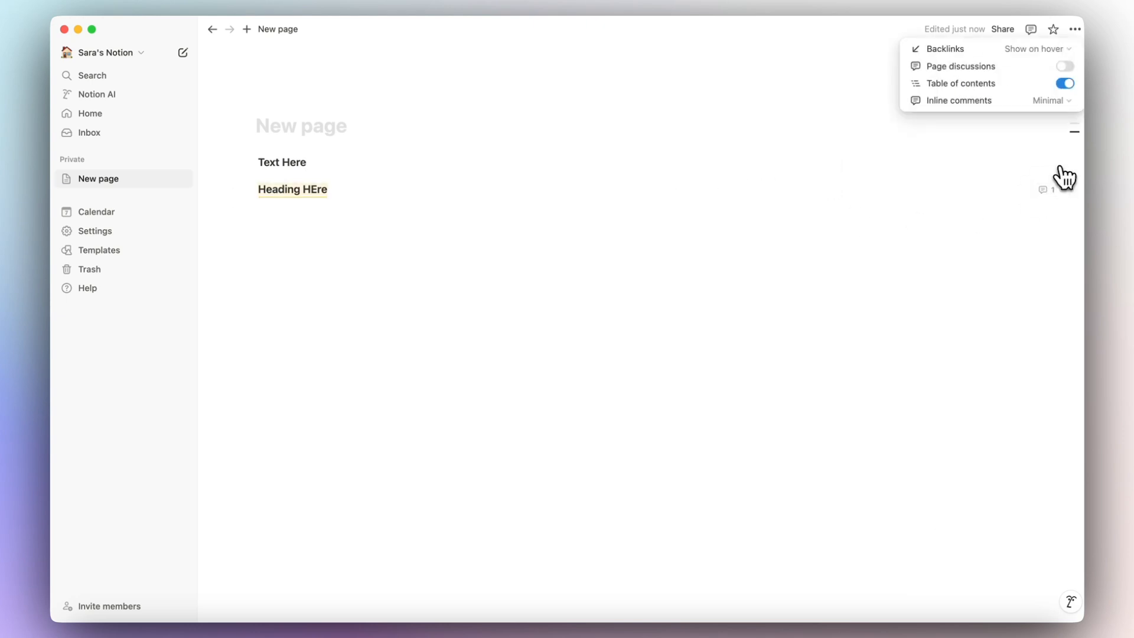
click(1067, 102)
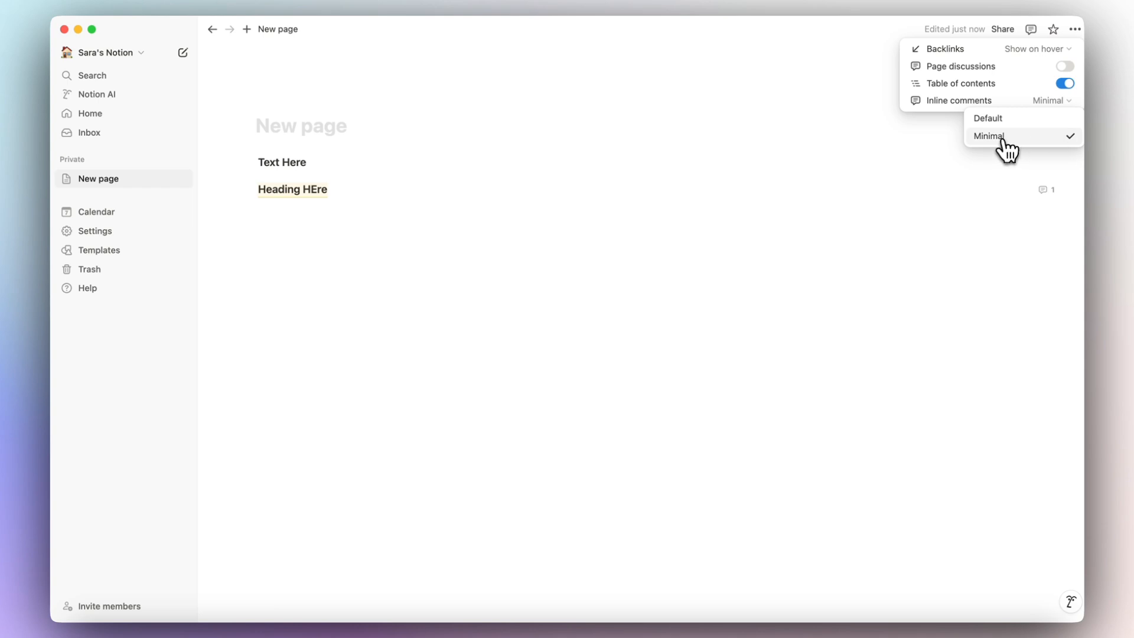
click(368, 185)
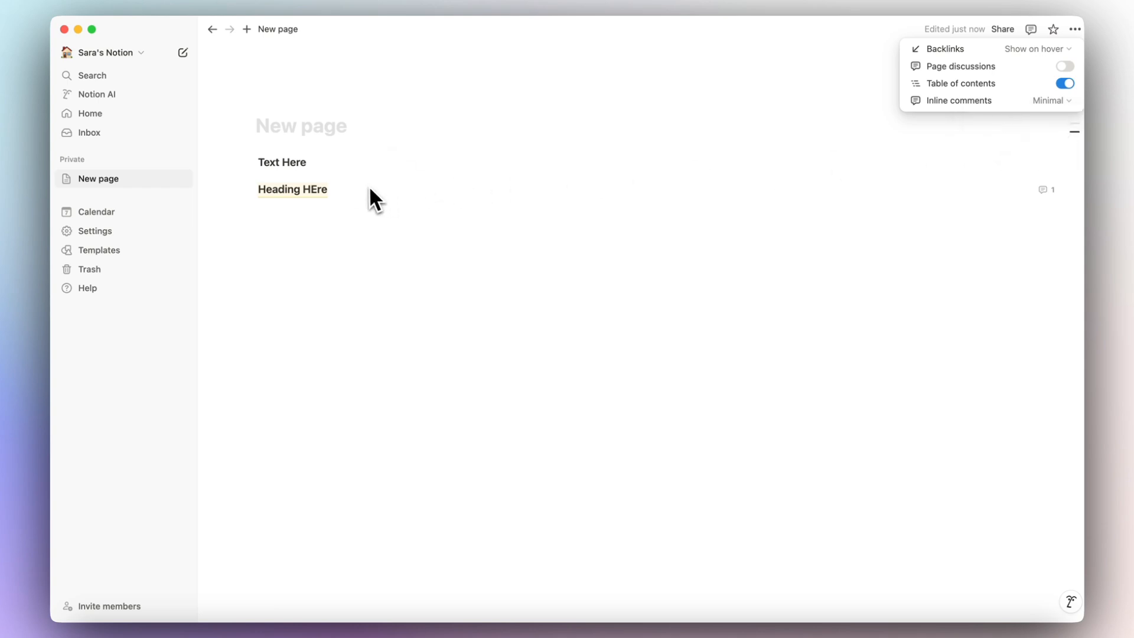
click(295, 187)
click(1075, 29)
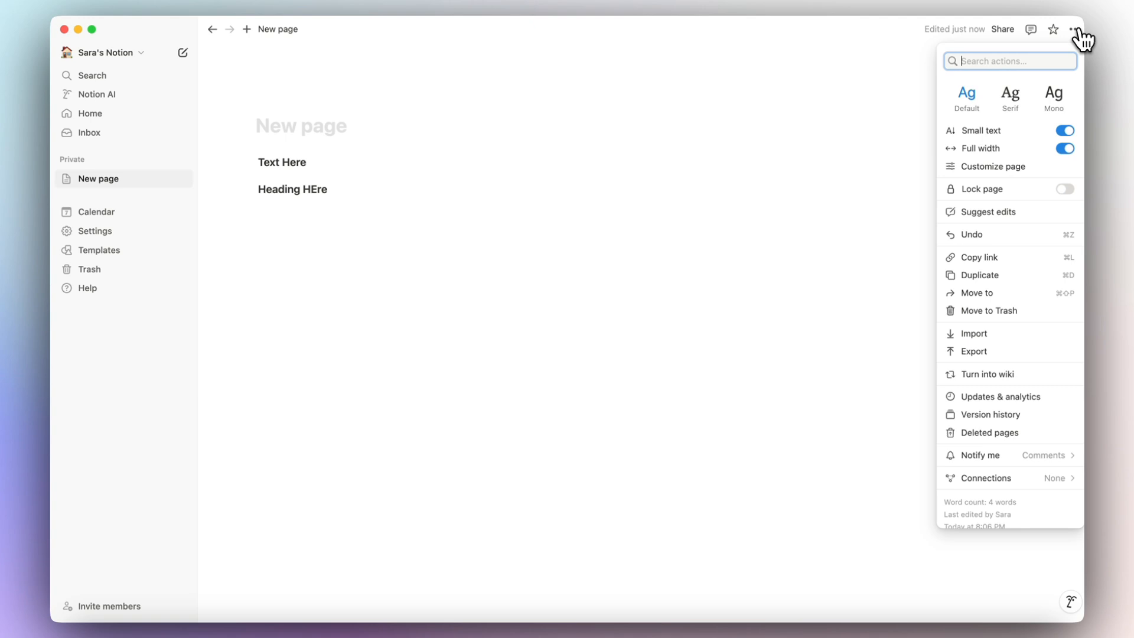
Lock the page against editing, briefly unlocking and re-locking it.
click(1065, 190)
click(412, 149)
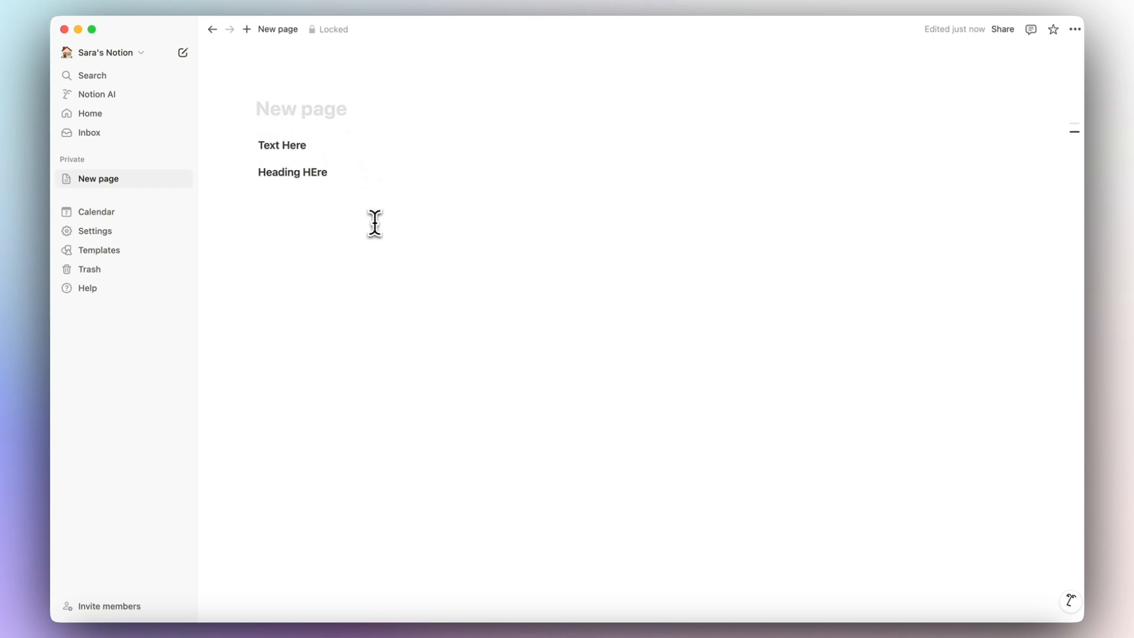
click(334, 29)
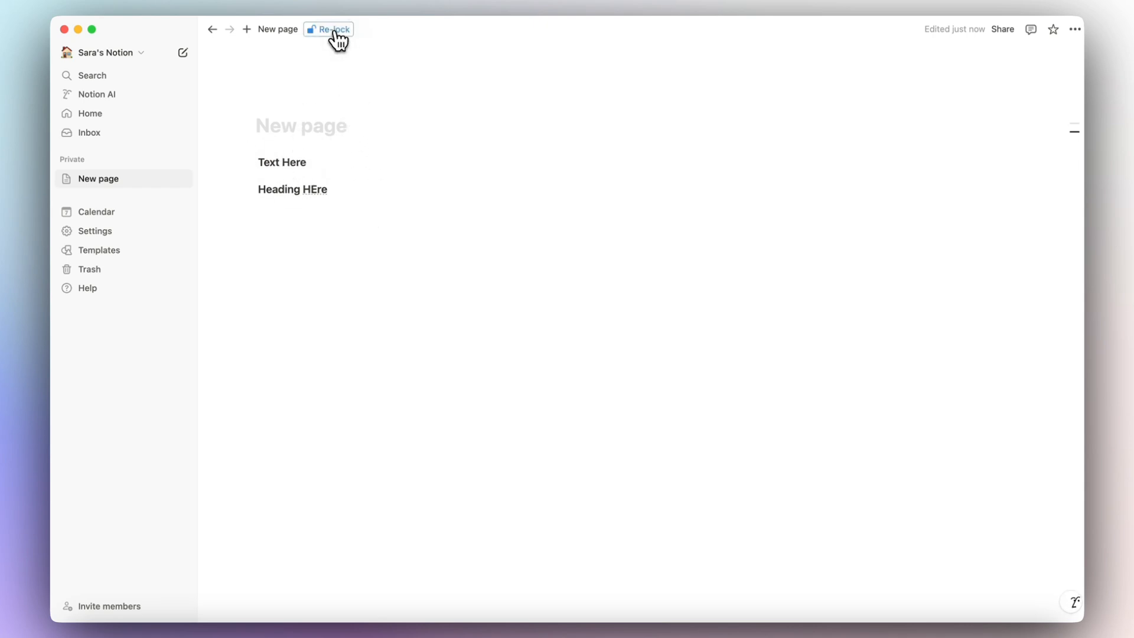
click(333, 31)
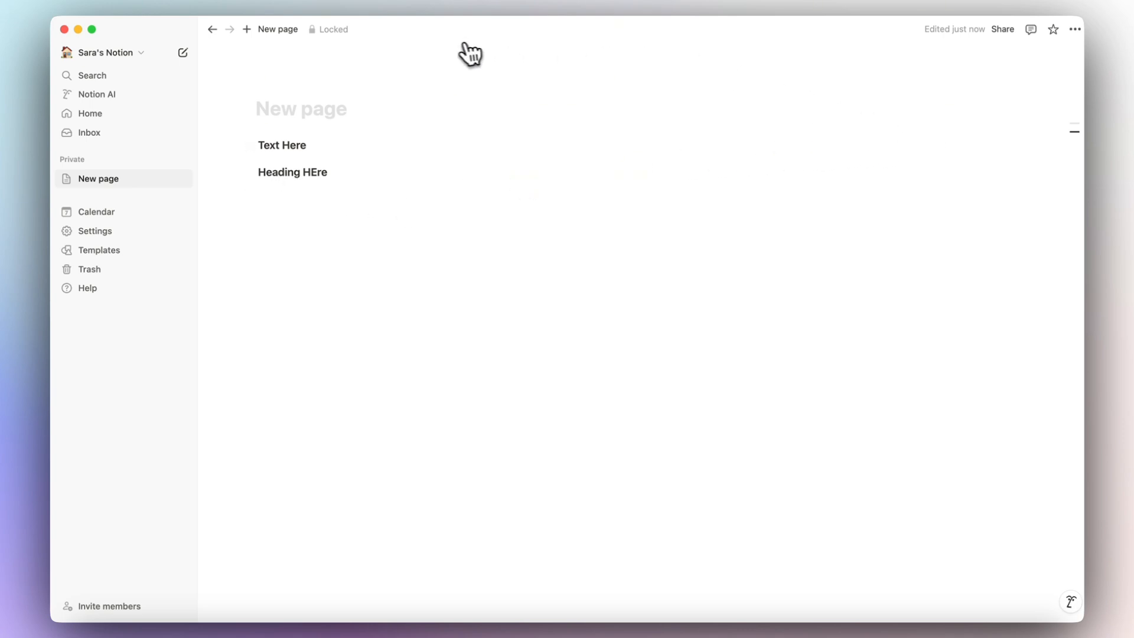
click(1075, 31)
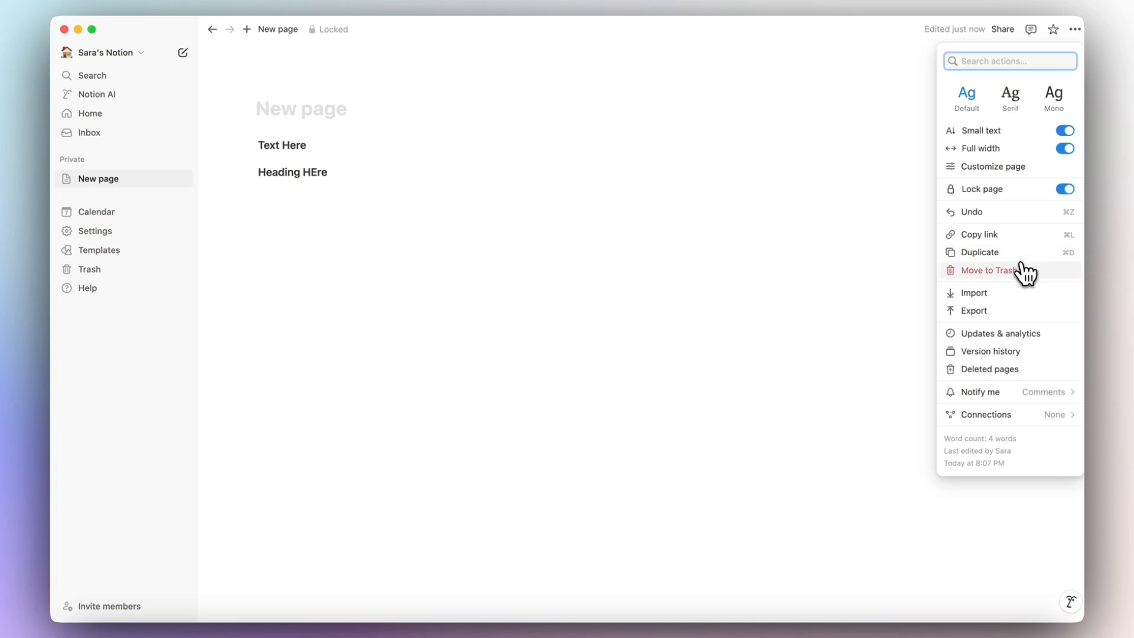
Copy the page link and paste it as a page mention into a new private page.
click(995, 247)
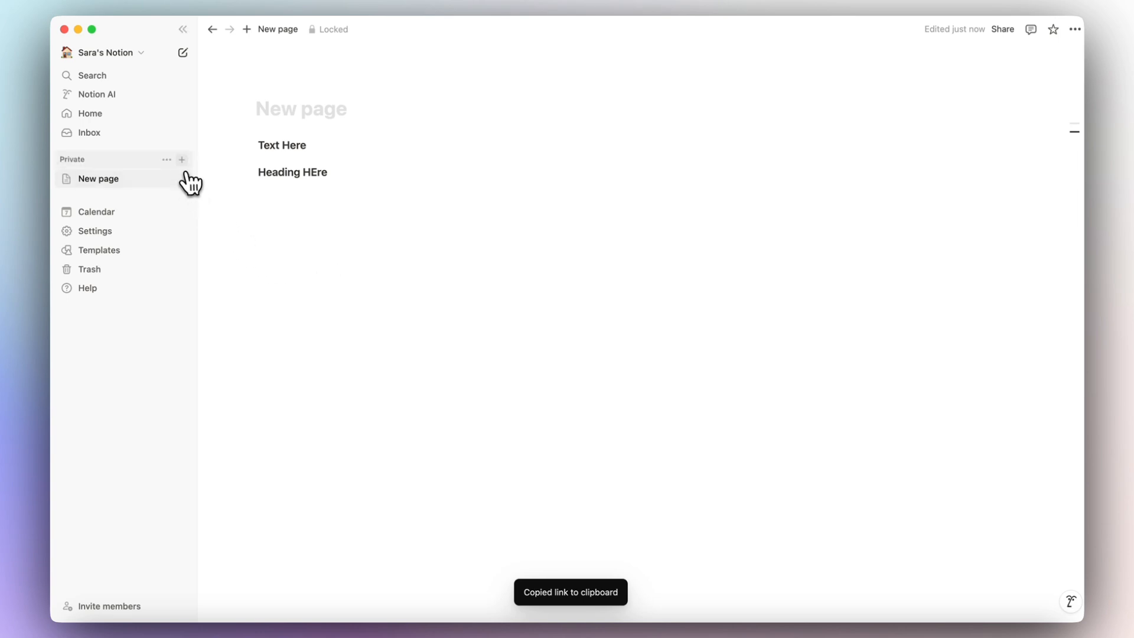
click(182, 160)
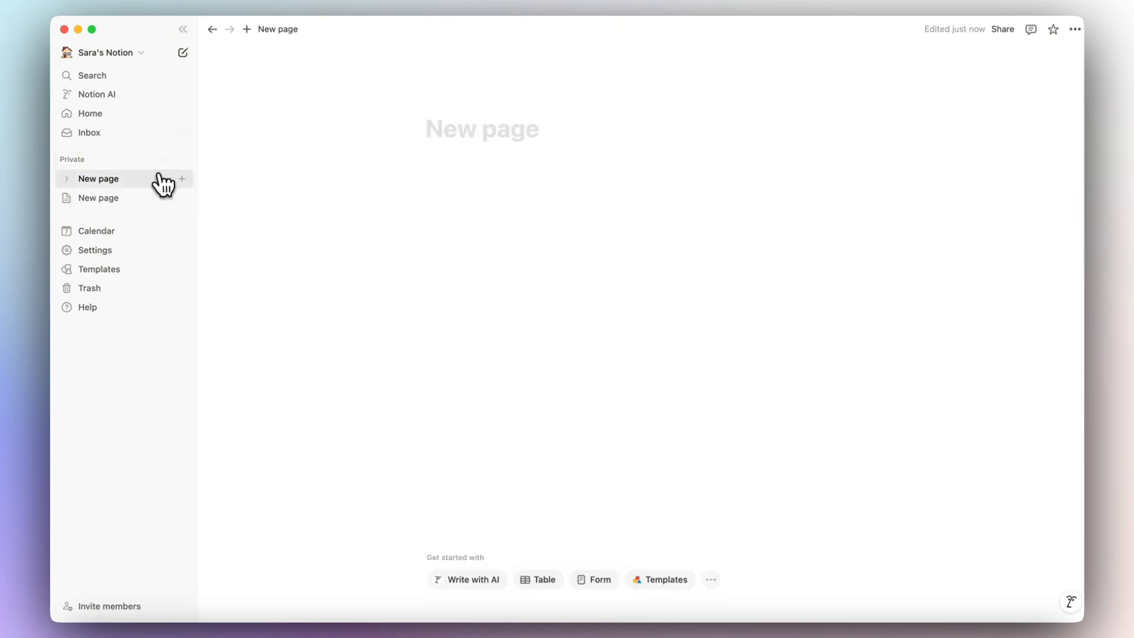
click(467, 165)
key(super+v)
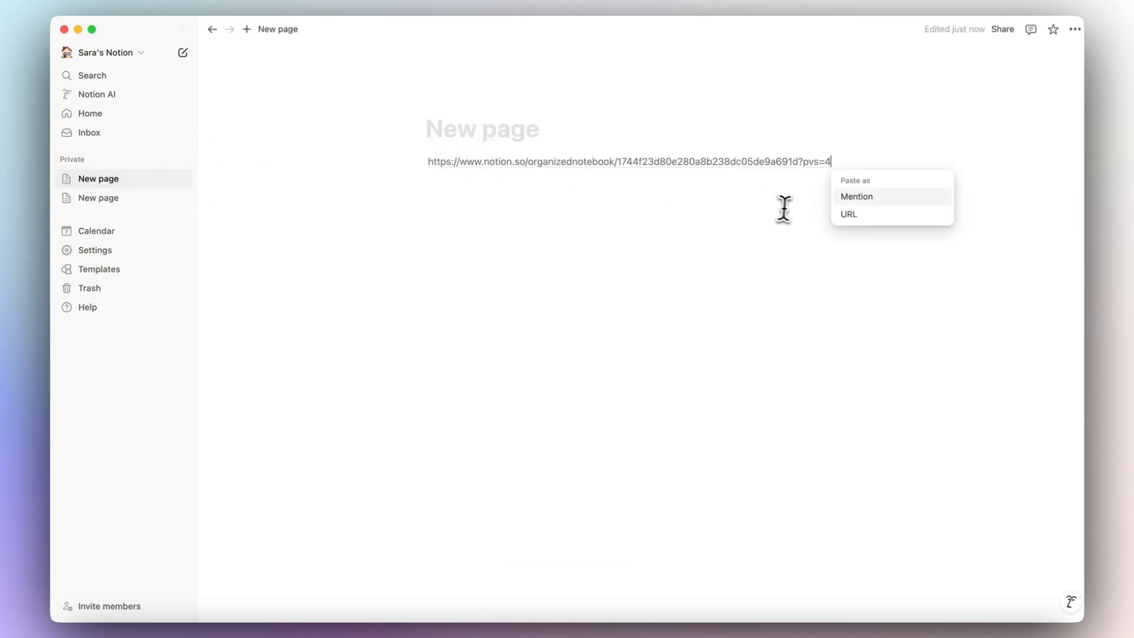
click(876, 200)
Follow the page mention, return to its page, and delete the mention block.
click(483, 163)
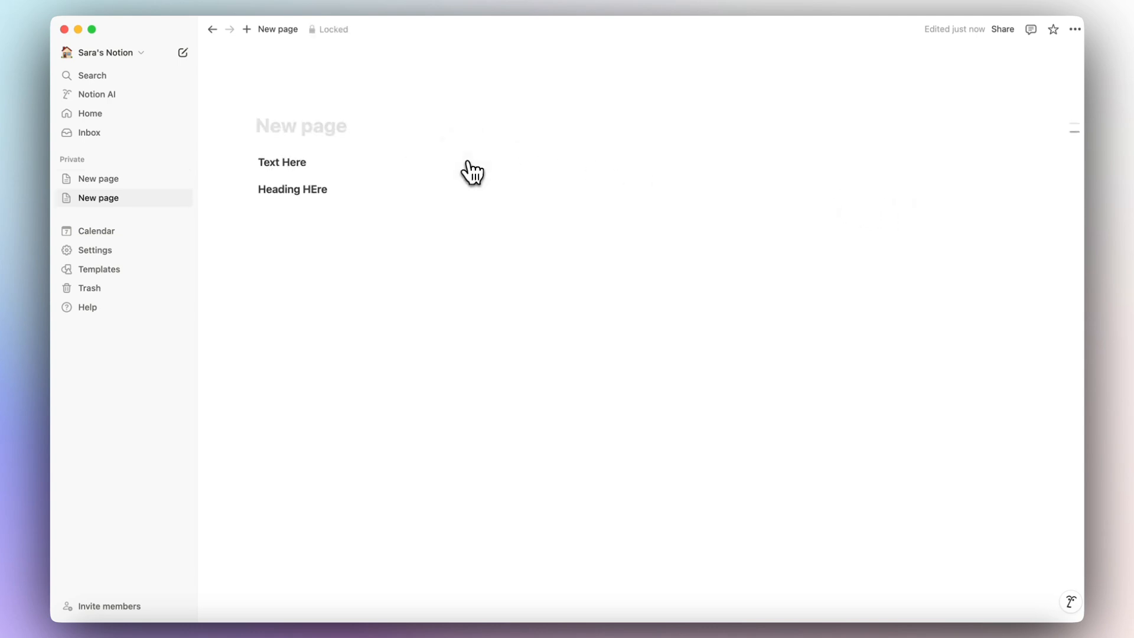
click(102, 184)
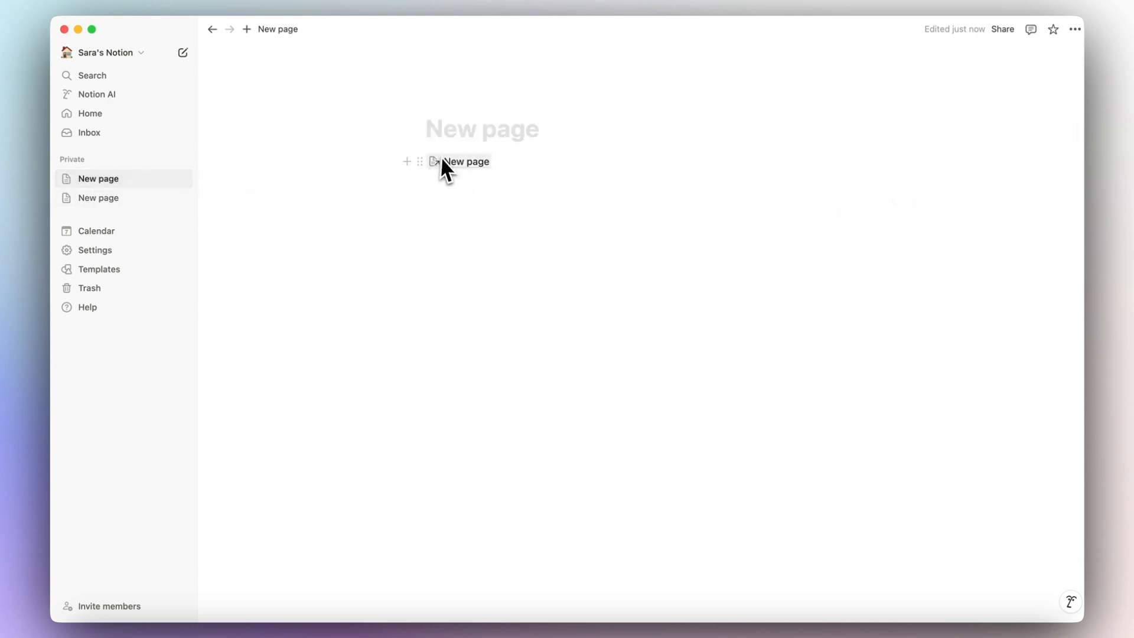
click(423, 161)
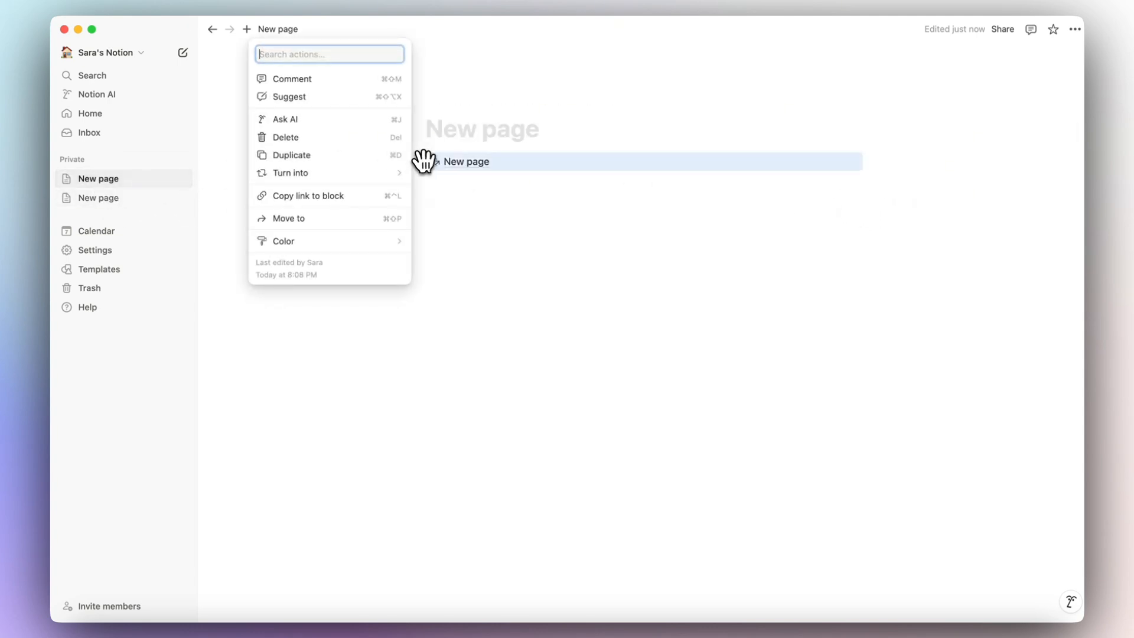
click(358, 140)
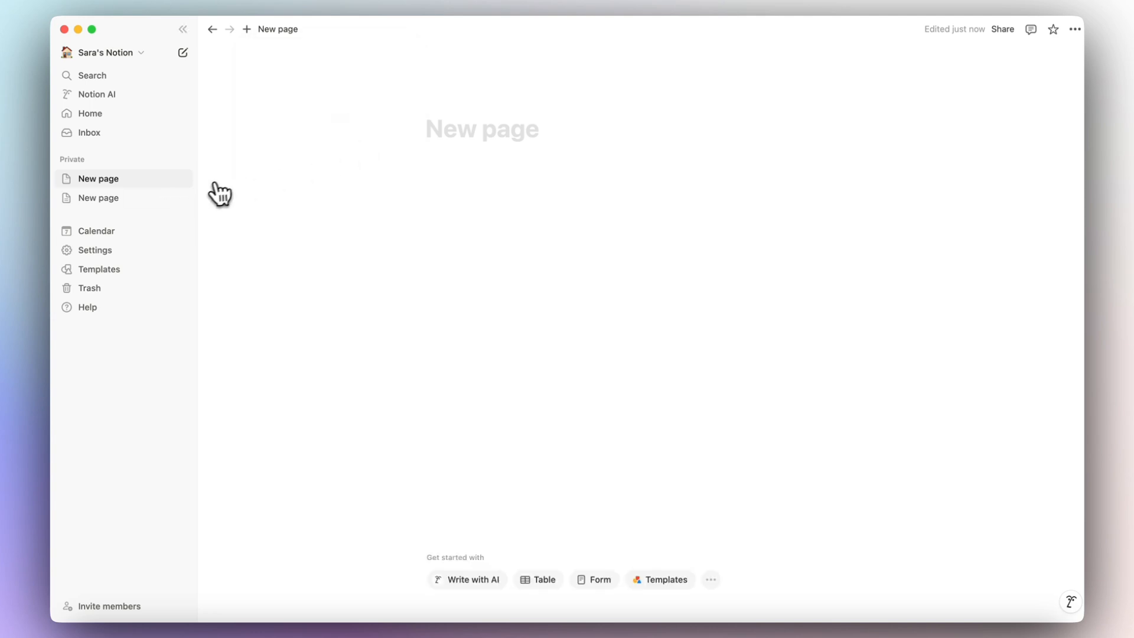
Move the extra untitled page from the sidebar to the Trash.
click(170, 180)
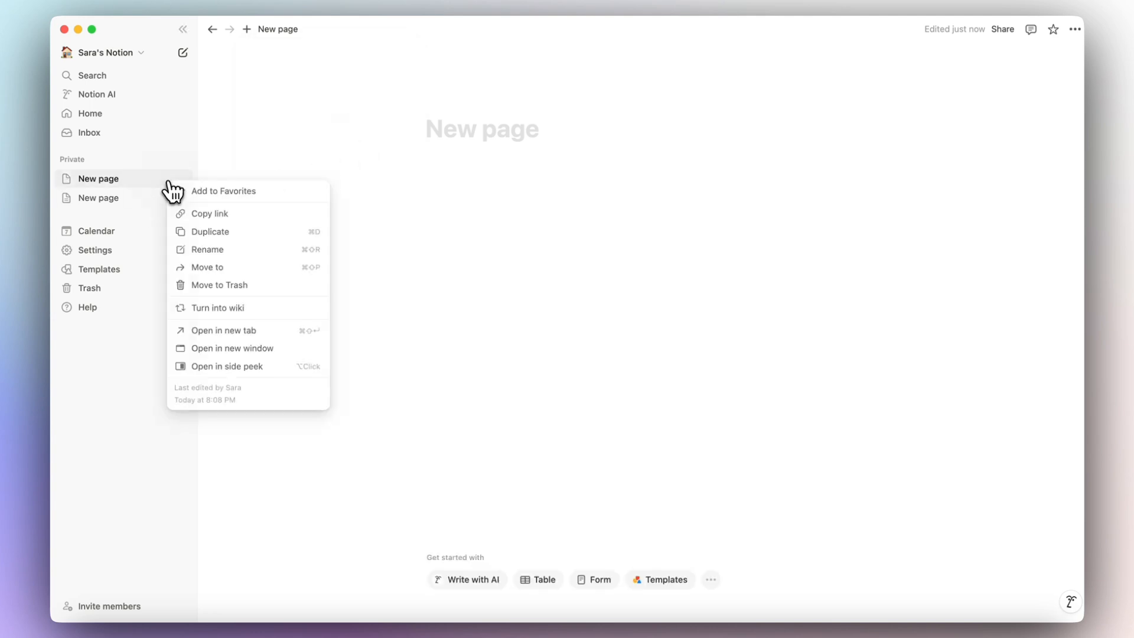
click(227, 285)
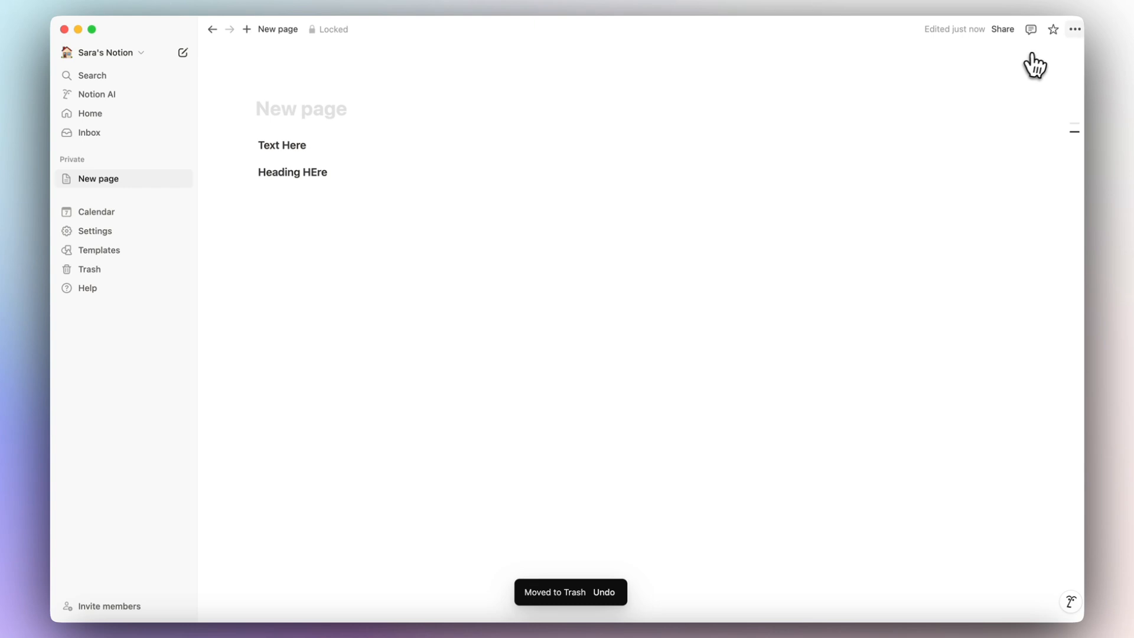
click(1076, 31)
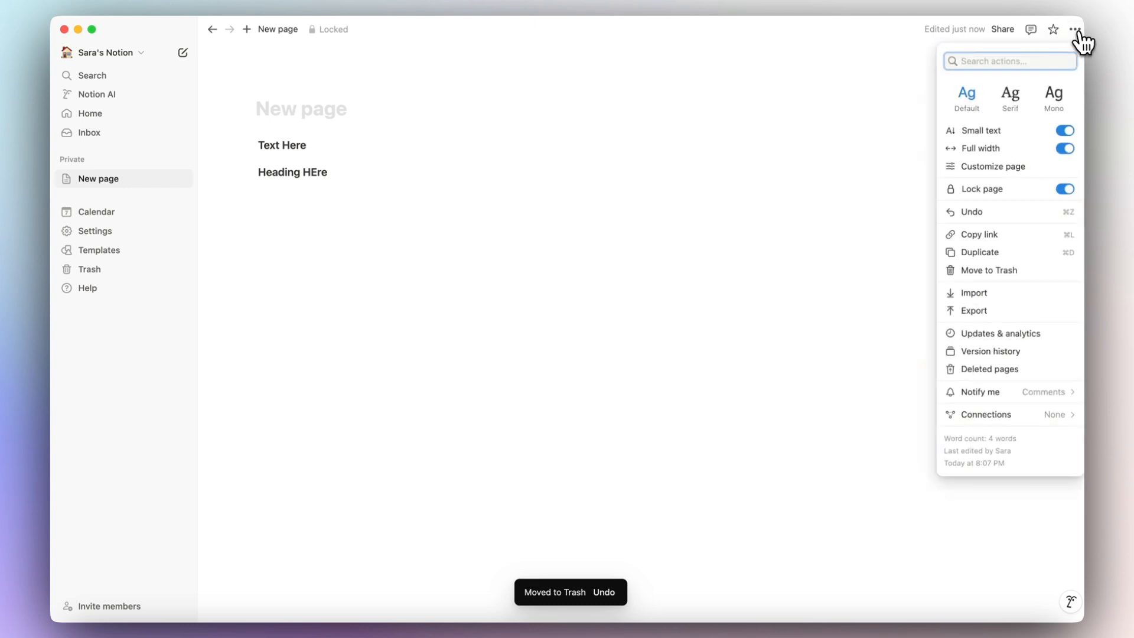
click(998, 260)
click(978, 299)
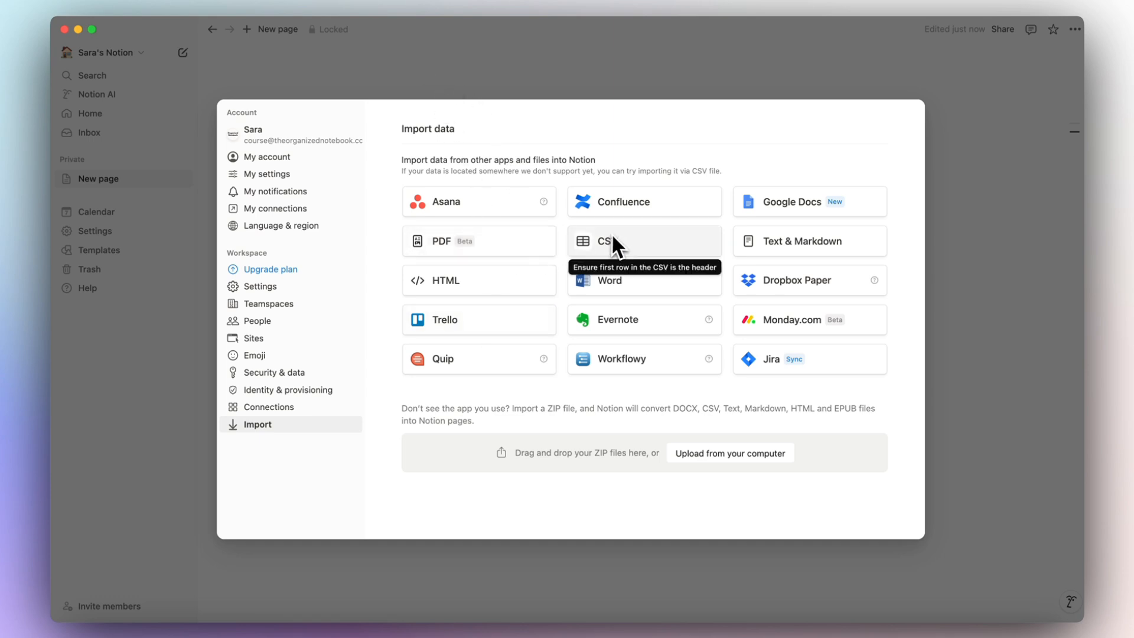
click(1012, 86)
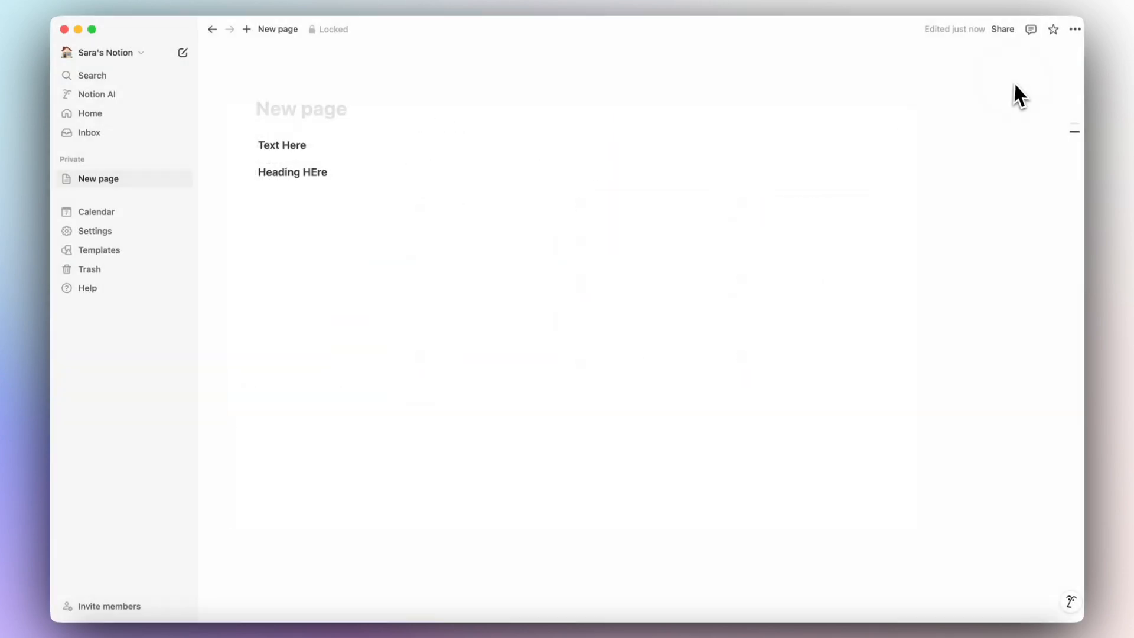
Open the page's Export dialog, view the format list, then cancel without exporting.
click(1075, 30)
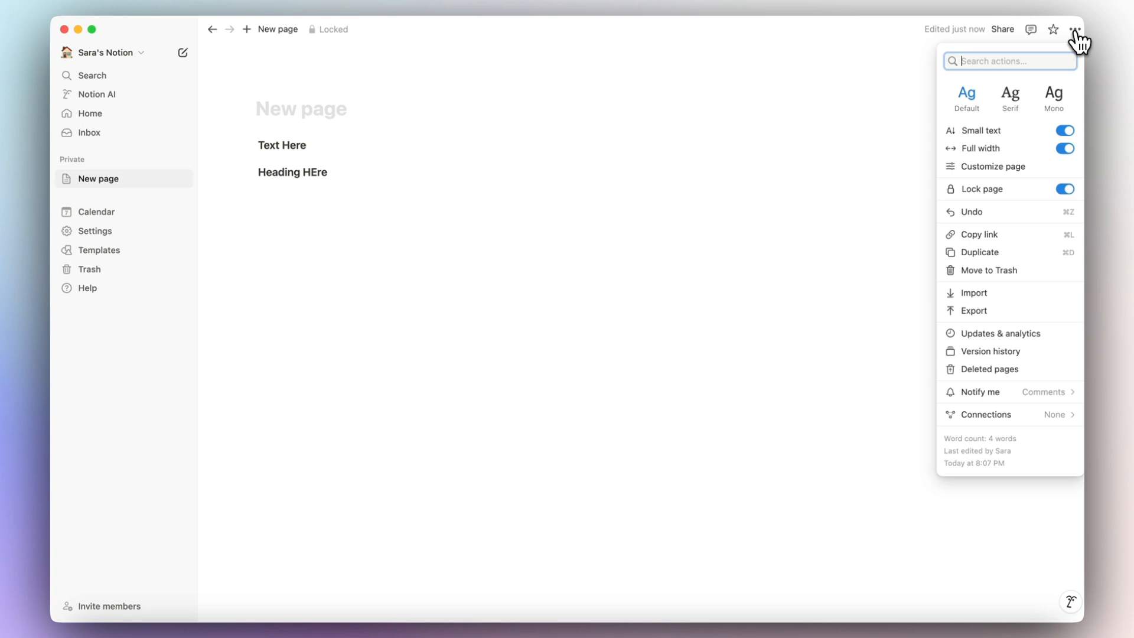
click(1010, 311)
click(639, 269)
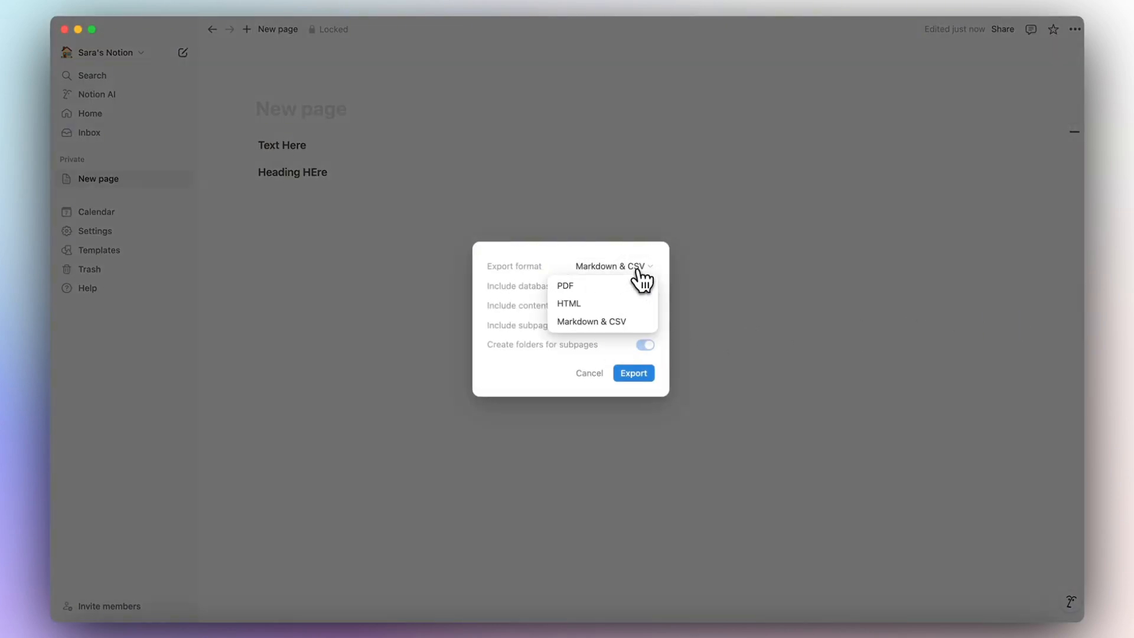
click(654, 214)
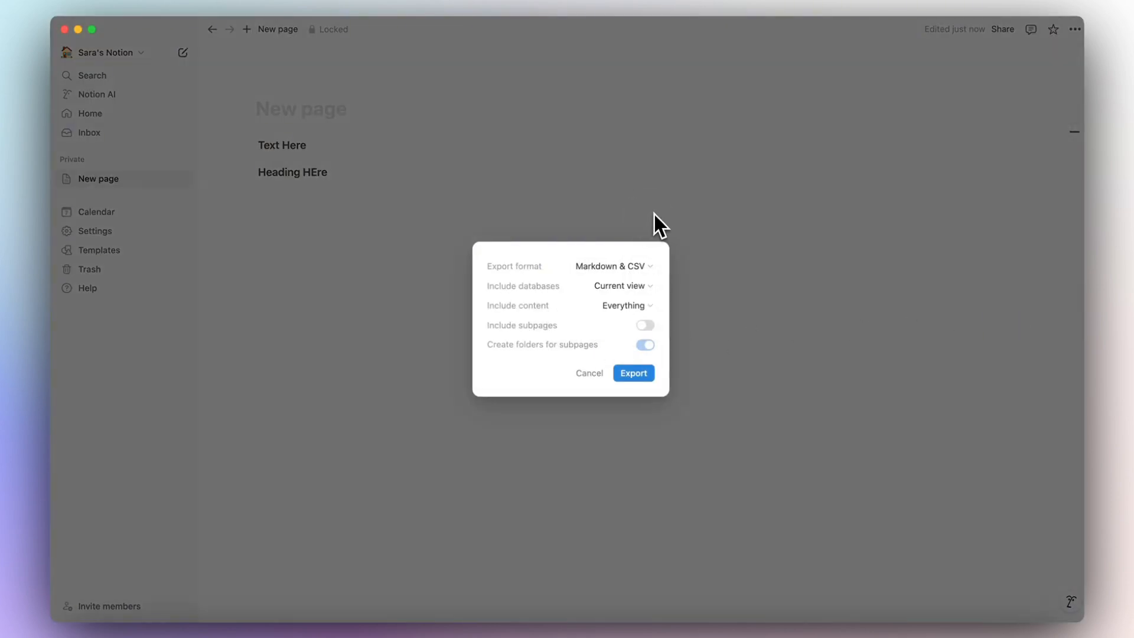
click(654, 212)
click(1075, 29)
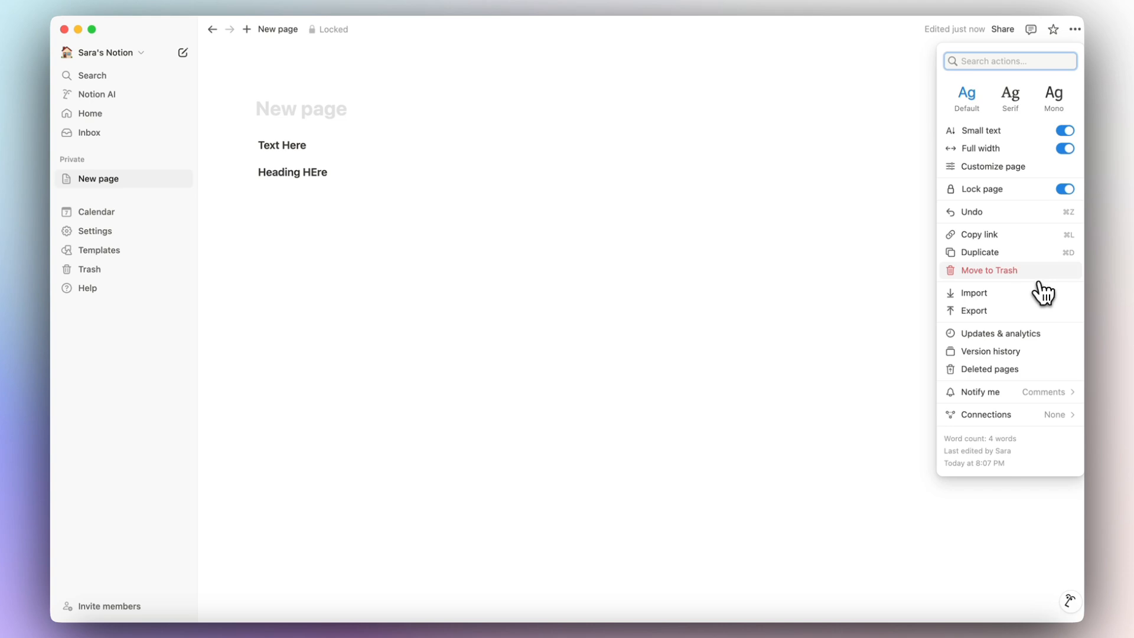
click(1012, 334)
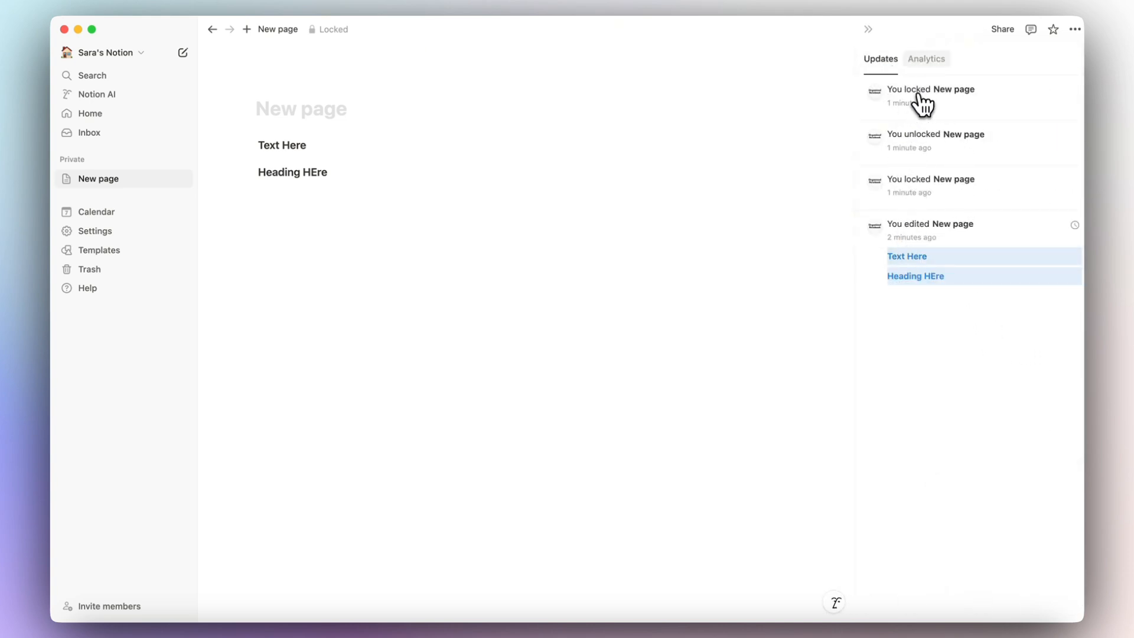
click(926, 59)
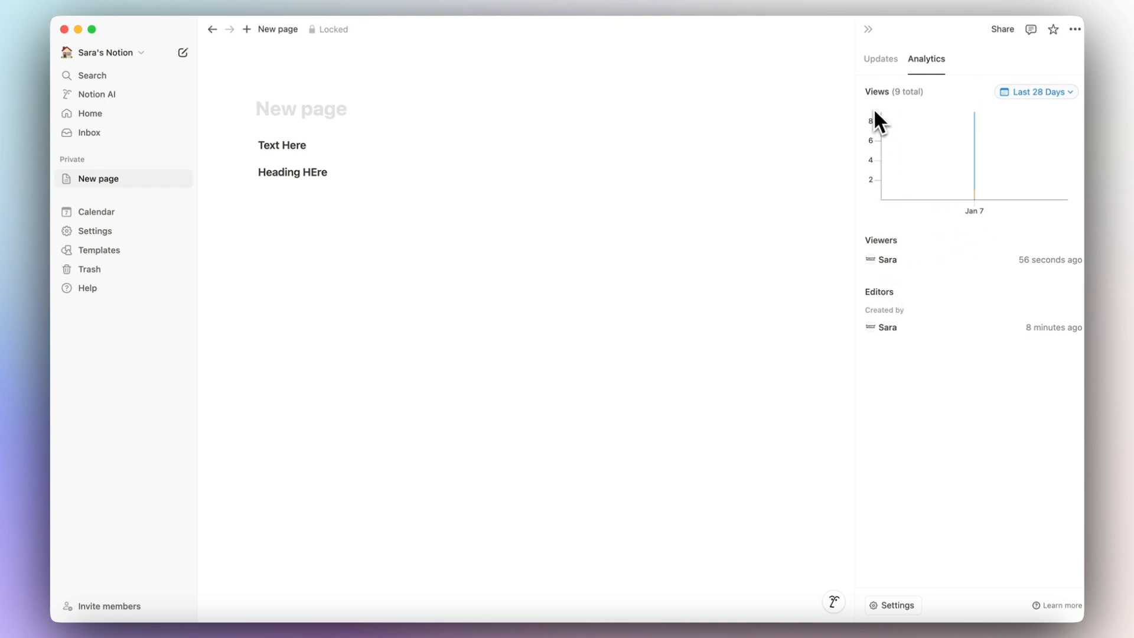
click(868, 30)
click(1075, 29)
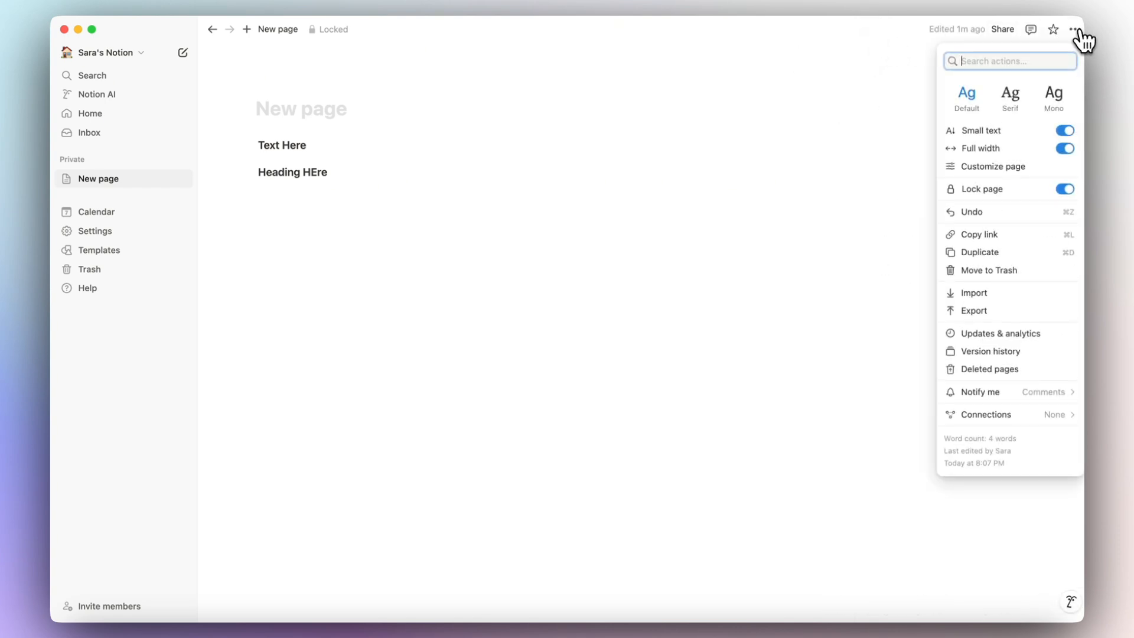
Open and close the page's version history, then open and dismiss the Trash list.
click(1016, 353)
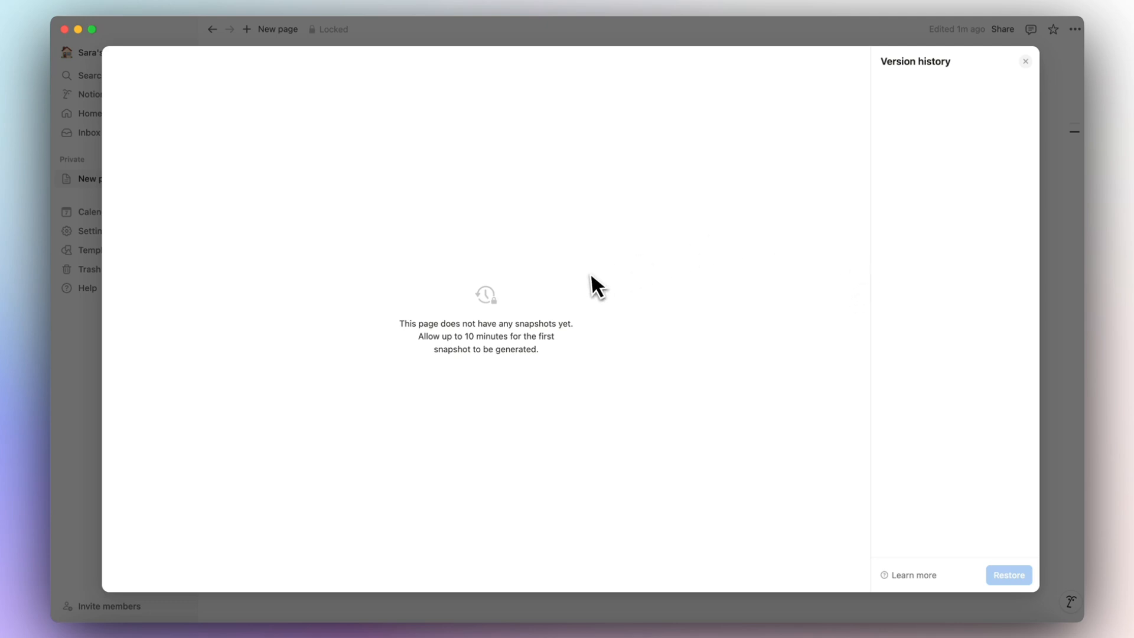
click(1025, 61)
click(1075, 29)
mouse_move(1024, 400)
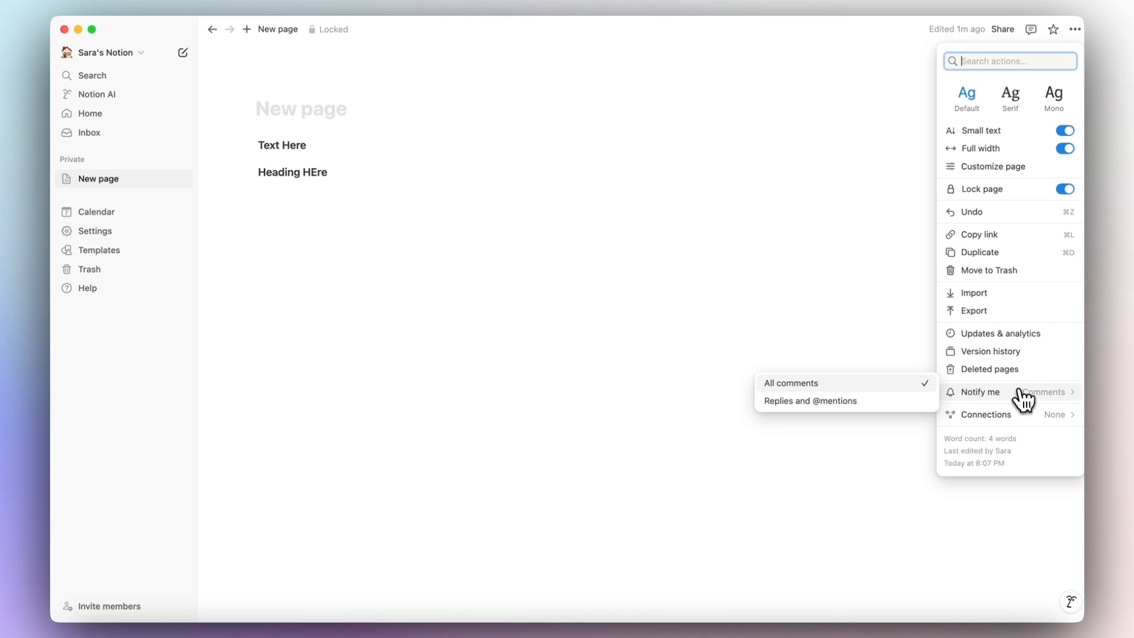
click(1008, 371)
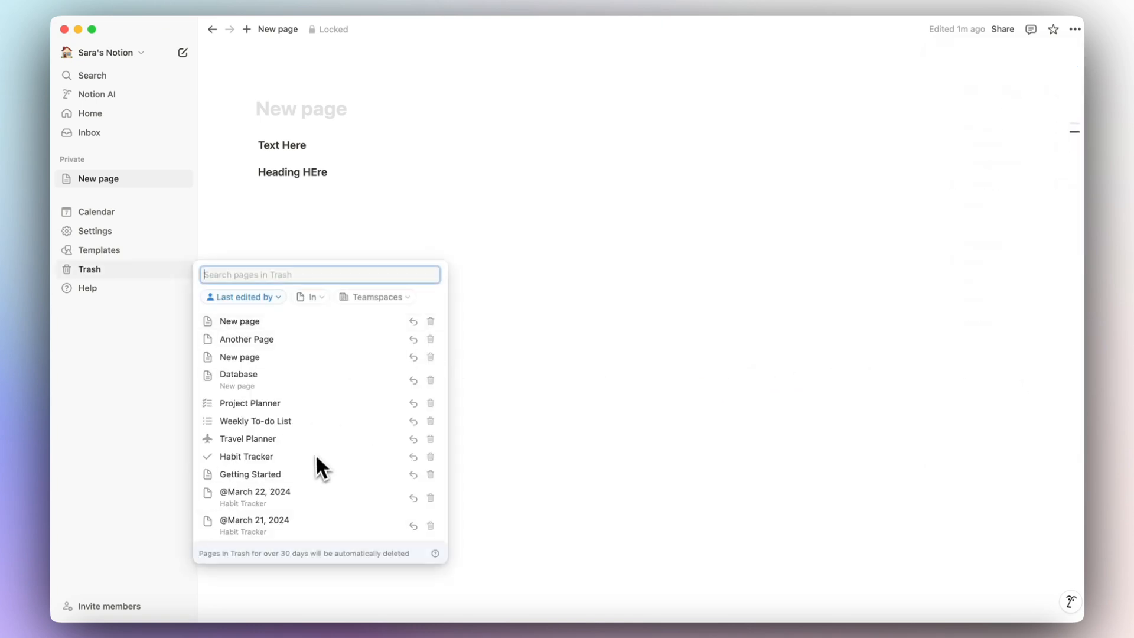
click(742, 333)
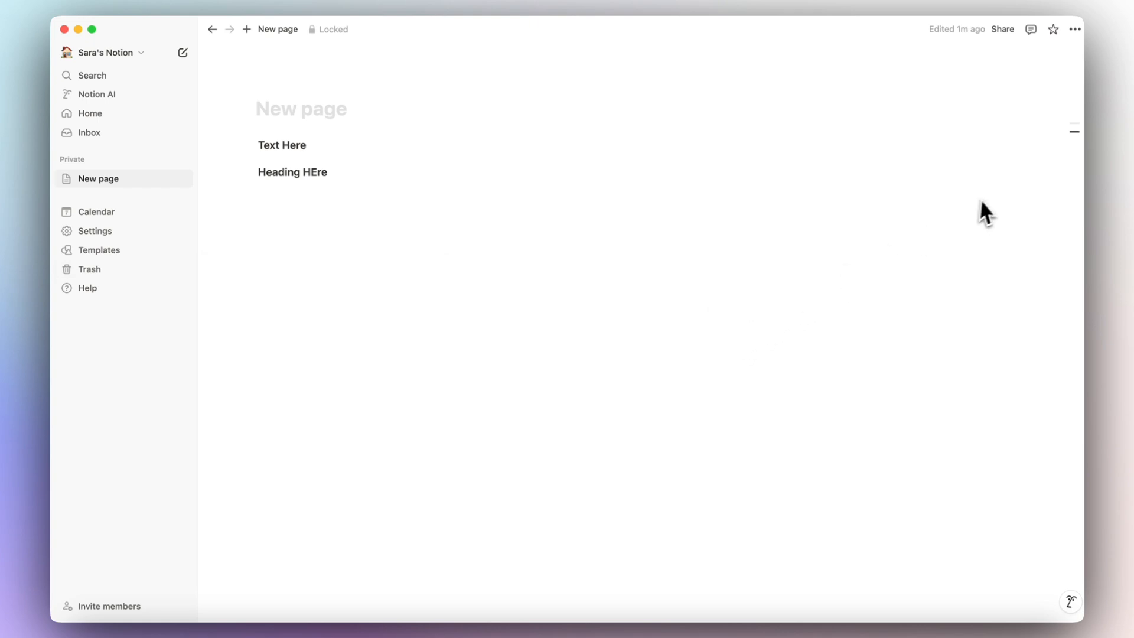
click(1075, 31)
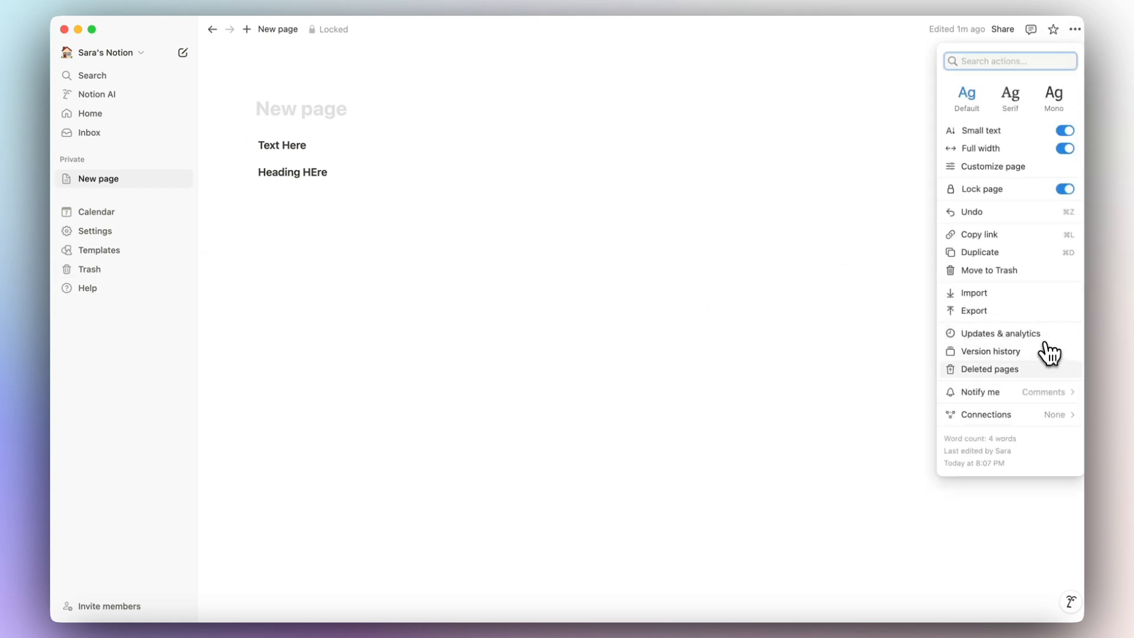
mouse_move(1031, 393)
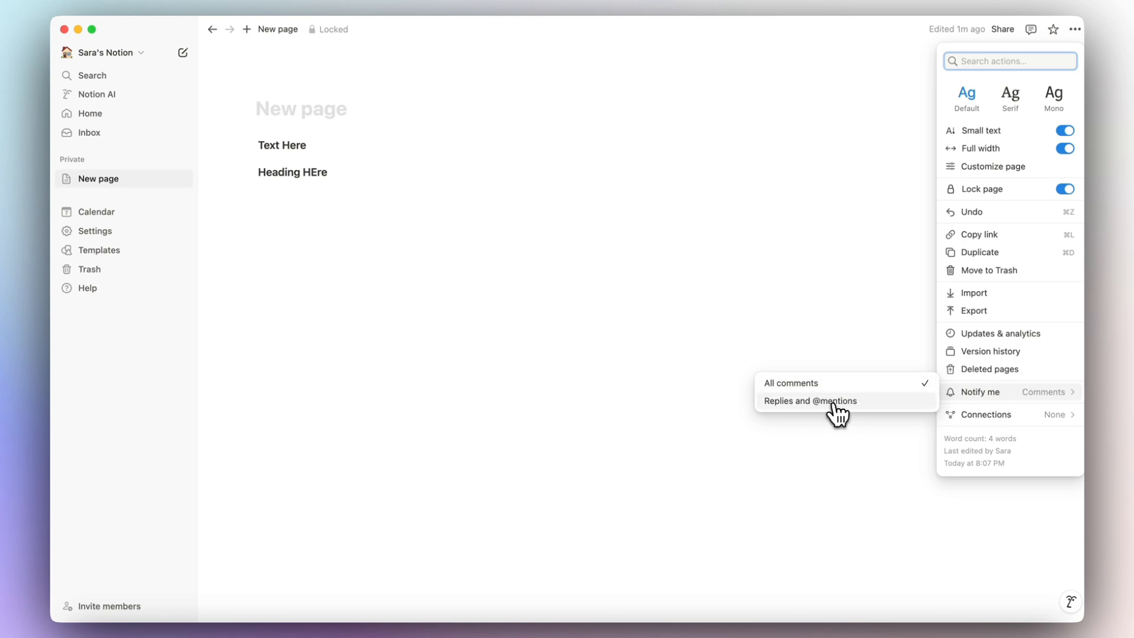
mouse_move(1010, 416)
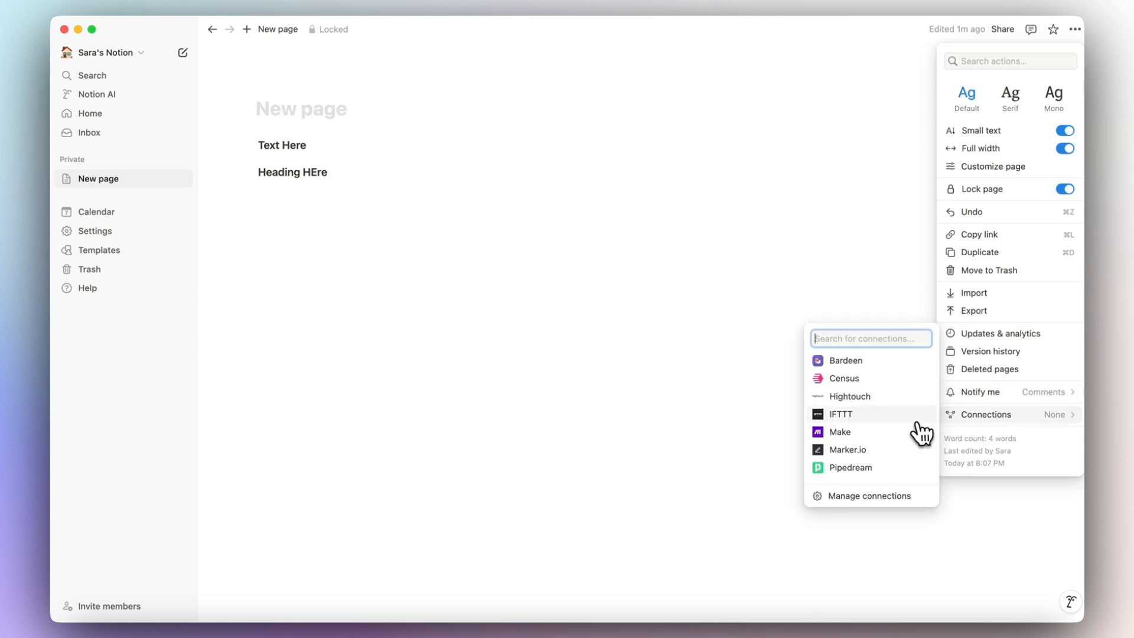
scroll(891, 435, down, 5)
scroll(891, 432, up, 5)
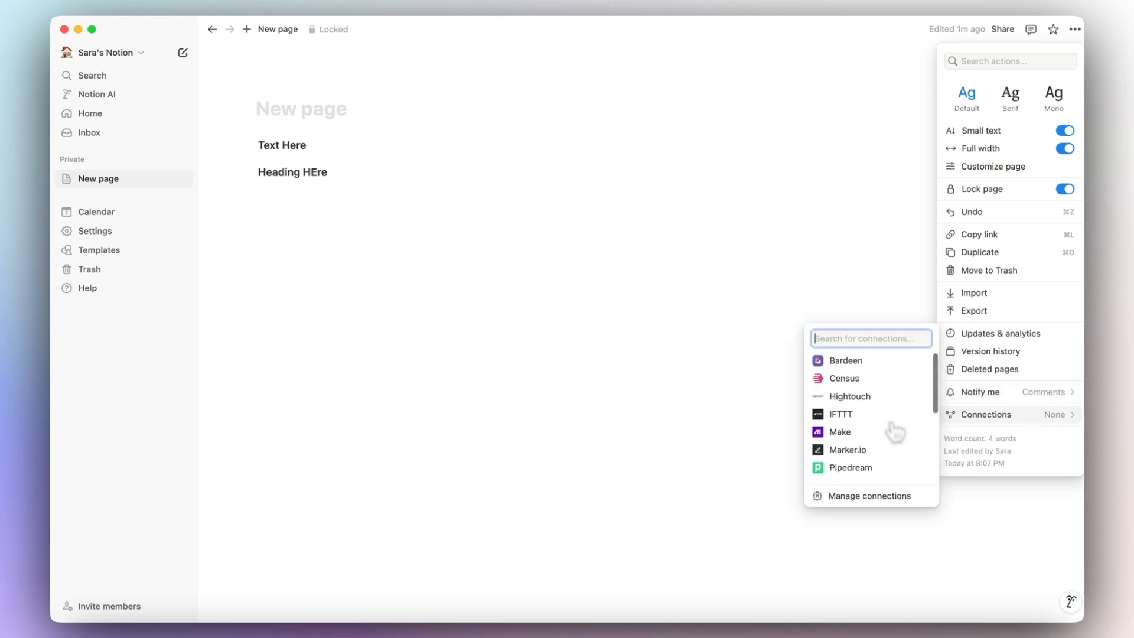
scroll(884, 419, down, 5)
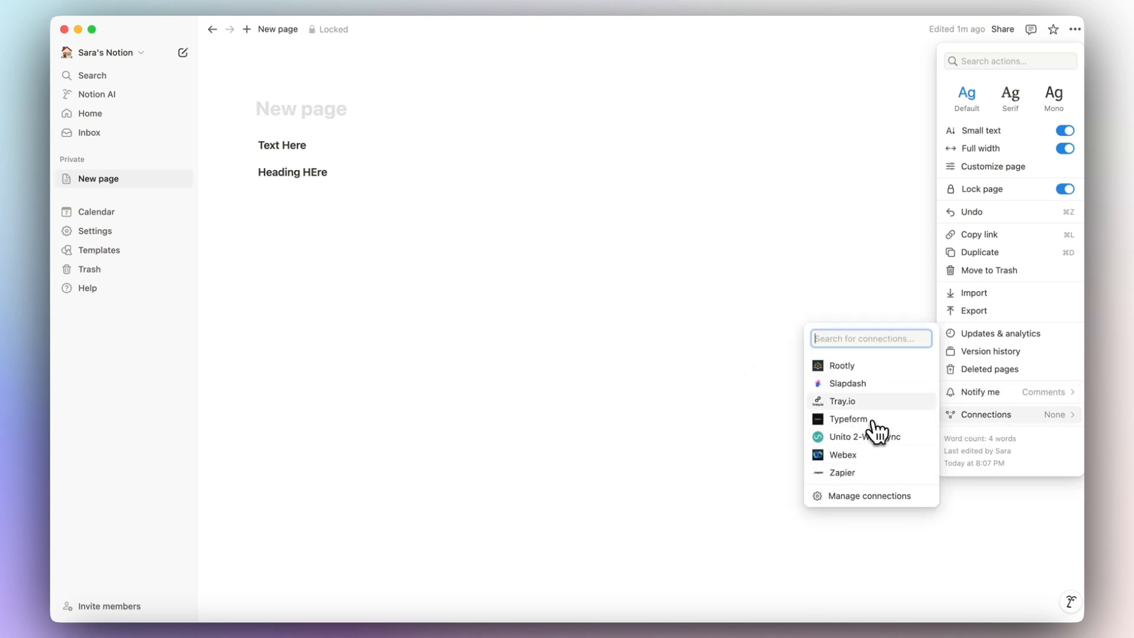
scroll(880, 421, up, 5)
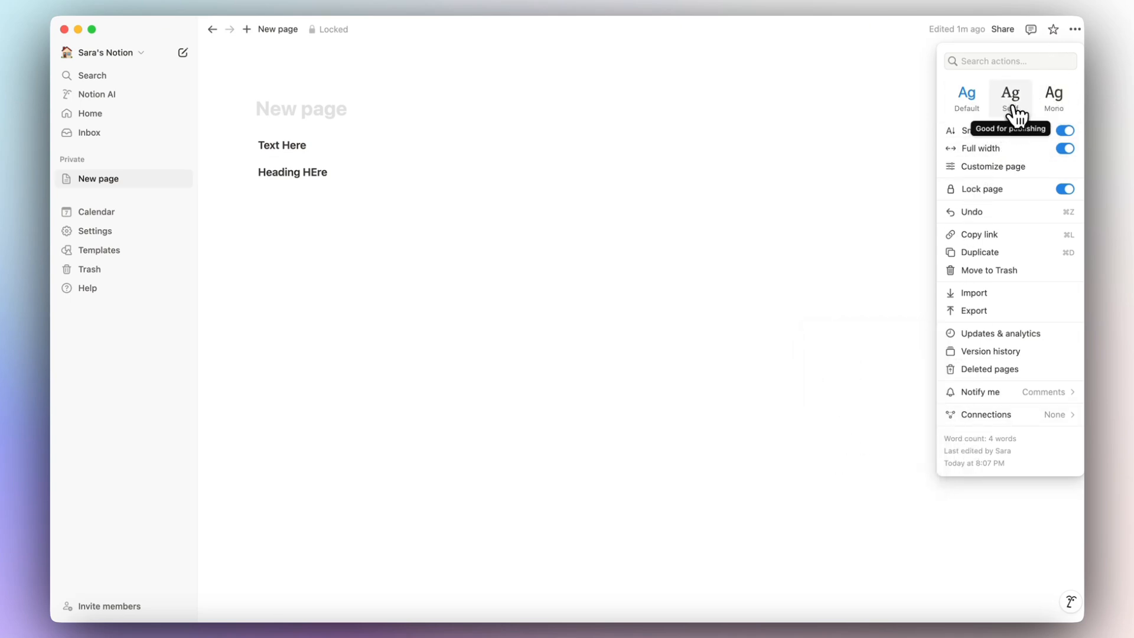
click(522, 174)
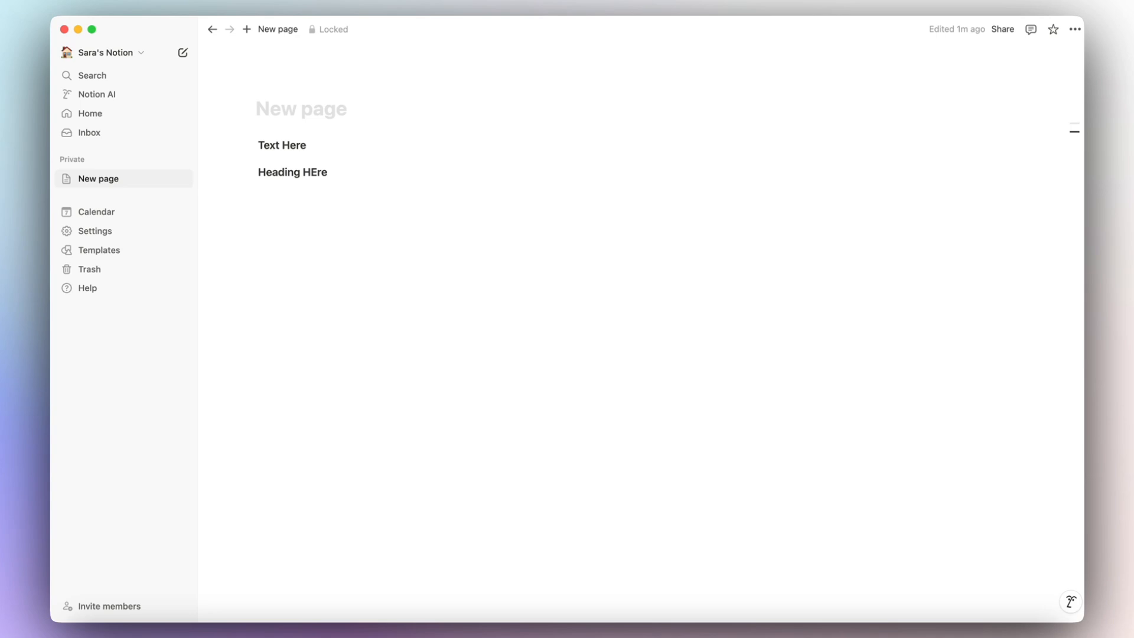
Unlock the page, title it with the owner's name plus 'Personal Home', and delete both headings.
click(338, 31)
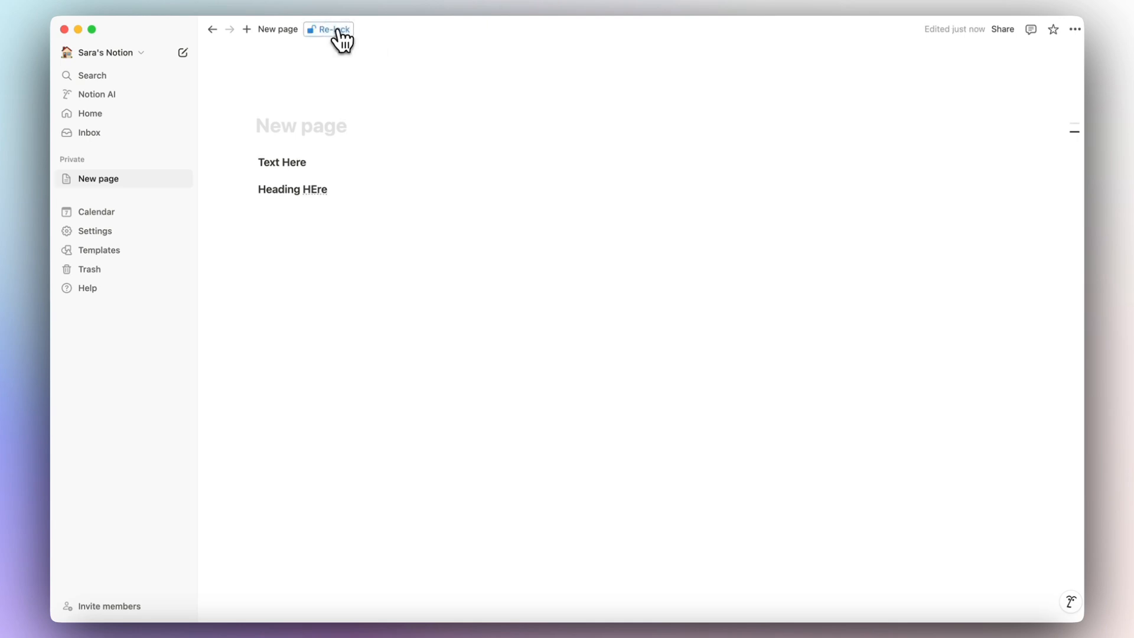
click(311, 135)
text(Sara)
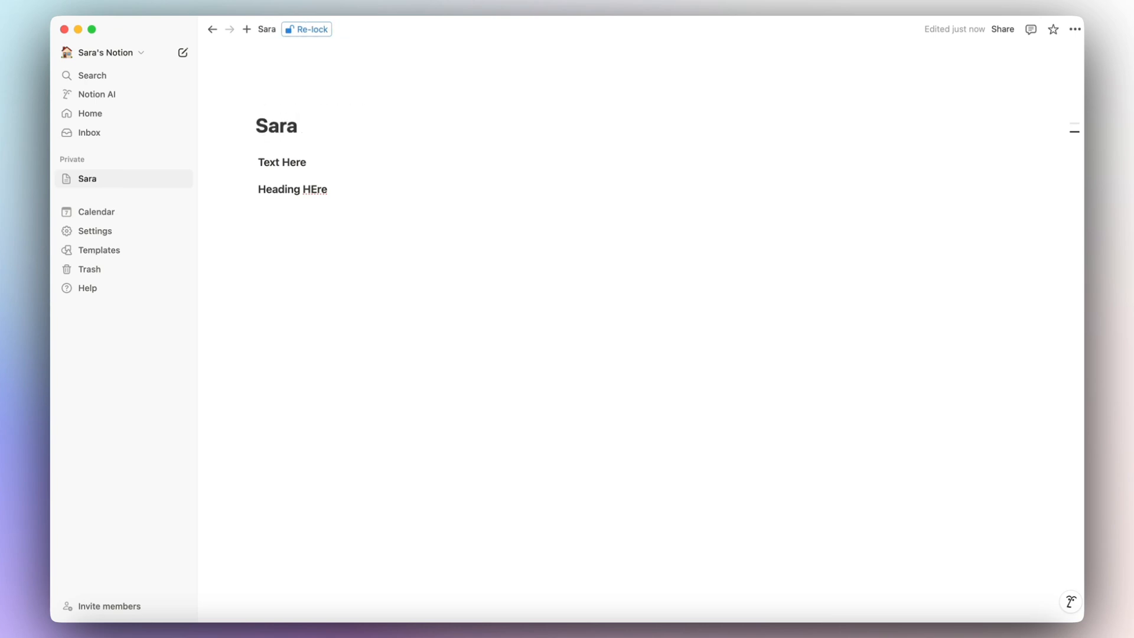
text('s Personal)
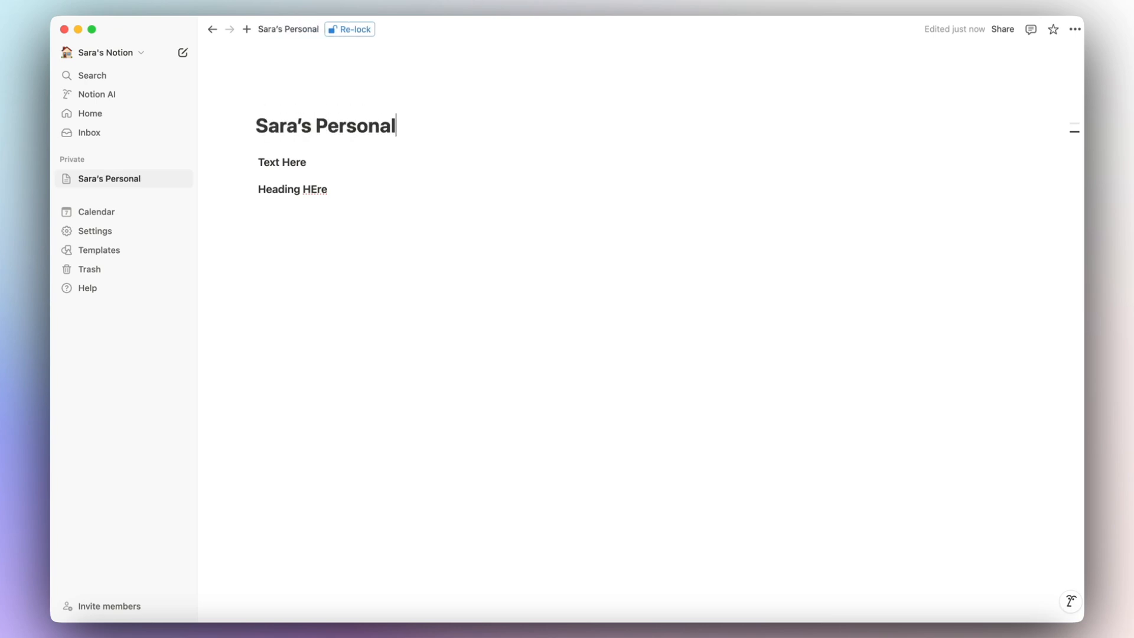
text( Home)
drag(330, 190, 256, 149)
key(BackSpace)
key(BackSpace)
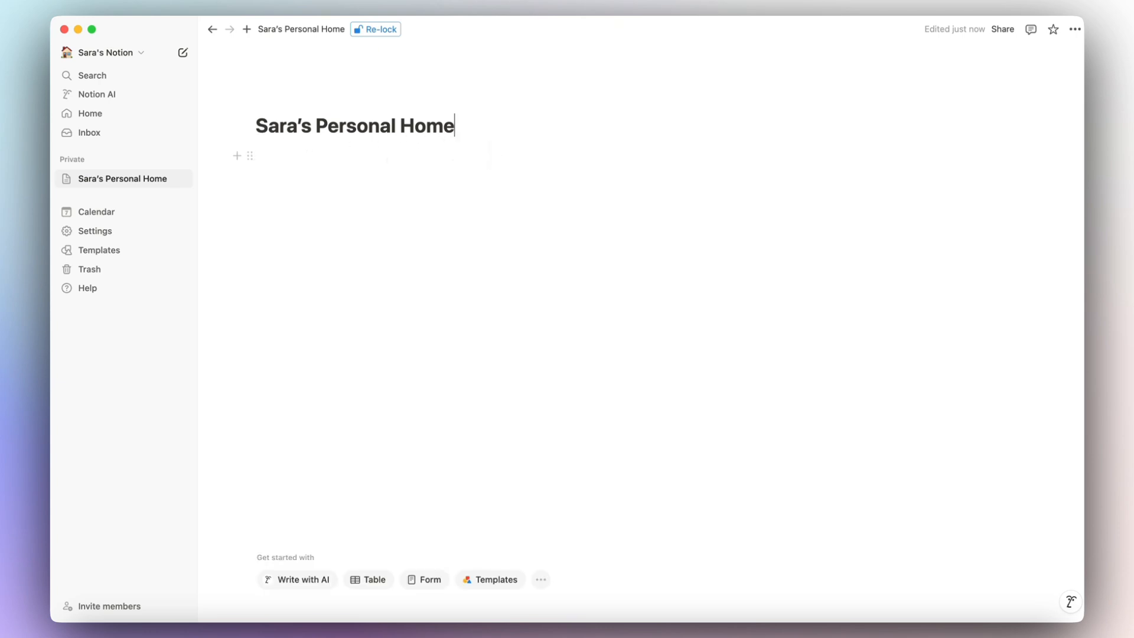
mouse_move(337, 118)
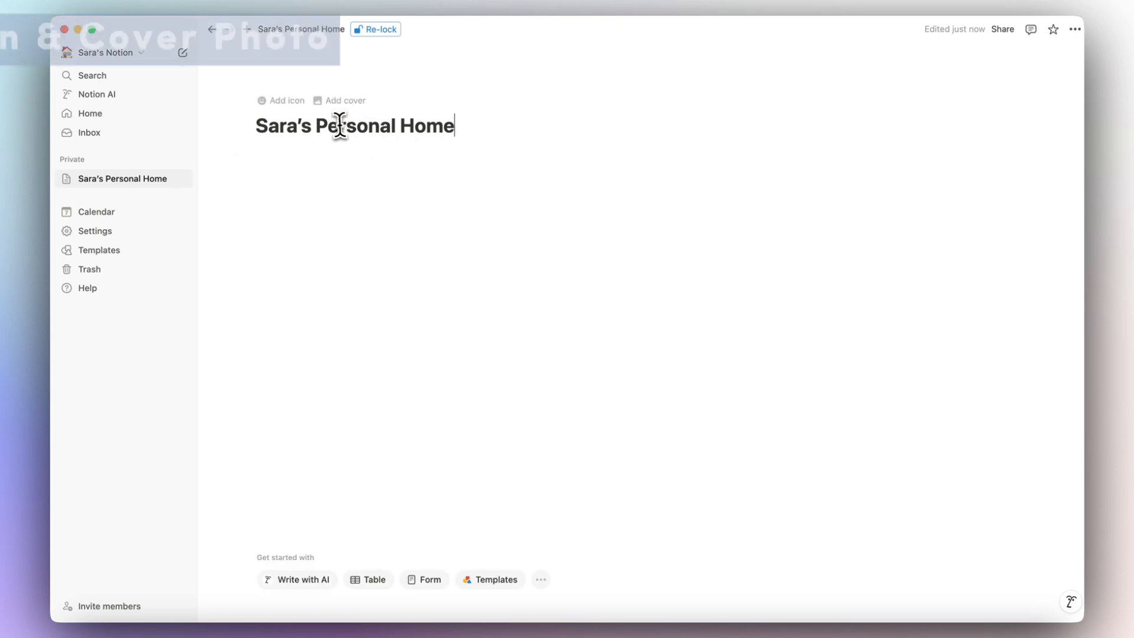
Browse the page icon picker's emoji, icon colour and upload choices.
click(285, 101)
click(290, 120)
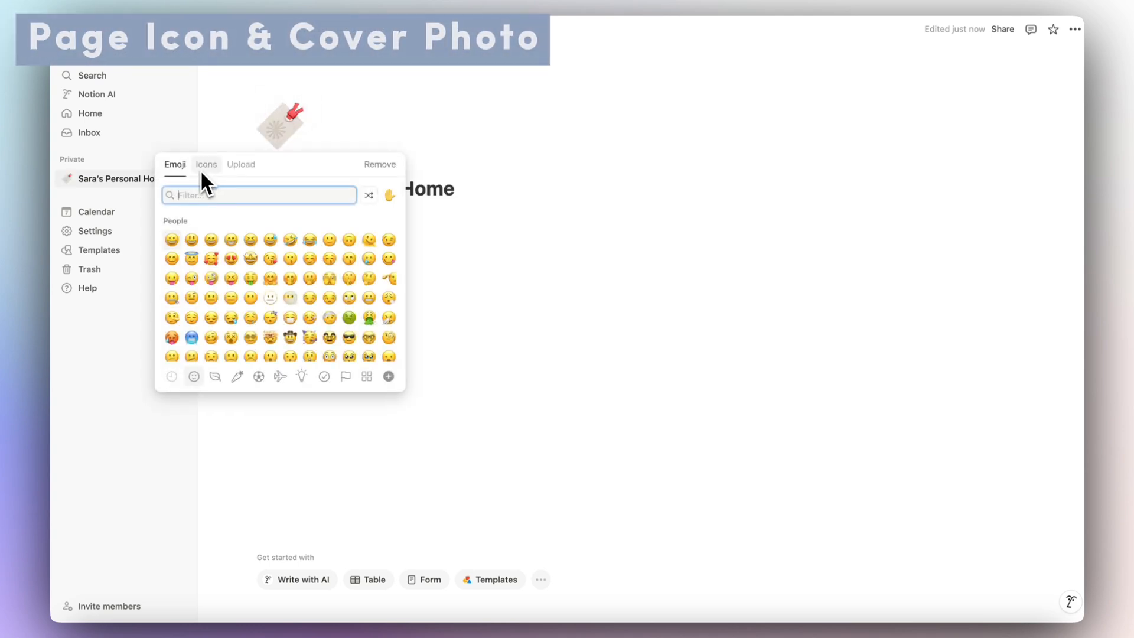
scroll(286, 280, down, 10)
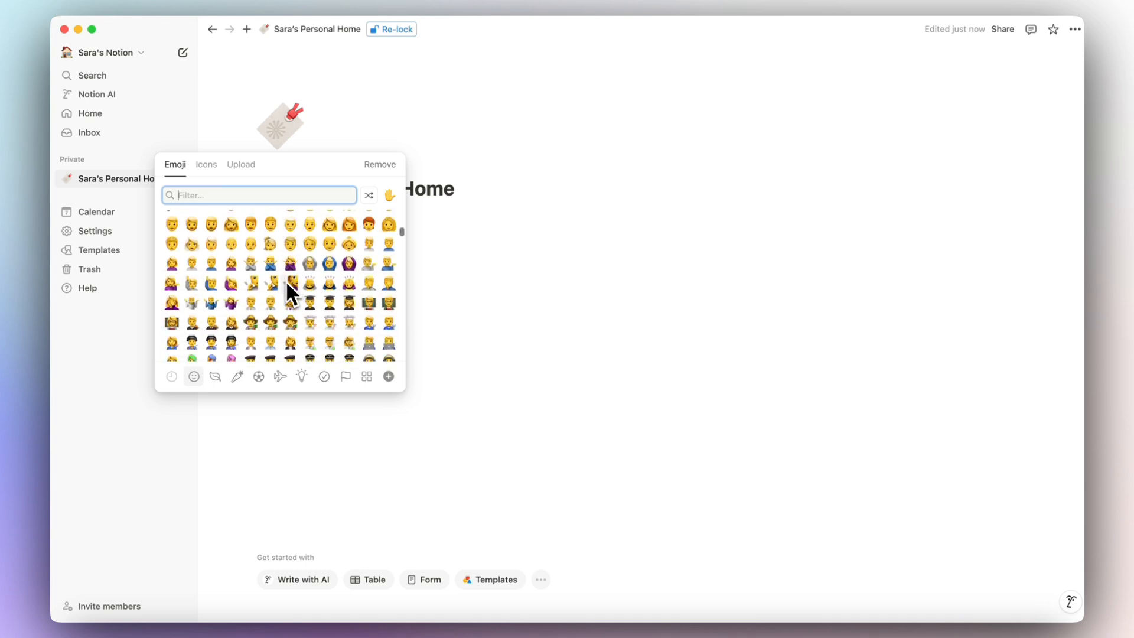
scroll(285, 280, up, 15)
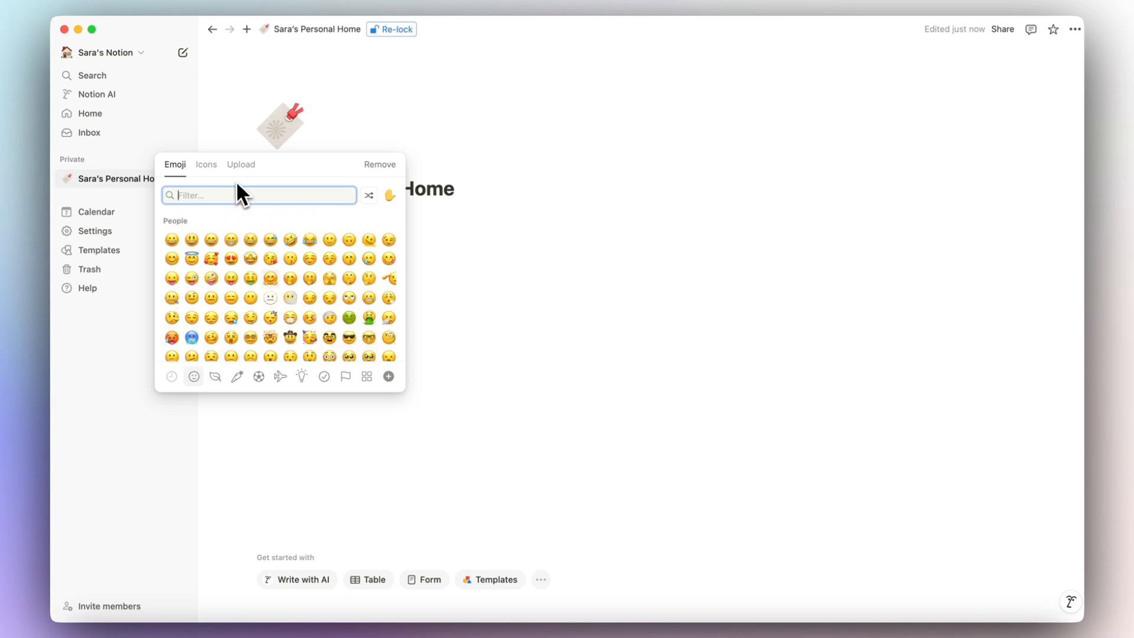
click(212, 167)
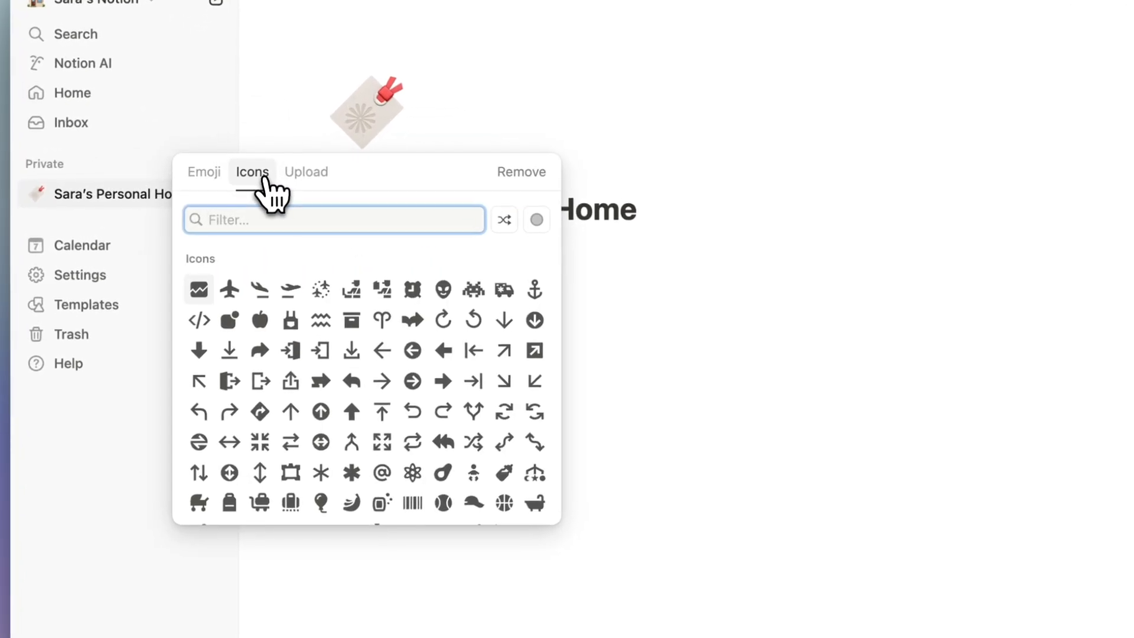
click(536, 219)
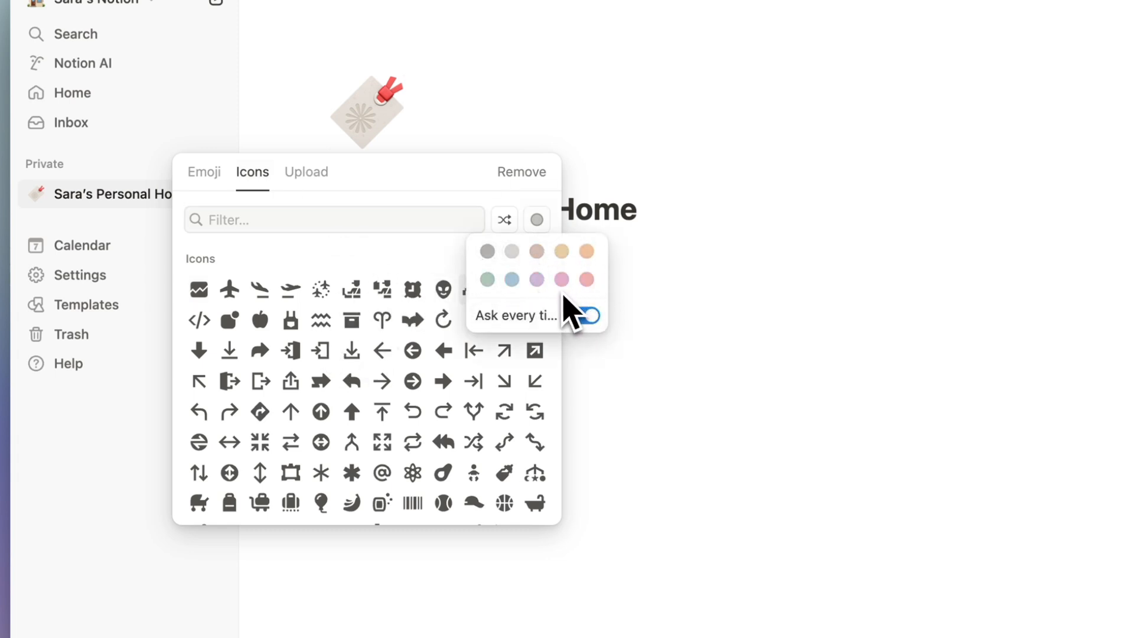
click(304, 173)
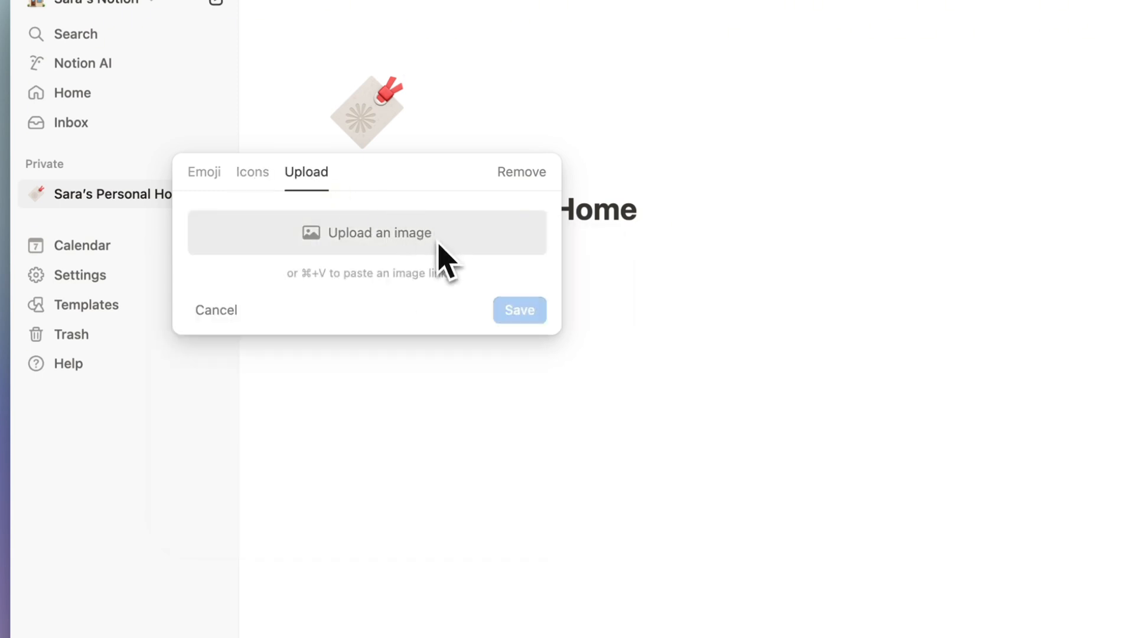
click(208, 172)
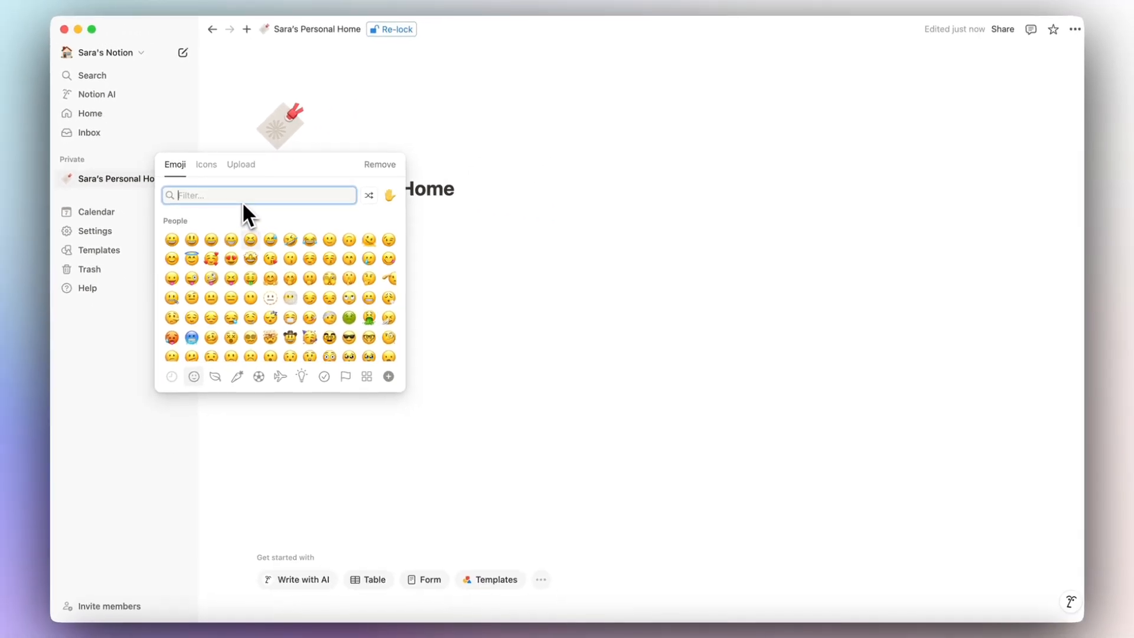
Search icons for 'house', set a green house icon, and add a pine-tree cover.
click(207, 164)
text(house)
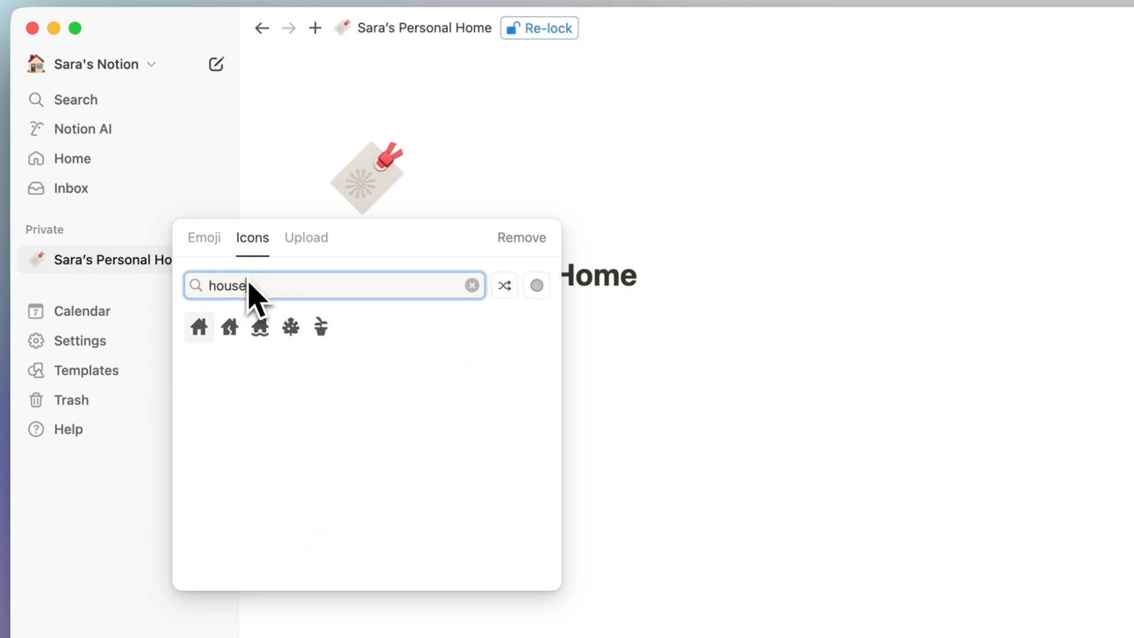
mouse_move(201, 331)
click(138, 394)
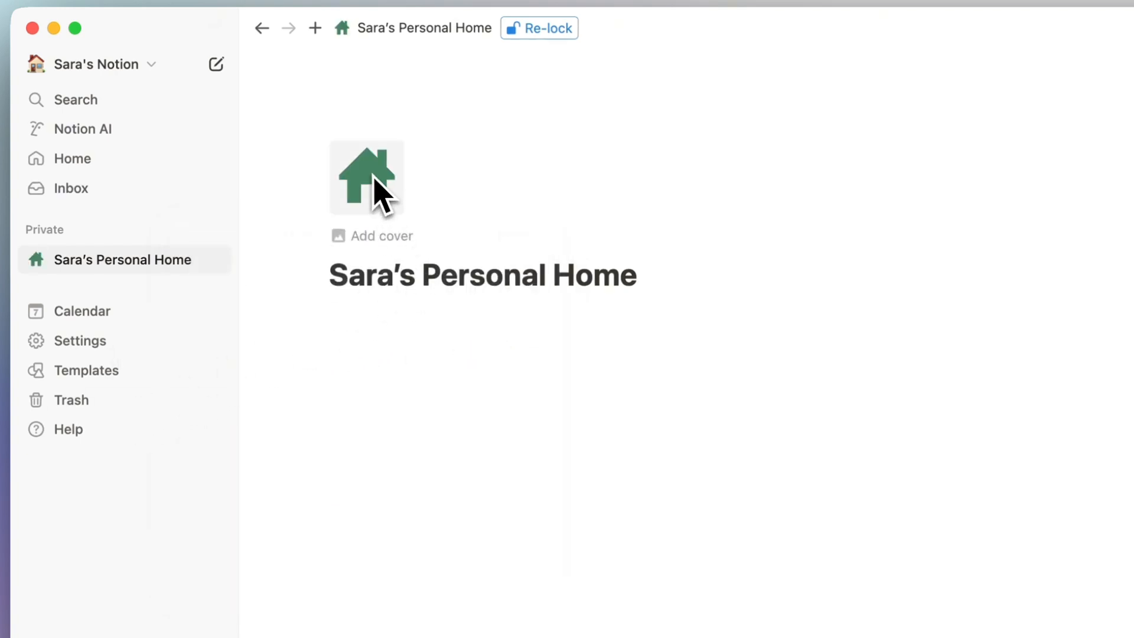
click(375, 237)
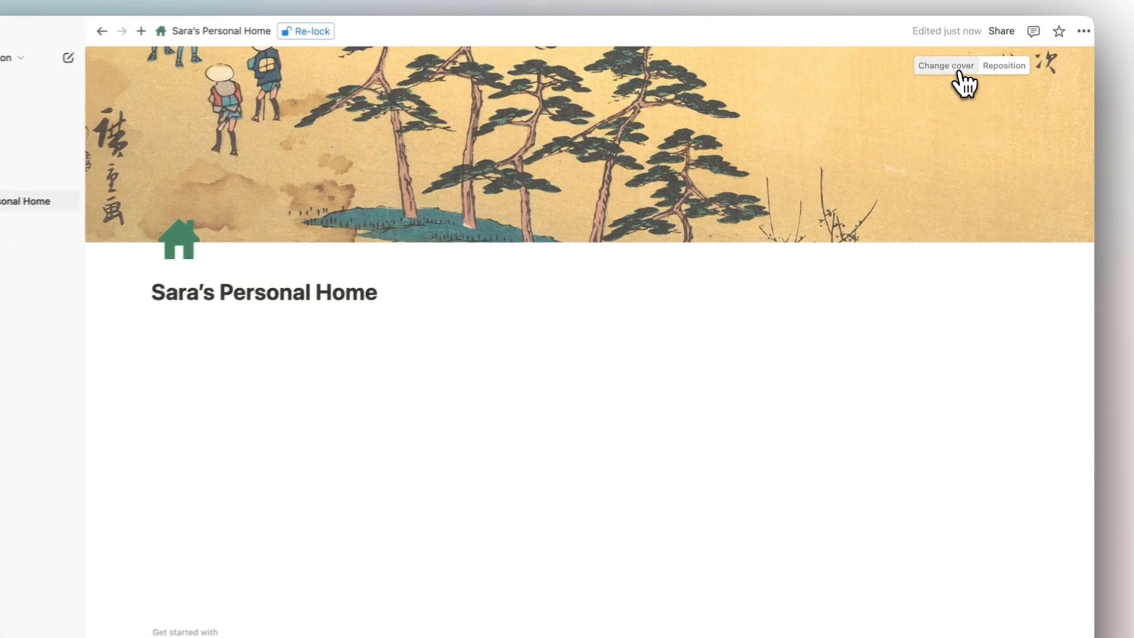
Browse the cover gallery's Upload and Link options, then search Unsplash for 'forest'.
click(959, 60)
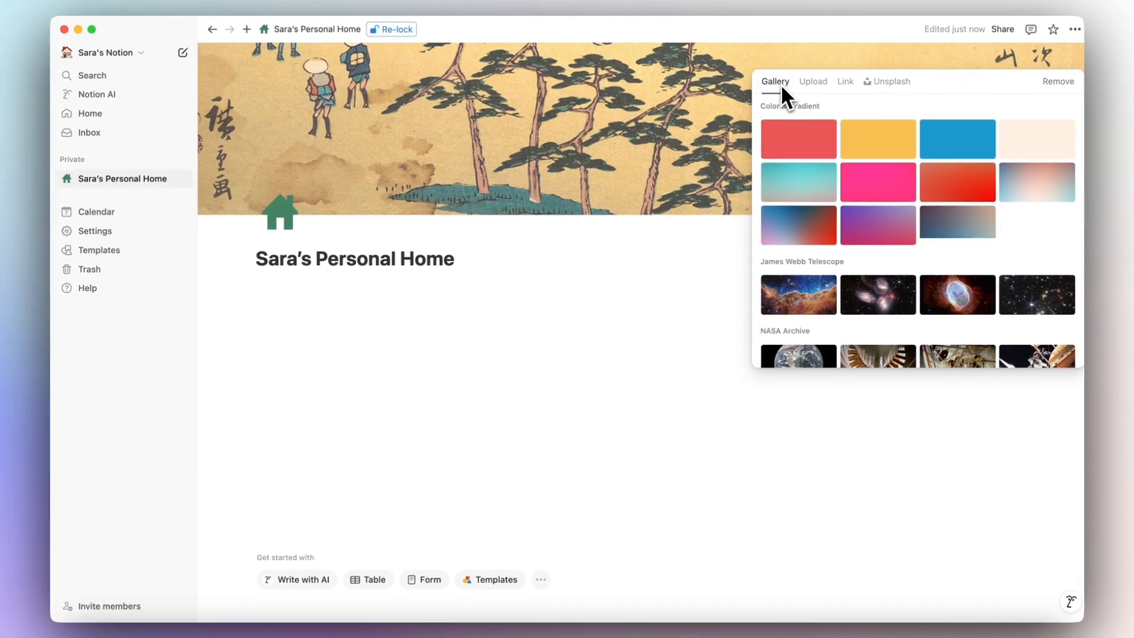
scroll(831, 177, down, 8)
scroll(831, 169, down, 10)
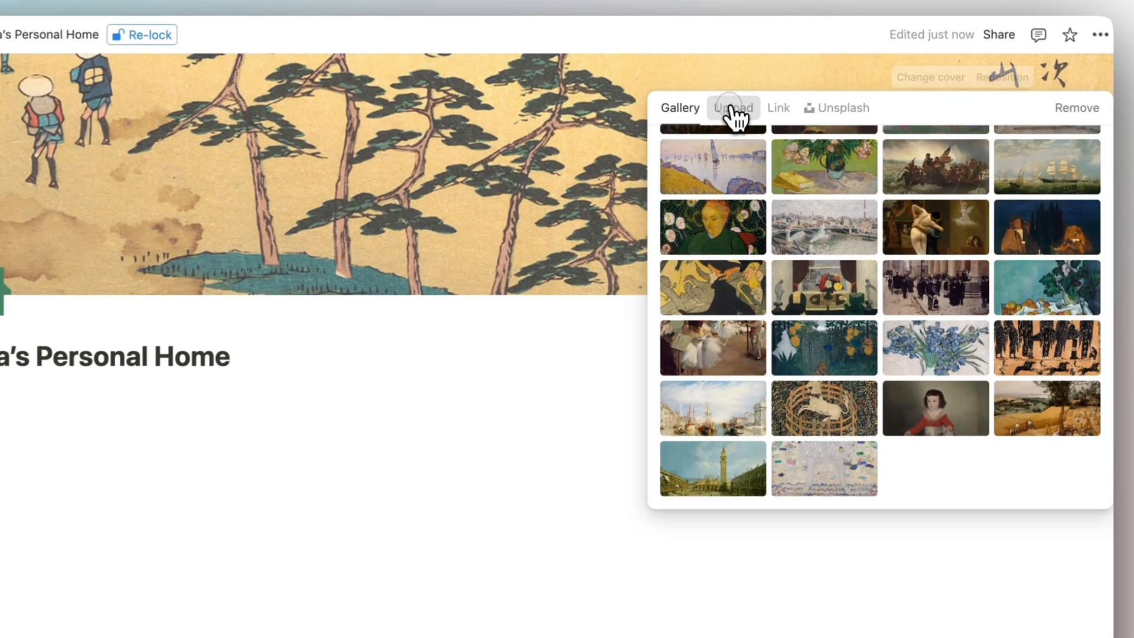
click(813, 80)
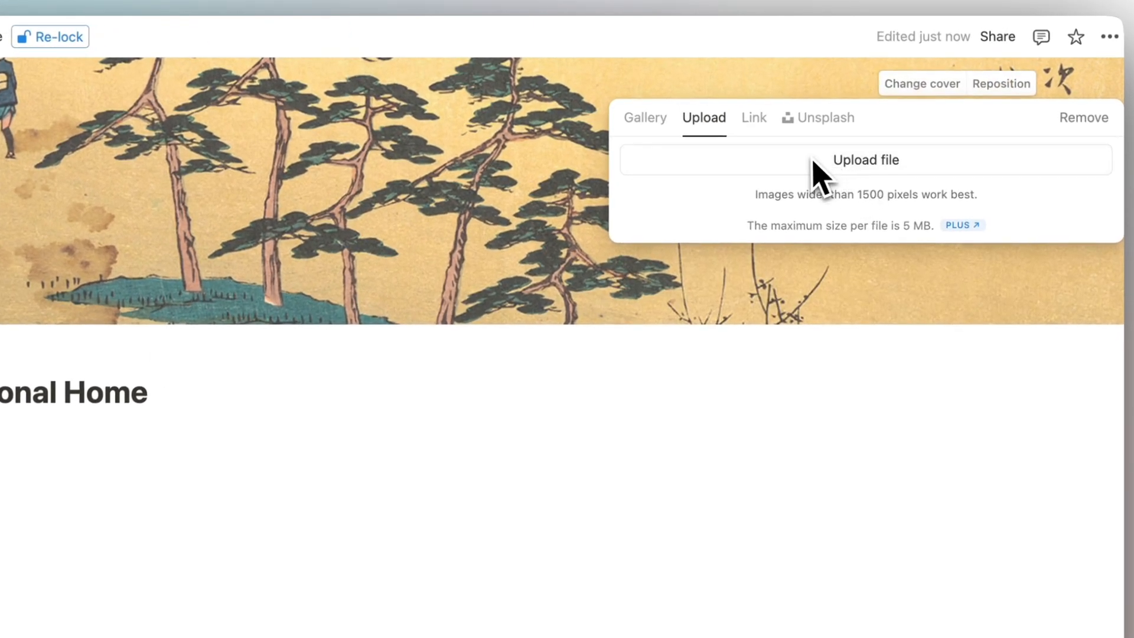
click(756, 119)
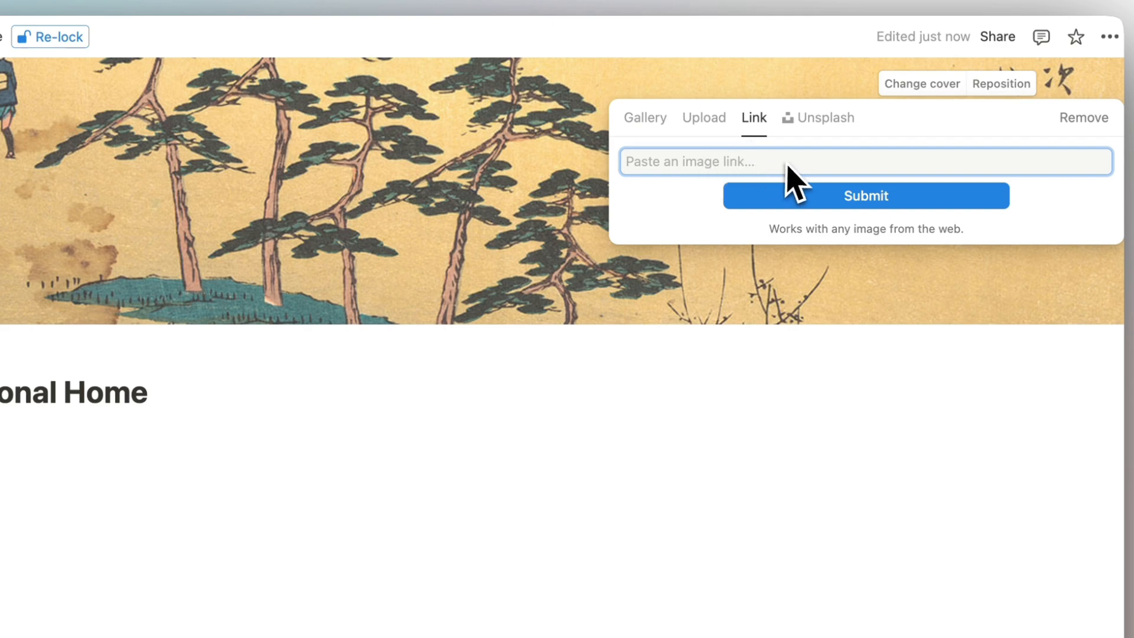
click(830, 126)
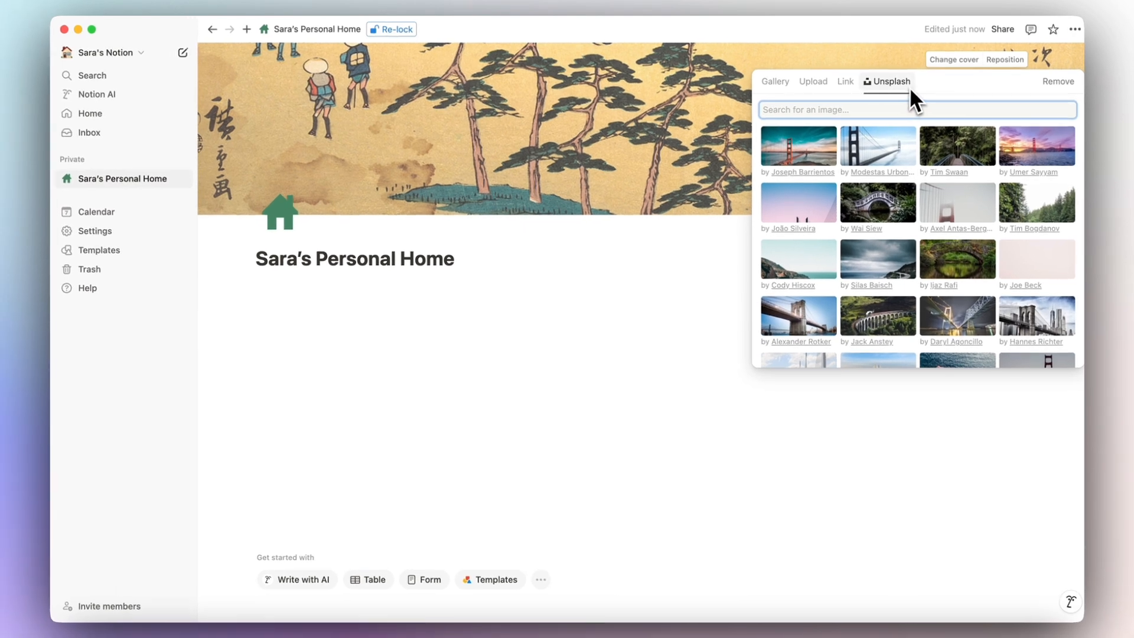
scroll(880, 195, down, 10)
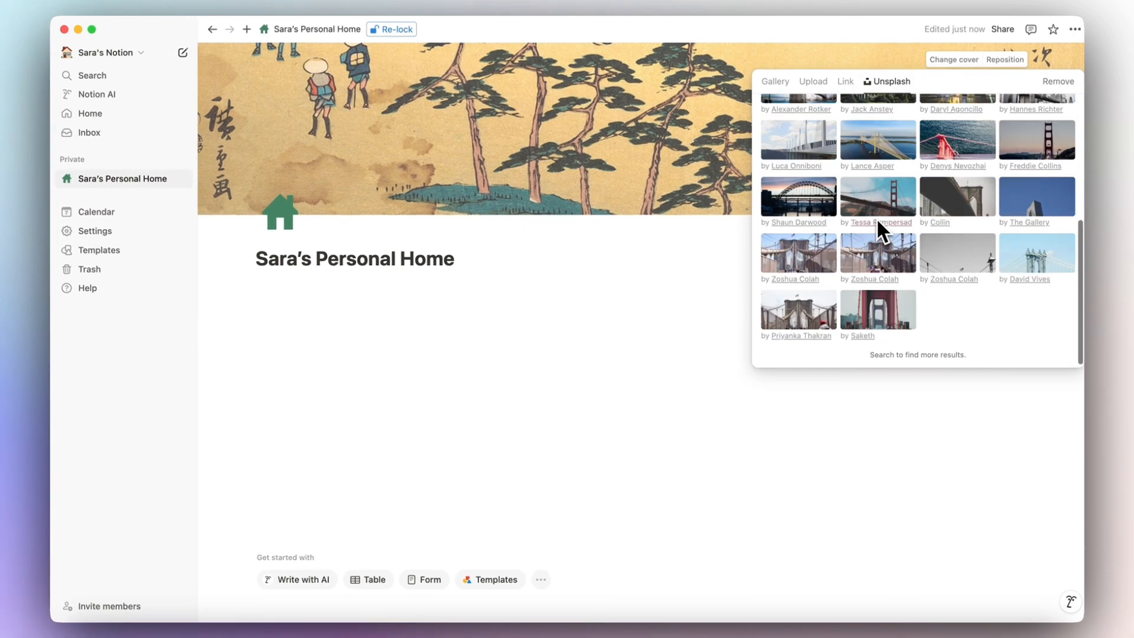
scroll(876, 217, up, 10)
click(809, 111)
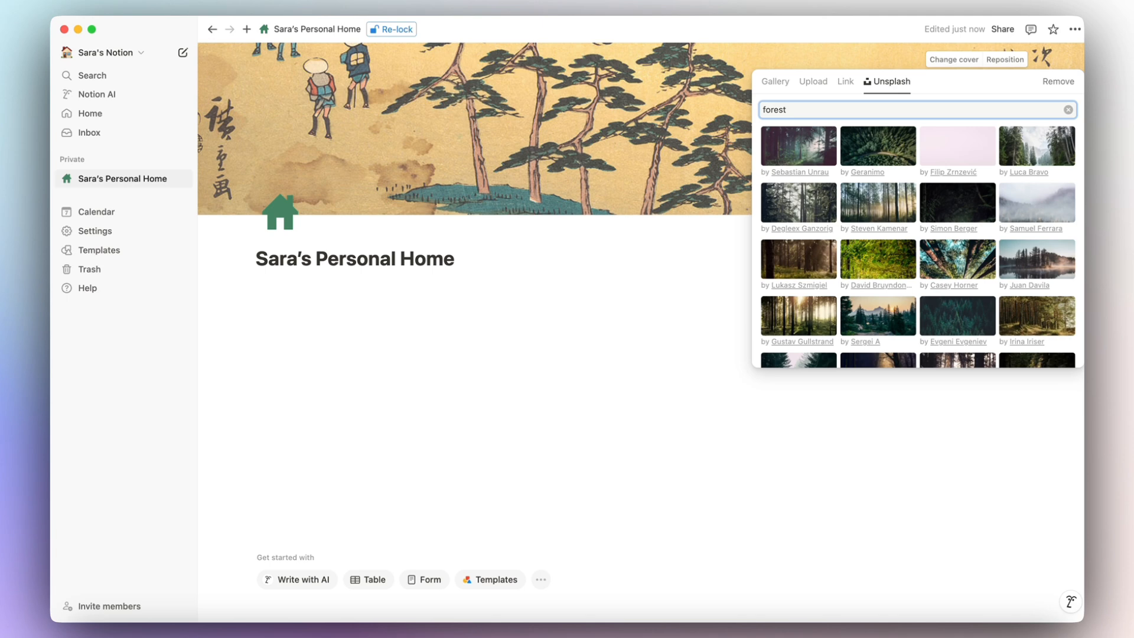
scroll(874, 193, down, 3)
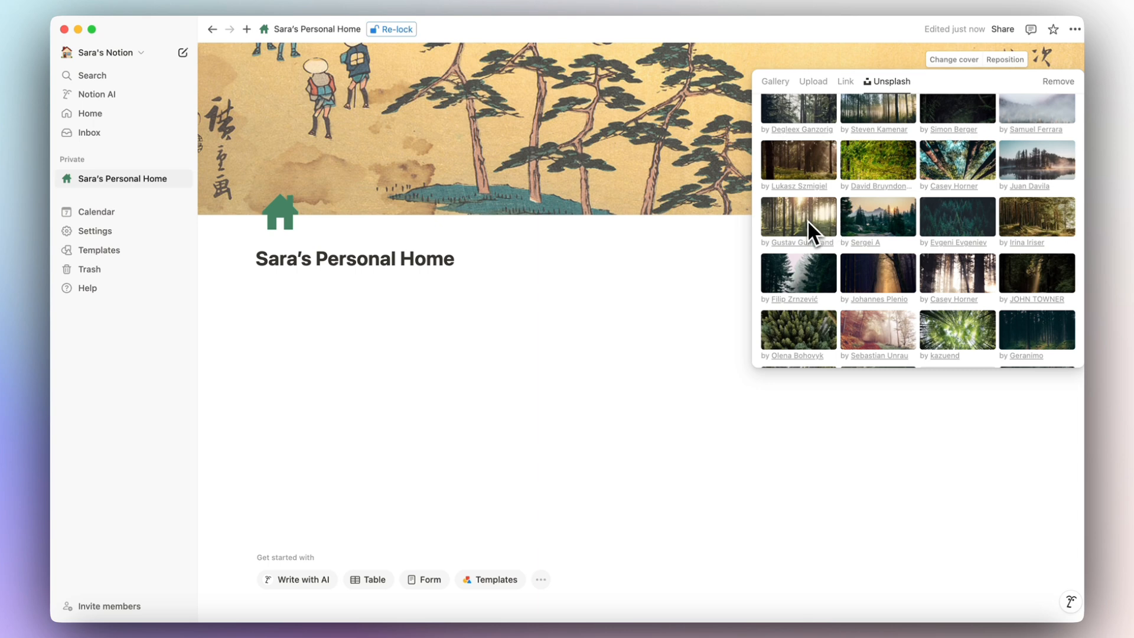
Set the sunset forest-and-mountain photo as cover, repositioned to show the sky and peak.
click(870, 224)
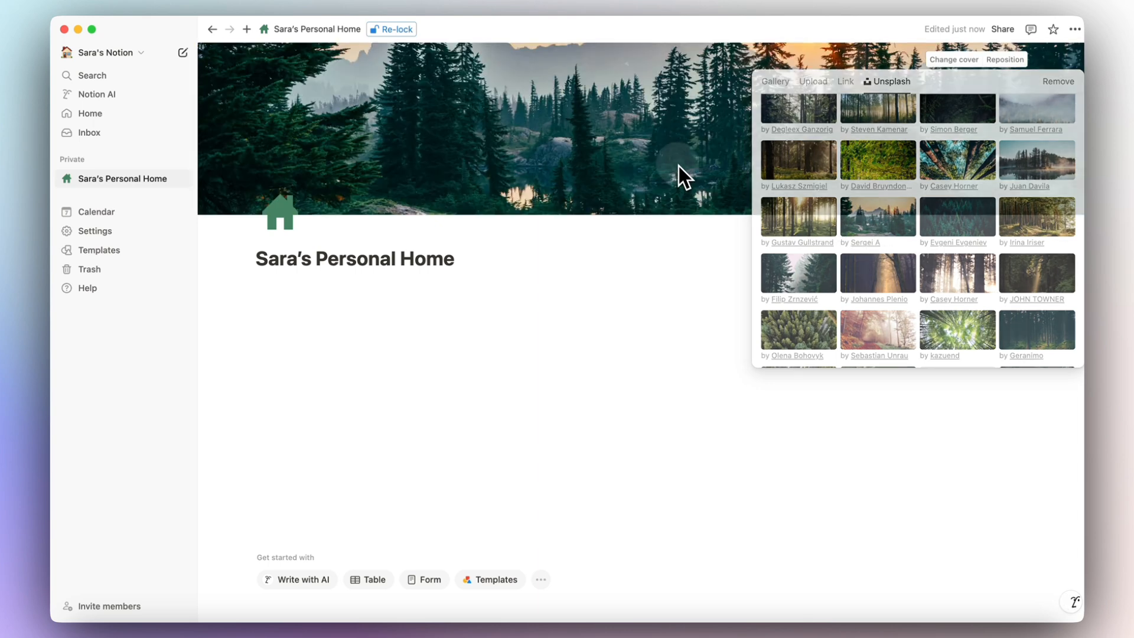
click(678, 165)
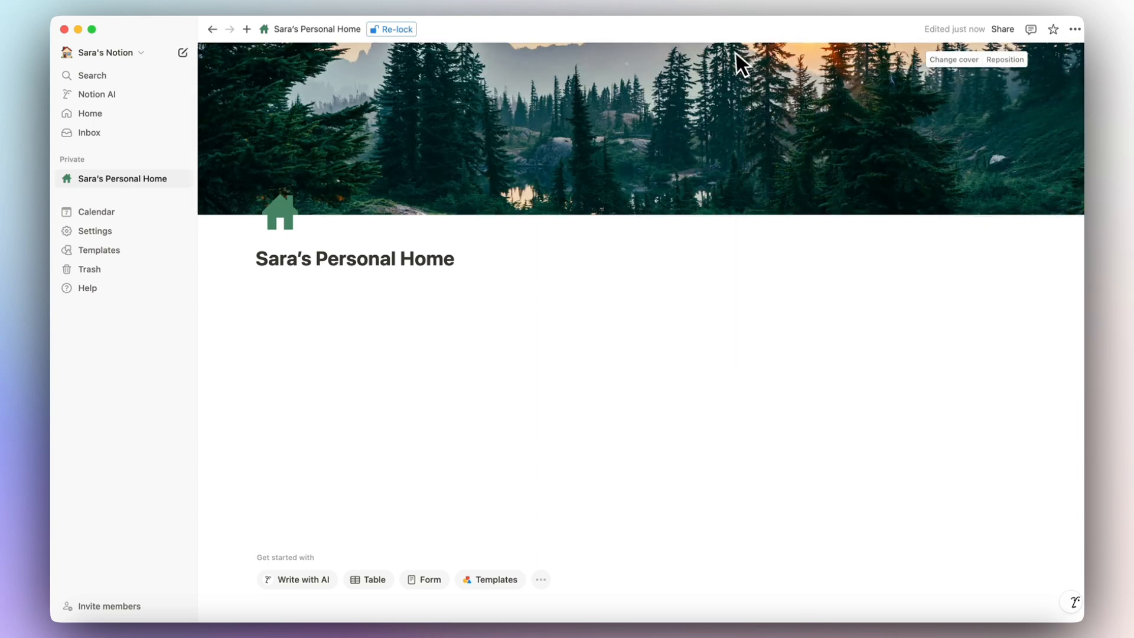
click(1006, 61)
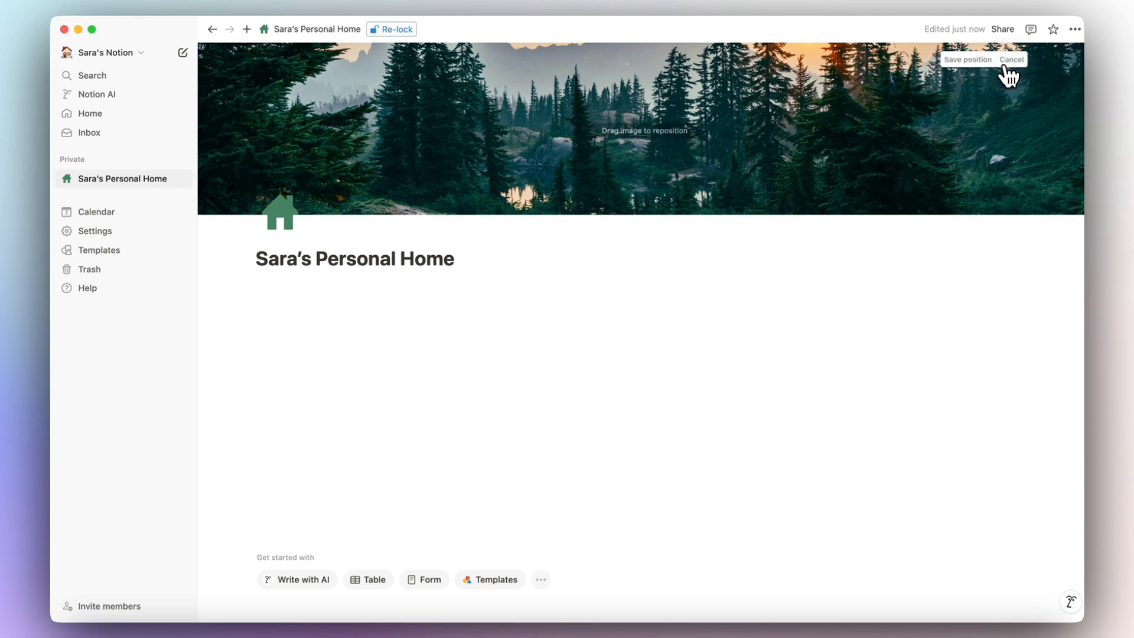
drag(696, 101, 683, 286)
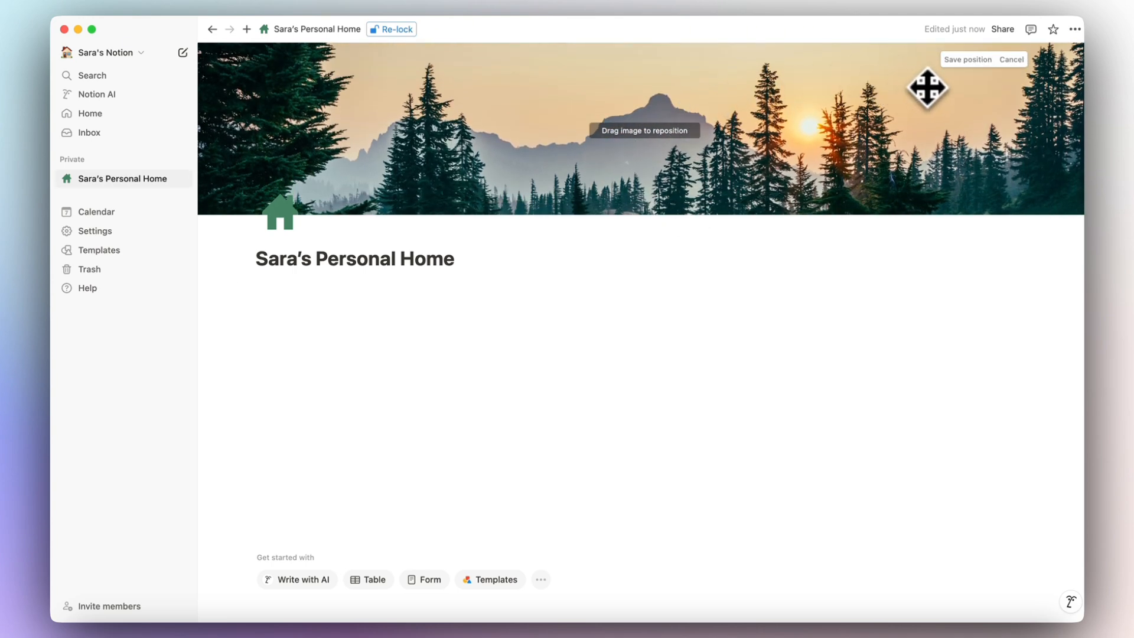
click(967, 60)
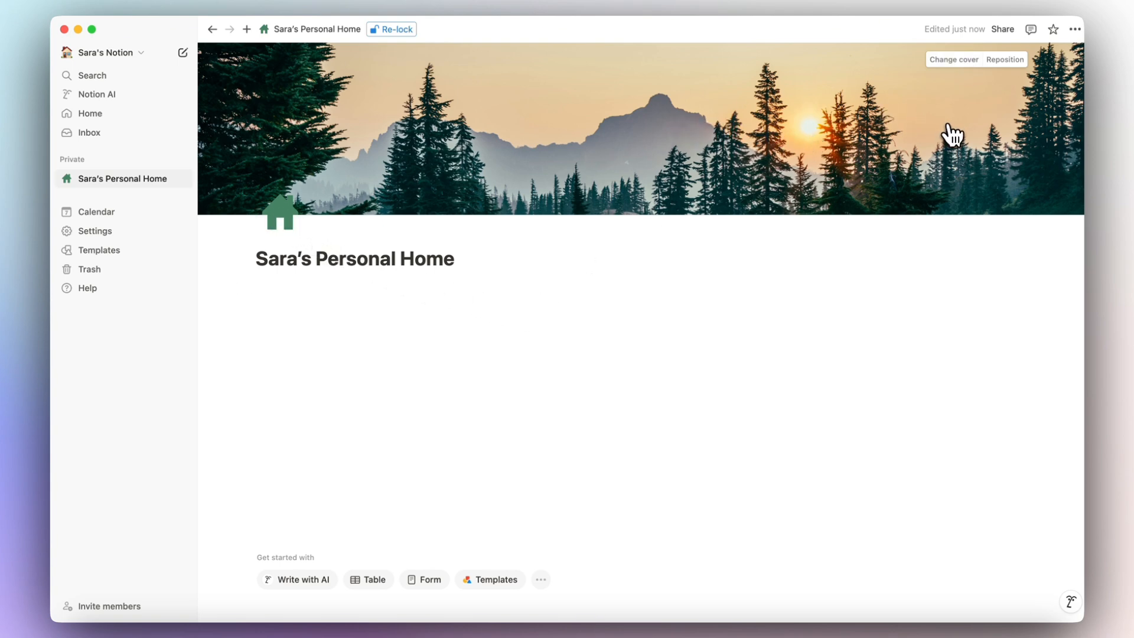
click(329, 278)
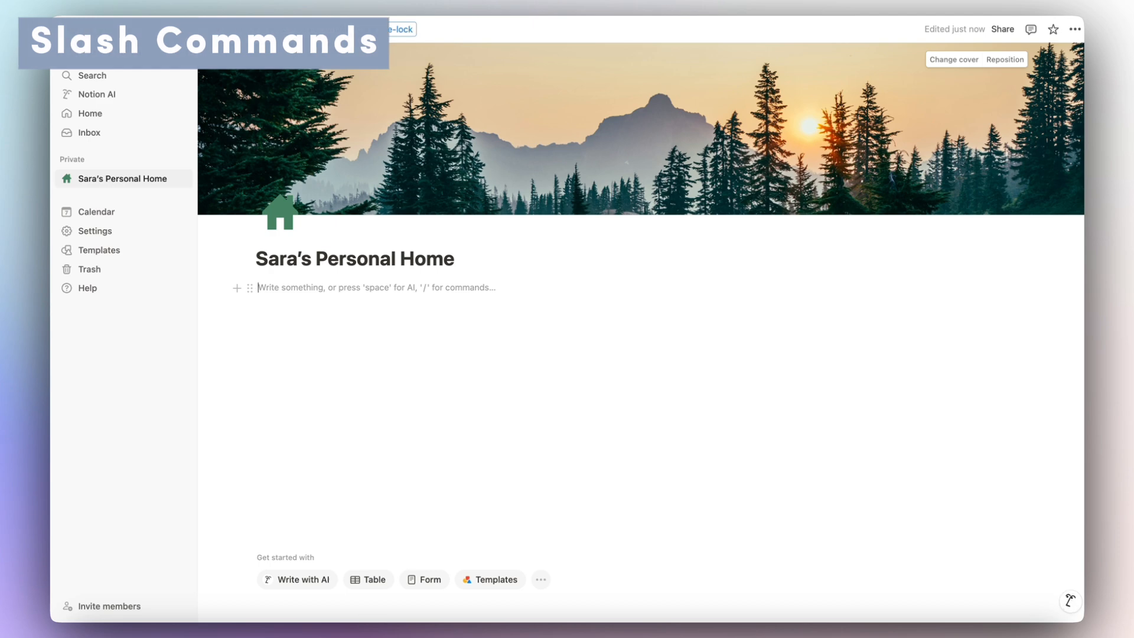
Insert a Video block under the title from the / menu's Media section.
text(/)
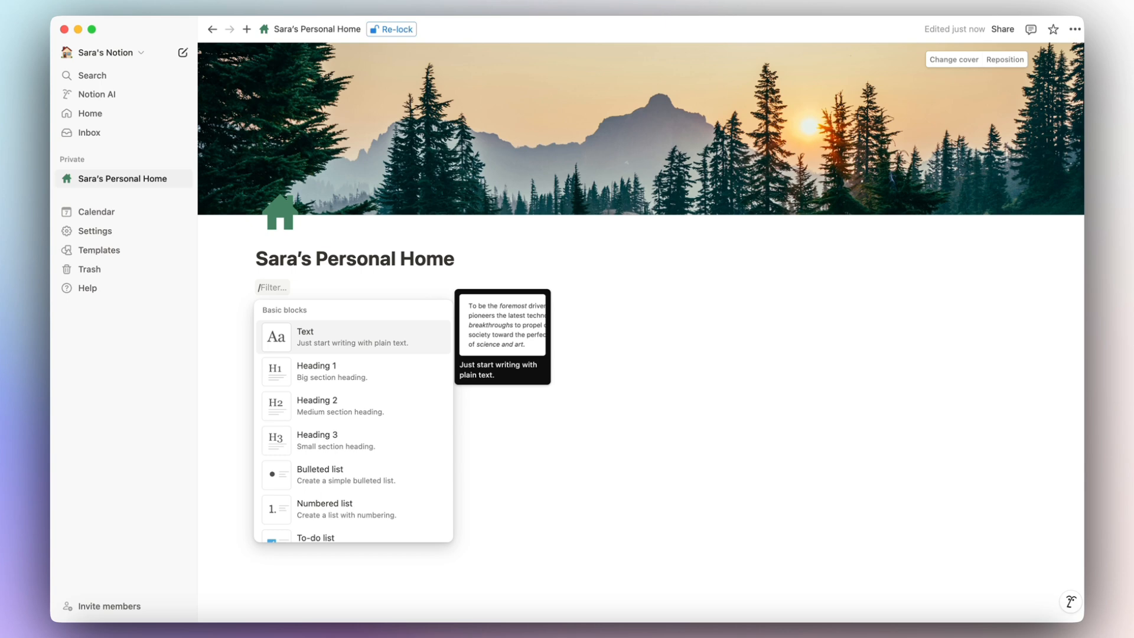
key(Down)
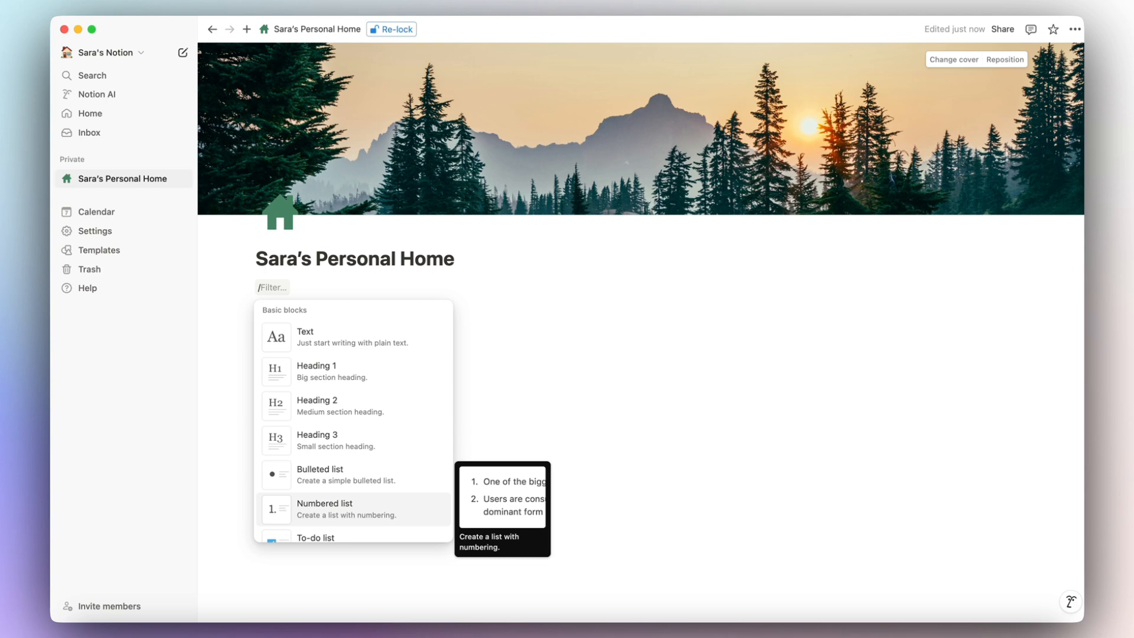
scroll(353, 421, down, 5)
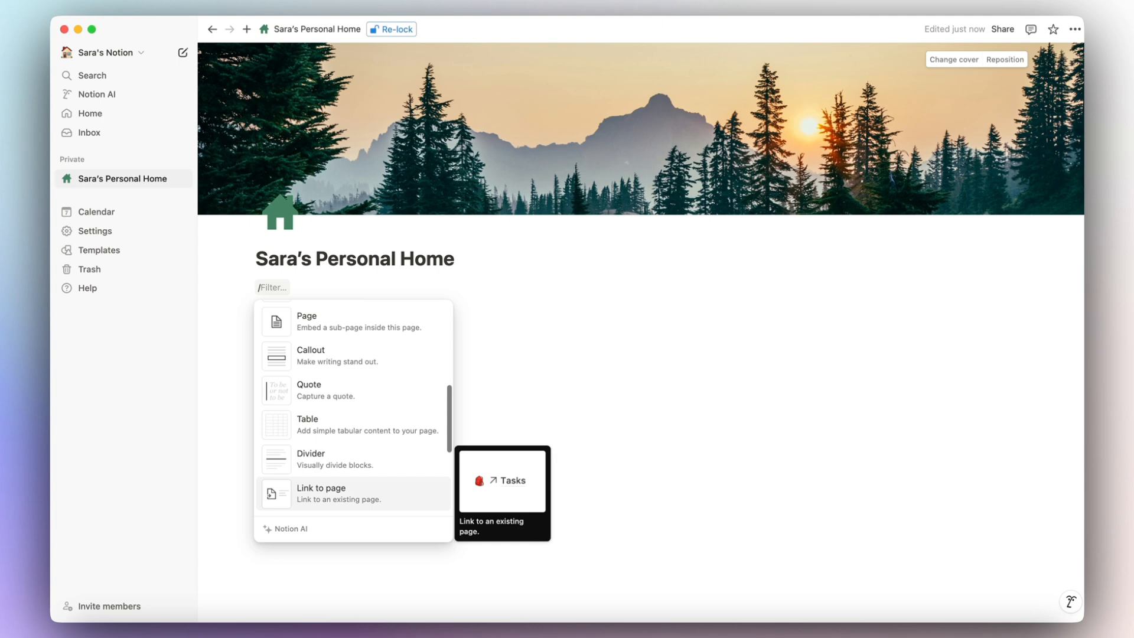
scroll(352, 514, down, 4)
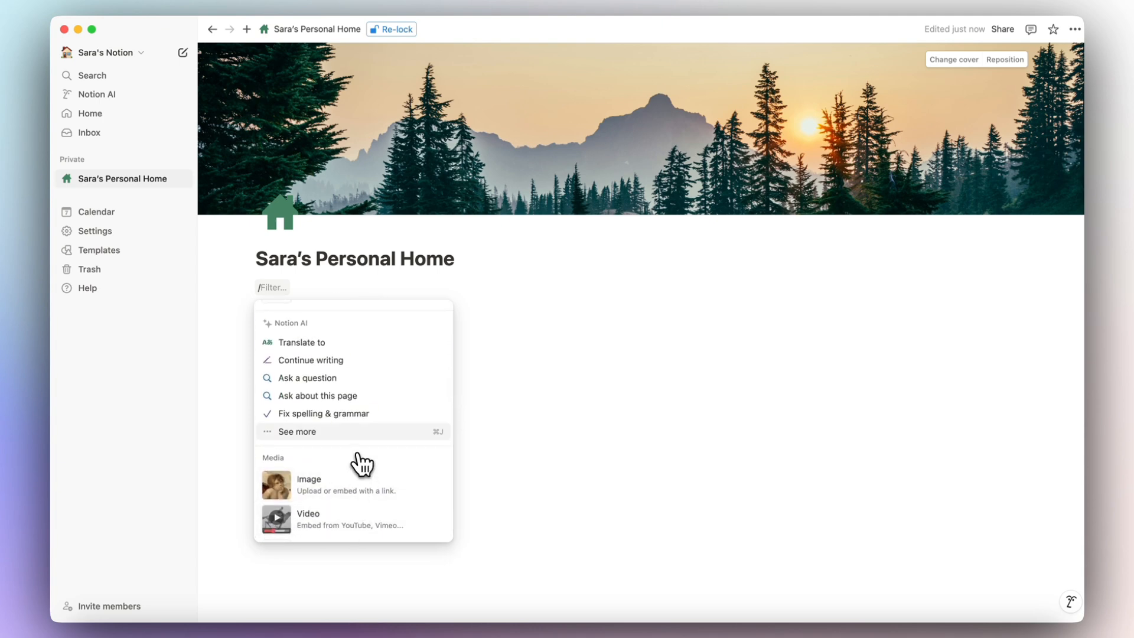
scroll(361, 441, down, 3)
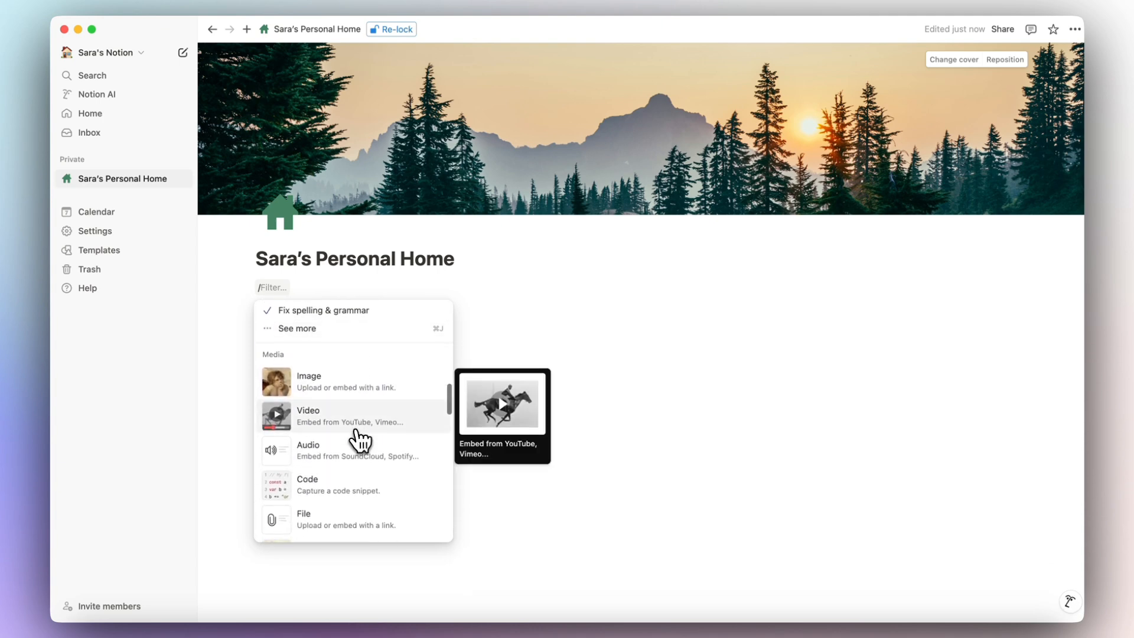
scroll(354, 438, down, 1)
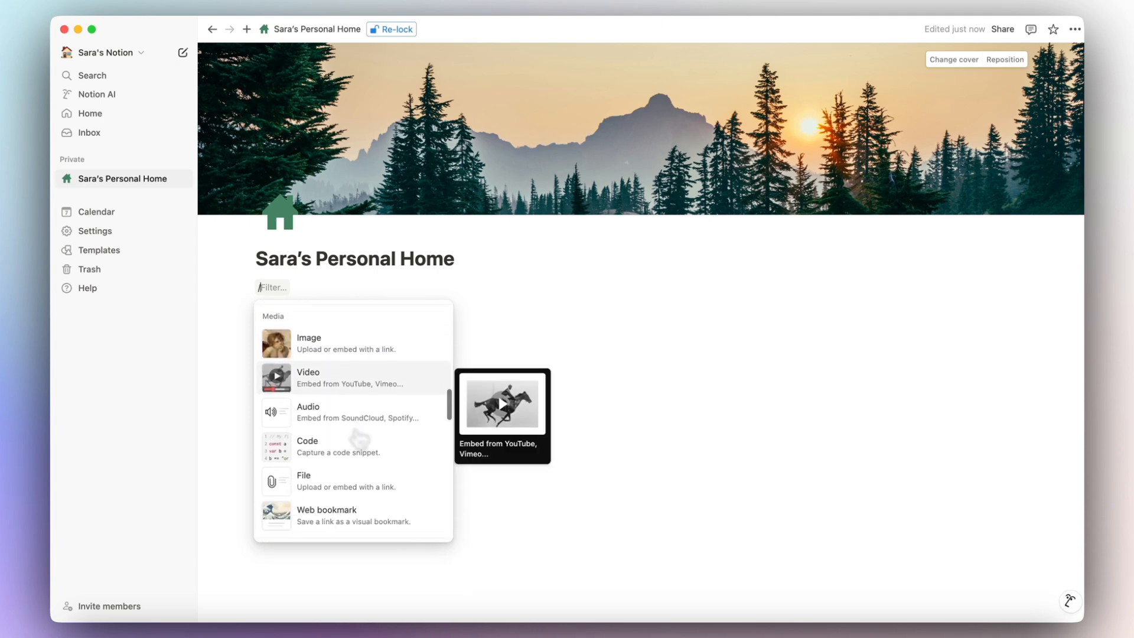
click(334, 393)
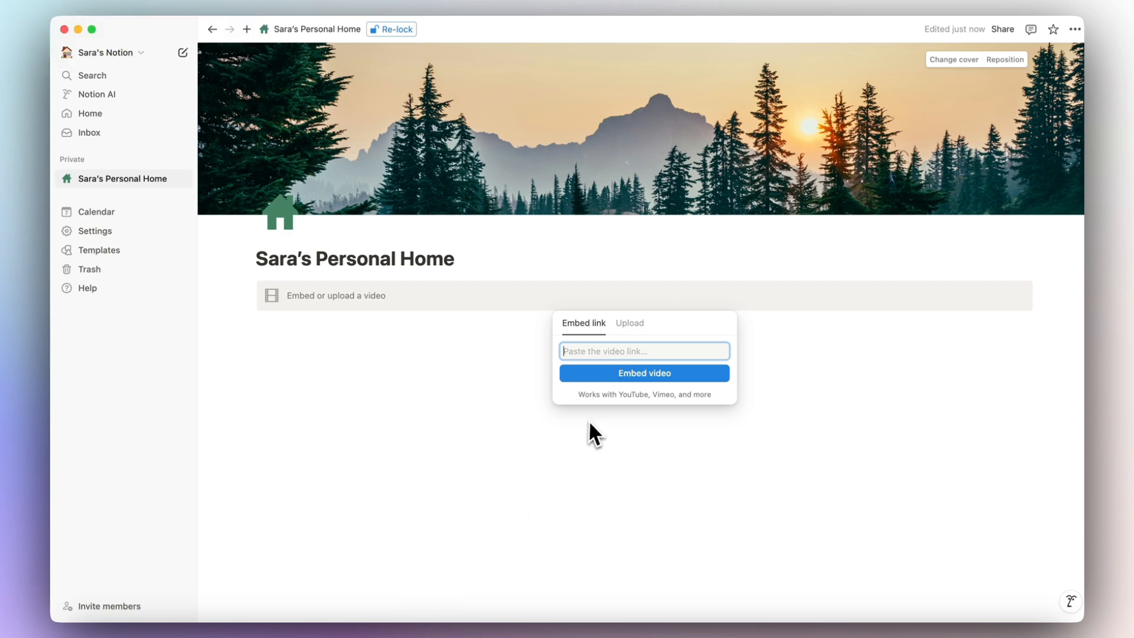
Embed the YouTube '4K Cozy Coffee Shop with Smooth Piano Jazz Music' video.
click(607, 355)
key(super+v)
click(620, 373)
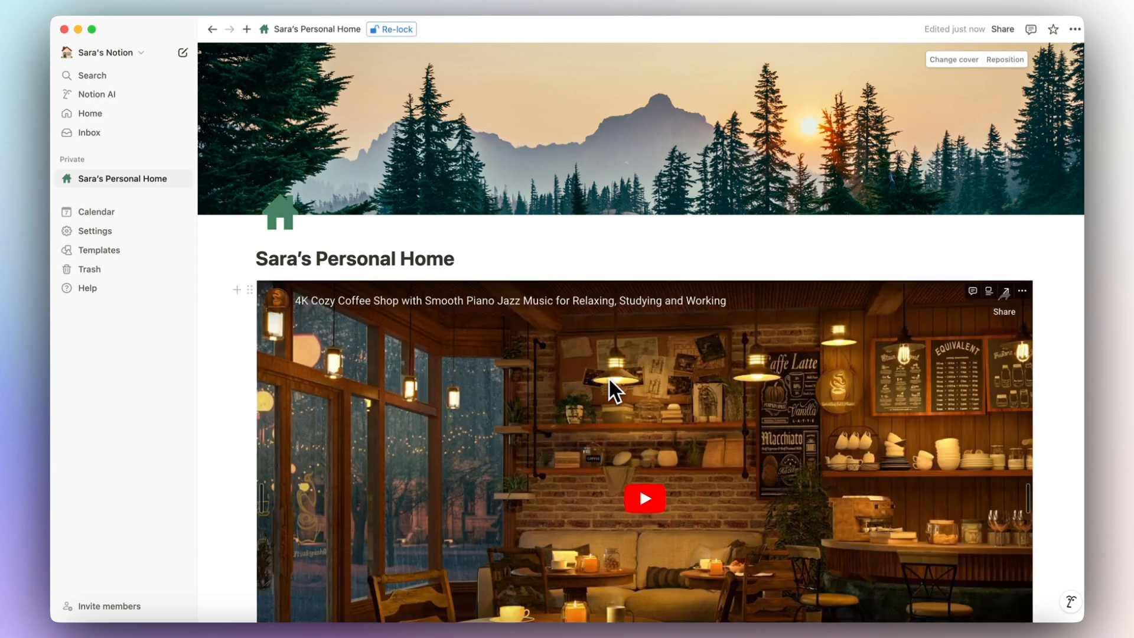
Add a new block after the title and enter /col to find column layouts.
click(463, 258)
key(Return)
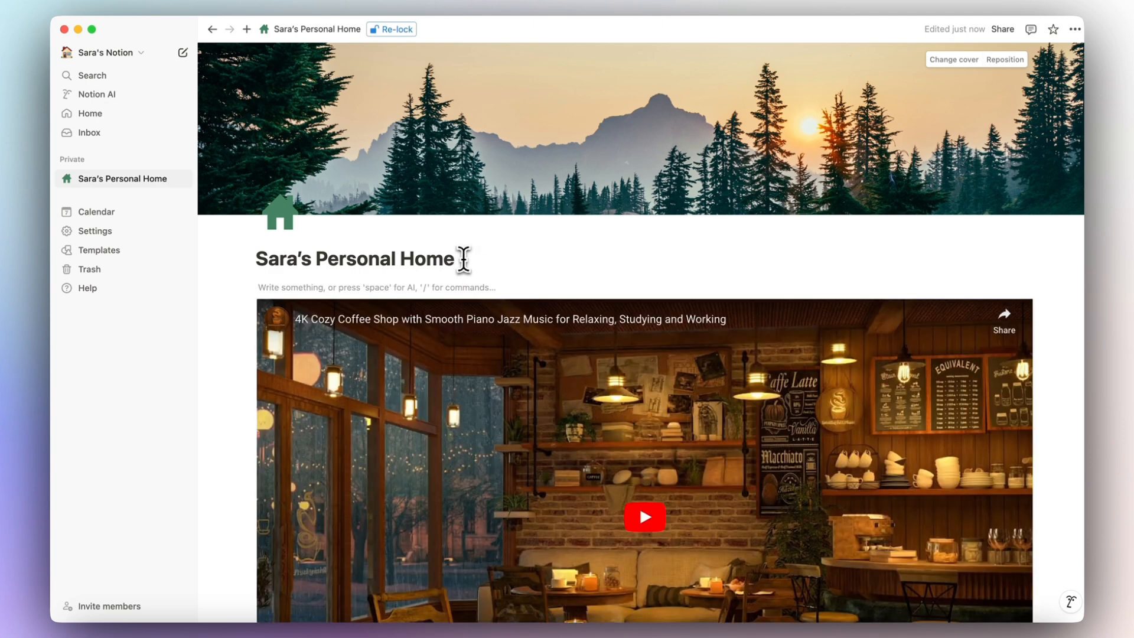
text(/)
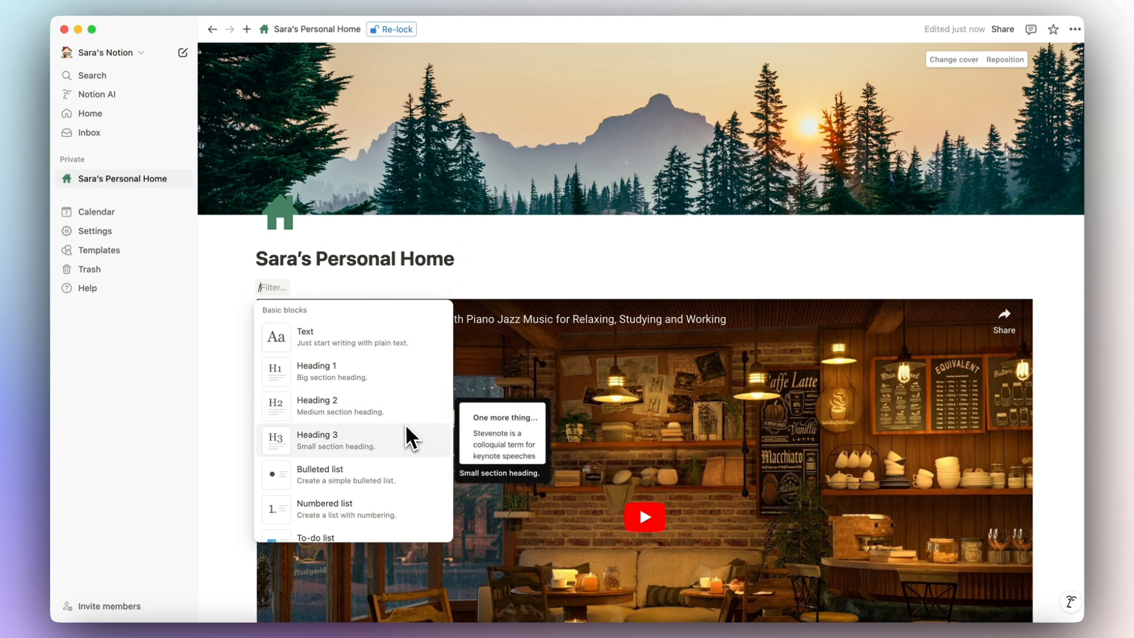
text(col)
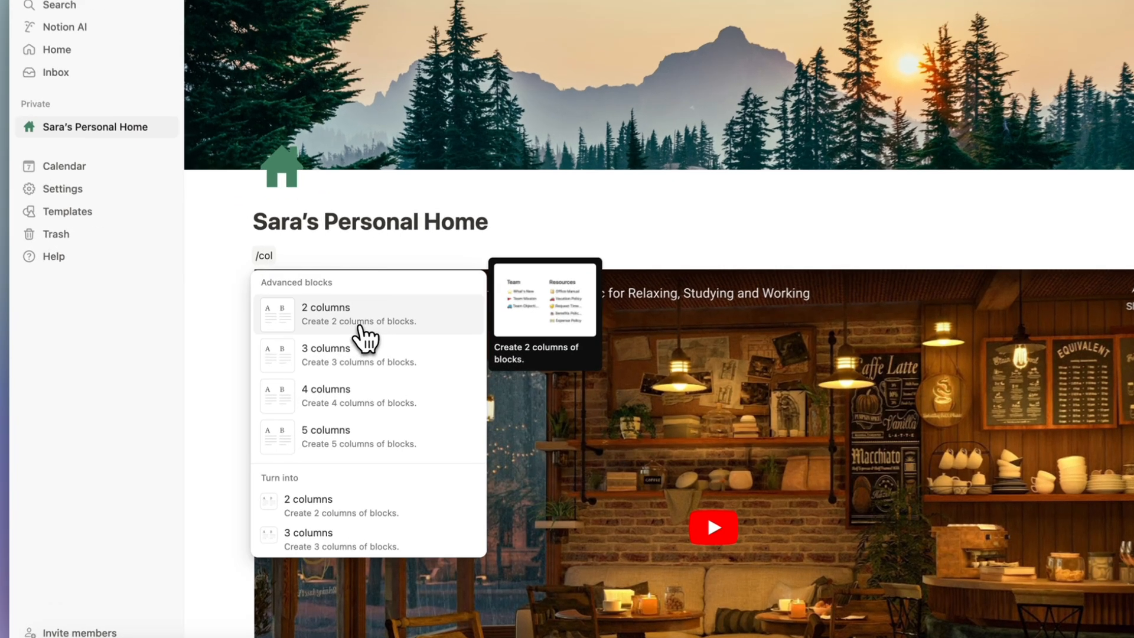
Insert 2 columns with the coffee shop video on the left and an empty block on the right.
click(347, 338)
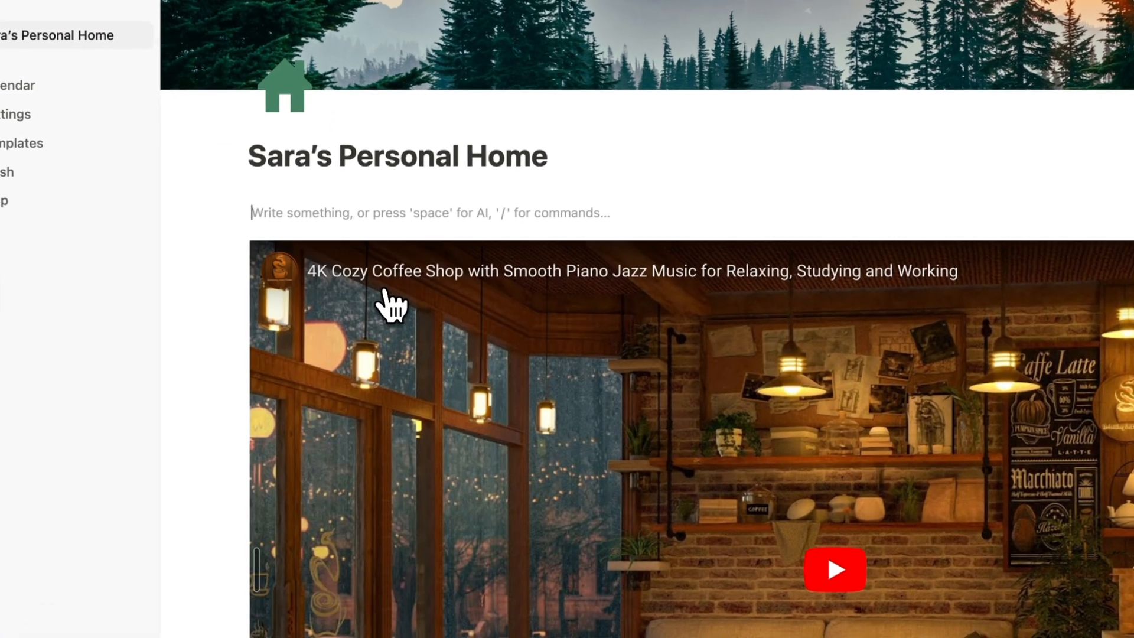
drag(232, 256, 244, 200)
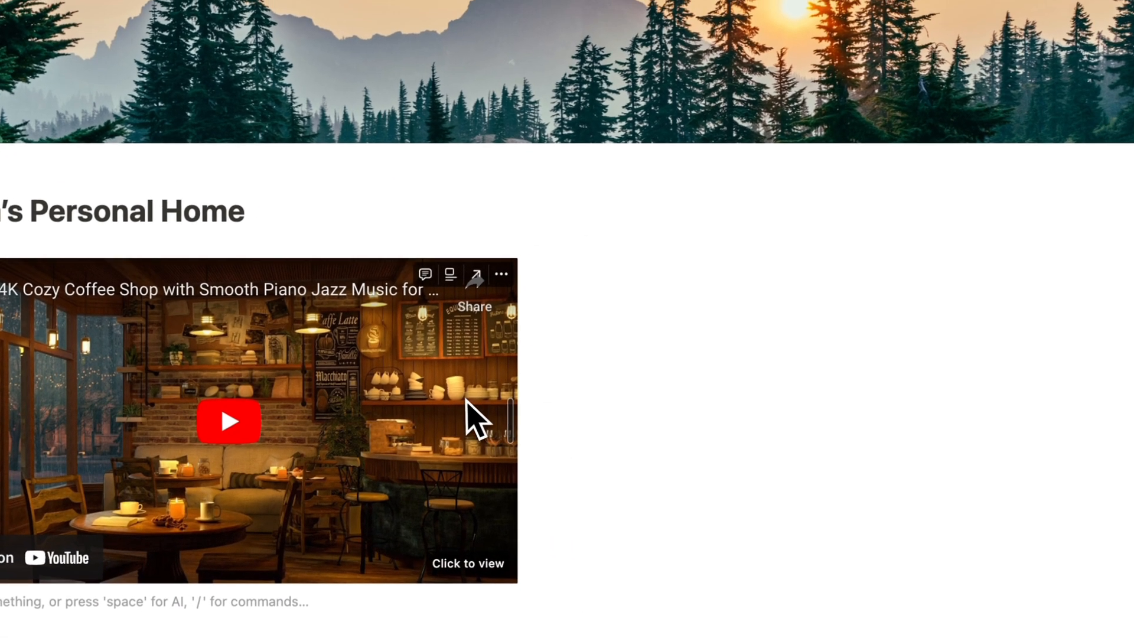
click(617, 278)
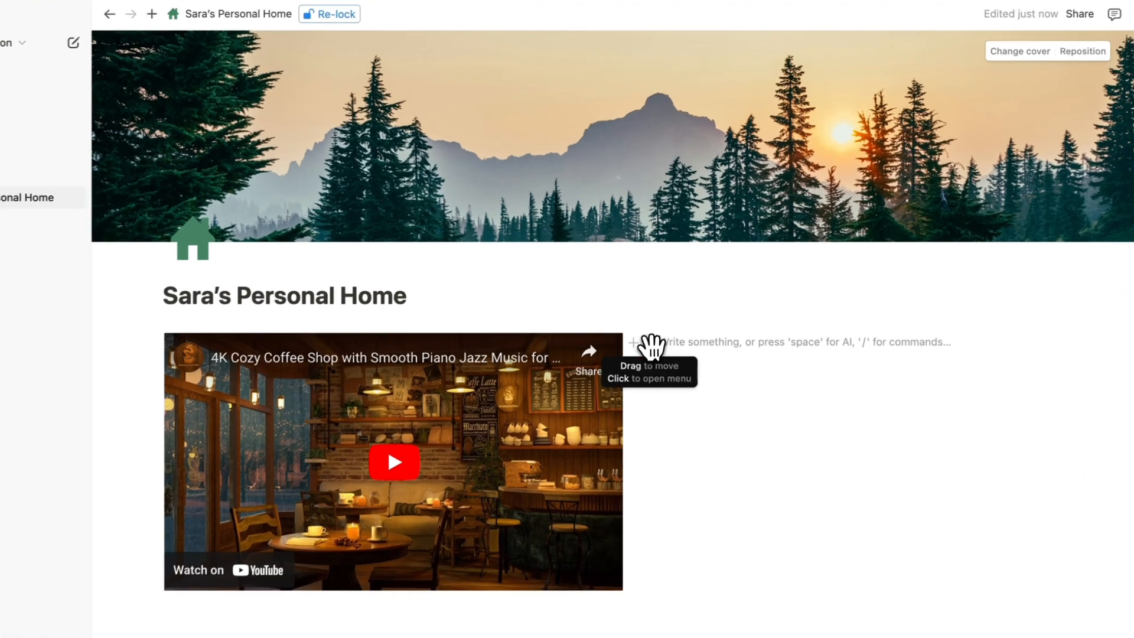
drag(652, 346, 650, 335)
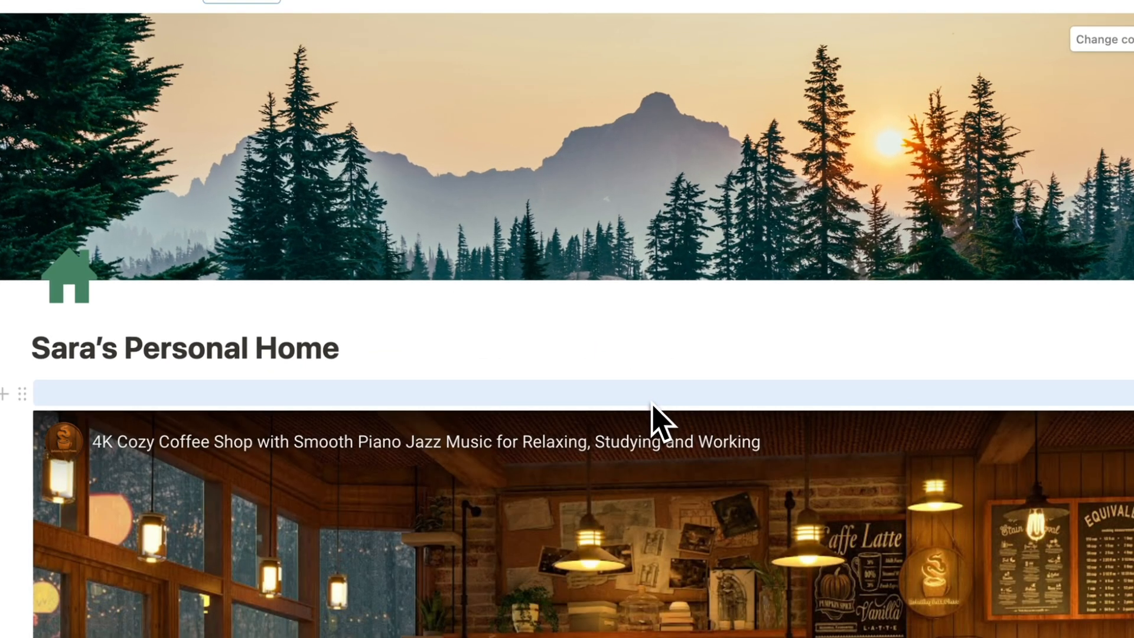
drag(652, 404, 648, 400)
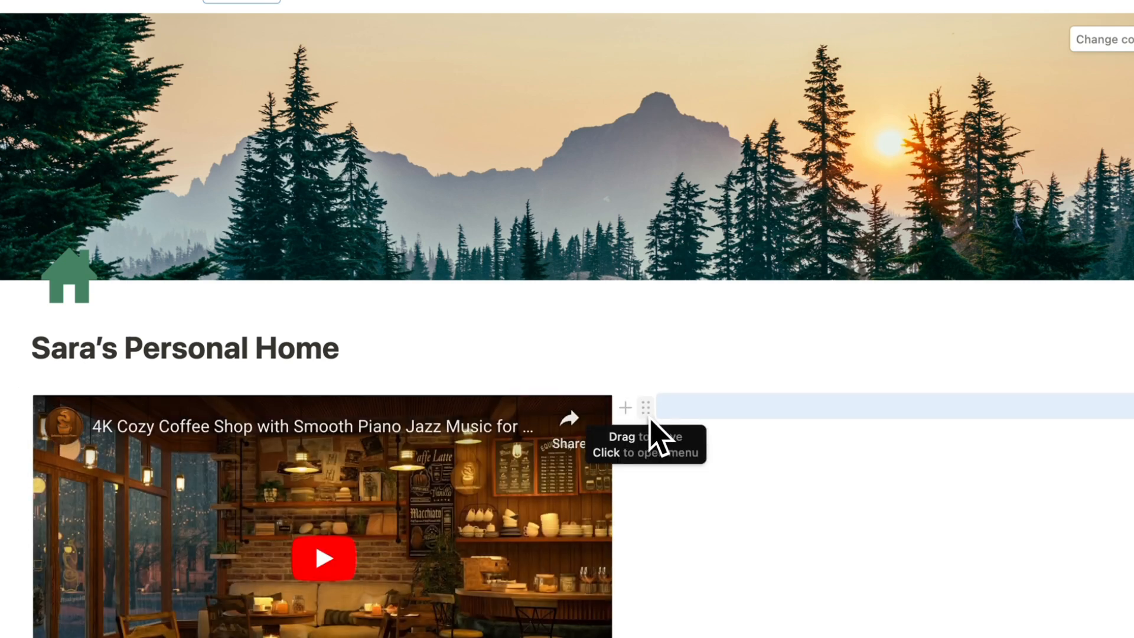
Bring up the Turn into and Color options for the empty right-column block.
click(647, 409)
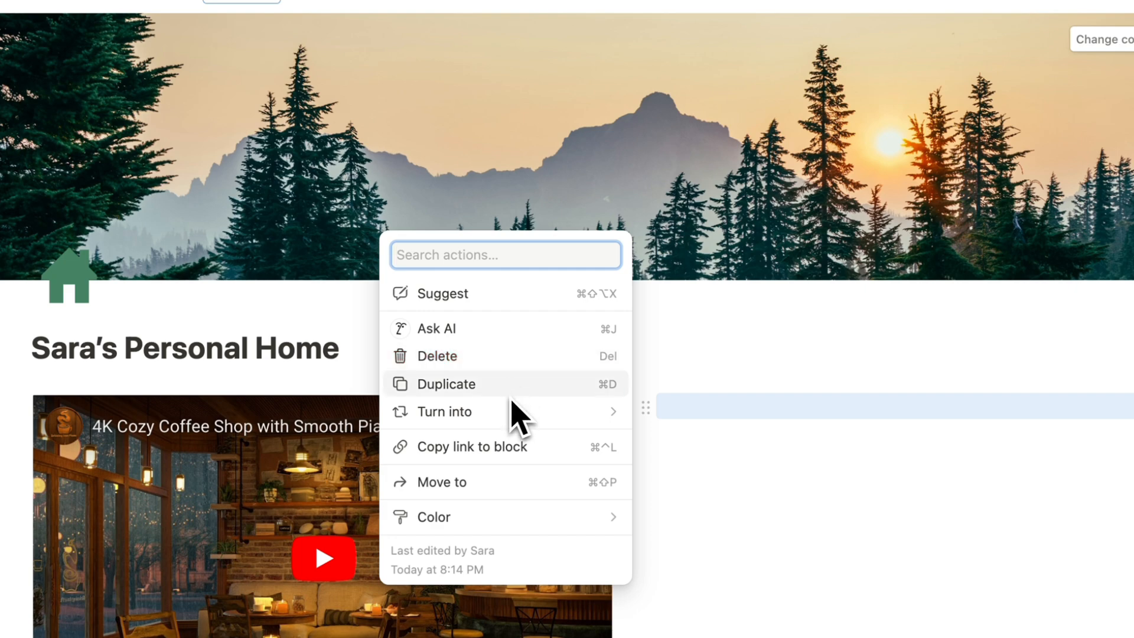
mouse_move(470, 420)
scroll(731, 452, down, 5)
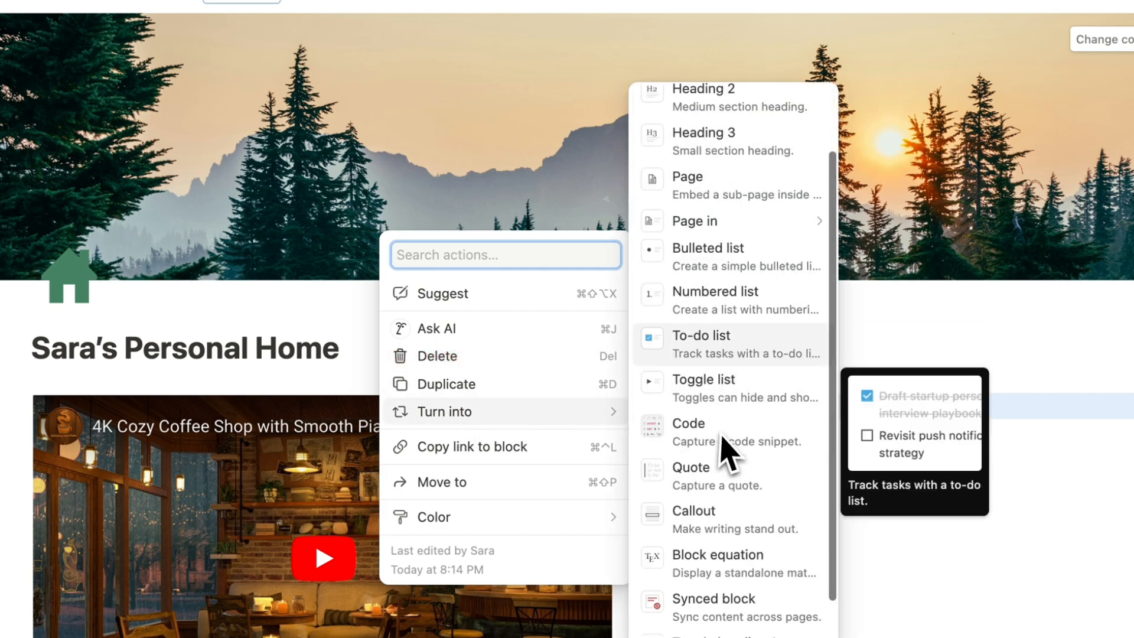
scroll(730, 450, up, 5)
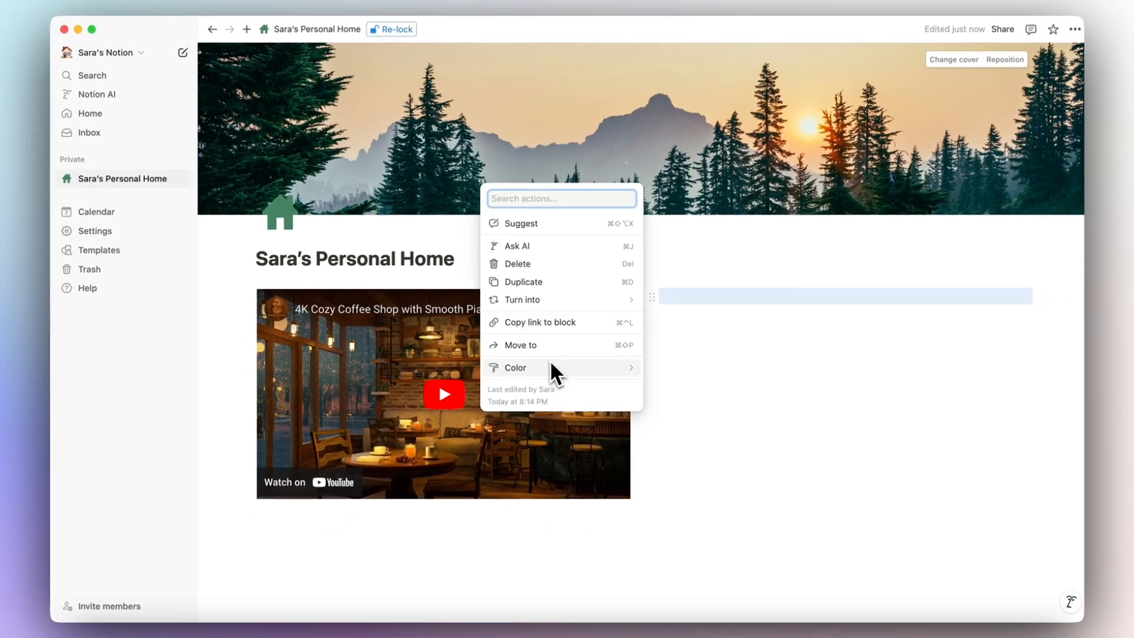
mouse_move(537, 373)
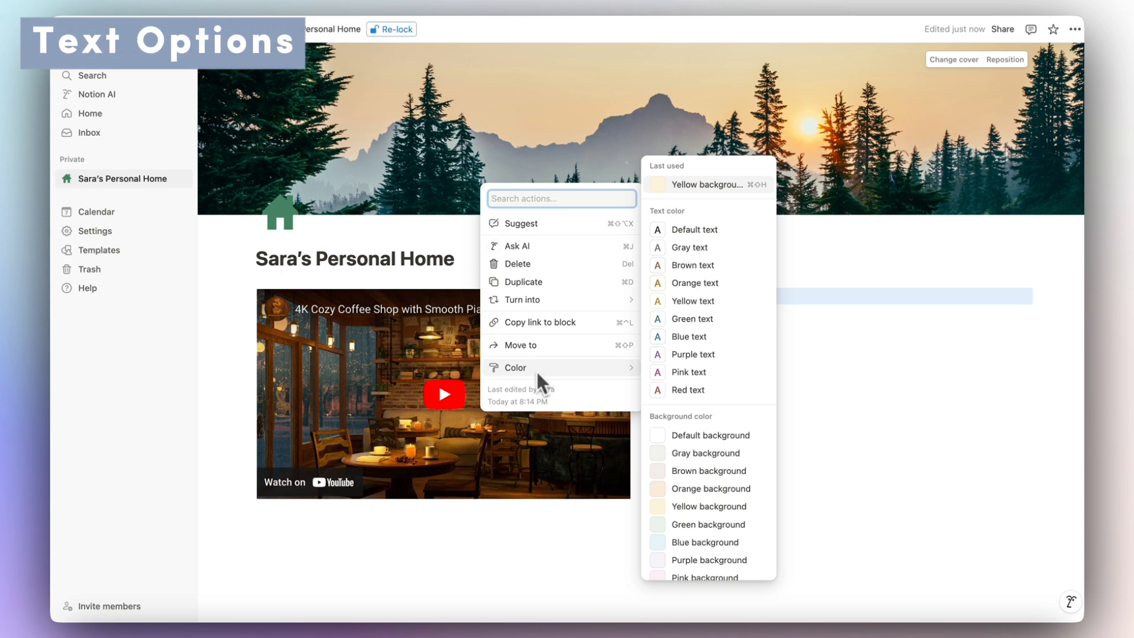
Replace the long text beside the video with 'Favorite Music'.
click(379, 276)
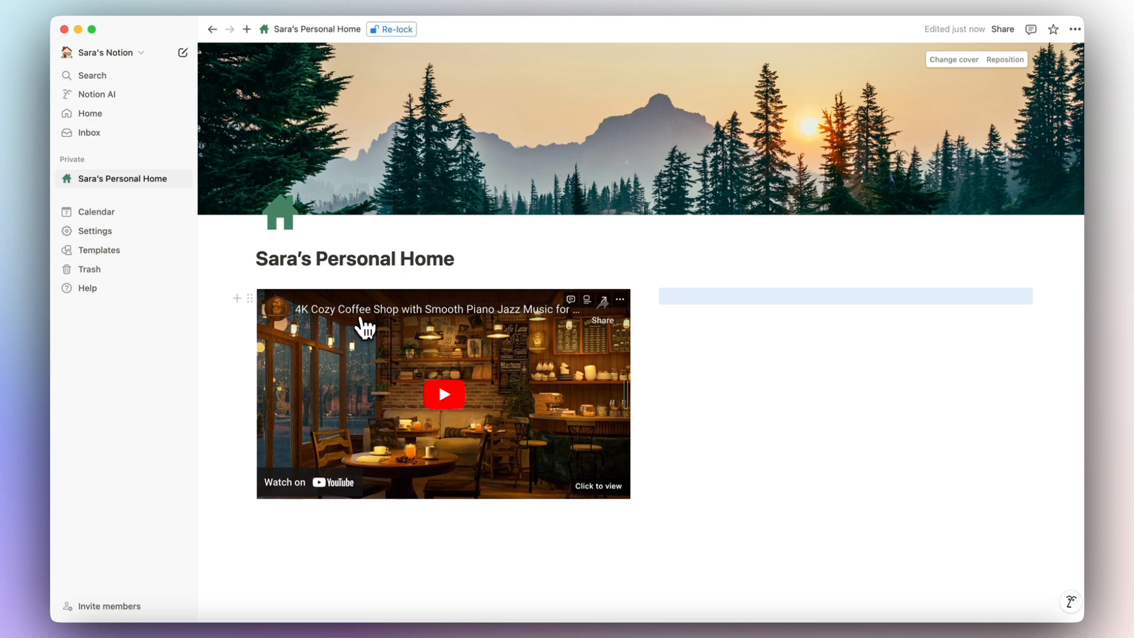
click(690, 296)
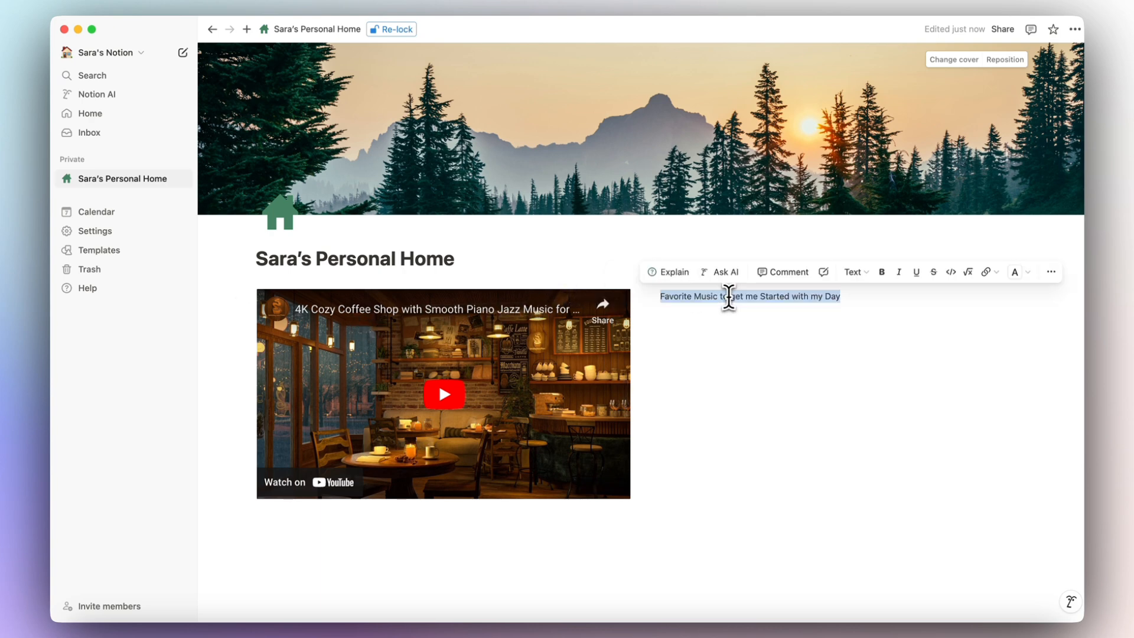
key(BackSpace)
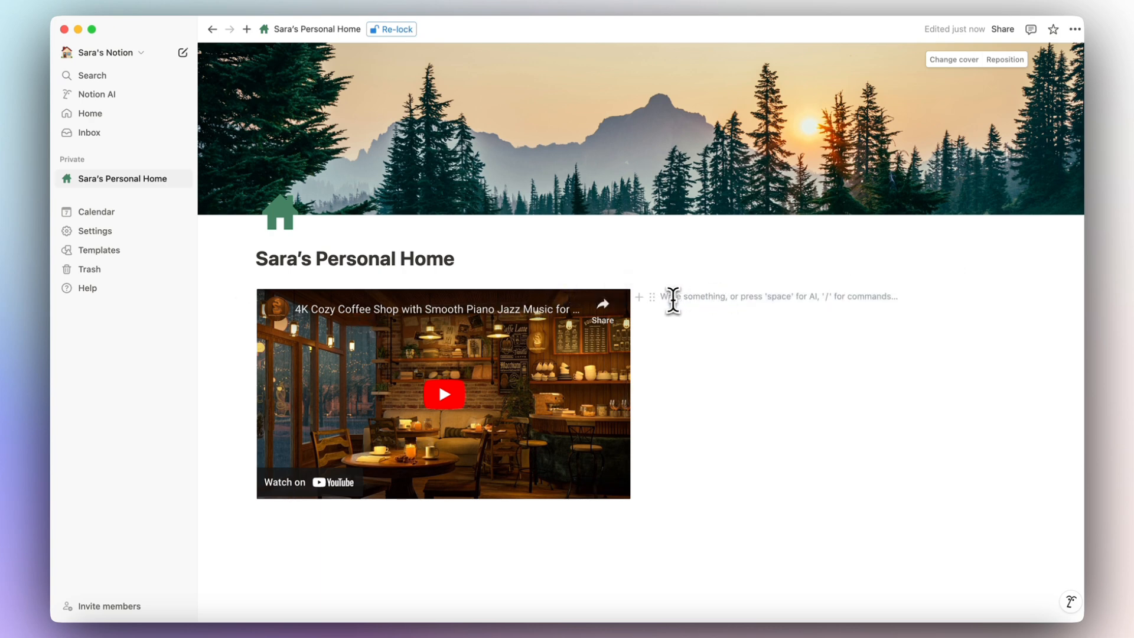
text(Favorite Music)
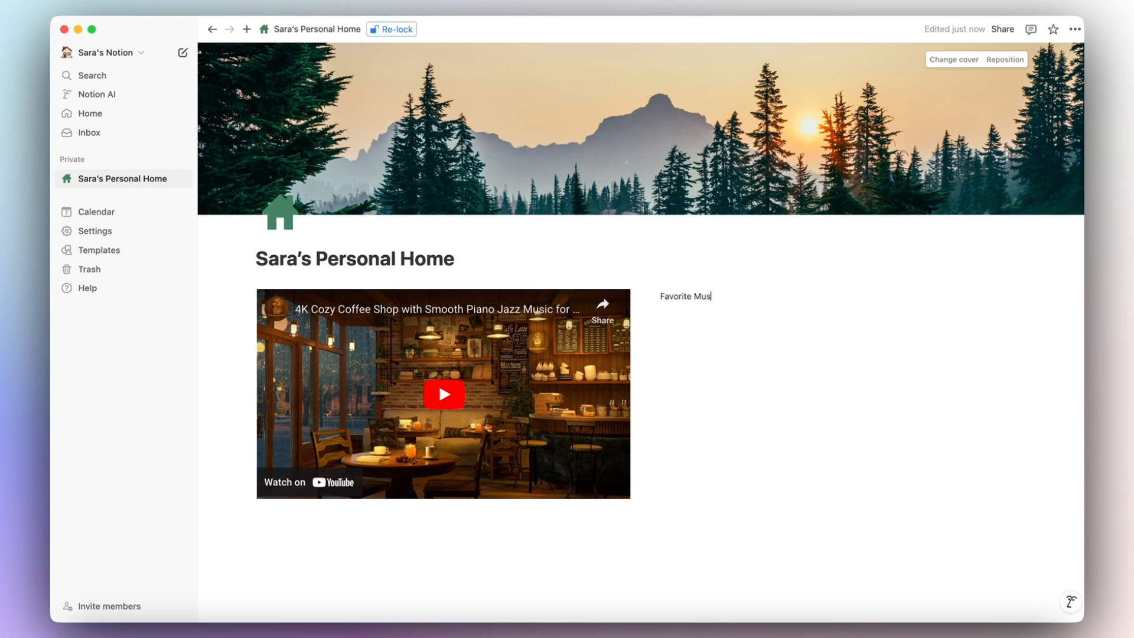
Try colour options on Favorite Music, keeping its light green background, and select the line.
click(652, 297)
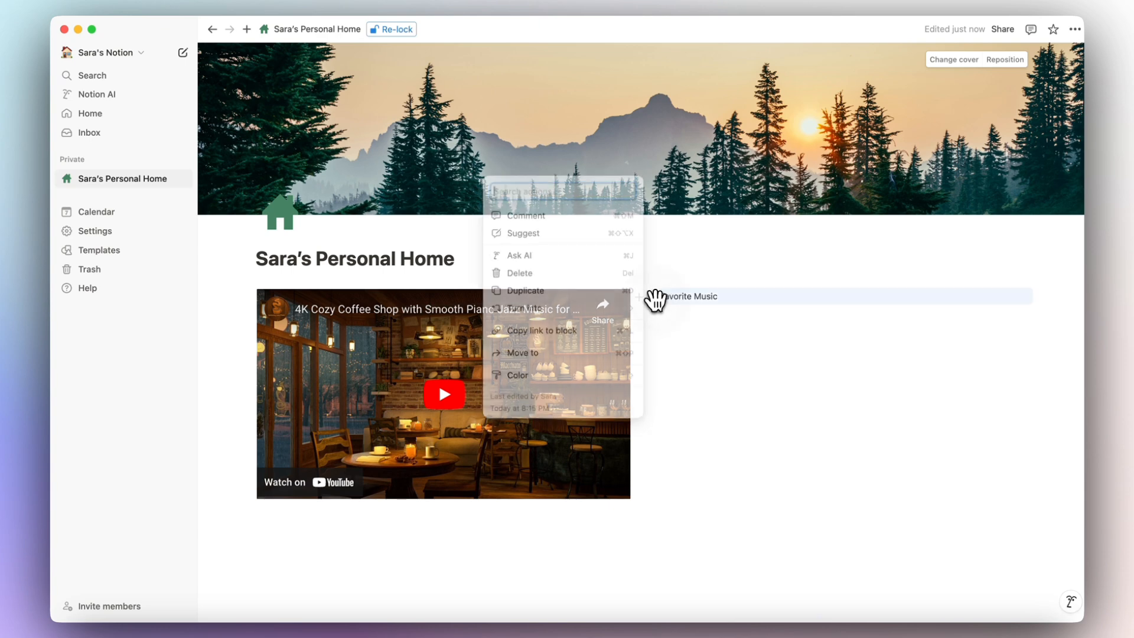
mouse_move(606, 376)
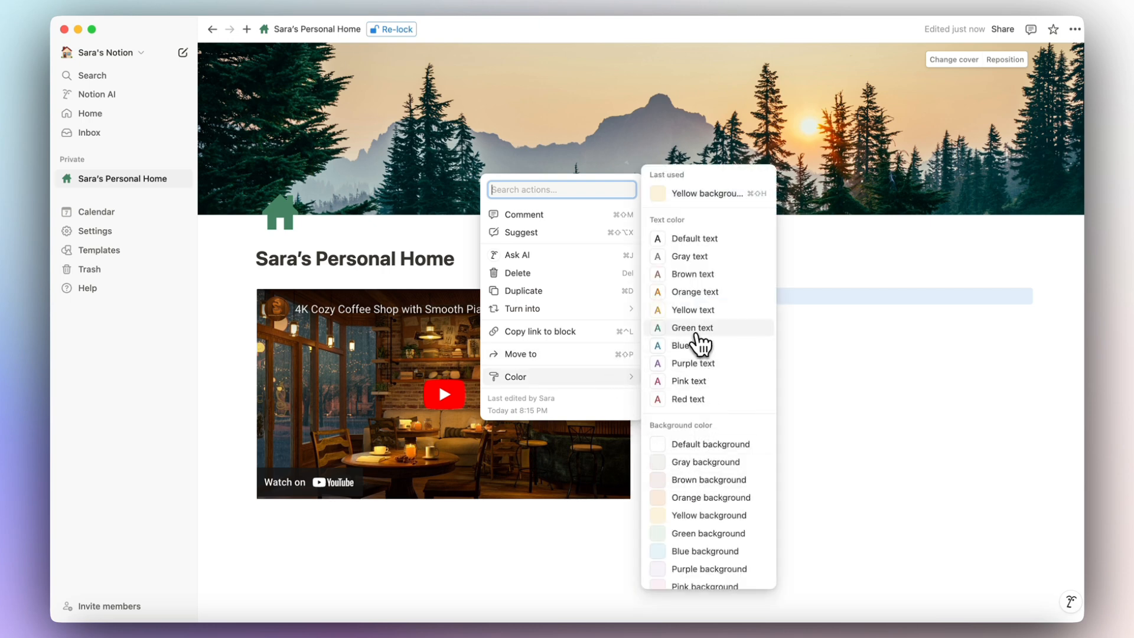
click(699, 344)
click(653, 296)
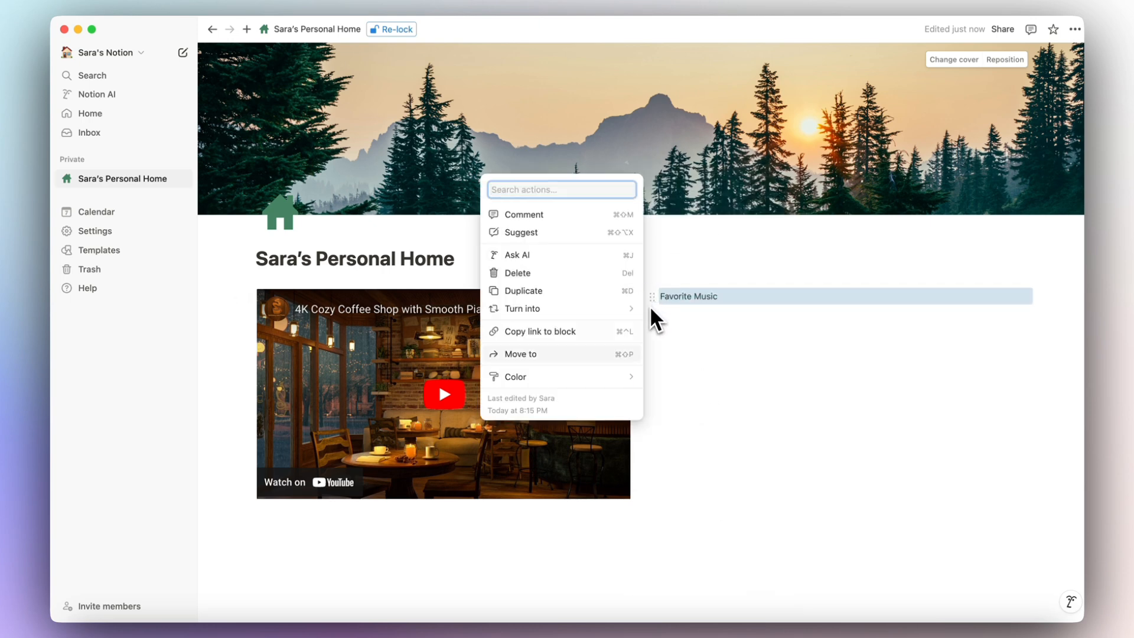
mouse_move(625, 385)
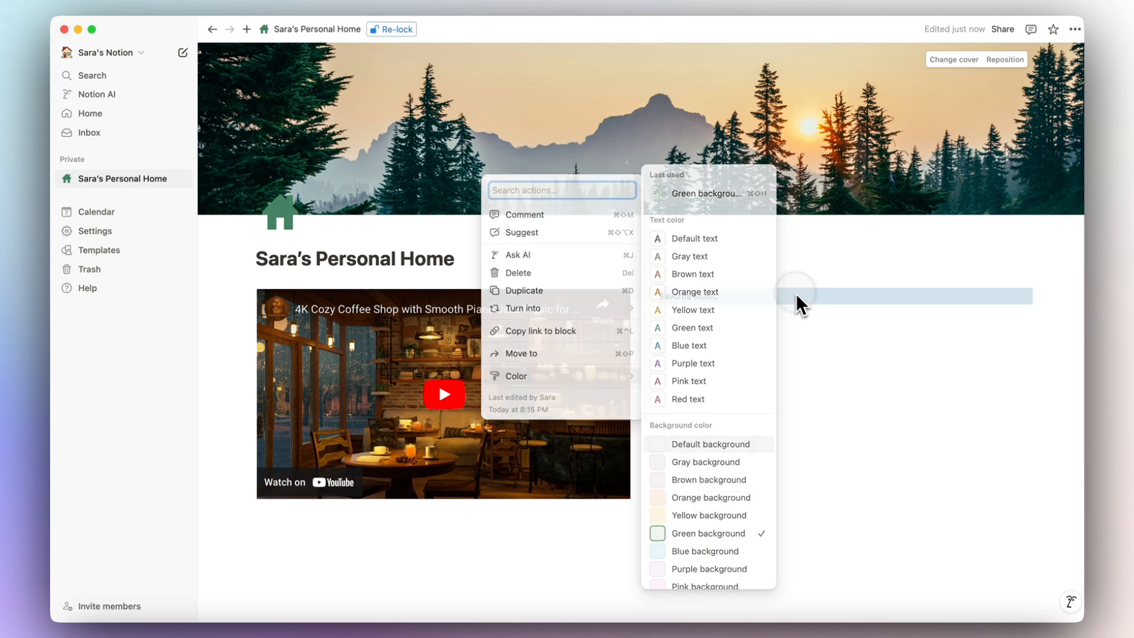
click(779, 297)
triple_click(692, 296)
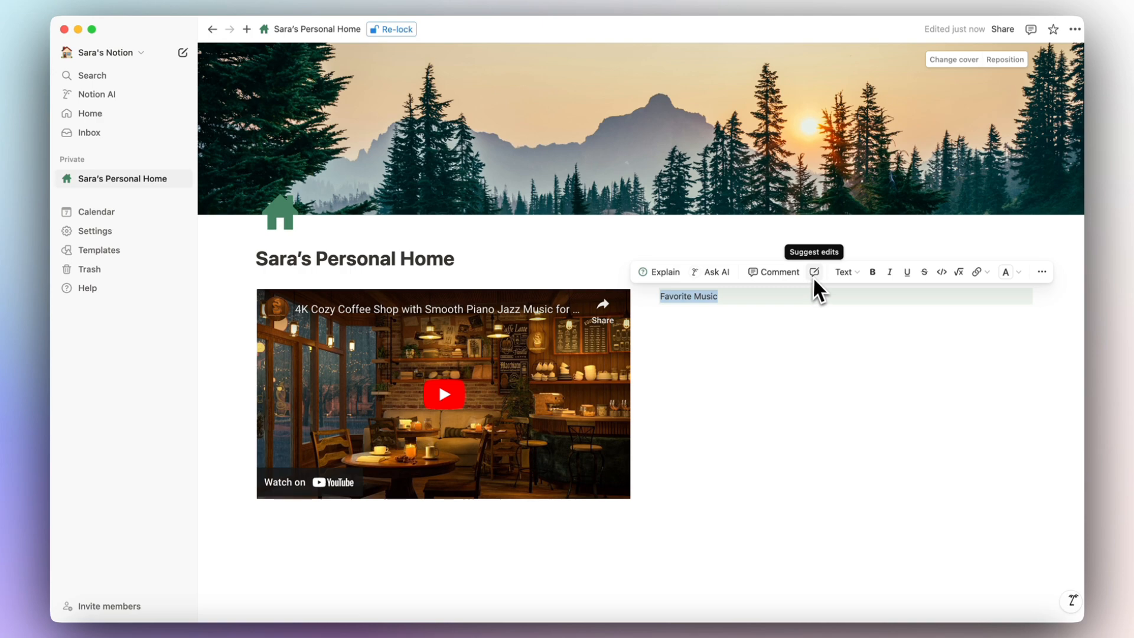
Apply bold, italic, underline, strikethrough and inline code to Favorite Music.
click(845, 272)
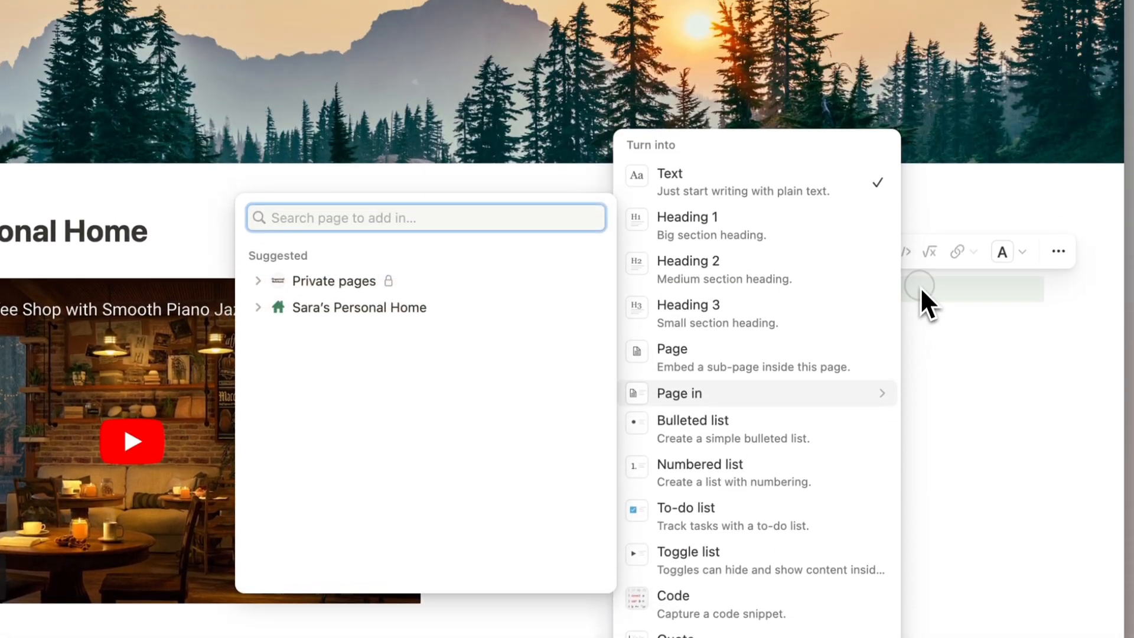
click(920, 239)
click(797, 262)
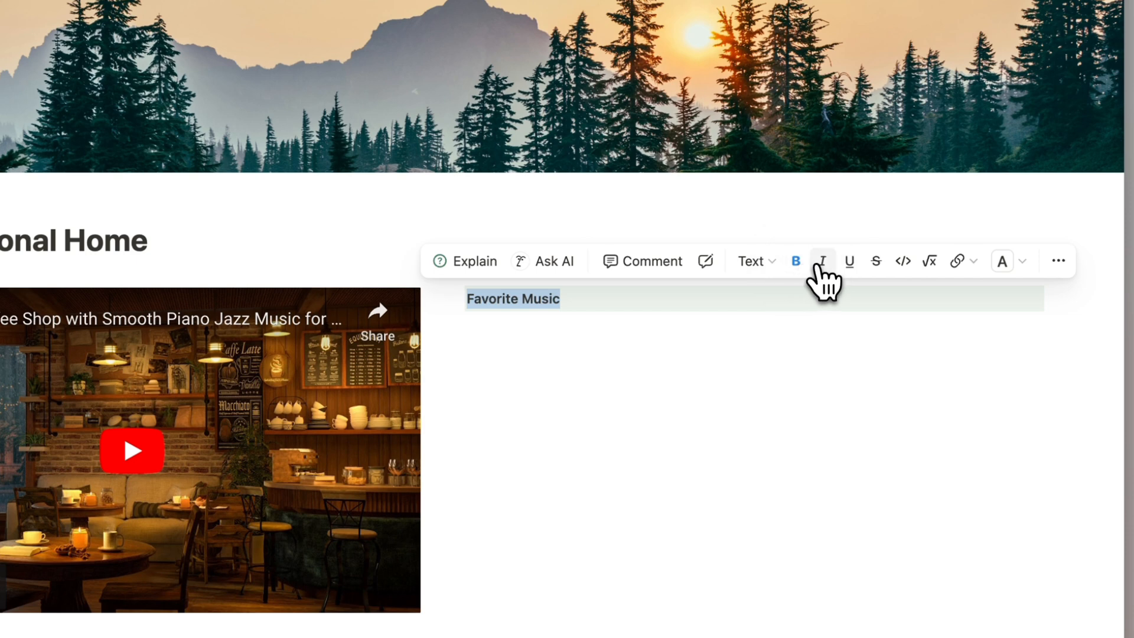
click(824, 264)
click(849, 263)
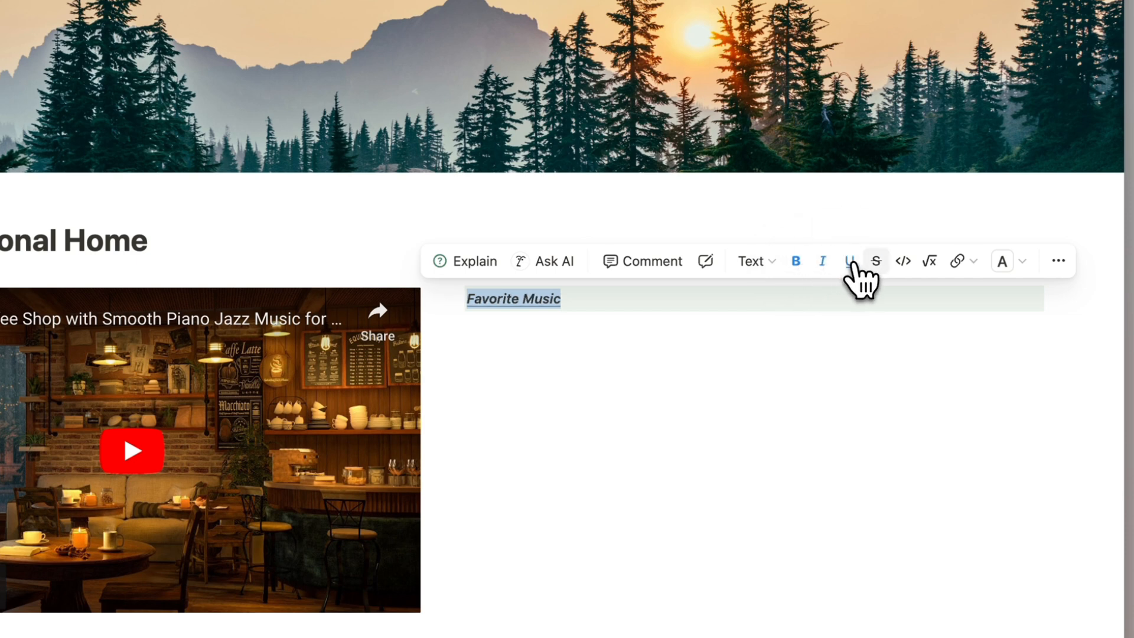
click(876, 263)
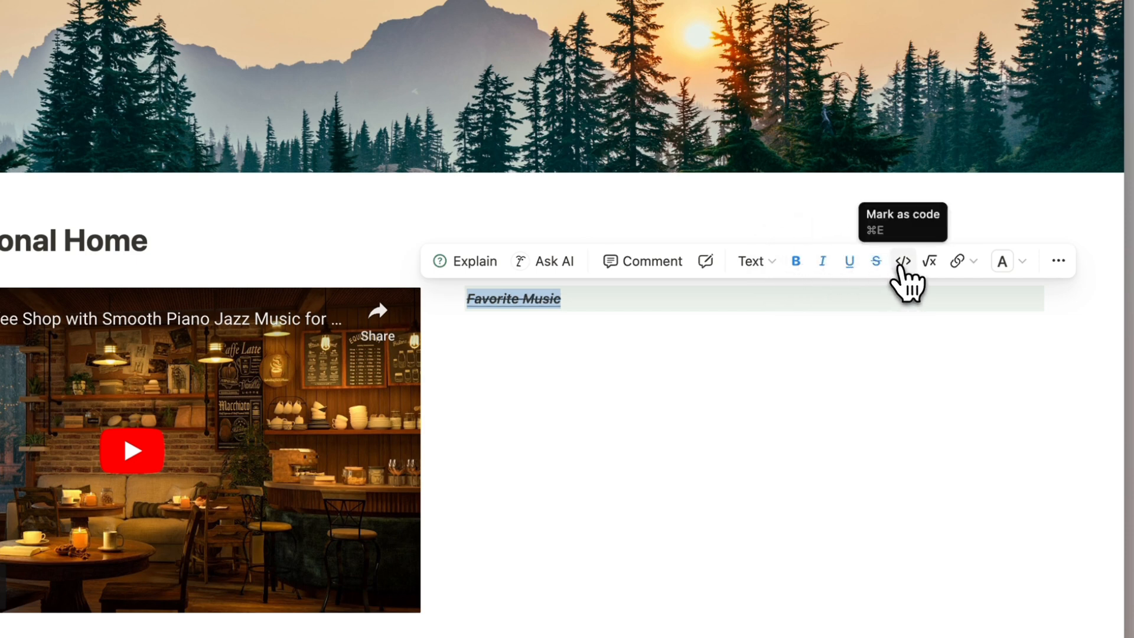
click(903, 261)
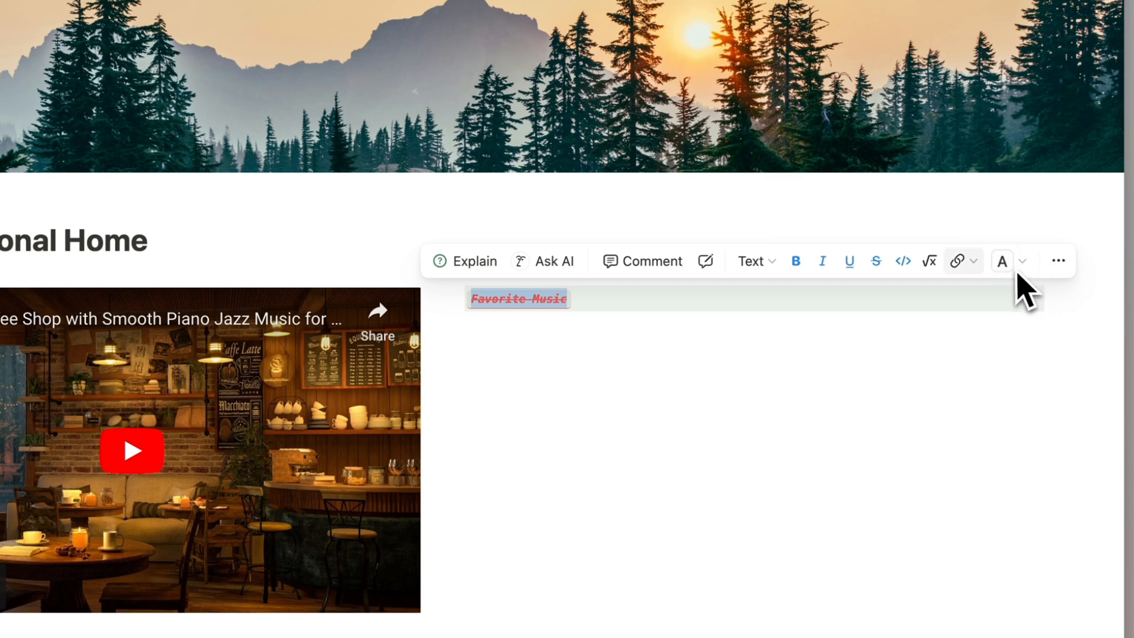
Remove all five formats so Favorite Music is plain text again.
click(909, 266)
click(876, 263)
click(850, 262)
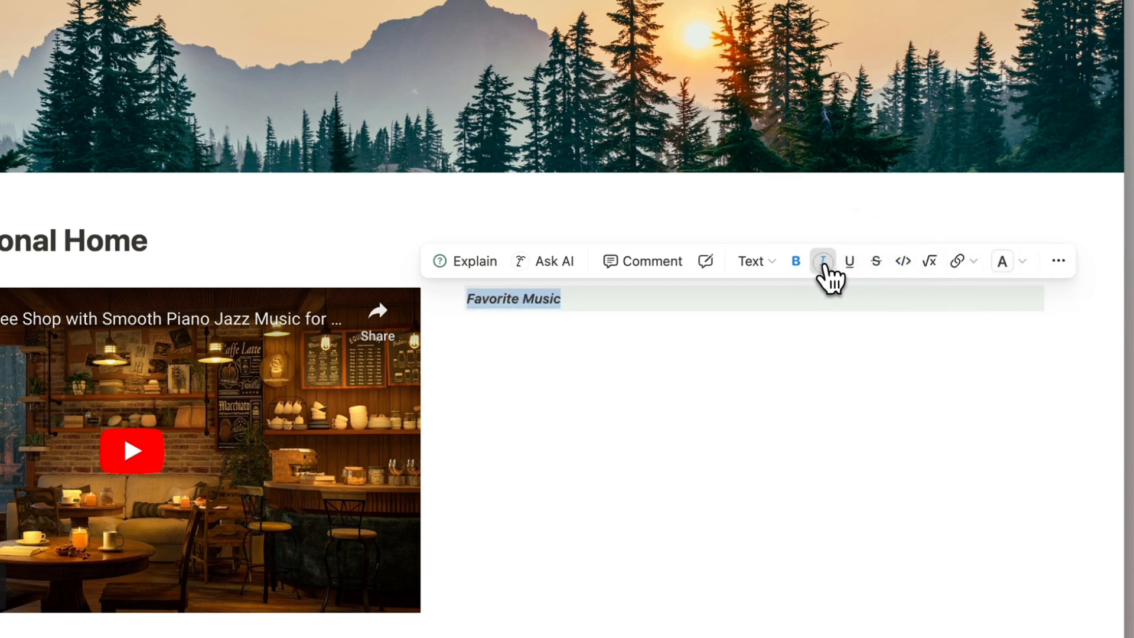
click(822, 263)
click(806, 266)
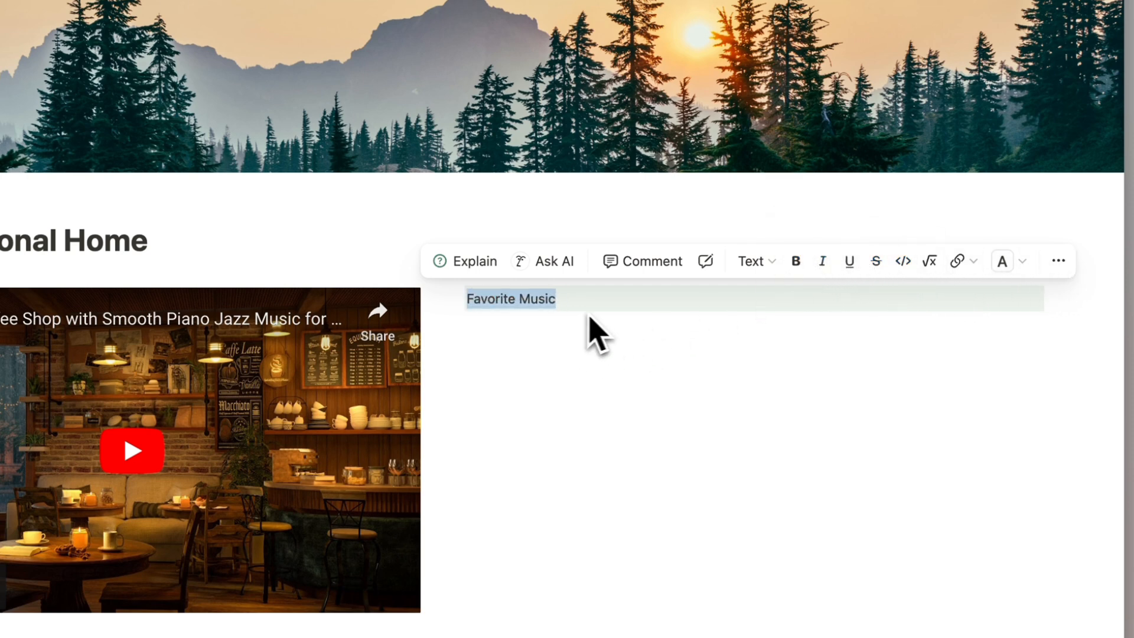
click(1059, 261)
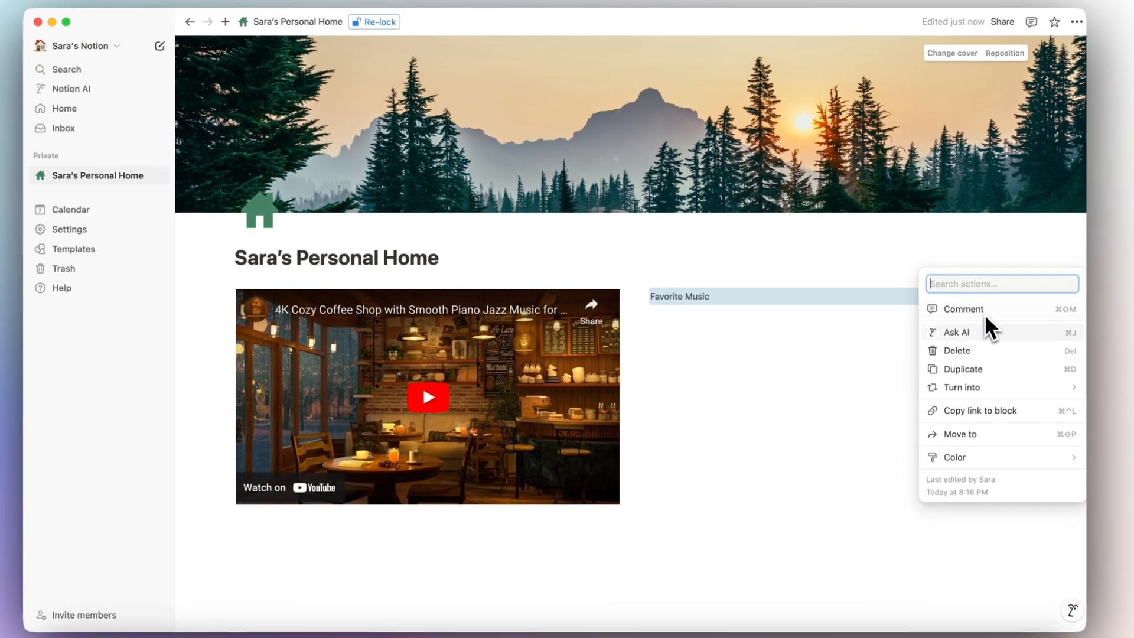
Convert Favorite Music to Heading 3, then start a slash command on the empty line beneath it.
mouse_move(988, 451)
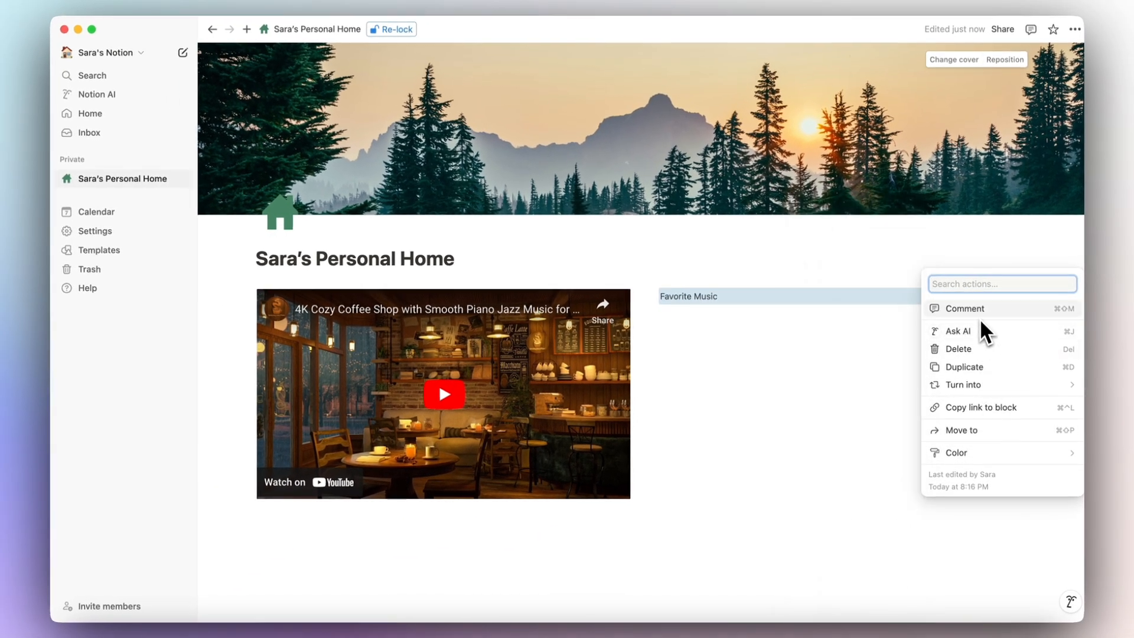
click(821, 303)
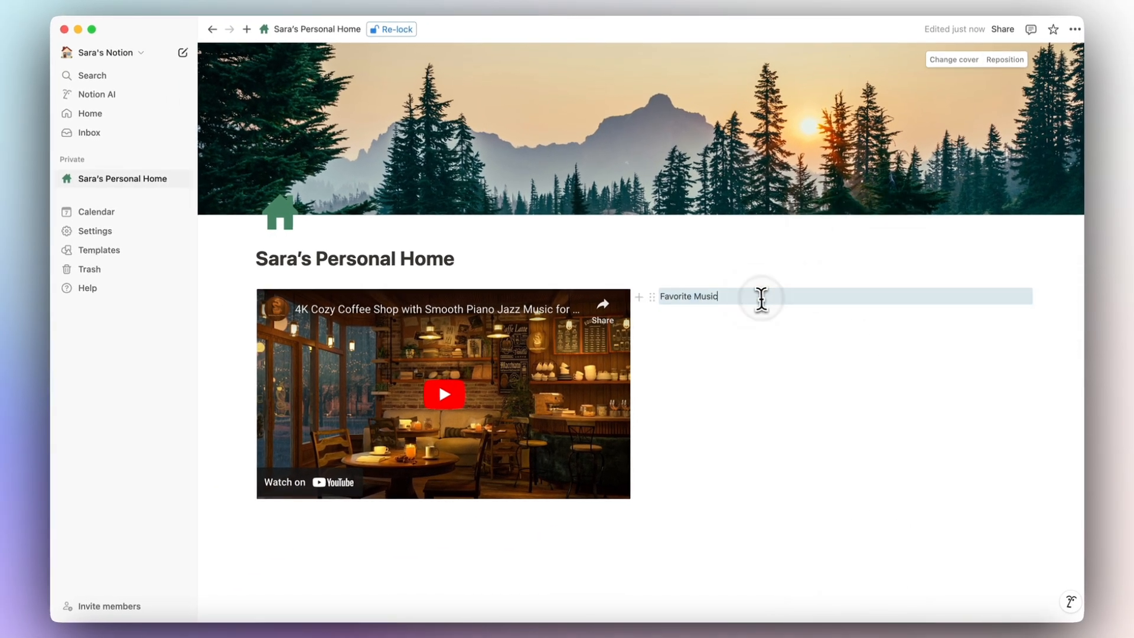
click(657, 296)
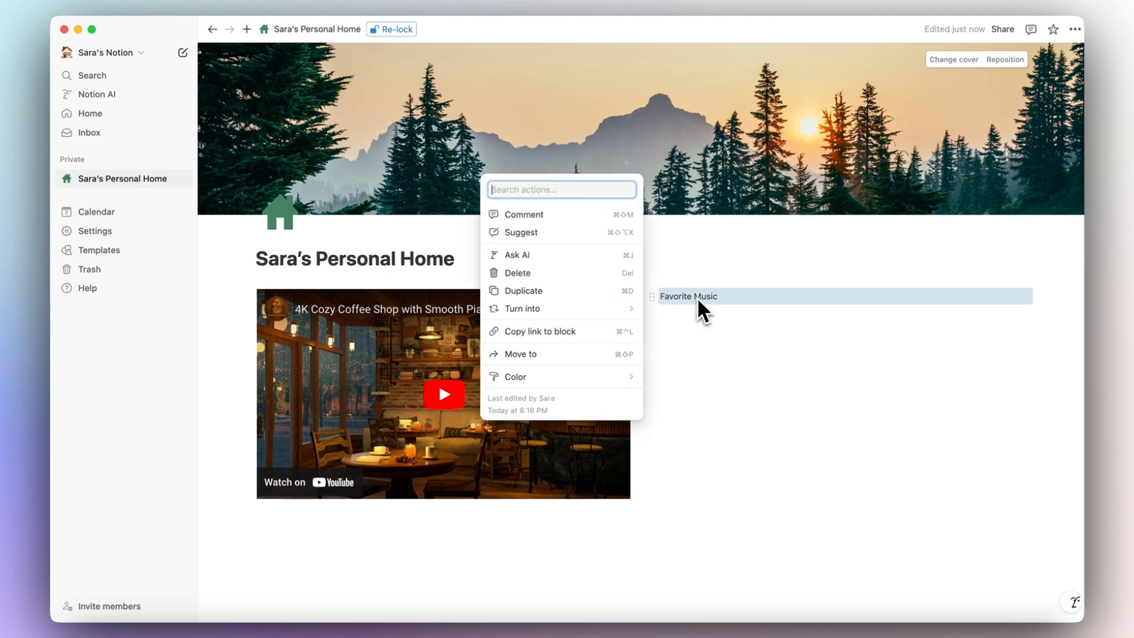
mouse_move(631, 311)
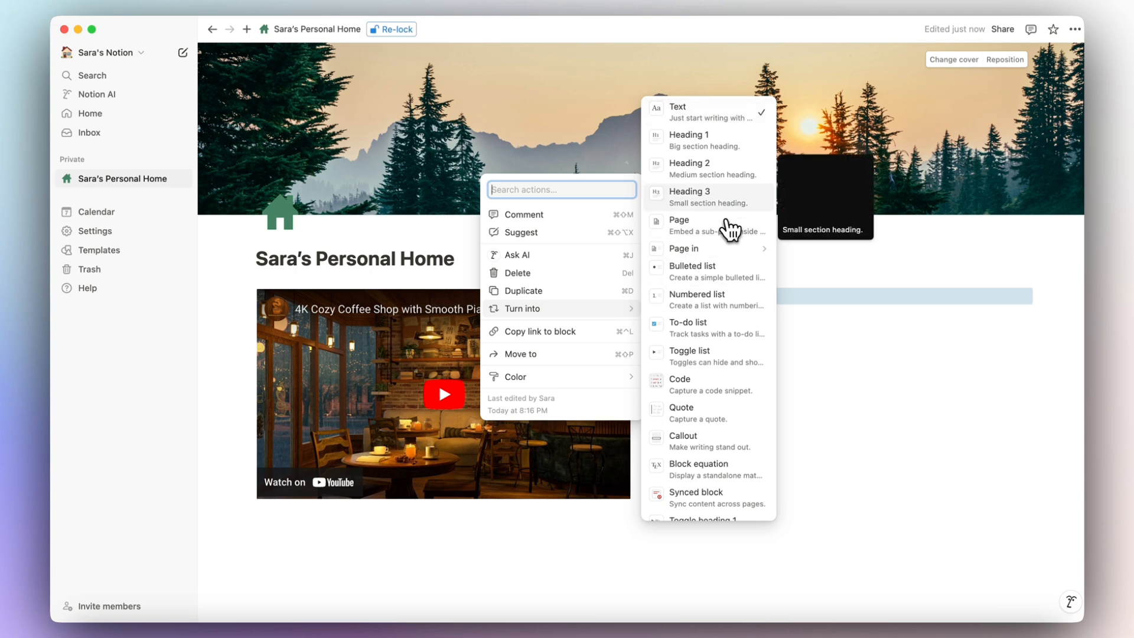
click(719, 198)
click(721, 323)
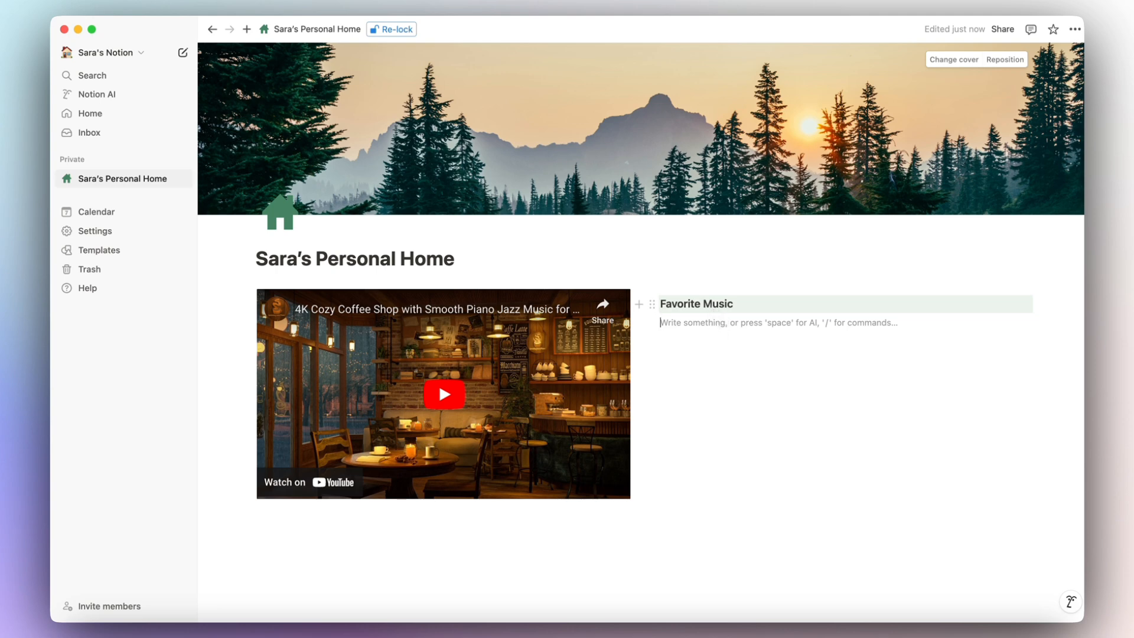
text(/)
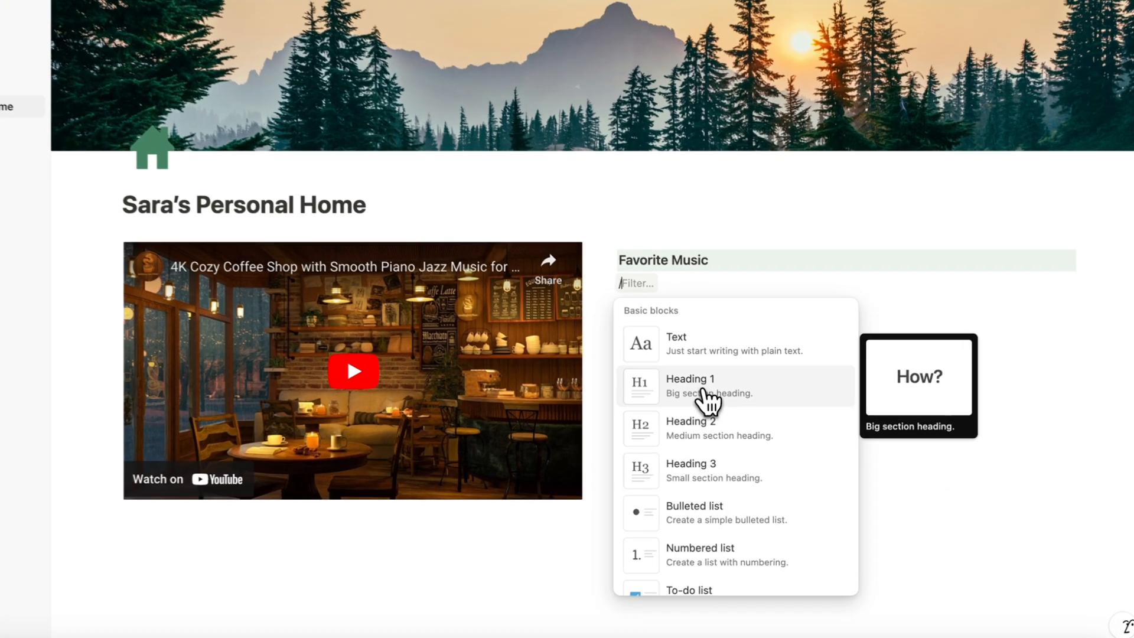
Add a Heading 1 'Dashboard' and move it above Favorite Music.
click(730, 414)
text(Dashbo)
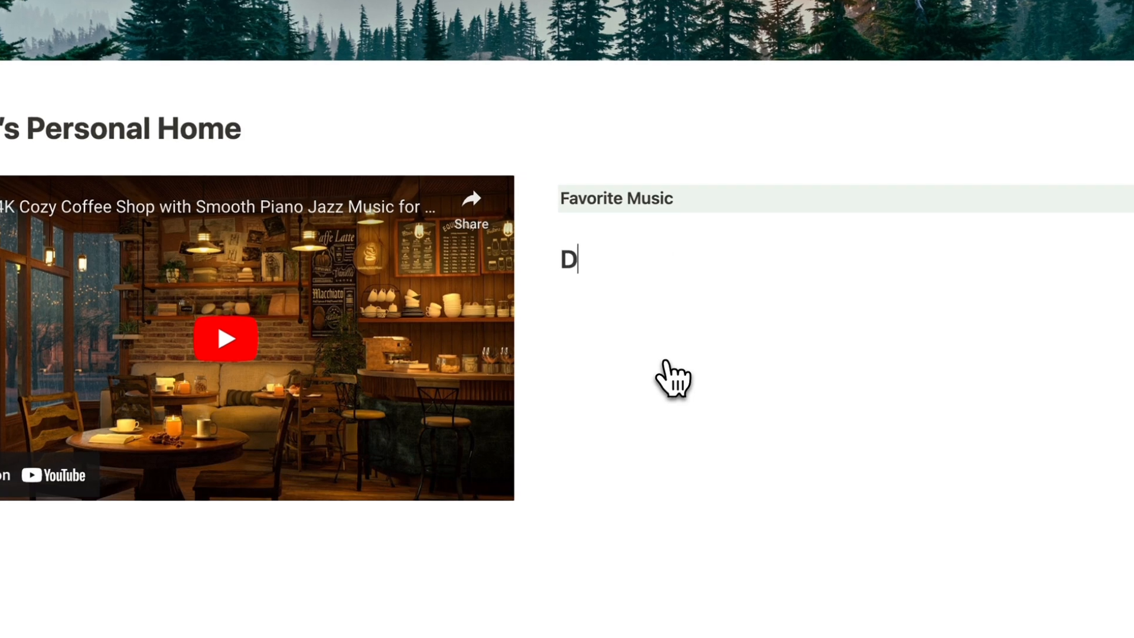
text(ard)
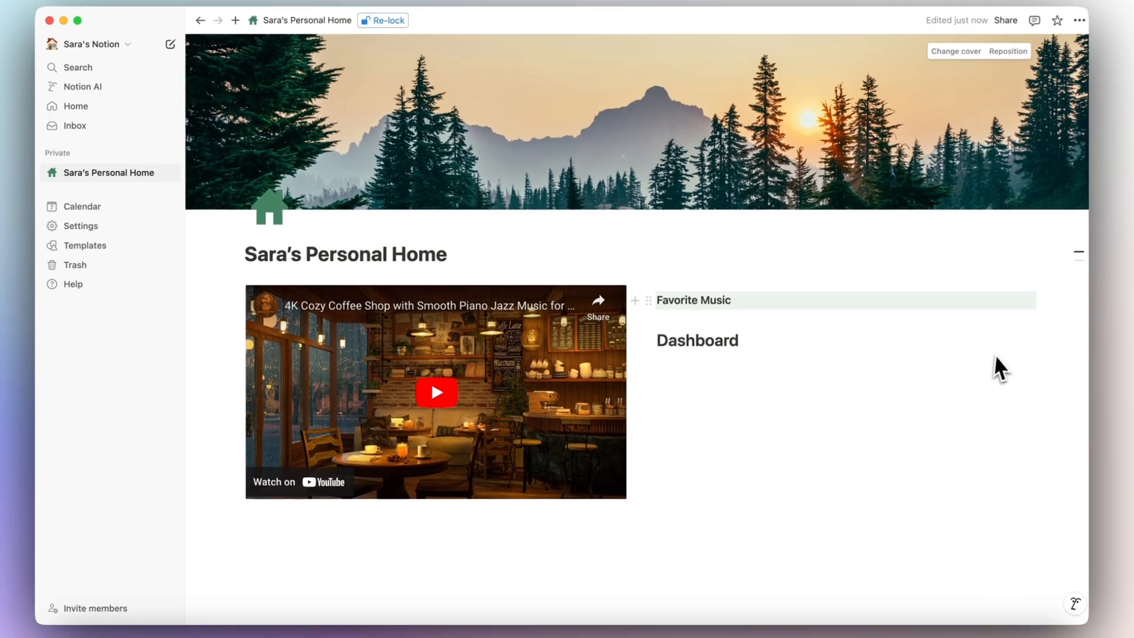
mouse_move(1070, 273)
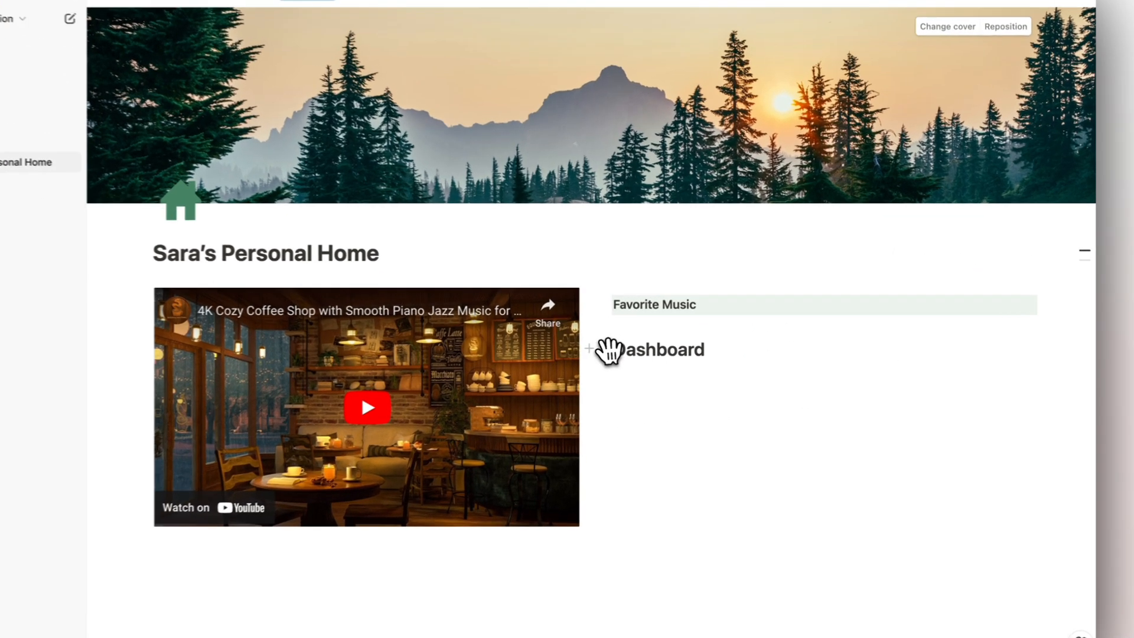
drag(656, 343, 667, 293)
drag(484, 289, 512, 328)
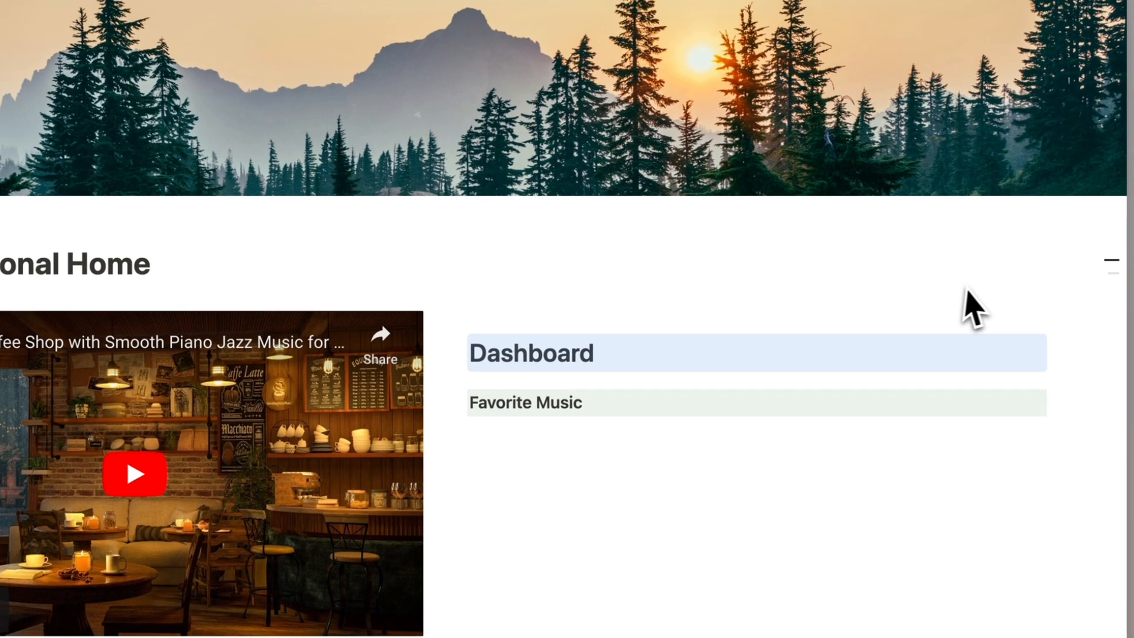
mouse_move(1115, 239)
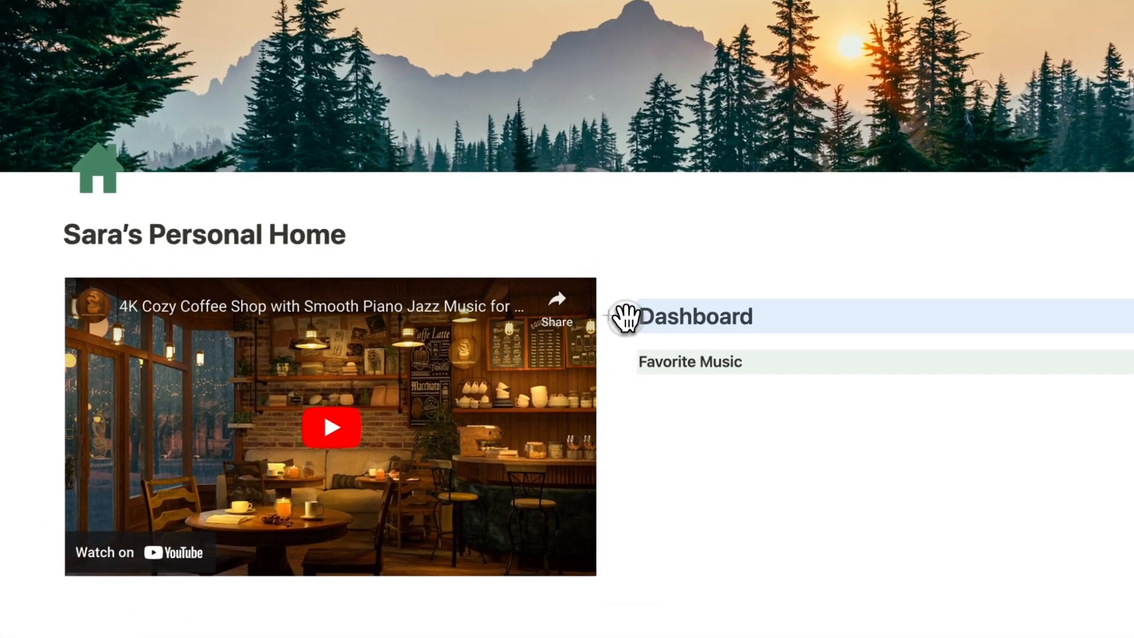
Make Dashboard a Heading 3 with a green background.
click(653, 316)
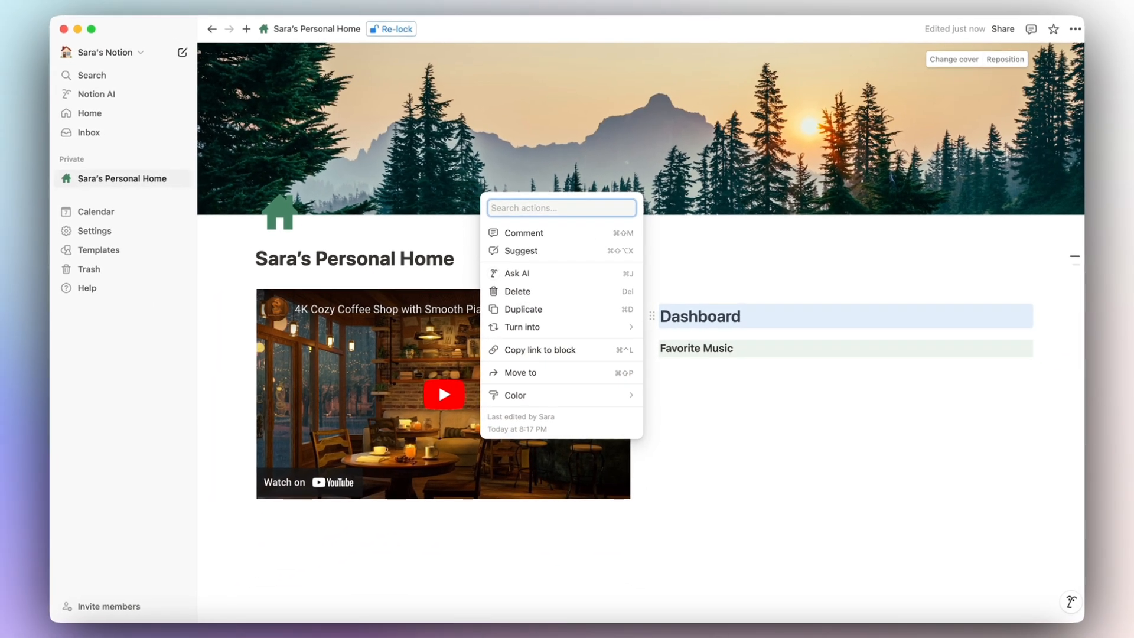
mouse_move(620, 331)
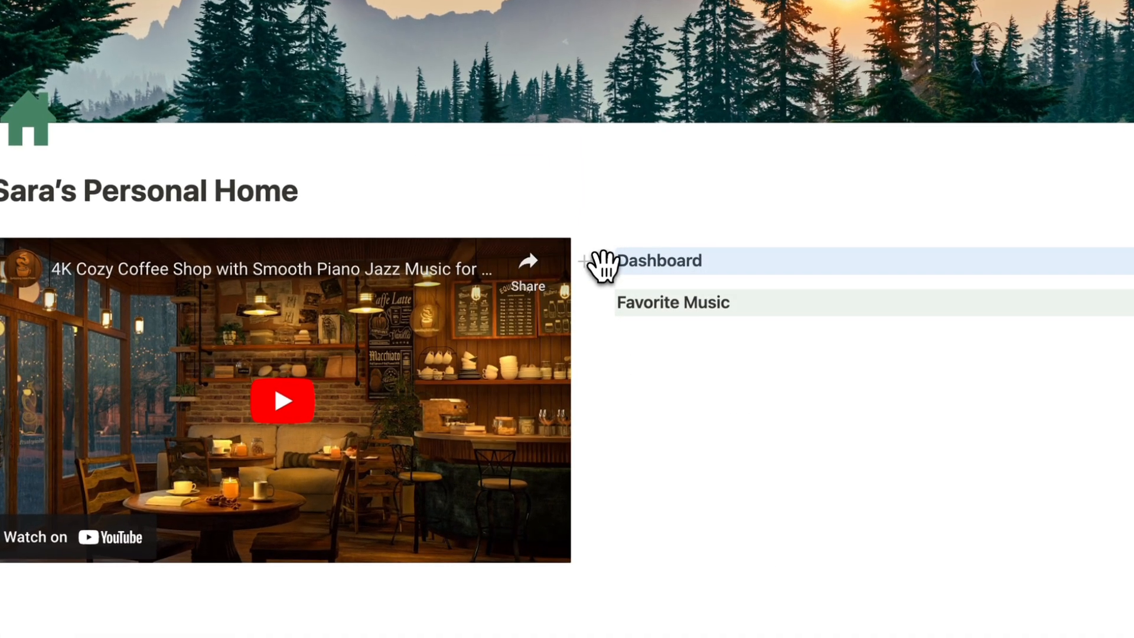
click(609, 269)
mouse_move(523, 387)
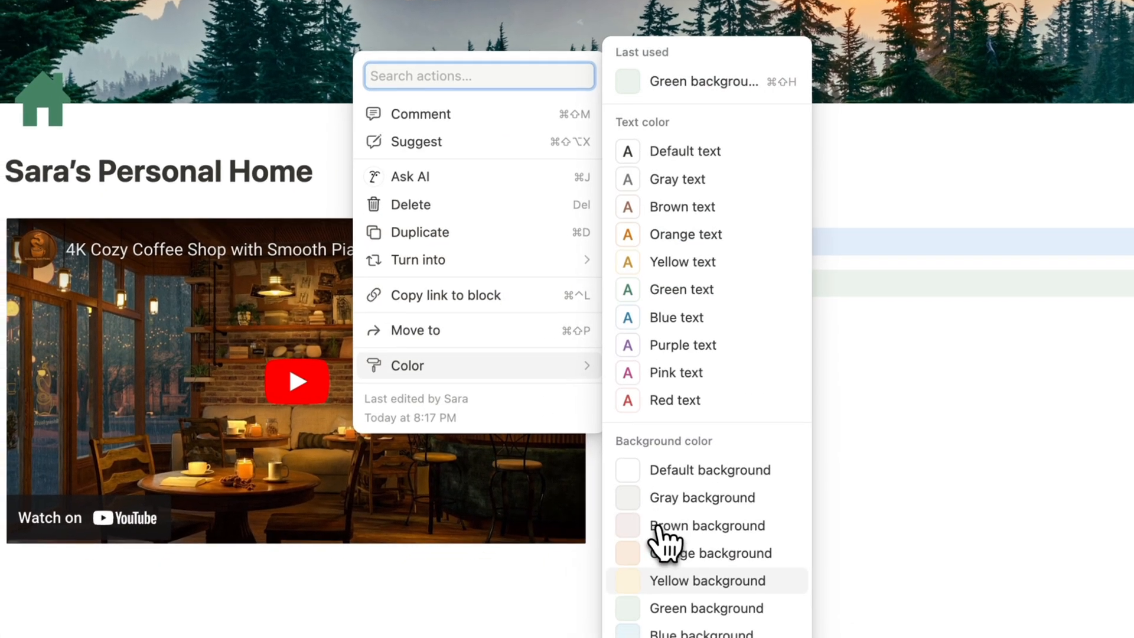
click(657, 627)
click(762, 322)
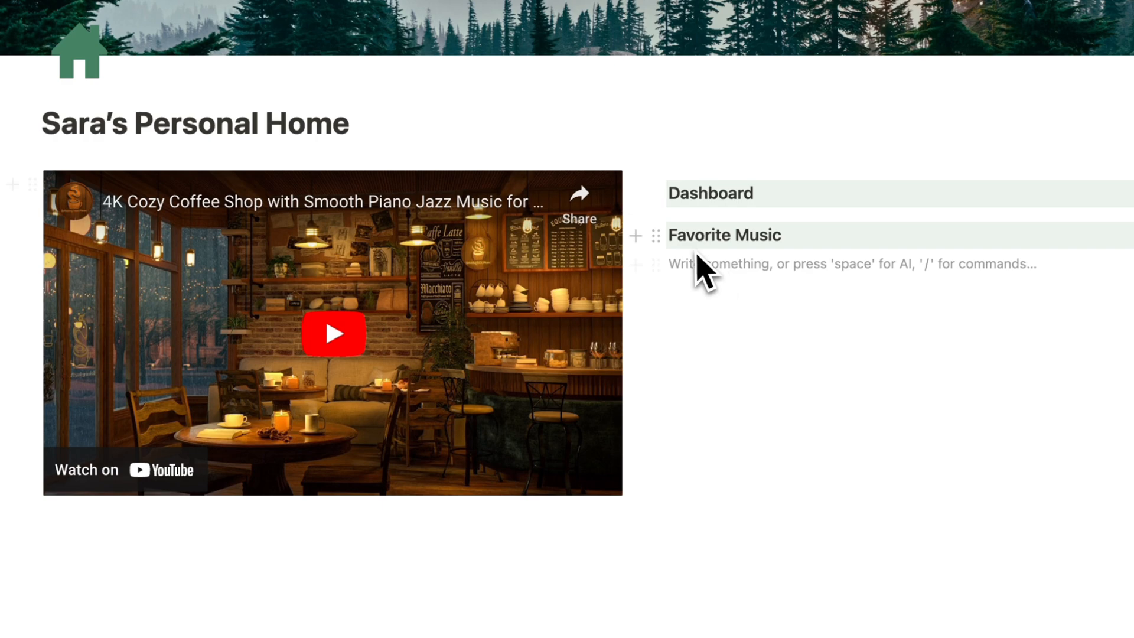
Move the Favorite Music heading above the YouTube video and narrow that column to widen Dashboard.
drag(656, 237, 93, 163)
drag(246, 337, 246, 337)
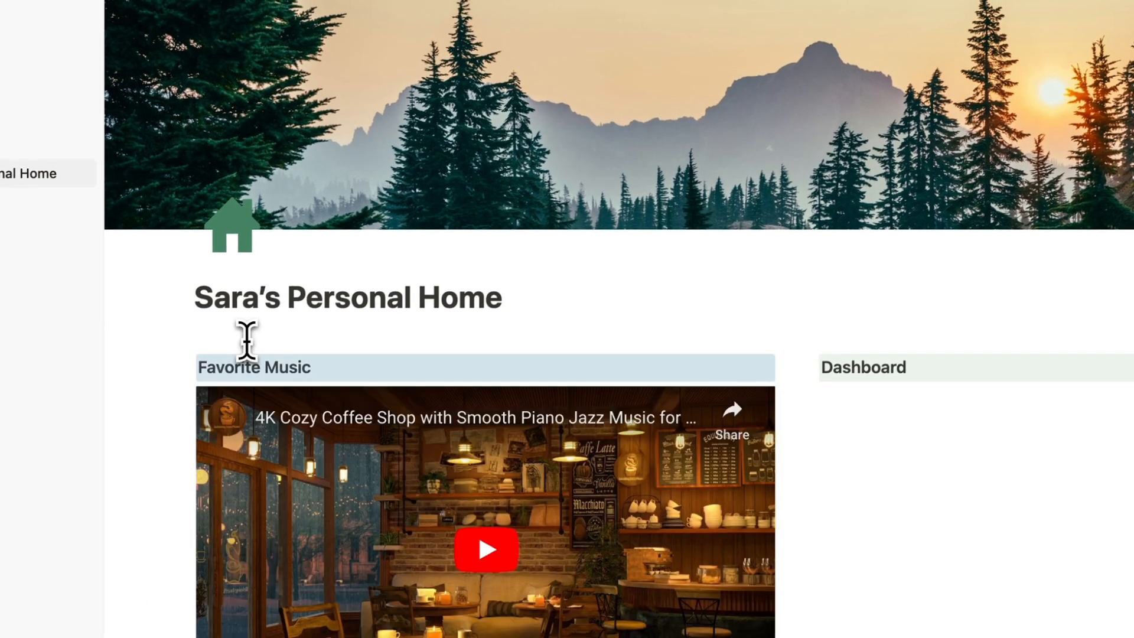
scroll(509, 407, down, 3)
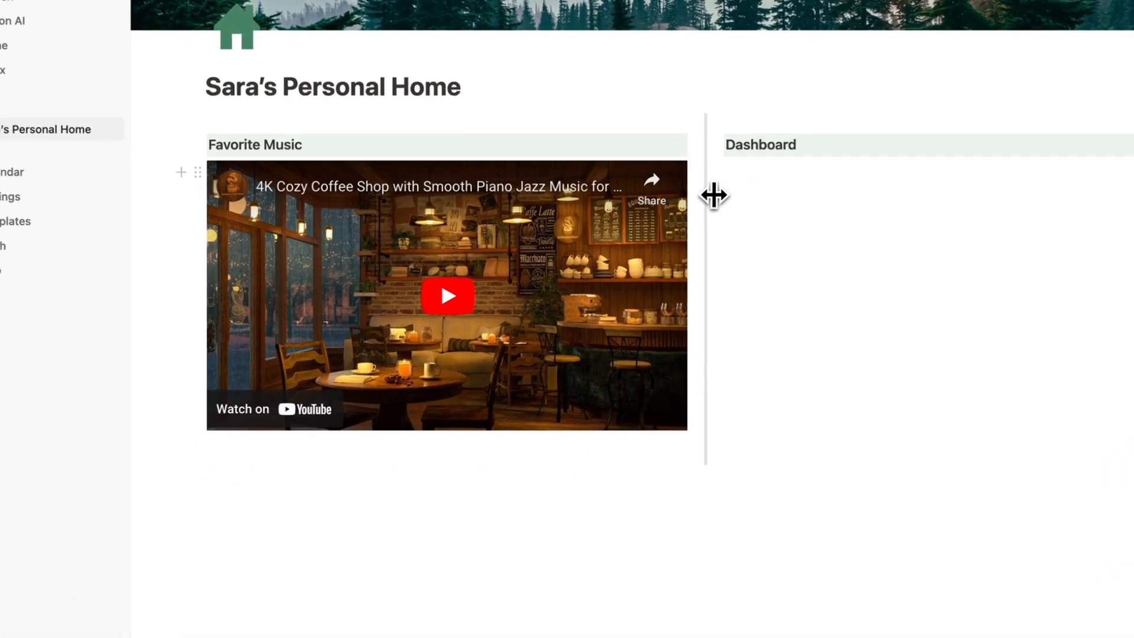
drag(651, 230, 514, 160)
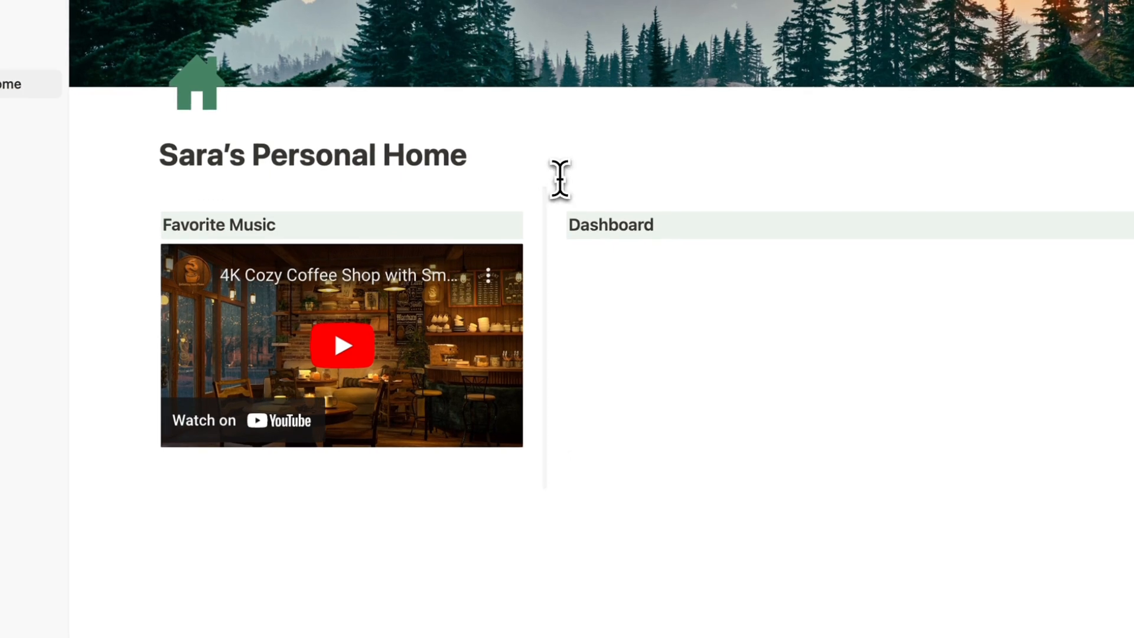
click(730, 234)
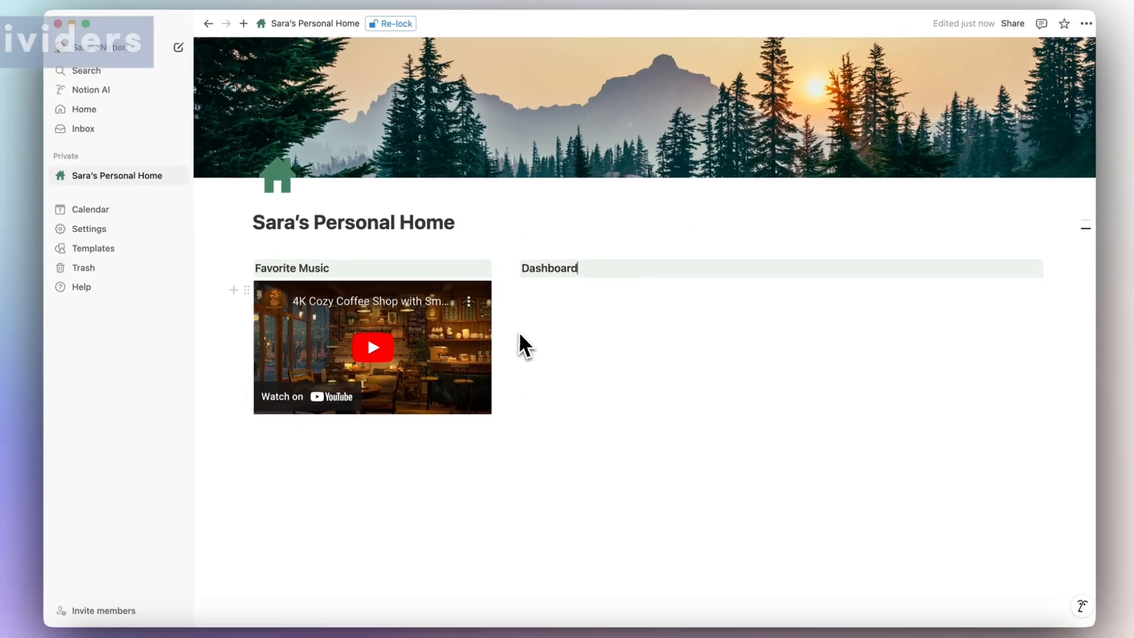
Insert a divider under the Dashboard heading using /div.
key(Return)
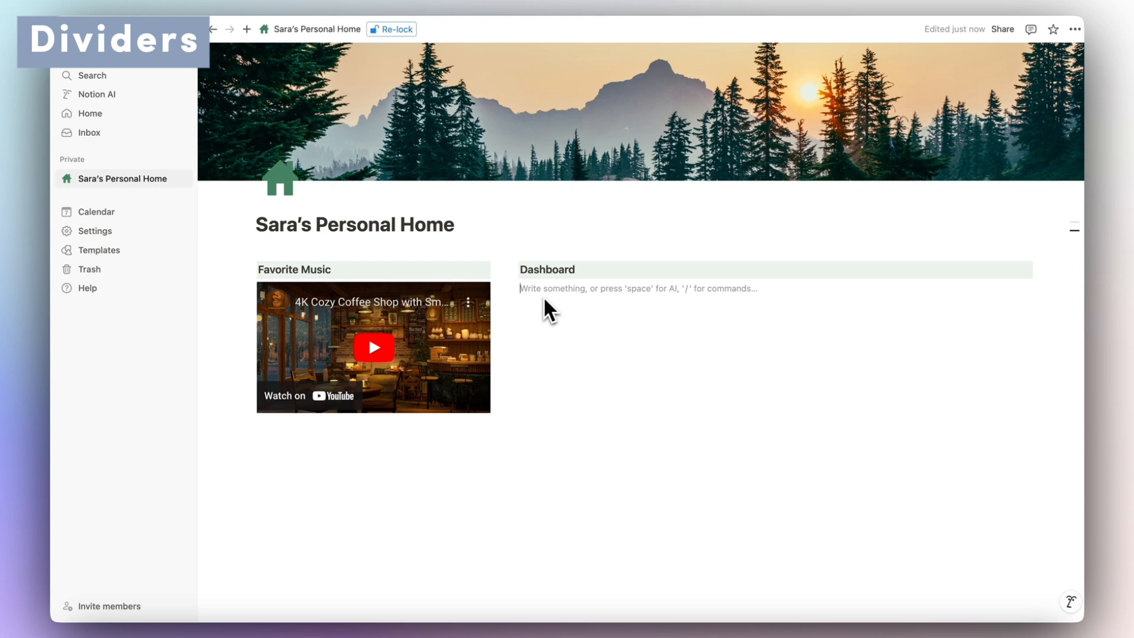
text(/)
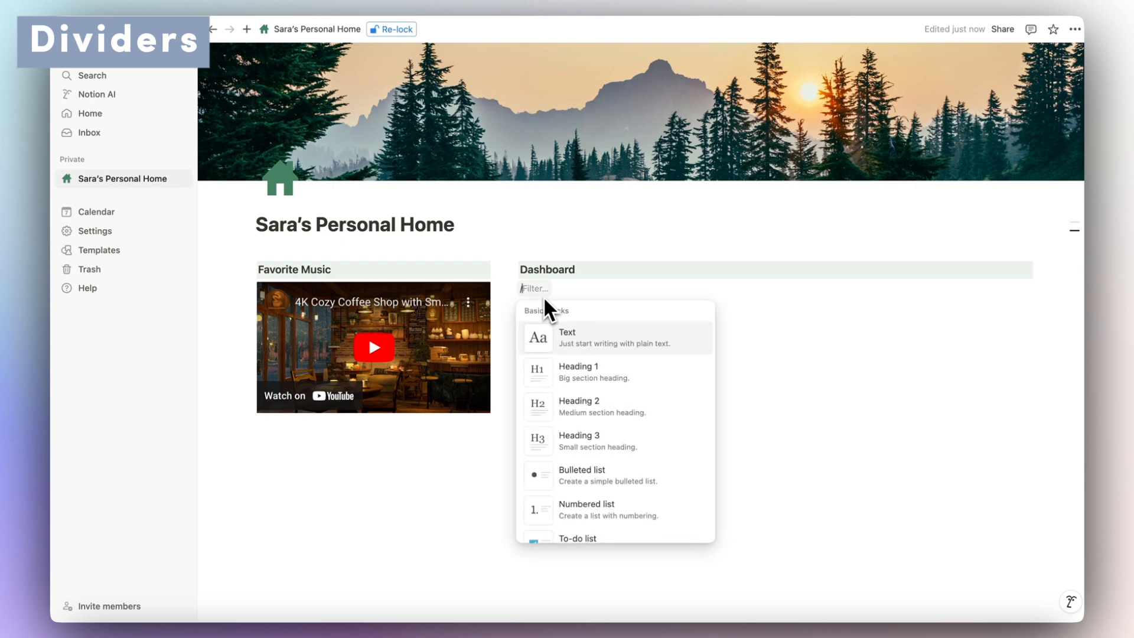
text(divi)
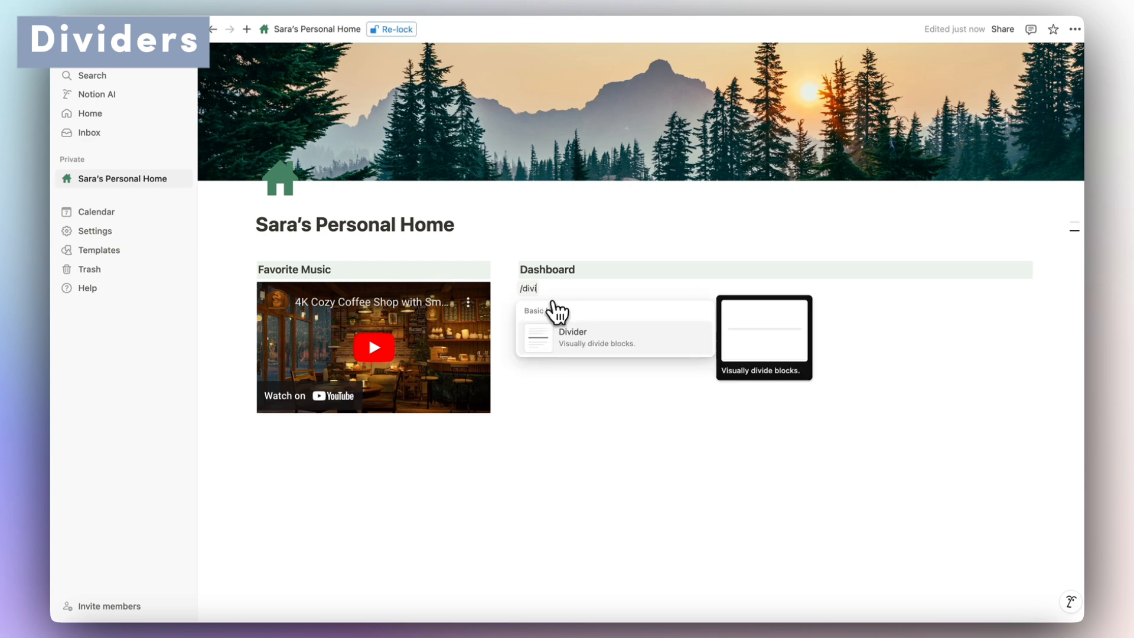
click(632, 348)
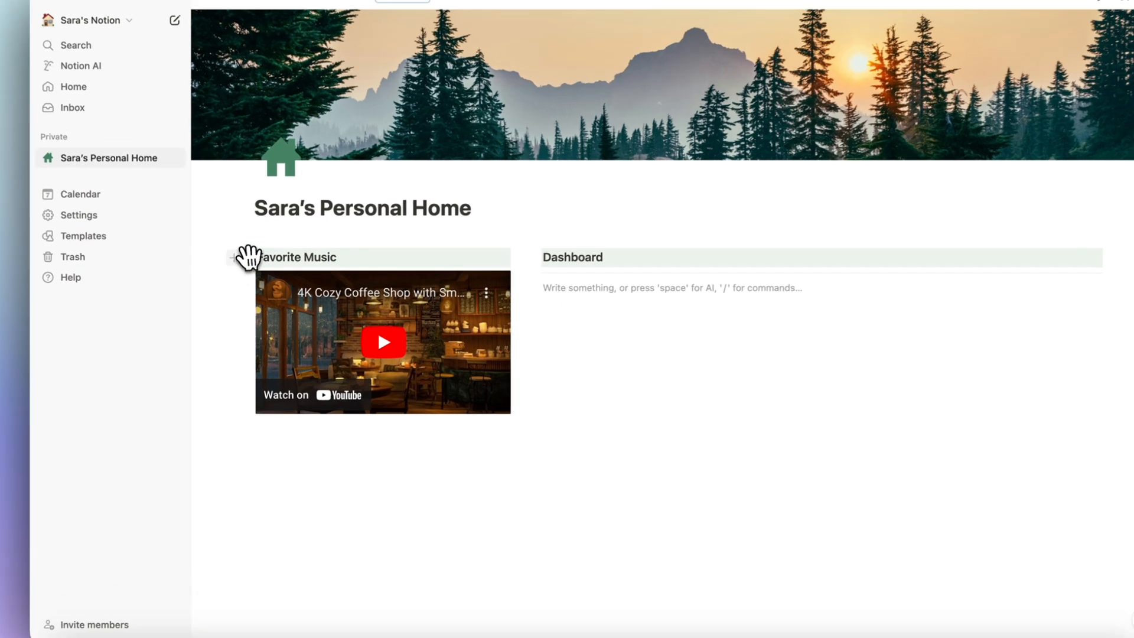
Create an empty line below the YouTube video in the left column.
click(238, 270)
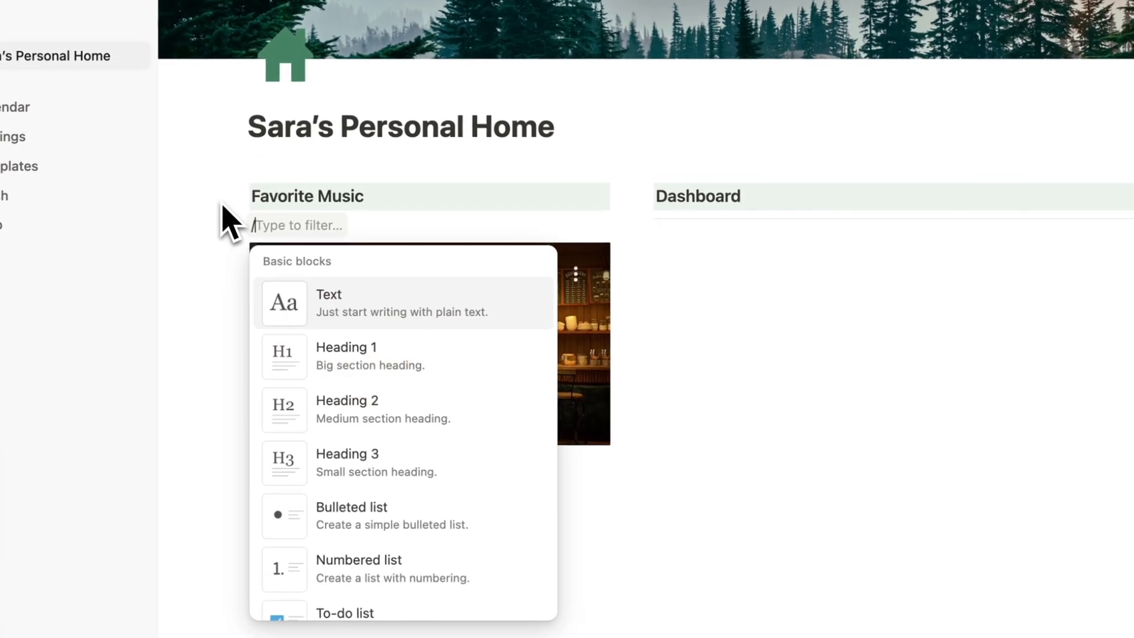
text(d)
click(707, 238)
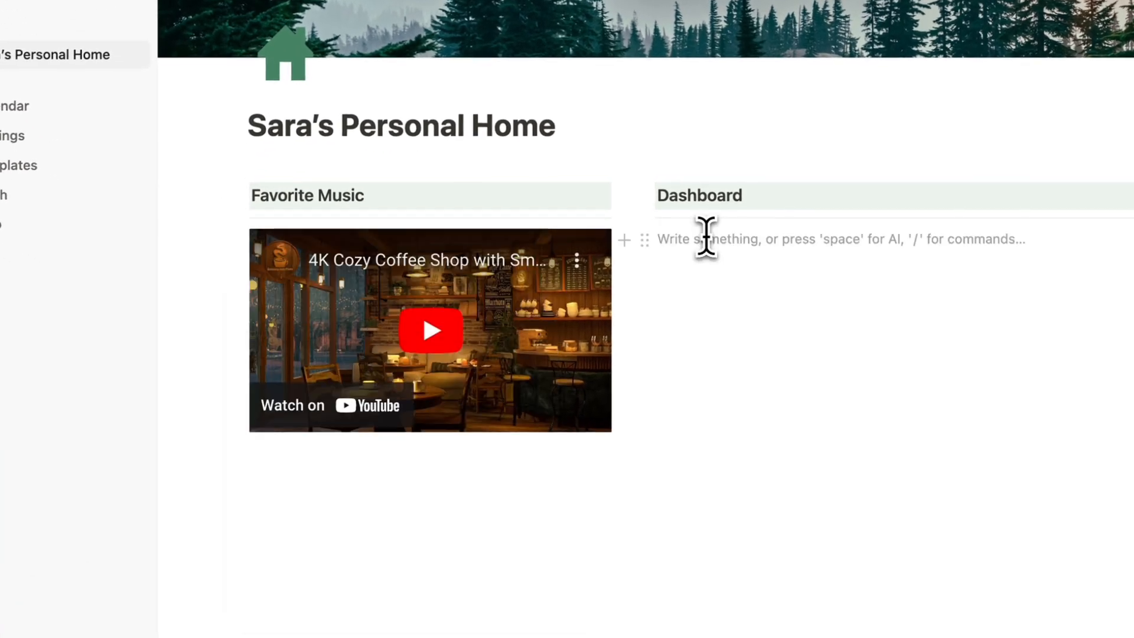
click(323, 463)
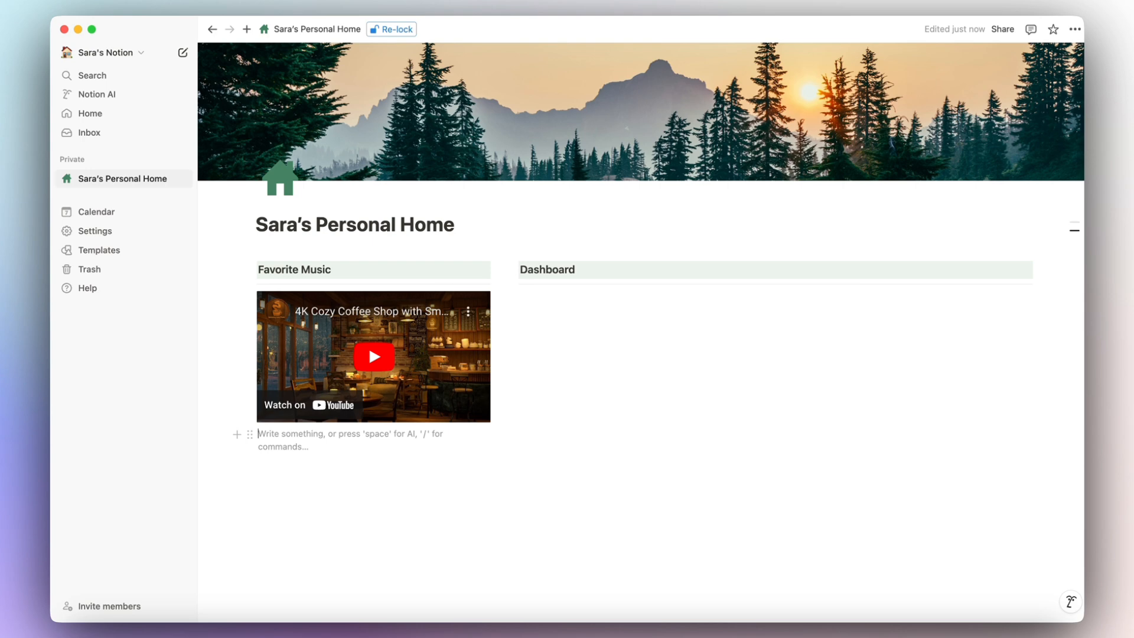
text(/)
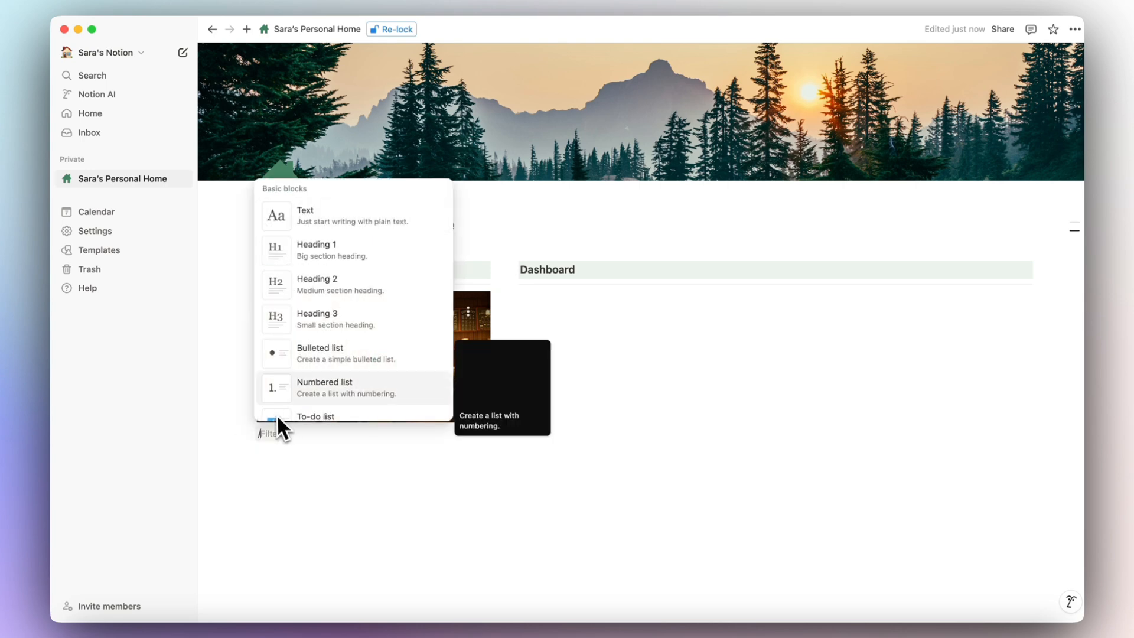
scroll(299, 381, down, 5)
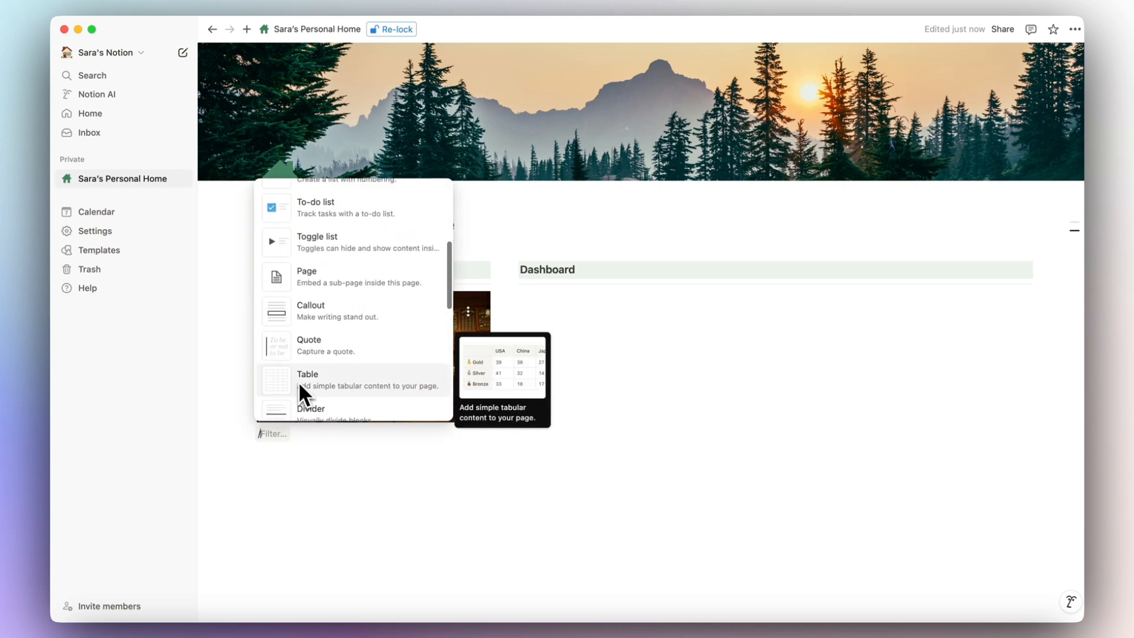
scroll(299, 381, down, 3)
text(embed)
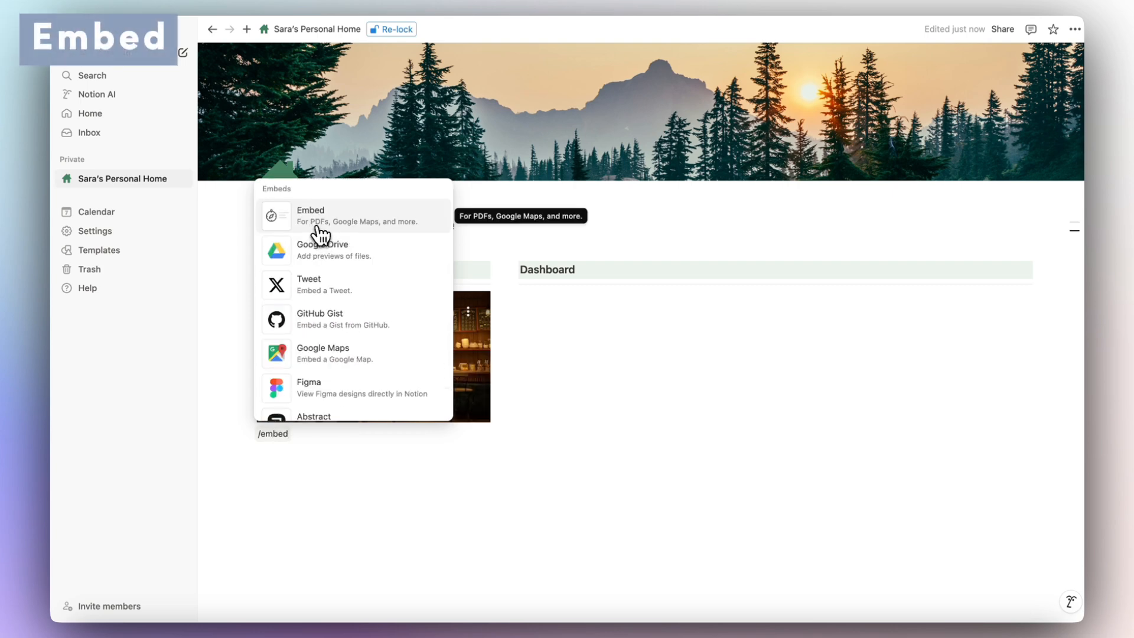
click(319, 231)
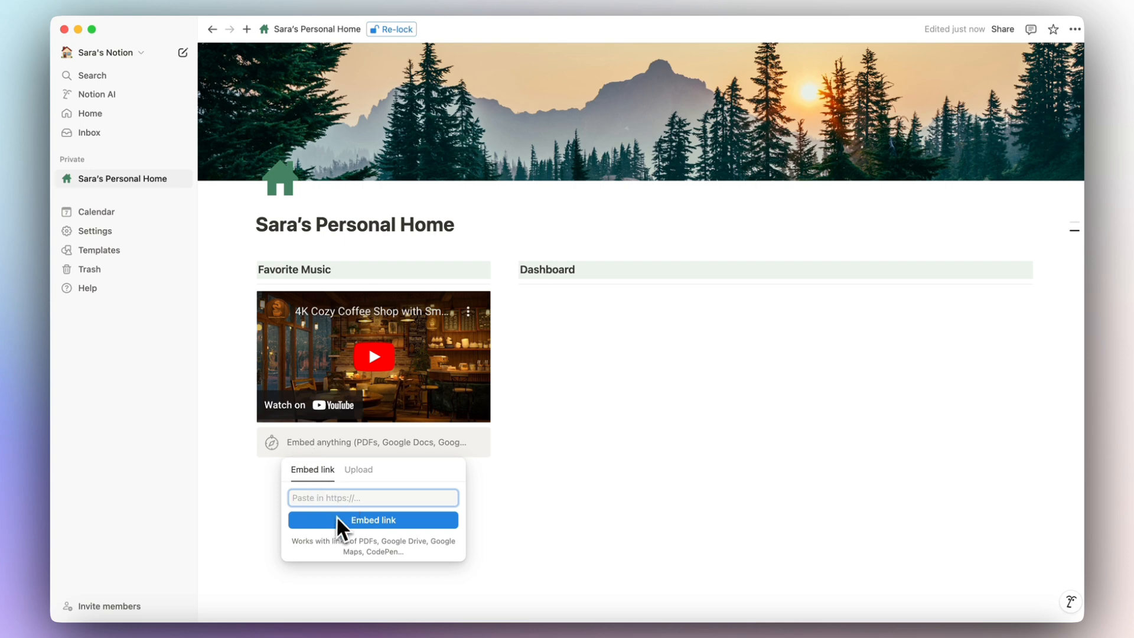
key(super+v)
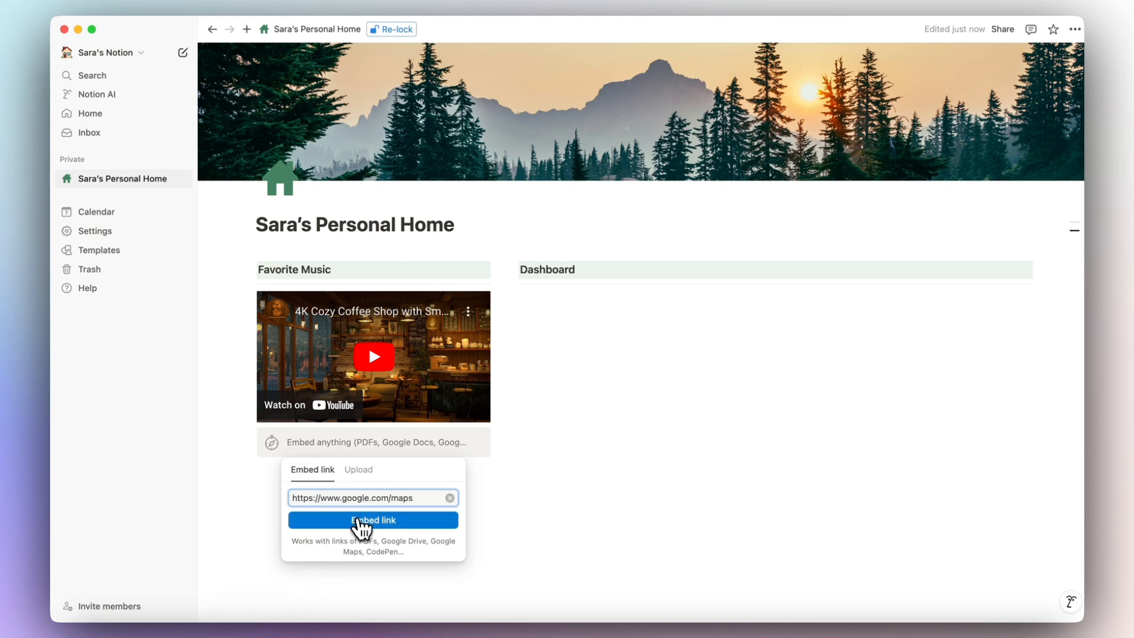
click(358, 520)
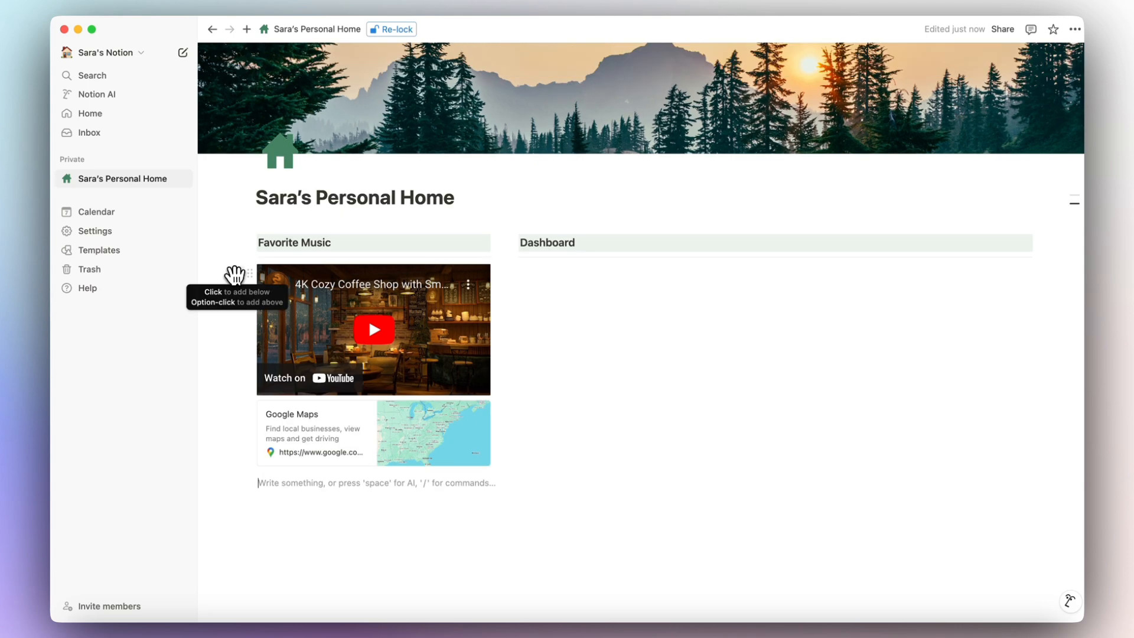
click(236, 275)
click(285, 406)
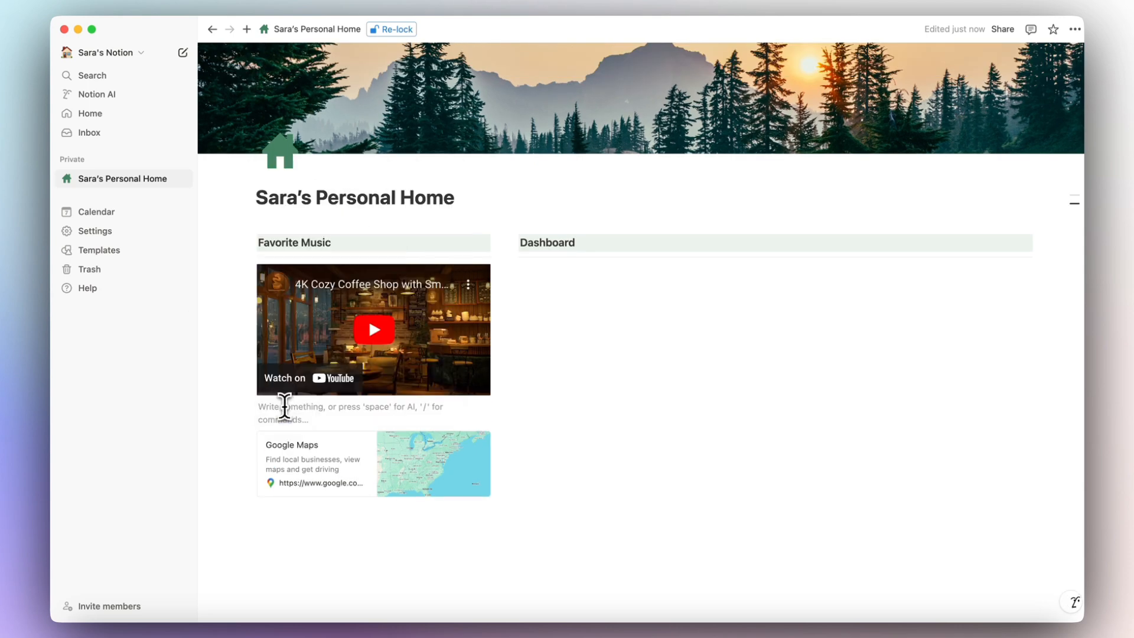
Add a 'Favorite Links' toggle heading and move the Google Maps embed inside it.
text(/)
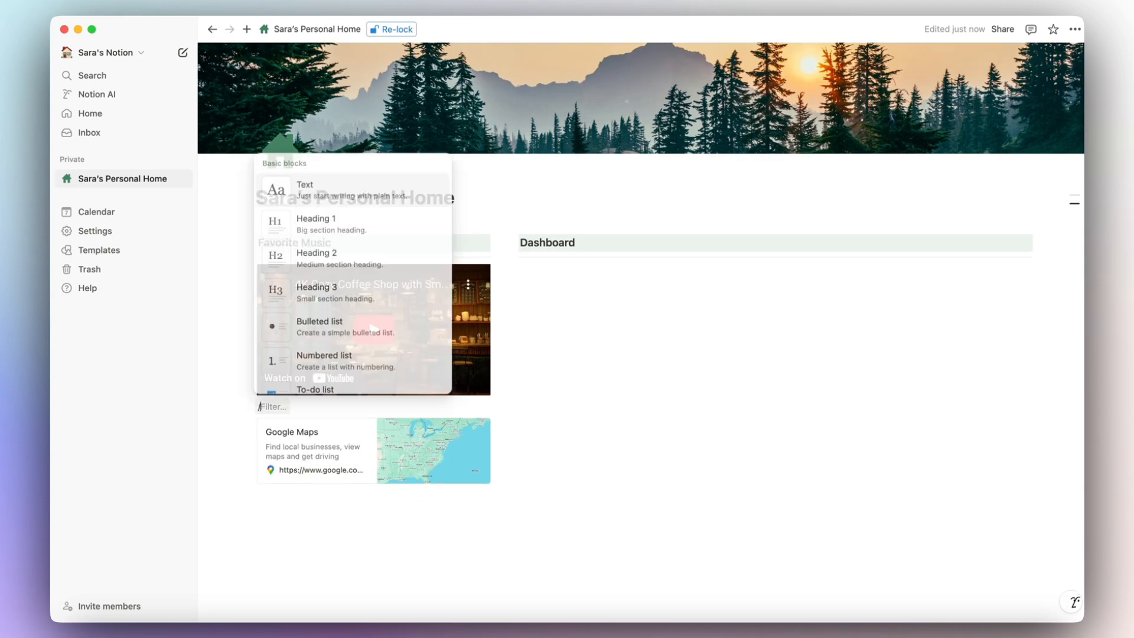
scroll(337, 319, down, 1)
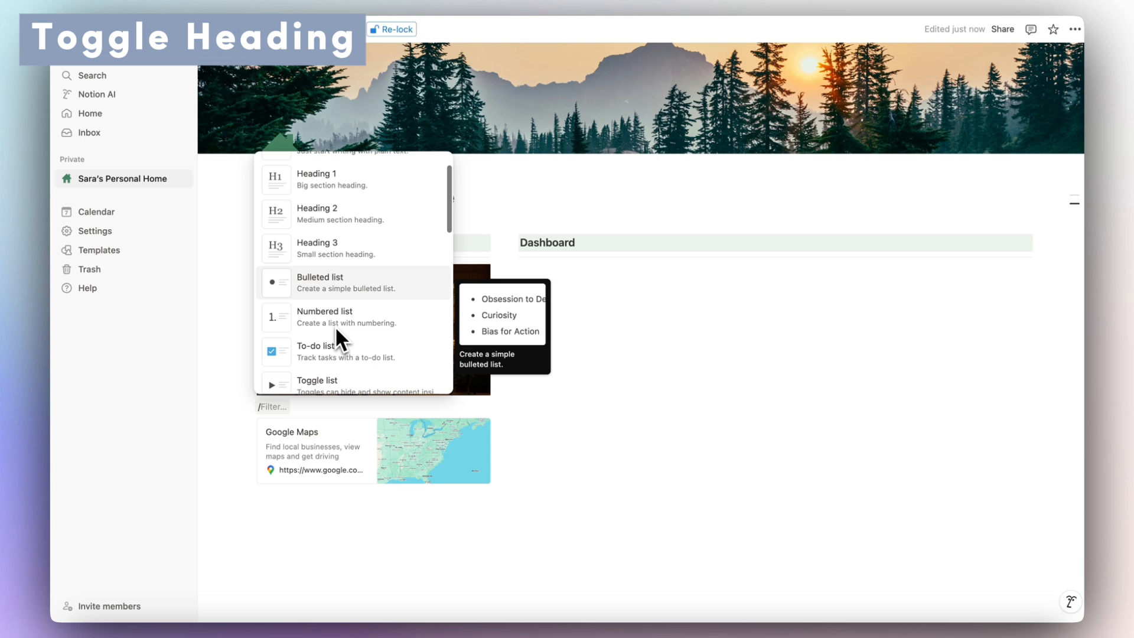
scroll(335, 325, down, 5)
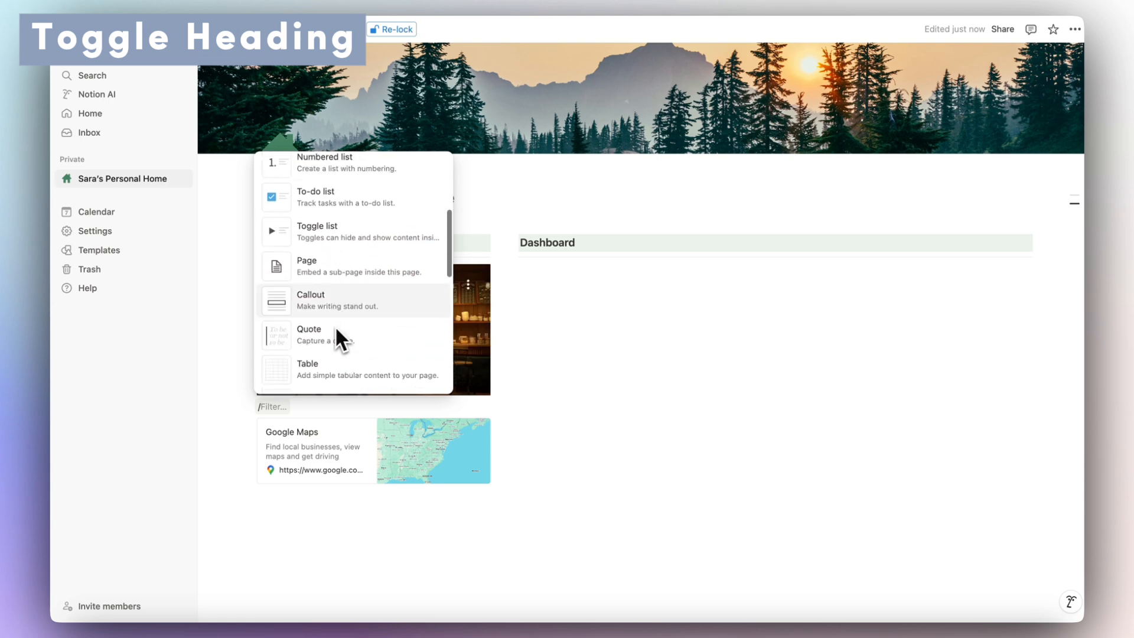
scroll(335, 327, down, 4)
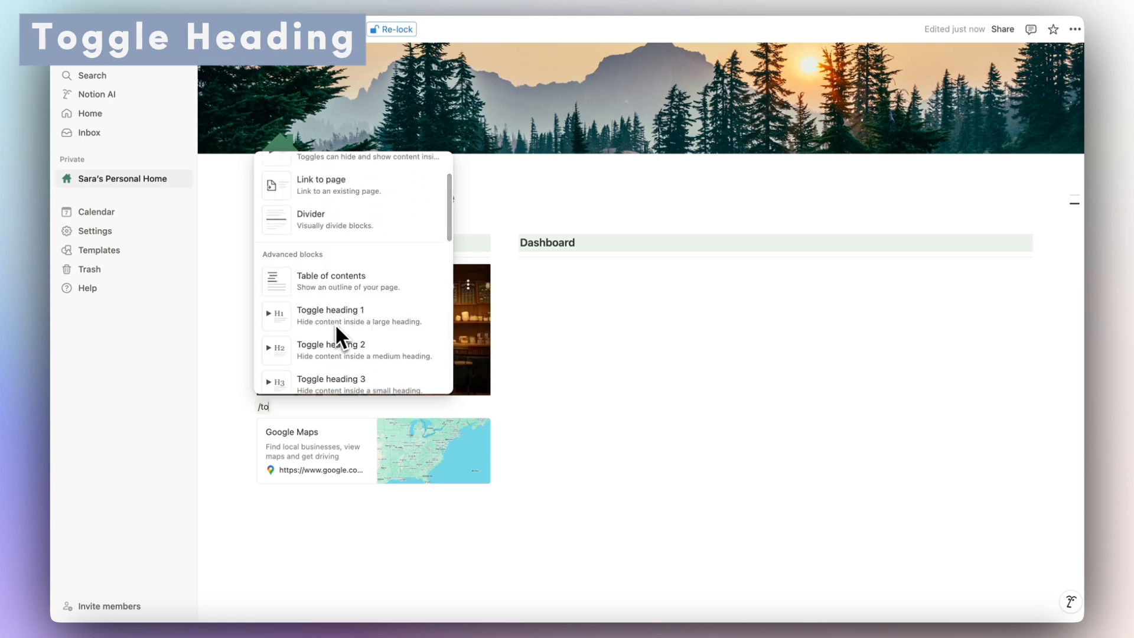
click(331, 381)
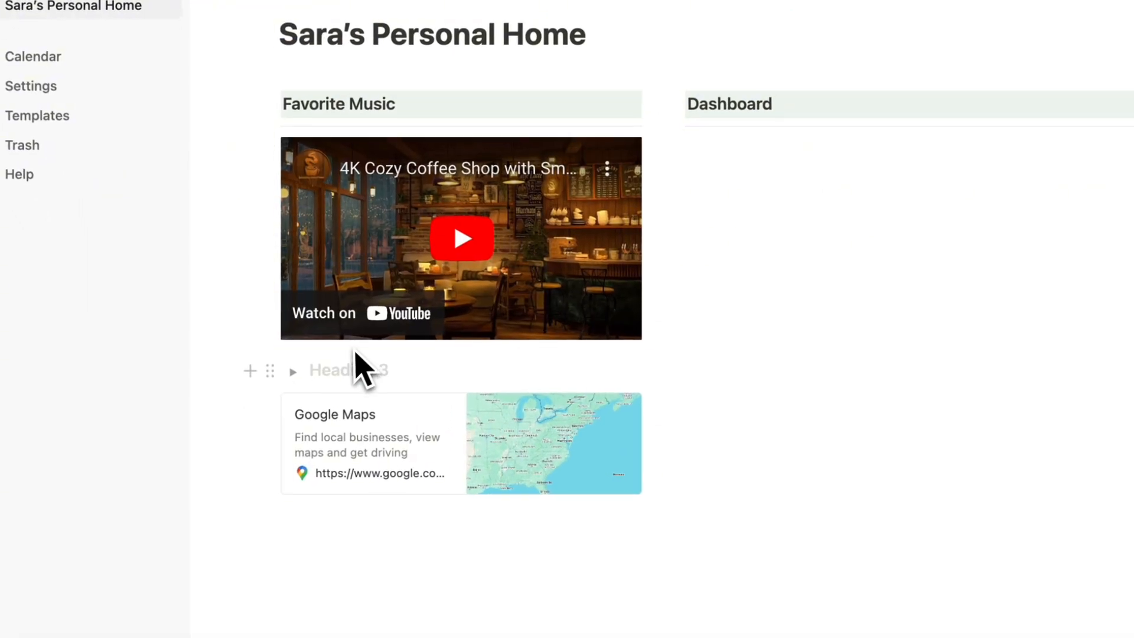
text(Fa)
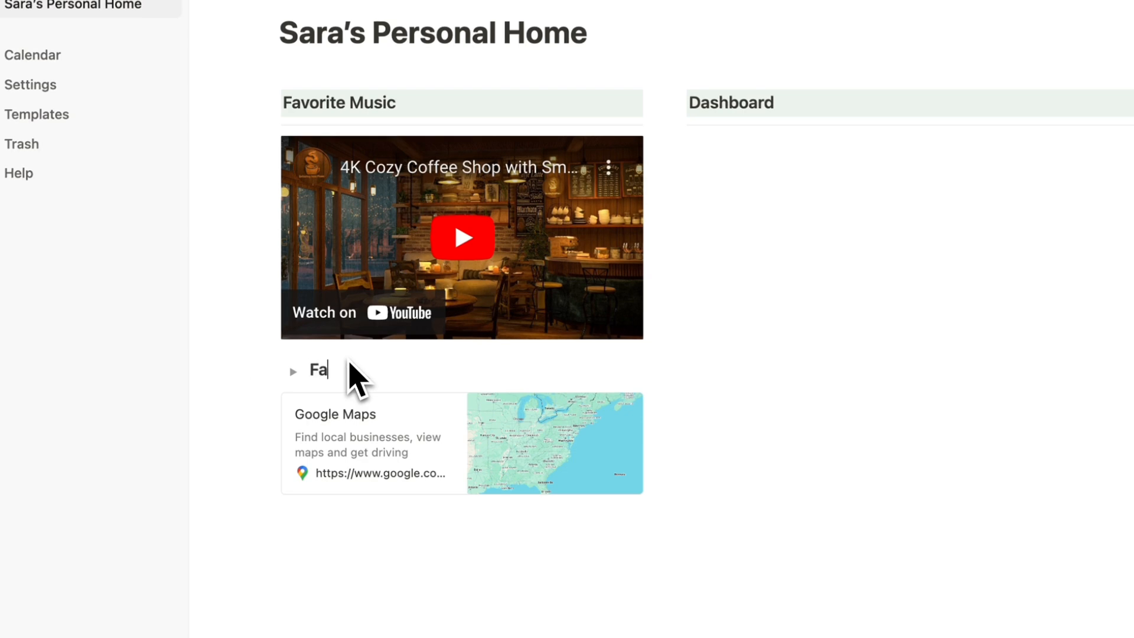
text(vorite Links)
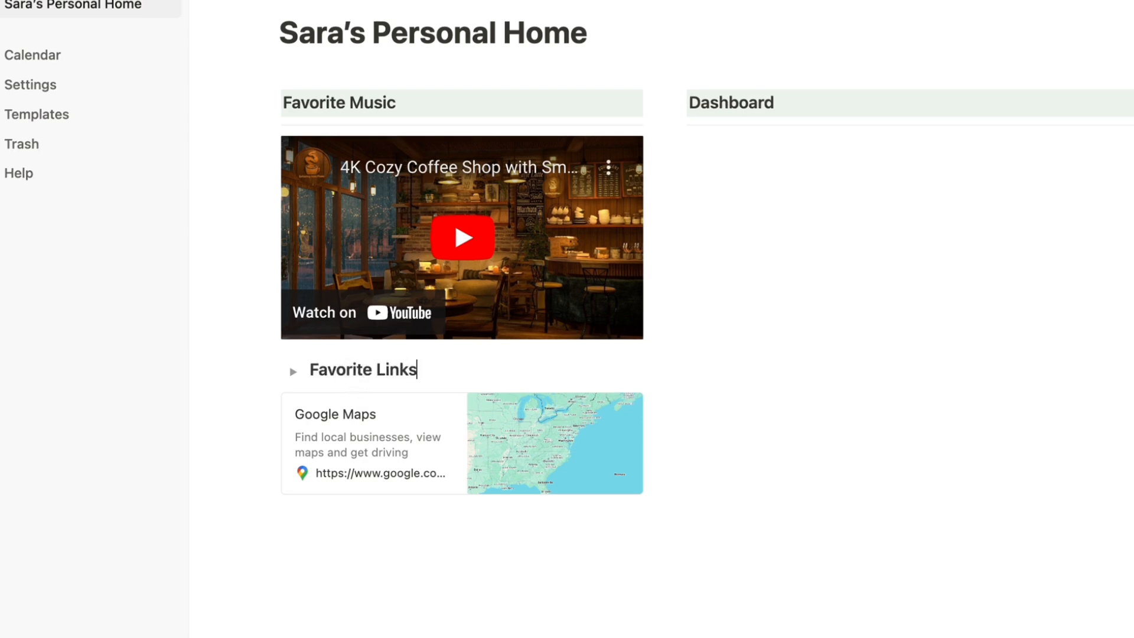
click(293, 371)
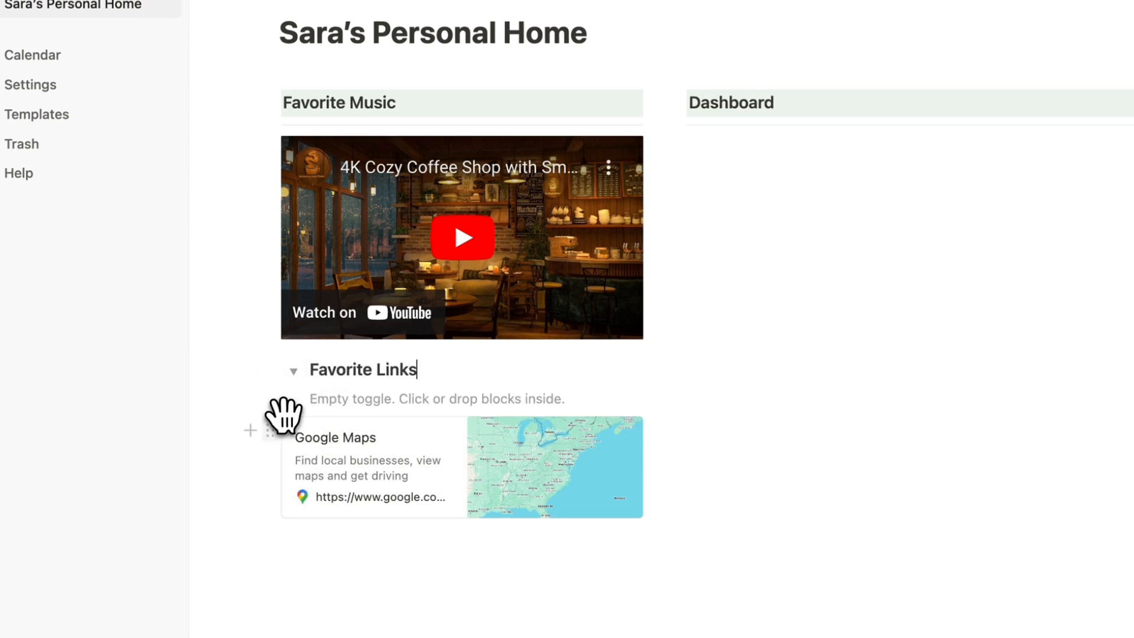
drag(272, 430, 374, 405)
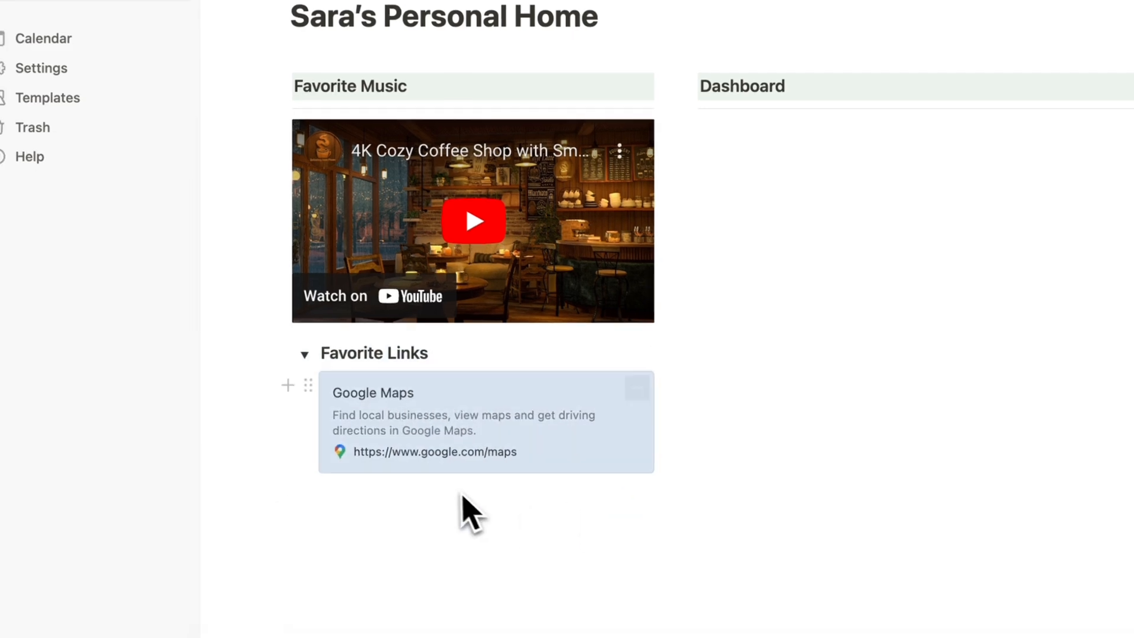
click(305, 354)
click(305, 354)
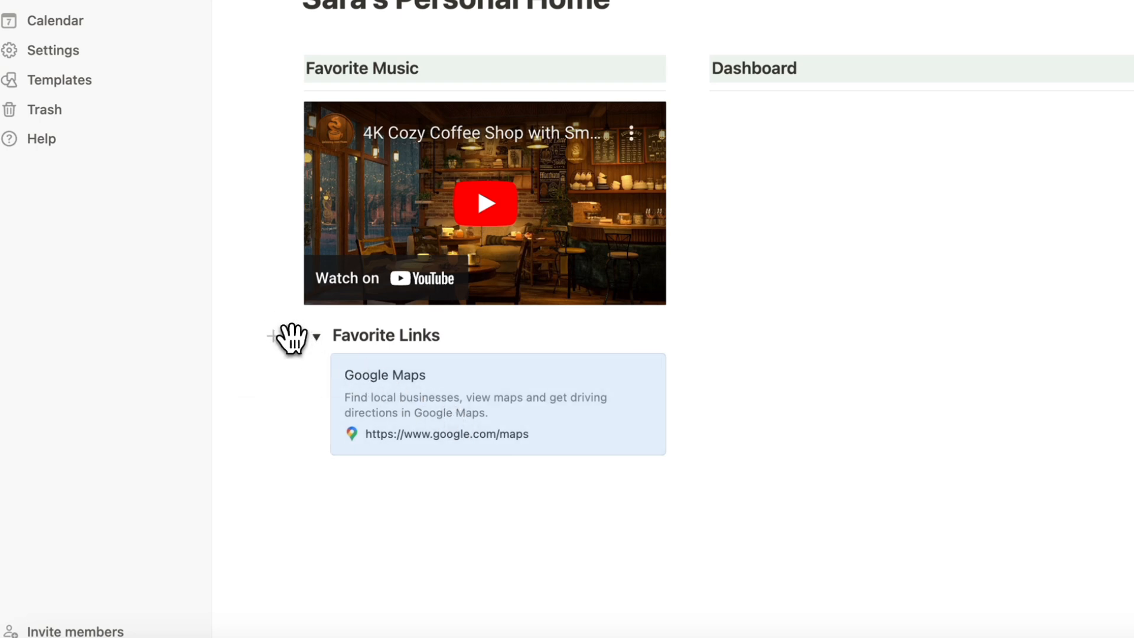
Give Favorite Links a green background and collapse it to hide the map.
click(292, 337)
mouse_move(248, 460)
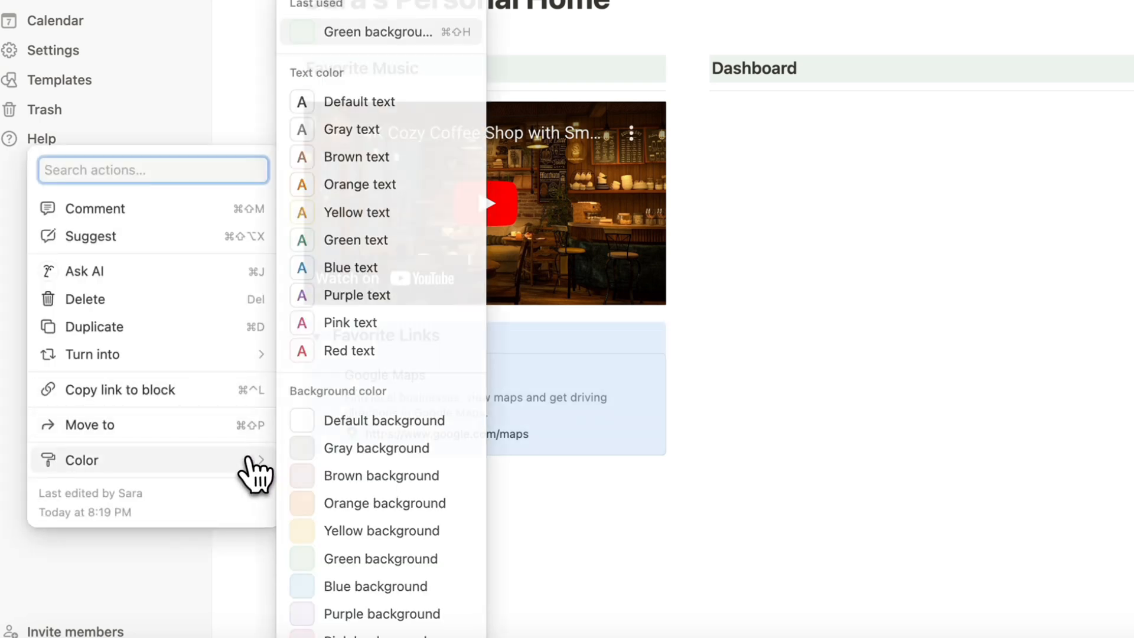
click(373, 557)
click(430, 531)
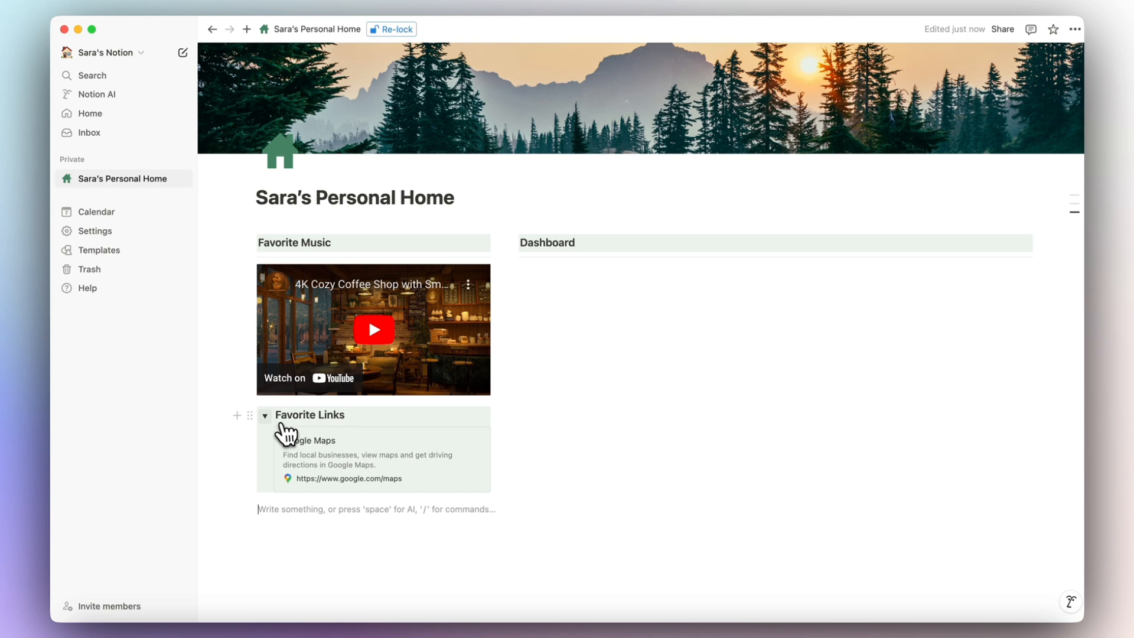
click(265, 417)
click(265, 416)
click(265, 416)
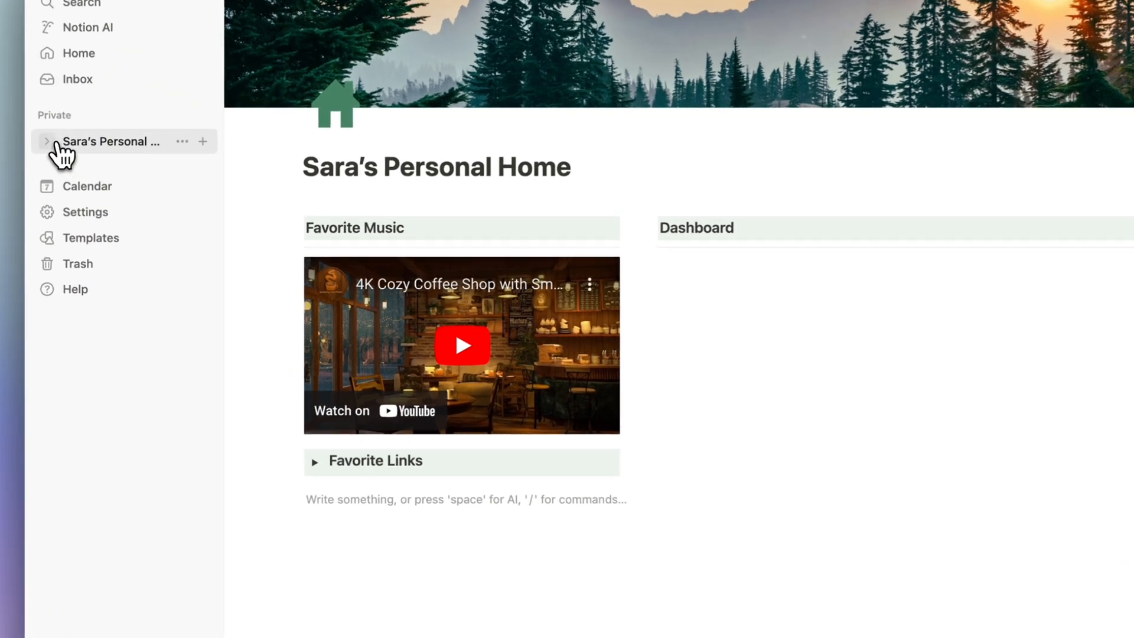
click(67, 178)
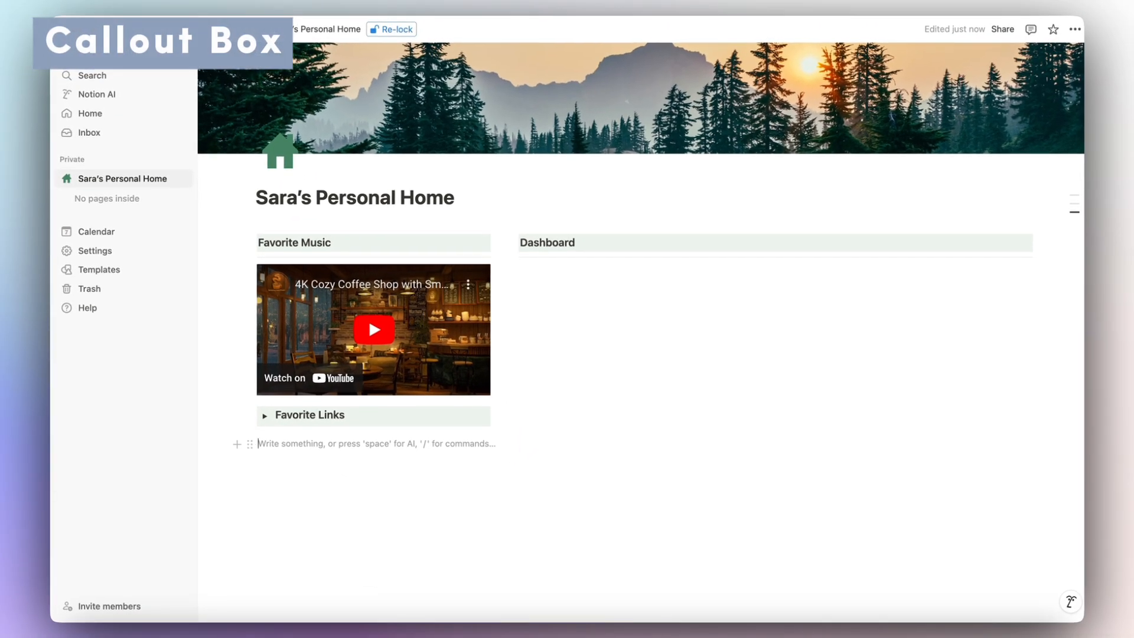
Place a callout block under Favorite Links in the left column and clear its blank lines.
text(/)
scroll(332, 384, down, 2)
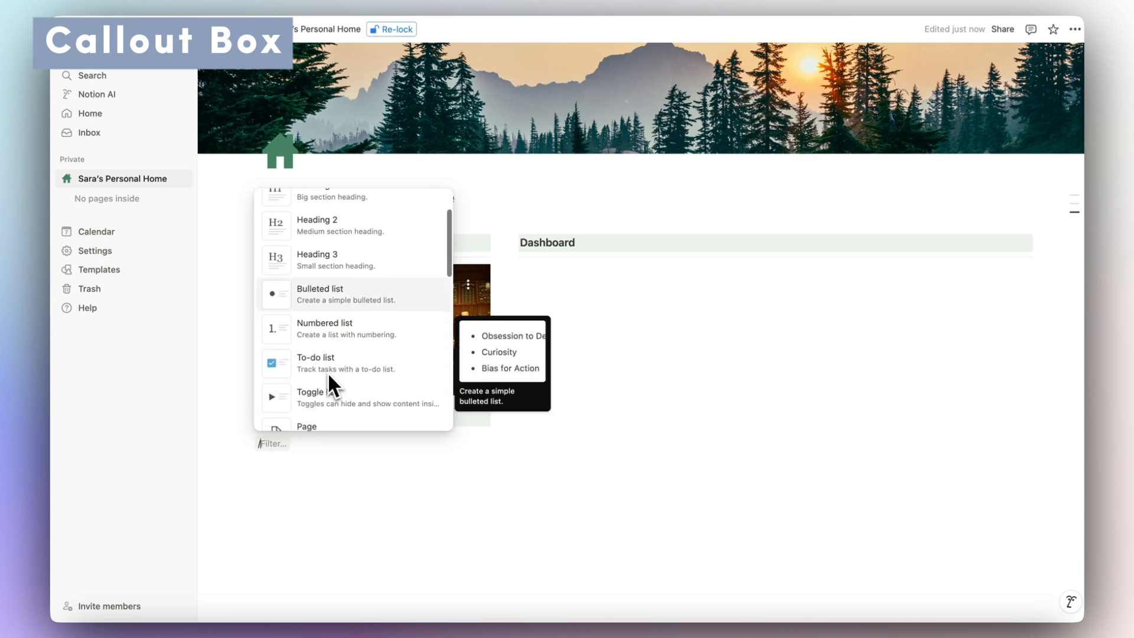
scroll(330, 377, down, 3)
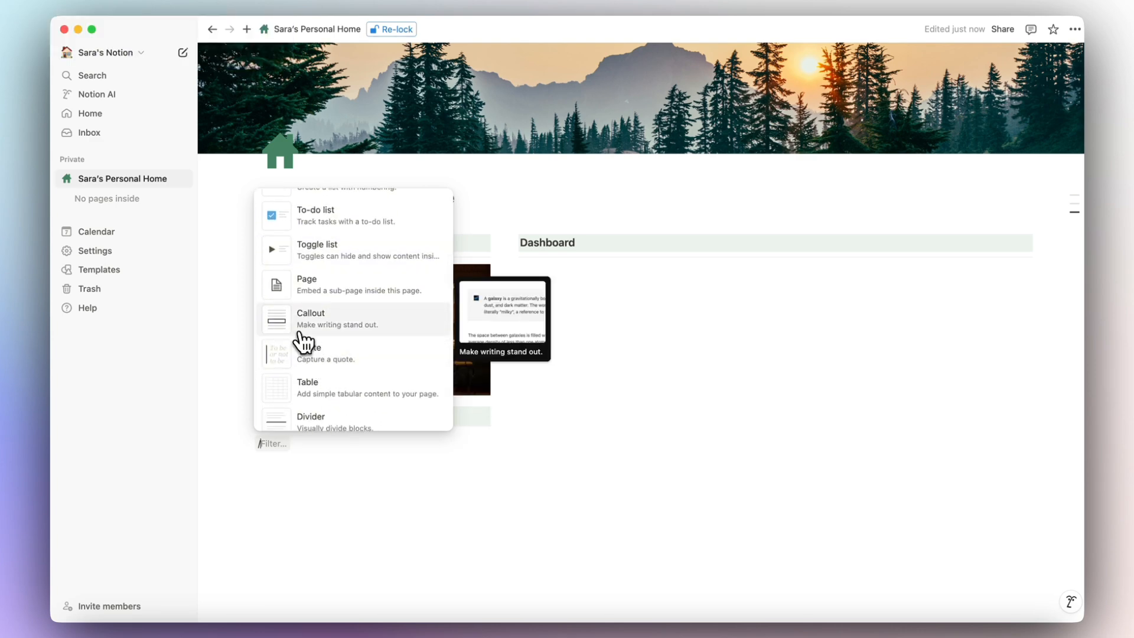
click(303, 342)
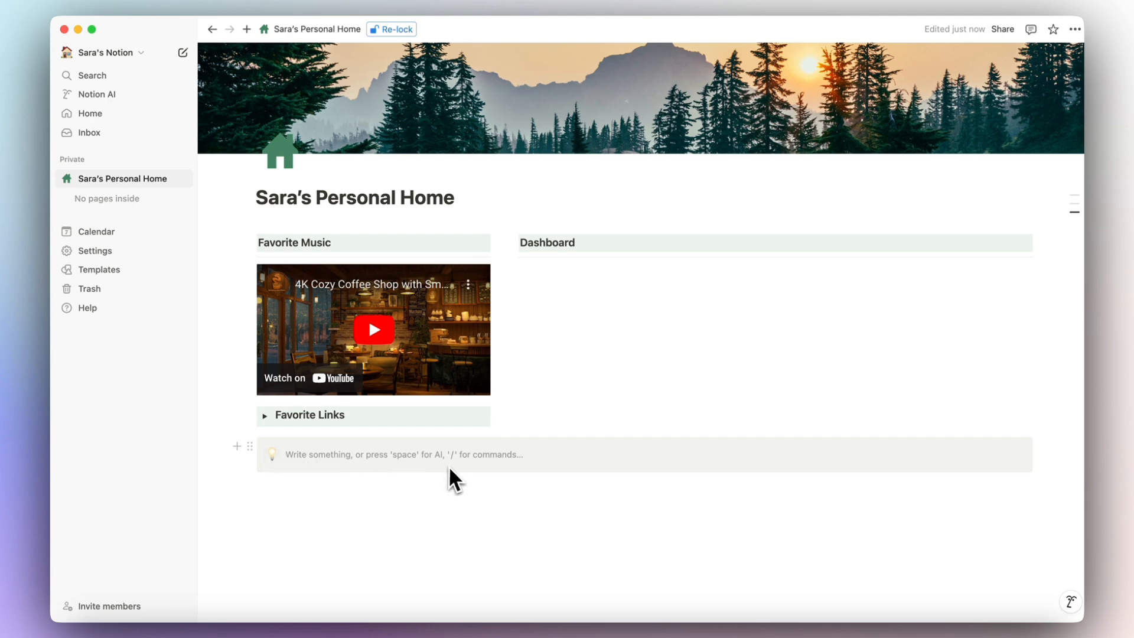
drag(254, 448, 253, 425)
click(358, 454)
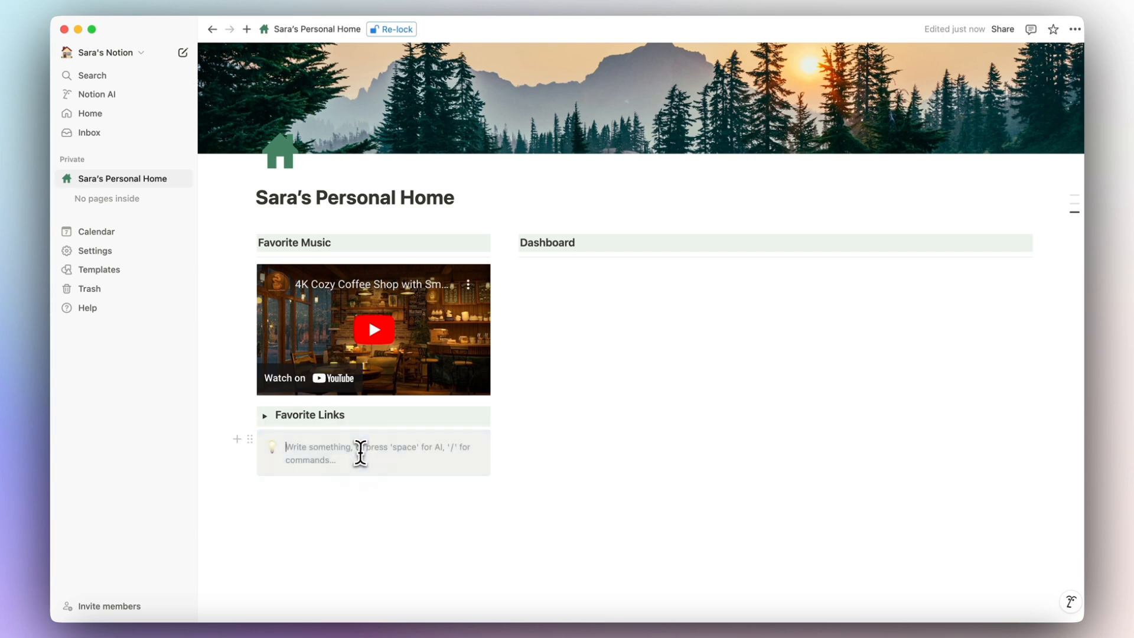
key(Return)
key(Return)
key(Return)
key(Return)
key(Return)
key(Return)
key(Return)
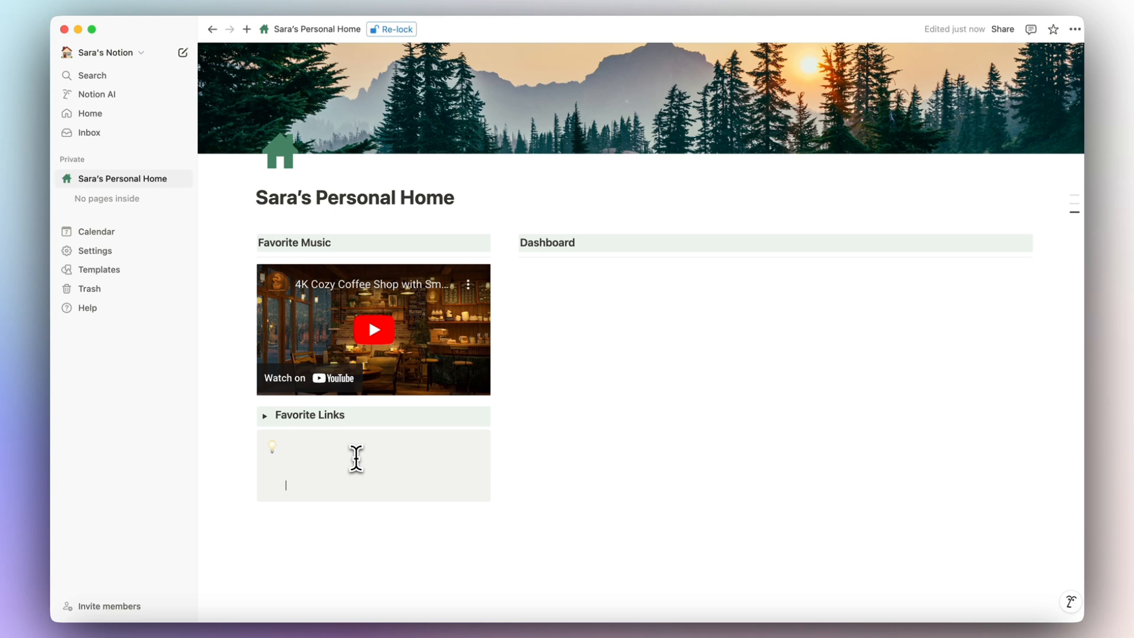
key(BackSpace)
key(BackSpace)
key(BackSpace)
key(BackSpace)
key(BackSpace)
key(BackSpace)
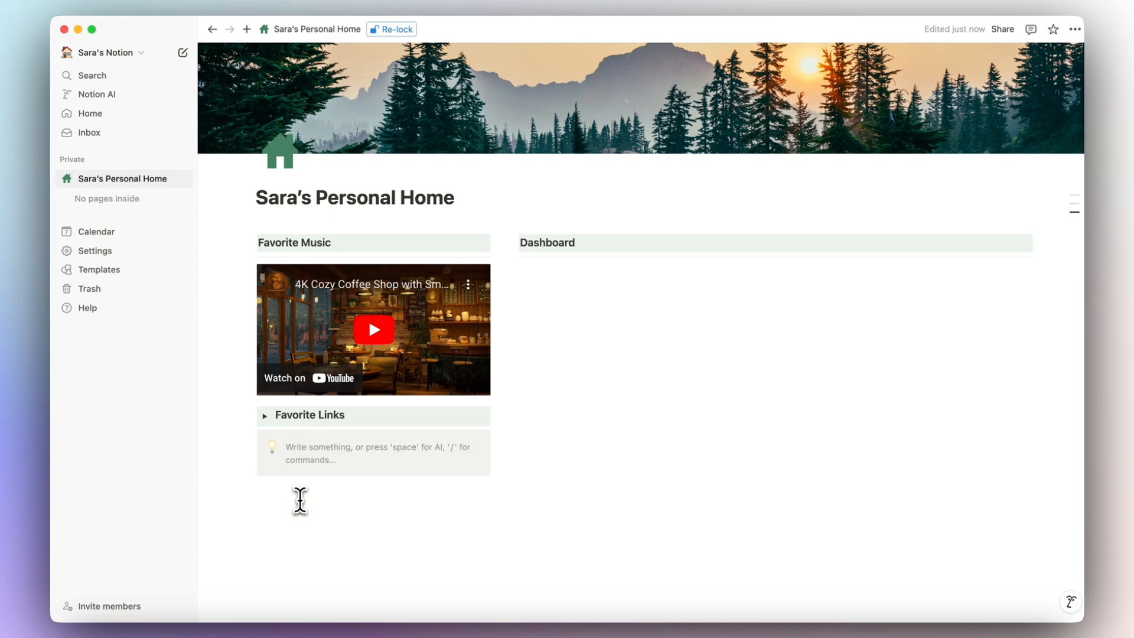
Give the callout a light green background.
click(250, 445)
mouse_move(221, 518)
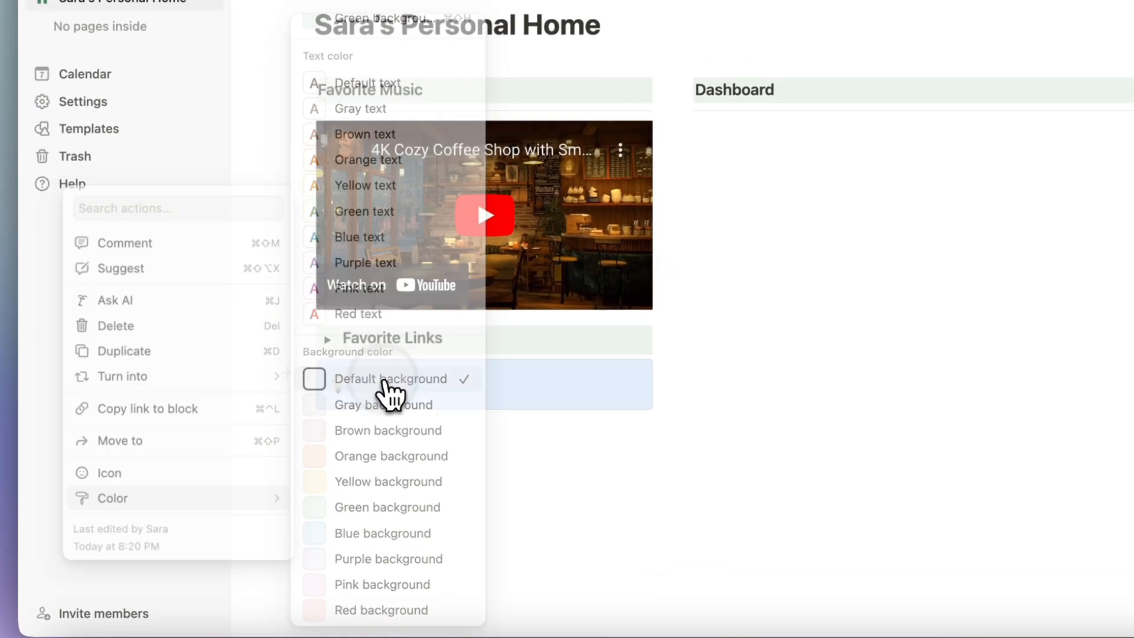
click(305, 444)
click(320, 356)
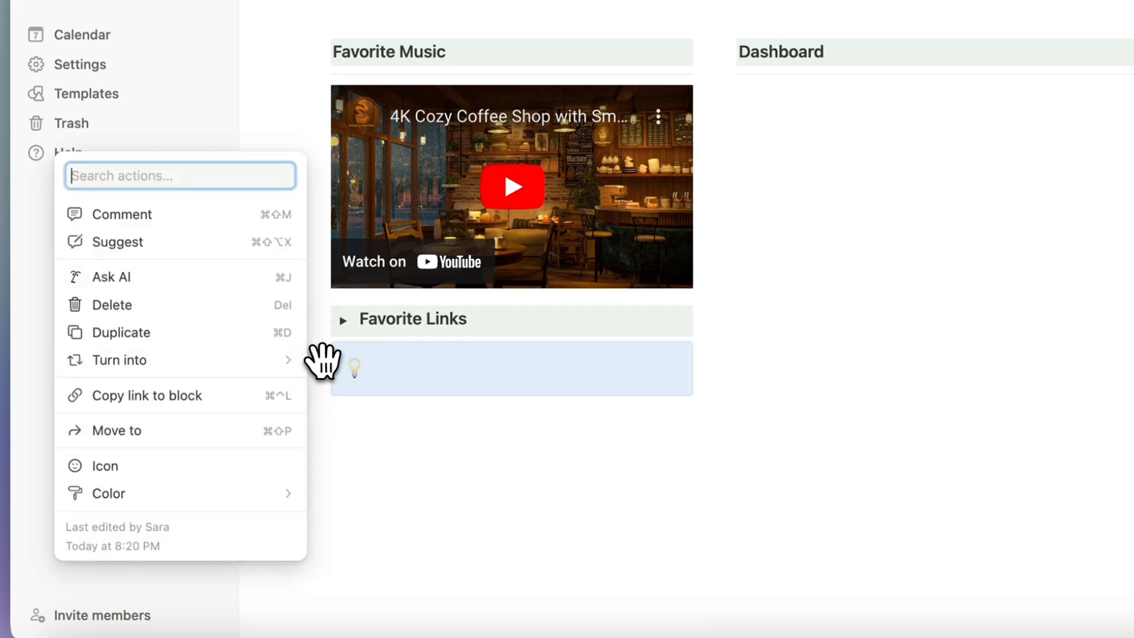
mouse_move(264, 493)
scroll(360, 526, down, 1)
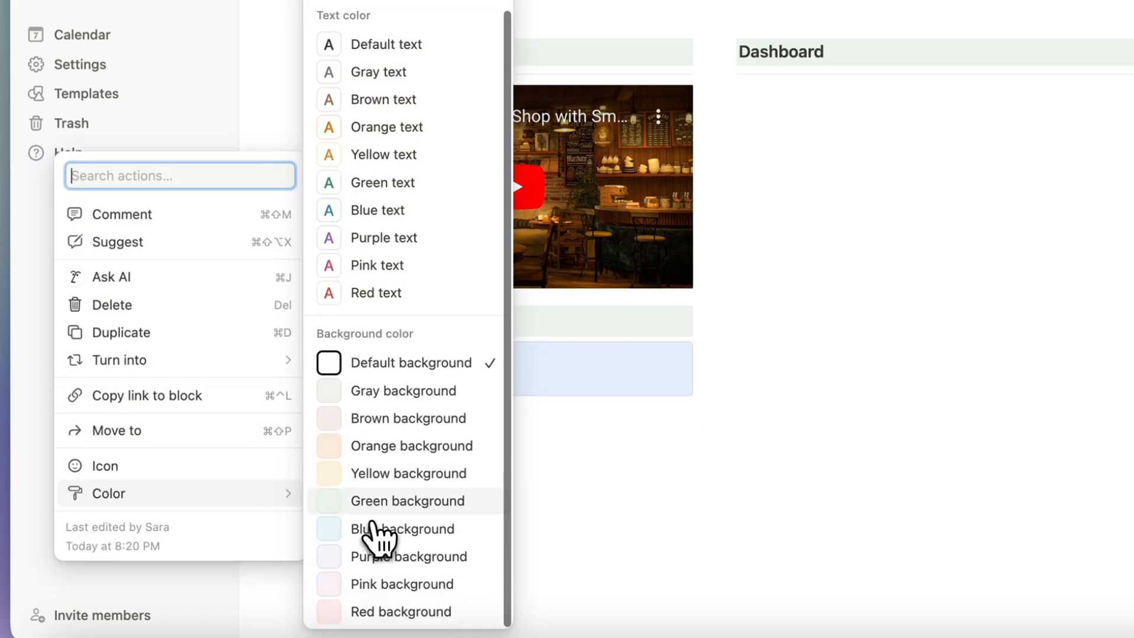
click(373, 508)
click(322, 356)
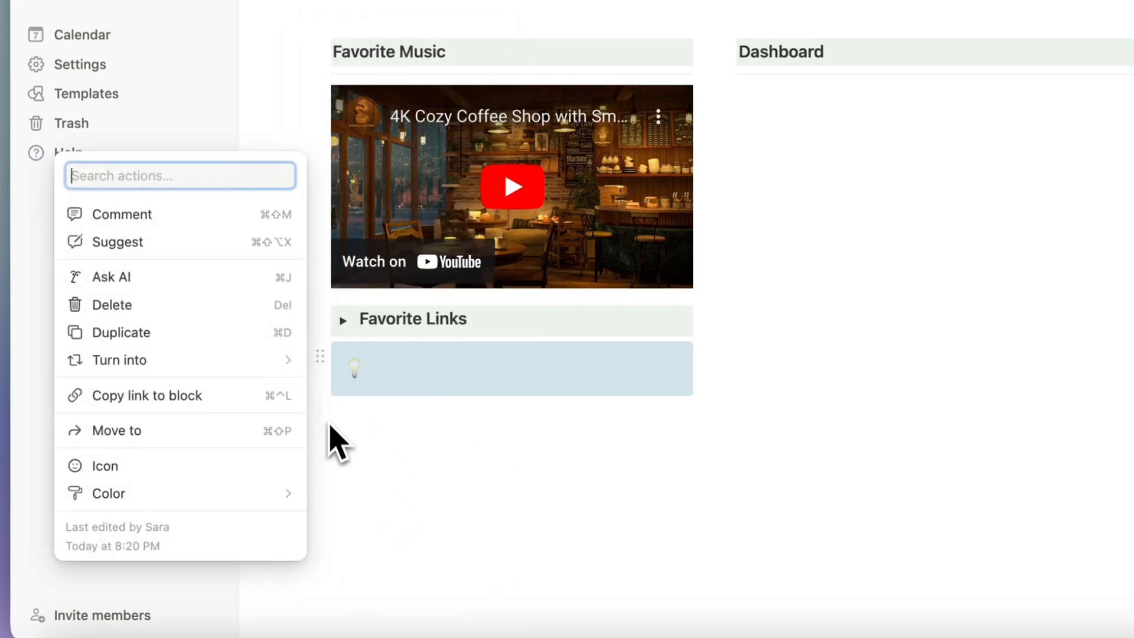
click(378, 441)
click(407, 417)
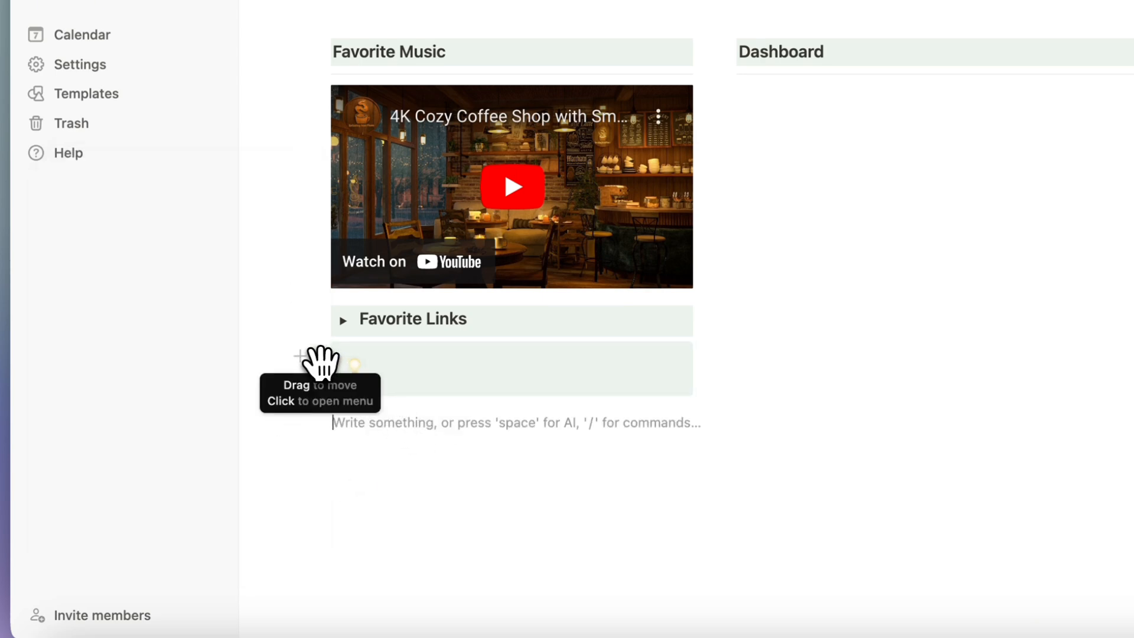
Move the callout beneath the page title and give it the lightbulb icon.
drag(322, 360, 498, 185)
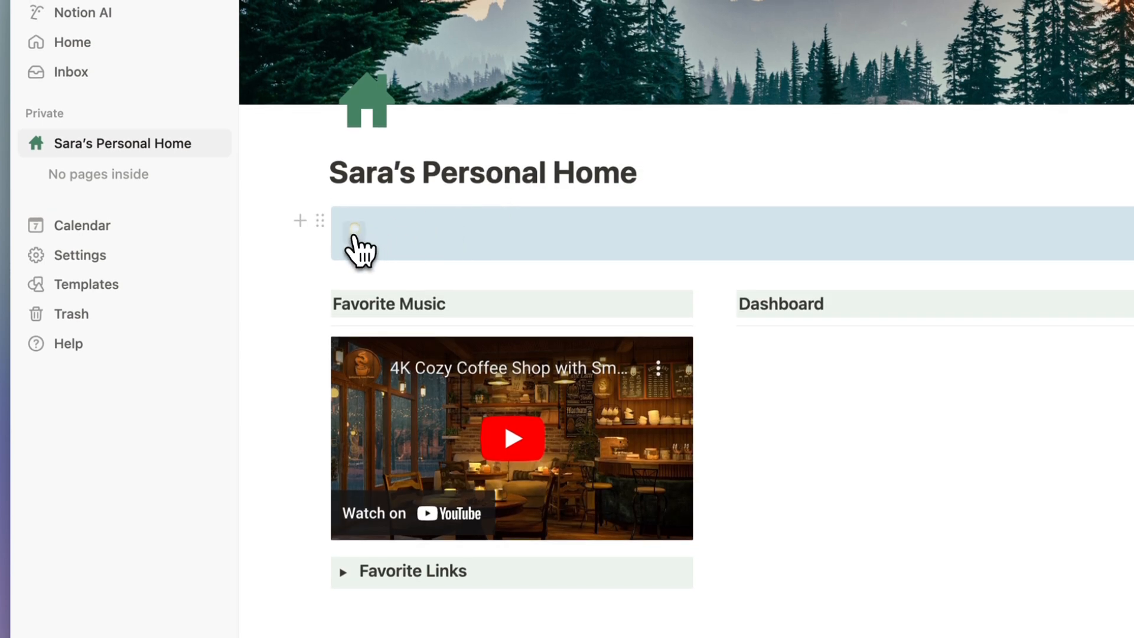
click(354, 230)
click(246, 273)
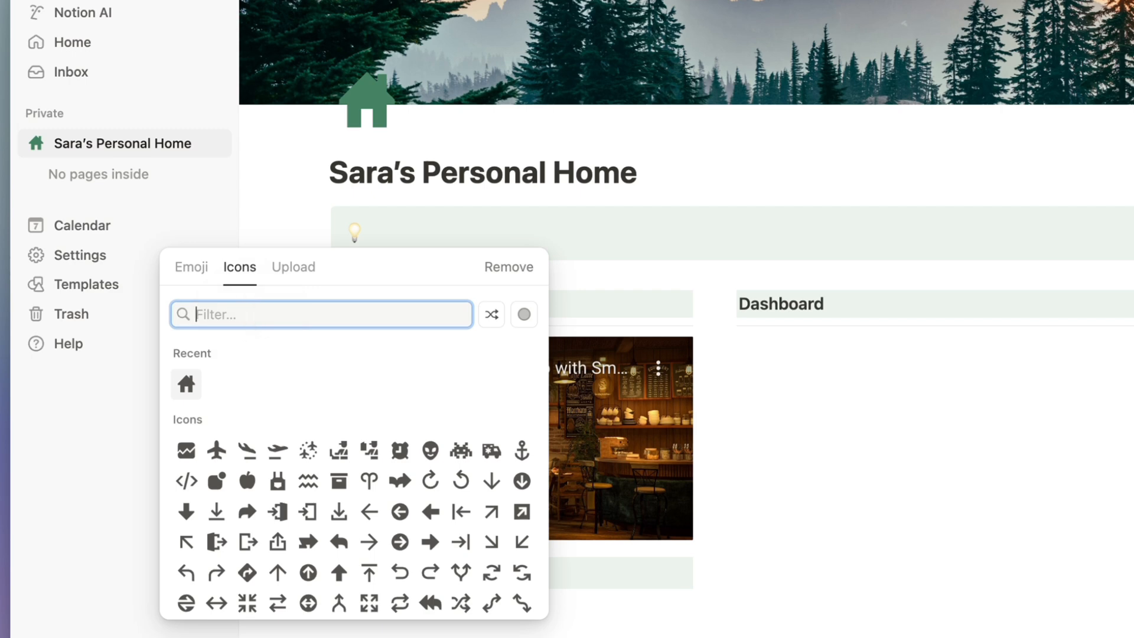
text(light)
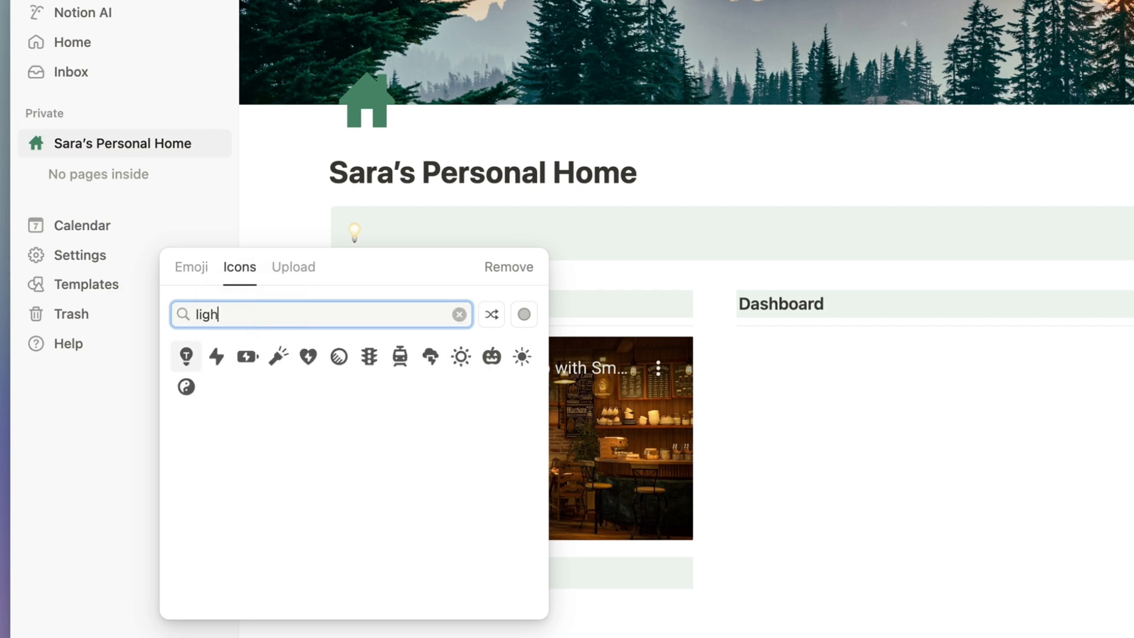
mouse_move(192, 361)
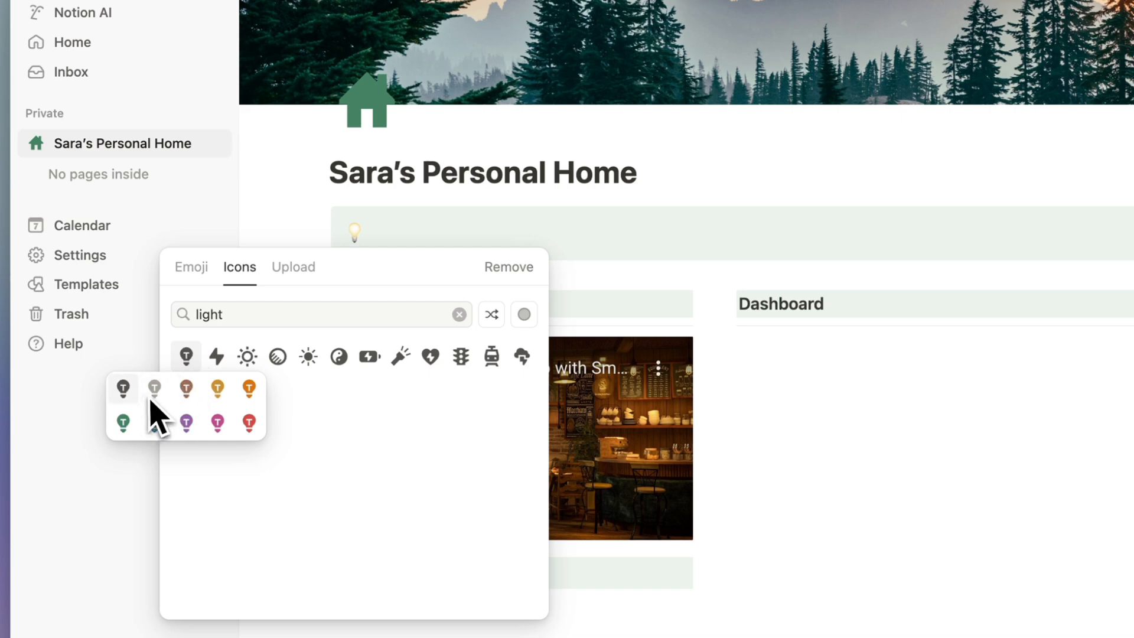
click(125, 421)
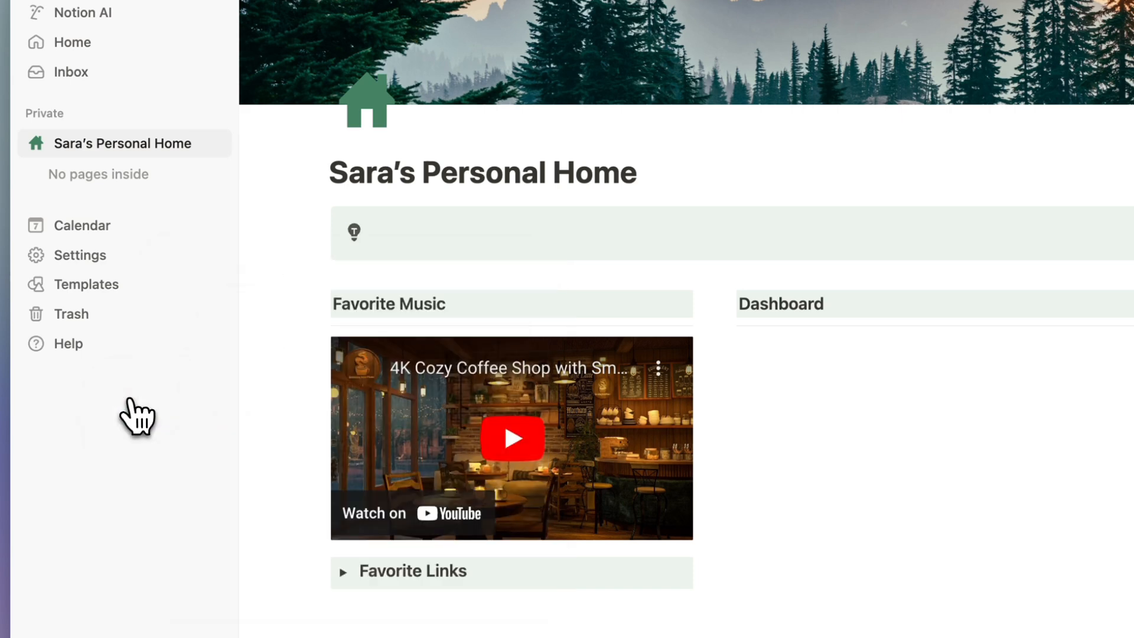
click(363, 230)
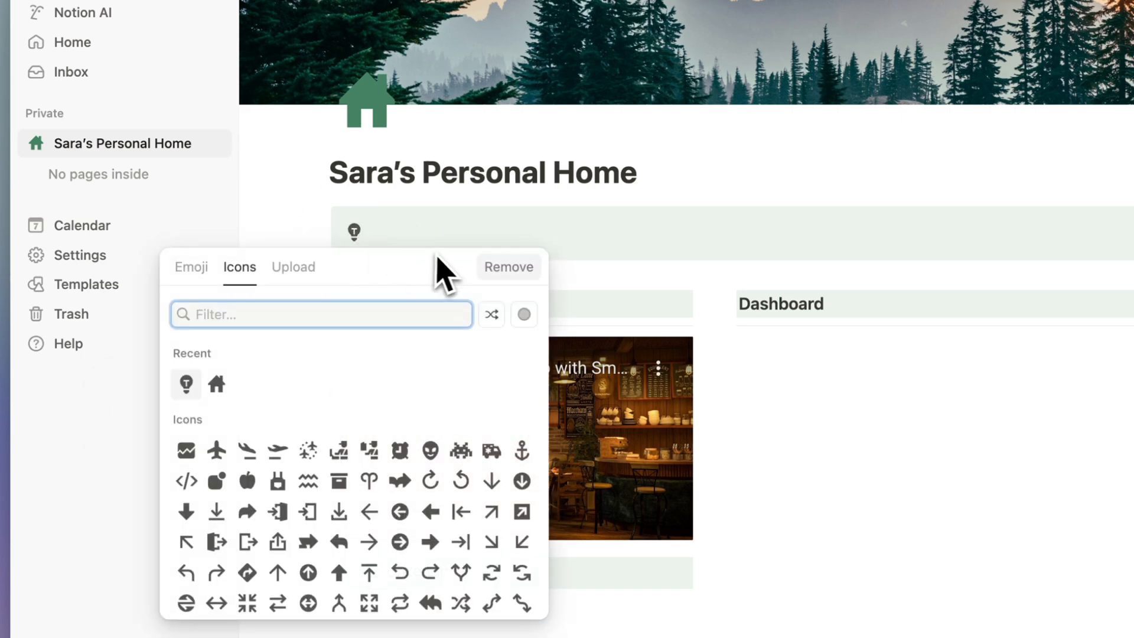
click(398, 230)
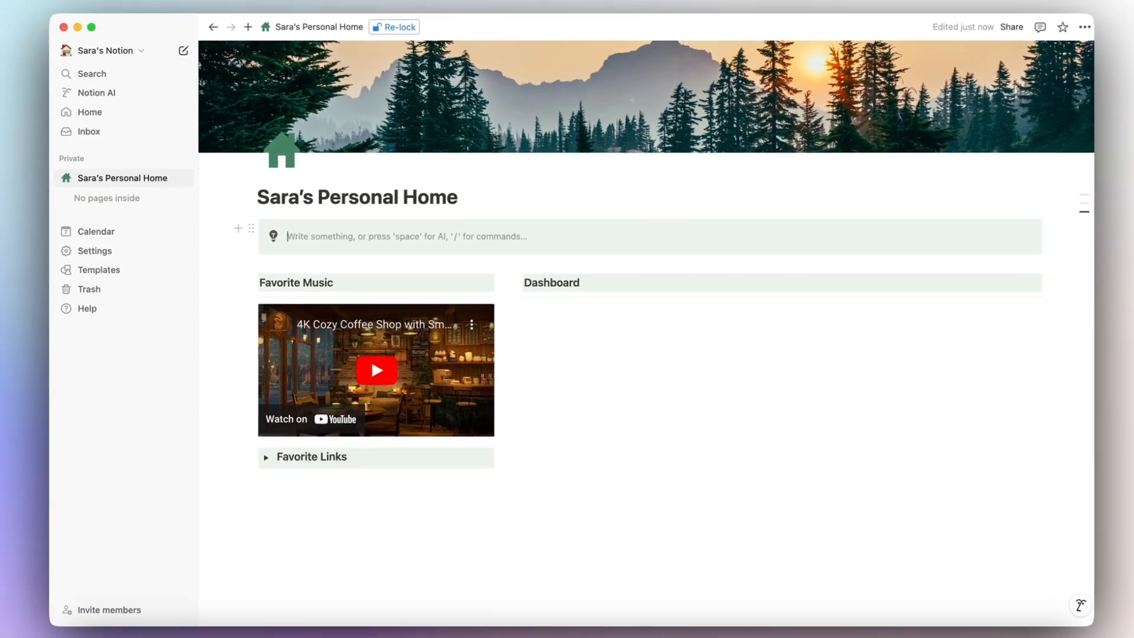
Write 'This is my personal space to keep track of my daily life!' in the callout, italicized.
text(This is my personal )
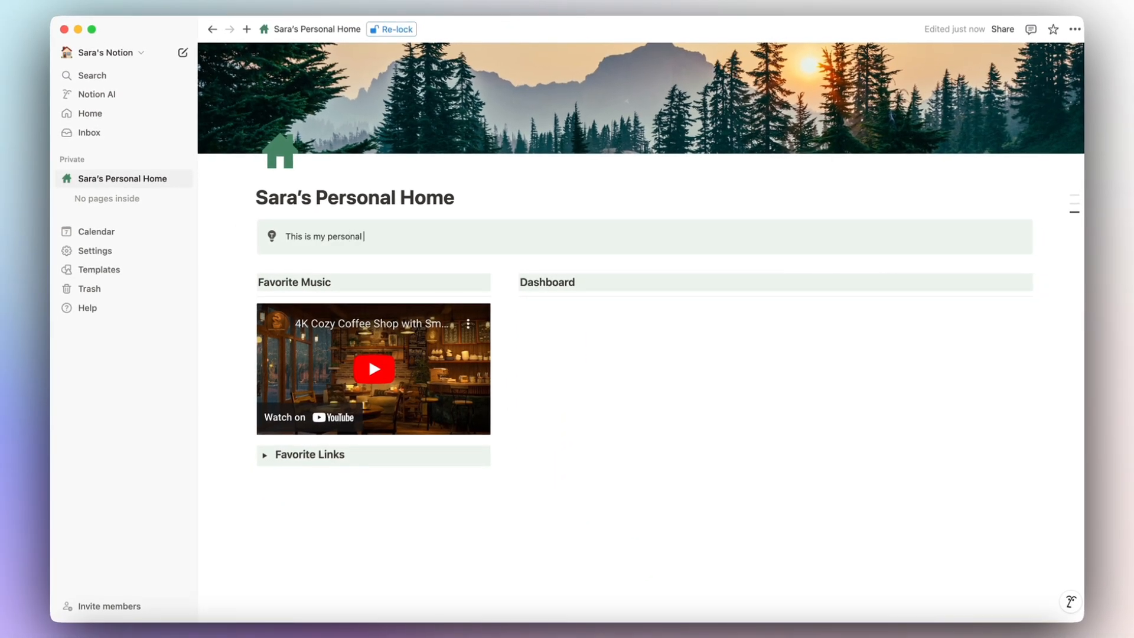
text(space to keep track o)
text(f my daily life!)
triple_click(459, 234)
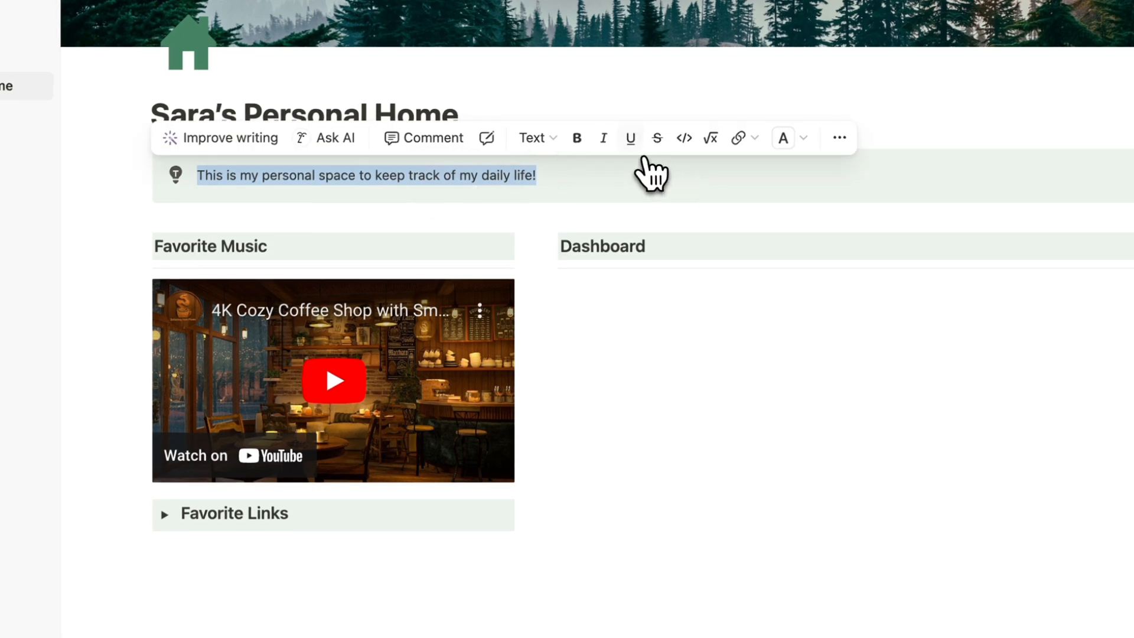
key(super+i)
click(549, 188)
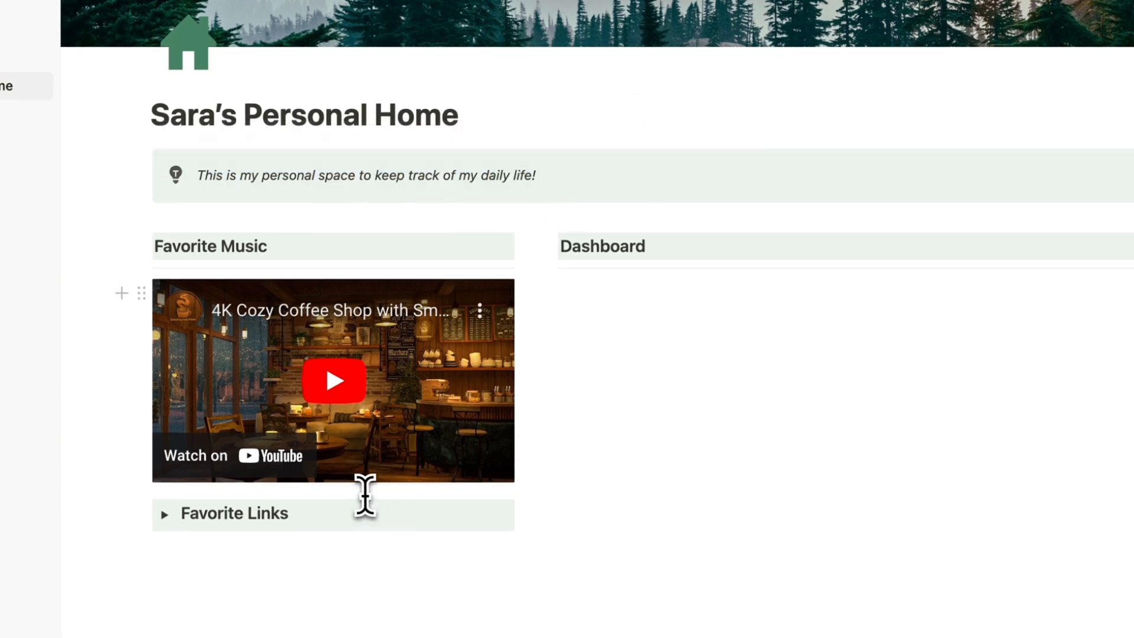
scroll(361, 495, down, 2)
click(357, 495)
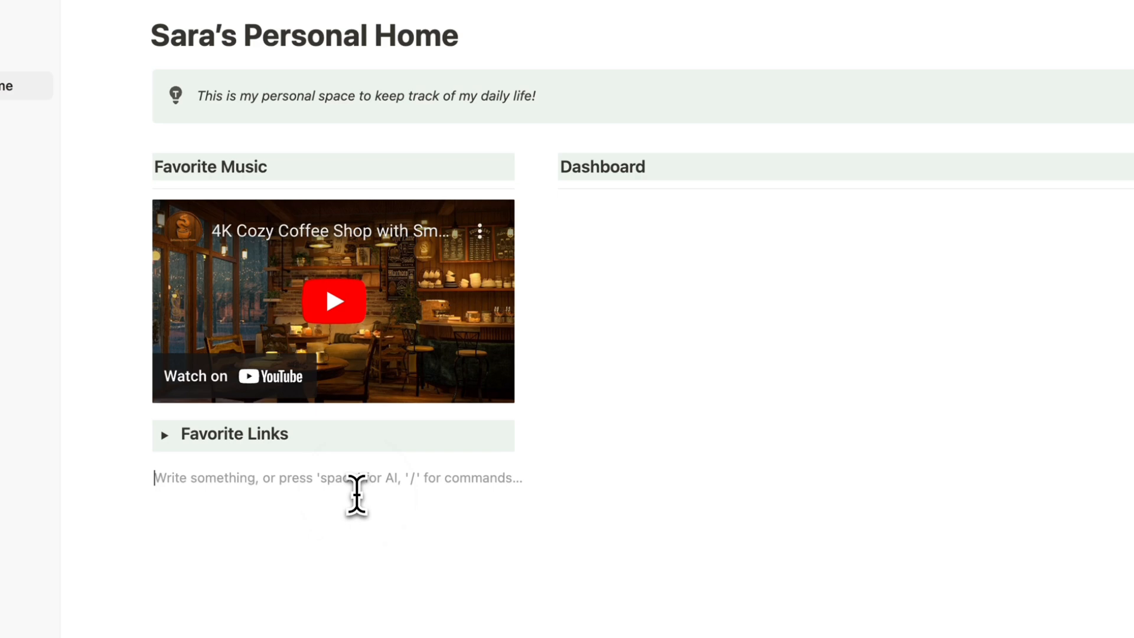
Insert an empty Image block from the / menu's Media section below the Favorite Links toggle.
text(/)
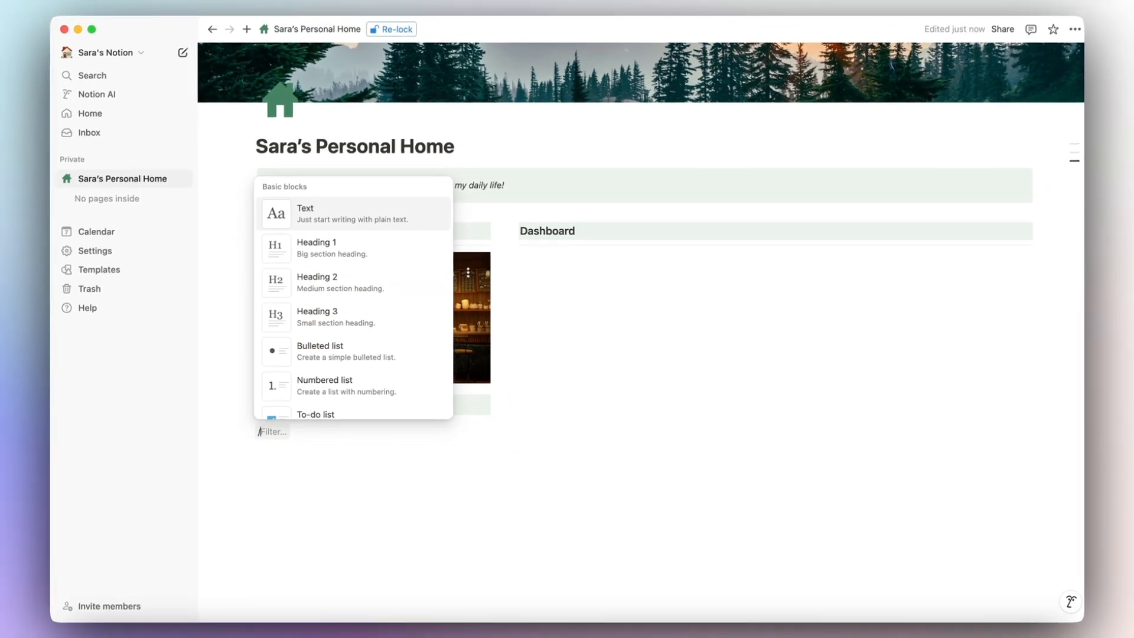
scroll(378, 344, down, 5)
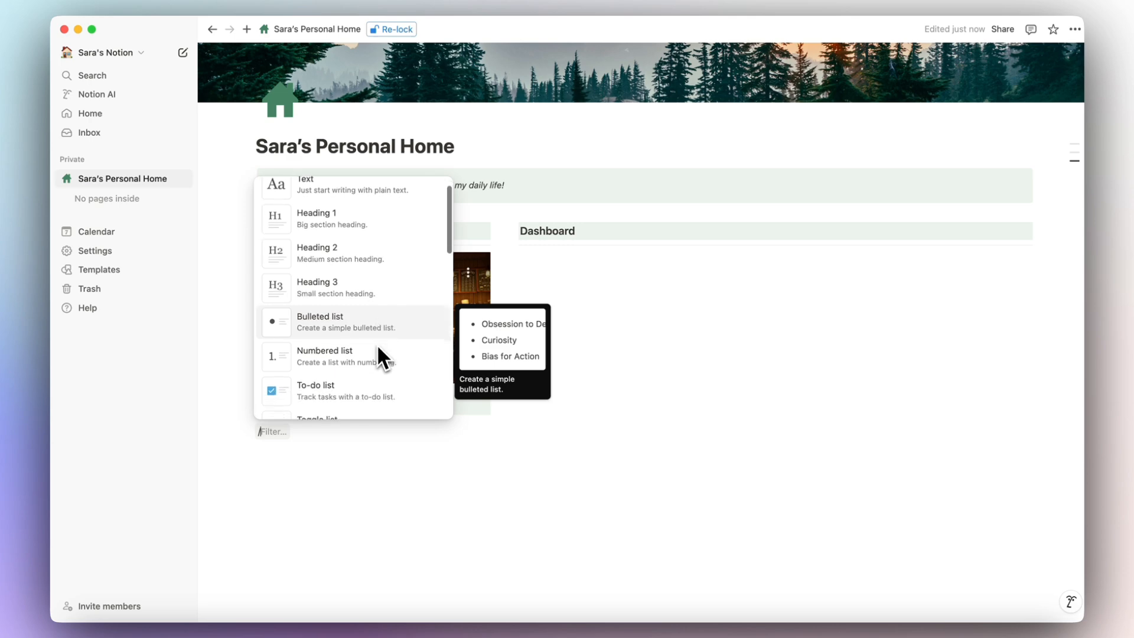
scroll(377, 344, down, 5)
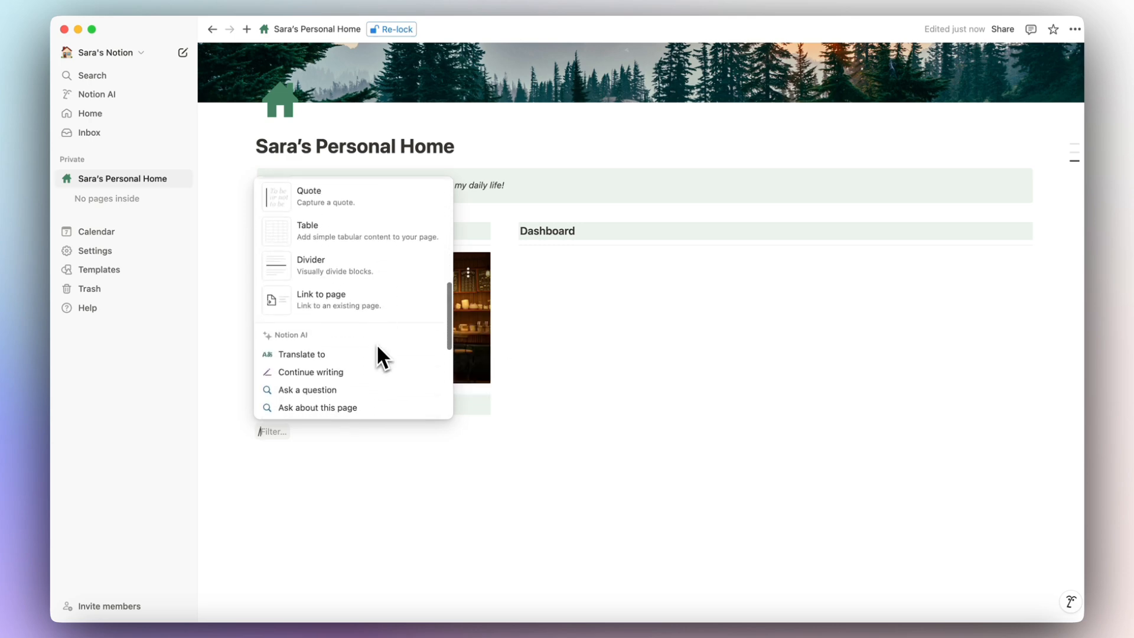
scroll(376, 344, down, 5)
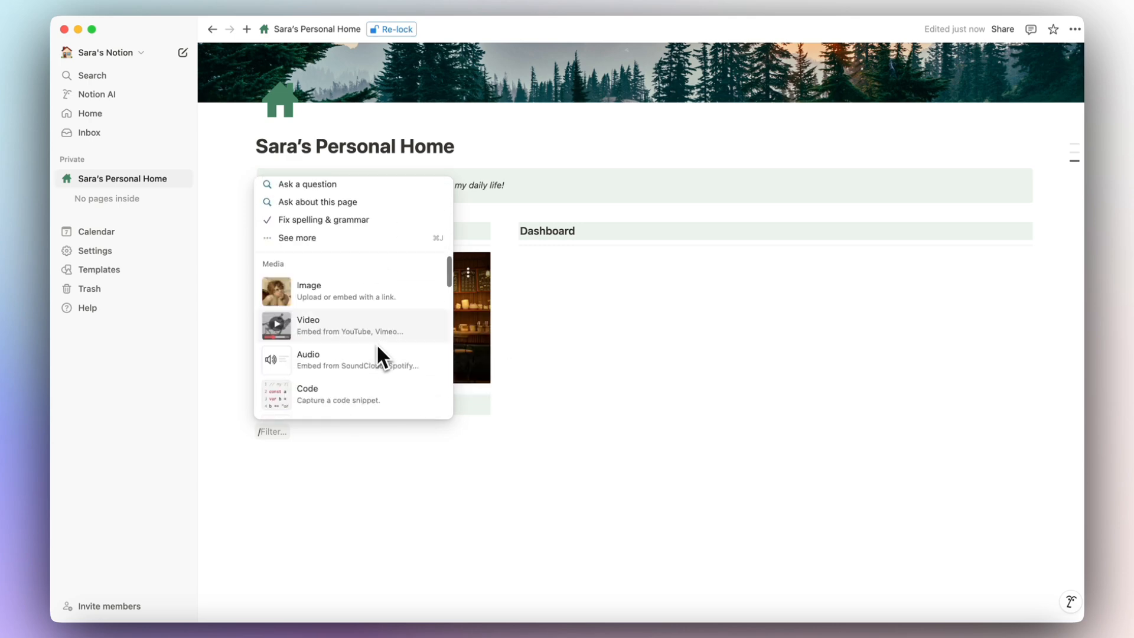
scroll(378, 349, up, 2)
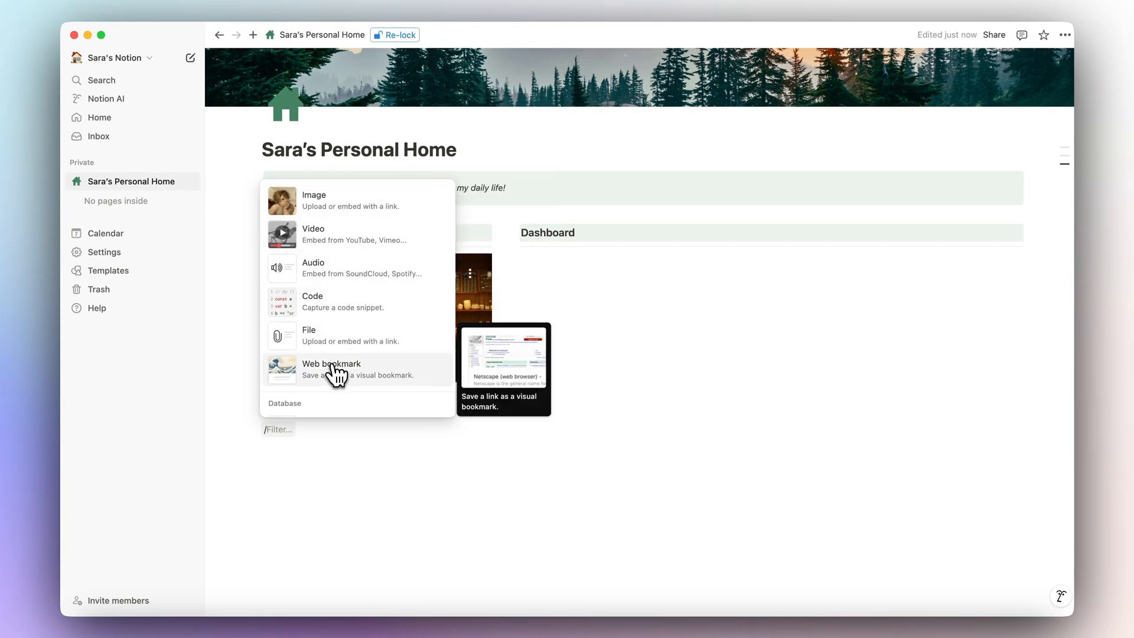
click(316, 204)
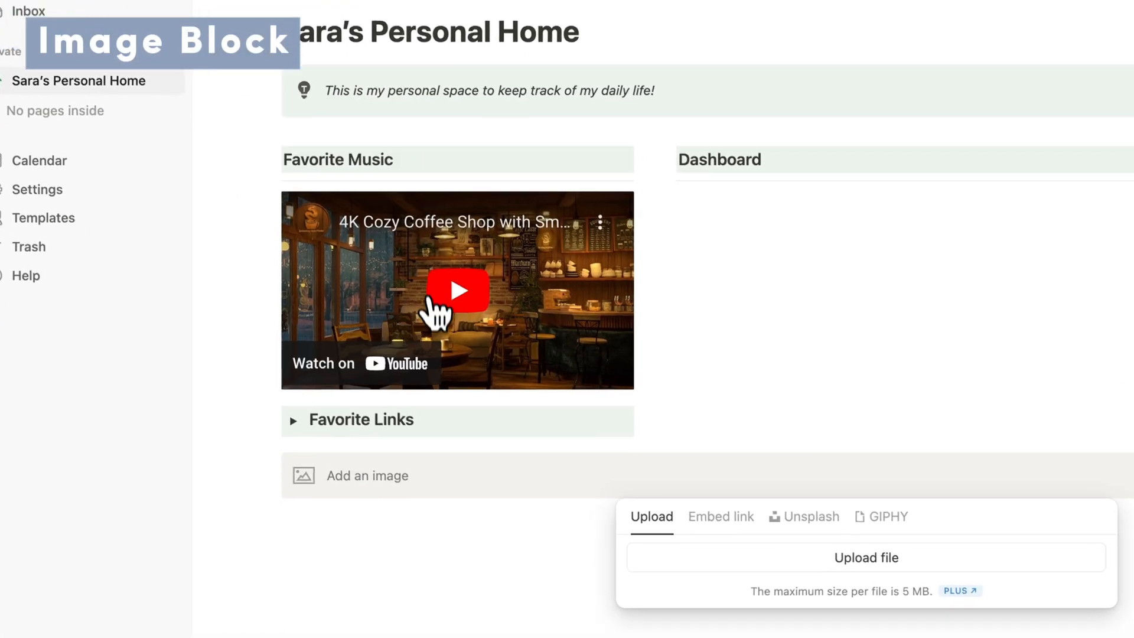
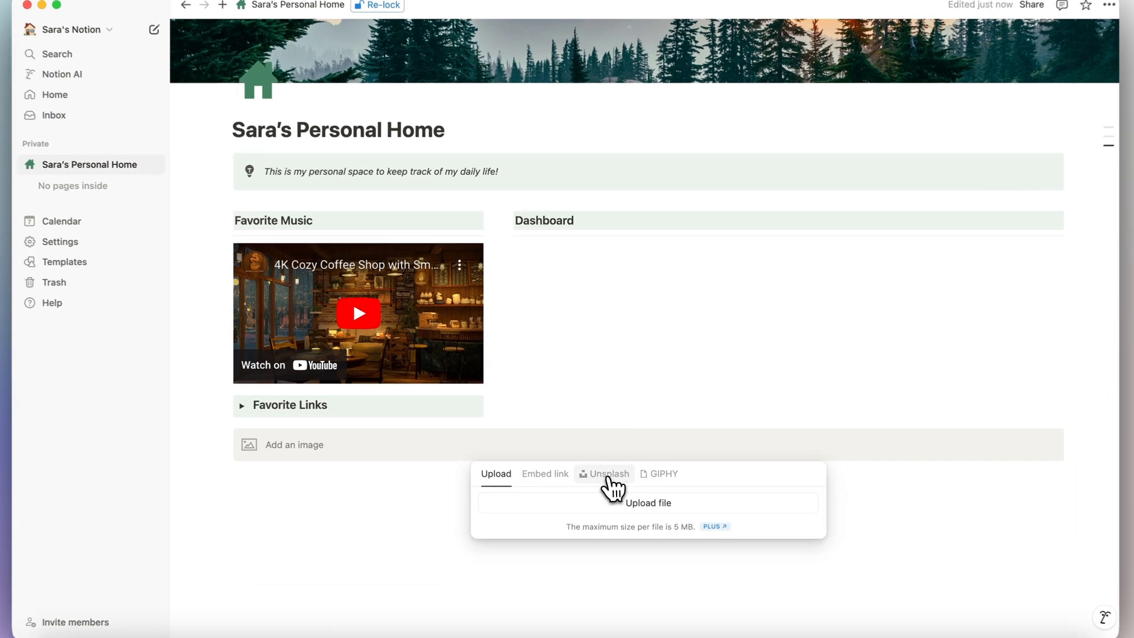
Fill the empty image block with a misty forest photo found by searching 'forest' on Unsplash.
click(603, 464)
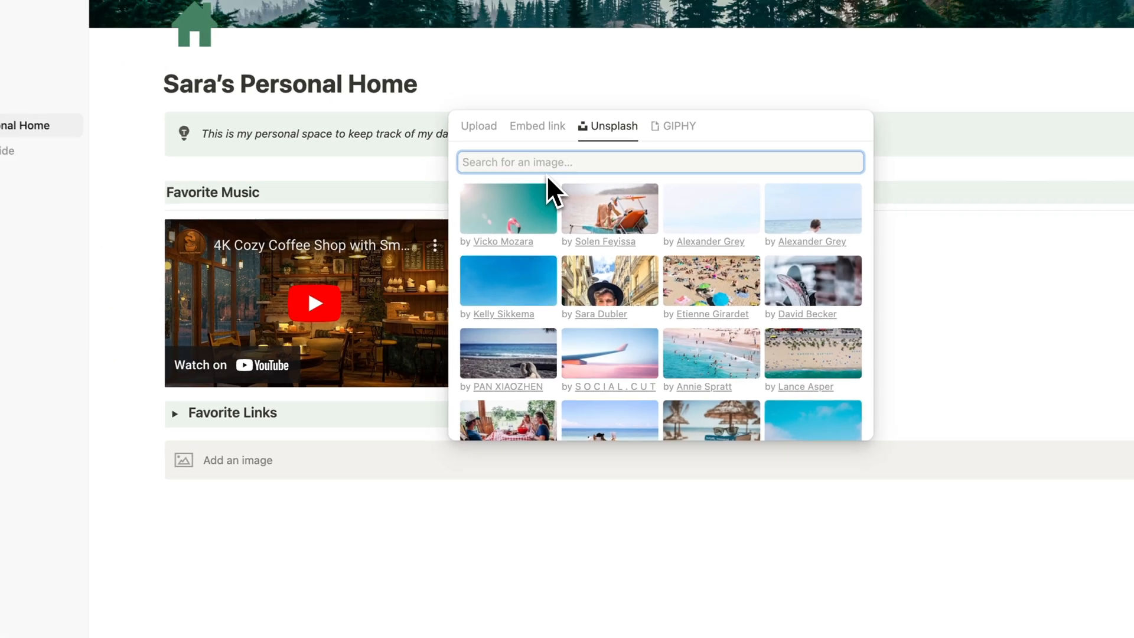
text(forest)
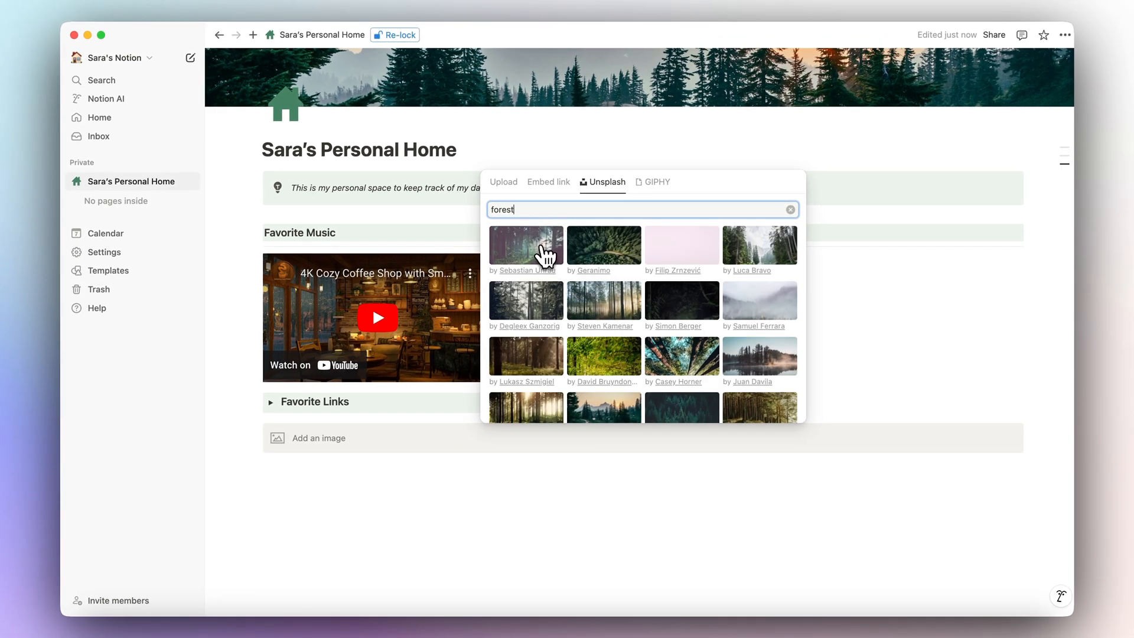
click(527, 255)
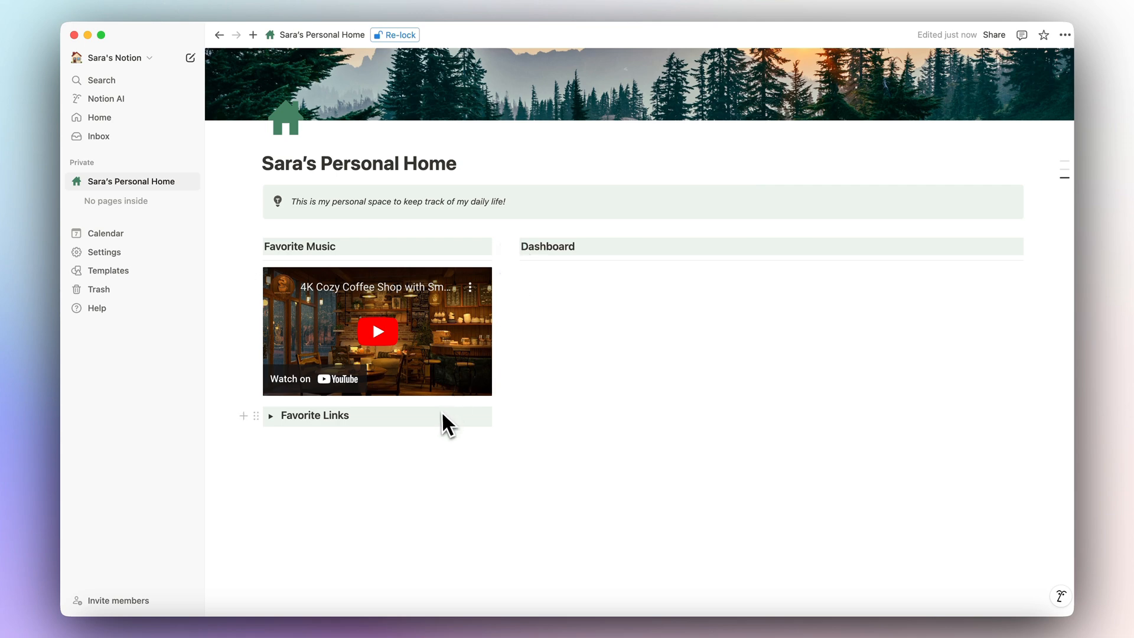
scroll(335, 499, down, 2)
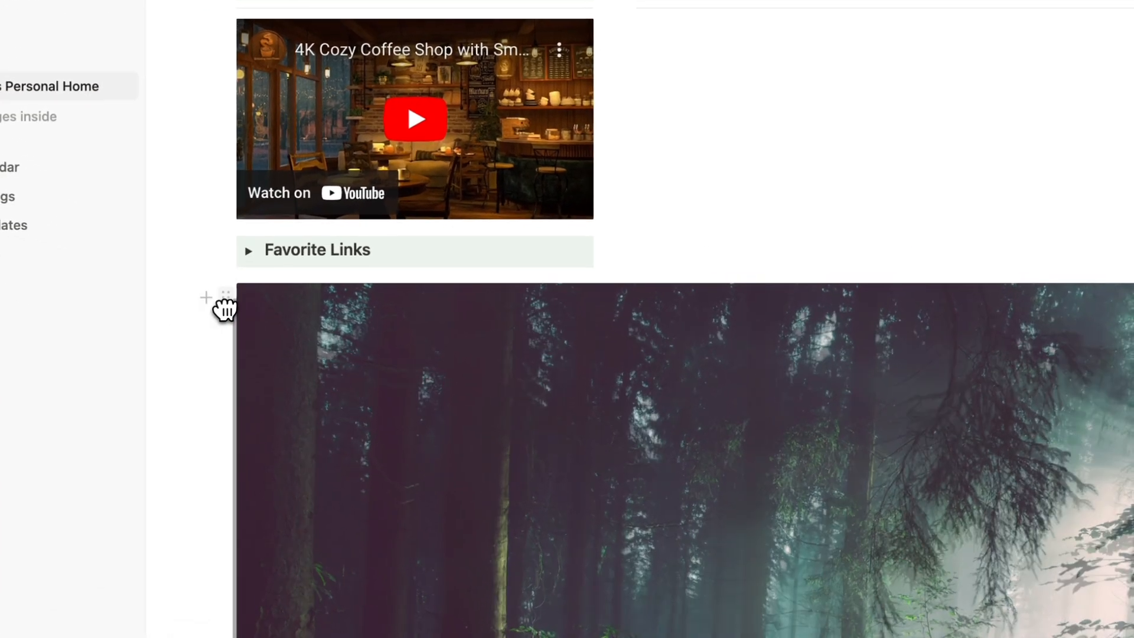
Move the forest image block to the top of the left column, above Favorite Music.
drag(226, 307, 253, 265)
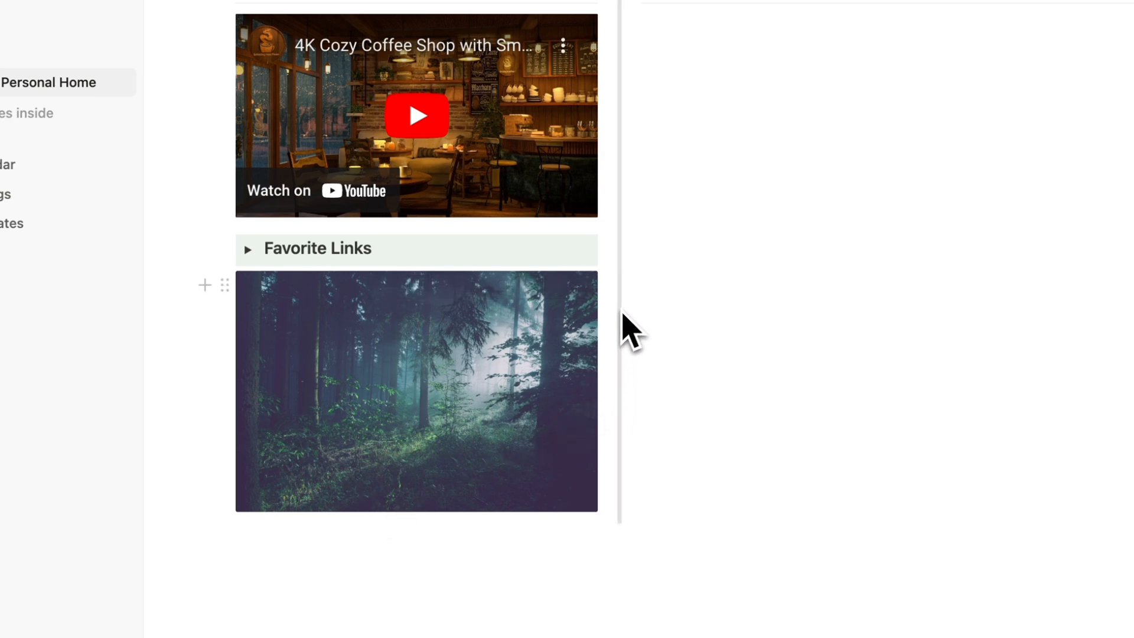
scroll(623, 319, up, 3)
drag(246, 473, 283, 128)
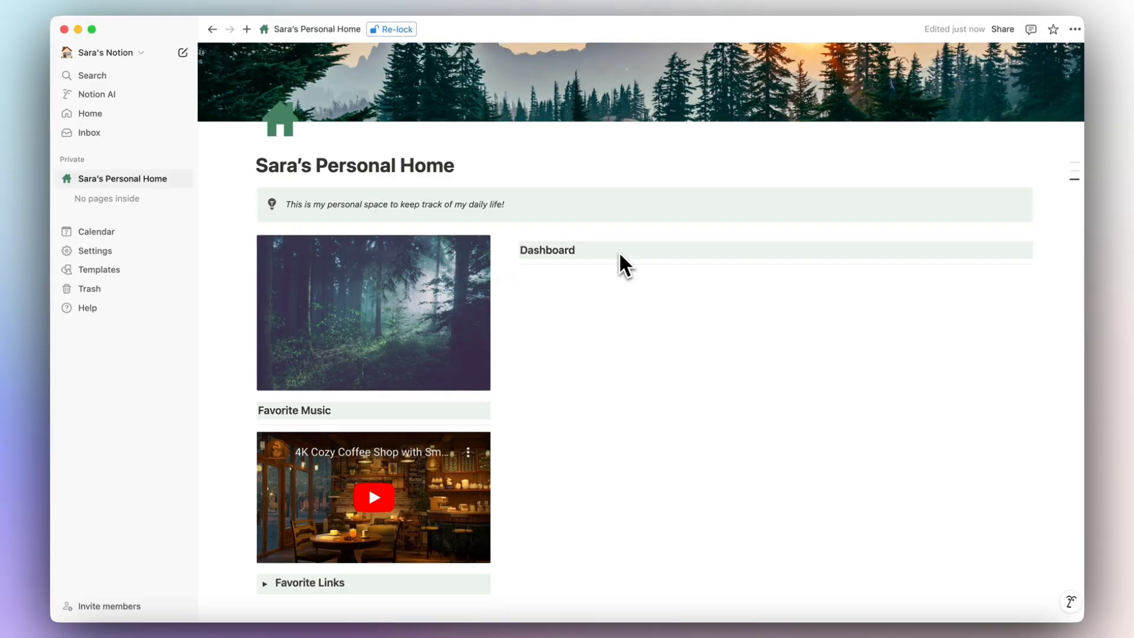
scroll(620, 254, up, 1)
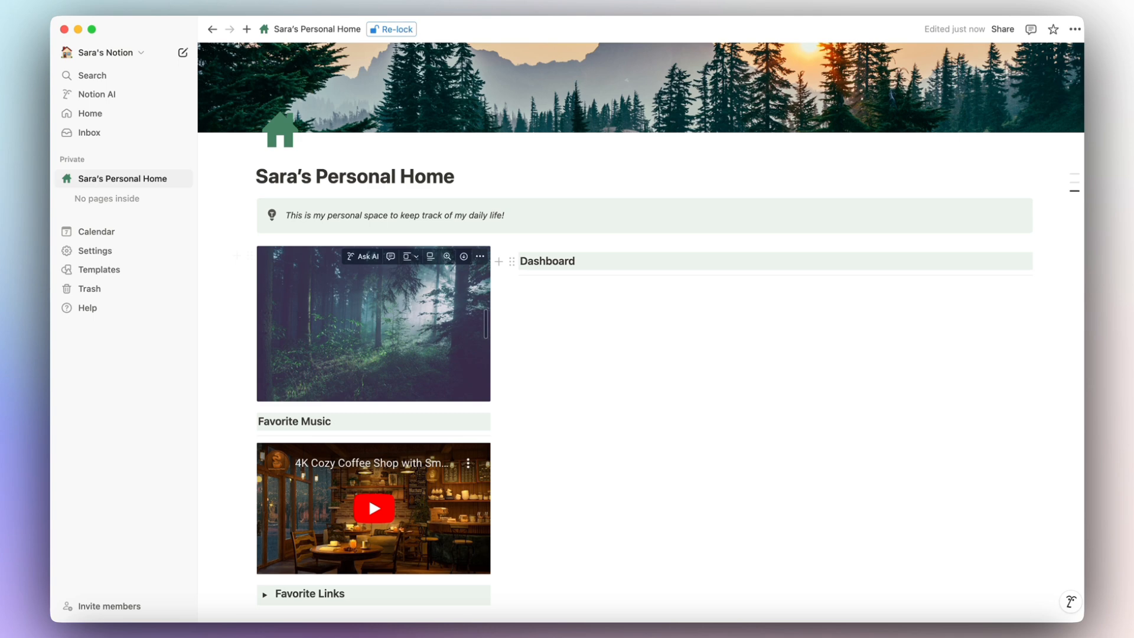
scroll(311, 524, down, 2)
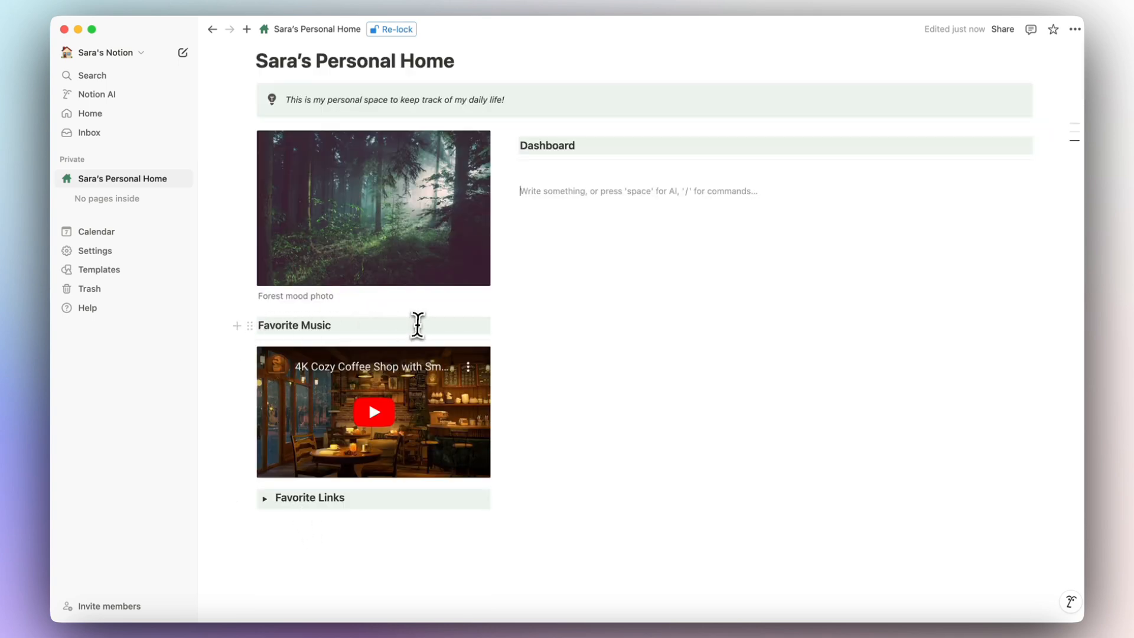
Add an empty block below the forest photo's caption.
mouse_move(336, 252)
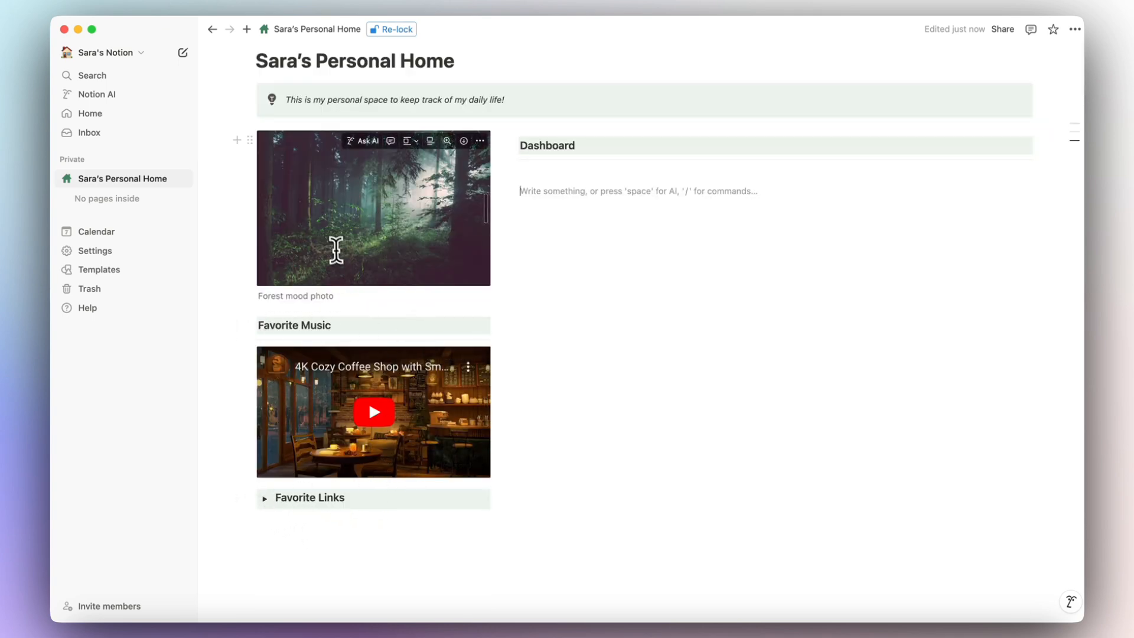
click(237, 140)
click(260, 321)
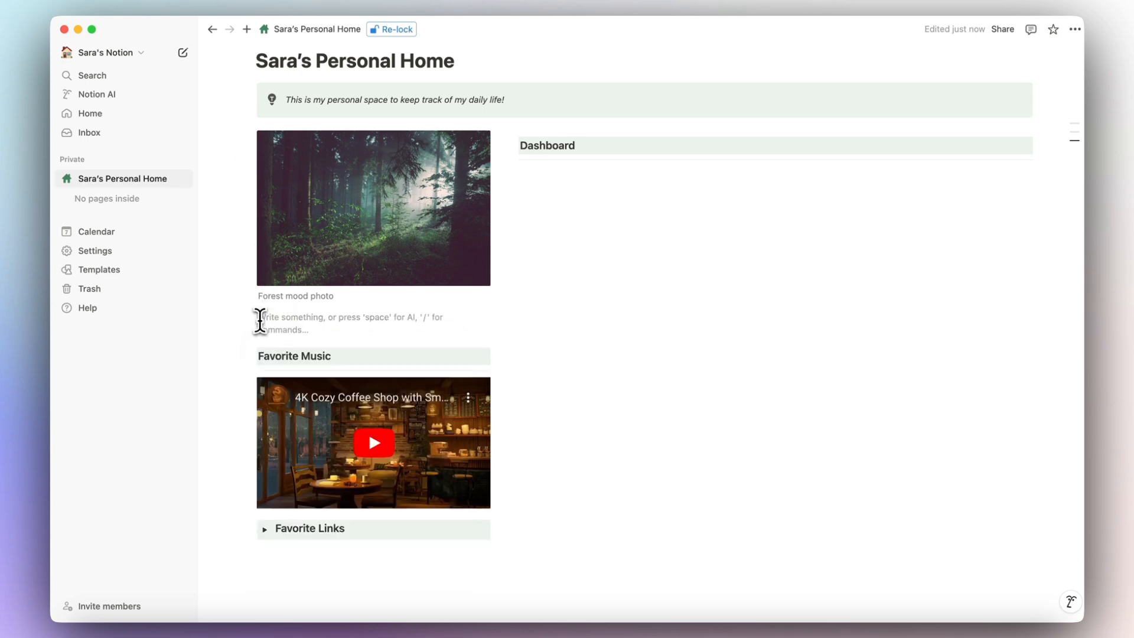
Create a green-background 'Favorite Photo' Heading 3 above the forest photo.
scroll(365, 348, up, 1)
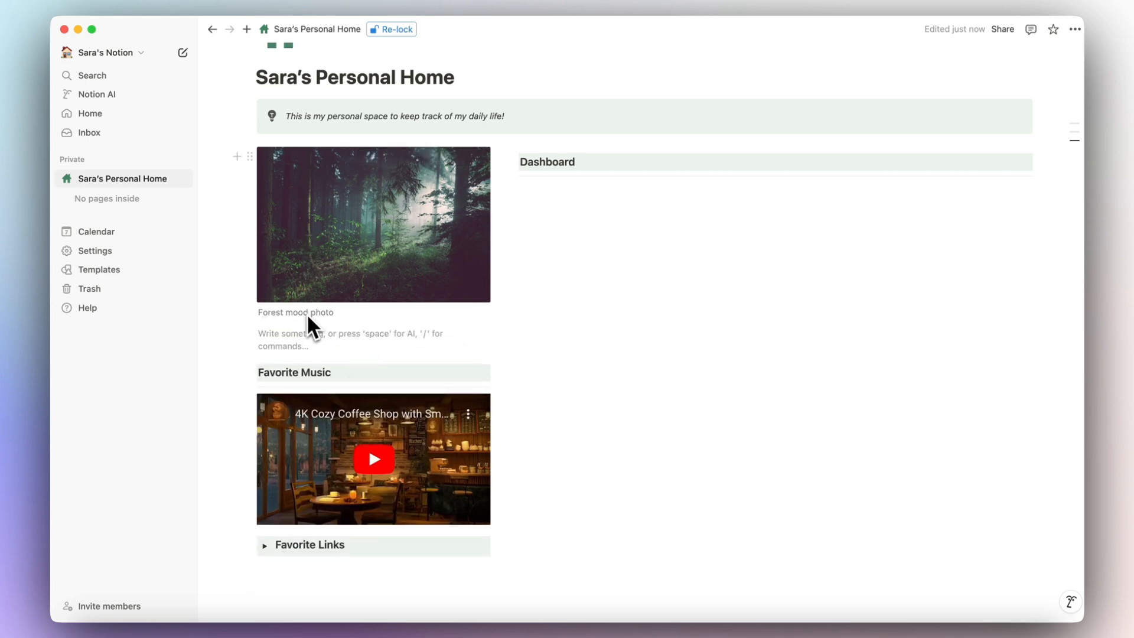
text(/)
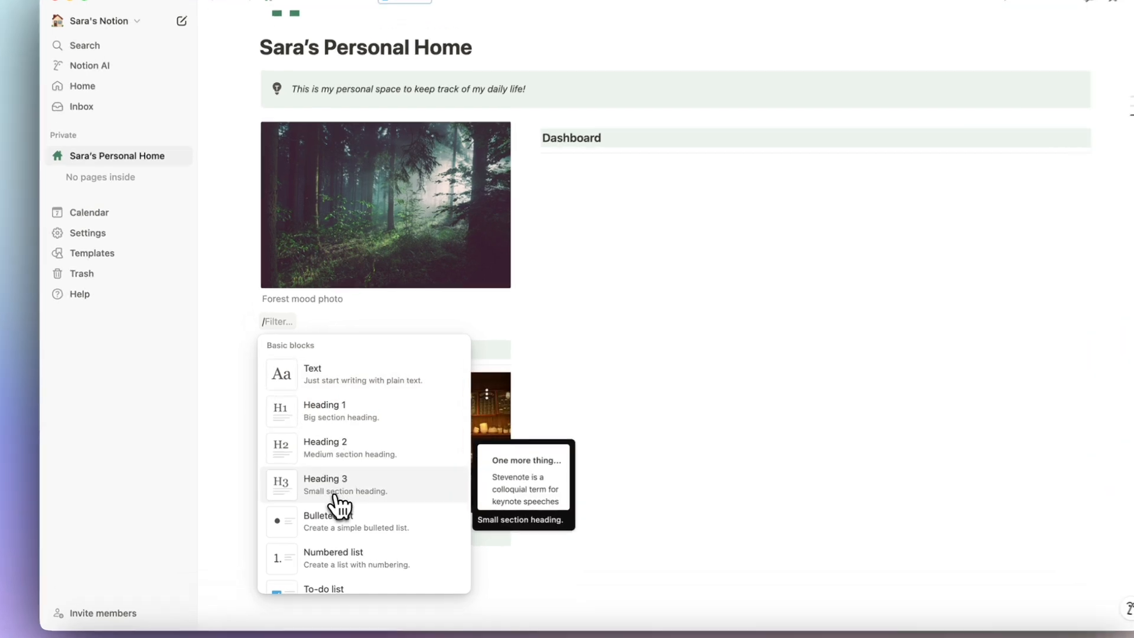
click(339, 505)
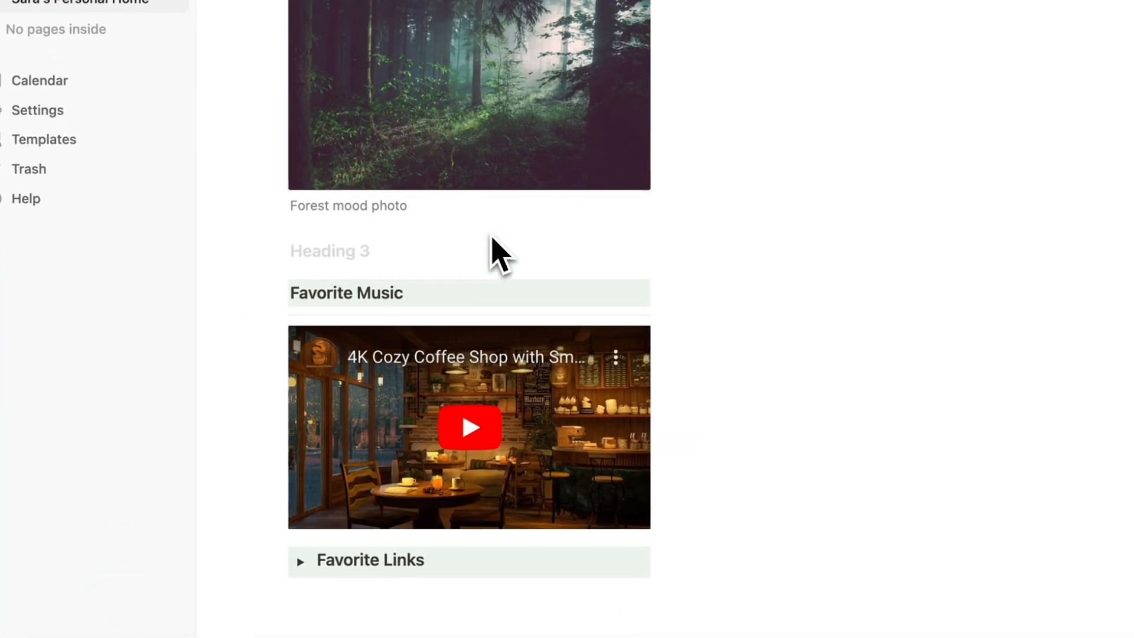
text(Favorite )
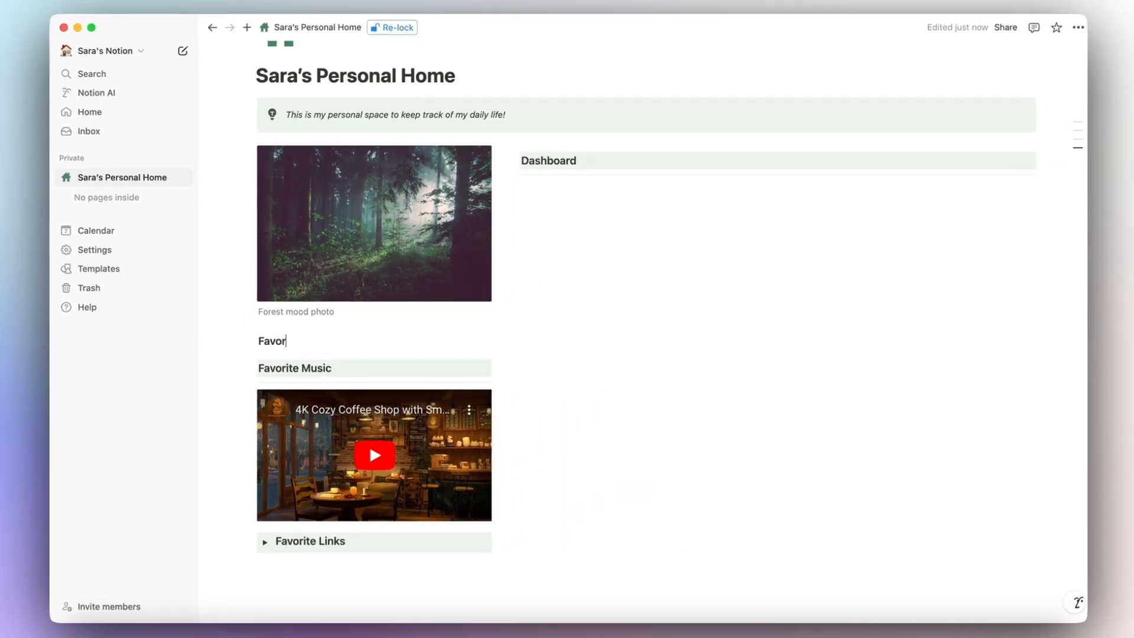
text(Photo)
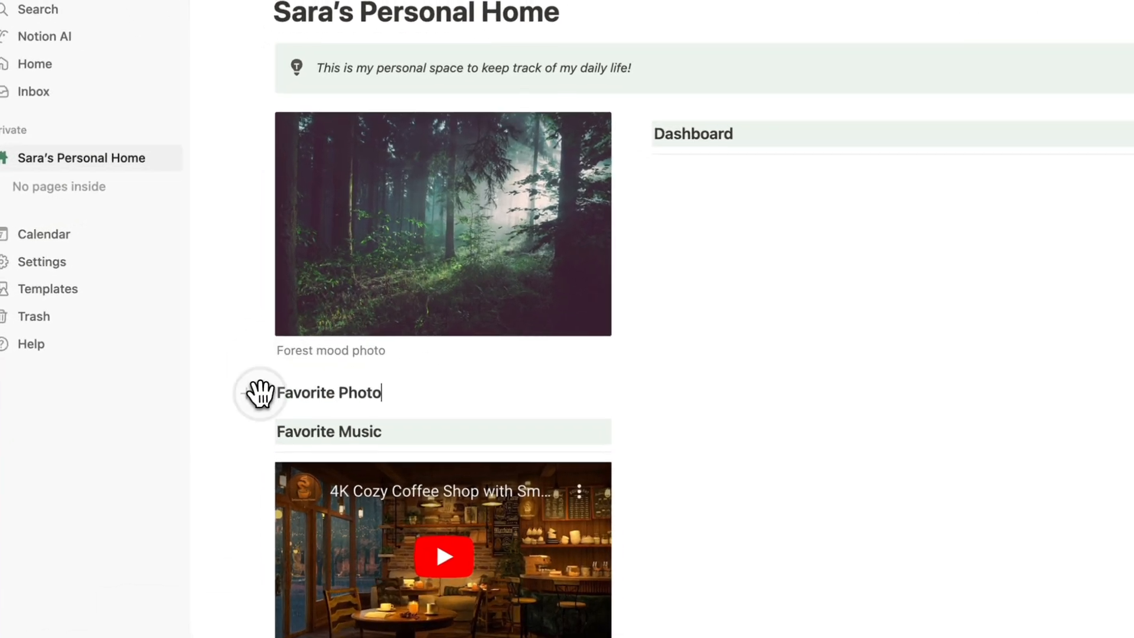
drag(260, 393, 317, 112)
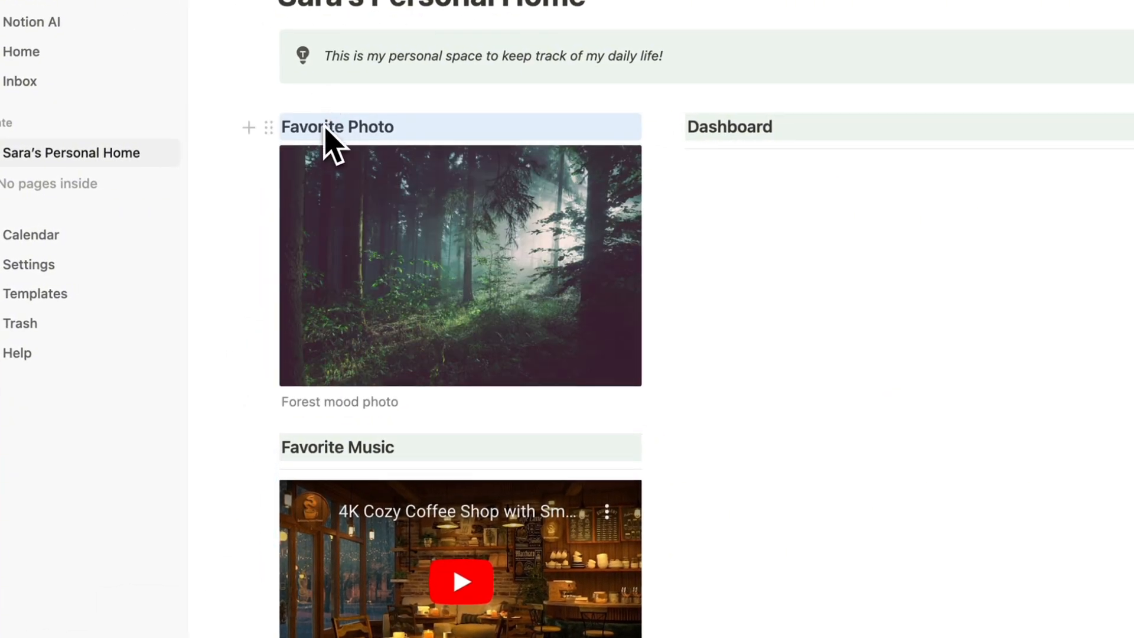
click(265, 127)
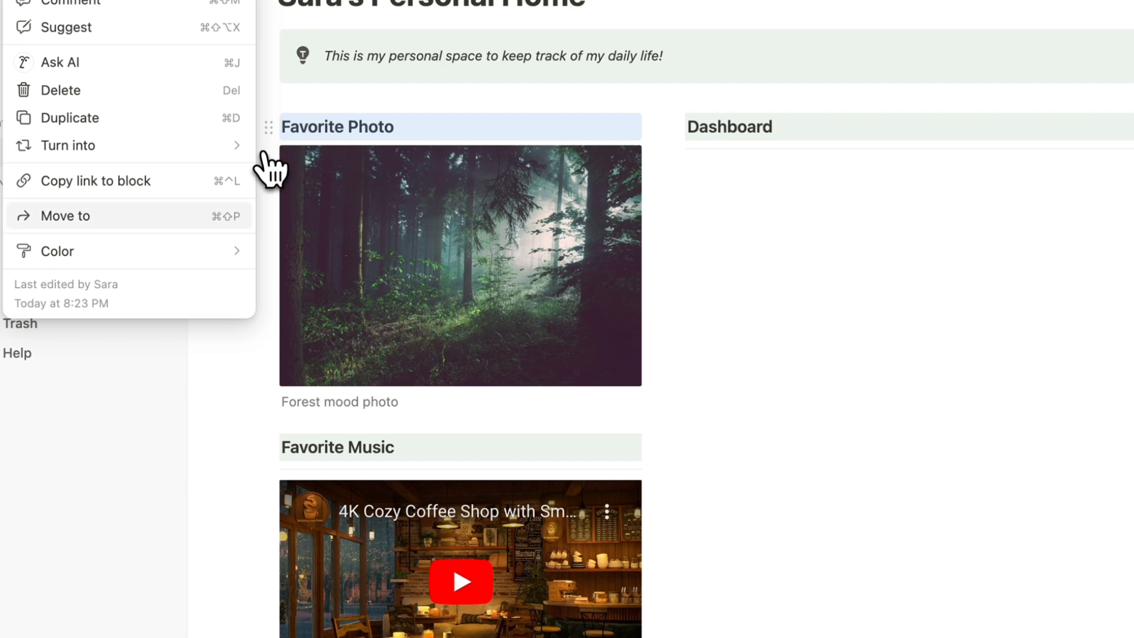
mouse_move(225, 252)
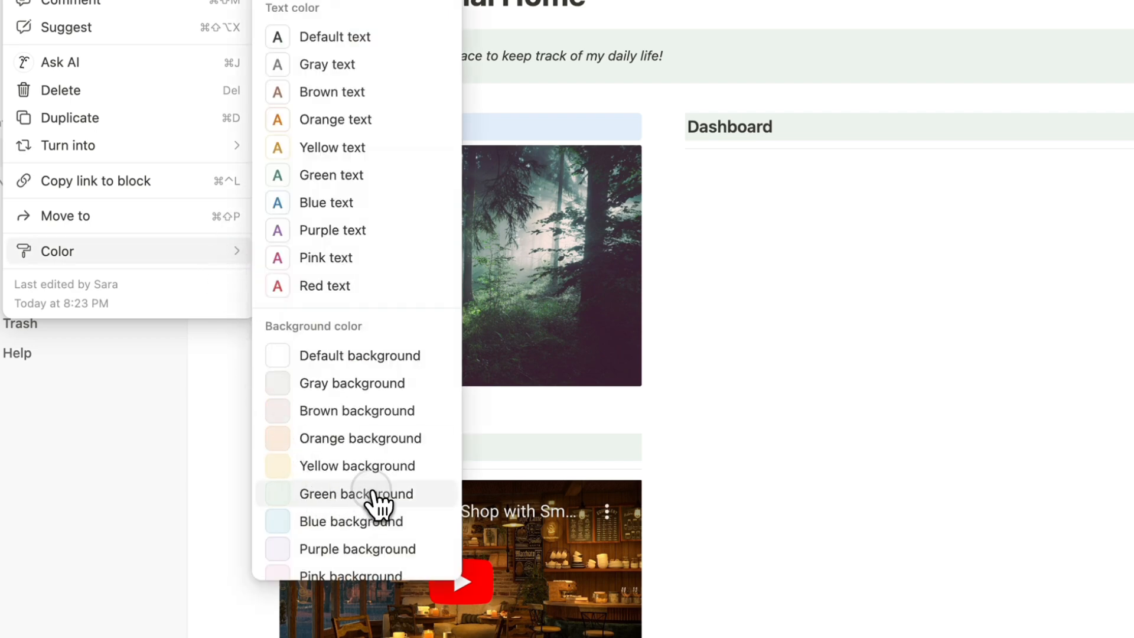
click(319, 496)
Add a divider under the Favorite Photo heading, followed by an empty line.
click(406, 129)
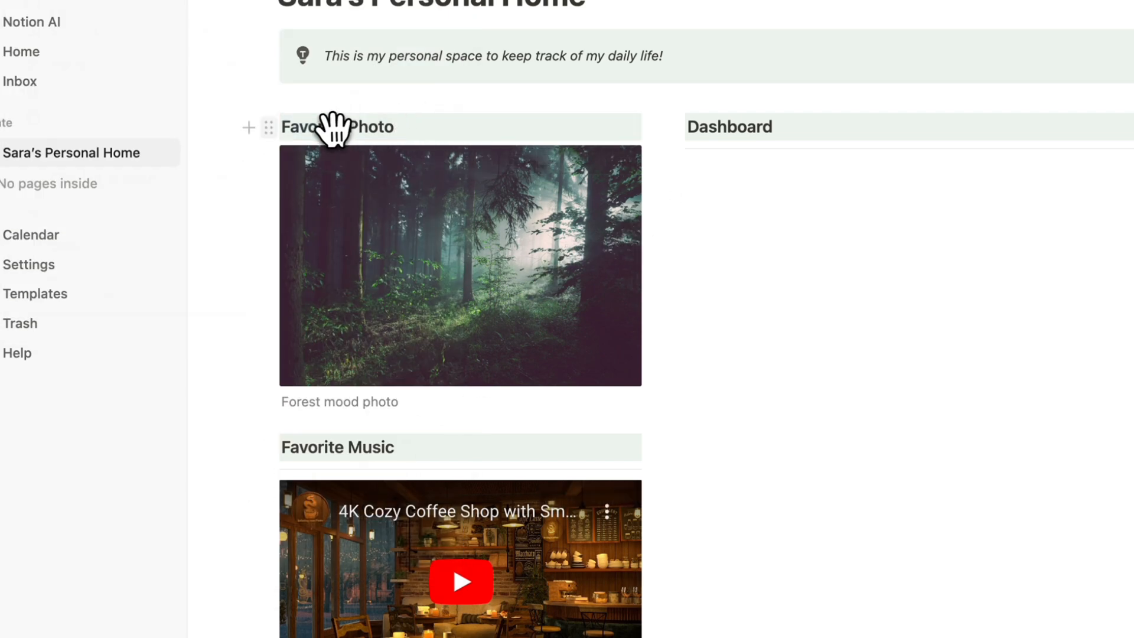
click(250, 130)
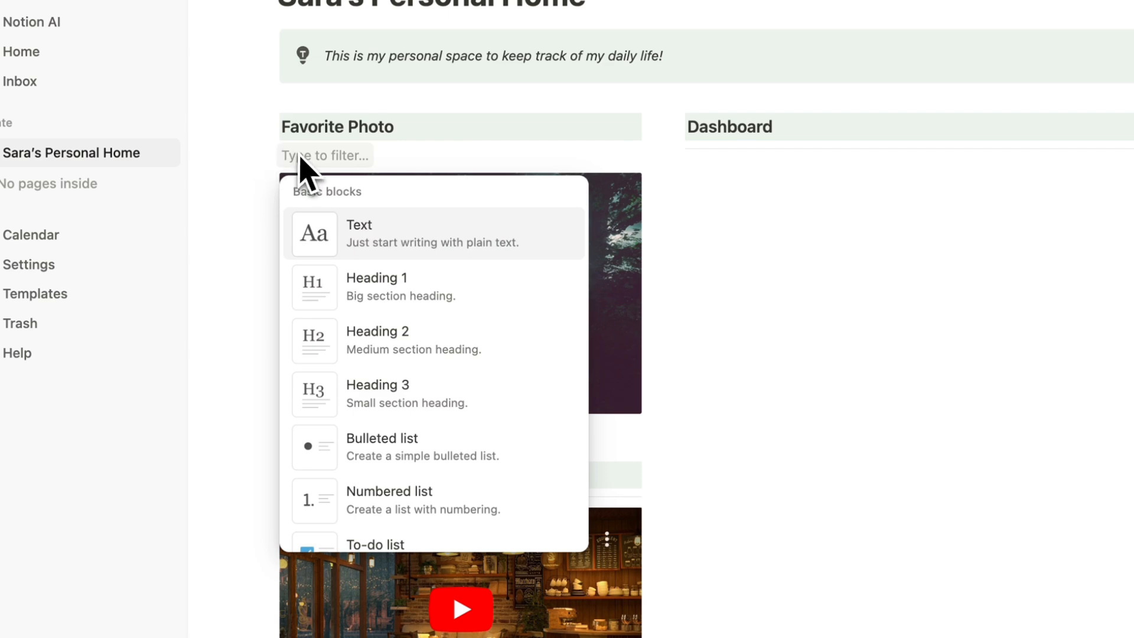
text(div)
key(Return)
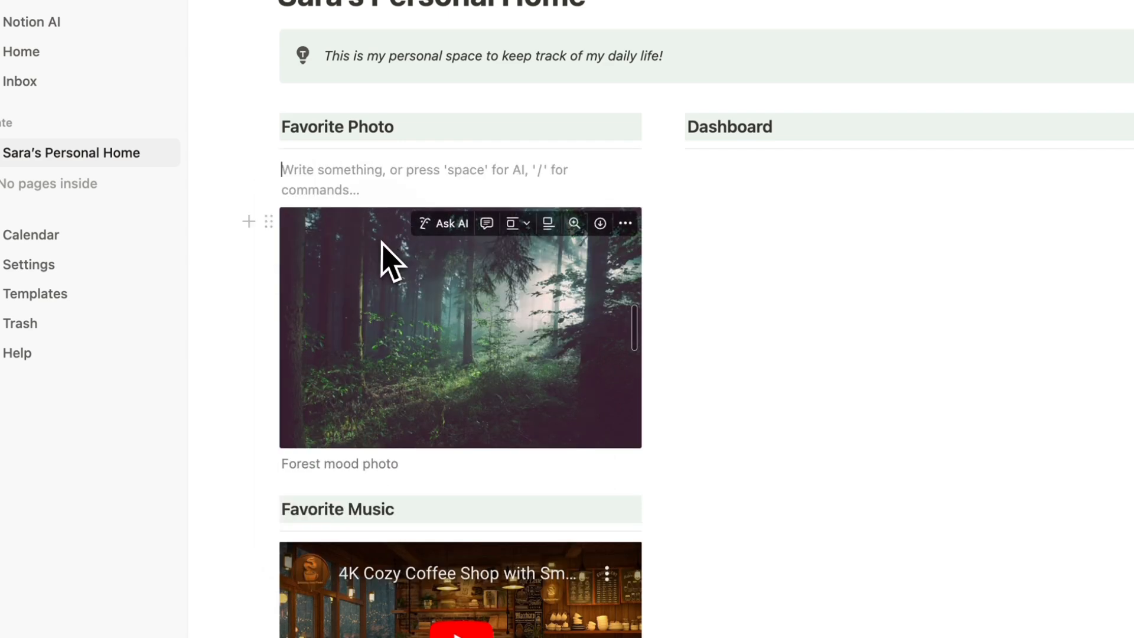
key(BackSpace)
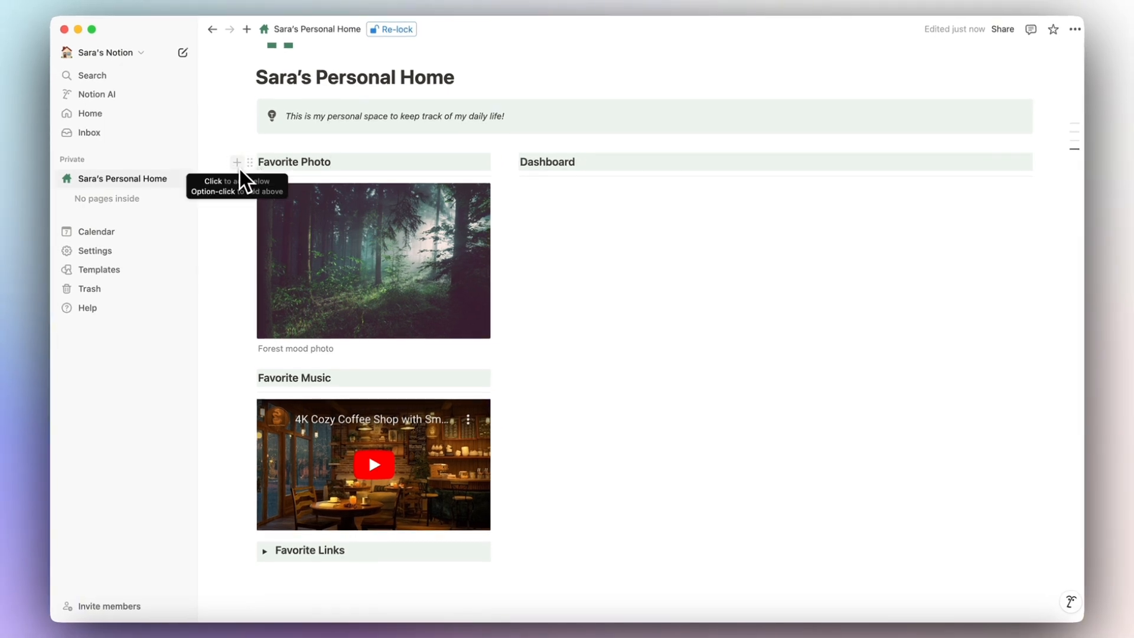
click(236, 164)
Create a green-background 'Favorite Quote' Heading 3 below the Favorite Links section.
key(Escape)
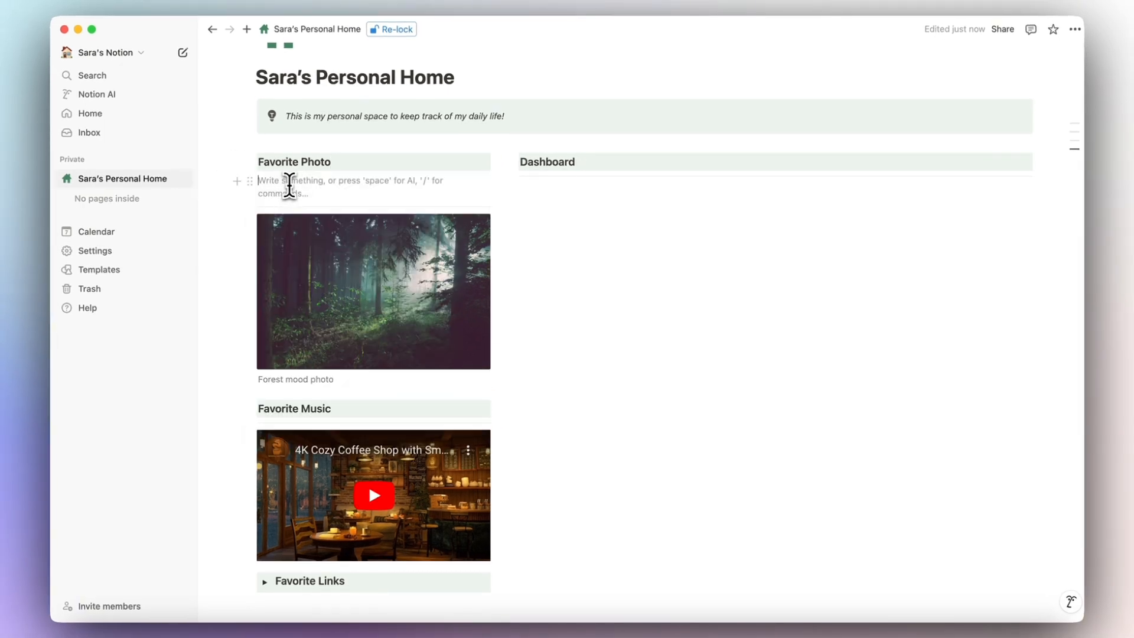
scroll(284, 355, down, 3)
click(298, 455)
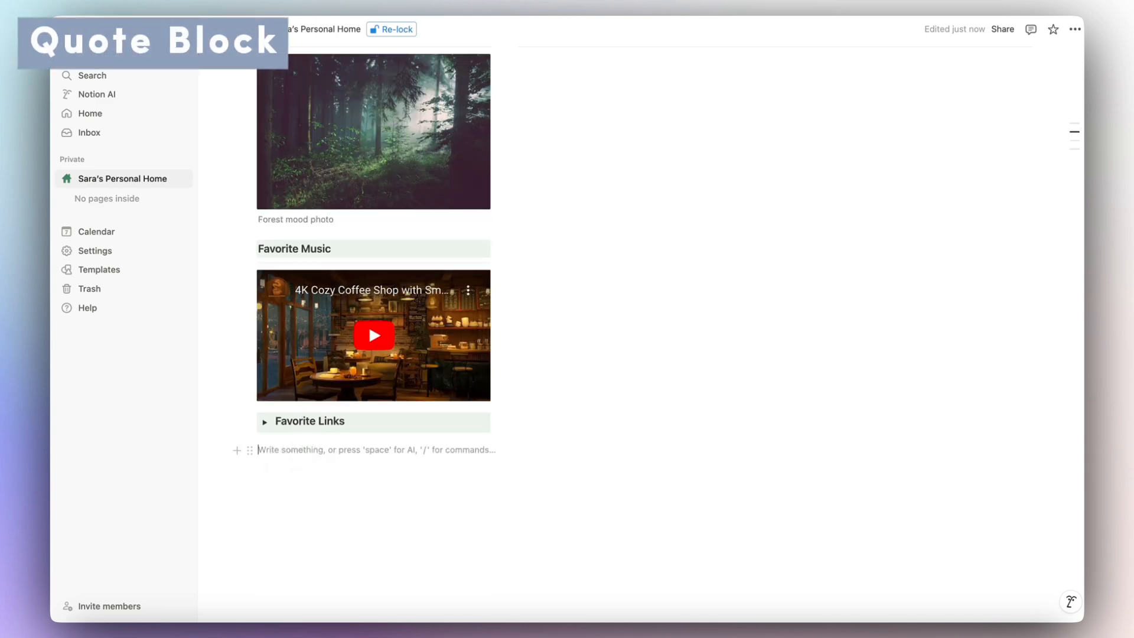
text(/heading)
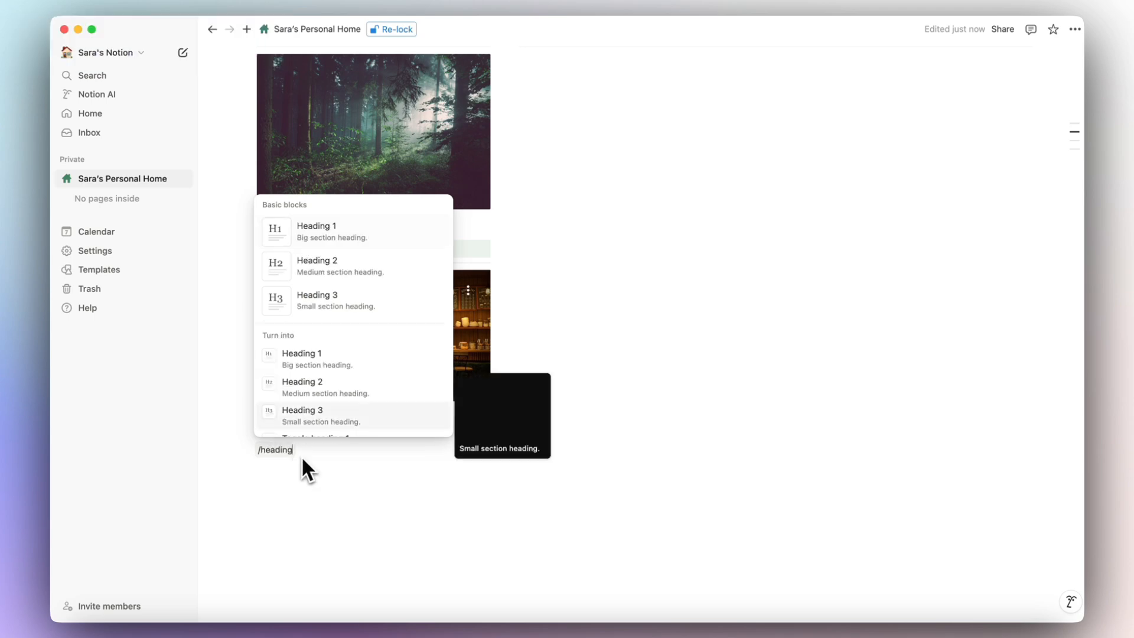
click(331, 300)
text(Favorite Quote)
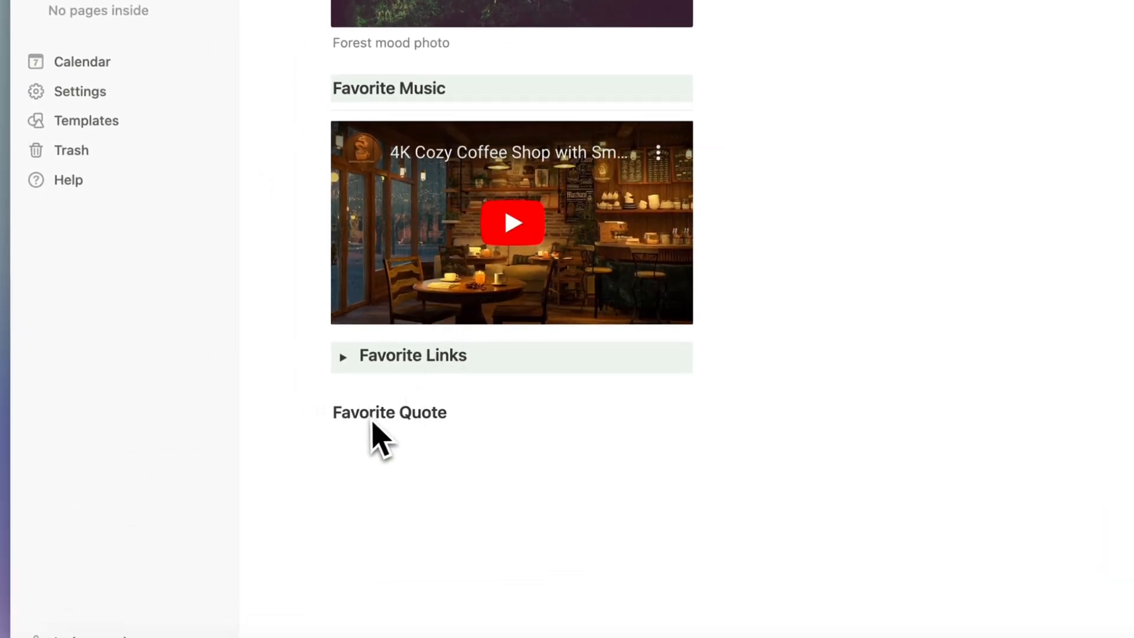
click(319, 412)
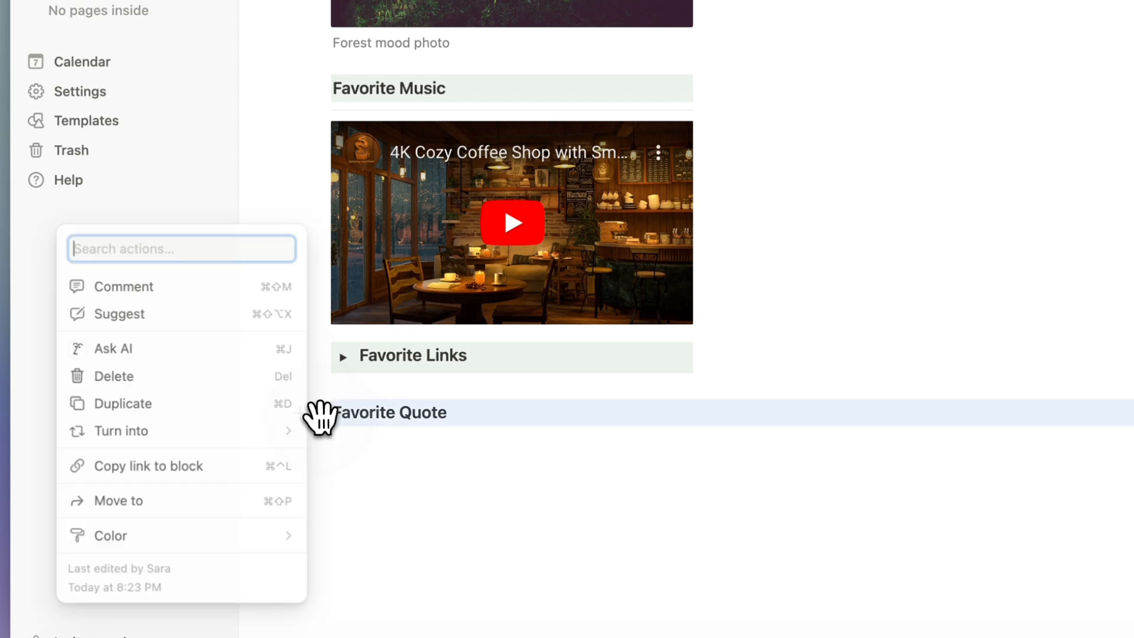
mouse_move(248, 536)
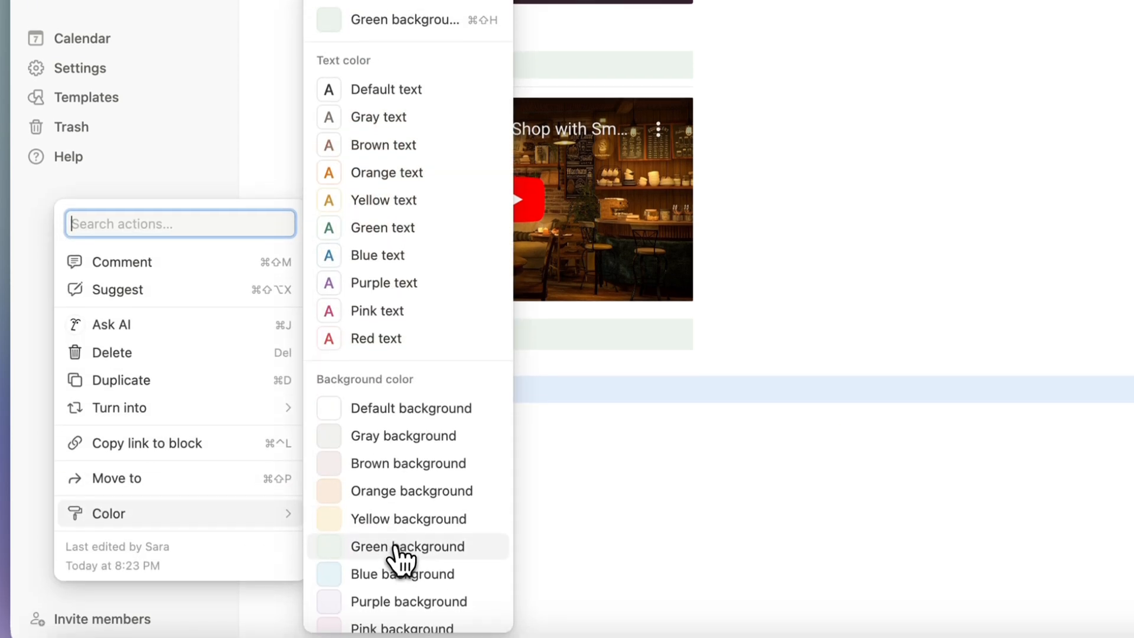
click(401, 569)
Insert a divider under the Favorite Quote heading with /divider.
click(359, 397)
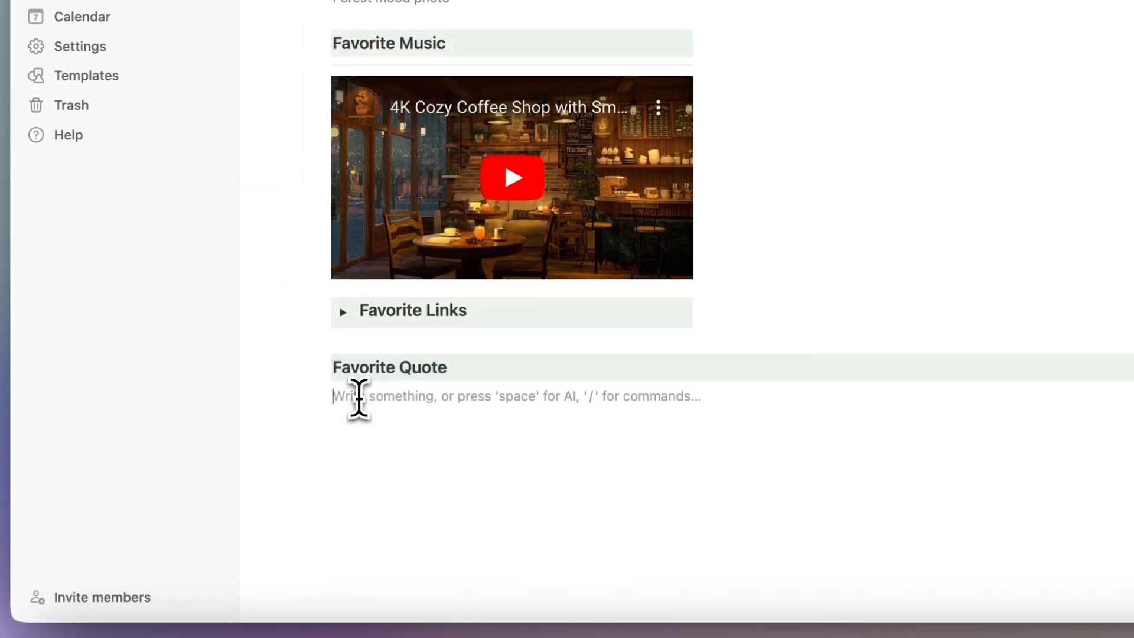
text(/divd)
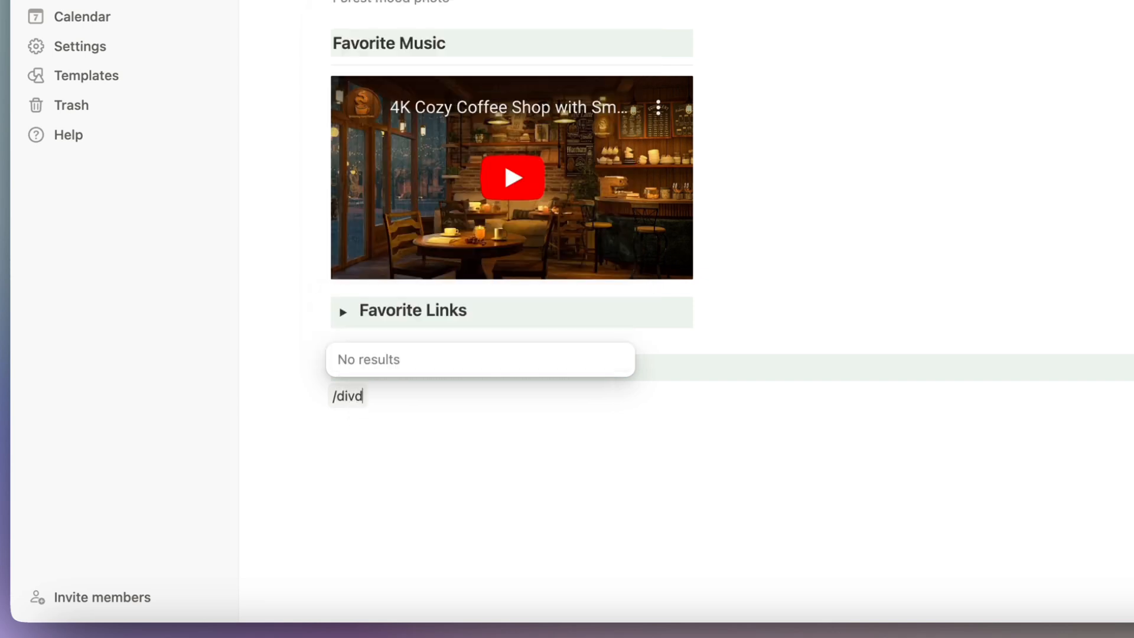
key(BackSpace)
key(Return)
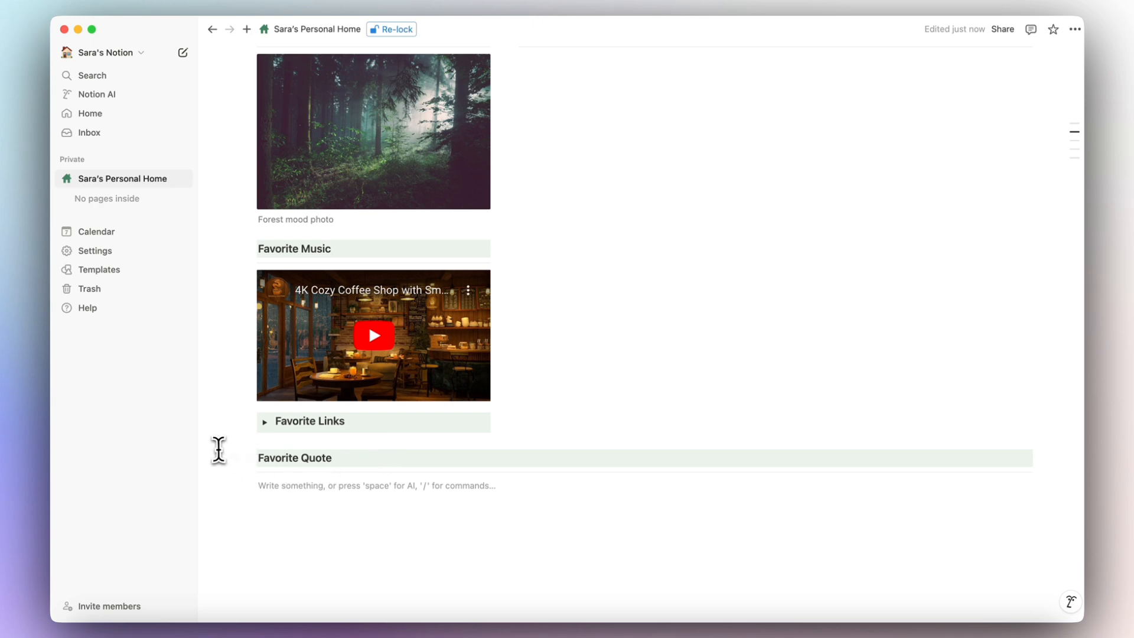
Move Favorite Quote and its divider to sit just below Favorite Links.
drag(213, 450, 332, 488)
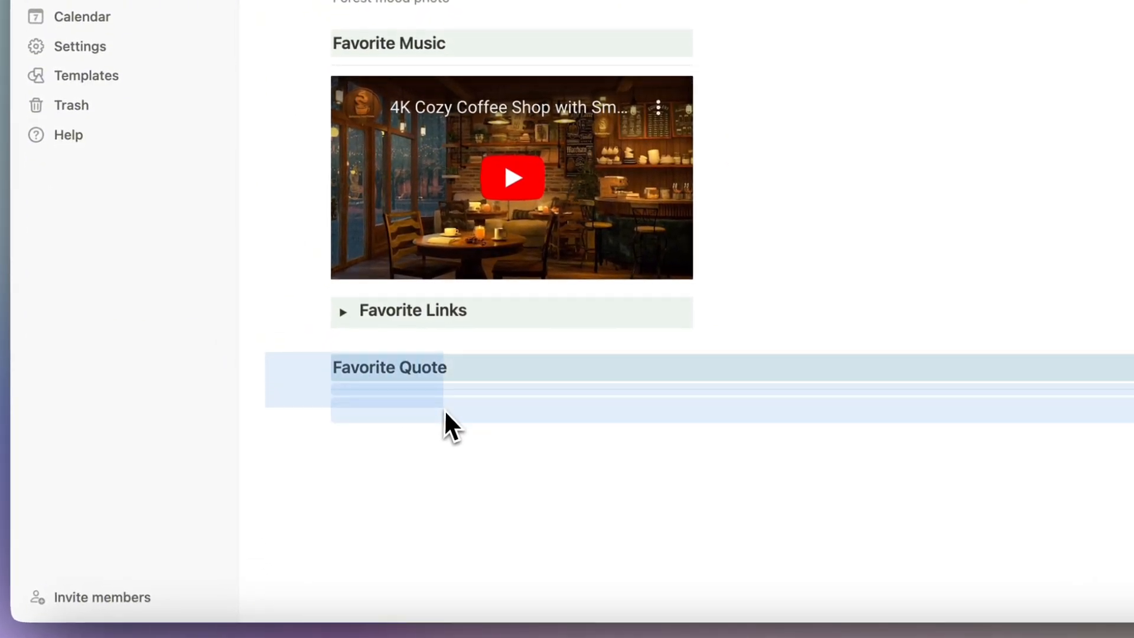
drag(444, 408, 439, 396)
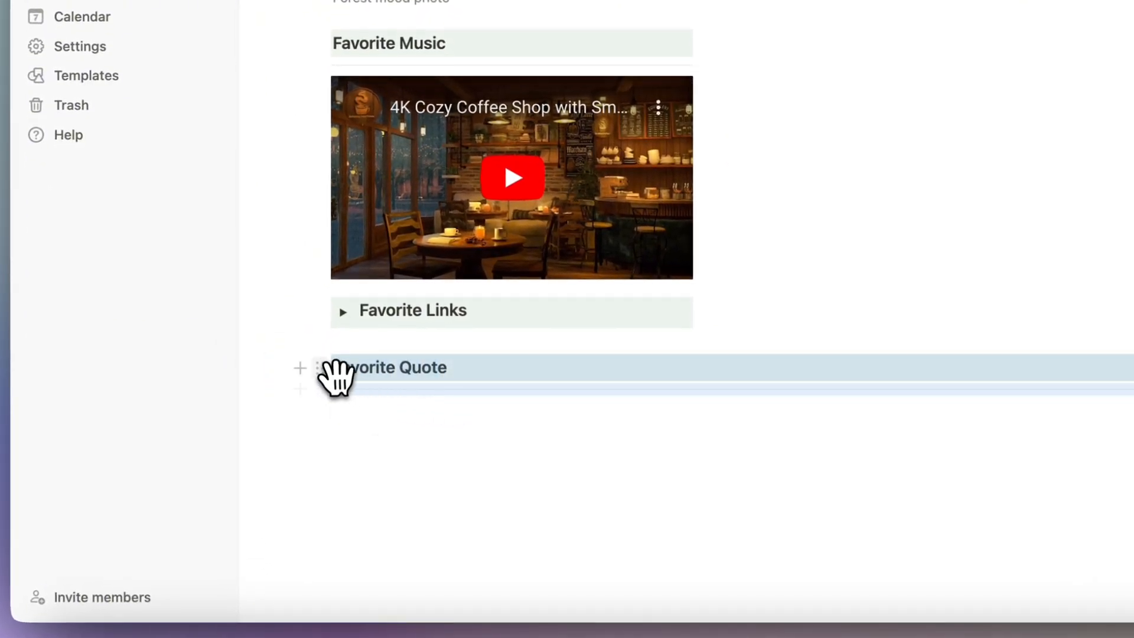
drag(319, 365, 372, 331)
click(377, 391)
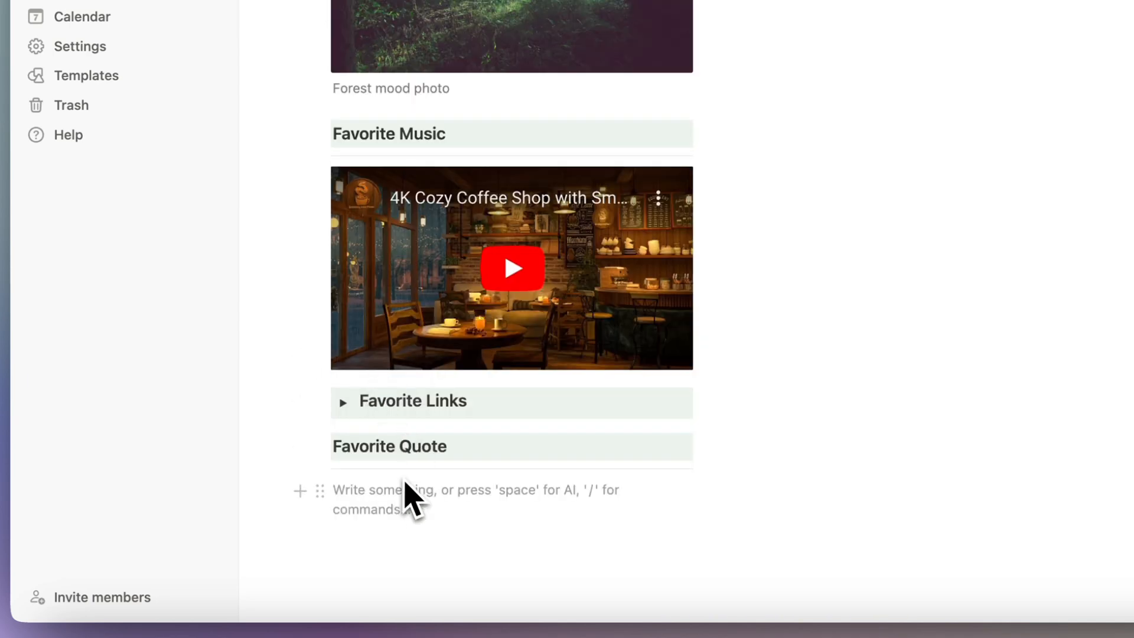
Add a divider under the Favorite Links heading, leaving the caret on Favorite Quote's empty line.
scroll(402, 489, down, 2)
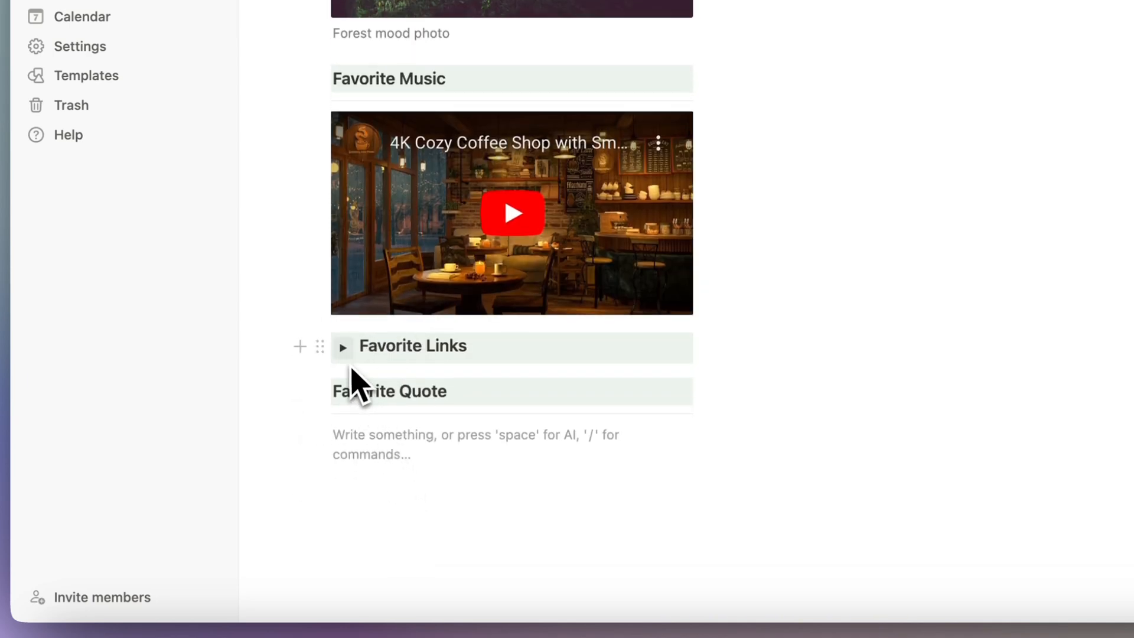
click(302, 345)
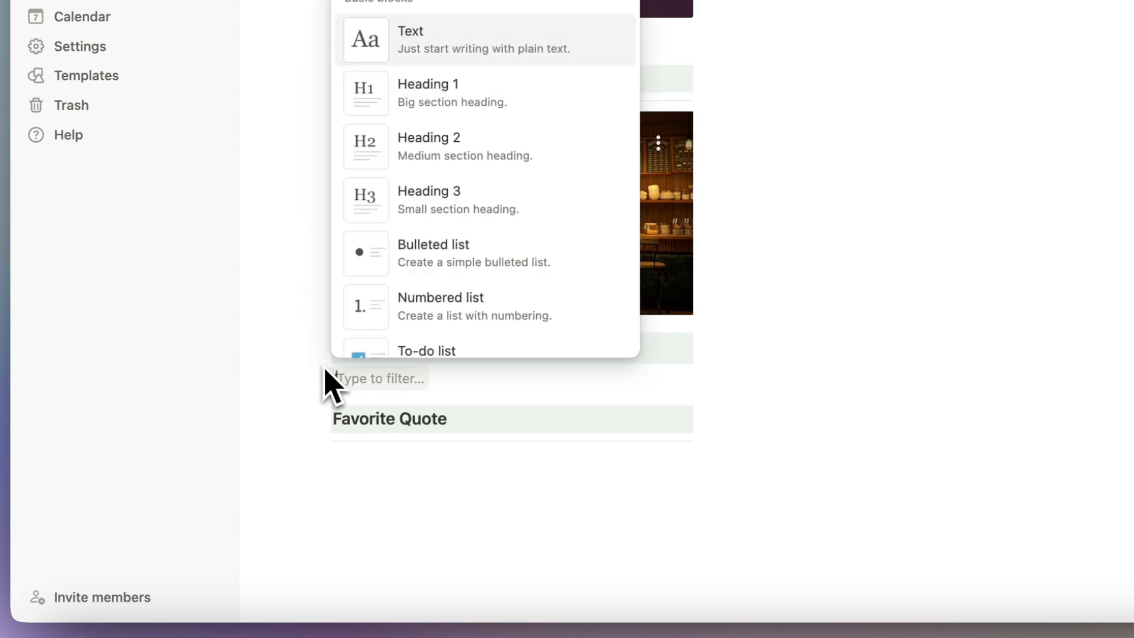
text(divi)
key(Return)
key(BackSpace)
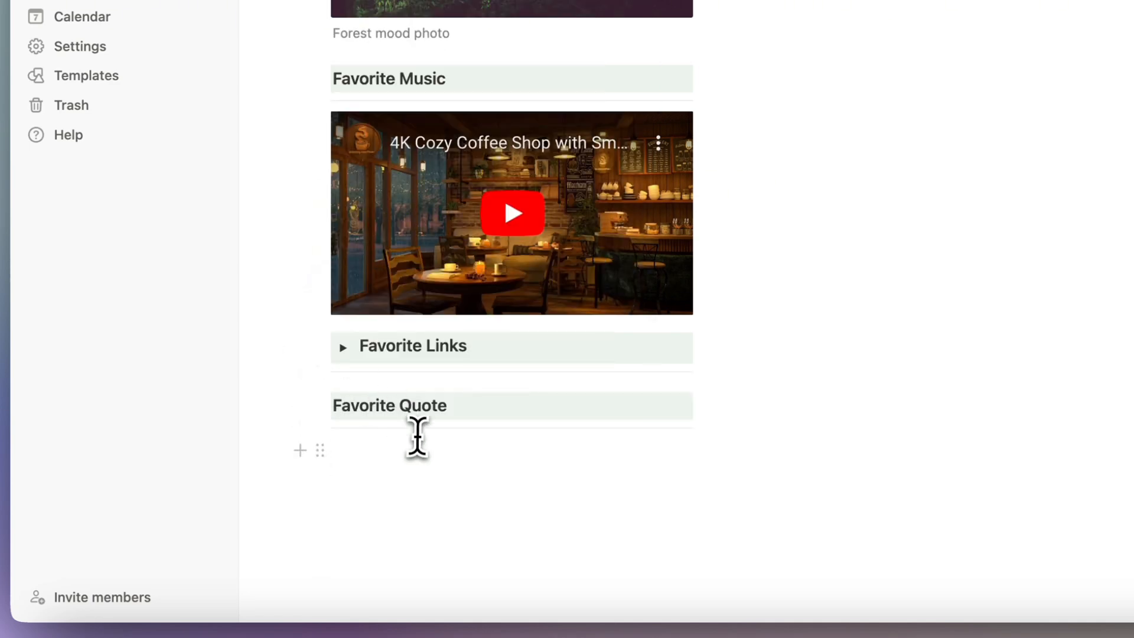
click(376, 448)
click(355, 397)
click(359, 450)
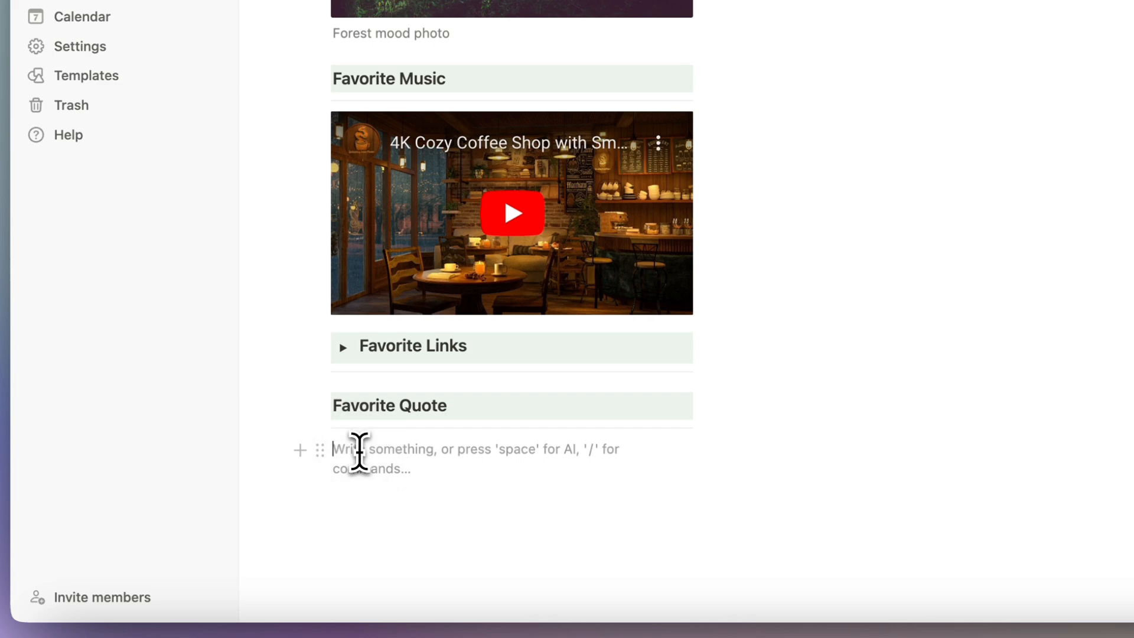
Add a quote block reading "My favorite quote" - quote author, with an empty line below.
text(/quote)
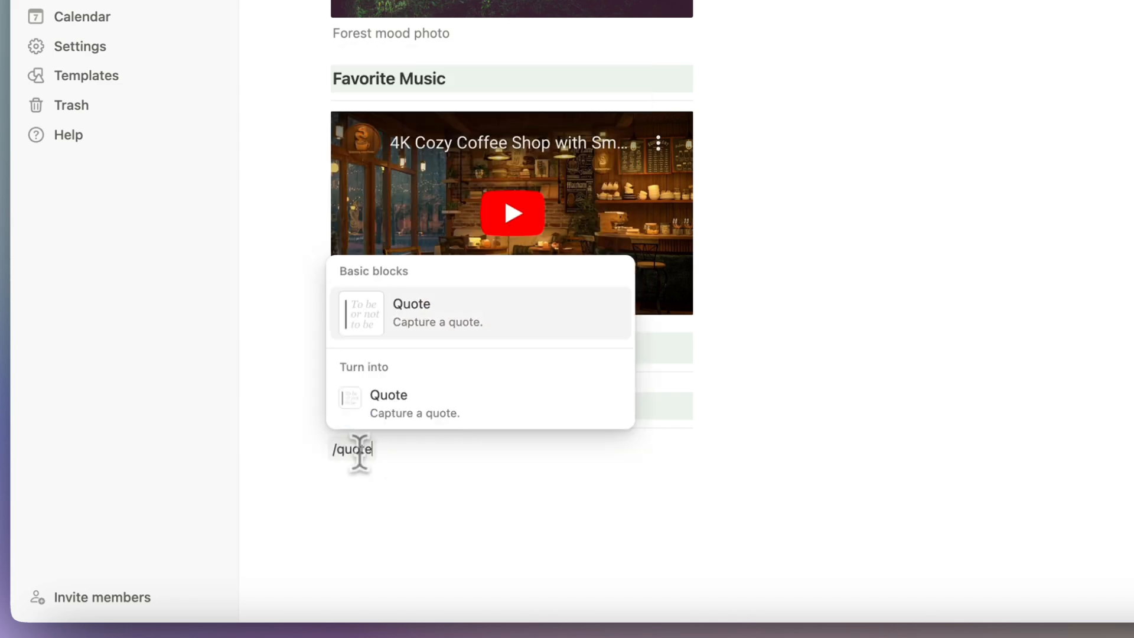
click(405, 389)
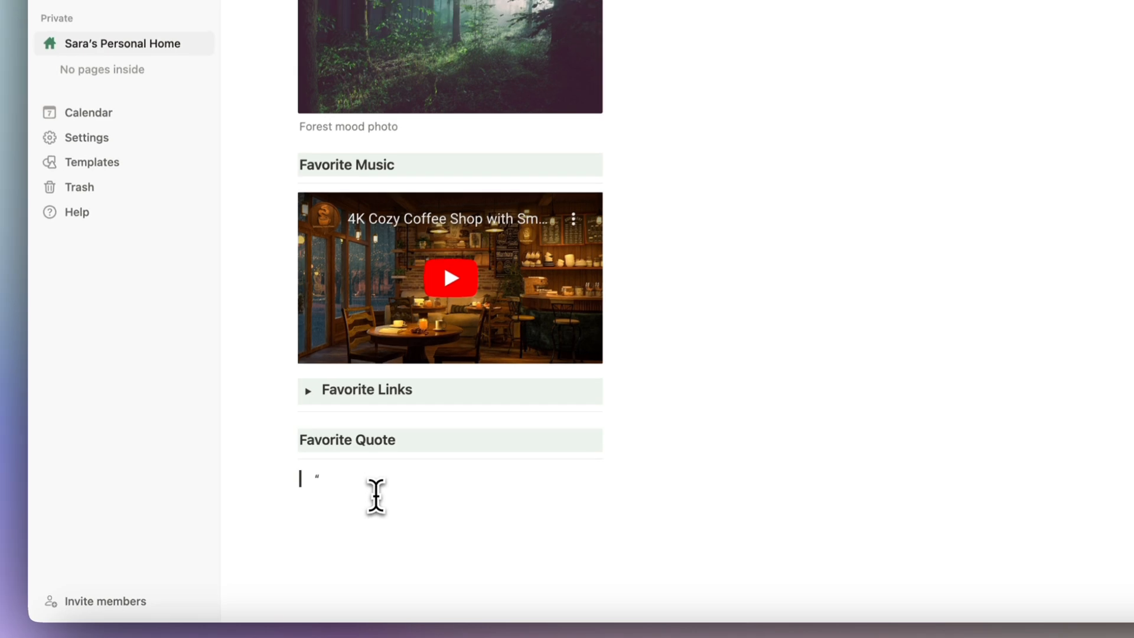
text(My favro)
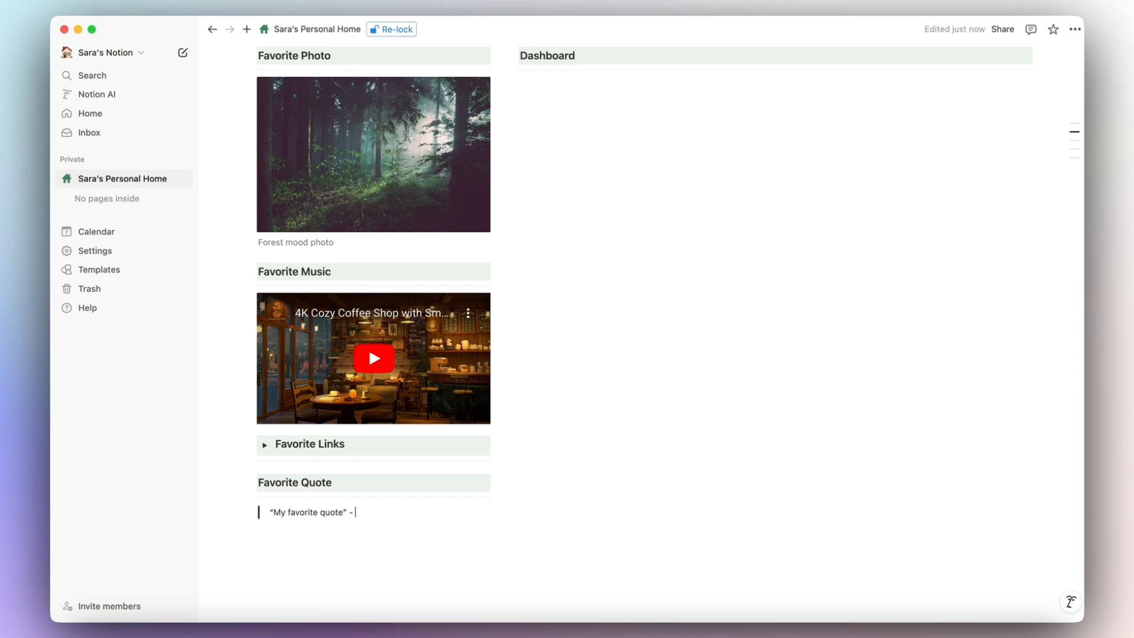
text(quote author)
click(296, 538)
scroll(296, 538, up, 2)
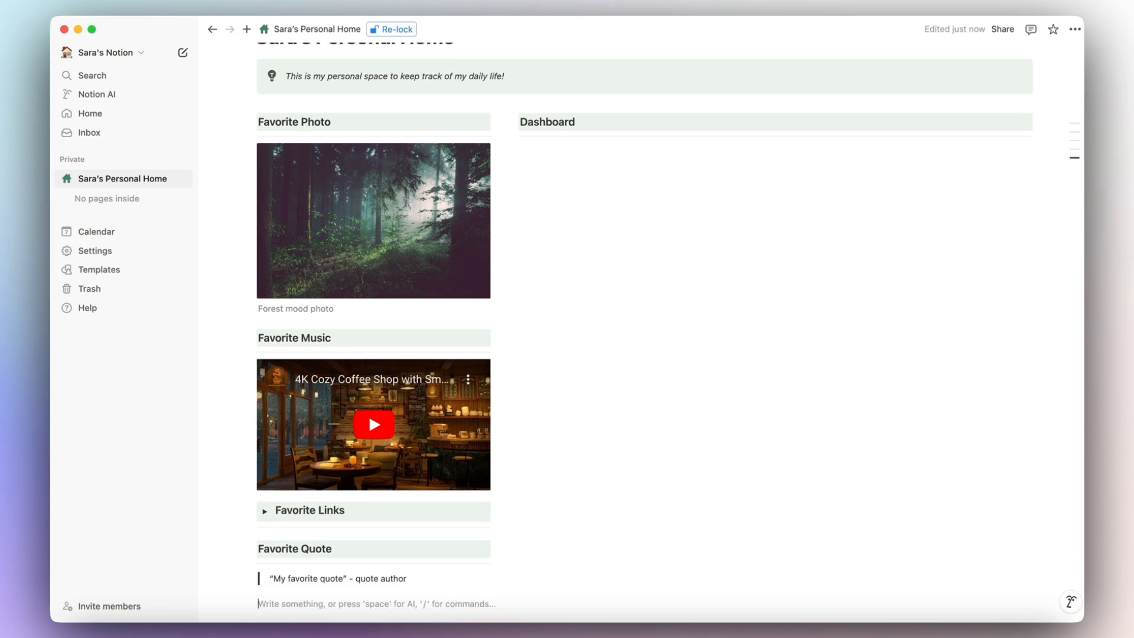
Add a to-do checkbox block and move it under the Dashboard heading.
text(/)
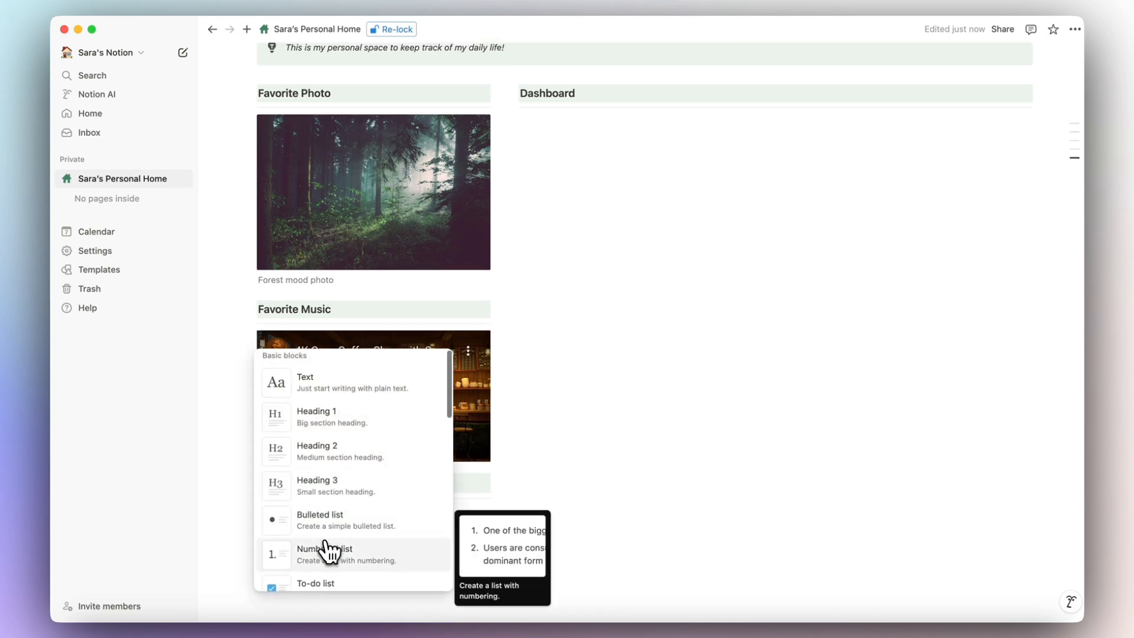
scroll(325, 547, down, 3)
scroll(328, 555, down, 3)
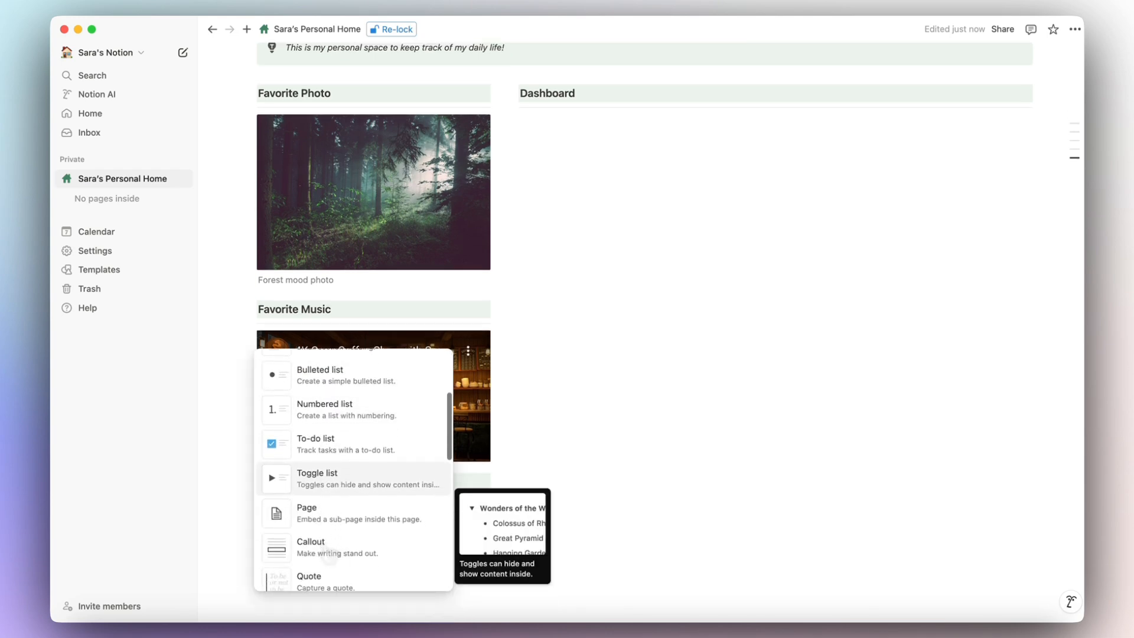
scroll(328, 556, up, 5)
scroll(328, 552, down, 3)
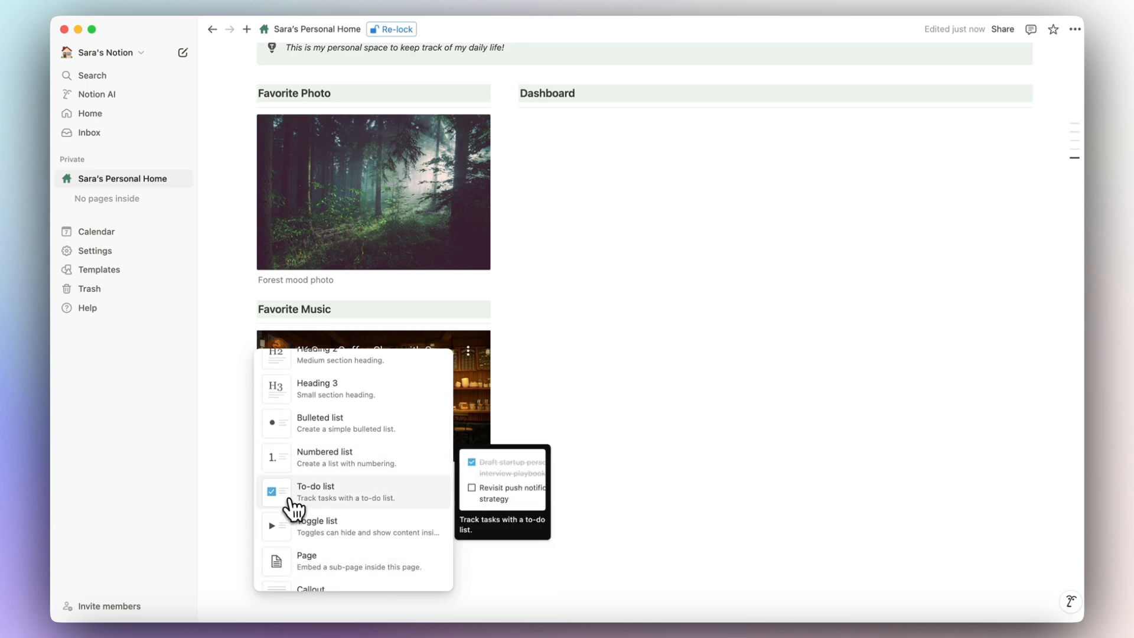
scroll(328, 423, down, 2)
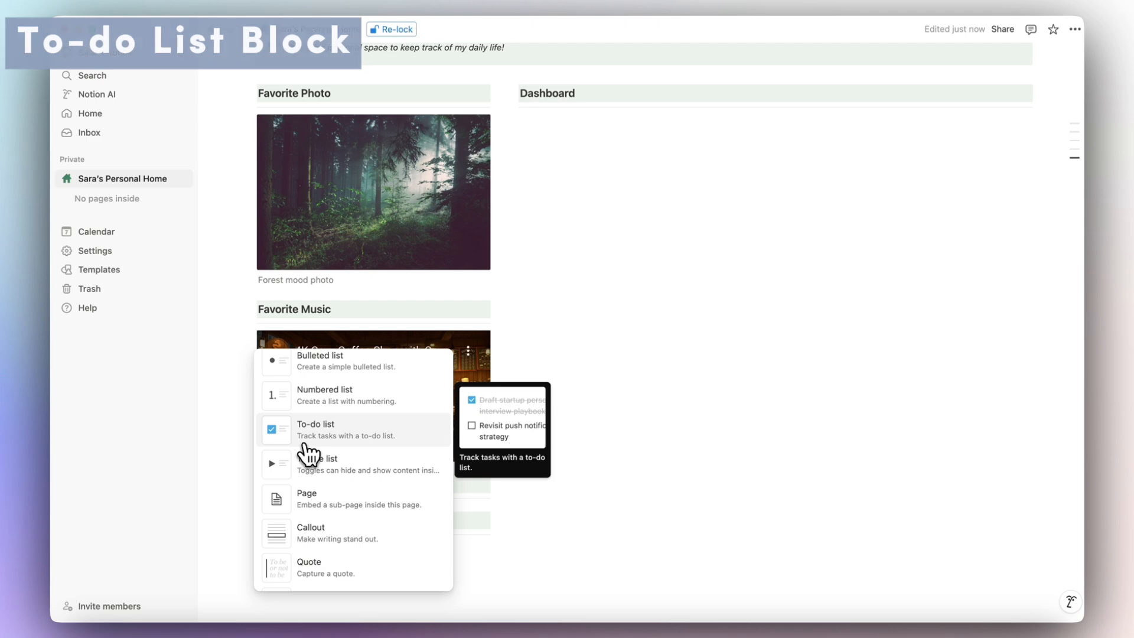
click(312, 434)
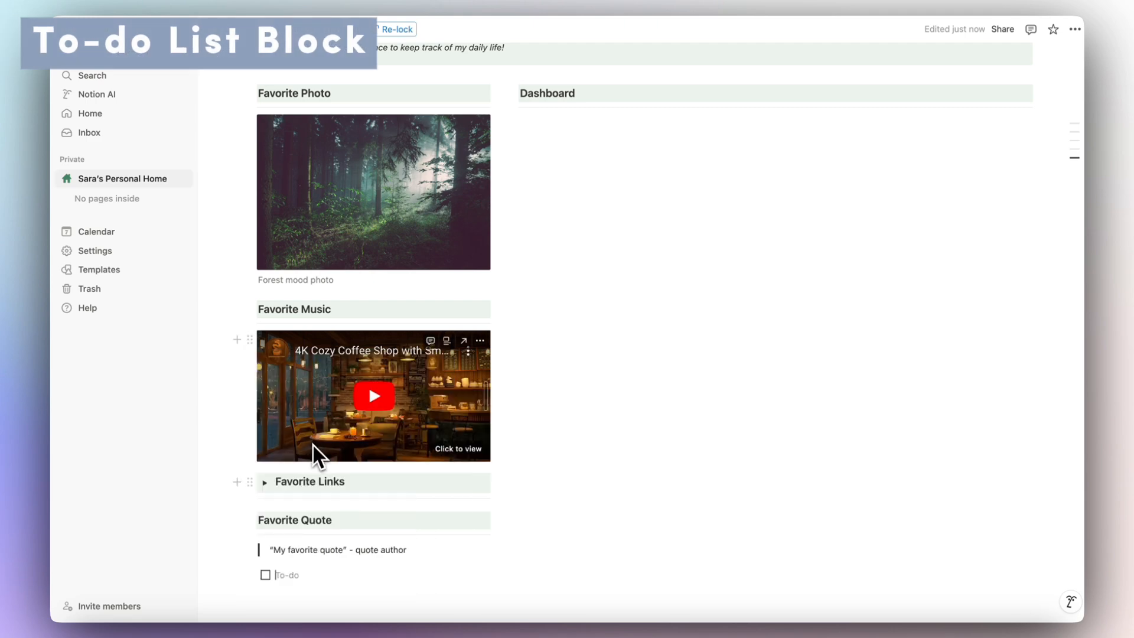
scroll(291, 590, down, 1)
drag(250, 553, 557, 373)
Title the to-do 'Quick Tasks' with a green-background Heading 3 above it.
click(538, 371)
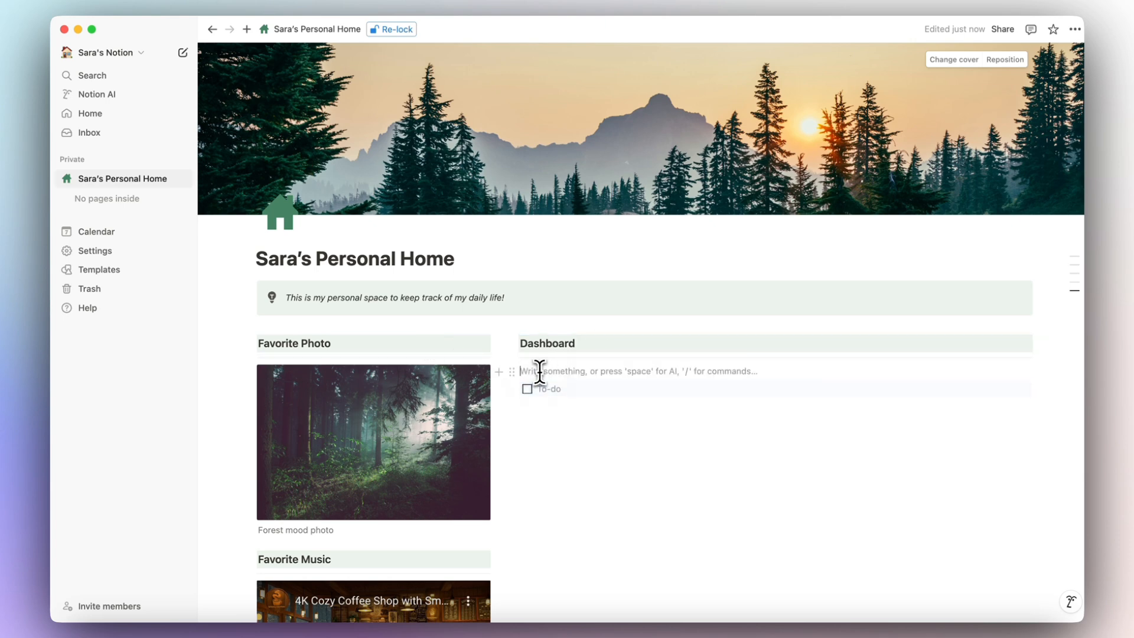
text(Quick Tasks)
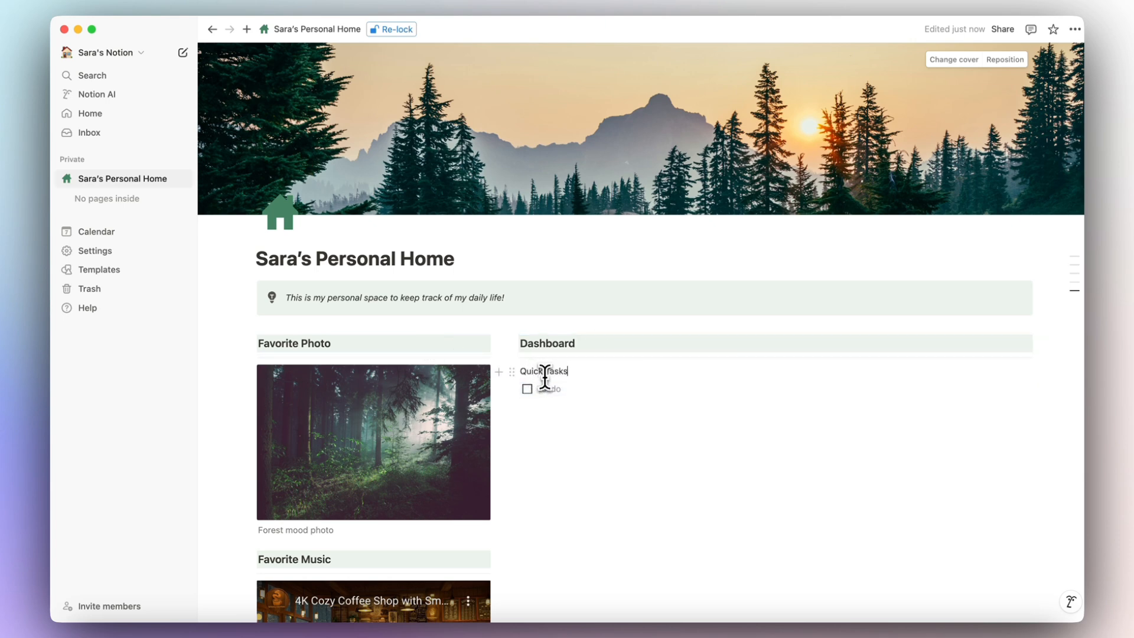
click(511, 371)
mouse_move(449, 384)
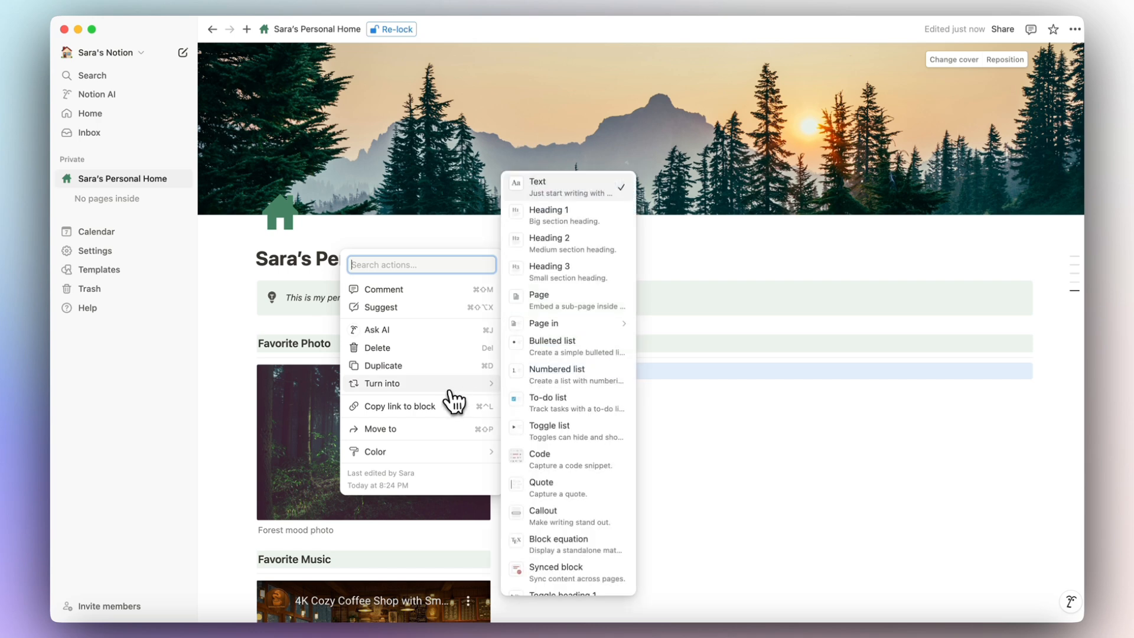
click(550, 271)
click(510, 381)
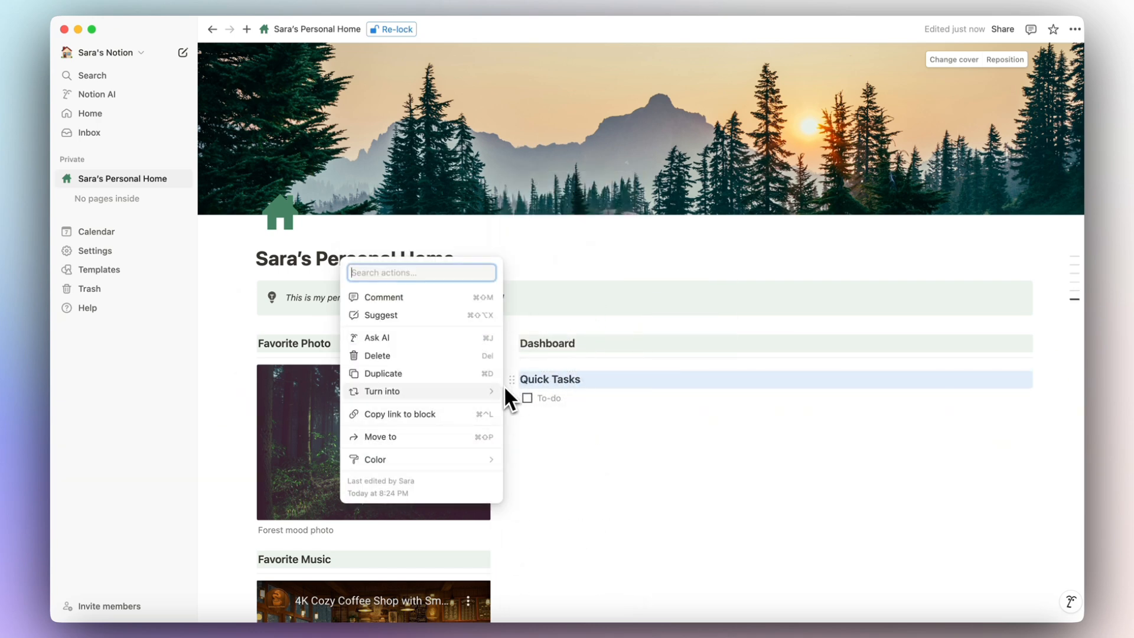
mouse_move(462, 462)
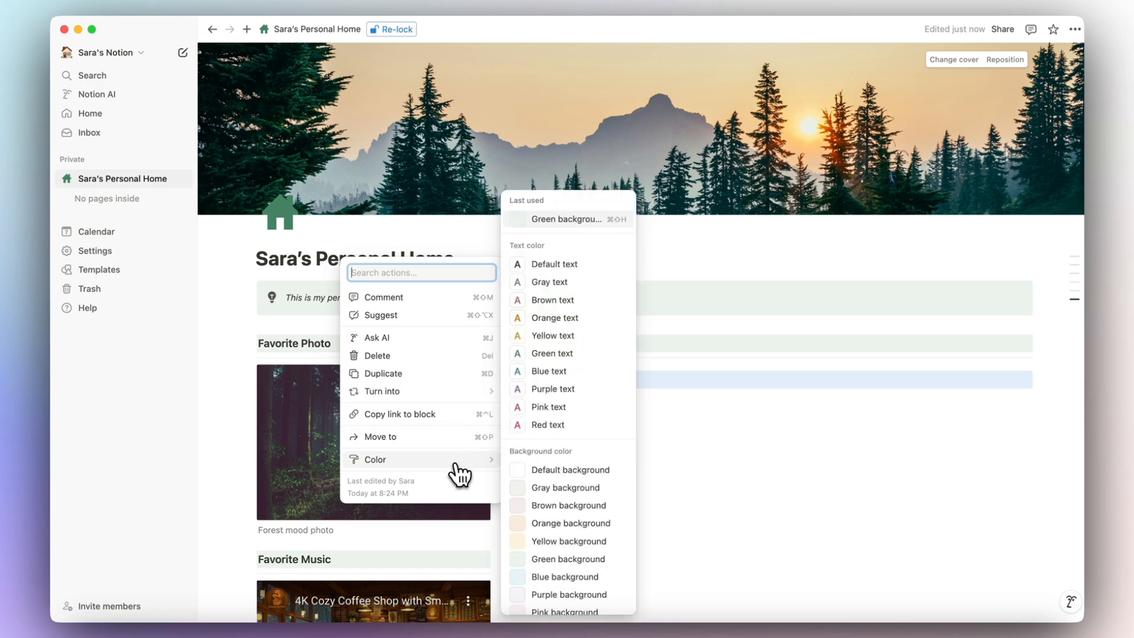
scroll(552, 514, down, 1)
click(572, 534)
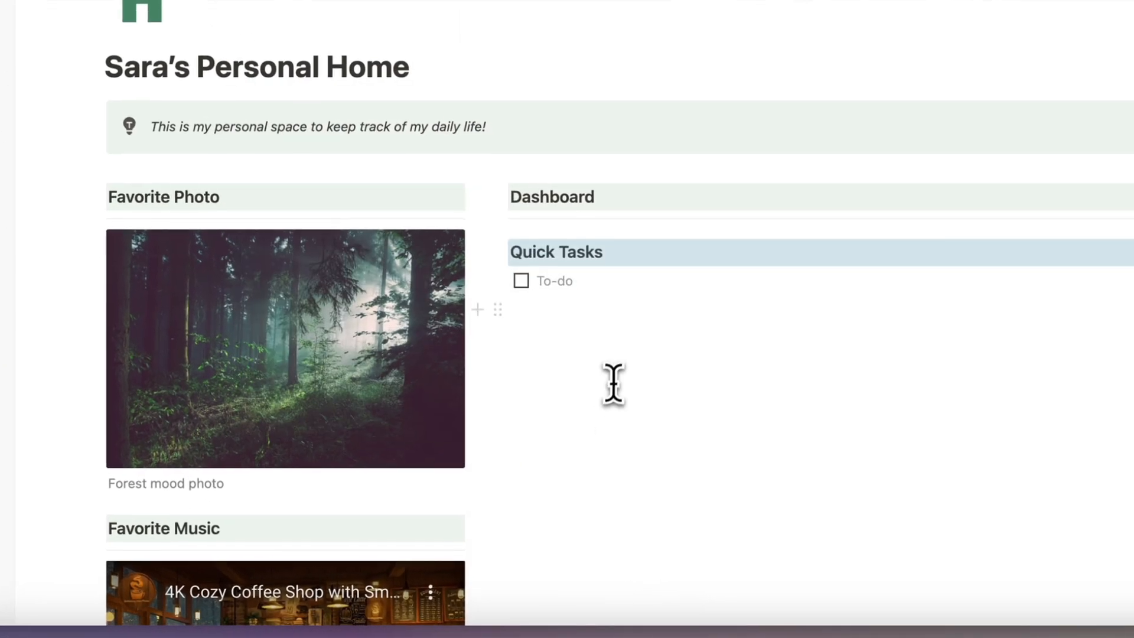
click(606, 310)
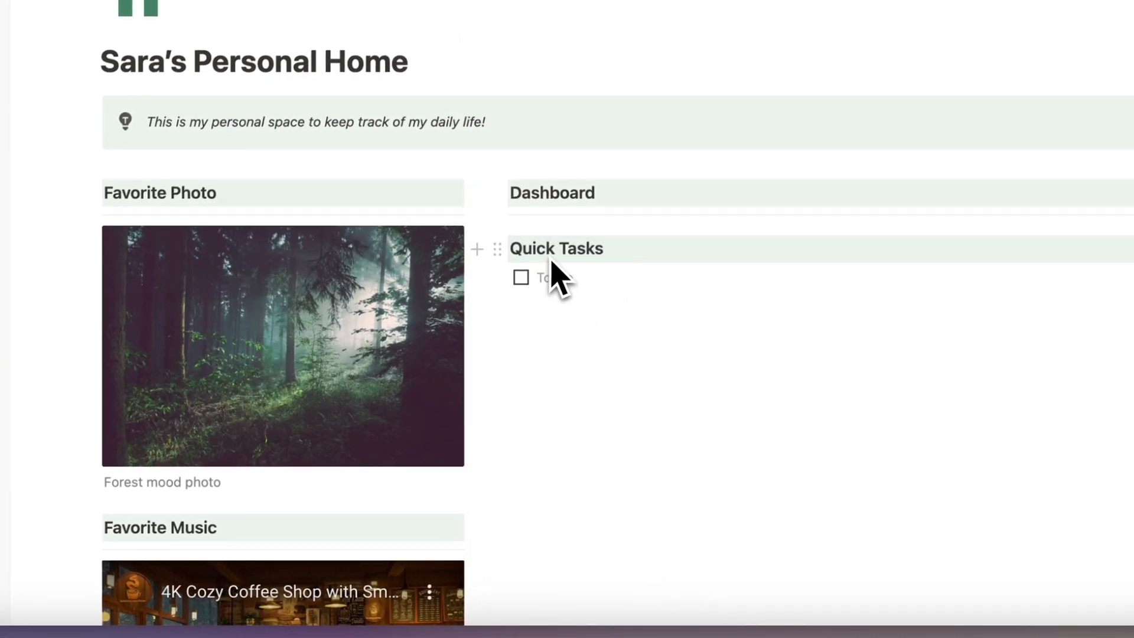
Insert a divider directly under the Quick Tasks heading.
click(477, 250)
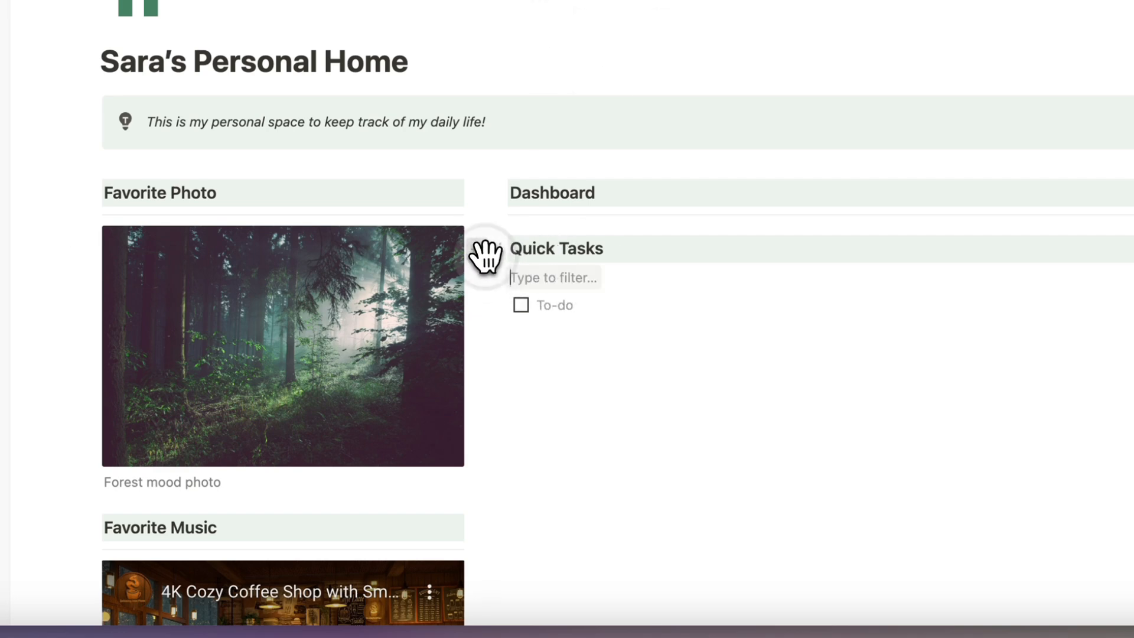
click(547, 275)
text(/divider)
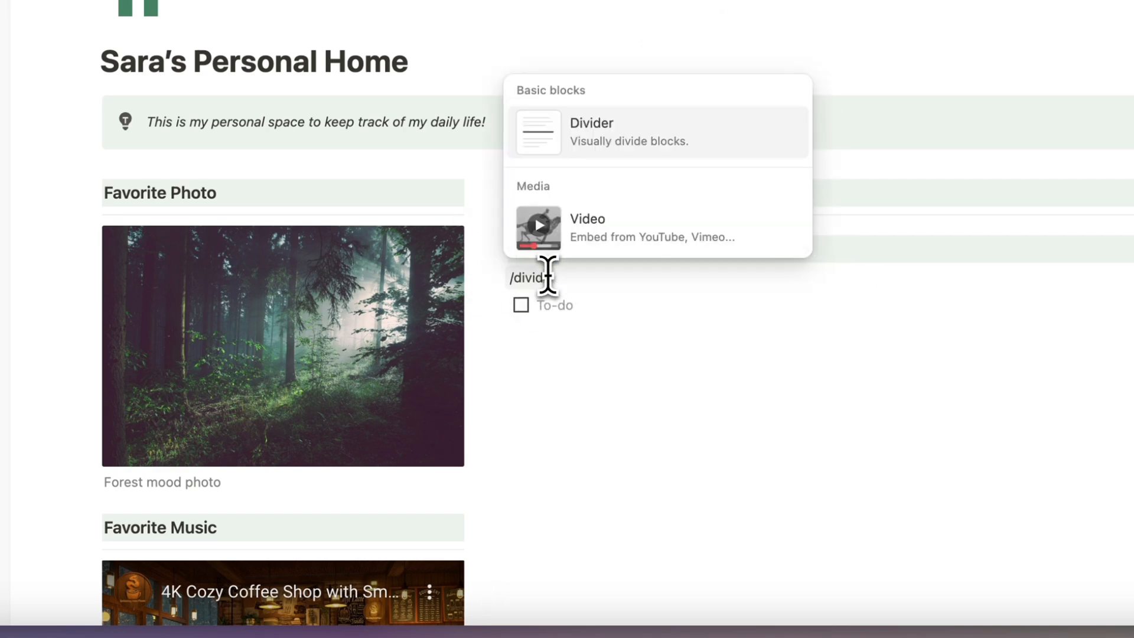
key(Return)
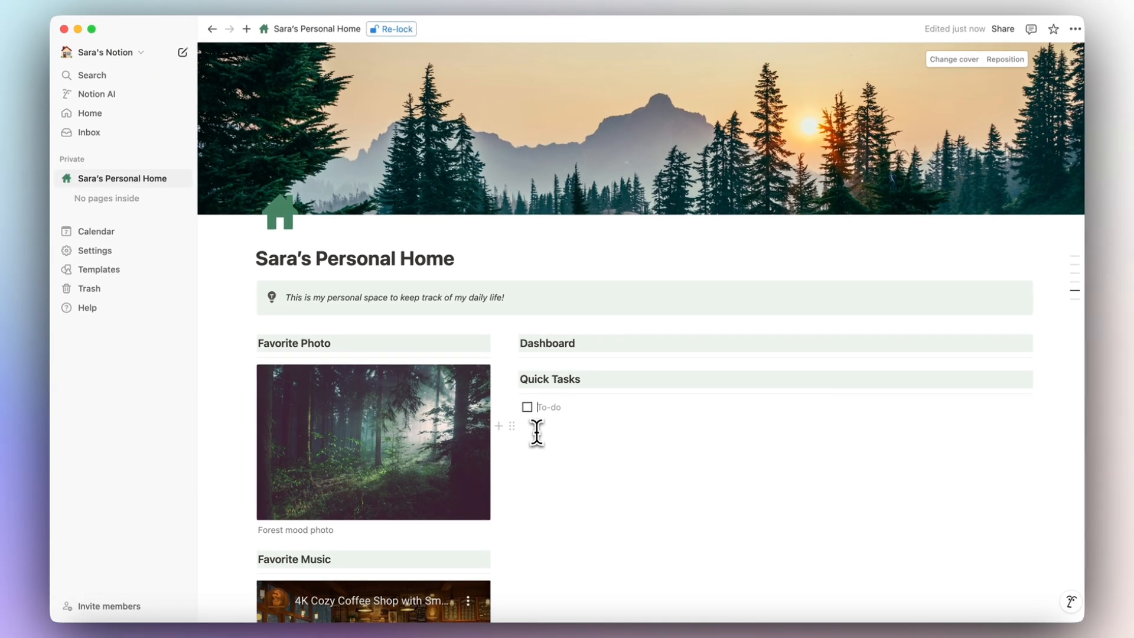
Duplicate the to-do item to make four empty checkboxes, with a blank line after.
click(547, 412)
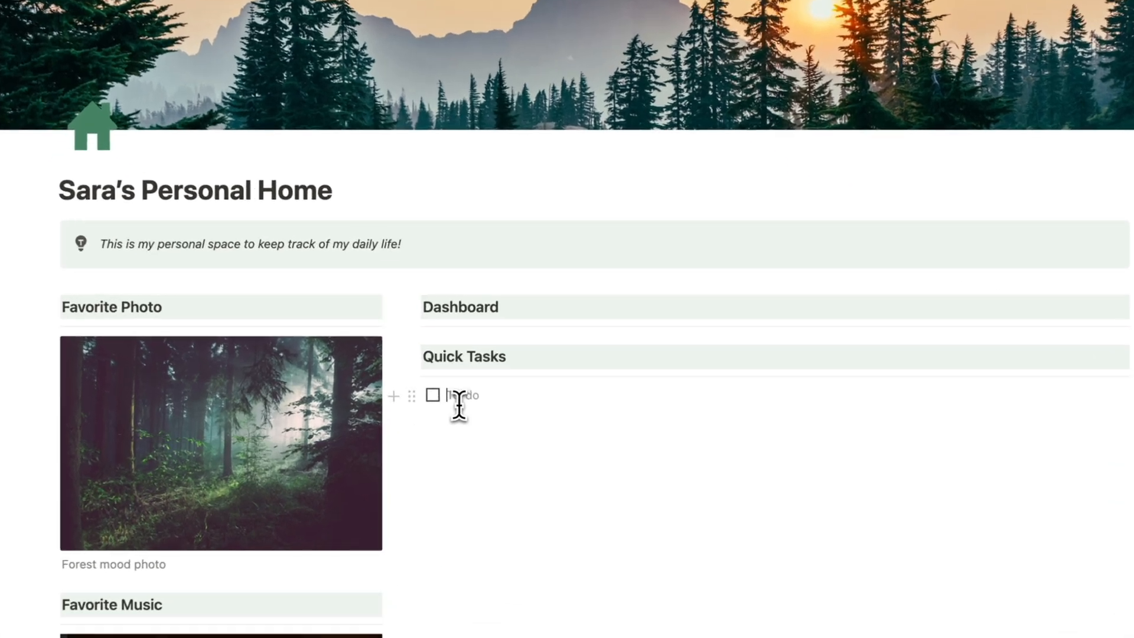
key(super+d)
key(super+d)
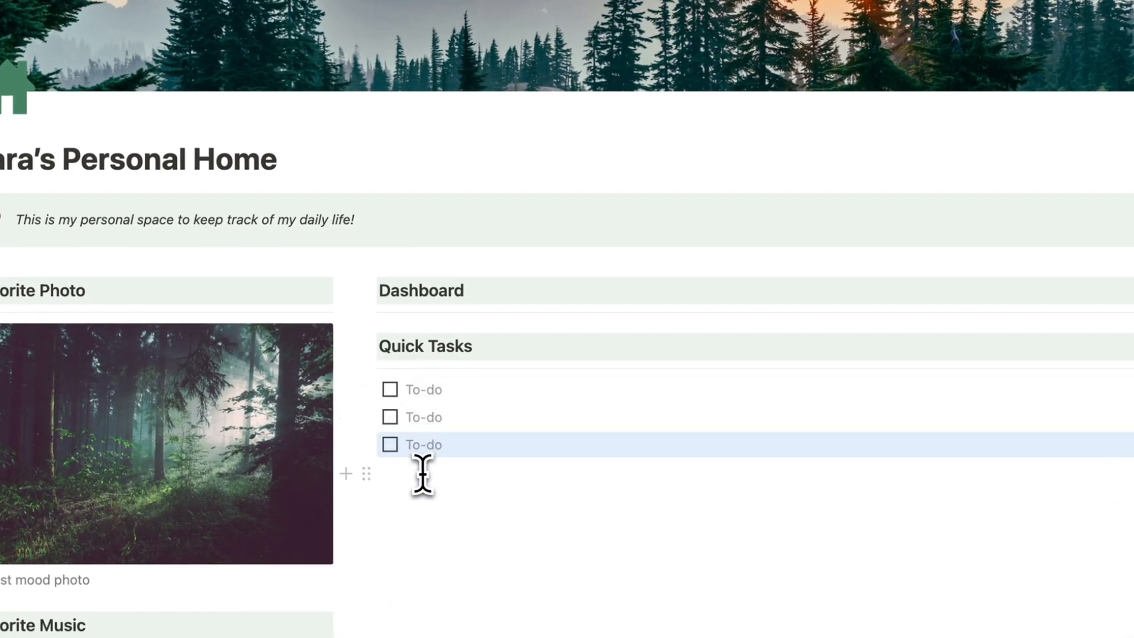
key(super+d)
click(426, 503)
scroll(427, 511, down, 3)
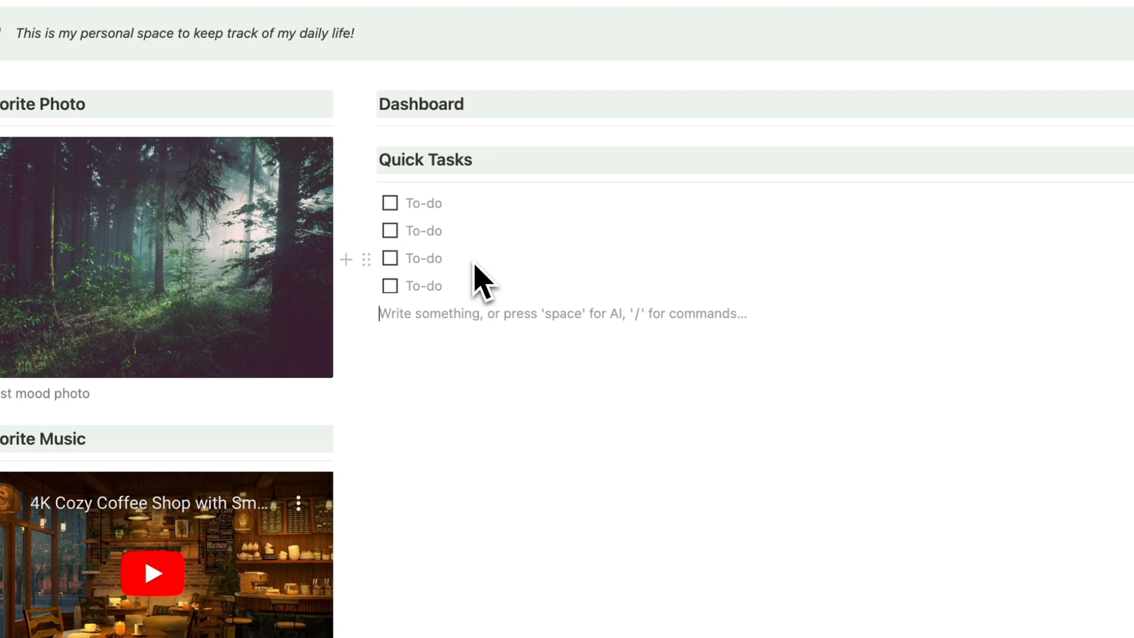
Move the Quick Tasks heading and to-dos above Favorite Photo and delete the leftover empty line.
drag(1093, 372, 383, 217)
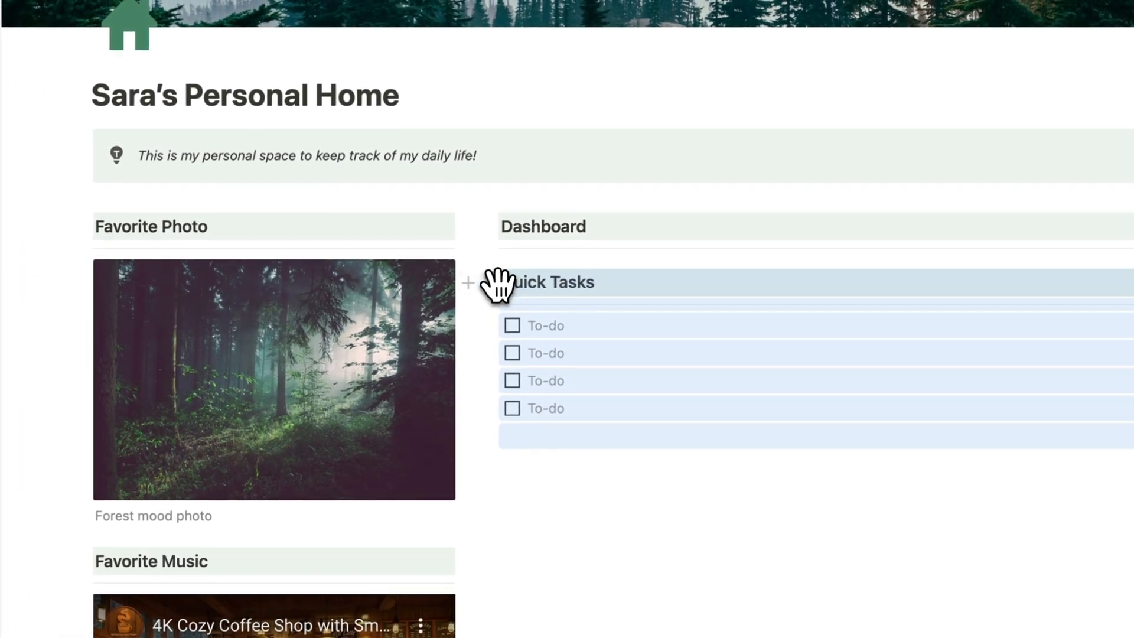
drag(498, 285, 196, 206)
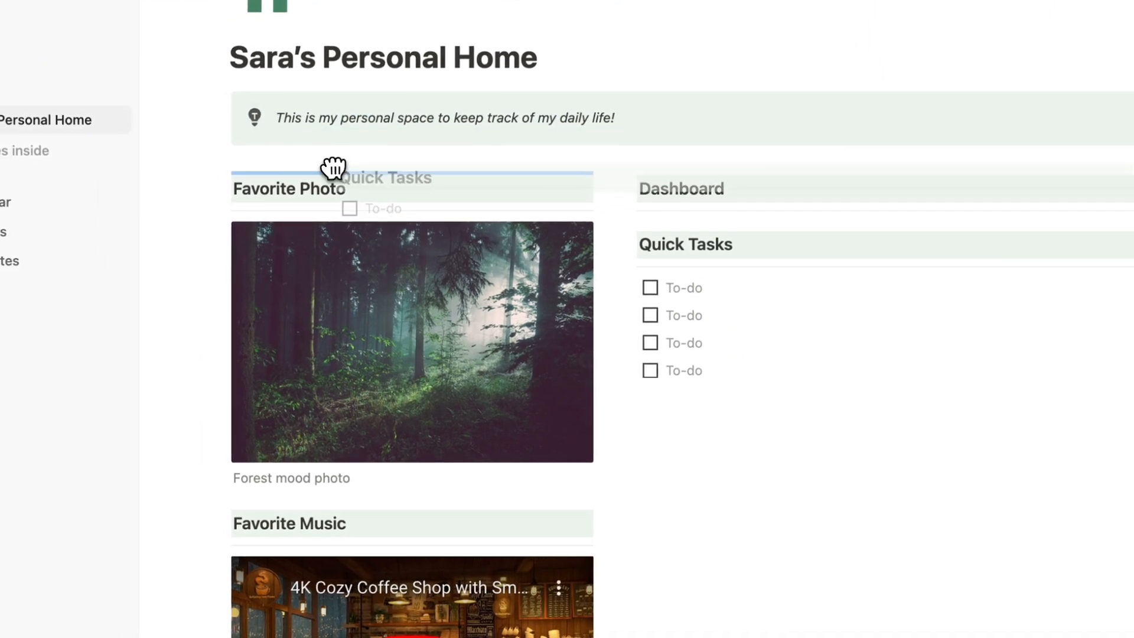
drag(334, 168, 331, 167)
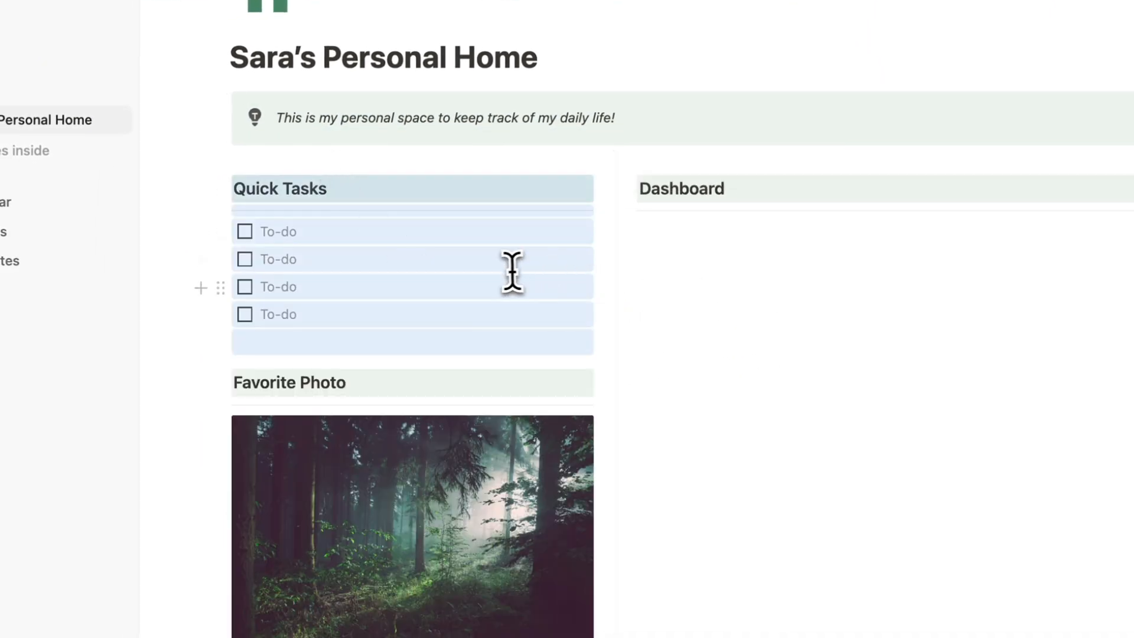
click(311, 338)
key(BackSpace)
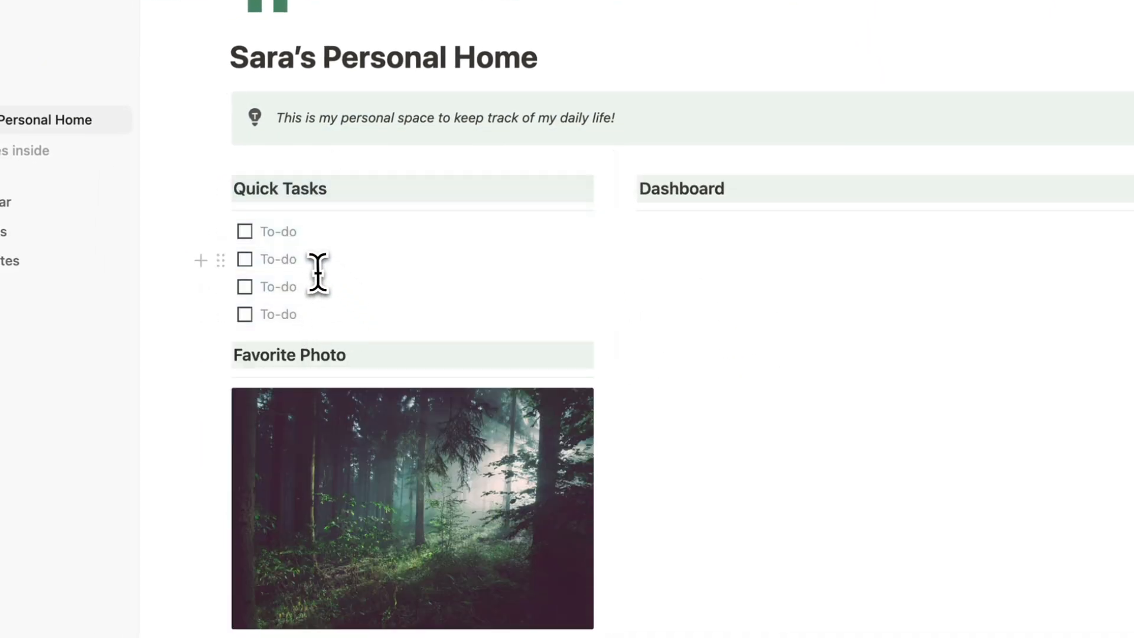
Check the Favorite Links toggle, then start a new block under the Dashboard heading.
scroll(318, 272, down, 7)
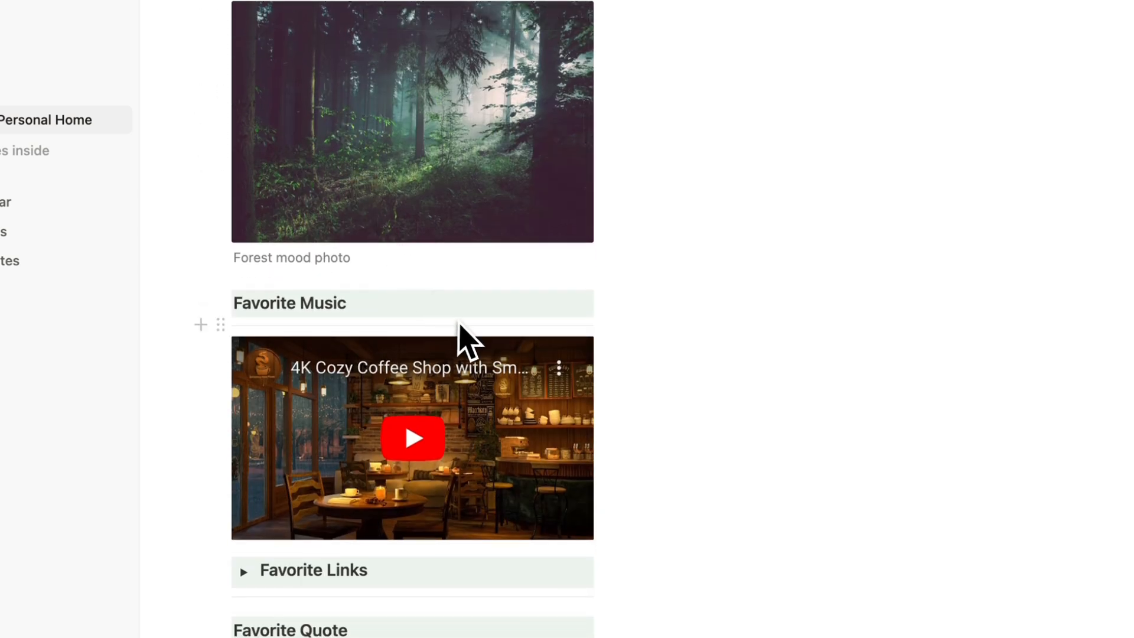
scroll(461, 334, down, 2)
click(244, 449)
click(244, 449)
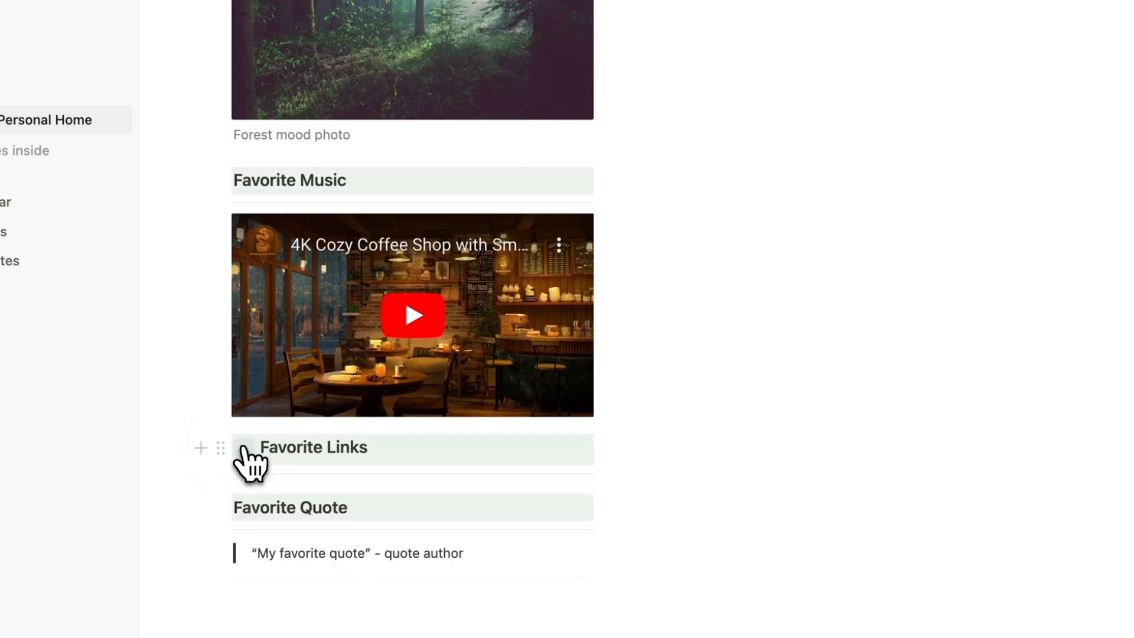
scroll(242, 461, down, 2)
scroll(246, 435, up, 12)
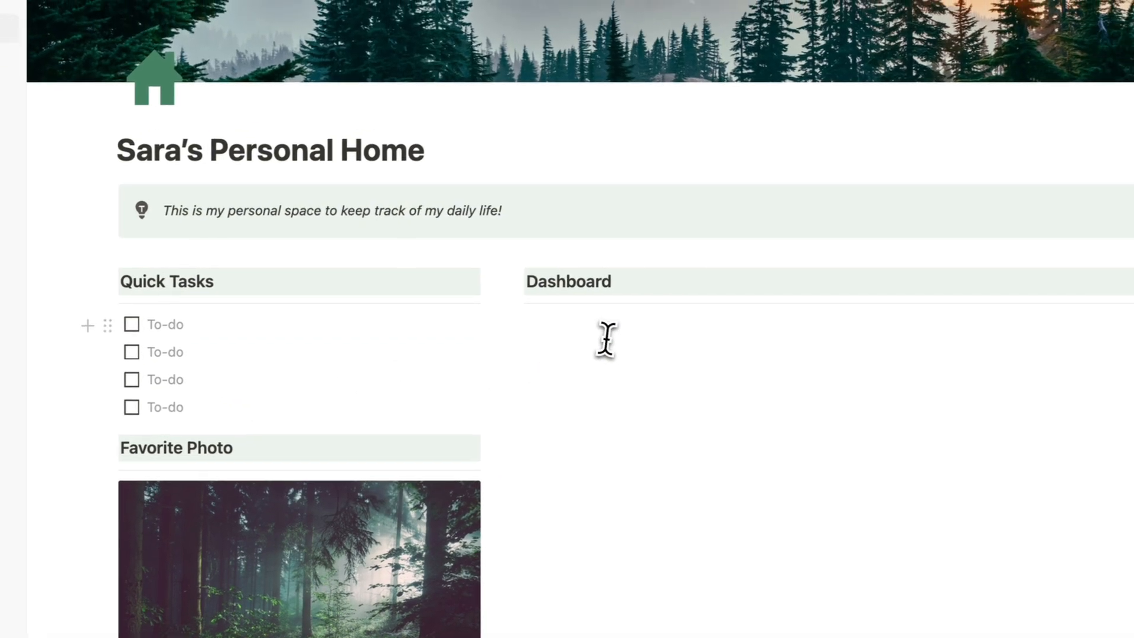
click(727, 299)
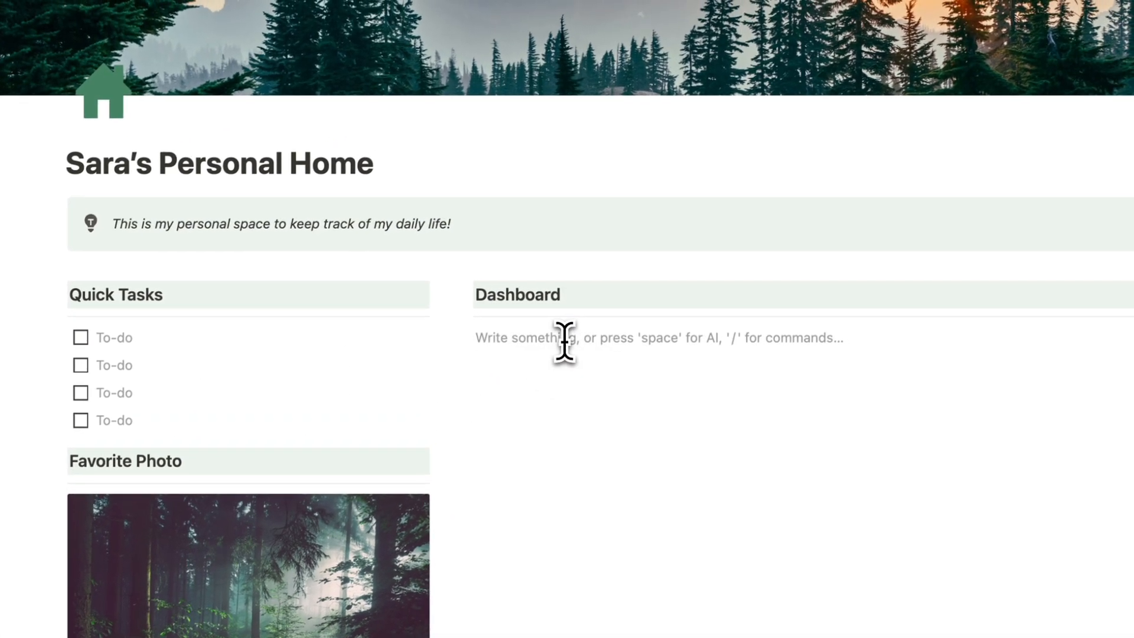
Insert a simple table under the heading and rename Dashboard to 'Daily Schedule'.
text(/)
scroll(642, 192, down, 5)
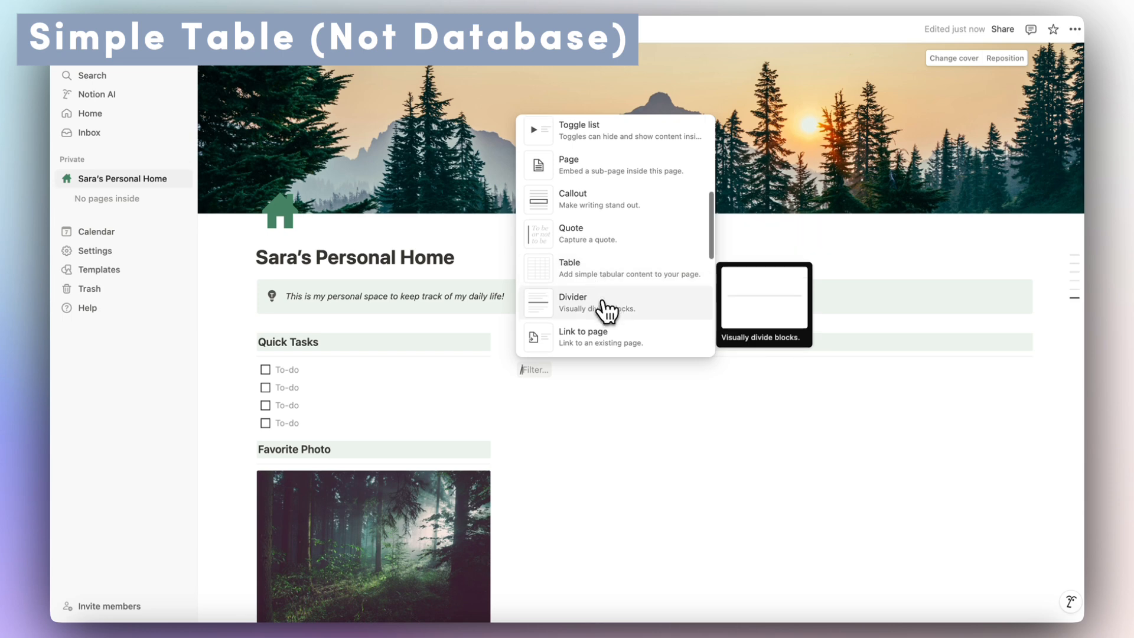
scroll(607, 314, down, 2)
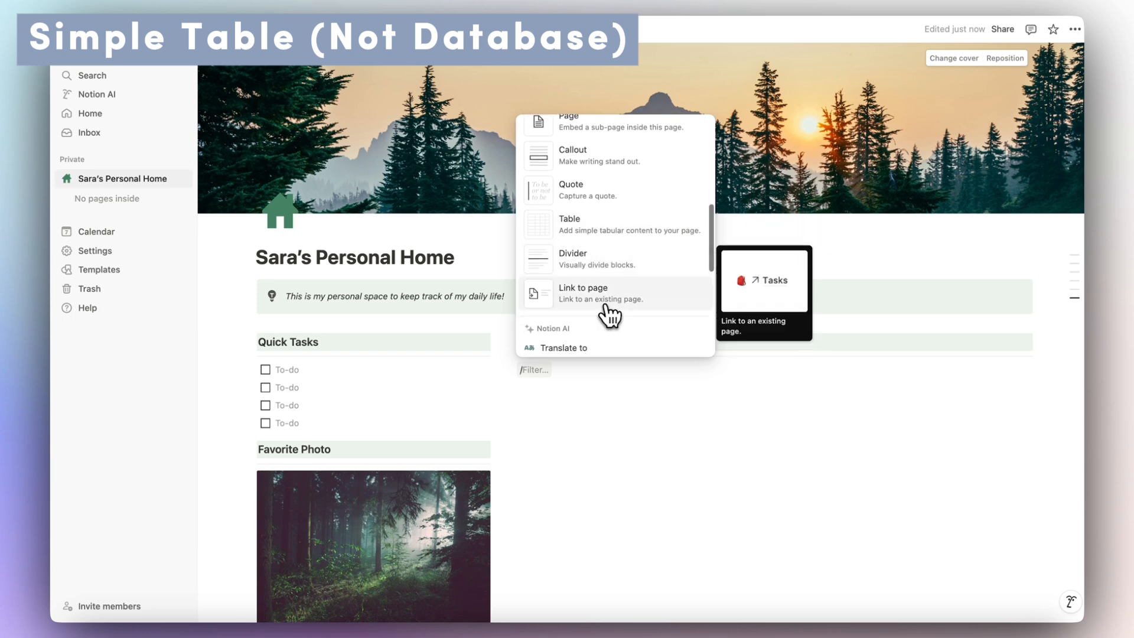
click(567, 241)
double_click(550, 342)
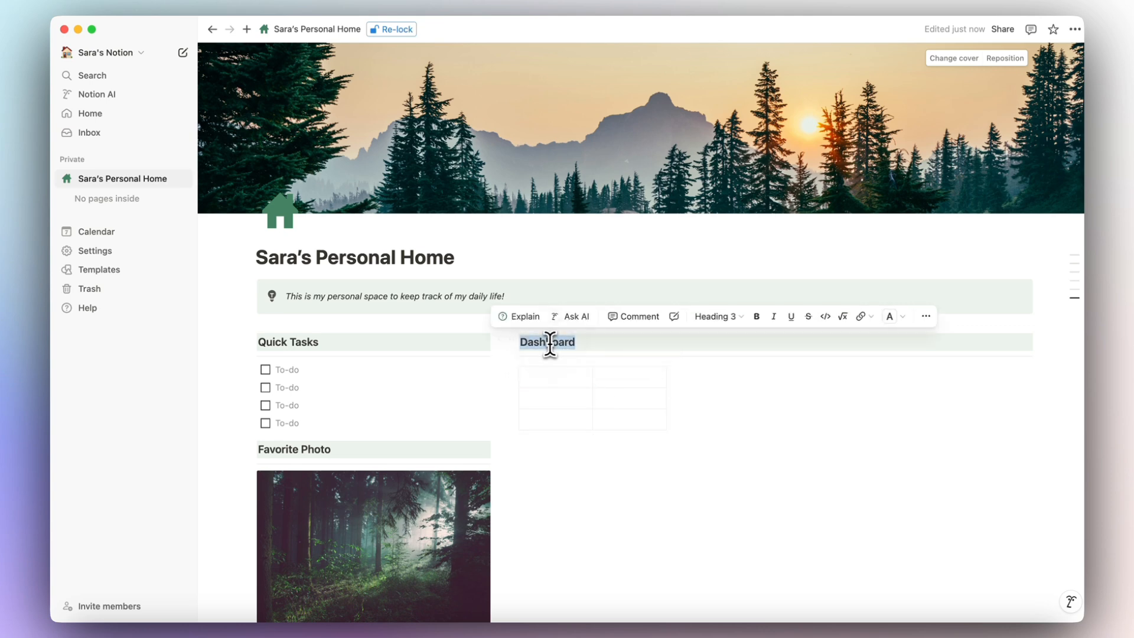
text(Daily Schedule)
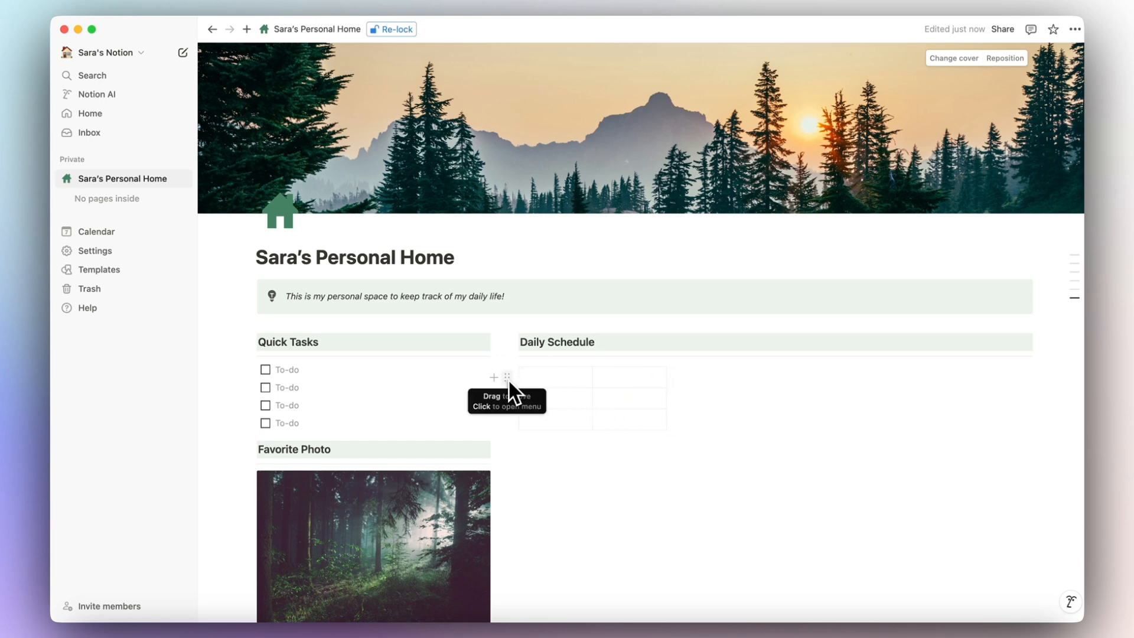
Give the table's first row a green background and label it Time and Activity.
scroll(508, 378, down, 3)
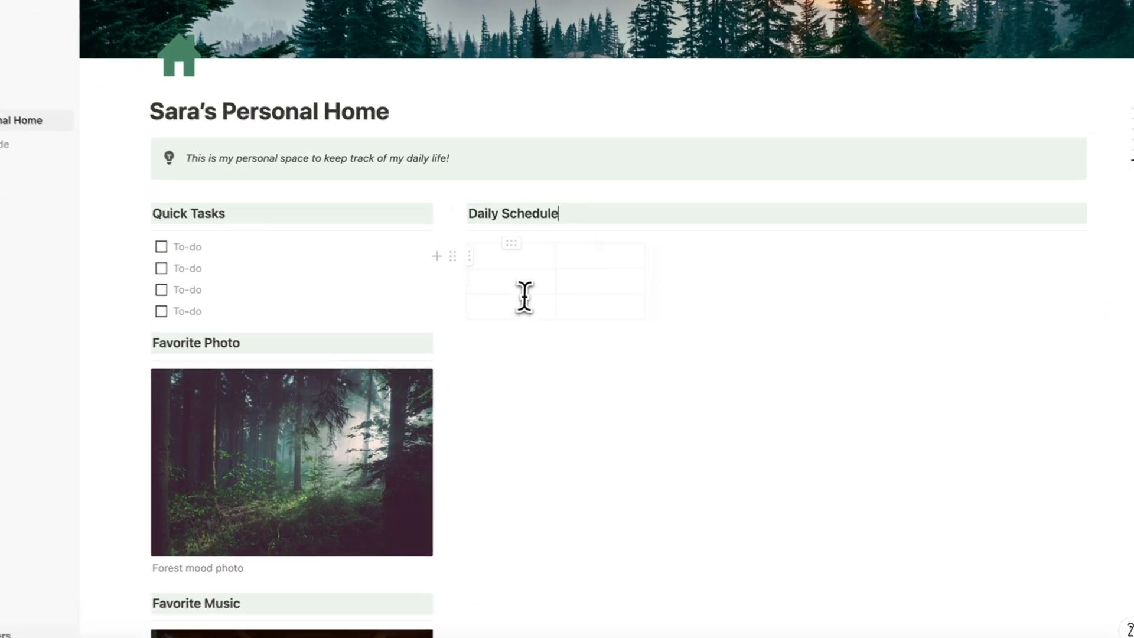
click(555, 296)
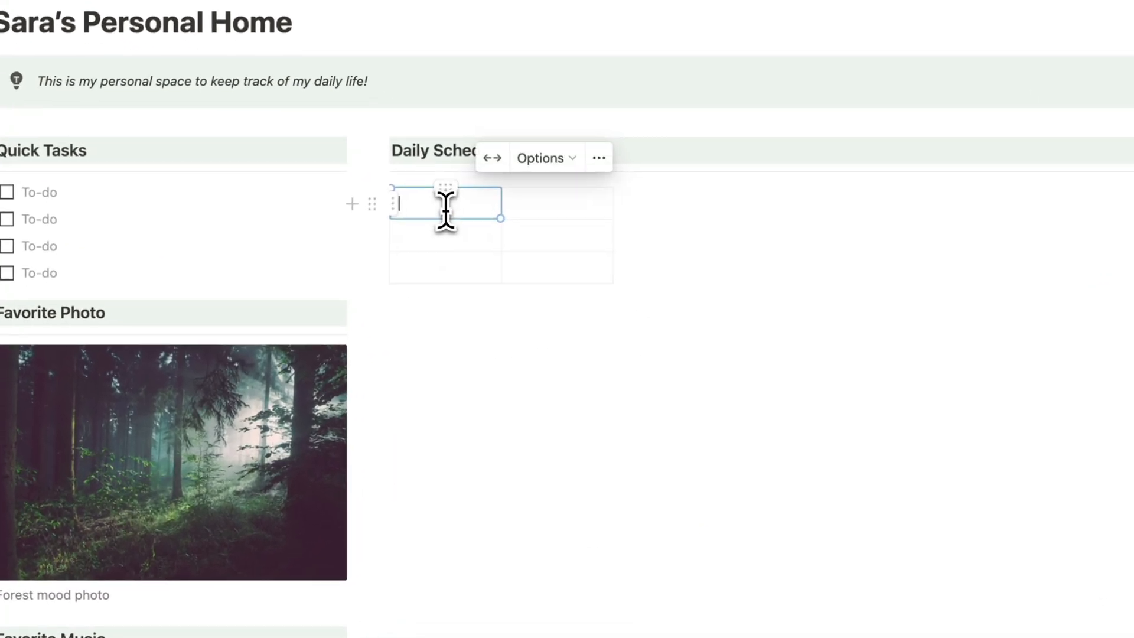
click(393, 202)
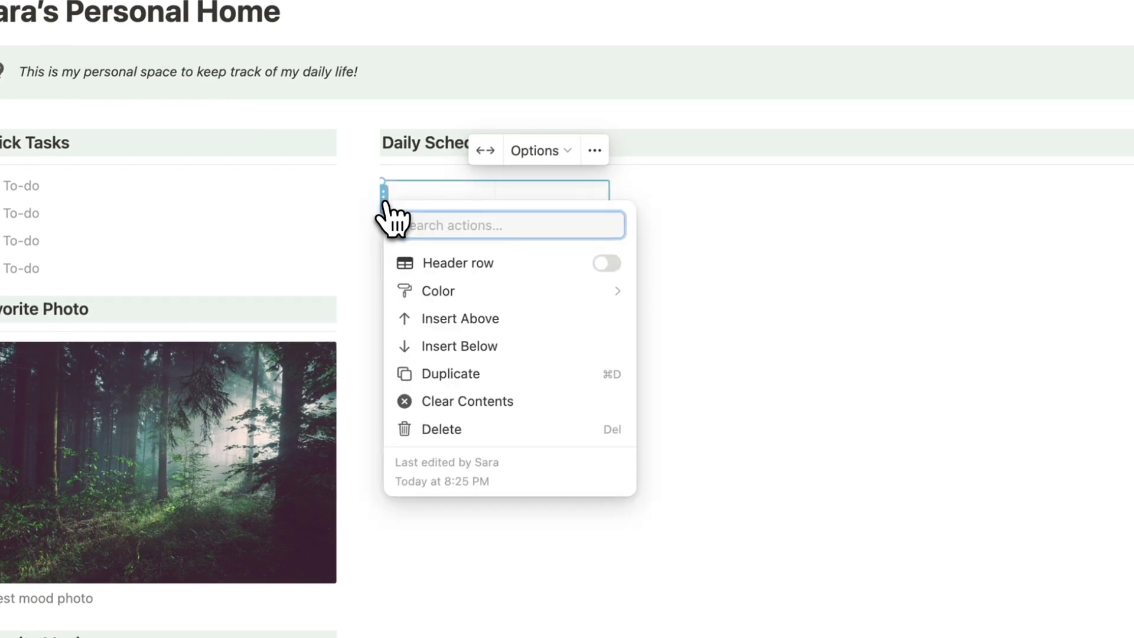
mouse_move(508, 295)
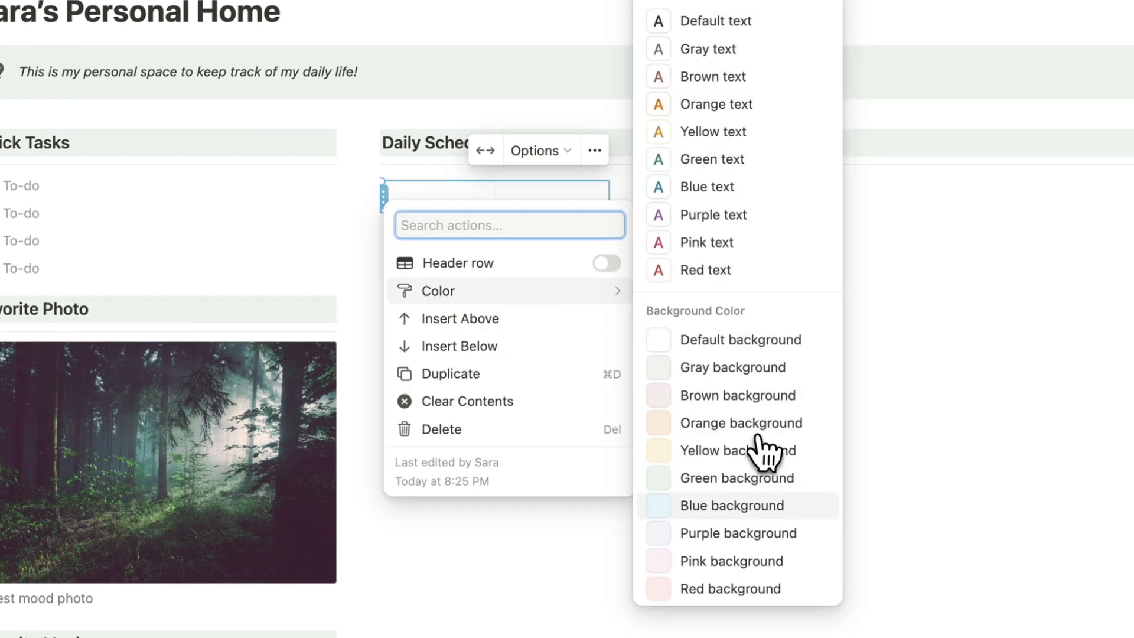
click(745, 479)
click(443, 198)
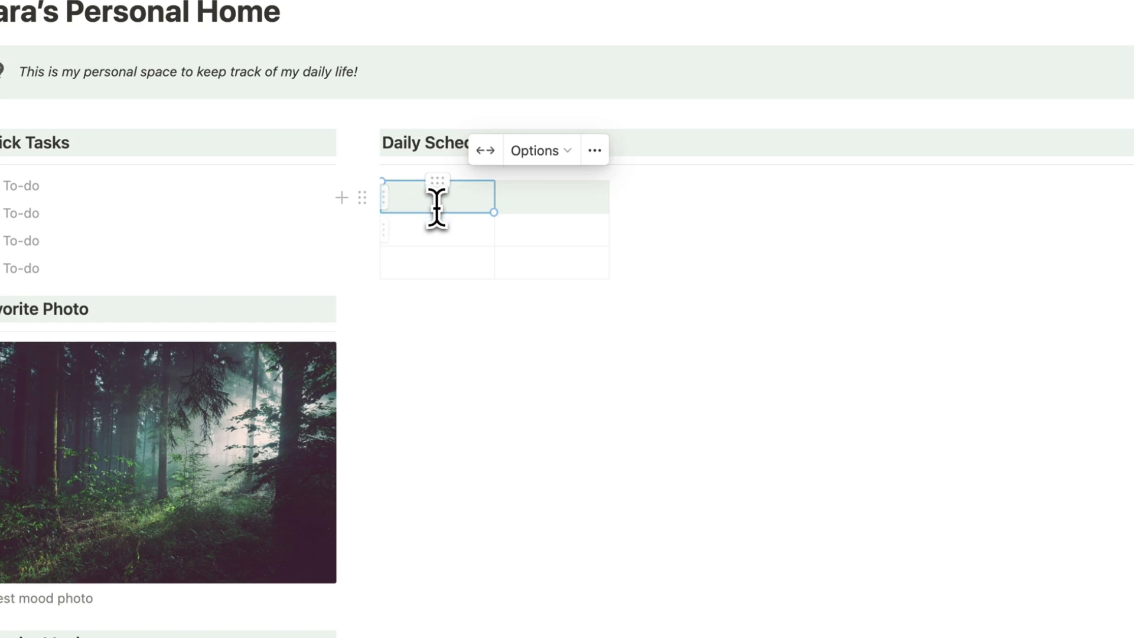
text(Time)
click(558, 200)
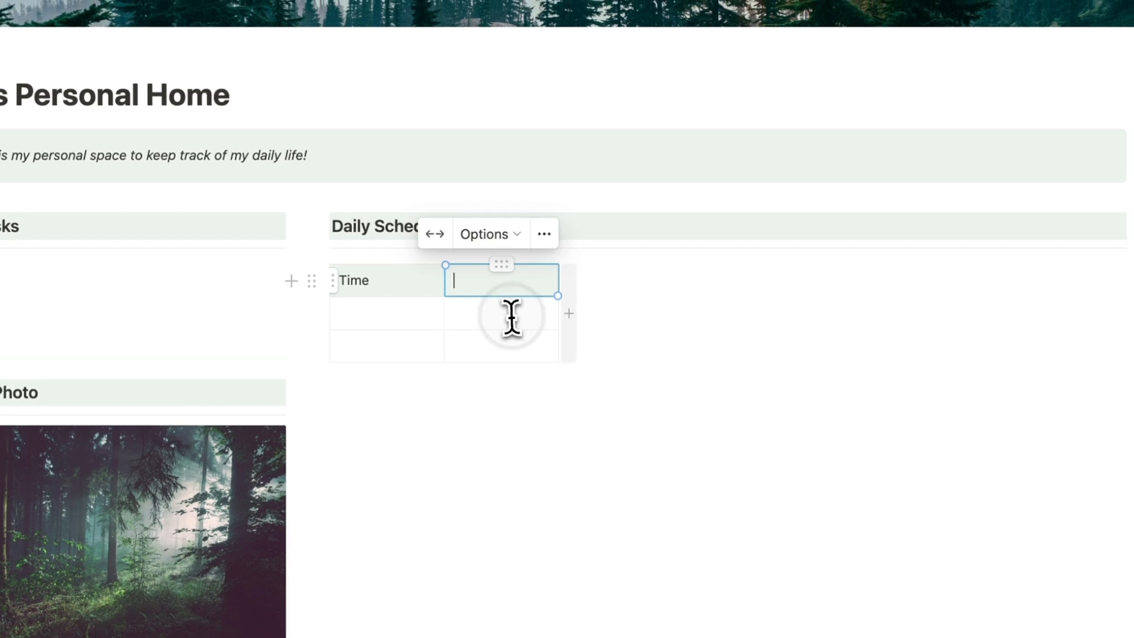
text(Activity)
click(509, 306)
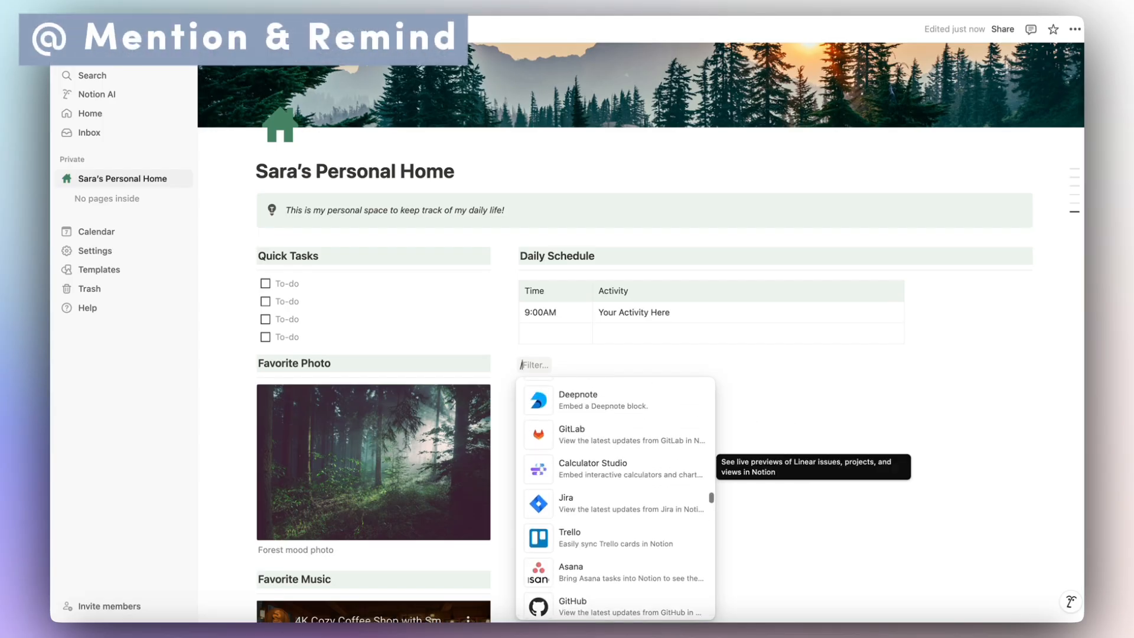
Type 'Finish laundry' in the first Quick Tasks to-do, then add and remove a tomorrow 9am reminder.
scroll(615, 499, up, 15)
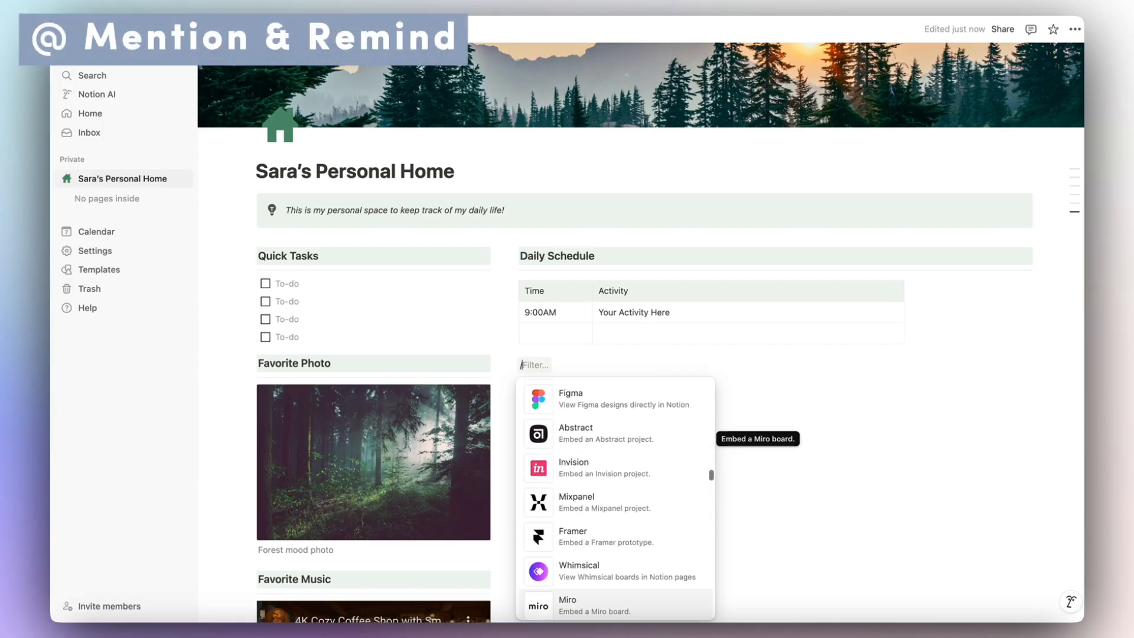
scroll(587, 458, up, 5)
scroll(587, 458, down, 11)
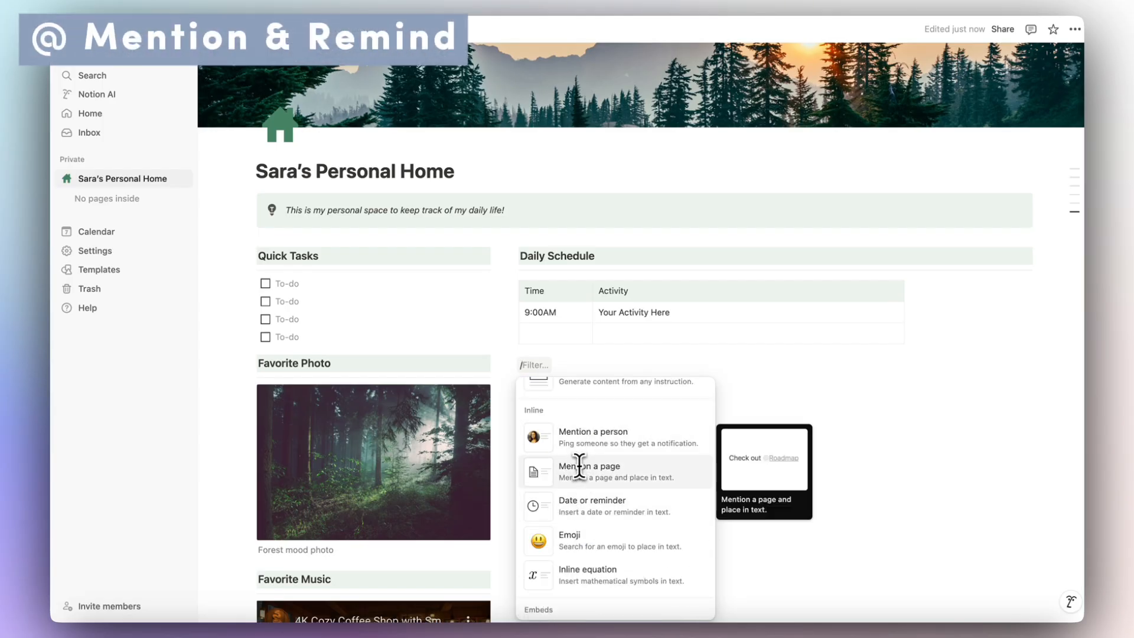
mouse_move(548, 432)
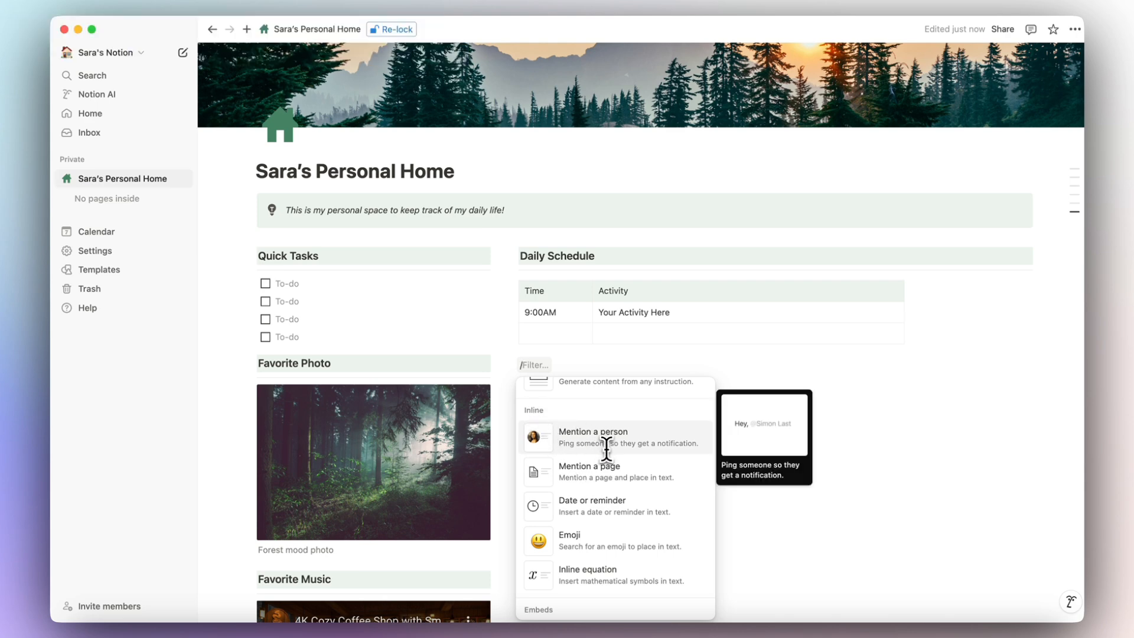
click(316, 280)
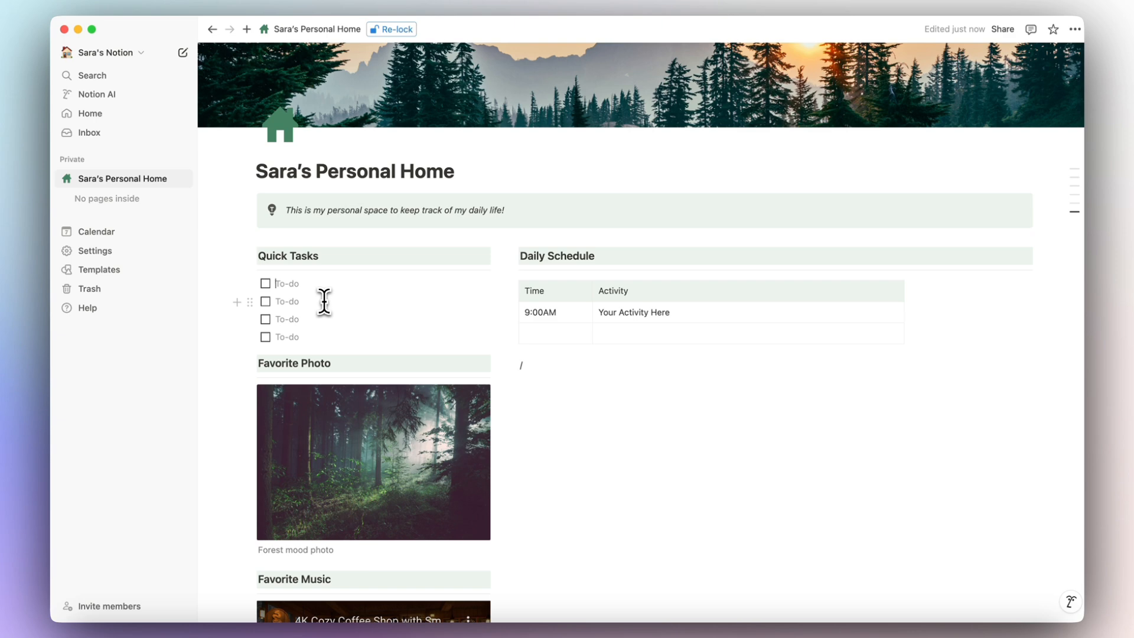
text(F)
text(inish laundry)
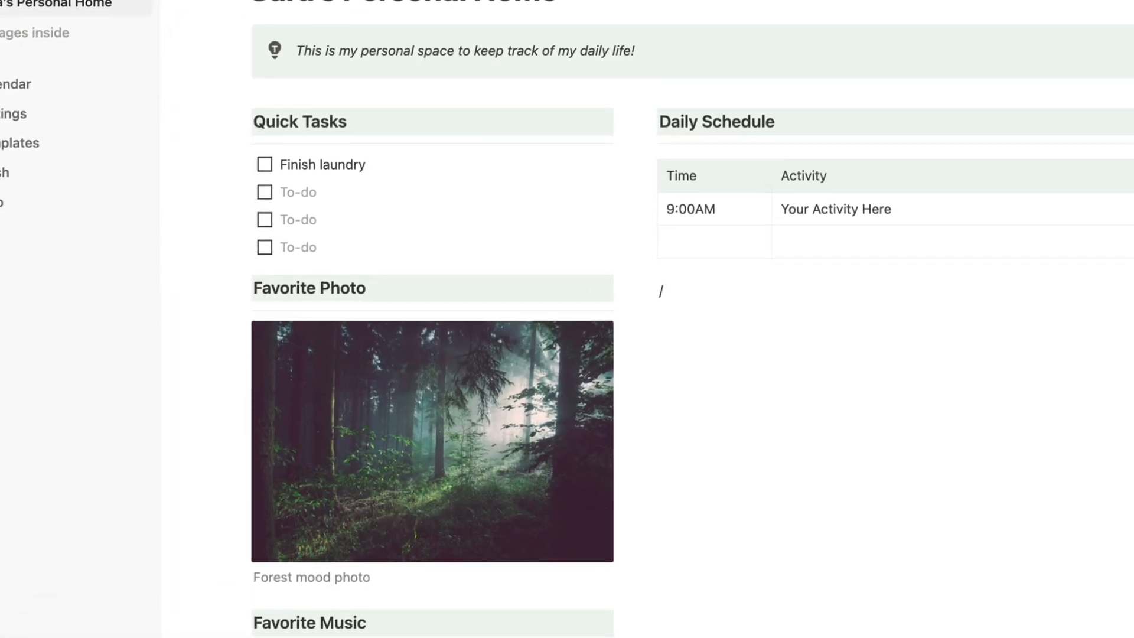
text( @)
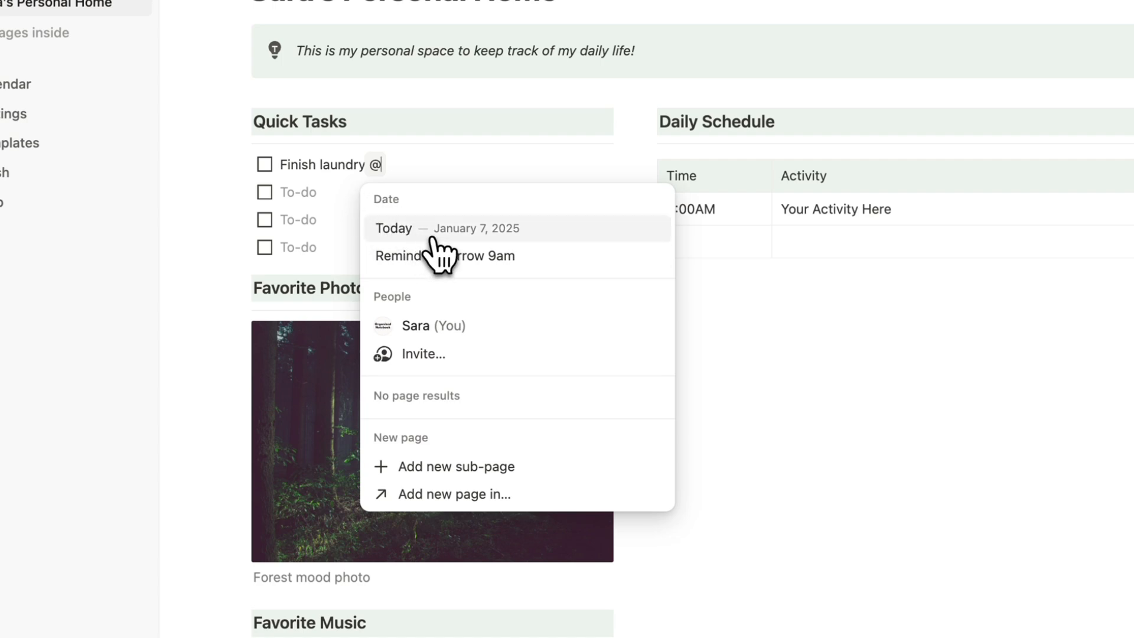
click(533, 258)
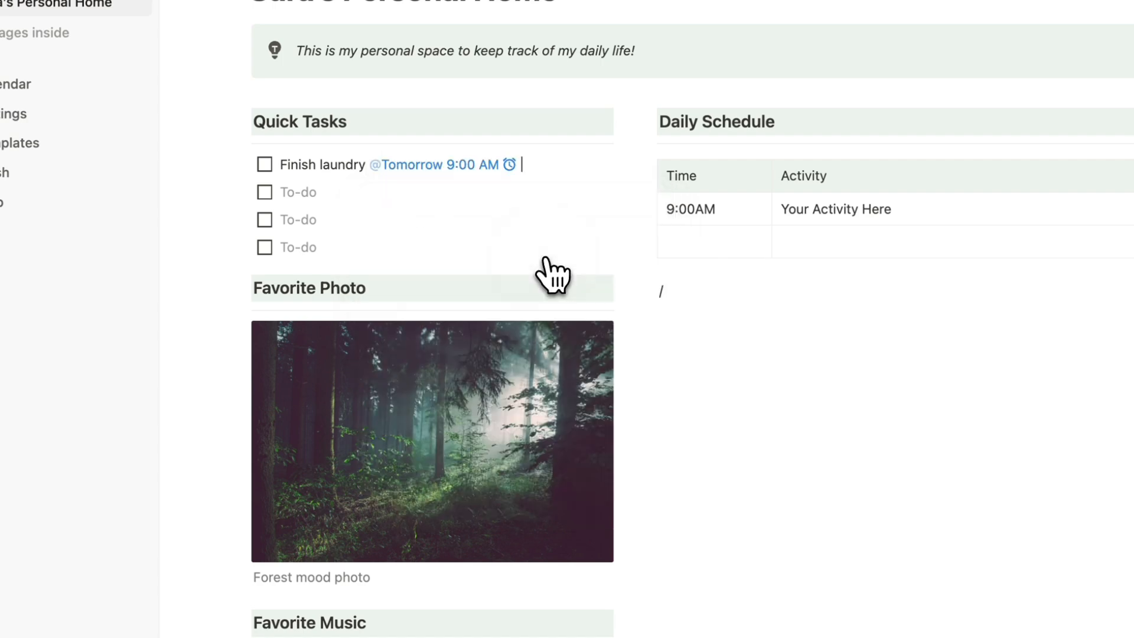
click(478, 168)
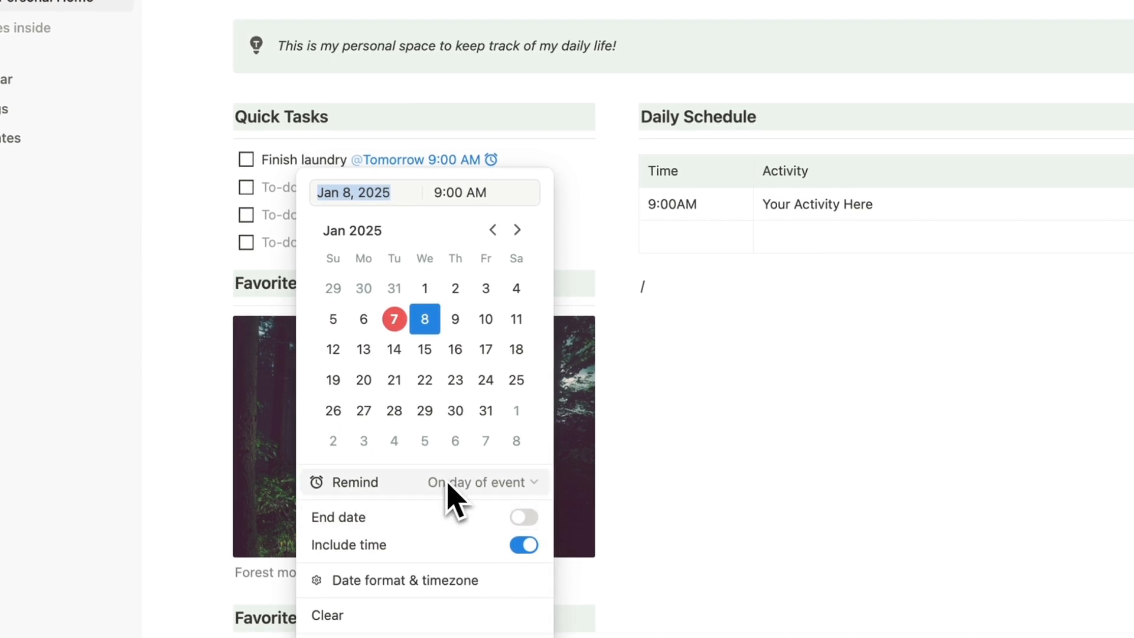
click(512, 161)
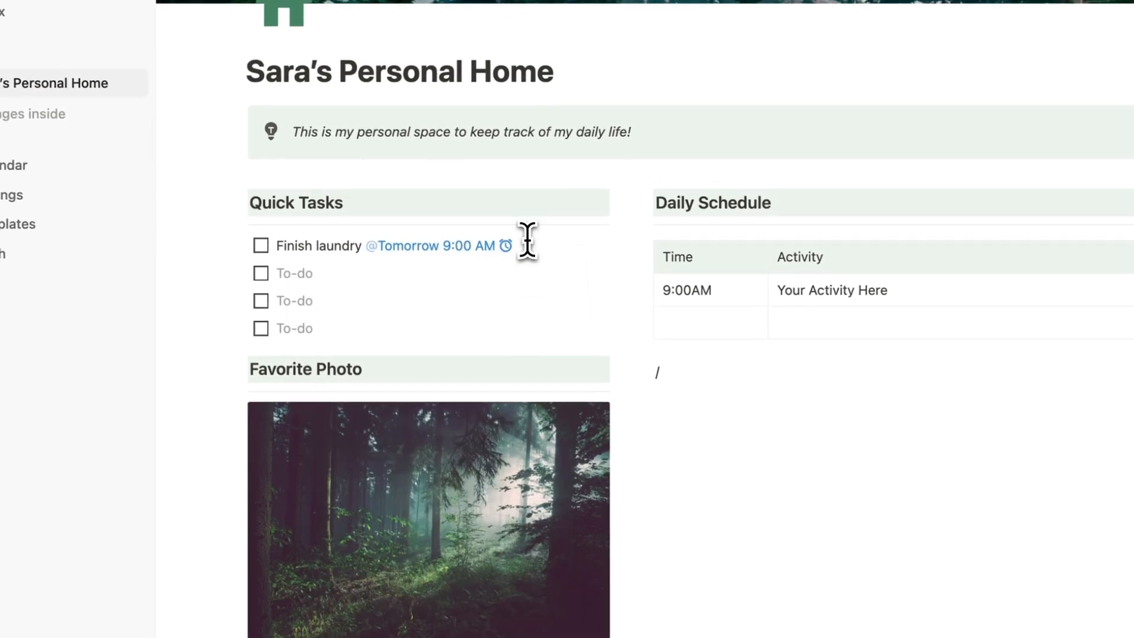
key(BackSpace)
Try a user mention on the laundry task, then cancel it so it reads 'Finish laundry'.
text(@)
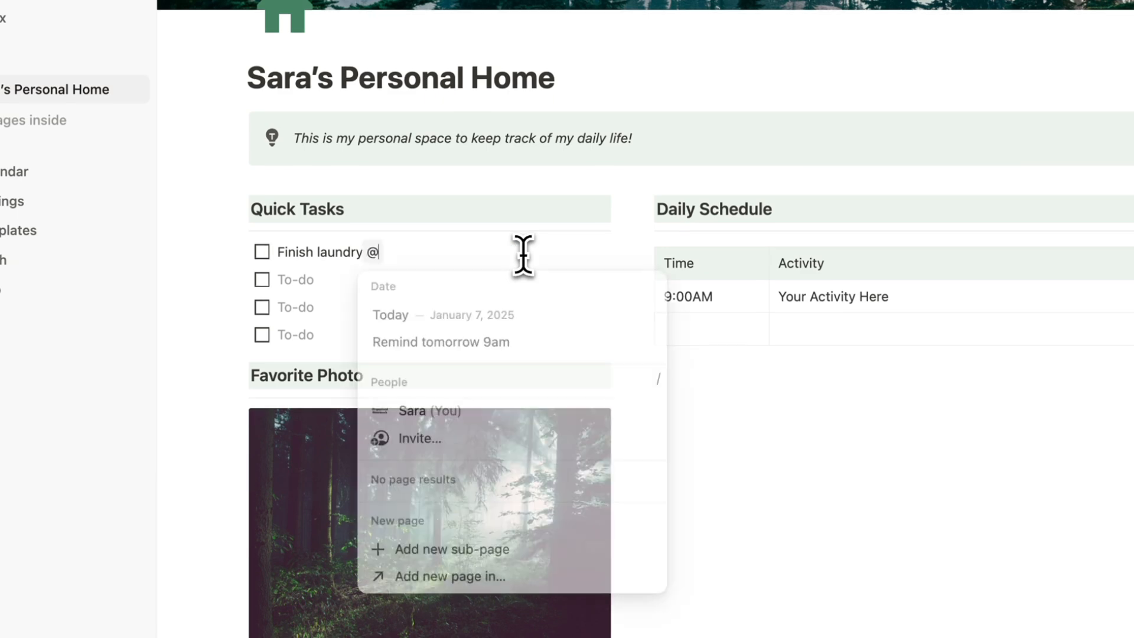
click(470, 410)
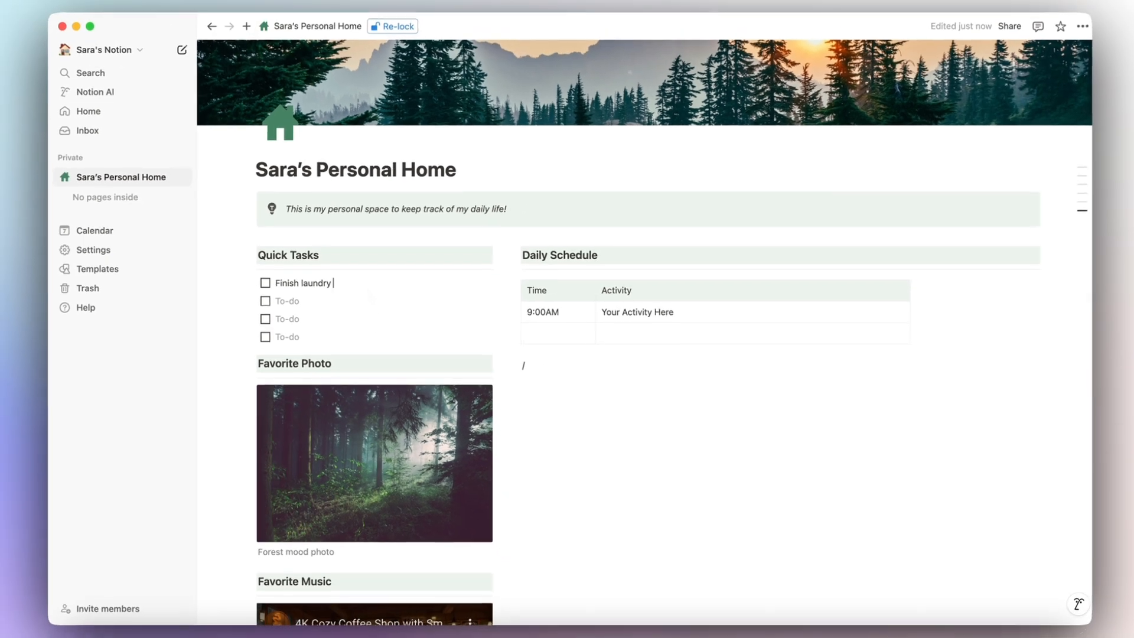
text(@)
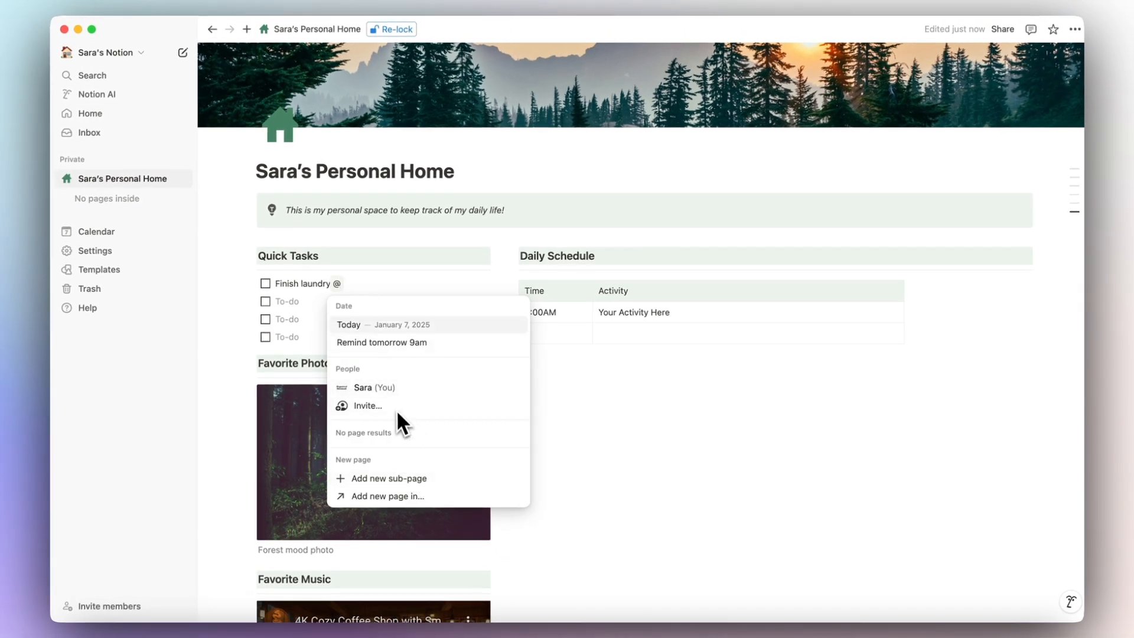
key(BackSpace)
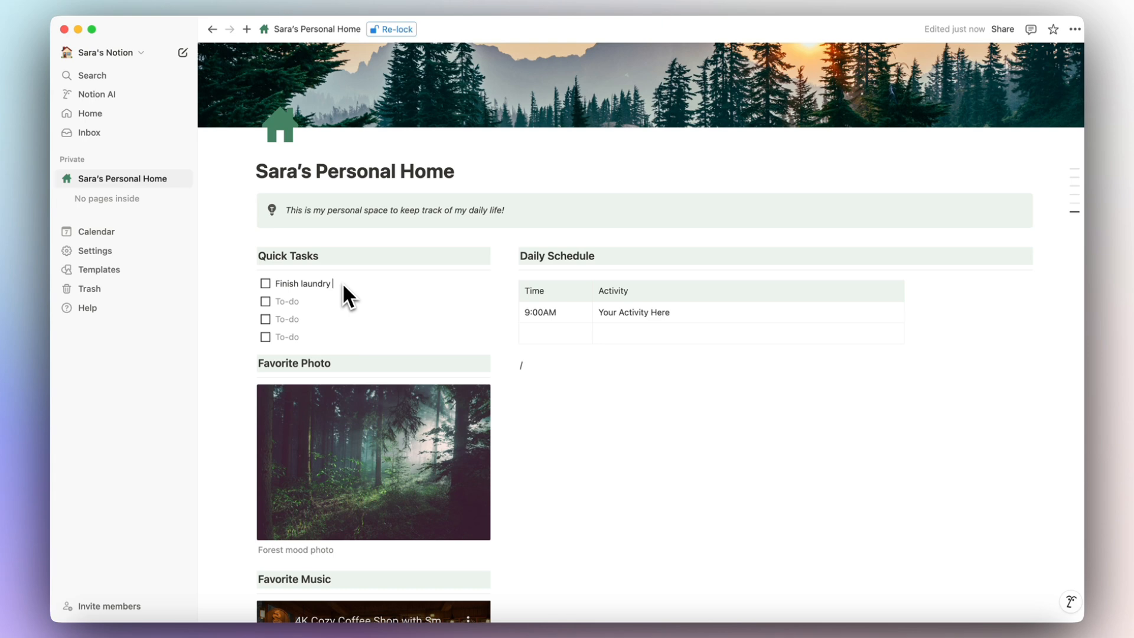
Clear the stray slash from the empty line under the Daily Schedule table.
click(526, 362)
text(/)
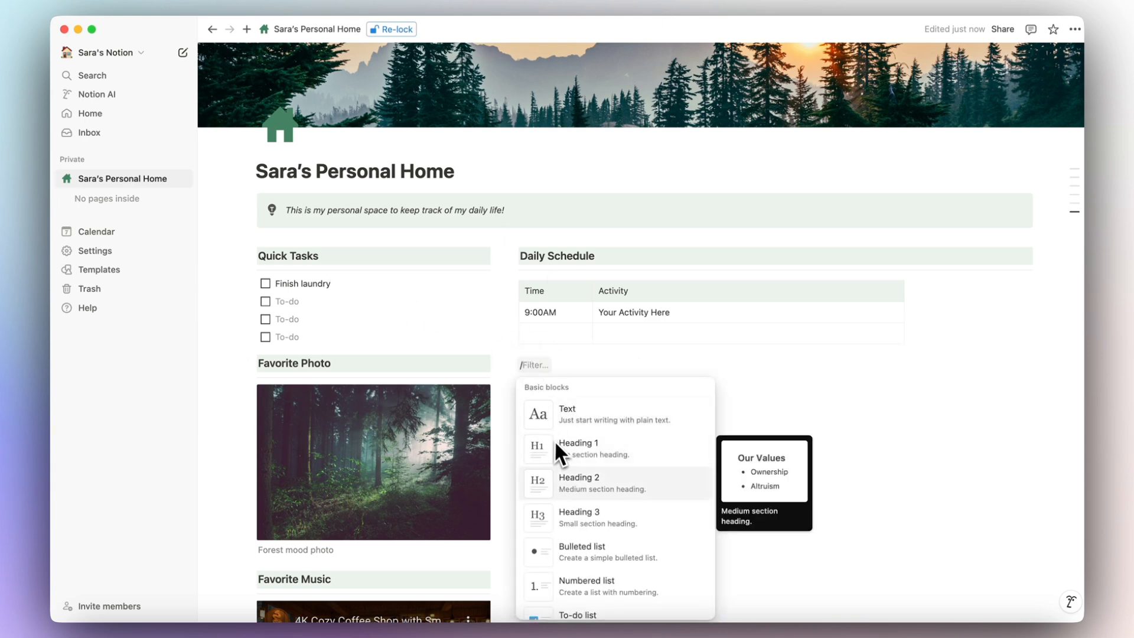
scroll(561, 461, down, 1)
click(546, 367)
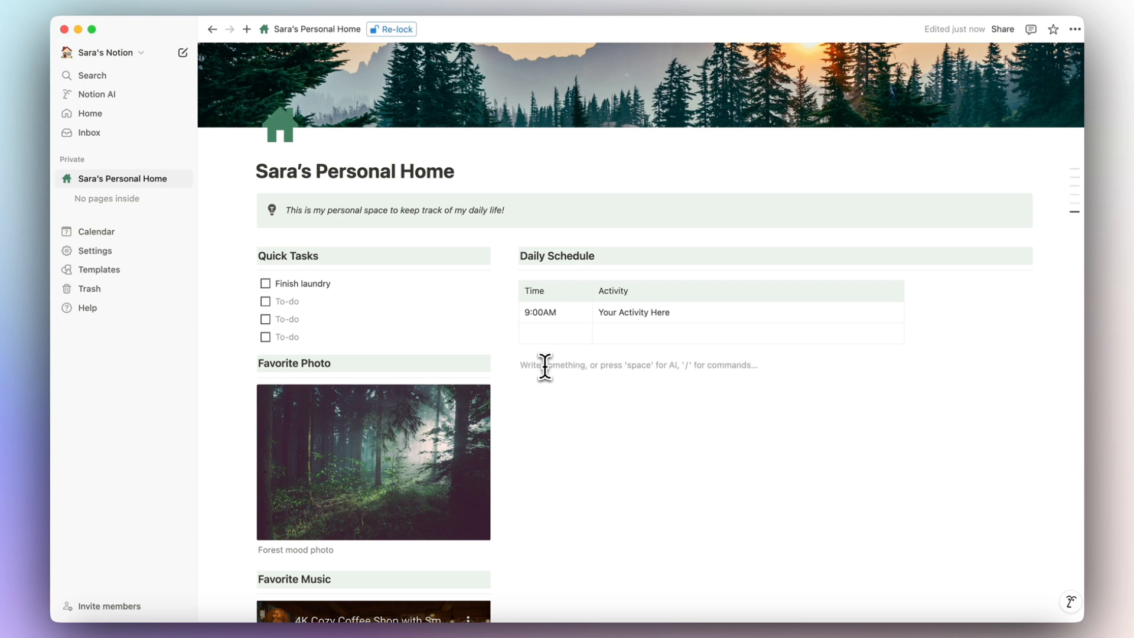
Leave an empty line between the Quick Tasks heading and the unchanged Finish laundry to-do.
click(336, 285)
text(@)
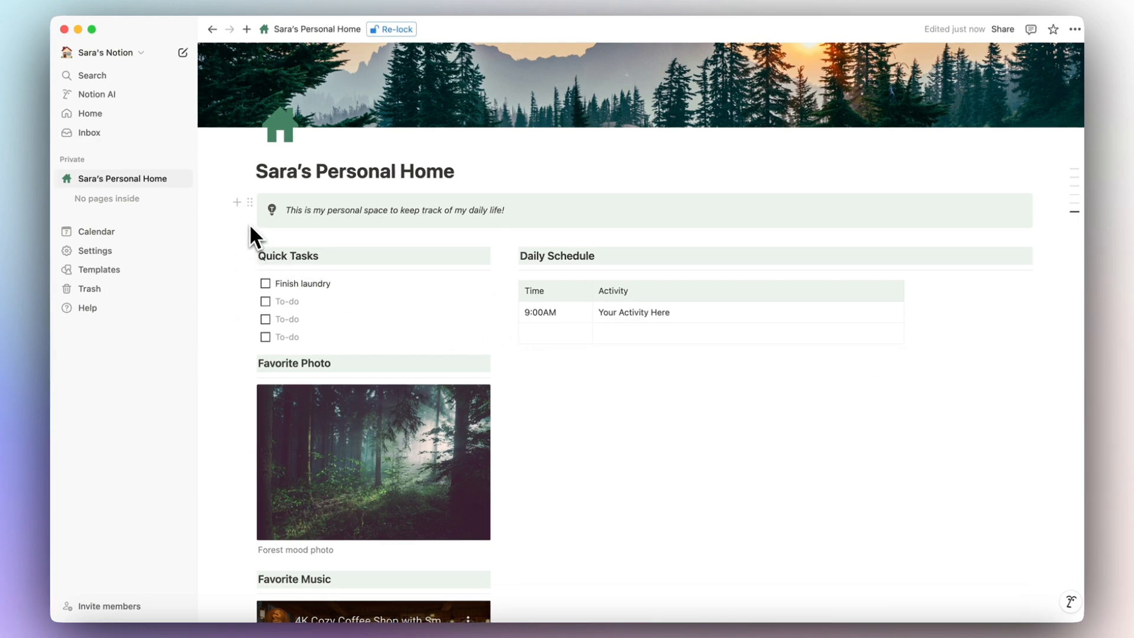
click(237, 255)
Add a Heading 3 reading 'Dashboard Databases' above the Quick Tasks heading.
click(281, 276)
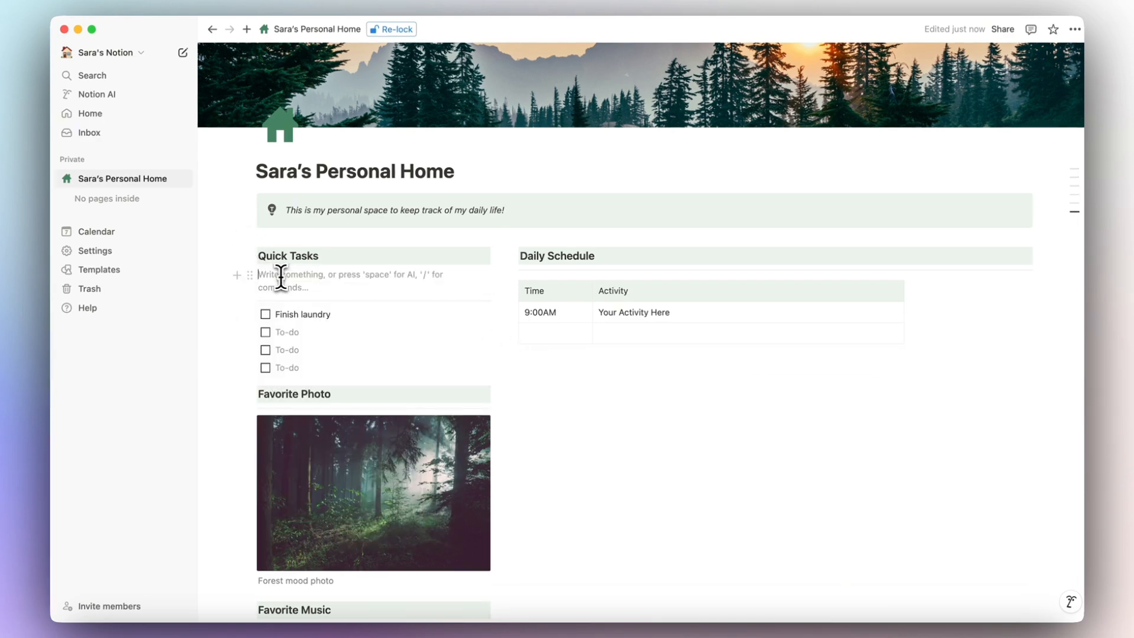
drag(250, 275, 285, 245)
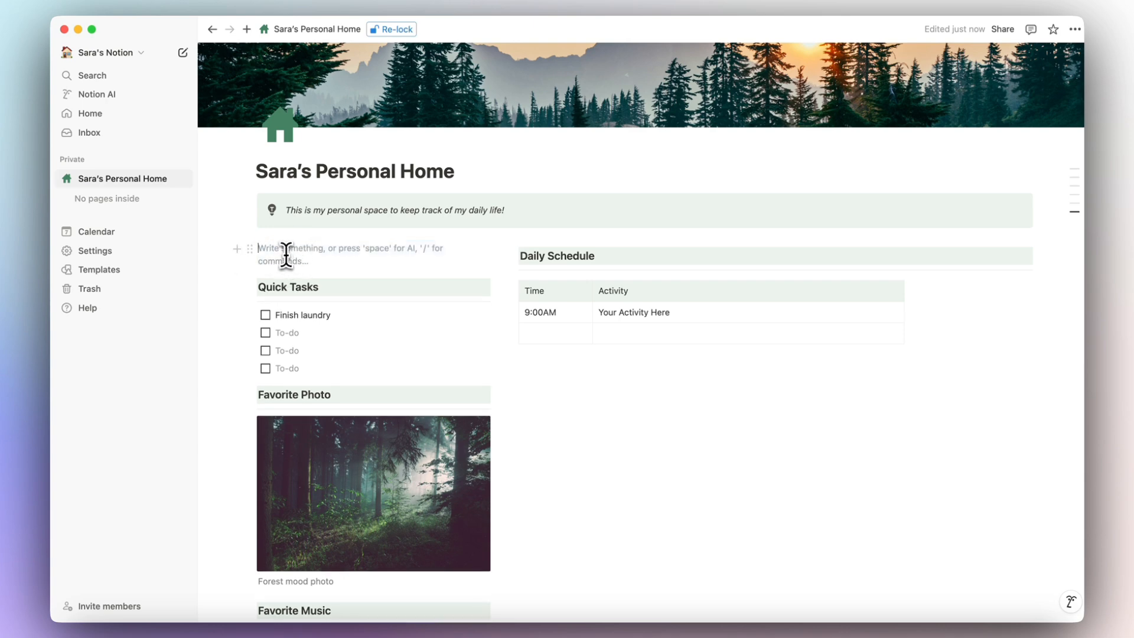
text(/heading)
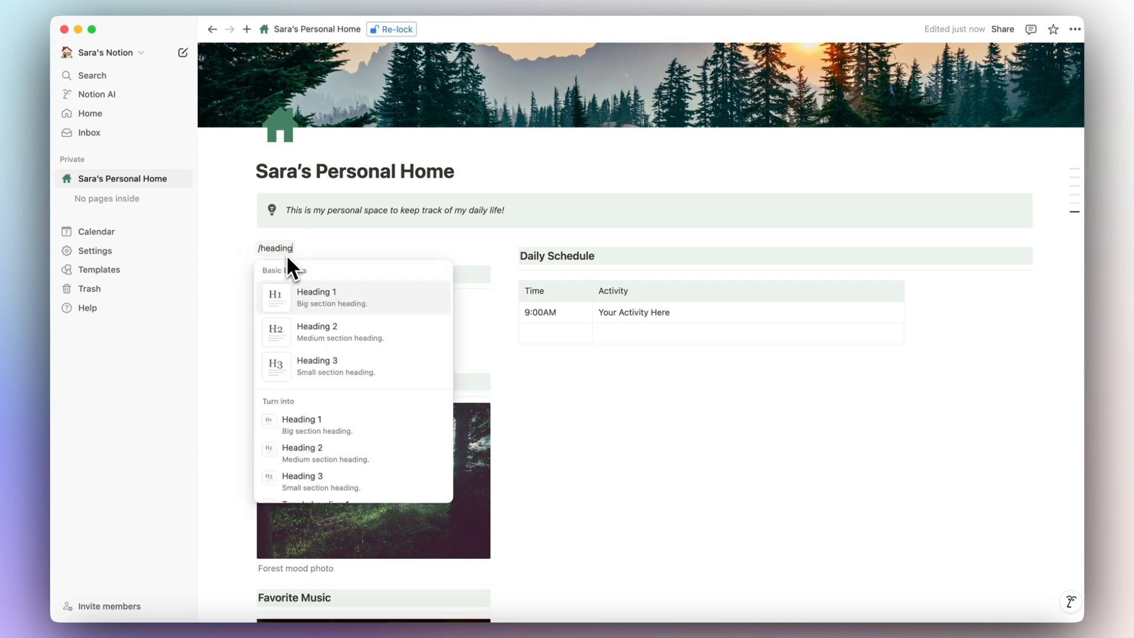
click(346, 363)
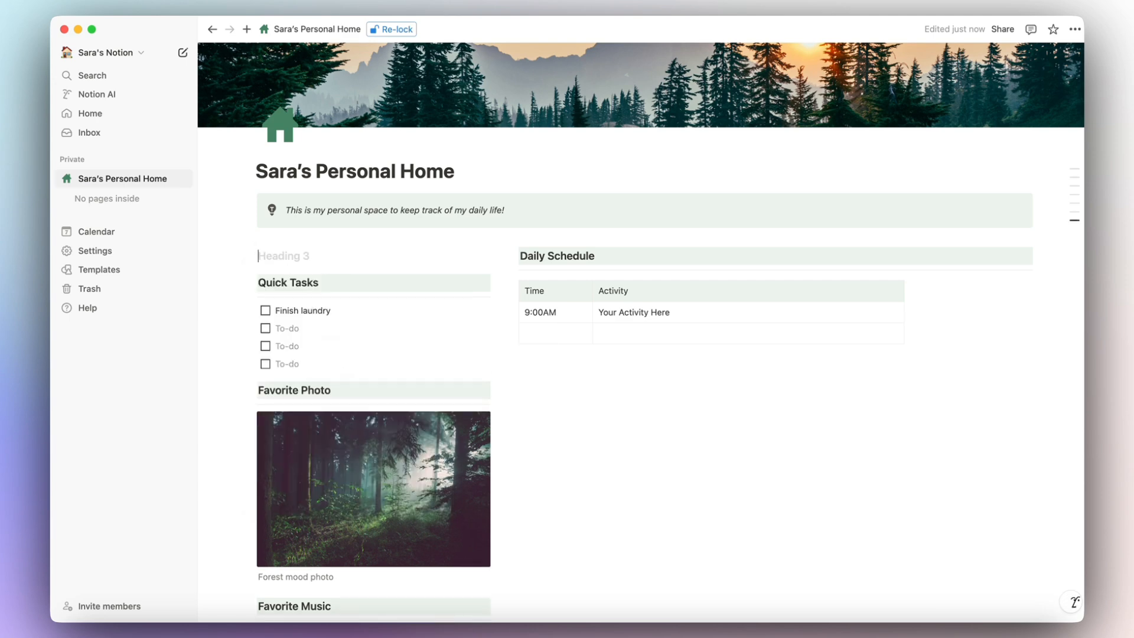
text(Dashp)
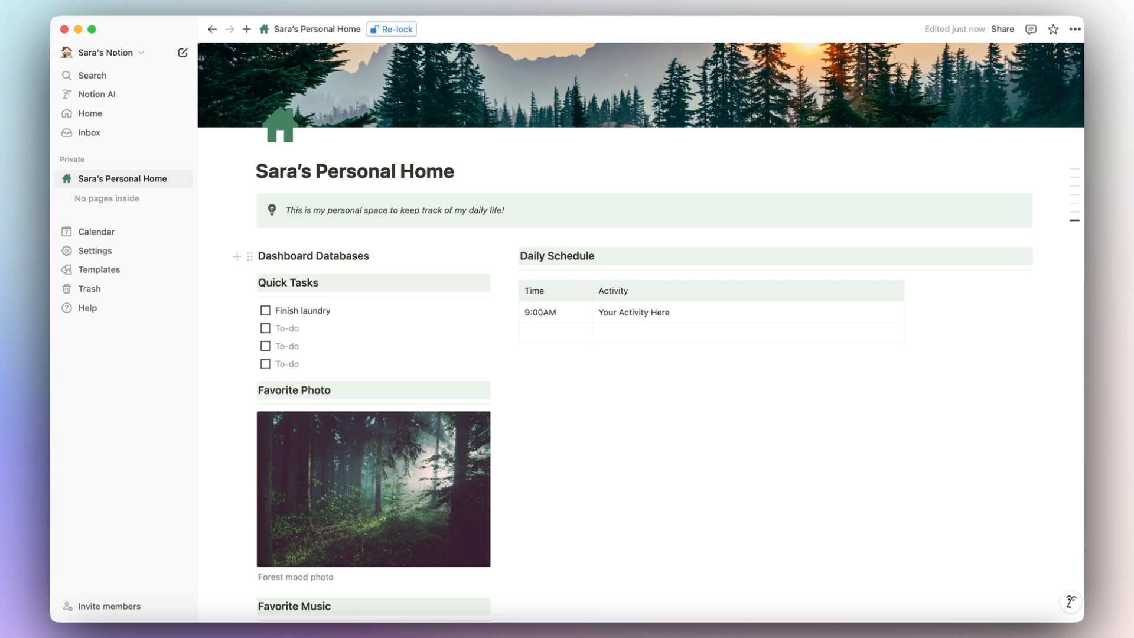
Give the Dashboard Databases heading a green background and start a new line below it.
click(250, 255)
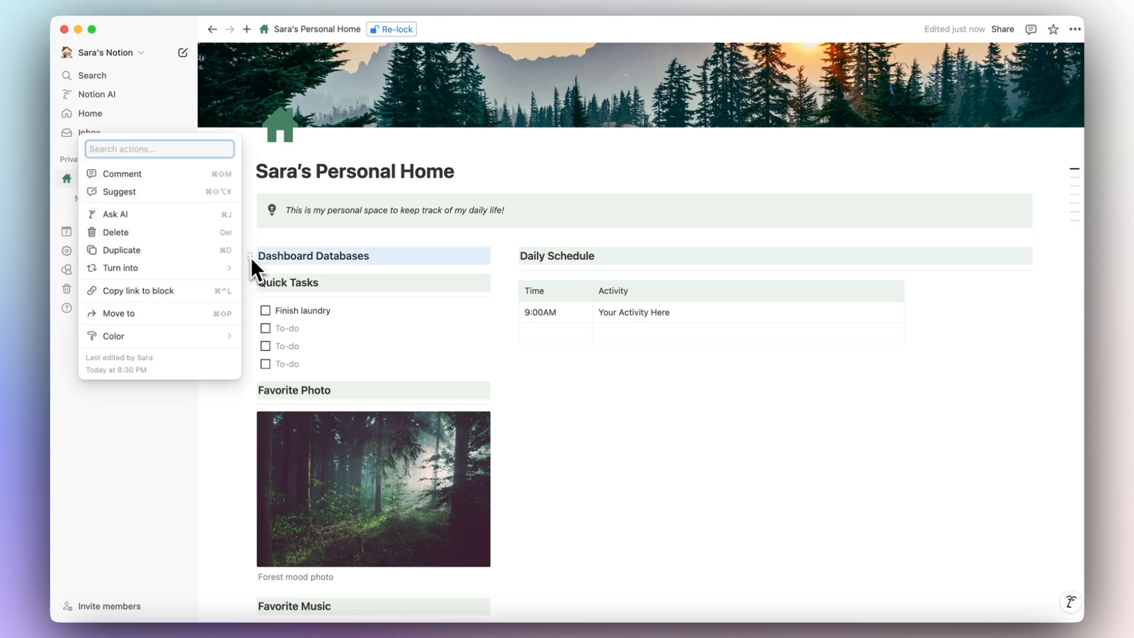
mouse_move(190, 340)
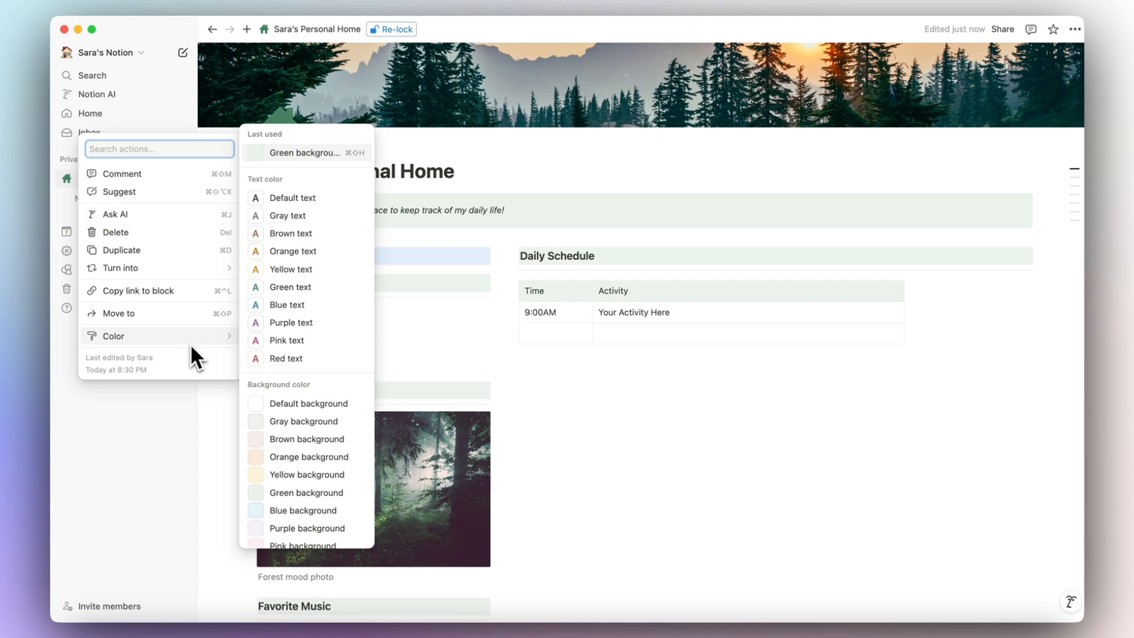
scroll(290, 467, down, 1)
click(301, 470)
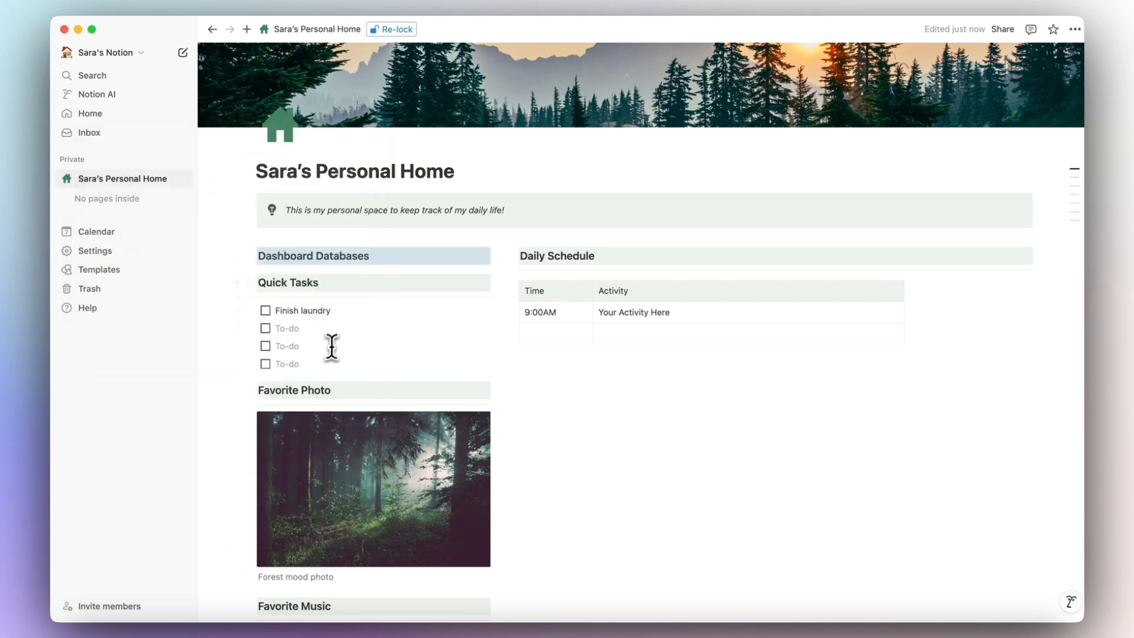
click(375, 256)
key(Return)
Insert a 'Database - Full page' block below the heading, creating an Untitled database.
text(/divide)
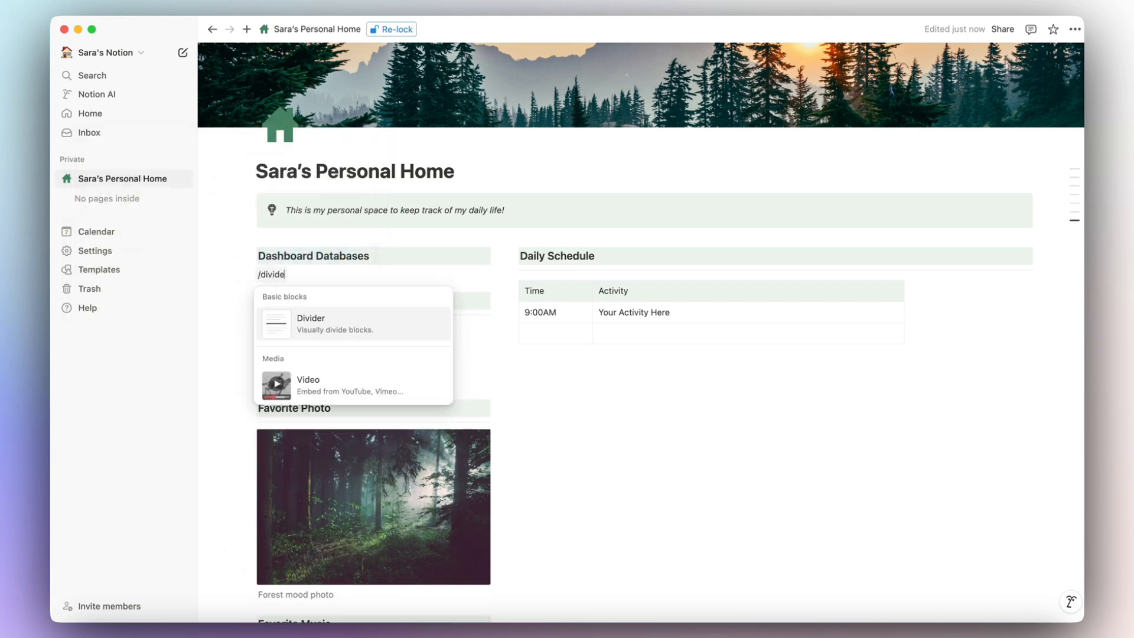
key(Return)
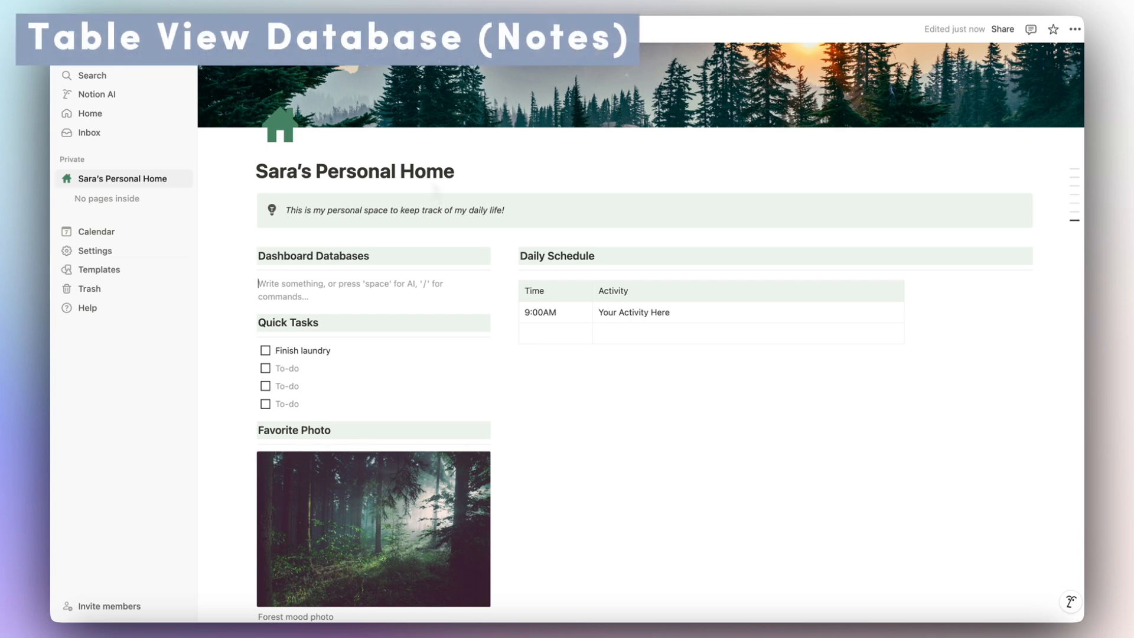
text(/)
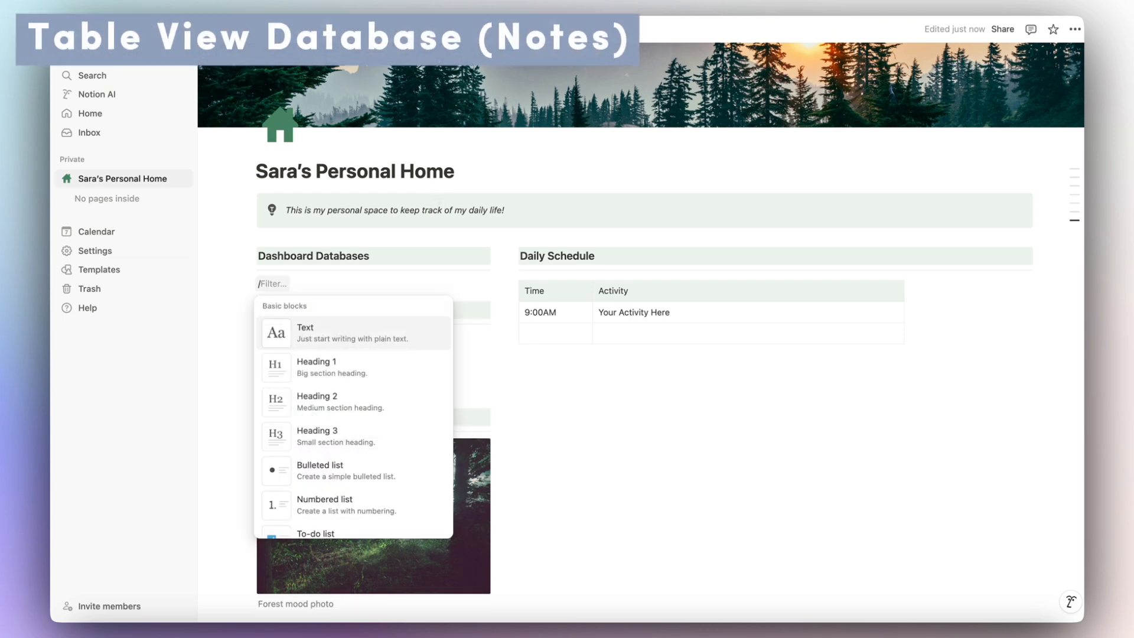
text(data)
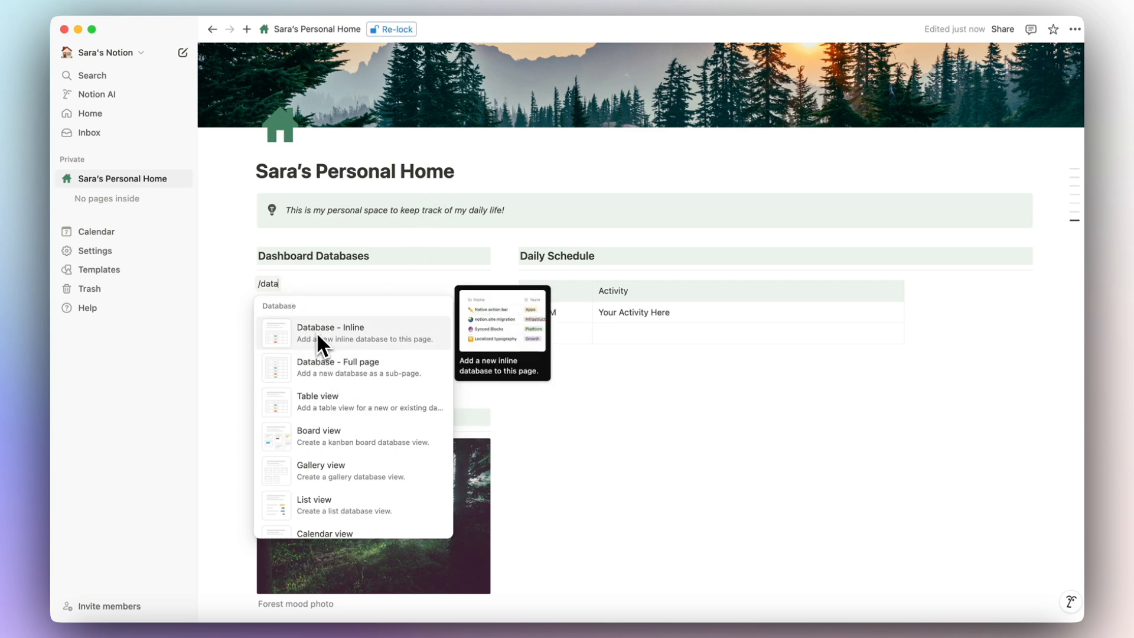
scroll(311, 381, down, 1)
scroll(313, 378, up, 2)
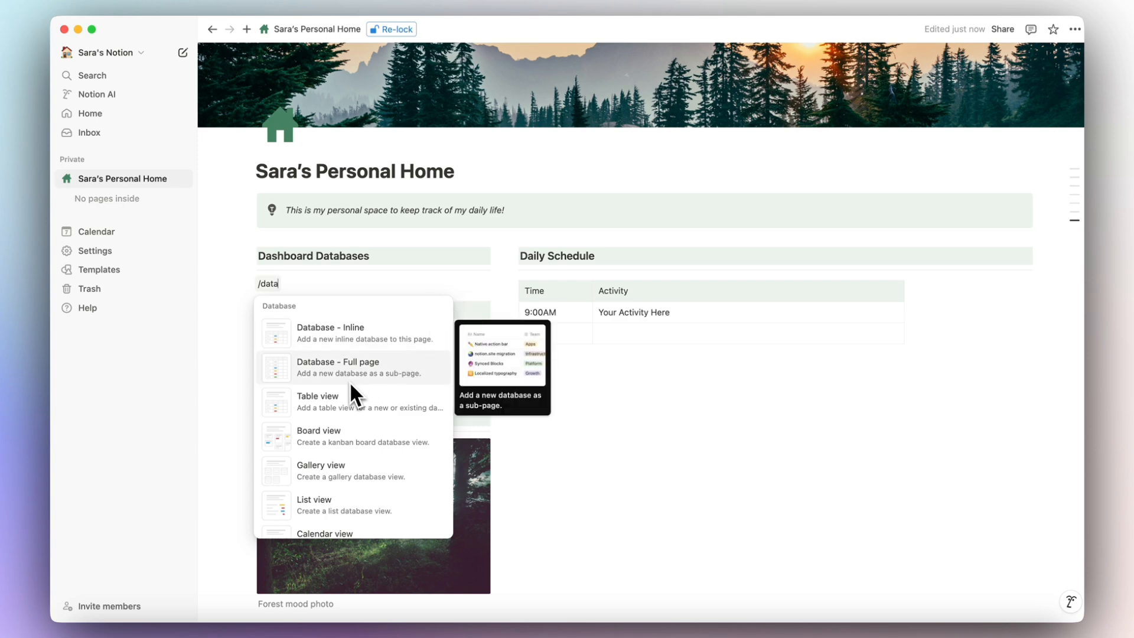
scroll(350, 382, down, 3)
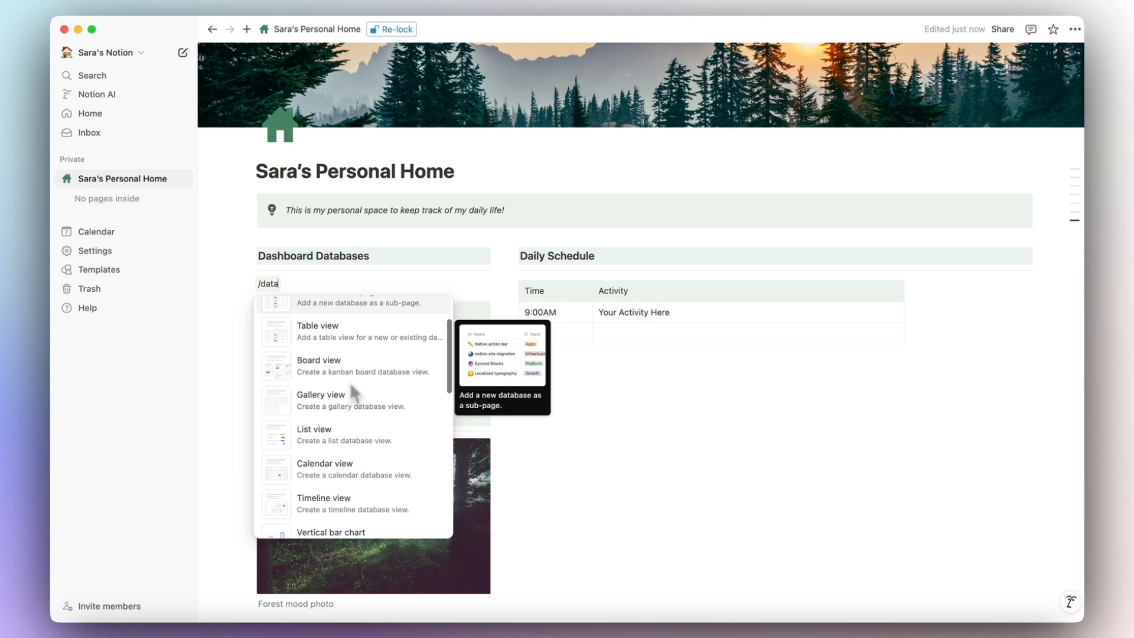
scroll(340, 413, down, 2)
scroll(339, 437, up, 4)
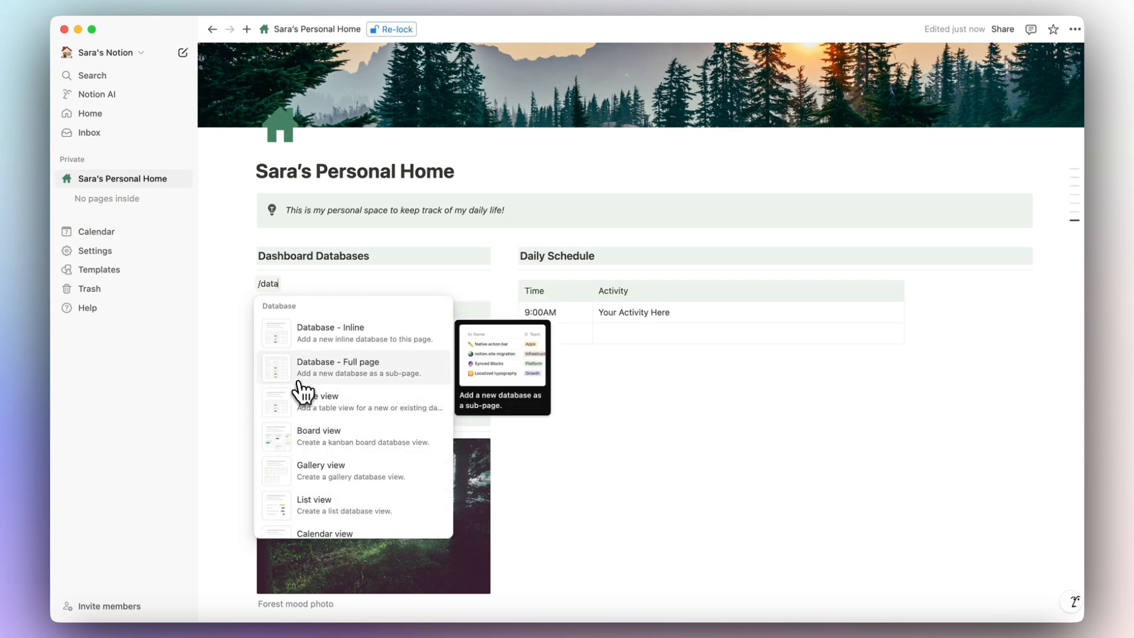
click(363, 379)
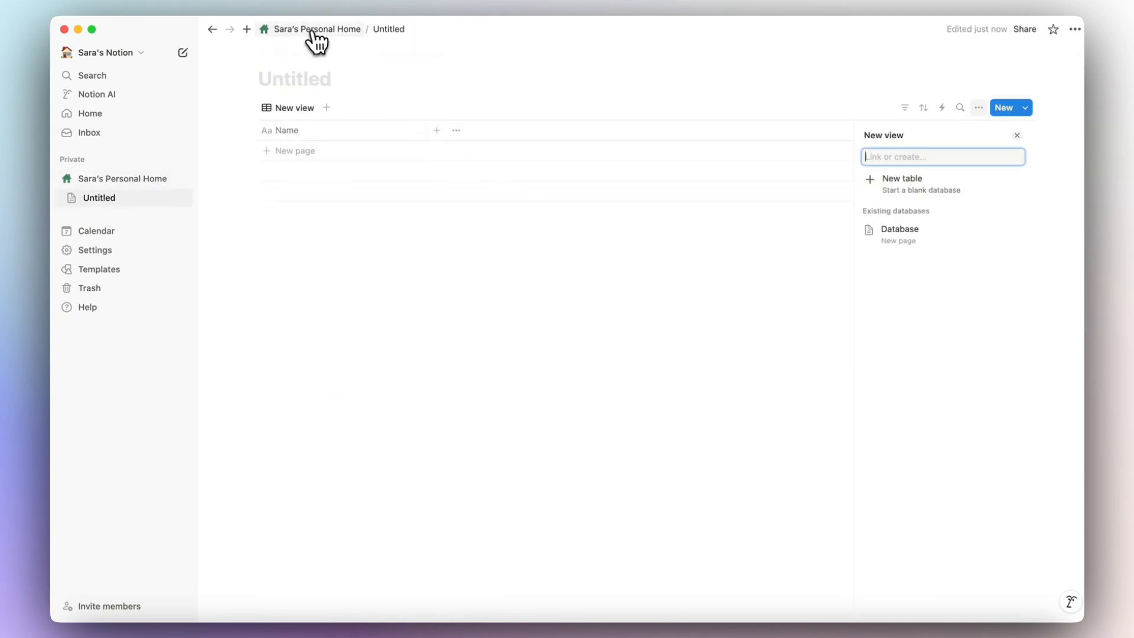
Title the new database 'Notes' and start adding a page icon.
click(291, 80)
text(Notes)
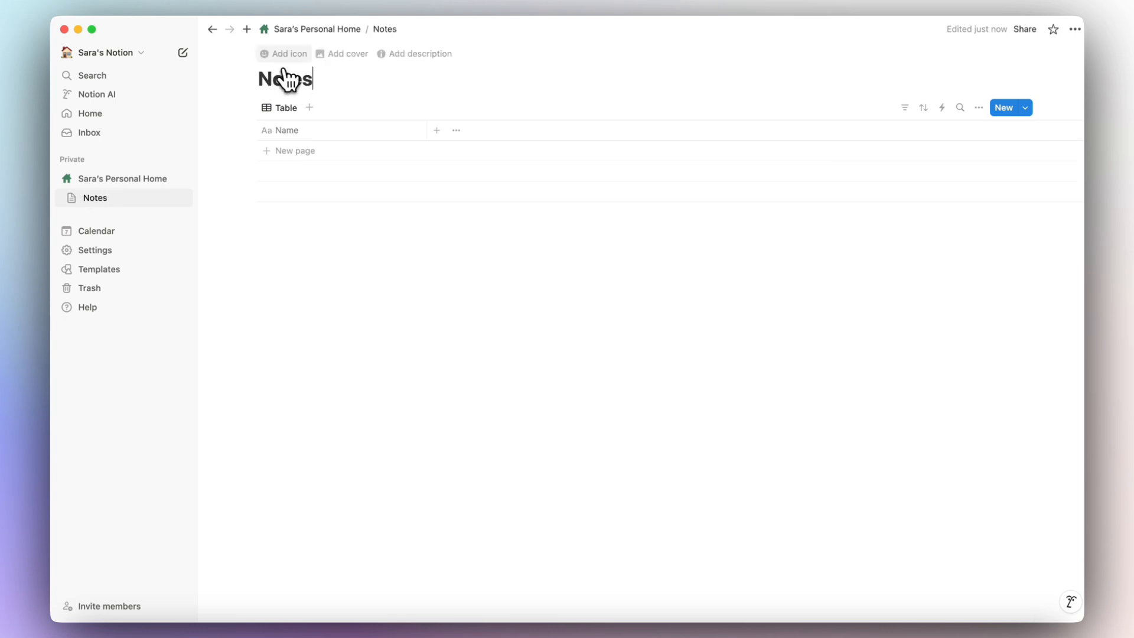
click(277, 57)
click(279, 59)
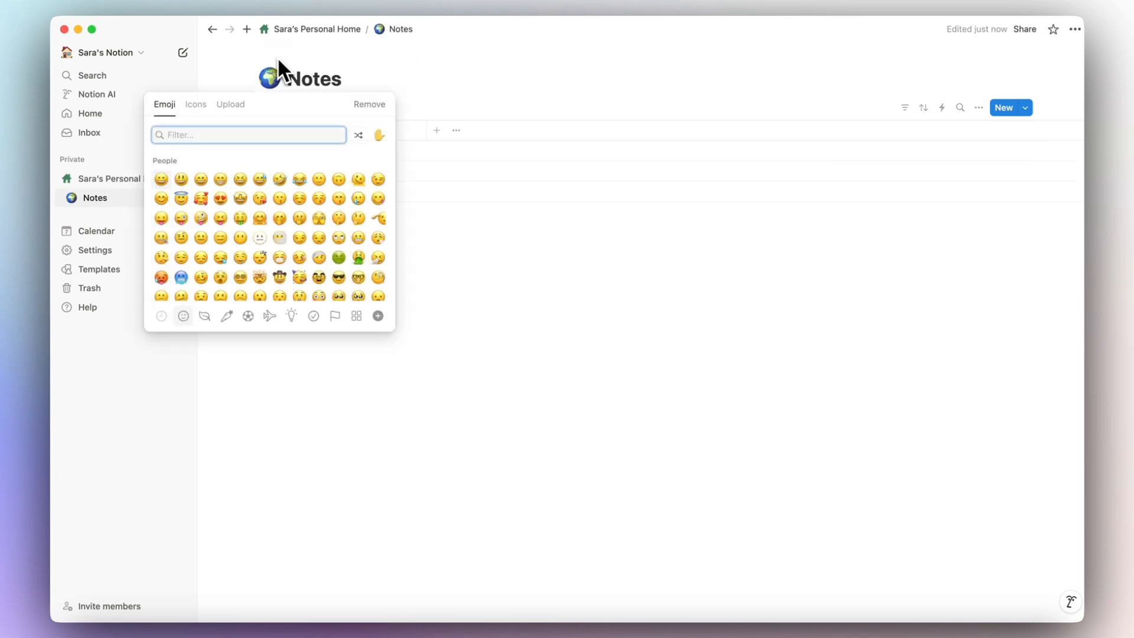
Set the icon to the grey book from the Icons set, then return to the home page.
click(198, 108)
text(notes)
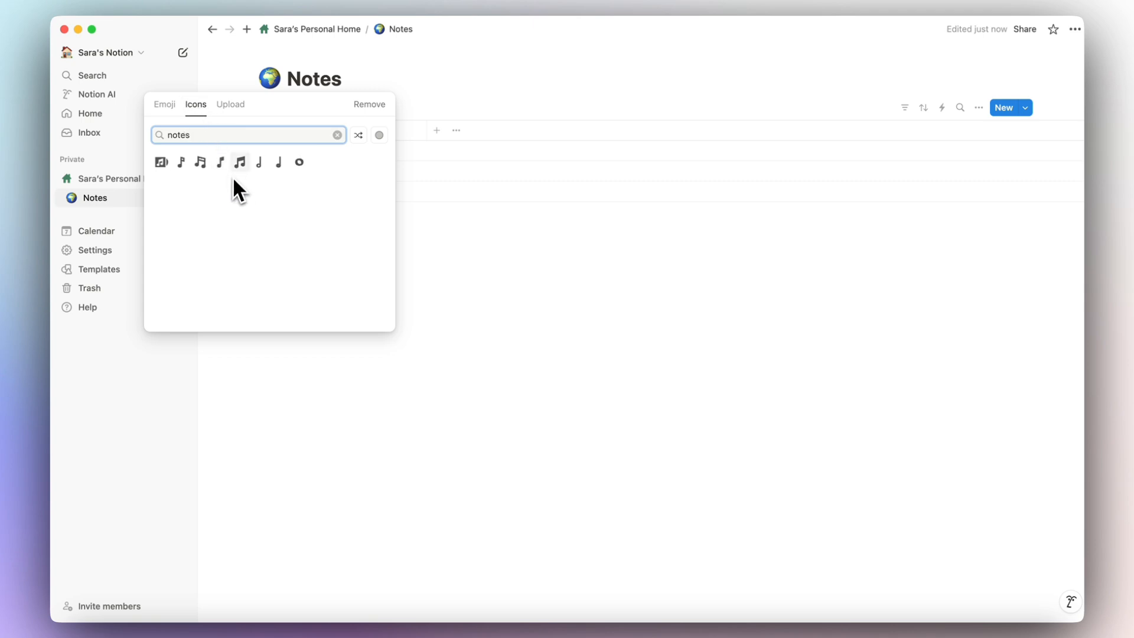
key(BackSpace)
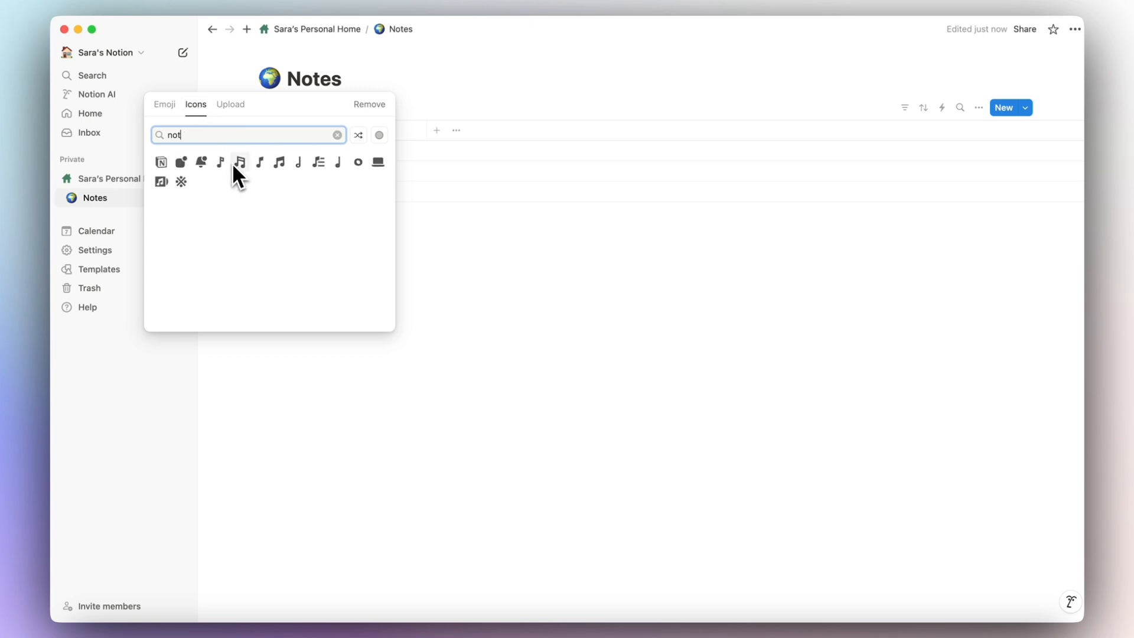
text(book)
key(BackSpace)
key(BackSpace)
key(BackSpace)
key(BackSpace)
key(BackSpace)
key(BackSpace)
key(BackSpace)
key(BackSpace)
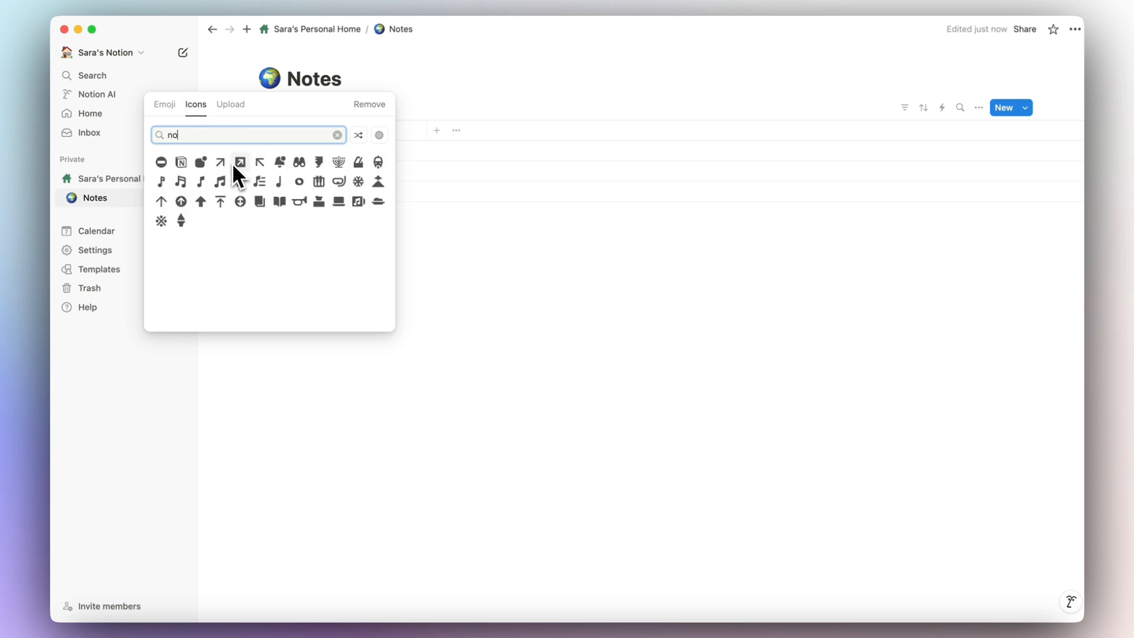
text(book)
mouse_move(161, 163)
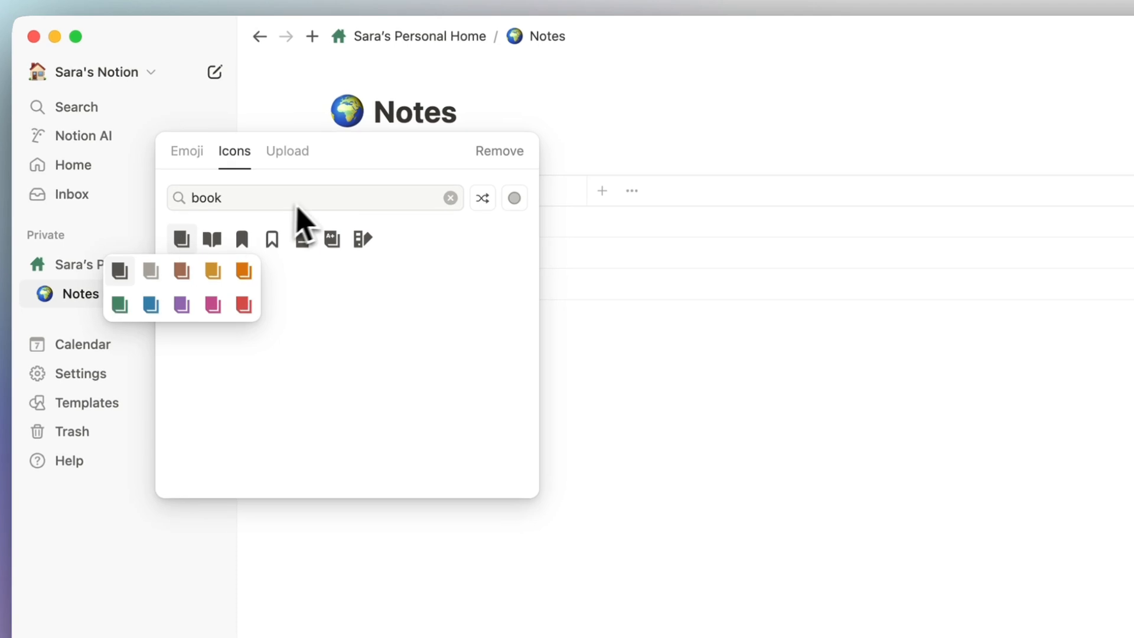
click(118, 188)
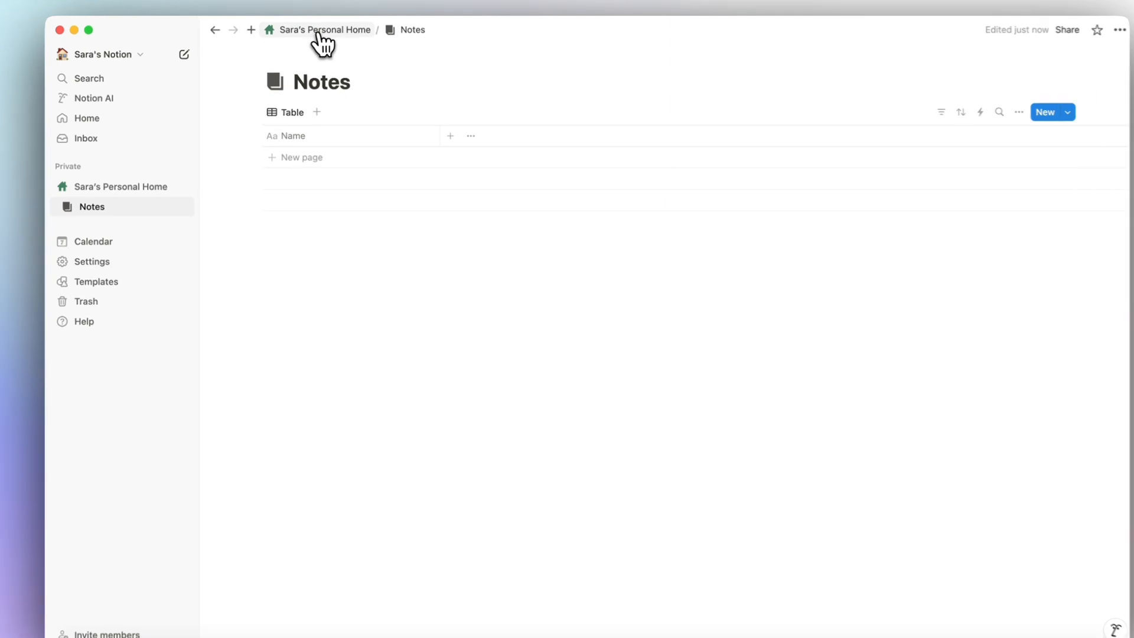
click(319, 29)
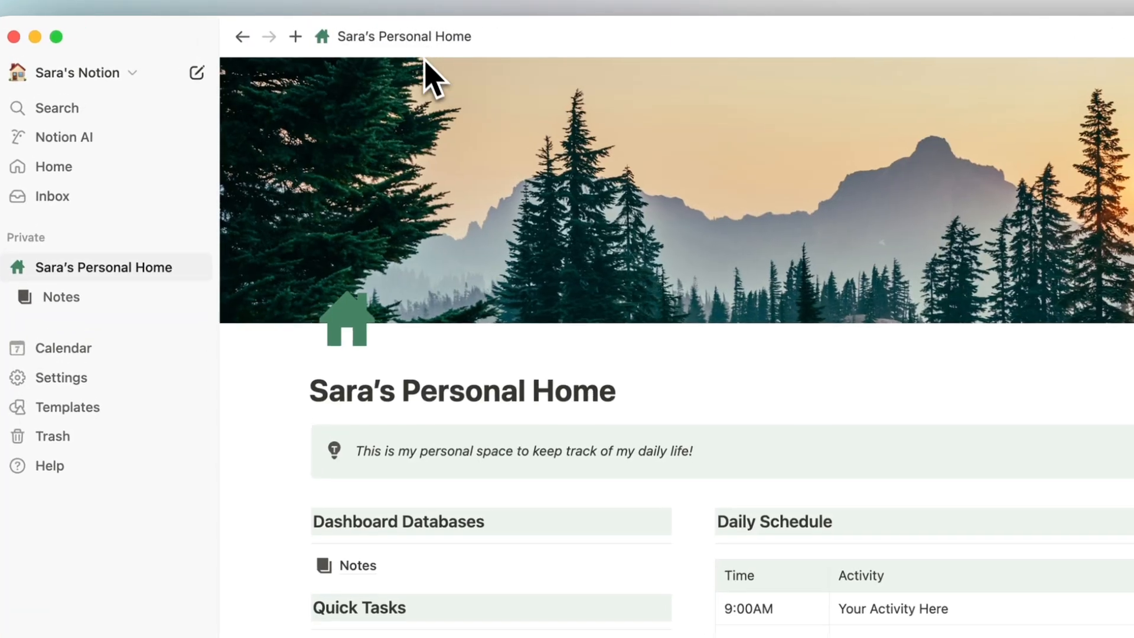
scroll(460, 274, down, 5)
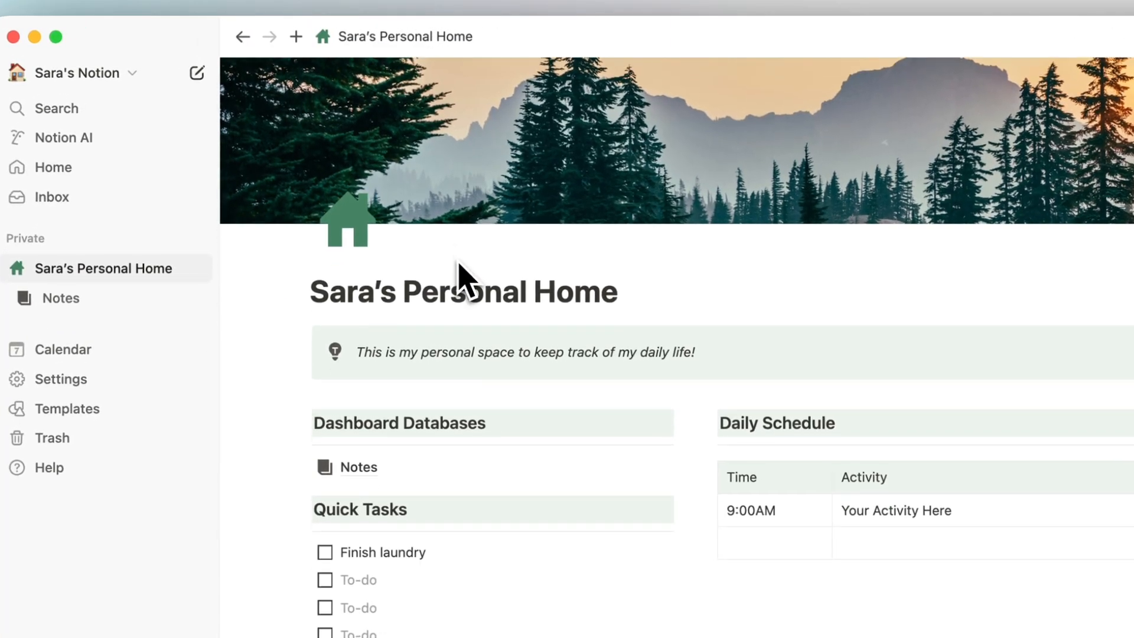
Insert a new blank inline table below the Notes link on the home page.
click(363, 420)
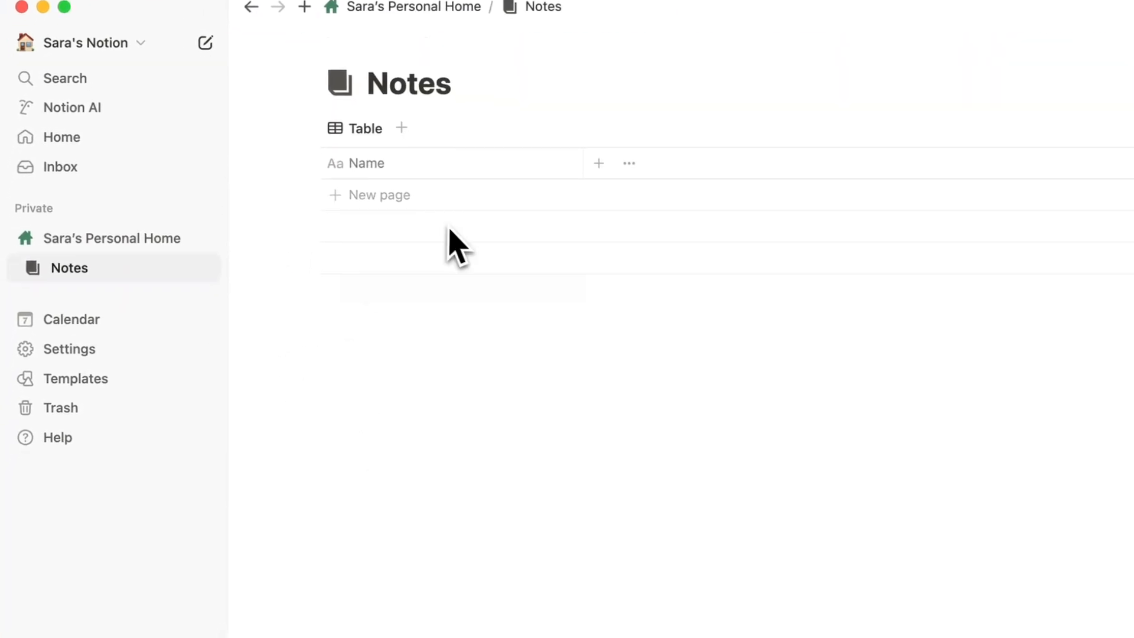
click(441, 7)
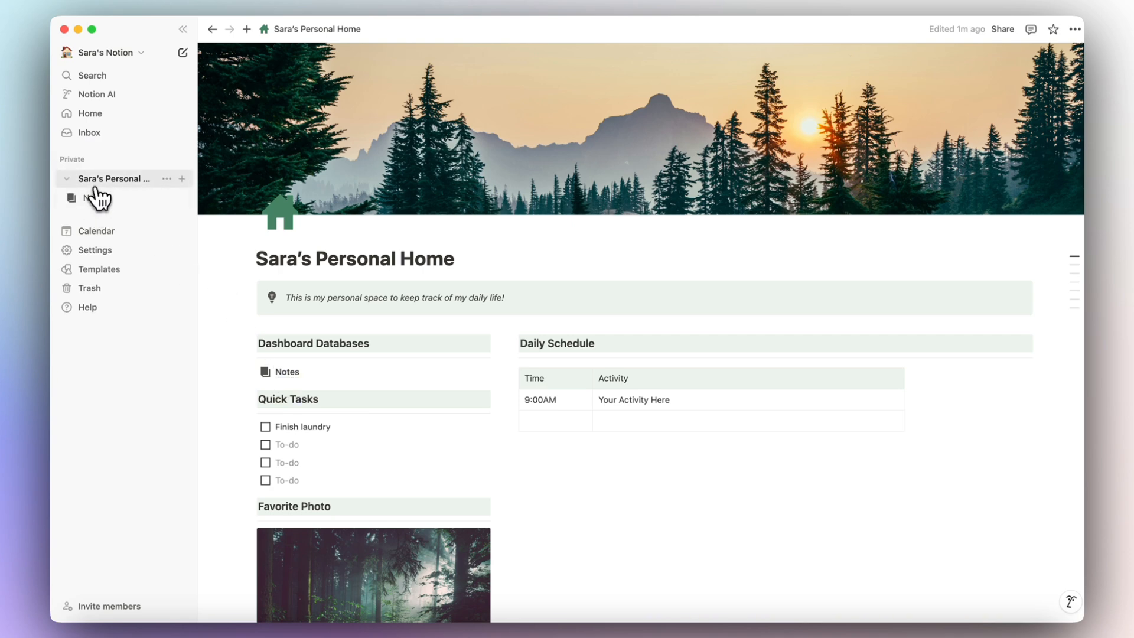
scroll(309, 265, down, 4)
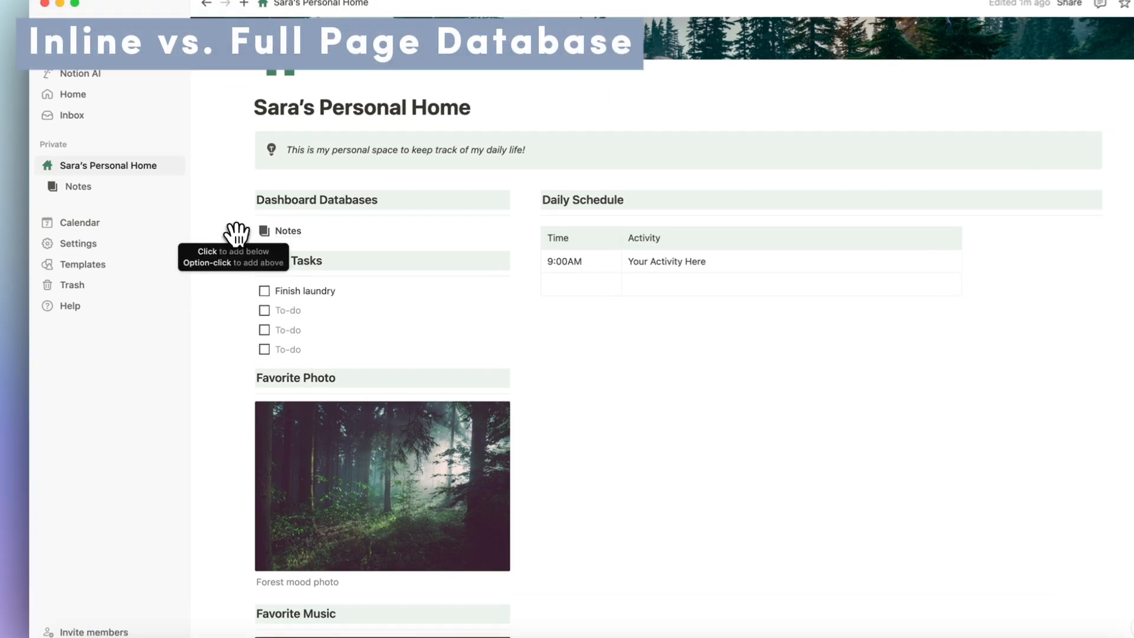
click(242, 223)
click(268, 257)
text(/data)
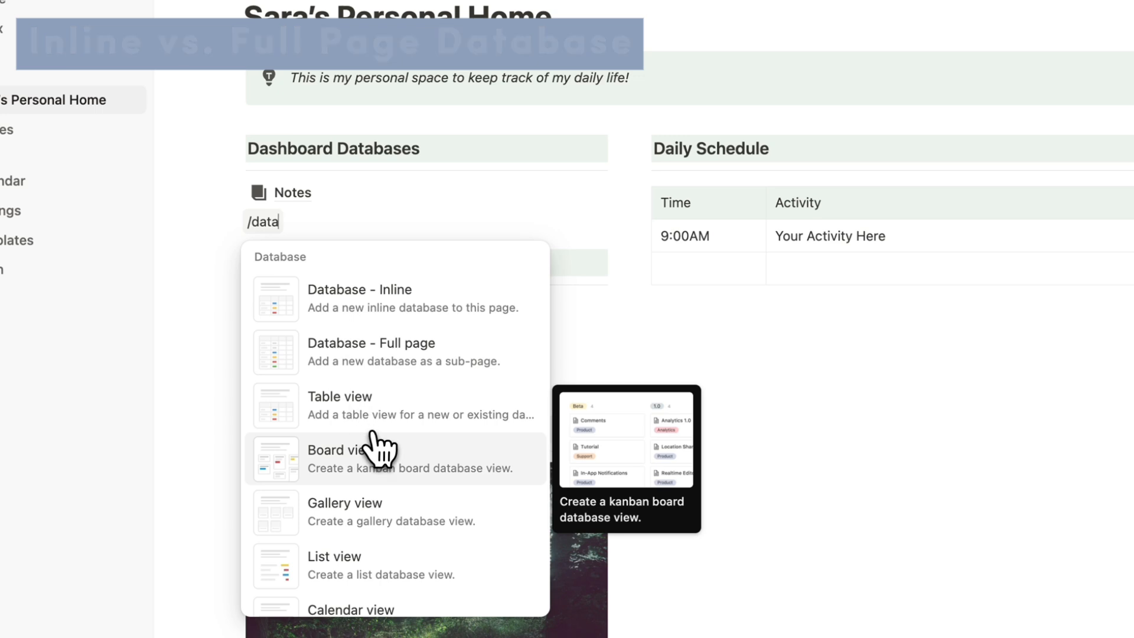
click(320, 416)
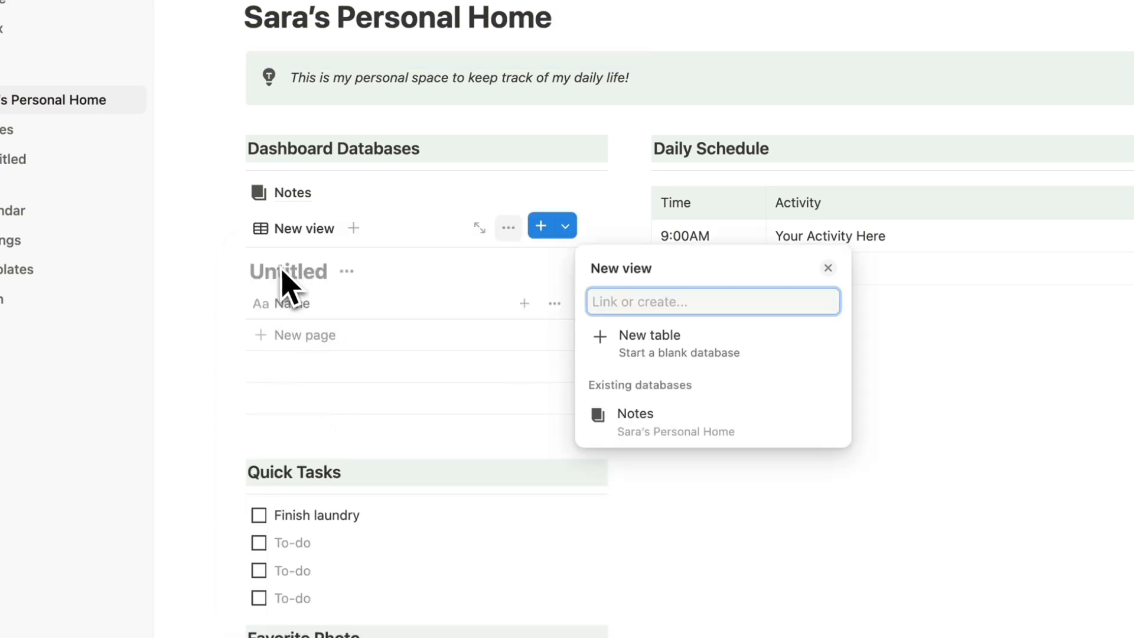
click(257, 243)
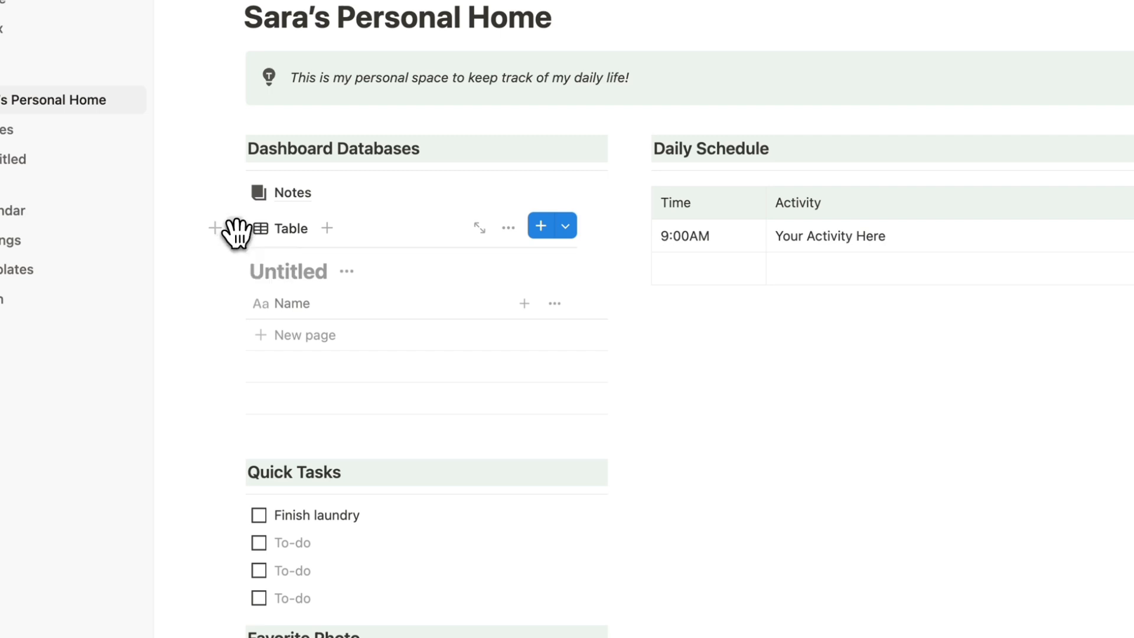
Move the new table beneath the Daily Schedule table and open it as a full page.
drag(234, 231, 471, 316)
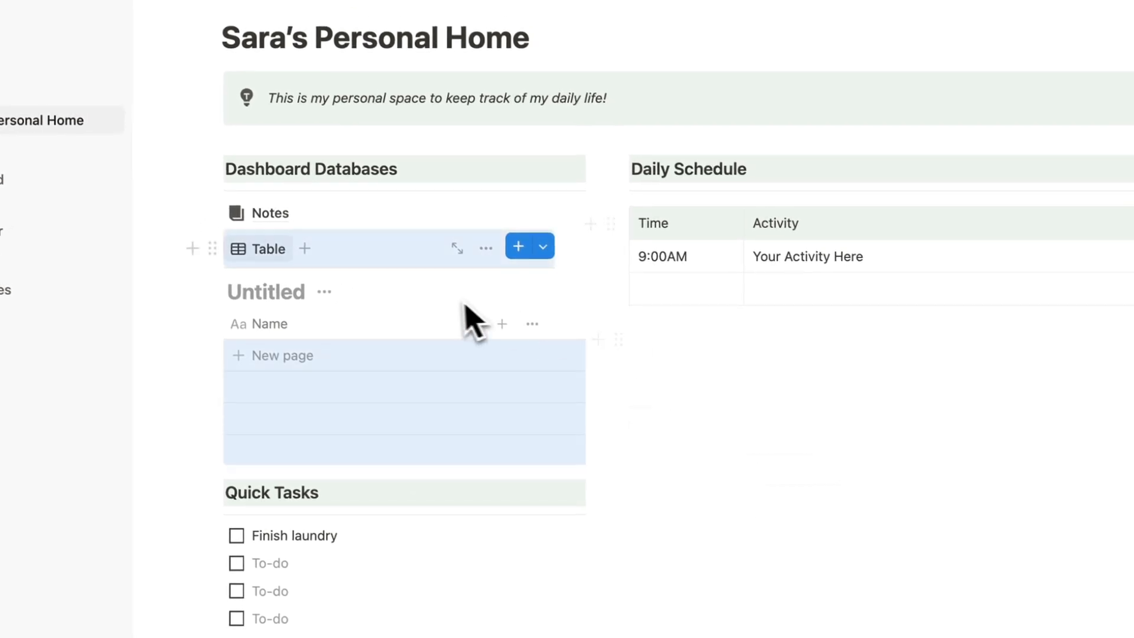
click(221, 240)
key(Escape)
click(678, 372)
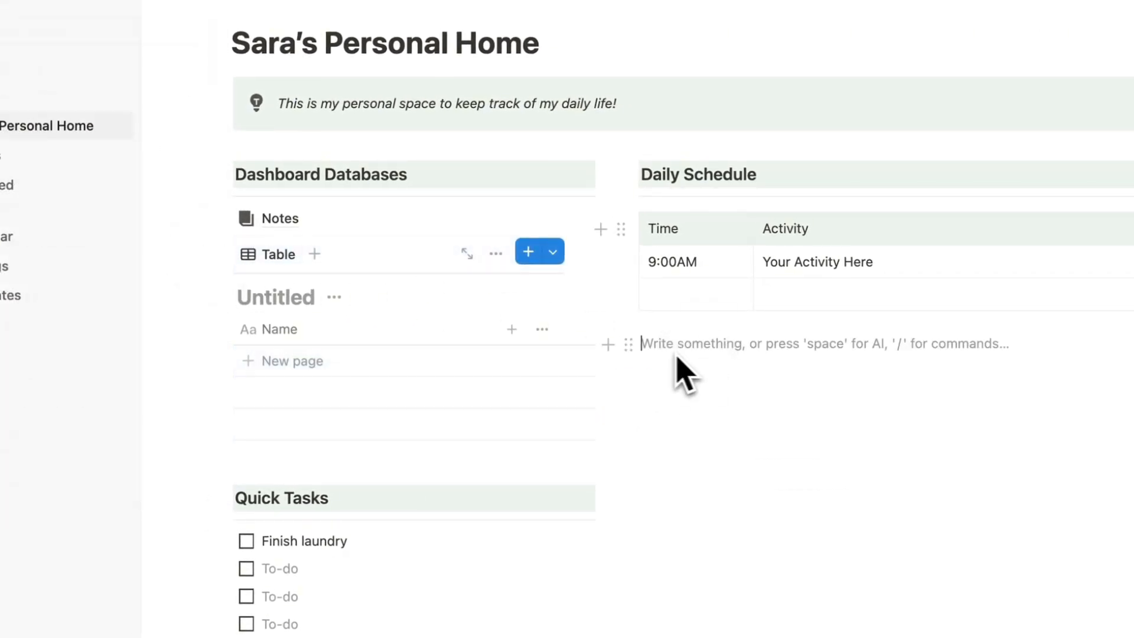
drag(223, 254, 761, 312)
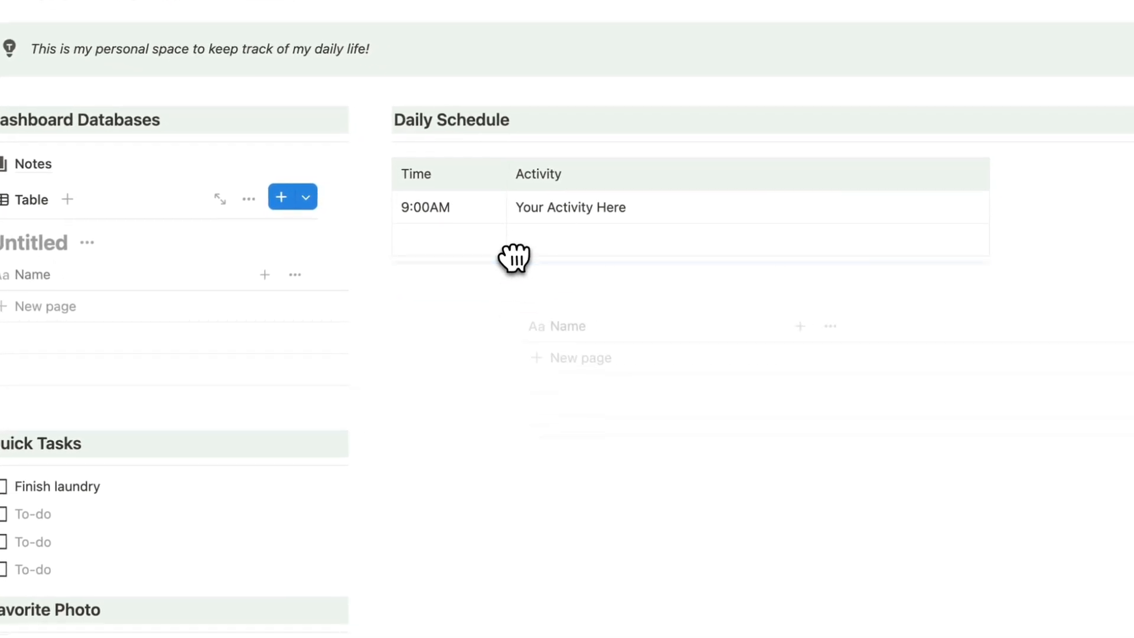
mouse_move(513, 257)
mouse_down()
mouse_move(506, 278)
mouse_move(502, 248)
mouse_move(516, 273)
mouse_up()
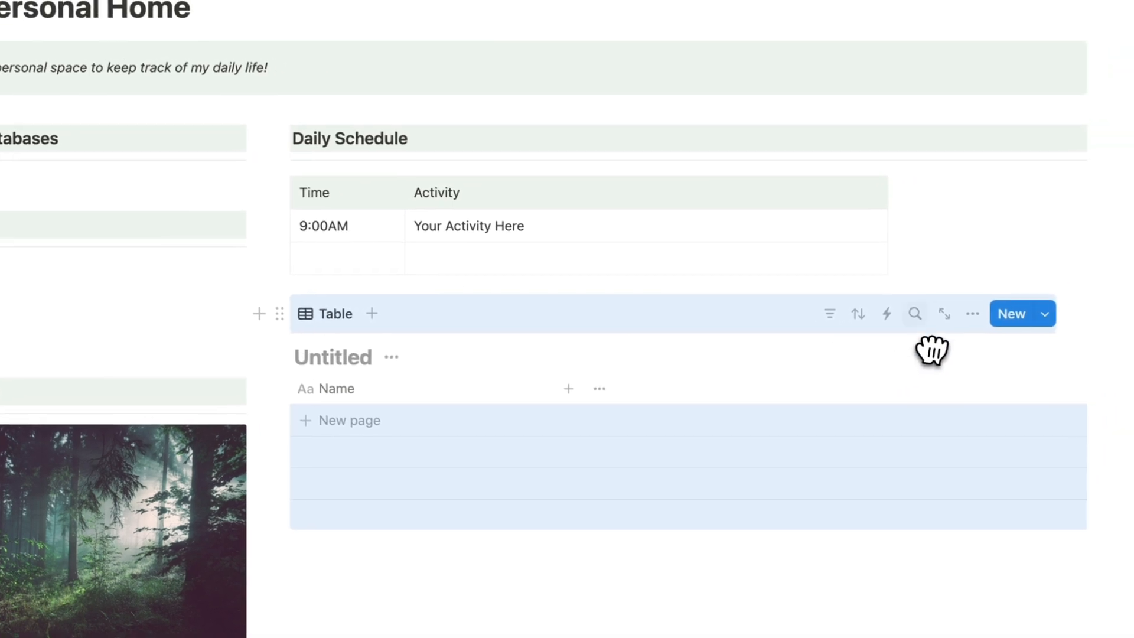
click(1046, 295)
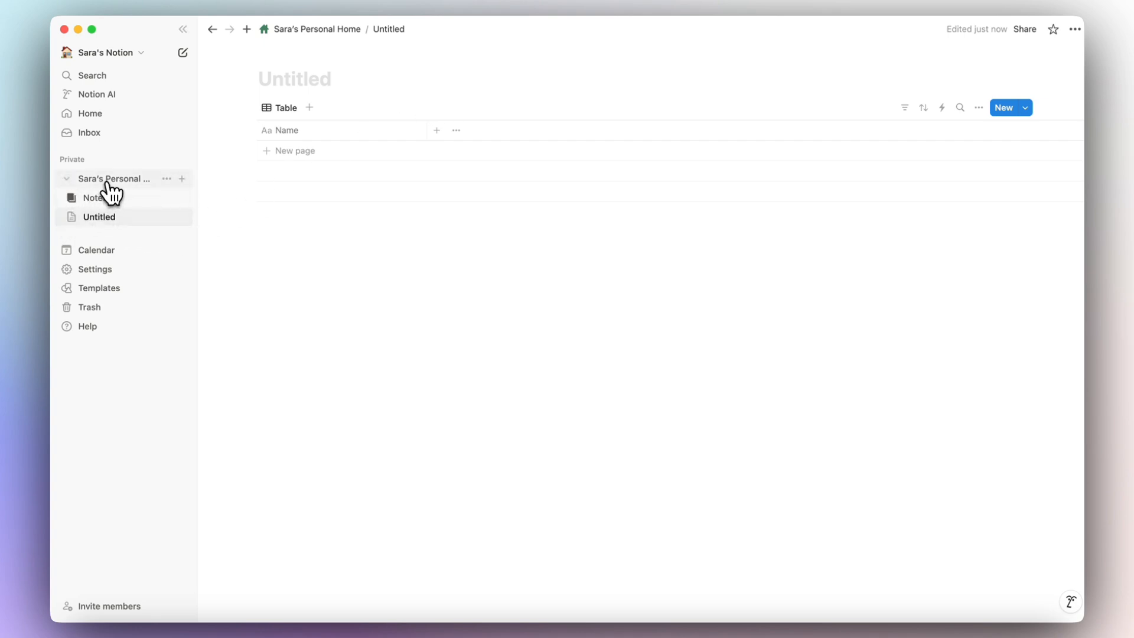
Delete the Untitled table block under Daily Schedule, leaving Notes as the only database.
click(317, 31)
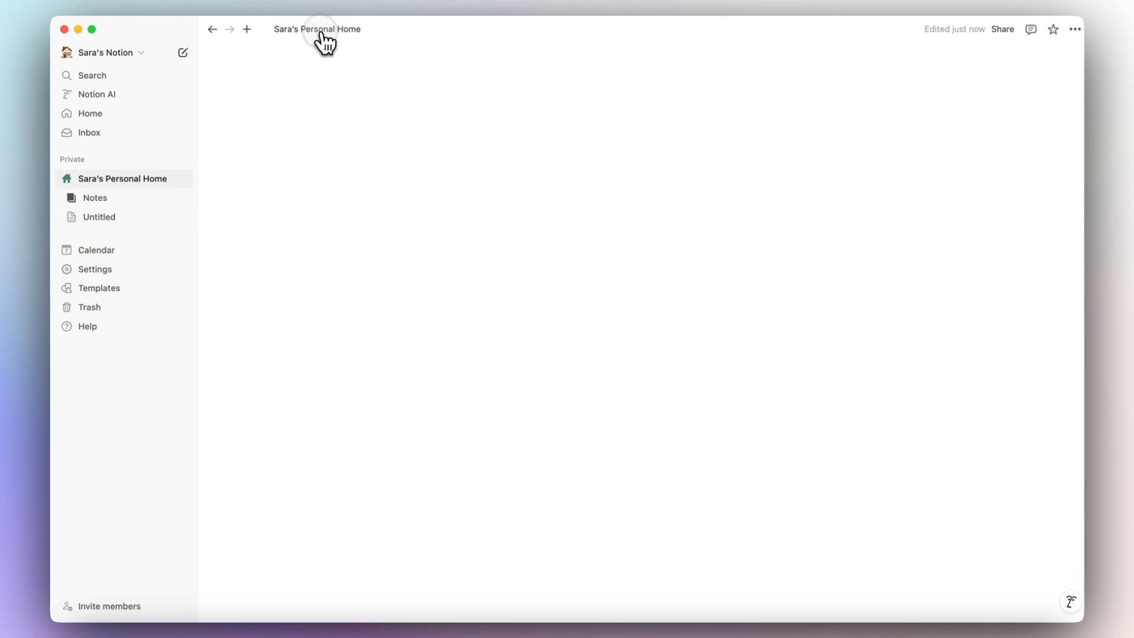
scroll(468, 246, down, 5)
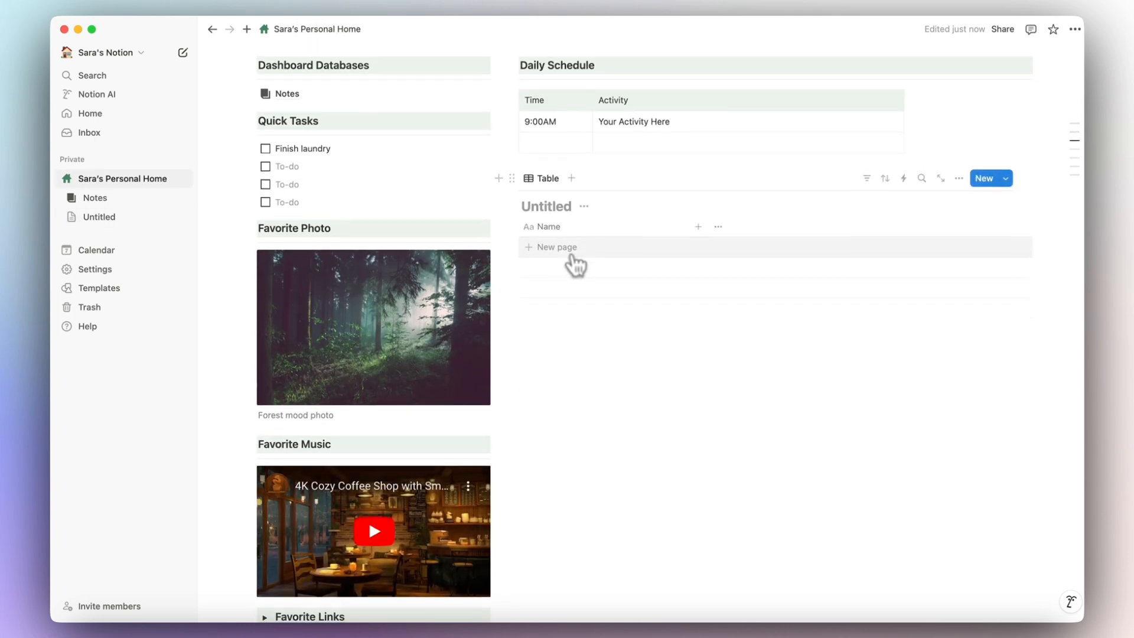
scroll(577, 264, up, 2)
mouse_move(287, 147)
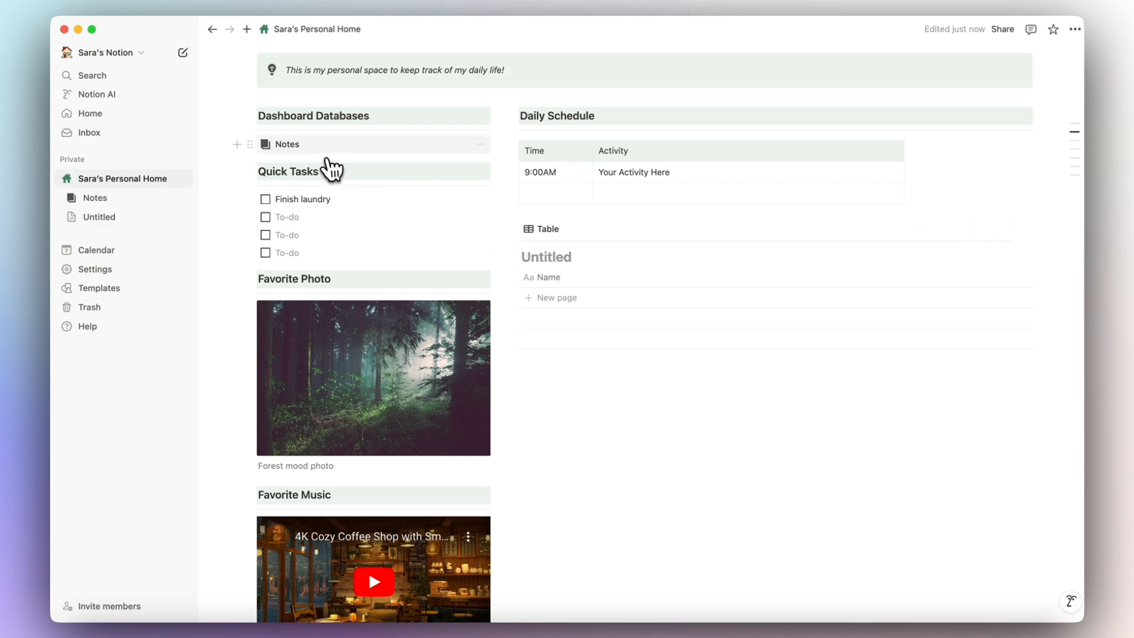
mouse_move(290, 159)
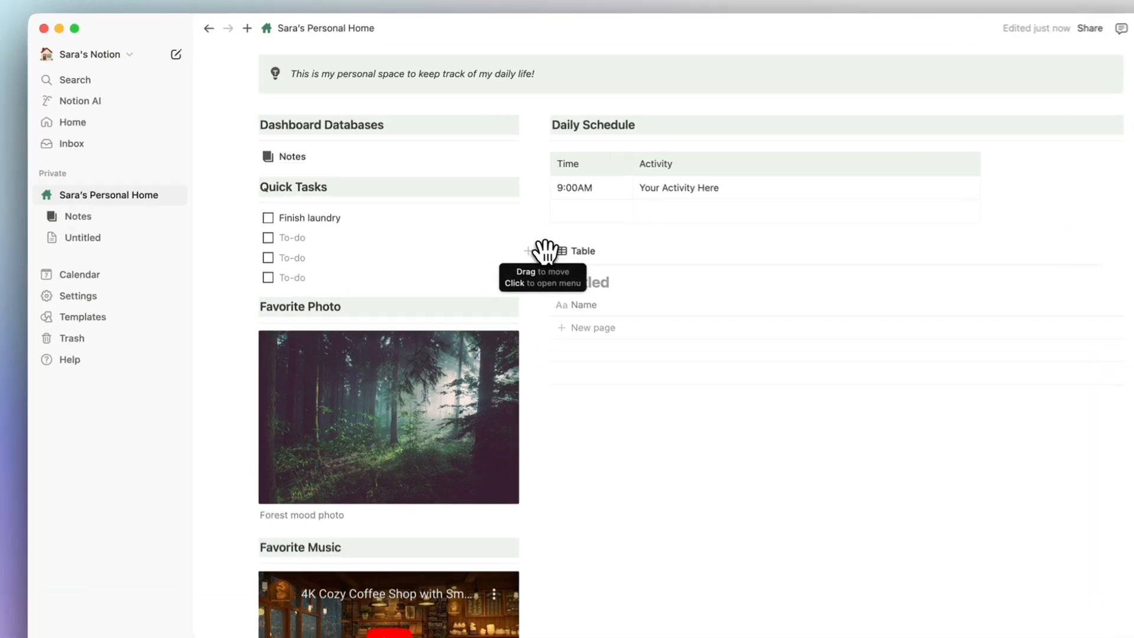
click(513, 227)
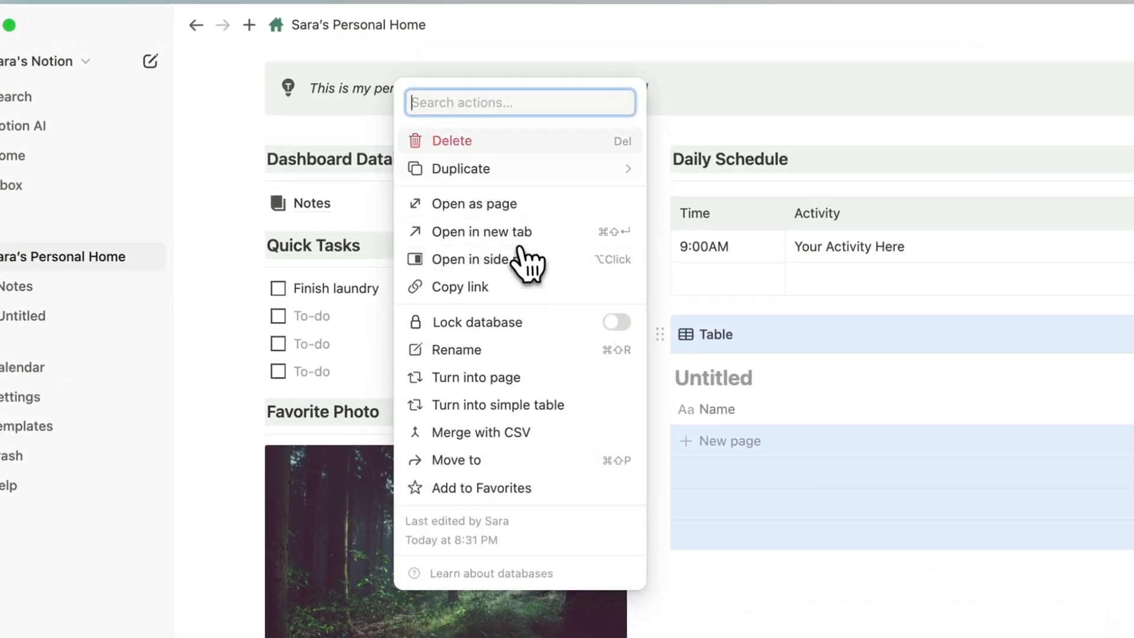
click(482, 144)
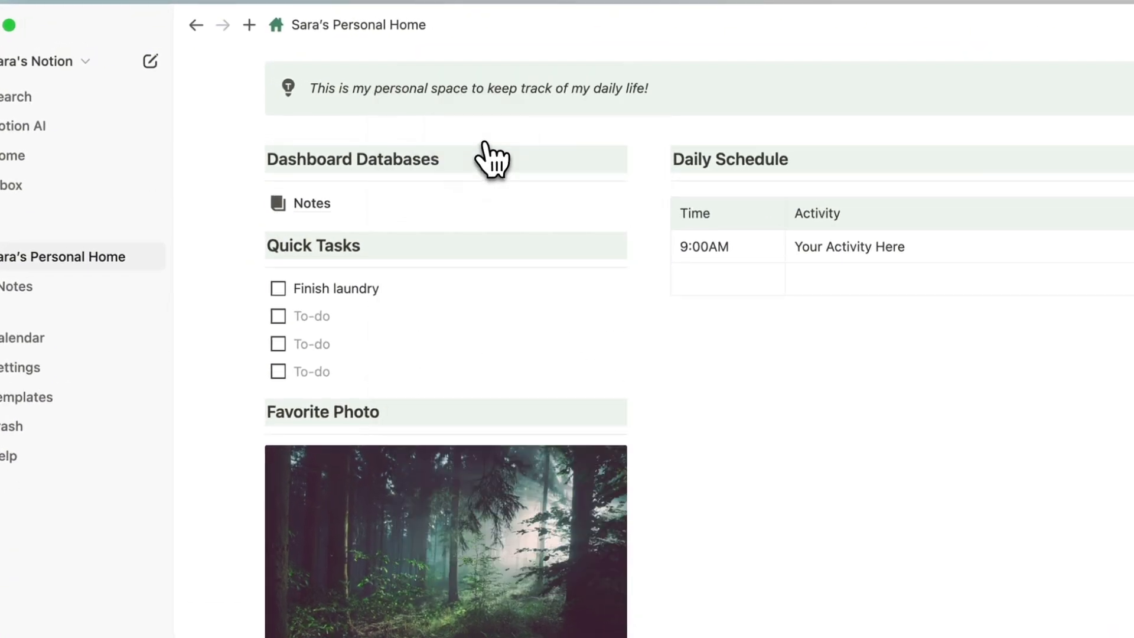
Open Notes, remove its cover, and add the description 'This is where I keep all of my notes!'.
click(296, 216)
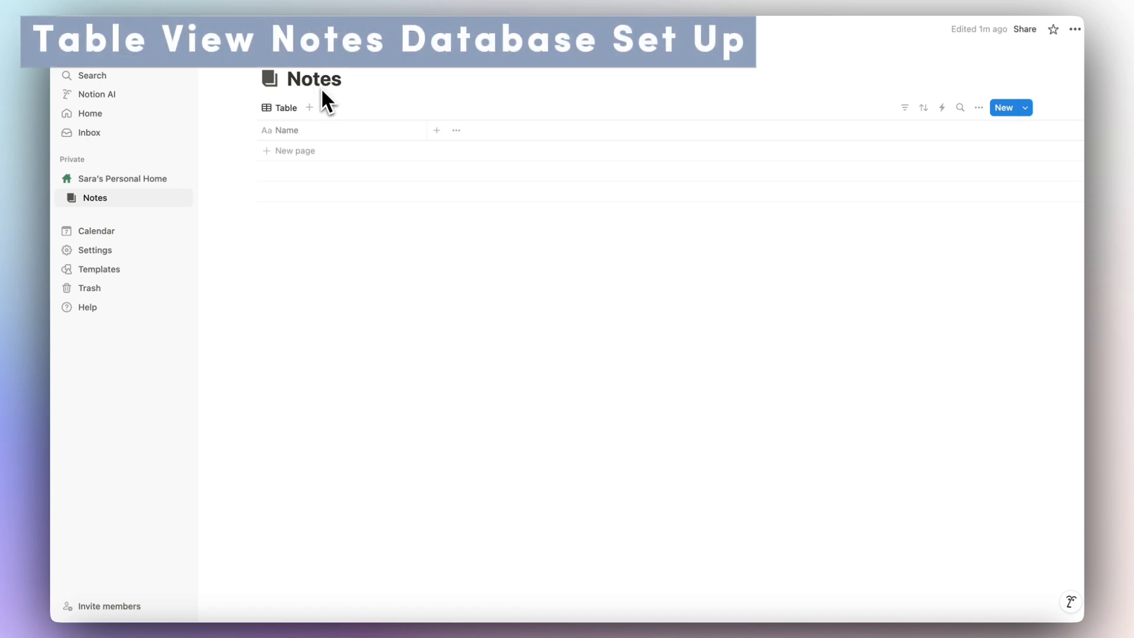
click(287, 55)
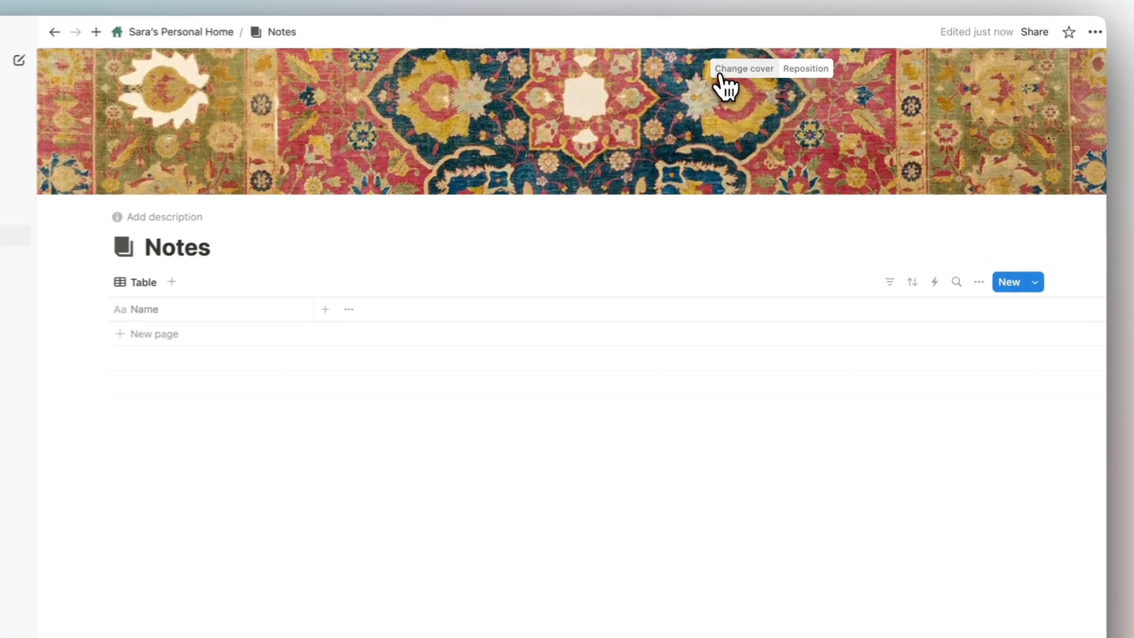
click(768, 62)
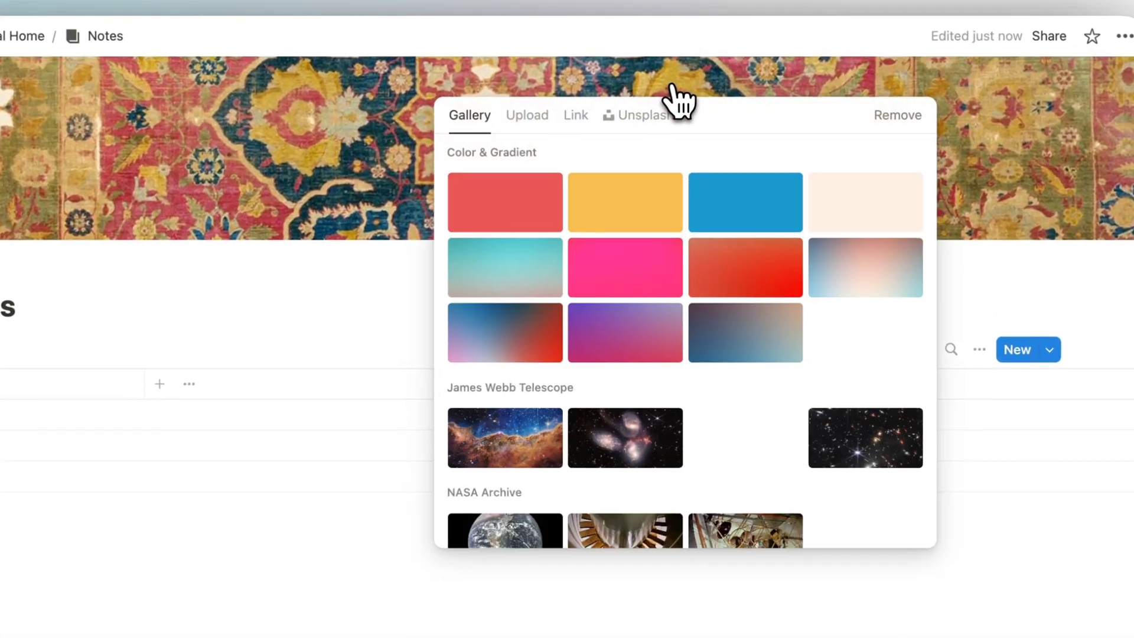
click(903, 120)
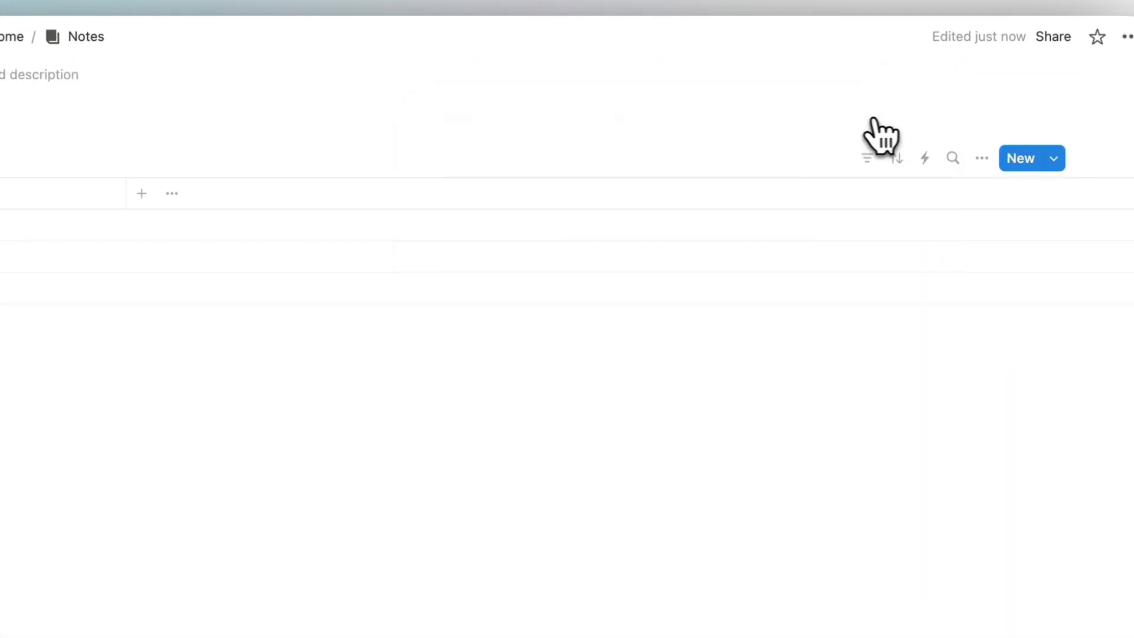
click(353, 81)
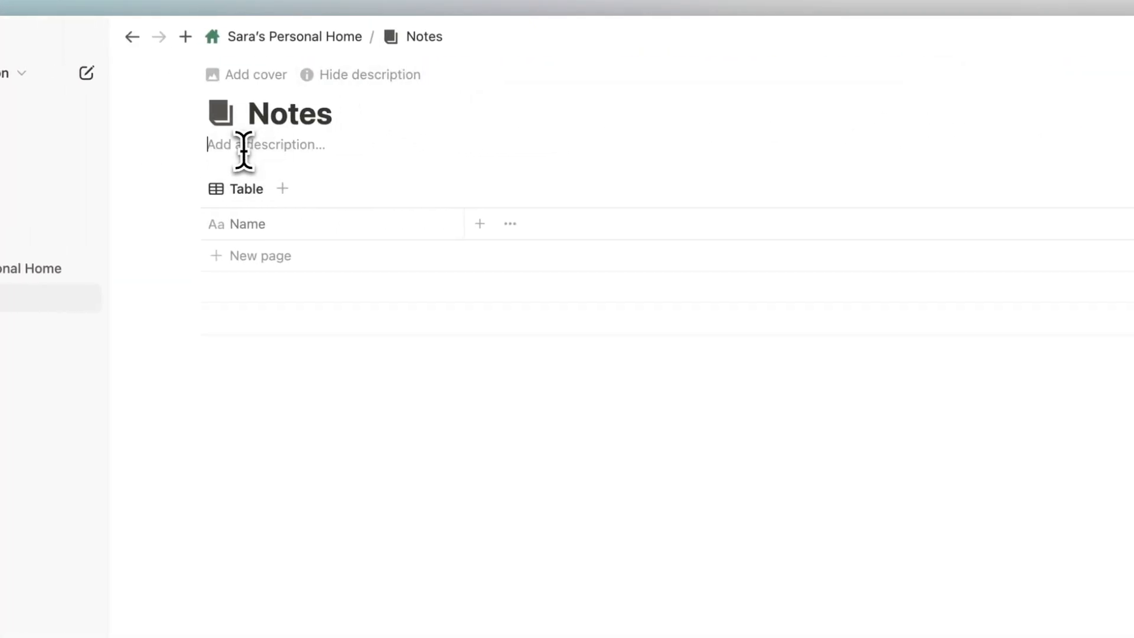
text(This is where I ke)
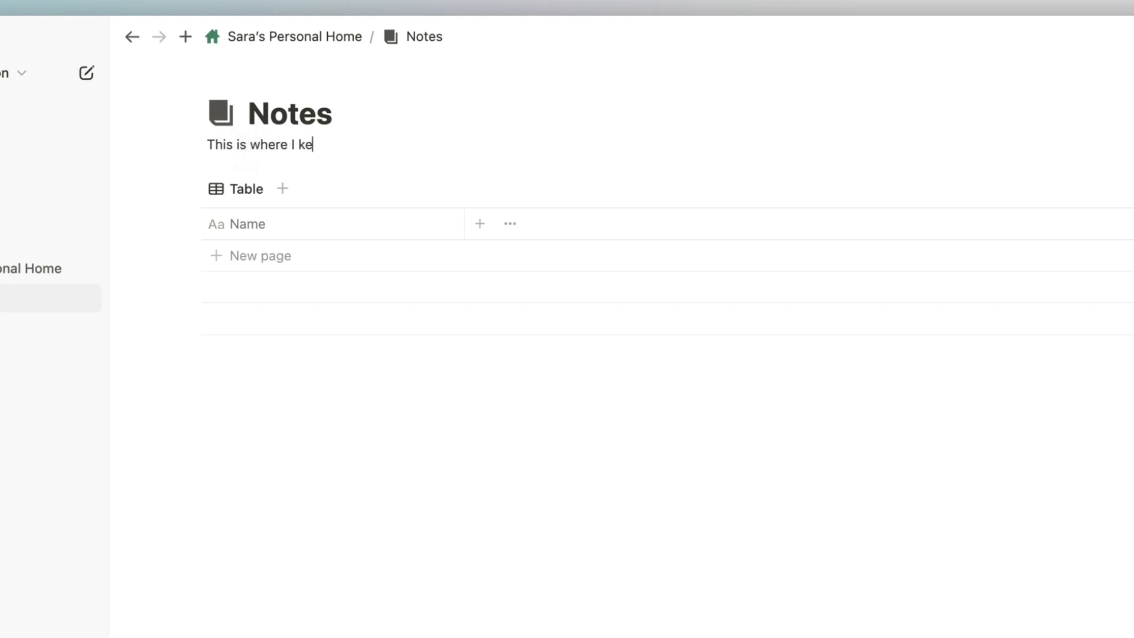
text(ep all of my notes)
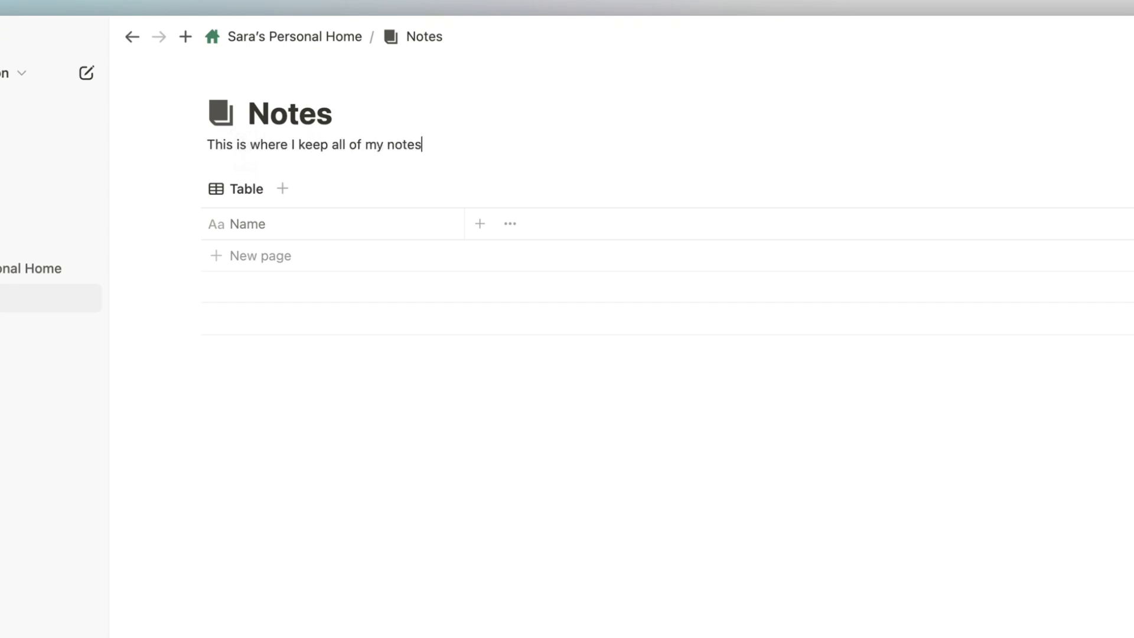
text(!)
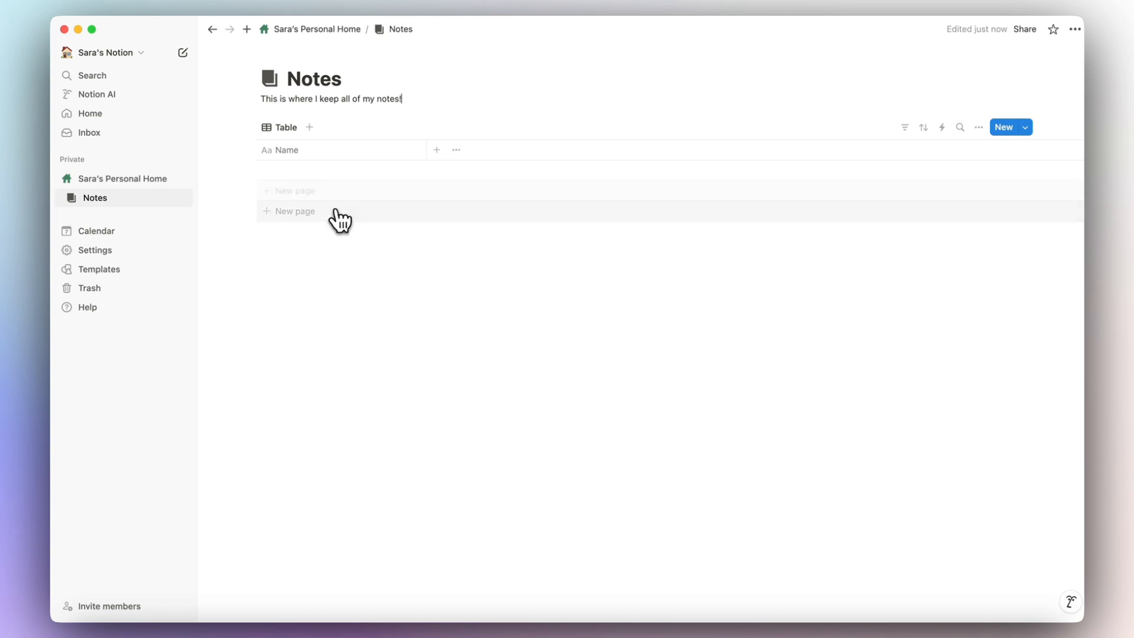
Add a 'Title of the Note' row to Notes, open it beside the table, and list property types.
click(366, 174)
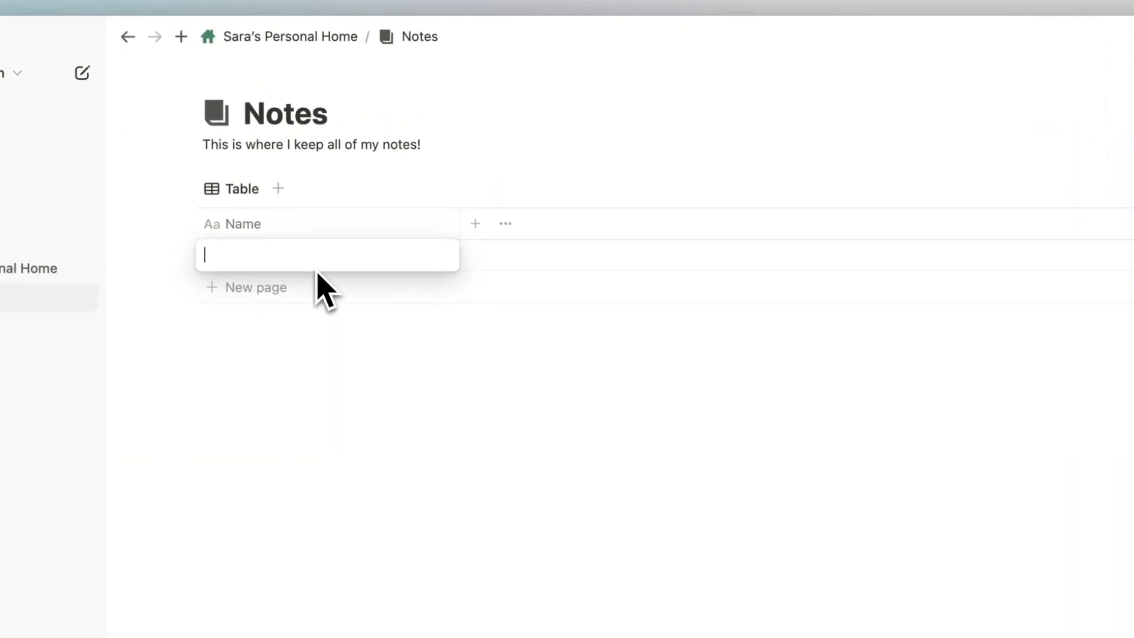
text(Title of the Note)
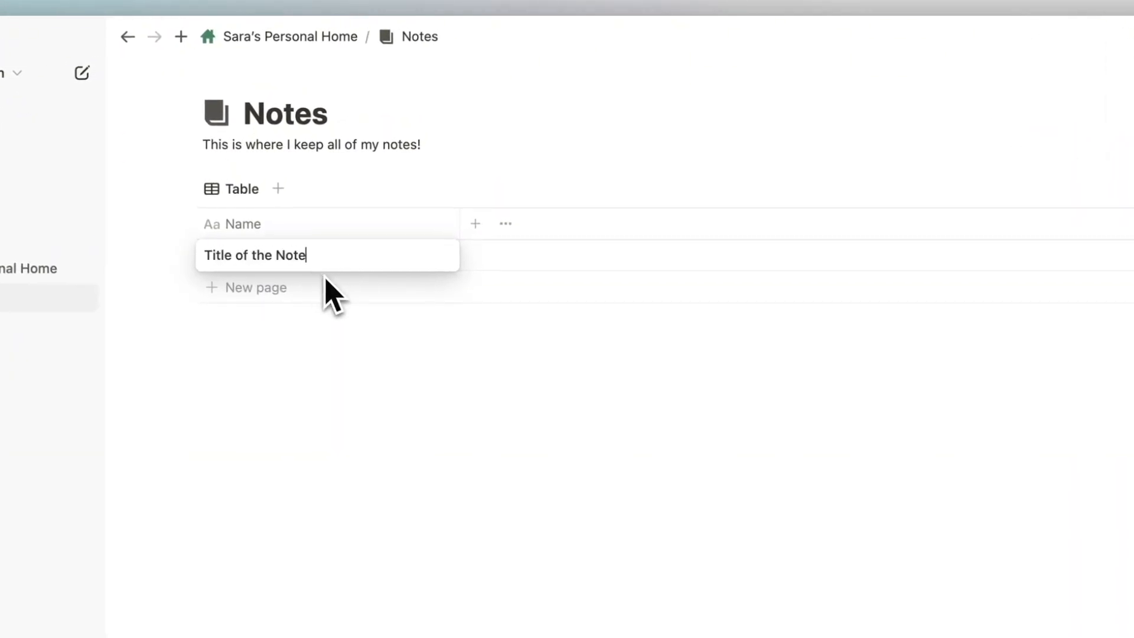
key(Return)
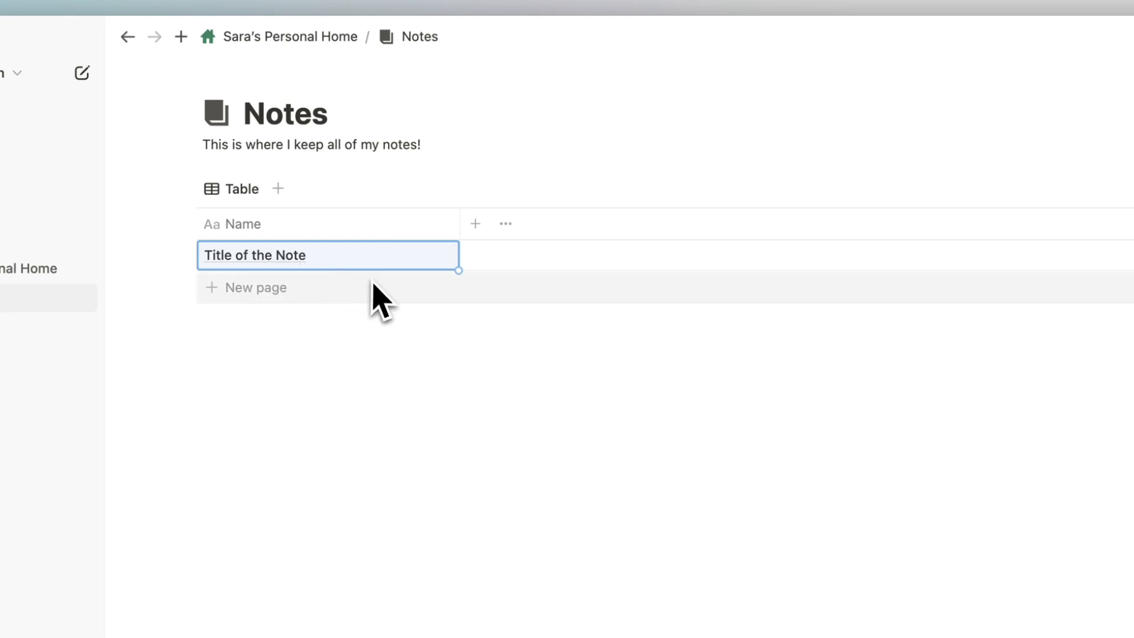
mouse_move(357, 262)
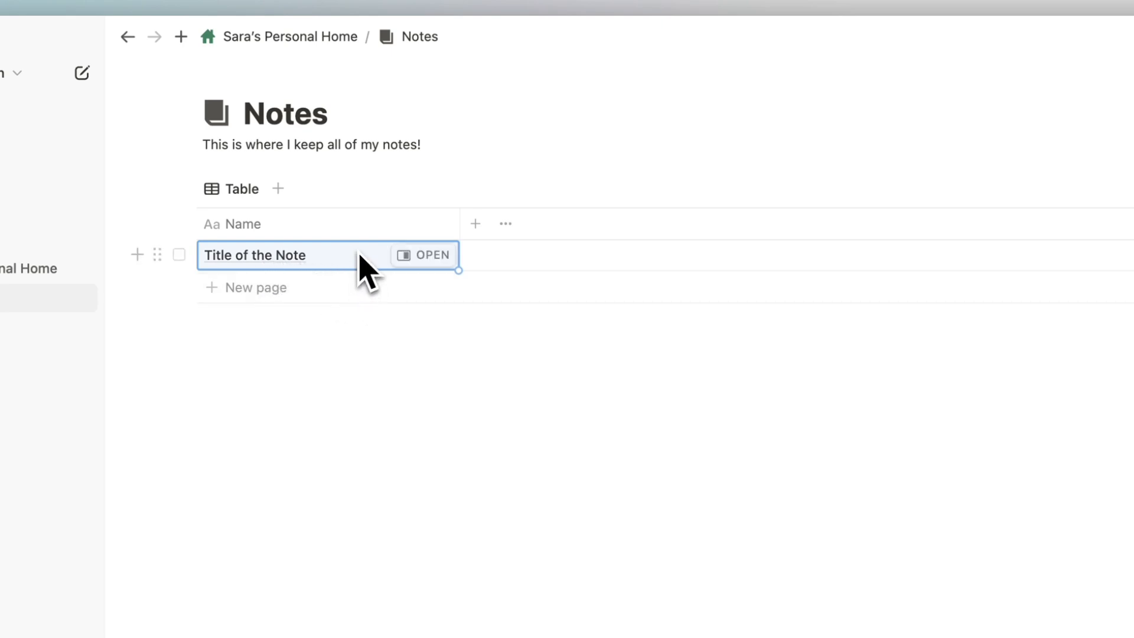
click(424, 255)
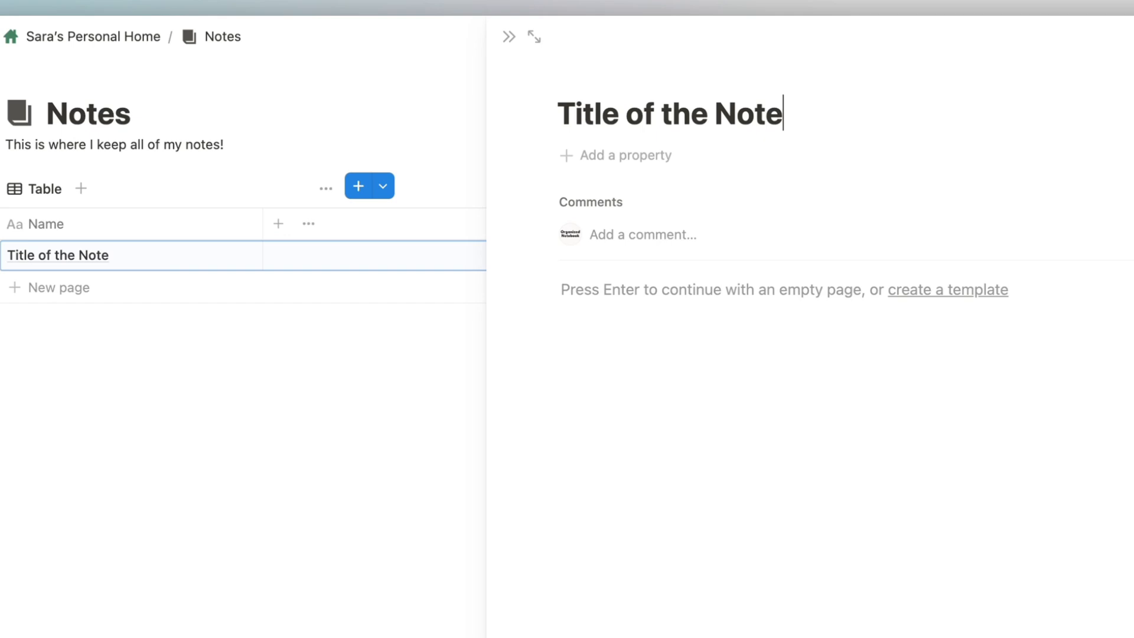
click(647, 155)
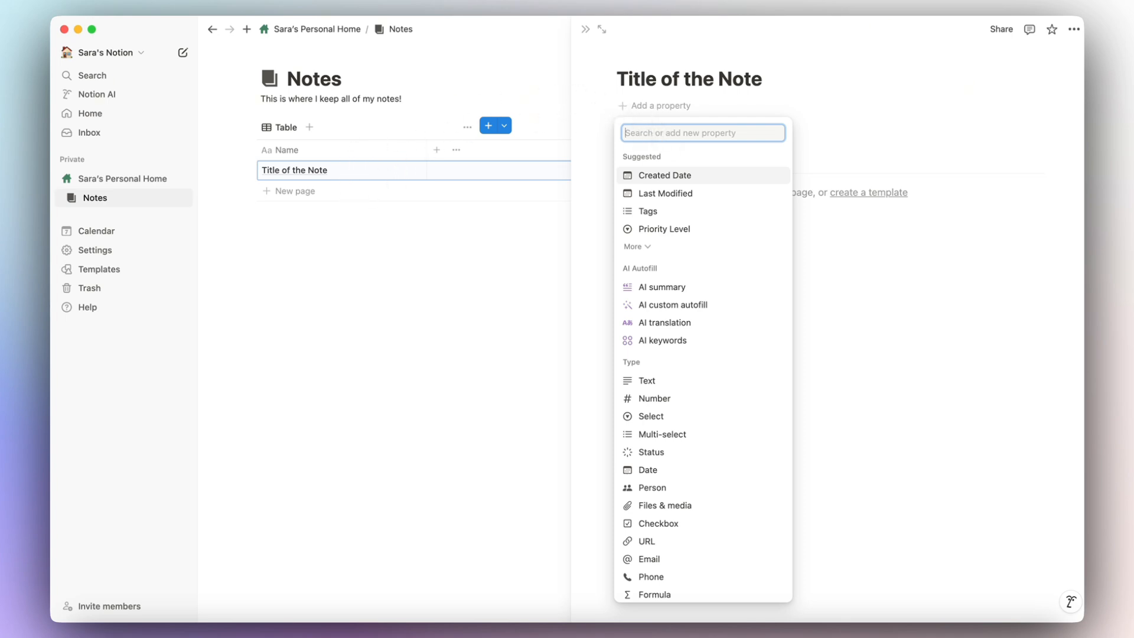
Add a Created time property to the note.
text(crea)
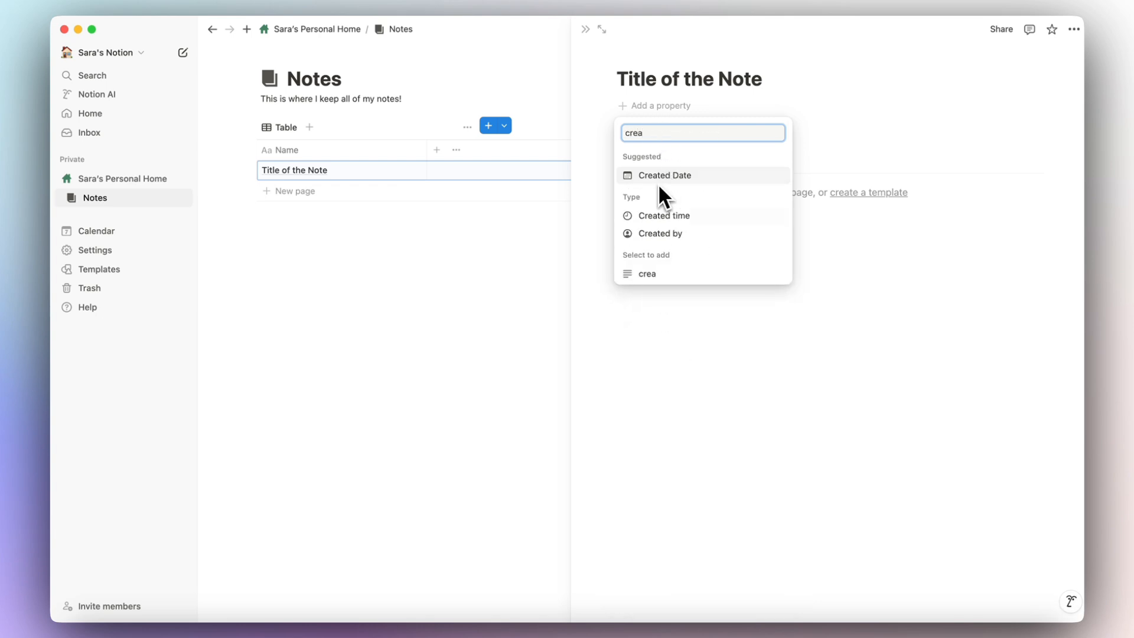
click(664, 216)
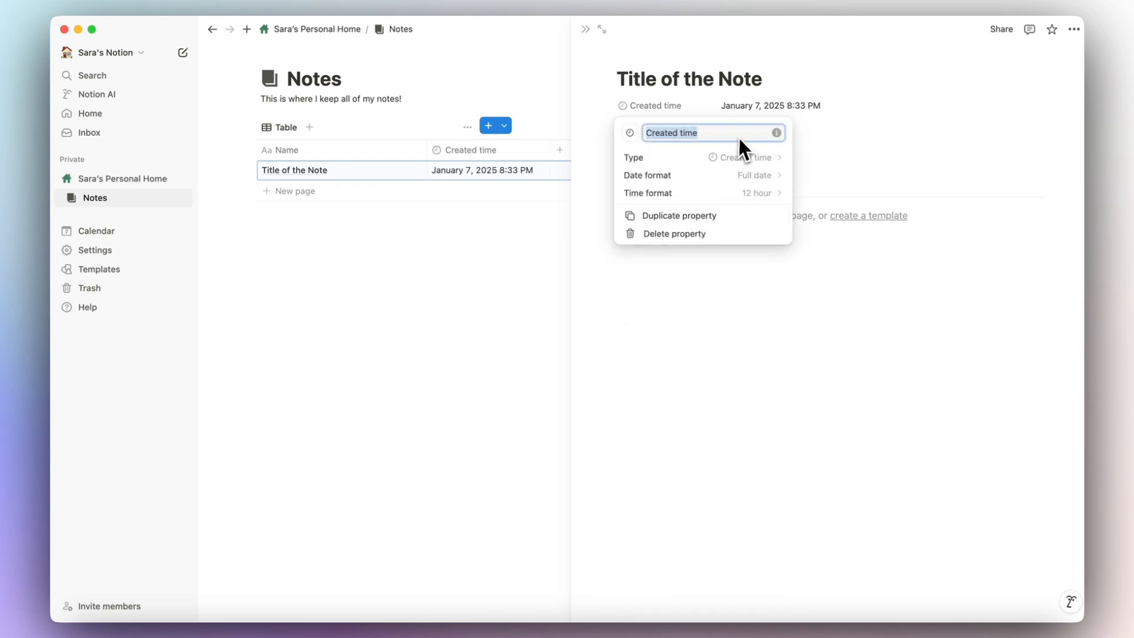
click(738, 107)
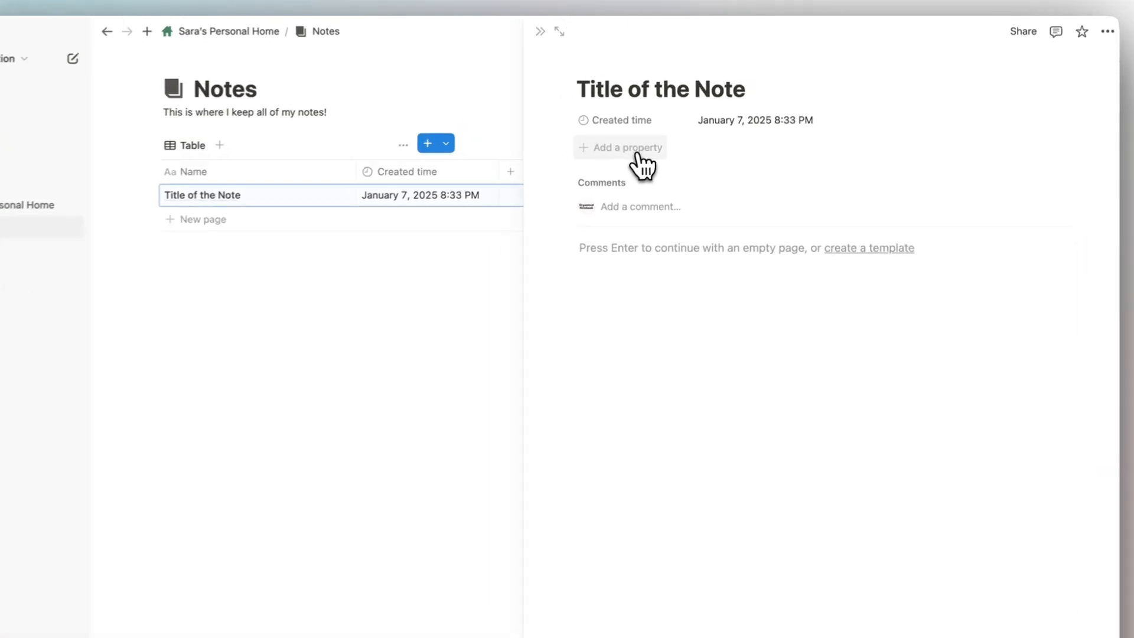
Add a Tags property to the note and tag it with a new 'Study Note' option.
click(638, 155)
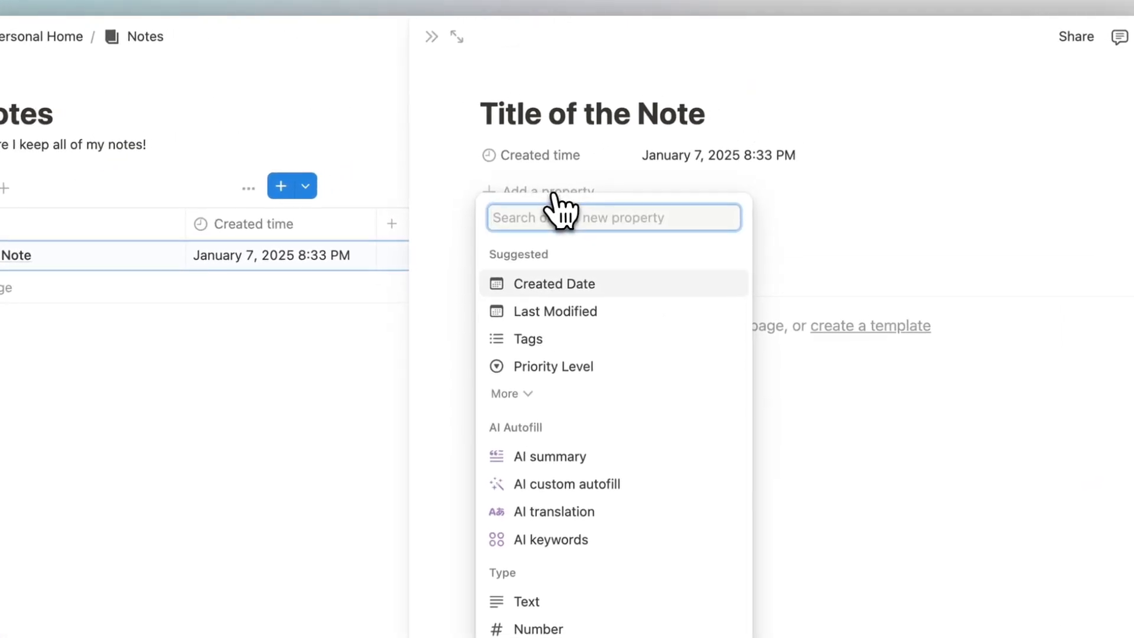
click(536, 339)
click(630, 206)
click(652, 195)
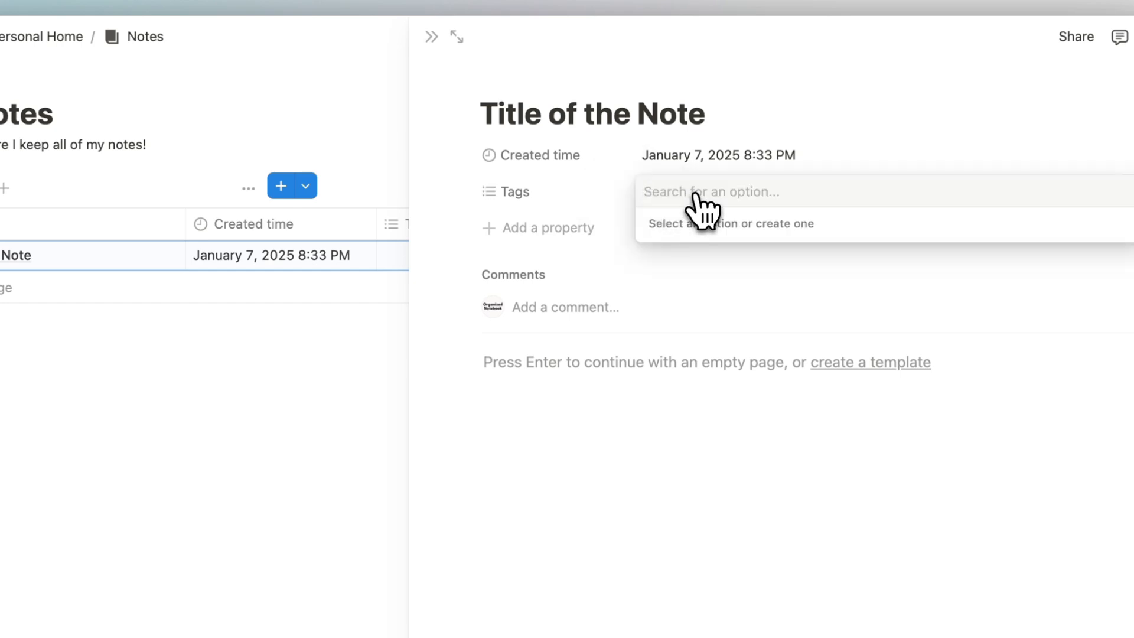
text(Study Note)
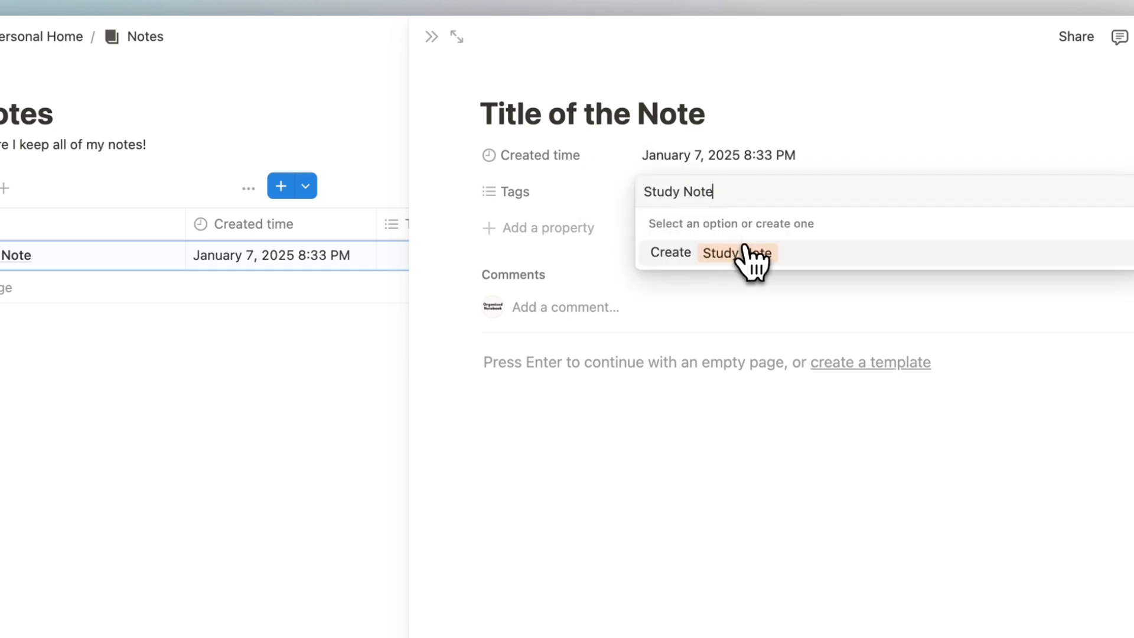
click(746, 253)
click(806, 112)
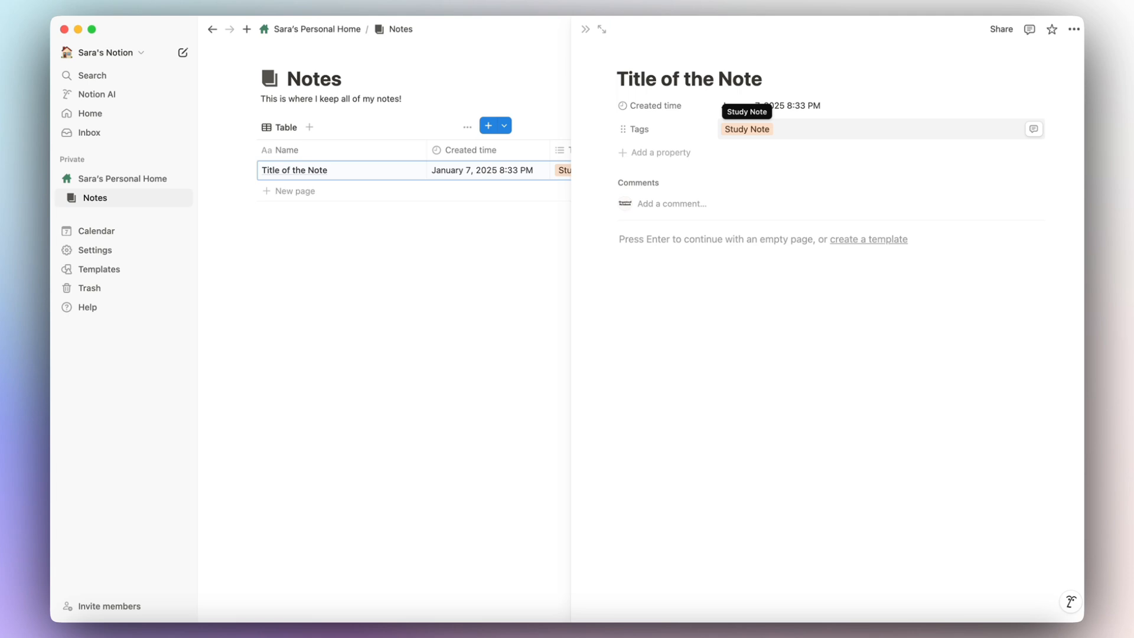
click(678, 154)
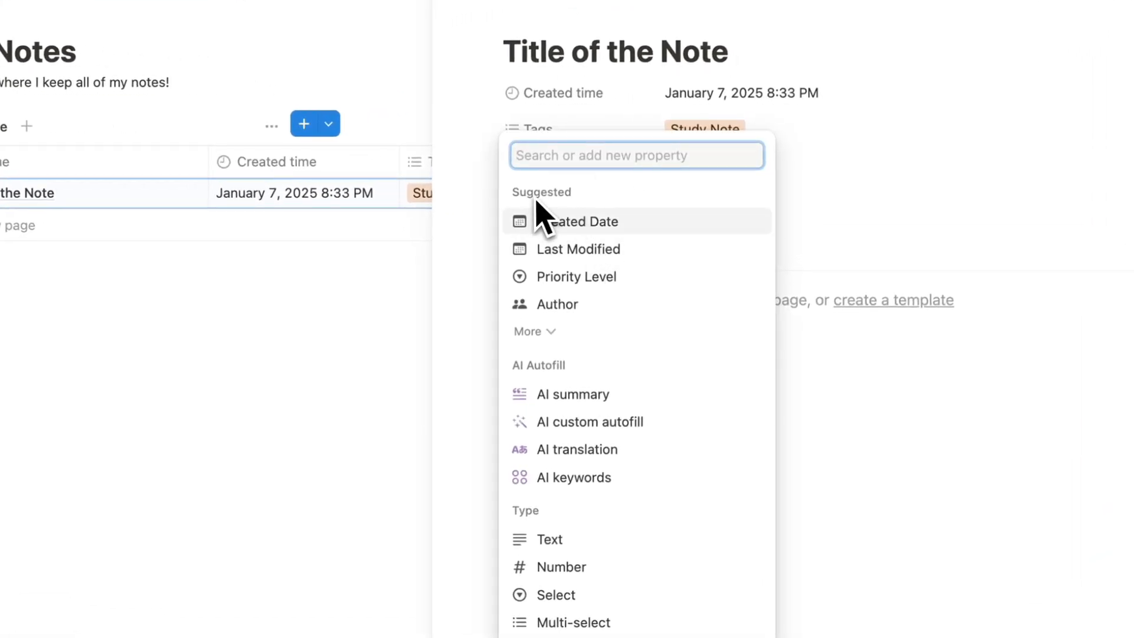
Add an Attachments property to the note and move it below Tags.
click(564, 331)
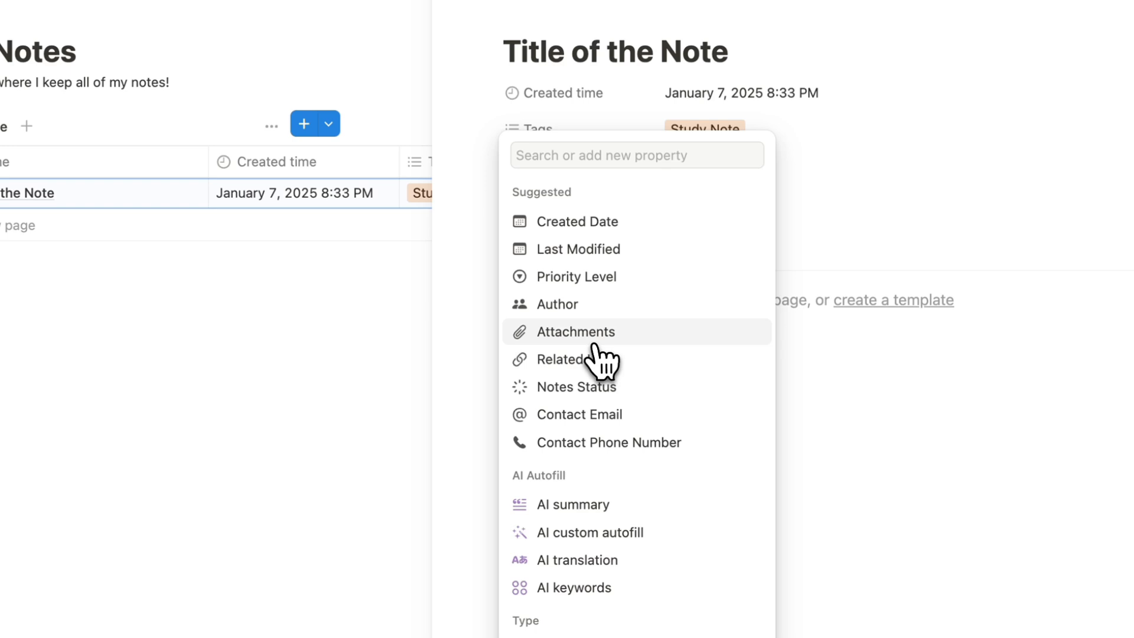
click(596, 339)
click(718, 303)
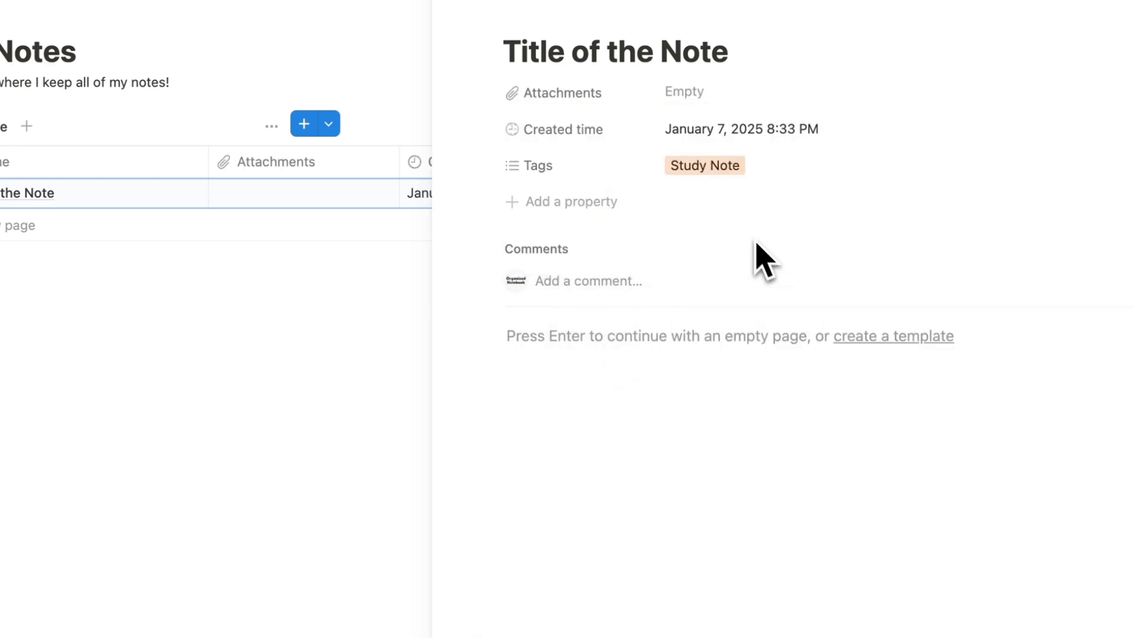
click(711, 100)
click(632, 147)
drag(580, 105, 582, 171)
Add a Number property named 'Number of Words' with the value 900.
click(583, 201)
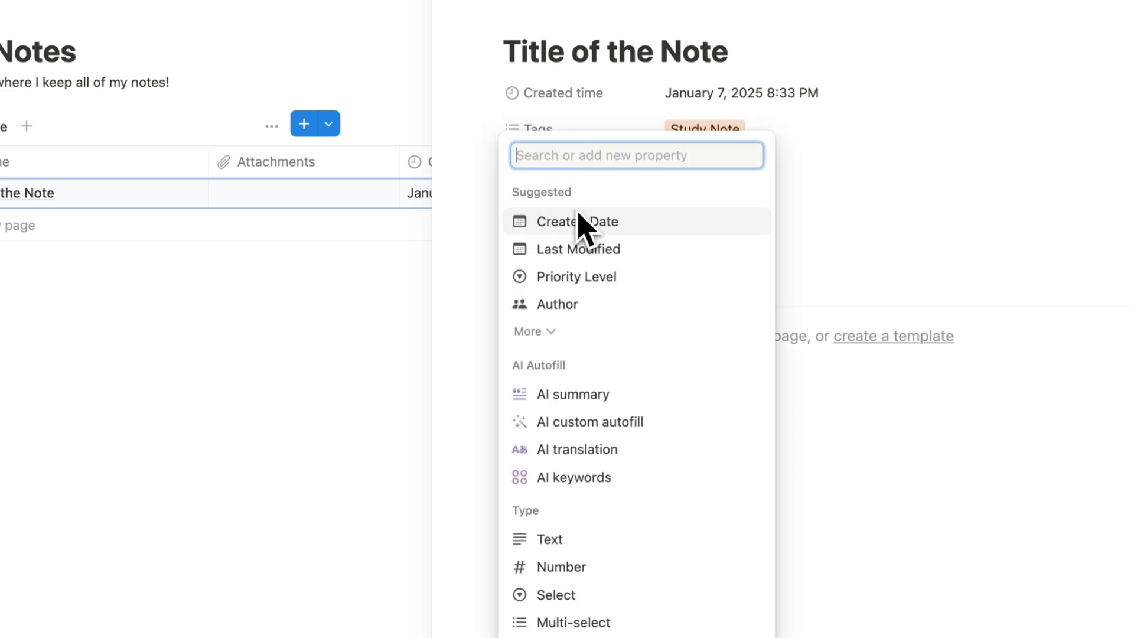
scroll(620, 471, down, 6)
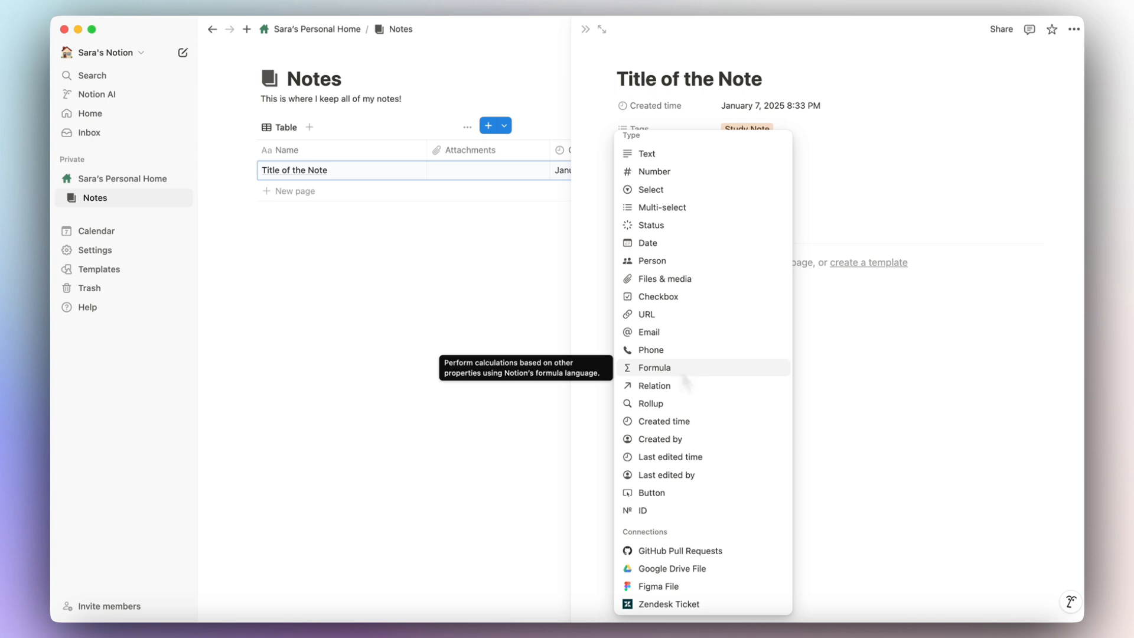
scroll(681, 197, up, 1)
scroll(682, 197, down, 1)
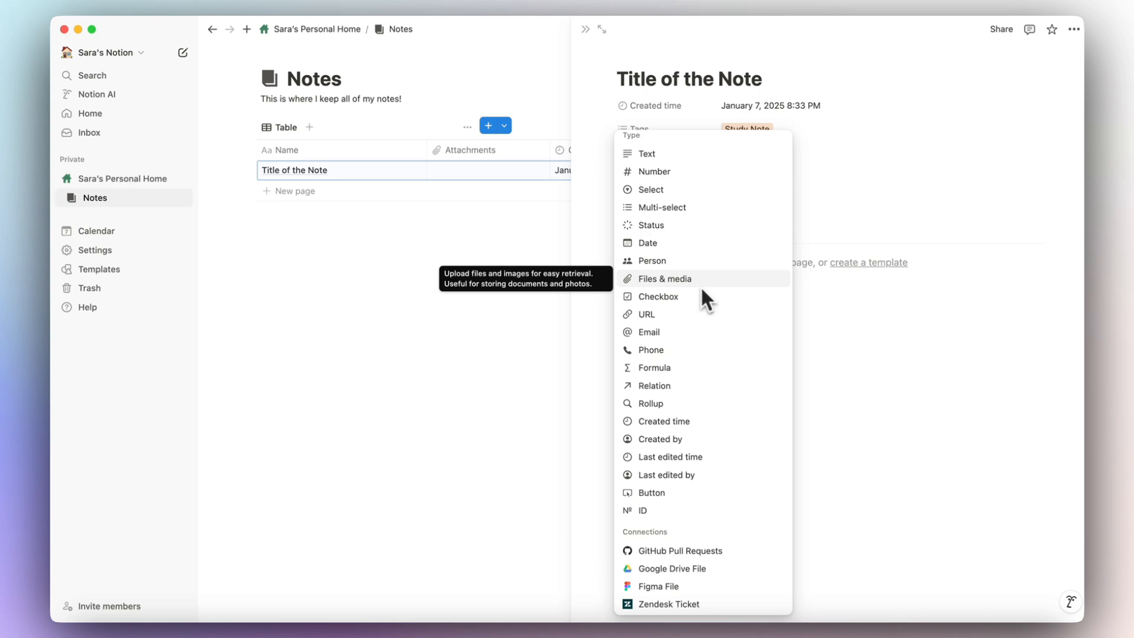
click(655, 173)
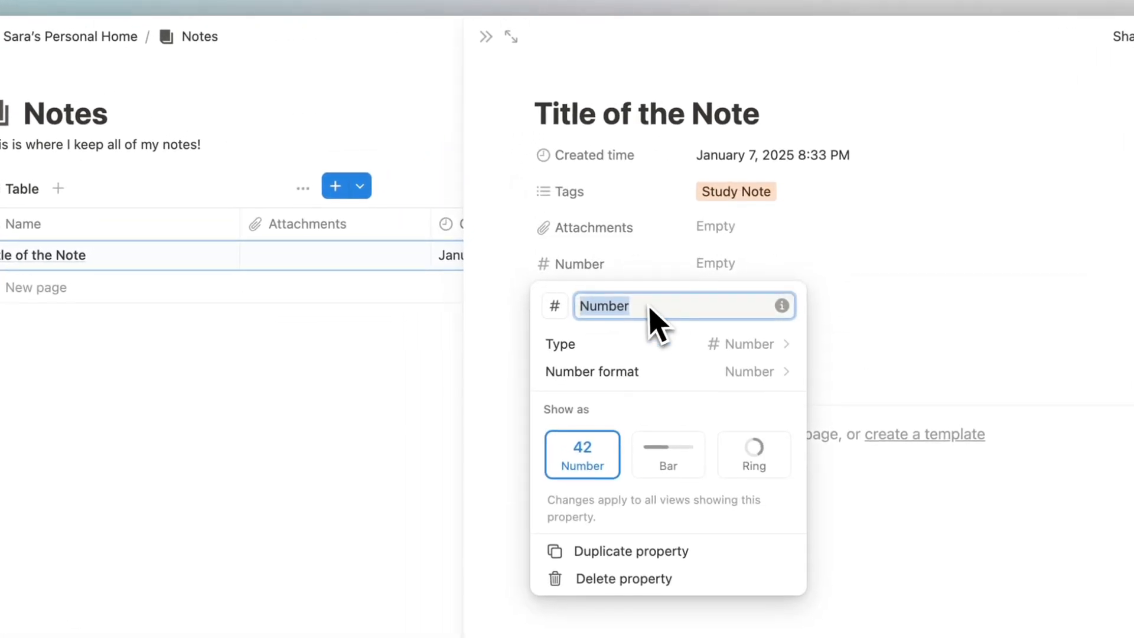
text(Number of Words)
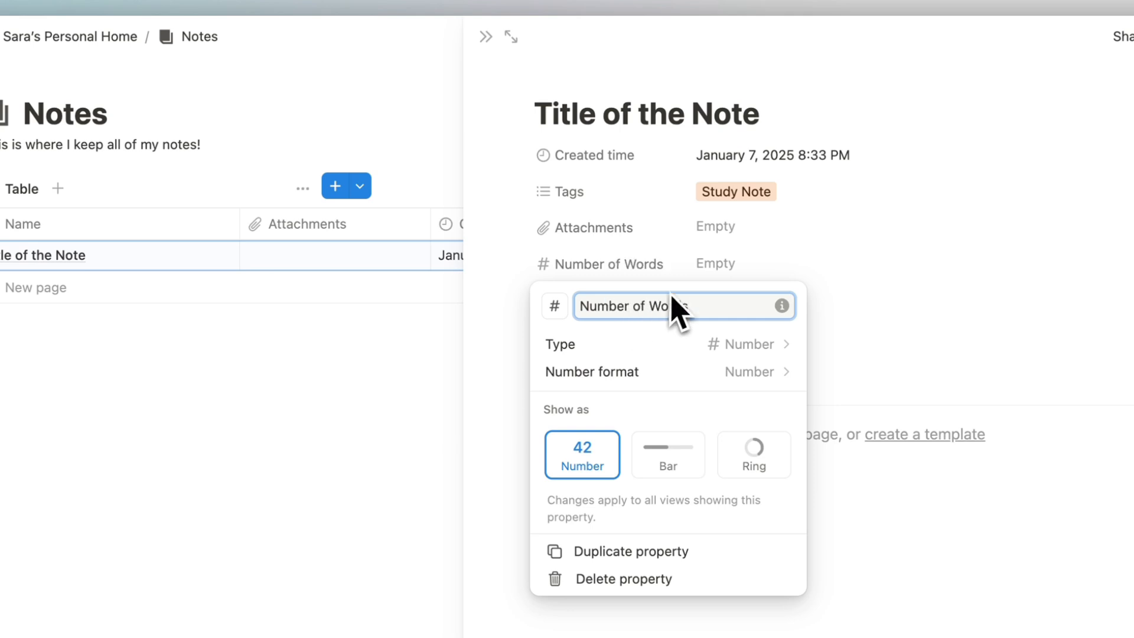
key(Return)
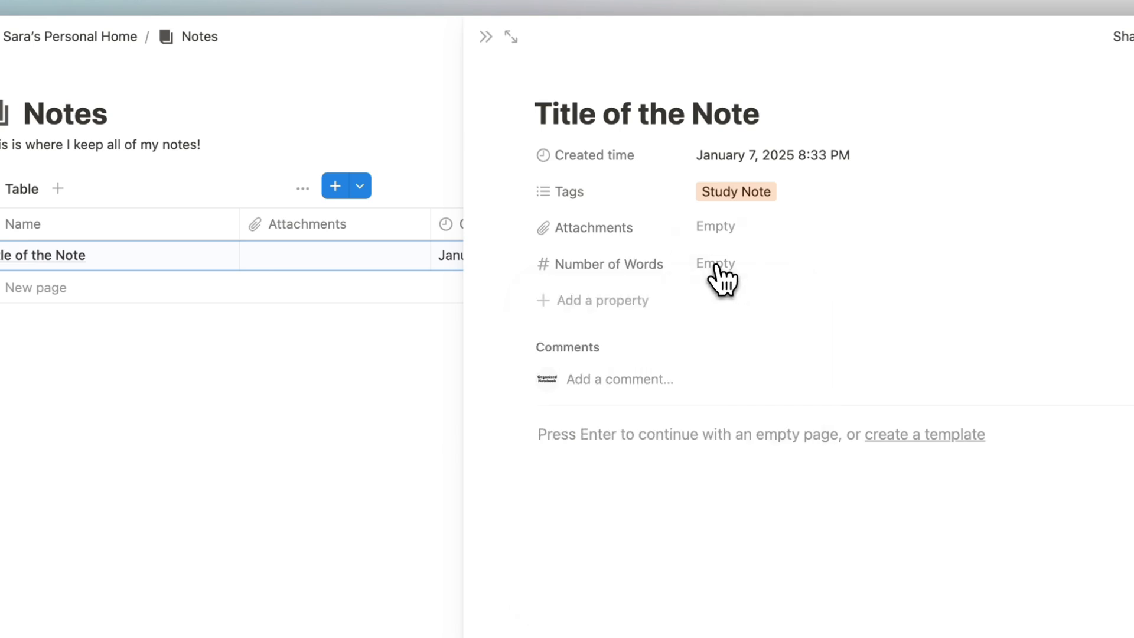
click(722, 271)
click(741, 299)
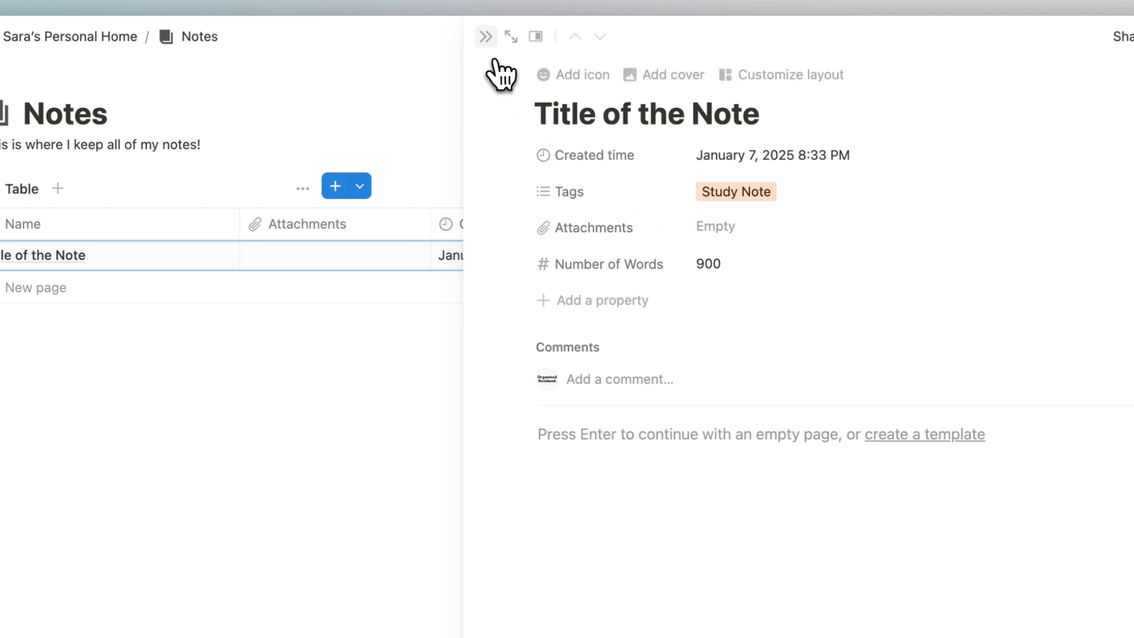
Close the note peek and set the Number of Words column summary to Average (900).
click(486, 38)
click(759, 322)
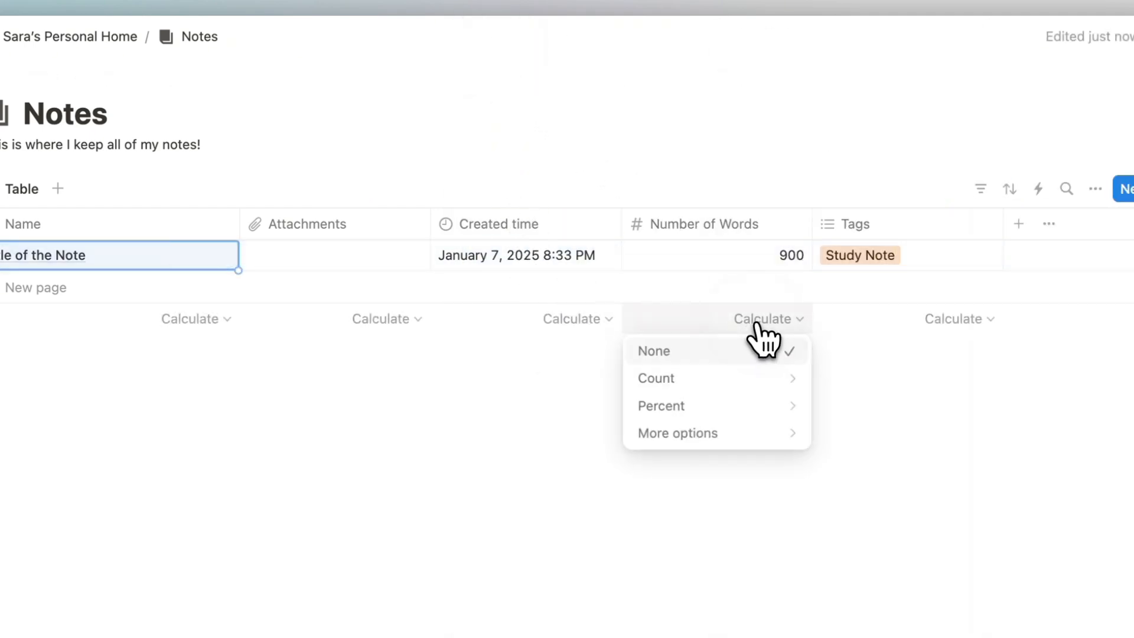
mouse_move(785, 378)
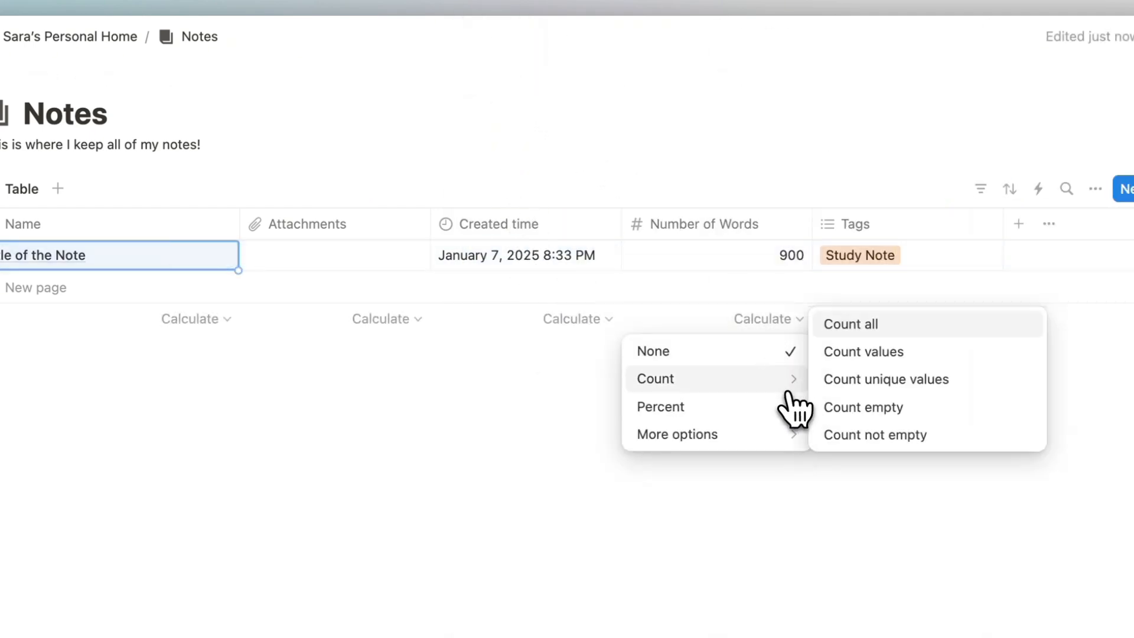
mouse_move(788, 437)
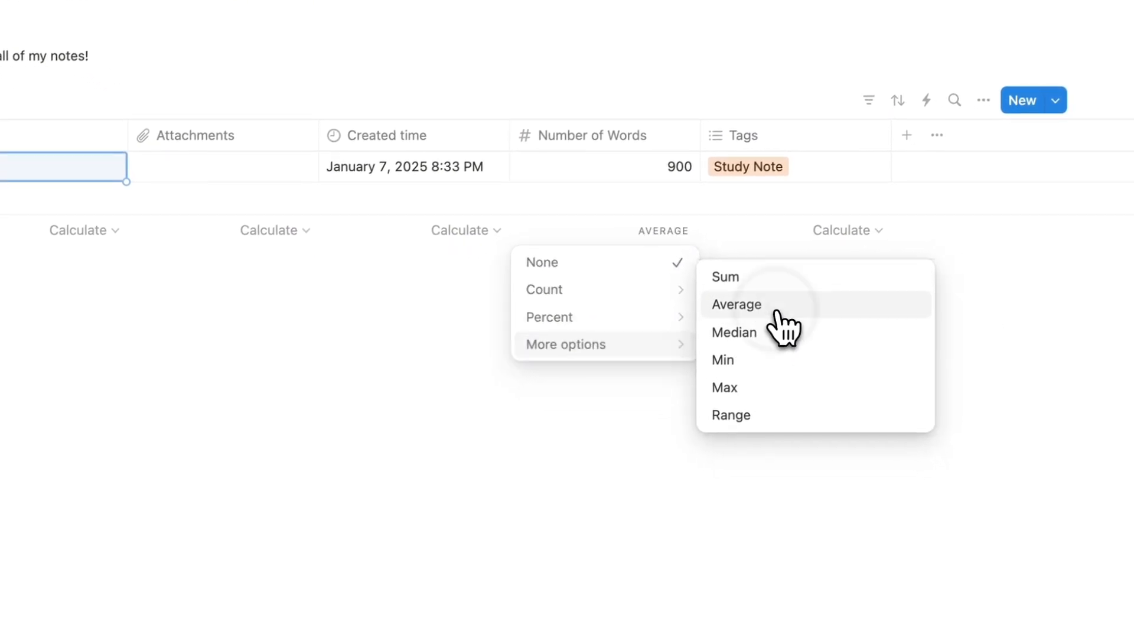
click(776, 312)
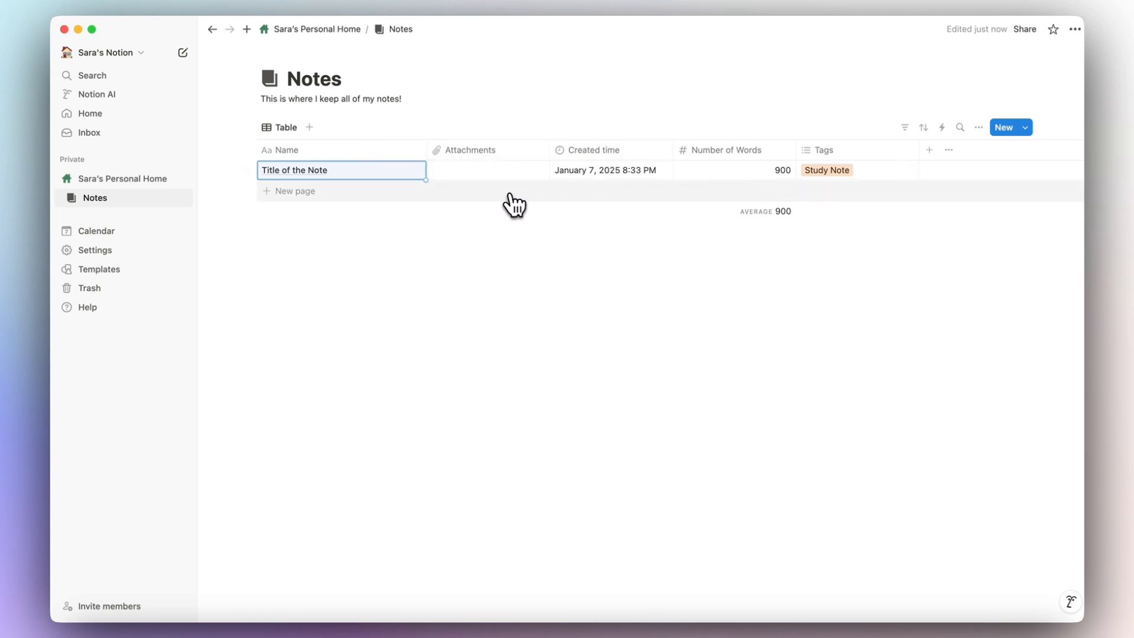
Freeze the Notes table up to the Name column, then scroll sideways to confirm it stays fixed.
click(325, 151)
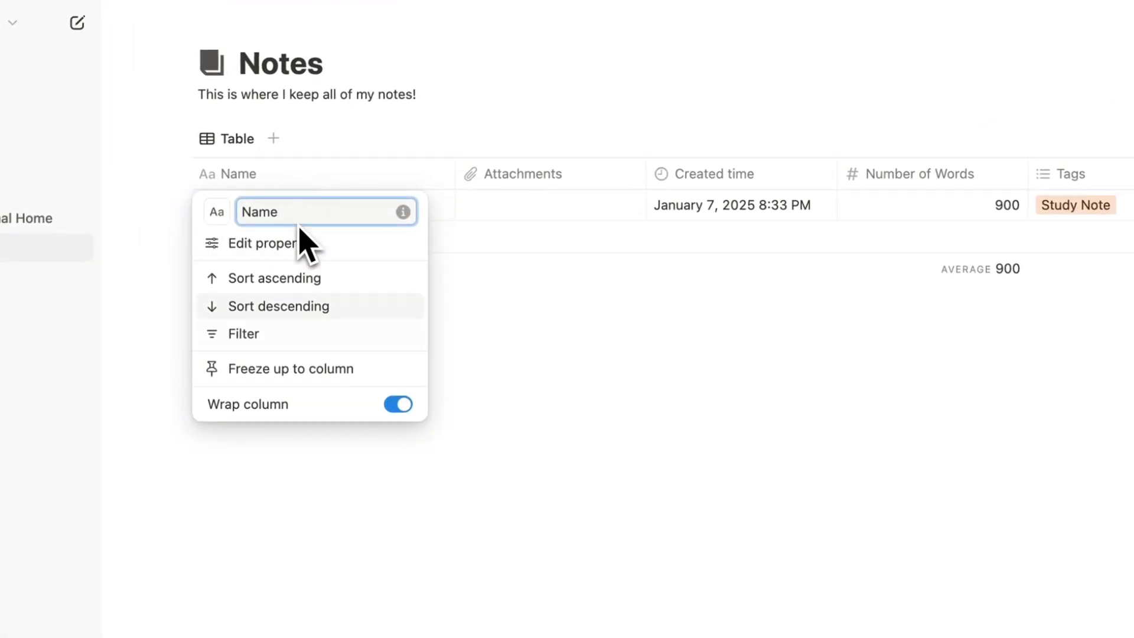
click(315, 370)
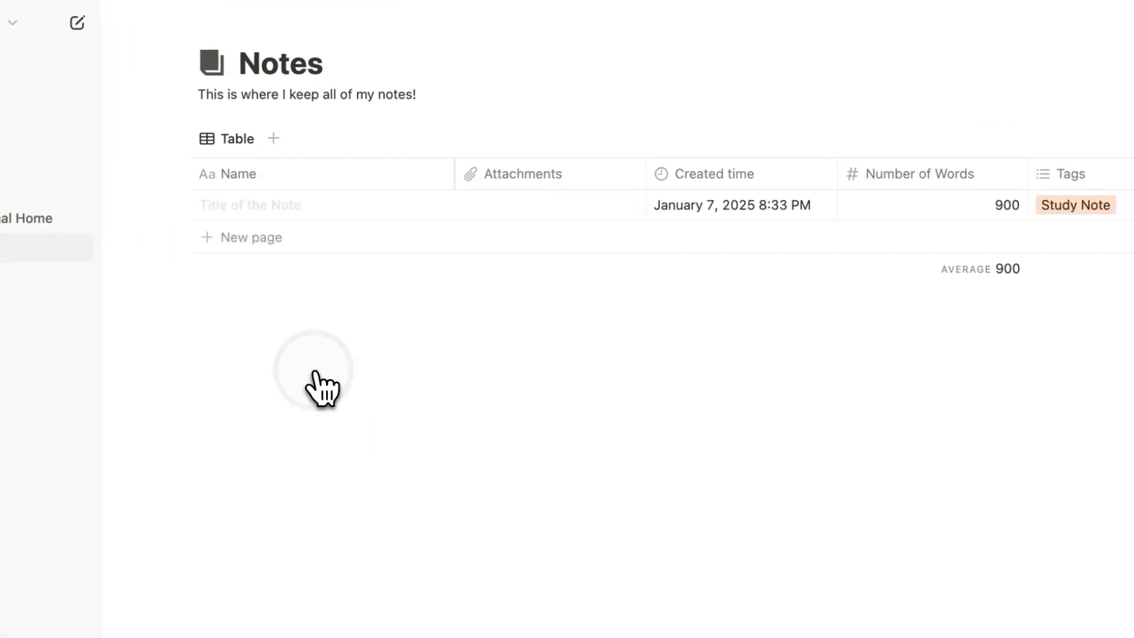
scroll(711, 204, right, 10)
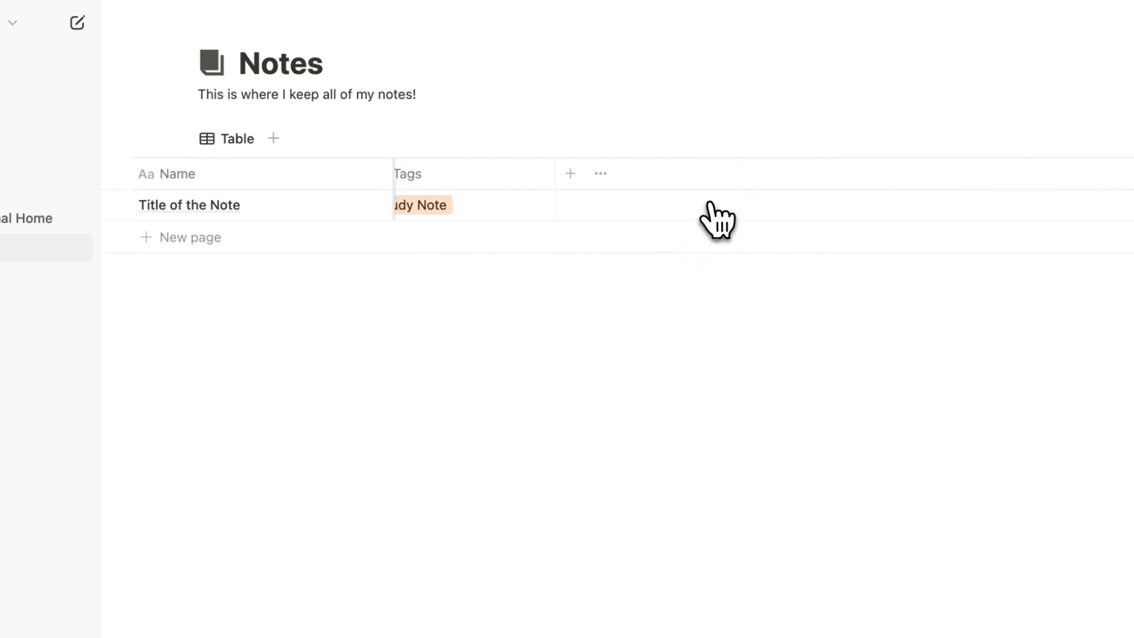
scroll(710, 204, left, 15)
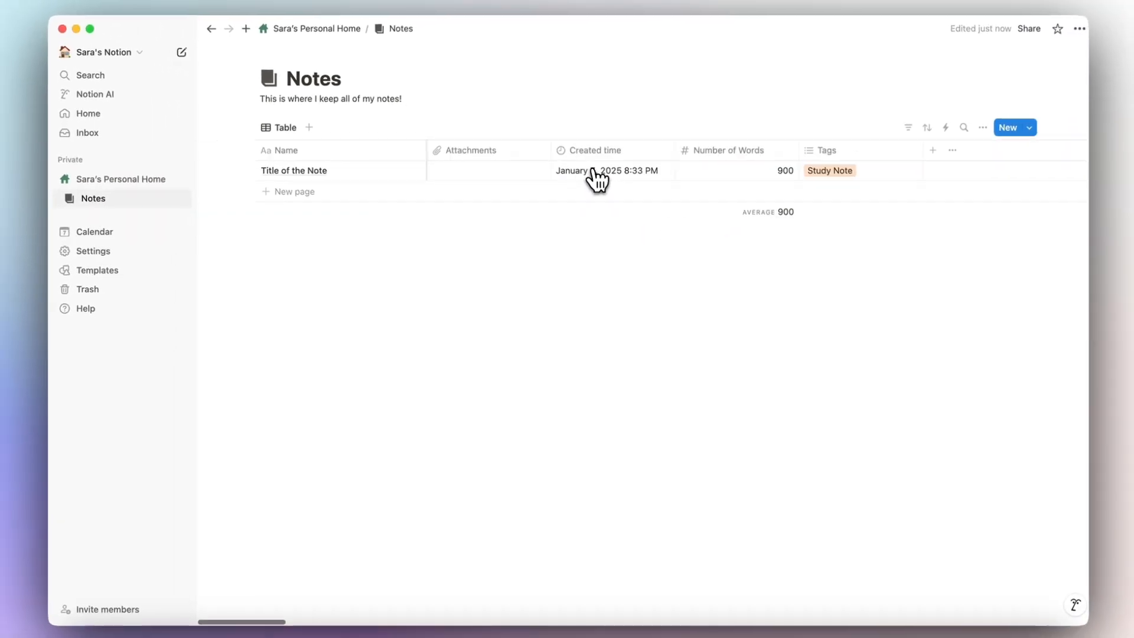
scroll(596, 177, right, 10)
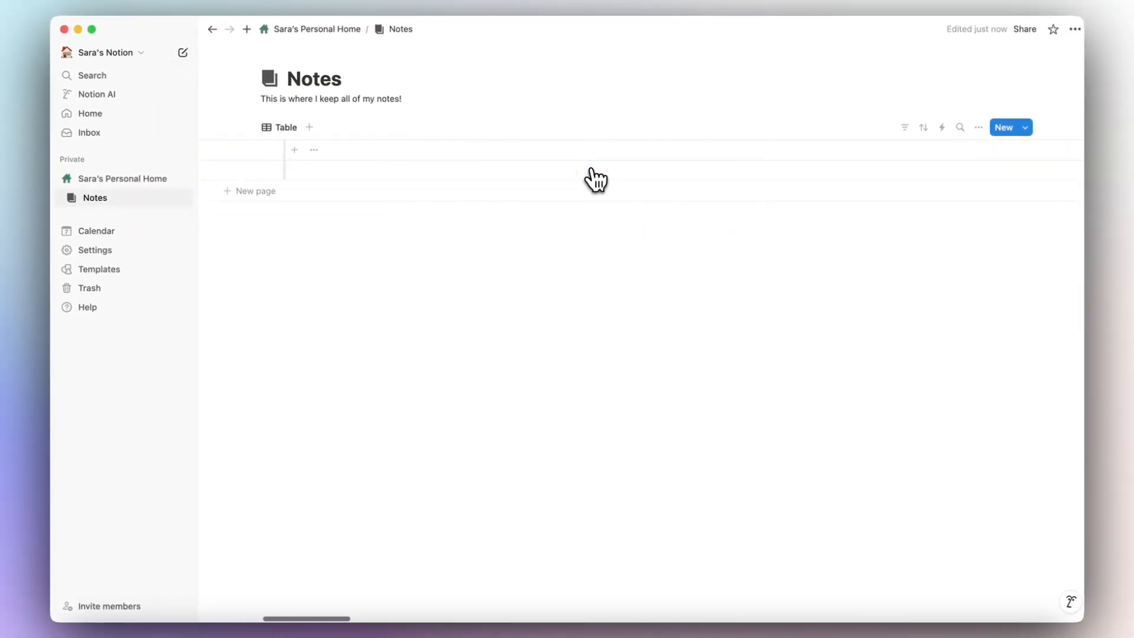
scroll(592, 175, left, 10)
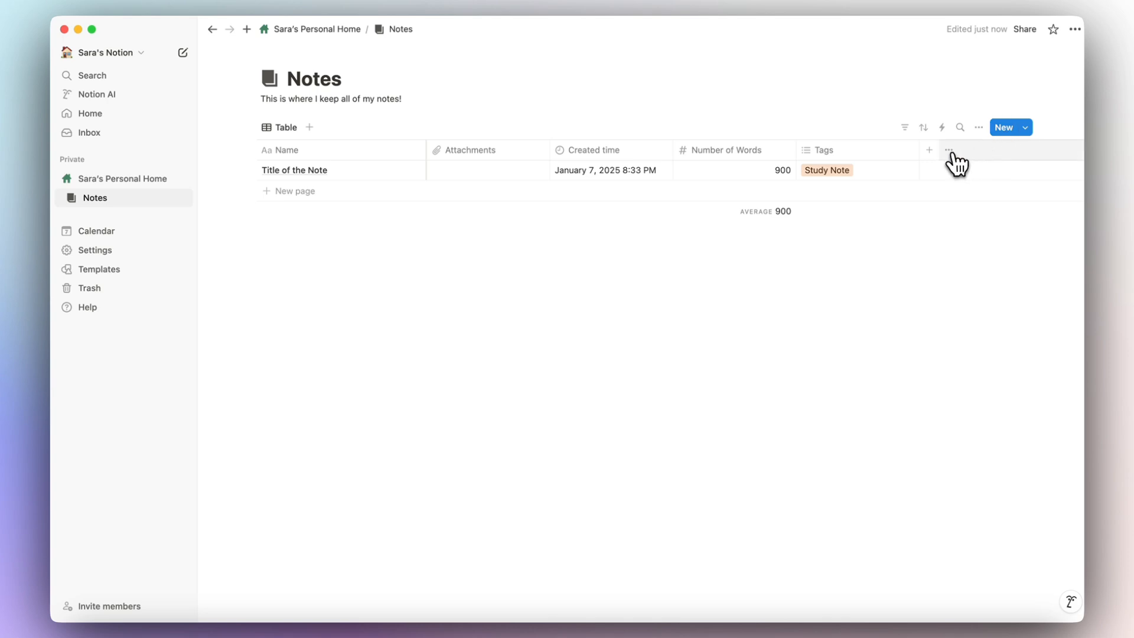
Hide the Attachments, Created time, Number of Words and Tags columns from the Notes table.
click(949, 152)
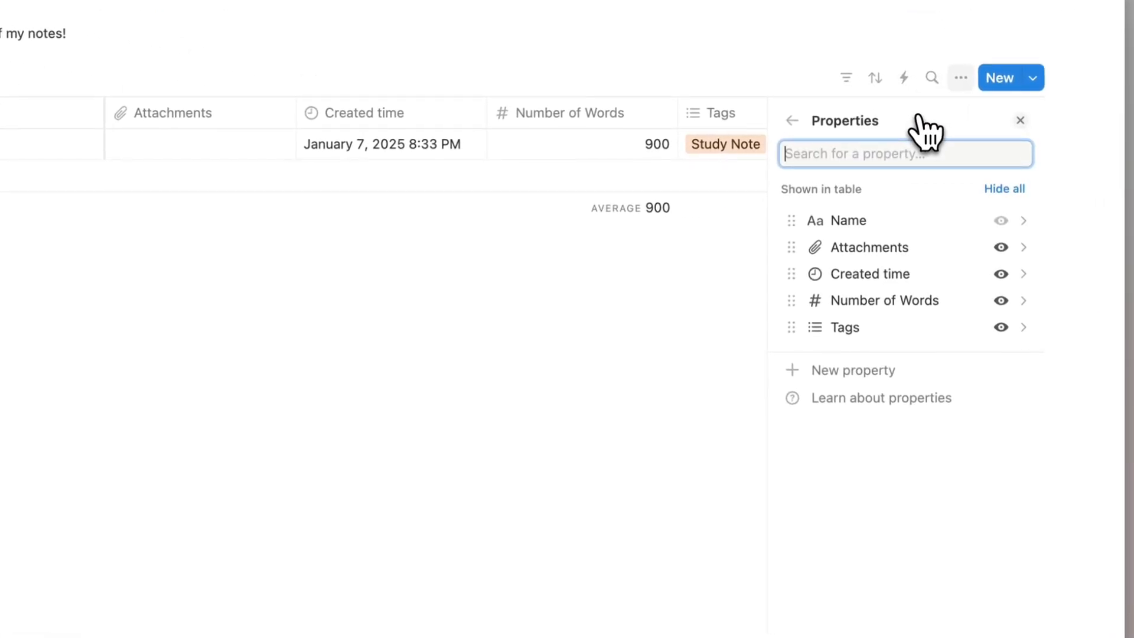
click(1000, 247)
click(1000, 247)
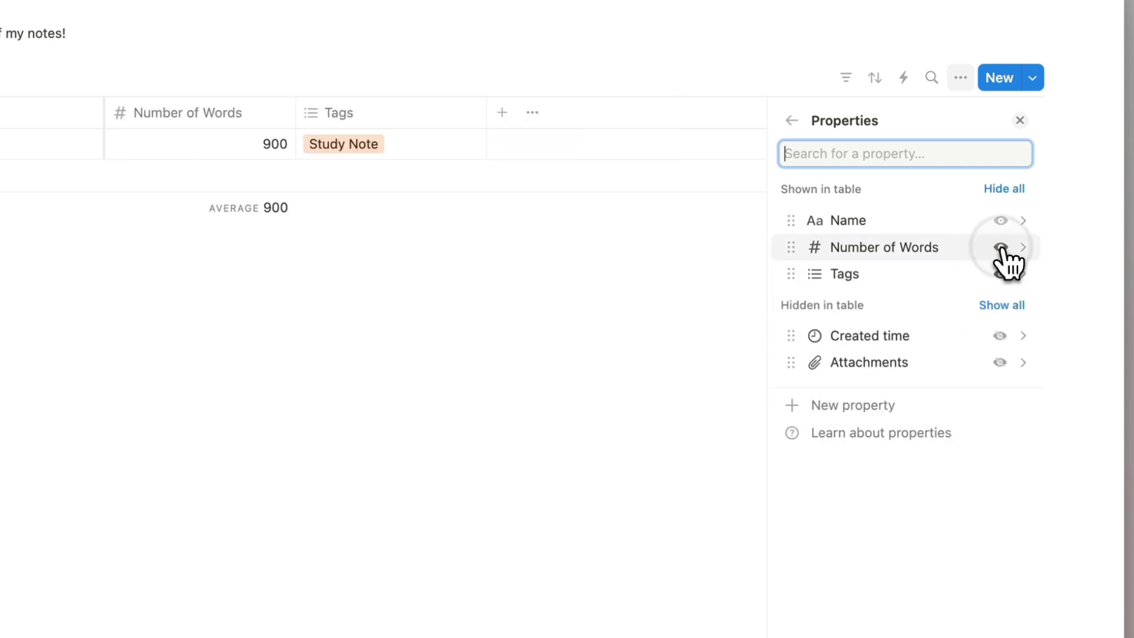
click(1001, 247)
click(1000, 247)
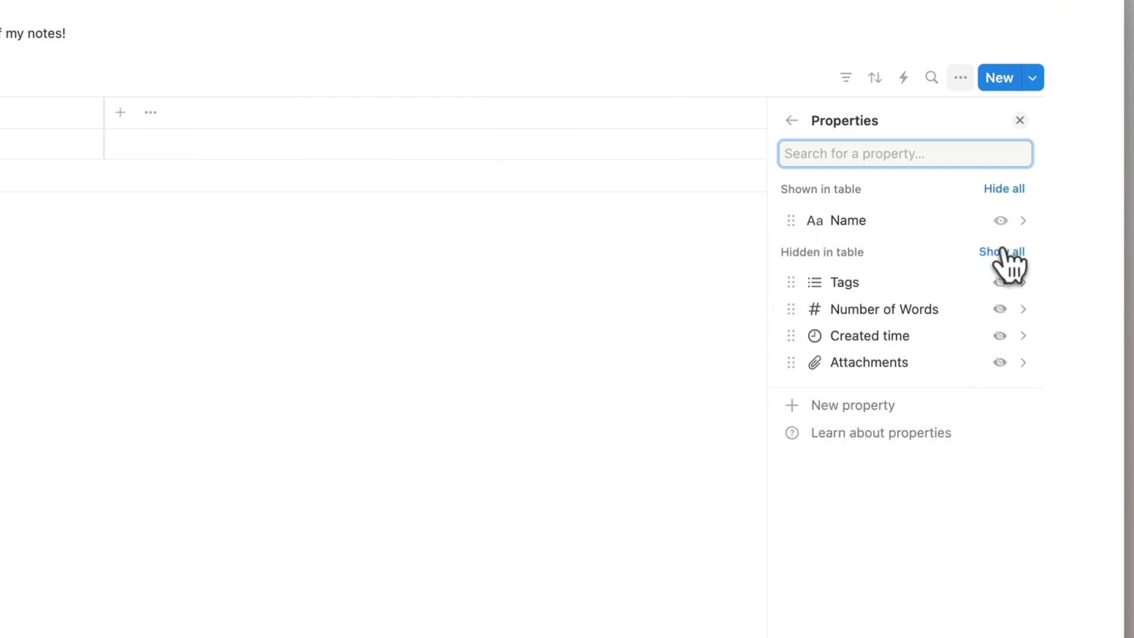
Show Tags, Number of Words, Created time and Attachments again, then close the properties list.
click(1000, 282)
click(1001, 309)
click(1000, 335)
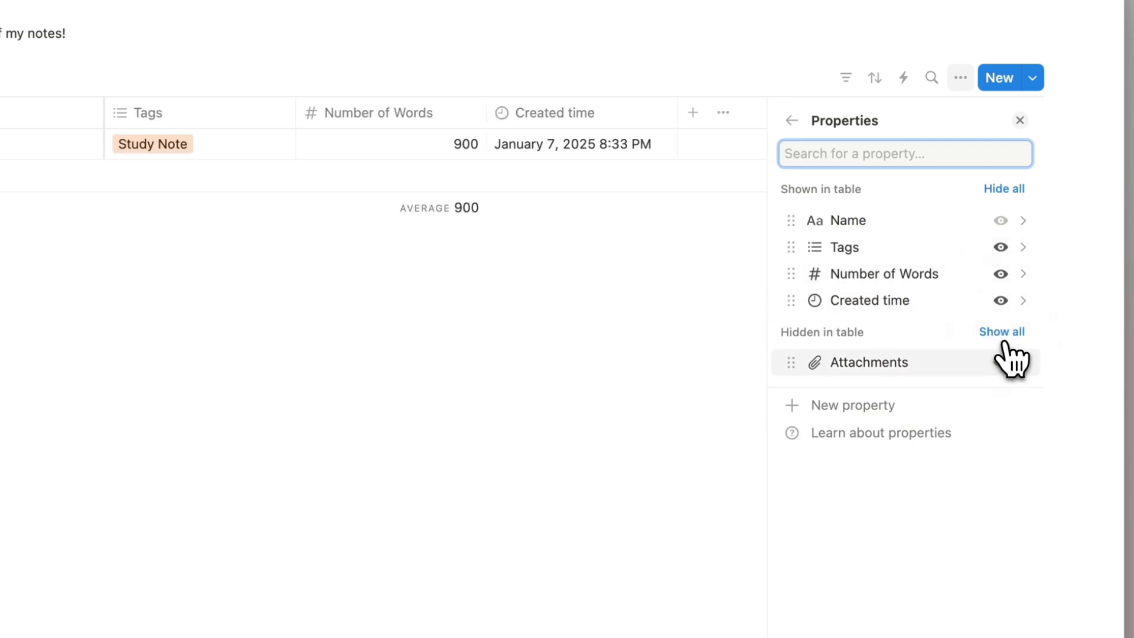
click(1003, 356)
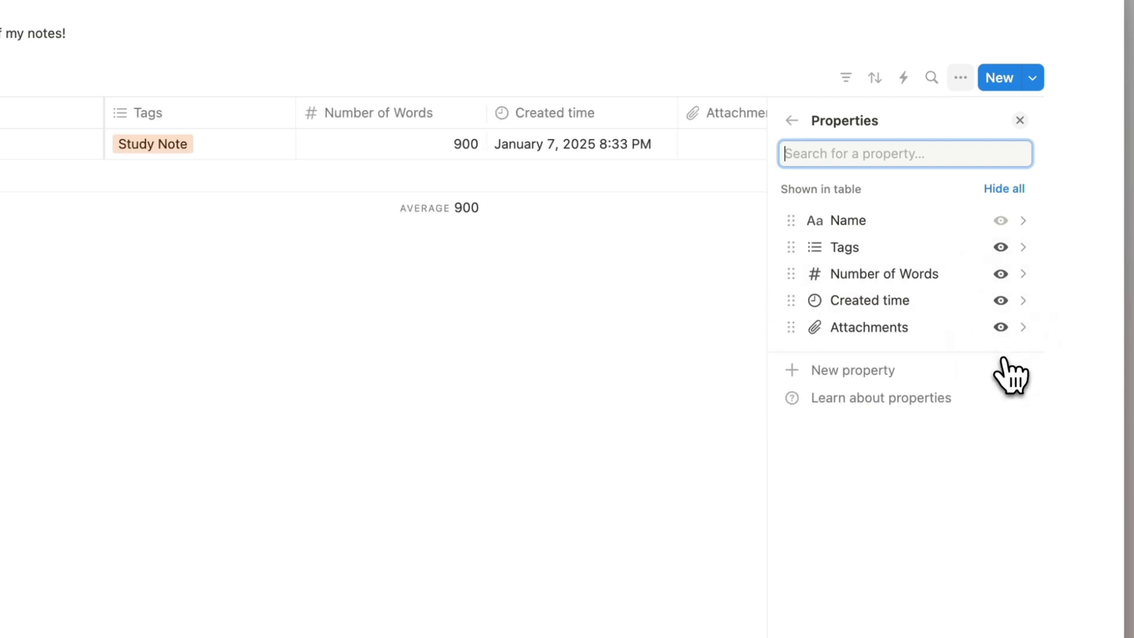
click(1020, 121)
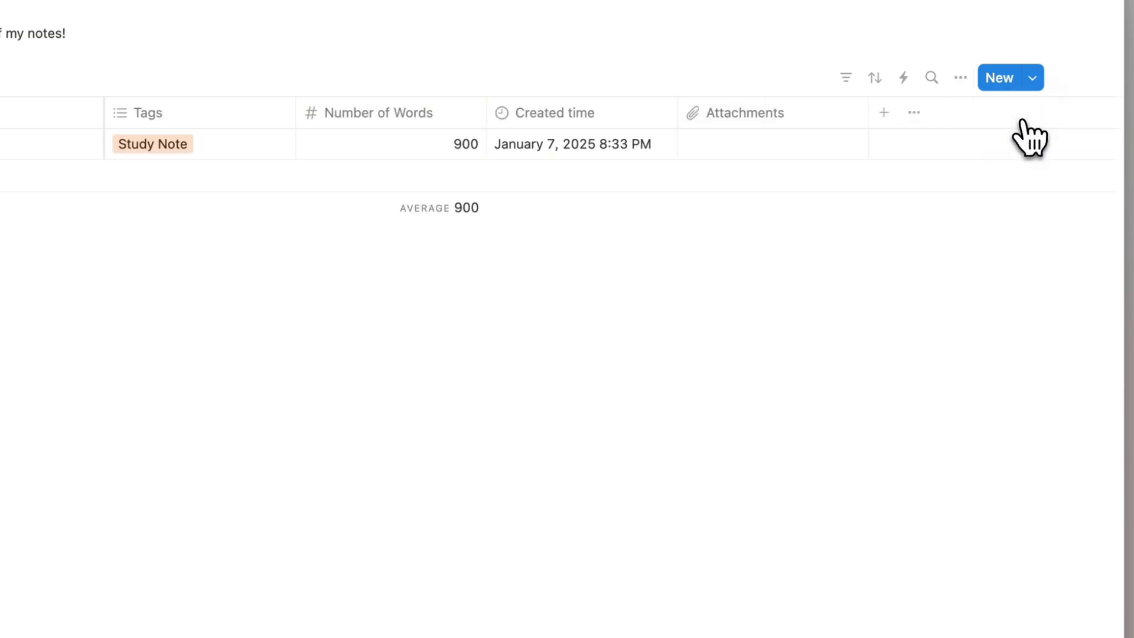
Add a new Text property column to the Notes table and name it Quick summary.
click(884, 113)
scroll(873, 463, down, 3)
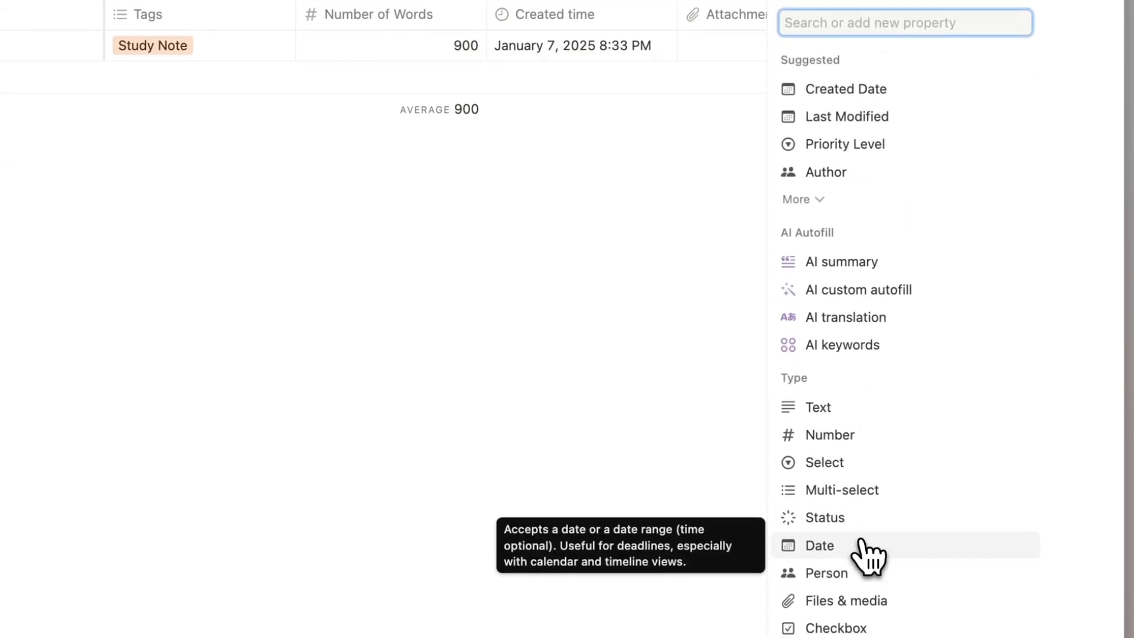
click(839, 404)
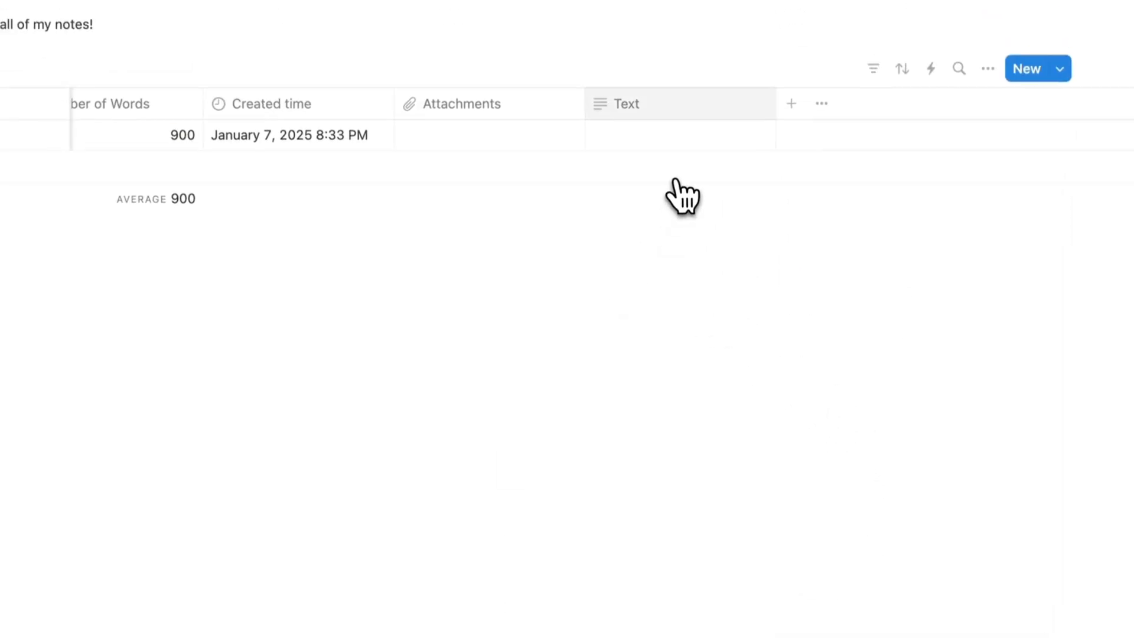
click(670, 107)
click(629, 106)
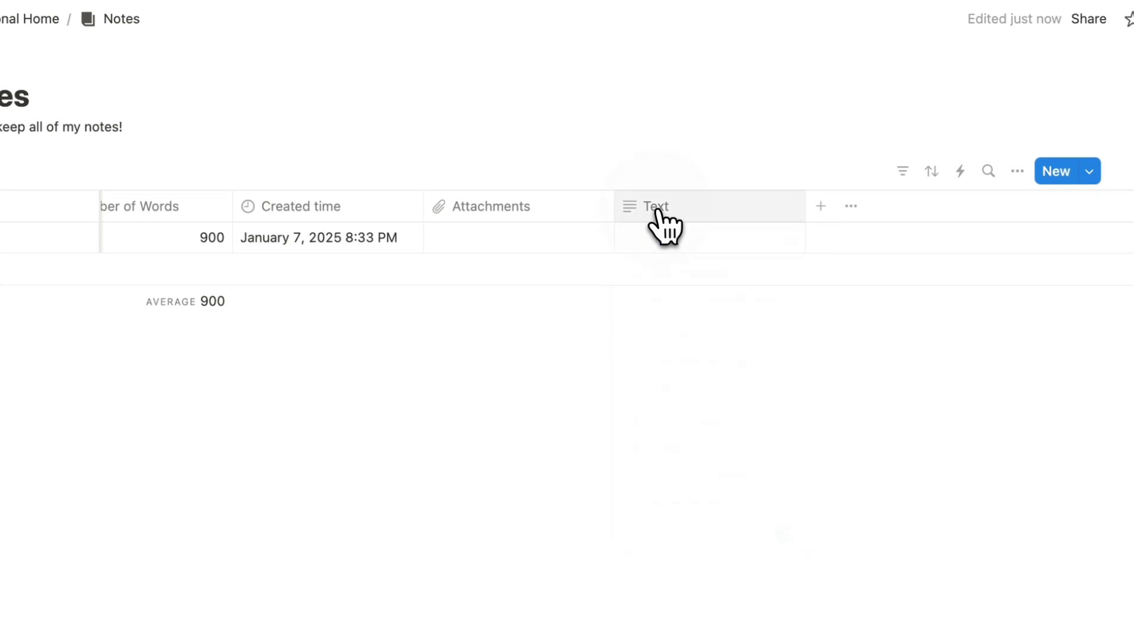
click(660, 207)
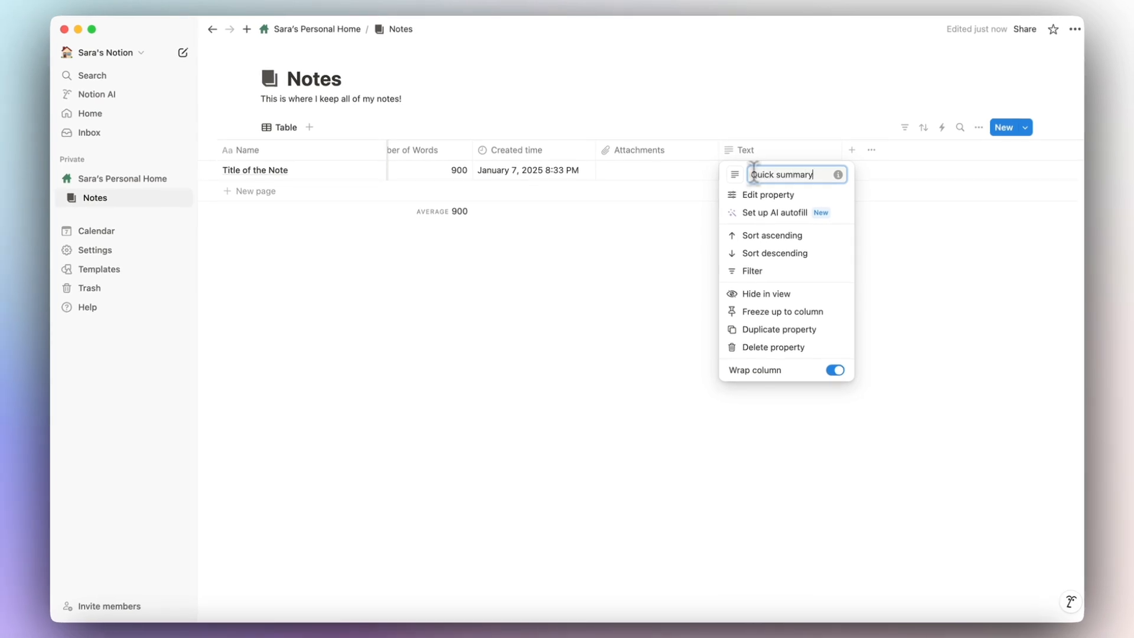
Look through the Quick summary property's settings, type list and icon choices without changing them.
click(770, 196)
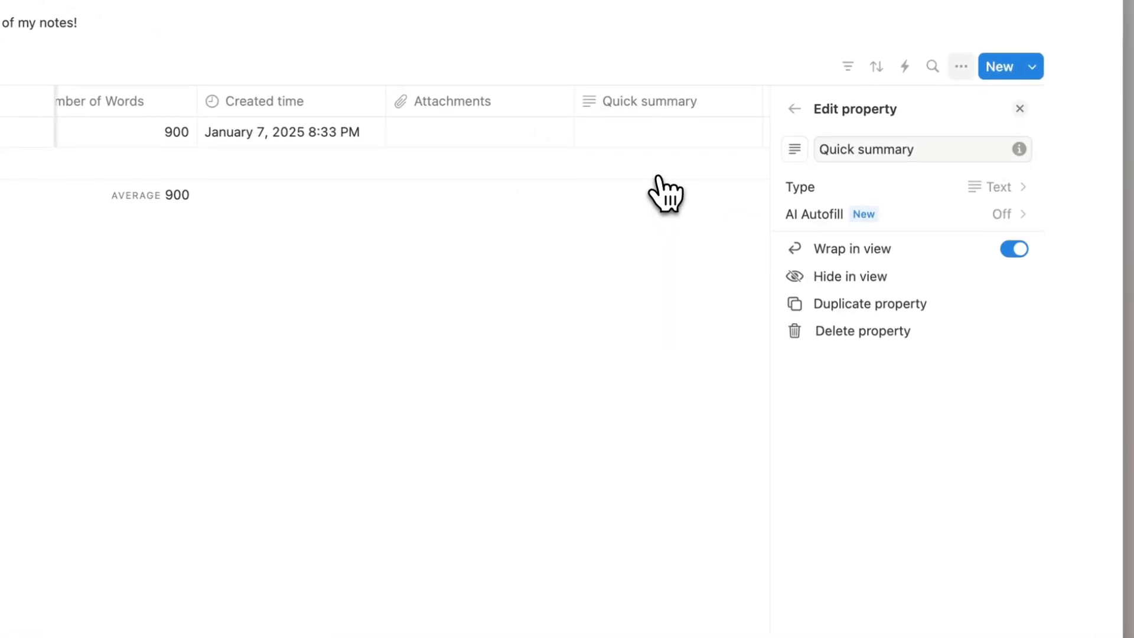
click(868, 186)
click(698, 408)
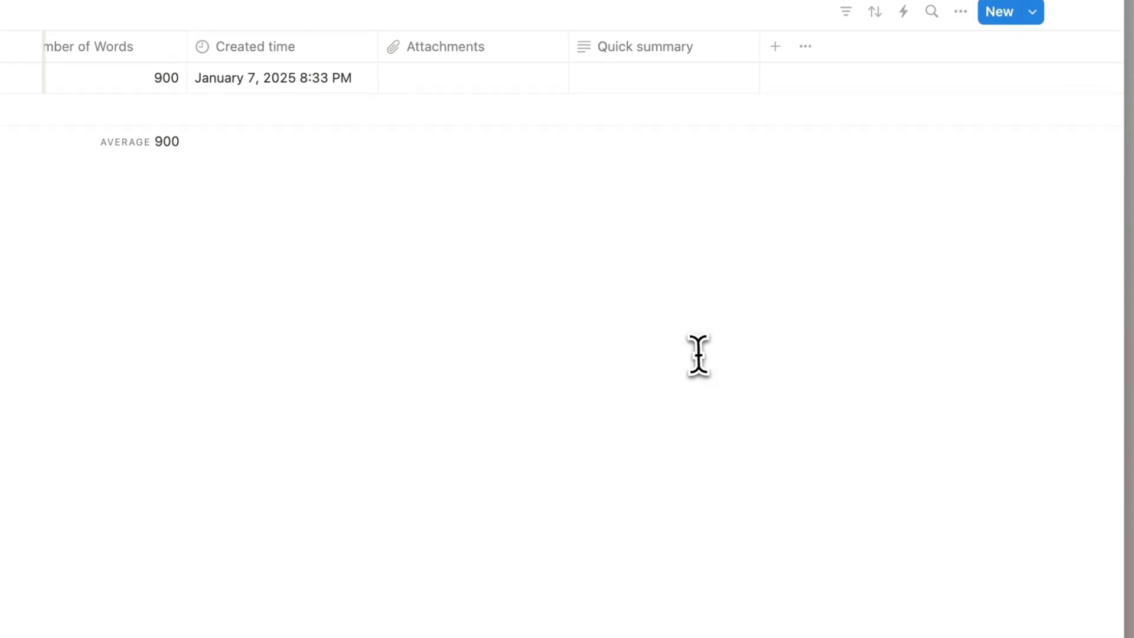
click(632, 109)
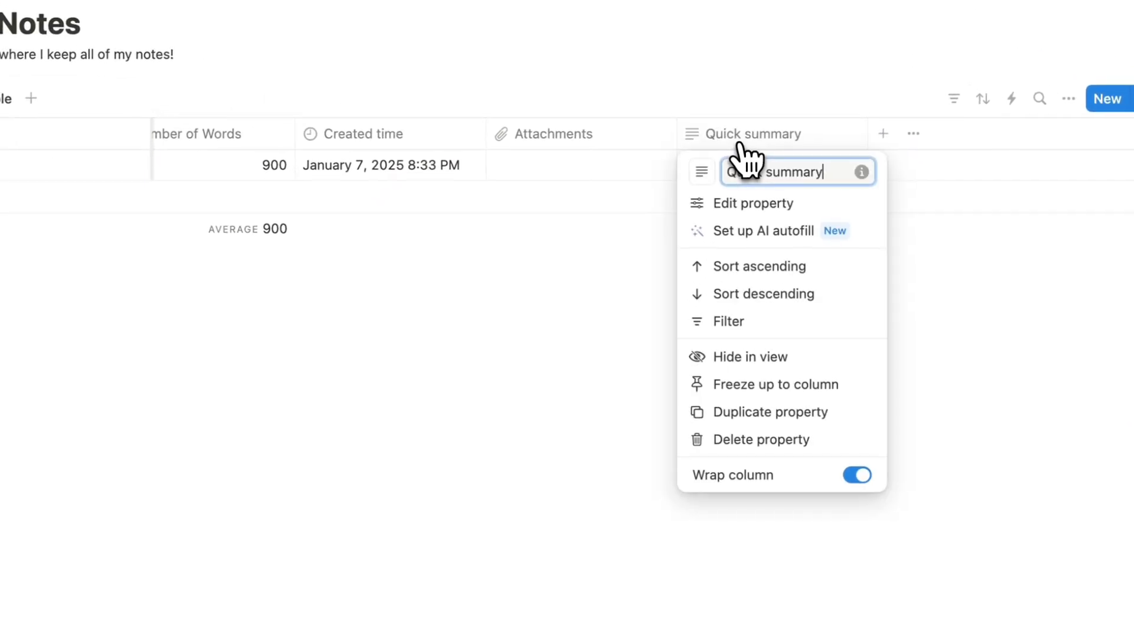
click(703, 172)
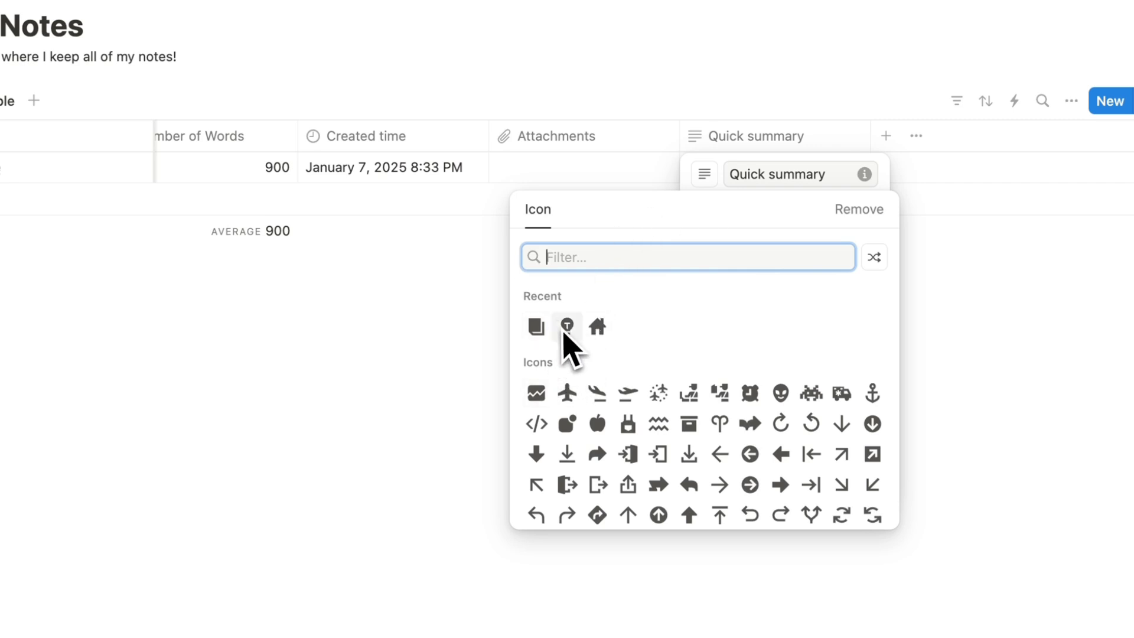
click(731, 176)
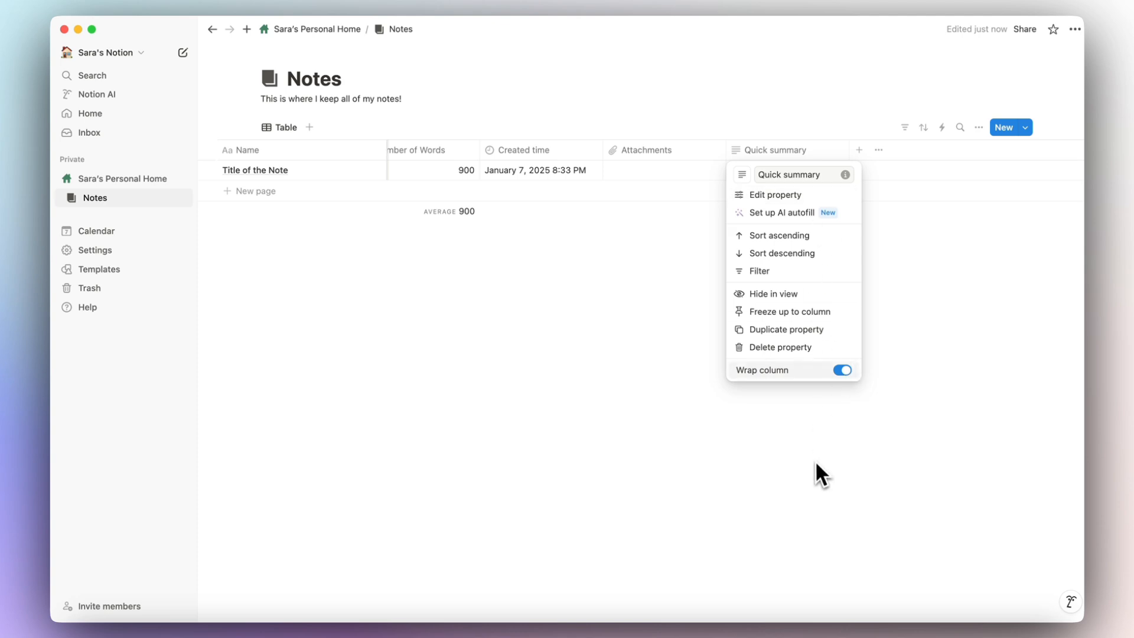
click(681, 336)
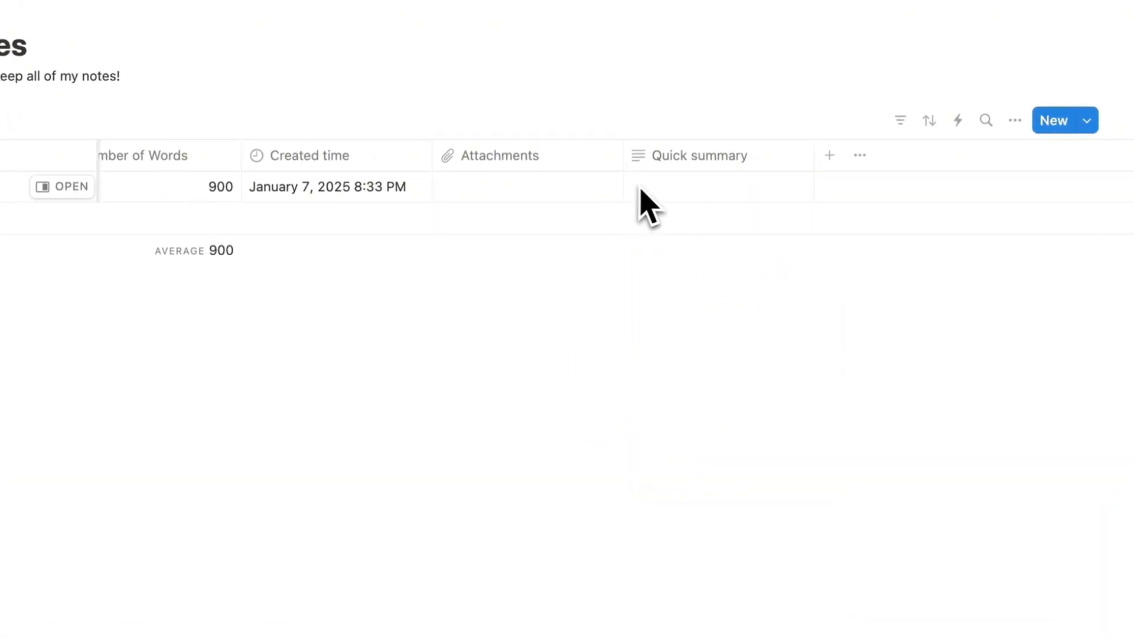
Add a Tags filter to the Notes table, toggling Study Note on and off.
click(901, 124)
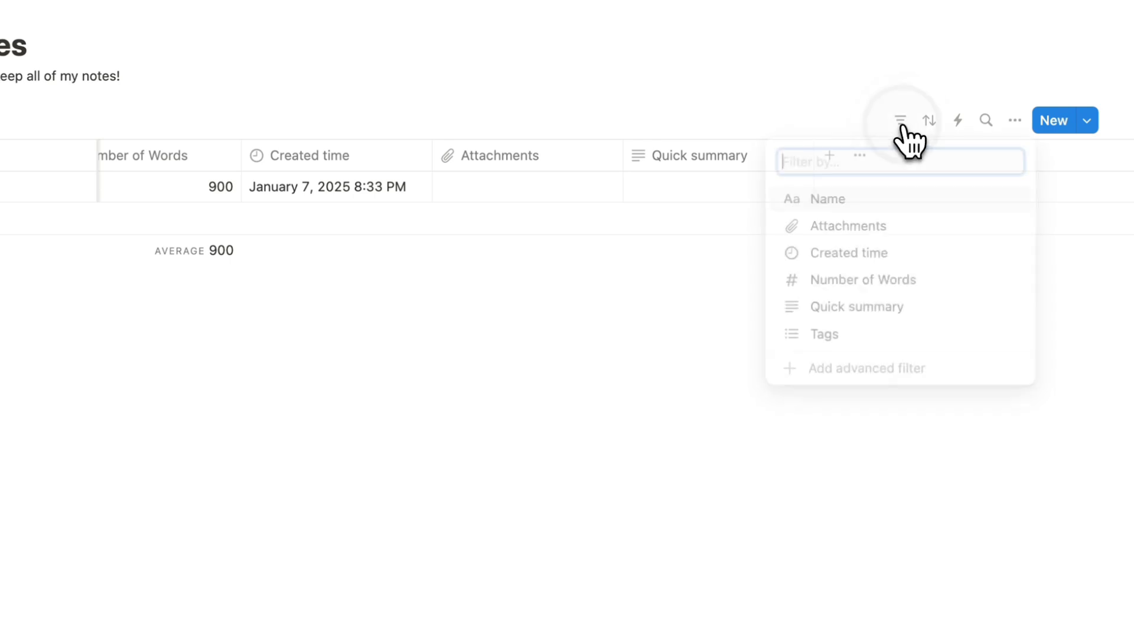
click(880, 337)
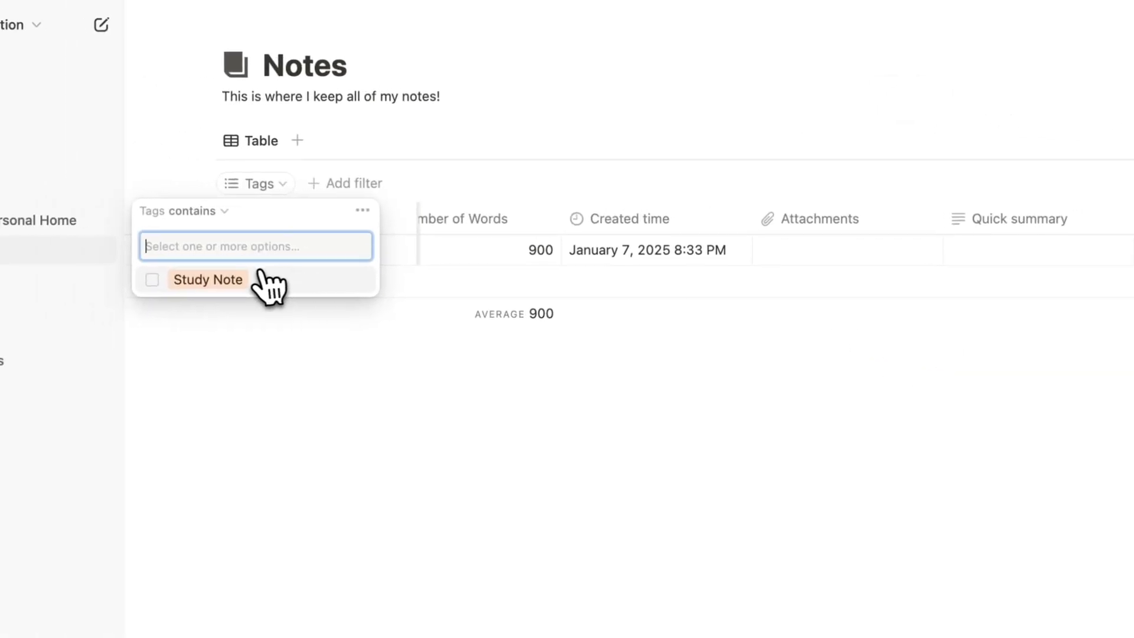
click(152, 280)
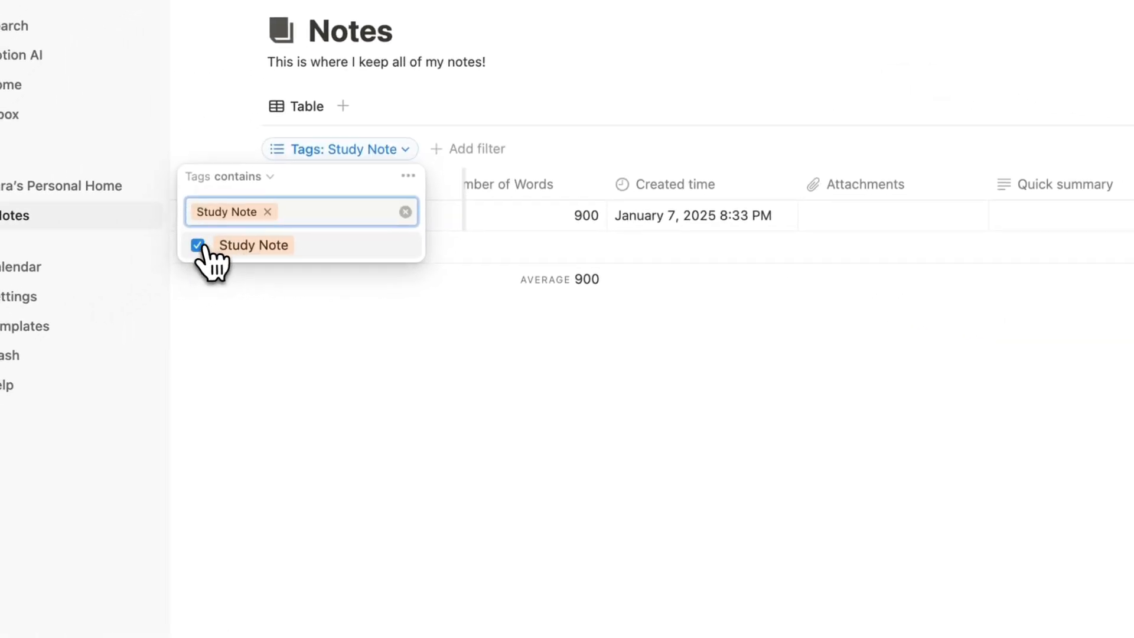
click(152, 279)
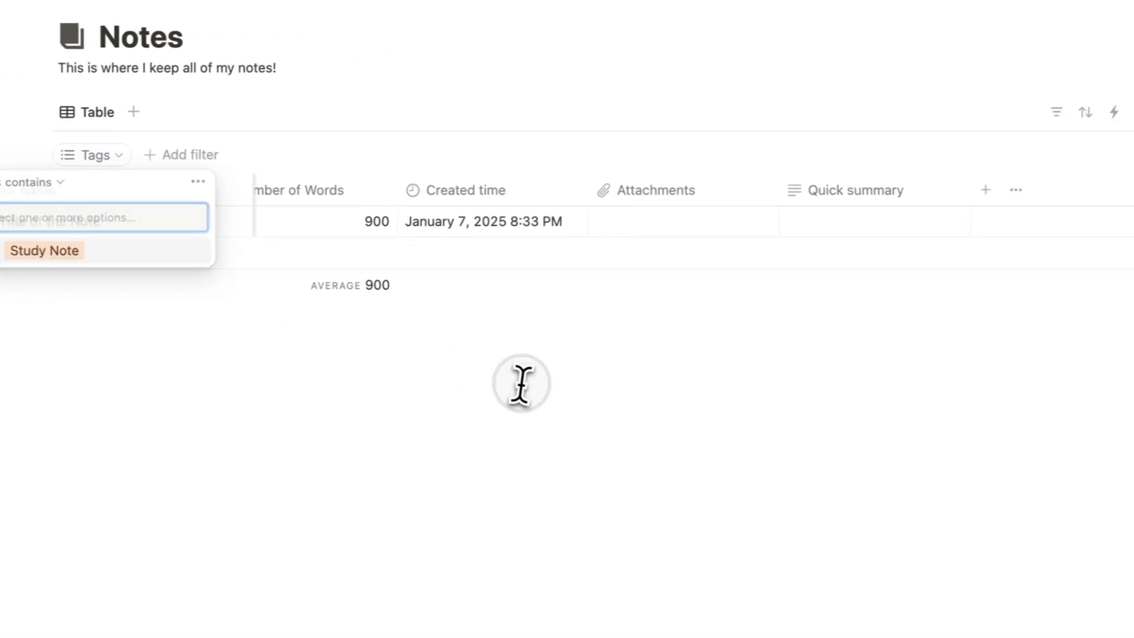
click(734, 369)
Sort the Notes table by Created time, ascending, and bring up its view options.
click(913, 158)
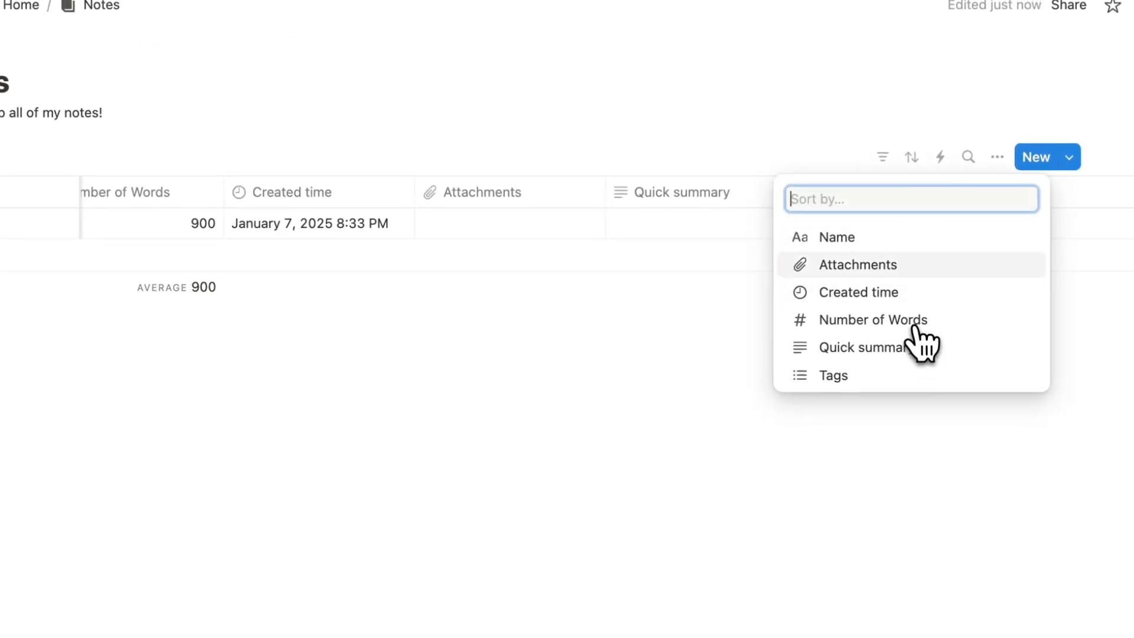
click(904, 294)
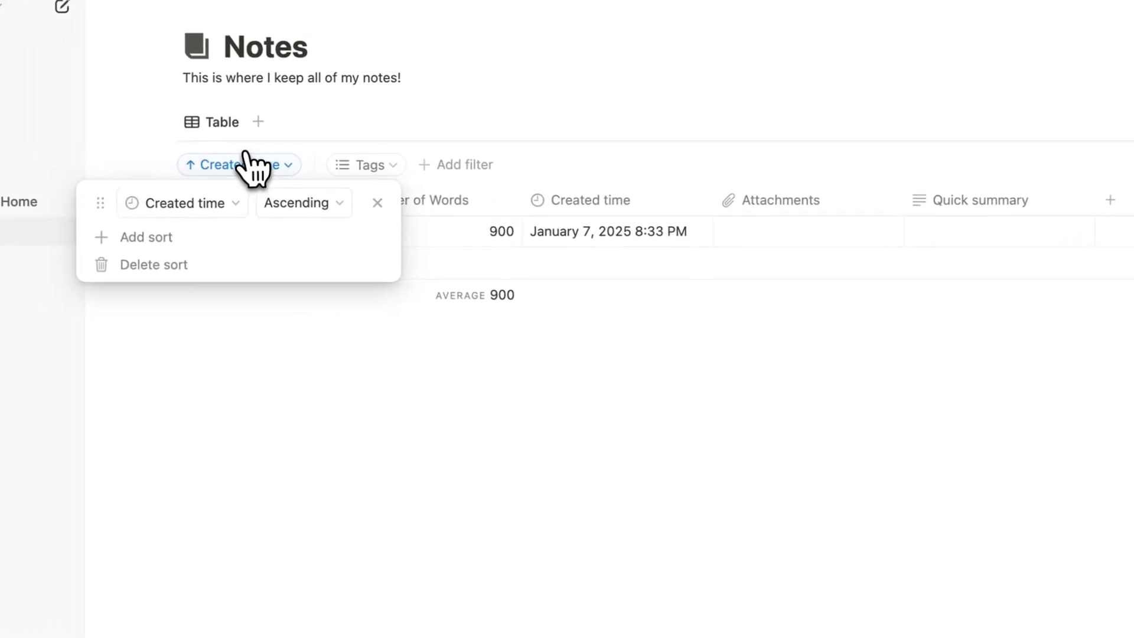
click(395, 394)
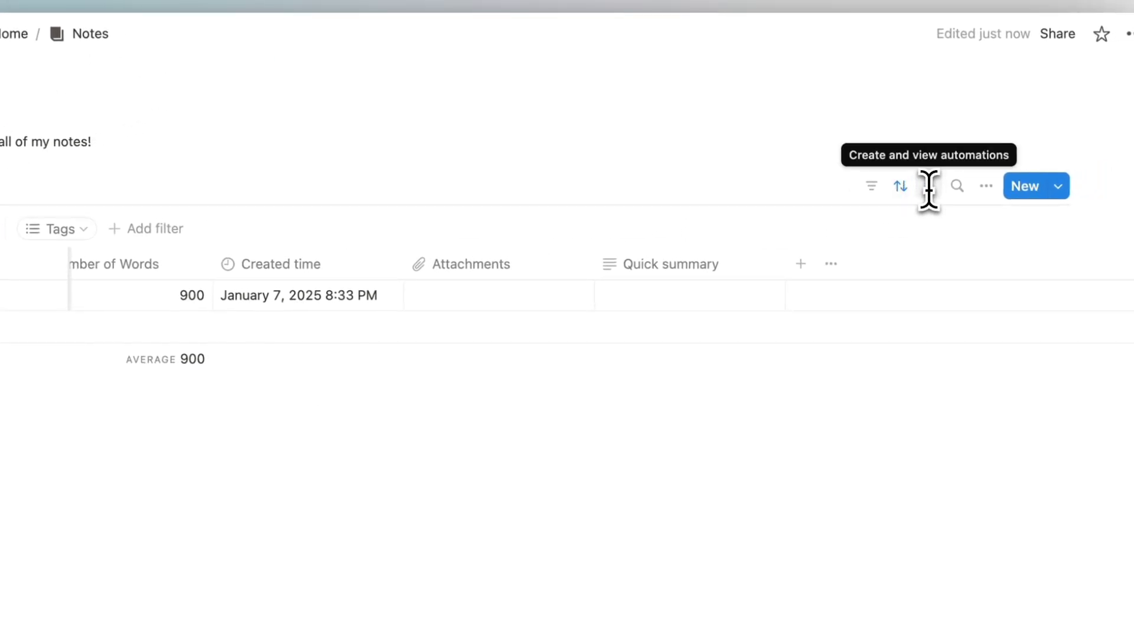
click(957, 187)
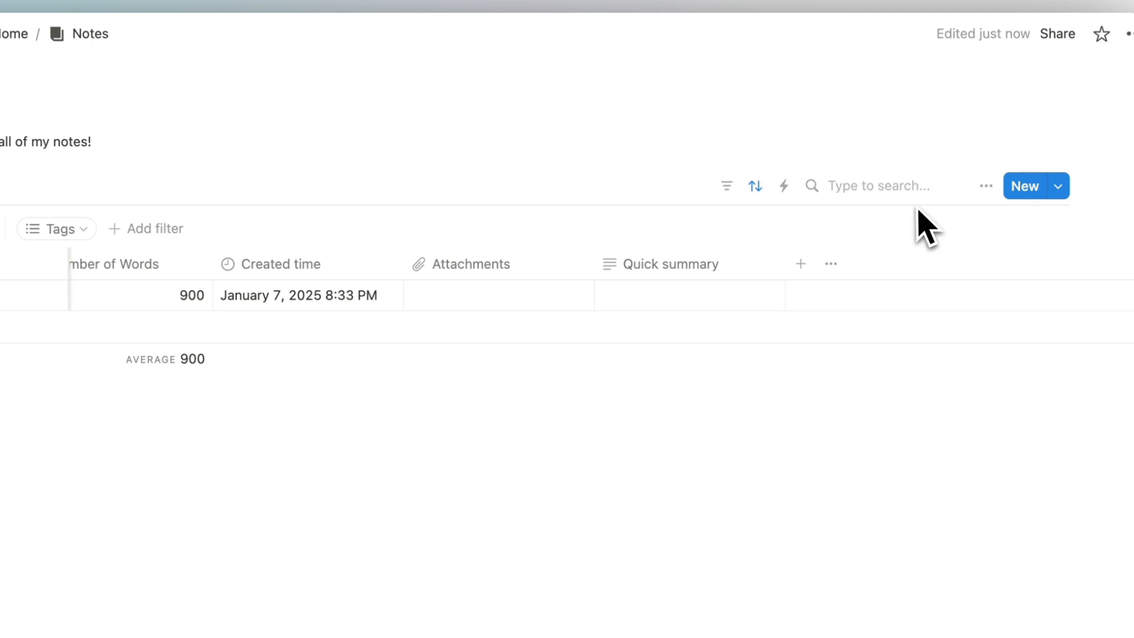
click(985, 186)
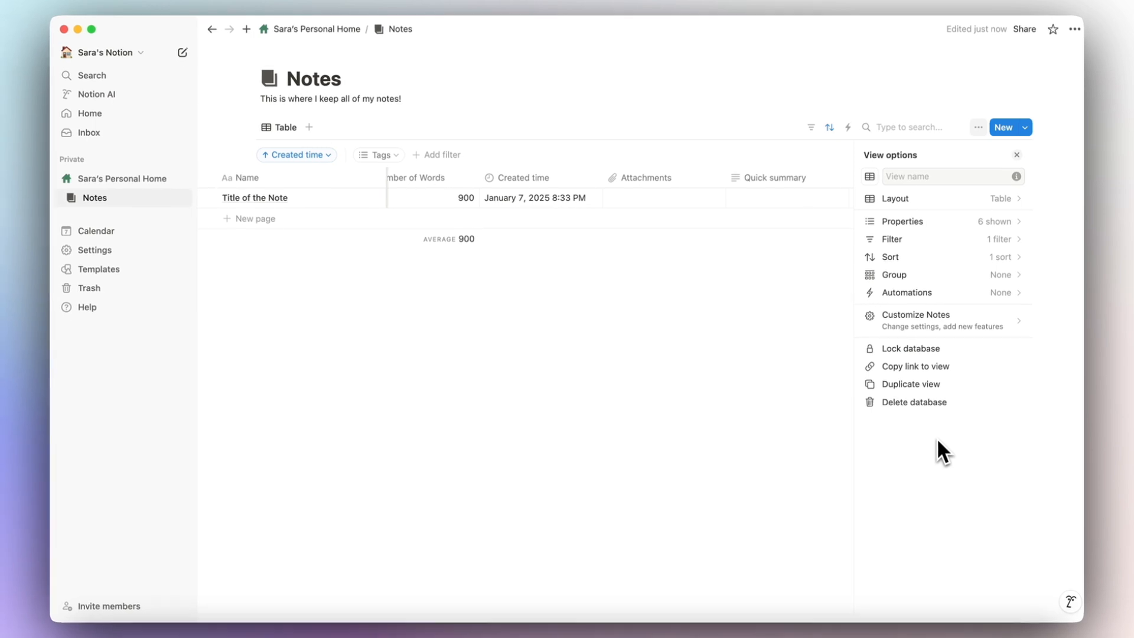
In Layout, toggle vertical lines and page icons off and back on, keeping side peek.
click(904, 198)
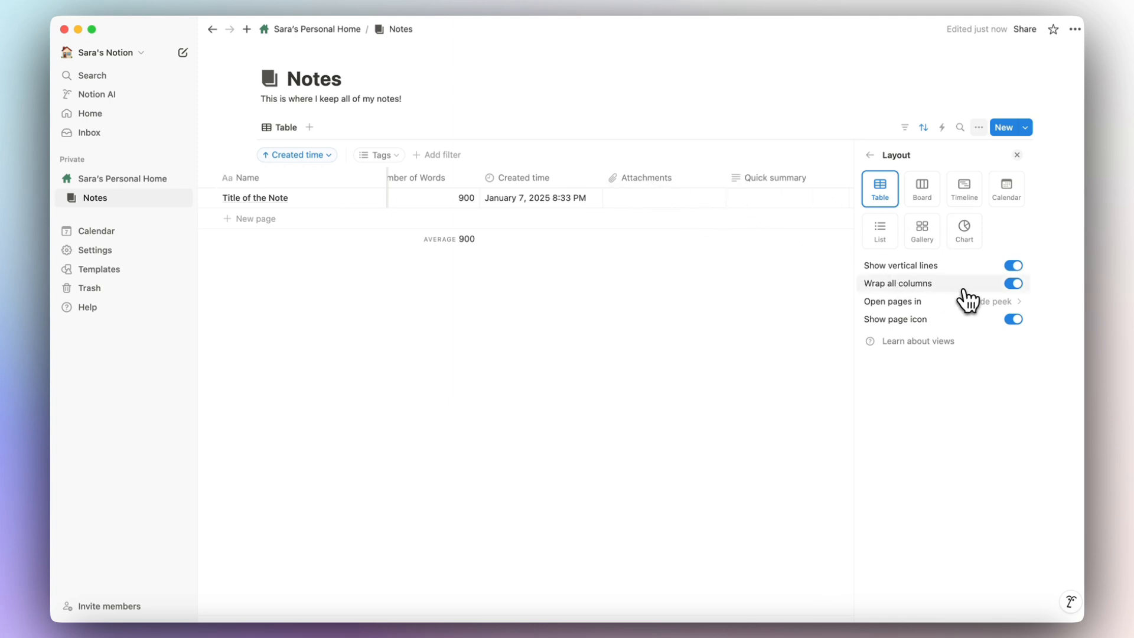
click(1013, 267)
click(1014, 267)
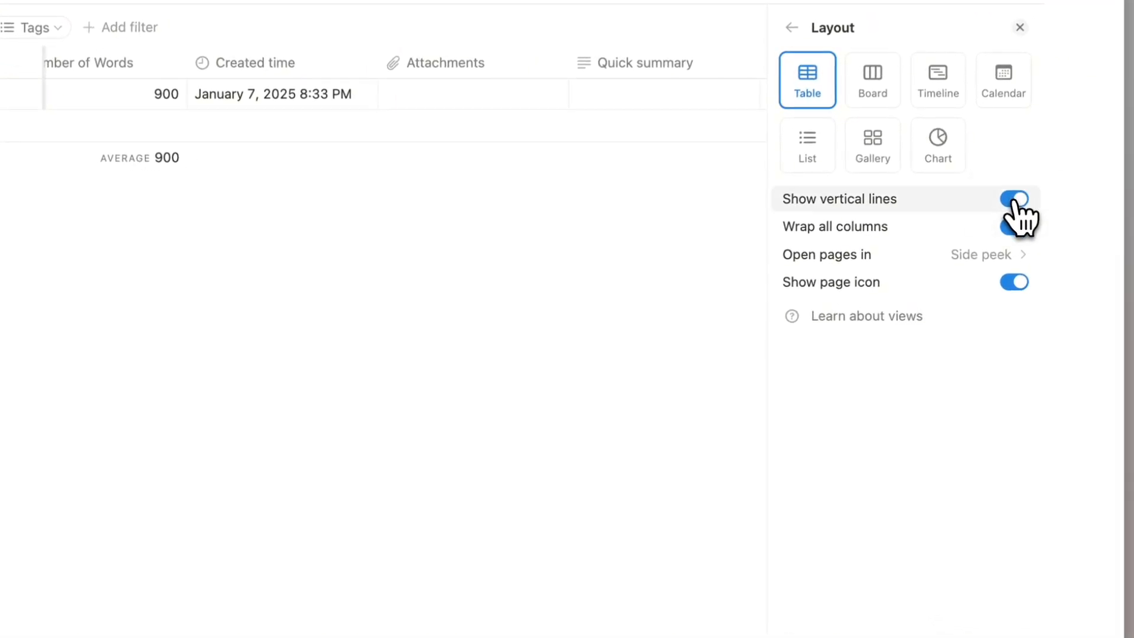
click(986, 256)
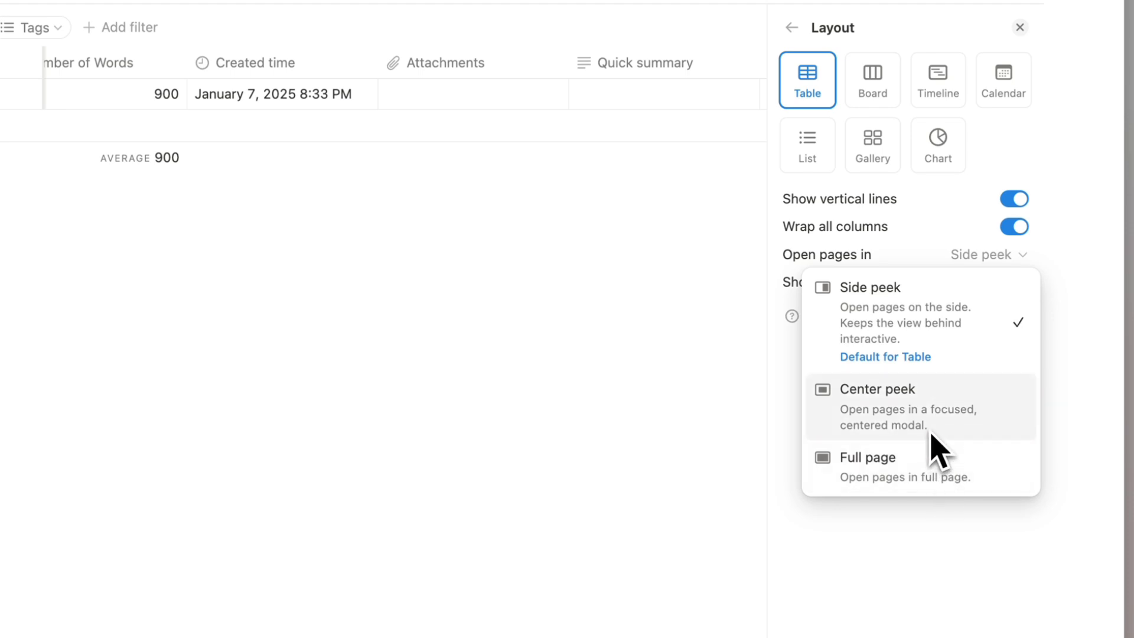
click(825, 240)
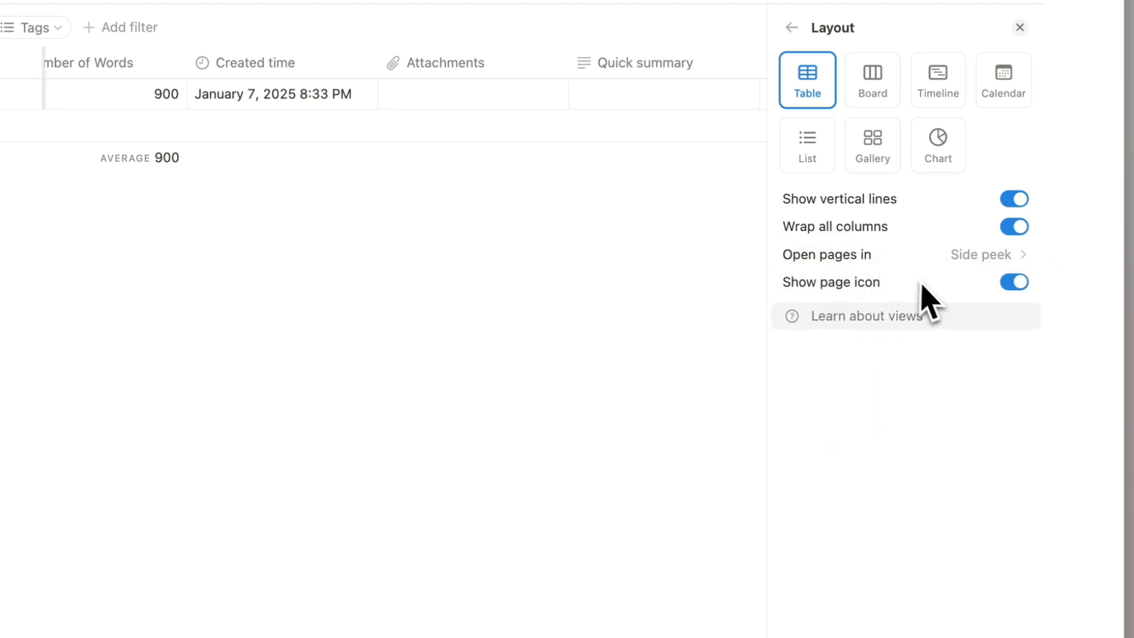
click(1017, 282)
click(1017, 282)
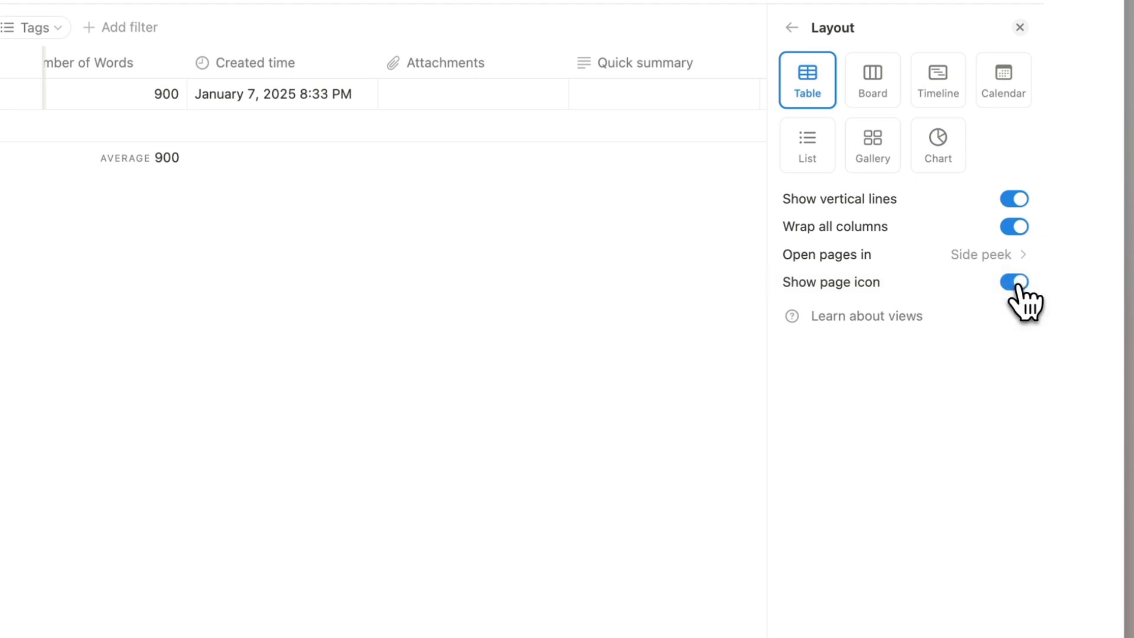
click(638, 273)
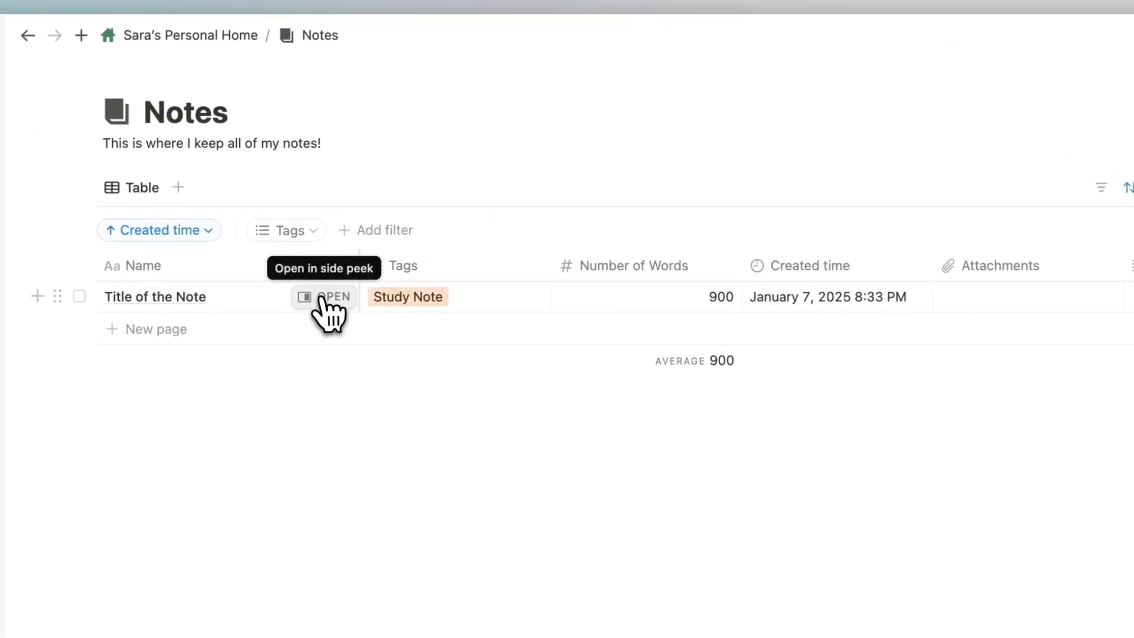
click(296, 276)
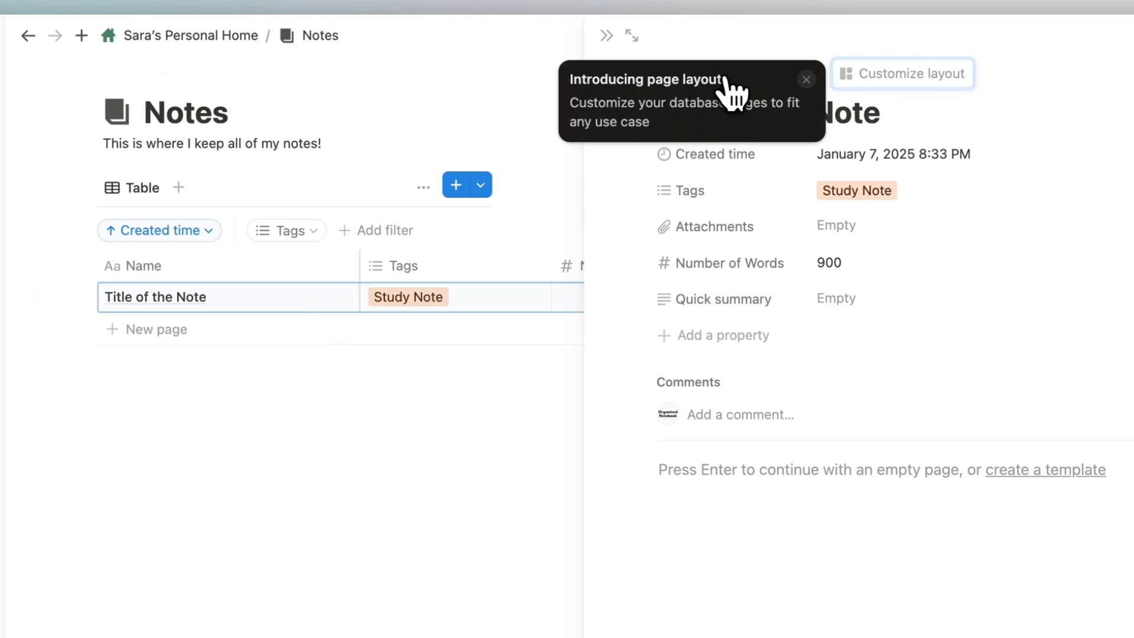
click(806, 79)
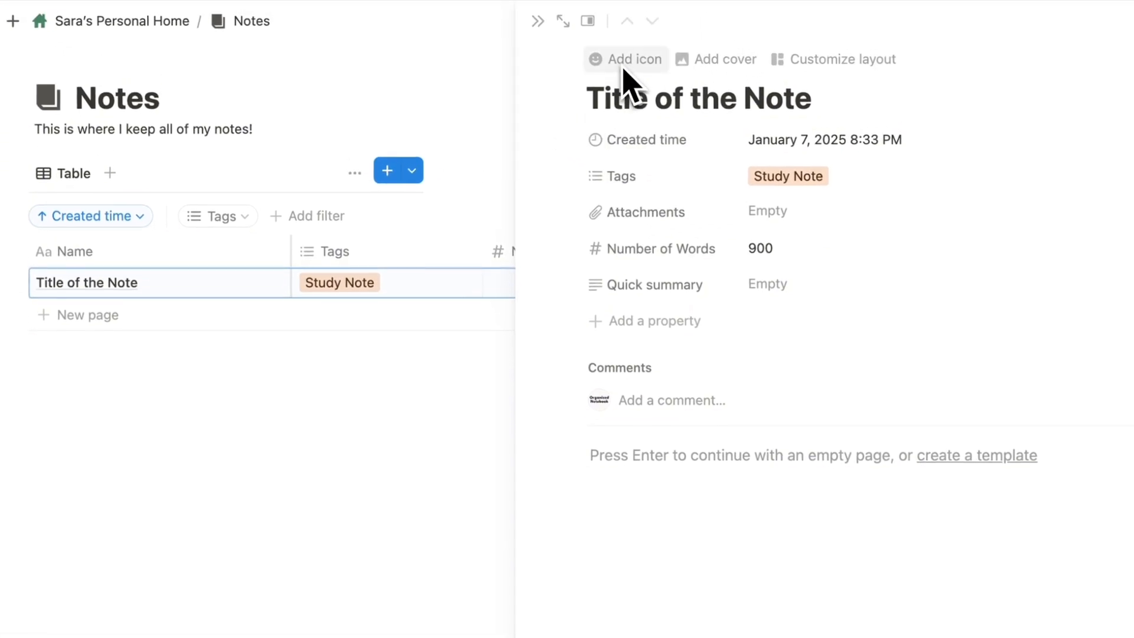
click(606, 463)
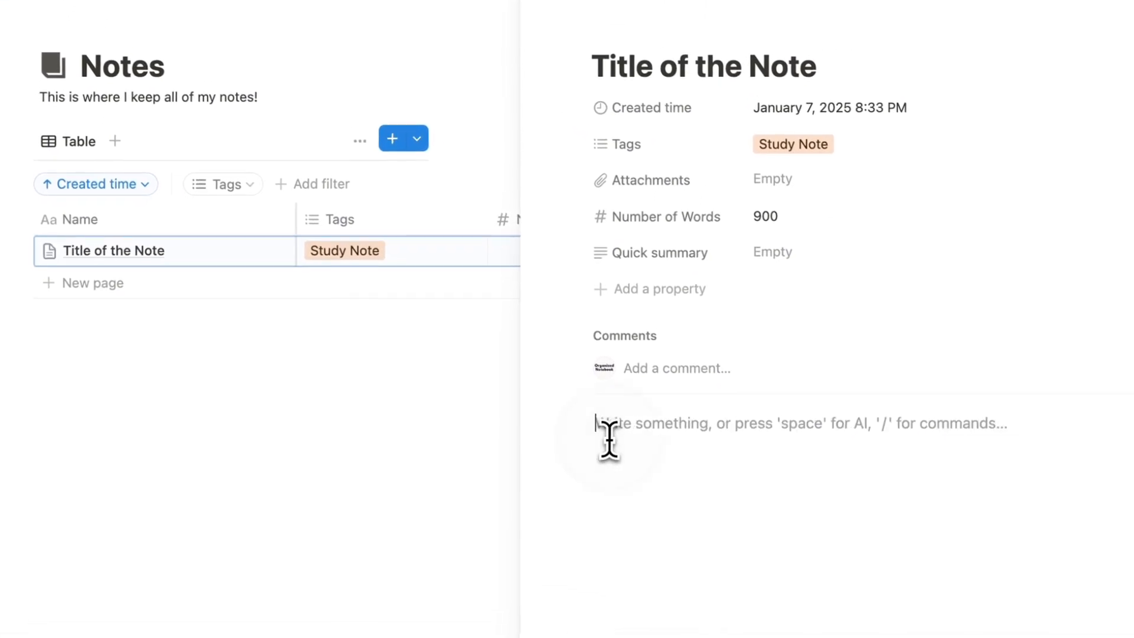
text(asdfasdf)
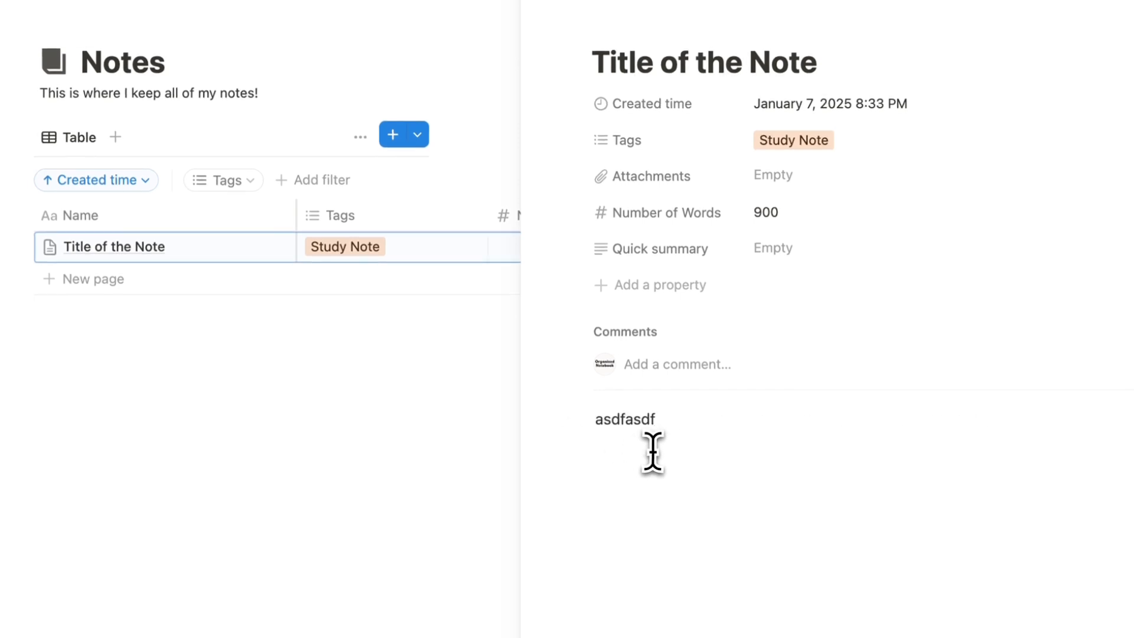
click(688, 28)
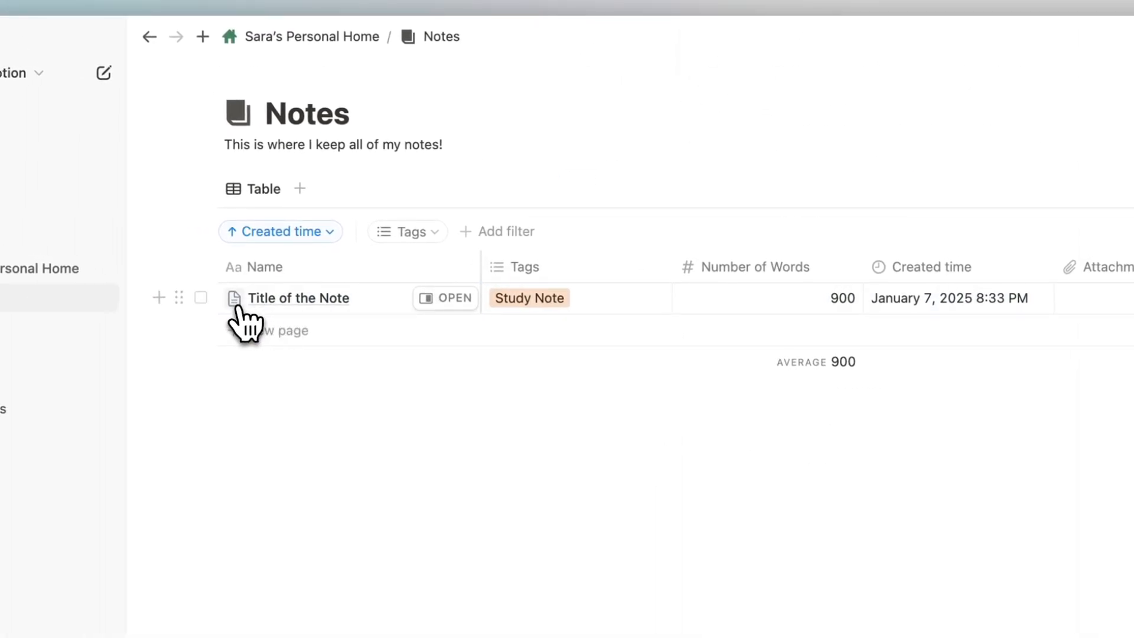
click(961, 124)
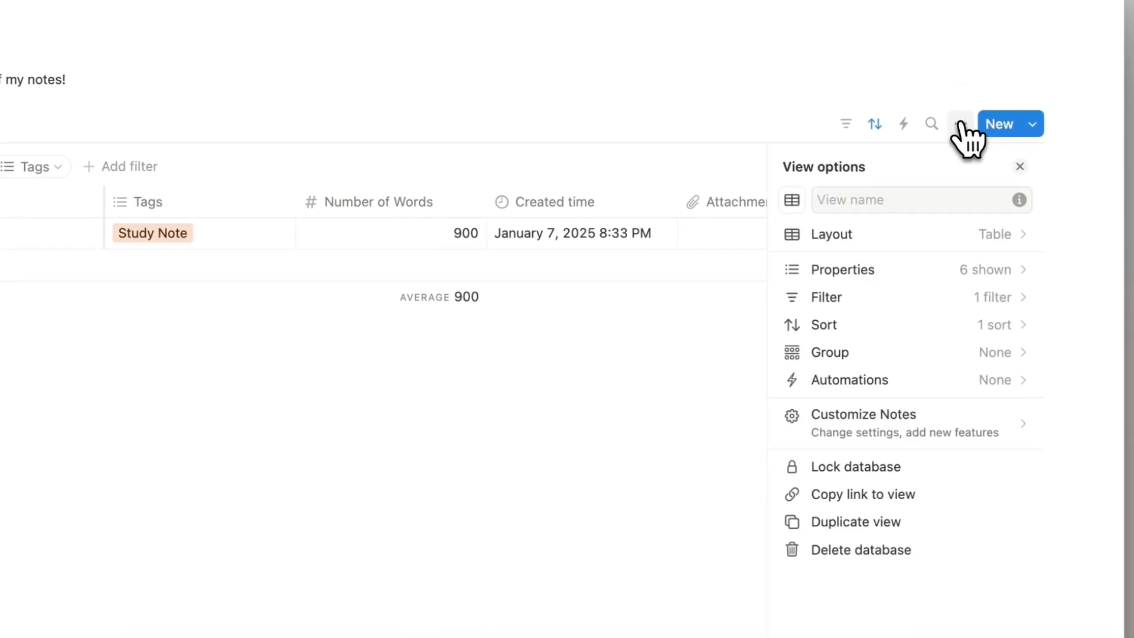
click(888, 234)
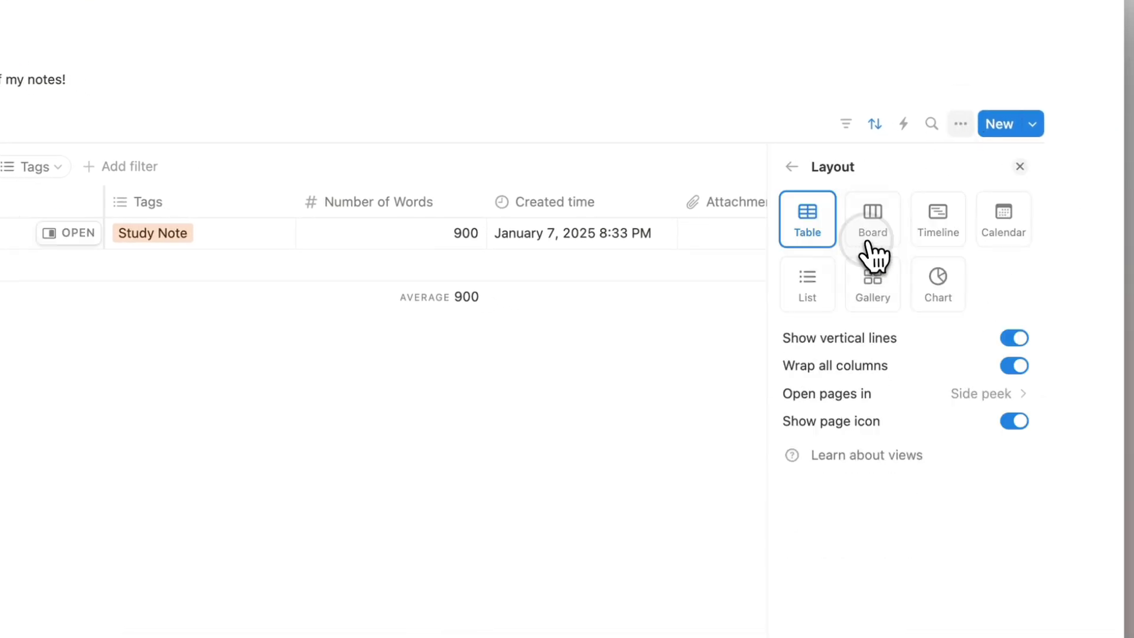
click(1016, 422)
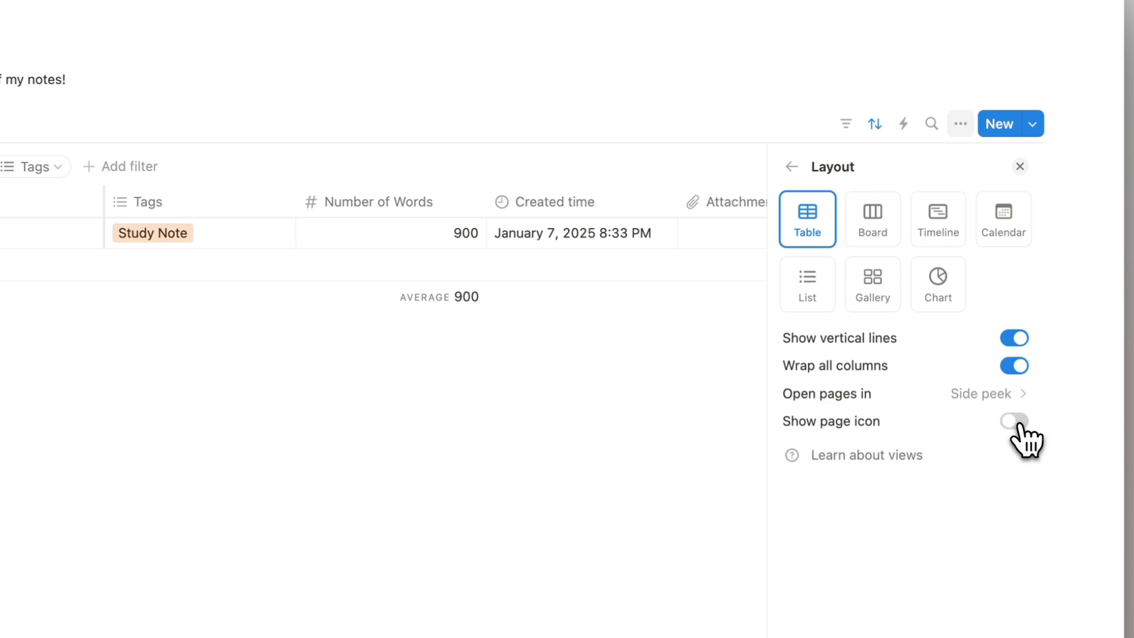
click(1016, 422)
click(1020, 167)
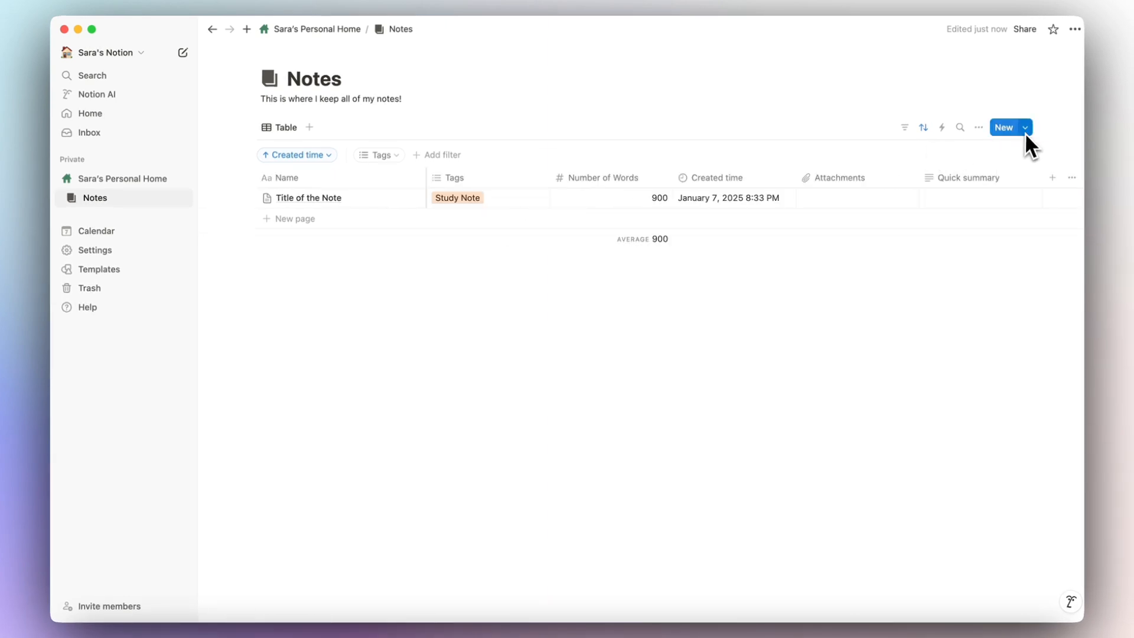
click(1028, 131)
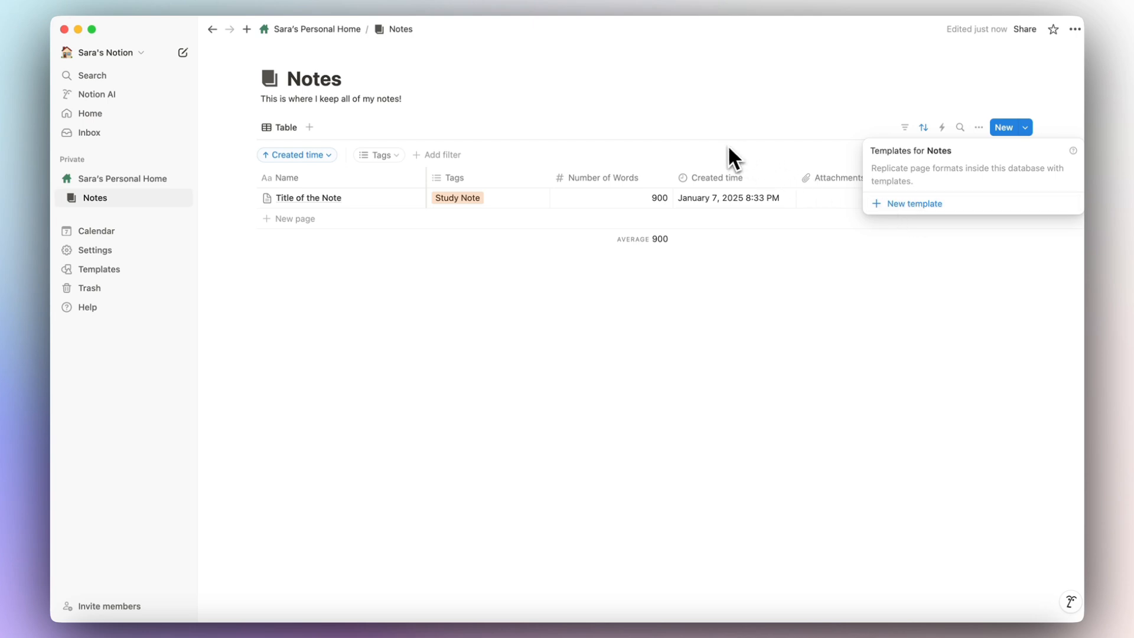
Below the Notes link on the home page, insert a full-page database titled Tasks.
click(659, 122)
click(334, 35)
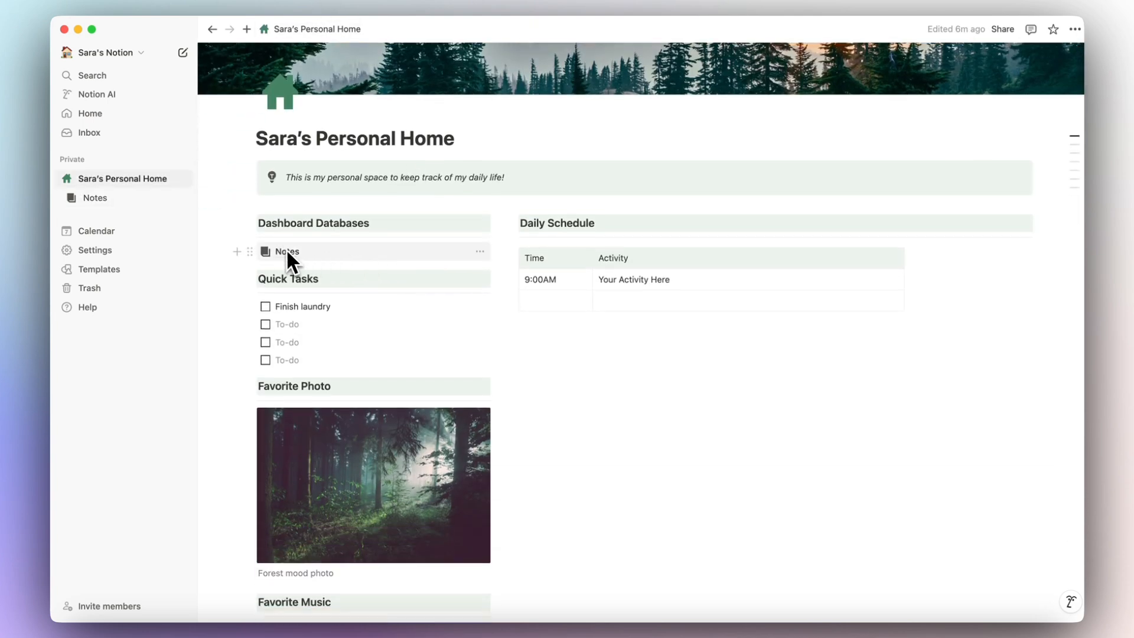
mouse_move(285, 251)
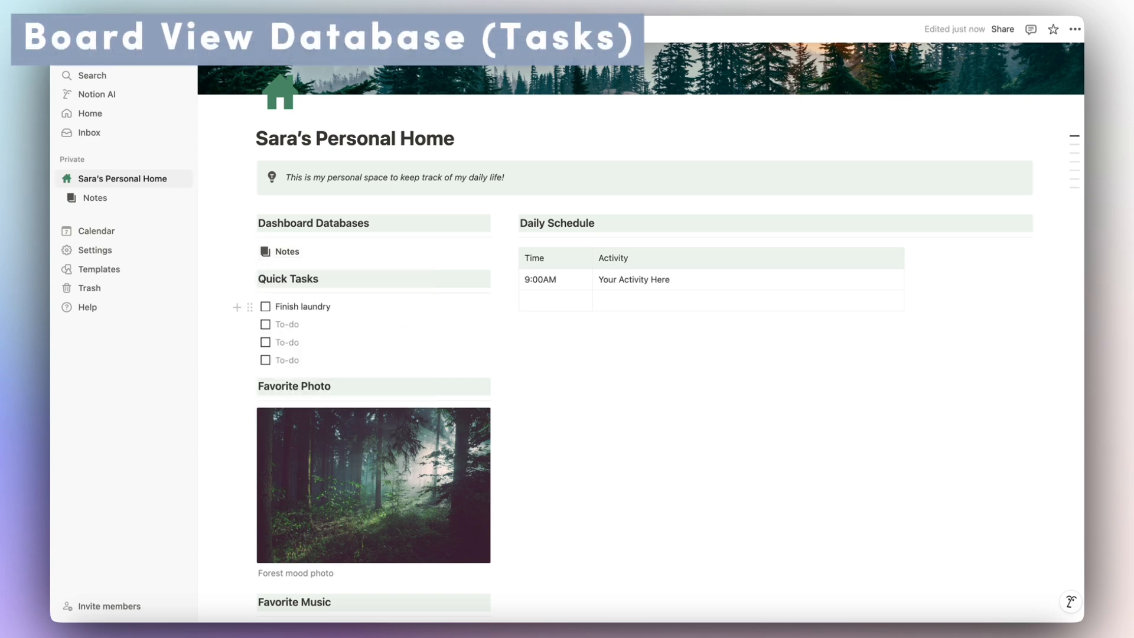
click(236, 252)
click(284, 273)
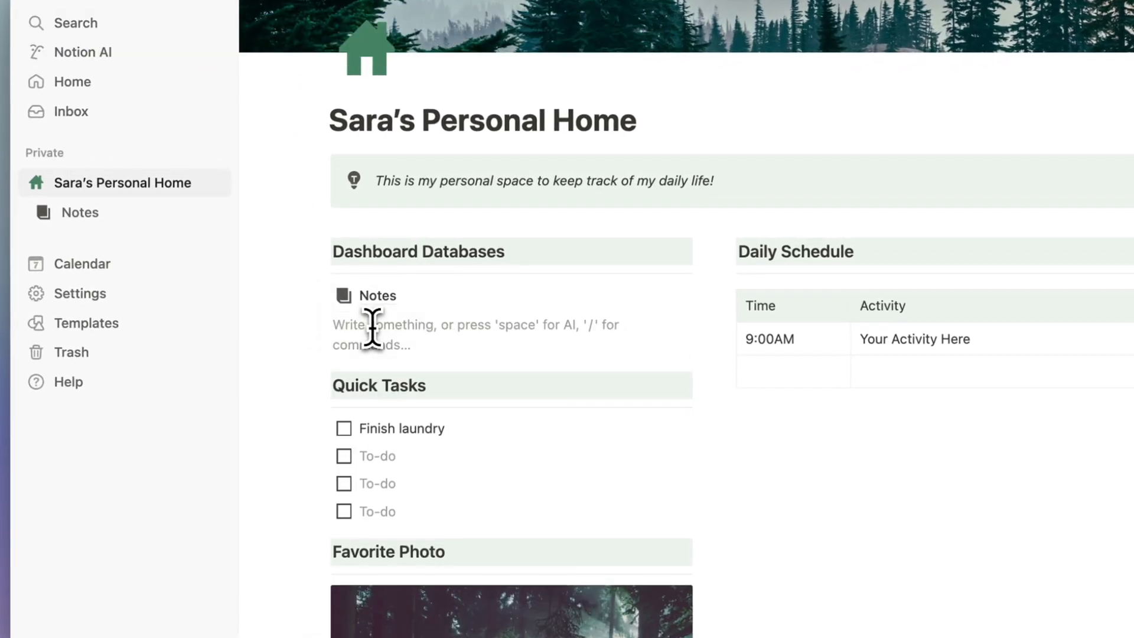
text(/data)
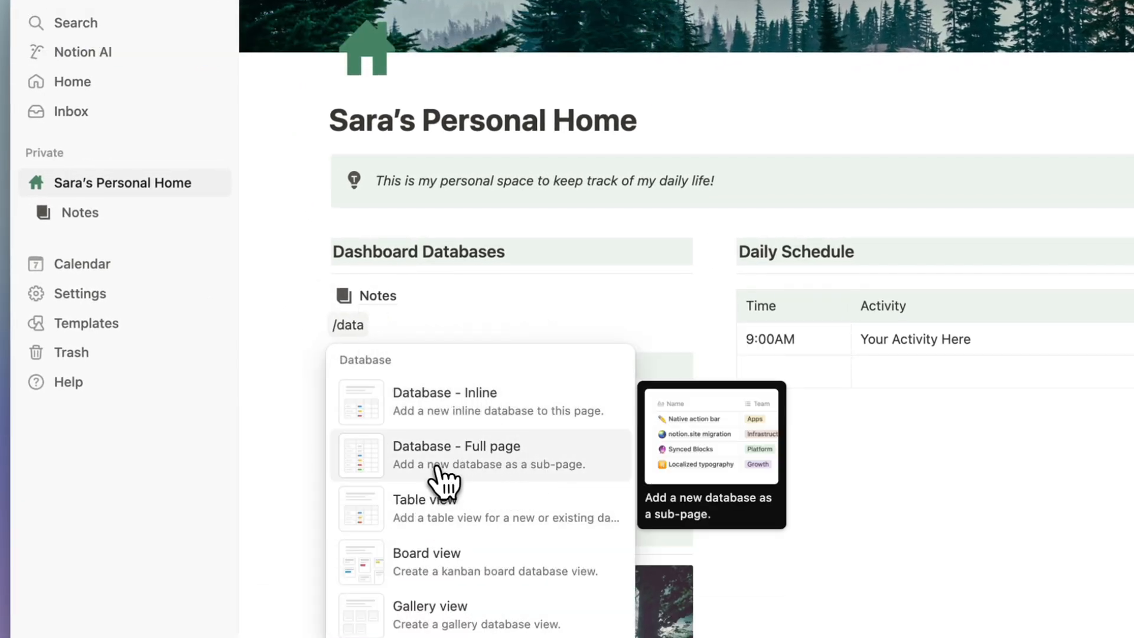
click(444, 469)
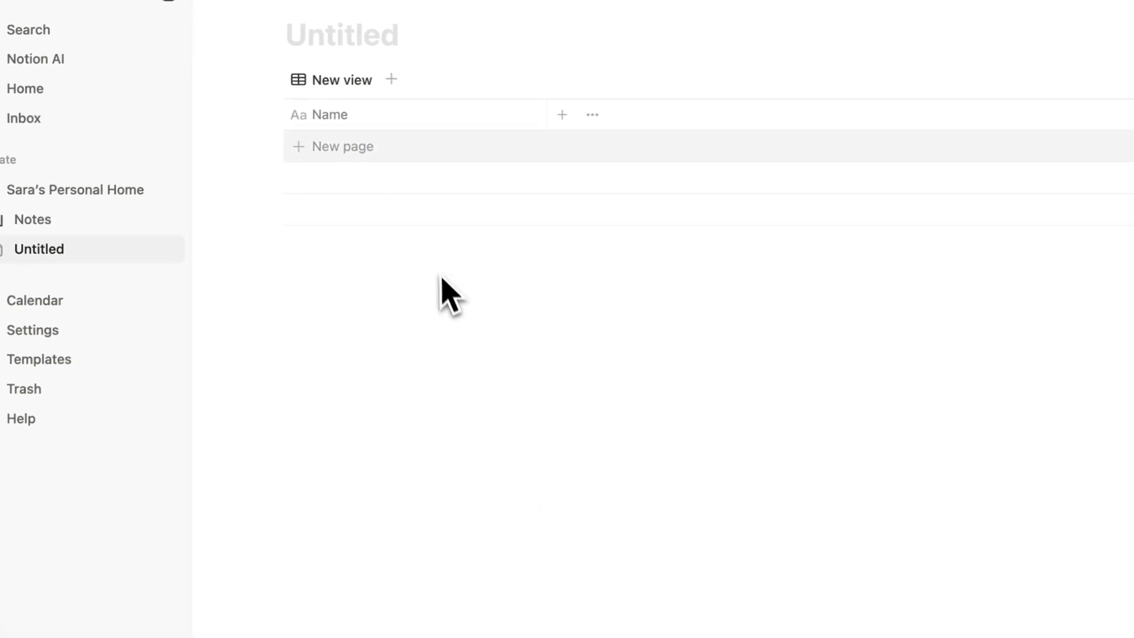
click(356, 47)
text(T)
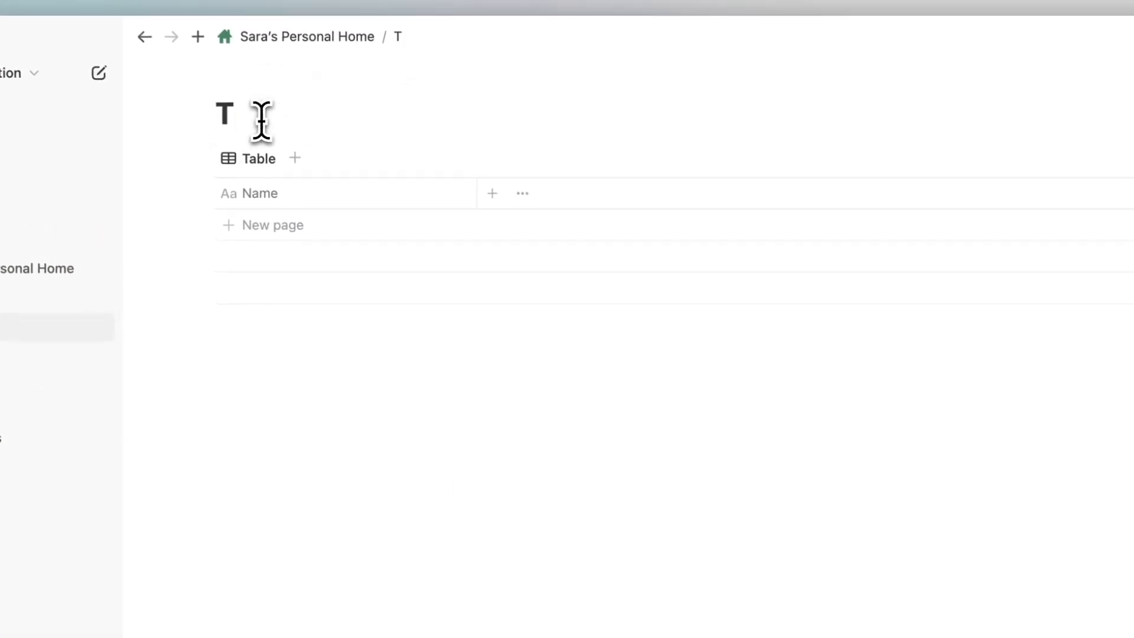
text(asks)
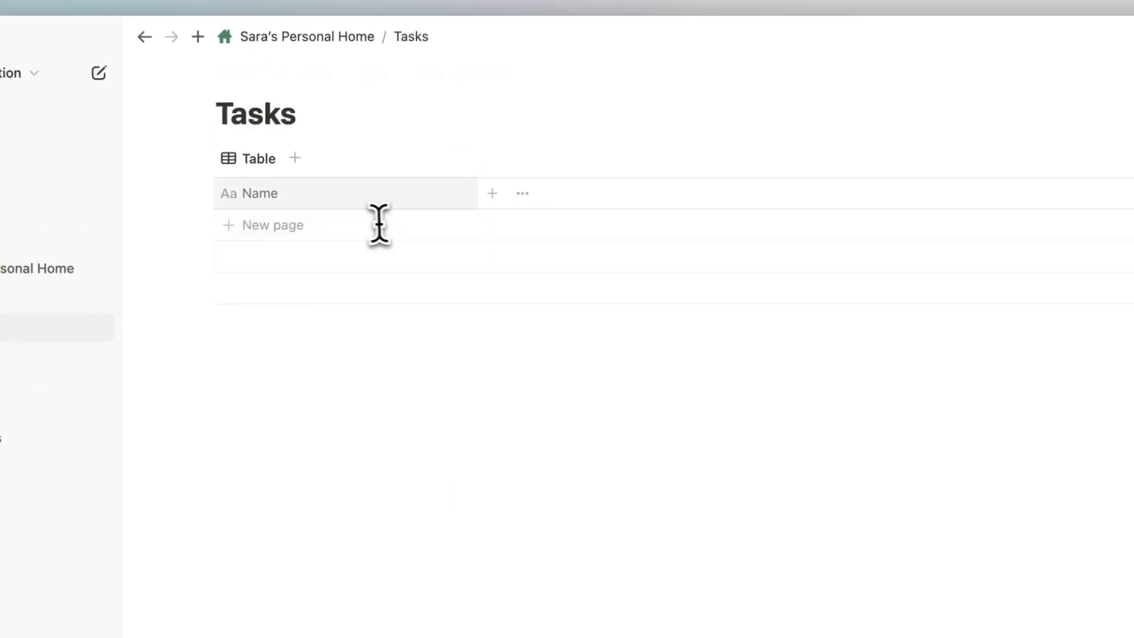
Switch the Tasks database view to a Board layout.
click(972, 159)
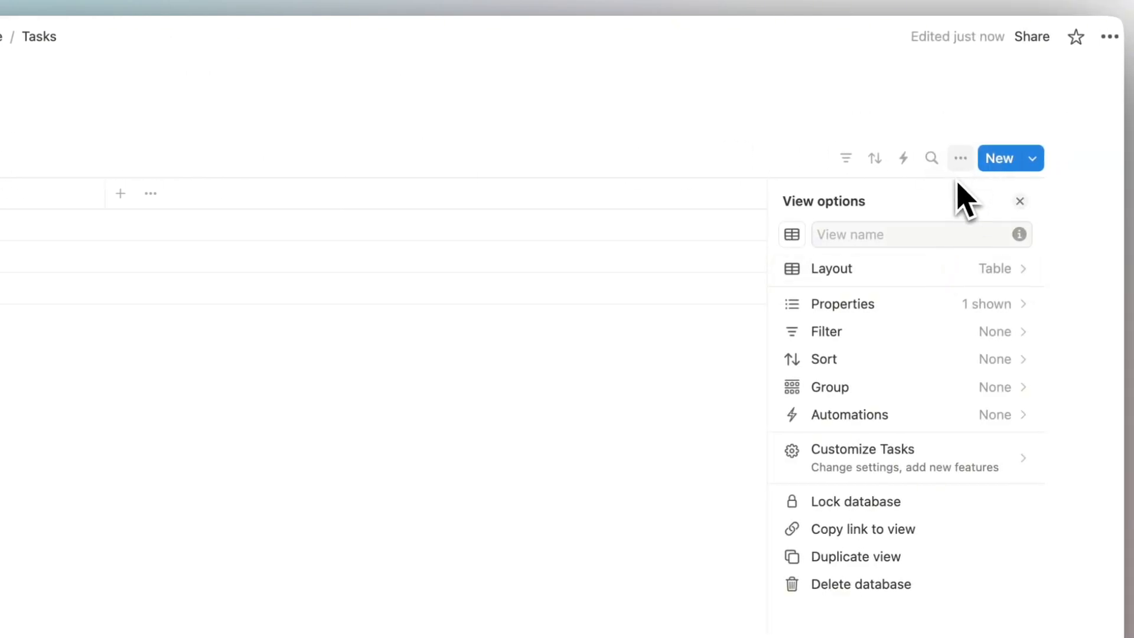
click(899, 273)
click(882, 268)
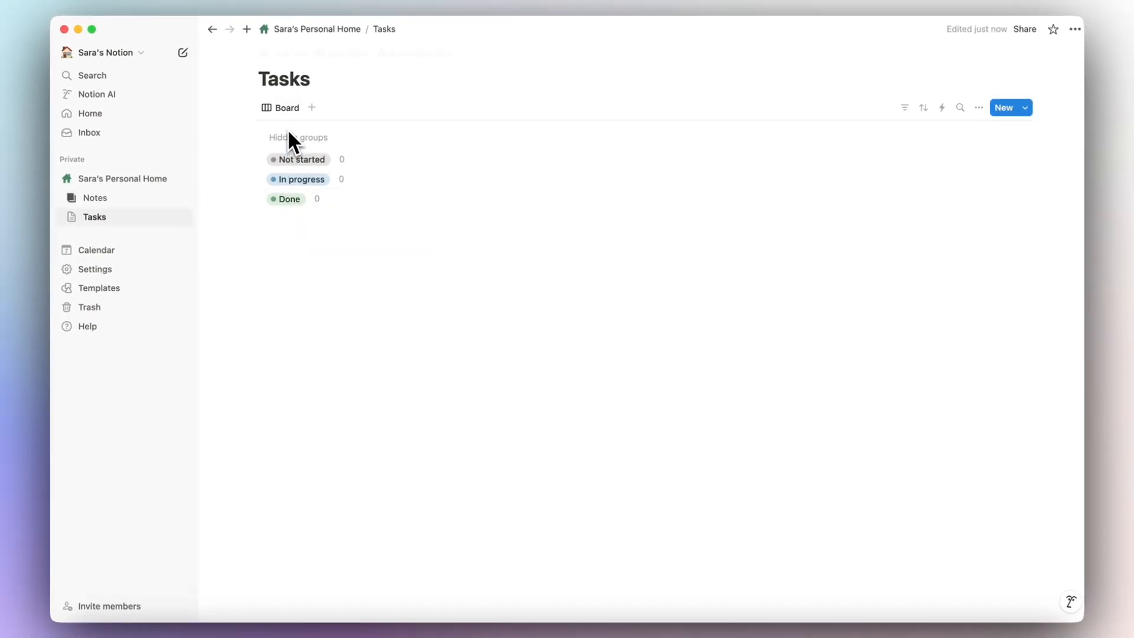
Add a card named Task 1 to the Not started group of the Tasks board.
mouse_move(277, 78)
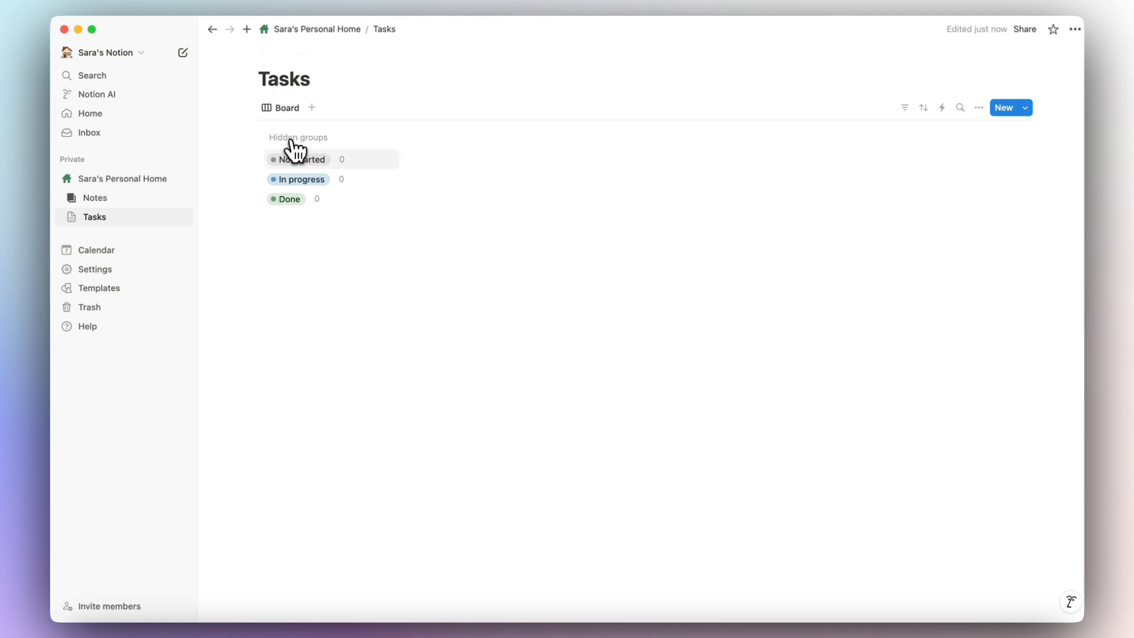
click(300, 161)
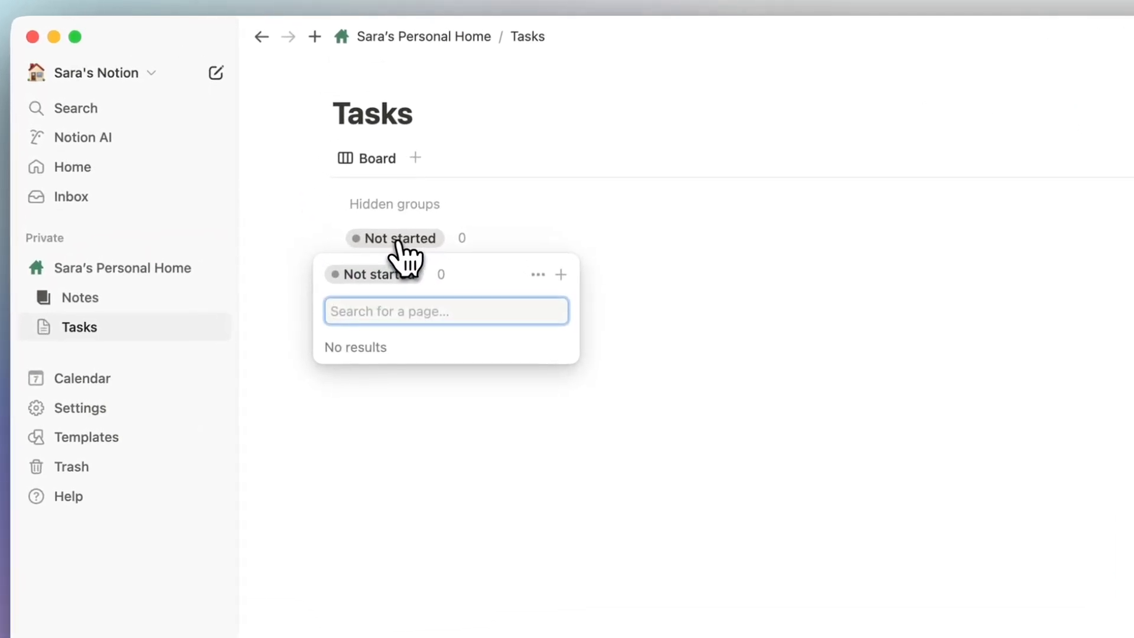
click(553, 270)
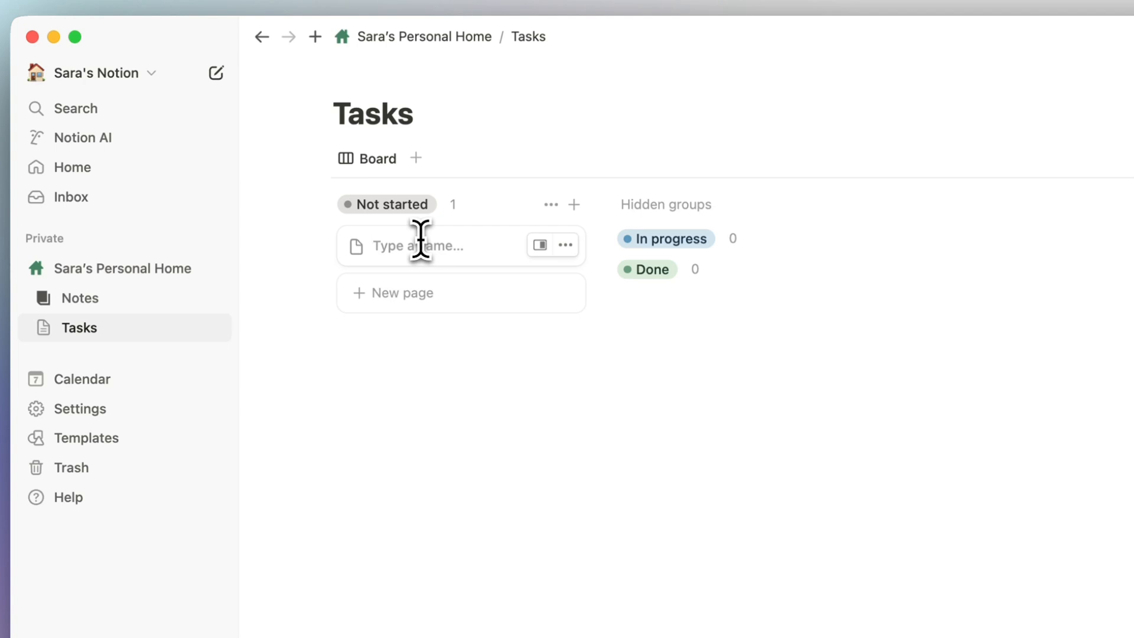
text(Task 1)
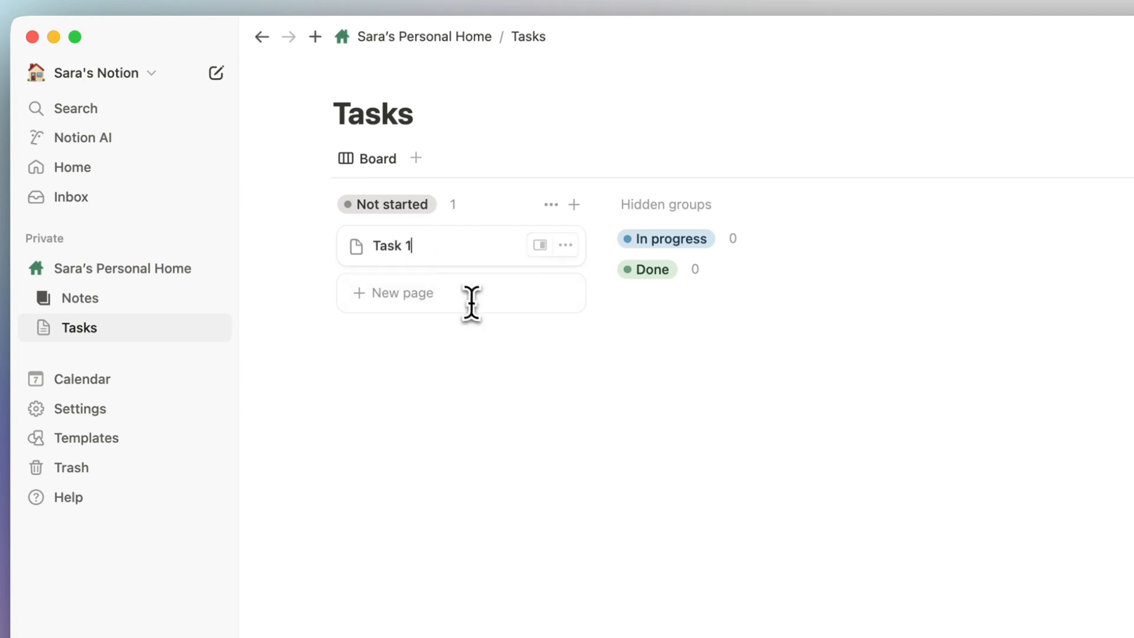
click(518, 365)
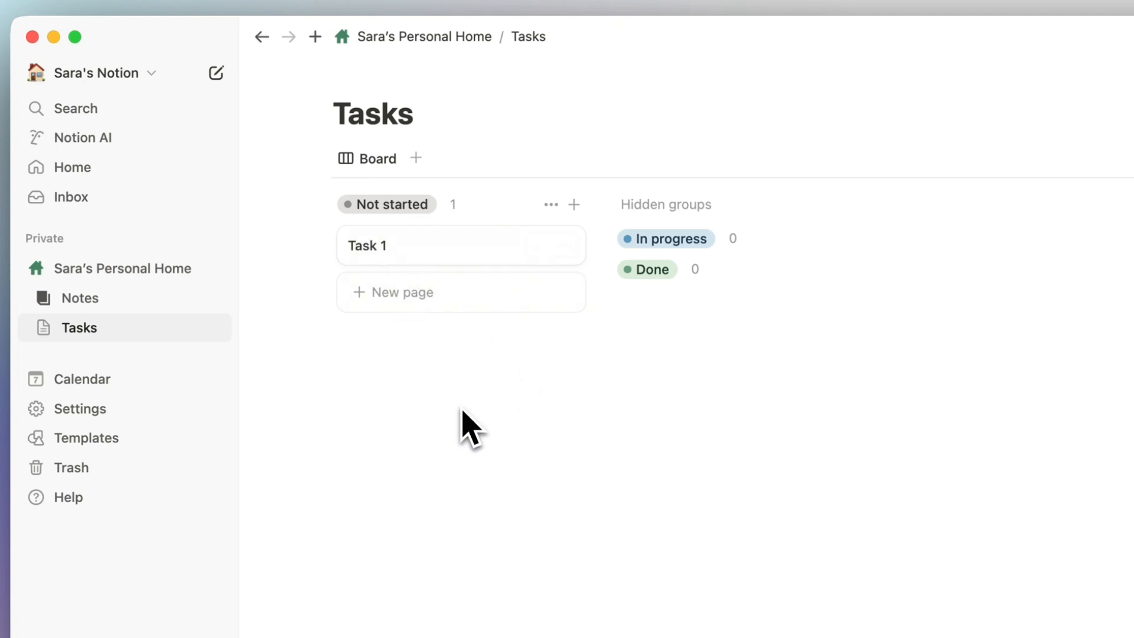
Give the Tasks page the dark checkbox icon, found by searching icons for 'check'.
click(392, 76)
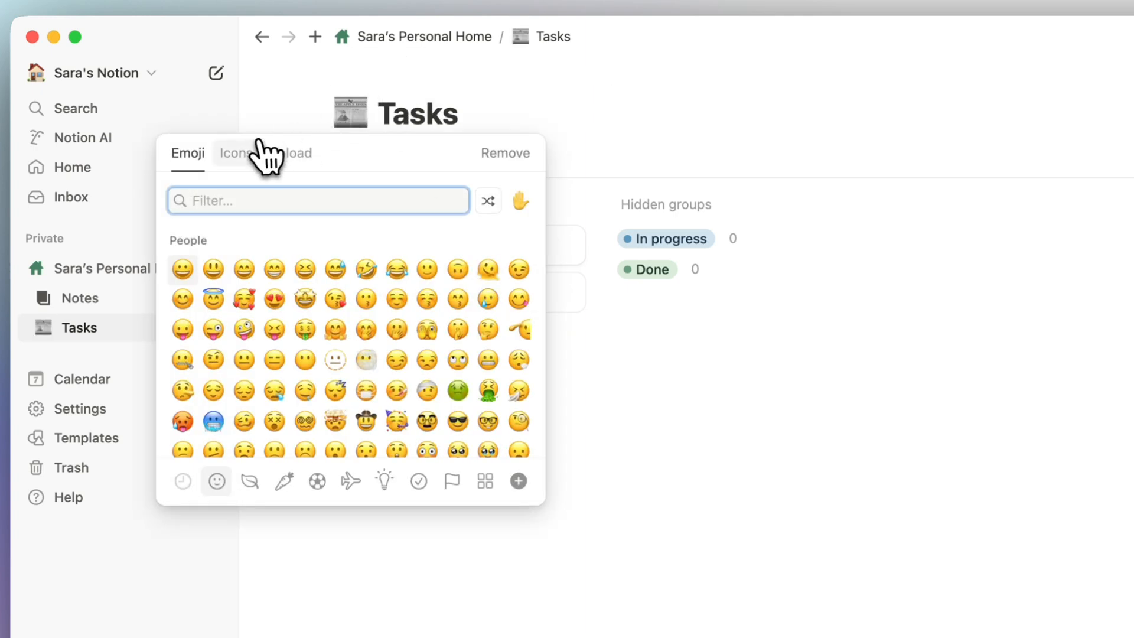
click(236, 154)
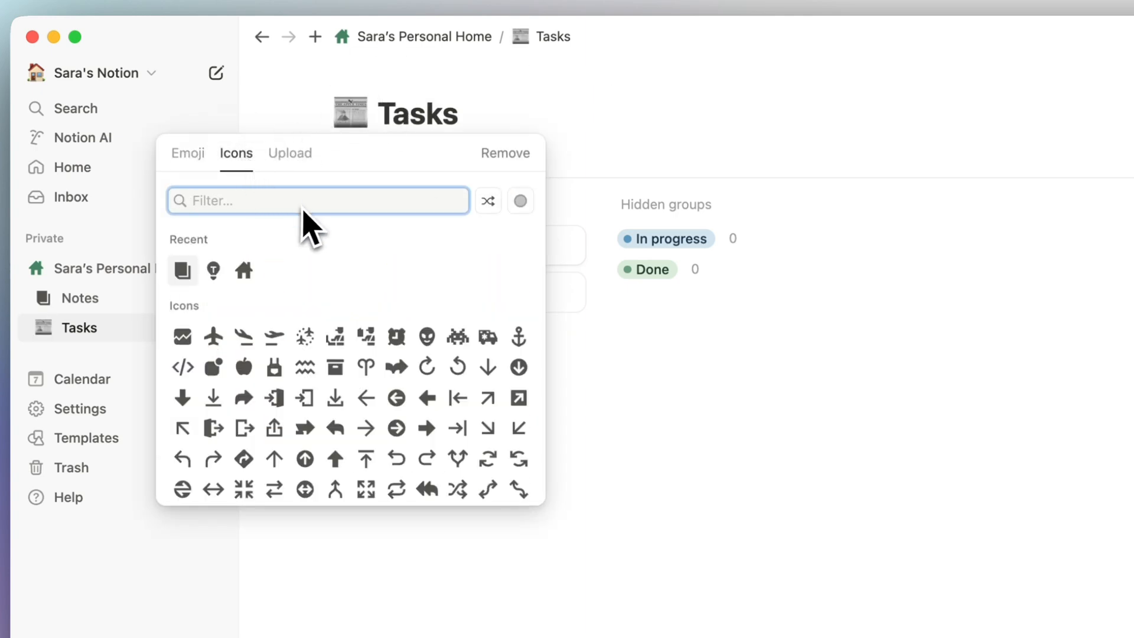
text(check)
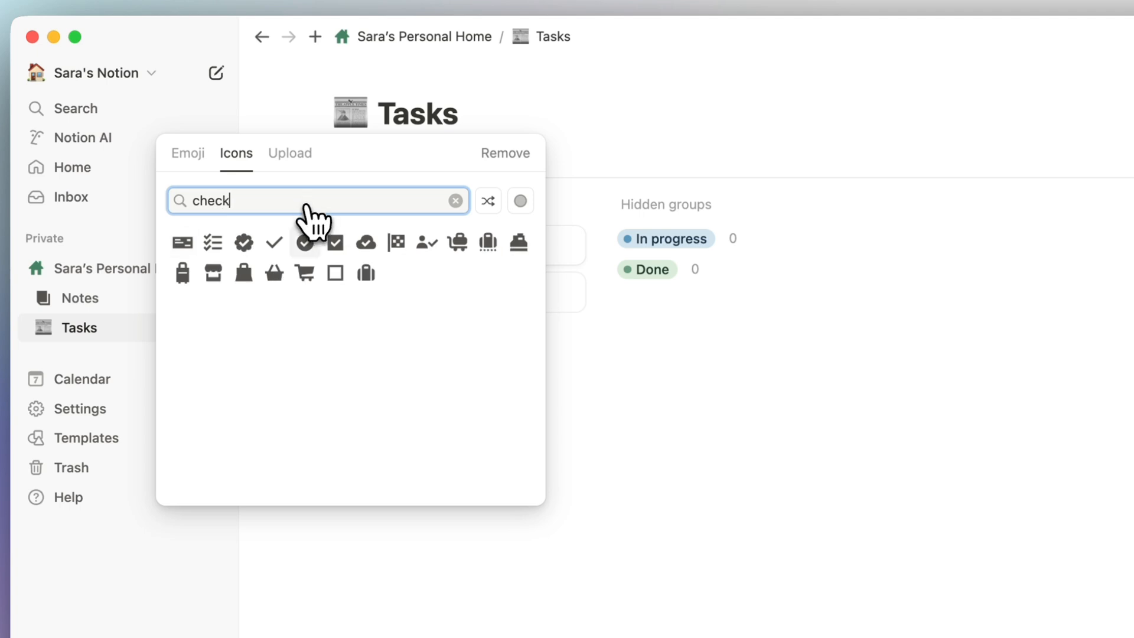
click(335, 243)
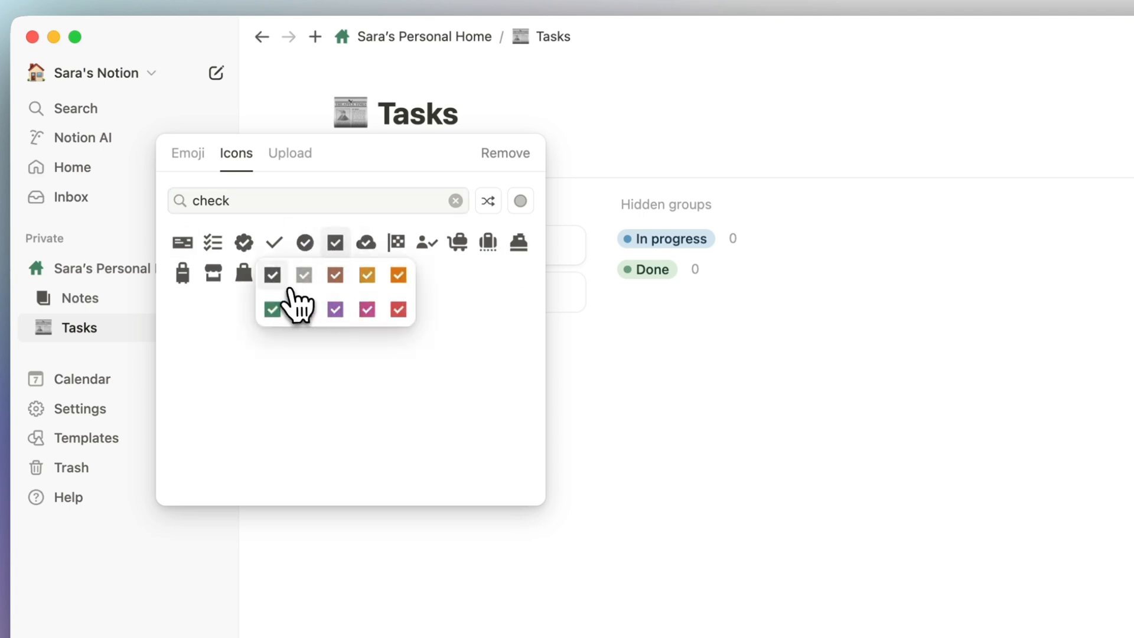
click(289, 295)
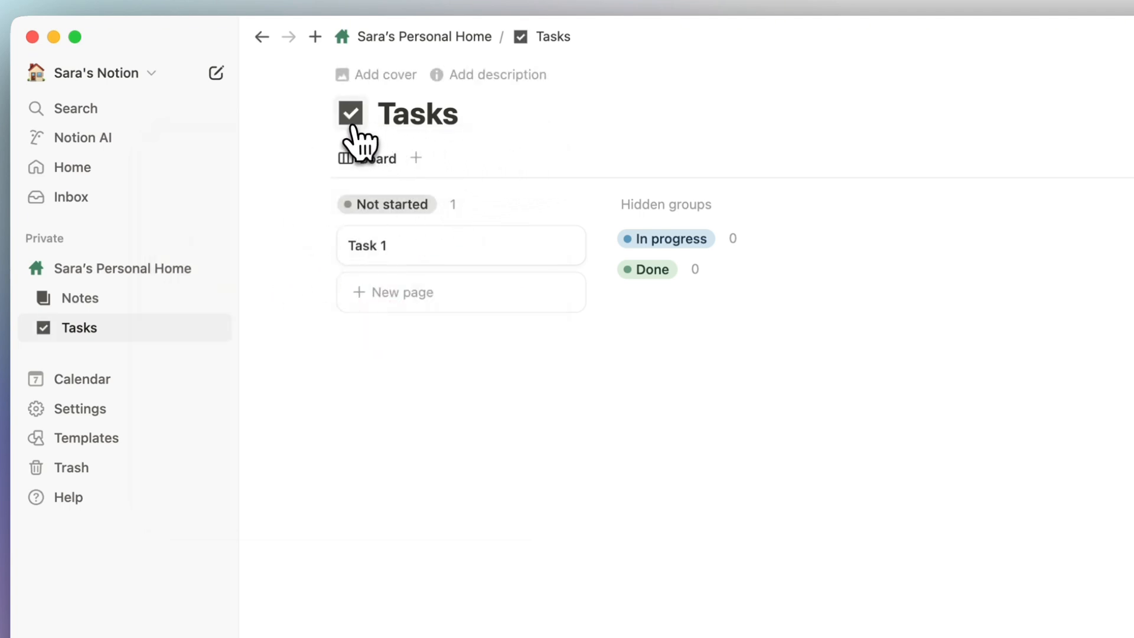
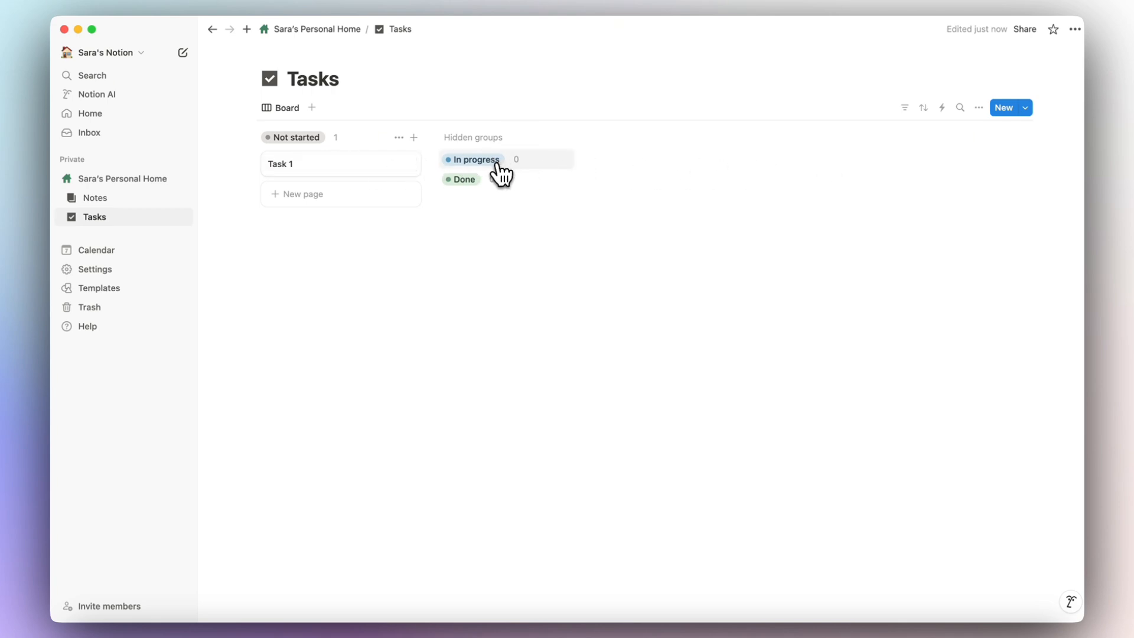
Show the In progress and Done groups on the Tasks board and turn on coloured columns.
click(980, 112)
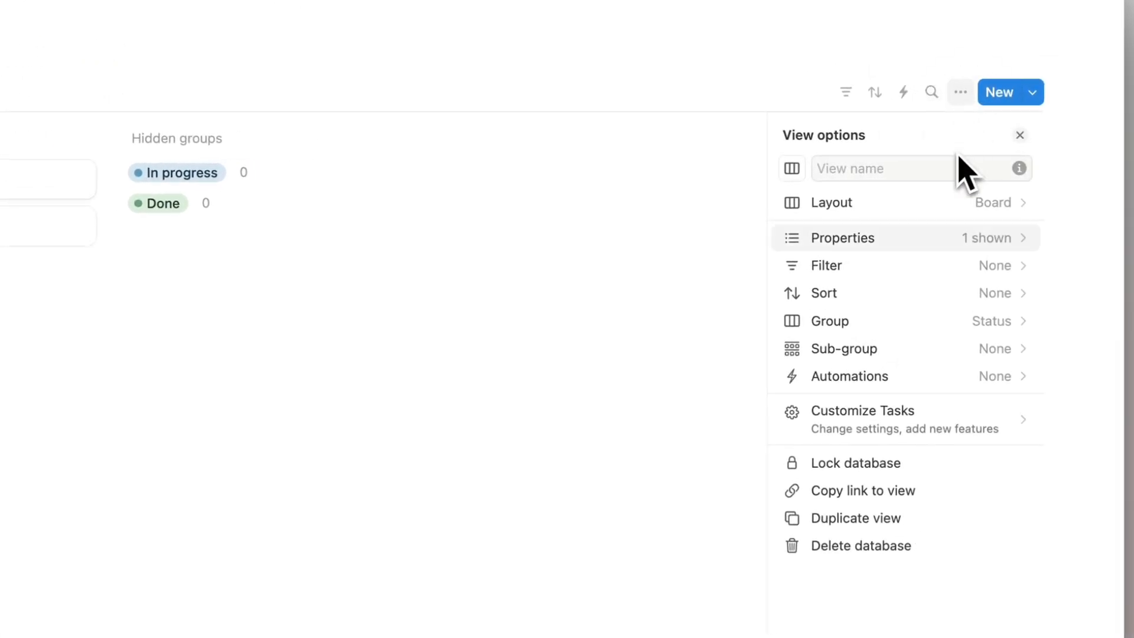
click(921, 324)
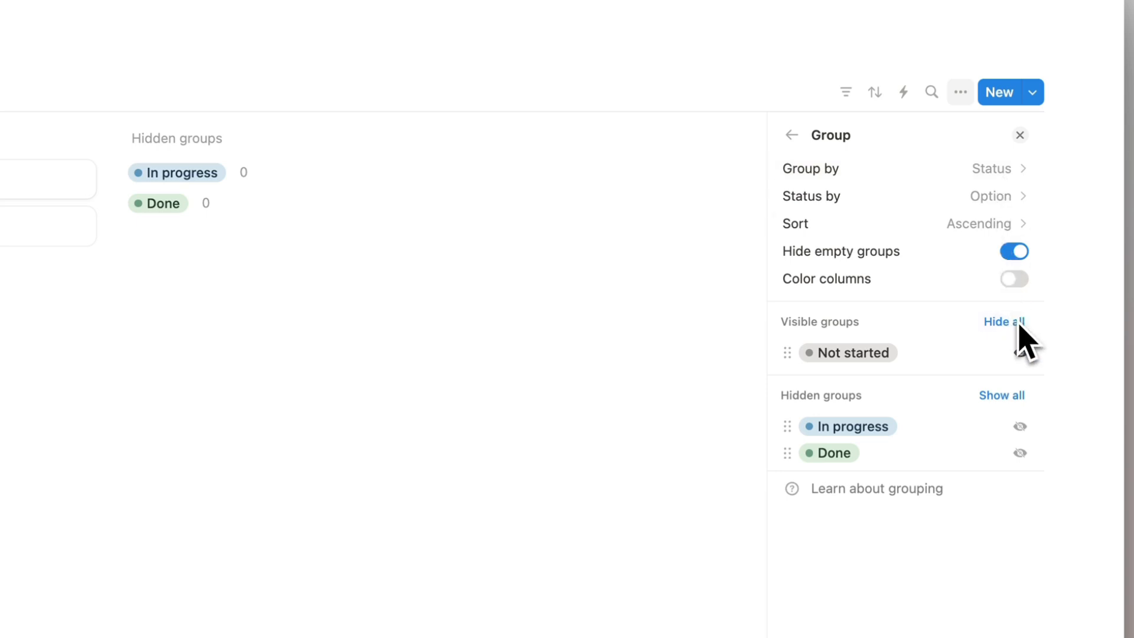
click(1022, 428)
click(1021, 453)
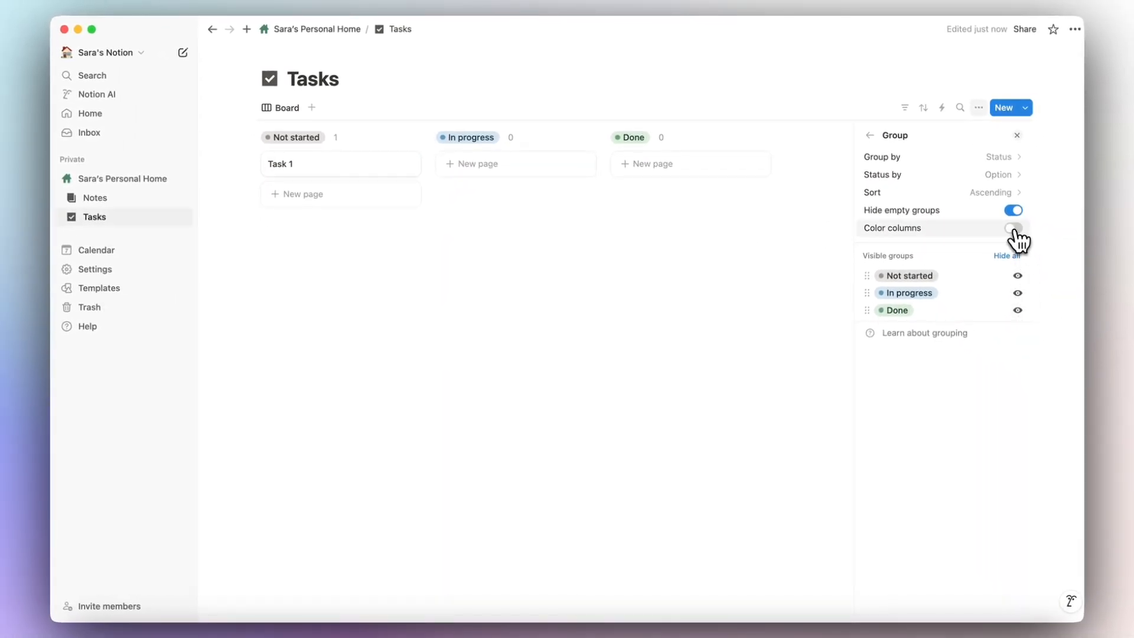
click(1014, 229)
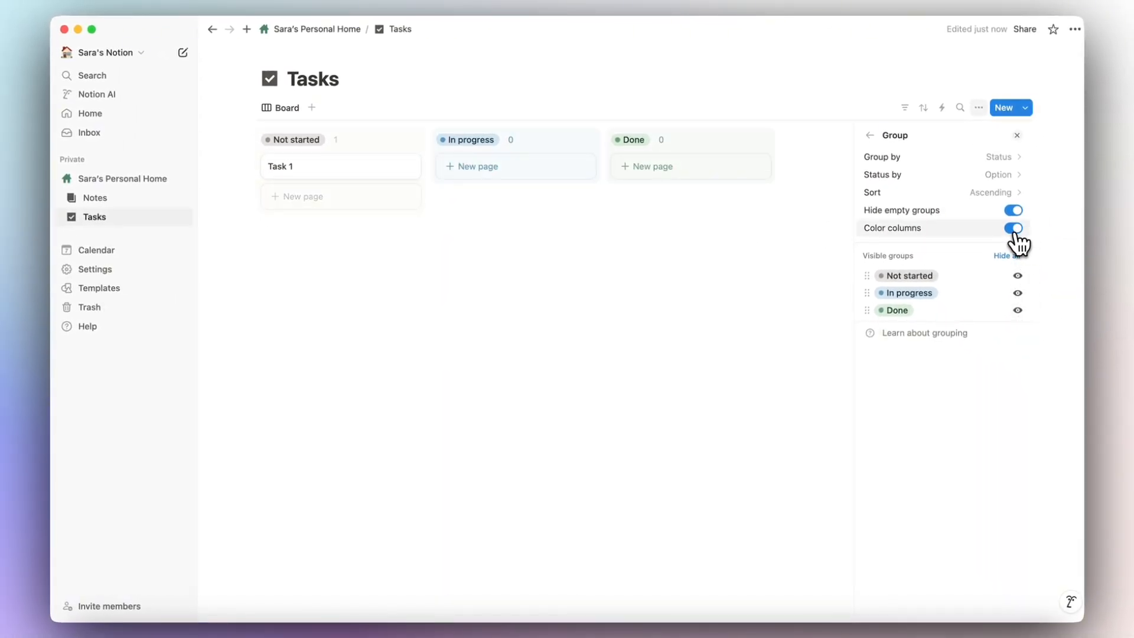
Look over the board's Card preview choices in Layout, leaving them unchanged.
click(871, 136)
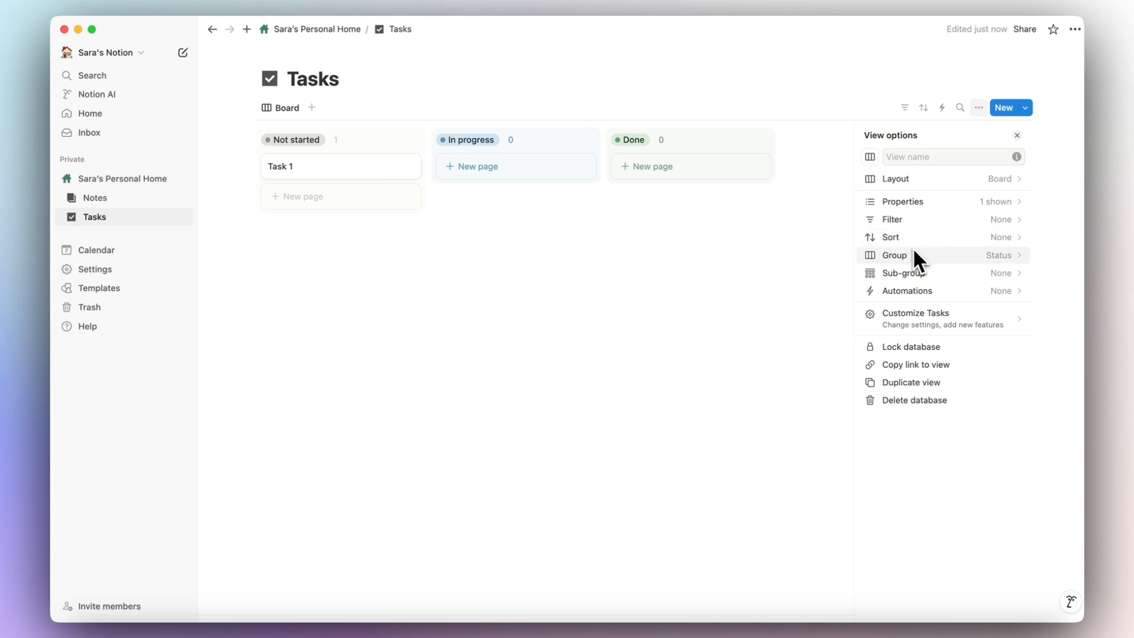
click(912, 180)
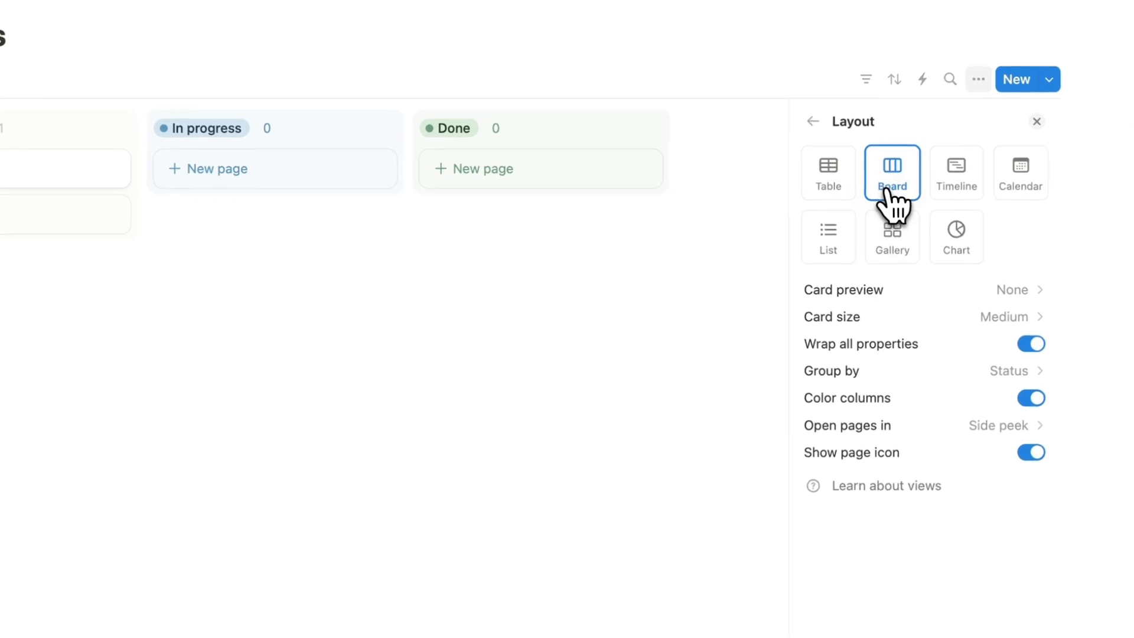
click(949, 313)
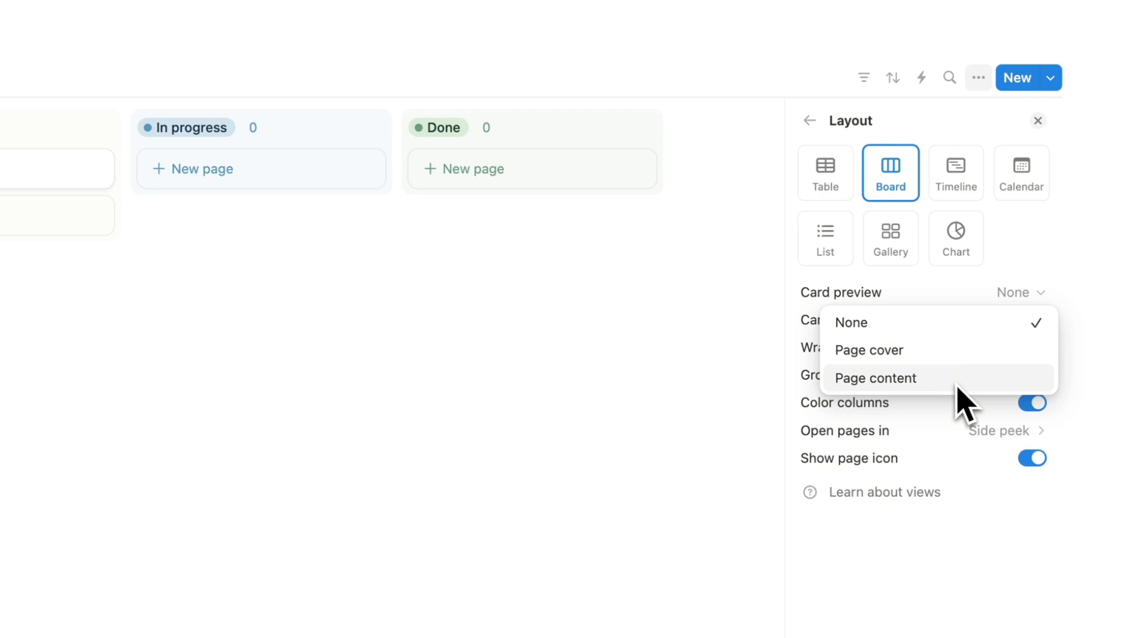
click(567, 320)
Give Task 1 a pink flower cover photo from Unsplash.
click(261, 238)
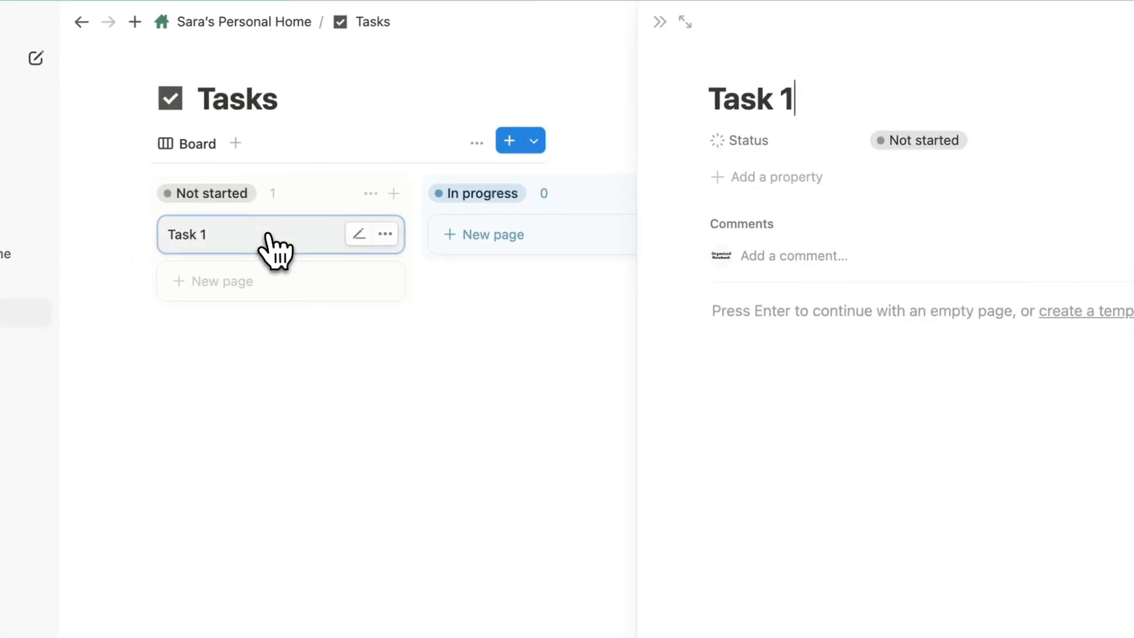
click(842, 60)
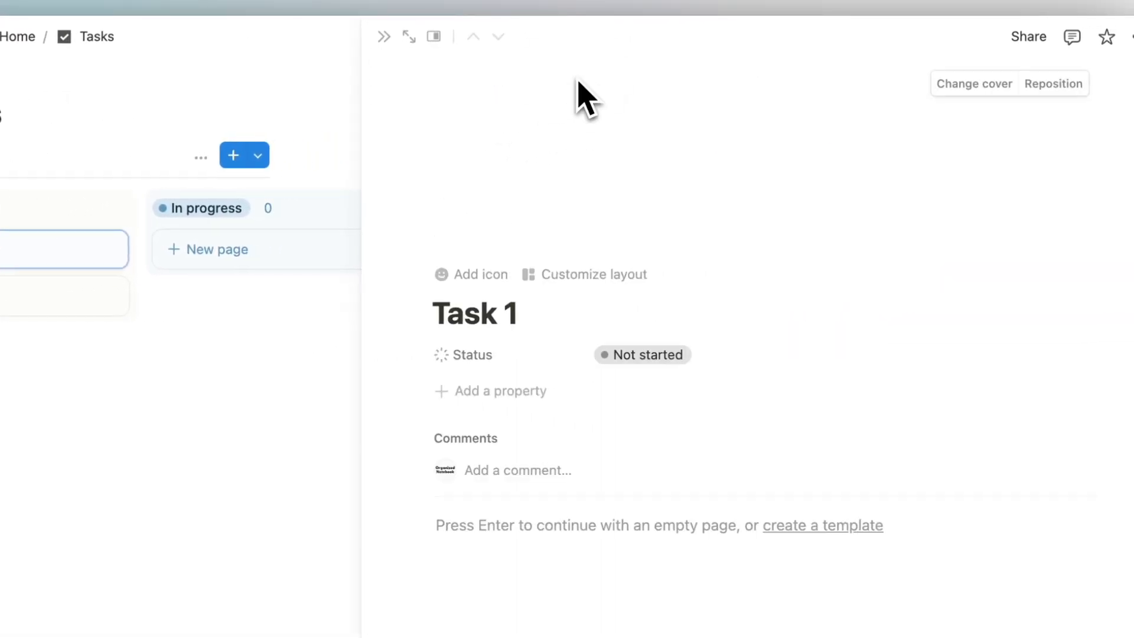
click(948, 90)
click(856, 118)
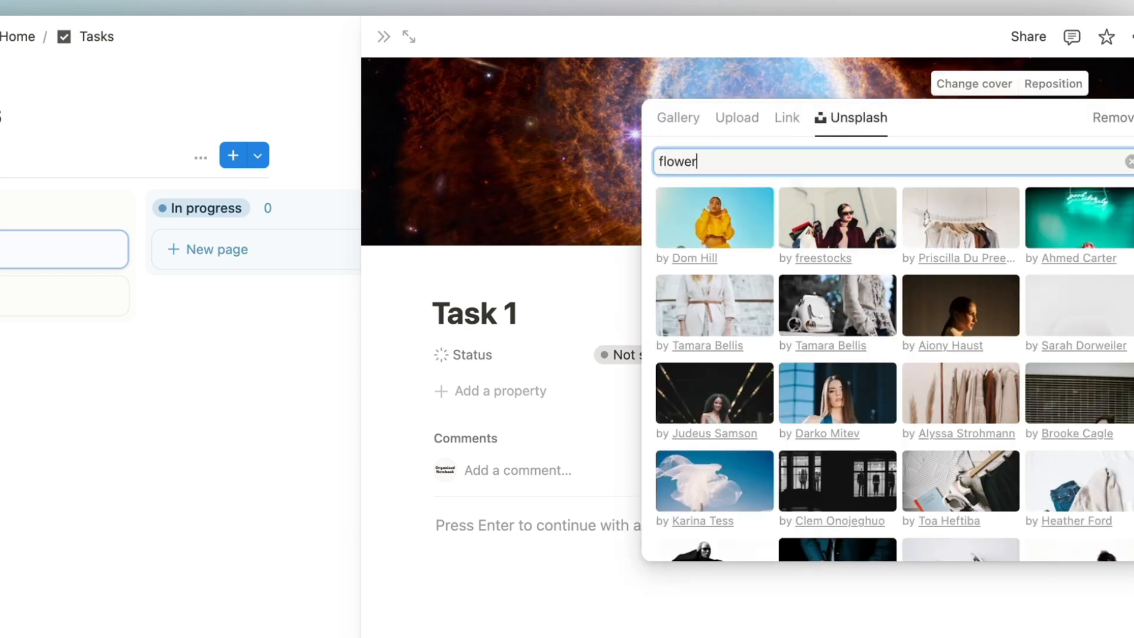
click(798, 212)
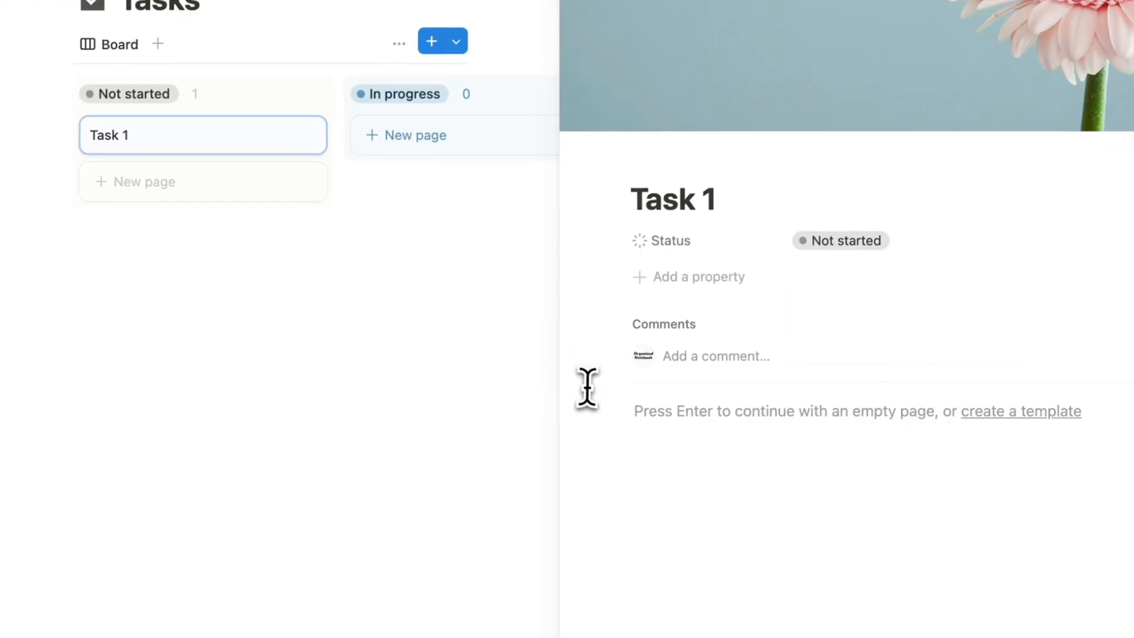
Write 'Descriptions about this task' in Task 1's body and close the side peek.
click(653, 412)
text(Descriptions about this t)
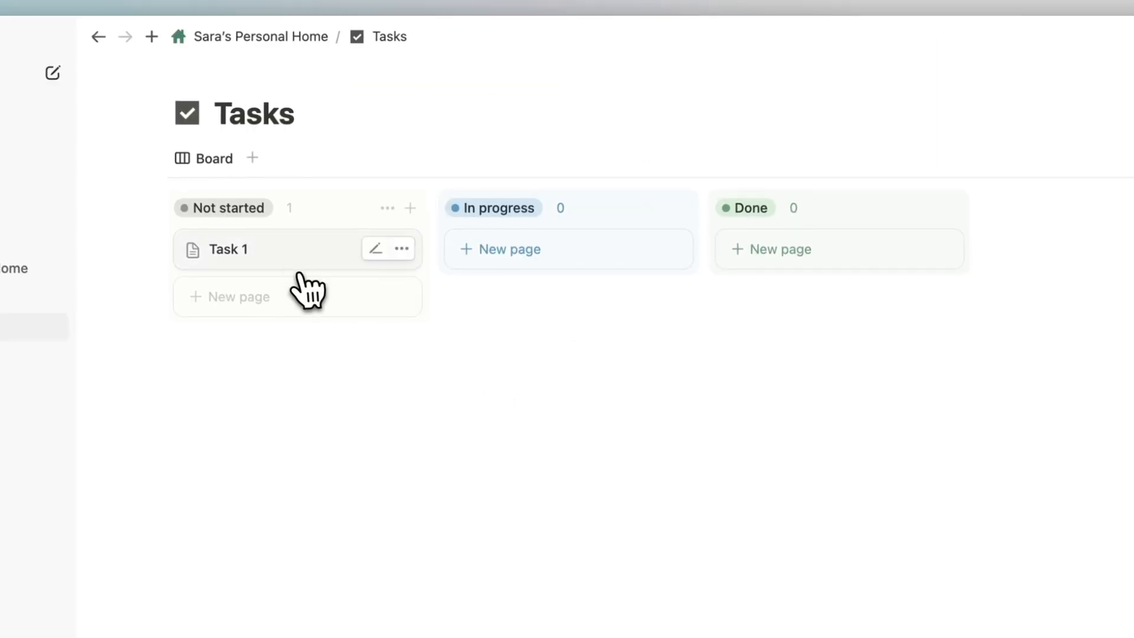
click(283, 251)
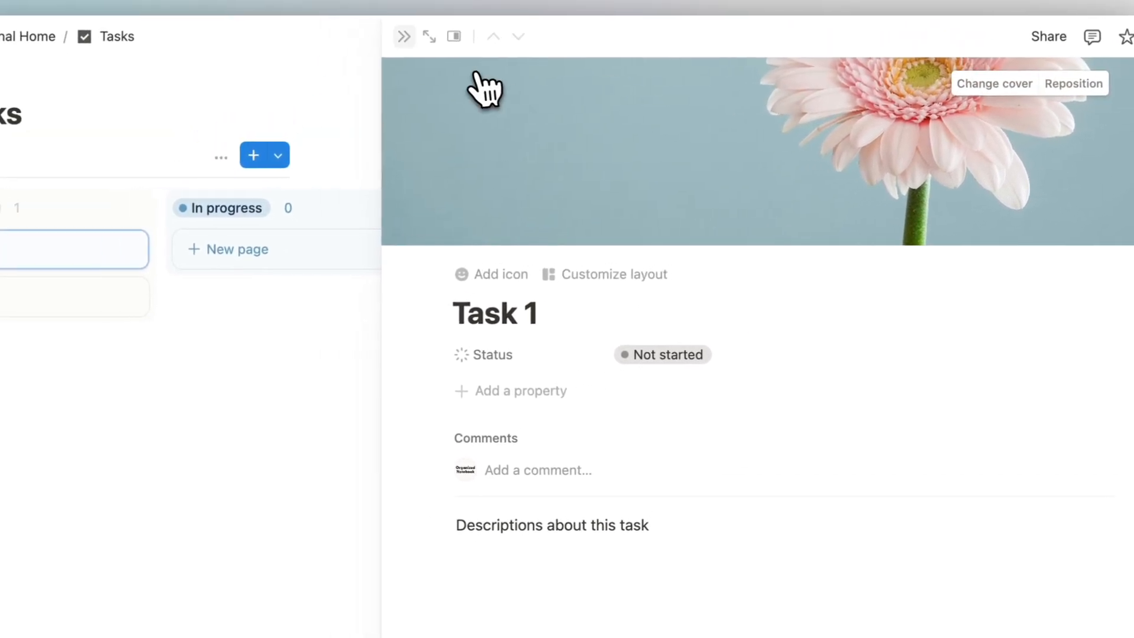
click(405, 37)
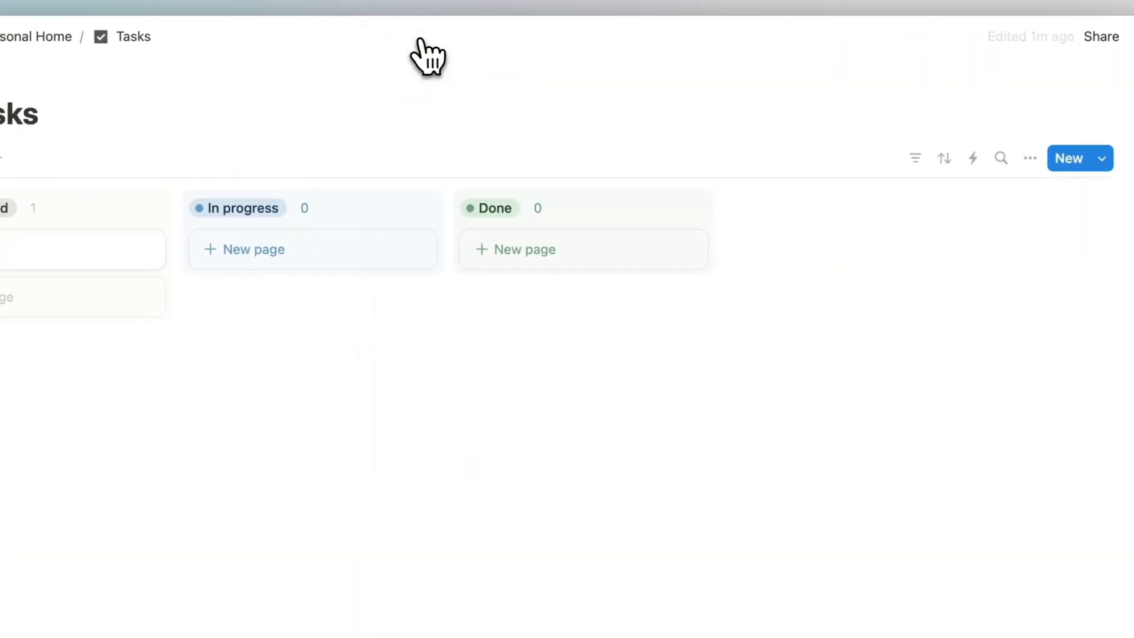
Try the Page cover and Page content card previews, then set Card preview back to None.
click(1013, 157)
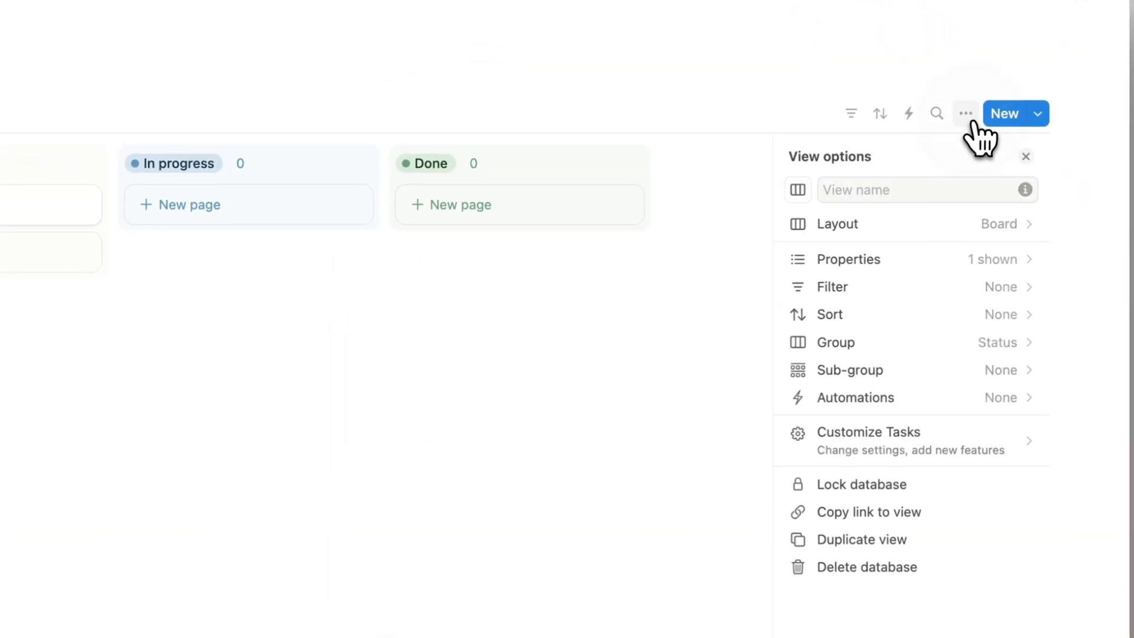
click(955, 223)
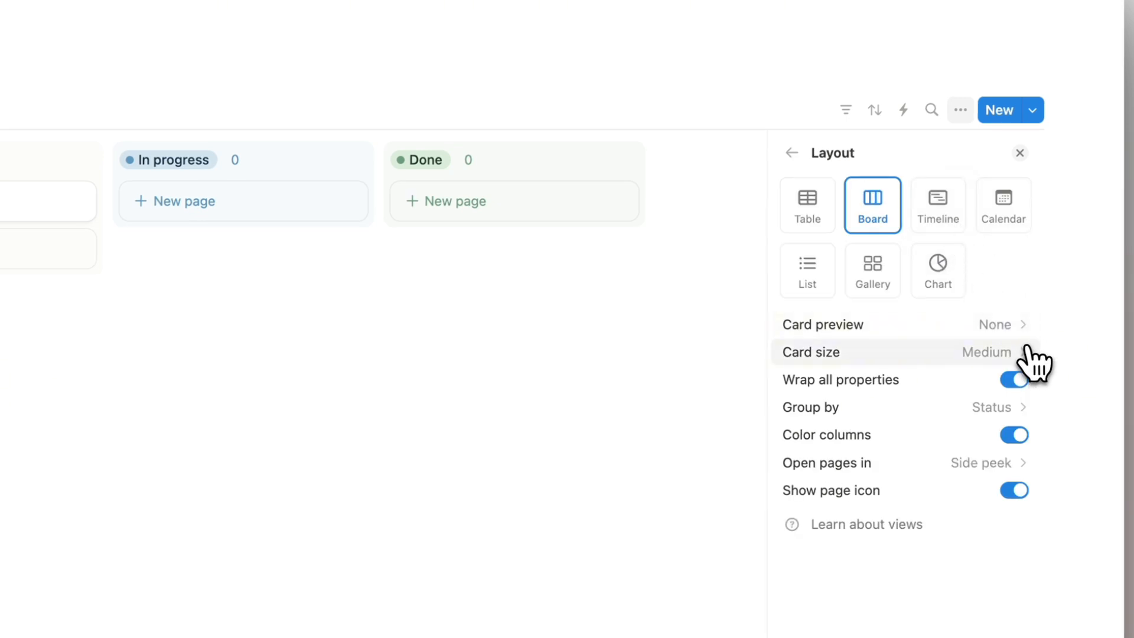
click(1001, 324)
click(1001, 381)
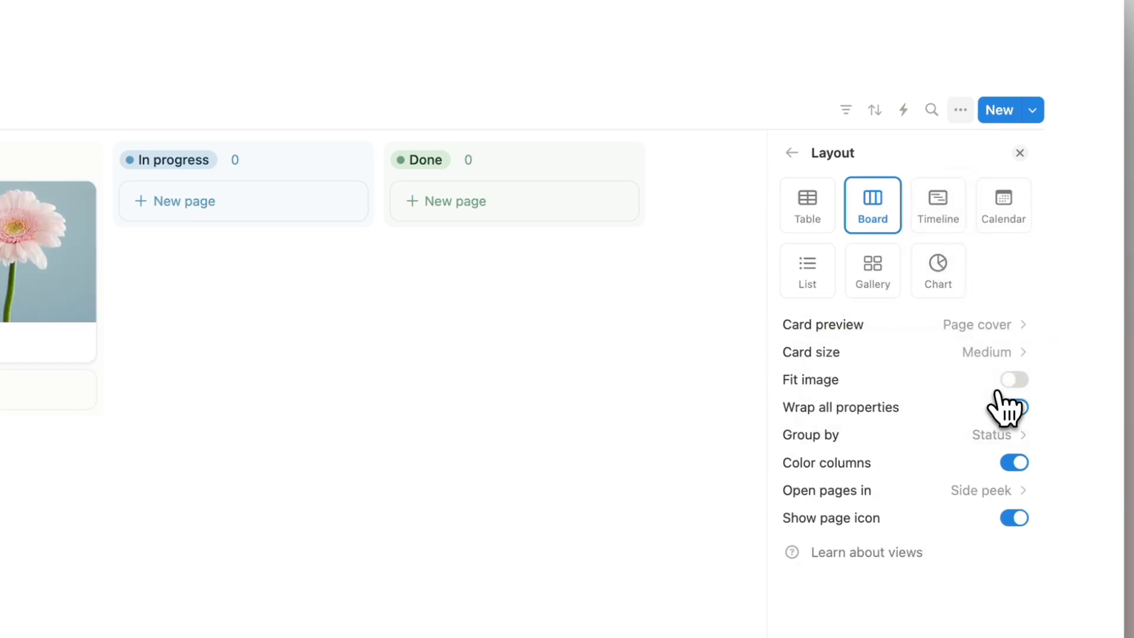
click(1007, 325)
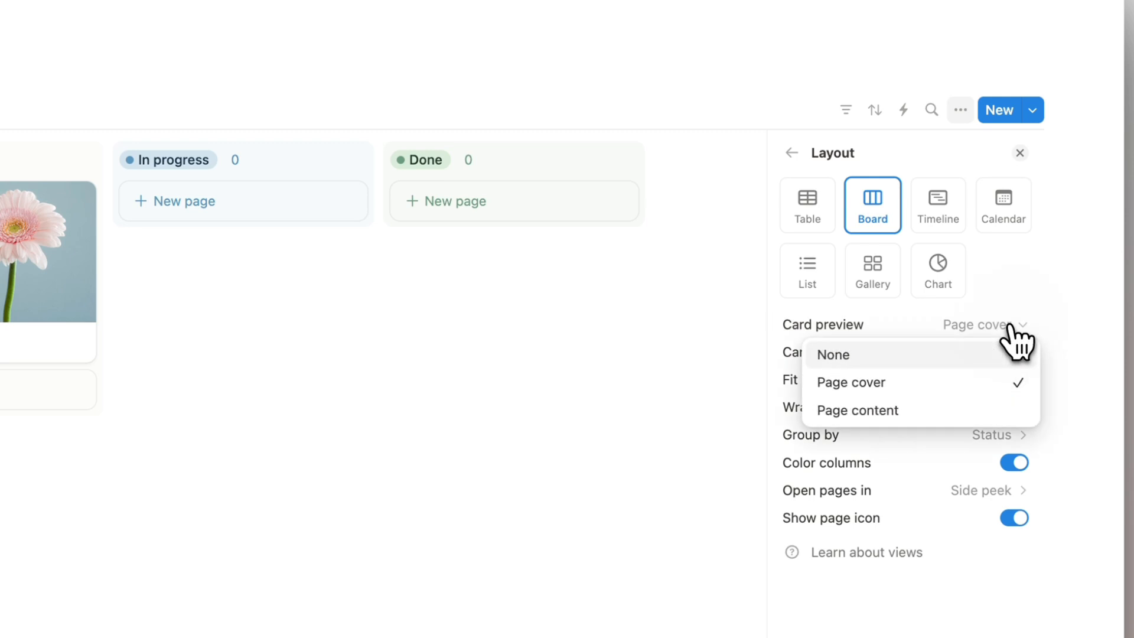
click(945, 413)
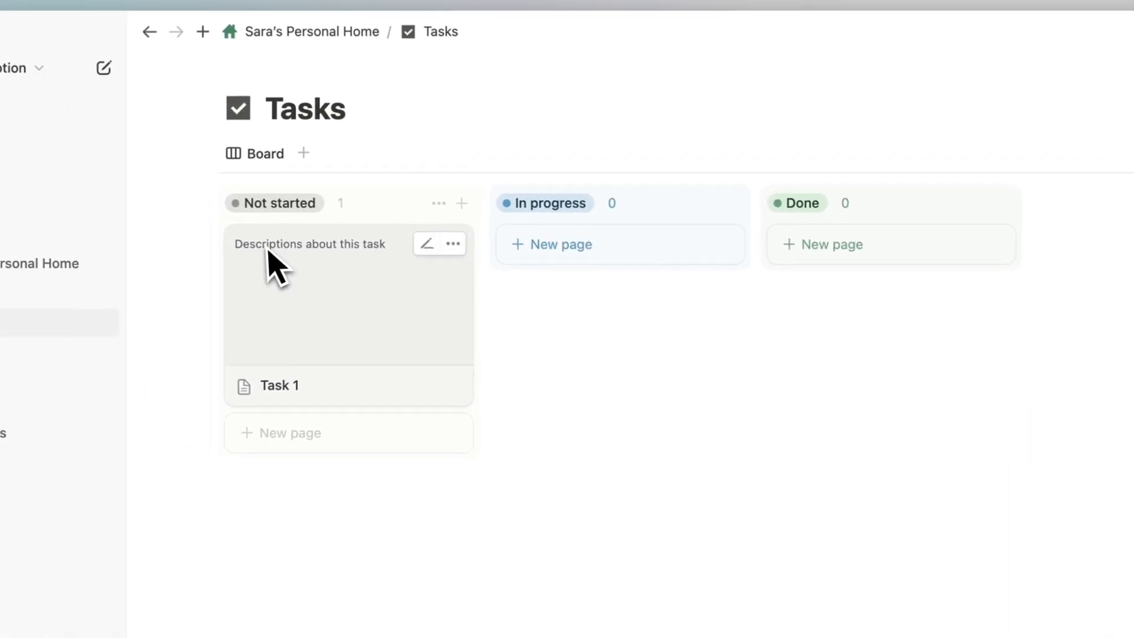
click(948, 306)
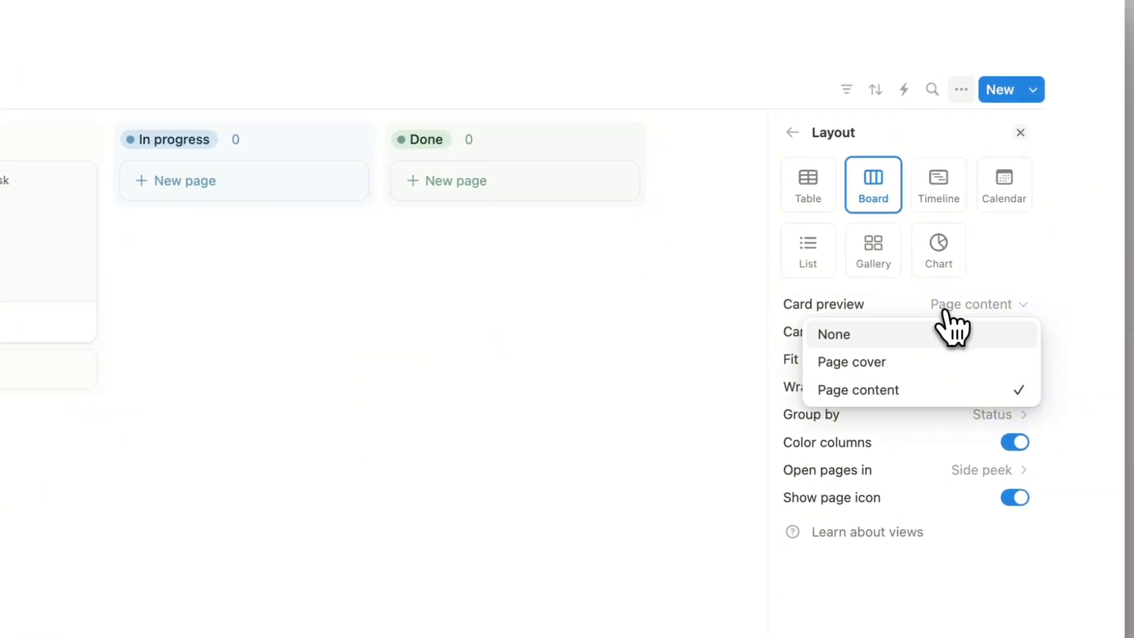
click(939, 331)
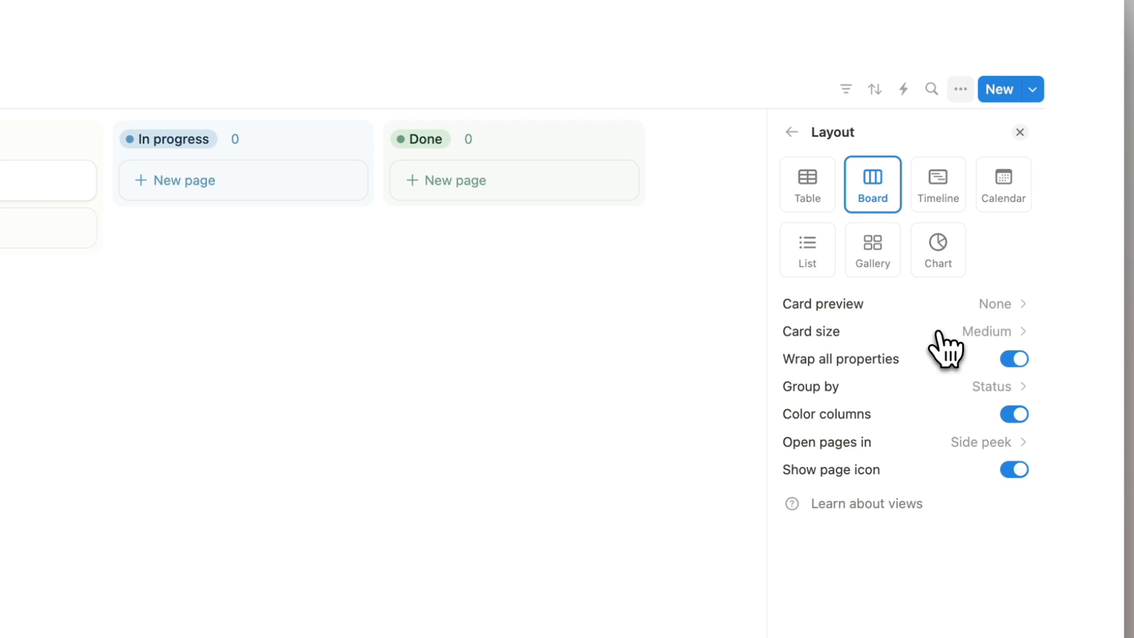
Try small, medium and large card sizes, return to Medium, toggle property wrapping, and open Task 1.
click(836, 339)
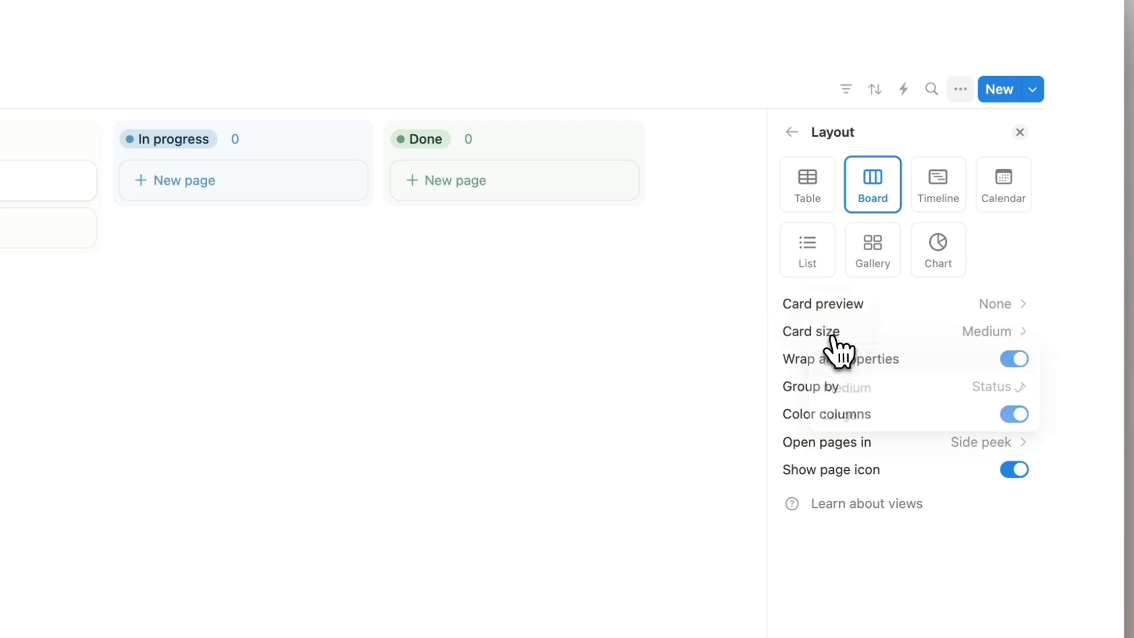
click(863, 362)
click(843, 332)
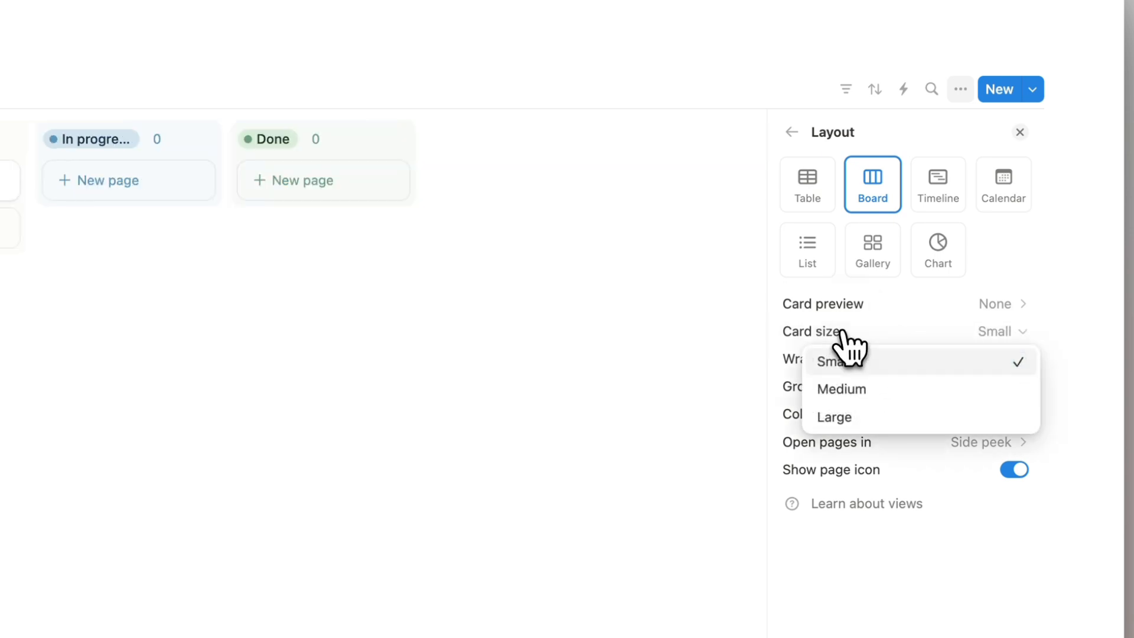
click(866, 387)
click(842, 334)
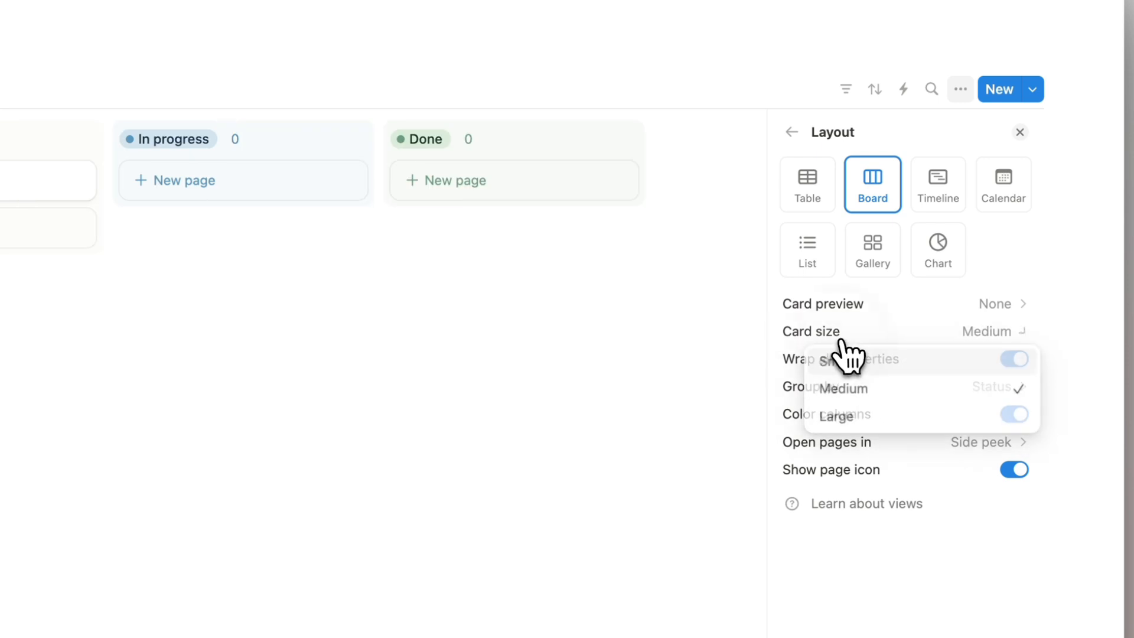
click(876, 418)
click(884, 336)
click(905, 390)
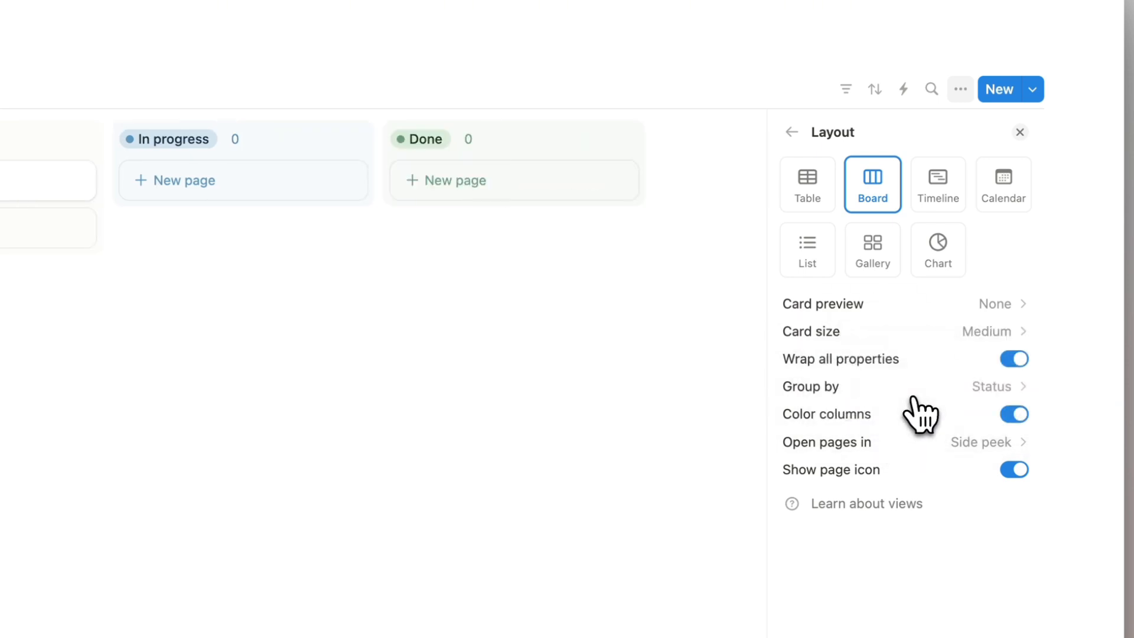
click(1024, 365)
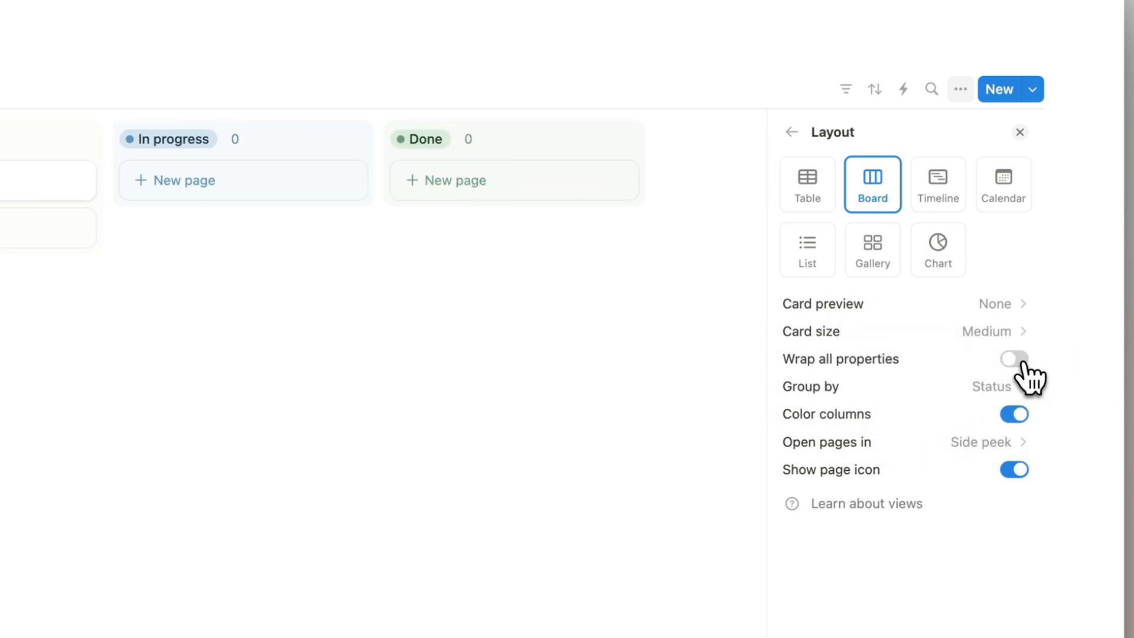
click(1026, 369)
click(793, 132)
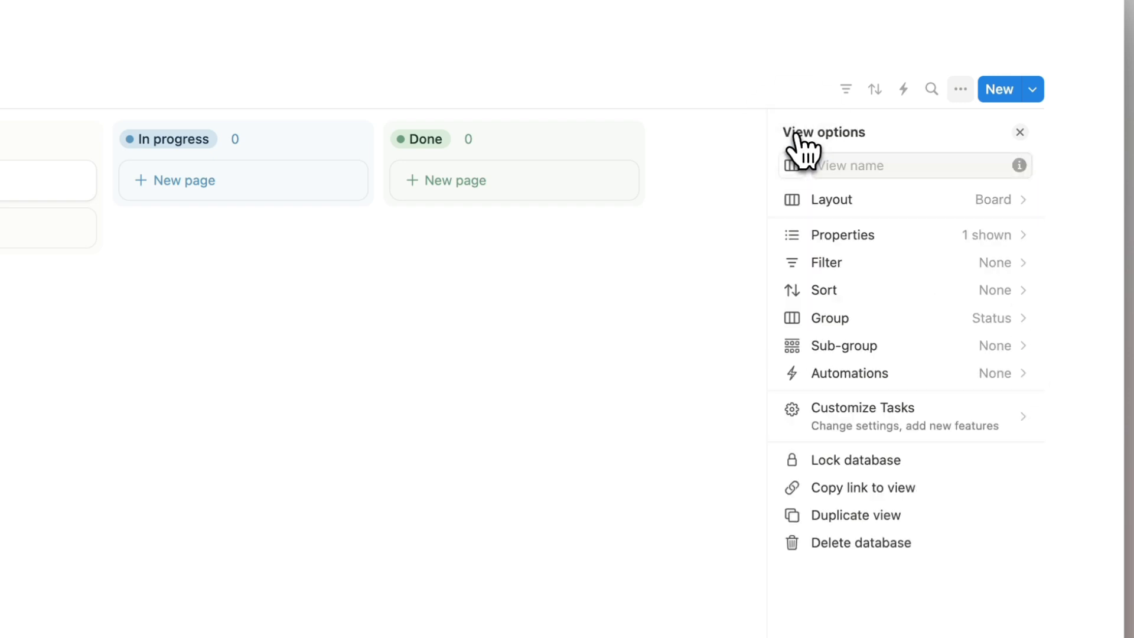
click(281, 188)
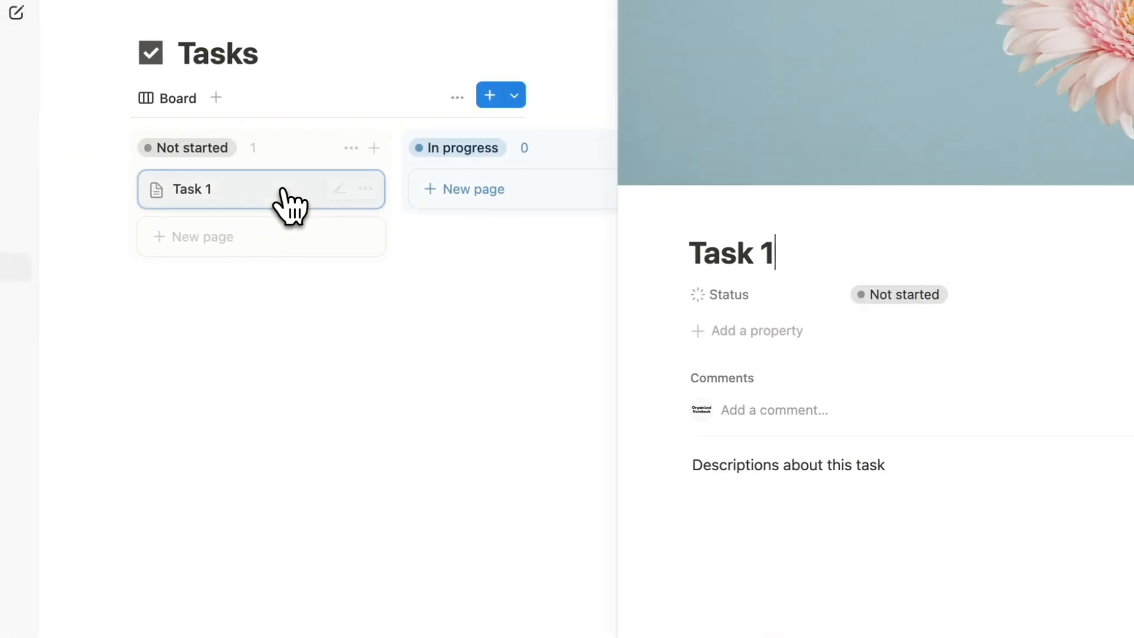
Add a Multi-select property named Tag to Task 1 and set it to a new Household option.
click(765, 332)
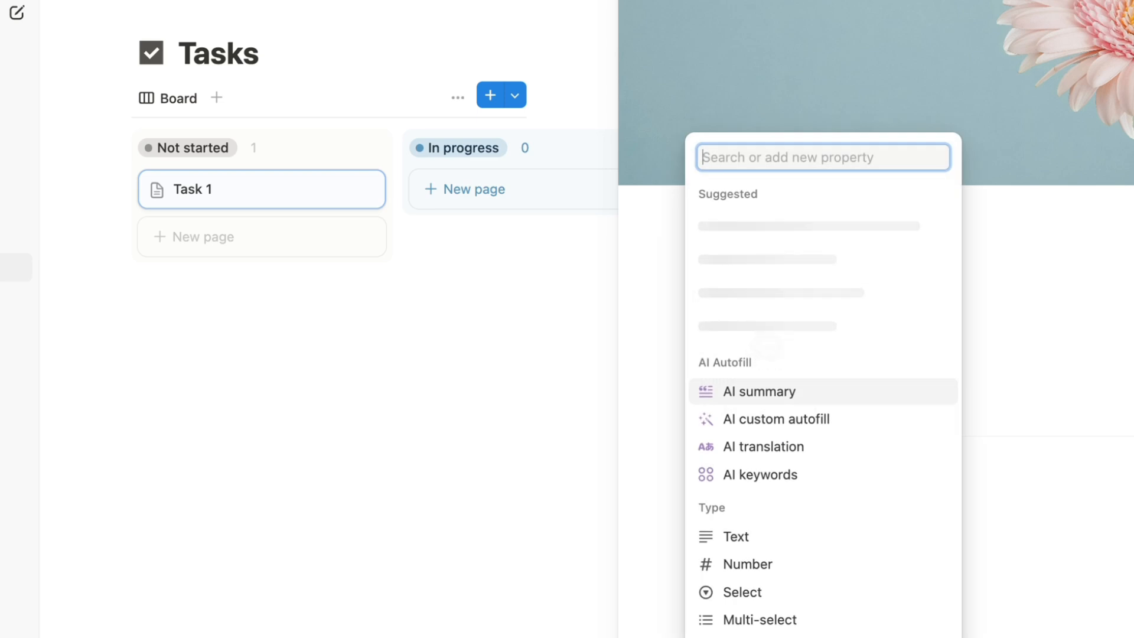
text(mul)
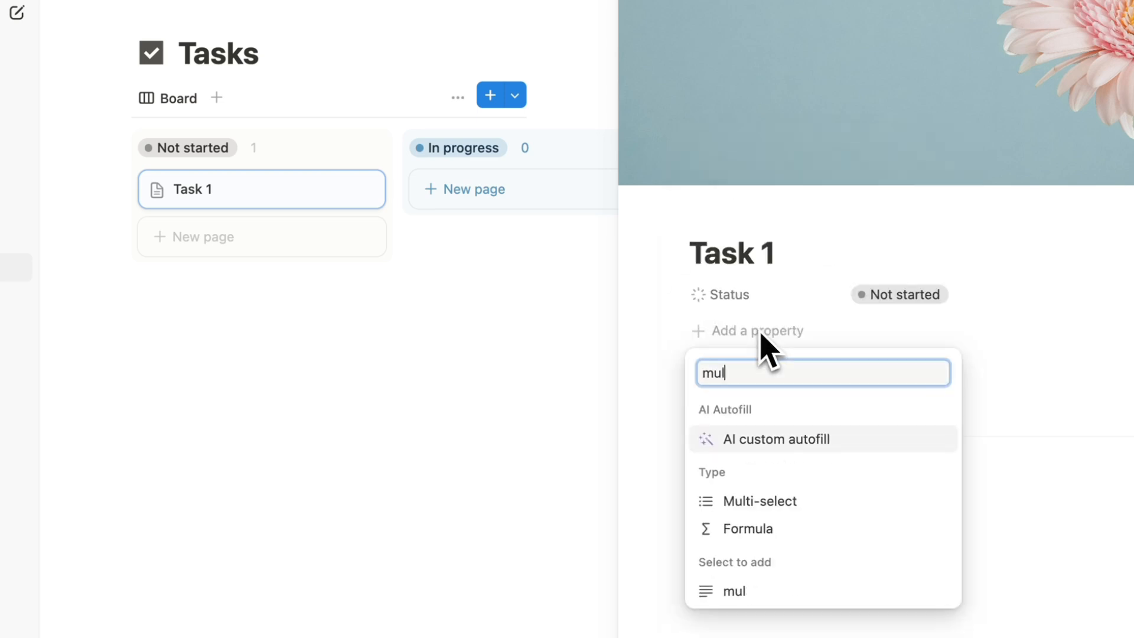
click(795, 505)
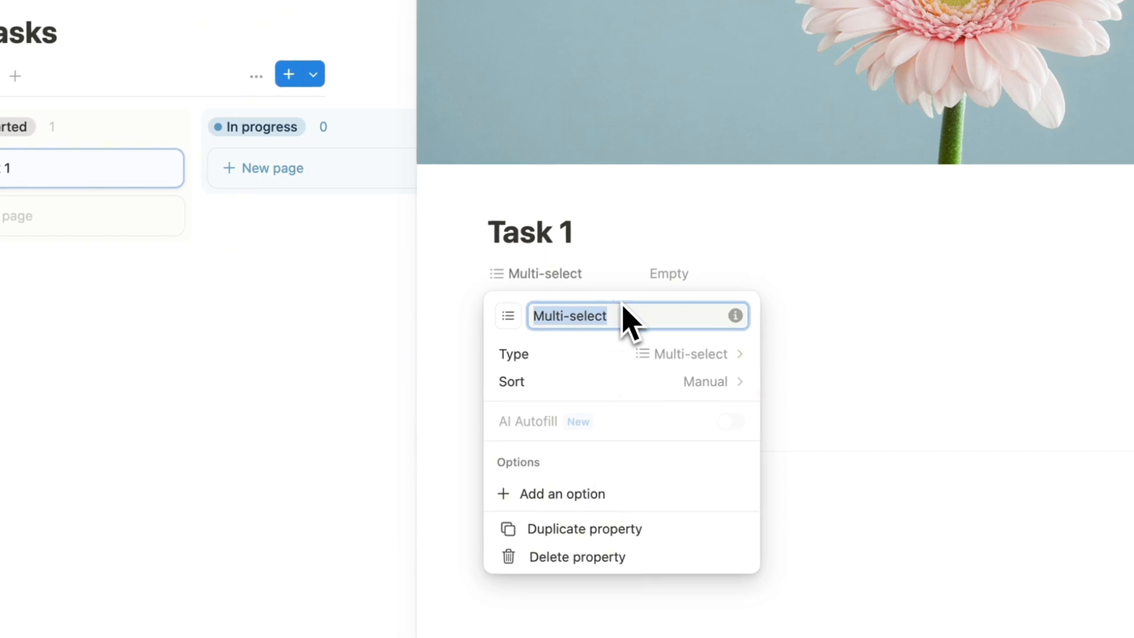
text(Tag)
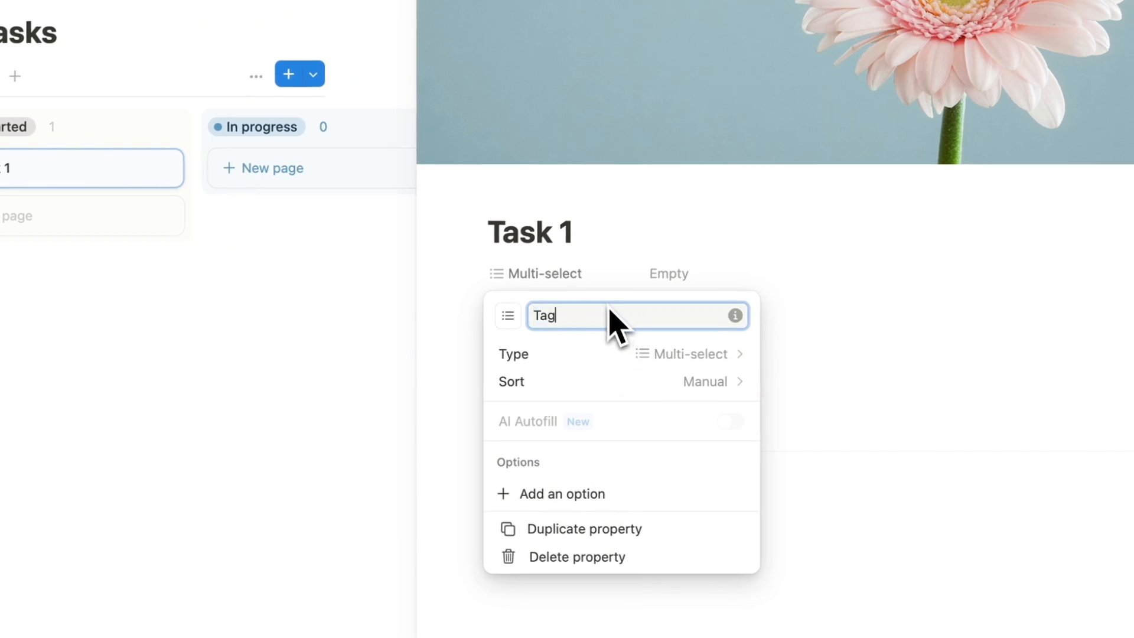
key(Return)
click(664, 311)
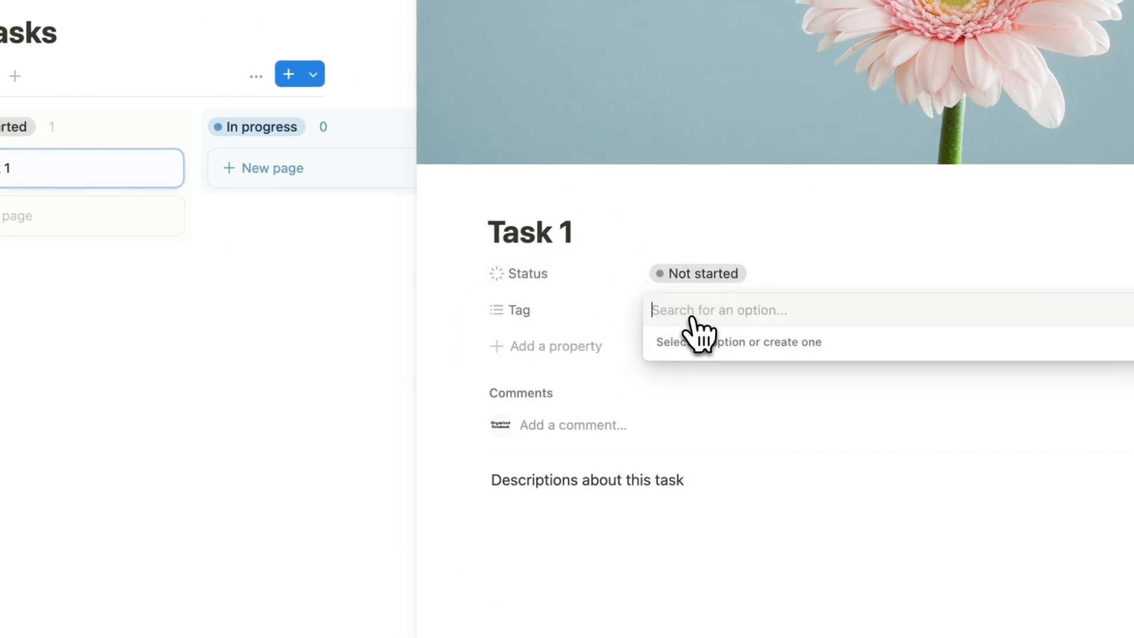
text(Household)
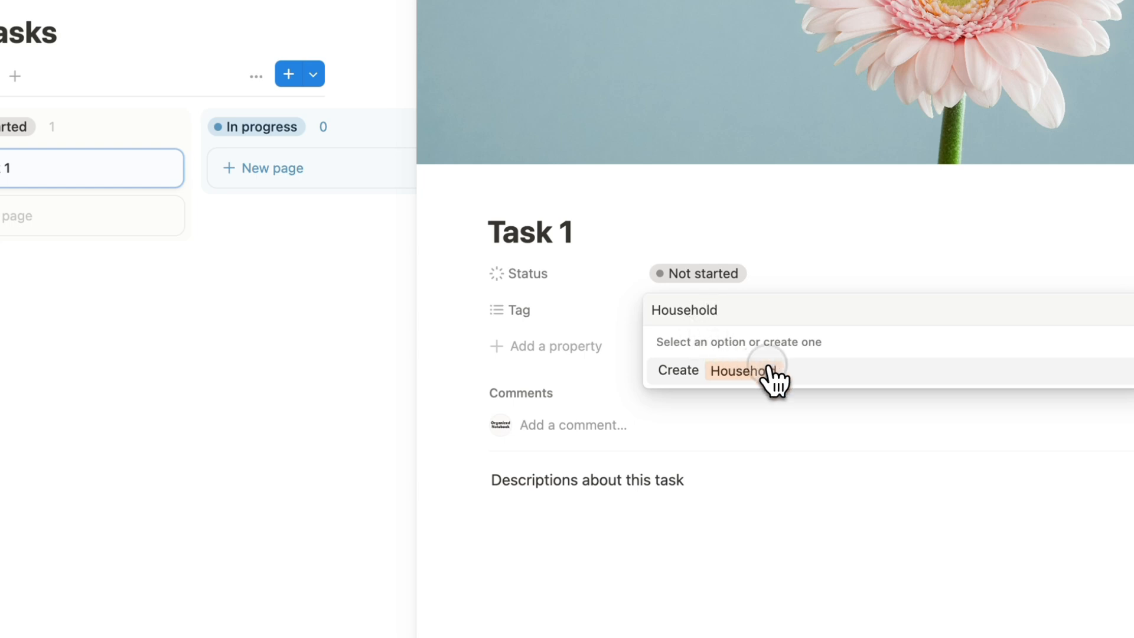
click(768, 372)
click(783, 283)
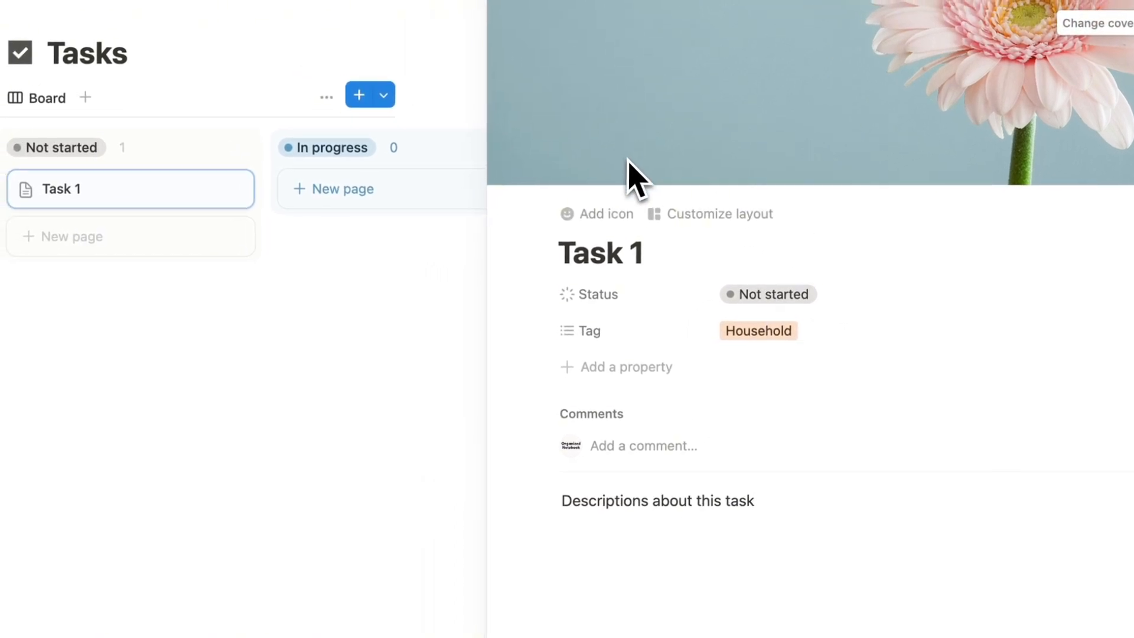
Add an empty Date property named Due Date, then close Task 1's side peek.
click(633, 373)
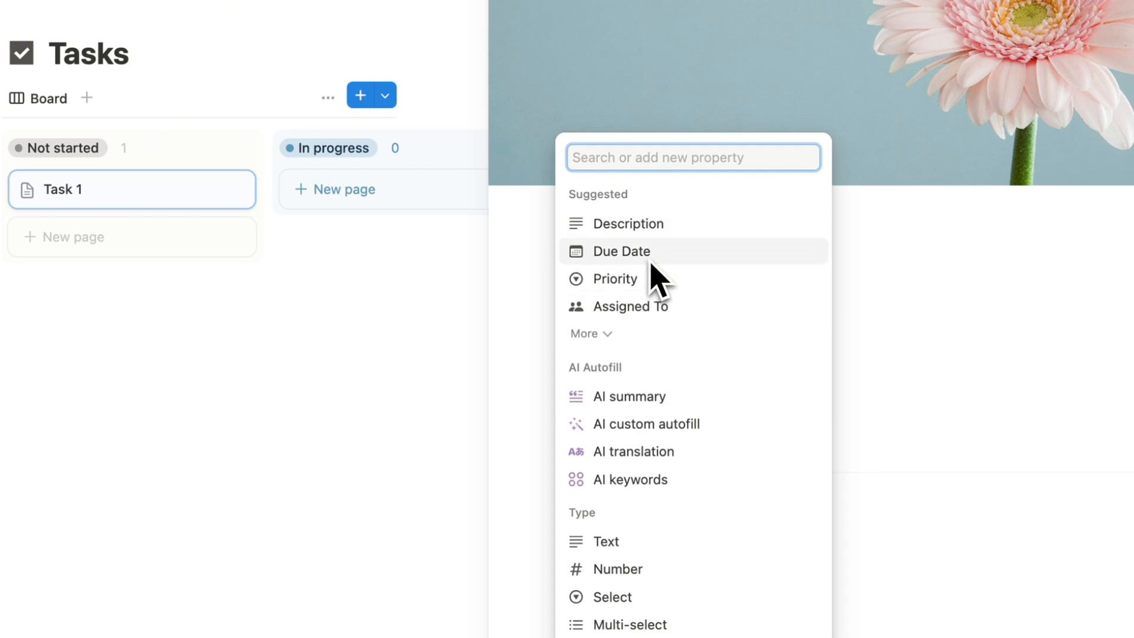
text(date)
click(609, 536)
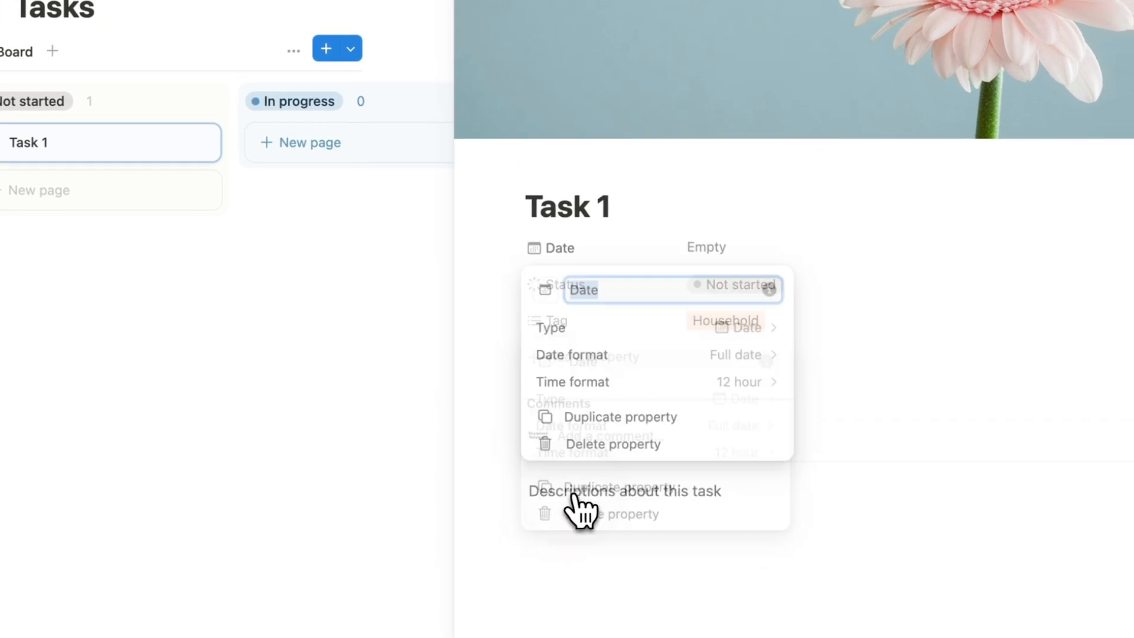
text(Due)
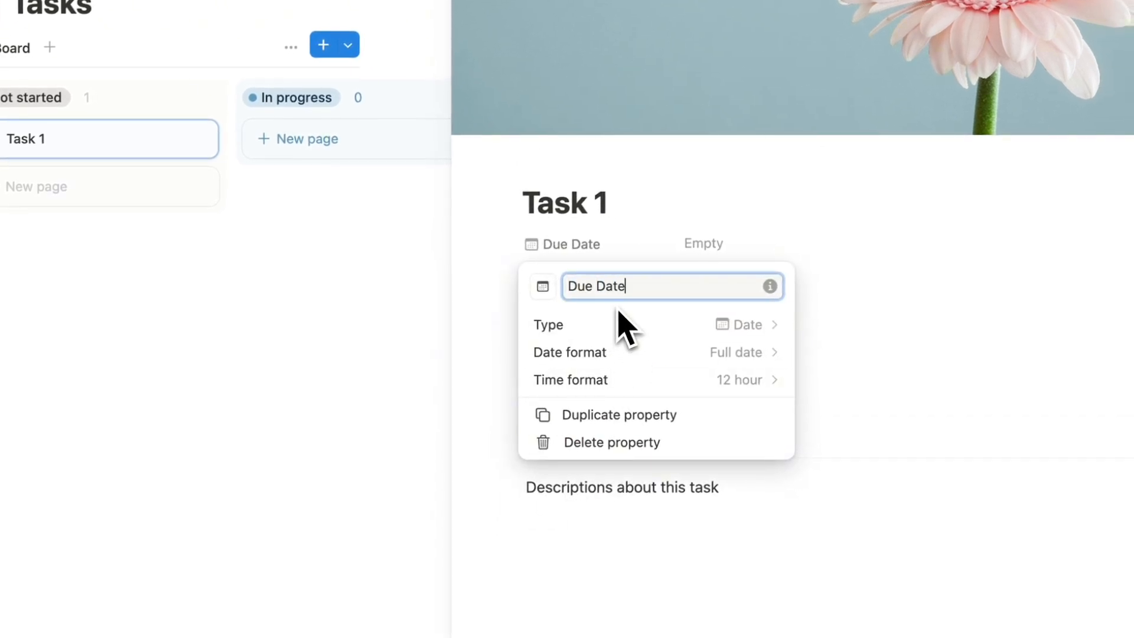
key(Return)
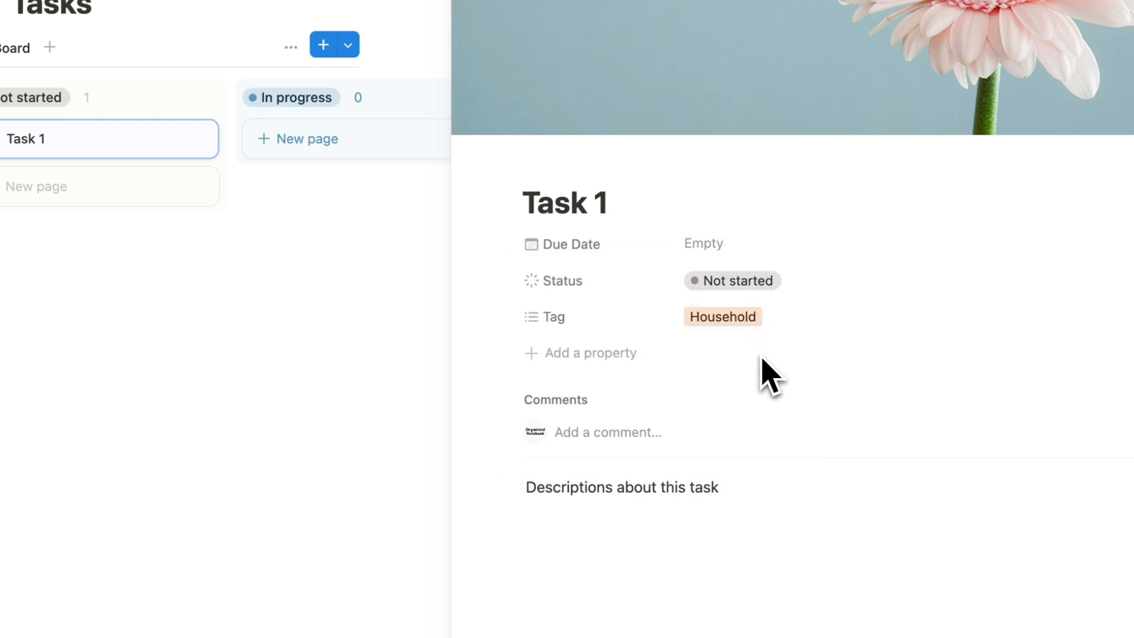
click(435, 41)
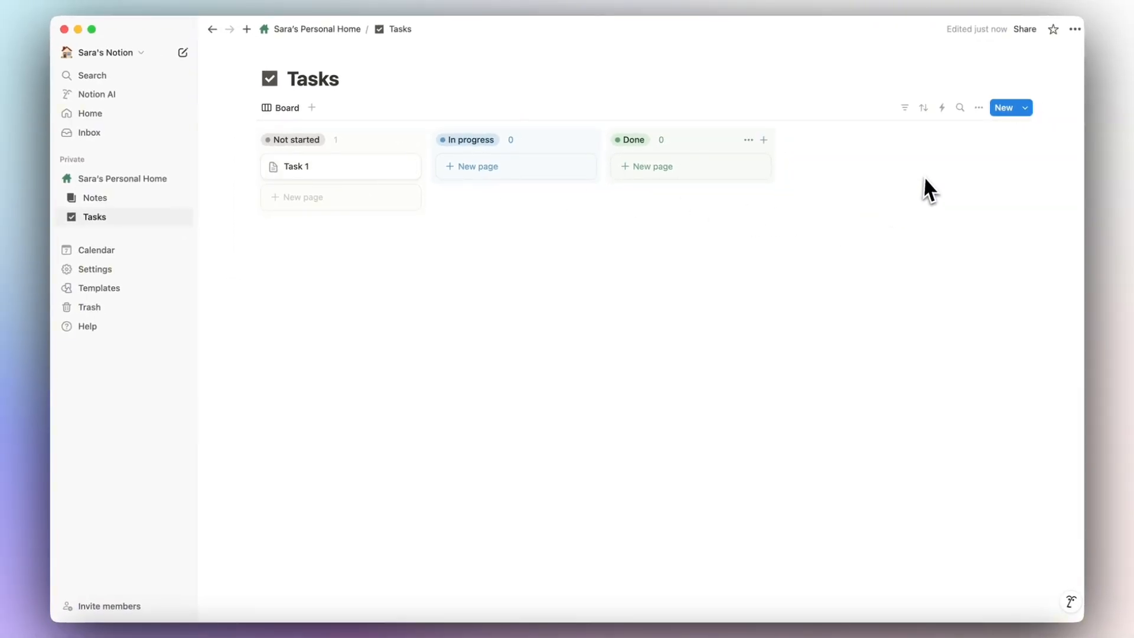
Turn on visibility of Due Date, Status and Tag in the board's Properties settings.
click(979, 108)
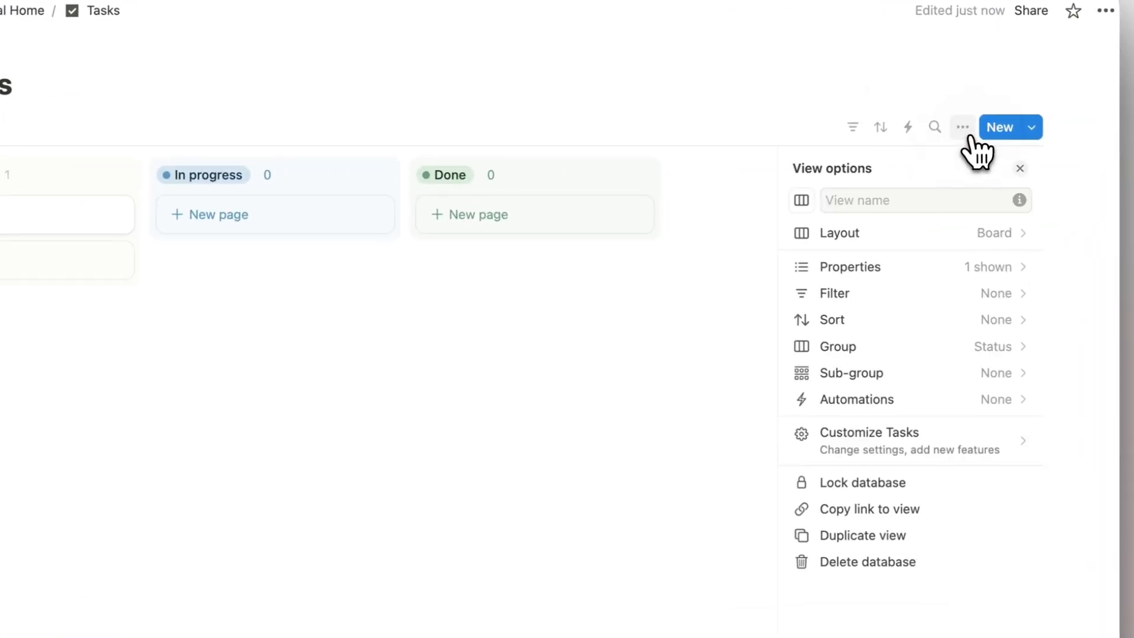
click(949, 276)
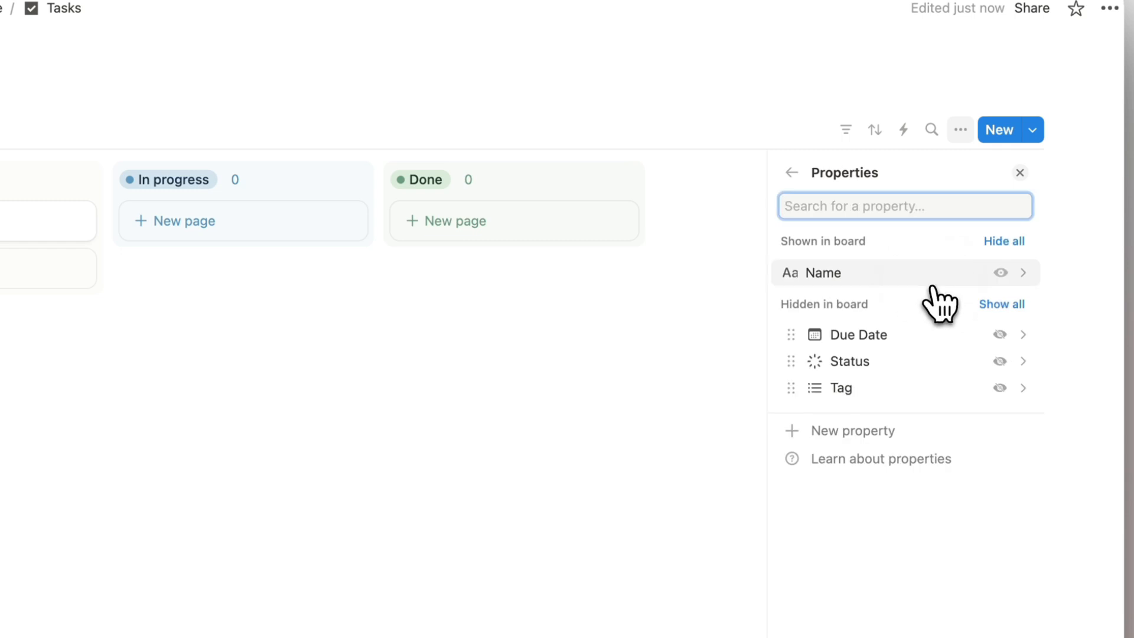
click(999, 335)
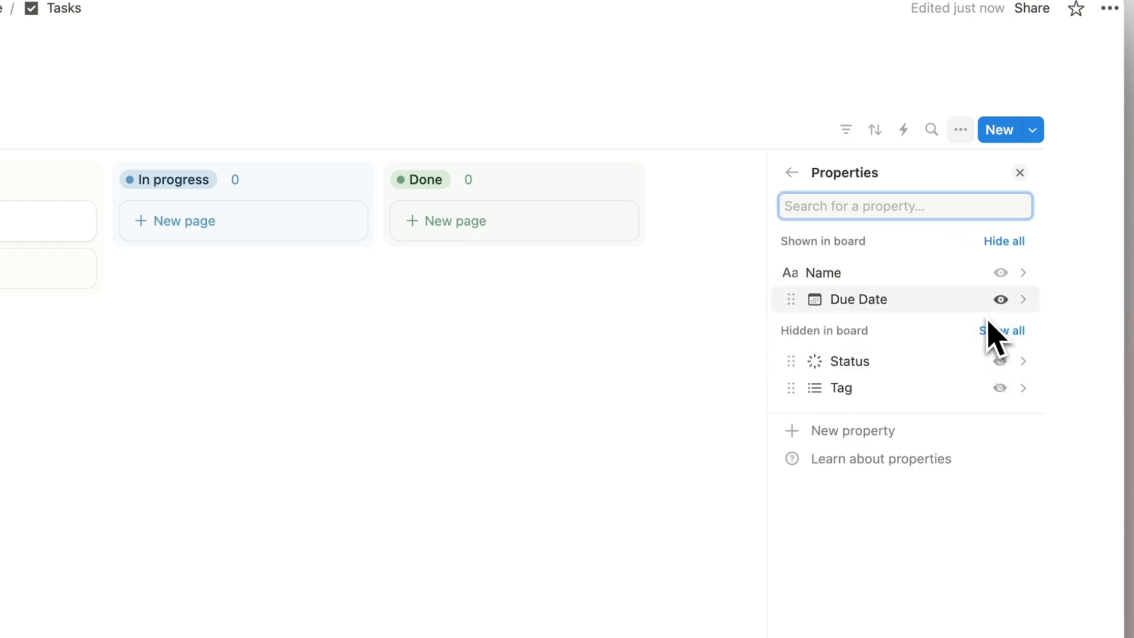
click(1000, 361)
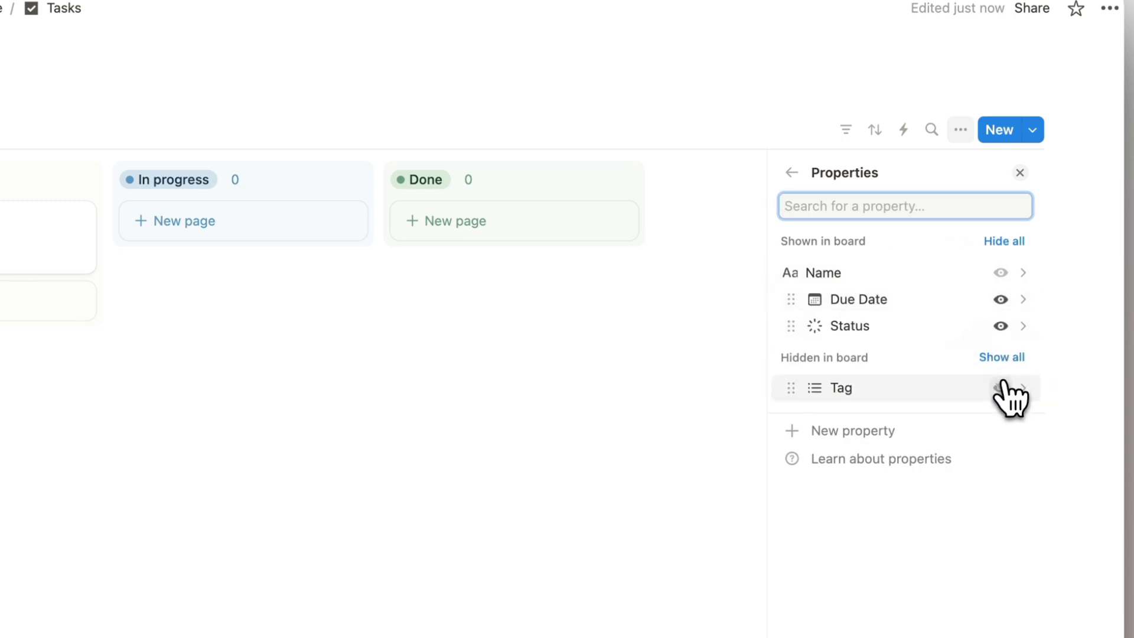
click(1003, 388)
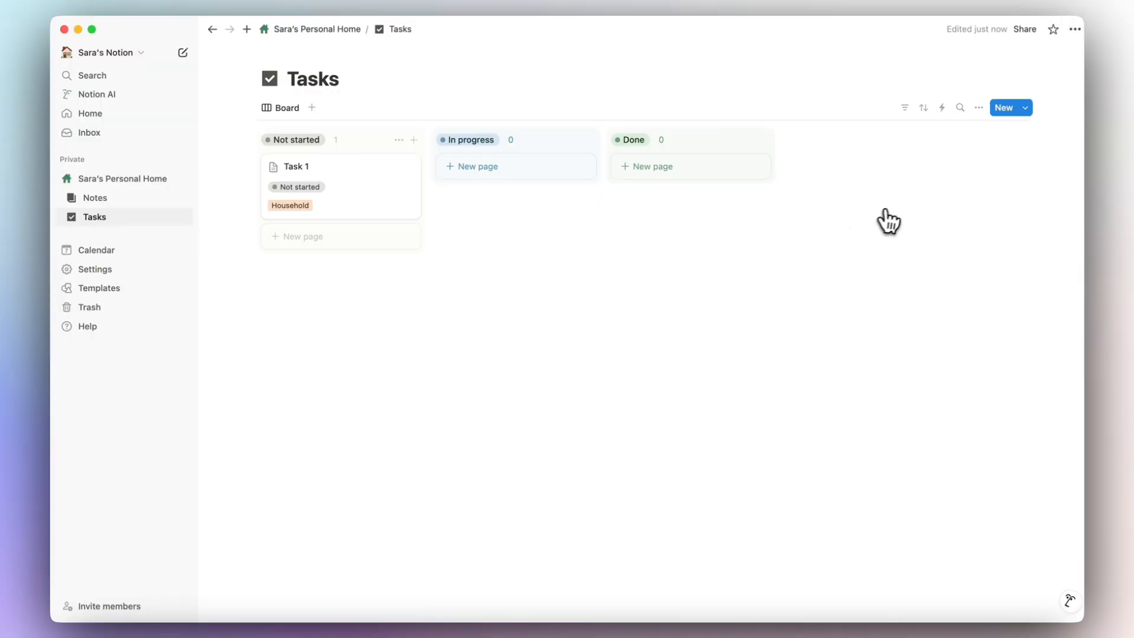
click(979, 108)
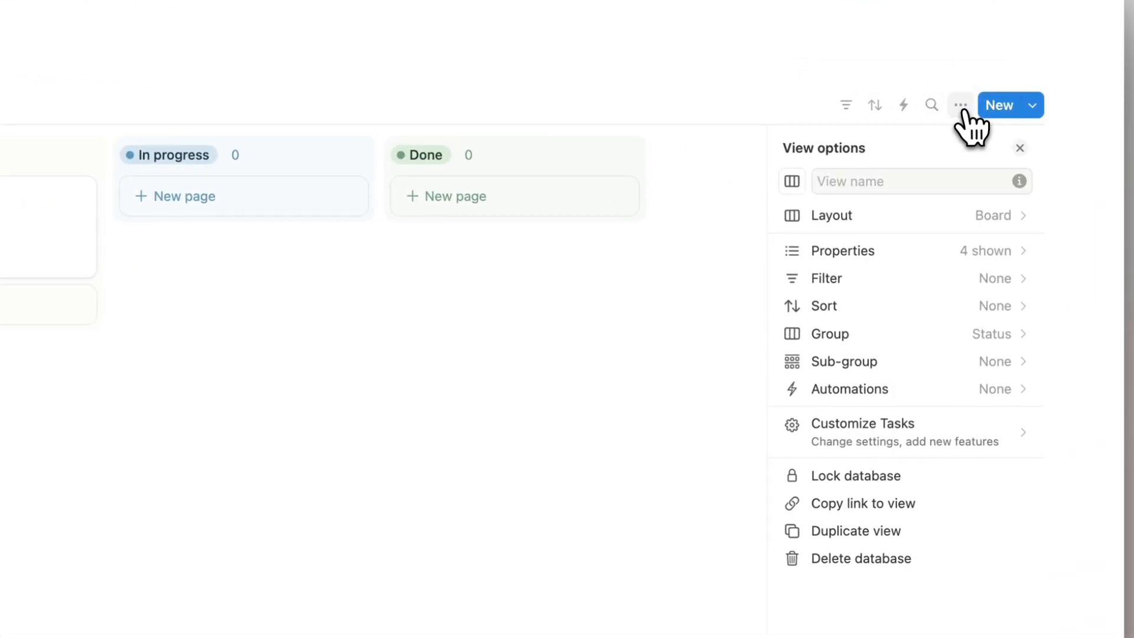
Reorder the status groups and try grouping by status category before reverting to individual options.
click(913, 216)
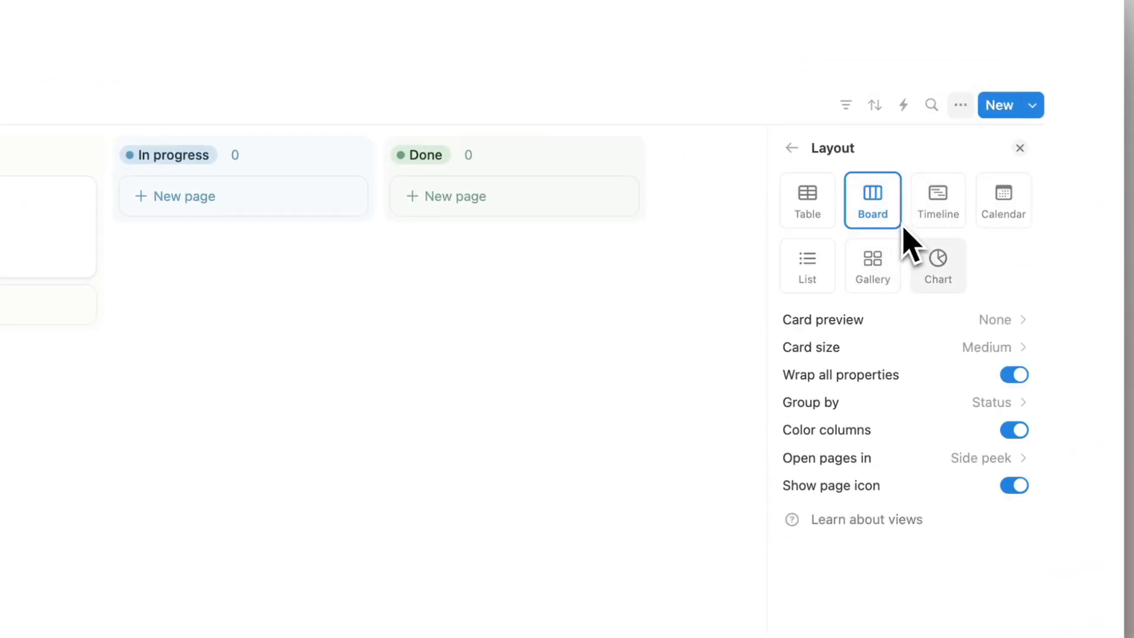
click(1015, 378)
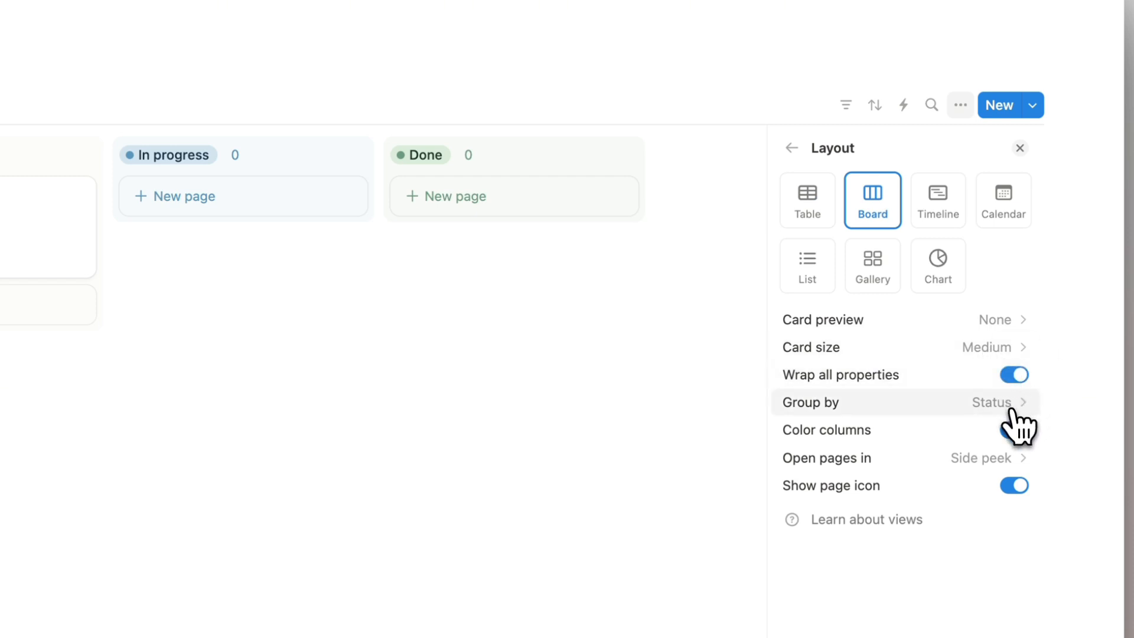
click(901, 408)
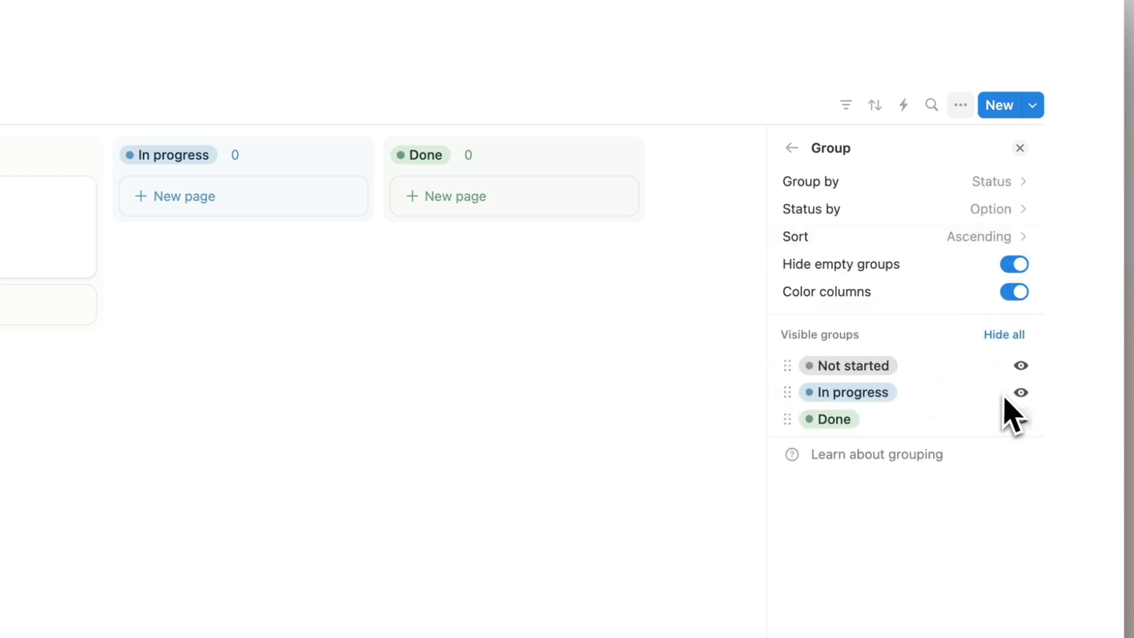
drag(833, 366, 827, 391)
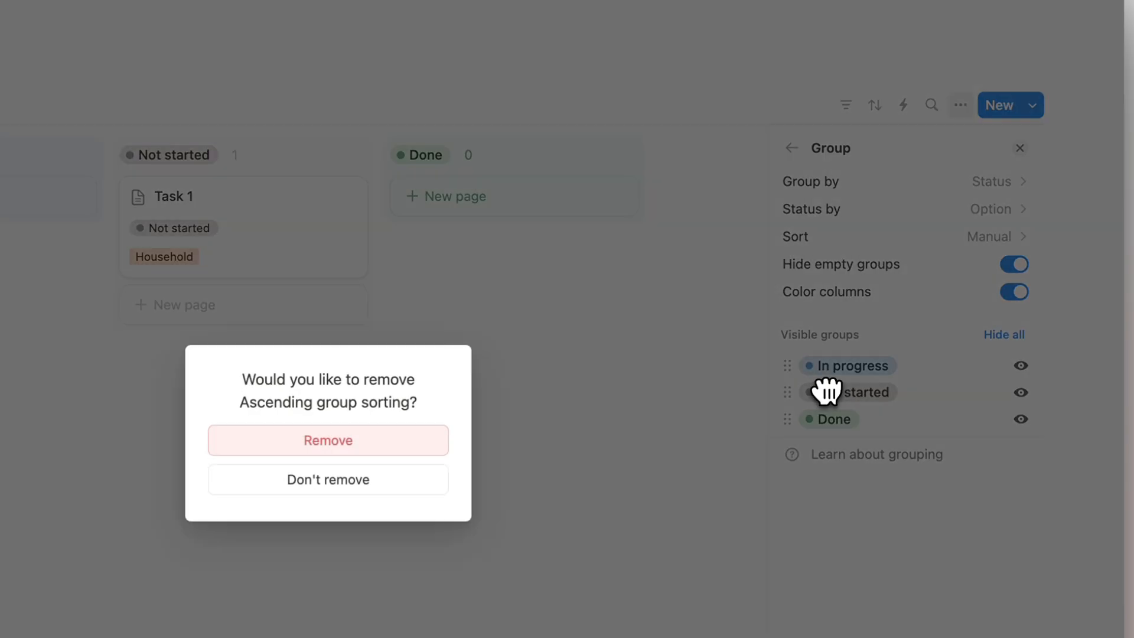
click(406, 480)
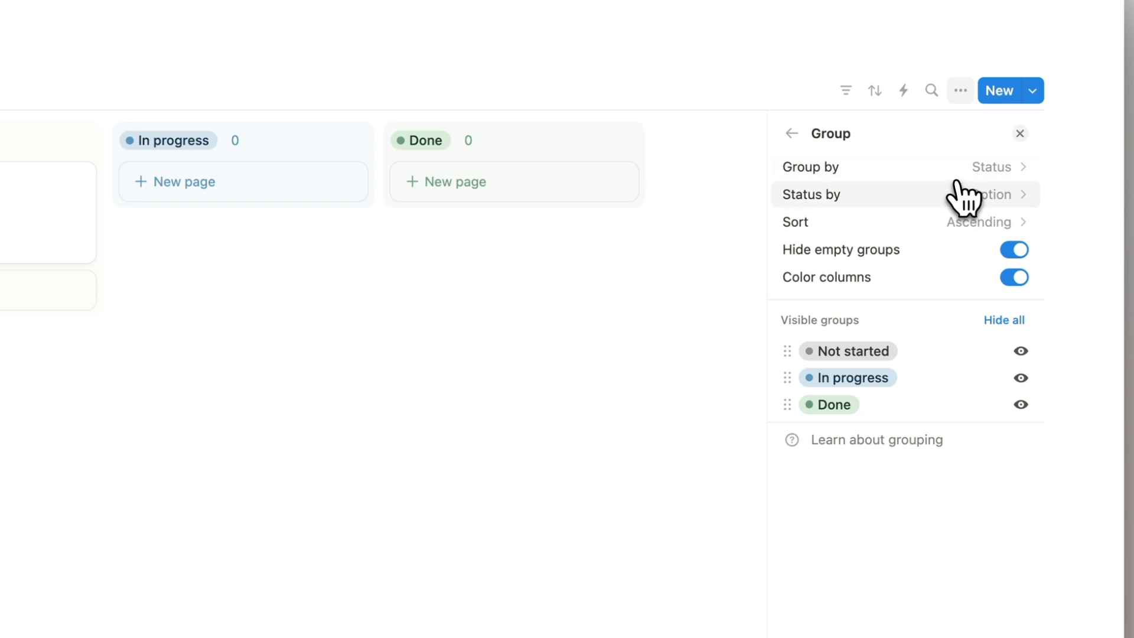
click(919, 203)
click(900, 226)
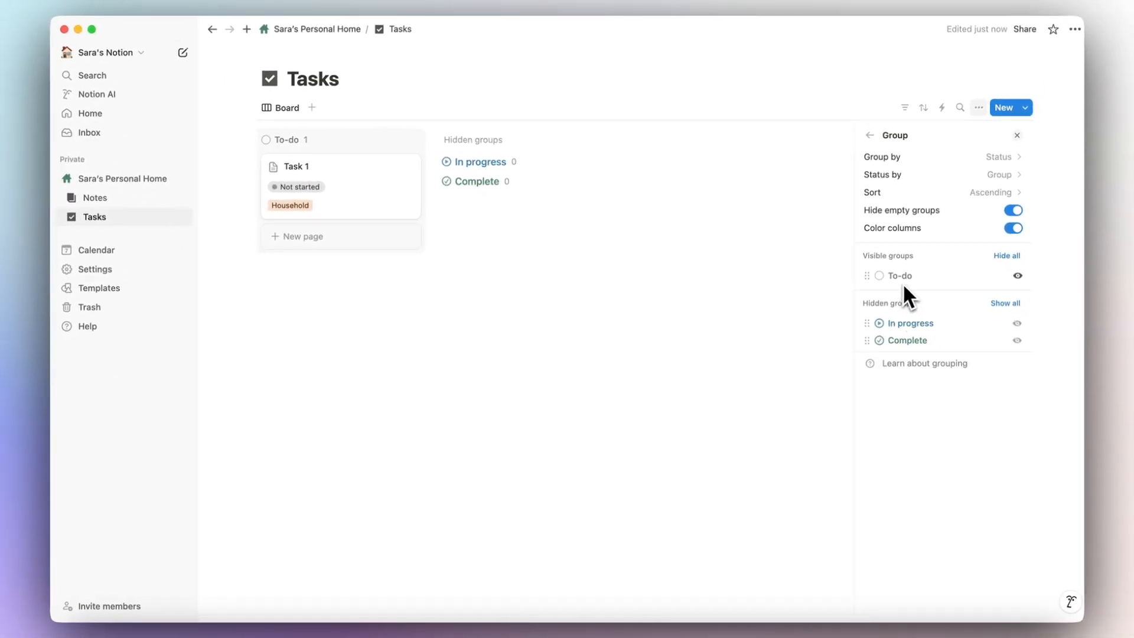
click(984, 175)
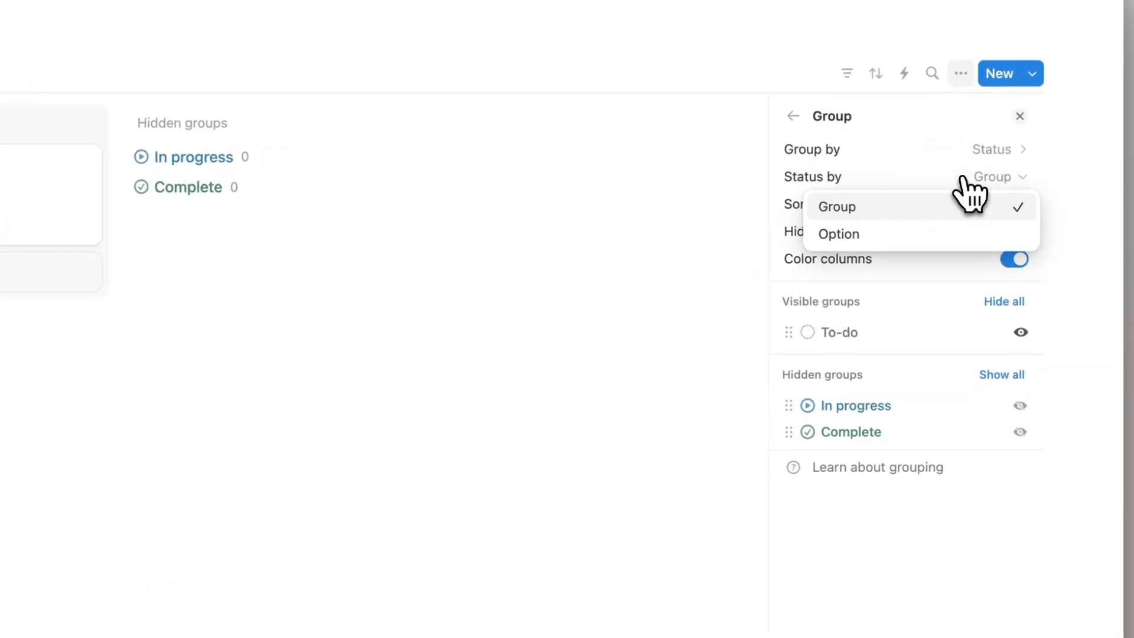
click(928, 236)
Turn off Hide empty groups, keep colour columns on, and keep the Done column visible.
click(1016, 235)
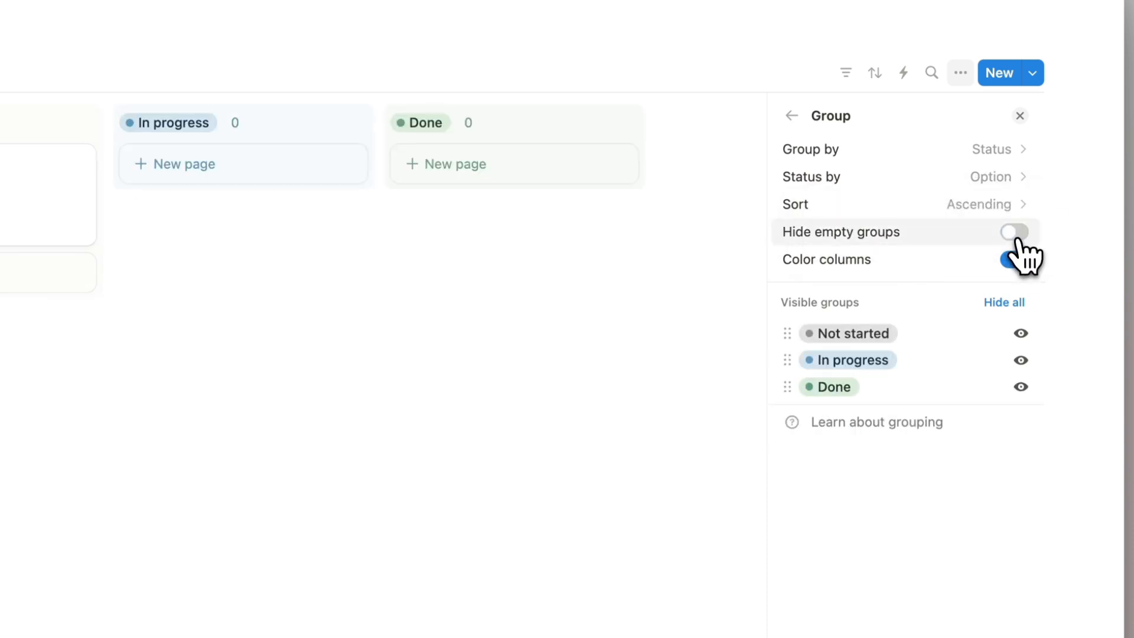
click(1016, 236)
click(1018, 245)
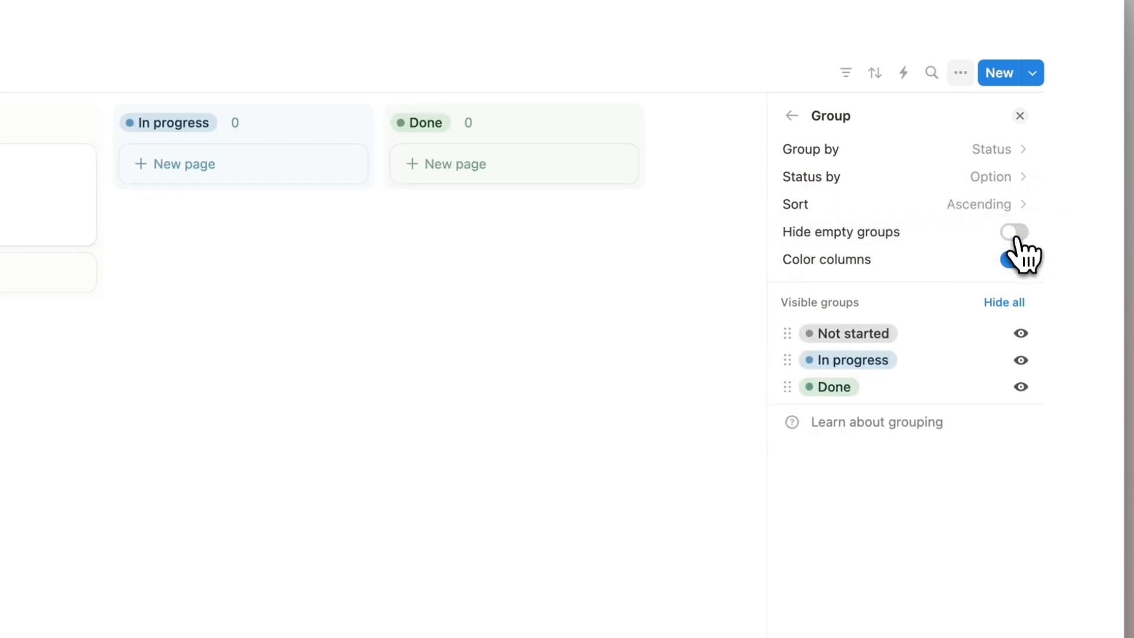
click(1016, 261)
click(1018, 263)
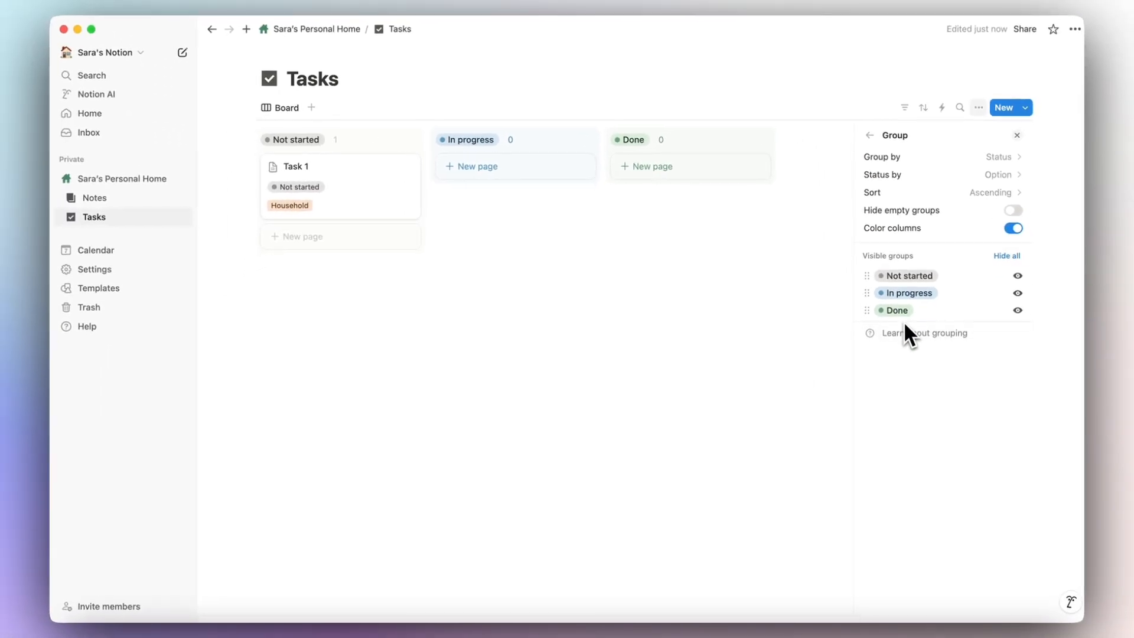
click(1018, 311)
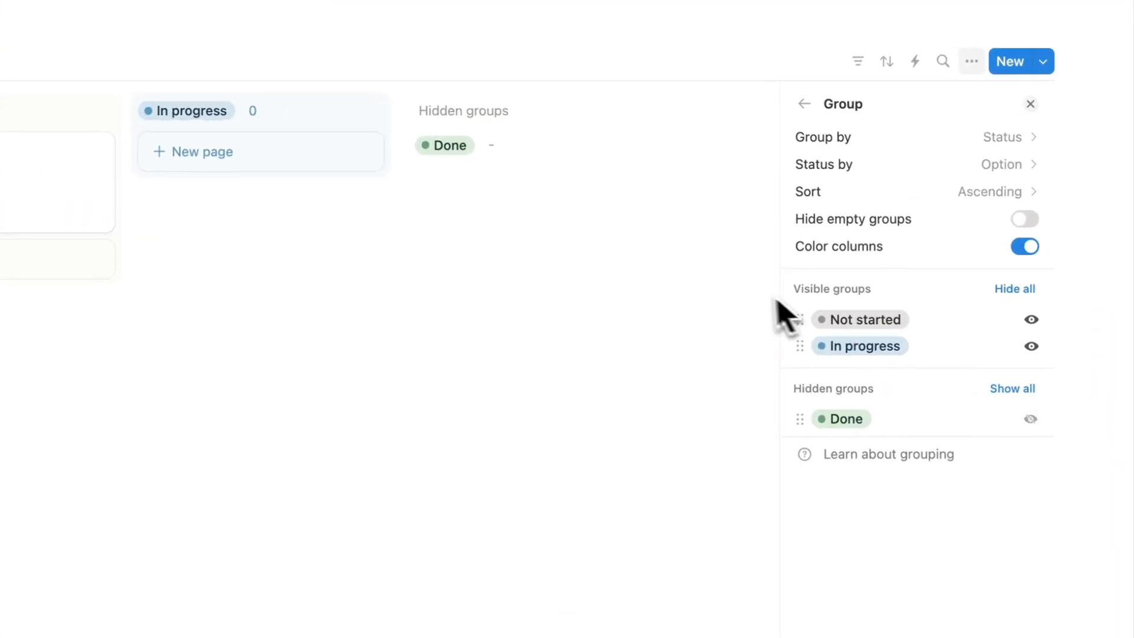
click(1085, 435)
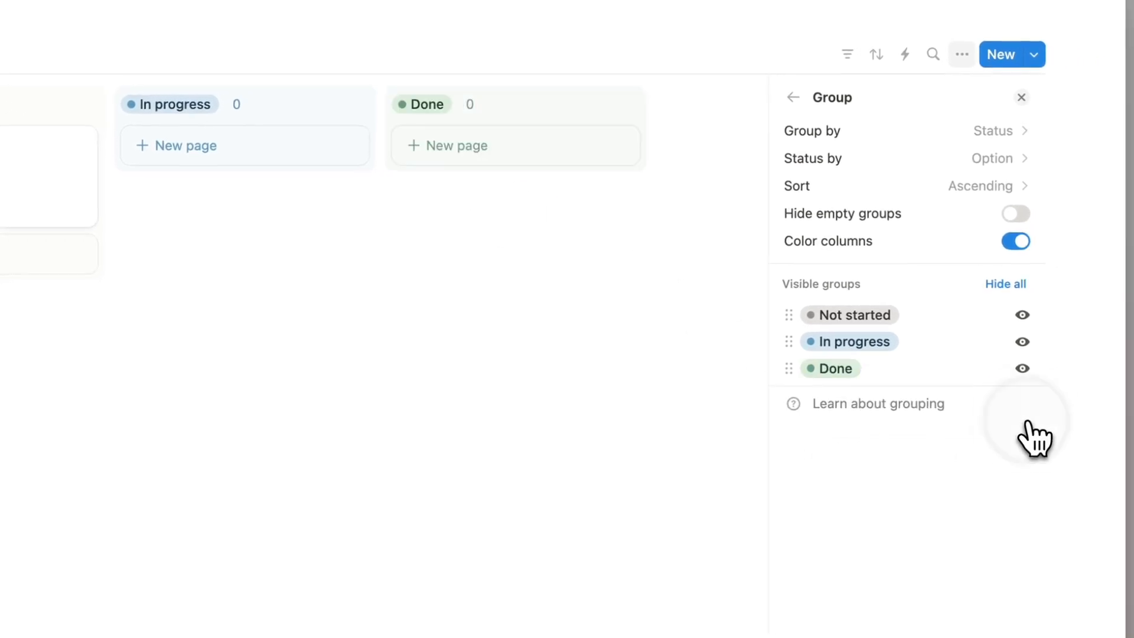
click(860, 117)
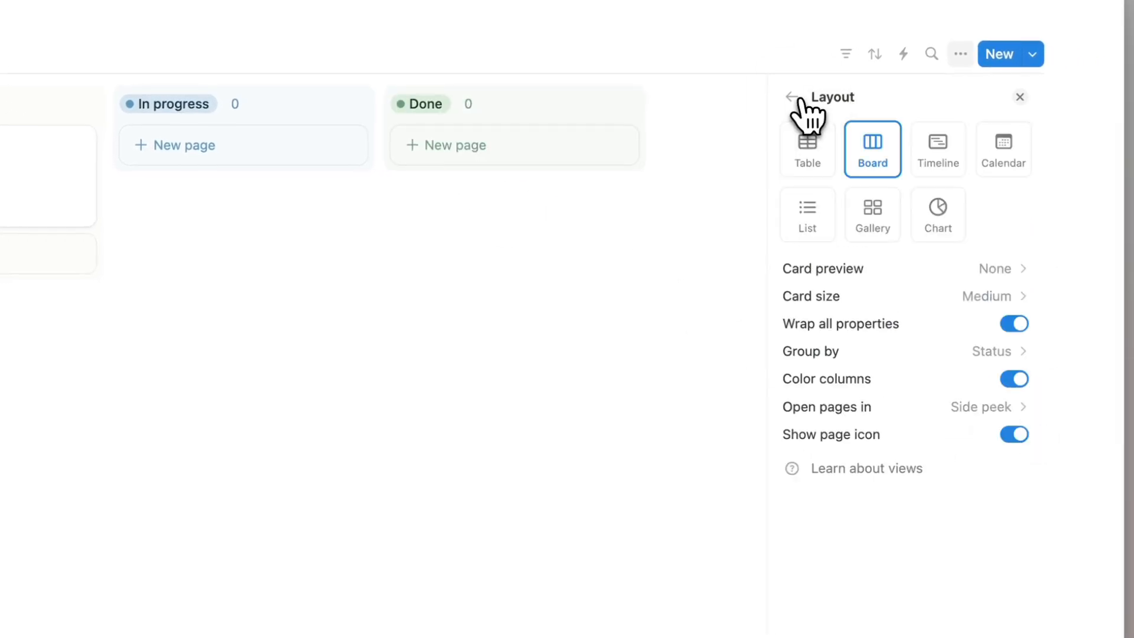
Keep page icons shown on cards and pages opening in side peek.
click(1023, 447)
click(1023, 447)
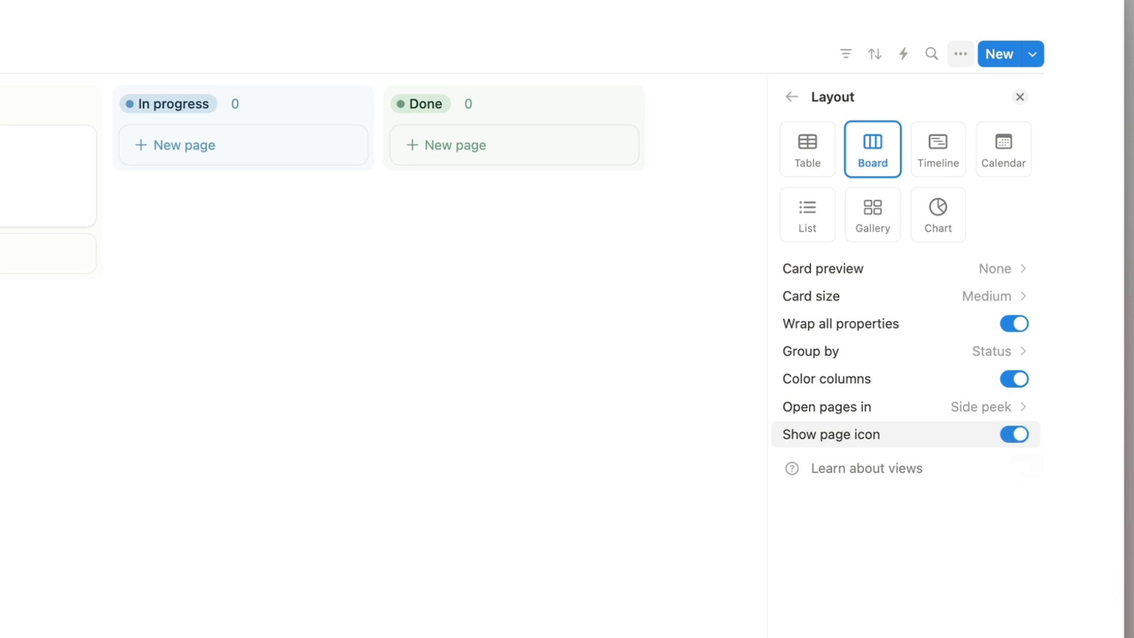
click(897, 407)
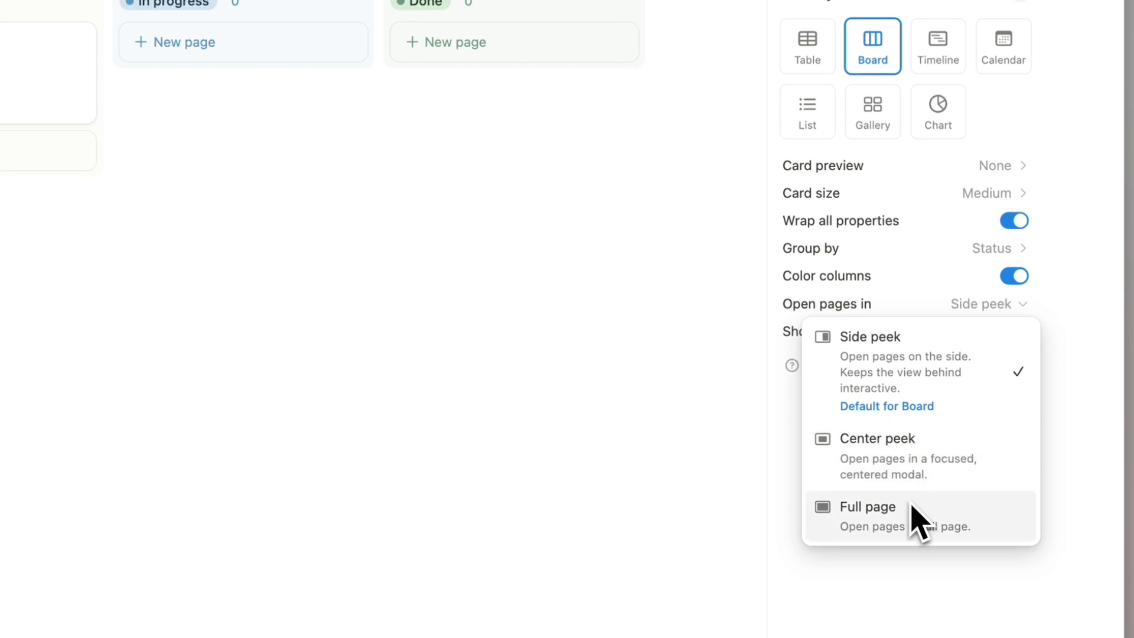
click(904, 238)
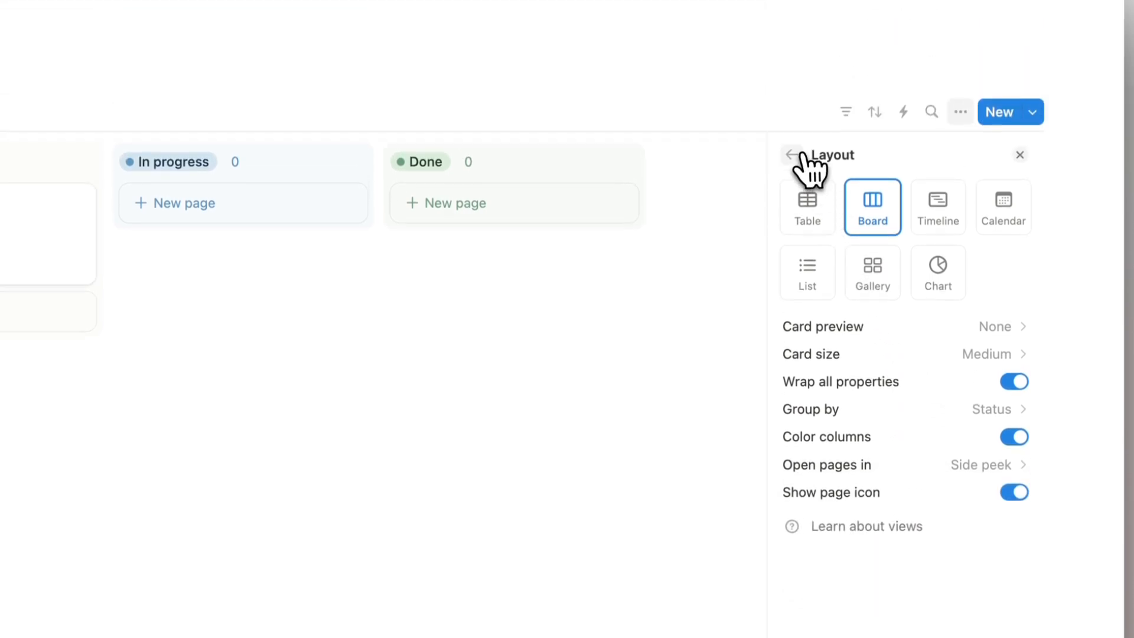
click(793, 155)
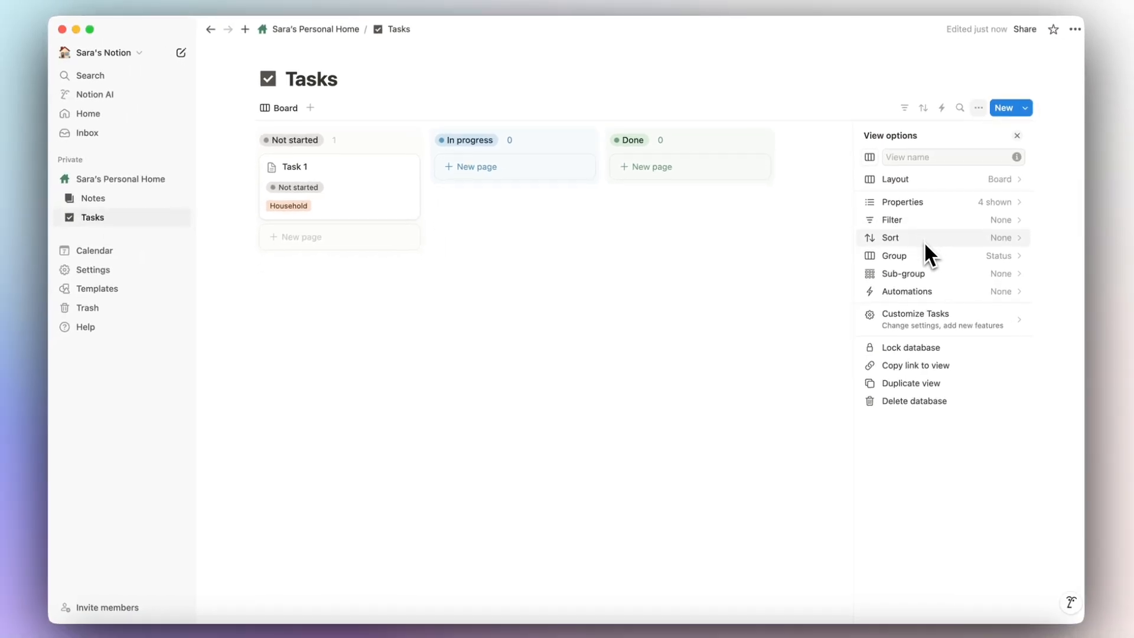
Sub-group the Tasks board by Tag, collapsing and re-expanding the Household sub-group.
click(905, 277)
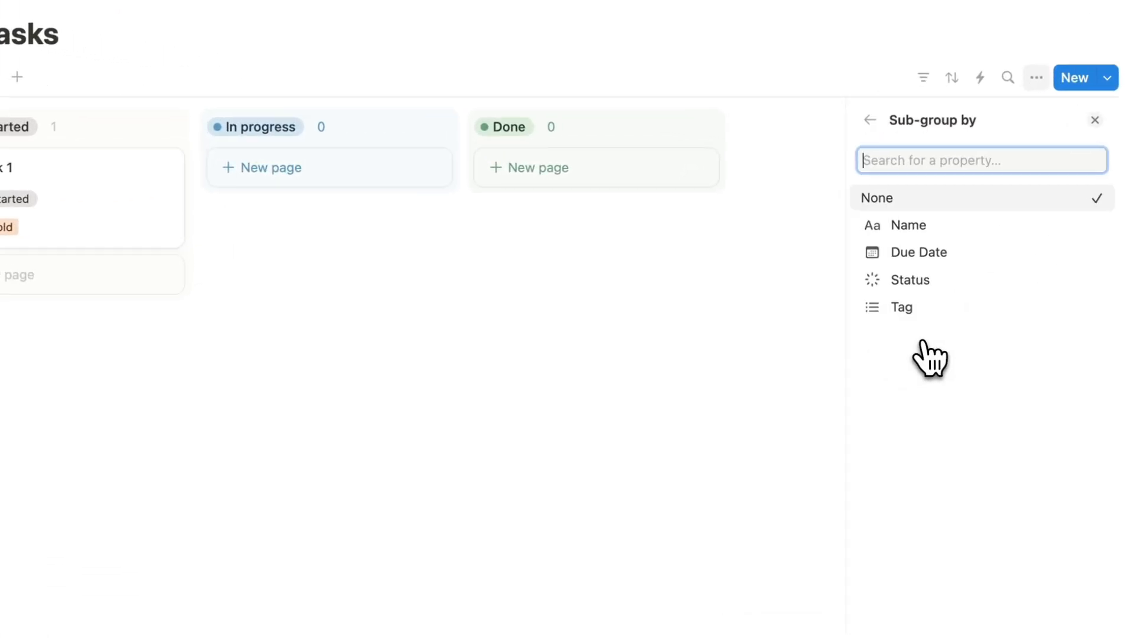
click(910, 313)
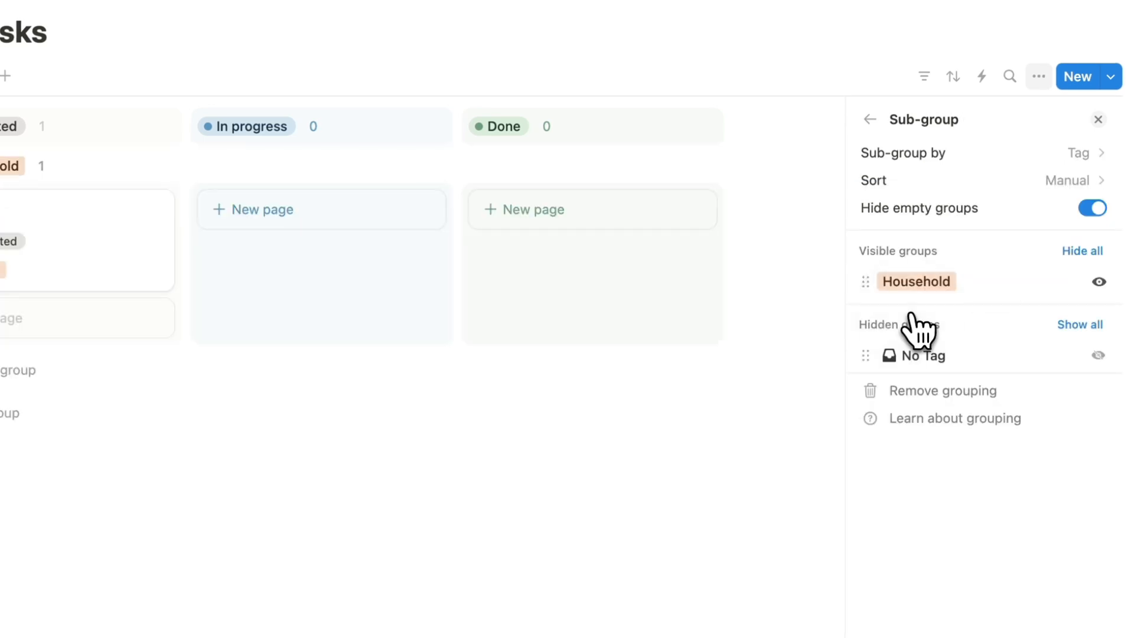
click(244, 112)
click(249, 111)
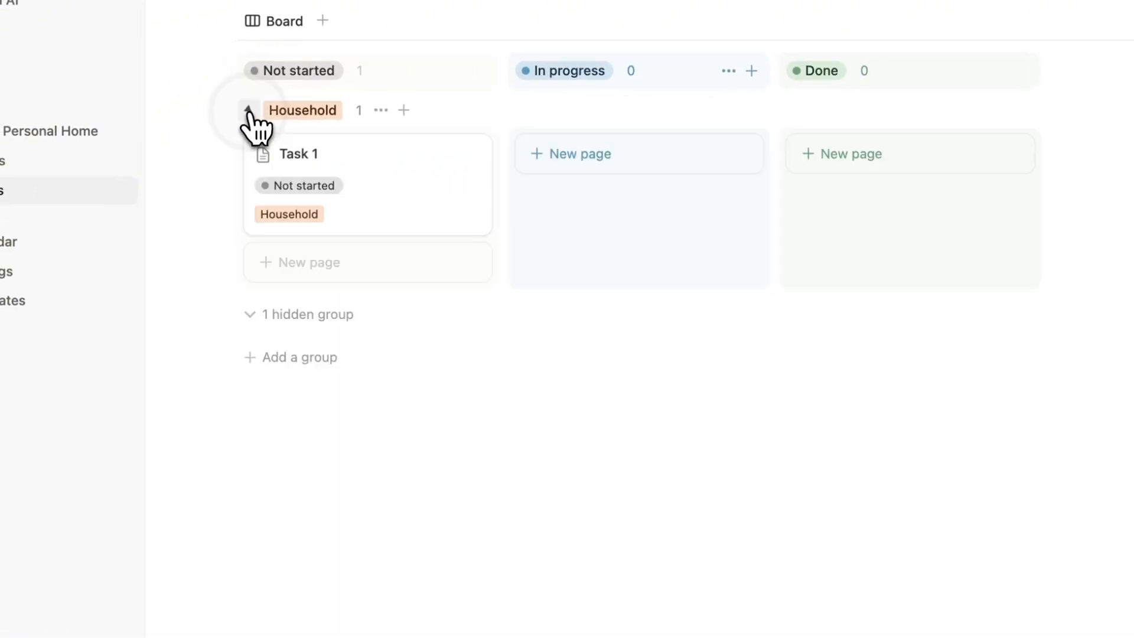
Add Task 2 under Household, replacing its Household tag with a new Work tag.
click(421, 267)
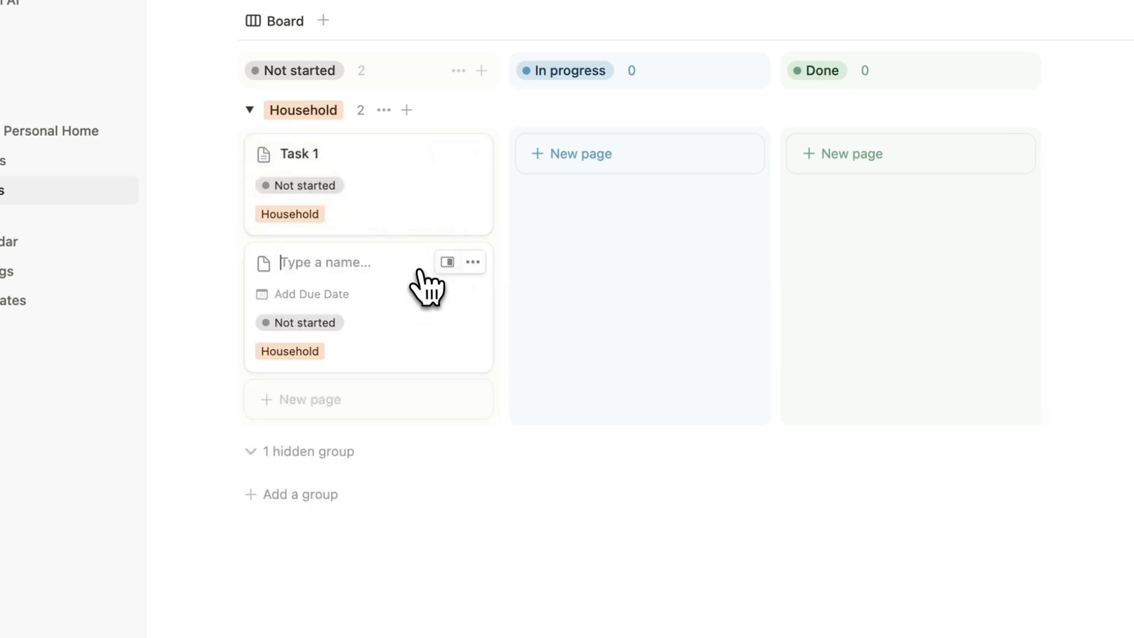
click(305, 352)
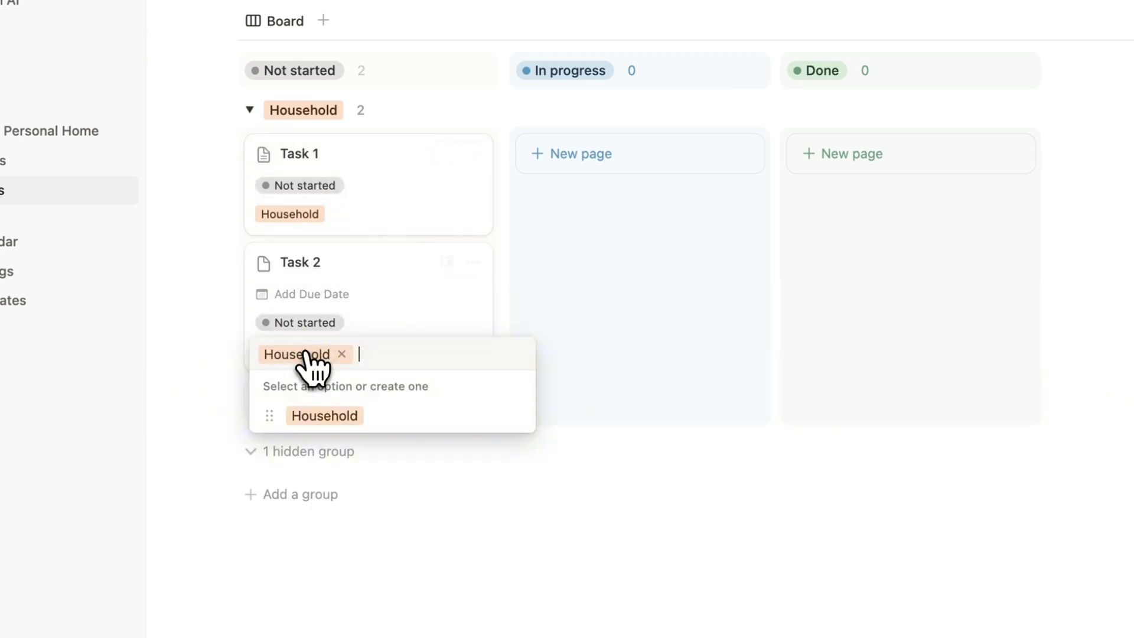
click(341, 354)
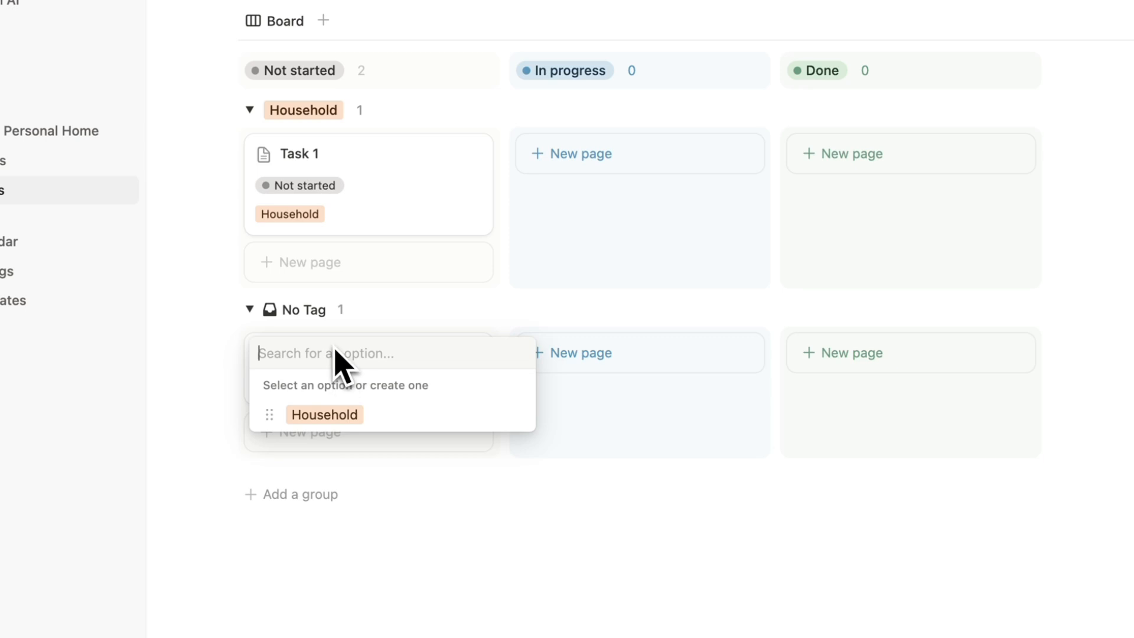
text(W)
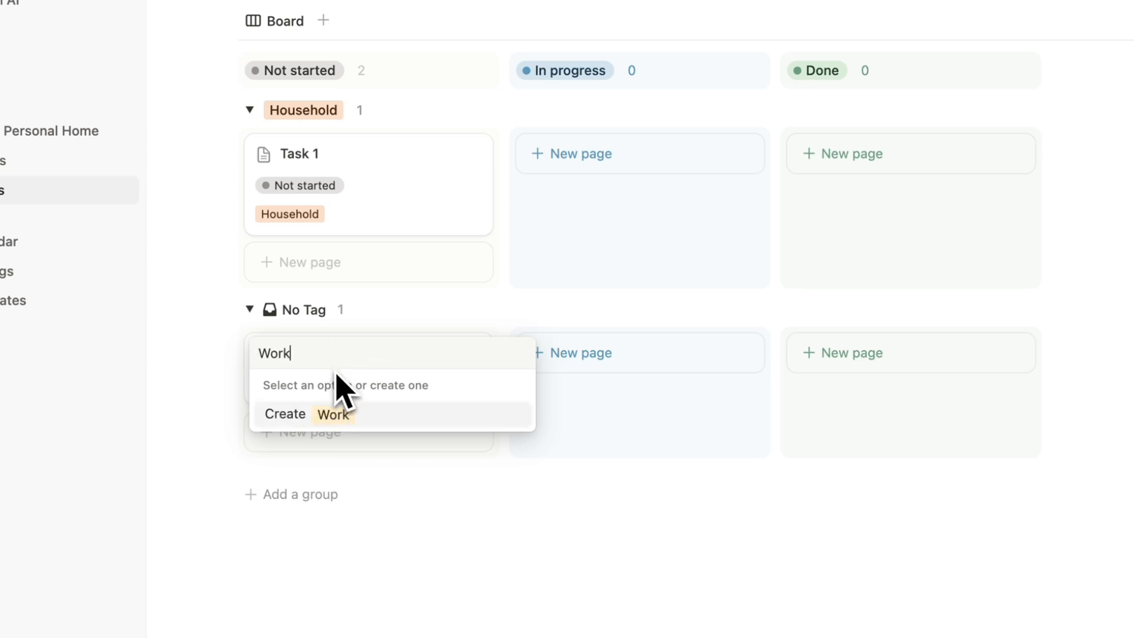
text(ork)
click(346, 413)
click(429, 525)
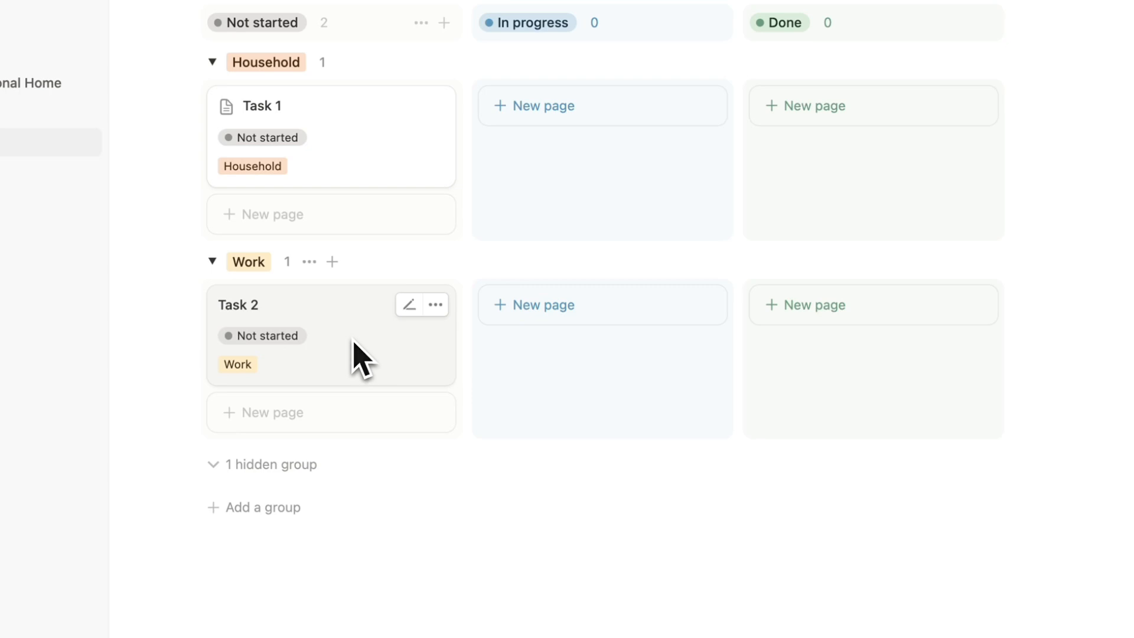
Drag Task 1 through In progress and Done, then back to Not started.
drag(342, 180, 533, 148)
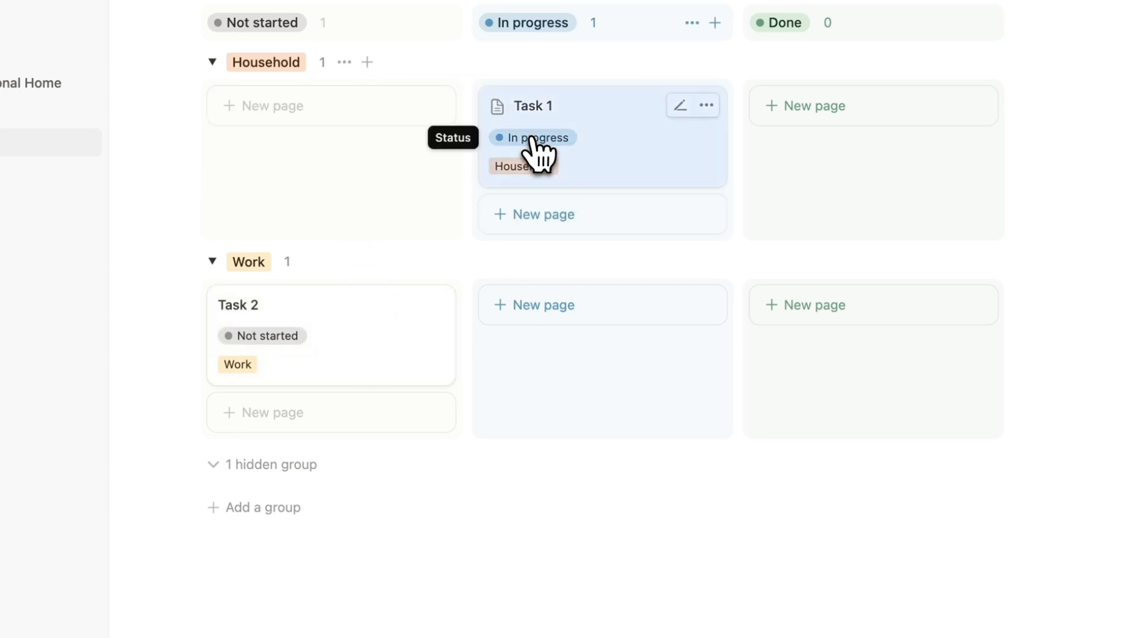
drag(631, 155, 367, 134)
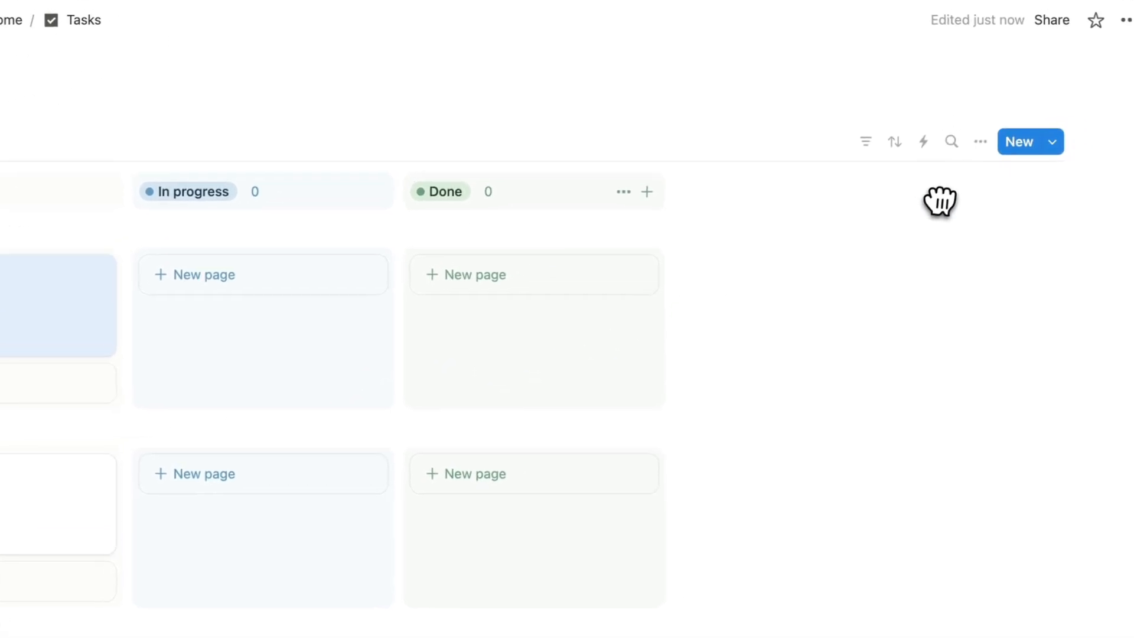
click(962, 149)
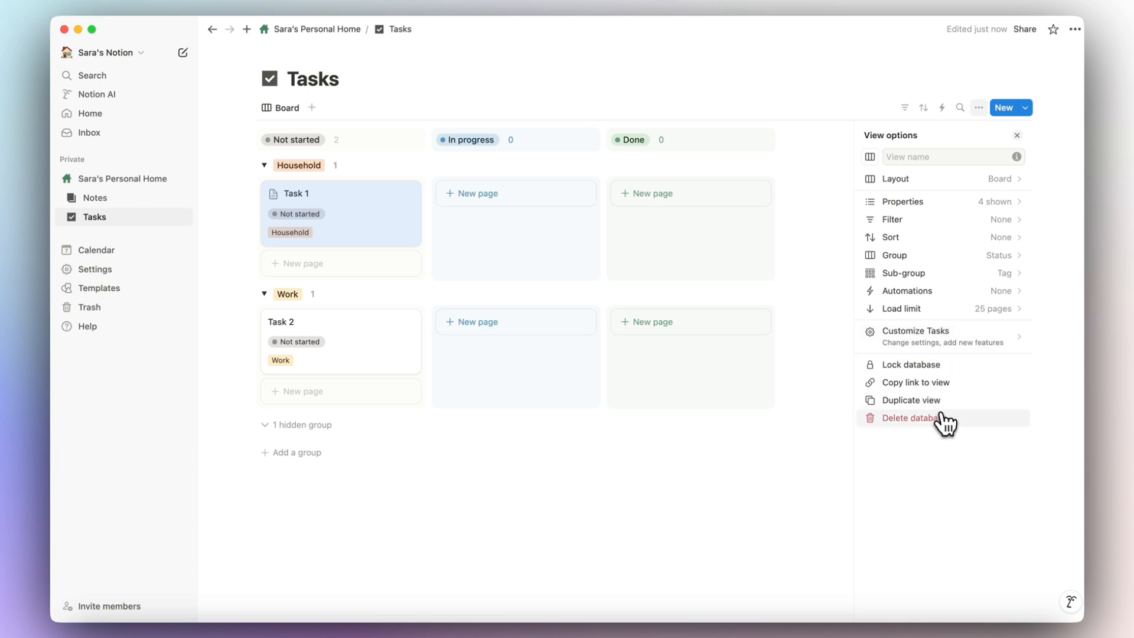
click(776, 484)
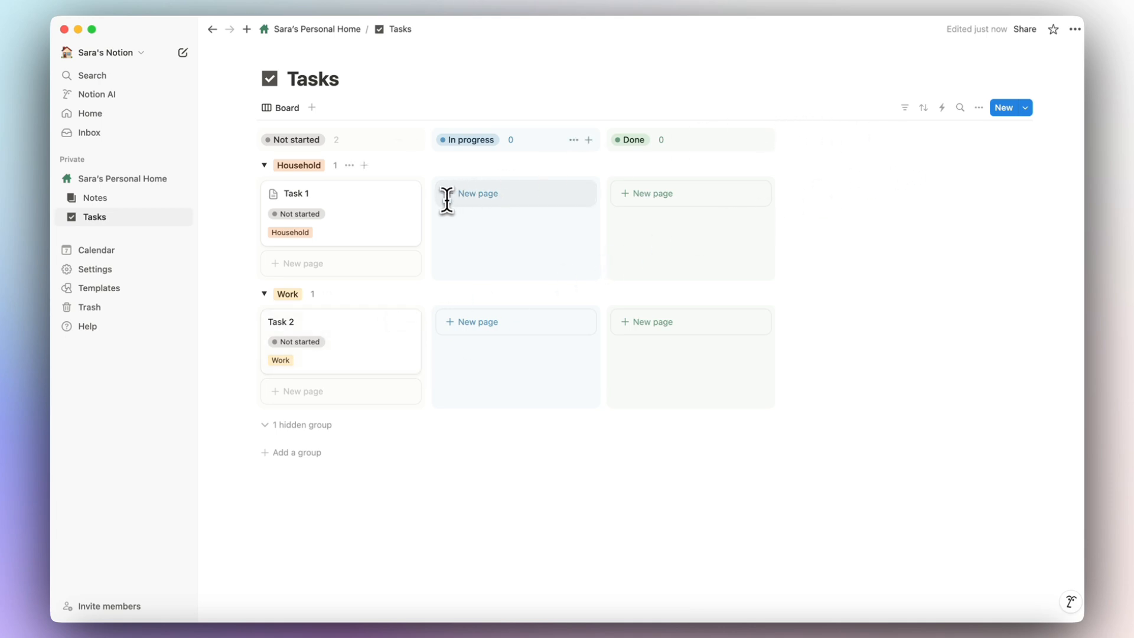
Set the board's sub-grouping to None.
click(978, 108)
click(993, 274)
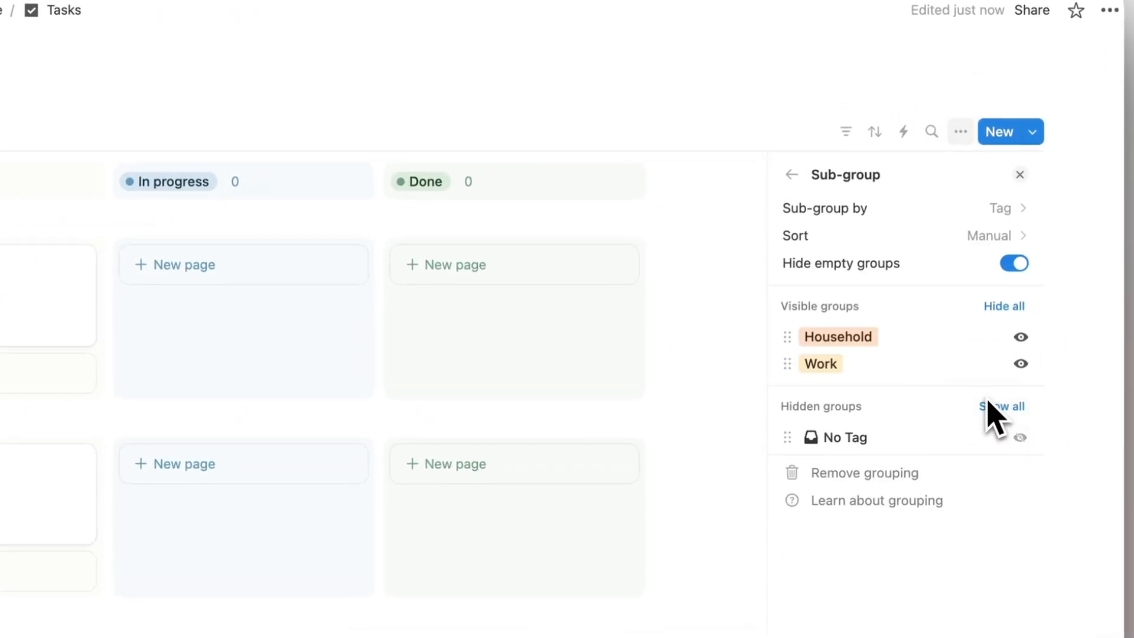
click(1014, 211)
click(1007, 251)
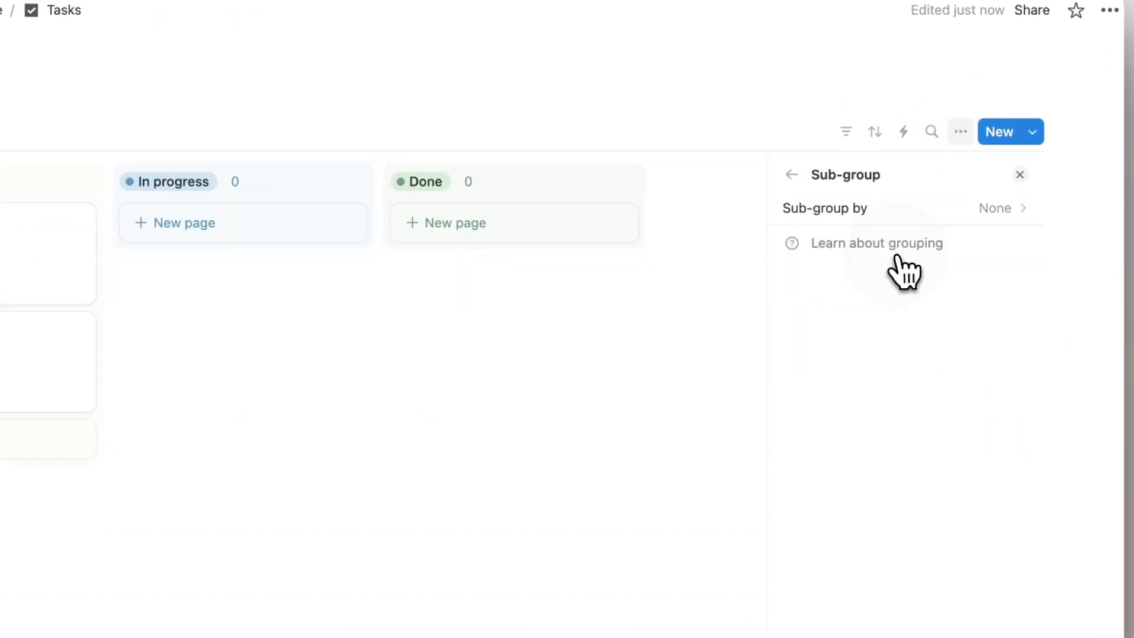
click(1020, 175)
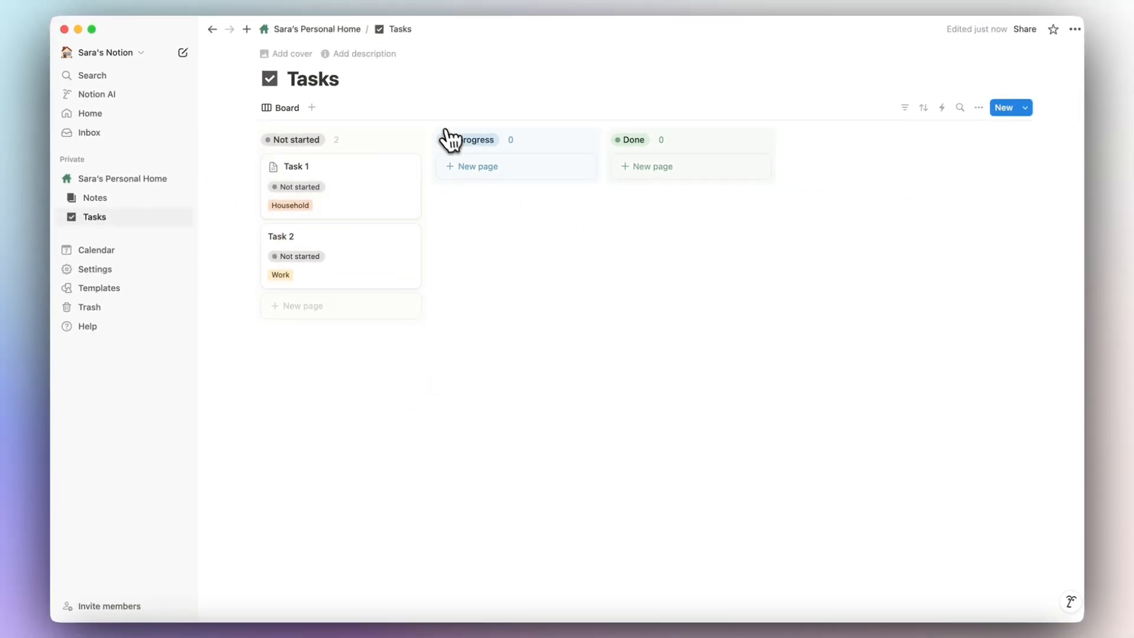
Return to the home page, expand Notes and Tasks in the sidebar, and start a block below Tasks.
click(331, 29)
scroll(410, 345, down, 2)
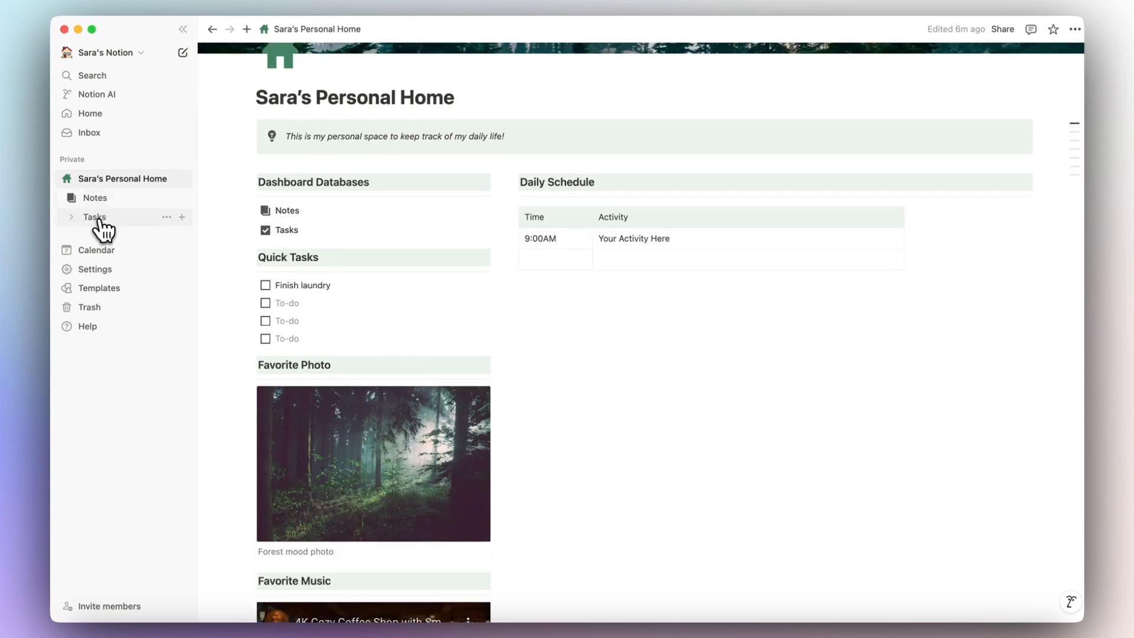
click(71, 197)
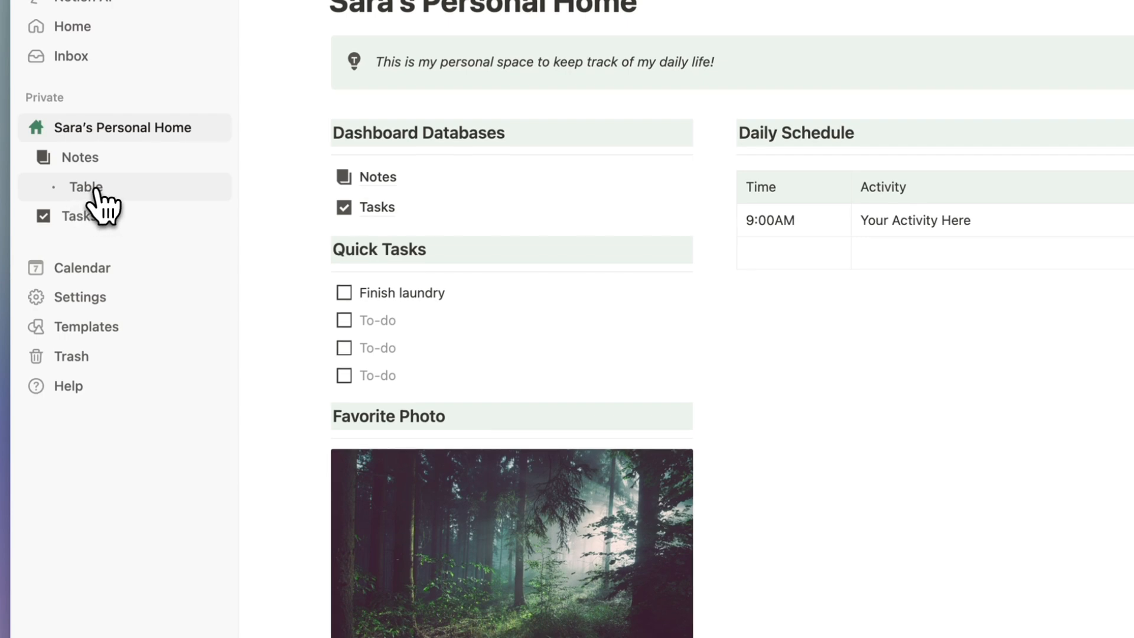
click(44, 217)
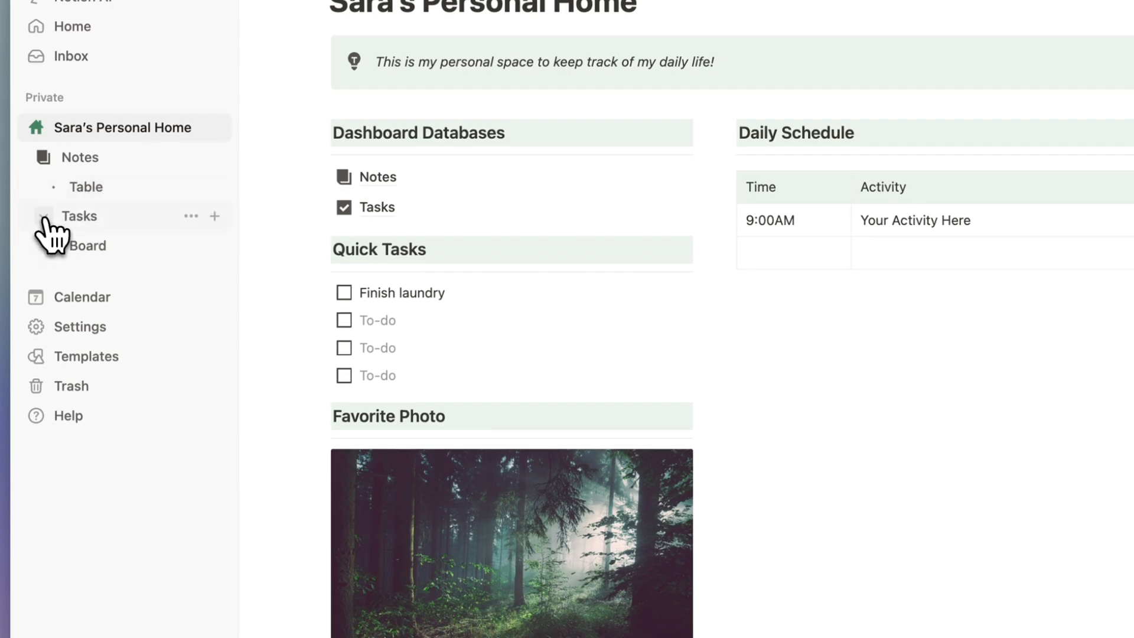
click(92, 192)
click(91, 247)
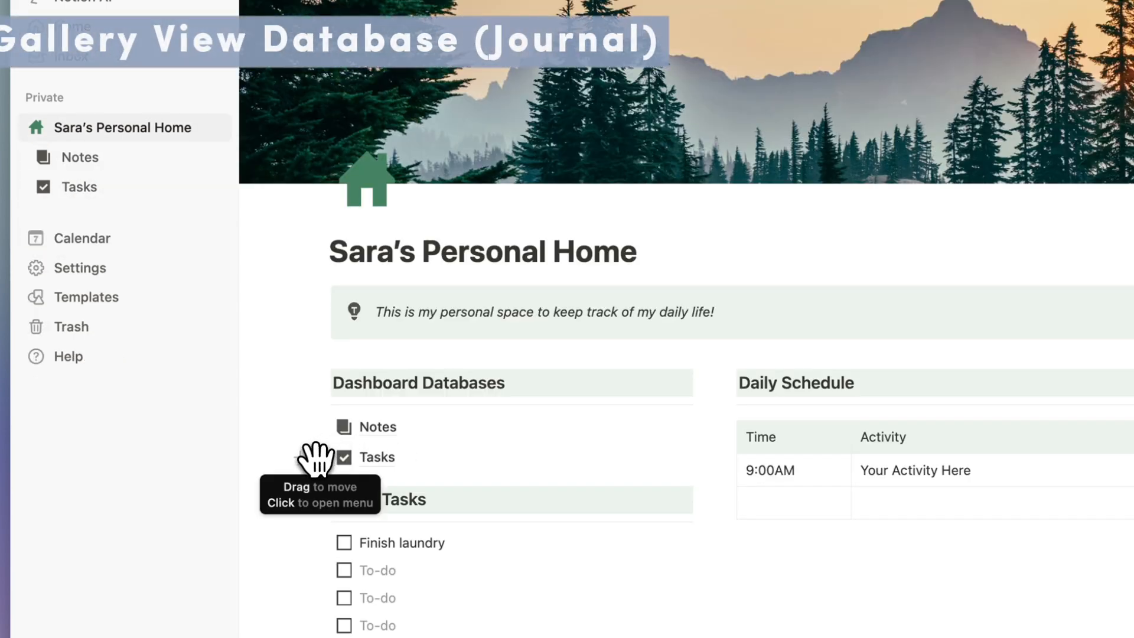
click(306, 461)
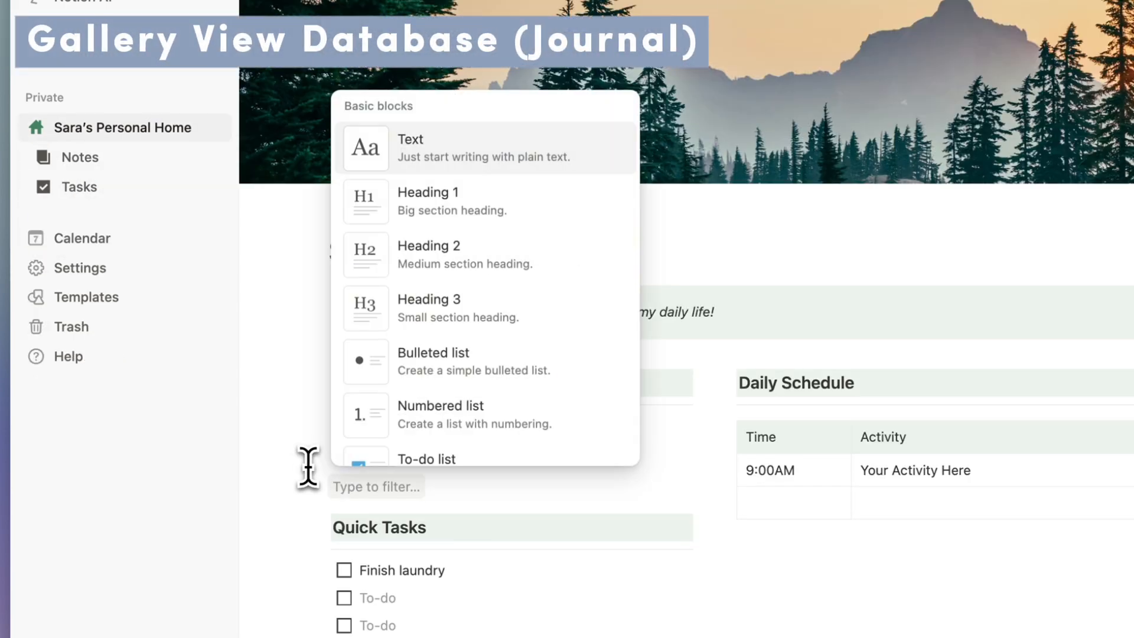
Insert a full-page database via /data and start it as a new blank table.
key(Escape)
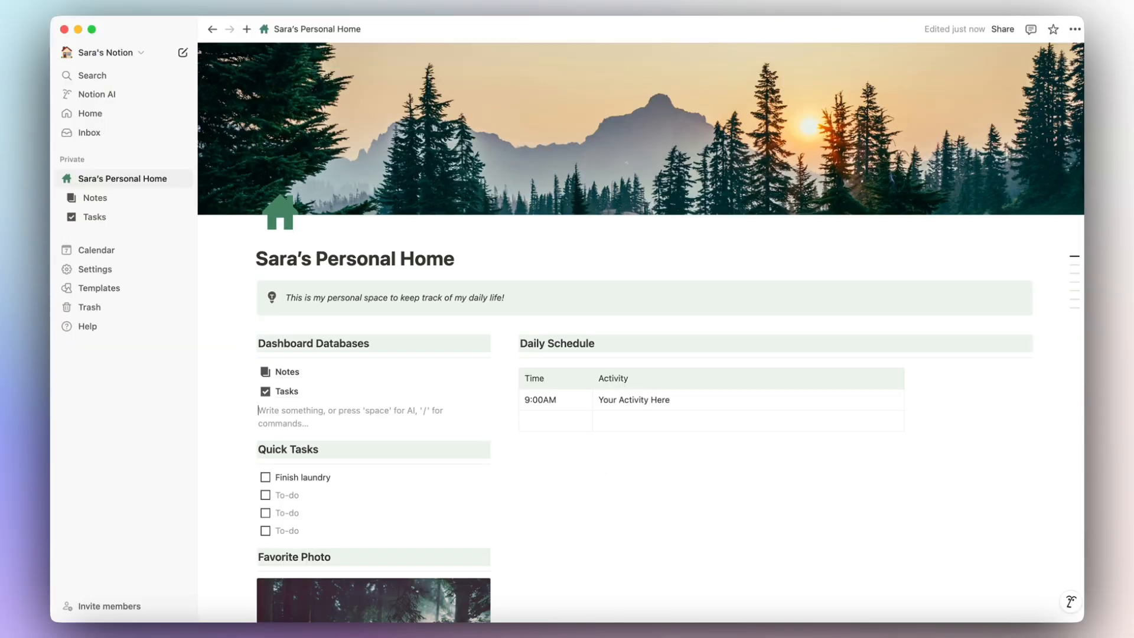
text(/data)
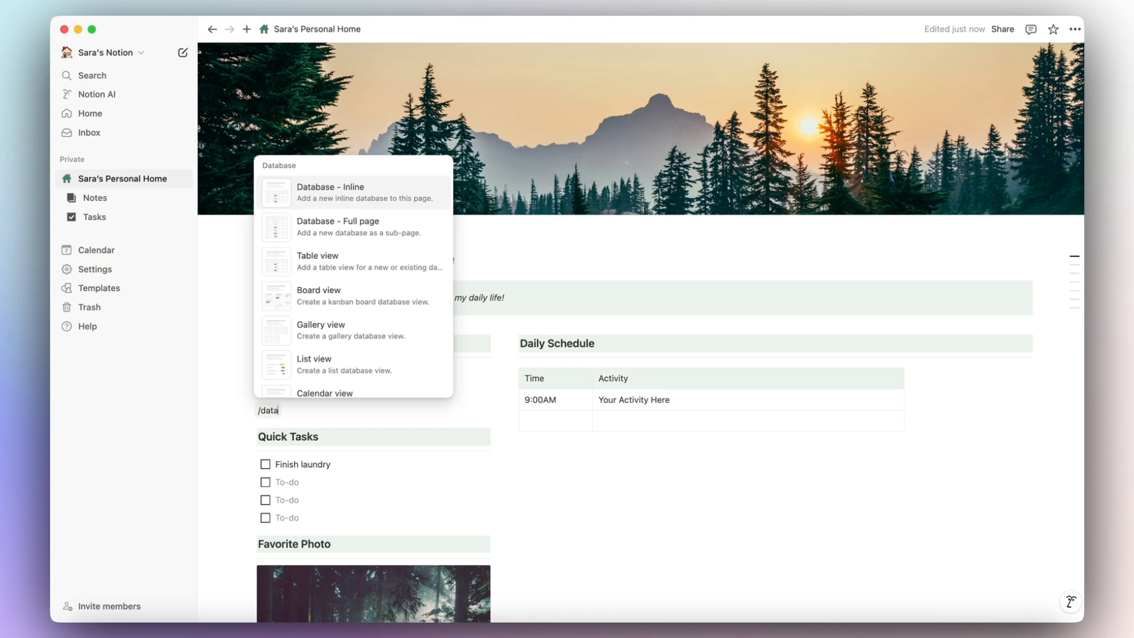
key(Down)
click(353, 233)
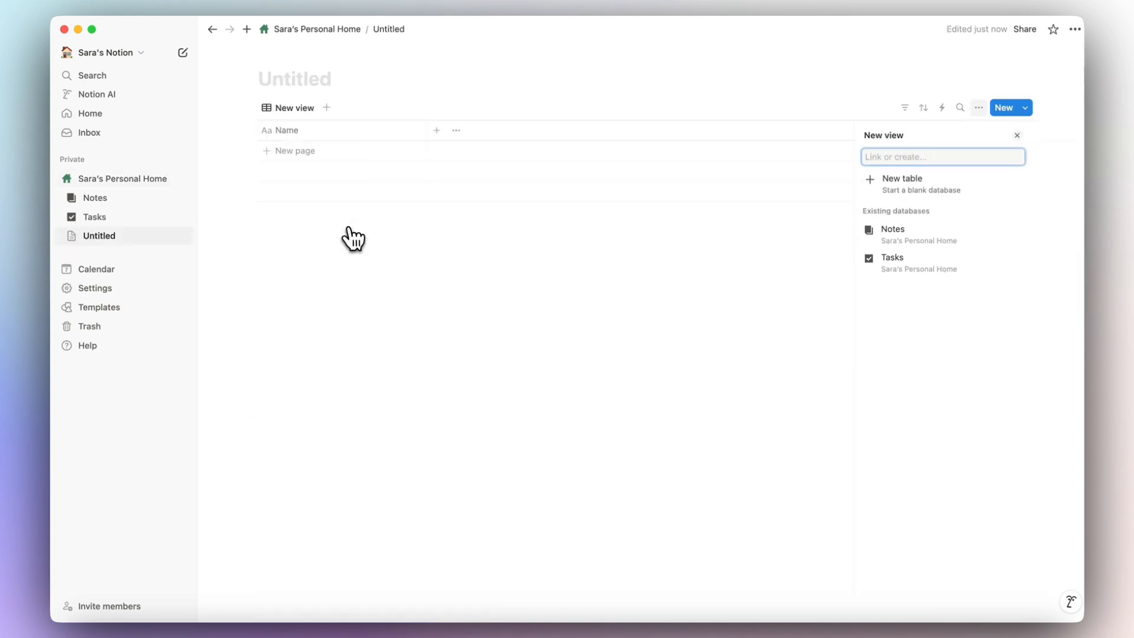
click(910, 198)
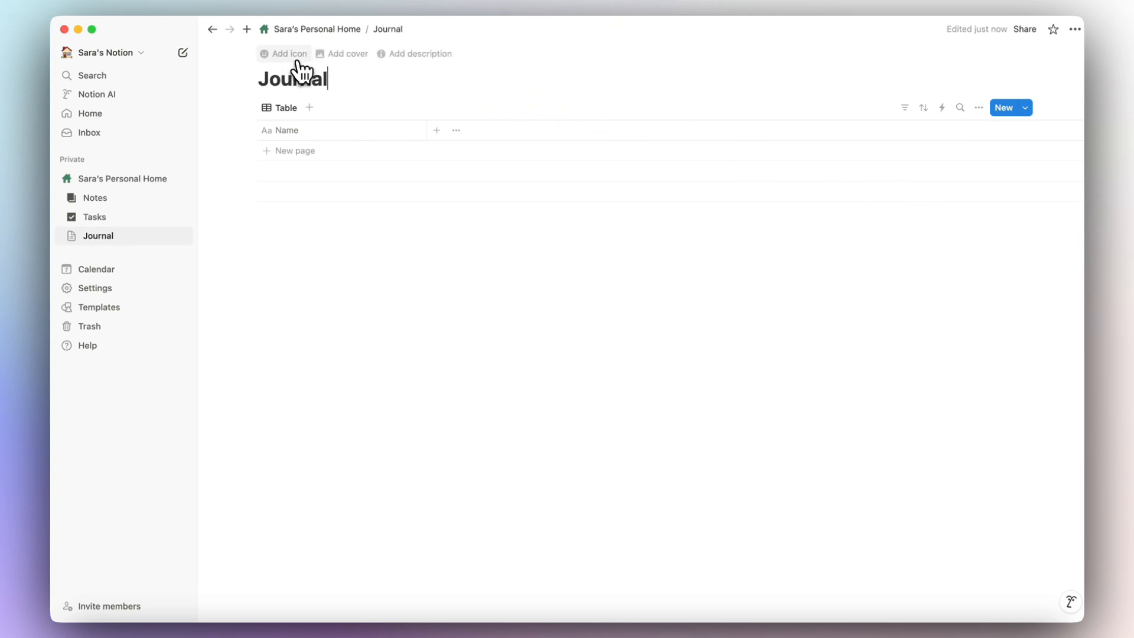
Give the Journal database a page icon found by searching icons for 'page'.
click(298, 59)
click(196, 104)
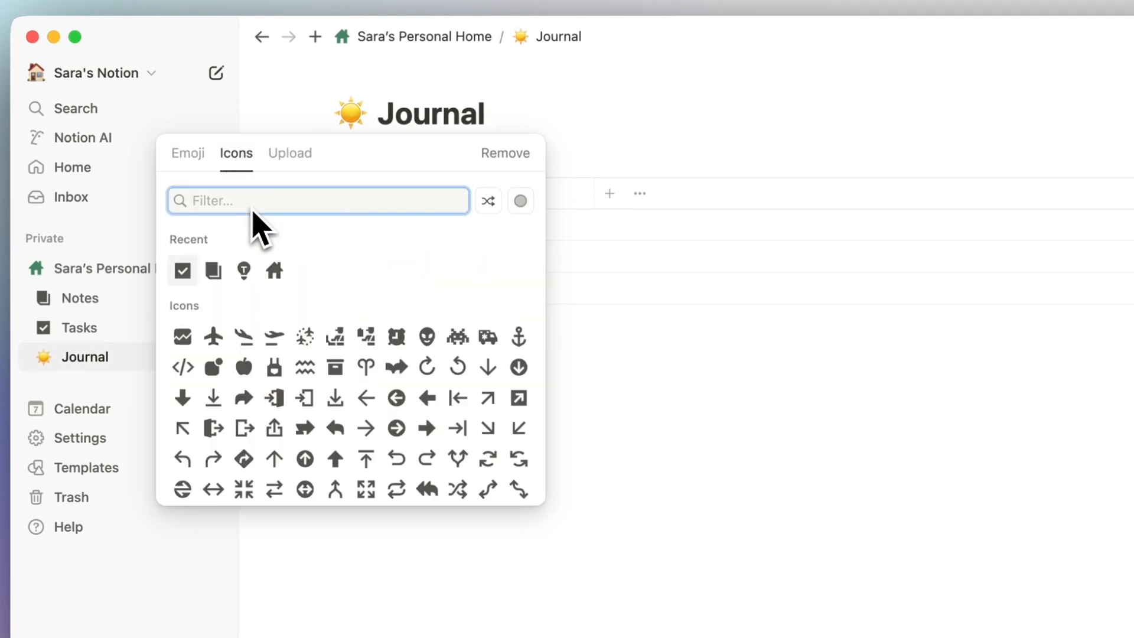
text(page)
mouse_move(188, 248)
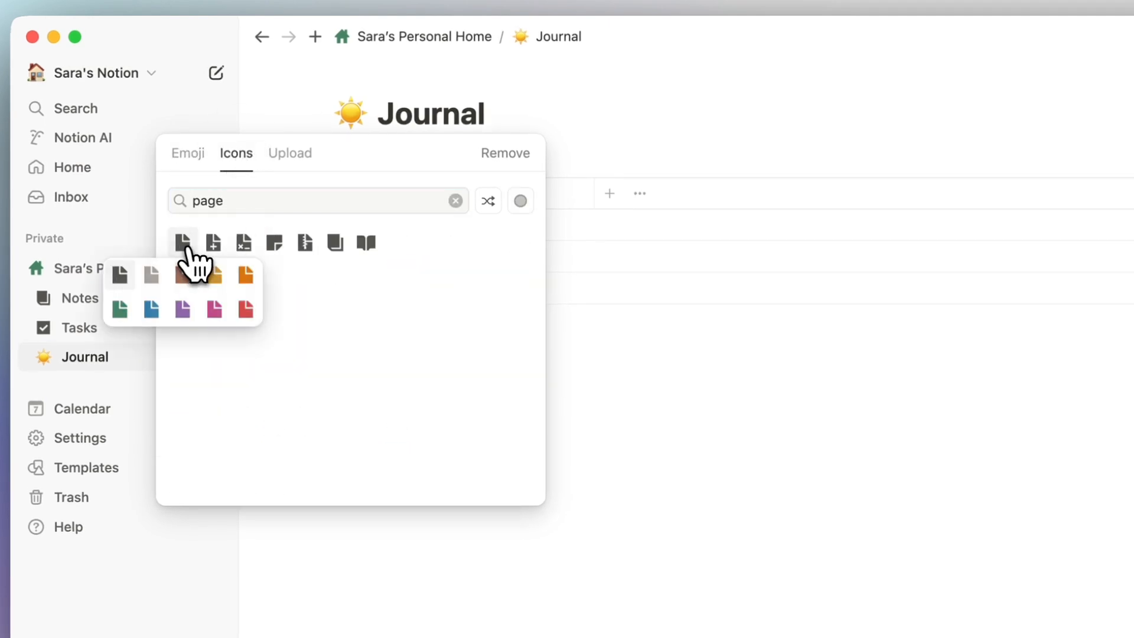
click(149, 273)
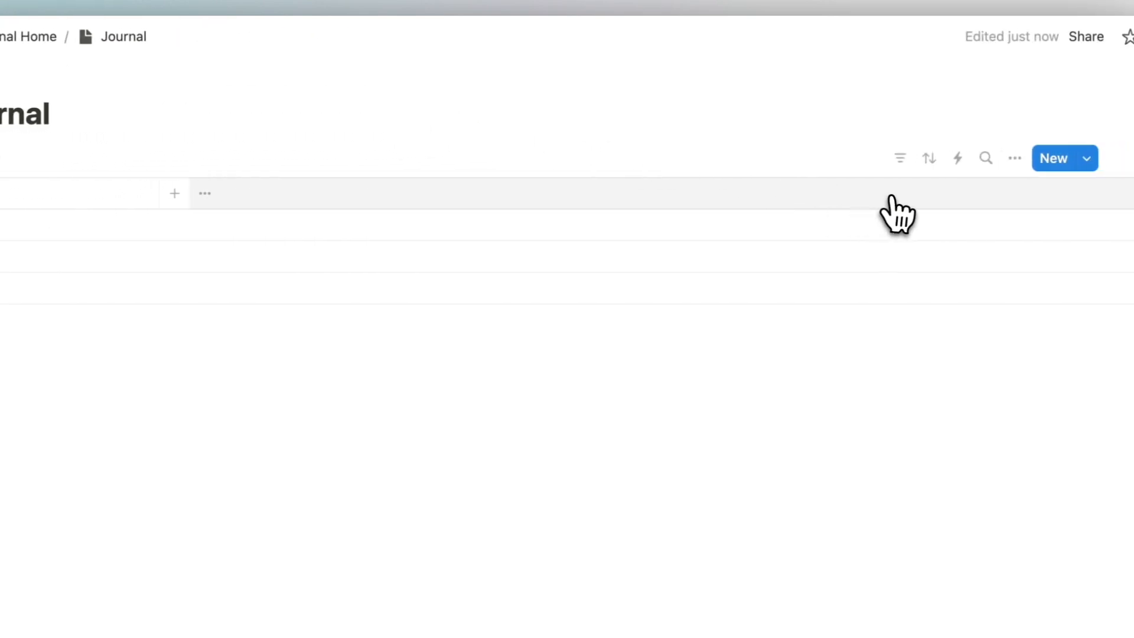
Switch the Journal view layout from table to Gallery.
click(1014, 158)
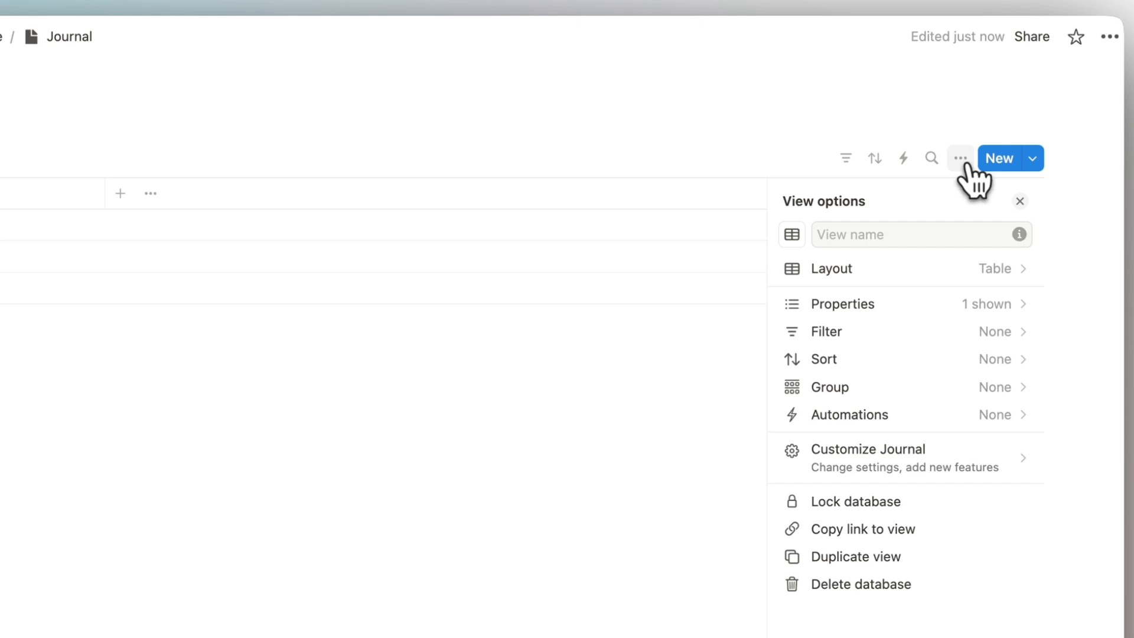
click(924, 268)
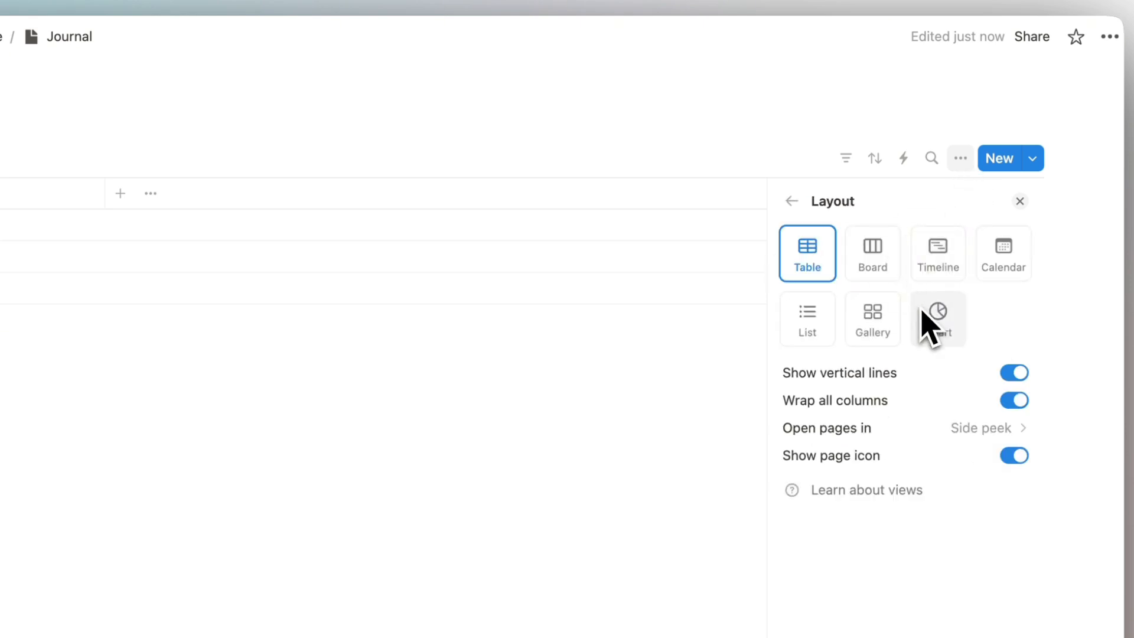
click(872, 328)
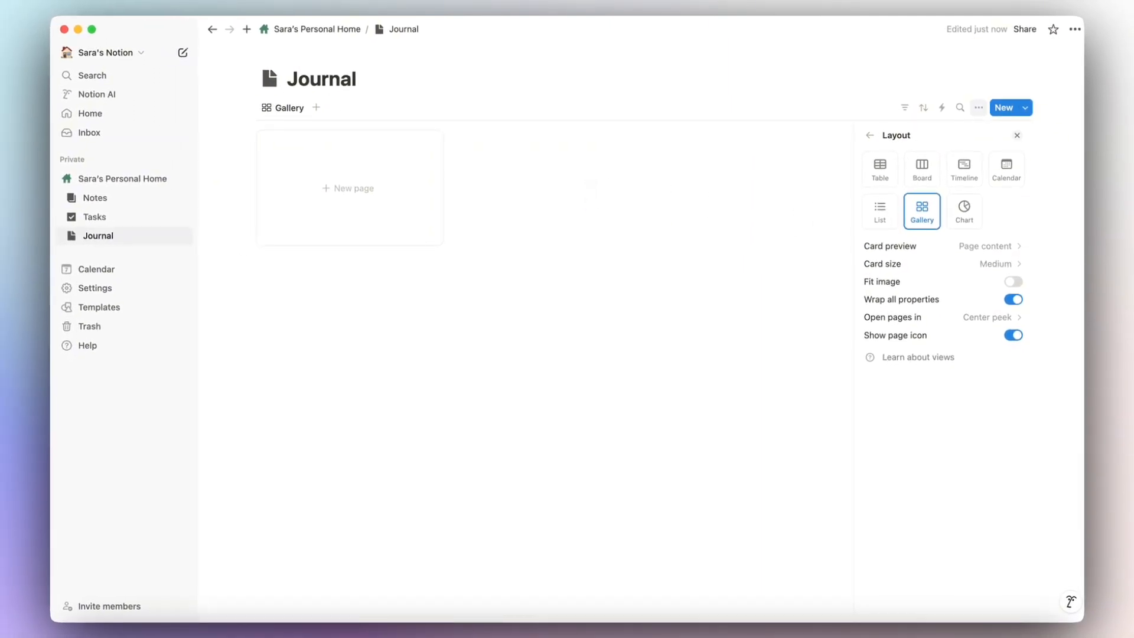
click(589, 190)
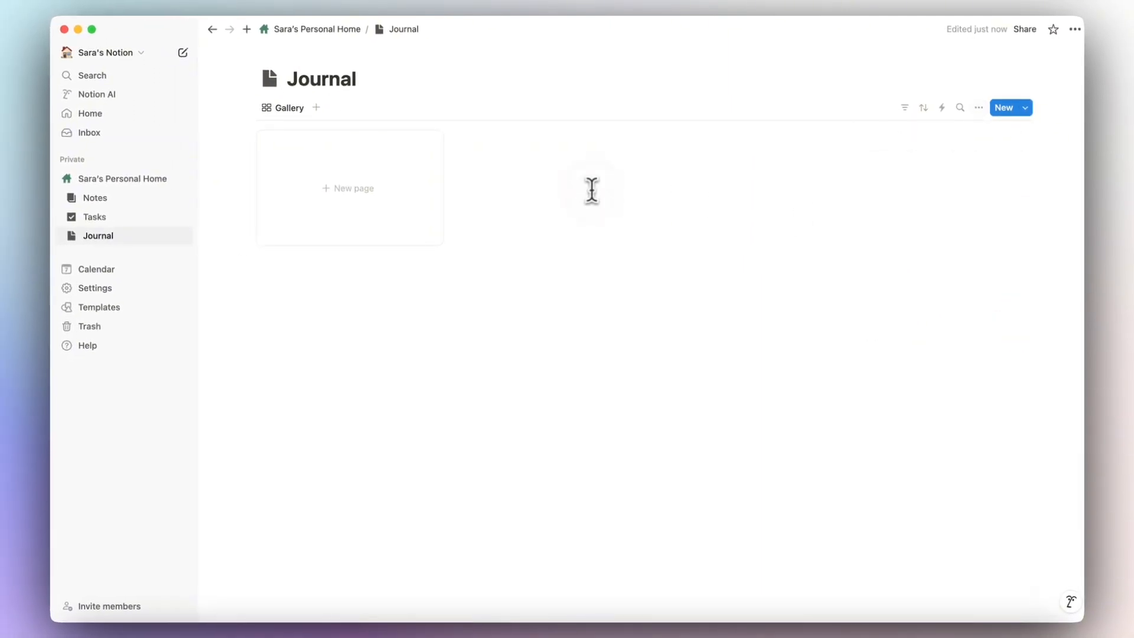
Add Journal Entry 1 with a white magnolia Unsplash cover, then return to the gallery.
click(340, 211)
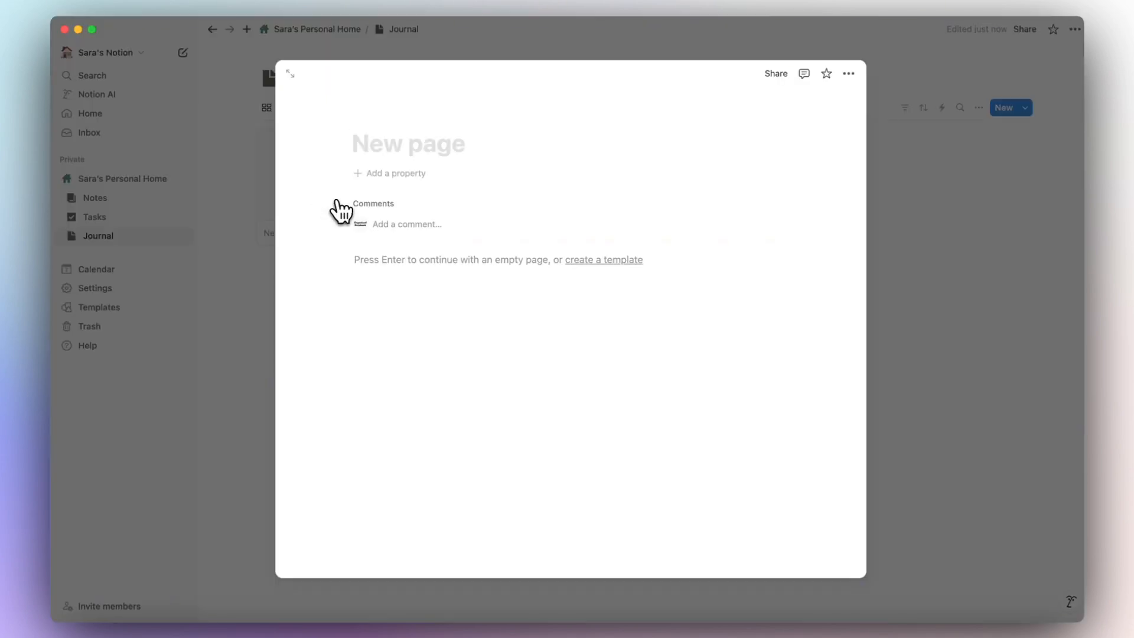
text(Journal Entry 1)
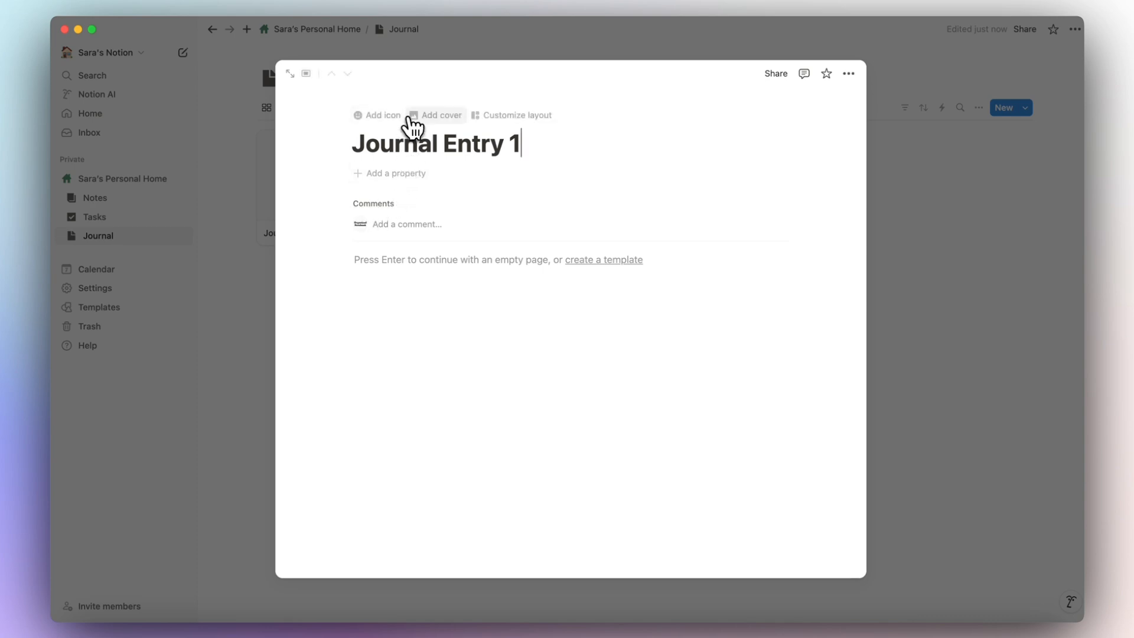
click(411, 115)
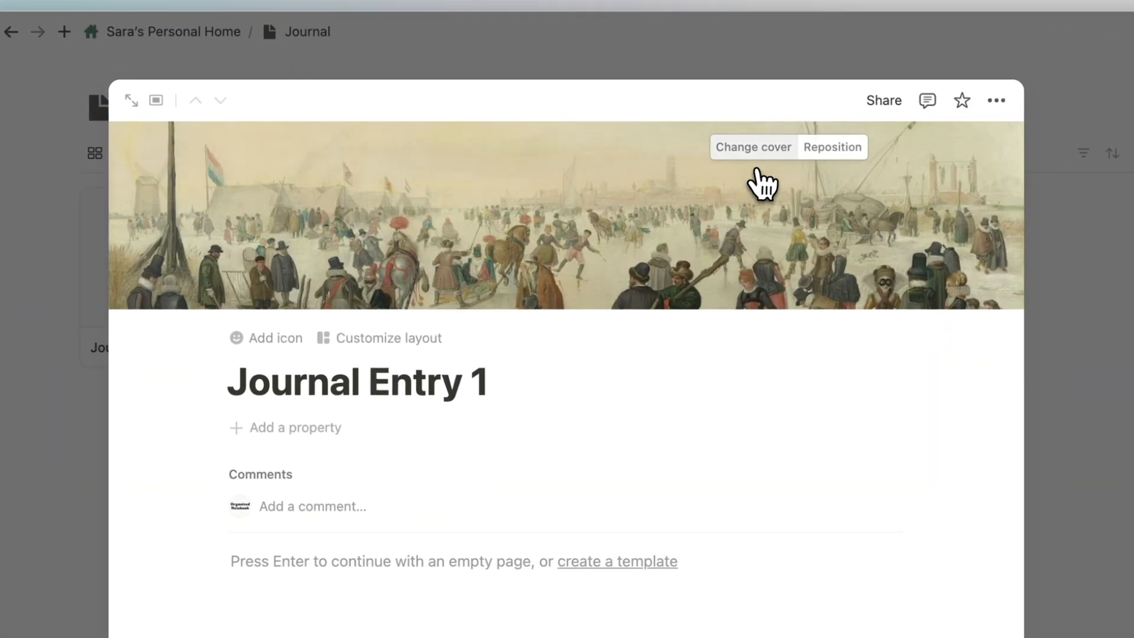
click(755, 149)
click(708, 183)
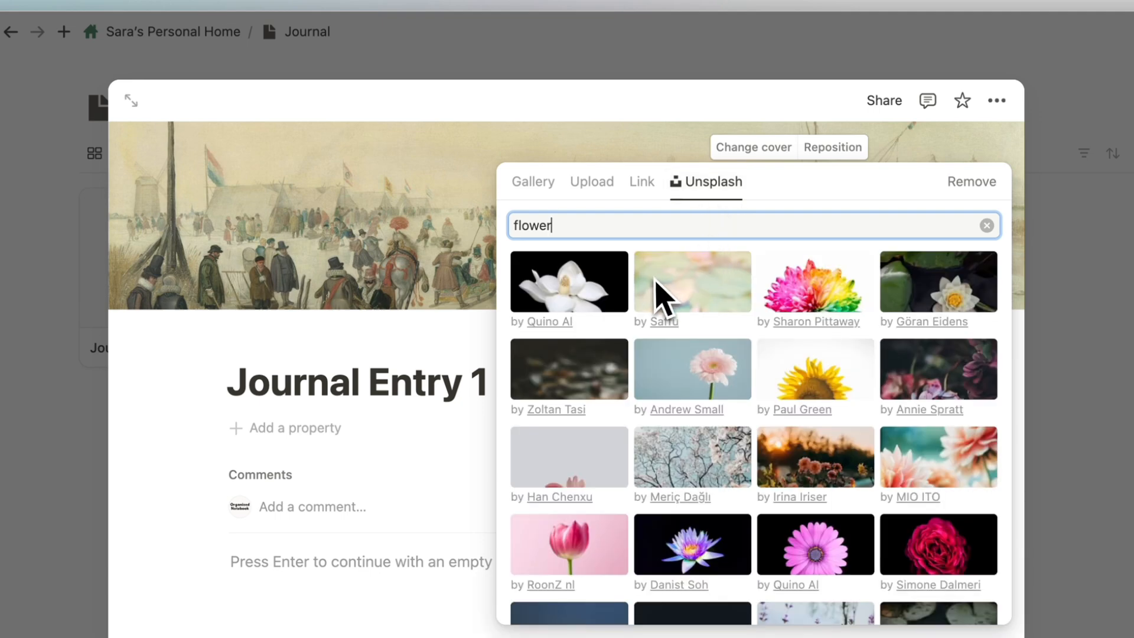
click(577, 296)
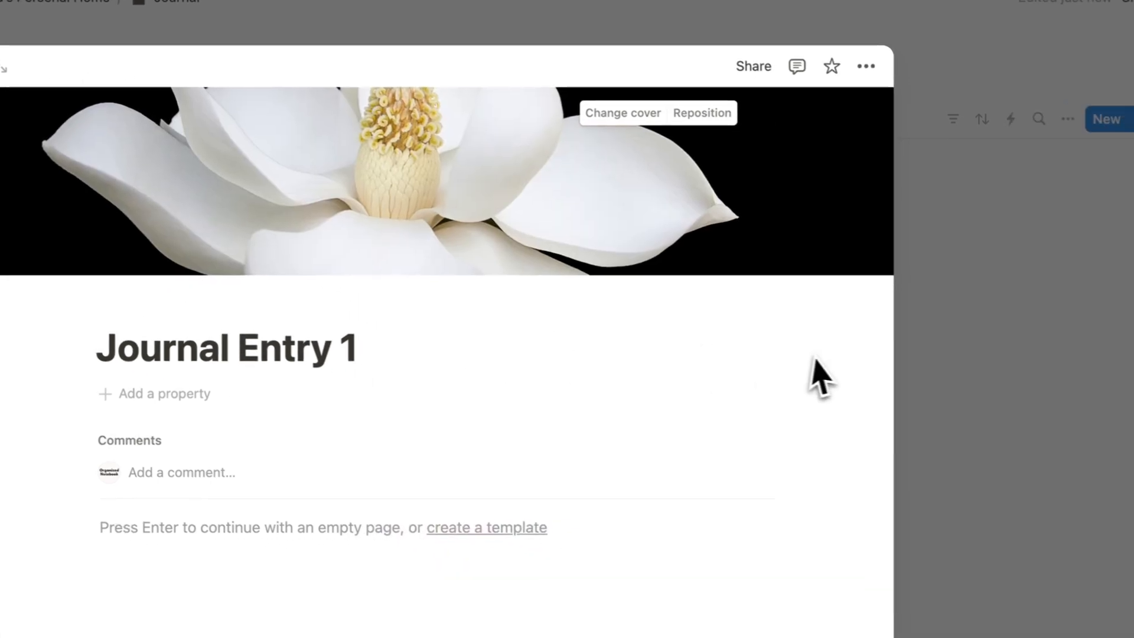
click(1094, 401)
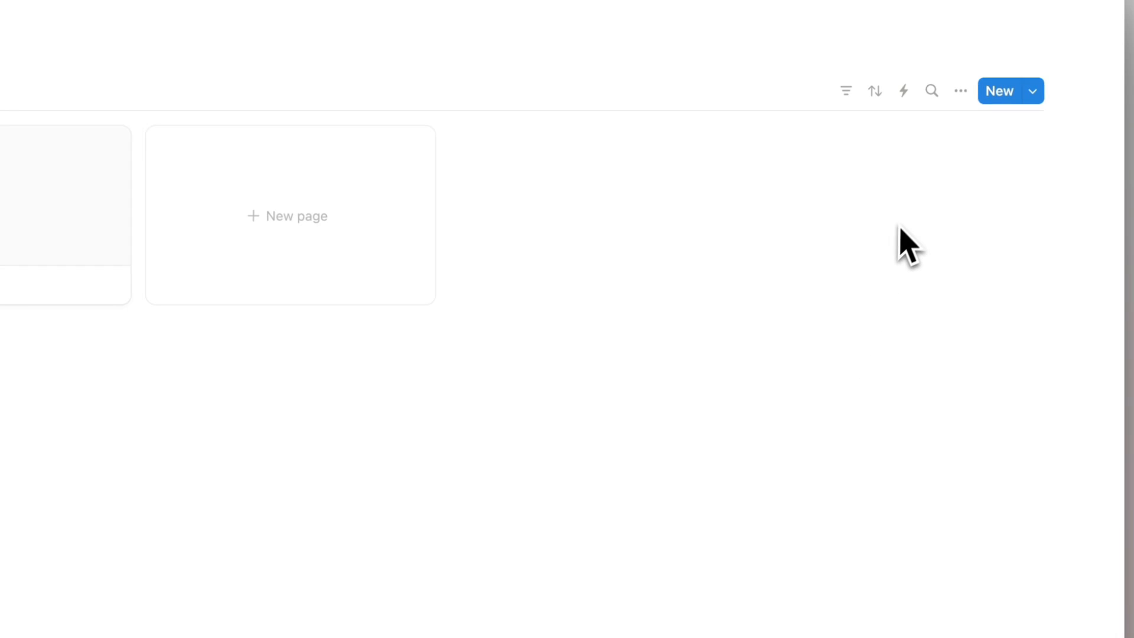
Set the gallery Card preview to Page cover, keep Fit image off and pages opening in Center peek.
click(961, 92)
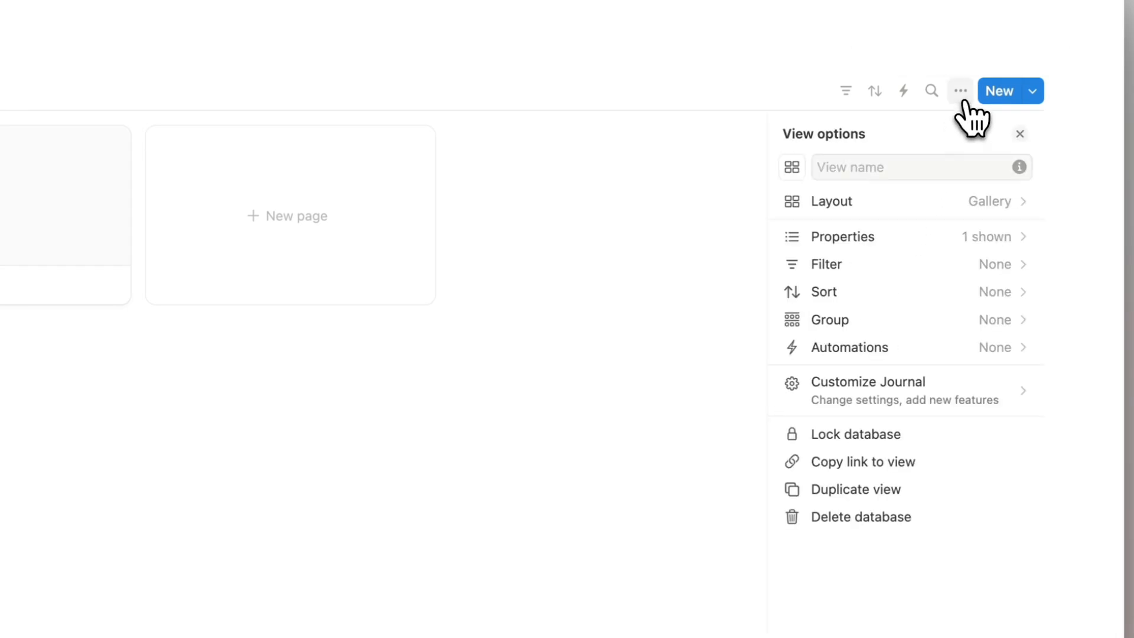
click(973, 201)
click(1001, 313)
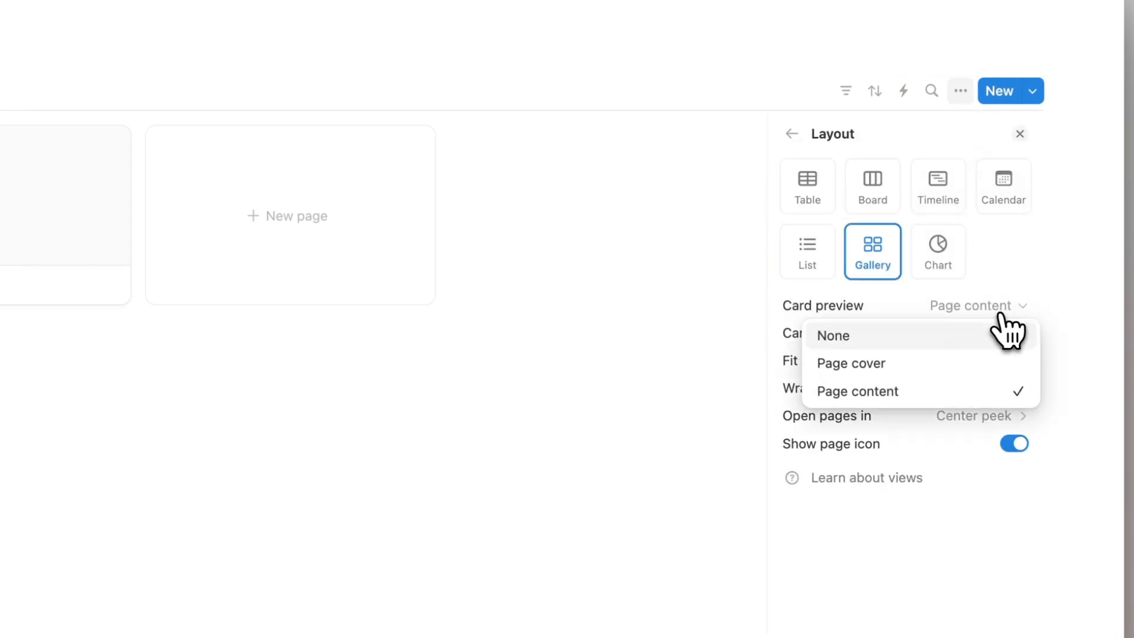
click(1004, 379)
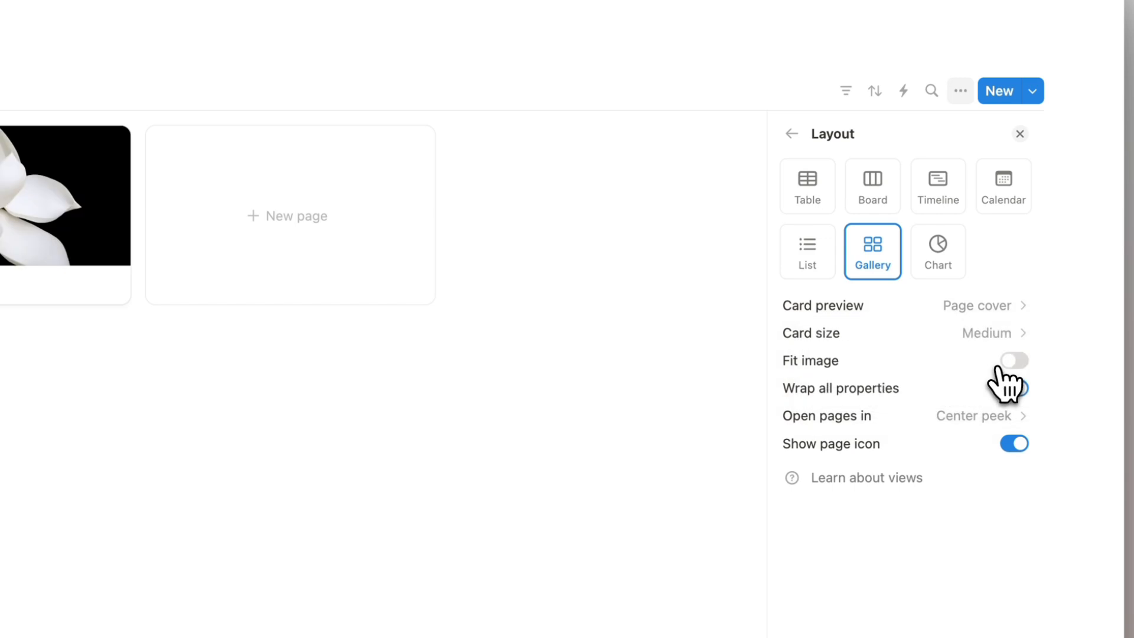
click(996, 311)
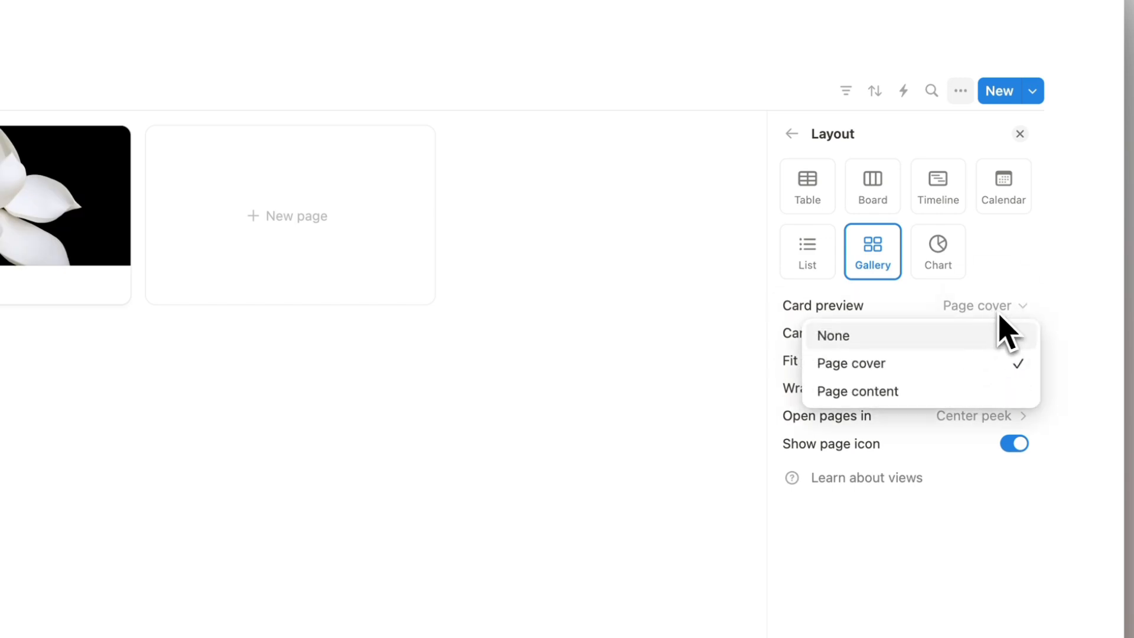
click(984, 300)
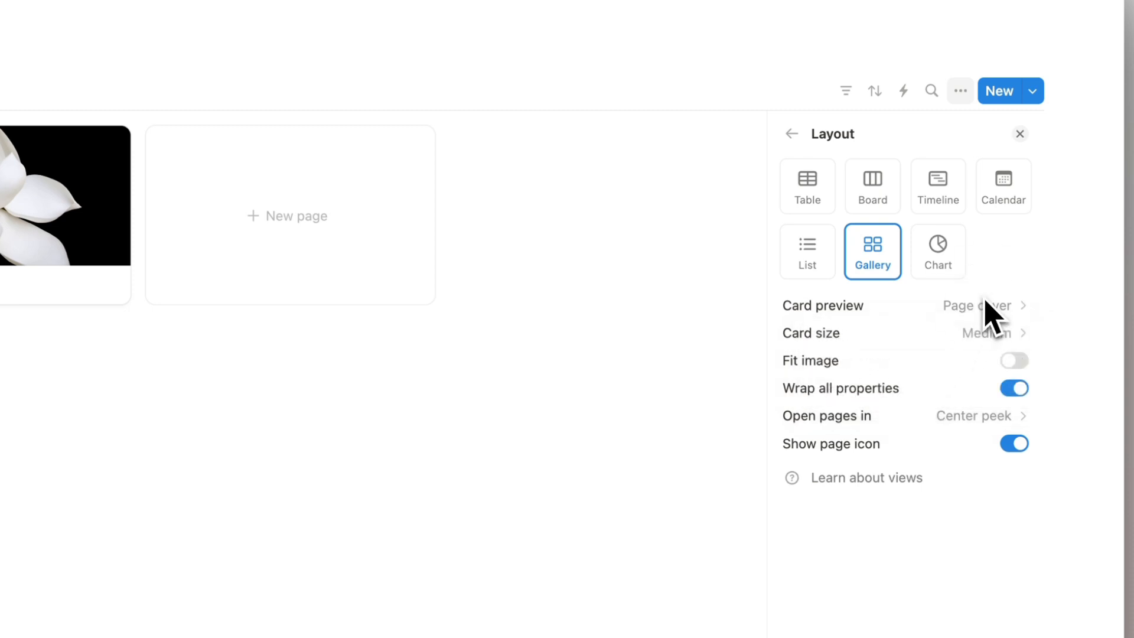
click(1012, 362)
click(1014, 362)
click(1015, 362)
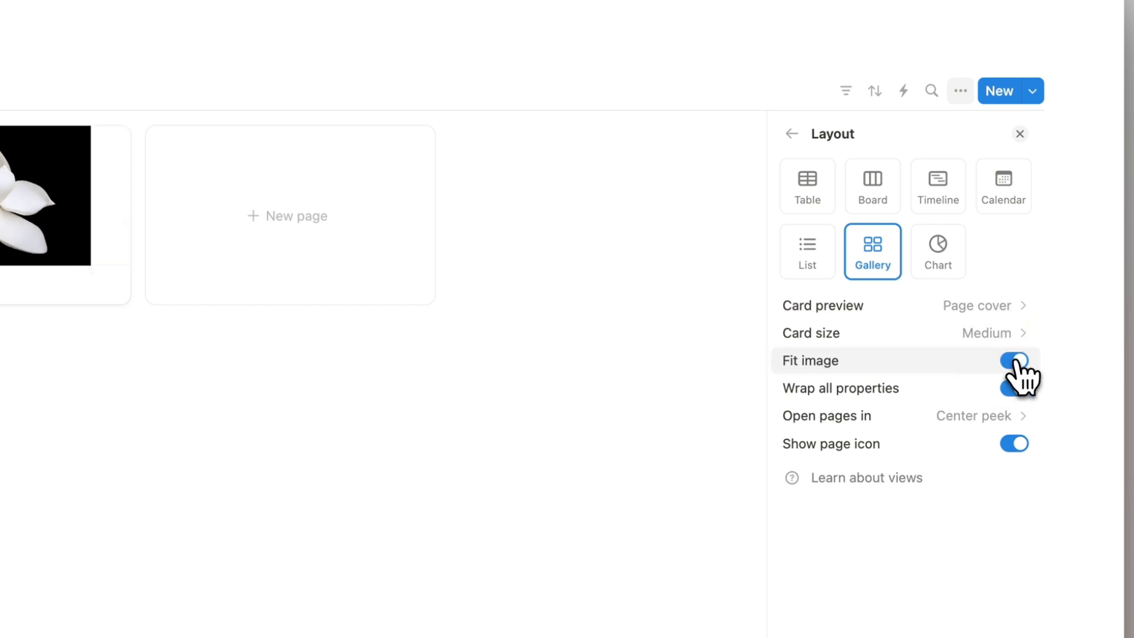
click(1014, 362)
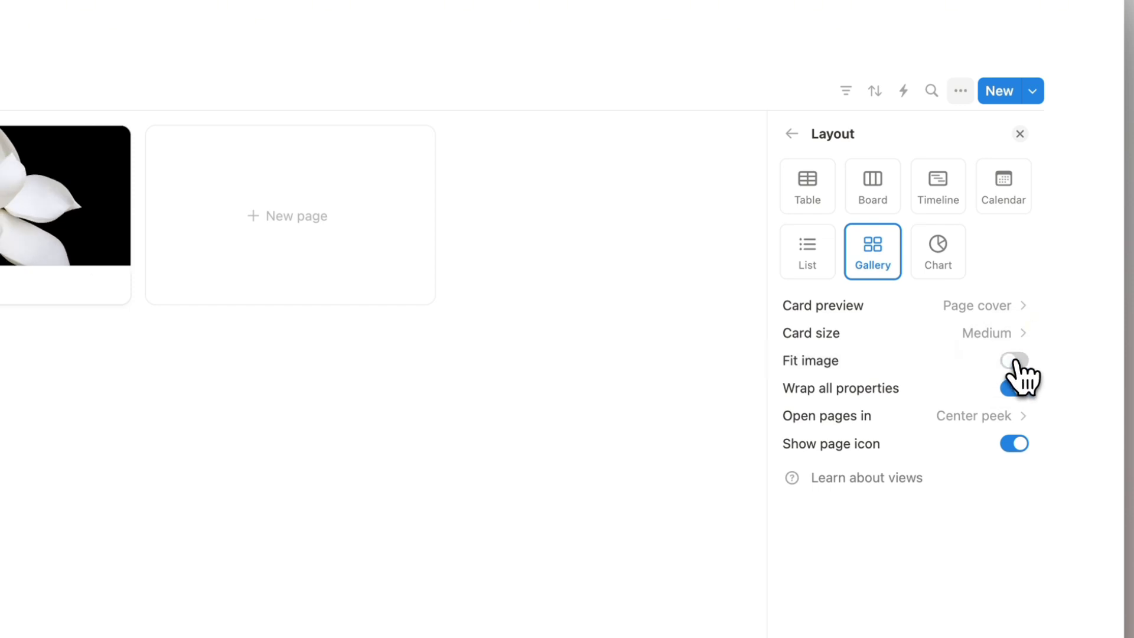
click(1028, 440)
click(1022, 421)
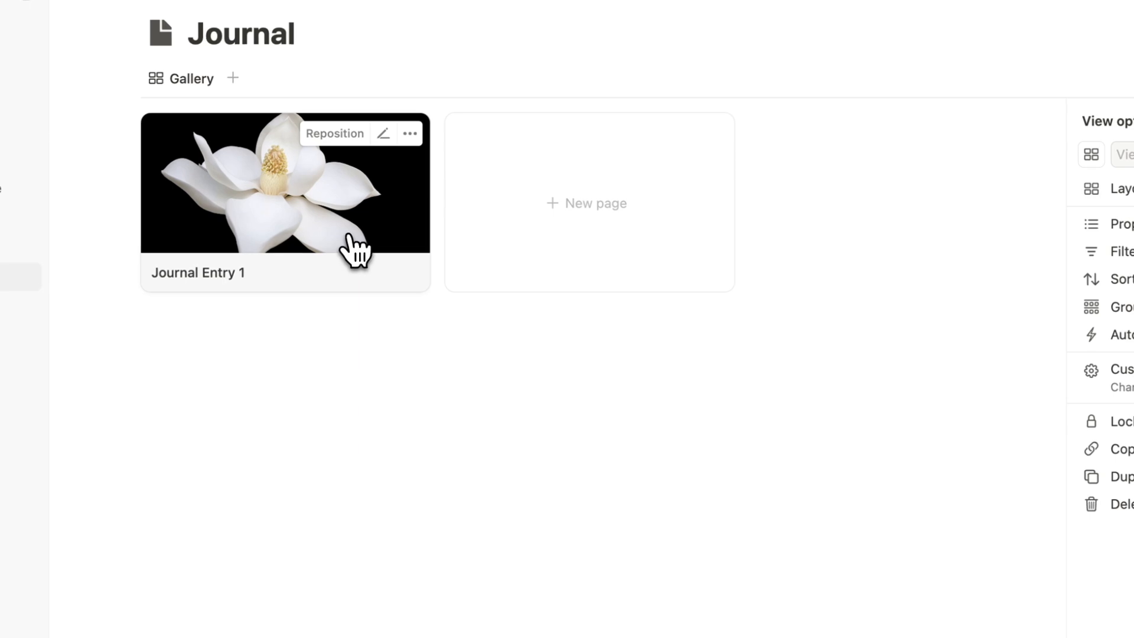
Open Journal Entry 1 and add a Date property named Date Written.
click(322, 248)
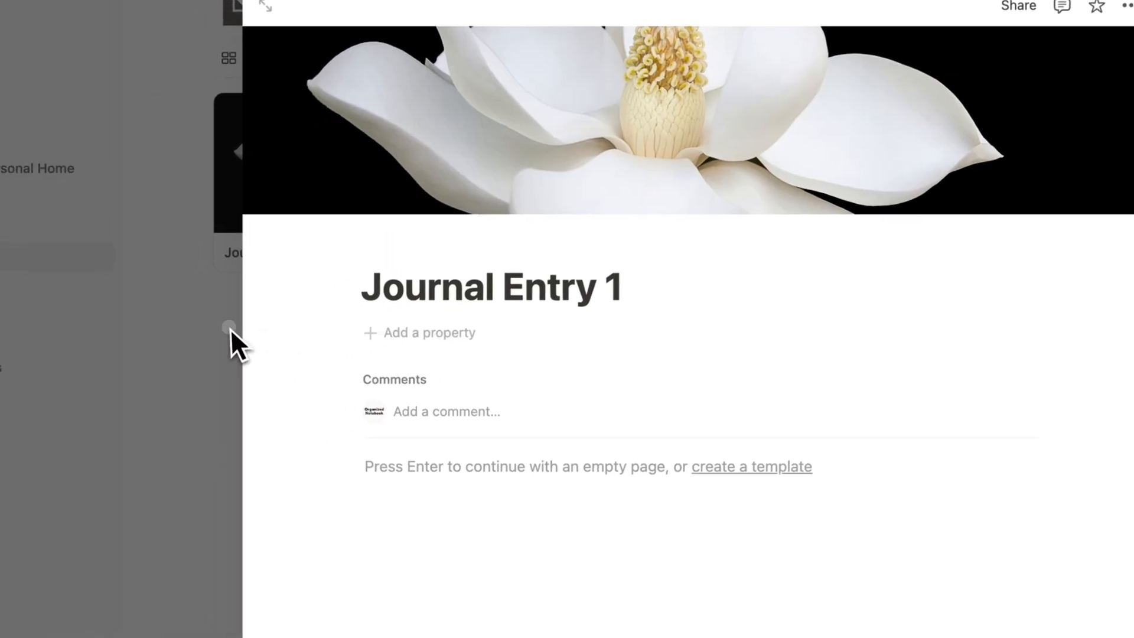
click(159, 363)
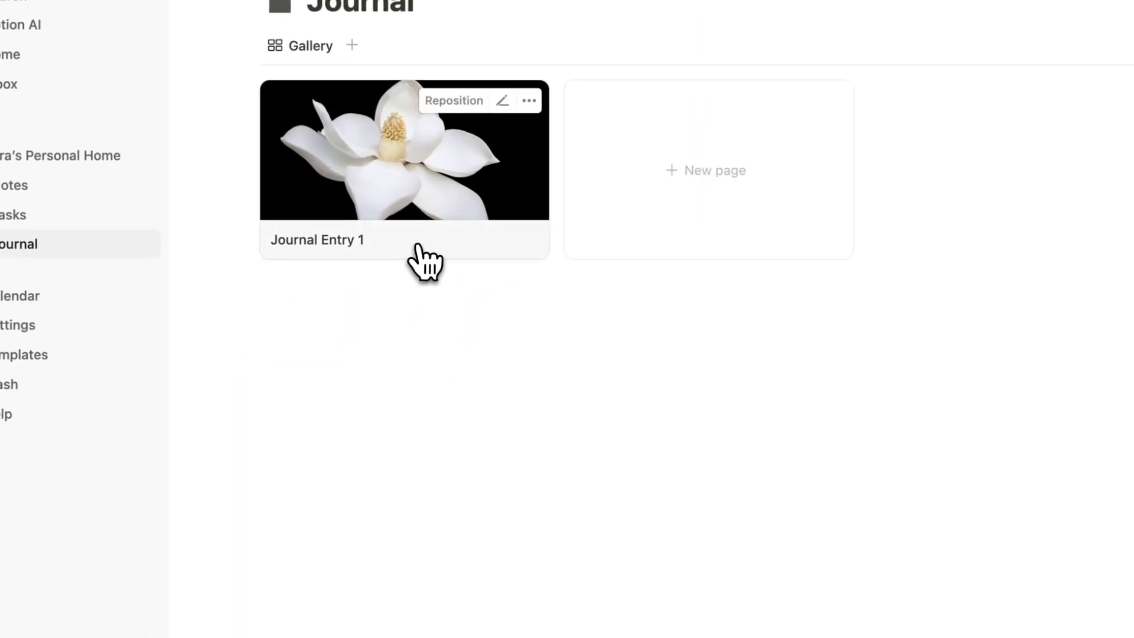
click(440, 208)
click(467, 319)
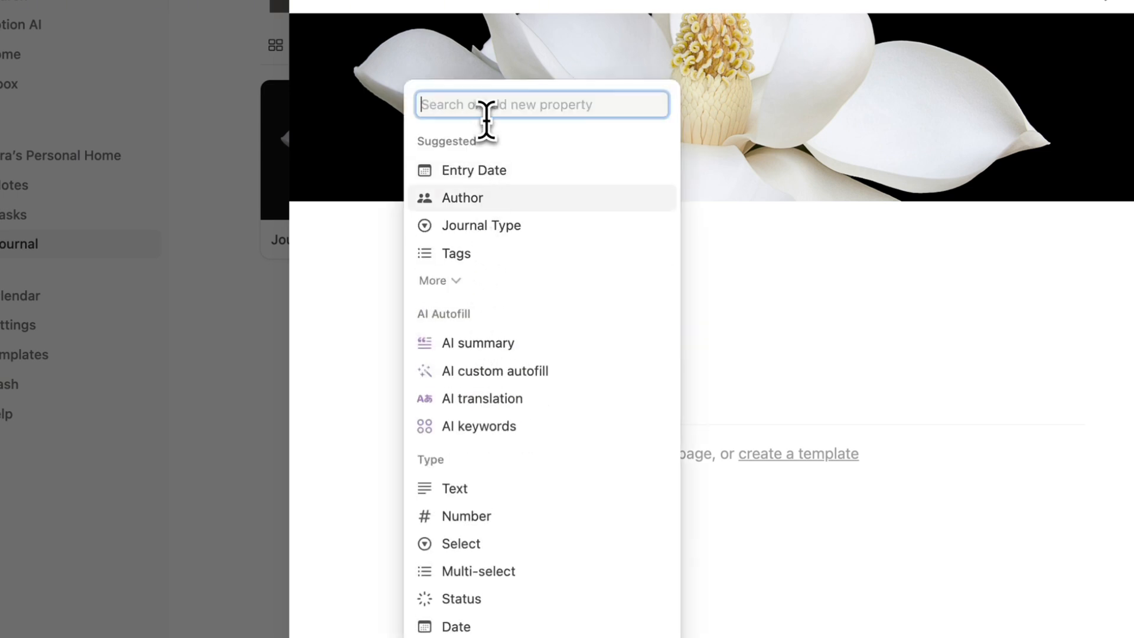
text(date)
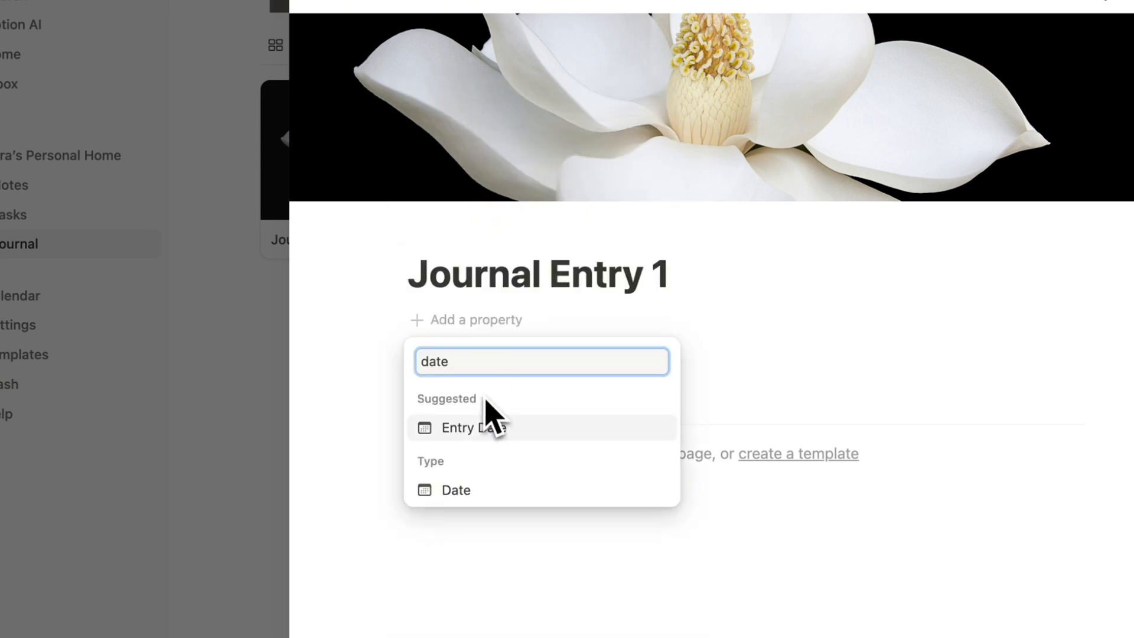
click(488, 498)
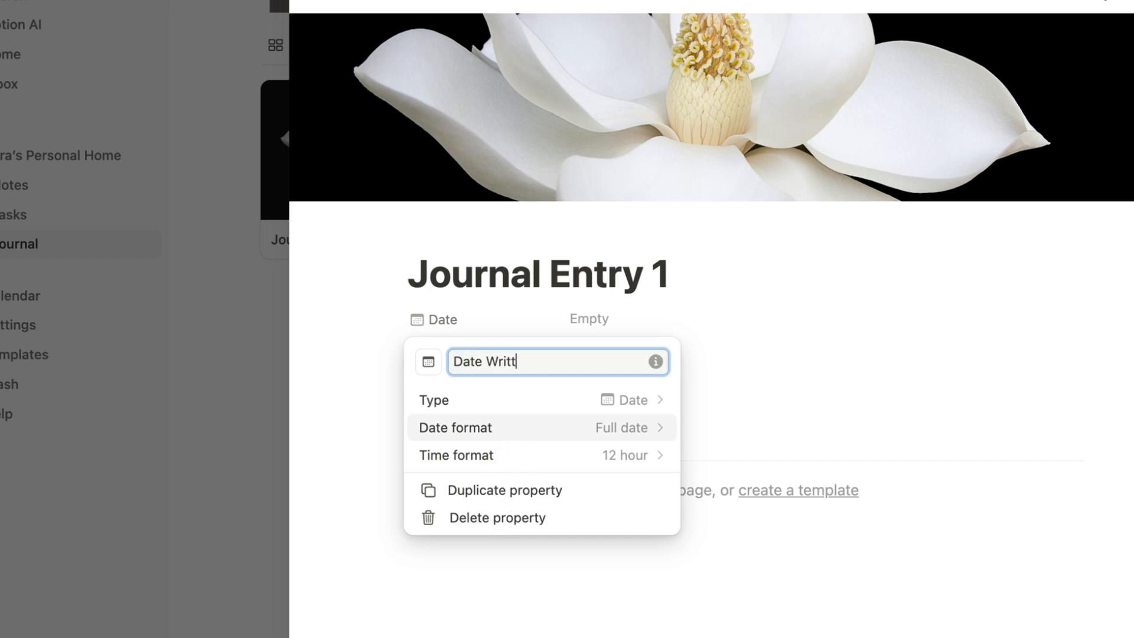
click(679, 347)
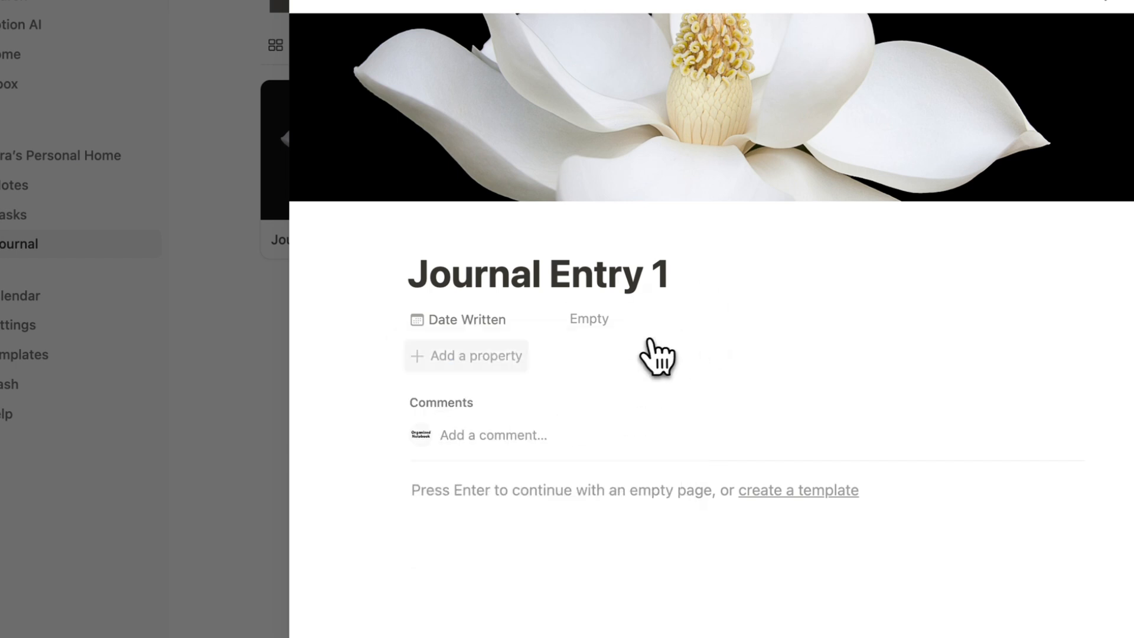
Add a Text property named Location and a new Multi-select property, clearing its default name.
click(472, 357)
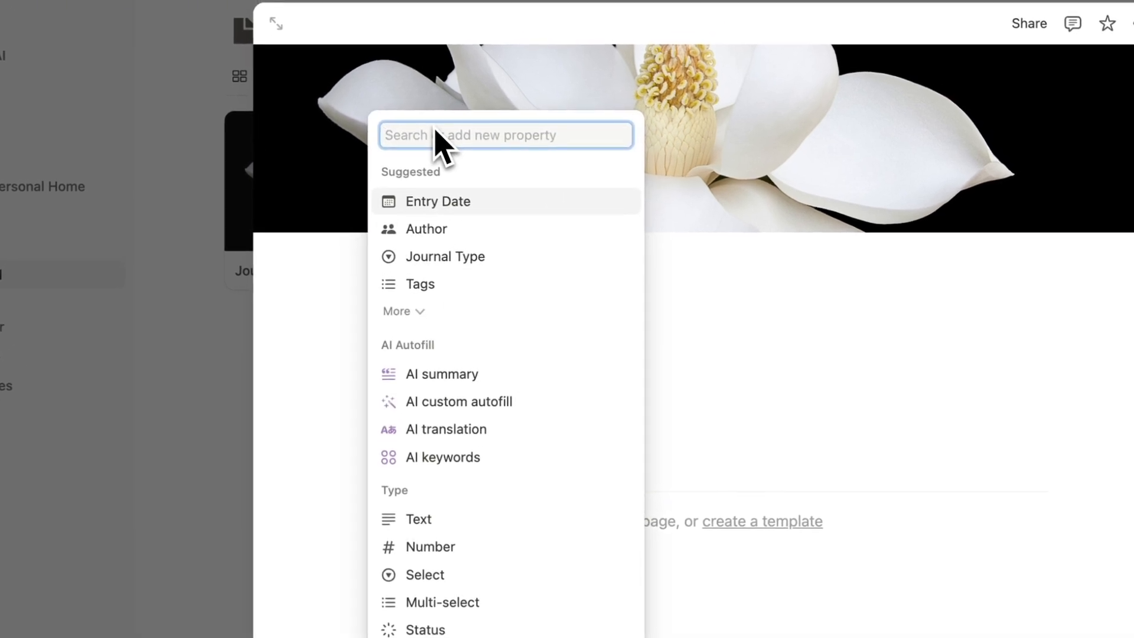
click(467, 520)
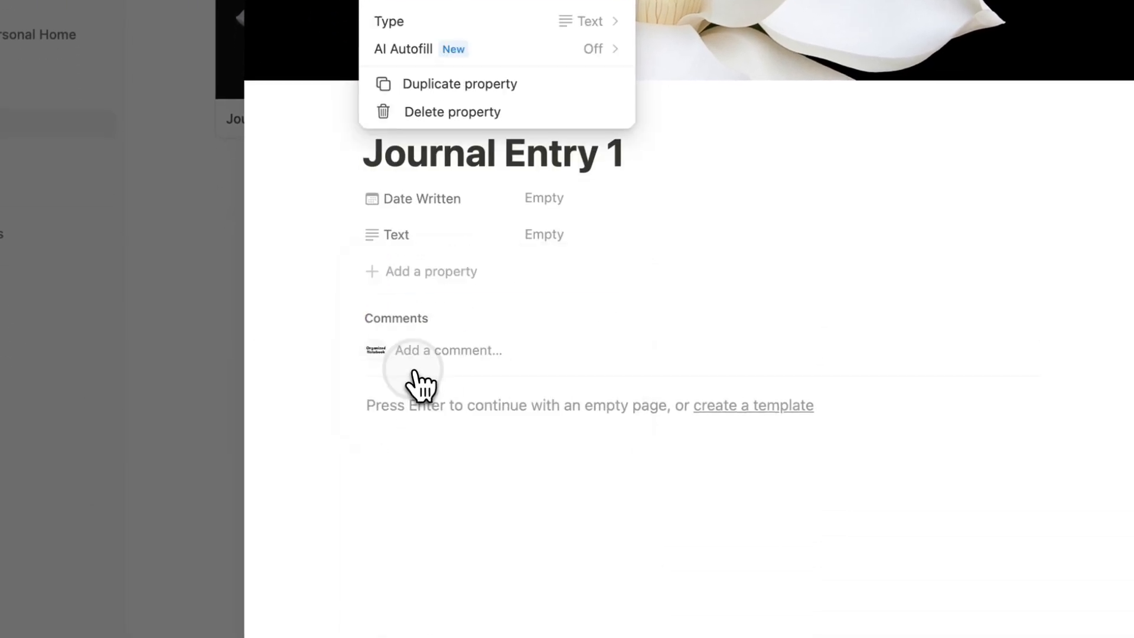
text(Location)
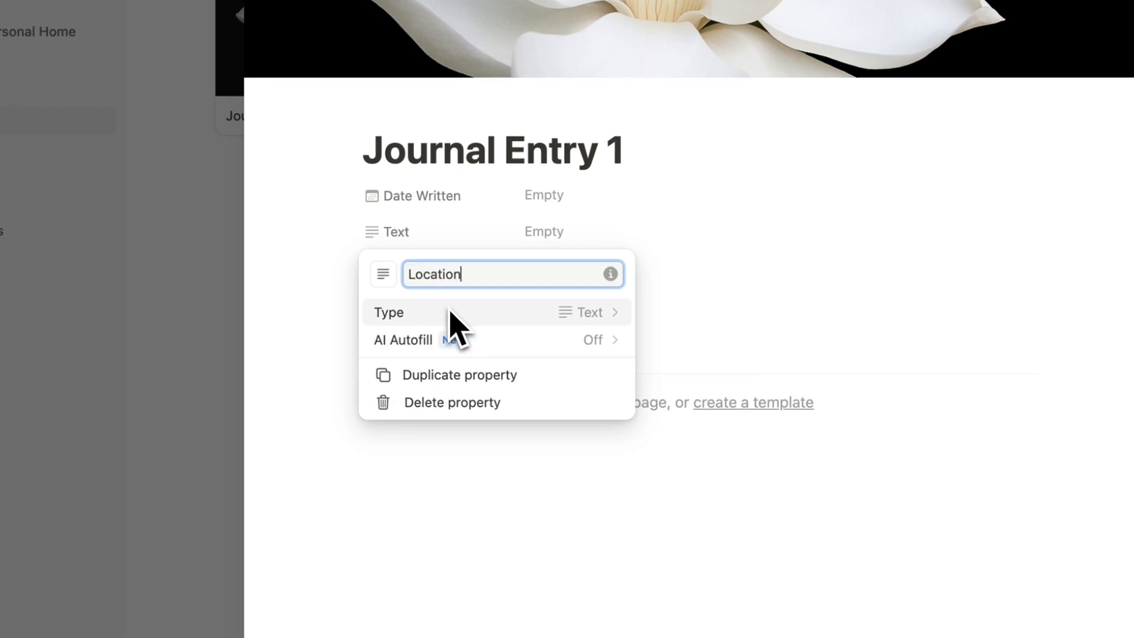
click(571, 243)
click(440, 268)
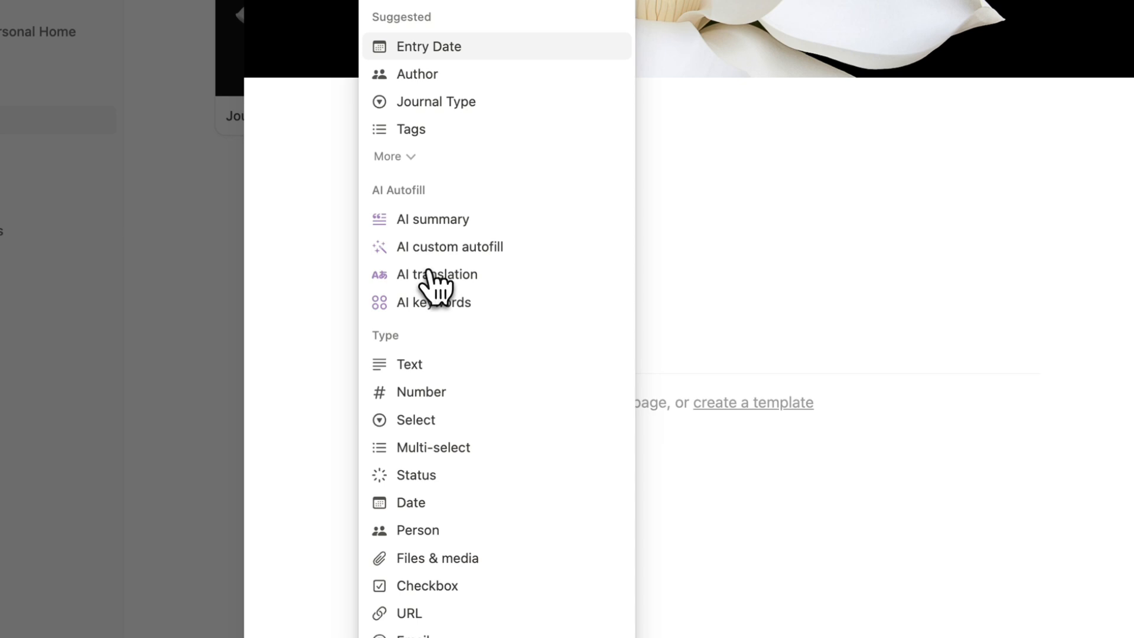
click(476, 450)
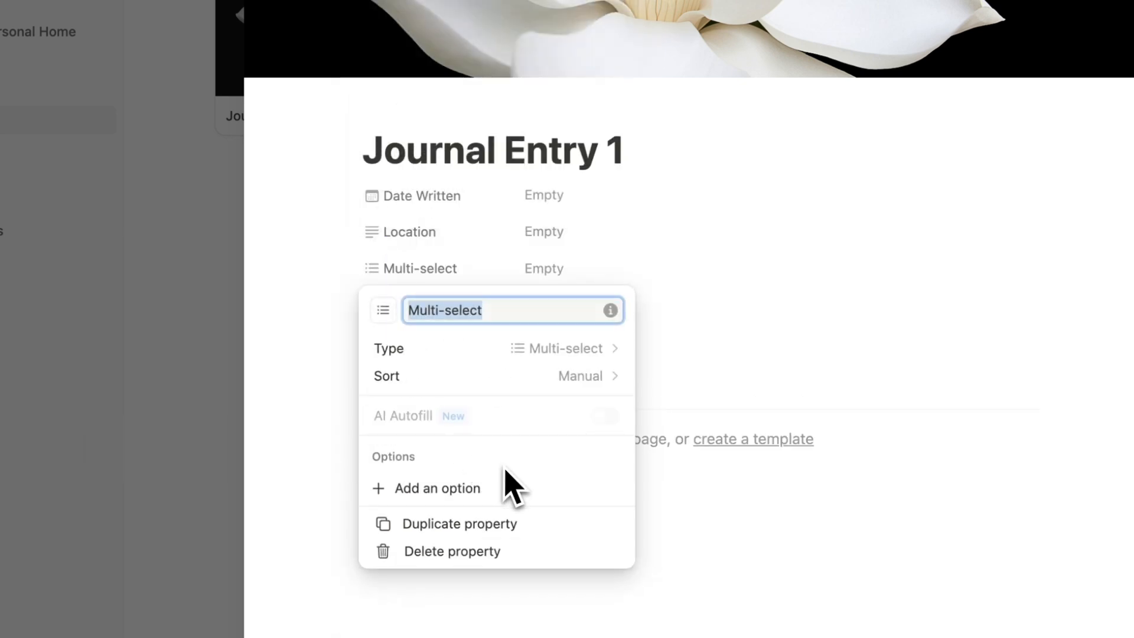
key(BackSpace)
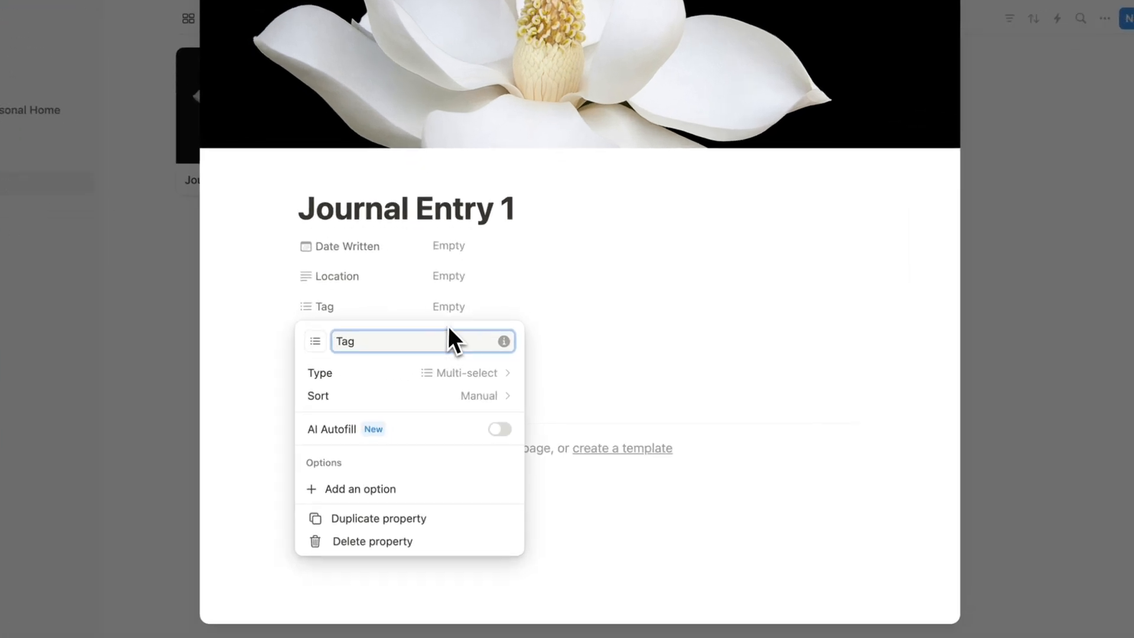
Name the multi-select property Tag and tag the entry with a new Flower option.
click(528, 340)
click(529, 331)
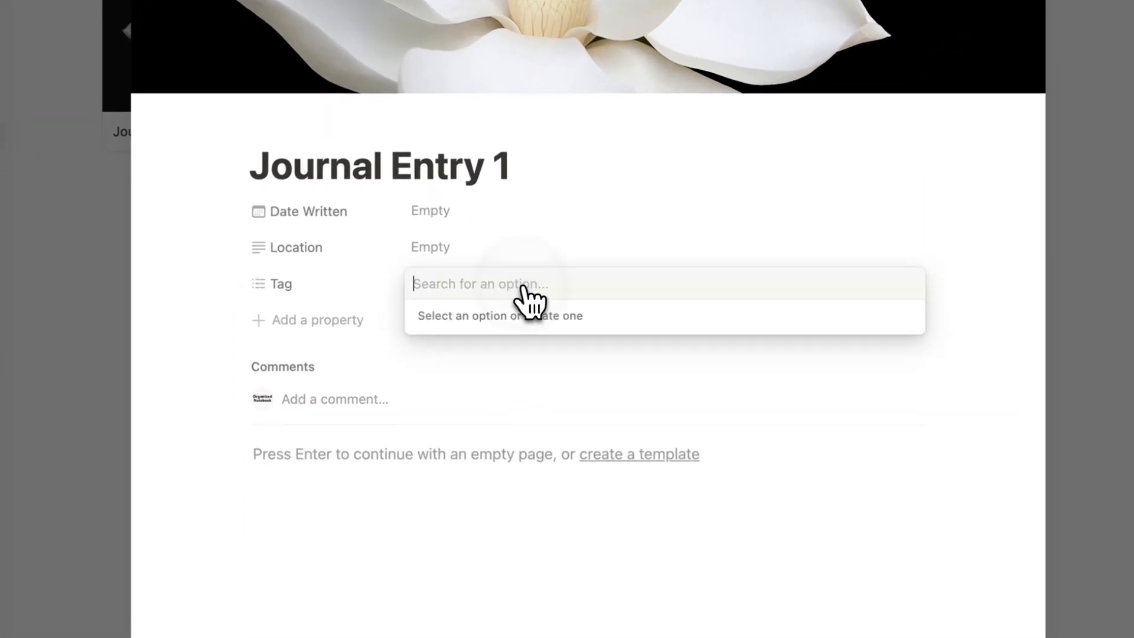
text(Flower)
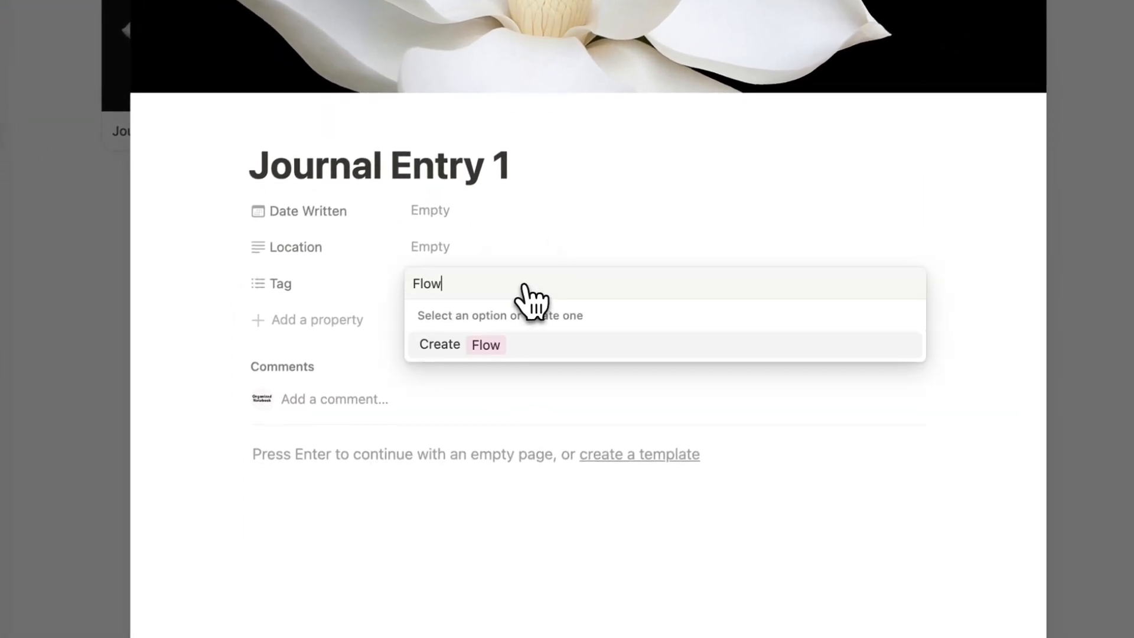
click(551, 340)
key(Escape)
Set Location to 'In my garden' and Date Written to January 7, 2025, begin the body with 'My', then close the entry.
click(438, 246)
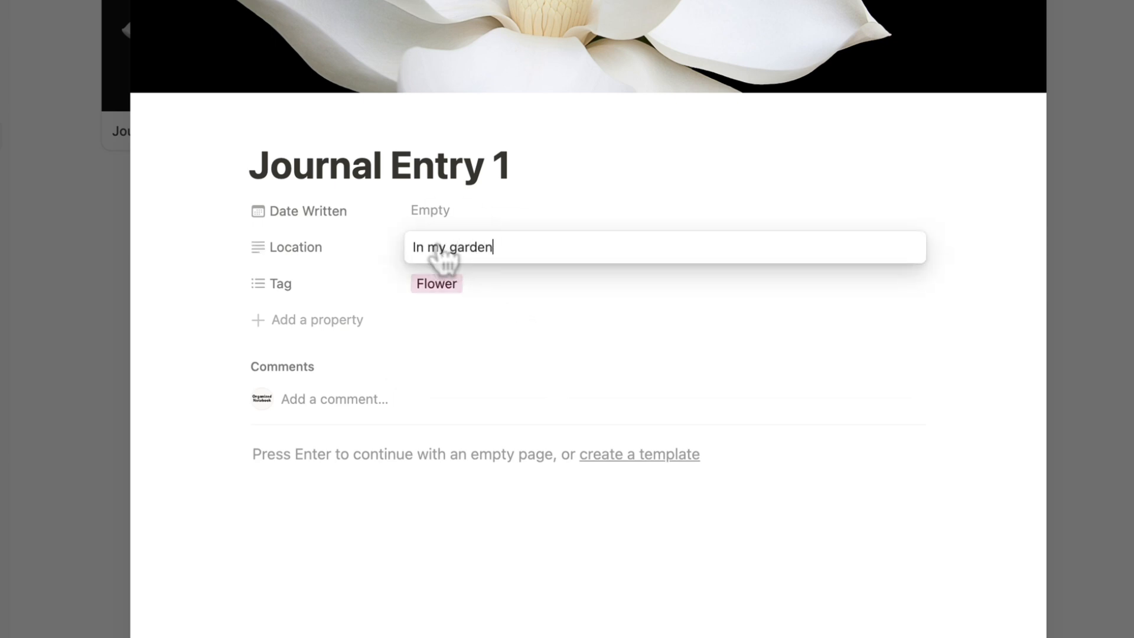
text(In my garden)
click(484, 229)
click(484, 228)
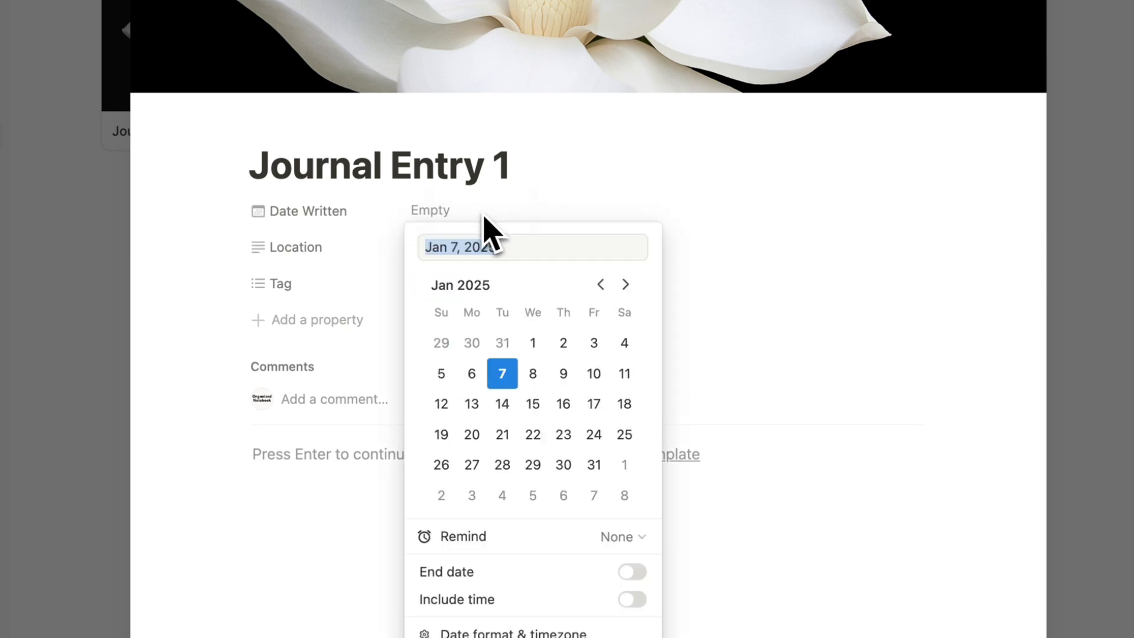
click(518, 374)
key(Escape)
click(320, 485)
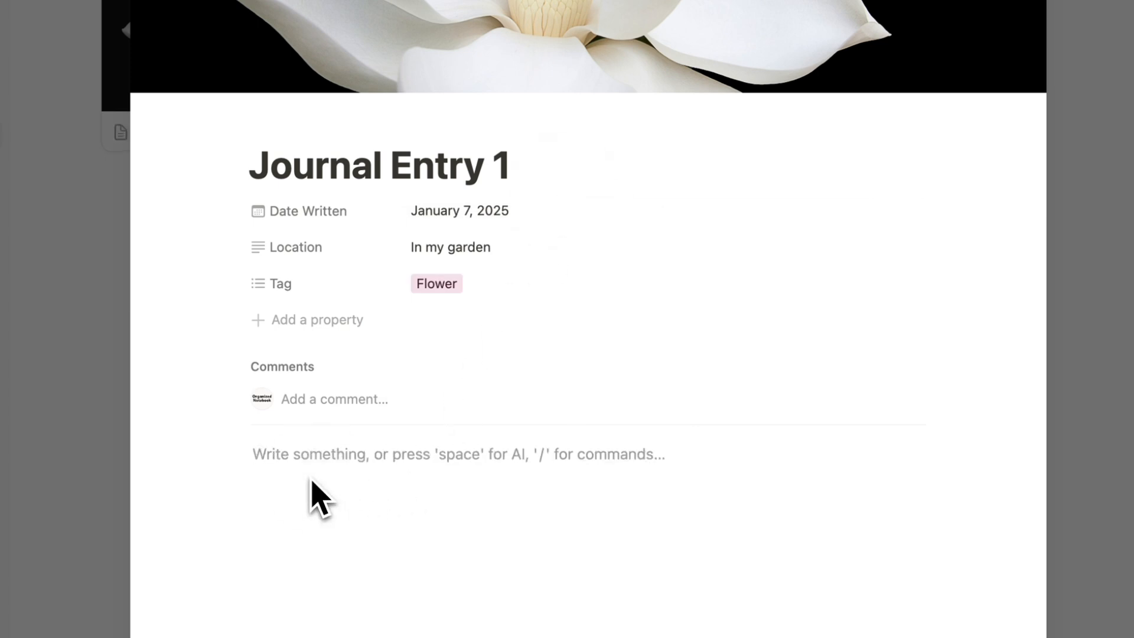
text(My journal entry here!)
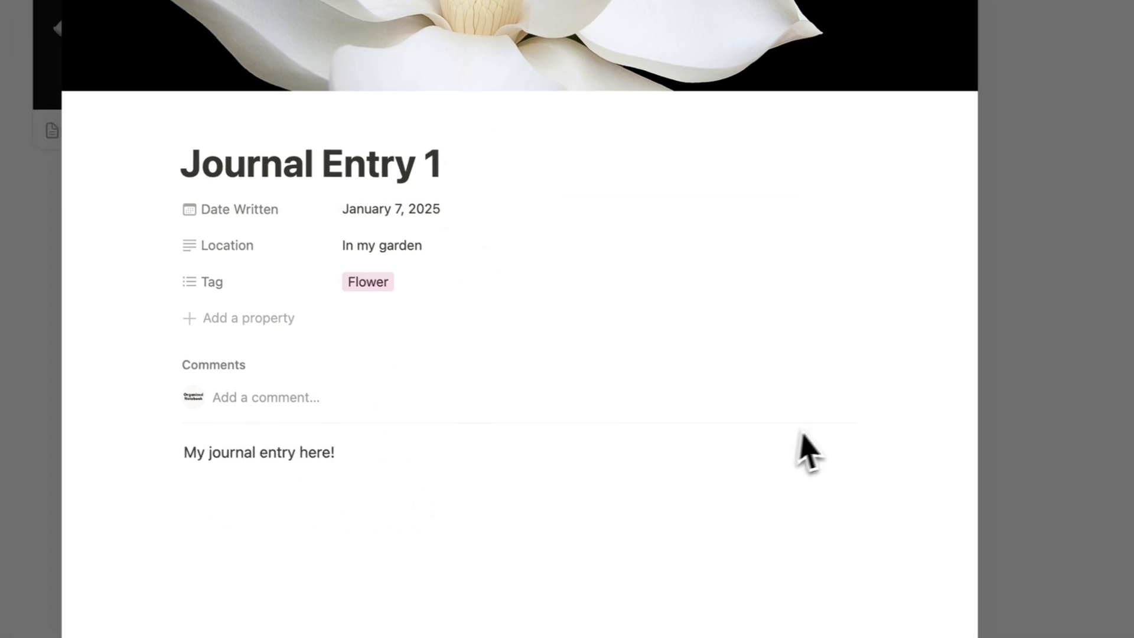
click(1123, 387)
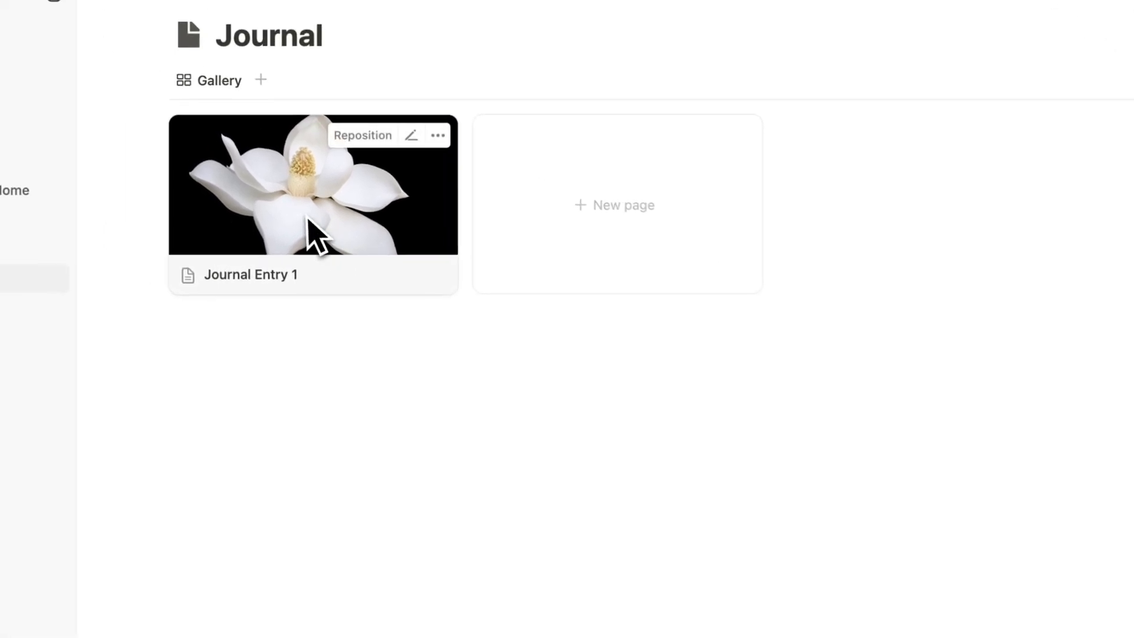
Show Date Written, Location and Tag on the Journal gallery cards.
click(961, 132)
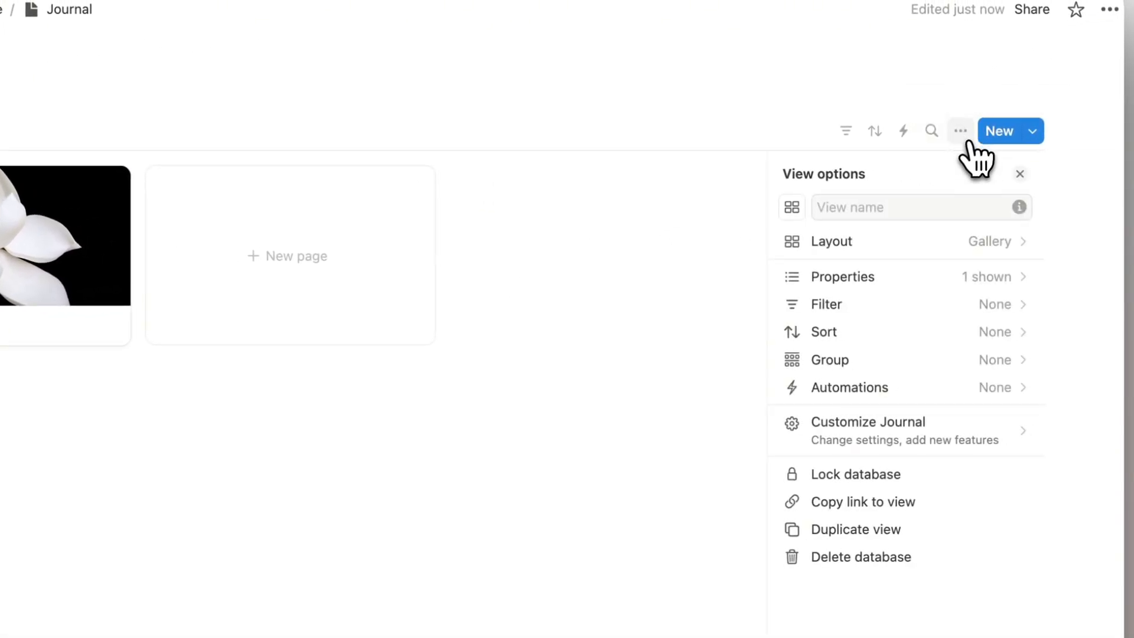
click(844, 282)
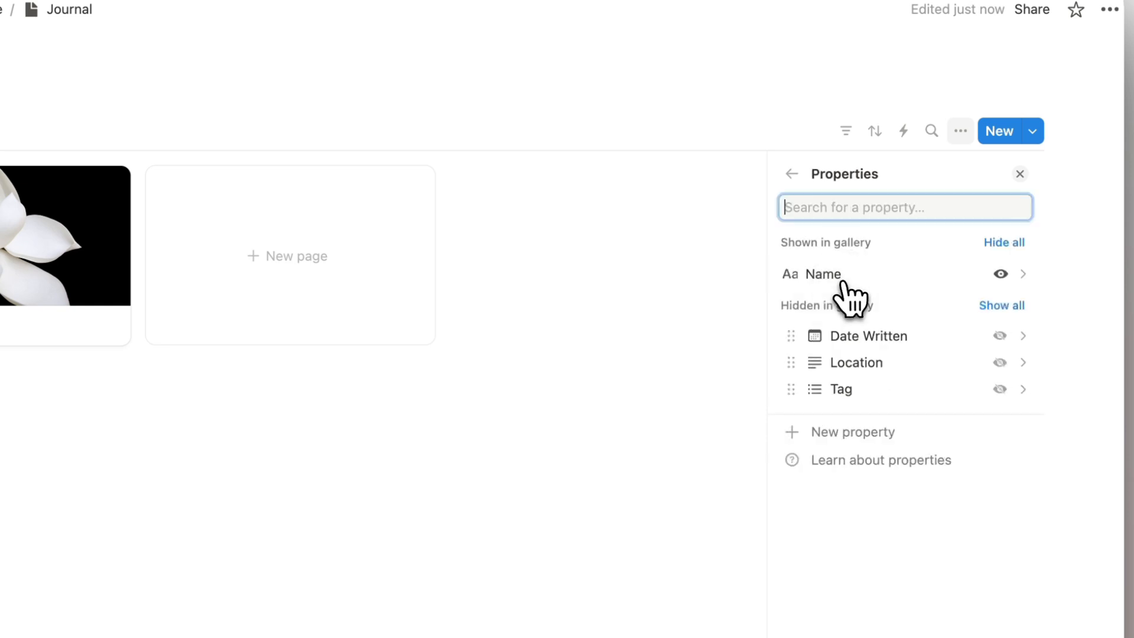
click(1001, 337)
click(1000, 362)
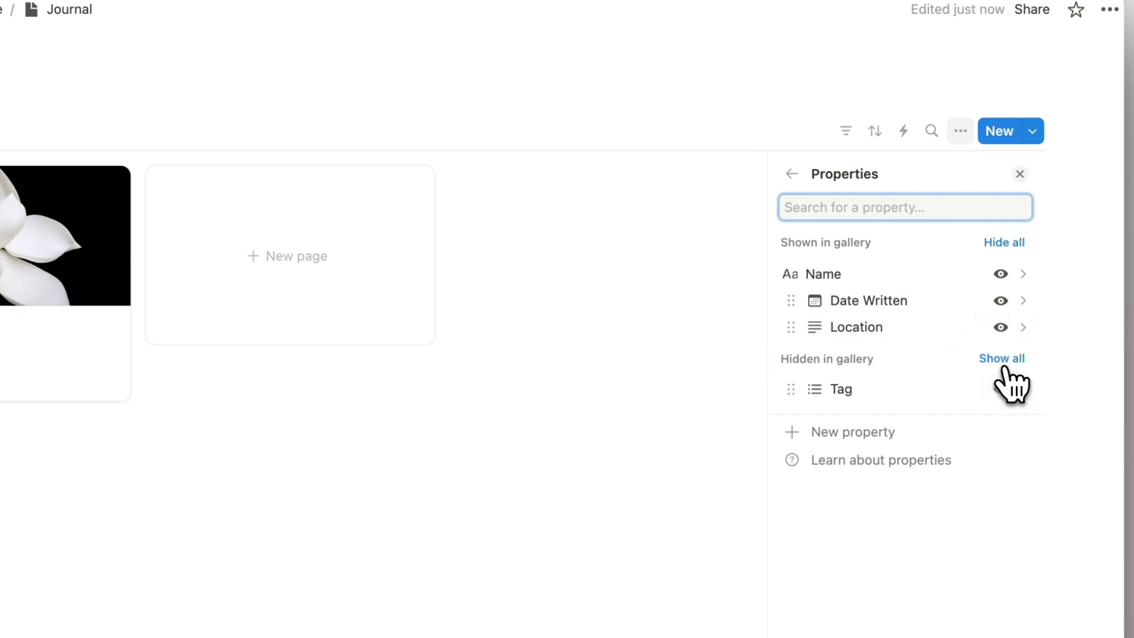
click(1000, 389)
Turn off Show page icon in the gallery layout and close the view settings.
click(791, 173)
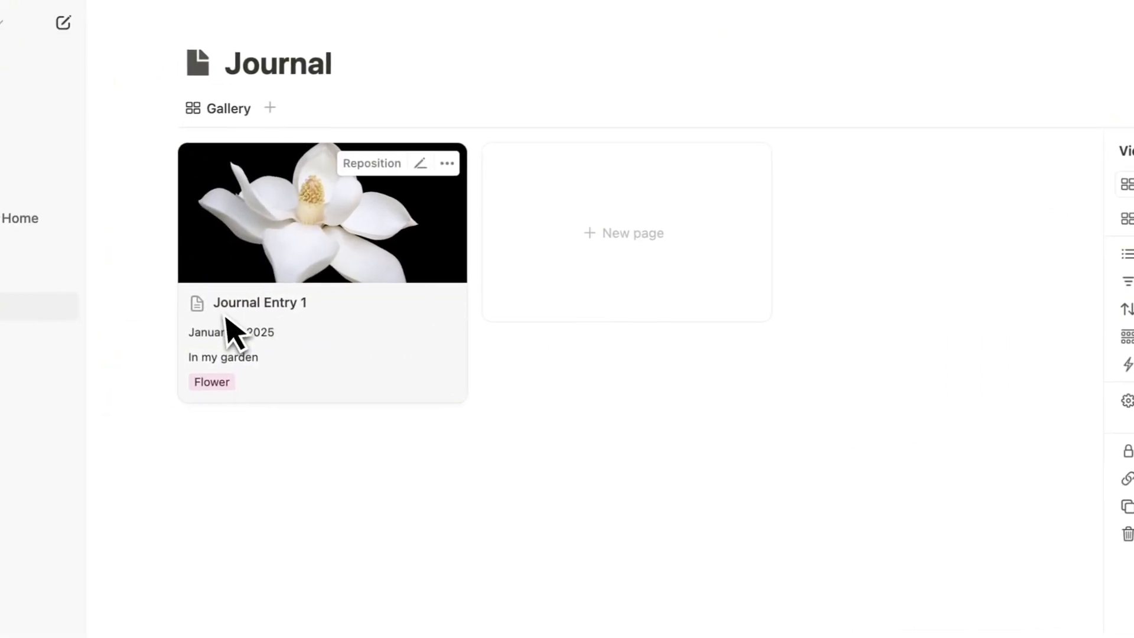
click(880, 203)
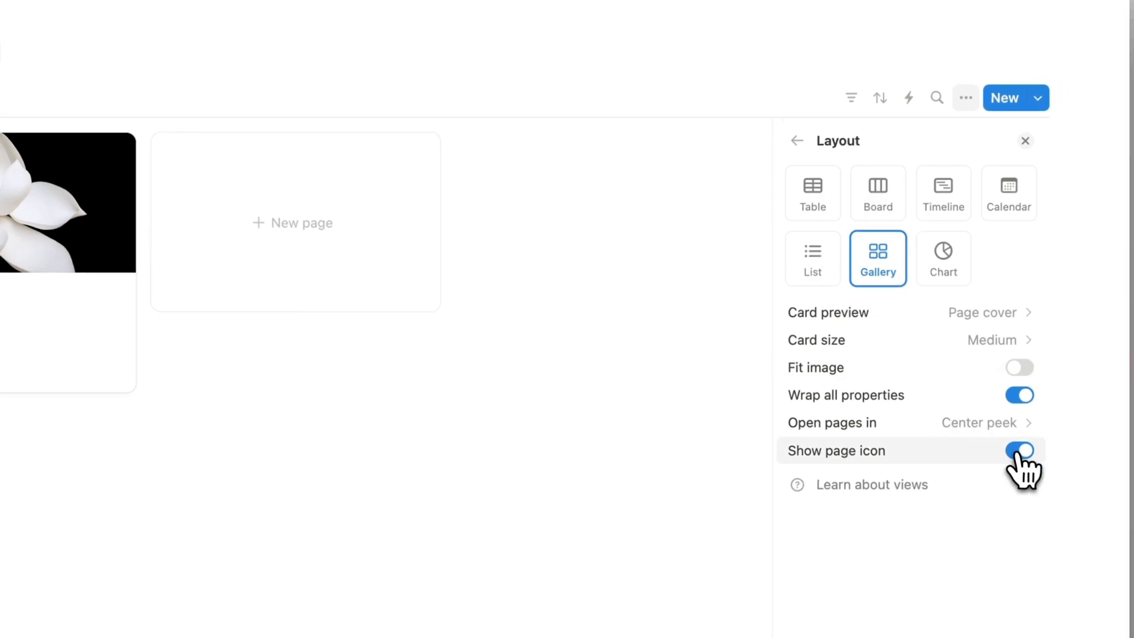
click(1058, 445)
click(792, 145)
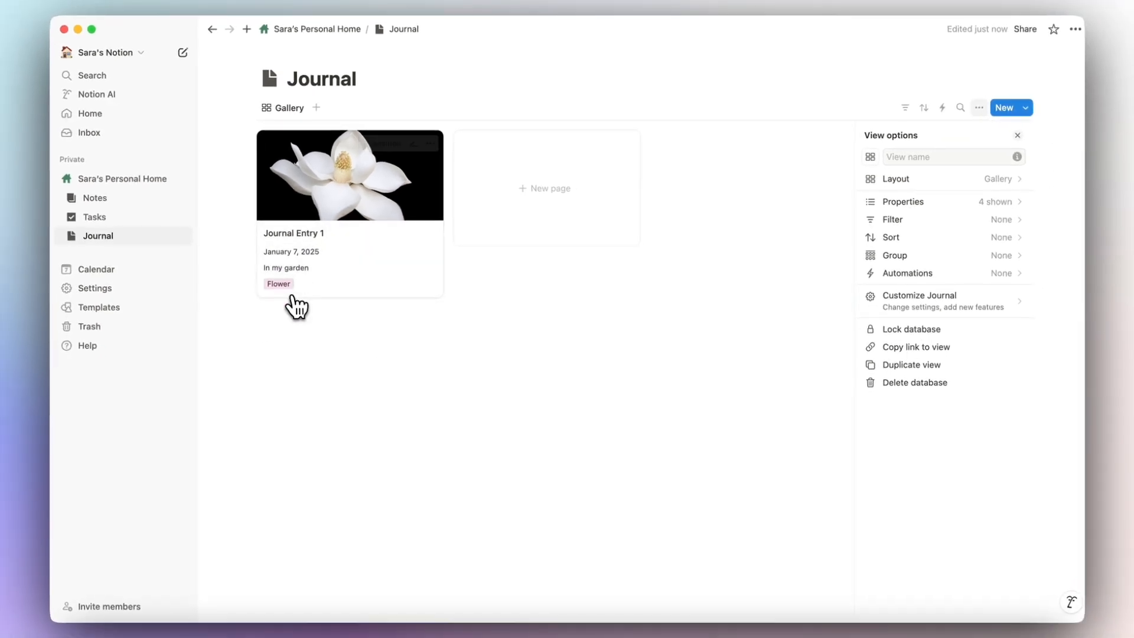
click(613, 337)
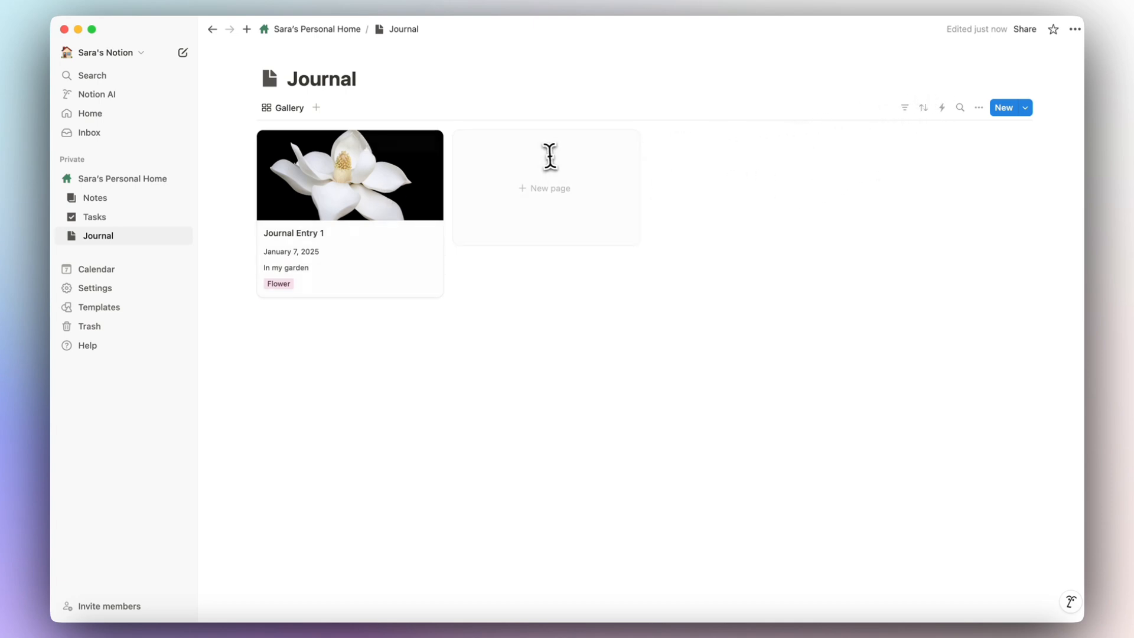
On the personal home page, insert a new List view database via /data just below Journal.
click(321, 30)
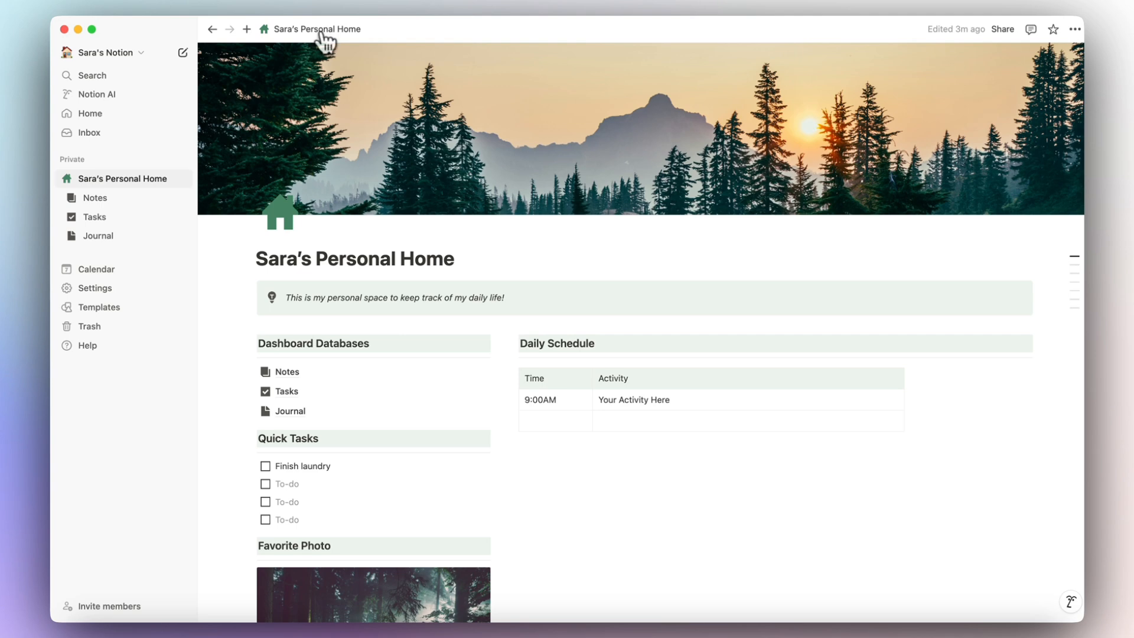
scroll(376, 195, down, 5)
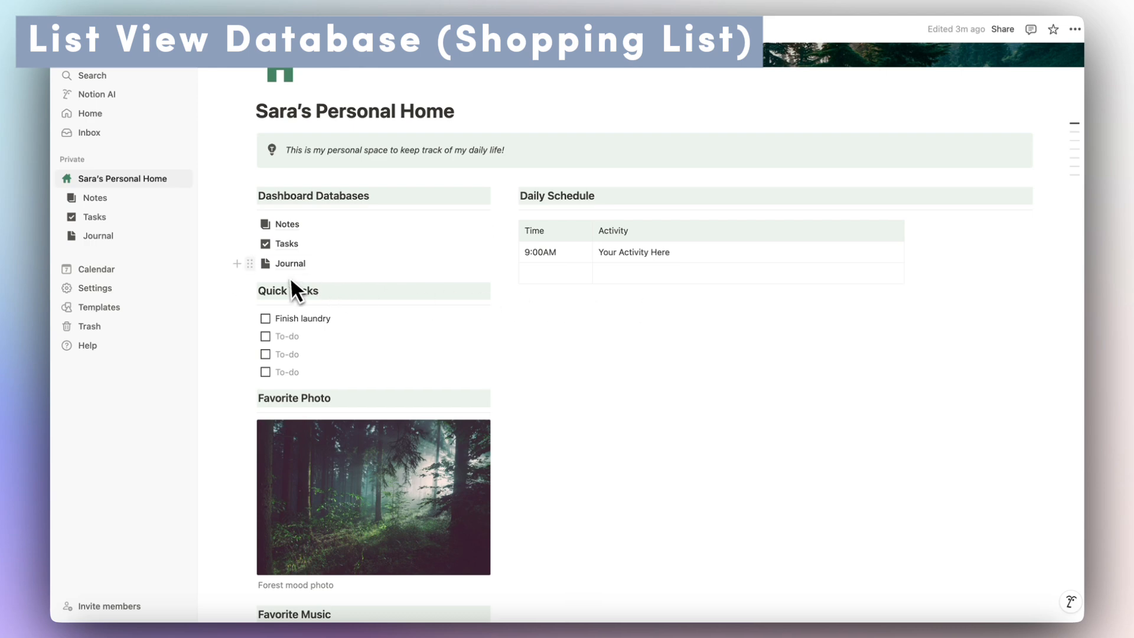
click(237, 264)
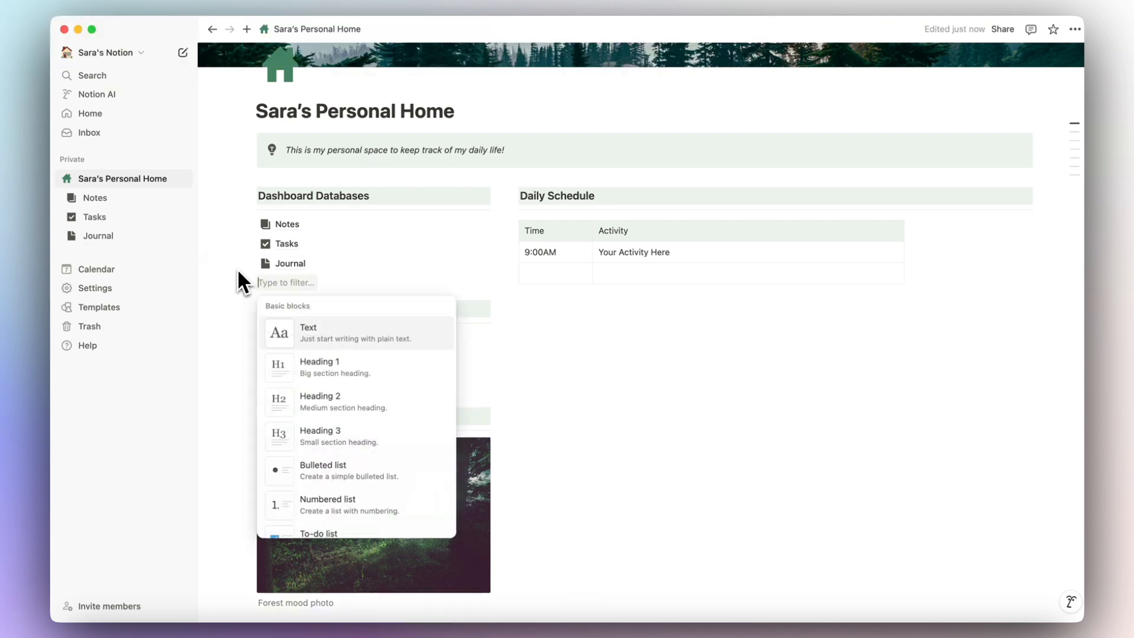
text(/data)
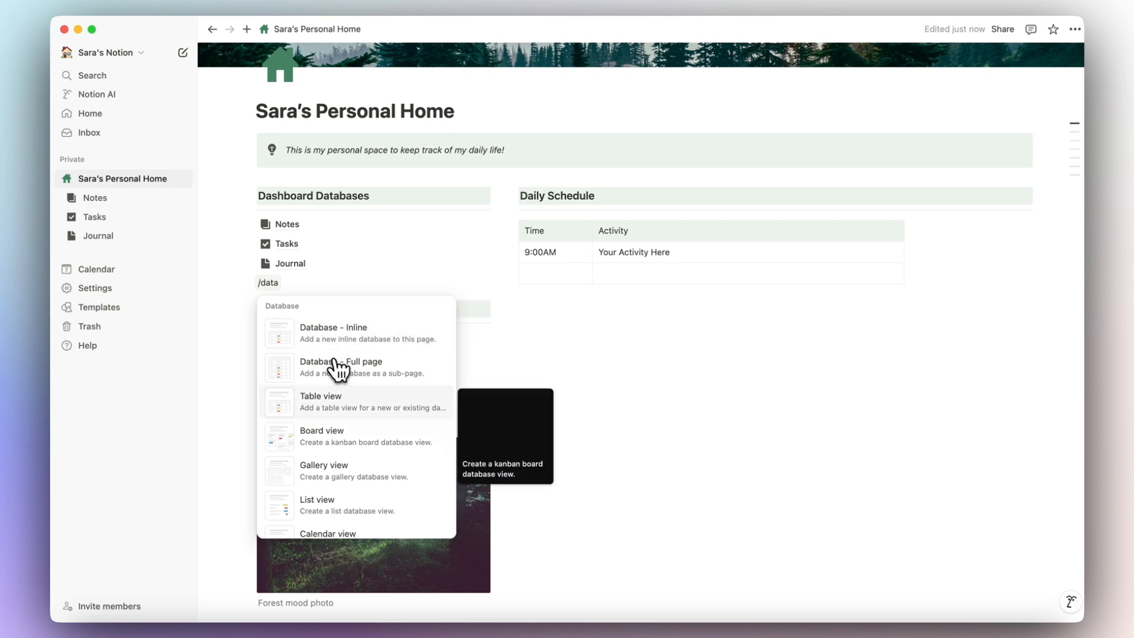
scroll(325, 413, down, 2)
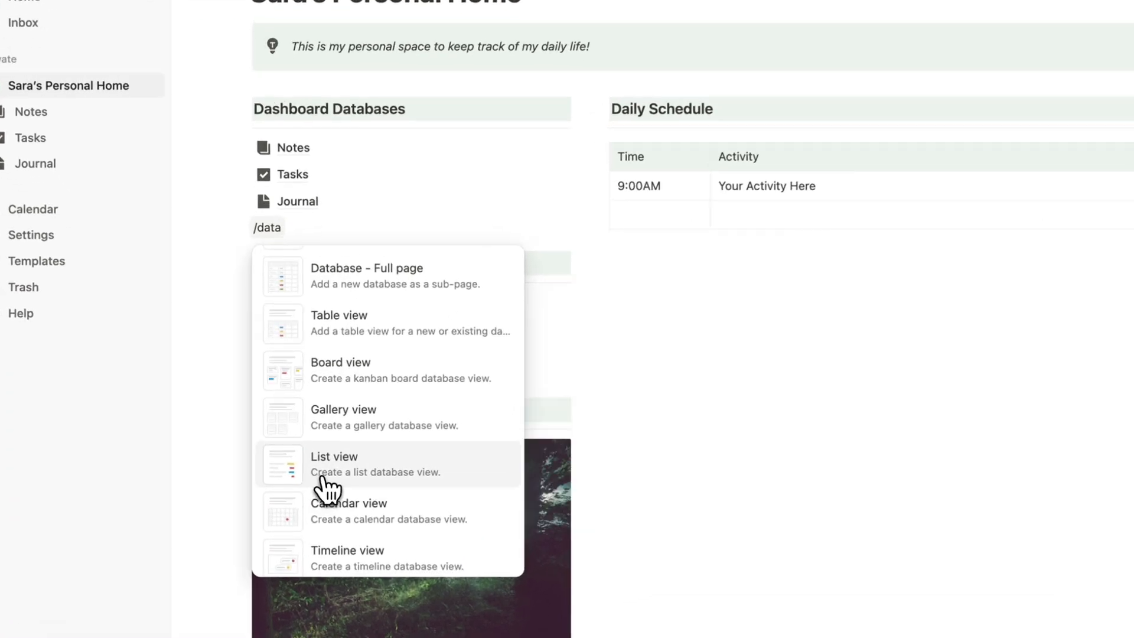
click(327, 488)
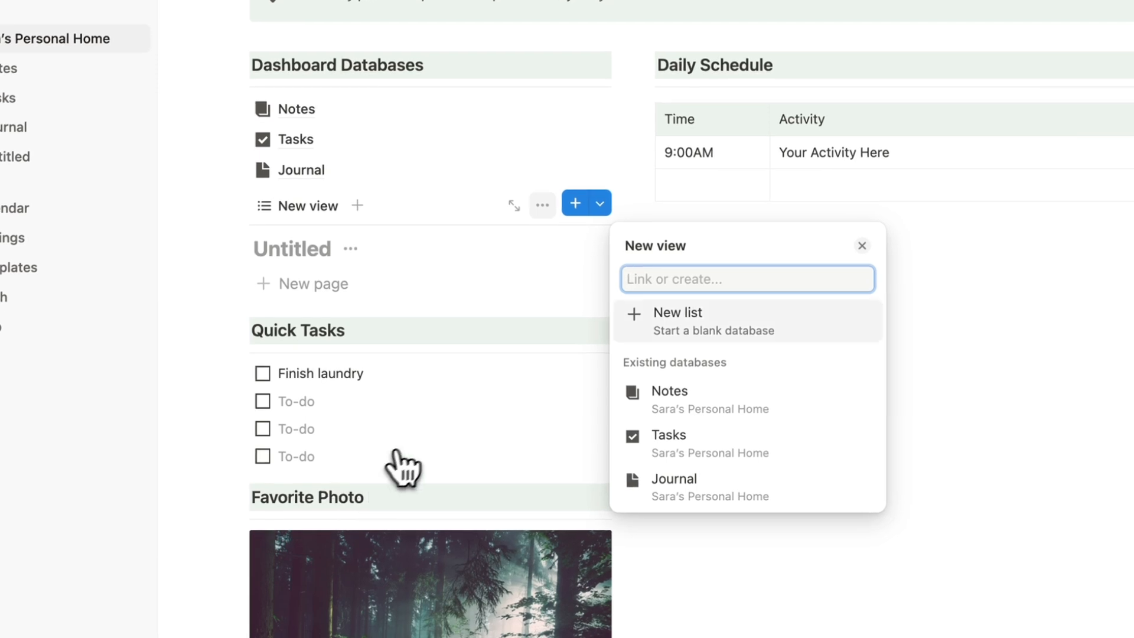
click(718, 334)
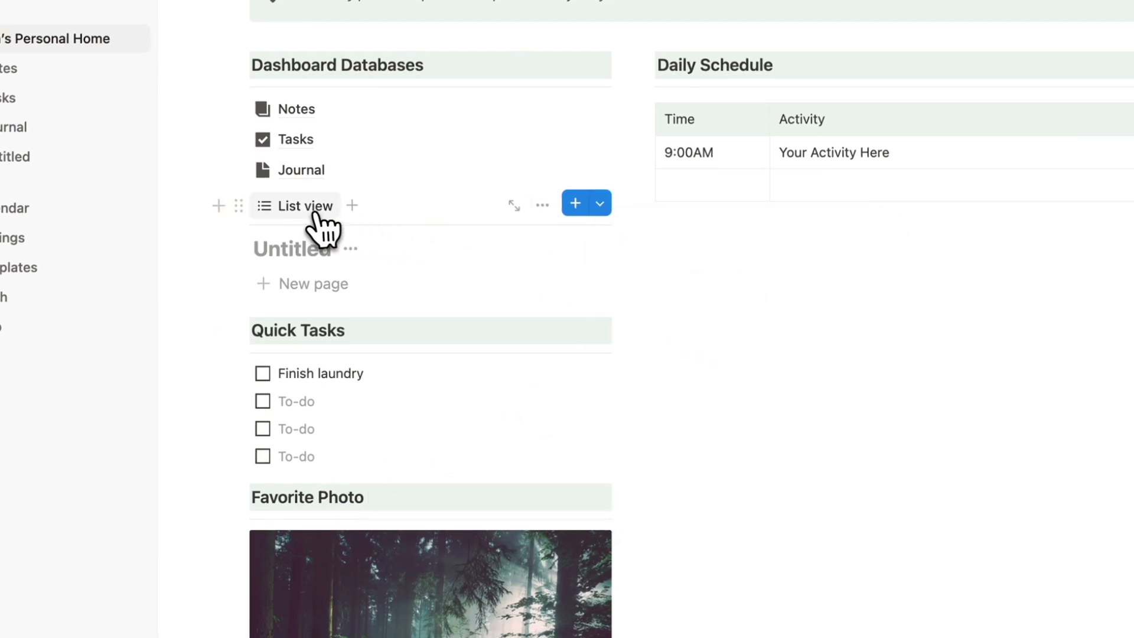
click(238, 207)
click(242, 214)
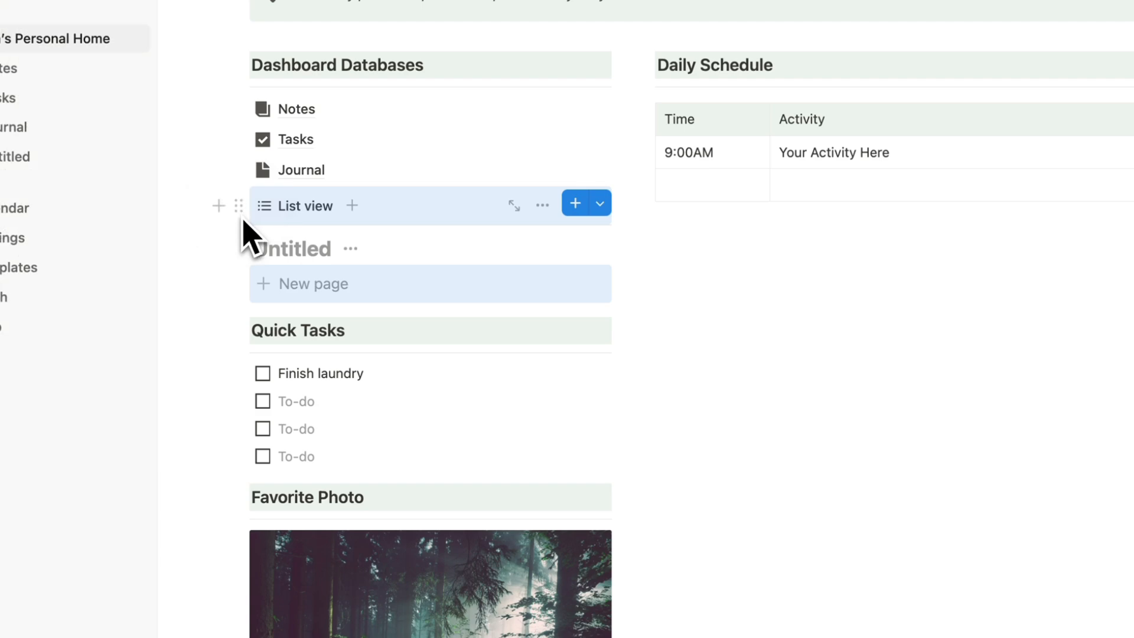
click(239, 207)
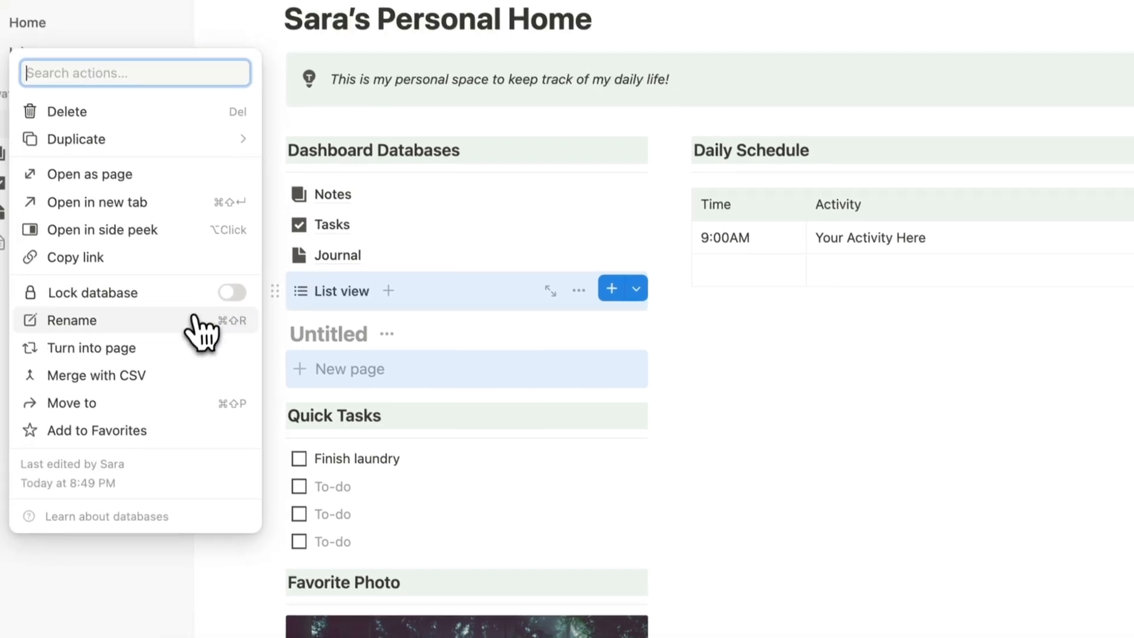
Turn the database into its own Shopping List page and give it the dark shopping-cart icon found by searching 'shop'.
click(151, 348)
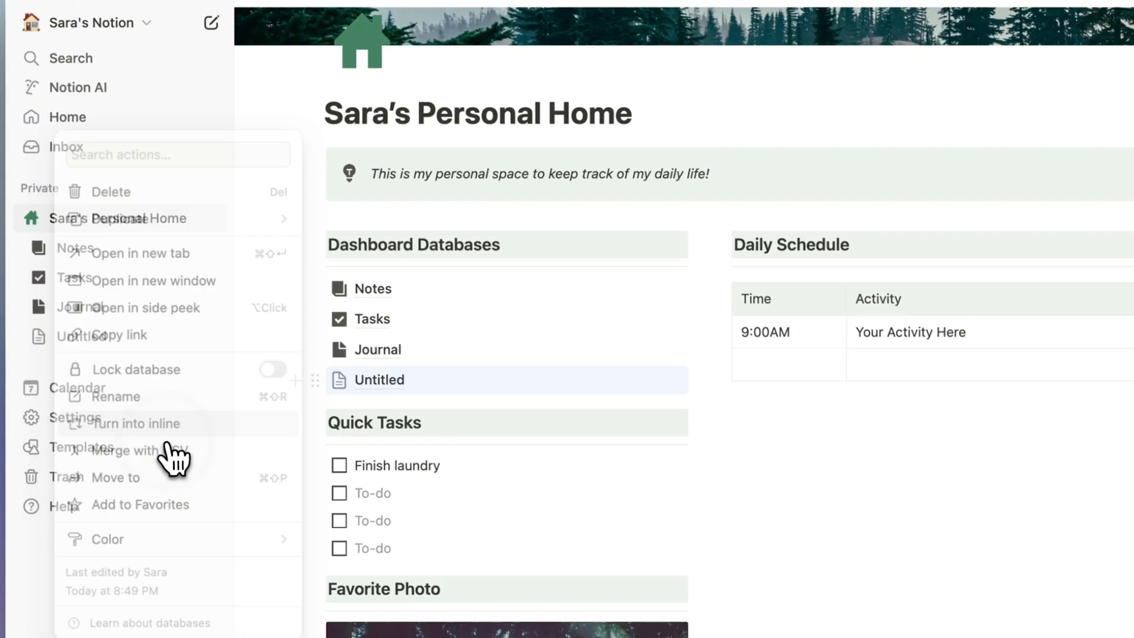
mouse_move(345, 302)
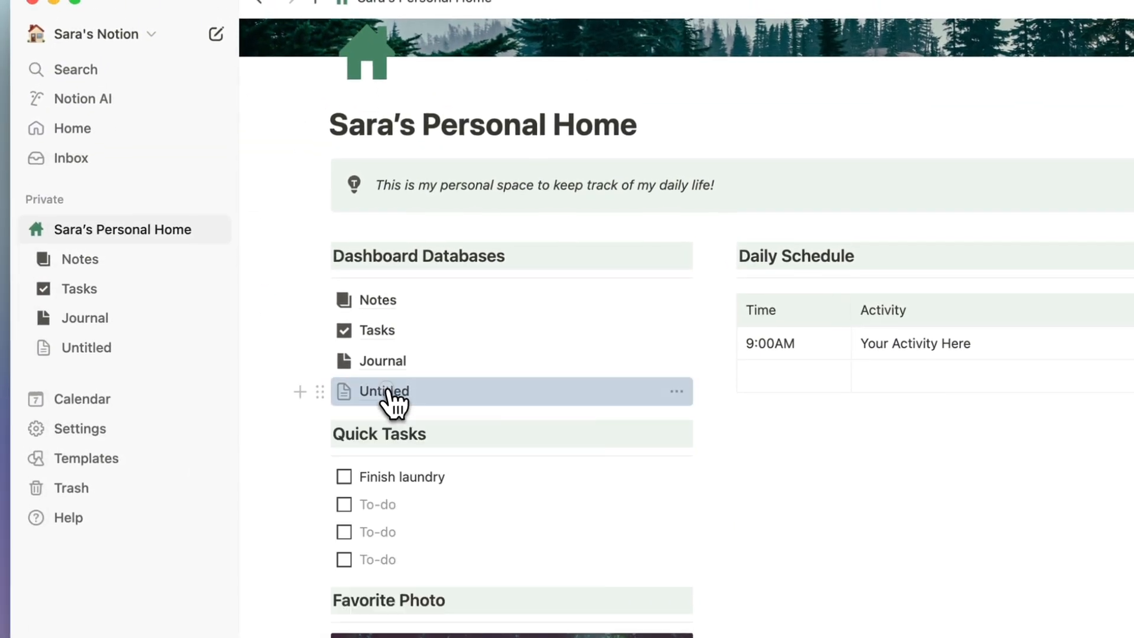
click(385, 393)
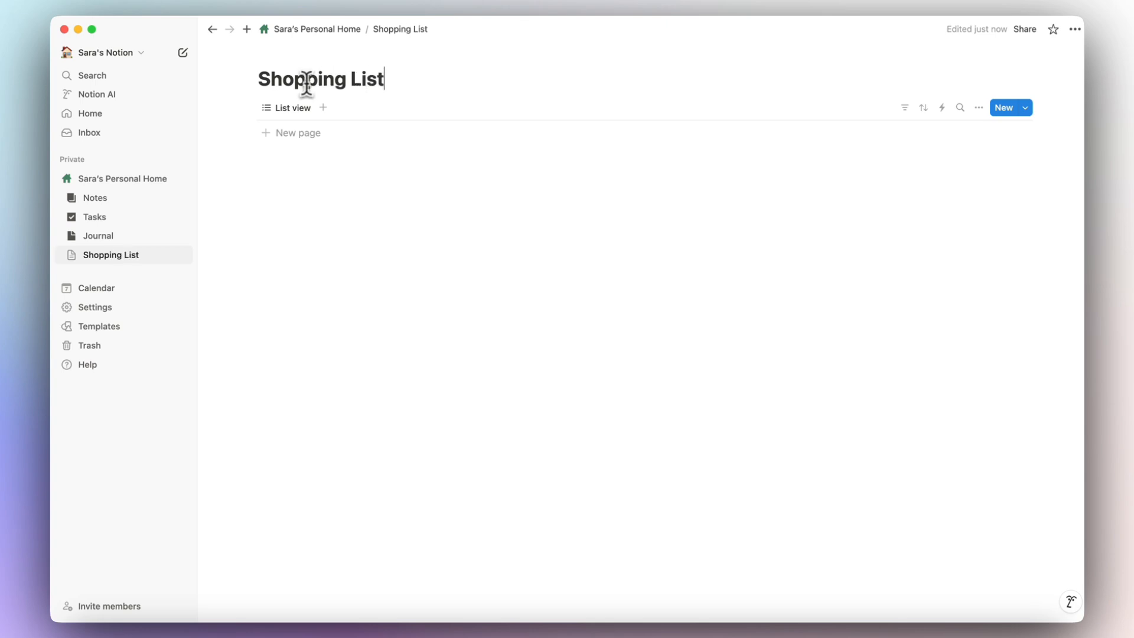
click(290, 52)
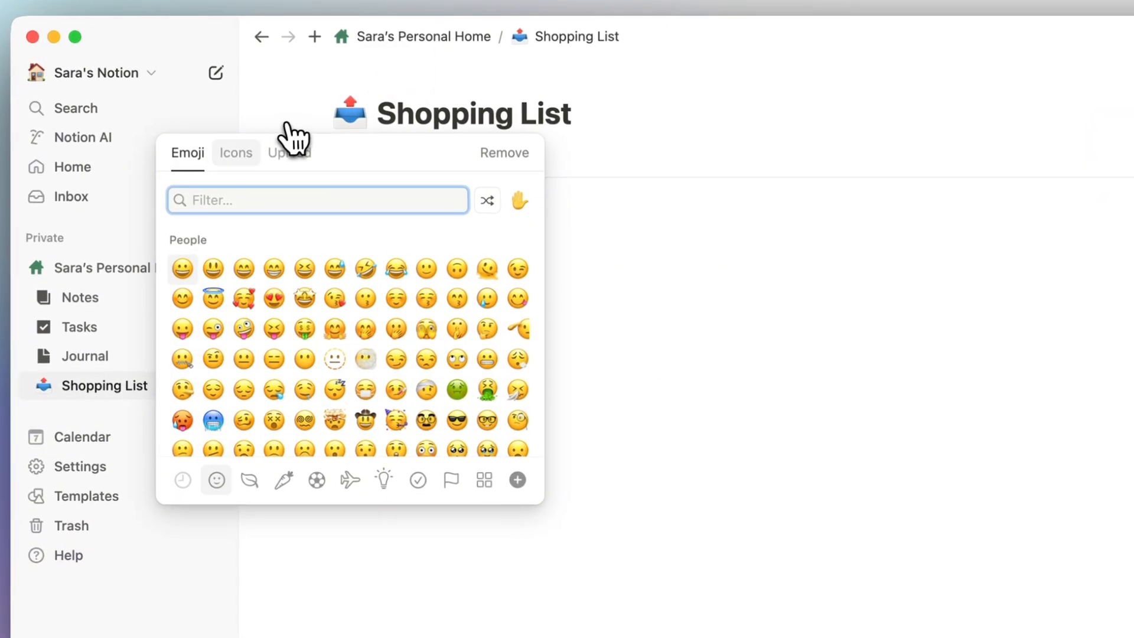
click(204, 106)
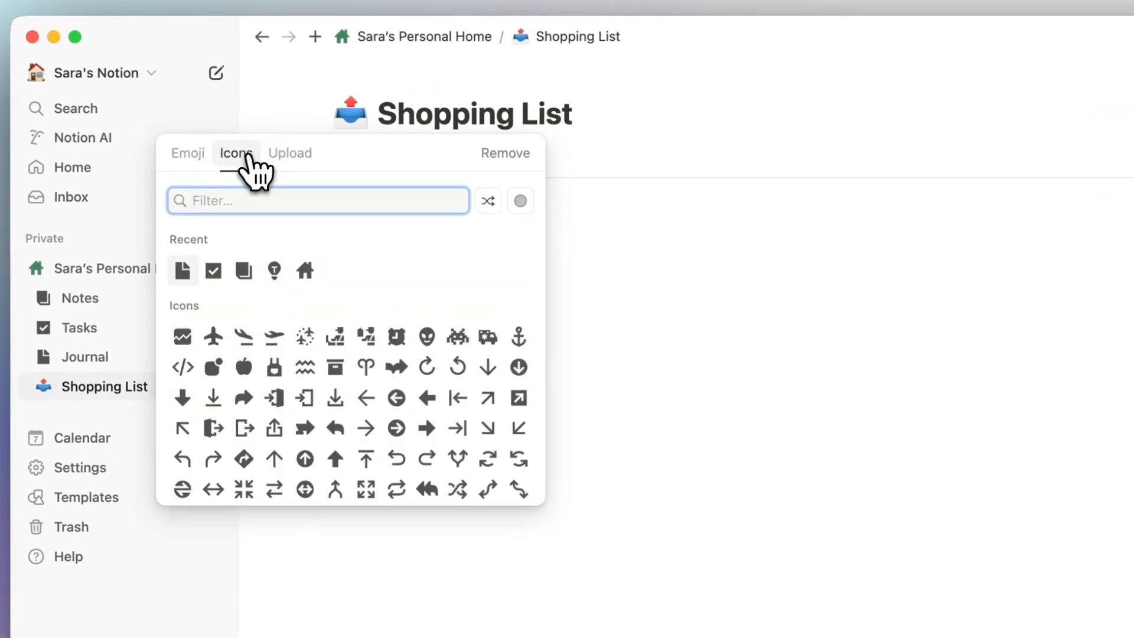
text(shop)
mouse_move(273, 239)
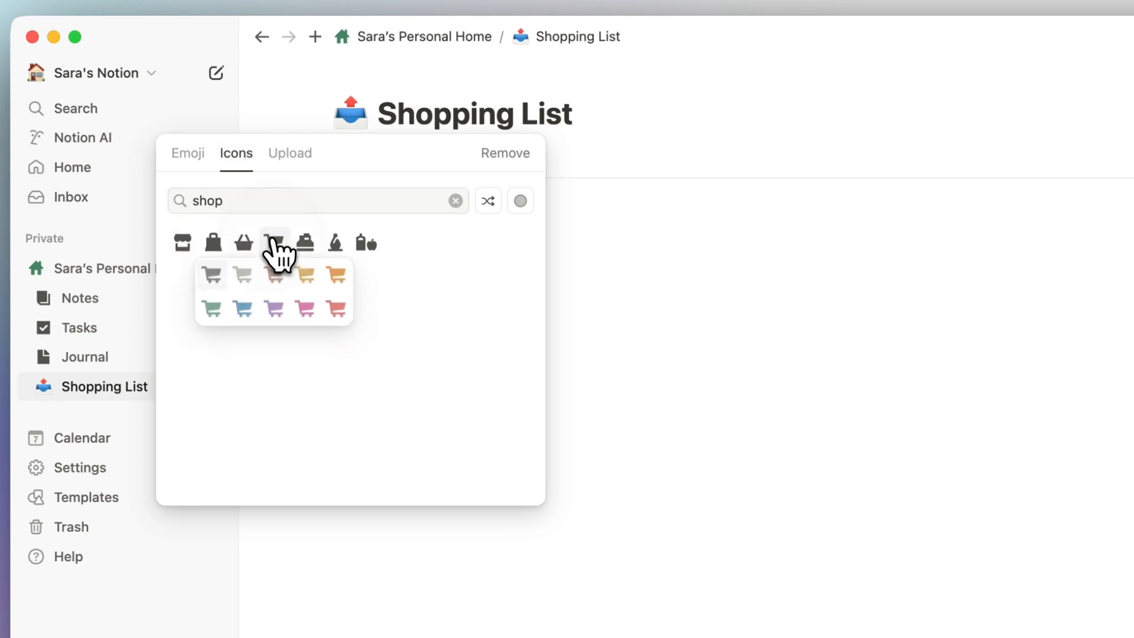
click(214, 274)
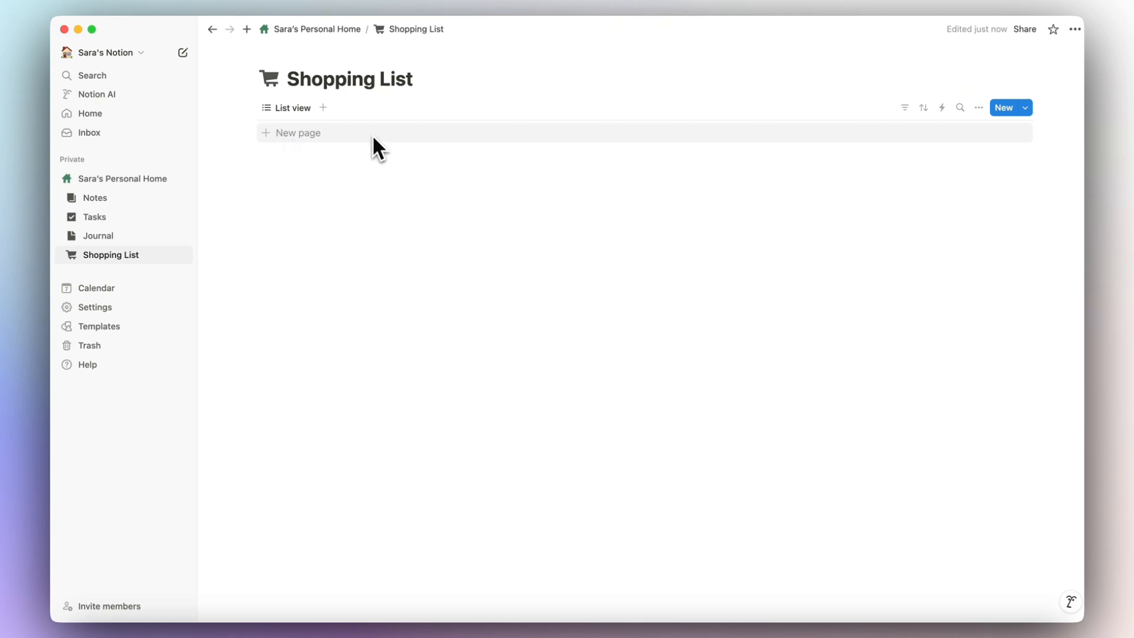
Add a Carrots item to Shopping List and delete its Created and Tags properties.
click(312, 133)
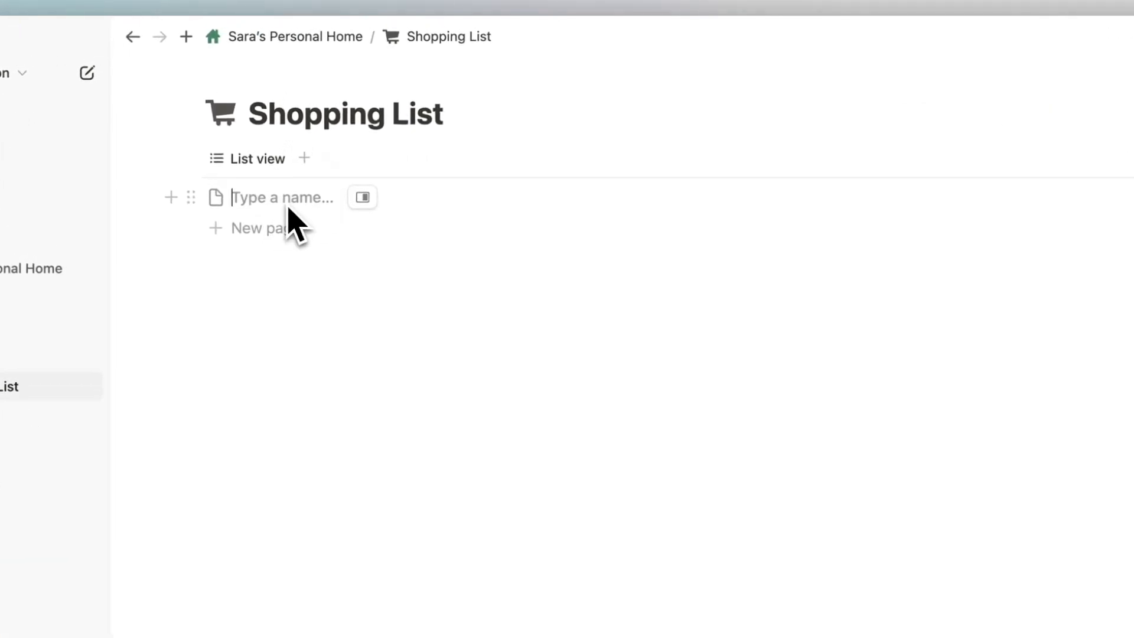
text(Carrots)
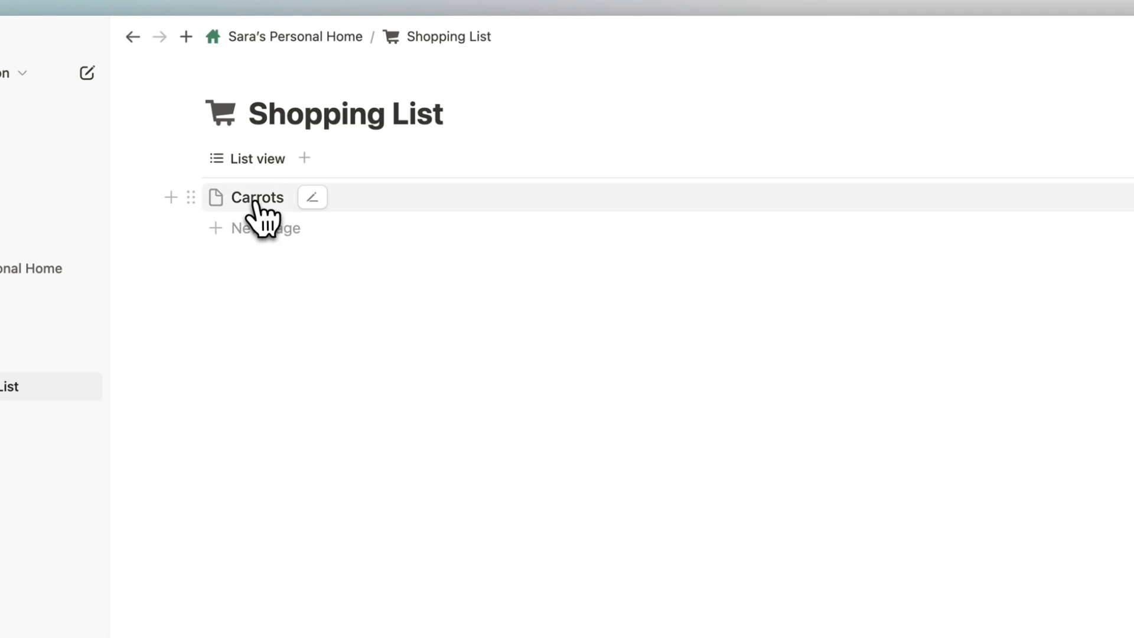
click(254, 203)
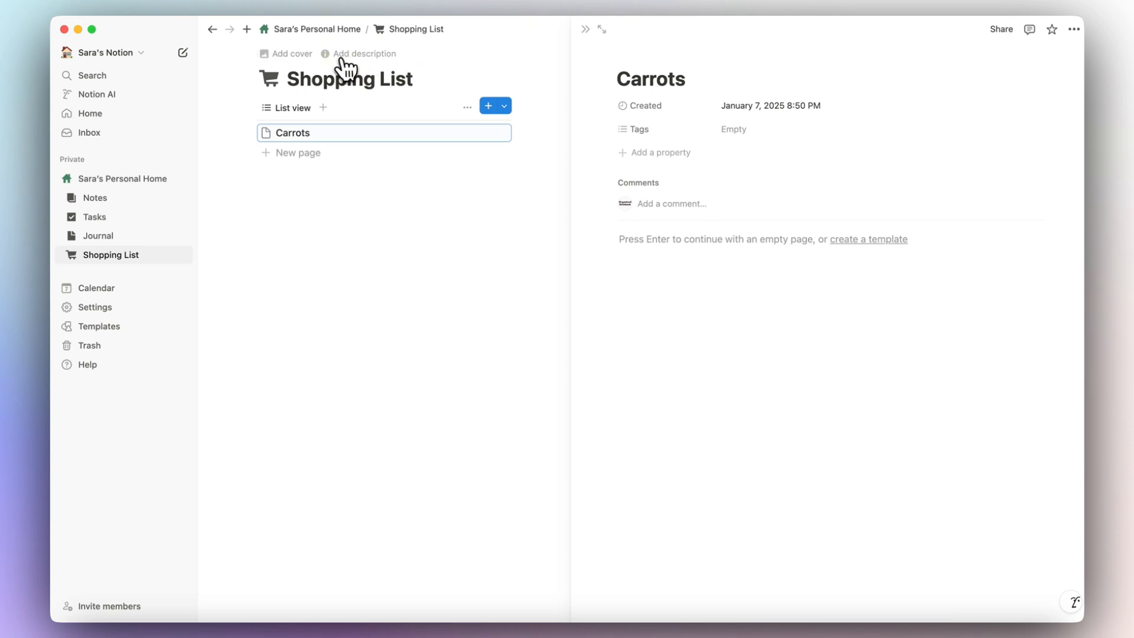
click(658, 107)
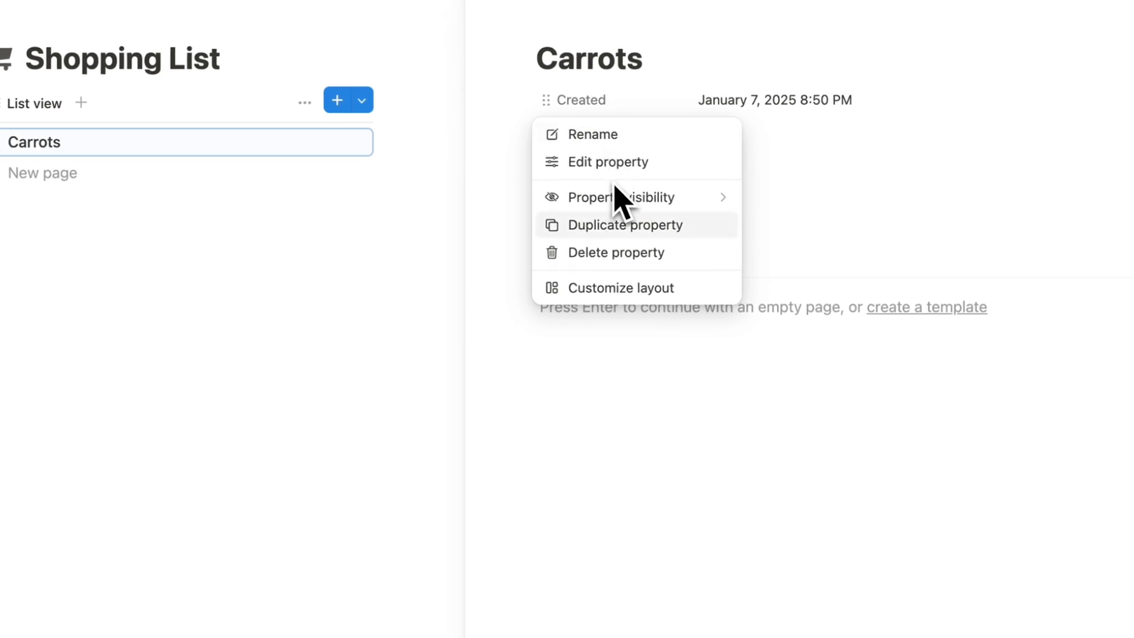
click(620, 252)
click(542, 437)
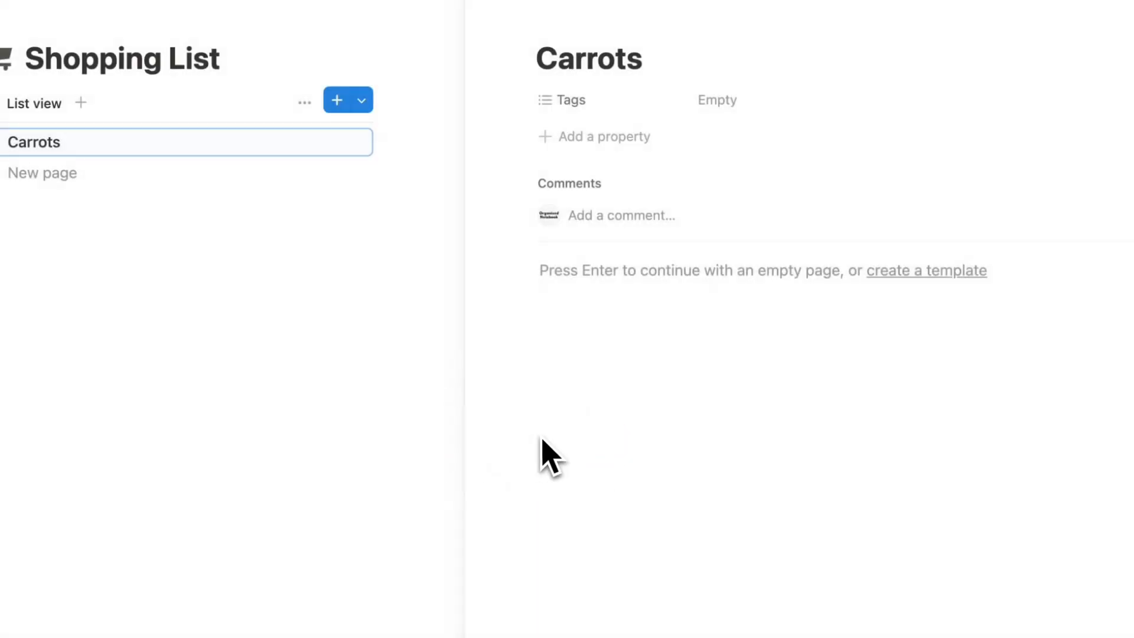
click(604, 113)
click(624, 254)
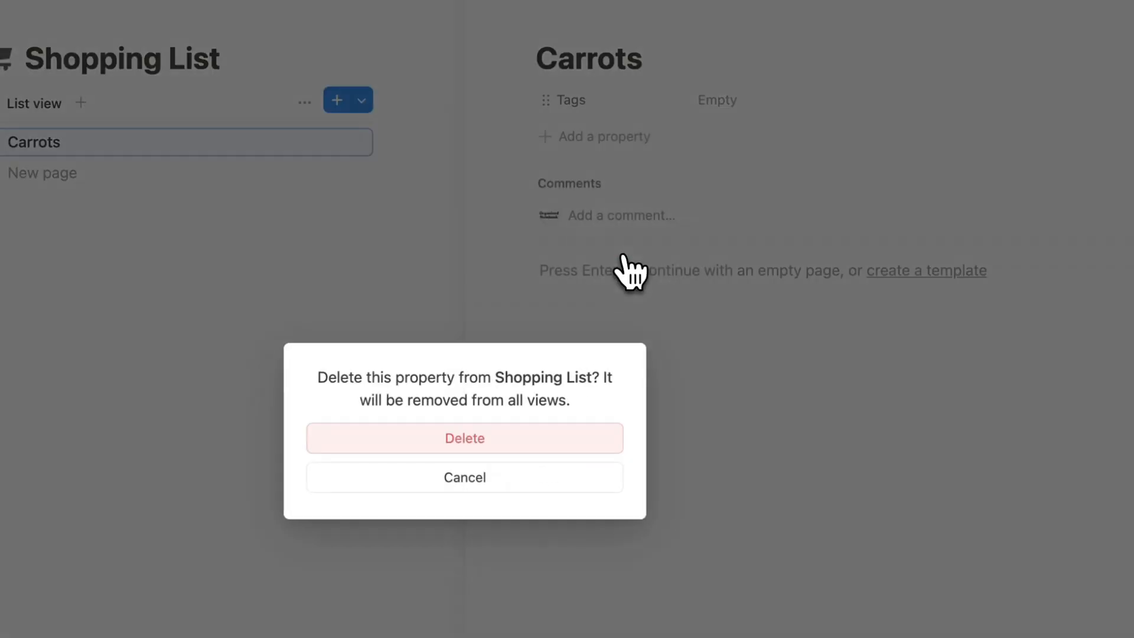
click(541, 438)
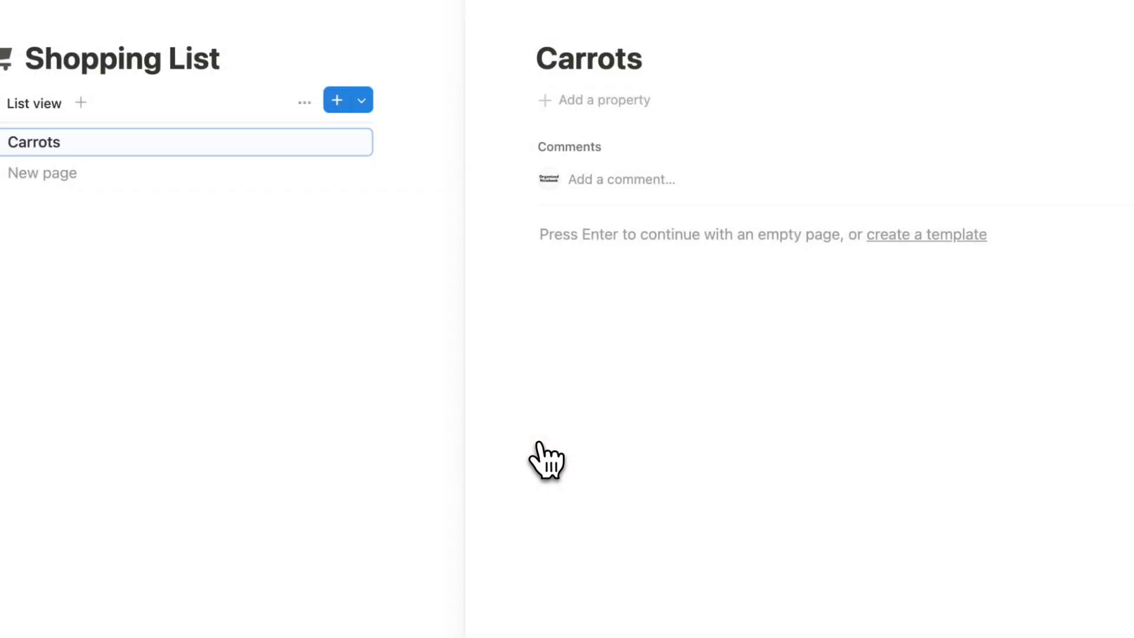
Add a Multi-select property named Store and set it to a new Trader Joes option.
click(569, 112)
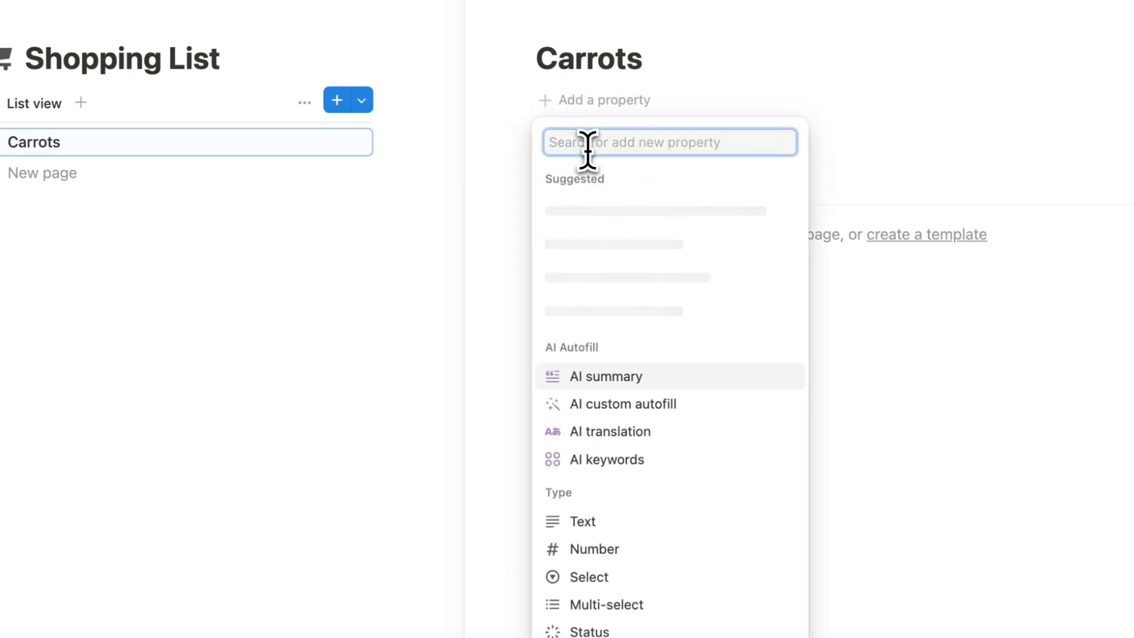
text(mul)
click(631, 268)
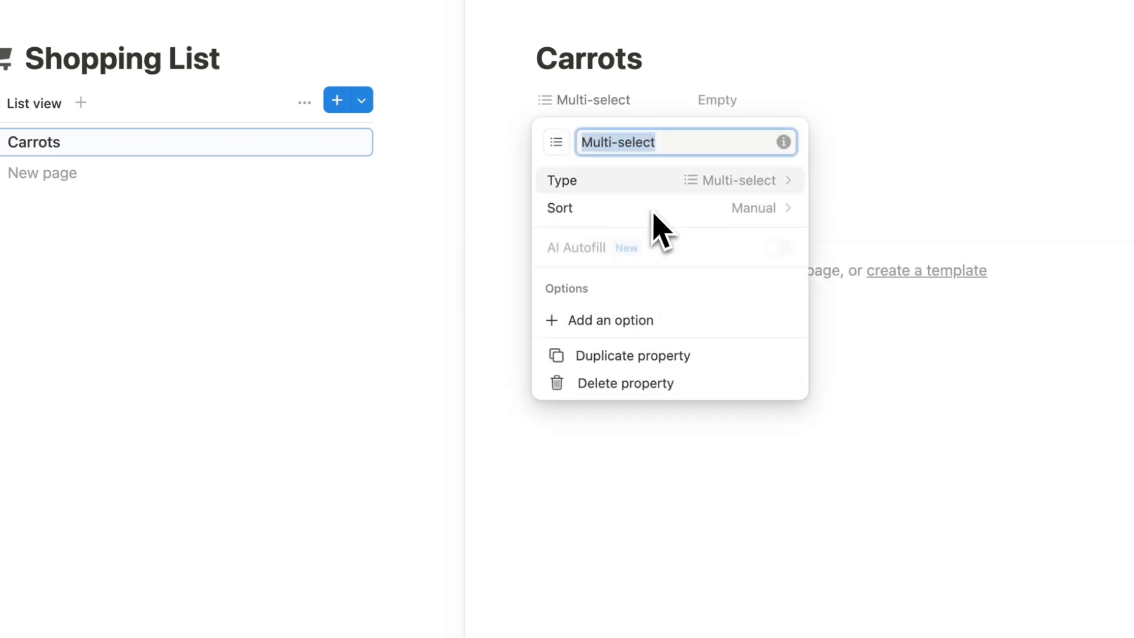
text(Store)
click(713, 104)
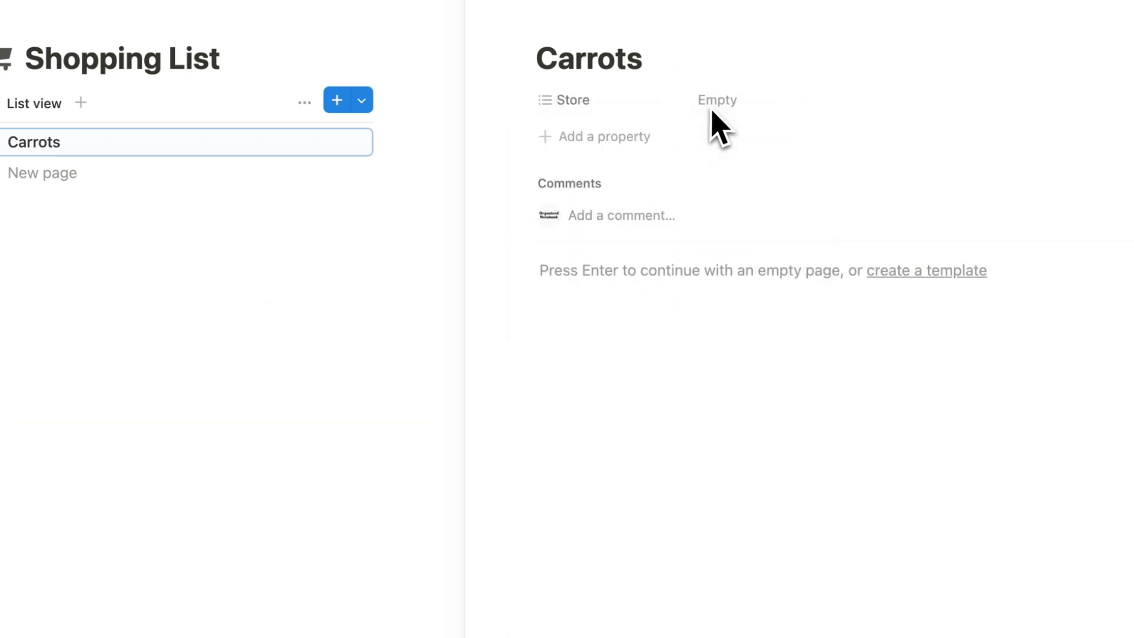
click(723, 108)
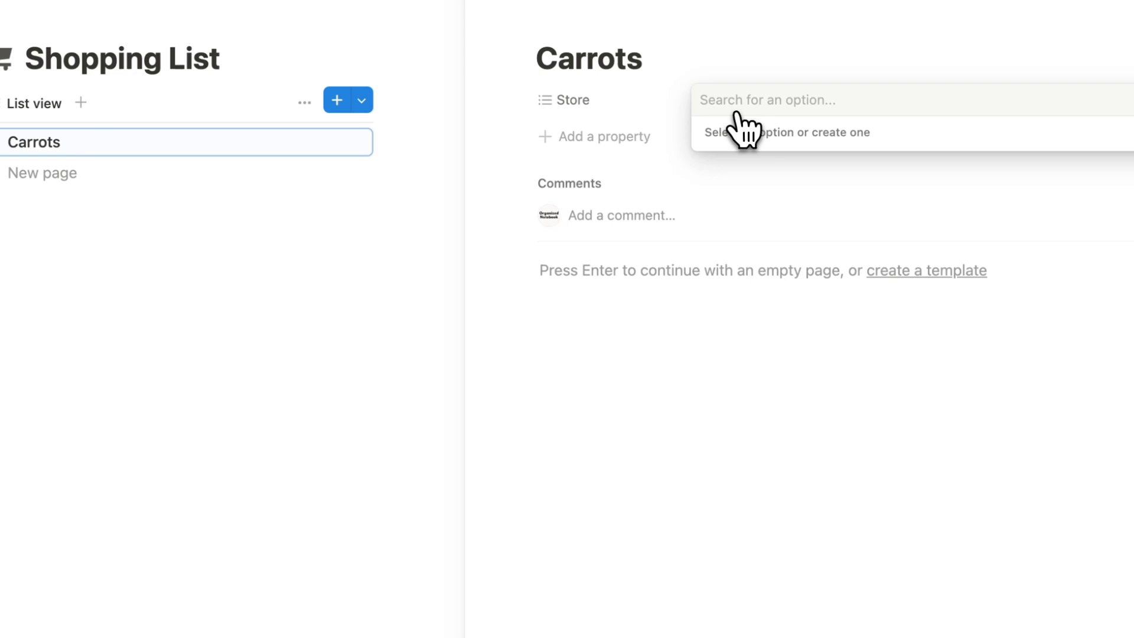
text(Trader J)
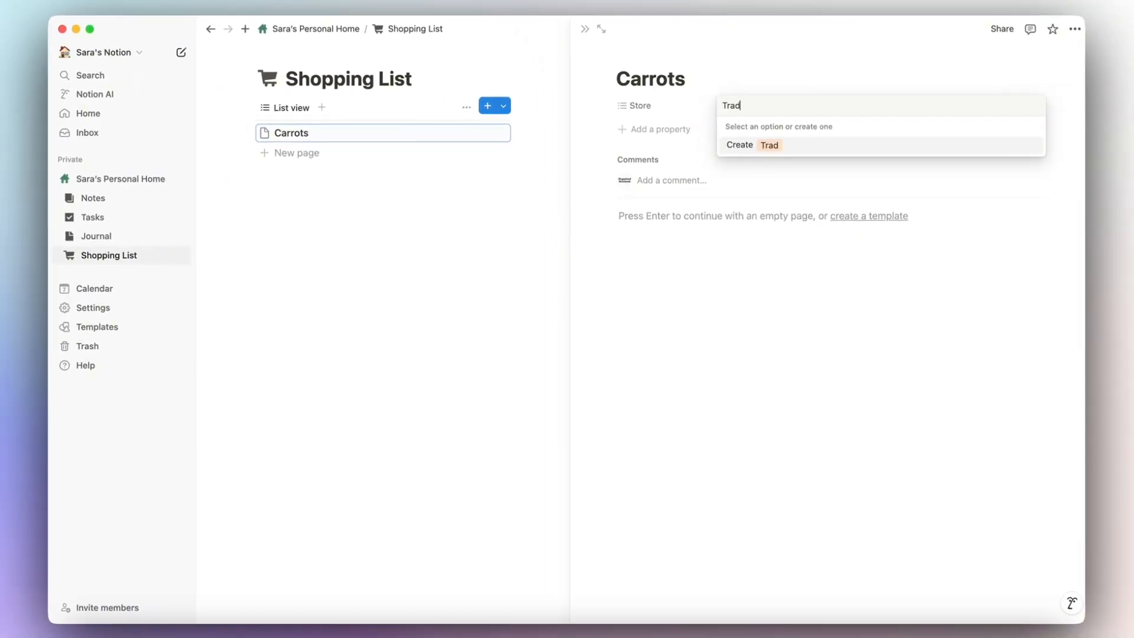
text(oes)
key(Return)
key(Escape)
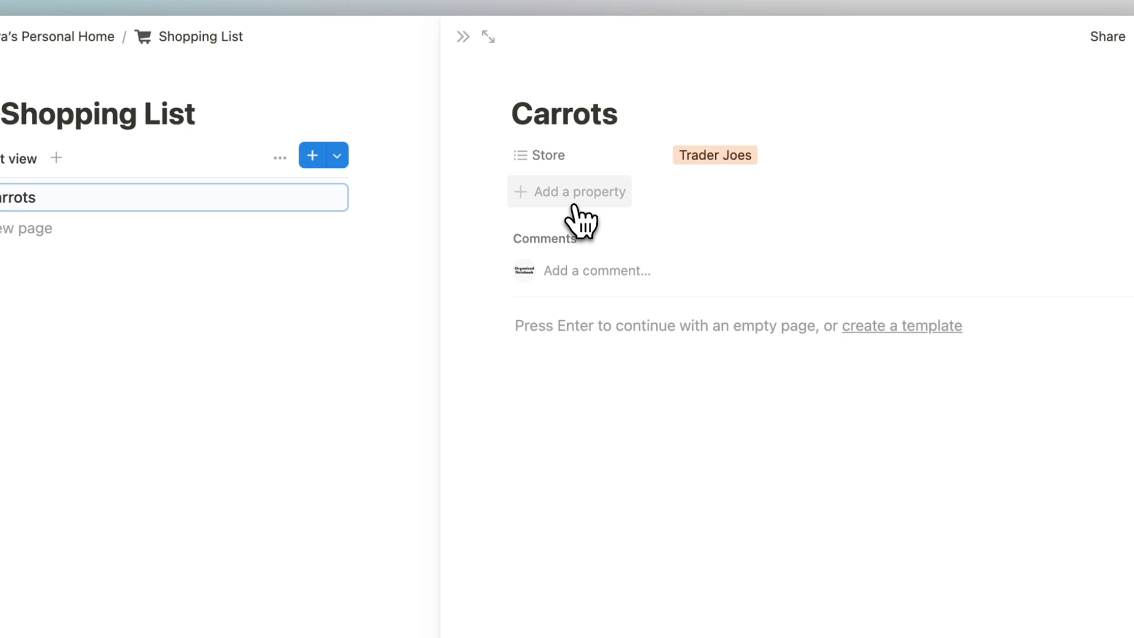
Add a Checkbox property named Bought? to the Carrots page.
click(580, 222)
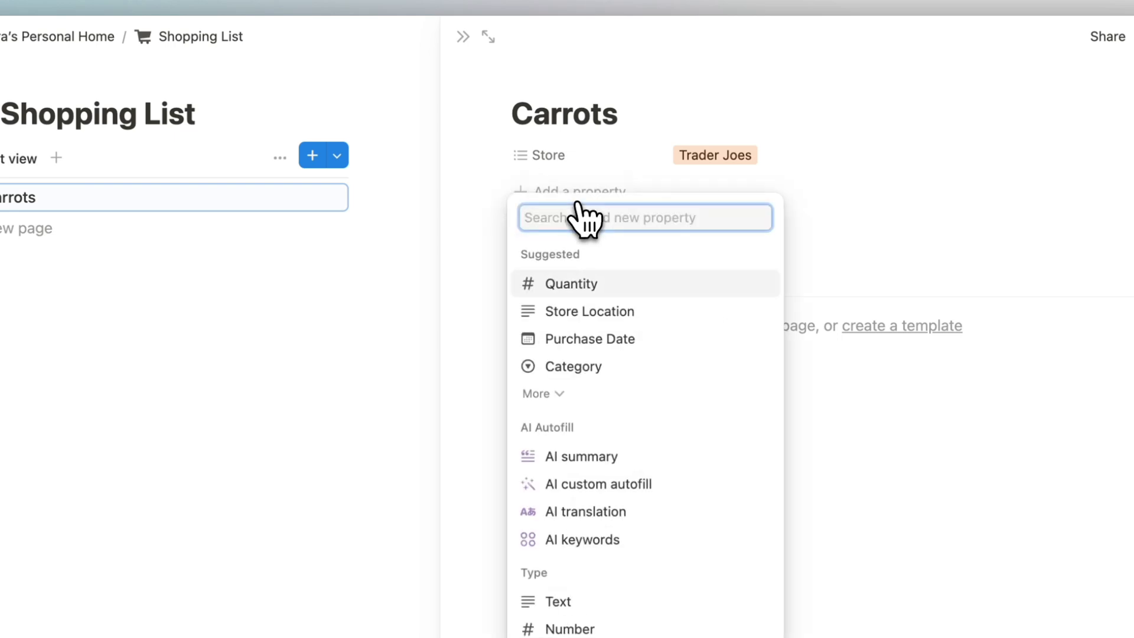
text(check)
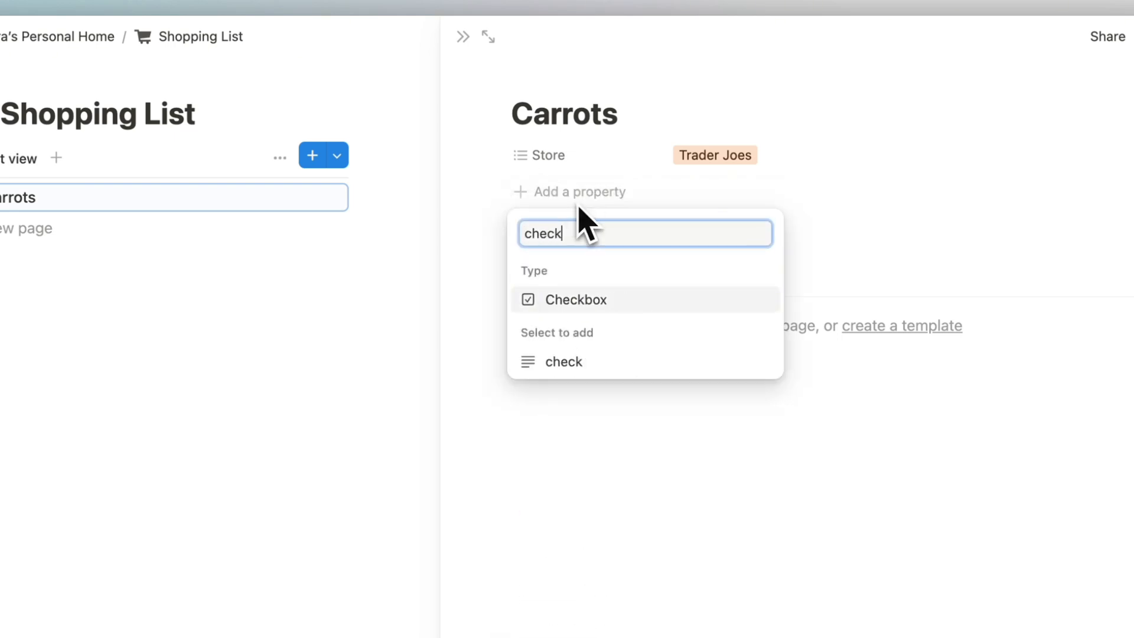
click(603, 304)
text(Bo)
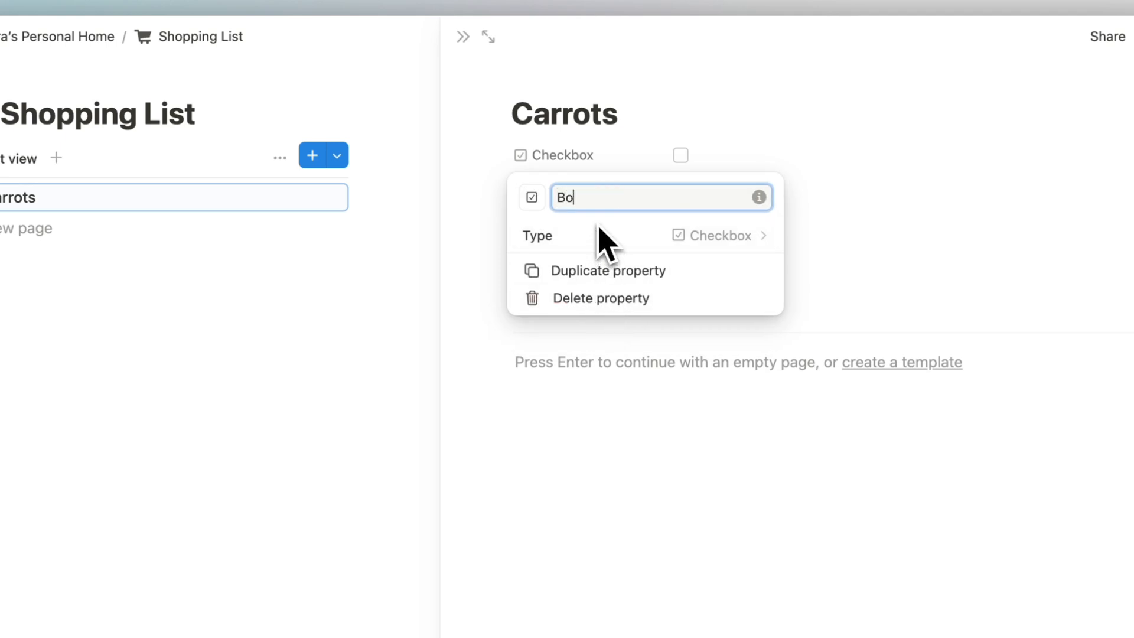
text(ught?)
key(Return)
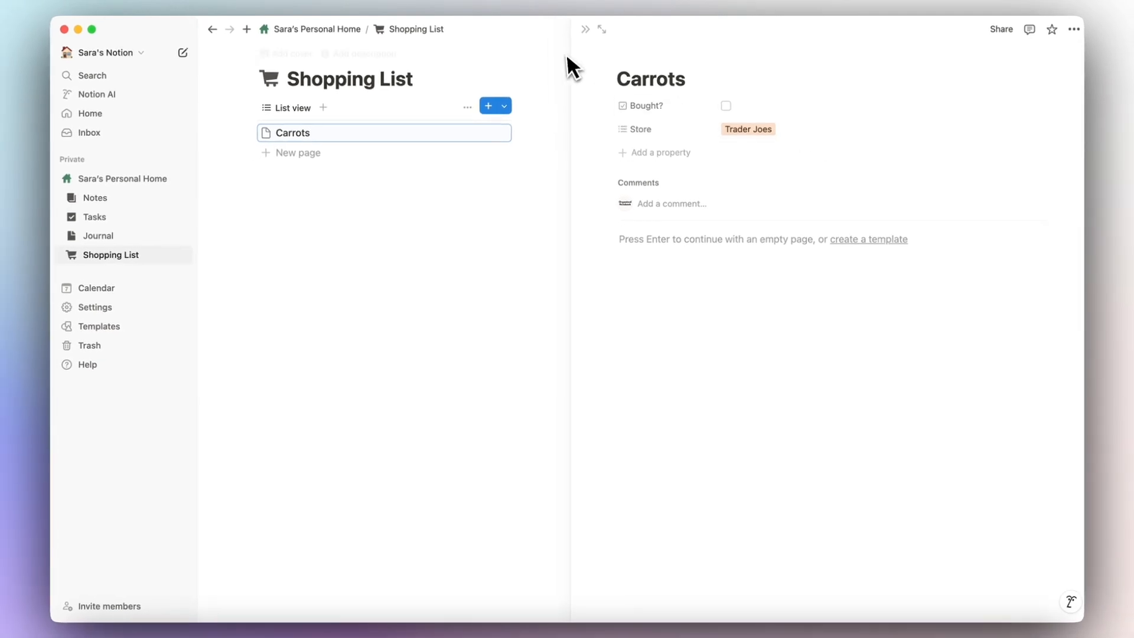
Add a Date property named Date Bought, then close the Carrots side peek.
click(655, 154)
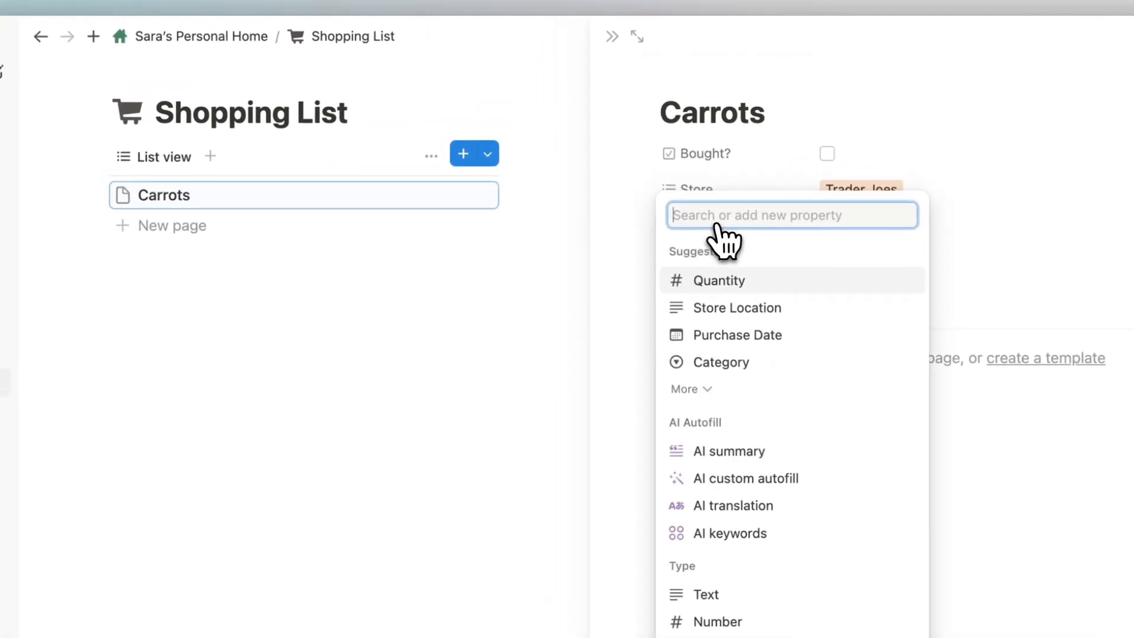
text(date)
click(722, 397)
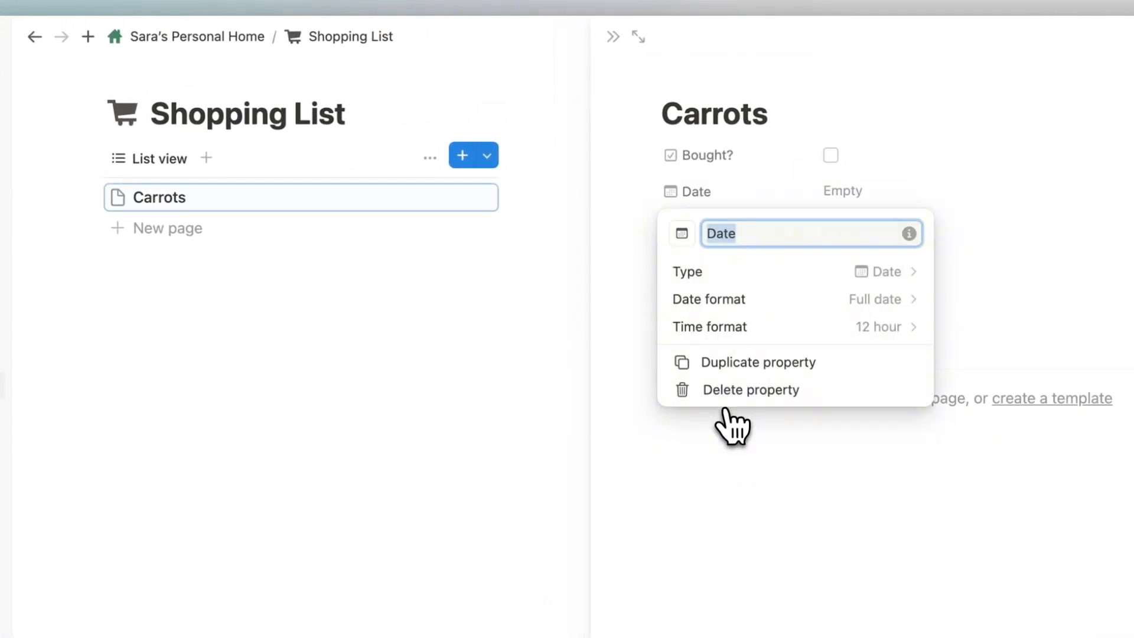
click(779, 235)
text(Boug)
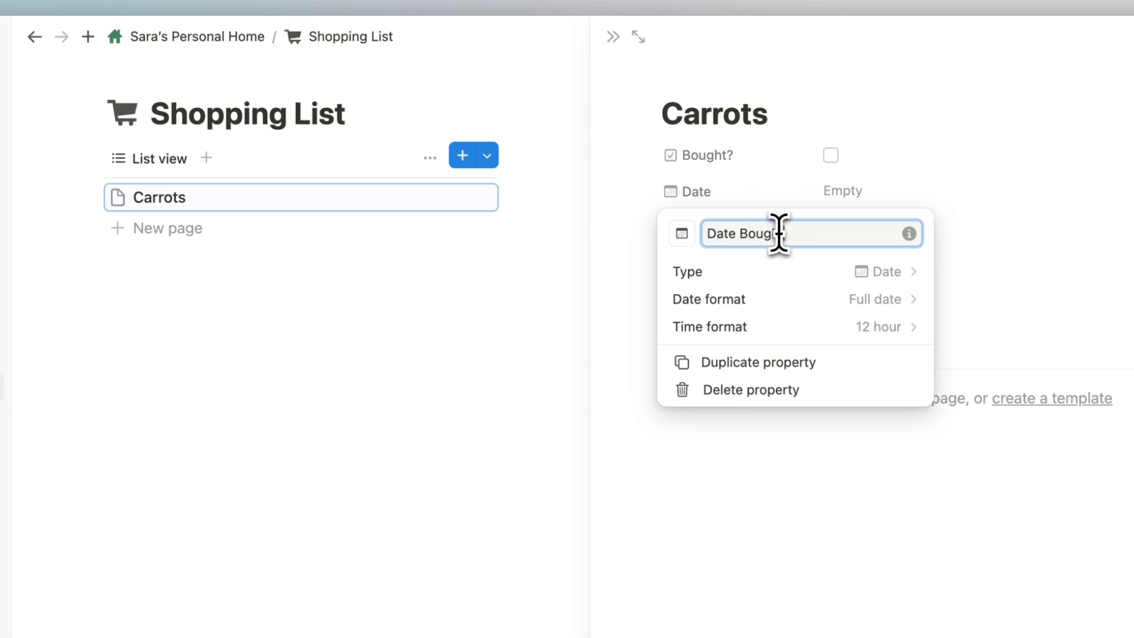
text(ht)
key(Return)
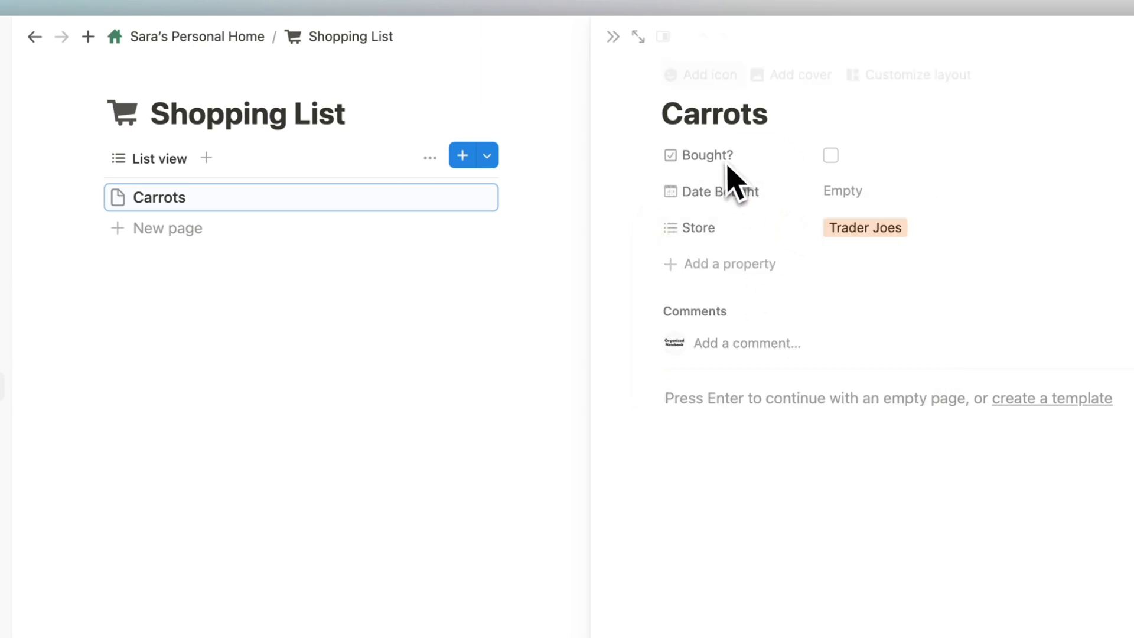
click(613, 37)
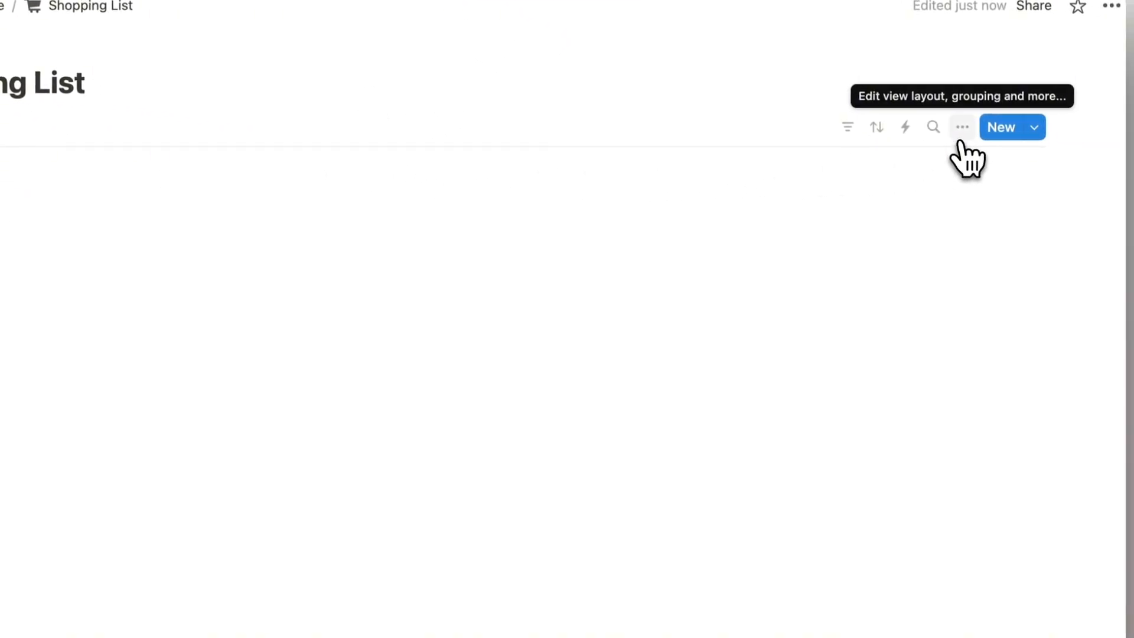
Make Bought? and Store visible on list rows and drag Bought? above Name.
click(979, 128)
click(951, 272)
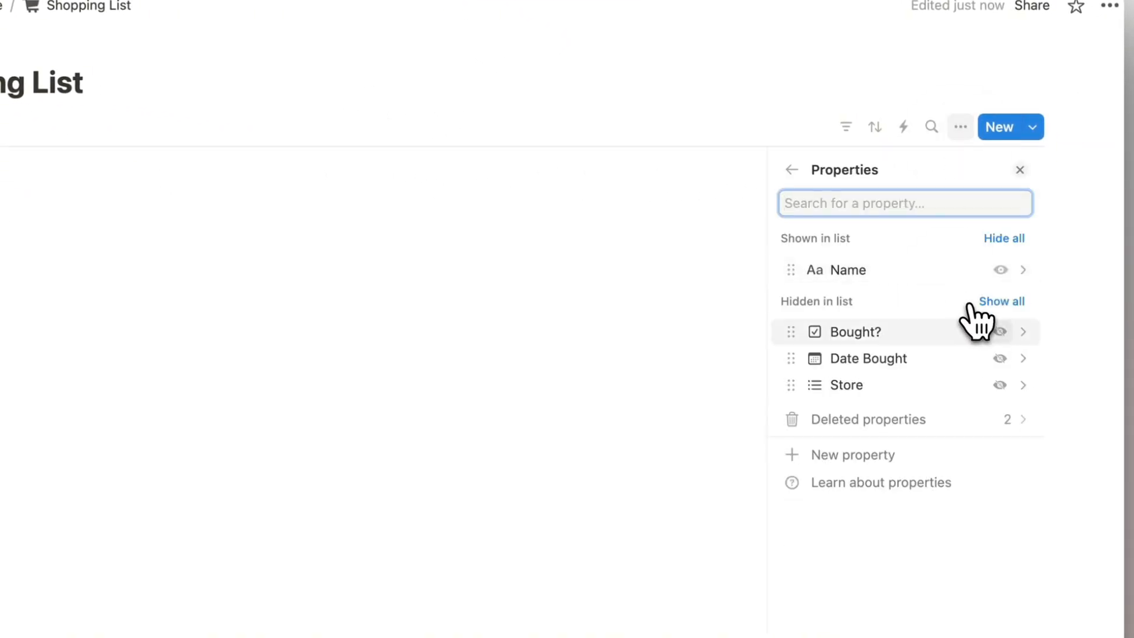
click(1000, 332)
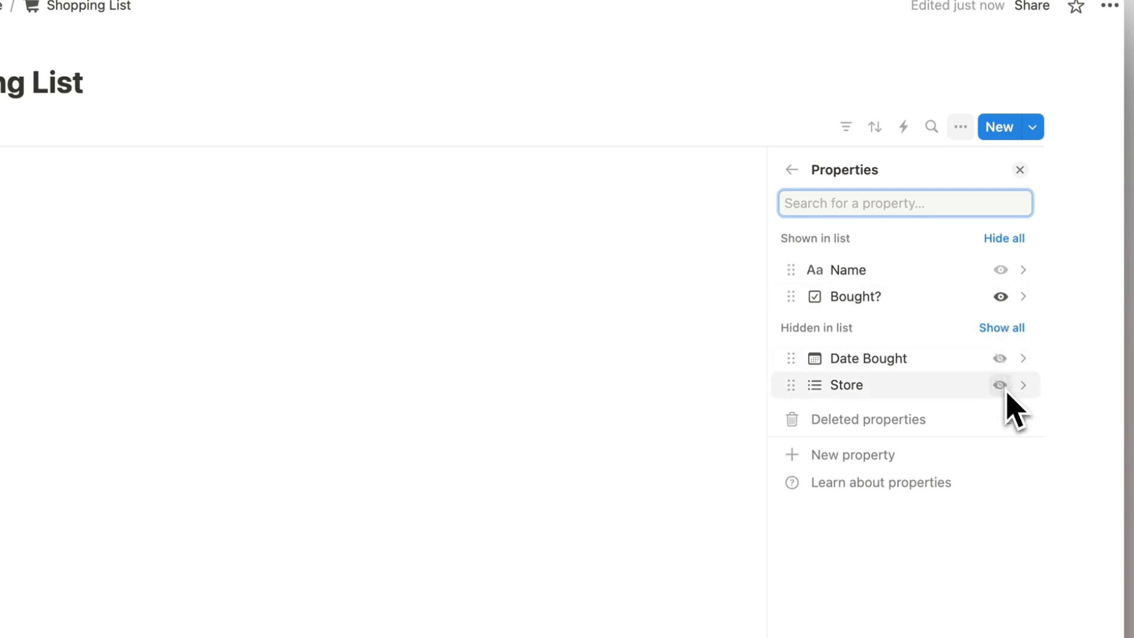
click(1000, 385)
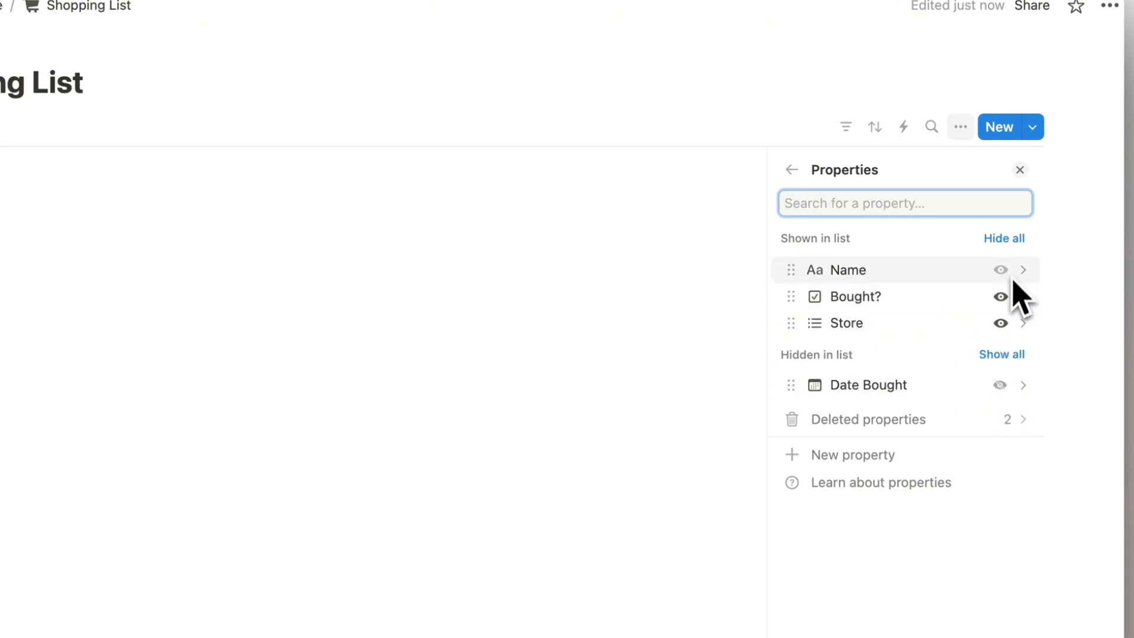
click(1020, 170)
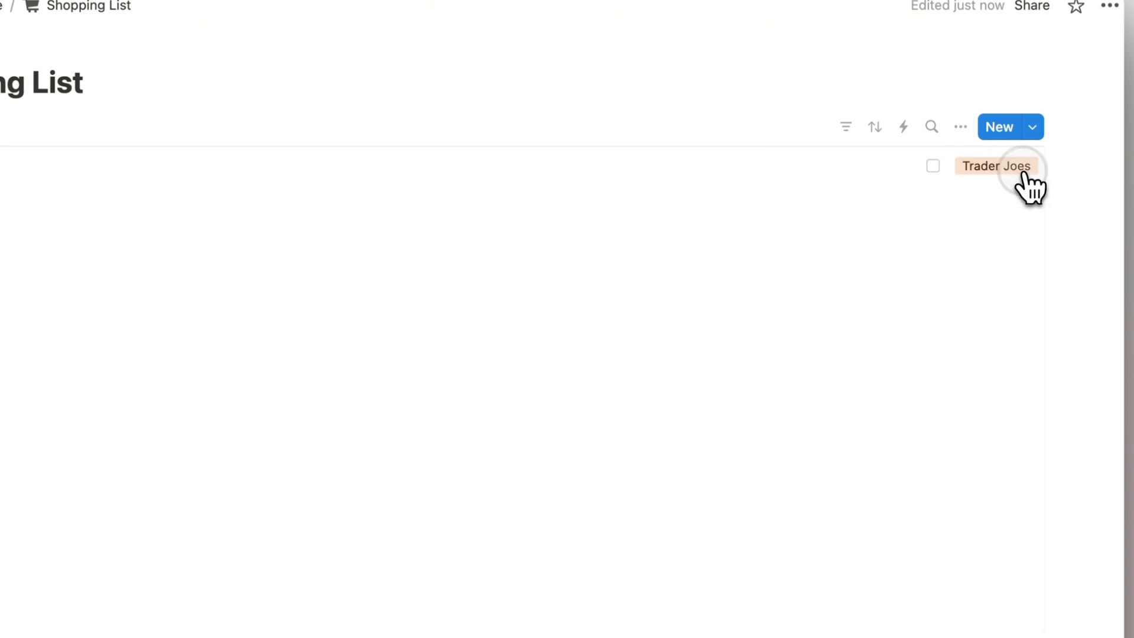
click(967, 127)
click(902, 273)
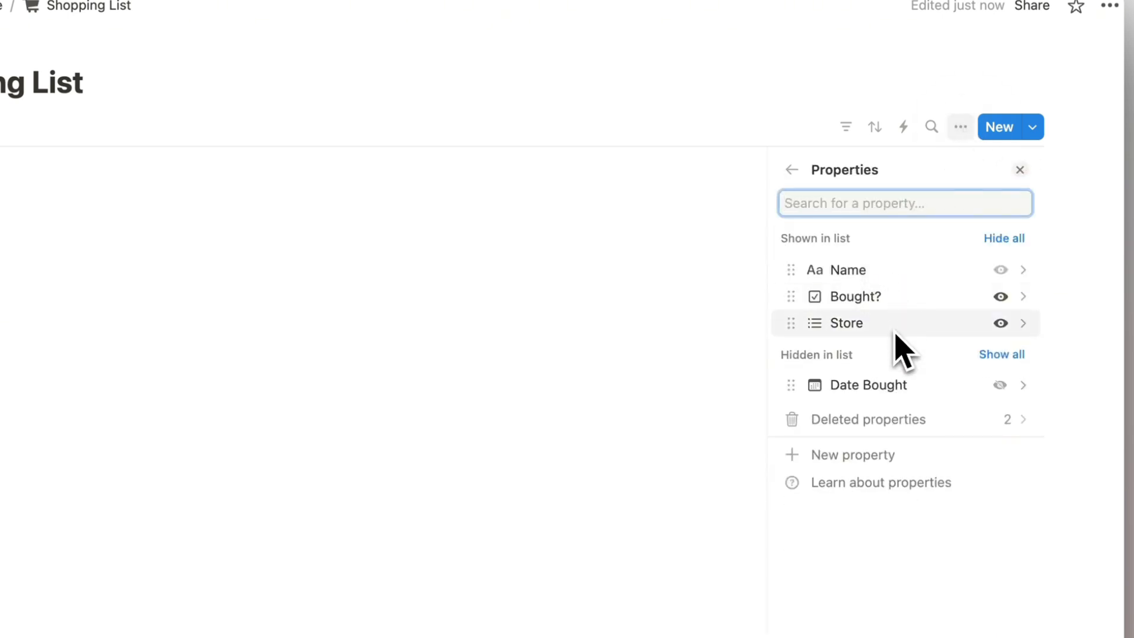
drag(862, 306, 853, 273)
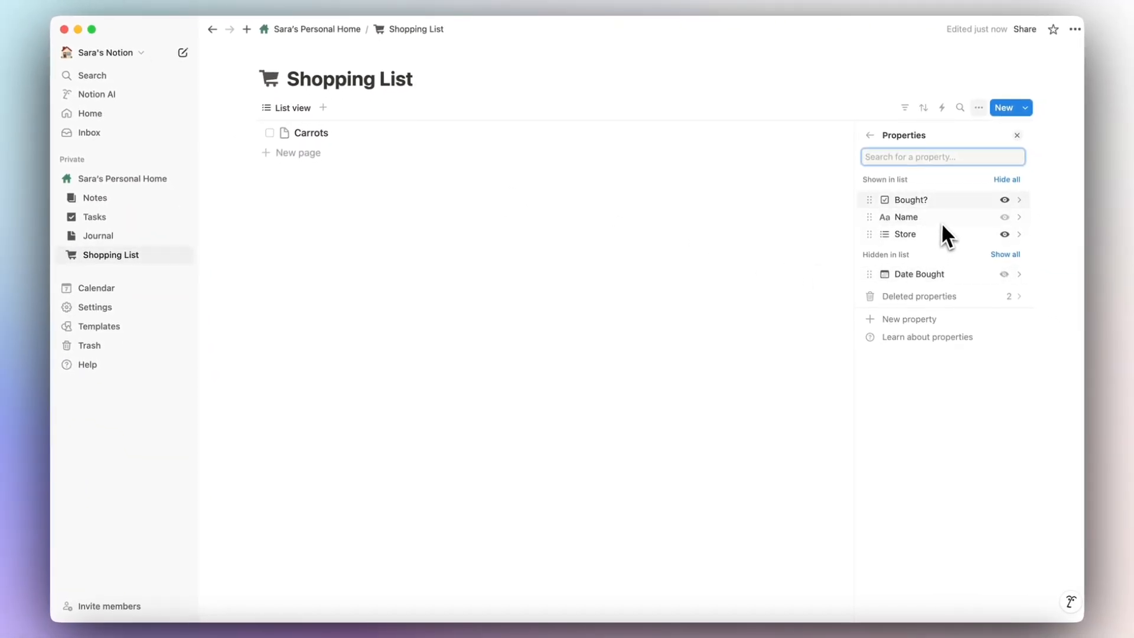
Turn off Show page icon in the Shopping List layout.
click(870, 136)
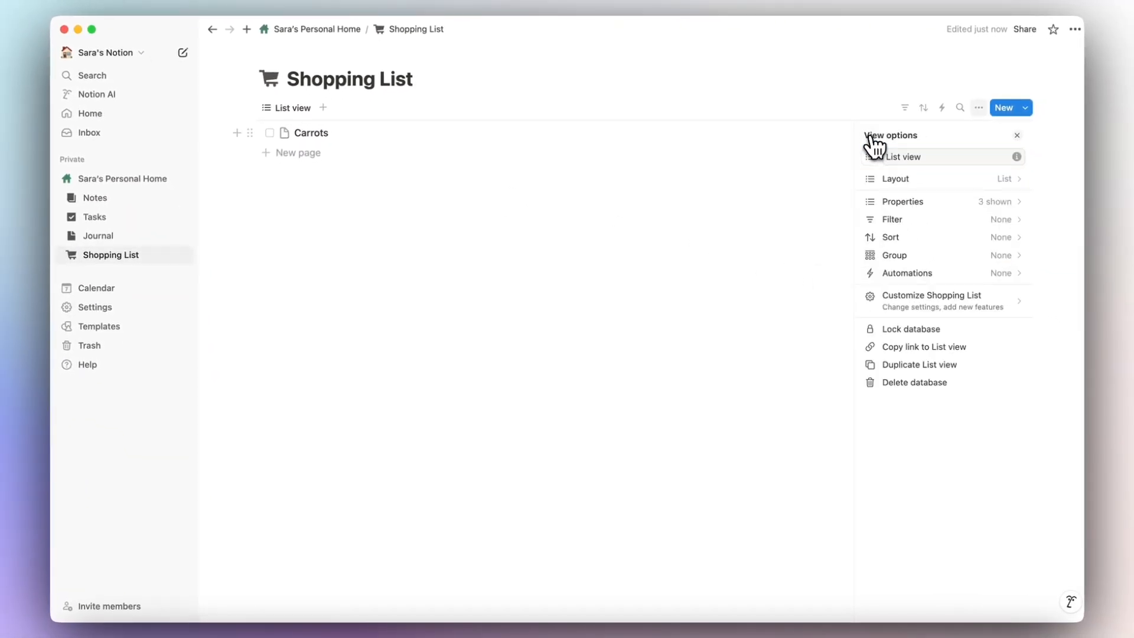
click(934, 183)
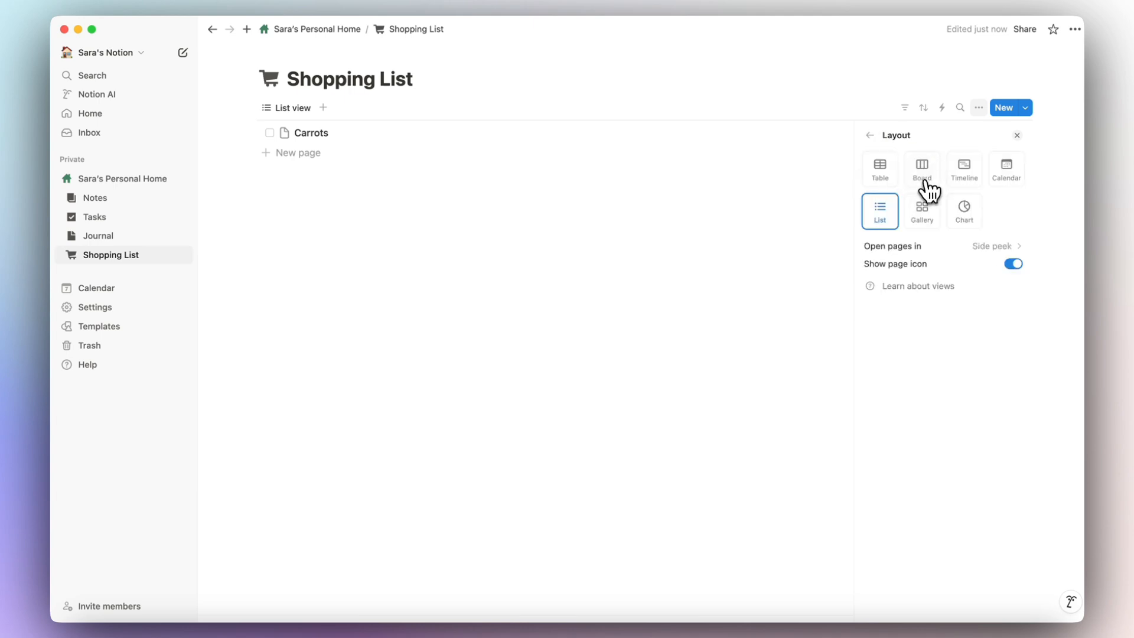
click(1014, 265)
Group the Shopping List by Store so Carrots sits under Trader Joes.
click(870, 136)
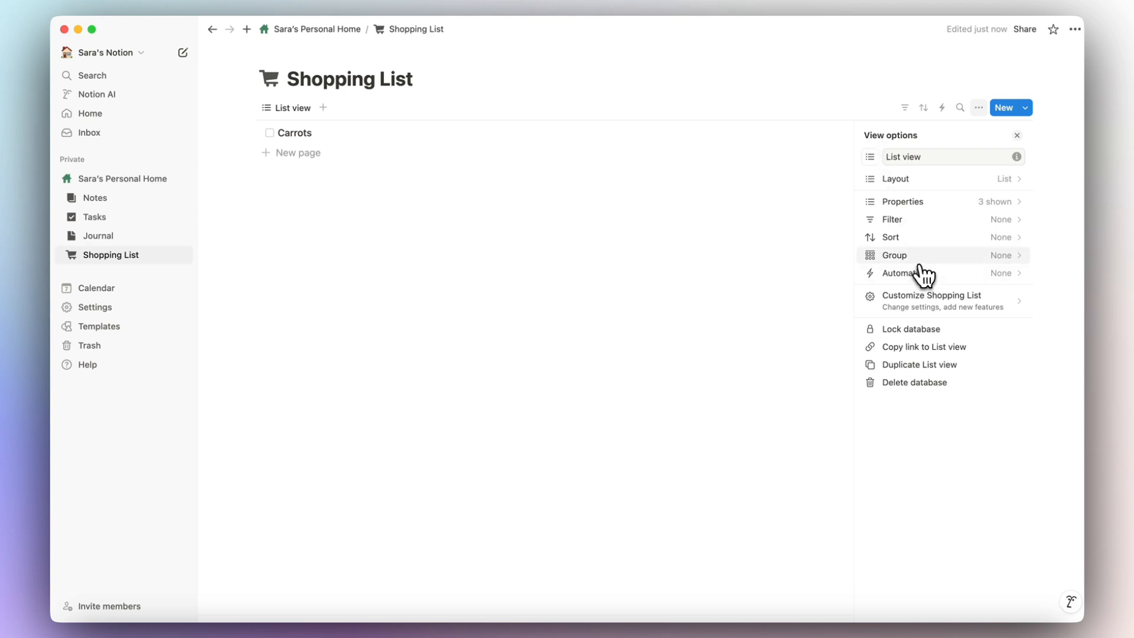
click(894, 256)
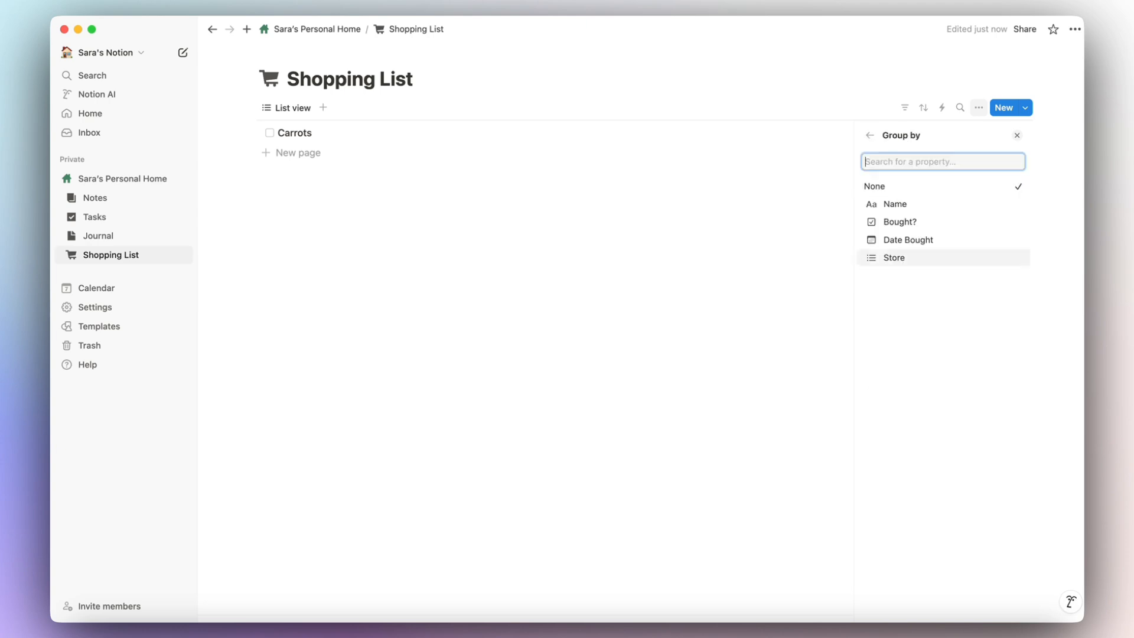
click(896, 258)
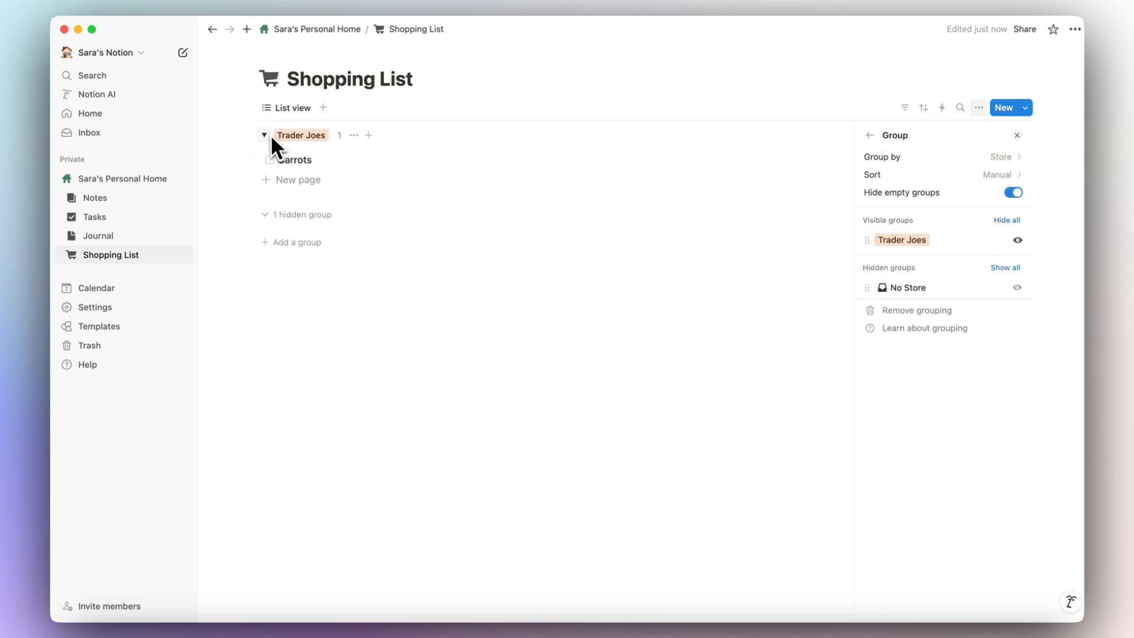
click(1018, 135)
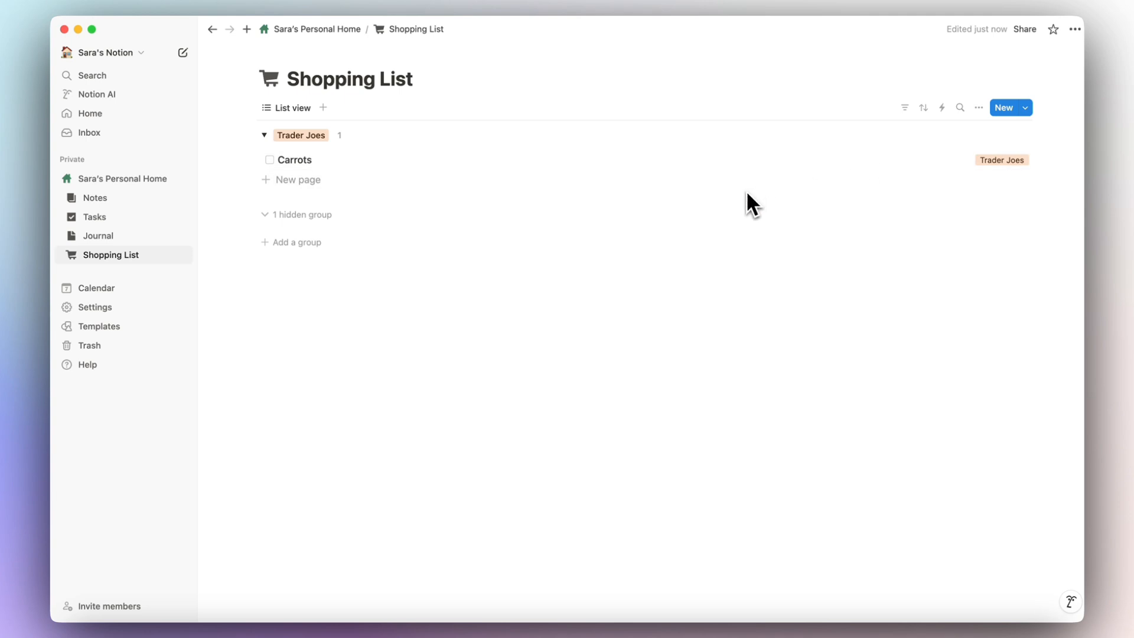
Filter the Shopping List view to show only items with Bought? unchecked.
click(906, 108)
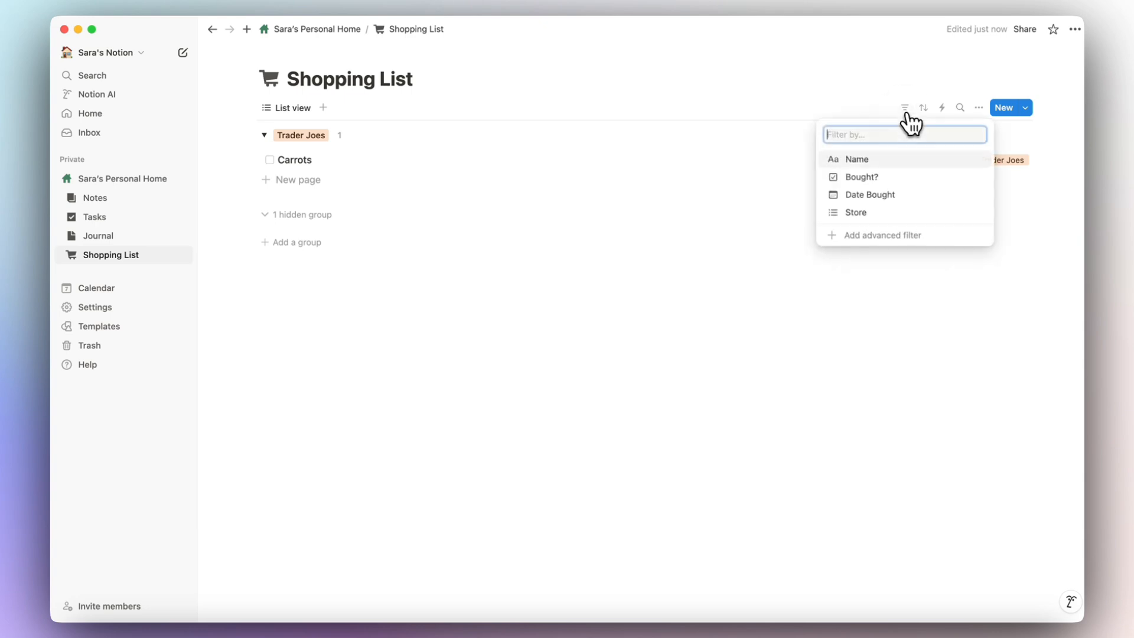
click(870, 183)
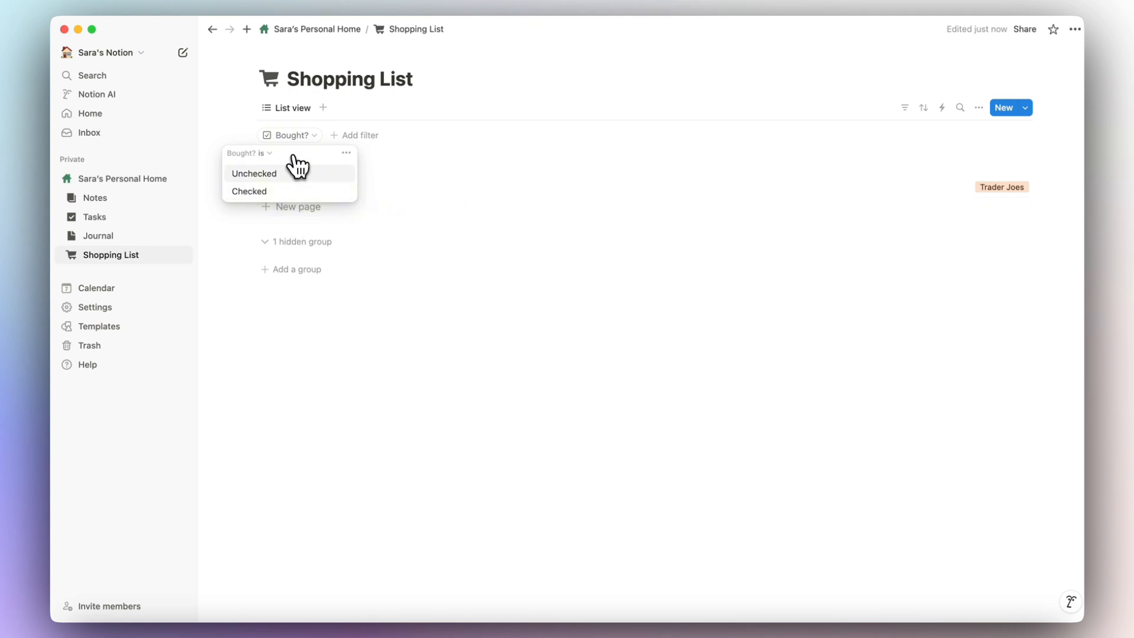
click(258, 179)
click(273, 161)
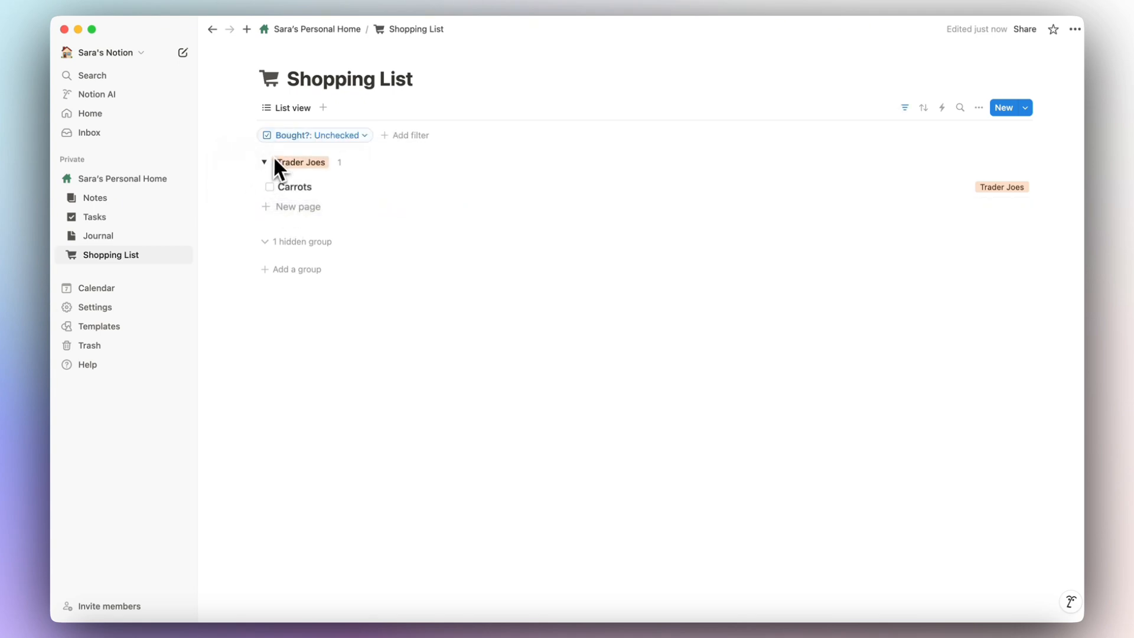
Rename the list view to Not Bought.
click(289, 110)
click(304, 132)
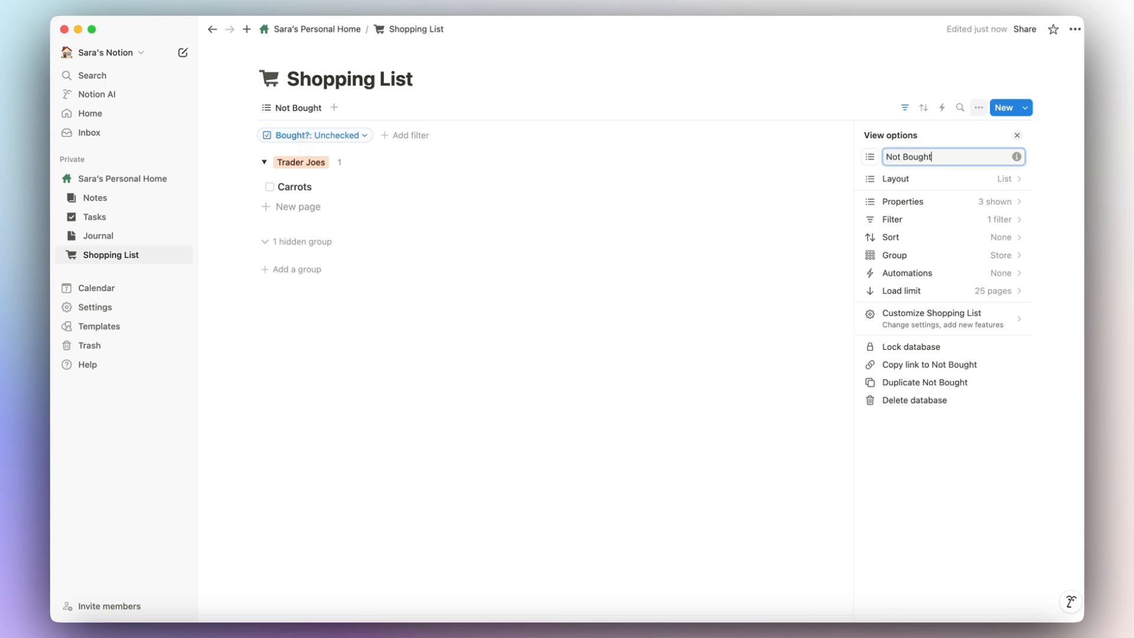
click(407, 218)
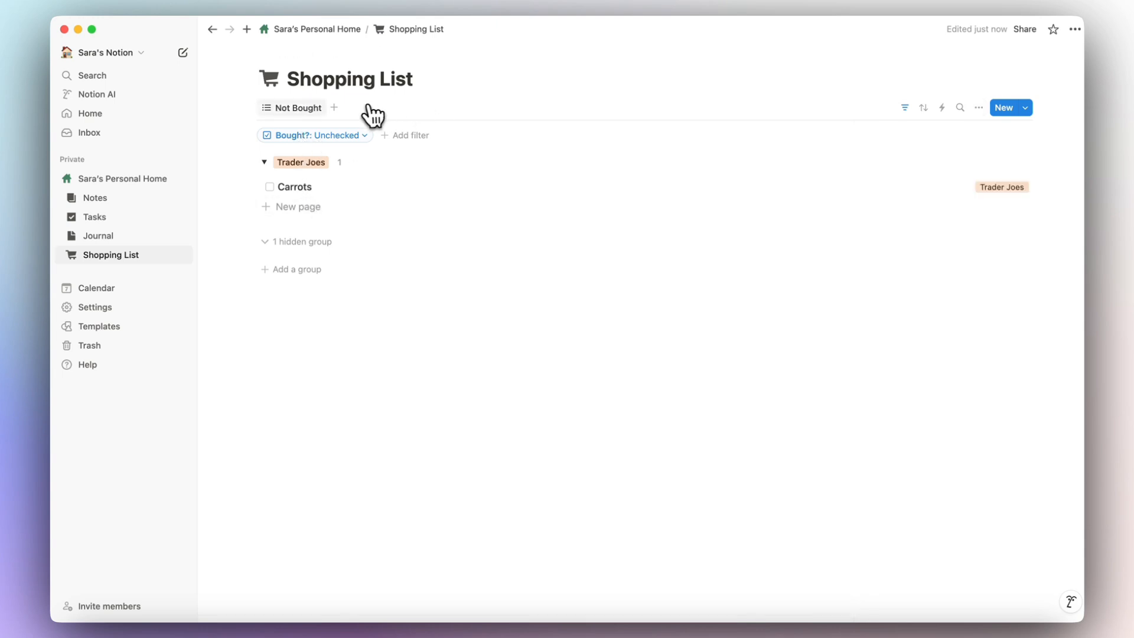
Duplicate Not Bought as a view named Bought, filtered to Bought?: Checked.
click(334, 108)
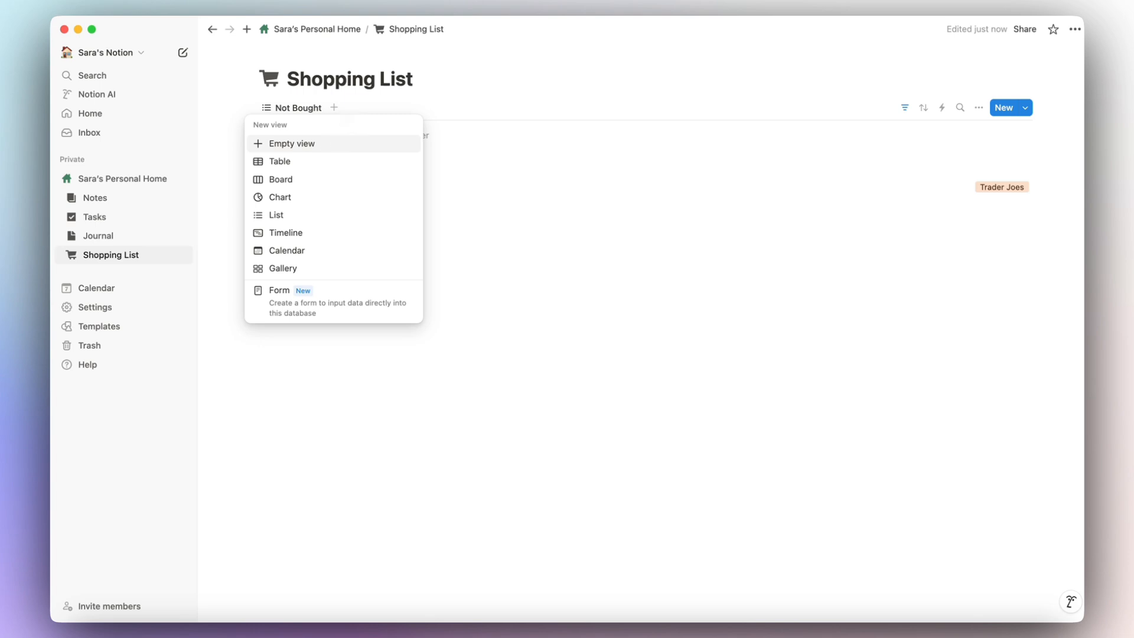
click(354, 108)
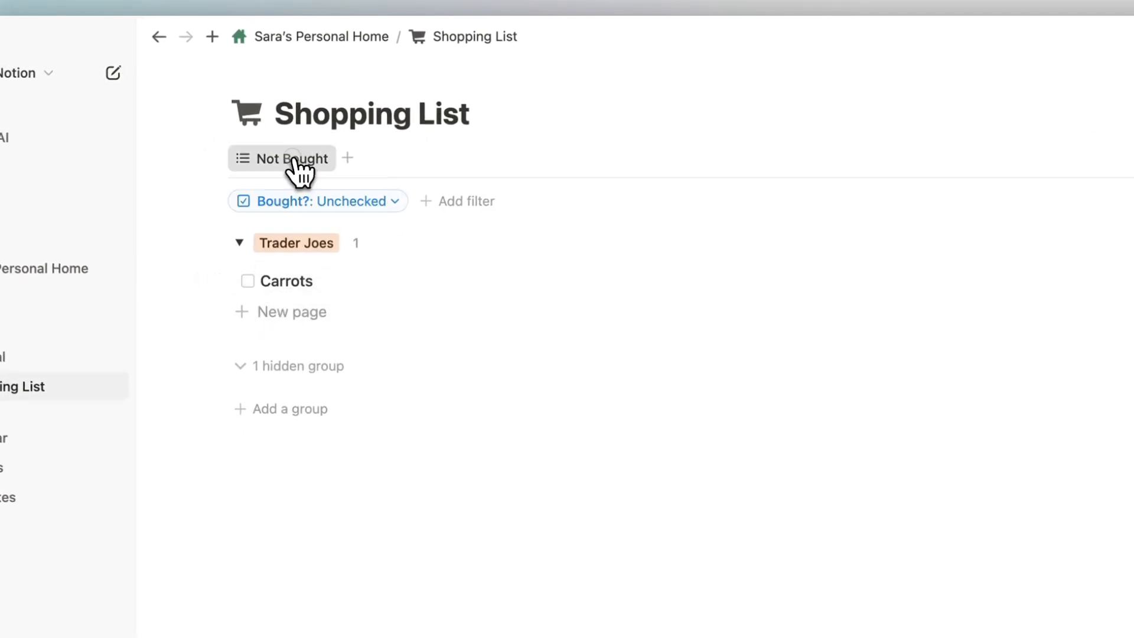
click(296, 167)
click(343, 294)
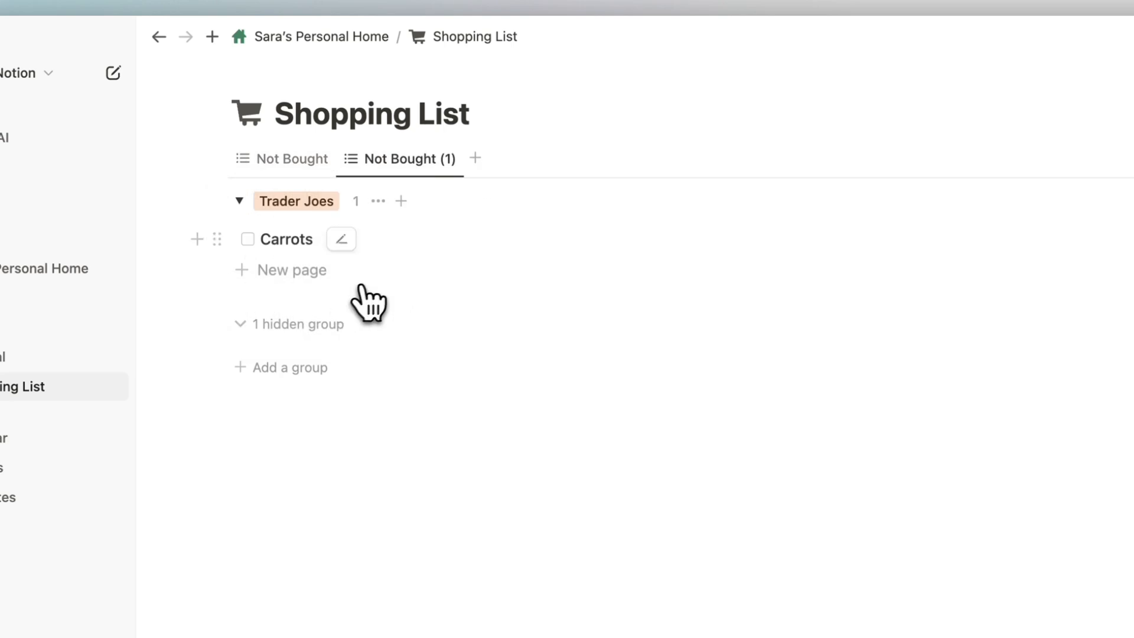
text(Bought)
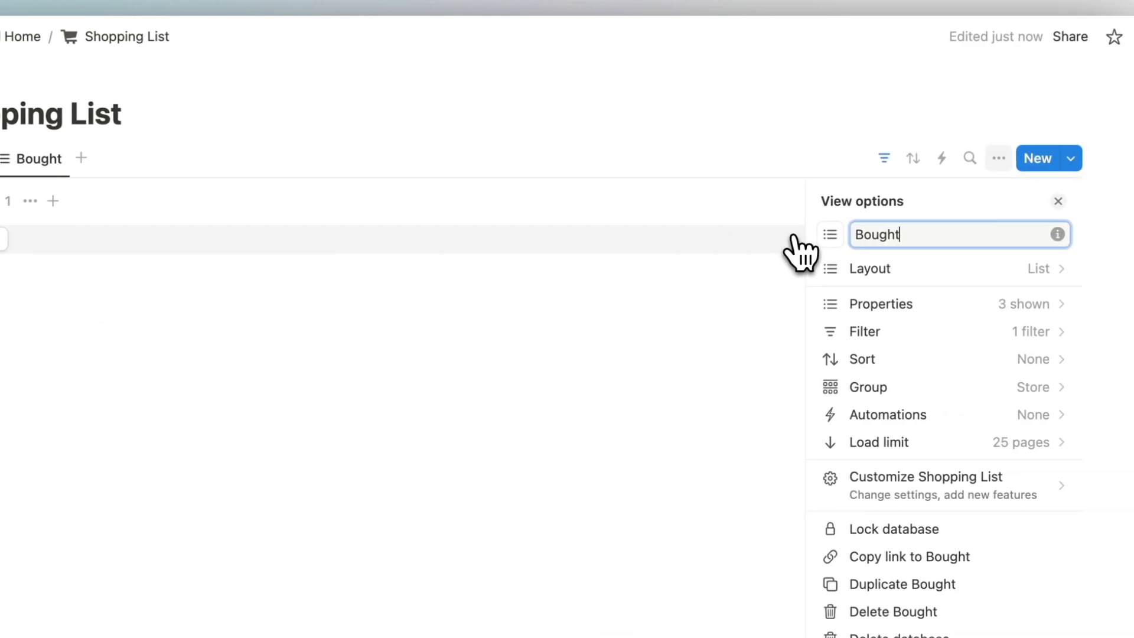
click(800, 251)
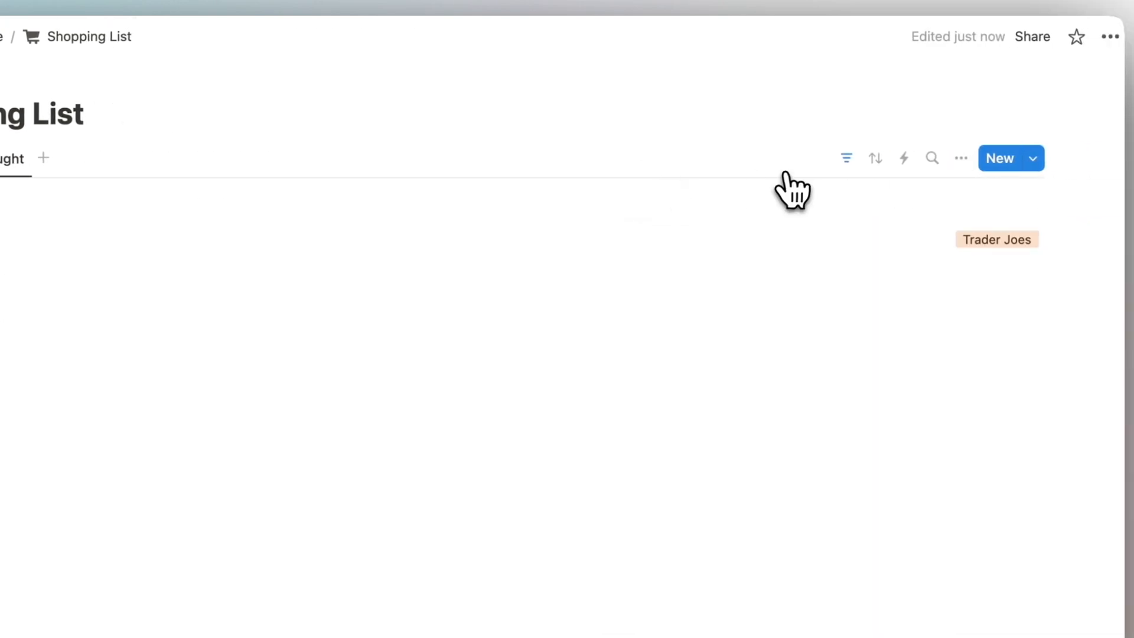
click(884, 159)
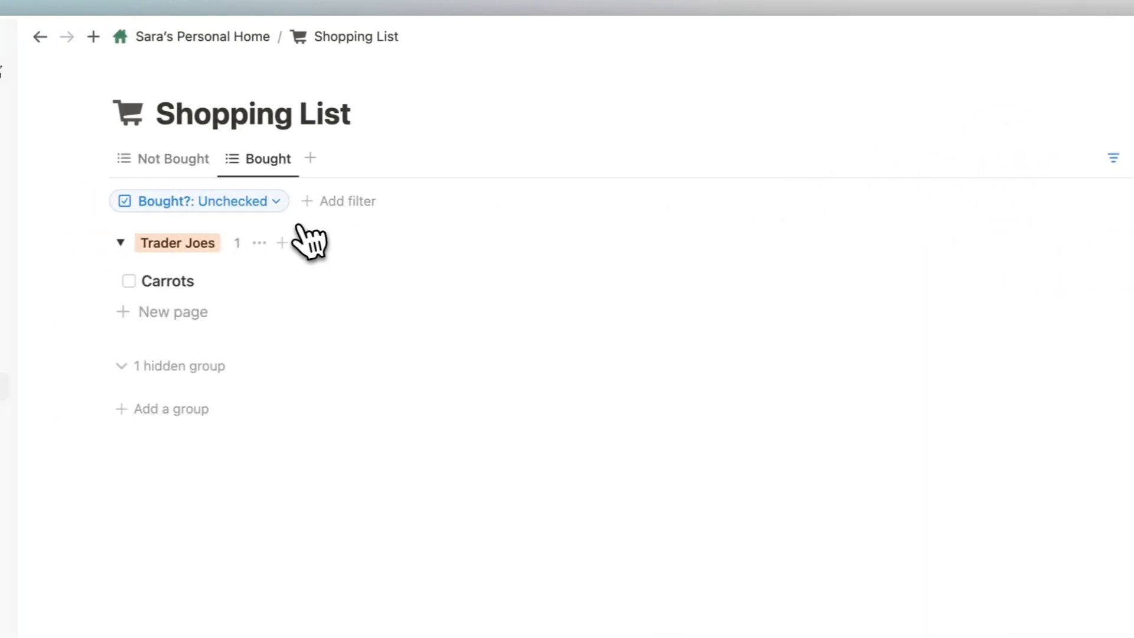
click(238, 202)
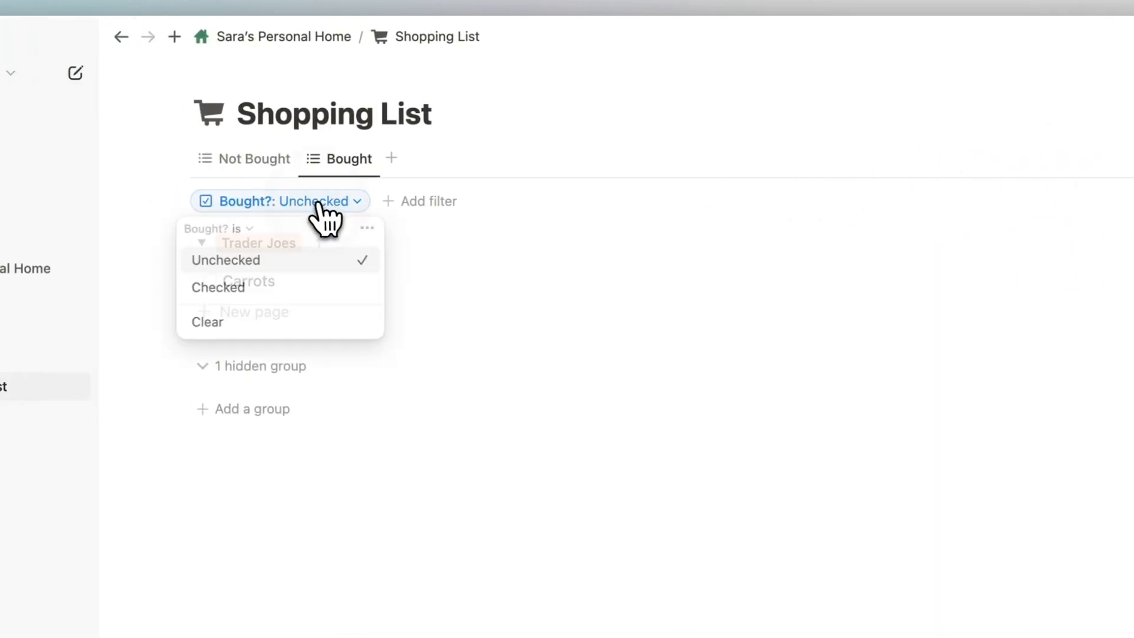
click(219, 286)
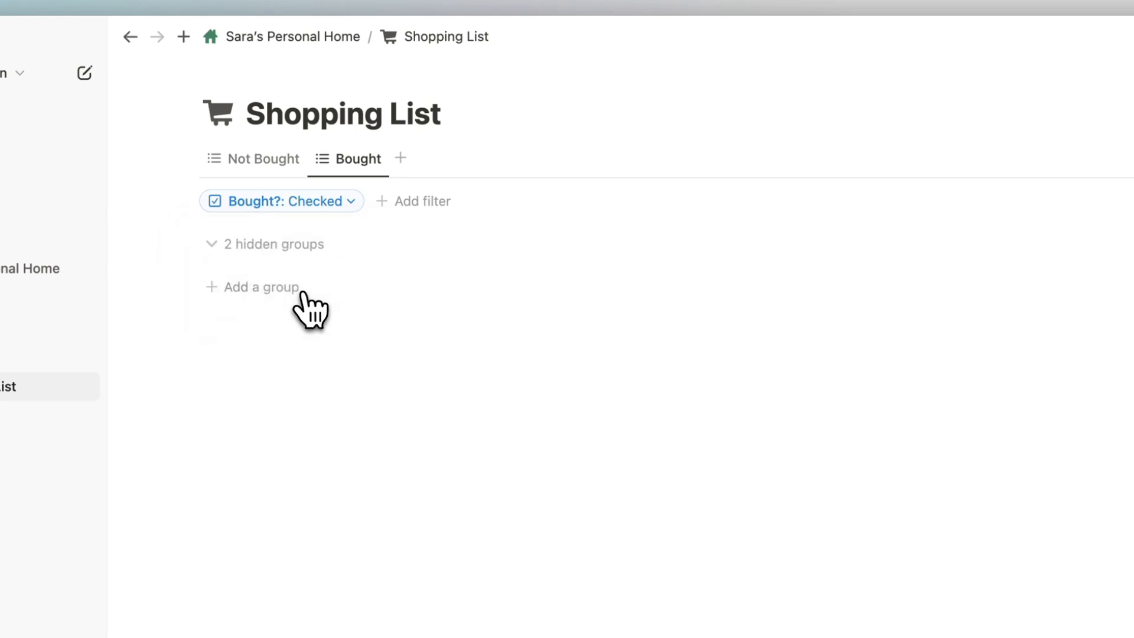
Tick Carrots so it appears in the Bought view under Trader Joes, and hide the filter bar.
click(263, 158)
click(215, 239)
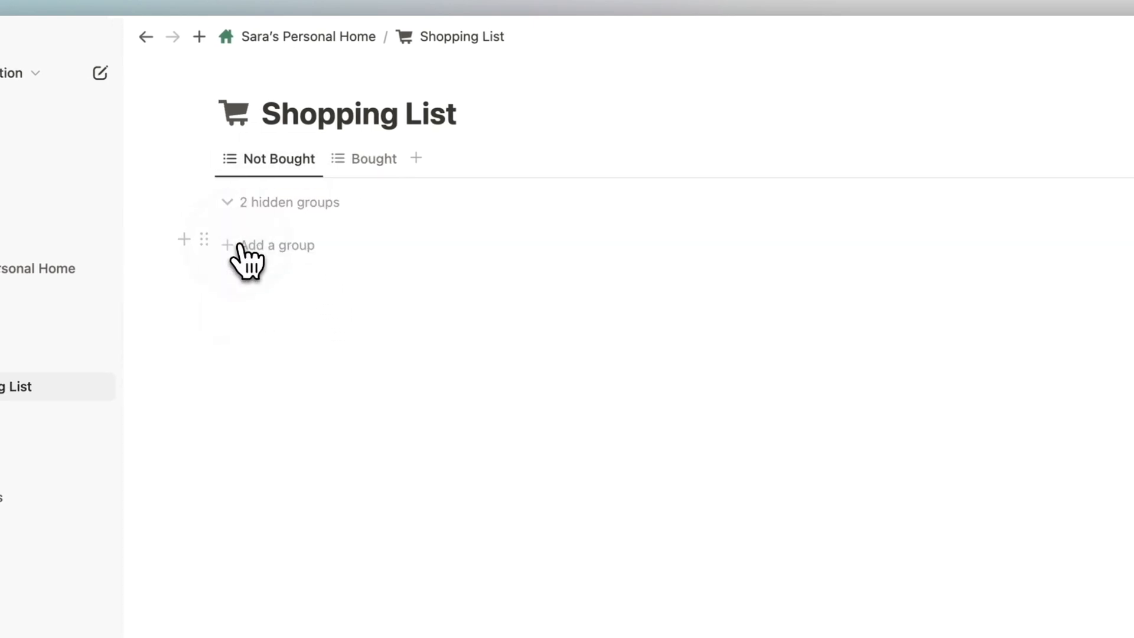
click(372, 158)
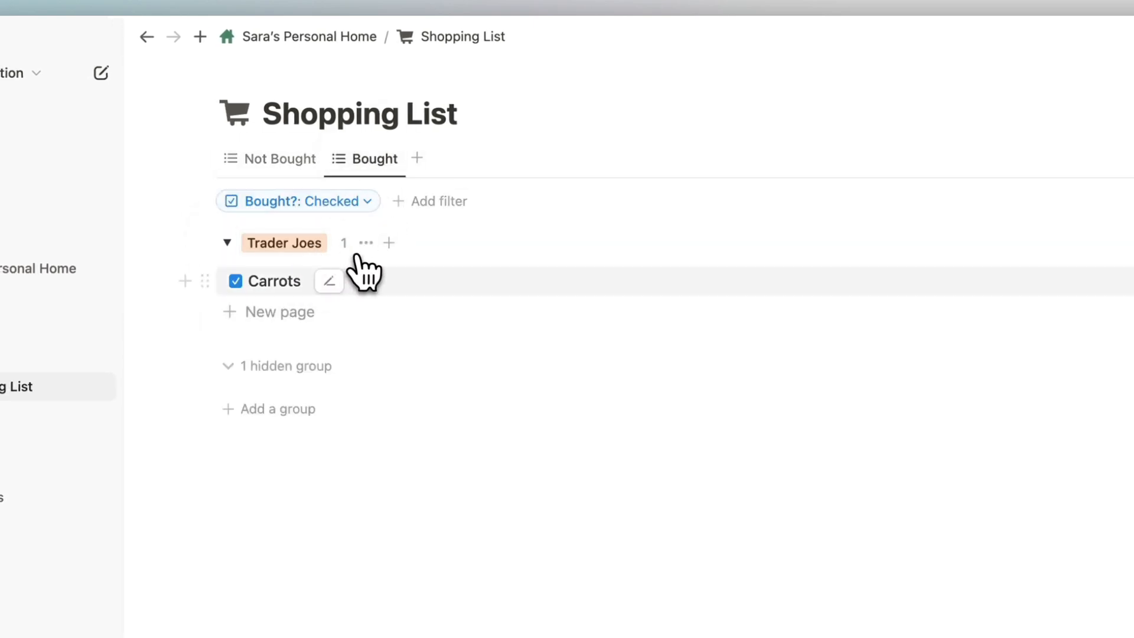
click(907, 158)
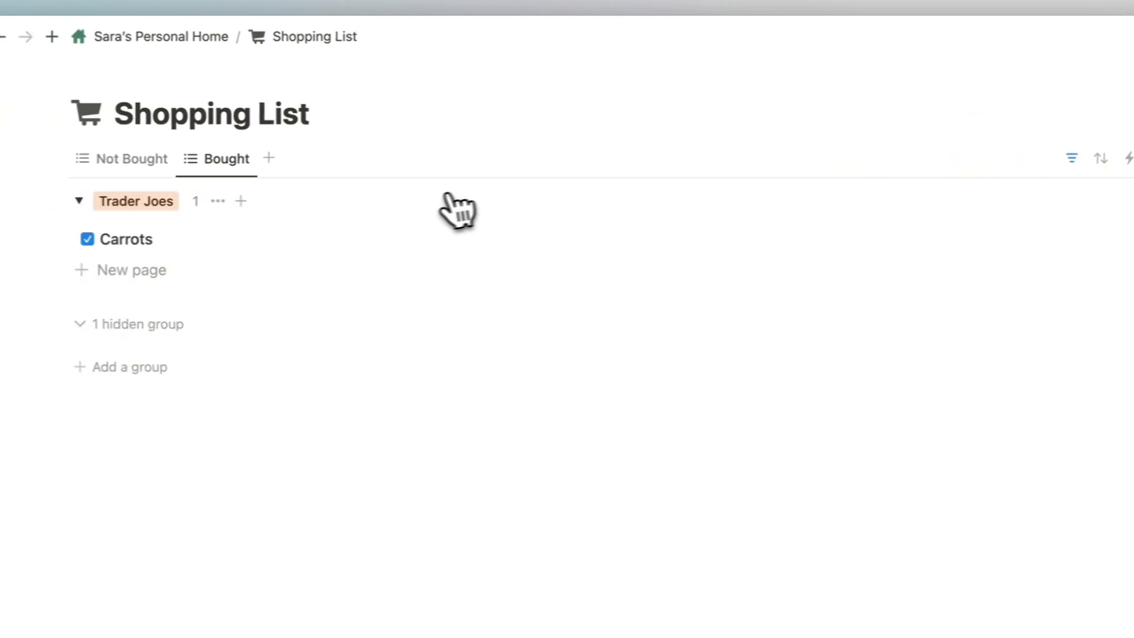
click(112, 160)
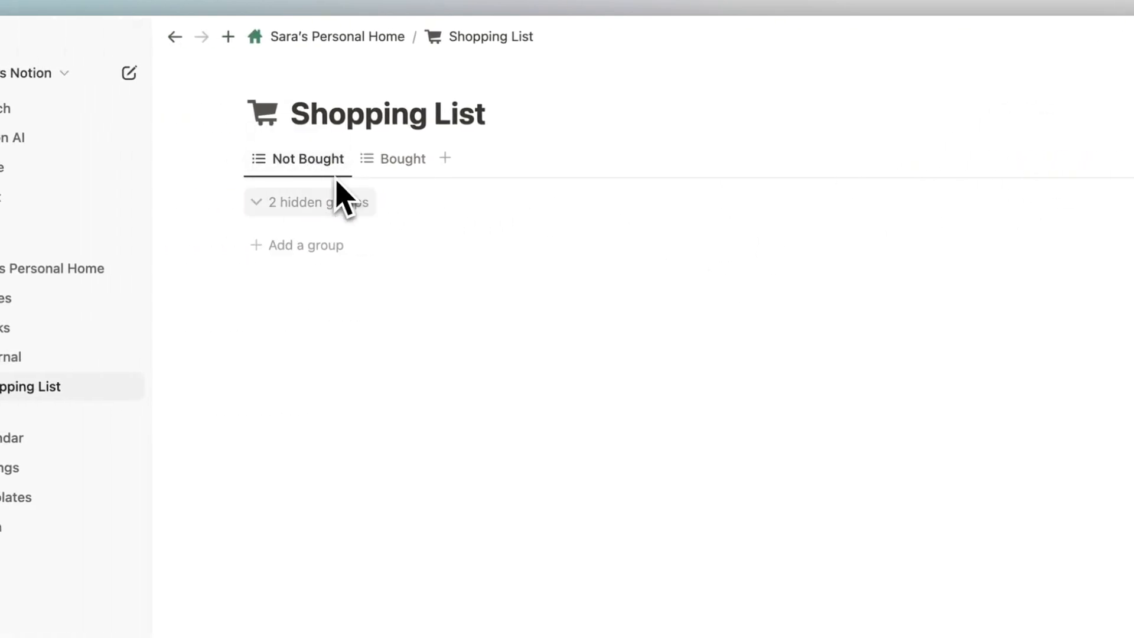
click(378, 168)
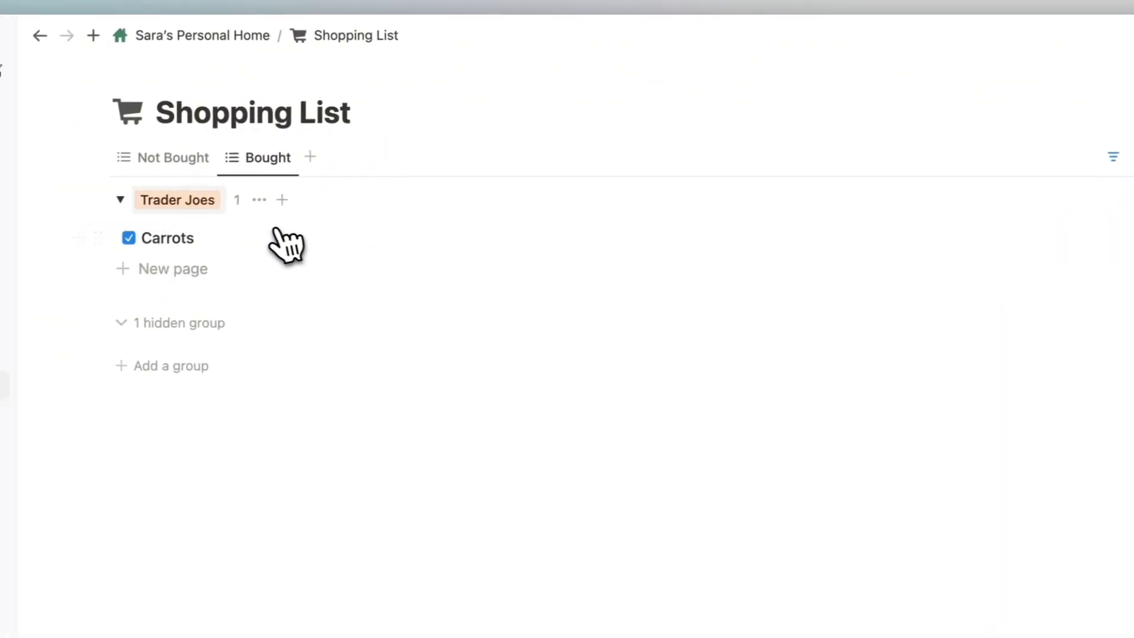
Hide the Store property in the Bought view.
click(965, 131)
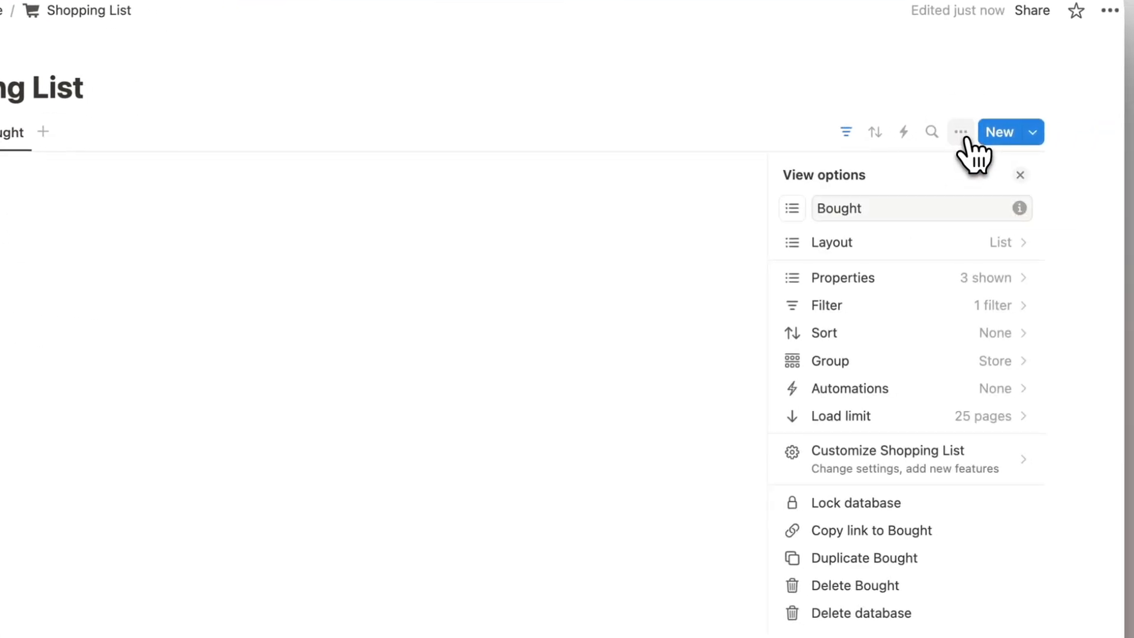
click(973, 278)
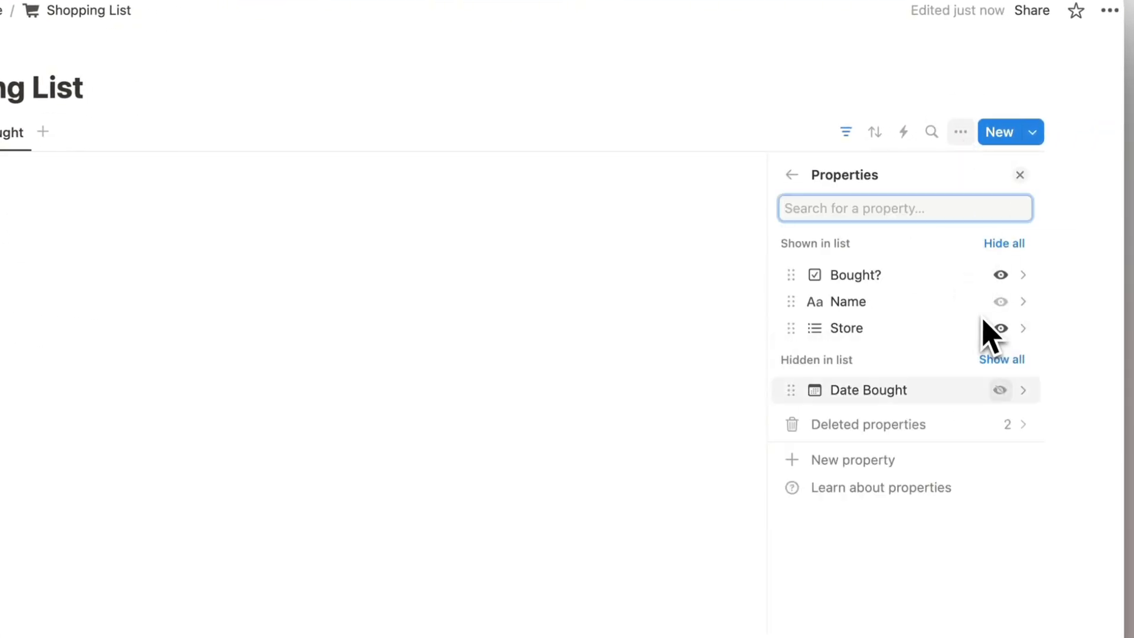
click(1001, 328)
click(1020, 175)
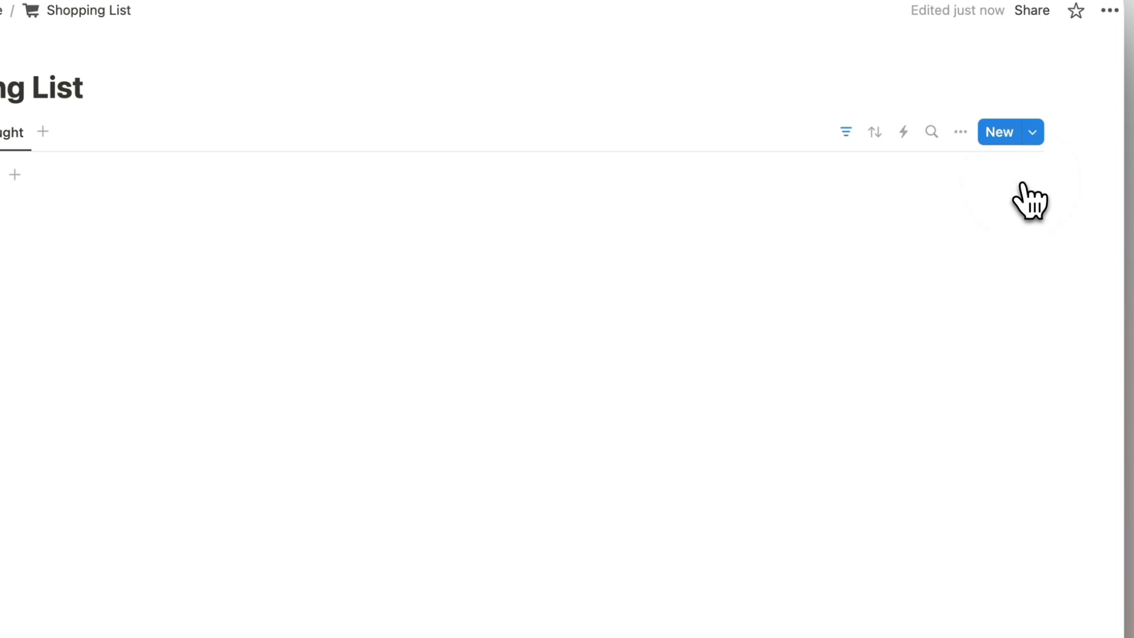
Untick Carrots and add a new blank item from the Not Bought view.
click(214, 238)
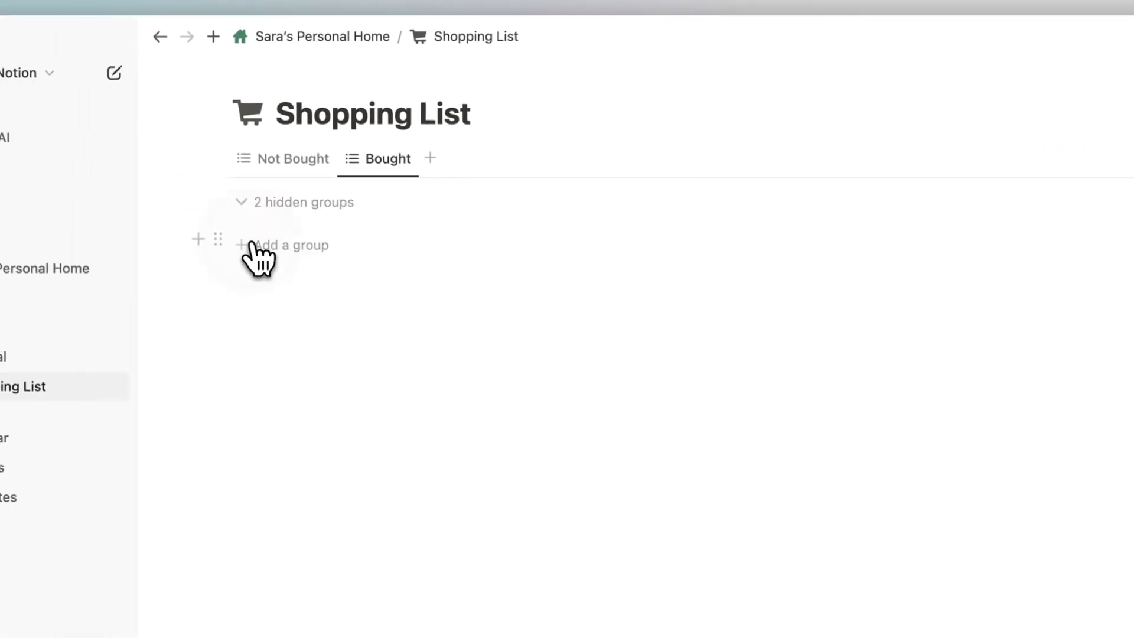
click(291, 173)
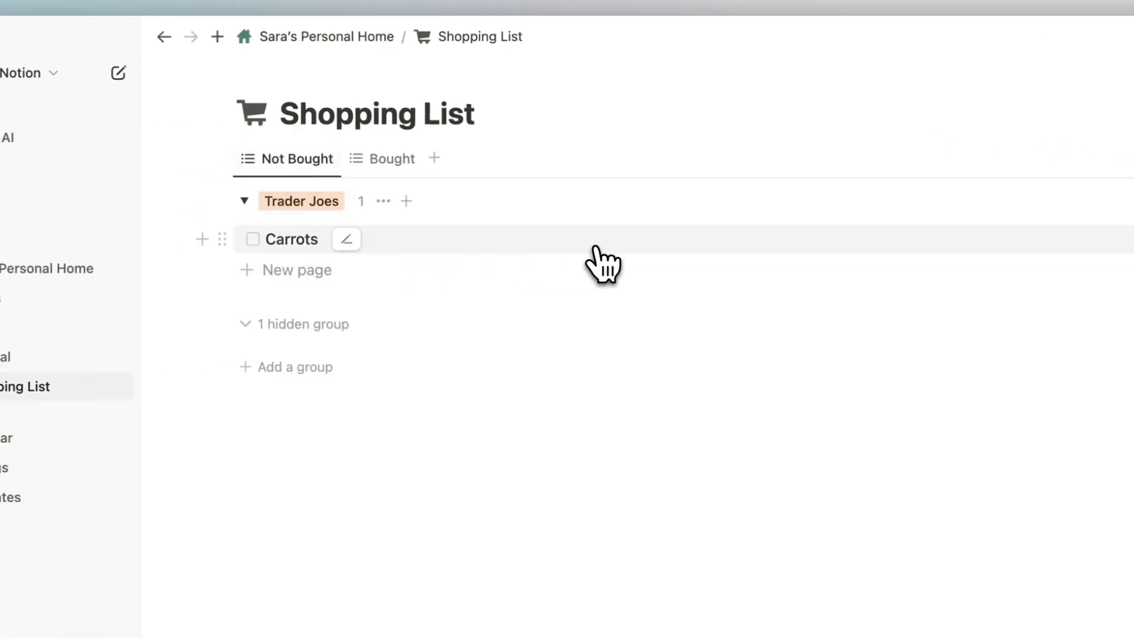
click(1021, 158)
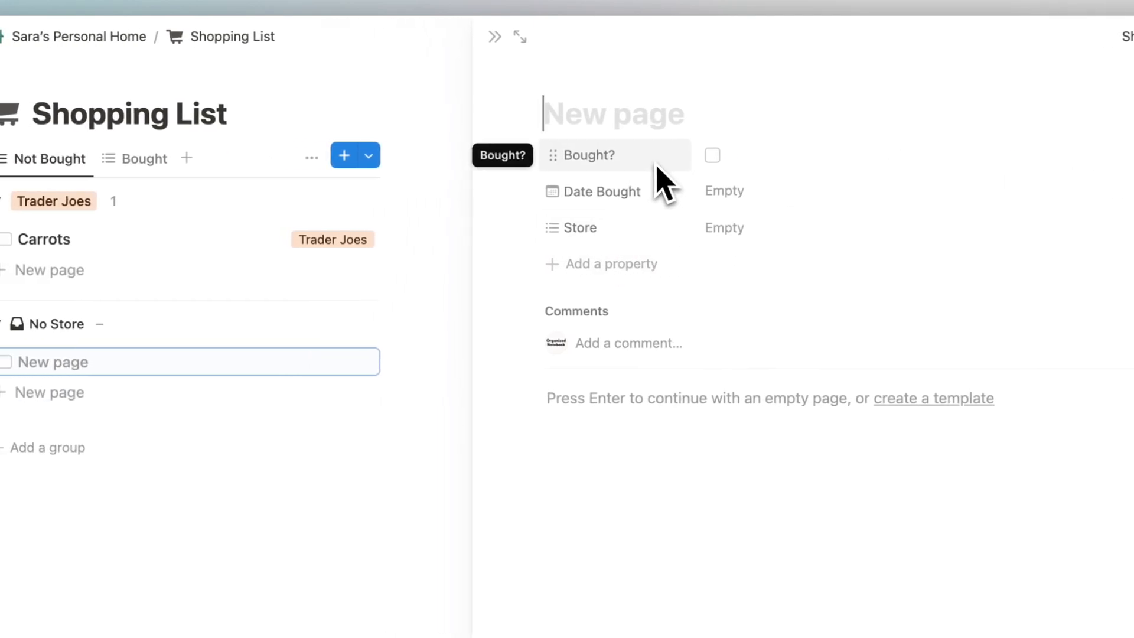
Title the new item Charger Cable and assign it a new Best Buy store.
text(Charger Cable)
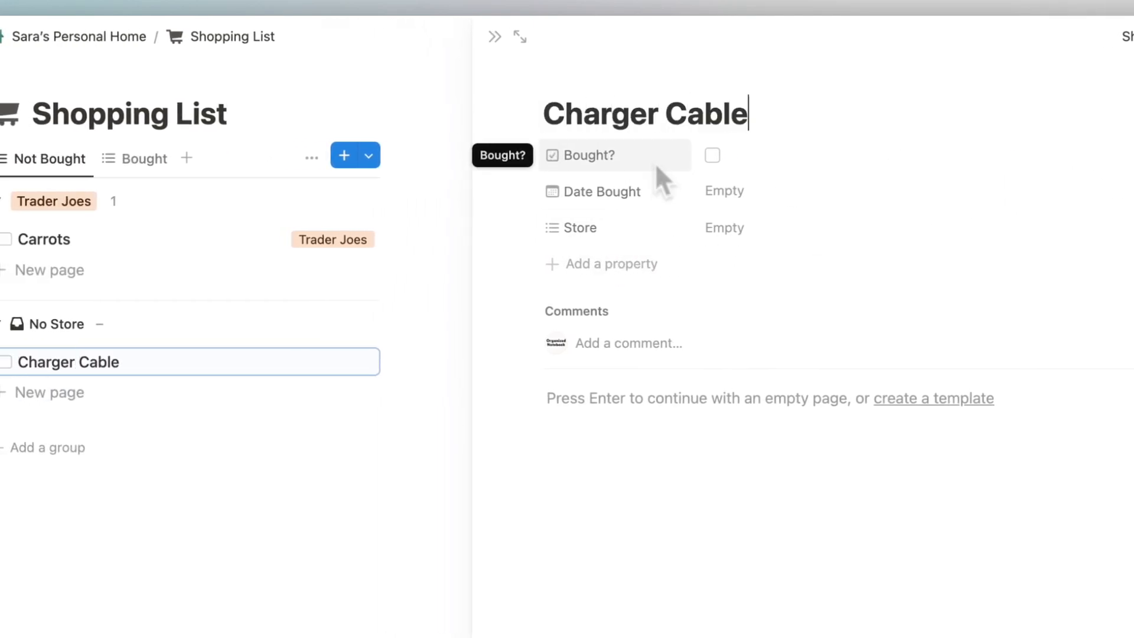
click(770, 228)
text(Best Buy)
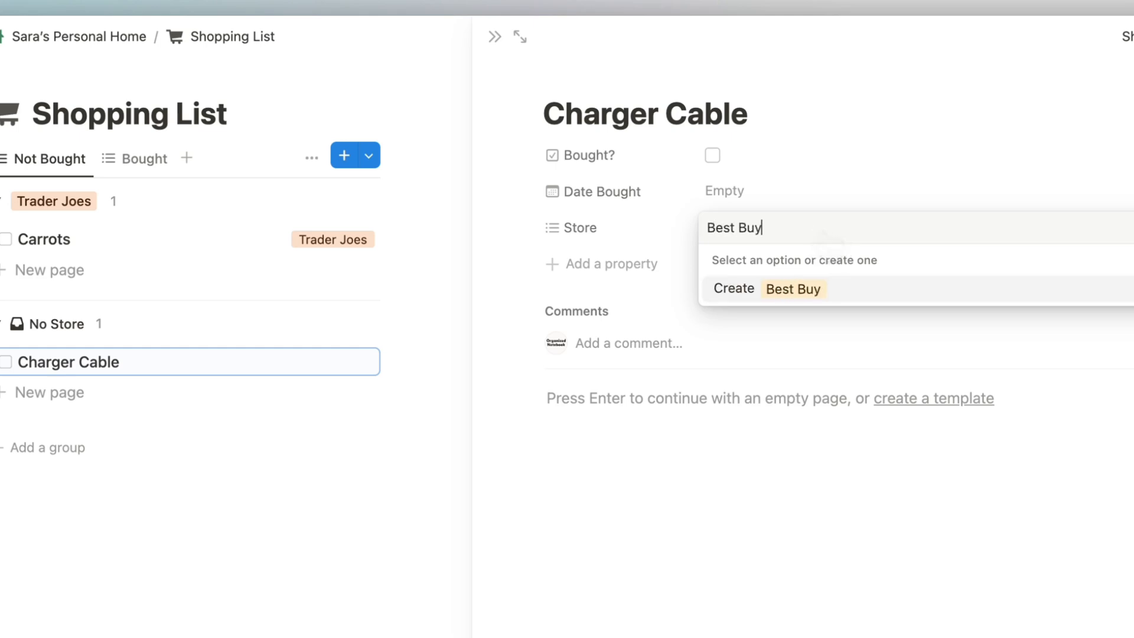
key(Return)
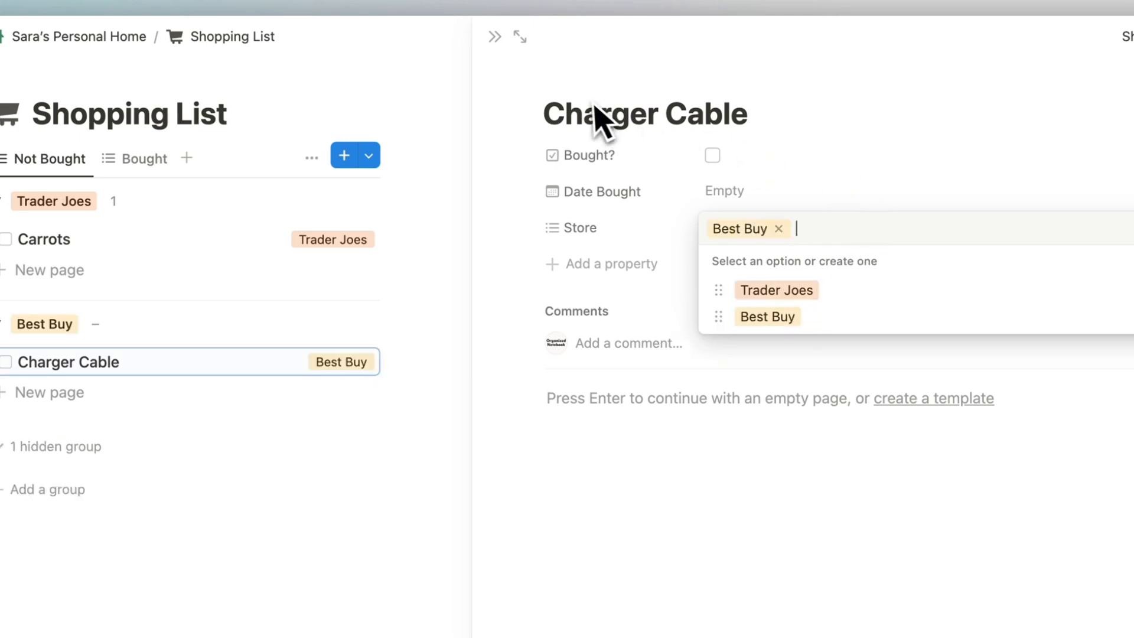
key(Escape)
click(496, 37)
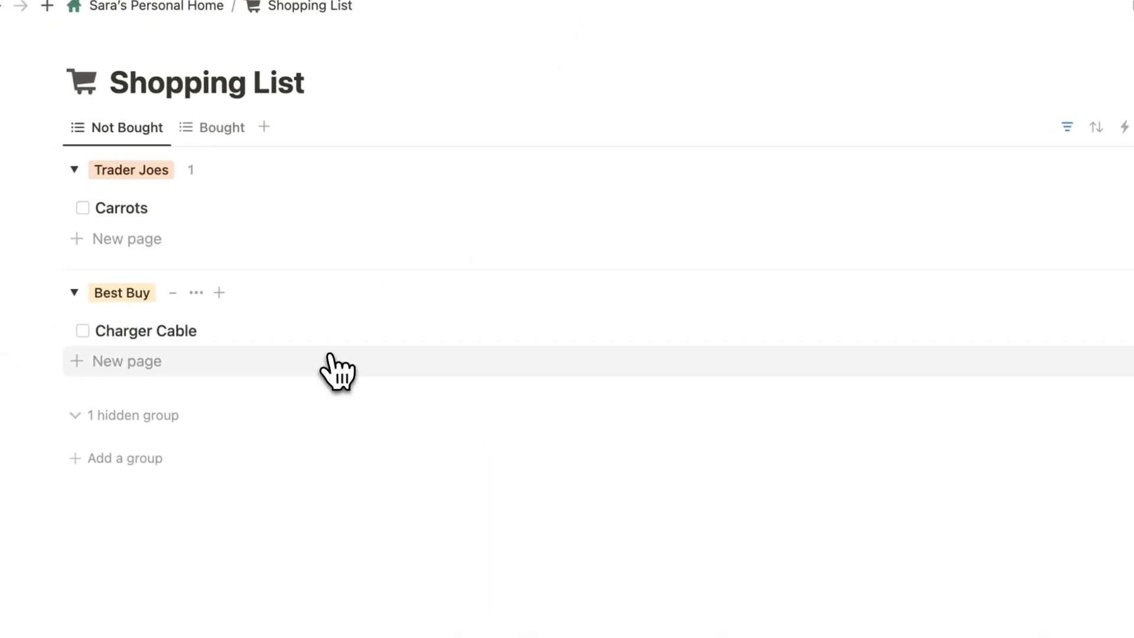
Hide the Store property in the Not Bought view.
click(974, 152)
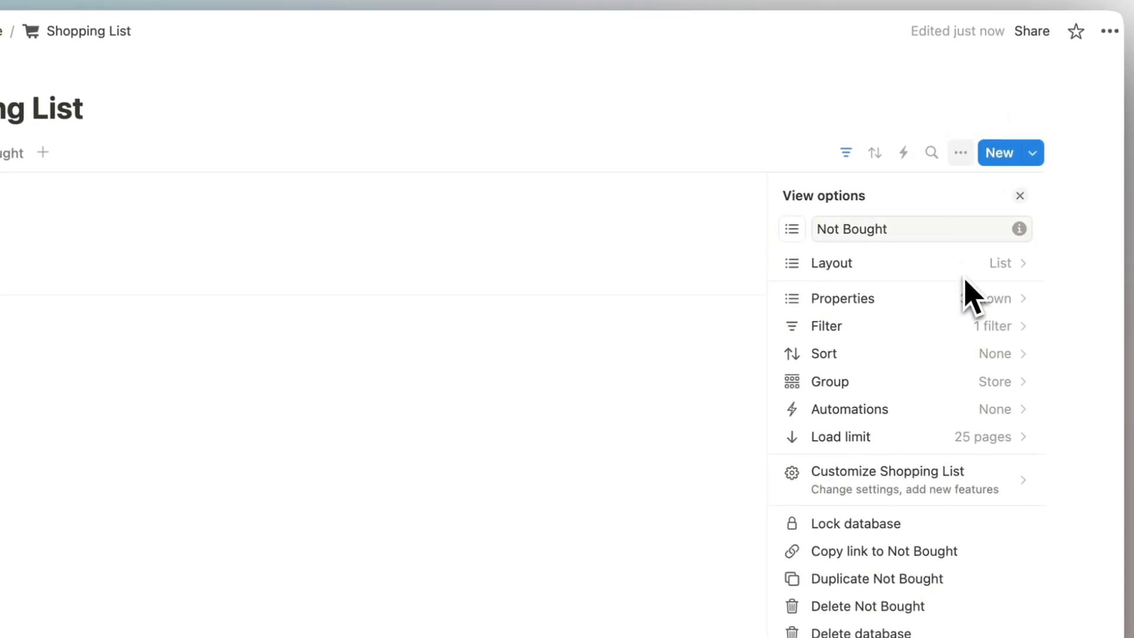
click(960, 302)
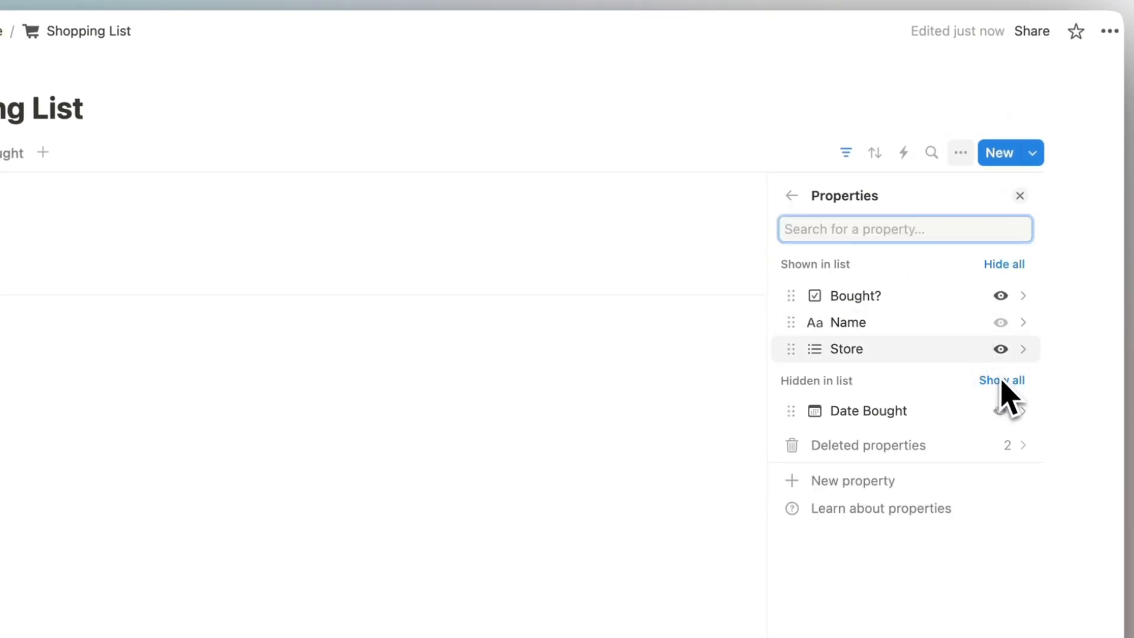
click(1001, 348)
click(1019, 195)
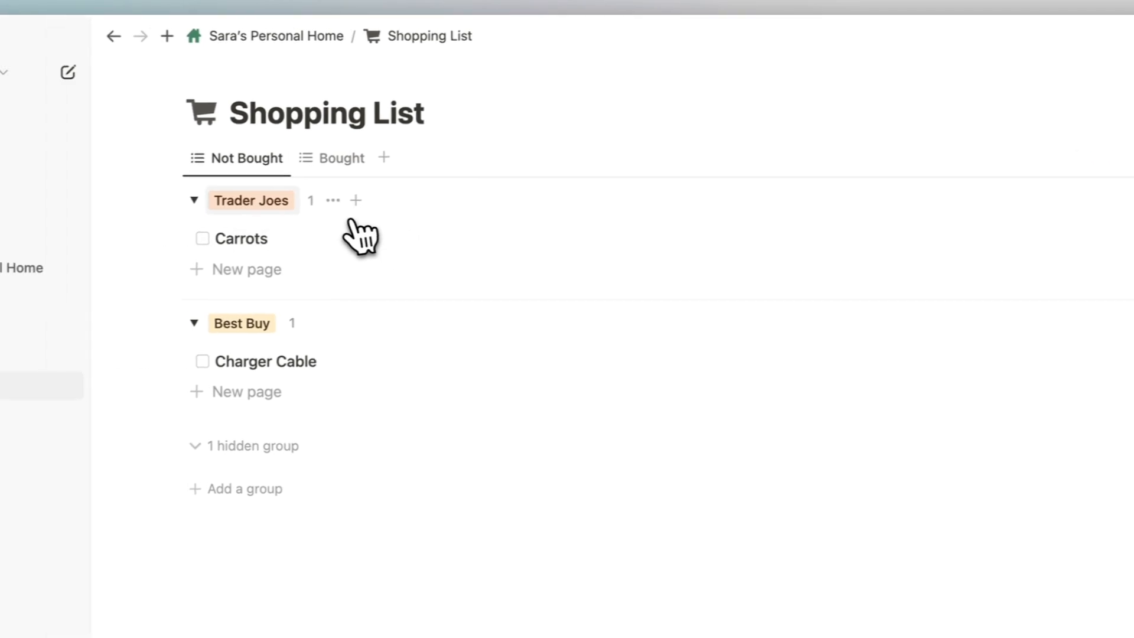
Collapse the Trader Joes and Best Buy groups, then re-expand Trader Joes.
click(194, 200)
click(194, 323)
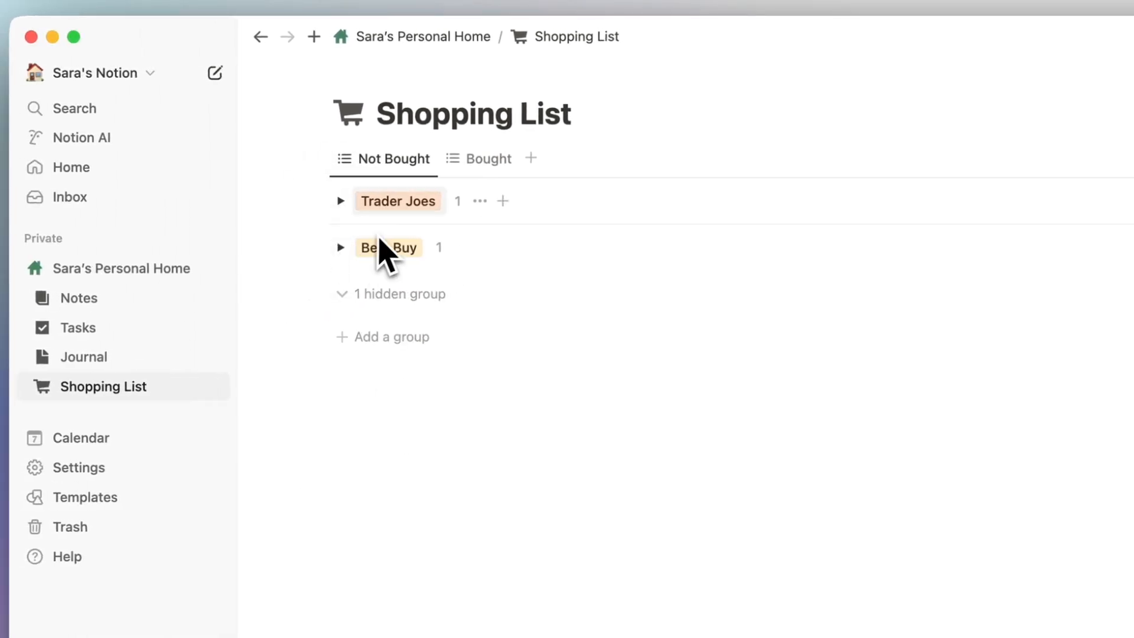
click(480, 160)
click(391, 161)
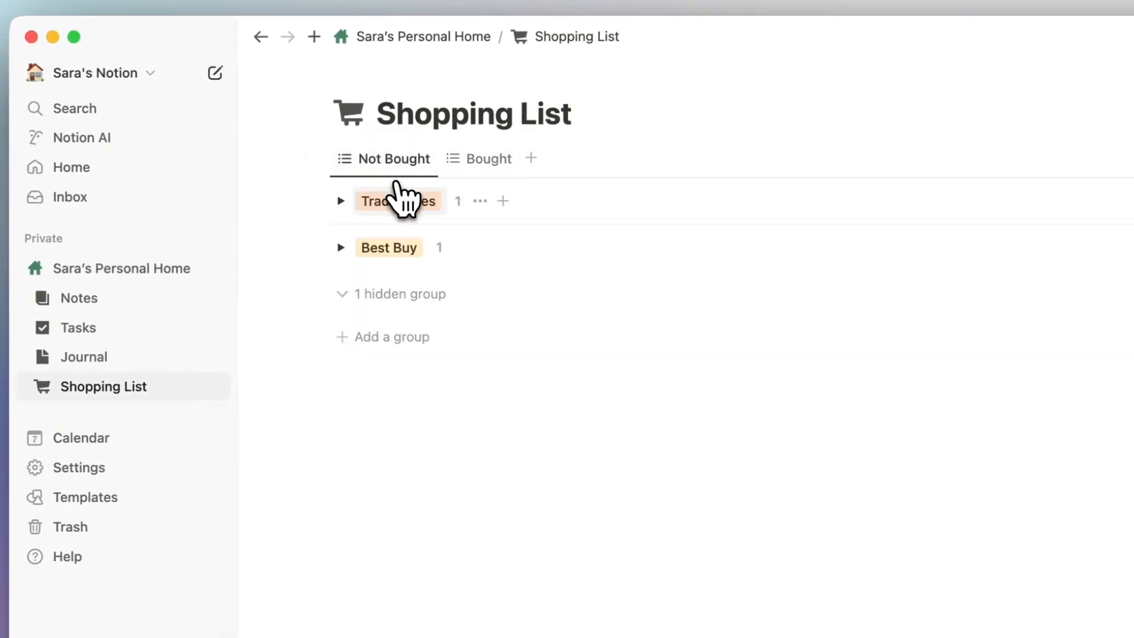
click(341, 201)
Tick Carrots, untick it from the Bought view, and expand the Best Buy group.
click(349, 240)
click(479, 161)
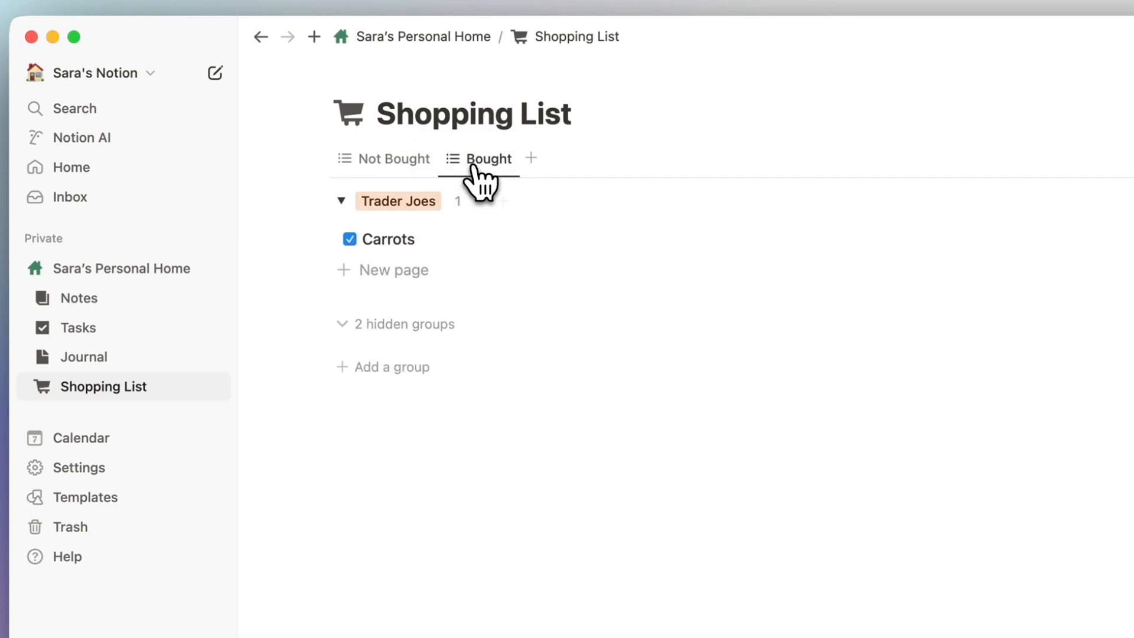
click(350, 239)
click(402, 160)
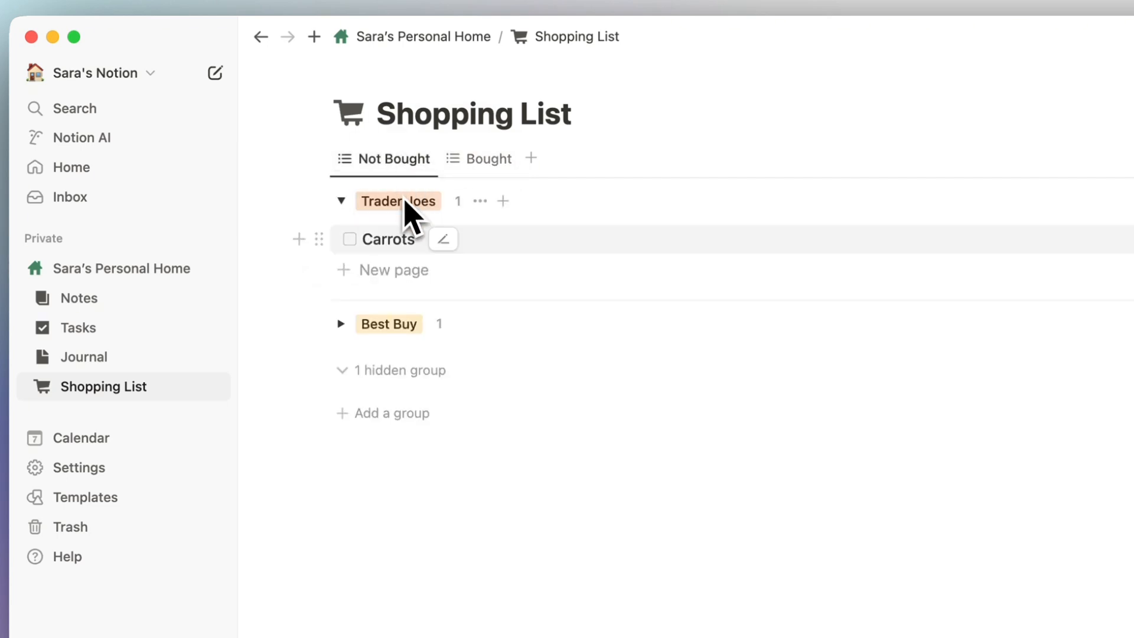
click(341, 323)
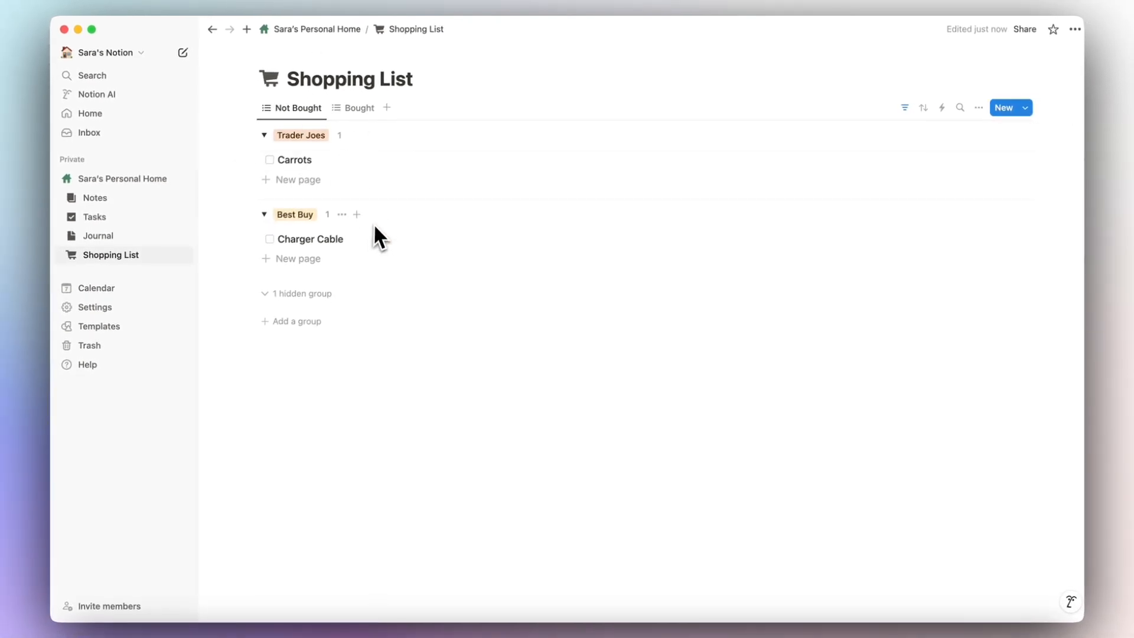
click(348, 109)
click(301, 110)
click(361, 112)
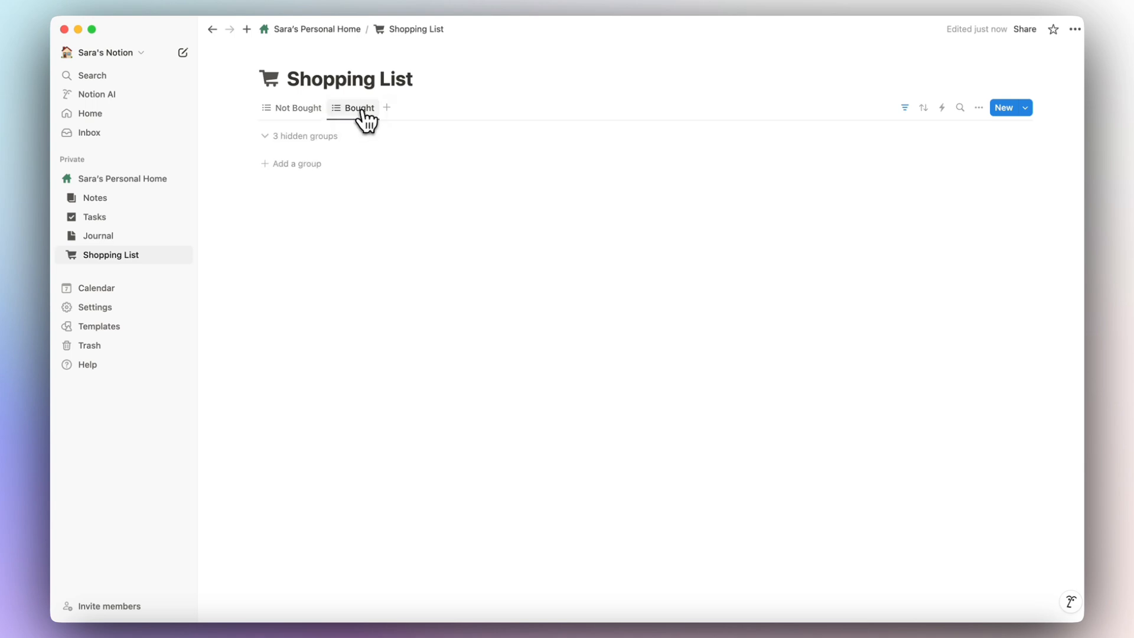
click(318, 109)
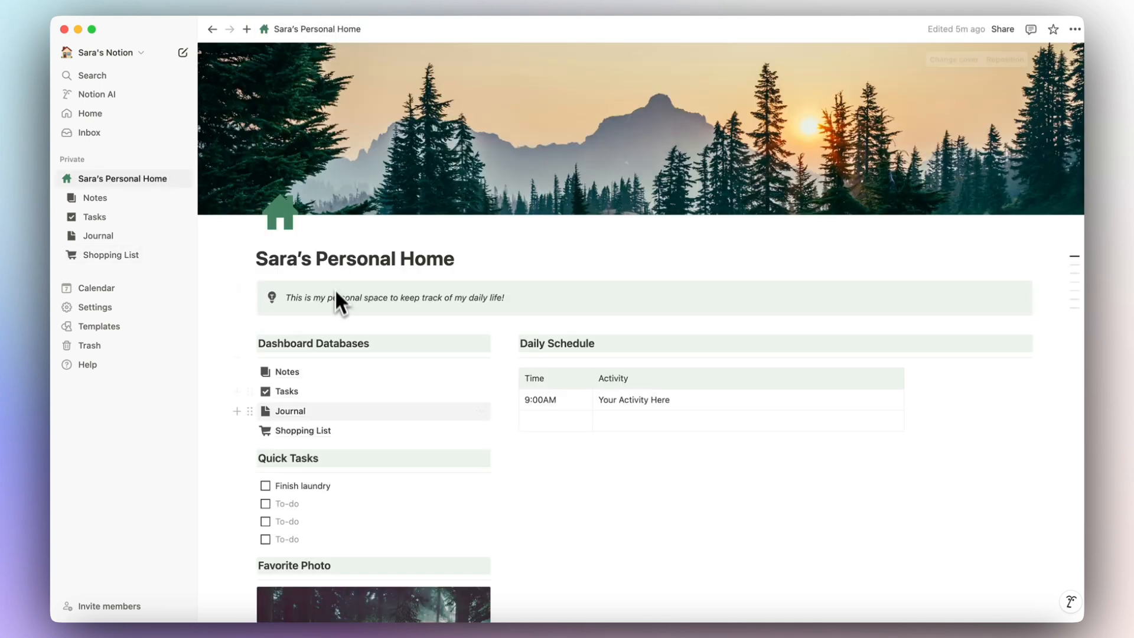
Scroll down the personal home page to the Dashboard Databases list.
scroll(337, 299, down, 1)
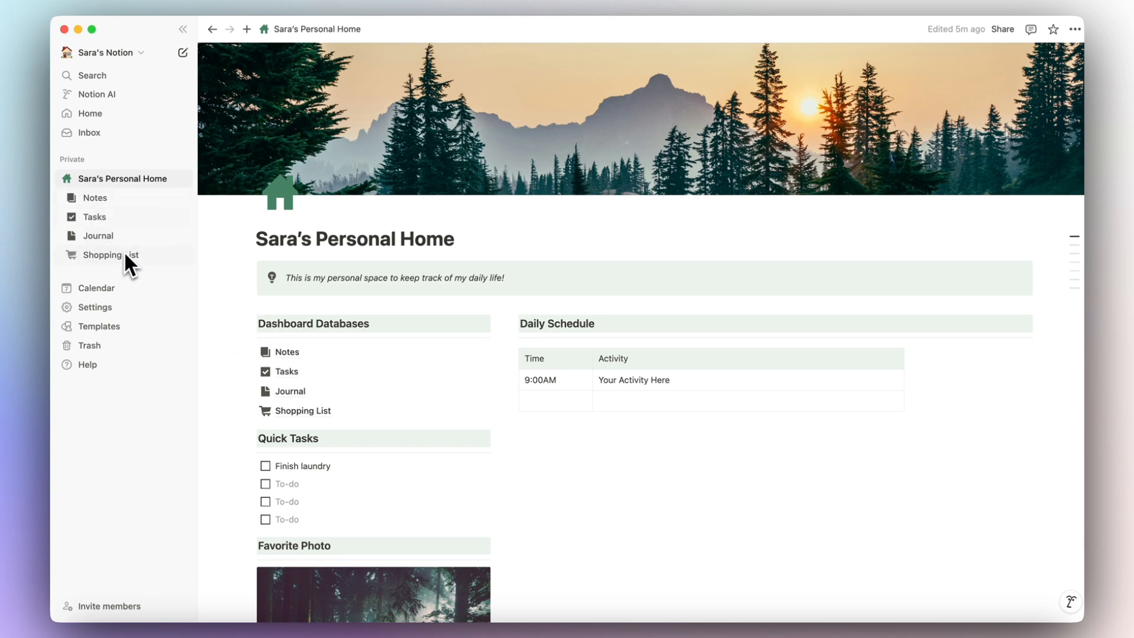
scroll(293, 420, down, 5)
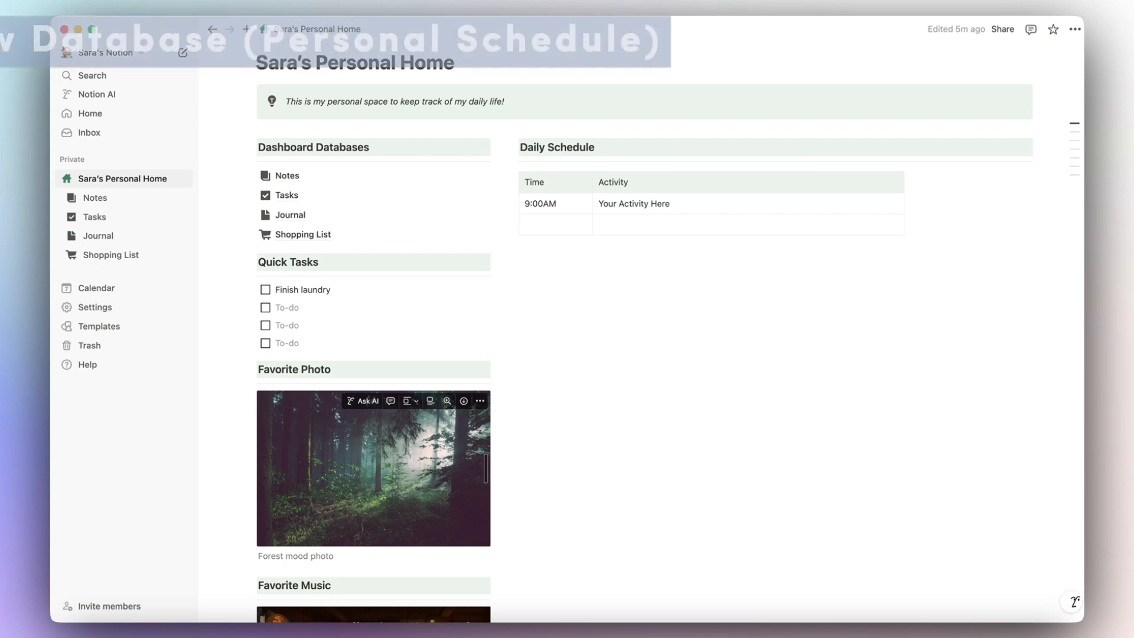
Insert a new blank calendar database below the Shopping List link.
click(240, 236)
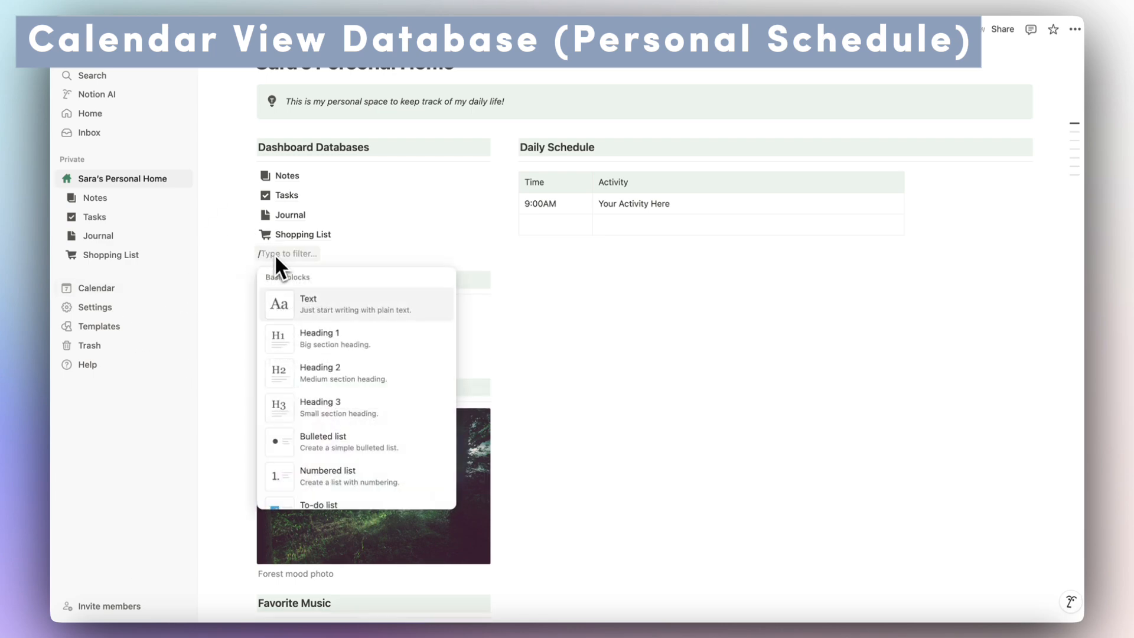
text(calend)
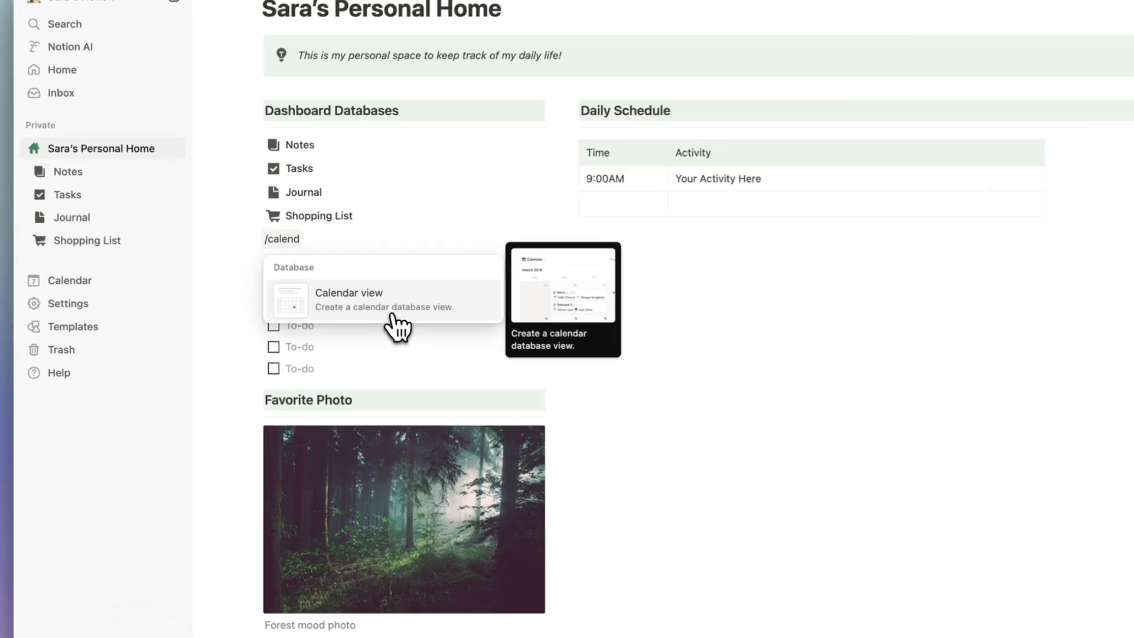
click(358, 324)
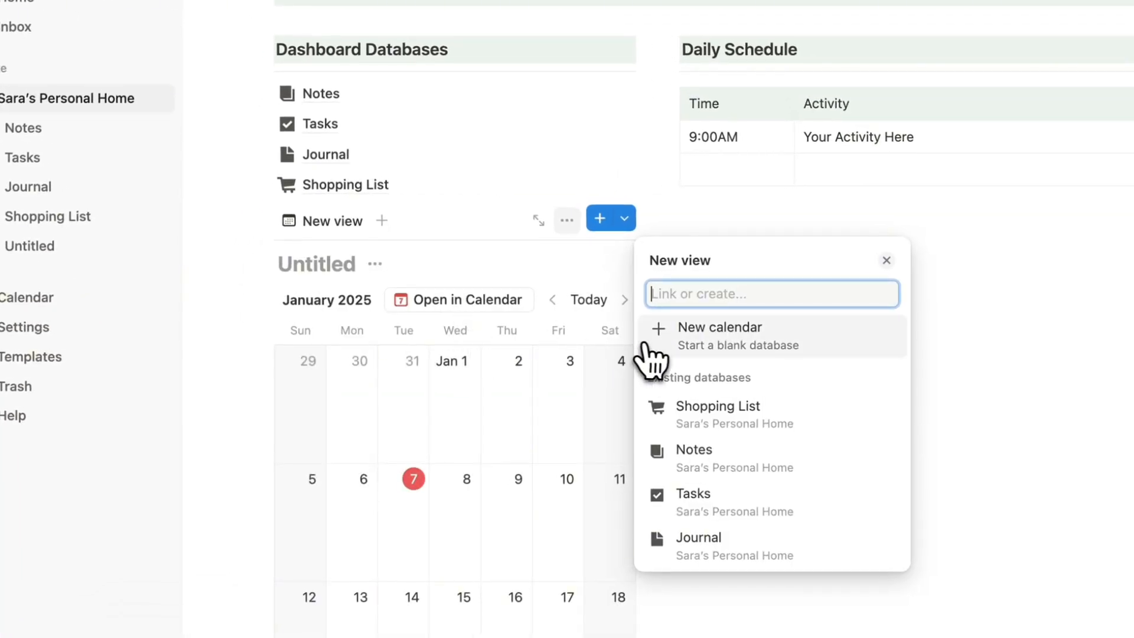
click(707, 349)
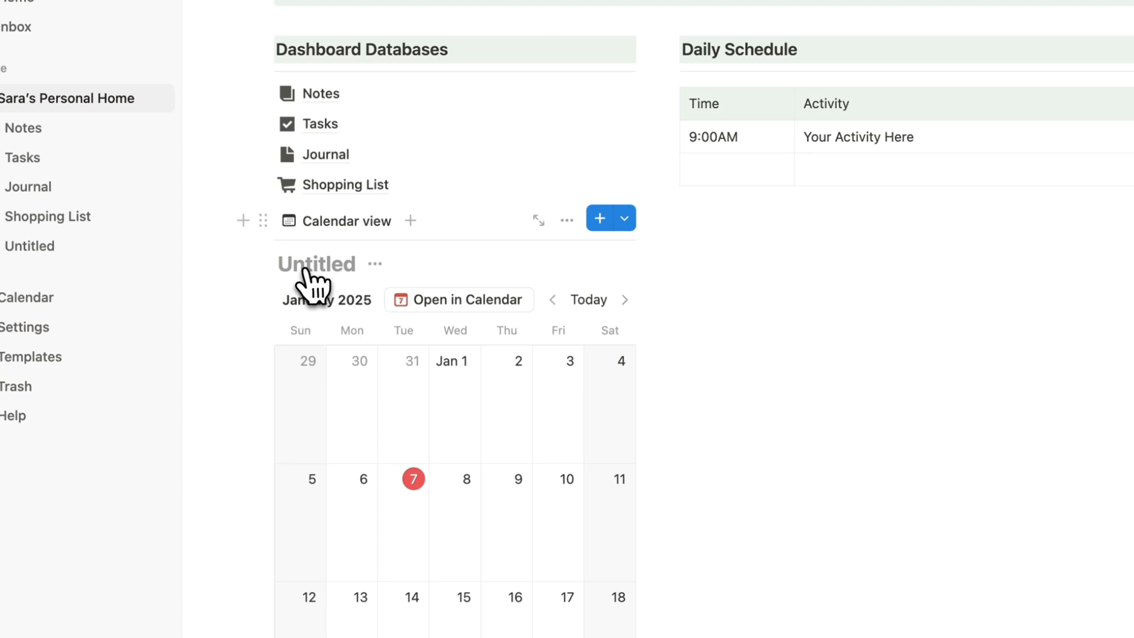
Turn the calendar block into its own page and open the new Untitled page.
click(263, 225)
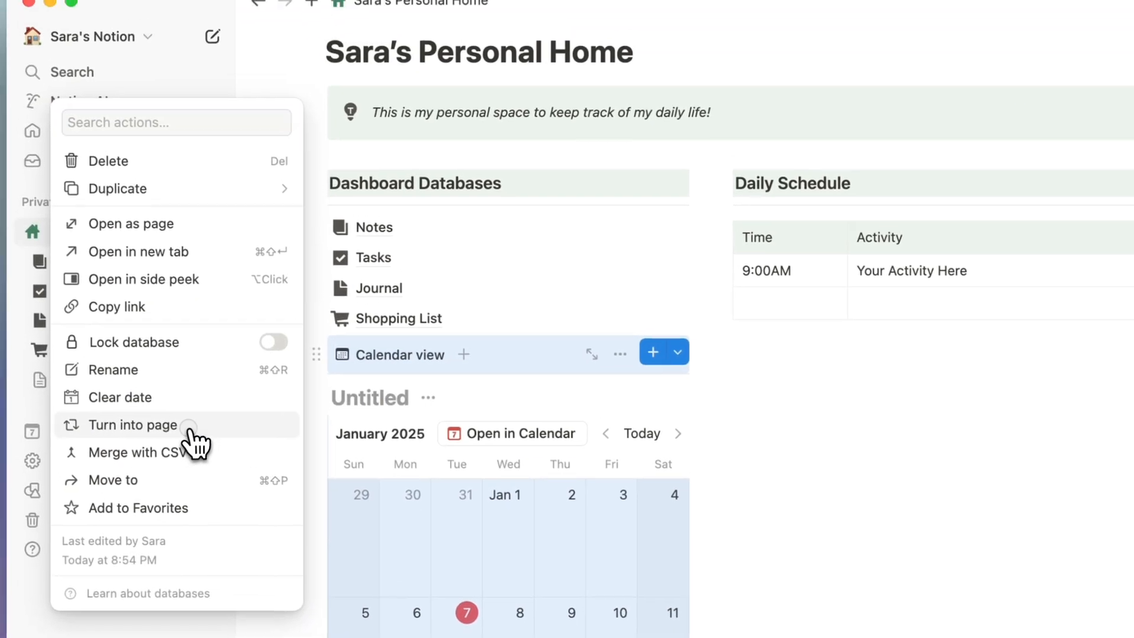
click(118, 291)
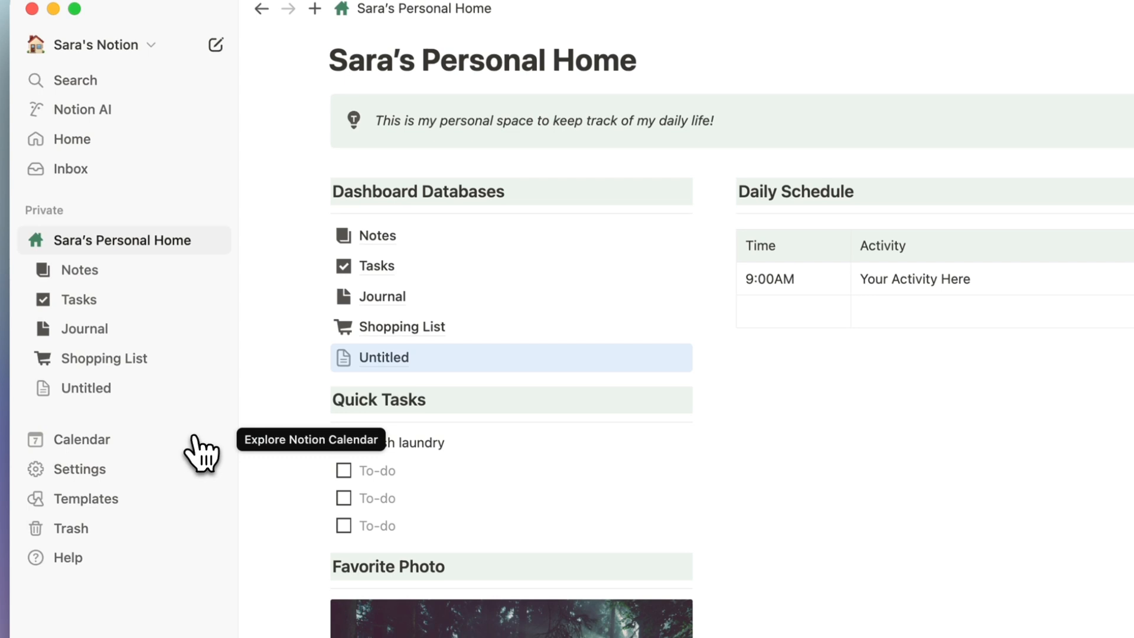
click(374, 373)
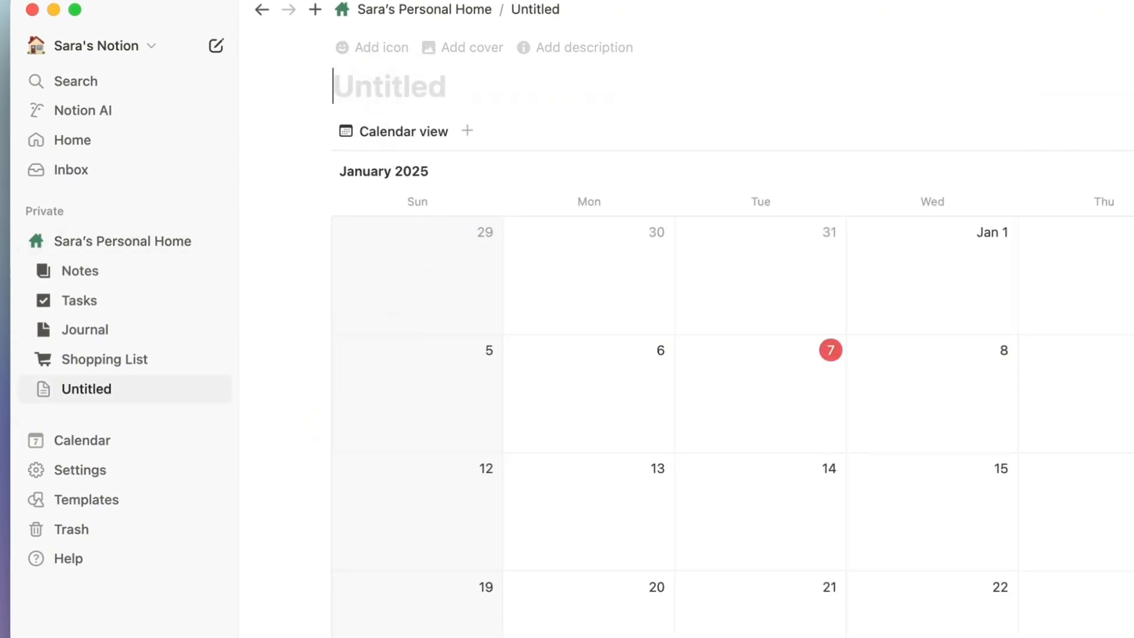
Title the page Personal Calendar and give it the dark calendar icon from a 'cale' search.
text(Personal Calendar)
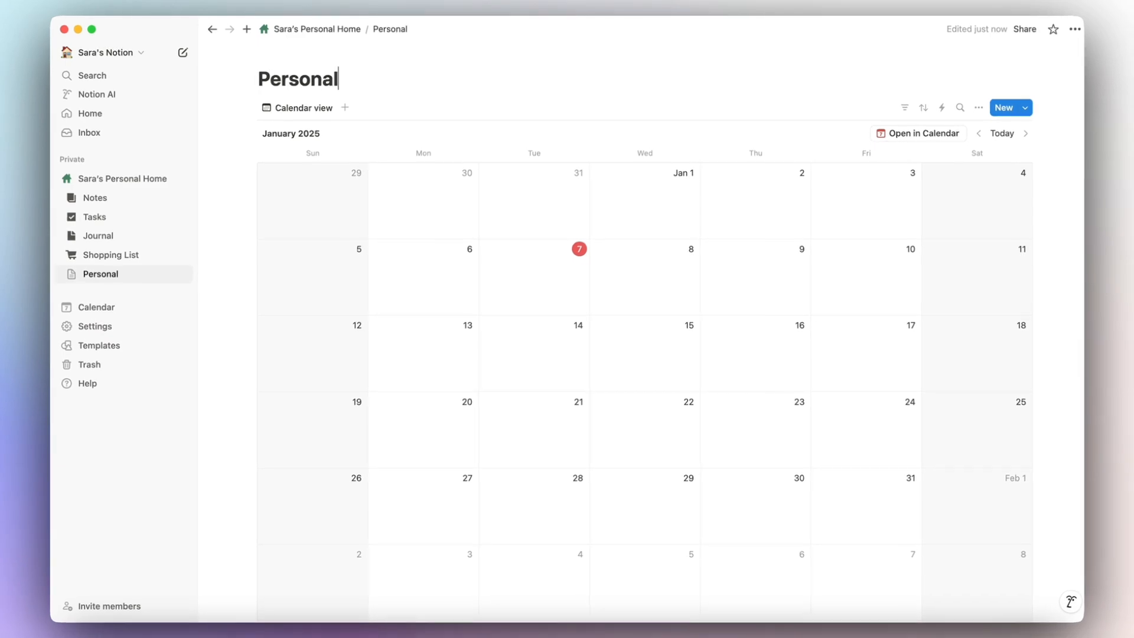
click(289, 51)
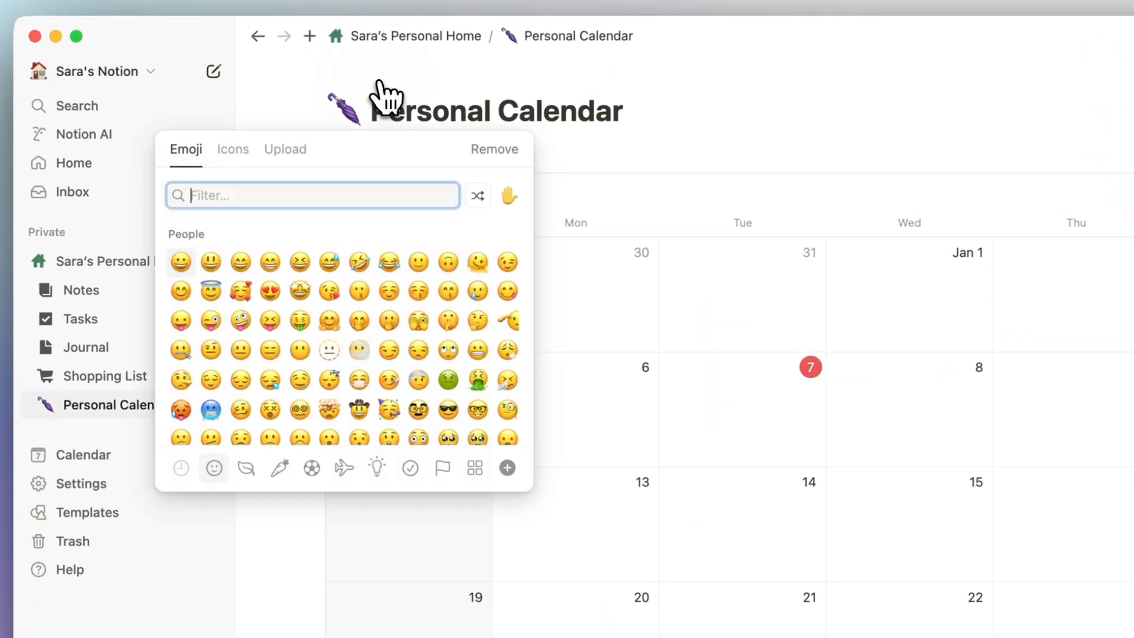
click(197, 104)
text(cale)
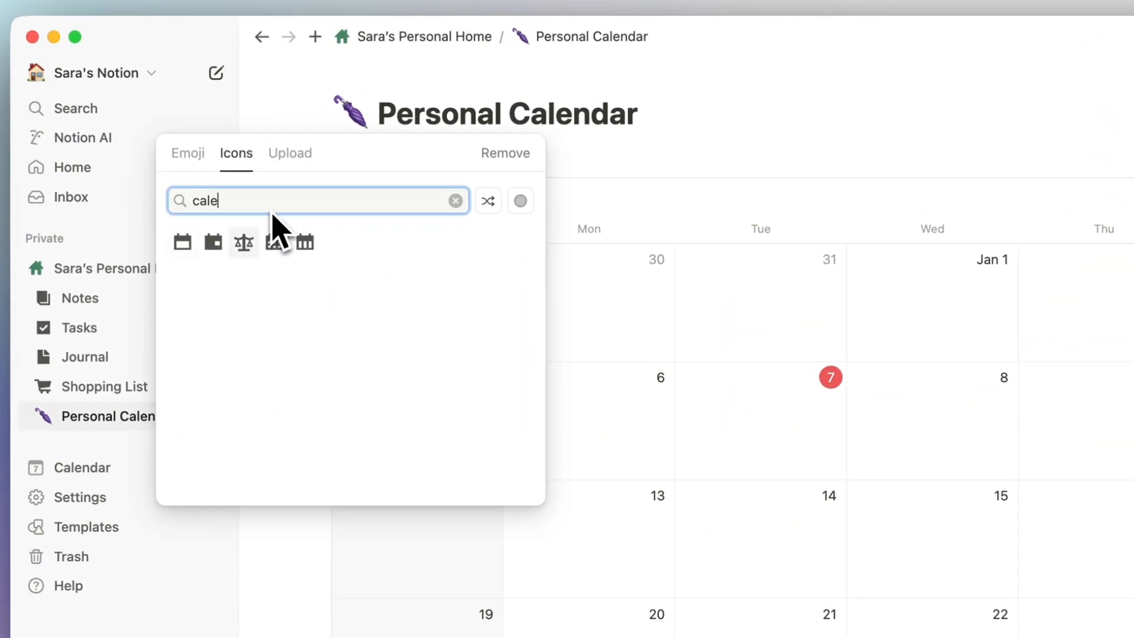
mouse_move(183, 244)
click(120, 274)
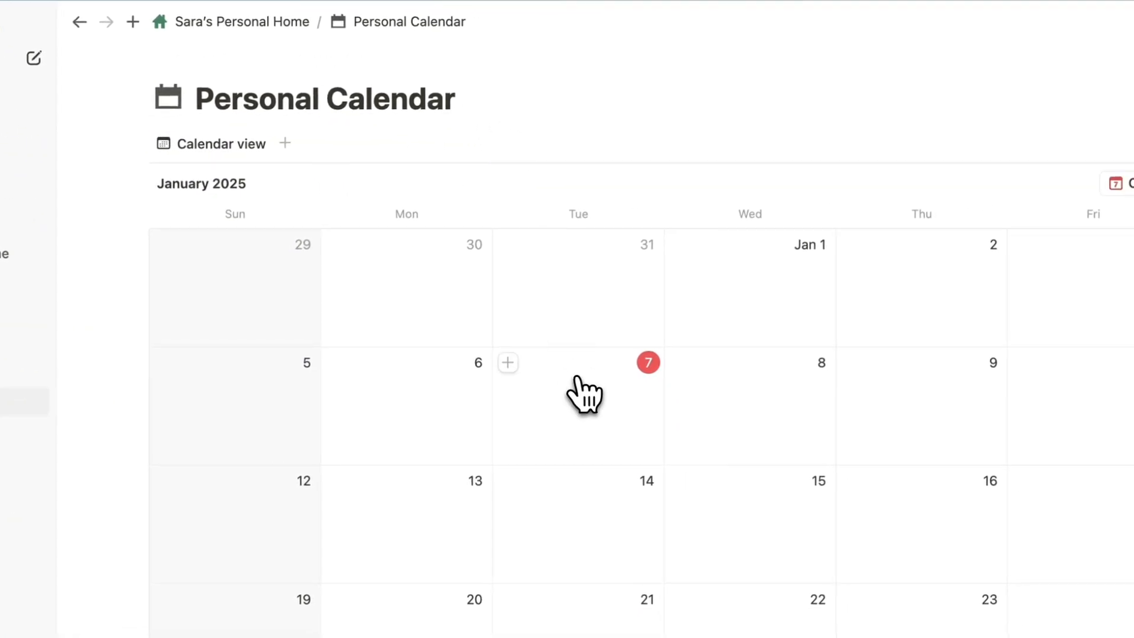
Add a Meeting for Work event on January 7 with its time set to 3:00 PM.
click(507, 362)
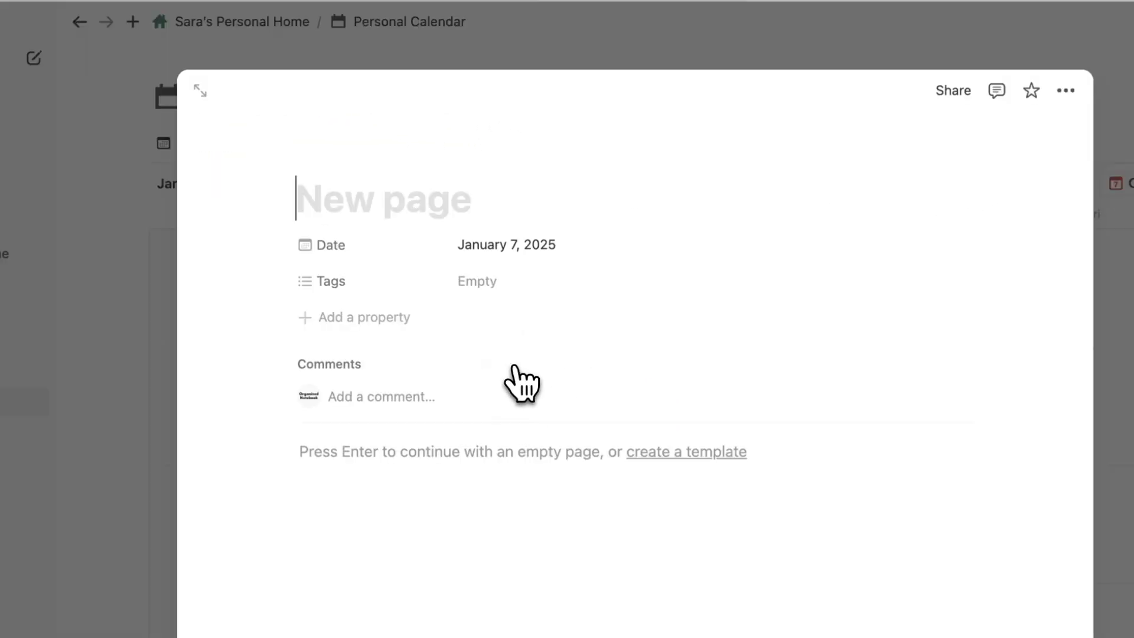
text(Meeting)
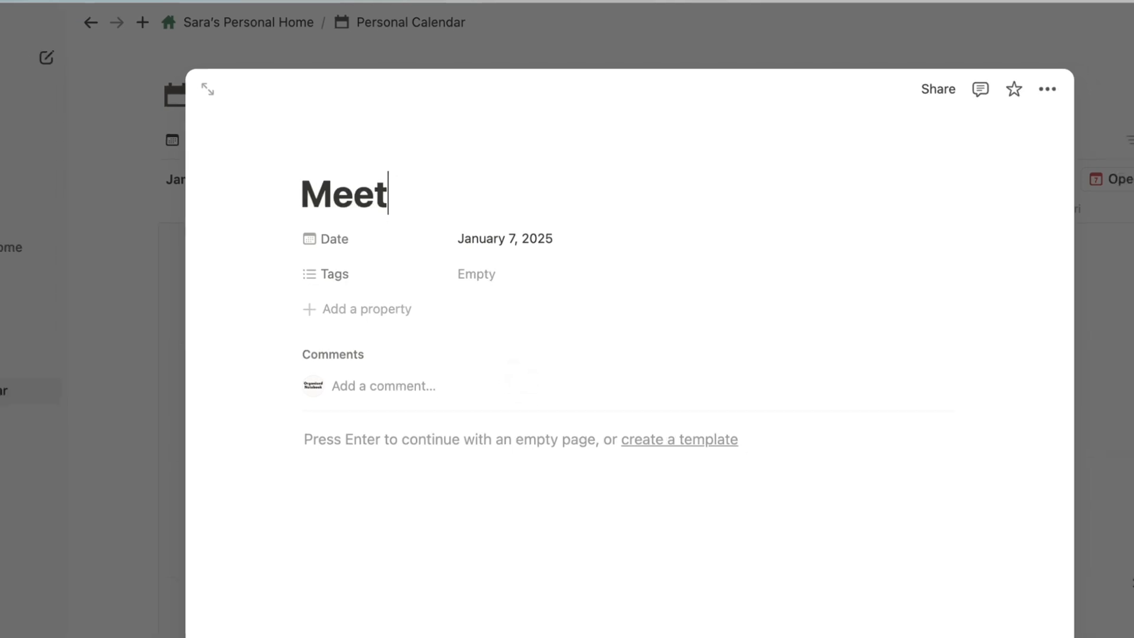
text( for Work)
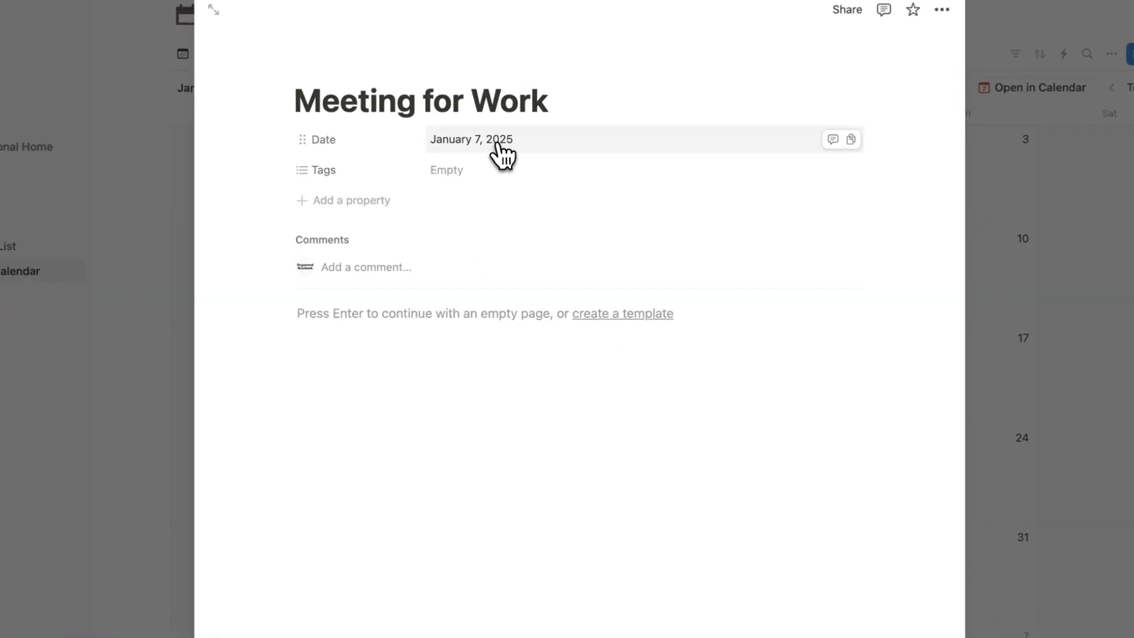
click(512, 174)
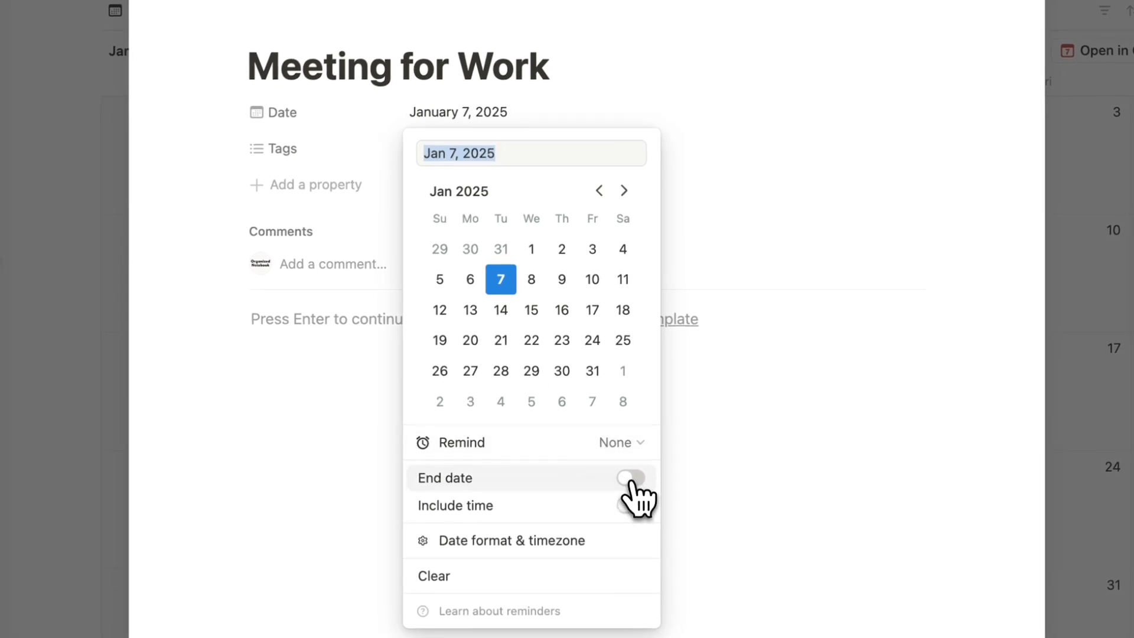
click(630, 480)
click(630, 480)
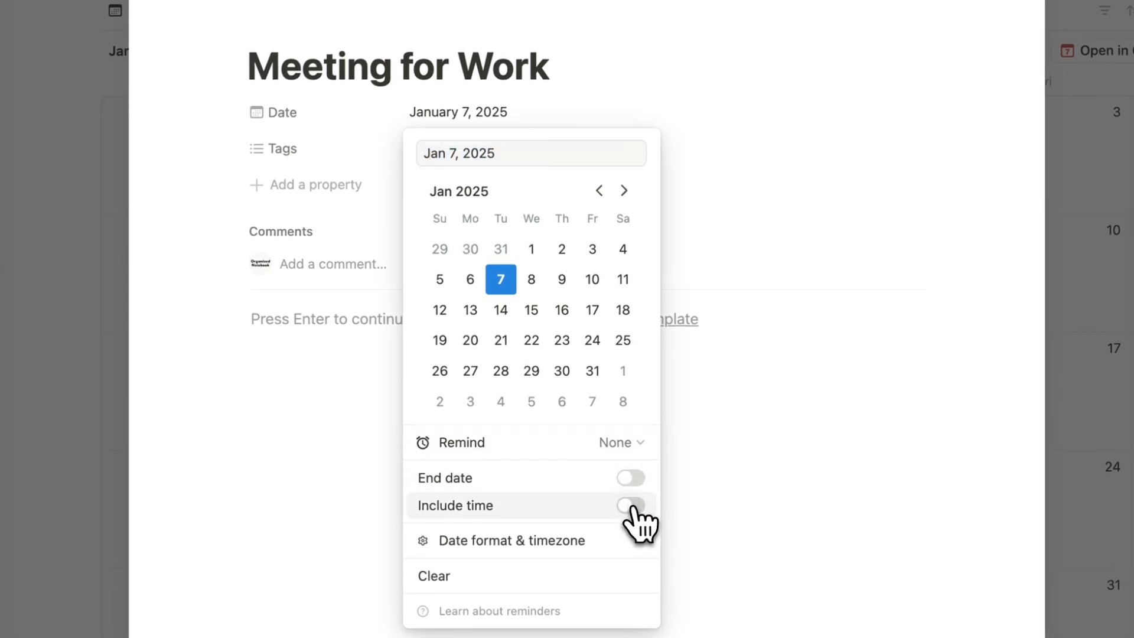
click(631, 505)
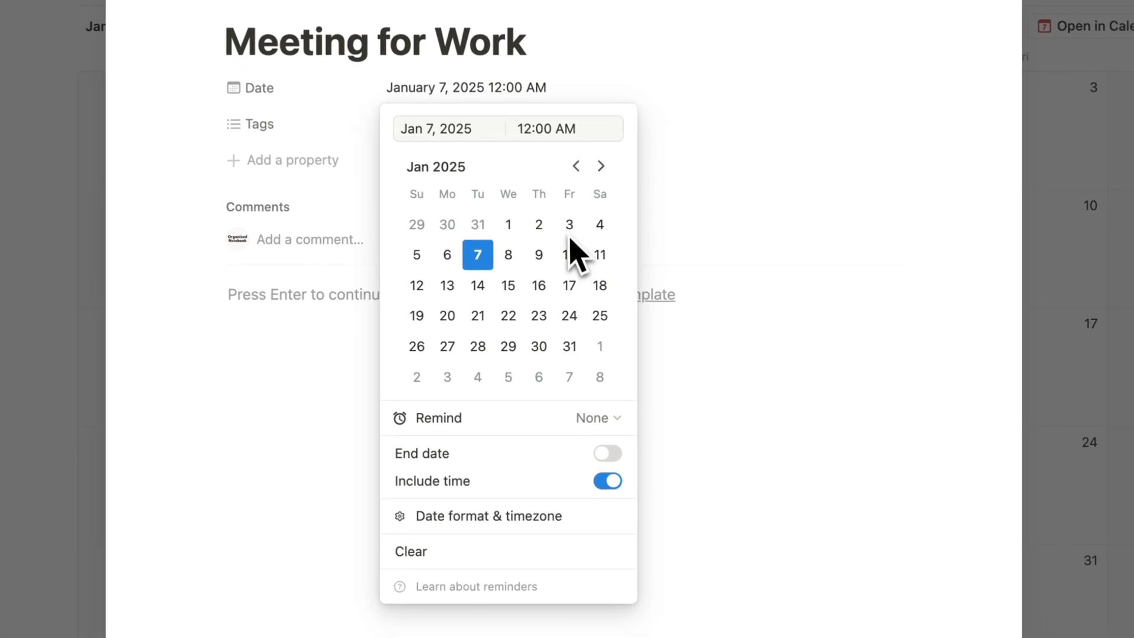
triple_click(541, 243)
key(BackSpace)
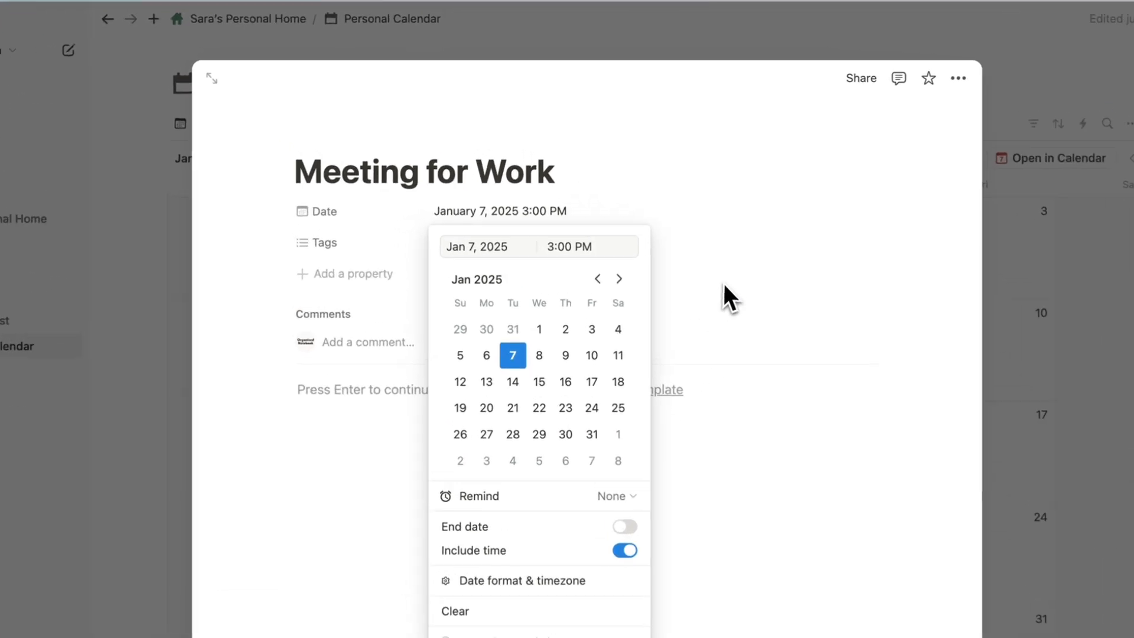
click(675, 236)
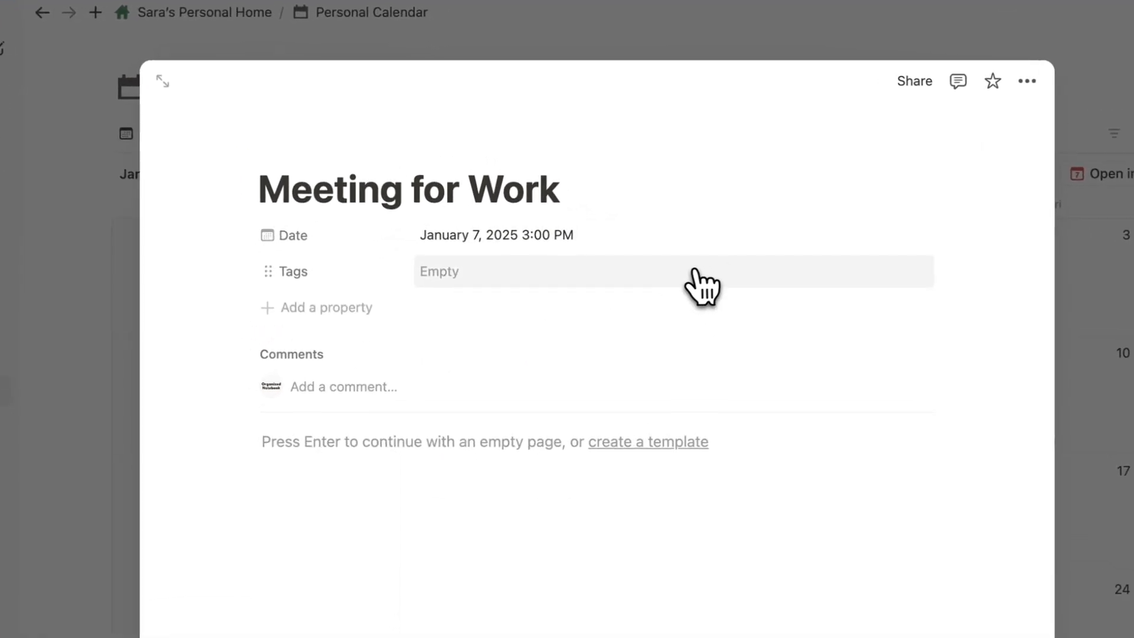
Tag the meeting with a newly created Work tag.
click(531, 204)
text(Work)
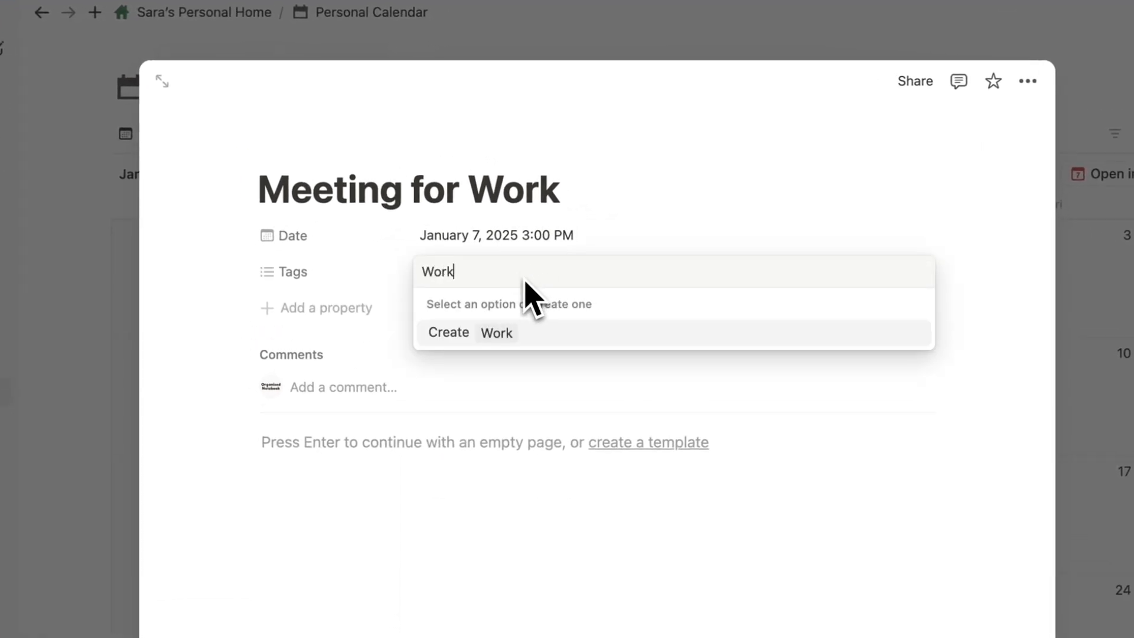
click(525, 332)
click(641, 191)
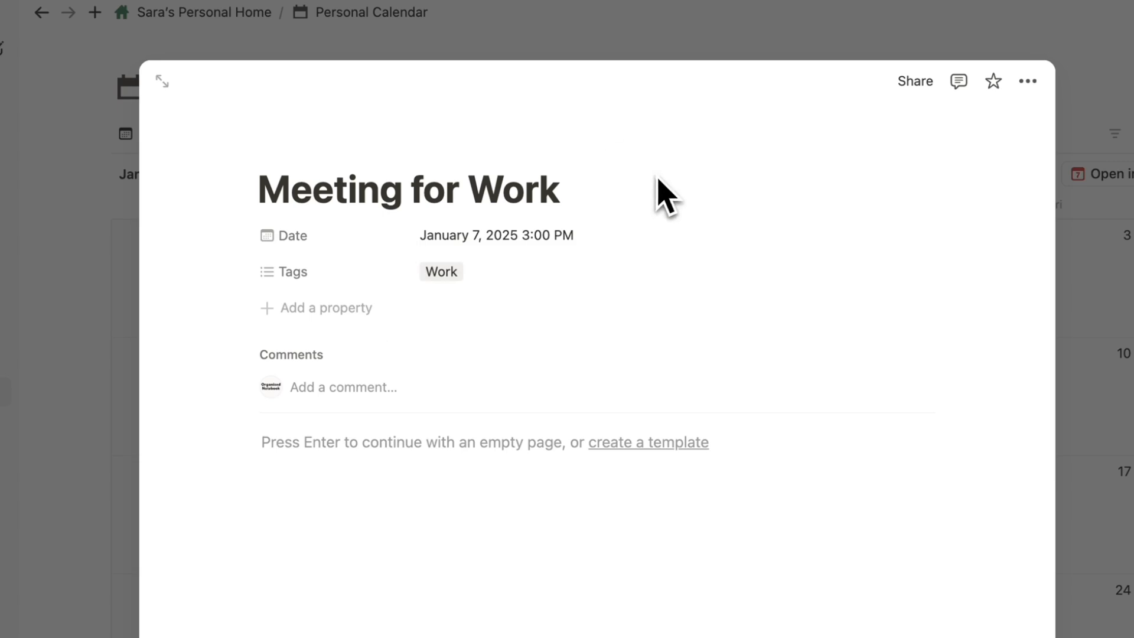
click(331, 308)
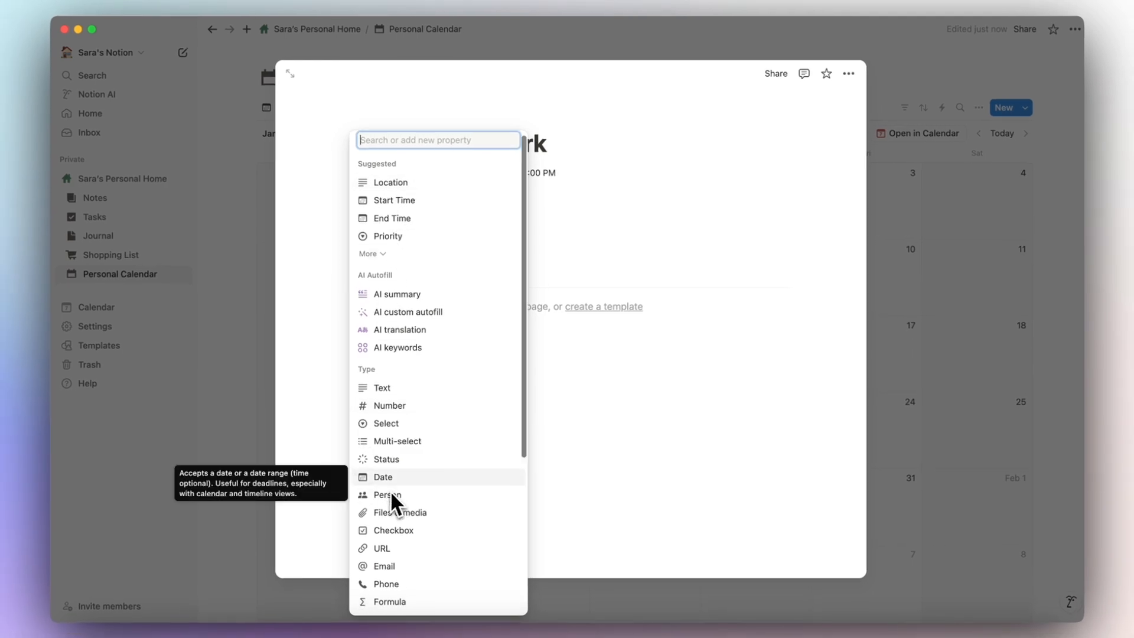
Add a Person property with the workspace member assigned, placed below Tags.
scroll(392, 492, down, 5)
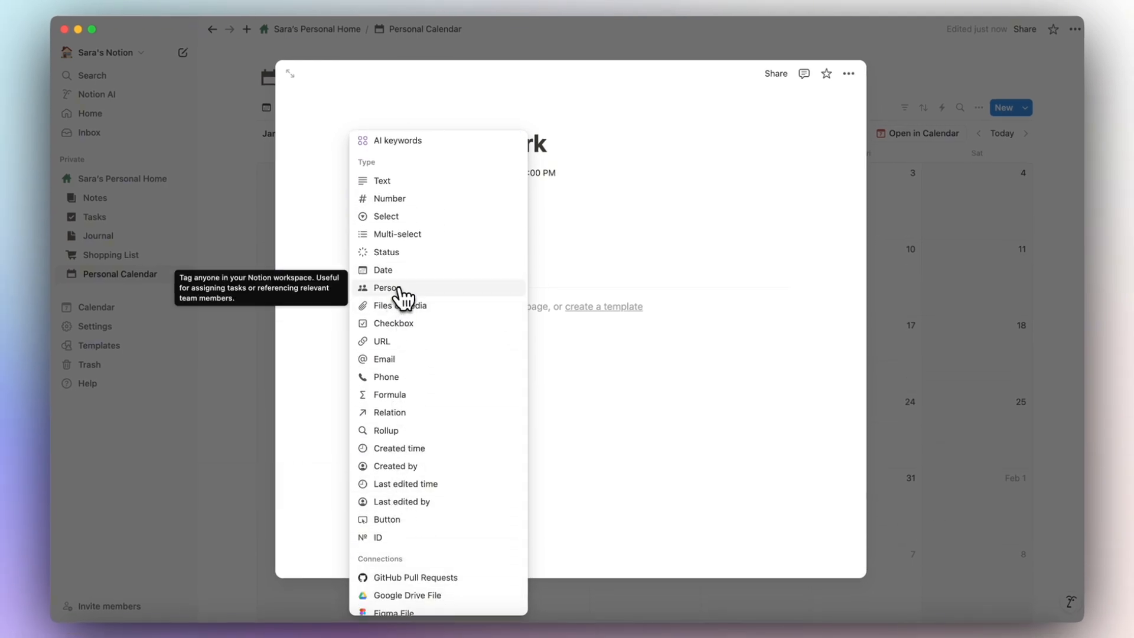
click(400, 289)
click(535, 226)
click(495, 197)
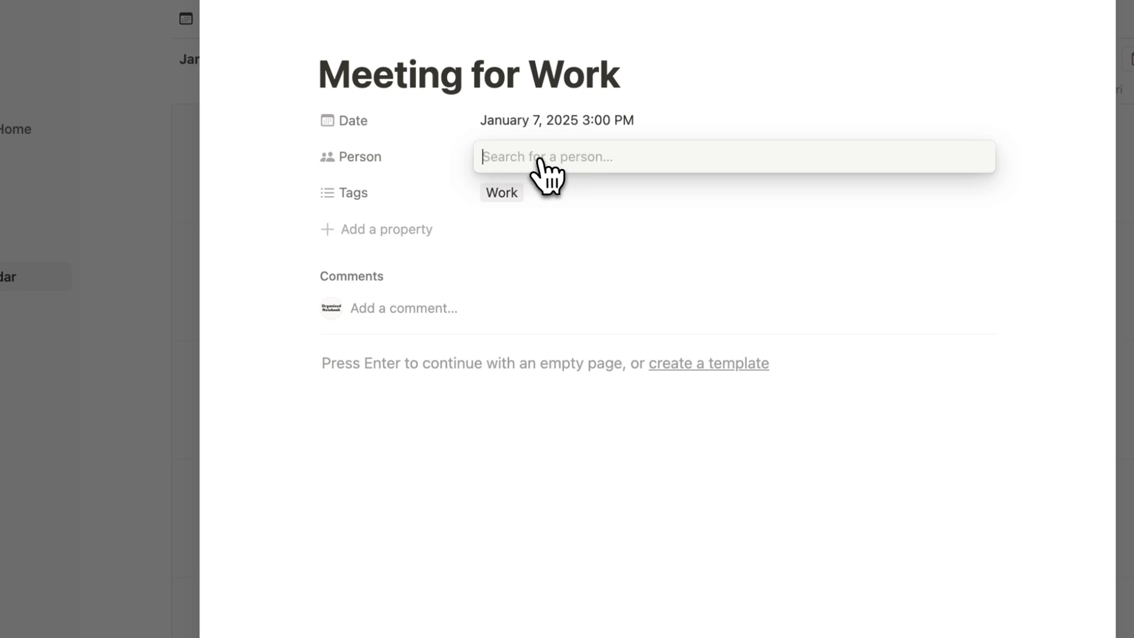
click(561, 217)
key(Escape)
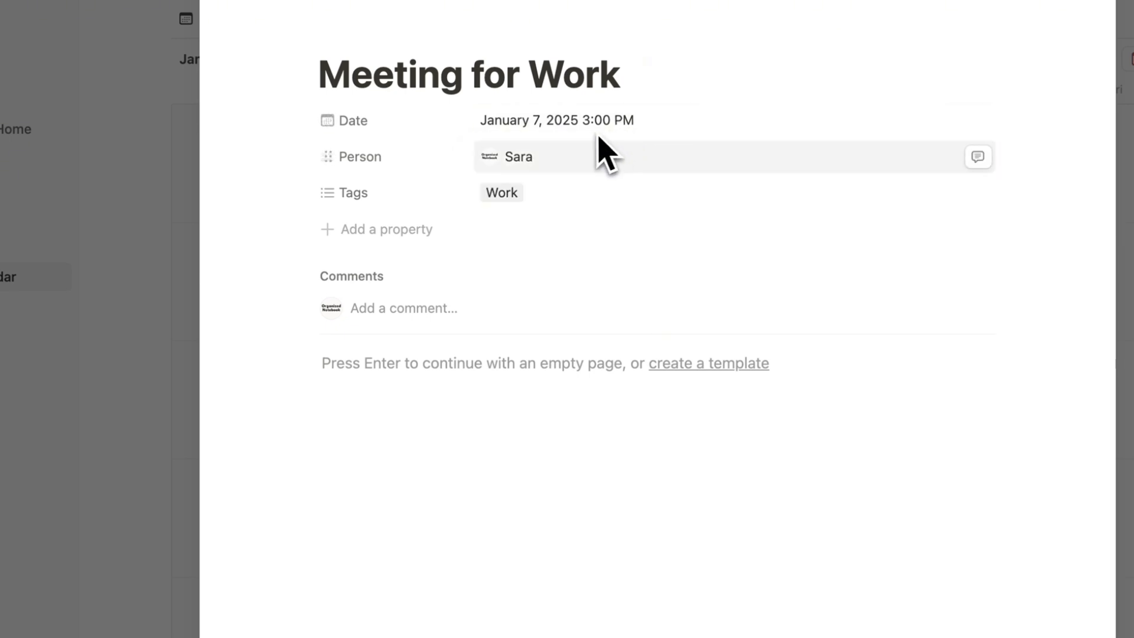
drag(328, 157, 405, 197)
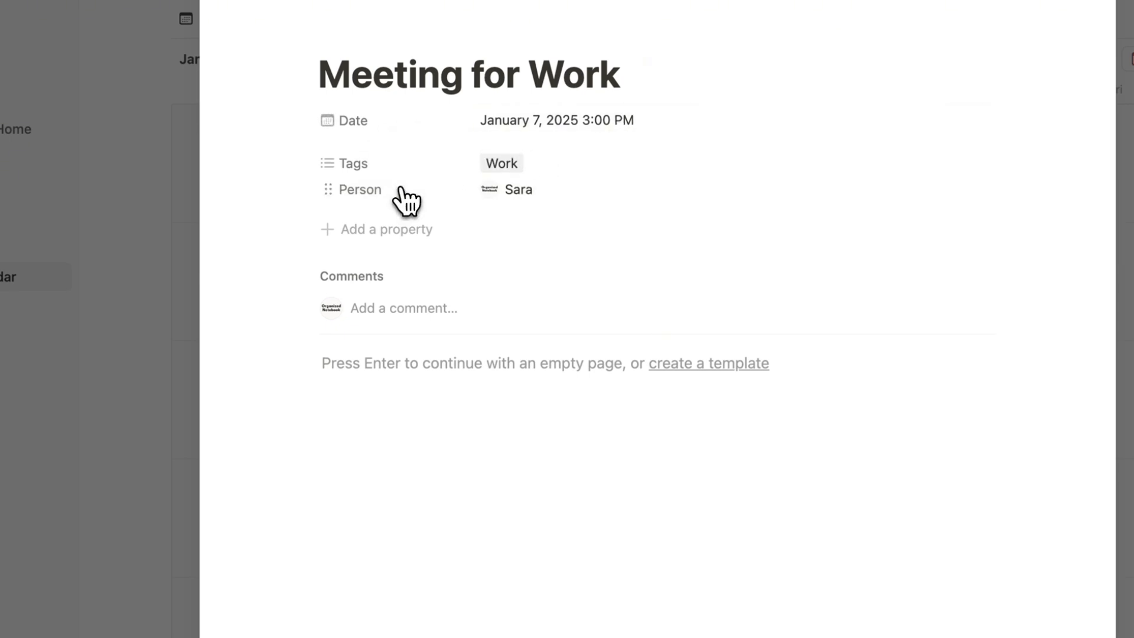
Add a Location property set to Cafe A and close the meeting page.
click(381, 230)
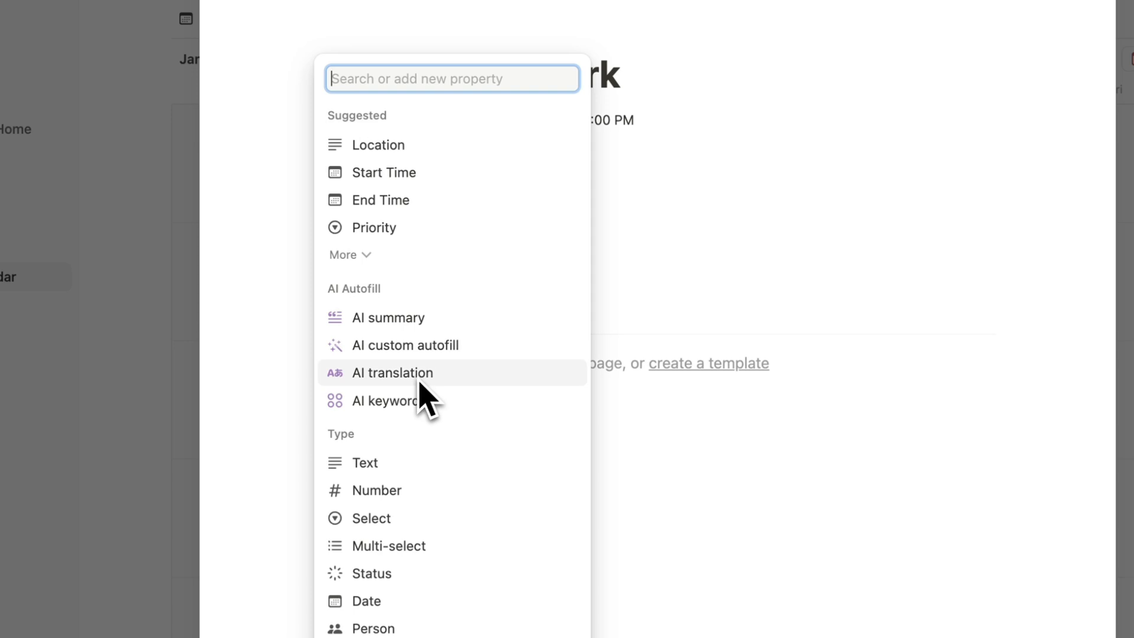
click(423, 149)
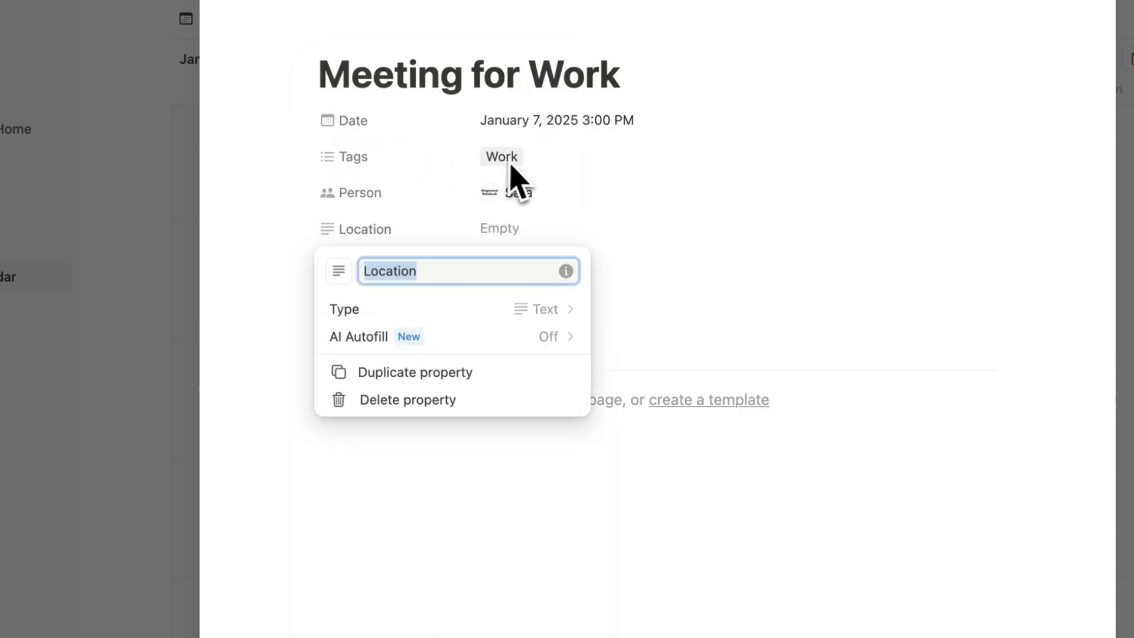
click(625, 227)
click(511, 230)
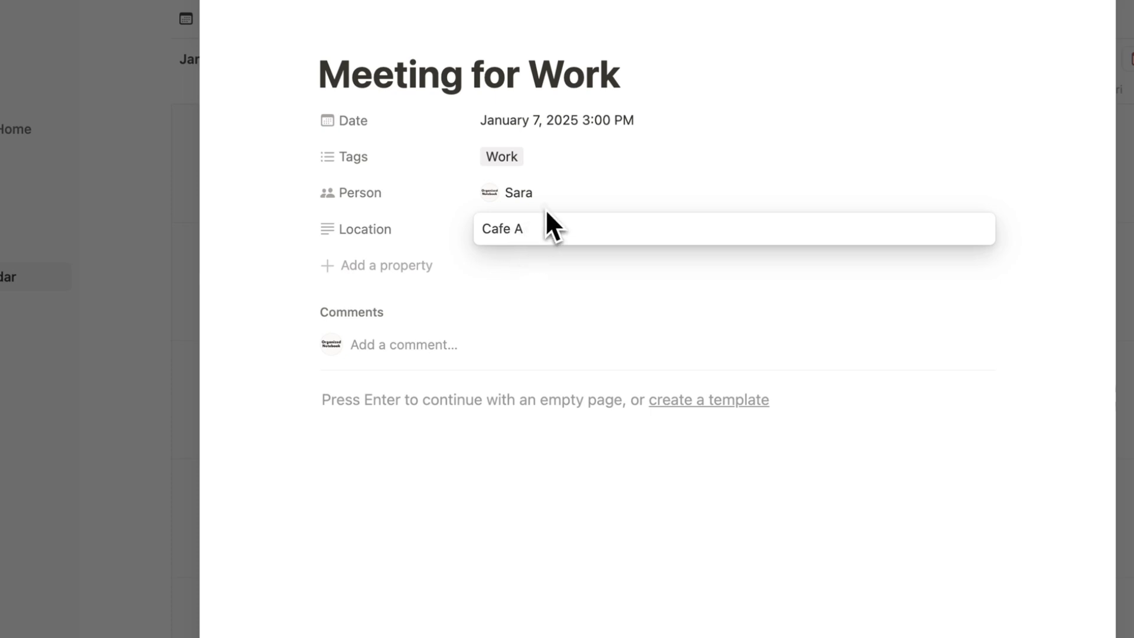
key(Return)
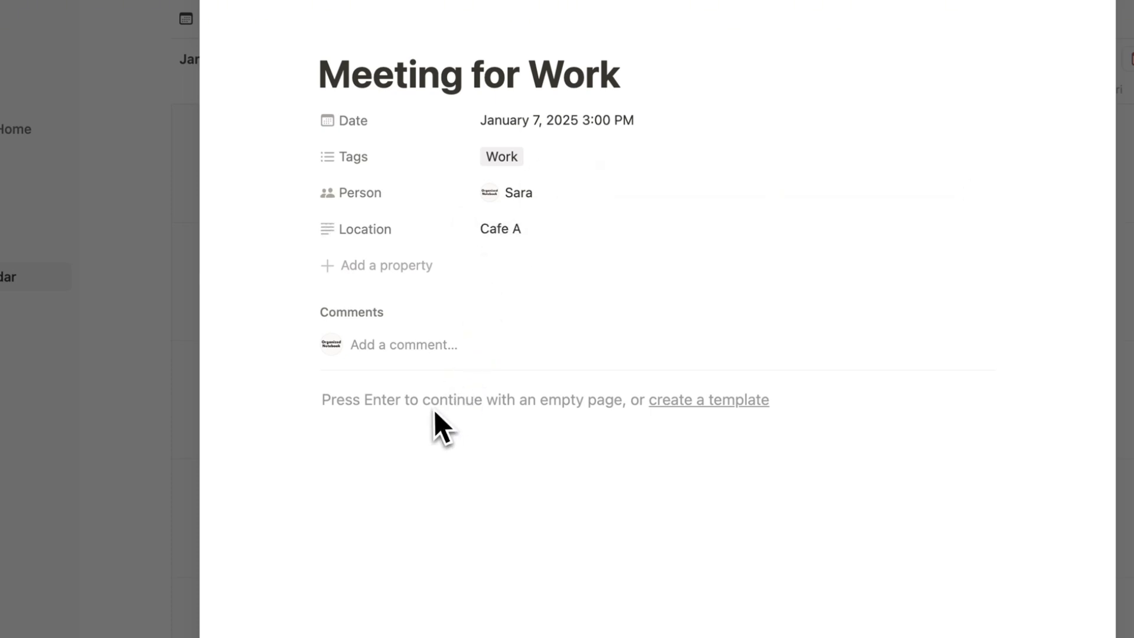
click(406, 451)
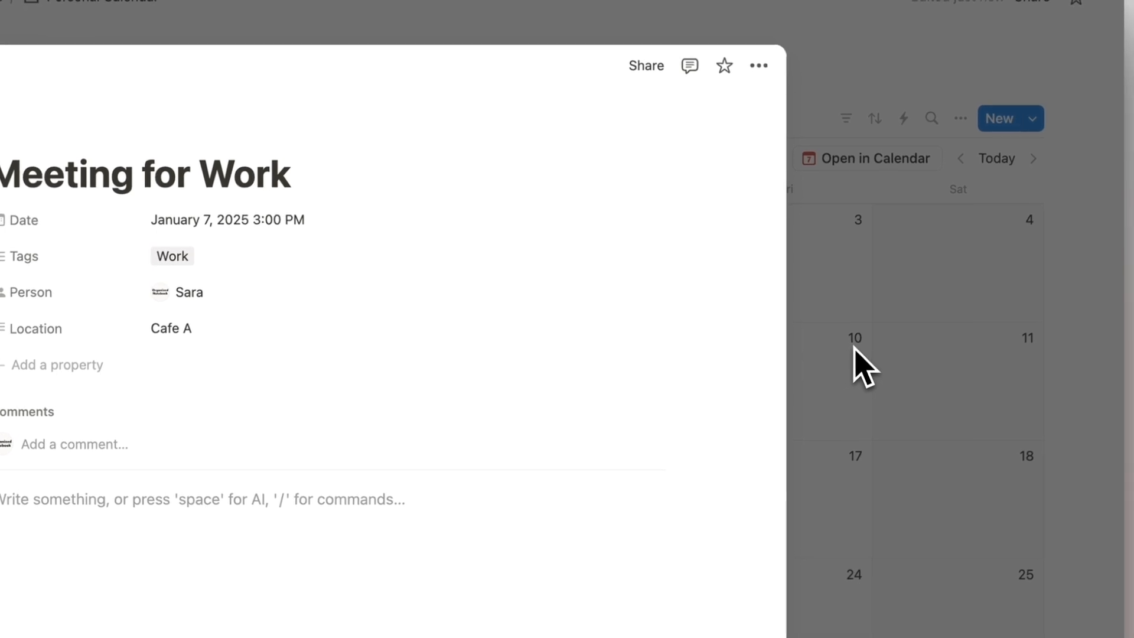
click(844, 334)
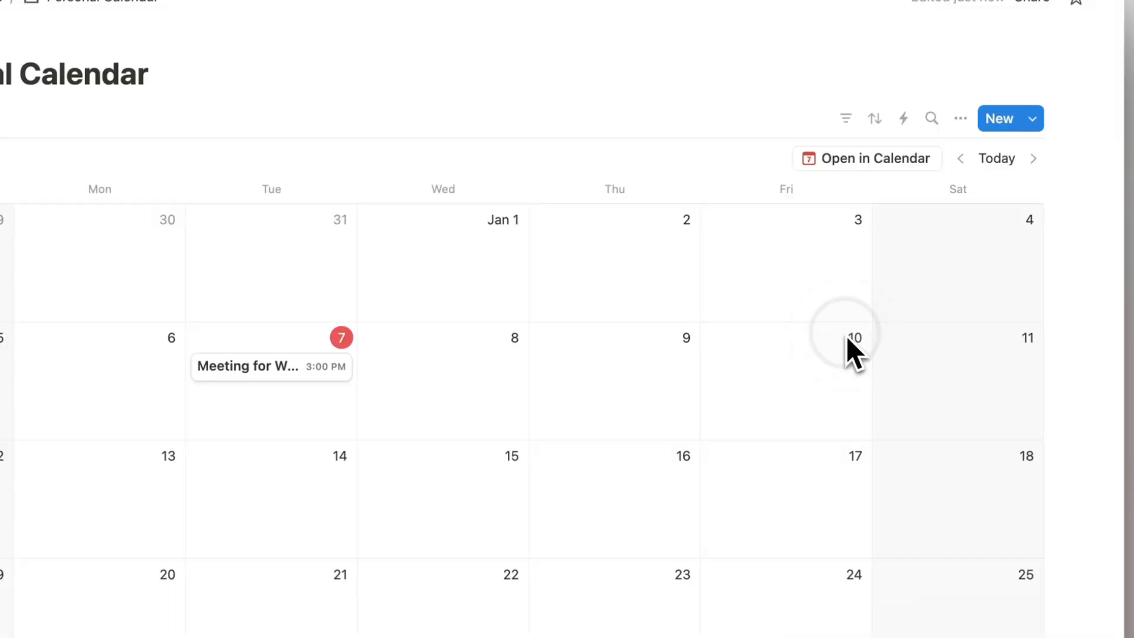
Show Tags, Person and Location on the calendar view's cards.
click(961, 120)
click(973, 260)
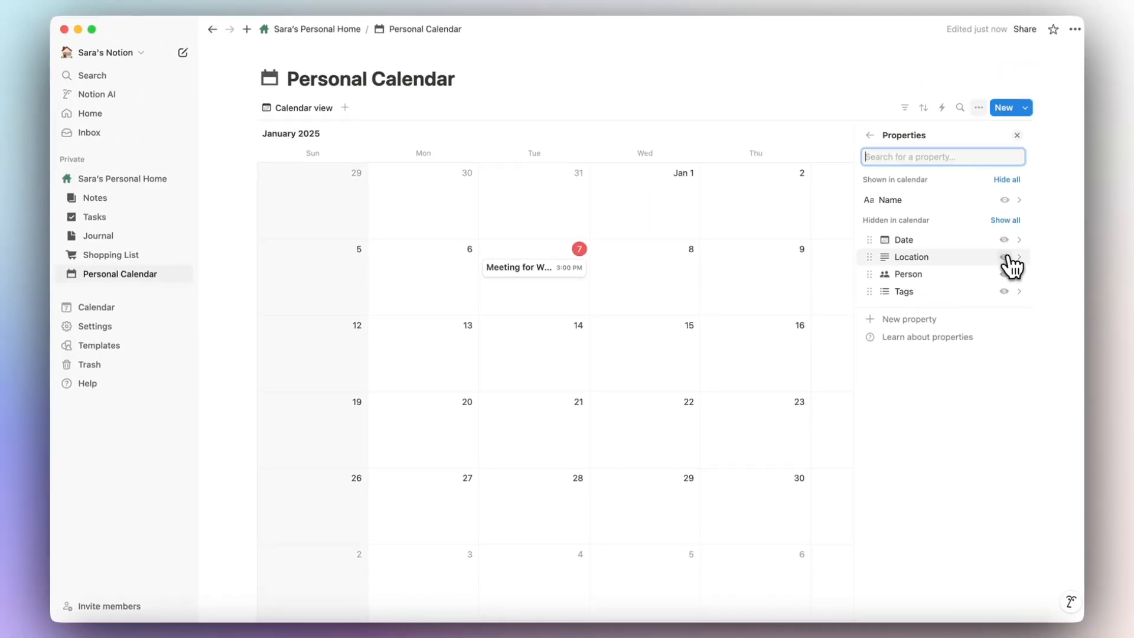
click(1004, 291)
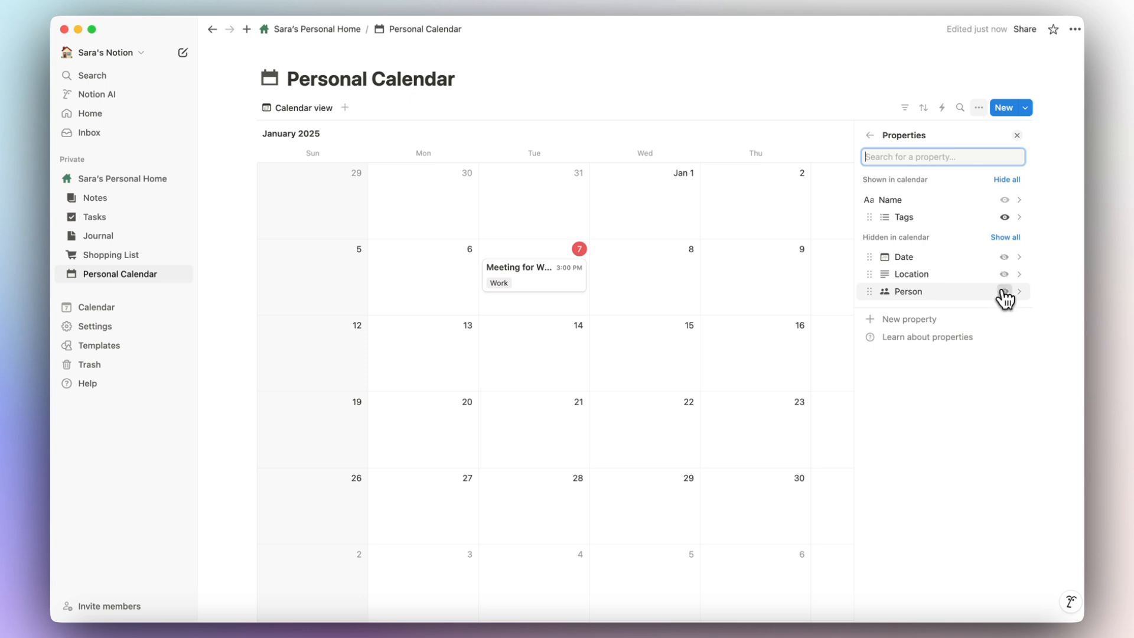
click(1004, 292)
click(1004, 292)
click(602, 299)
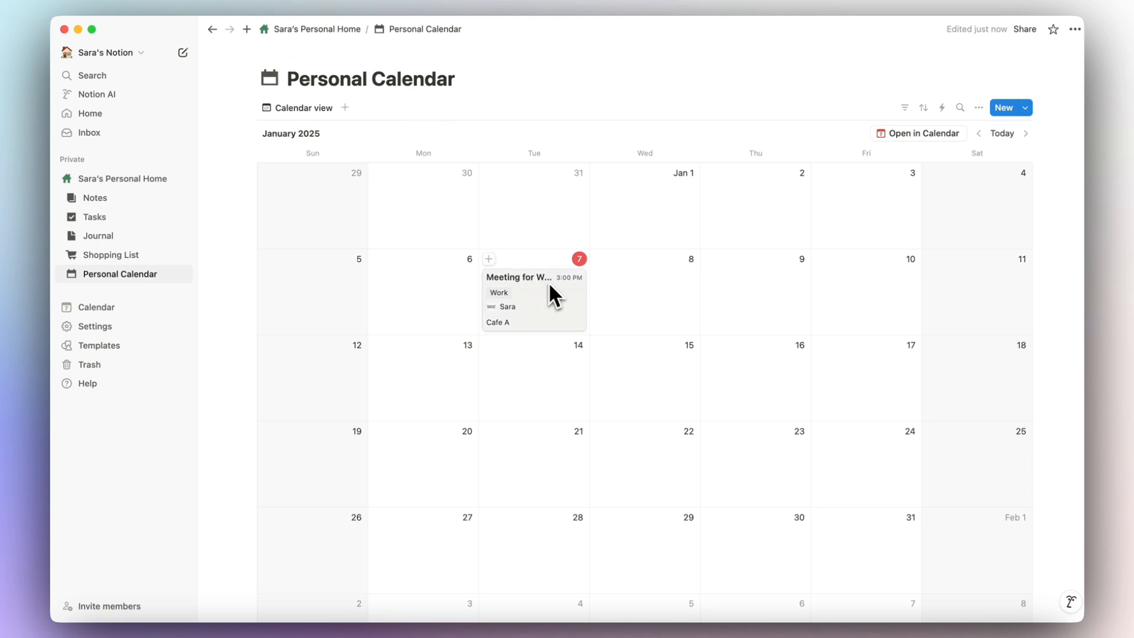
Stretch the meeting into January 8 and back, then open and close its details.
drag(588, 297, 650, 300)
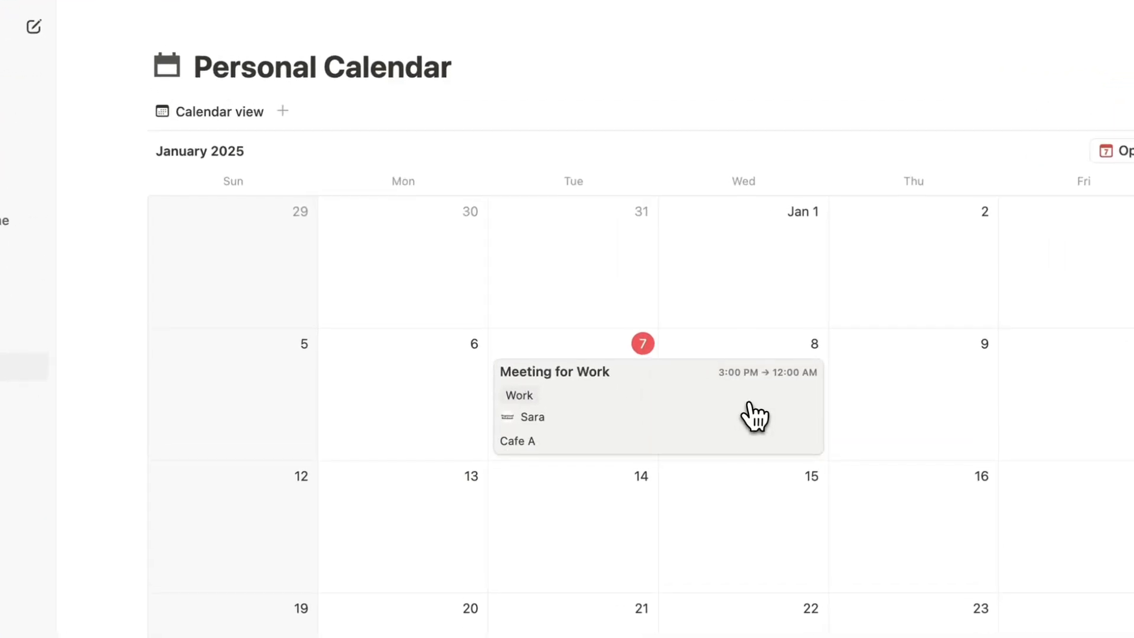
drag(749, 404, 495, 378)
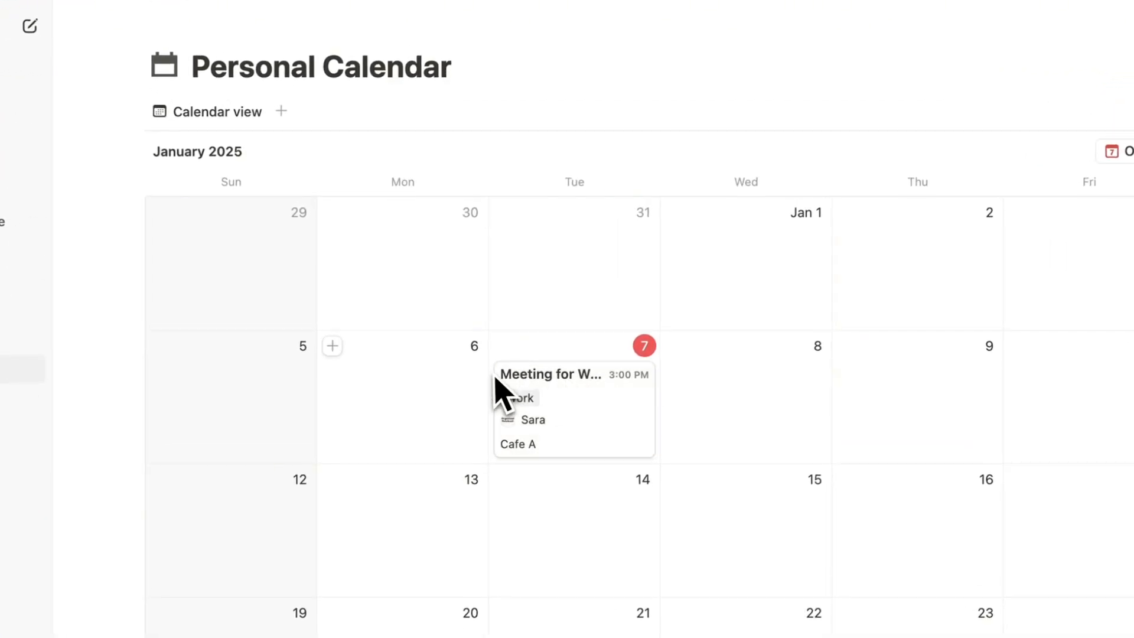
click(562, 400)
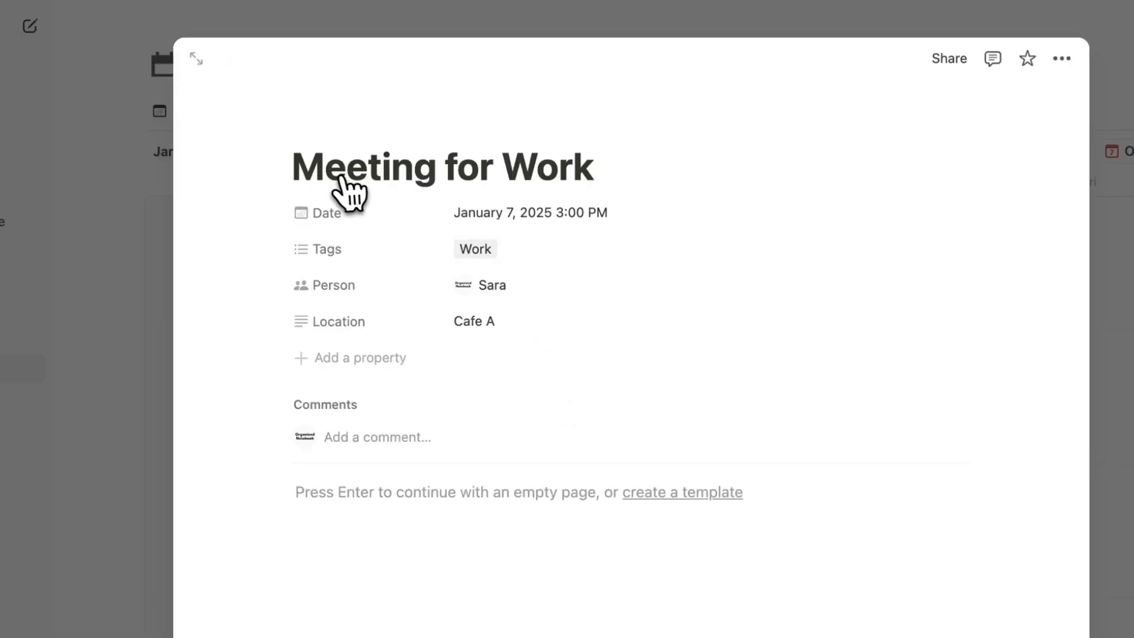
click(1125, 245)
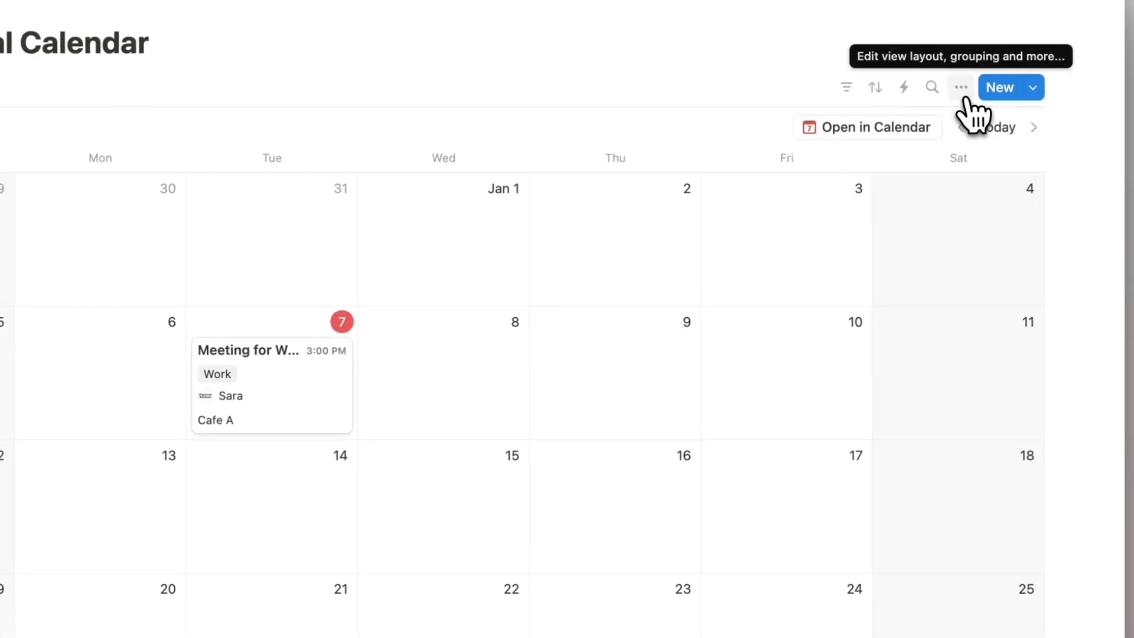
click(964, 96)
click(922, 195)
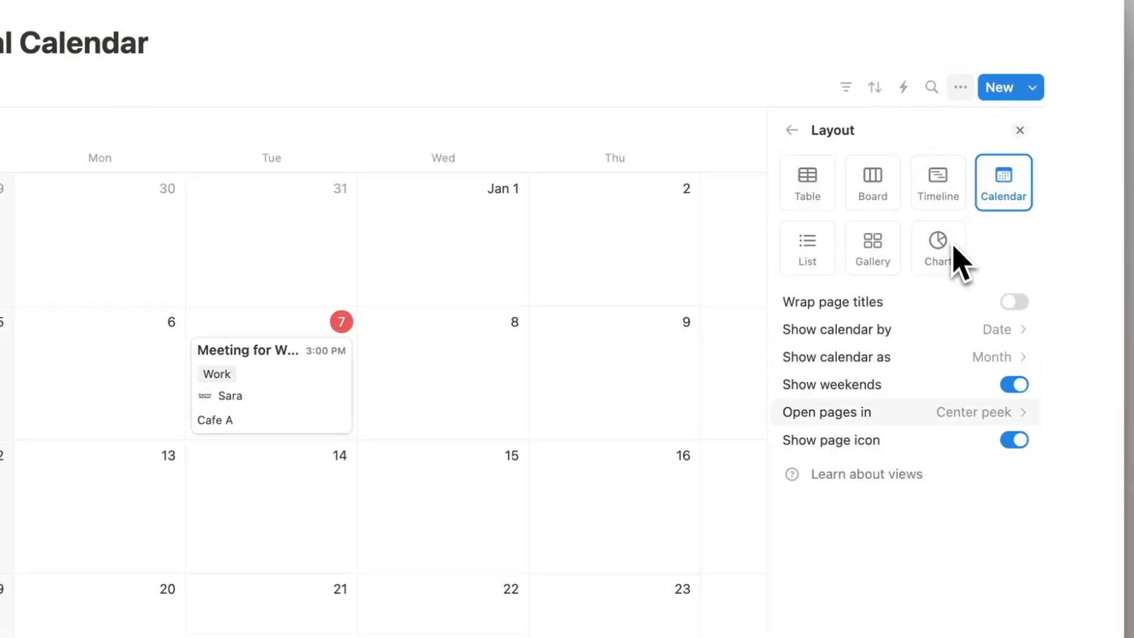
click(1015, 304)
click(1015, 303)
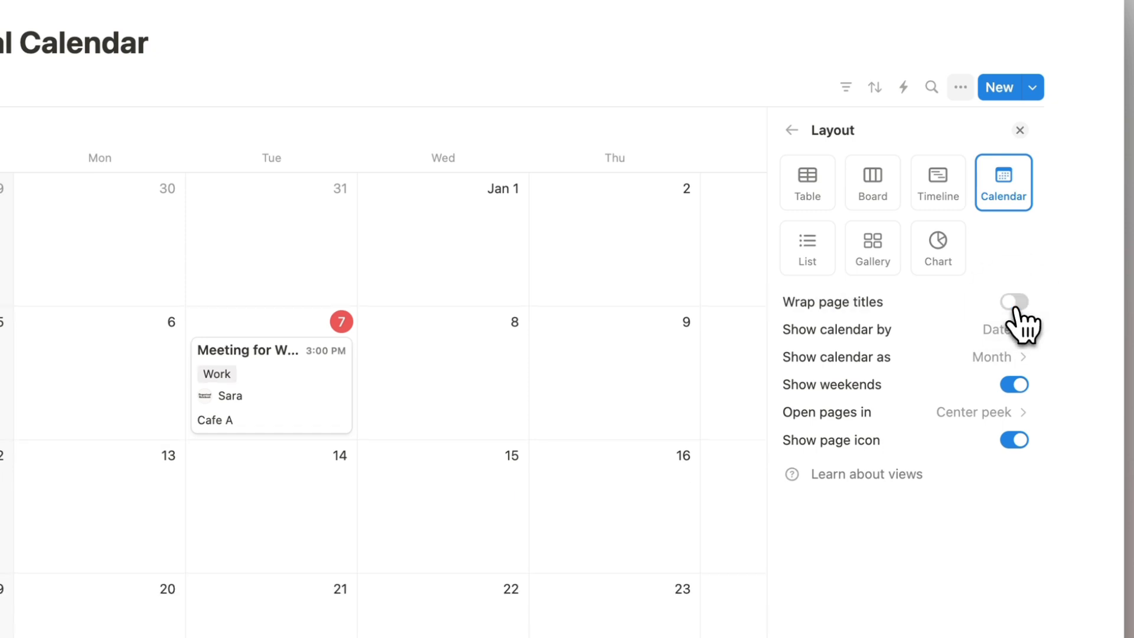
click(1015, 303)
click(1015, 302)
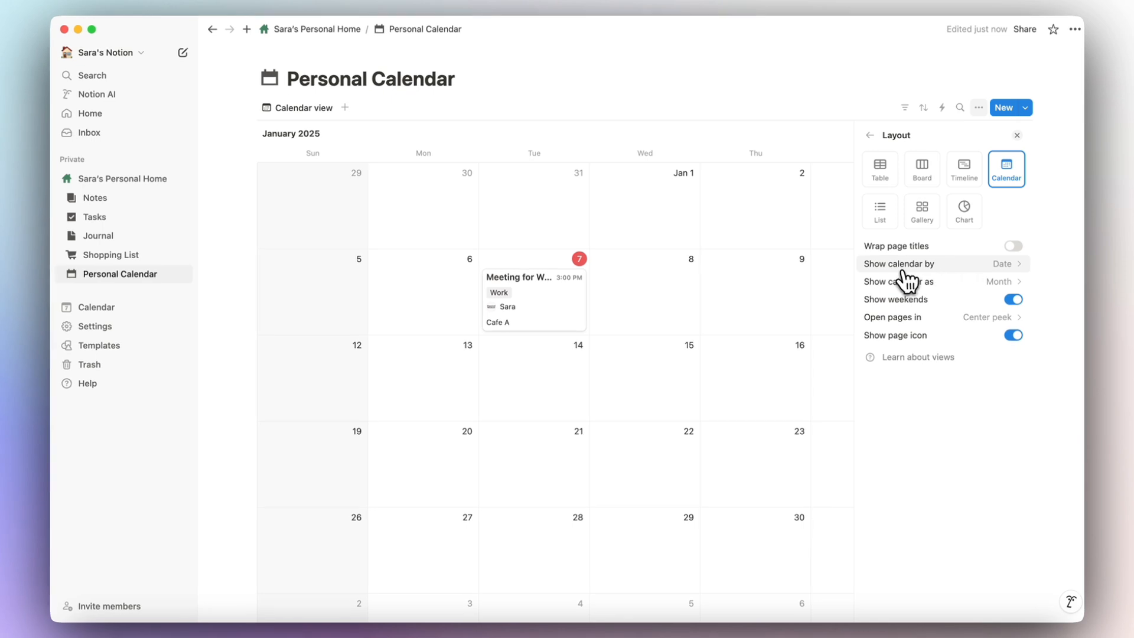
click(904, 273)
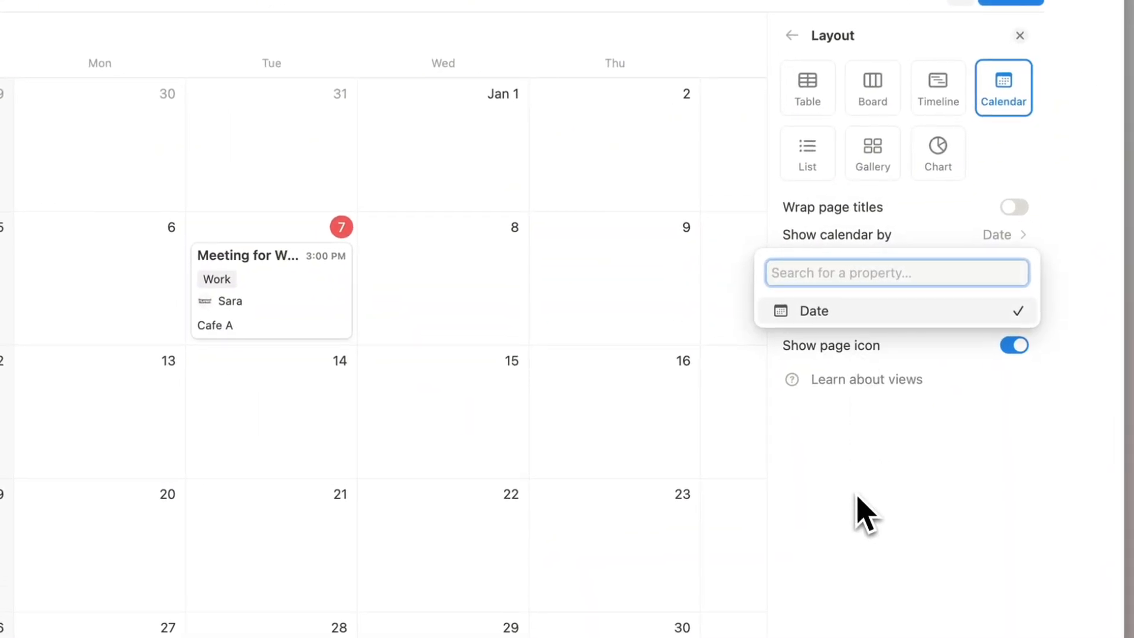
click(940, 248)
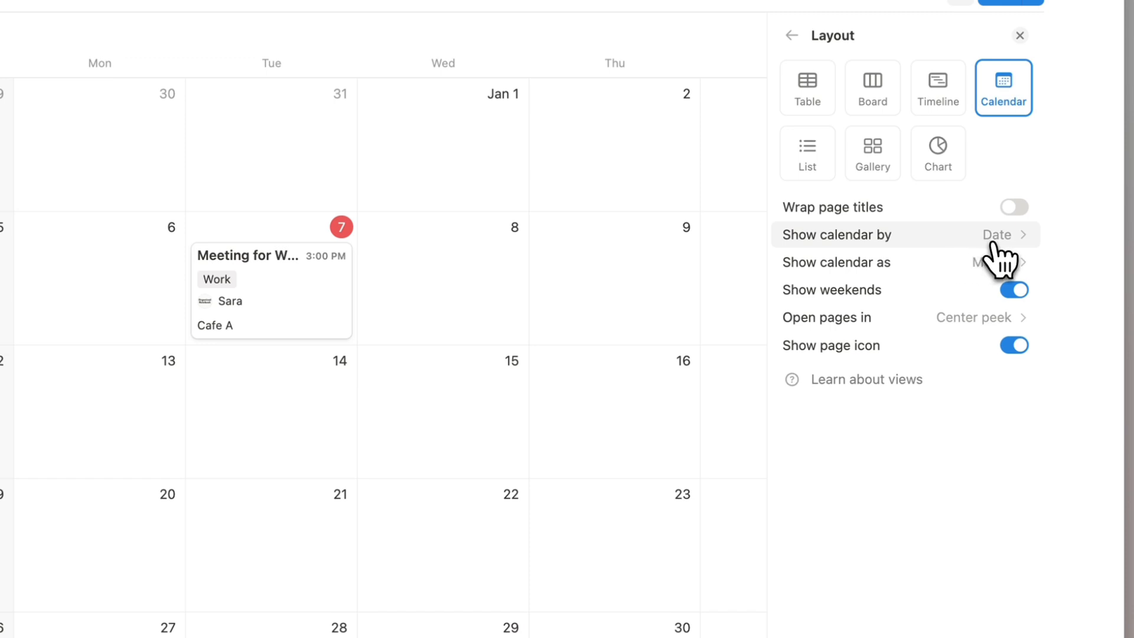
click(981, 264)
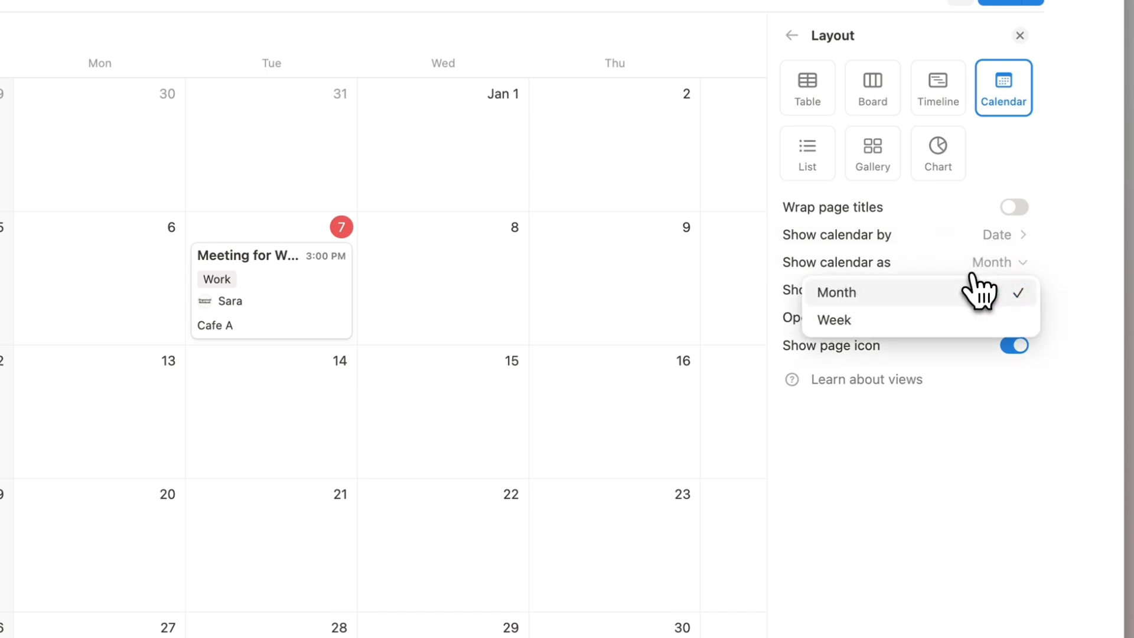
click(902, 321)
click(931, 264)
click(925, 293)
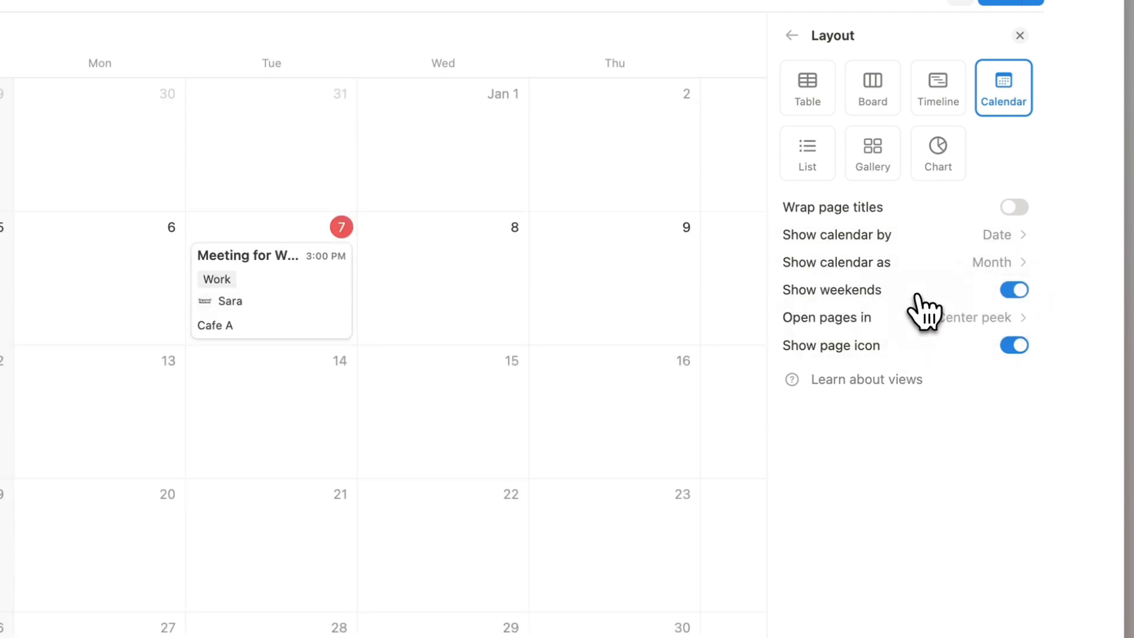
click(1025, 298)
click(1024, 297)
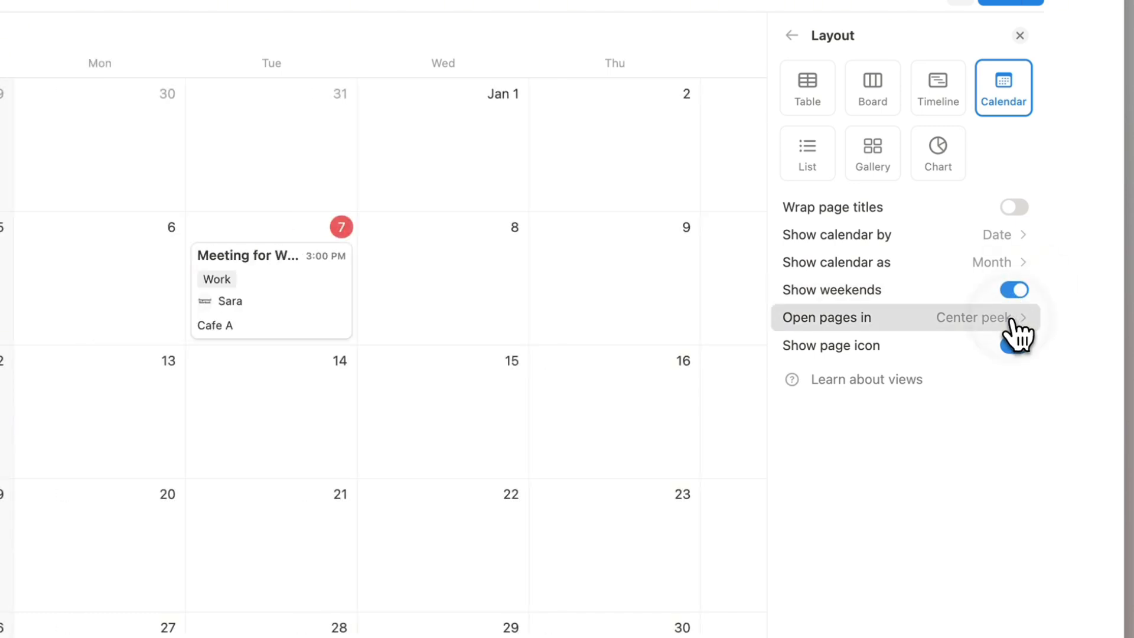
click(1013, 318)
click(908, 315)
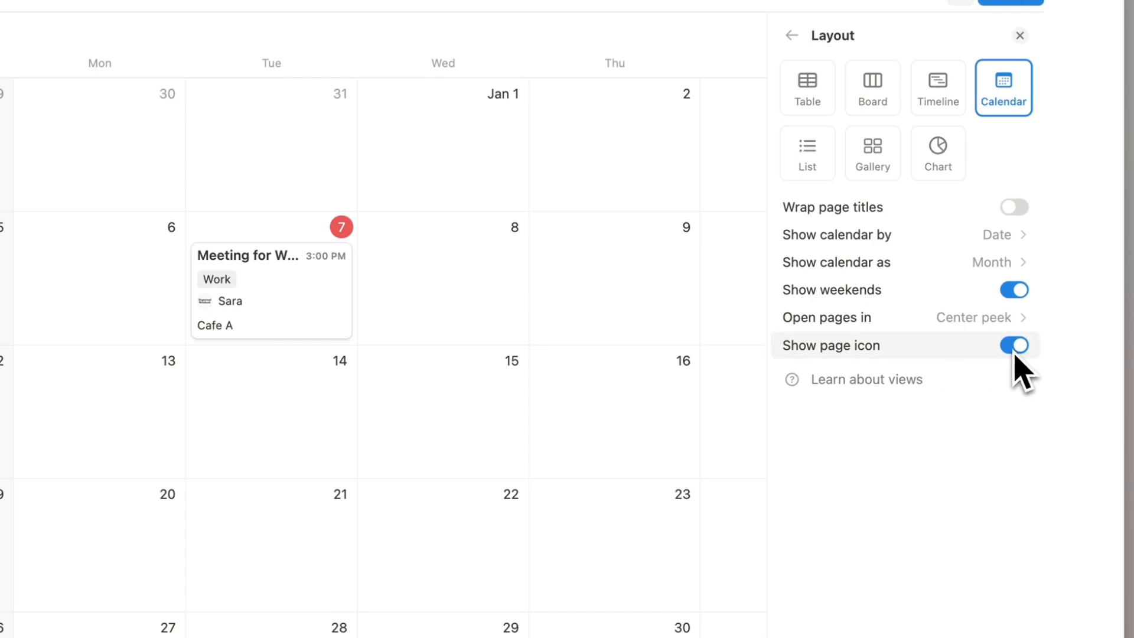
click(791, 36)
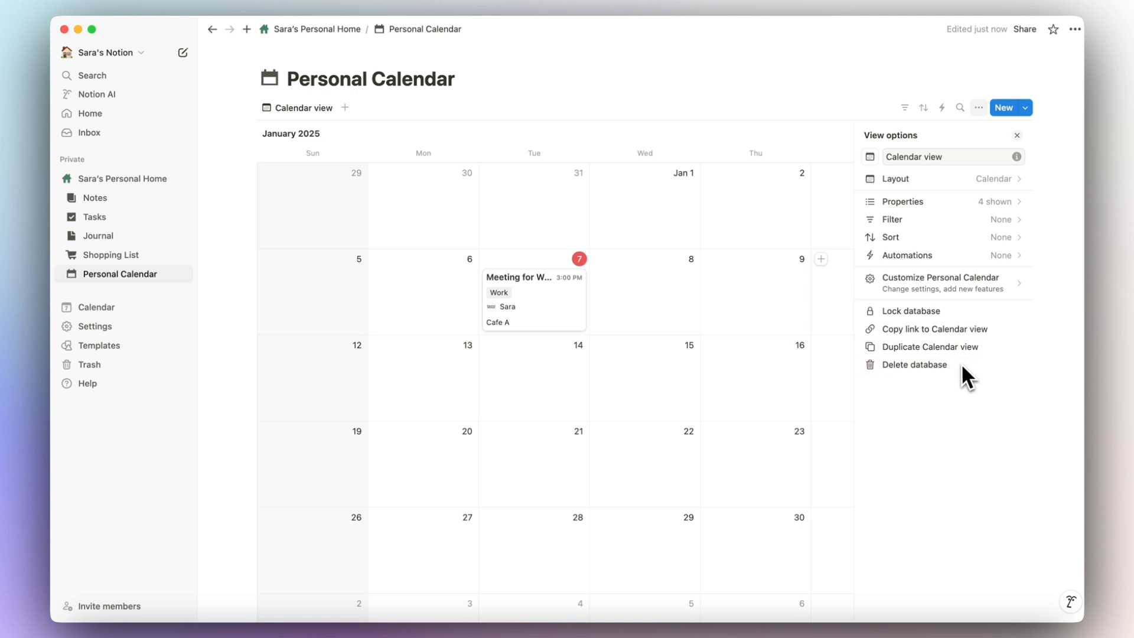
click(1017, 135)
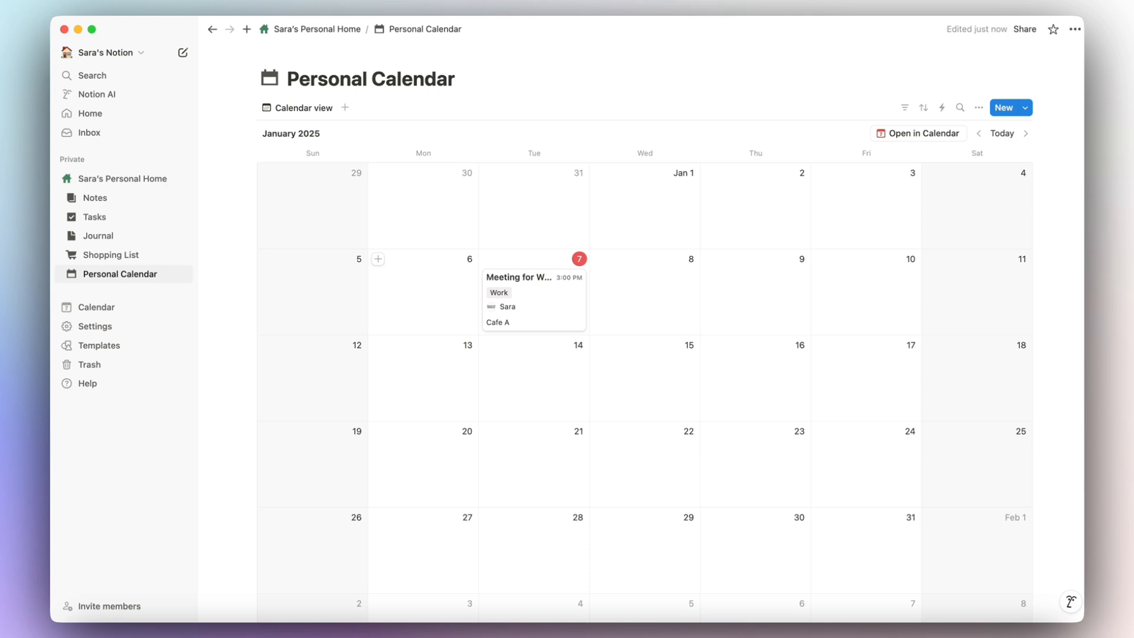
Return to the personal home dashboard and add an empty block beneath the Personal Calendar link.
click(313, 30)
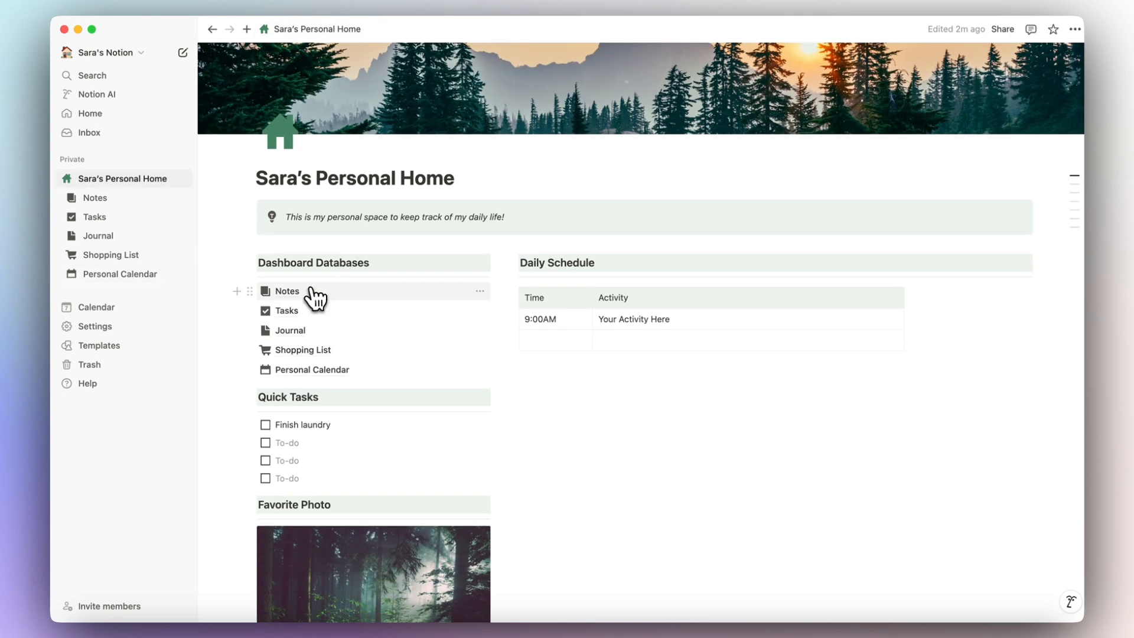
mouse_move(302, 387)
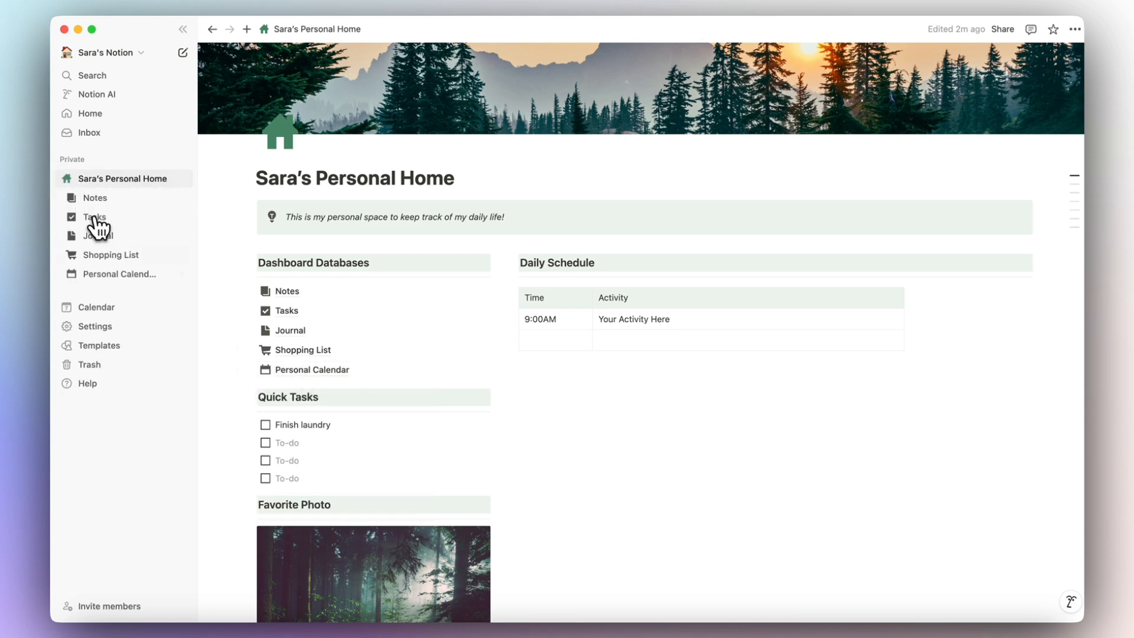
mouse_move(287, 310)
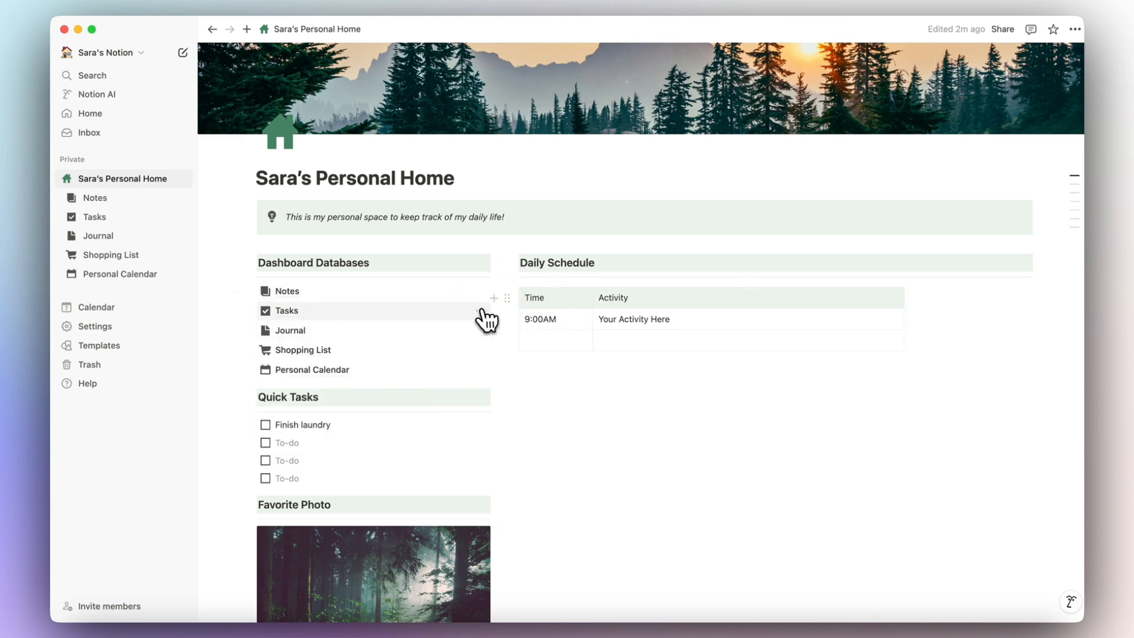
mouse_move(262, 390)
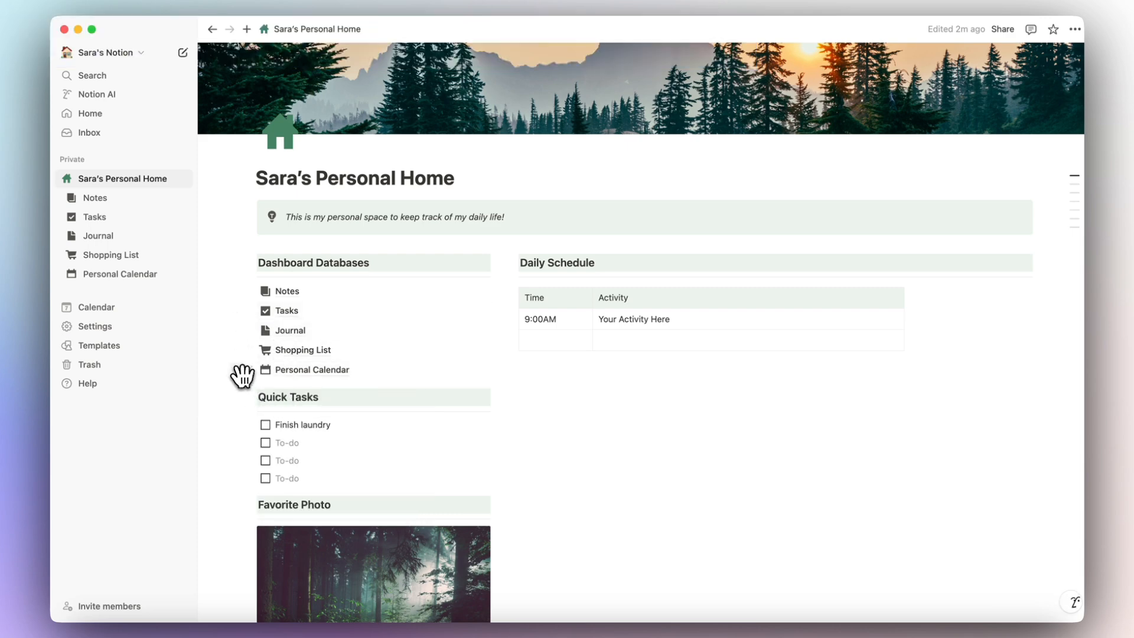
click(238, 371)
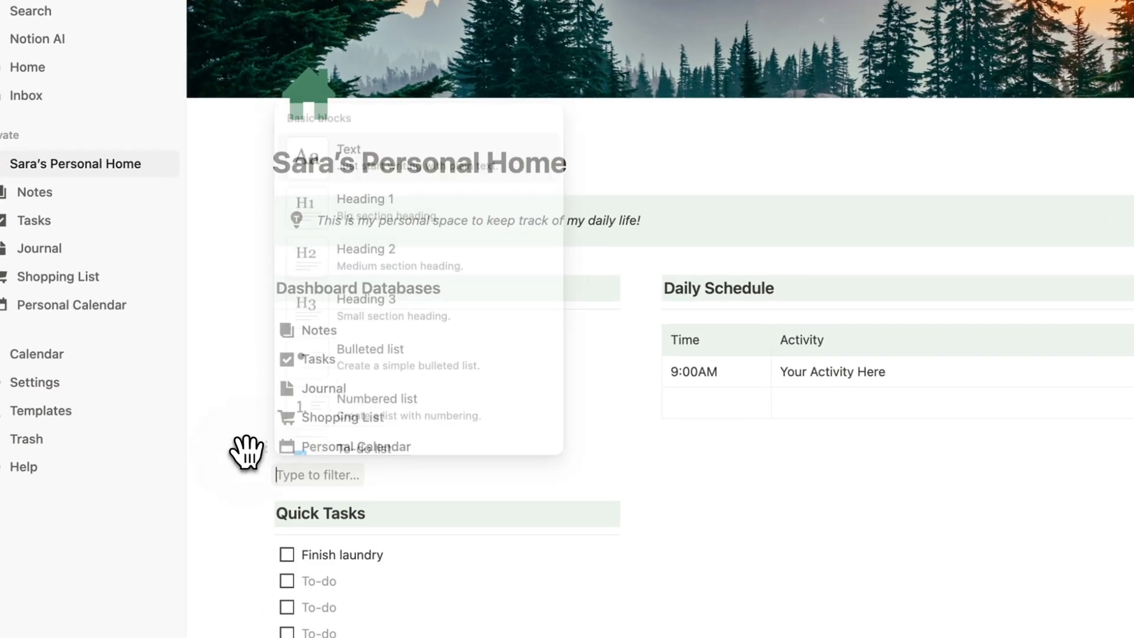
Insert a blank new timeline database with /timeline on the home dashboard.
key(Escape)
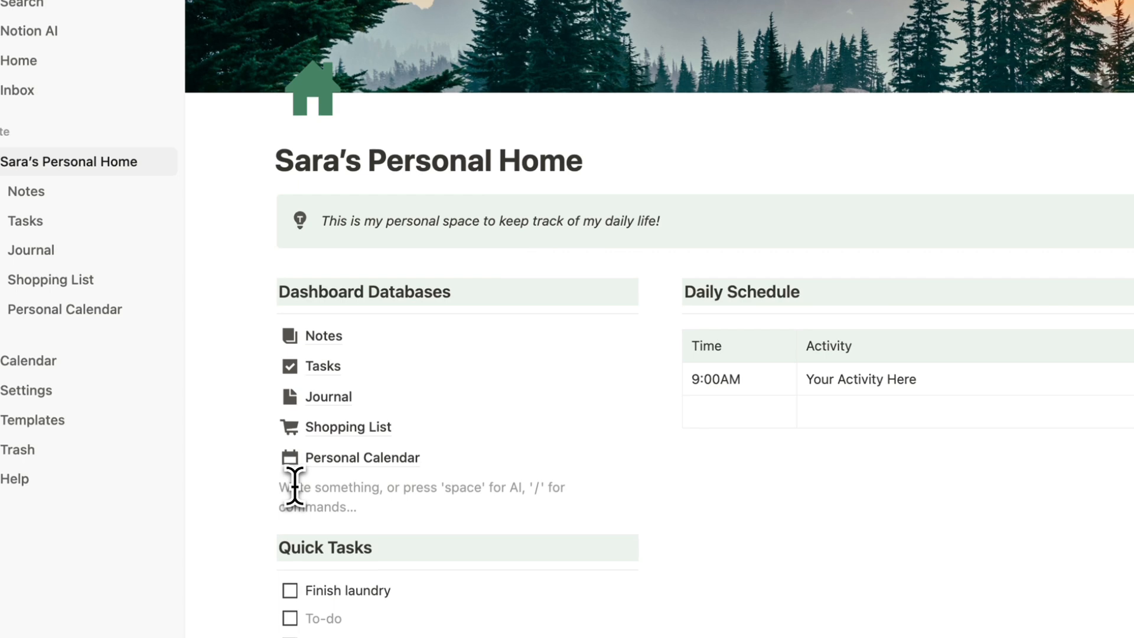
text(/time)
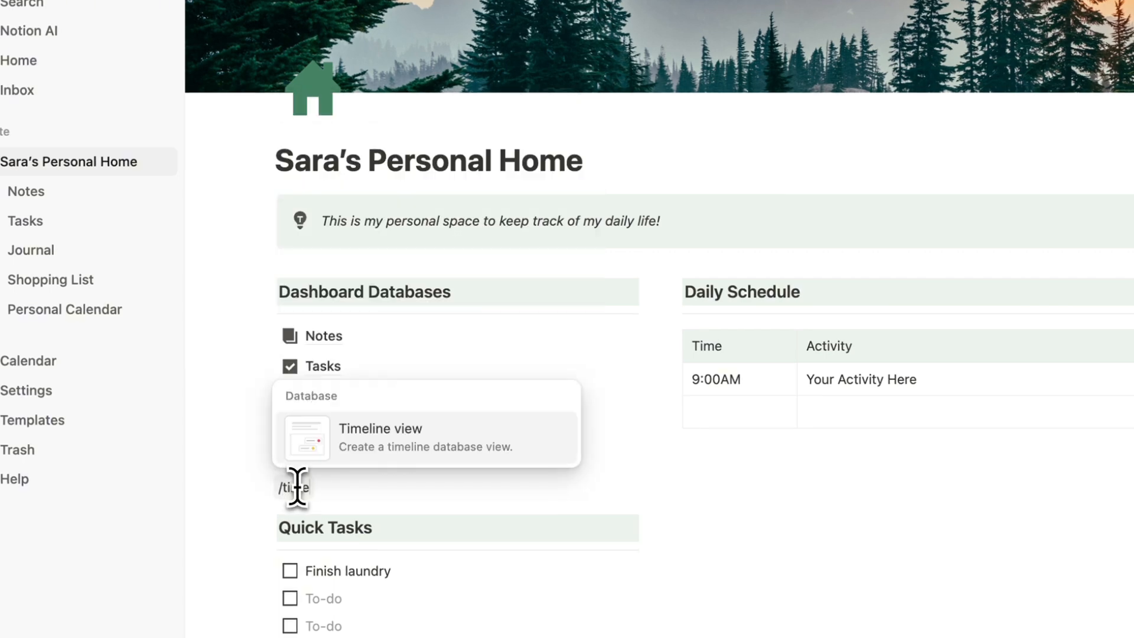
click(405, 455)
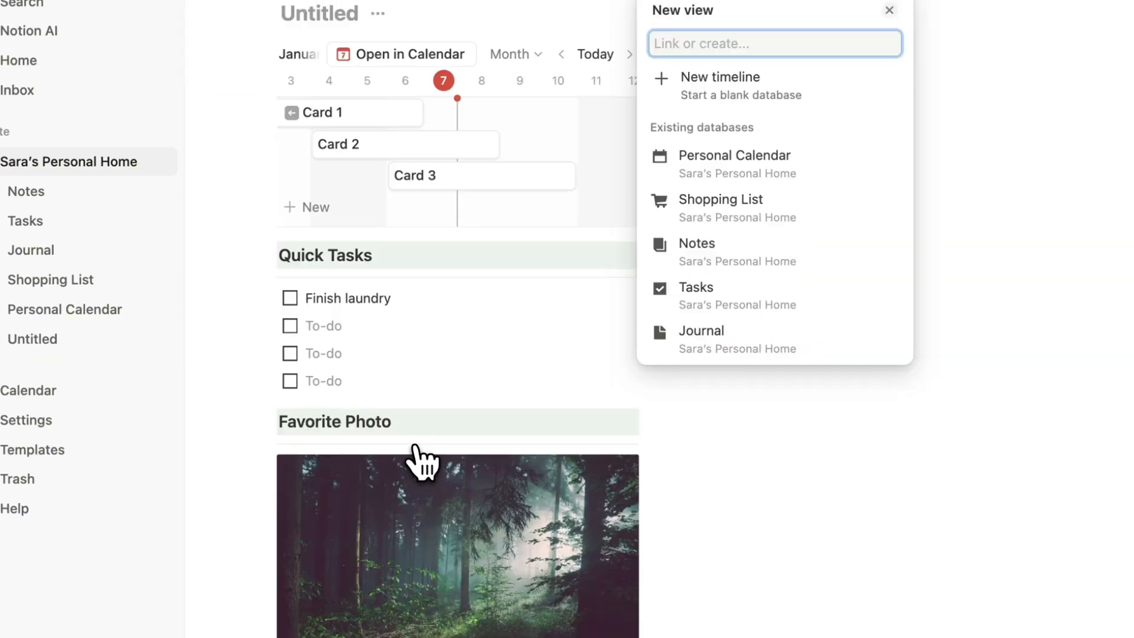
click(691, 85)
scroll(582, 133, up, 3)
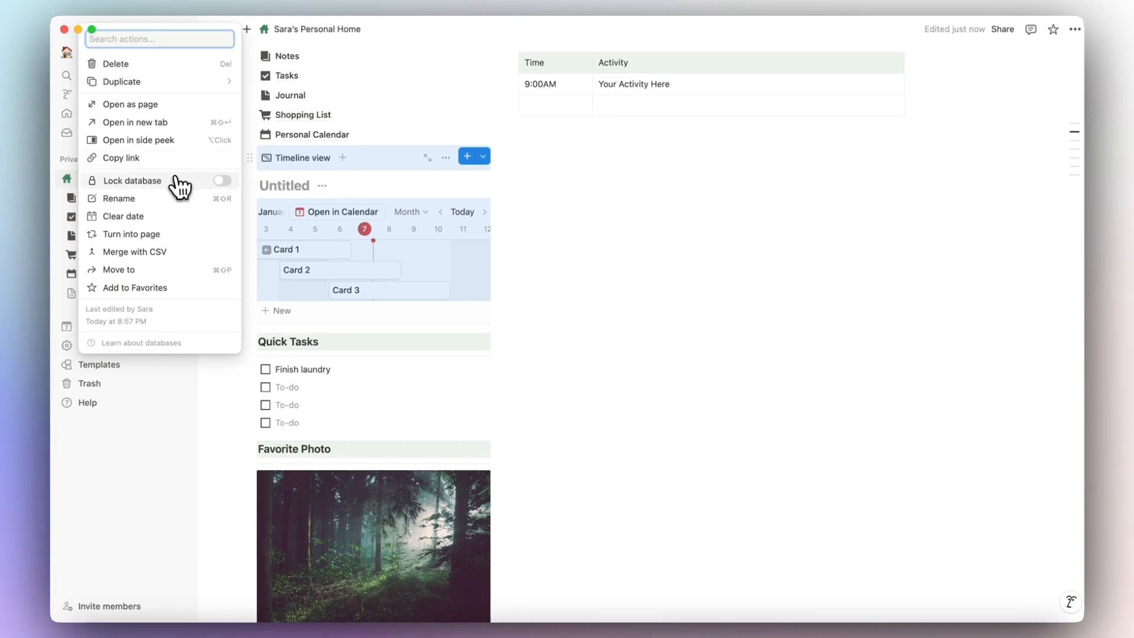
Turn the timeline into its own Projects page, open it, and open Card 1 (January 2–6, 2025).
click(132, 234)
scroll(263, 298, up, 5)
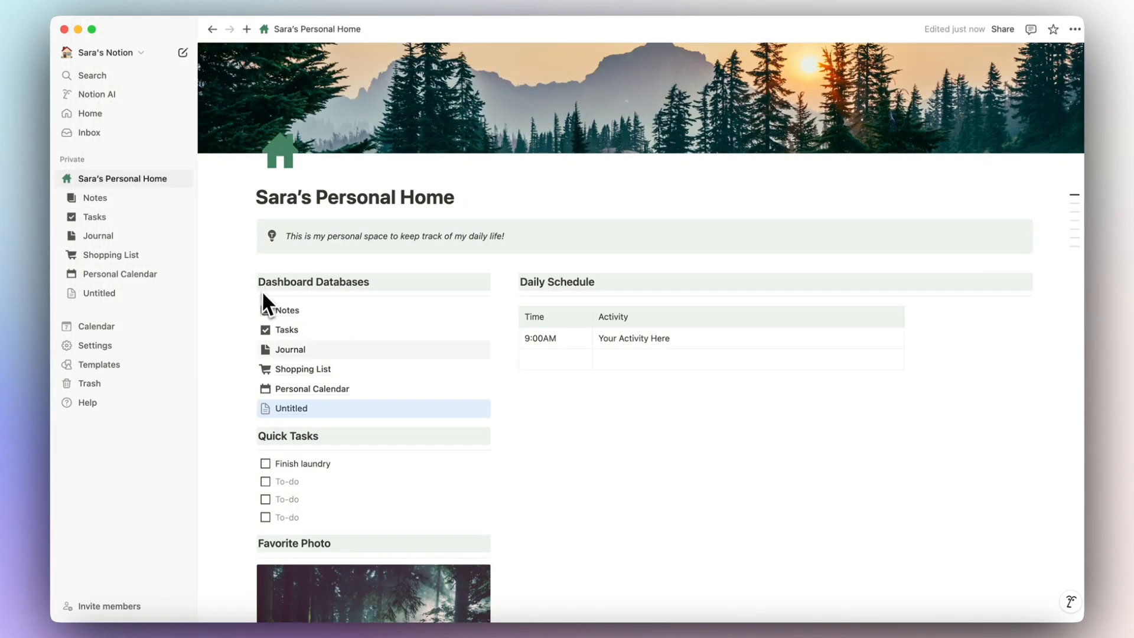
click(295, 408)
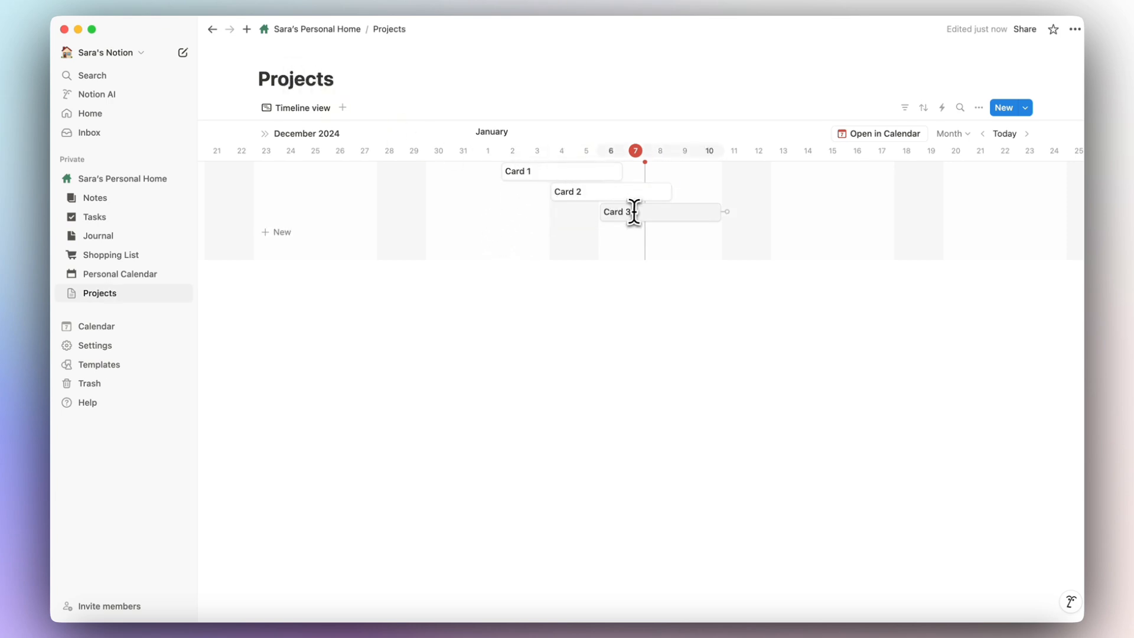
click(552, 183)
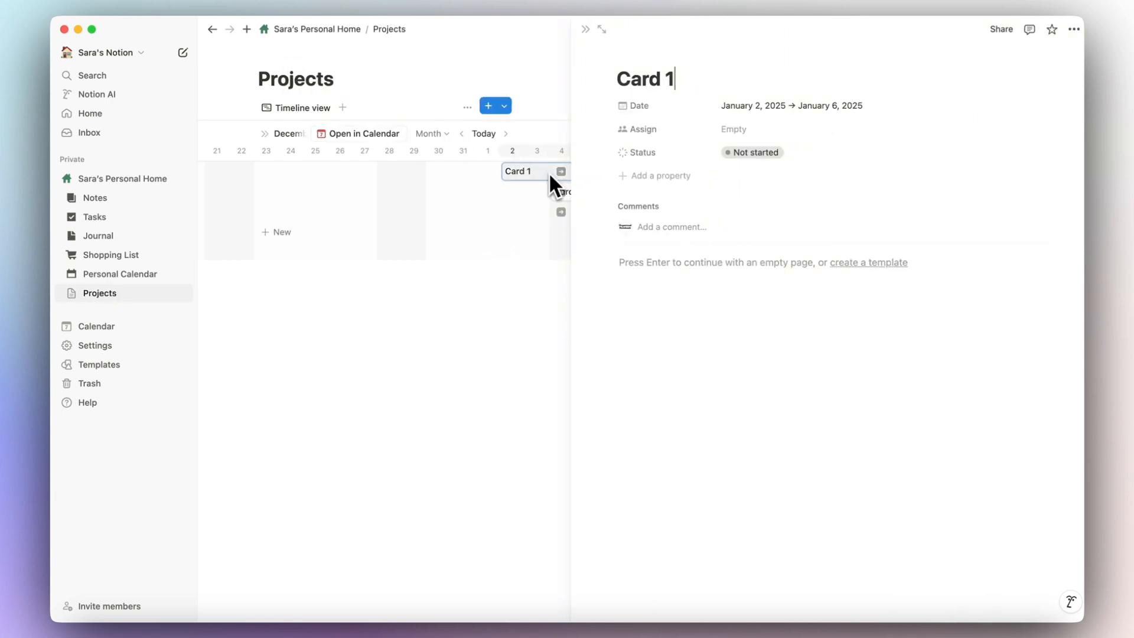
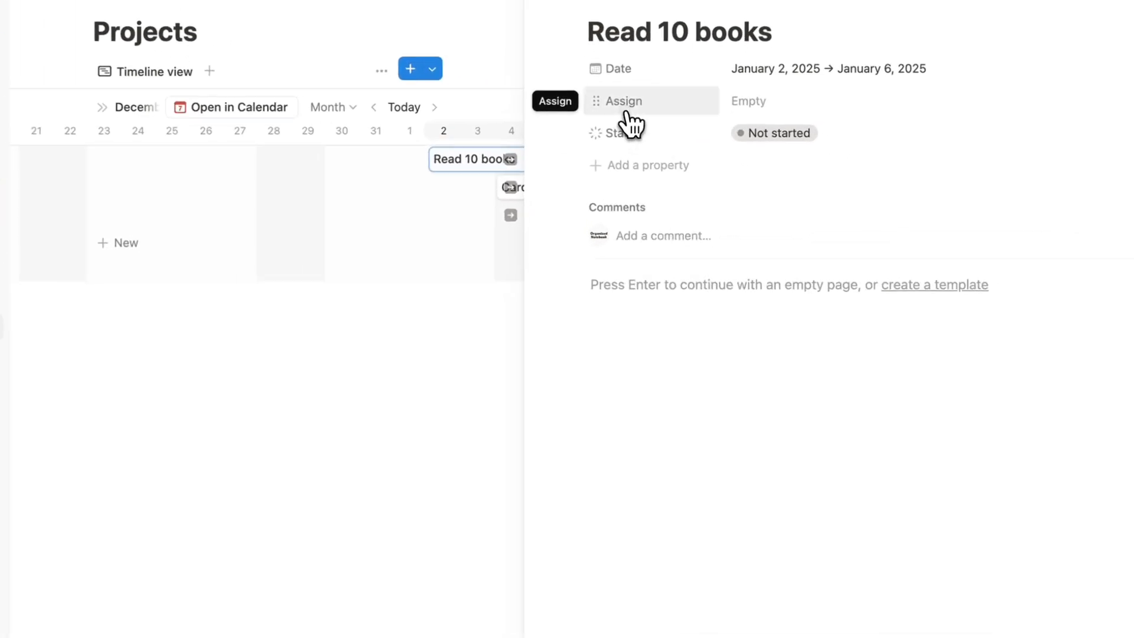
Delete the Assign property from the Read 10 books card.
click(626, 113)
click(655, 233)
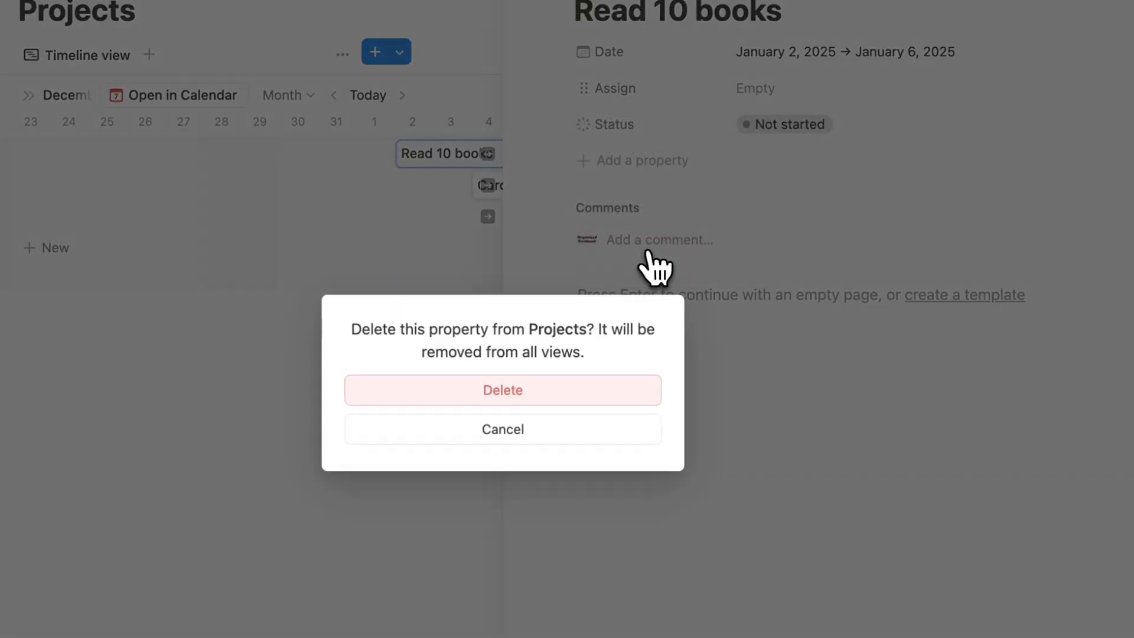
click(549, 389)
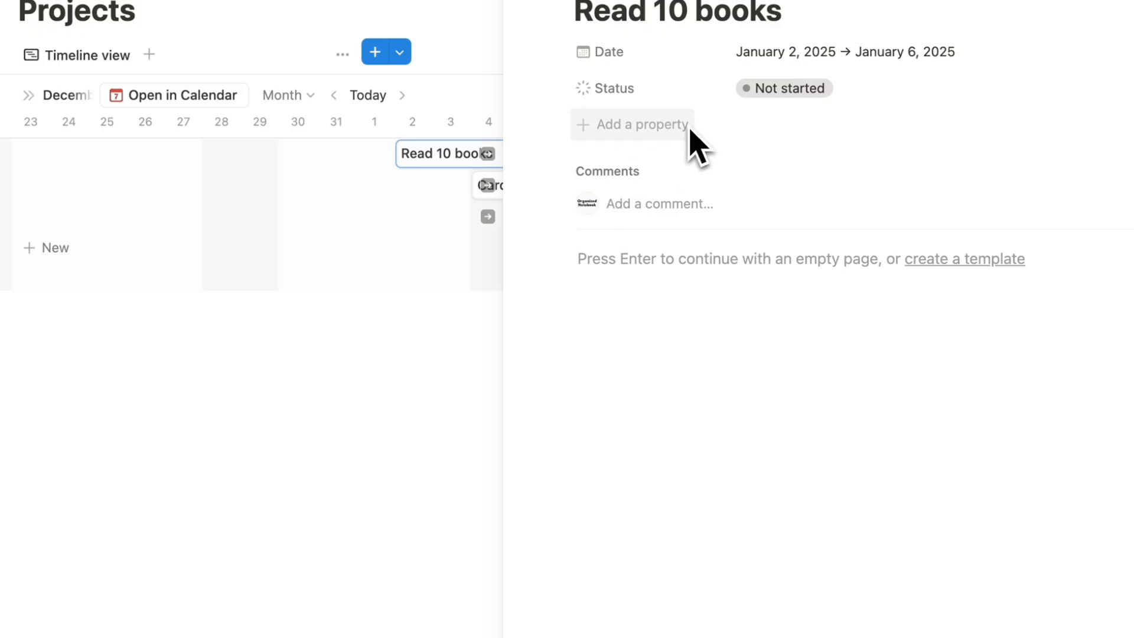
Add a Text property named Description reading 'This is a project to increase my reading'.
click(636, 129)
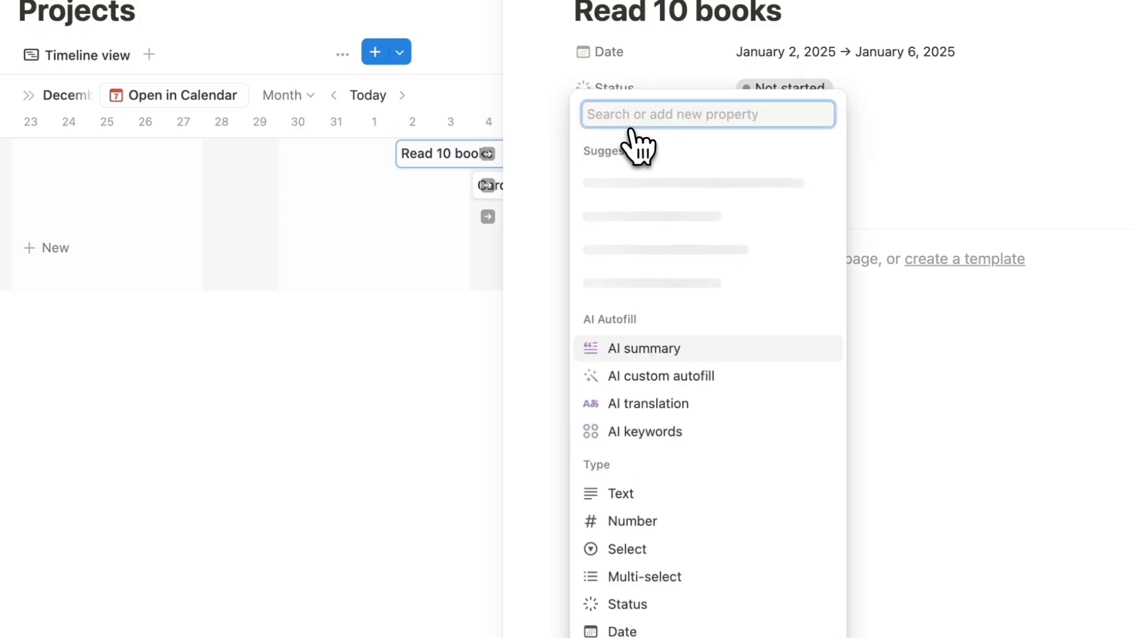
click(625, 494)
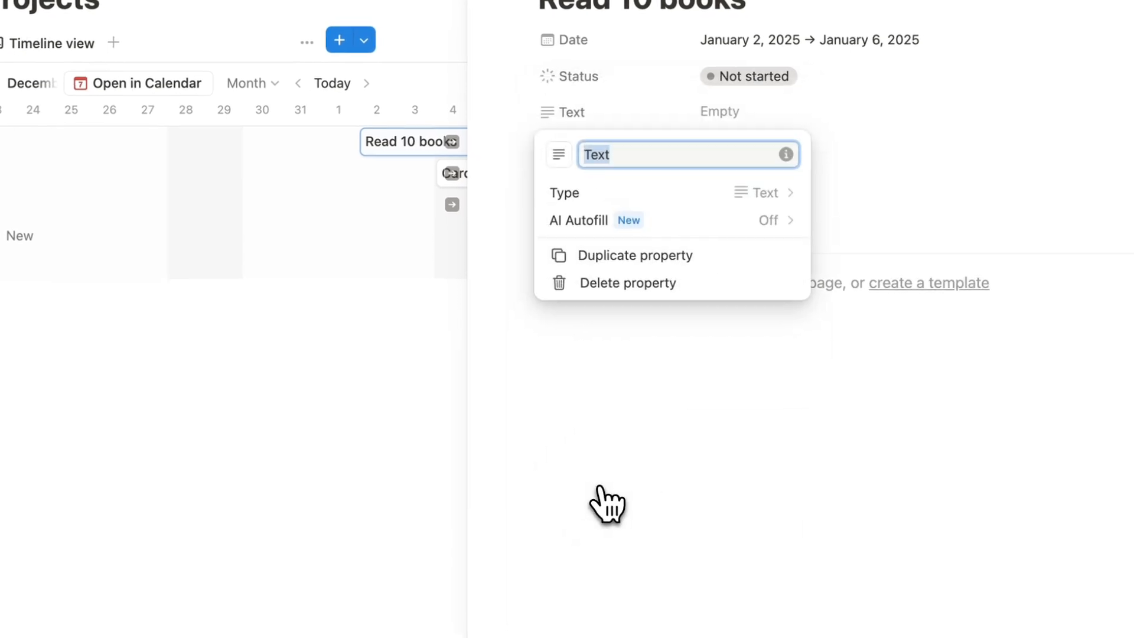
text(Descript)
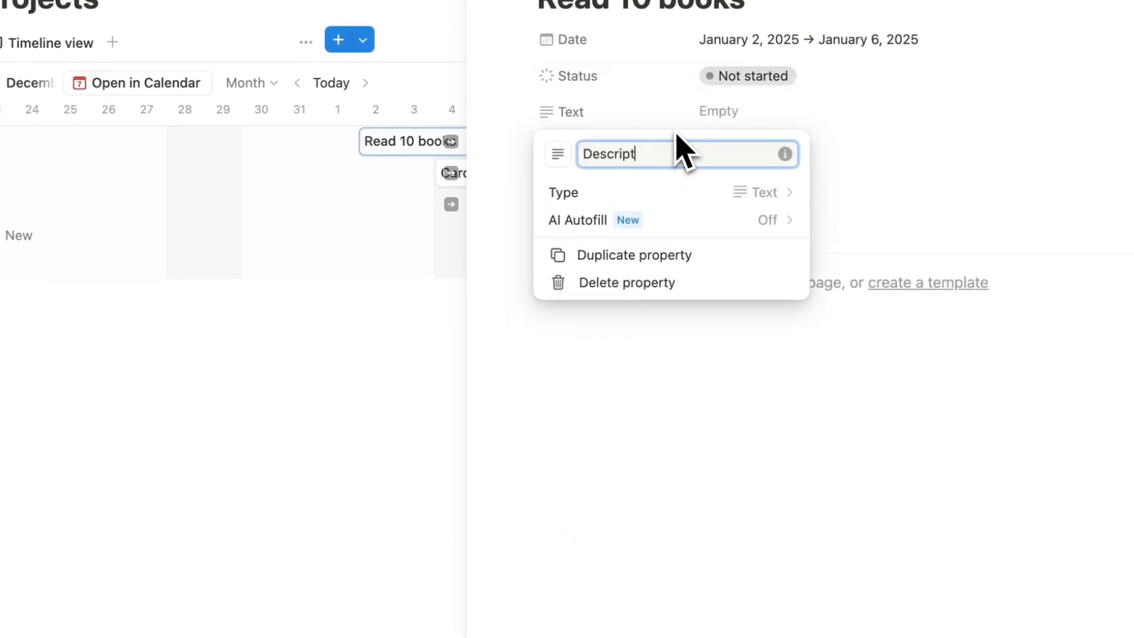
text(ion)
key(Return)
click(733, 118)
text(This is)
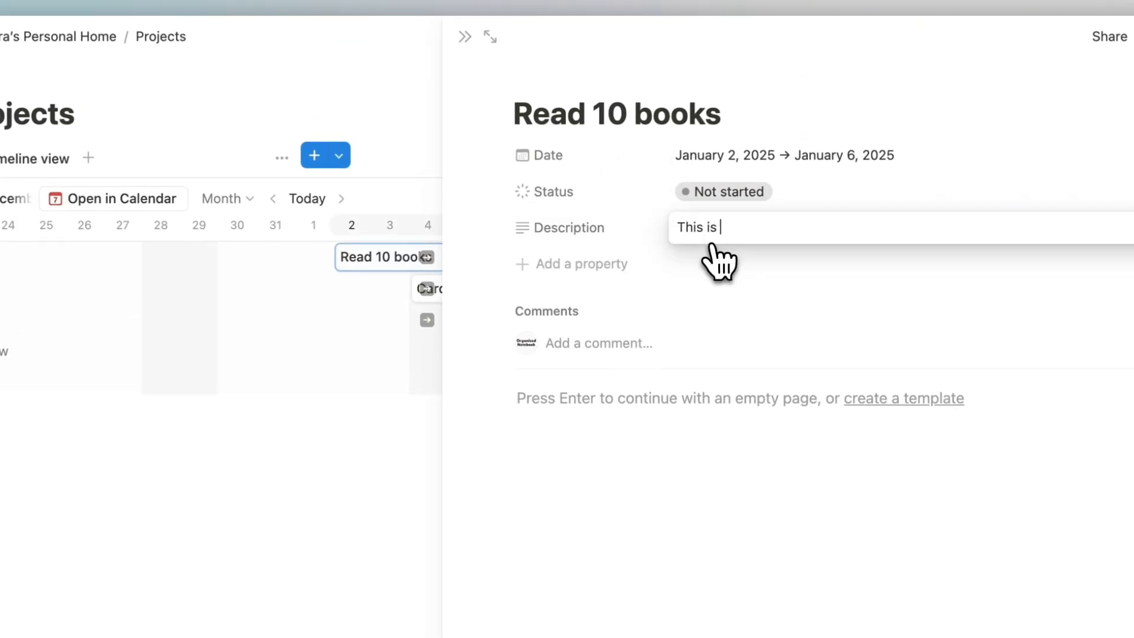
text( a project to increase m)
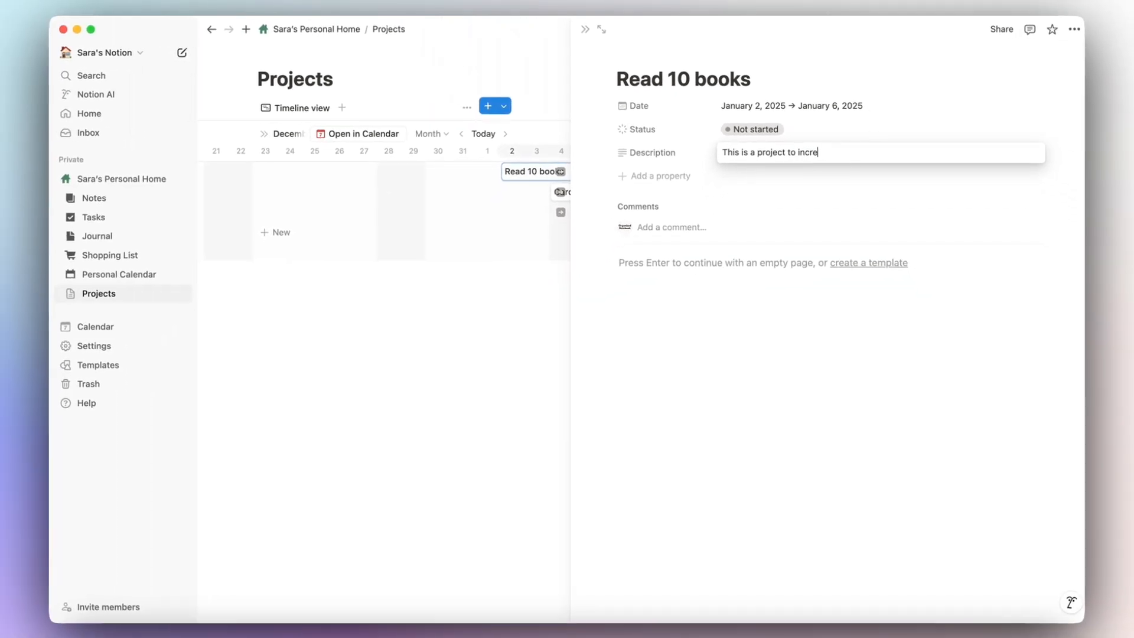
text(y reading)
key(Return)
click(586, 29)
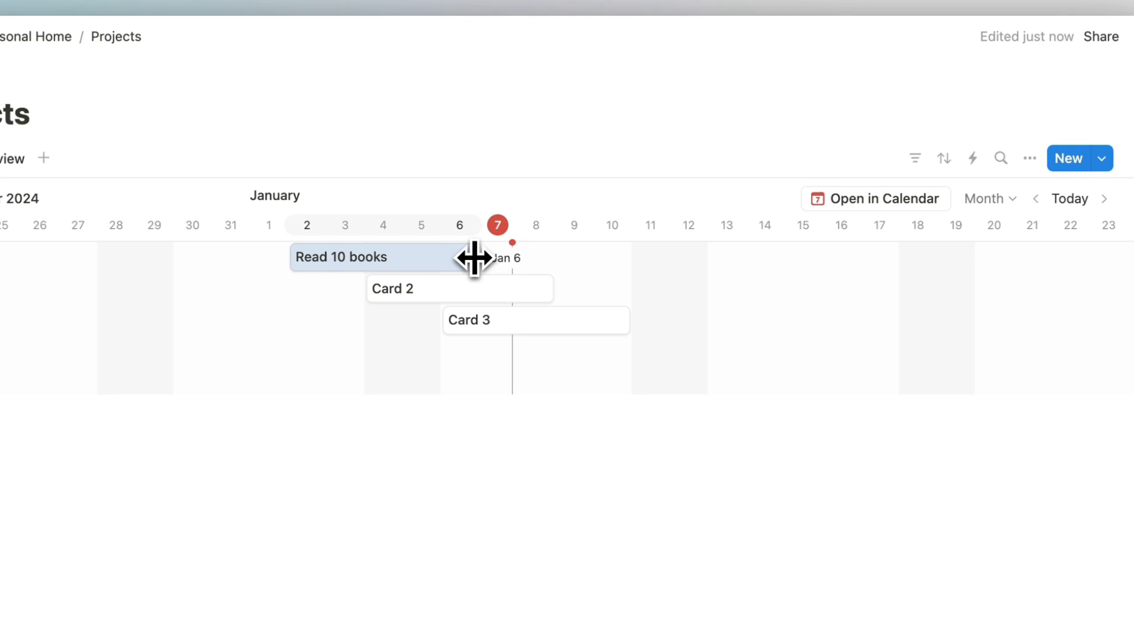
Extend Read 10 books to early May, widening the timeline scale to Quarter, then Year.
drag(474, 259, 932, 283)
scroll(932, 283, right, 5)
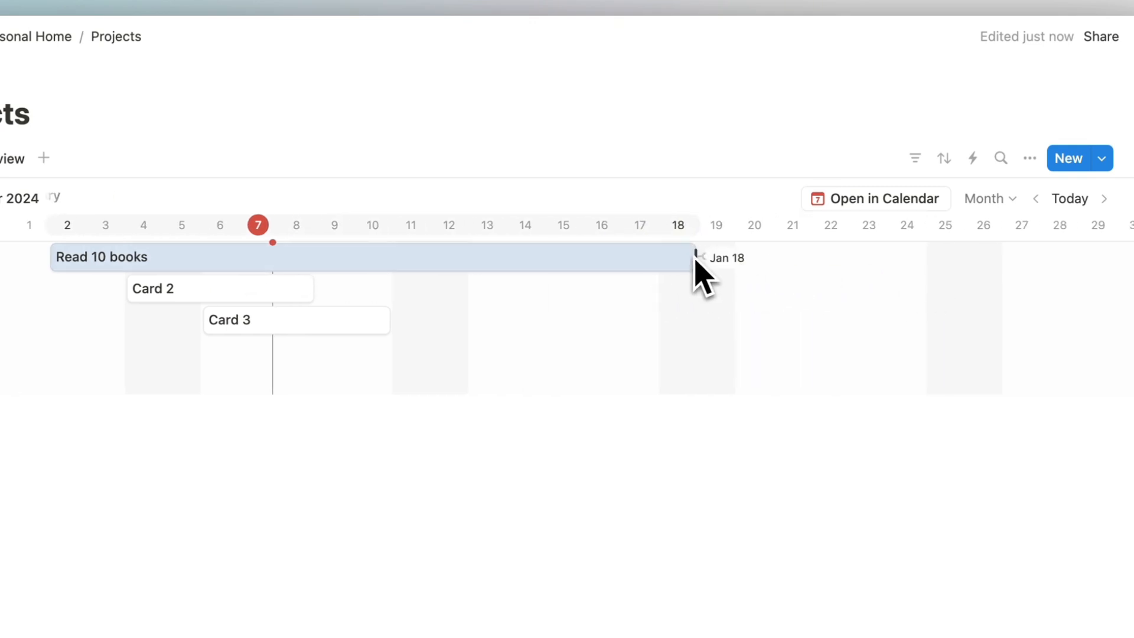
click(1004, 200)
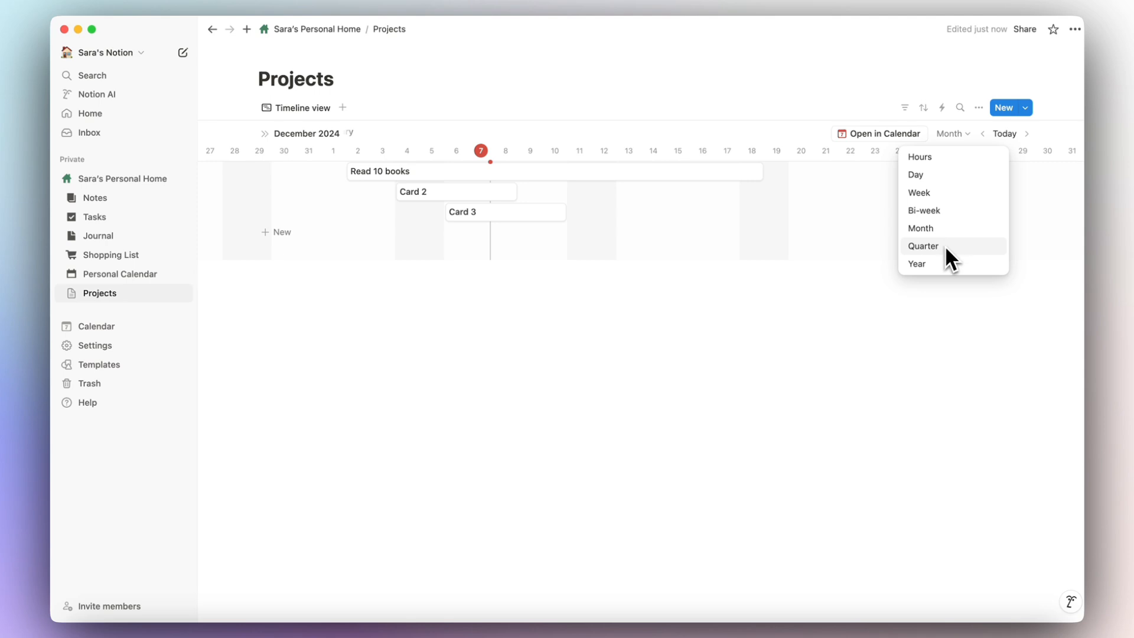
click(944, 247)
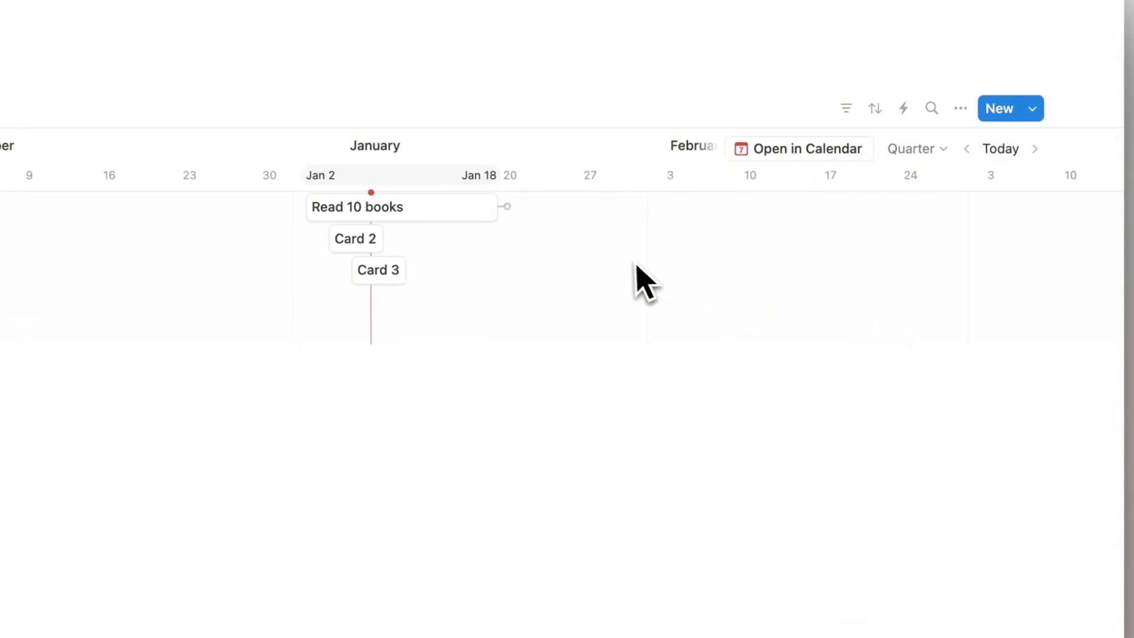
drag(495, 214, 999, 221)
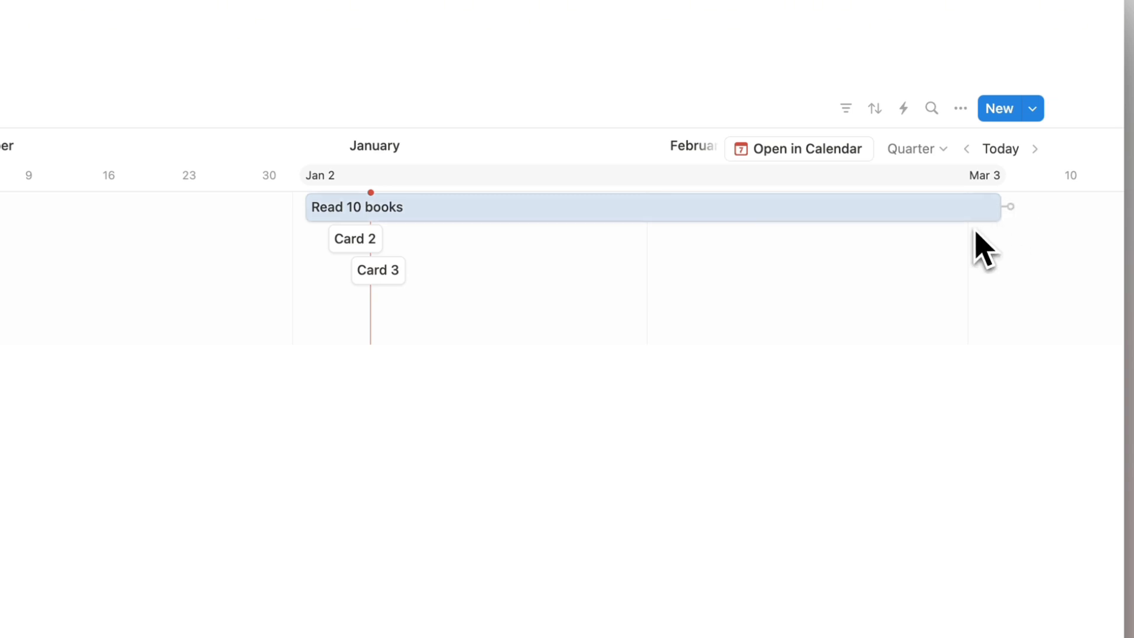
scroll(999, 227, right, 4)
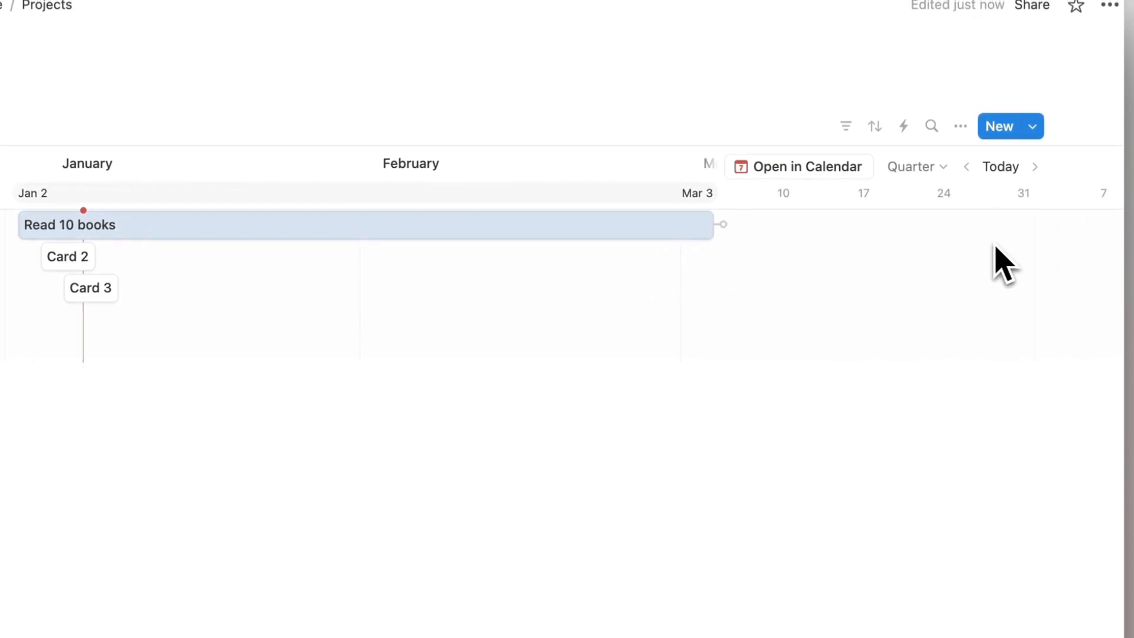
click(932, 168)
click(917, 366)
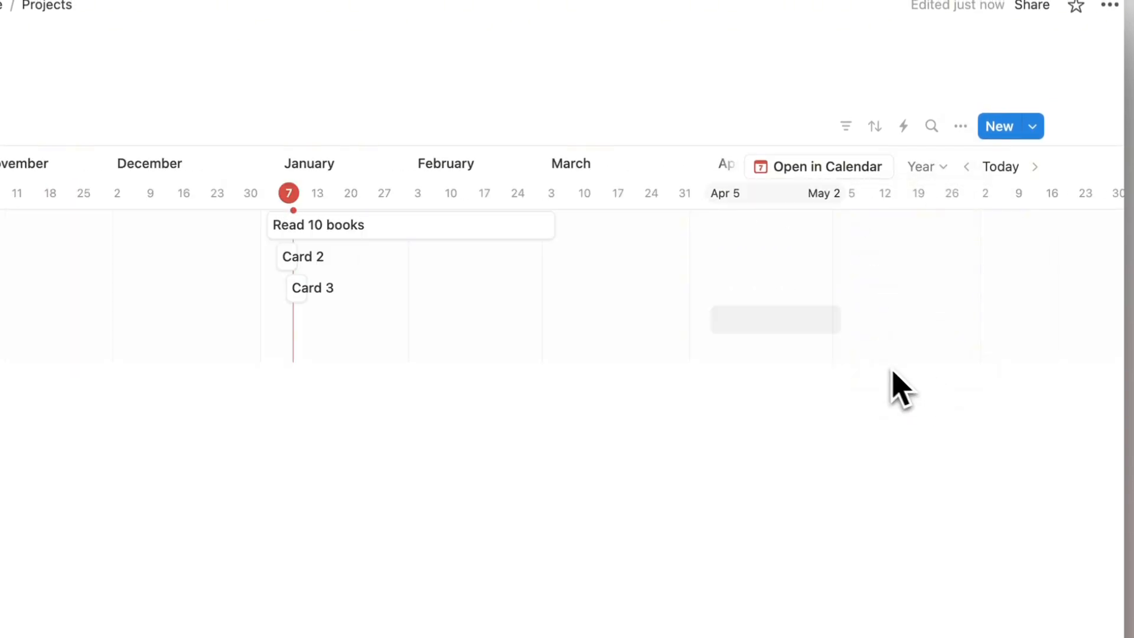
drag(546, 226, 902, 239)
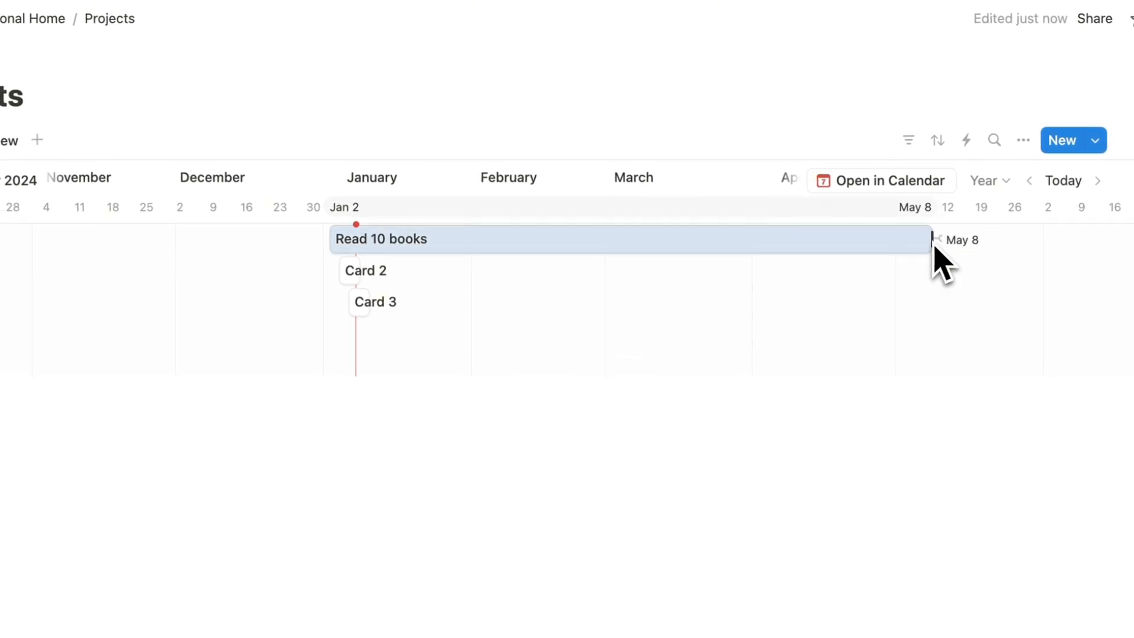
Move Card 2 to mid-May through July and Card 3 to Jul 7–11.
scroll(468, 283, right, 10)
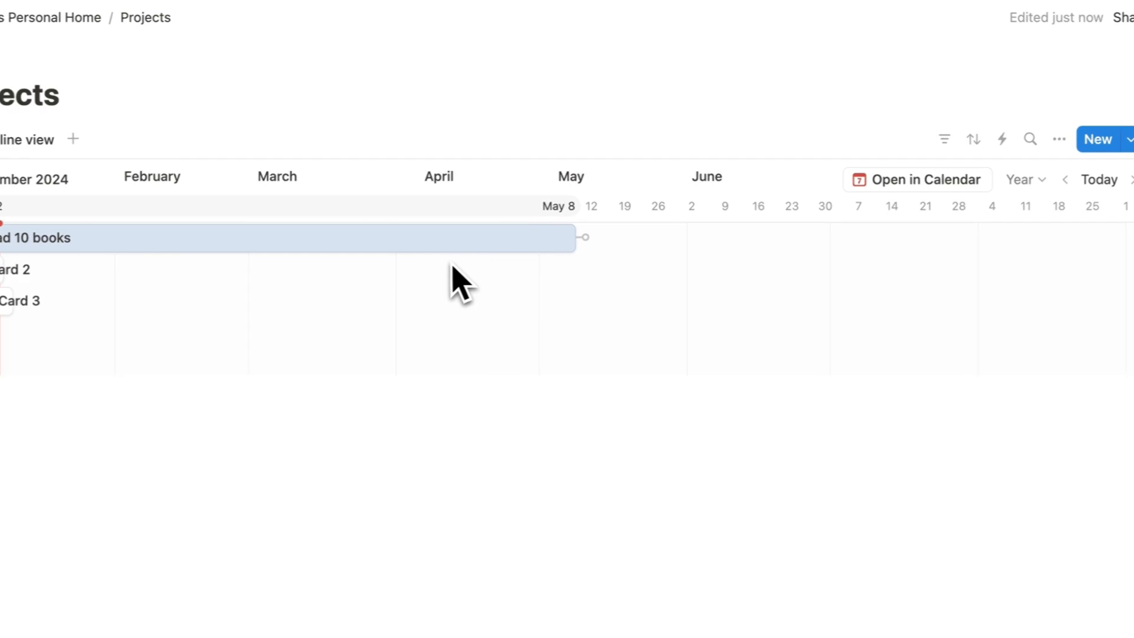
drag(231, 263, 972, 273)
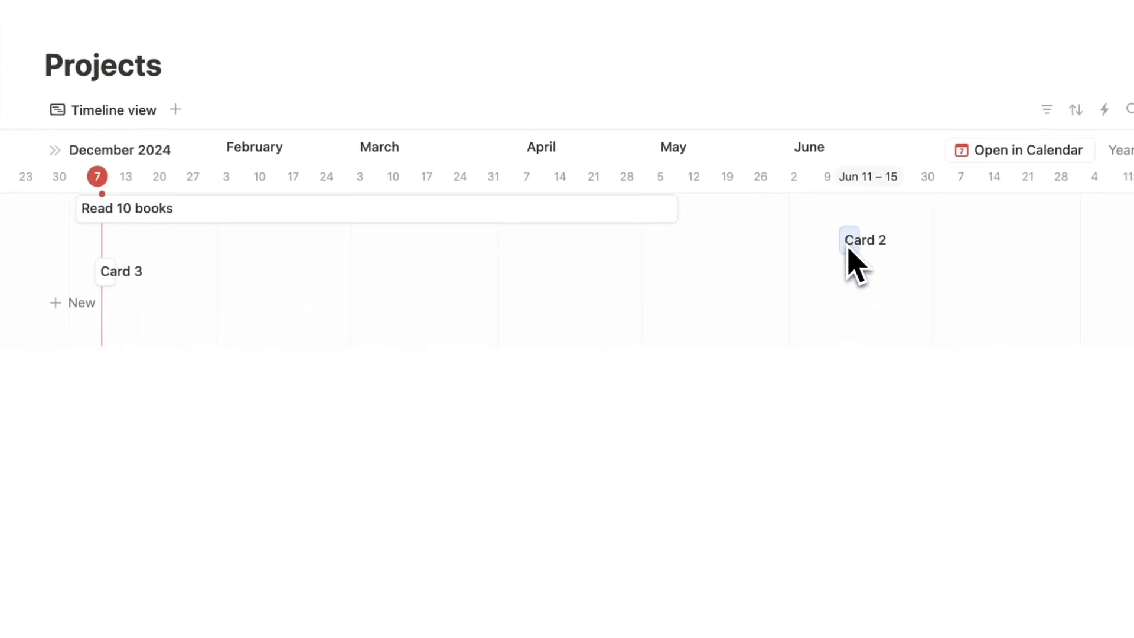
drag(111, 274, 1011, 272)
drag(864, 319, 824, 316)
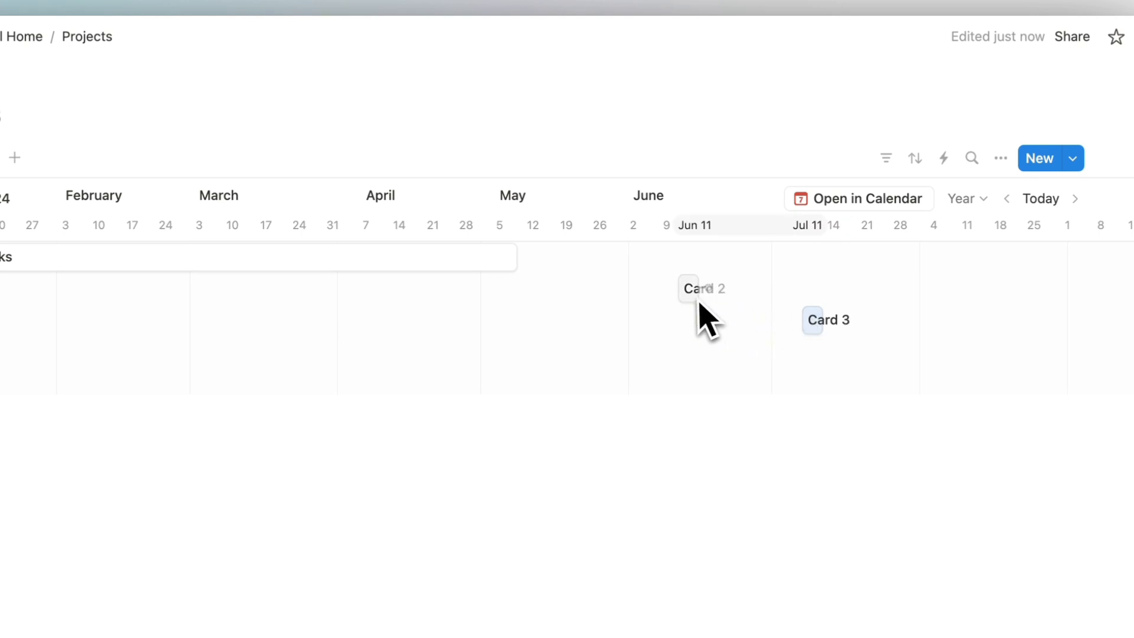
drag(675, 290, 555, 289)
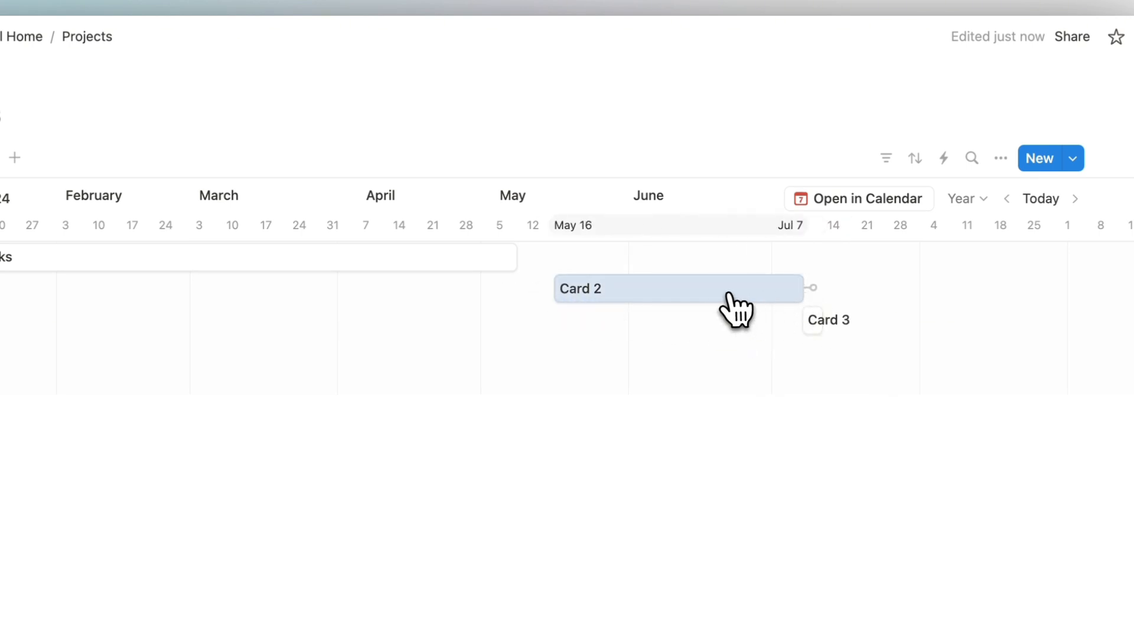
Rename Card 2 to 'Redesign my backyard'.
click(729, 294)
triple_click(509, 121)
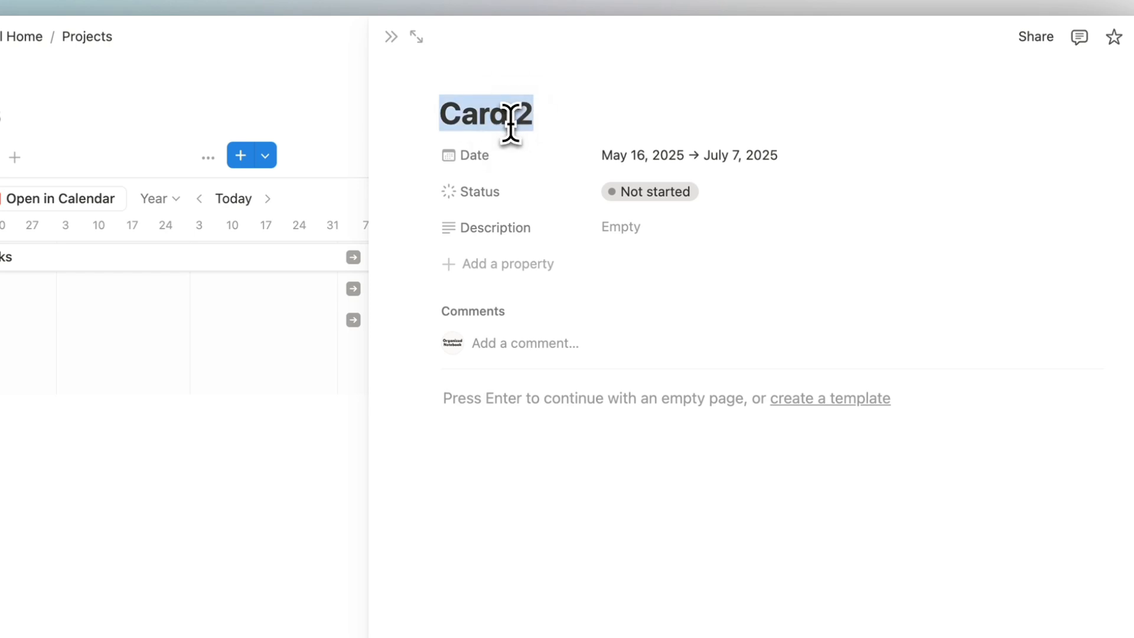
text(Redesign m)
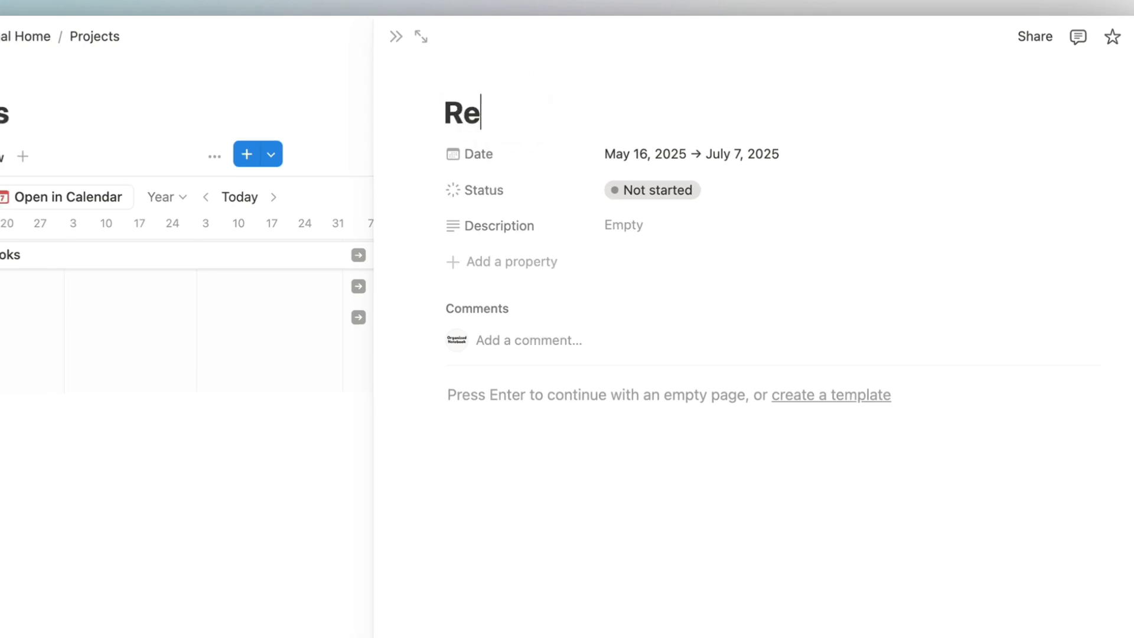
text(y backyard)
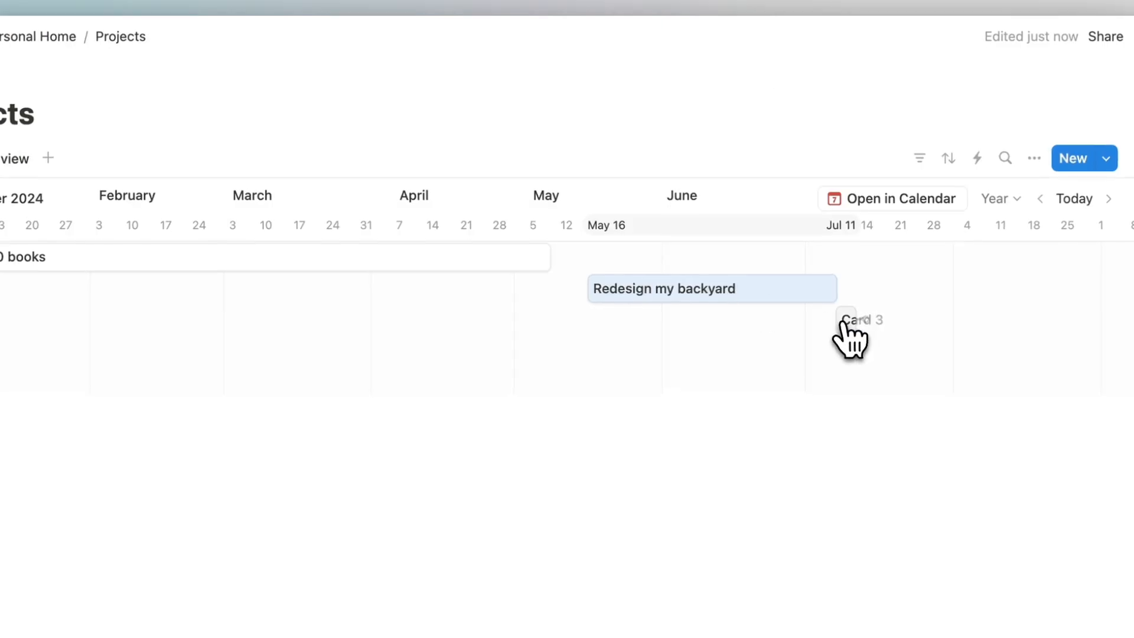
Delete Card 3 and reschedule Redesign my backyard to Jan 5–Feb 26.
right_click(844, 320)
click(900, 495)
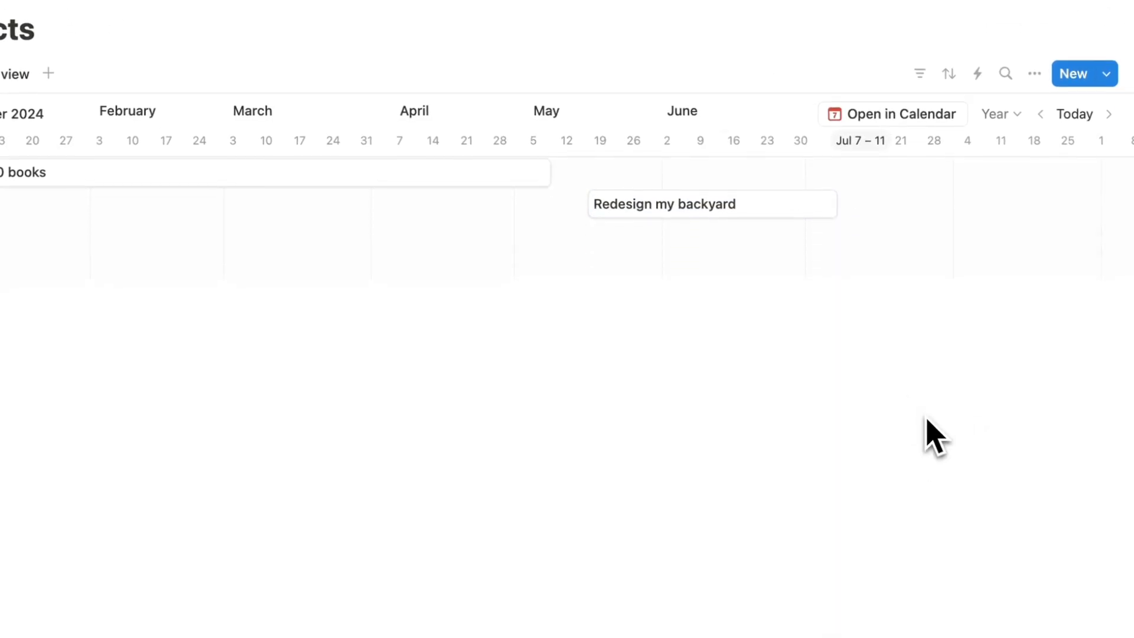
scroll(361, 200, left, 4)
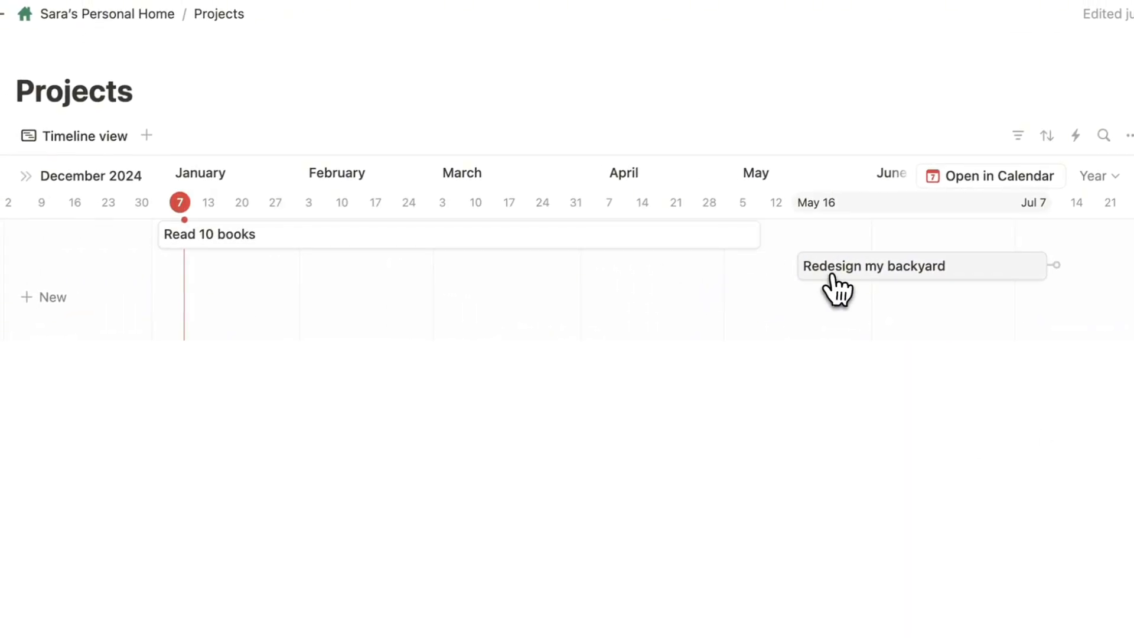
drag(742, 211, 109, 209)
drag(263, 231, 298, 232)
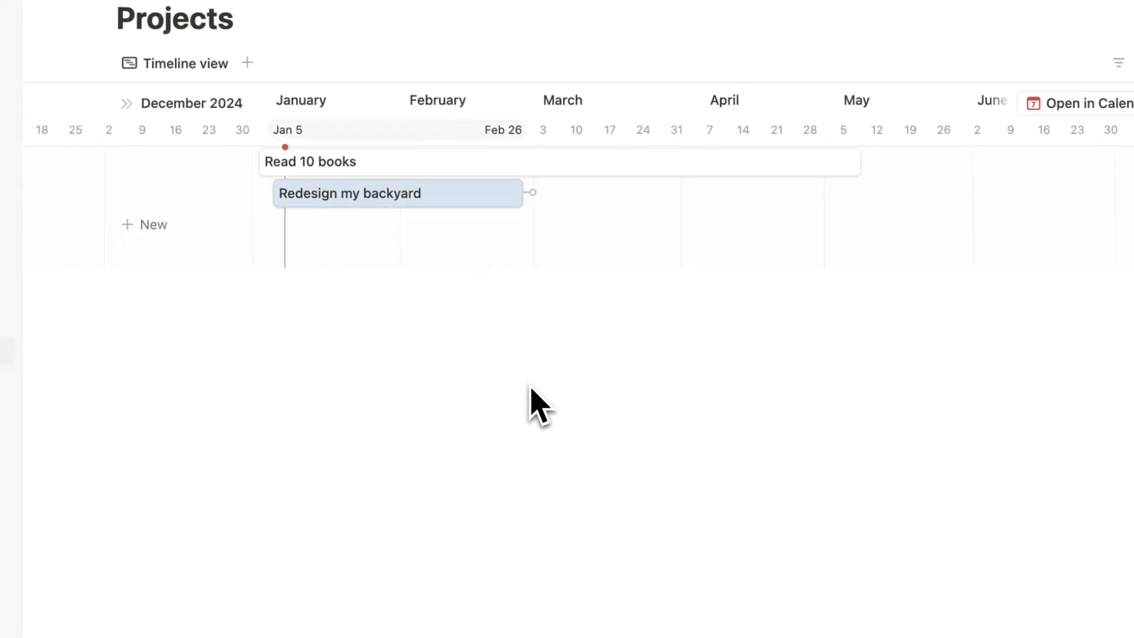
click(961, 113)
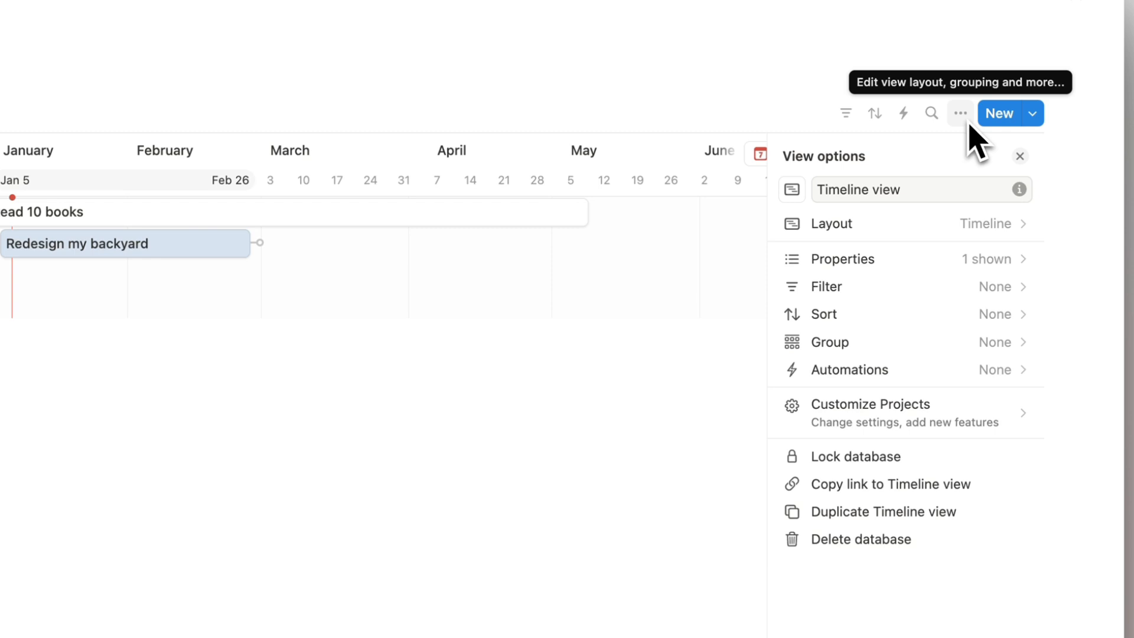
Show the Description and Status properties on the timeline bars.
click(963, 260)
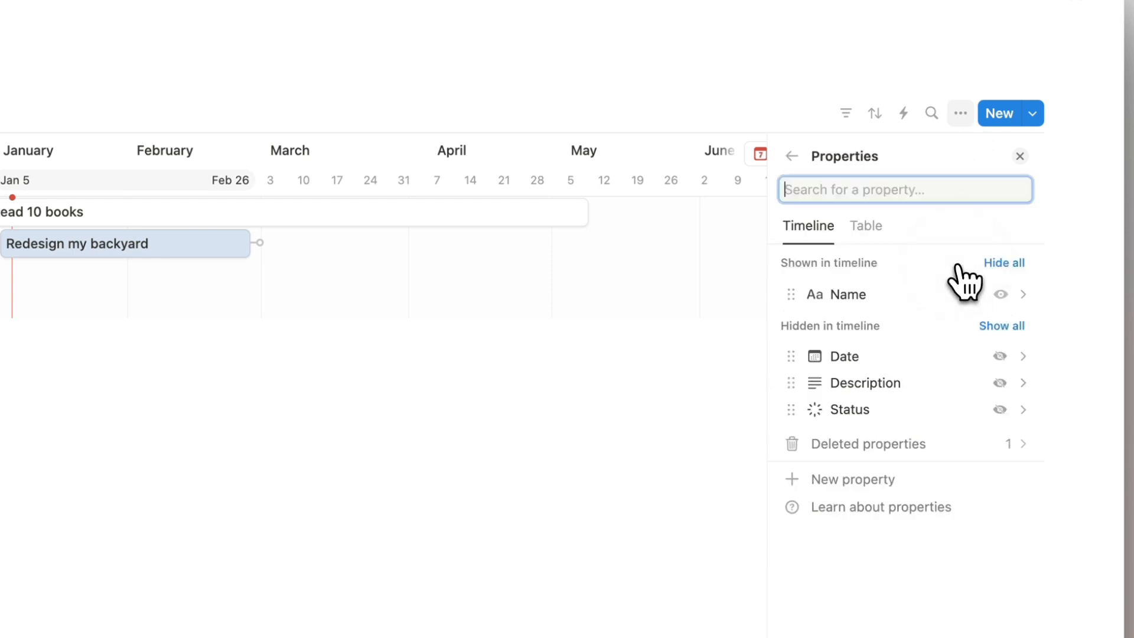
click(1005, 390)
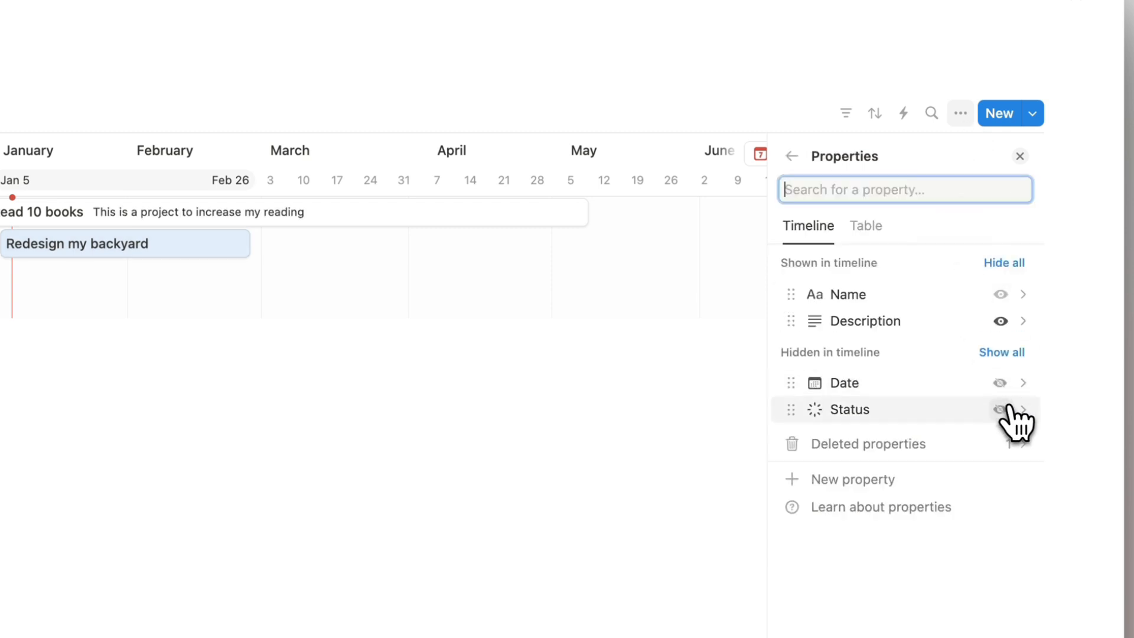
click(1000, 409)
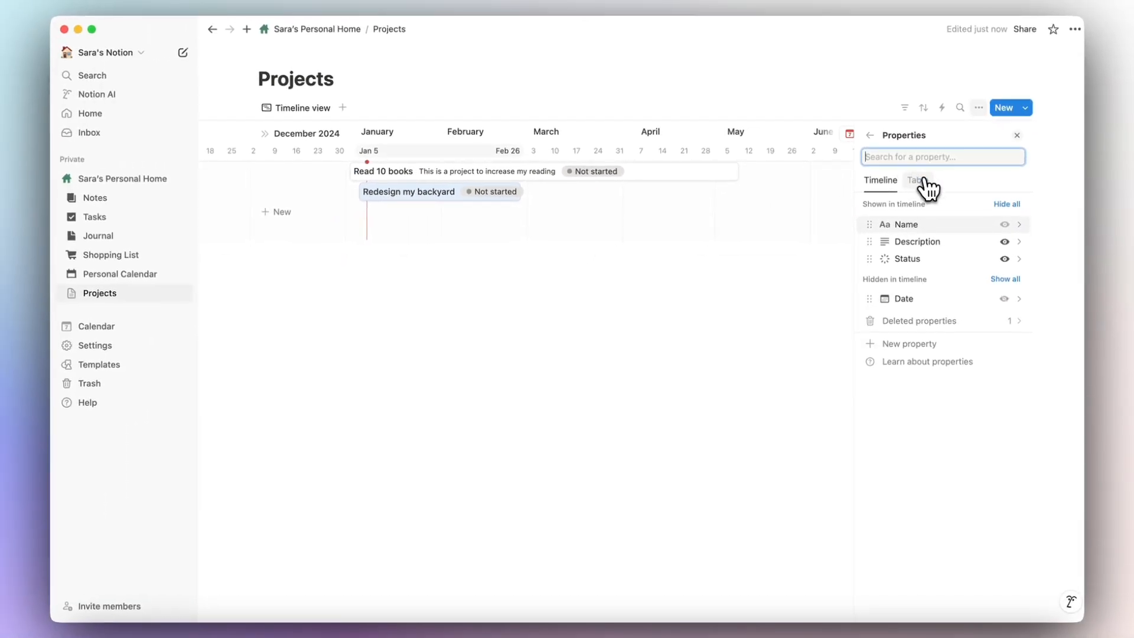
Turn on the side table and toggle its Name and Status columns.
click(919, 180)
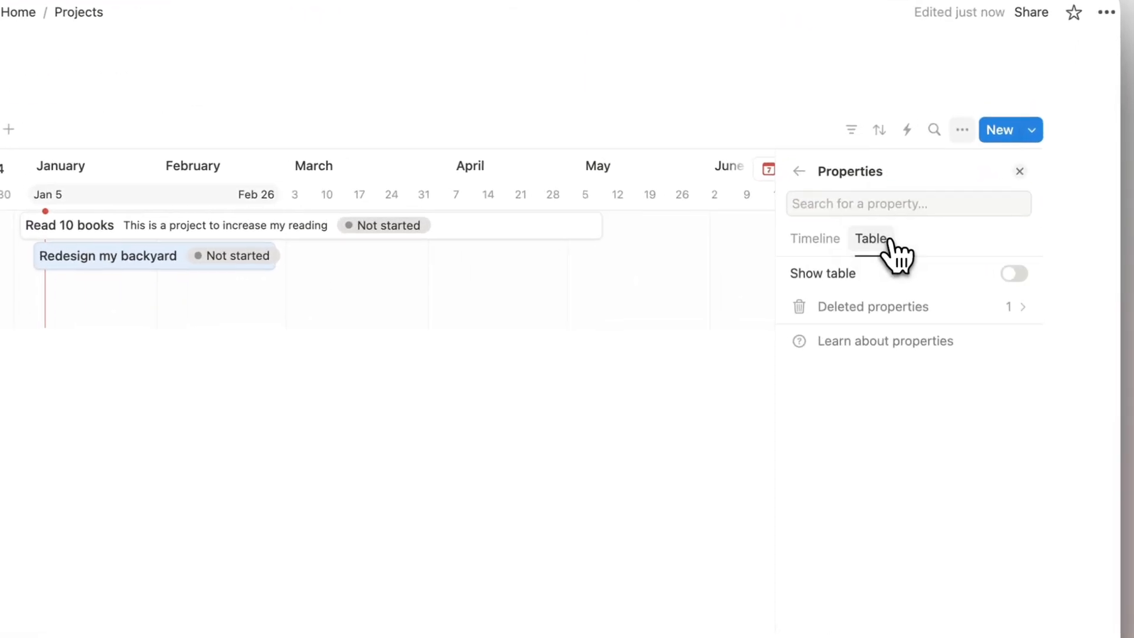
click(1013, 283)
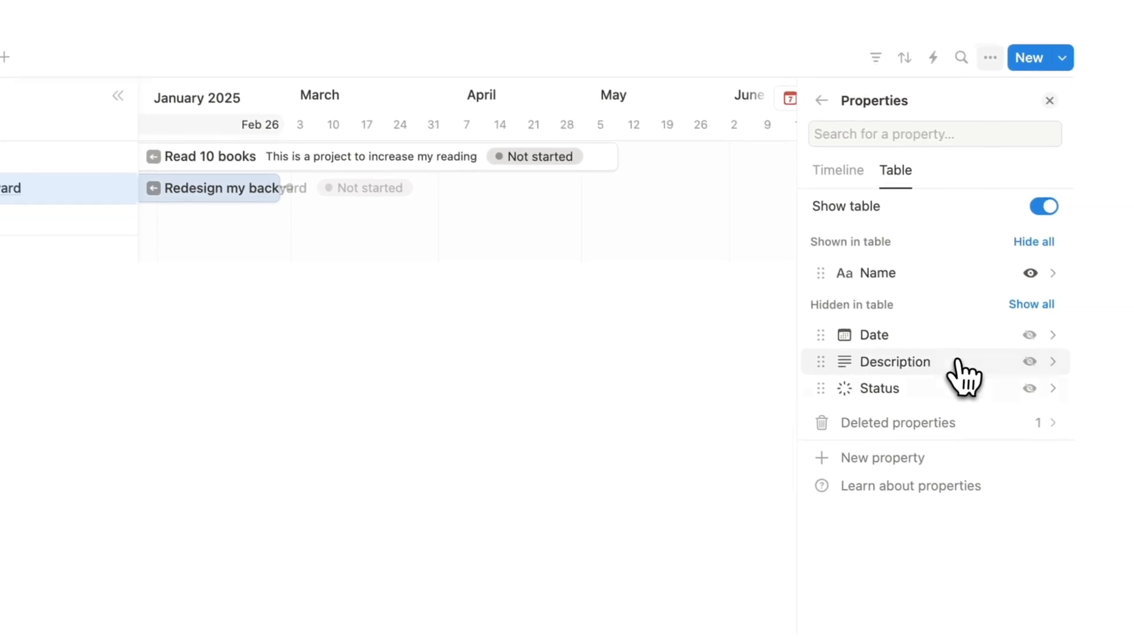
click(1029, 389)
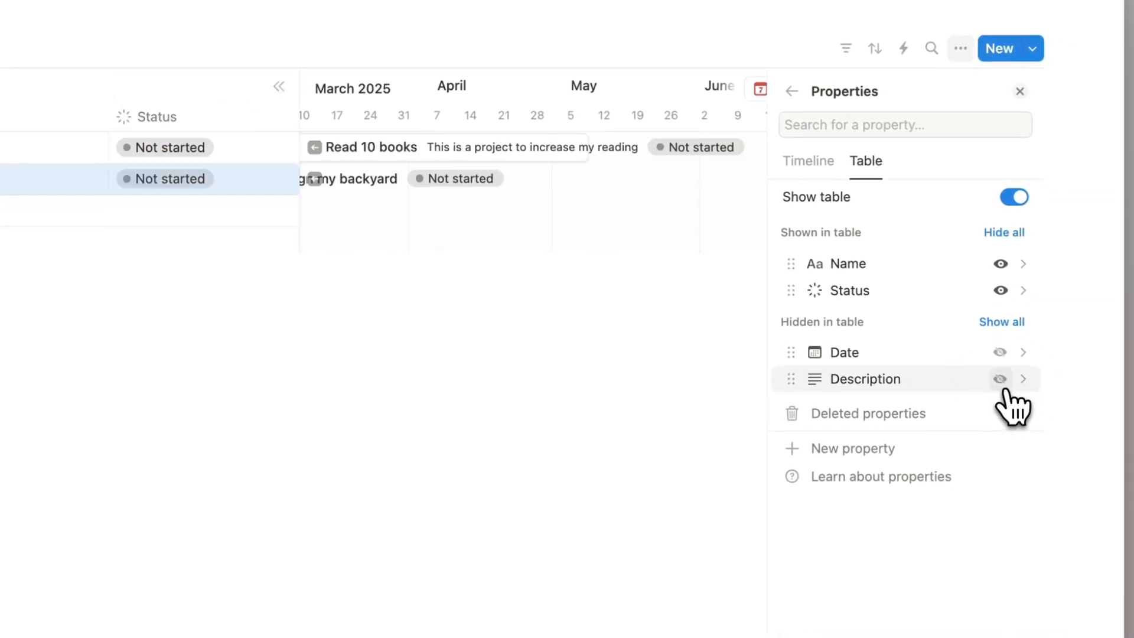
click(1001, 265)
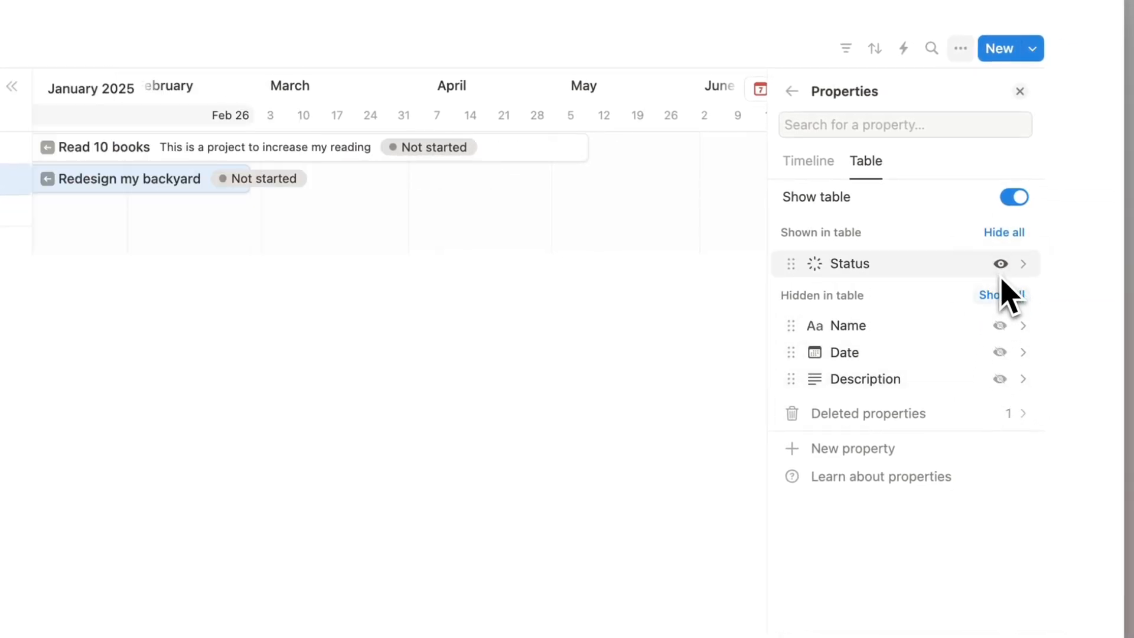
scroll(526, 207, right, 2)
scroll(512, 205, left, 1)
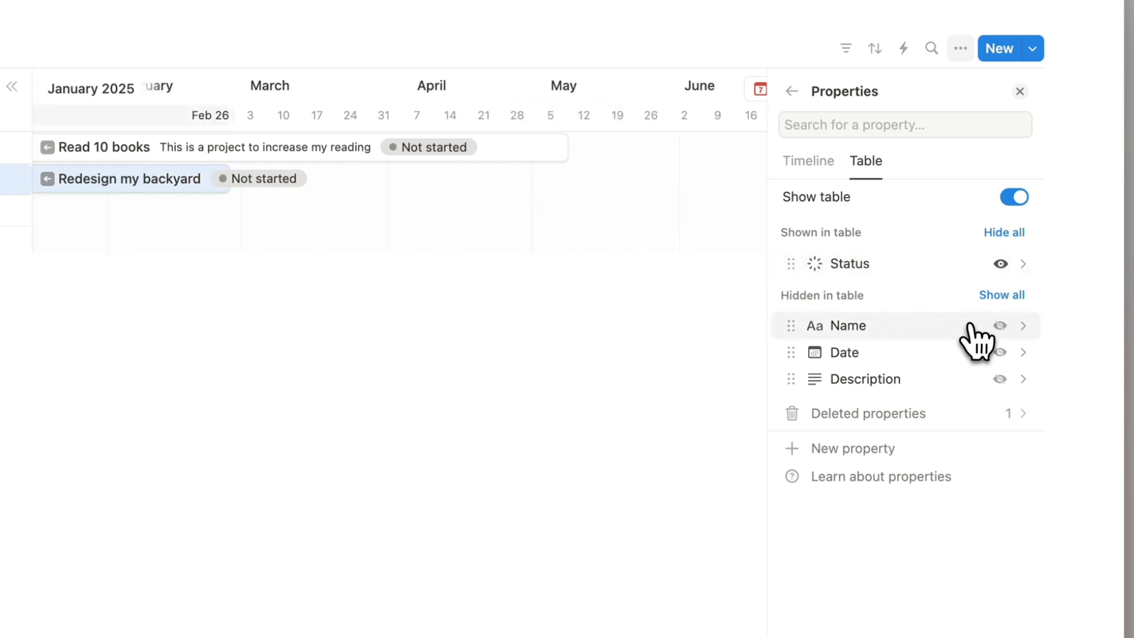
click(1000, 325)
click(1001, 263)
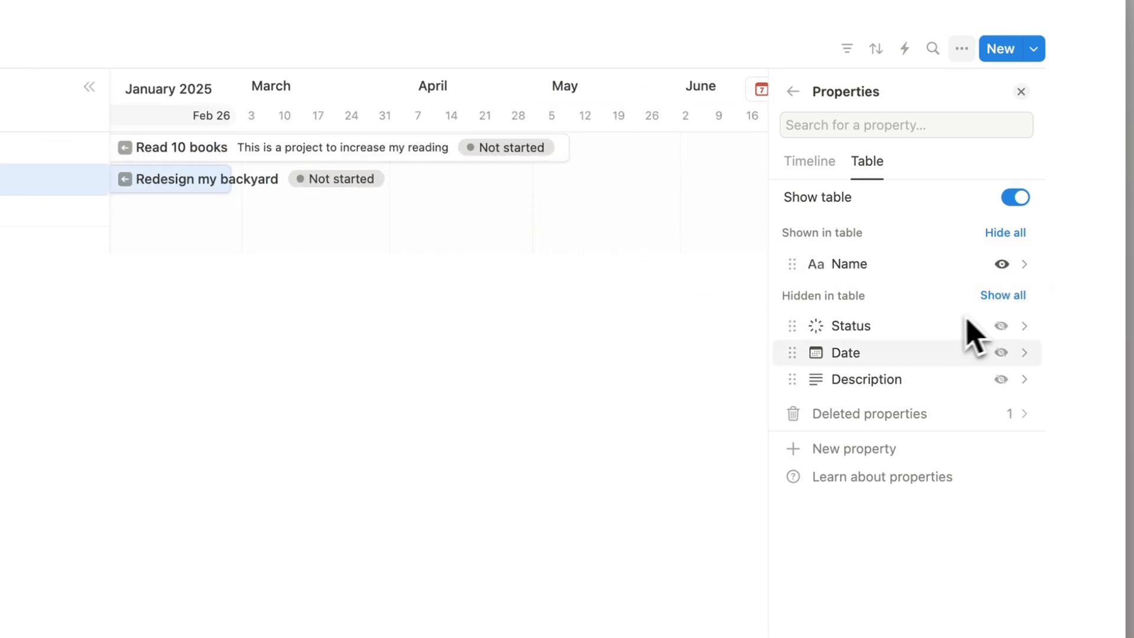
scroll(304, 202, left, 3)
scroll(304, 202, right, 3)
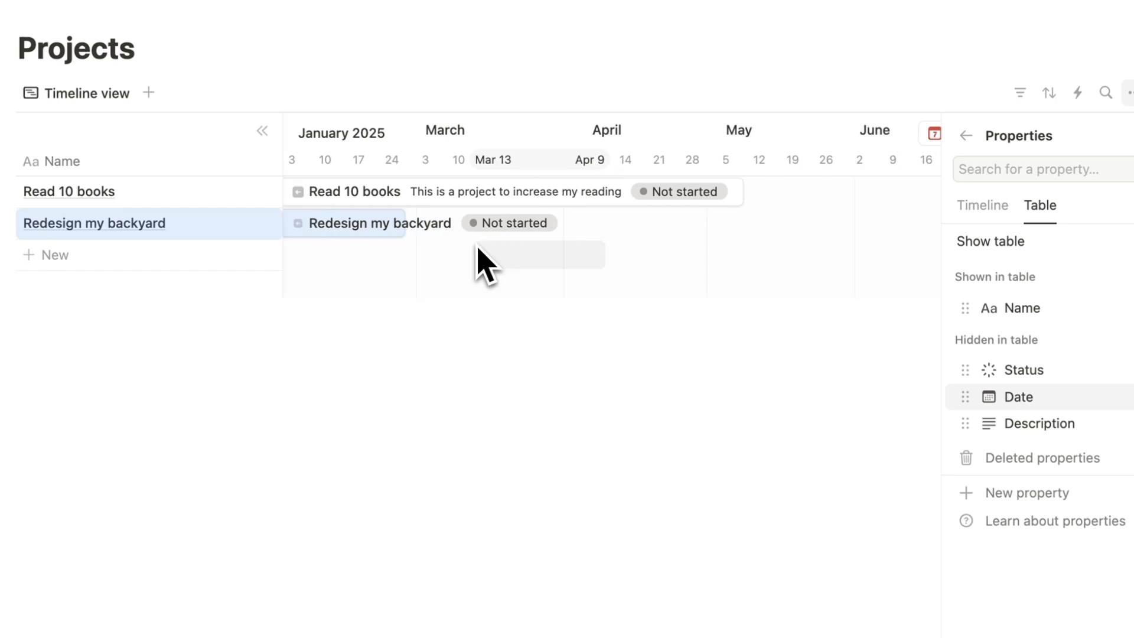
scroll(484, 263, right, 5)
Switch the side table off and review the properties on the timeline bars.
click(1043, 263)
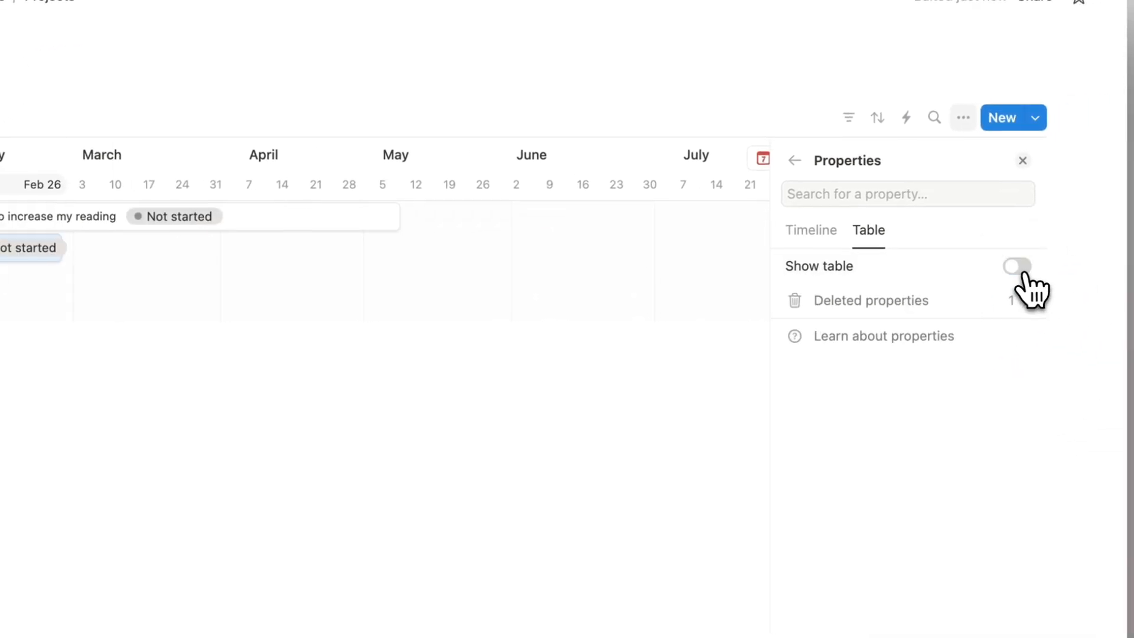
click(813, 232)
scroll(424, 263, left, 5)
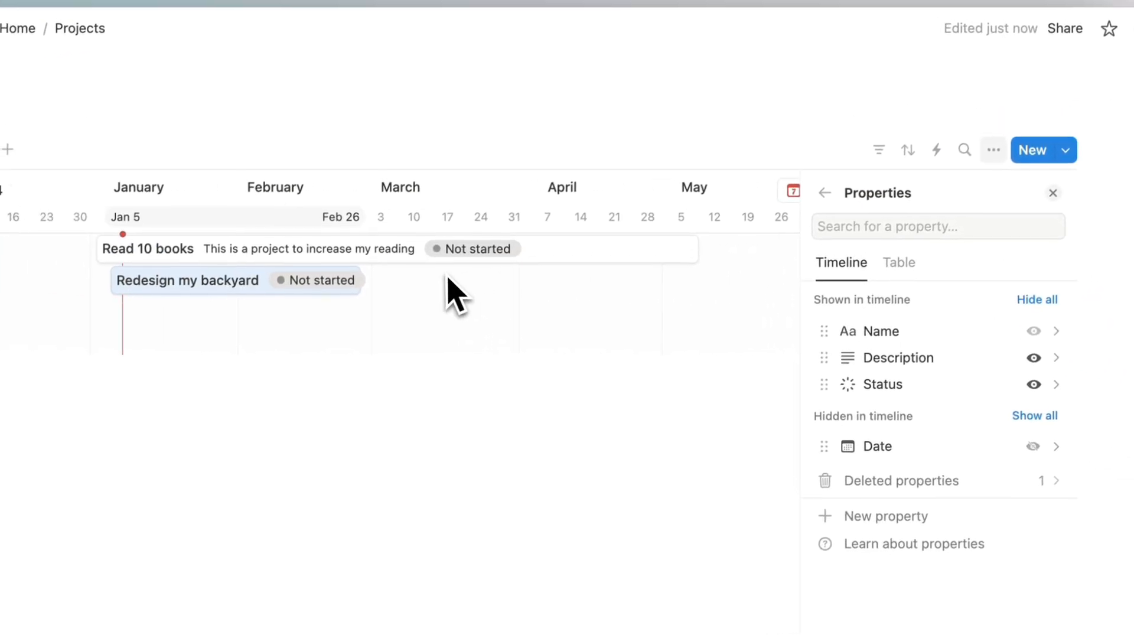
click(824, 192)
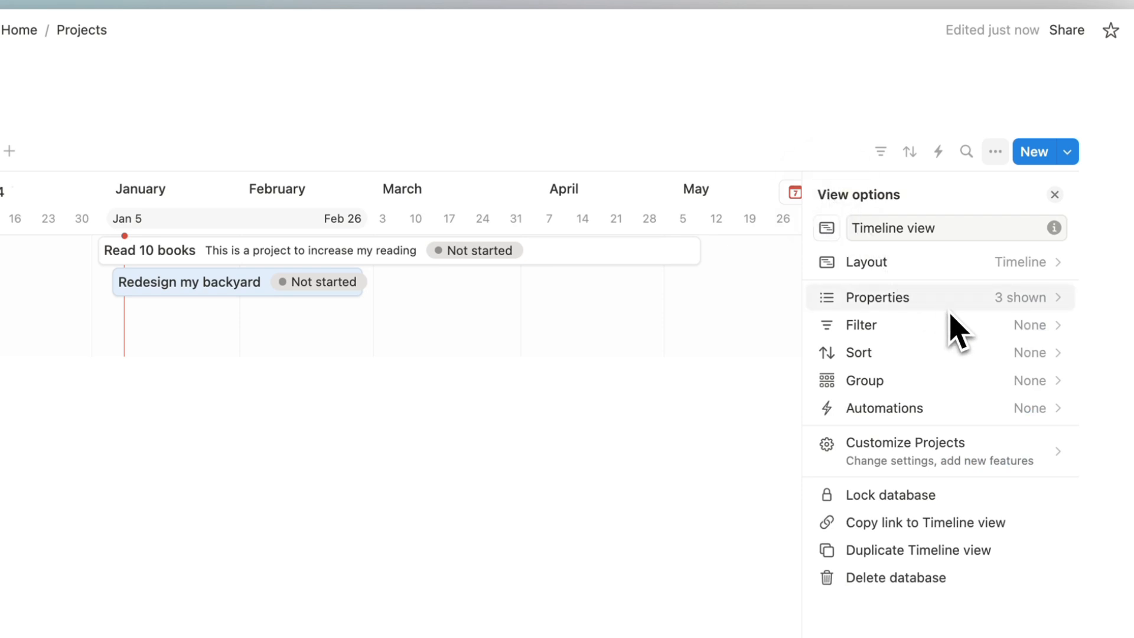
Confirm in Layout that the timeline is shown by the Date property.
click(930, 264)
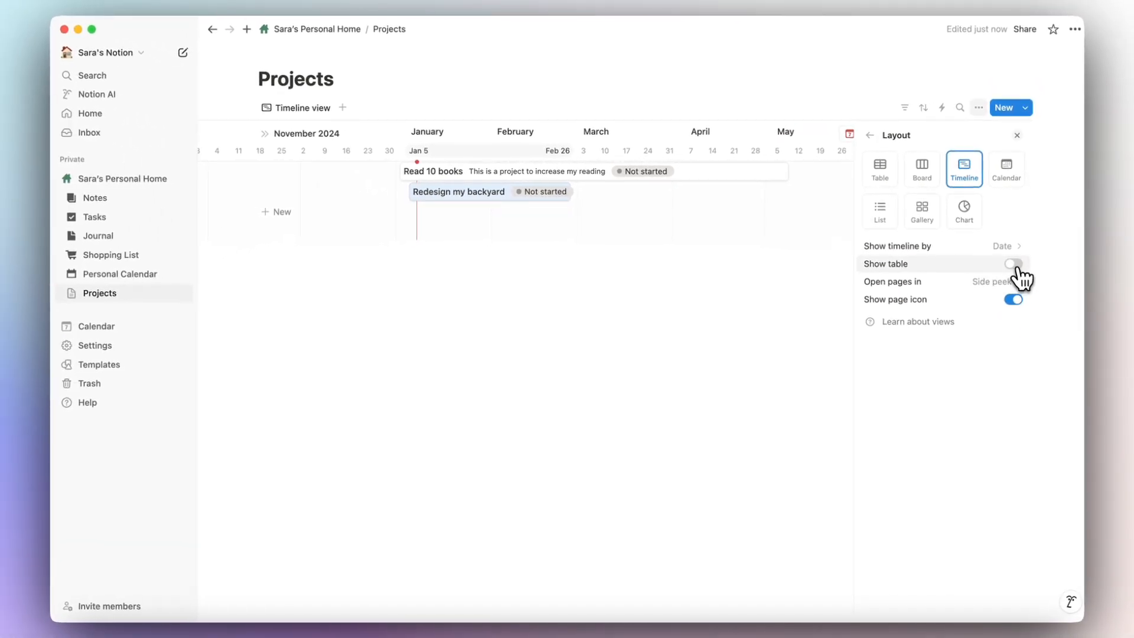
click(1006, 247)
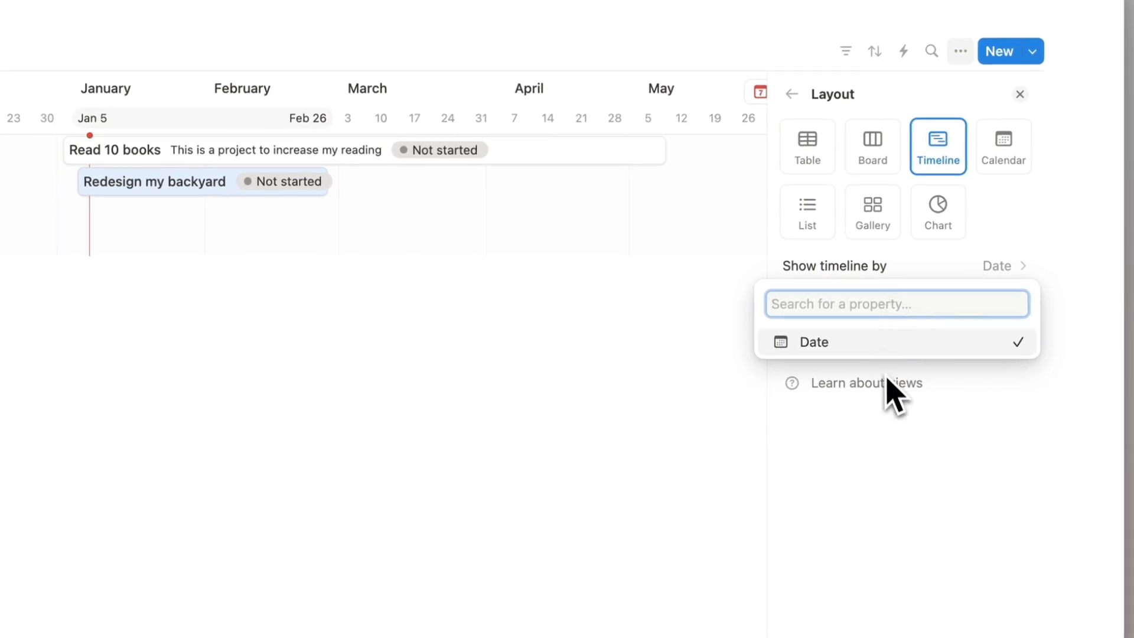
click(904, 262)
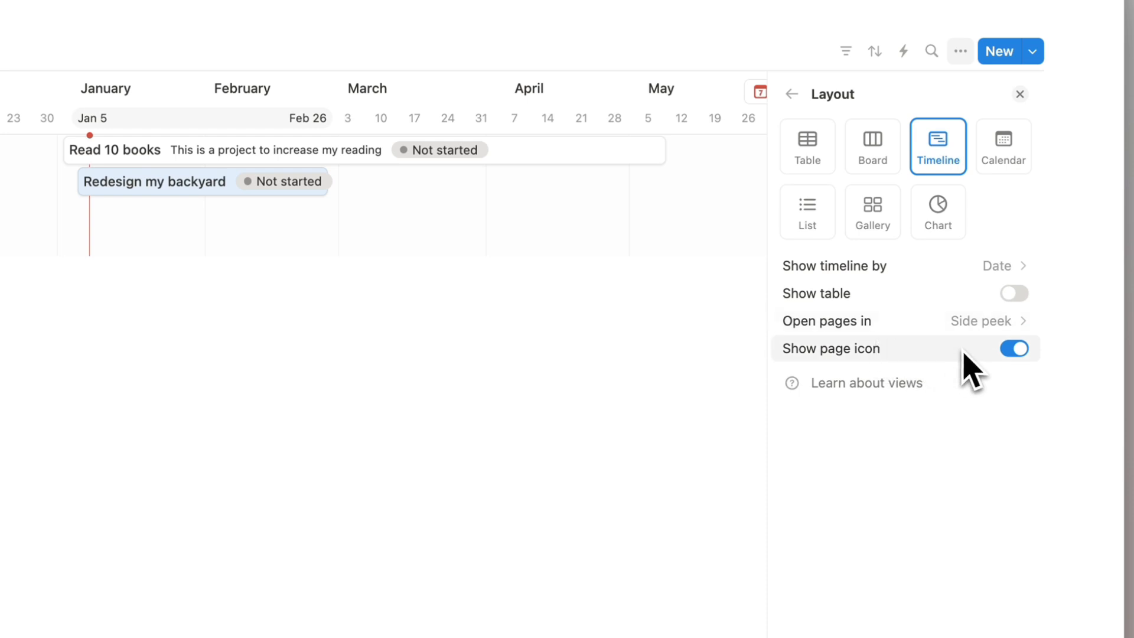
click(792, 94)
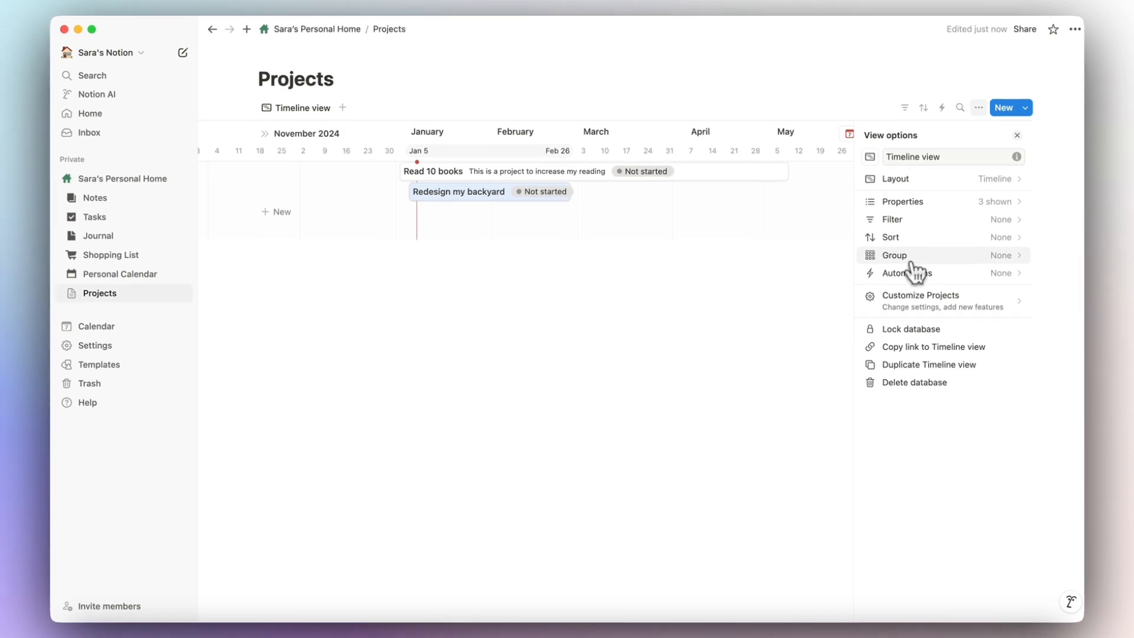
Group the timeline by Status, then set grouping back to None and close settings.
click(904, 257)
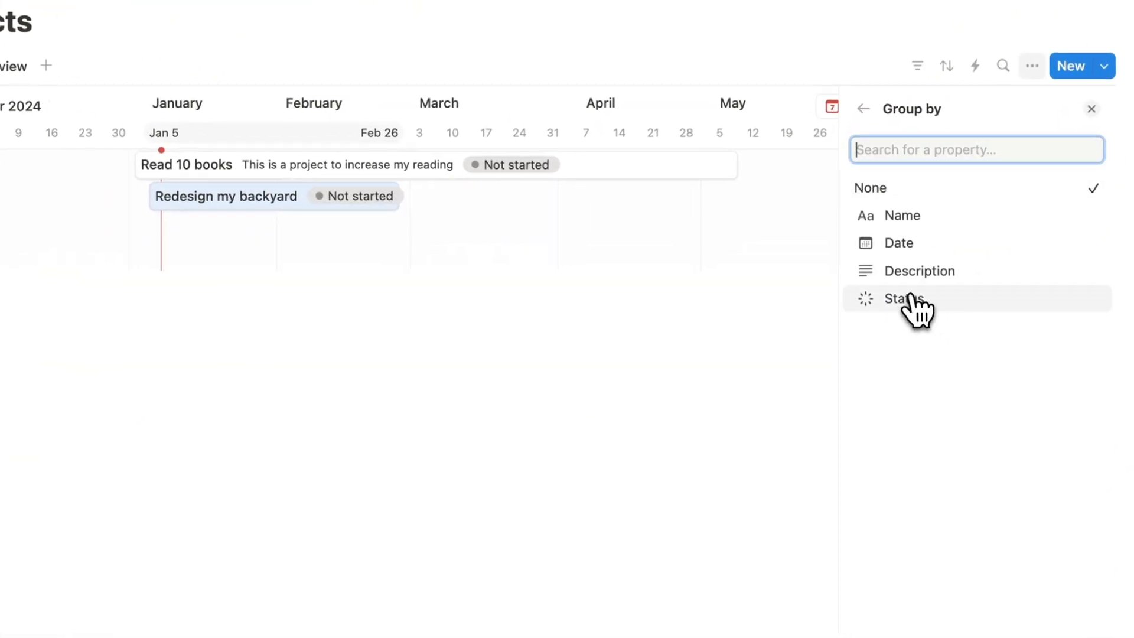
click(915, 303)
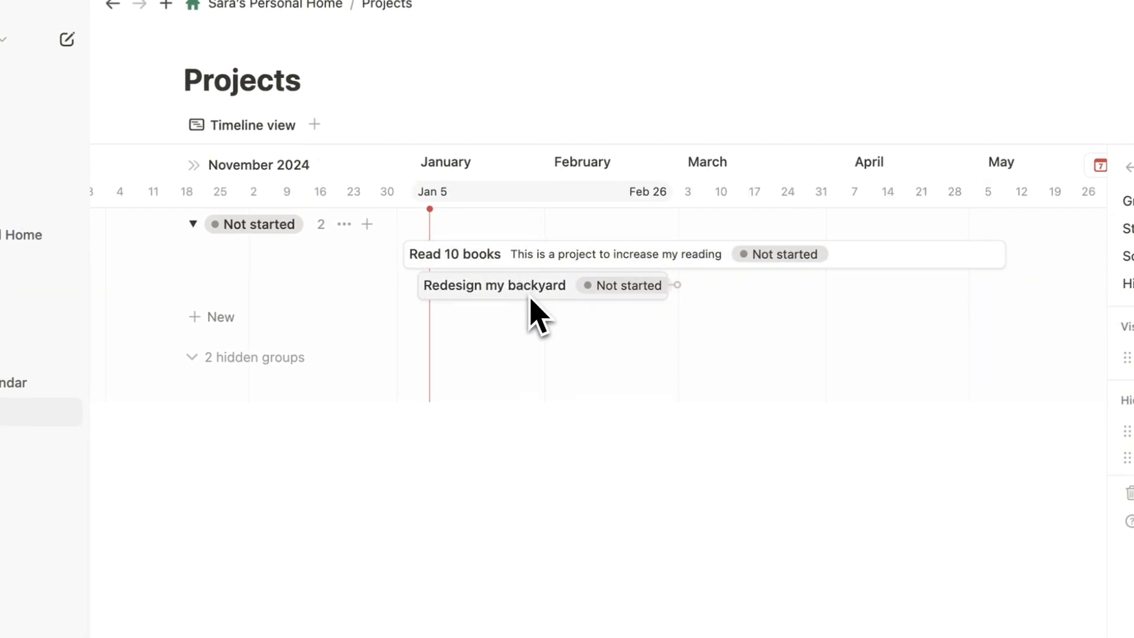
click(1128, 202)
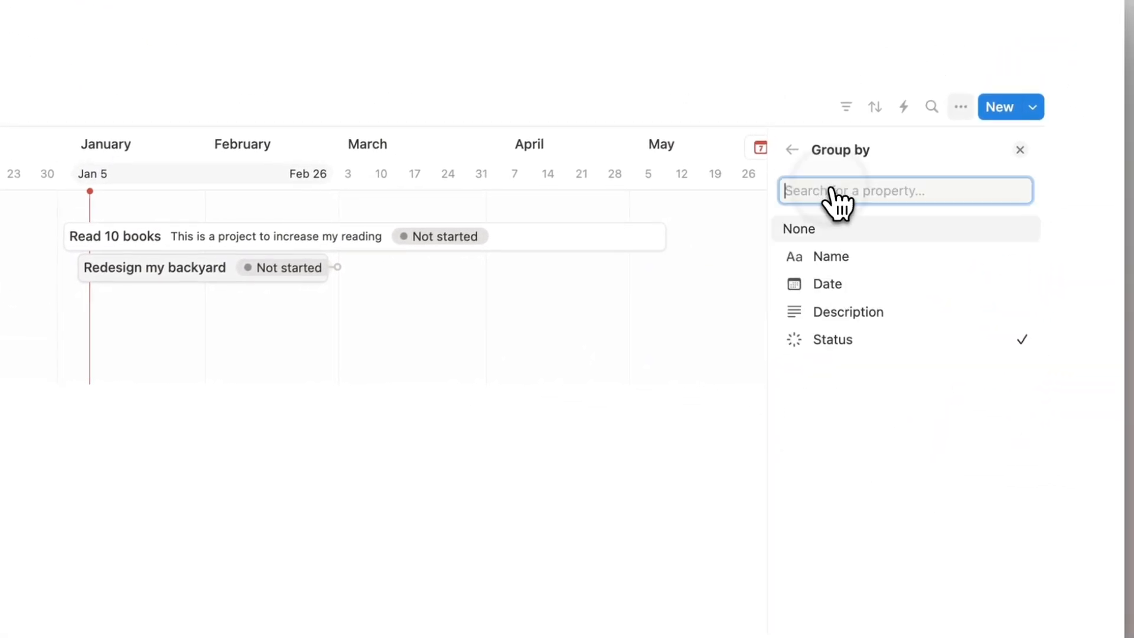
click(836, 228)
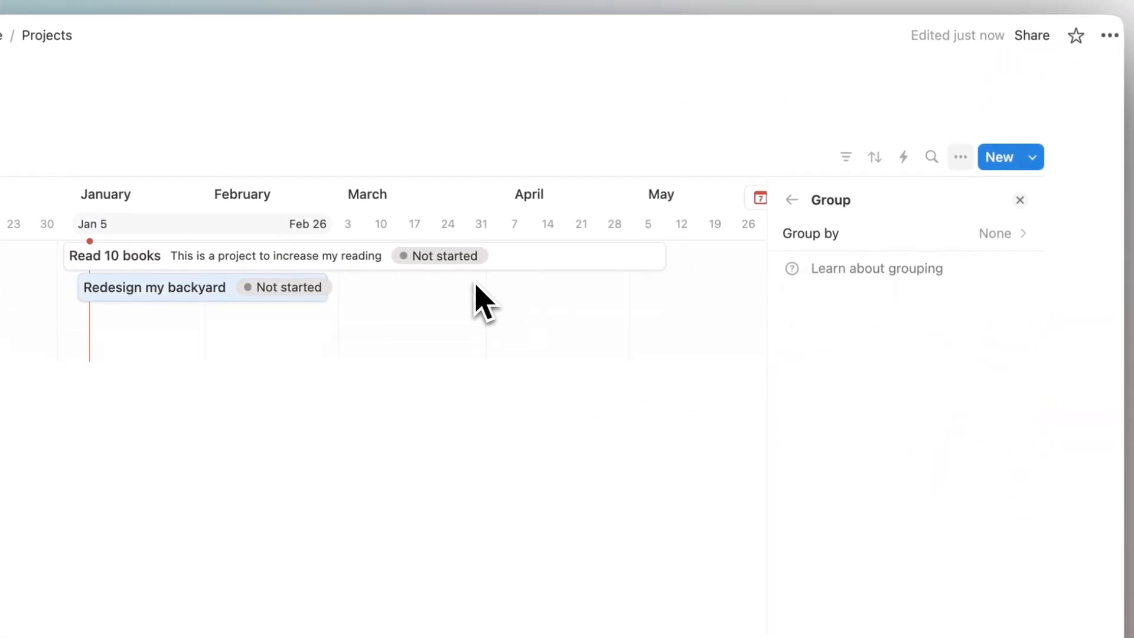
click(1019, 199)
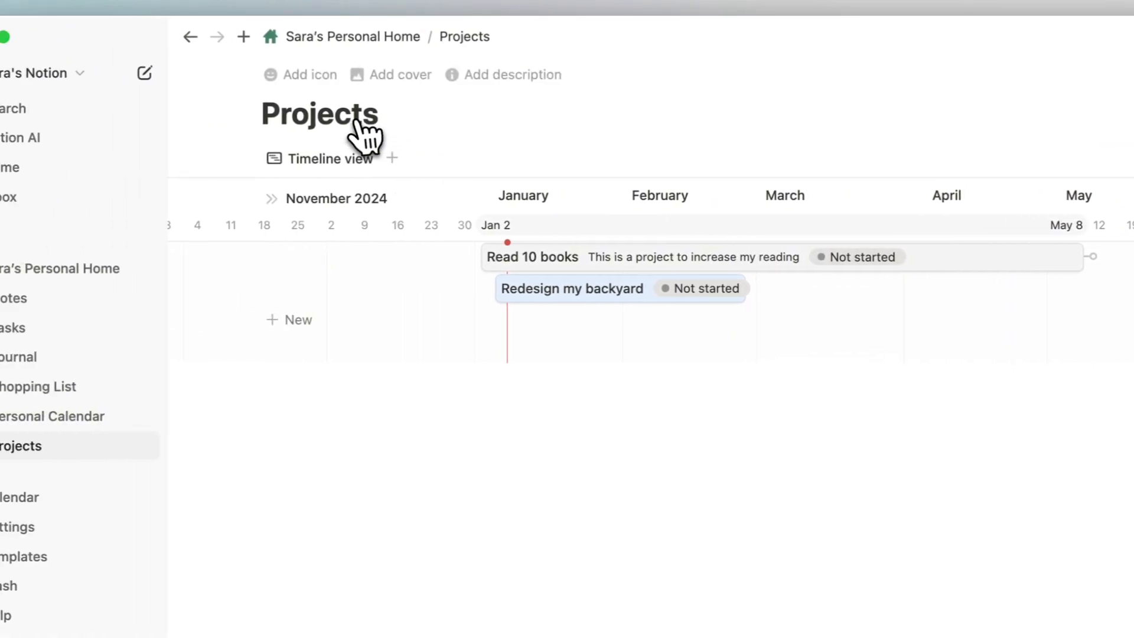
Give the Projects page the dark folder icon found by searching 'projec' in Icons.
click(17, 79)
click(326, 117)
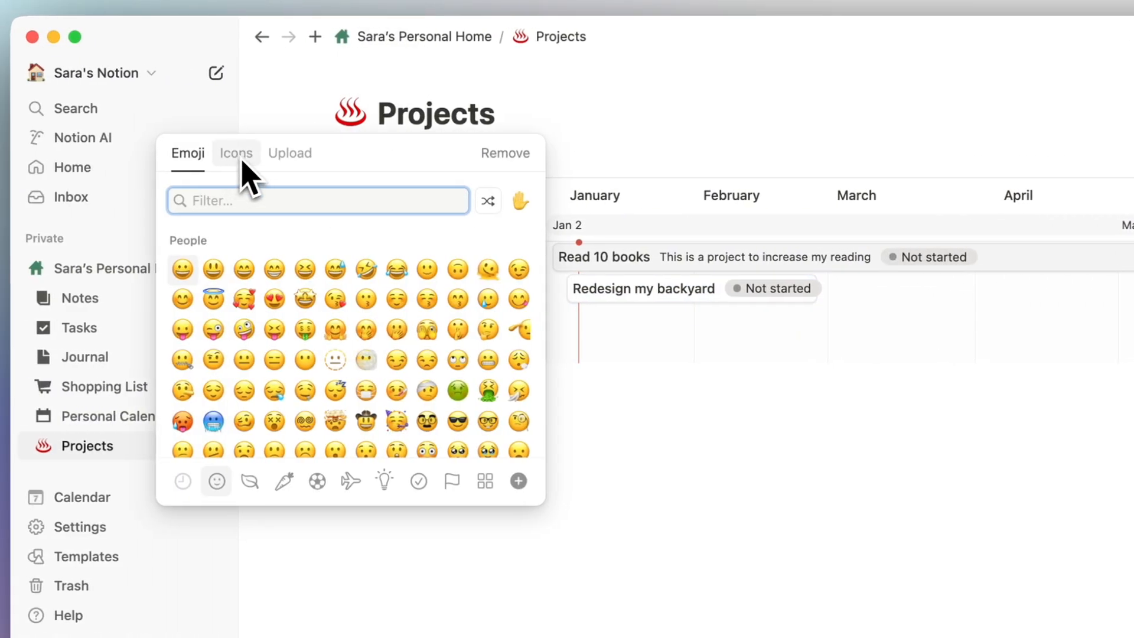
click(244, 162)
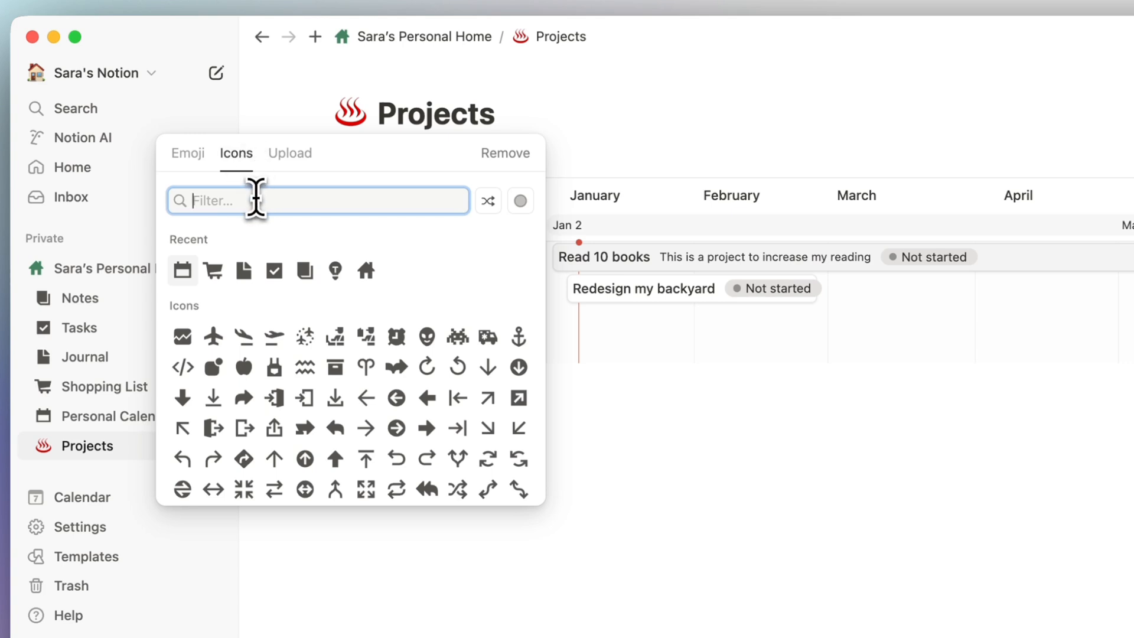
text(projec)
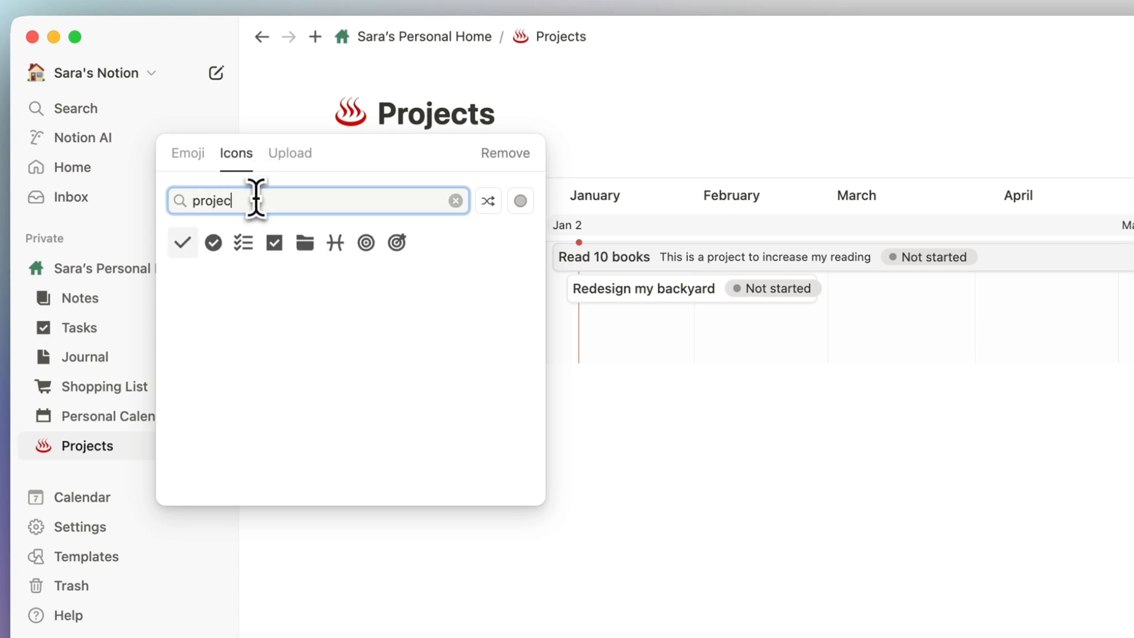
click(303, 247)
click(248, 281)
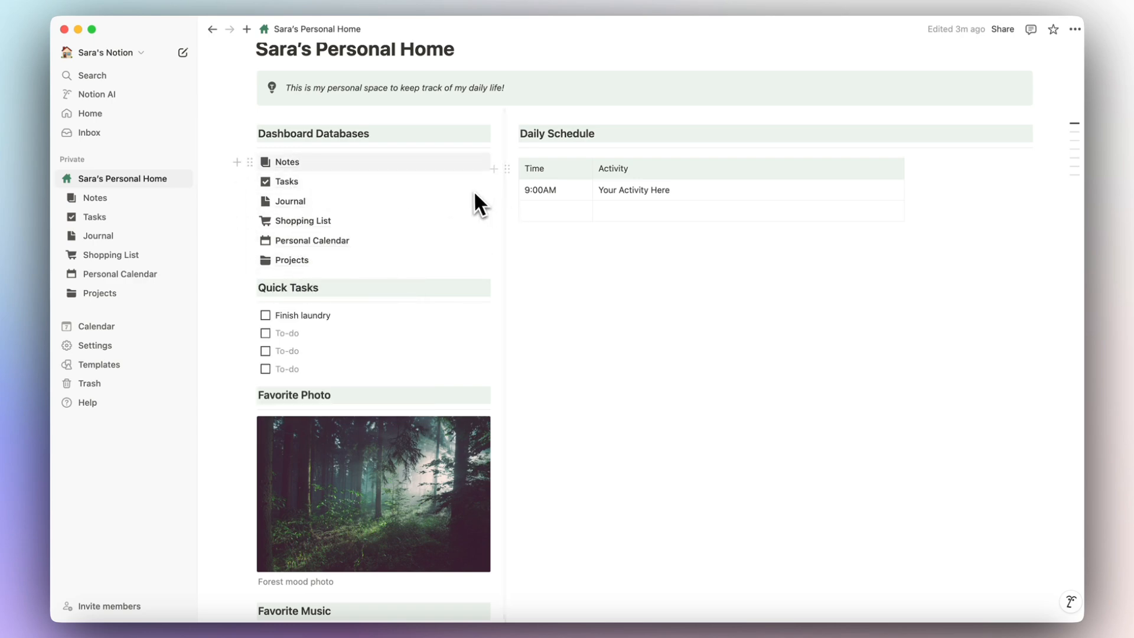
mouse_move(396, 168)
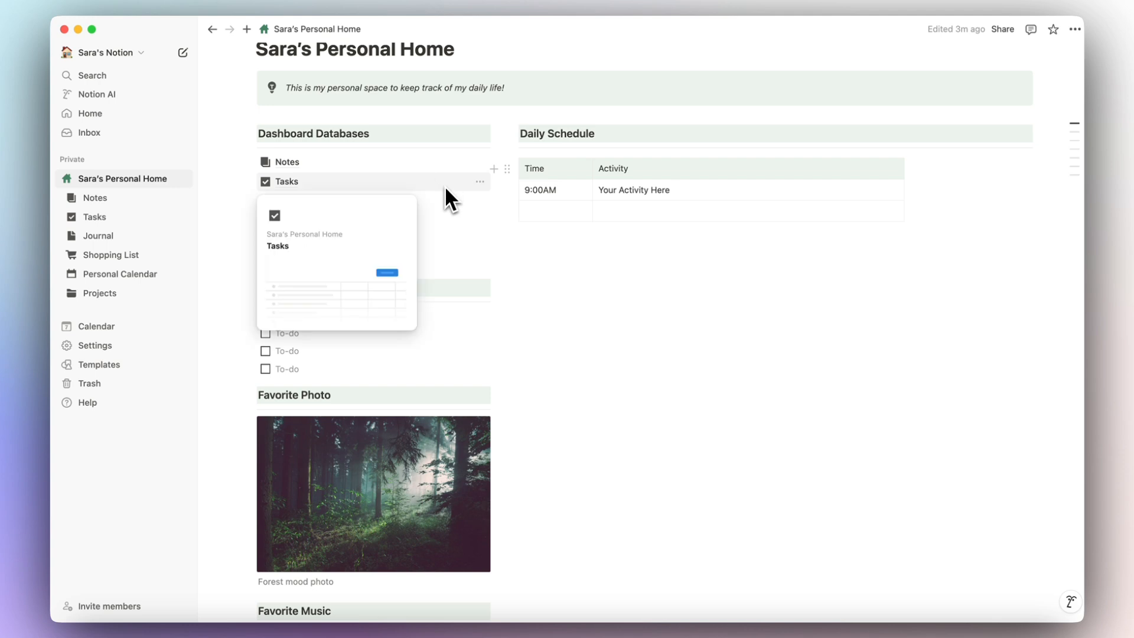
mouse_move(454, 208)
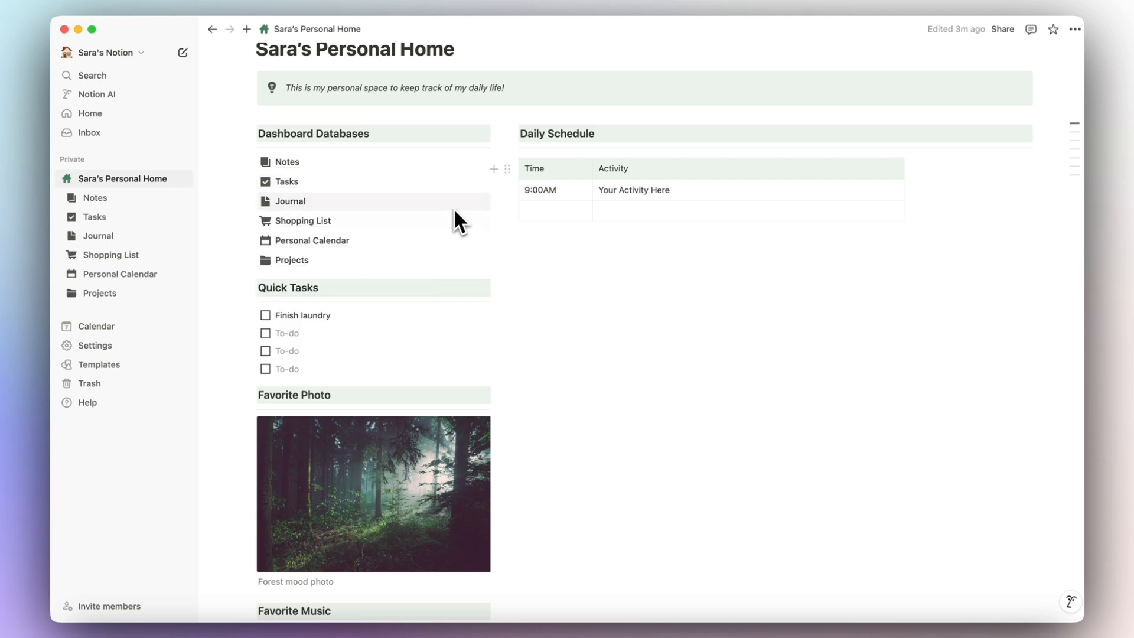
mouse_move(458, 248)
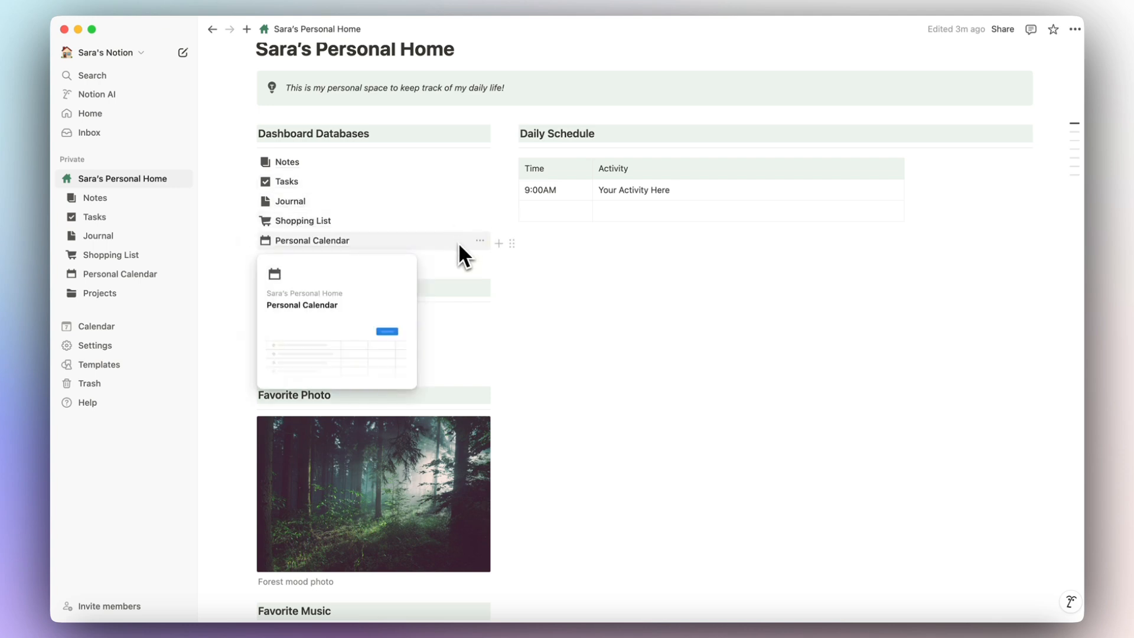
mouse_move(460, 269)
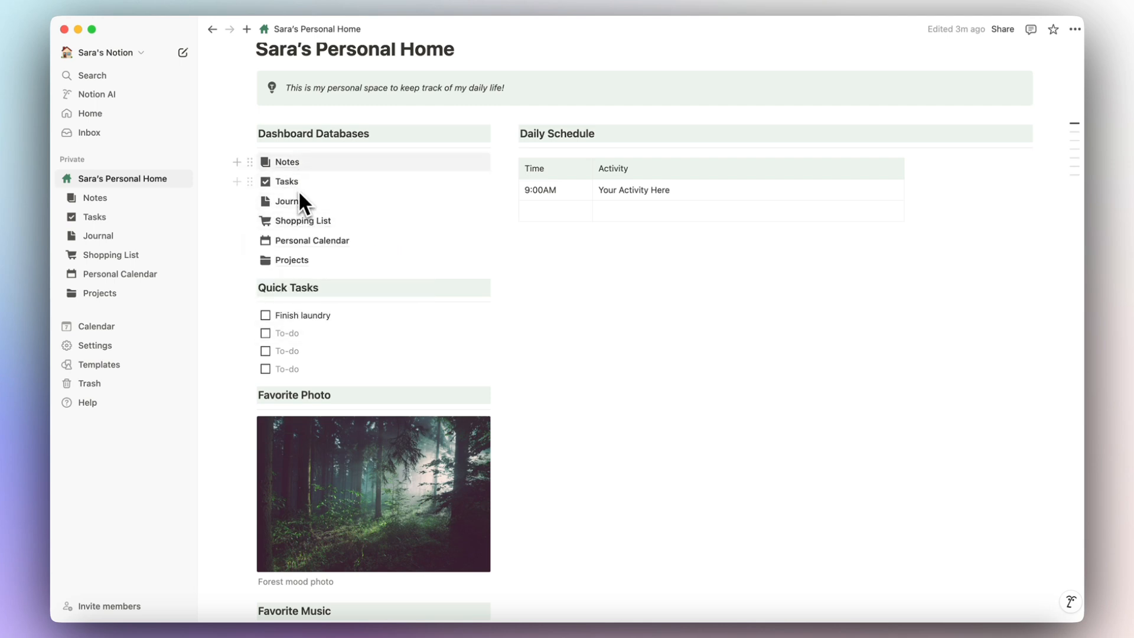
Open the Notes database and start a new template.
click(287, 164)
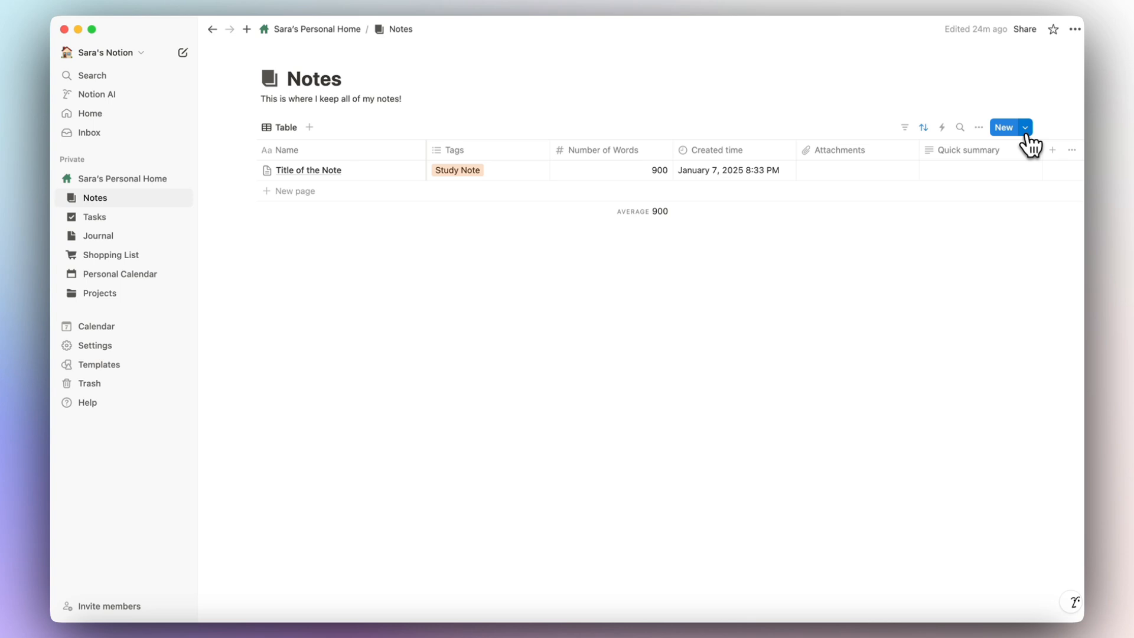
click(1027, 129)
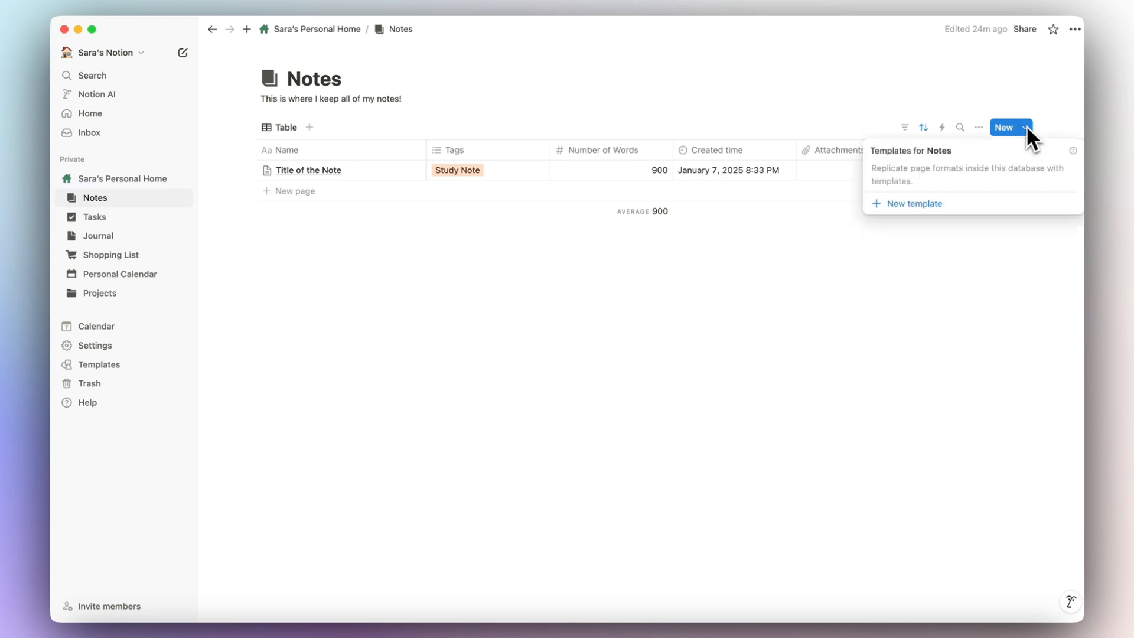
click(913, 204)
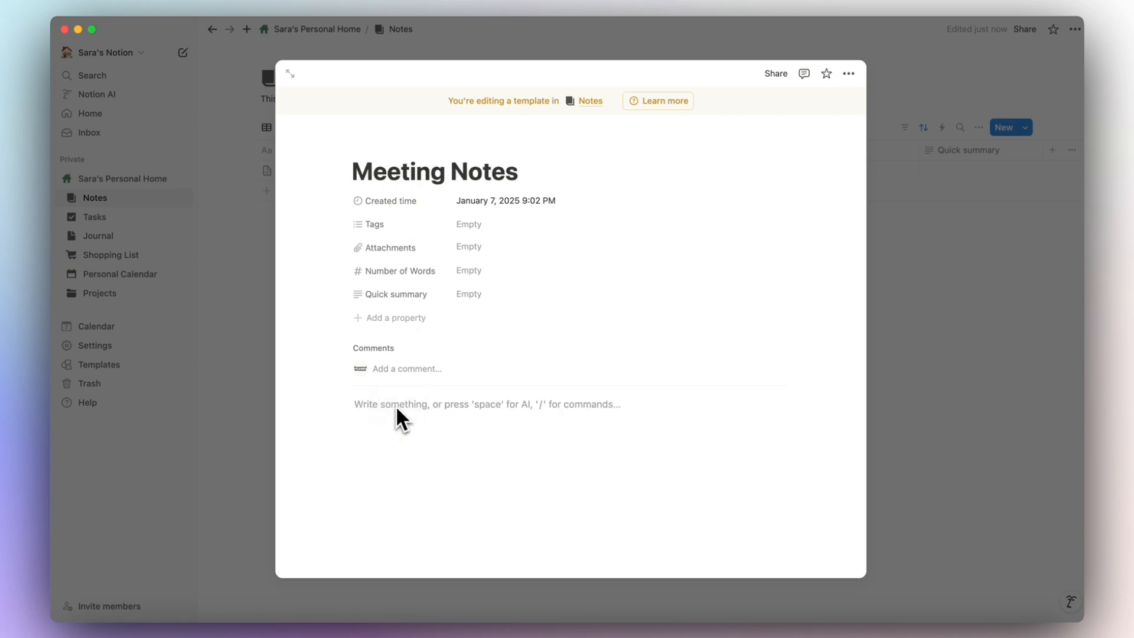
Add Brief Summary, Action List and Next Steps small headings to the template.
text(/headin)
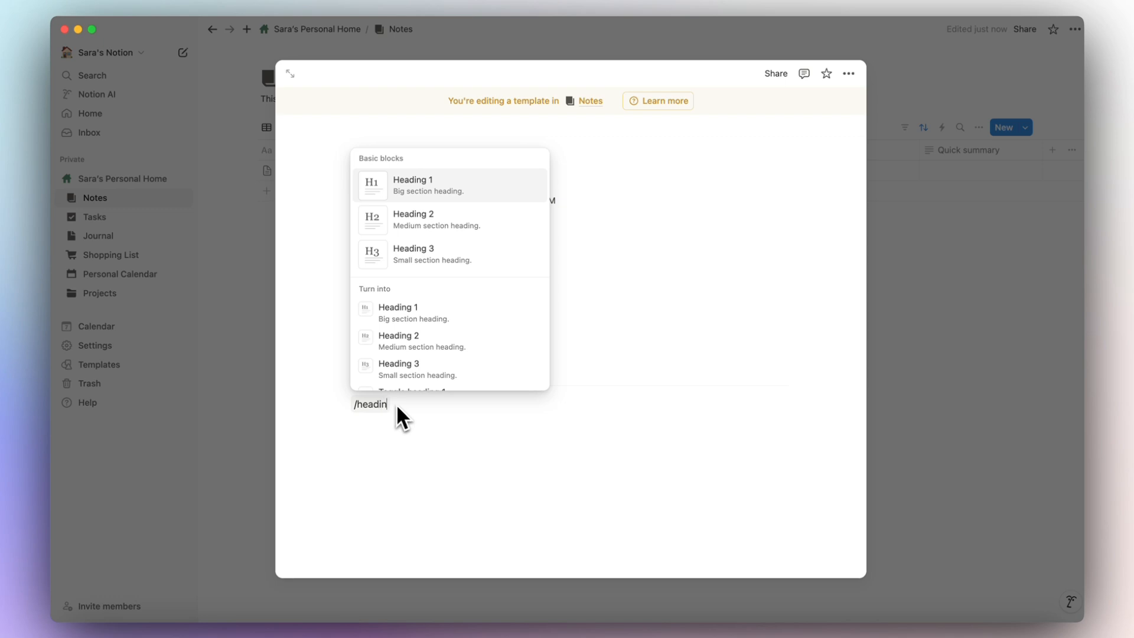
click(442, 255)
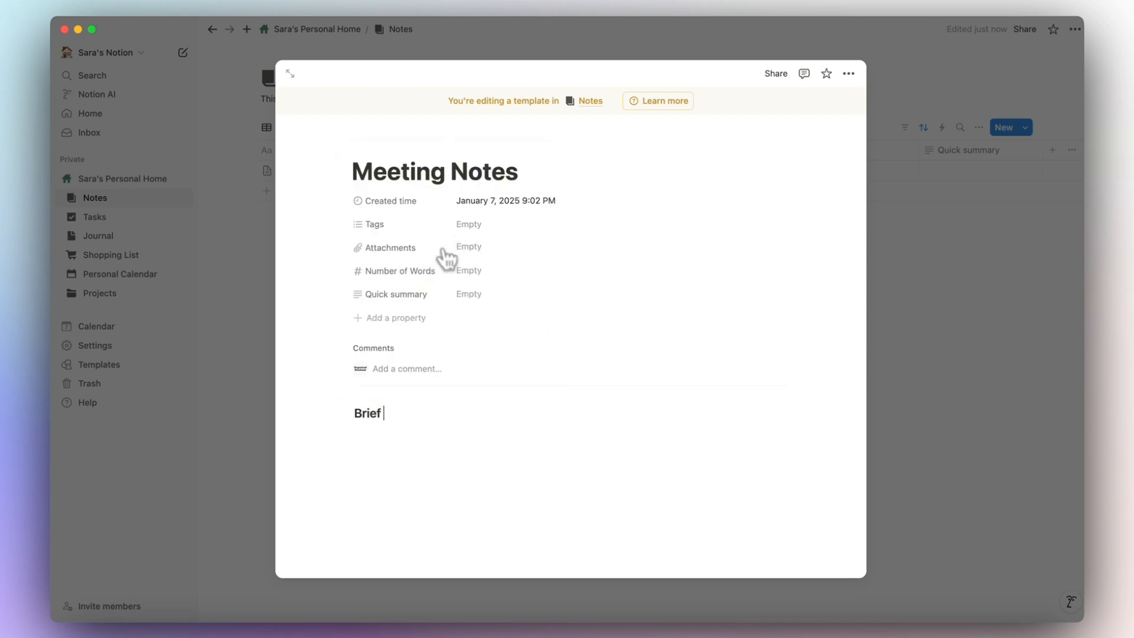
key(Return)
text(/head)
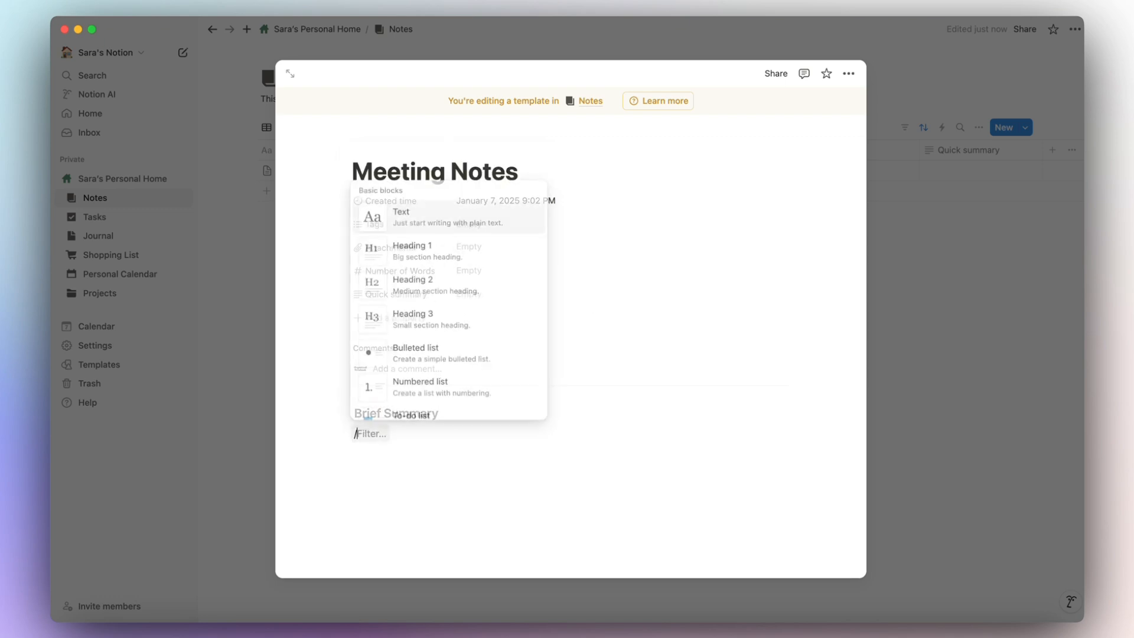
click(465, 288)
text(Action List)
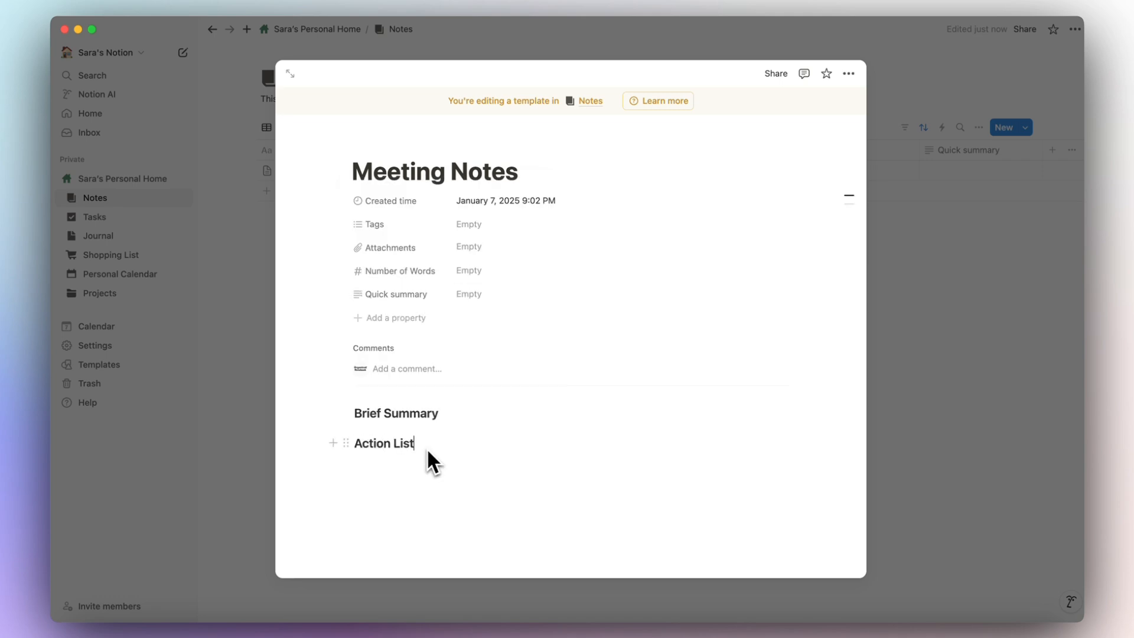
key(Return)
text(/)
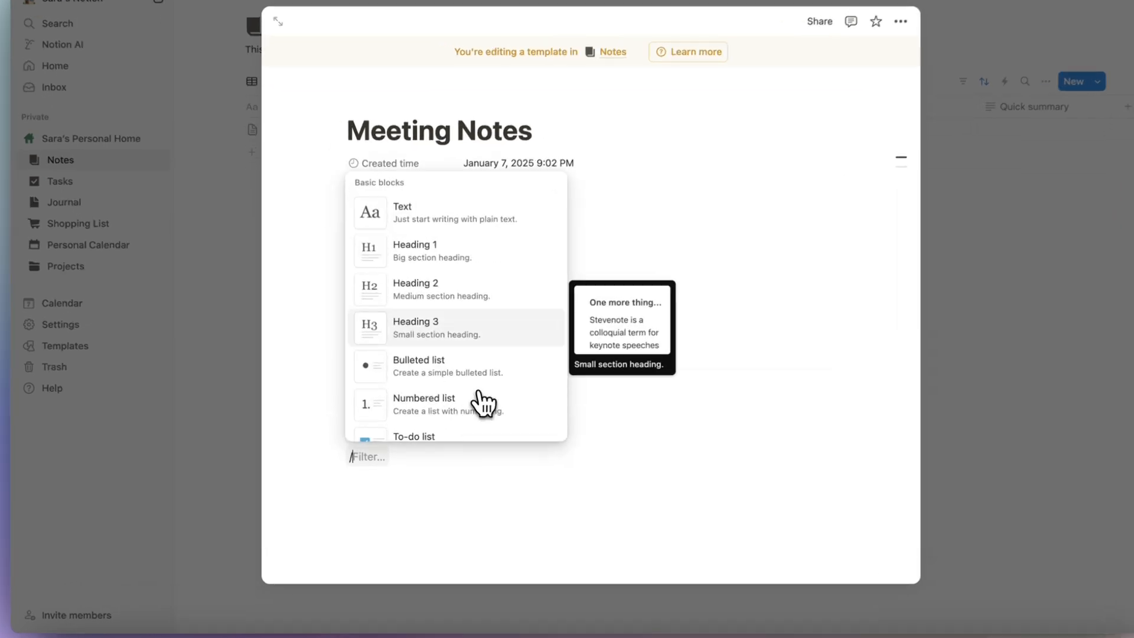
click(472, 354)
text(Next Stp)
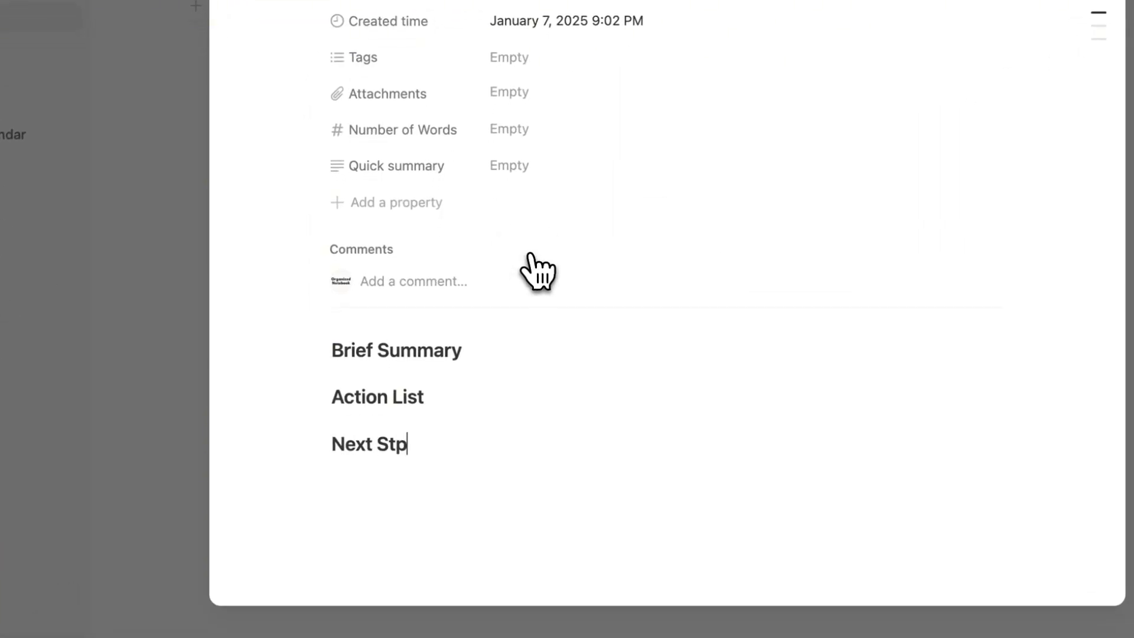
Add three to-dos under Next Steps and three bullets under Action List.
key(Return)
text(/che)
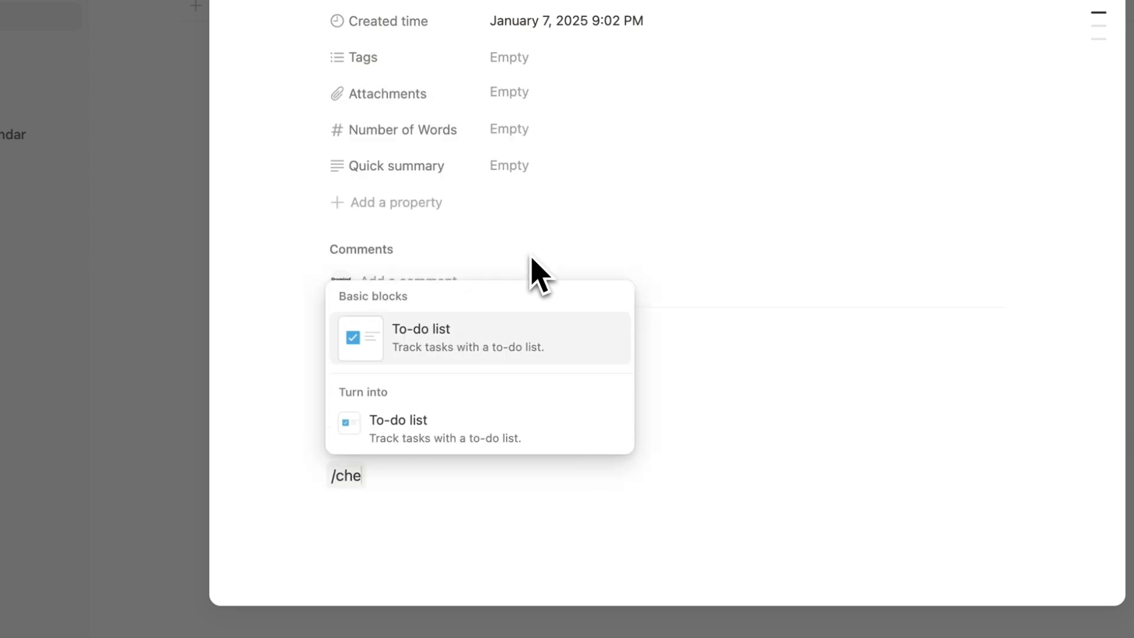
click(546, 322)
key(super+d)
key(super+d)
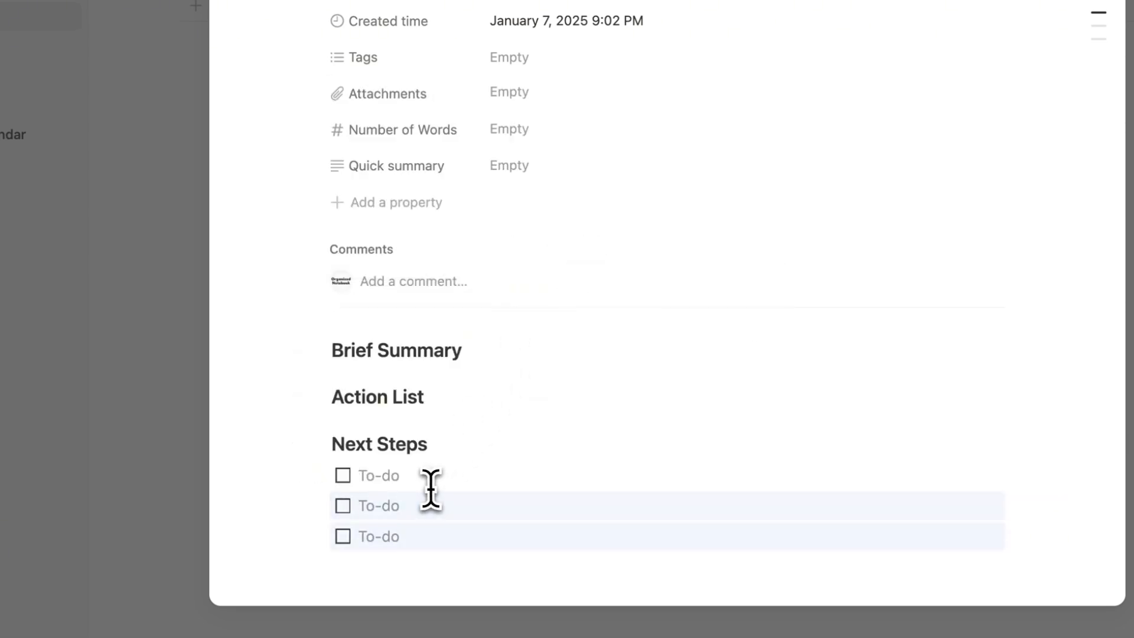
scroll(412, 499, down, 1)
click(456, 391)
key(Return)
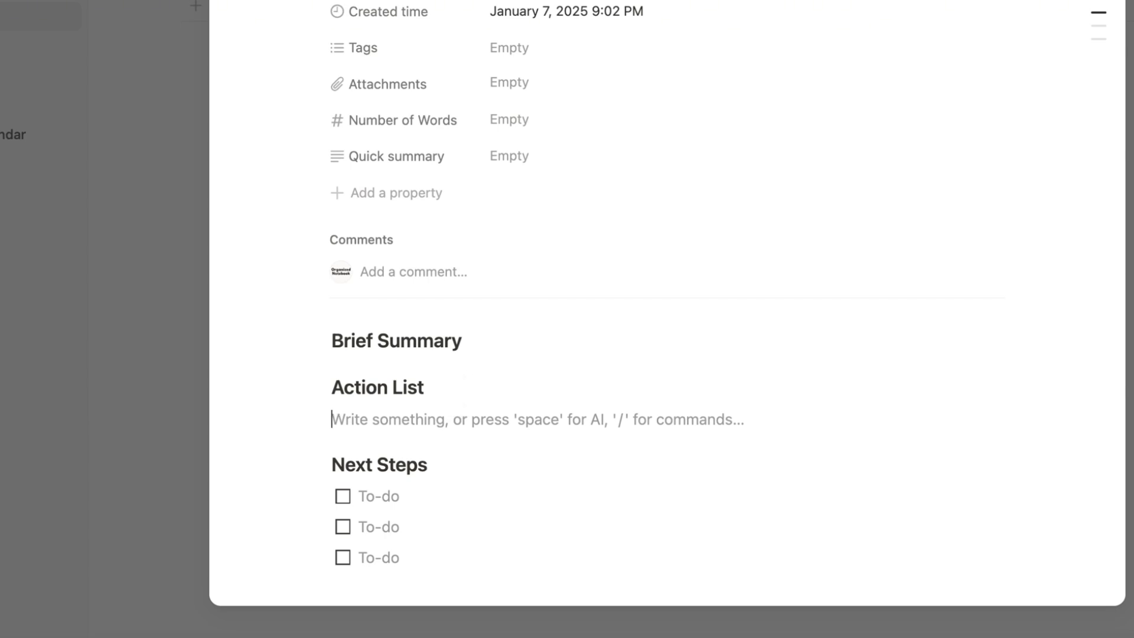
text(-)
key(super+d)
key(super+d)
Add an empty paragraph under Brief Summary and close the Meeting Notes template.
click(488, 347)
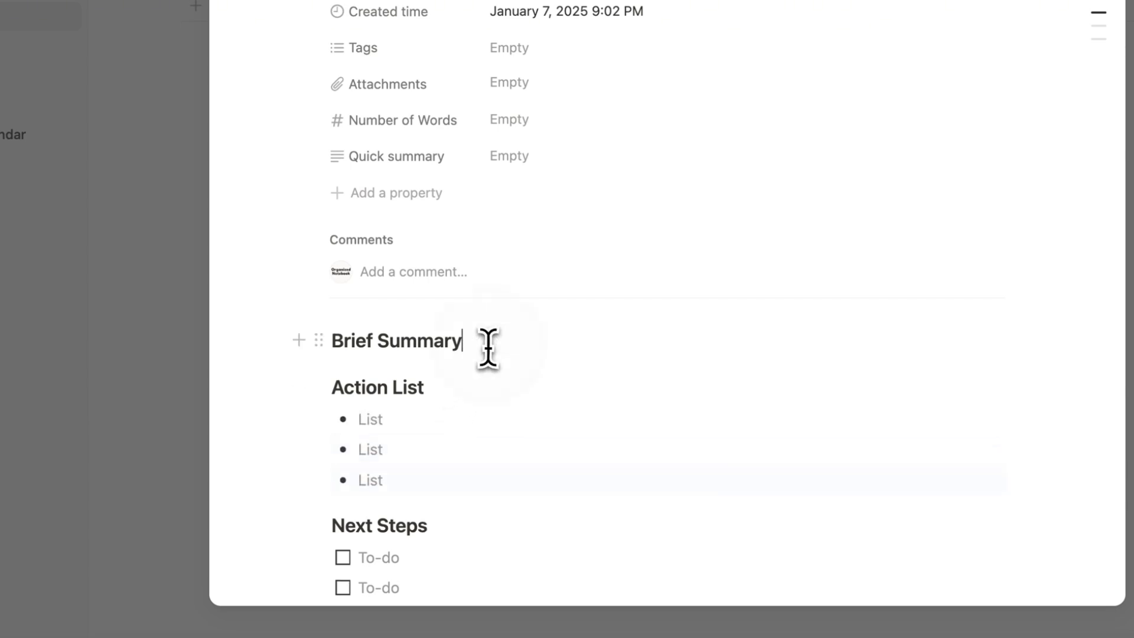
key(Return)
key(Return)
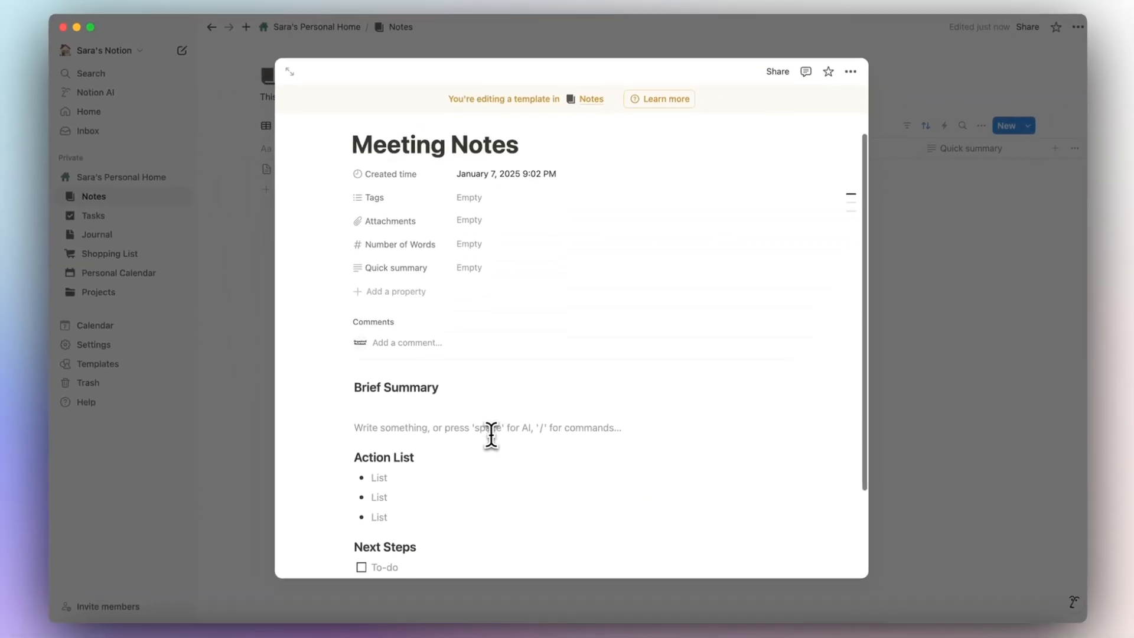
scroll(491, 436, up, 1)
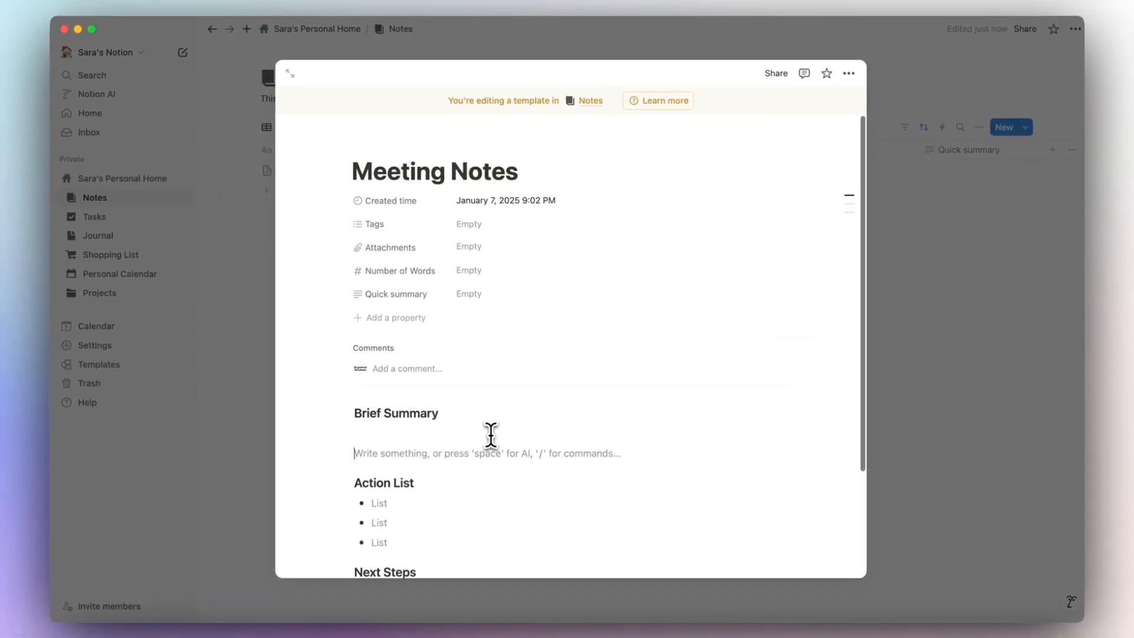
scroll(498, 201, down, 1)
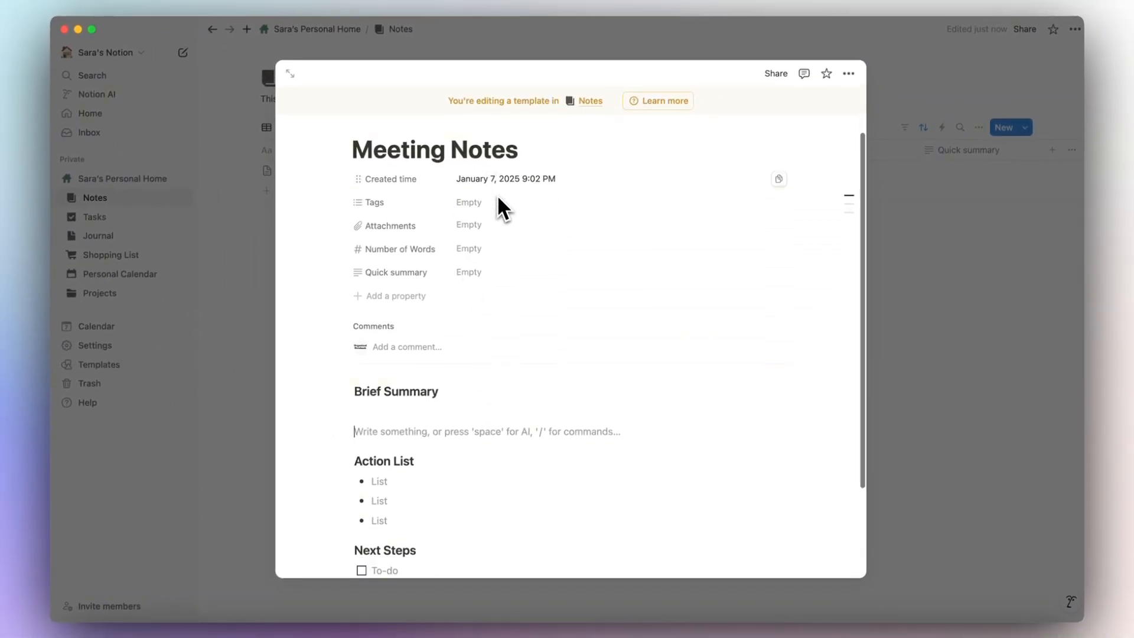
scroll(450, 451, down, 2)
scroll(450, 456, down, 3)
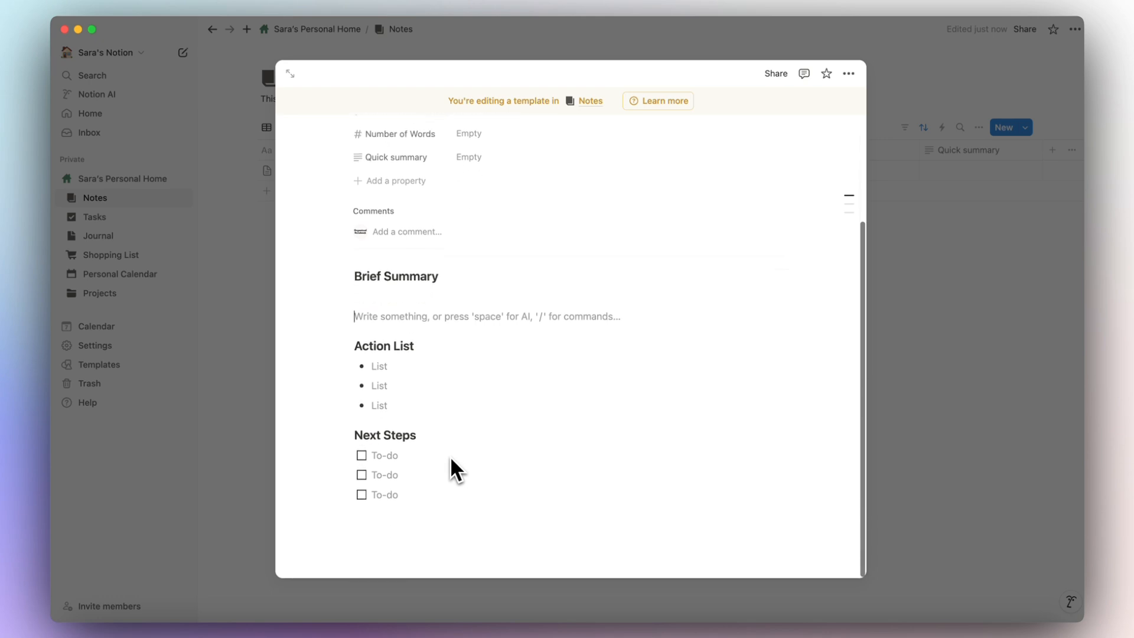
click(917, 426)
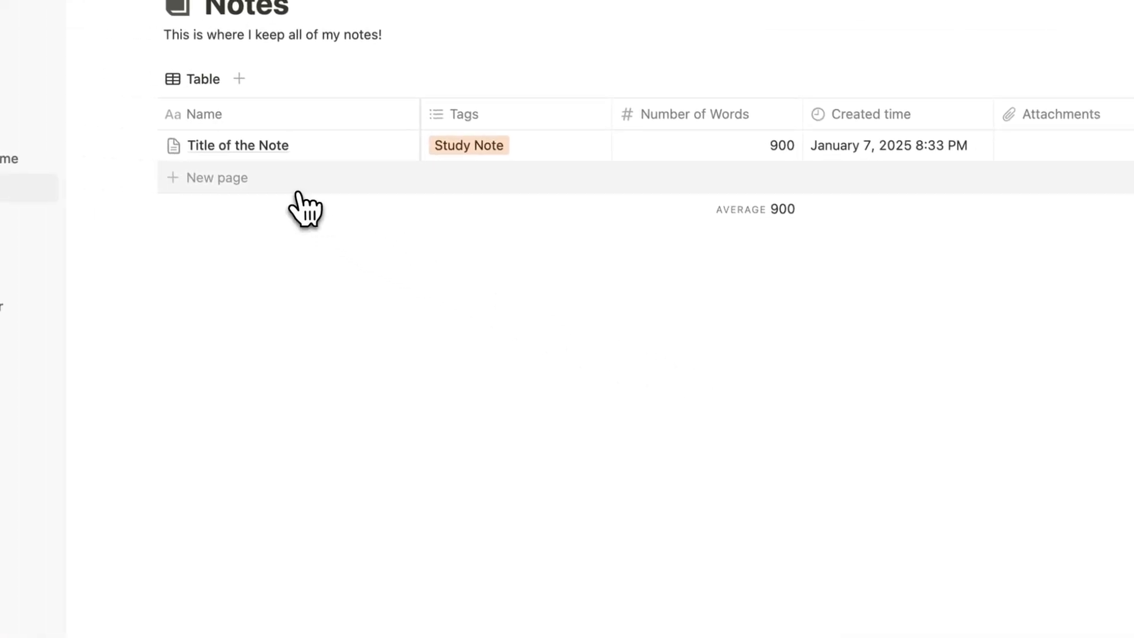
Create a new Notes row from the Meeting Notes template, then open the templates list.
click(257, 182)
click(345, 266)
click(348, 177)
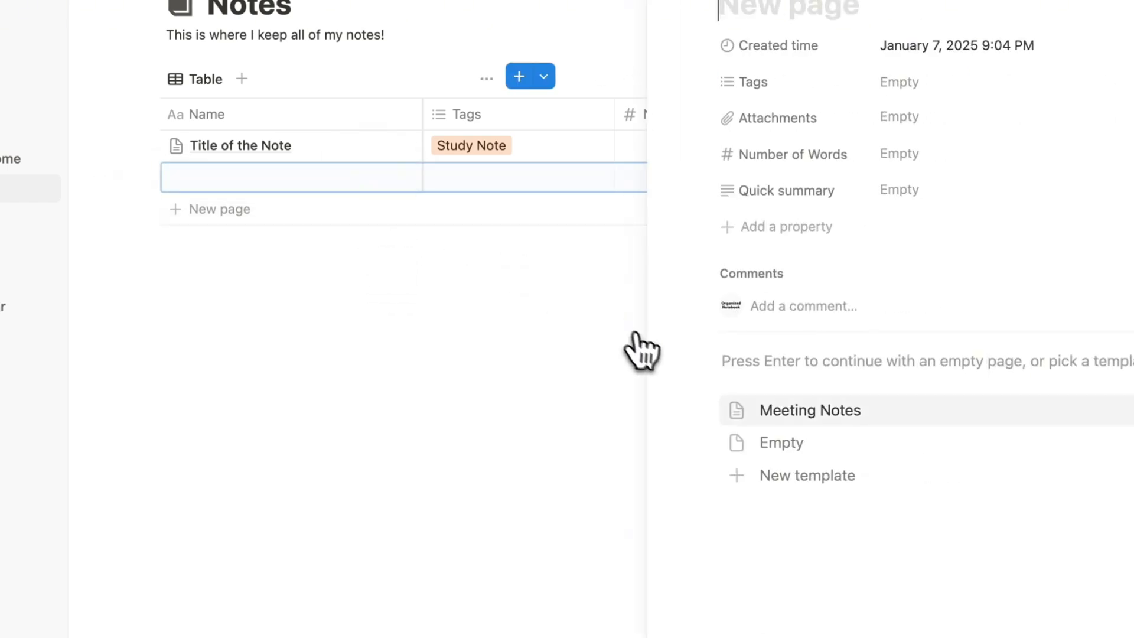
click(771, 409)
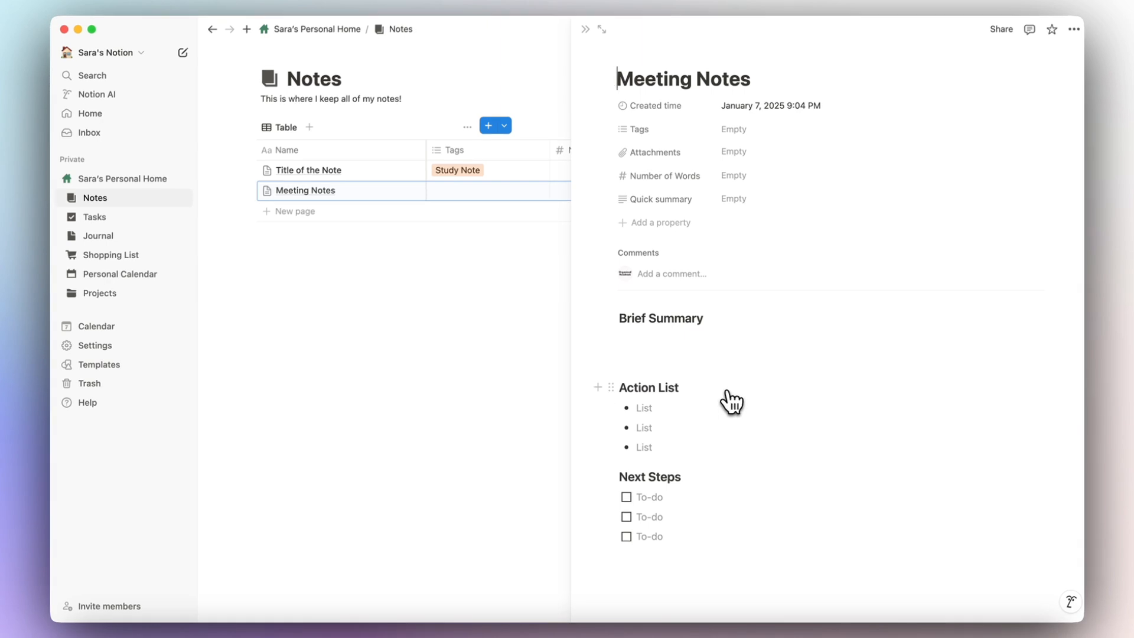
click(585, 29)
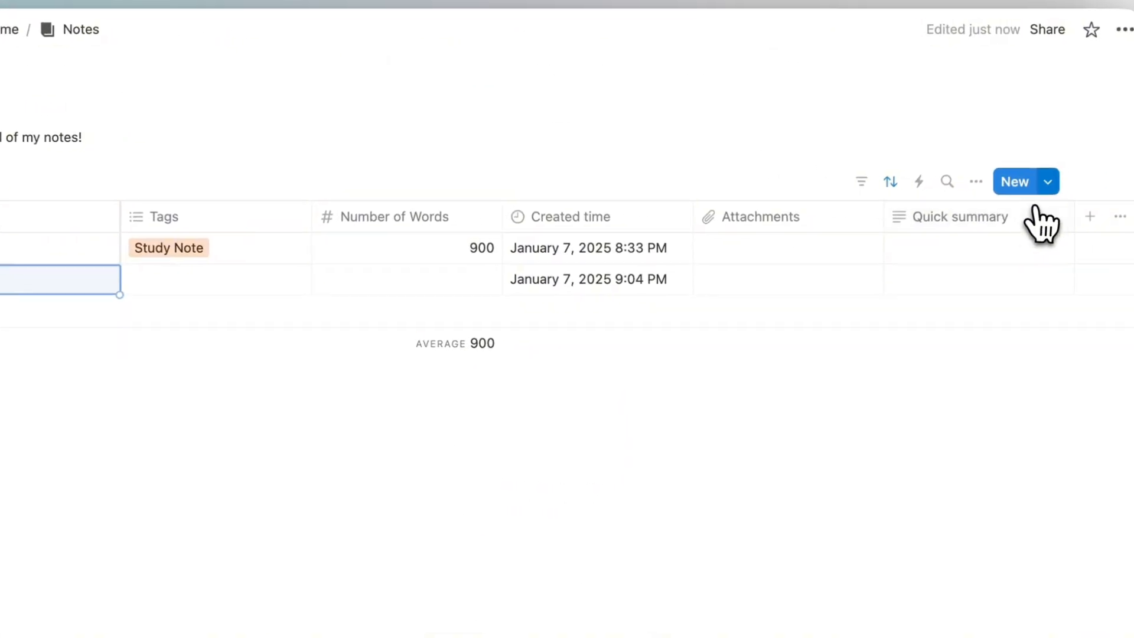
click(1048, 182)
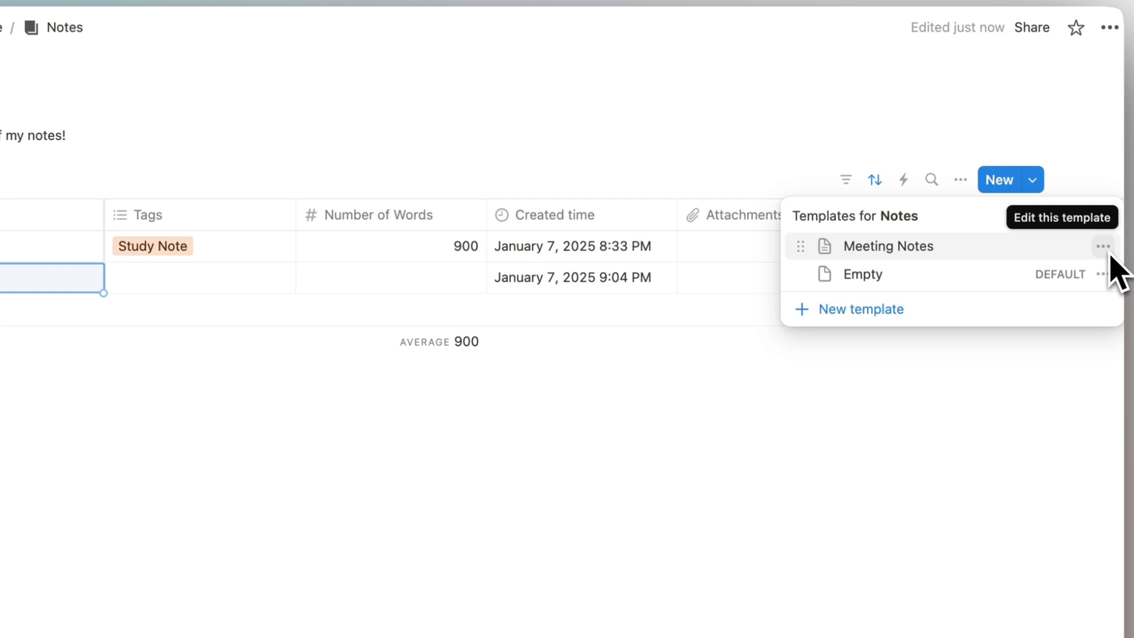
Create a Study Note template with Brief Overview and Study Questions small headings.
click(845, 311)
text(Study Note)
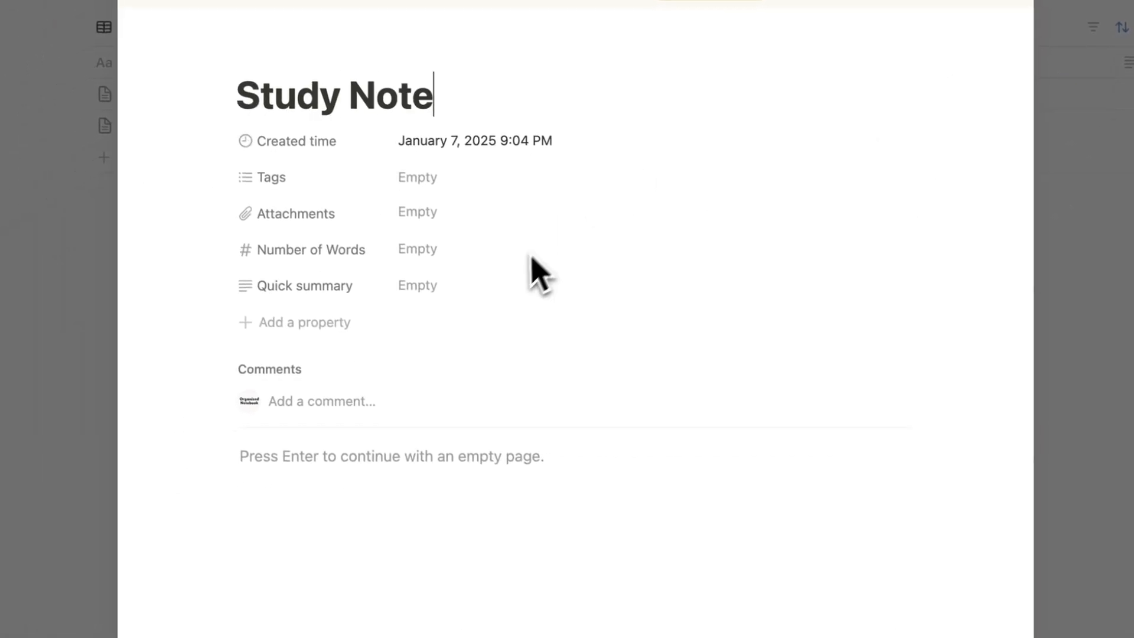
click(329, 463)
text(/headin)
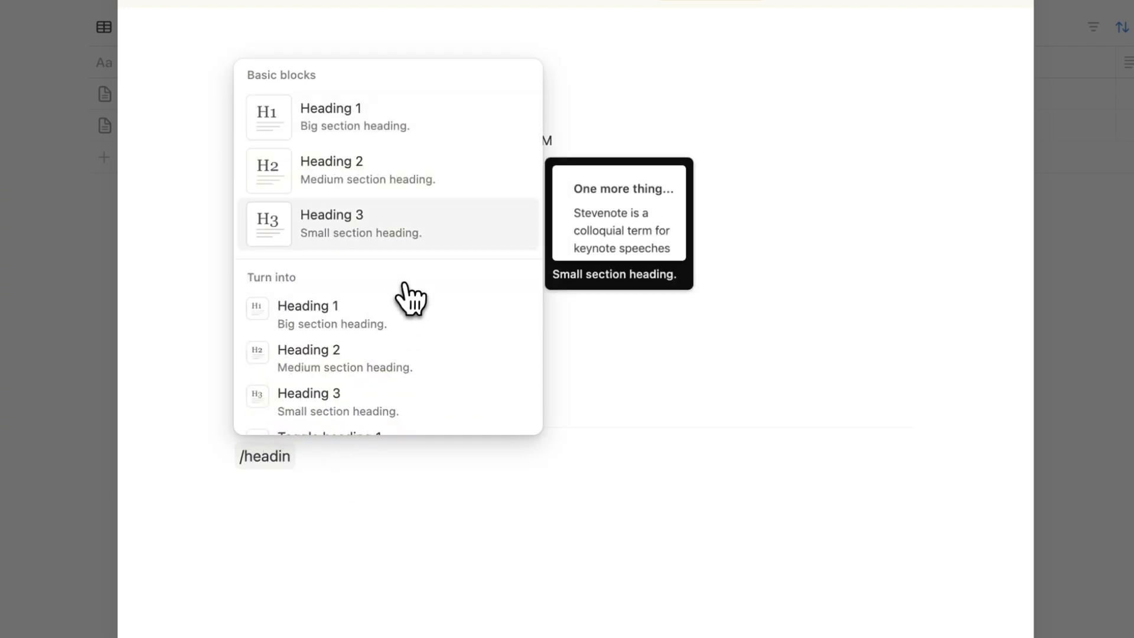
click(403, 223)
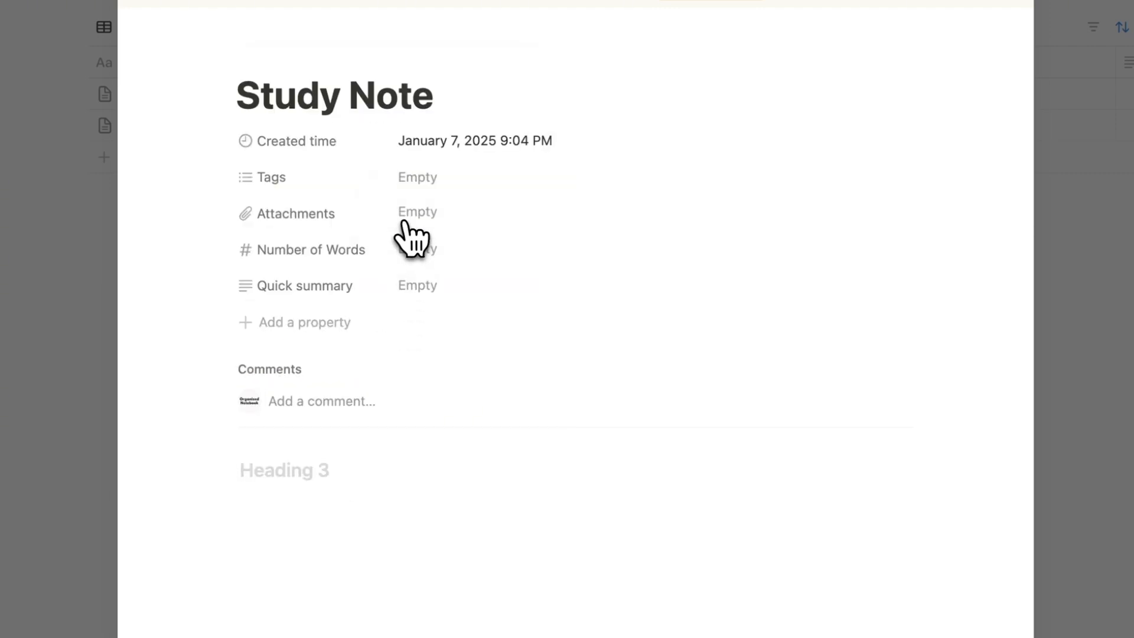
text(Brief Overvie)
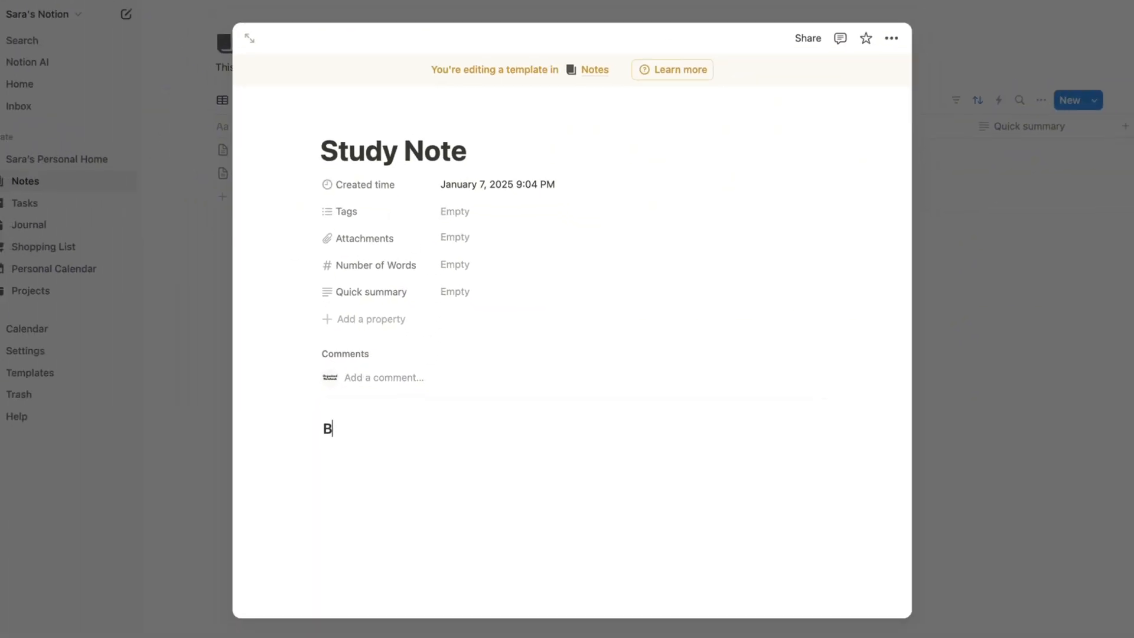
text(w)
key(Return)
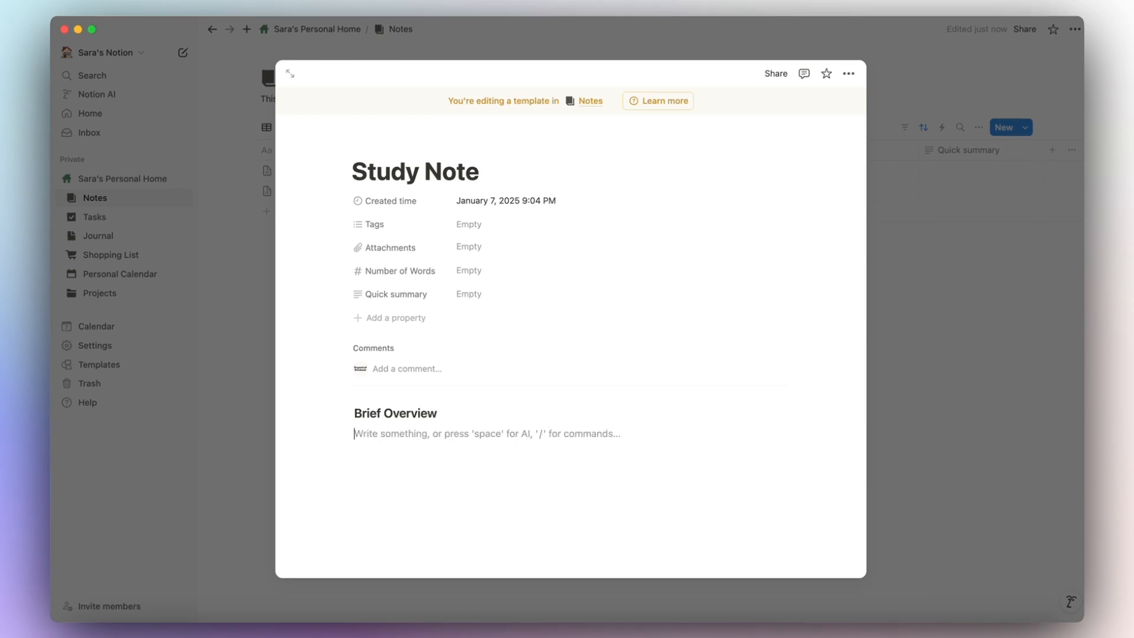
text(/hea)
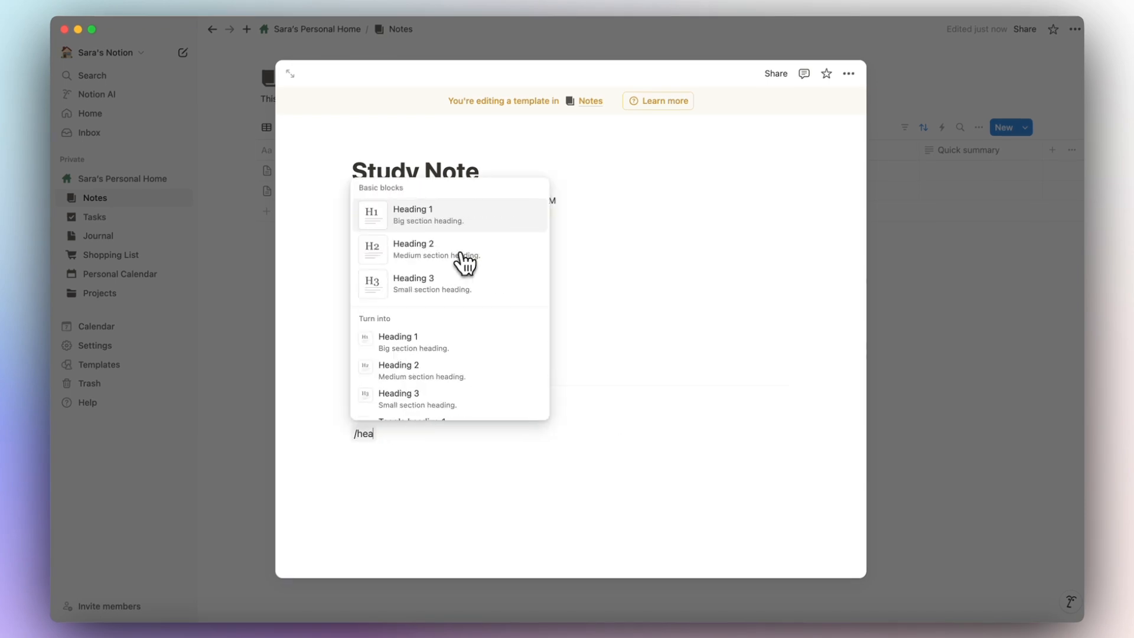
click(454, 282)
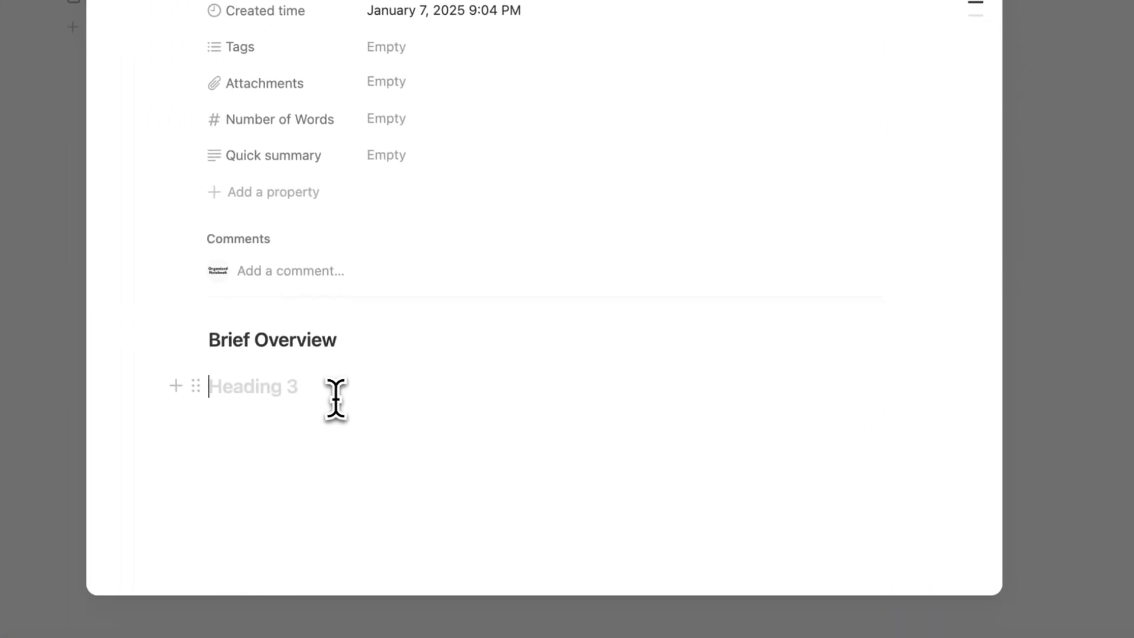
text(Study Questions)
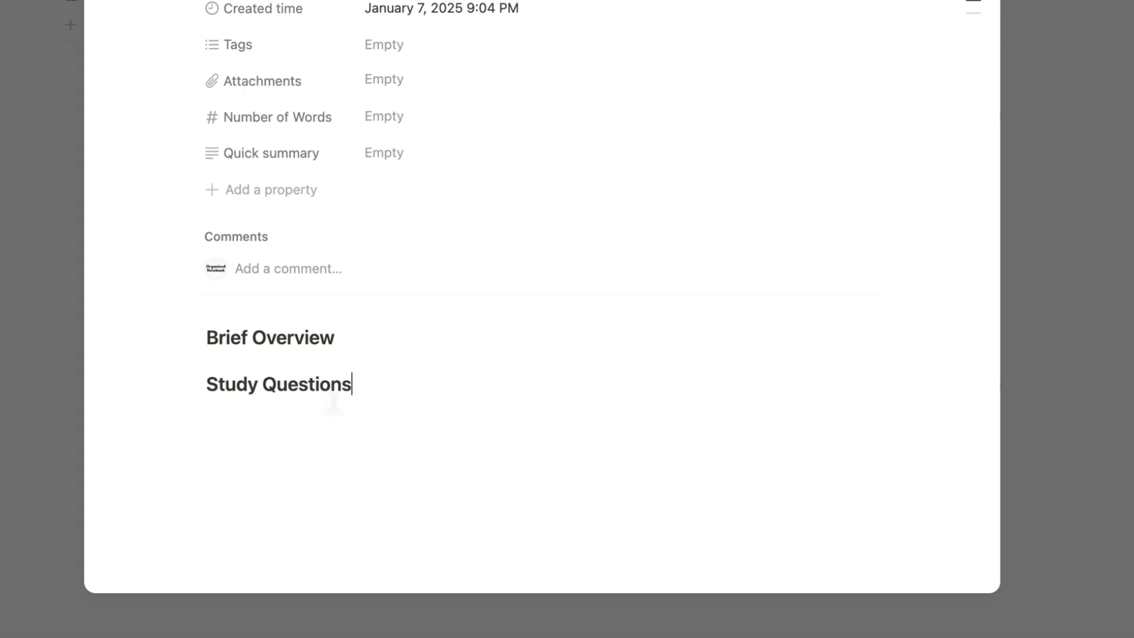
Add three bullets under Brief Overview and start a line under Study Questions.
click(502, 345)
key(Return)
text(-)
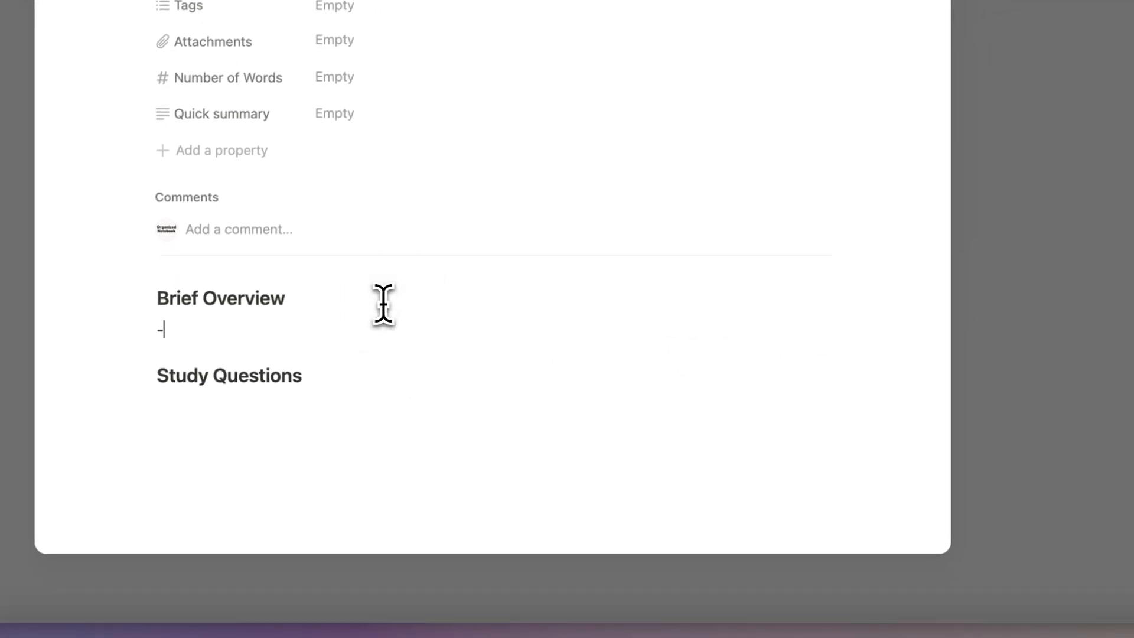
key(super+d)
key(super+d)
click(346, 433)
key(Return)
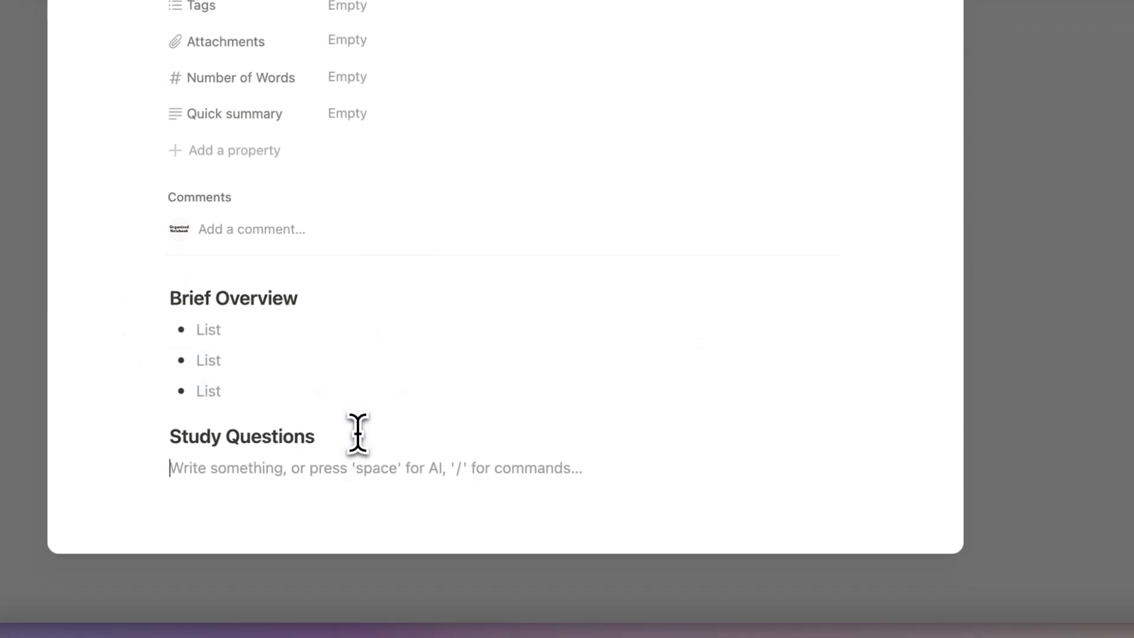
Add two Study Questions bullets and close the Study Note template.
text(-)
key(super+d)
key(super+d)
key(super+d)
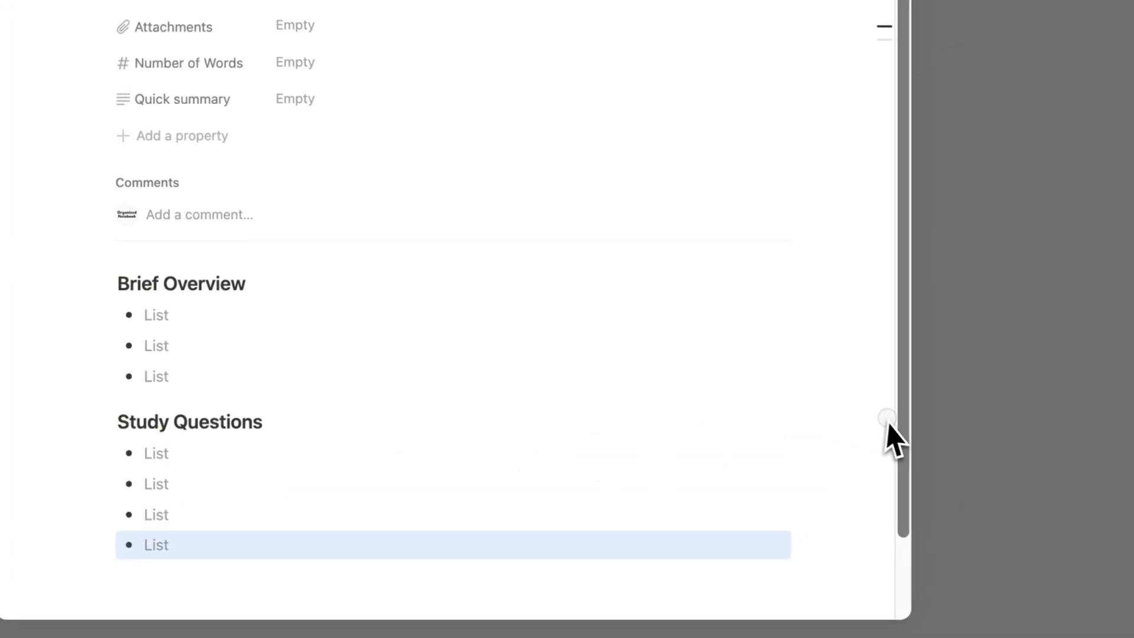
click(919, 428)
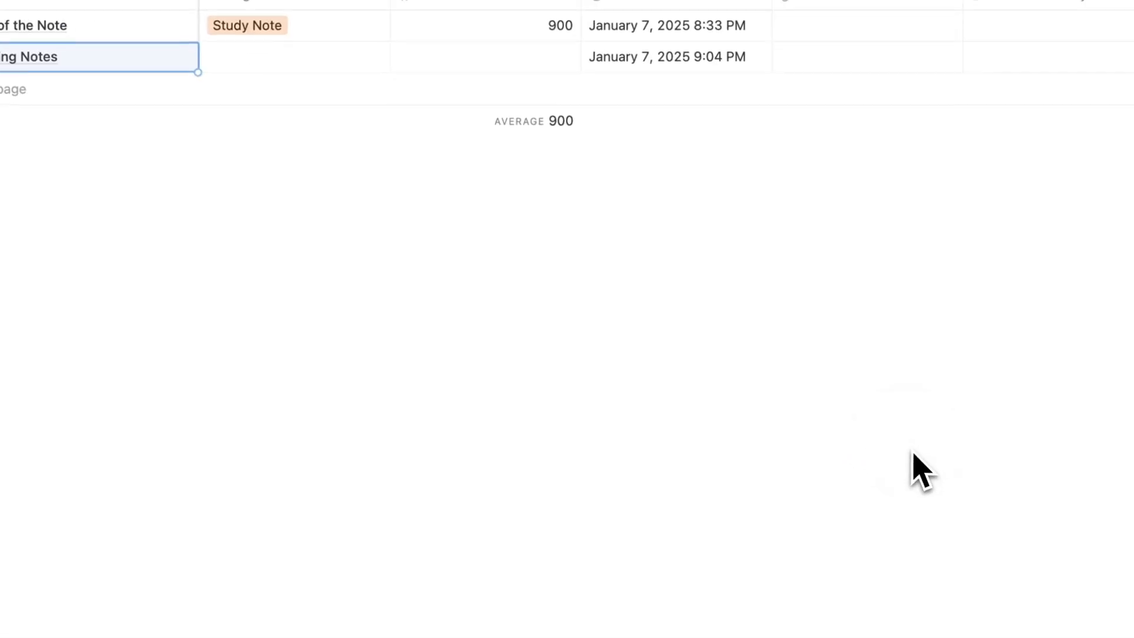
Create a new Notes row from the Study Note template, then reopen the templates list.
click(278, 203)
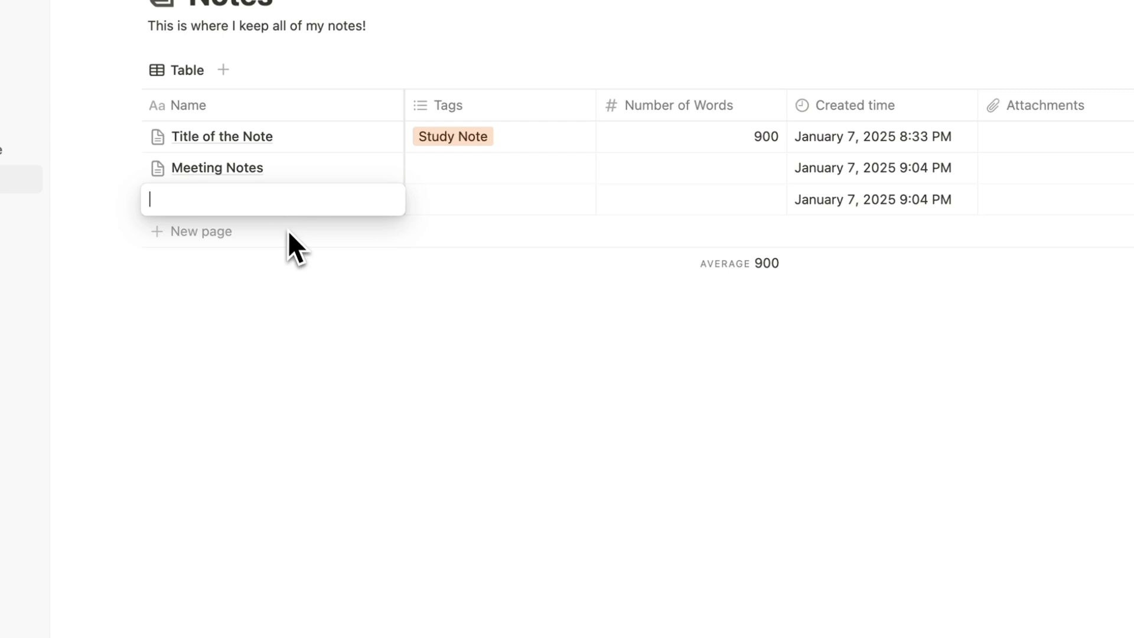
click(378, 201)
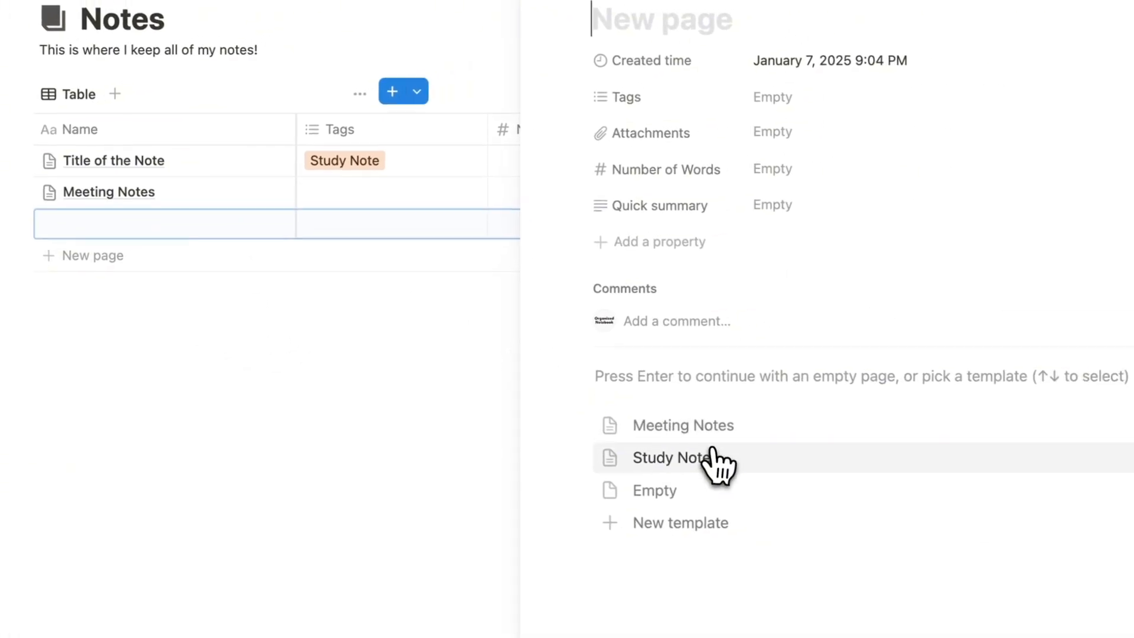
click(841, 438)
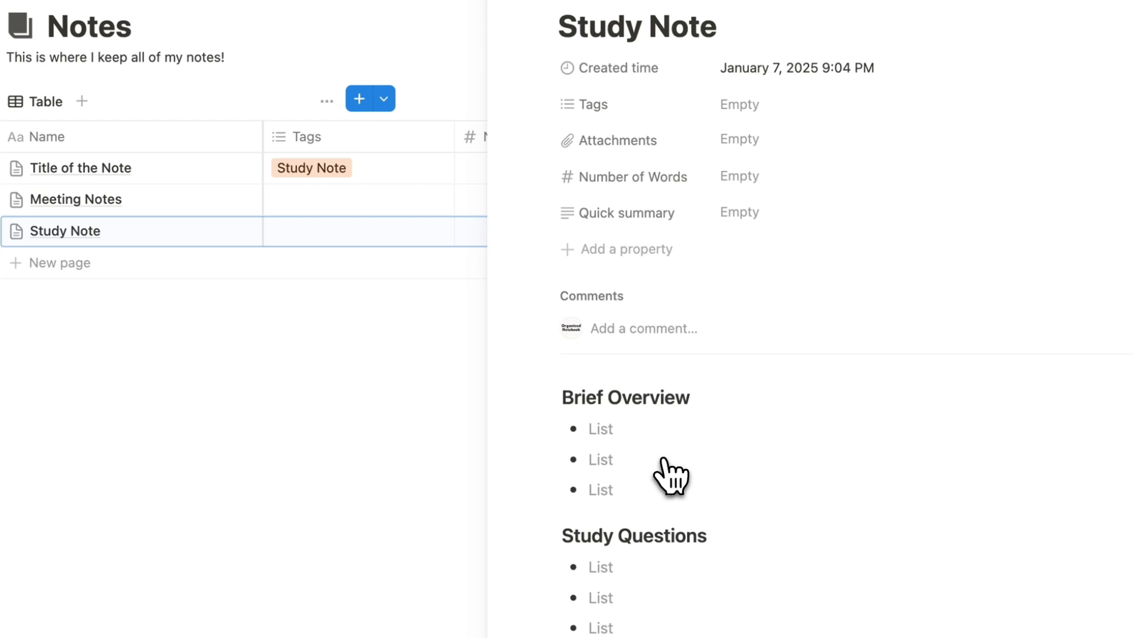
click(508, 0)
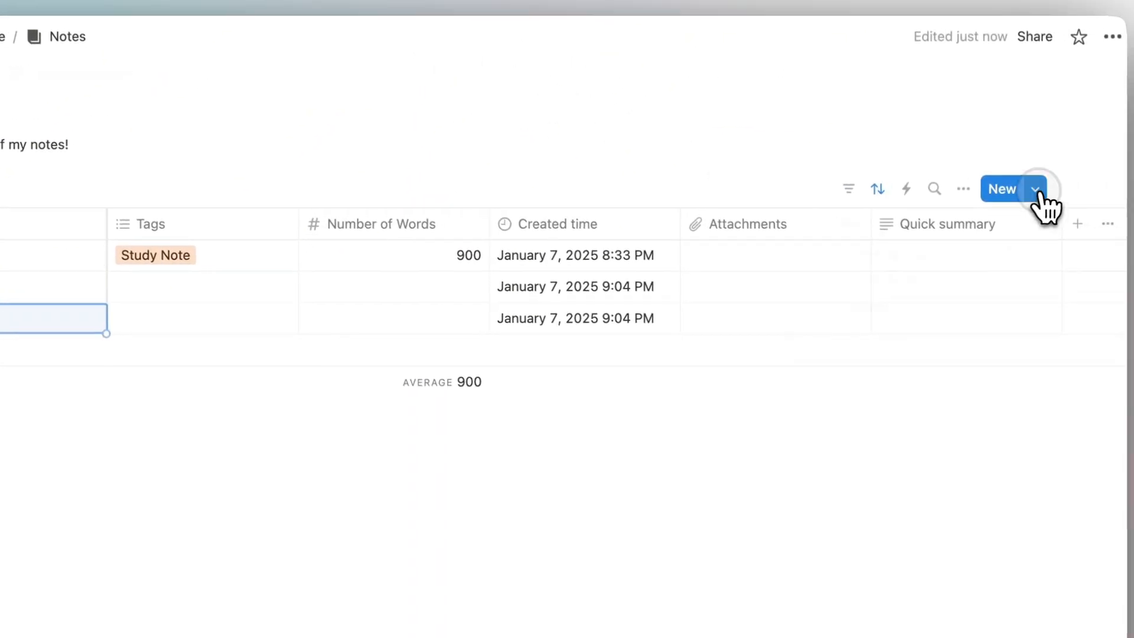
click(1037, 192)
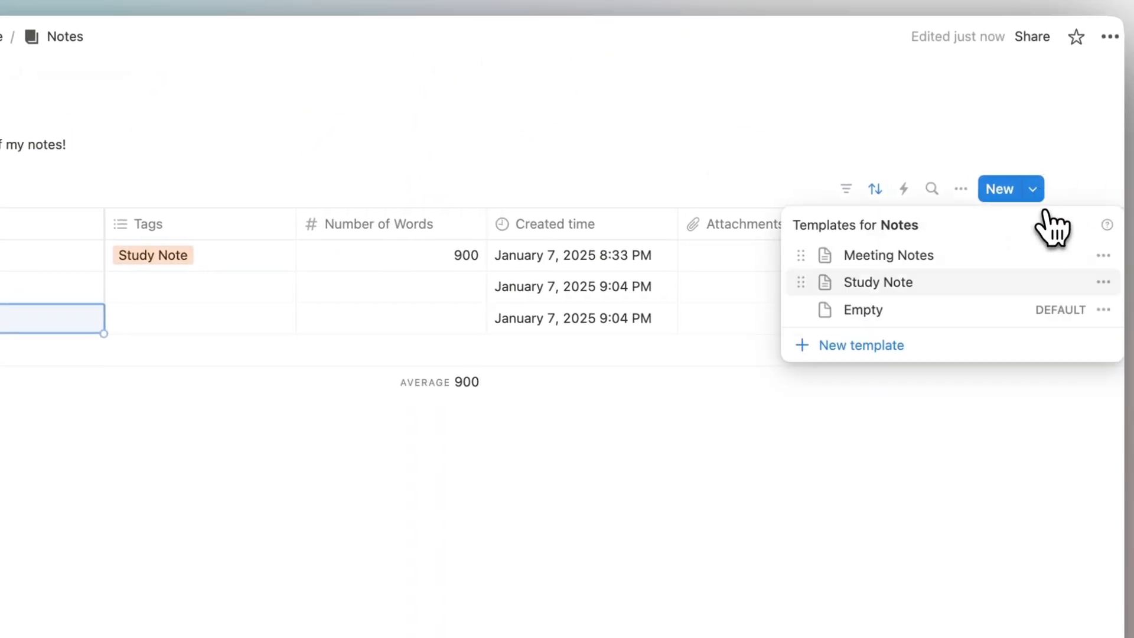
Tag the Meeting Notes template with a newly created Meeting tag.
click(1104, 258)
click(1072, 256)
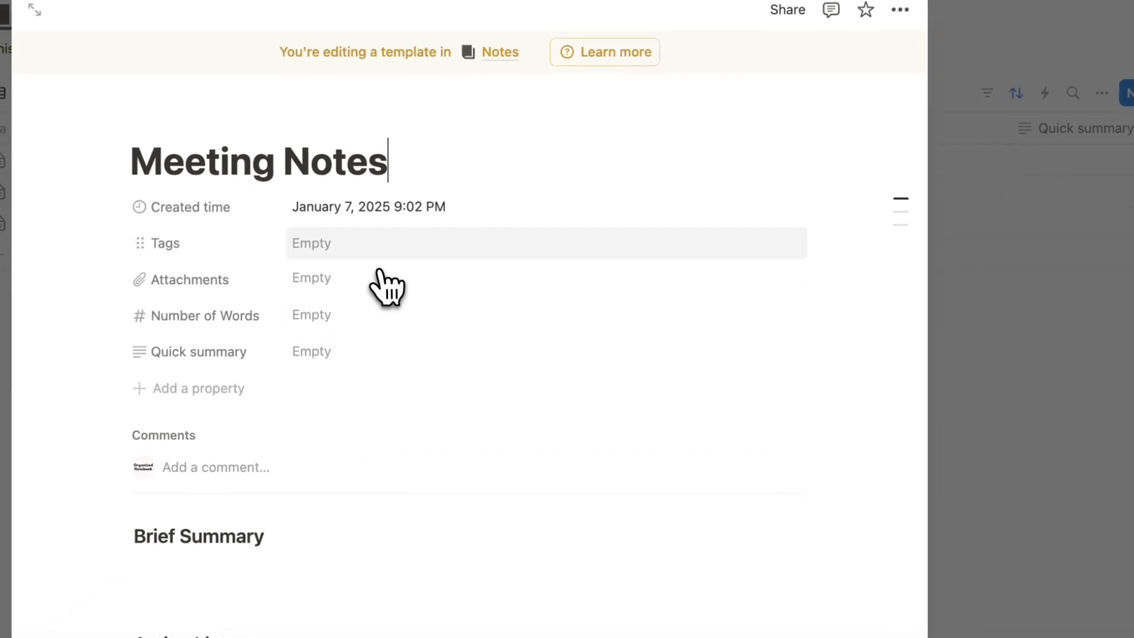
click(342, 271)
text(Meeting)
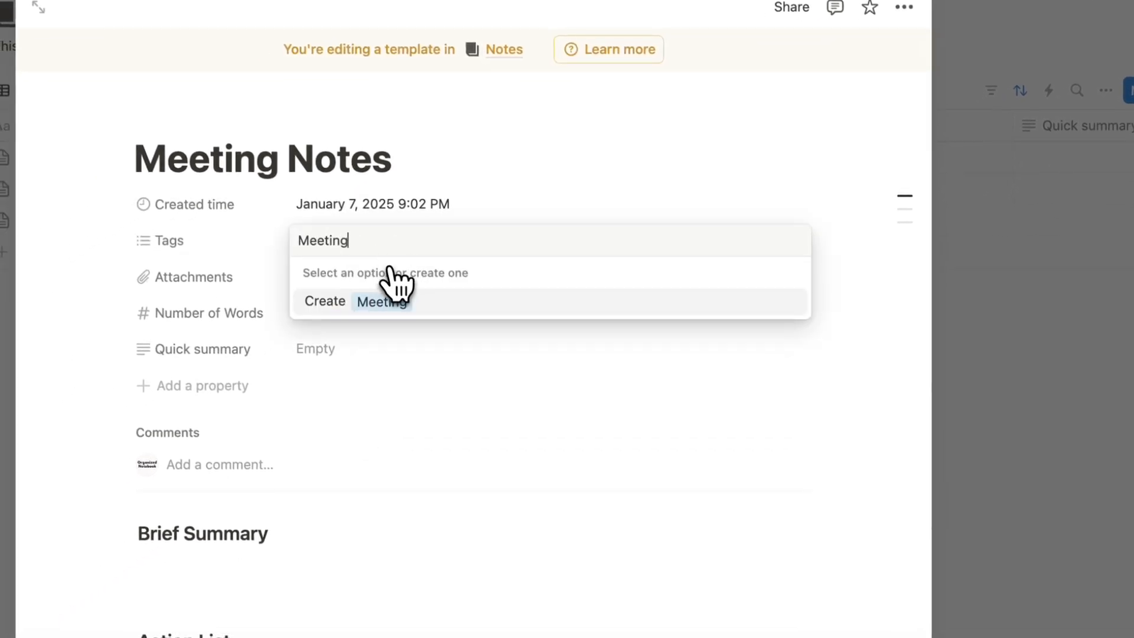
click(390, 301)
click(1082, 241)
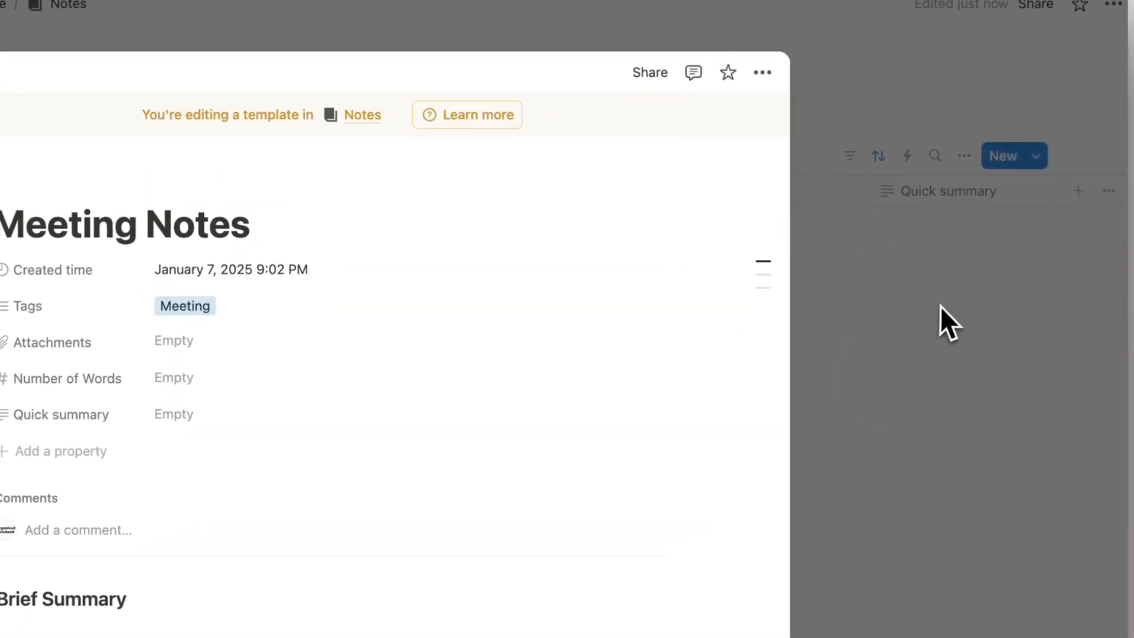
click(940, 306)
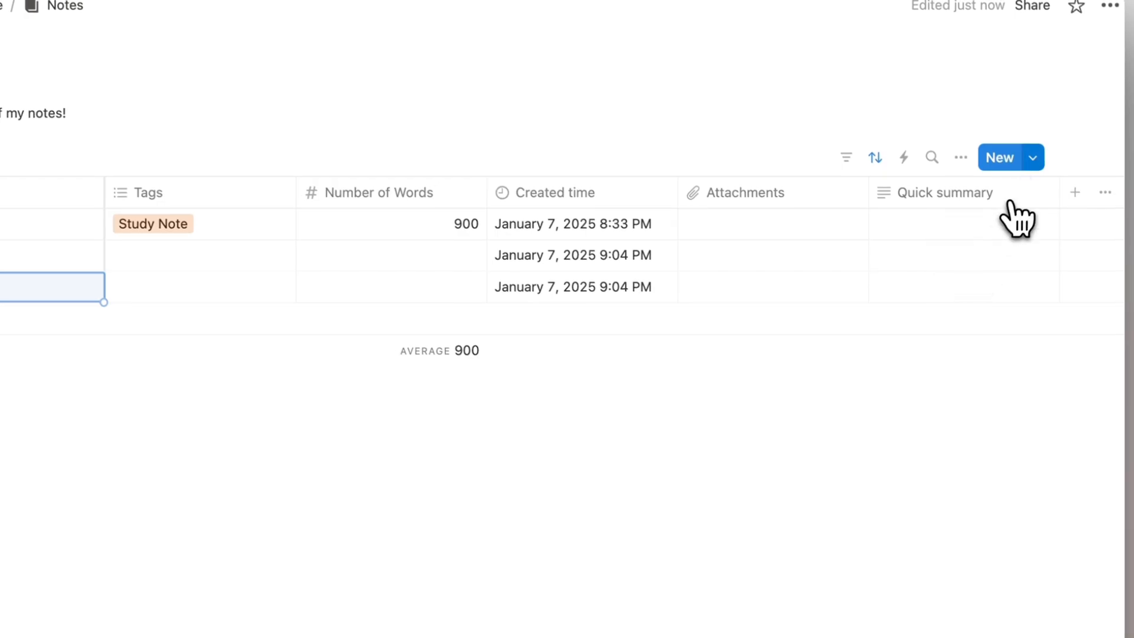
Set the Study Note template's Tags to Study Note.
click(1036, 156)
click(1106, 249)
click(1033, 253)
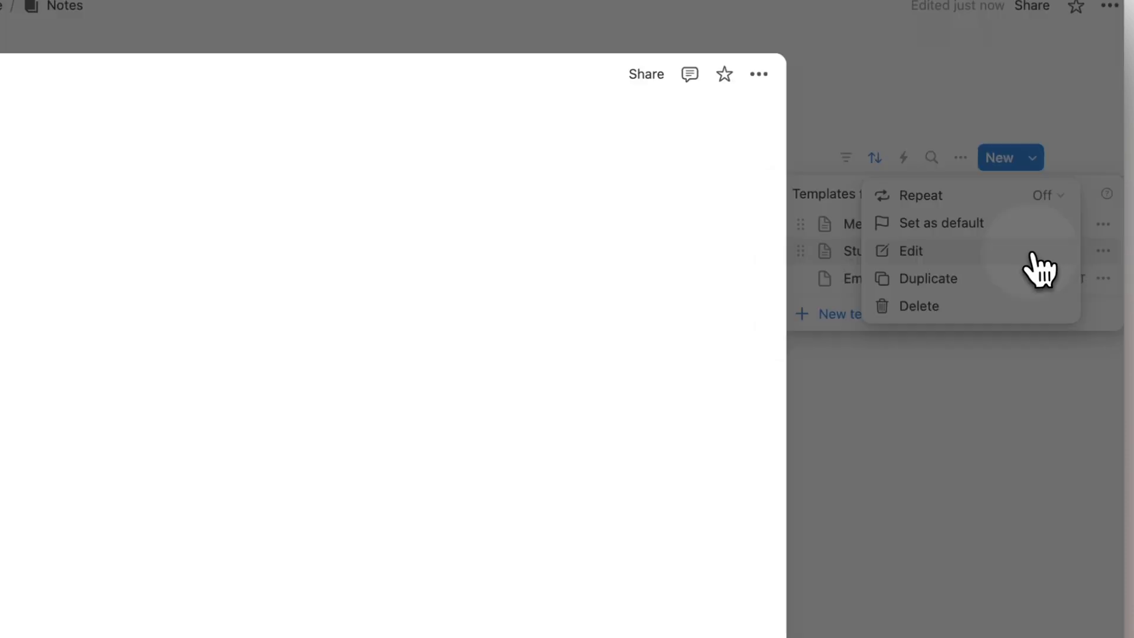
click(421, 249)
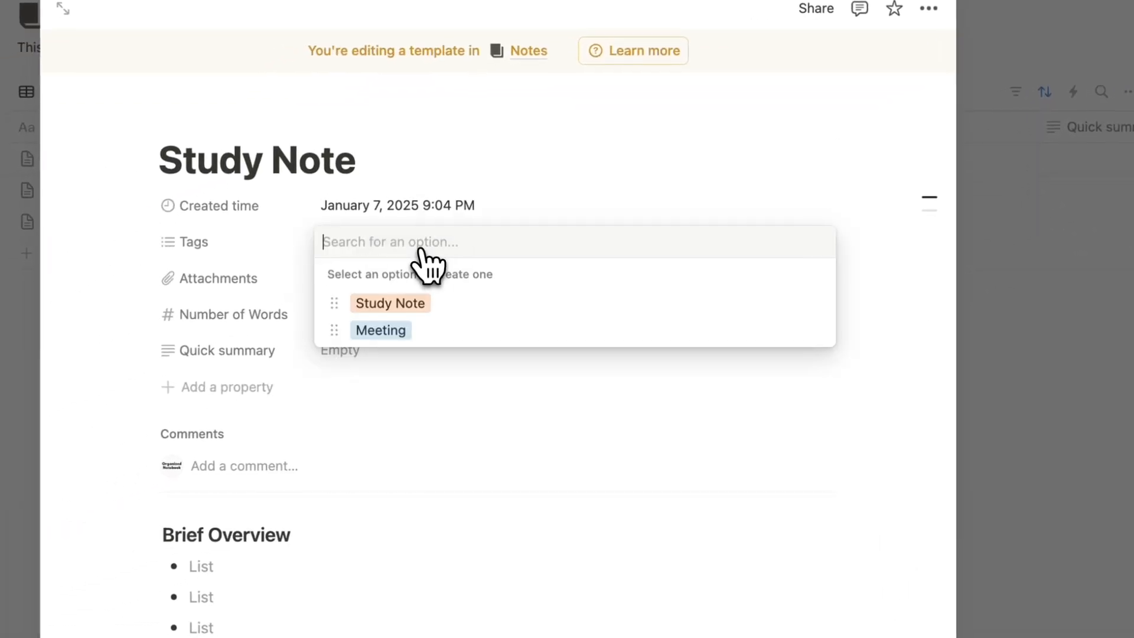
click(430, 306)
click(1060, 301)
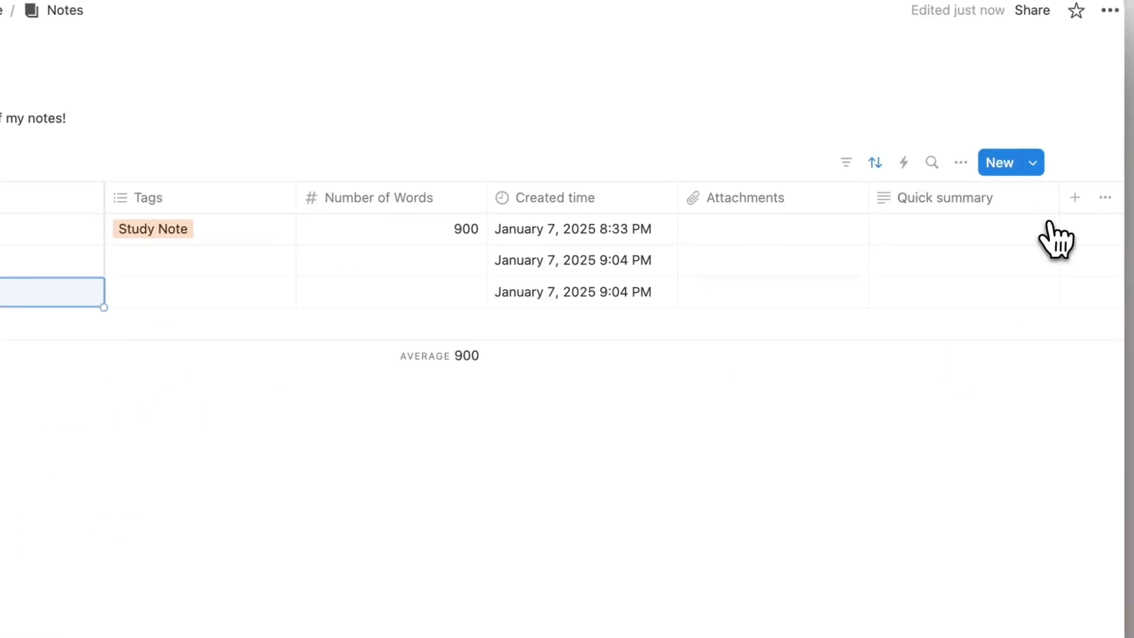
Add a new page from the Study Note template and close its preview.
click(1035, 162)
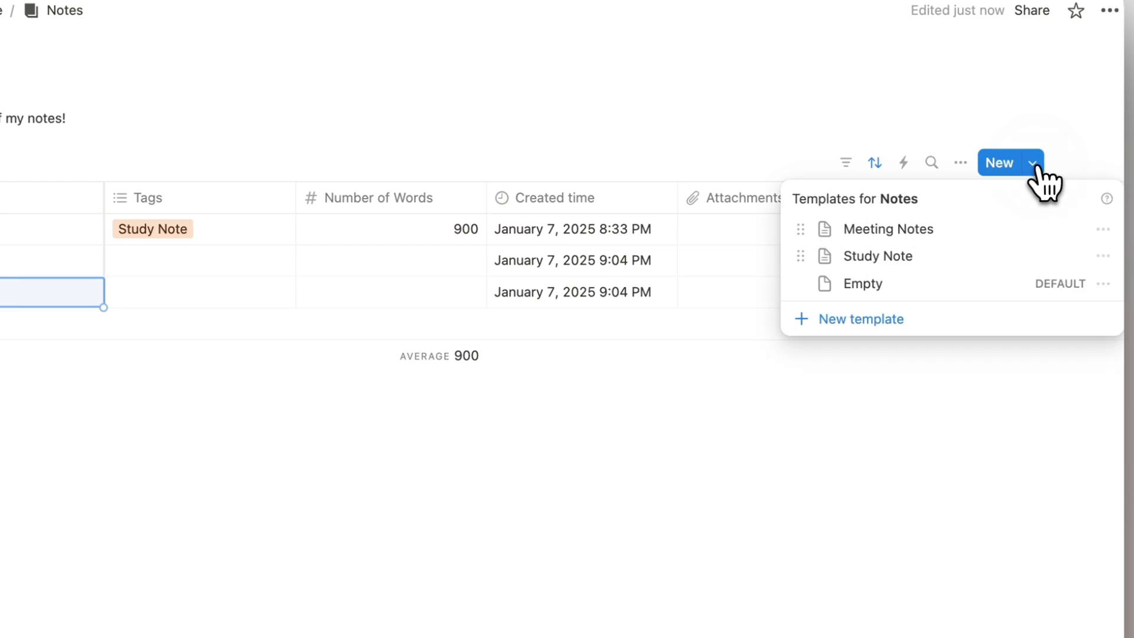
click(878, 260)
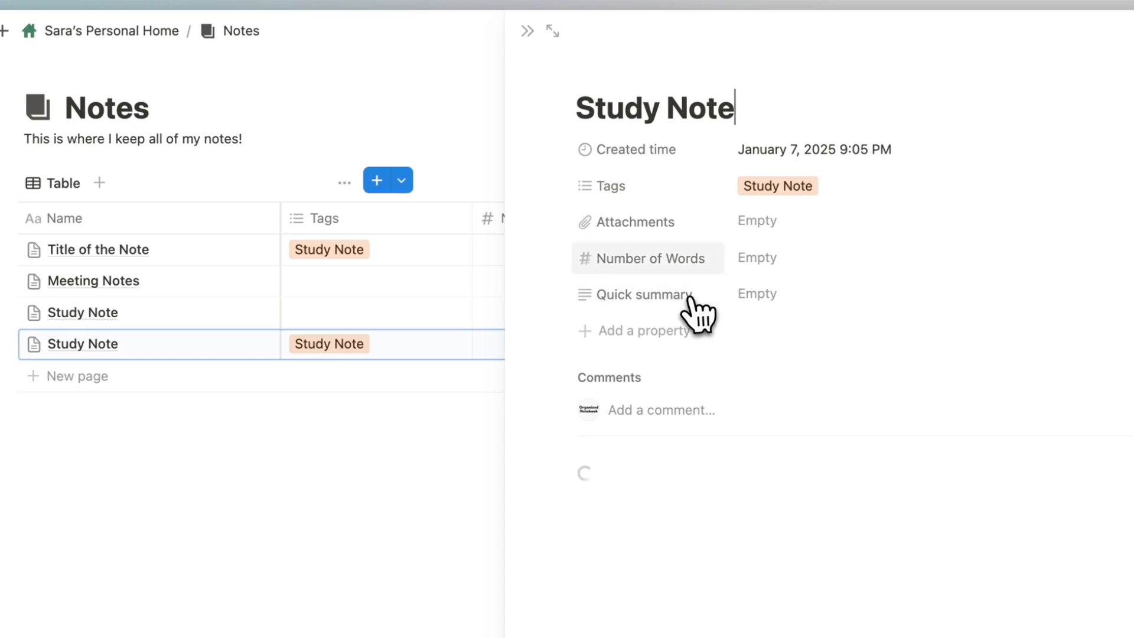
click(526, 30)
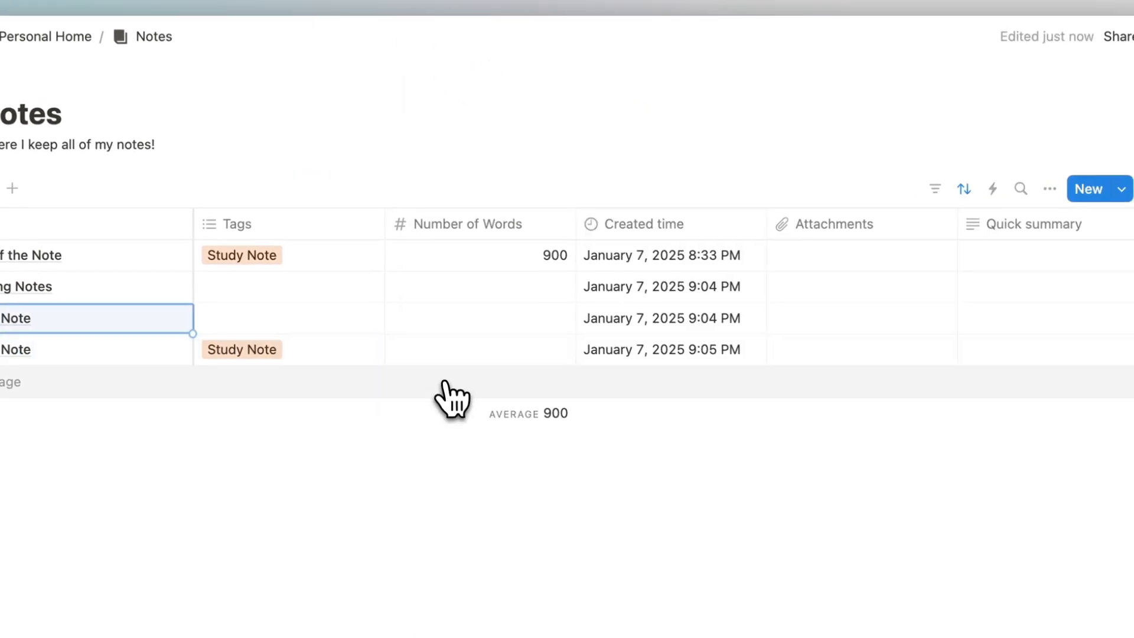
click(1121, 189)
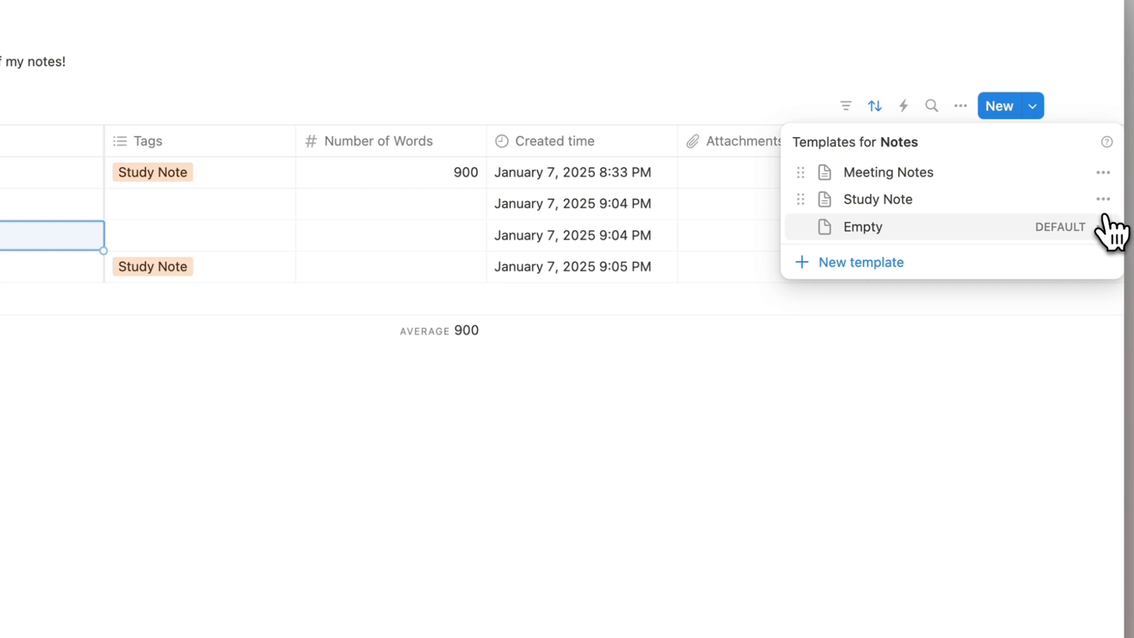
click(858, 478)
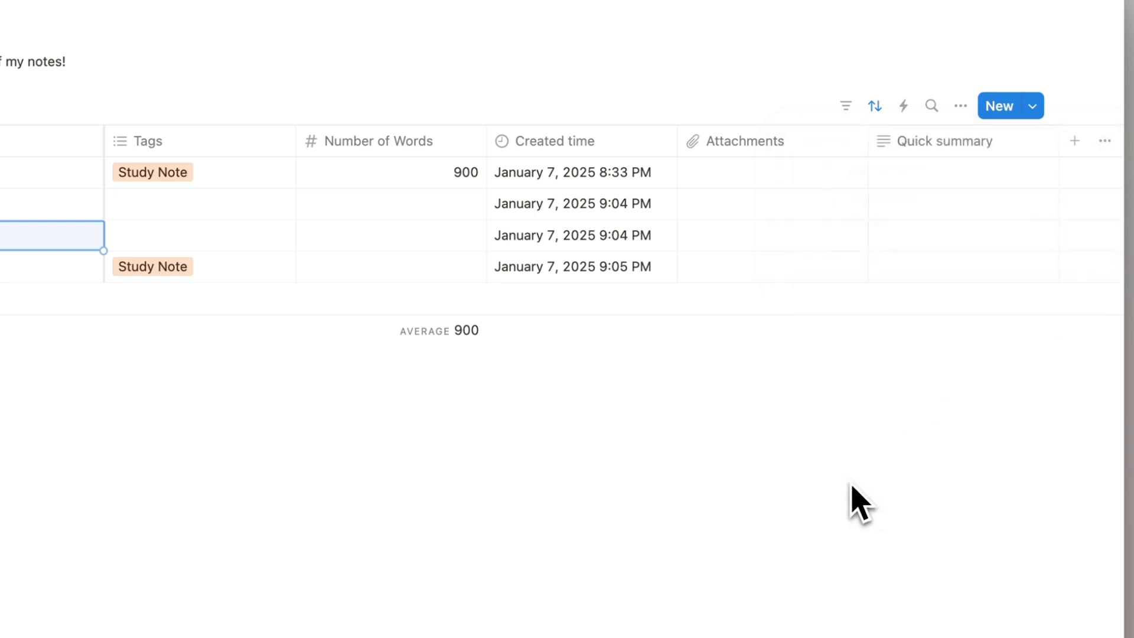
click(1041, 111)
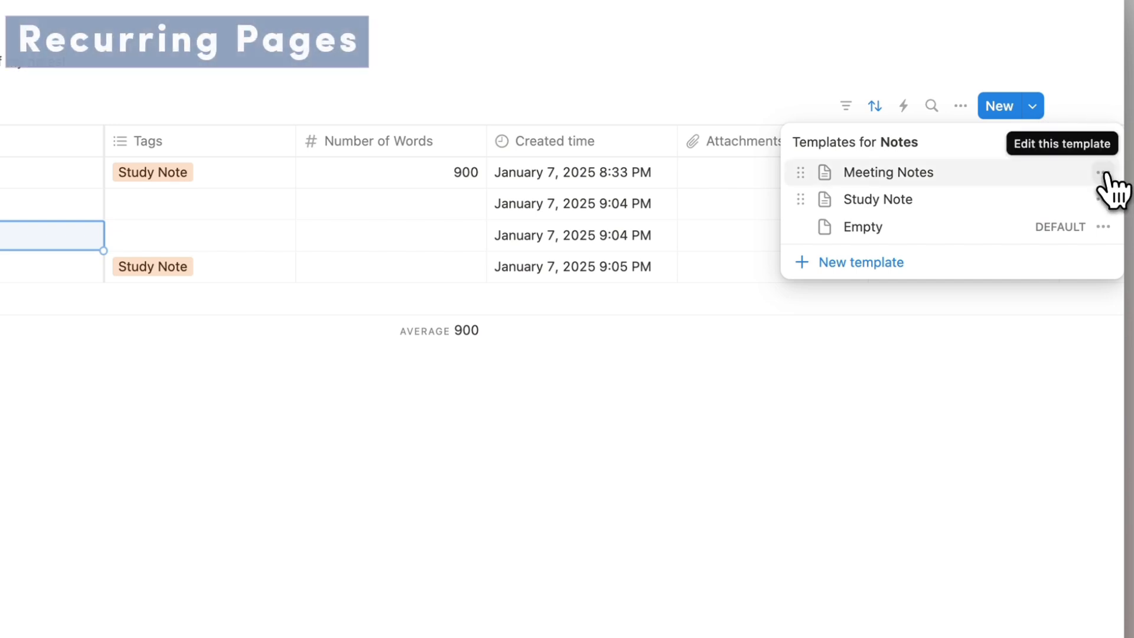
click(1103, 173)
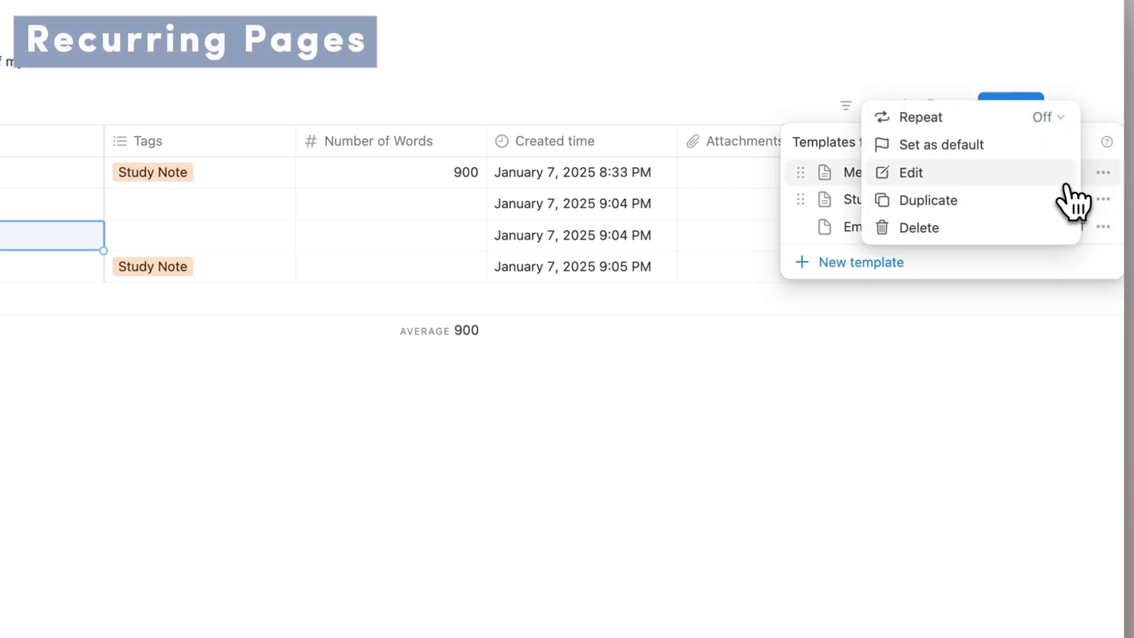
click(927, 121)
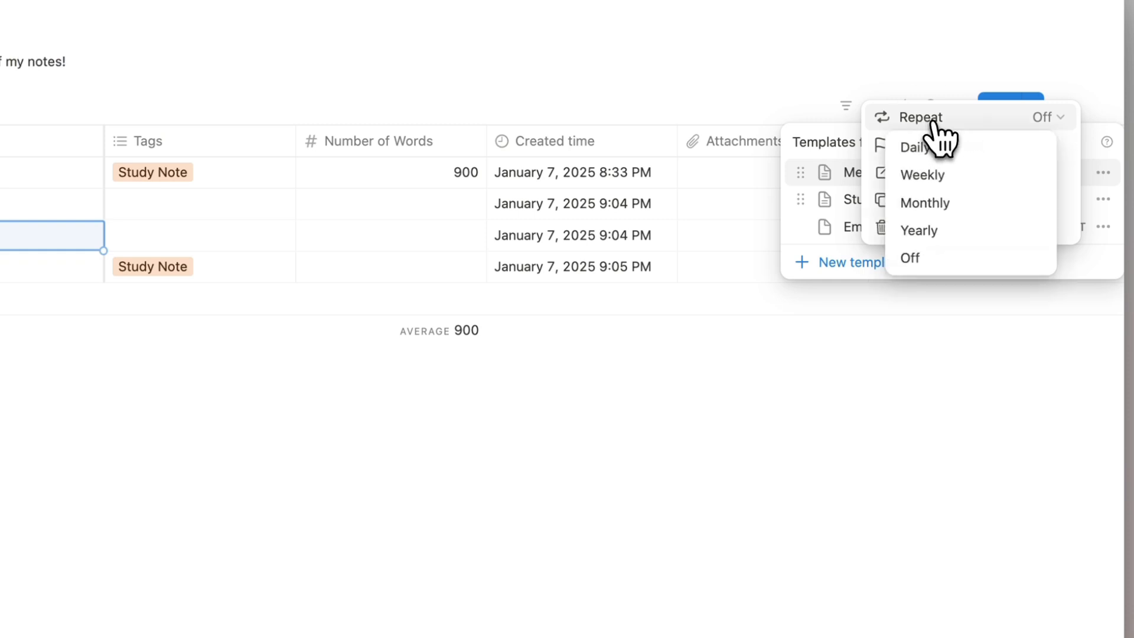
click(951, 180)
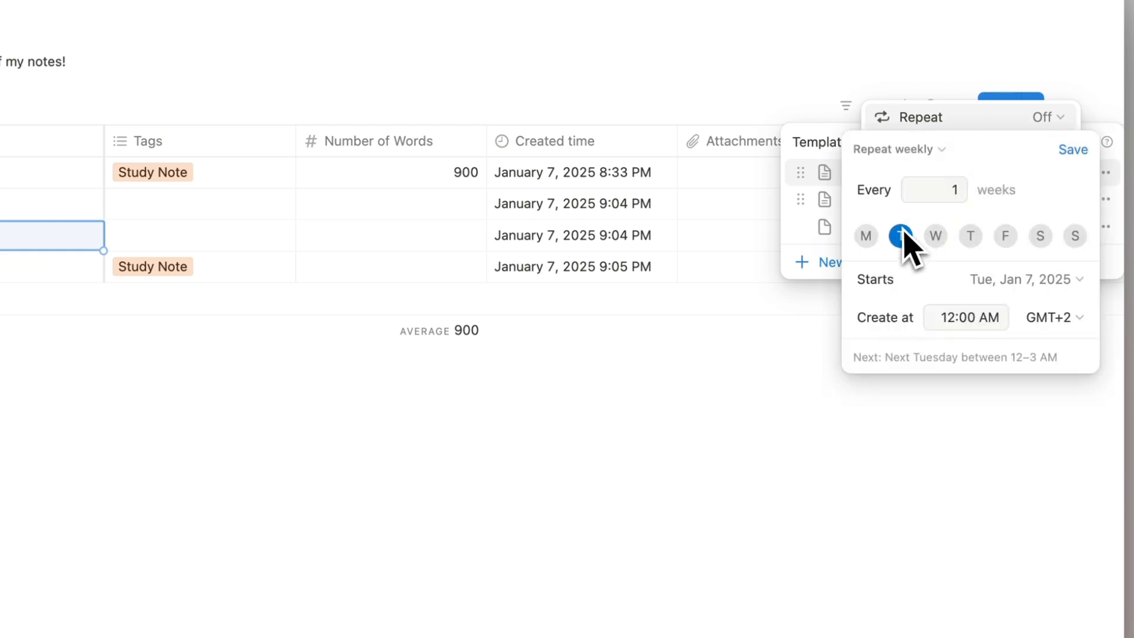
click(1076, 149)
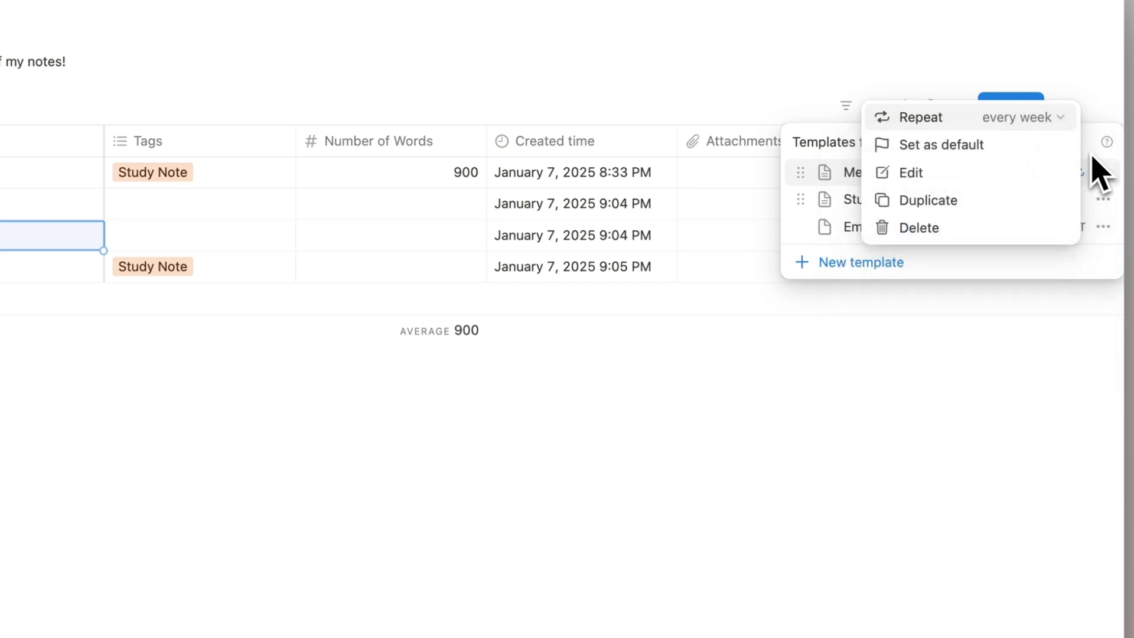
click(800, 79)
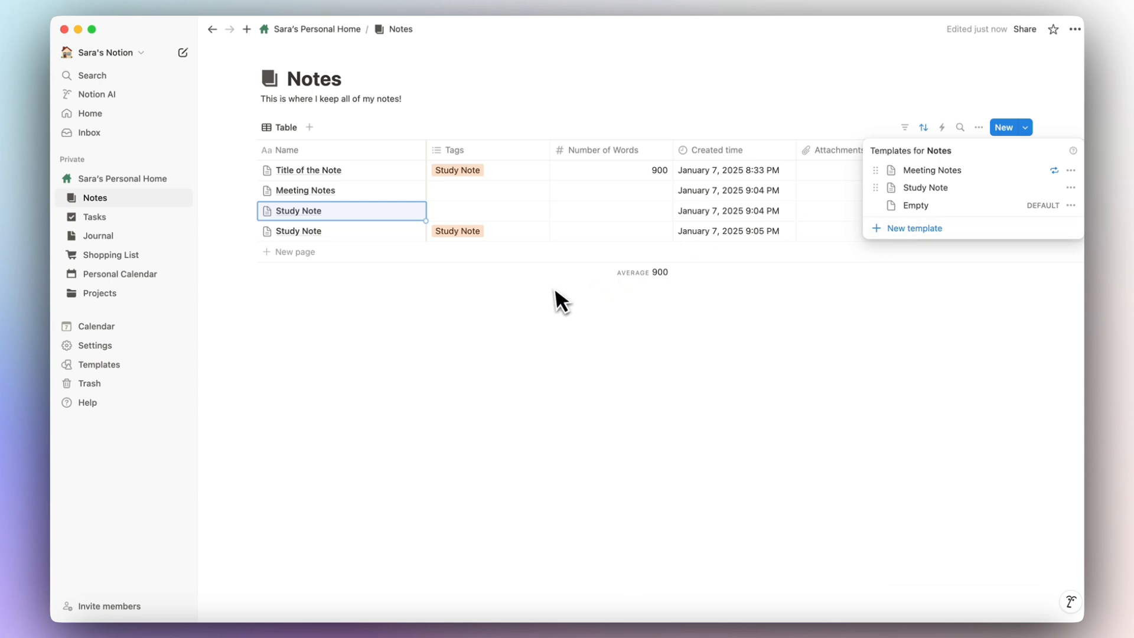
click(1054, 171)
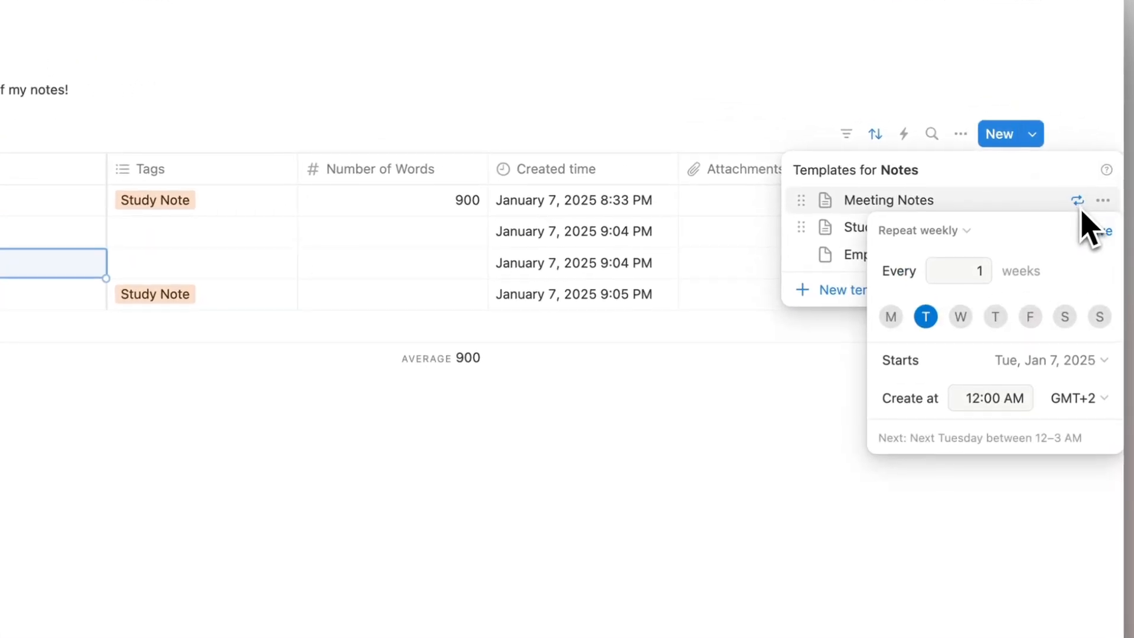
click(956, 234)
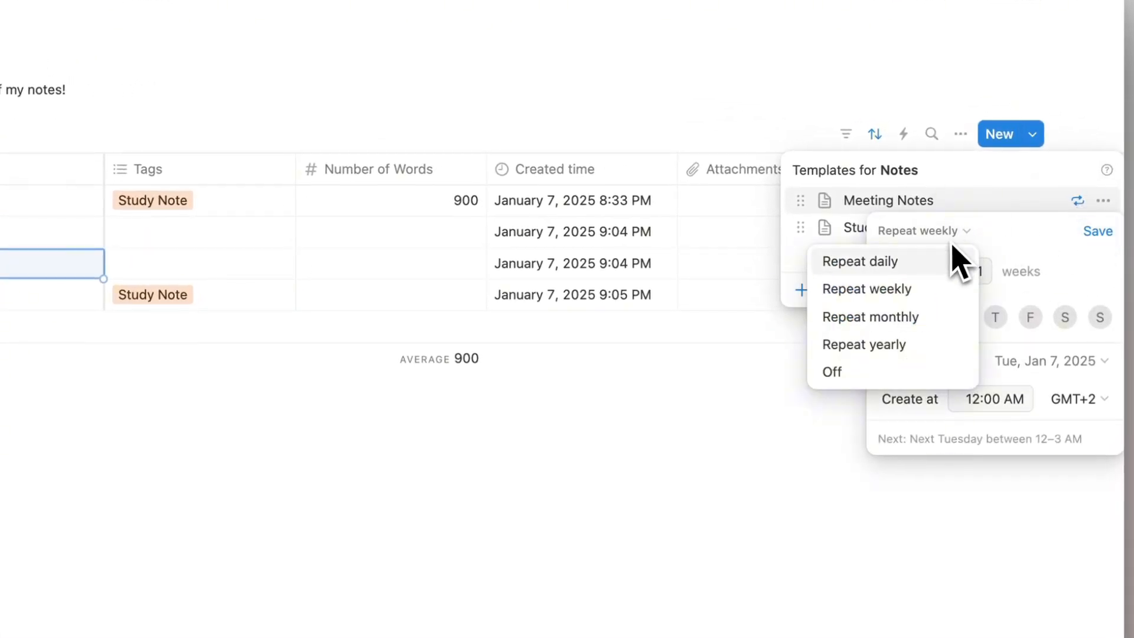
click(889, 372)
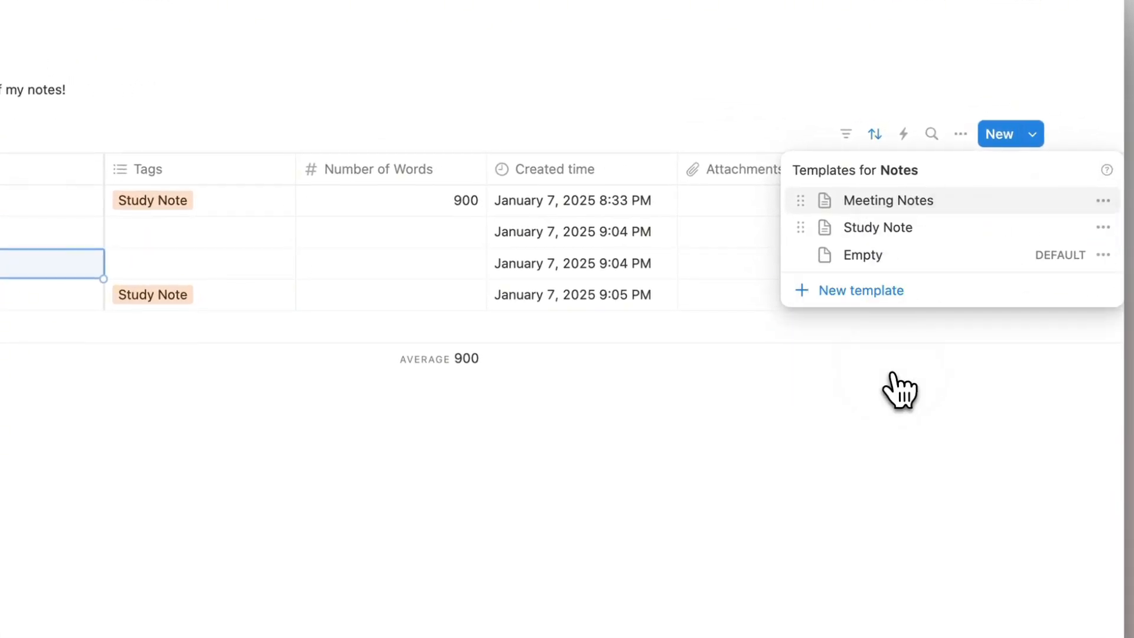
Make Meeting Notes the default template for all views and add a first page from it.
click(1109, 204)
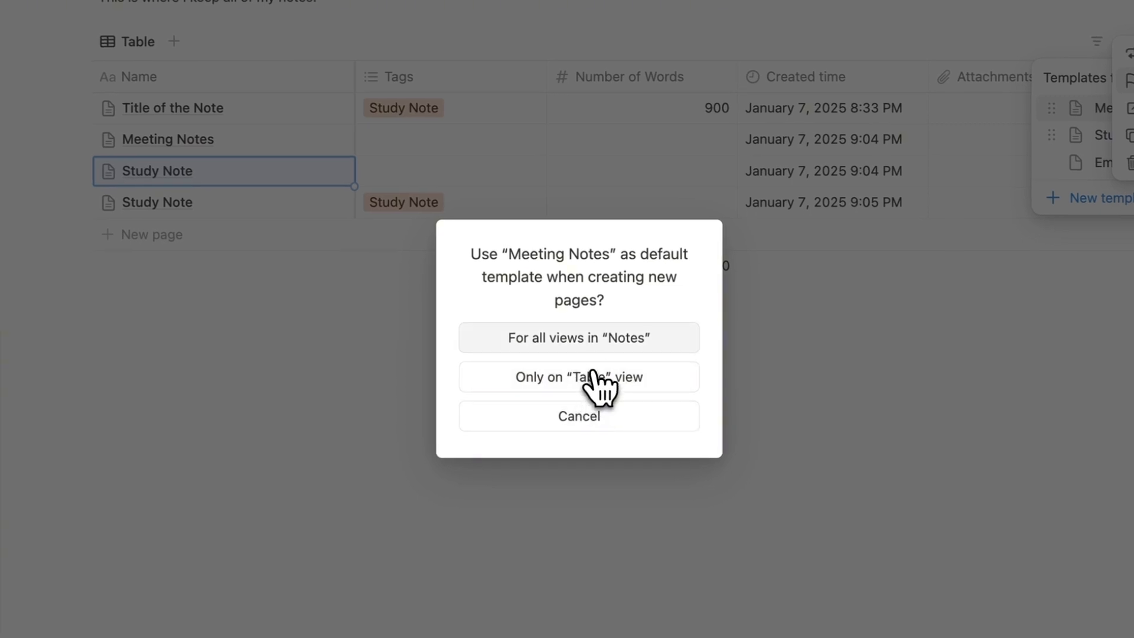
click(616, 341)
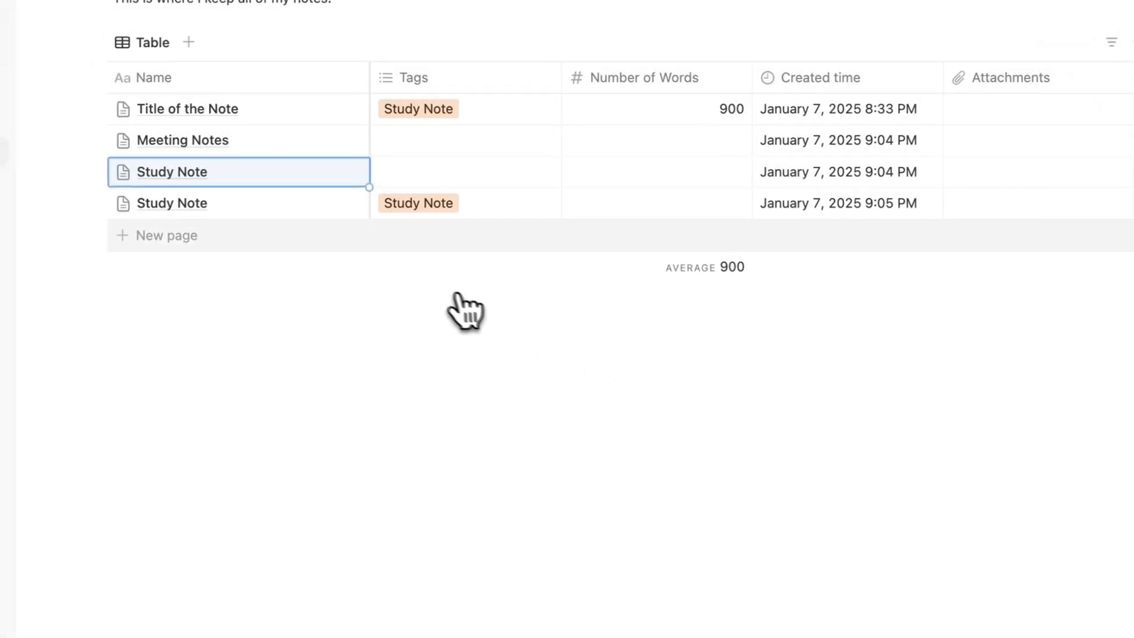
click(189, 234)
Add two more Meeting Notes pages and peek at one of them.
click(318, 275)
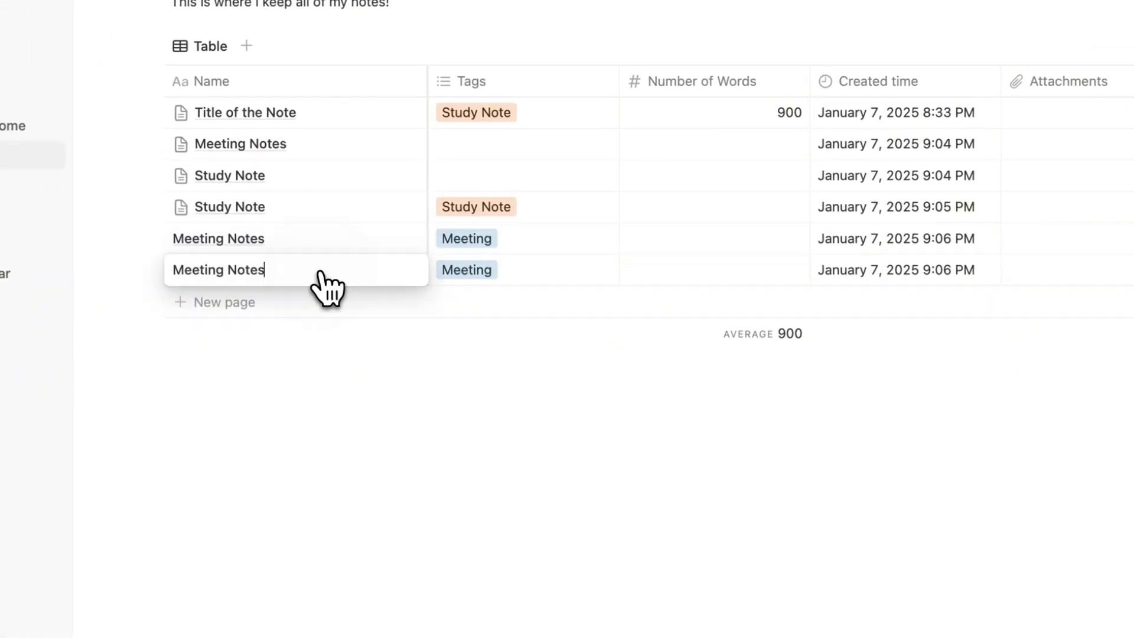
key(Escape)
click(332, 310)
key(Escape)
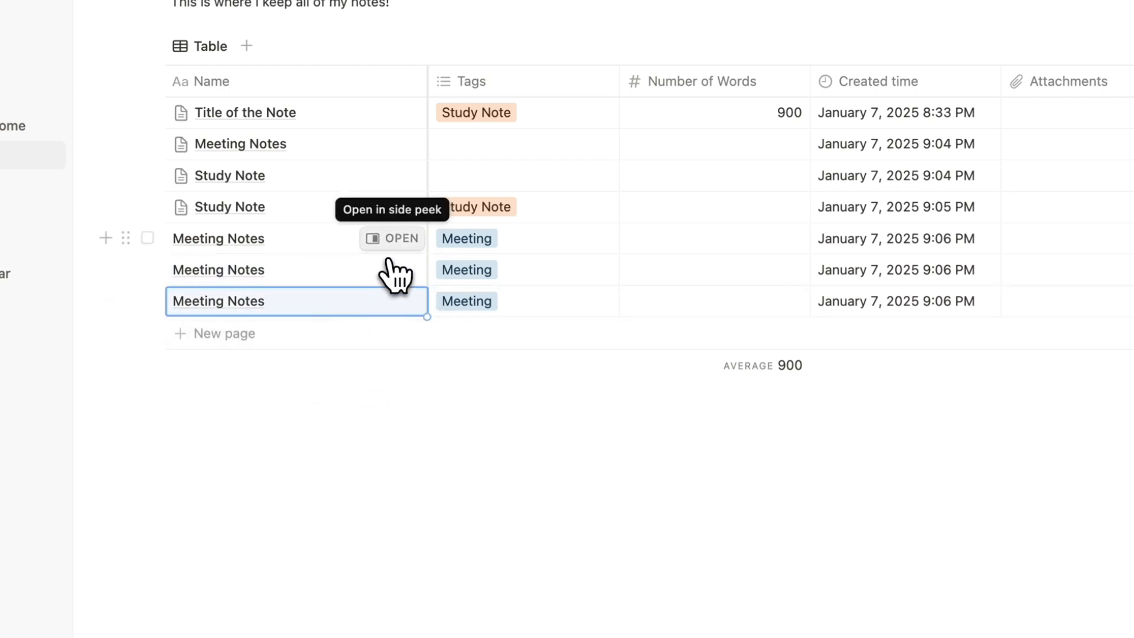
click(396, 238)
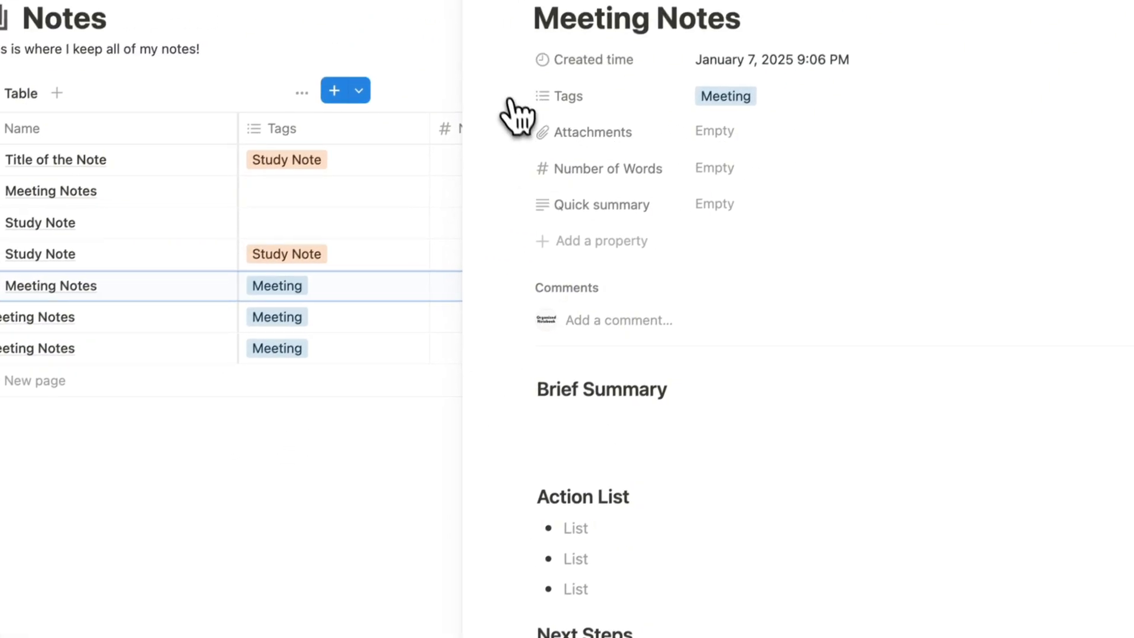
click(441, 34)
click(1040, 184)
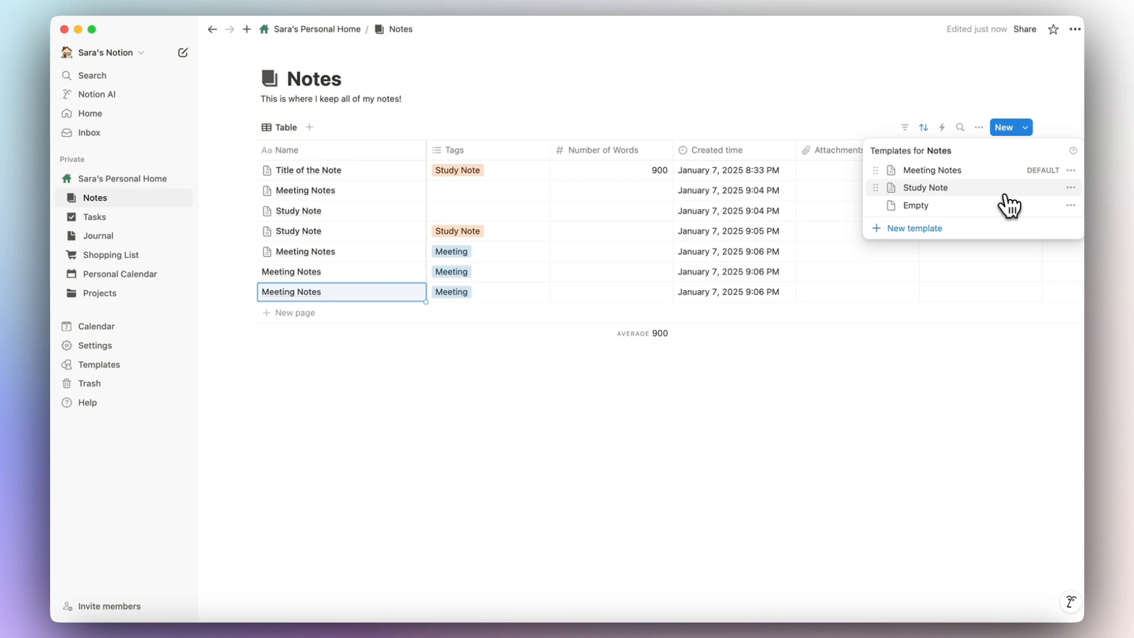
Set the Empty template back as the default Notes template.
click(1071, 205)
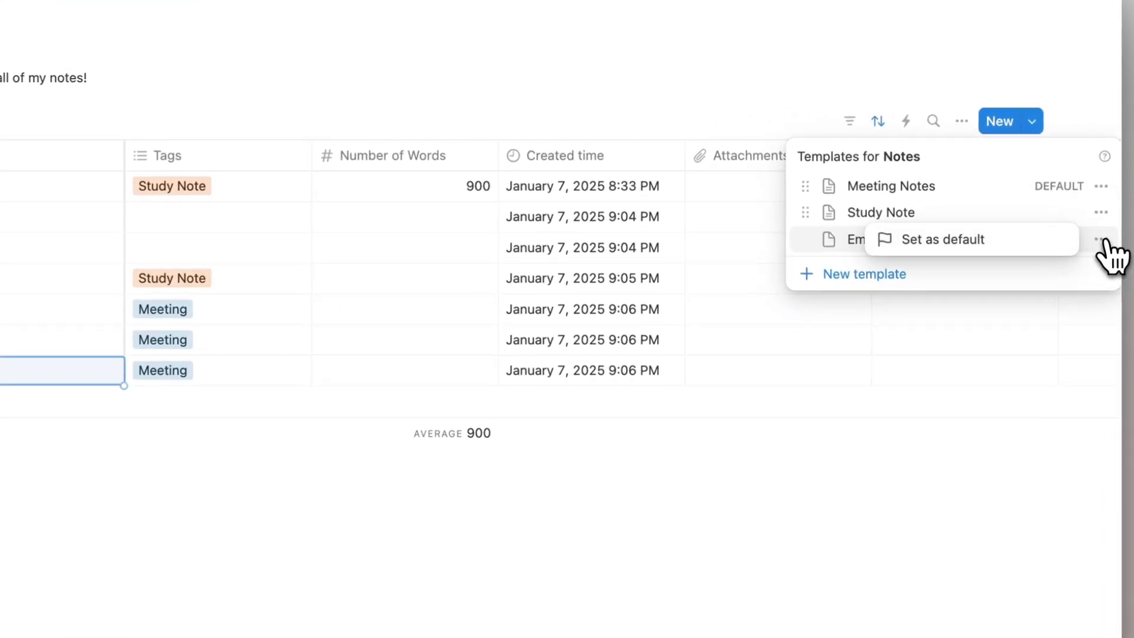
click(966, 210)
click(431, 407)
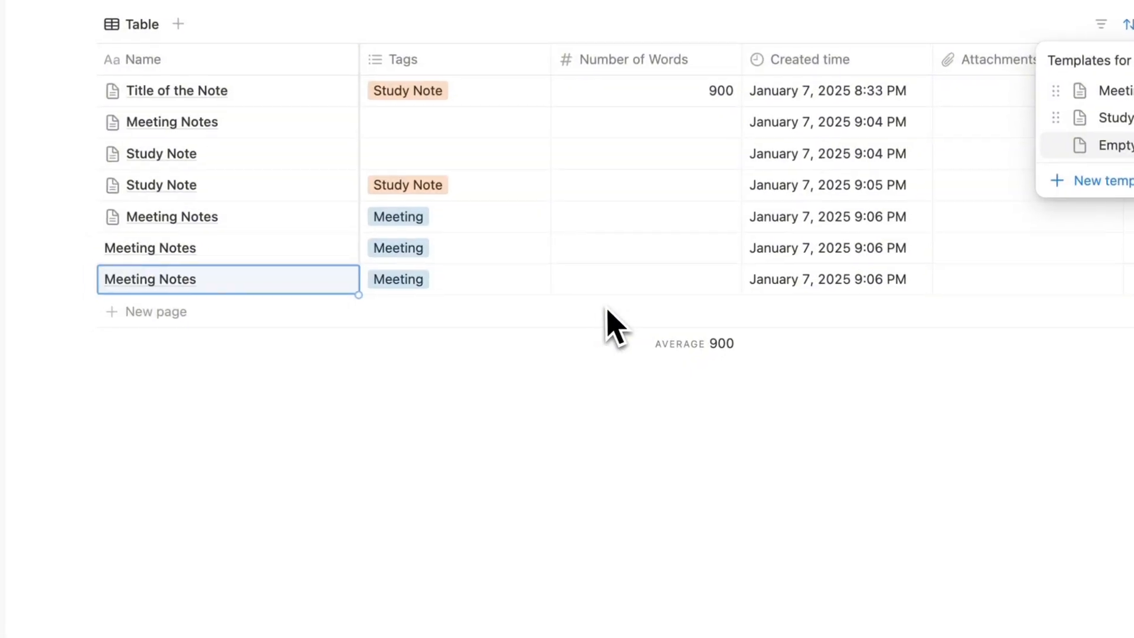
Add a blank page to the Notes table and peek at it.
click(263, 294)
key(Escape)
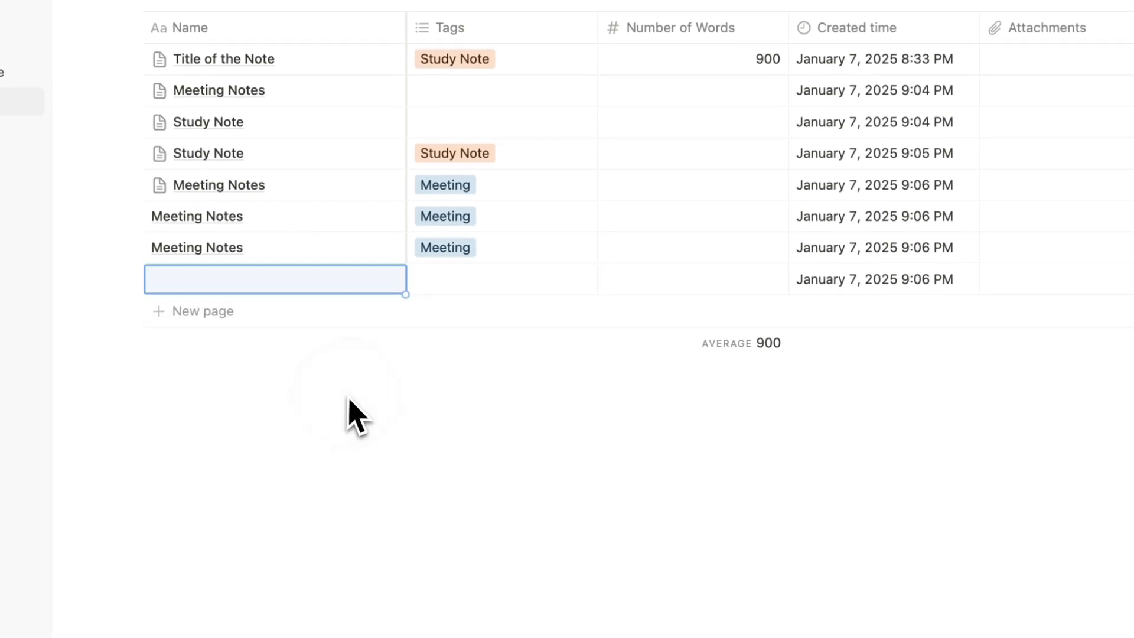
click(354, 292)
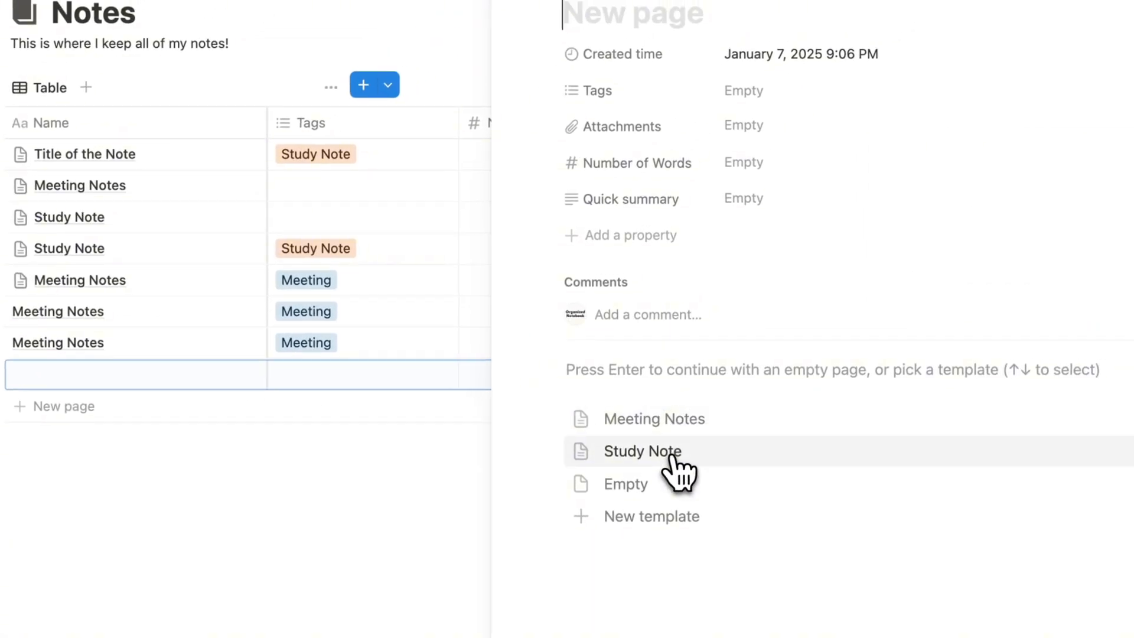
key(Escape)
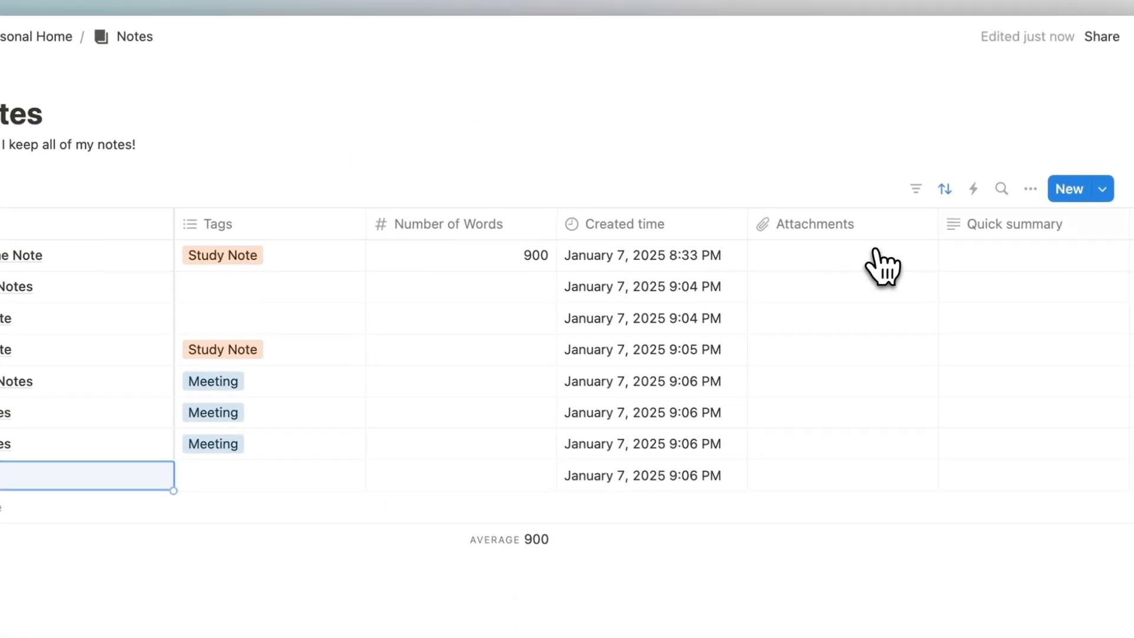
Look at the Meeting Notes template's options in the New list, then dismiss them.
click(1099, 186)
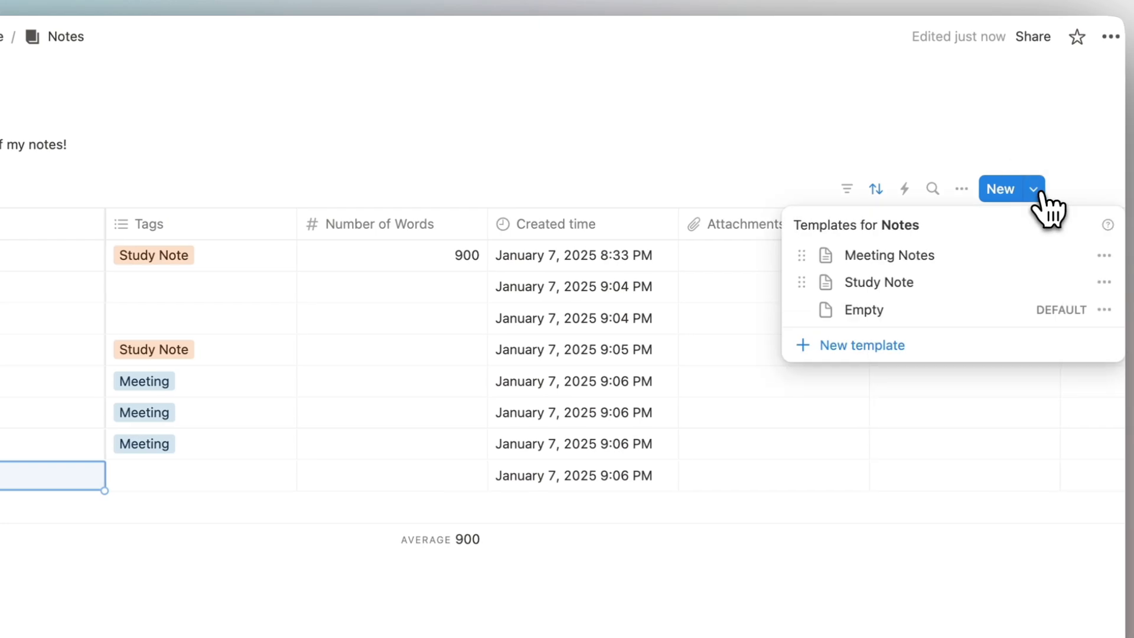
click(1103, 256)
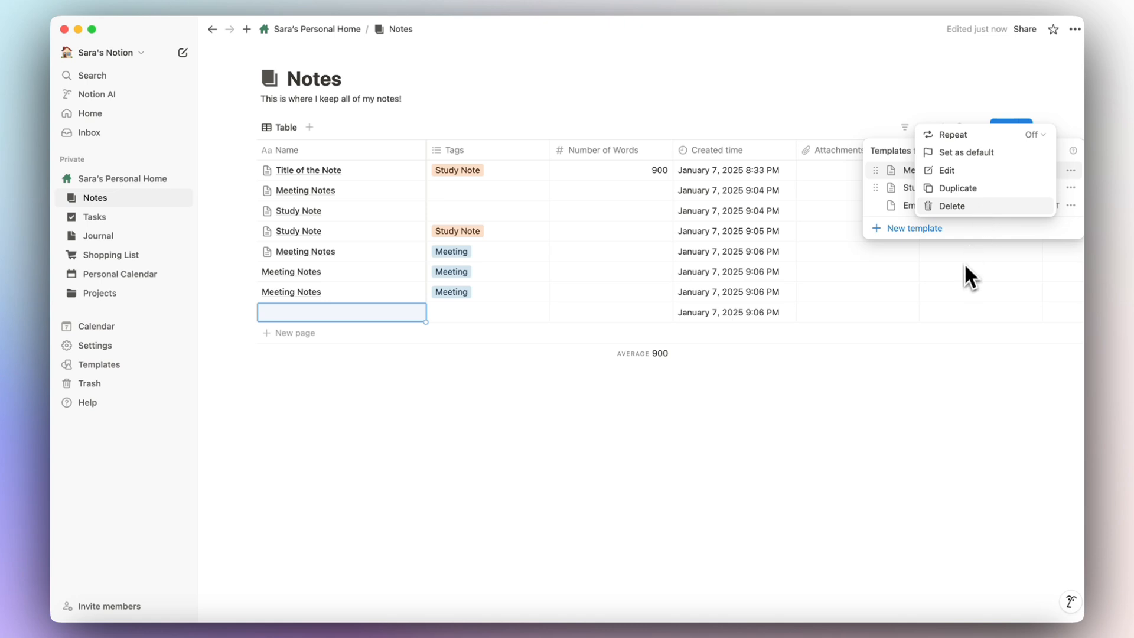
click(921, 379)
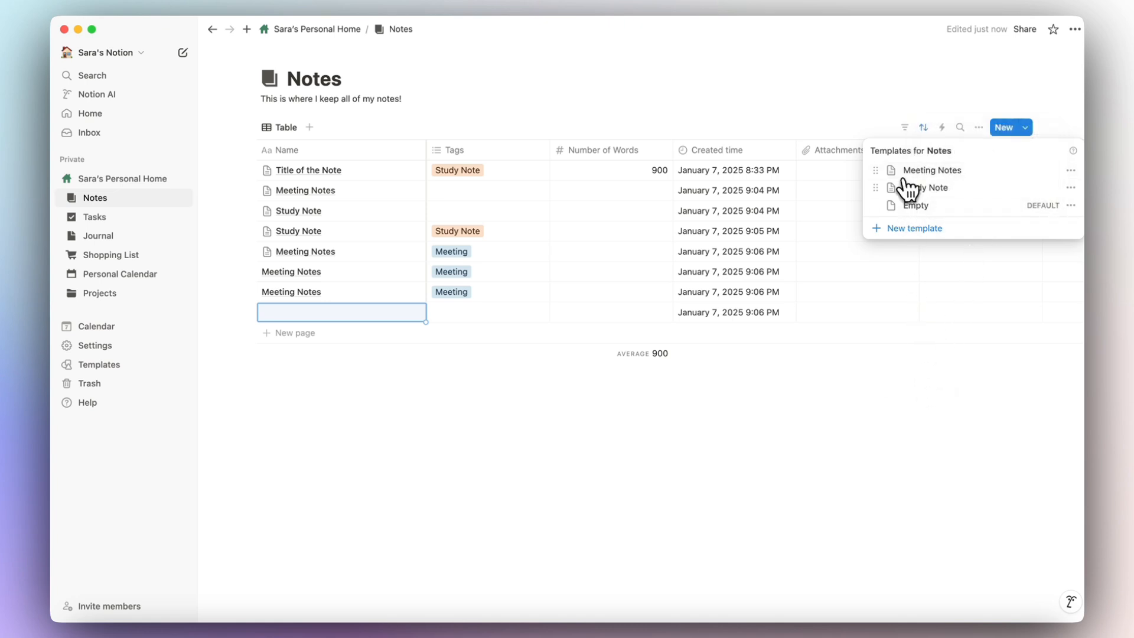
Give the Meeting Notes template the dark people icon found by searching 'meet'.
click(1071, 172)
click(998, 169)
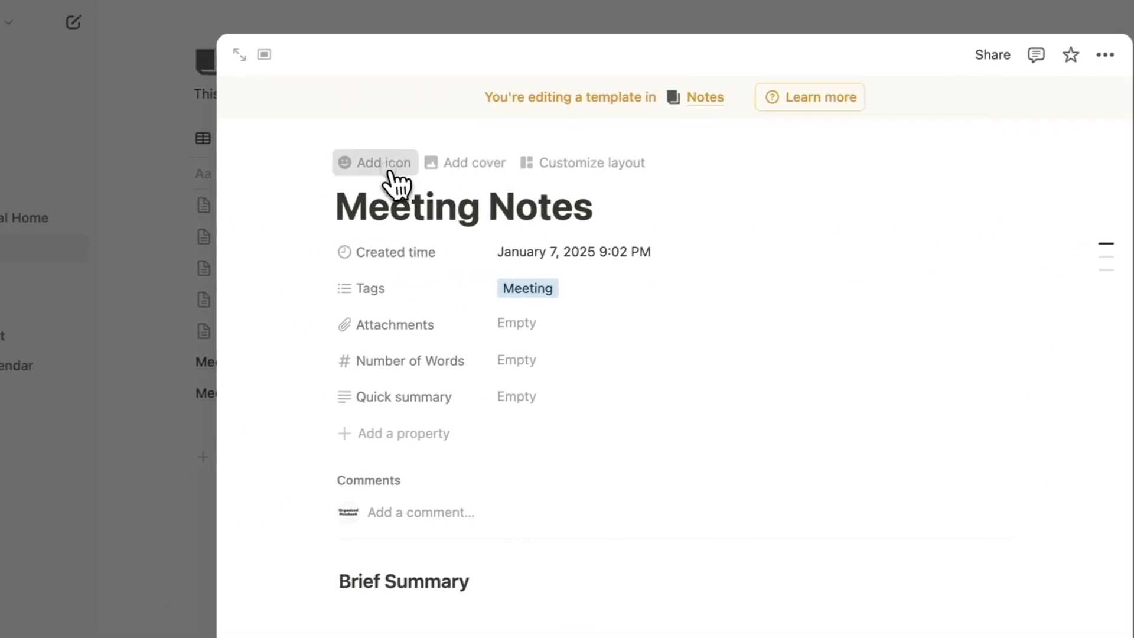
click(155, 207)
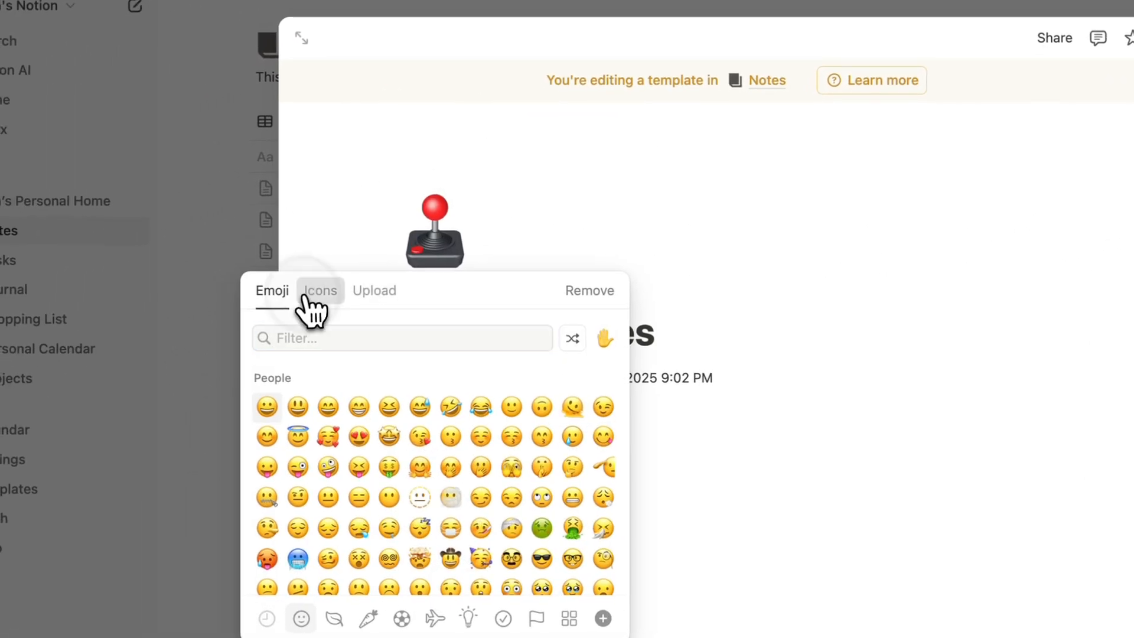
click(28, 350)
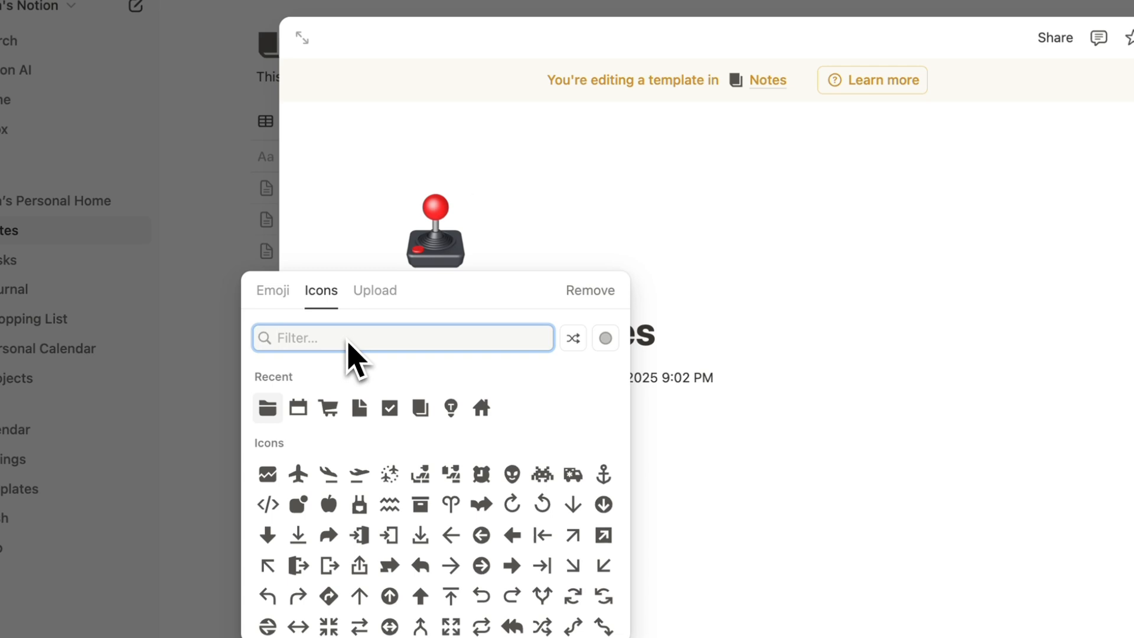
text(meet)
mouse_move(299, 379)
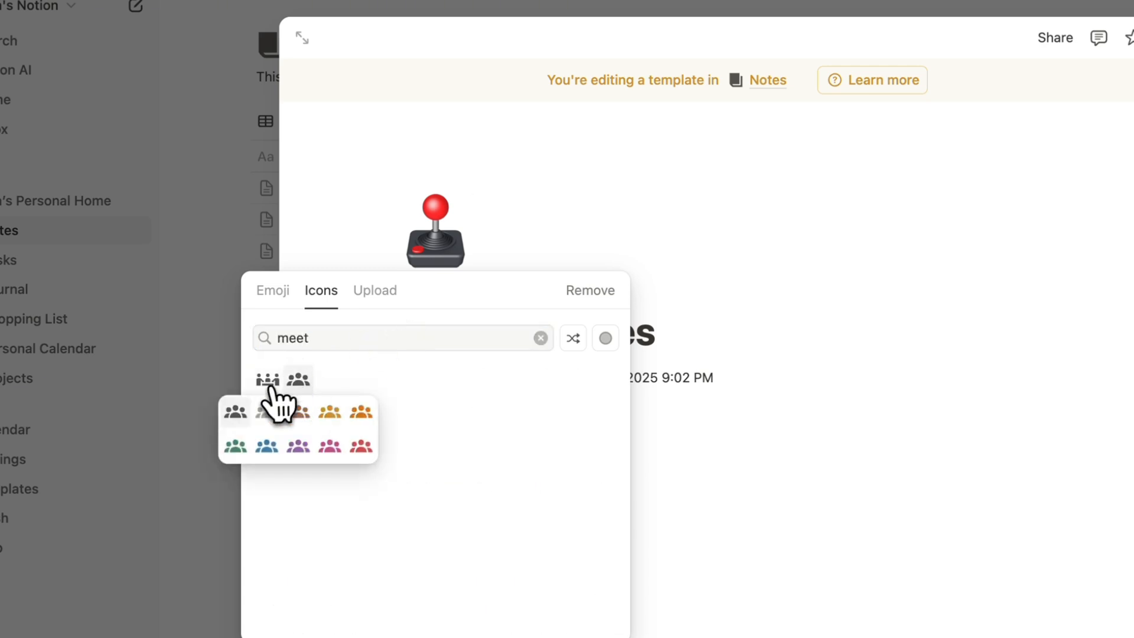
click(233, 412)
click(975, 272)
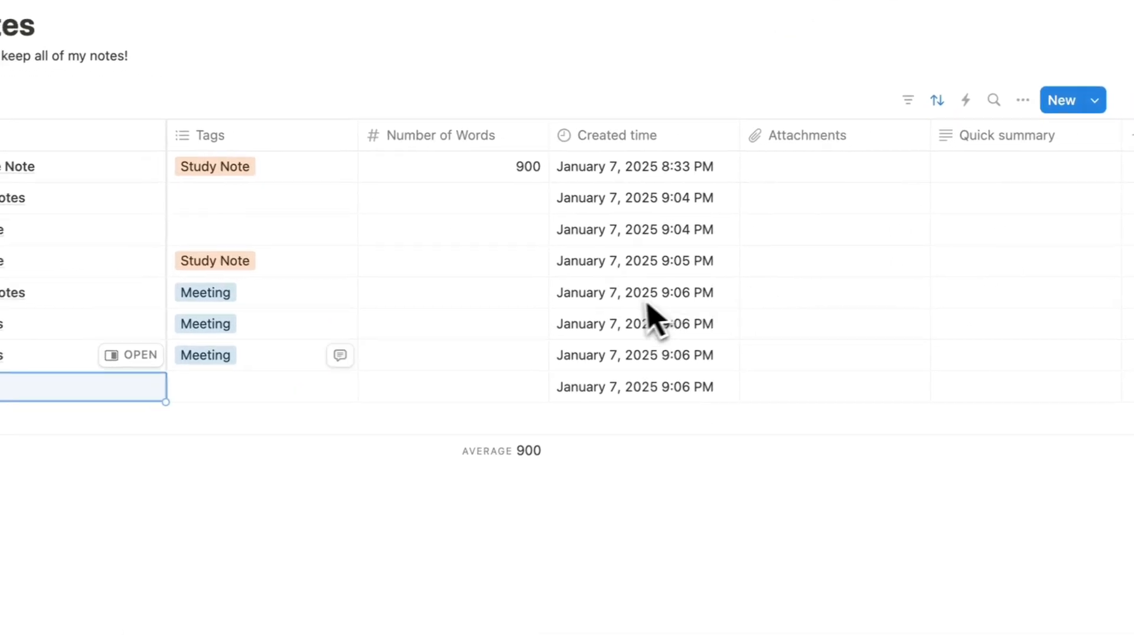
Add a new Notes row and apply the Meeting Notes template to it.
click(125, 426)
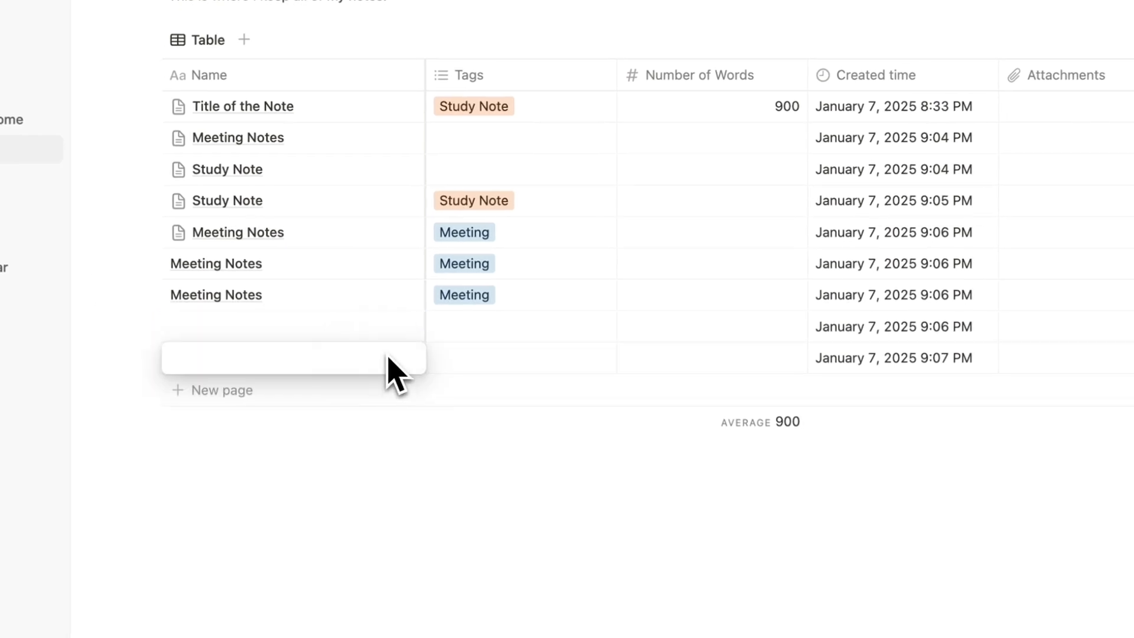
key(Escape)
click(393, 357)
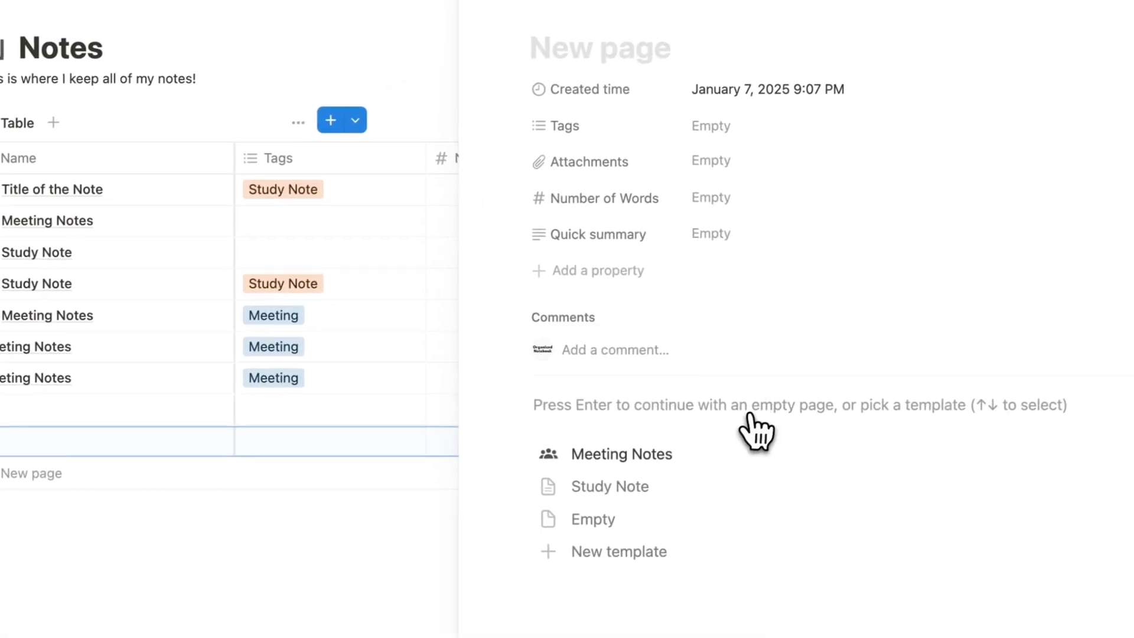
click(644, 456)
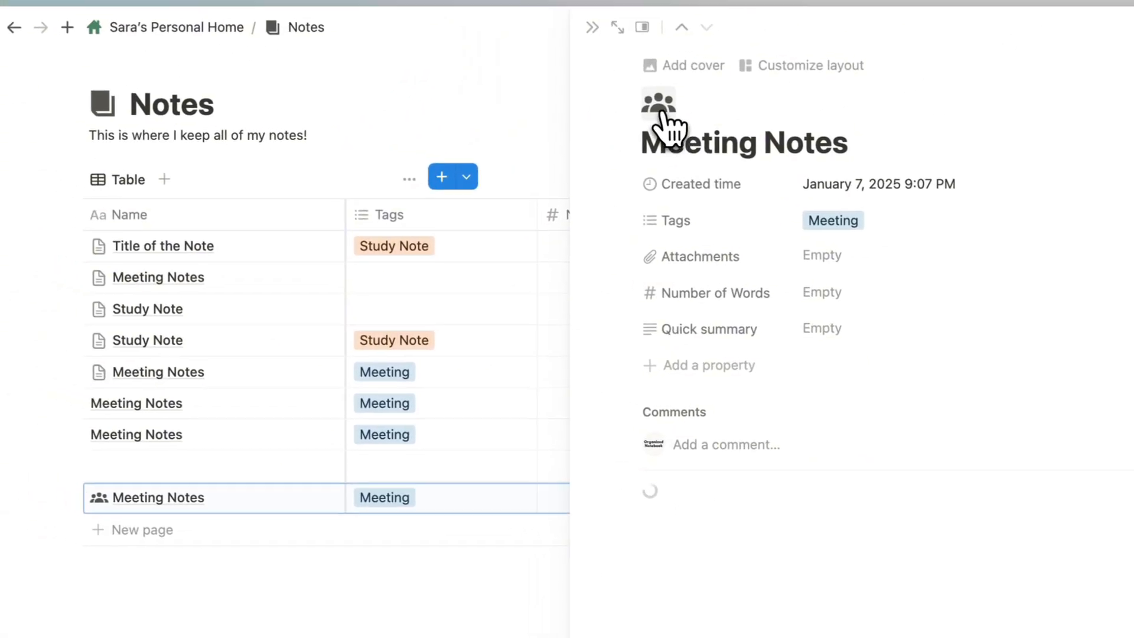
Delete the empty 9:06 PM row from the Notes table.
click(592, 27)
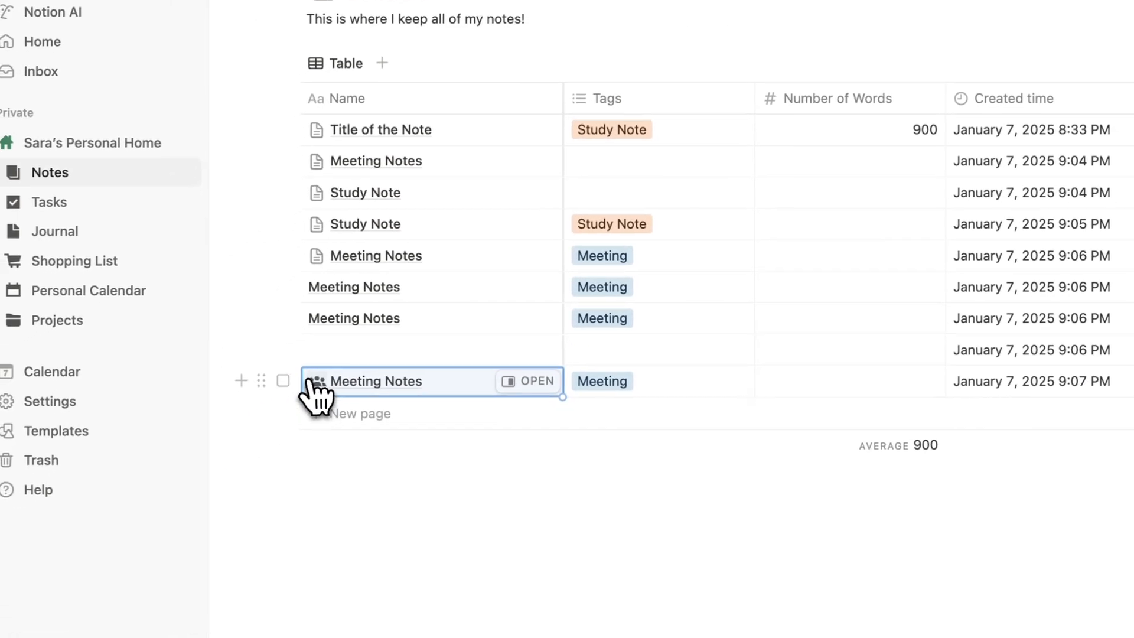
click(283, 350)
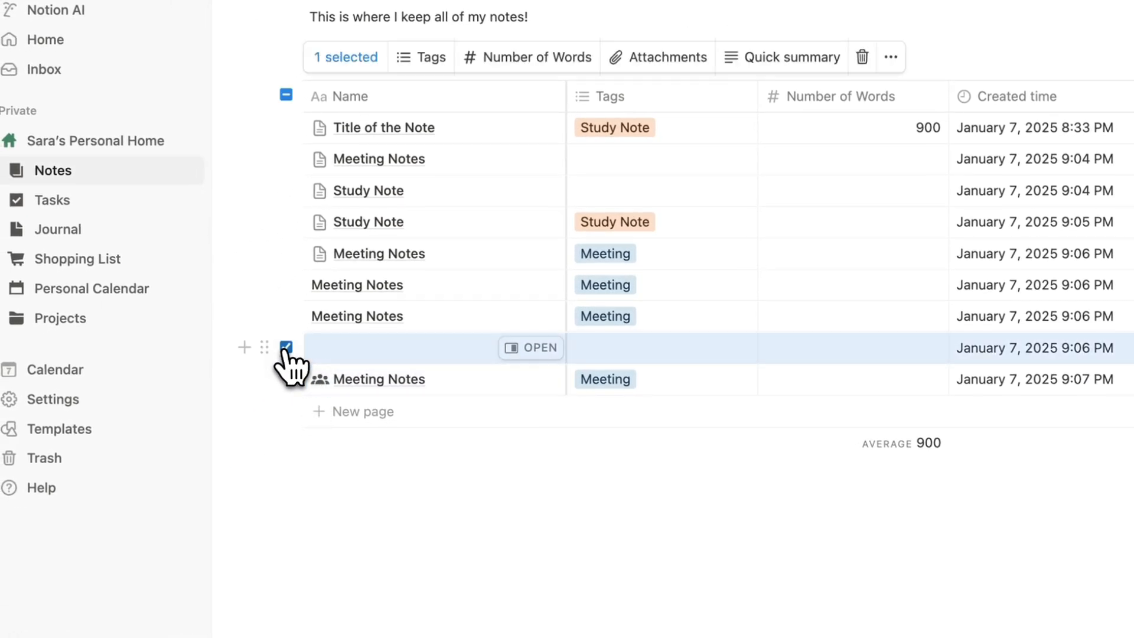
key(Delete)
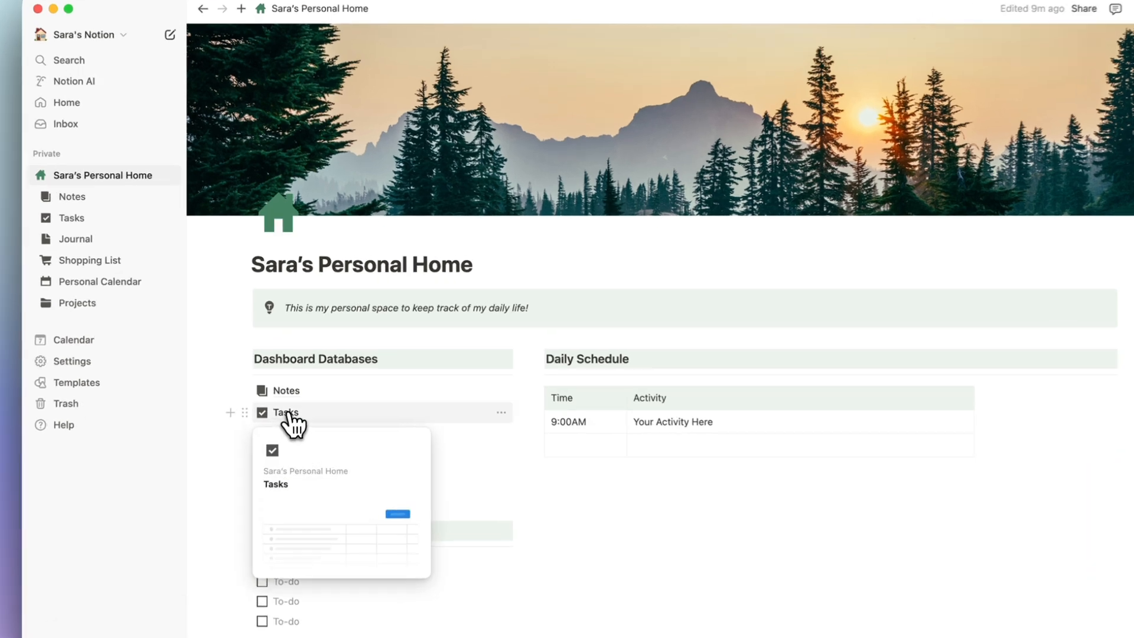
Add a Chart view beside Board in Tasks, plotting task counts by status.
click(287, 393)
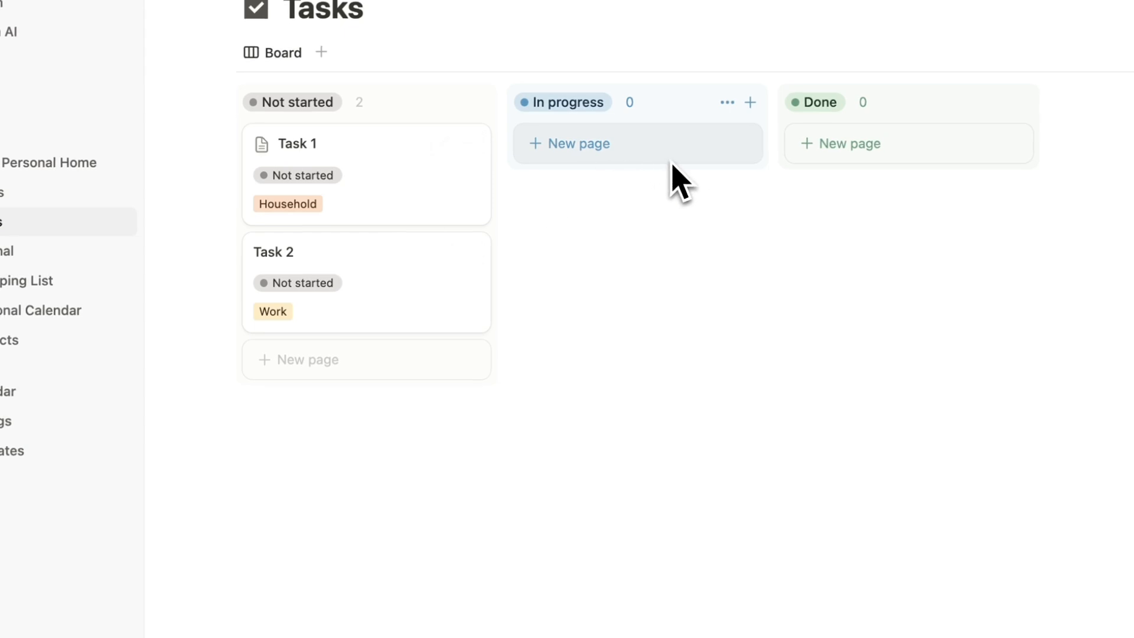
click(321, 52)
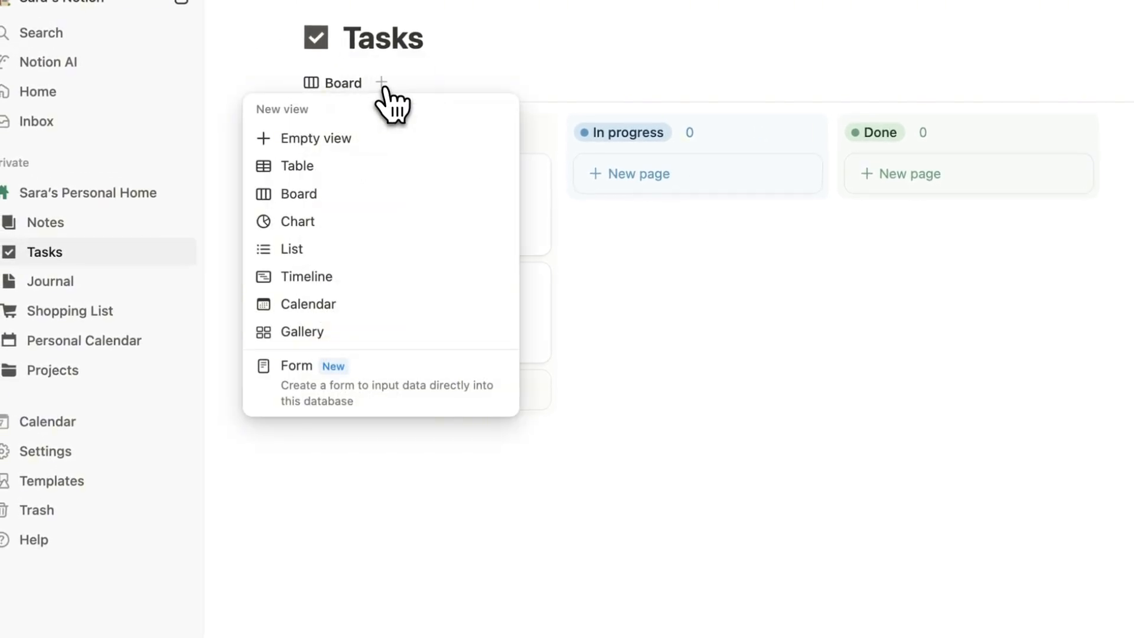
click(315, 223)
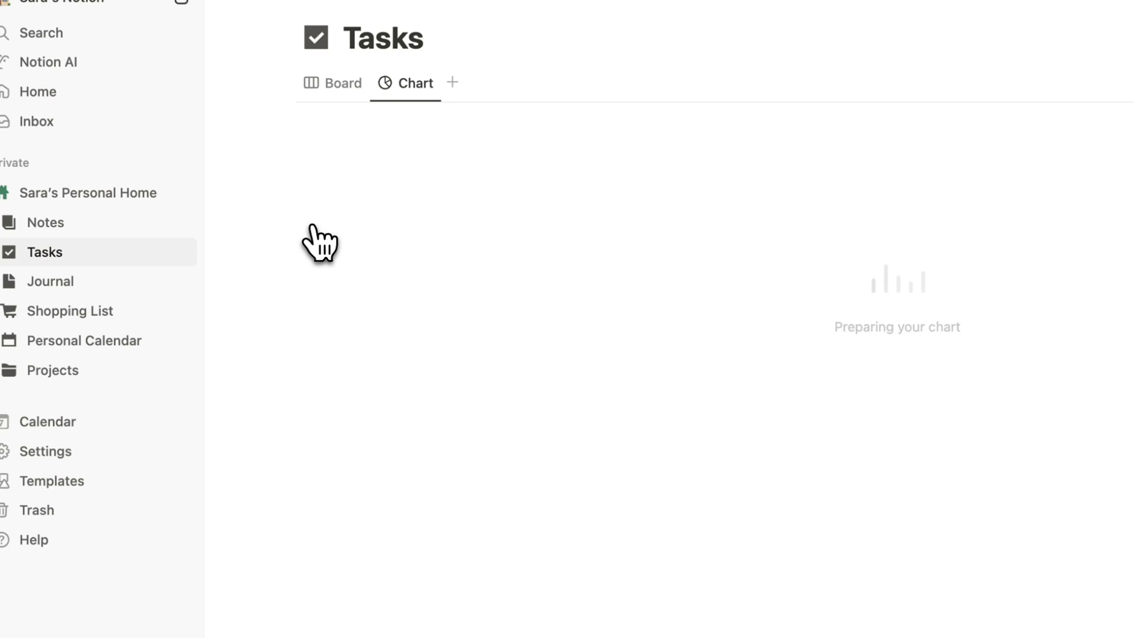
mouse_move(436, 355)
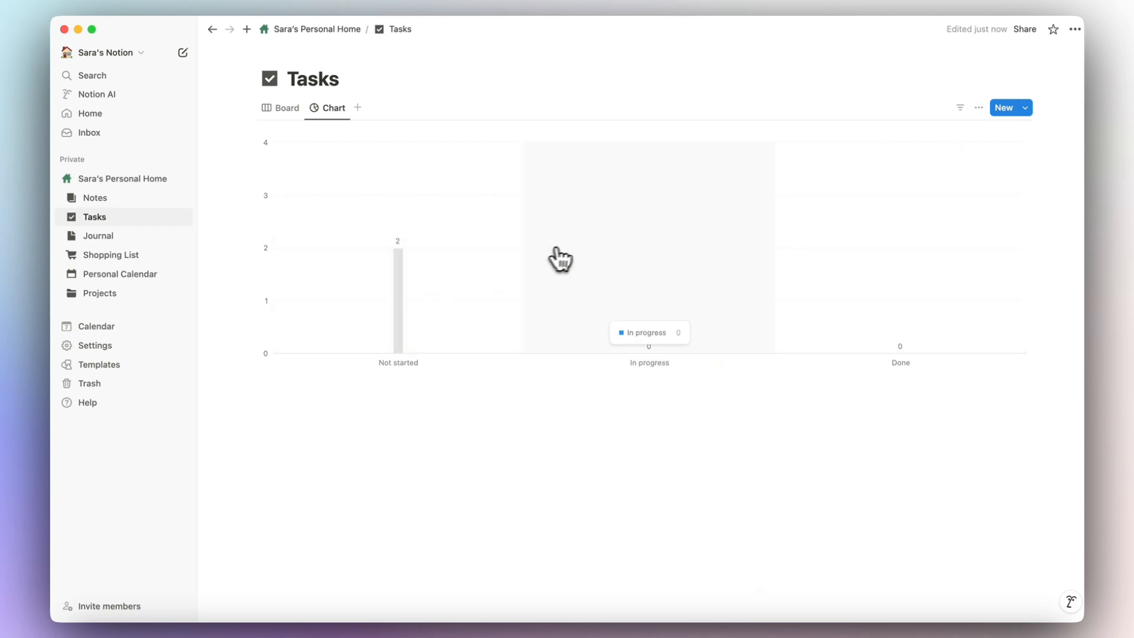
Preview horizontal bar, line, donut and vertical bar chart types for the Tasks chart.
click(979, 107)
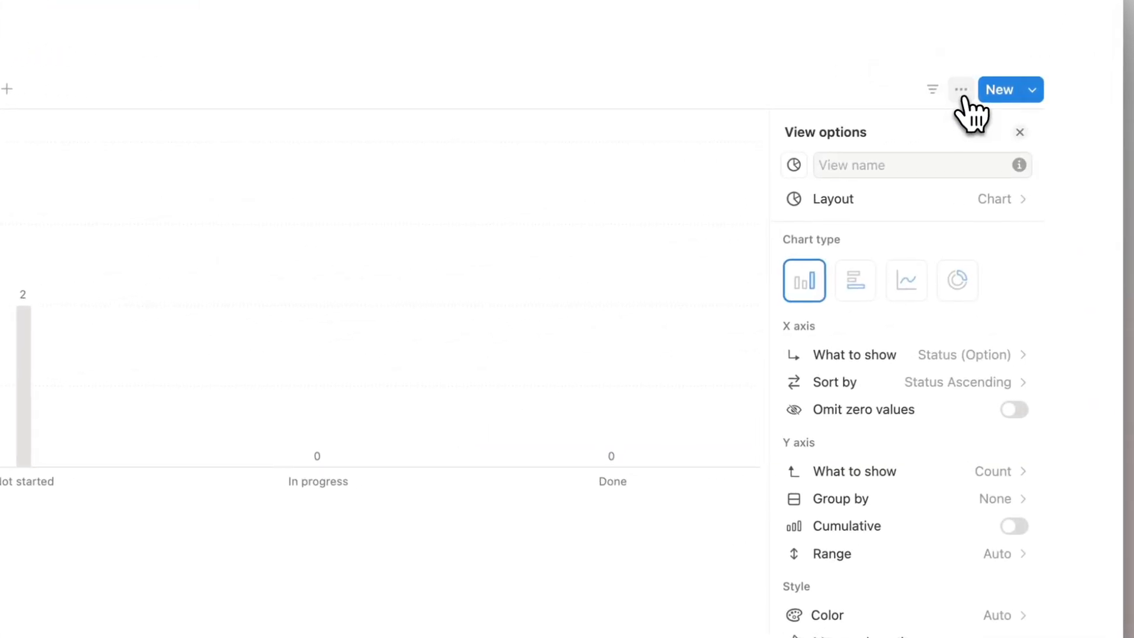
click(855, 295)
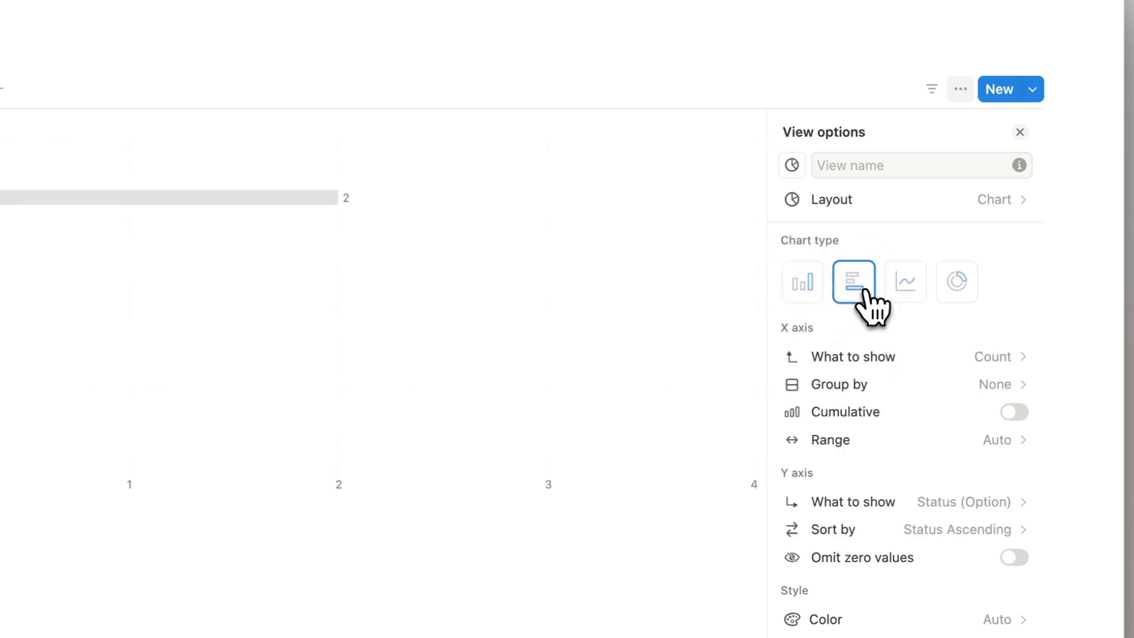
click(907, 300)
click(960, 301)
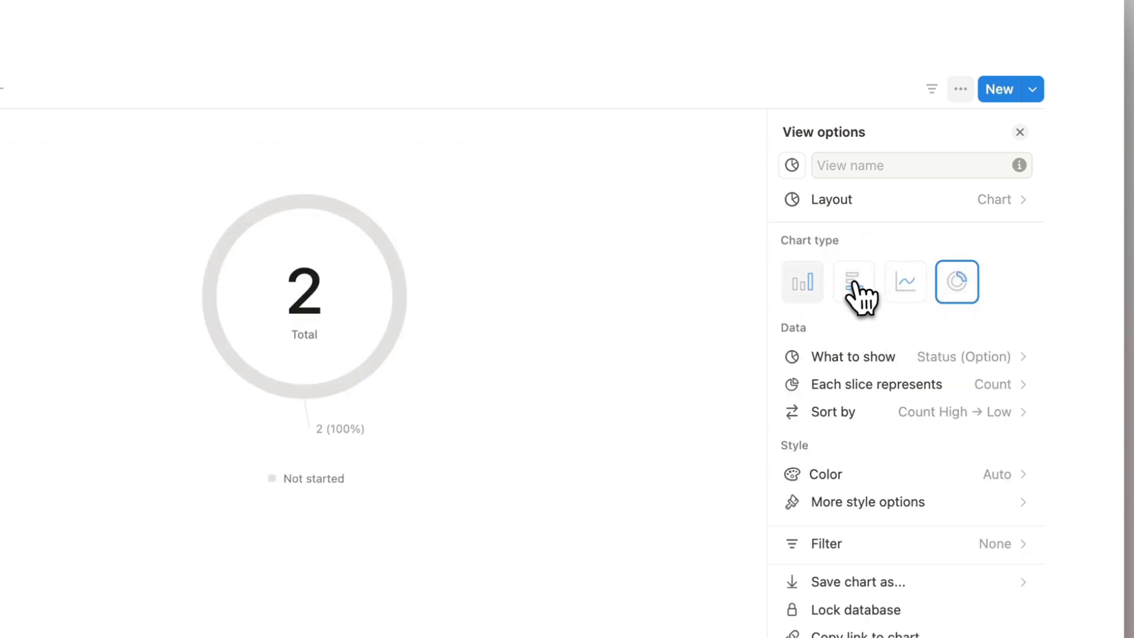
click(808, 283)
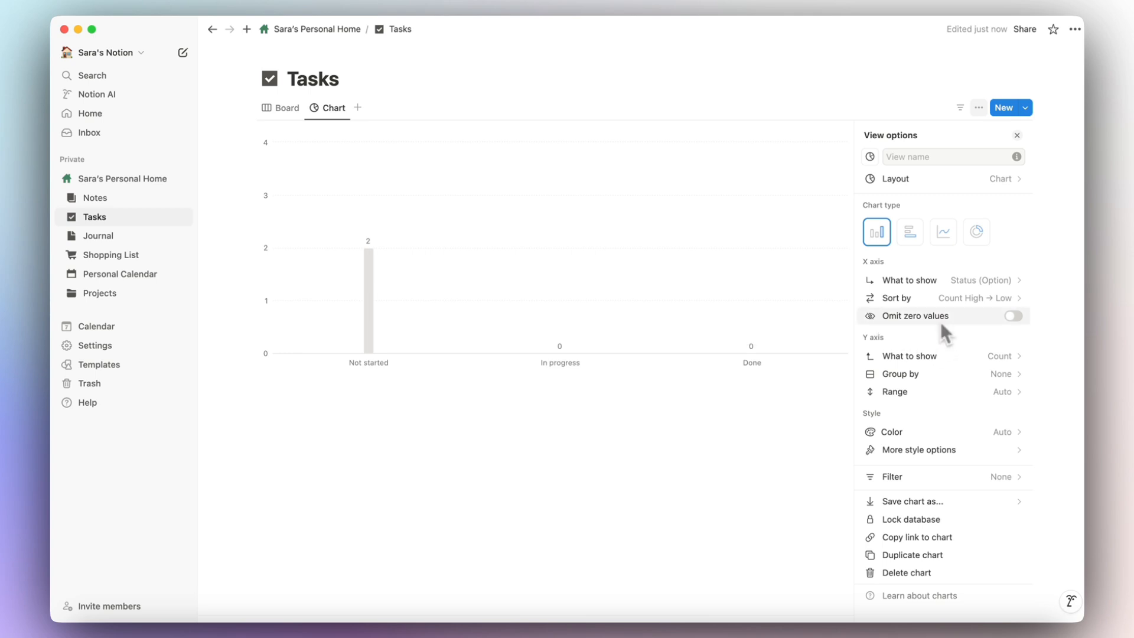
Make the chart a donut of tasks by Tag with Auto colours, then return to Board.
click(975, 236)
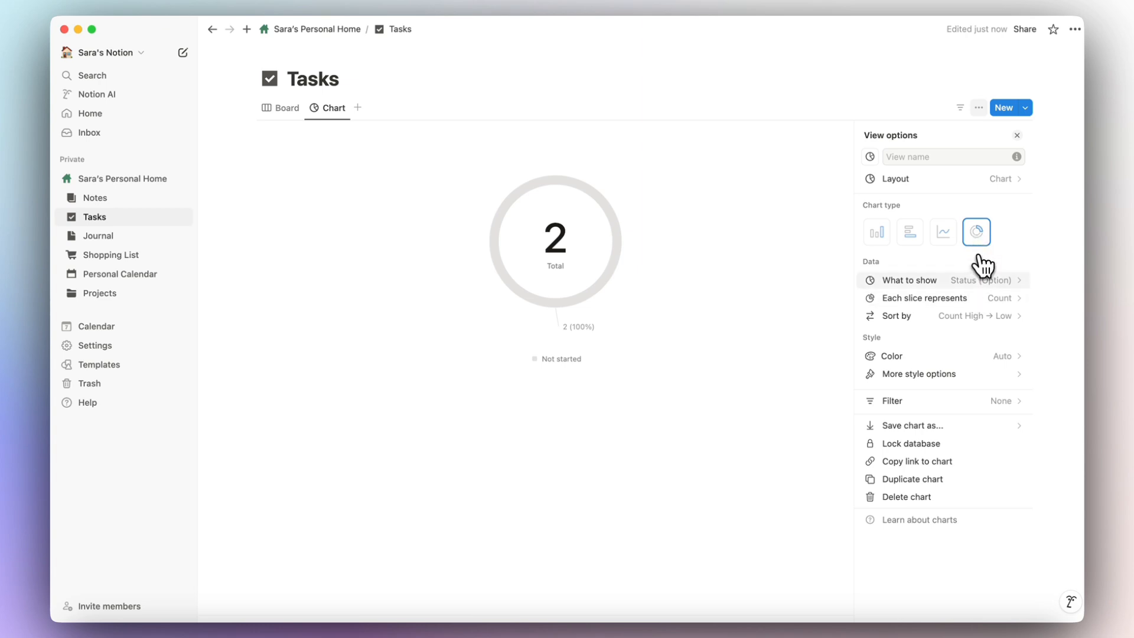
click(997, 290)
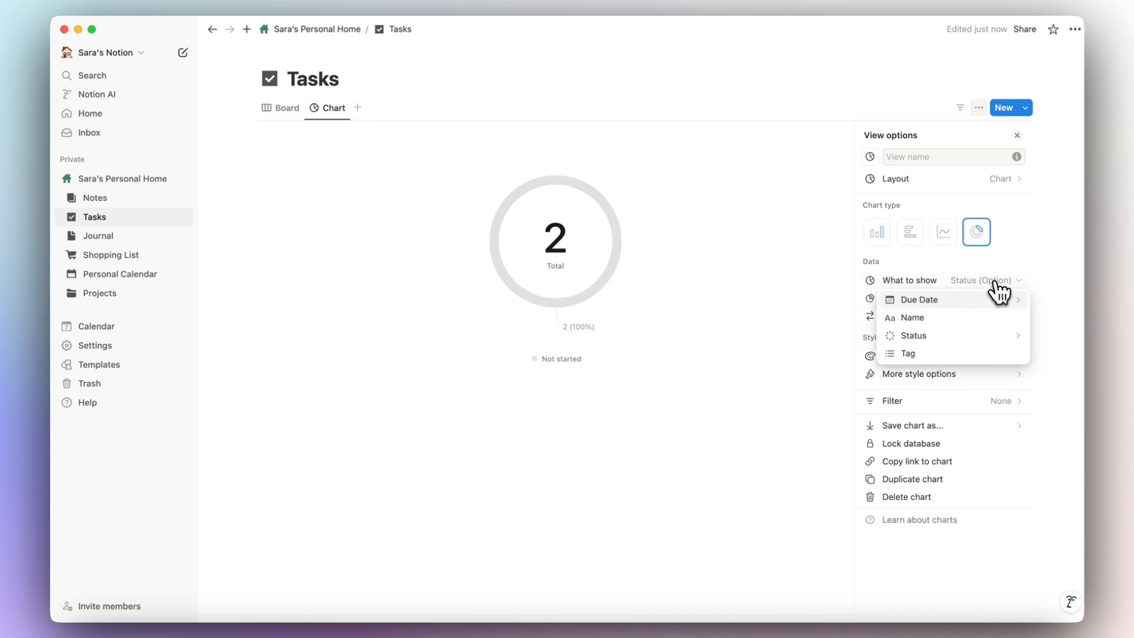
click(962, 356)
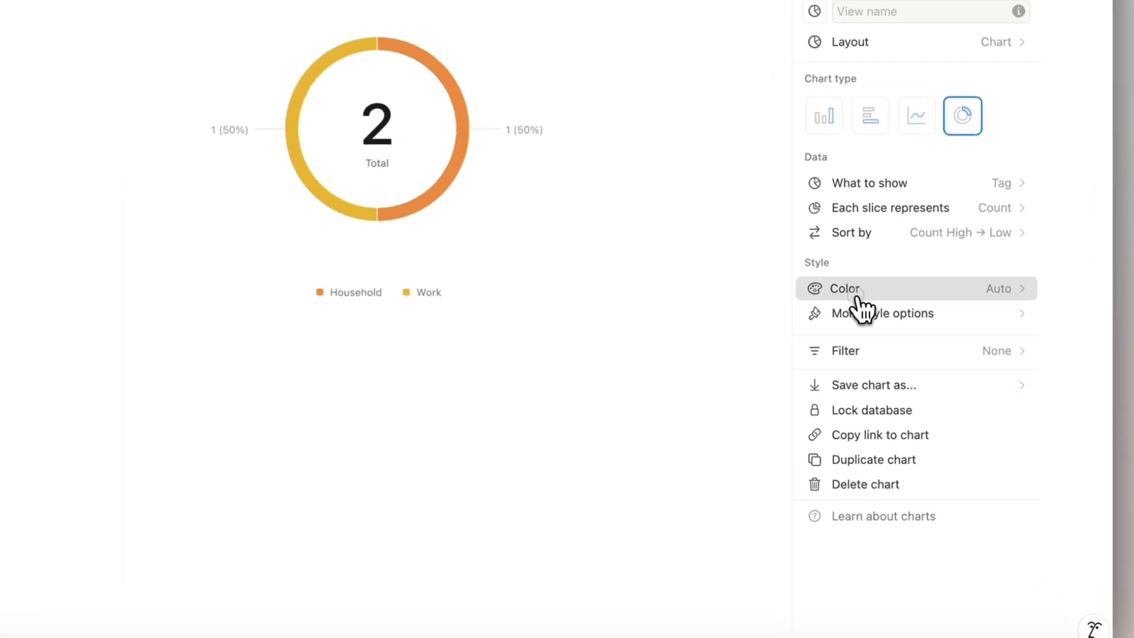
click(856, 295)
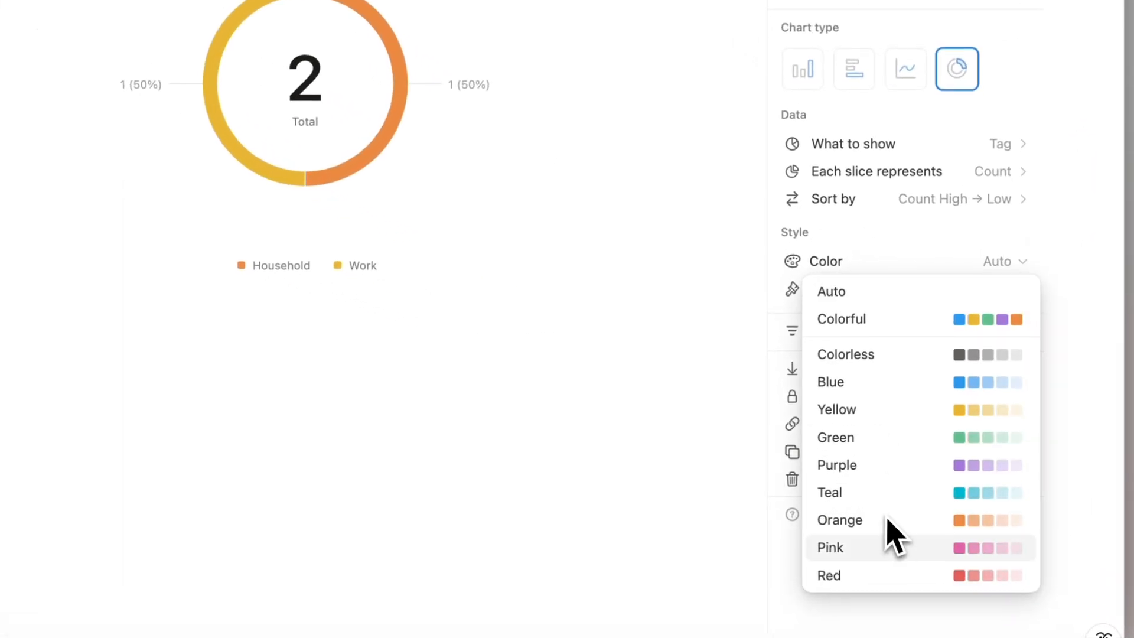
click(920, 288)
click(1021, 146)
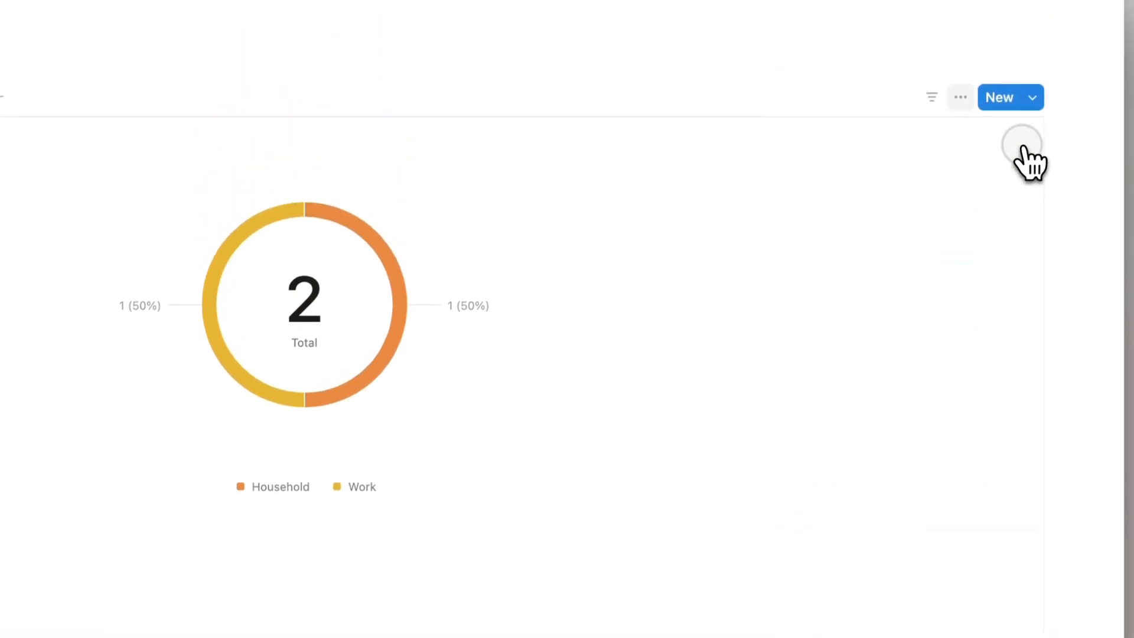
click(15, 127)
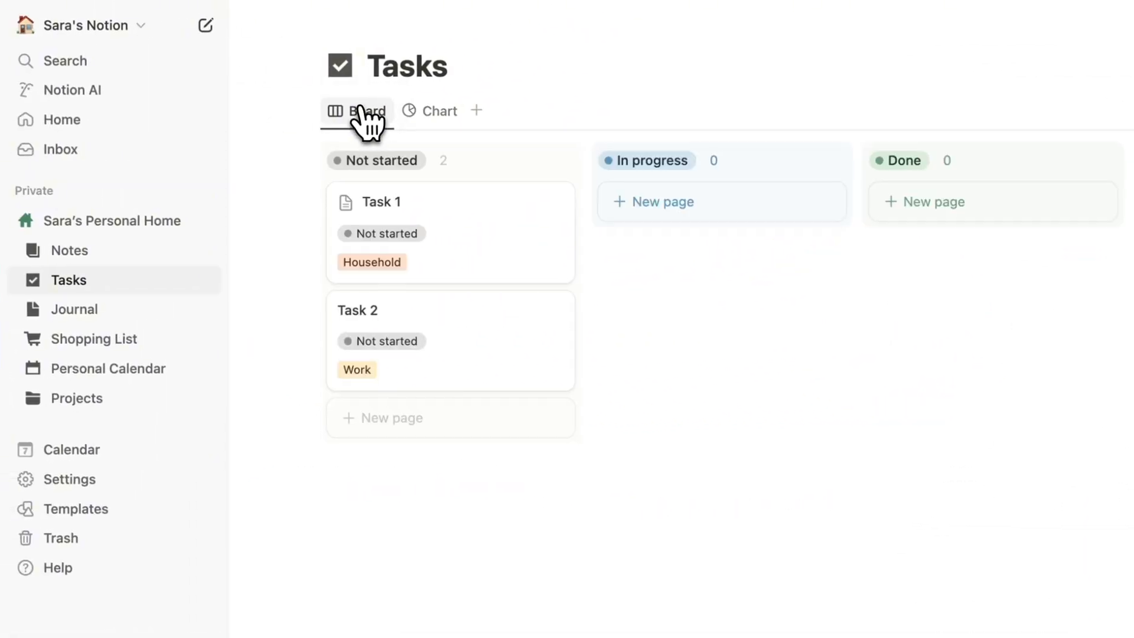
Add a Not started task tagged with a new Childcare tag.
click(109, 433)
click(452, 503)
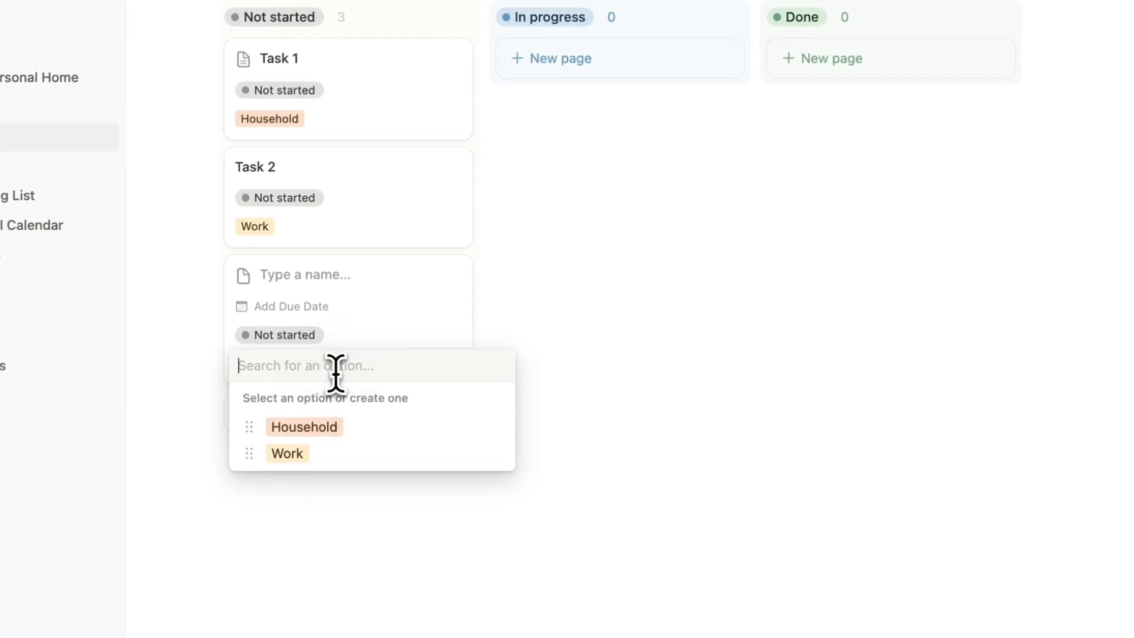
text(Childc)
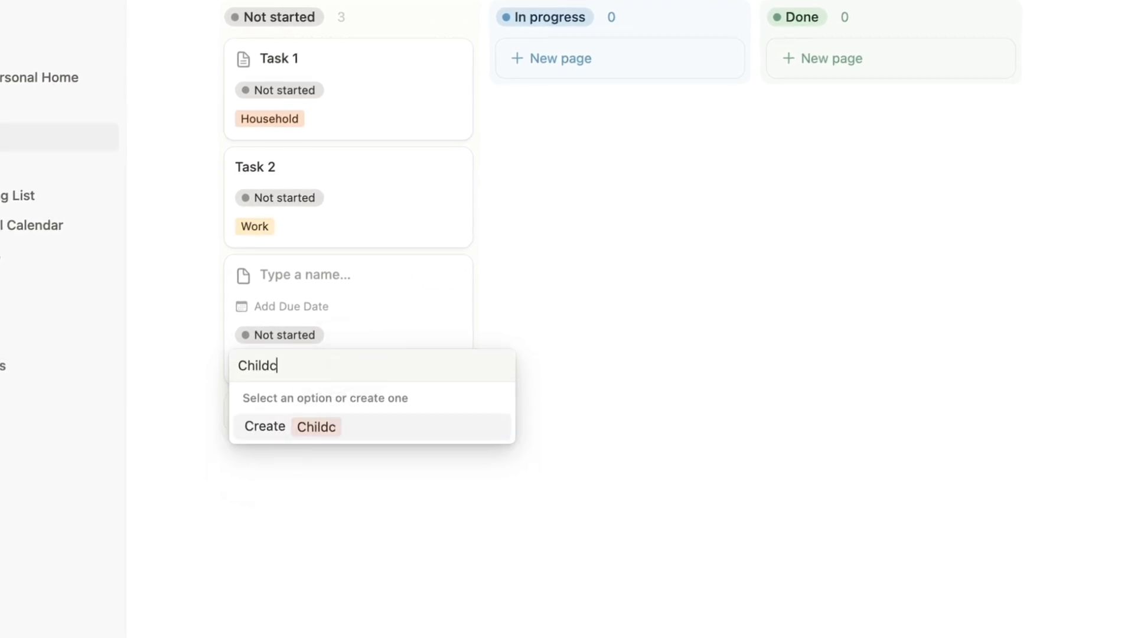
text(are)
key(Return)
key(Escape)
Add another task tagged with a new Business tag and view the chart.
click(331, 410)
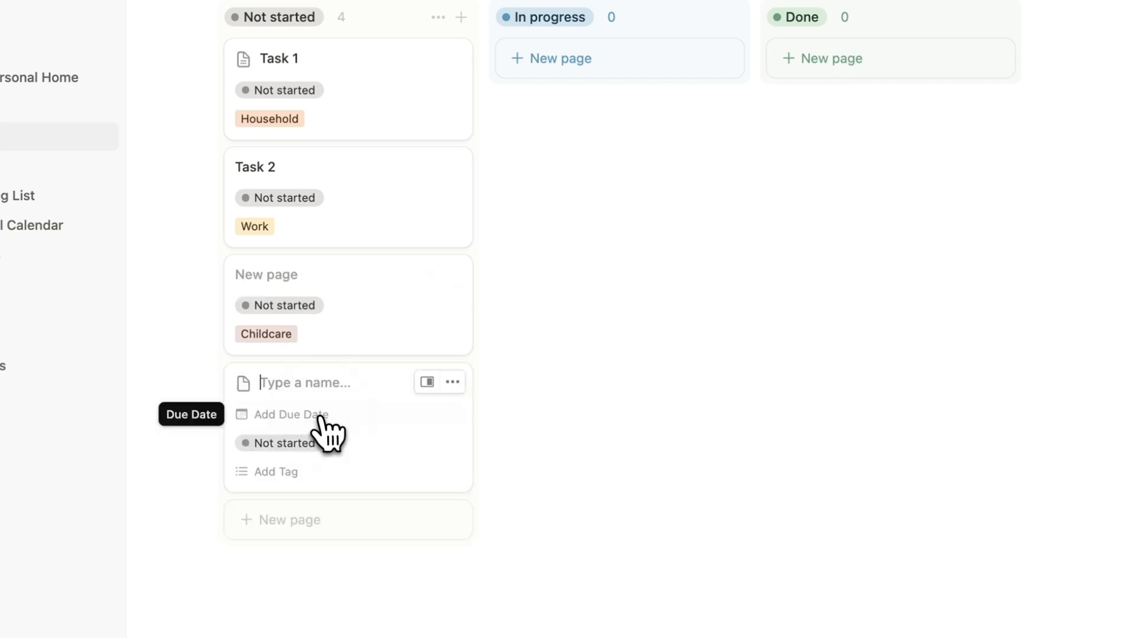
click(358, 471)
text(Business)
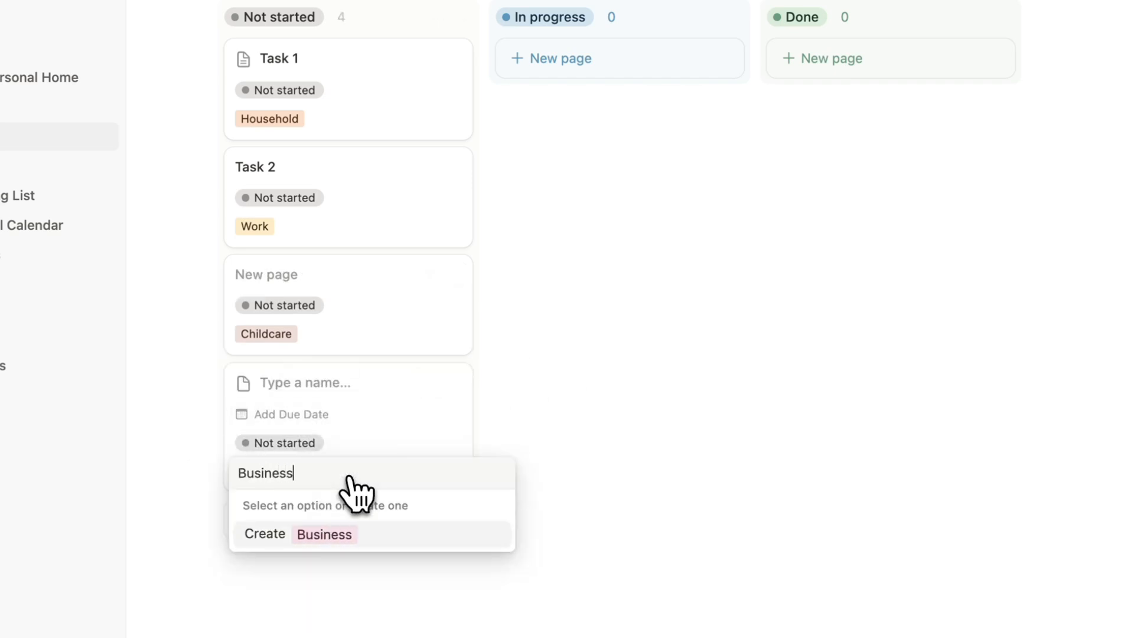
key(Return)
click(580, 426)
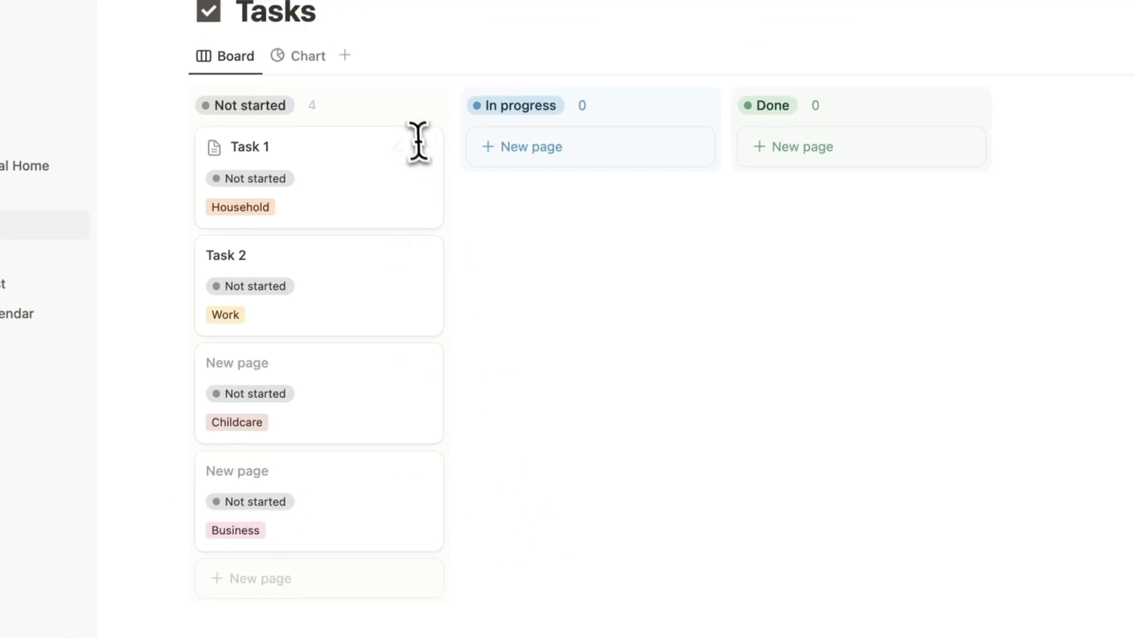
click(272, 142)
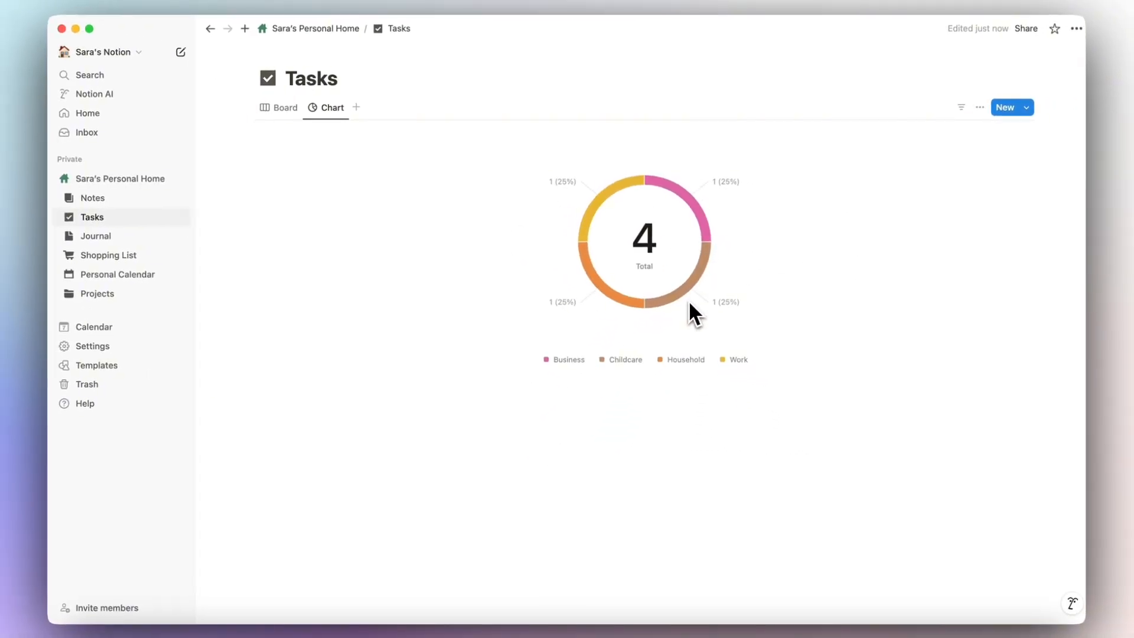
Toggle the Tasks database between Board and Chart views, ending on Board.
click(289, 109)
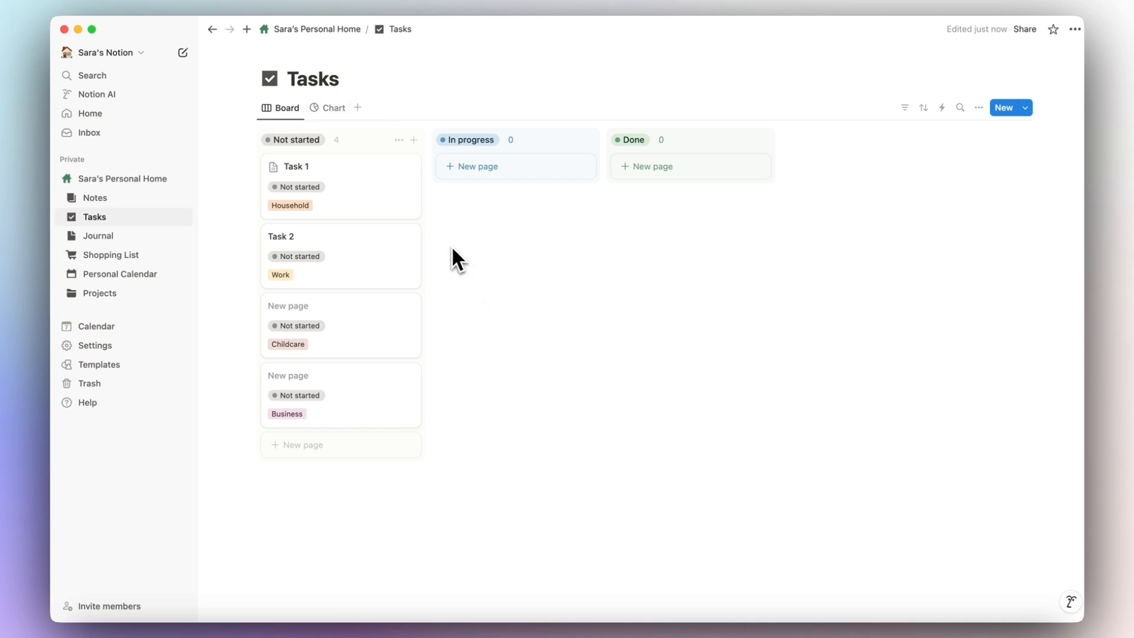
click(332, 107)
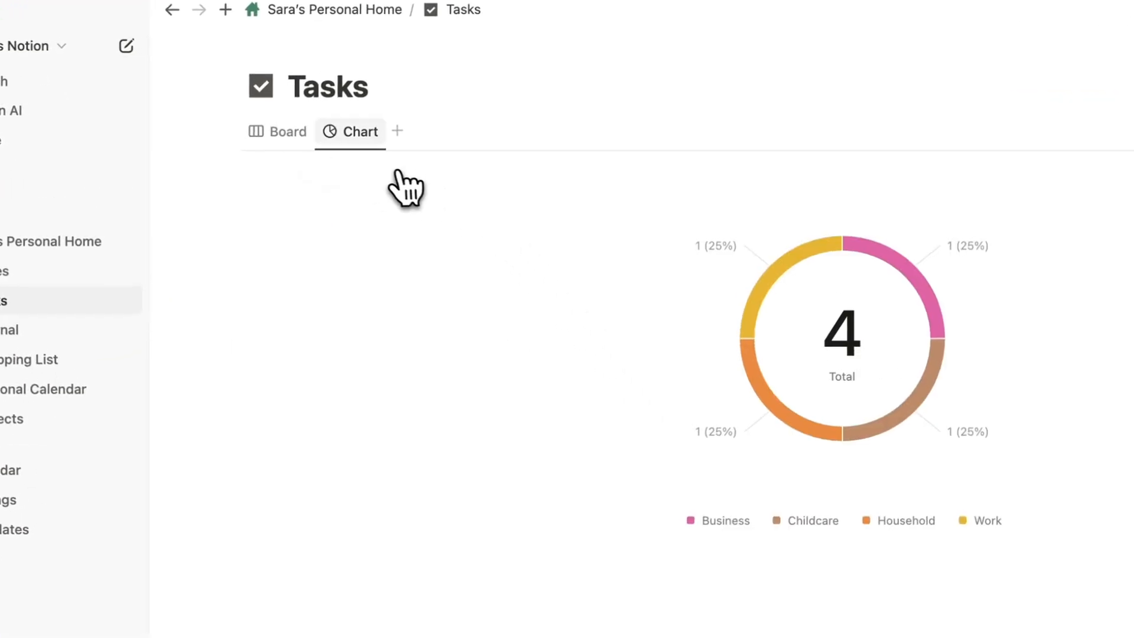
click(296, 136)
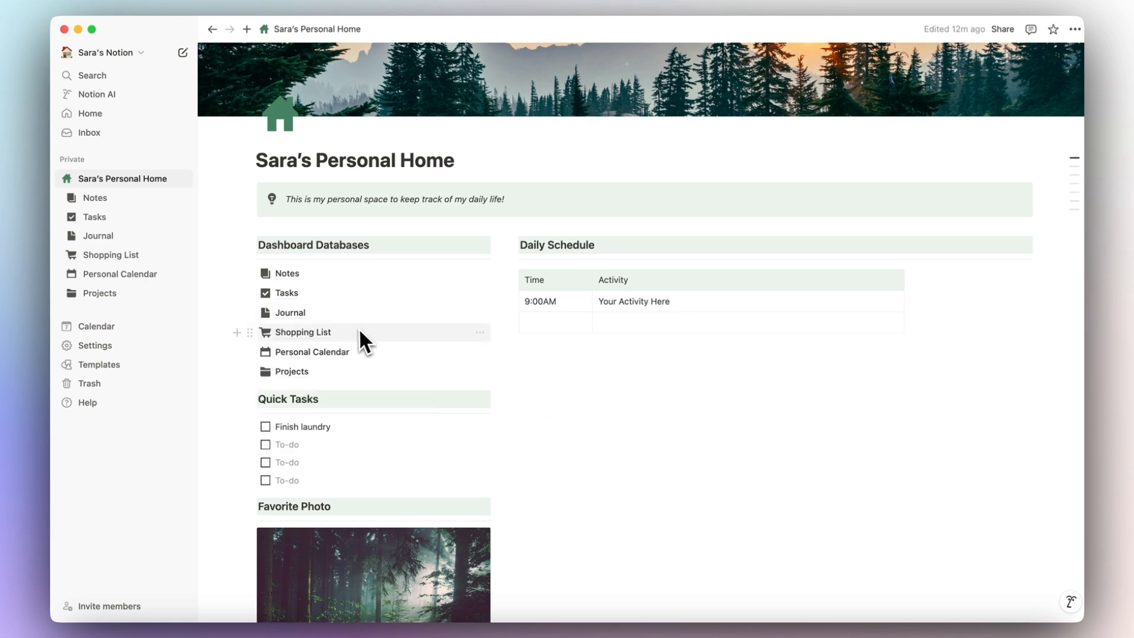
Open Task 1 from the Tasks database.
mouse_move(295, 297)
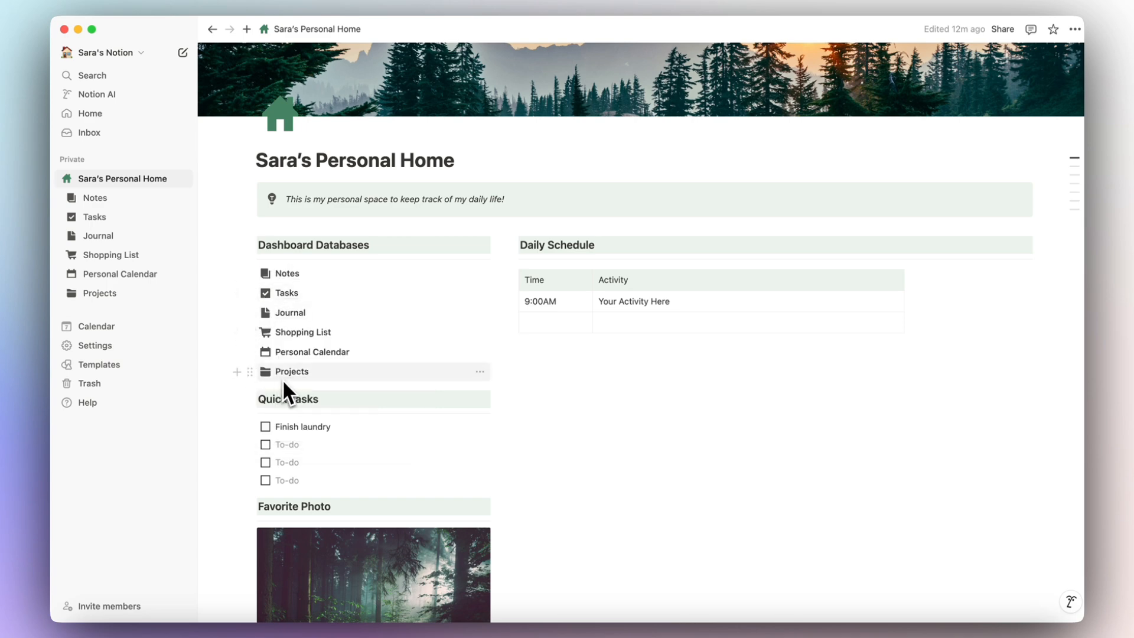
mouse_move(288, 390)
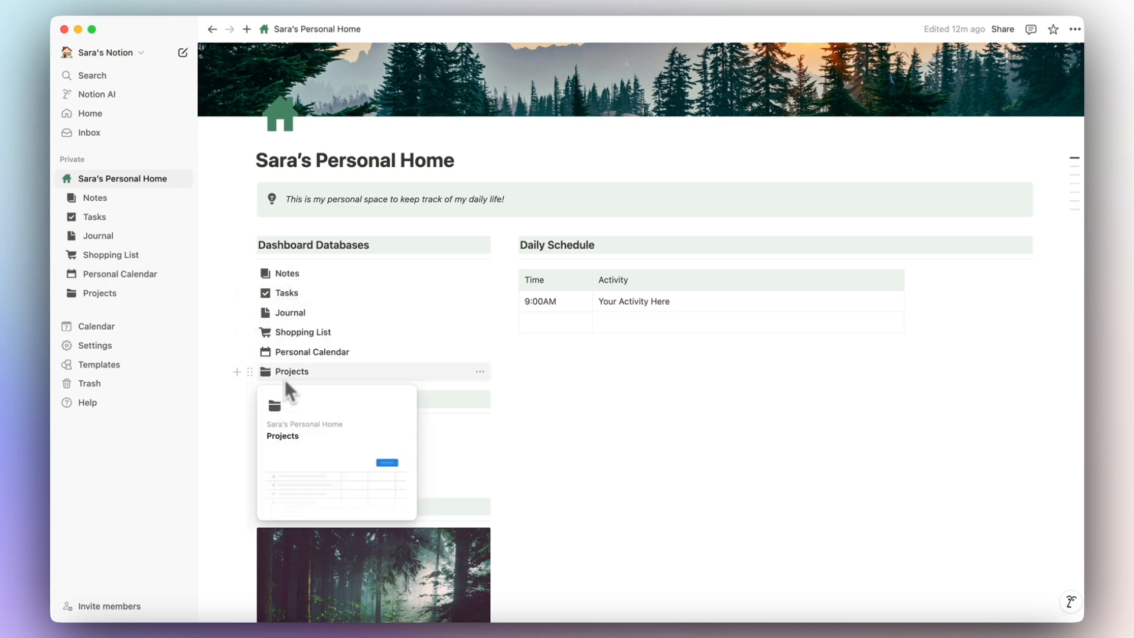
click(287, 294)
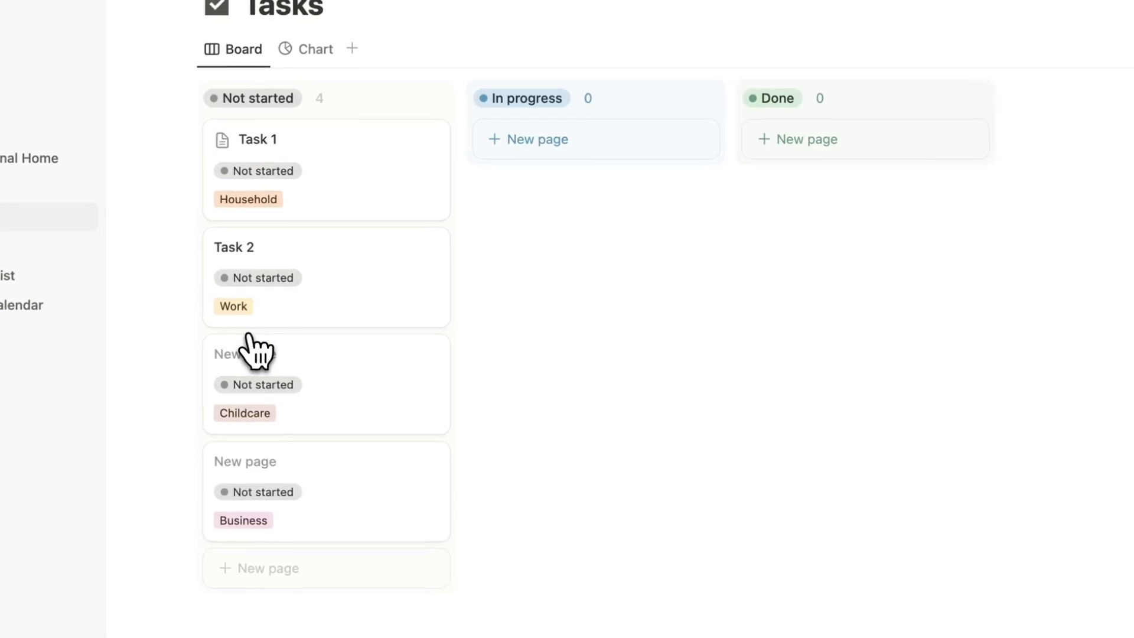
click(343, 208)
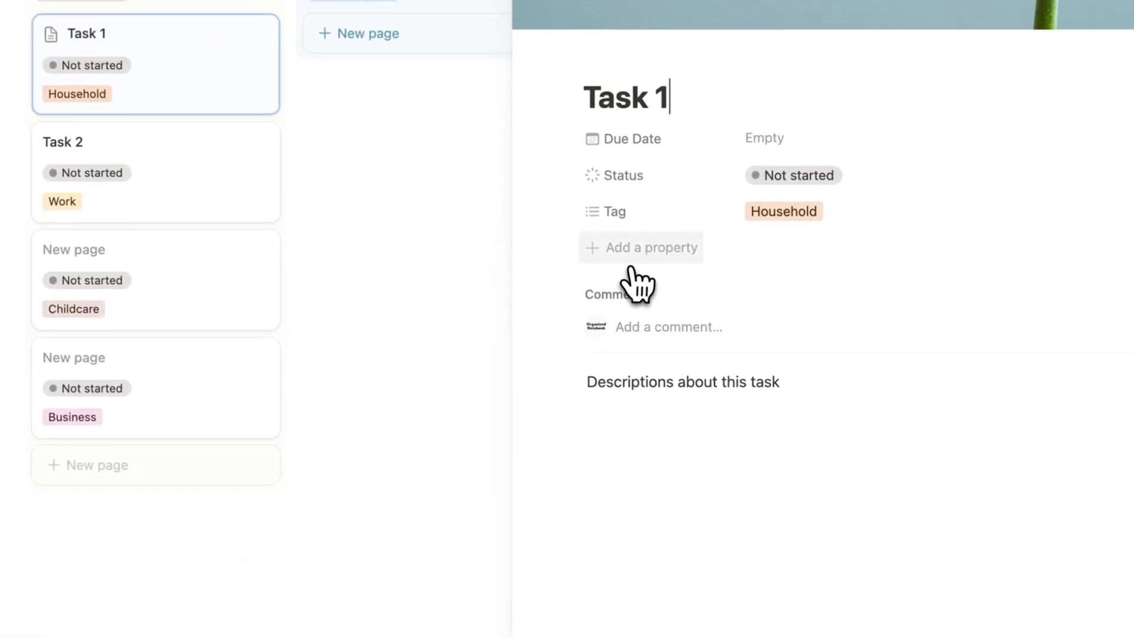
Add a two-way Relation property linking Tasks to the Projects database.
click(634, 247)
text(re)
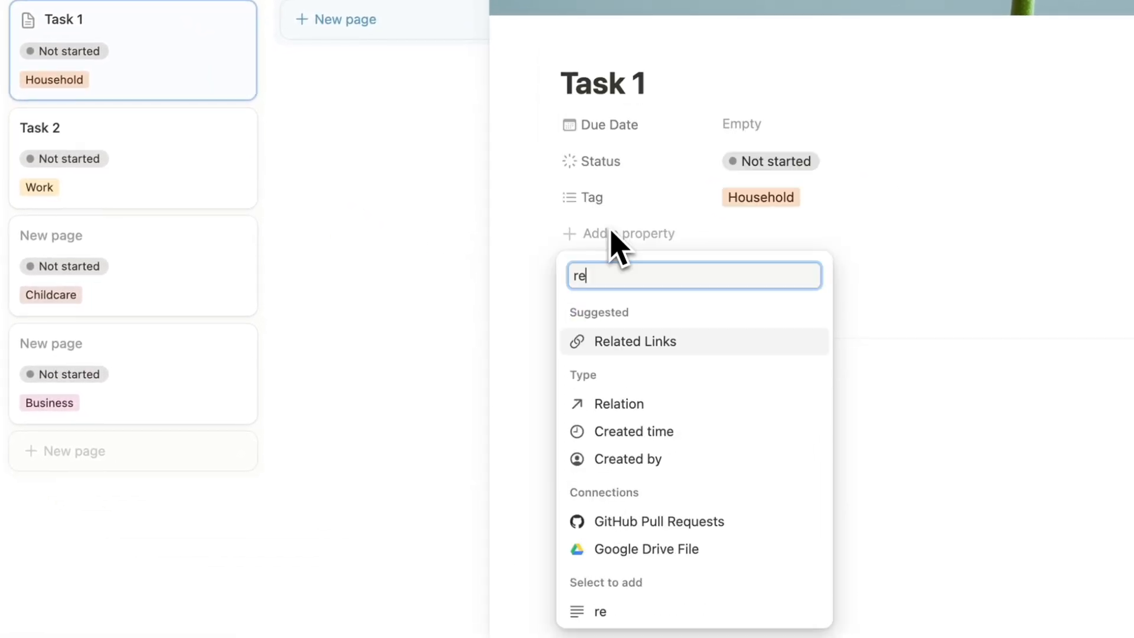
text(lation)
key(Return)
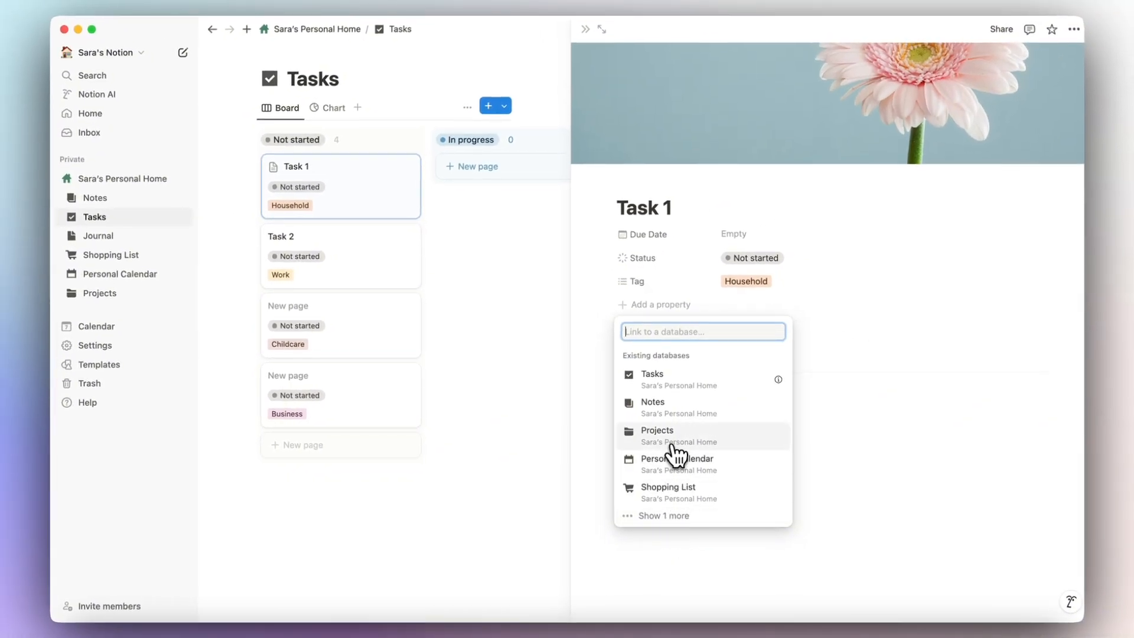
click(677, 450)
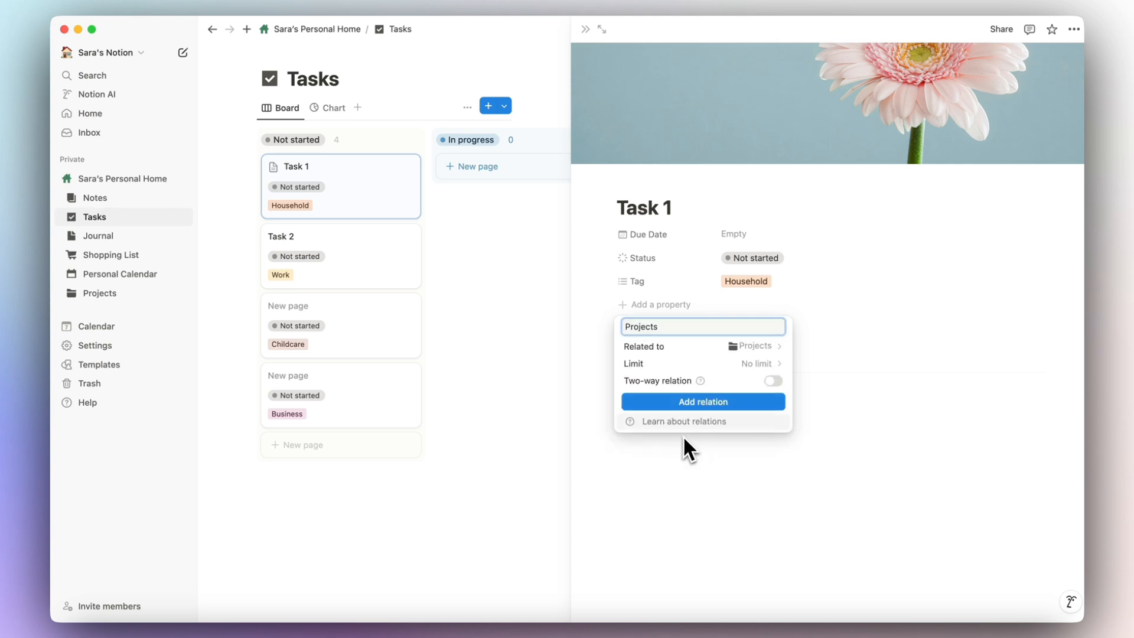
click(774, 381)
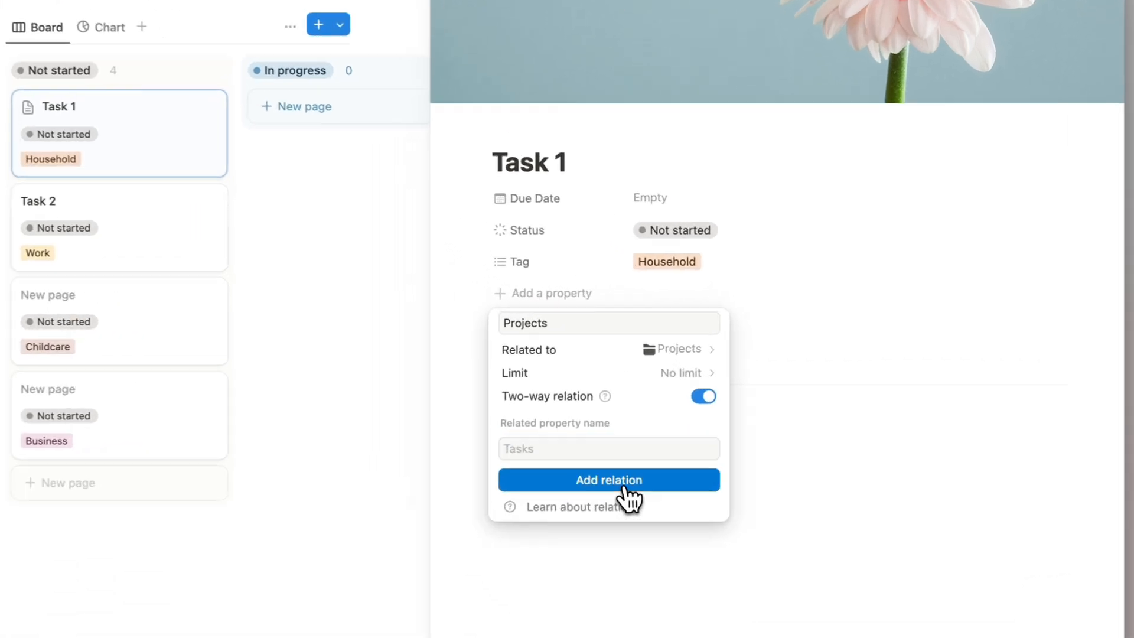
click(714, 446)
click(535, 289)
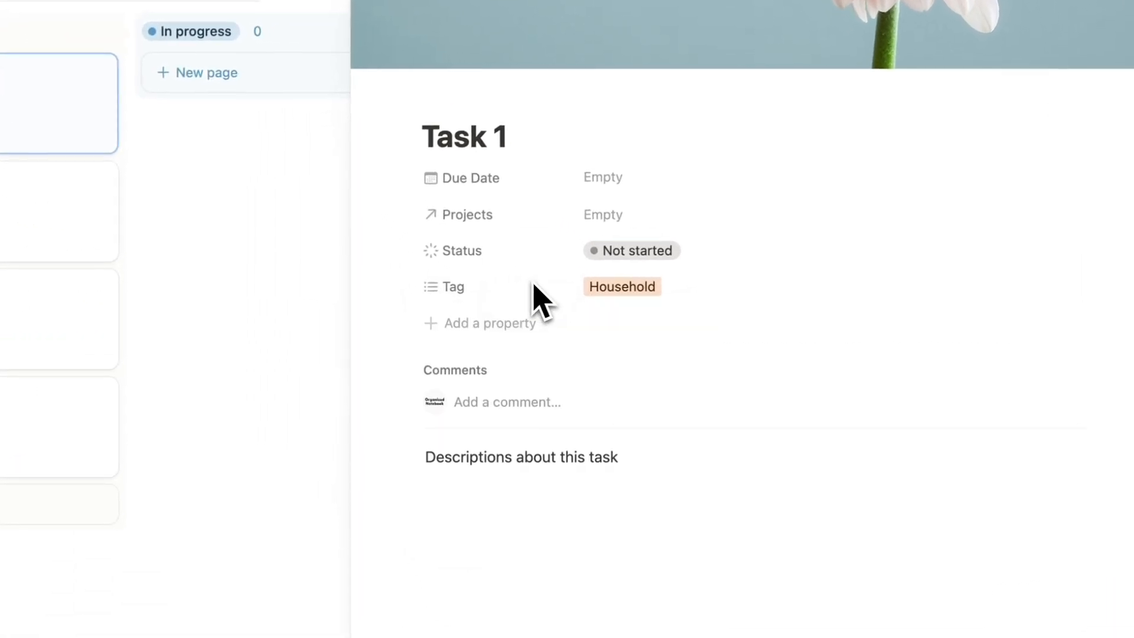
Link the task to the Redesign my backyard project.
click(640, 218)
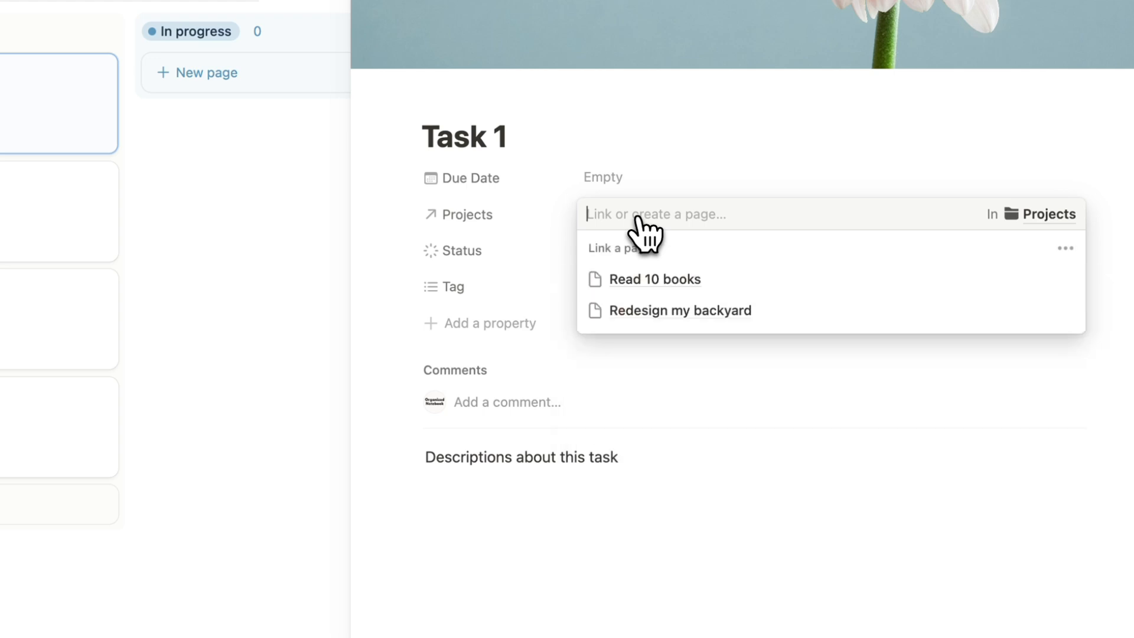
click(797, 311)
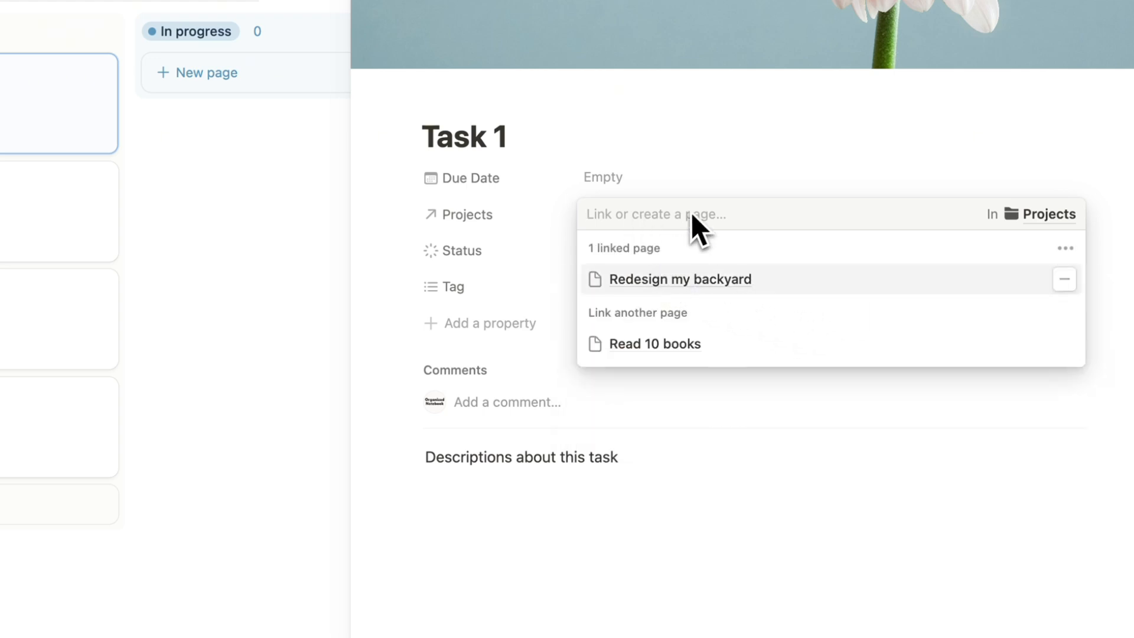
key(Escape)
Retitle the task 'Research what kinds of flowers I want', due January 9, 2025.
triple_click(485, 137)
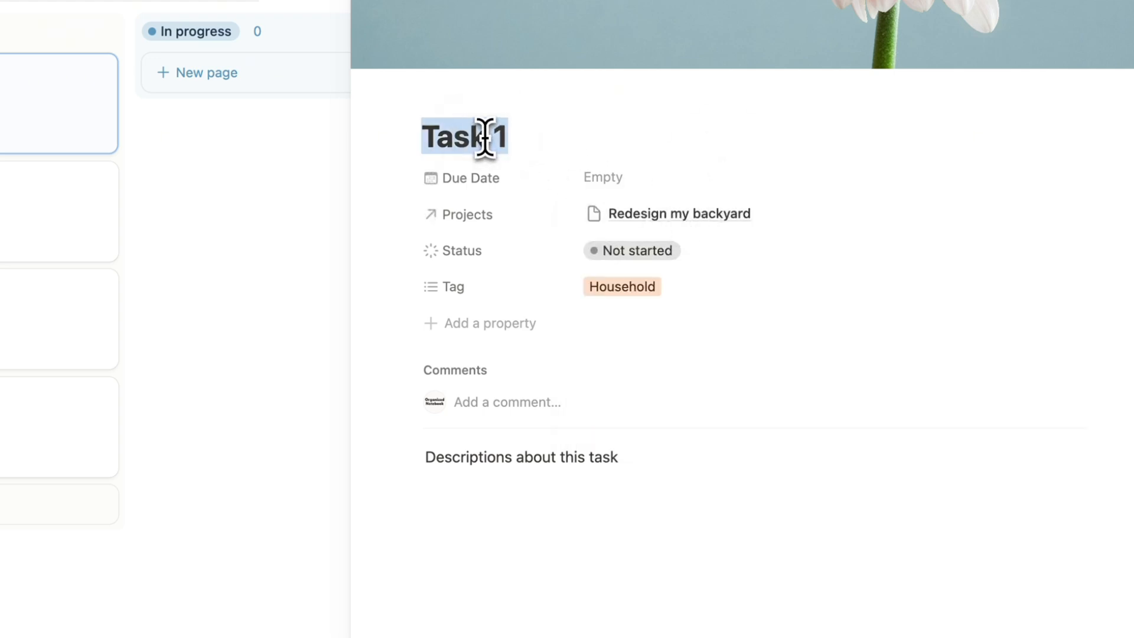
text(Research what kinds)
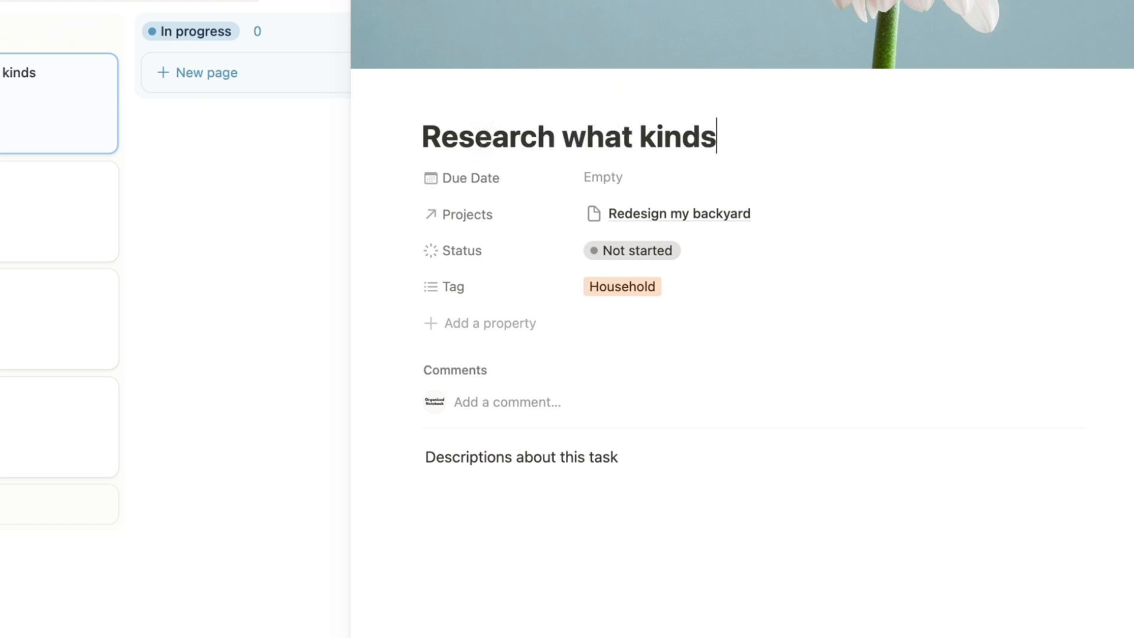
text( of flowers I want)
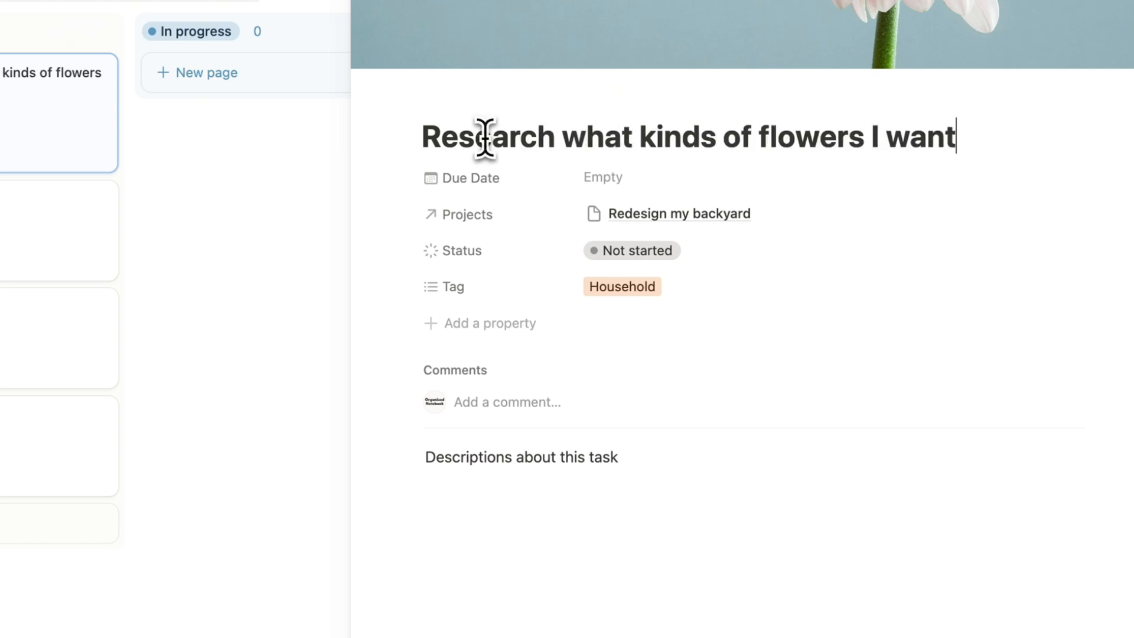
click(718, 179)
click(736, 345)
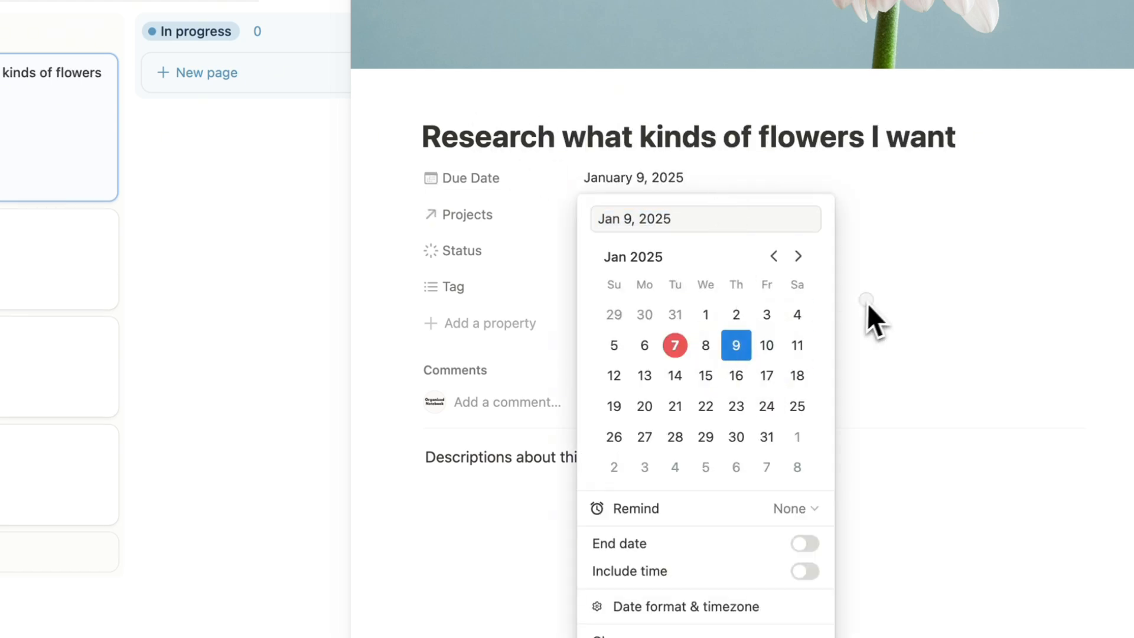
click(868, 303)
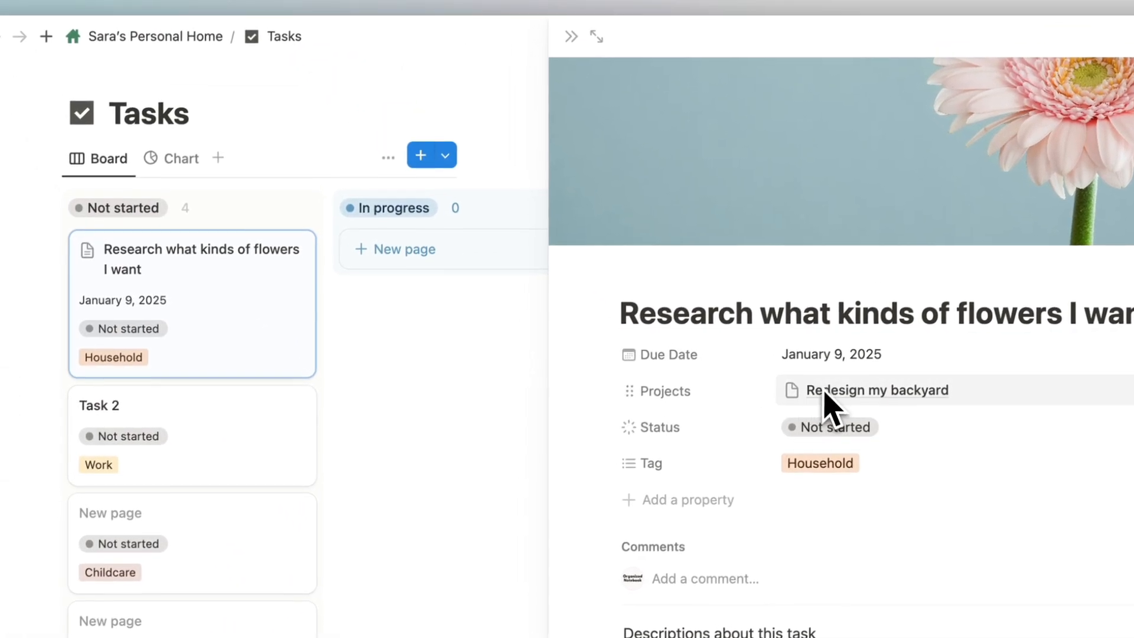
Make the Tasks board cards display each task's linked Projects property.
click(571, 36)
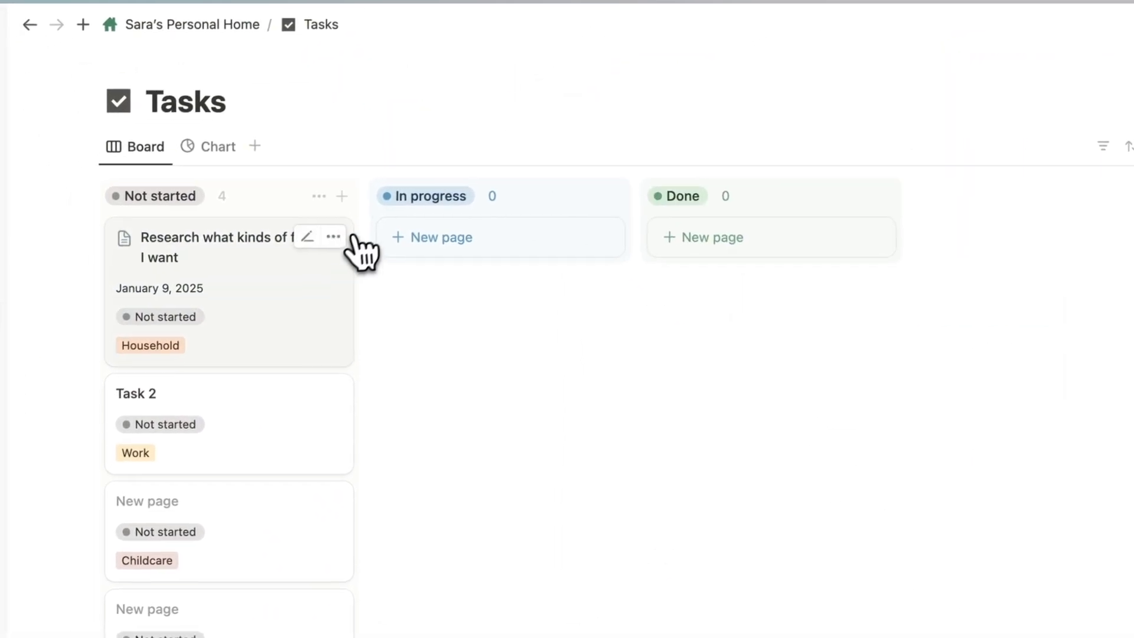
click(1089, 124)
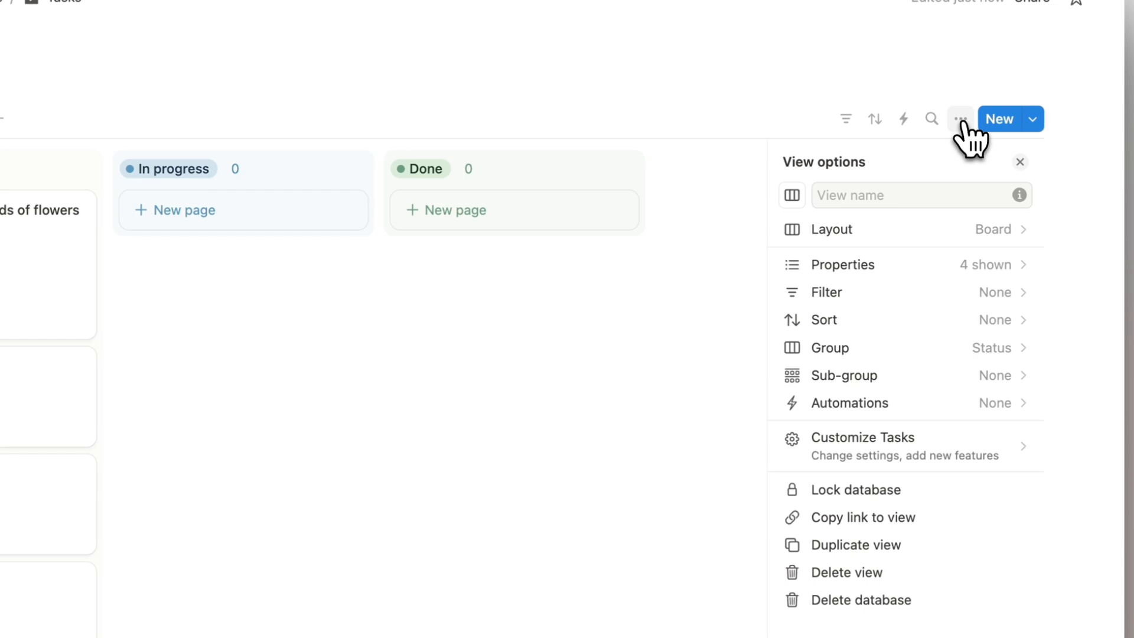
click(958, 267)
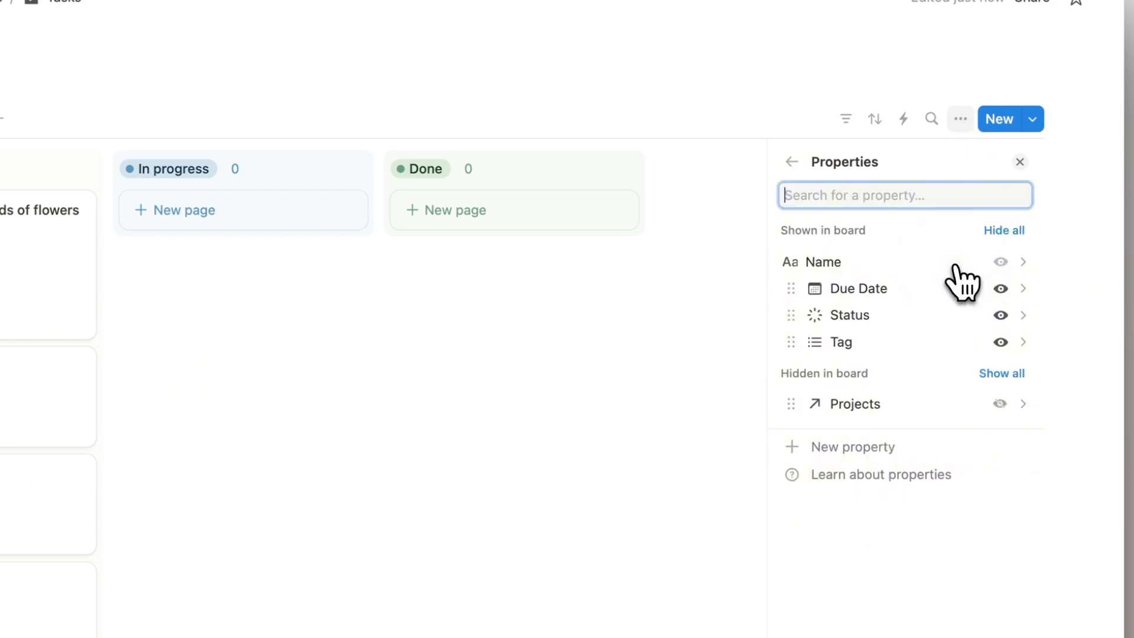
click(1000, 403)
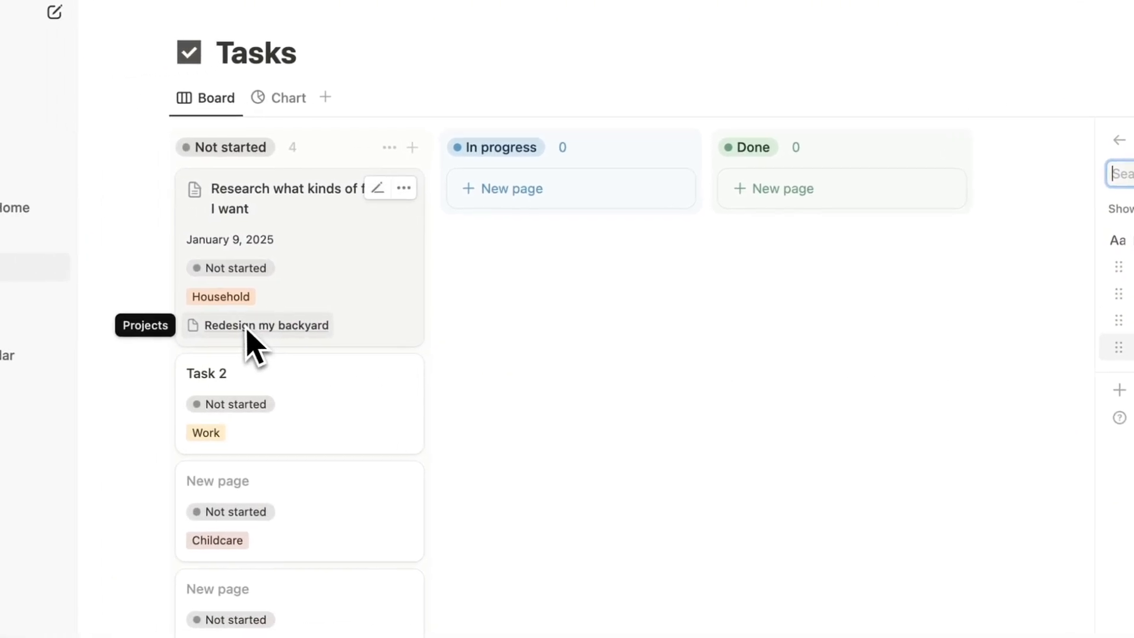
click(1031, 203)
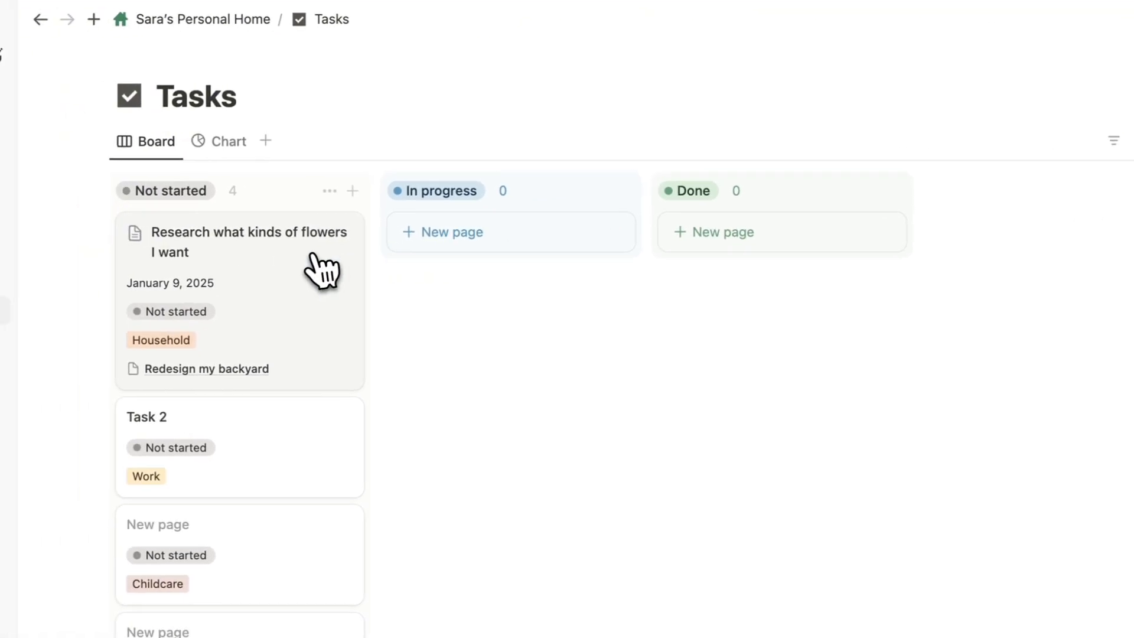
Check the linked Redesign my backyard project from a card, then return to the personal home page.
click(237, 368)
click(216, 427)
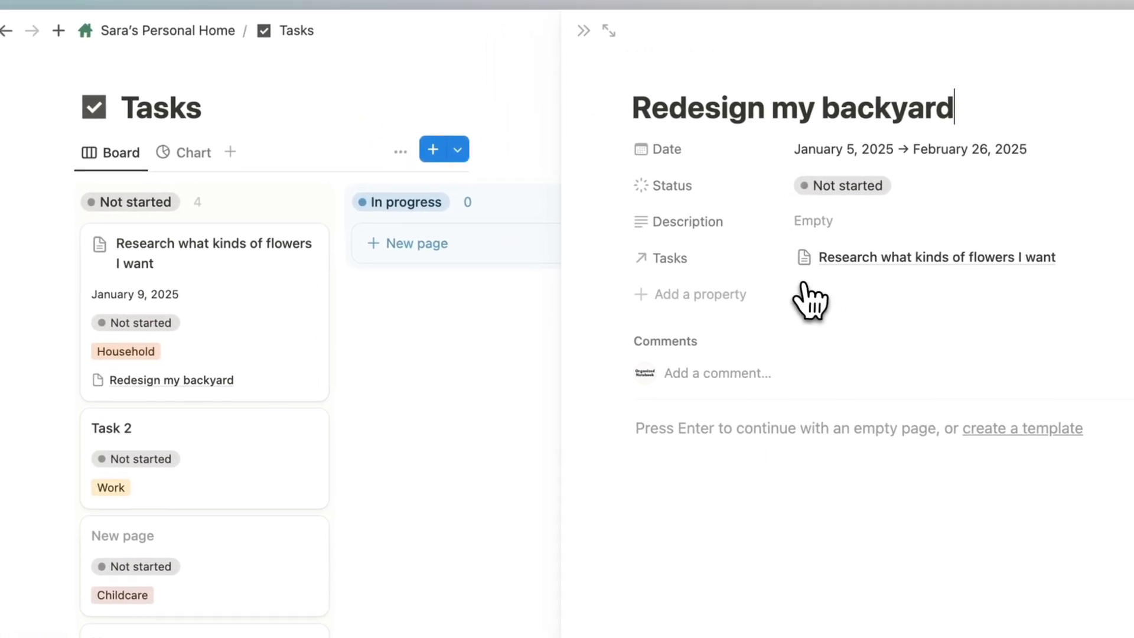
click(584, 31)
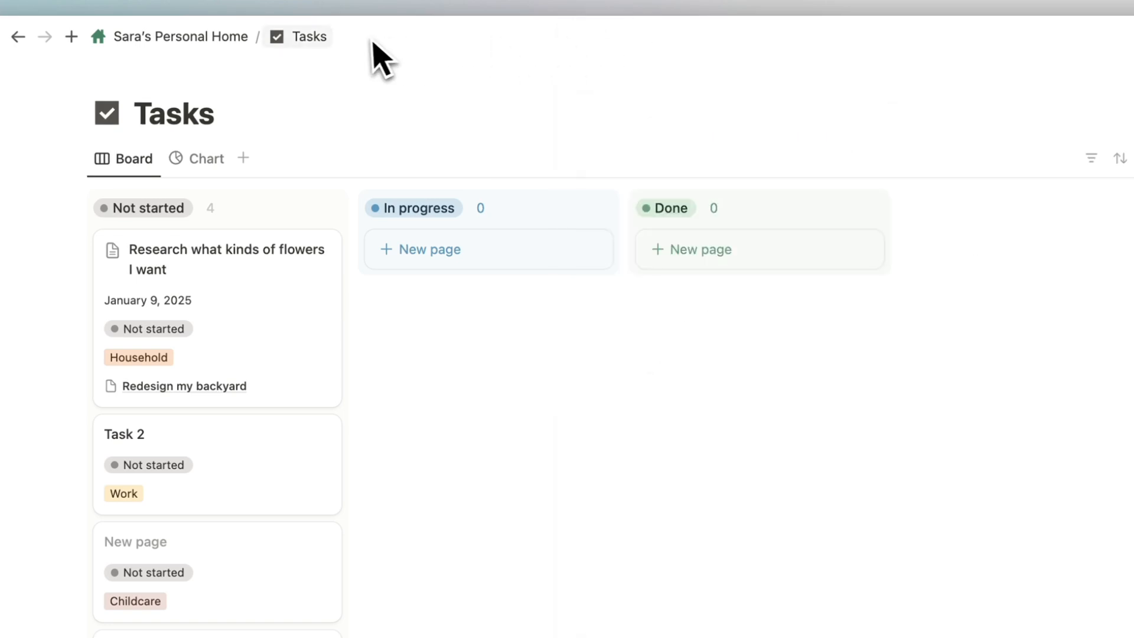
click(209, 36)
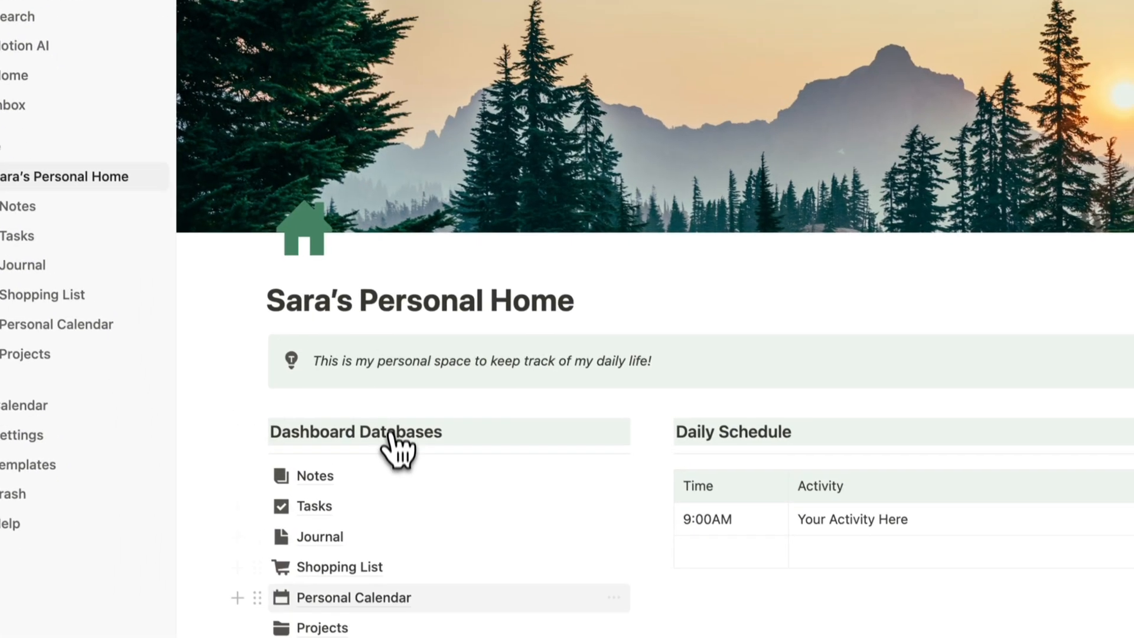
Open Redesign my backyard in Projects and keep its Tasks property always visible.
click(322, 628)
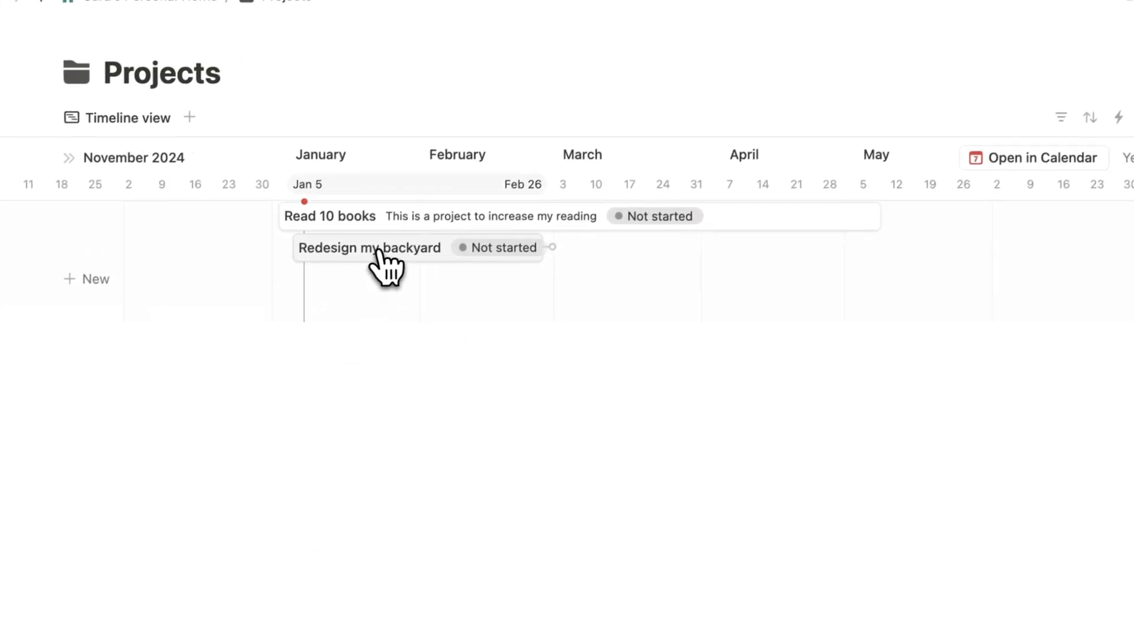
click(379, 251)
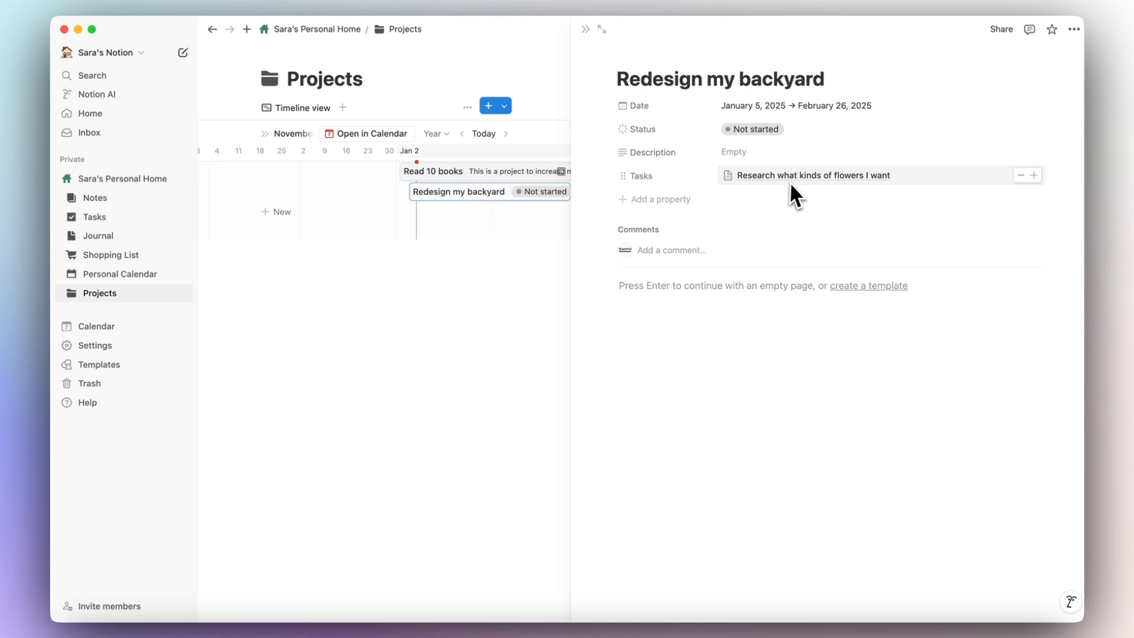
click(673, 177)
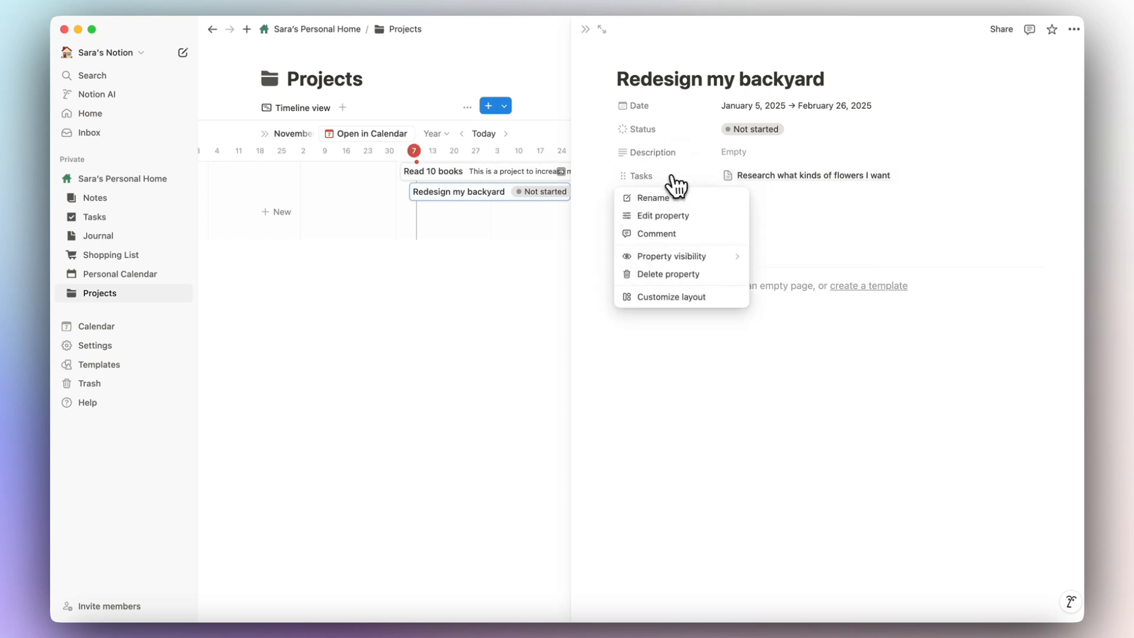
mouse_move(703, 257)
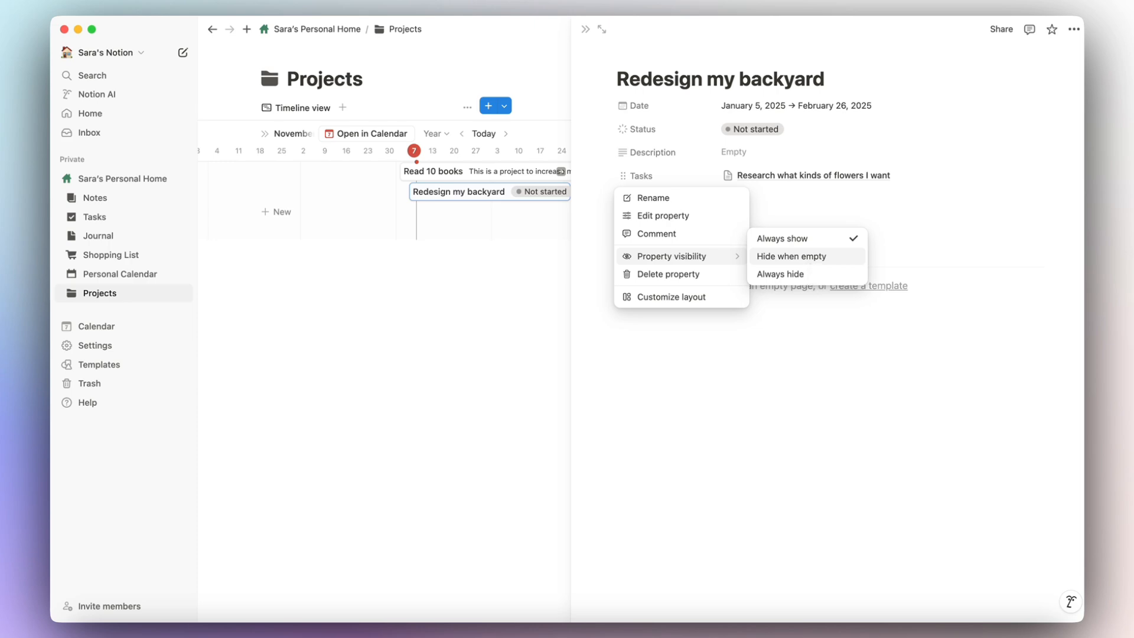
click(794, 275)
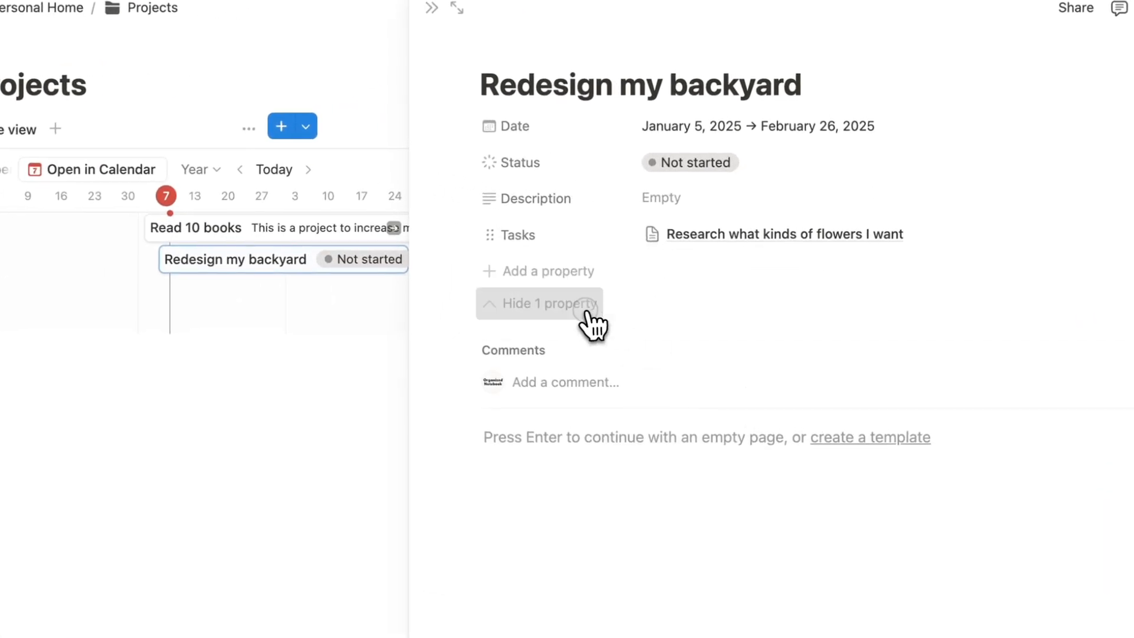
click(586, 310)
click(547, 235)
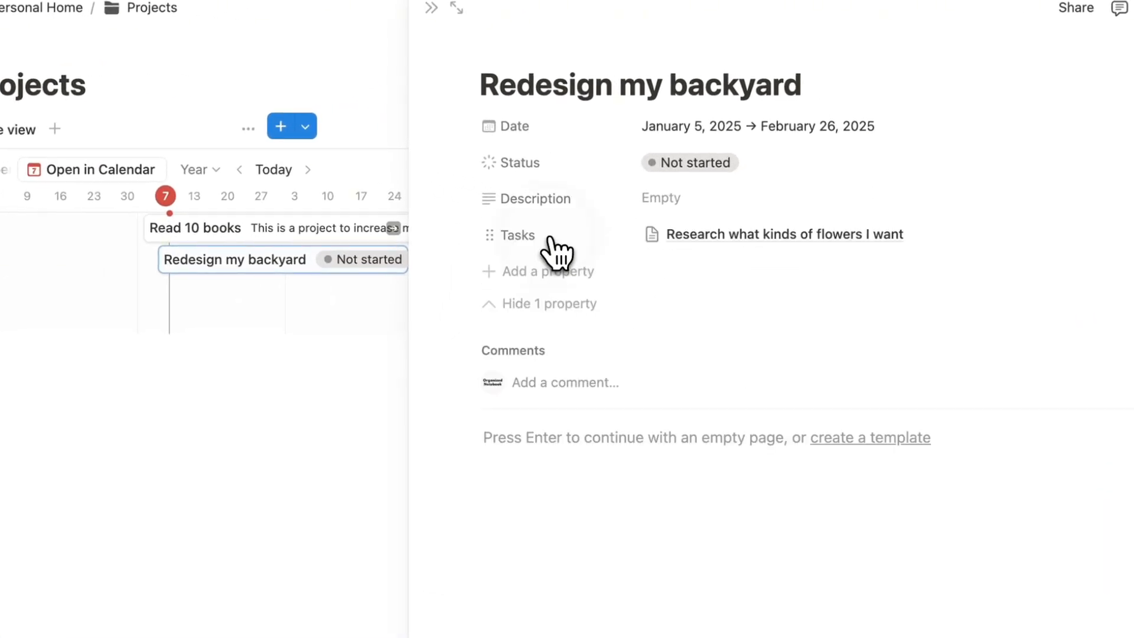
click(544, 237)
mouse_move(609, 361)
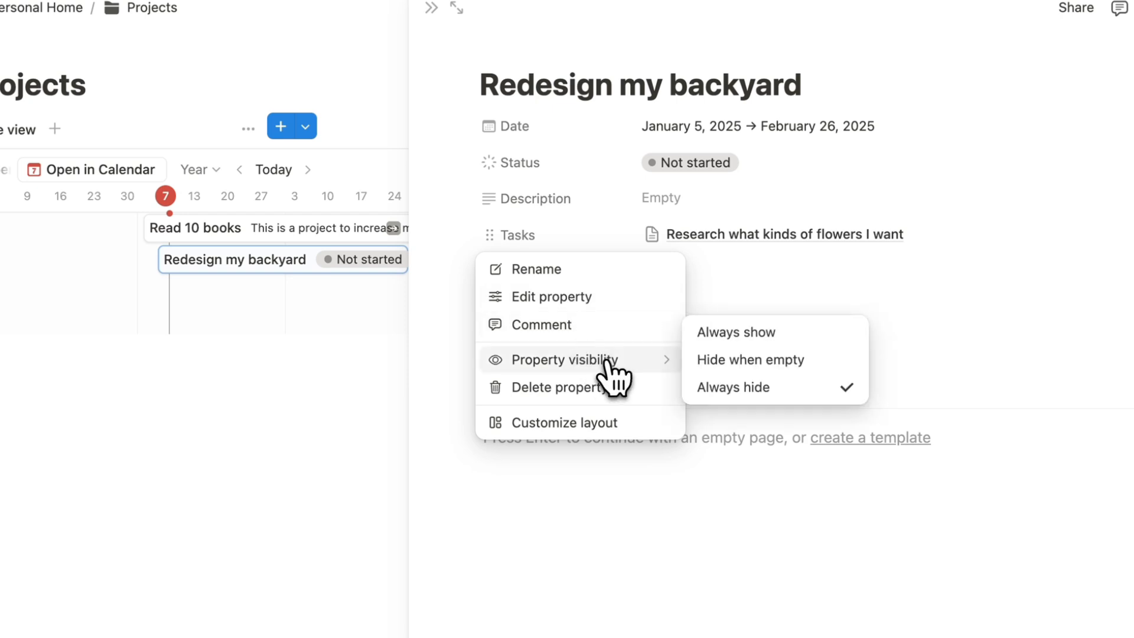
click(736, 343)
Show each task's Status in the Tasks link list, link the flower task, and close the page.
click(518, 235)
click(561, 297)
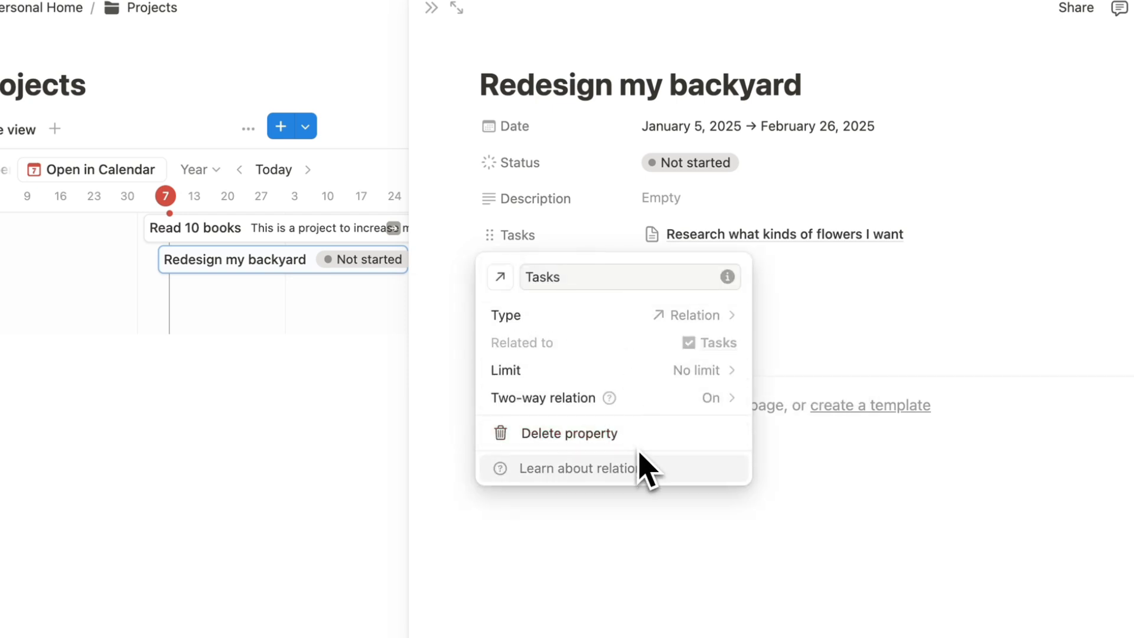
click(824, 305)
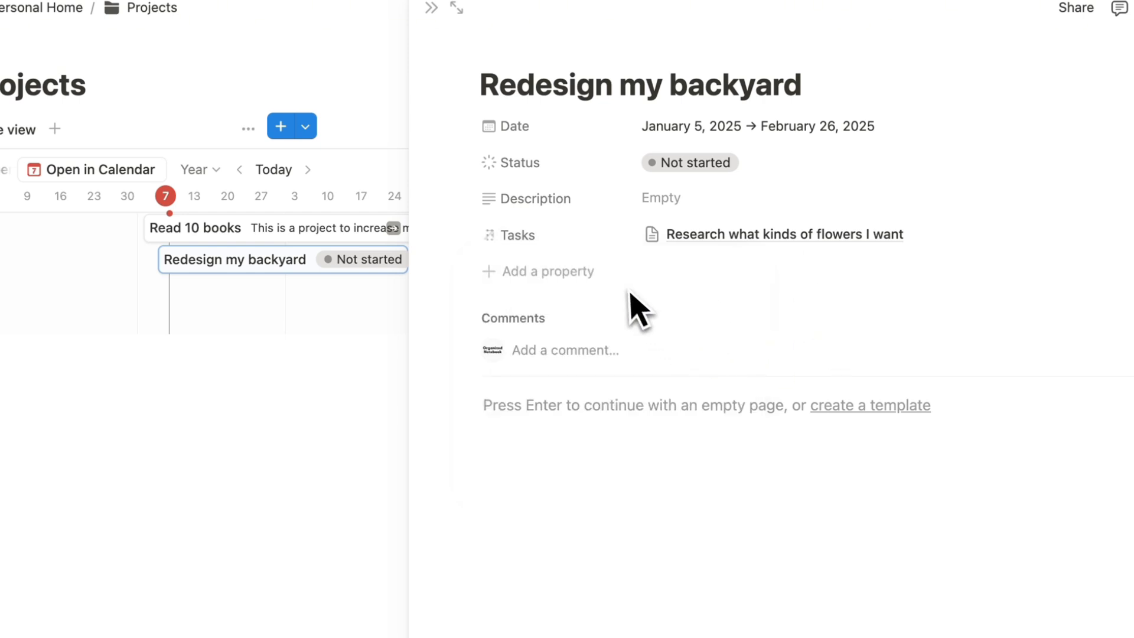
mouse_move(1109, 242)
click(1046, 211)
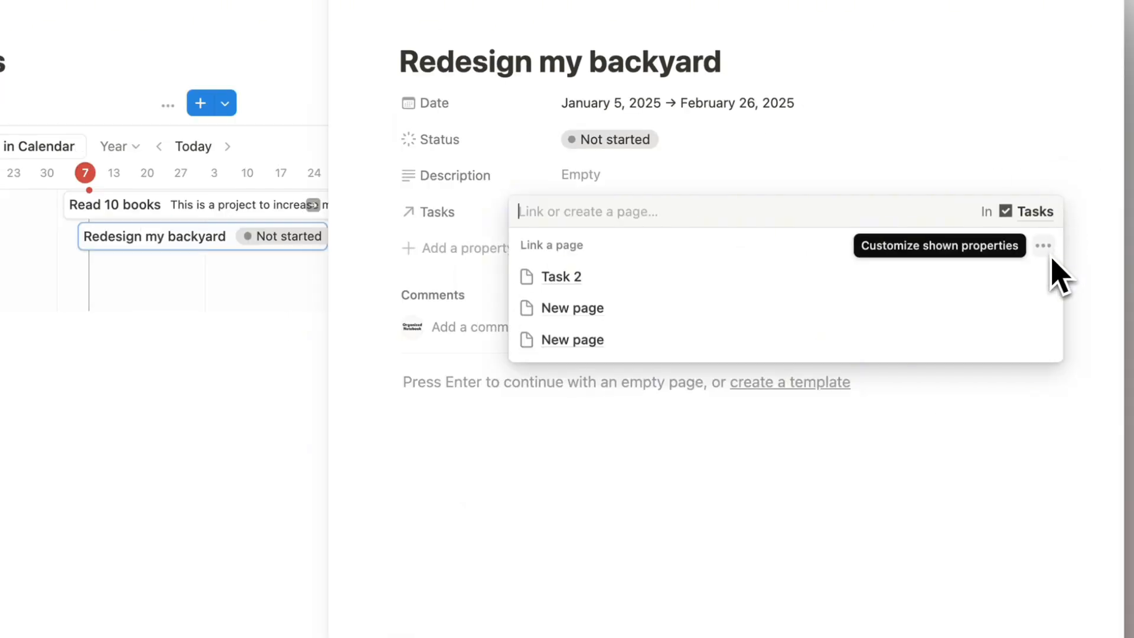
click(1046, 248)
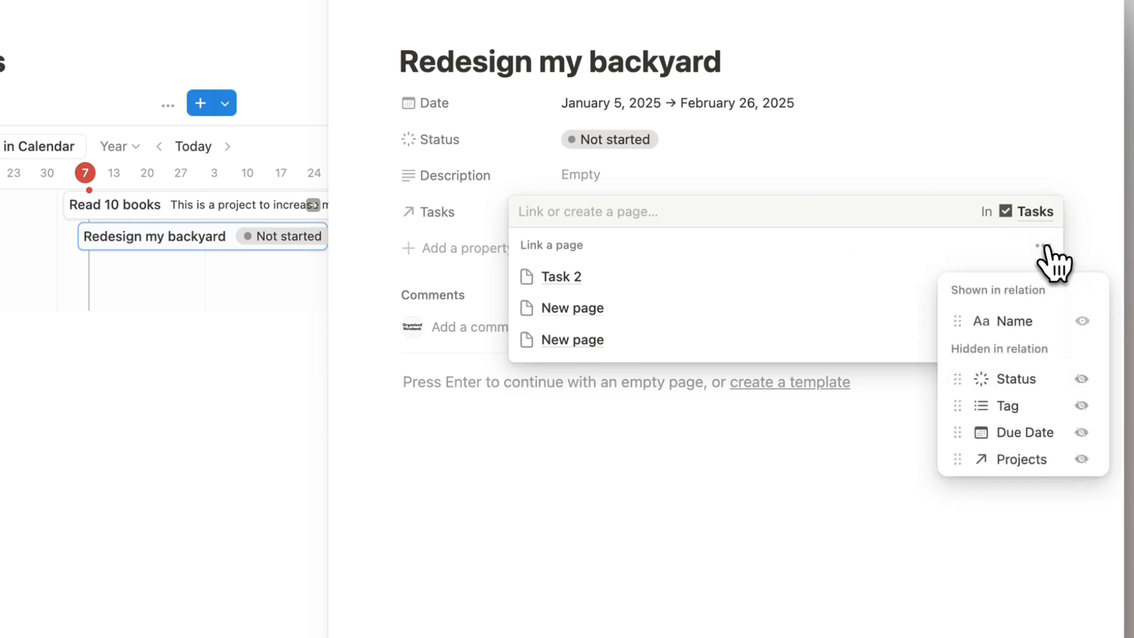
click(1082, 379)
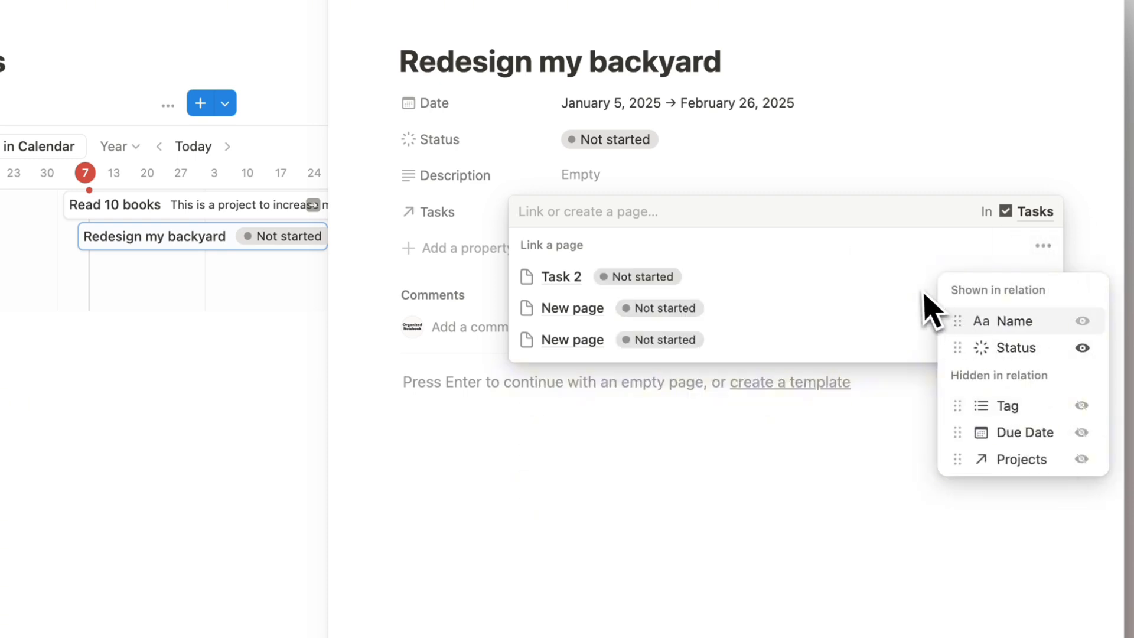
click(712, 189)
click(711, 186)
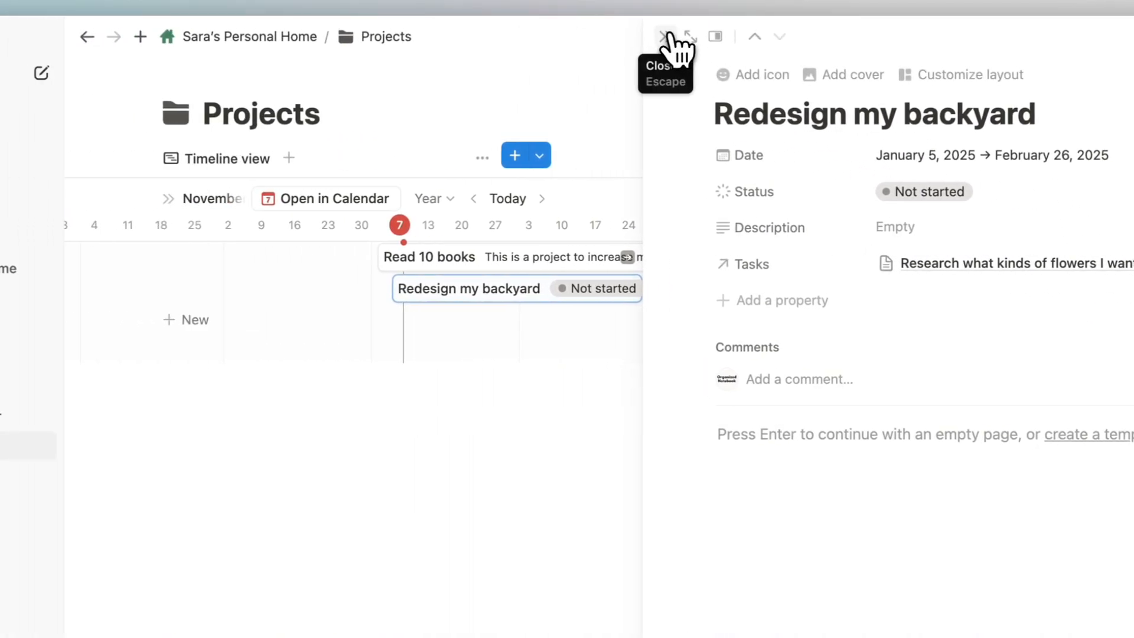
click(399, 37)
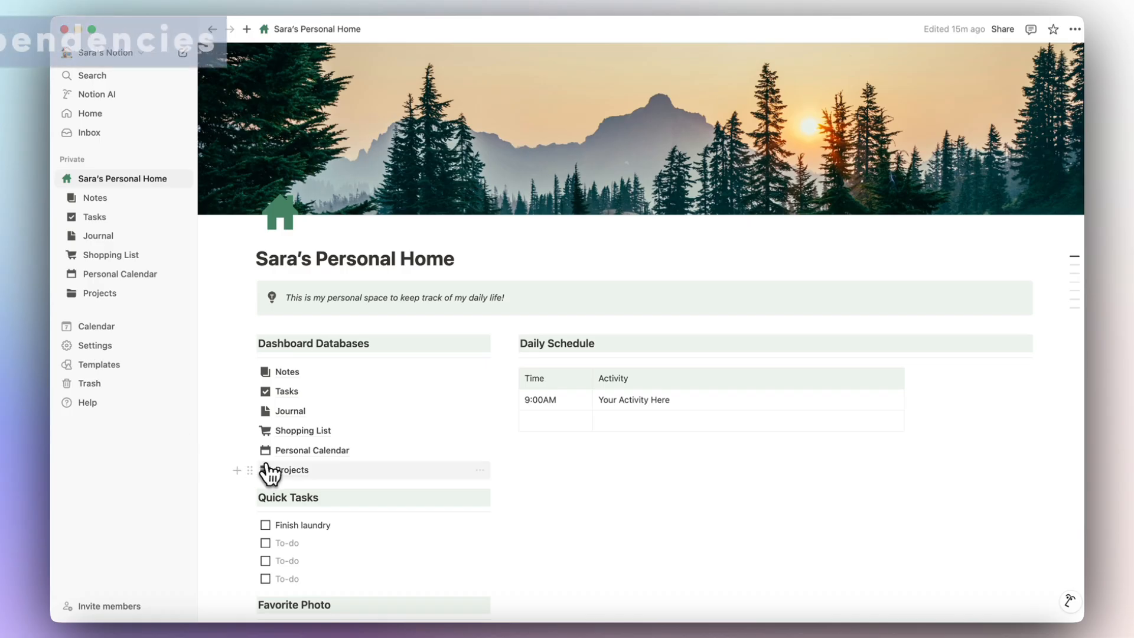
Add 'Research what kind of backyard I want' to the timeline, blocking Redesign my backyard via dependencies.
click(266, 473)
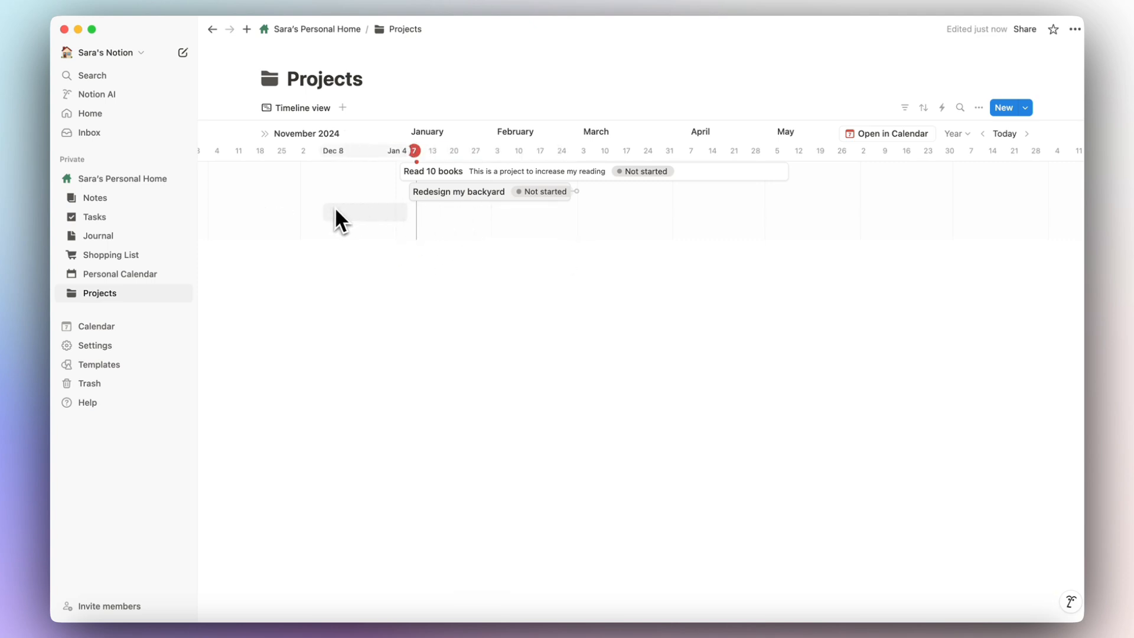
click(309, 213)
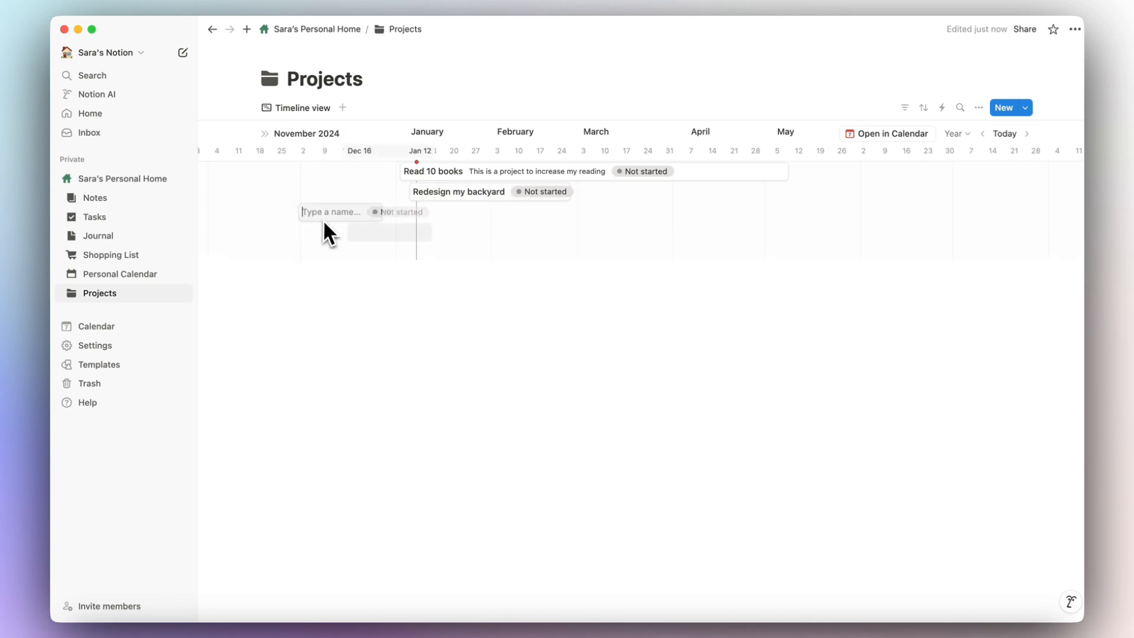
text(Research what kind of backyard I want)
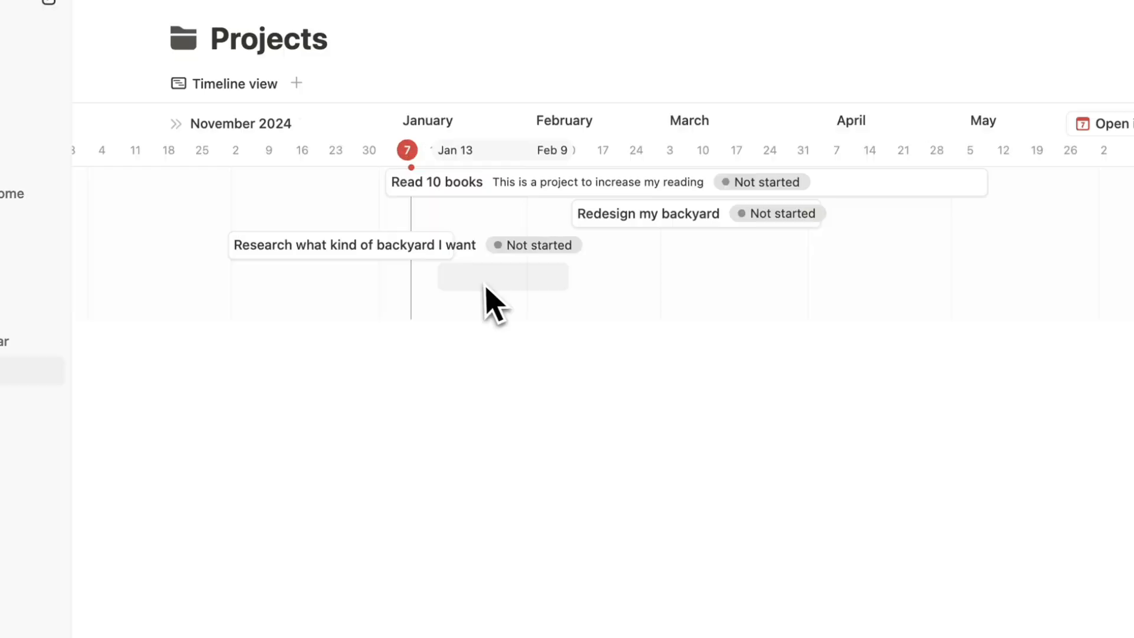
drag(469, 244, 578, 222)
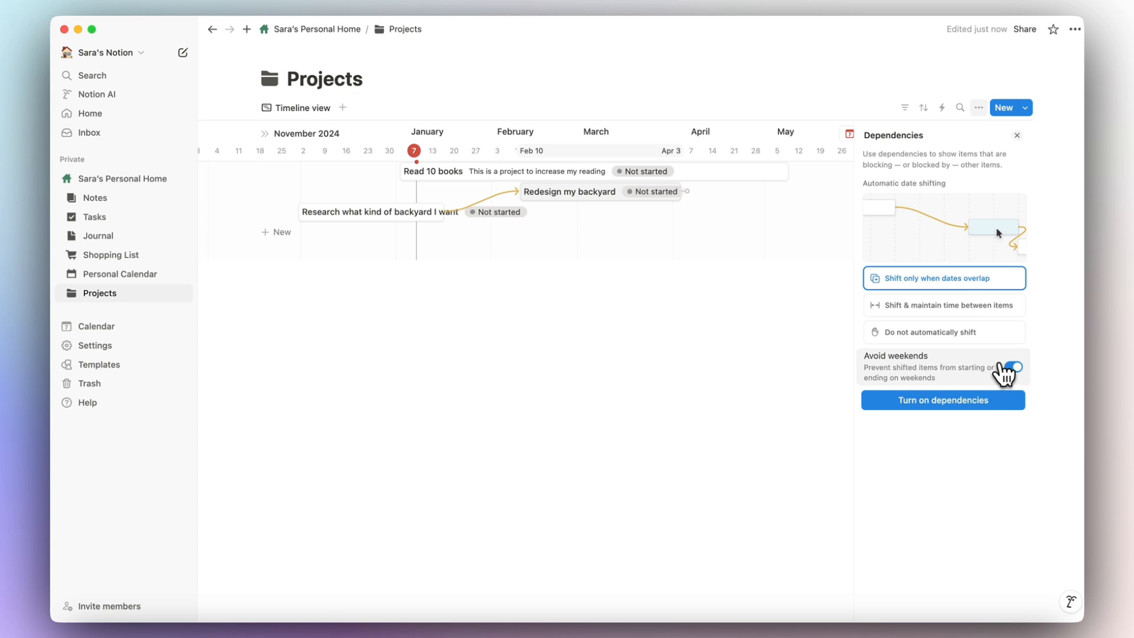
click(972, 398)
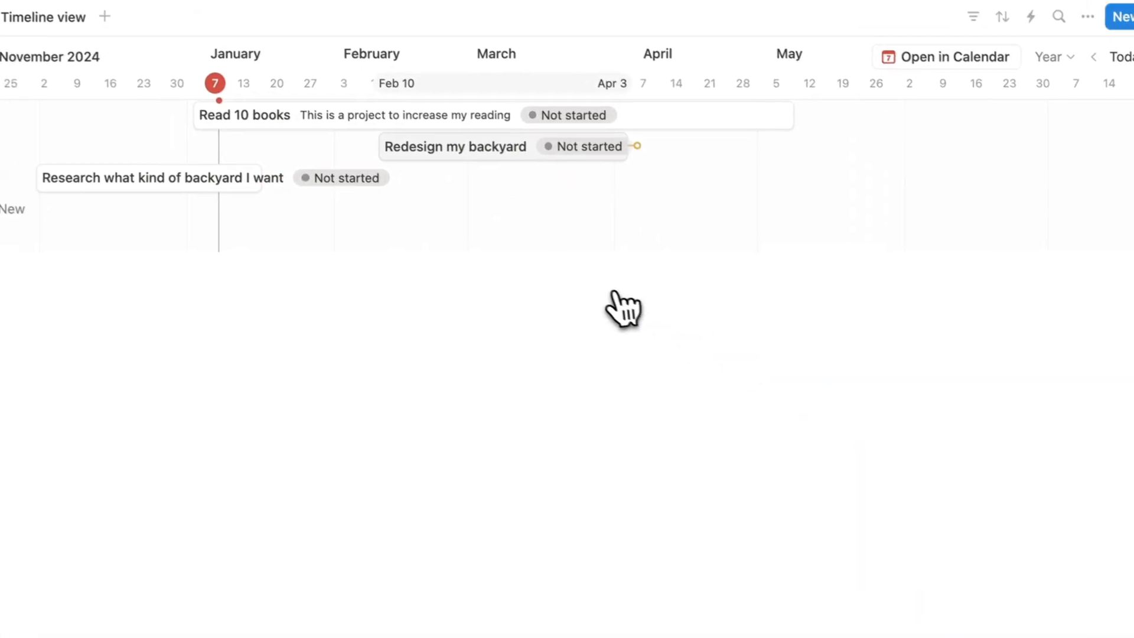
drag(271, 177, 407, 147)
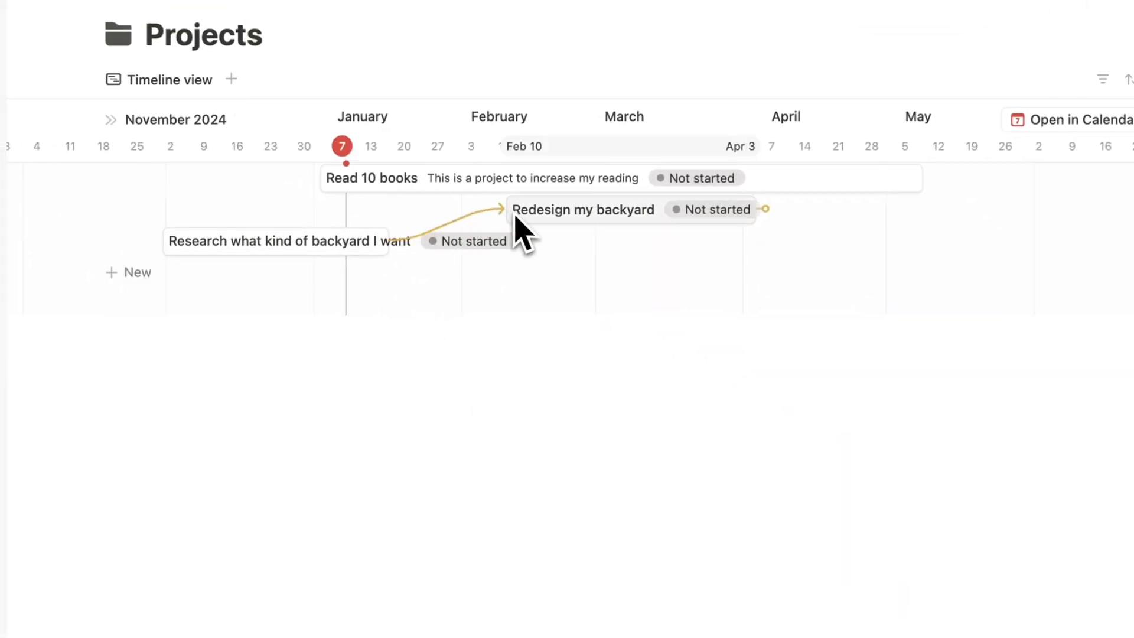
click(307, 241)
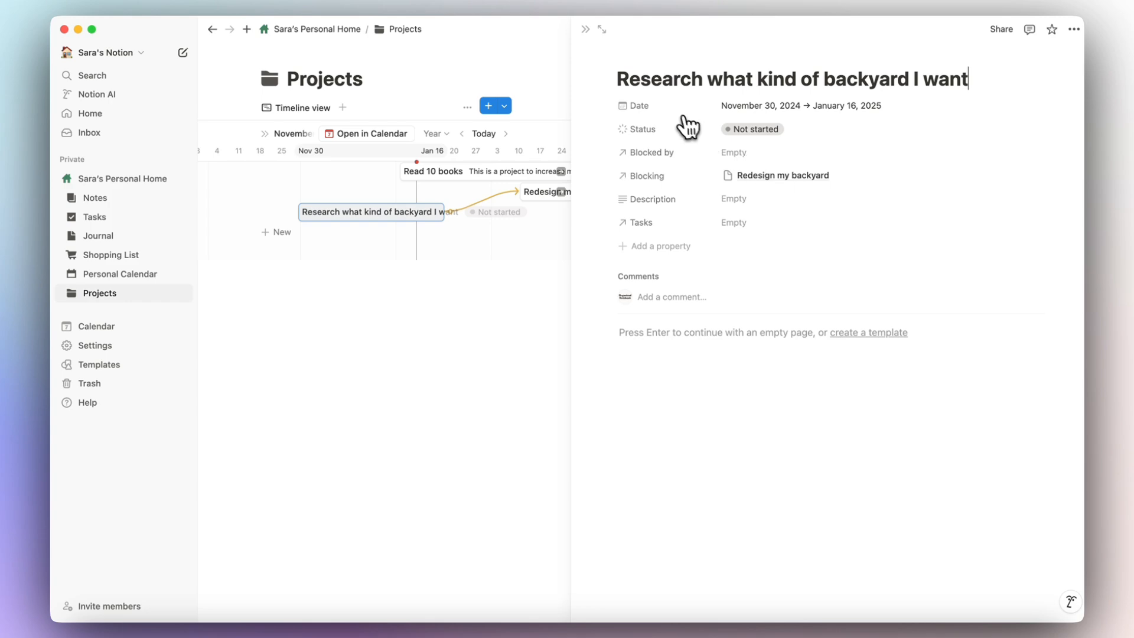
Close the research project and review the Projects Dependencies advanced settings.
click(585, 29)
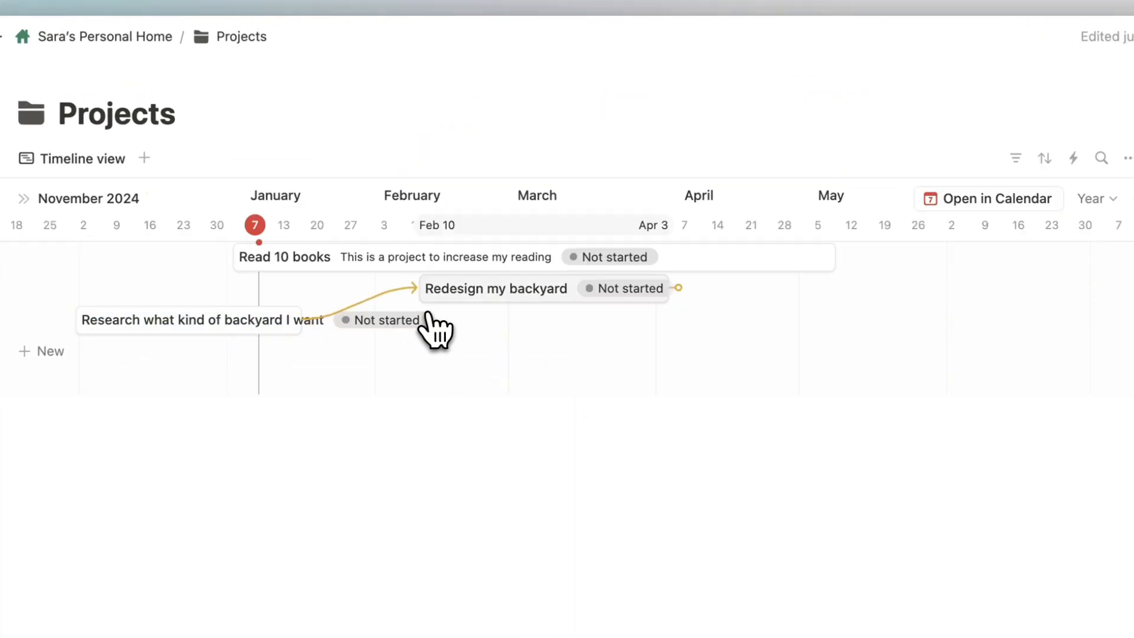
click(1128, 158)
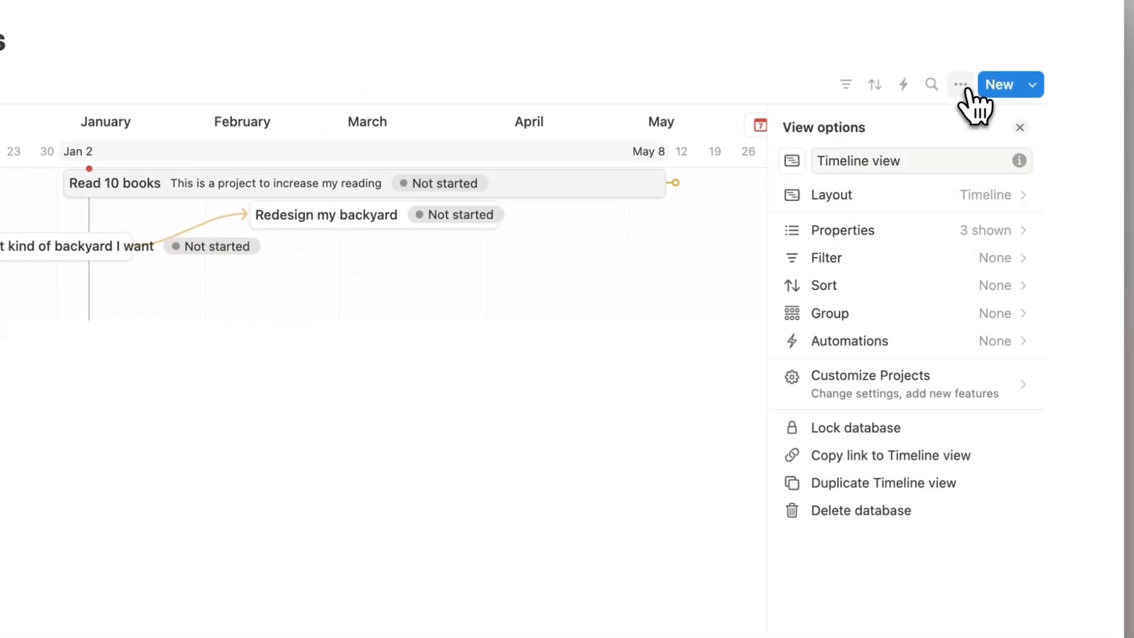
click(917, 390)
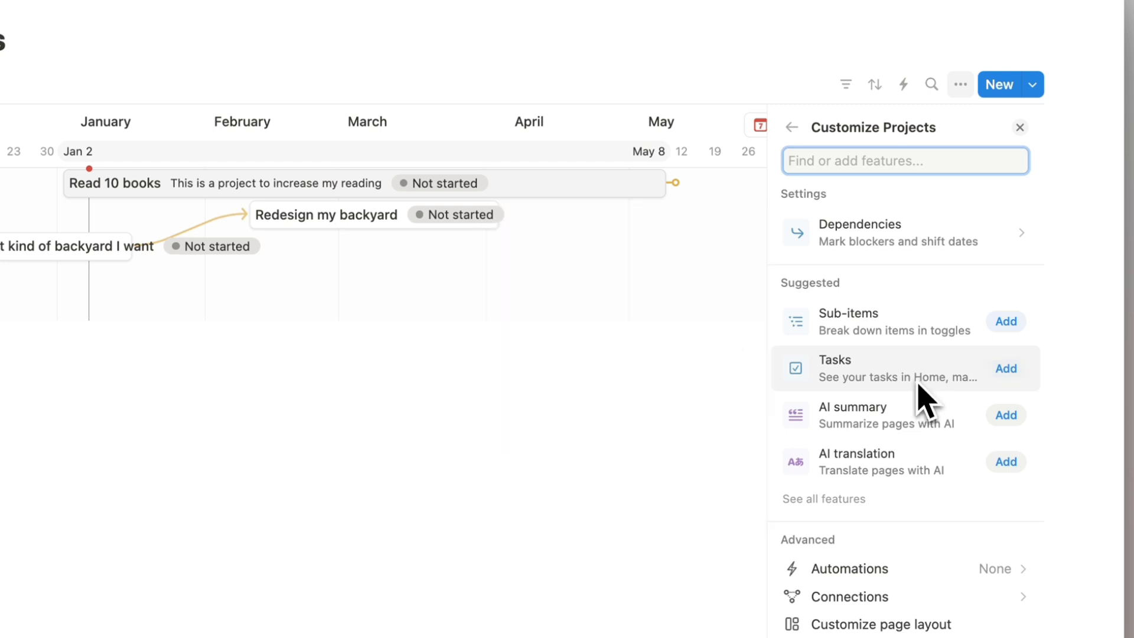
click(884, 243)
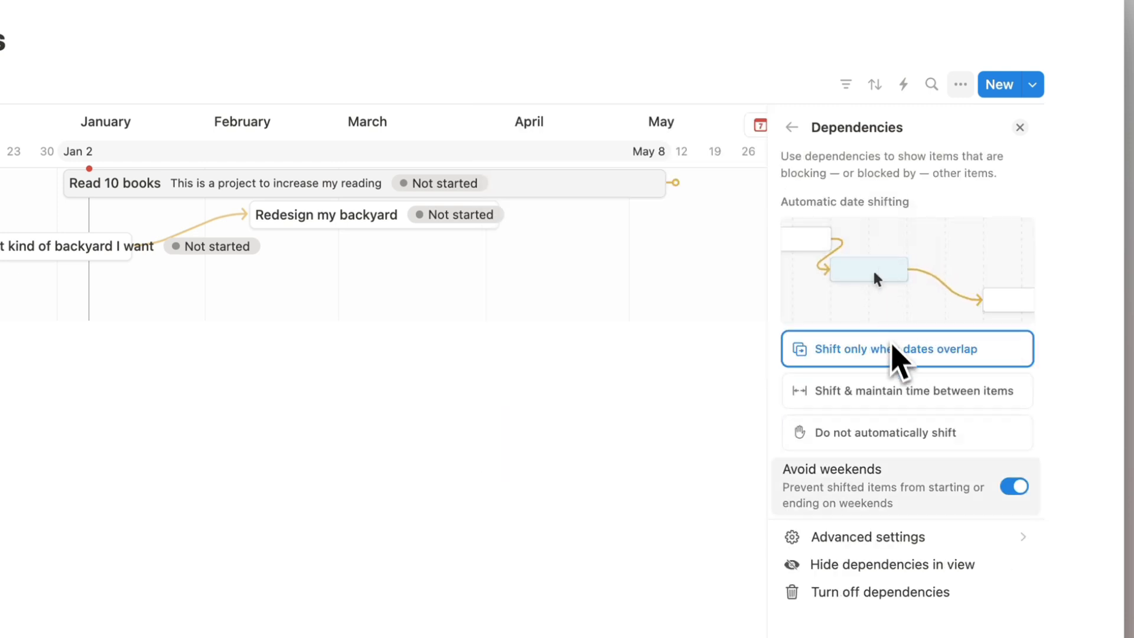
click(886, 539)
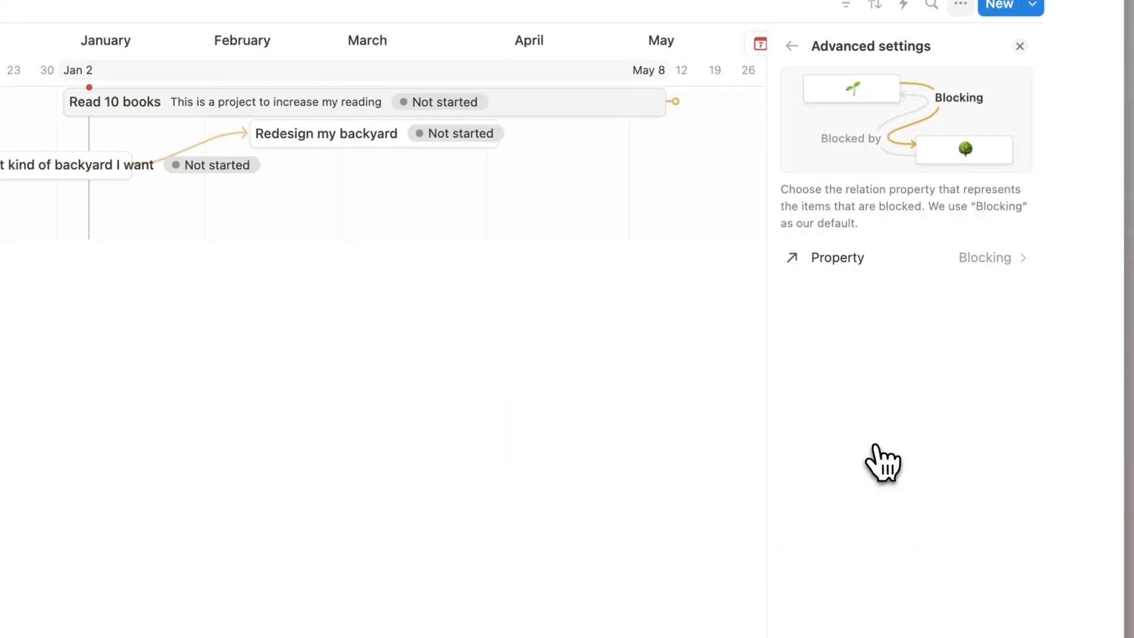
click(1020, 46)
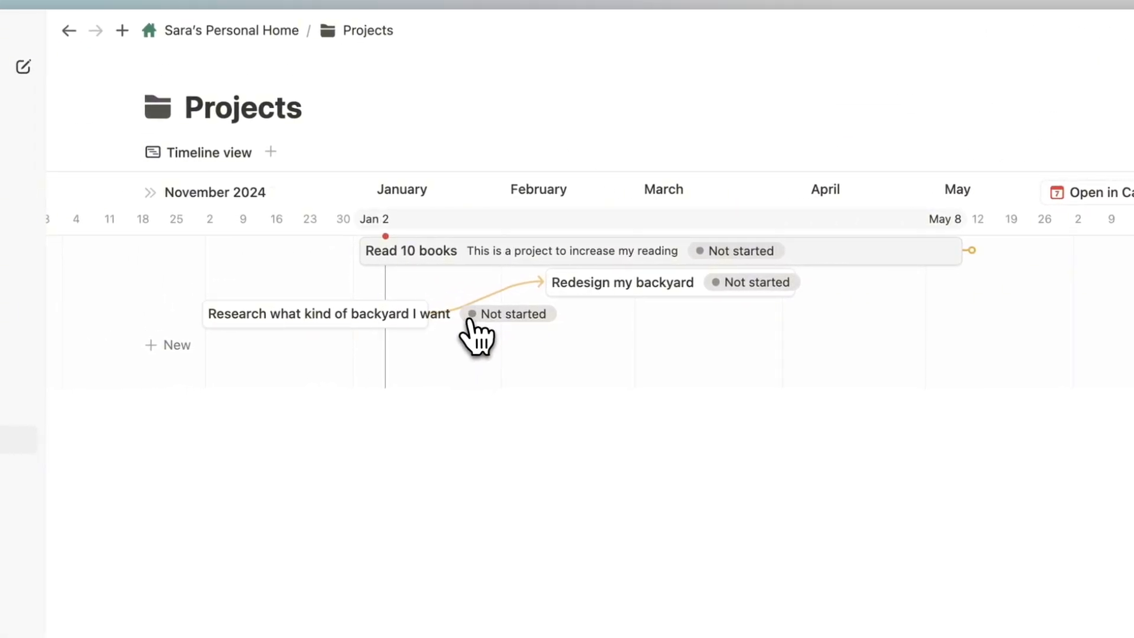
Look over the Notes database customization options, then return to the personal home page.
click(218, 30)
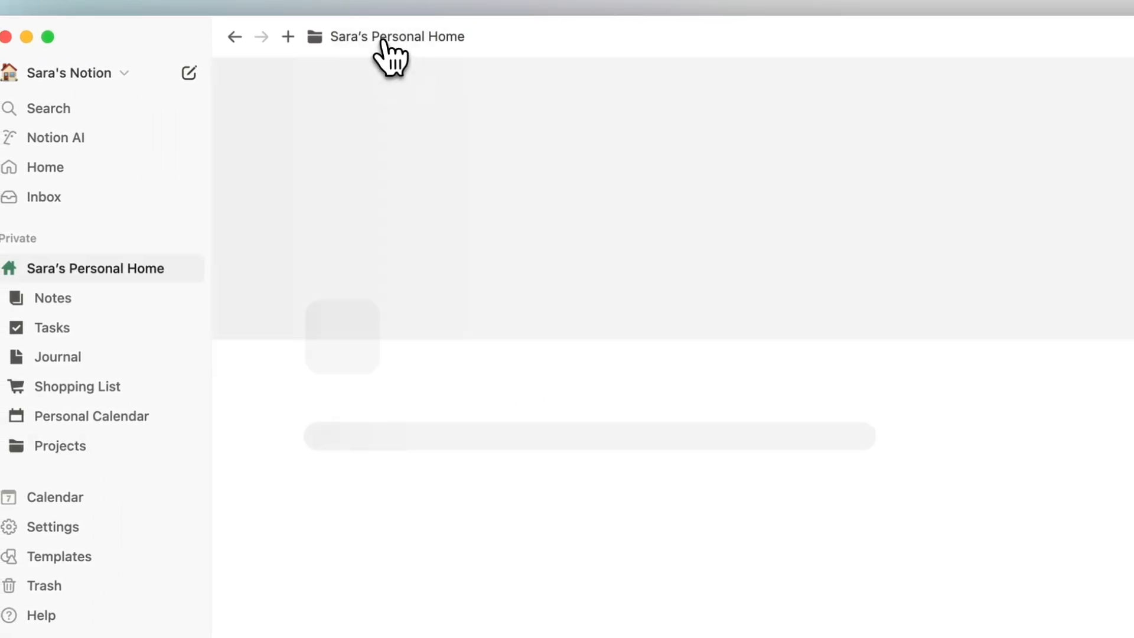
scroll(430, 165, down, 4)
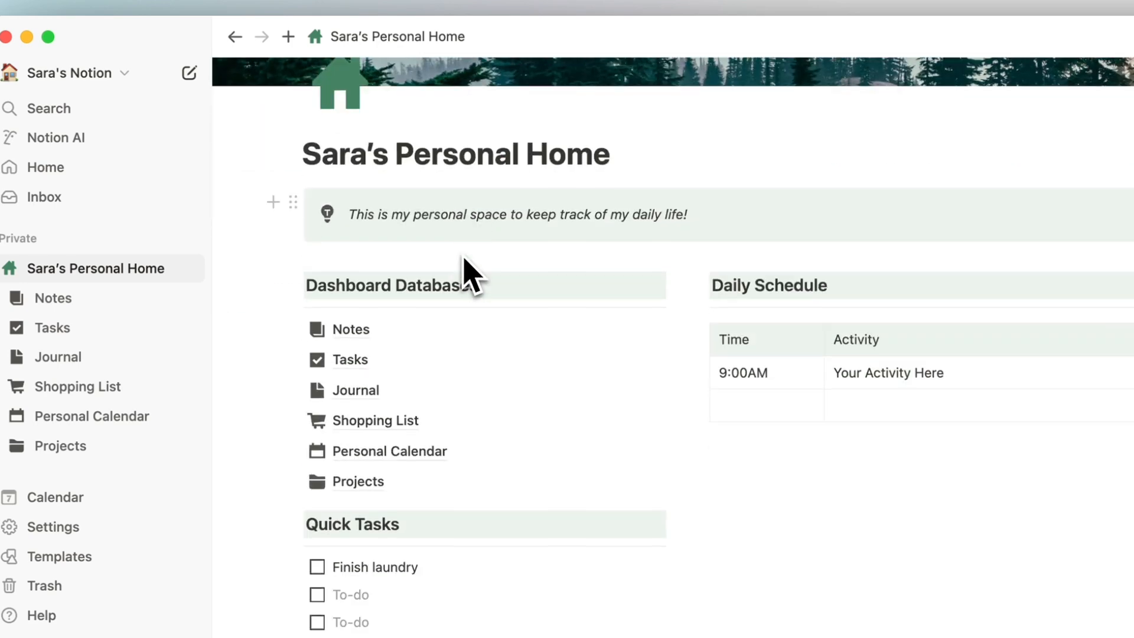
click(358, 334)
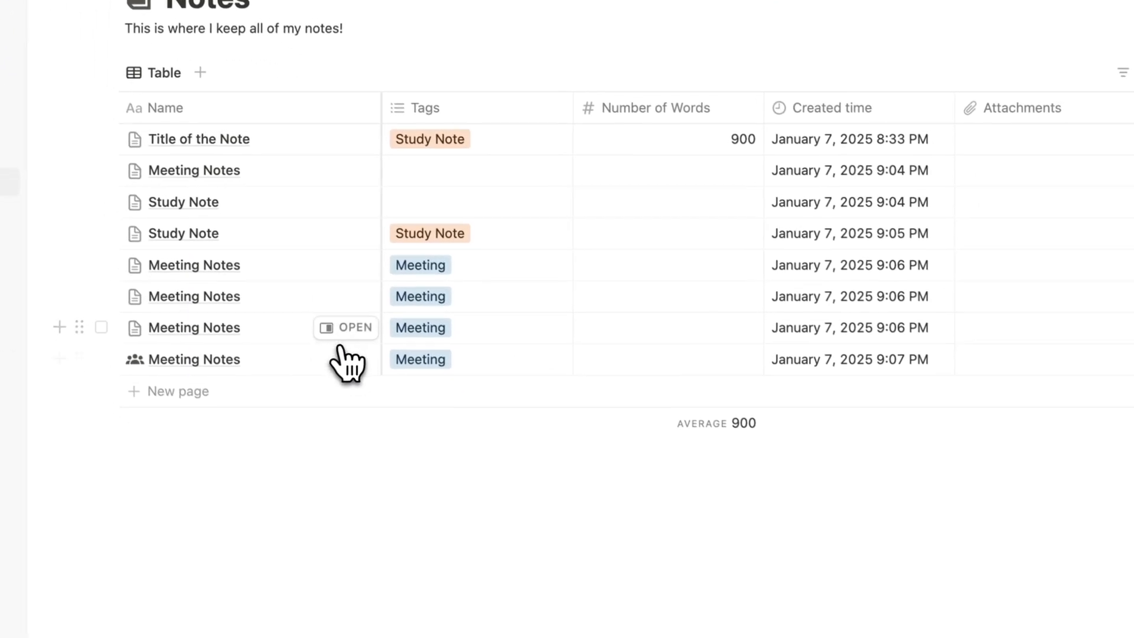
click(962, 131)
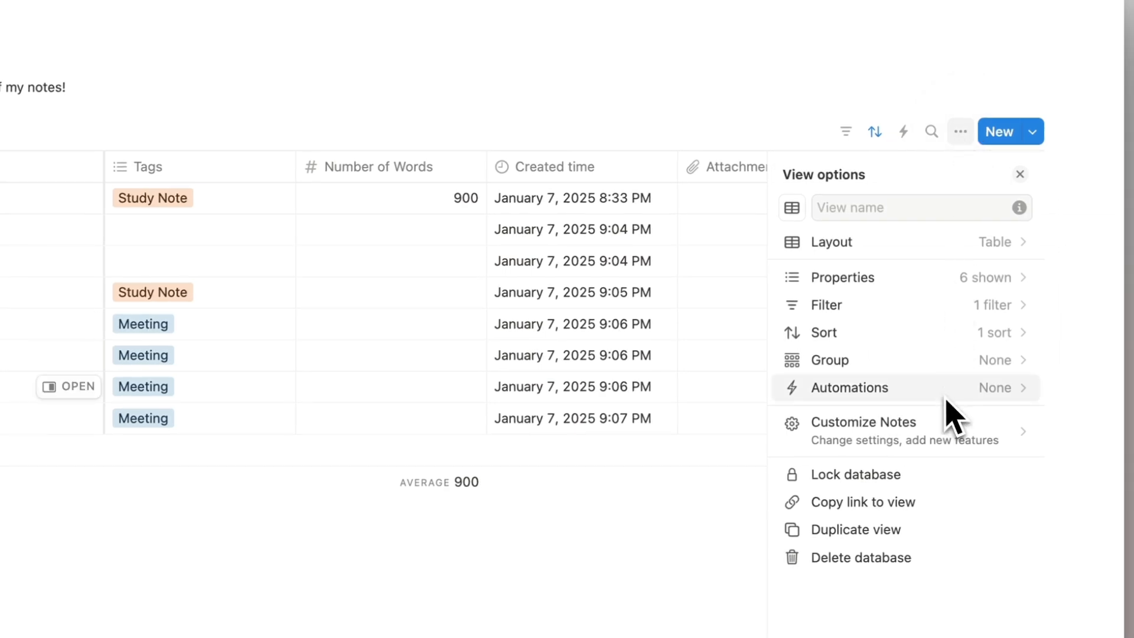
click(952, 417)
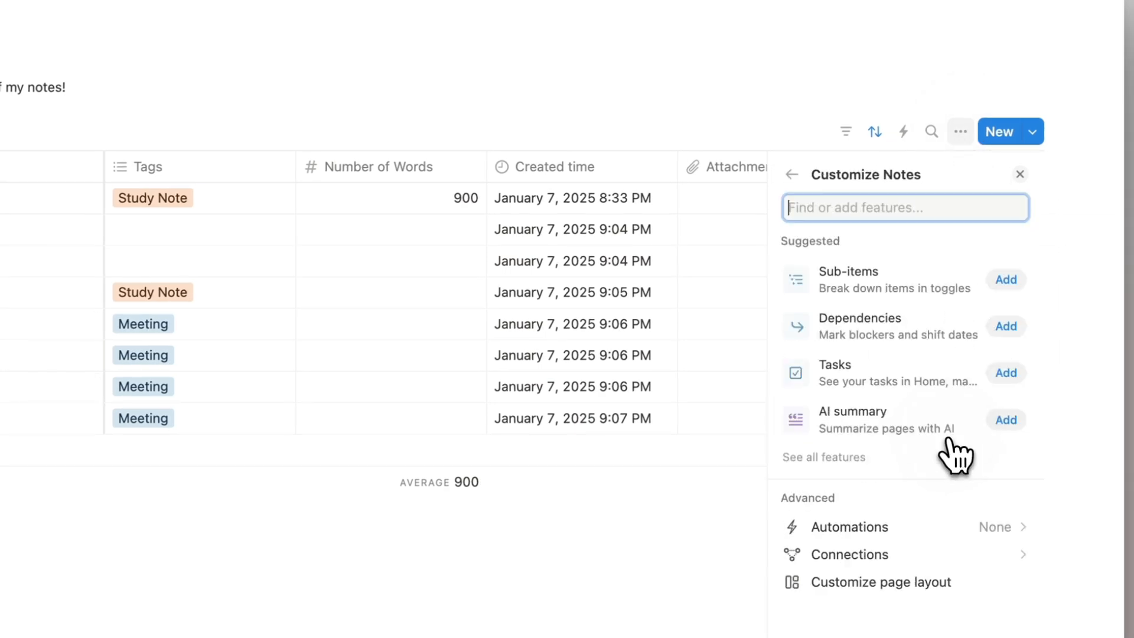
mouse_move(1017, 355)
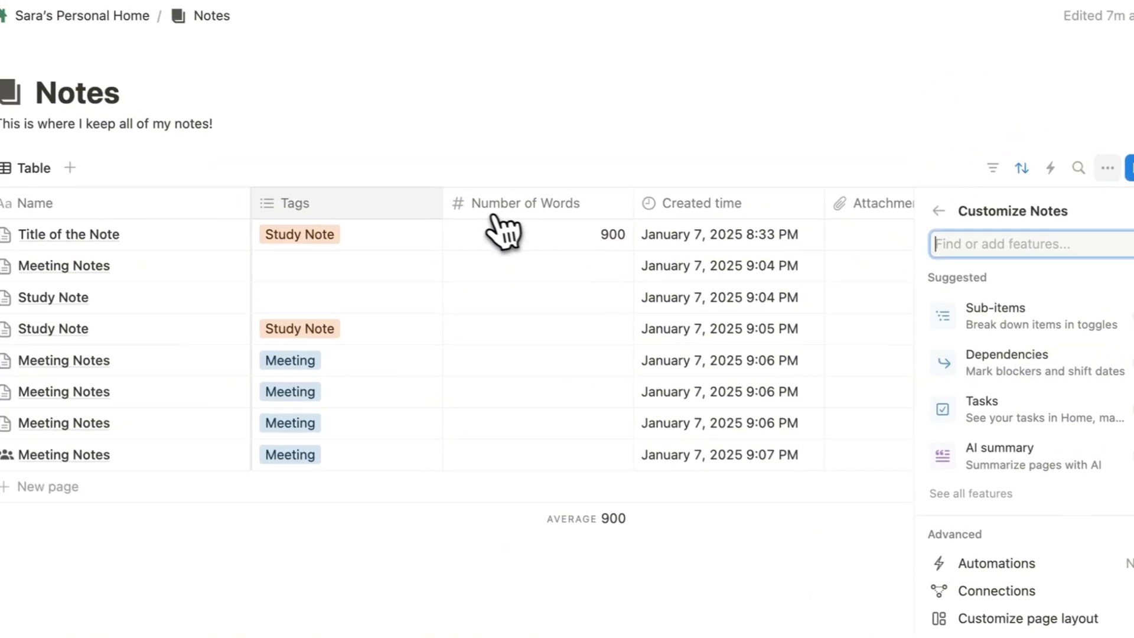
click(398, 36)
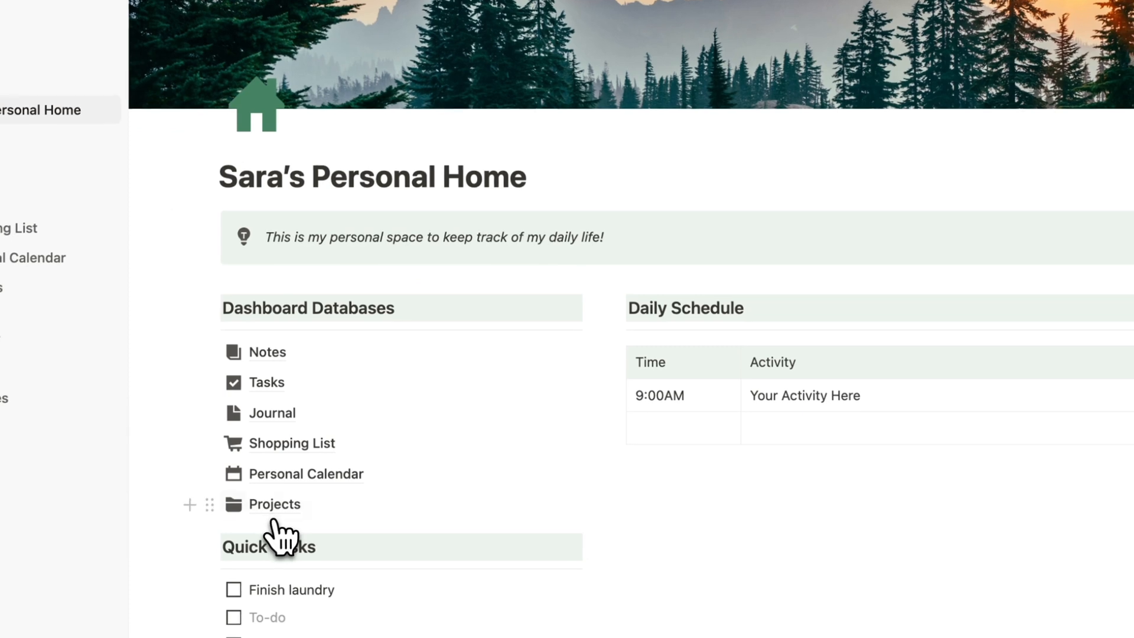
In Projects, move the research bar to start Dec 17, pushing Redesign my backyard later.
click(292, 628)
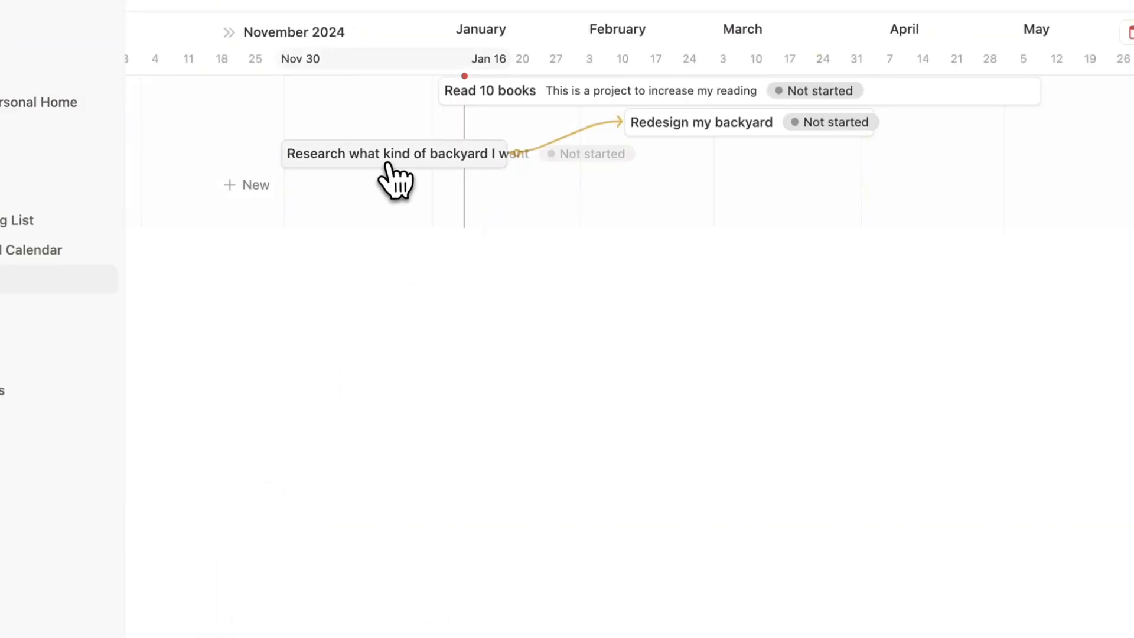
drag(392, 166, 536, 163)
drag(613, 157, 501, 158)
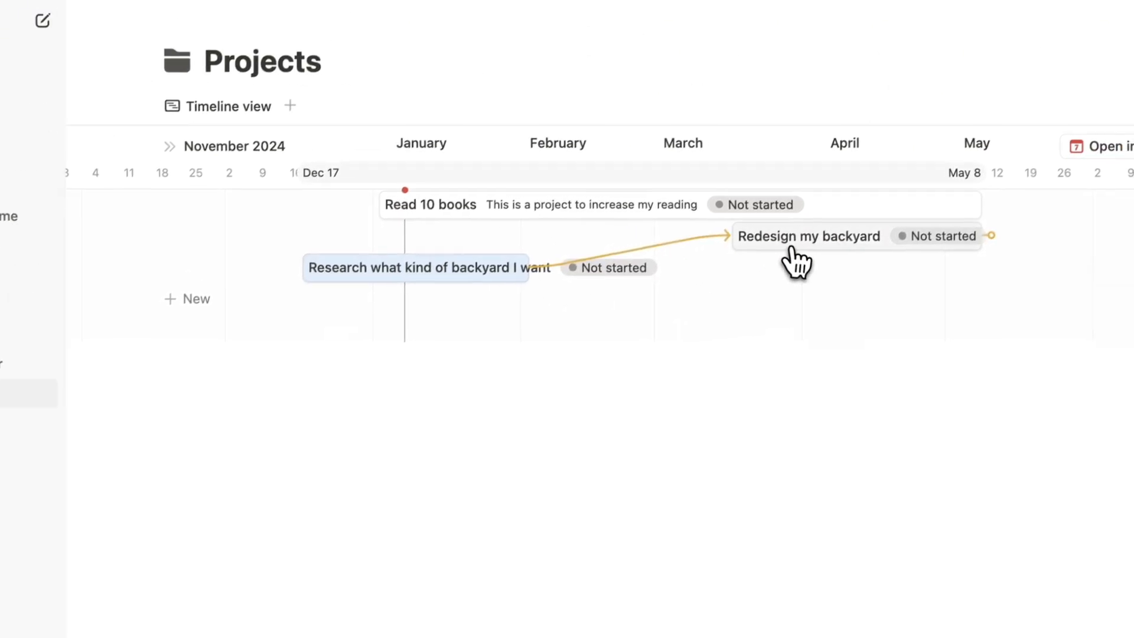
click(850, 131)
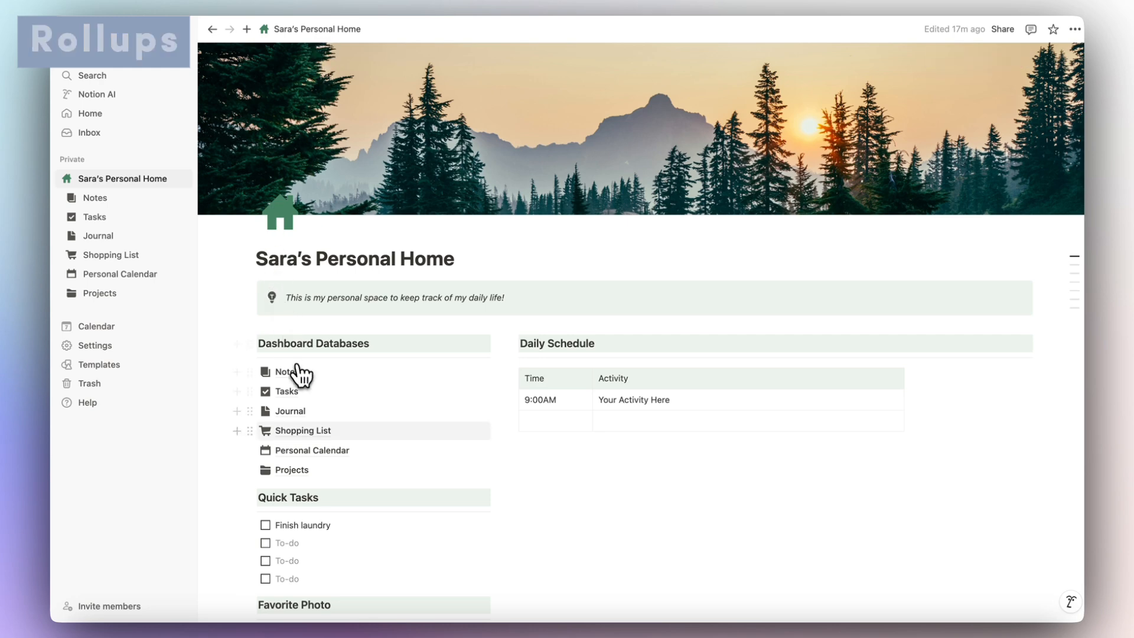
Open Projects from the home page's Dashboard Databases links.
mouse_move(319, 432)
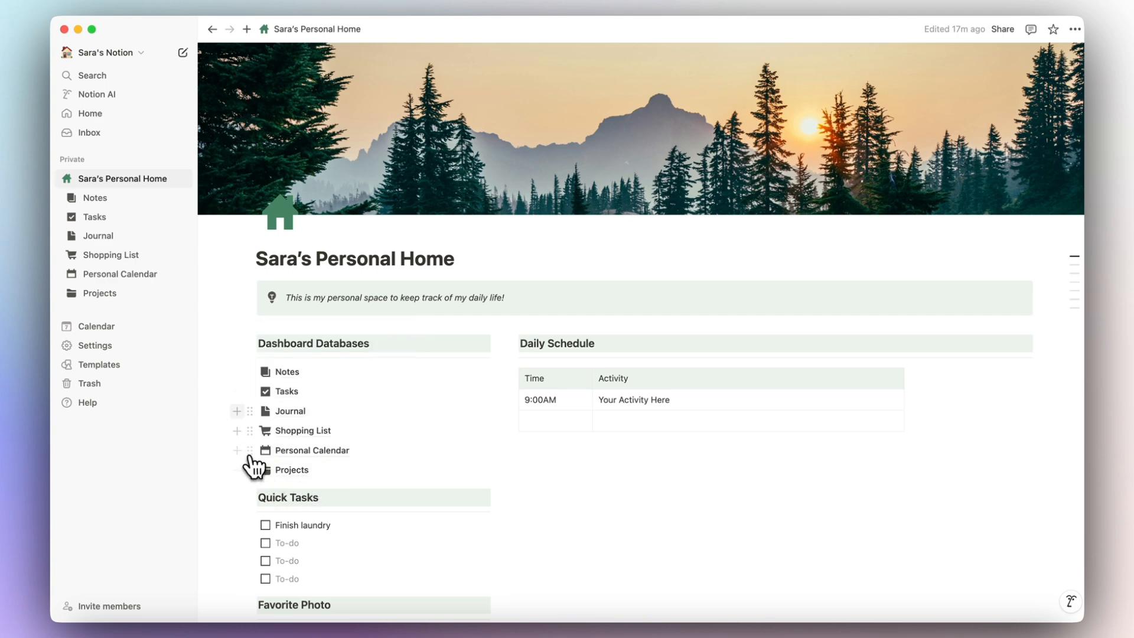
mouse_move(262, 391)
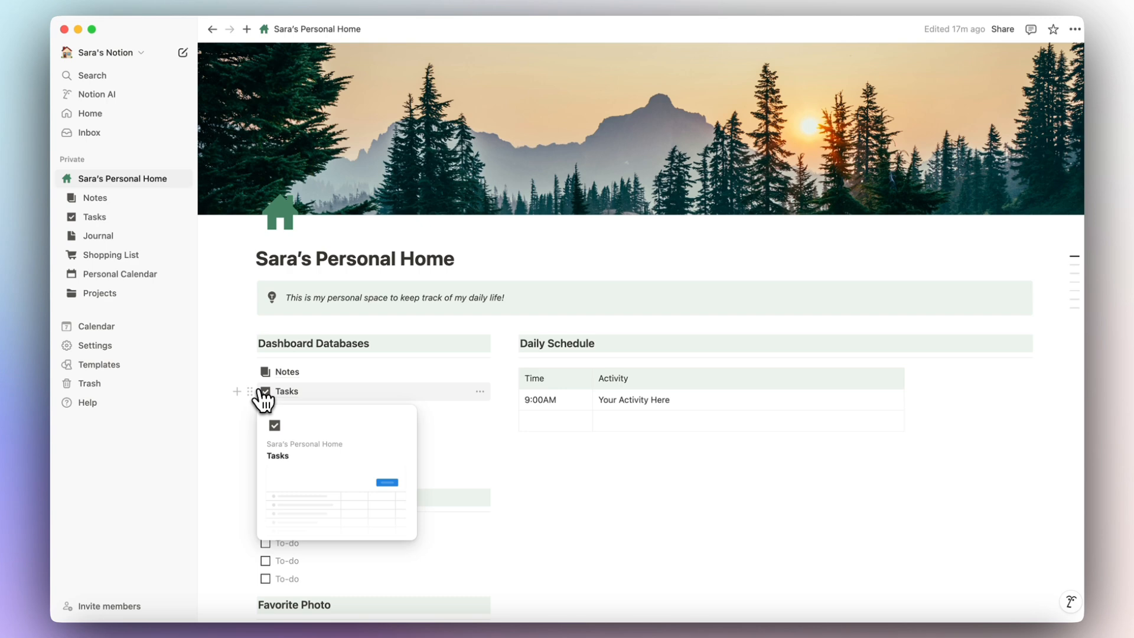
mouse_move(280, 476)
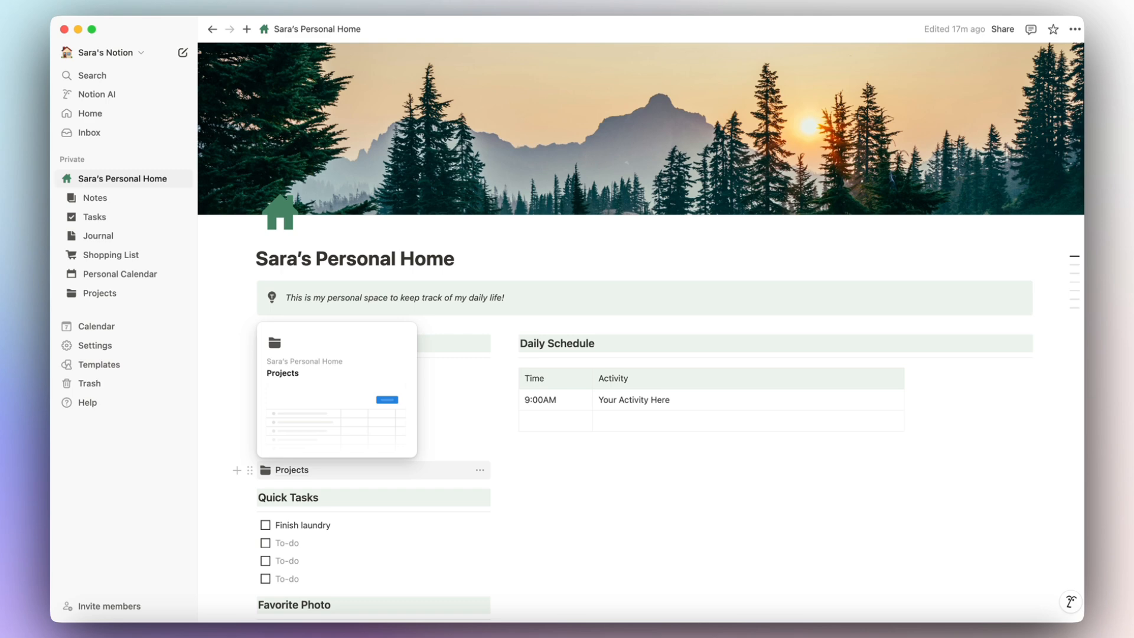
click(294, 475)
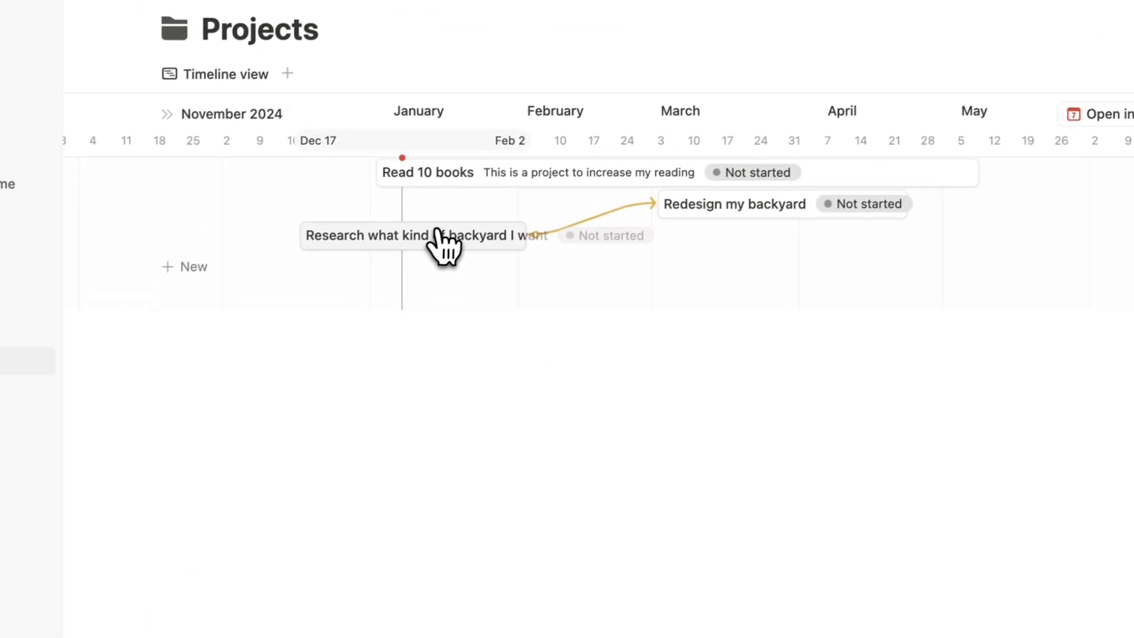
Add a new Rollup property to the Redesign my backyard project.
click(746, 207)
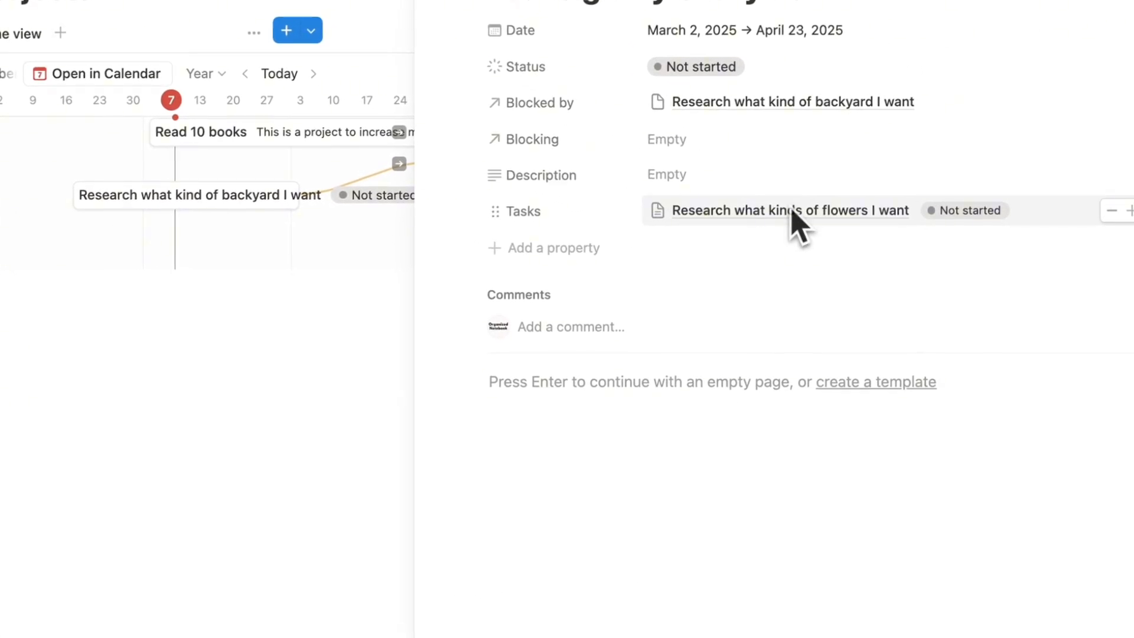
click(597, 248)
text(roll)
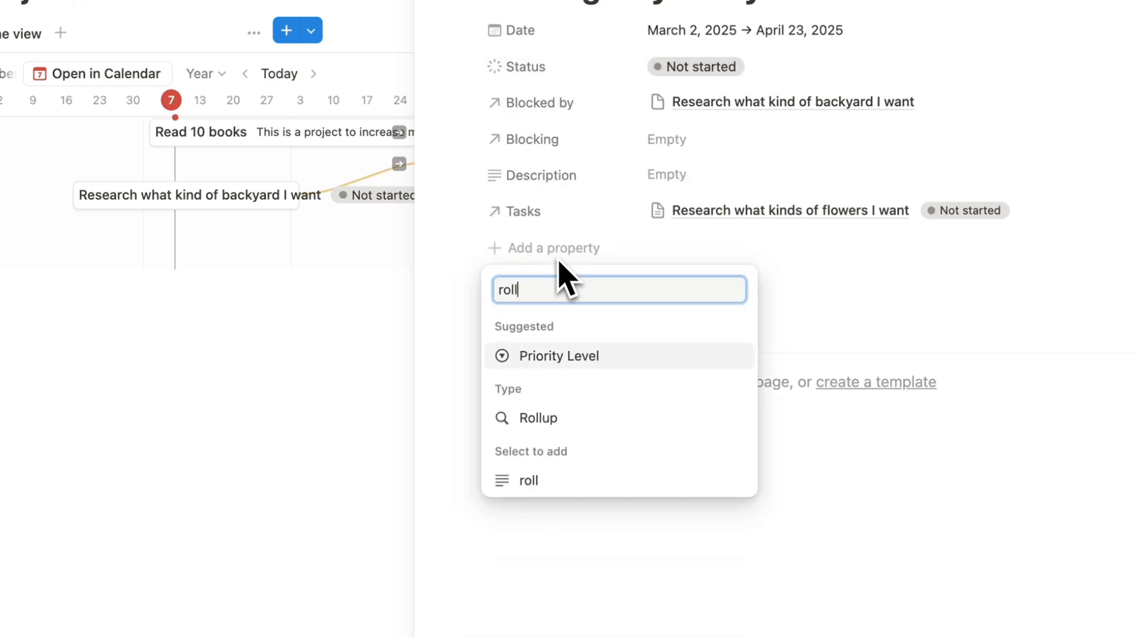
click(582, 419)
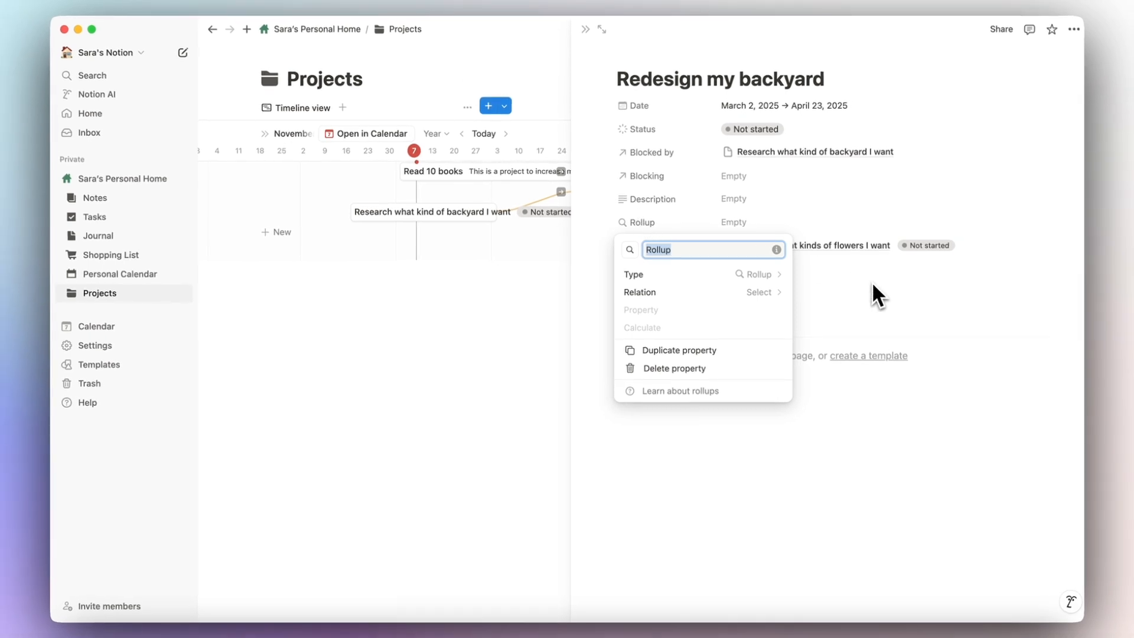
Set the rollup to use the Tasks relation, property Name, calculated as Count all.
click(760, 293)
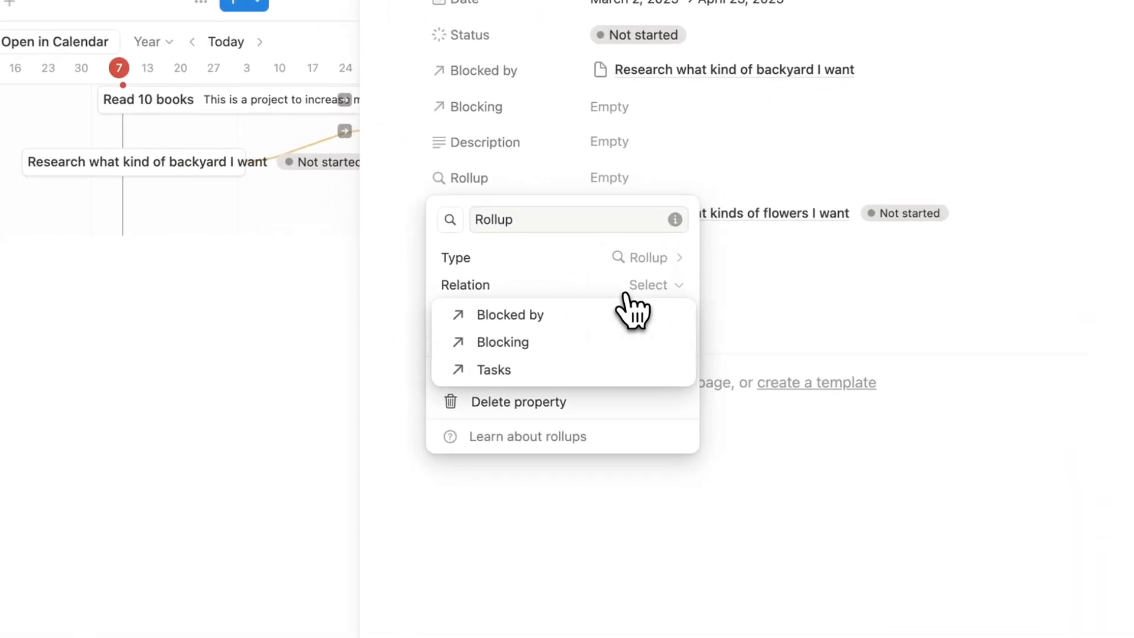
click(492, 370)
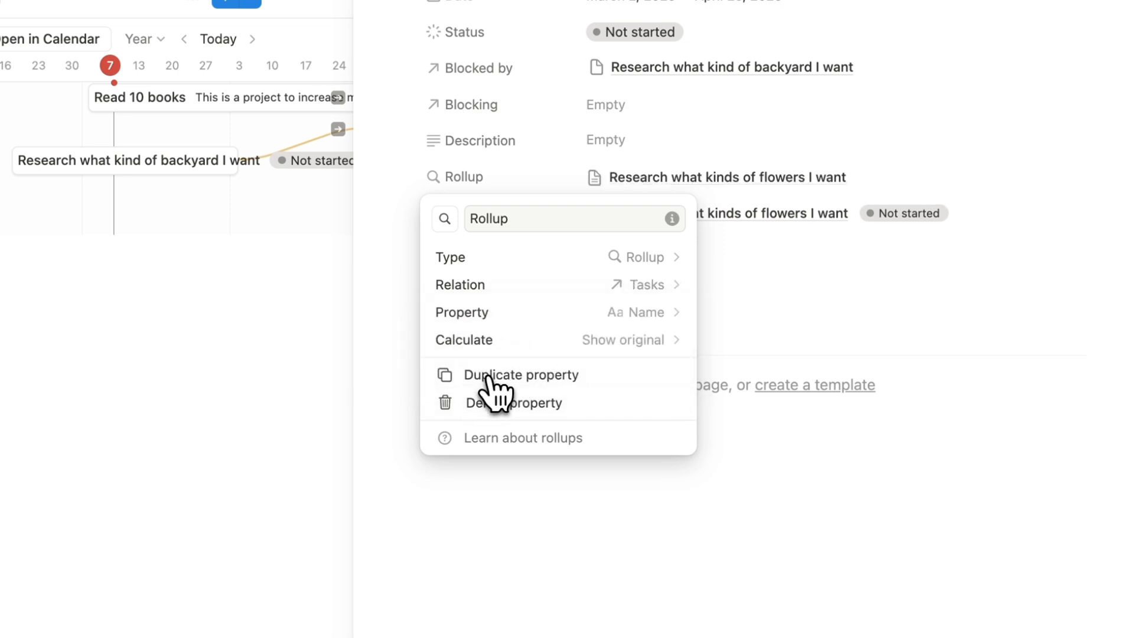
click(676, 319)
click(671, 319)
click(650, 342)
mouse_move(615, 437)
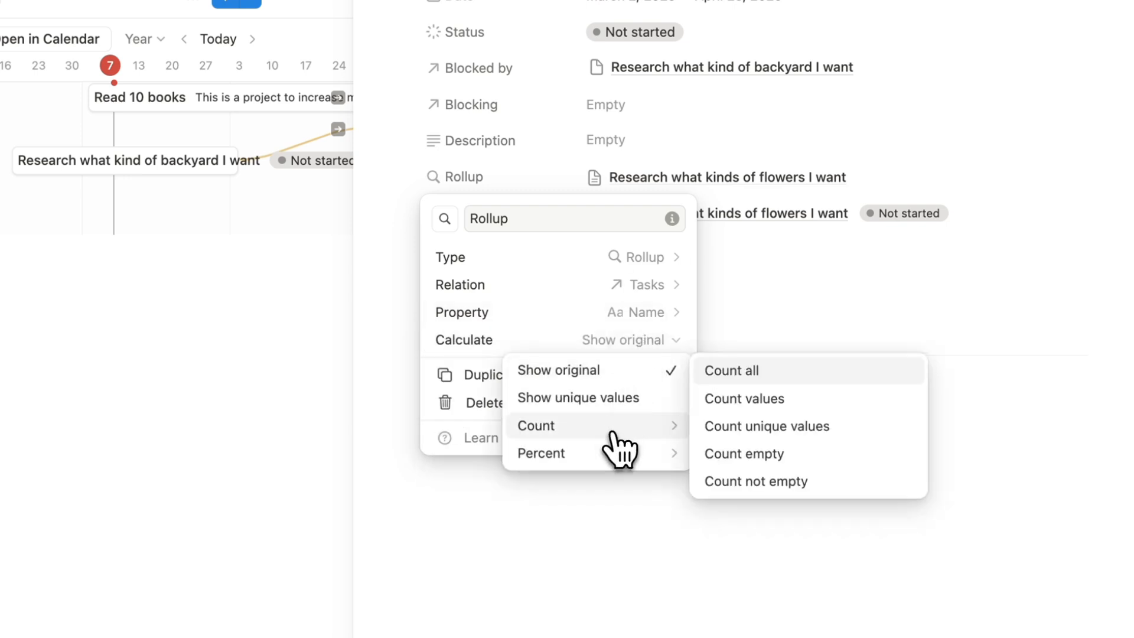
click(762, 380)
click(607, 185)
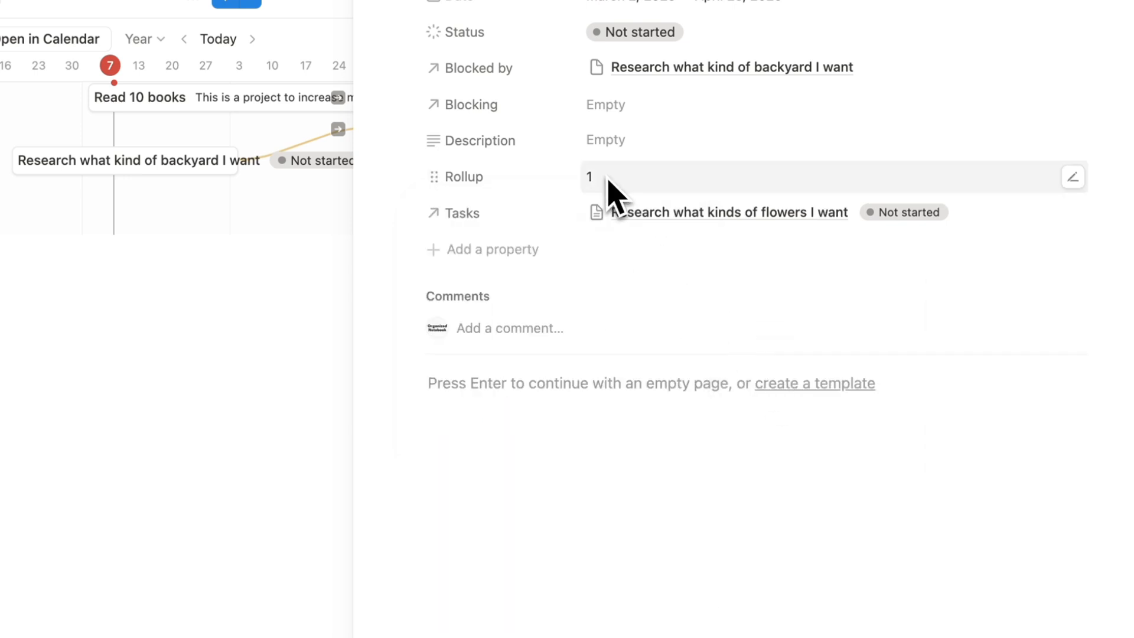
click(478, 176)
Rename the Rollup property to 'Number of Tasks'.
click(476, 211)
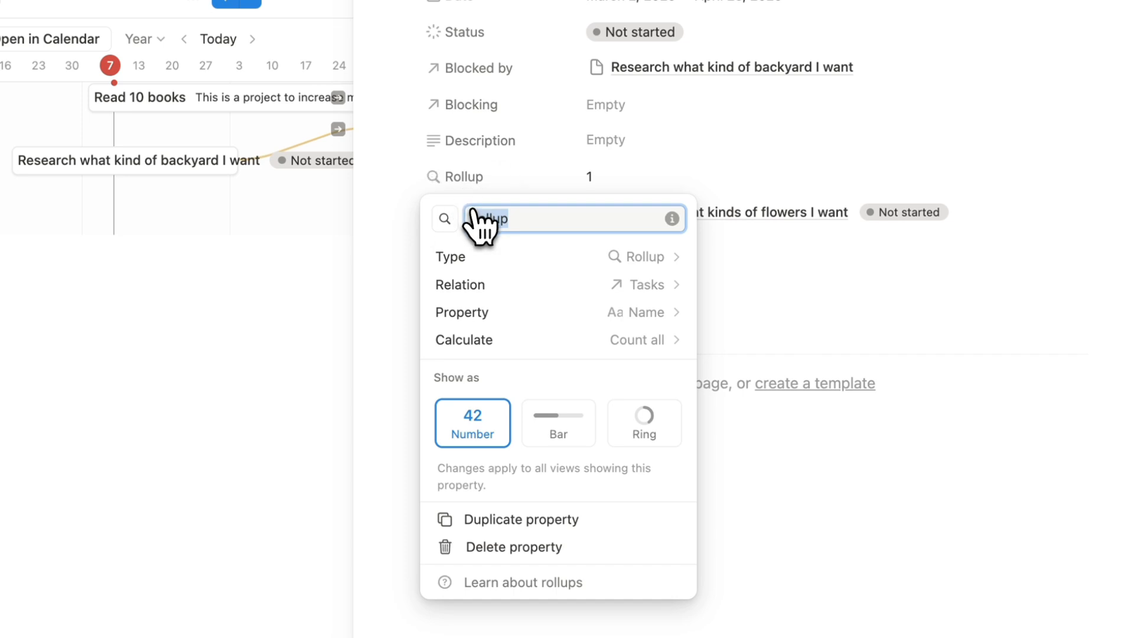
text(Number of Ta)
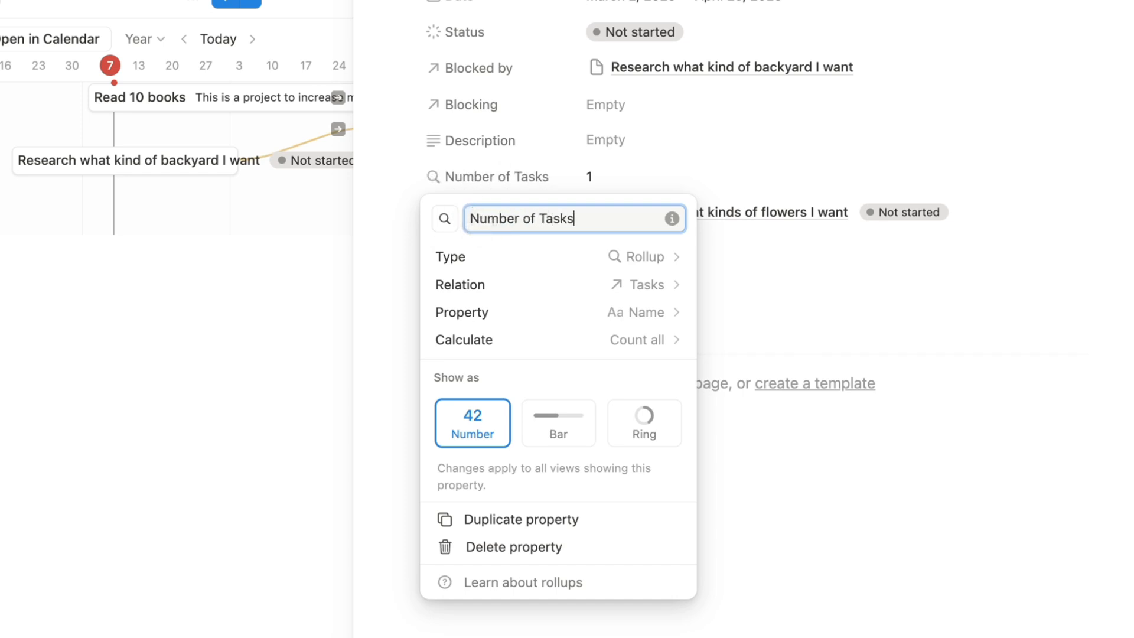
text(sks)
click(549, 180)
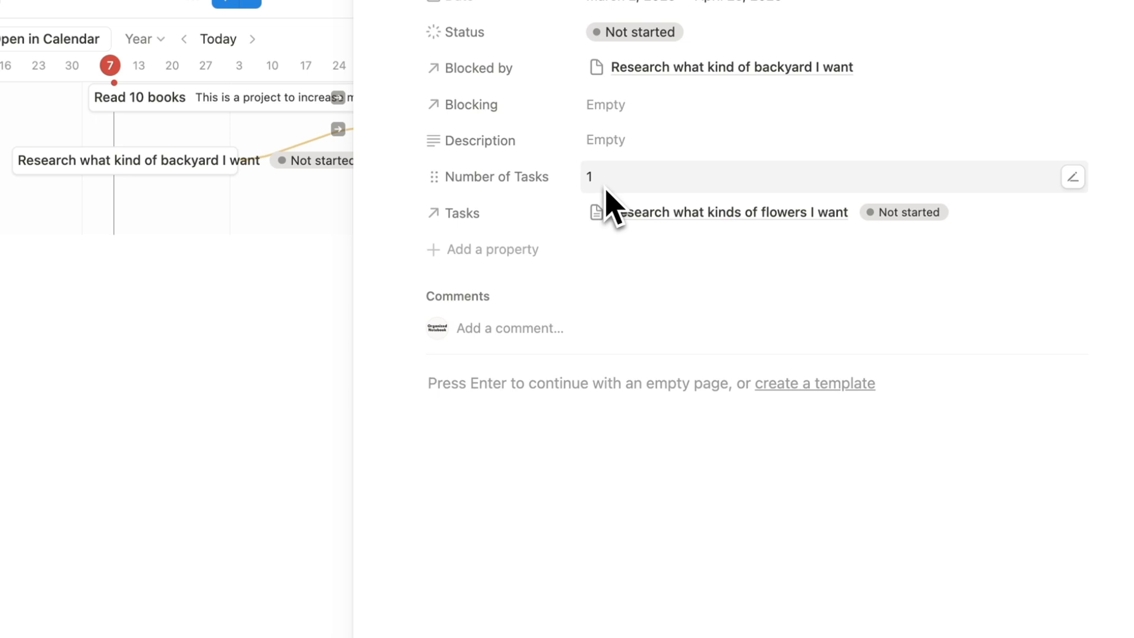
Make the rollup use Status with Percent per group > Complete.
click(523, 188)
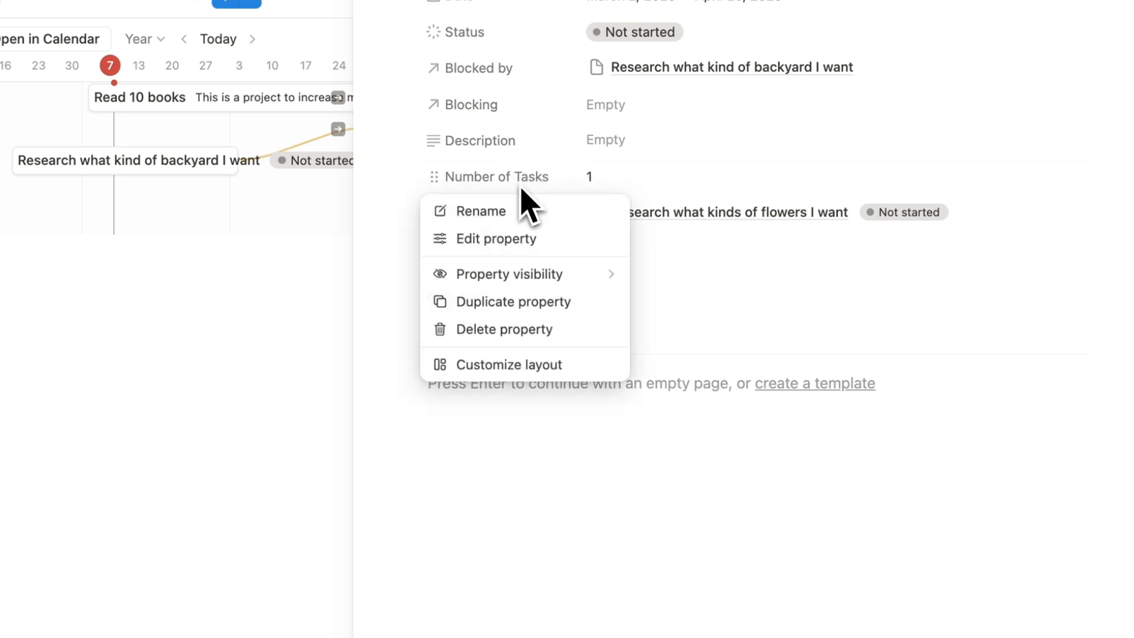
click(525, 242)
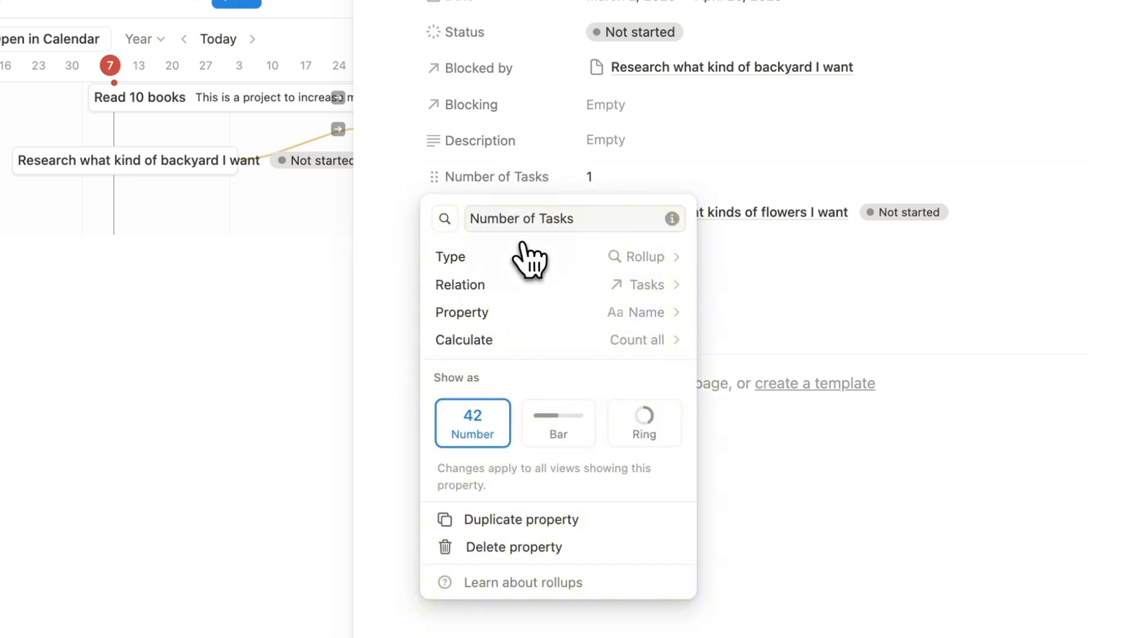
click(603, 342)
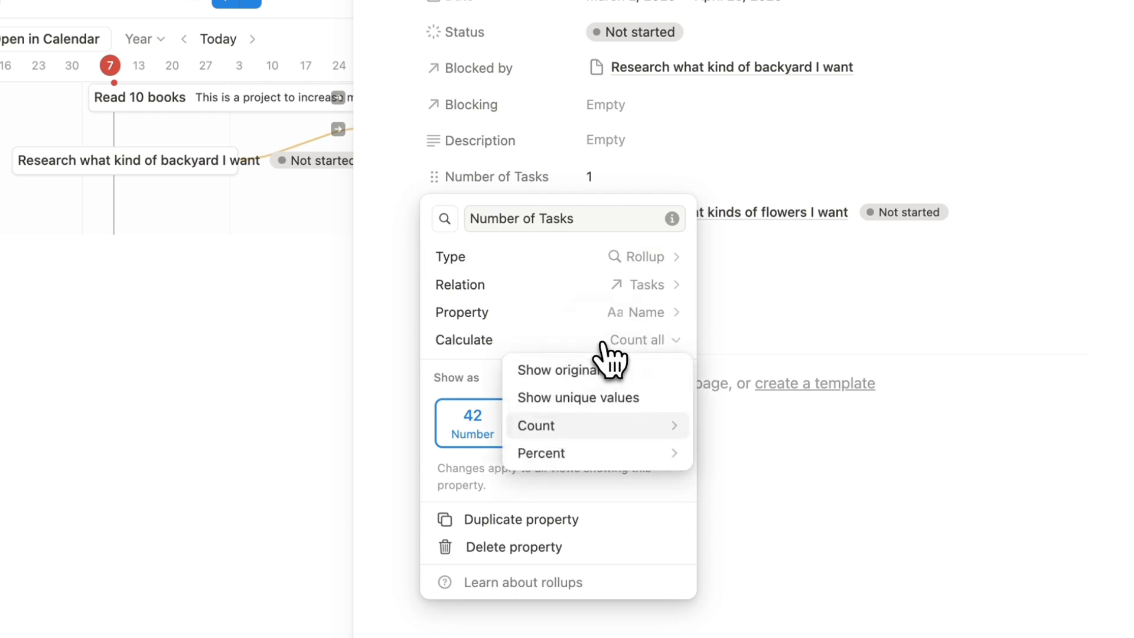
mouse_move(619, 454)
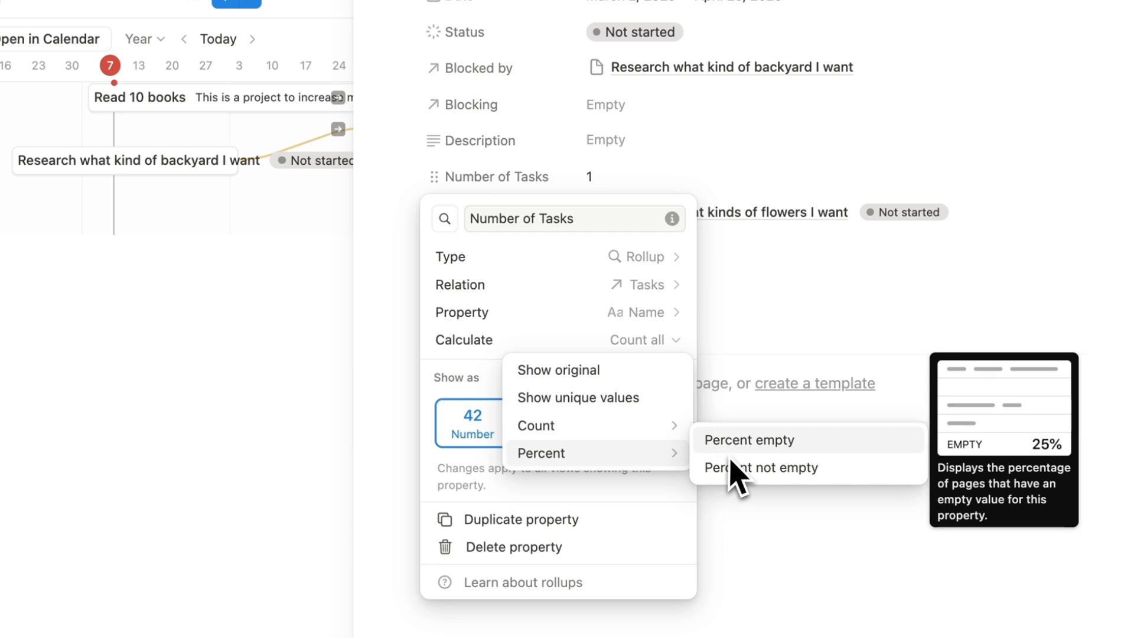
mouse_move(657, 439)
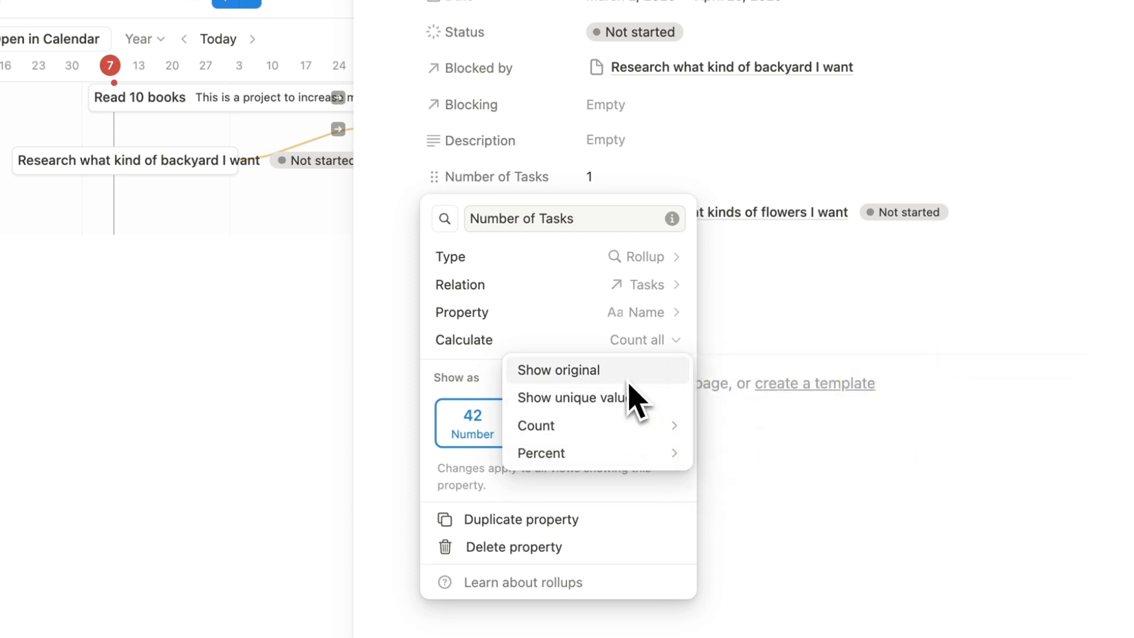
click(597, 342)
click(640, 313)
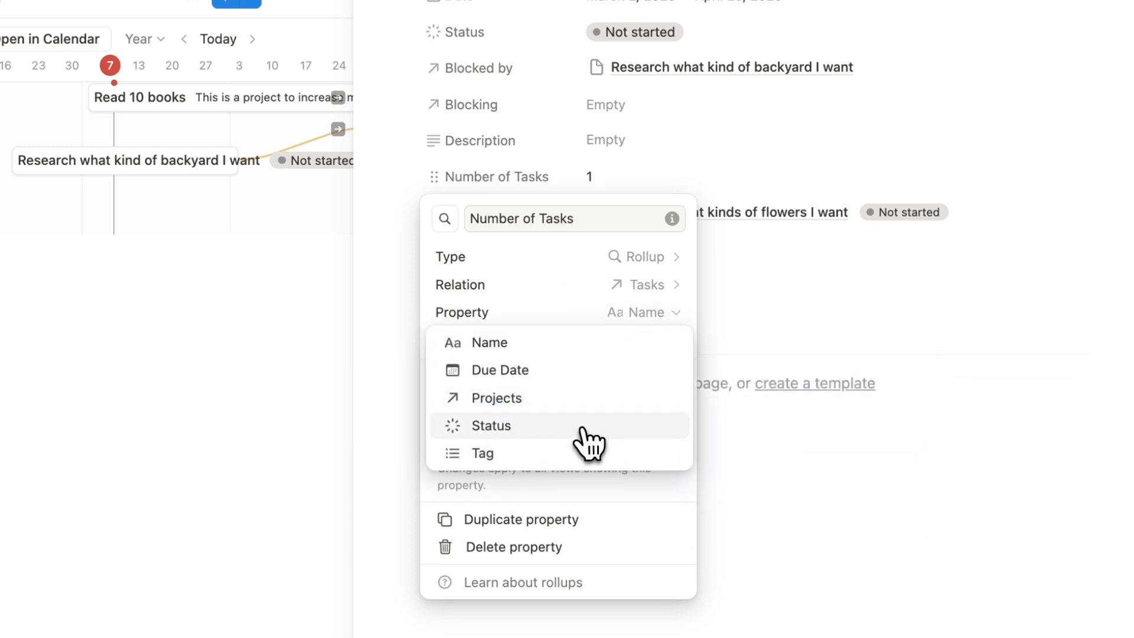
click(581, 427)
click(649, 342)
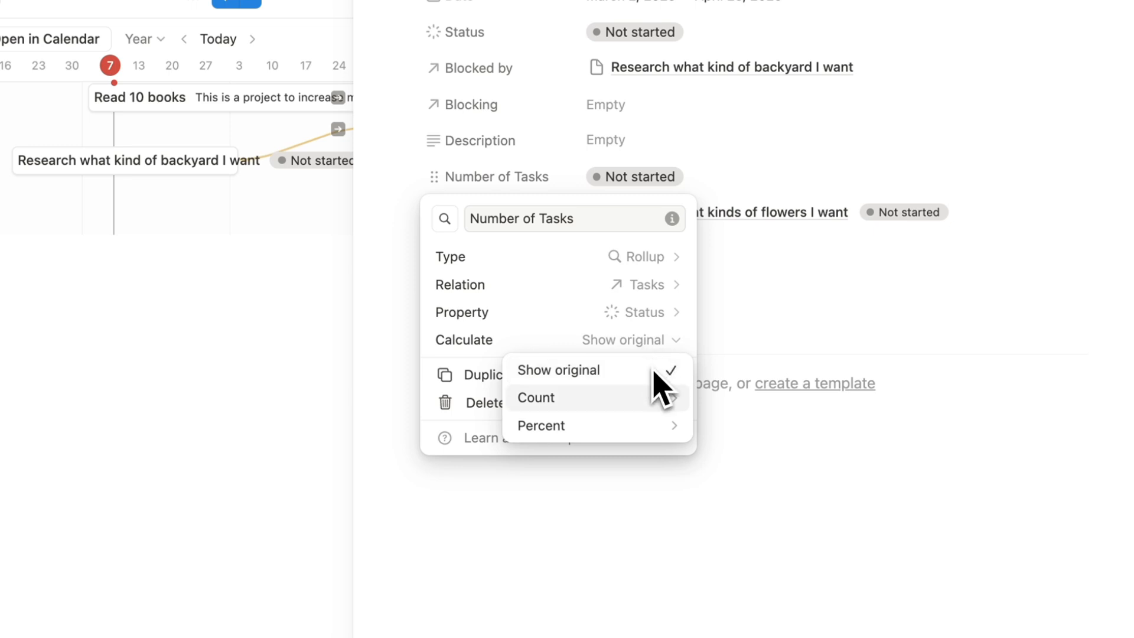
mouse_move(663, 428)
mouse_move(713, 427)
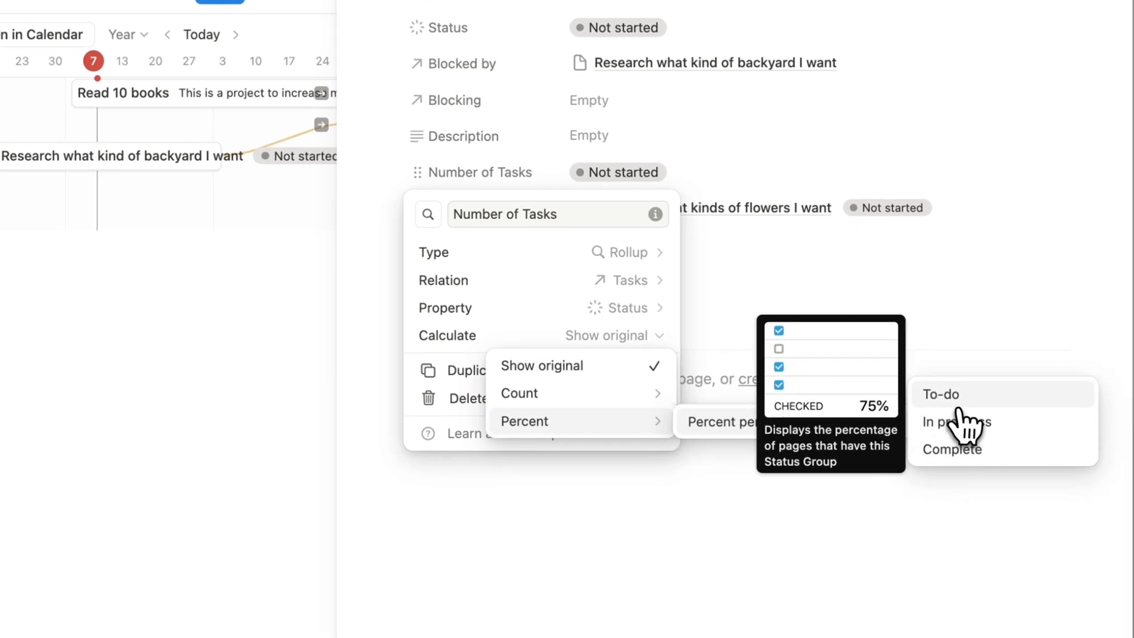
click(963, 452)
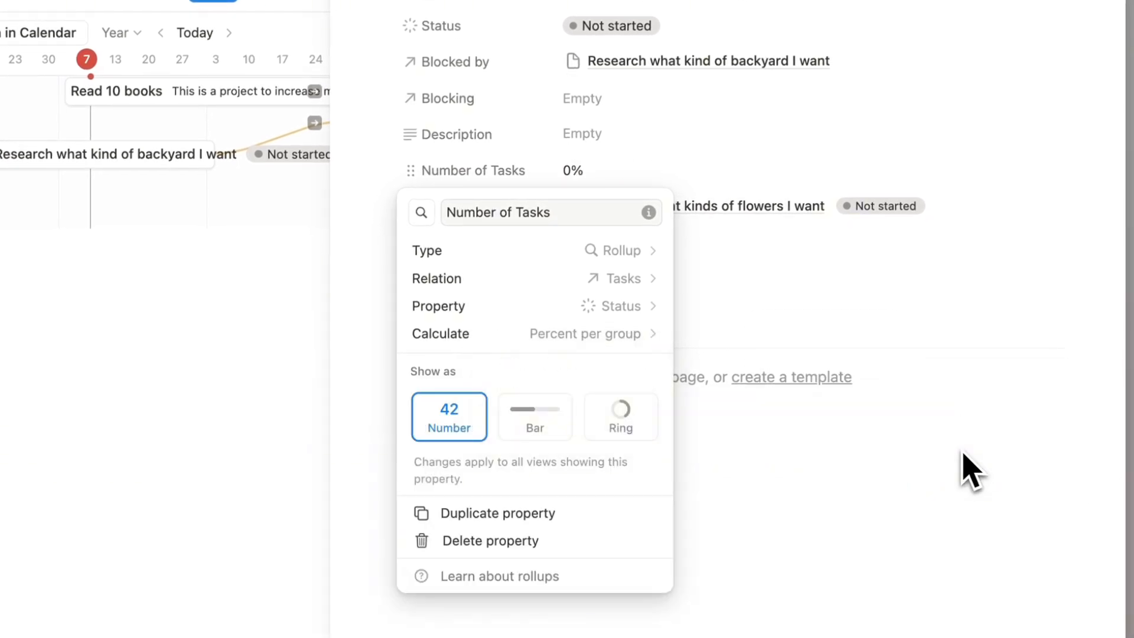
click(695, 188)
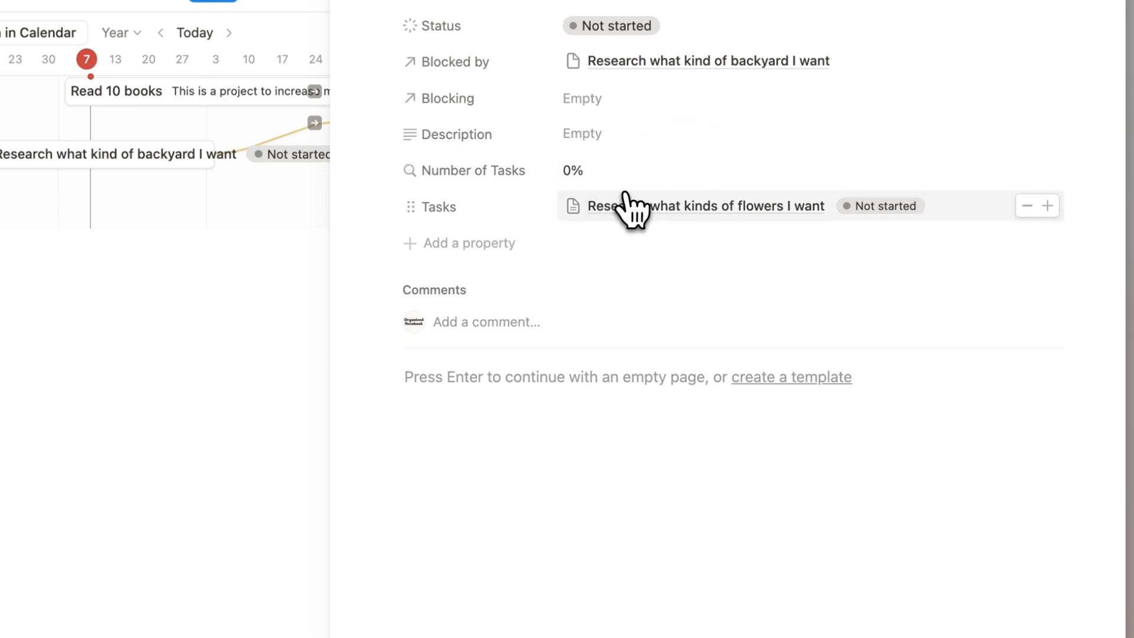
Set the Research what kinds of flowers I want task's Status to Done.
click(648, 205)
click(635, 261)
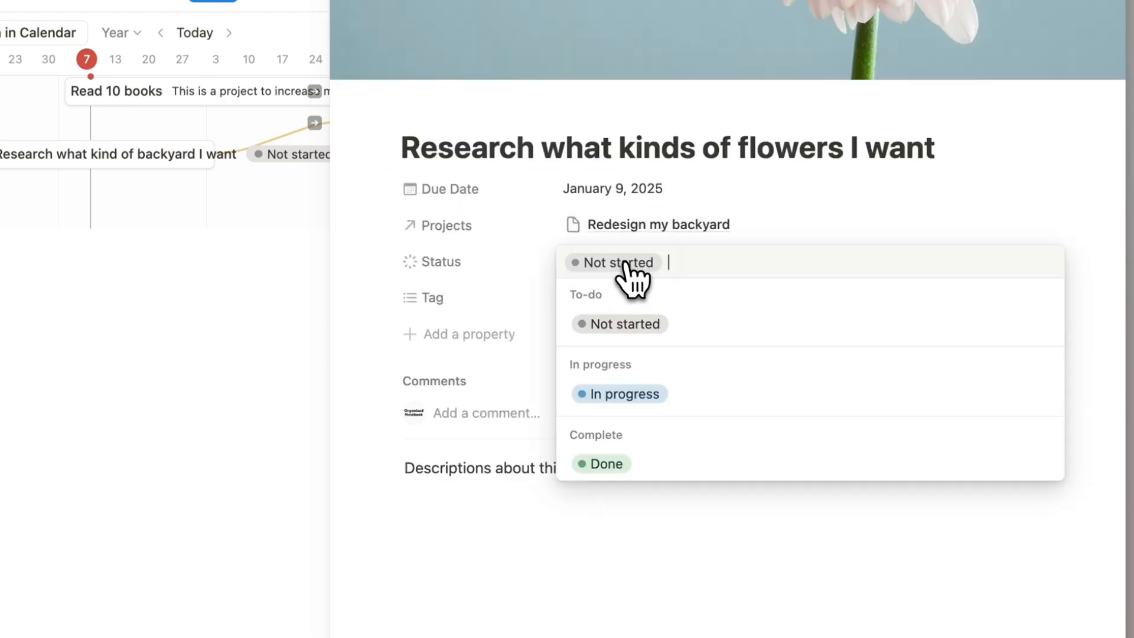
click(641, 464)
click(399, 367)
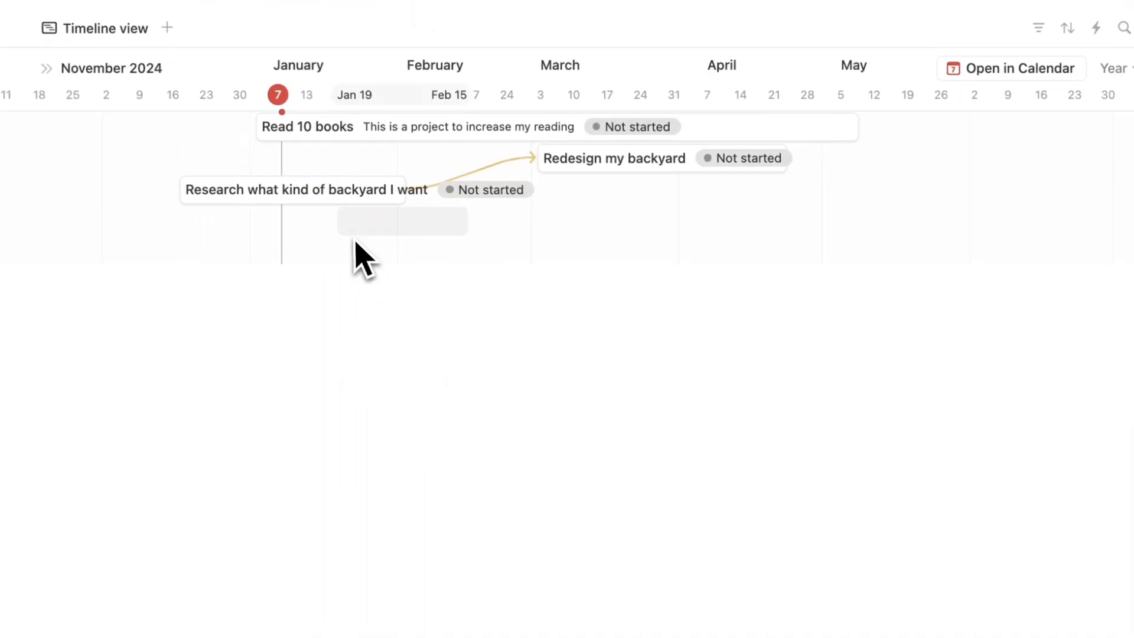
Reopen Redesign my backyard to confirm Number of Tasks reads 100%.
click(283, 180)
click(355, 408)
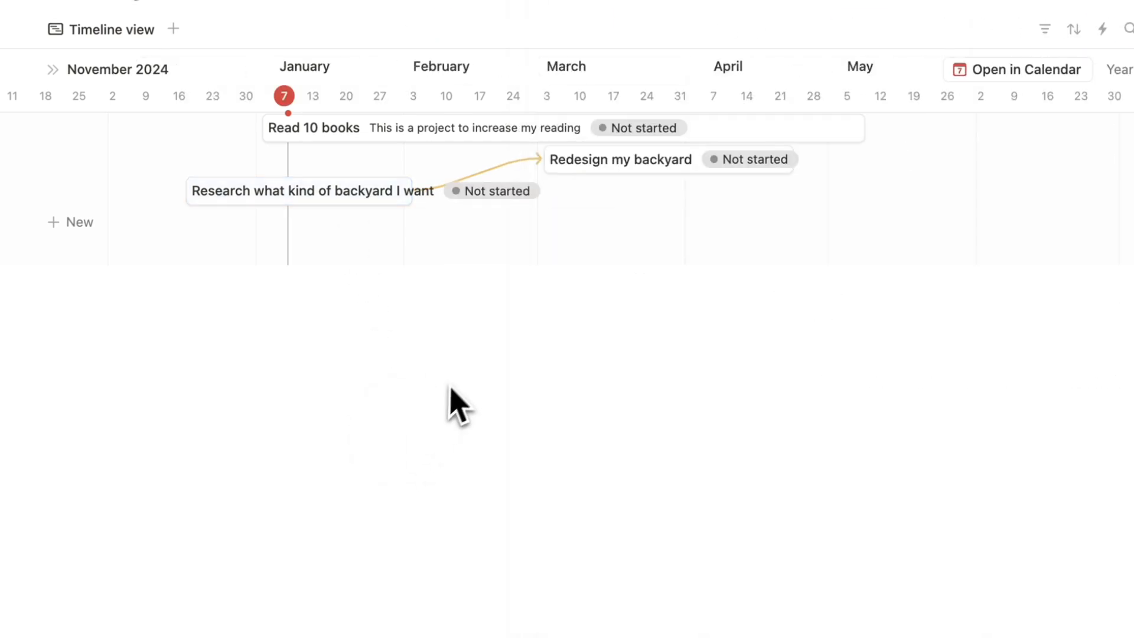
click(630, 165)
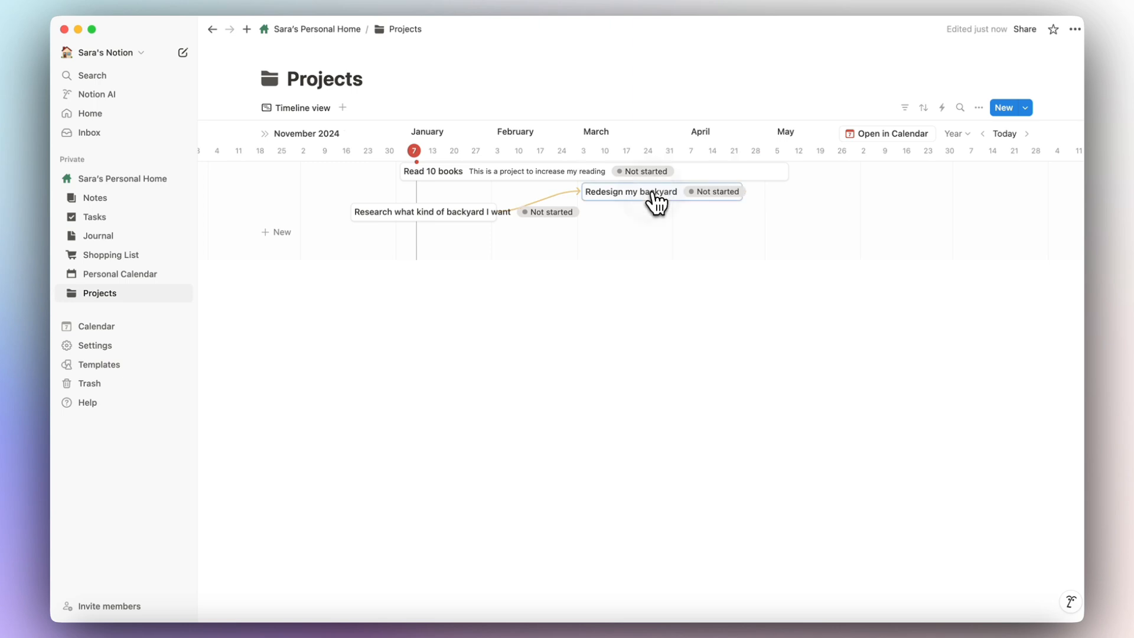
click(653, 195)
Create and link a new task 'Task to design backyard' to Redesign my backyard.
click(1037, 248)
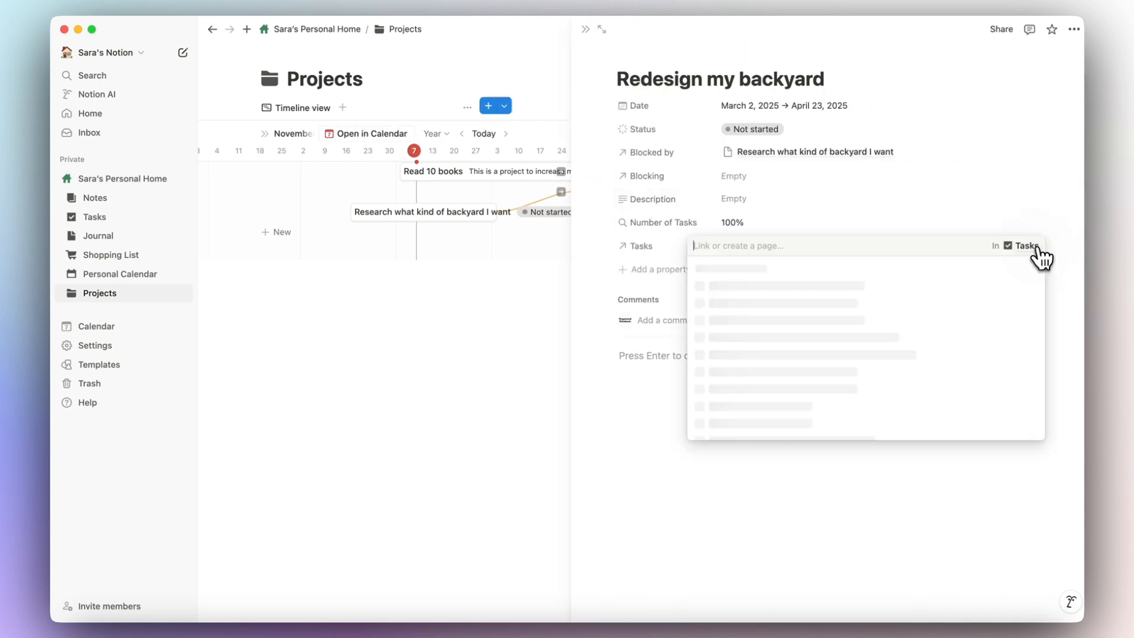
text(Task to )
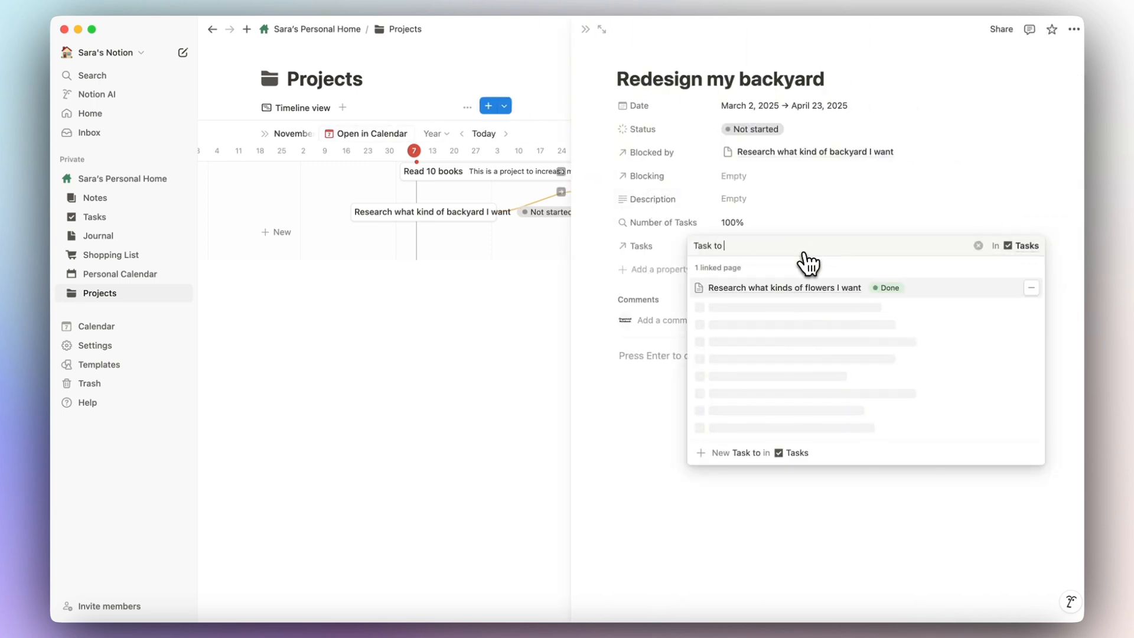
text(design backyard)
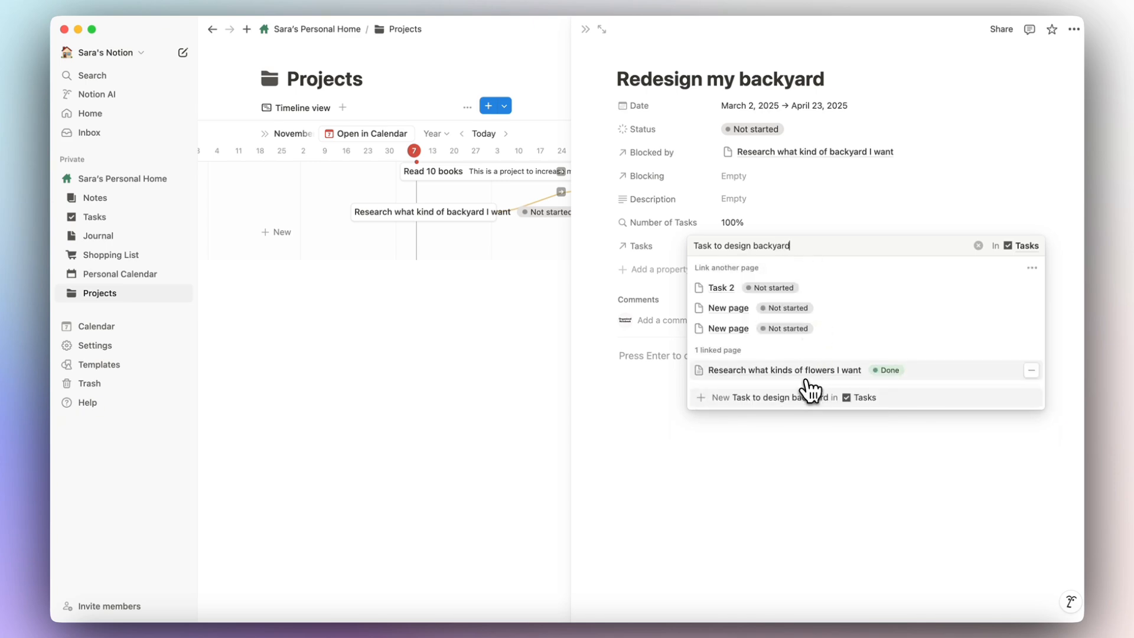
click(762, 397)
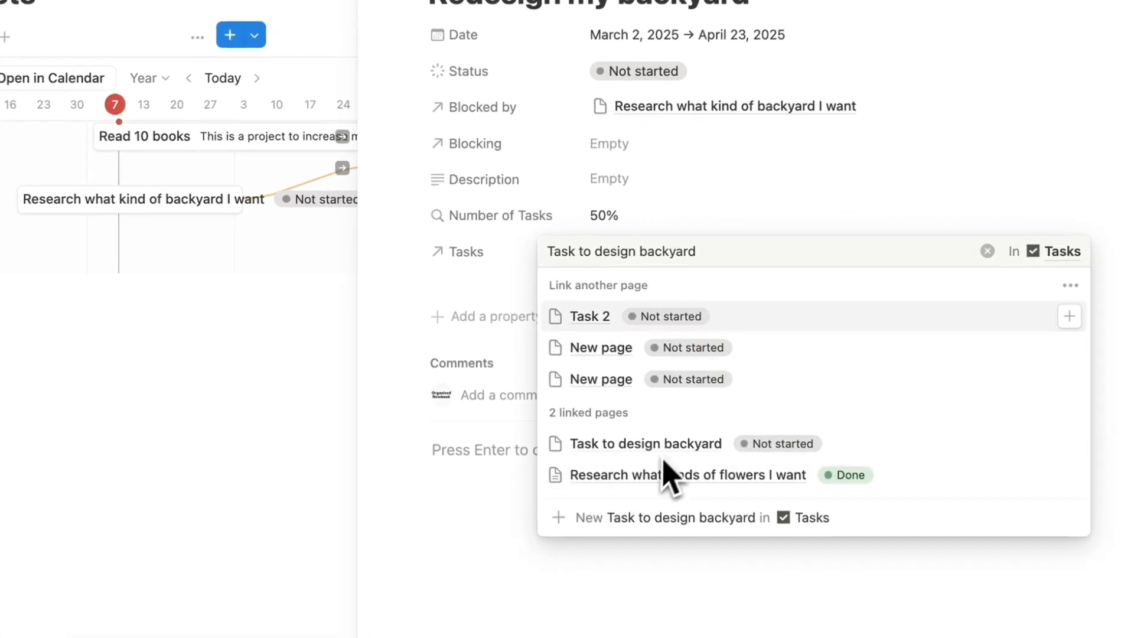
click(830, 219)
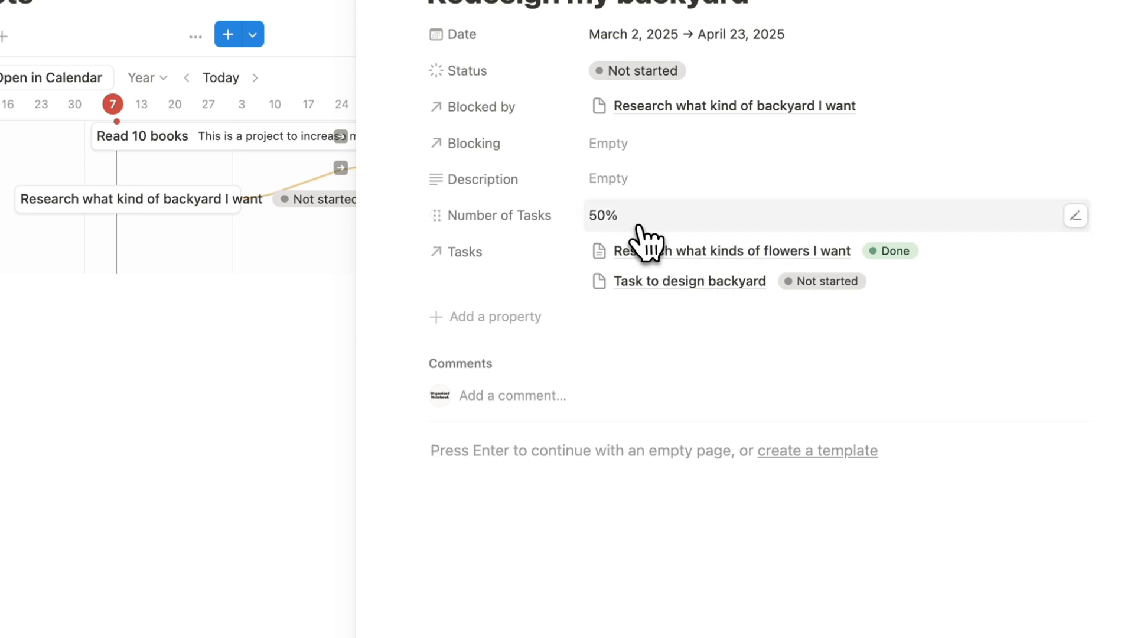
Rename the rollup to 'Completion' and move it below Description.
click(514, 217)
click(508, 248)
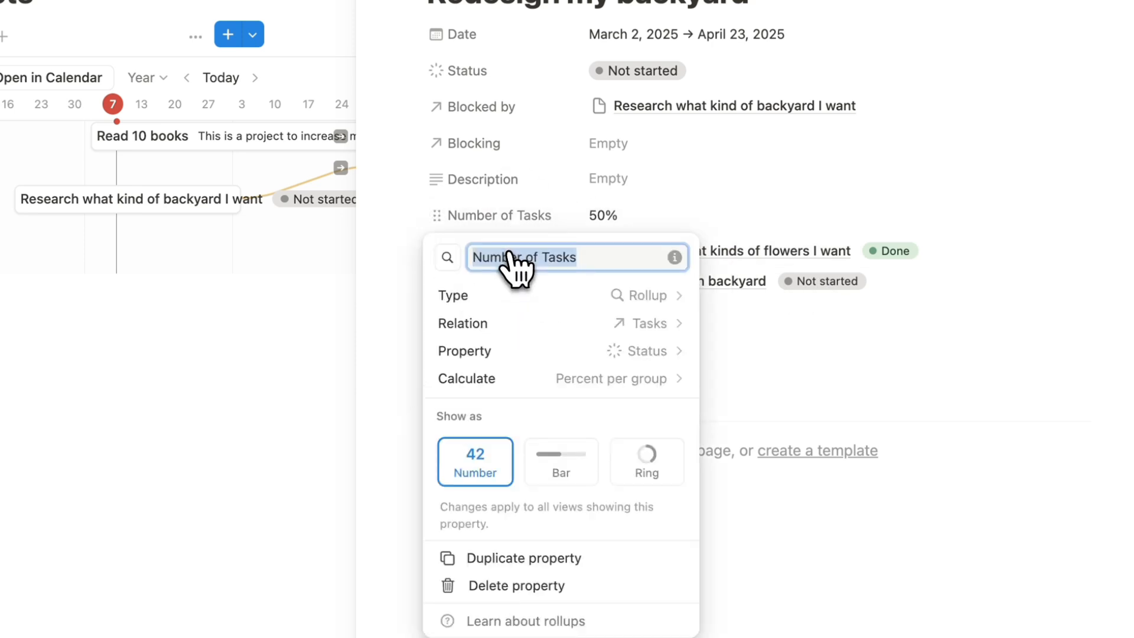
text(Completion)
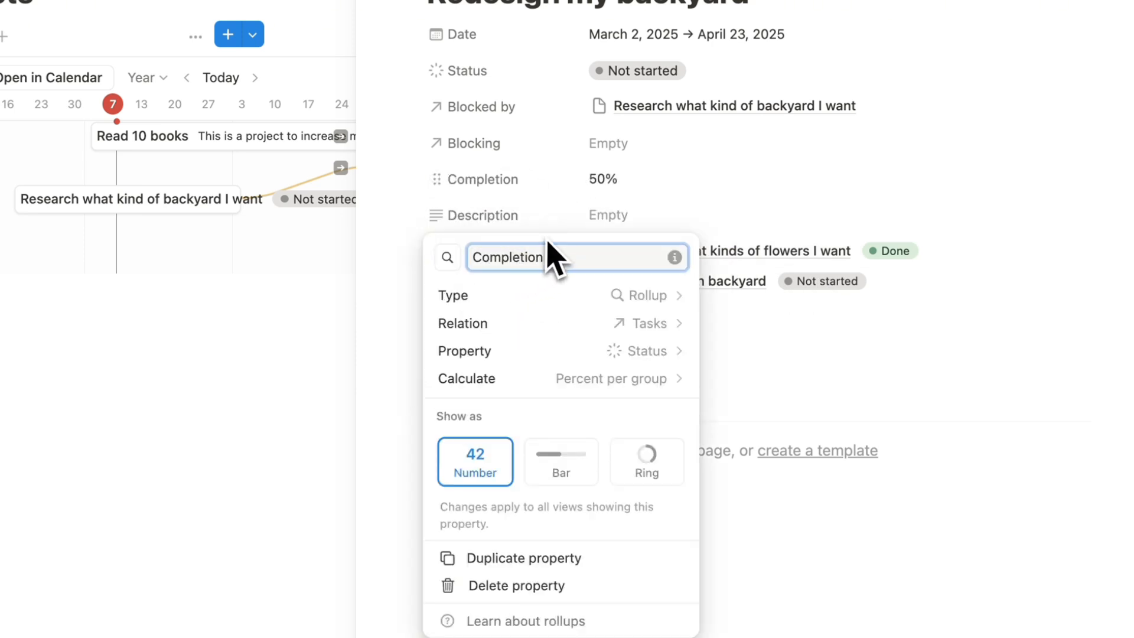
key(Return)
drag(537, 185, 509, 231)
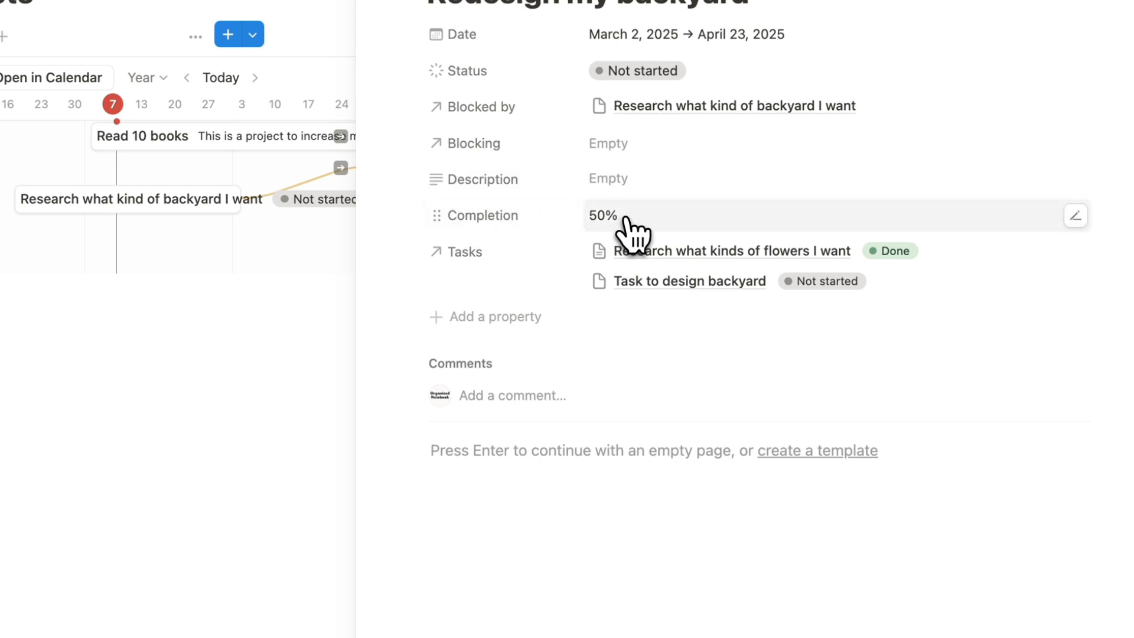
Mark Task to design backyard as Done, then reopen Redesign my backyard.
click(835, 293)
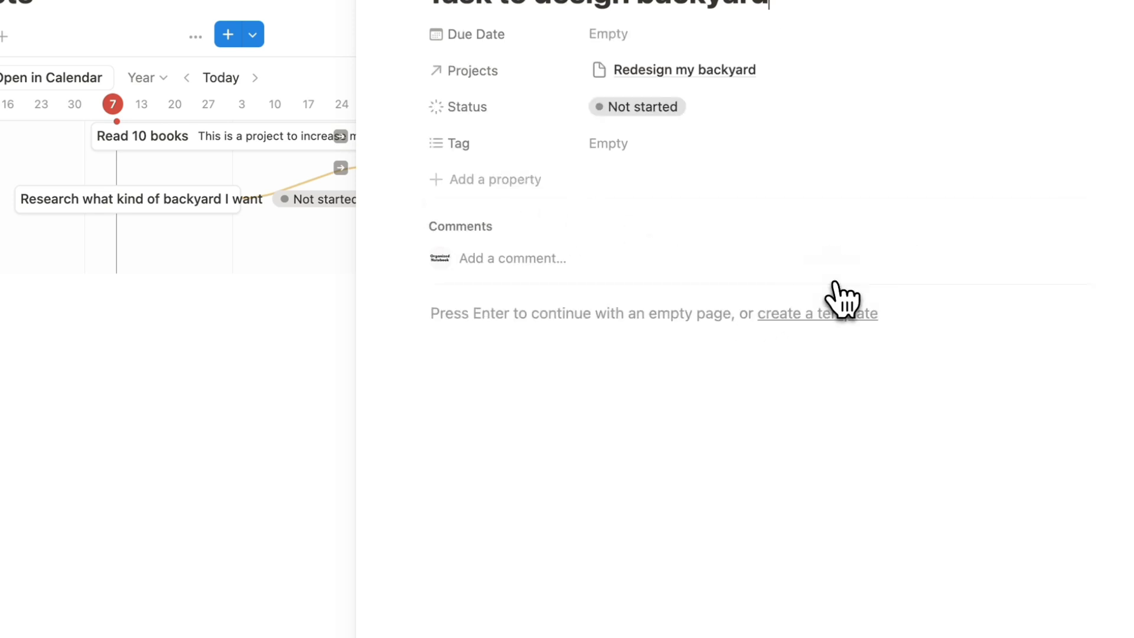
click(734, 220)
click(725, 416)
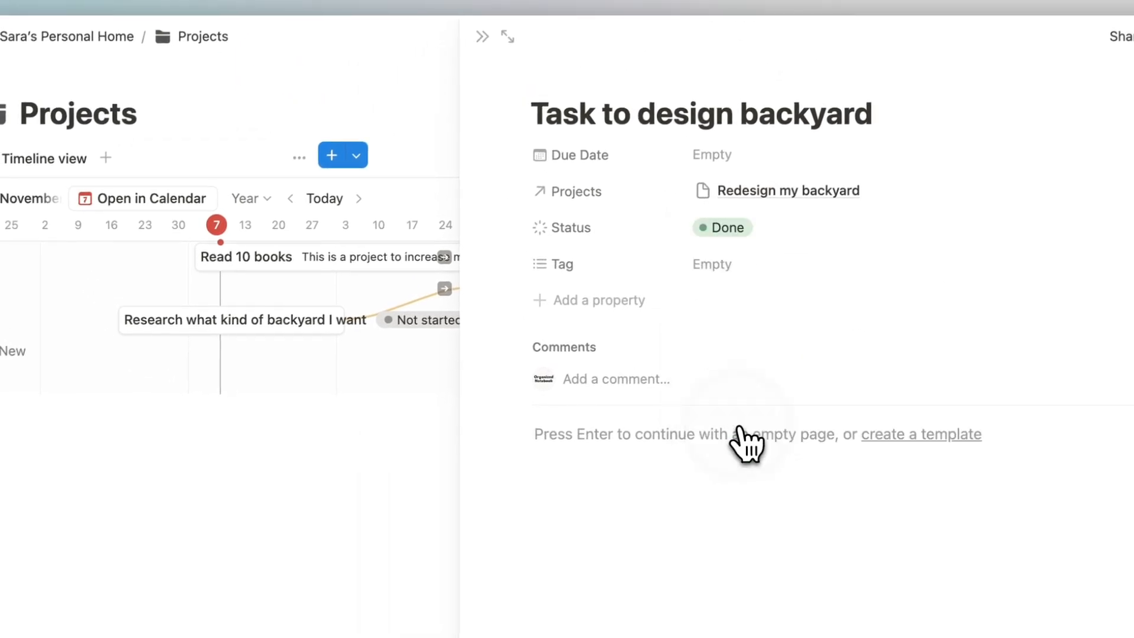
key(Escape)
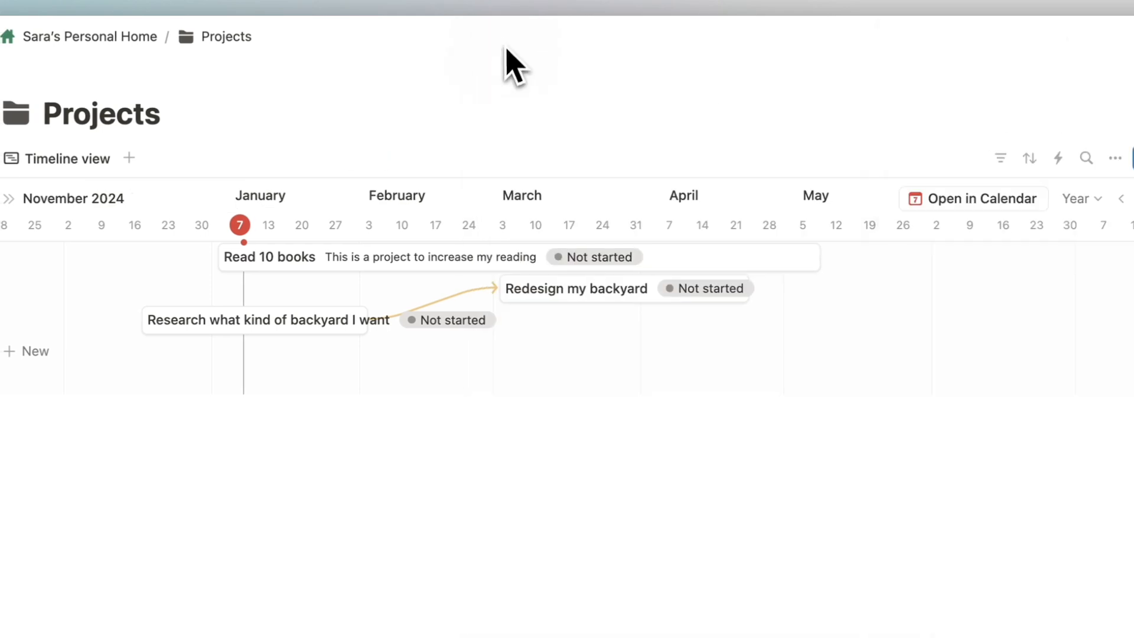
click(614, 299)
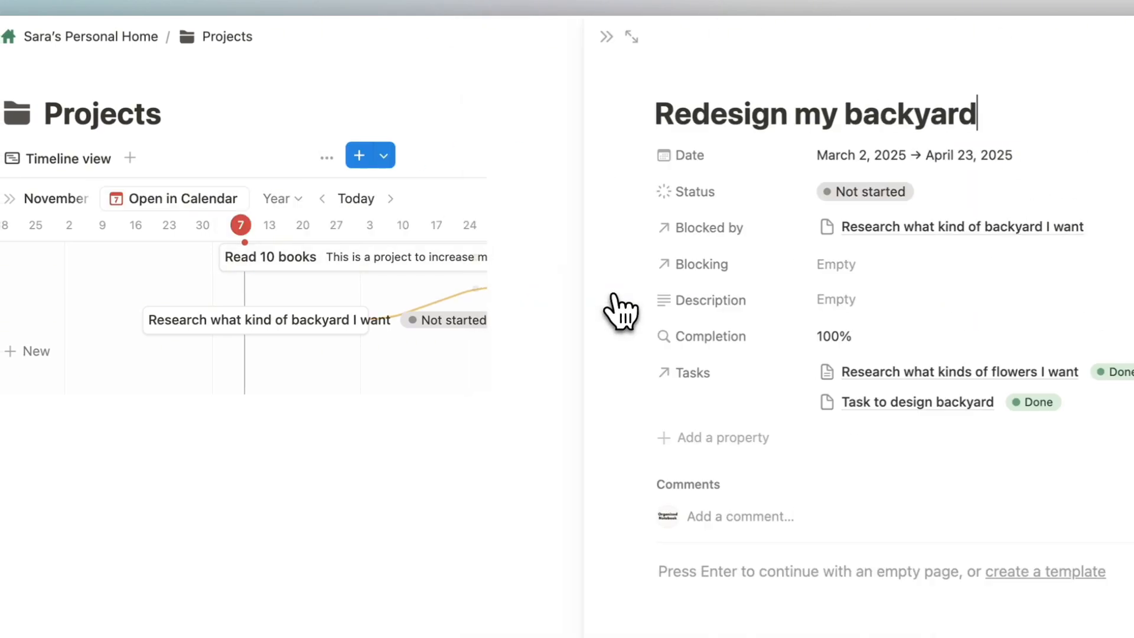
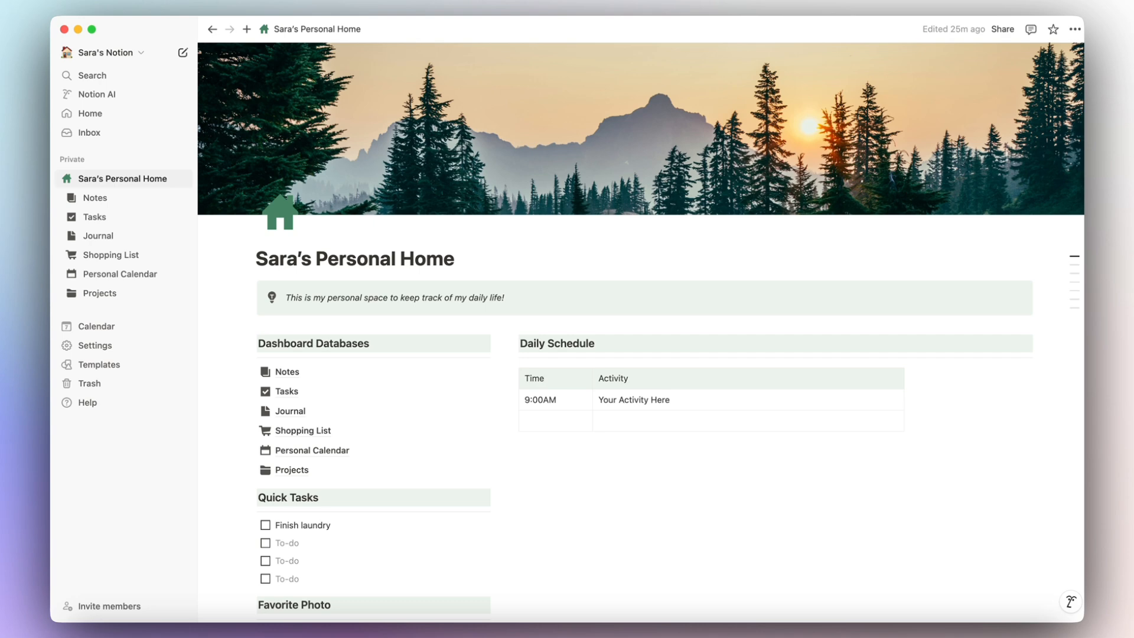
In Journal Entry 1, add a formula property named 'Text Formula' and open its editor.
click(303, 412)
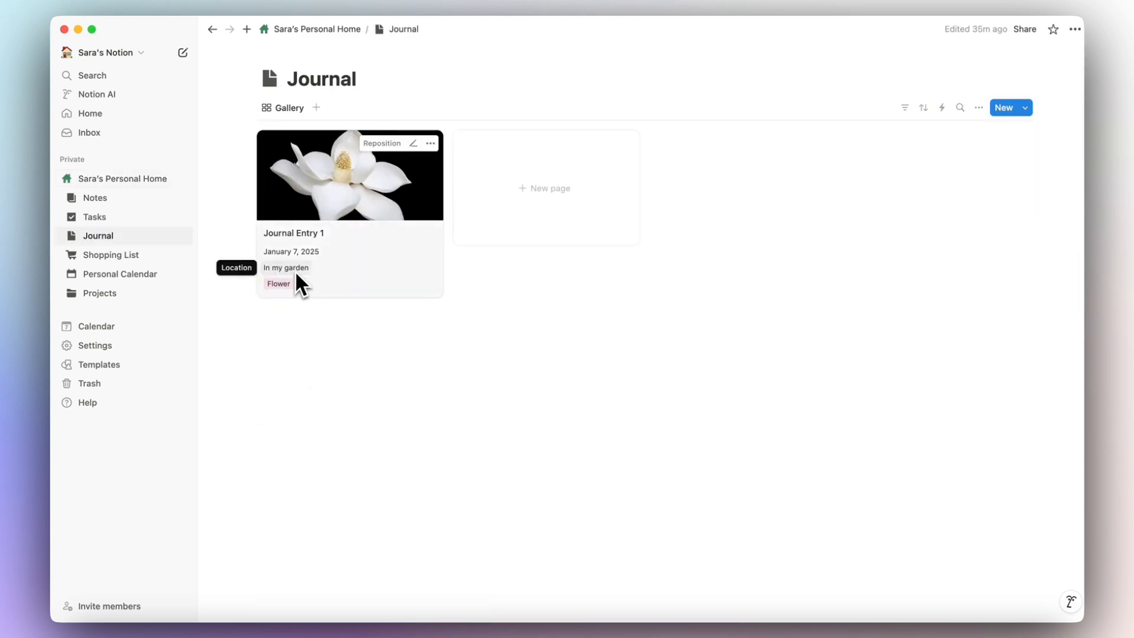
click(401, 251)
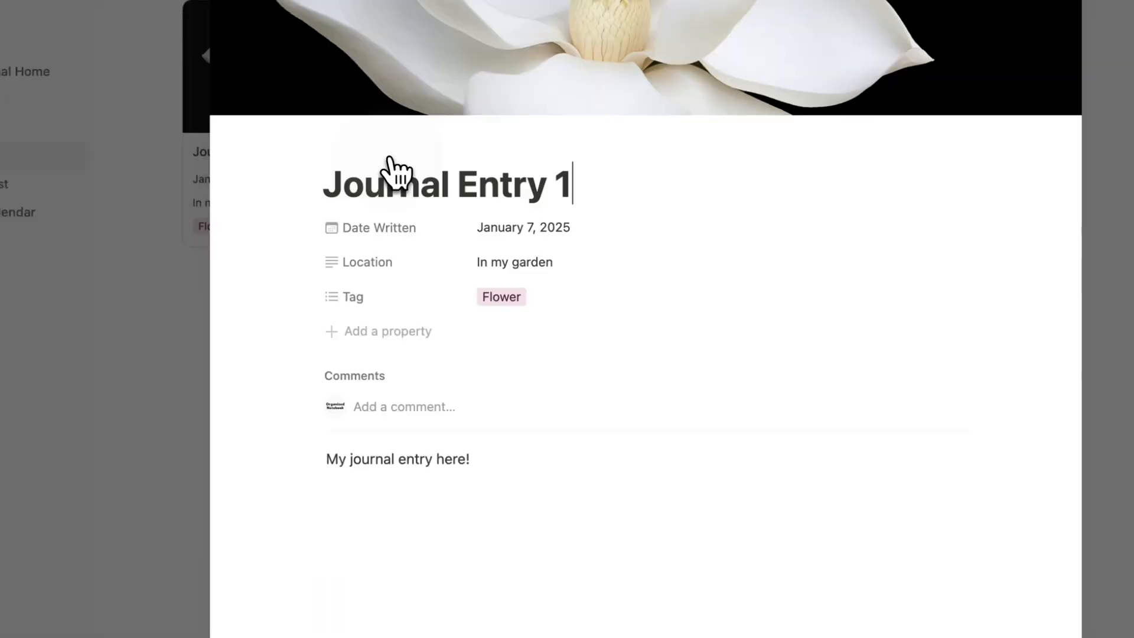
click(386, 331)
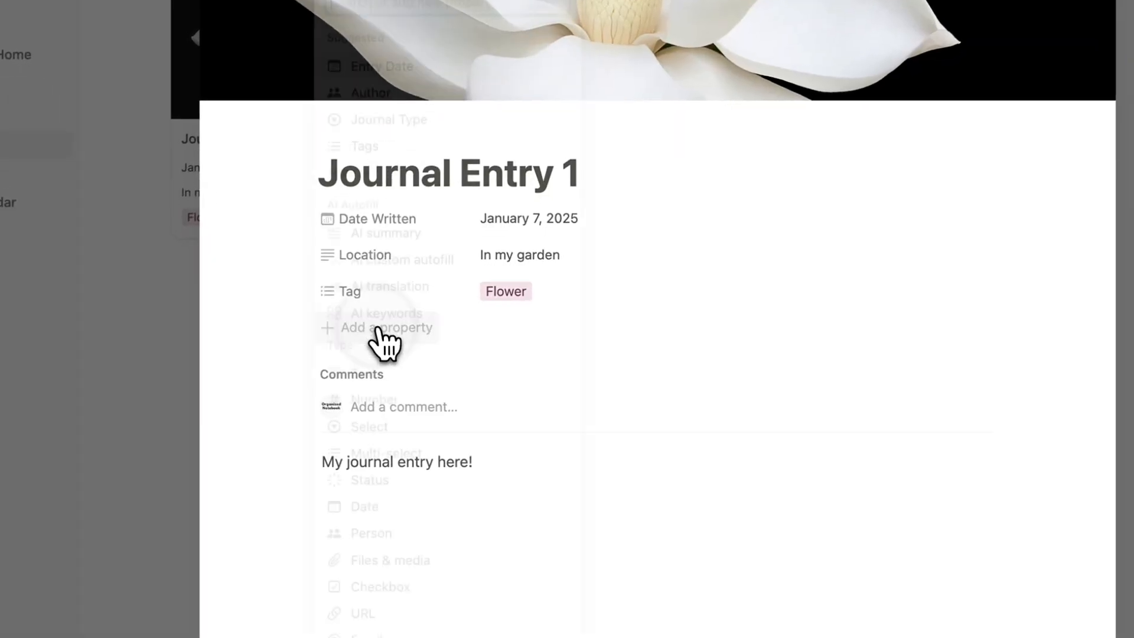
text(for)
click(413, 436)
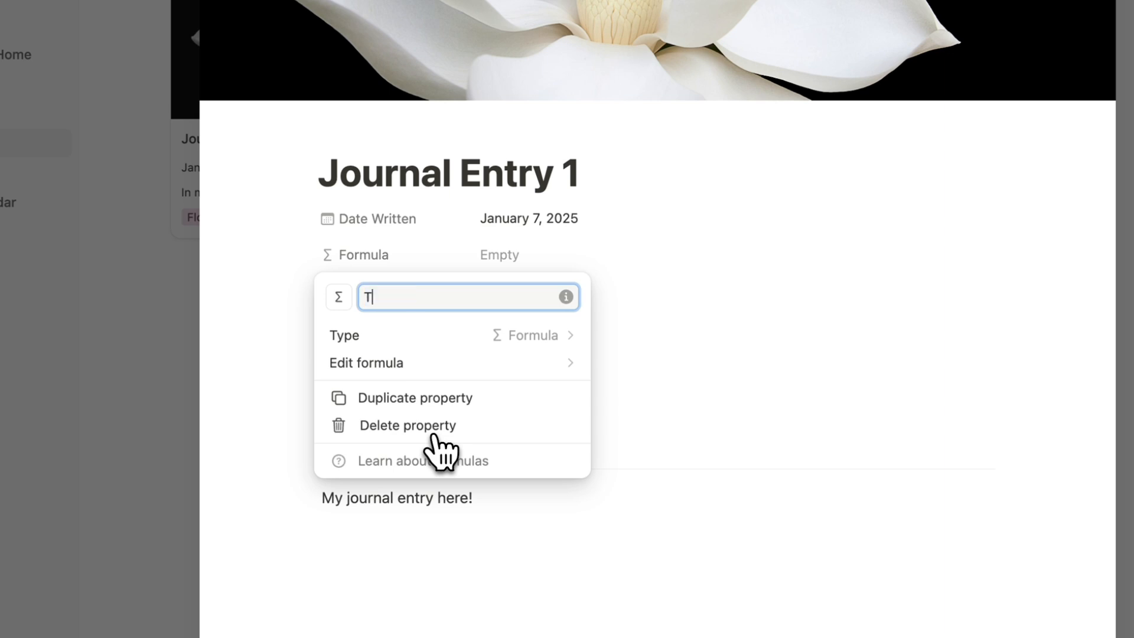
text(Text Formula)
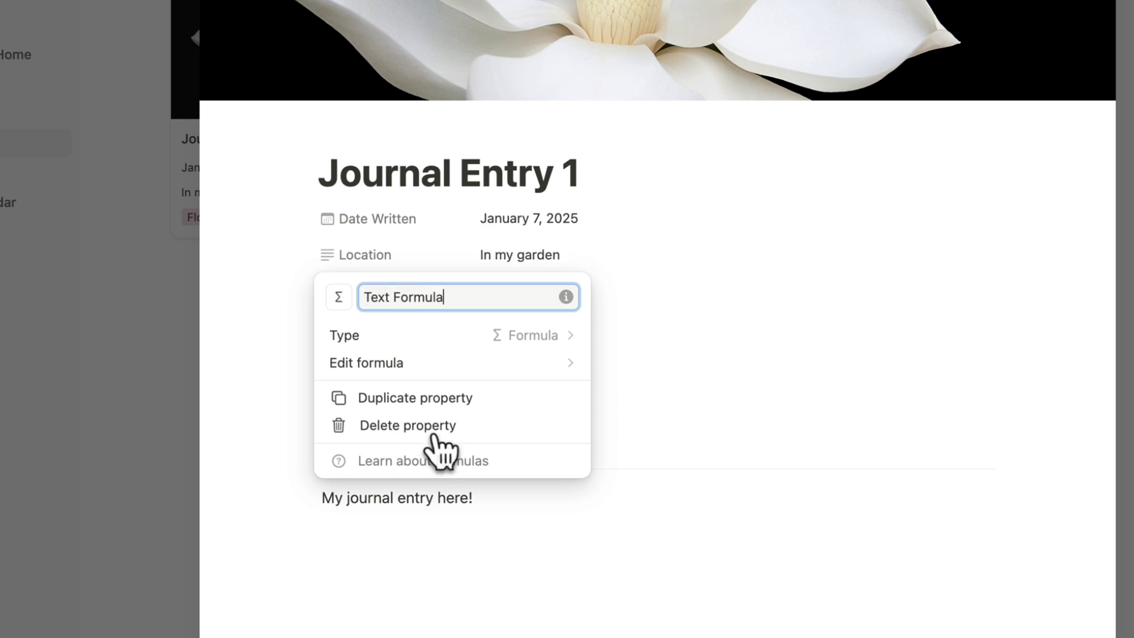
key(Return)
click(541, 332)
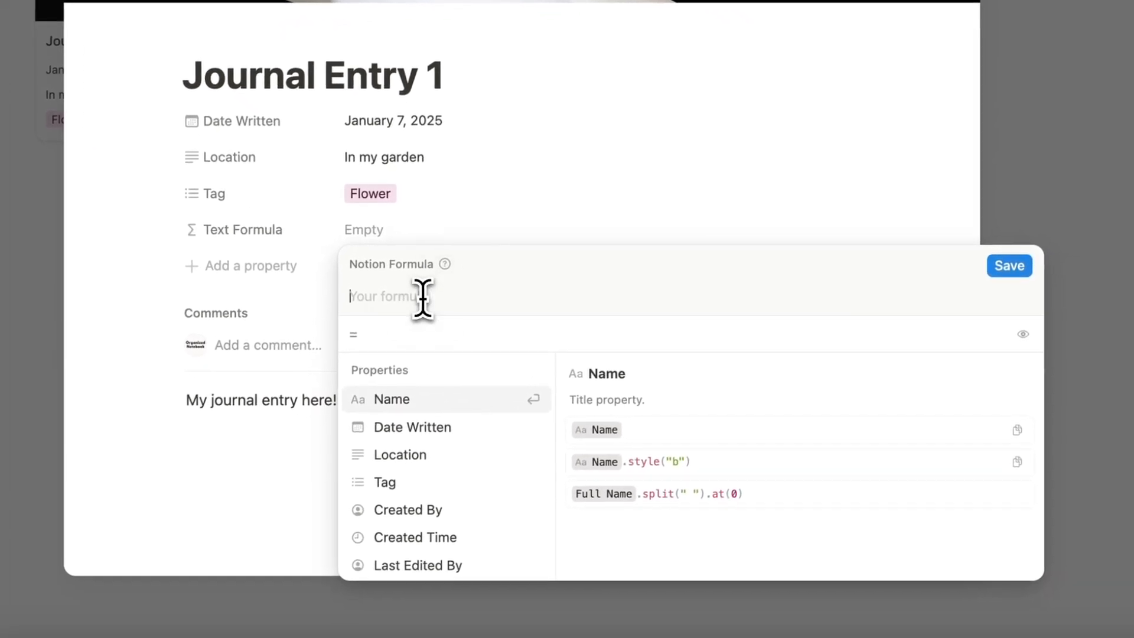
Set Text Formula to style(Location, "b", "green"), save it, and close the entry.
text(lo)
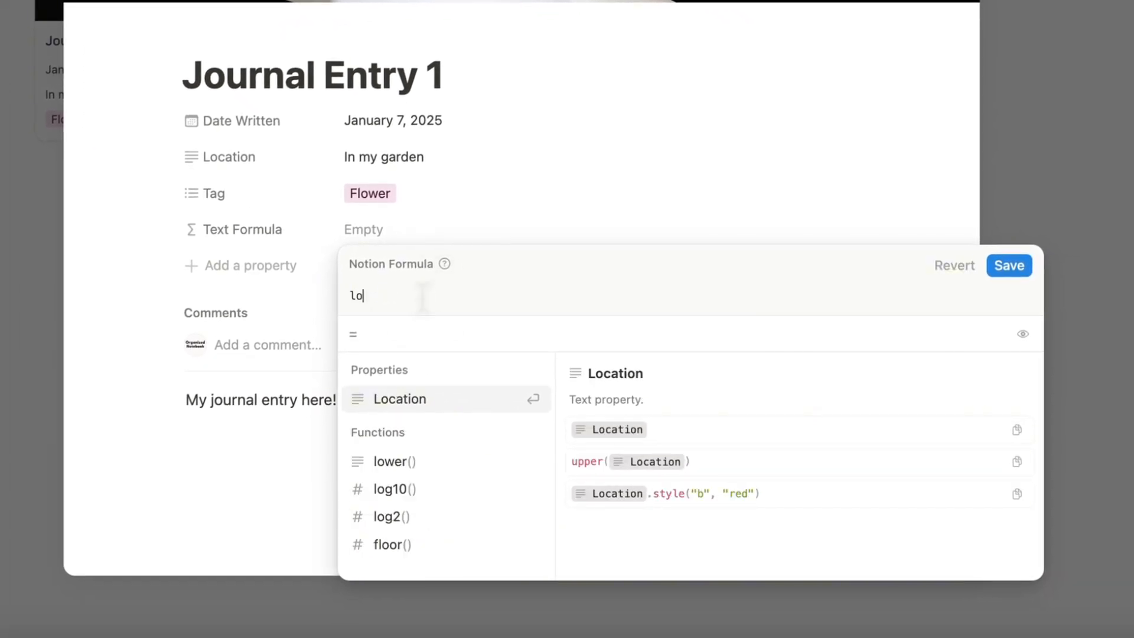
click(464, 396)
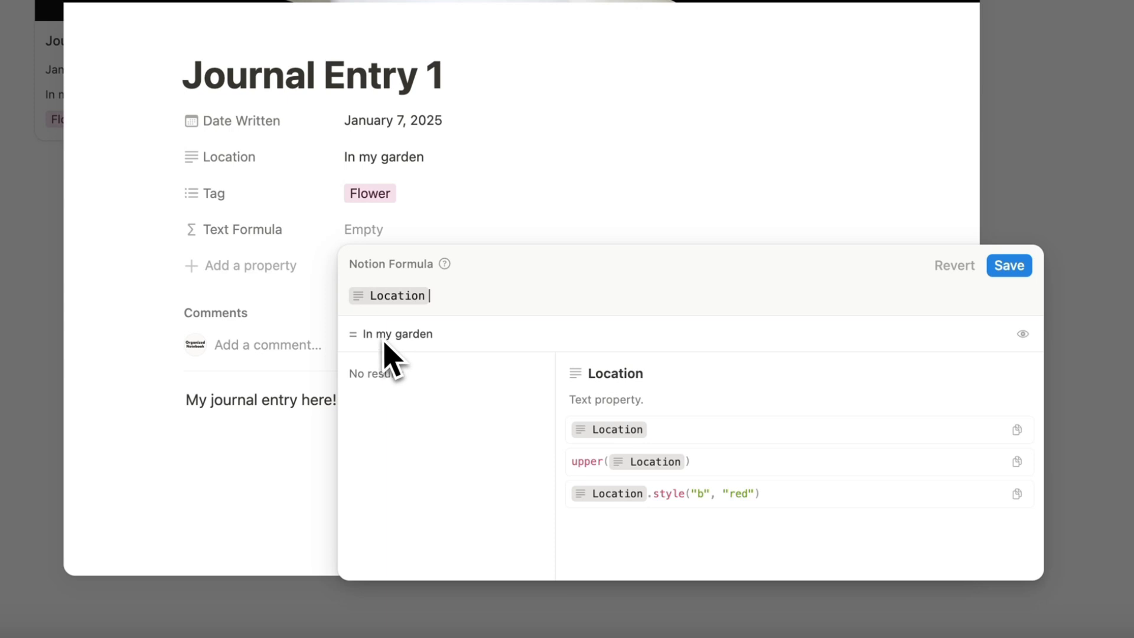
click(349, 298)
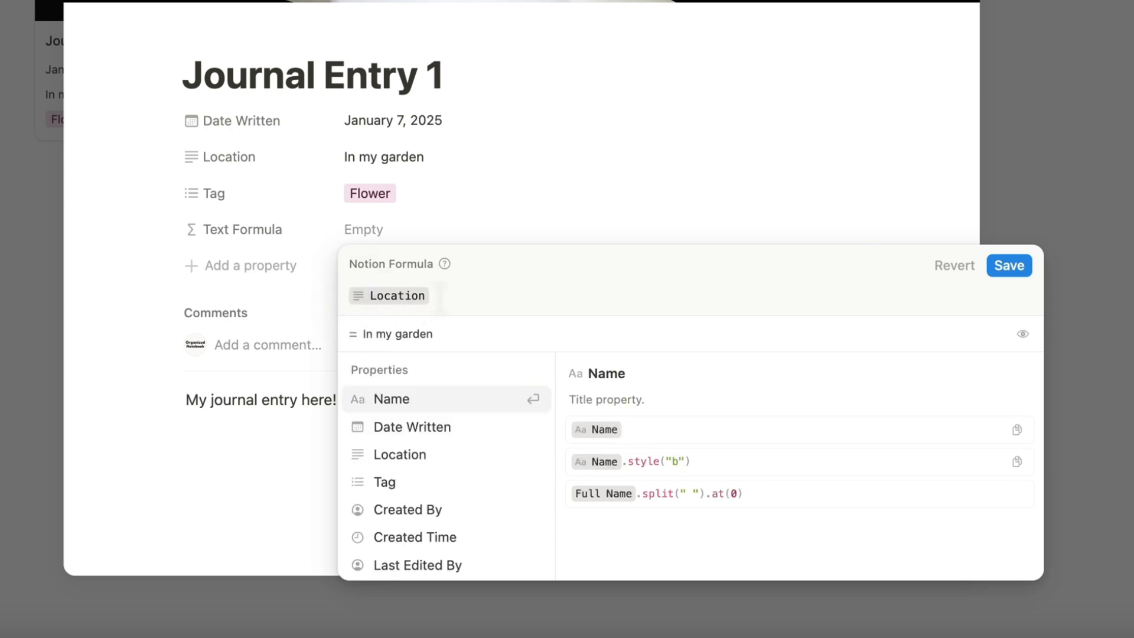
text(style()
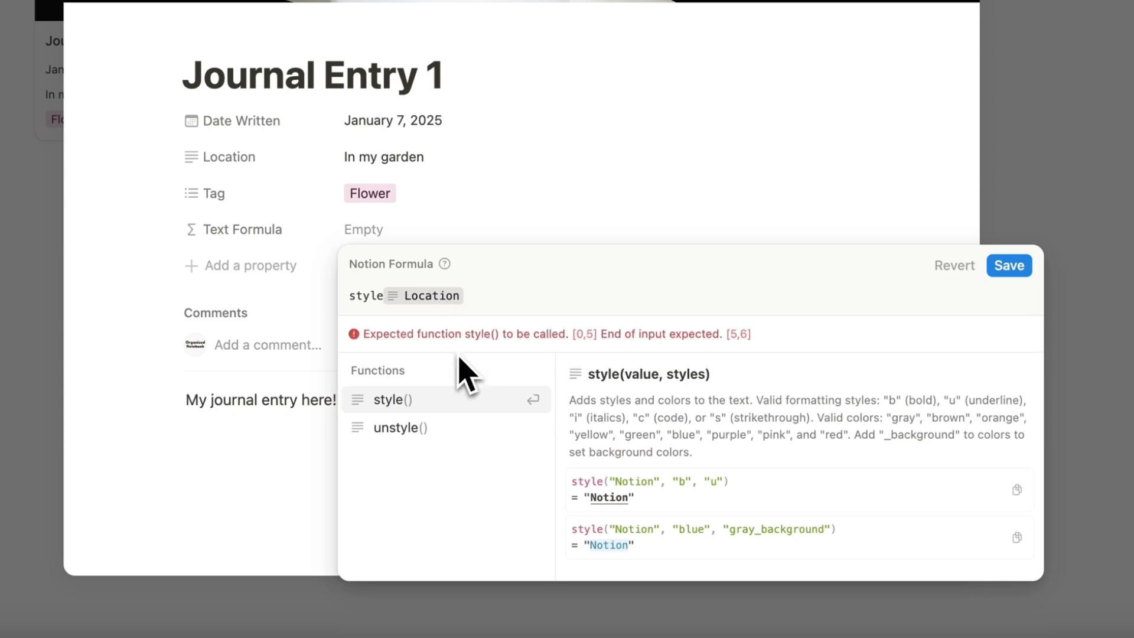
key(Delete)
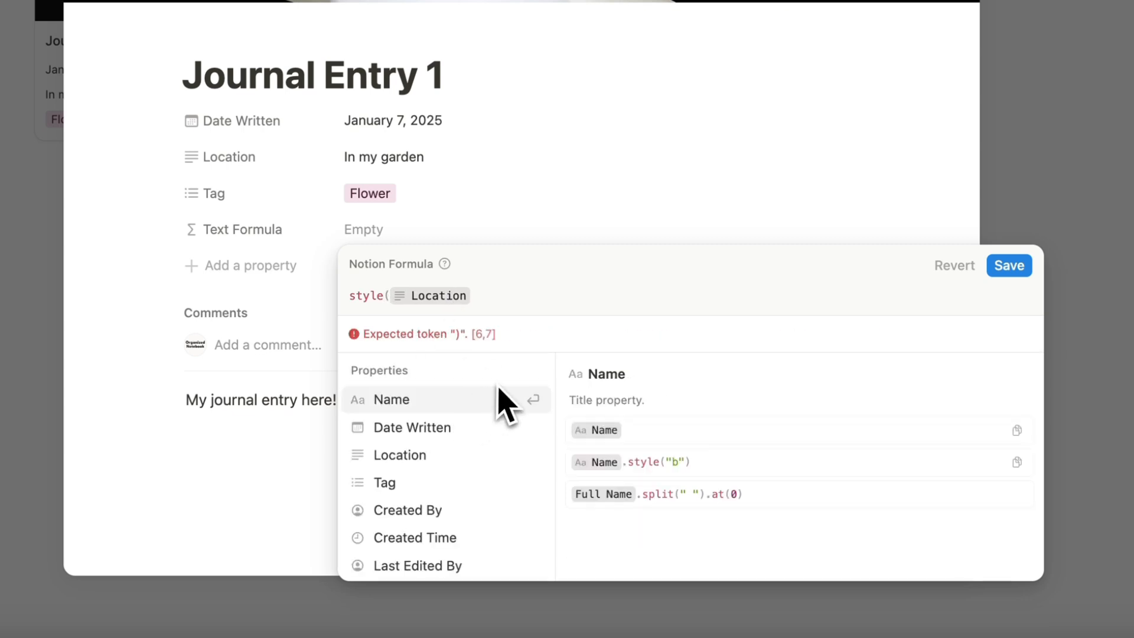
click(532, 312)
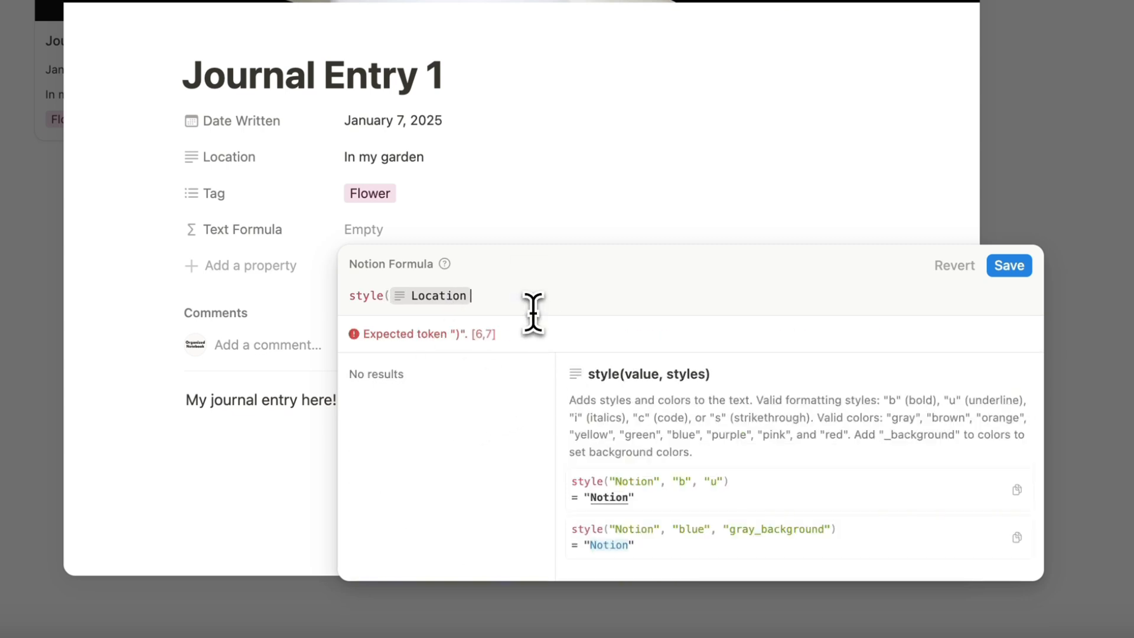
text(, "b"))
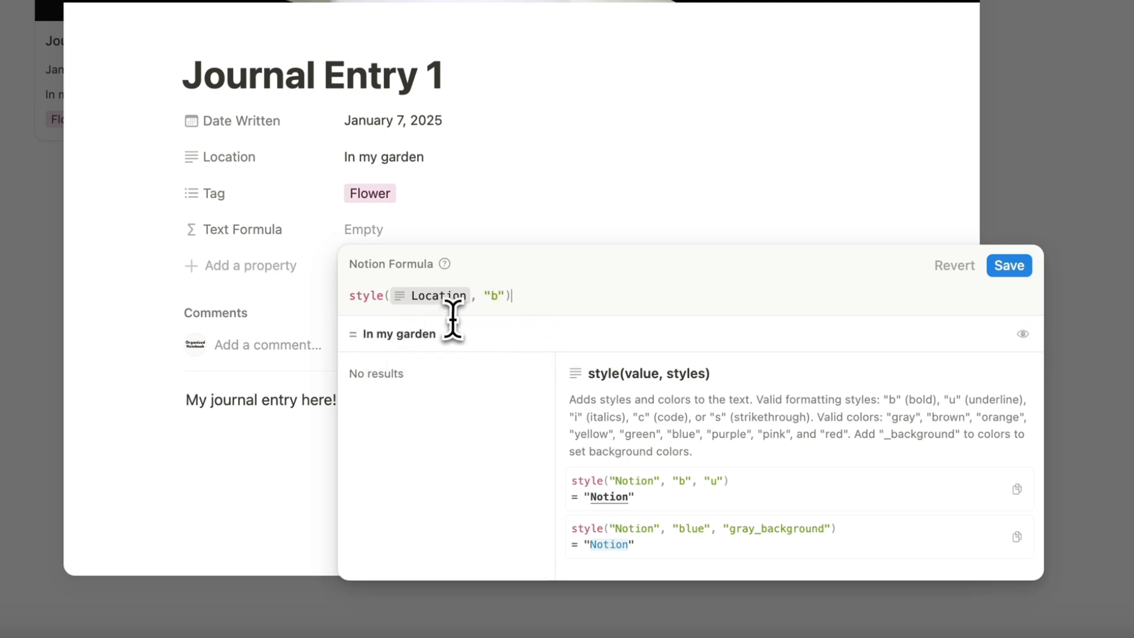
key(Left)
text(, ")
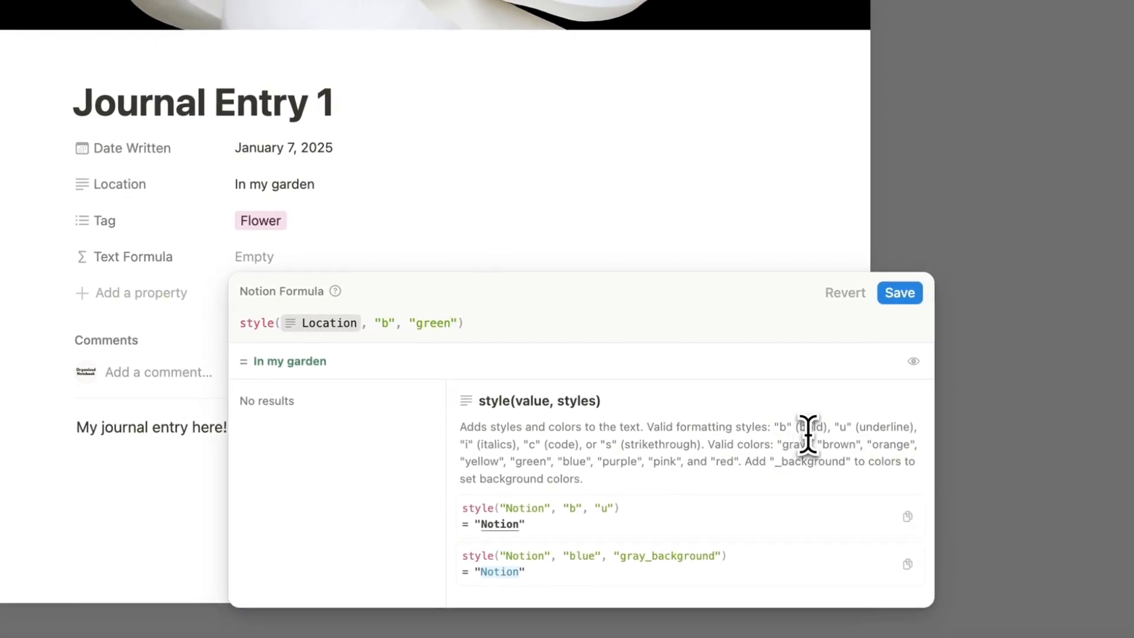
click(900, 293)
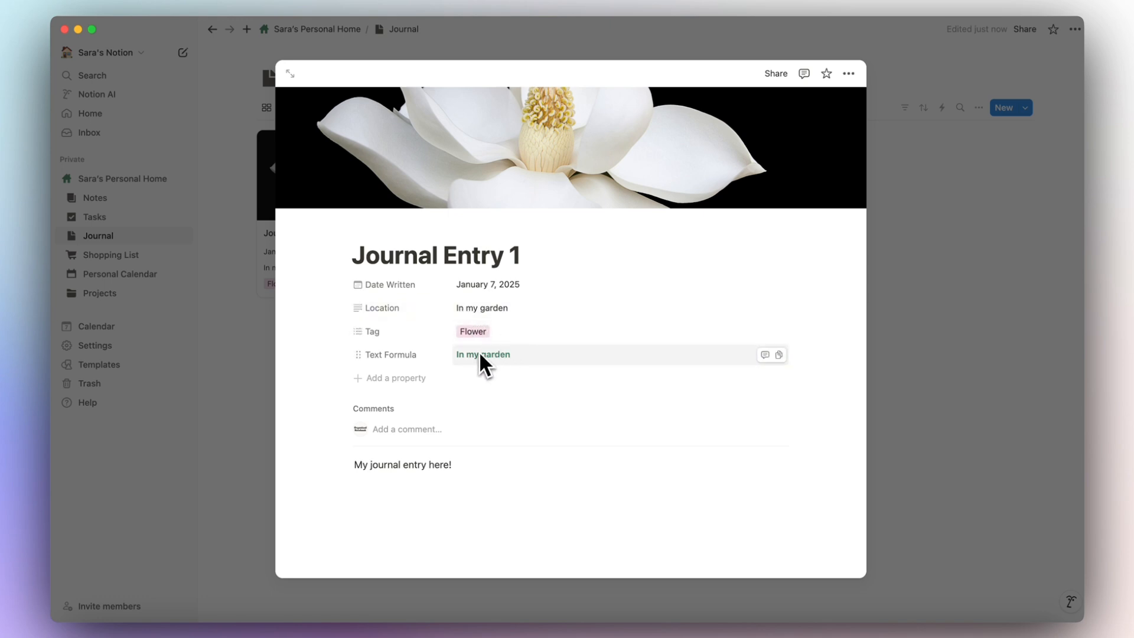
click(915, 337)
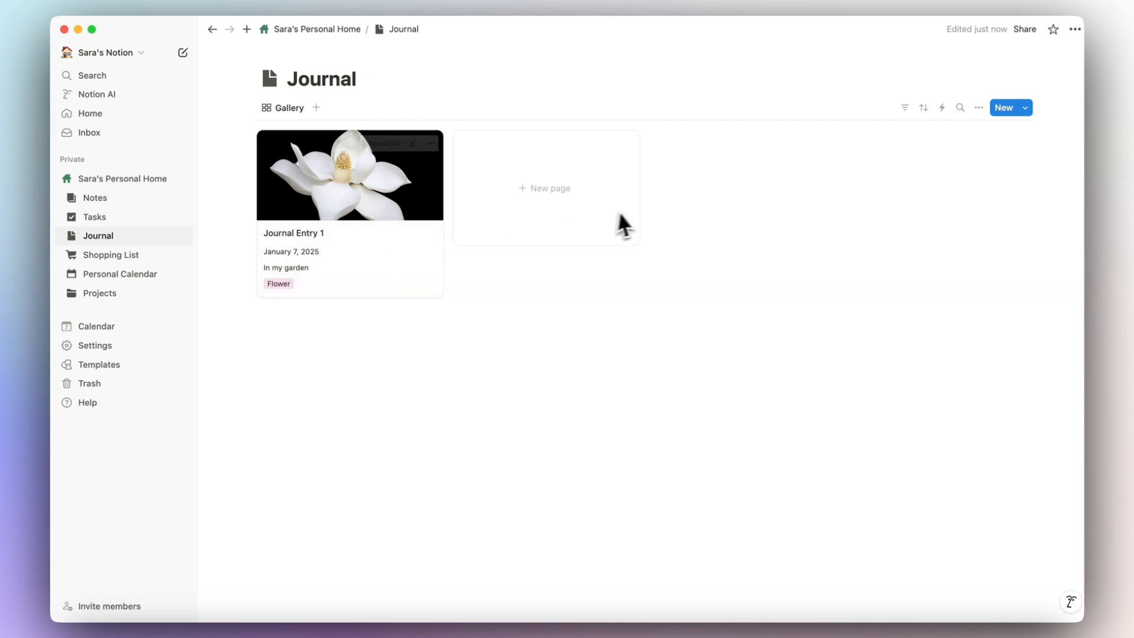
Show Text Formula and hide Location on Journal gallery cards, then return to the home page.
click(979, 108)
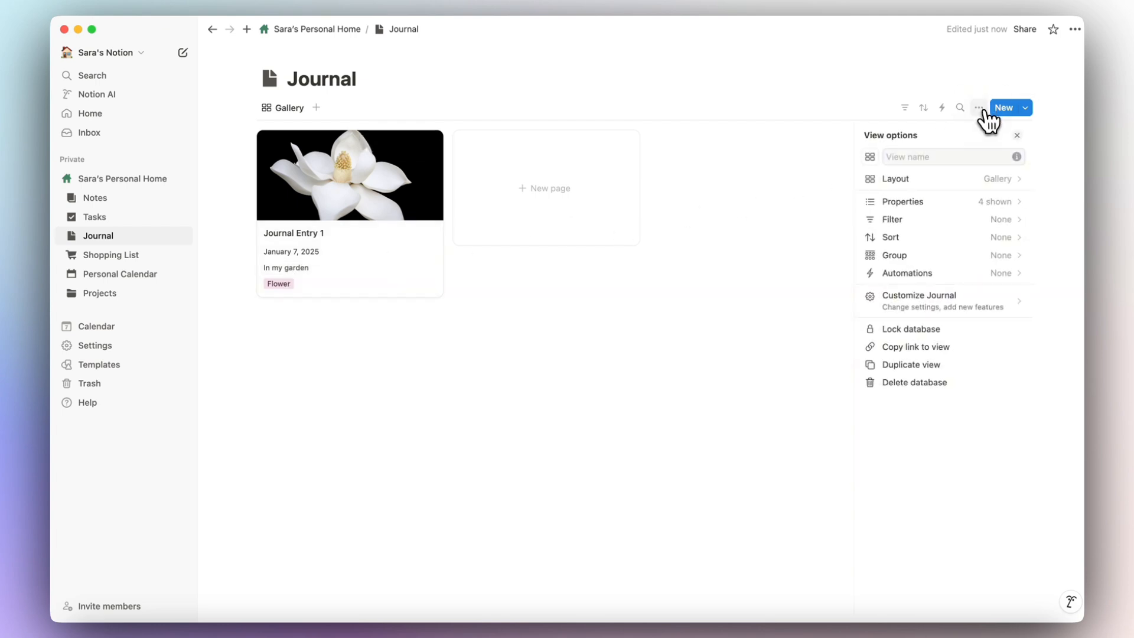
click(958, 202)
click(1004, 289)
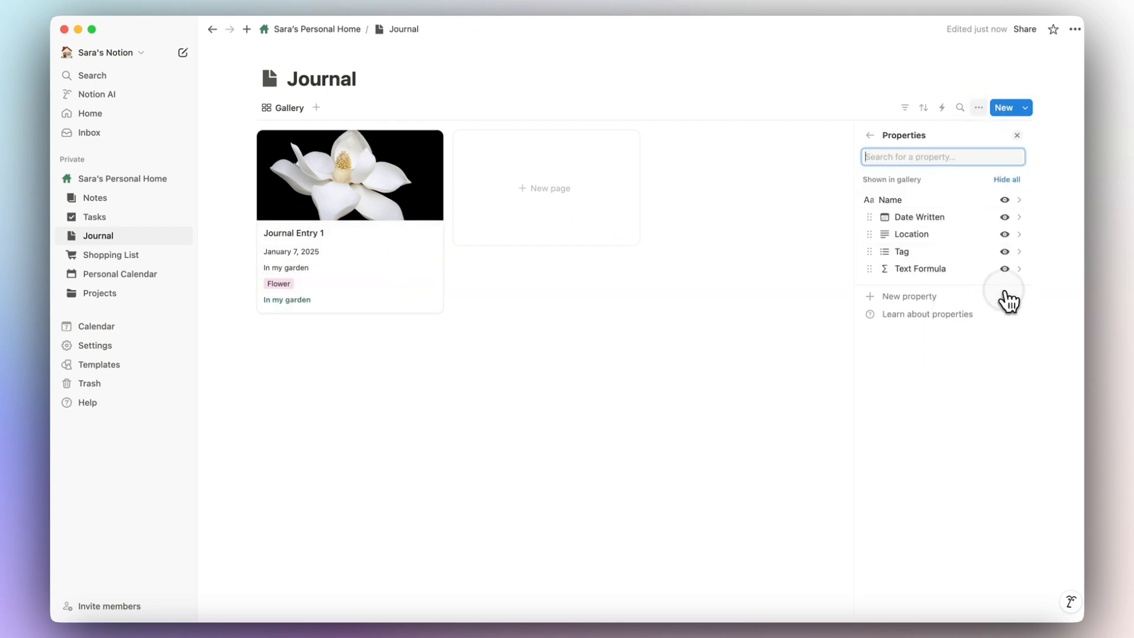
click(1005, 234)
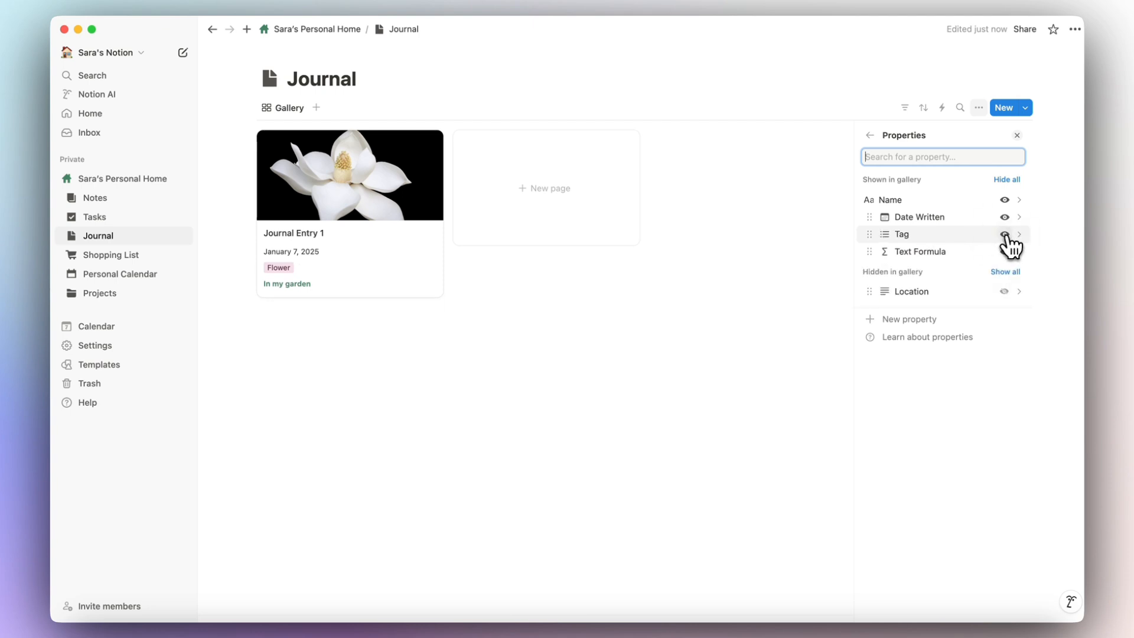
click(1017, 137)
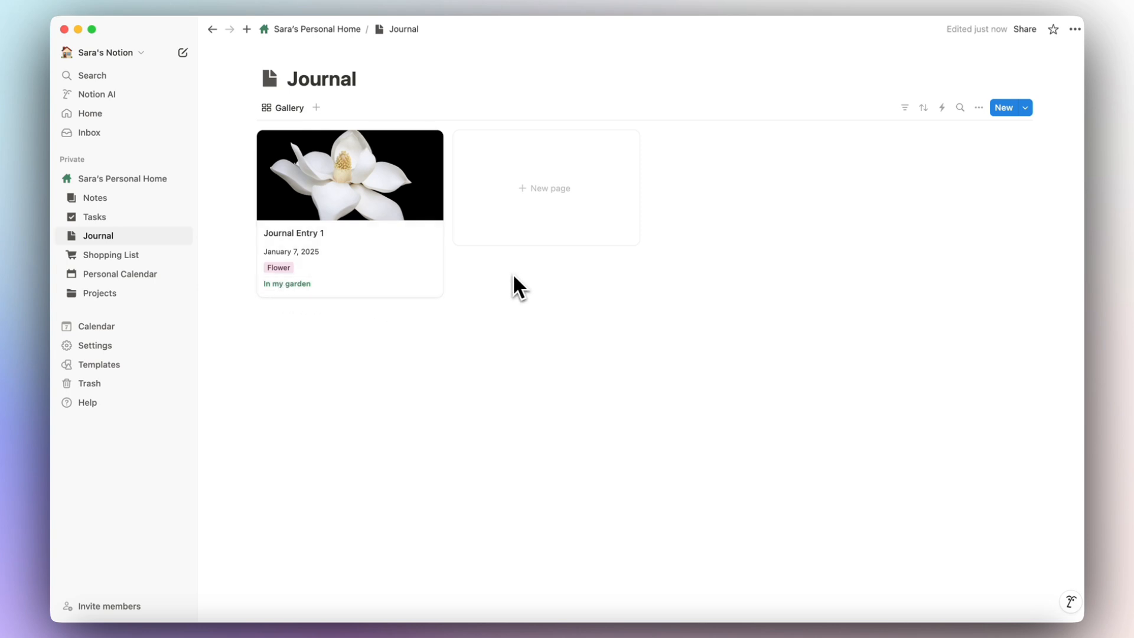
click(349, 34)
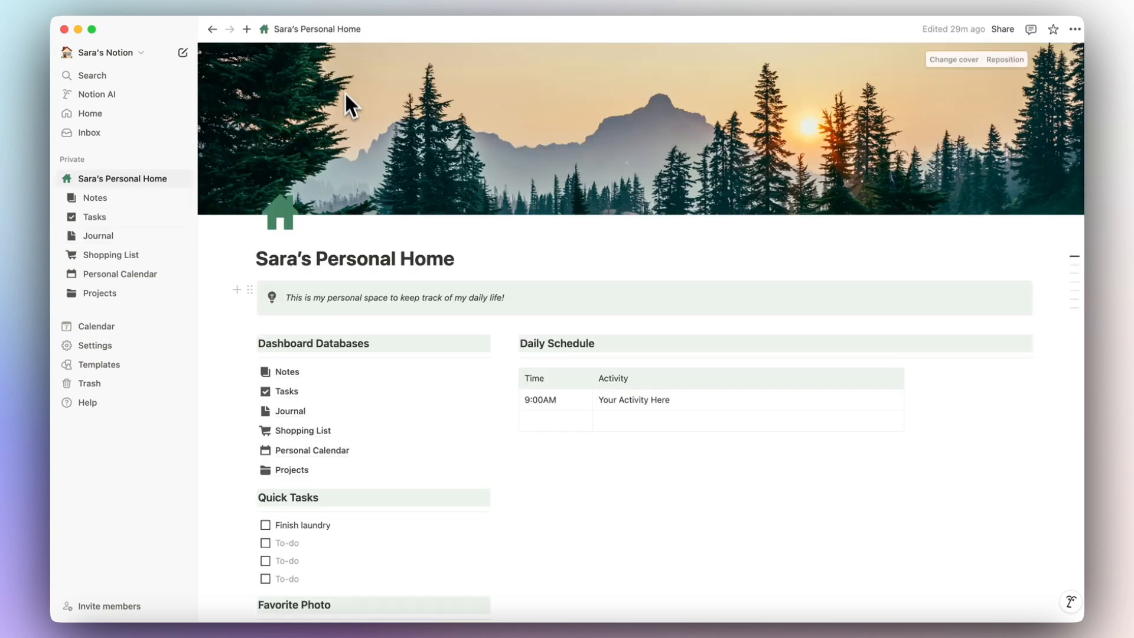
scroll(351, 328, down, 3)
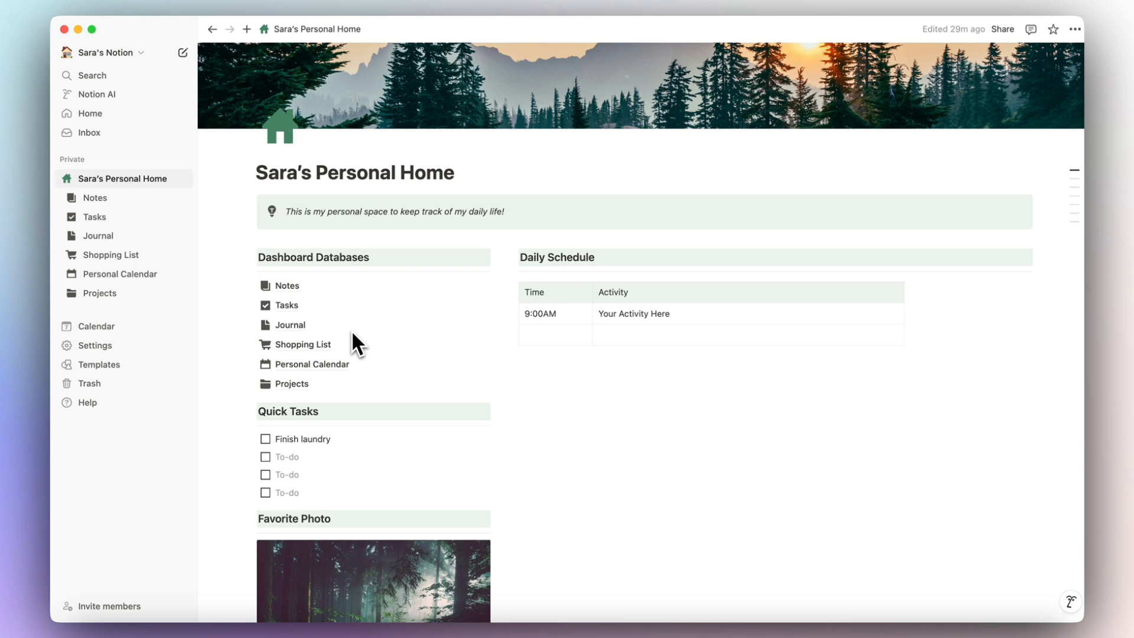
Open the Notes database and set Meeting Notes' Number of Words to 800.
click(296, 288)
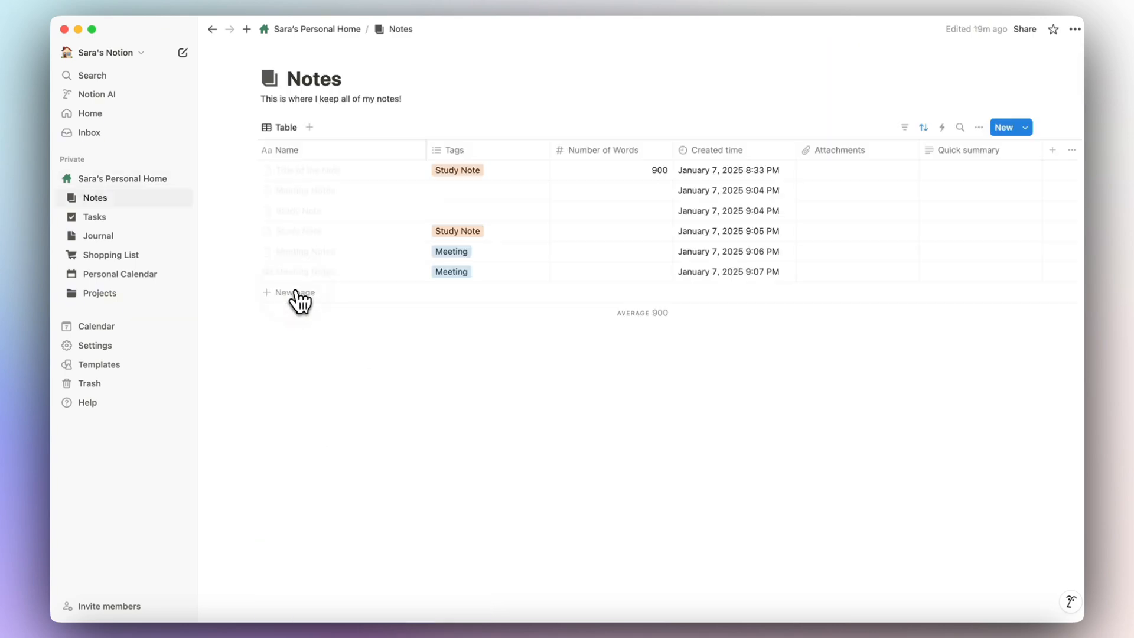
click(652, 204)
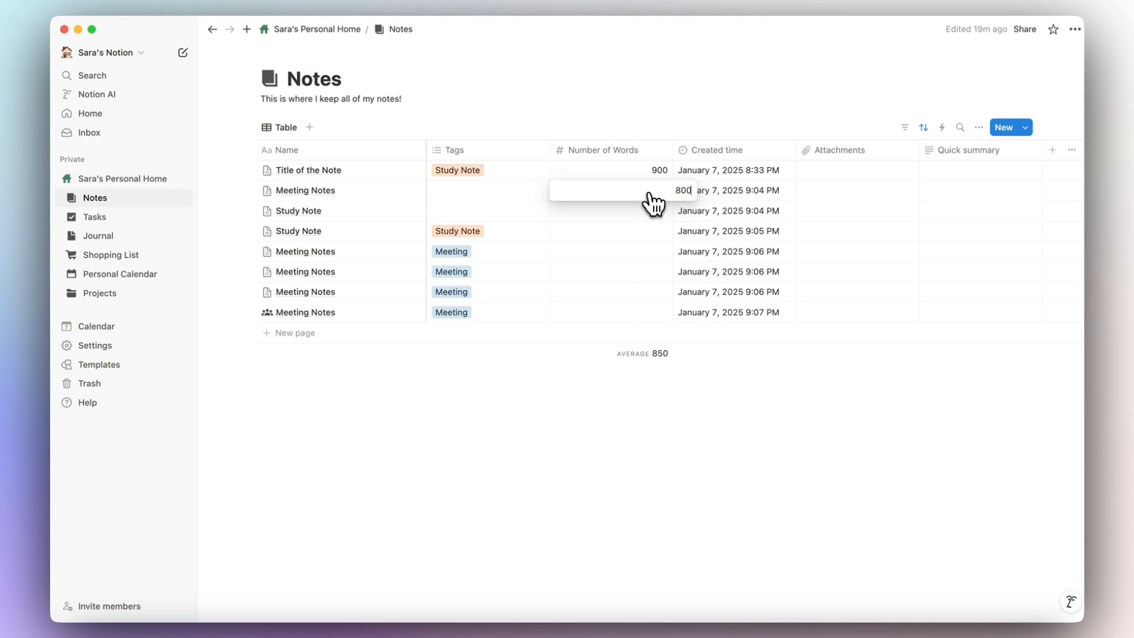
key(Escape)
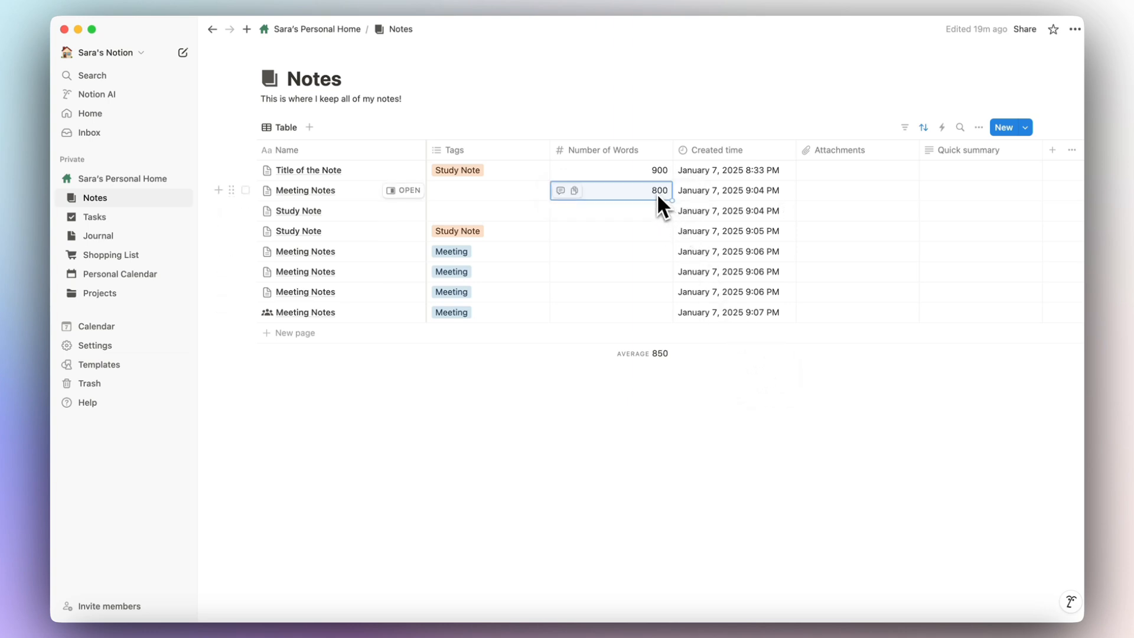
Add a new Formula column to the Notes table.
scroll(658, 196, right, 5)
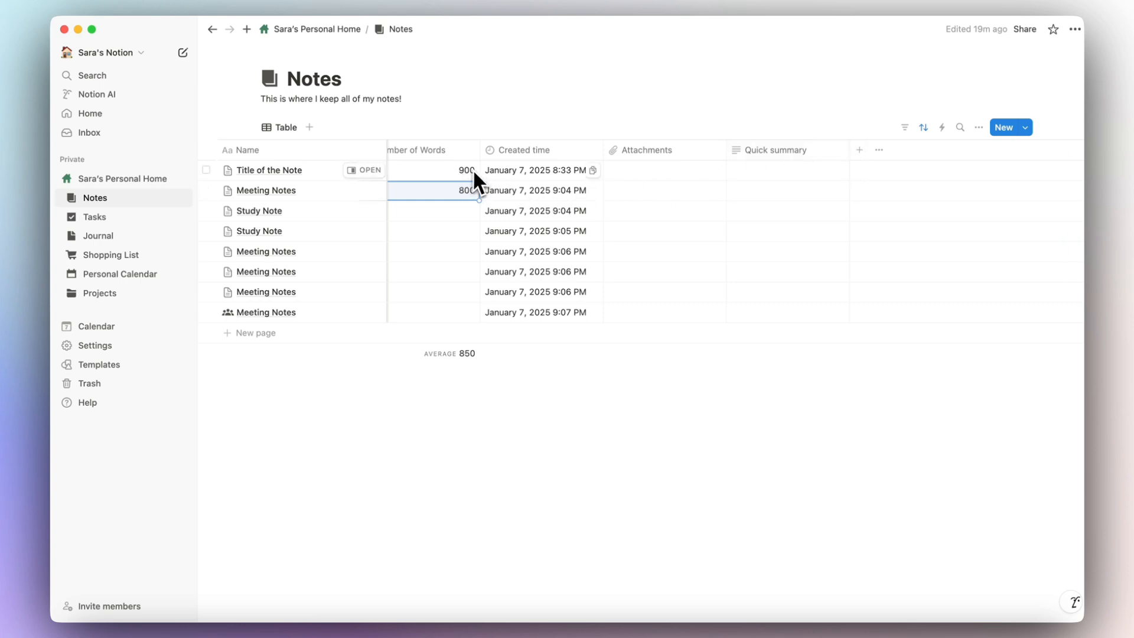
click(859, 152)
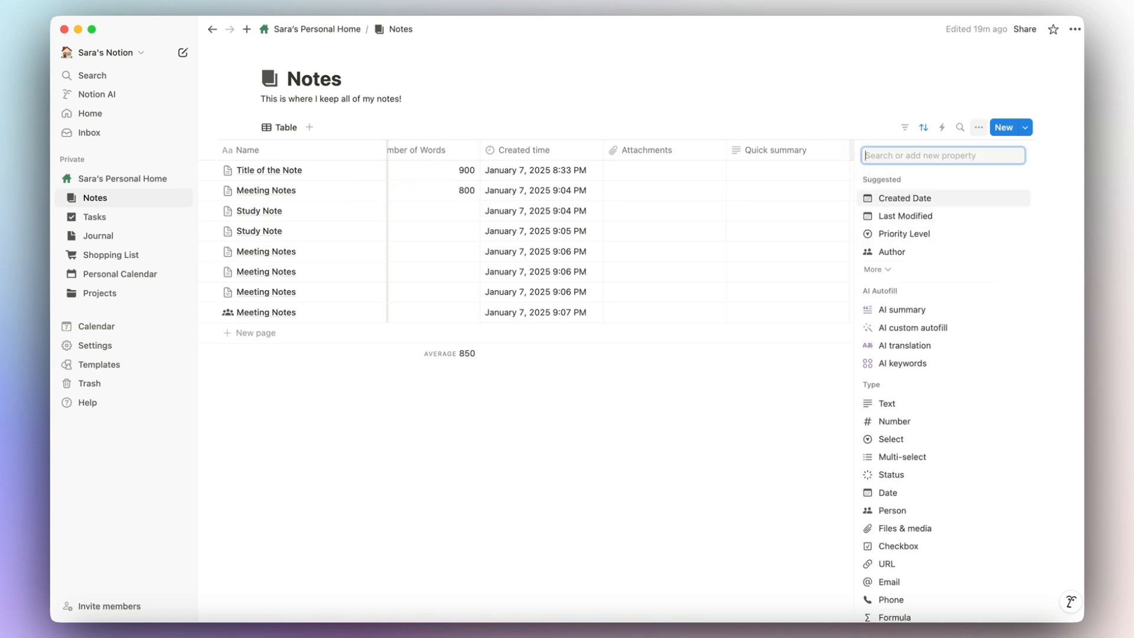
text(form)
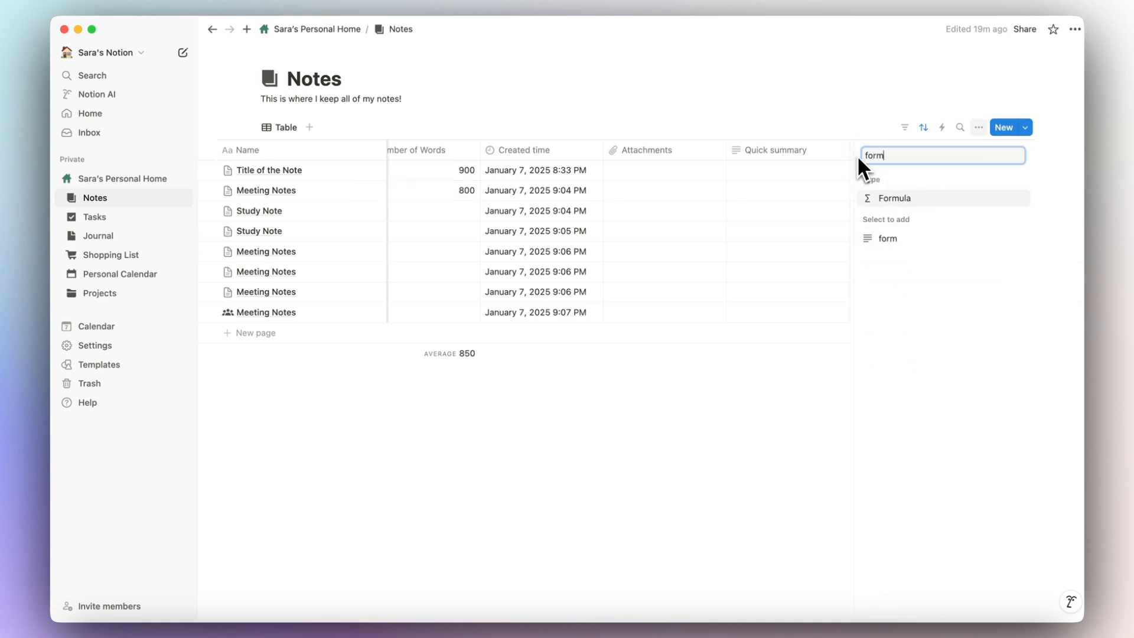
click(920, 195)
Write and save the formula if(Number of Words < 500, "Write More!", "Good Job").
click(938, 223)
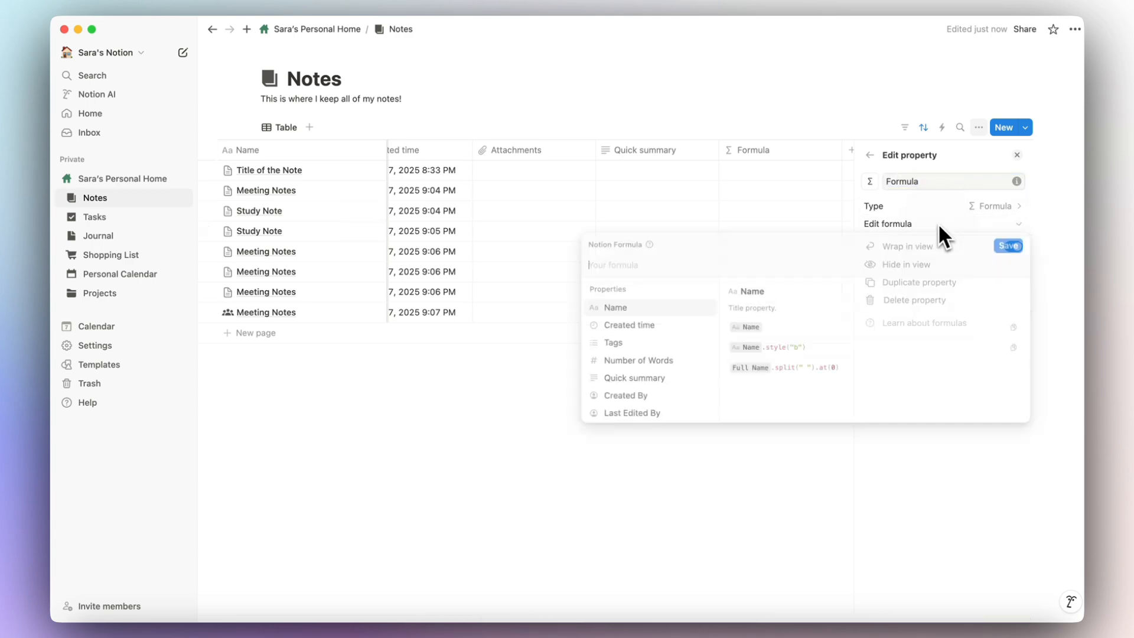
text(if()
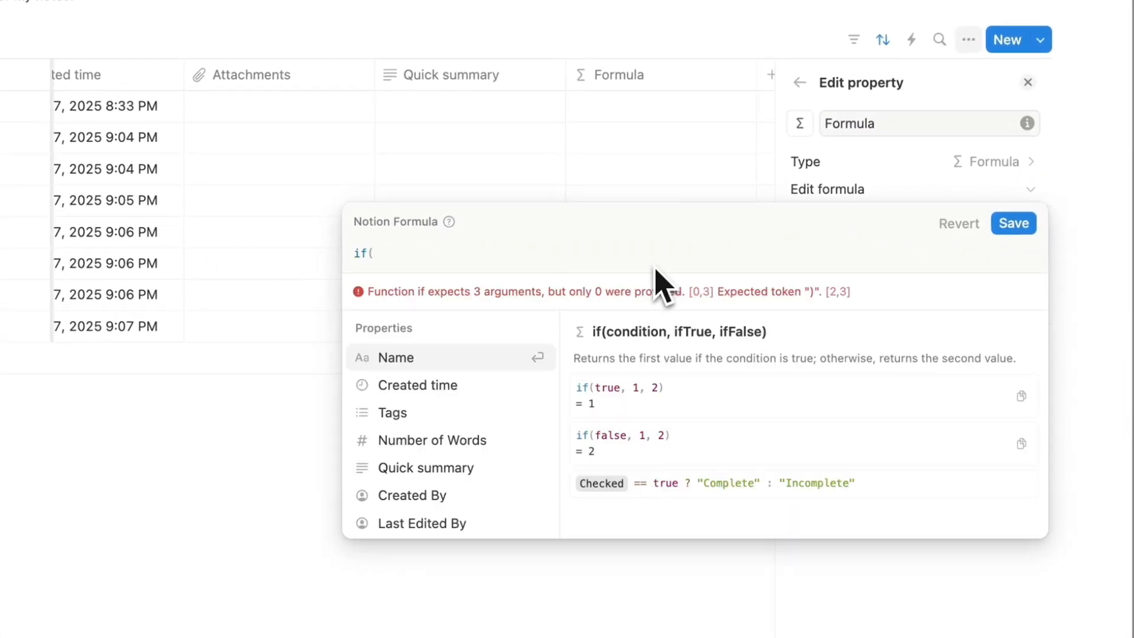
click(495, 440)
text(< )
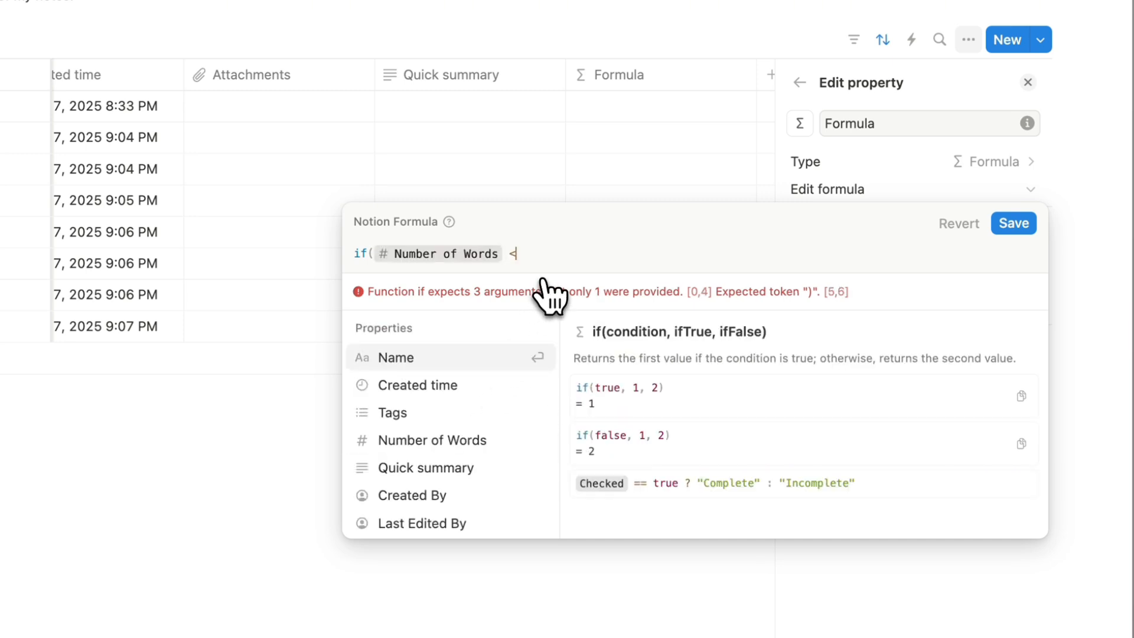
text(500)
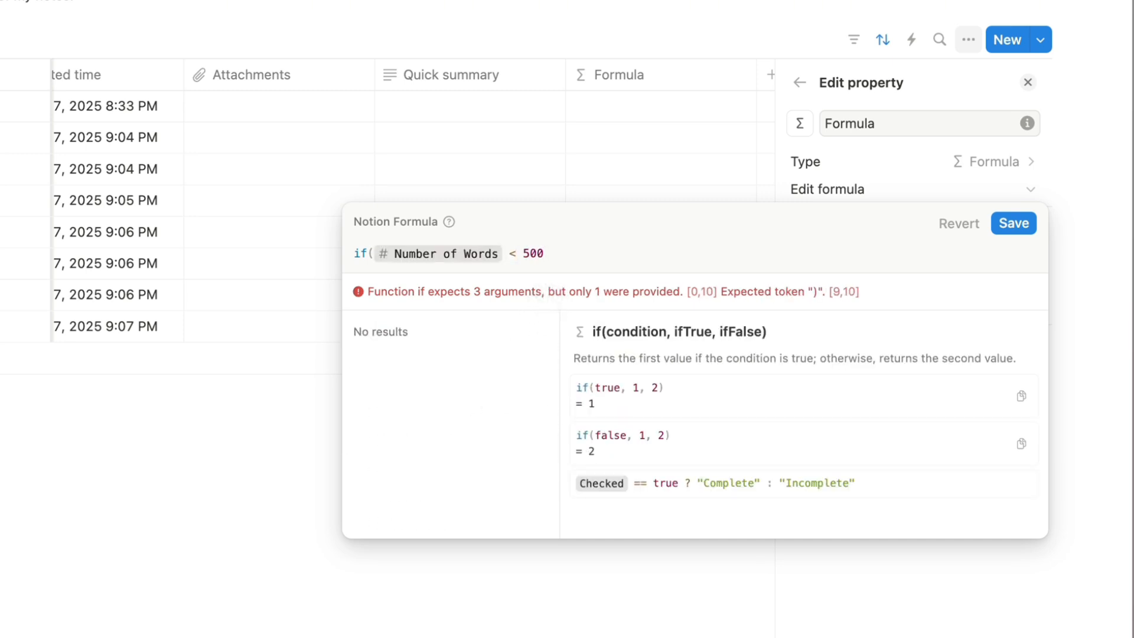
text(, )
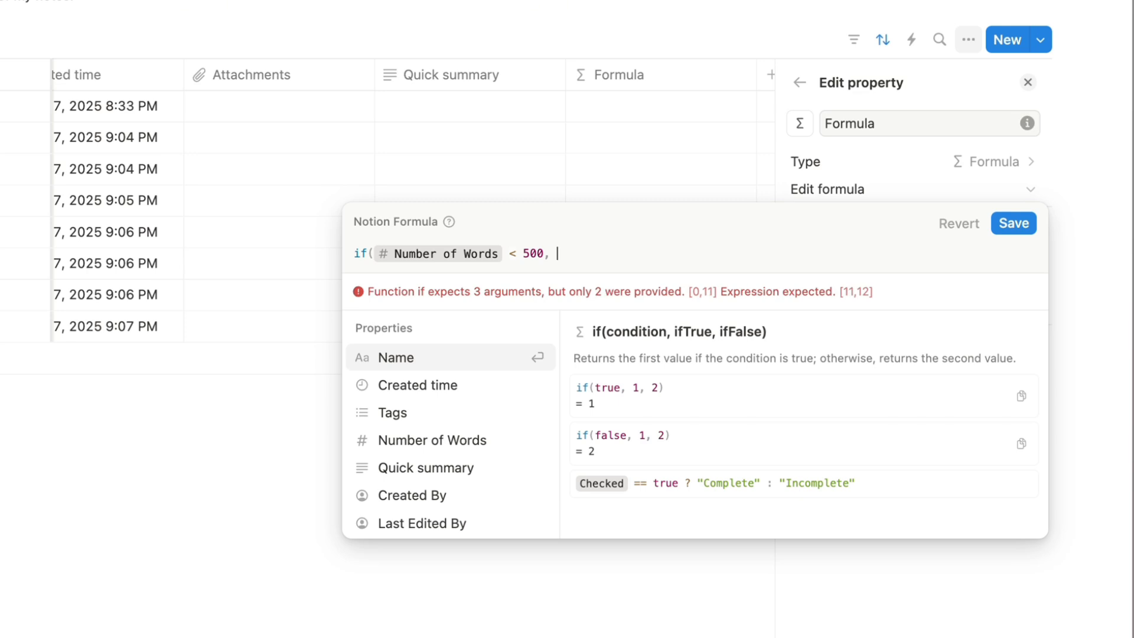
text("Write More!")
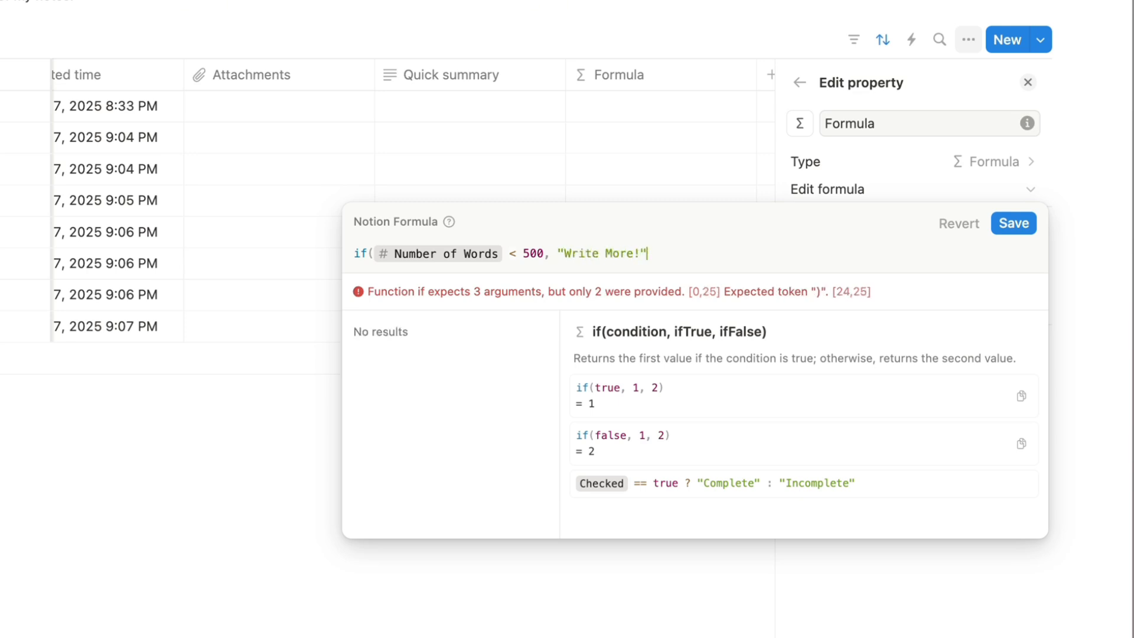
text(, "")
key(Left)
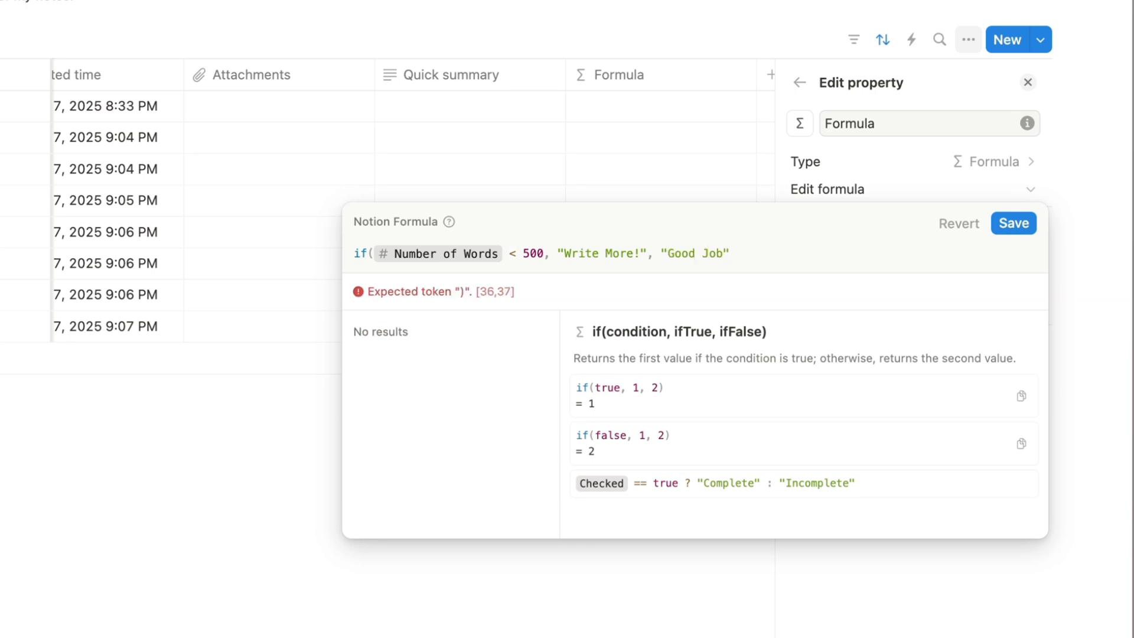
text())
click(1014, 224)
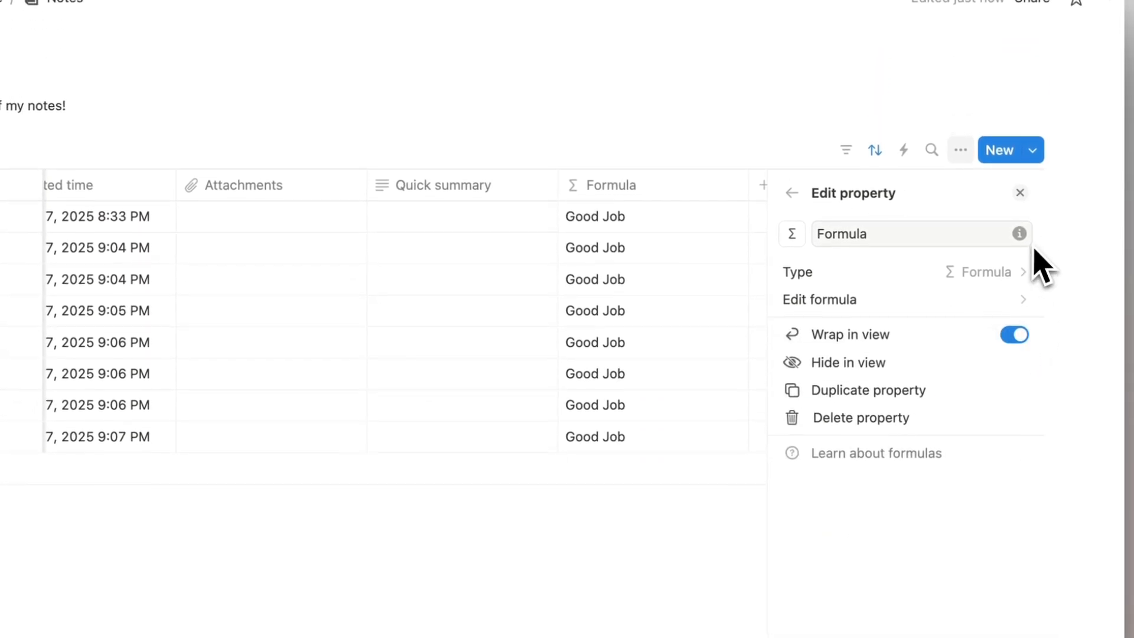
click(1021, 192)
Change the first note's word count from 900 to 200.
scroll(649, 243, left, 8)
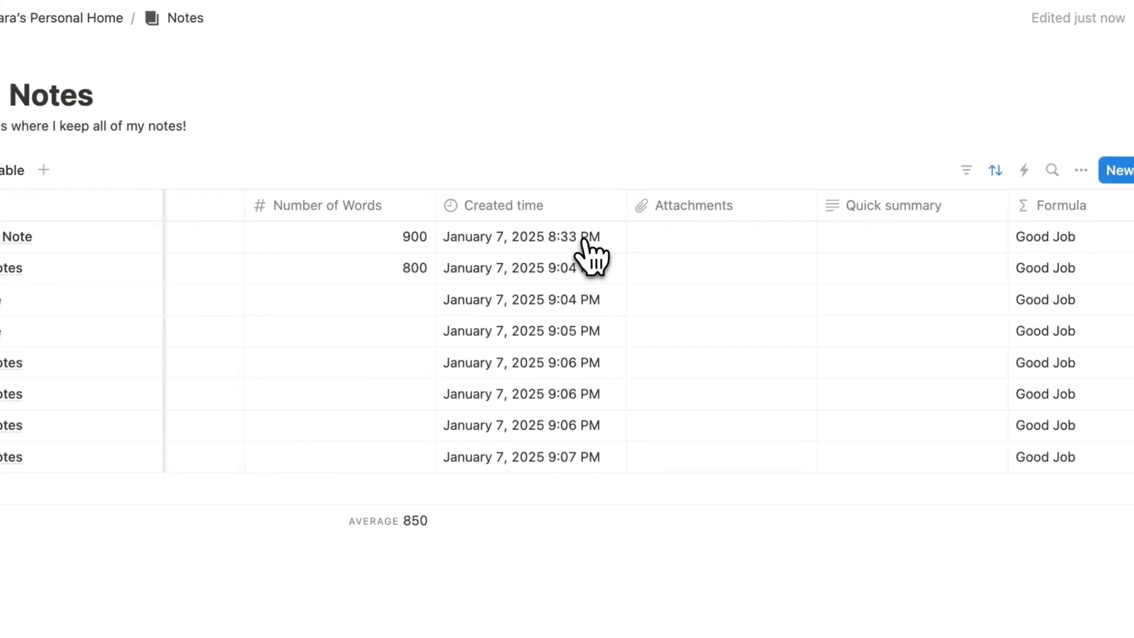
scroll(584, 238, right, 1)
click(403, 237)
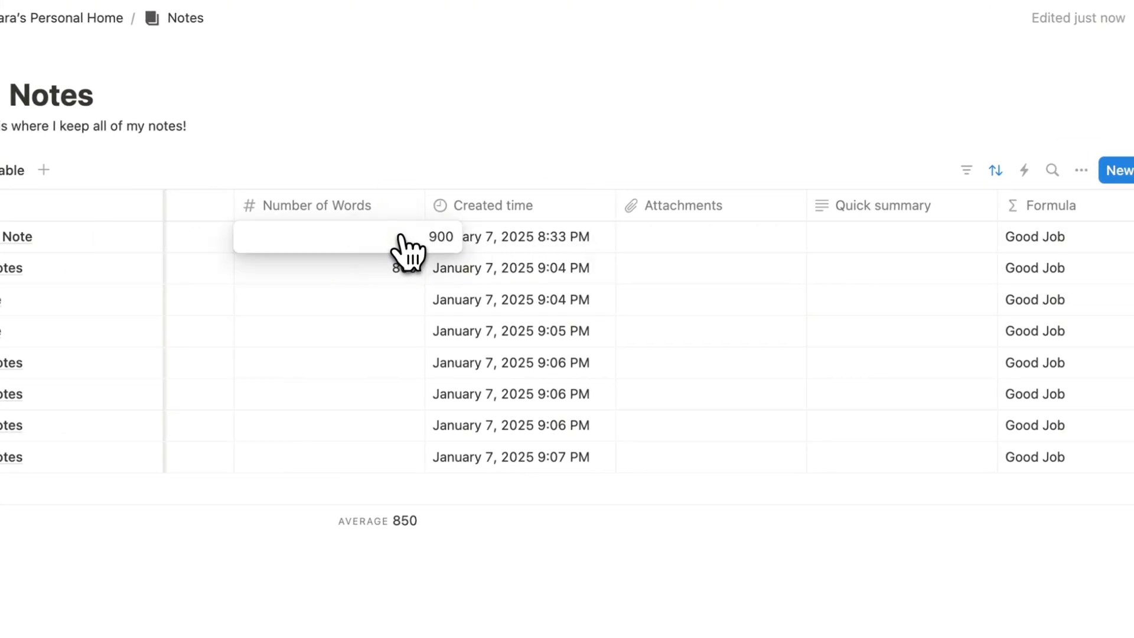
key(BackSpace)
key(BackSpace)
key(BackSpace)
text(200)
key(Return)
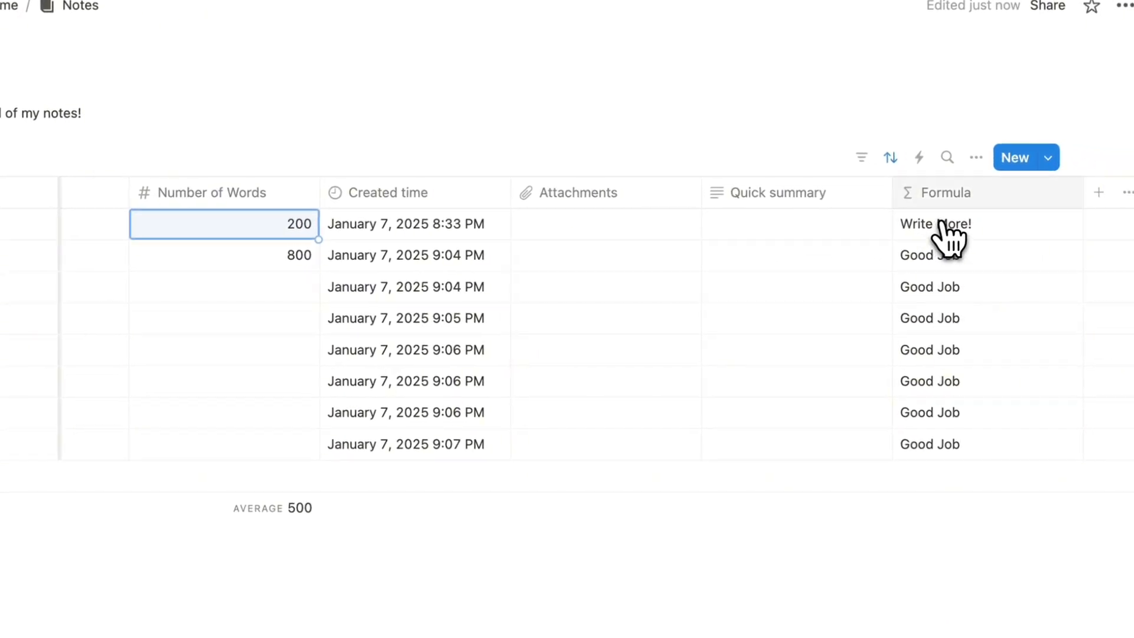
Rename the formula column to 'Word Count Met?'.
click(1048, 205)
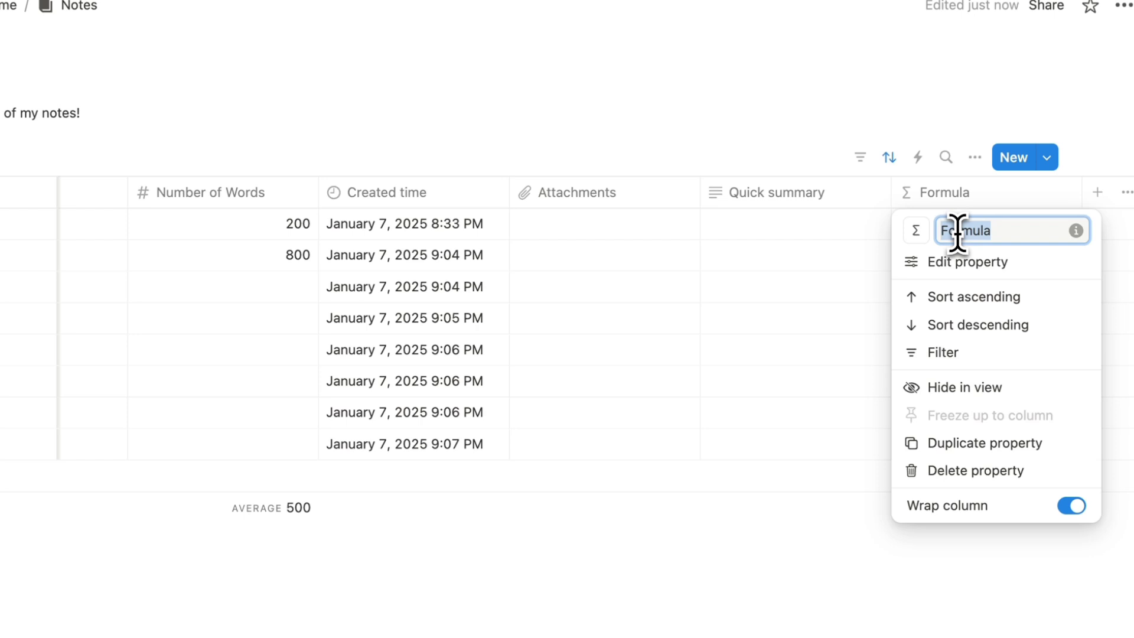
text(Word Count Met?)
key(Return)
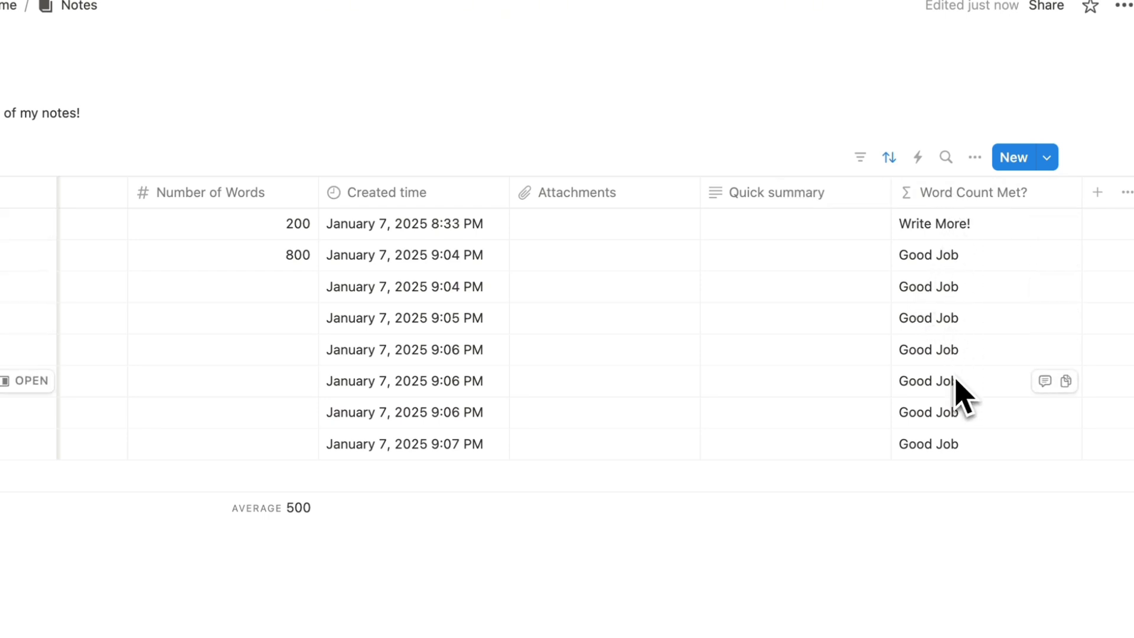
scroll(955, 393, right, 3)
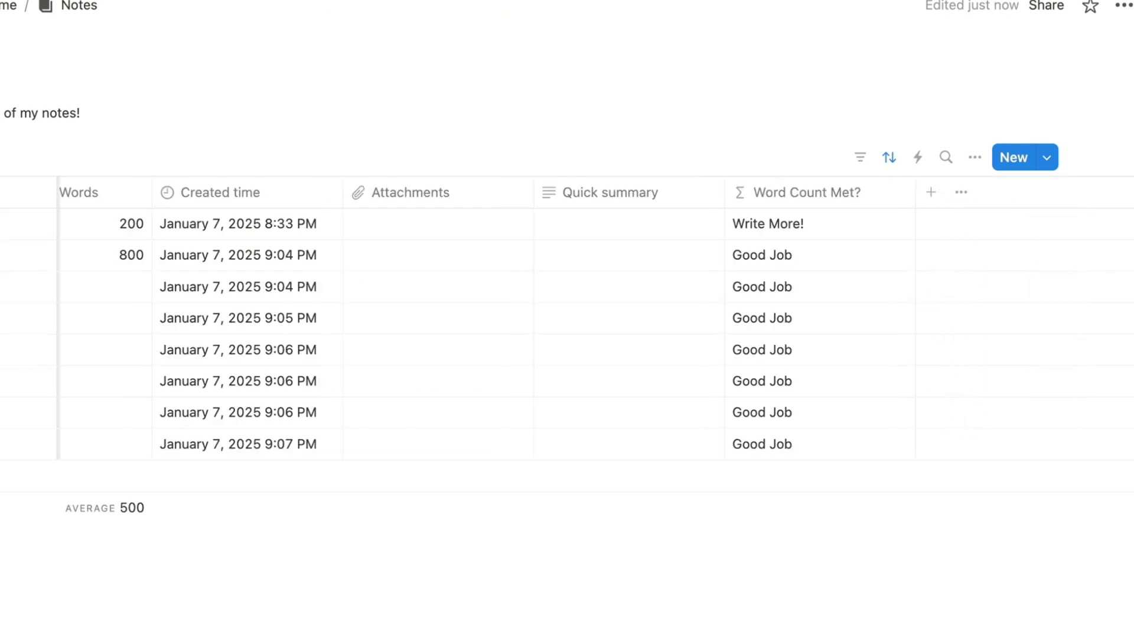
Add another Formula property to the Notes table and open its formula editor.
click(931, 192)
text(form)
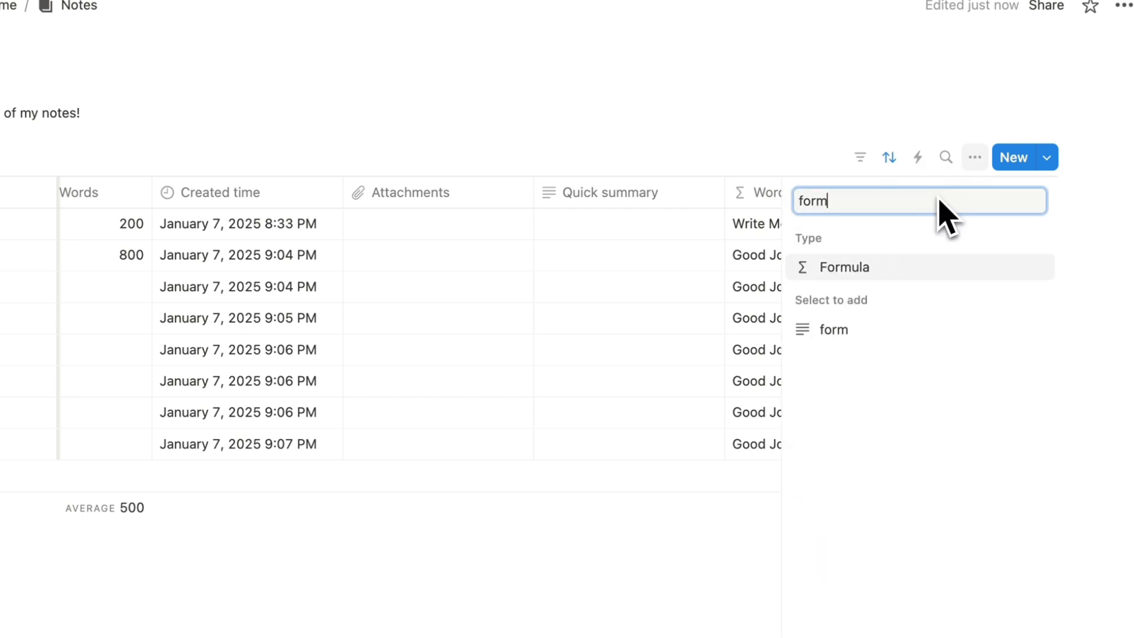
click(939, 273)
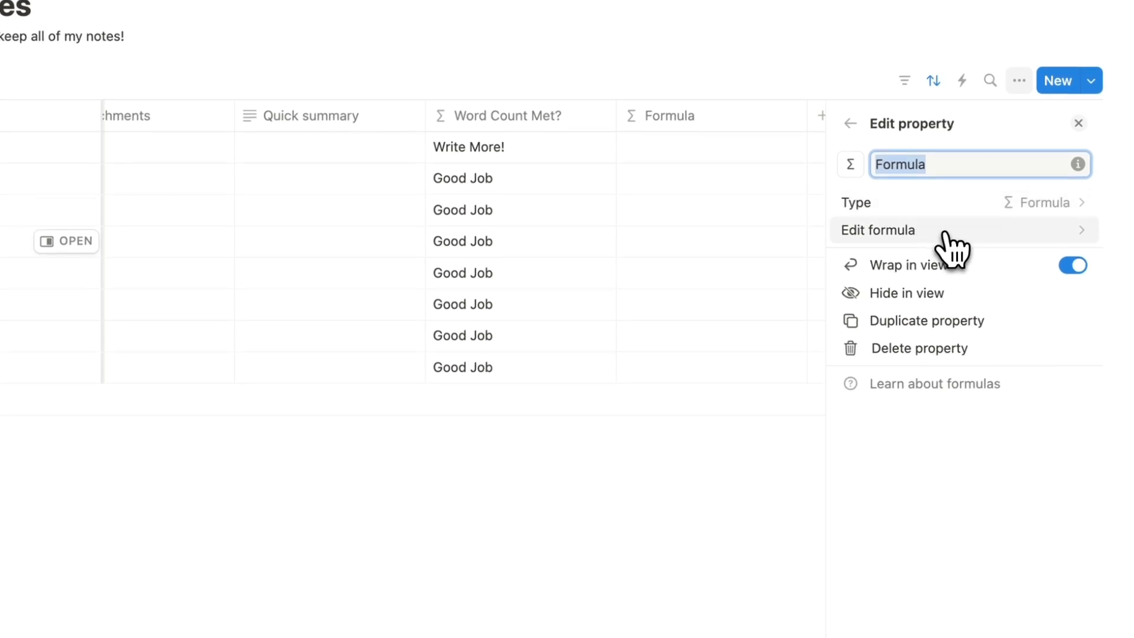
click(946, 234)
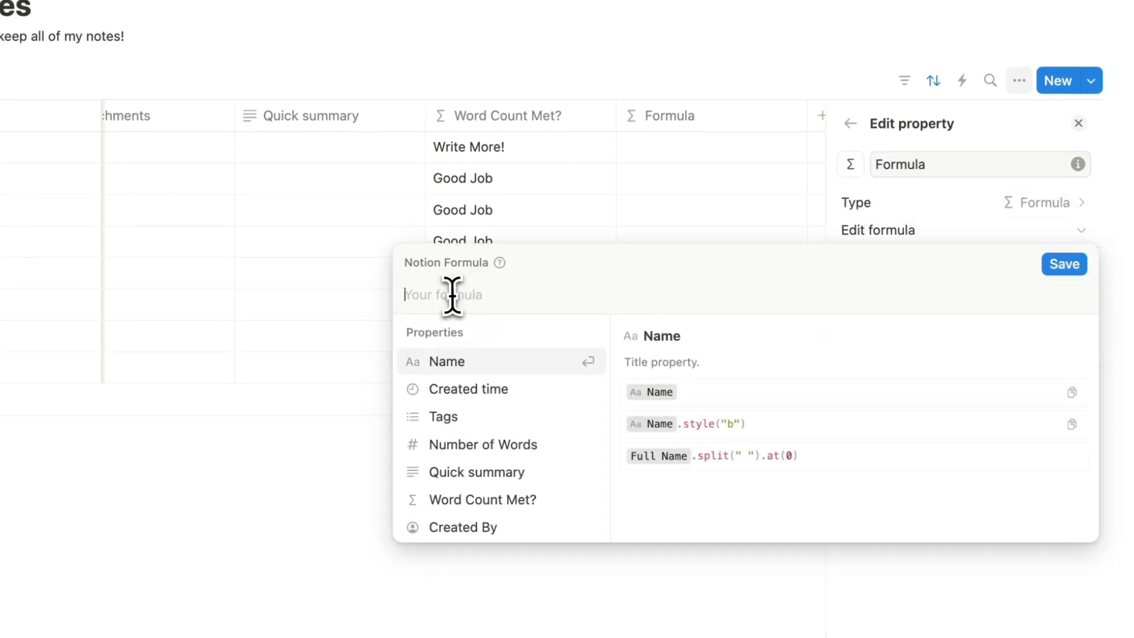
Enter and save the formula dateAdd(Created time, 1, "month").
click(488, 390)
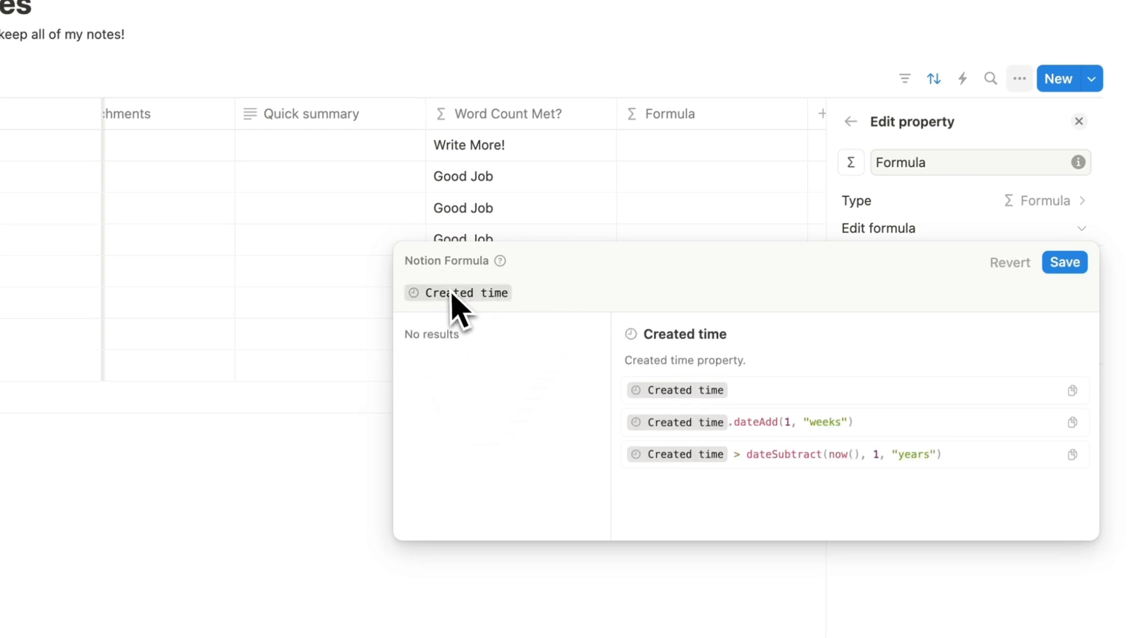
click(404, 295)
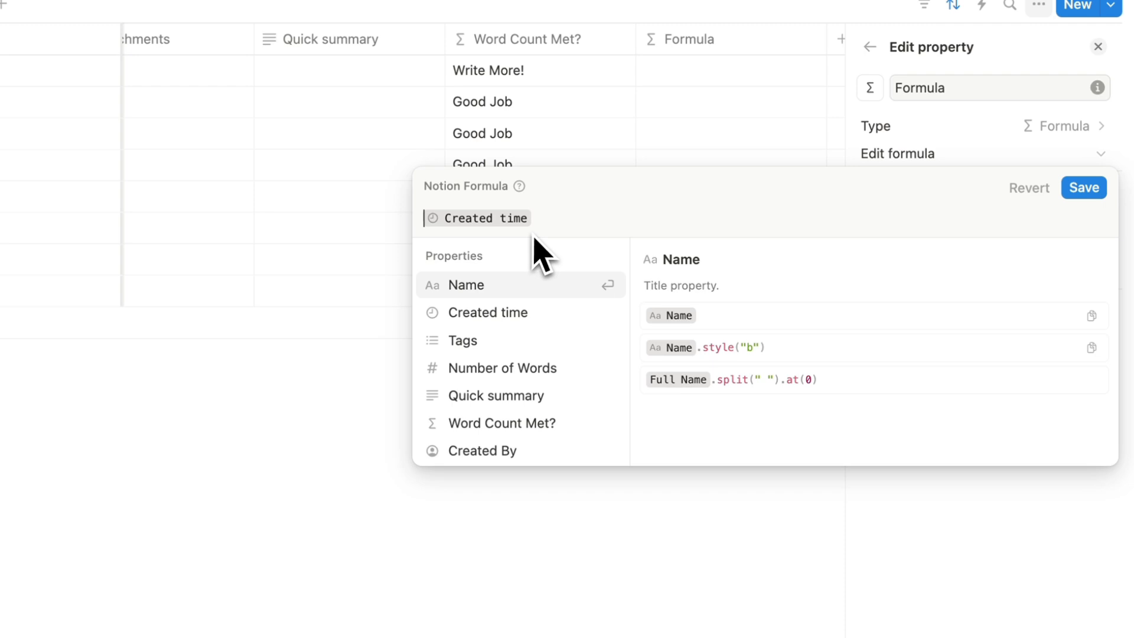
text(add)
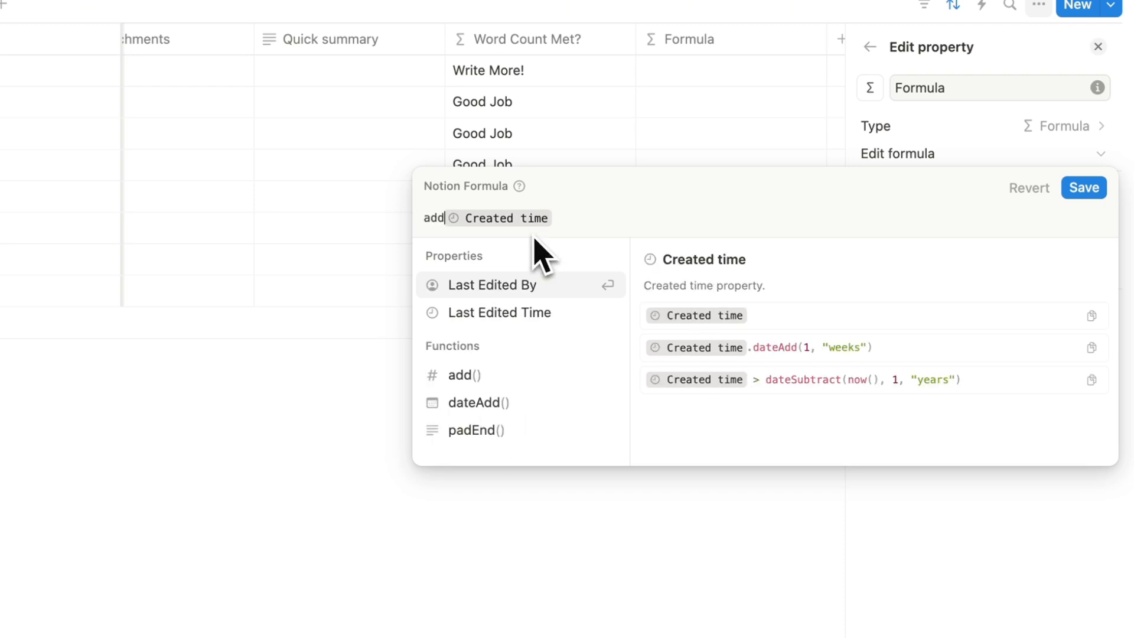
click(523, 440)
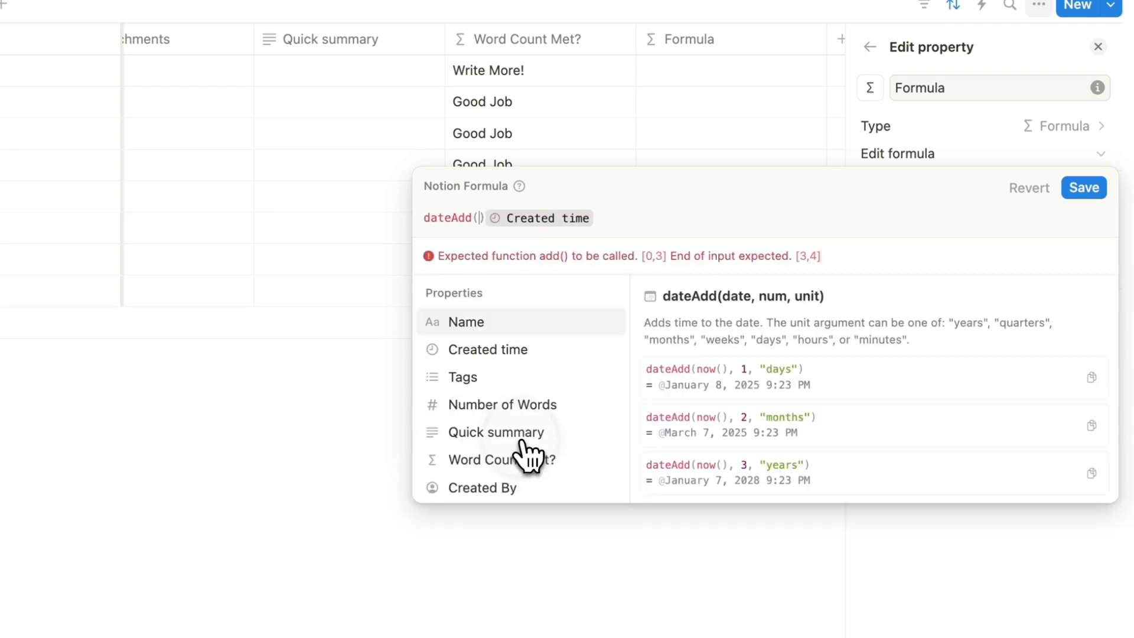
key(BackSpace)
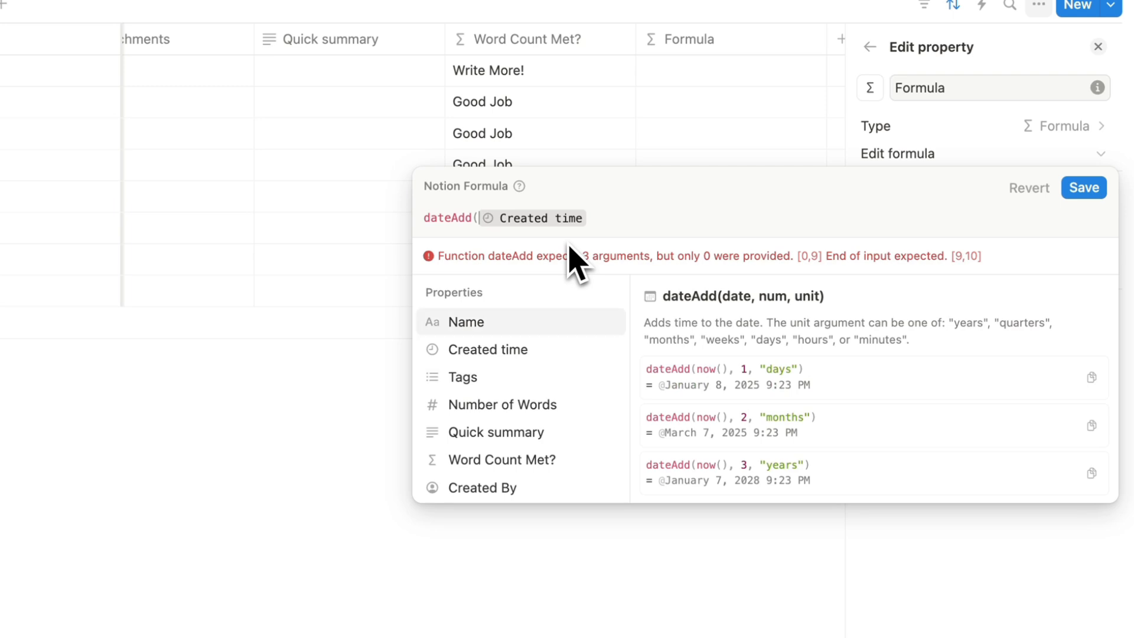
click(600, 227)
text(.)
key(BackSpace)
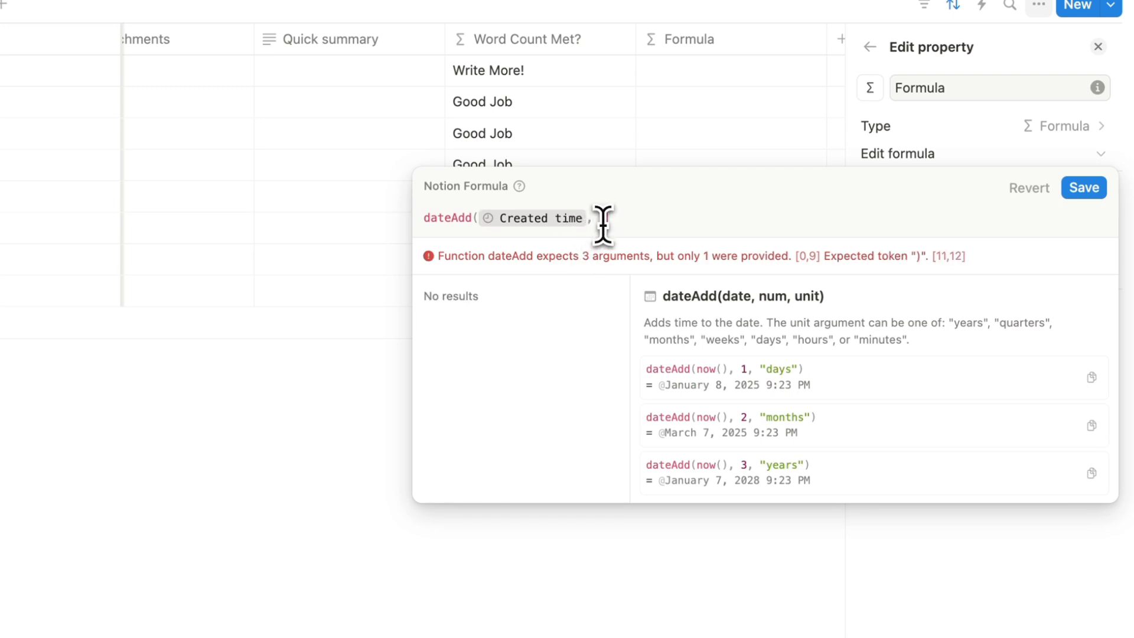
text(, 1, ")
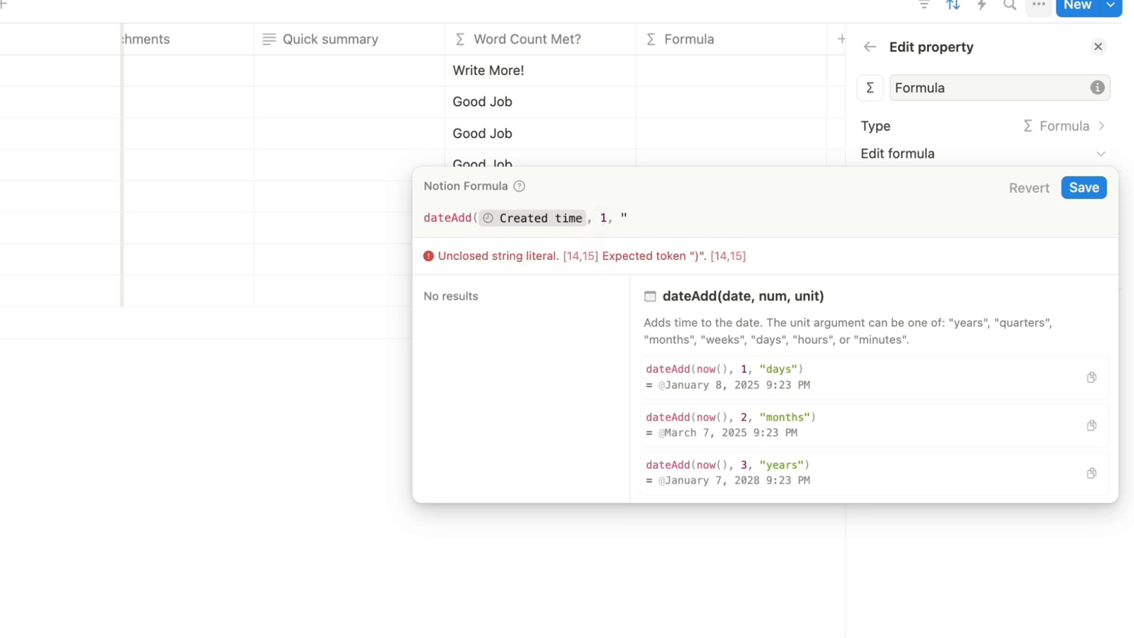
text(month"))
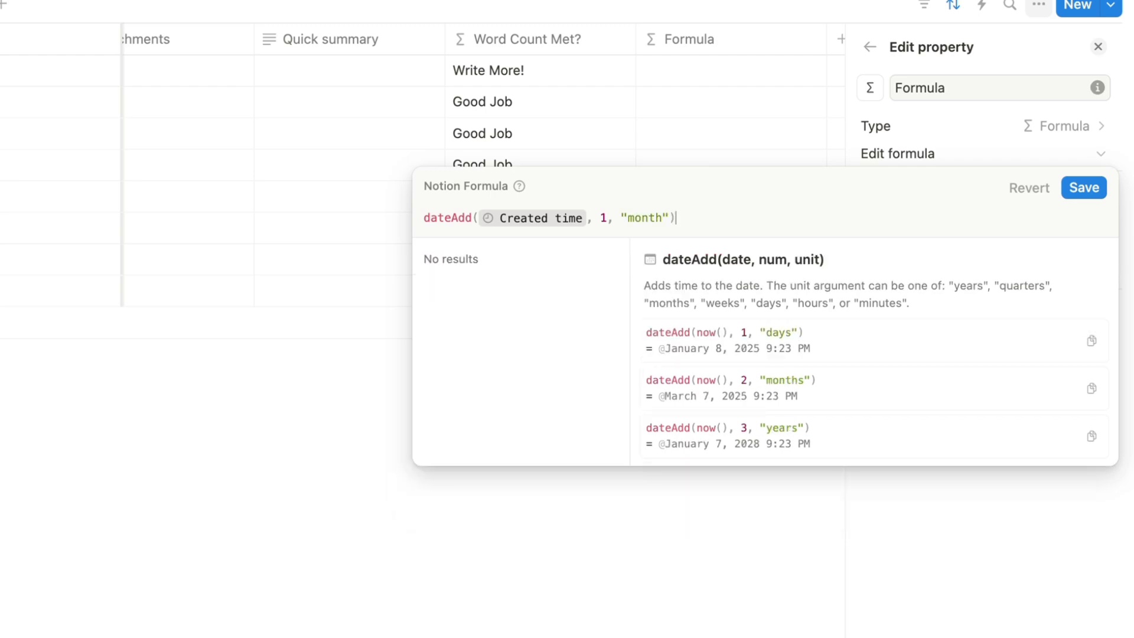
click(1084, 187)
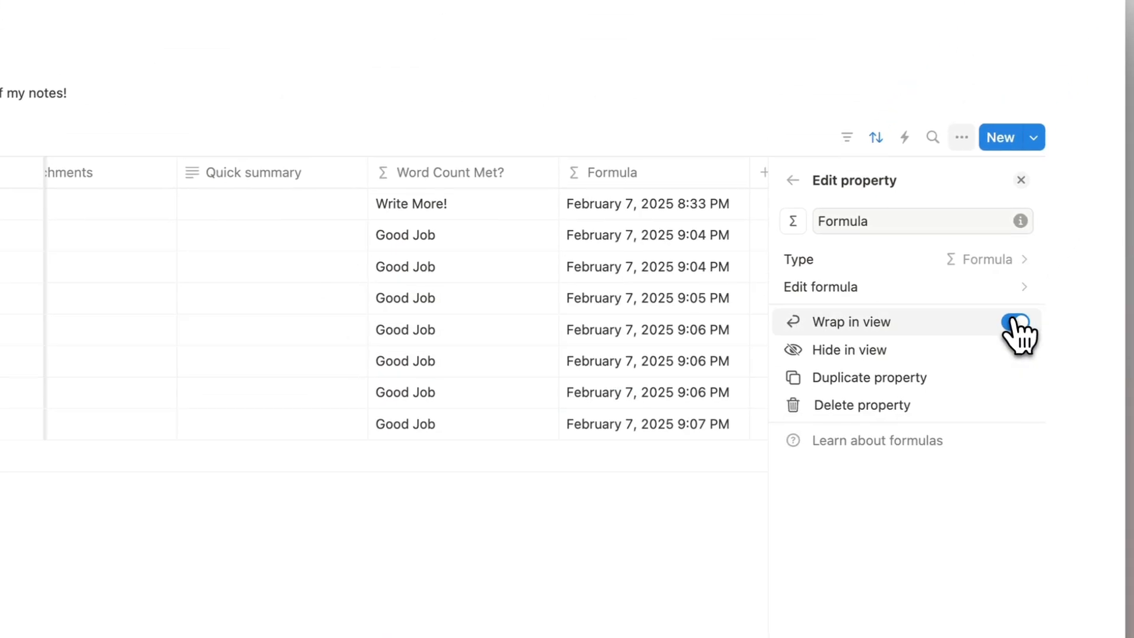
click(1020, 183)
scroll(716, 302, left, 10)
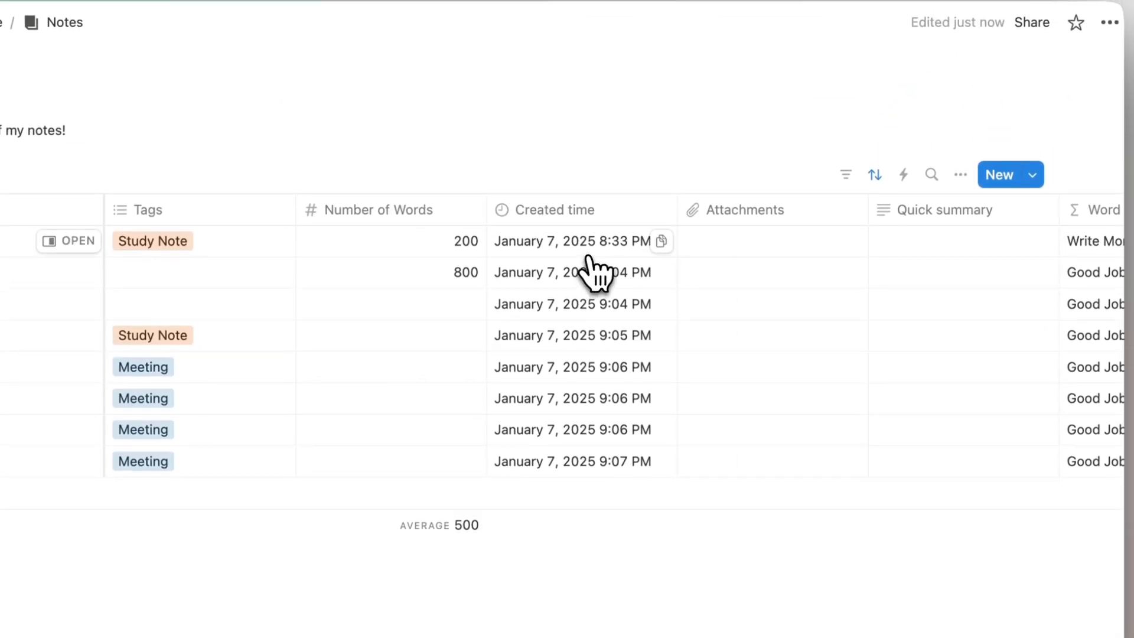
scroll(590, 272, right, 10)
click(707, 220)
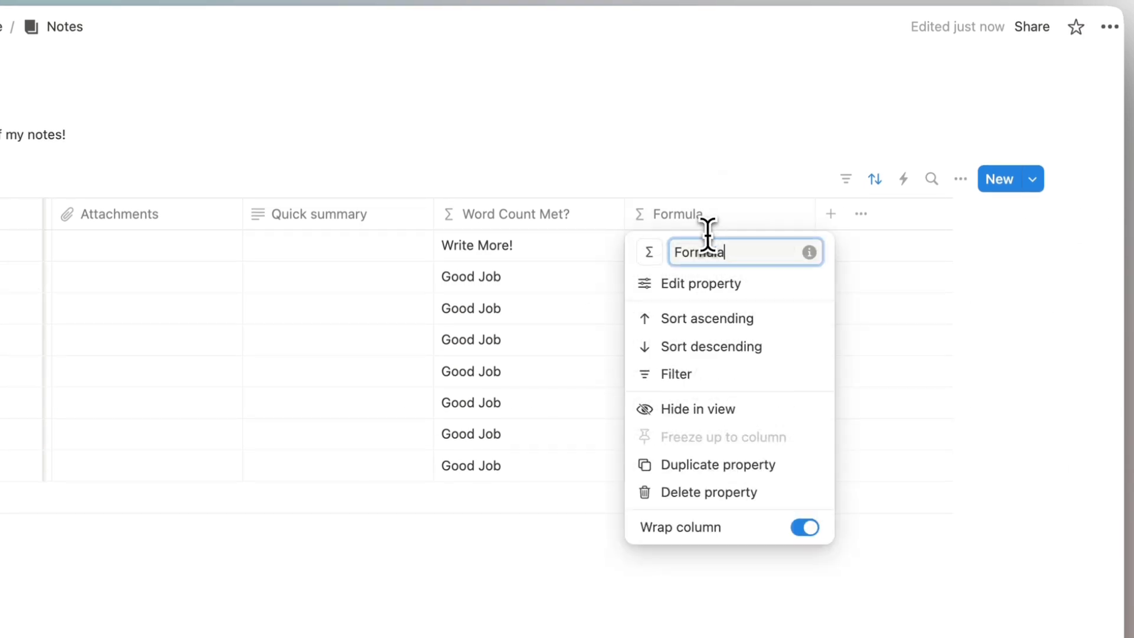
text(Review Date)
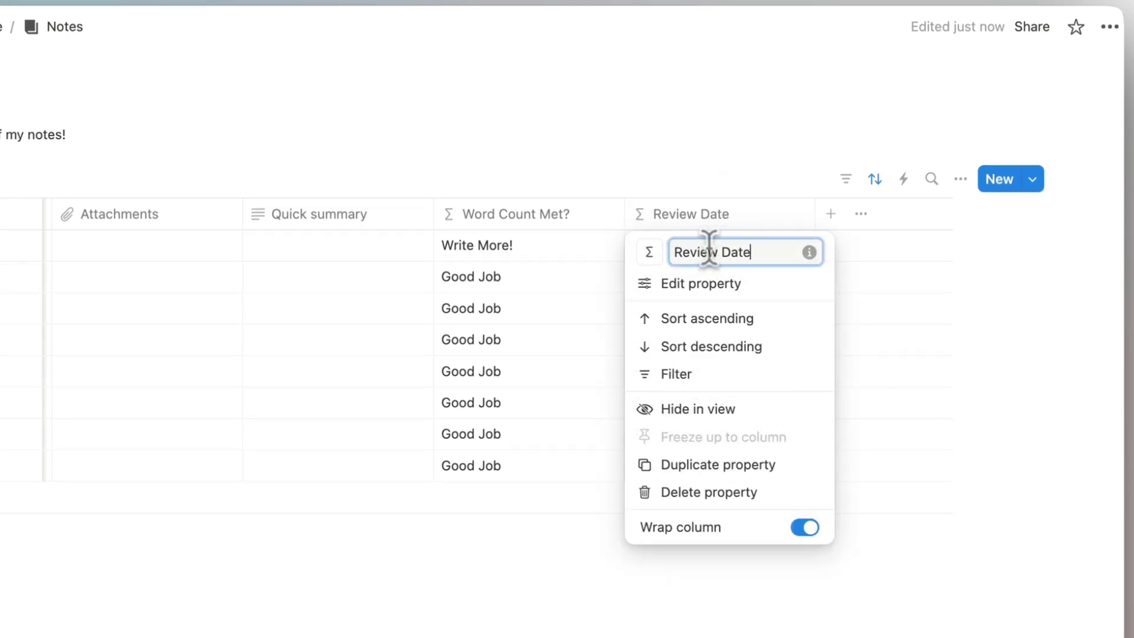
key(Return)
scroll(697, 337, left, 10)
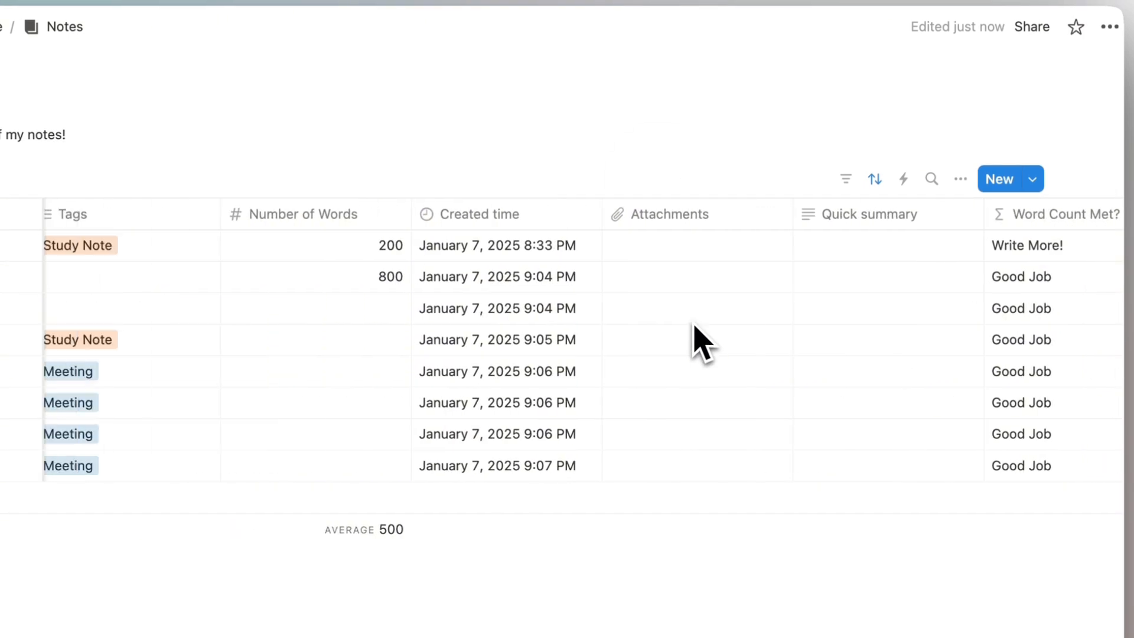
scroll(697, 337, right, 8)
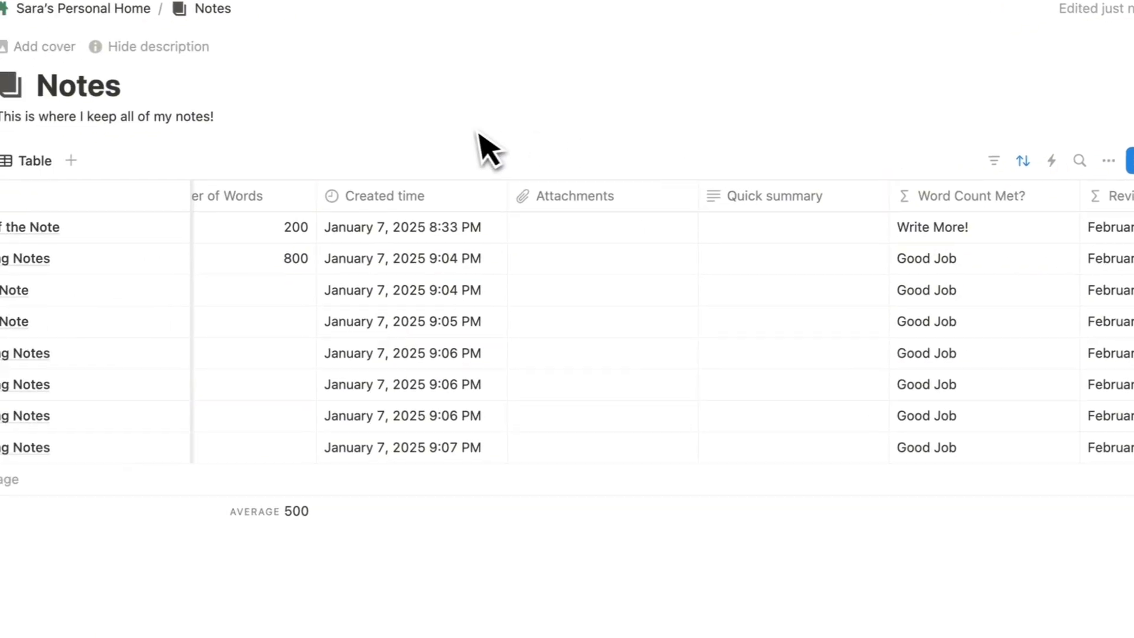
scroll(443, 378, right, 5)
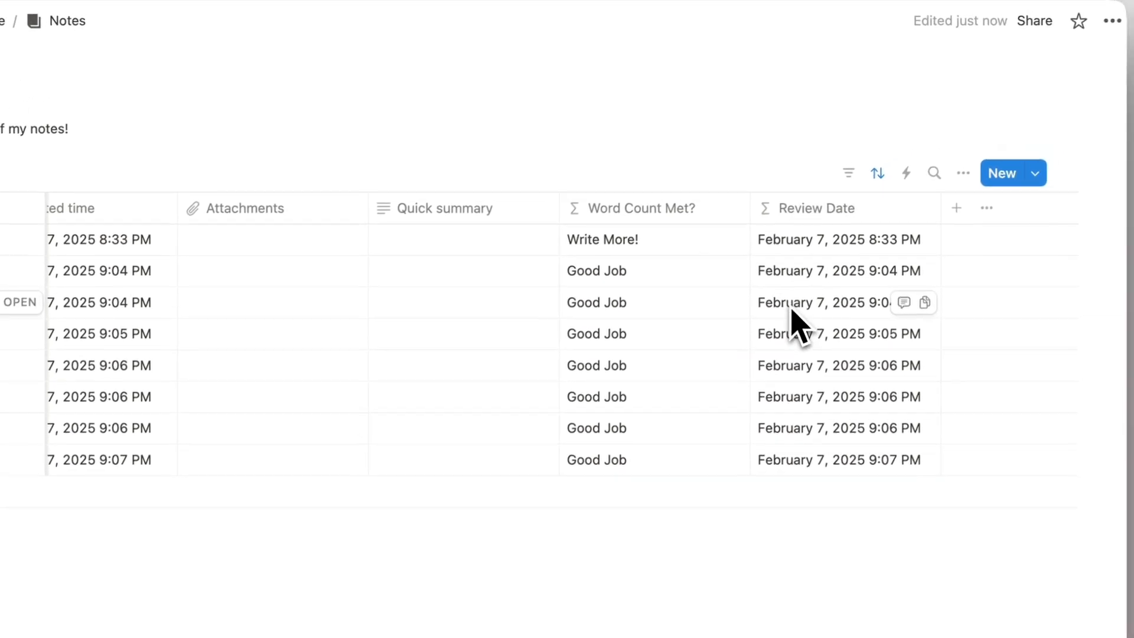
scroll(866, 214, left, 5)
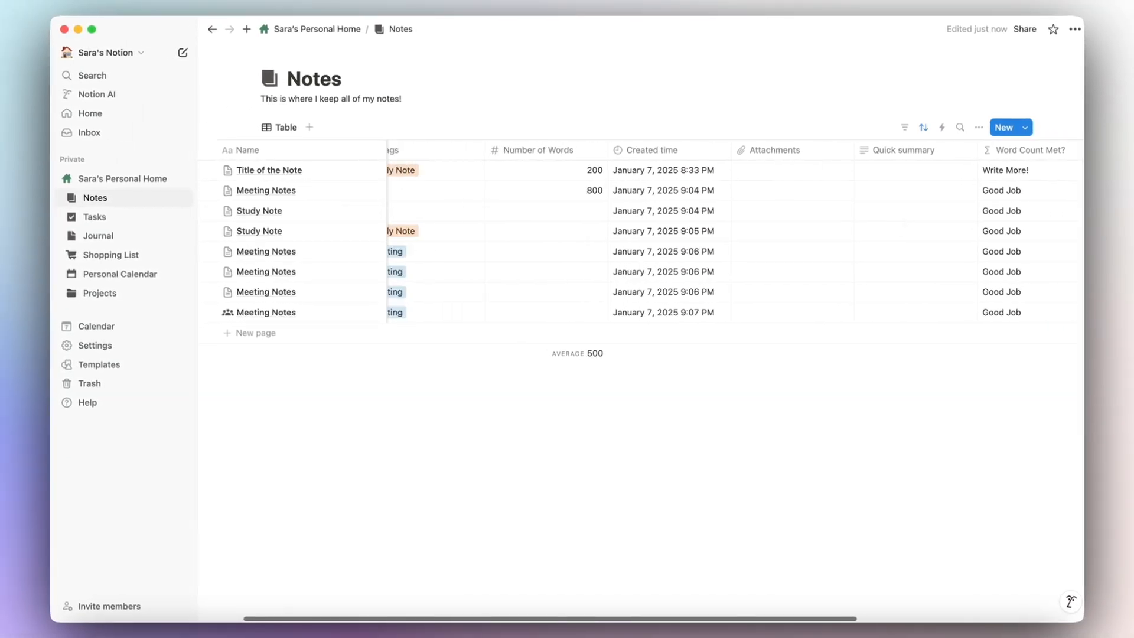
scroll(865, 209, left, 3)
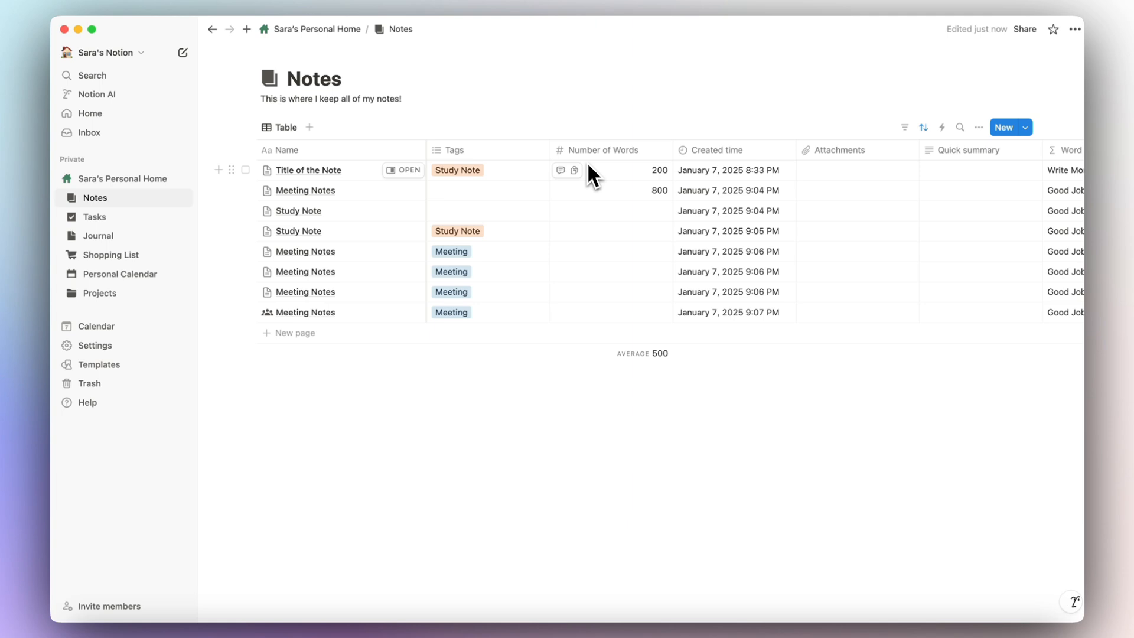
Return to the personal home page and open the Tasks database board.
click(336, 30)
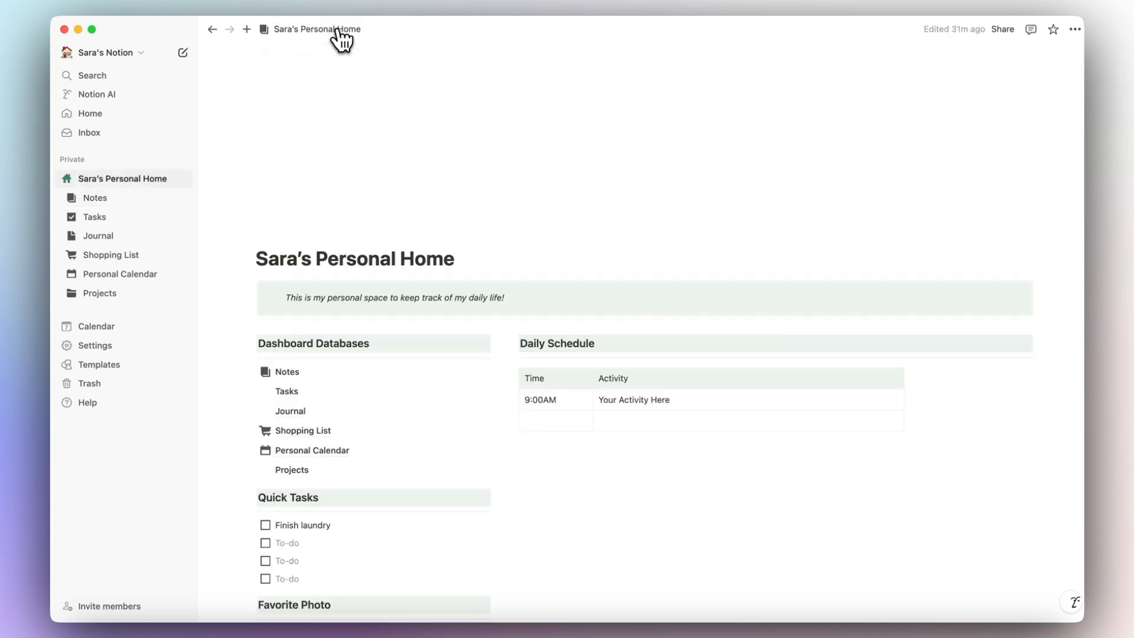
scroll(377, 204, down, 5)
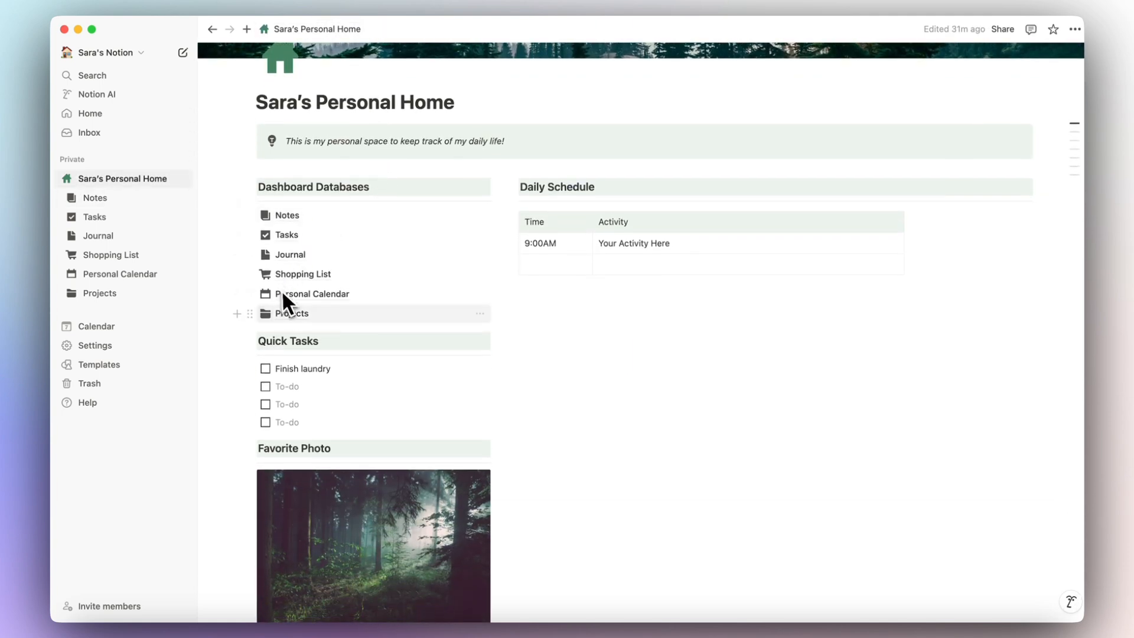
mouse_move(295, 310)
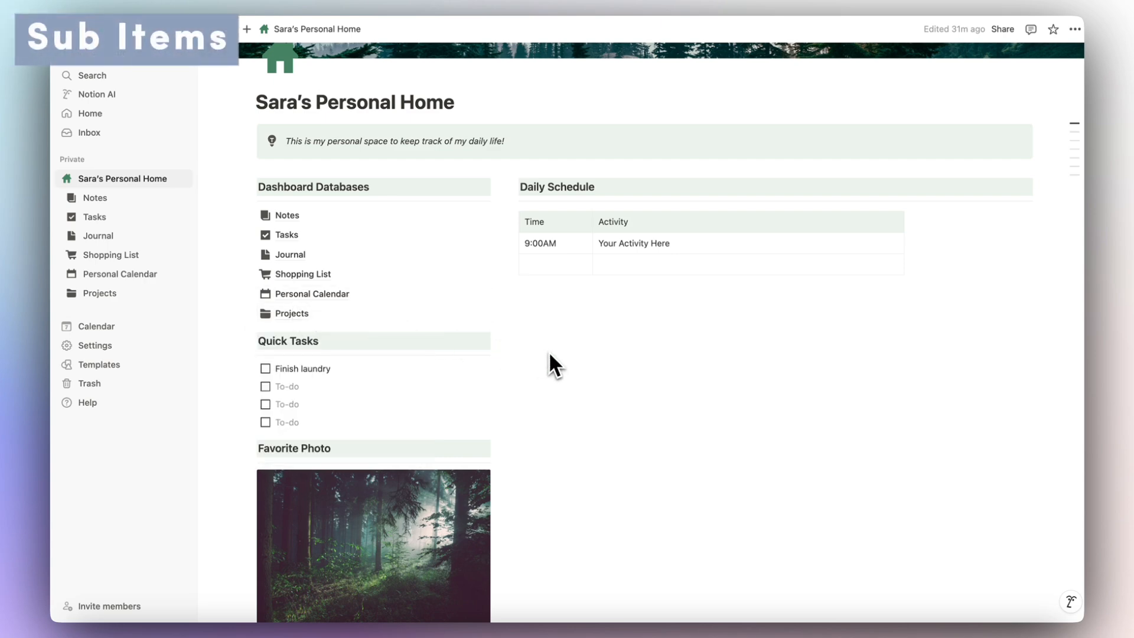
mouse_move(287, 235)
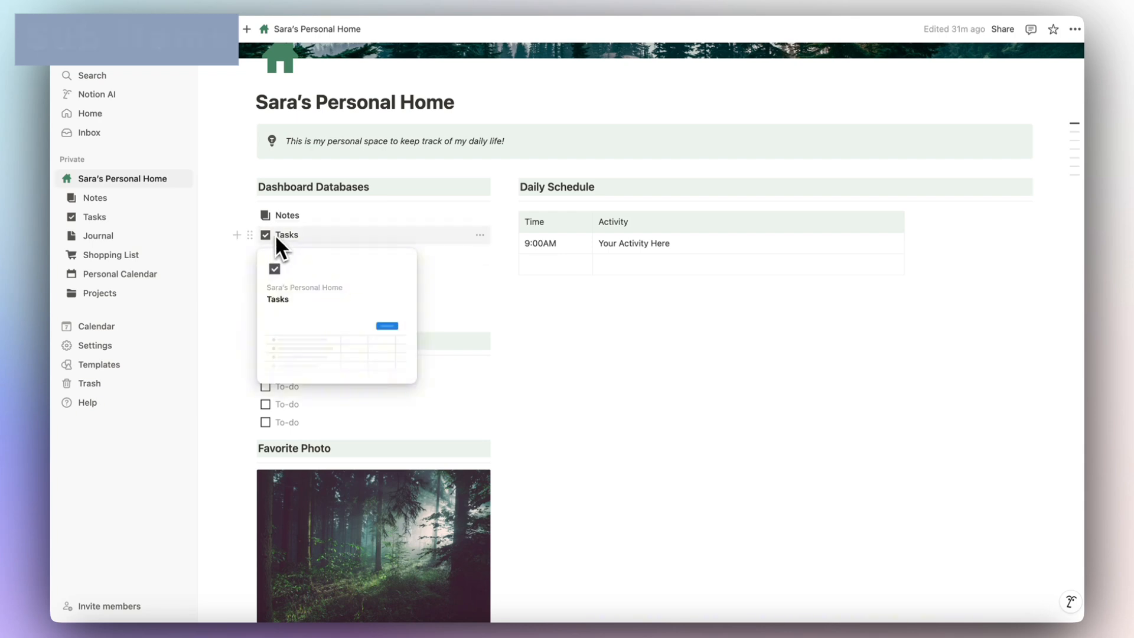
click(290, 236)
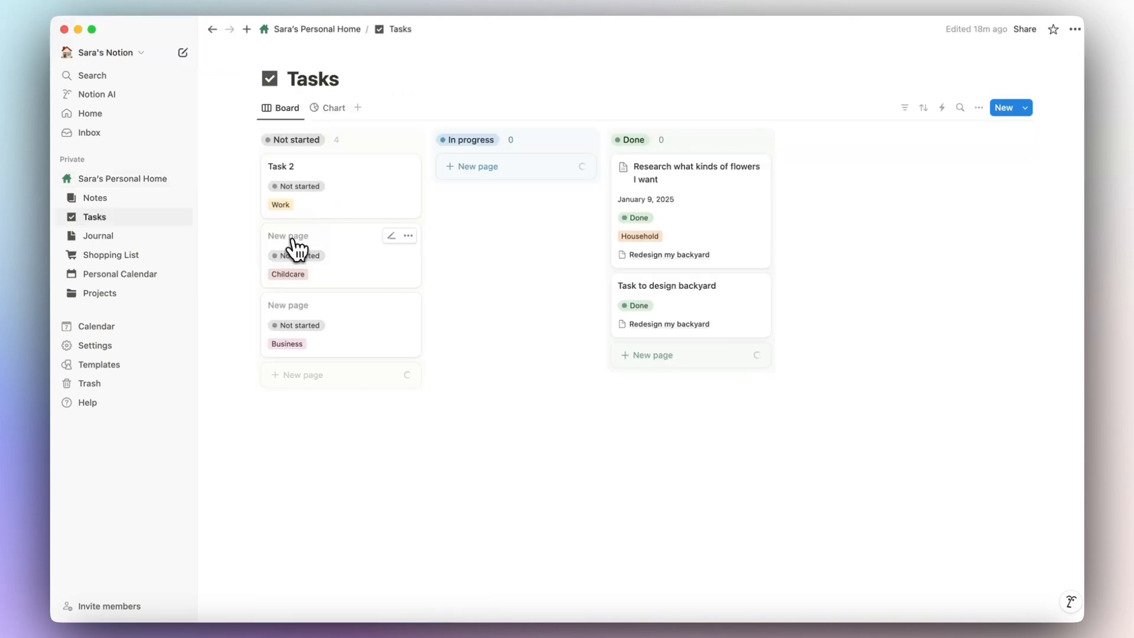
Preview Task 2's properties in side peek, then close it and open the board's options menu.
click(363, 200)
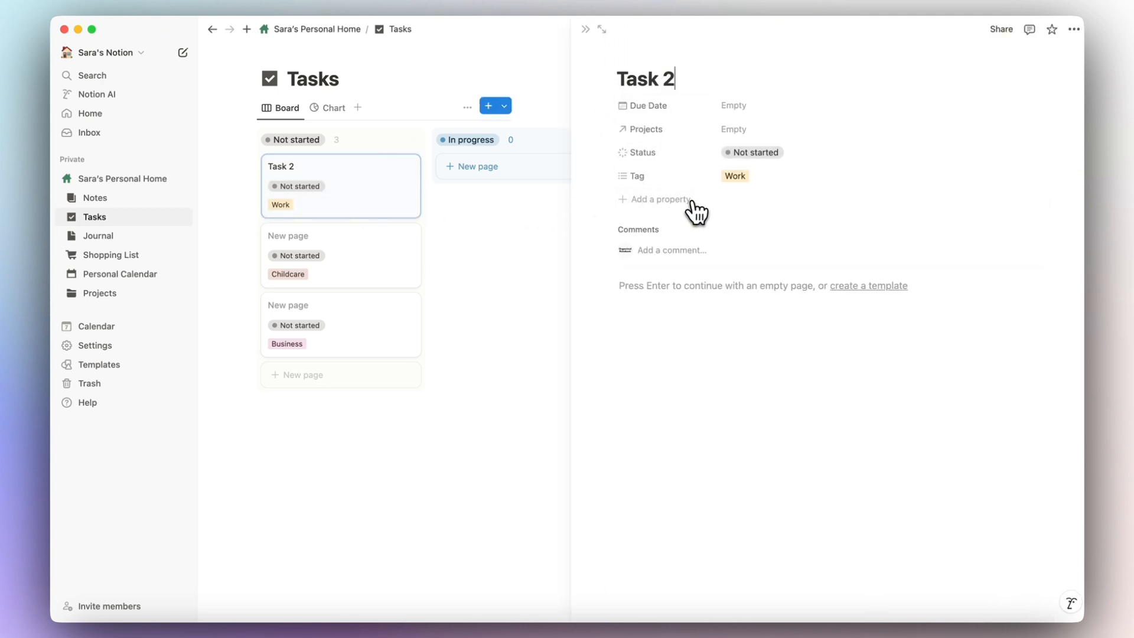
click(585, 29)
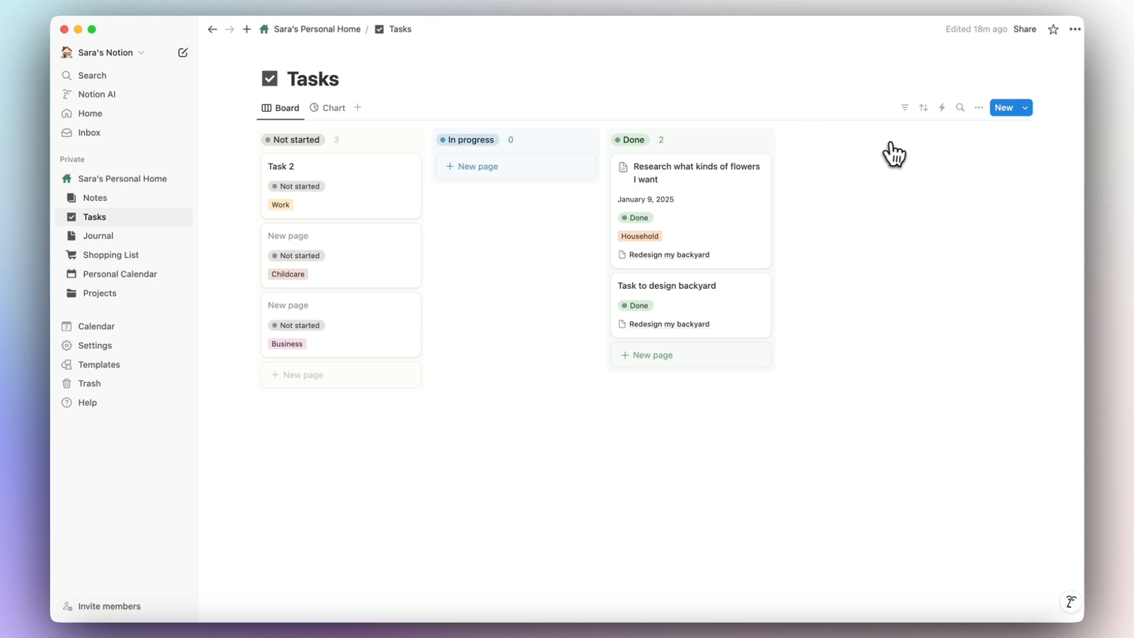
click(979, 108)
Add the Sub-items feature and turn on sub-items for the Tasks database.
click(979, 322)
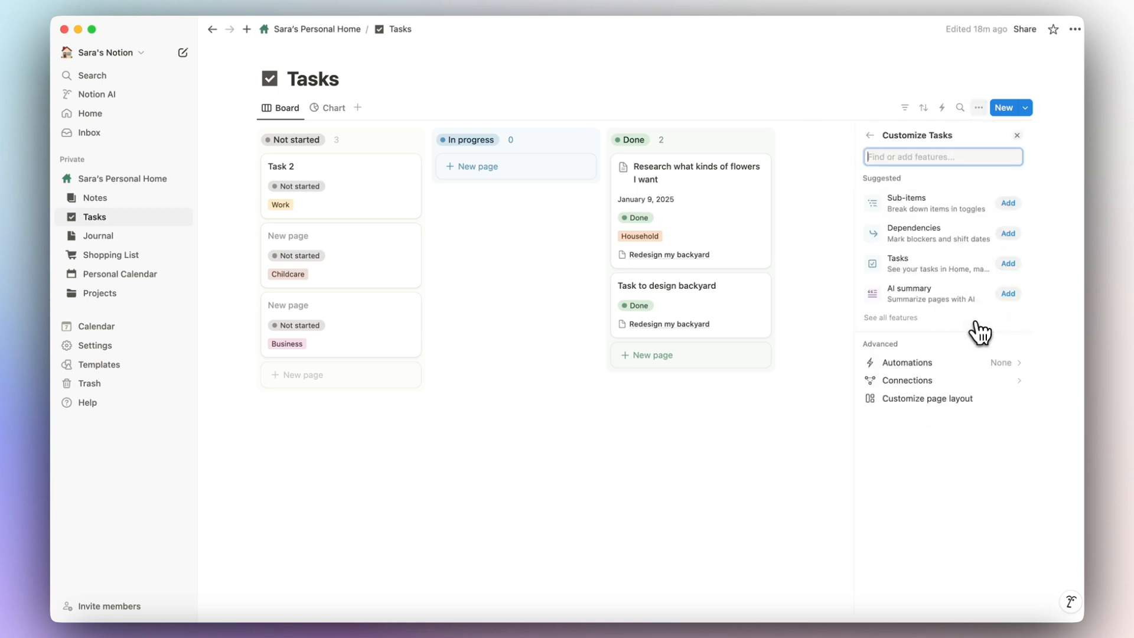
click(1009, 204)
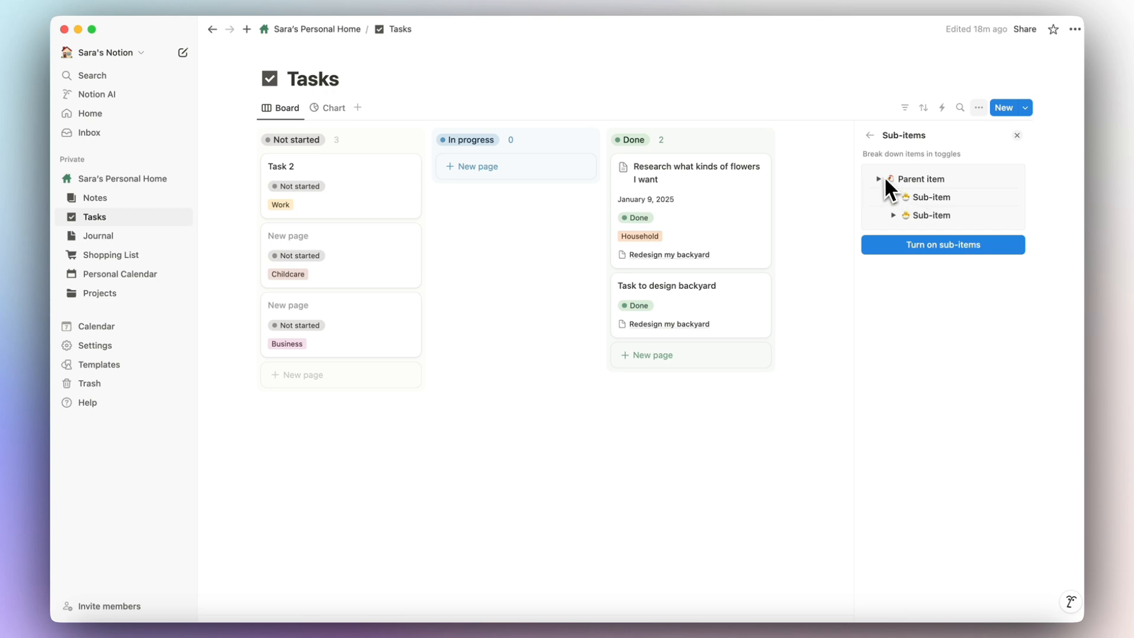
click(952, 247)
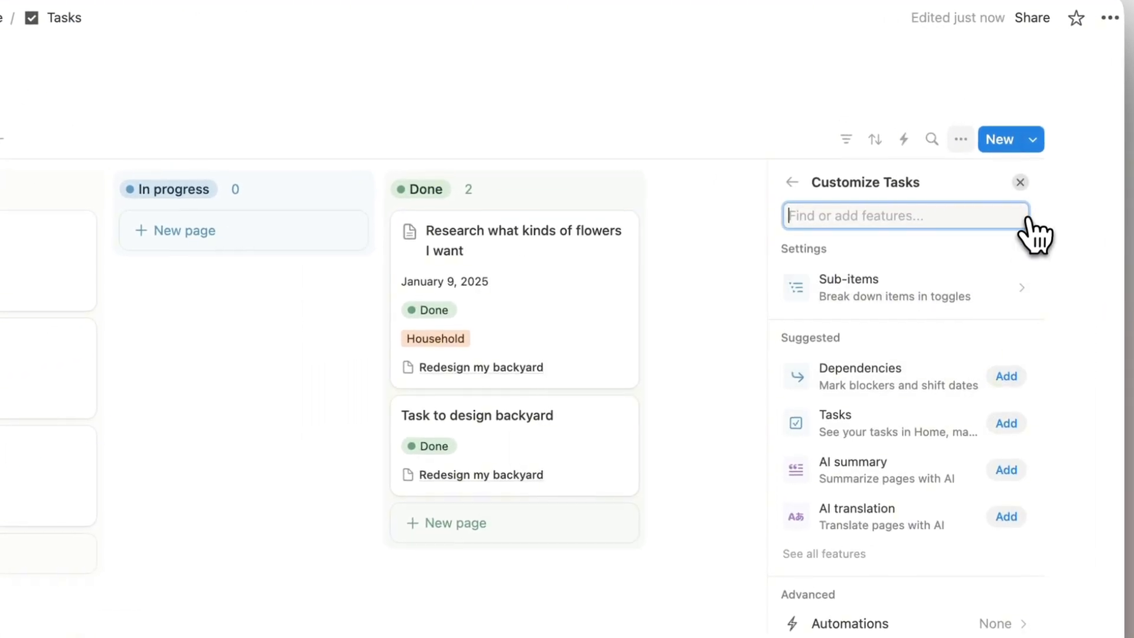
click(1020, 182)
Create 'Sub task 1' and 'Sub task 2' as sub-items of Task 2.
click(303, 266)
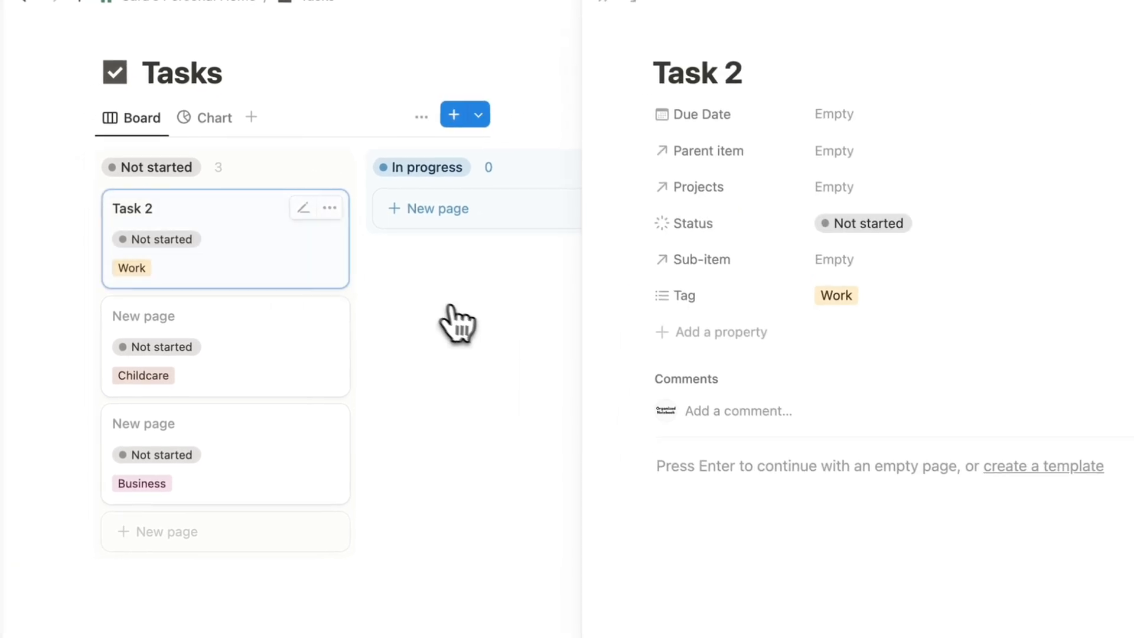
click(844, 261)
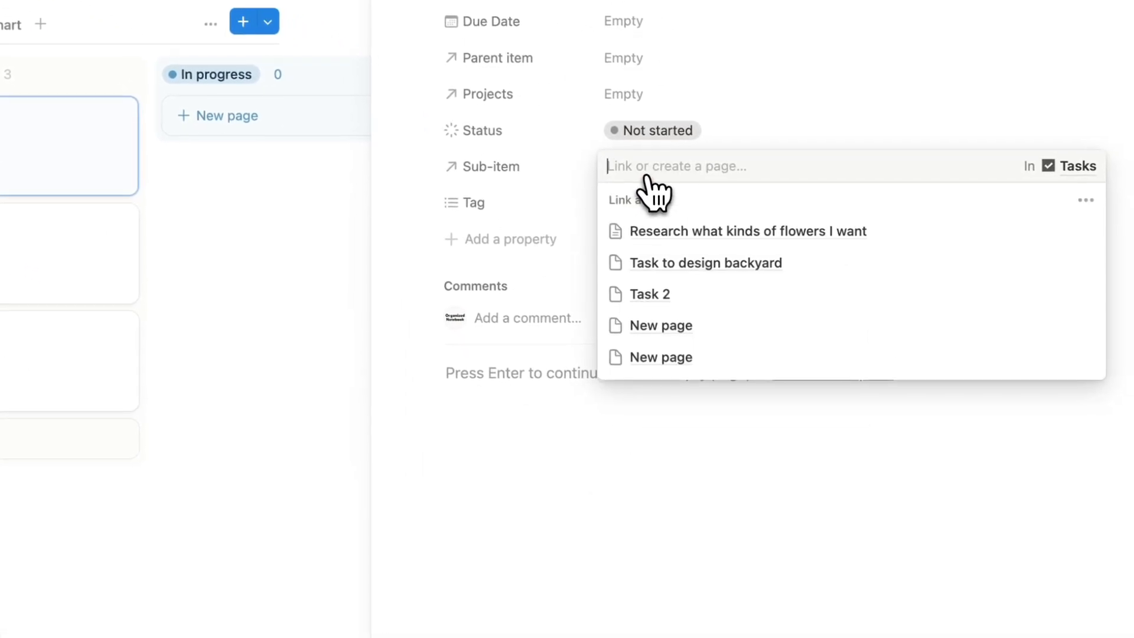
text(S)
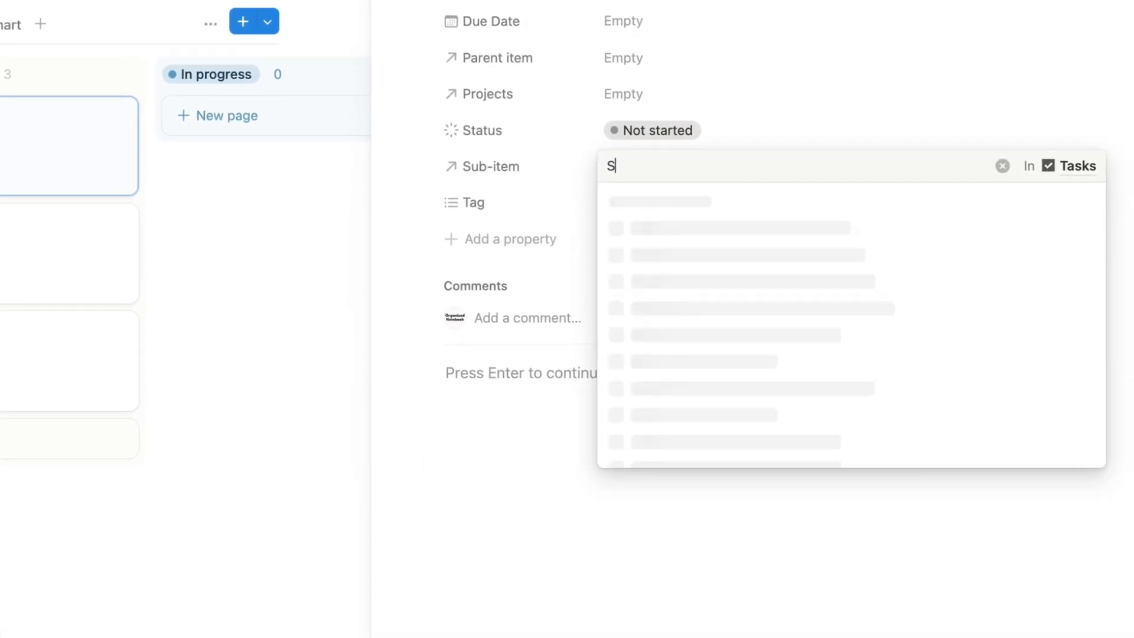
text(ub task 1)
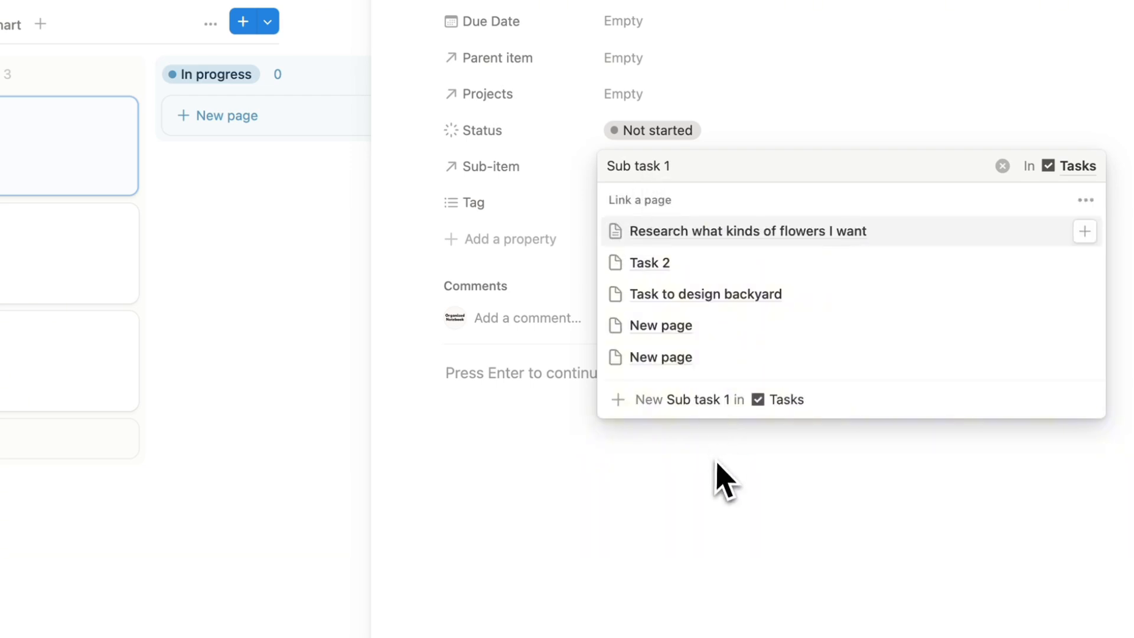
click(689, 401)
click(759, 118)
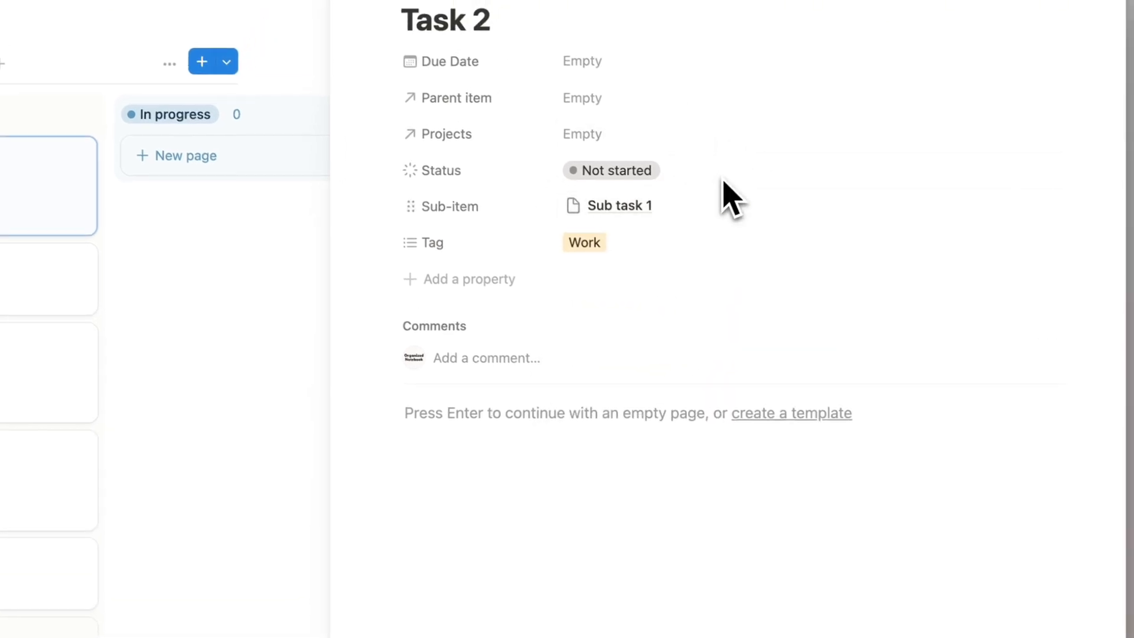
click(1045, 208)
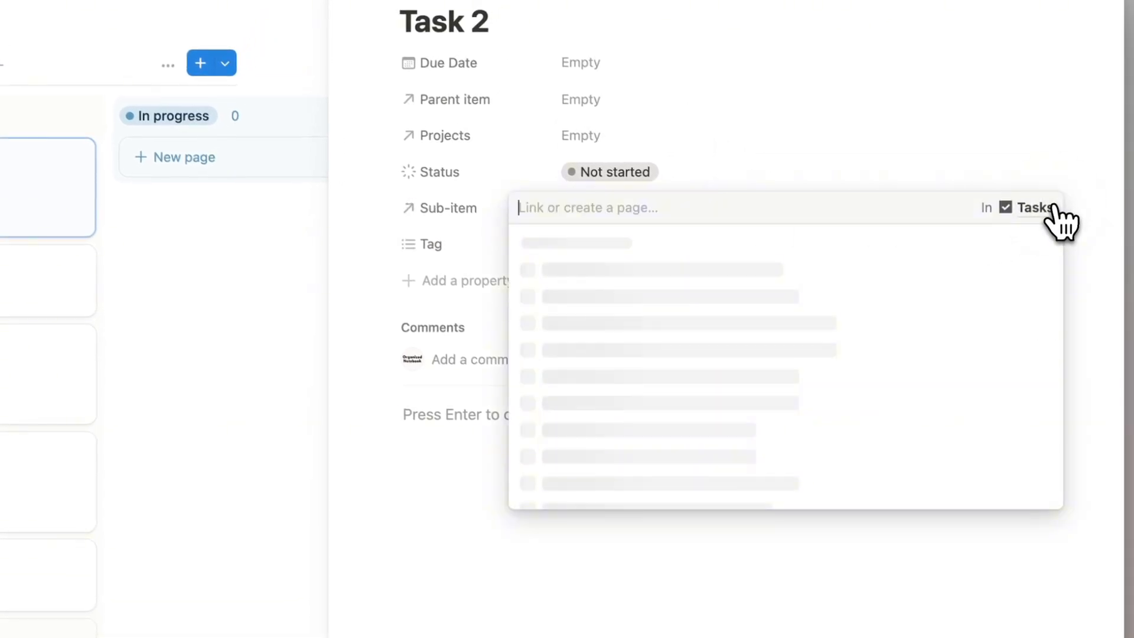
text(Sub task )
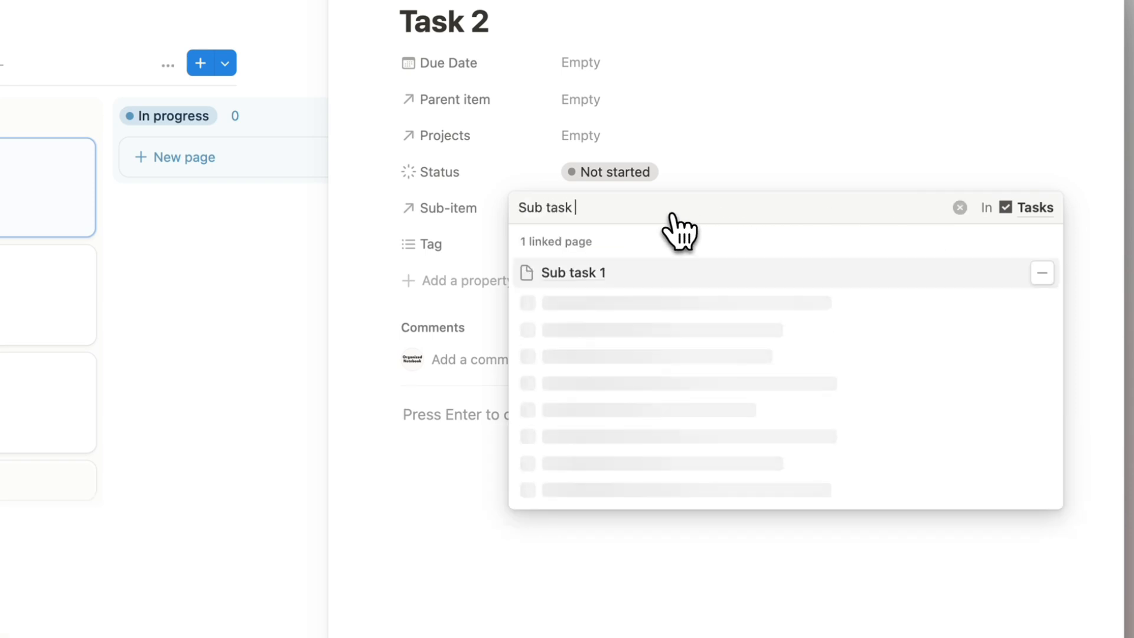
text(2)
key(Return)
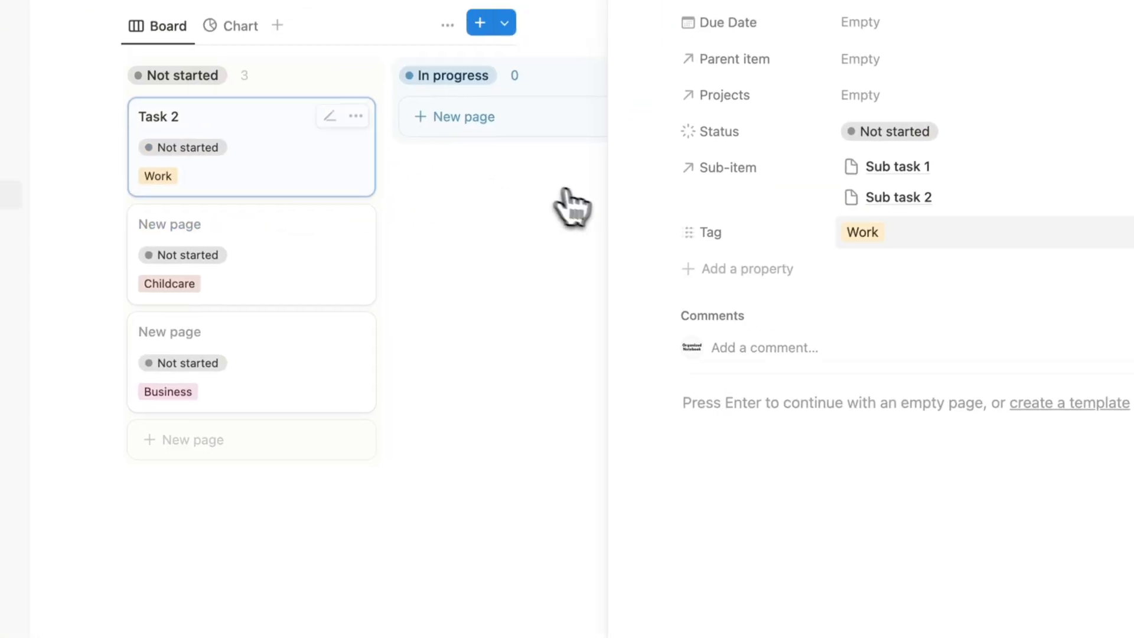
click(568, 36)
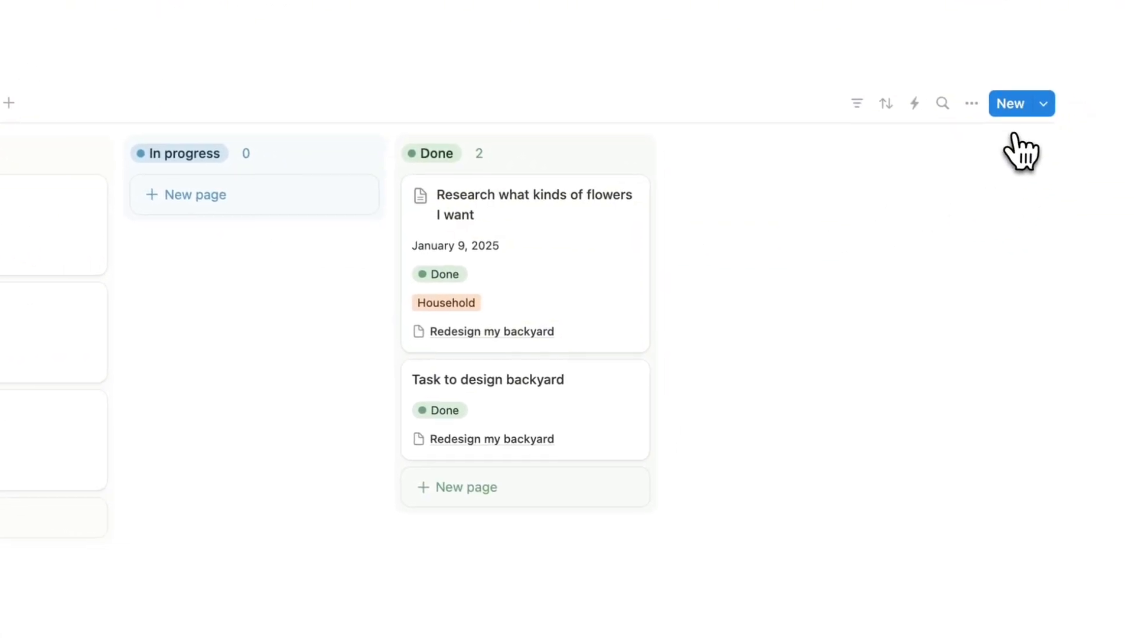
Show the Sub-item property on the Tasks board cards.
click(971, 103)
click(972, 248)
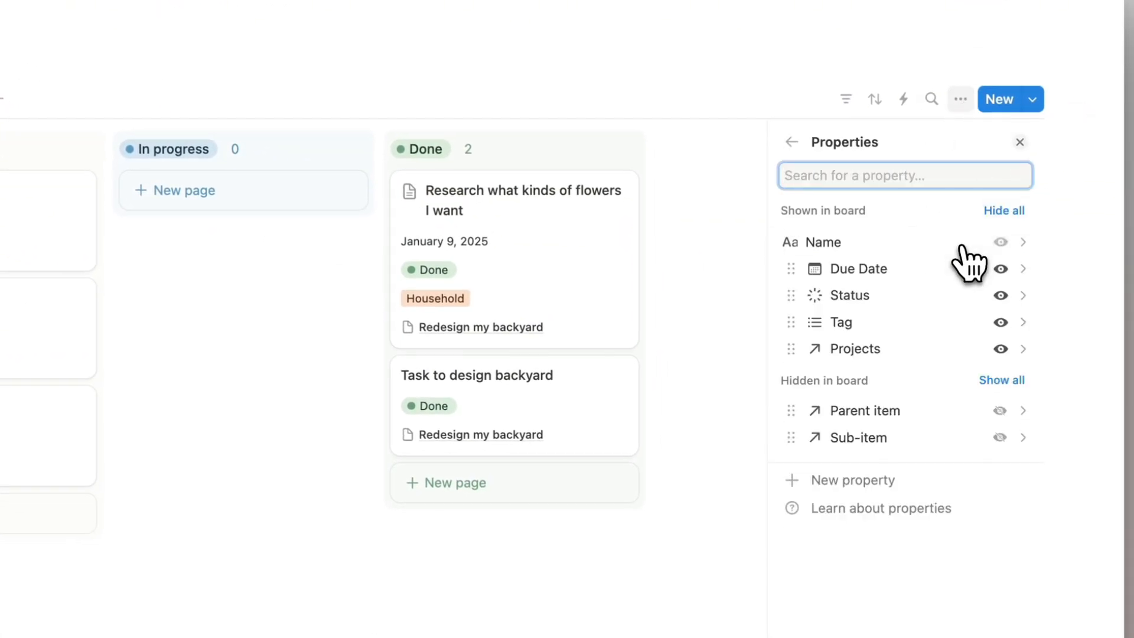
click(1000, 438)
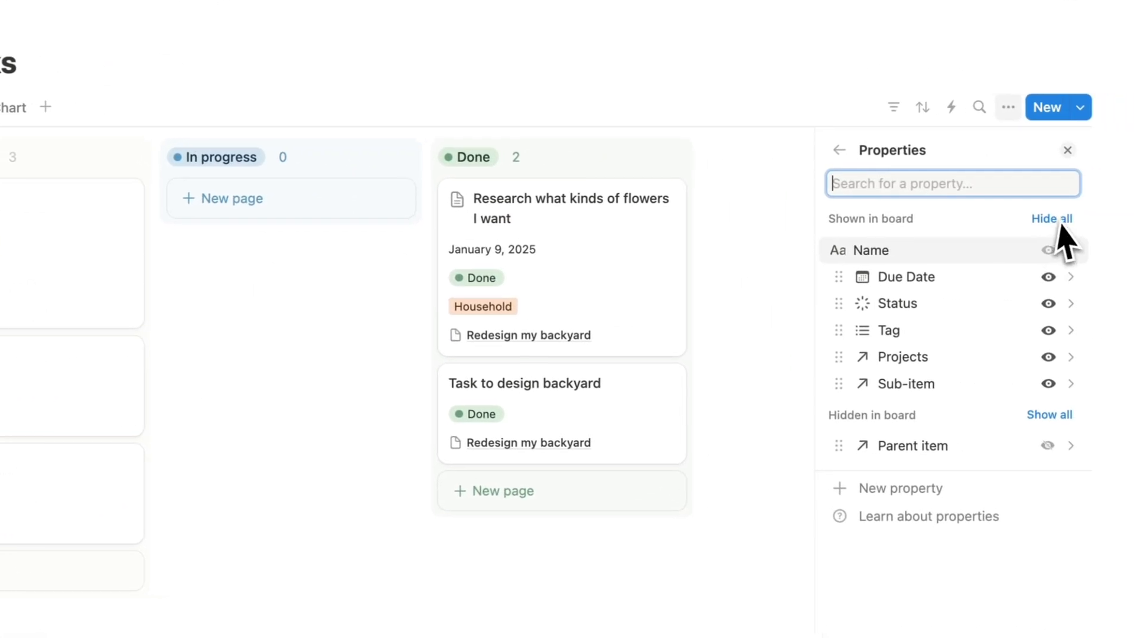
click(1068, 150)
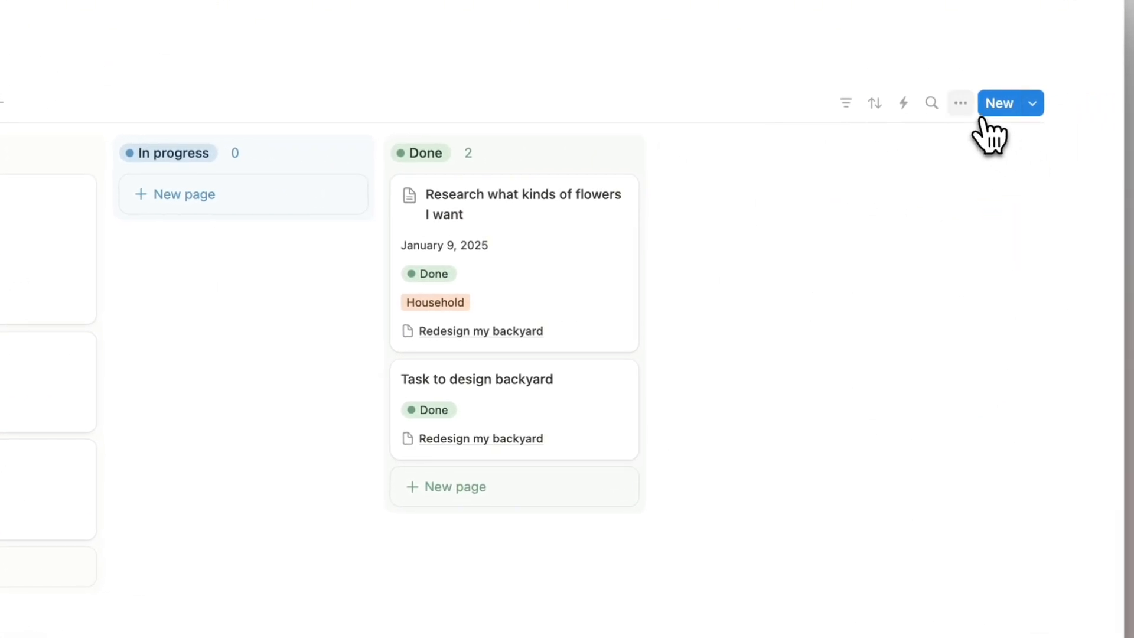
Compare the sub-item Show as options, then display sub-tasks inside their parent card.
click(961, 104)
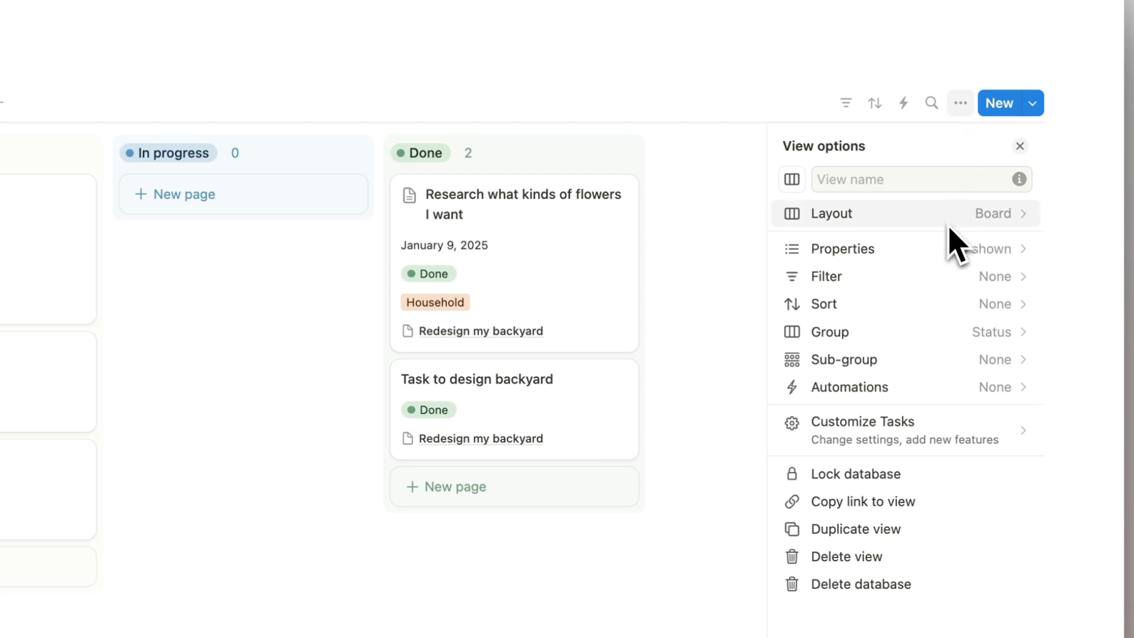
click(948, 434)
click(940, 253)
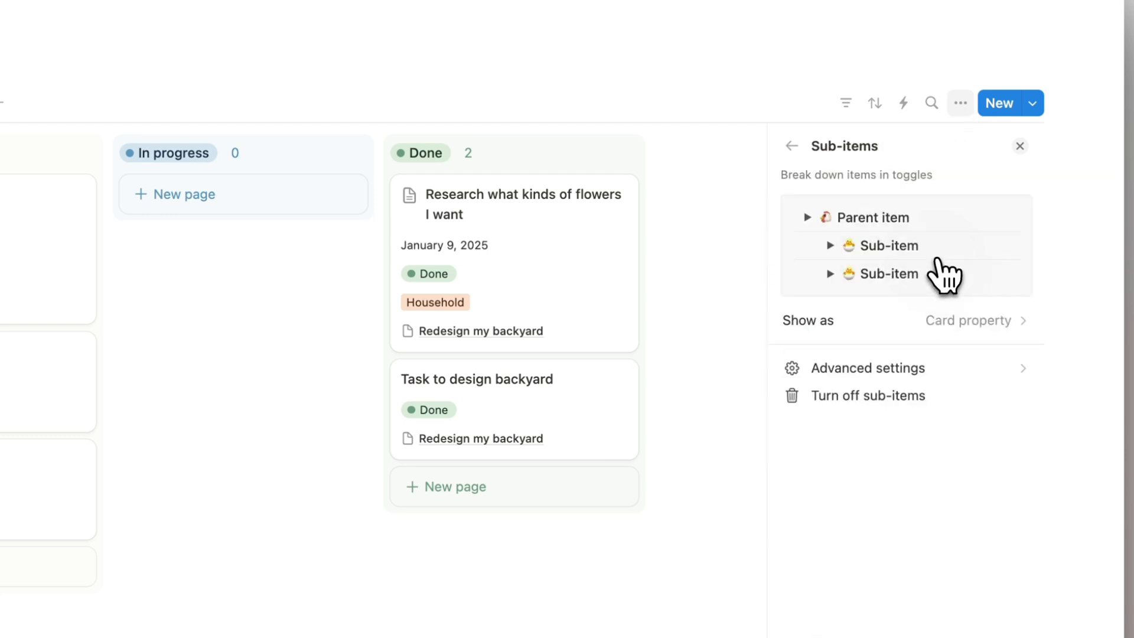
click(929, 320)
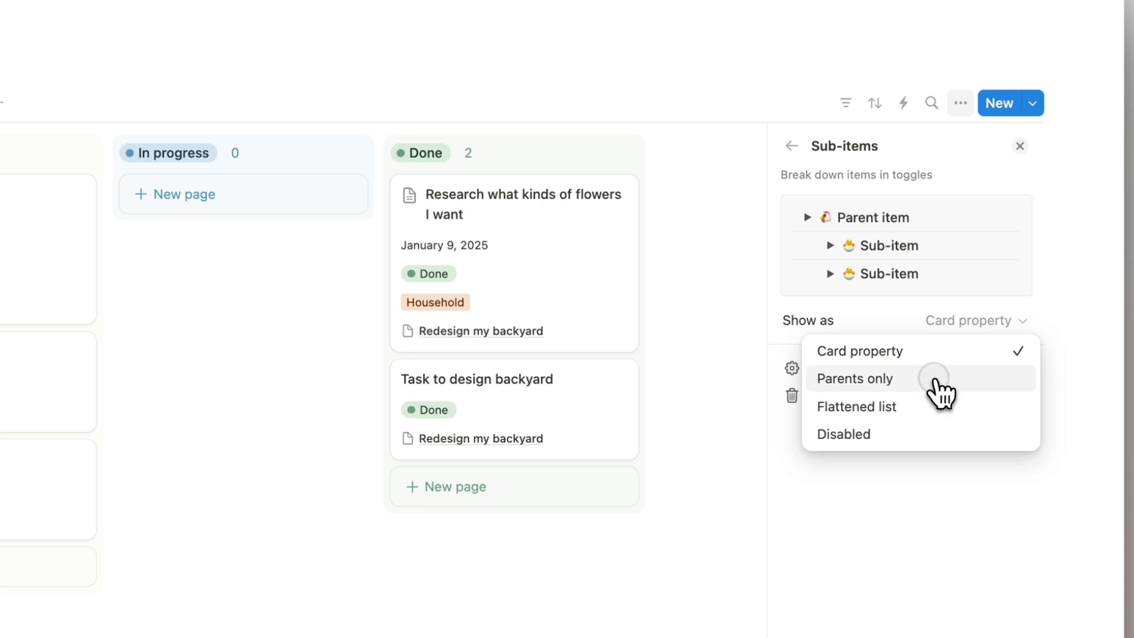
click(935, 380)
click(933, 322)
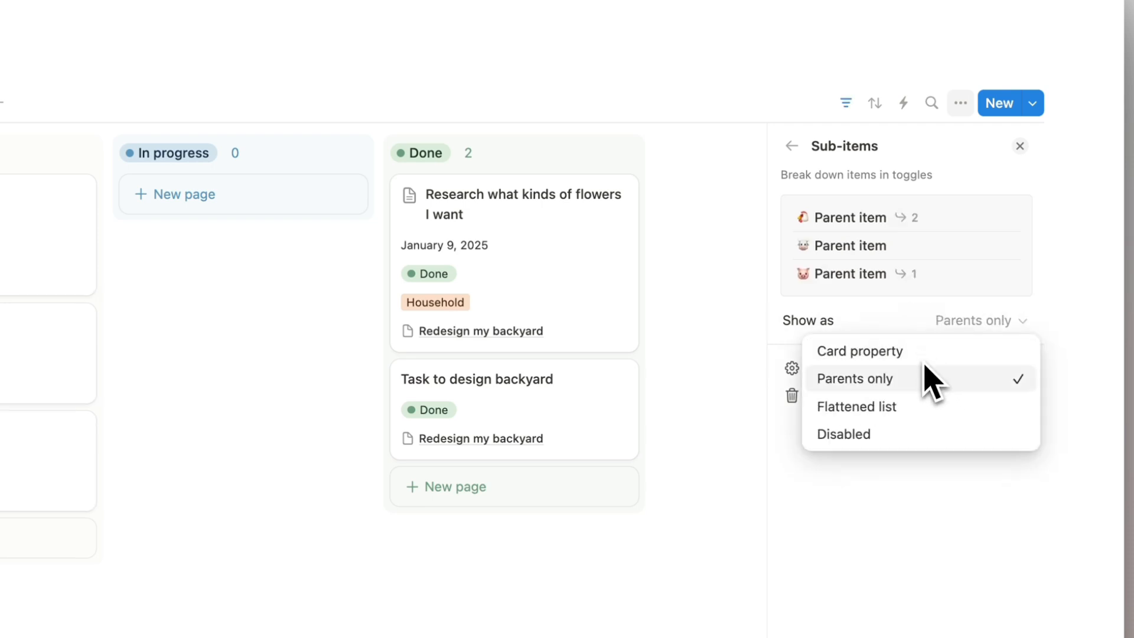
click(922, 364)
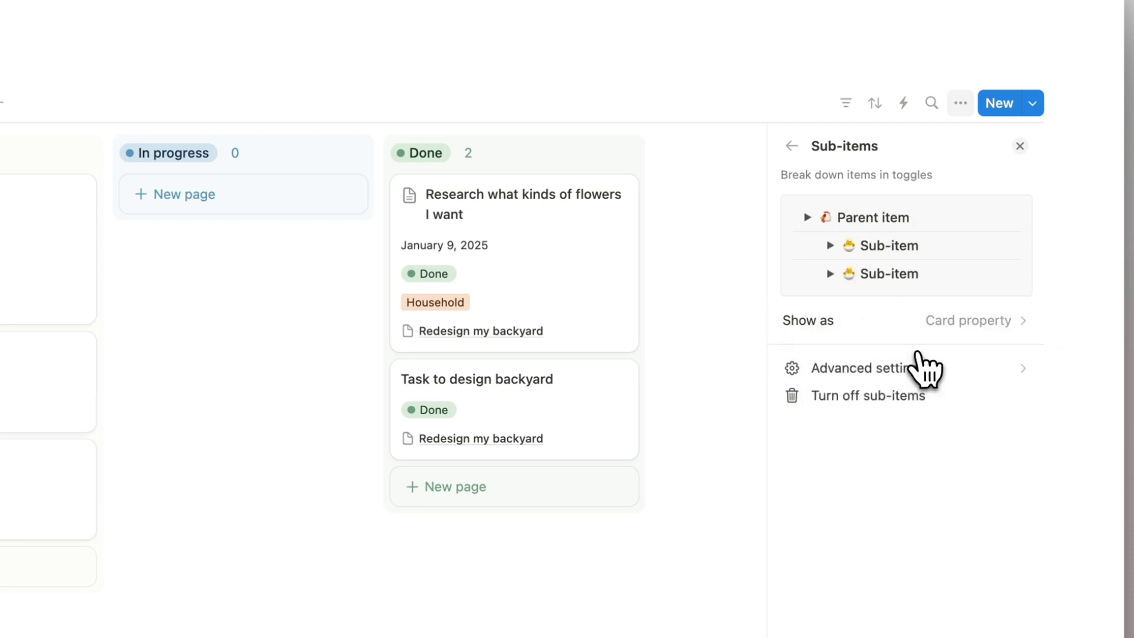
click(929, 332)
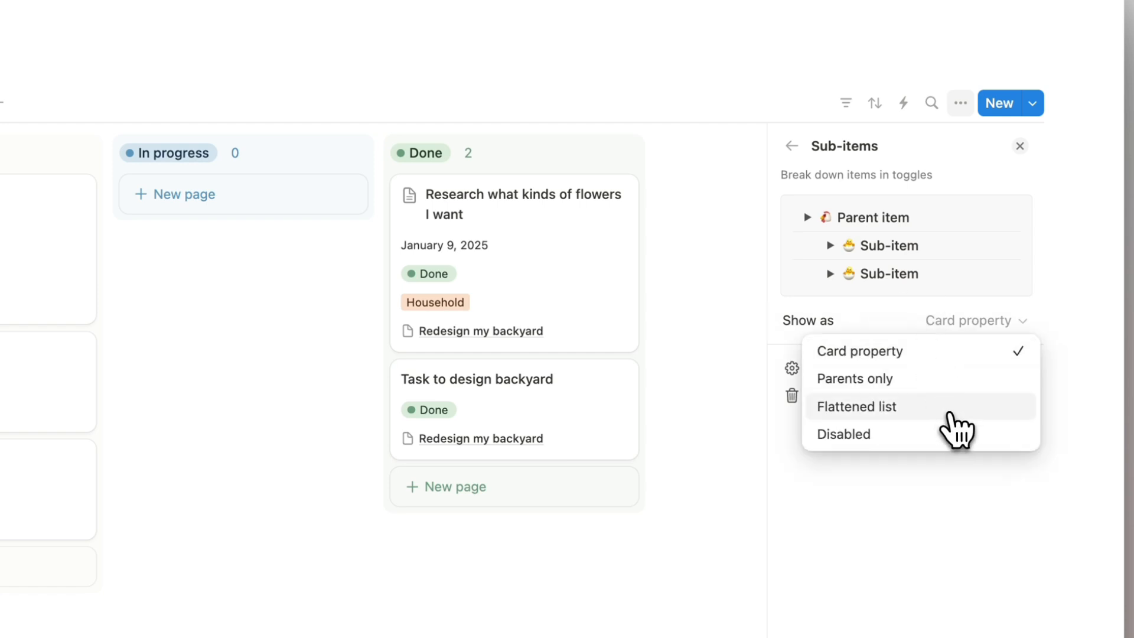
click(948, 409)
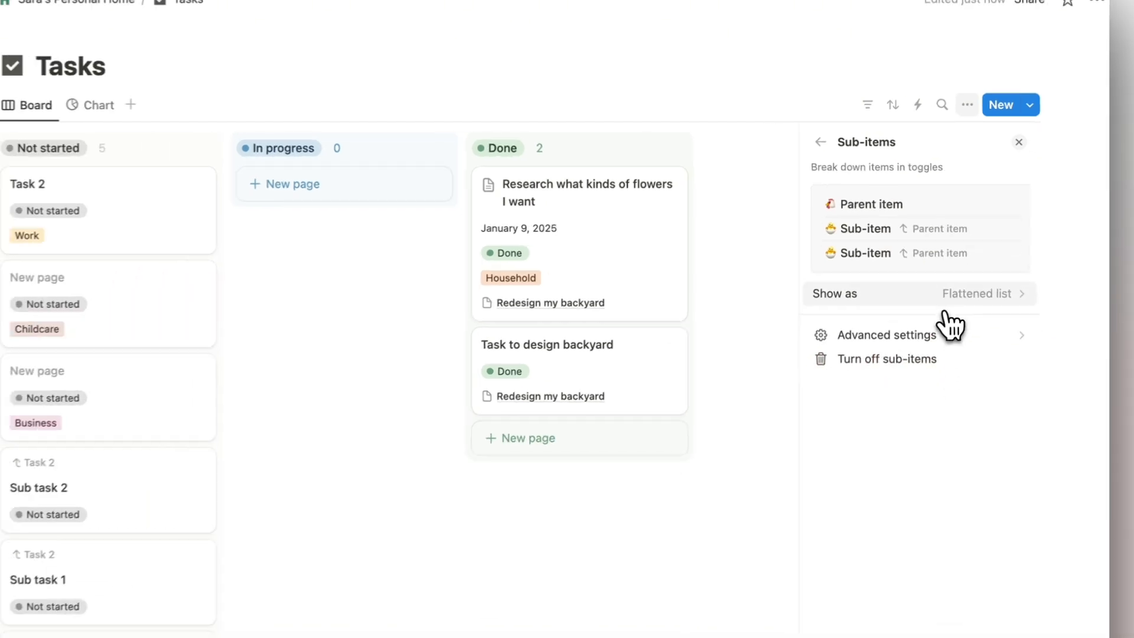
click(945, 321)
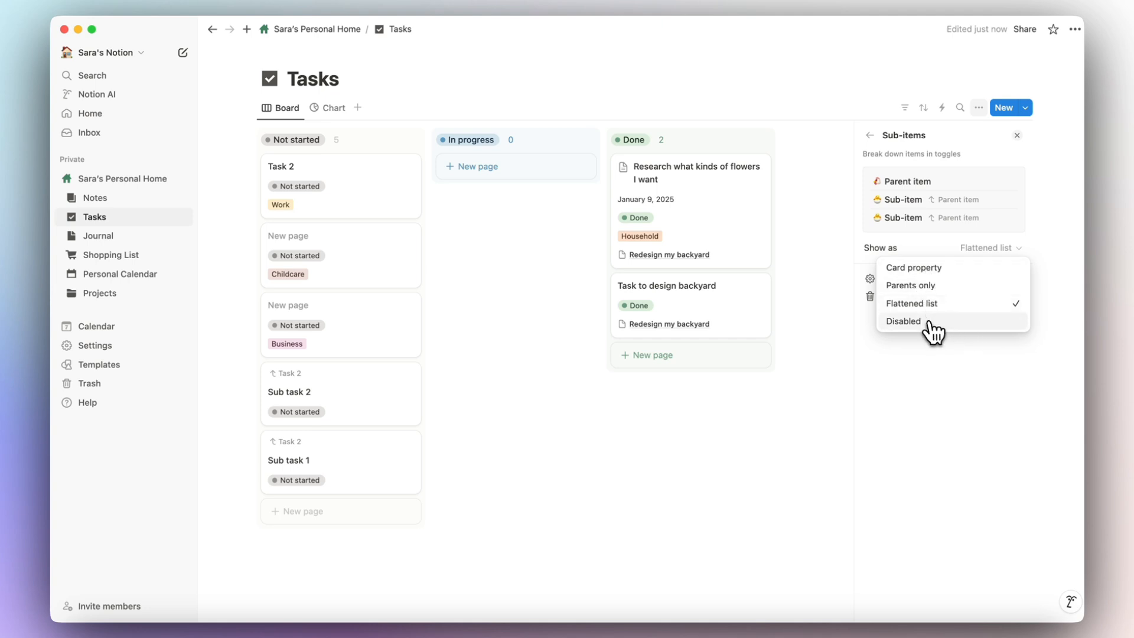
click(927, 286)
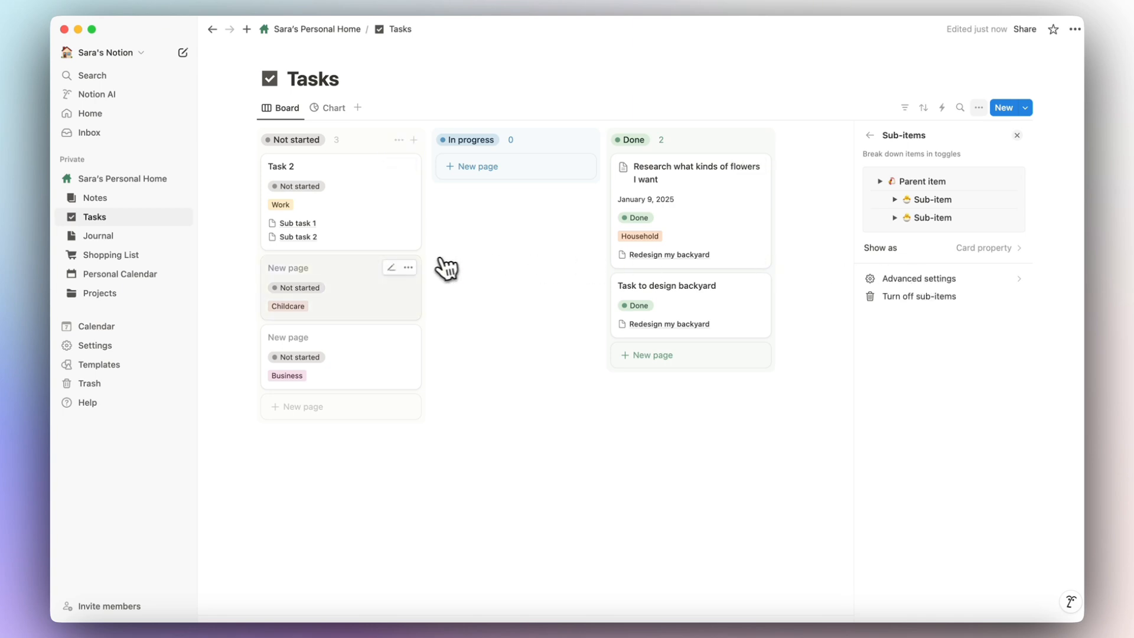
click(476, 247)
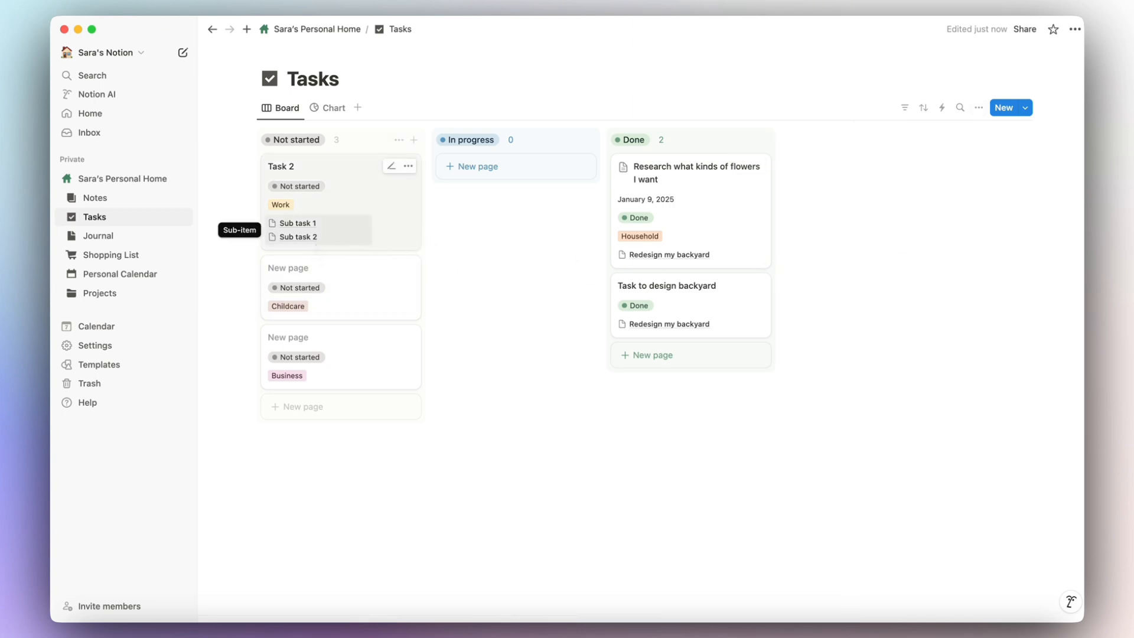
Duplicate the Board view and change the copy's layout to Table.
click(278, 108)
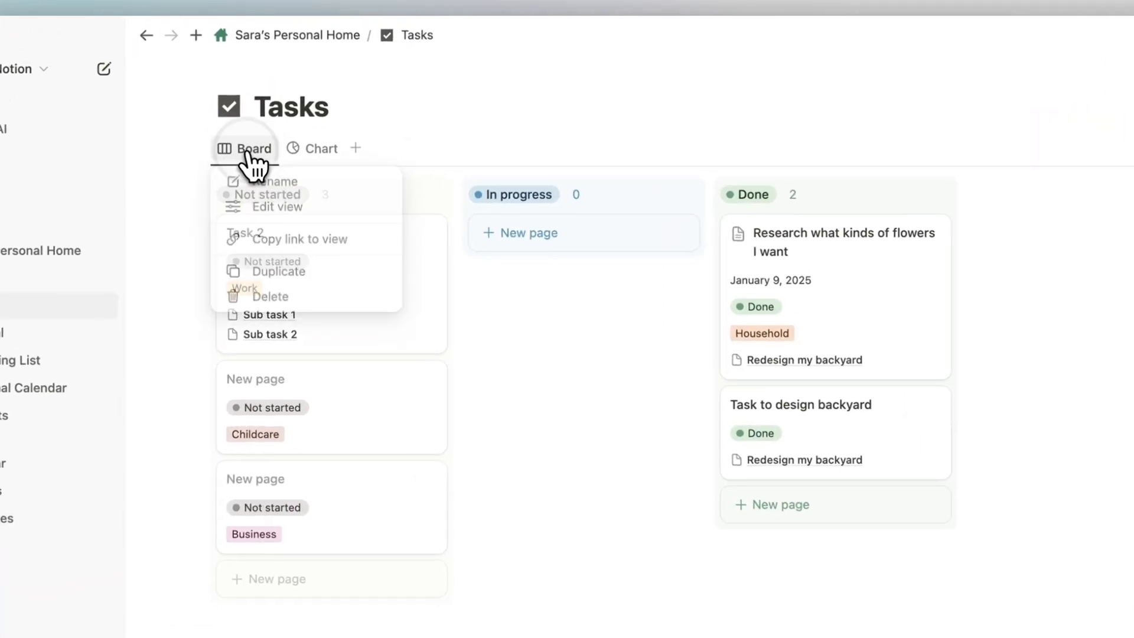
click(312, 194)
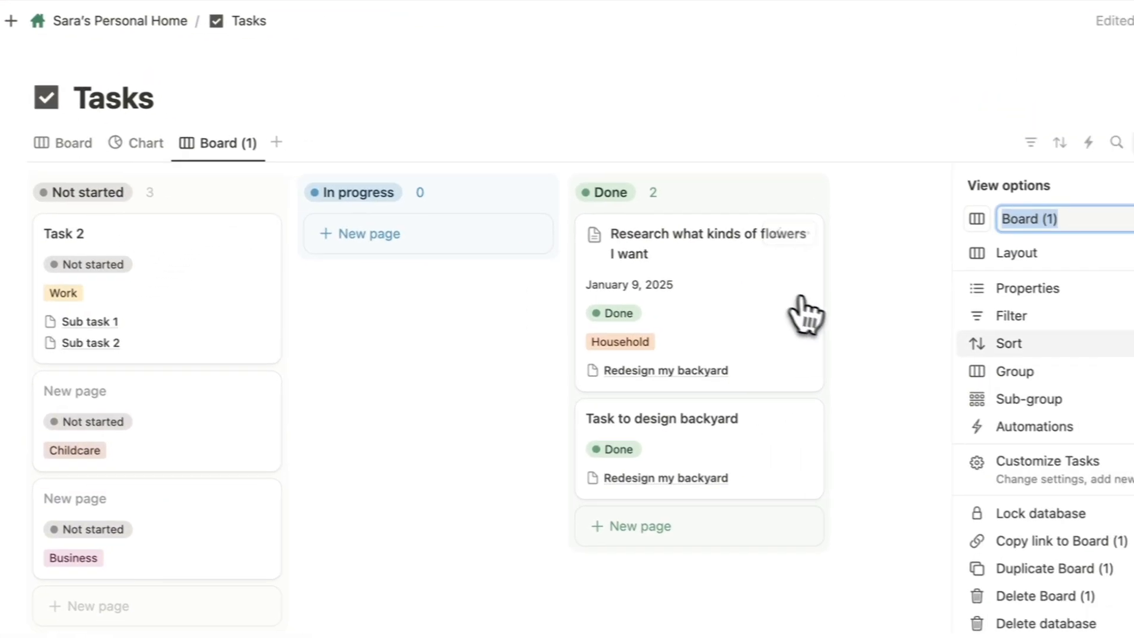
click(889, 242)
click(818, 240)
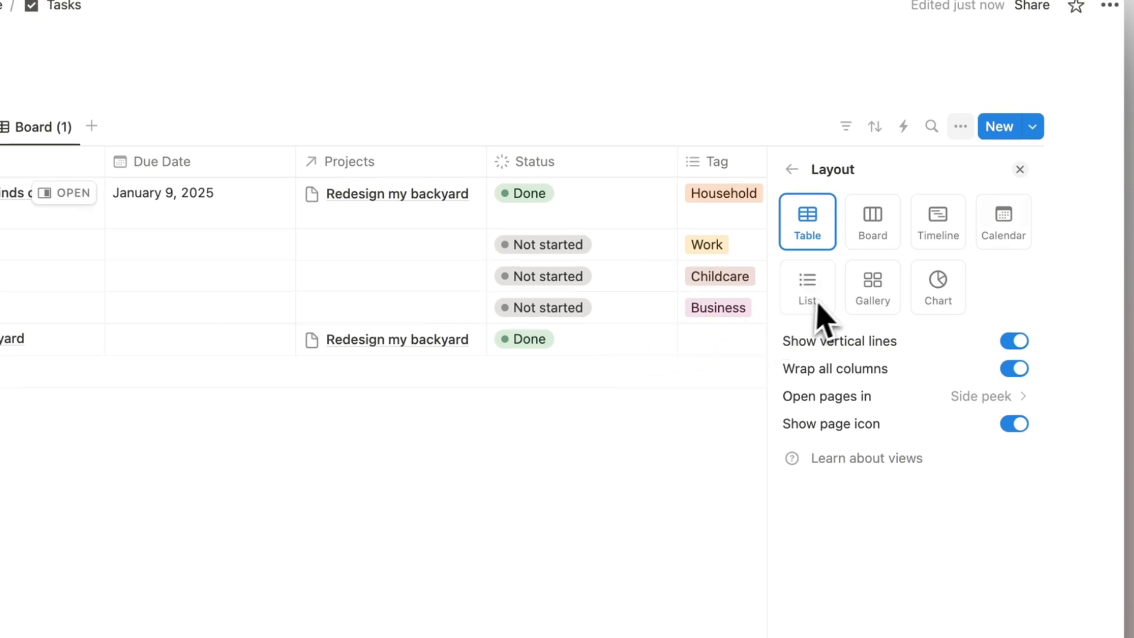
click(1020, 168)
Rename the new view 'Tasks' and move it between the Board and Chart views.
click(330, 159)
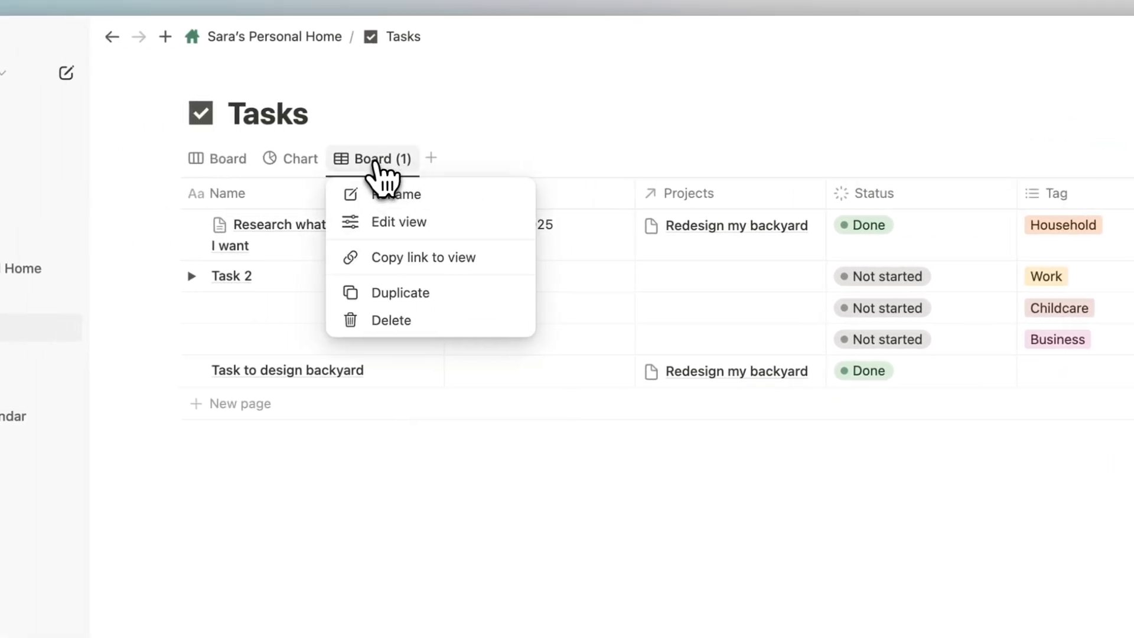
click(345, 195)
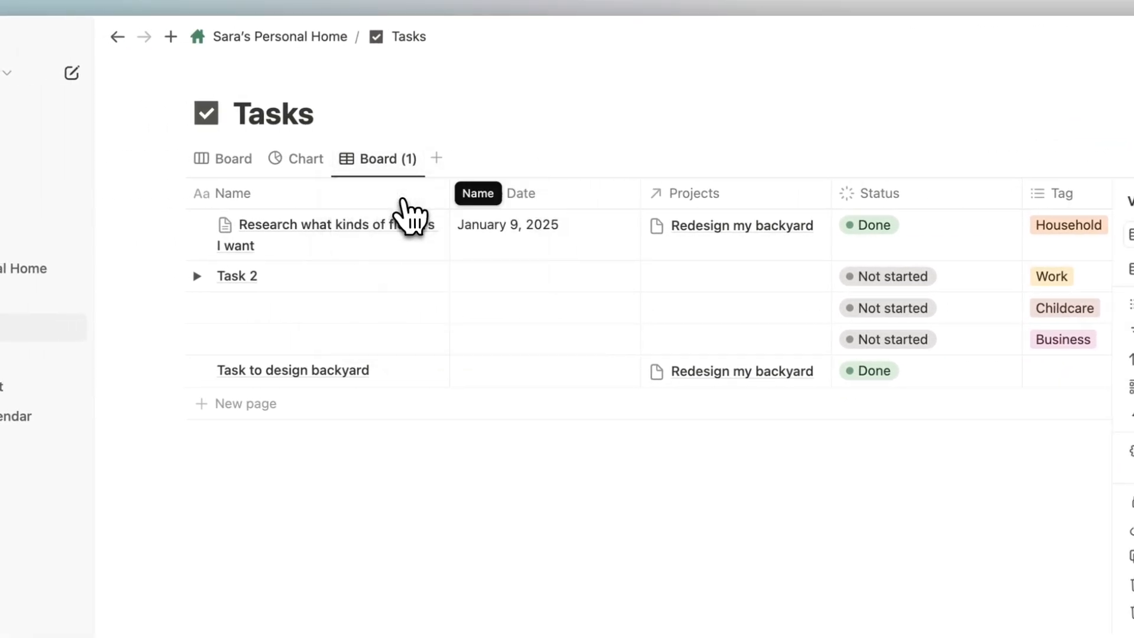
text(Tasks)
key(Return)
click(525, 136)
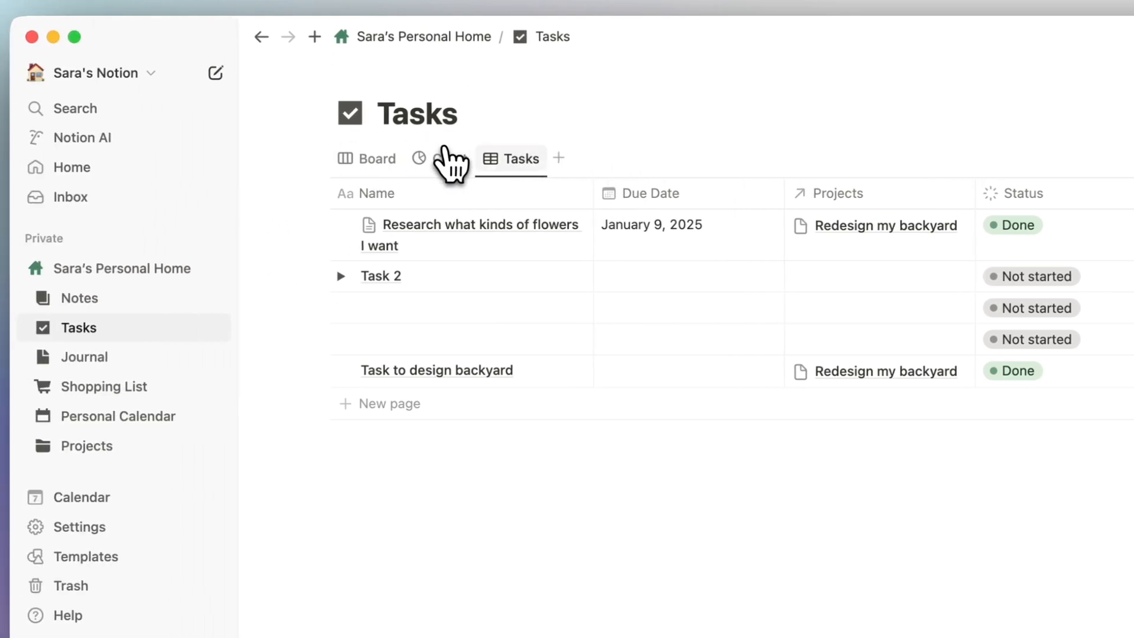
drag(375, 161, 314, 163)
drag(465, 173, 423, 177)
click(378, 162)
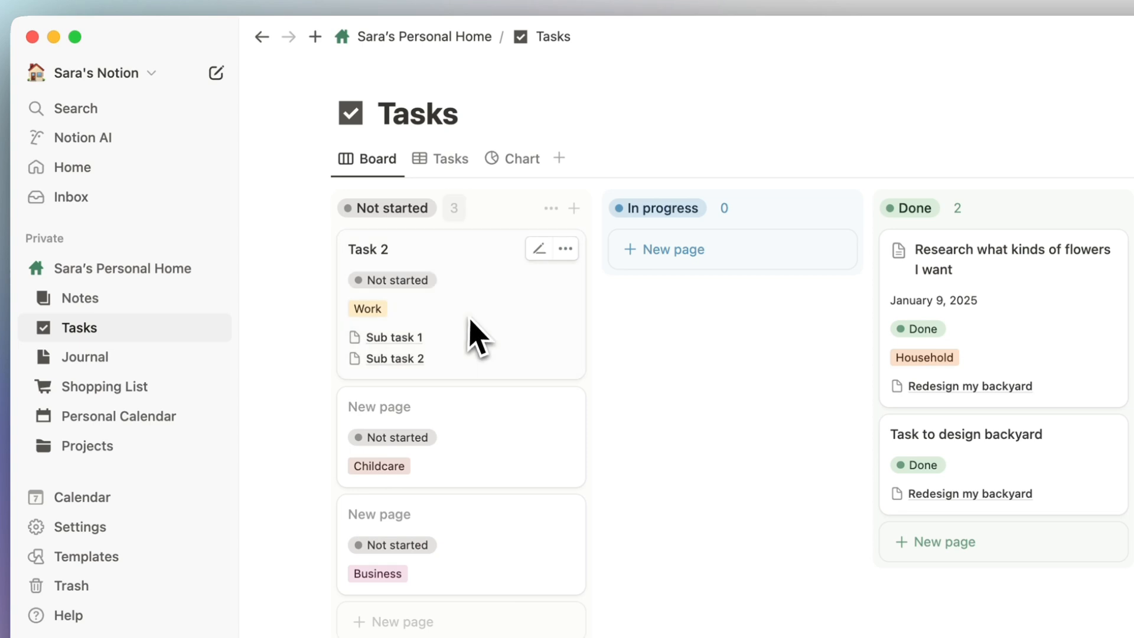
click(444, 168)
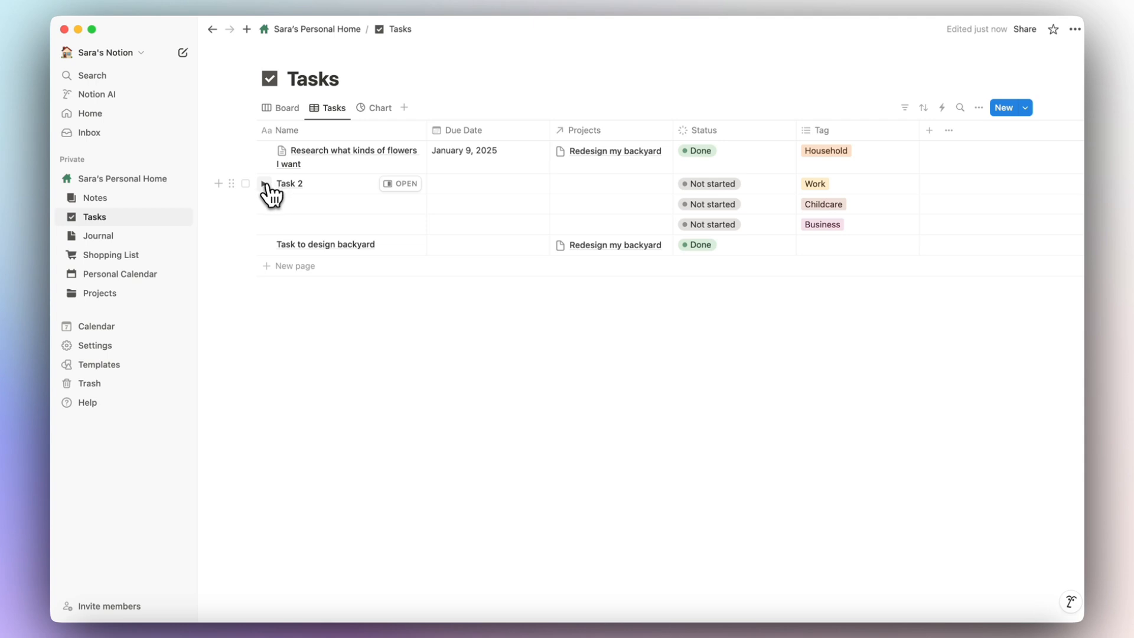
Add a 'Sub sub task' item nested under Sub task 1 of Task 2.
click(264, 184)
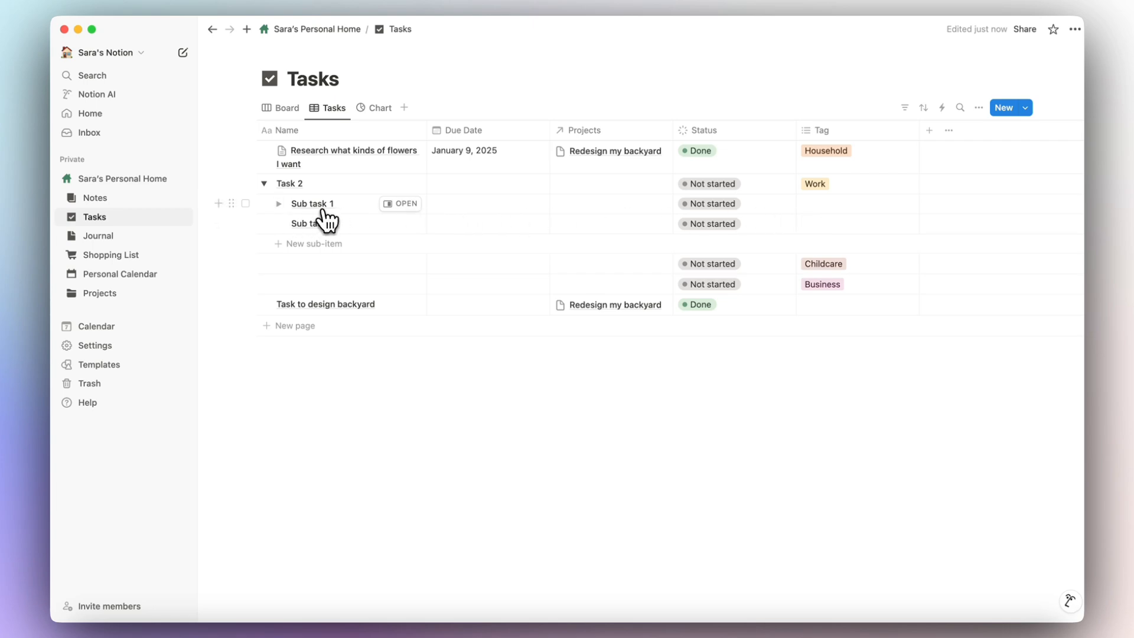
click(278, 203)
click(319, 225)
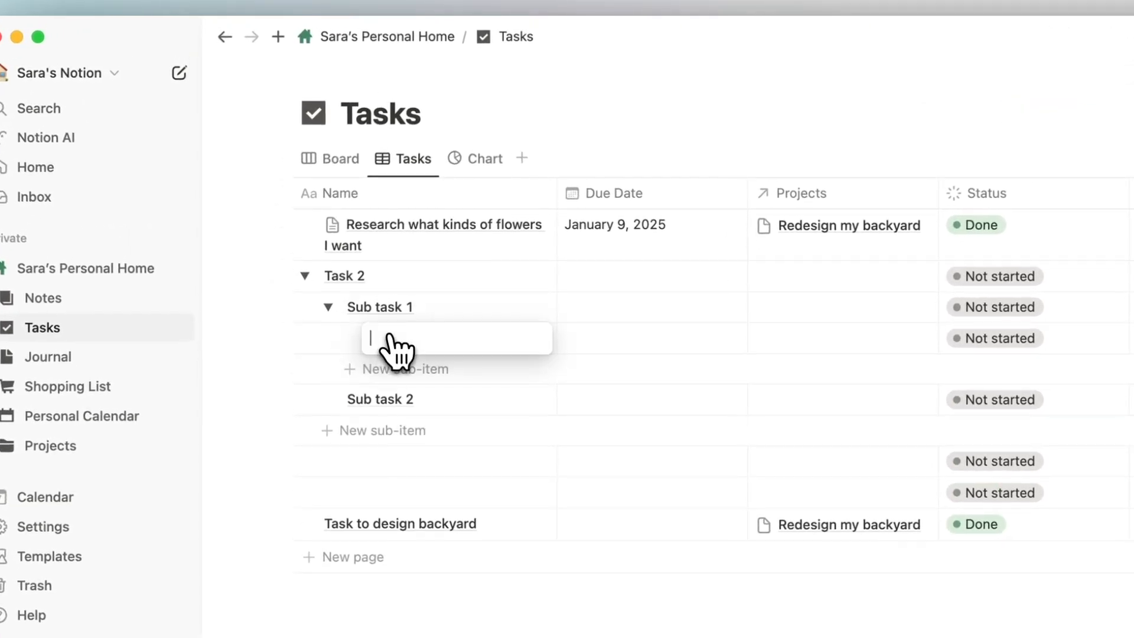
text(Su)
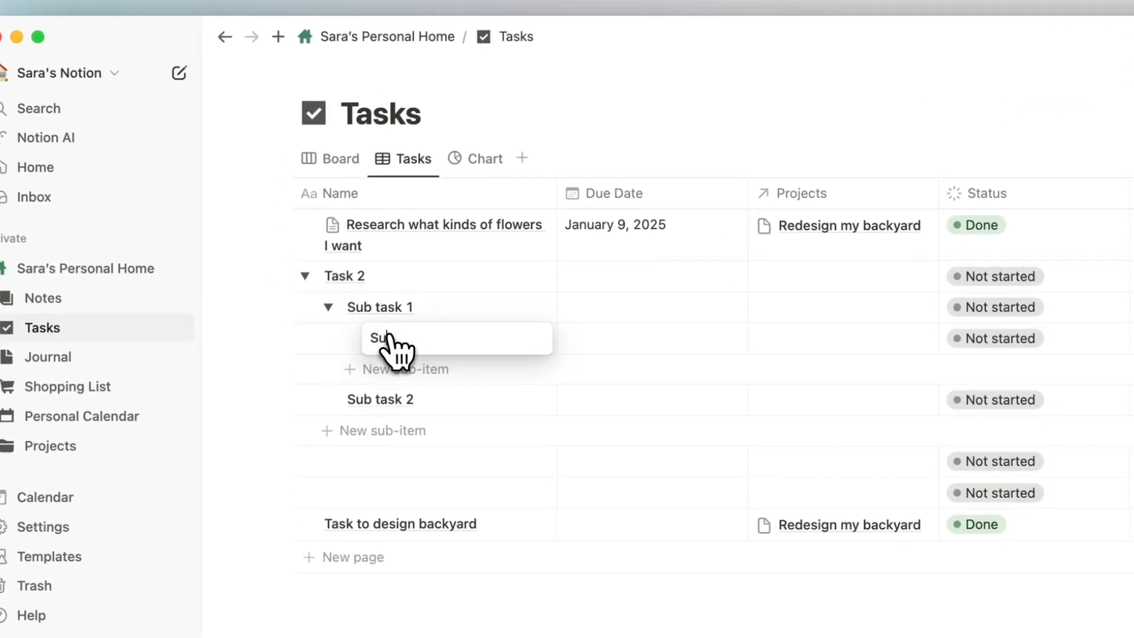
text(b sub tas)
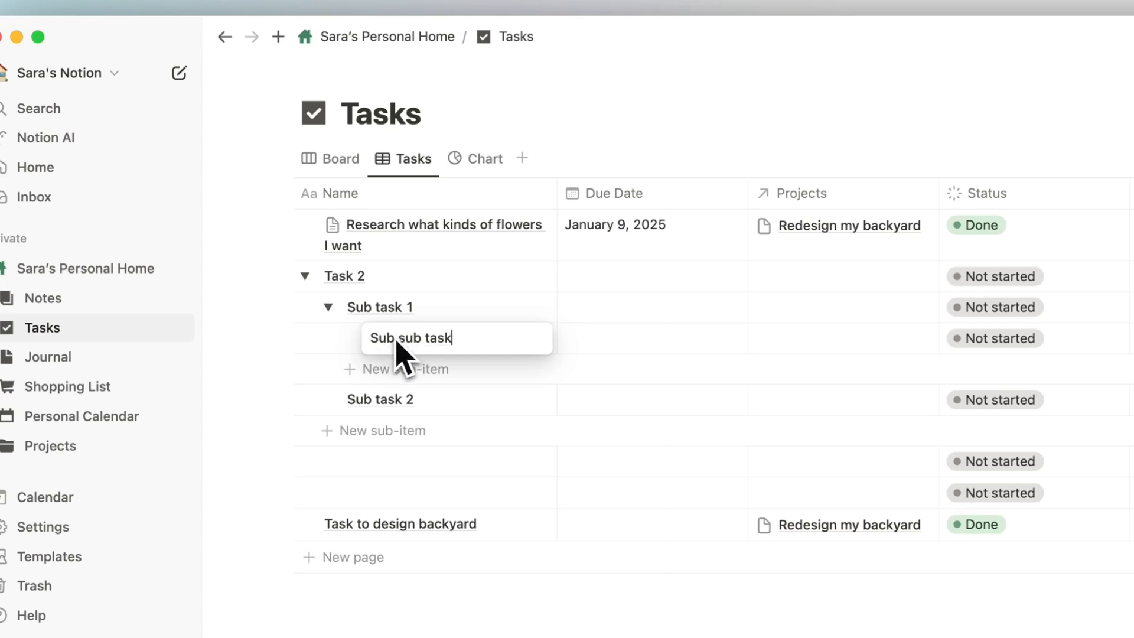
text(k)
key(Return)
Collapse and re-expand Task 2 to check the nesting, then return to the Board view.
click(304, 276)
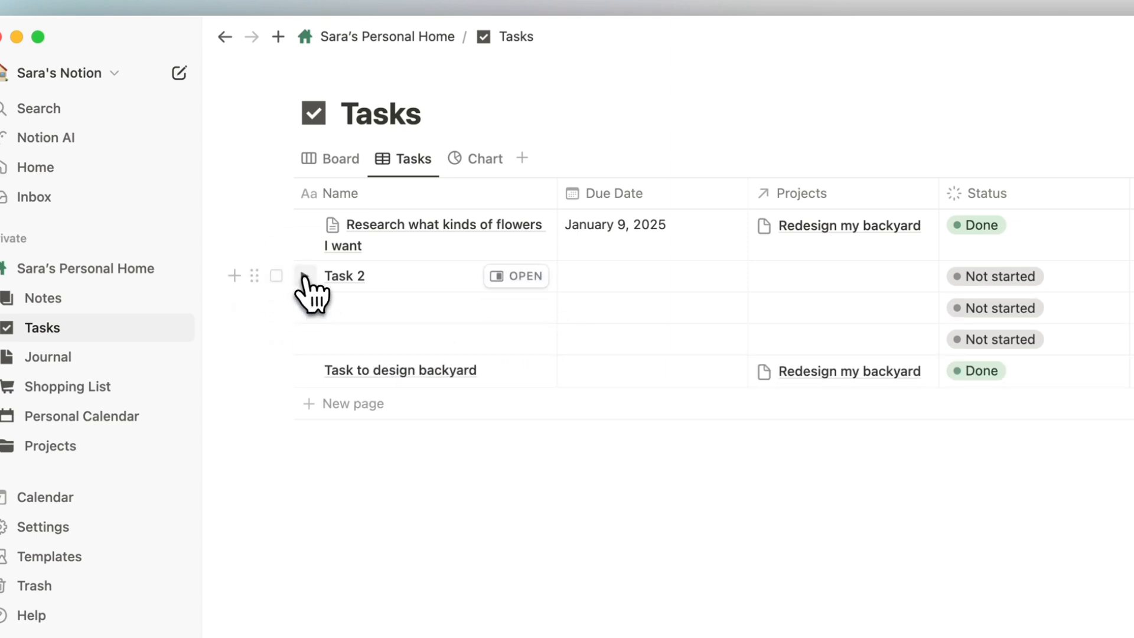
click(304, 276)
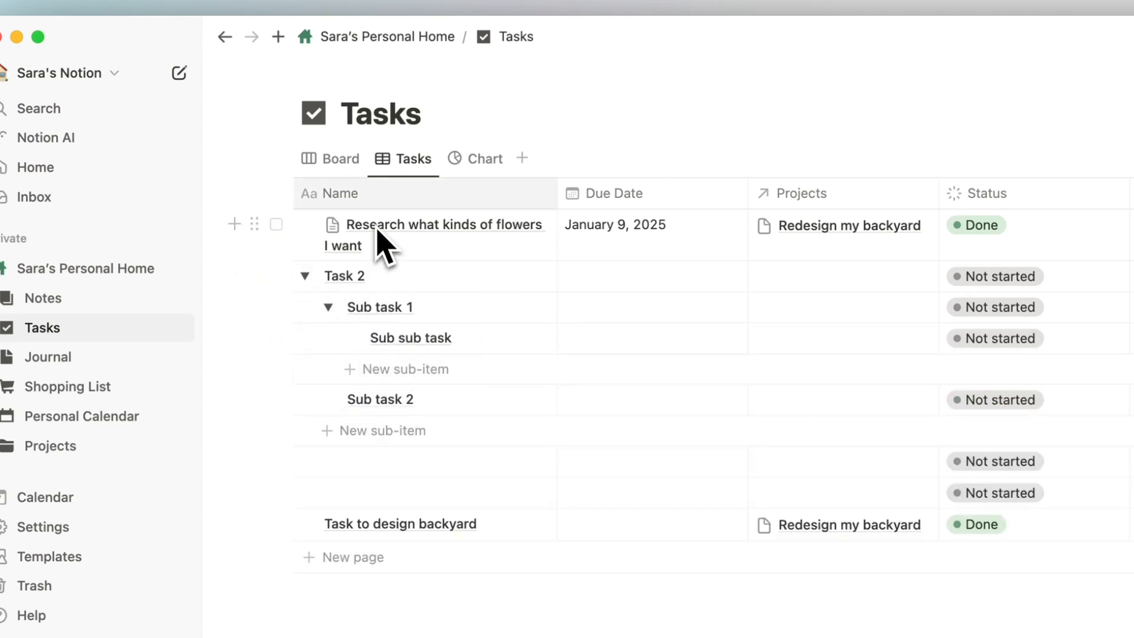
click(333, 160)
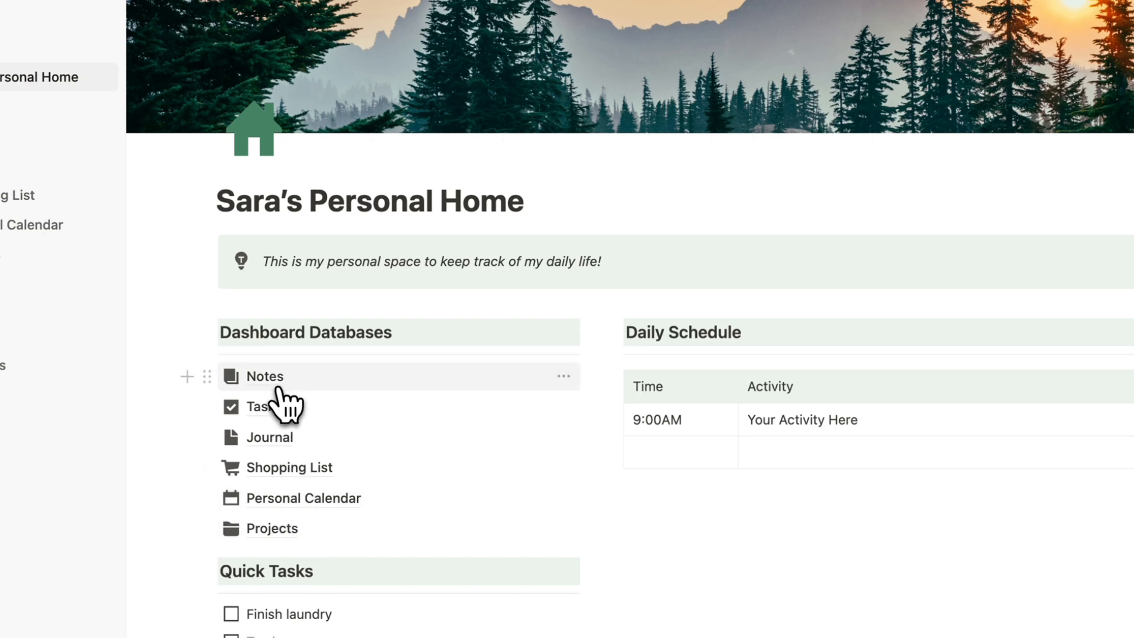
Open Meeting Notes from the Notes database in side peek and enter its Customize layout editor.
click(270, 384)
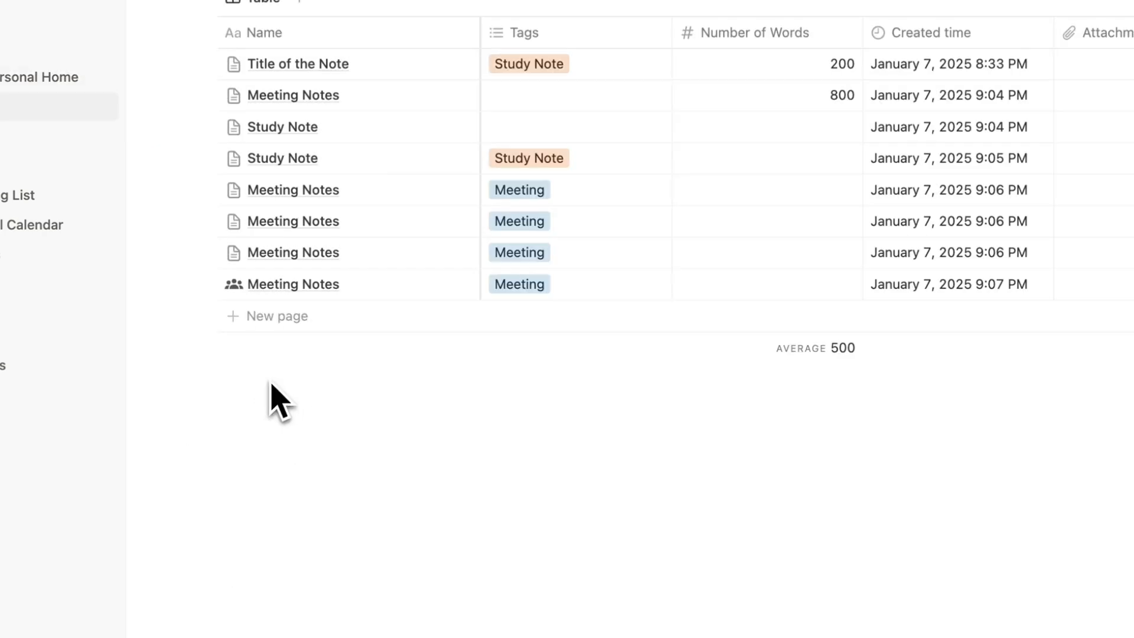
scroll(691, 189, right, 10)
scroll(709, 185, left, 12)
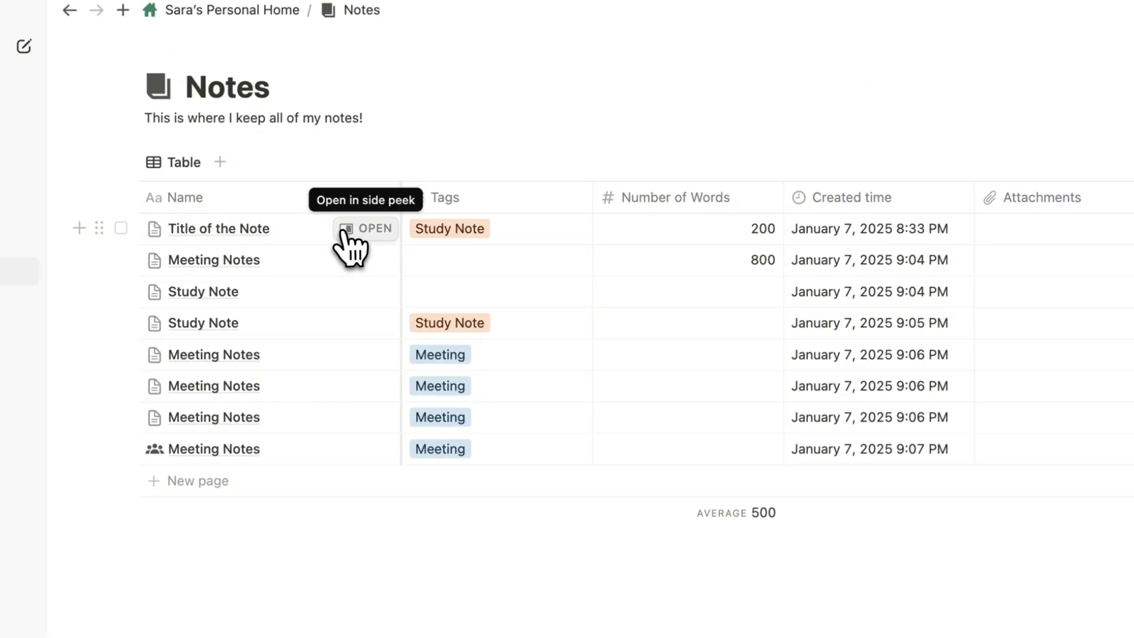
click(366, 260)
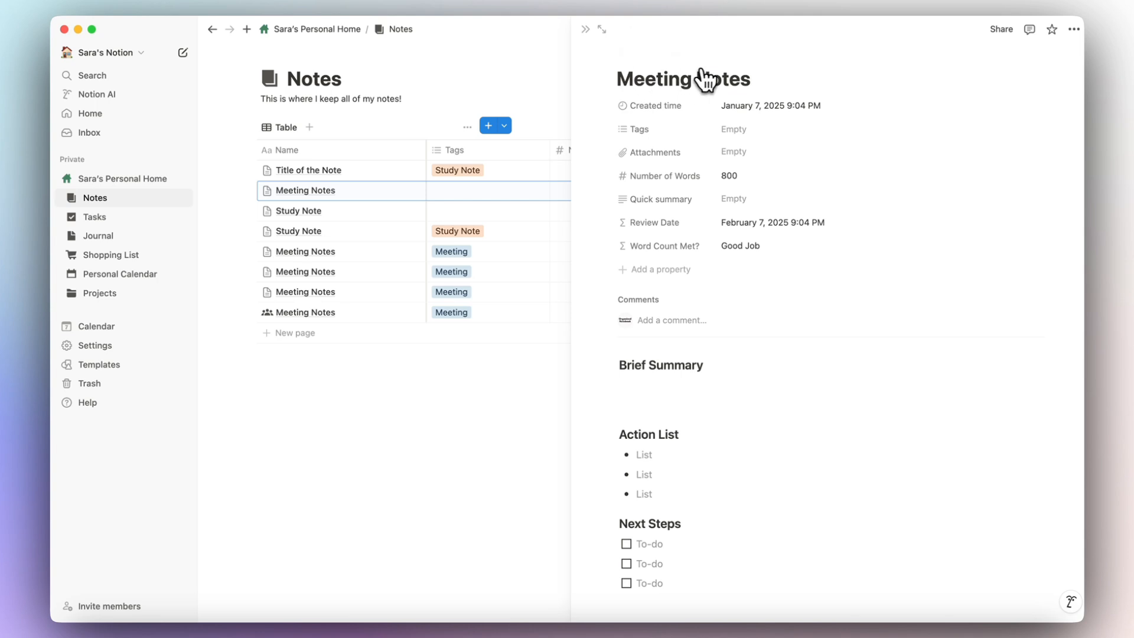
mouse_move(703, 81)
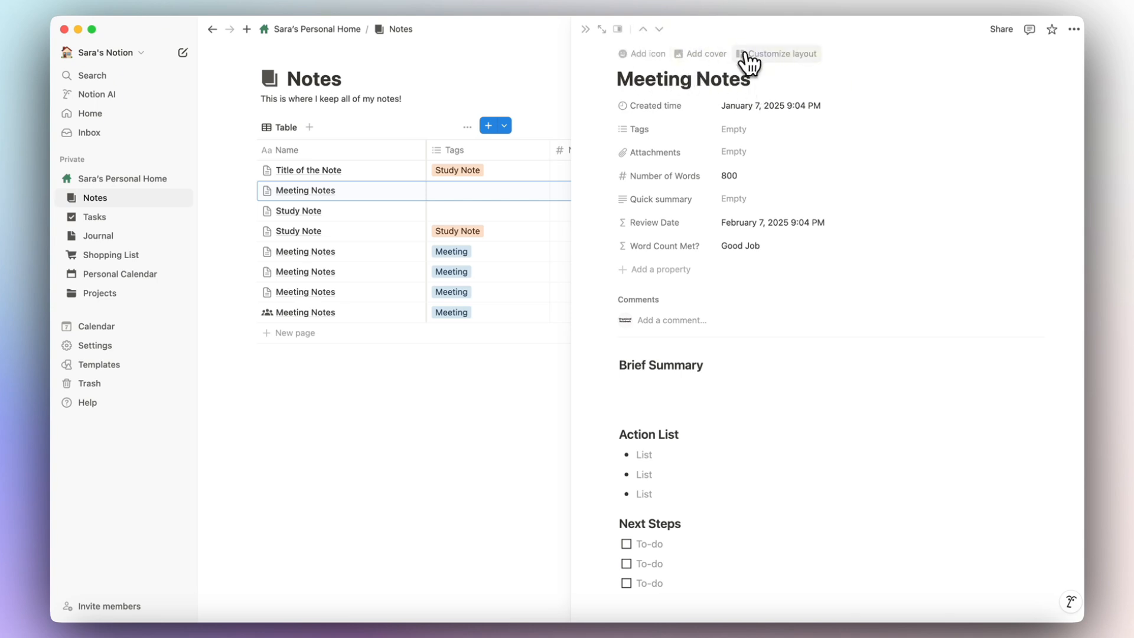
click(797, 55)
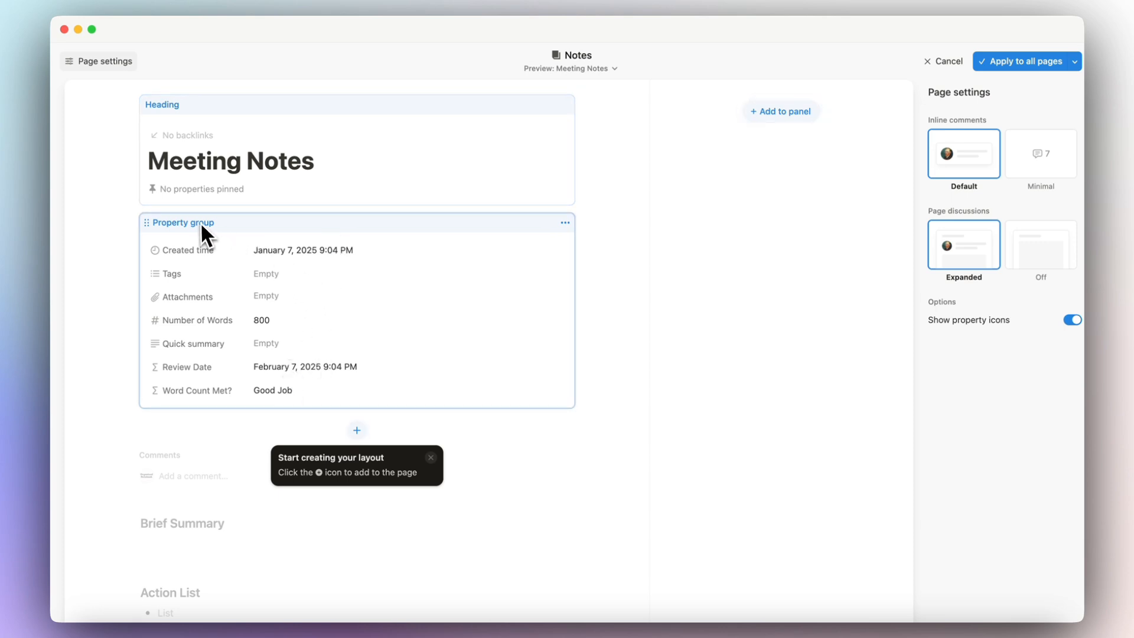
Move the property group into the right panel, apply it to all Notes pages, and reopen the layout editor.
drag(200, 222, 783, 119)
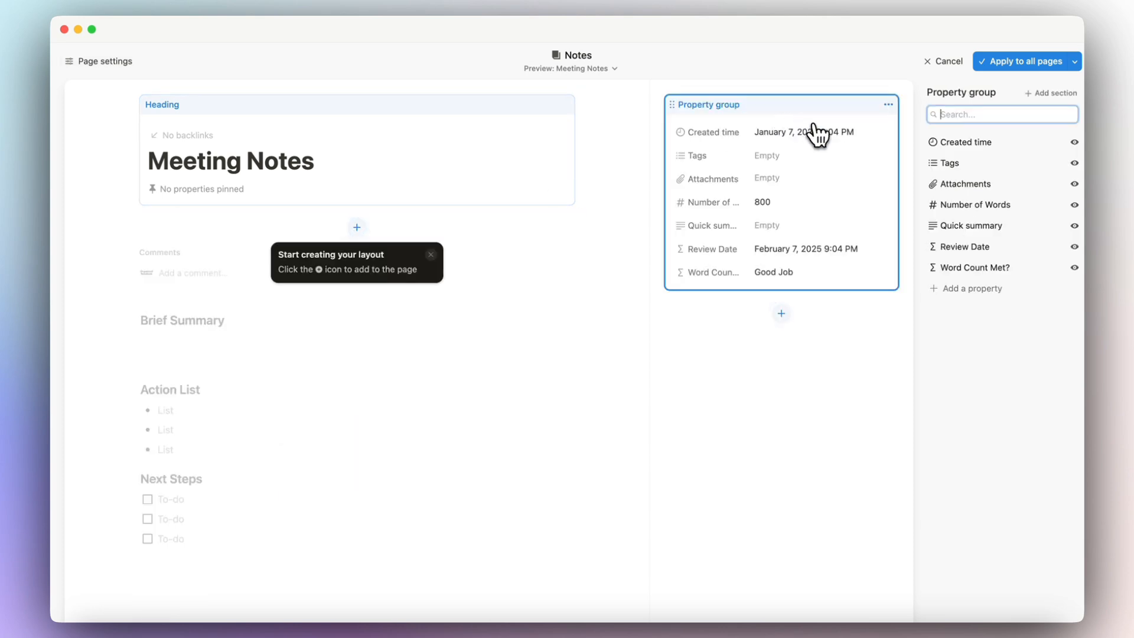
click(1029, 69)
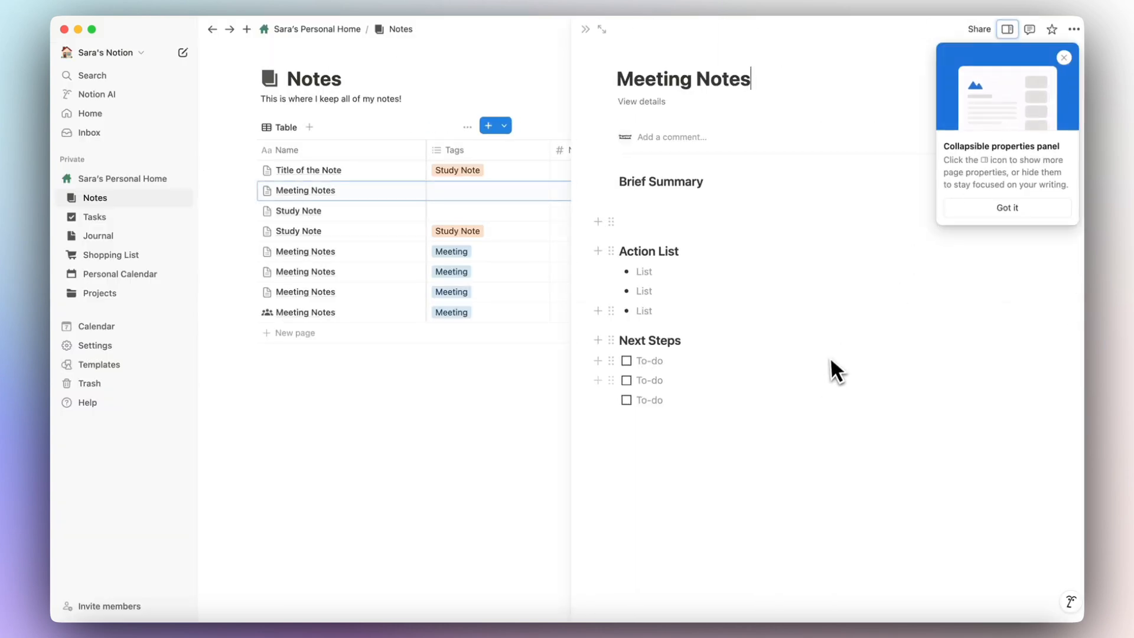
click(1009, 30)
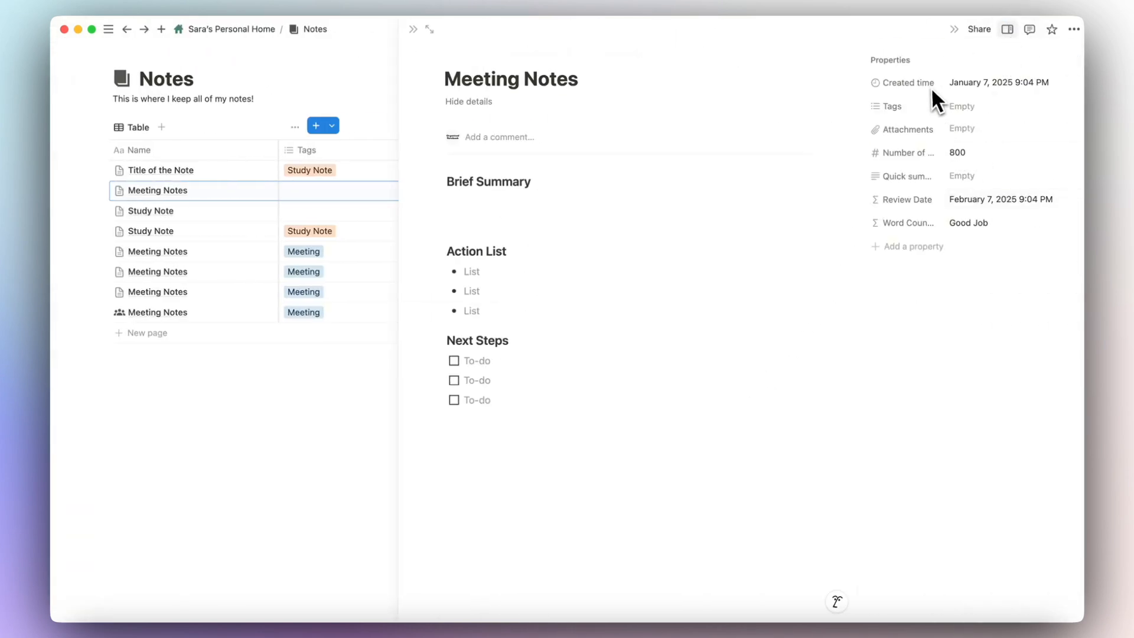
click(954, 30)
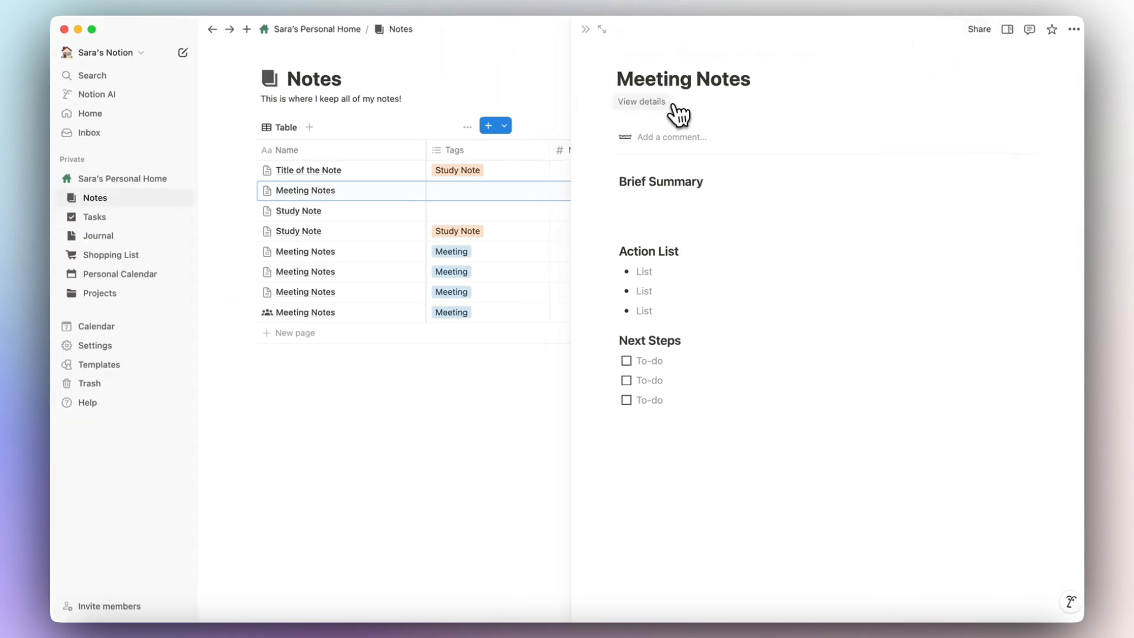
click(653, 106)
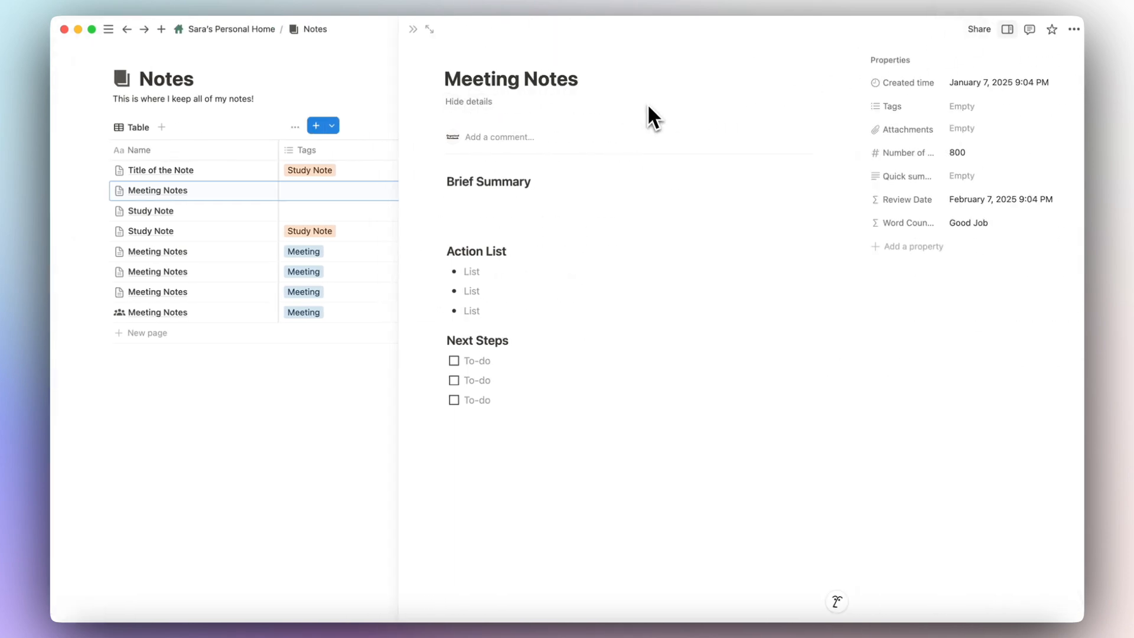
click(592, 58)
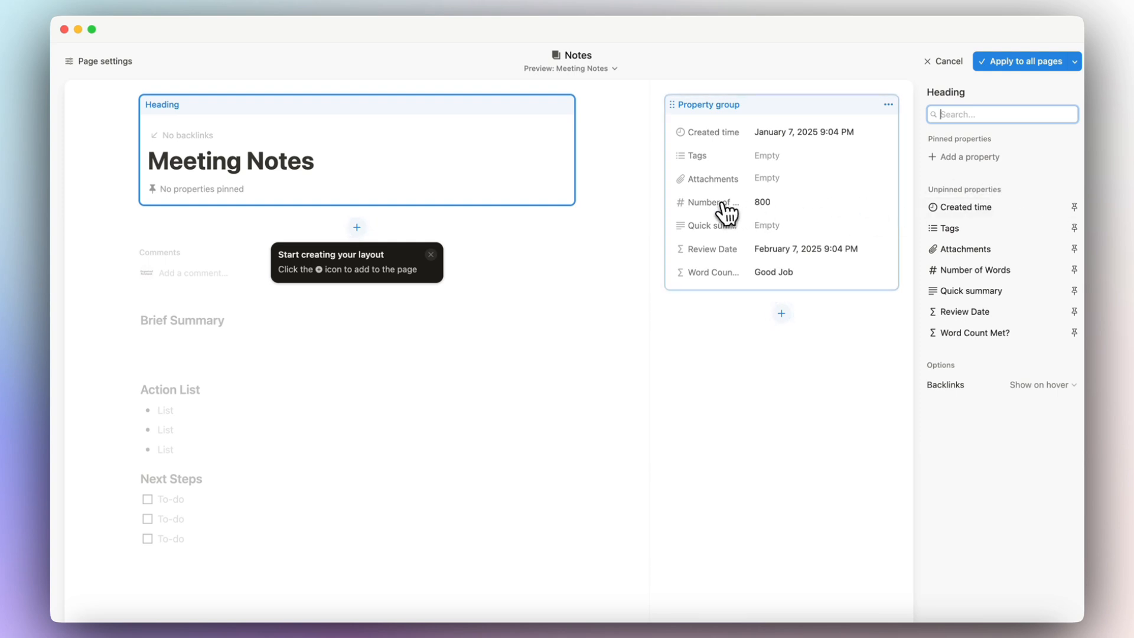
Pin Created time, Tags and Number of Words under the title and apply to all pages.
click(1075, 206)
click(1074, 229)
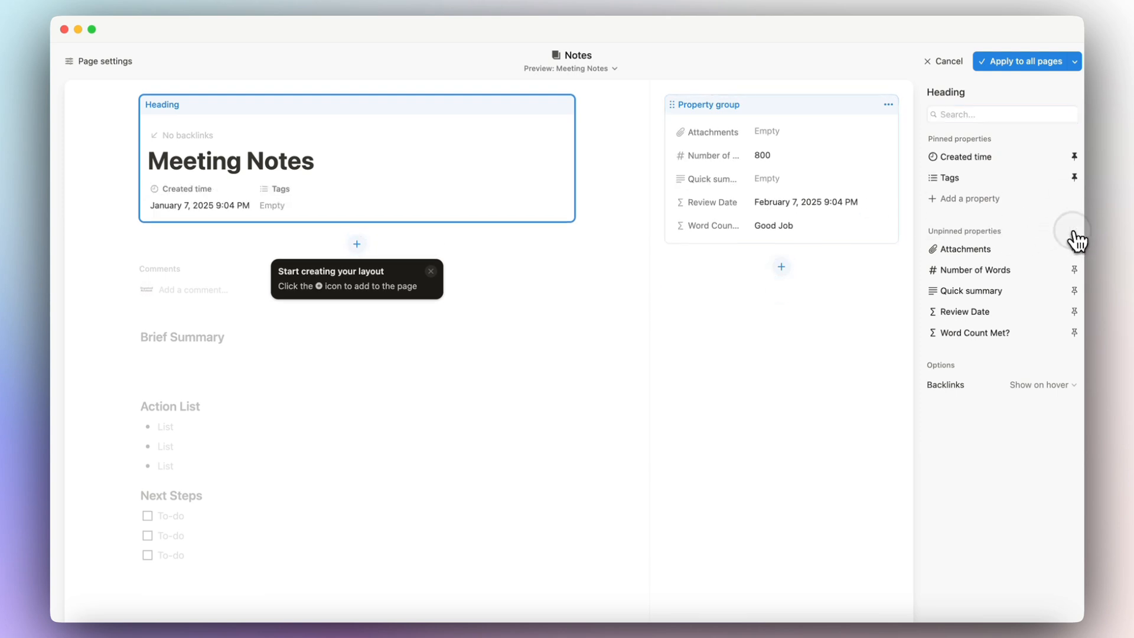
click(1074, 270)
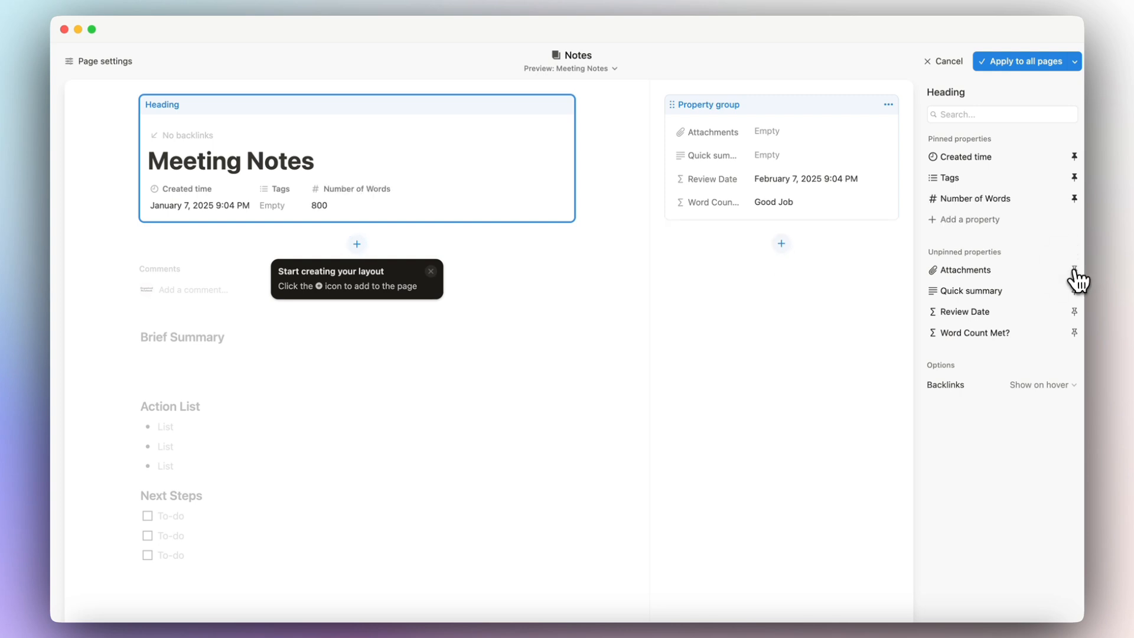
click(1026, 63)
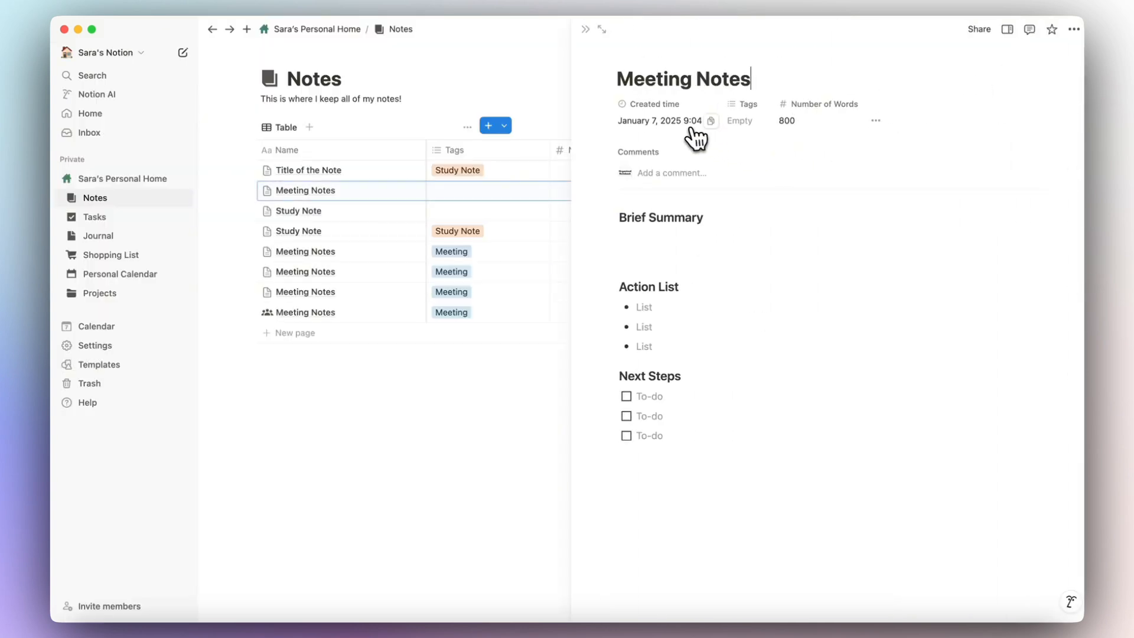
Tag Meeting Notes as Study Note and add Word Count Met? as its own layout block for all pages.
click(747, 122)
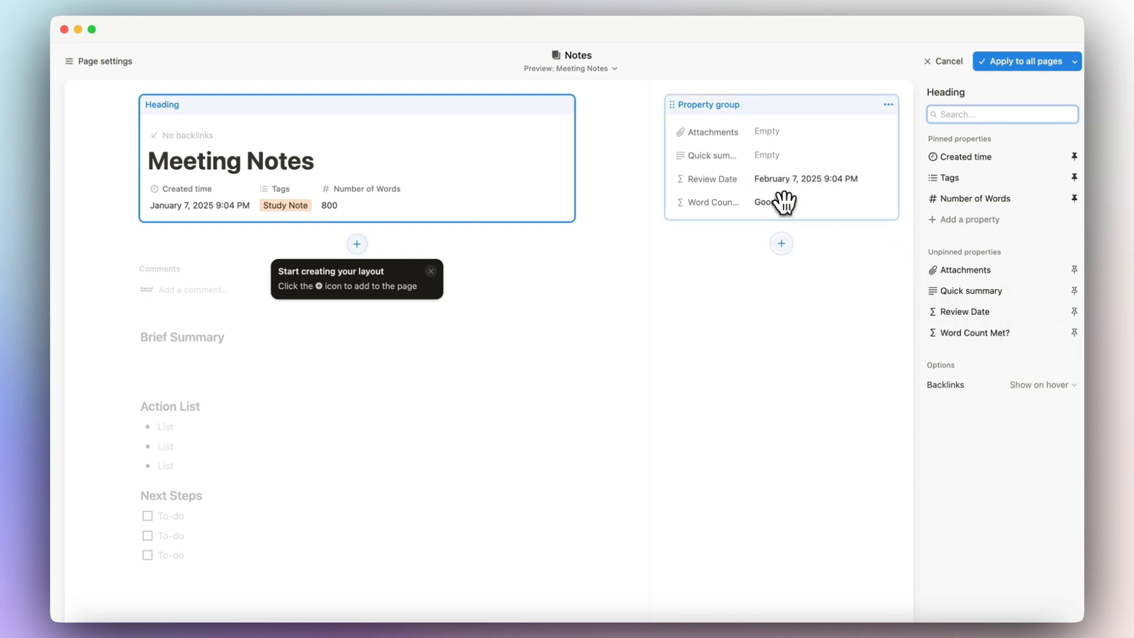
click(824, 198)
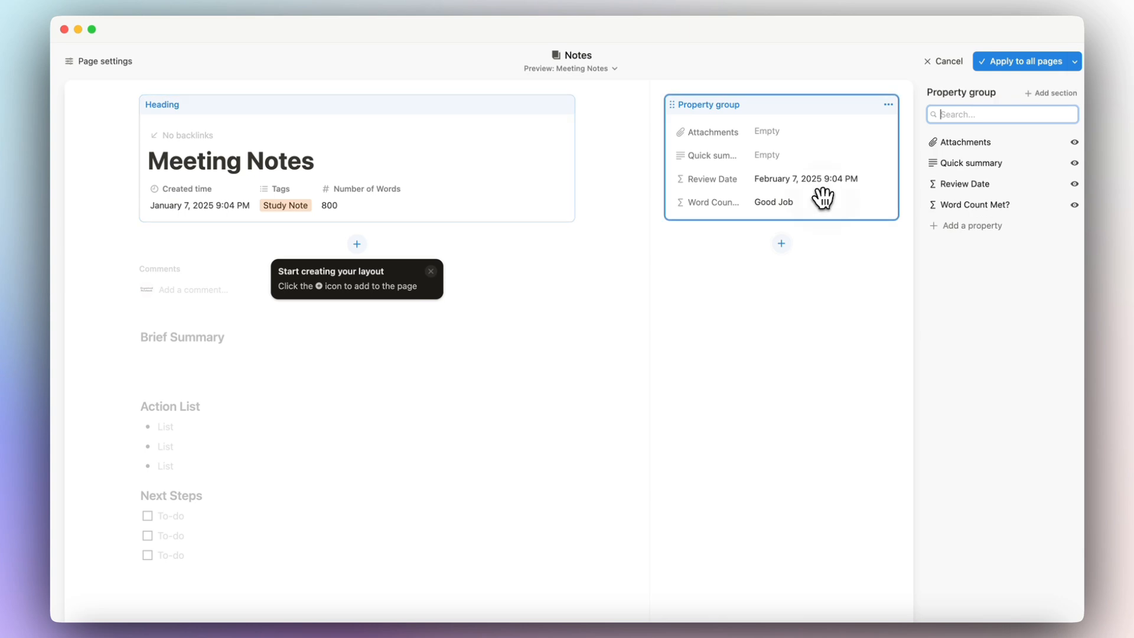
click(1004, 213)
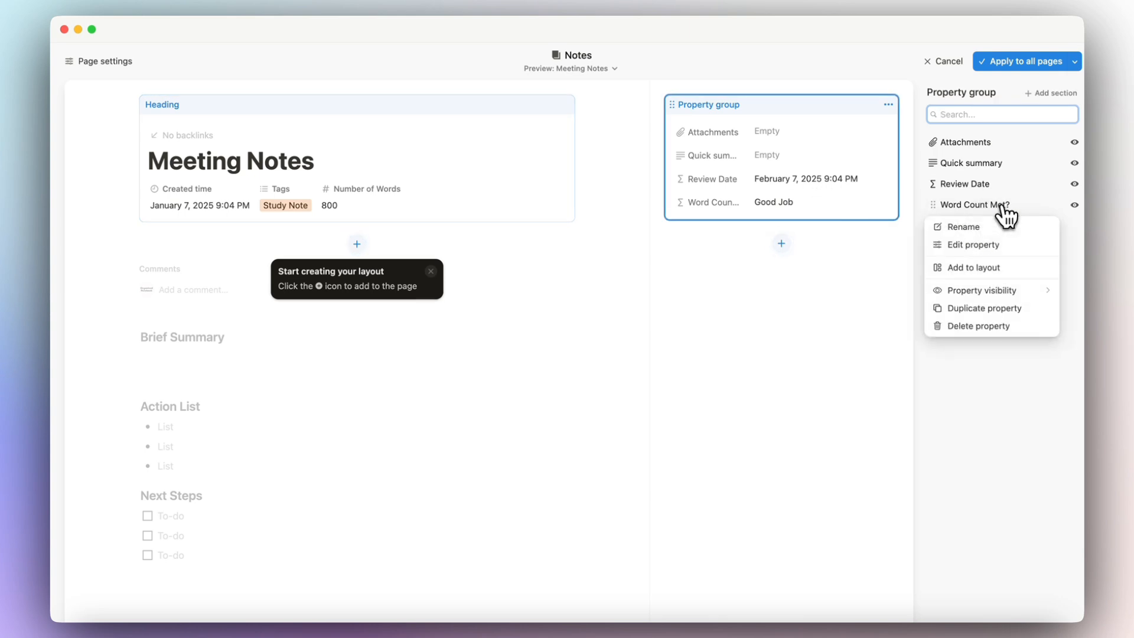
click(1008, 272)
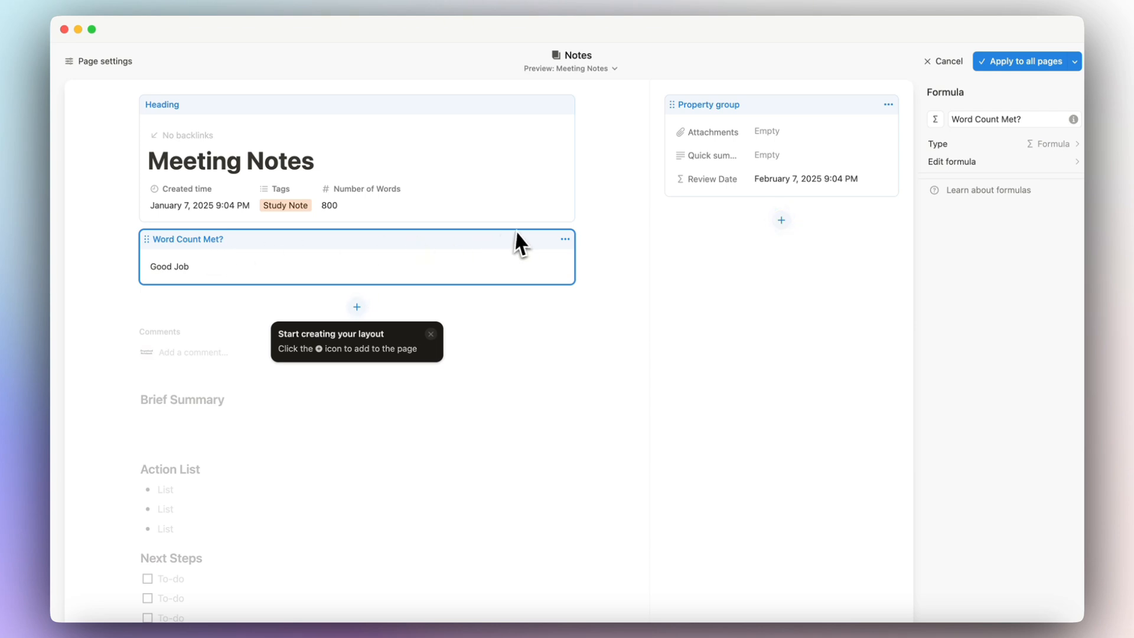
click(1025, 61)
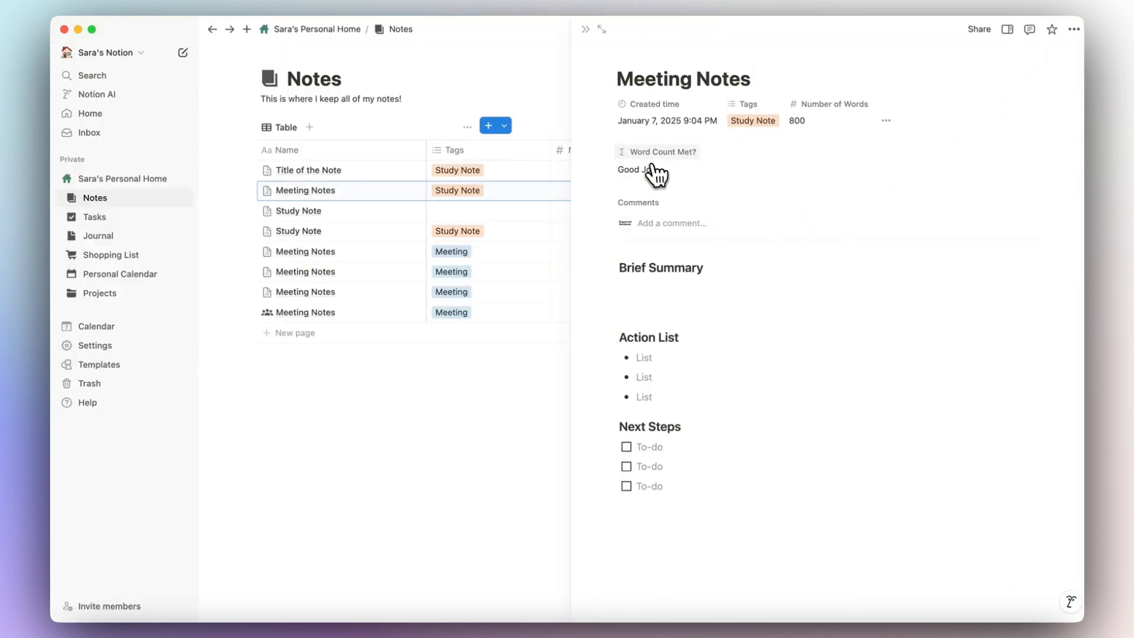
Add a Word Count section to the property group and move Word Count Met? to the top of it.
click(642, 172)
key(Escape)
click(797, 56)
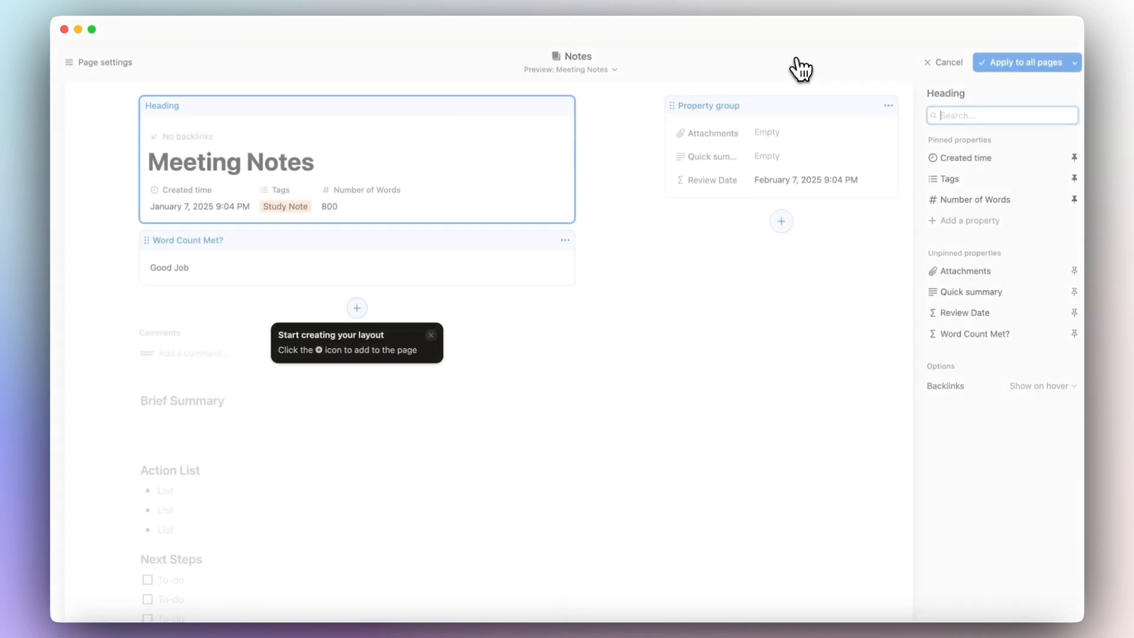
click(785, 105)
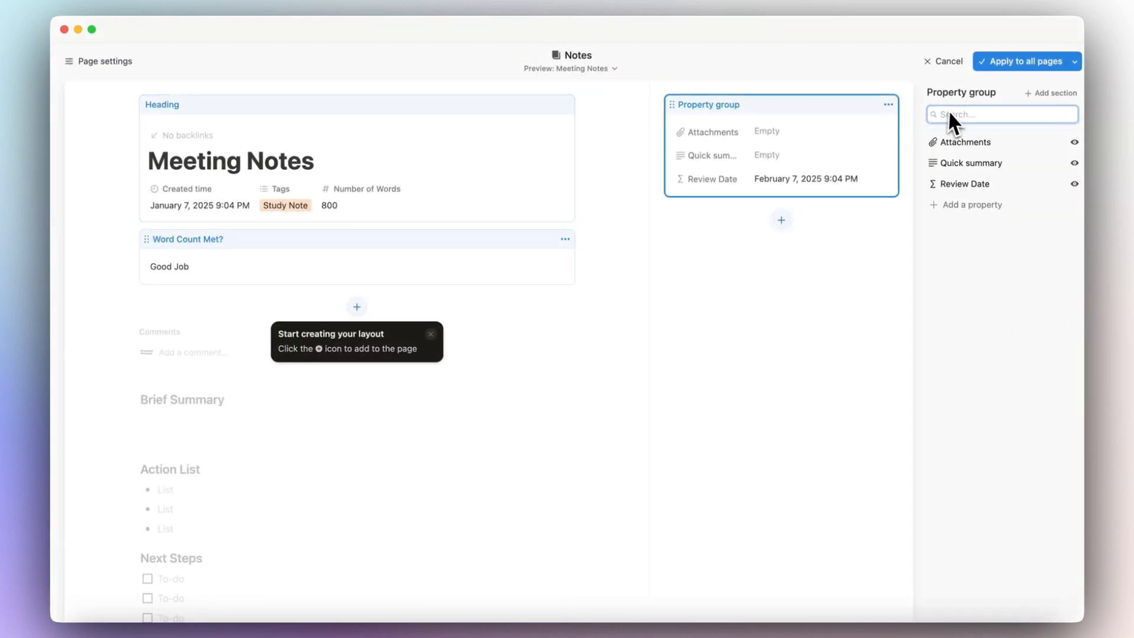
click(1043, 93)
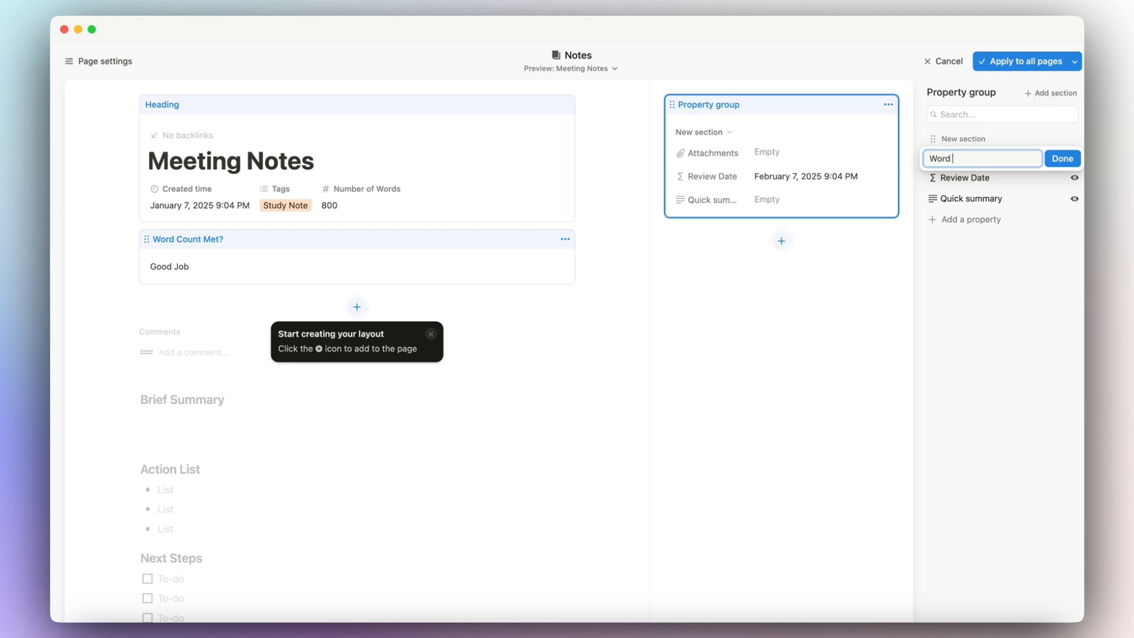
text(Word Count)
key(Return)
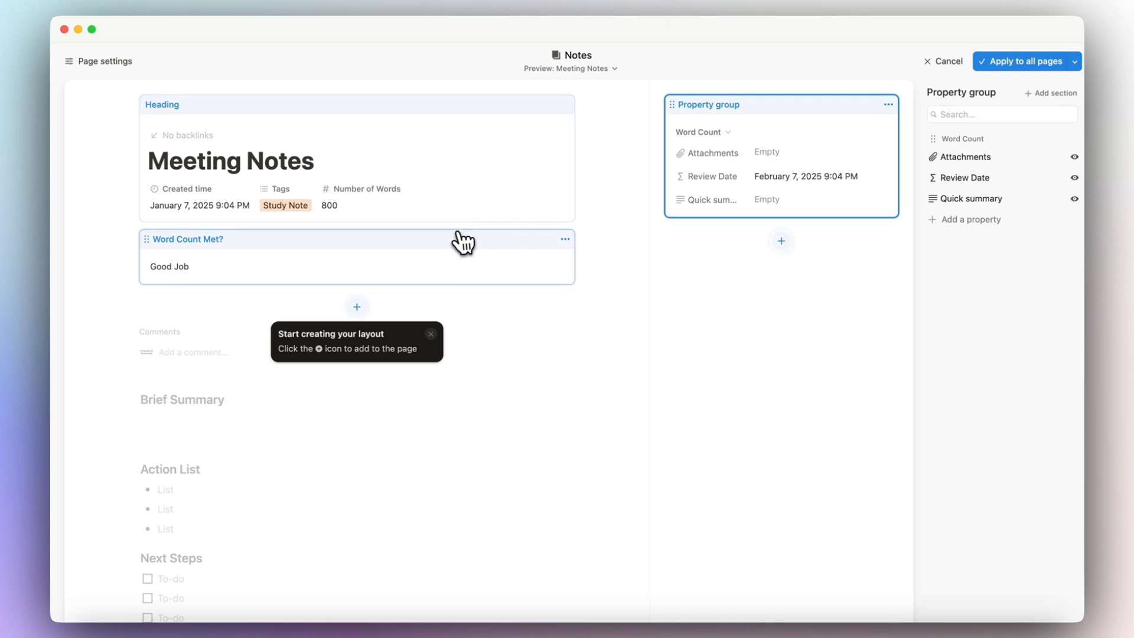
click(565, 239)
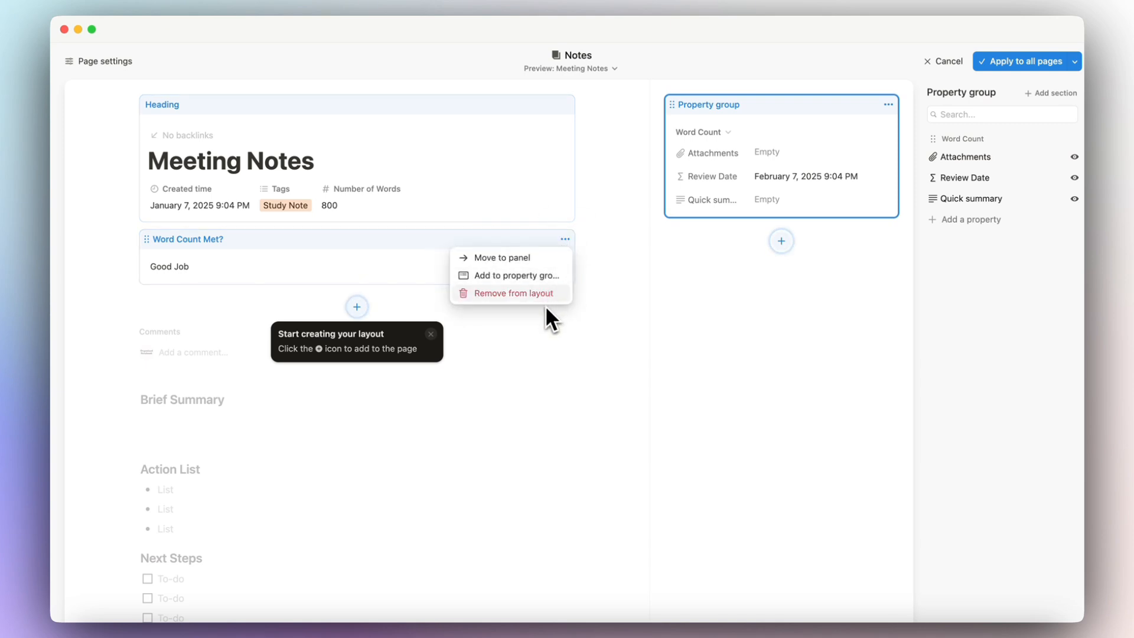
click(539, 277)
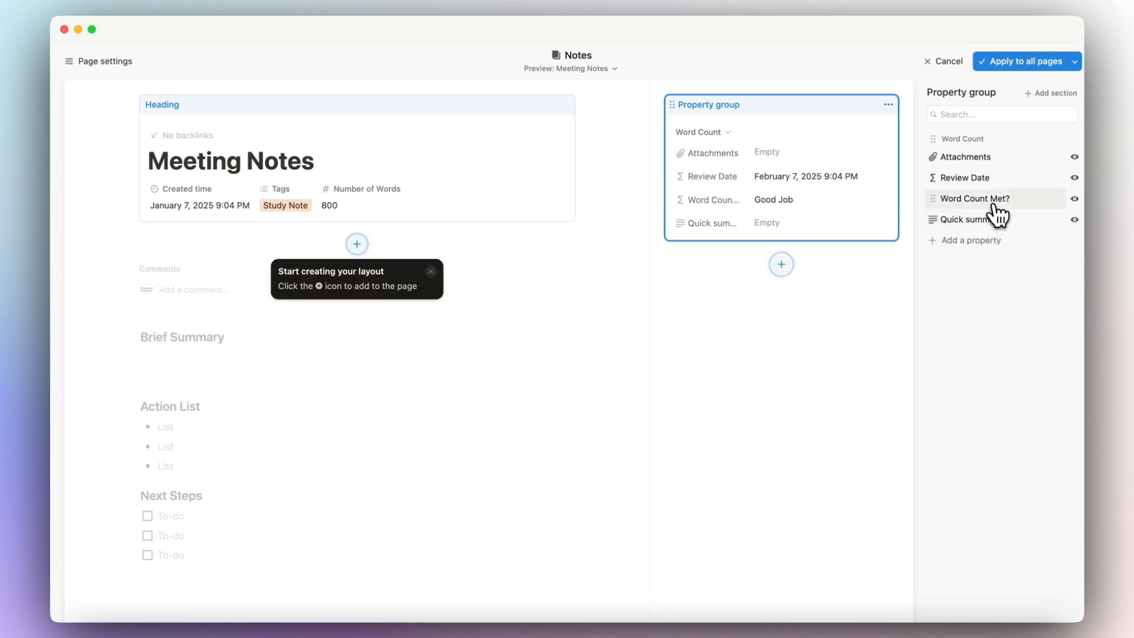
drag(998, 201, 988, 154)
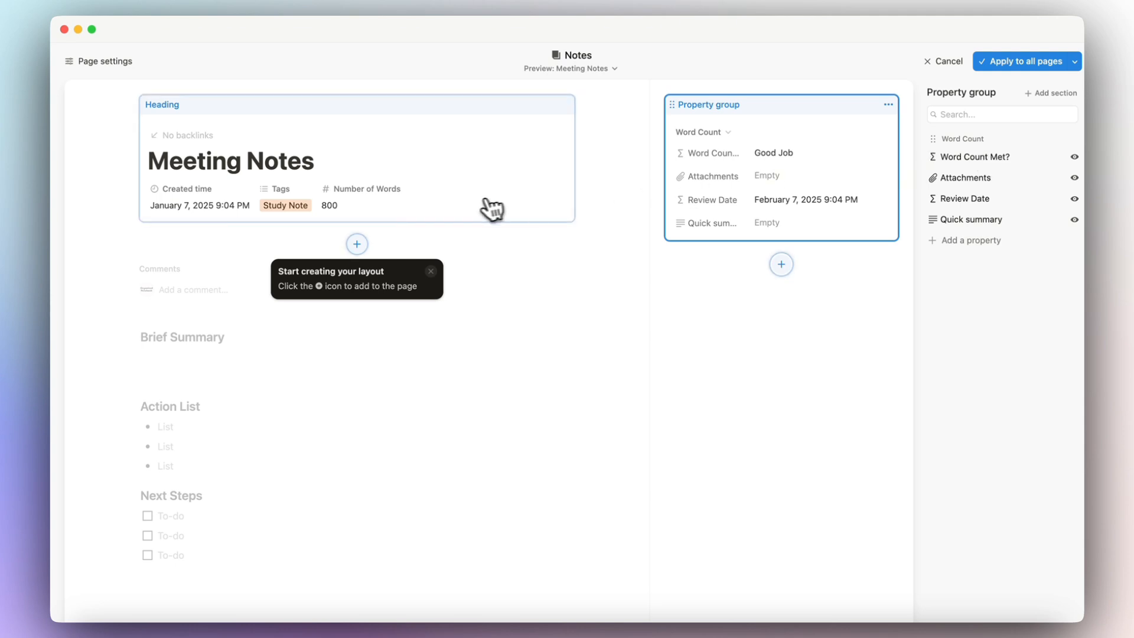
Unpin Number of Words from under the title and place it below Word Count Met?
click(391, 202)
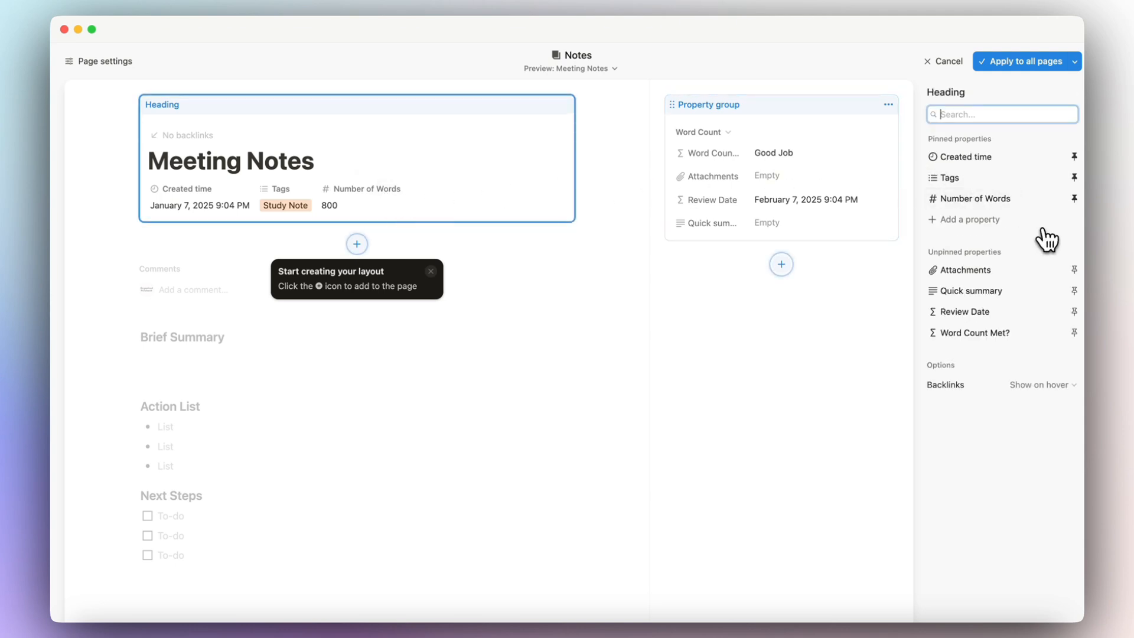
click(1075, 198)
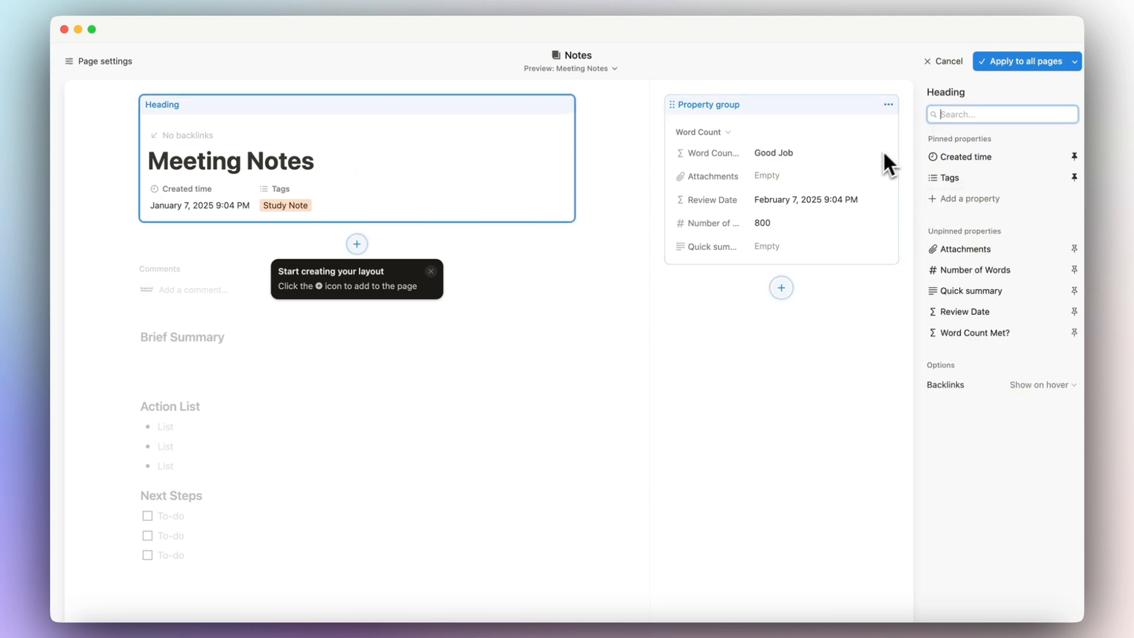
click(886, 121)
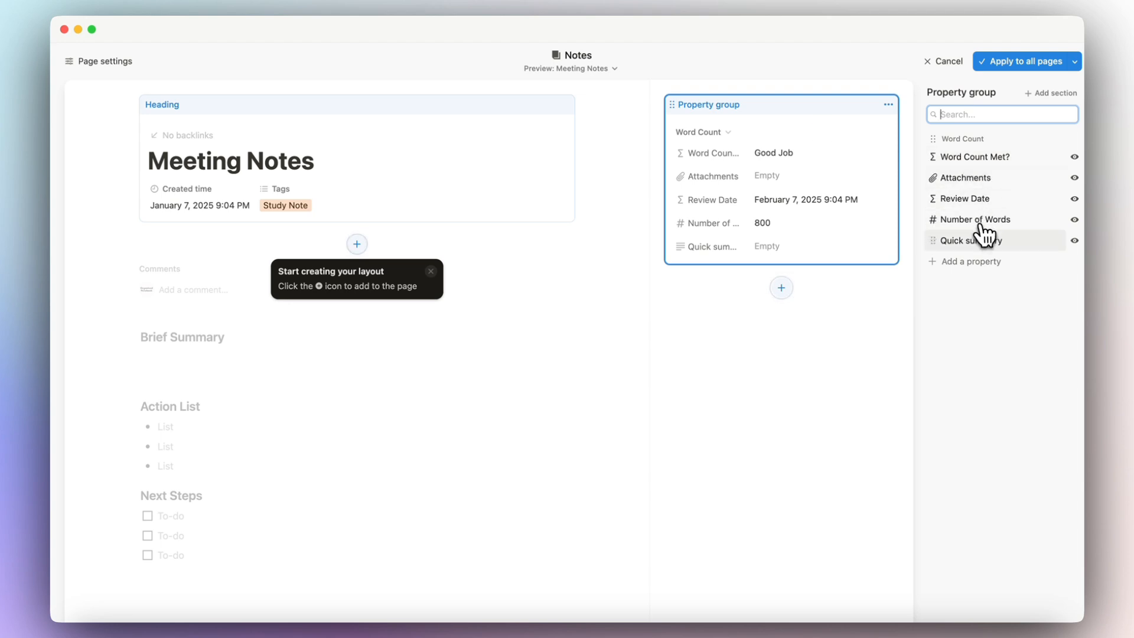
drag(983, 227, 984, 174)
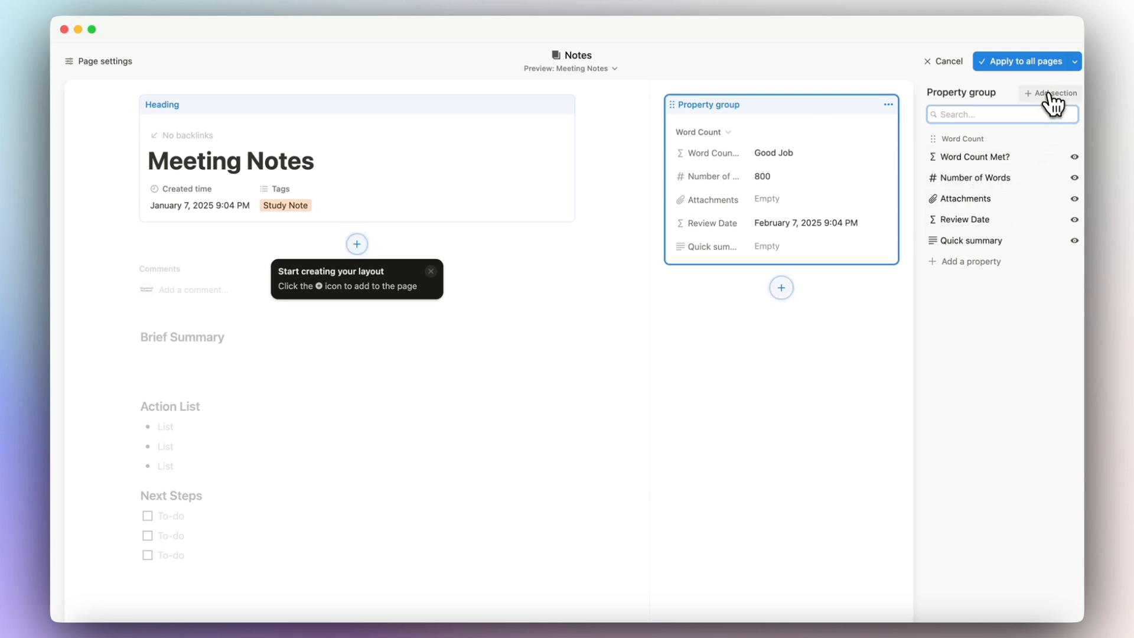
Add a Key Info section holding Attachments, Review Date and Quick summary.
click(1050, 95)
text(Key Info)
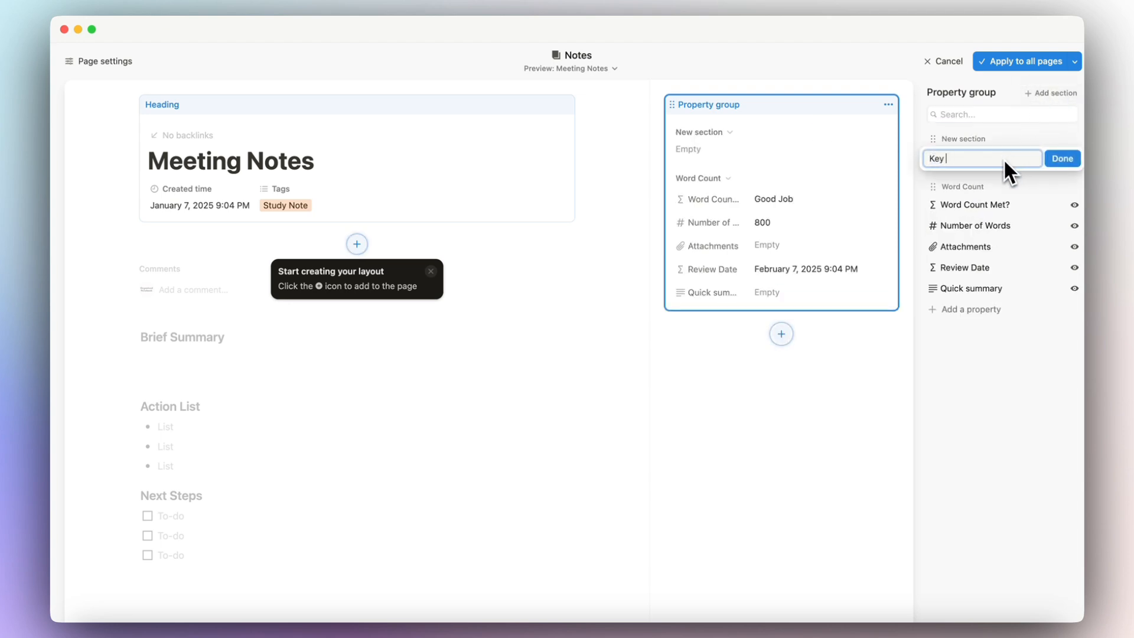
click(1061, 161)
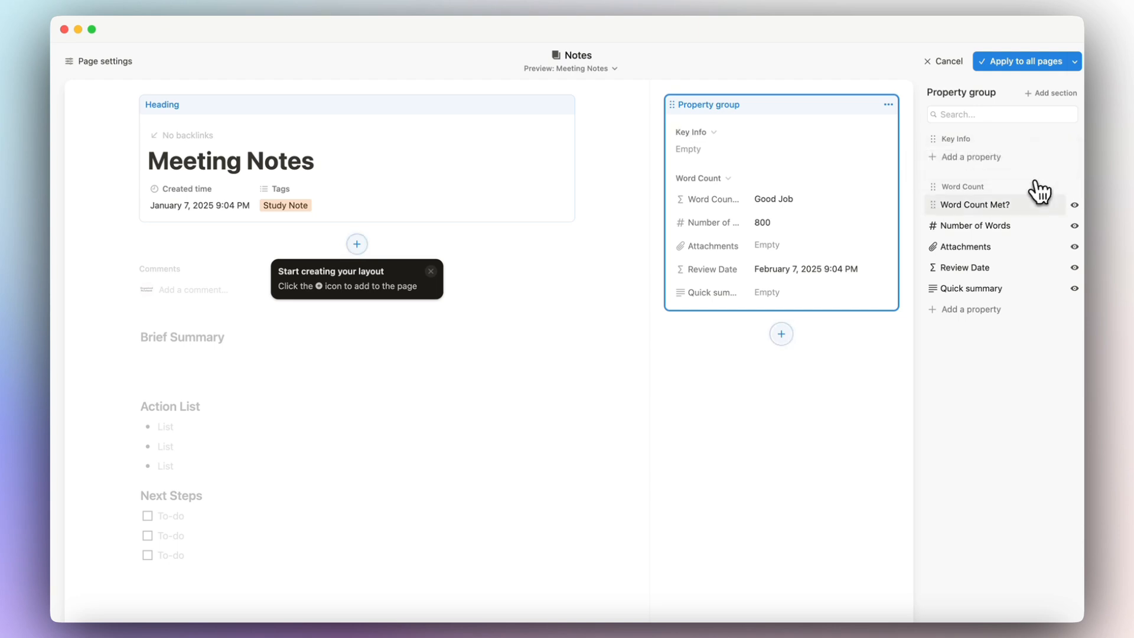
drag(974, 248, 972, 187)
drag(974, 273, 970, 180)
drag(972, 295, 978, 208)
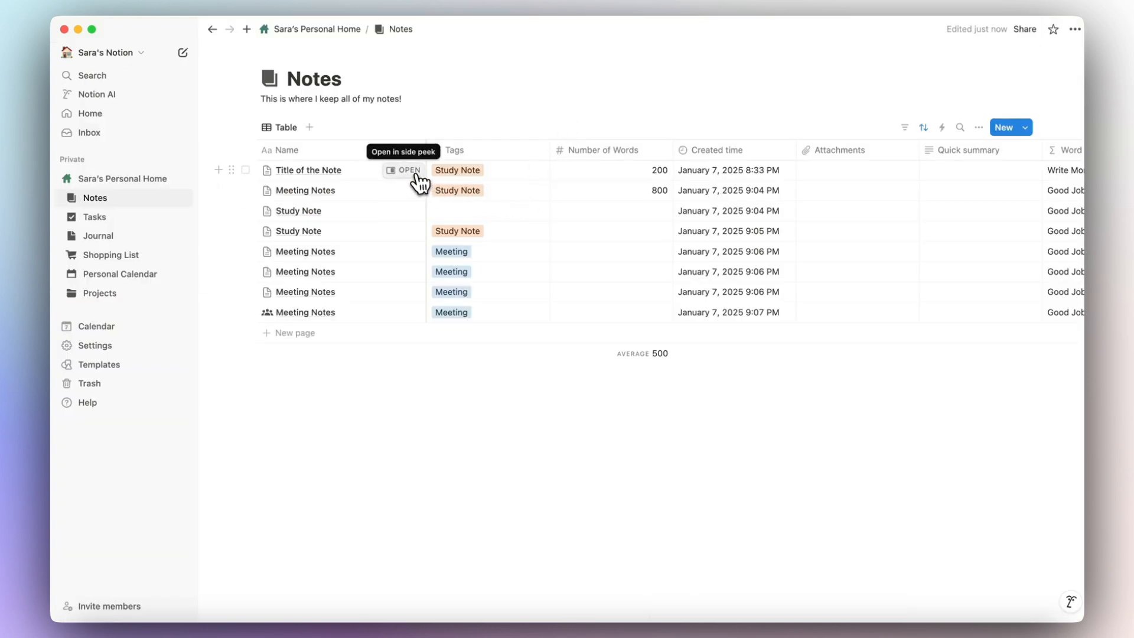
Move the property group below the page heading on Title of the Note and apply it to all Notes pages.
click(405, 170)
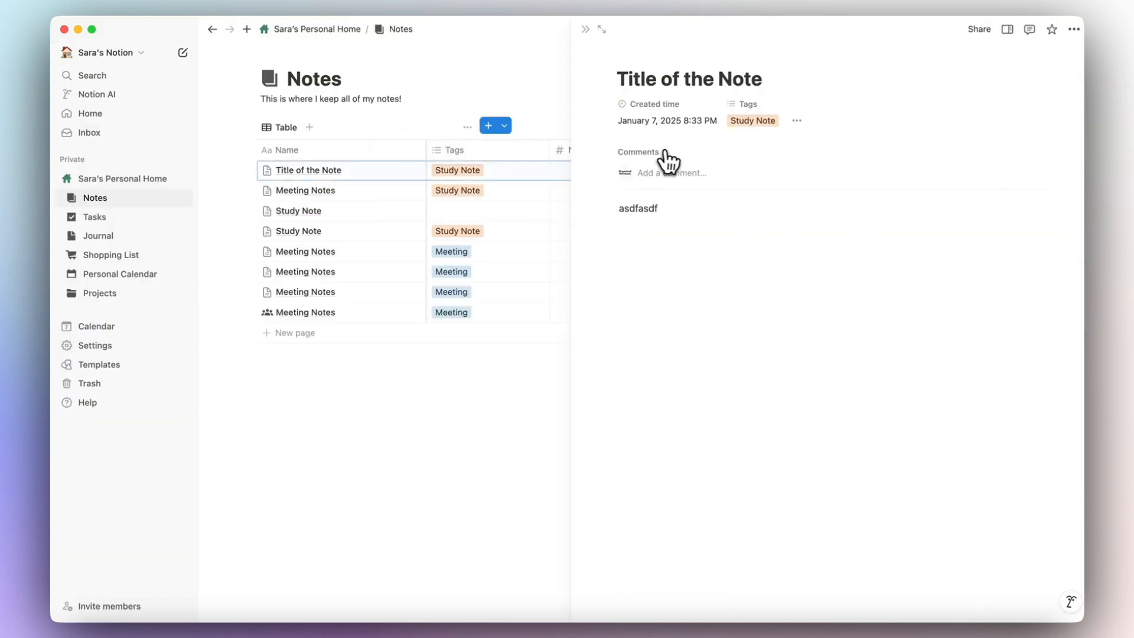
click(799, 127)
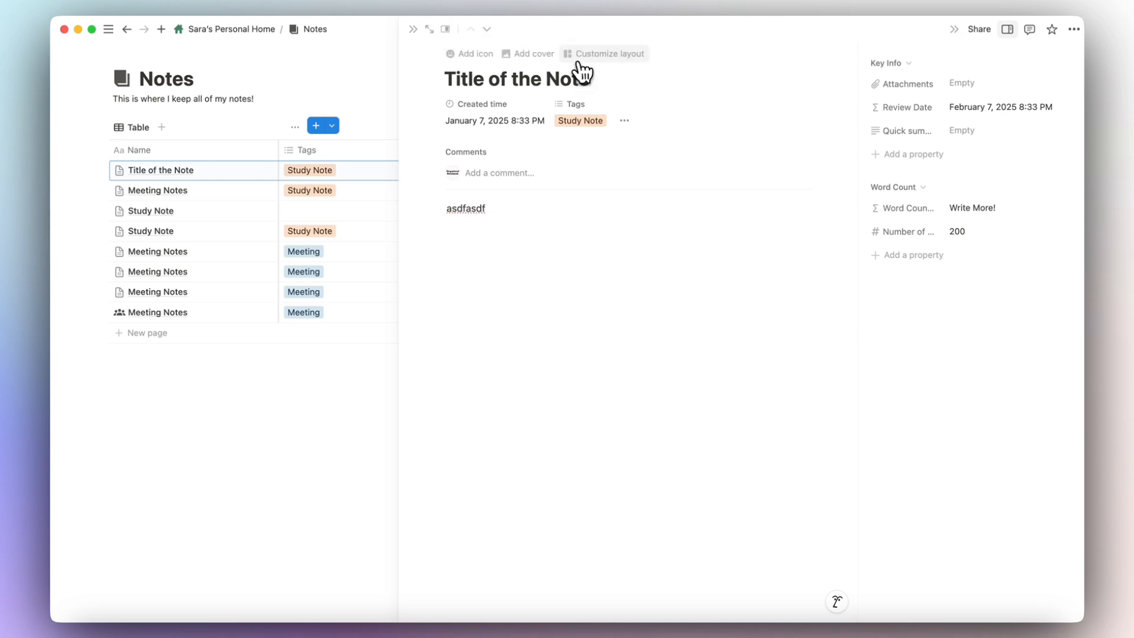
click(584, 59)
drag(725, 96, 337, 233)
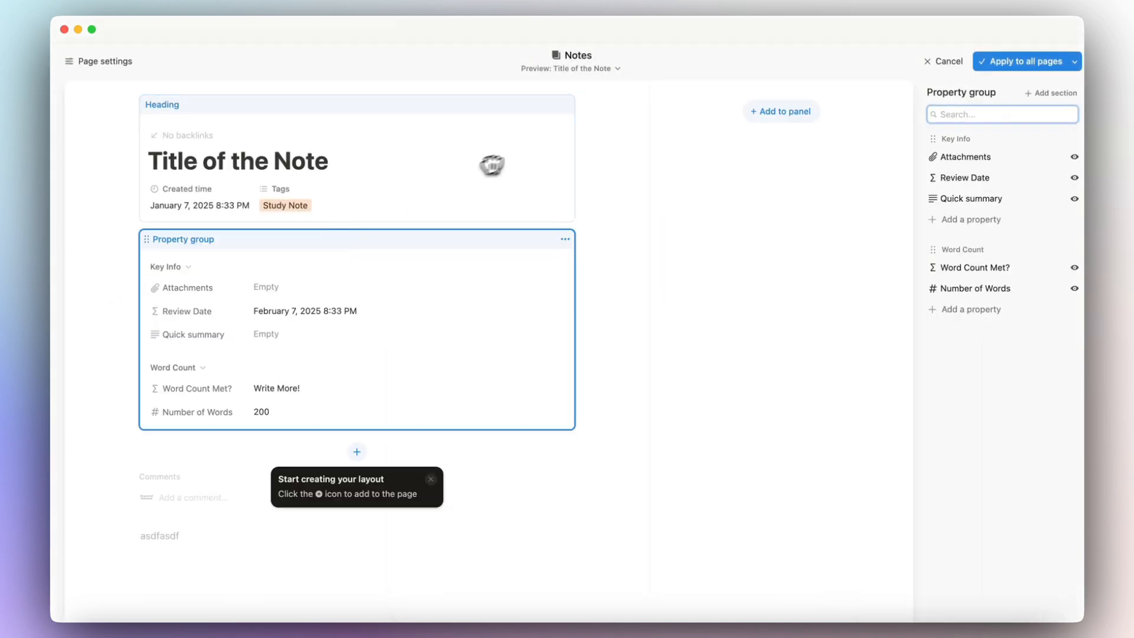
click(1017, 61)
Collapse and re-expand the Key Info and Word Count sections, then close the page peek.
click(644, 153)
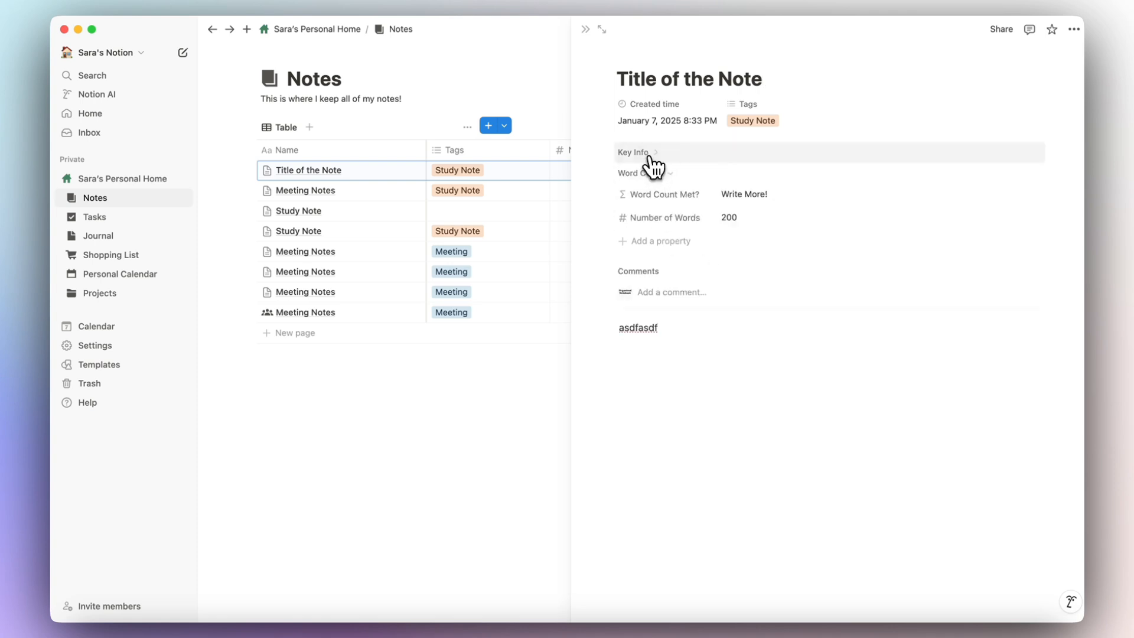
click(650, 172)
click(653, 174)
click(647, 153)
click(586, 29)
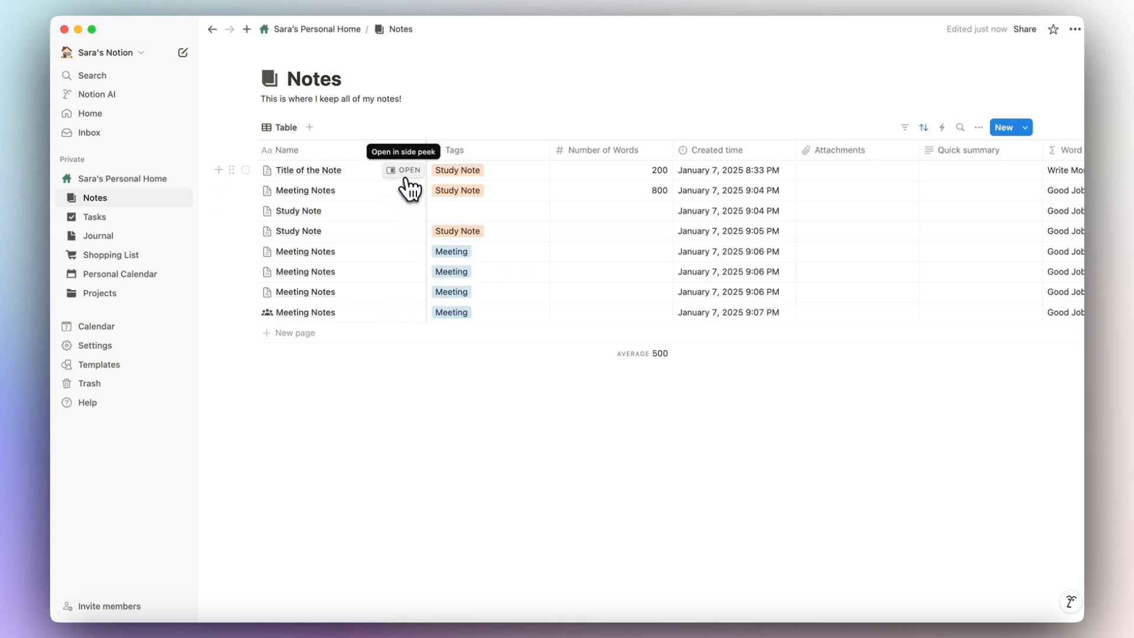
In the layout's Page settings, turn Show property icons off and back on.
click(408, 171)
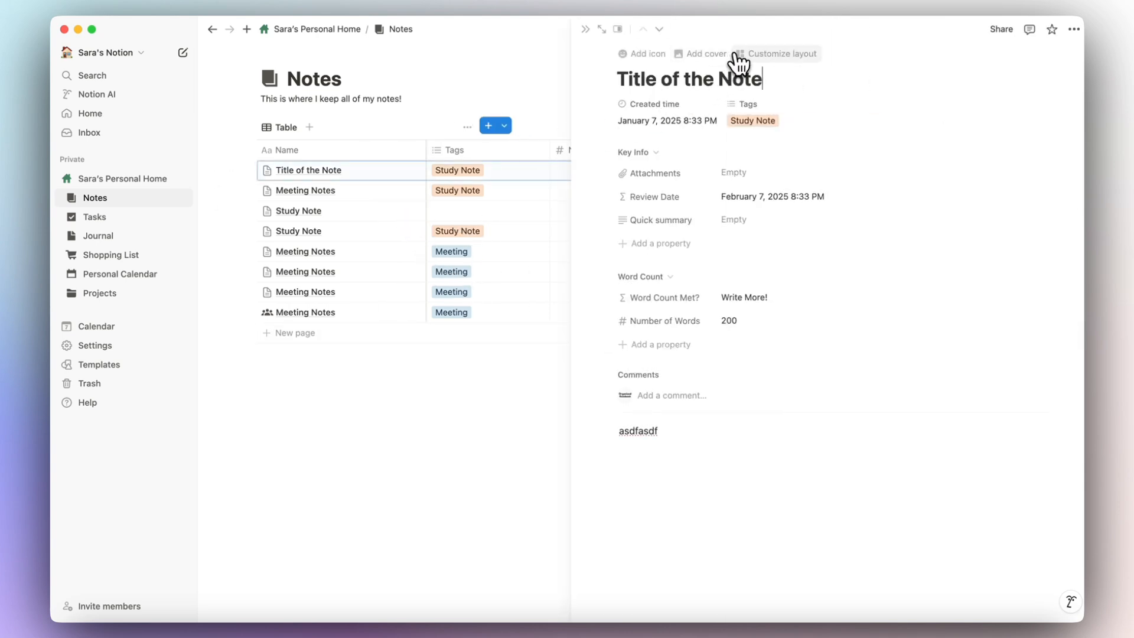
click(766, 59)
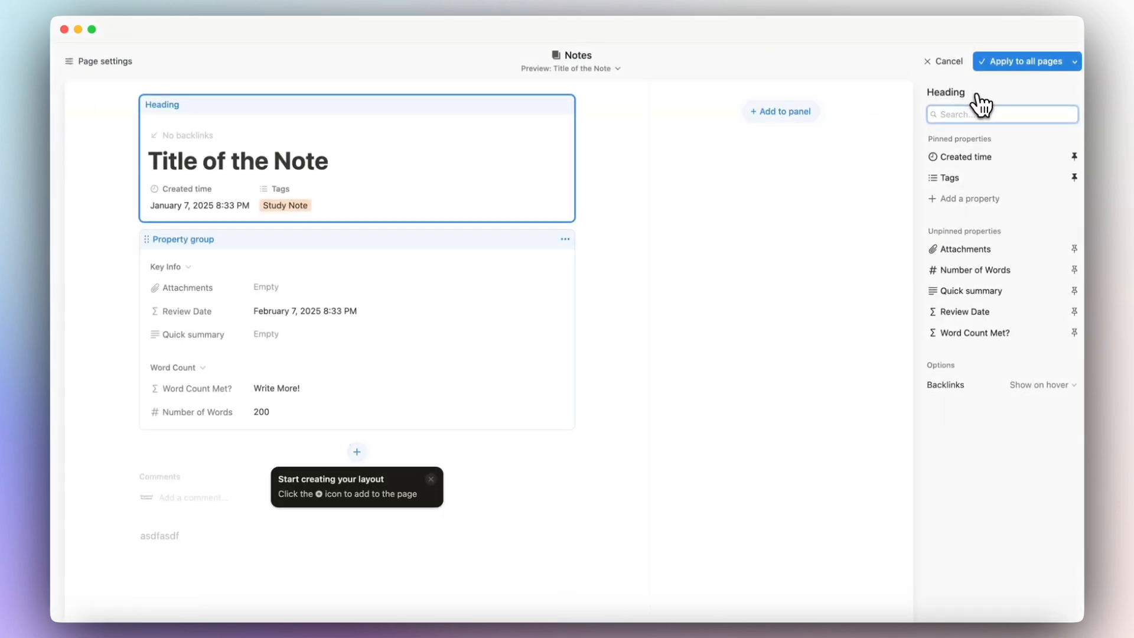
click(77, 64)
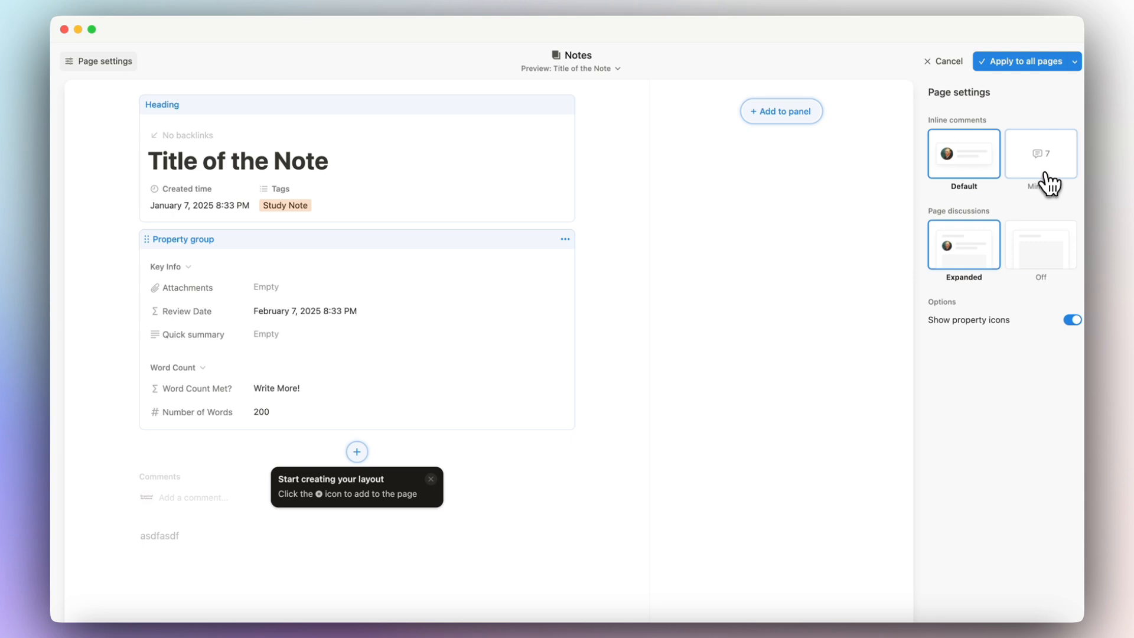
click(1072, 322)
click(1073, 322)
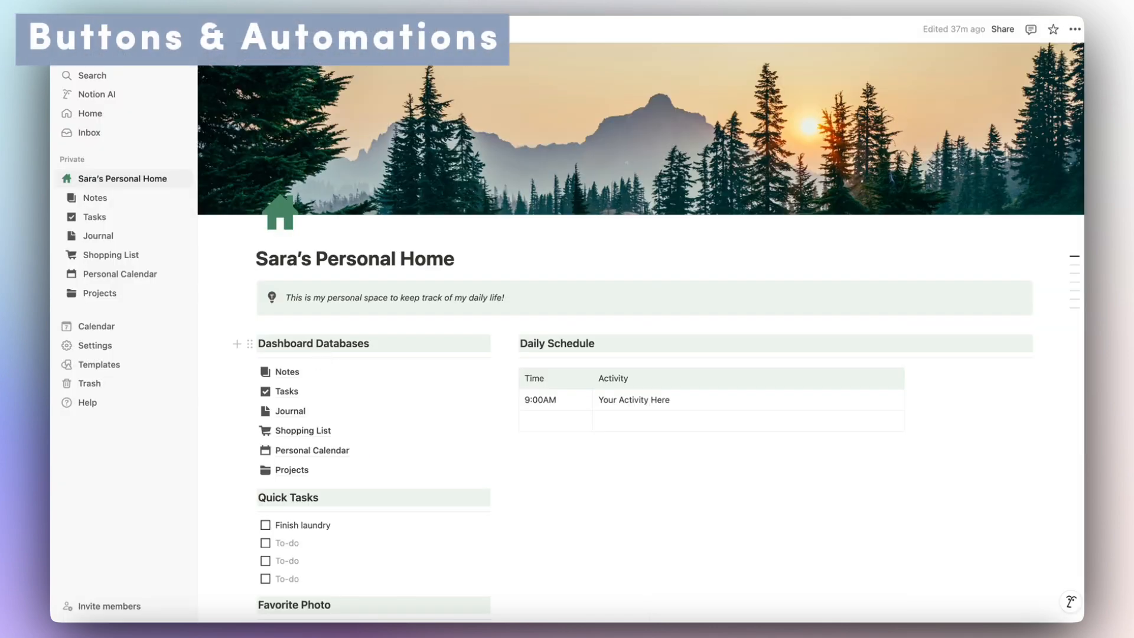
Insert a Quick Actions small heading above Dashboard Databases with a divider beneath it.
scroll(319, 349, down, 3)
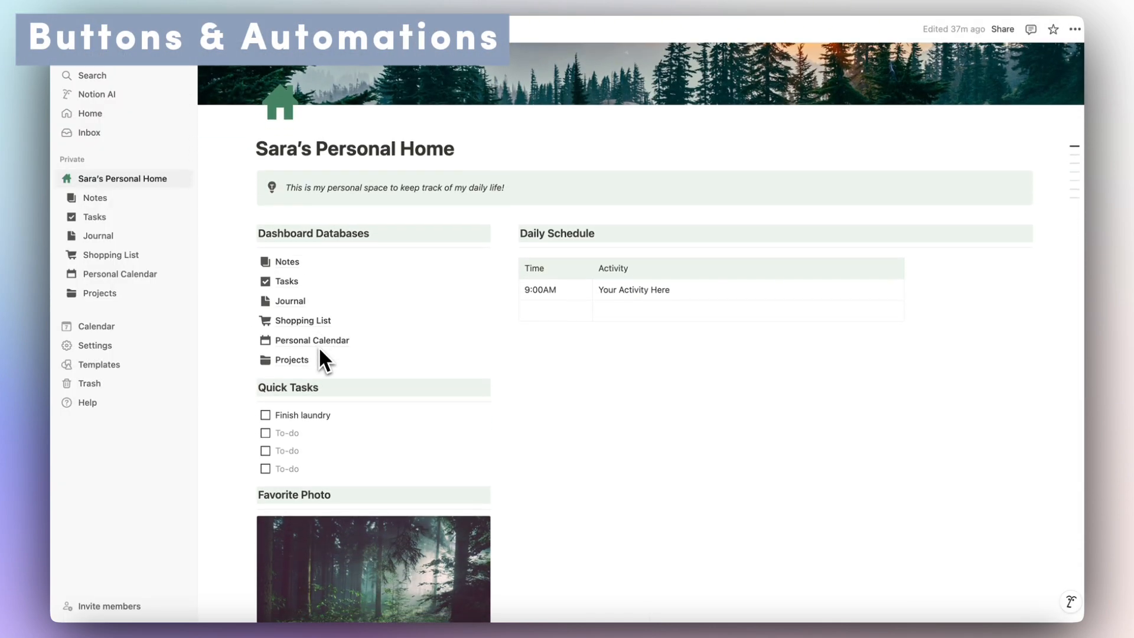
click(258, 234)
key(Return)
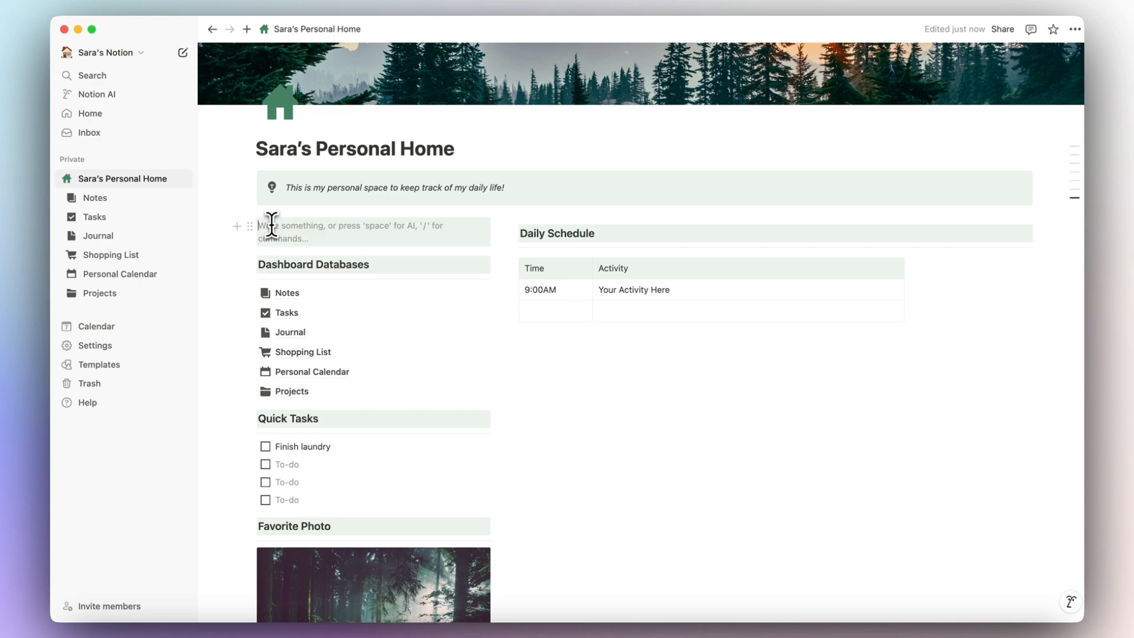
text(/)
click(316, 372)
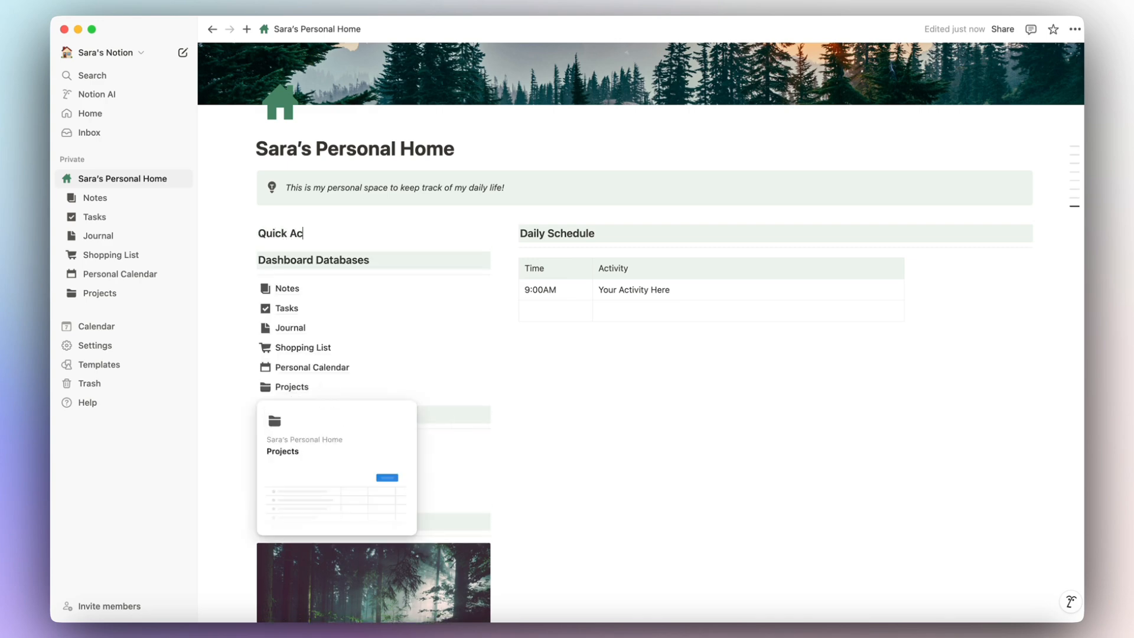
key(Return)
text(/divider)
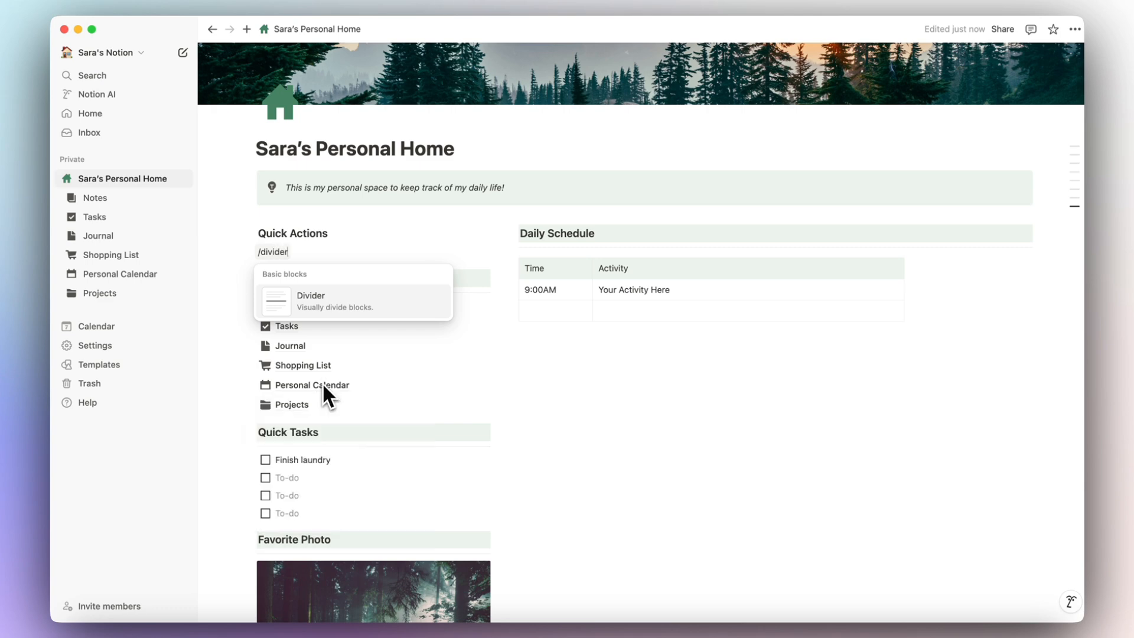
key(Return)
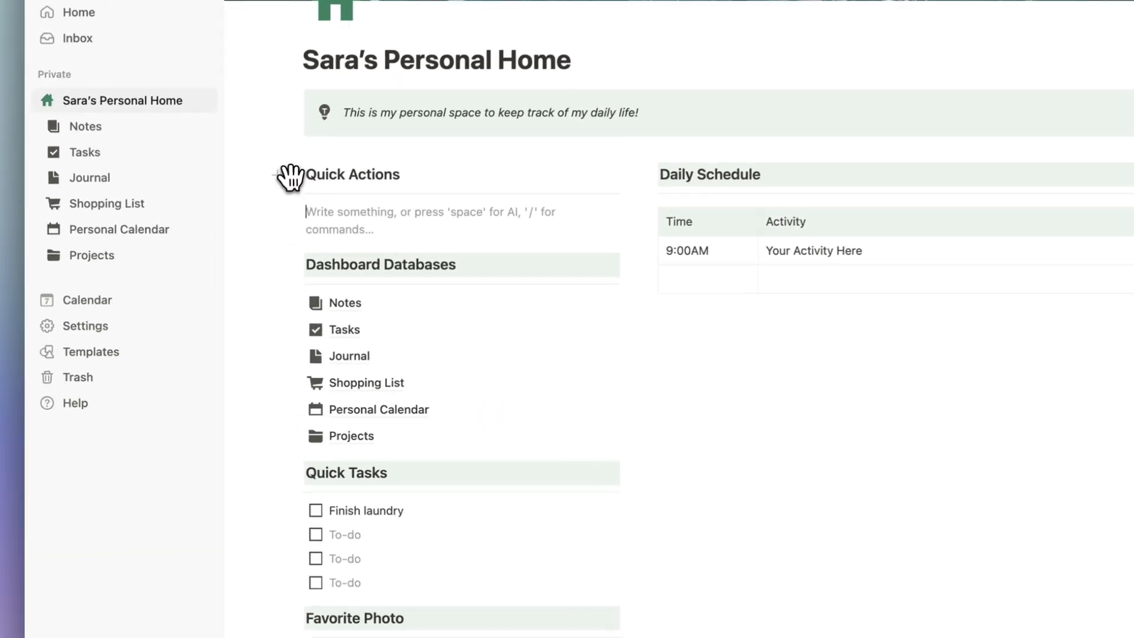
Set the Quick Actions heading's color to Green background.
click(290, 178)
mouse_move(213, 284)
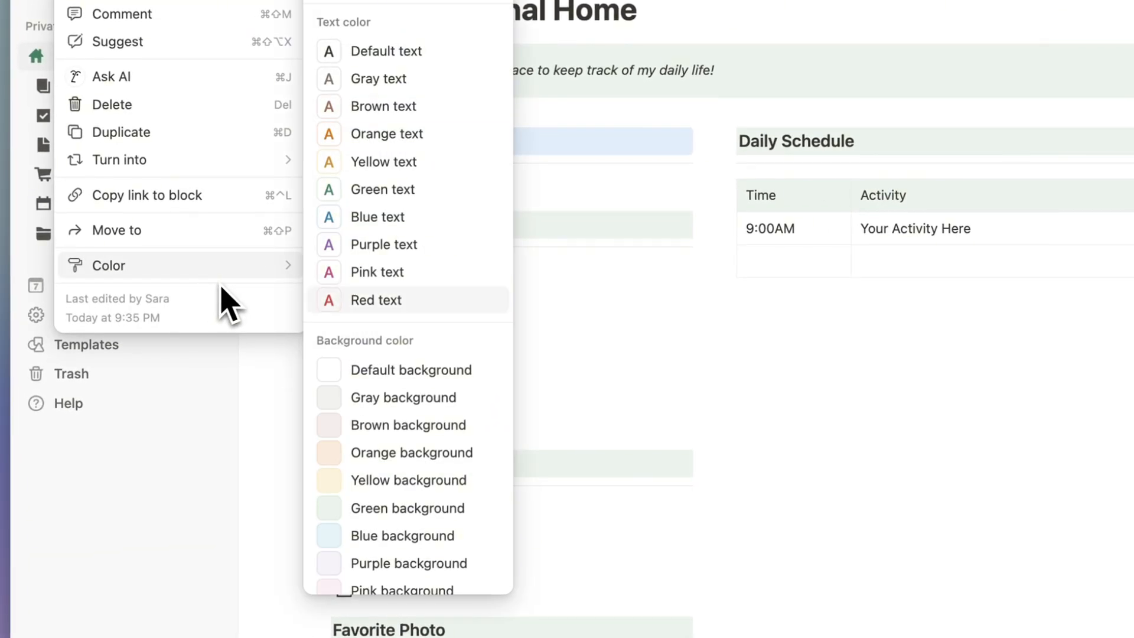
click(475, 508)
click(506, 183)
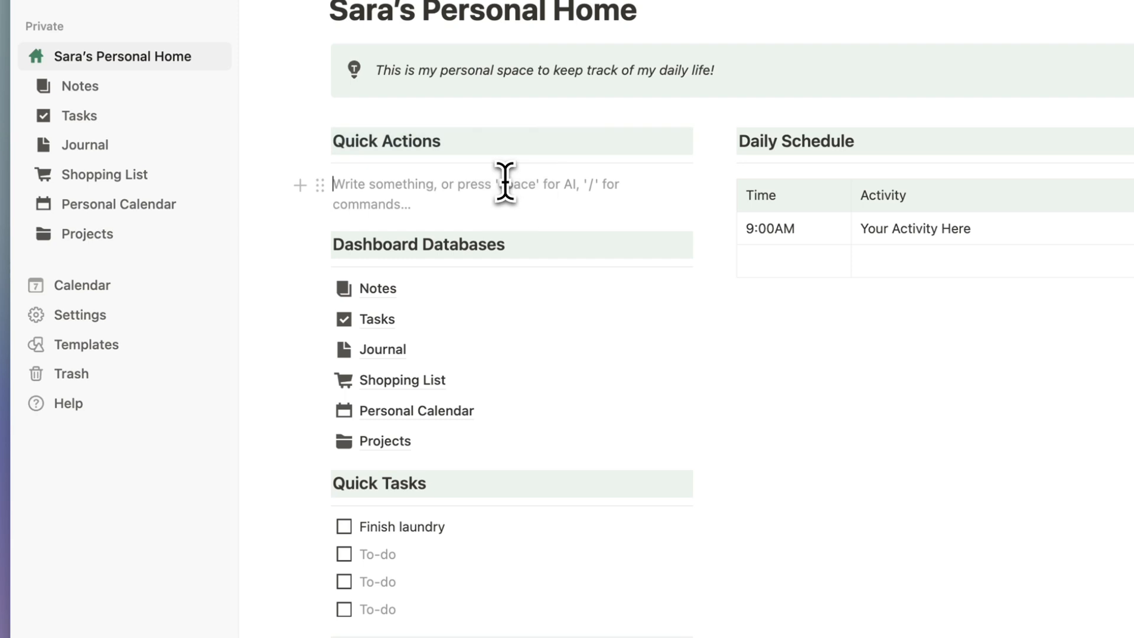
Insert a button named New Note whose first action adds a page to Notes.
text(/button)
click(532, 245)
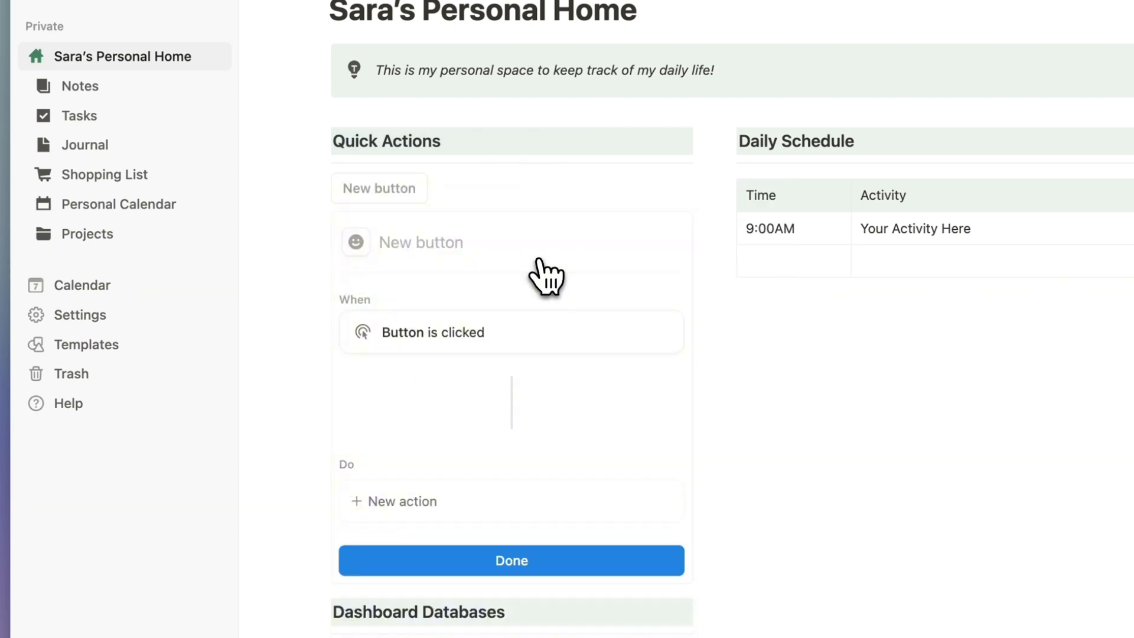
click(434, 244)
text(New)
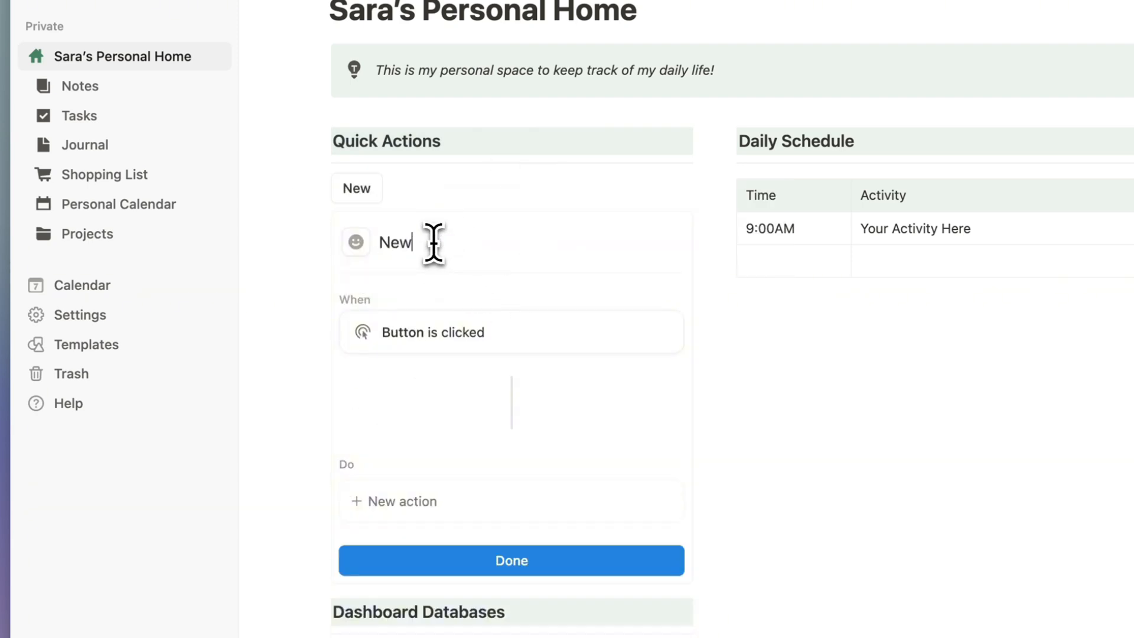
text( Note)
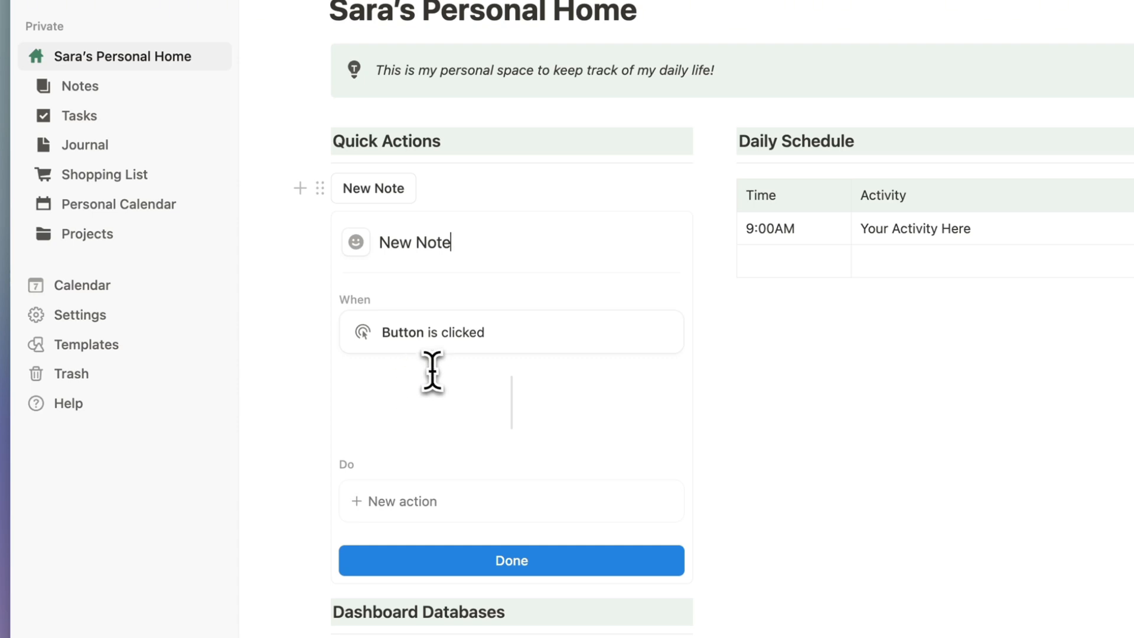
click(509, 503)
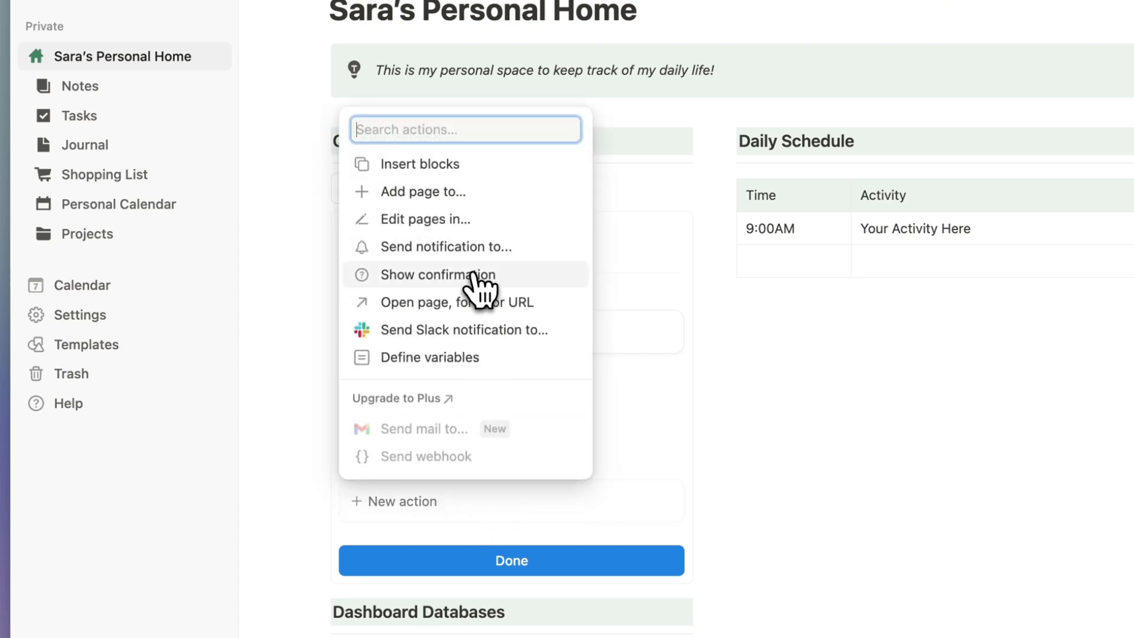
click(454, 197)
click(553, 508)
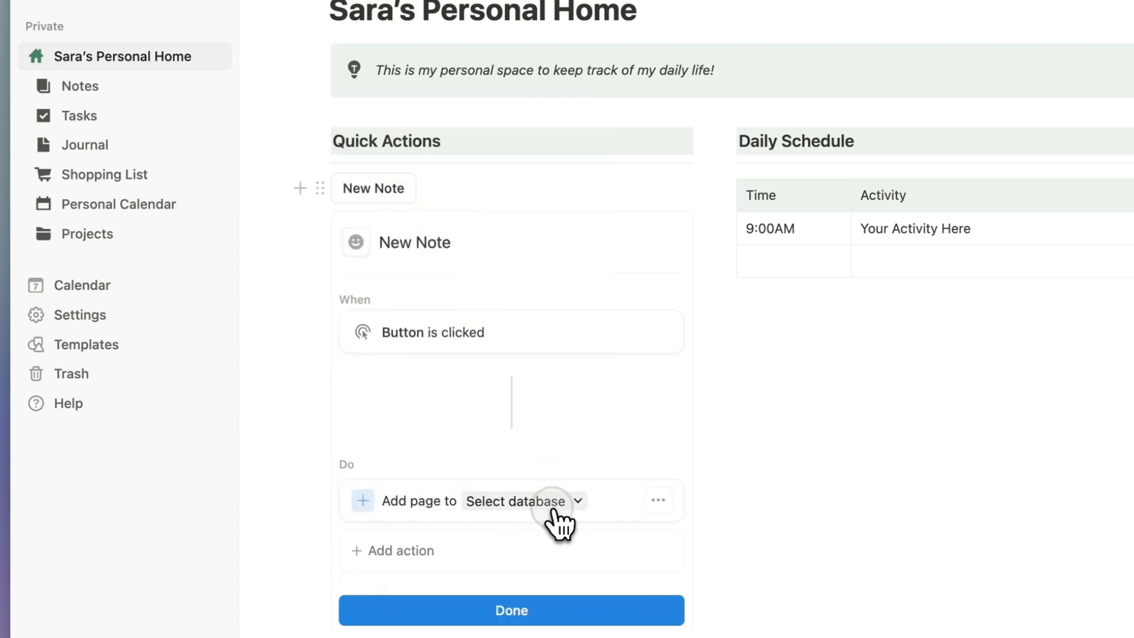
click(509, 273)
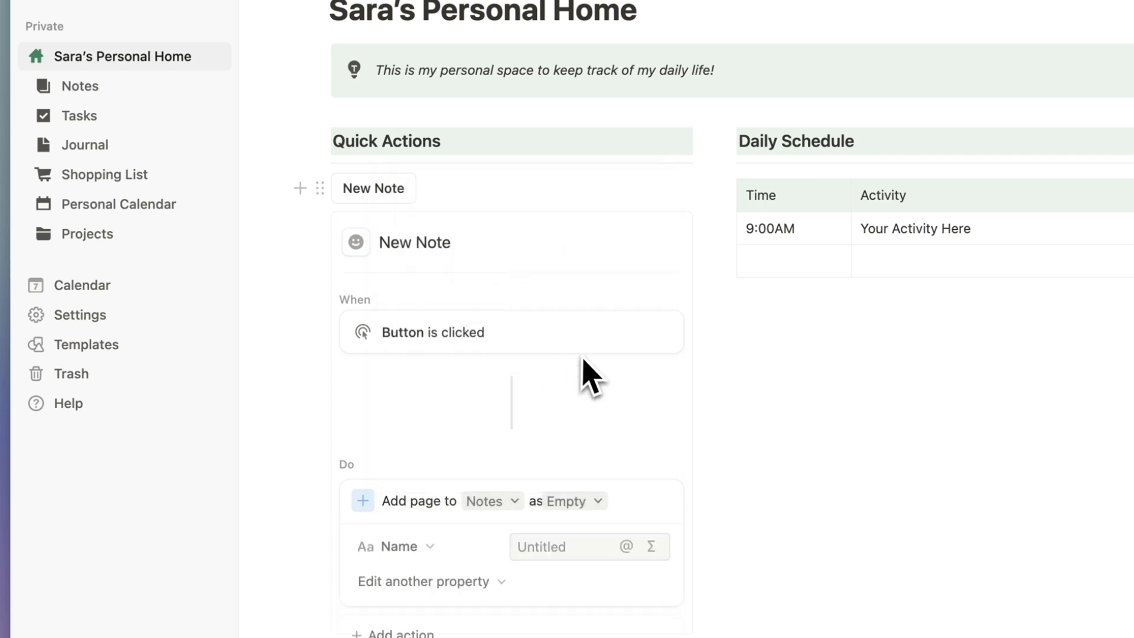
scroll(602, 390, down, 5)
Add an Open page action in Center peek to the New Note button and finish setup.
click(452, 325)
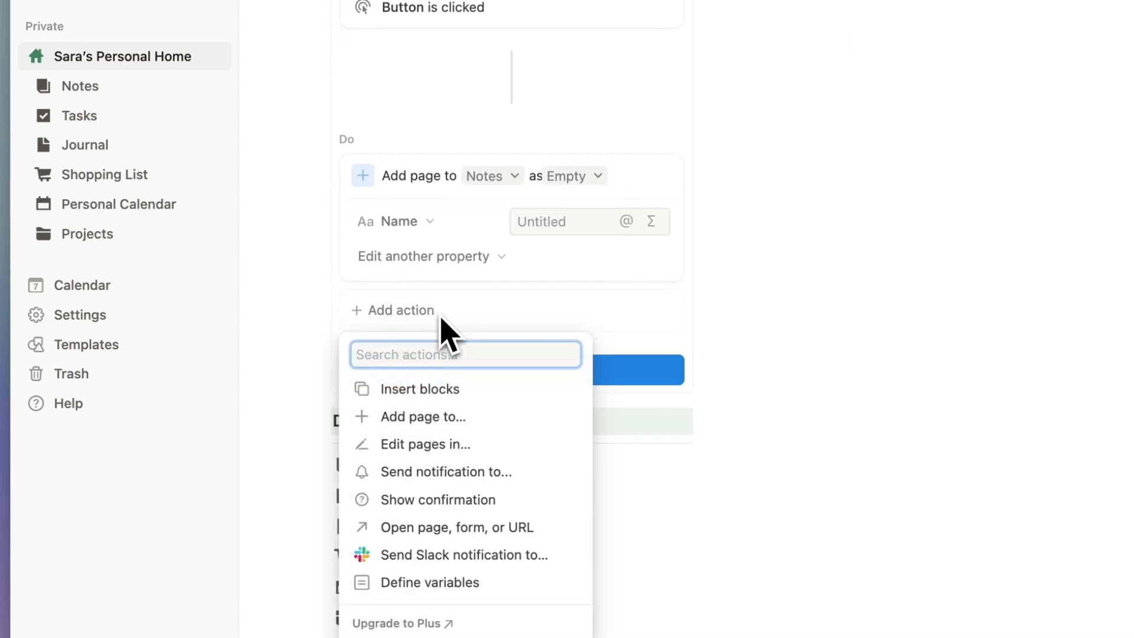
click(493, 527)
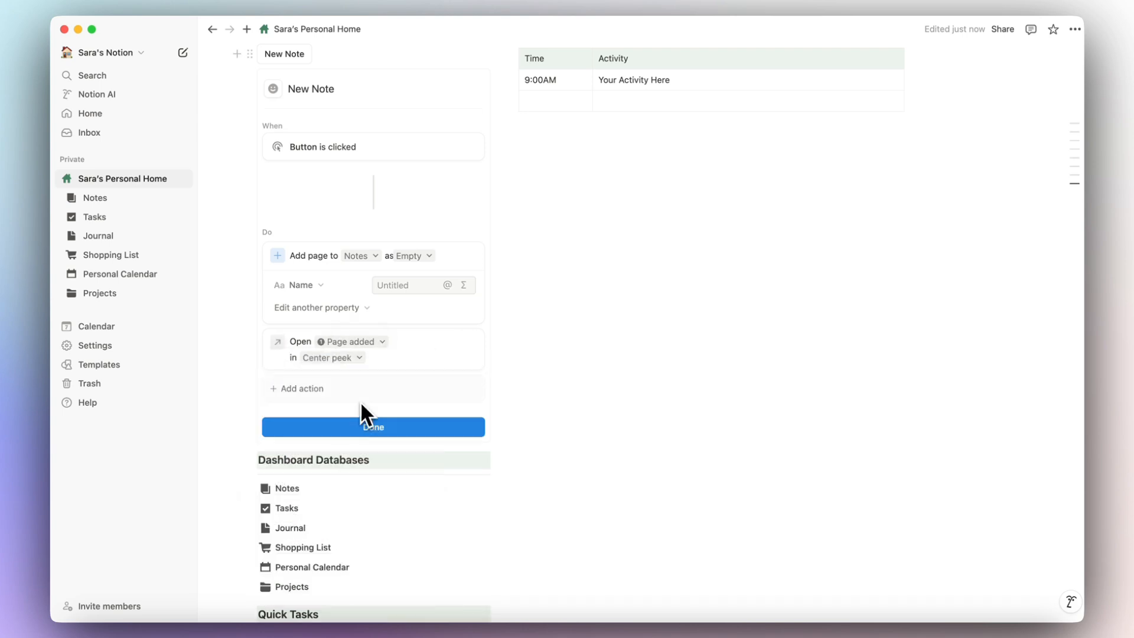
click(351, 358)
click(416, 364)
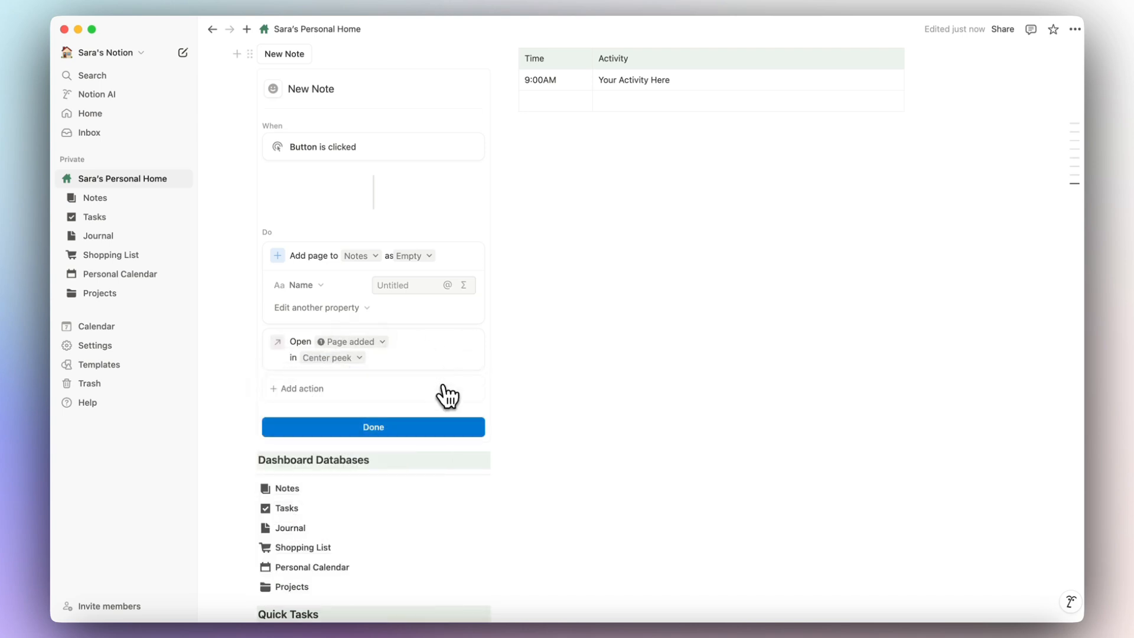
click(439, 428)
scroll(433, 430, up, 3)
scroll(434, 430, up, 2)
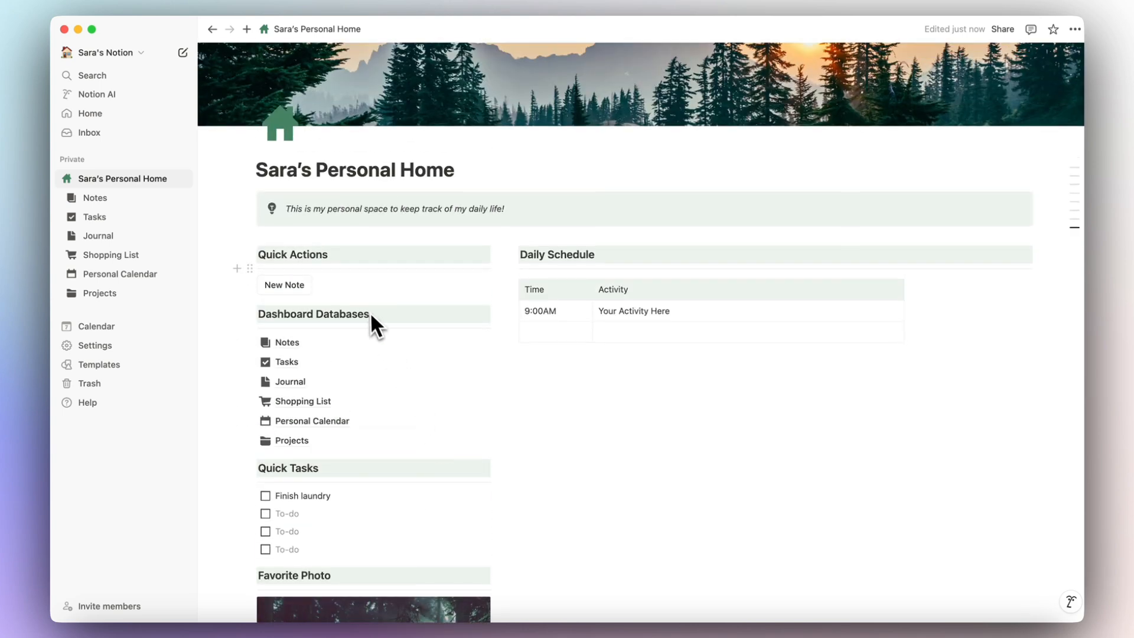
Test New Note to create a Meeting Notes-template note, check it in Notes, and return home.
click(285, 290)
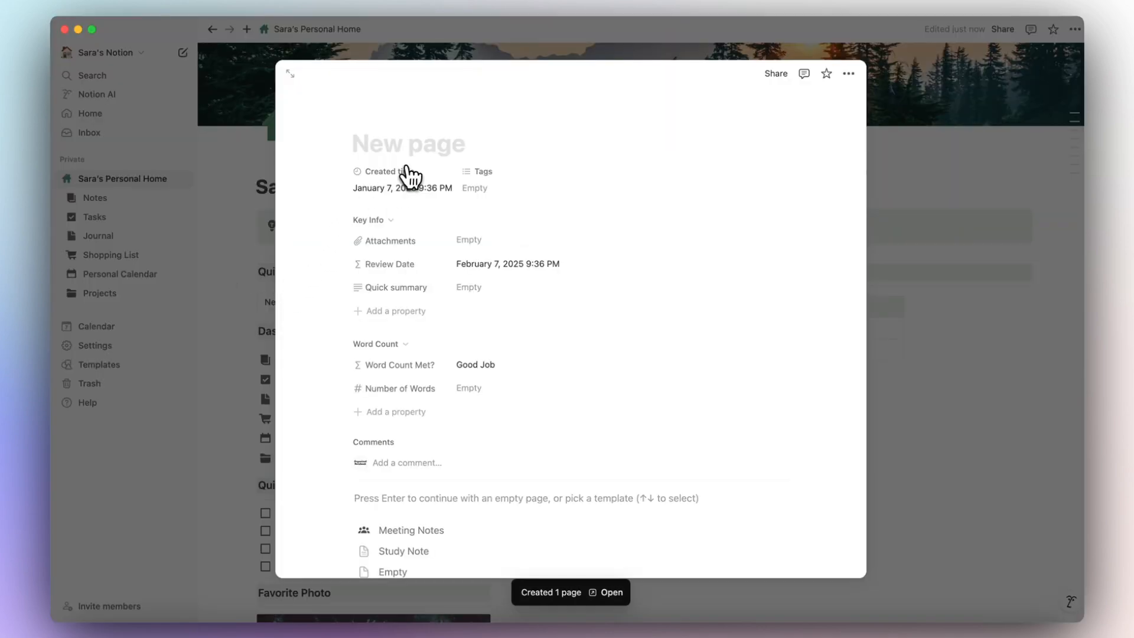
text(e)
key(BackSpace)
text(New Note)
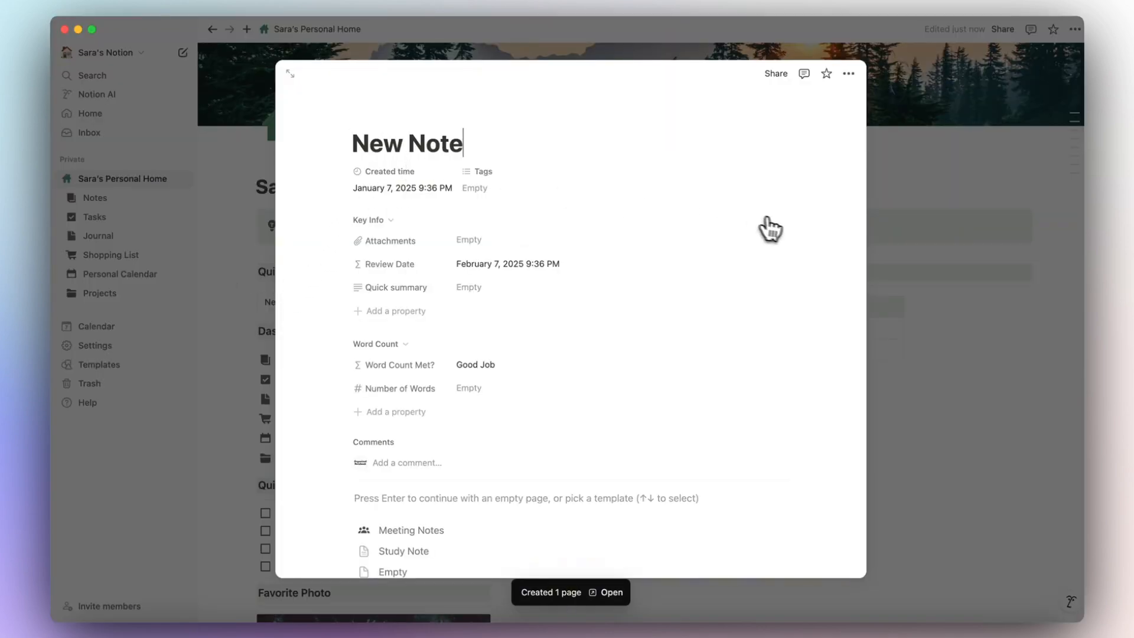
click(511, 530)
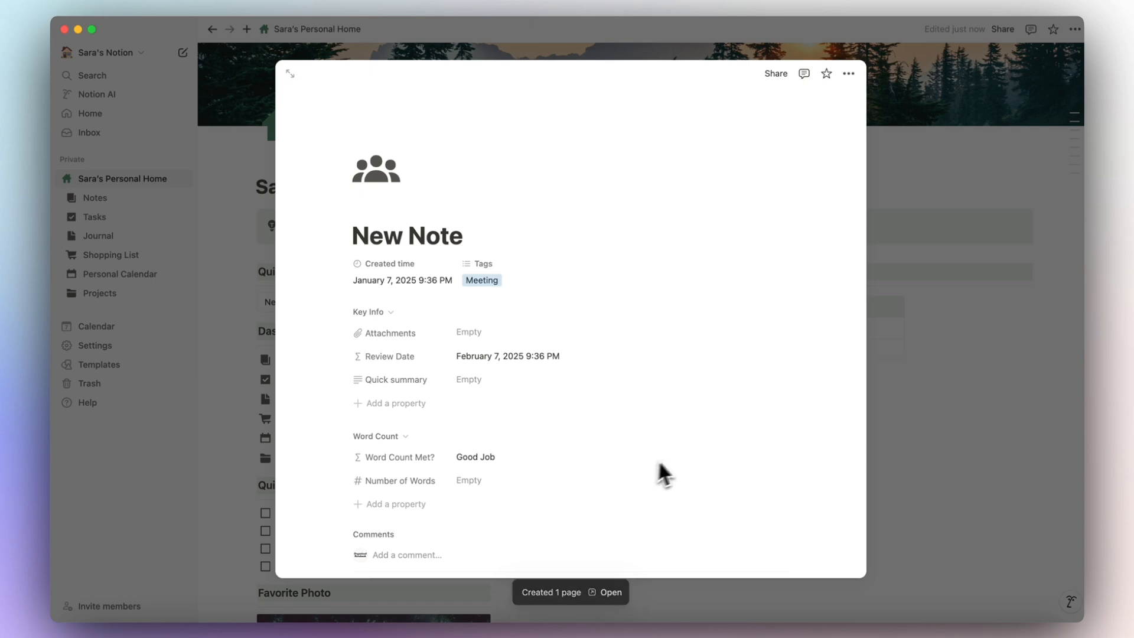
click(927, 407)
click(288, 344)
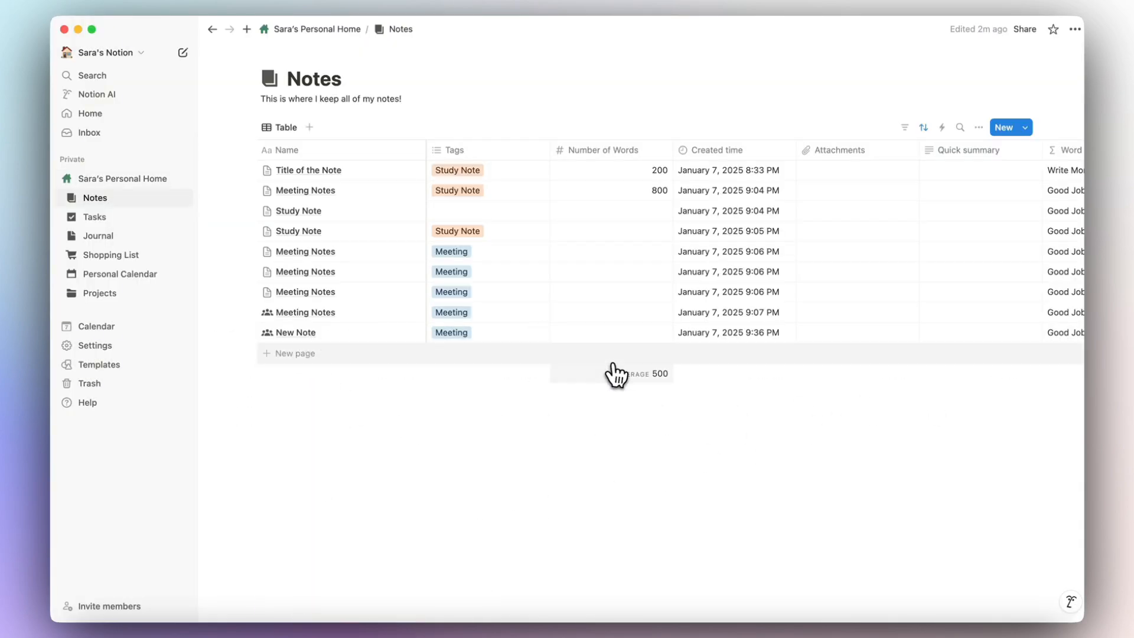
click(346, 30)
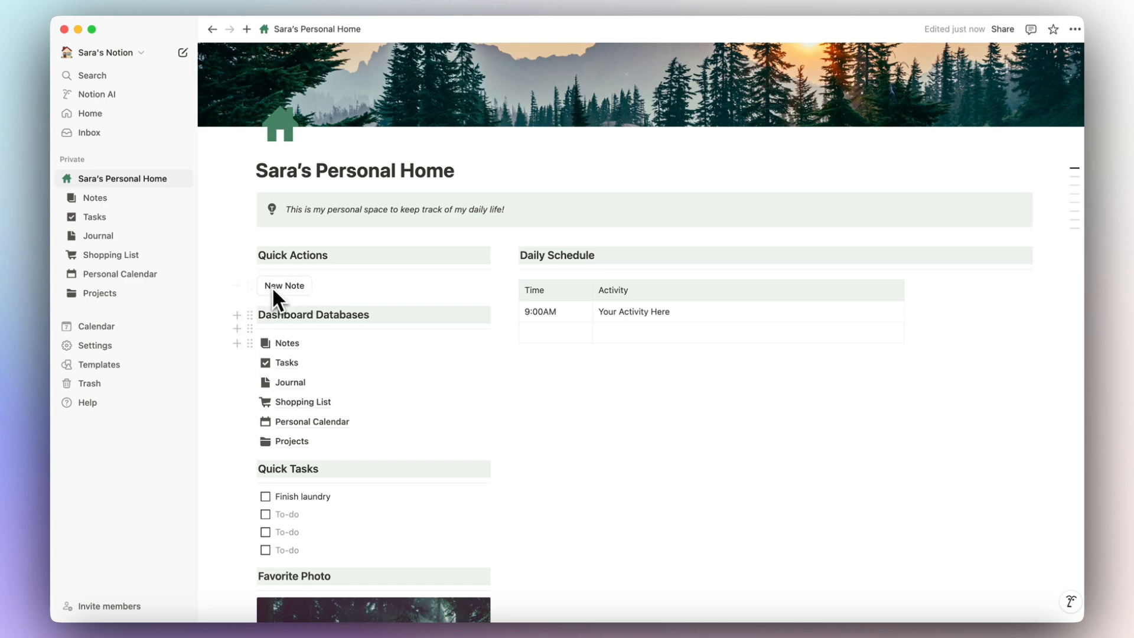
click(323, 286)
scroll(354, 384, down, 3)
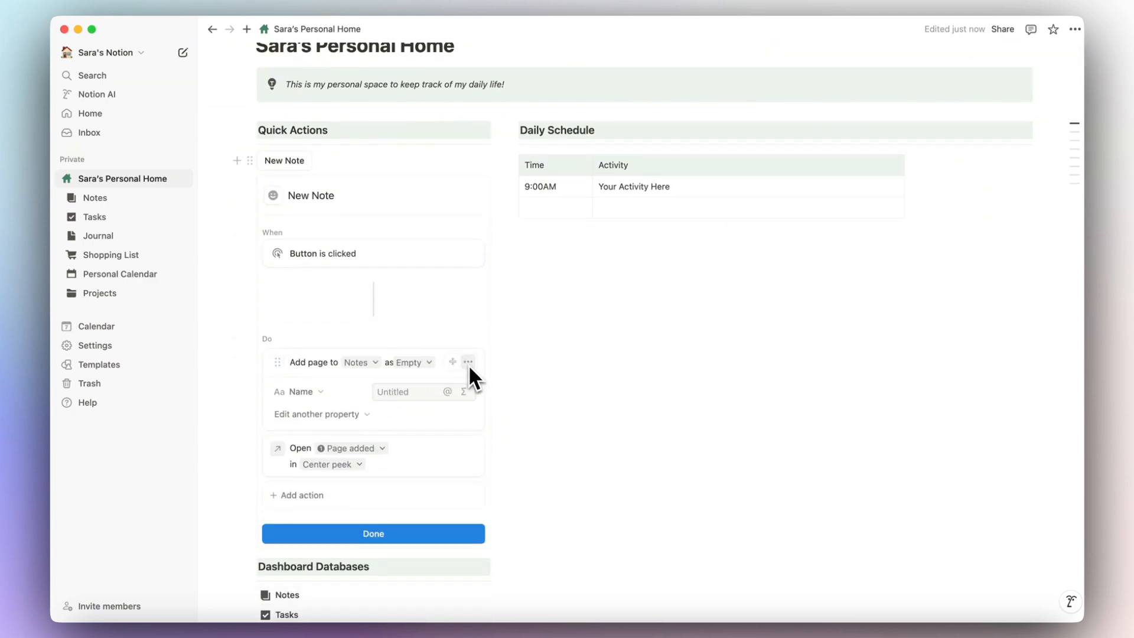
click(325, 496)
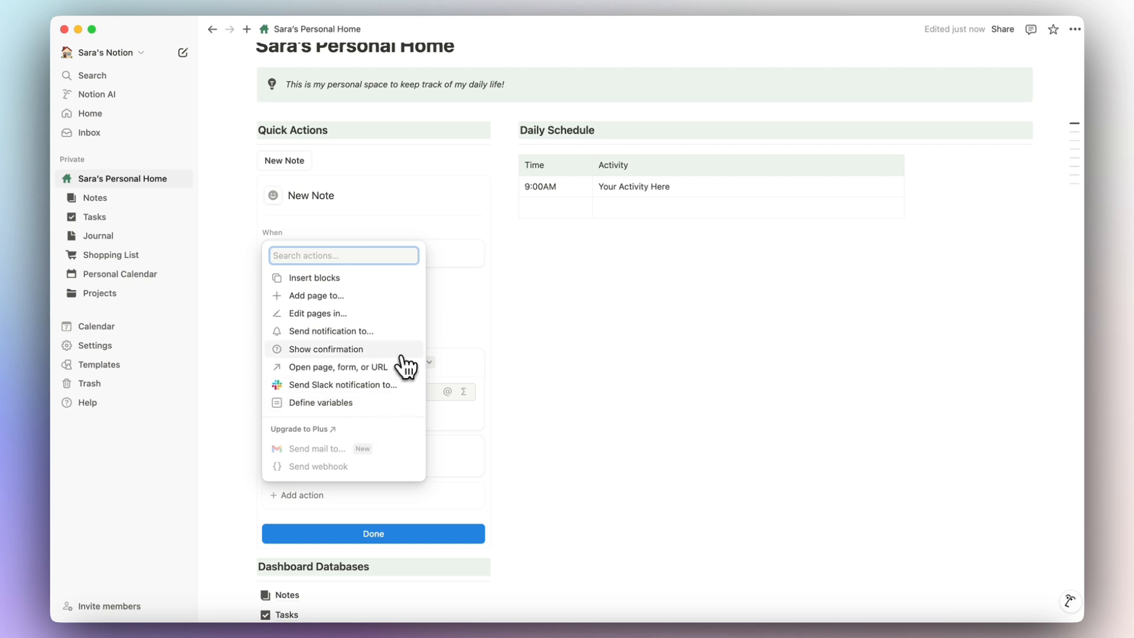
click(516, 279)
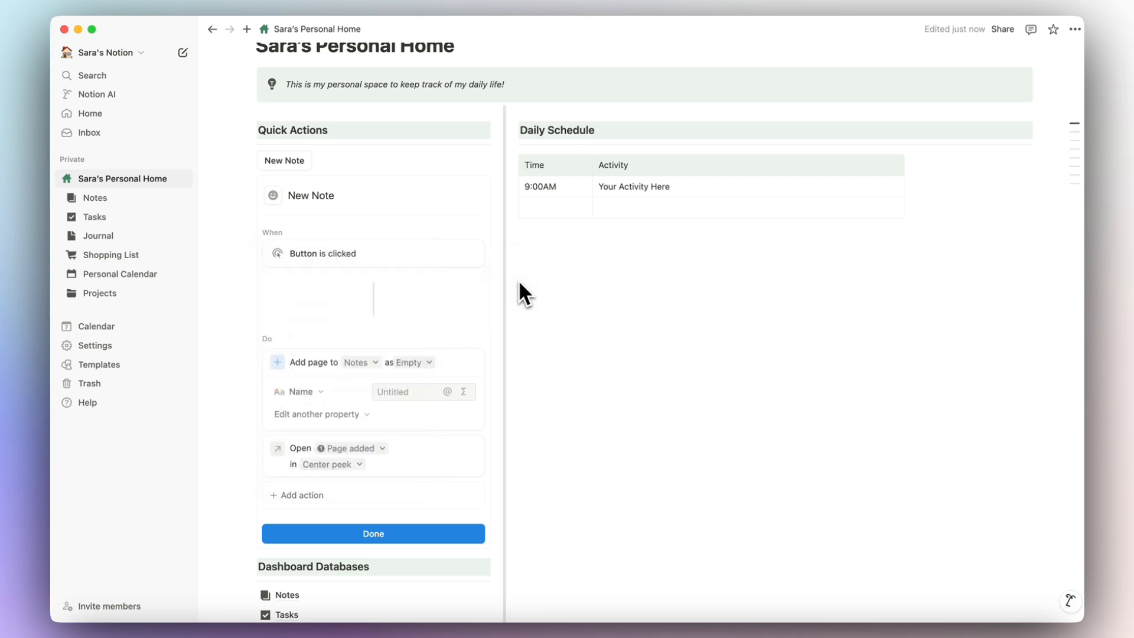
click(319, 551)
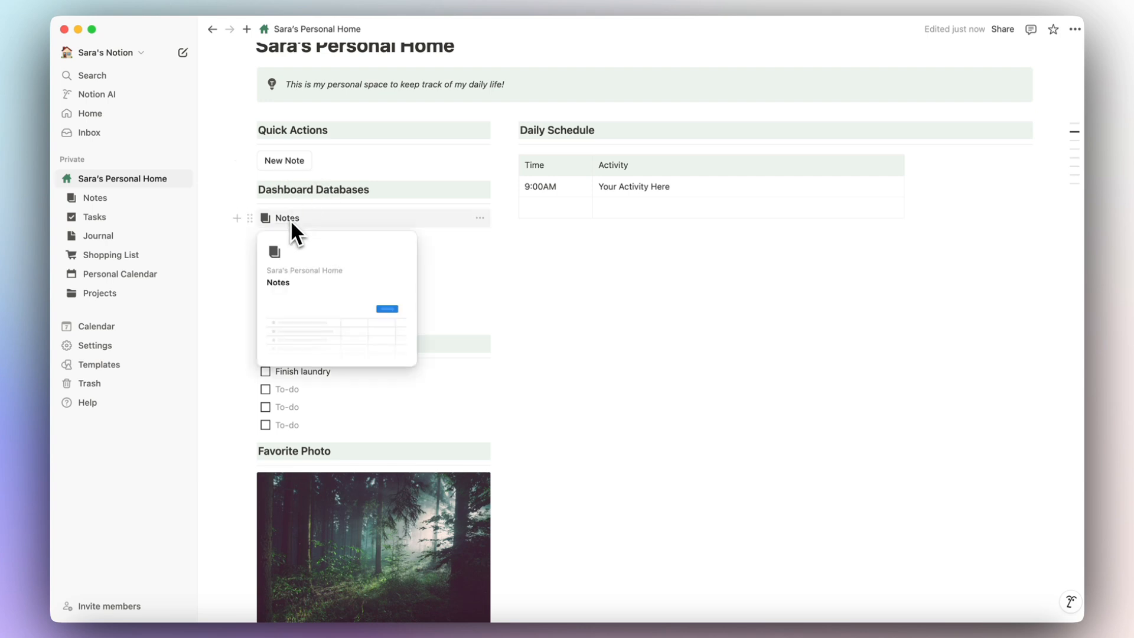
mouse_move(326, 266)
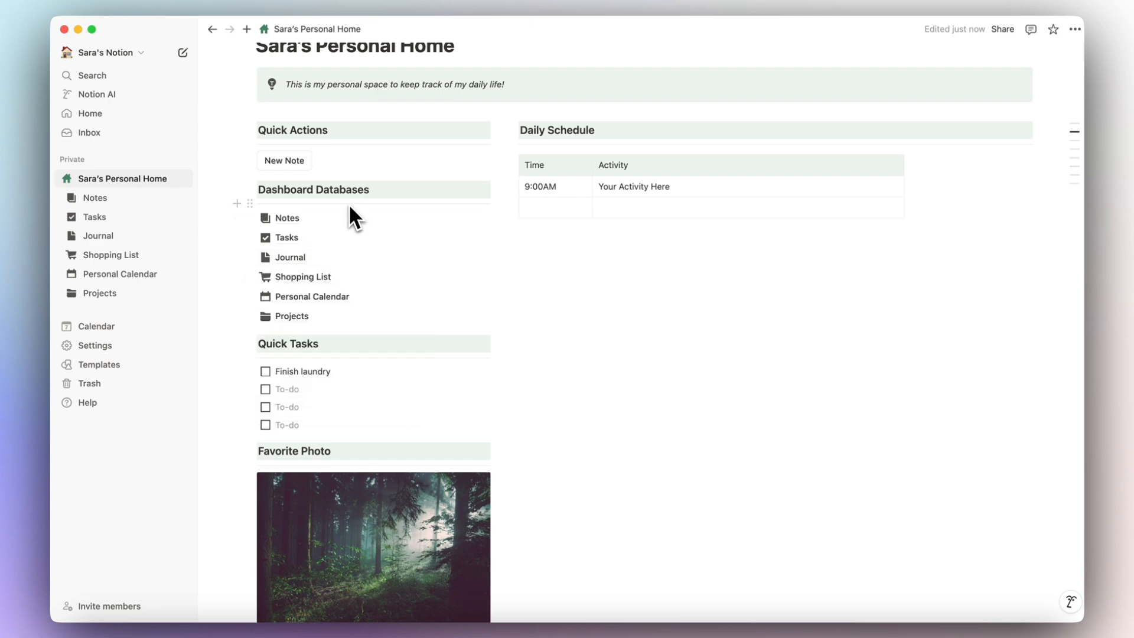
mouse_move(349, 219)
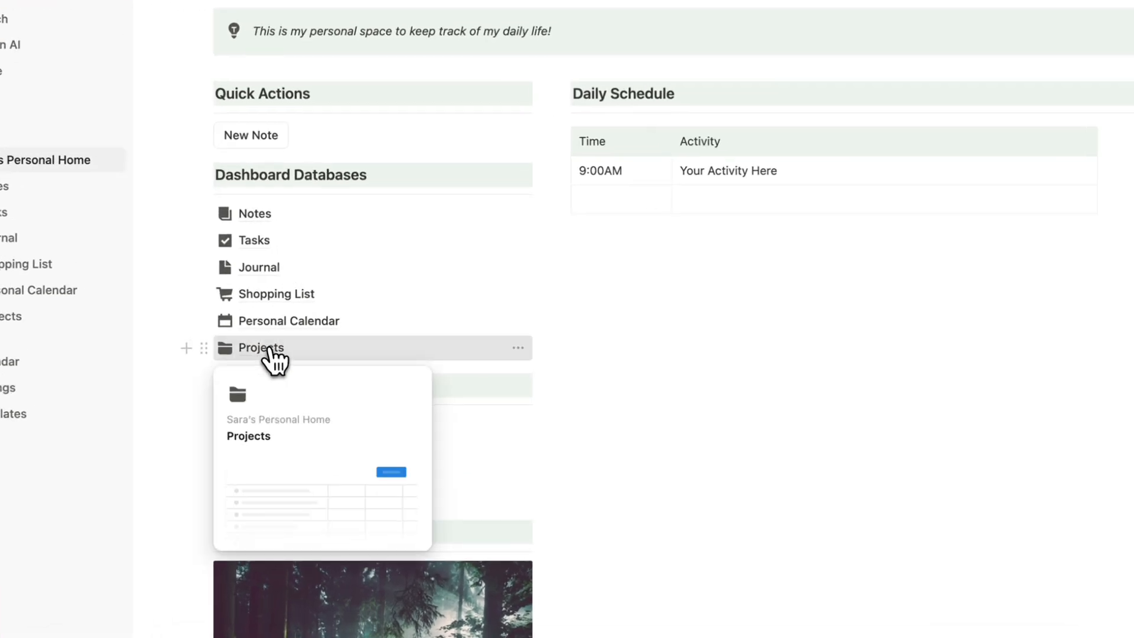
Add a Button property named Add Task to the Redesign my backyard project.
click(303, 319)
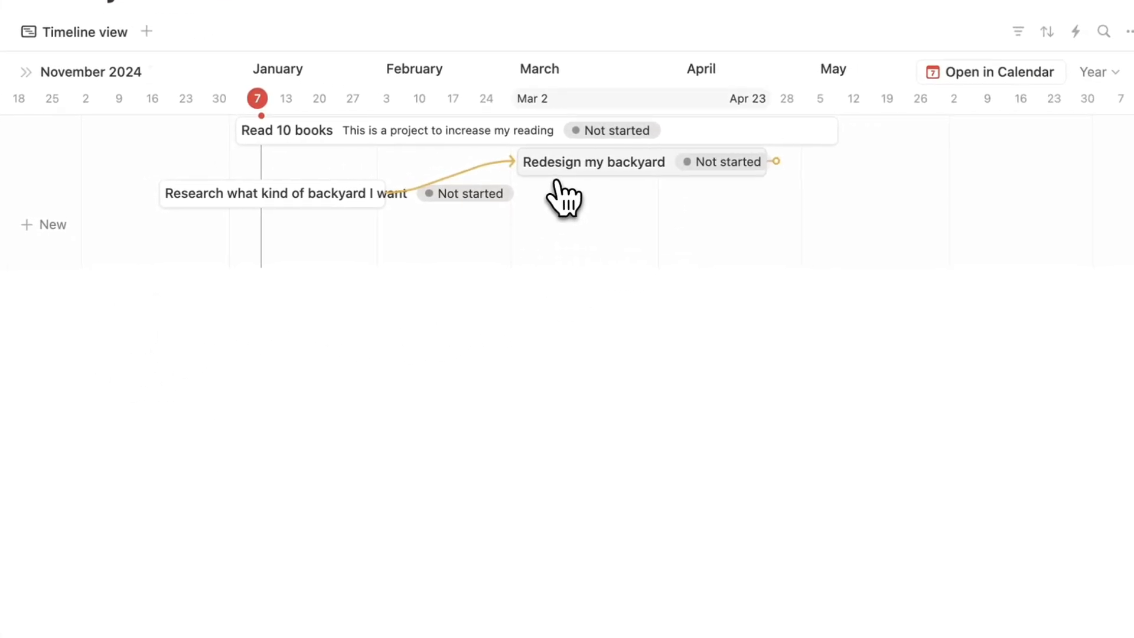
click(567, 175)
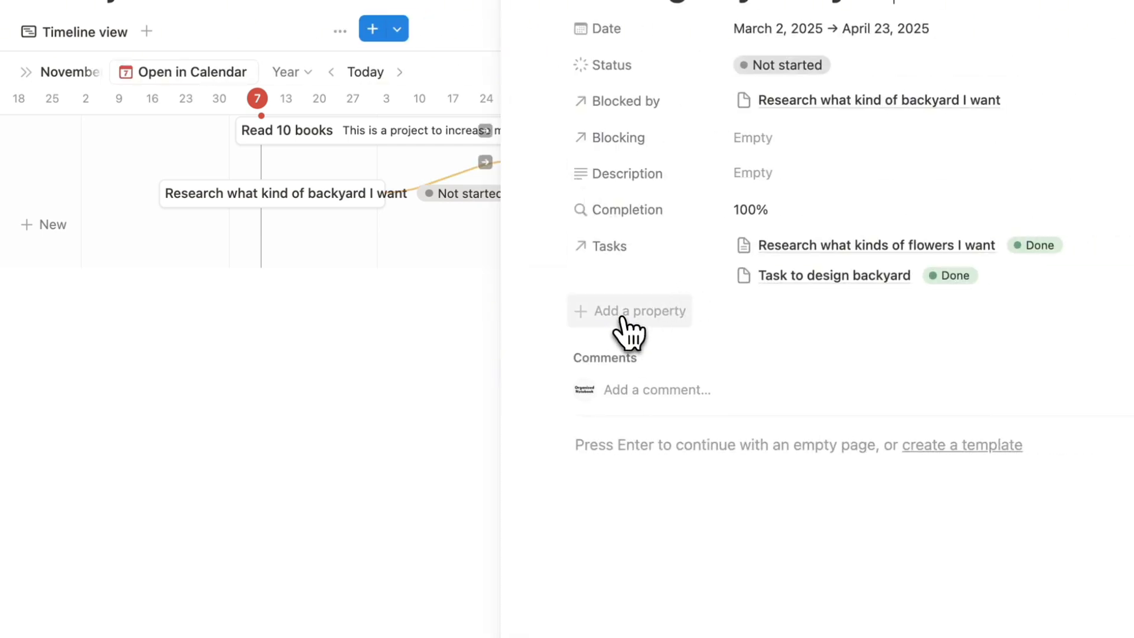
click(637, 320)
text(but)
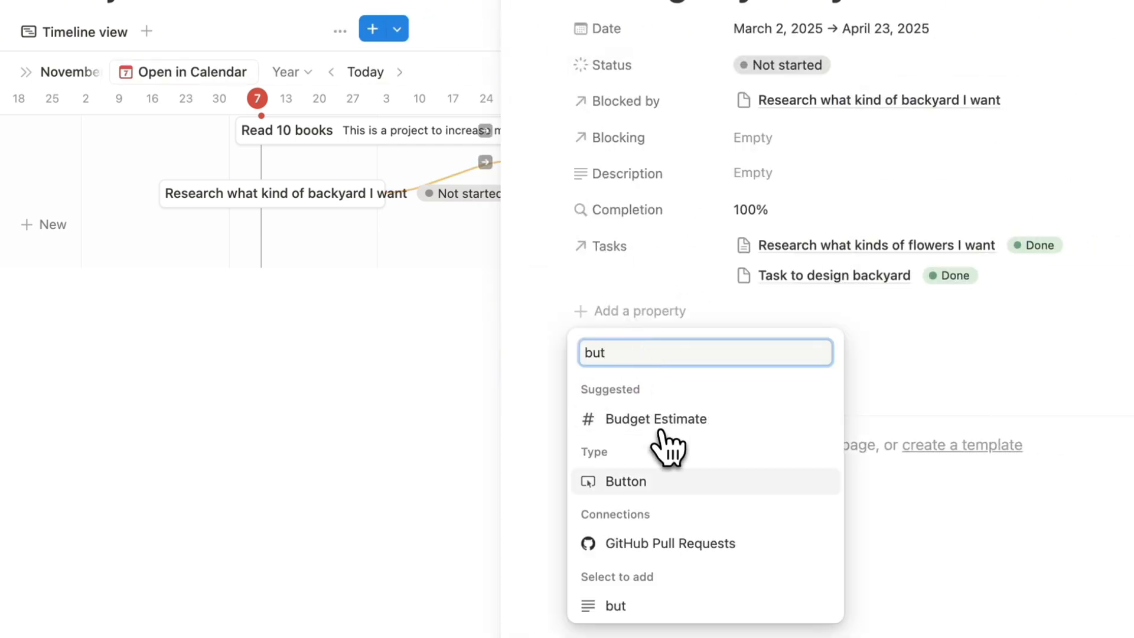
click(626, 481)
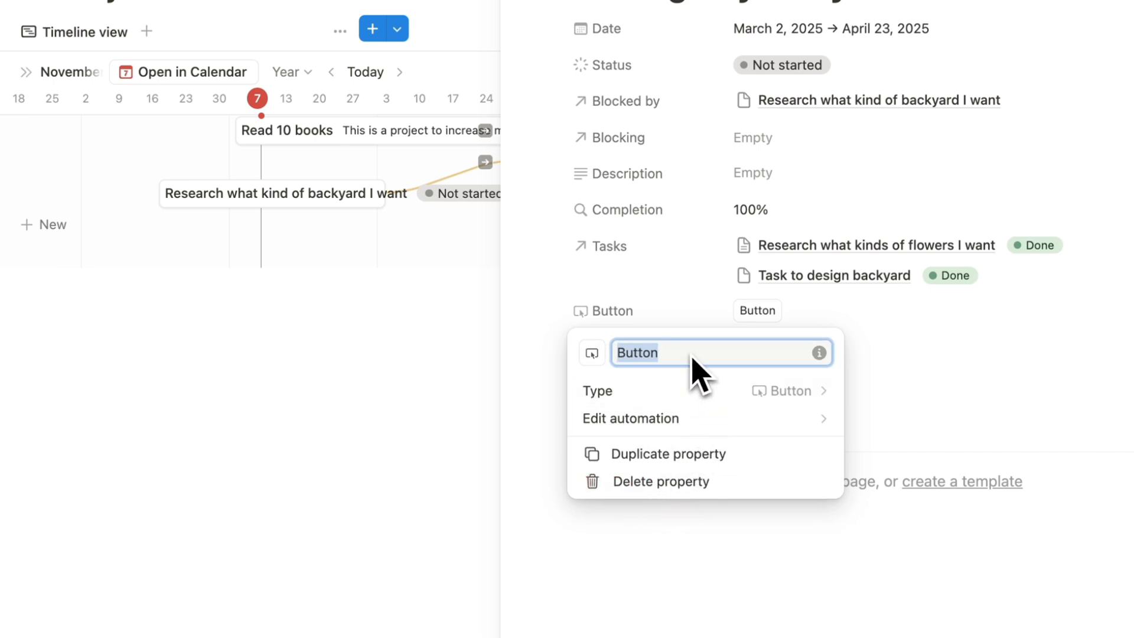
text(Add Task)
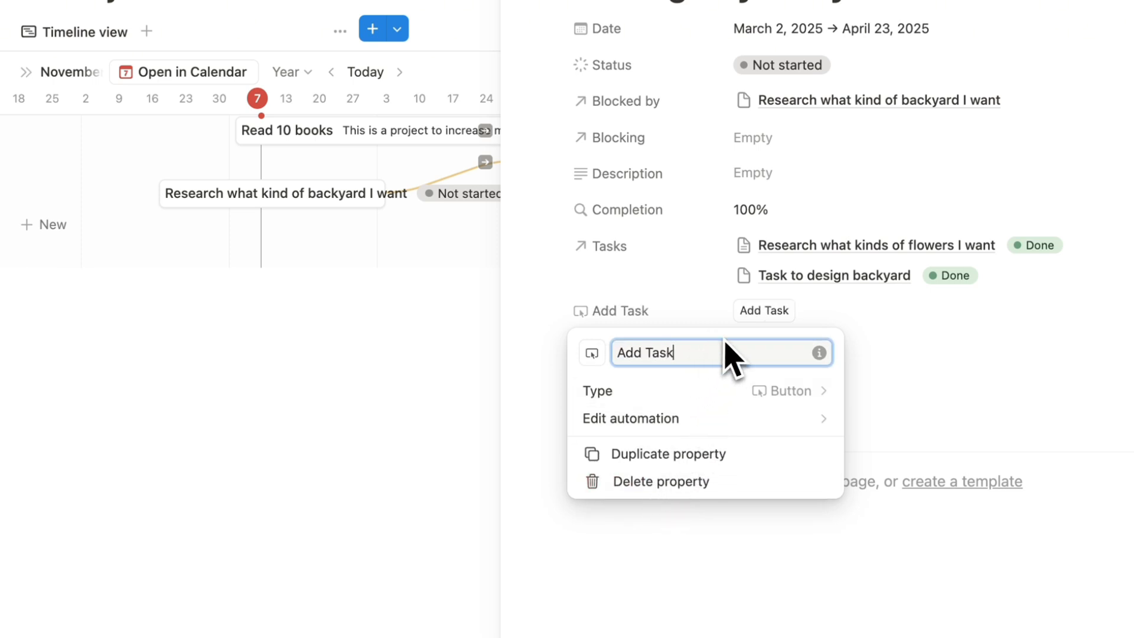
click(730, 417)
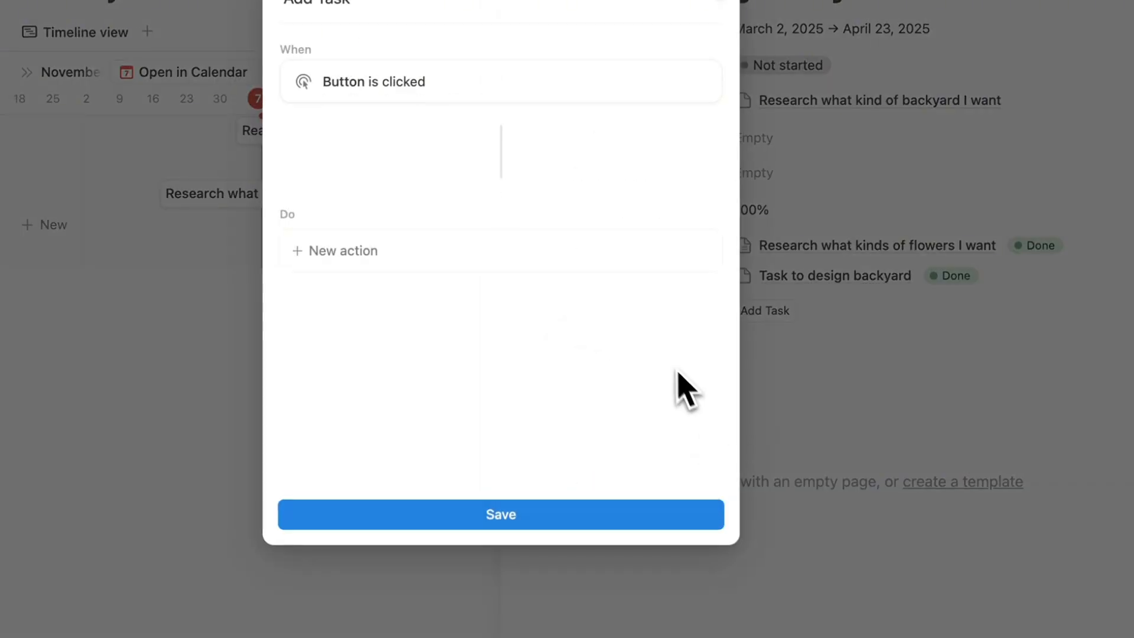
Make Add Task add a page to Tasks with Projects set to This page.
click(409, 242)
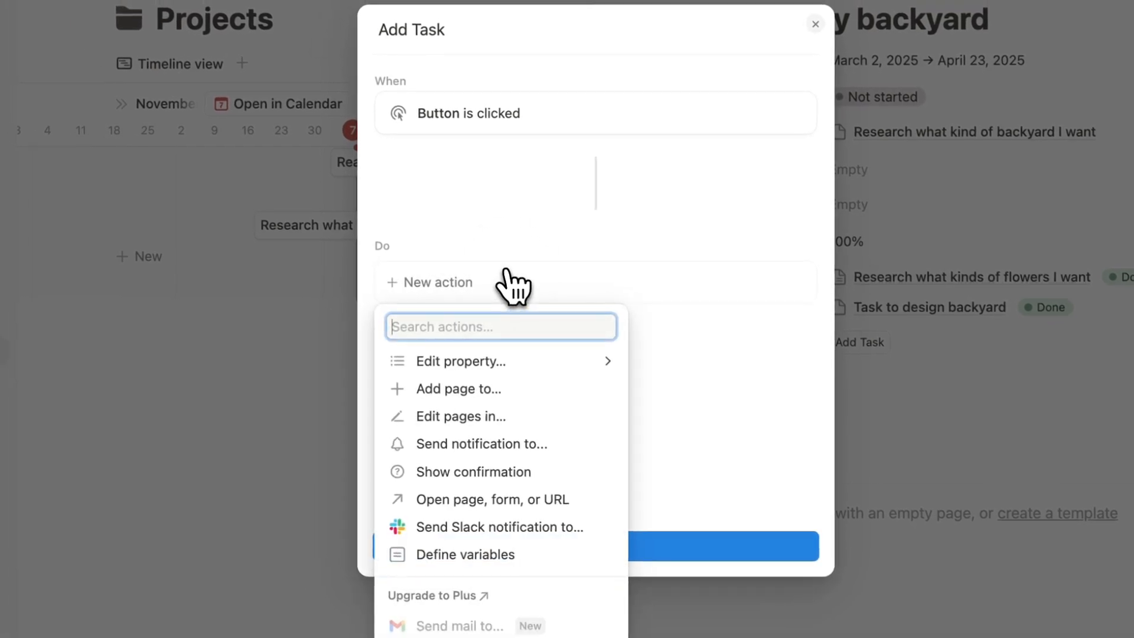
click(507, 389)
click(561, 283)
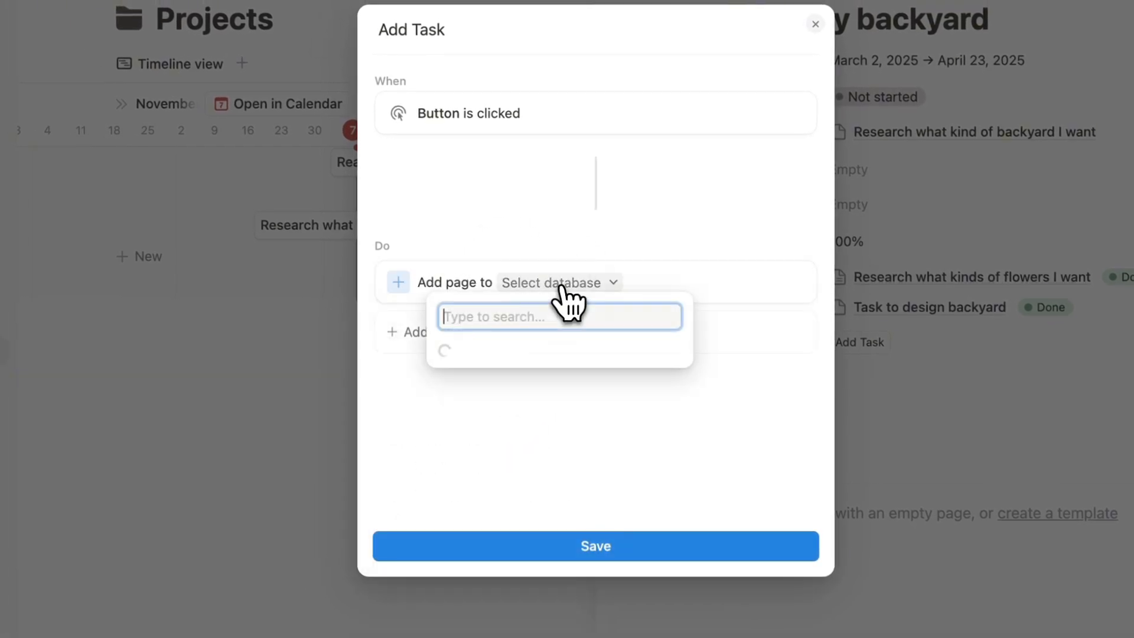
click(535, 469)
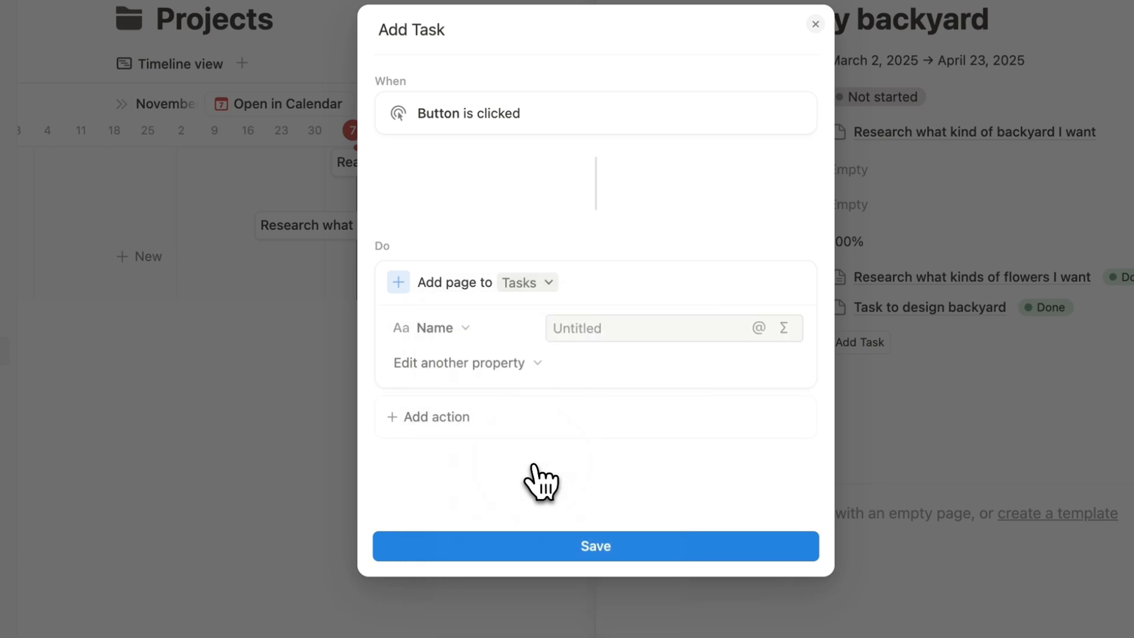
click(499, 364)
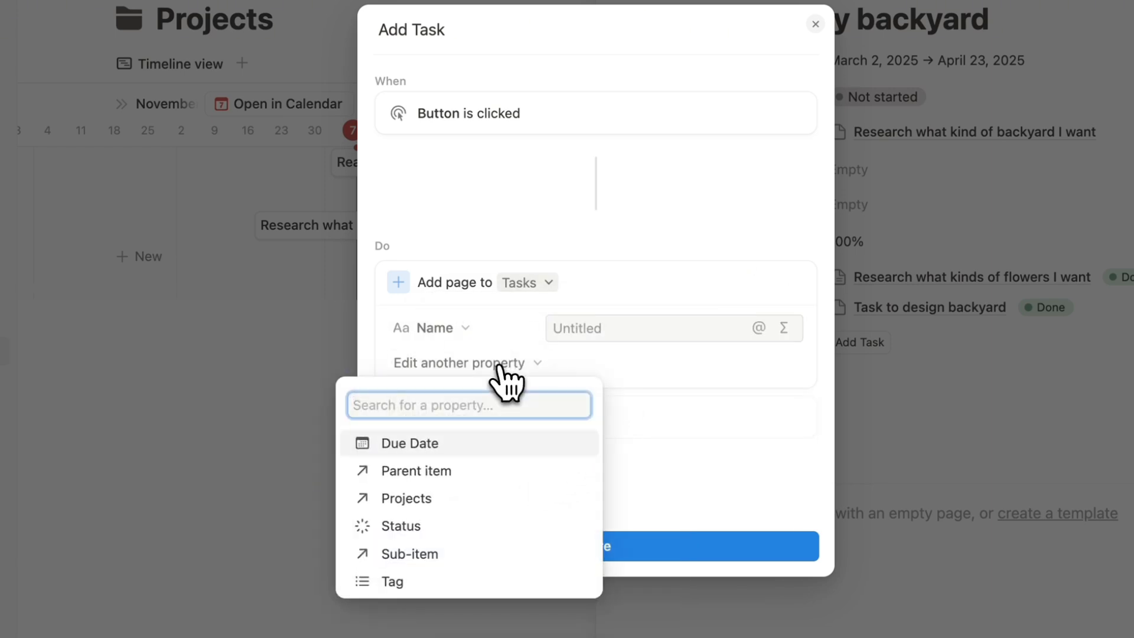
click(489, 499)
click(614, 366)
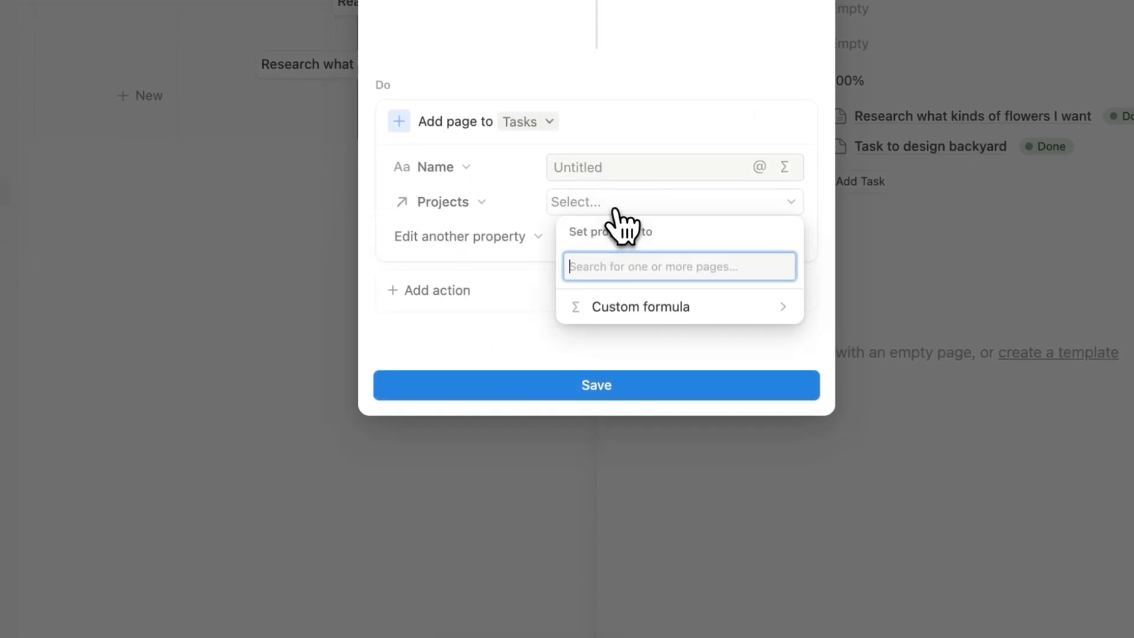
click(647, 306)
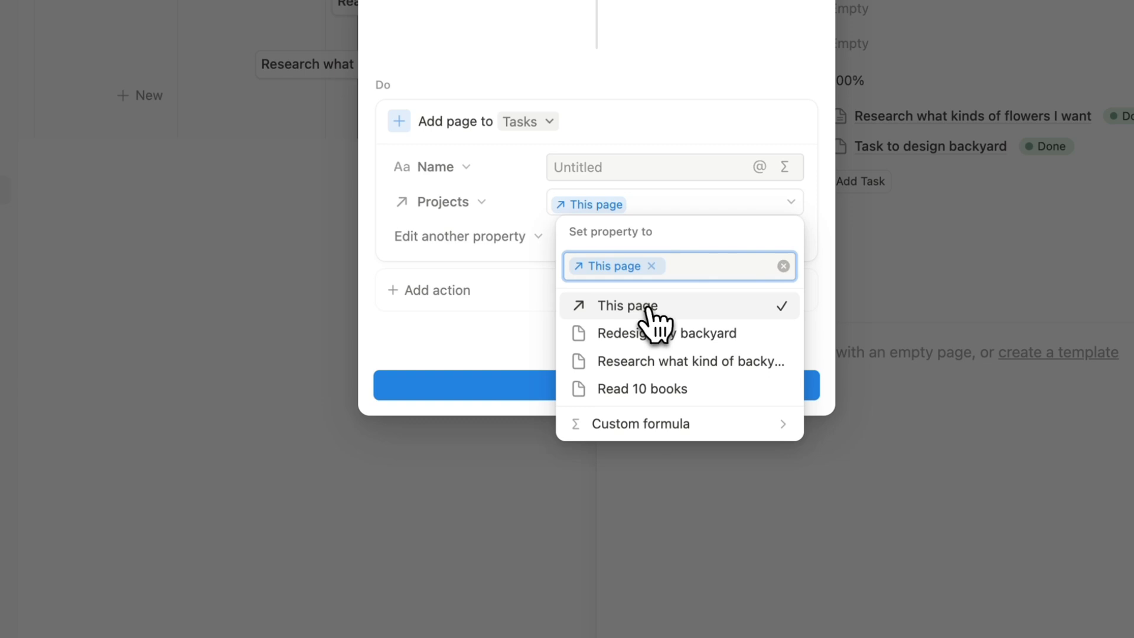
click(544, 271)
Add an Open page added action, save the automation, and move Add Task above Date.
click(472, 290)
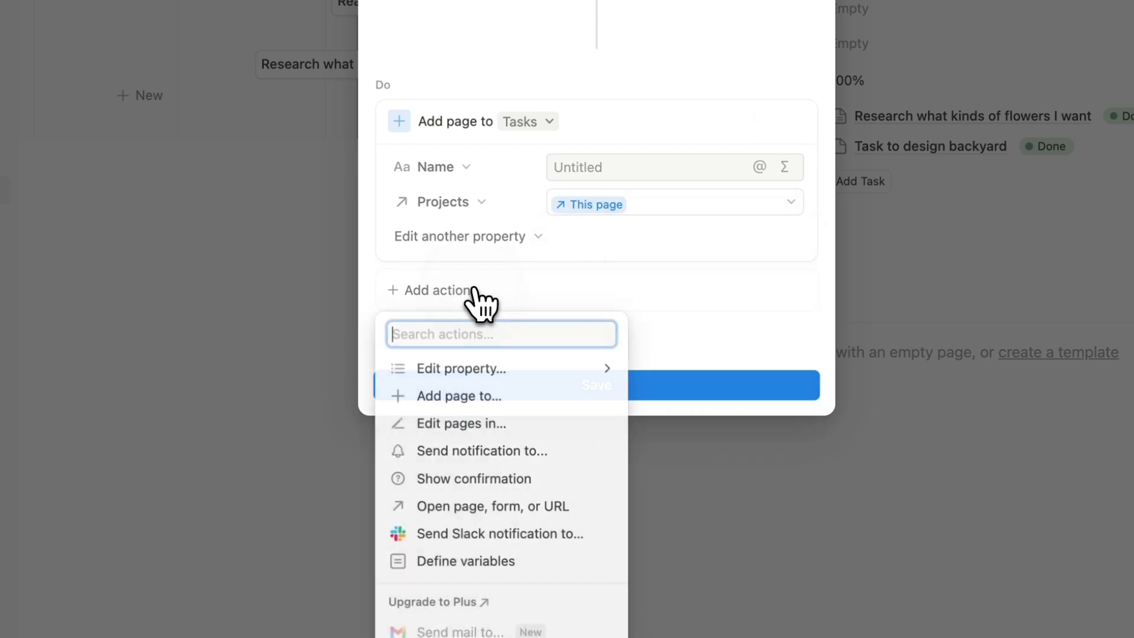
click(505, 518)
click(520, 295)
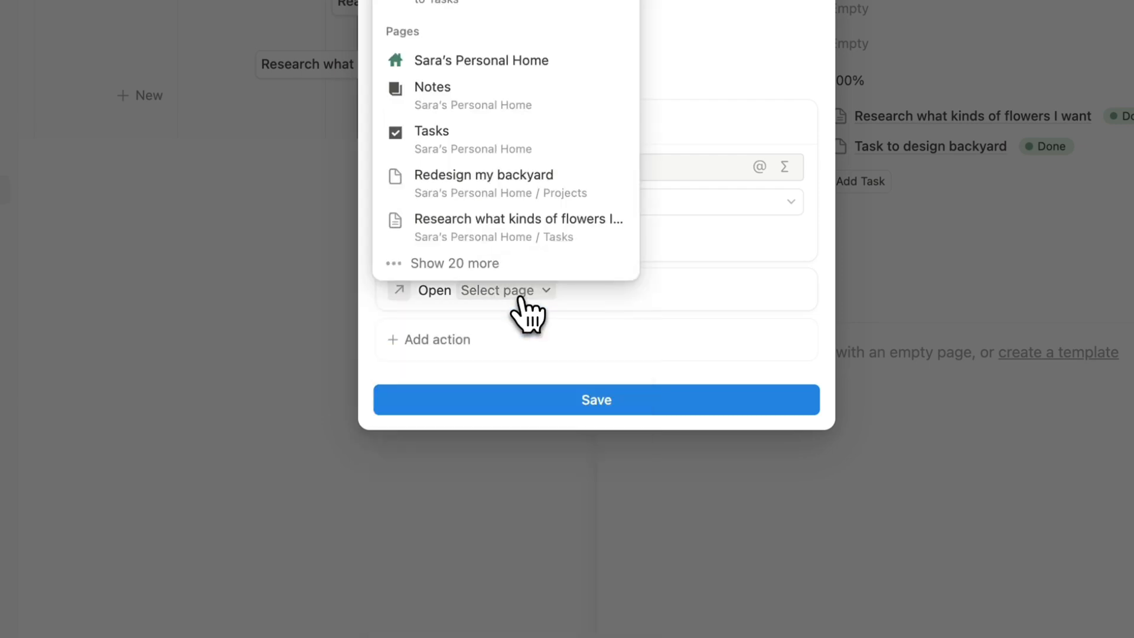
click(523, 3)
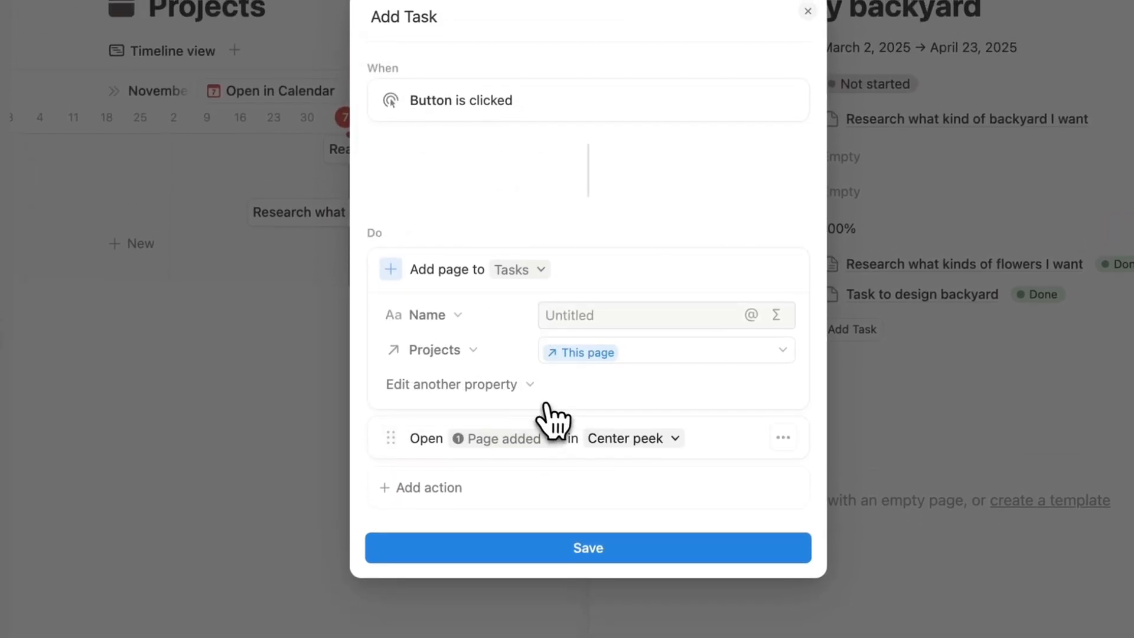
click(624, 537)
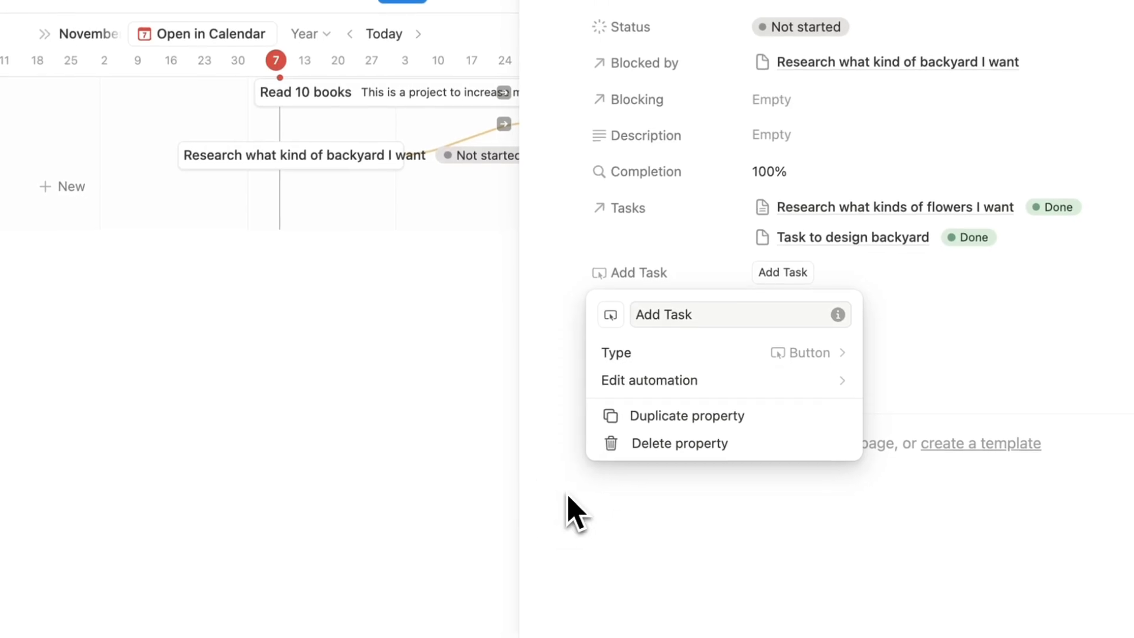
click(651, 550)
drag(639, 282, 558, 142)
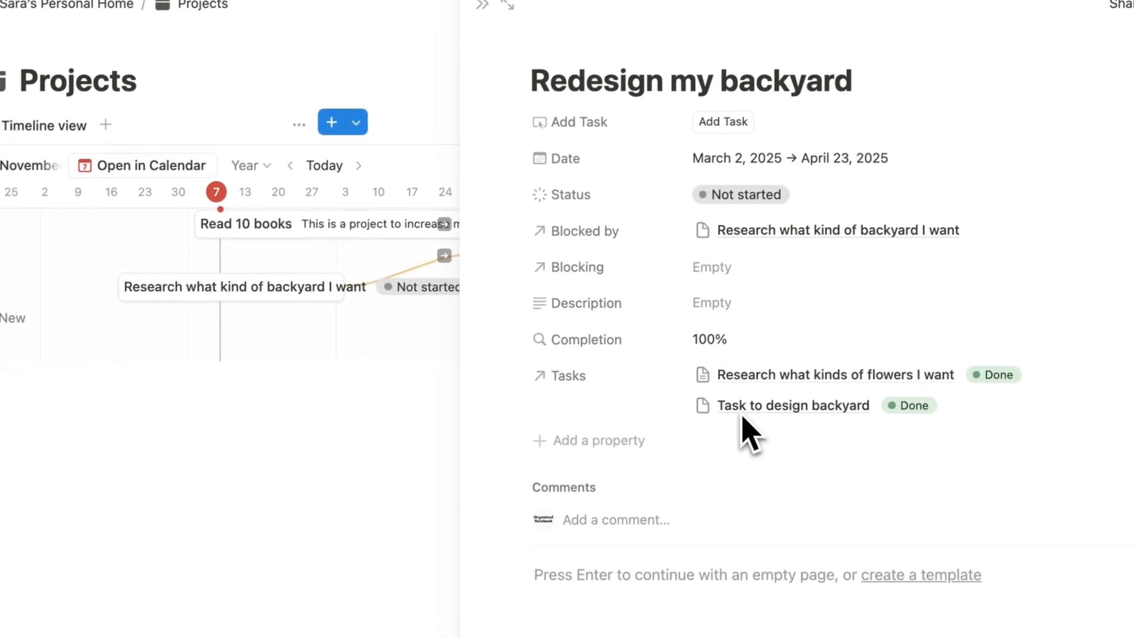
Create task 'Redesign my backyard starting the process' via Add Task and confirm it's linked to the project.
click(758, 109)
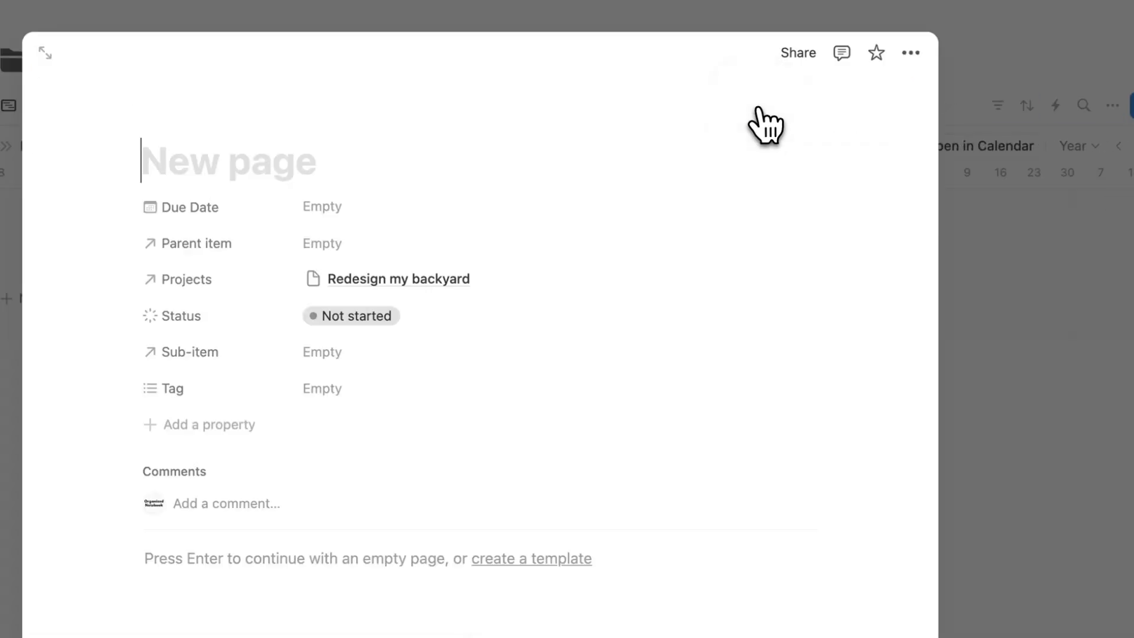
text(Redesi)
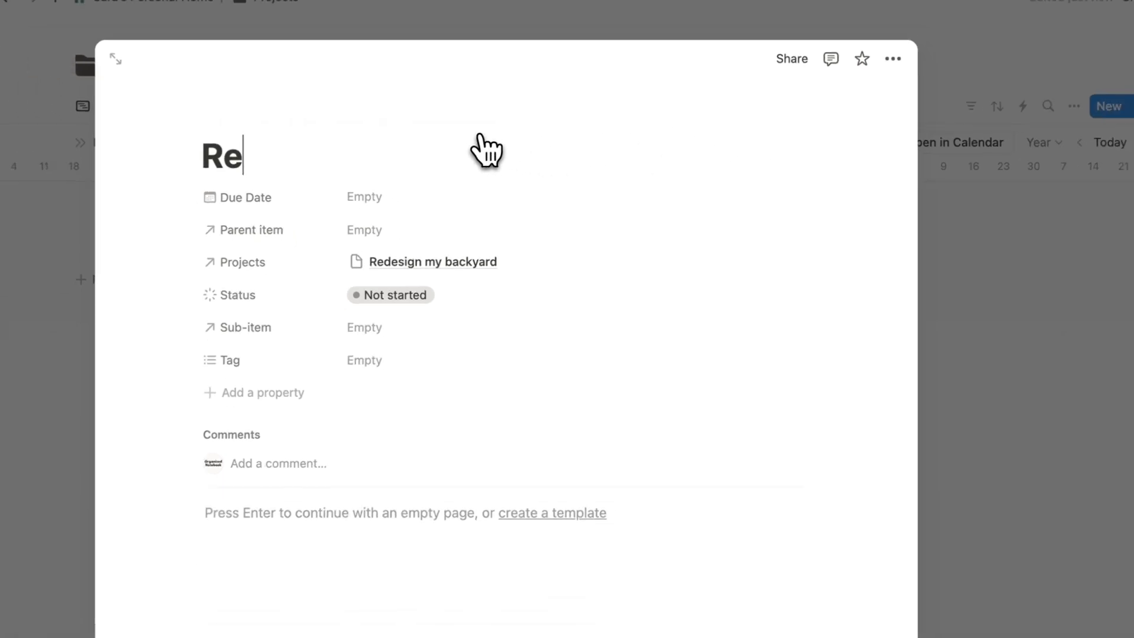
text(gn my )
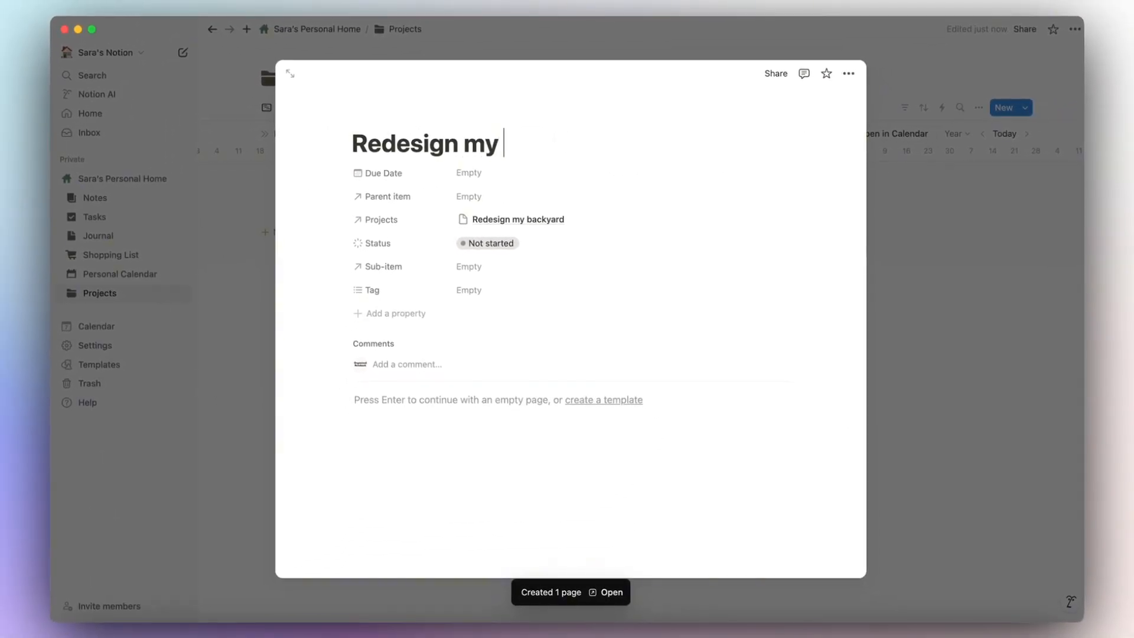
text(backyard starting)
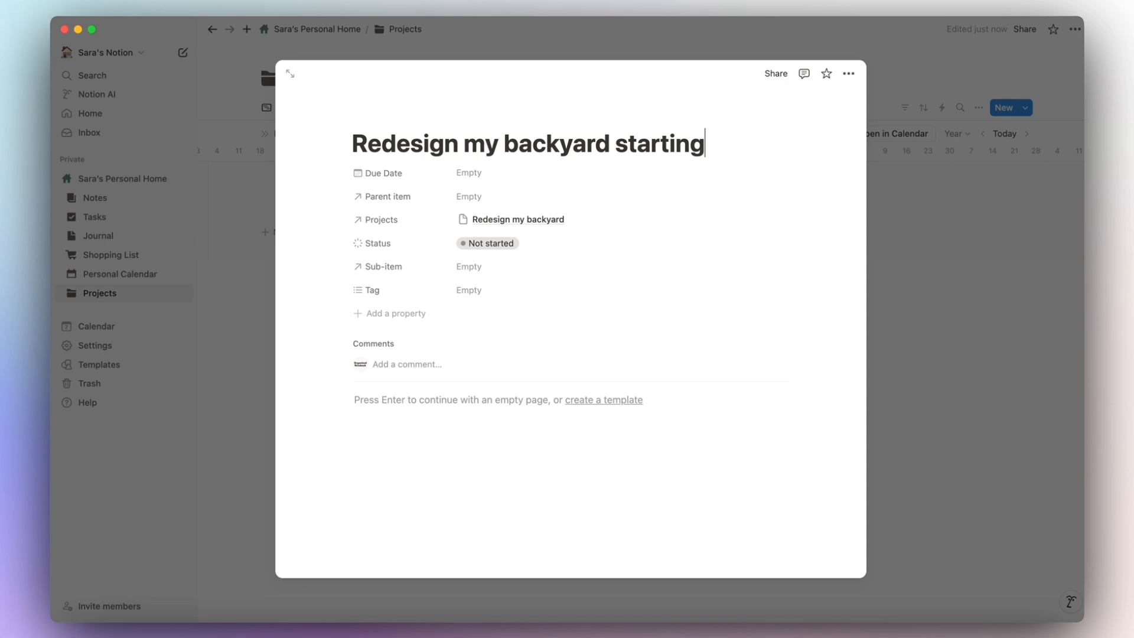
text( the process)
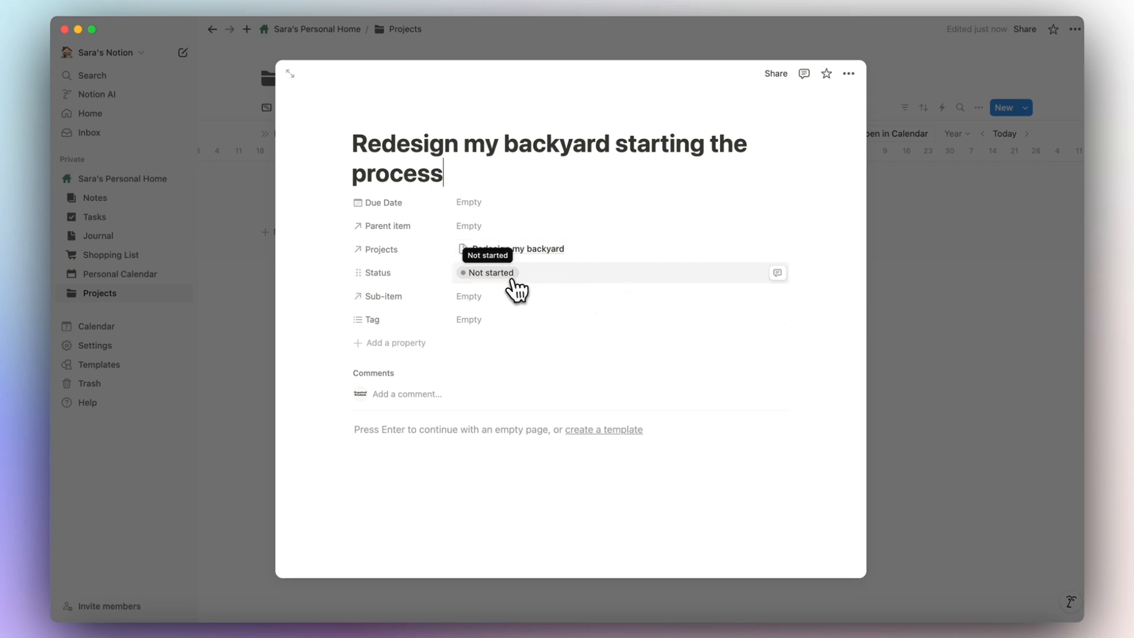
key(Escape)
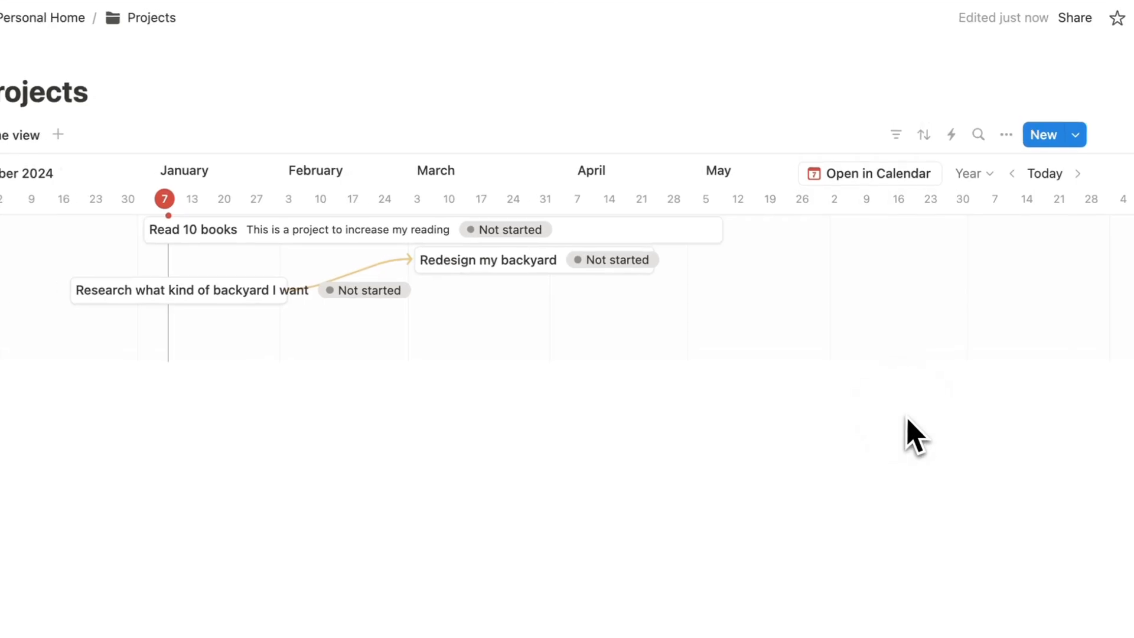
click(488, 271)
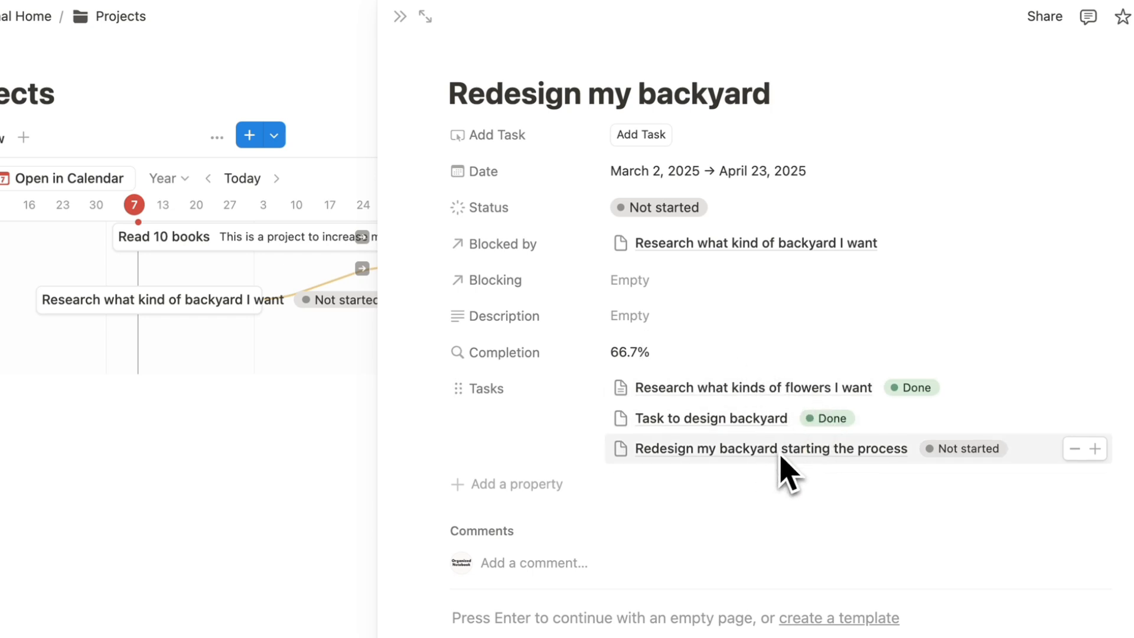
click(401, 17)
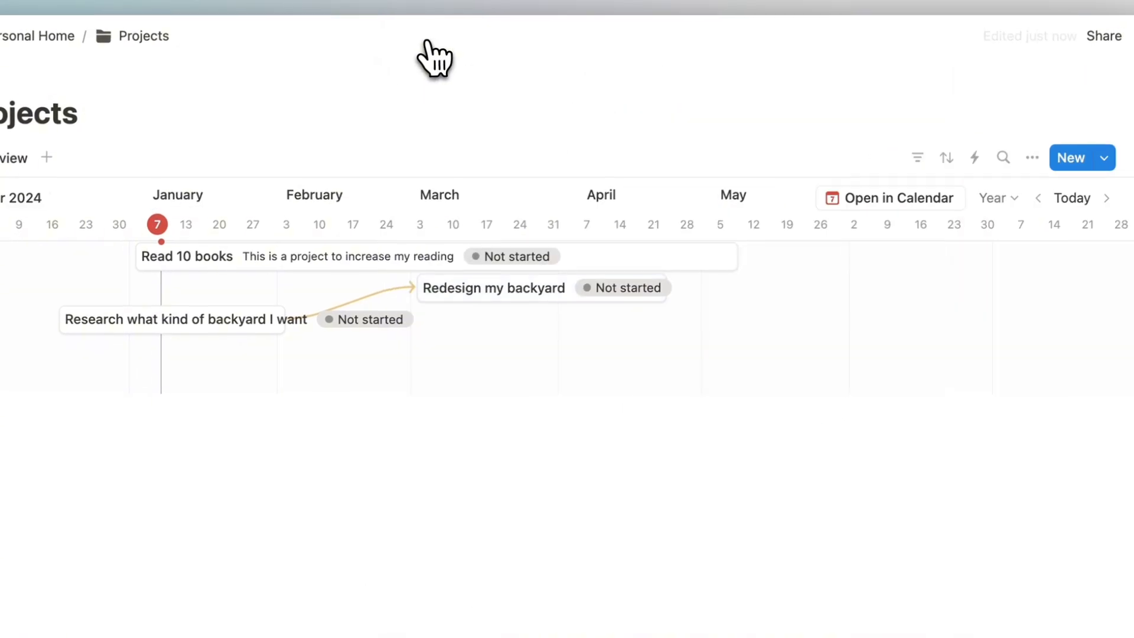
Make the Add Task property visible on the timeline bars via View options.
click(1033, 157)
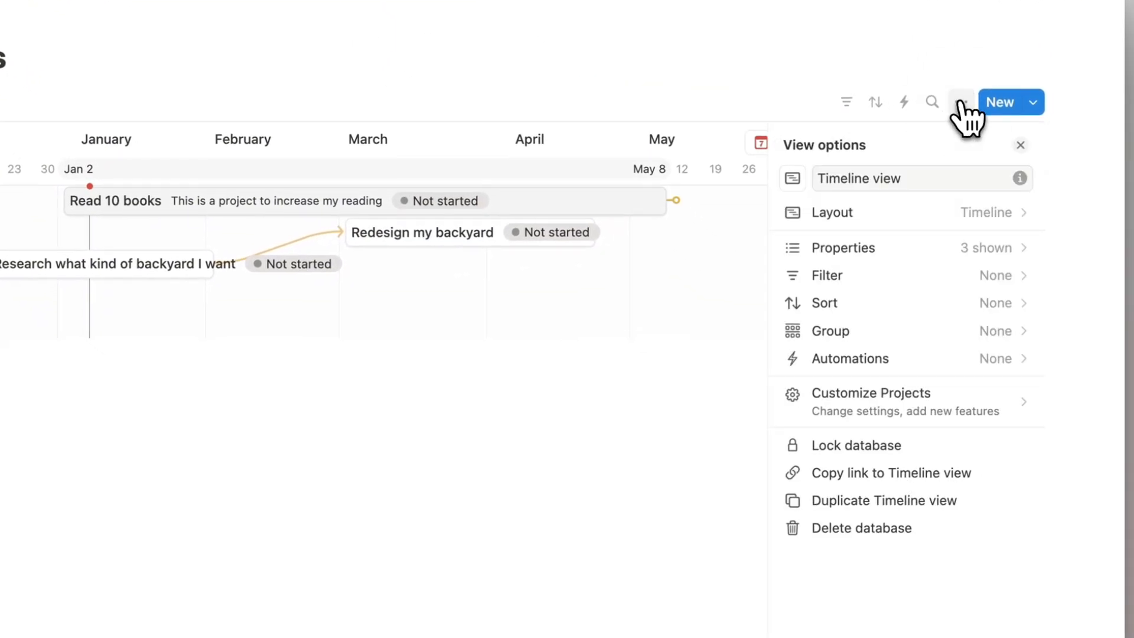
click(956, 245)
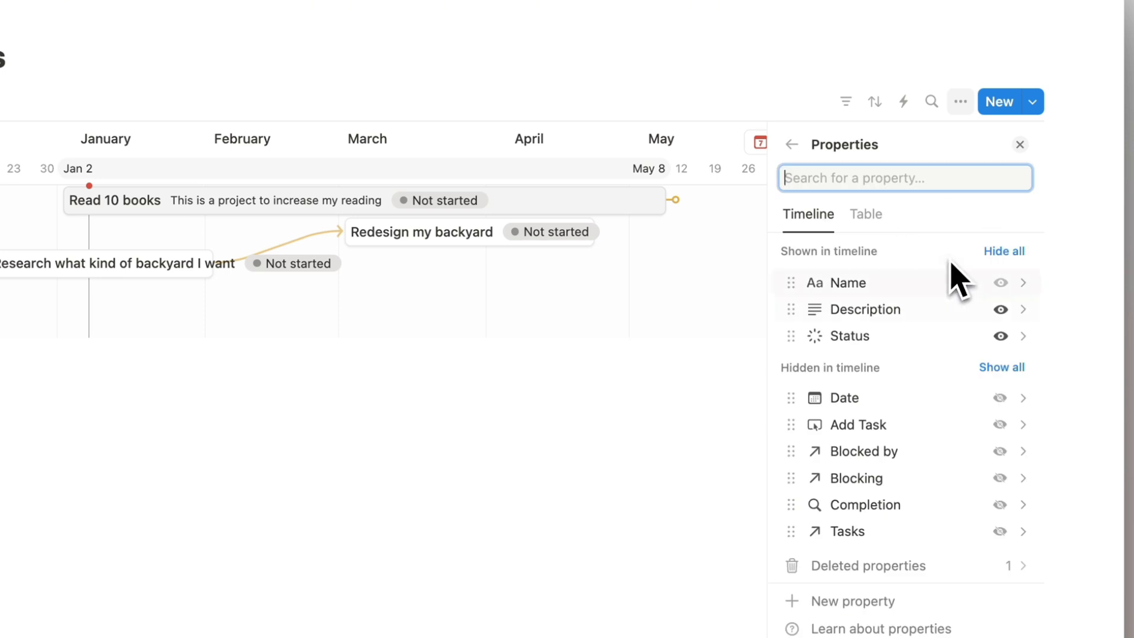
click(1000, 427)
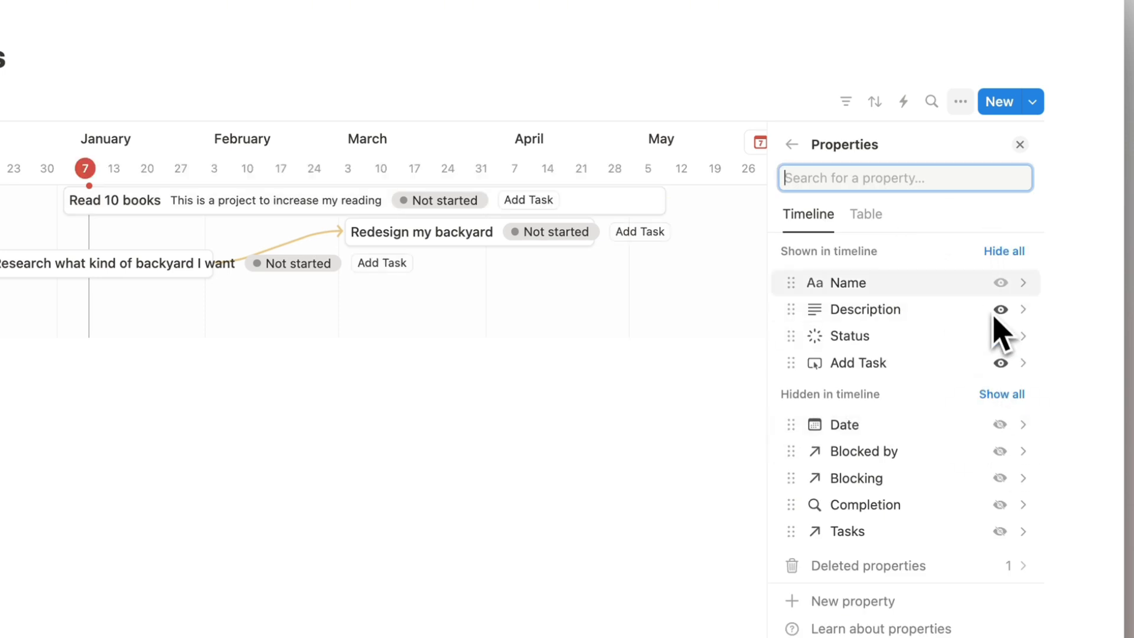
click(1020, 145)
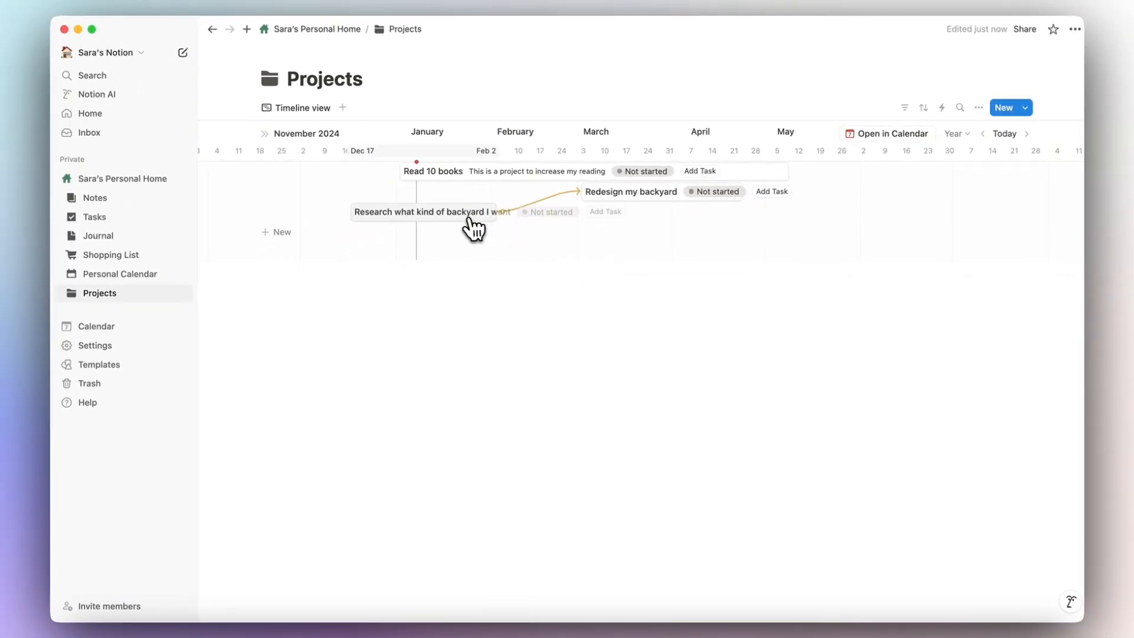
Create the task 'Research several sources for inspiration' from the backyard Research project's Add Task button.
click(606, 214)
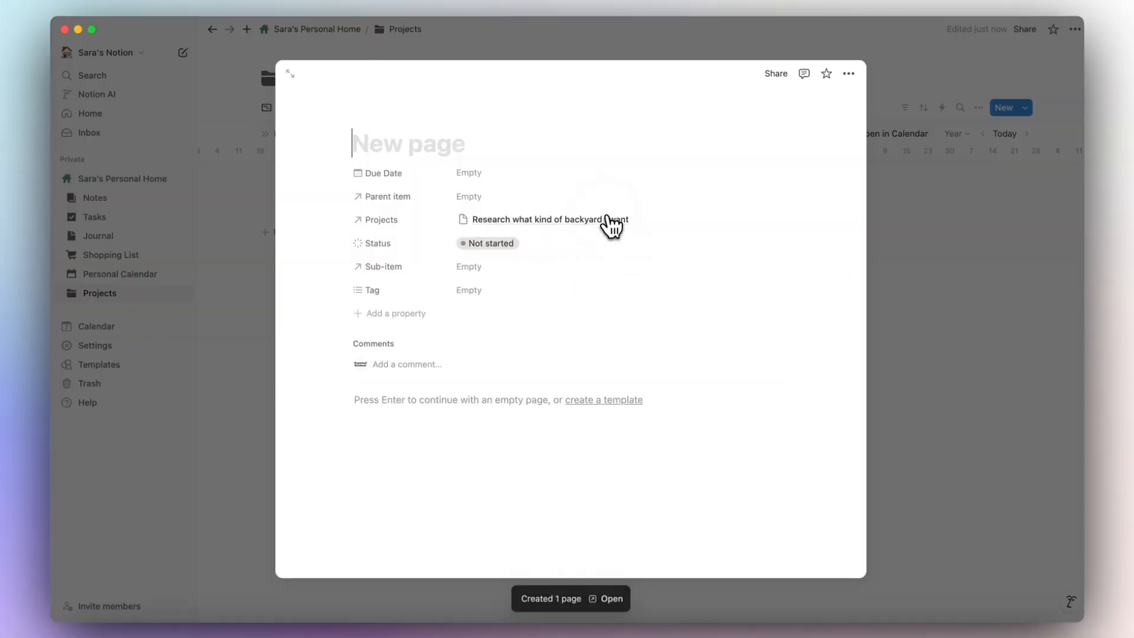
click(403, 147)
text(Research)
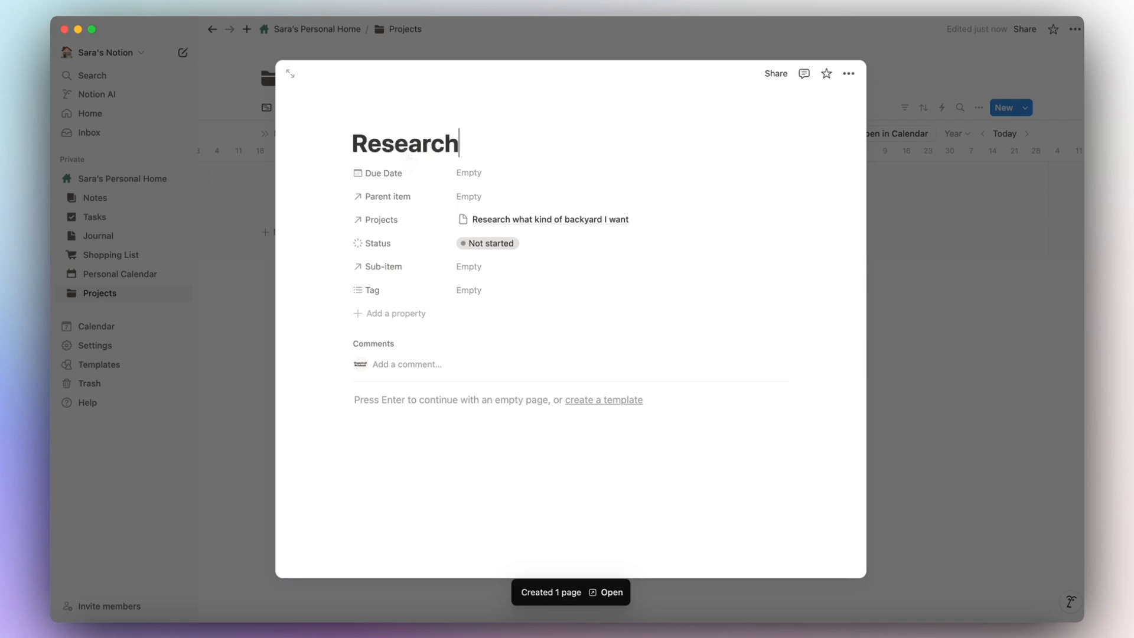
text( several sources)
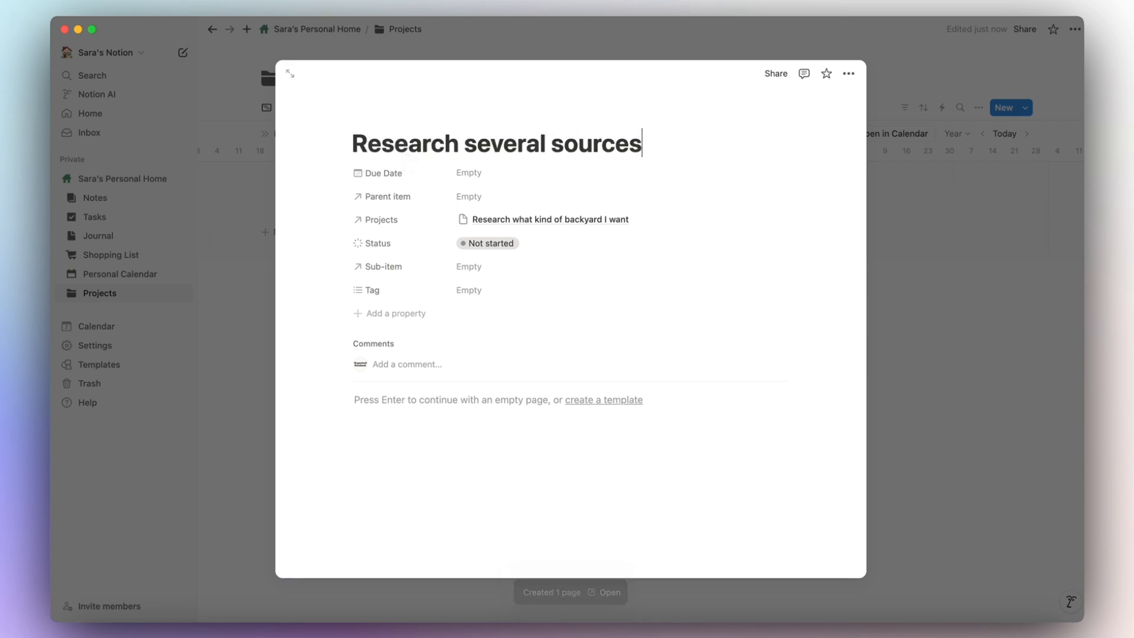
text( for inspirati)
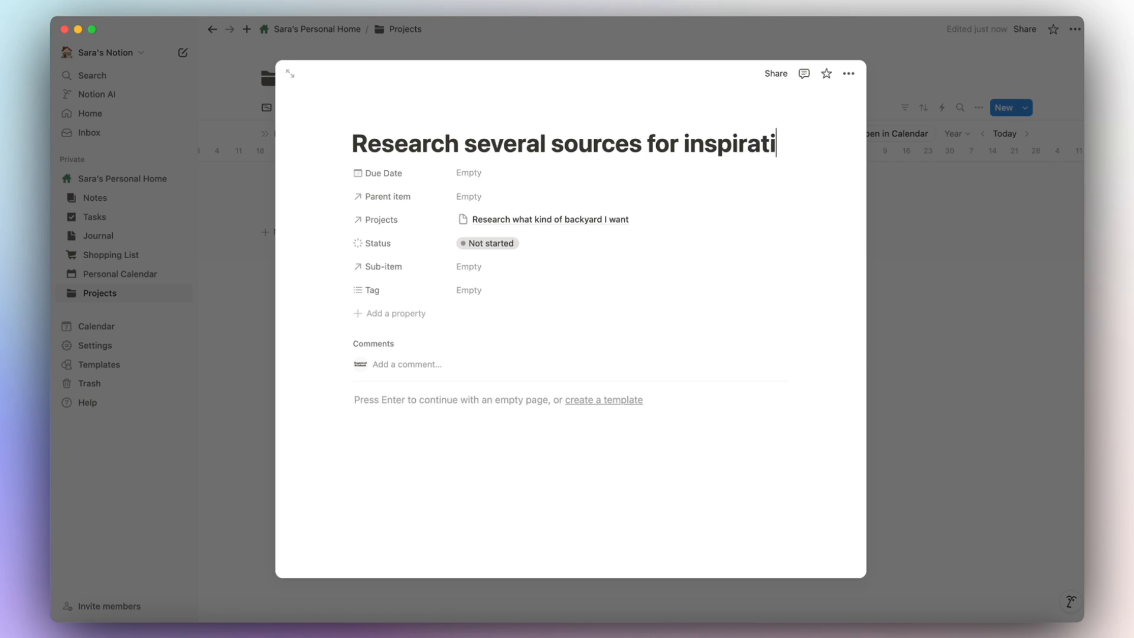
text(on)
key(Escape)
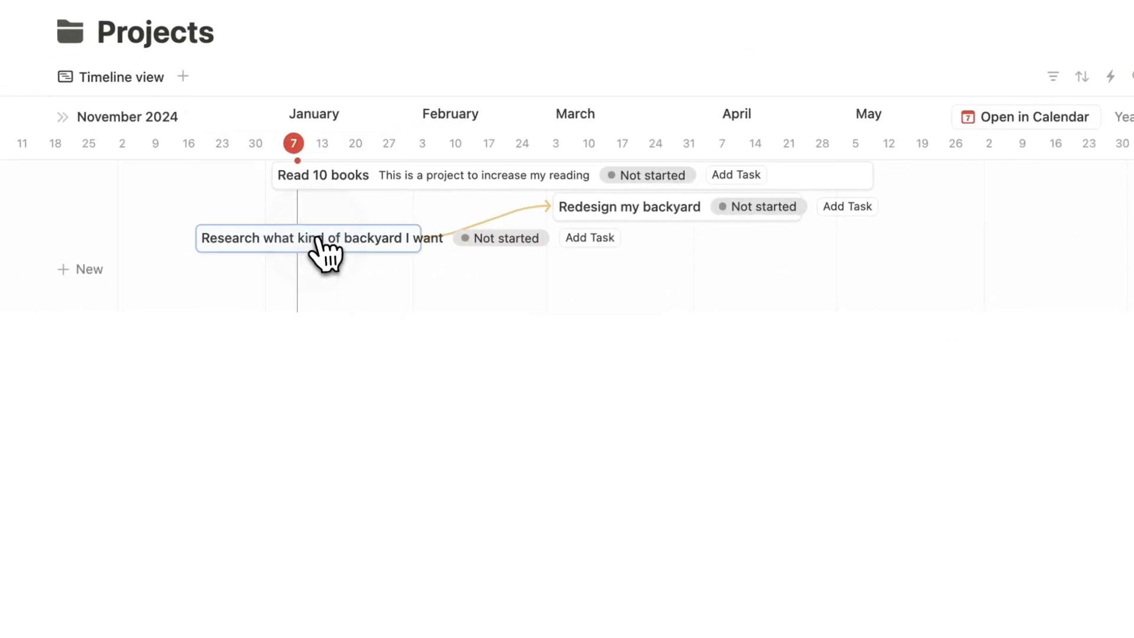
click(319, 239)
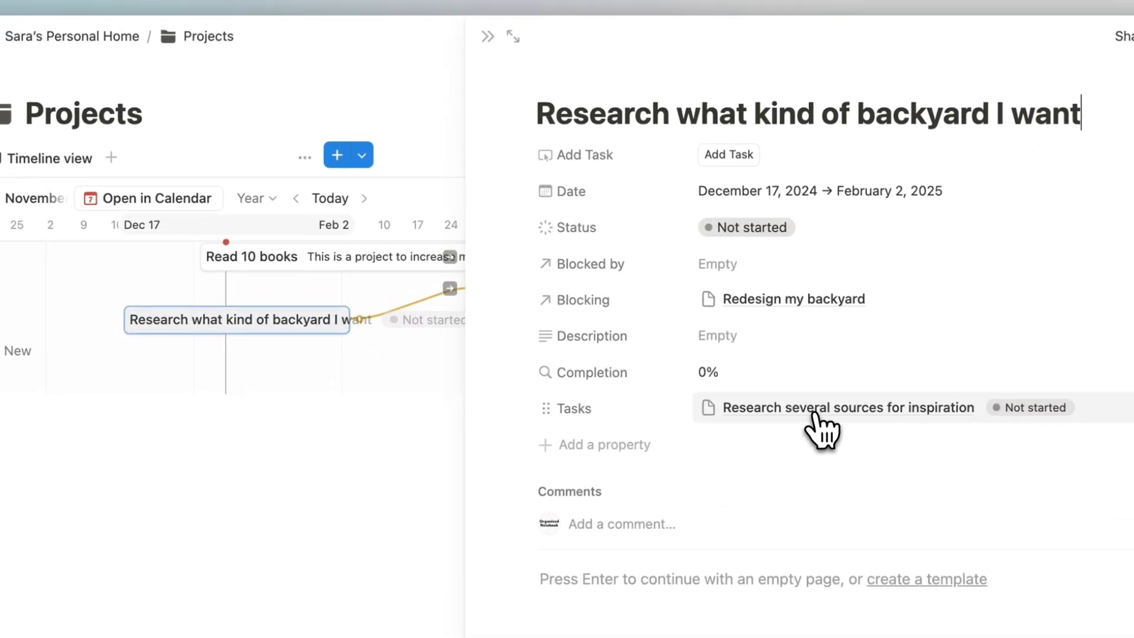
click(488, 37)
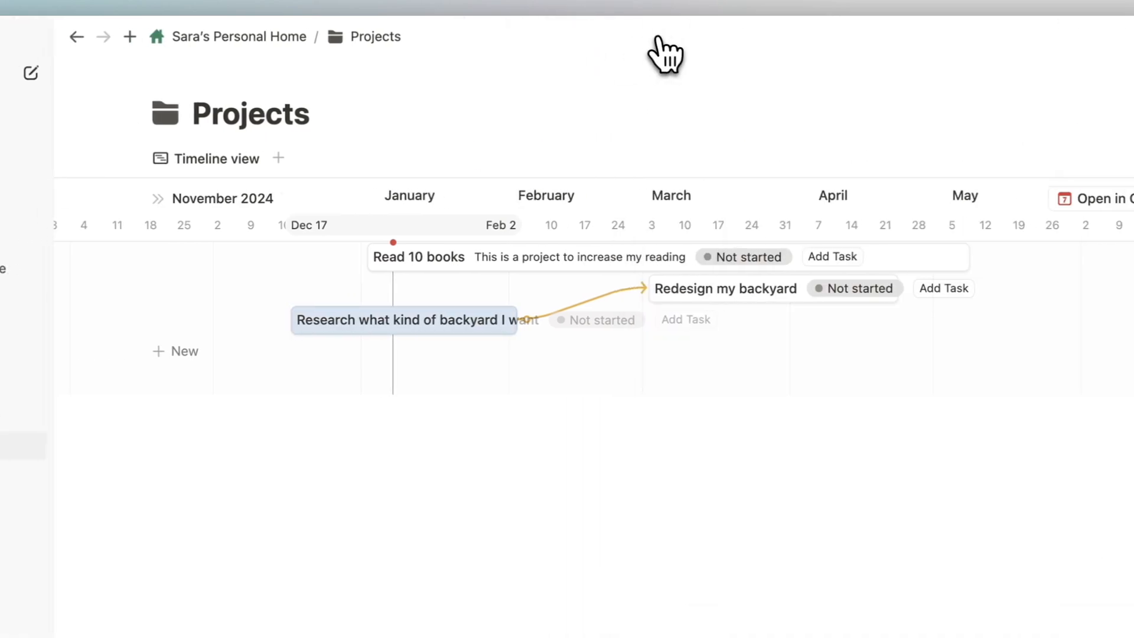
Navigate from the personal home page to the Tasks database board under Dashboard Databases.
click(299, 37)
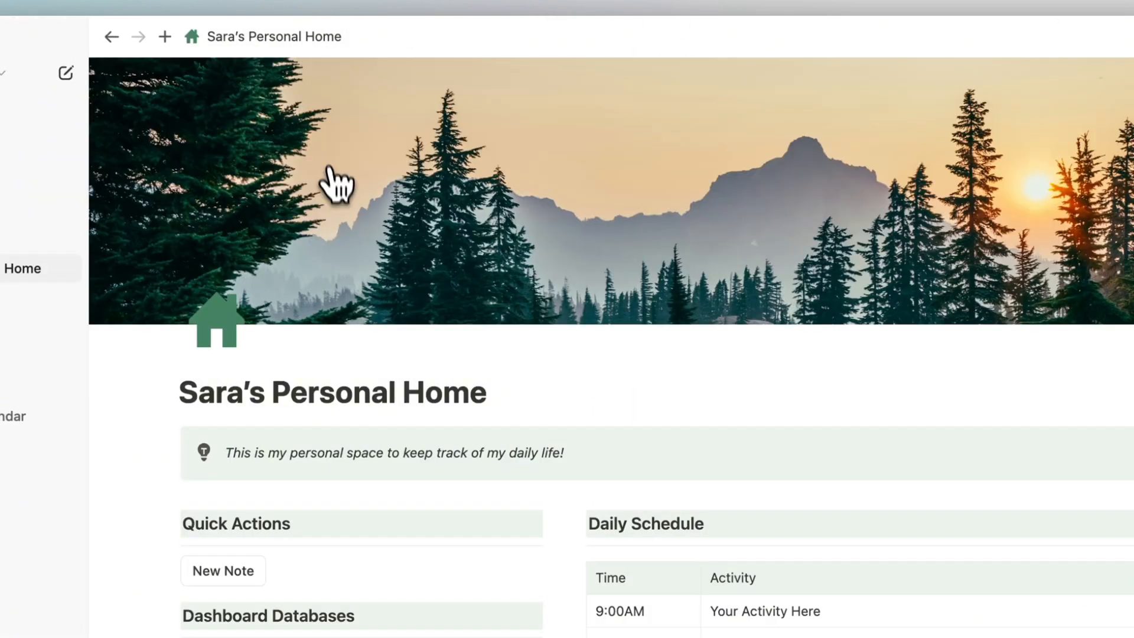
scroll(336, 236, down, 3)
click(361, 310)
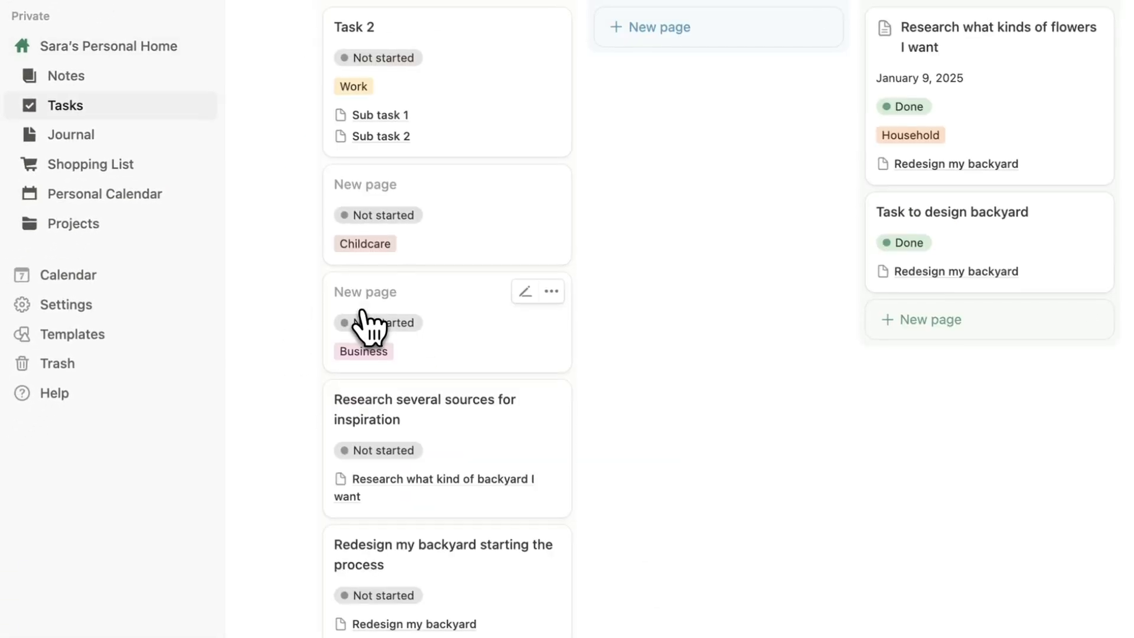
scroll(362, 325, down, 3)
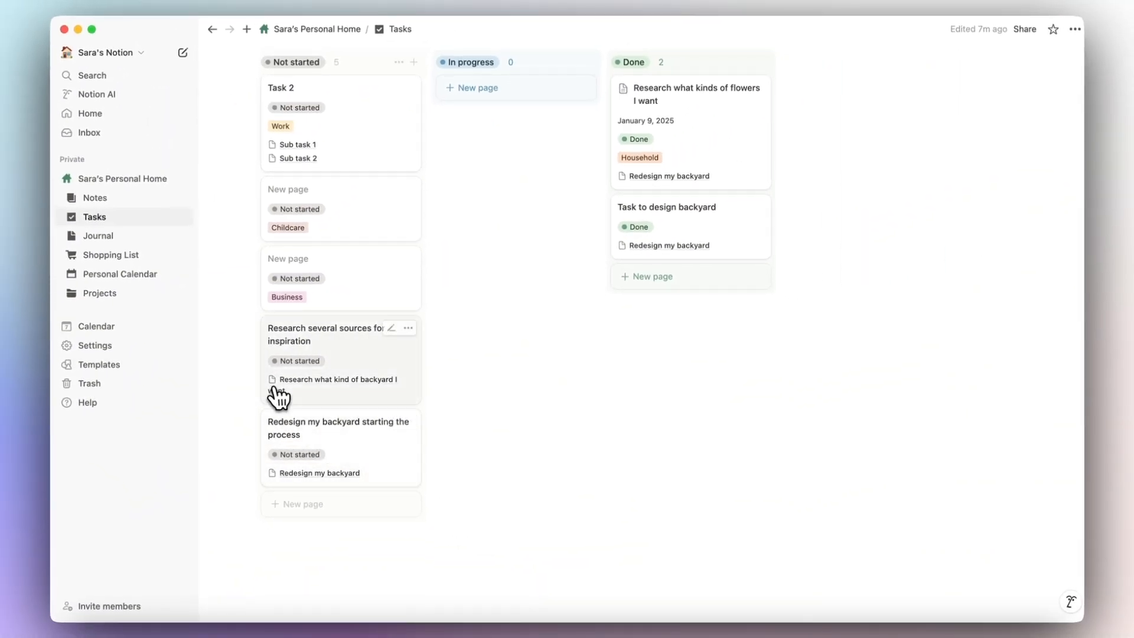
click(326, 29)
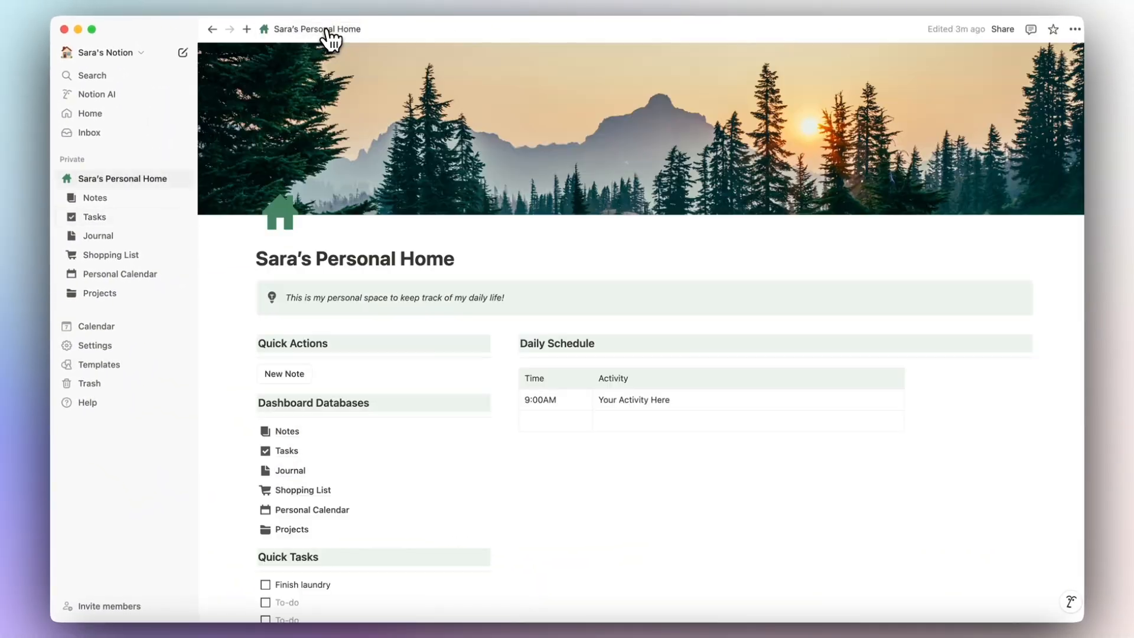
scroll(425, 193, down, 3)
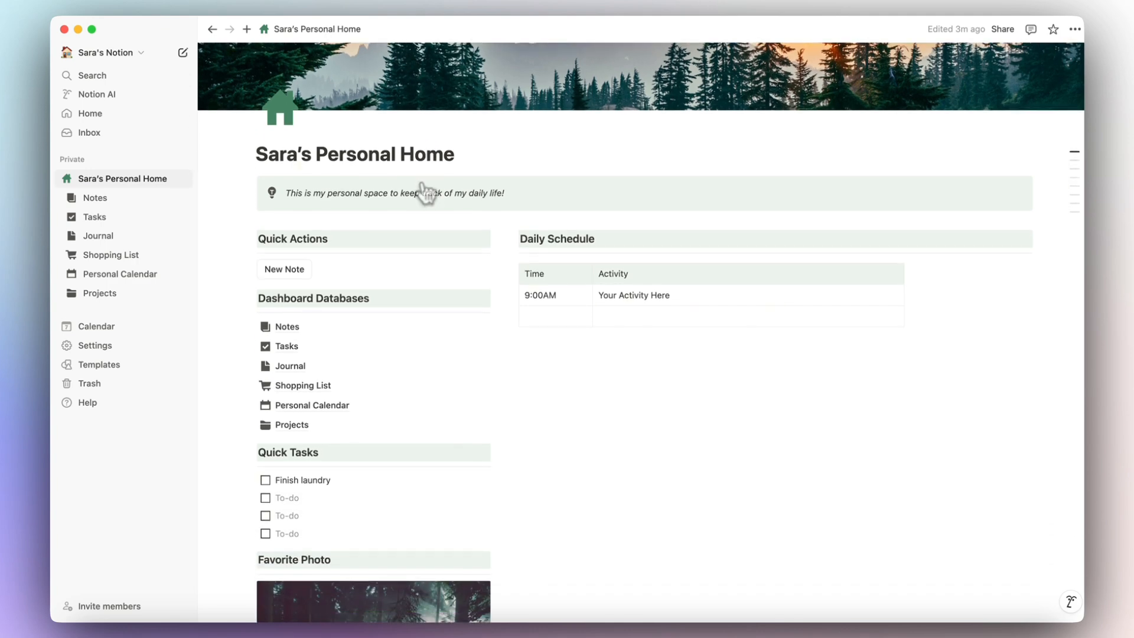
click(295, 348)
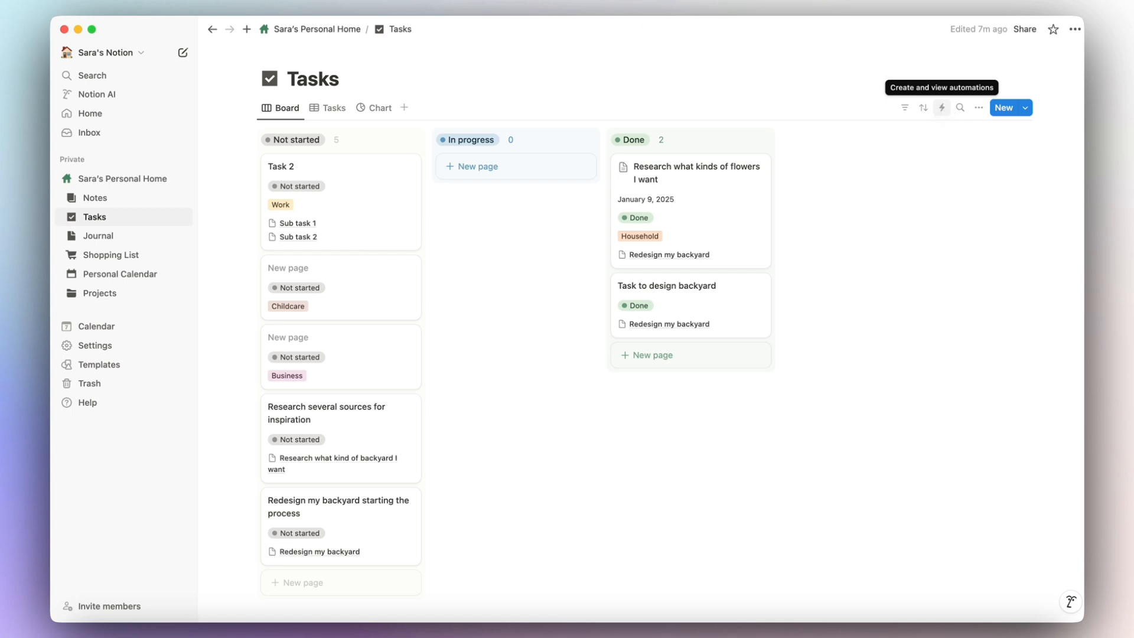
Create a Tasks automation with a Status trigger limited to Complete, excluding To-do and In progress.
click(942, 109)
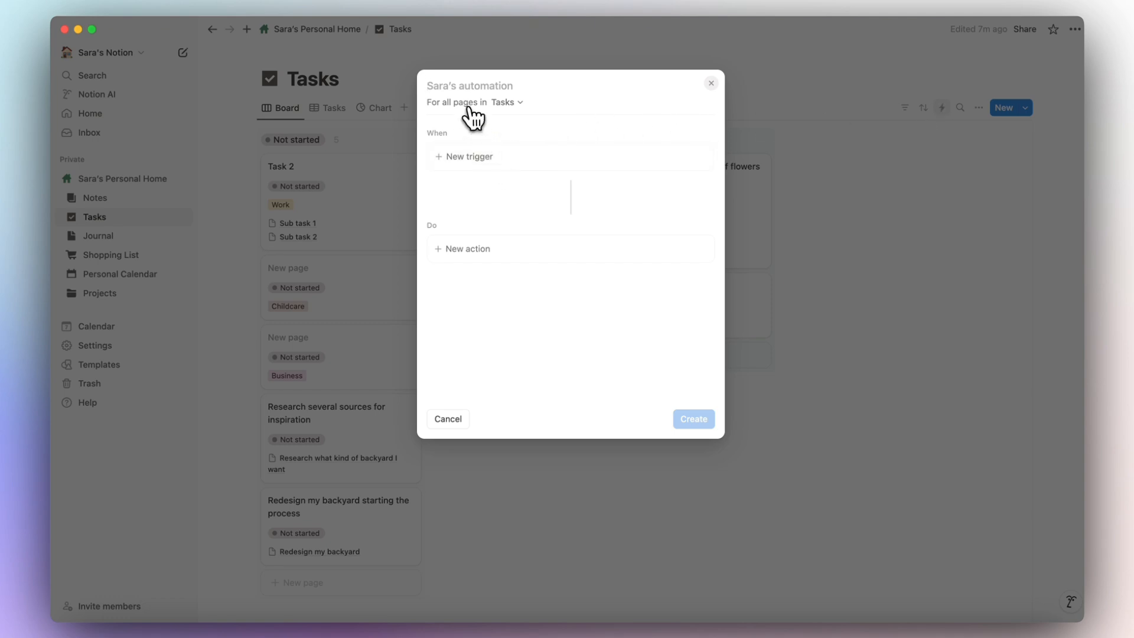
click(481, 155)
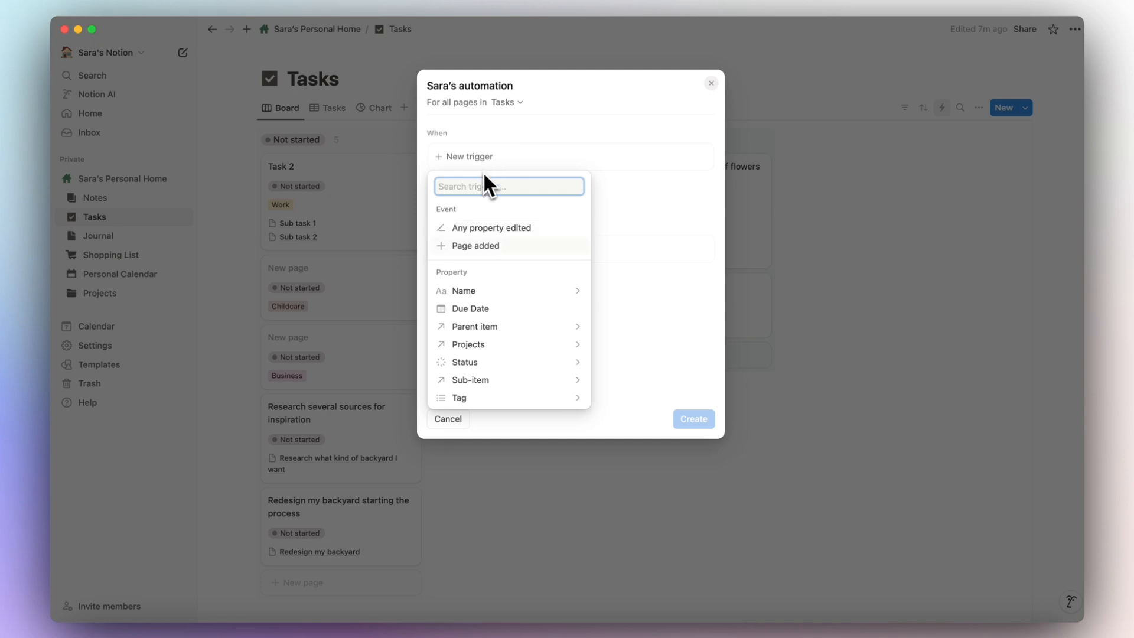
click(475, 364)
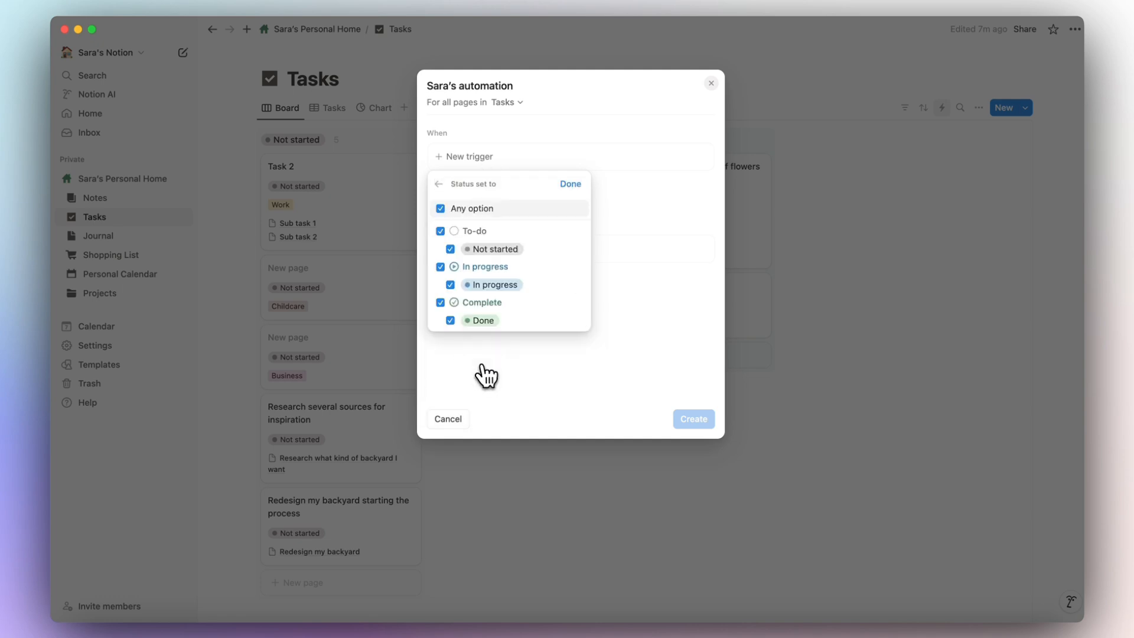
click(440, 230)
click(440, 267)
click(570, 184)
click(544, 280)
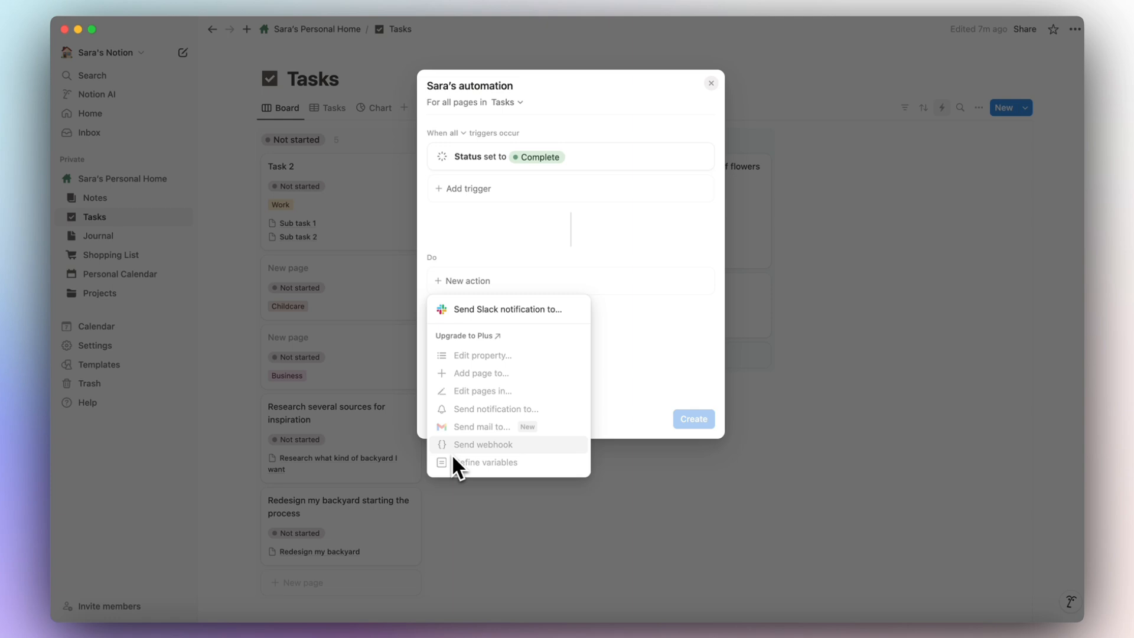
Add an action to the automation, dismissing the unavailable-actions list and Plus upgrade prompt.
click(481, 362)
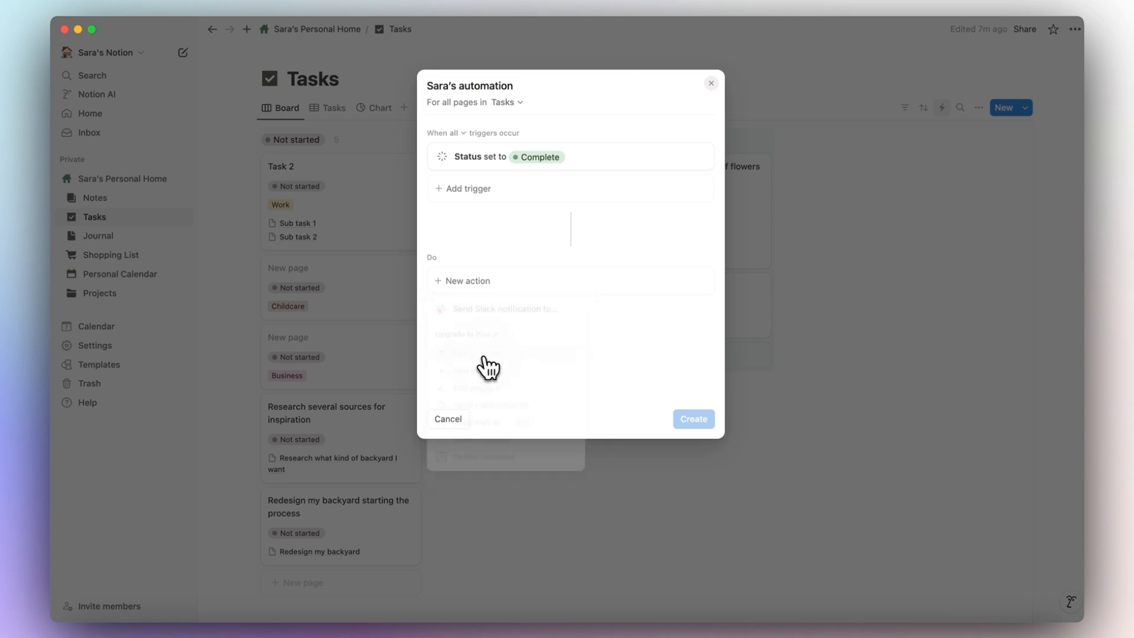
click(467, 286)
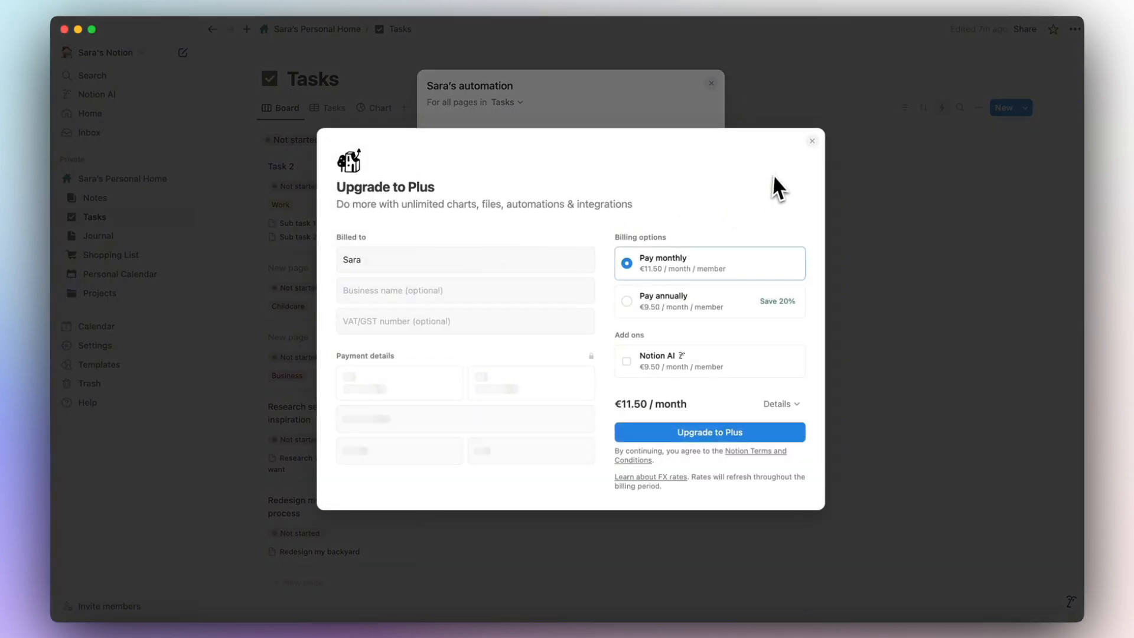
click(813, 55)
click(519, 288)
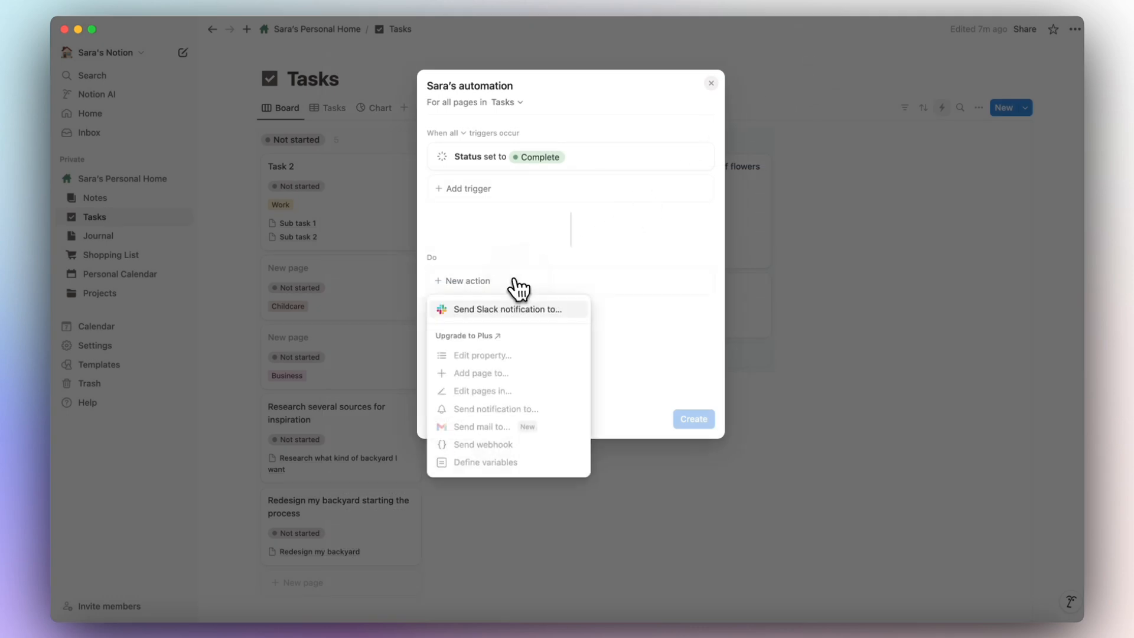
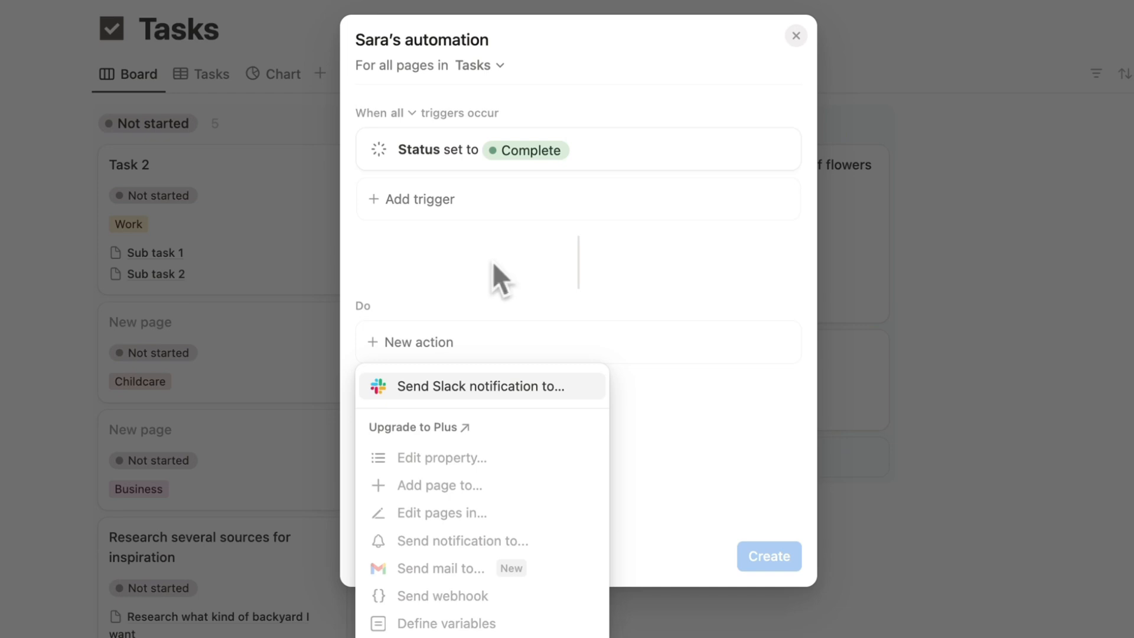
Discard the unfinished Tasks automation without saving and return to the Personal Home page.
click(491, 310)
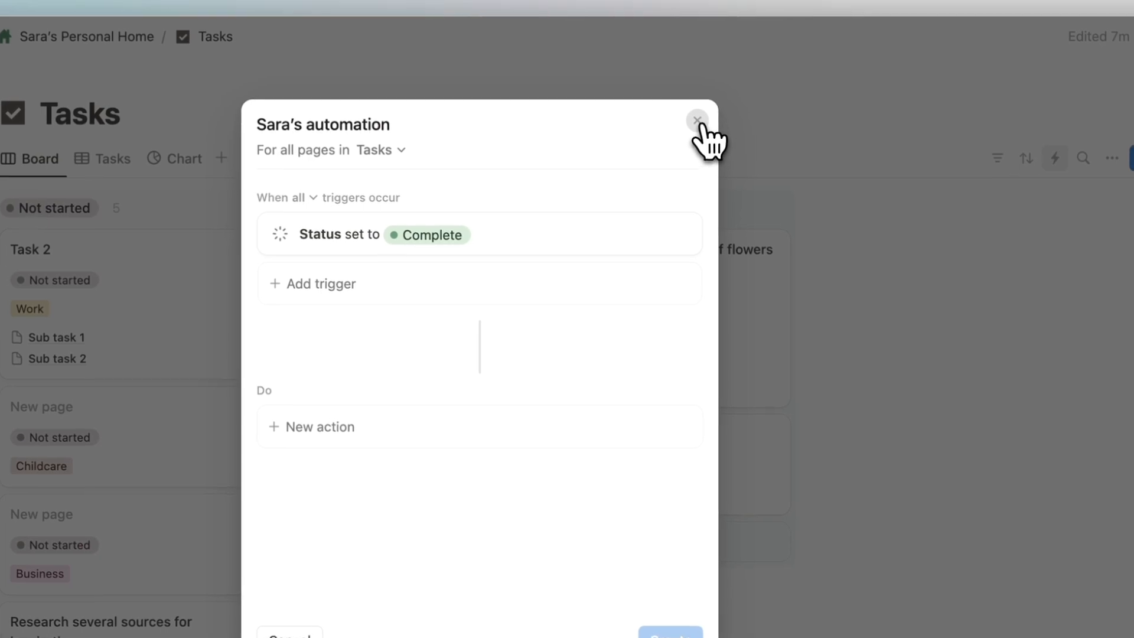
click(701, 124)
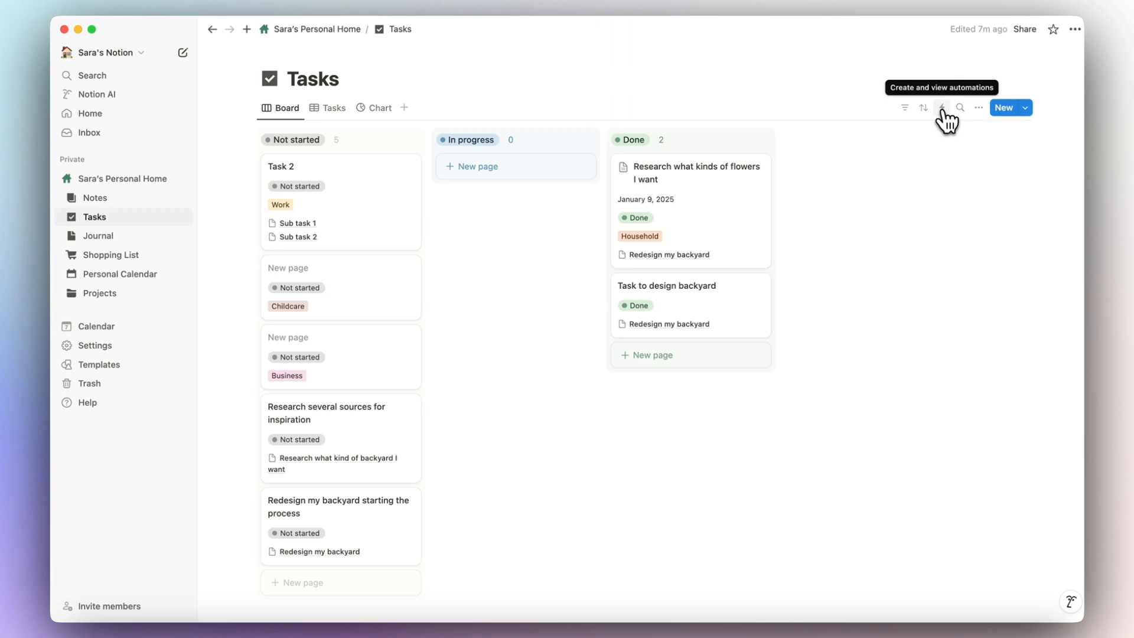
click(346, 29)
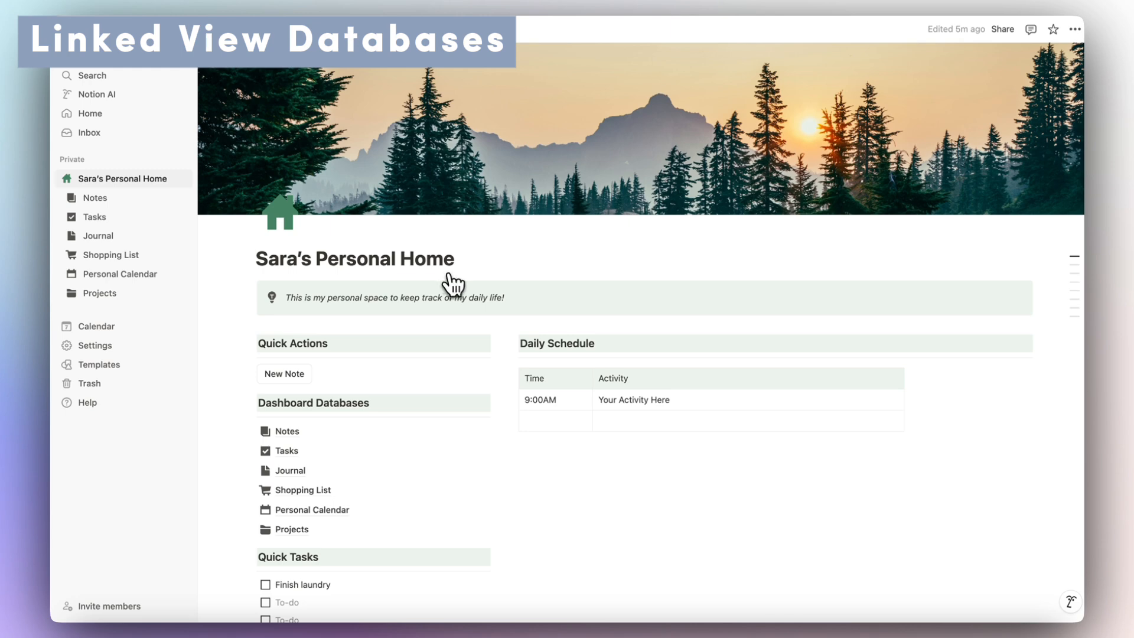
Insert a linked calendar view of the Personal Calendar database below the Daily Schedule.
scroll(452, 317, down, 3)
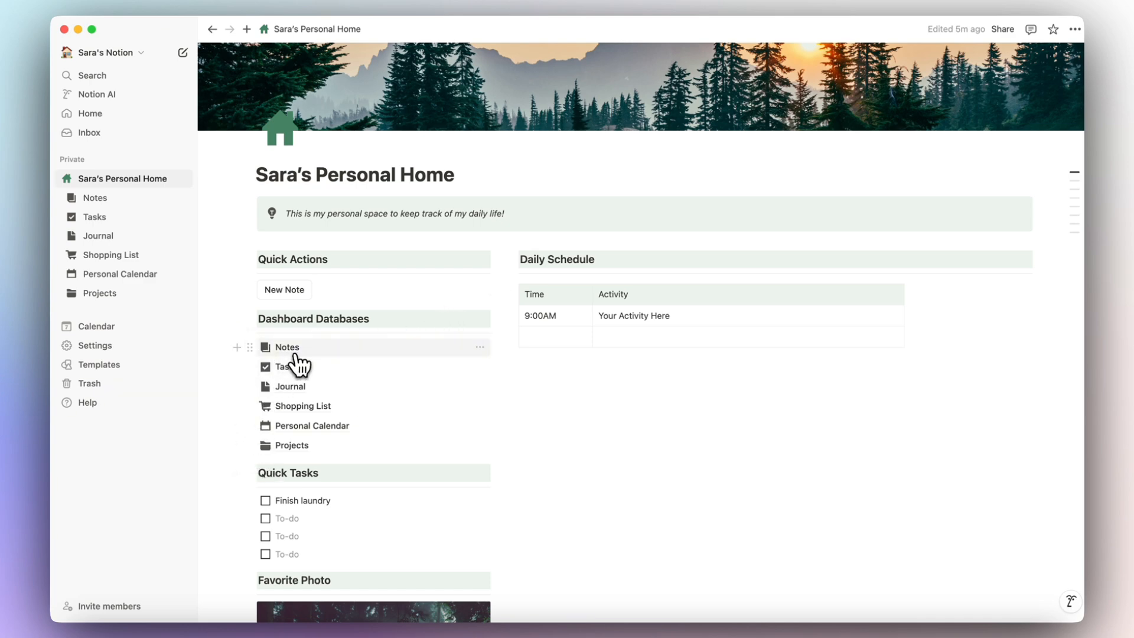
mouse_move(275, 459)
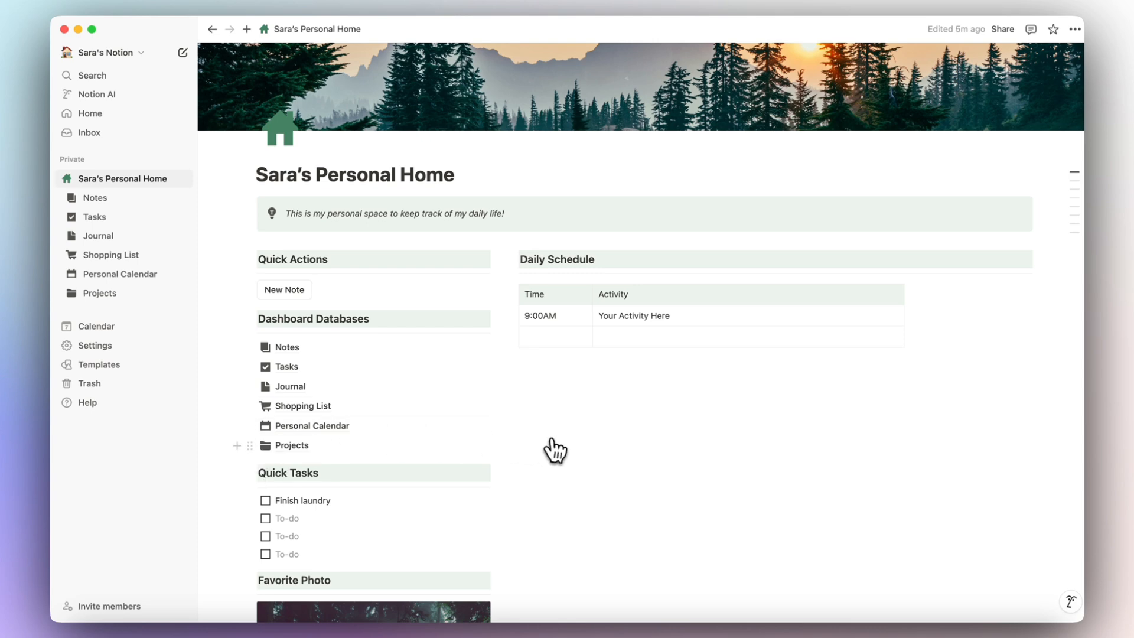
scroll(644, 435, down, 3)
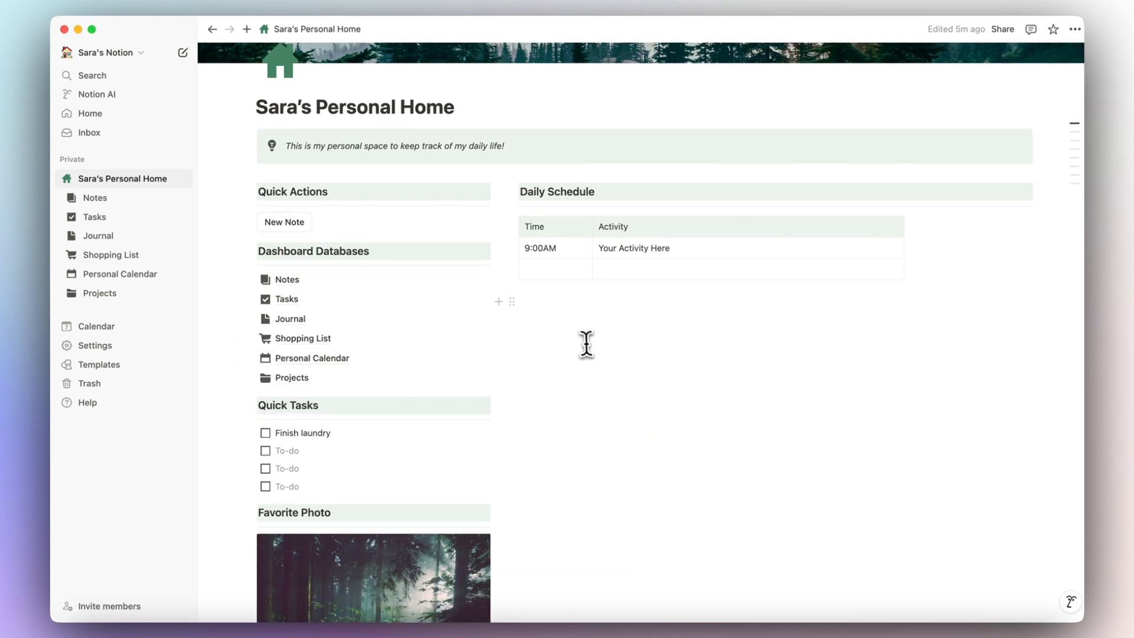
text(/linked)
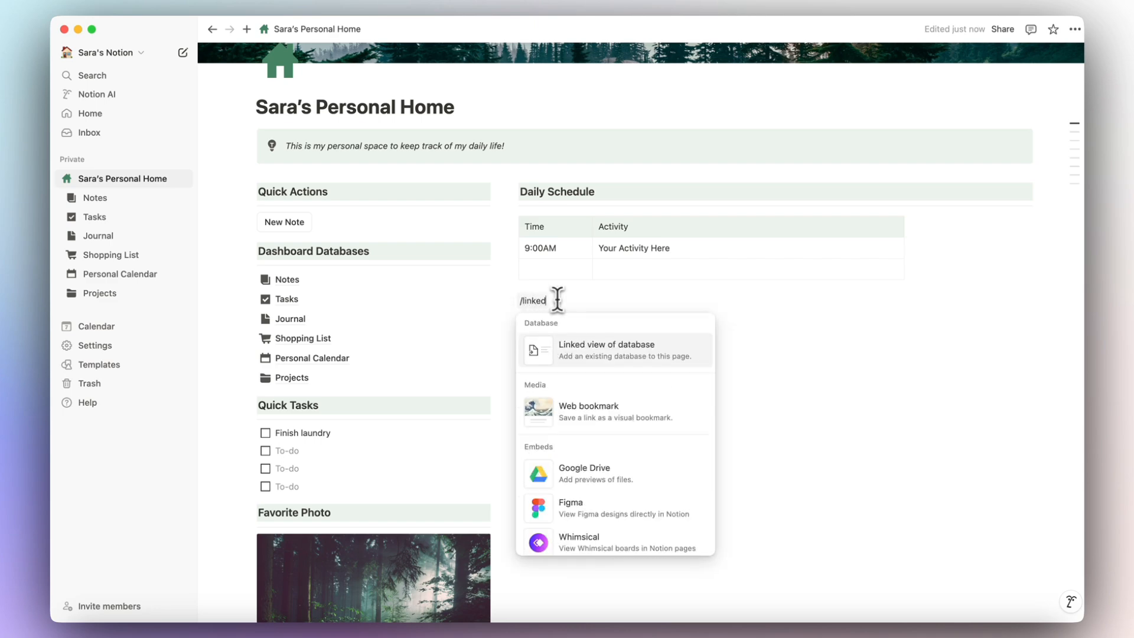
key(Return)
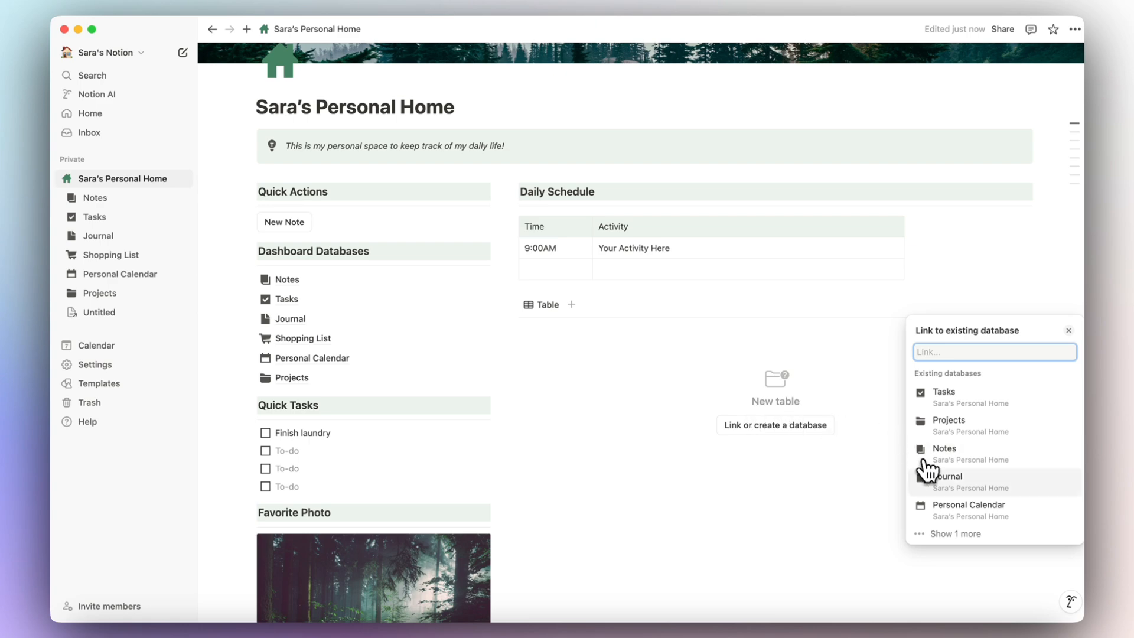
click(945, 509)
click(939, 394)
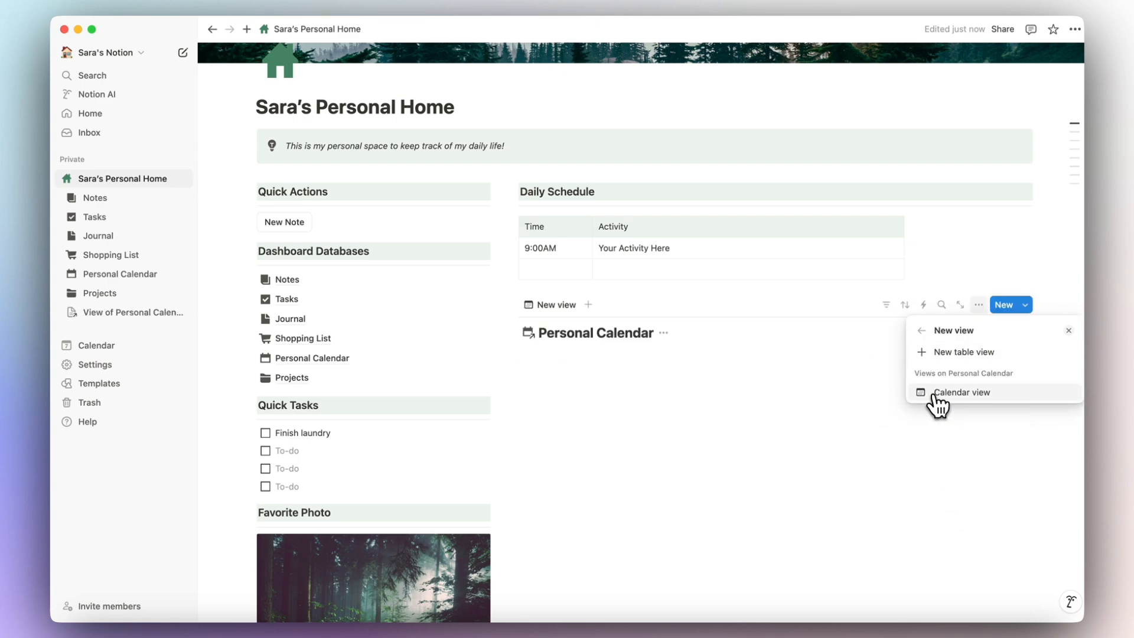
click(1068, 331)
Hide the Personal Calendar database title on the linked calendar view.
scroll(1025, 399, down, 2)
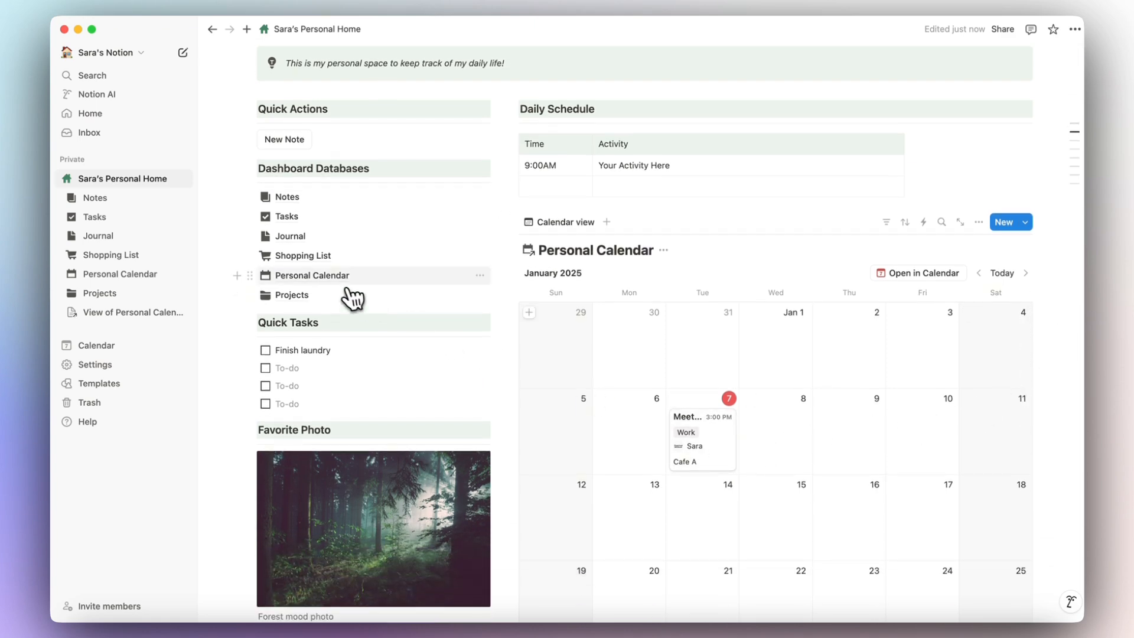
click(313, 275)
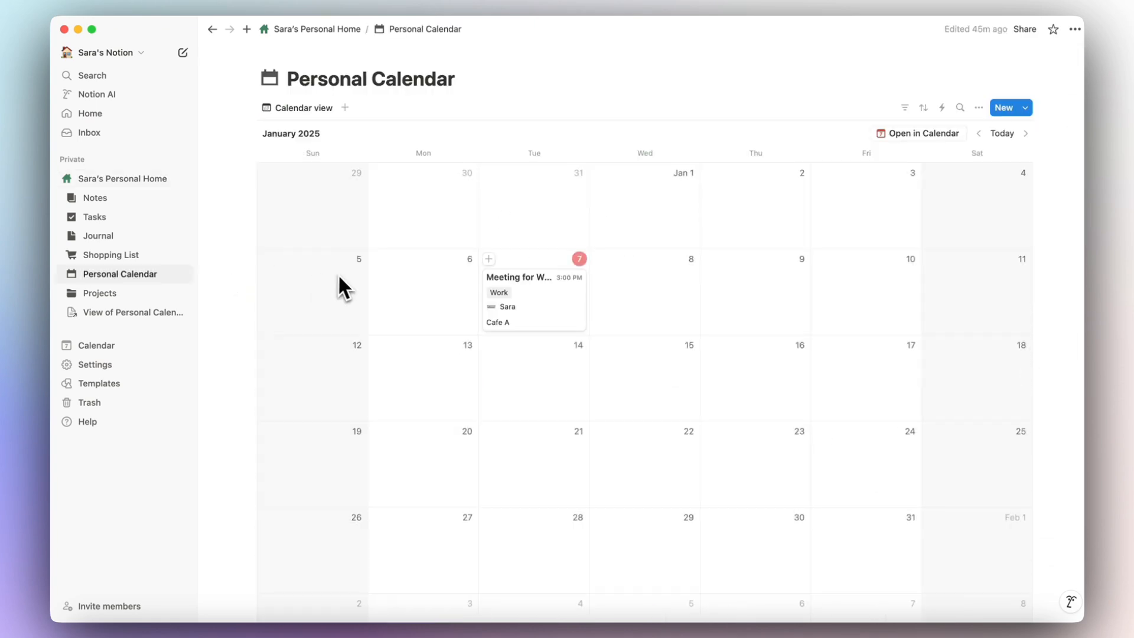
click(348, 31)
scroll(559, 340, down, 3)
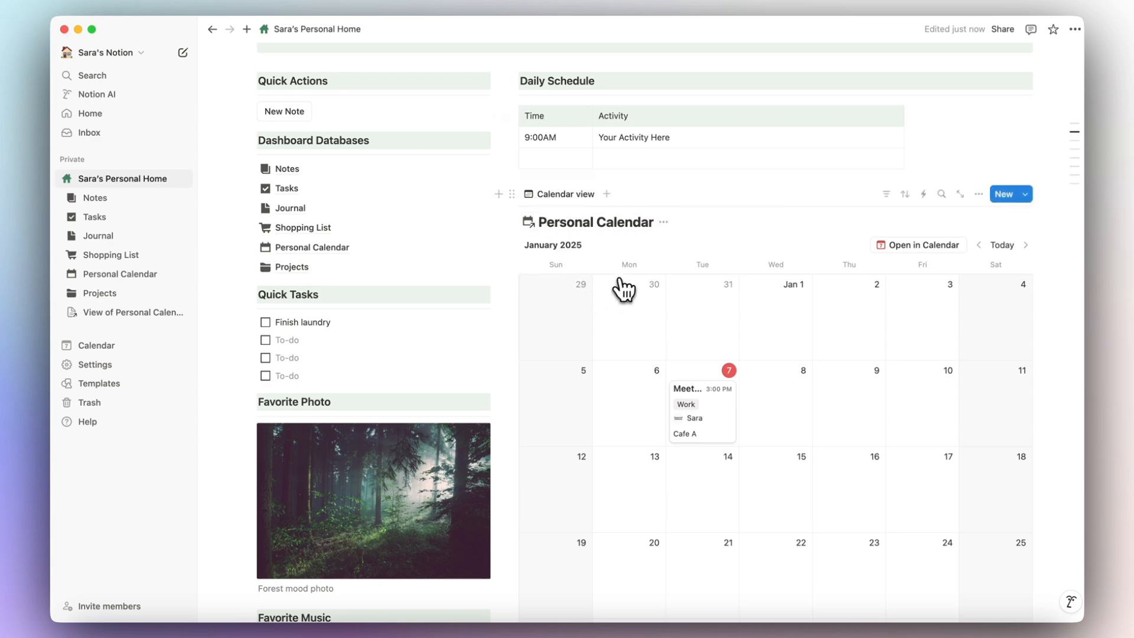
click(664, 222)
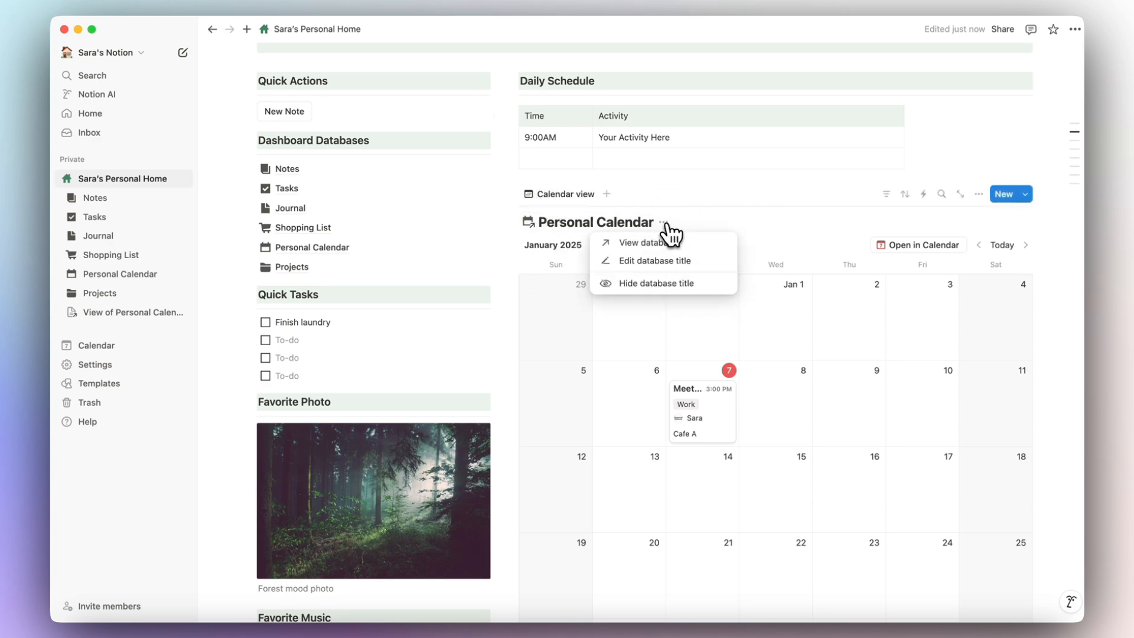
click(669, 285)
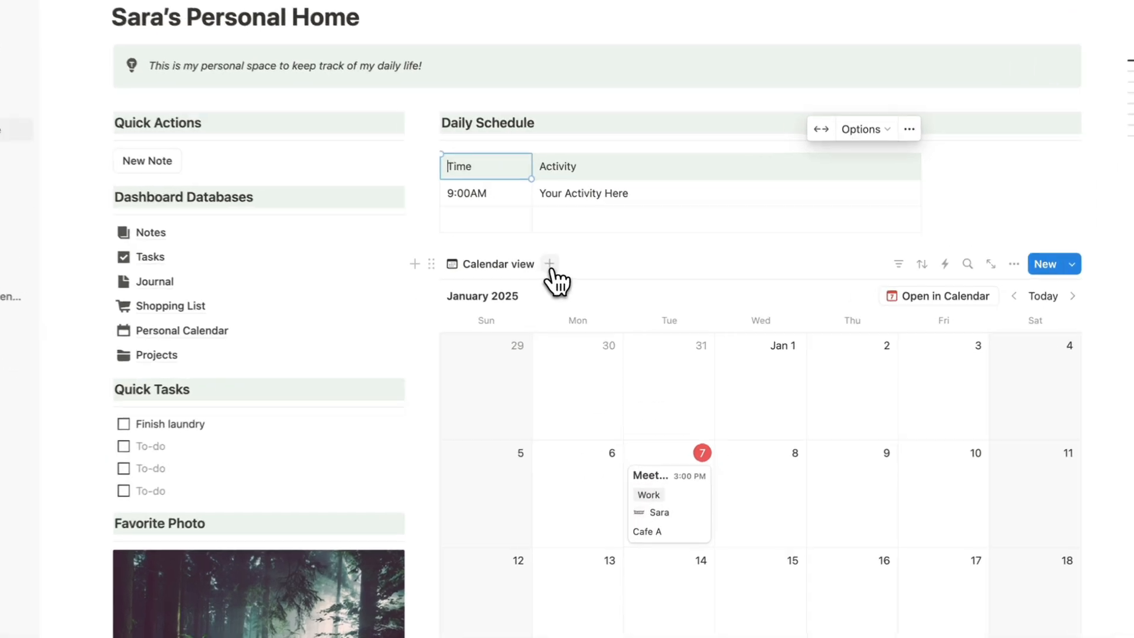
Add a table view of Personal Calendar alongside the linked calendar view.
click(607, 287)
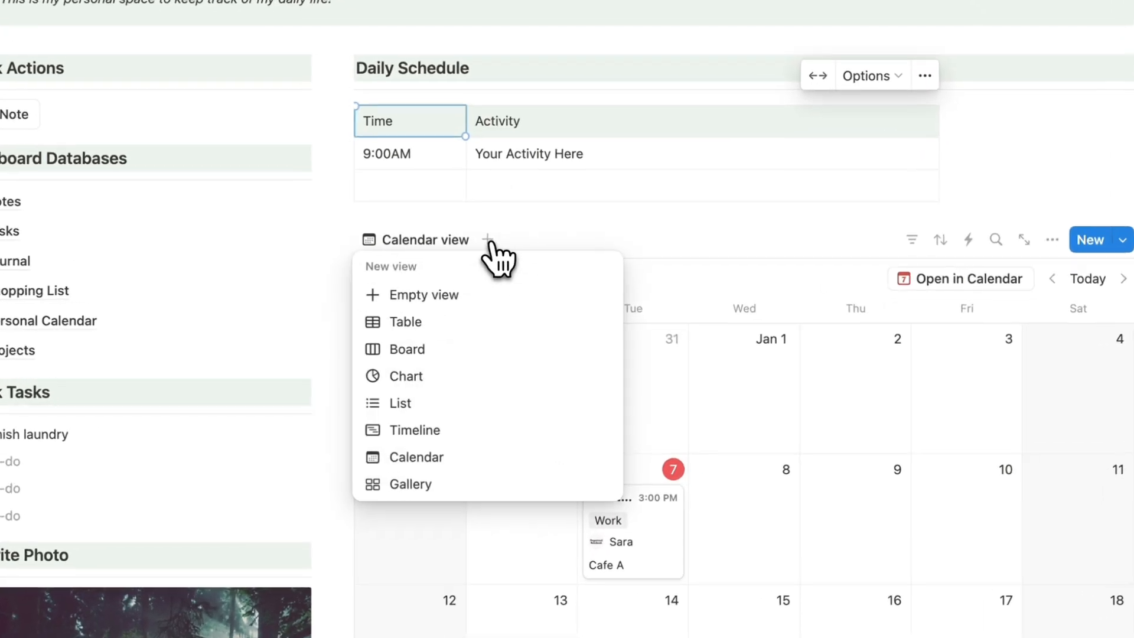
click(429, 320)
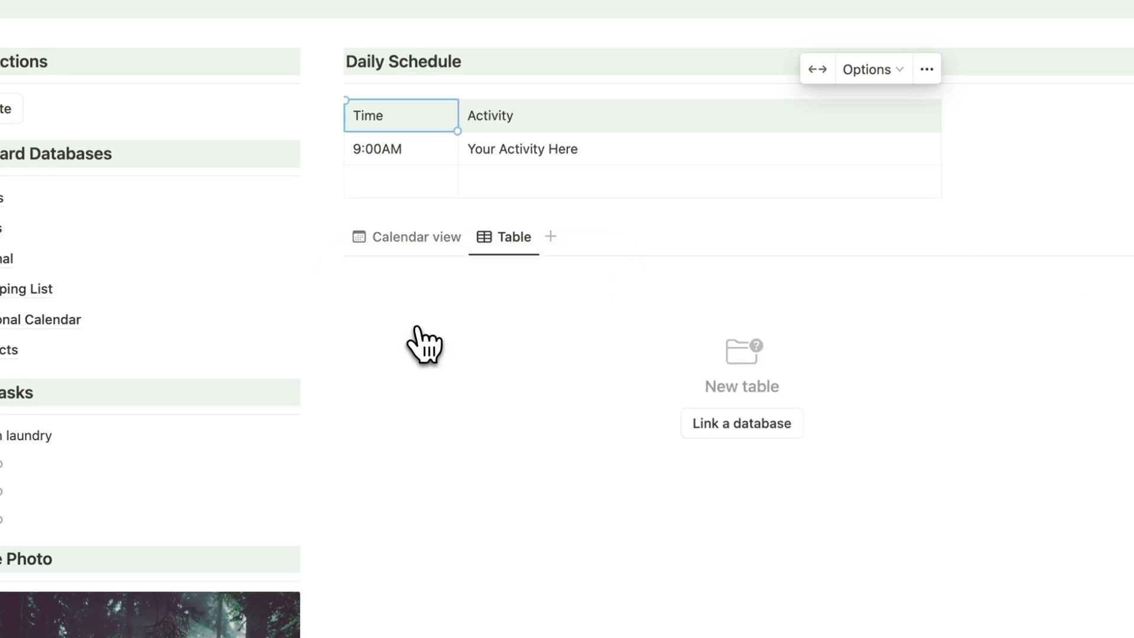
click(736, 425)
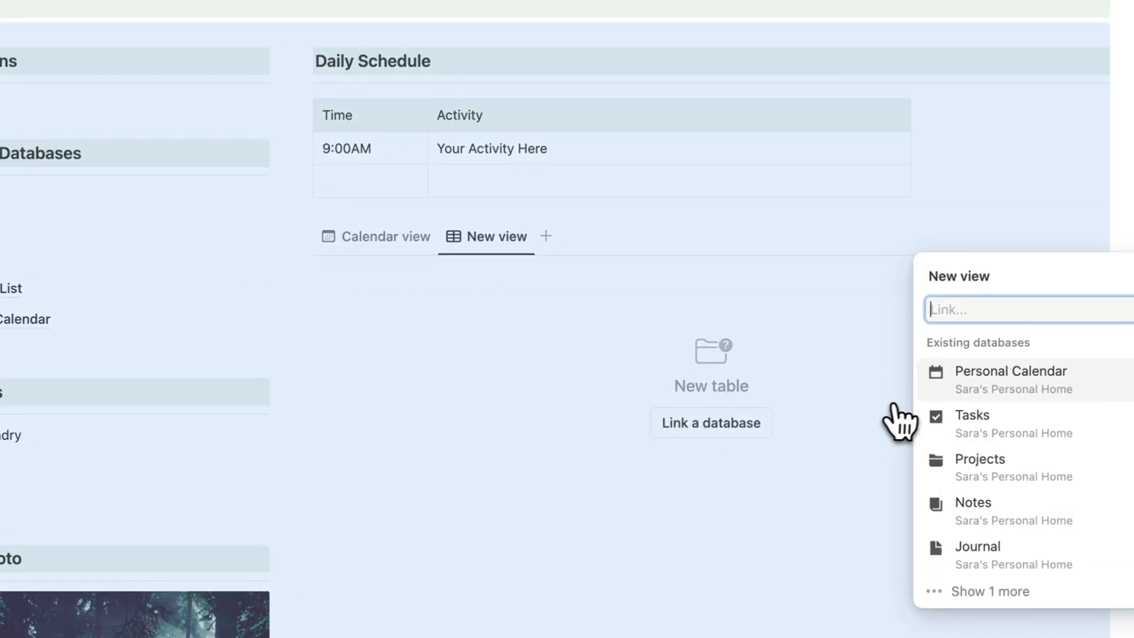
click(957, 372)
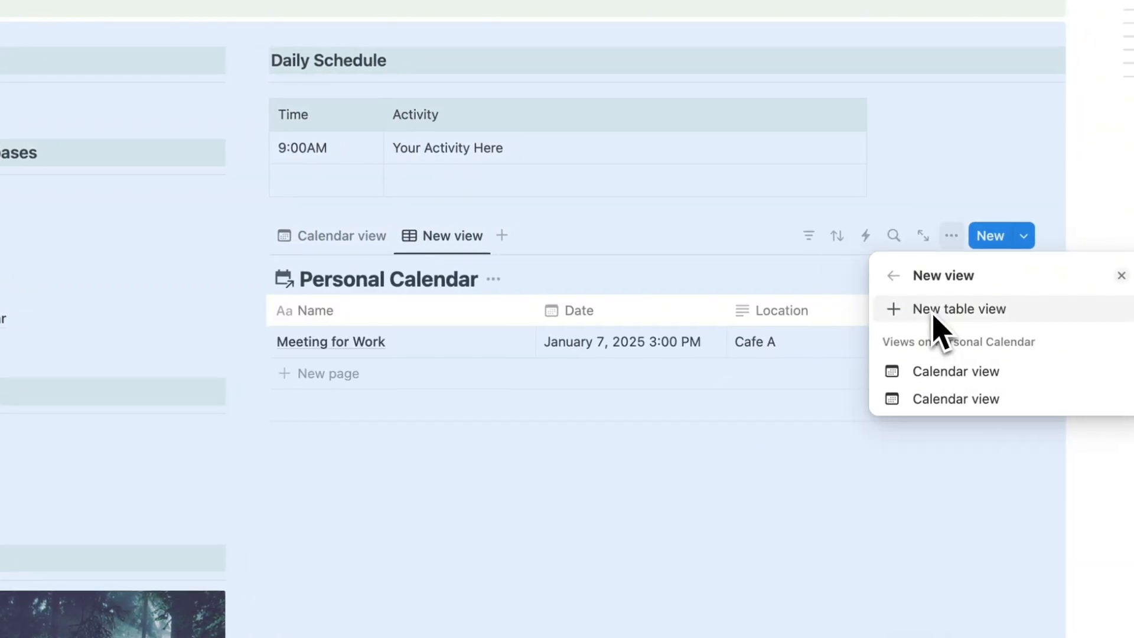
click(630, 274)
click(628, 275)
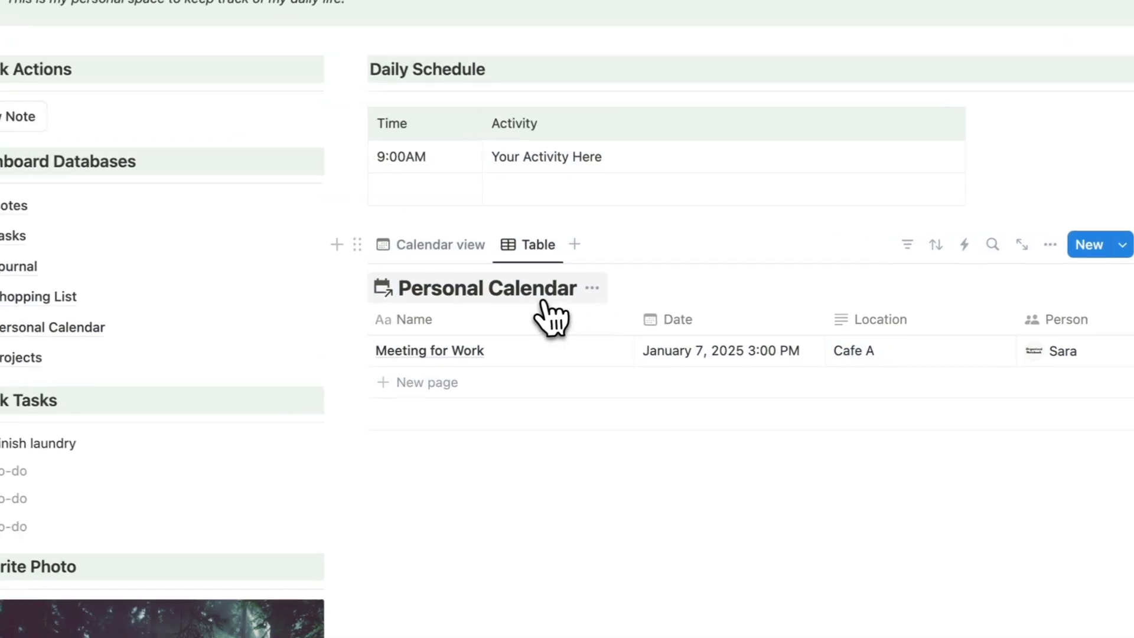
scroll(529, 372, right, 5)
scroll(535, 376, left, 5)
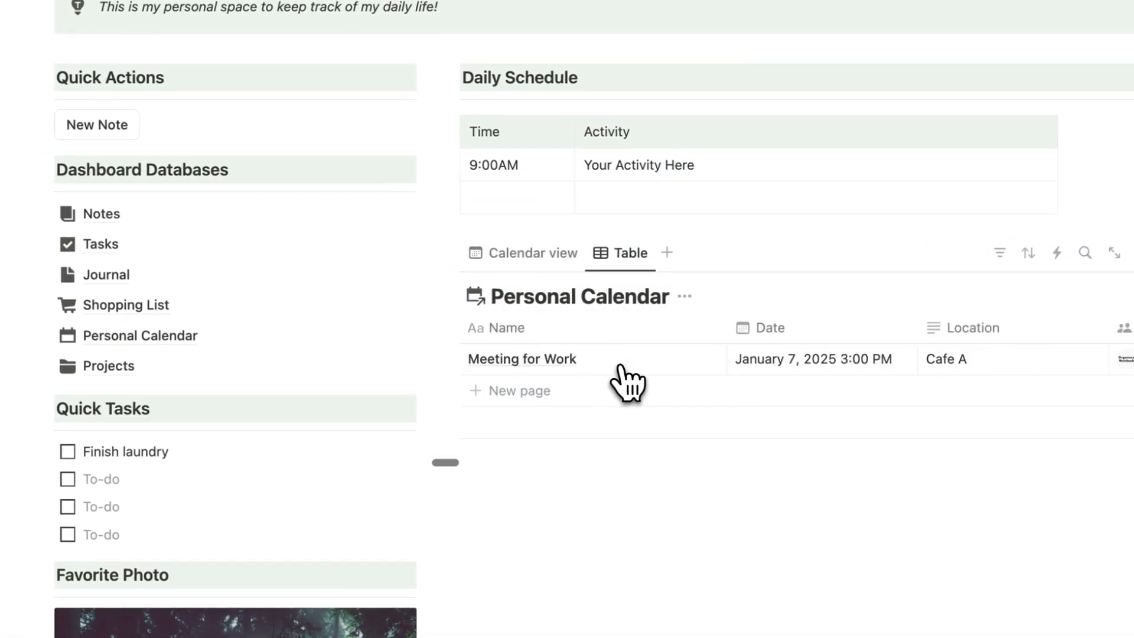
Hide the table view's title and leave the linked database showing the calendar view.
click(685, 296)
click(688, 389)
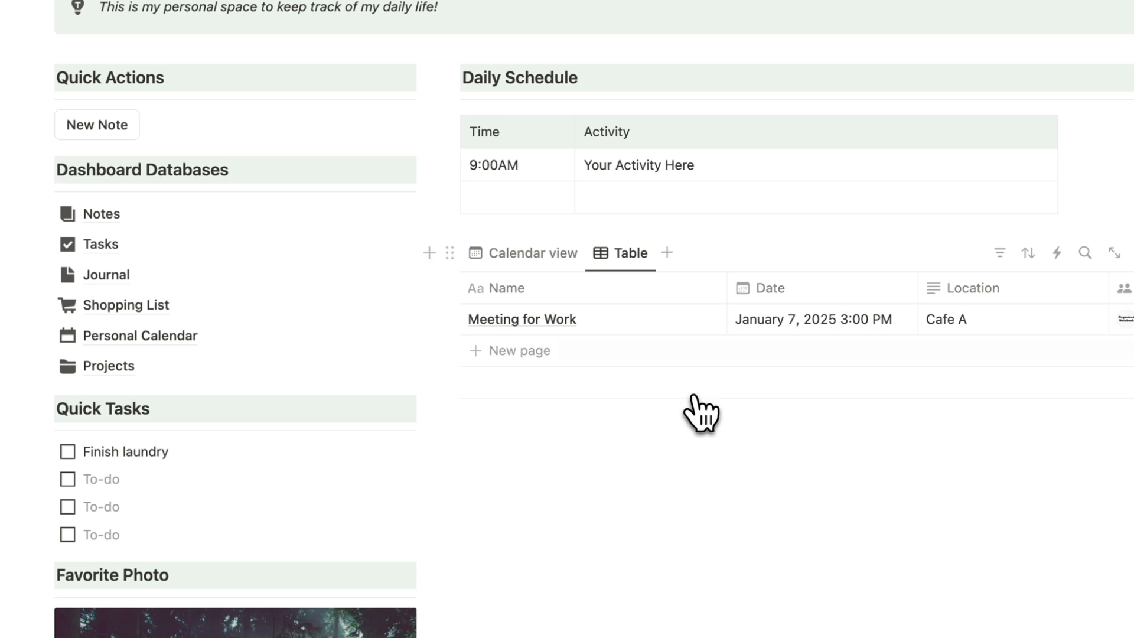
scroll(792, 342, right, 5)
scroll(721, 329, left, 5)
click(547, 255)
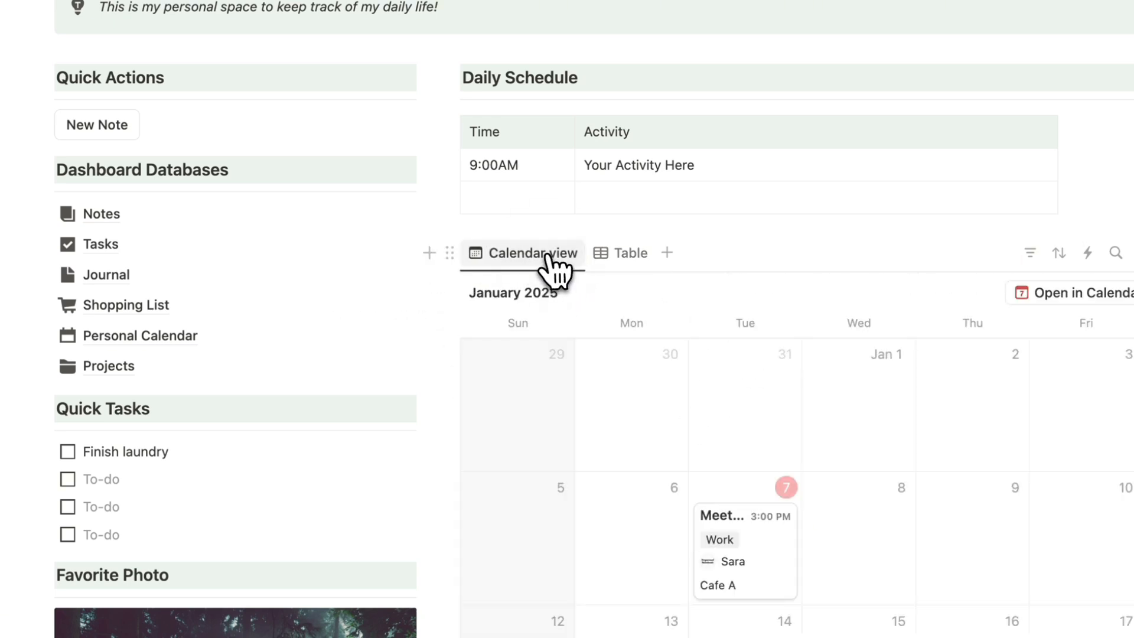
click(633, 254)
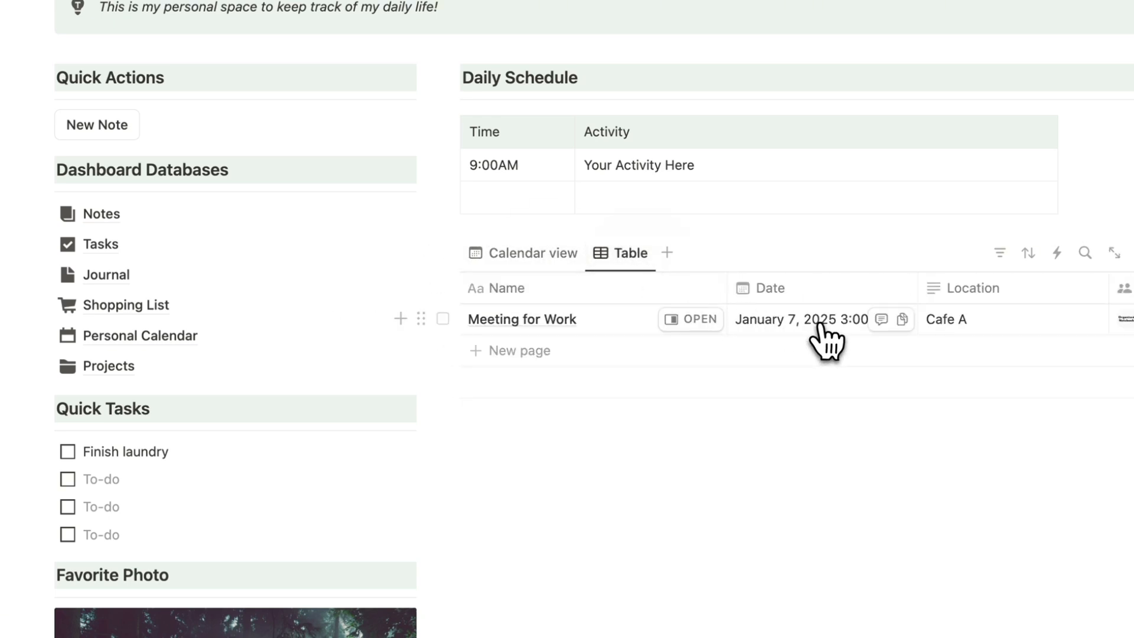
scroll(827, 340, right, 5)
scroll(833, 342, left, 5)
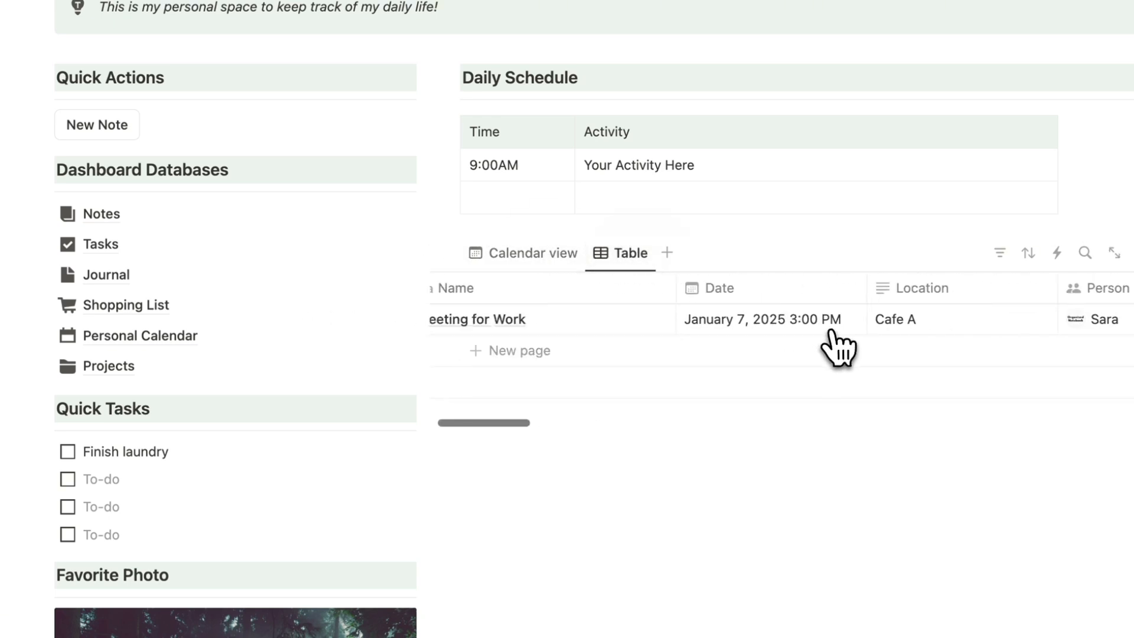
click(554, 260)
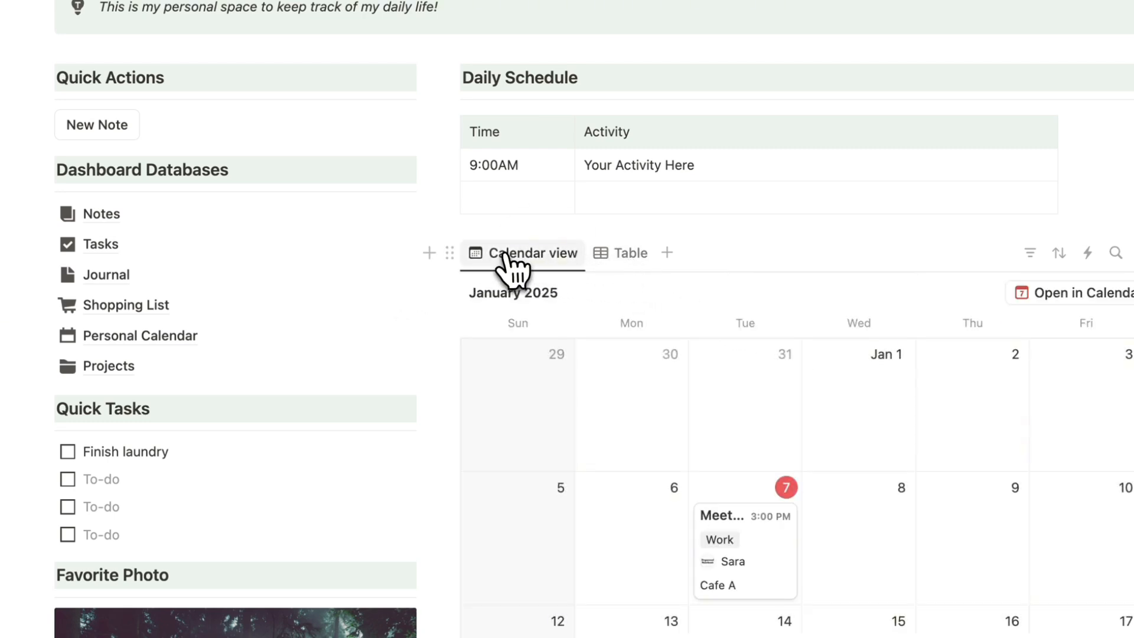
click(618, 260)
click(551, 263)
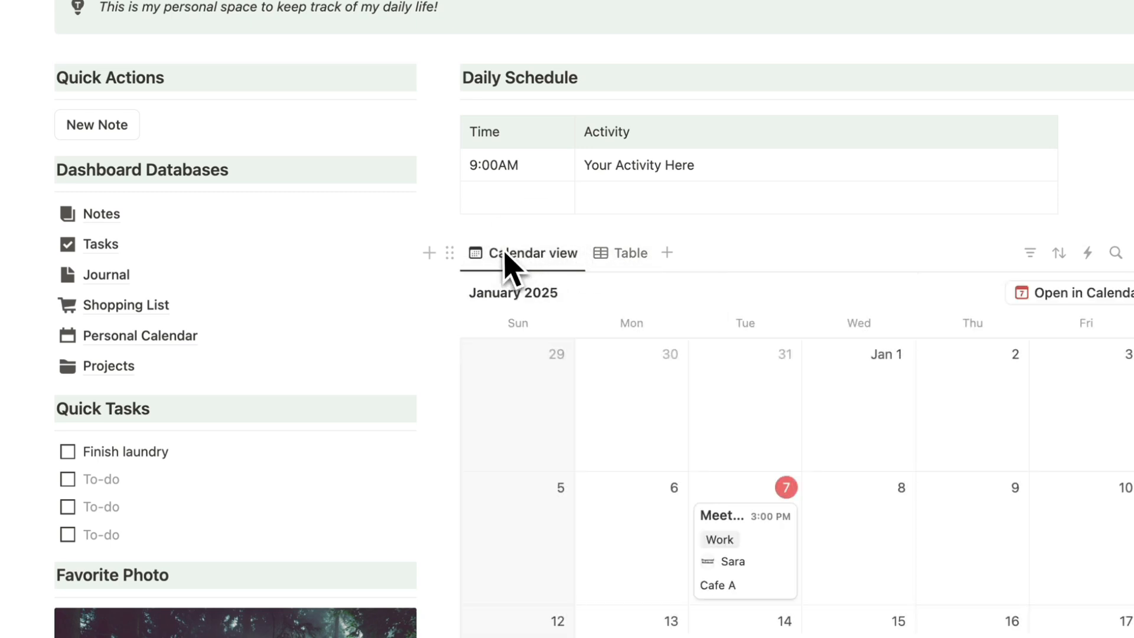
Add a green-background 'Personal Calendar' small heading above the linked calendar.
click(430, 132)
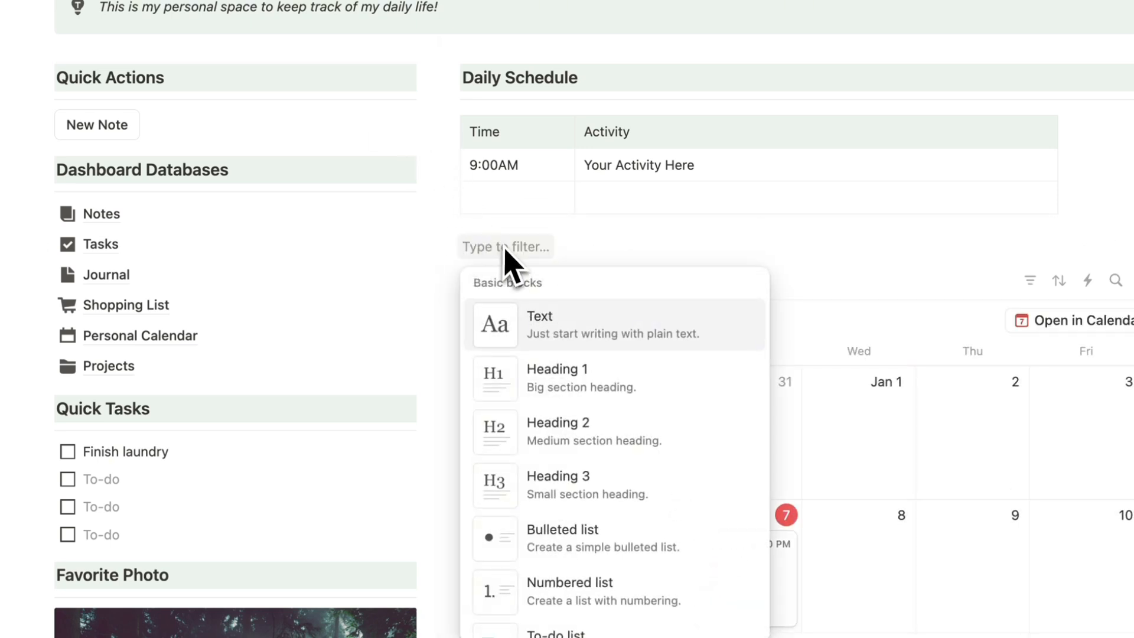
text(/heading)
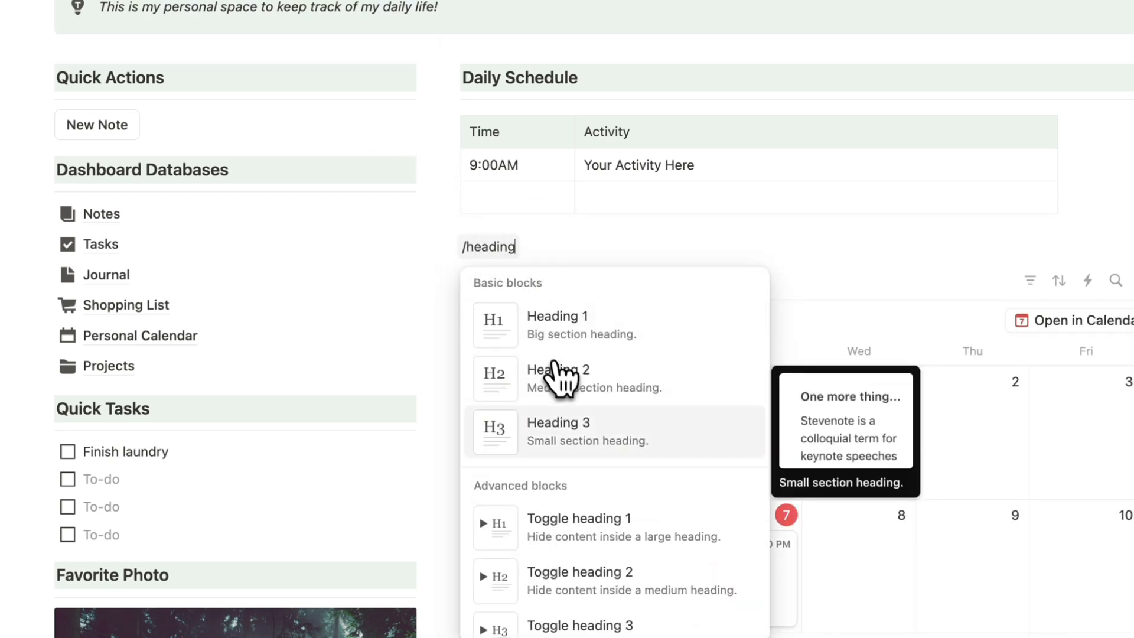
click(597, 439)
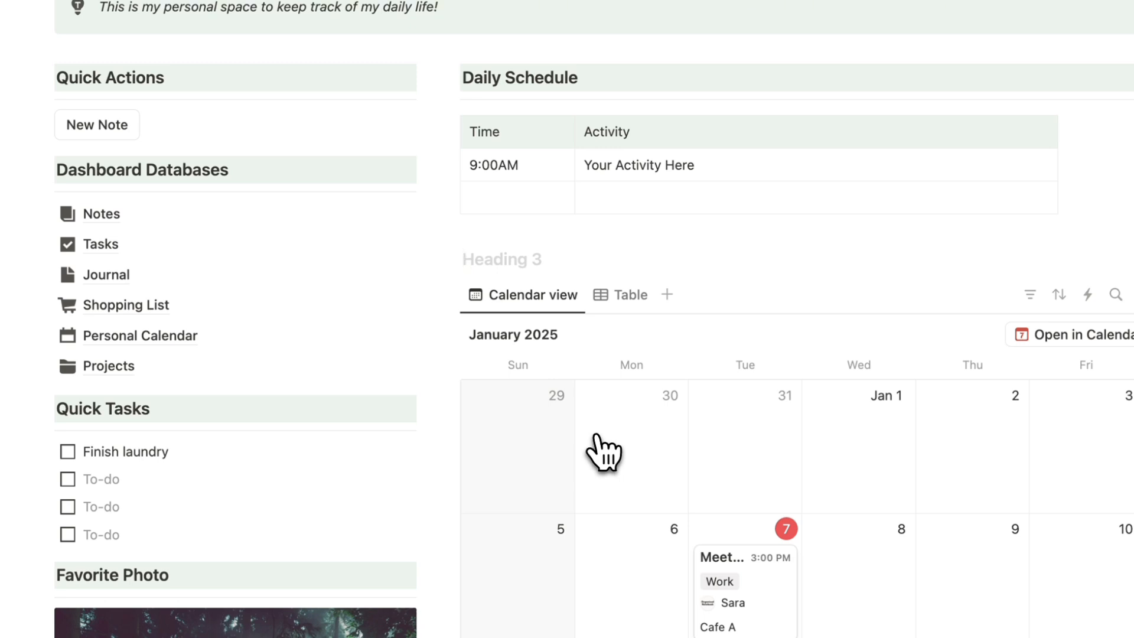
text(Personal Calendar)
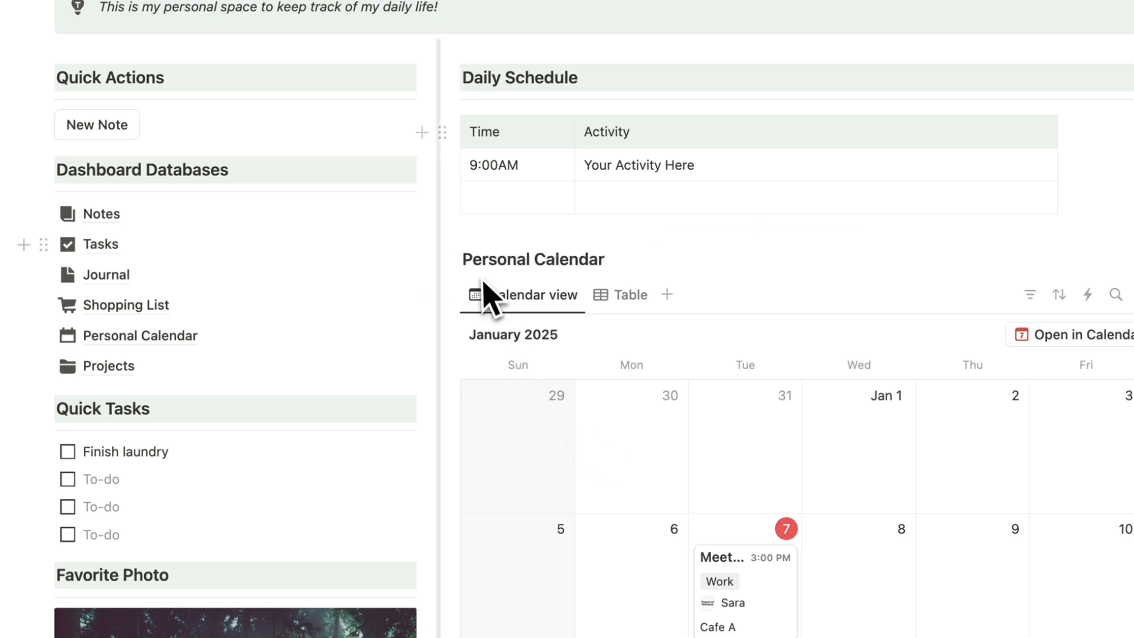
click(447, 260)
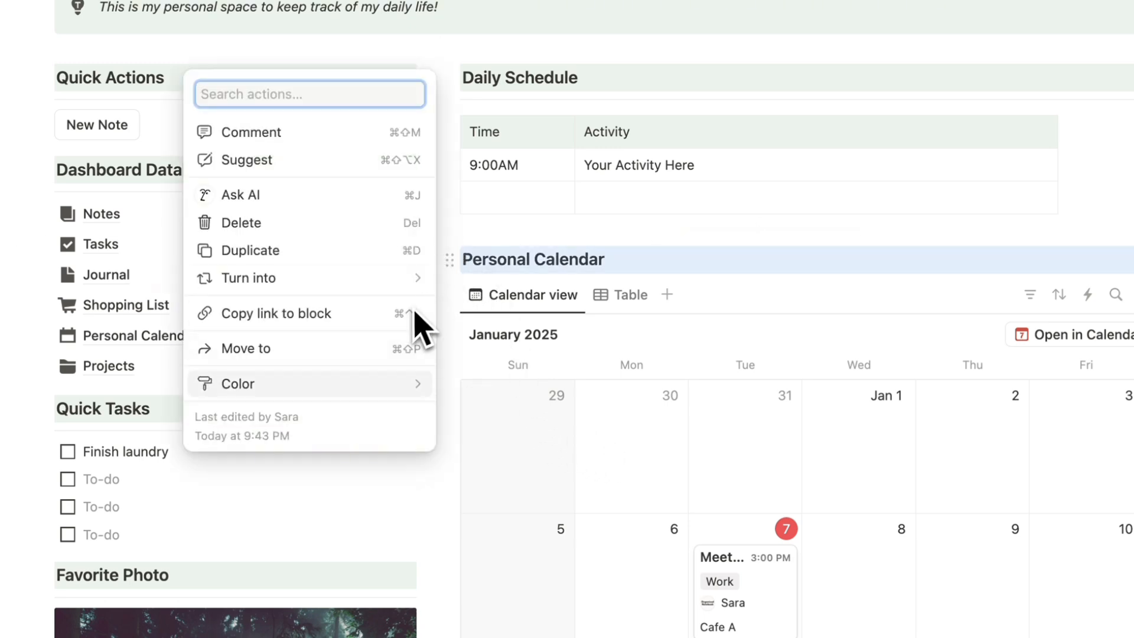
mouse_move(349, 387)
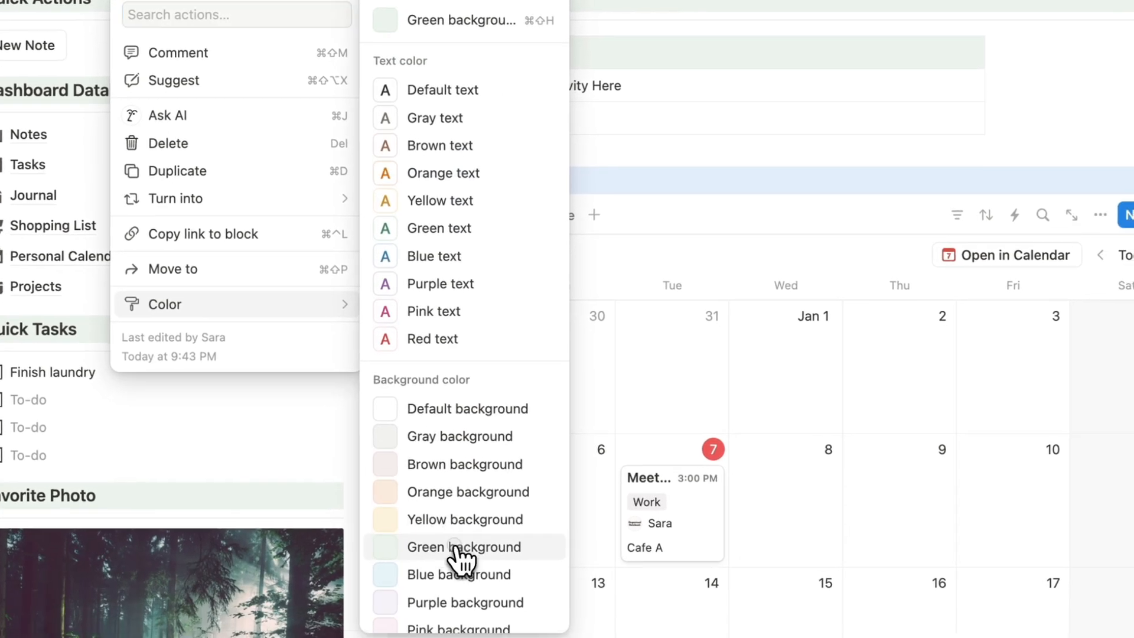
click(558, 628)
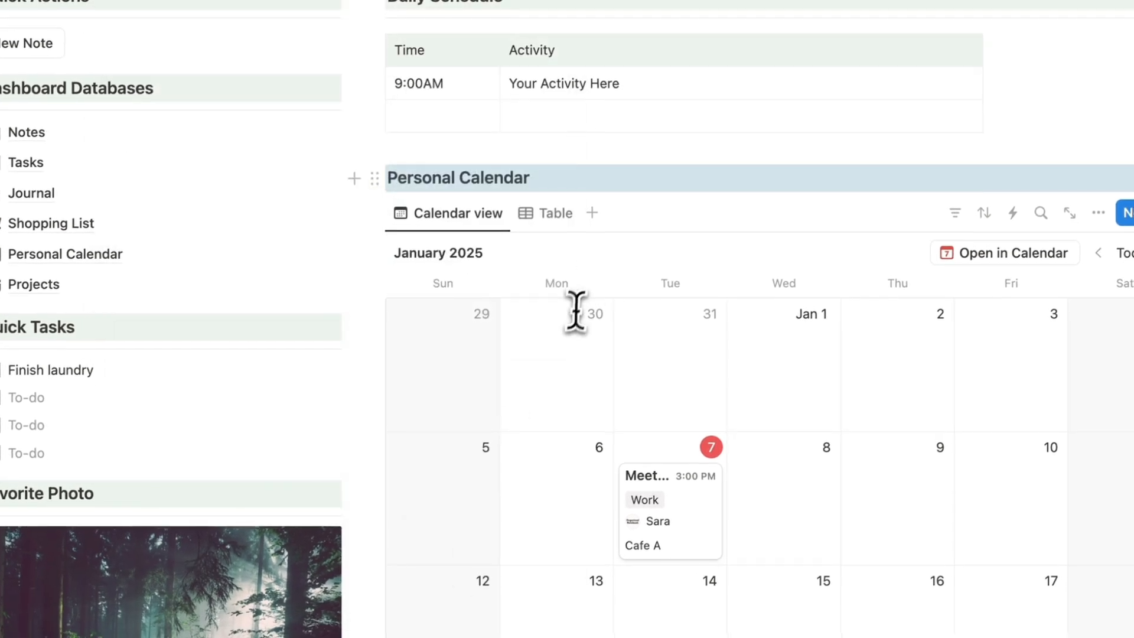
click(687, 259)
Create a new Calendar Item on January 9, then return to the Personal Home page.
scroll(615, 184, down, 3)
click(856, 348)
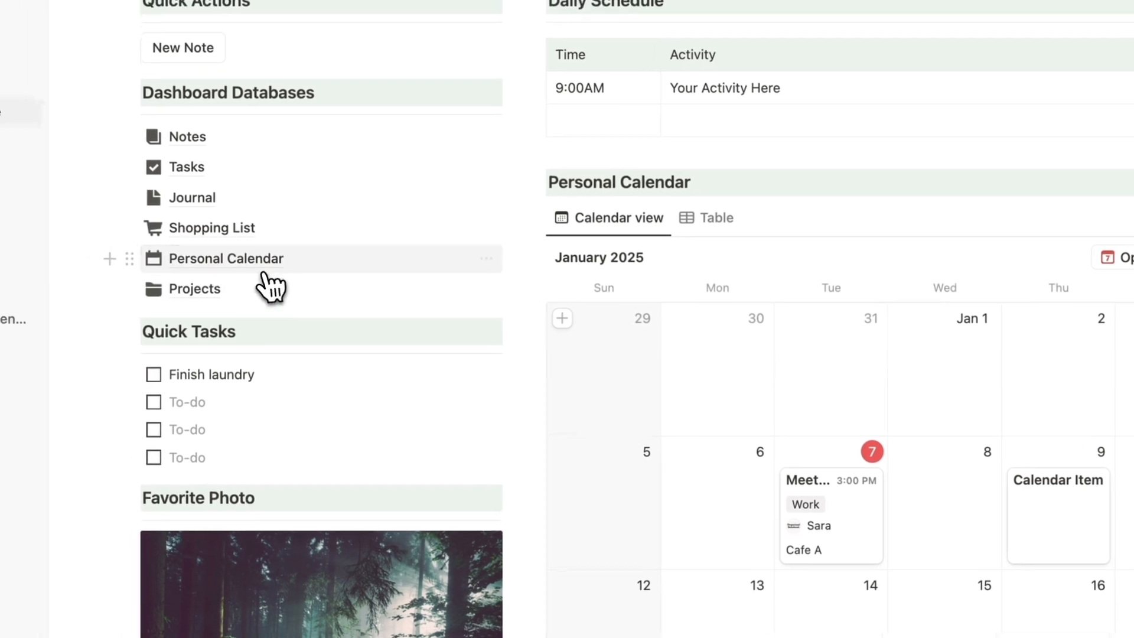
click(265, 270)
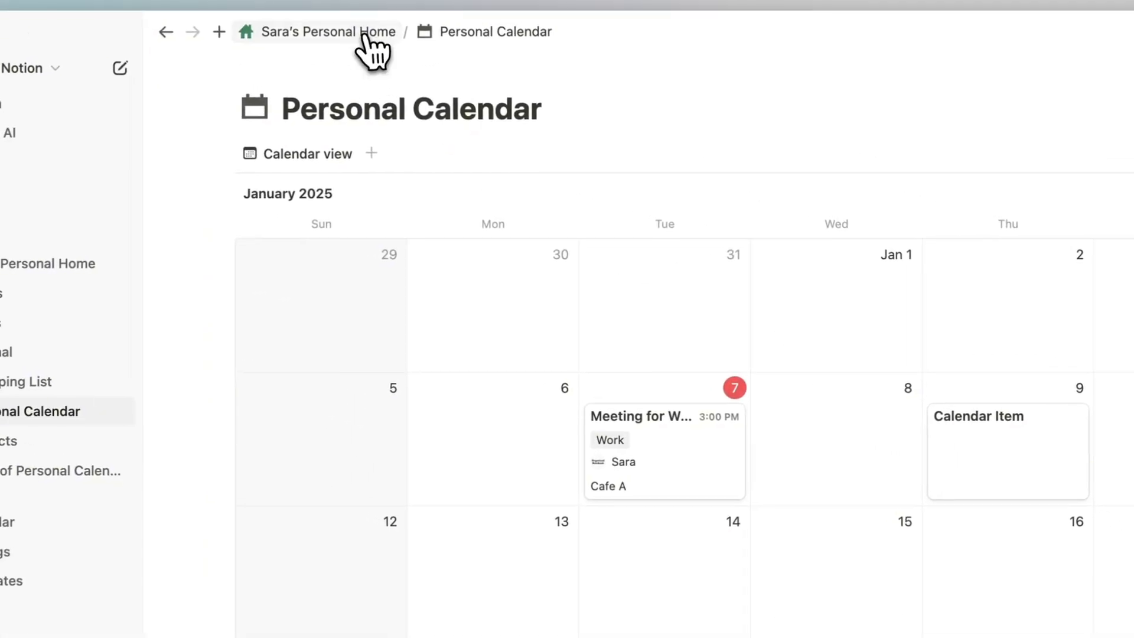
click(373, 41)
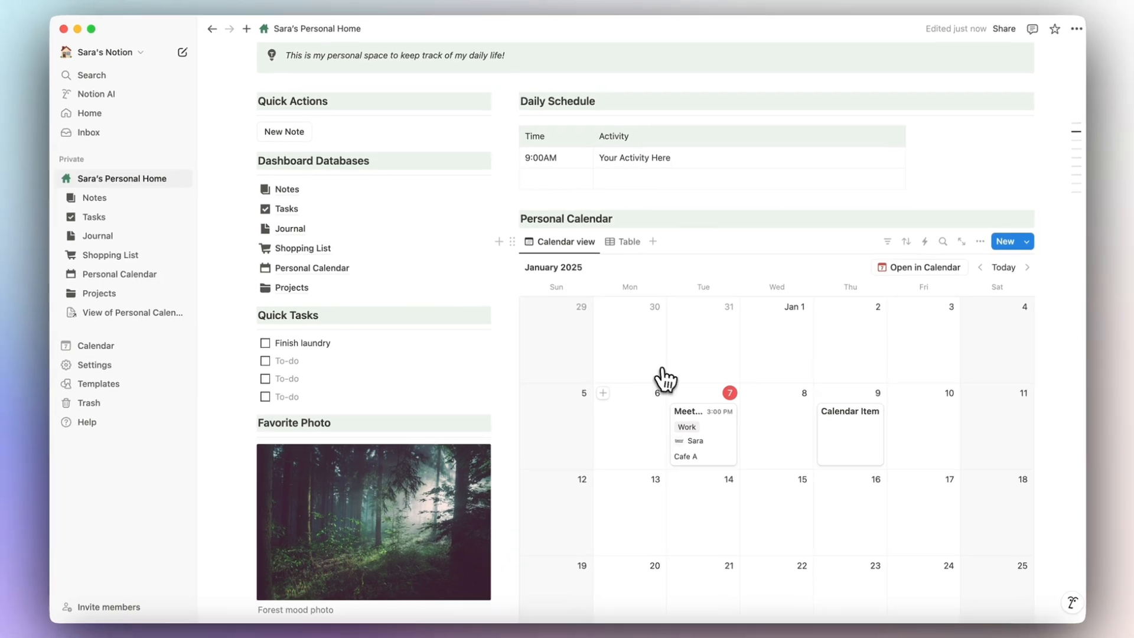
Add a Heading 3 'Task List' with a divider beneath it.
scroll(575, 327, down, 3)
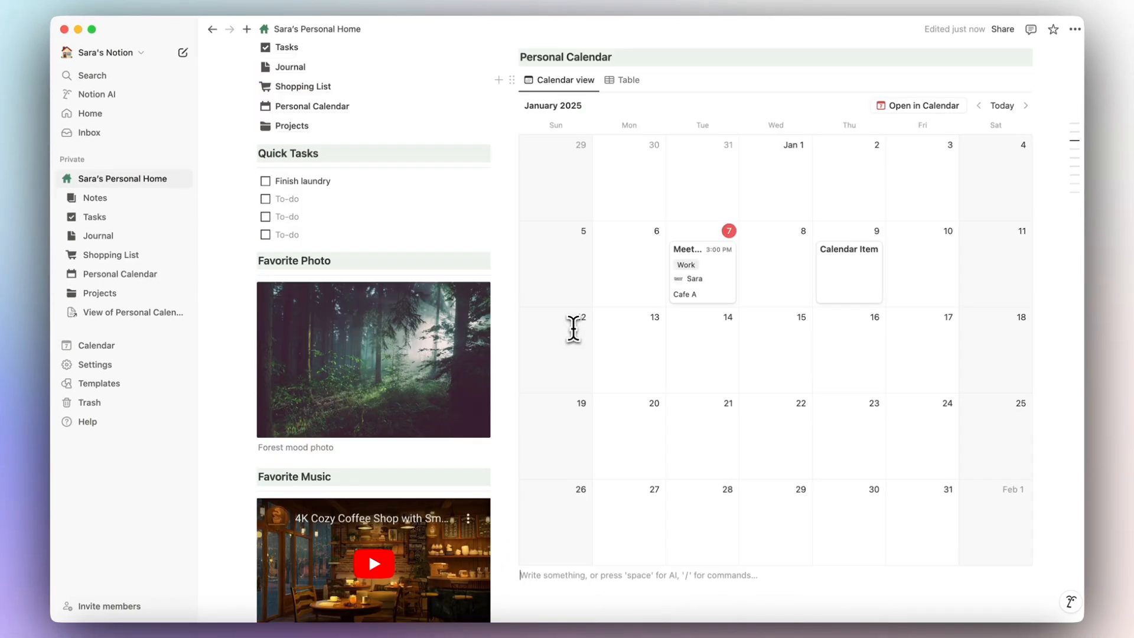
scroll(575, 326, down, 5)
text(/heading)
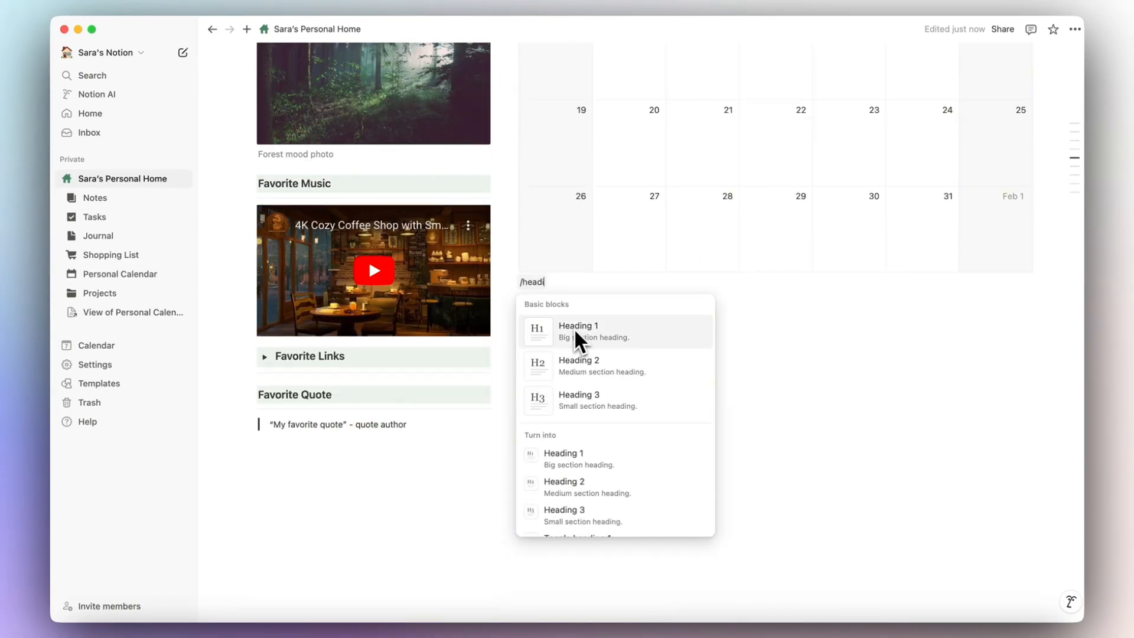
click(588, 401)
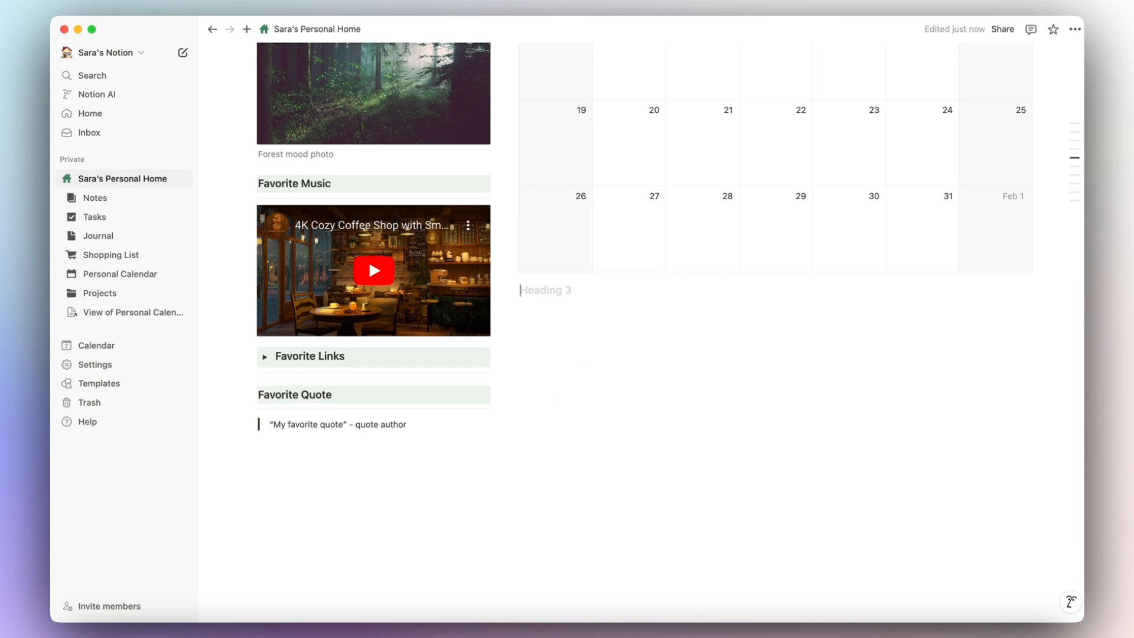
text(Task List)
key(Return)
text(/divider)
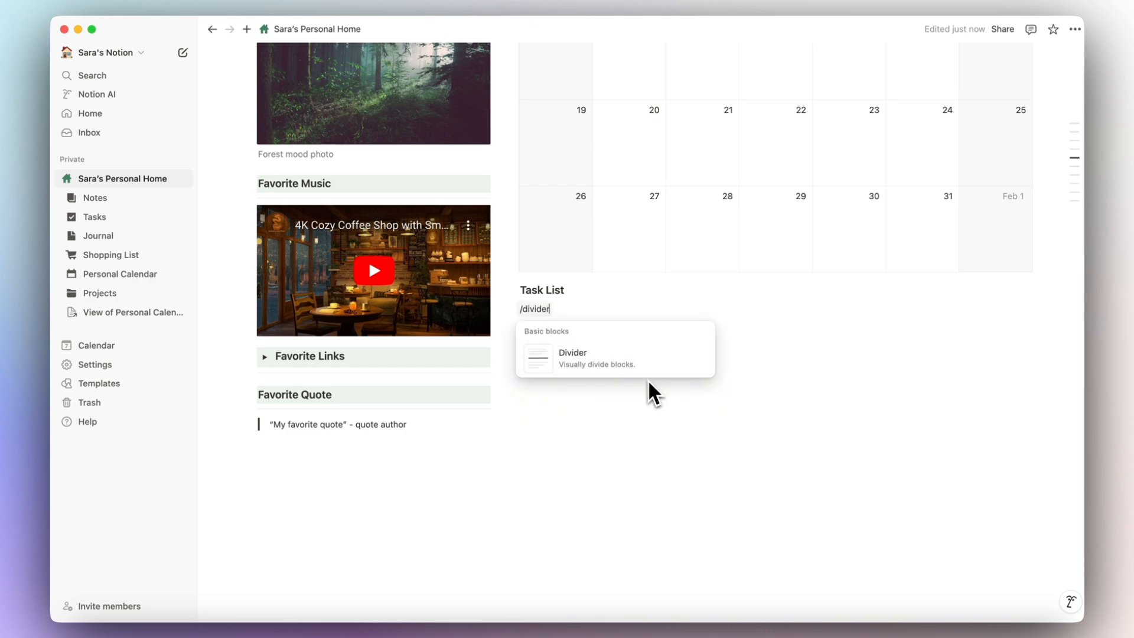
key(Return)
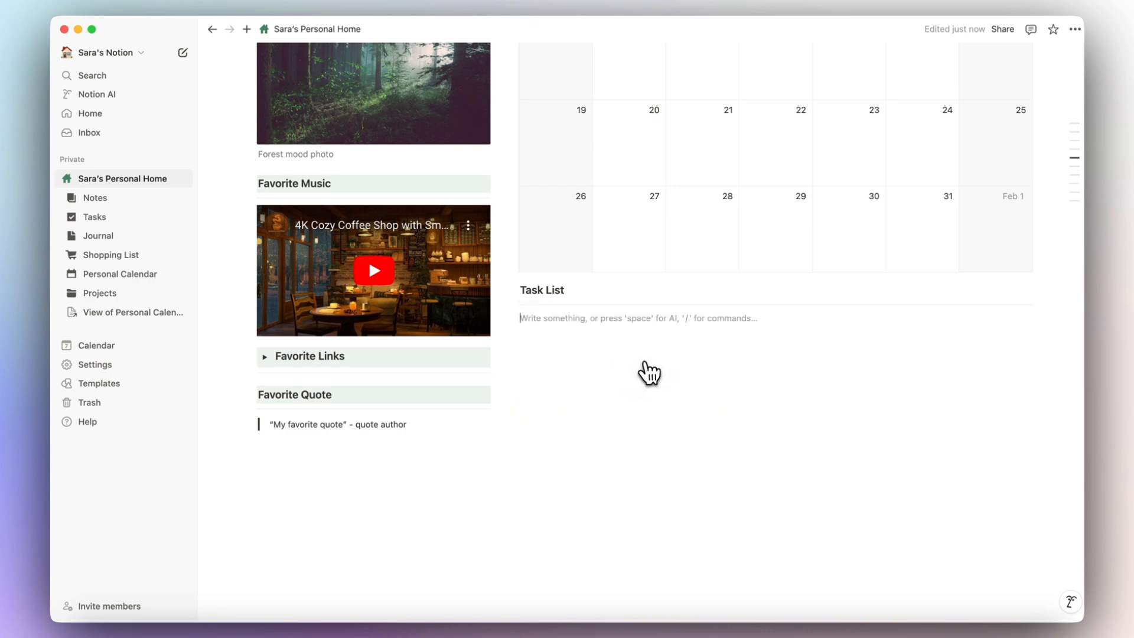
Insert a linked board view of the Tasks database with its title hidden.
text(/linked)
click(598, 354)
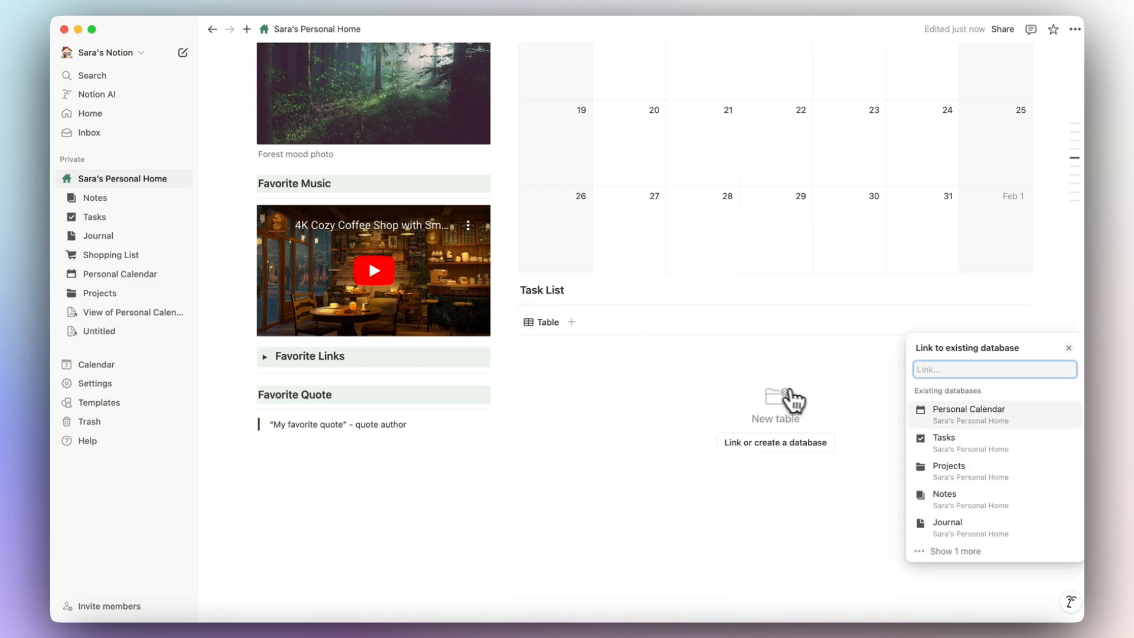
click(925, 431)
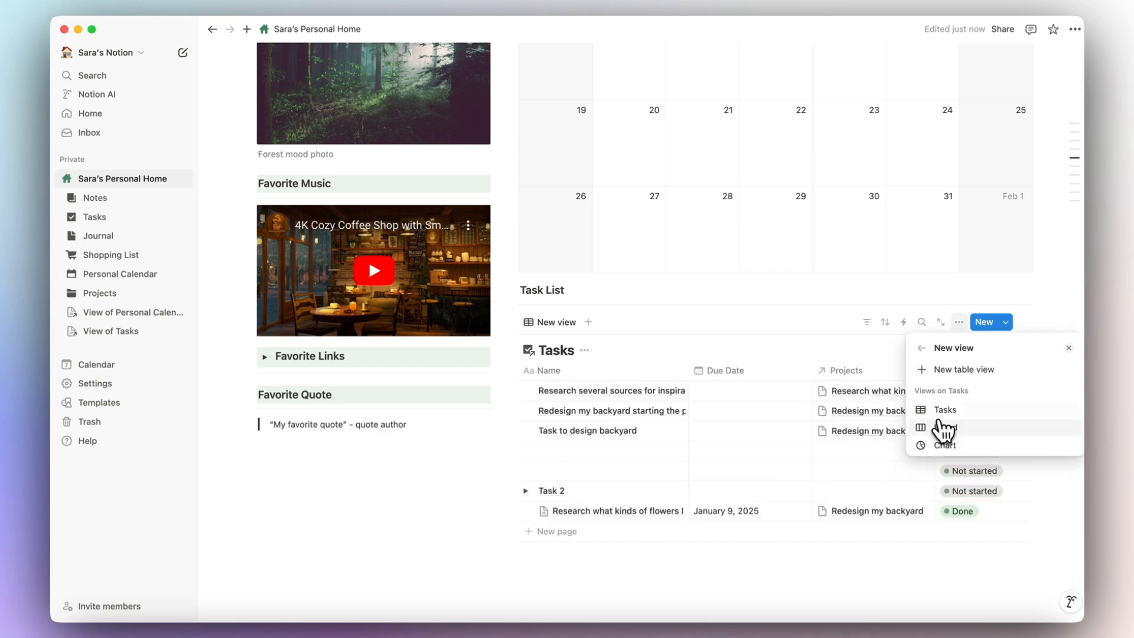
click(960, 435)
click(961, 427)
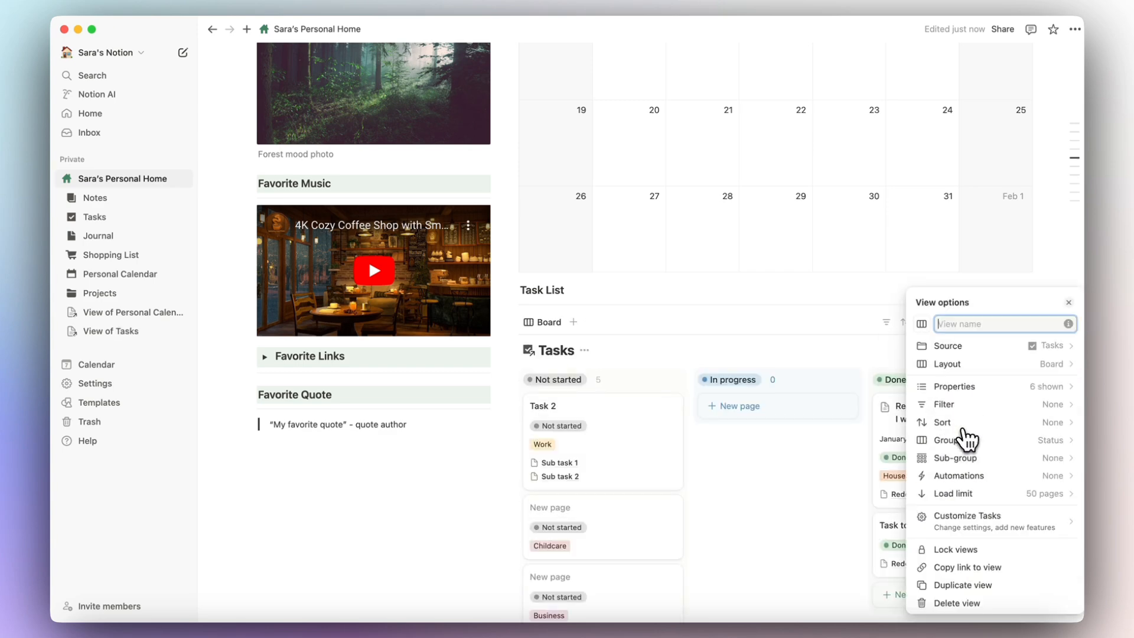
click(580, 362)
click(588, 354)
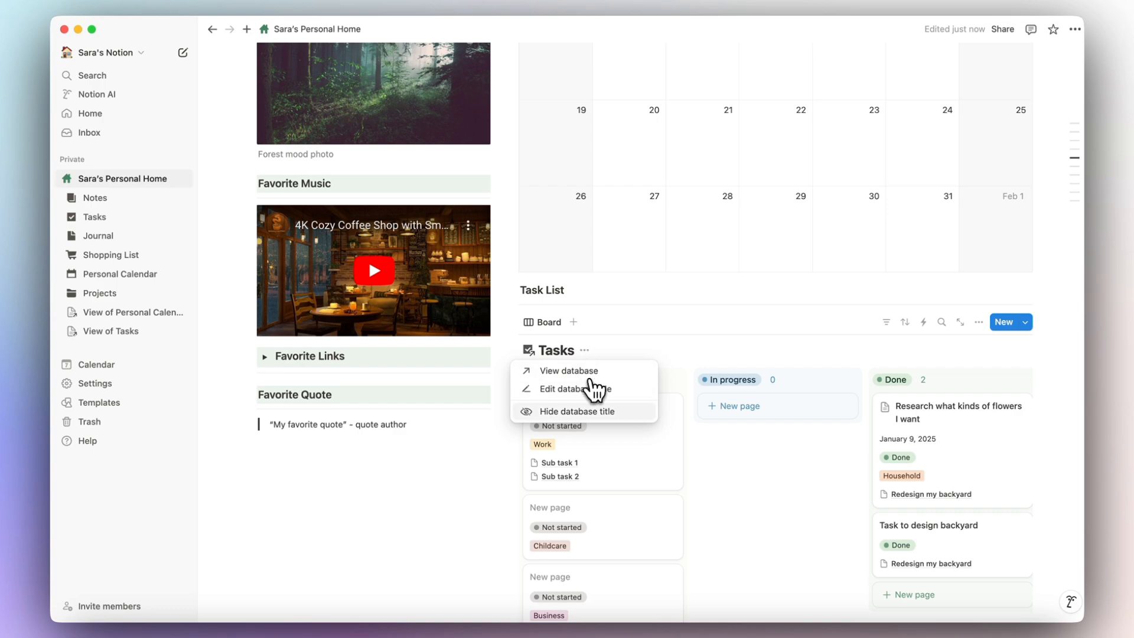
click(591, 410)
Give the Task List heading a green background to match Personal Calendar.
scroll(672, 473, down, 5)
scroll(676, 477, up, 10)
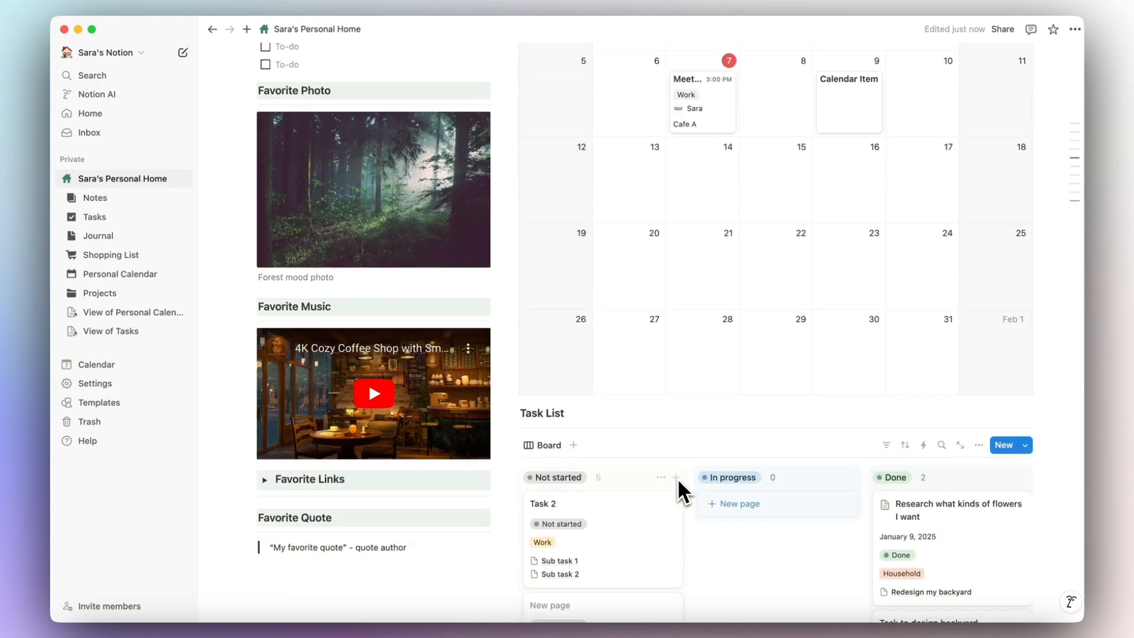
click(628, 402)
scroll(641, 443, down, 5)
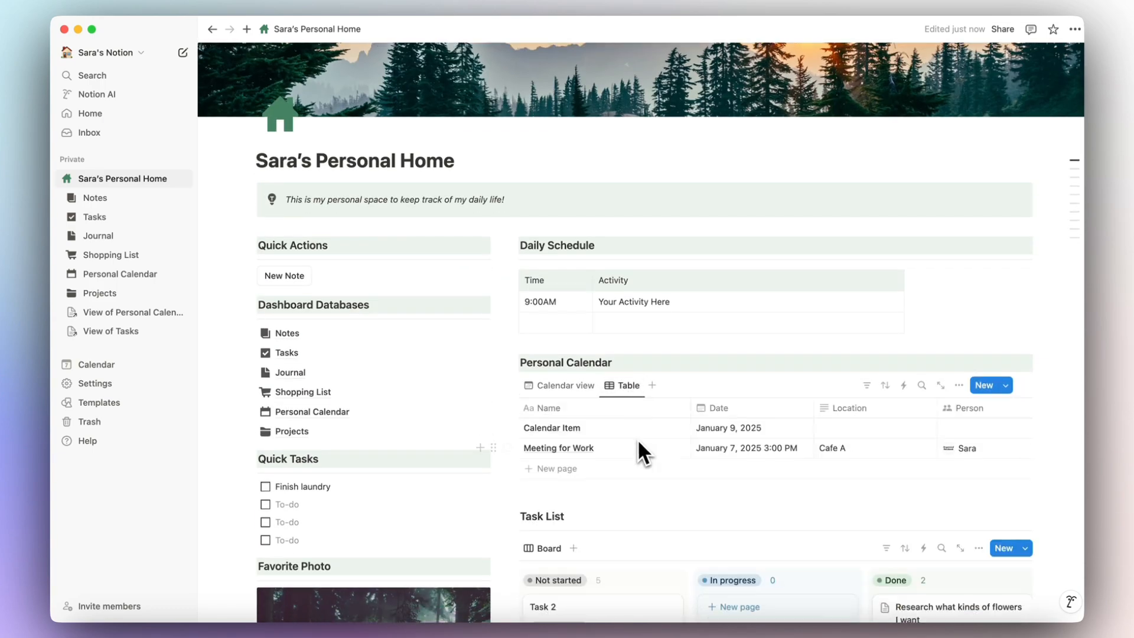
click(512, 272)
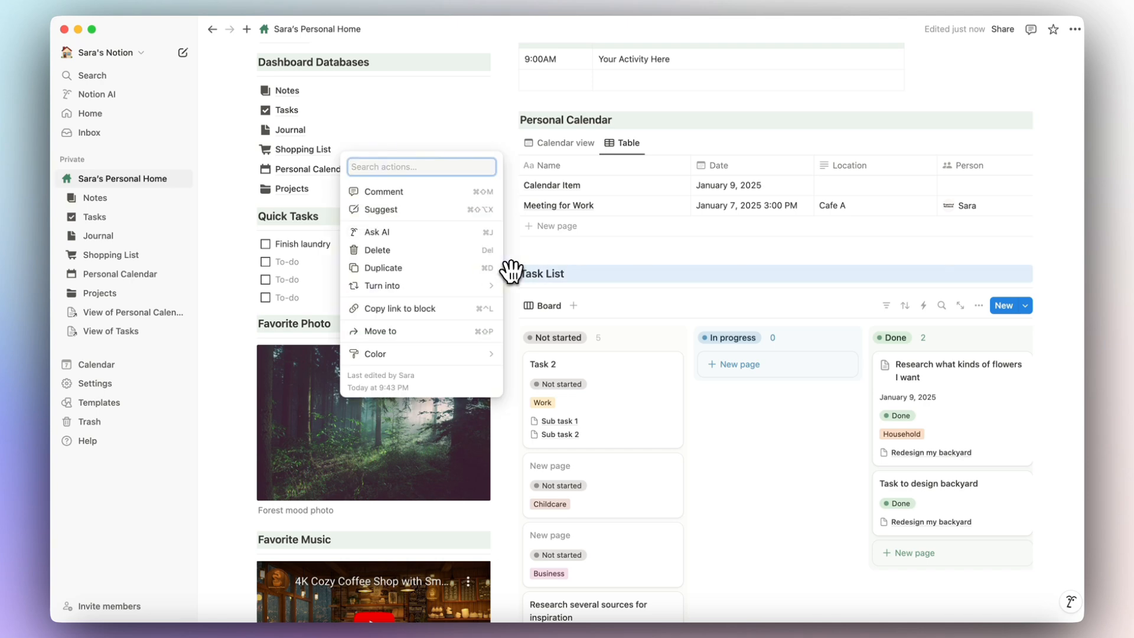
mouse_move(449, 353)
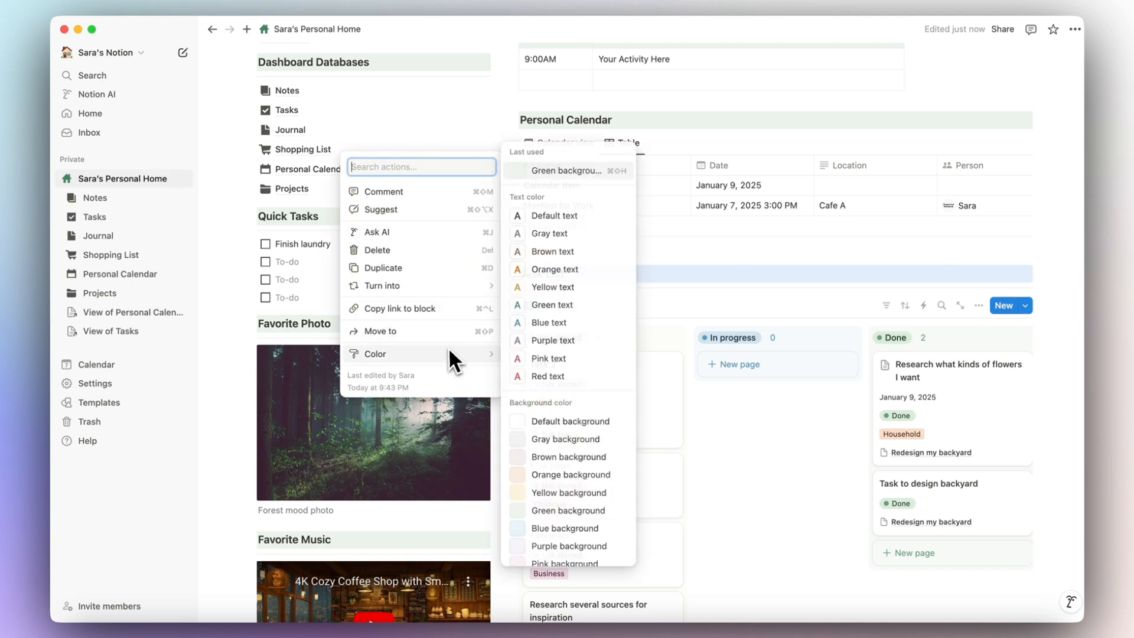
click(569, 509)
Switch the Personal Calendar linked view back to its calendar layout.
scroll(652, 273, down, 1)
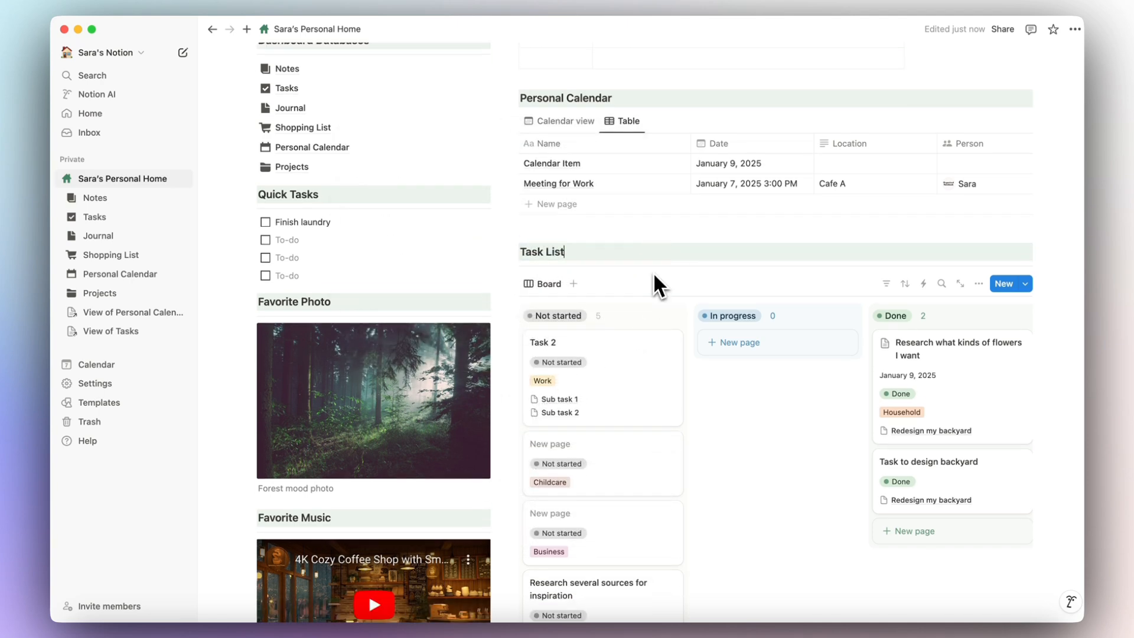
scroll(653, 272, up, 3)
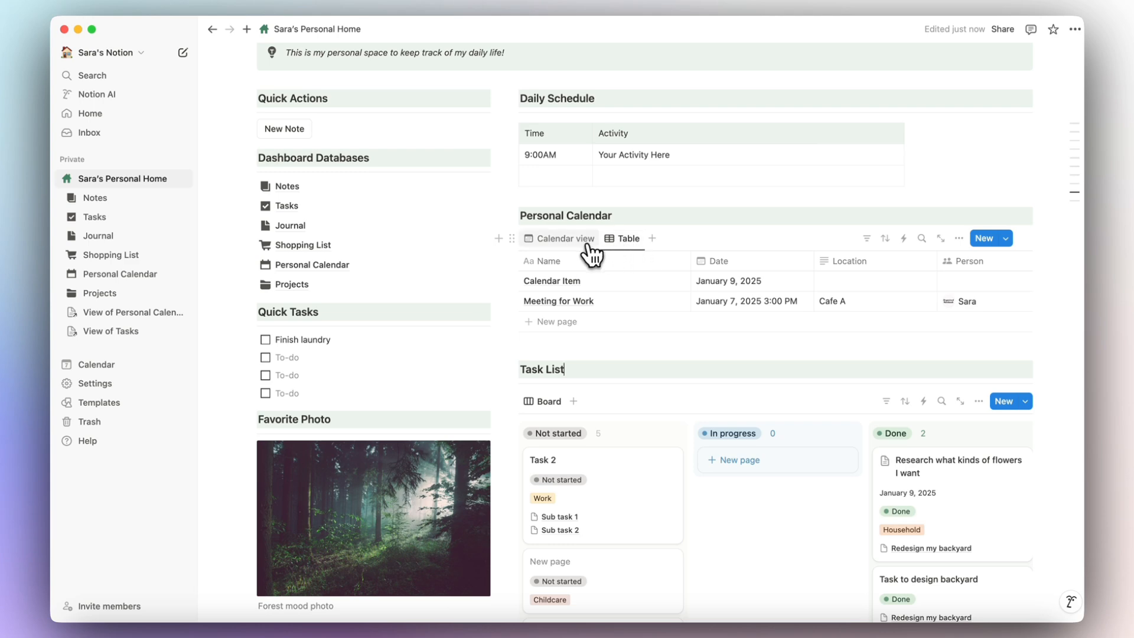
click(557, 242)
scroll(558, 254, down, 10)
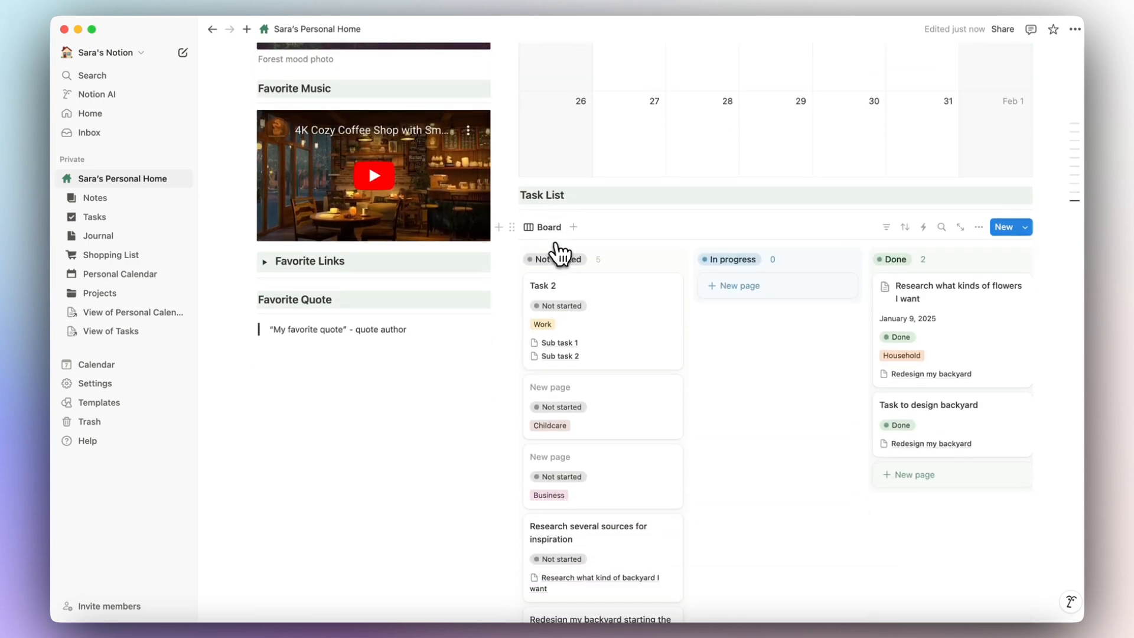
scroll(549, 201, up, 10)
mouse_move(1010, 255)
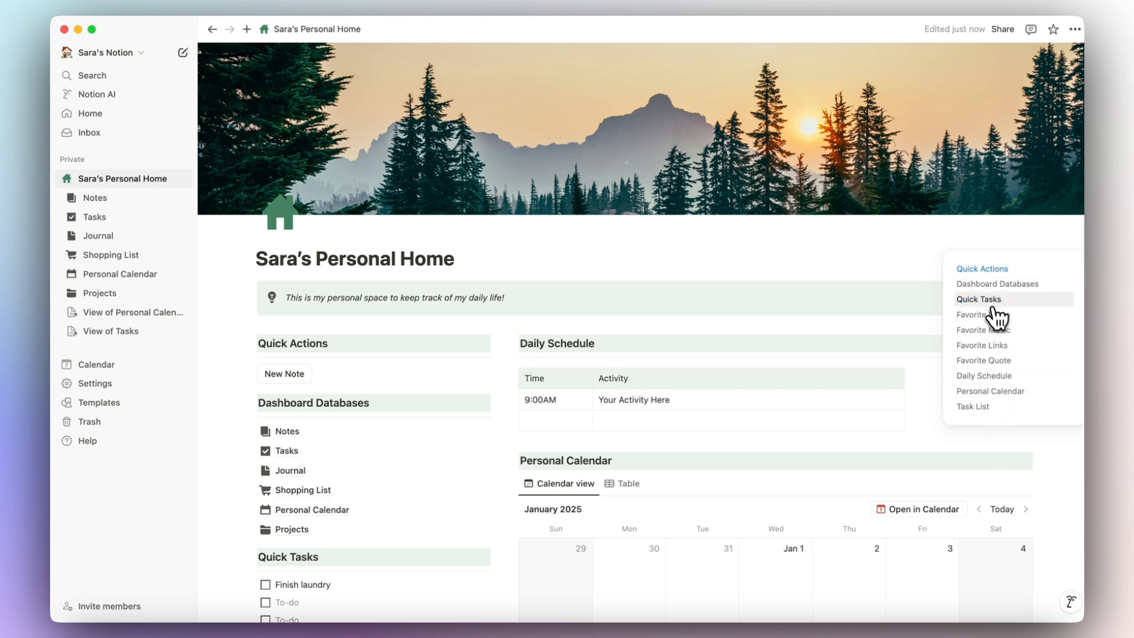
Jump through Task List, Personal Calendar and Daily Schedule, then add an empty Daily Schedule row.
mouse_move(1073, 306)
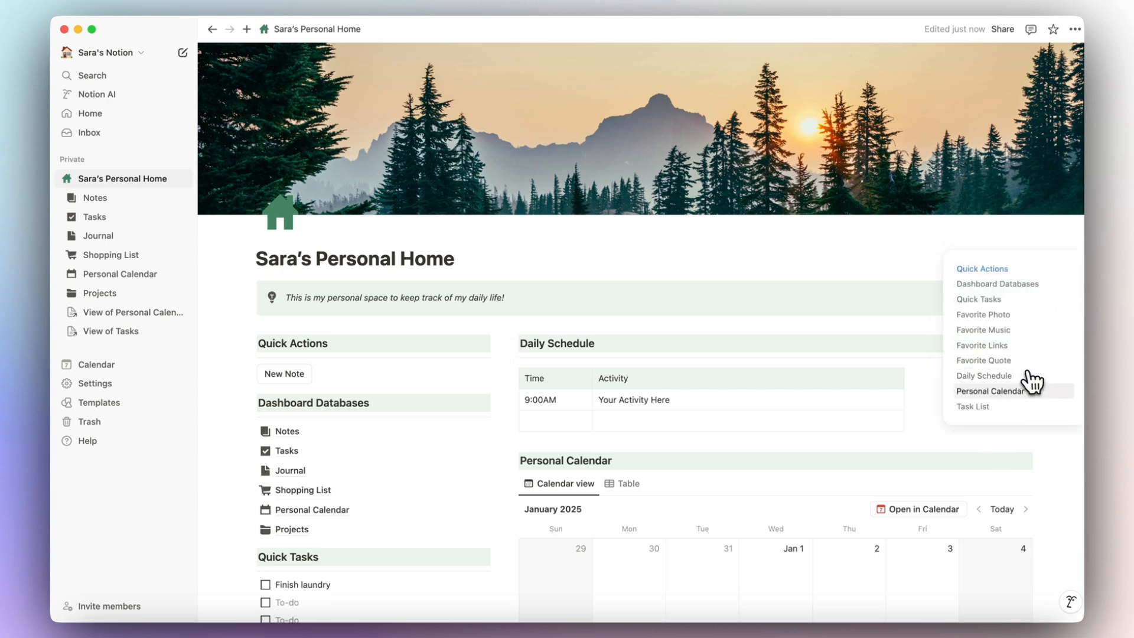
click(991, 407)
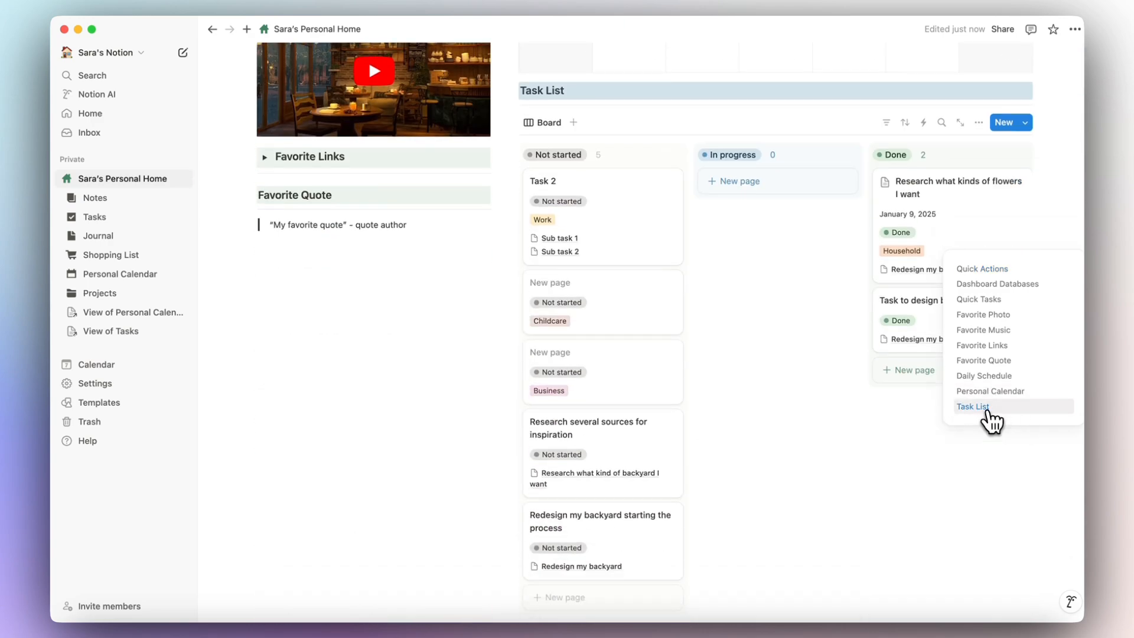
click(987, 393)
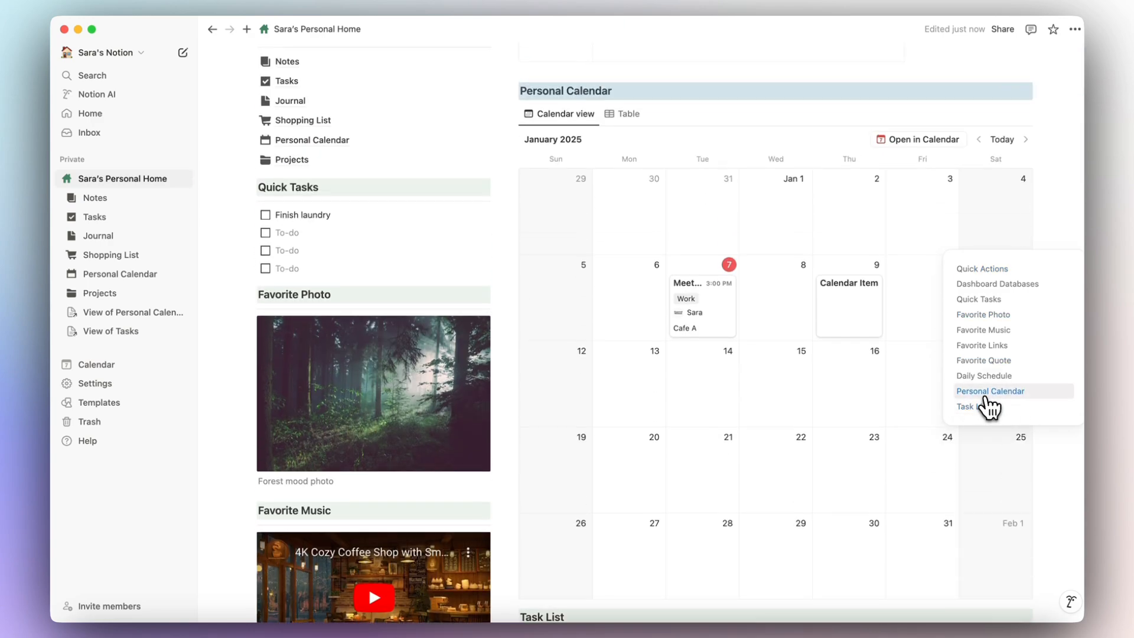
click(985, 377)
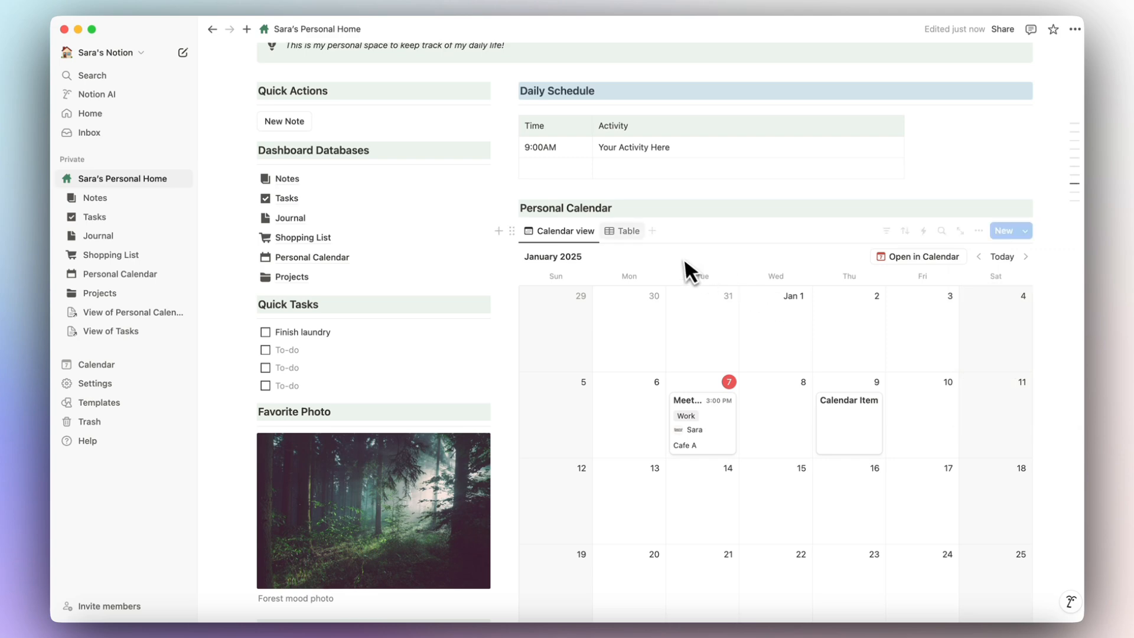
click(582, 187)
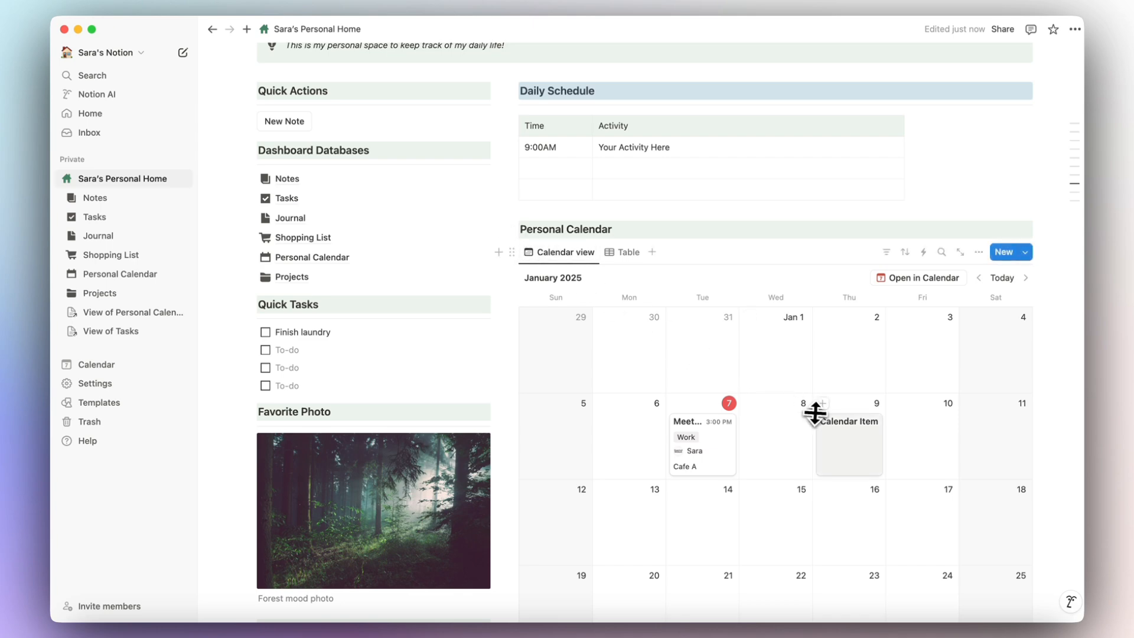
Retitle the January 9 Calendar Item 'Group Potluck' and place the cursor in its body.
scroll(833, 455, down, 1)
click(841, 420)
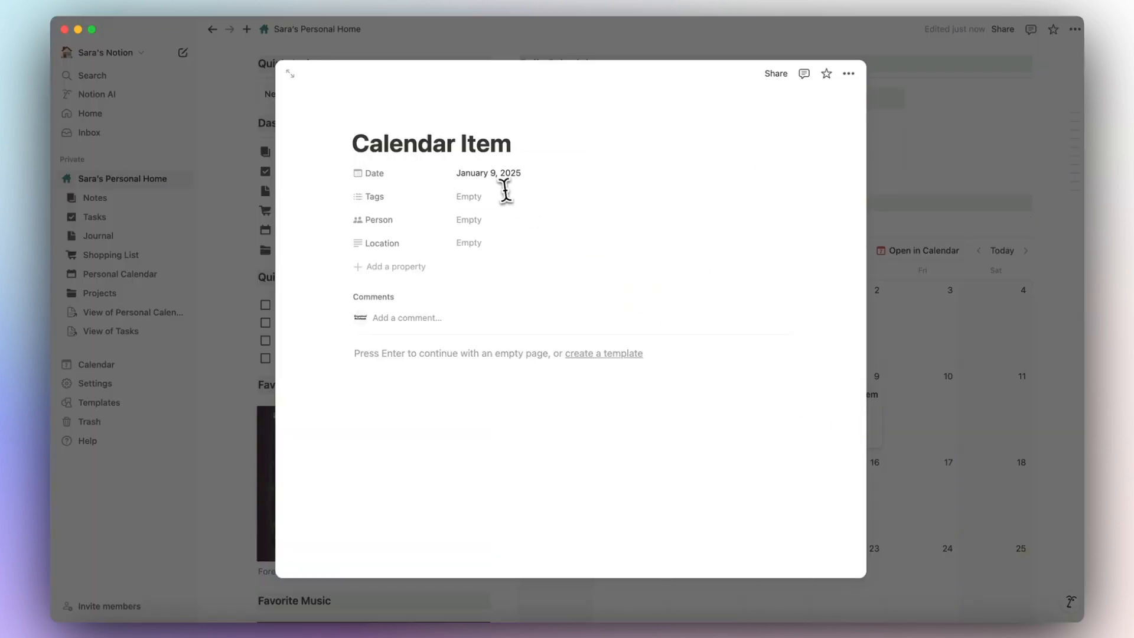
triple_click(458, 147)
text(Group Potluck)
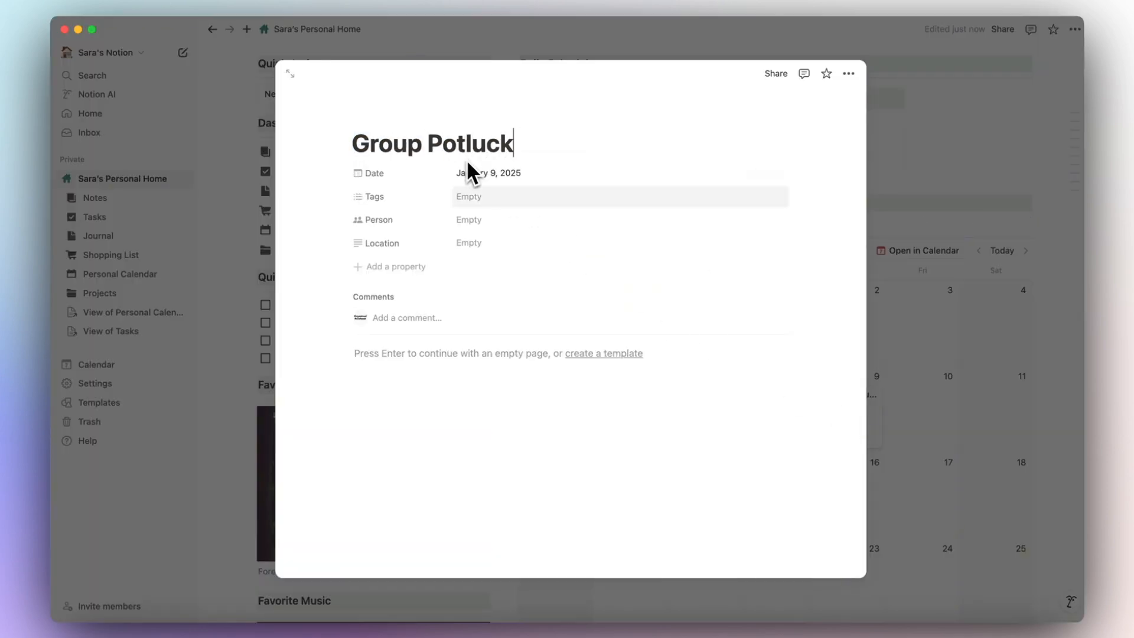
scroll(515, 404, down, 2)
click(419, 319)
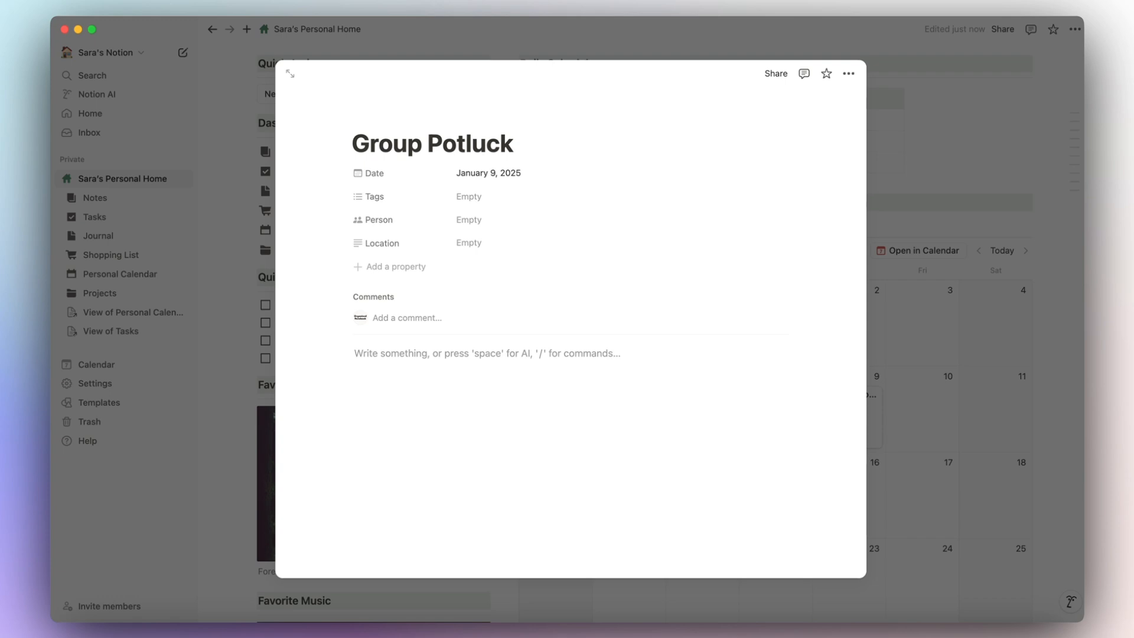
Insert a form titled 'Potluck Items' into the Group Potluck page.
text(/form)
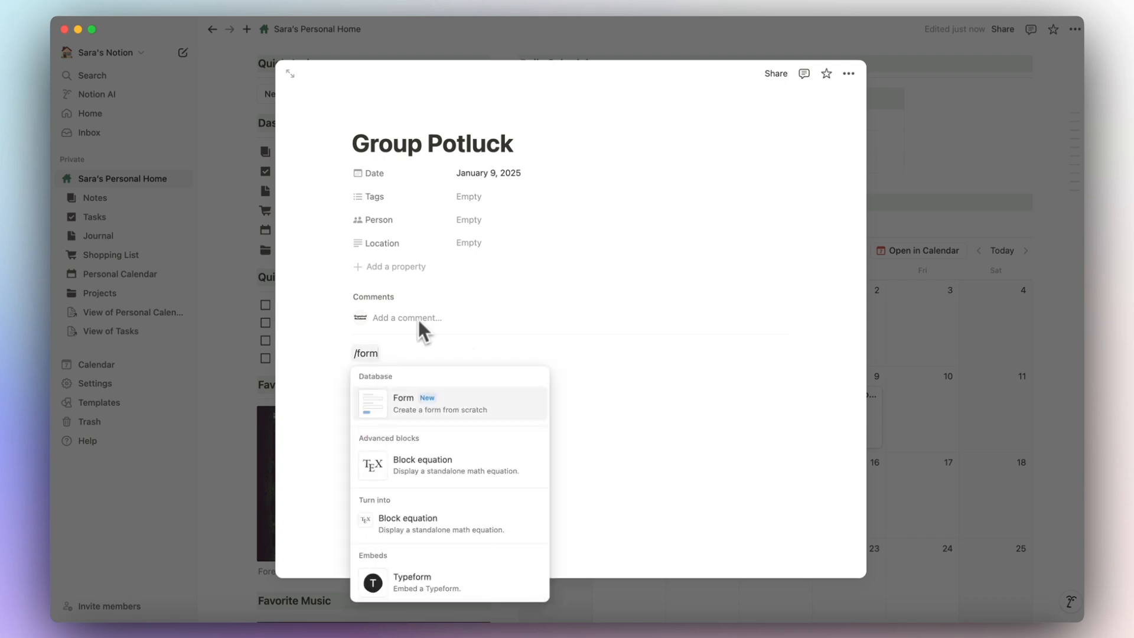
click(387, 414)
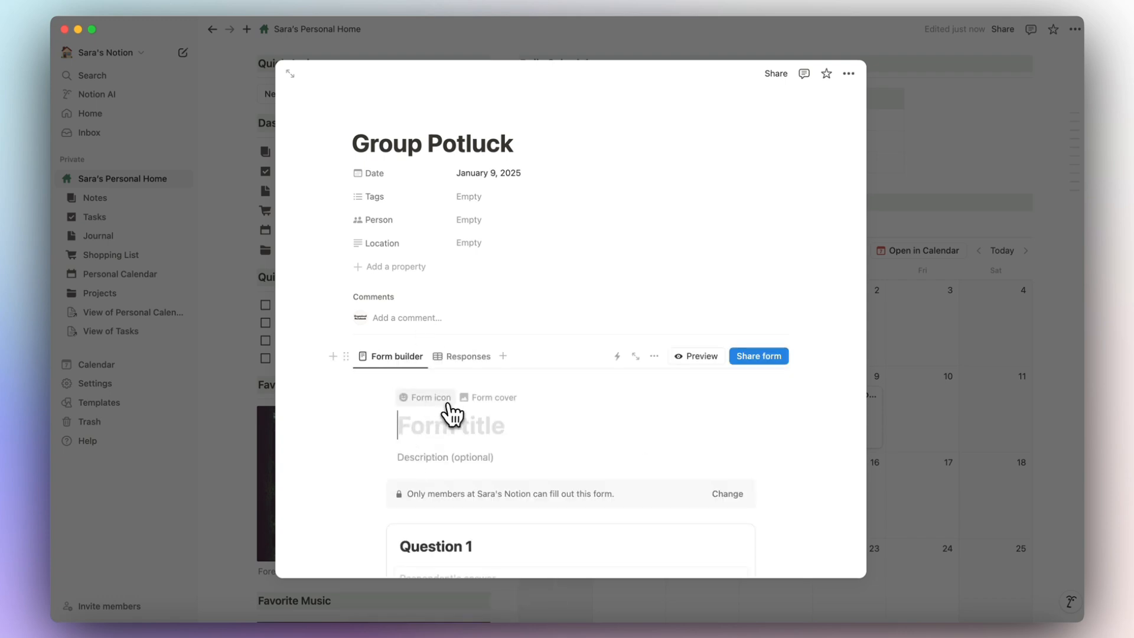
scroll(447, 411, down, 3)
scroll(472, 393, up, 3)
scroll(502, 331, down, 3)
scroll(507, 287, down, 3)
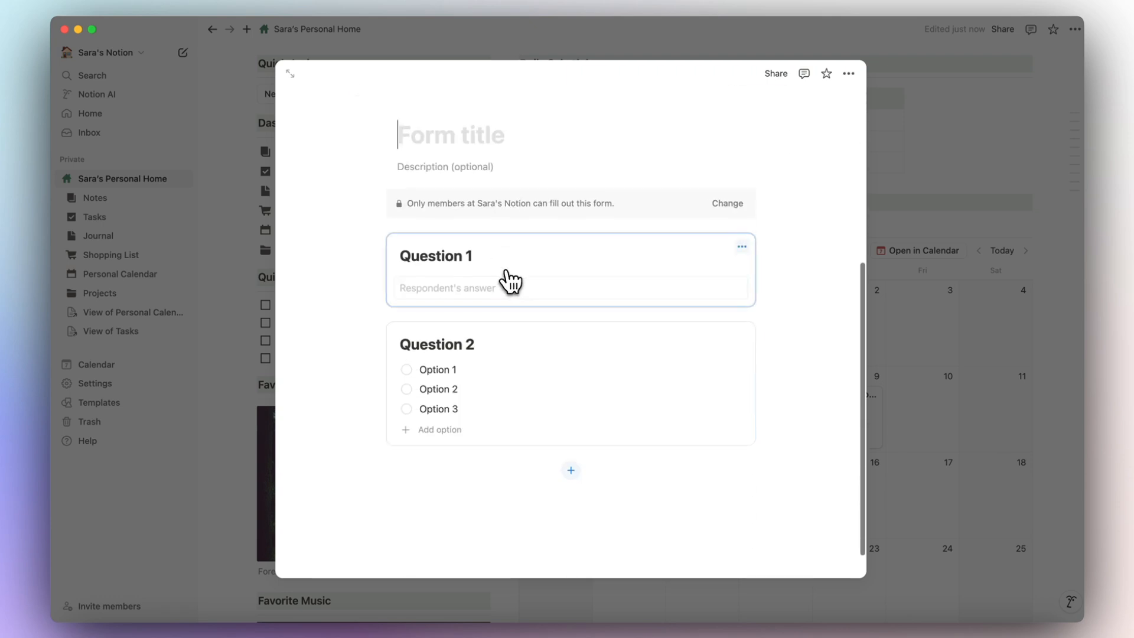
scroll(512, 278, up, 5)
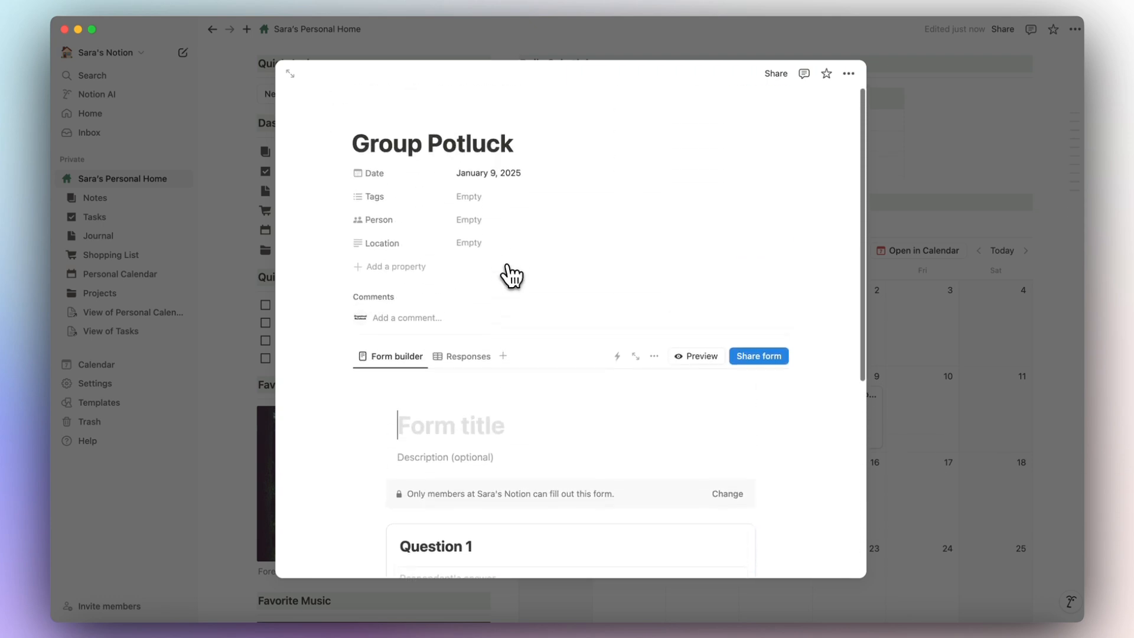
text(Po)
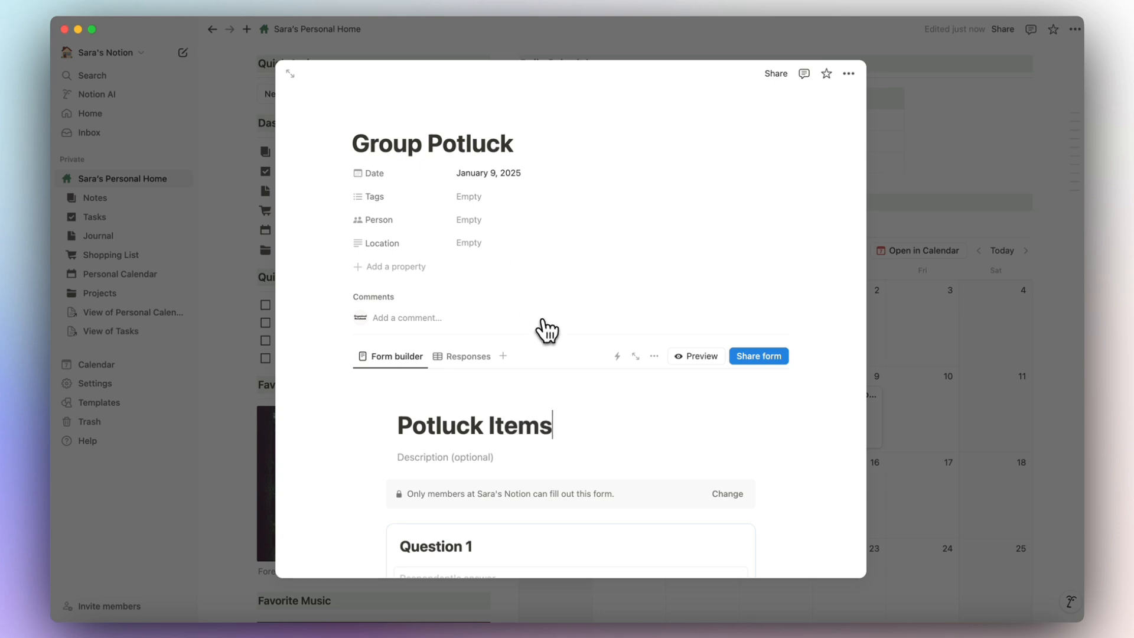
text(tluck Items)
Let anyone on the web with the link fill out the form.
scroll(547, 330, down, 5)
click(722, 321)
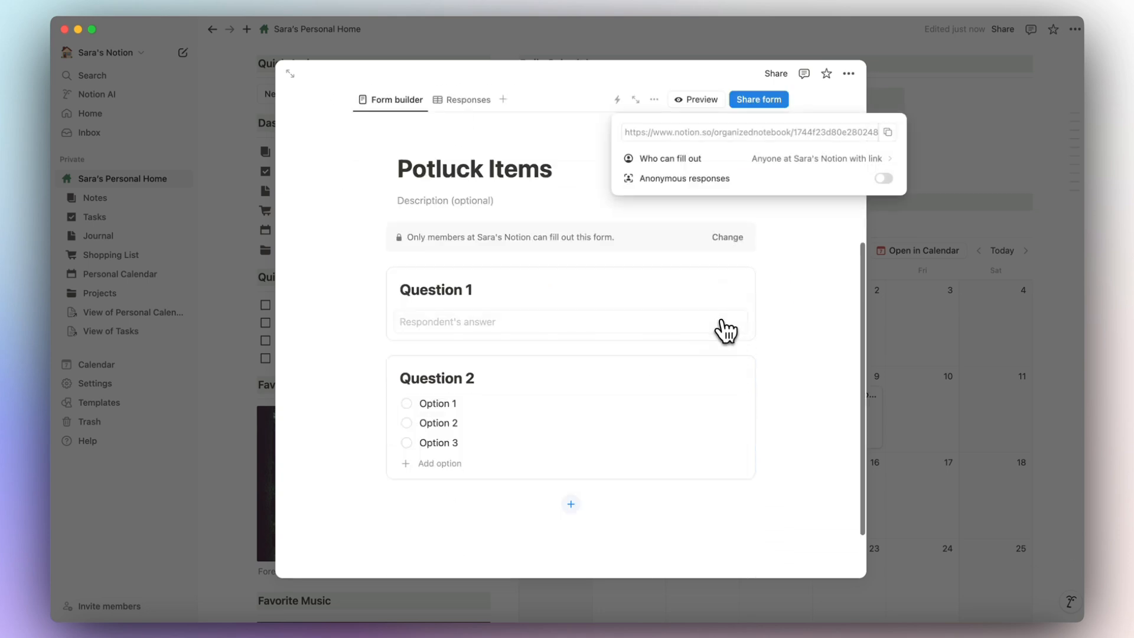
click(711, 172)
click(760, 200)
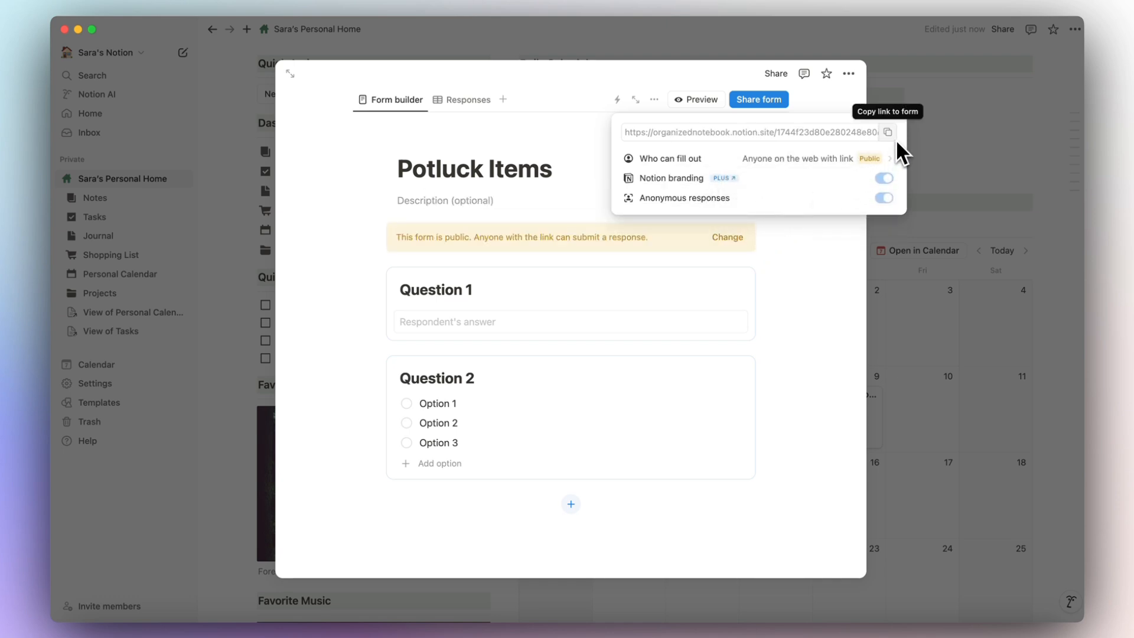
Rename the questions 'Name' and 'What are you going to bring?', making the second a Text question.
click(566, 293)
triple_click(436, 292)
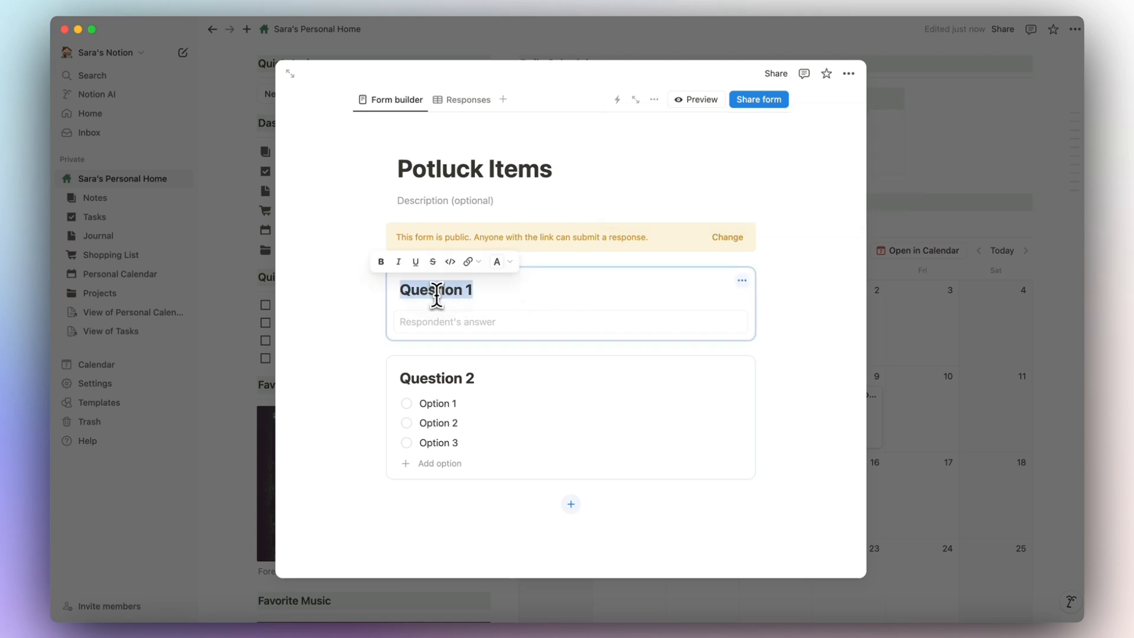
text(Name)
triple_click(439, 378)
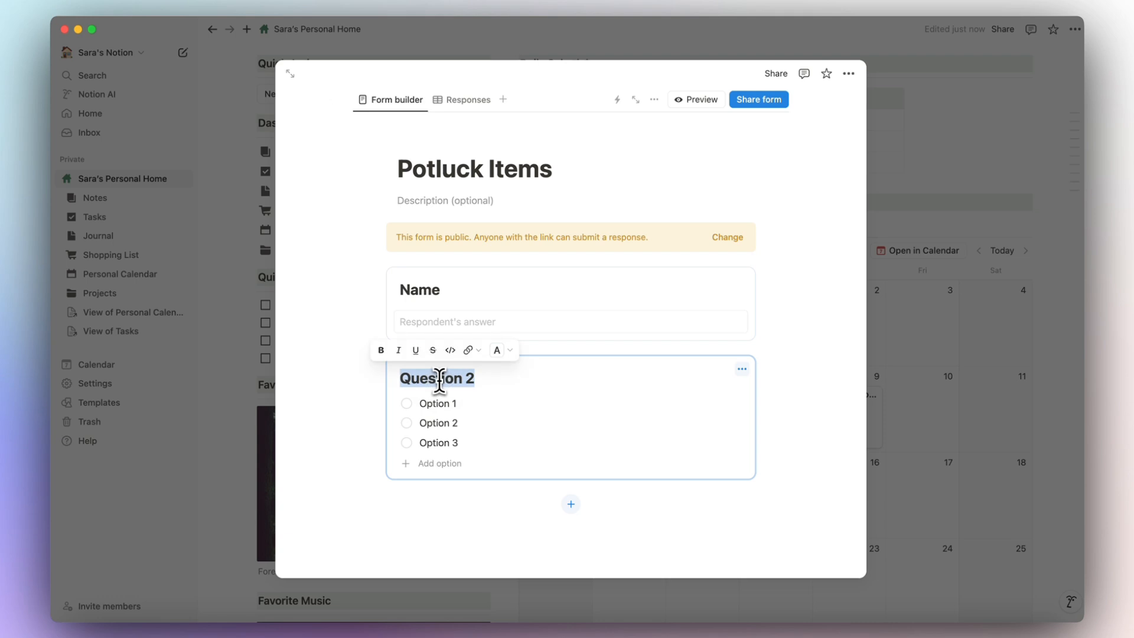
text(What are )
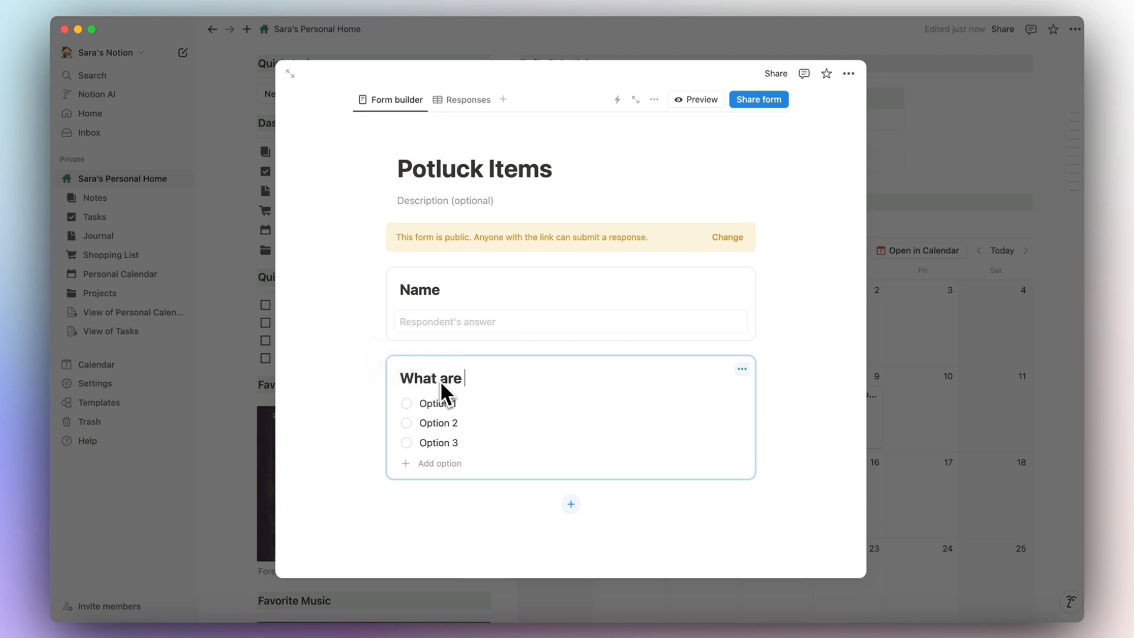
text(you going to bring)
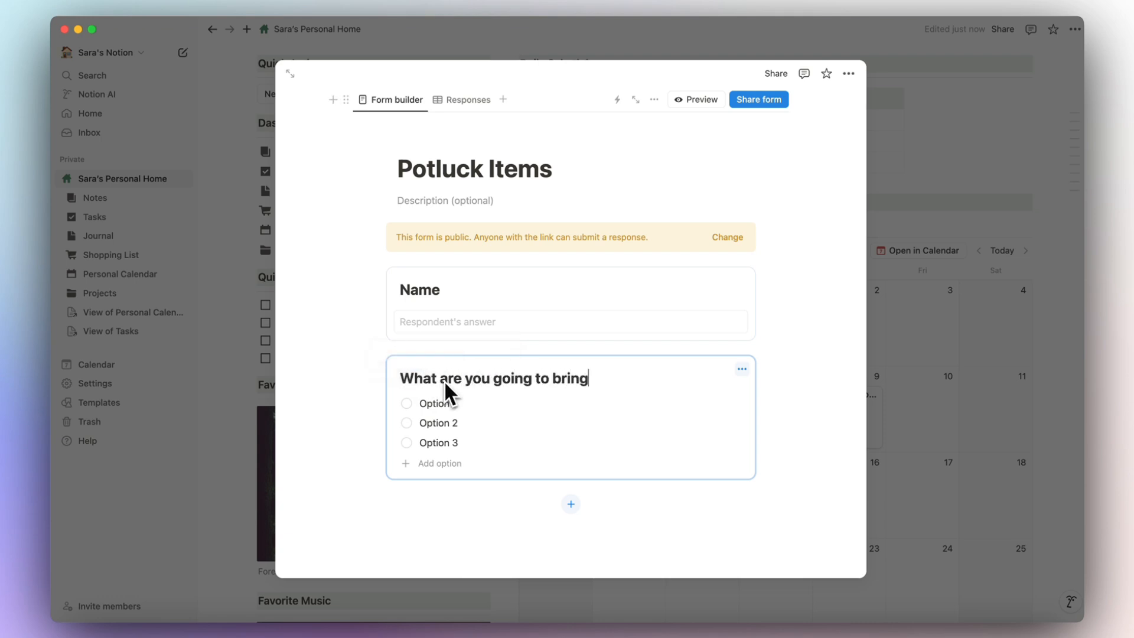
text(?)
click(742, 368)
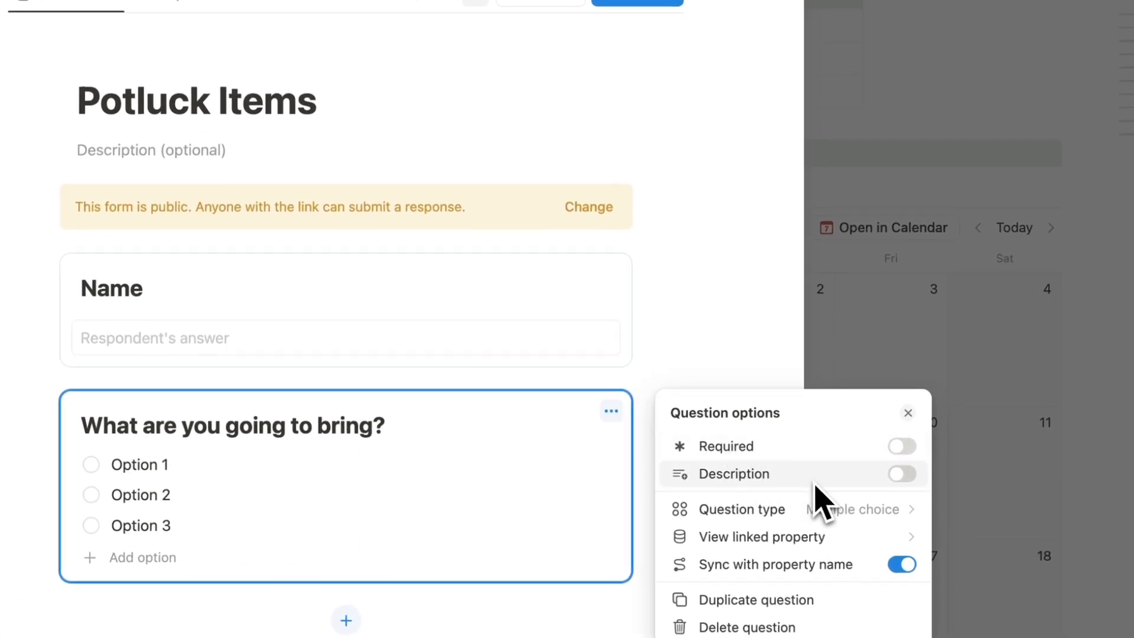
click(827, 512)
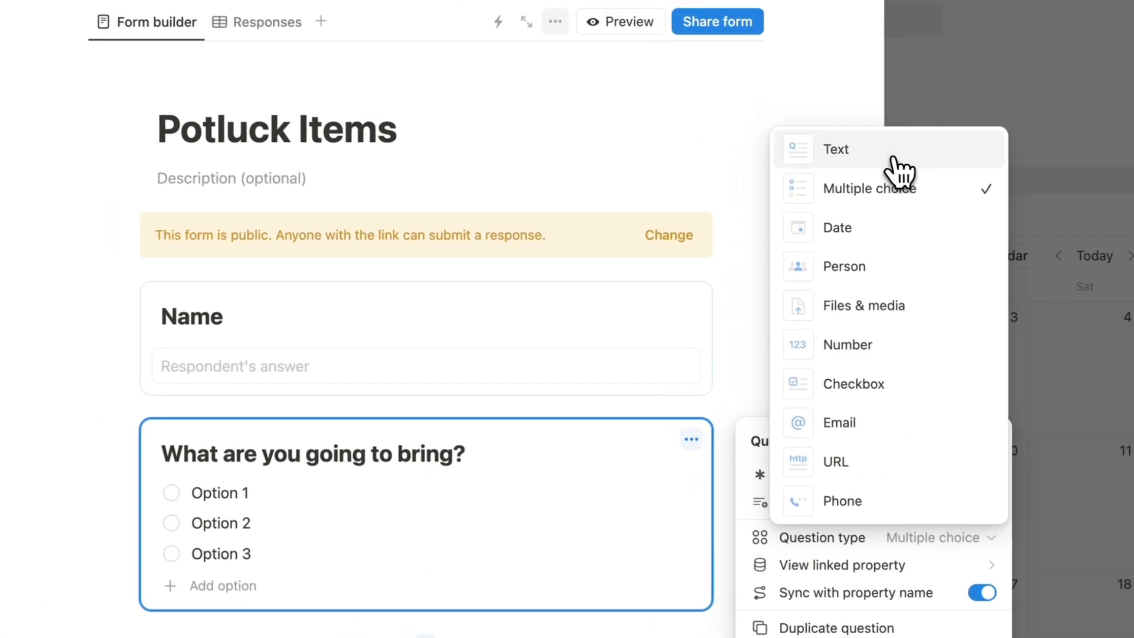
click(895, 160)
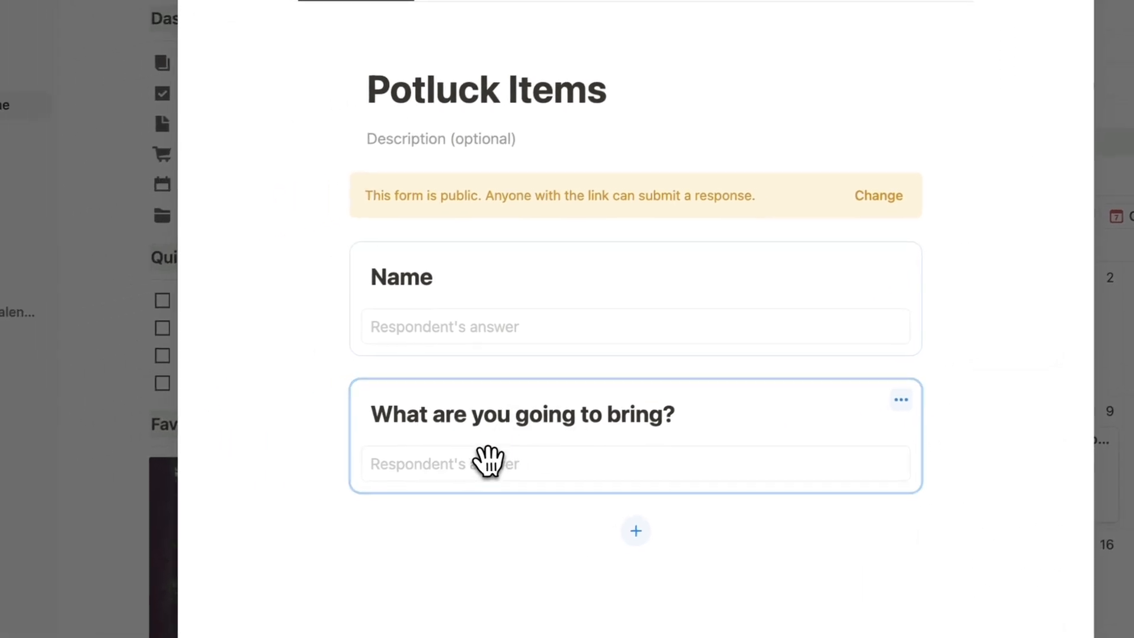
scroll(466, 491, up, 3)
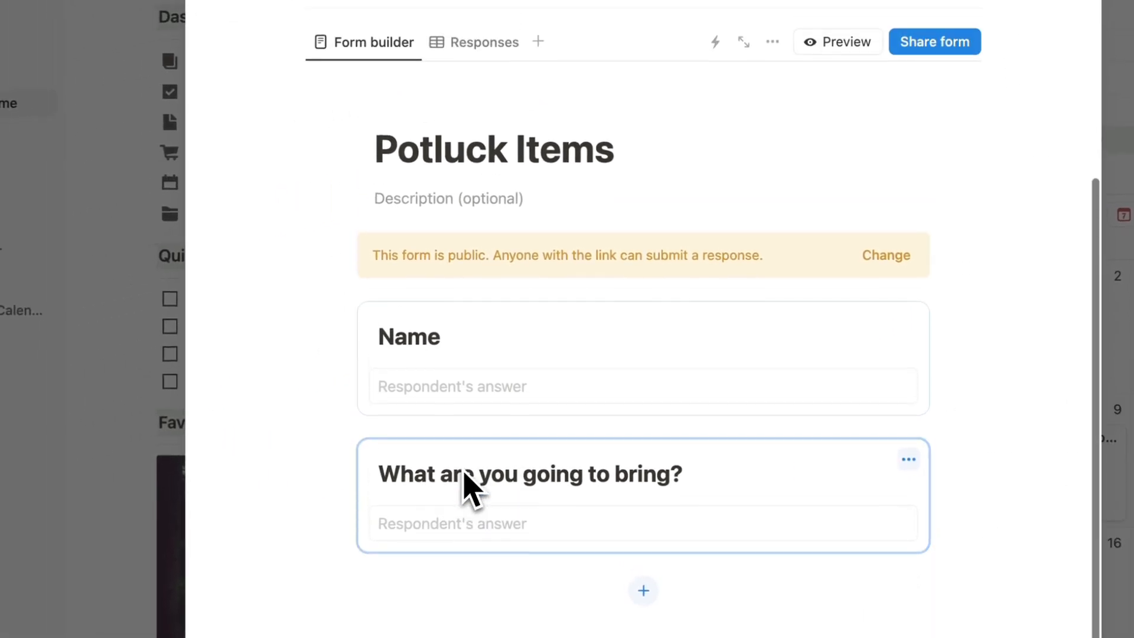
click(486, 136)
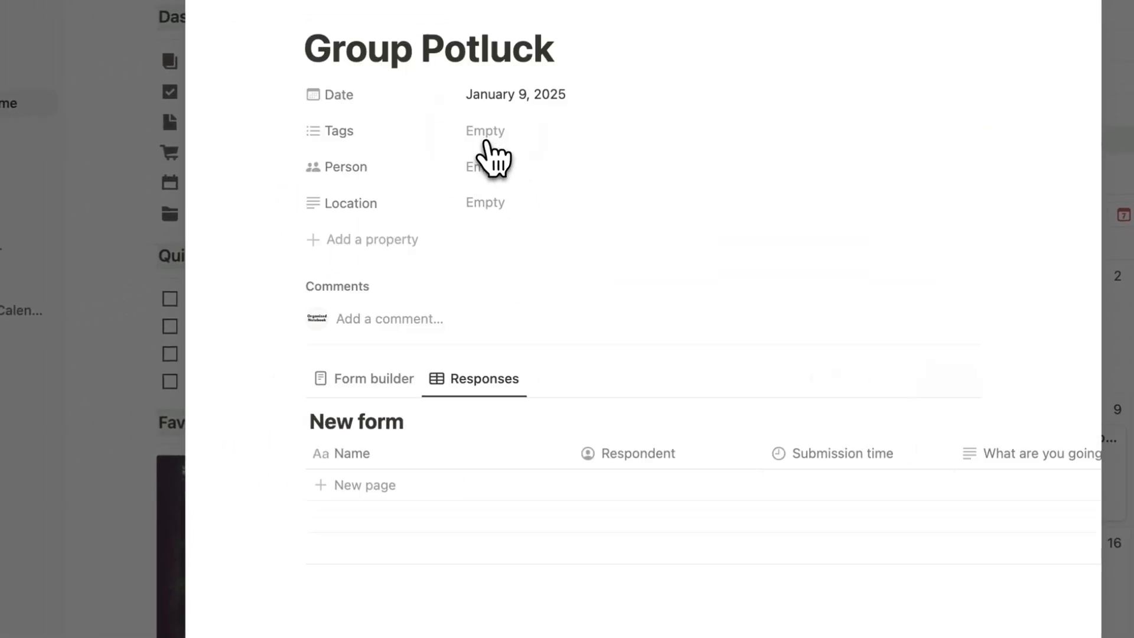
scroll(546, 503, right, 1)
scroll(557, 503, right, 2)
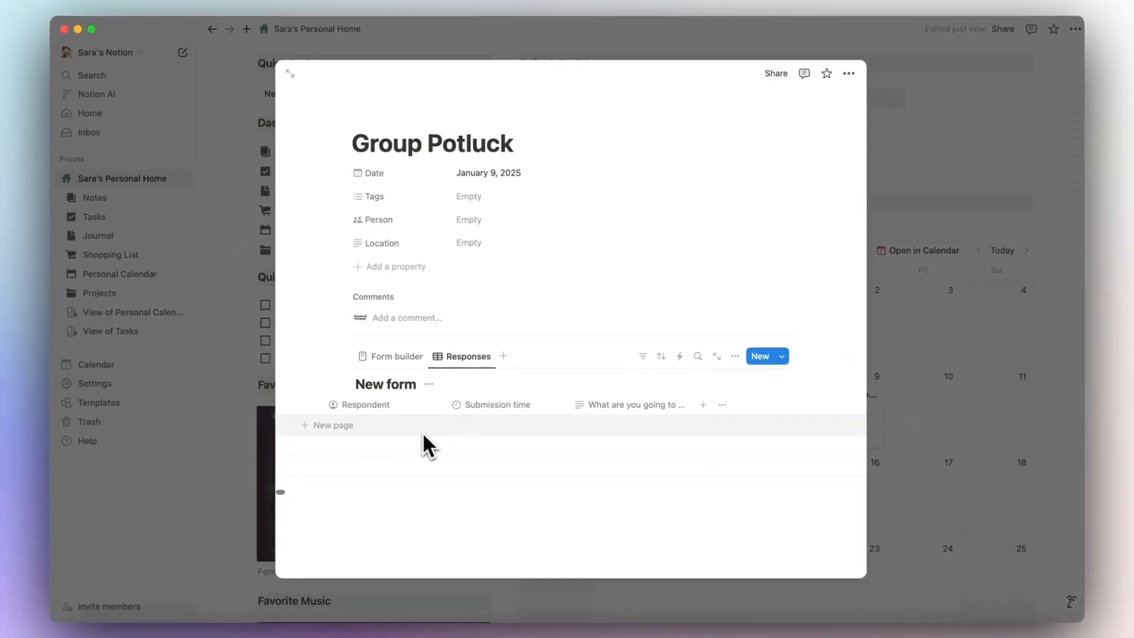
scroll(423, 431, right, 2)
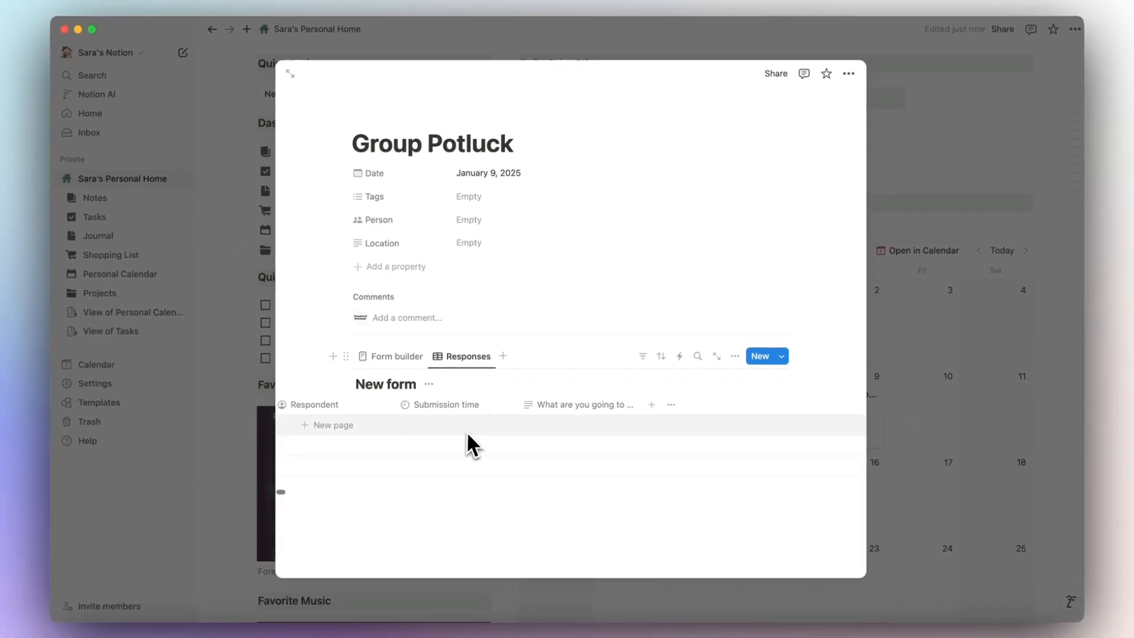
click(400, 357)
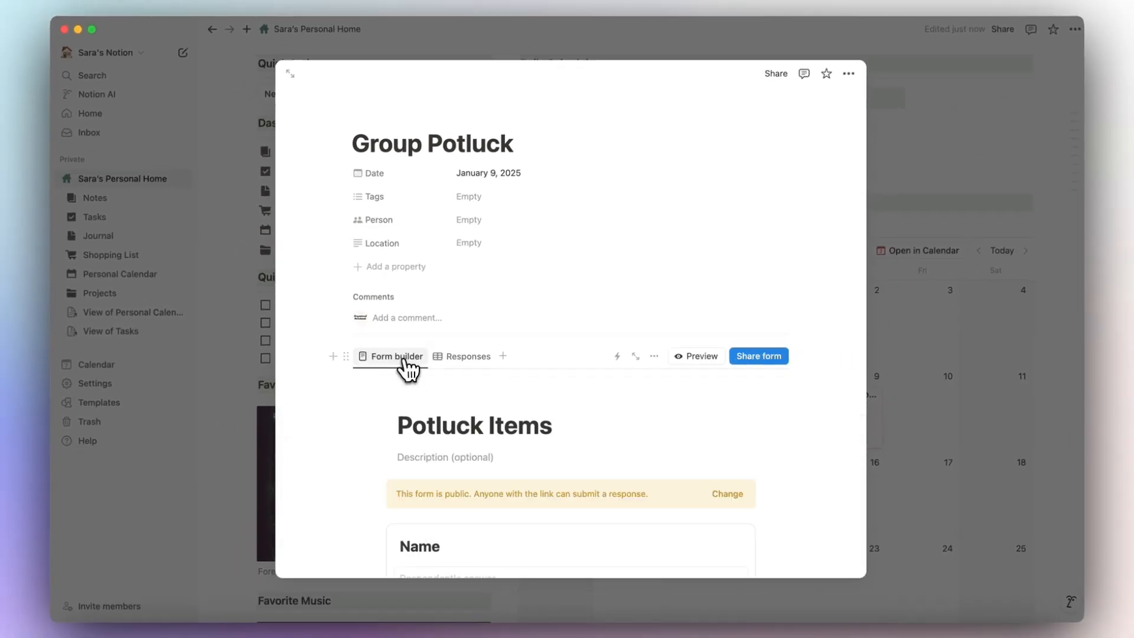
scroll(455, 404, down, 5)
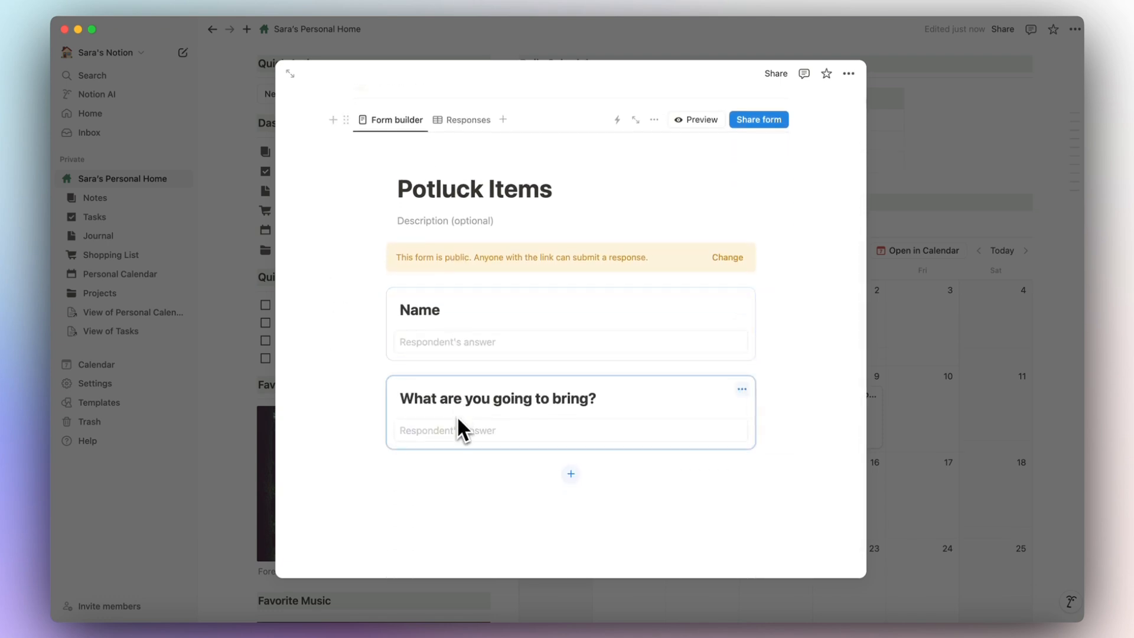
click(457, 120)
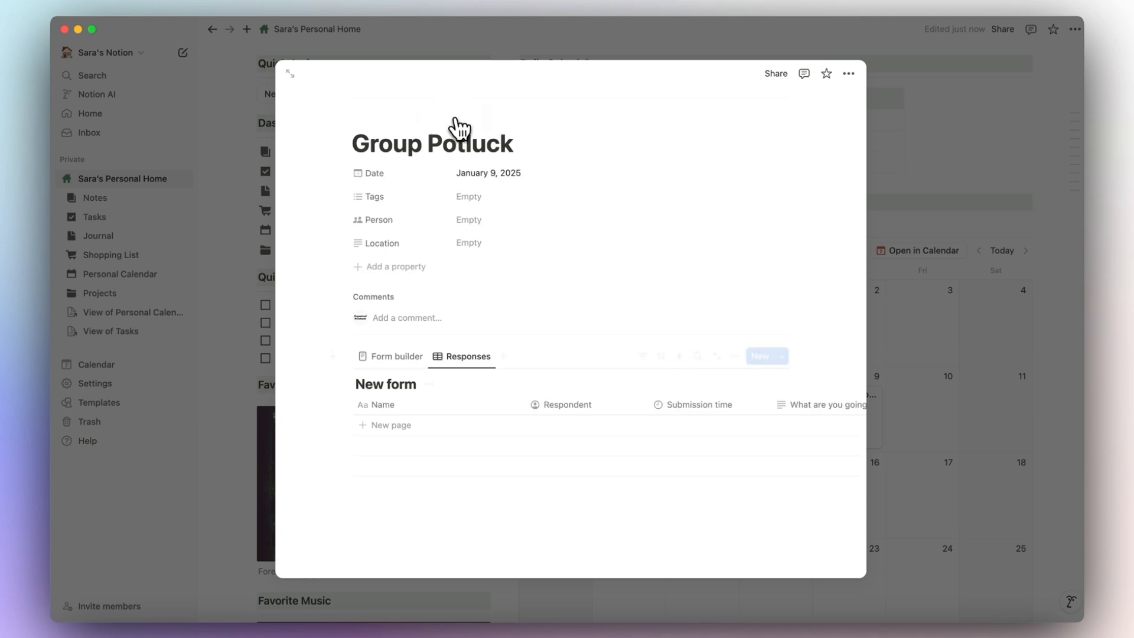
scroll(633, 432, right, 10)
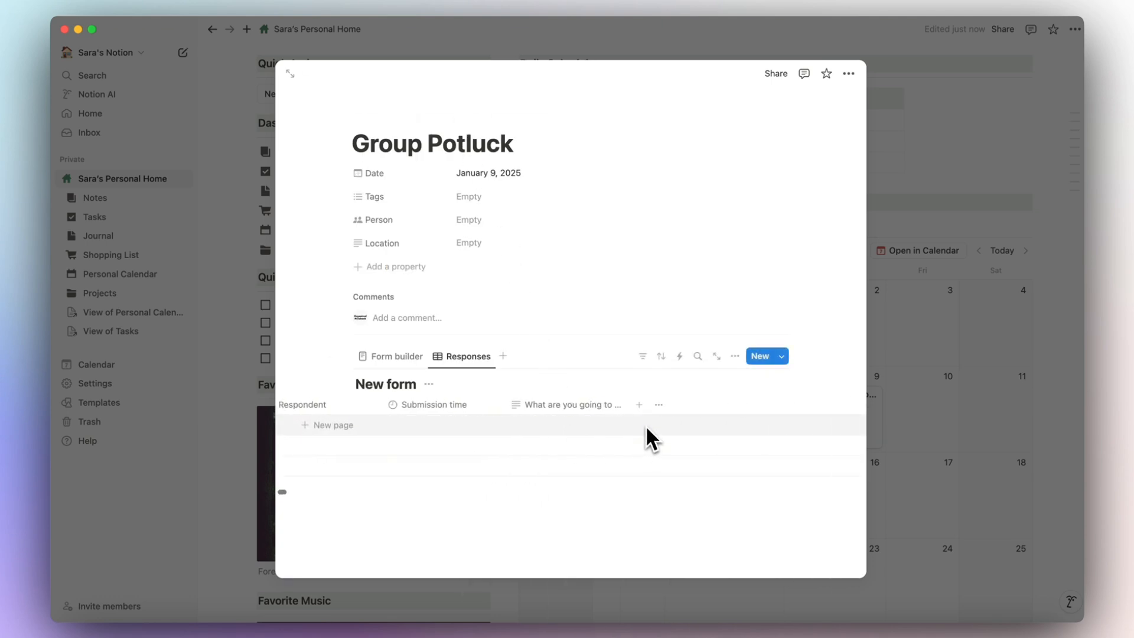
scroll(647, 427, left, 10)
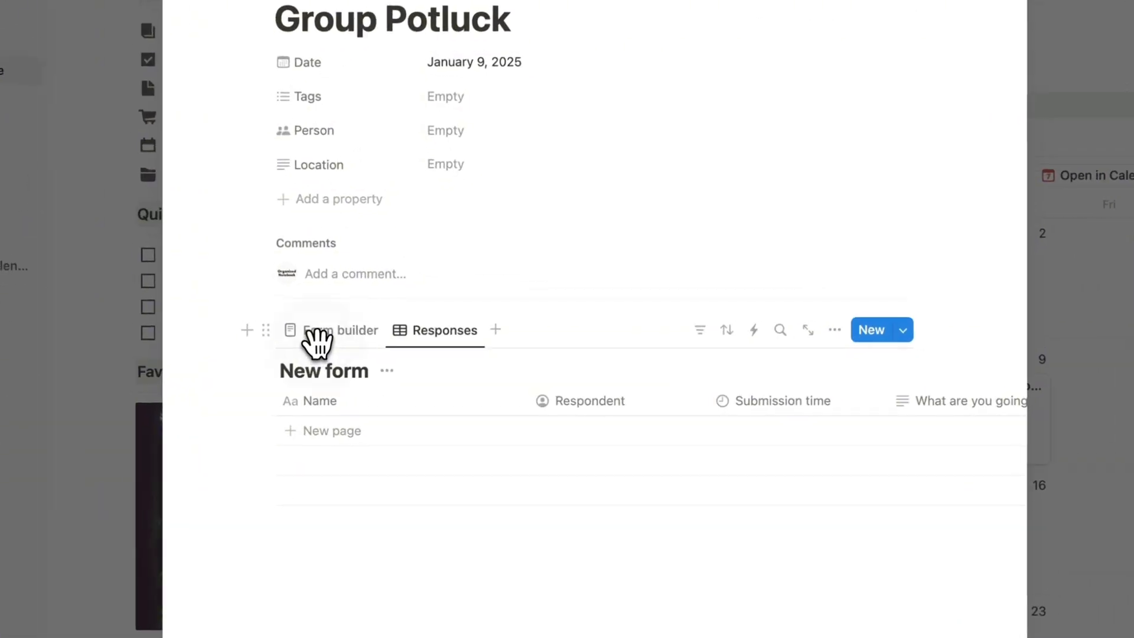
click(386, 363)
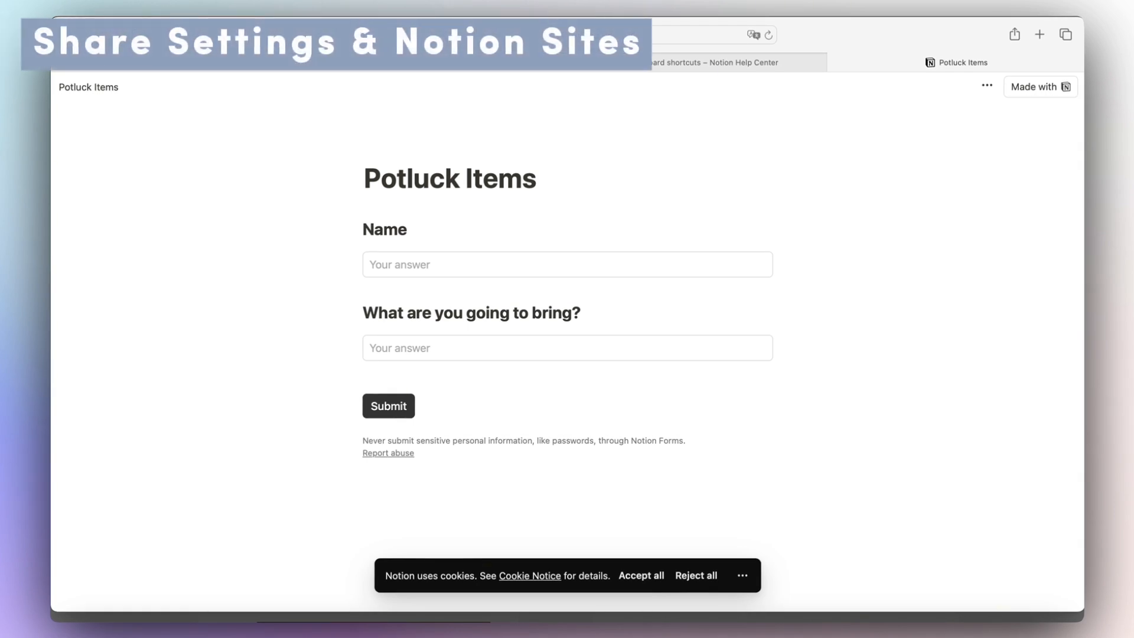
Switch from Safari back to the Potluck Items form on Notion's Group Potluck page.
click(483, 623)
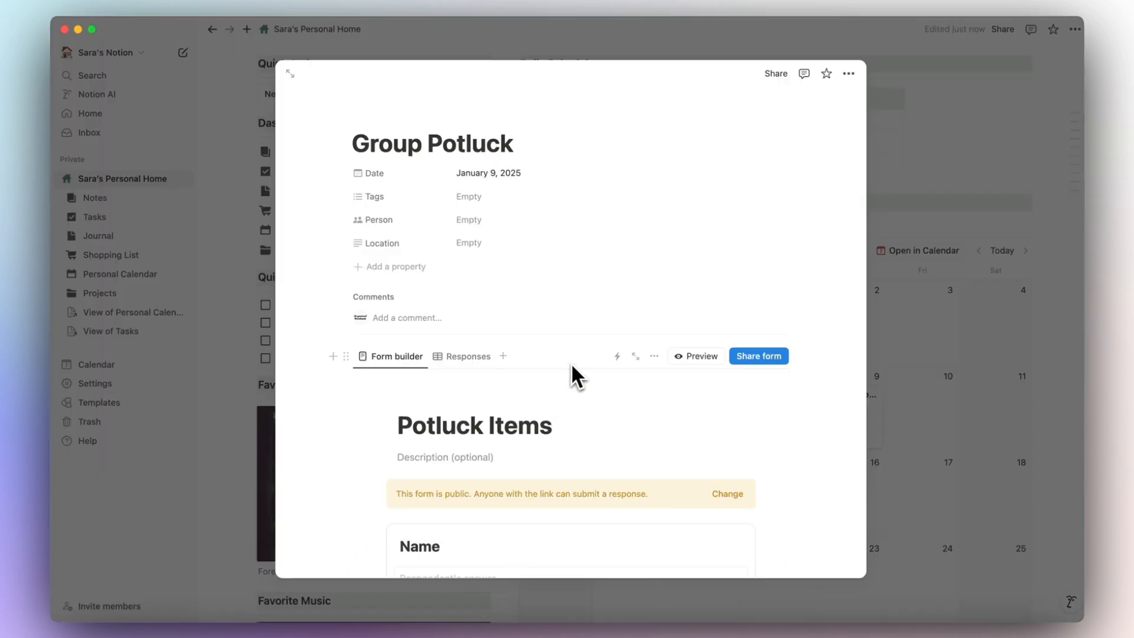
scroll(572, 362, down, 5)
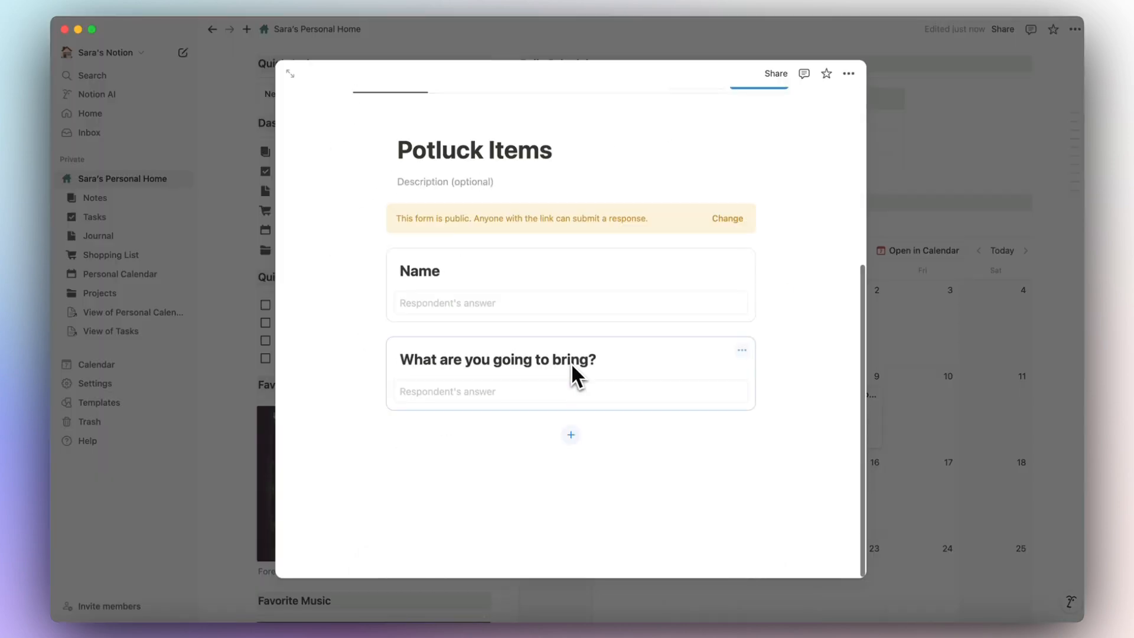
scroll(443, 475, up, 5)
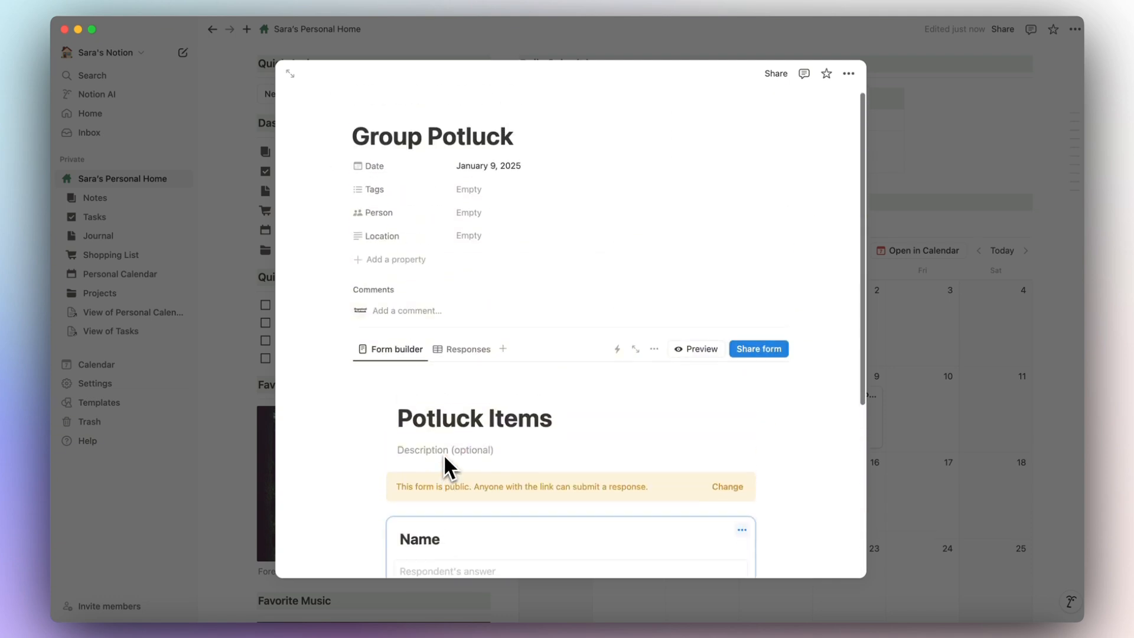
Add a 'Potluck Information Page' sub-page below the form and open it.
click(336, 347)
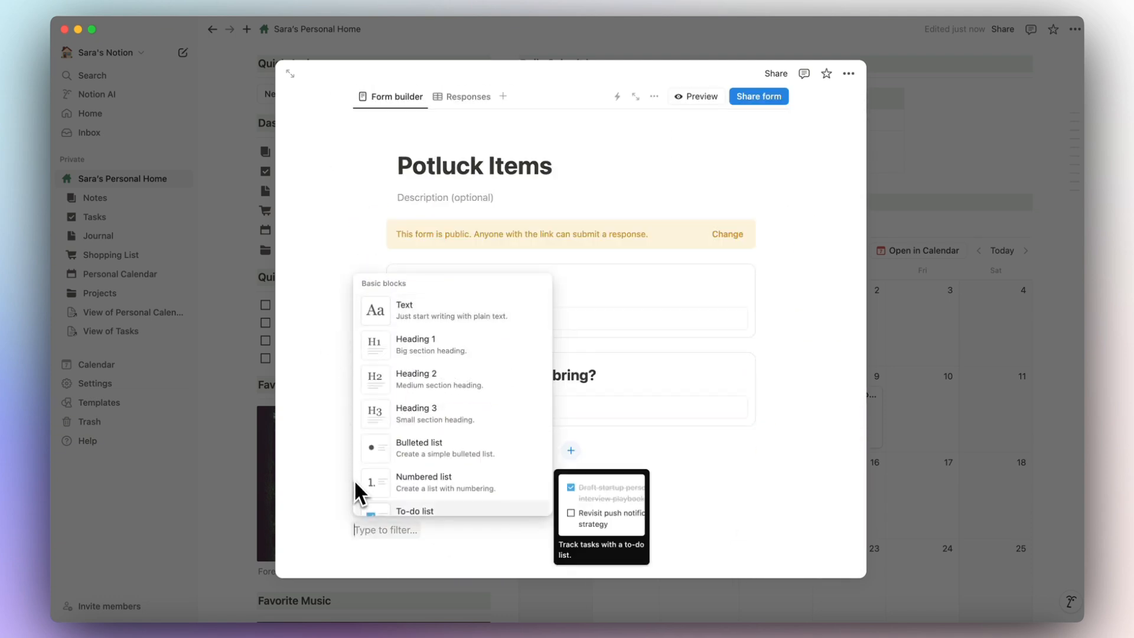
text(page)
key(Return)
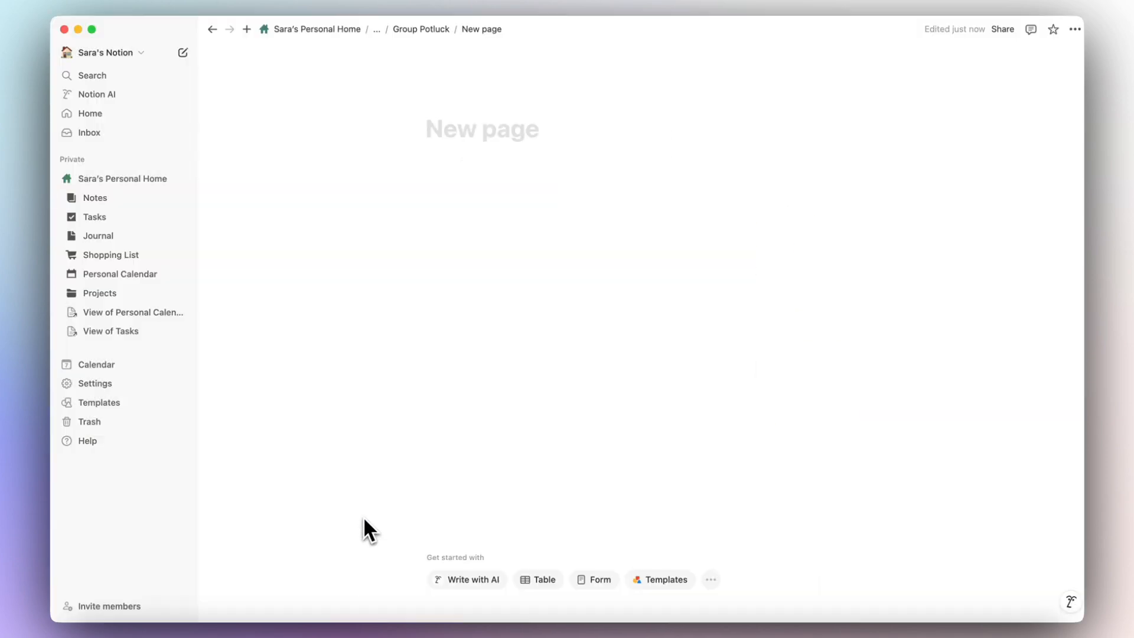
text(Potluck Information Page)
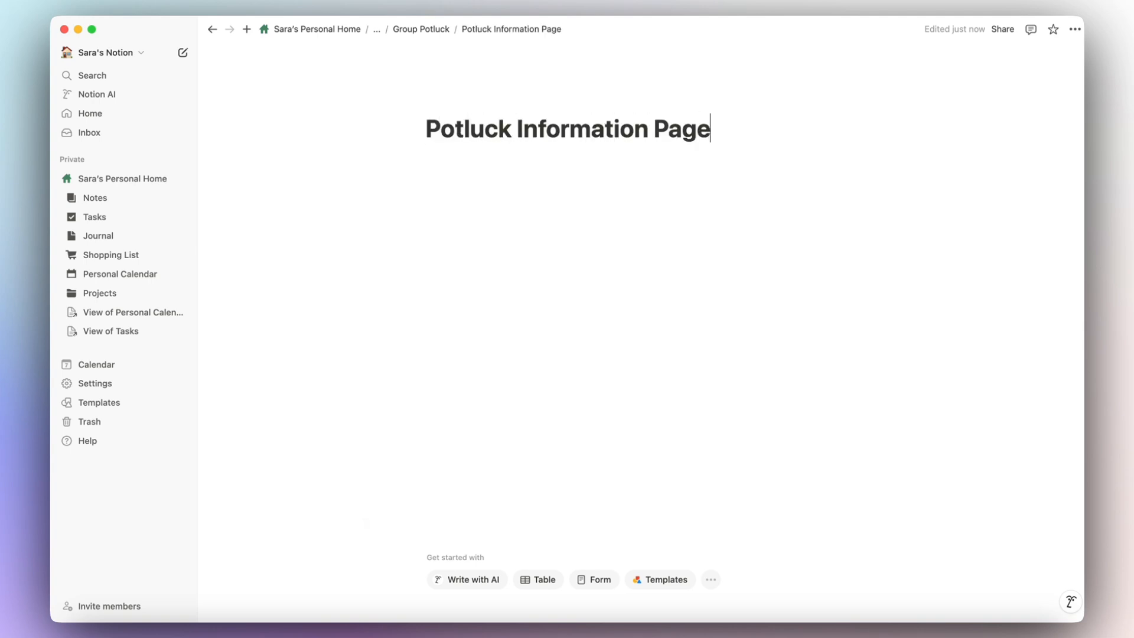
key(Return)
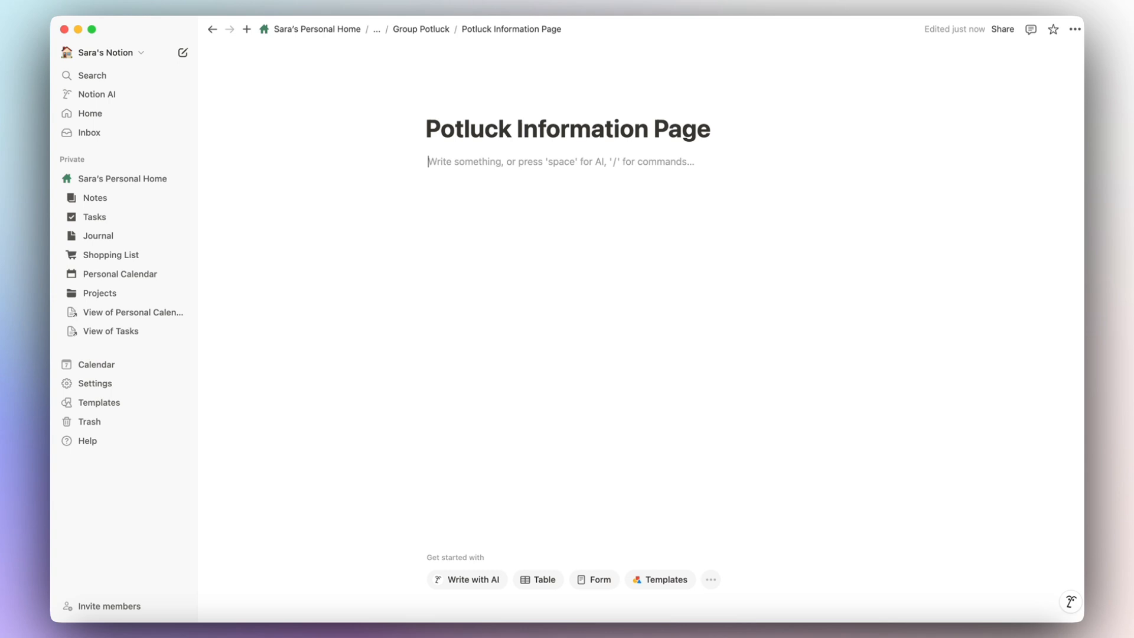
Add an info-icon callout reading 'Potluck will start at 7pm'.
text(/)
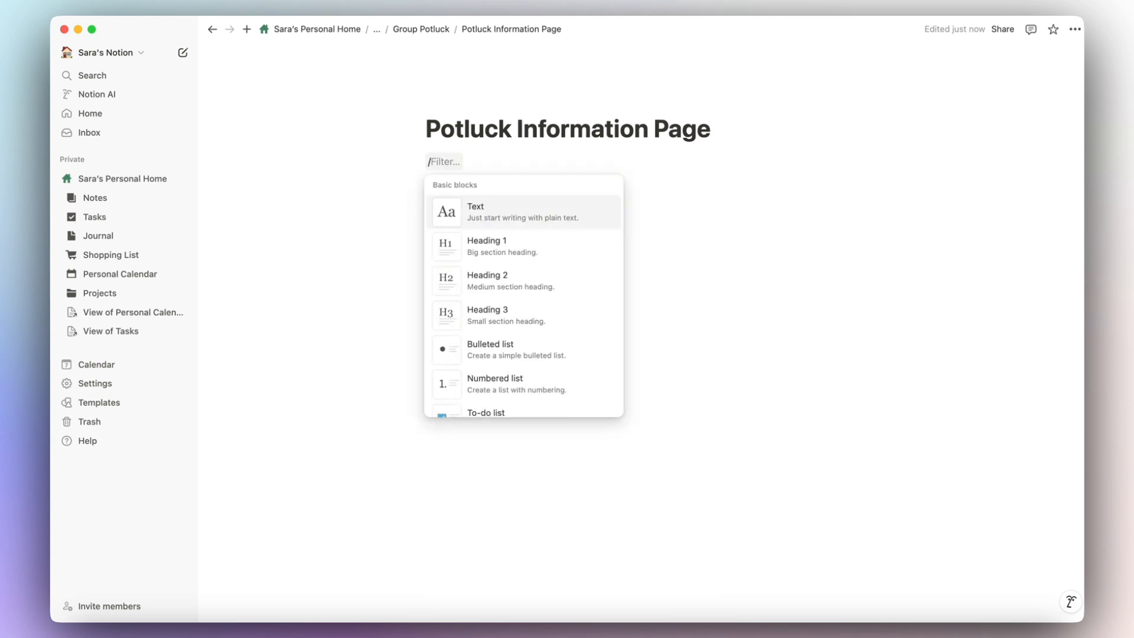
text(cal)
click(509, 213)
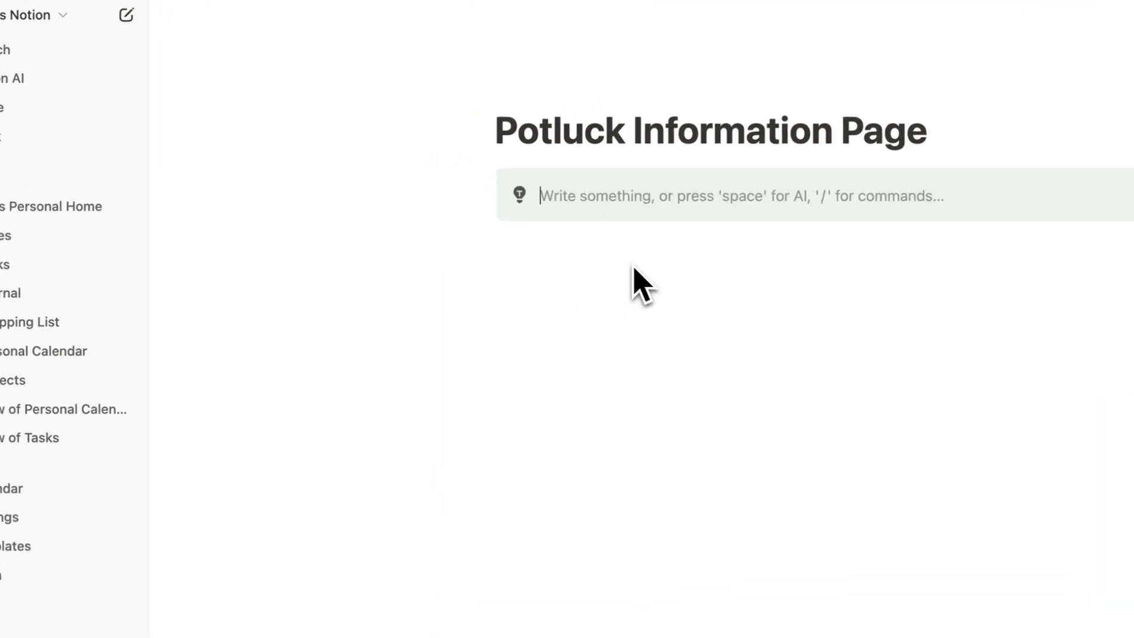
click(442, 171)
text(info)
key(Return)
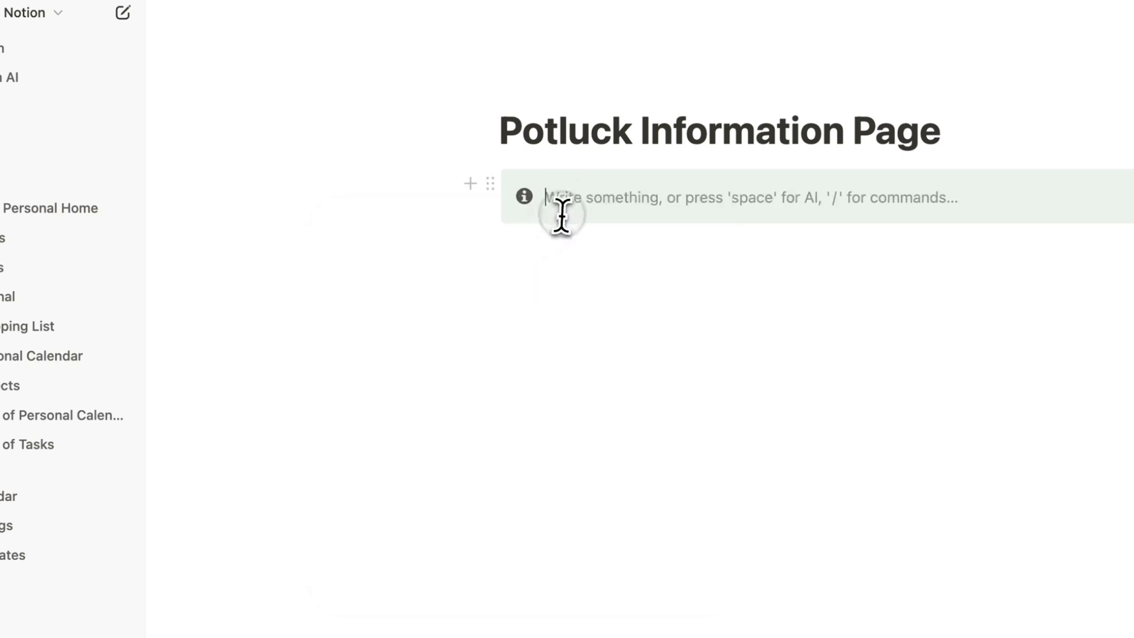
text(Potluck will start at 7)
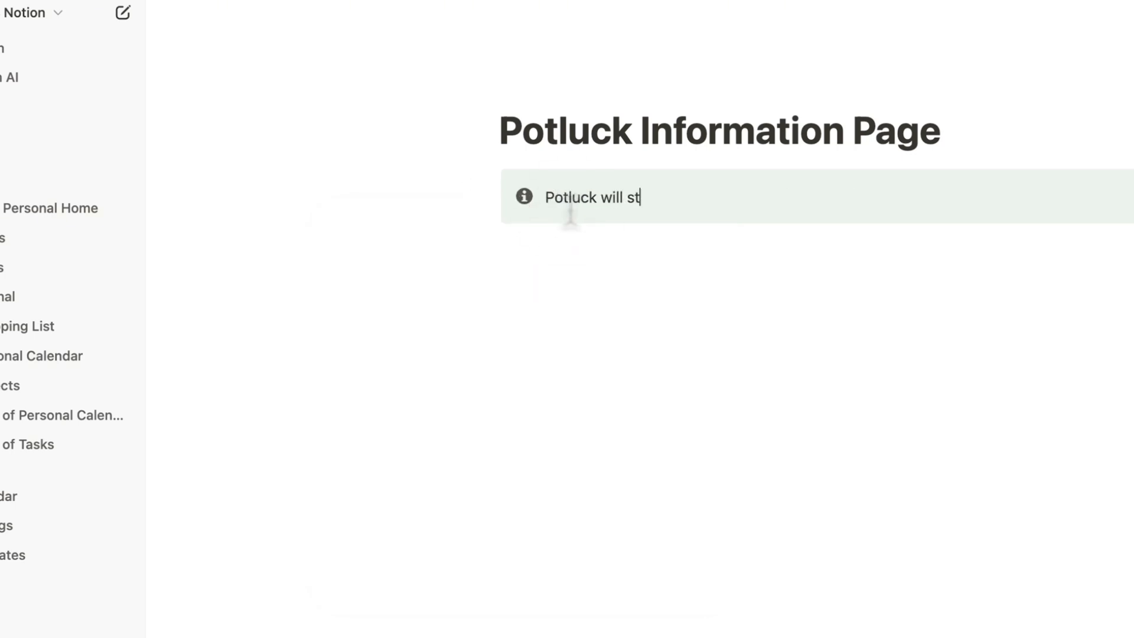
text(pm at sample address....)
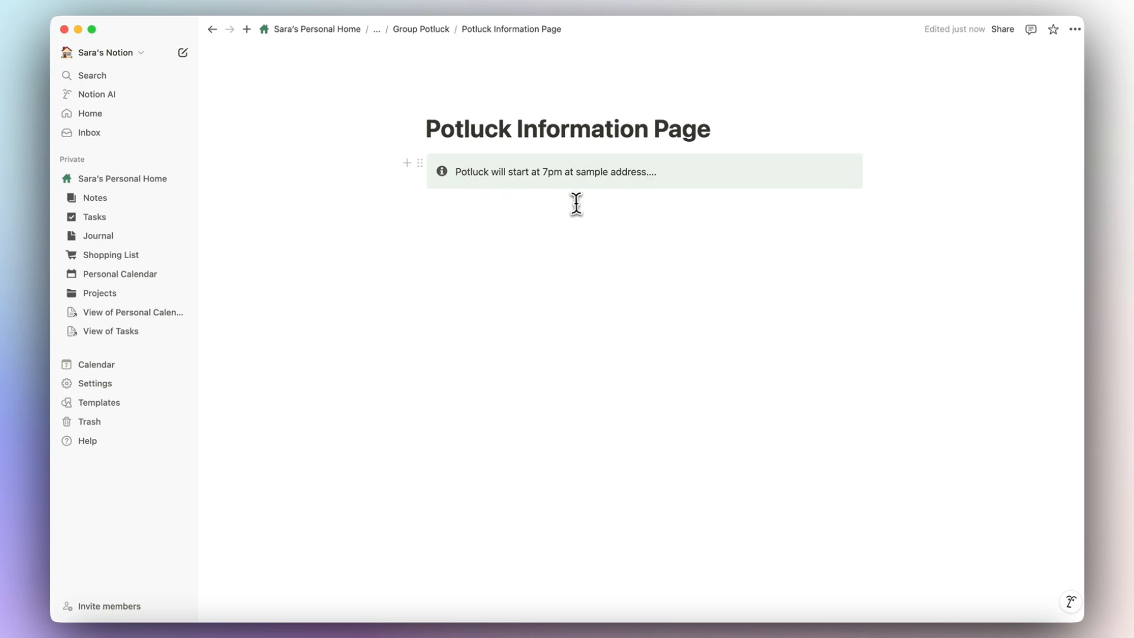
Add a Heading 3 'What everyone will bring' with a divider under it.
click(548, 206)
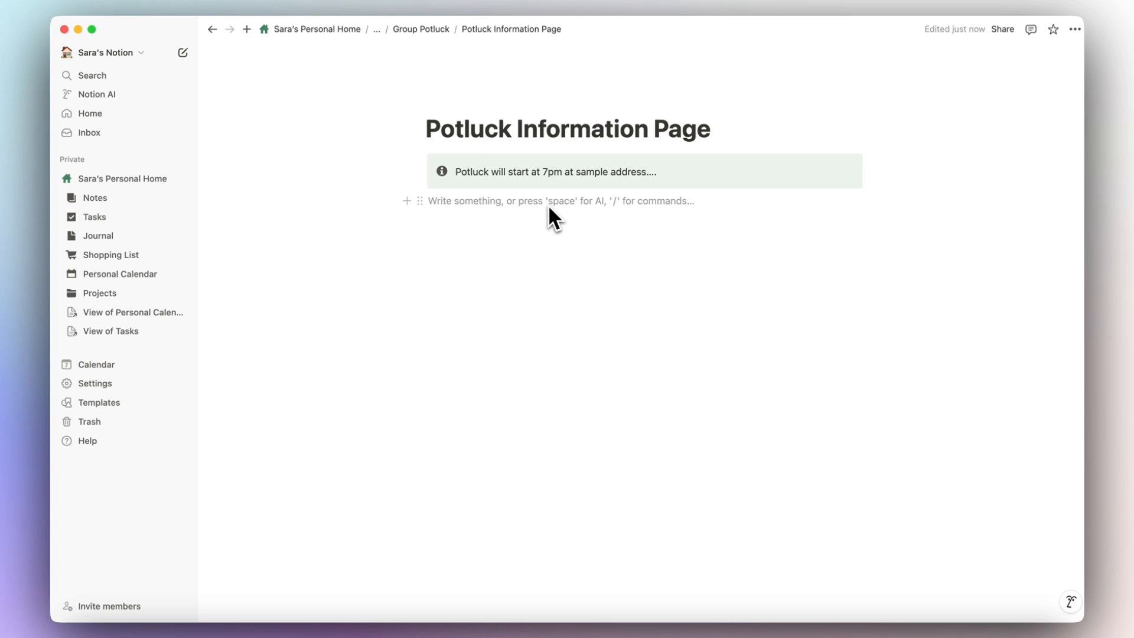
text(/heading)
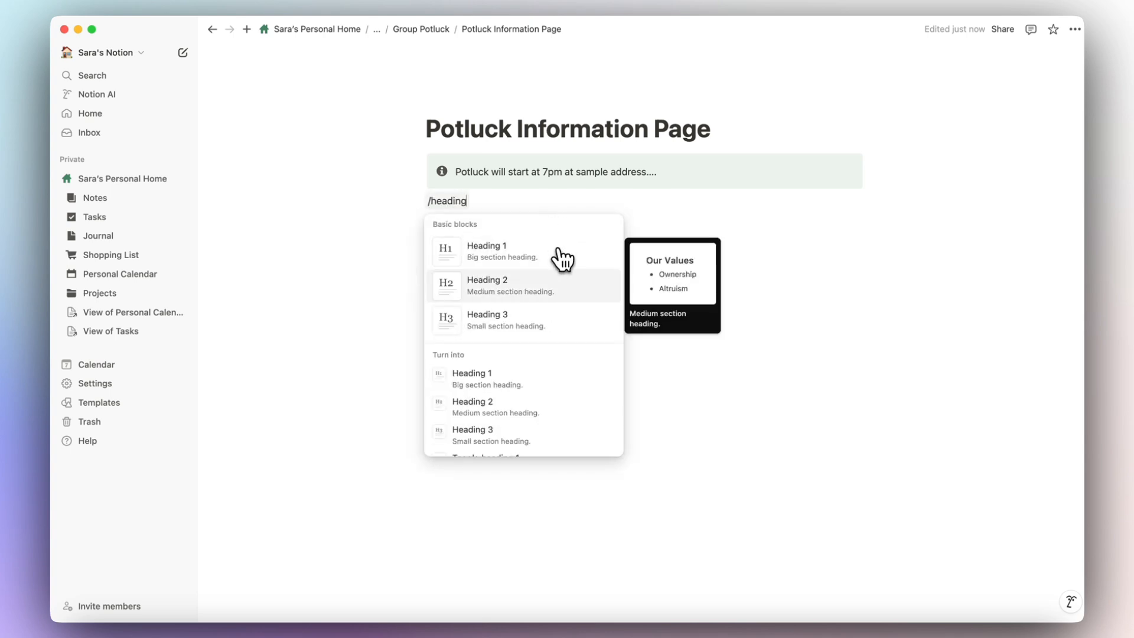
click(539, 322)
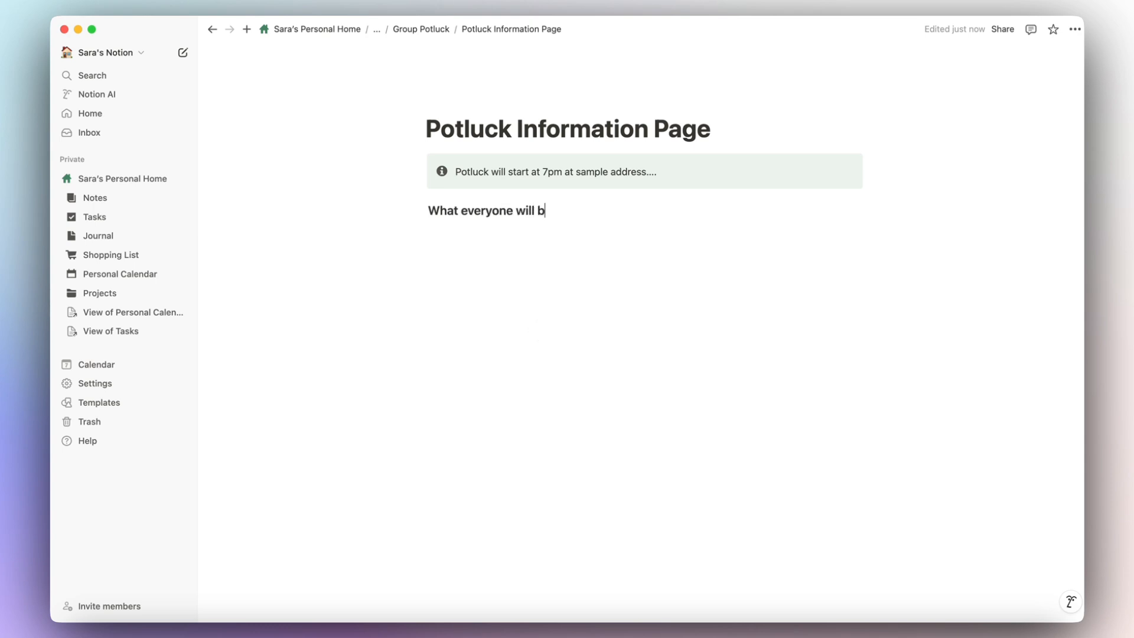
key(Return)
text(/)
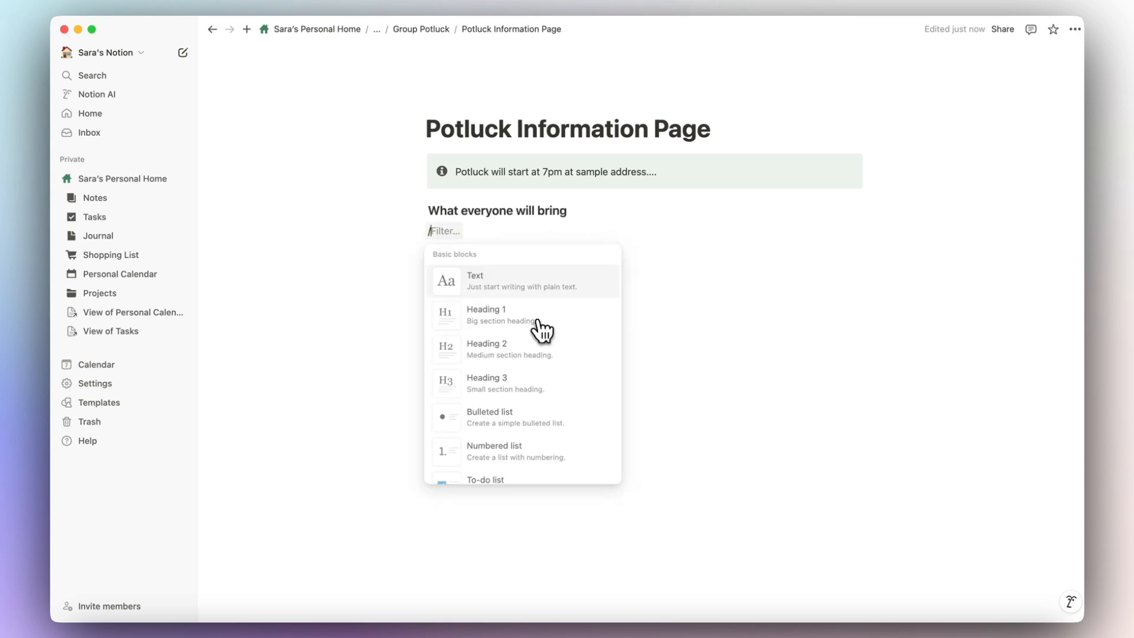
text(divider)
key(Return)
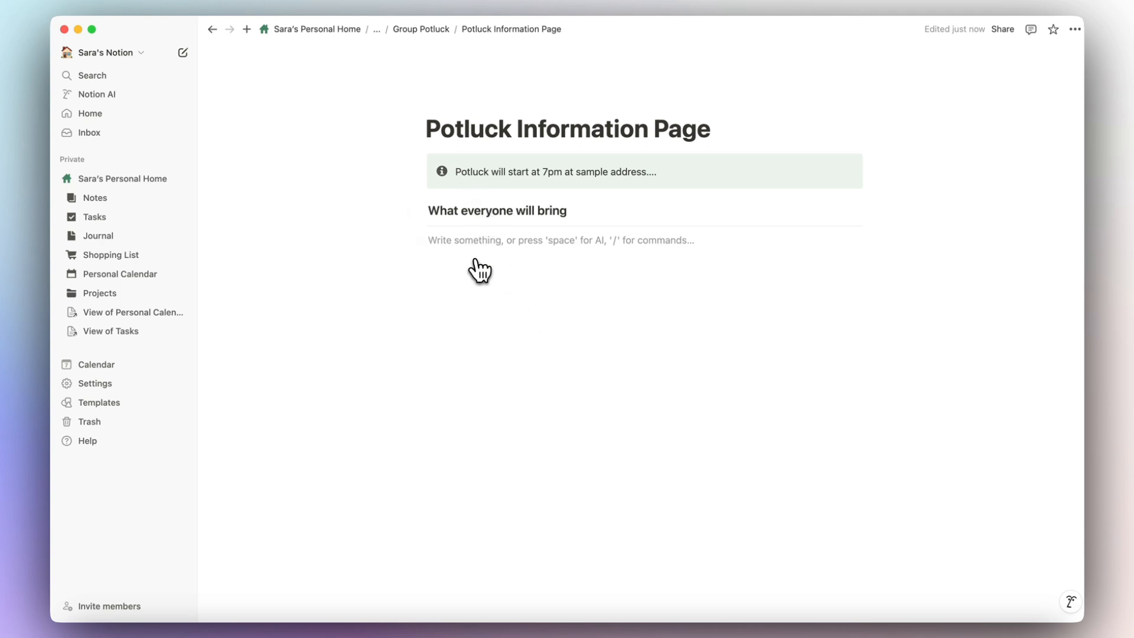
Copy a link to the Group Potluck form's Responses view.
text(/)
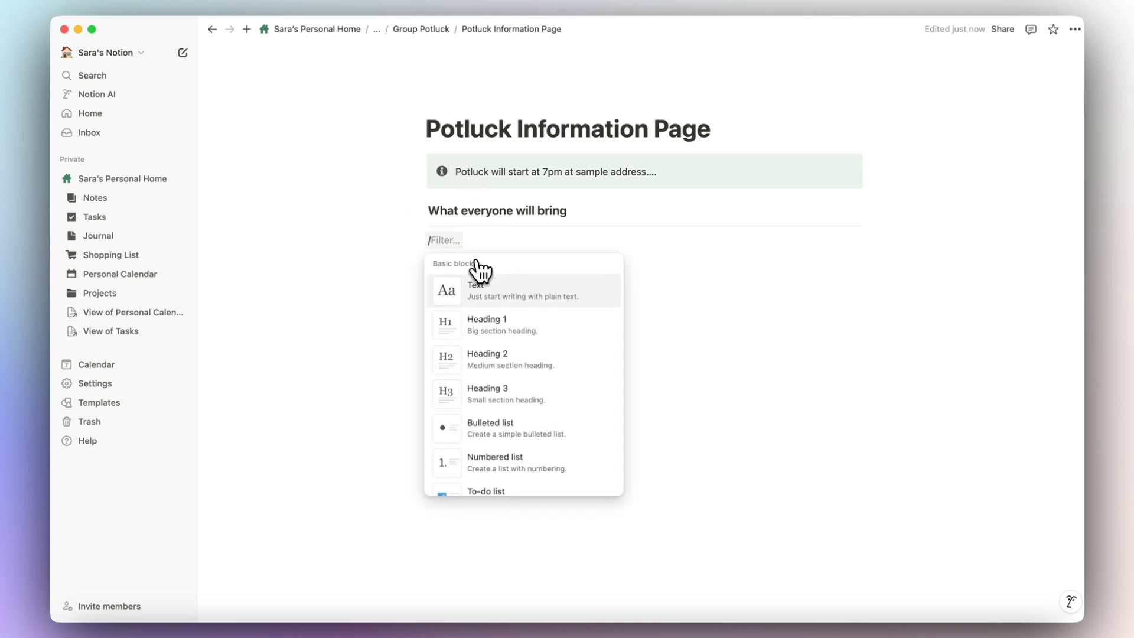
click(427, 30)
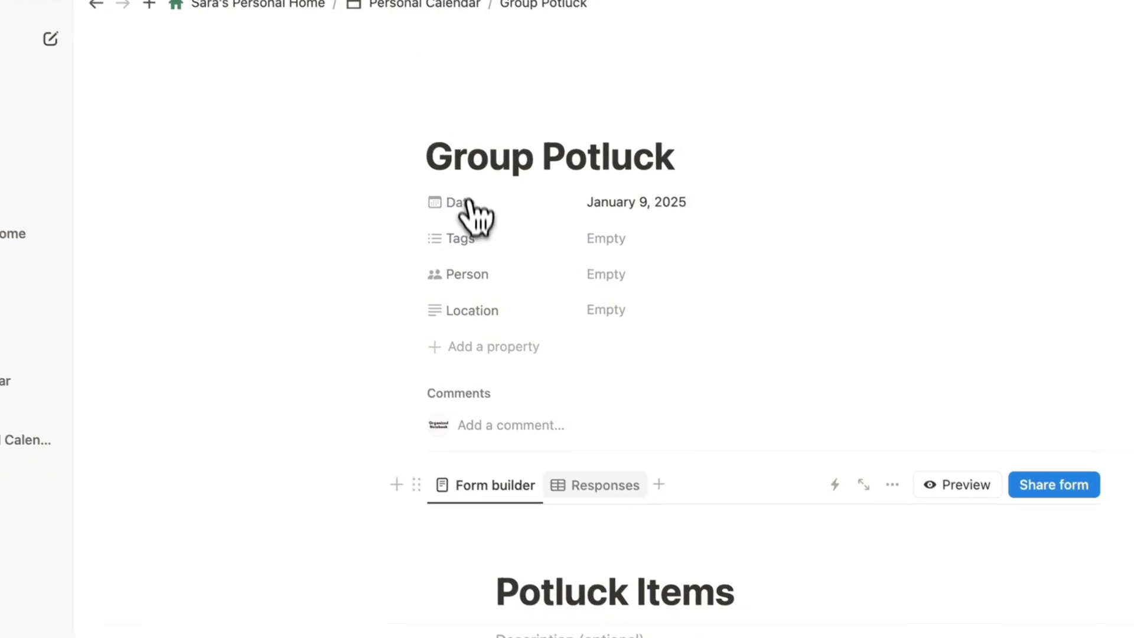
click(525, 339)
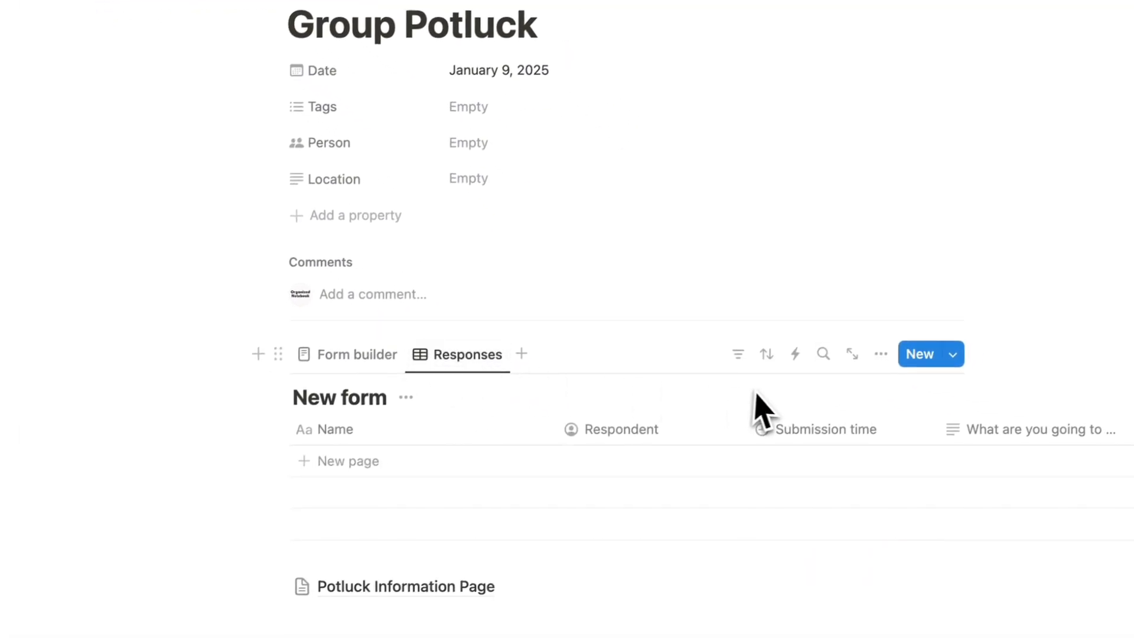
click(756, 263)
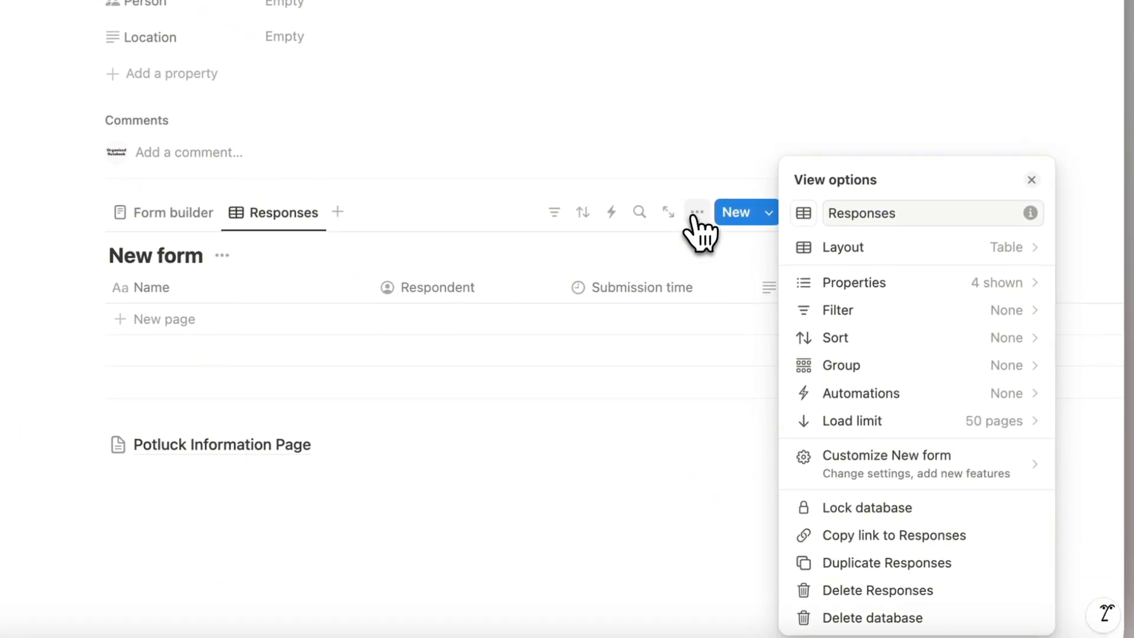
click(960, 537)
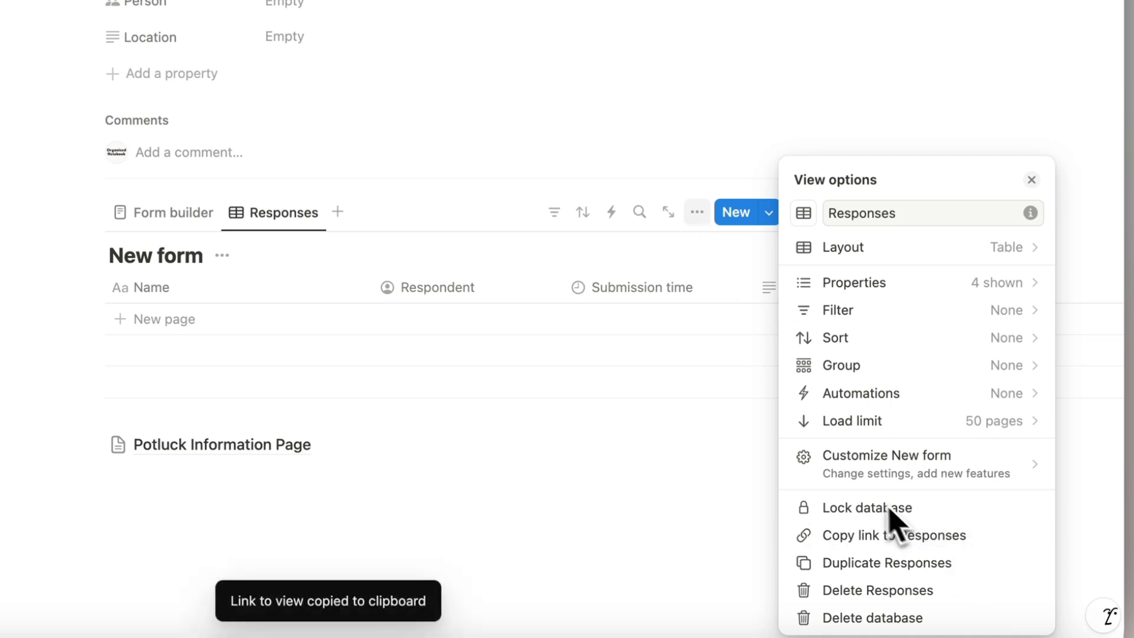
click(242, 441)
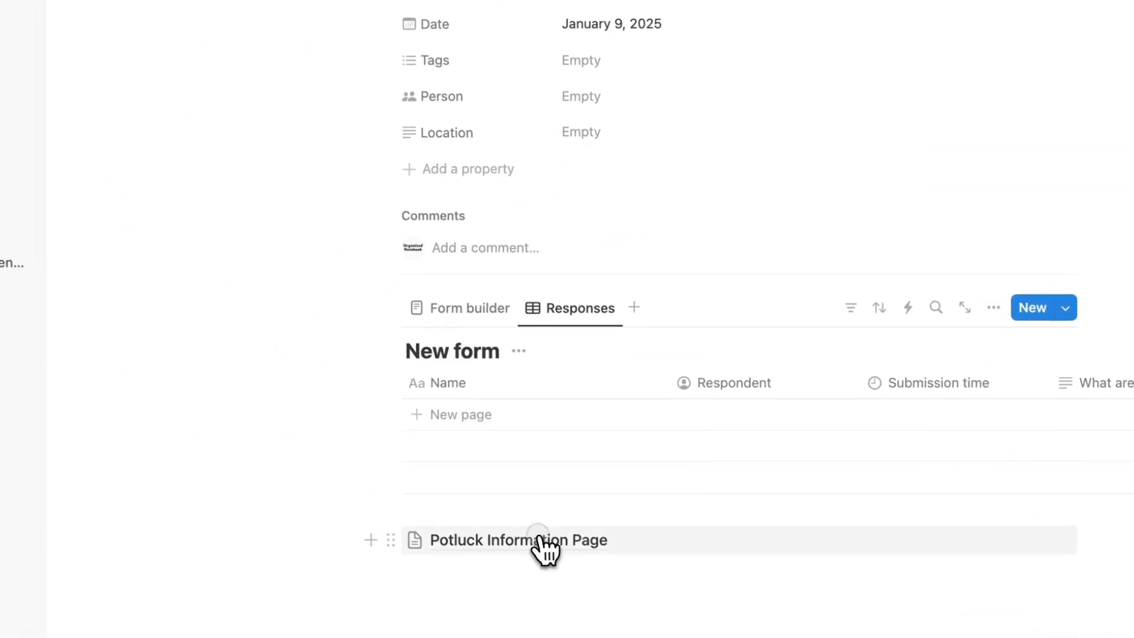
Paste the Responses link under the Potluck Information Page heading as a linked database view.
click(539, 538)
click(462, 148)
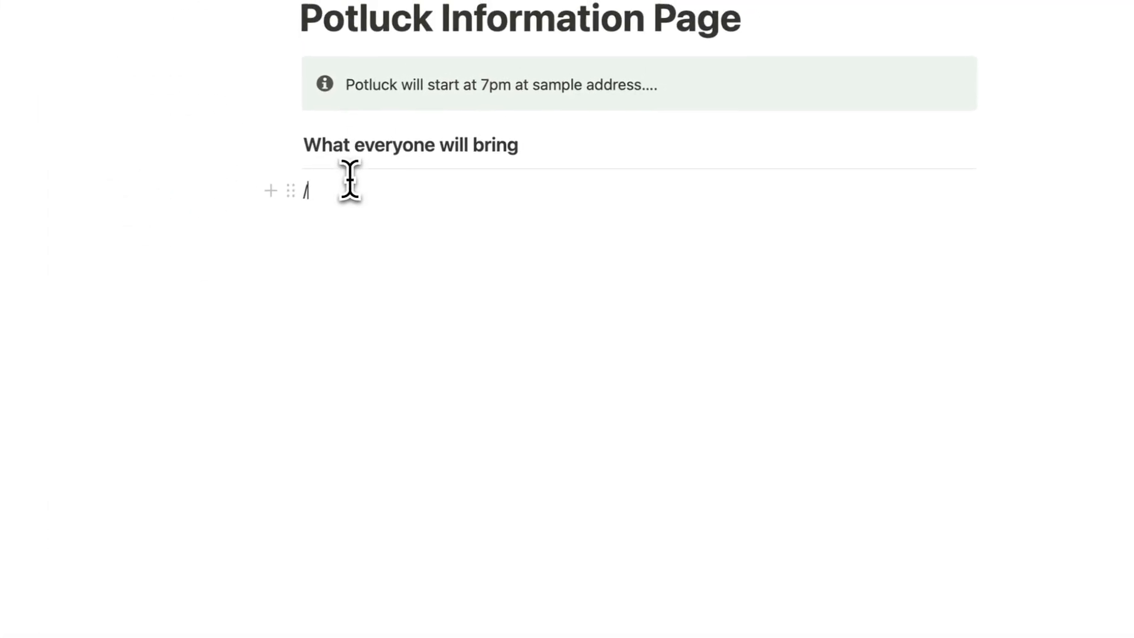
key(BackSpace)
key(super+v)
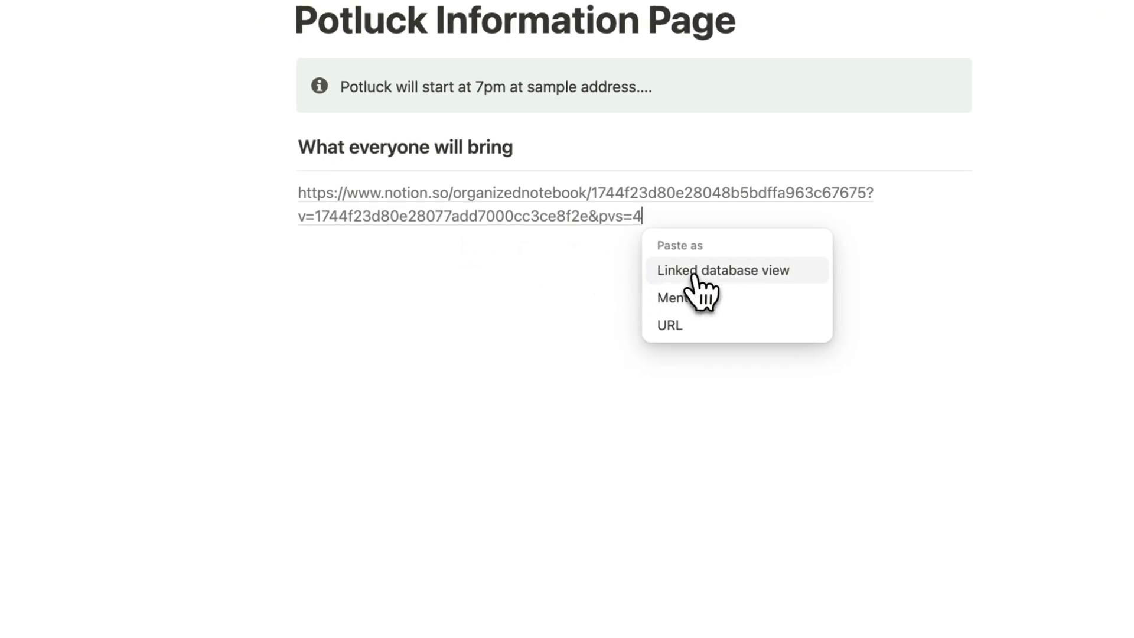
click(708, 277)
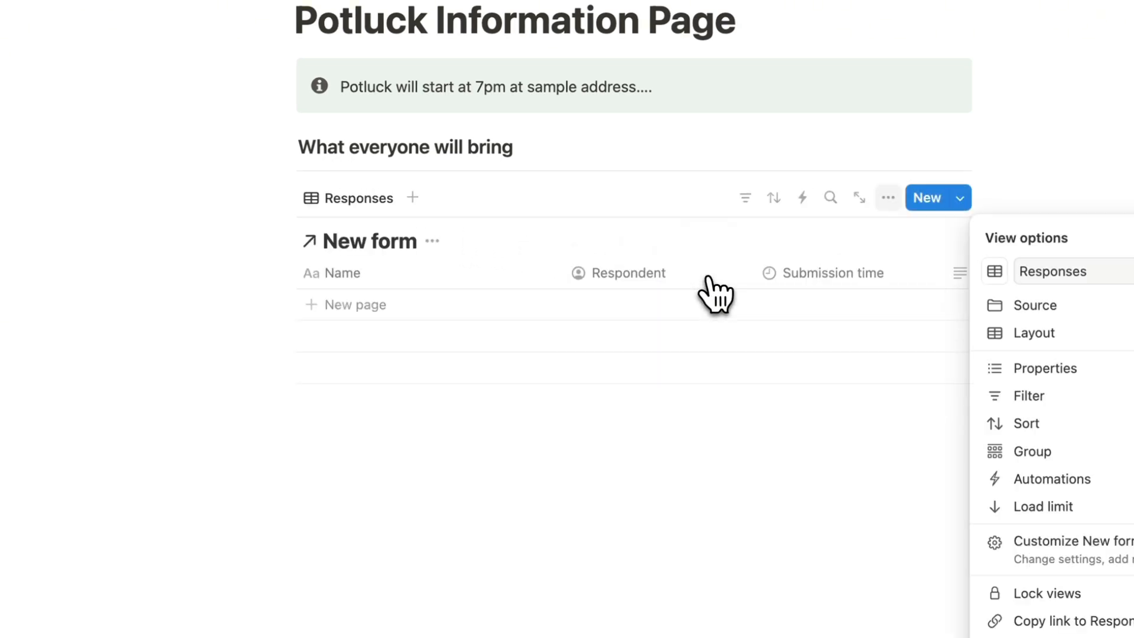
click(649, 279)
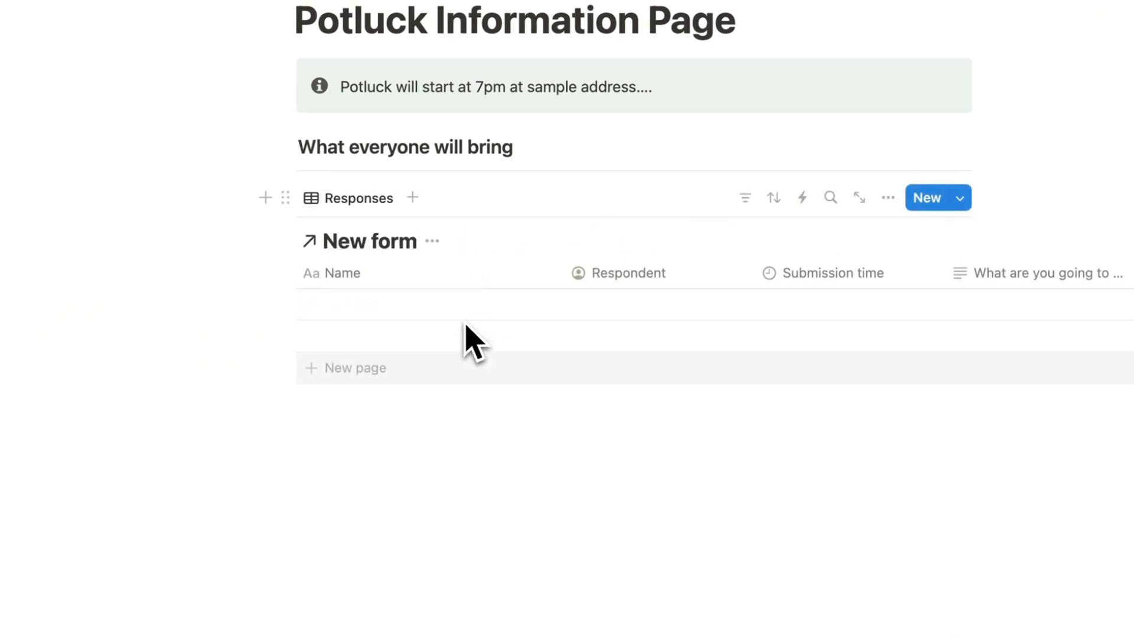
Hide the database title and Respondent column, narrow Submission time and widen the bring column.
click(432, 241)
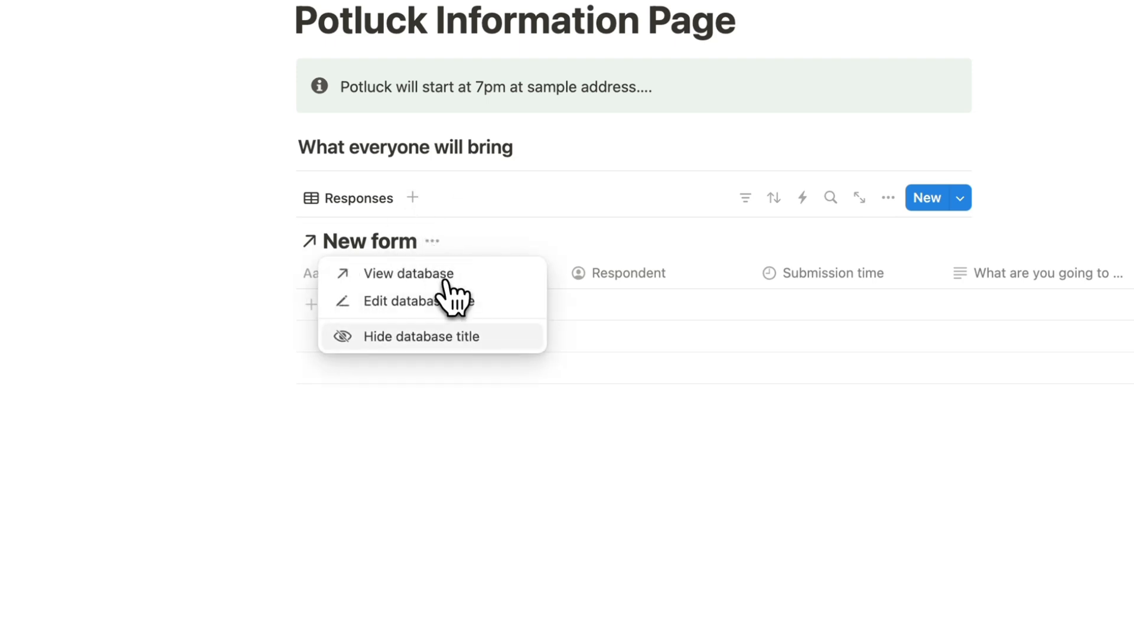
click(457, 336)
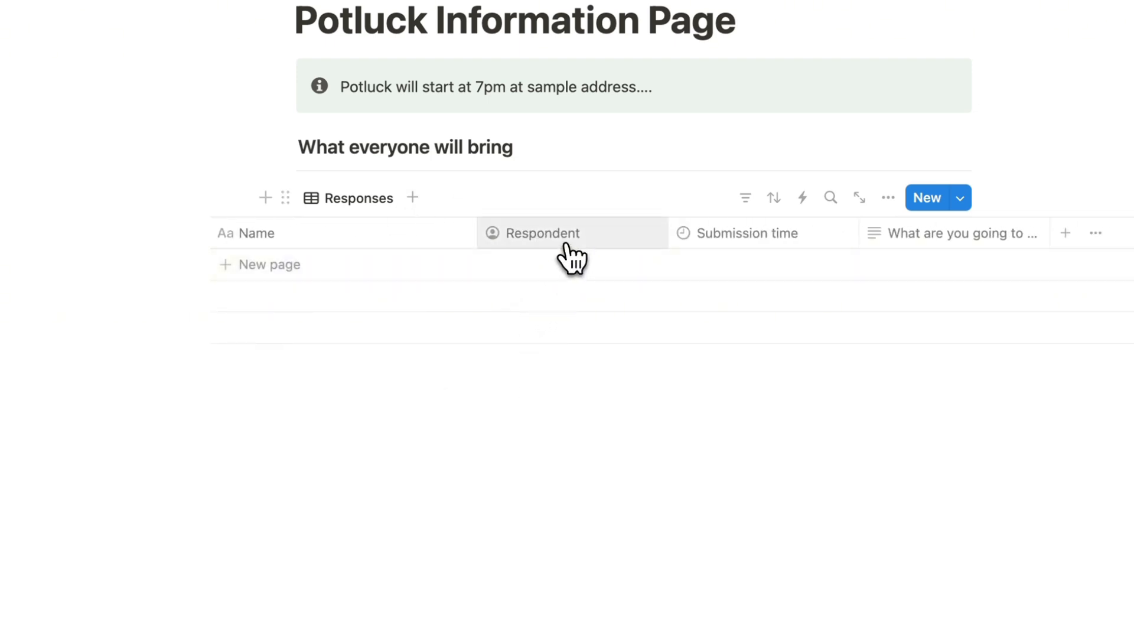
click(564, 244)
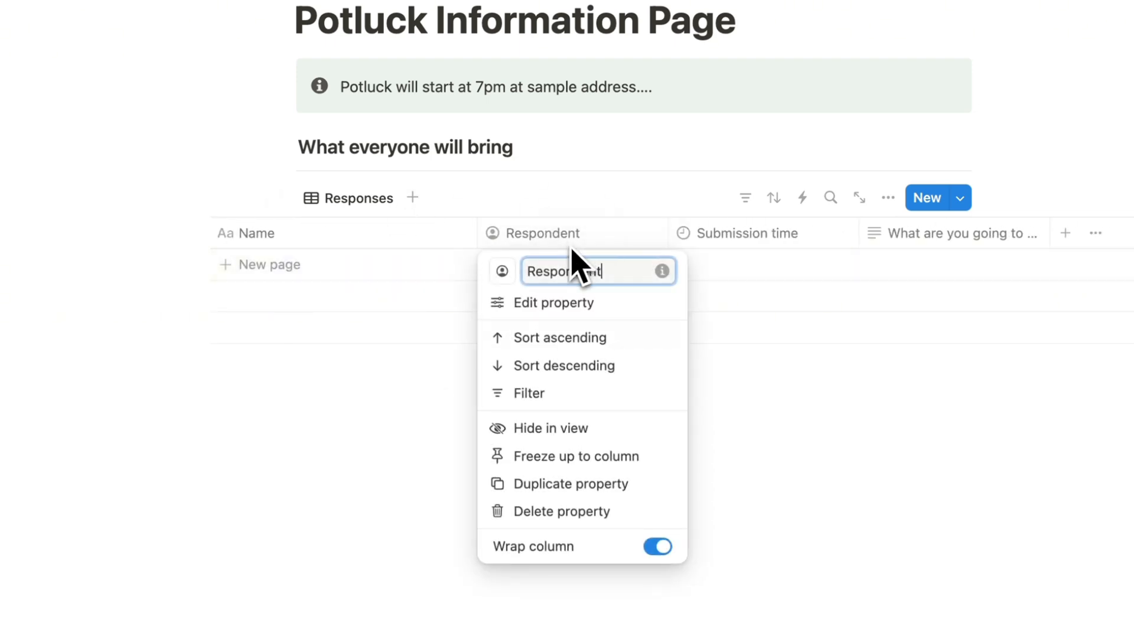
click(590, 437)
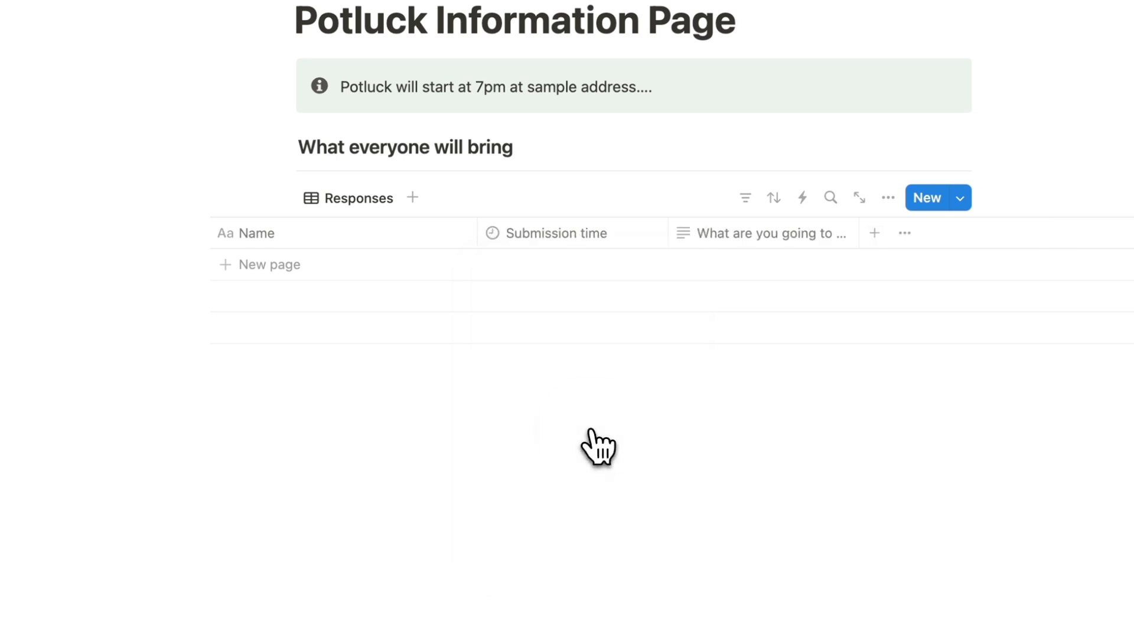
click(650, 258)
click(650, 238)
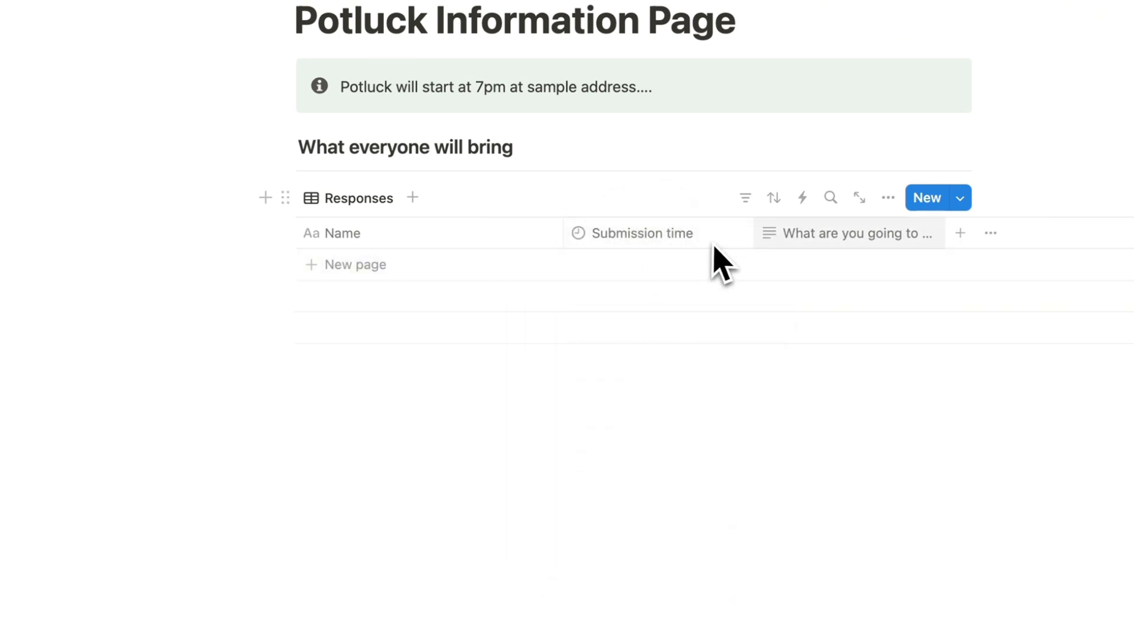
drag(756, 235, 726, 238)
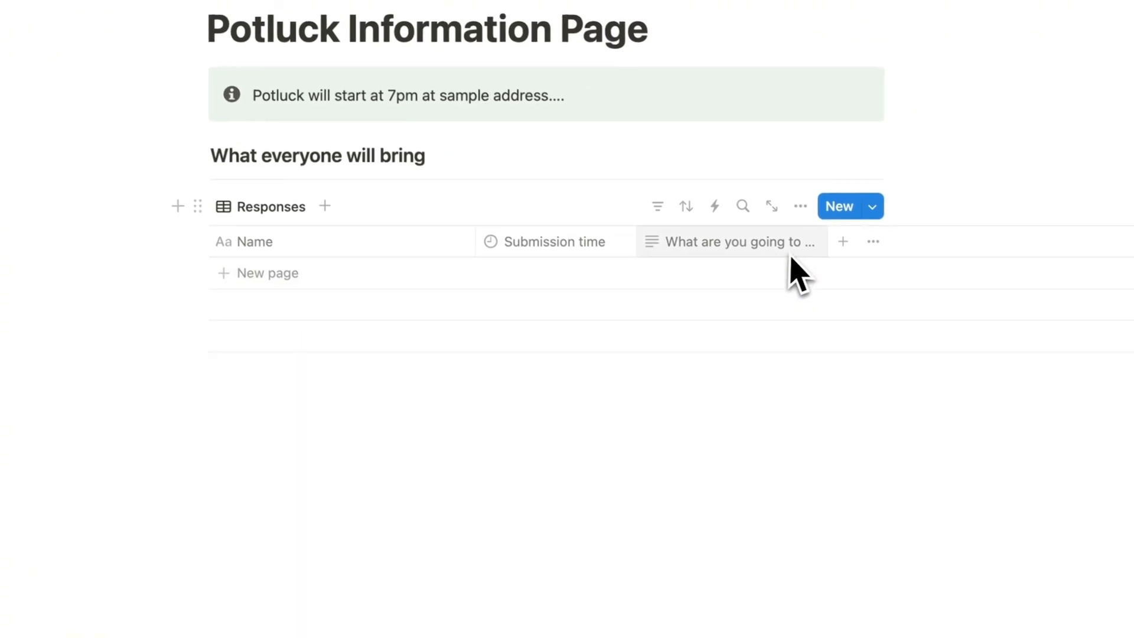
drag(925, 237, 1061, 238)
click(874, 286)
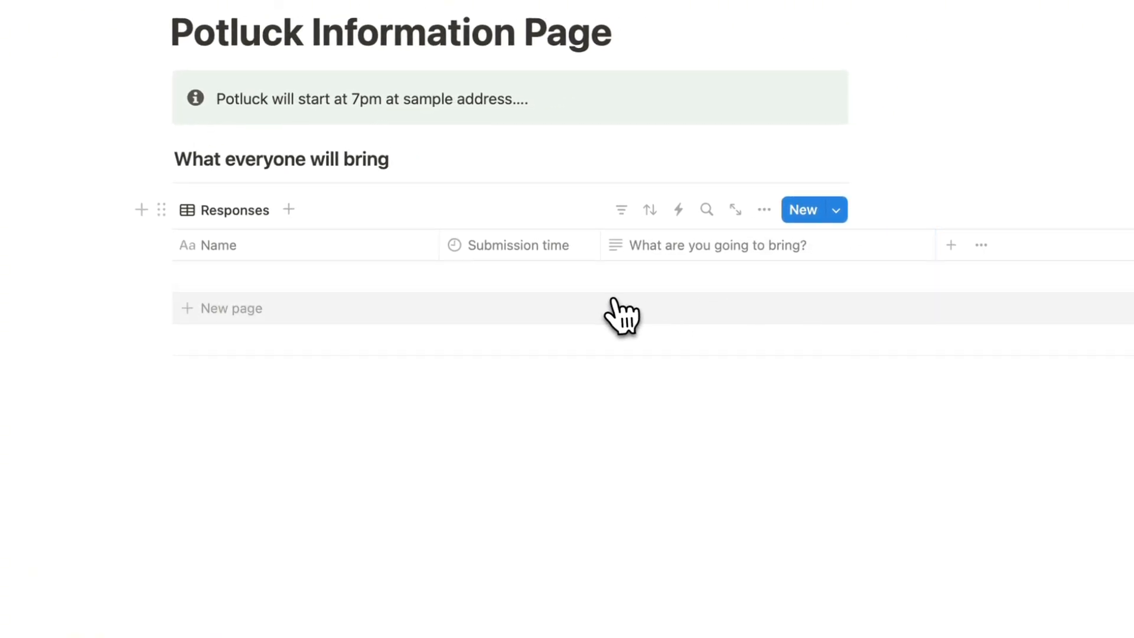
click(474, 416)
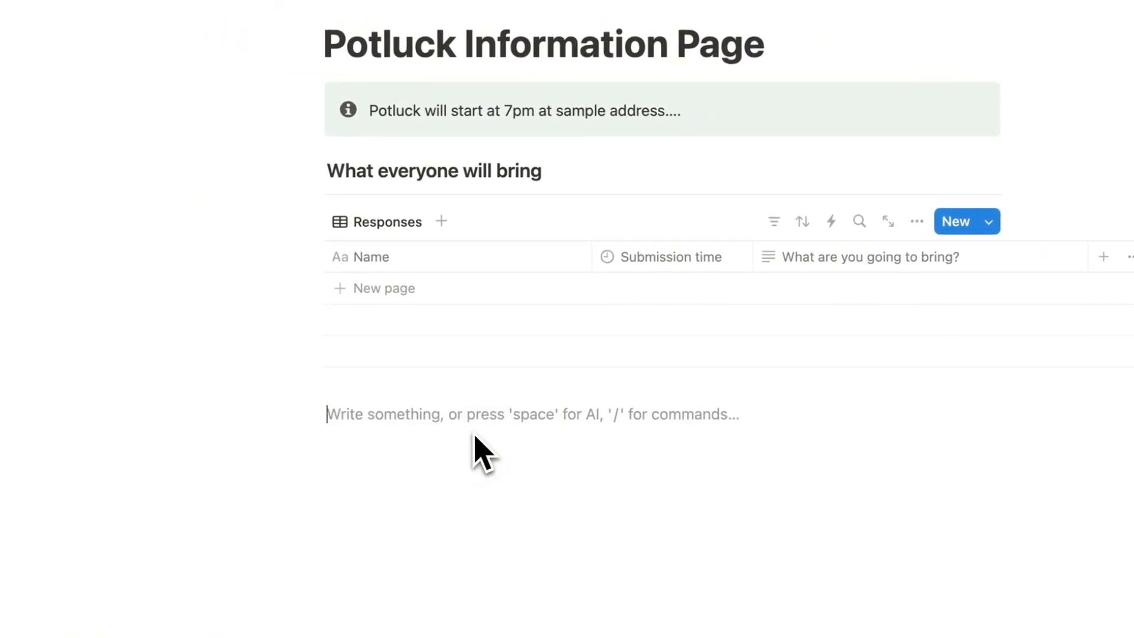
text(/heading)
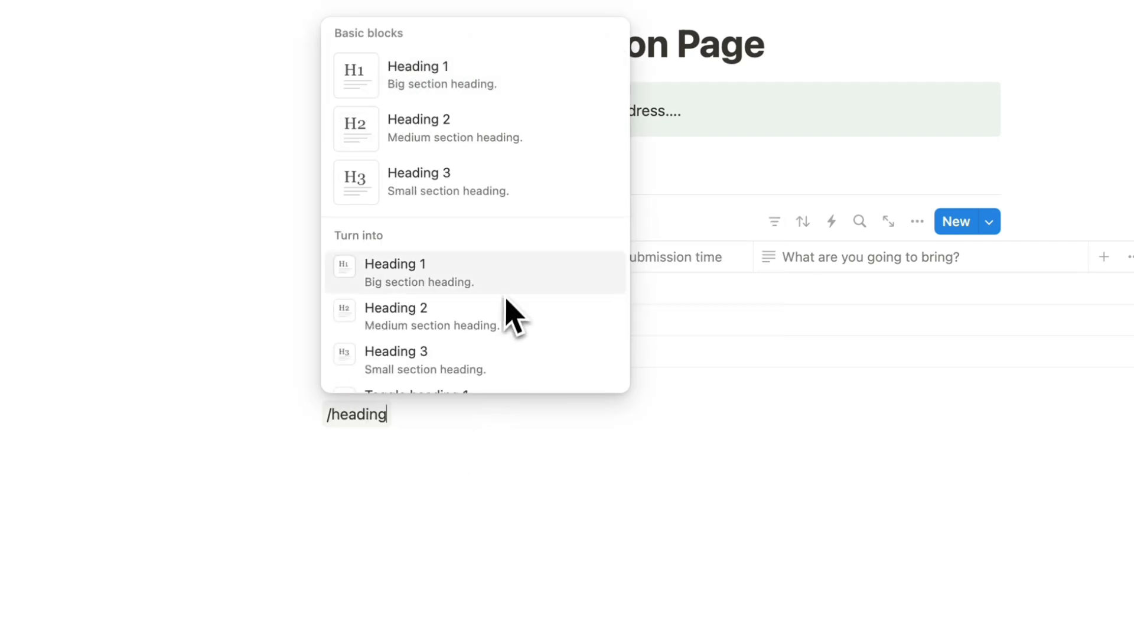
click(510, 313)
text(Form fo)
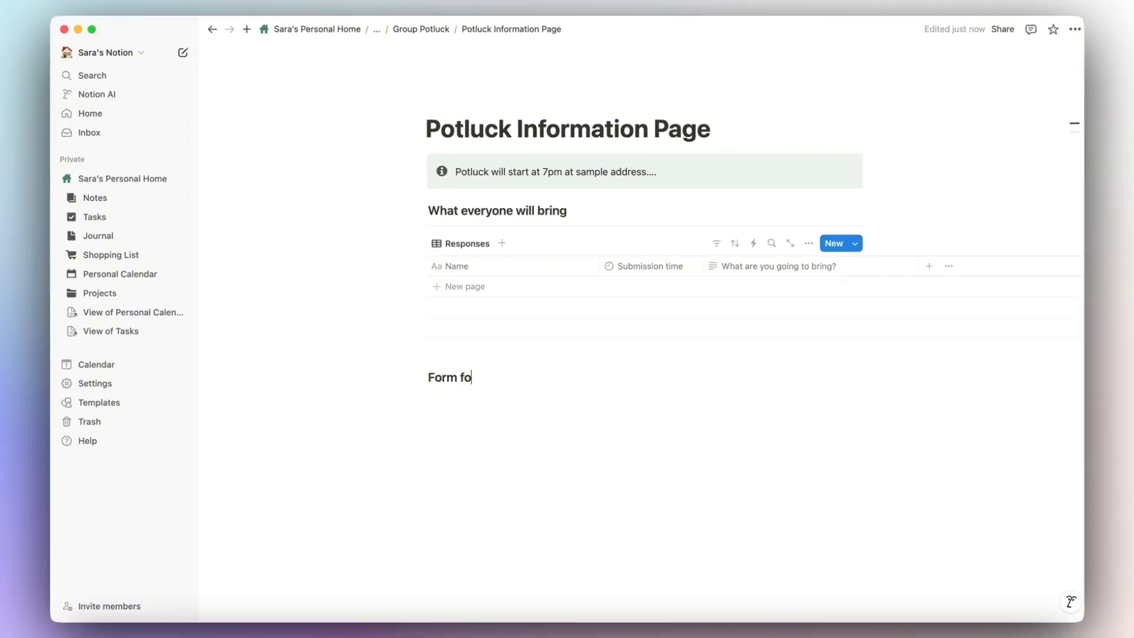
text(r Potluck)
key(Return)
text(/divi)
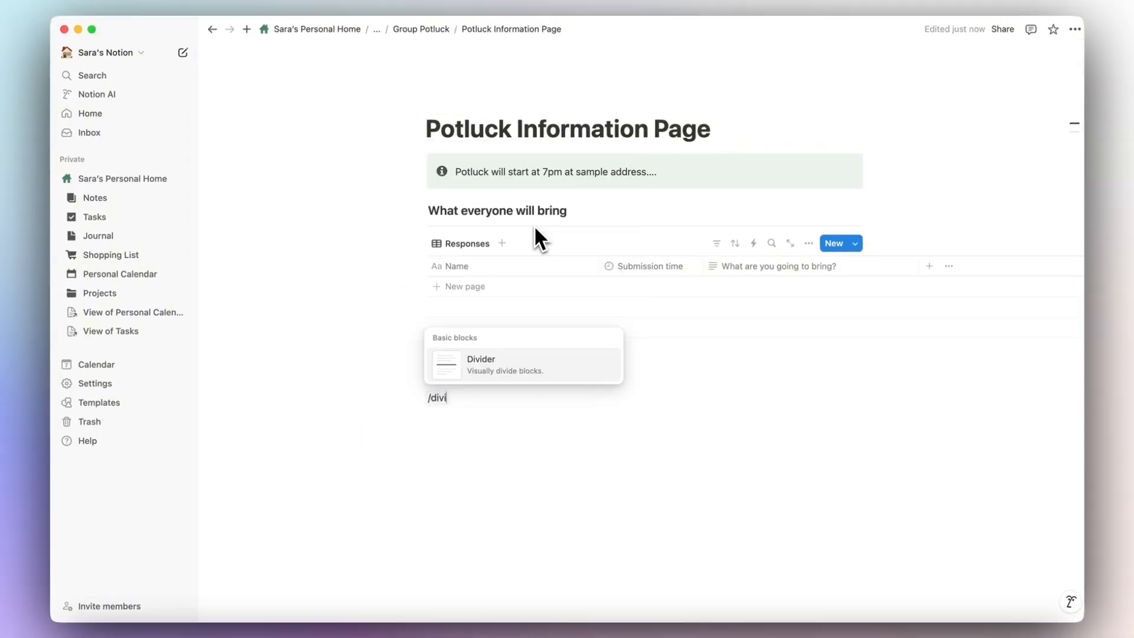
key(BackSpace)
text(/)
key(BackSpace)
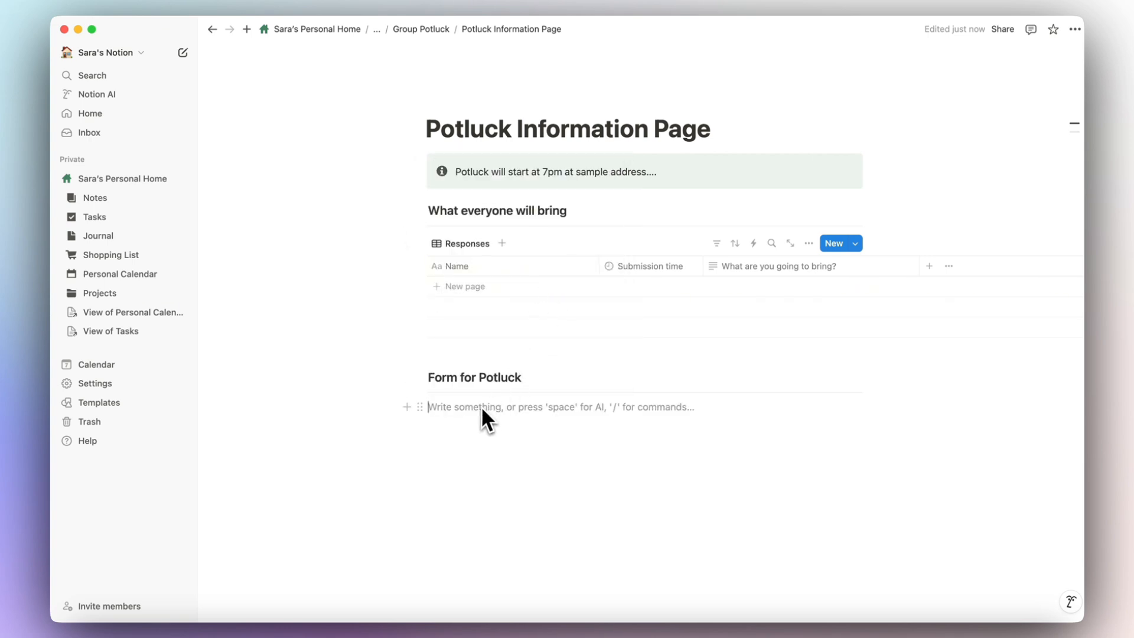
click(421, 29)
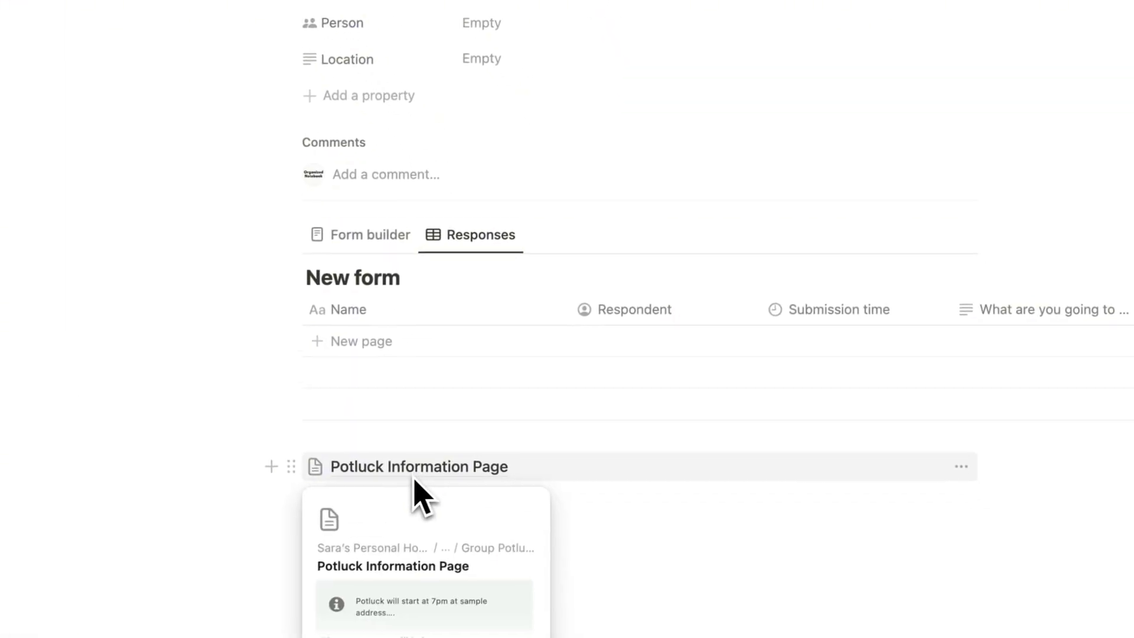
click(543, 450)
click(912, 218)
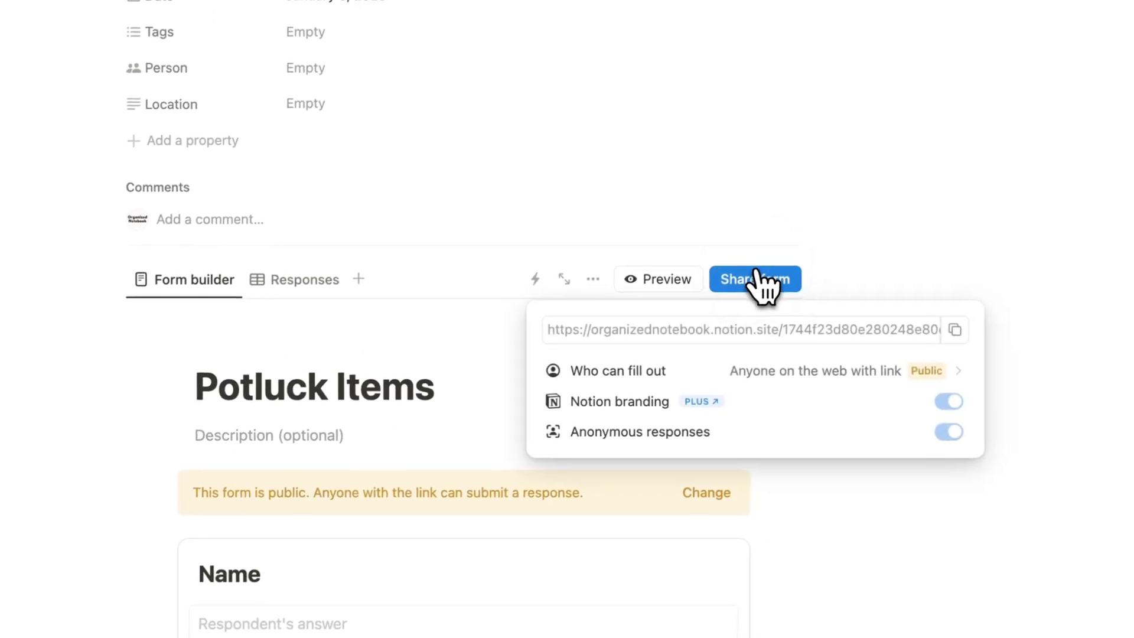
click(1118, 269)
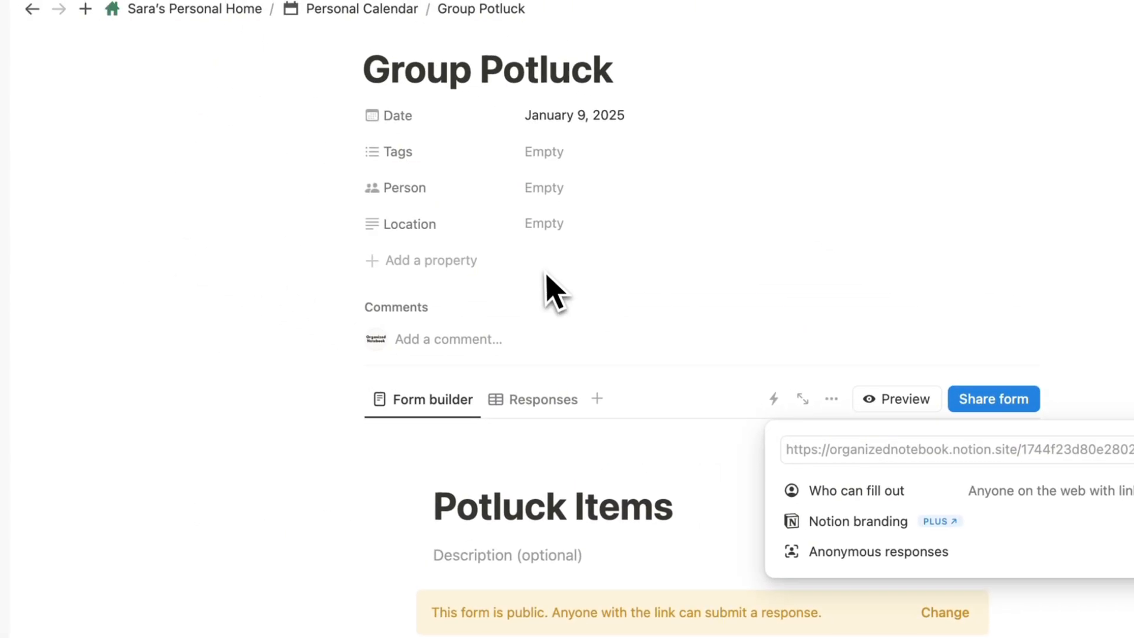
click(477, 565)
scroll(469, 550, down, 5)
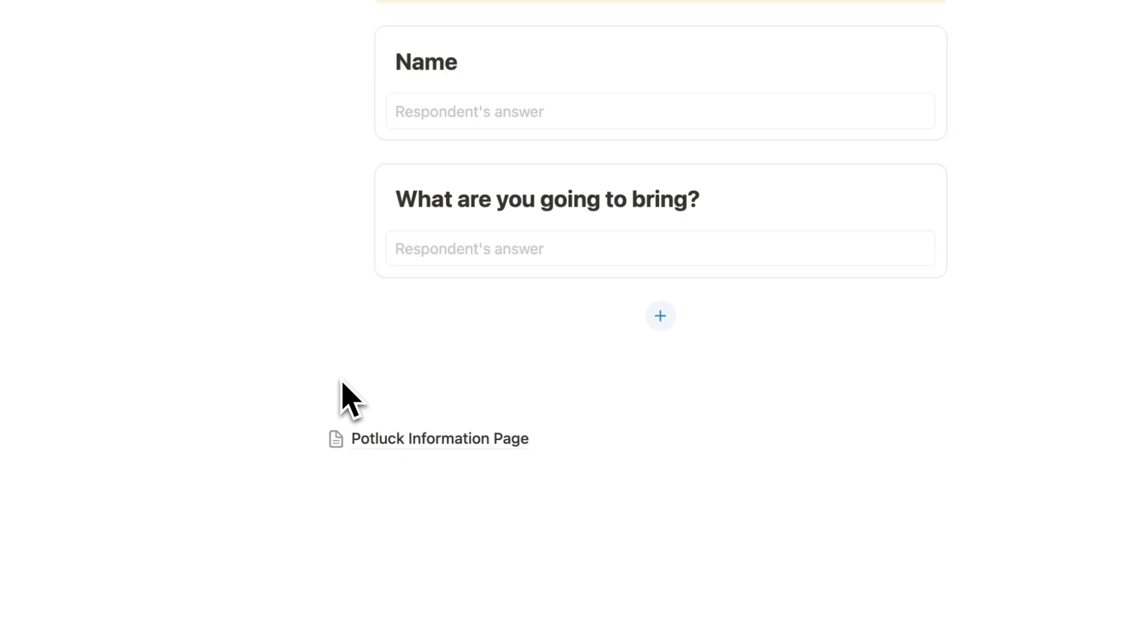
click(419, 437)
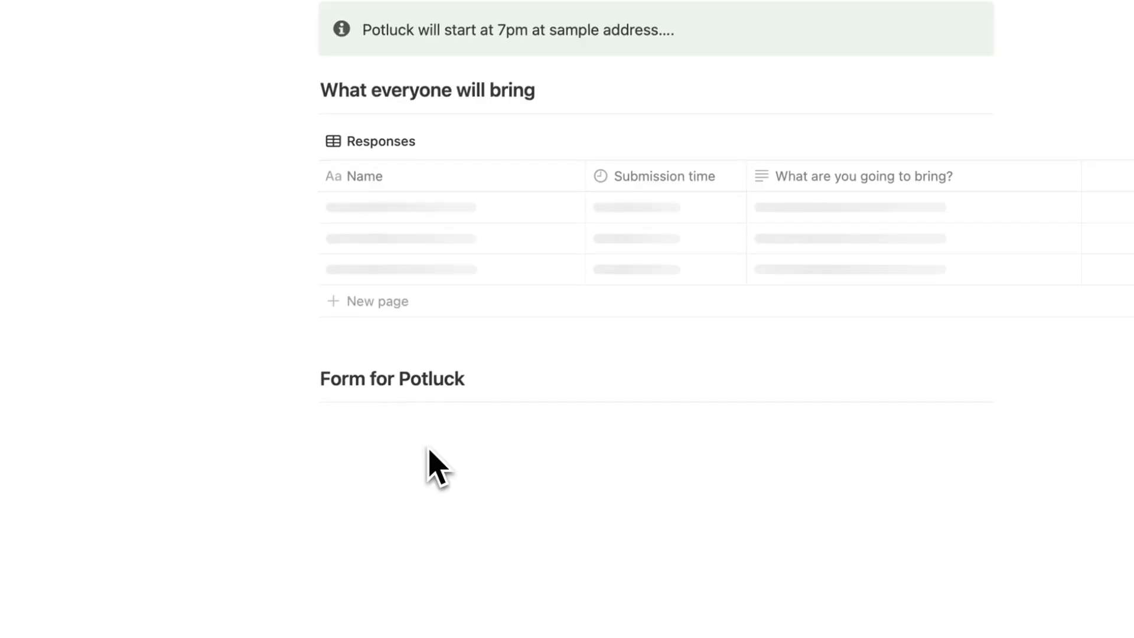
click(379, 424)
key(super+v)
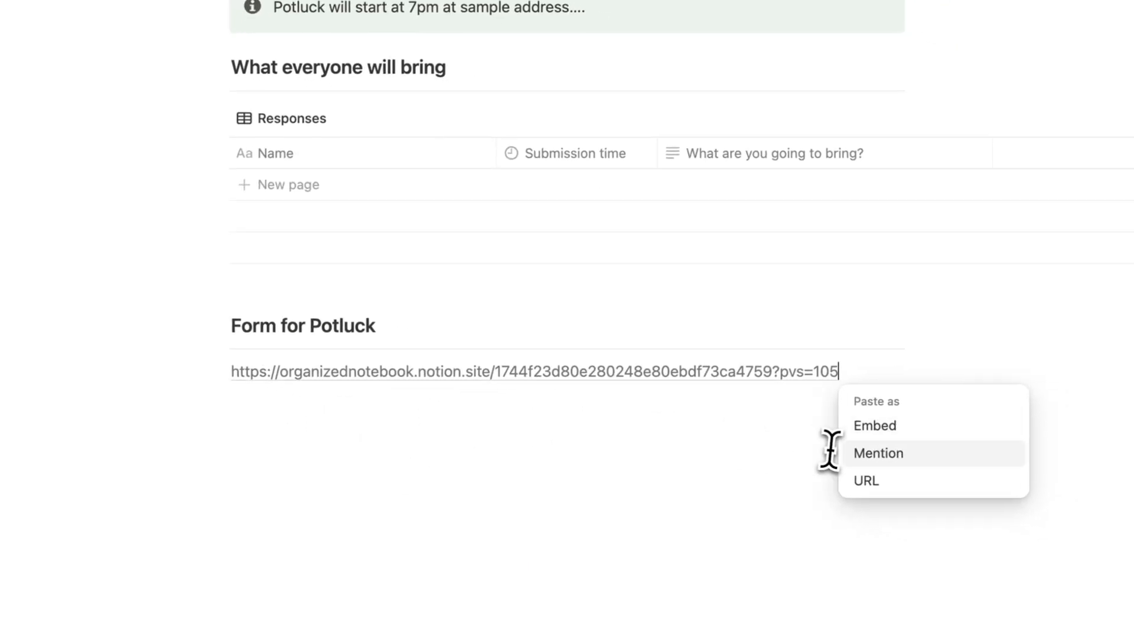
click(875, 429)
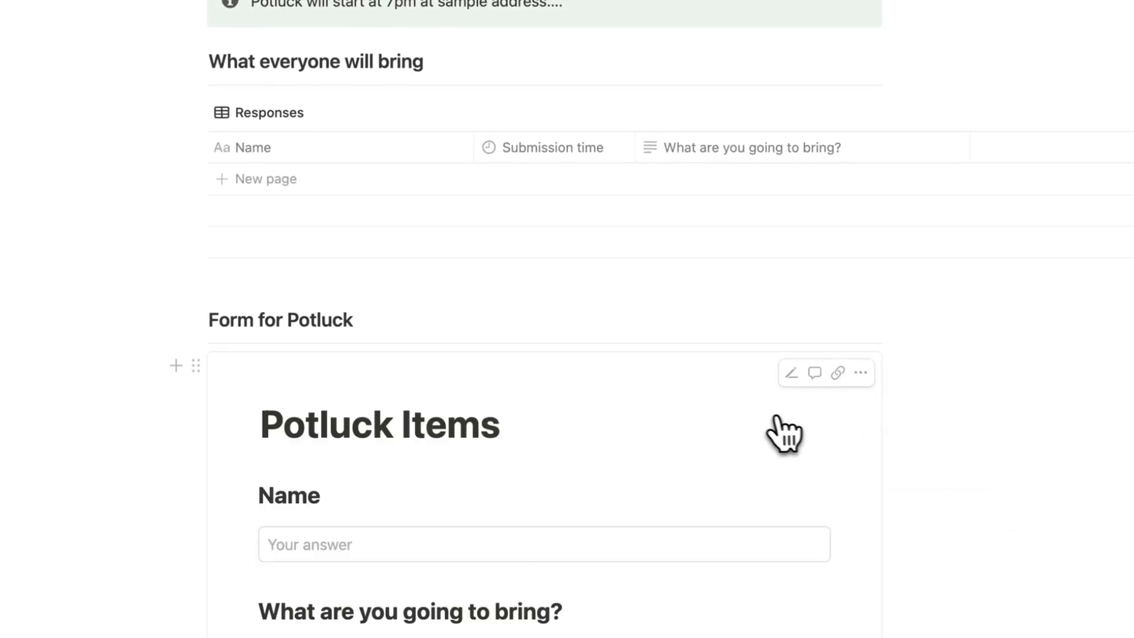
scroll(592, 395, down, 5)
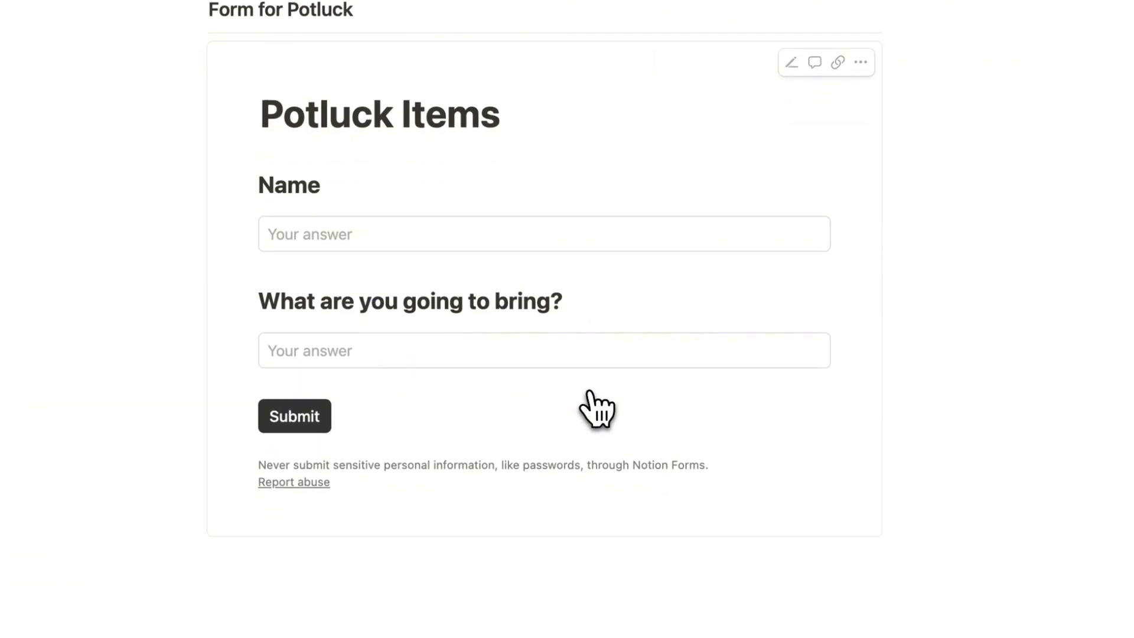
scroll(509, 336, up, 3)
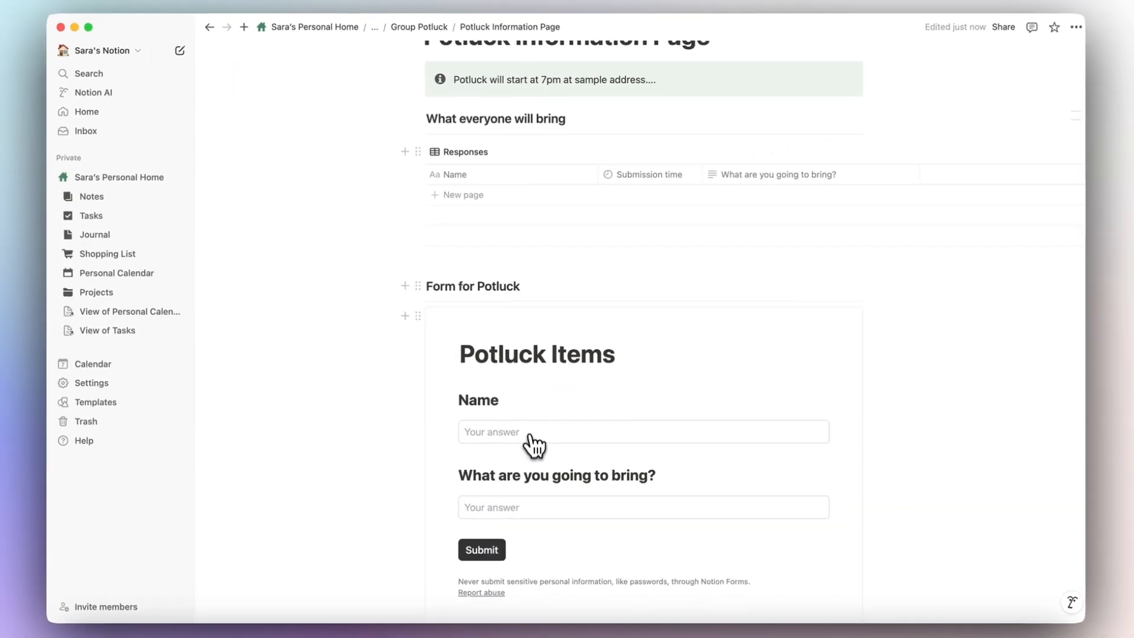
Fill in a name and 'Salad' in the Potluck Items form, submit it, and check the response.
scroll(614, 278, down, 3)
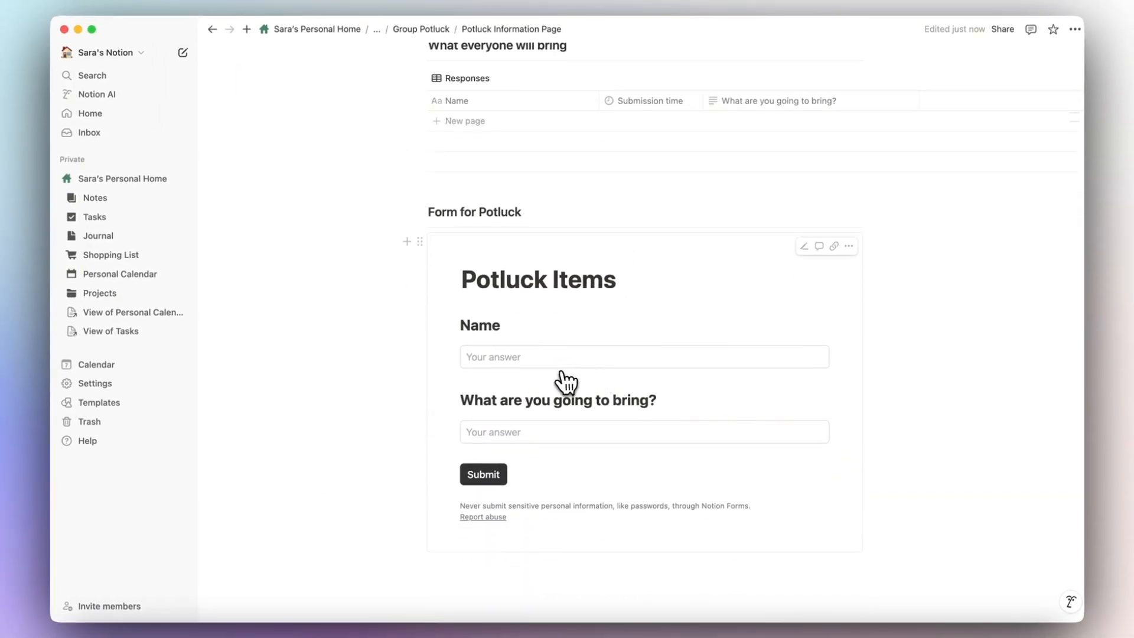
click(536, 358)
text(Sara)
click(535, 430)
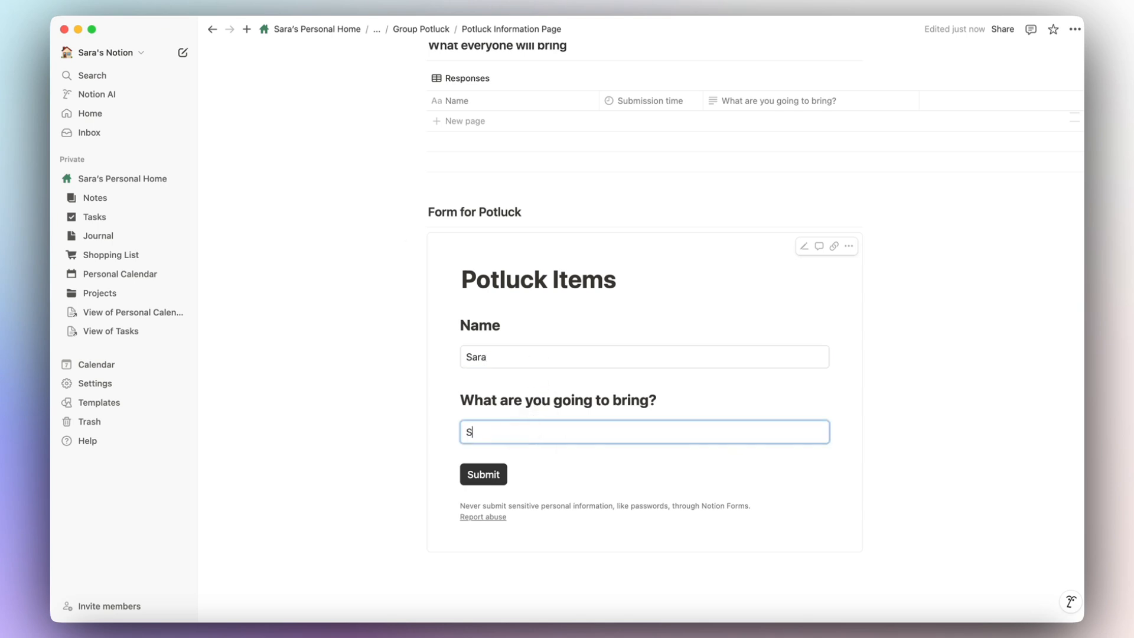
text(Salad)
click(496, 478)
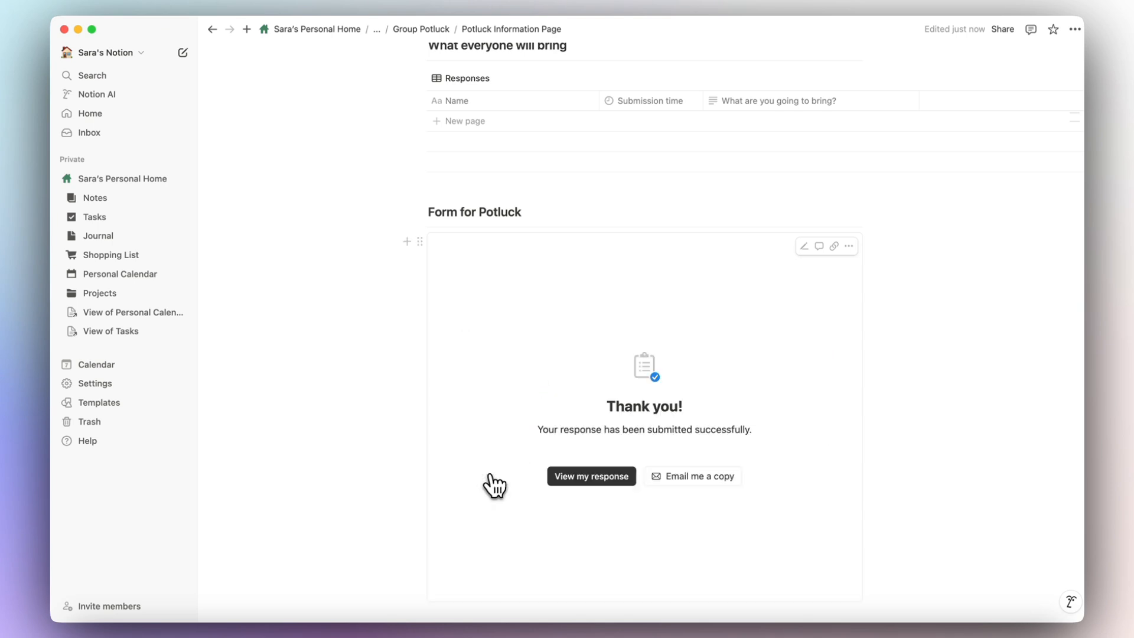
scroll(595, 486, up, 1)
scroll(618, 514, up, 5)
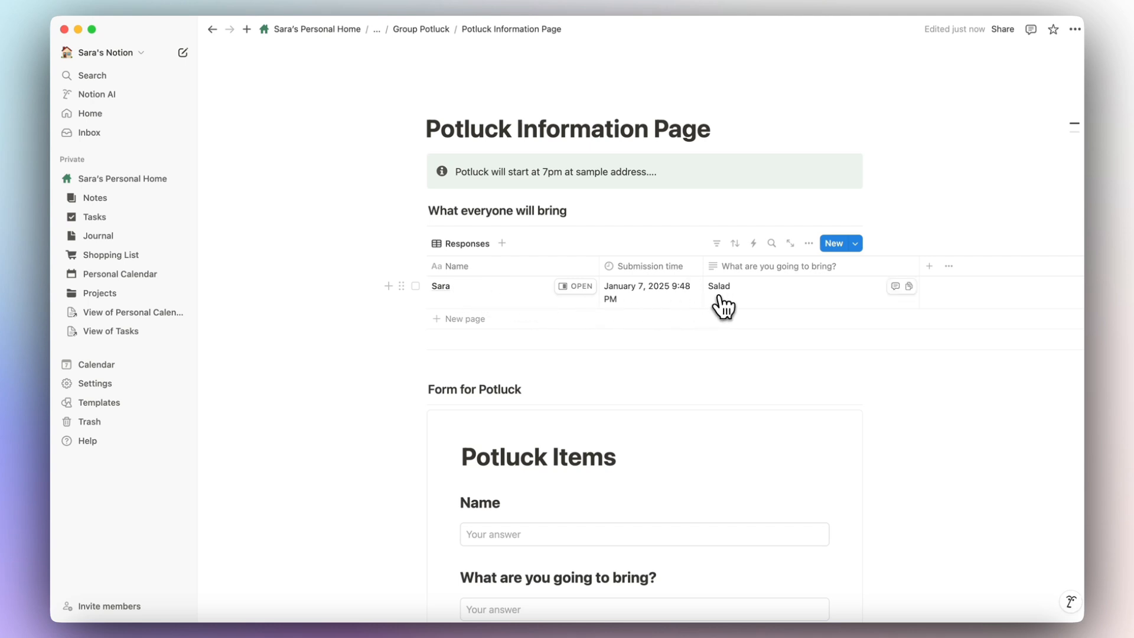
scroll(723, 306, down, 1)
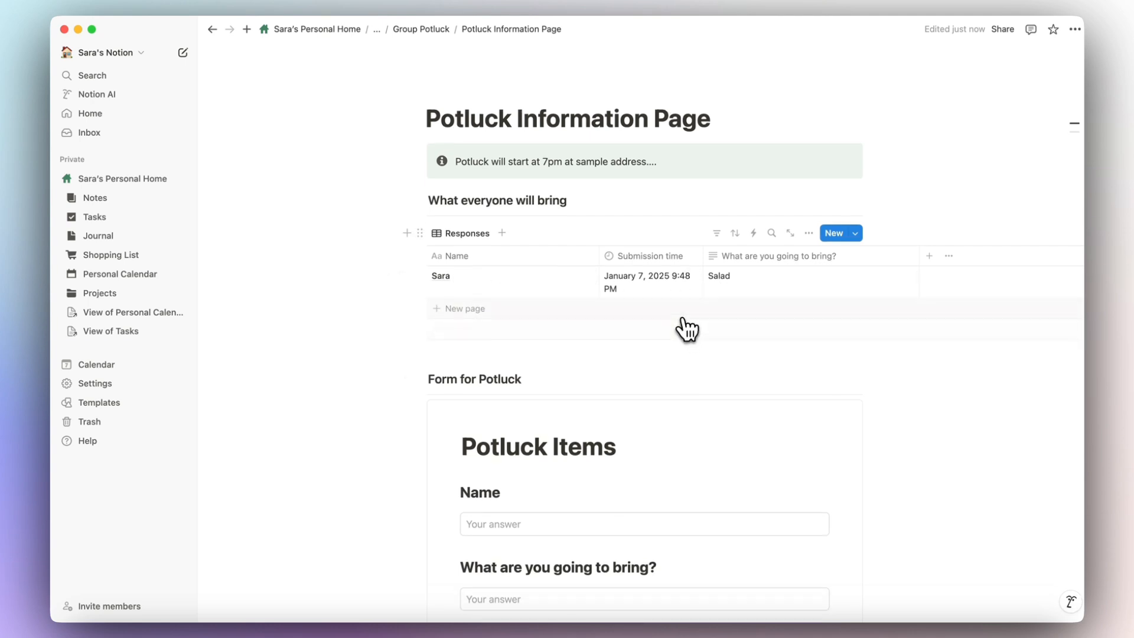
scroll(684, 354, down, 2)
scroll(638, 369, down, 4)
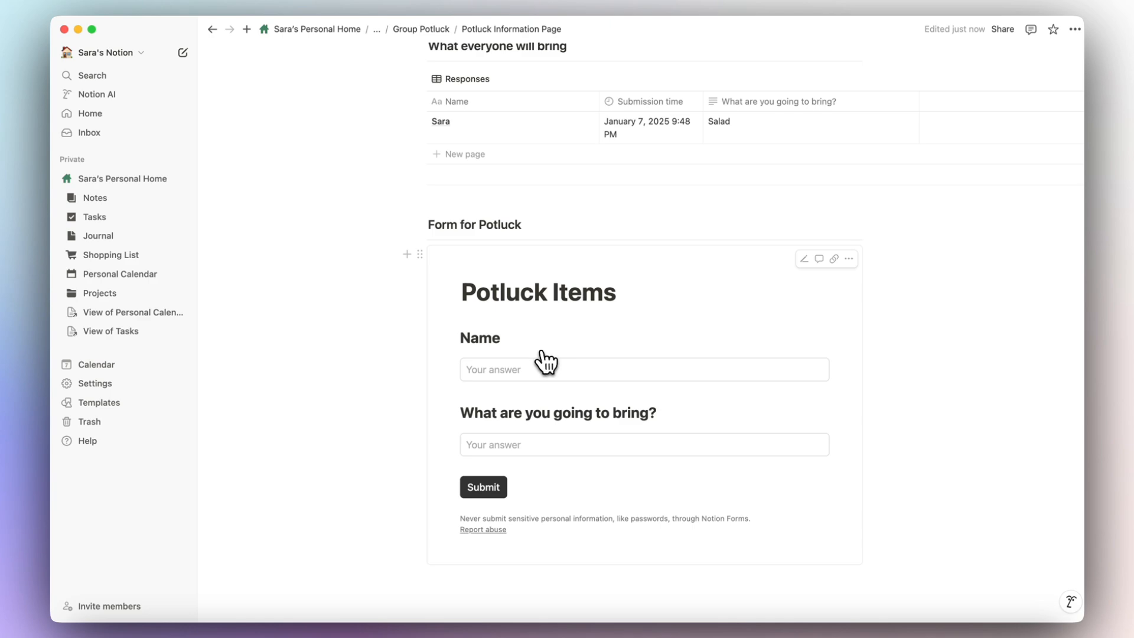
scroll(547, 362, up, 6)
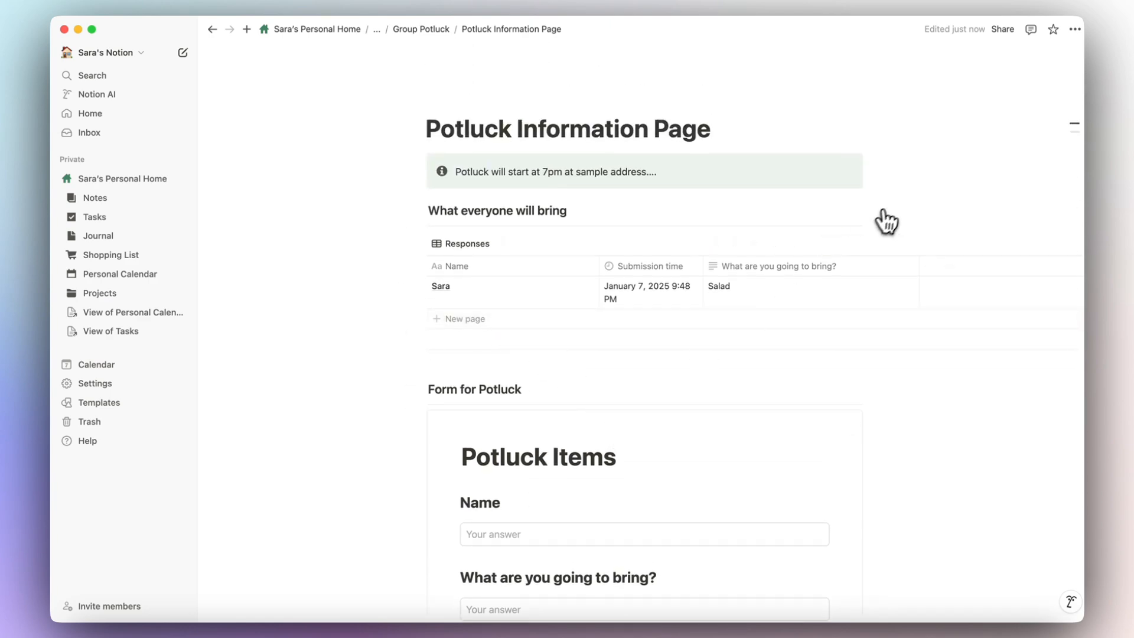
Publish the Potluck Information Page to the web and copy its site link.
click(1002, 29)
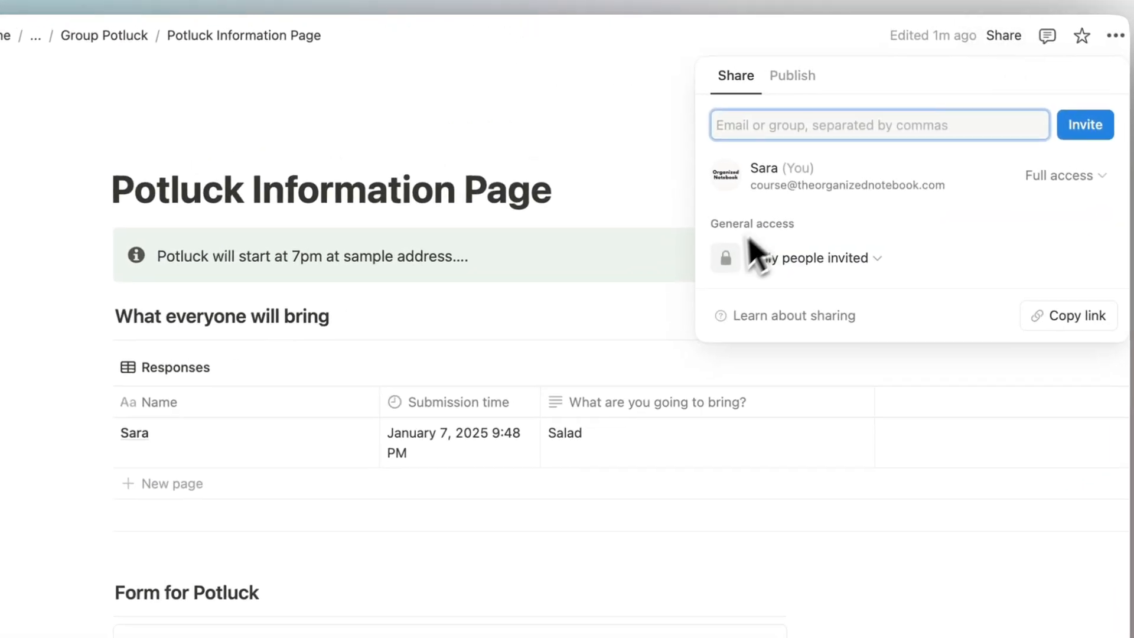
click(849, 65)
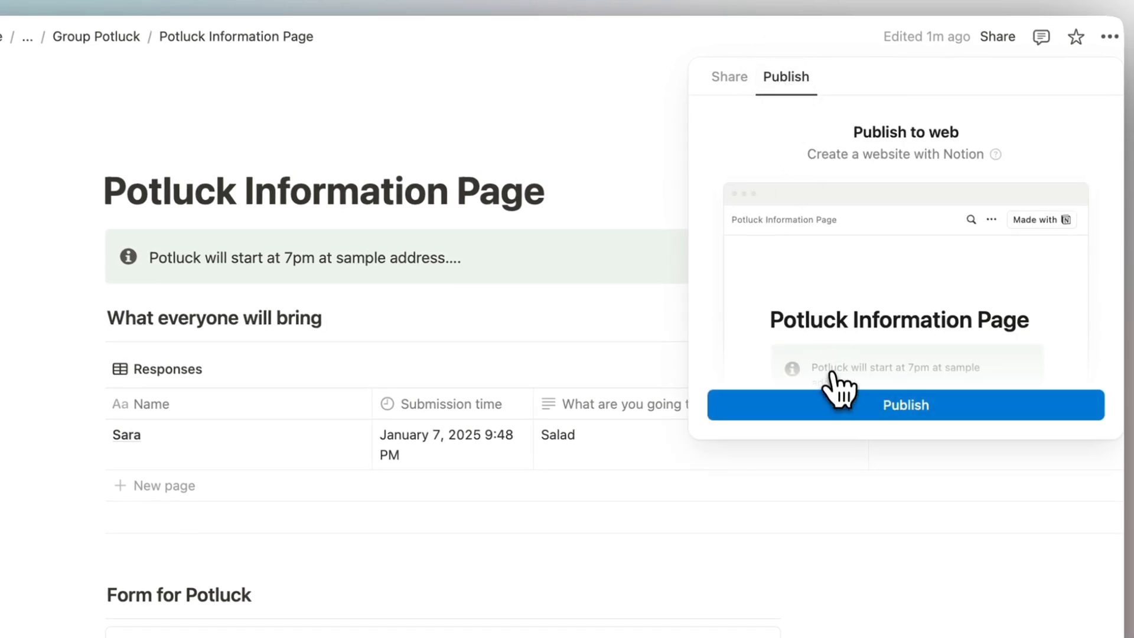
click(834, 404)
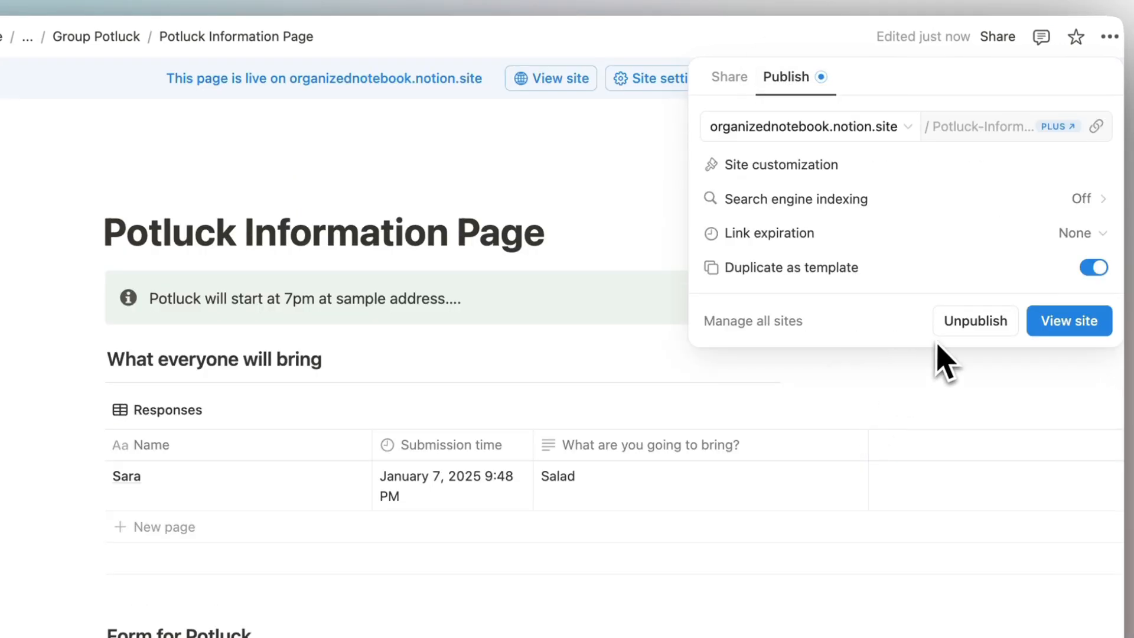
click(1096, 126)
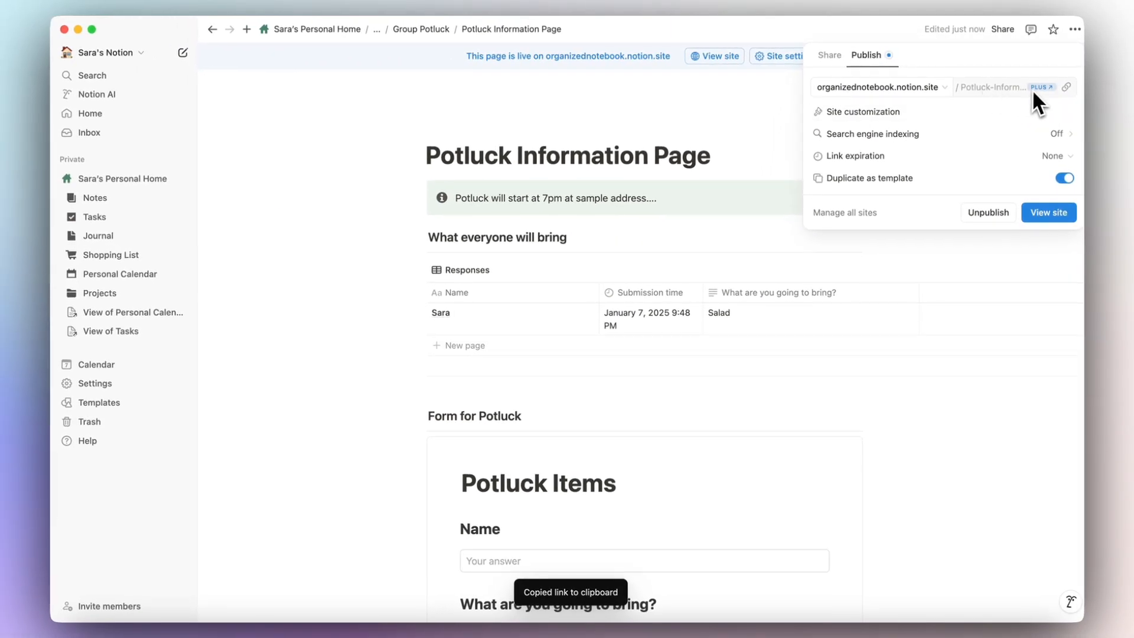
click(987, 118)
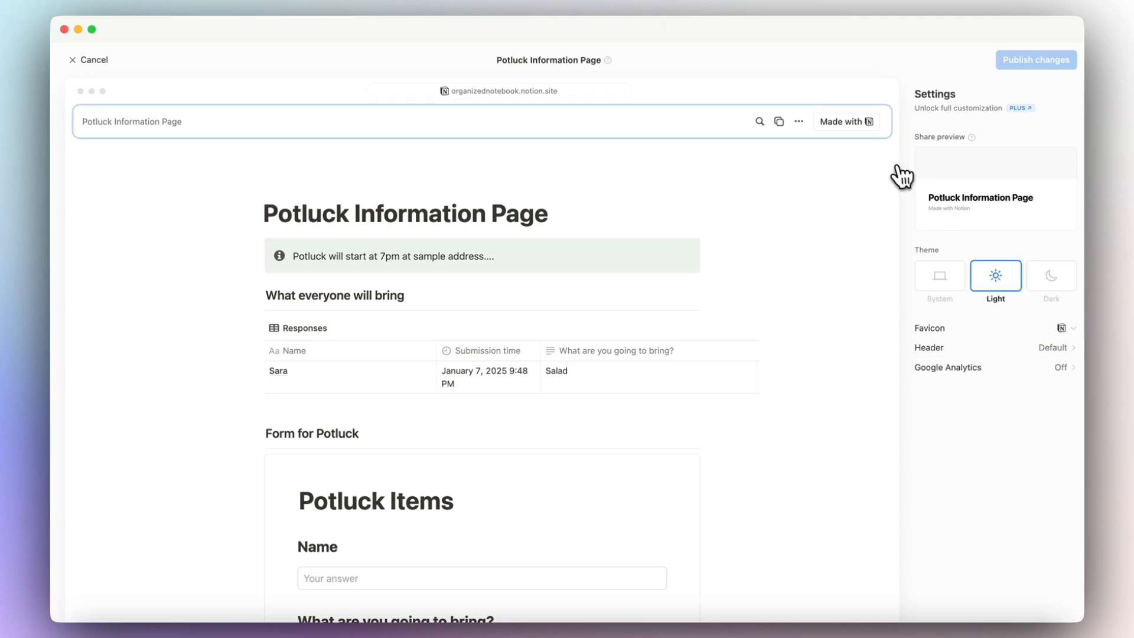
click(86, 60)
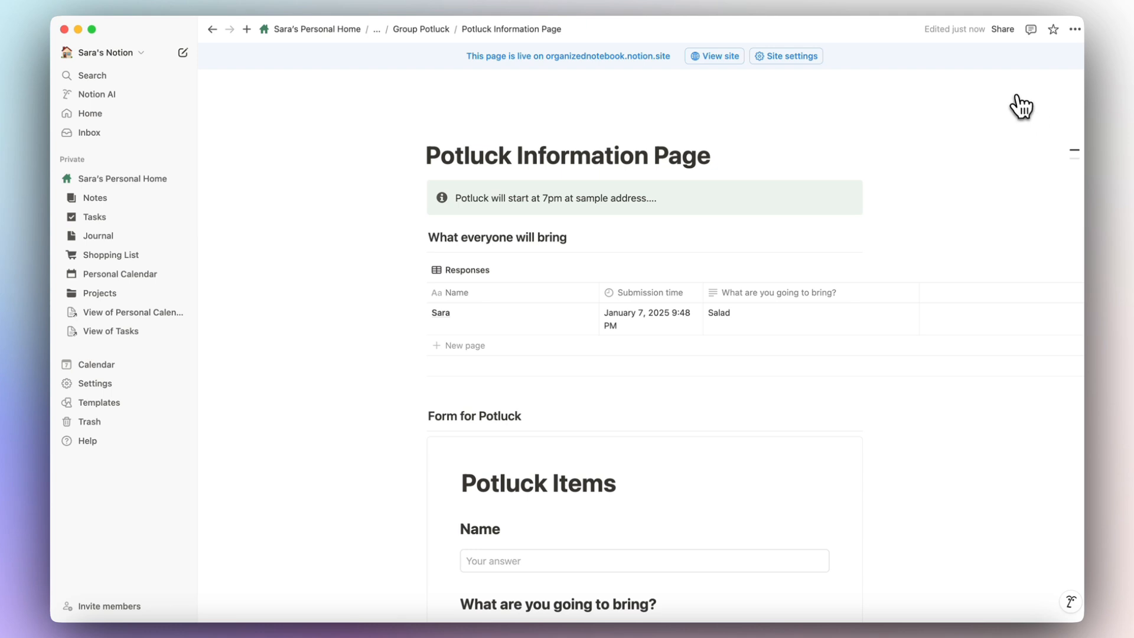
Turn off Duplicate as template for the published page, keeping no link expiration, and recopy the link.
click(1004, 31)
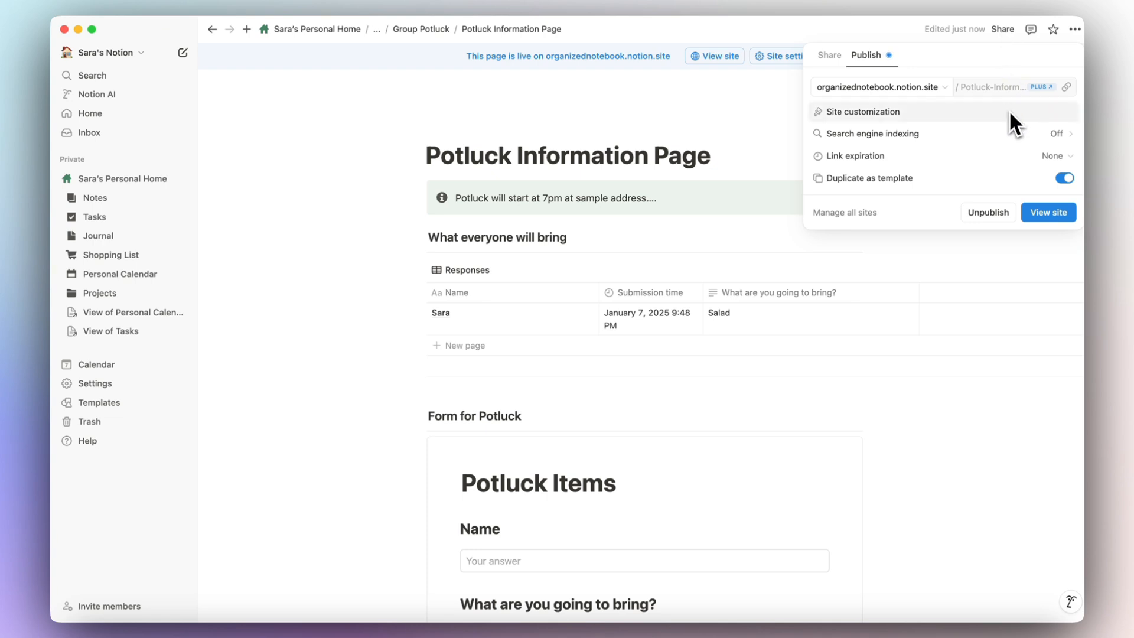
click(1041, 157)
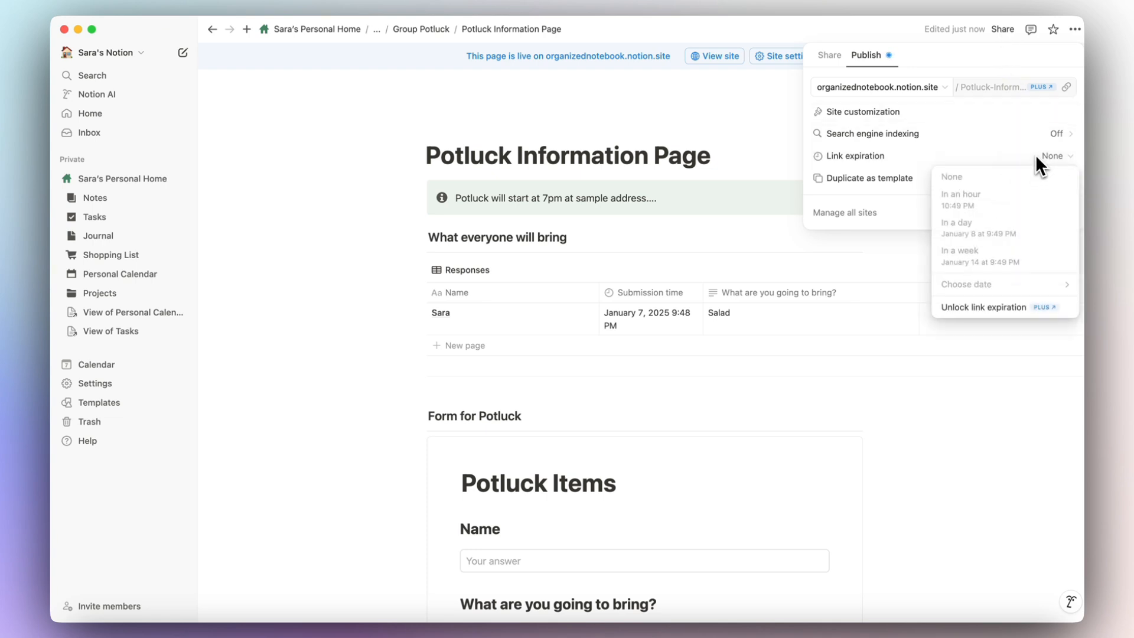
click(1035, 152)
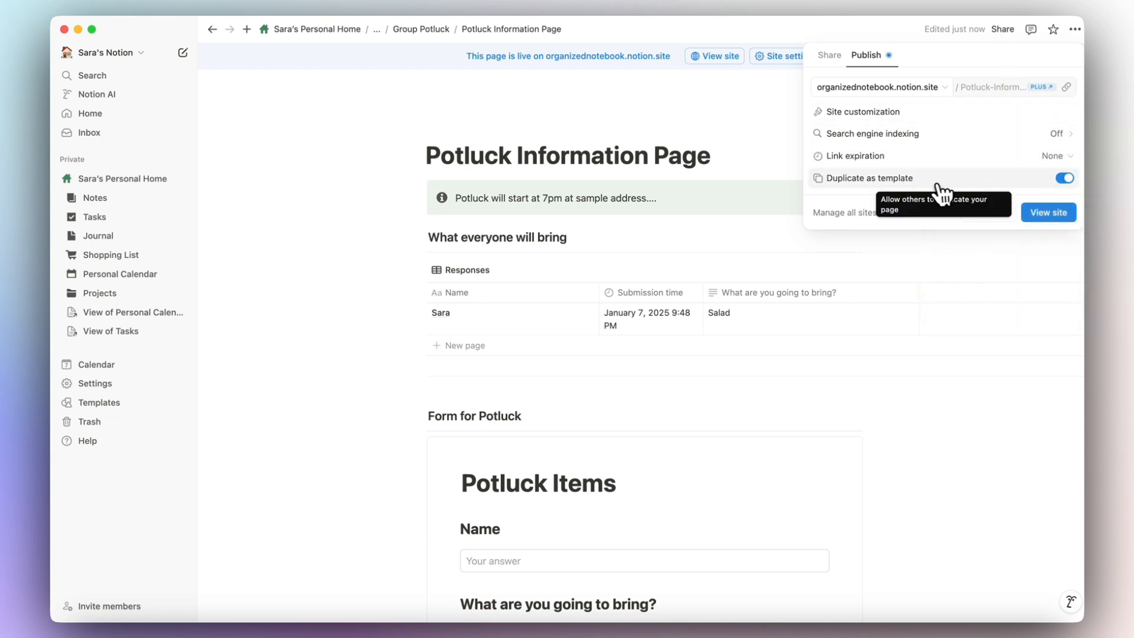
click(1066, 181)
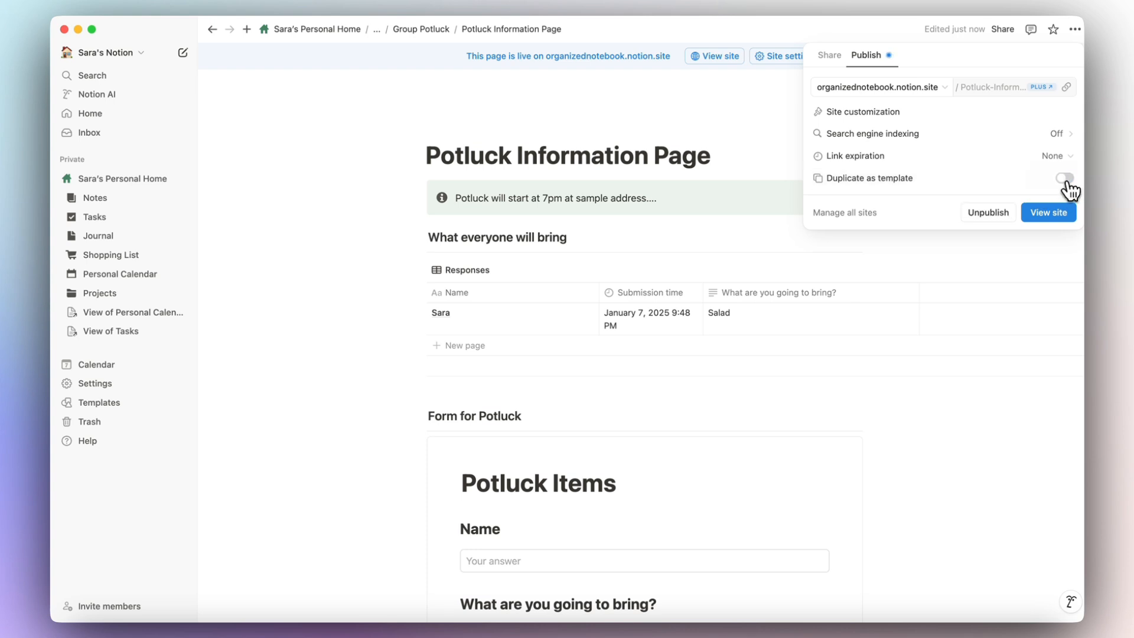
click(1065, 182)
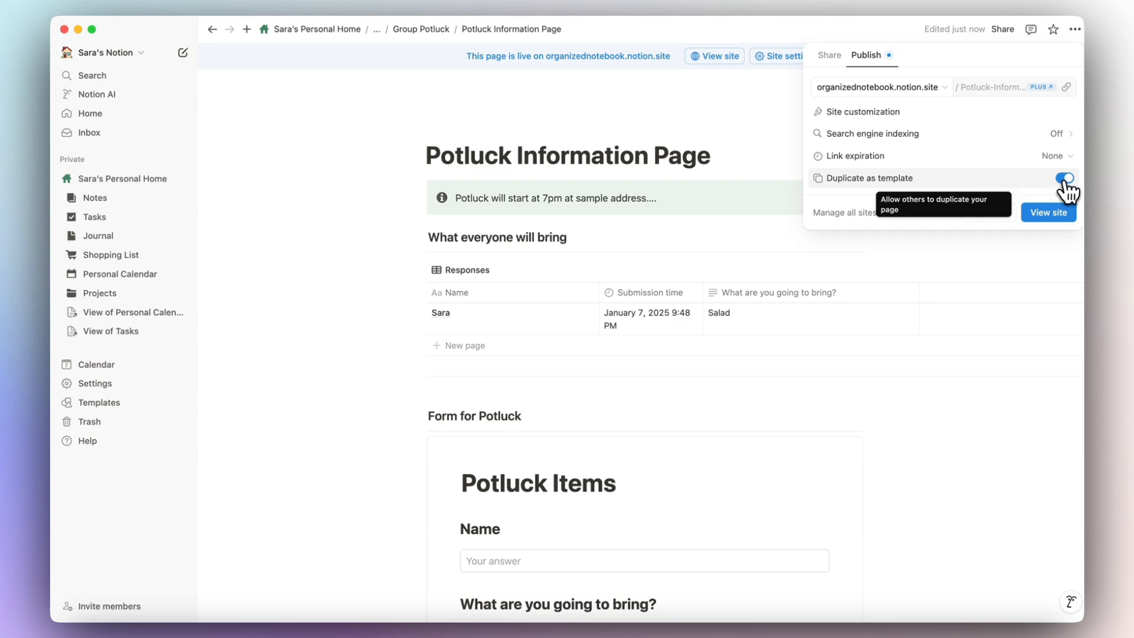
click(1065, 179)
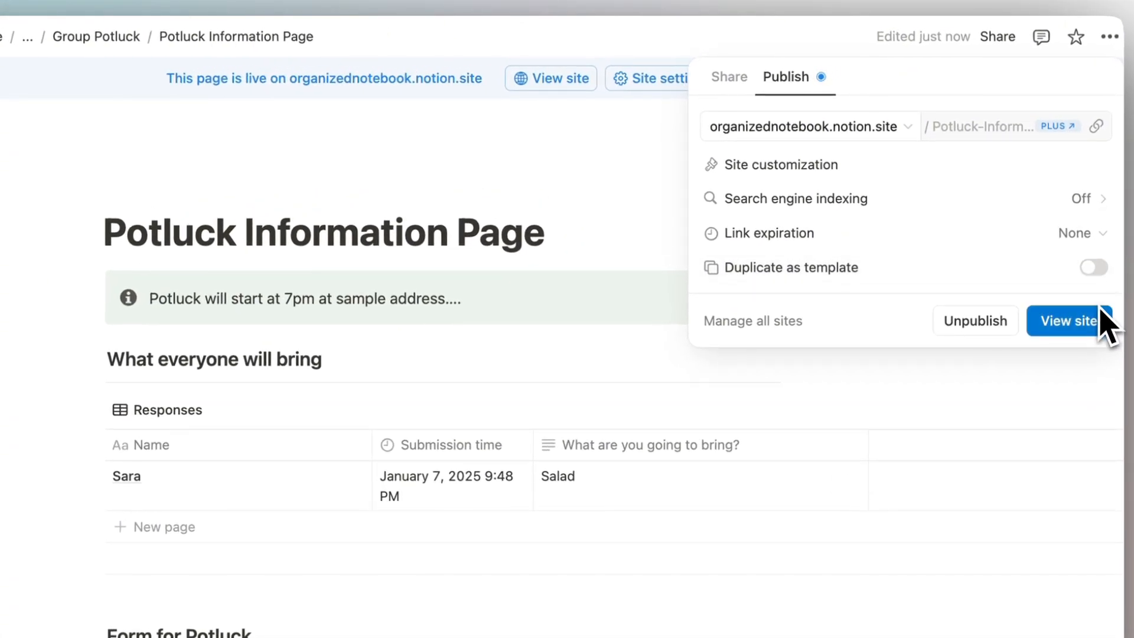
click(1101, 135)
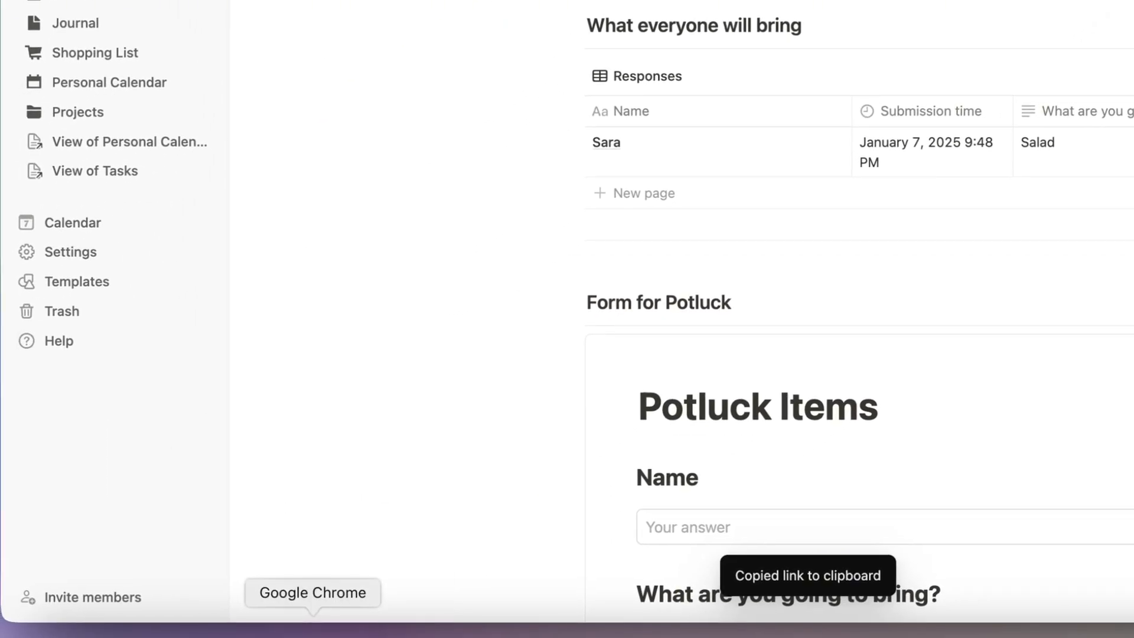
On Group Potluck, show the form's responses and open the potluck form as a full page.
click(870, 290)
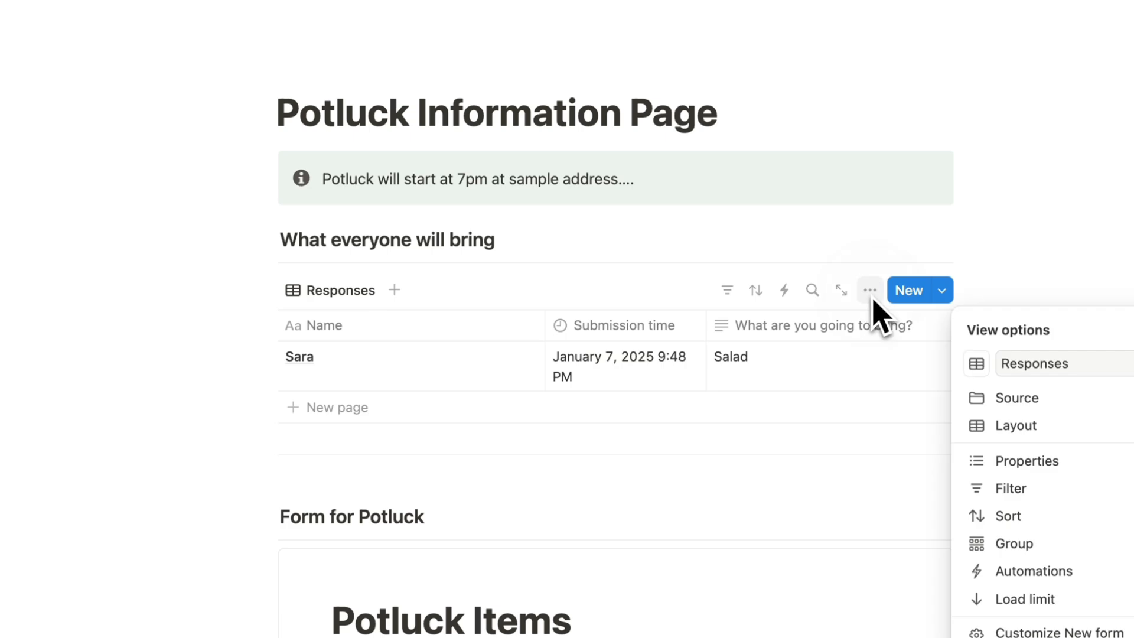
click(873, 296)
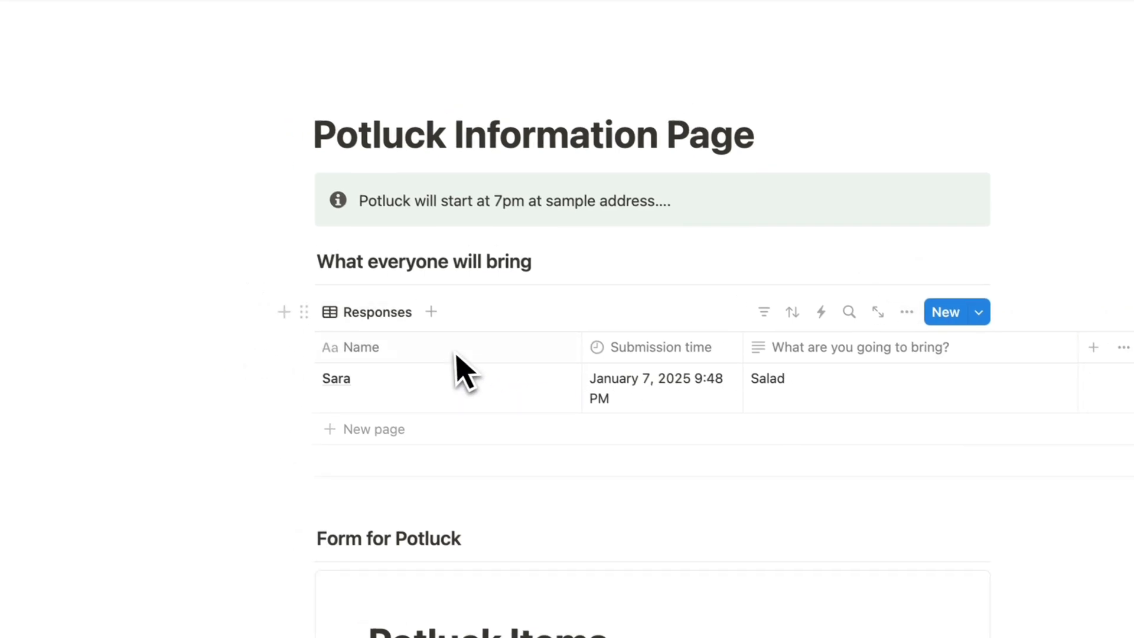
click(430, 52)
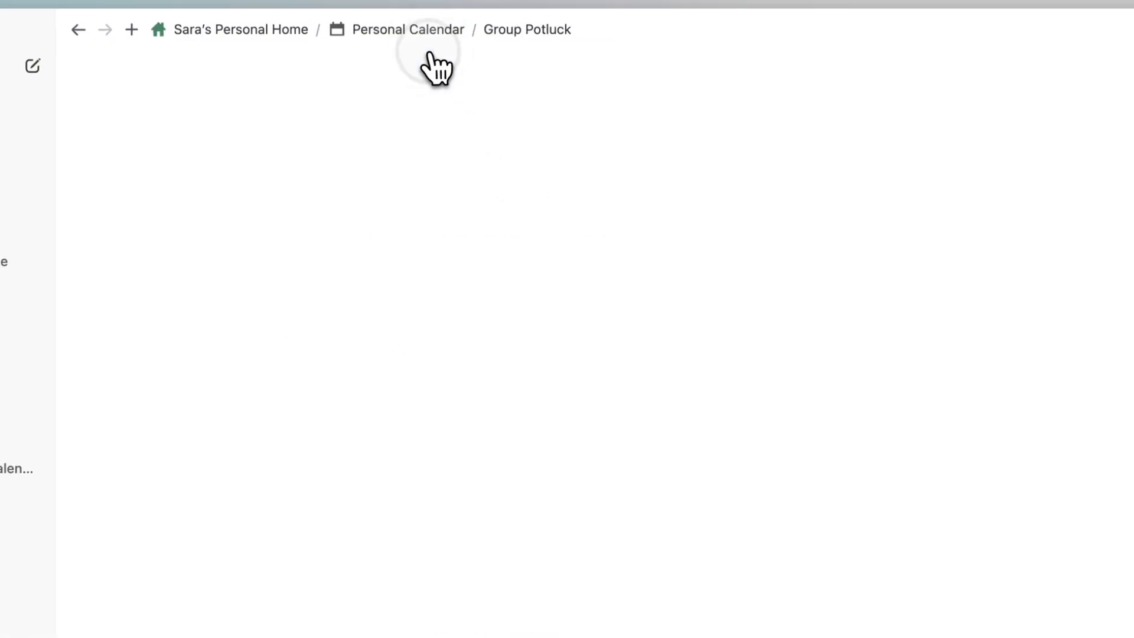
scroll(469, 254, down, 8)
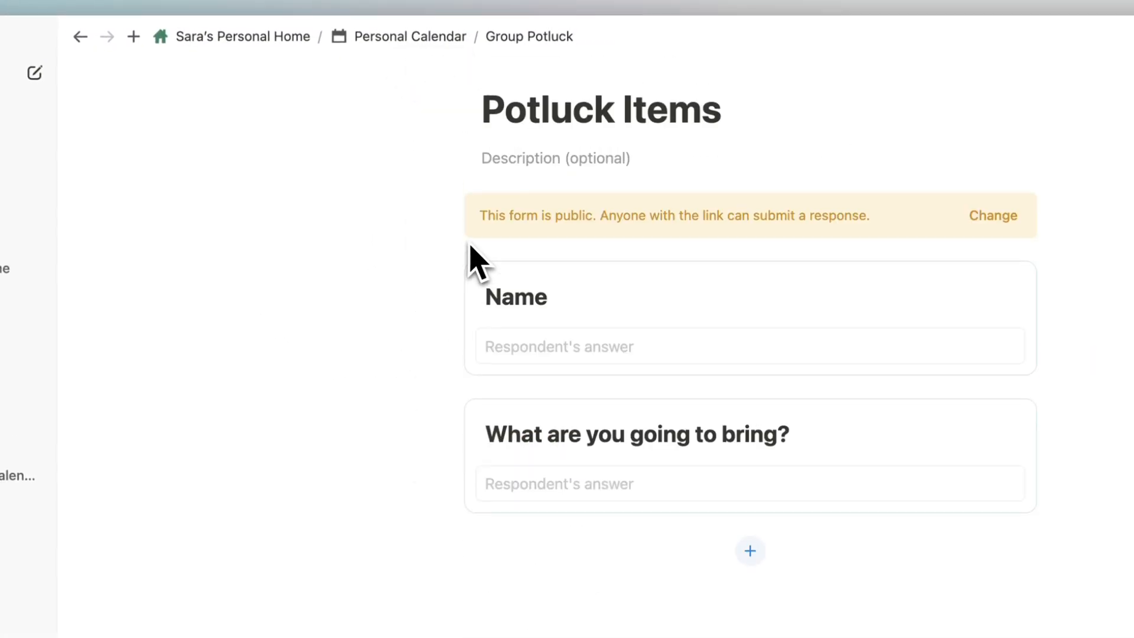
scroll(540, 302, up, 5)
click(594, 330)
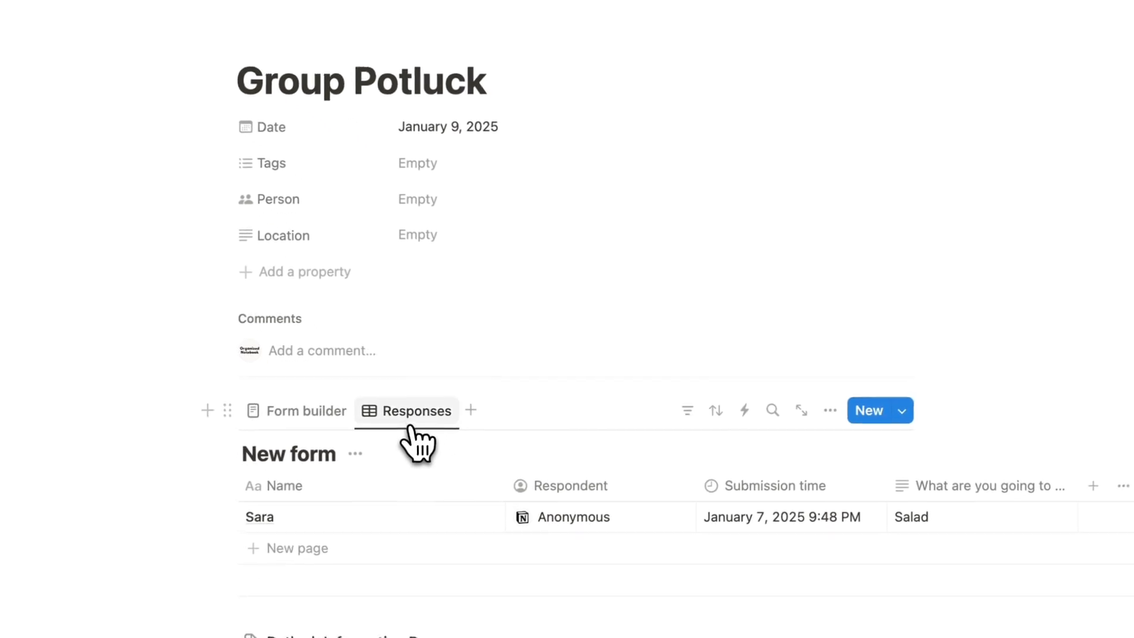
click(1005, 520)
click(795, 406)
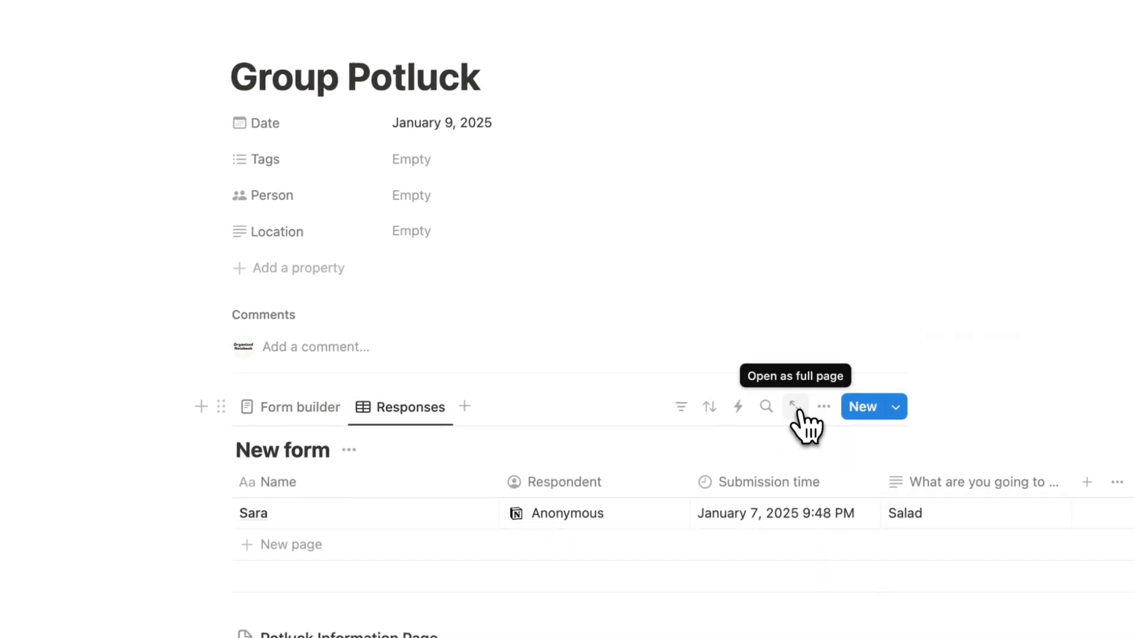
click(795, 406)
Publish the potluck form to the web with duplicating as template turned off.
click(1110, 34)
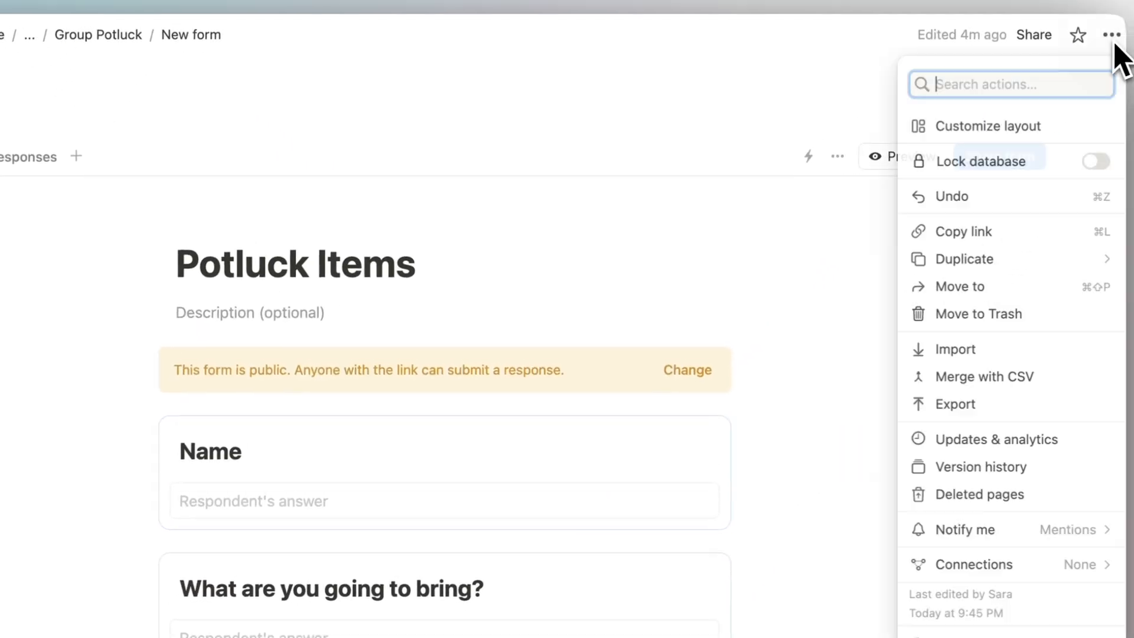
click(1113, 42)
click(1034, 38)
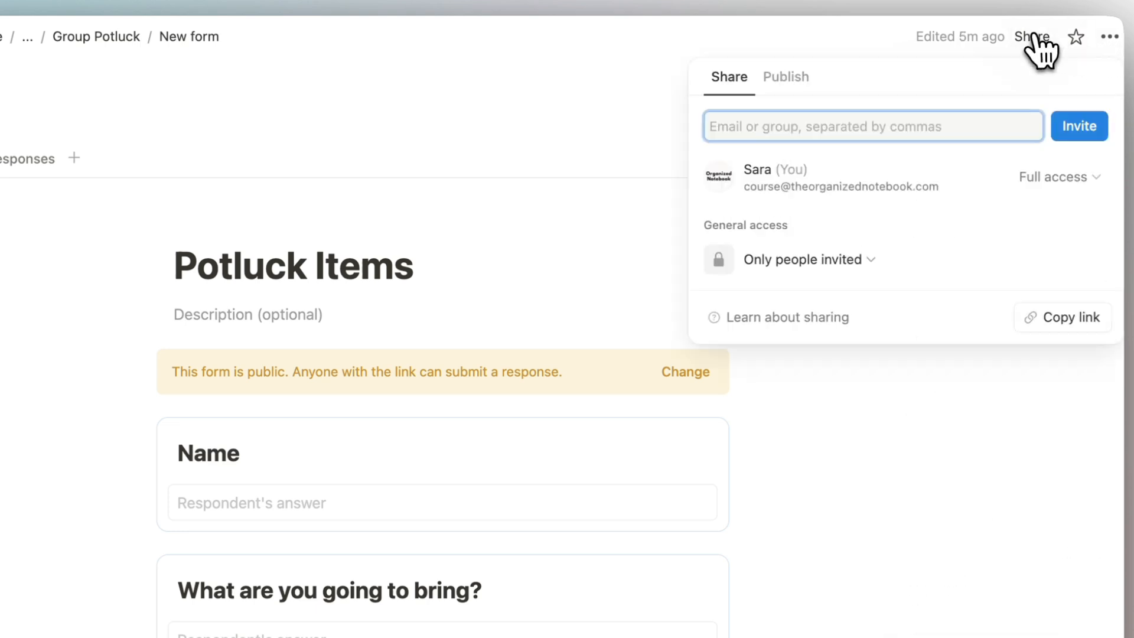
click(789, 83)
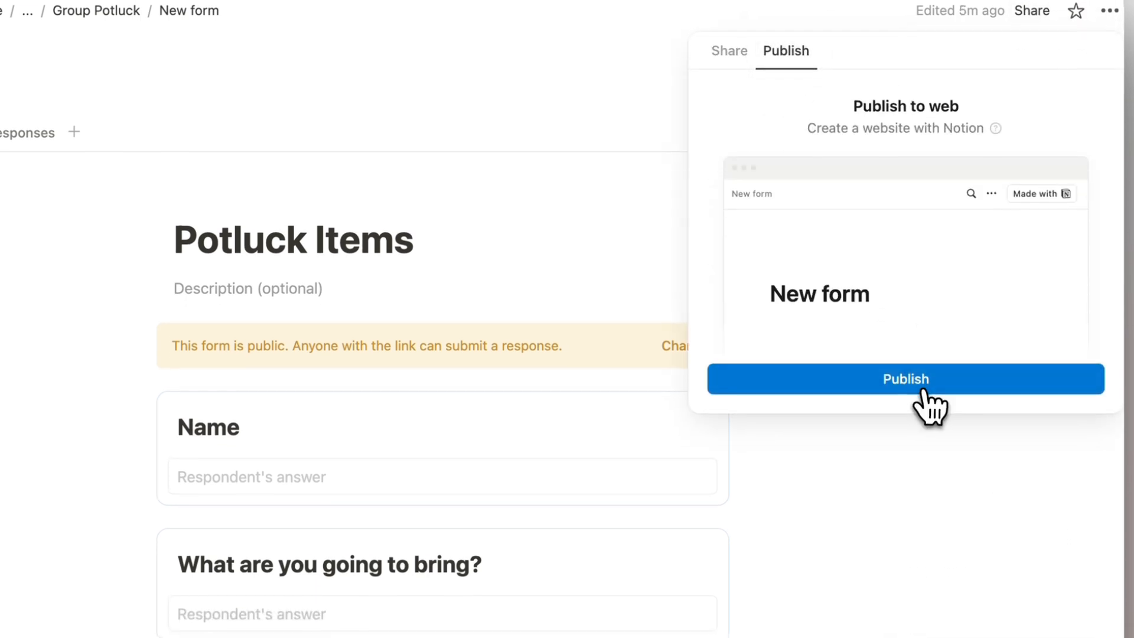
click(920, 406)
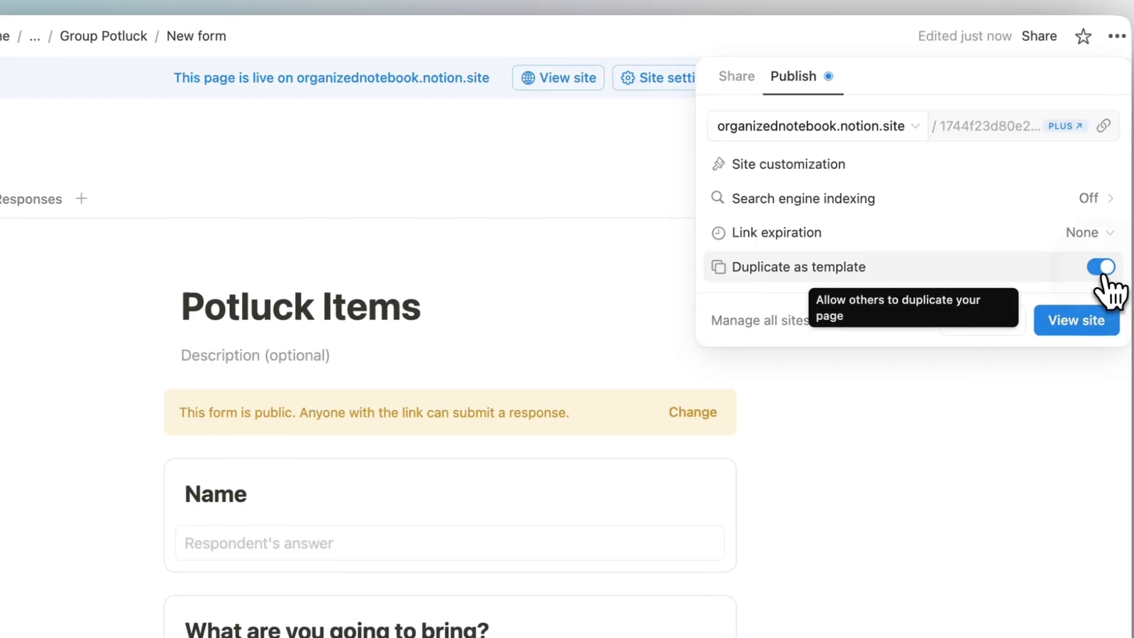
click(1094, 233)
click(500, 174)
Return to Group Potluck and open the linked Potluck Information Page.
click(302, 39)
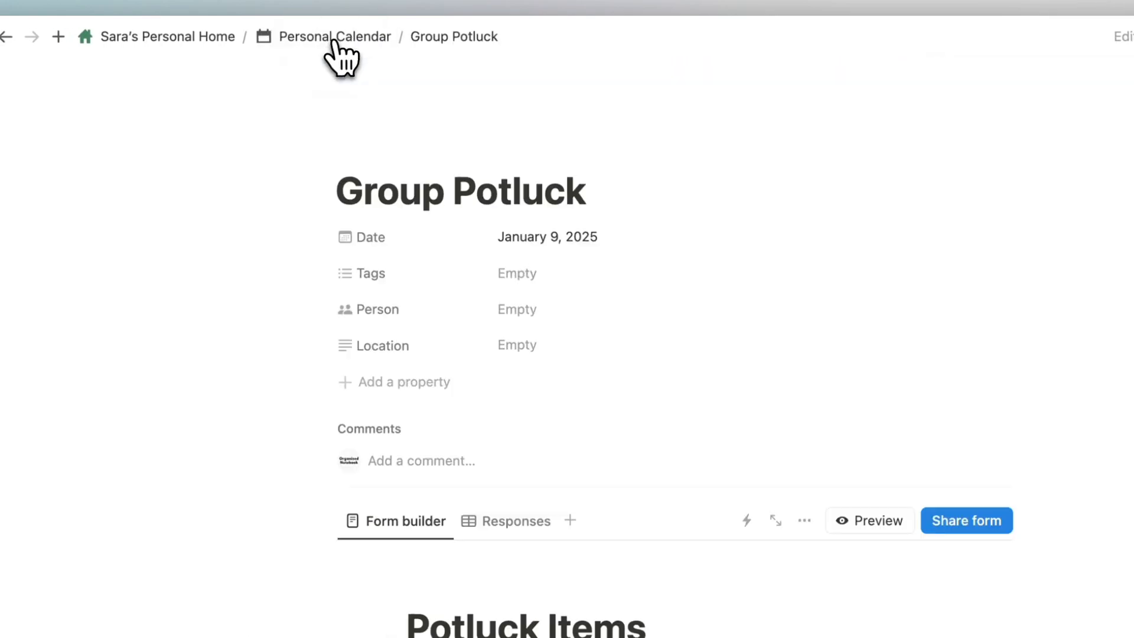
scroll(355, 251, down, 5)
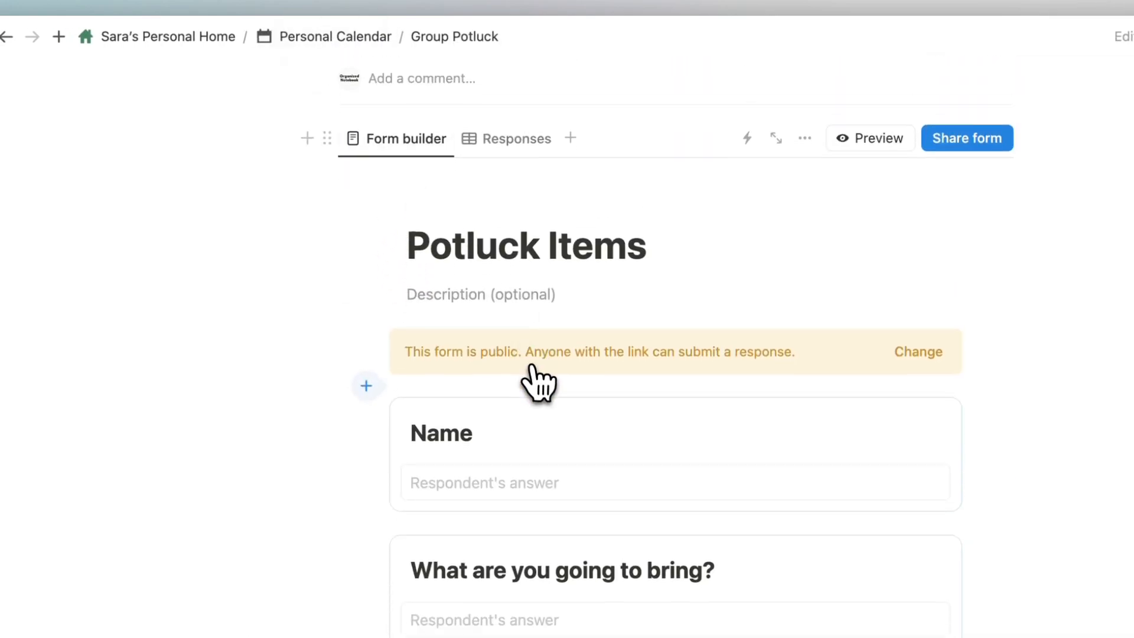
scroll(537, 380, down, 5)
click(514, 490)
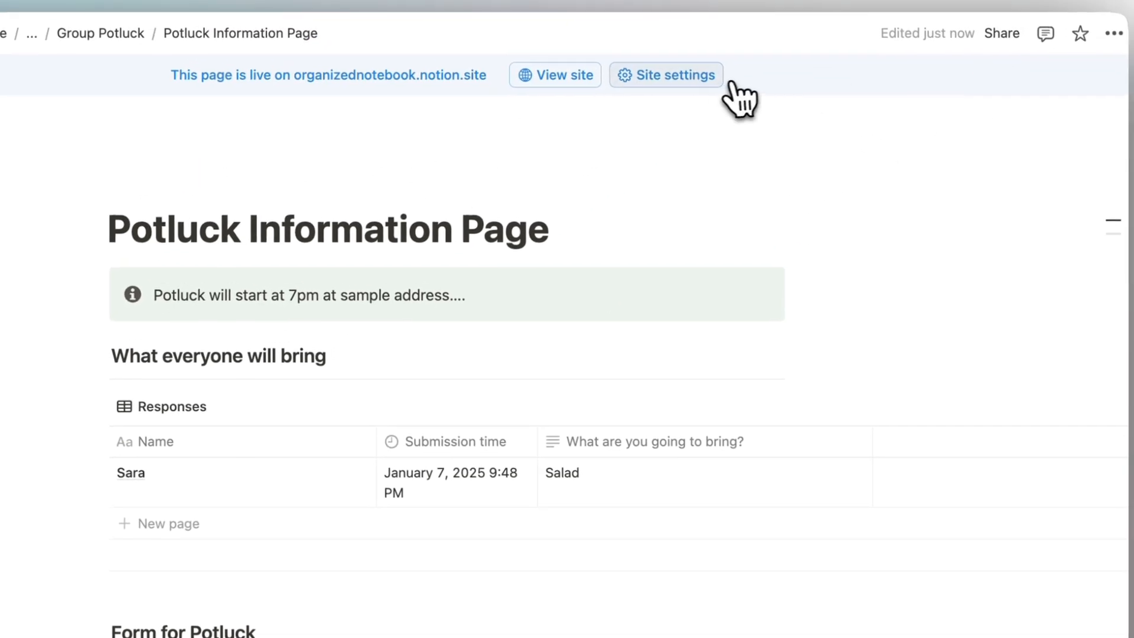
Open the live Potluck Information Page in Safari and scroll through its Salad response and form.
click(564, 79)
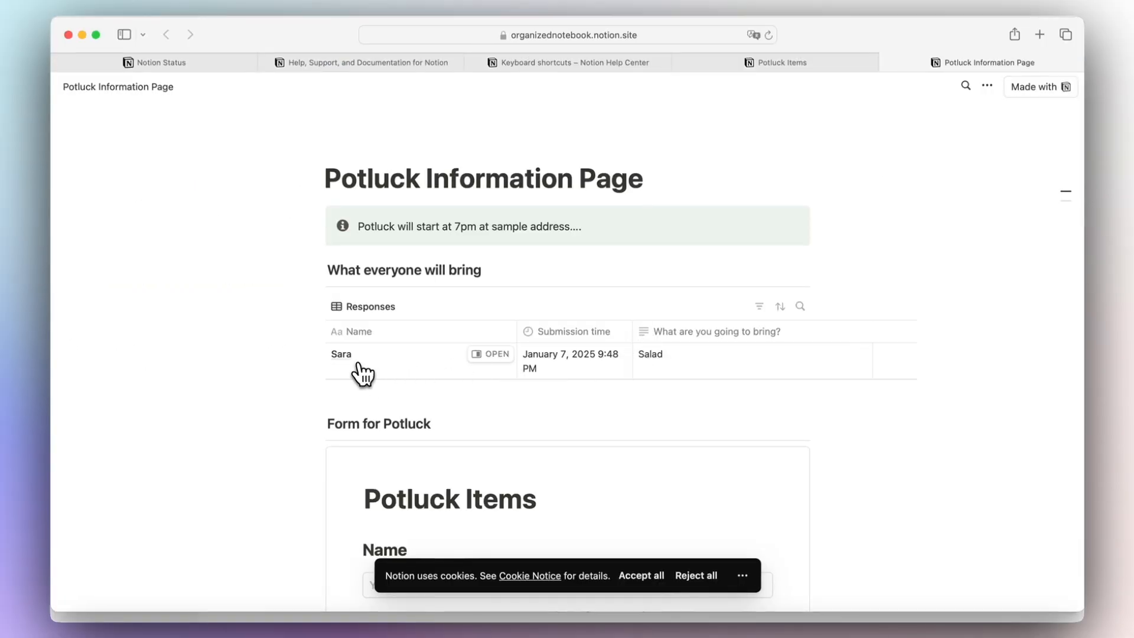
scroll(362, 375, down, 3)
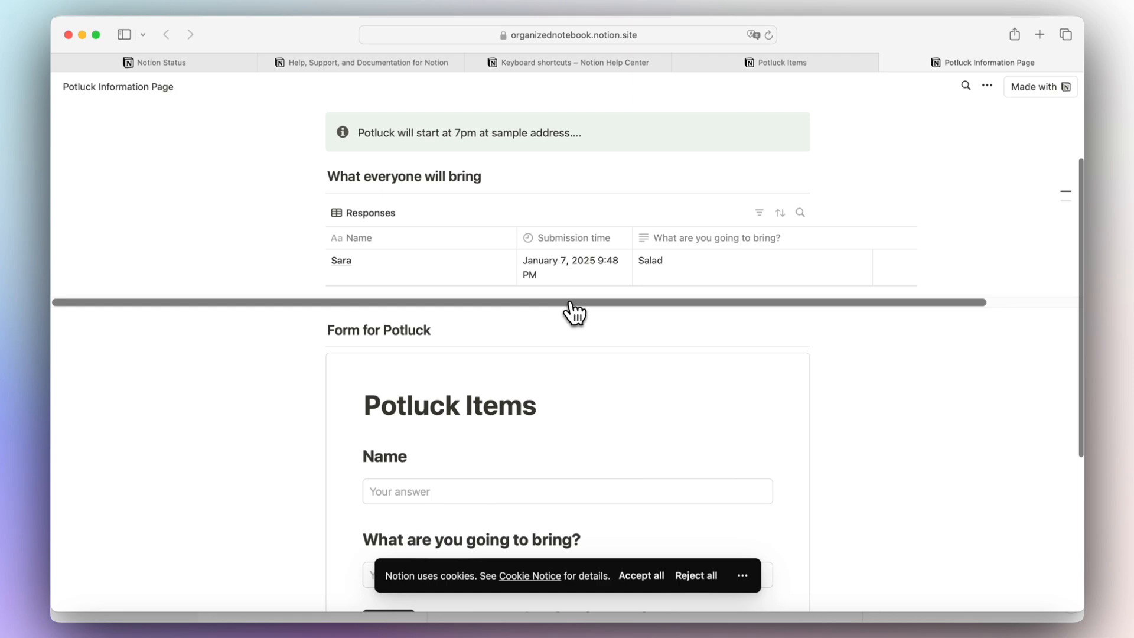
scroll(573, 312, down, 5)
scroll(598, 398, up, 7)
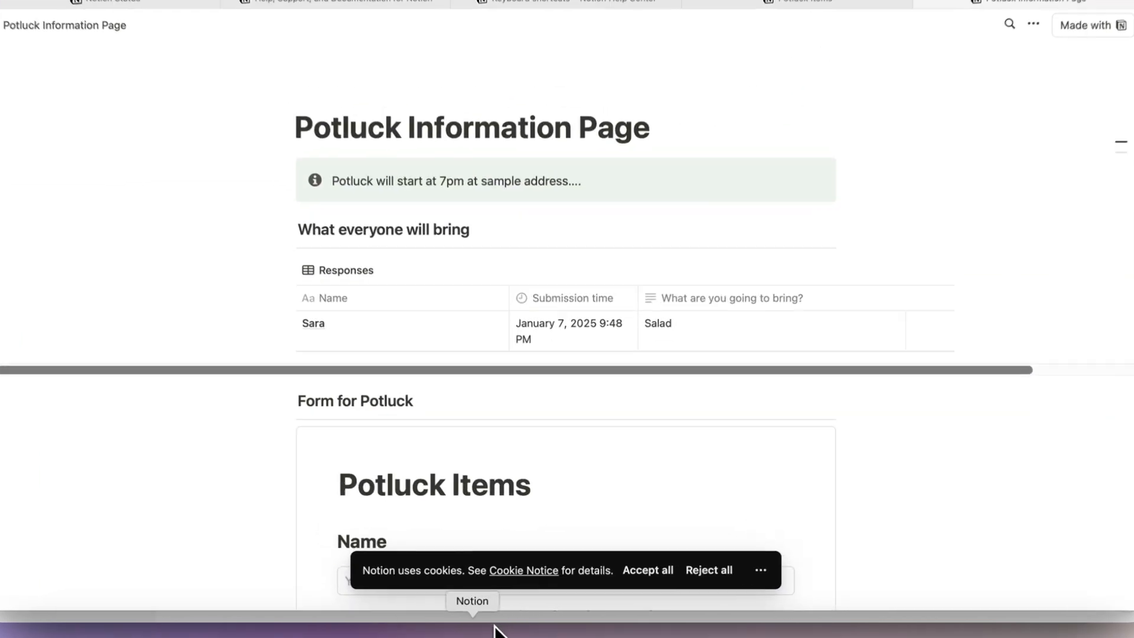
Back in Notion, open the Potluck Information Page from the Group Potluck calendar event.
click(488, 631)
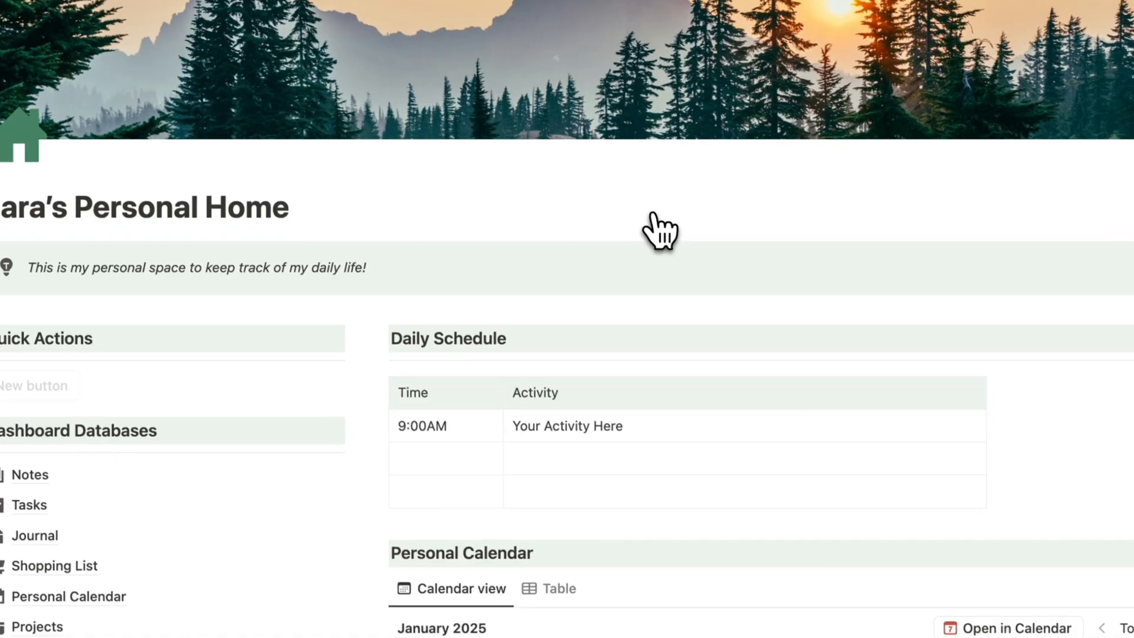
scroll(638, 195, down, 5)
scroll(635, 195, down, 2)
click(898, 378)
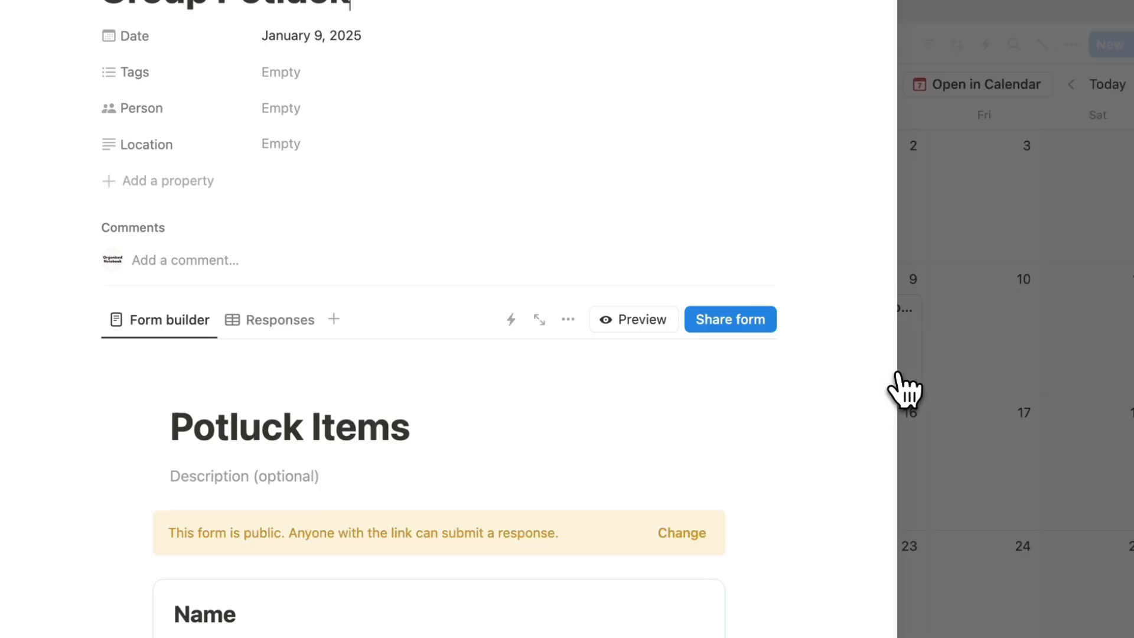
scroll(663, 489, down, 8)
click(245, 534)
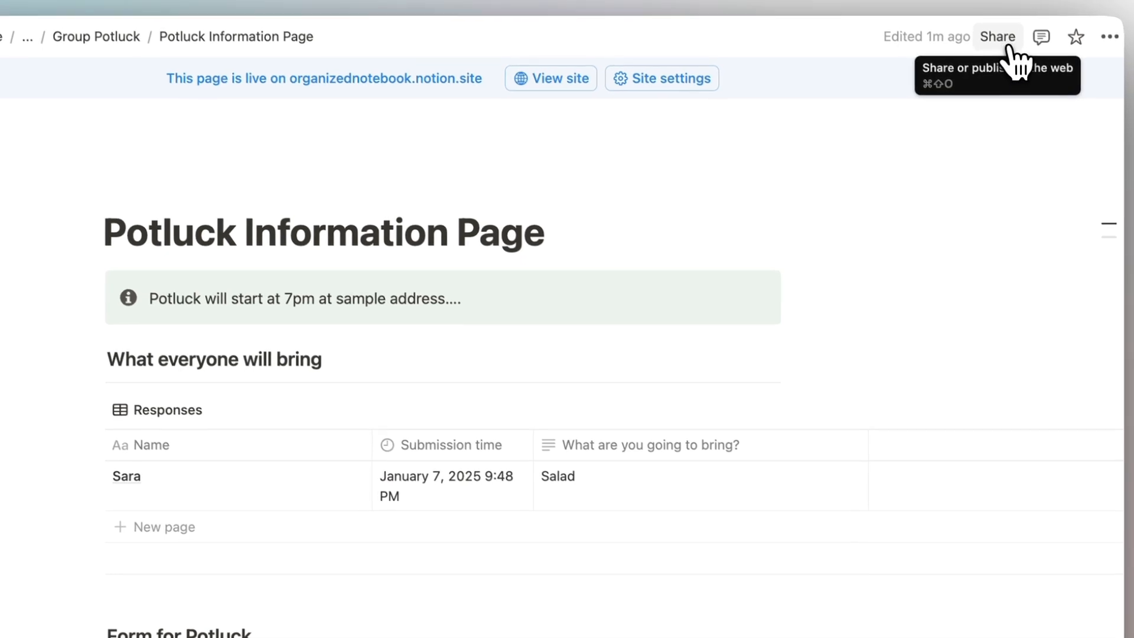
Inspect the page's Share access levels, leaving Full access unchanged, and close the panel.
click(1013, 50)
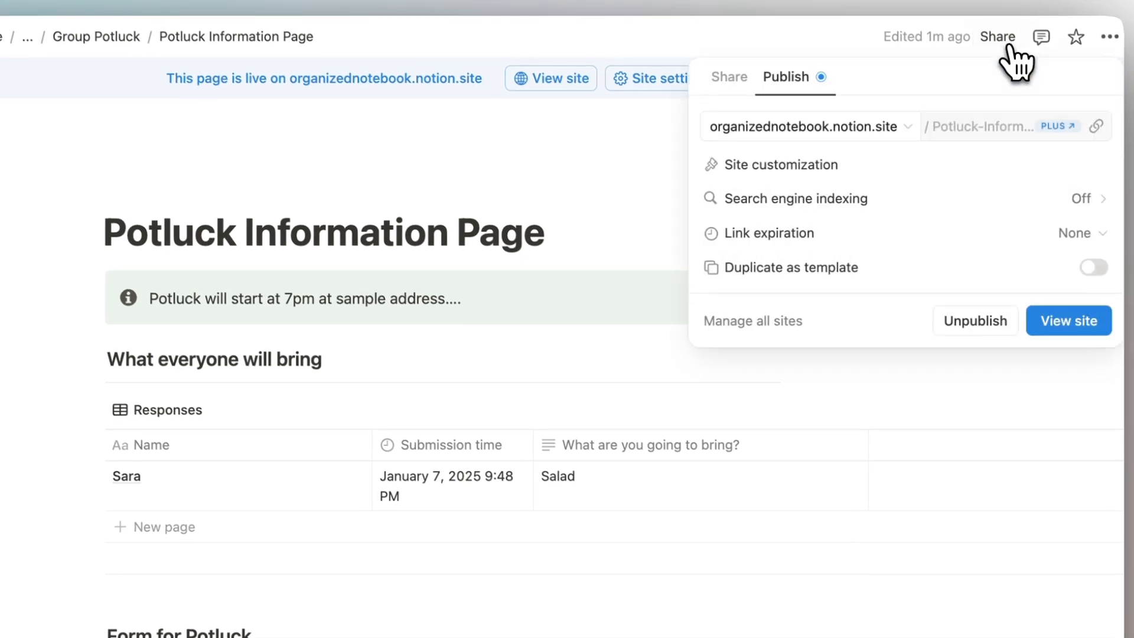
click(743, 82)
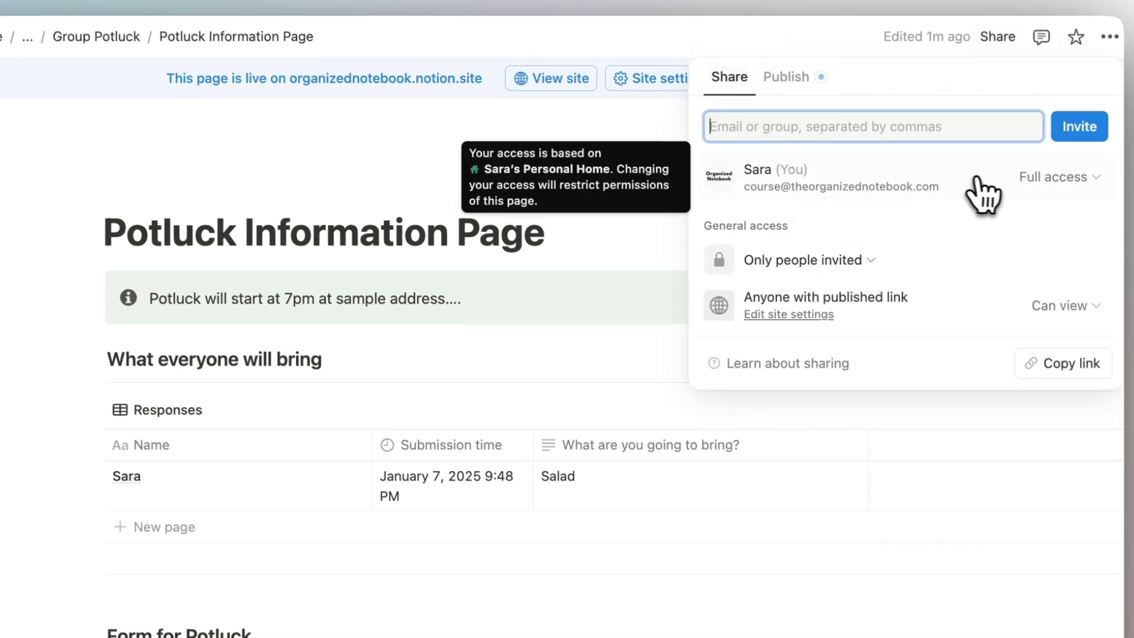
click(1076, 180)
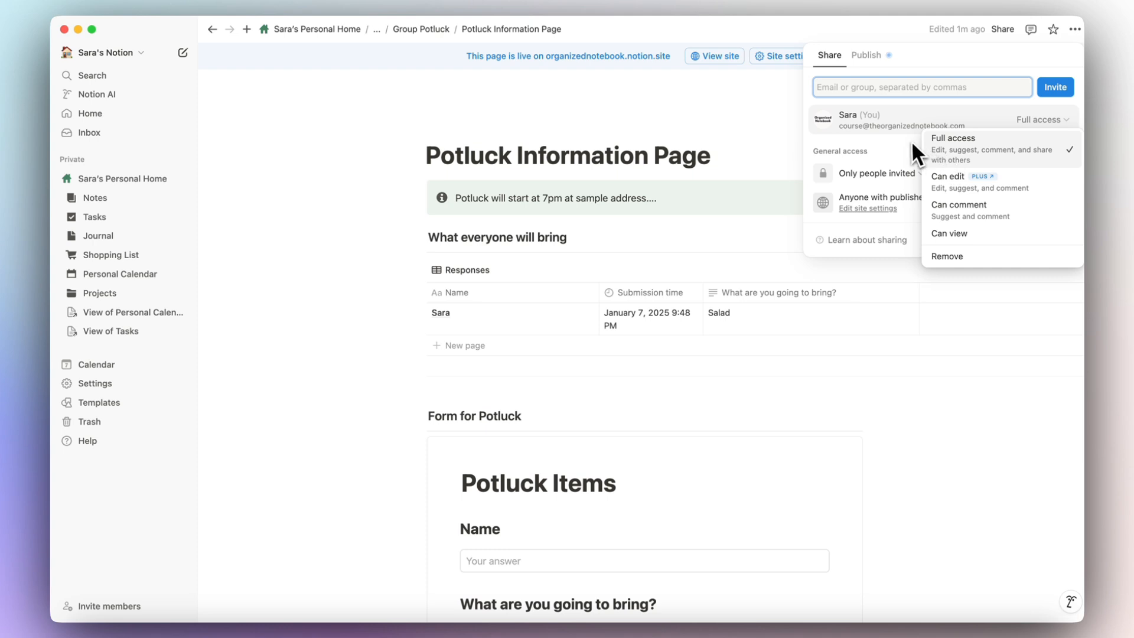
click(881, 153)
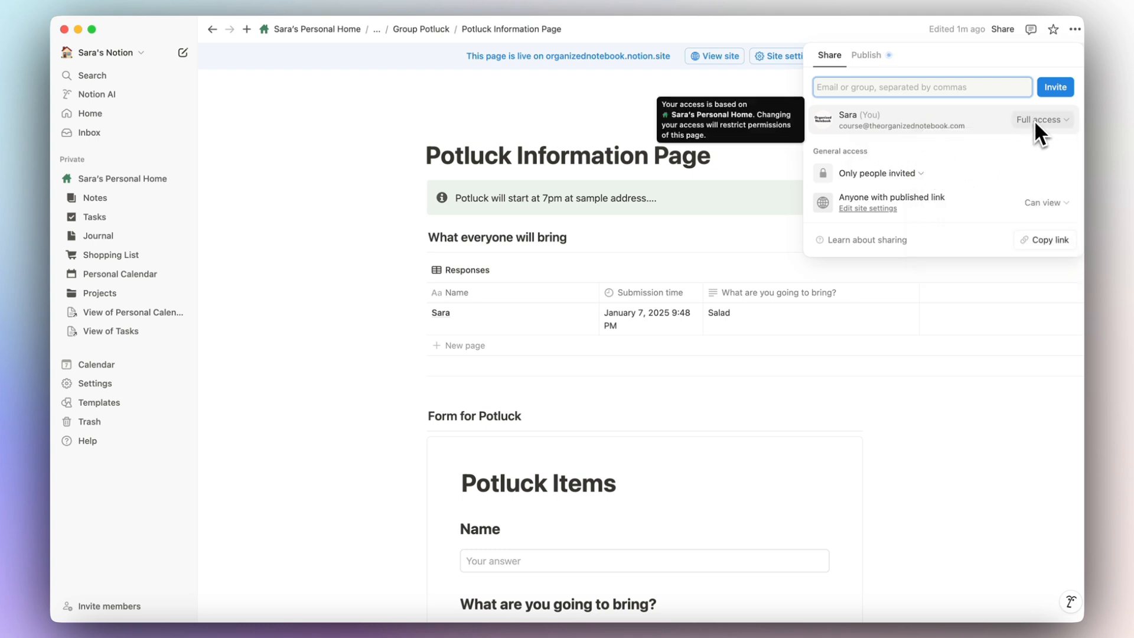
click(753, 164)
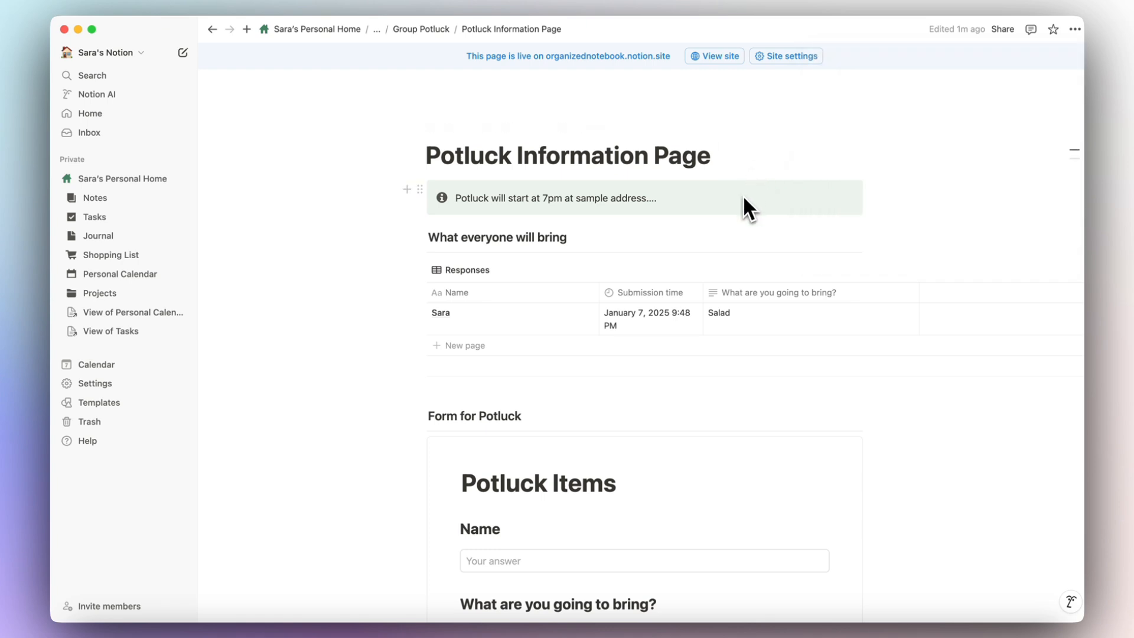
scroll(742, 194, down, 3)
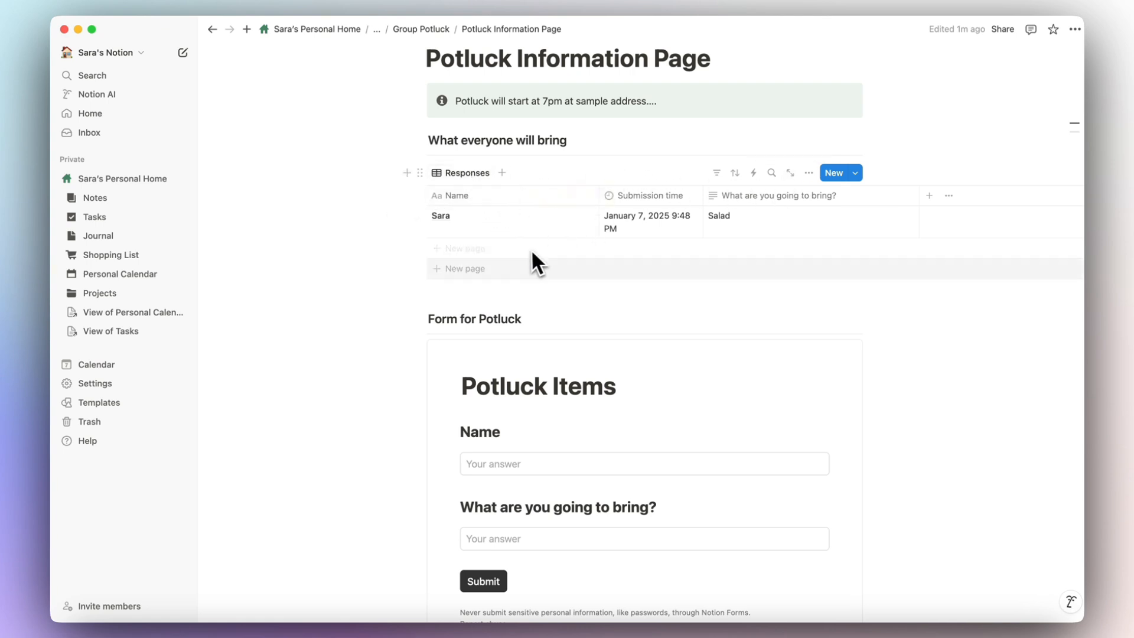
scroll(440, 262, up, 2)
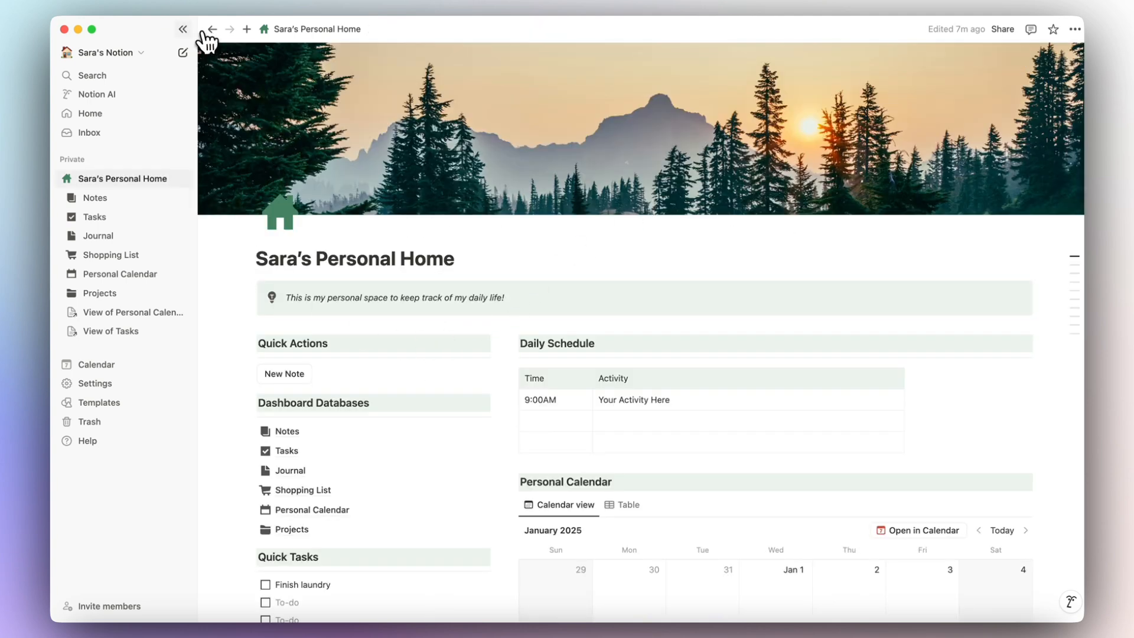
Collapse the sidebar, scroll through Personal Home, then peek the sidebar from the top-left corner.
click(184, 30)
scroll(783, 254, down, 3)
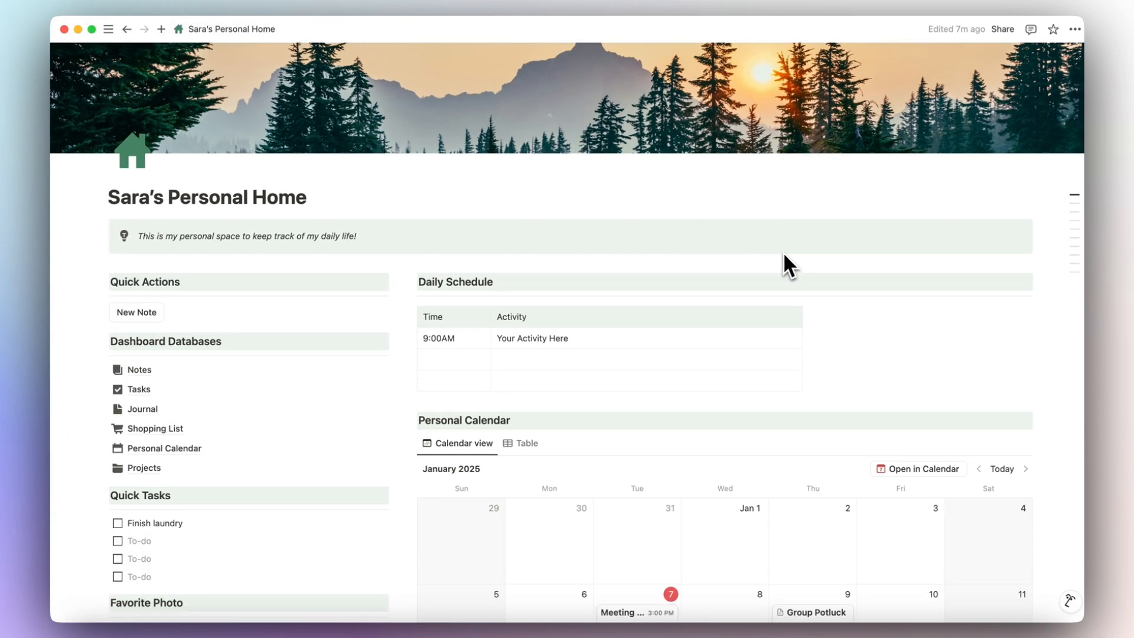
scroll(784, 252, down, 8)
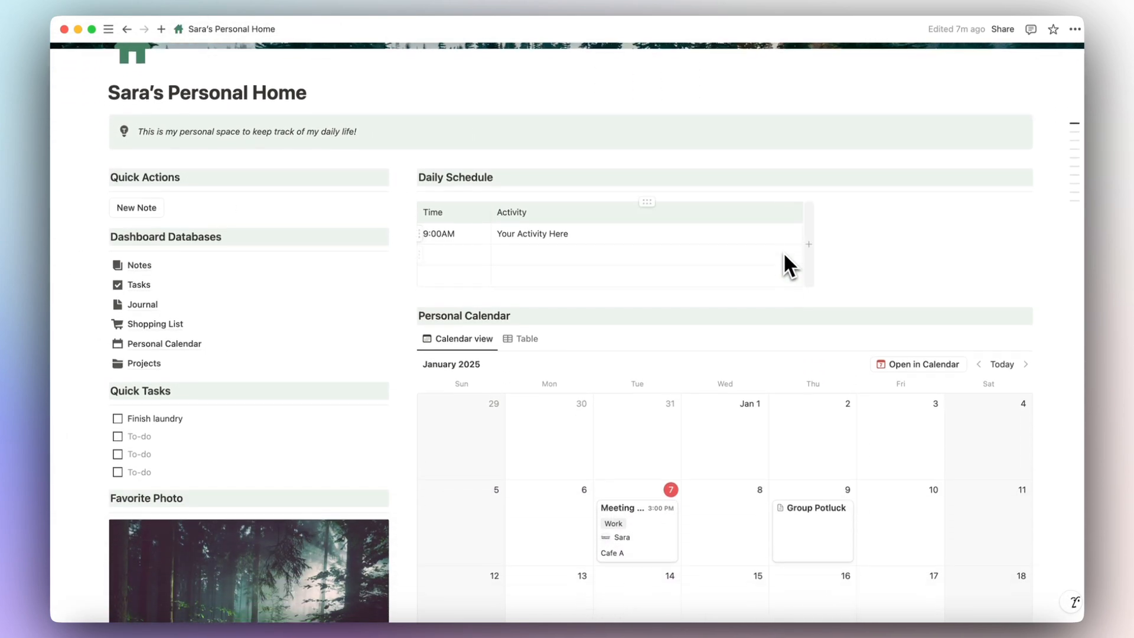
scroll(784, 255, down, 15)
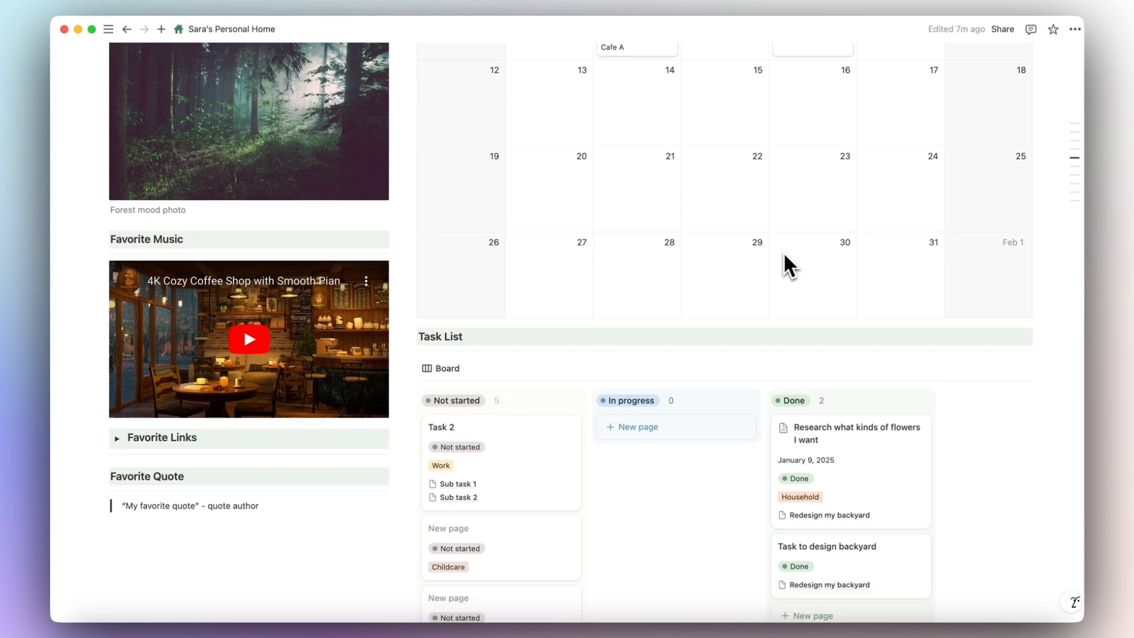
scroll(784, 251, up, 20)
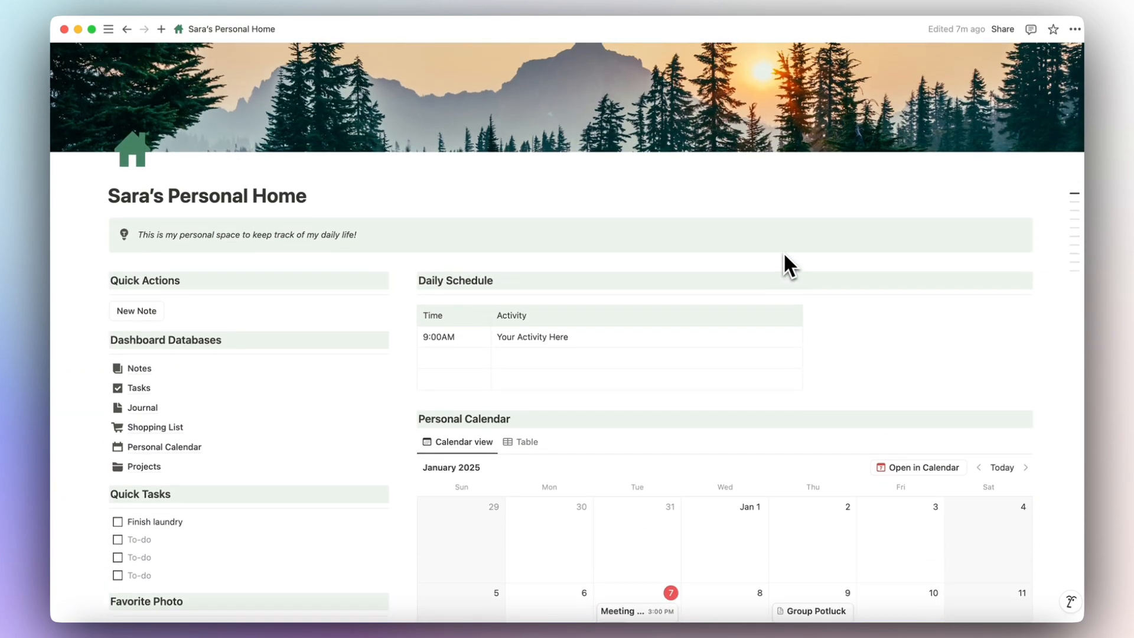
scroll(783, 252, up, 3)
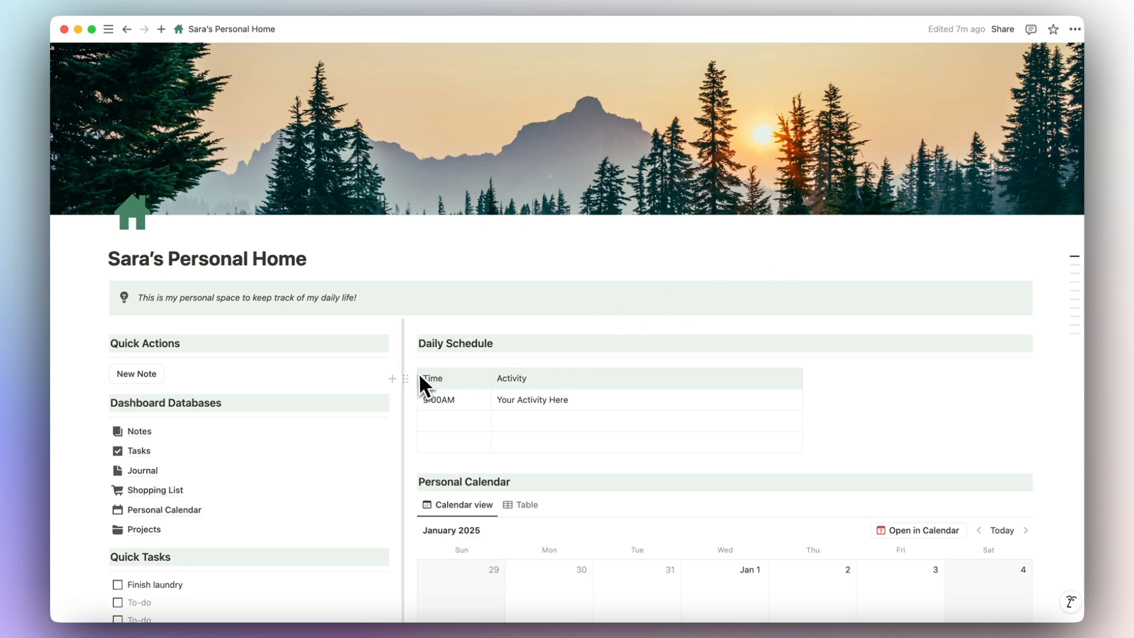
scroll(352, 384, down, 5)
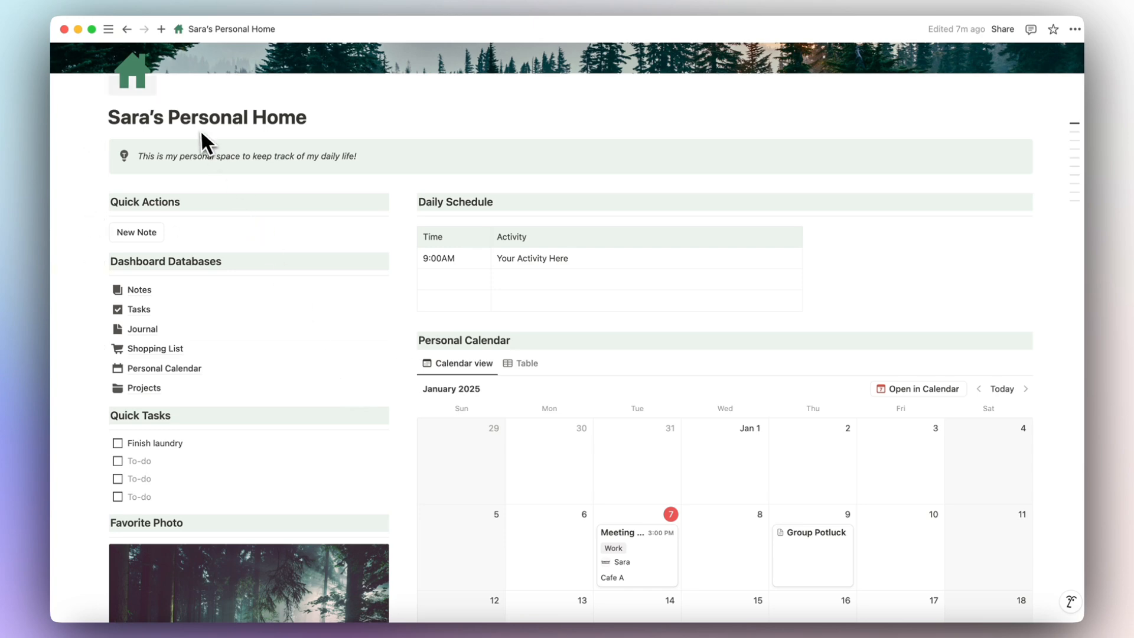
mouse_move(126, 51)
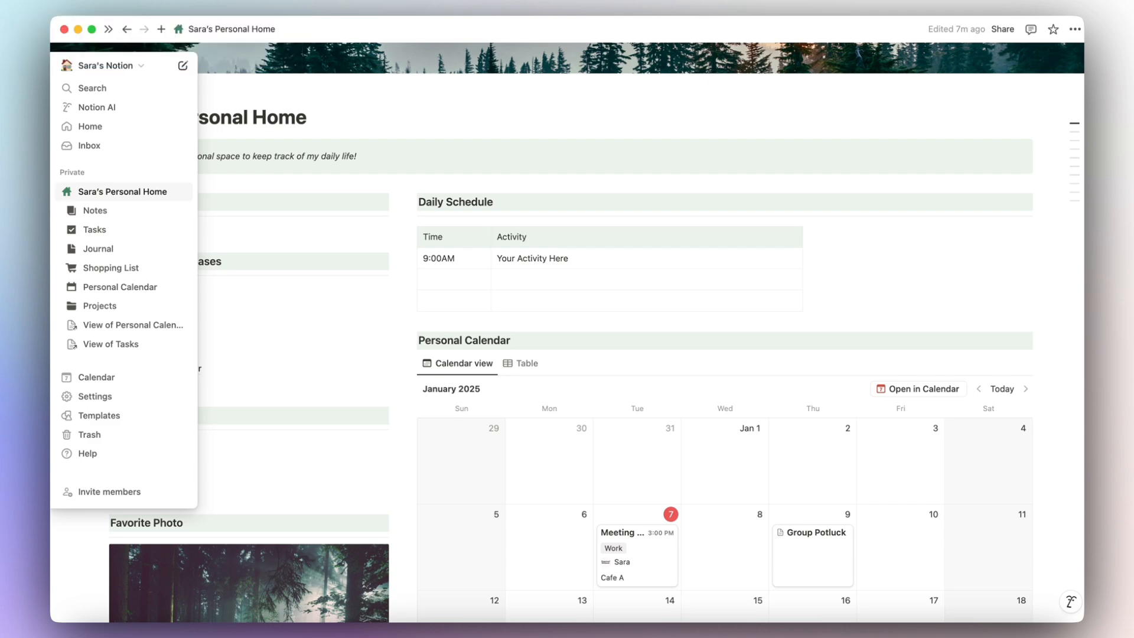
Go to the Home dashboard and review its default startup page choices without changing them.
click(112, 133)
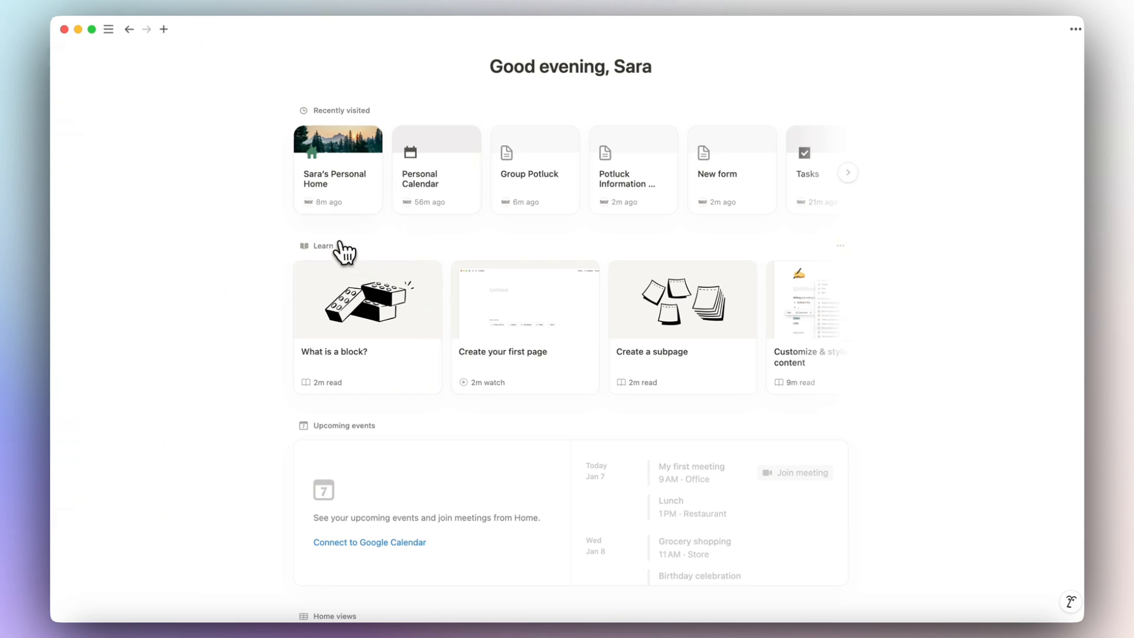
mouse_move(109, 31)
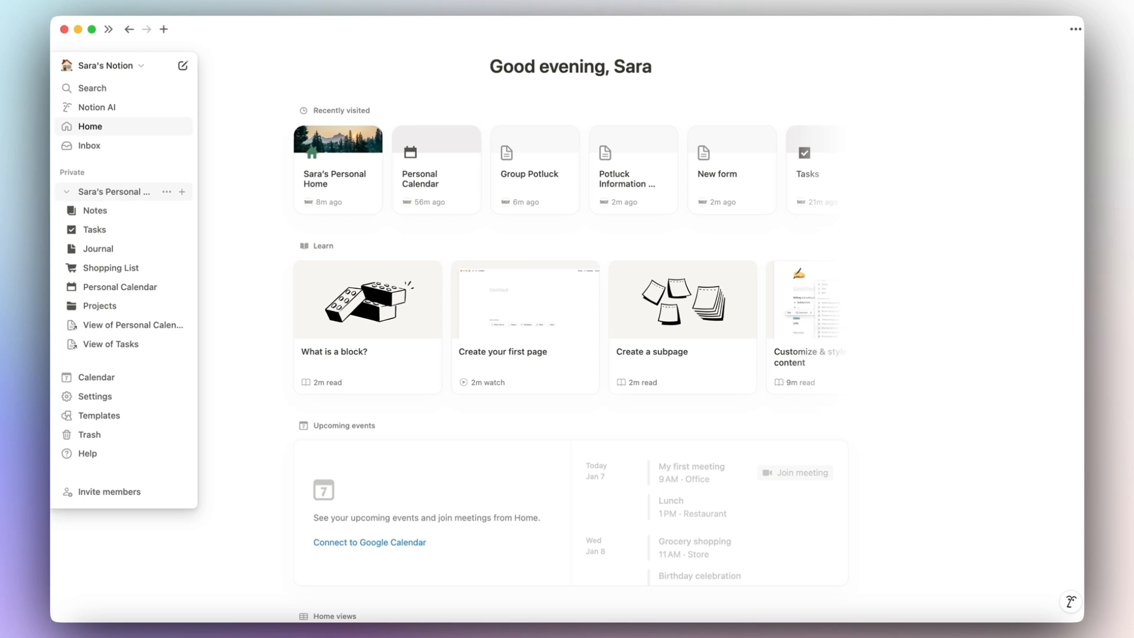
scroll(224, 343, down, 3)
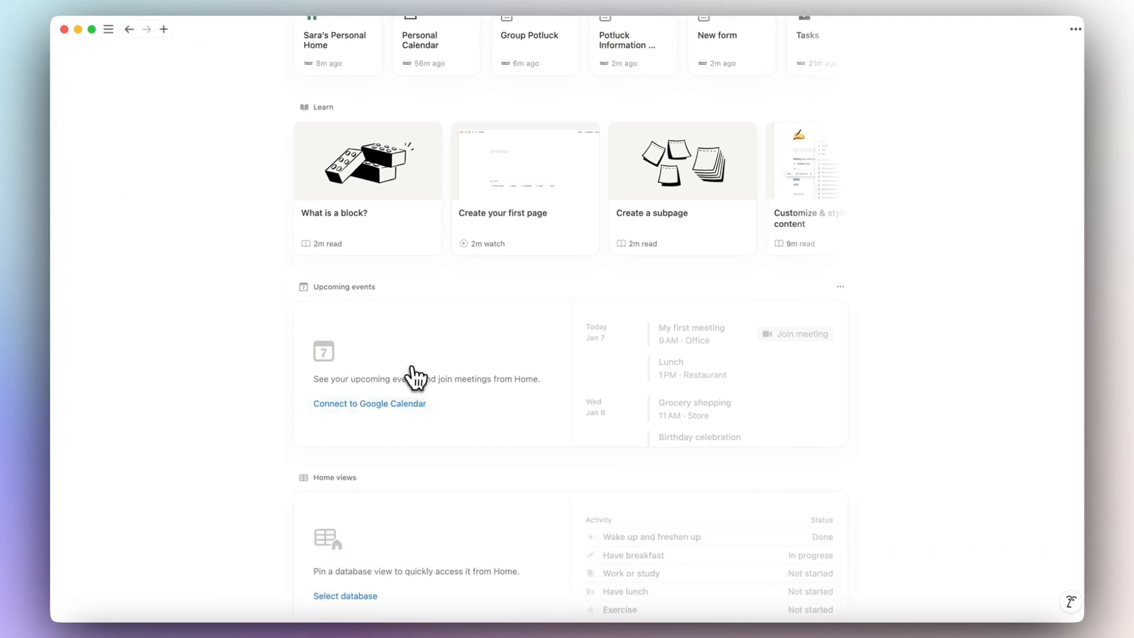
scroll(472, 352, down, 5)
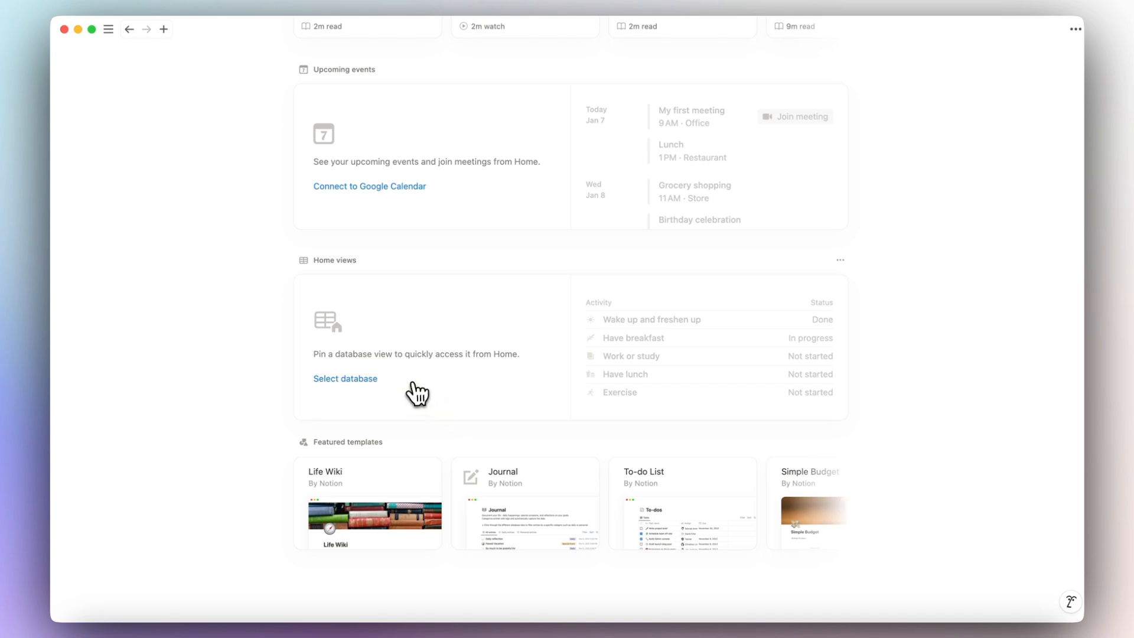
scroll(413, 391, up, 8)
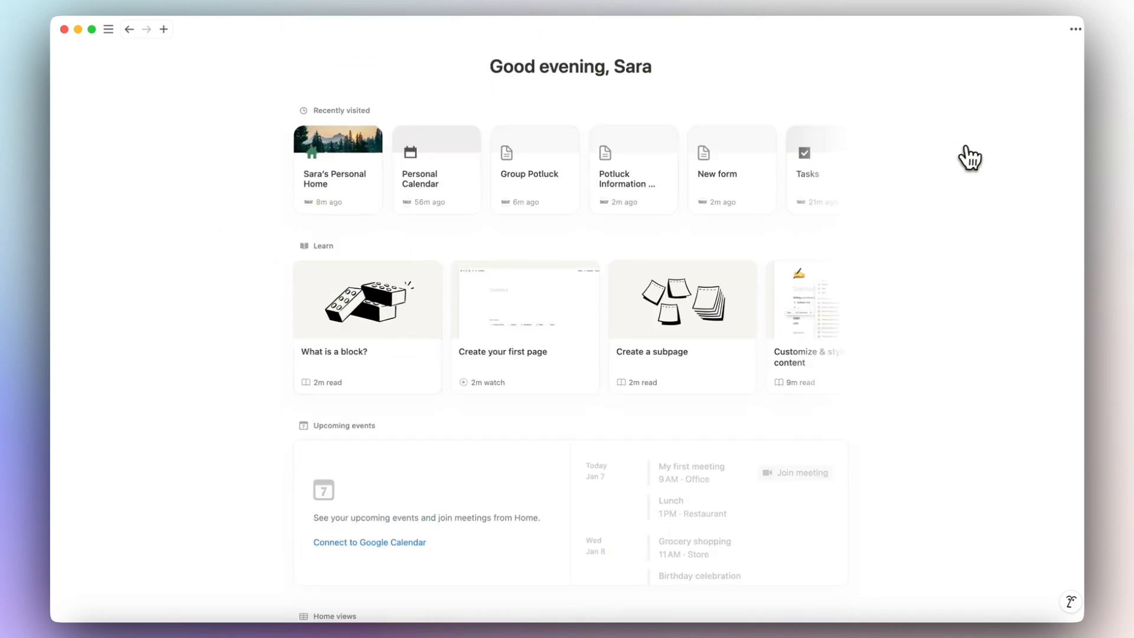
click(1076, 31)
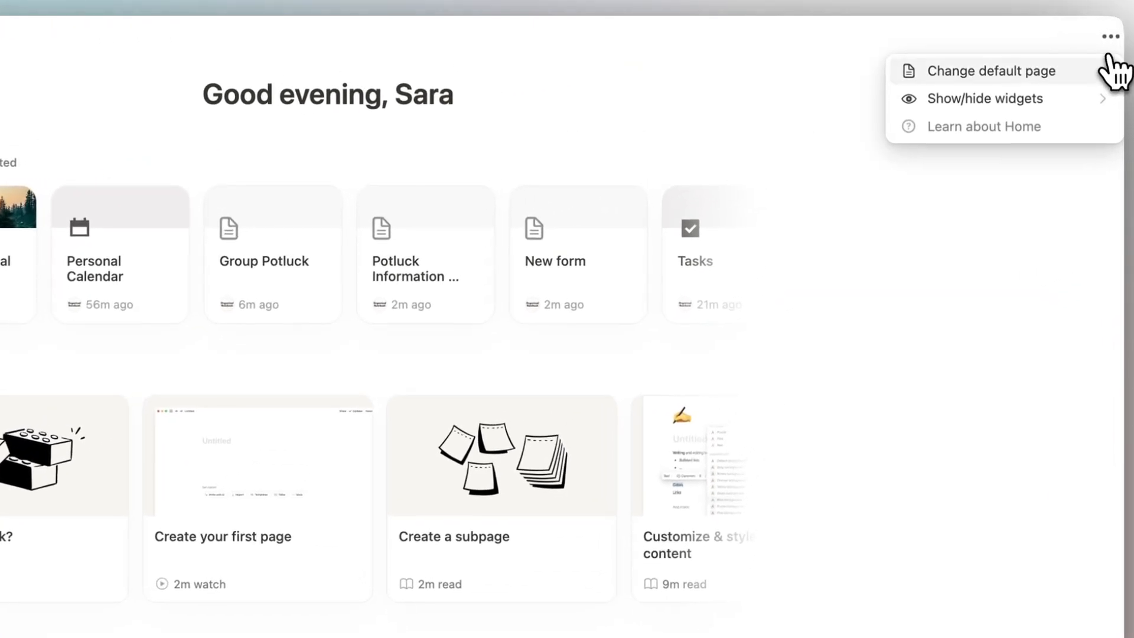
click(1100, 74)
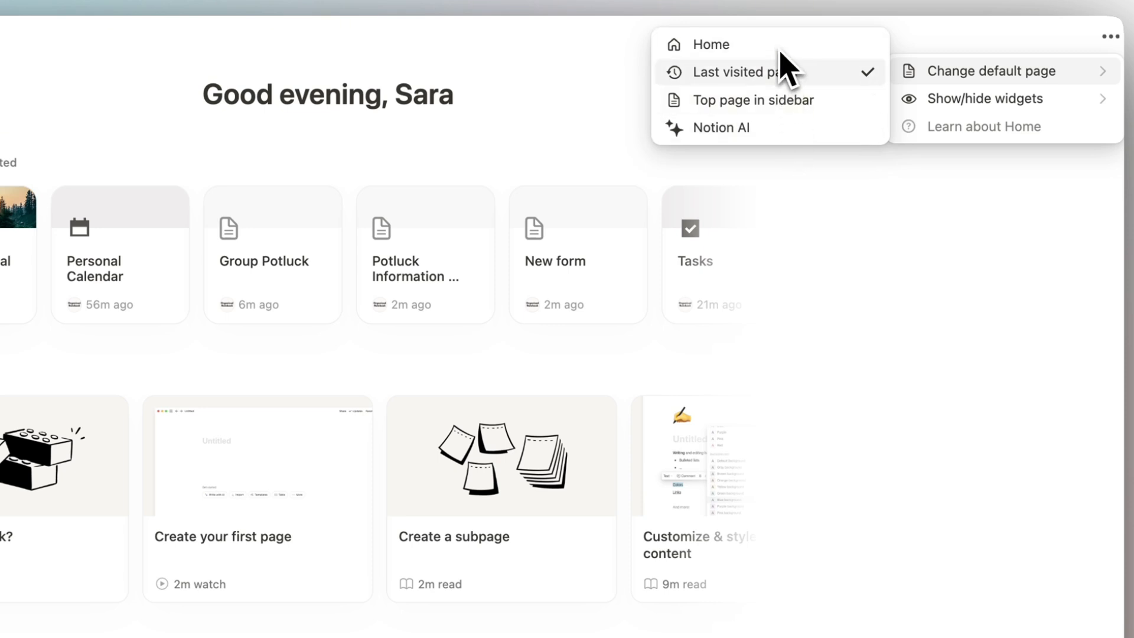
click(1101, 103)
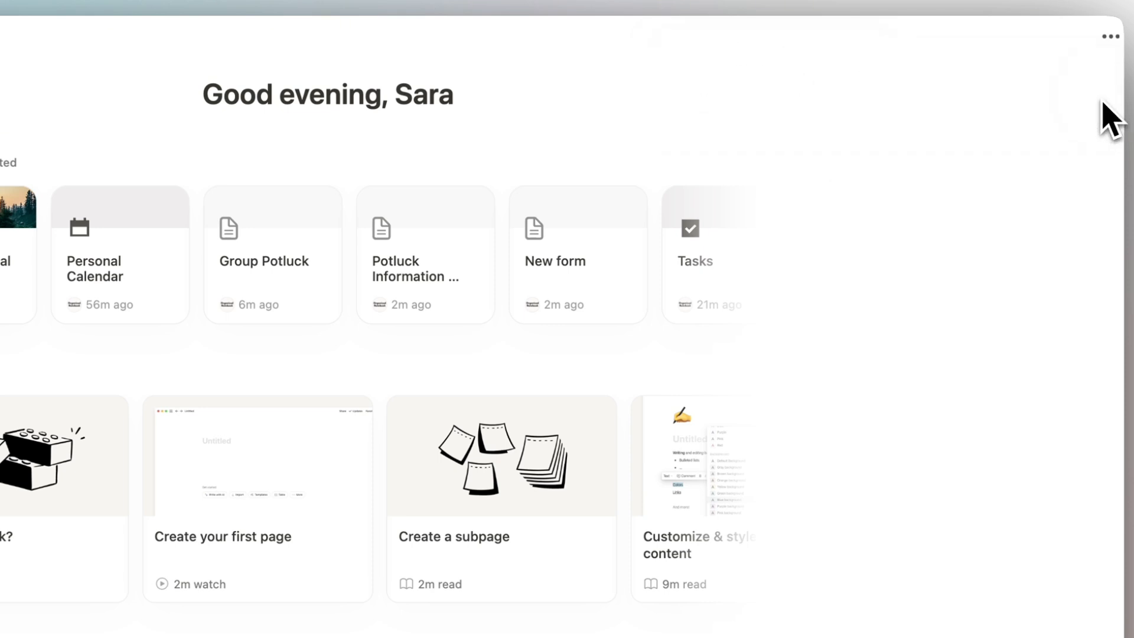
Hide the Learn widget on Home while keeping the Greeting widget shown.
click(1110, 37)
click(1102, 117)
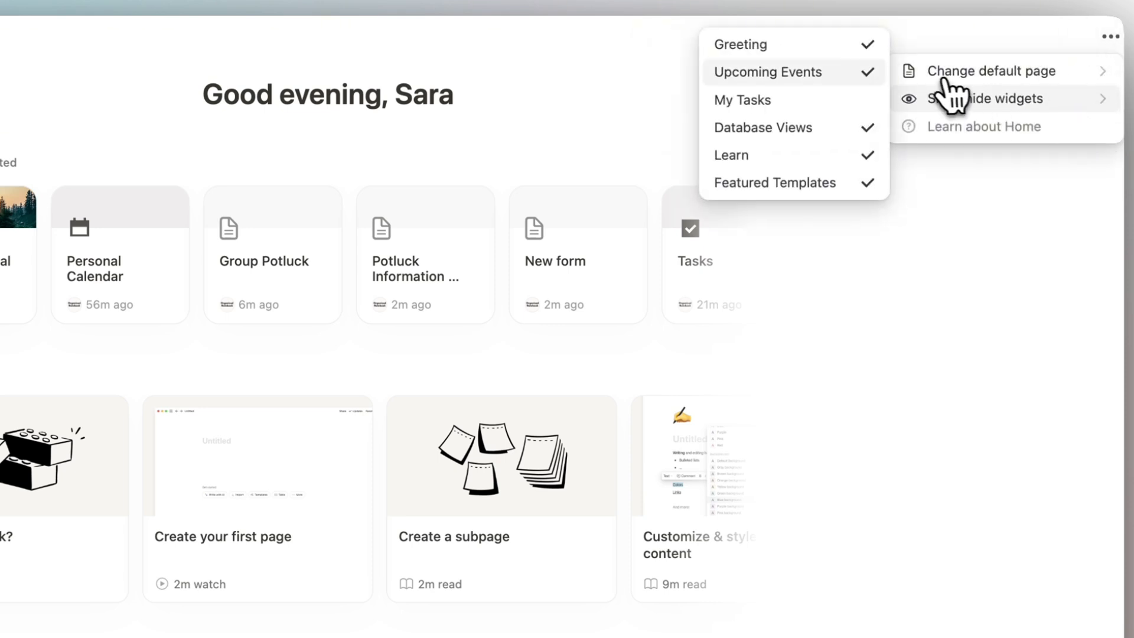
click(867, 45)
click(867, 45)
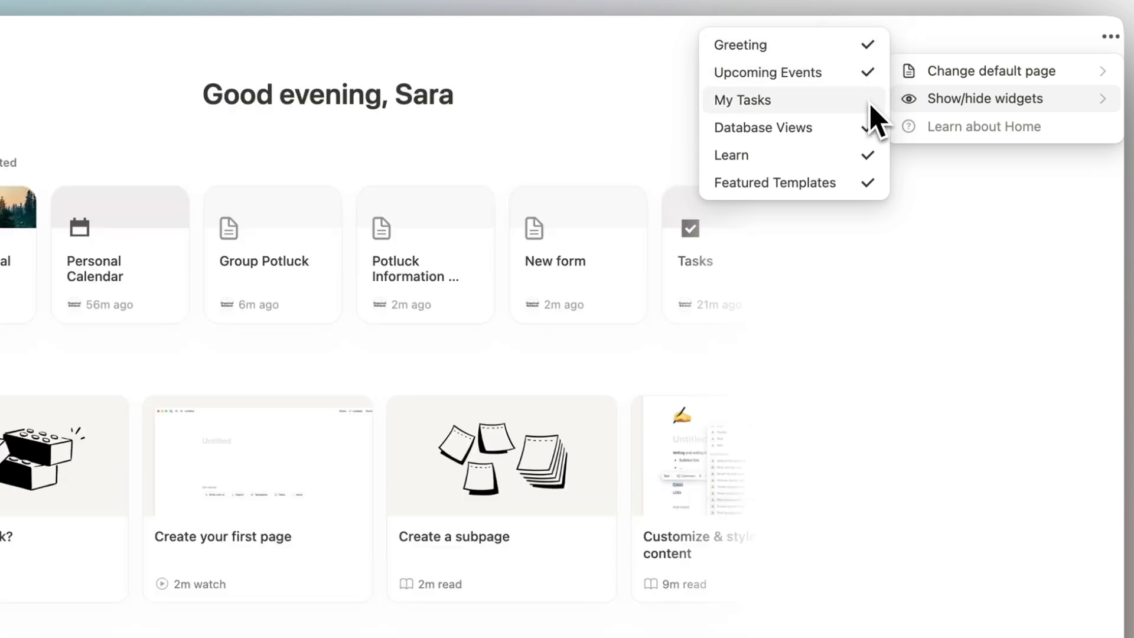
click(870, 152)
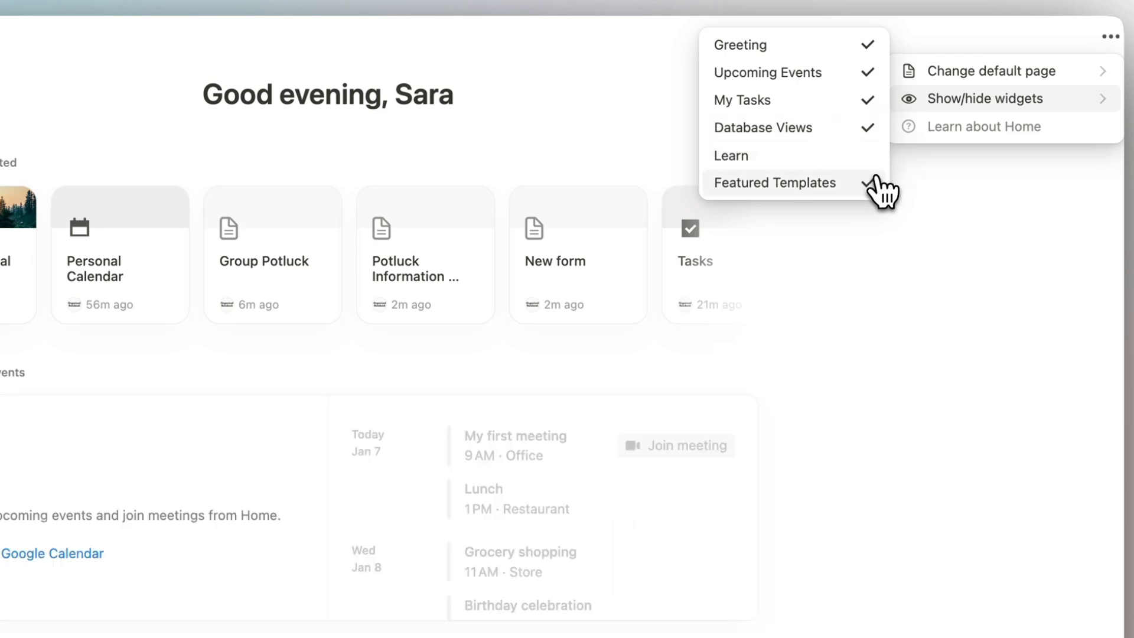
click(860, 274)
Scroll to Home views and start selecting a database to pin there.
scroll(855, 310, down, 1)
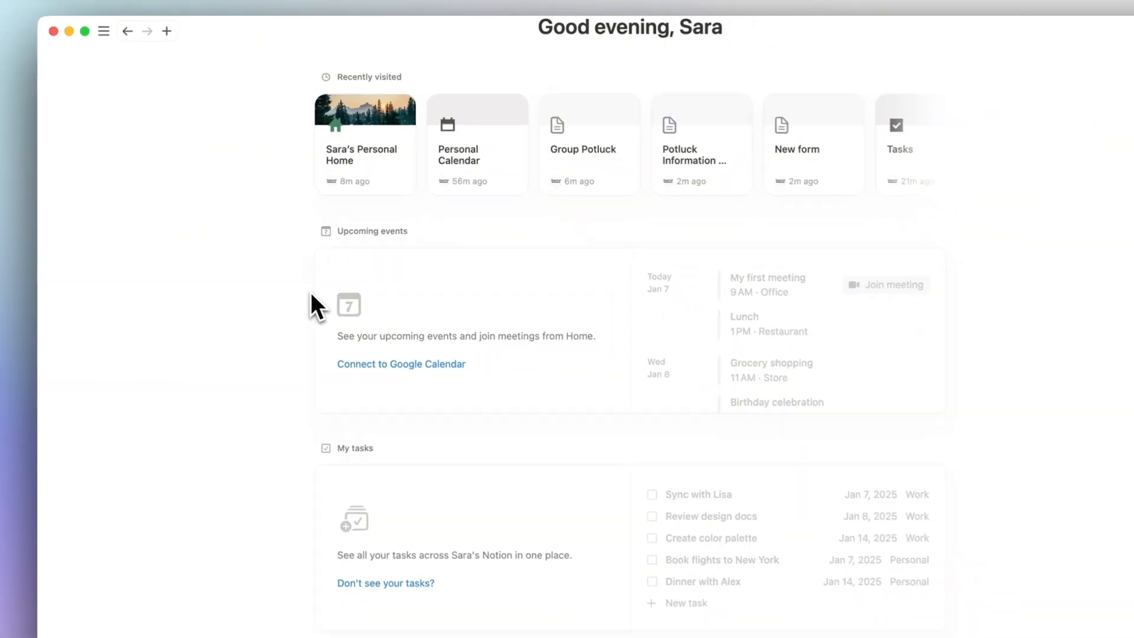
scroll(298, 431, down, 5)
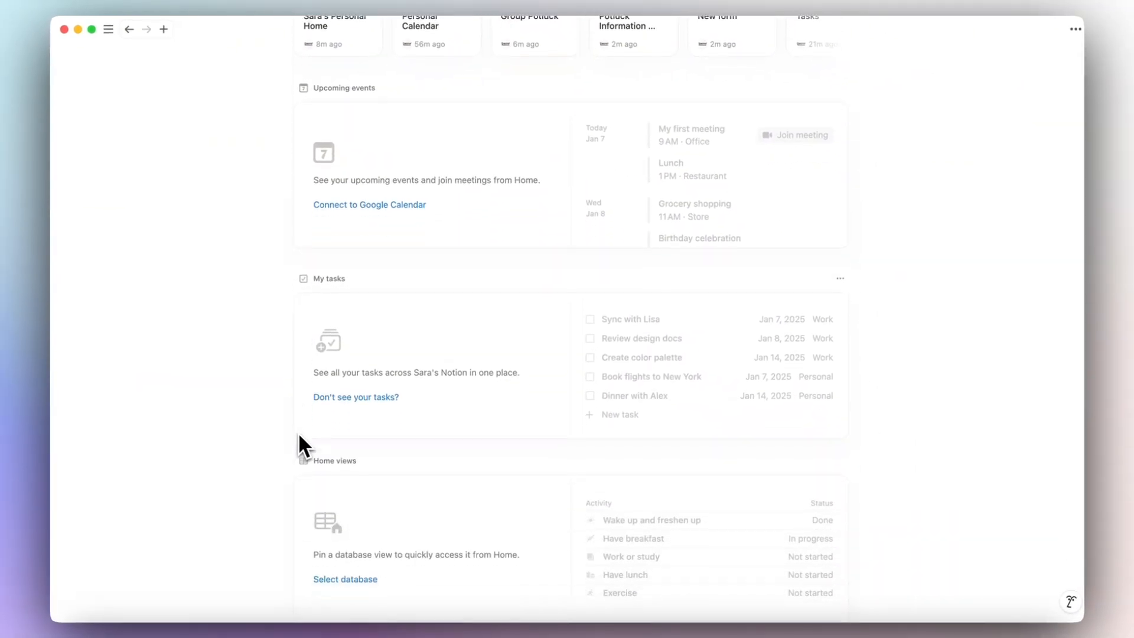
scroll(297, 445, up, 5)
scroll(298, 444, down, 5)
click(342, 494)
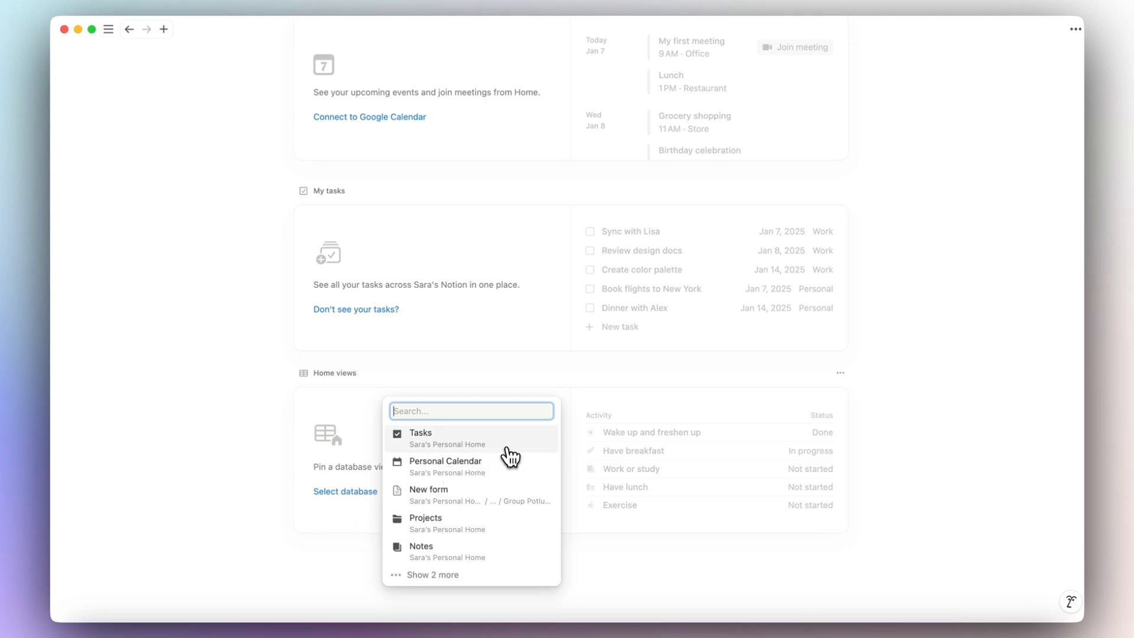
Pin the Tasks database to Home views as a Board and check why tasks are missing.
click(507, 447)
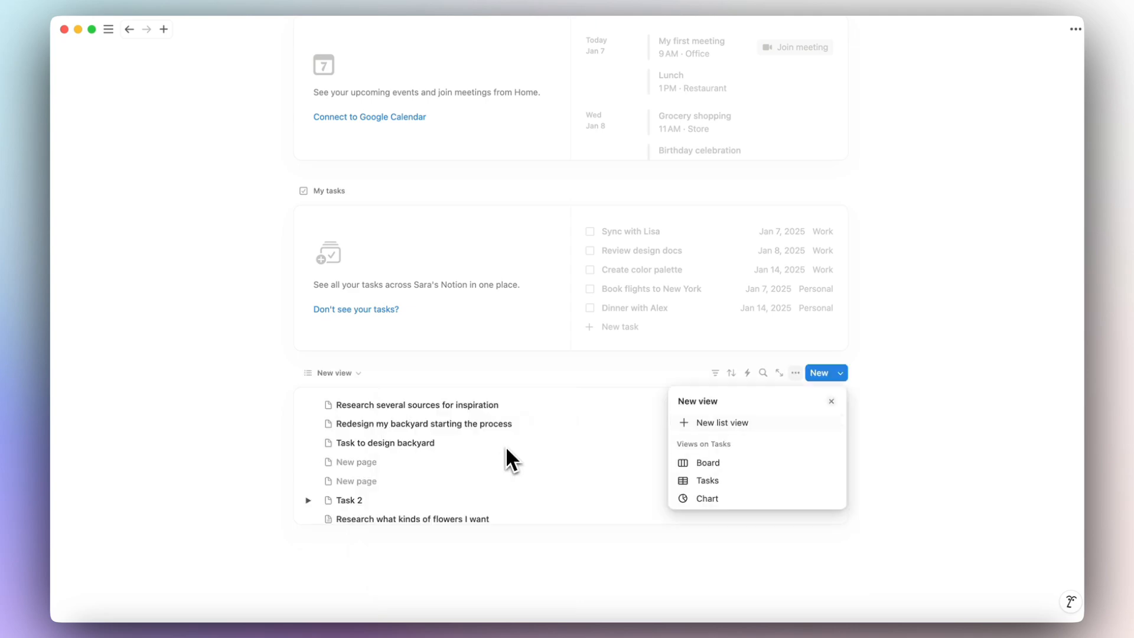
click(717, 468)
scroll(881, 466, up, 5)
scroll(881, 466, down, 5)
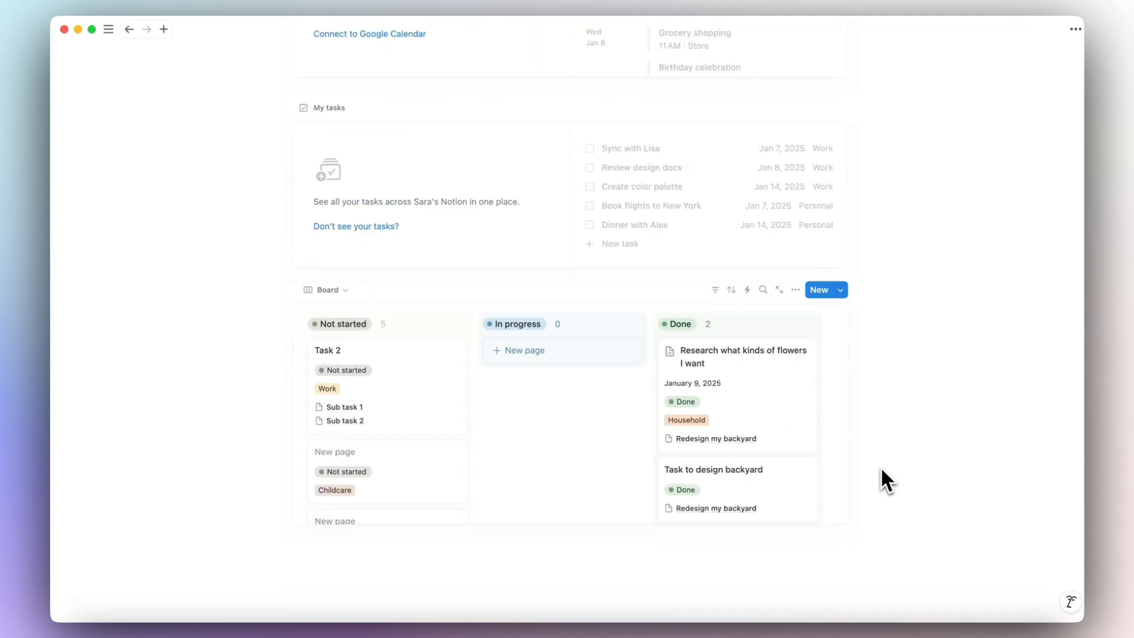
scroll(882, 470, up, 5)
click(371, 475)
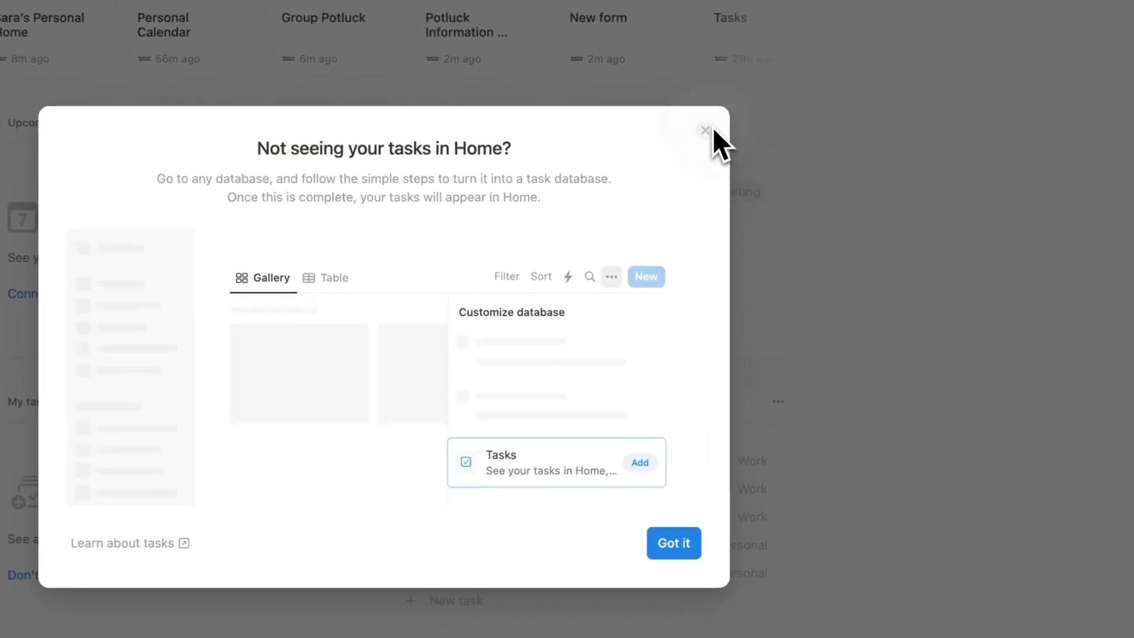
click(790, 170)
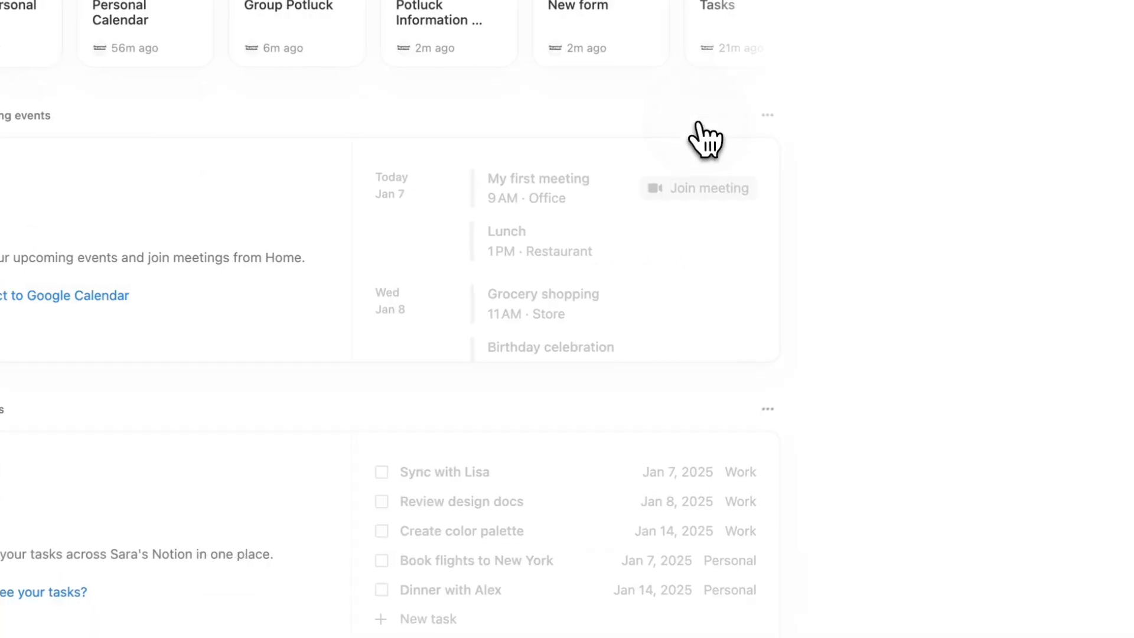
scroll(877, 384, down, 5)
Add Tasks in Customize Tasks and turn Tasks into a task database.
mouse_move(95, 37)
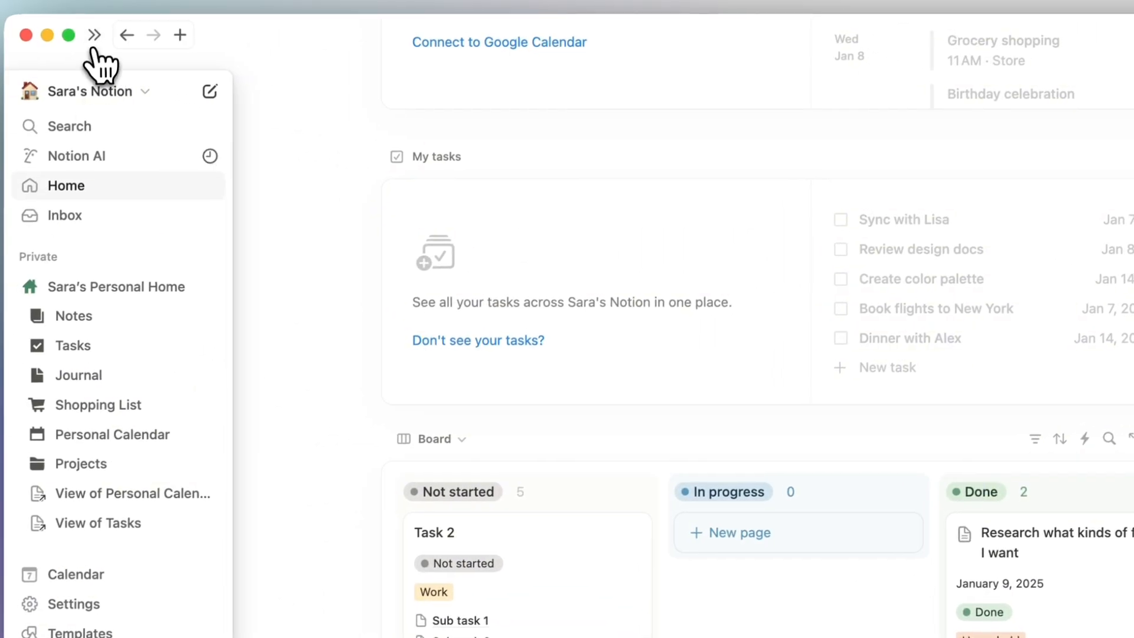
click(93, 346)
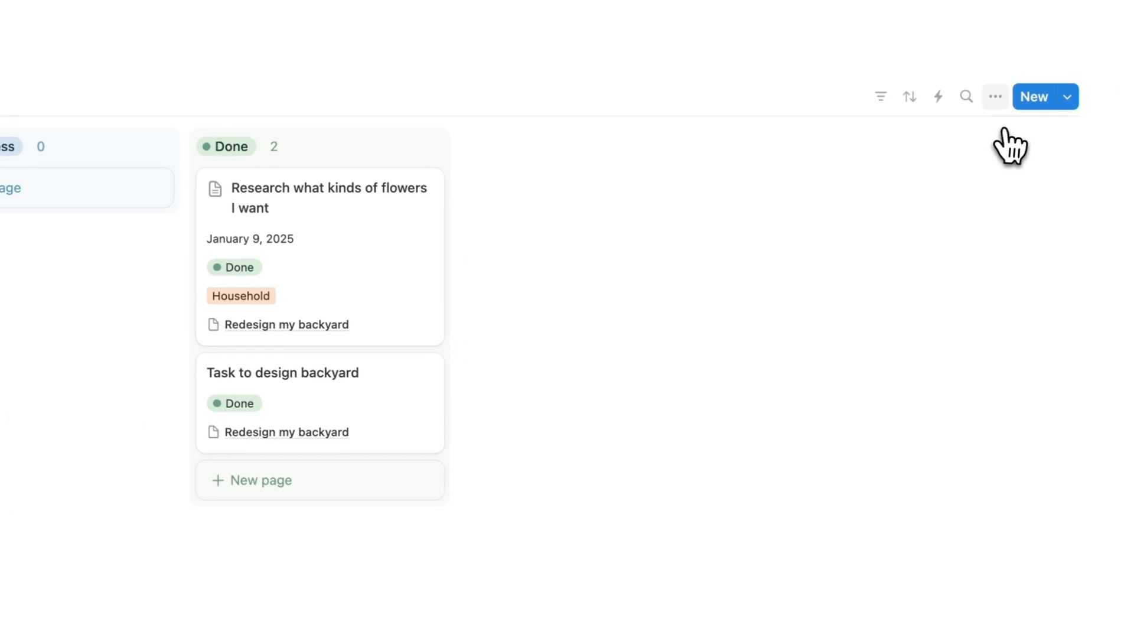
click(964, 96)
click(927, 416)
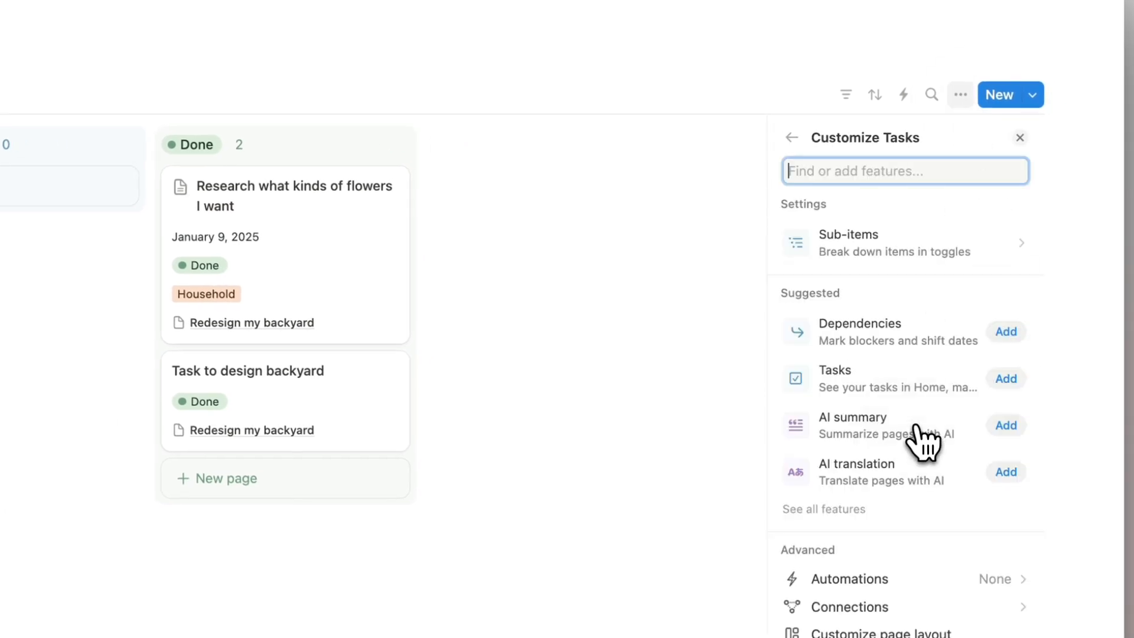
click(1007, 379)
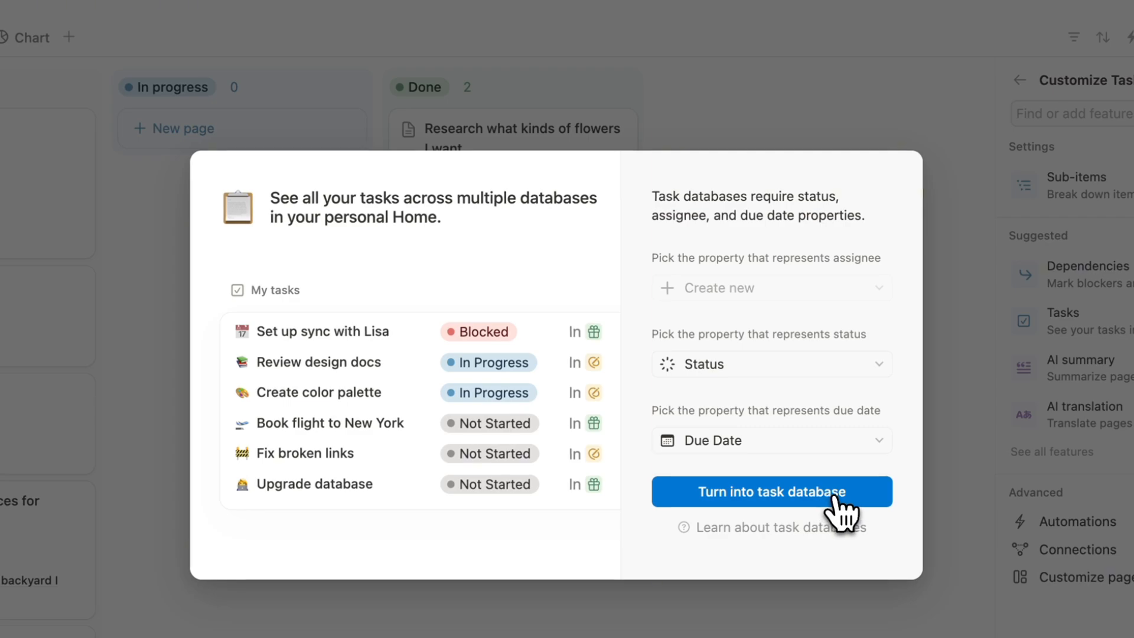
click(841, 504)
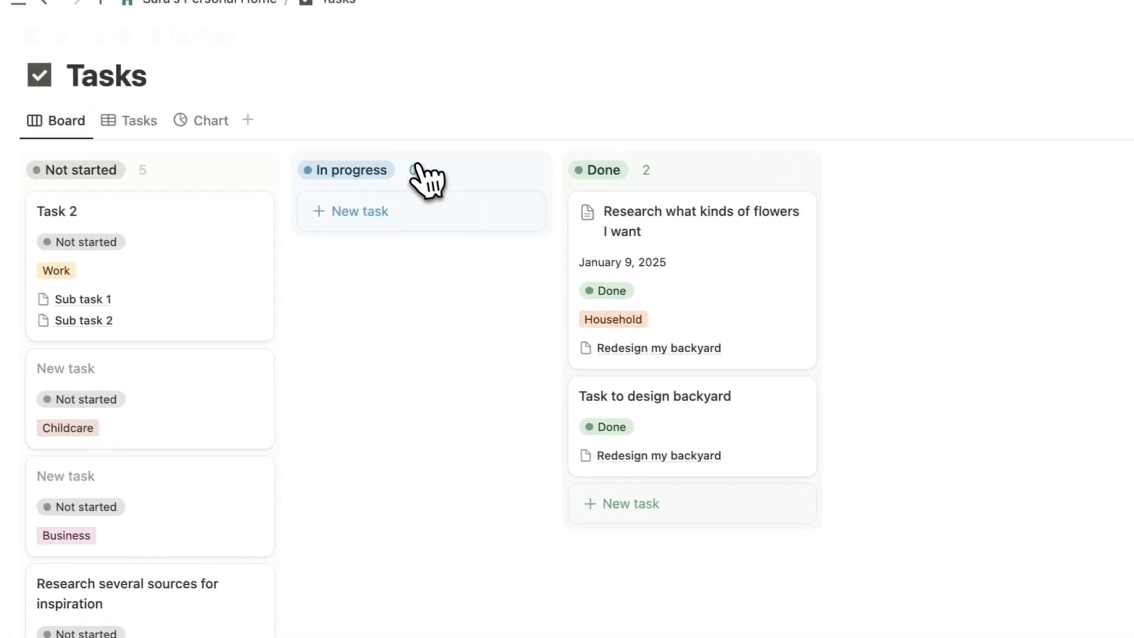
Return to the Notion Home page to see the Tasks board.
click(278, 36)
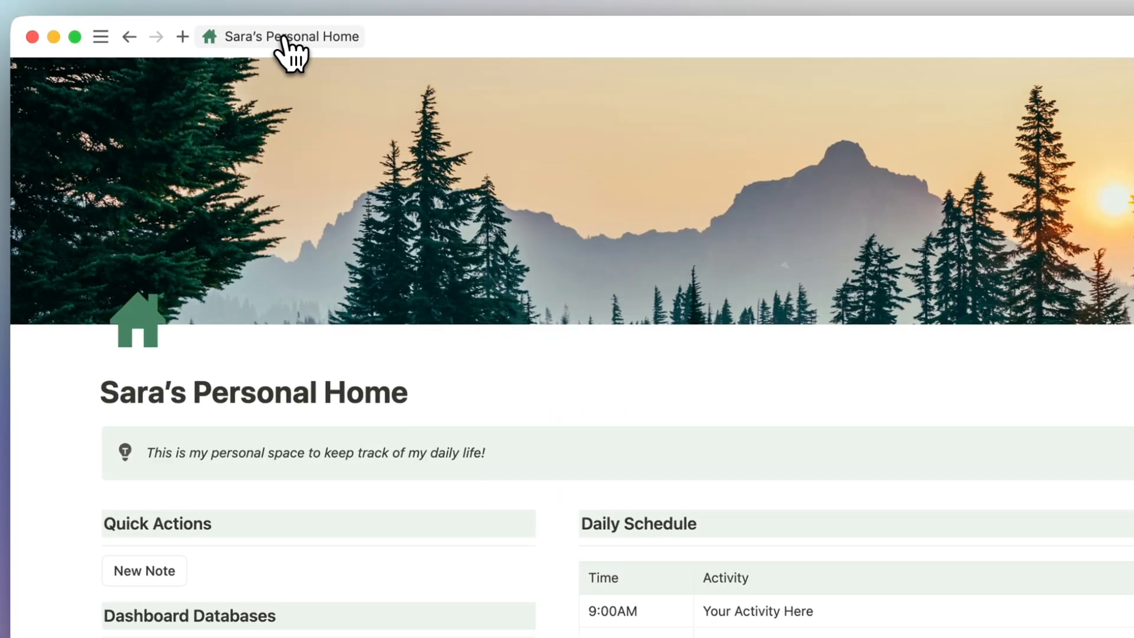
mouse_move(101, 35)
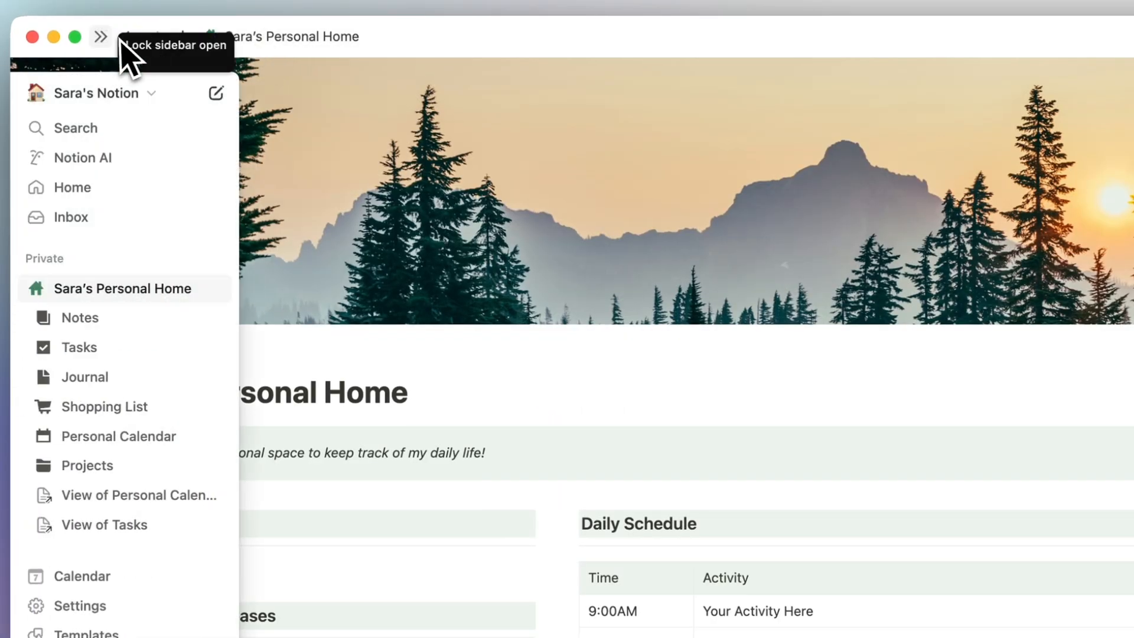
click(109, 188)
scroll(502, 402, down, 8)
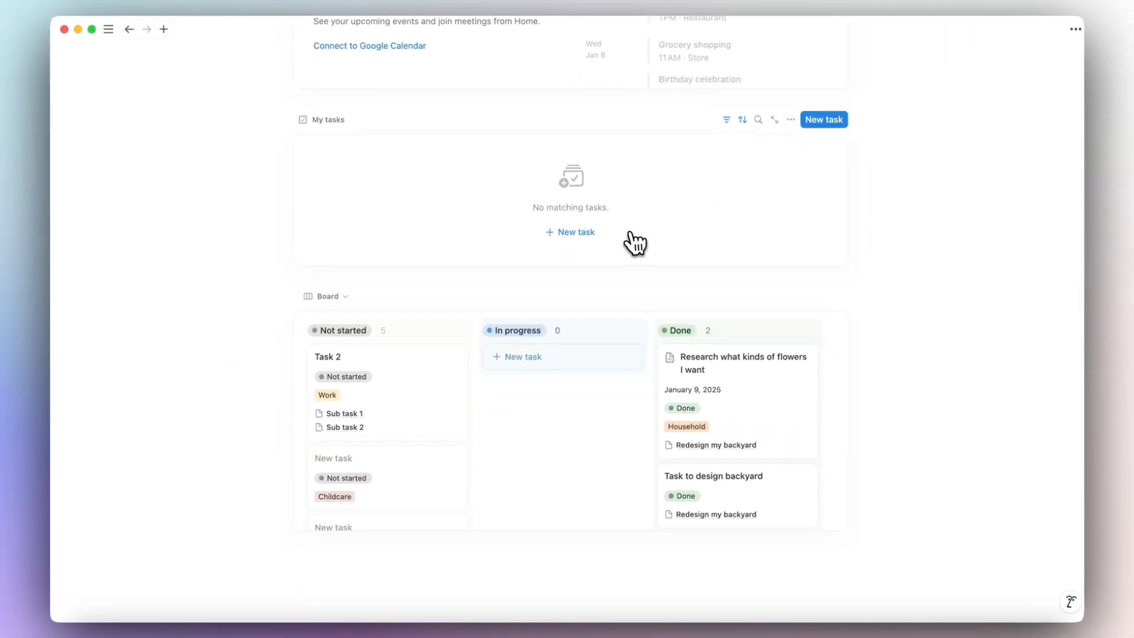
Set Task 2's Assignee to yourself in its page peek, then close it.
click(434, 407)
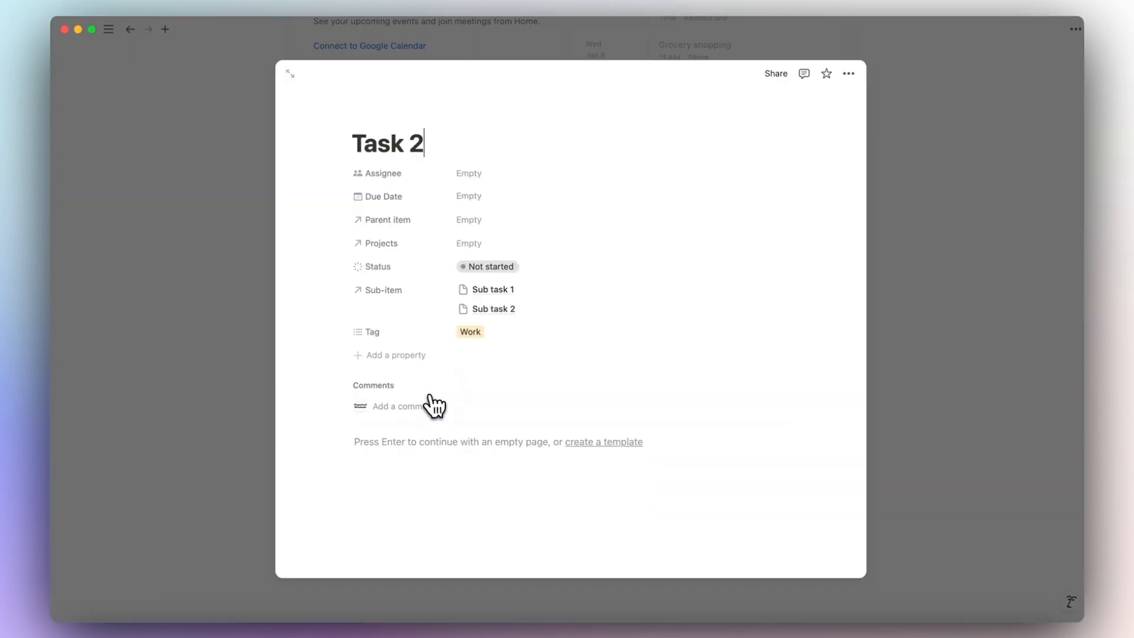
click(495, 176)
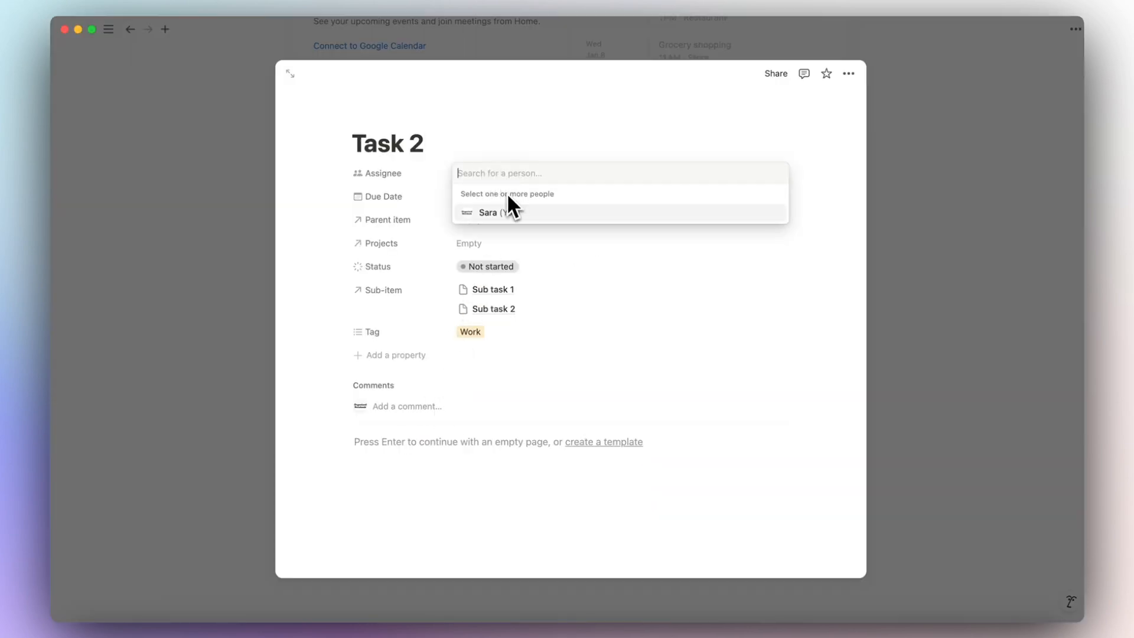
click(531, 214)
click(927, 237)
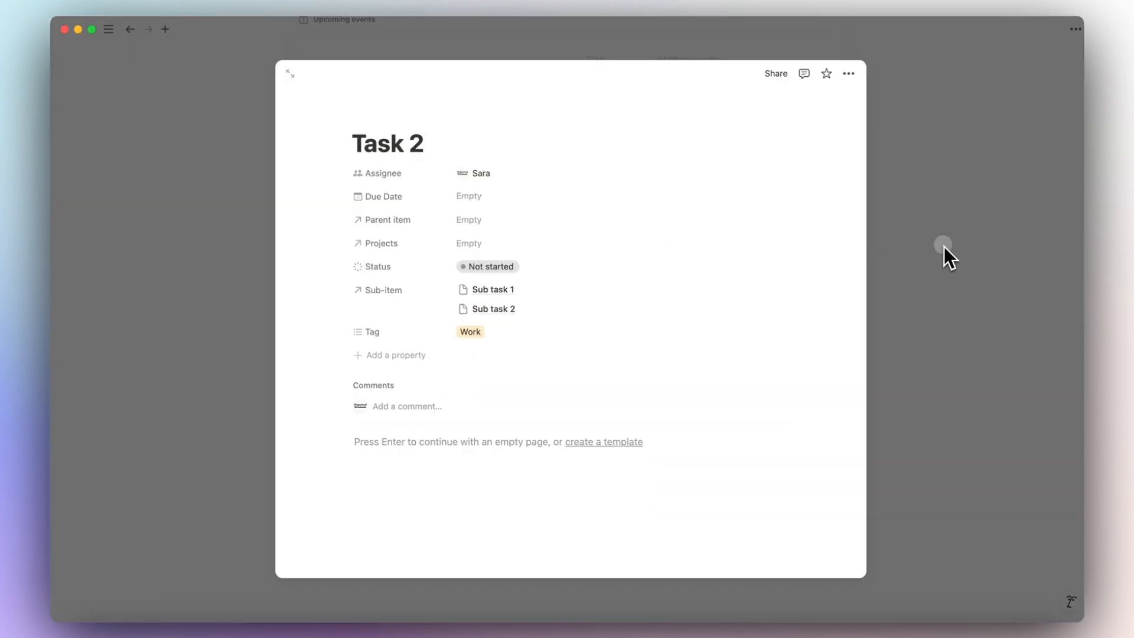
click(944, 247)
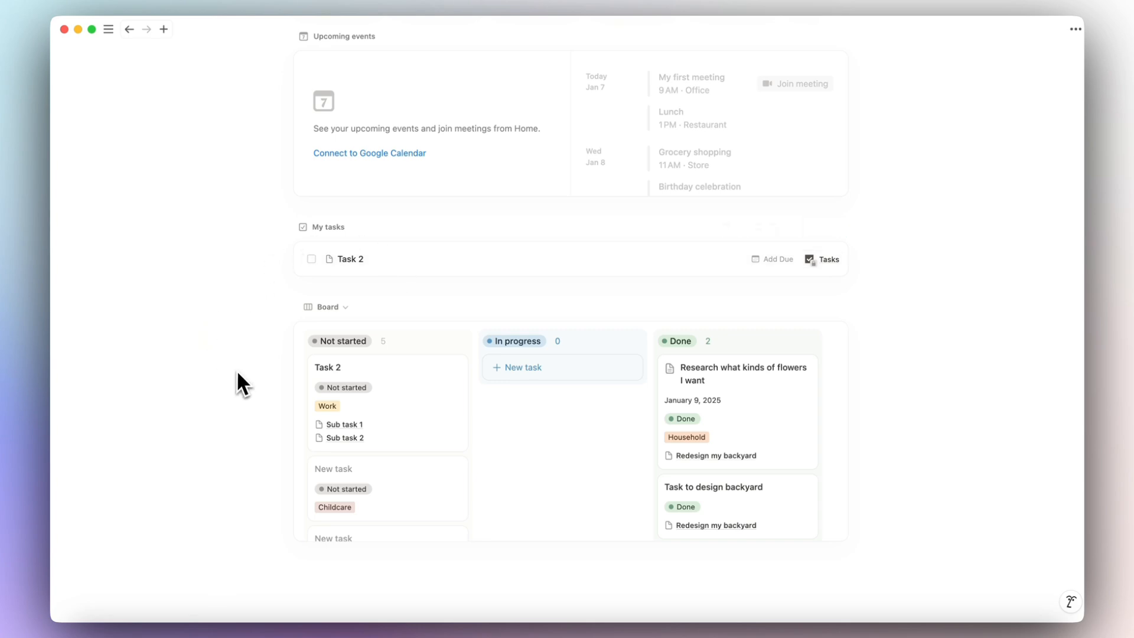
scroll(216, 323, up, 5)
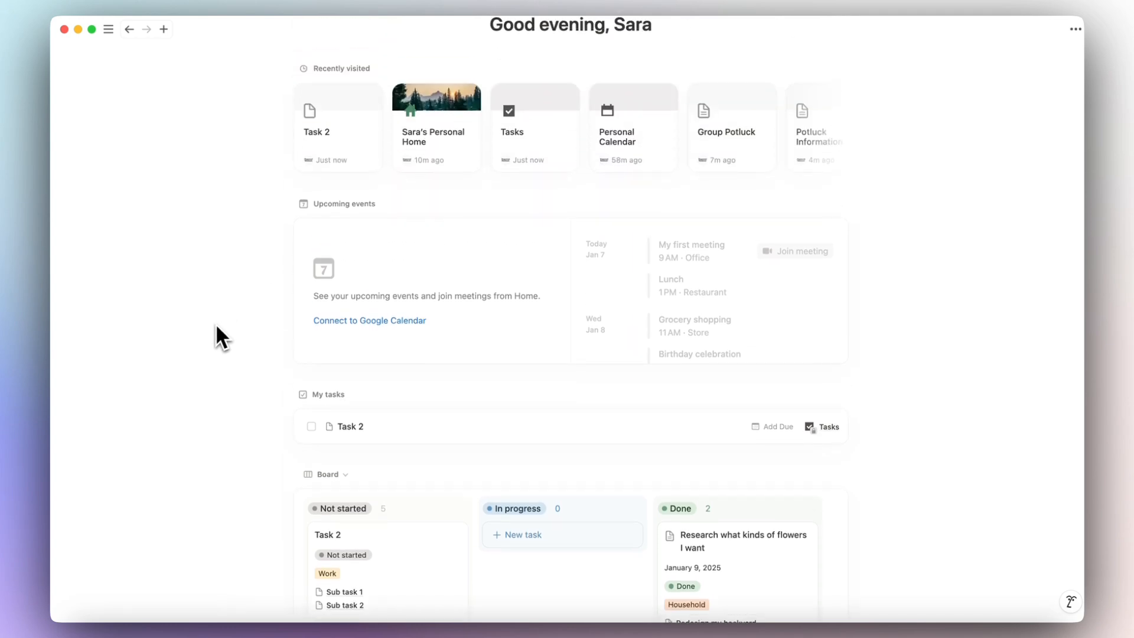
Try connecting Google Calendar to the home page, then come back to Notion.
click(363, 326)
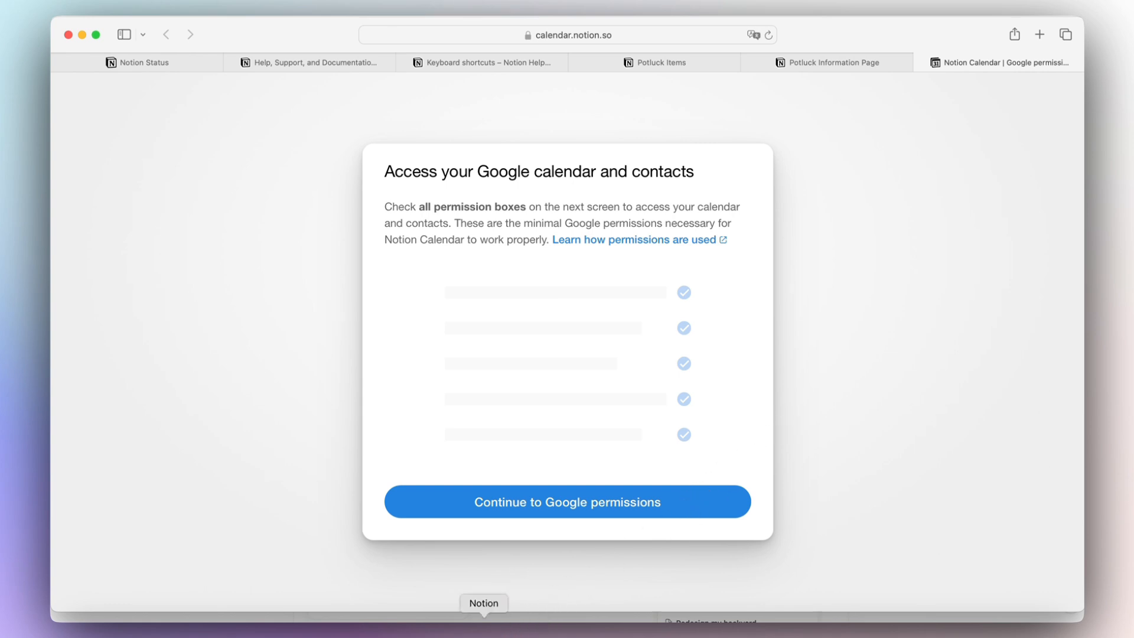
click(484, 627)
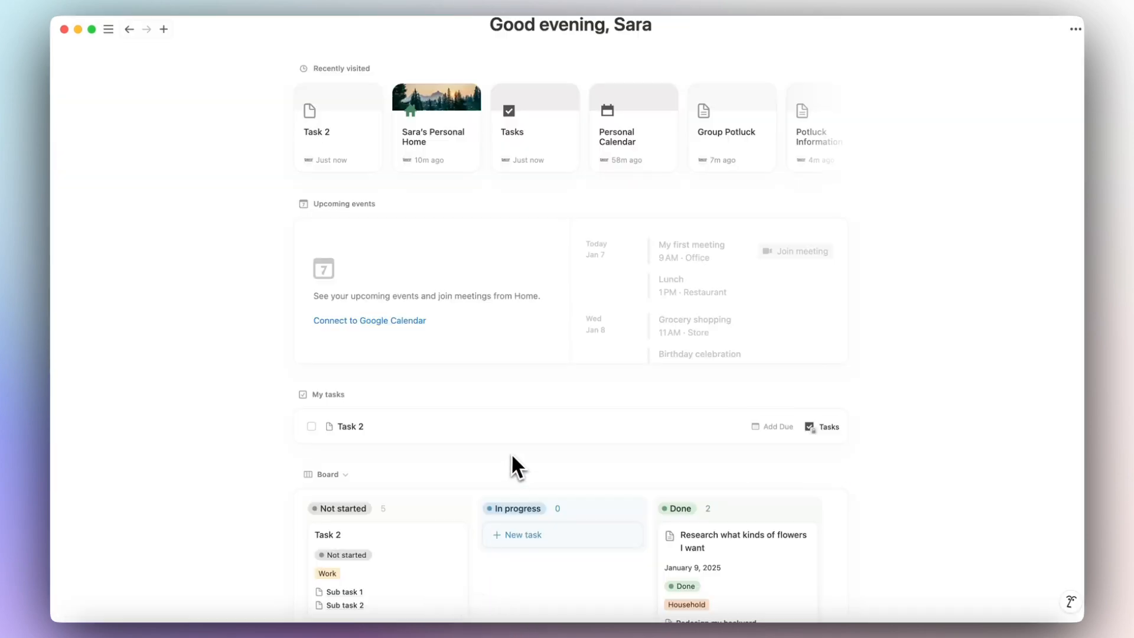
scroll(512, 452, down, 5)
scroll(493, 419, up, 5)
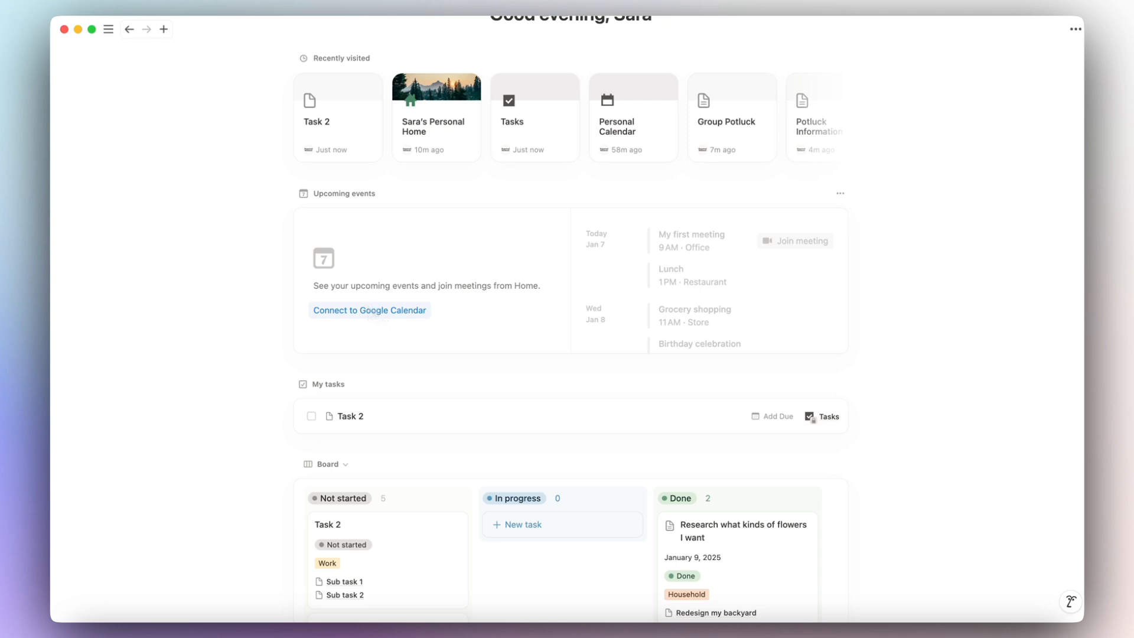
scroll(369, 306, up, 2)
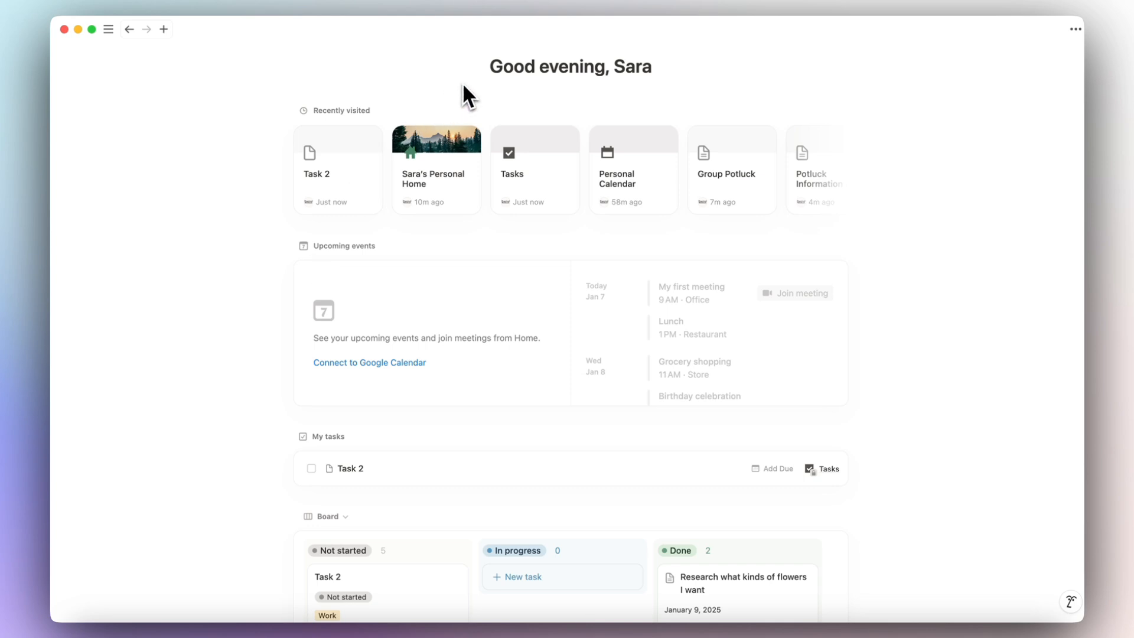
Open Notion Calendar from the sidebar and dismiss its Meet Notion Calendar introduction.
mouse_move(115, 32)
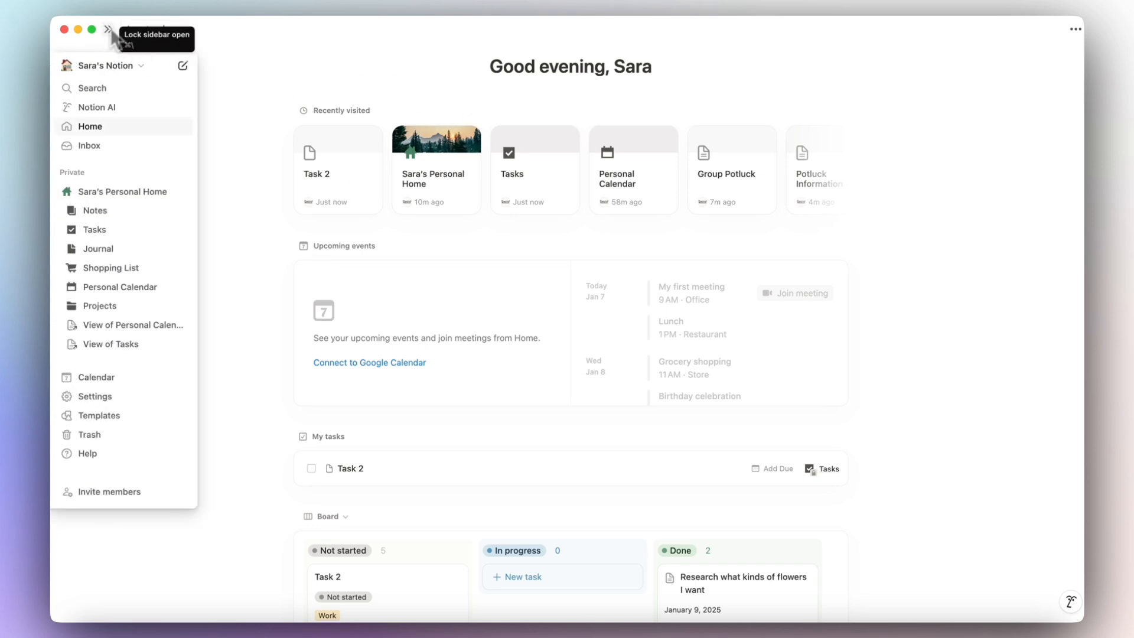
click(108, 389)
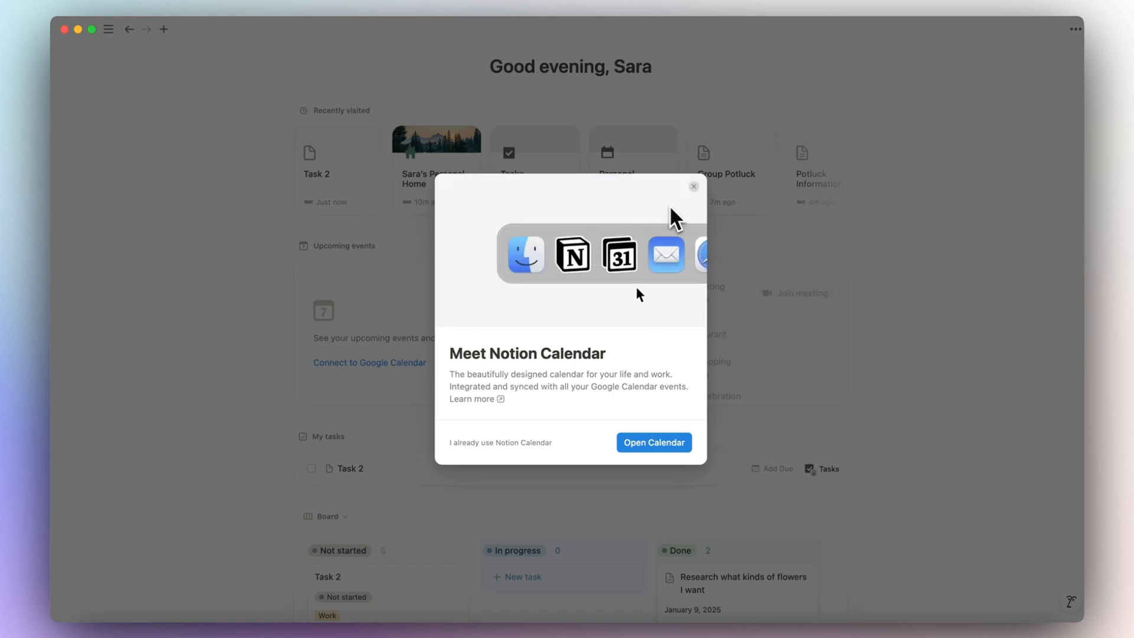
click(728, 255)
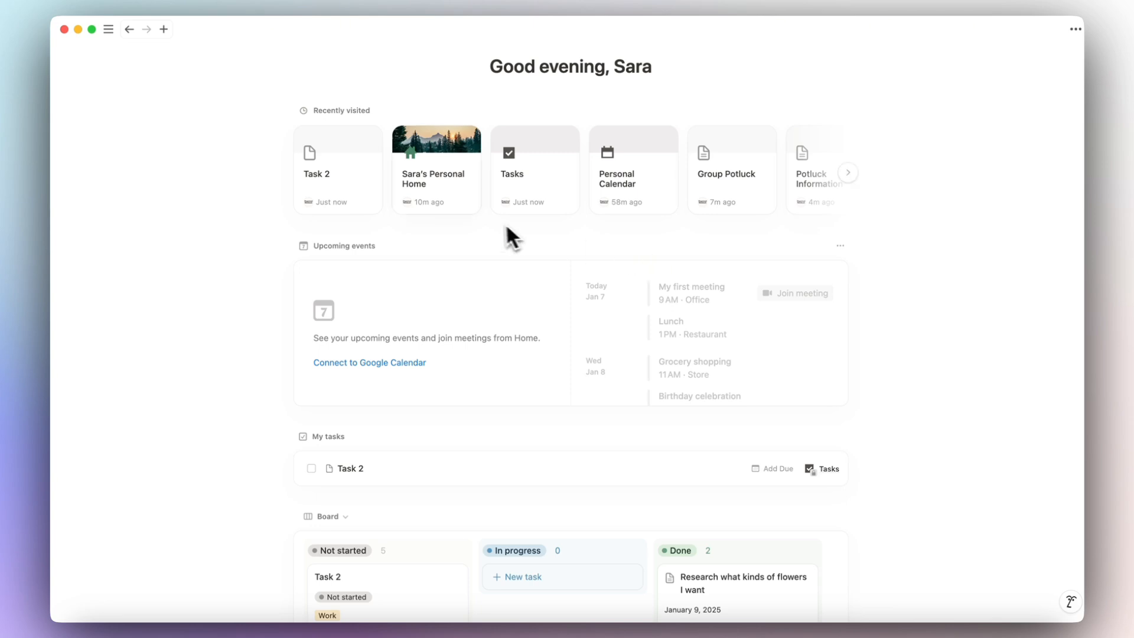
Open the personal home page to show its January 2025 Personal Calendar with Group Potluck.
mouse_move(109, 30)
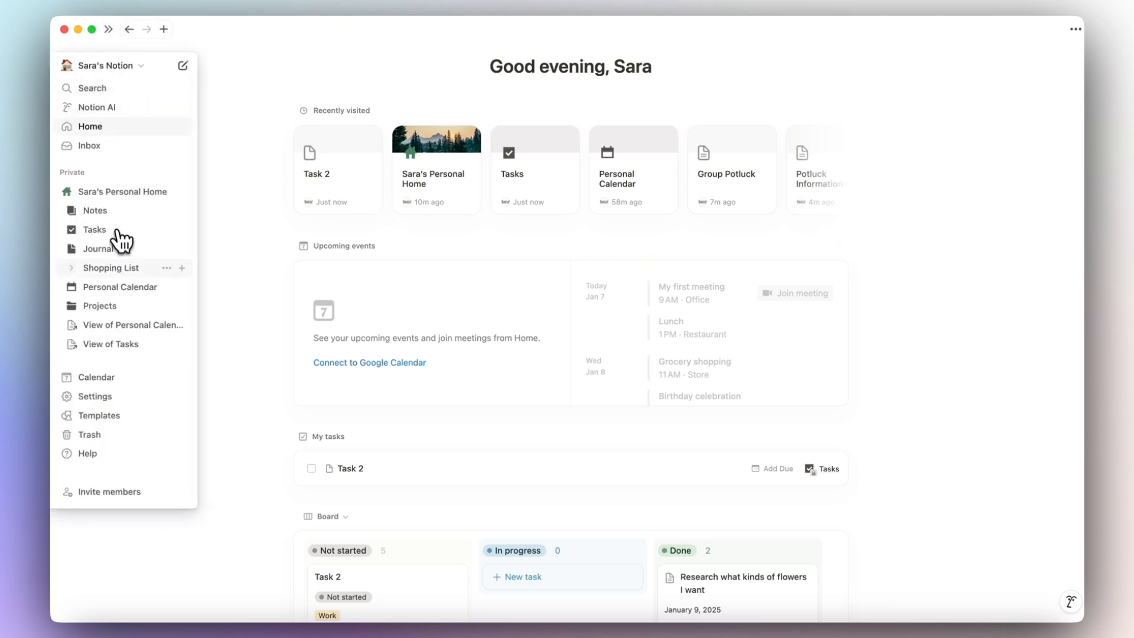
click(121, 193)
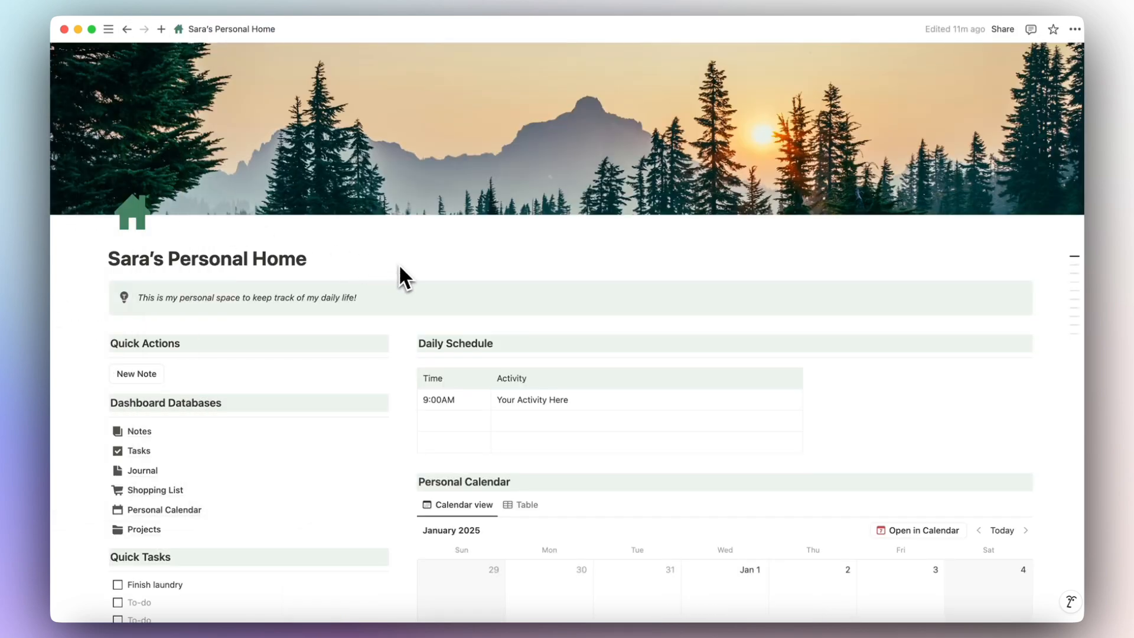
scroll(400, 272, down, 5)
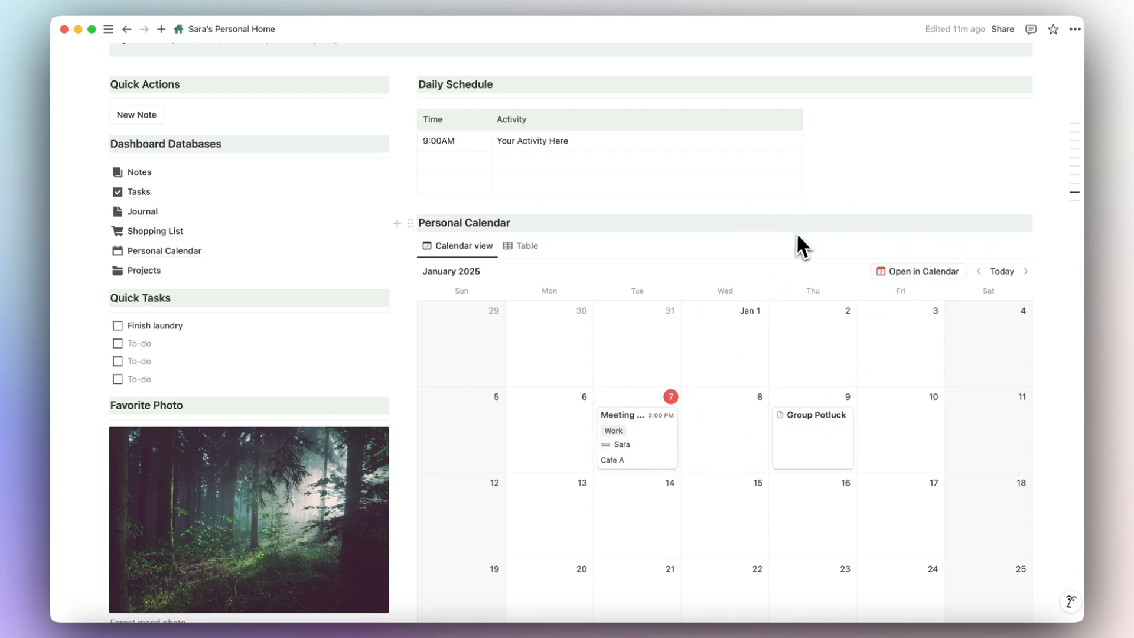
mouse_move(108, 29)
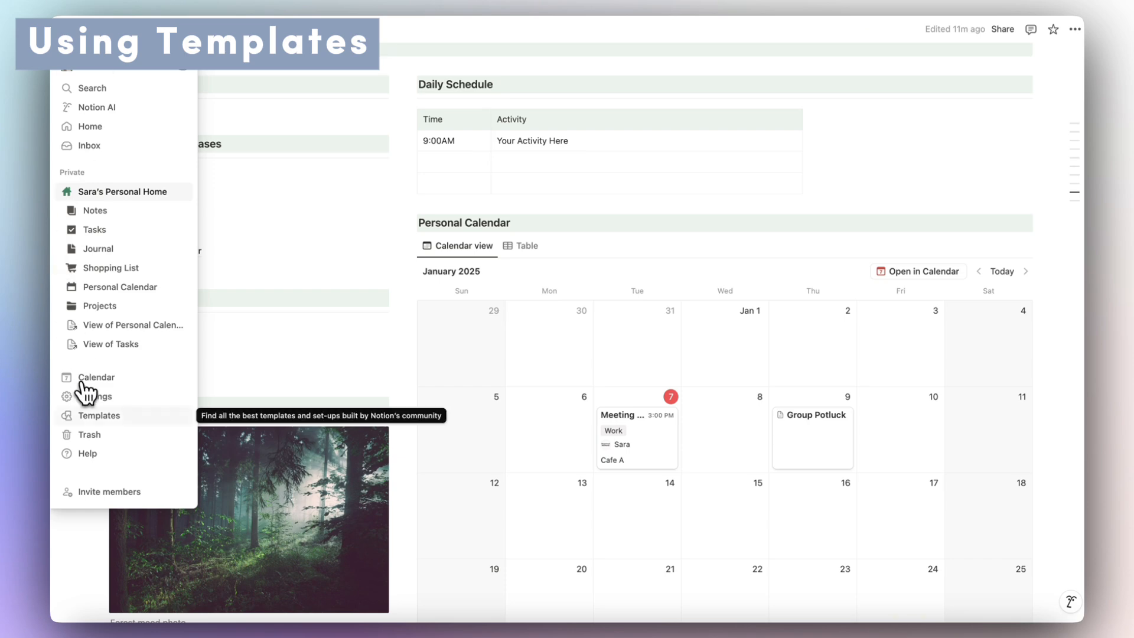
Search the template Marketplace for 'the organized notebook' and show all results.
click(118, 420)
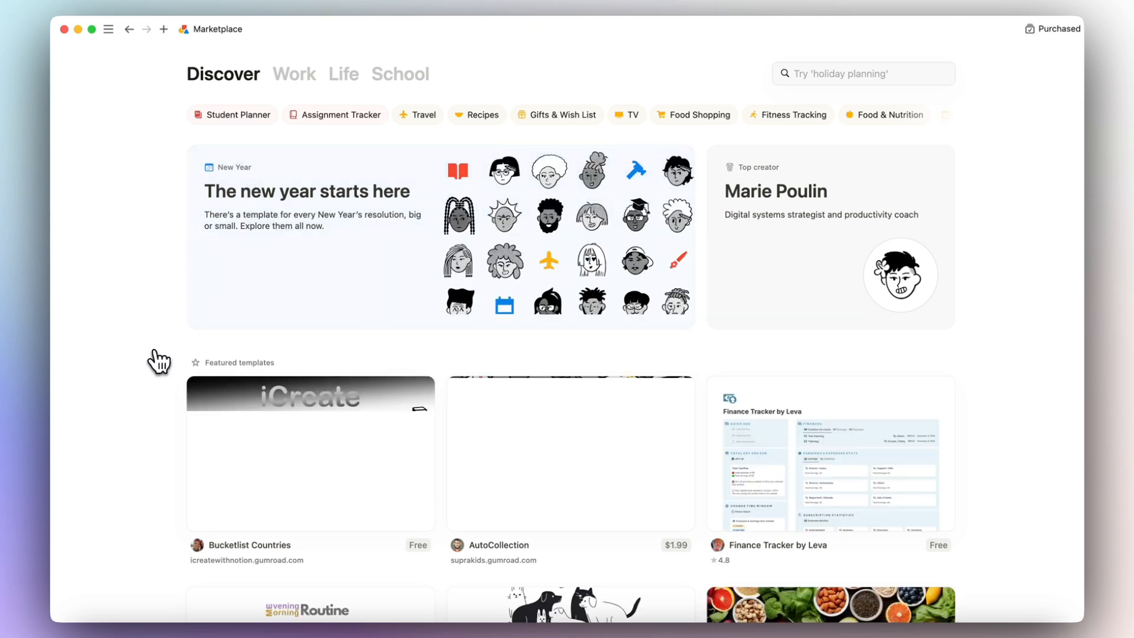
click(847, 80)
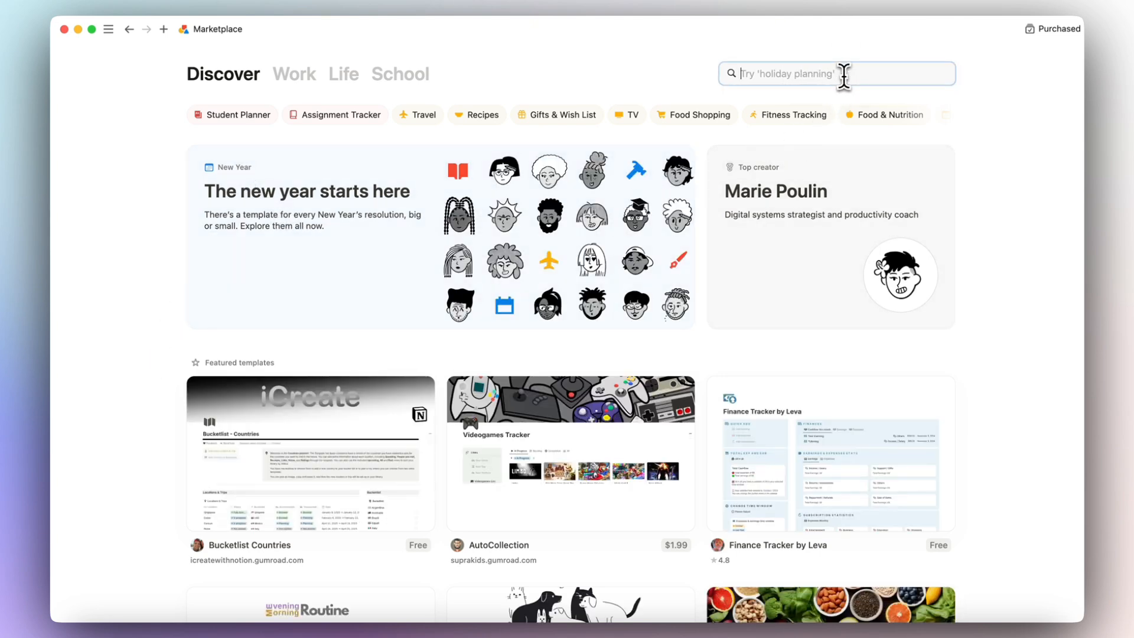
text(the organized not)
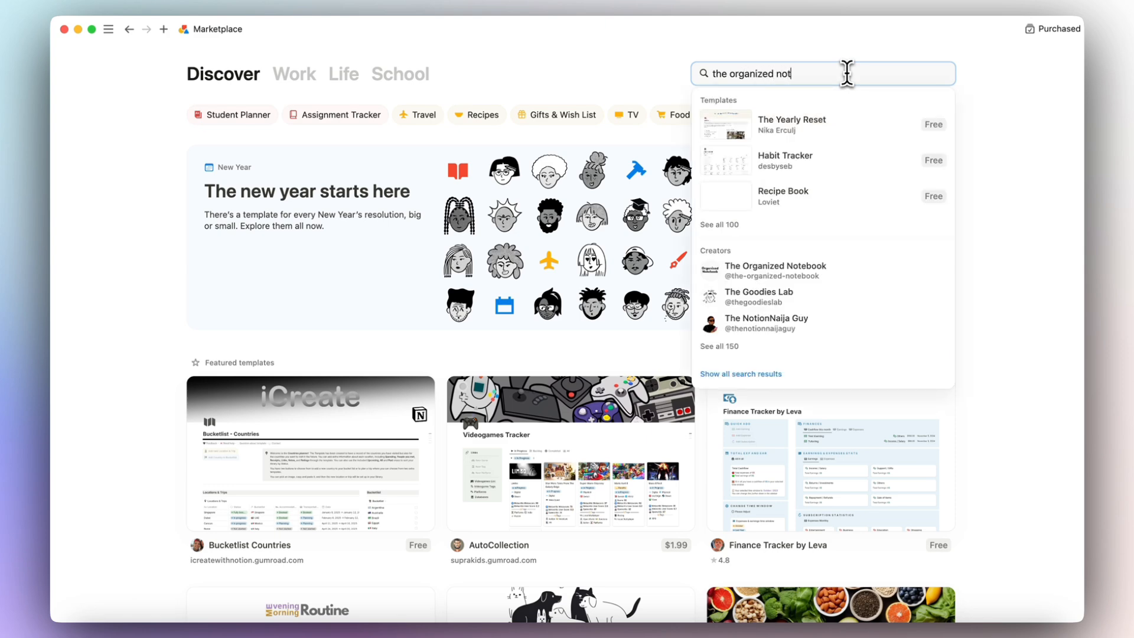
text(ebook)
key(Return)
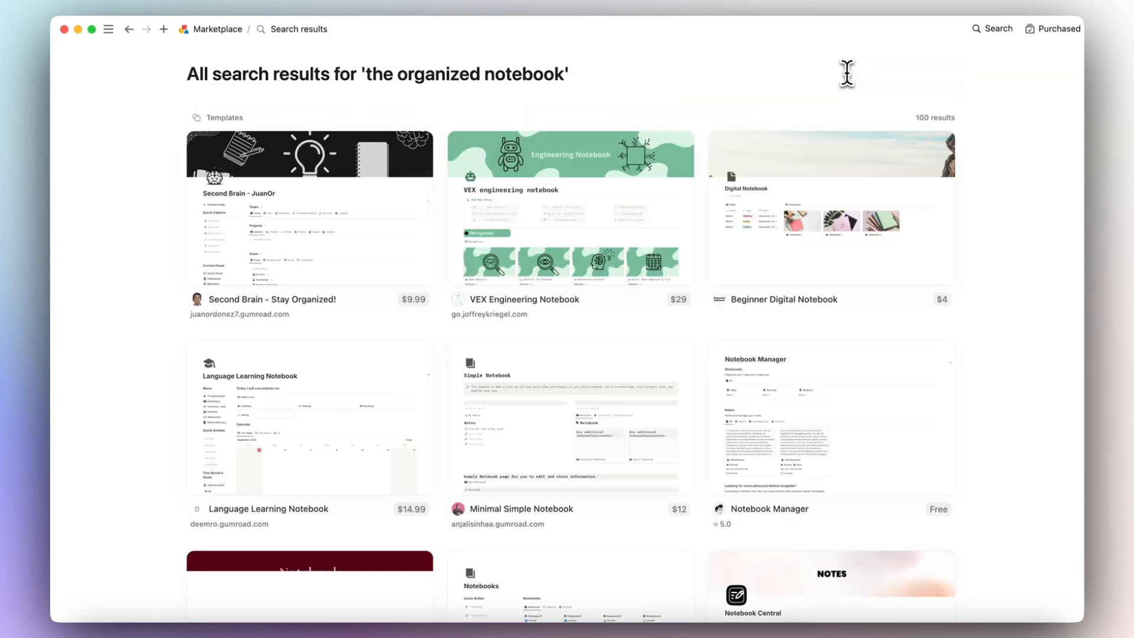
Go from the Beginner Digital Notebook template to its creator's profile and scroll to Habit tracker.
click(737, 311)
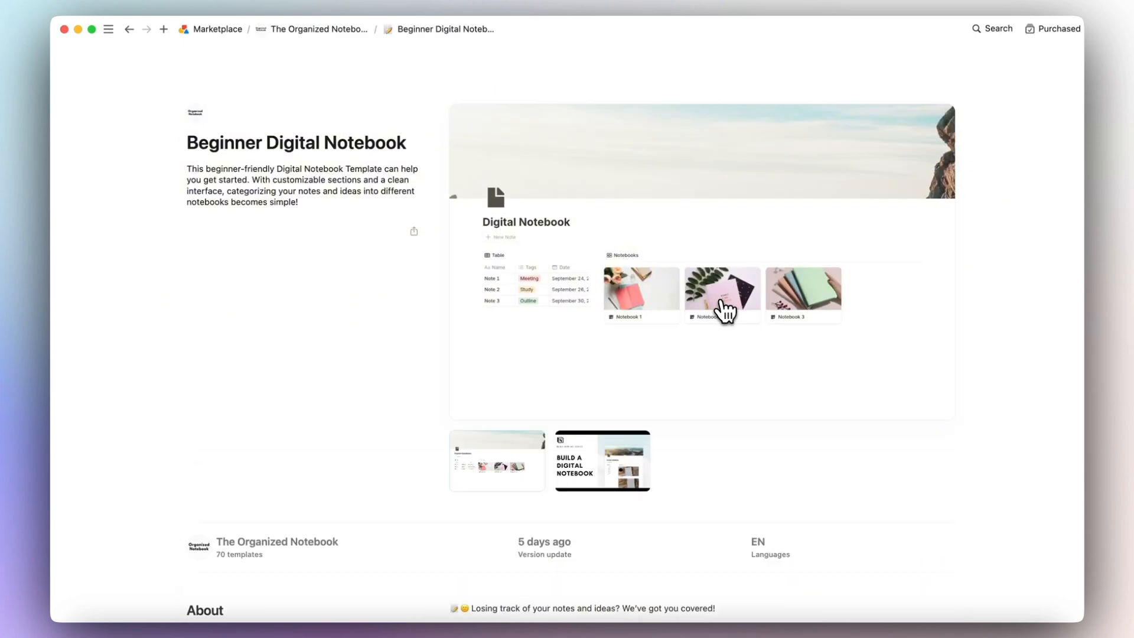
click(197, 115)
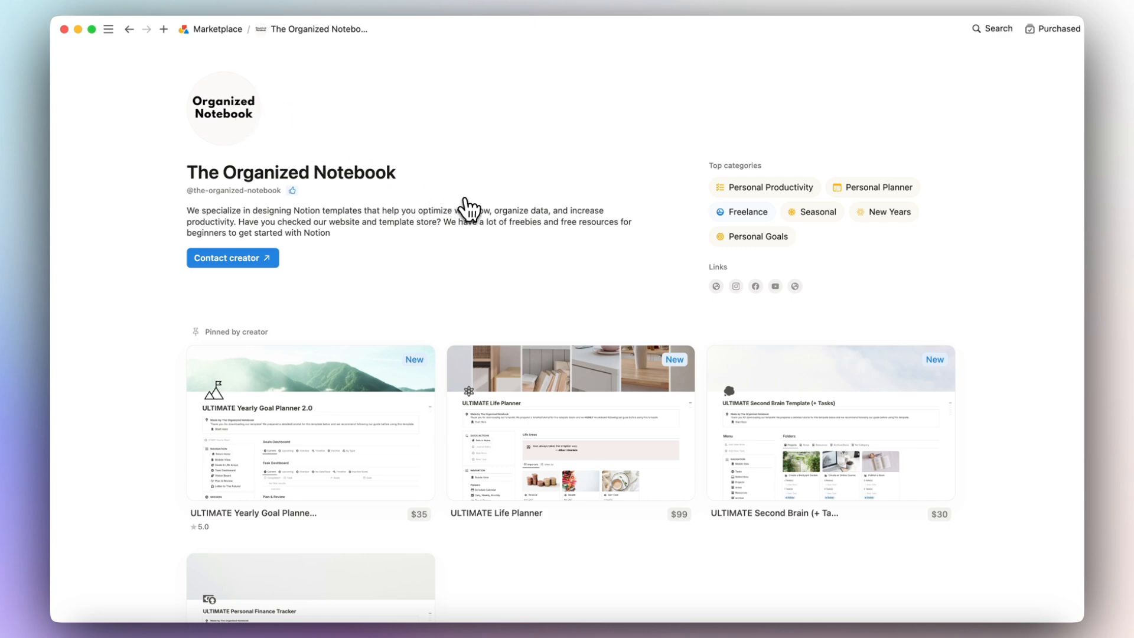
scroll(471, 209, down, 12)
scroll(471, 209, down, 1)
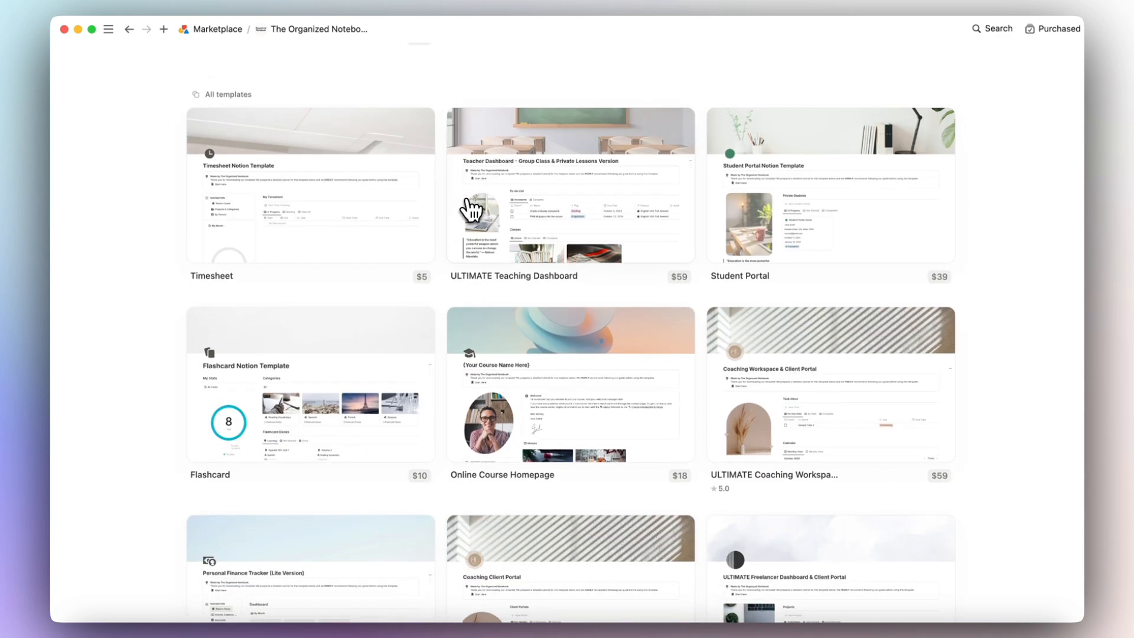
scroll(471, 210, down, 10)
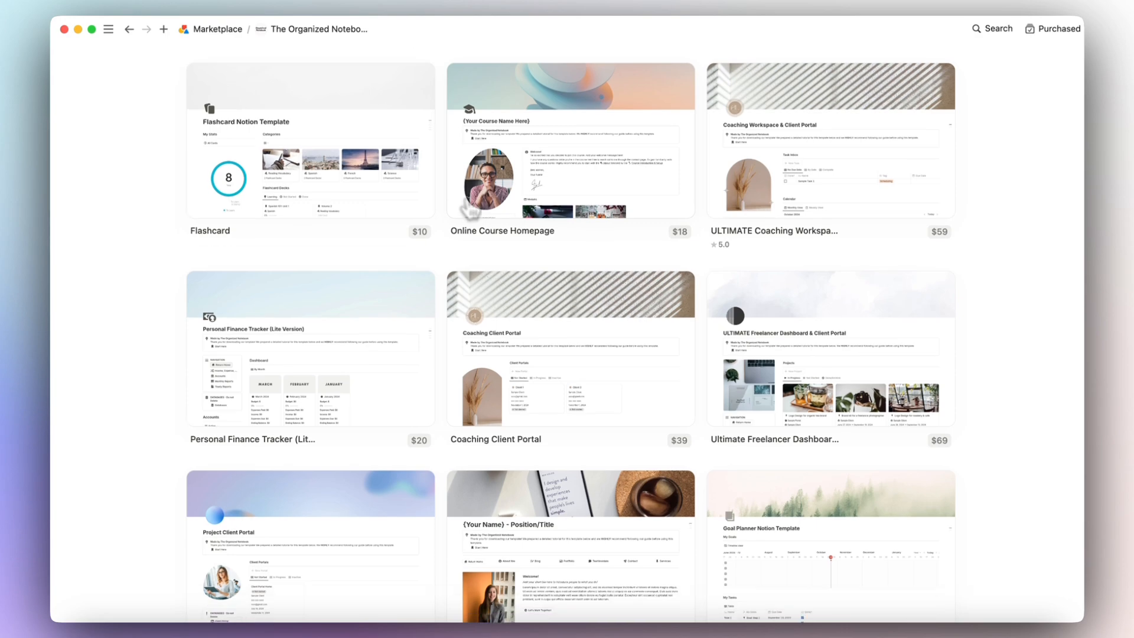
scroll(471, 210, down, 10)
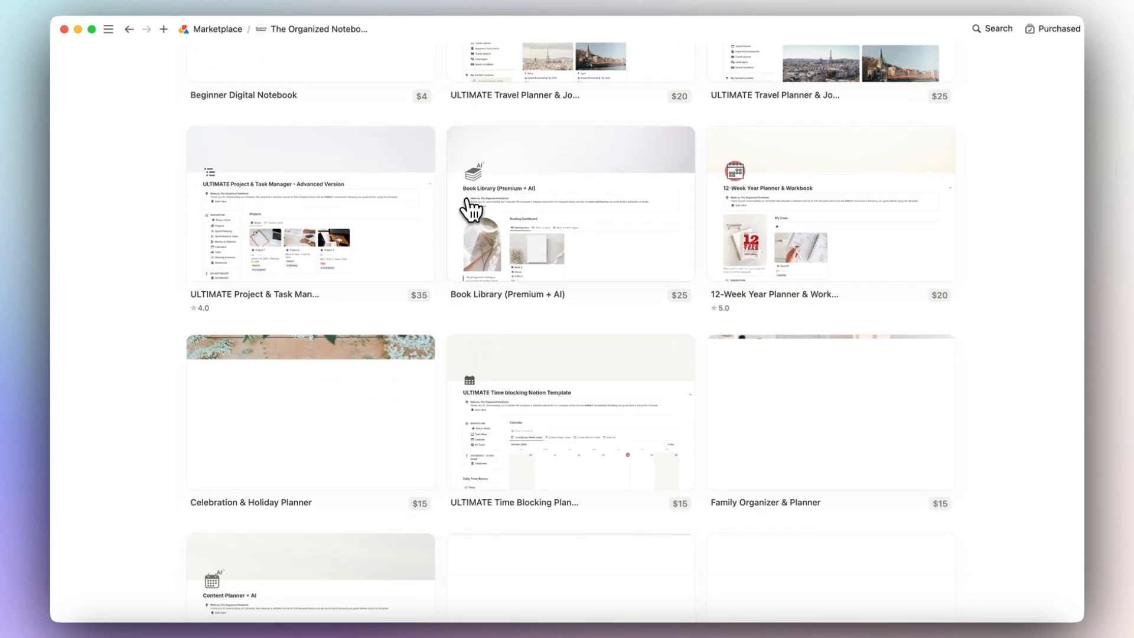
scroll(471, 210, down, 5)
scroll(469, 209, down, 10)
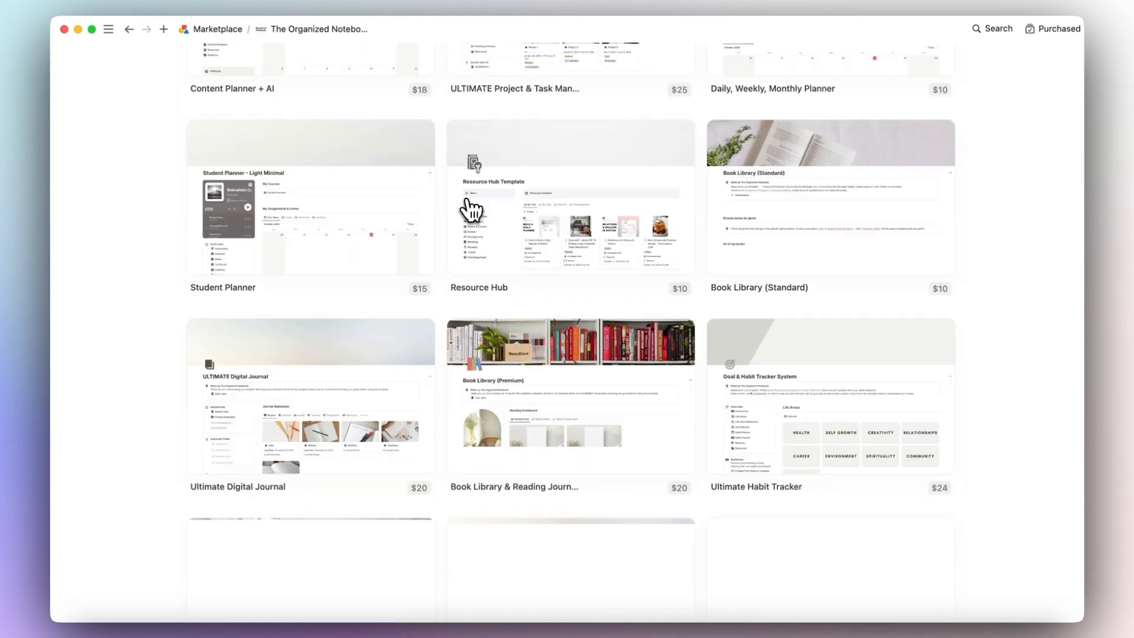
scroll(570, 319, down, 10)
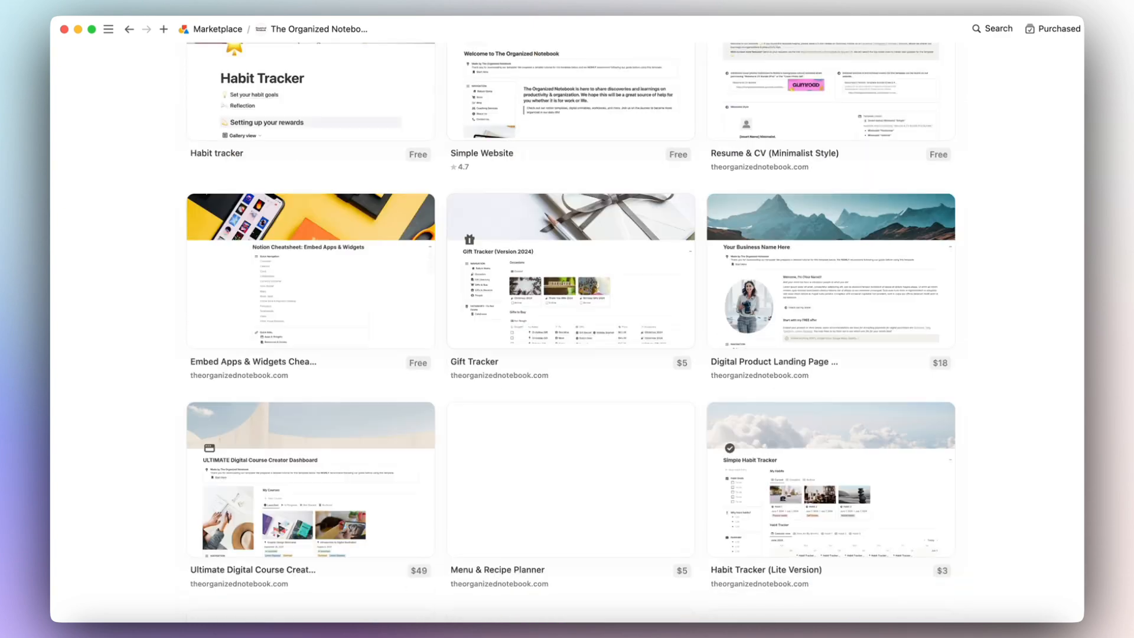
scroll(471, 209, up, 5)
scroll(470, 208, up, 1)
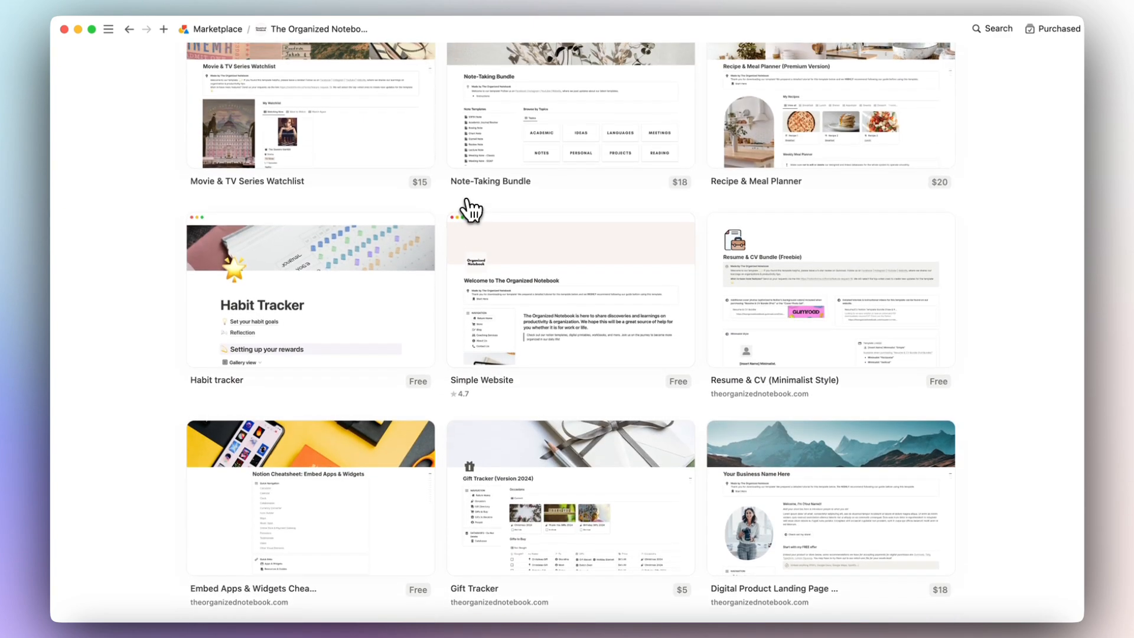
Add the free Habit tracker template and nest the new page under Personal Home.
click(327, 336)
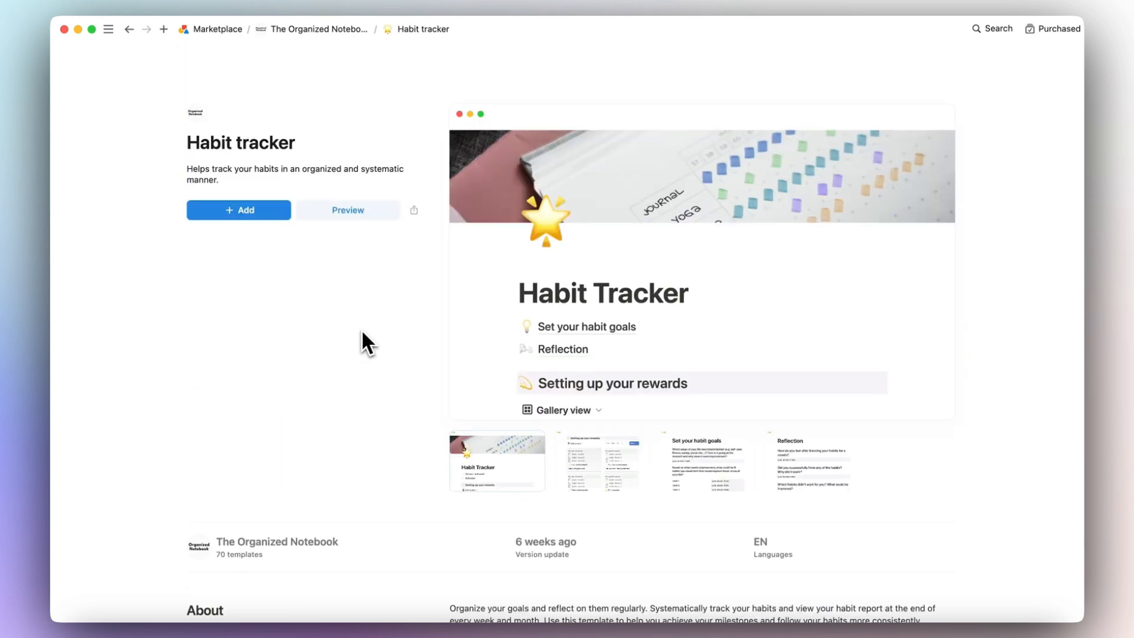
click(252, 213)
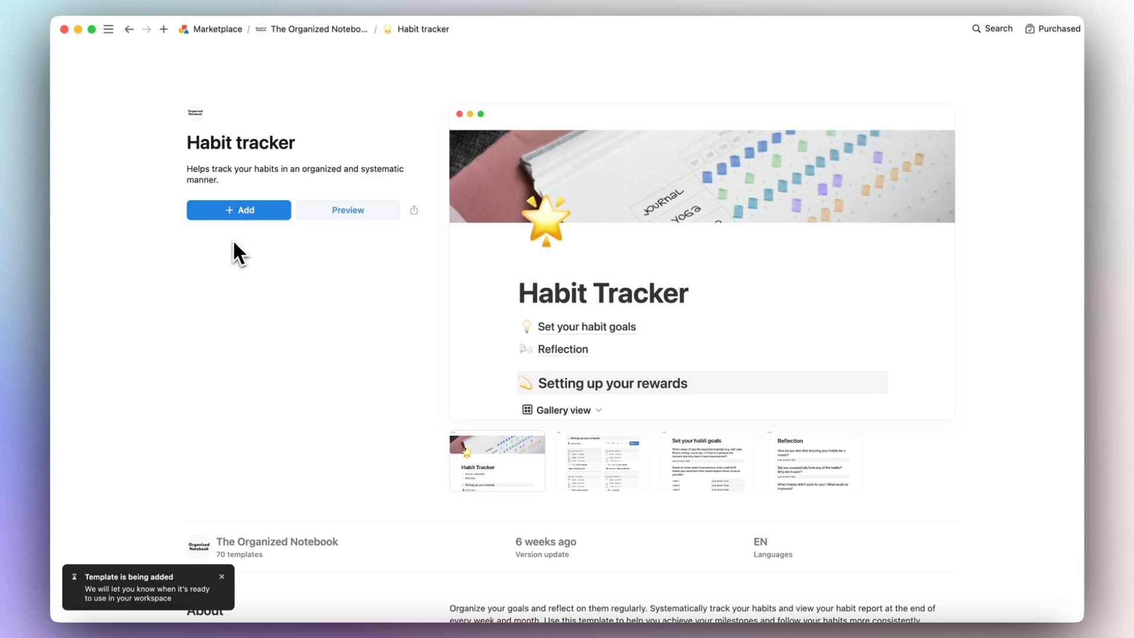
mouse_move(110, 32)
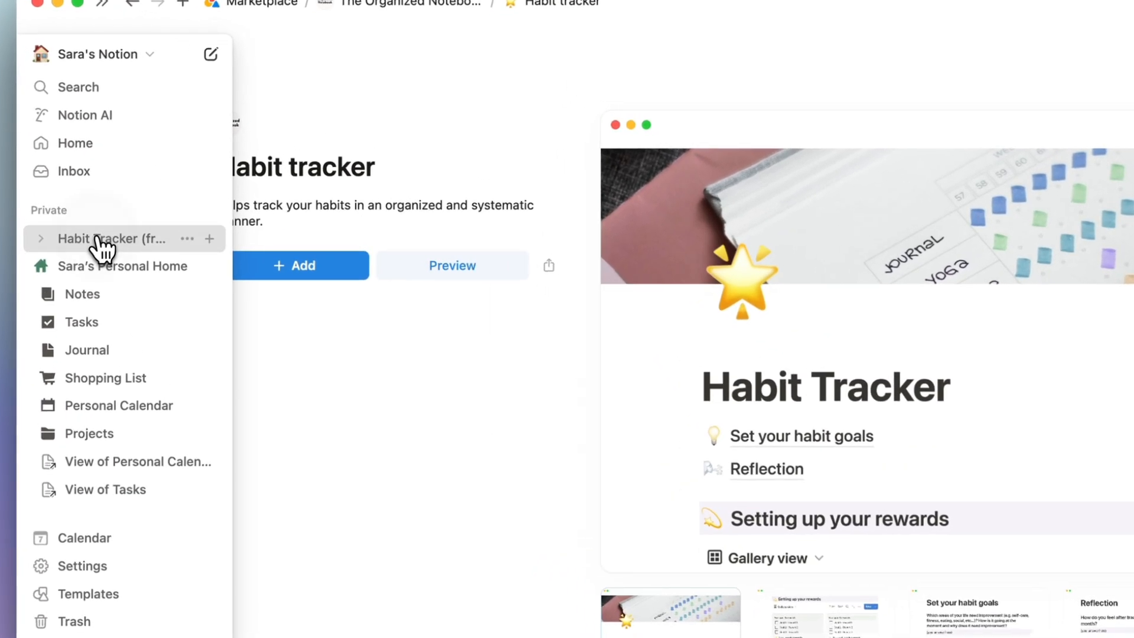
drag(108, 200, 117, 227)
drag(110, 291, 127, 279)
Open Habit Tracker (free) from Personal Home's Dashboard Databases.
click(132, 248)
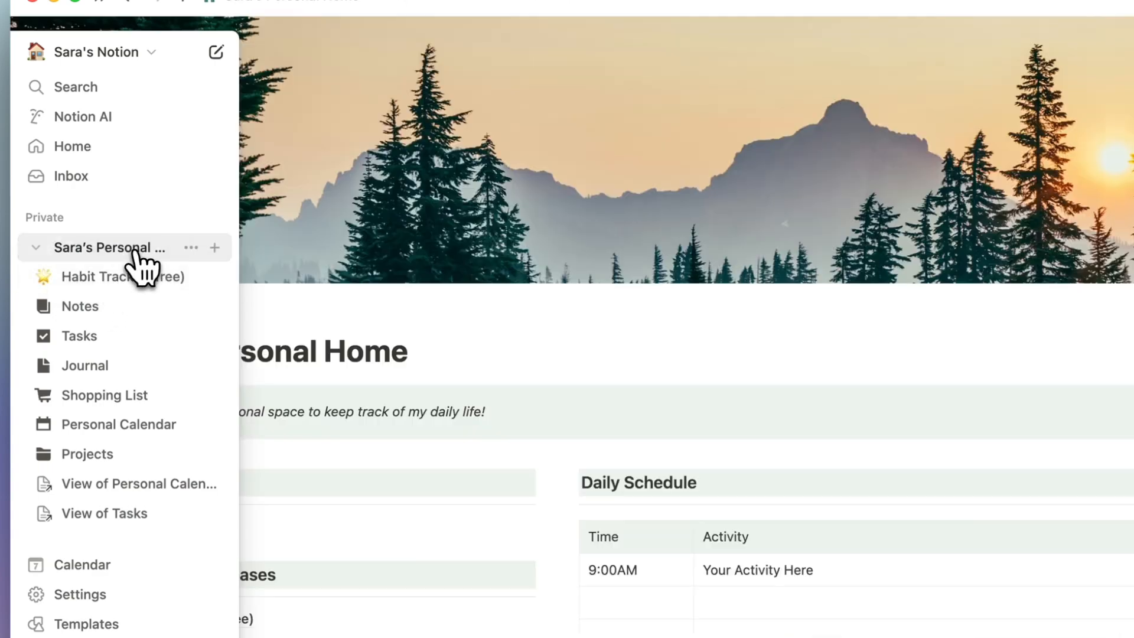
scroll(527, 486, down, 15)
scroll(526, 486, up, 9)
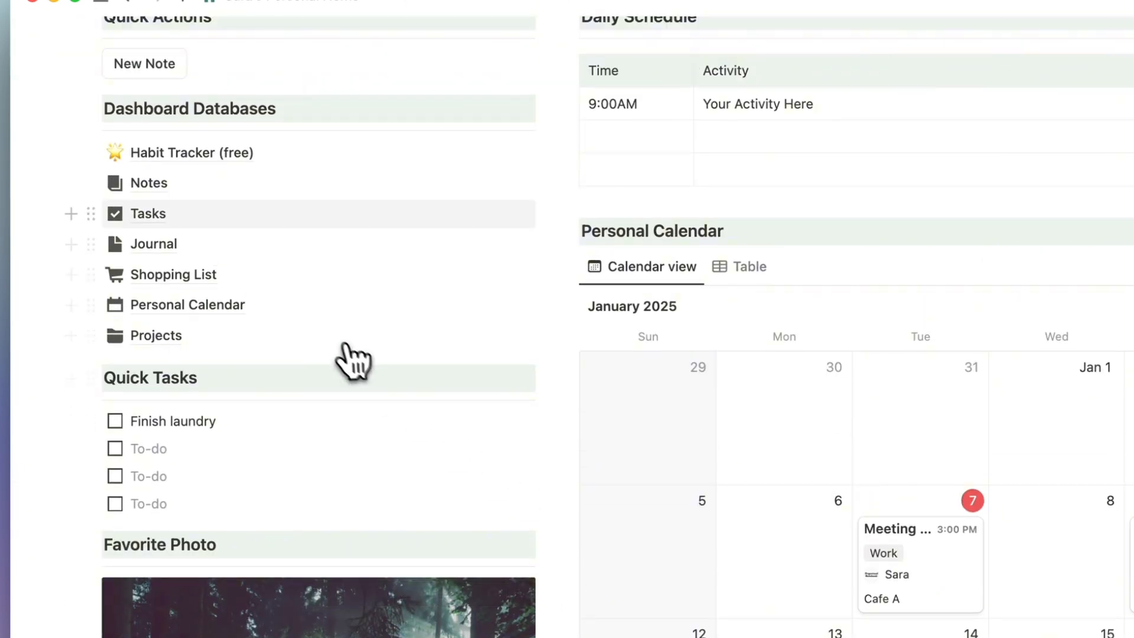
click(192, 157)
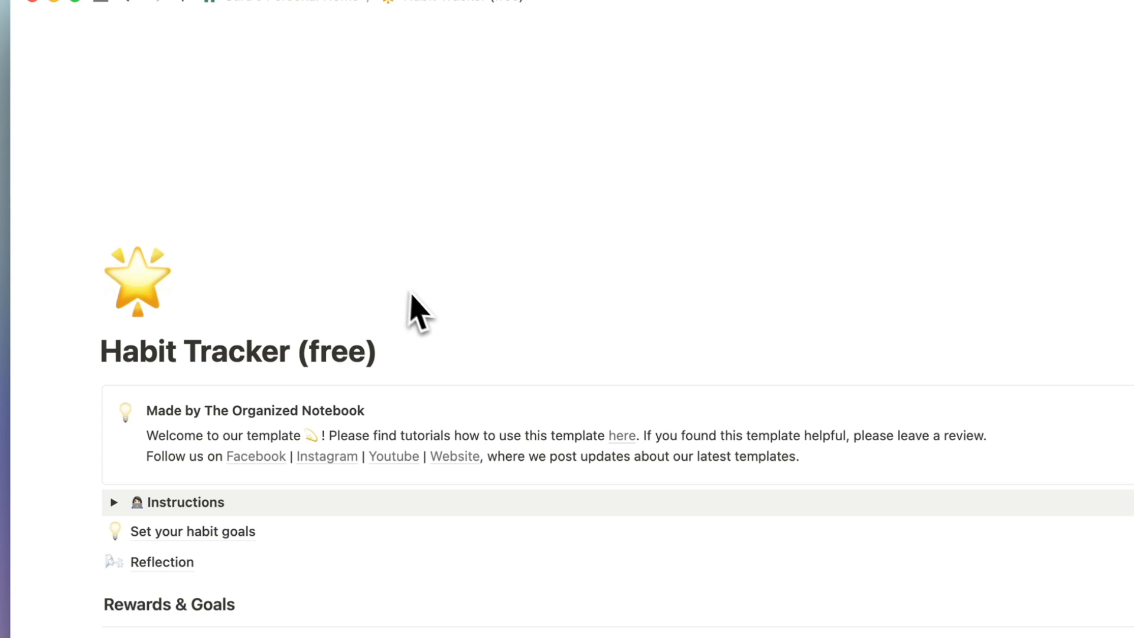
scroll(507, 362, down, 5)
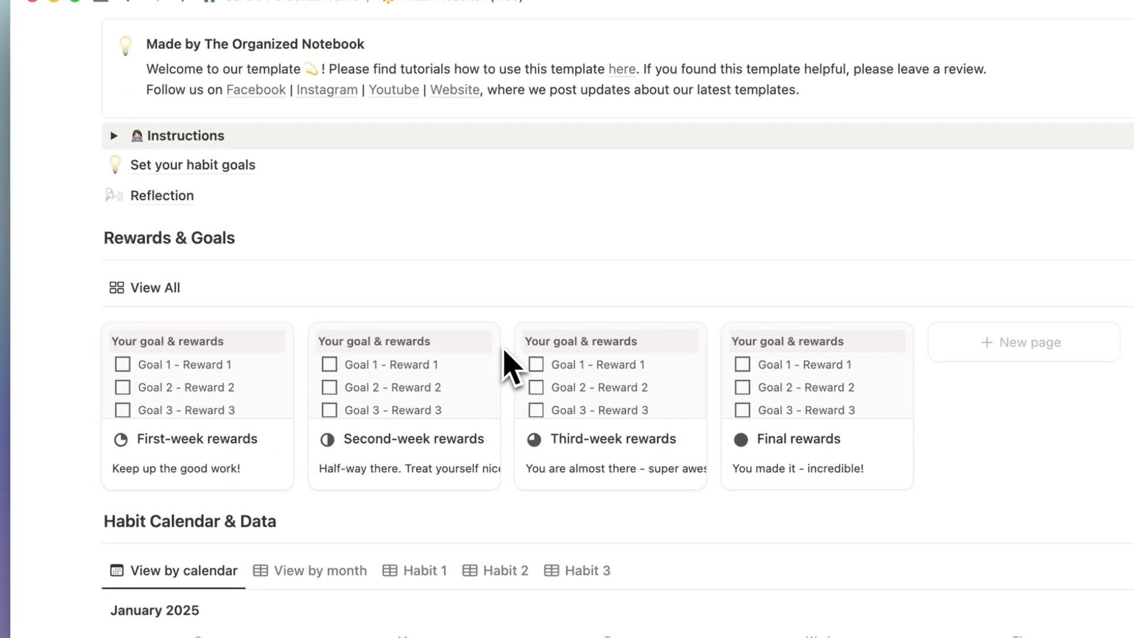
scroll(507, 362, up, 7)
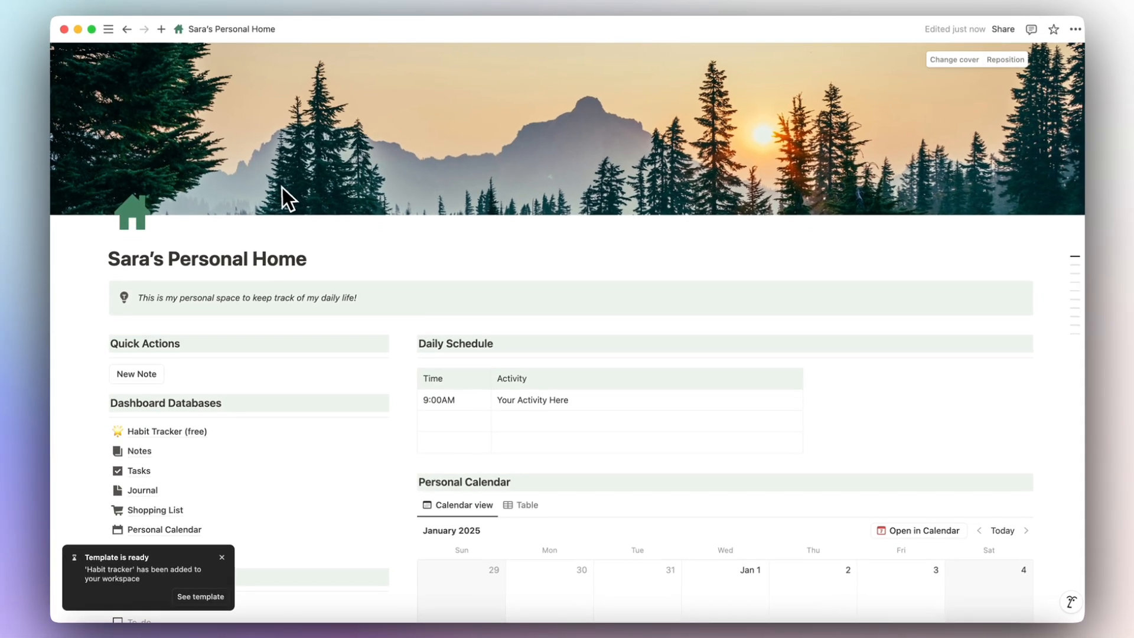
Drag Habit Tracker (free) above Personal Home and switch private pages to manual order.
mouse_move(110, 31)
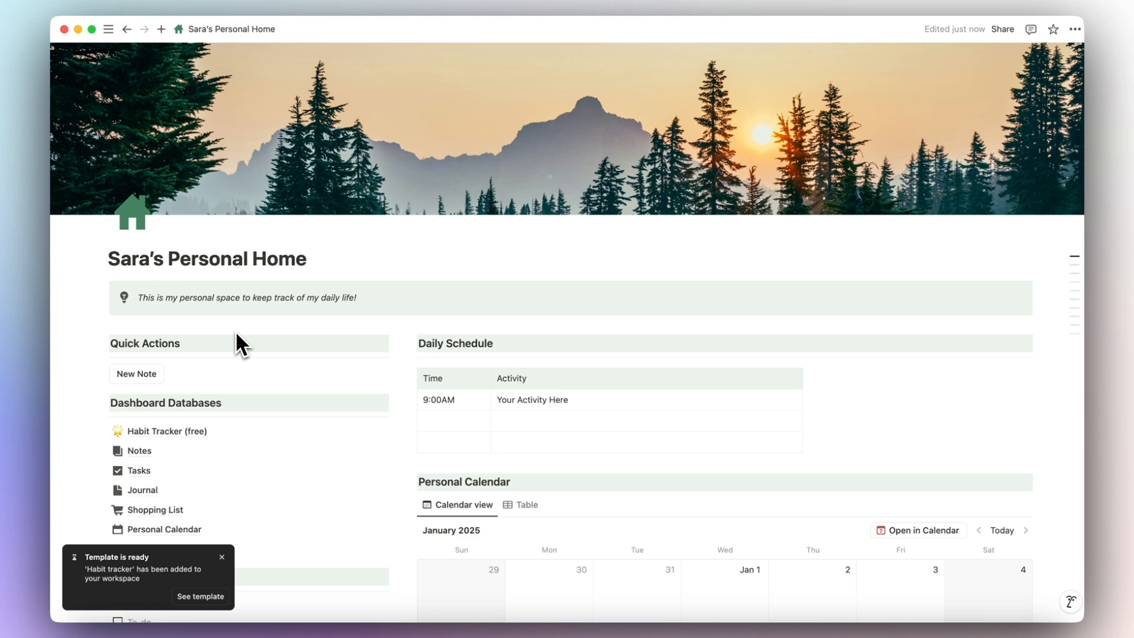
mouse_move(116, 97)
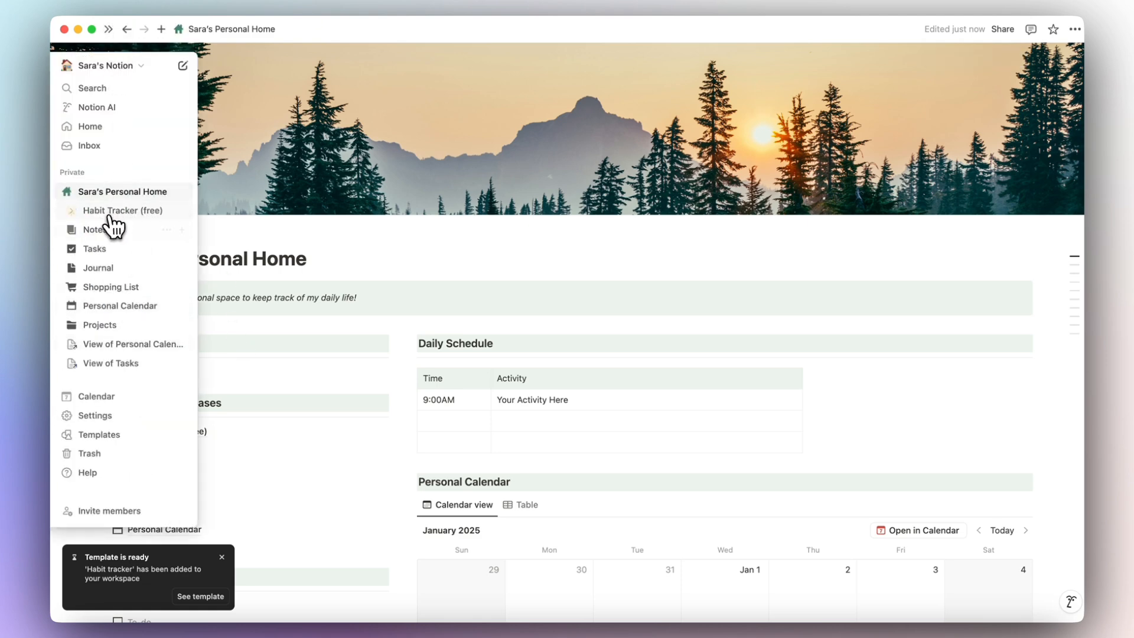
drag(110, 217, 89, 195)
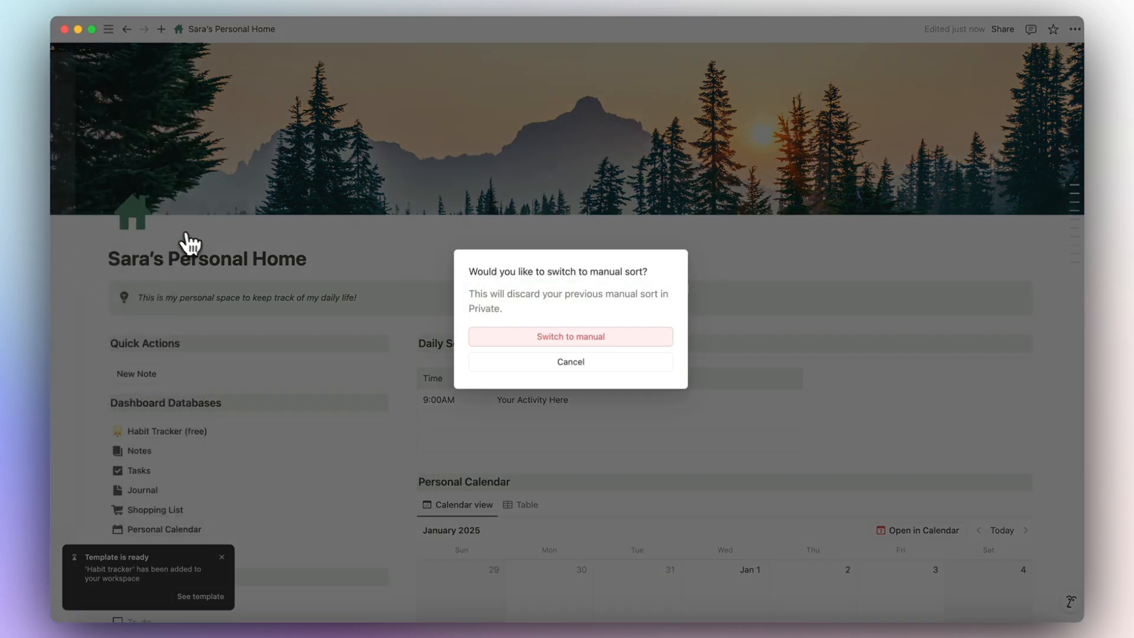
click(578, 338)
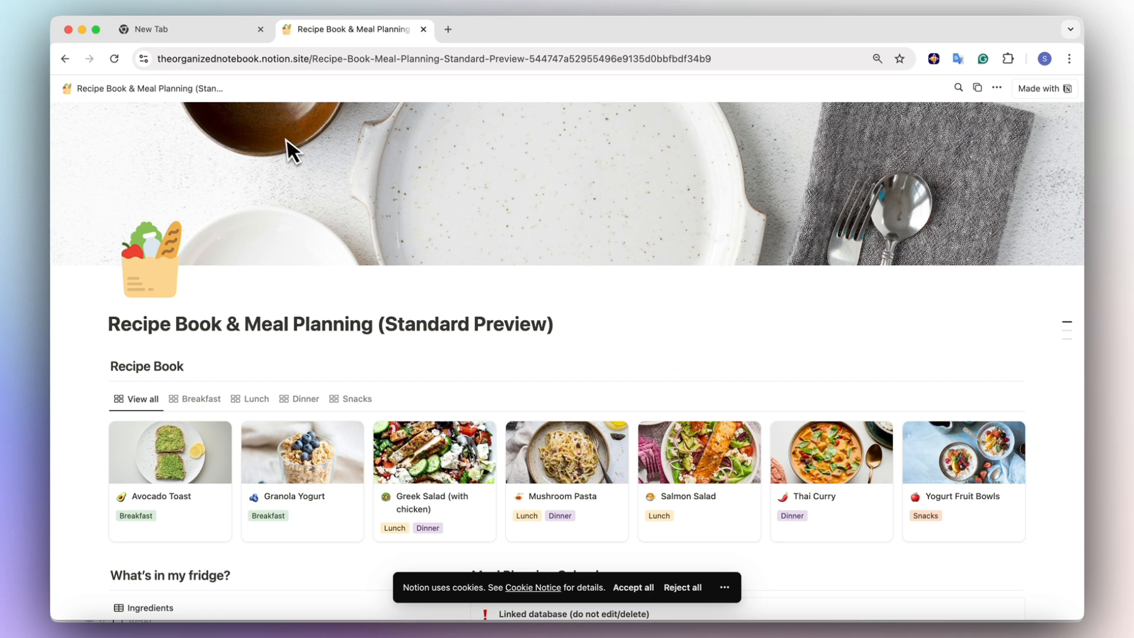
double_click(183, 64)
click(182, 64)
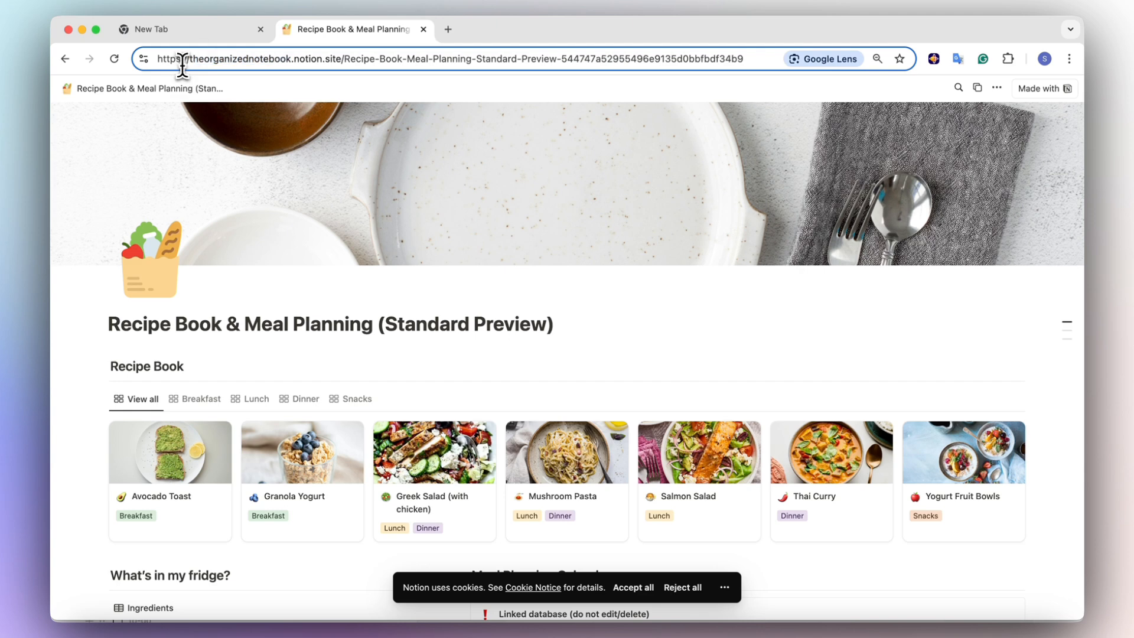
click(518, 110)
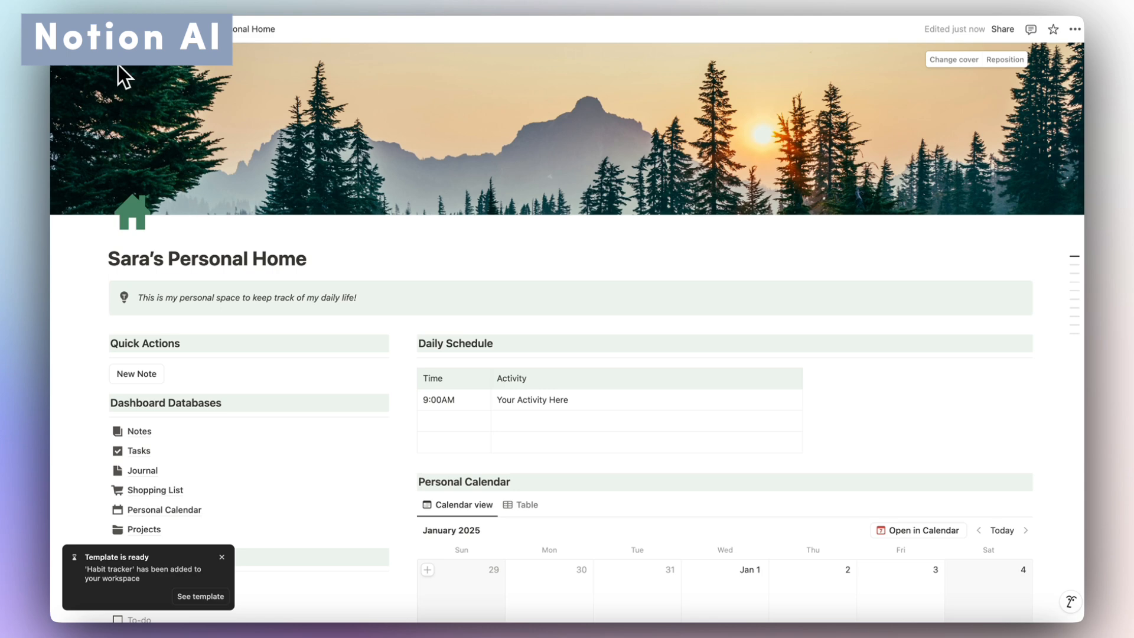
In a new Notion AI chat, ask for ideas for a Notion blog.
mouse_move(121, 77)
click(116, 109)
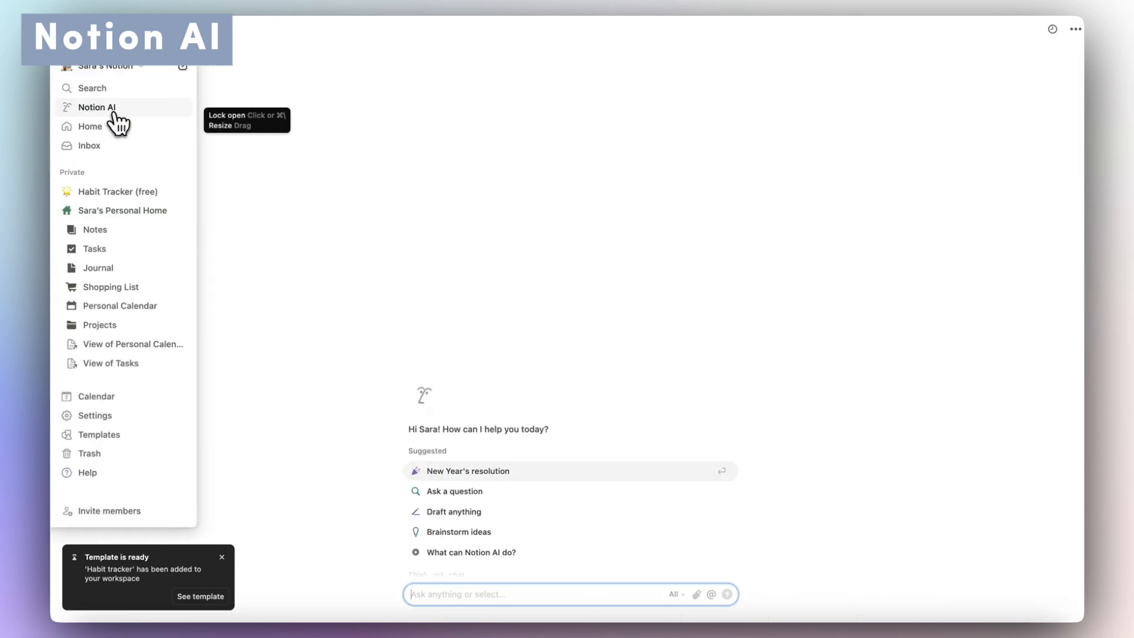
click(222, 557)
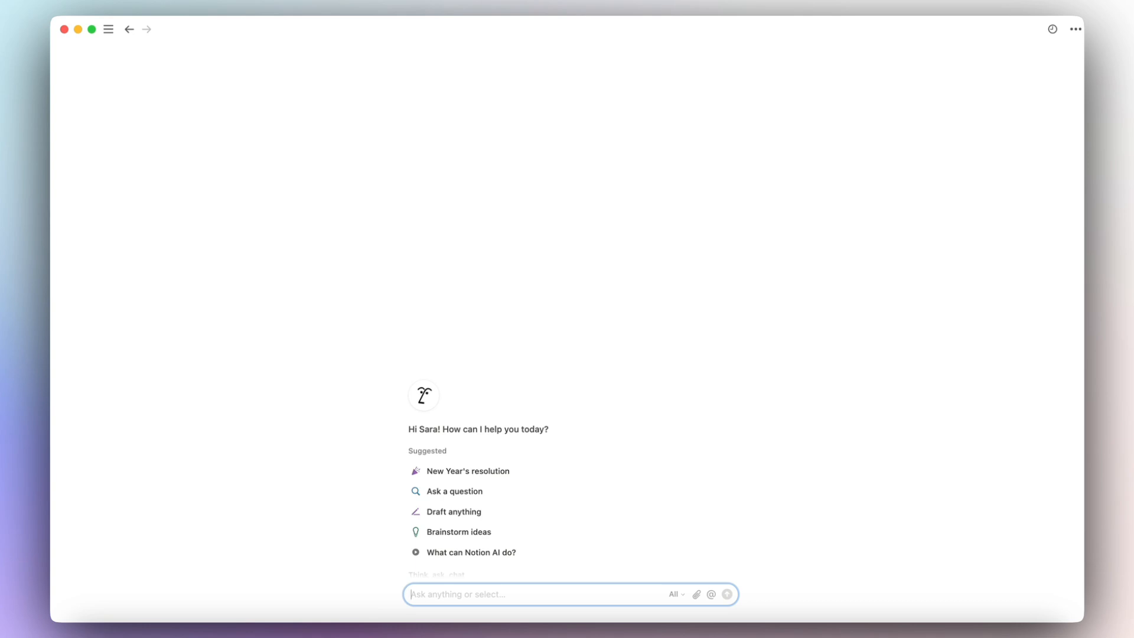
click(550, 594)
text(give me some ideas about a notion blog)
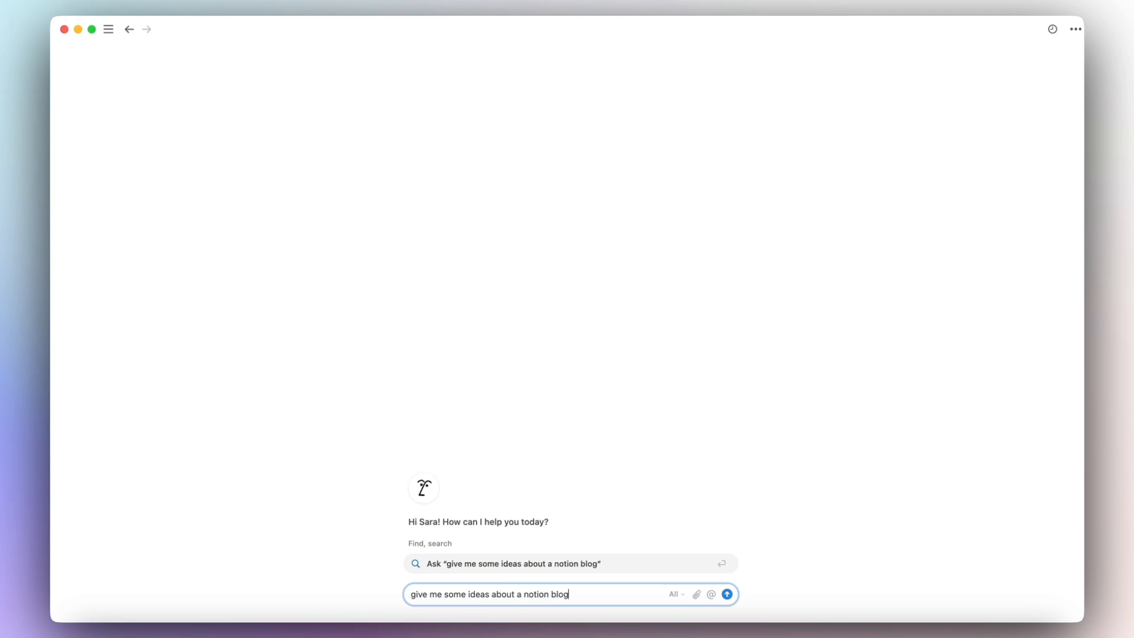
key(Return)
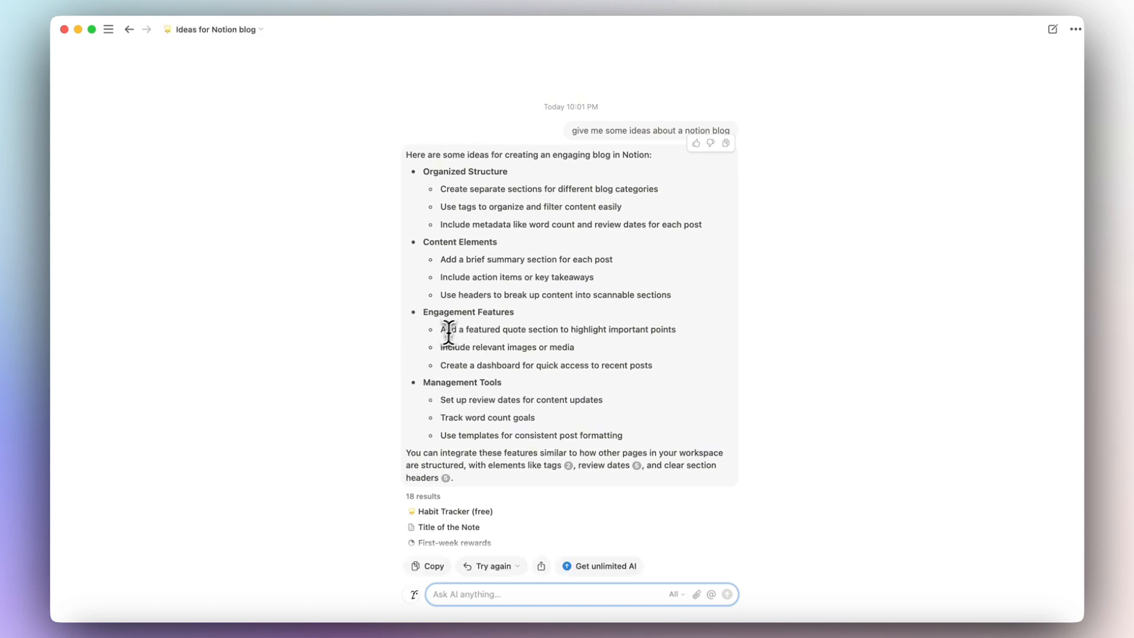
mouse_move(109, 30)
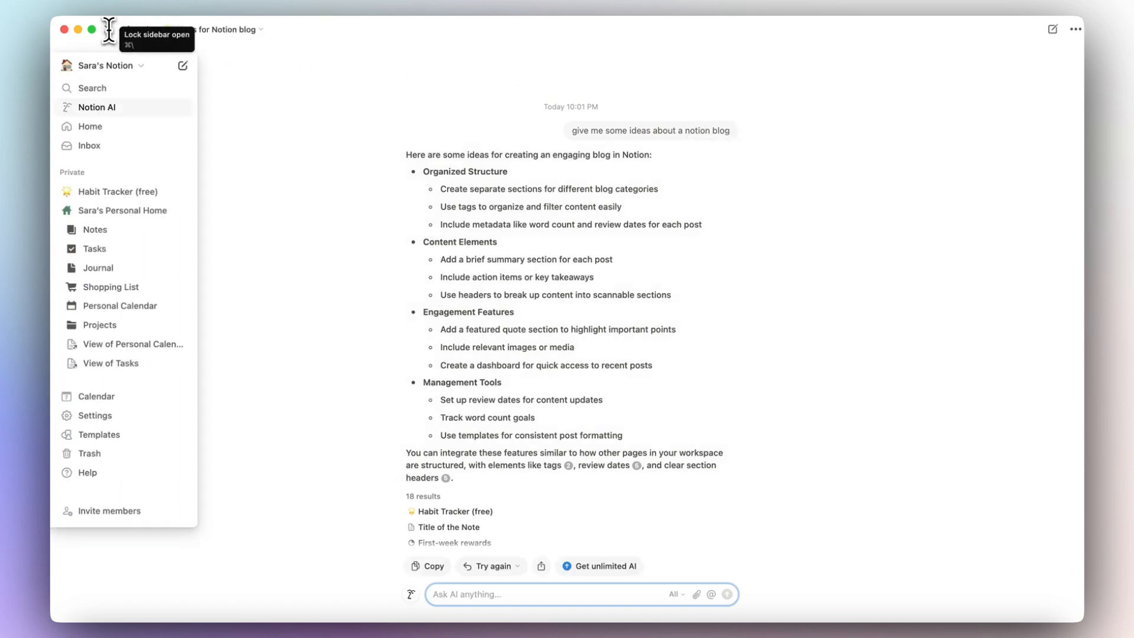
Add an AI summary property to the Notes table and autofill it on this view.
click(108, 230)
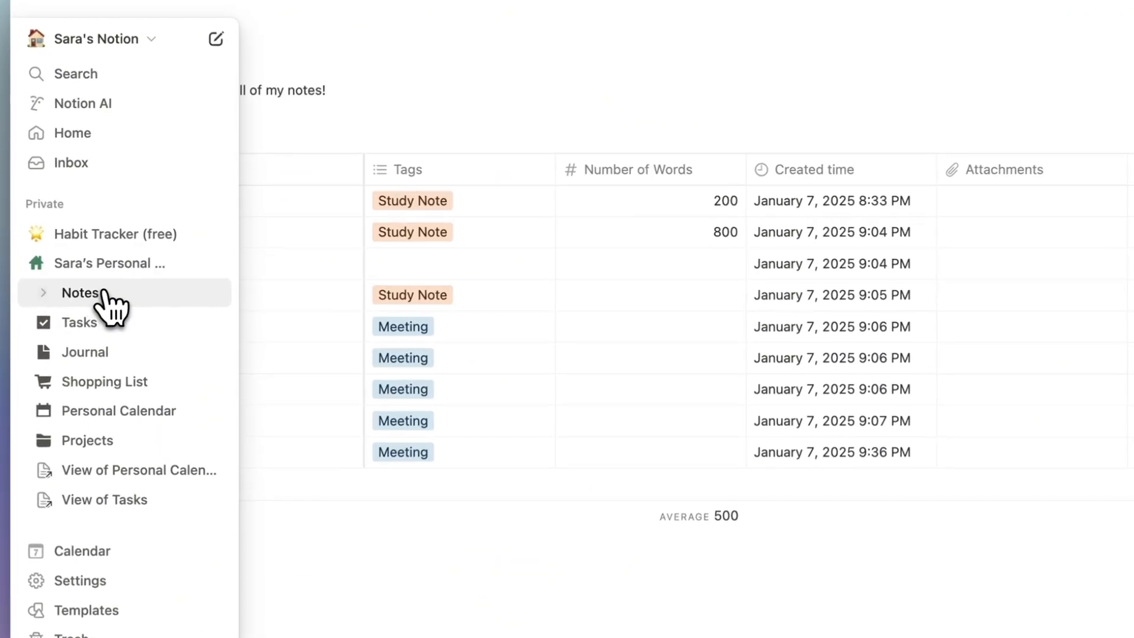
scroll(542, 302, right, 10)
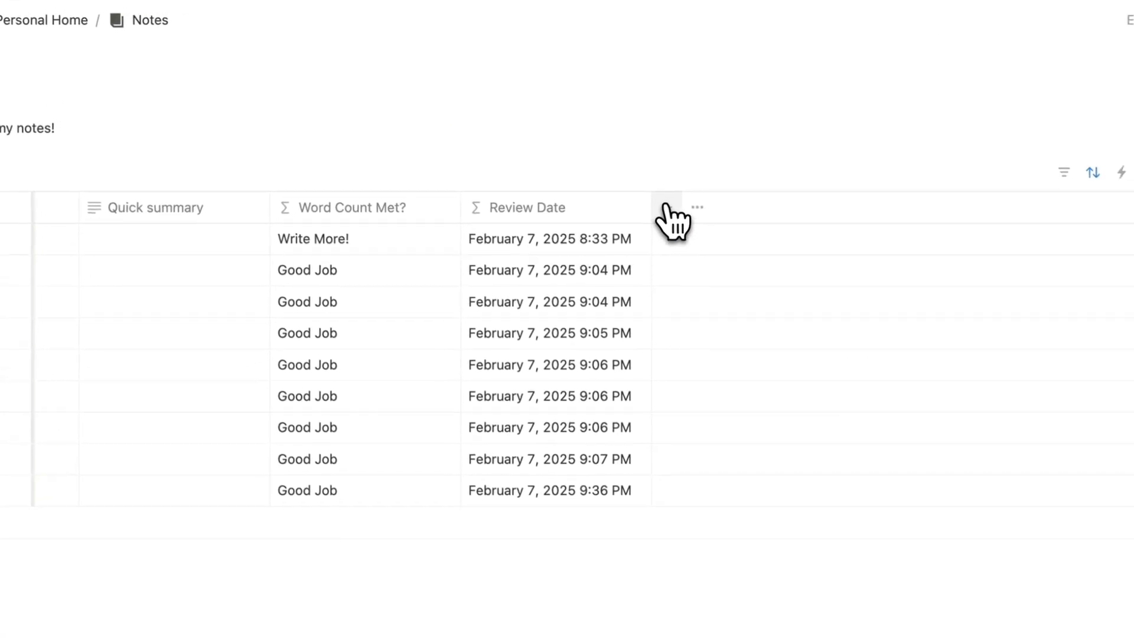
click(666, 208)
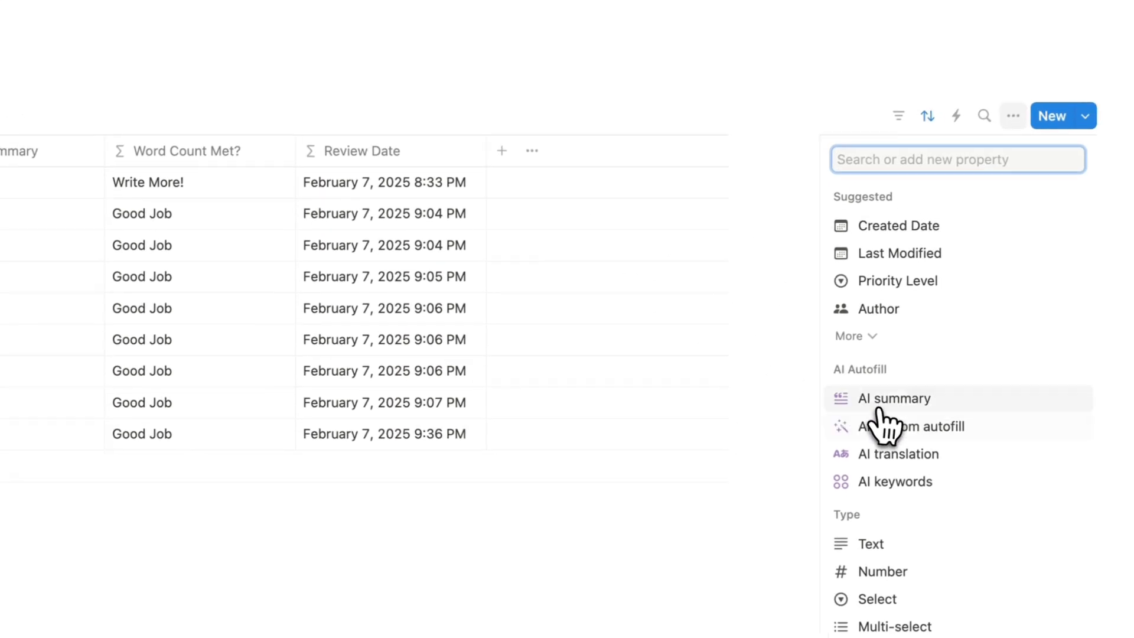
click(1042, 458)
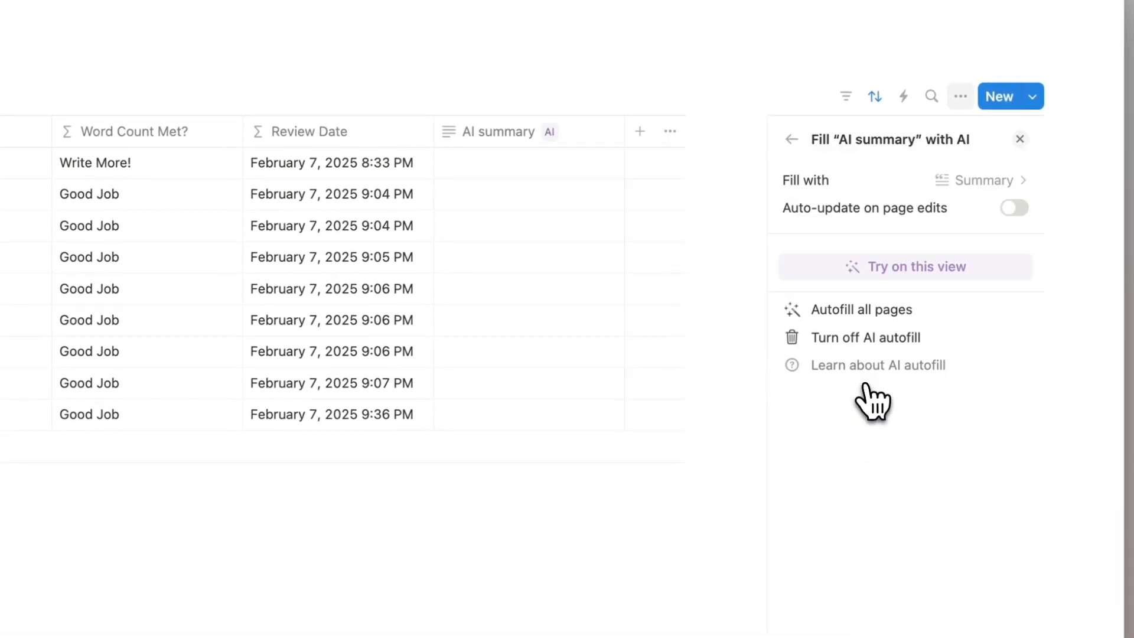
click(970, 268)
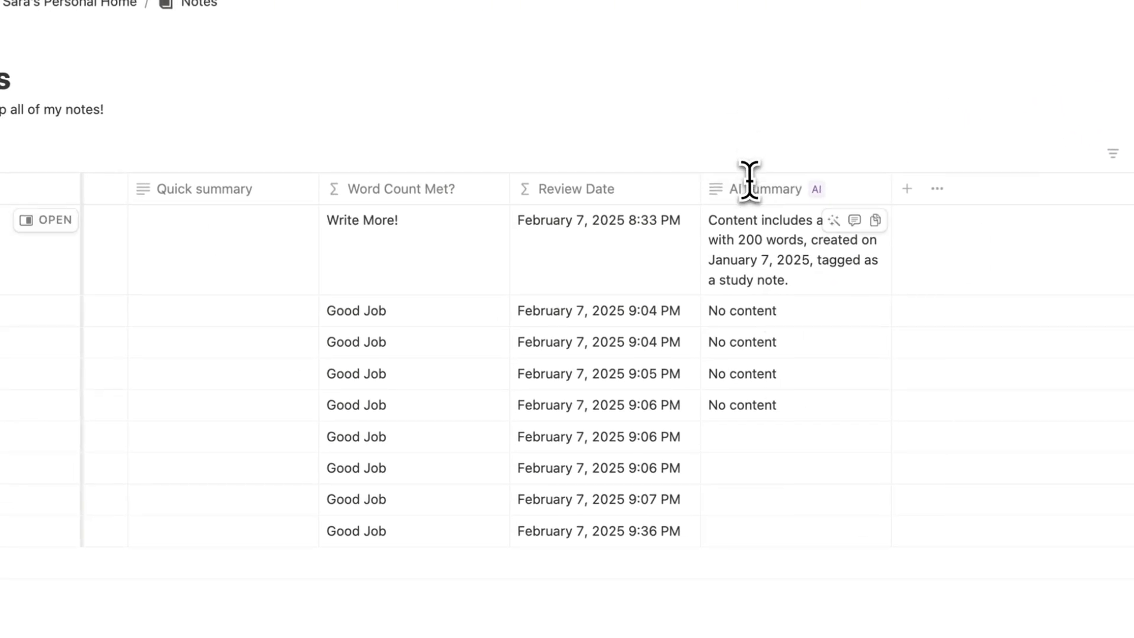
scroll(749, 180, left, 10)
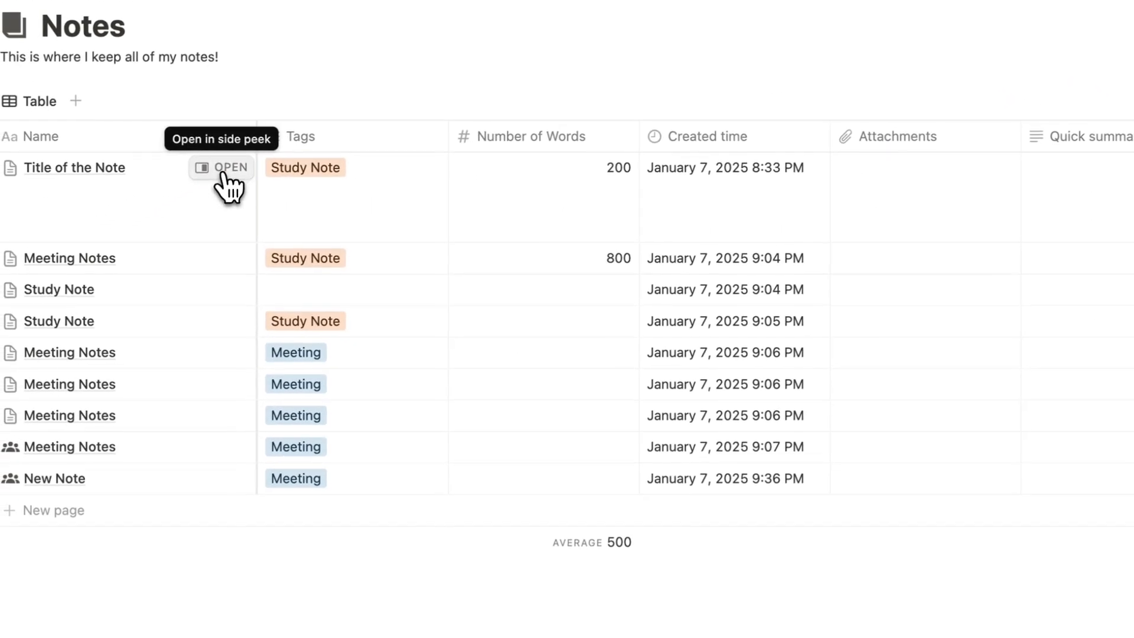
In Title of the Note, replace the stray test text with a Custom AI Block generating note-taking tips.
click(225, 168)
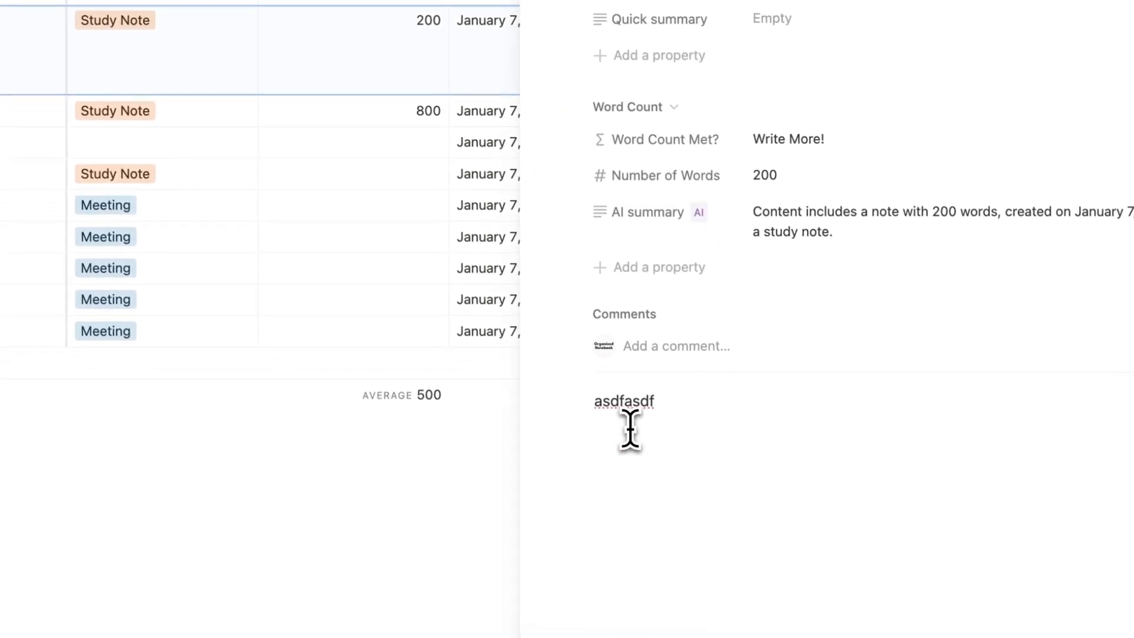
double_click(617, 406)
key(BackSpace)
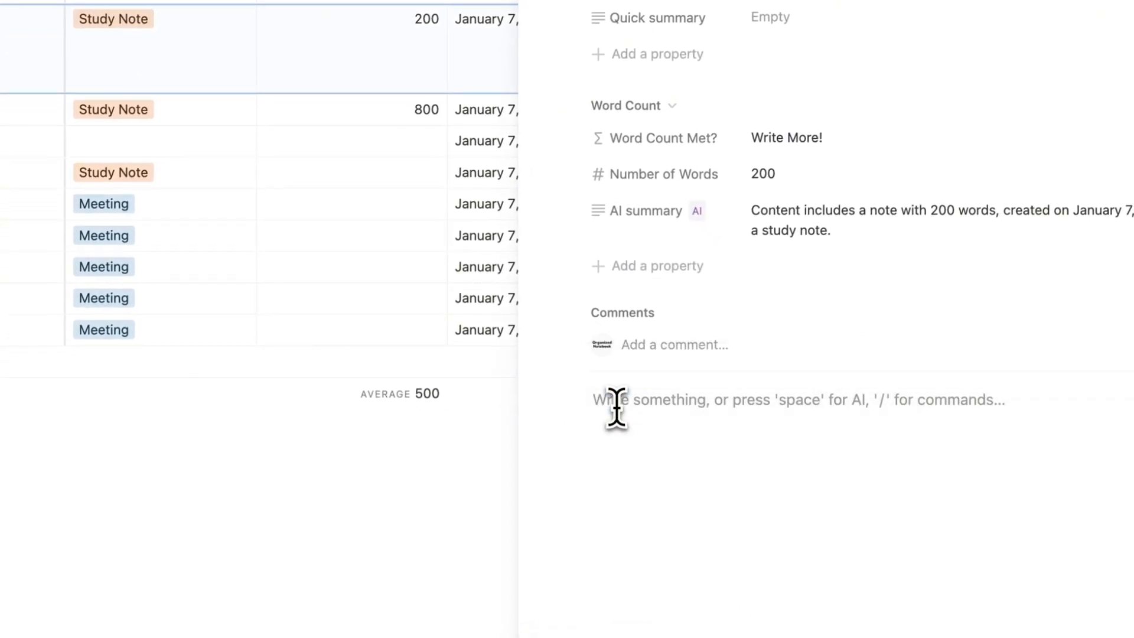
text(/ai)
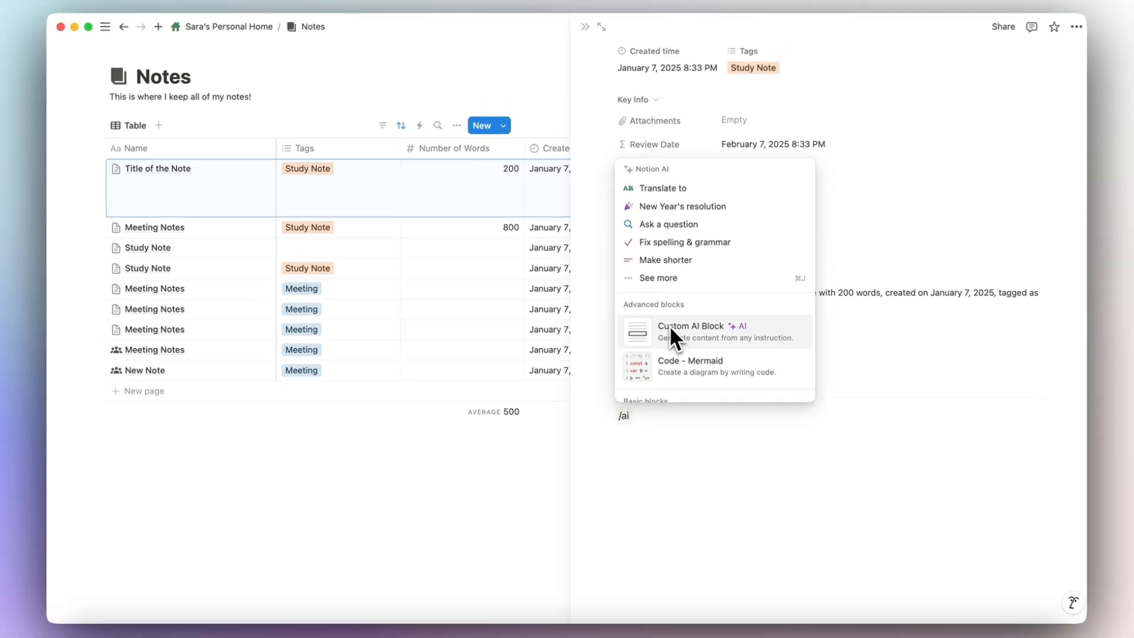
click(696, 337)
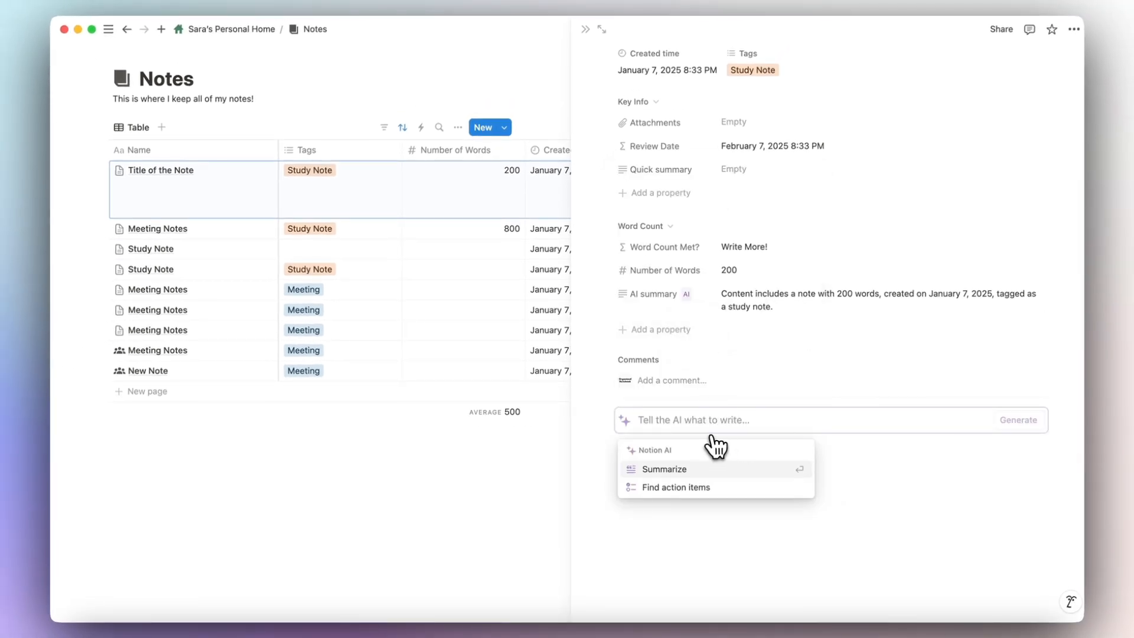
text(H)
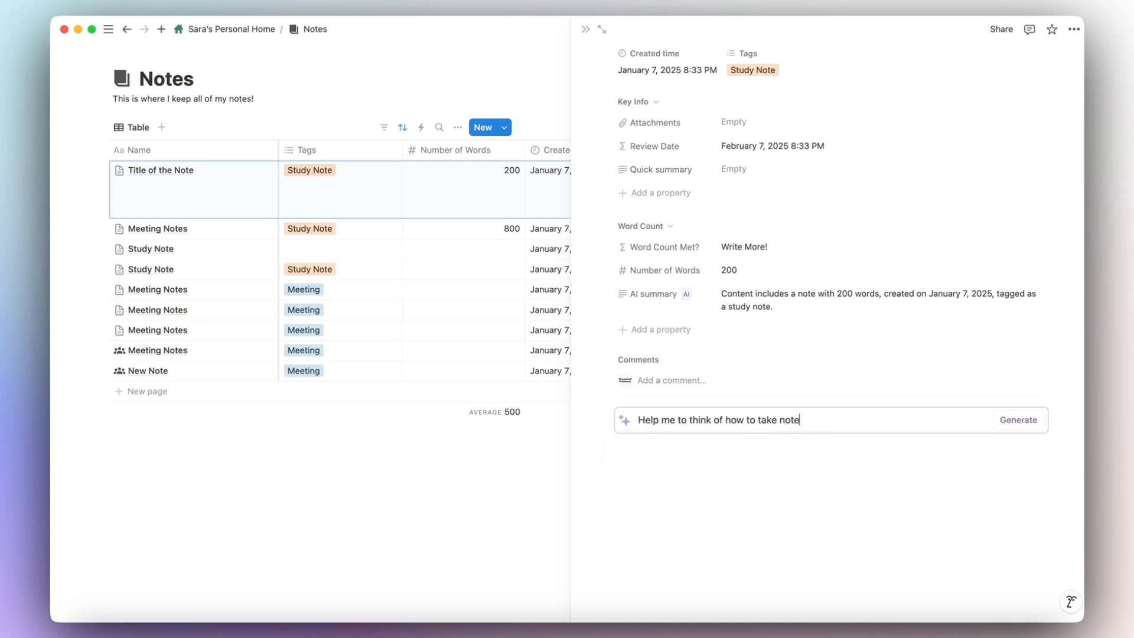
click(1018, 421)
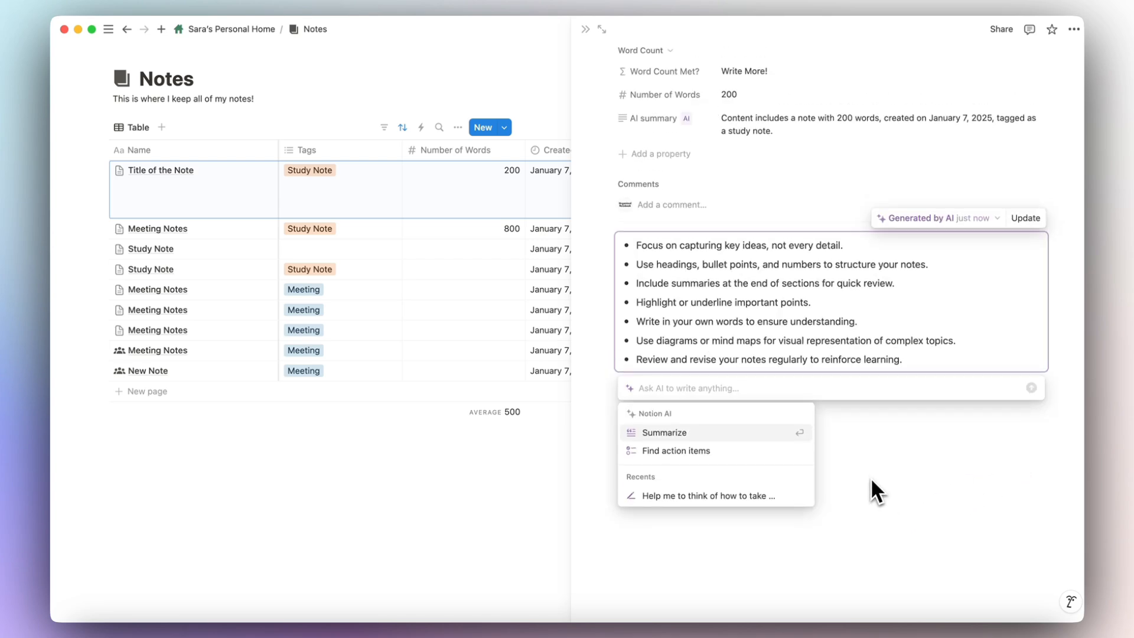
scroll(852, 450, up, 3)
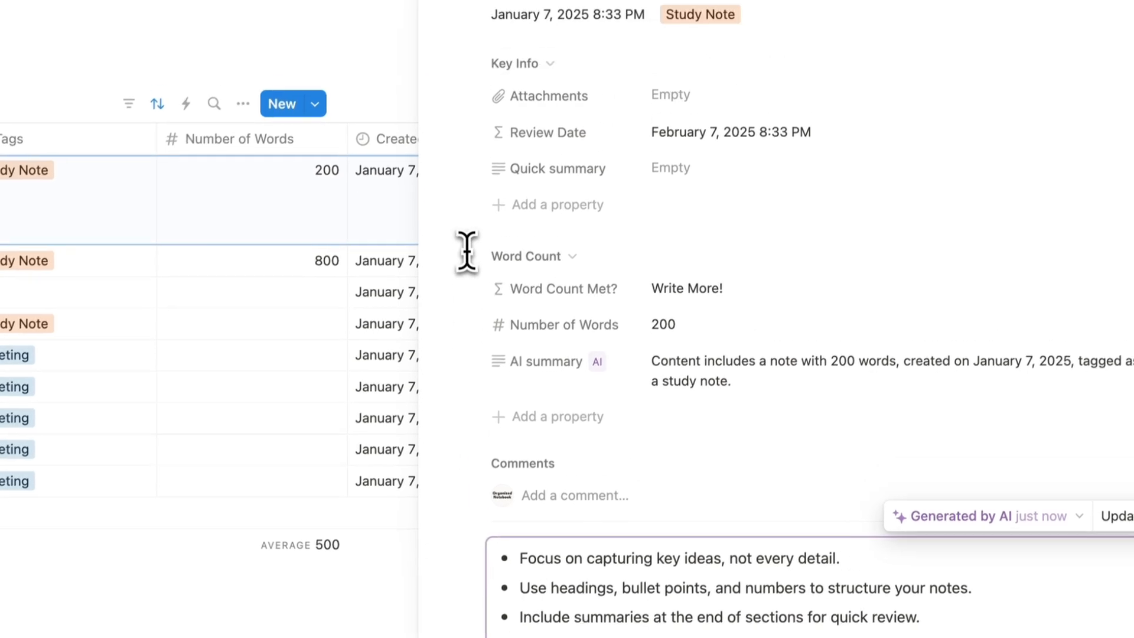
Add a Custom AI Block 'Summarize my content inside' above Brief Summary in the Meeting Notes template.
click(436, 30)
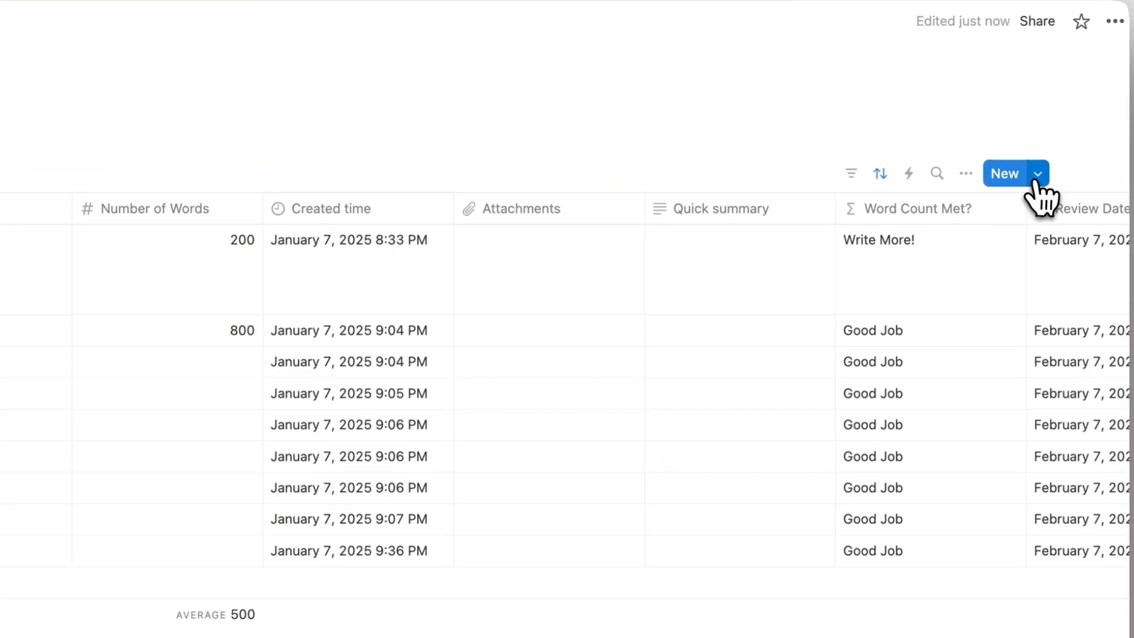
click(1038, 174)
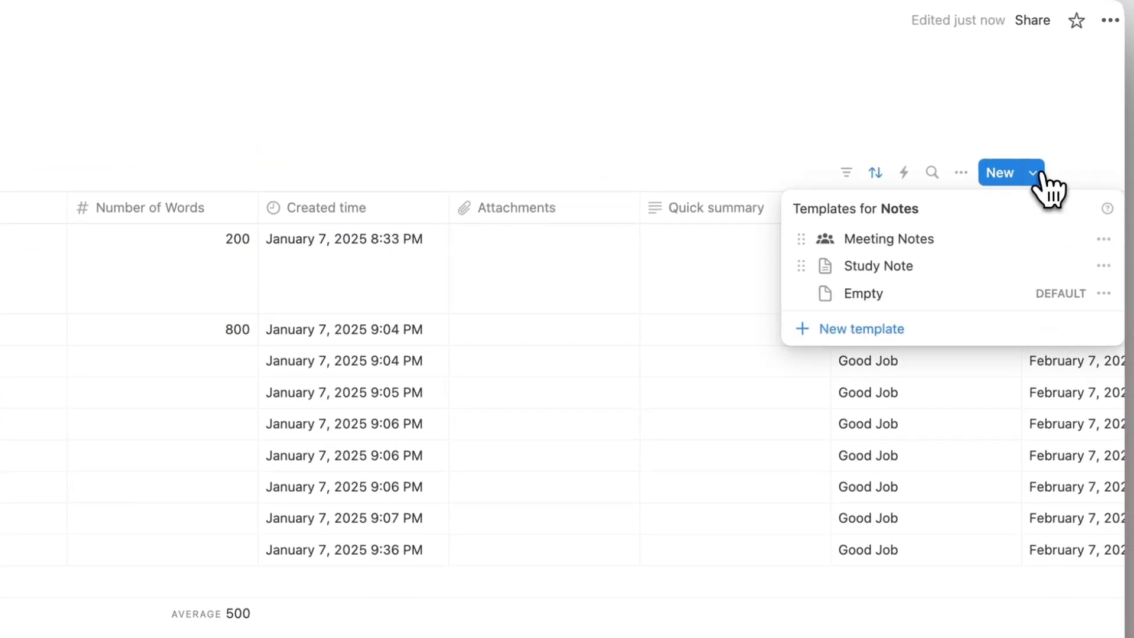
click(1108, 240)
click(1028, 239)
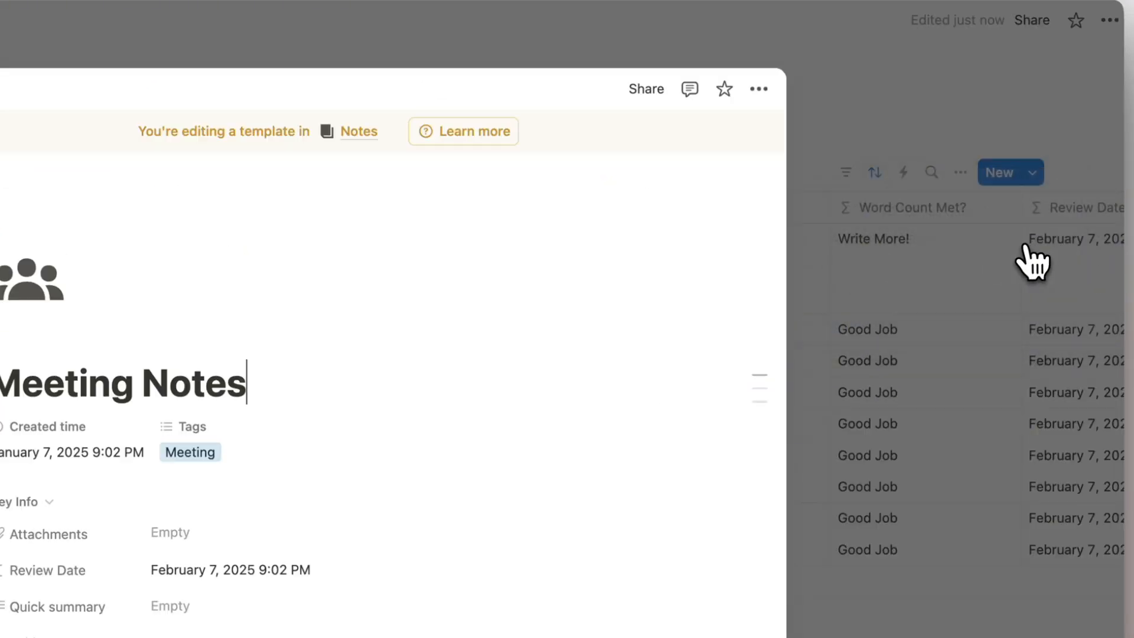
scroll(490, 408, down, 8)
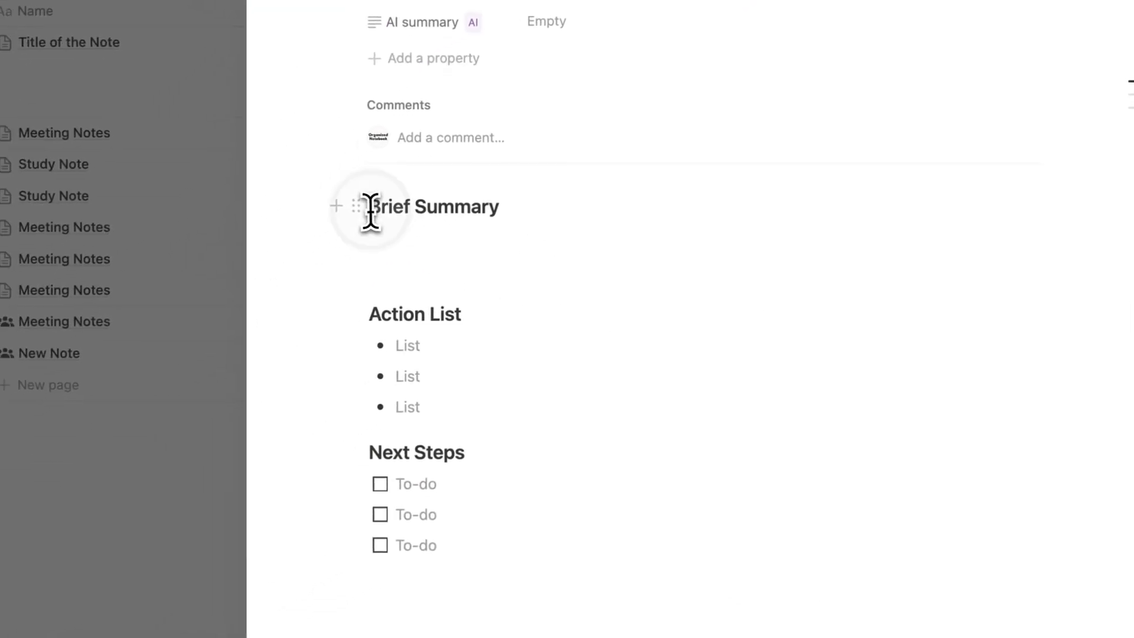
click(370, 211)
key(Return)
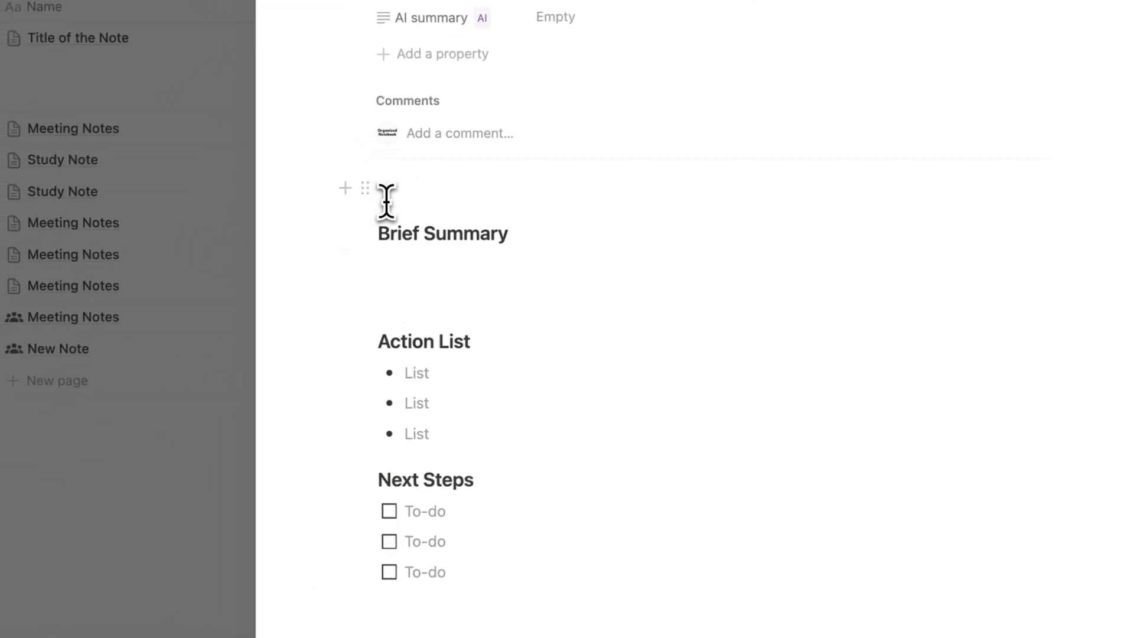
click(411, 188)
text(/ai)
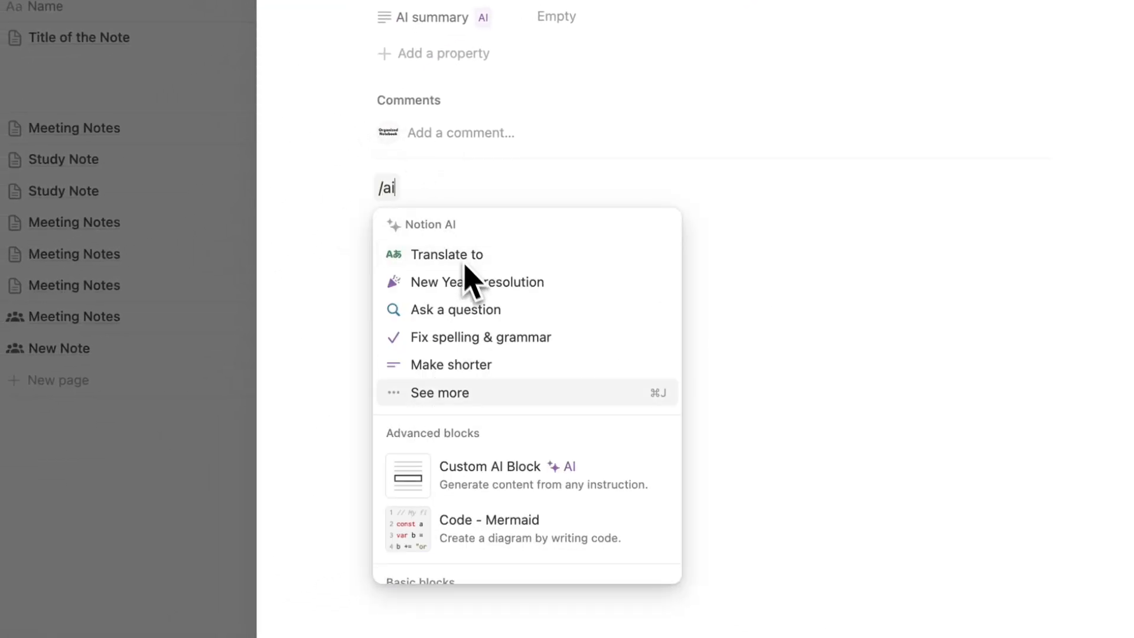
click(523, 486)
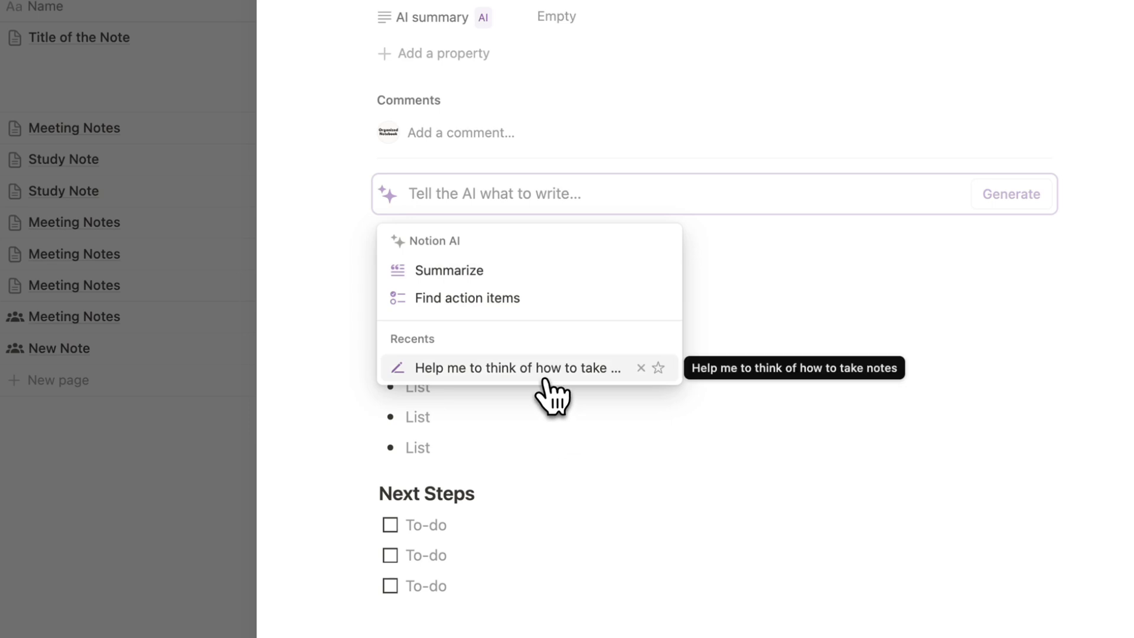
text(Summar)
text(ize my conten)
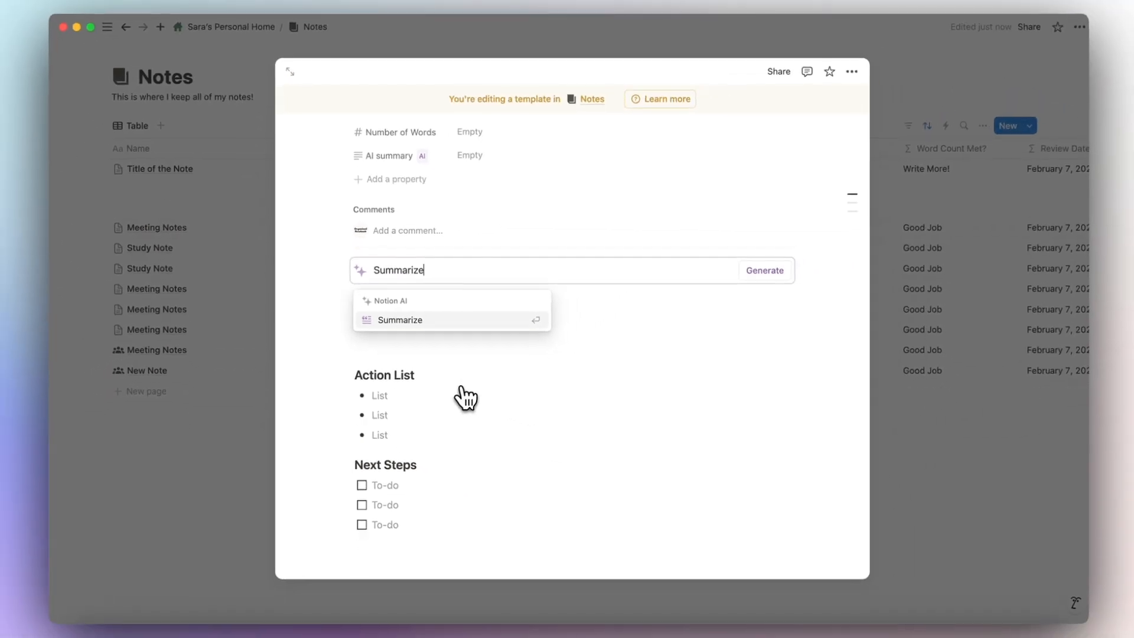
text(t inside)
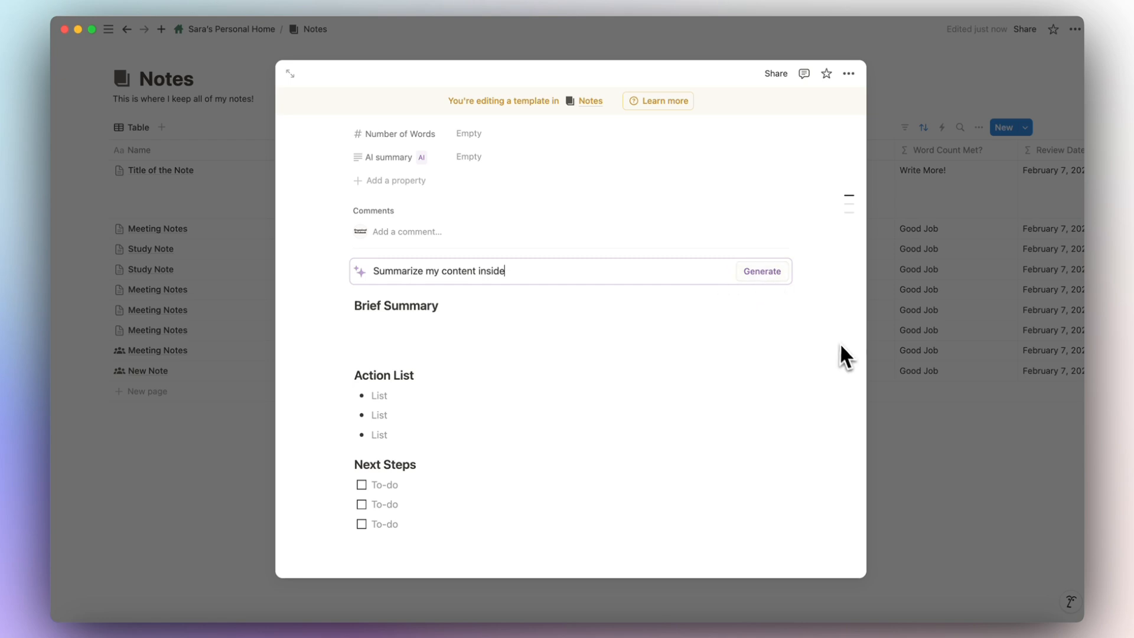
click(910, 408)
Create a new Notes page from the Meeting Notes template and generate its AI summary.
click(218, 391)
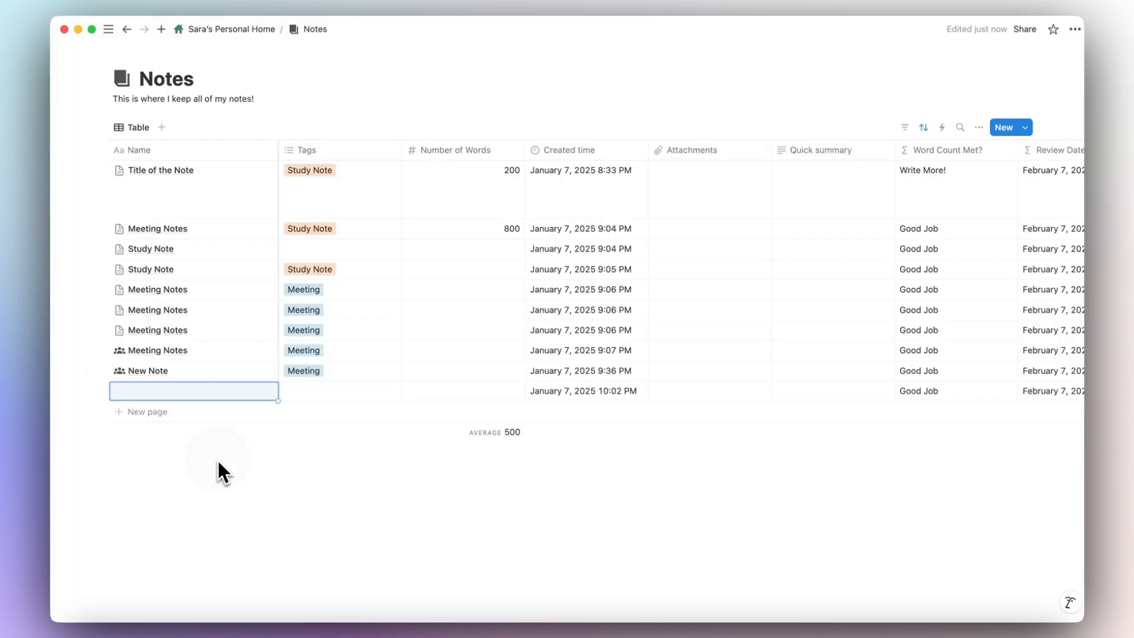
click(243, 392)
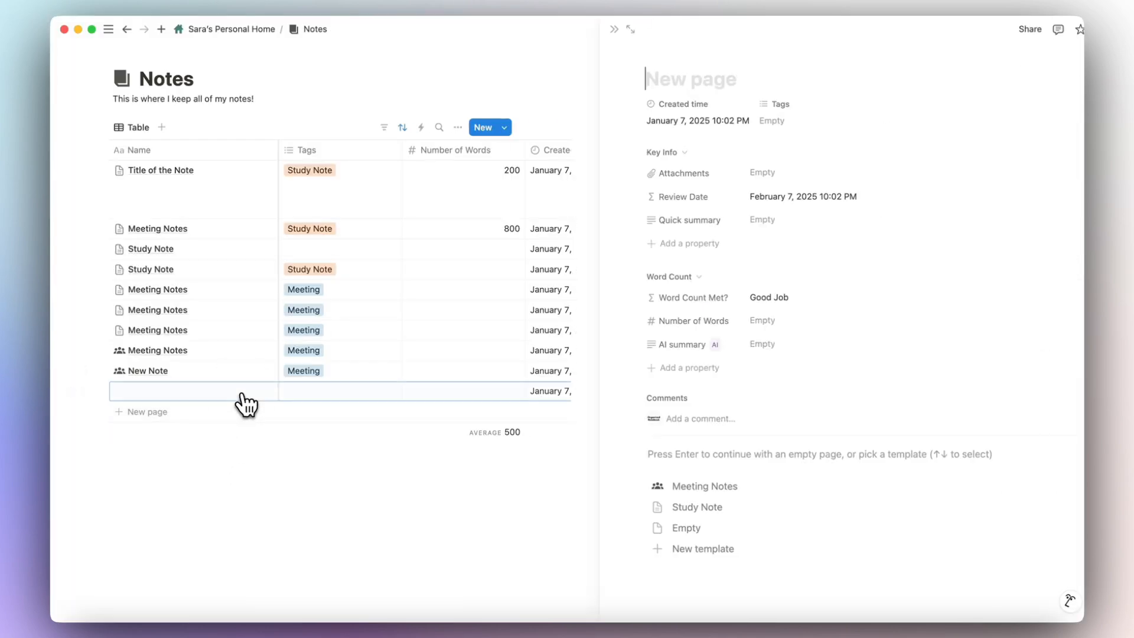
click(671, 489)
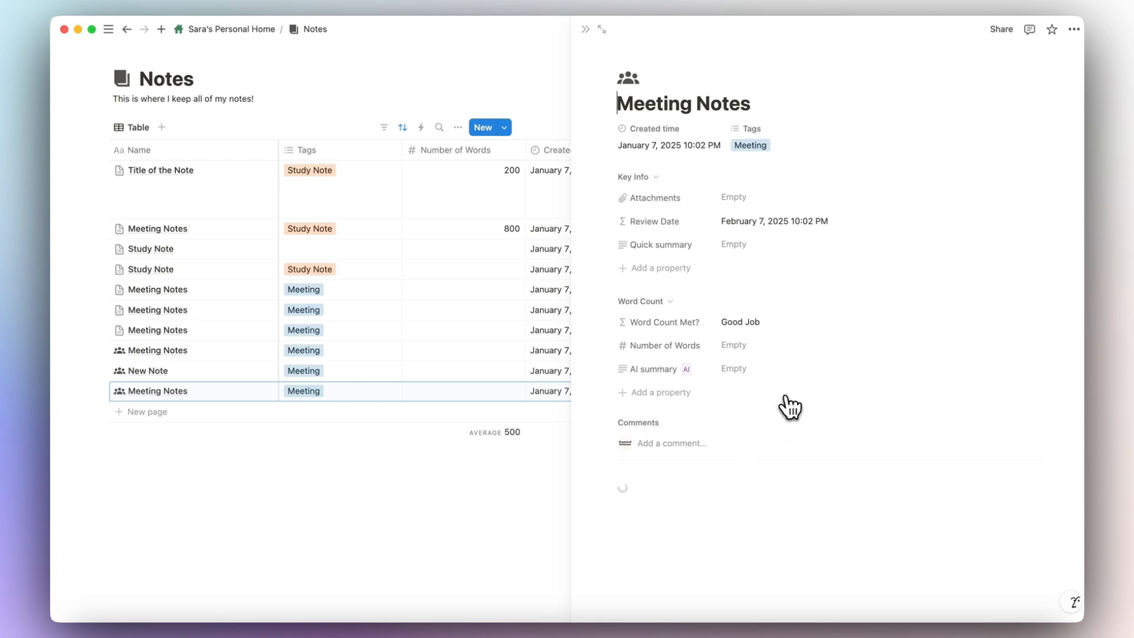
scroll(828, 492, down, 5)
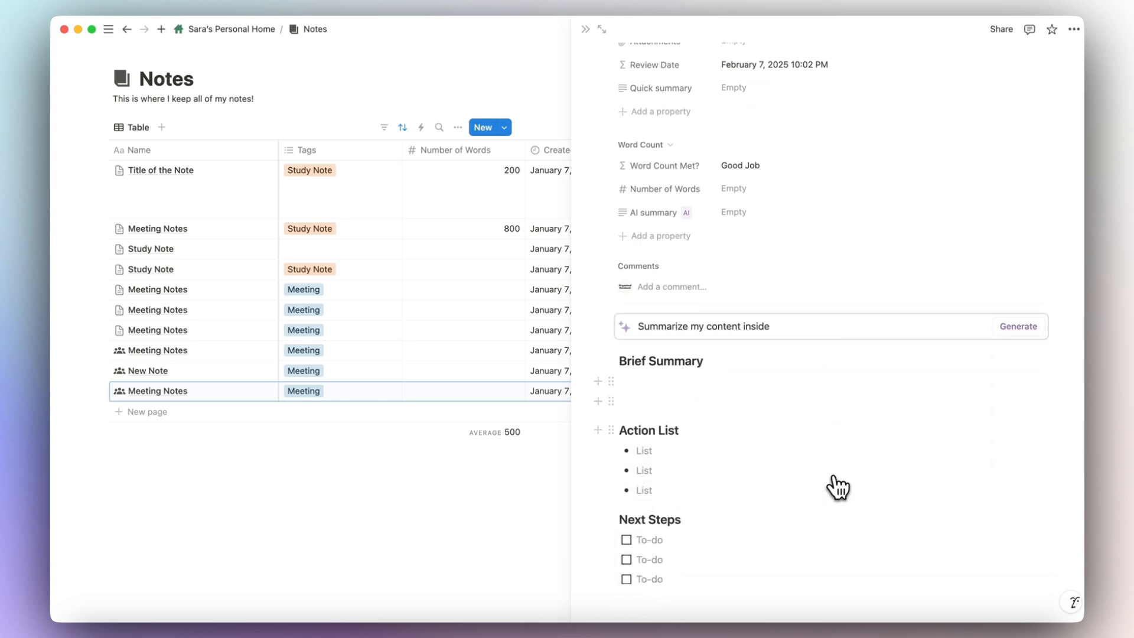
click(1021, 326)
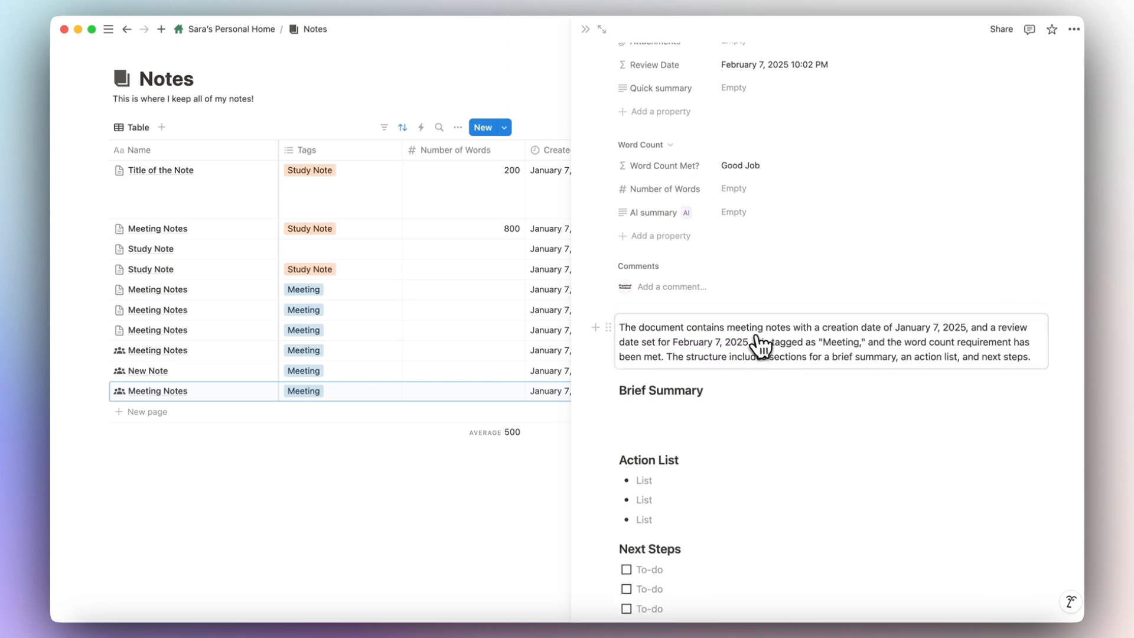
click(586, 28)
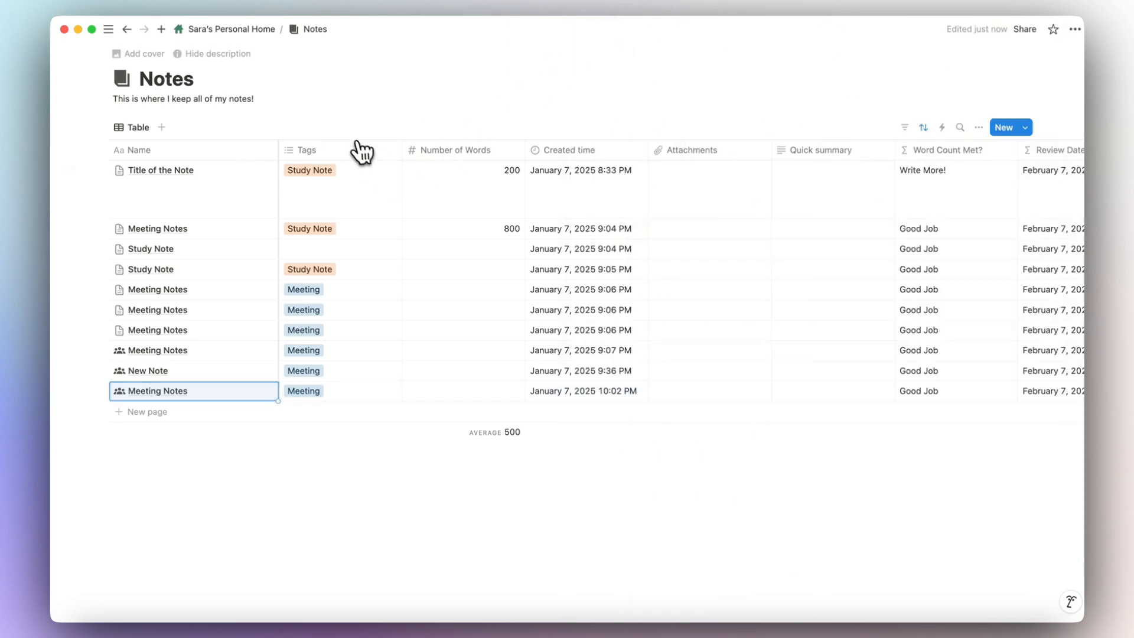
Return to Personal Home via the breadcrumb, showing Daily Schedule and the Personal Calendar.
click(244, 30)
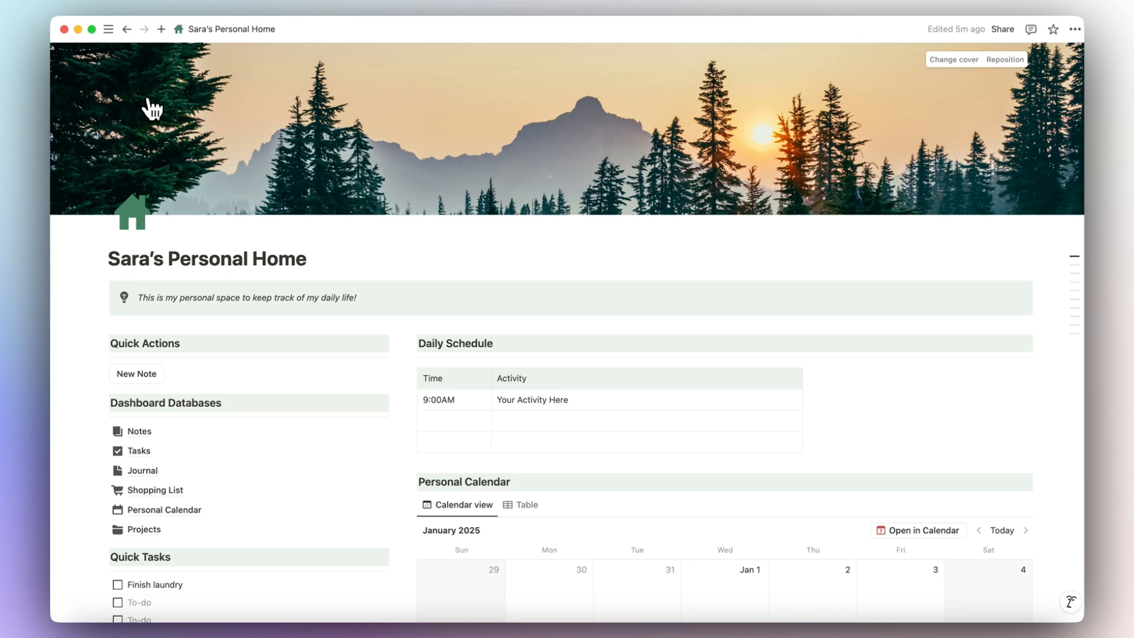
mouse_move(118, 35)
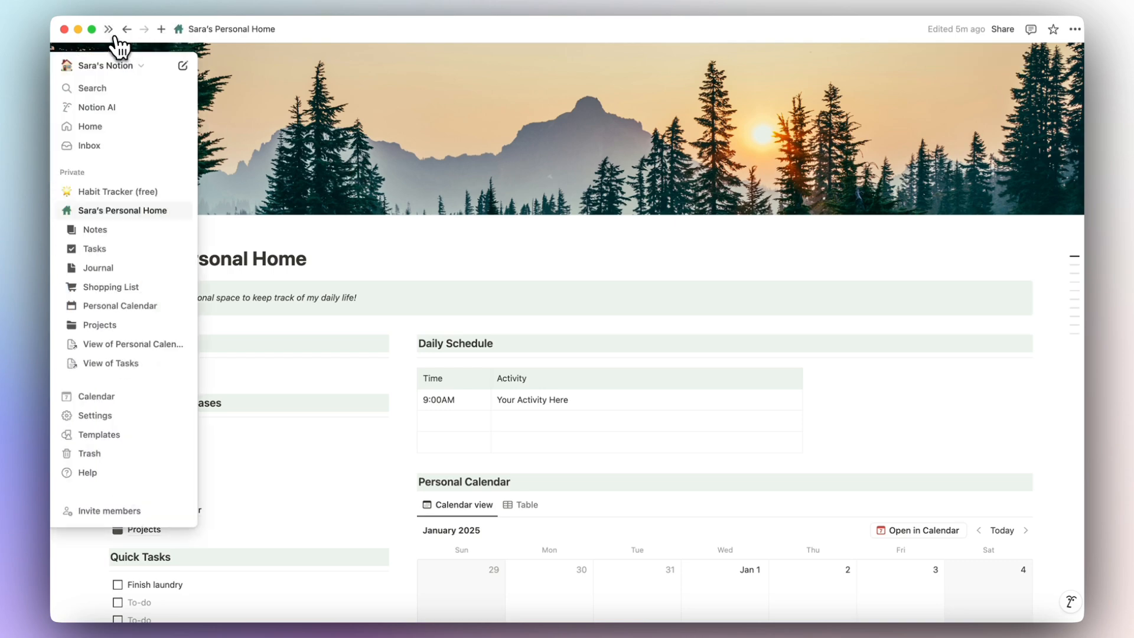